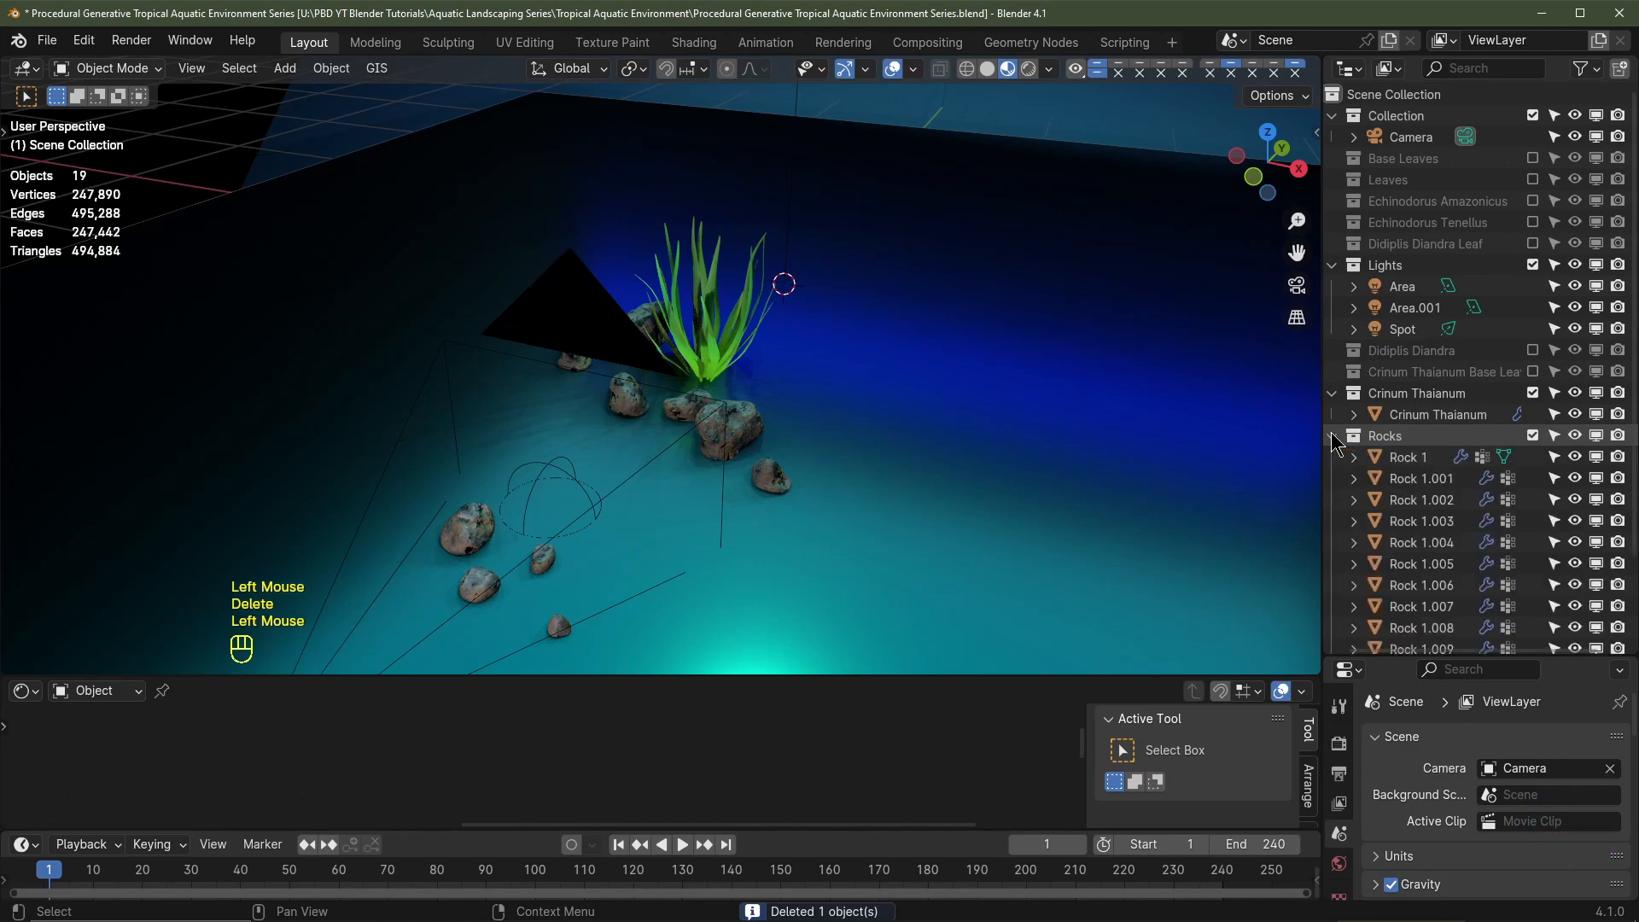
Step: Delete the rocks Rock 1.004 through Rock 1.009, keeping only the first four rocks in the Rocks collection
scroll(1424, 417, down, 2)
click(1409, 355)
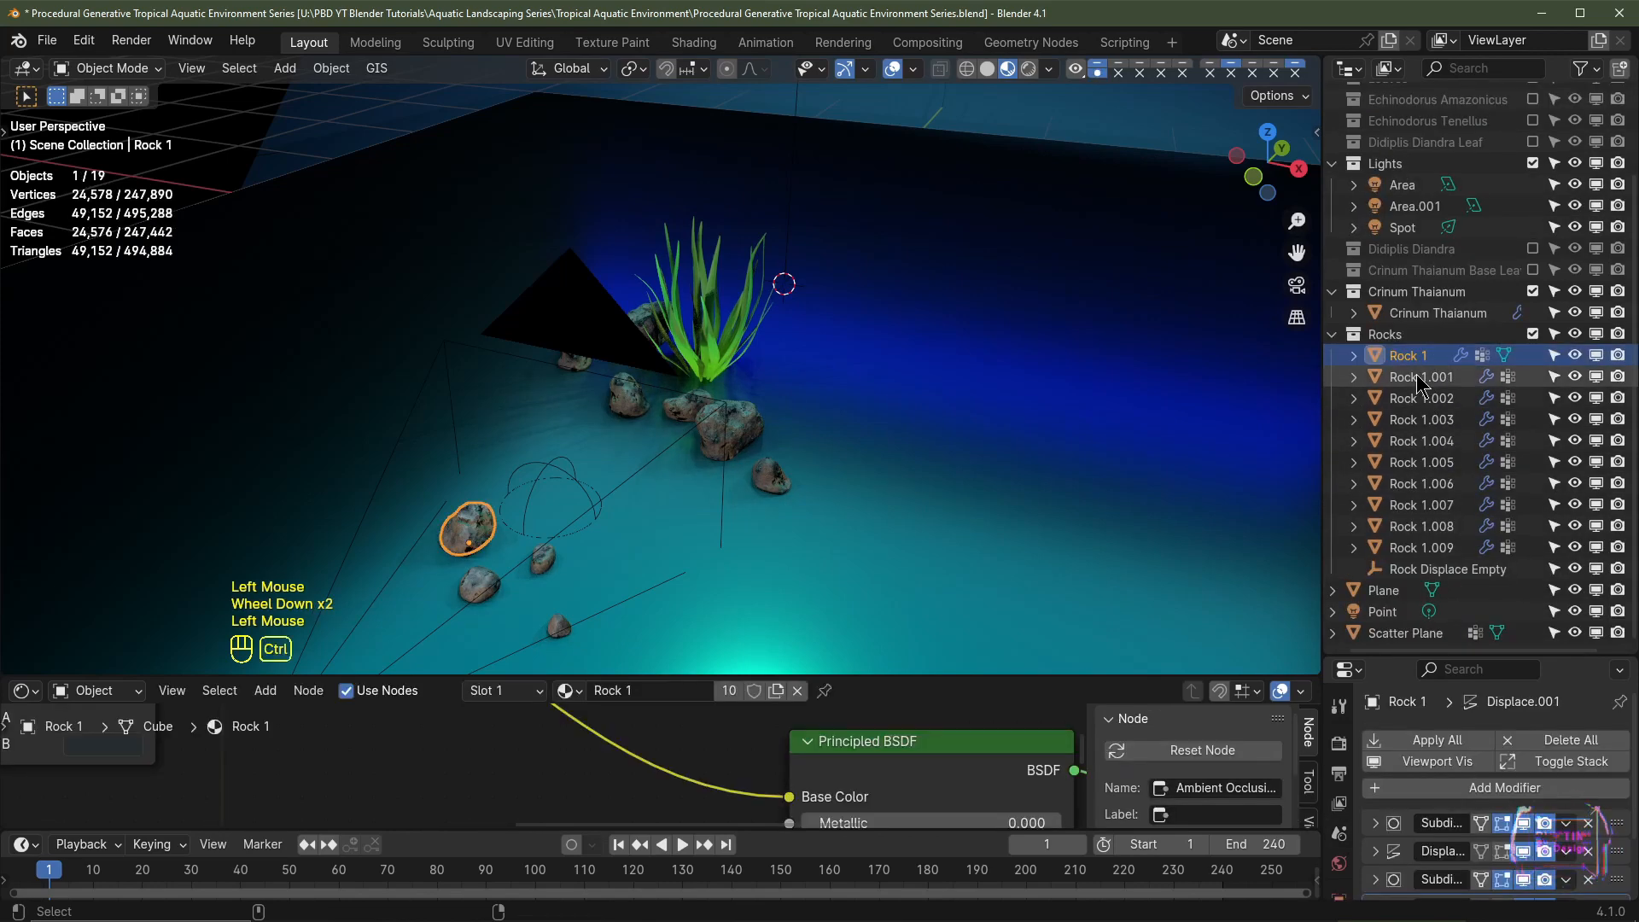
ctrl+click(1419, 378)
ctrl+click(1426, 398)
ctrl+click(1434, 420)
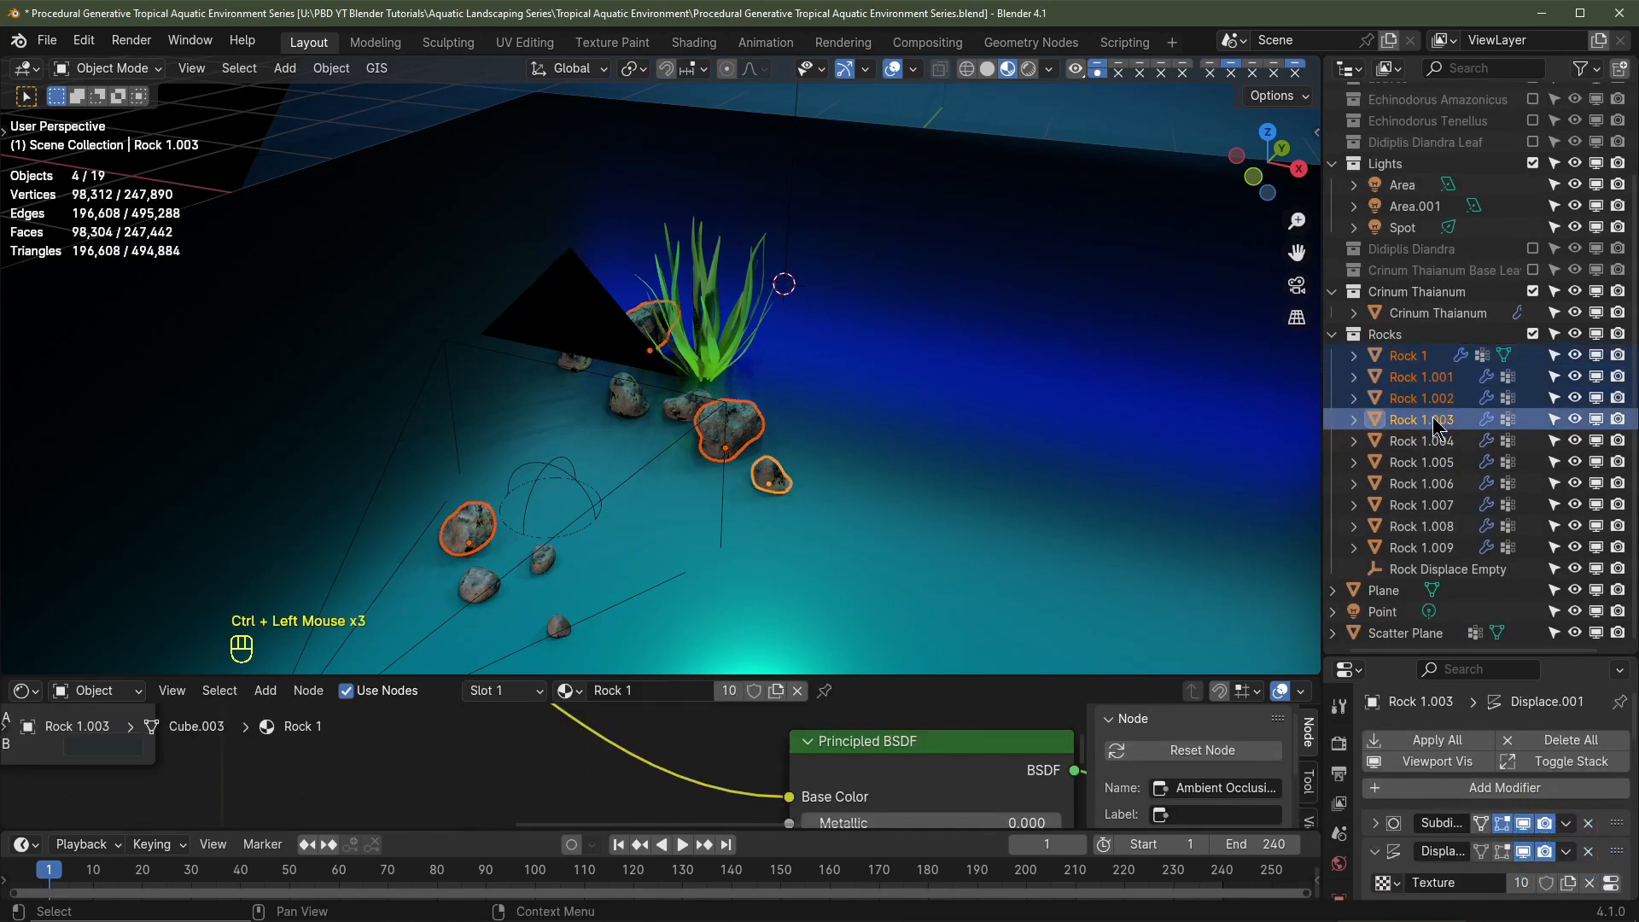
click(1441, 551)
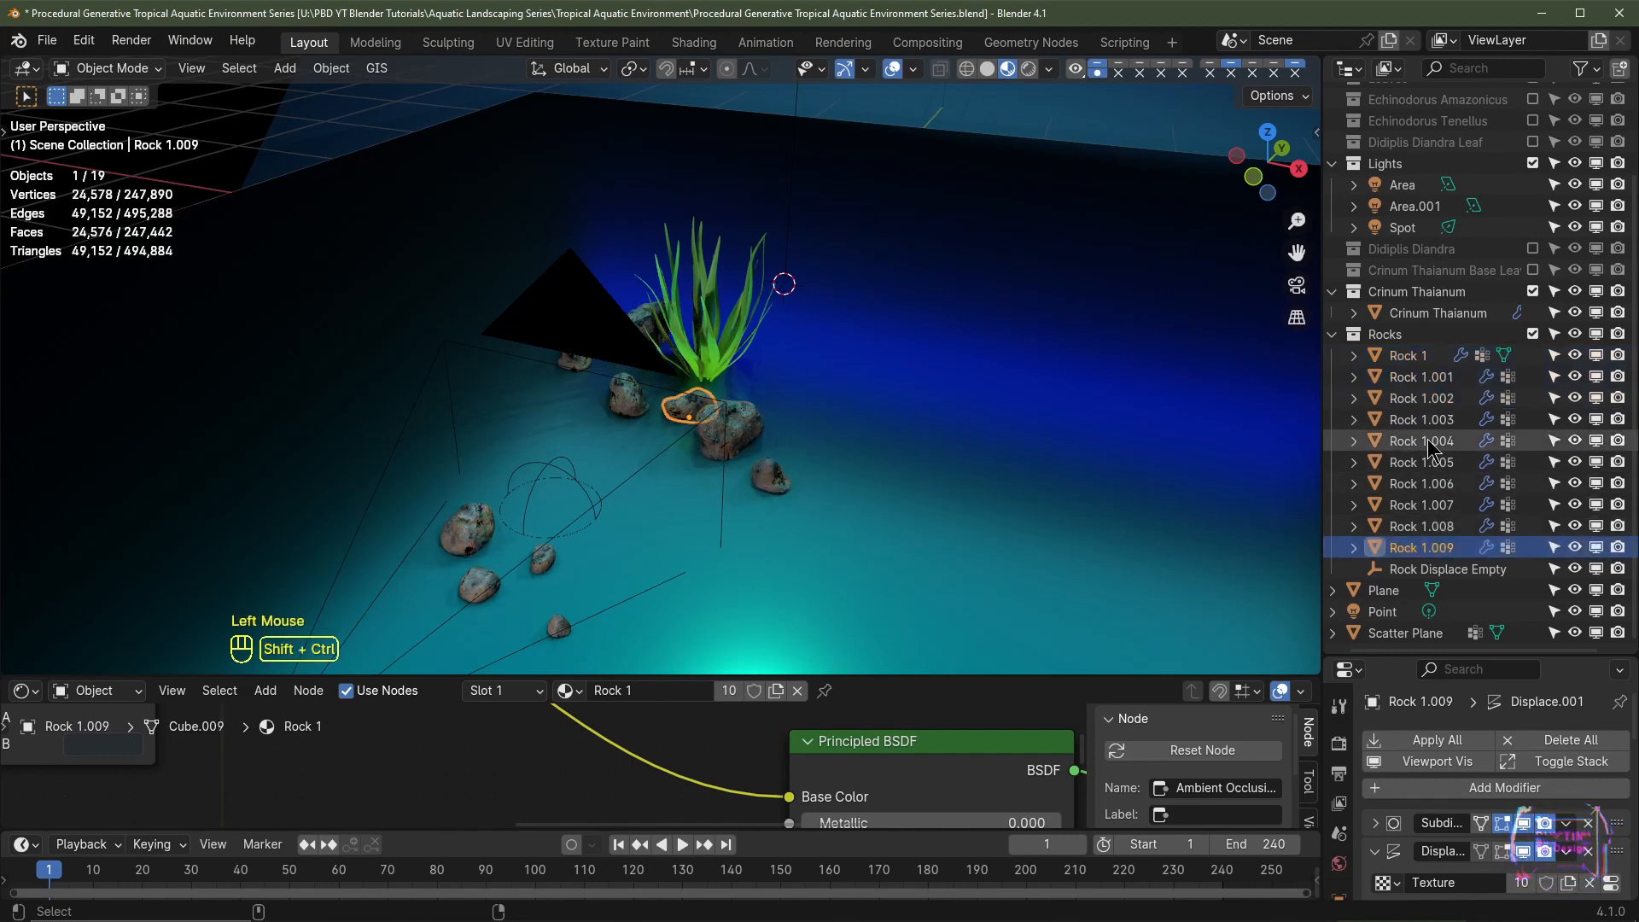
ctrl+shift+click(1428, 442)
key(Delete)
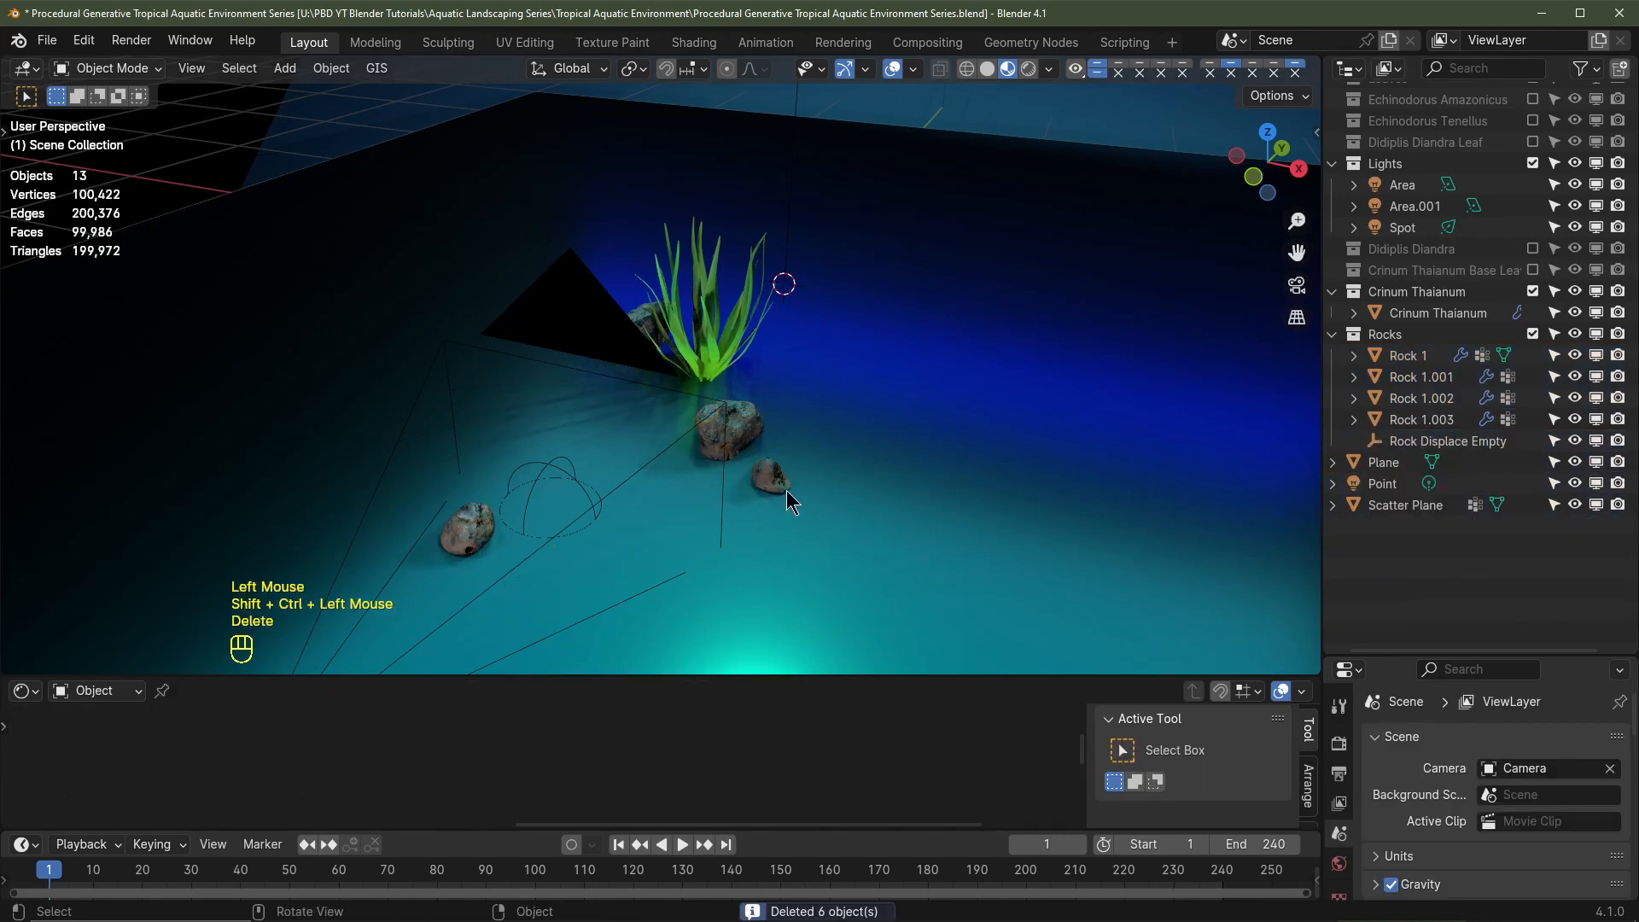
Step: Scale up Rock 1.003 to about 0.118 and Rock 1 to about 0.126
middle_drag(786, 490, 765, 534)
click(608, 268)
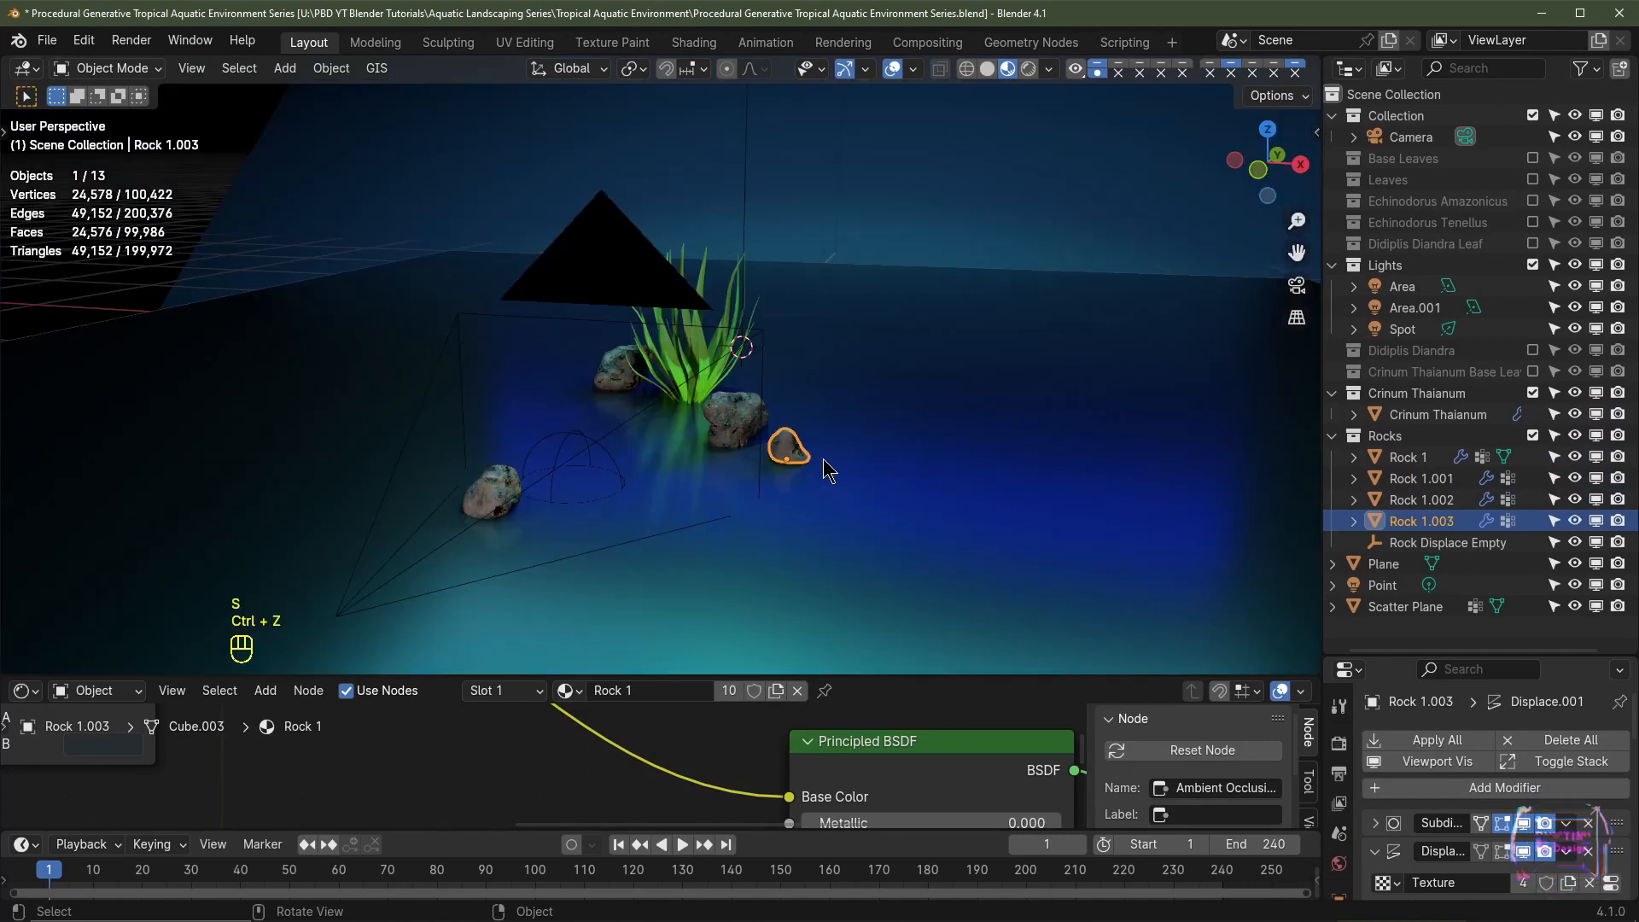
key(s)
click(791, 468)
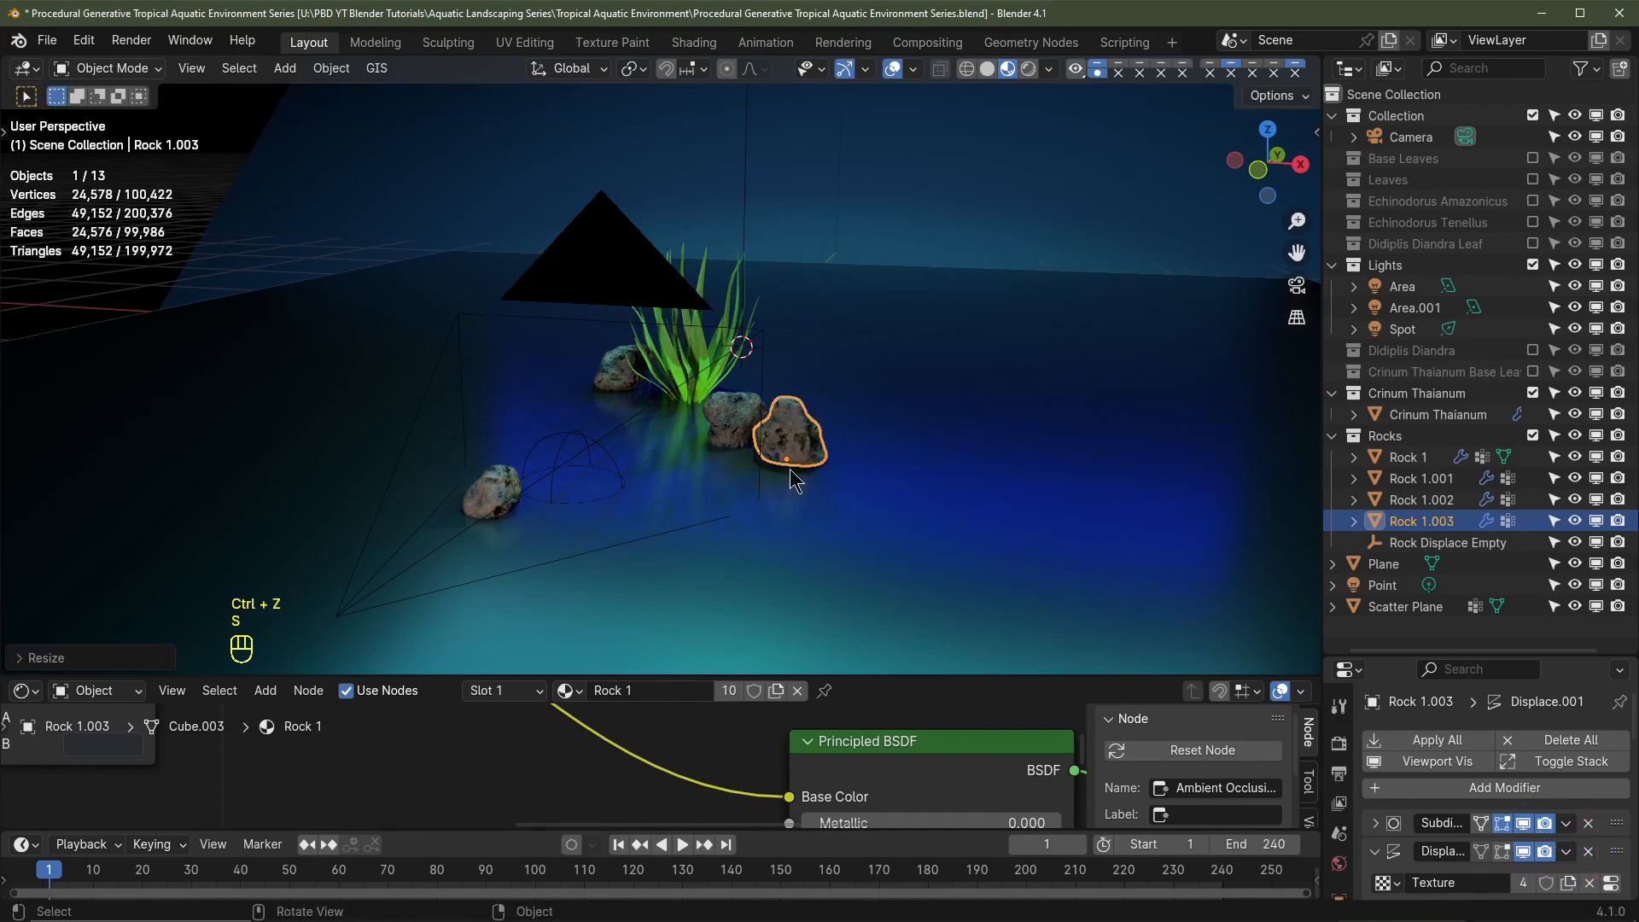
click(502, 502)
Step: Select the Rock Displace Empty and test how moving it affects the rocks' displacement, without keeping the move
click(1452, 542)
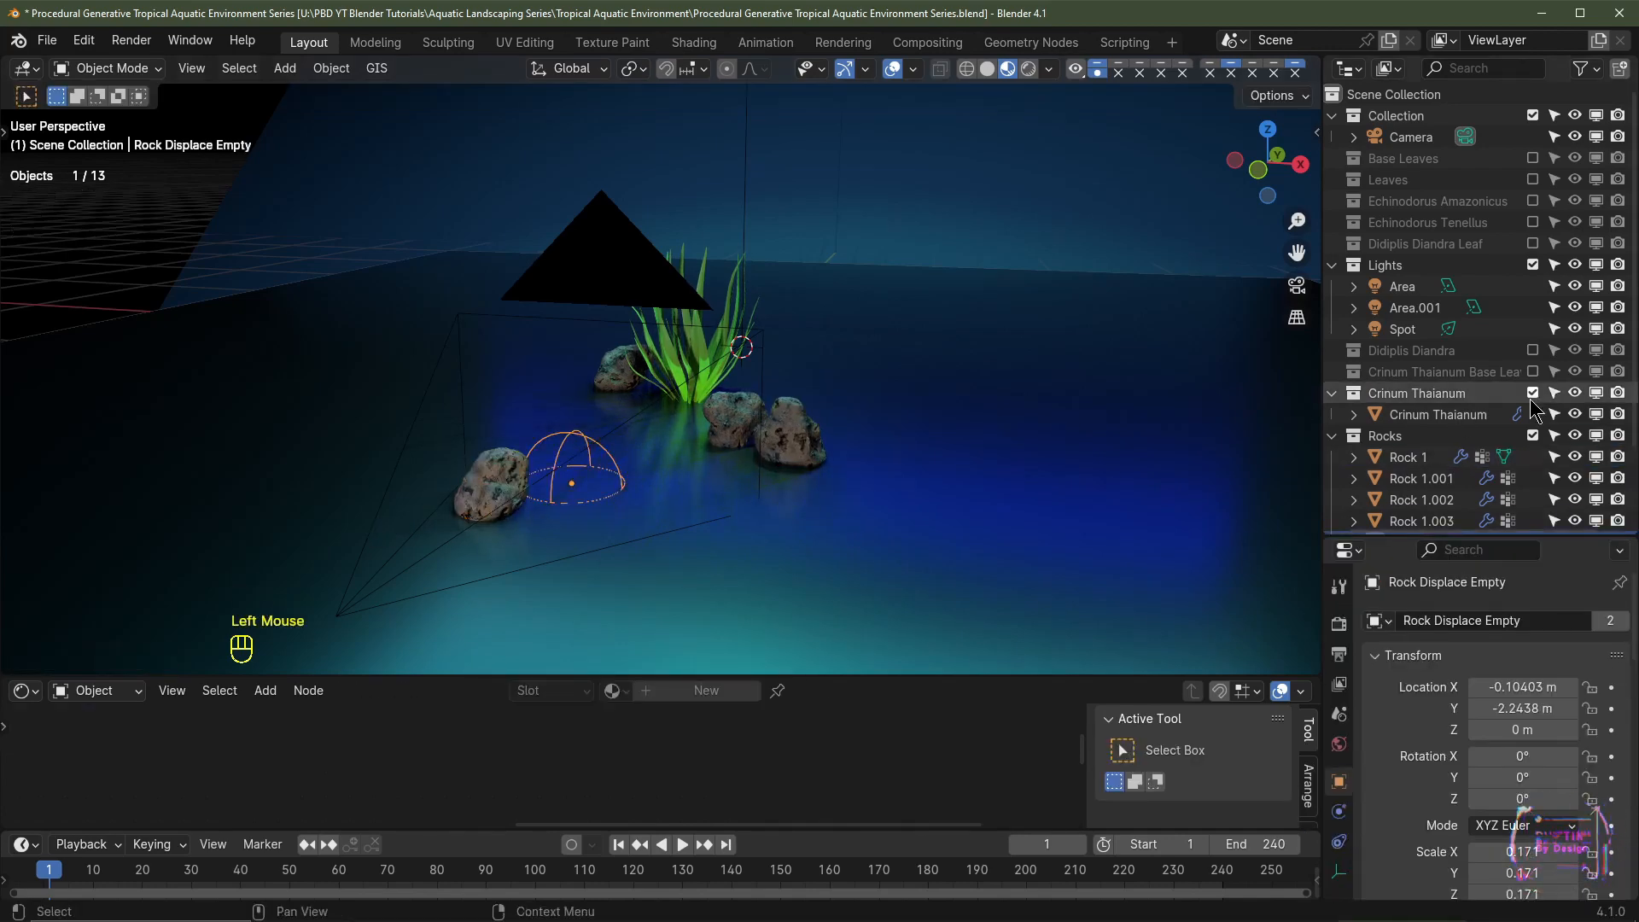
scroll(1455, 457, down, 3)
key(g)
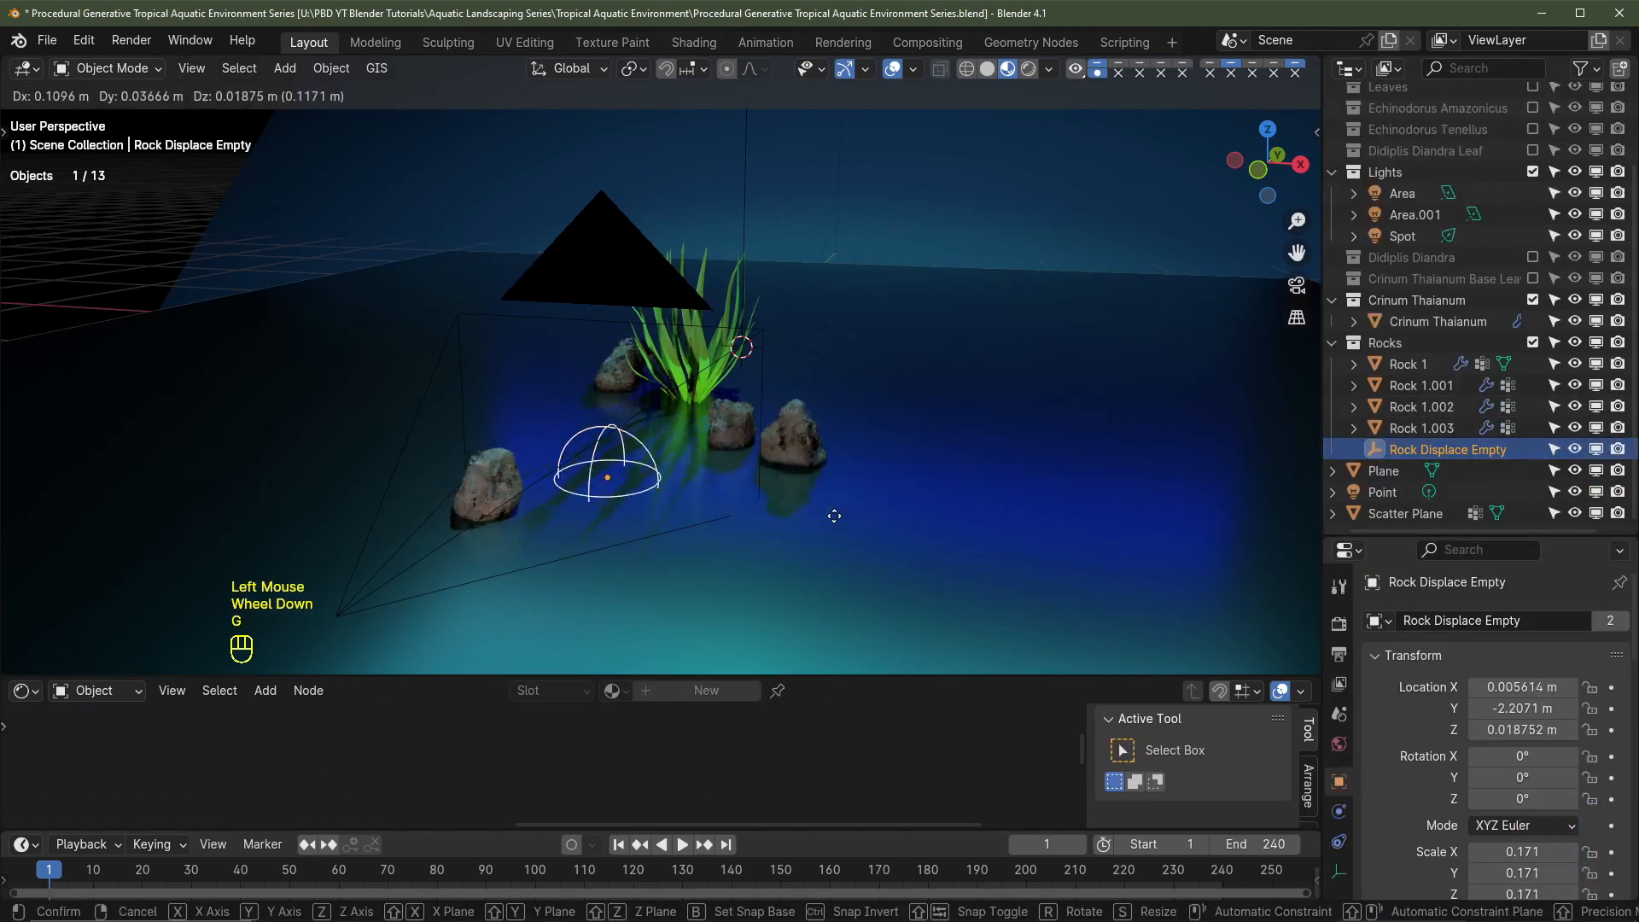
right_click(811, 507)
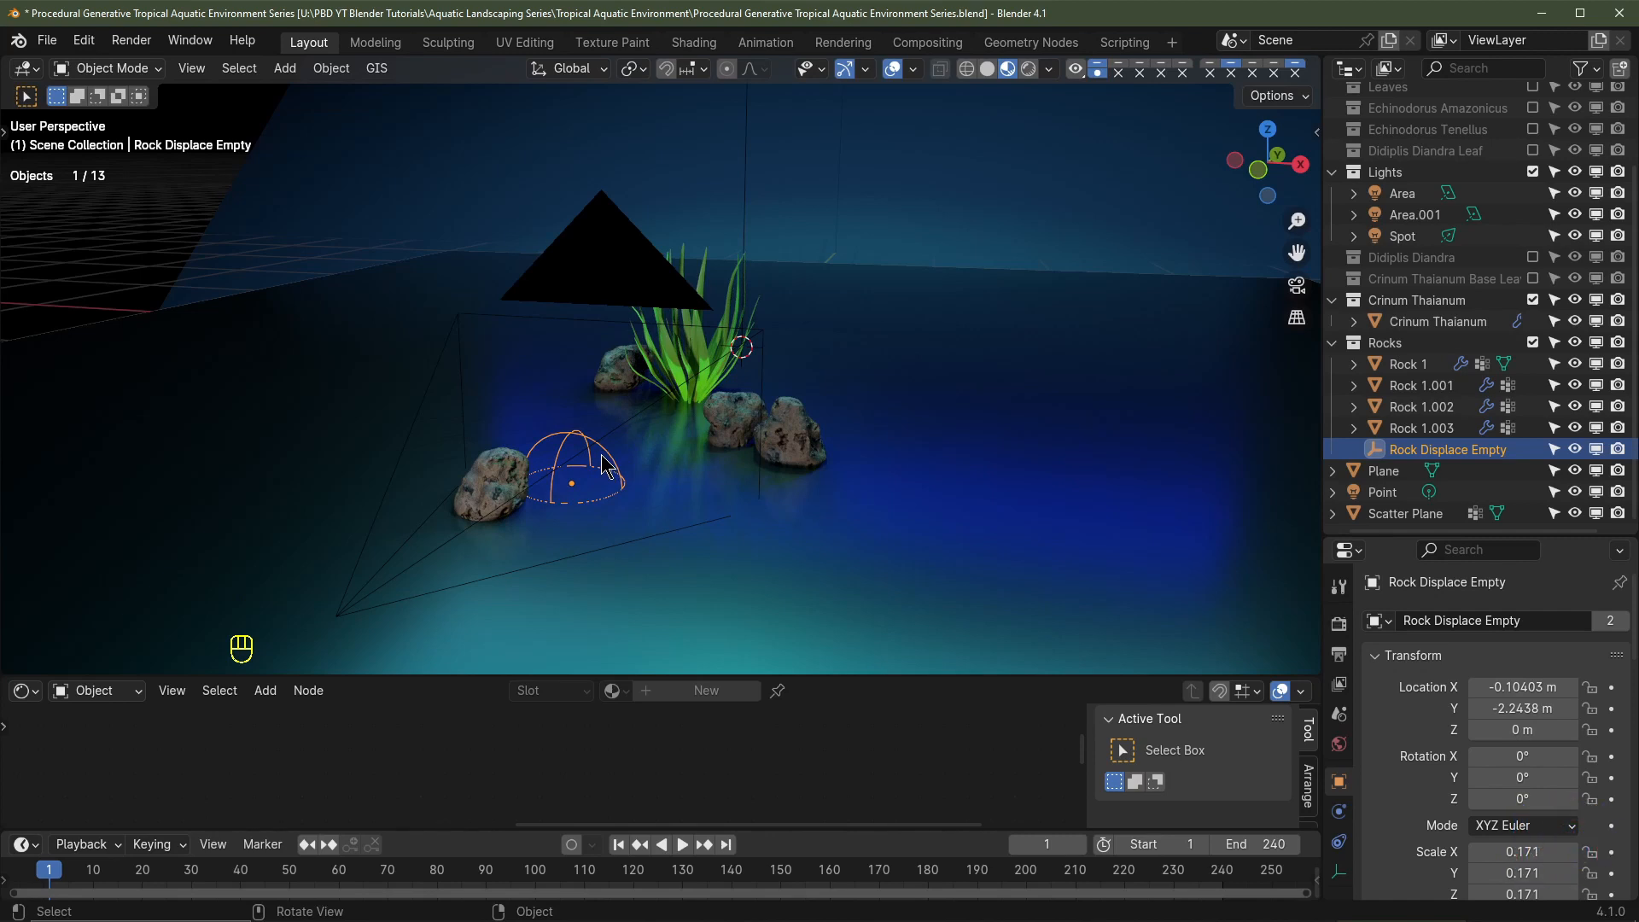
Step: Create a new collection named Empty and move the Rock Displace Empty into it
key(m)
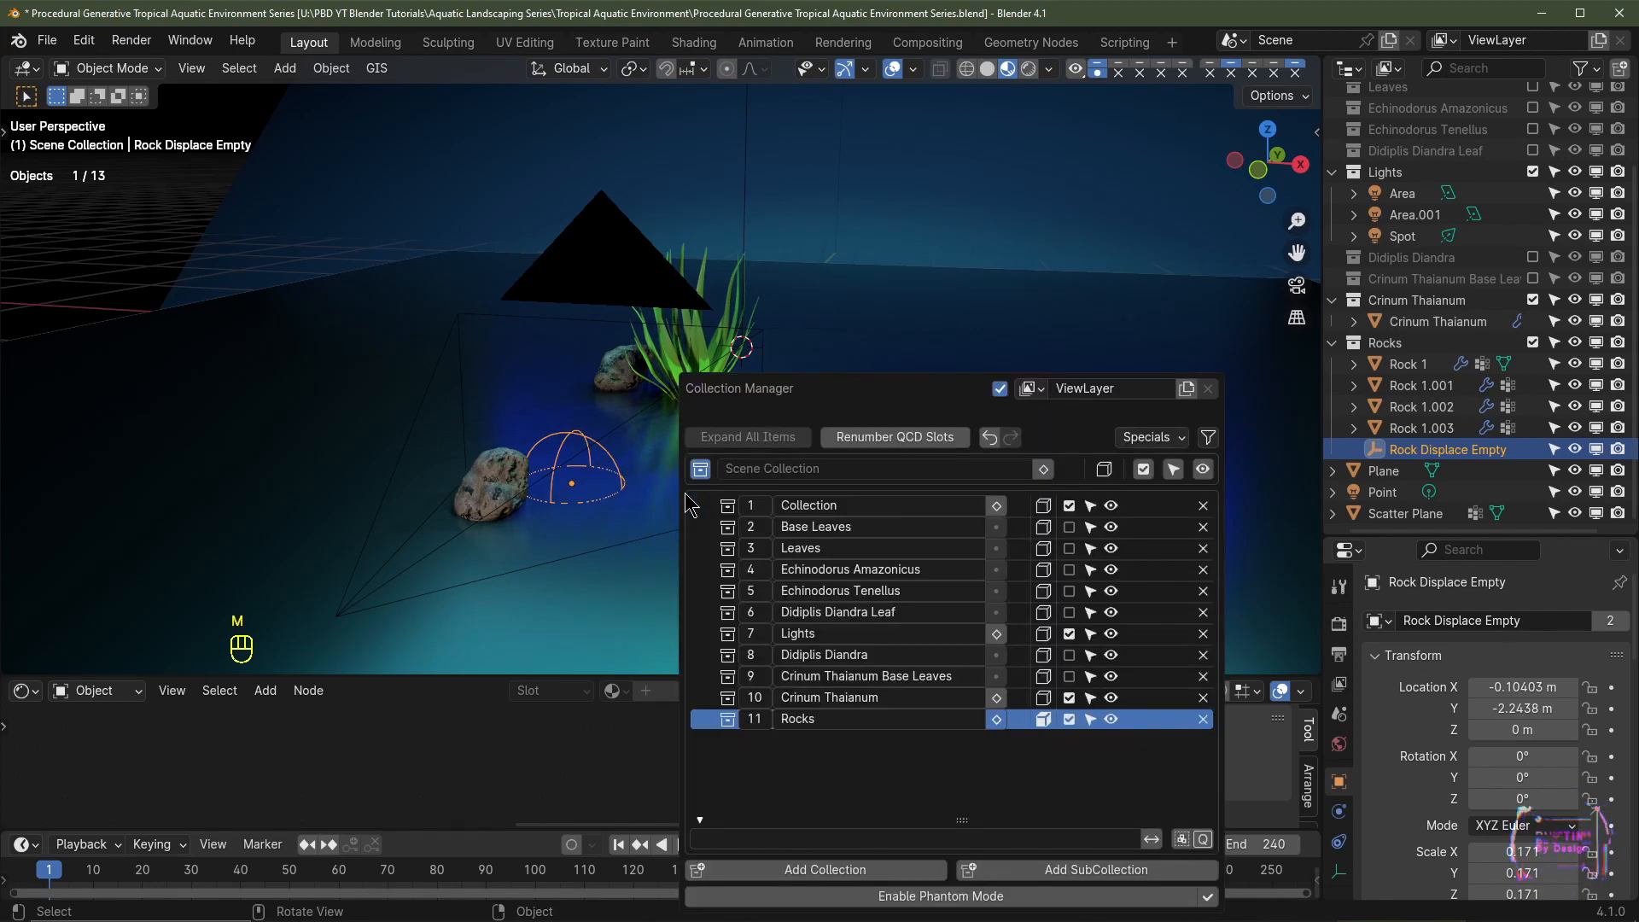
click(842, 870)
double_click(843, 739)
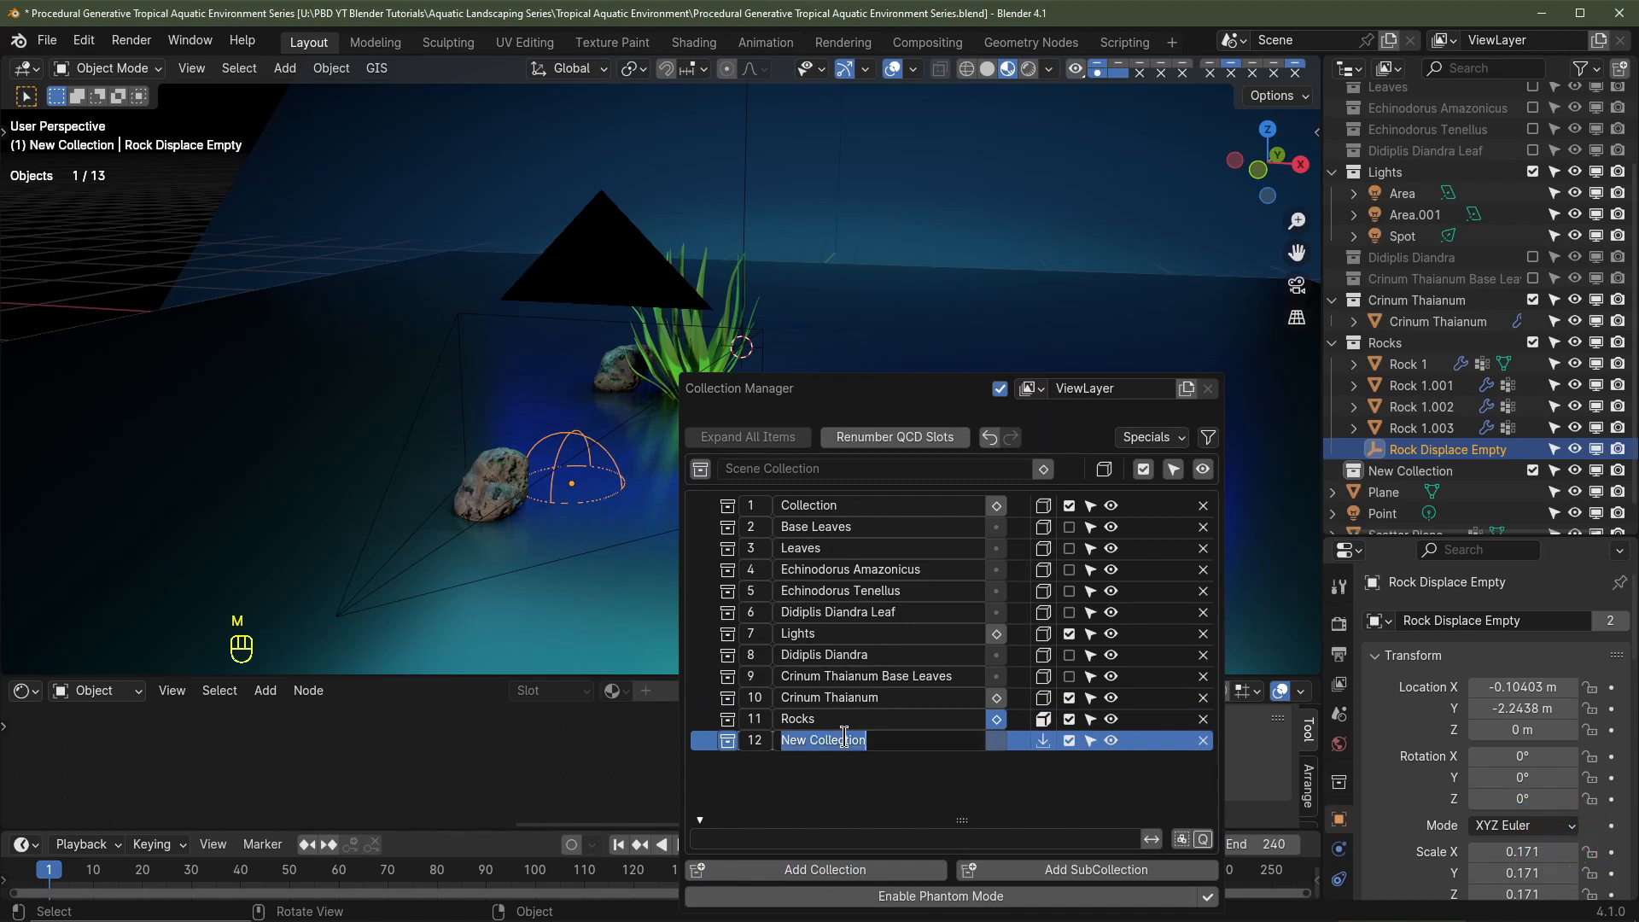
text(Empty)
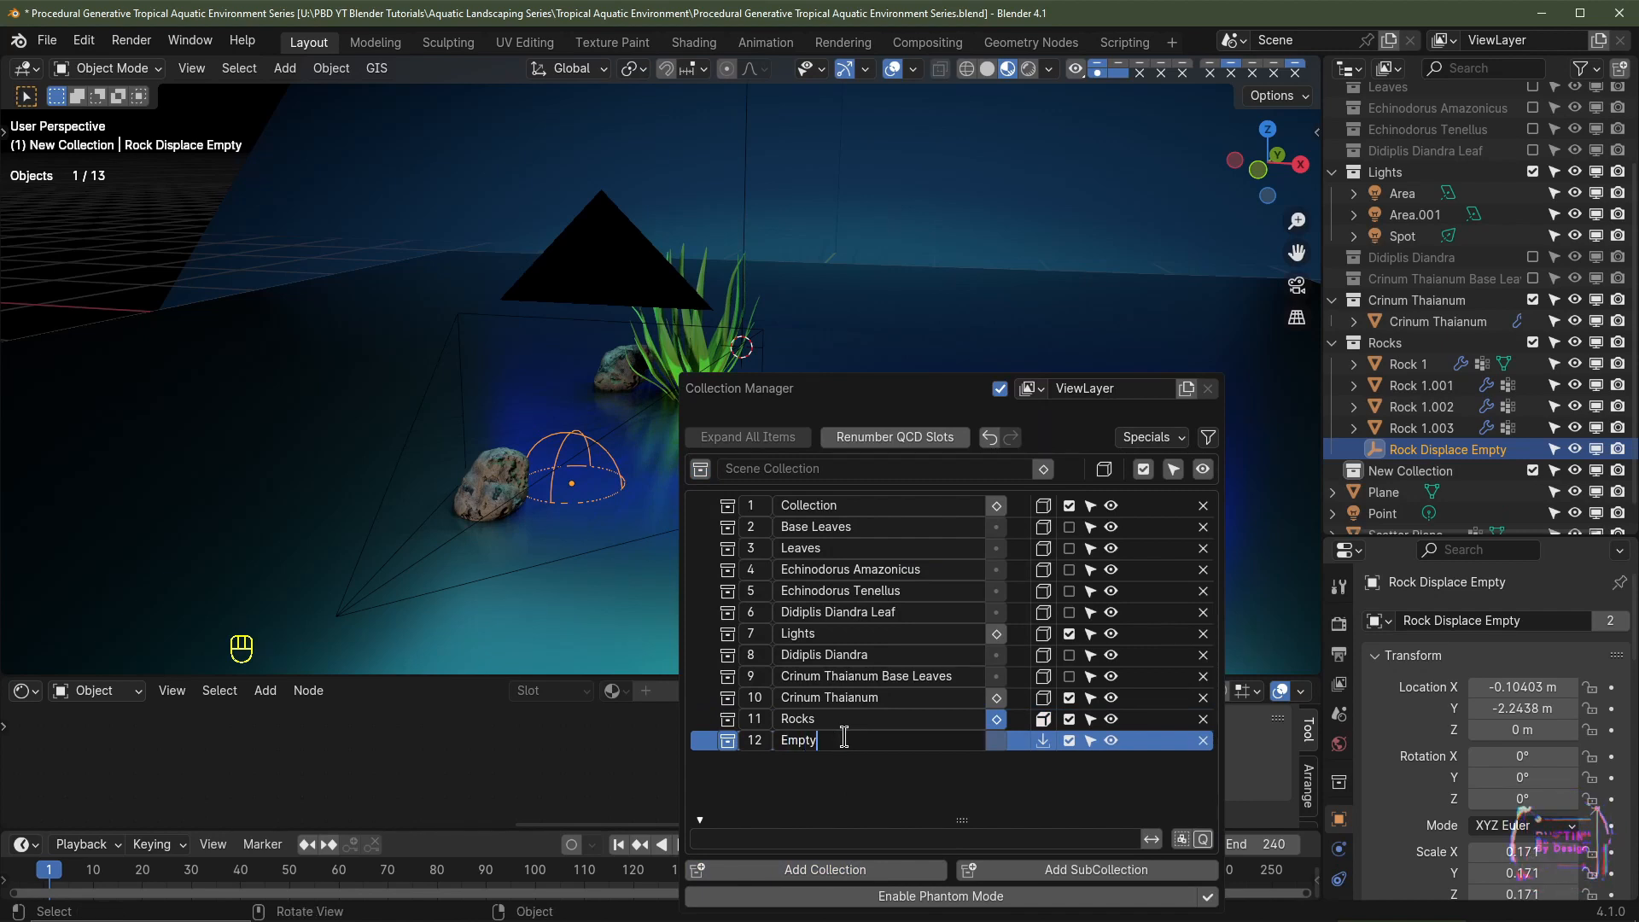
key(Return)
click(1044, 741)
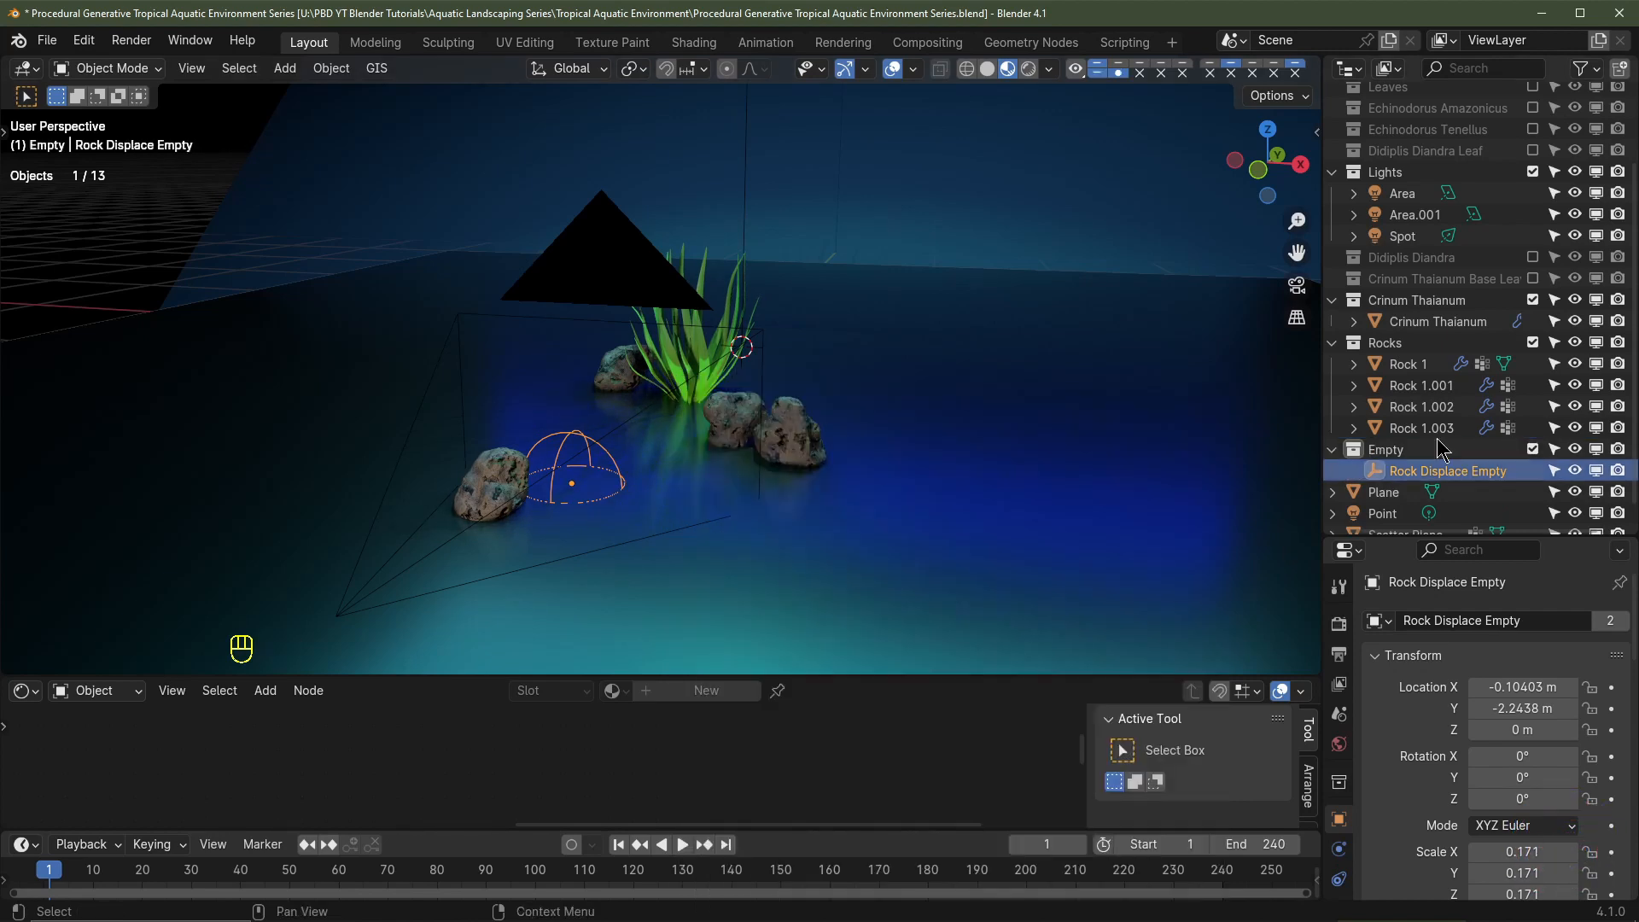
Step: Set Rock 1's X, Y and Z location to 0 m
click(1400, 366)
click(1400, 369)
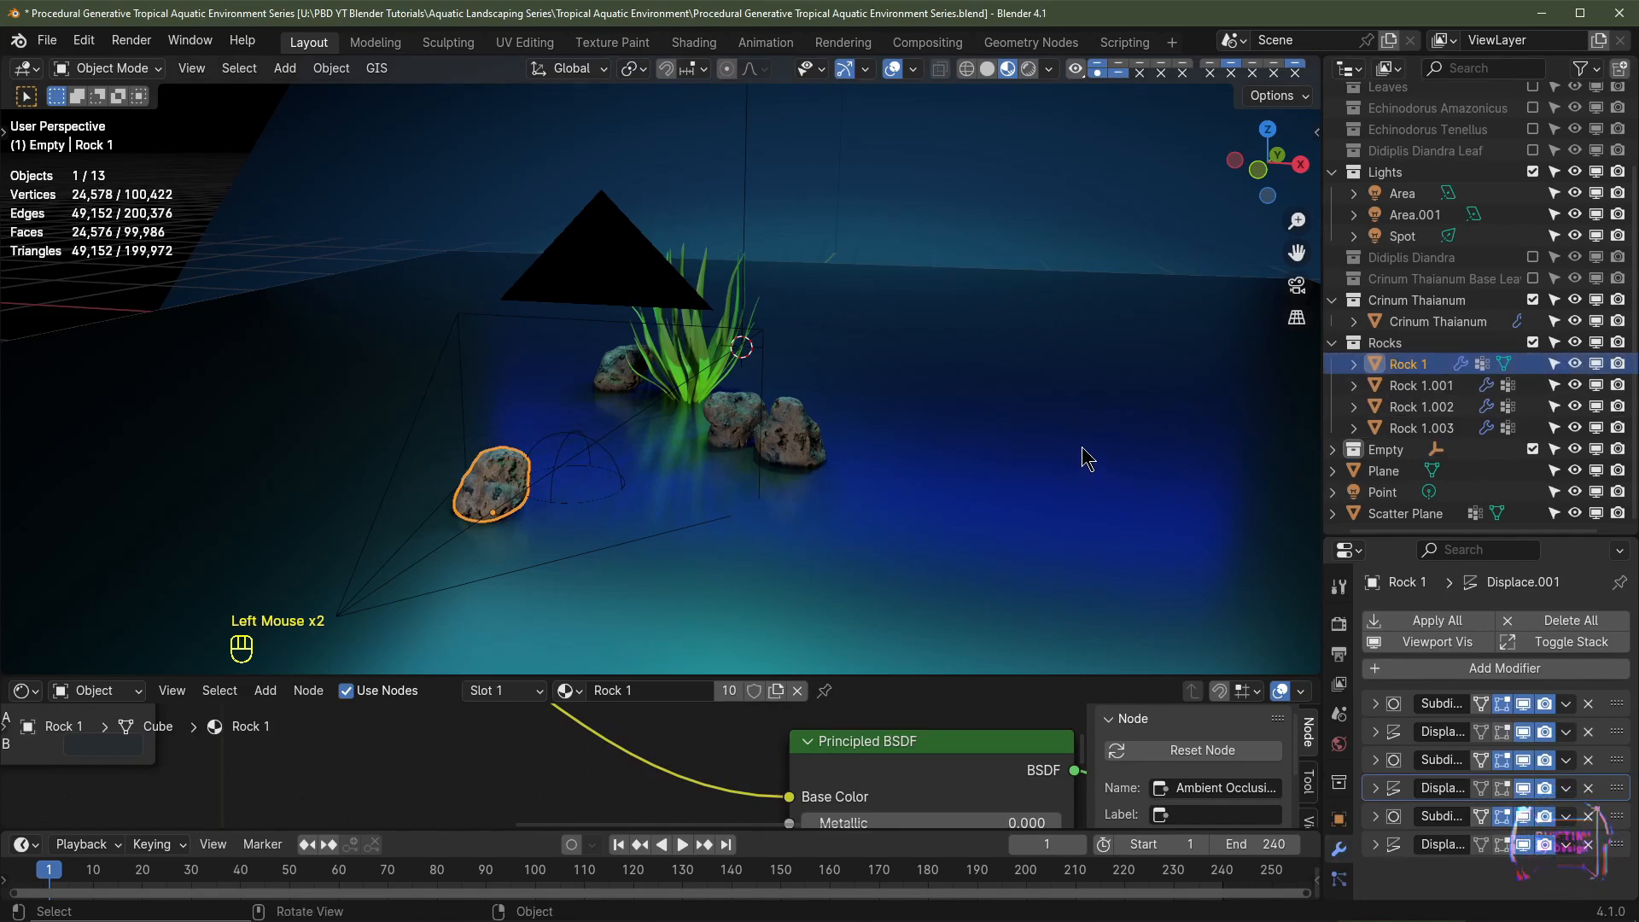
key(n)
scroll(1306, 190, up, 6)
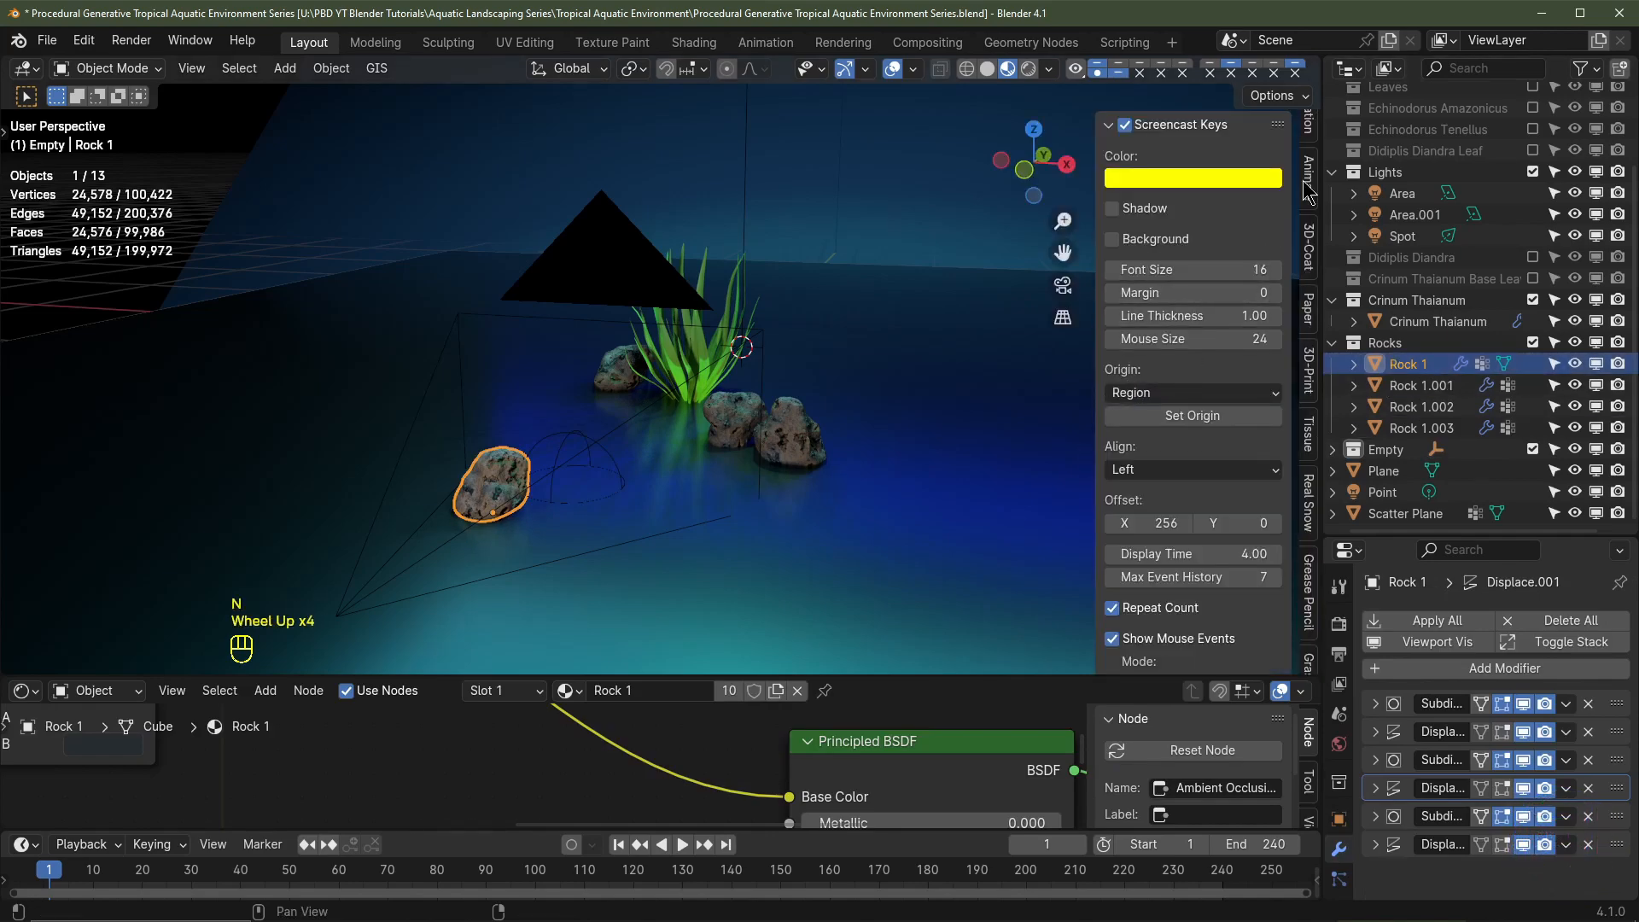
click(1307, 137)
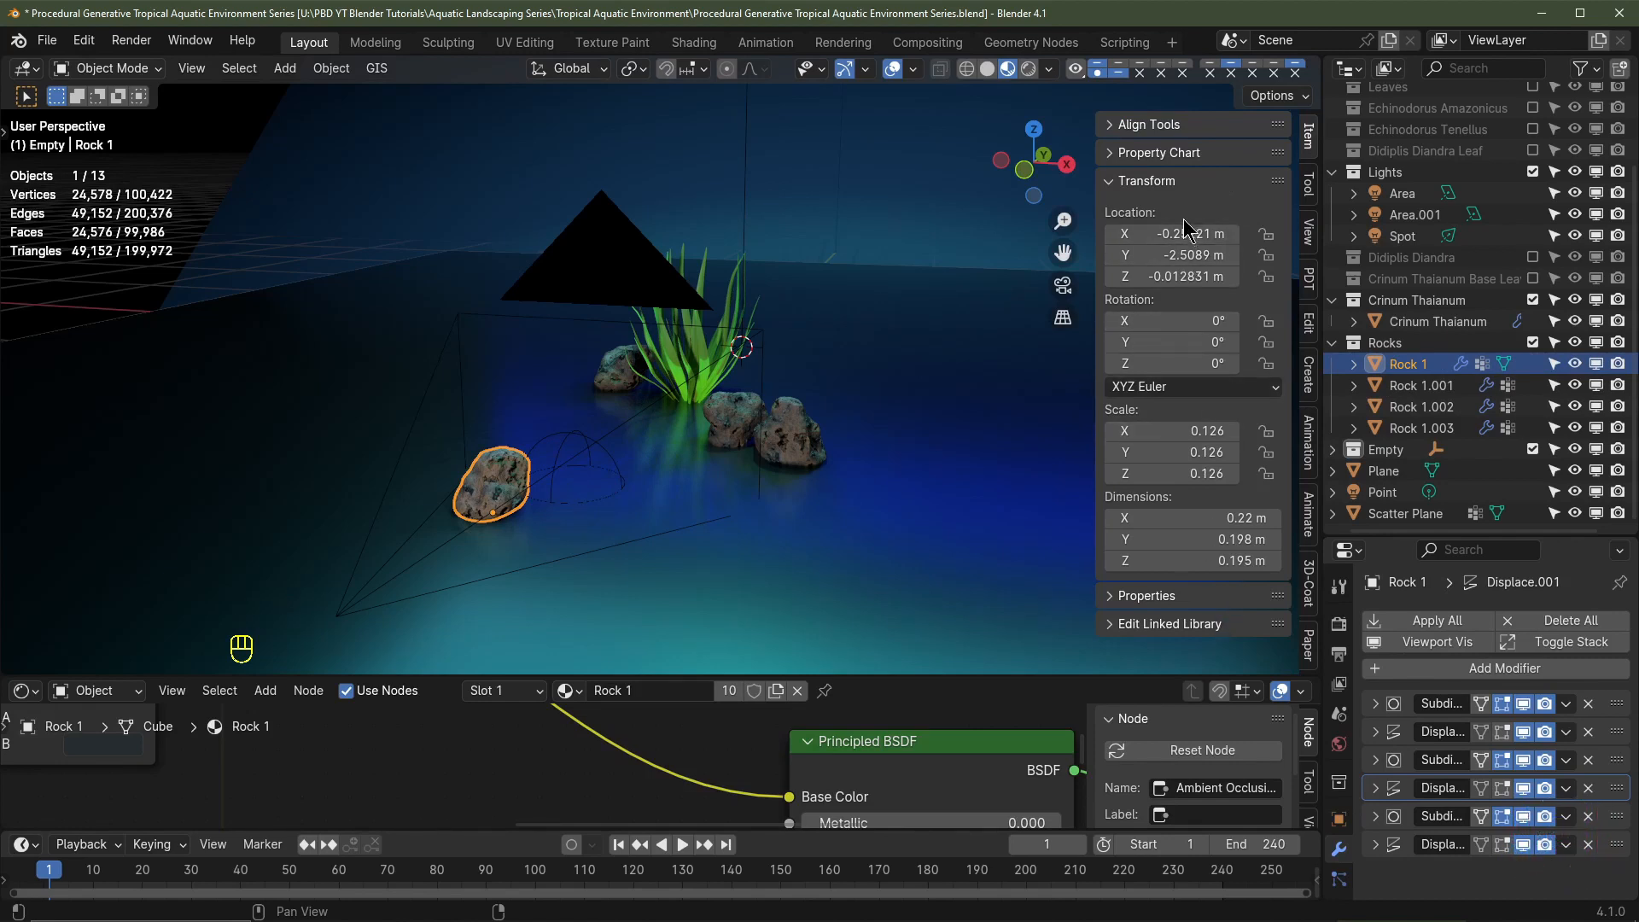
drag(1185, 229, 1183, 274)
text(0)
key(Return)
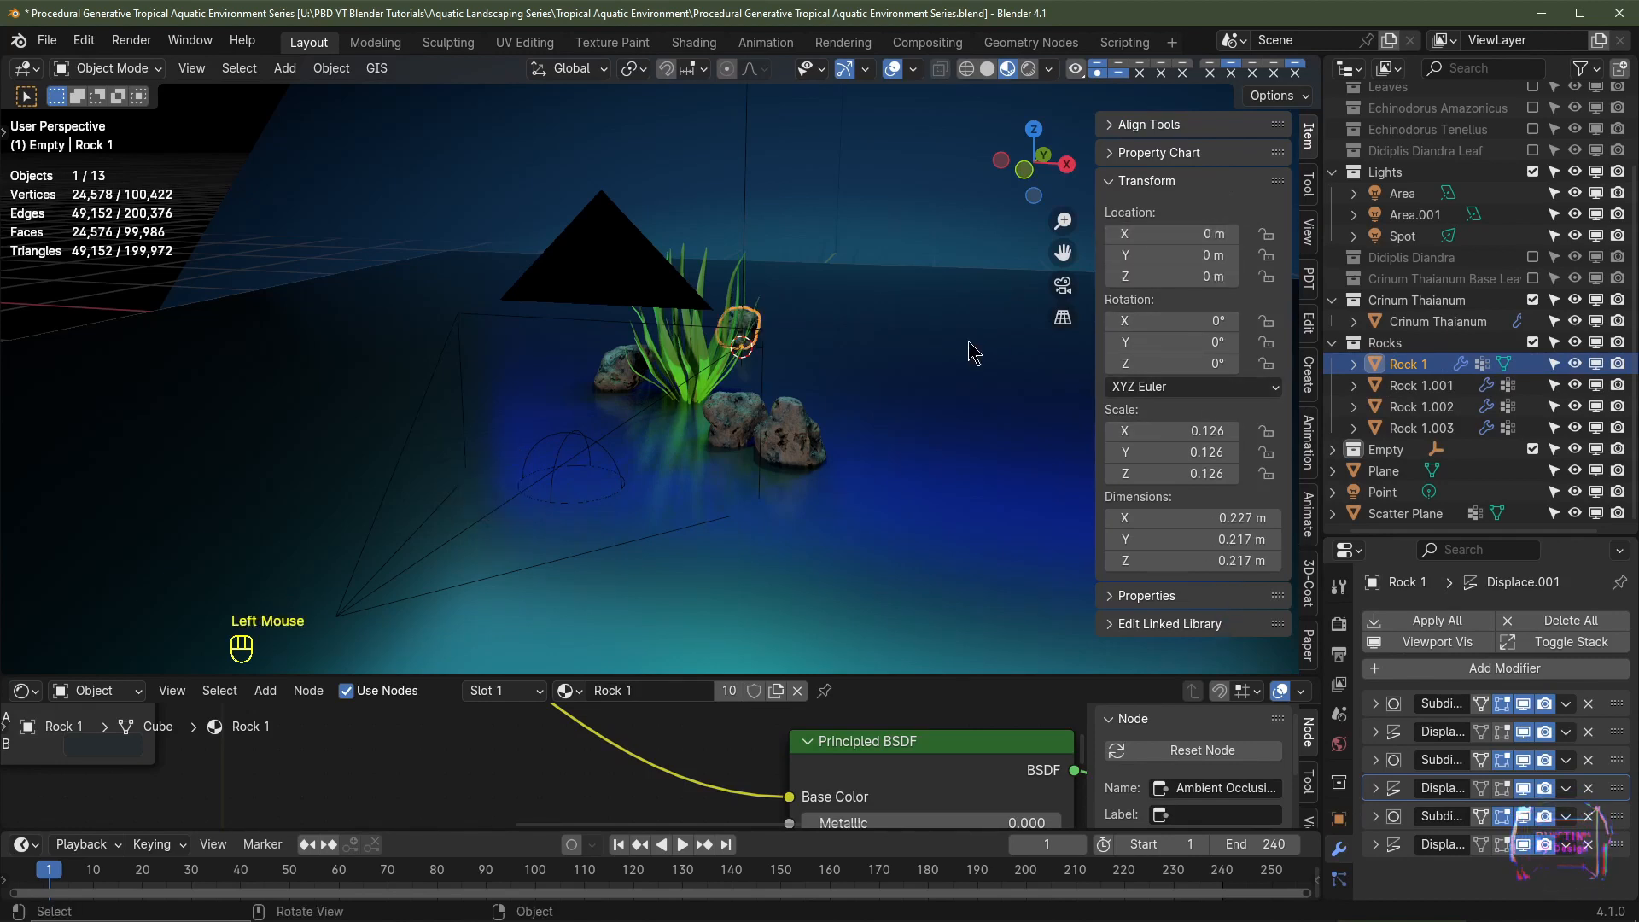
Step: Set the X, Y and Z location of Rock 1.003, Rock 1.001 and Rock 1.002 to 0 m
click(814, 431)
drag(1185, 234, 1185, 276)
text(0)
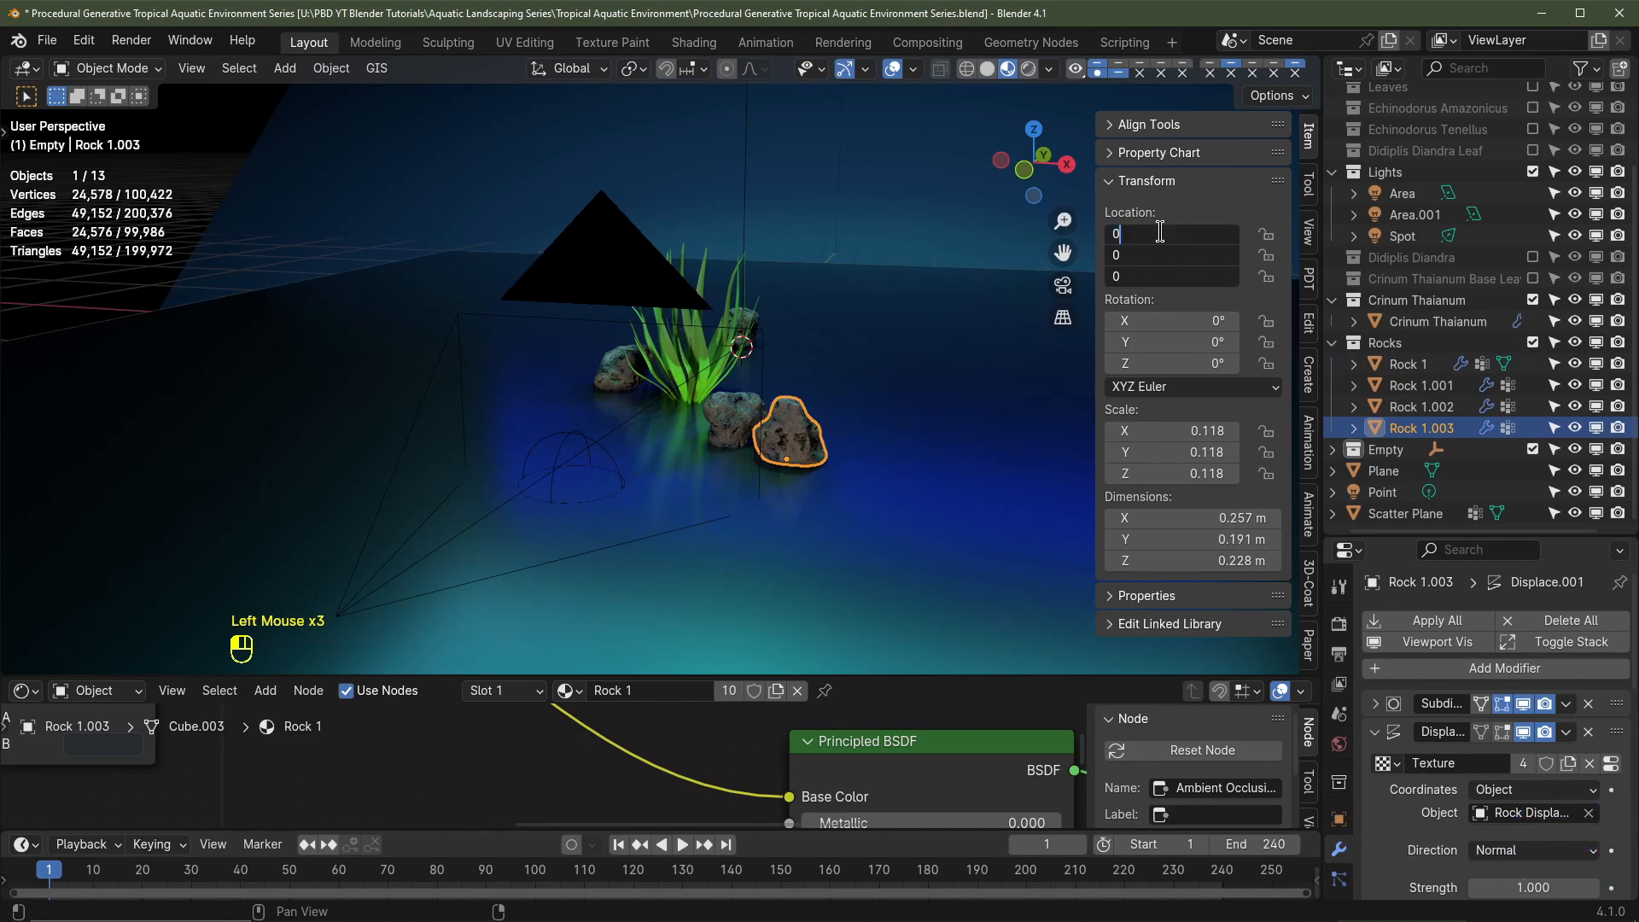
key(Return)
click(743, 416)
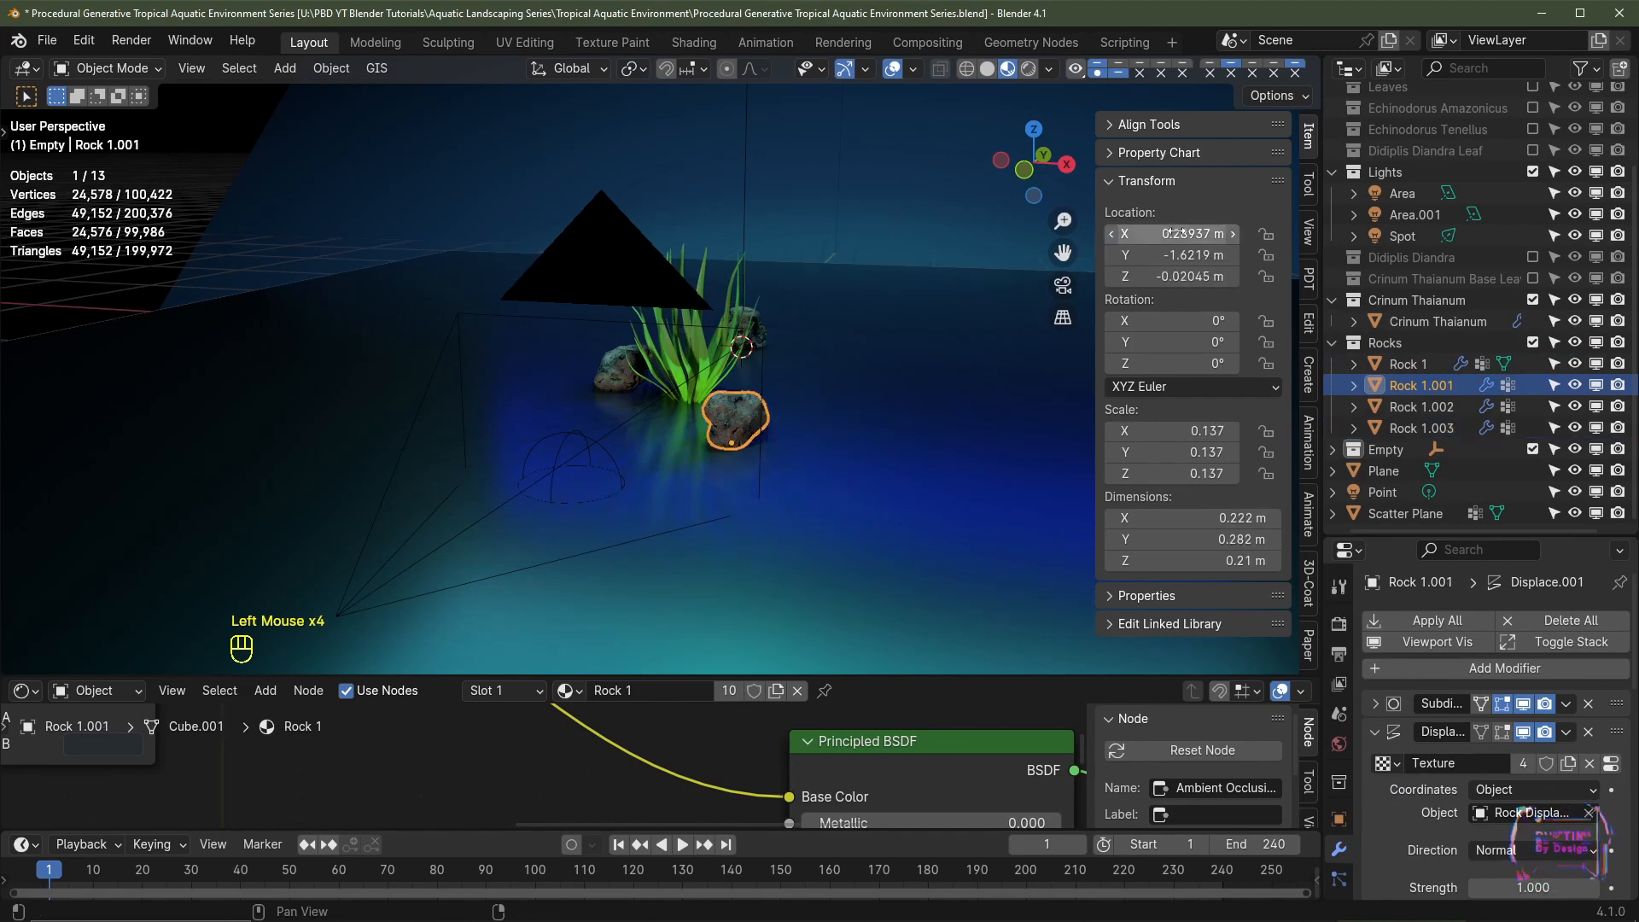
drag(1182, 229, 1212, 276)
text(0)
key(Return)
click(629, 375)
click(620, 375)
text(0)
key(Return)
Step: Hide the Crinum Thaianum and Rocks collections and include the Crinum Thaianum Base Leaves collection in the view layer
click(691, 362)
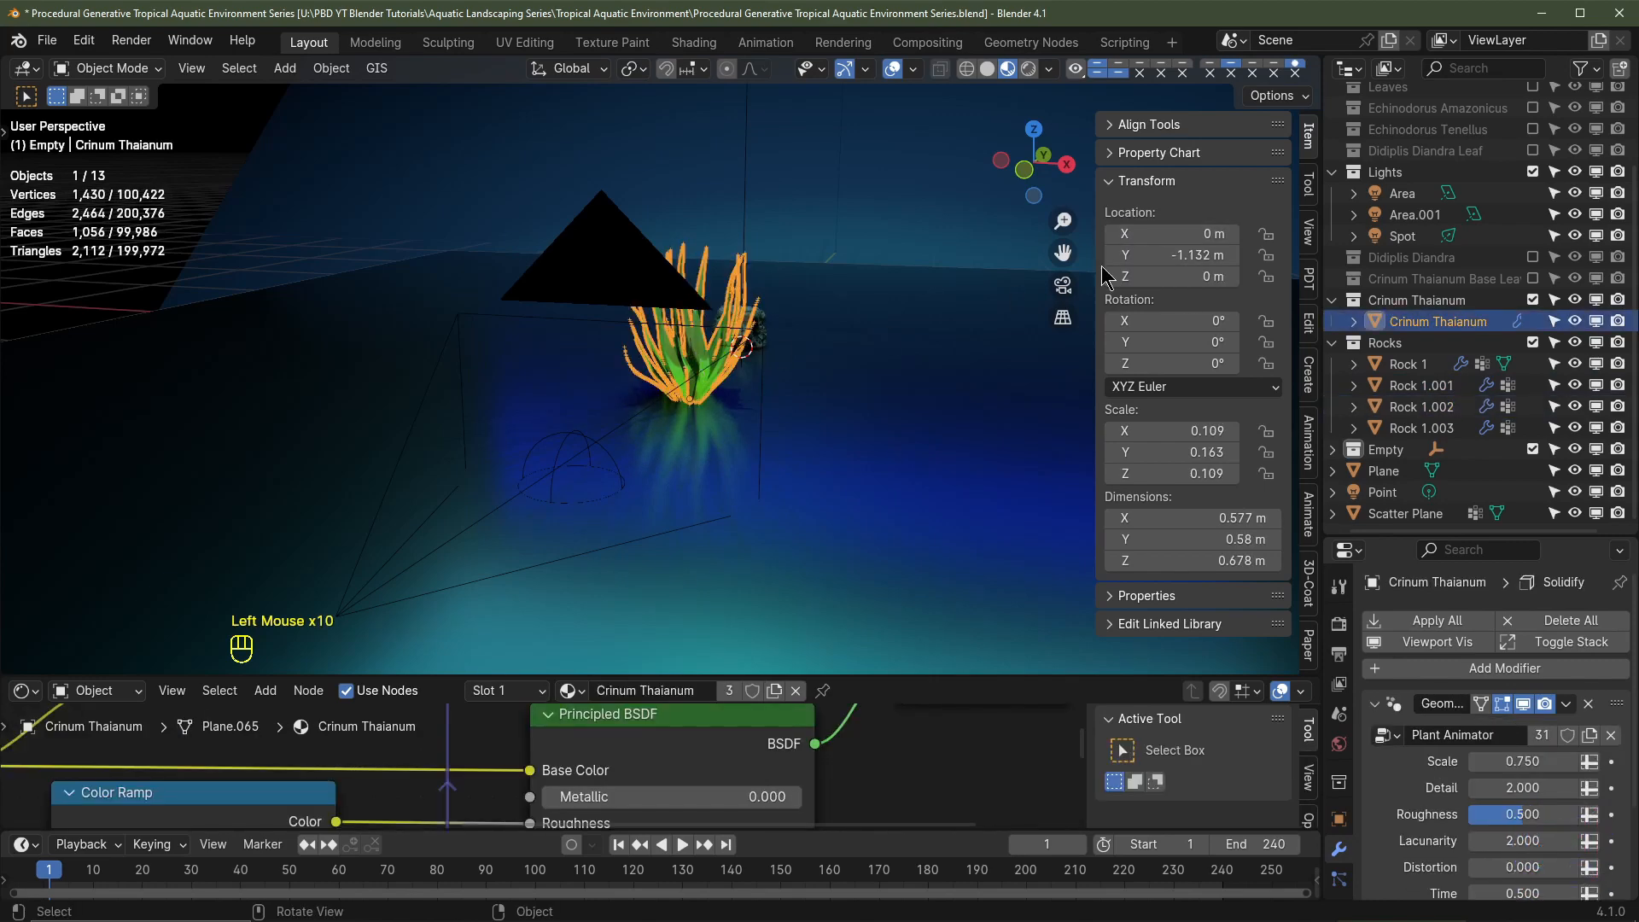
click(1576, 300)
click(1575, 342)
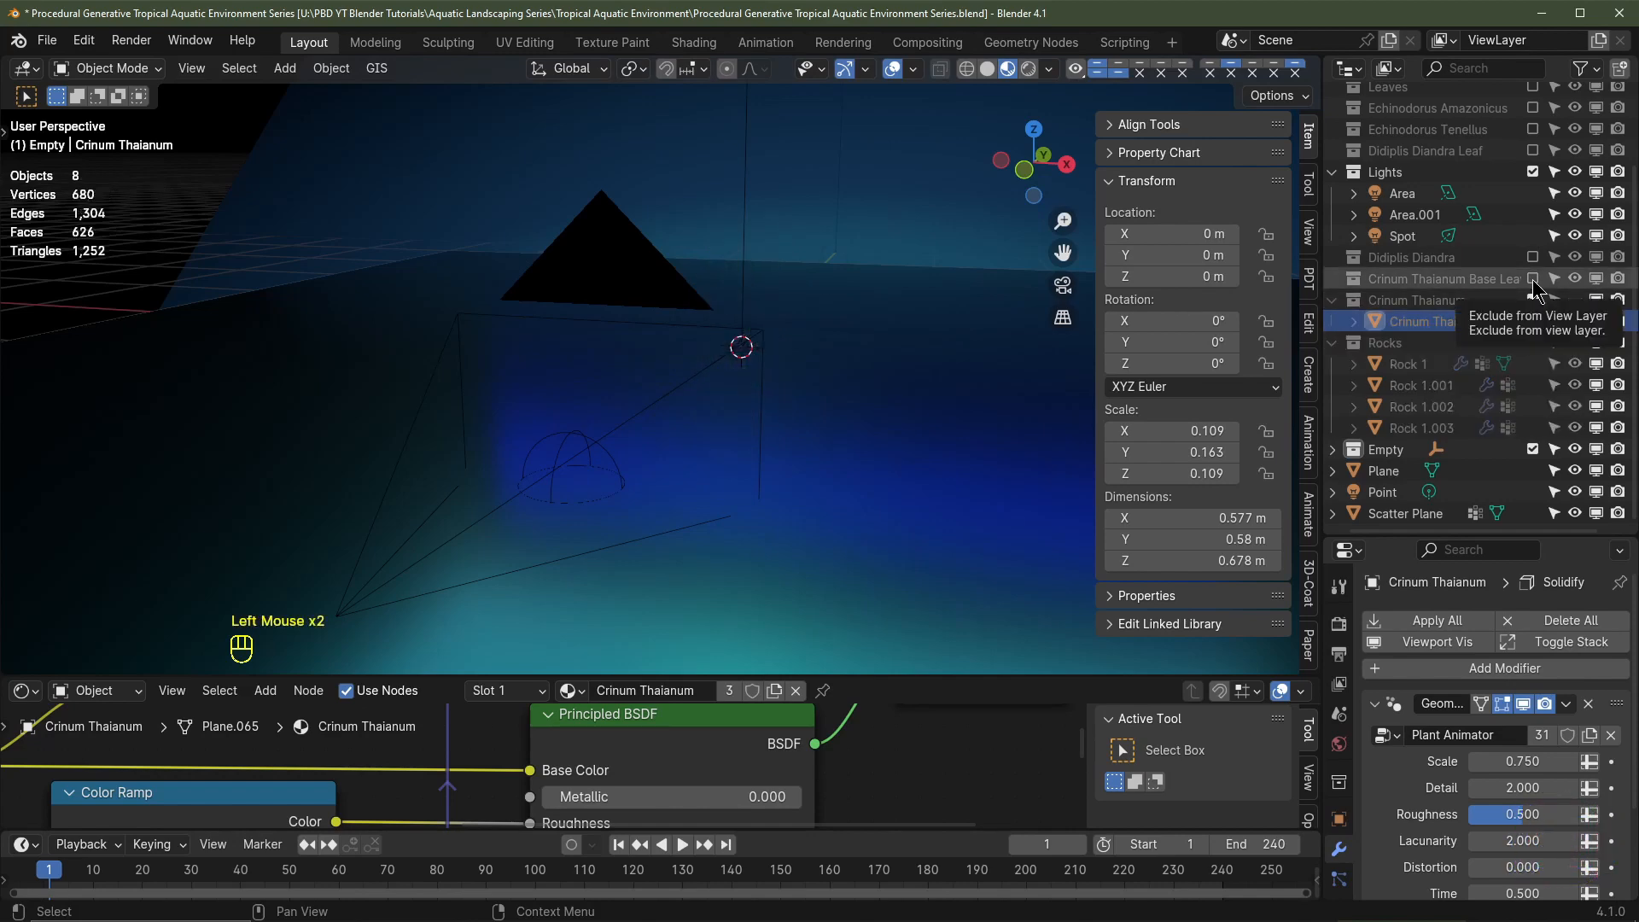
click(1533, 279)
click(1532, 279)
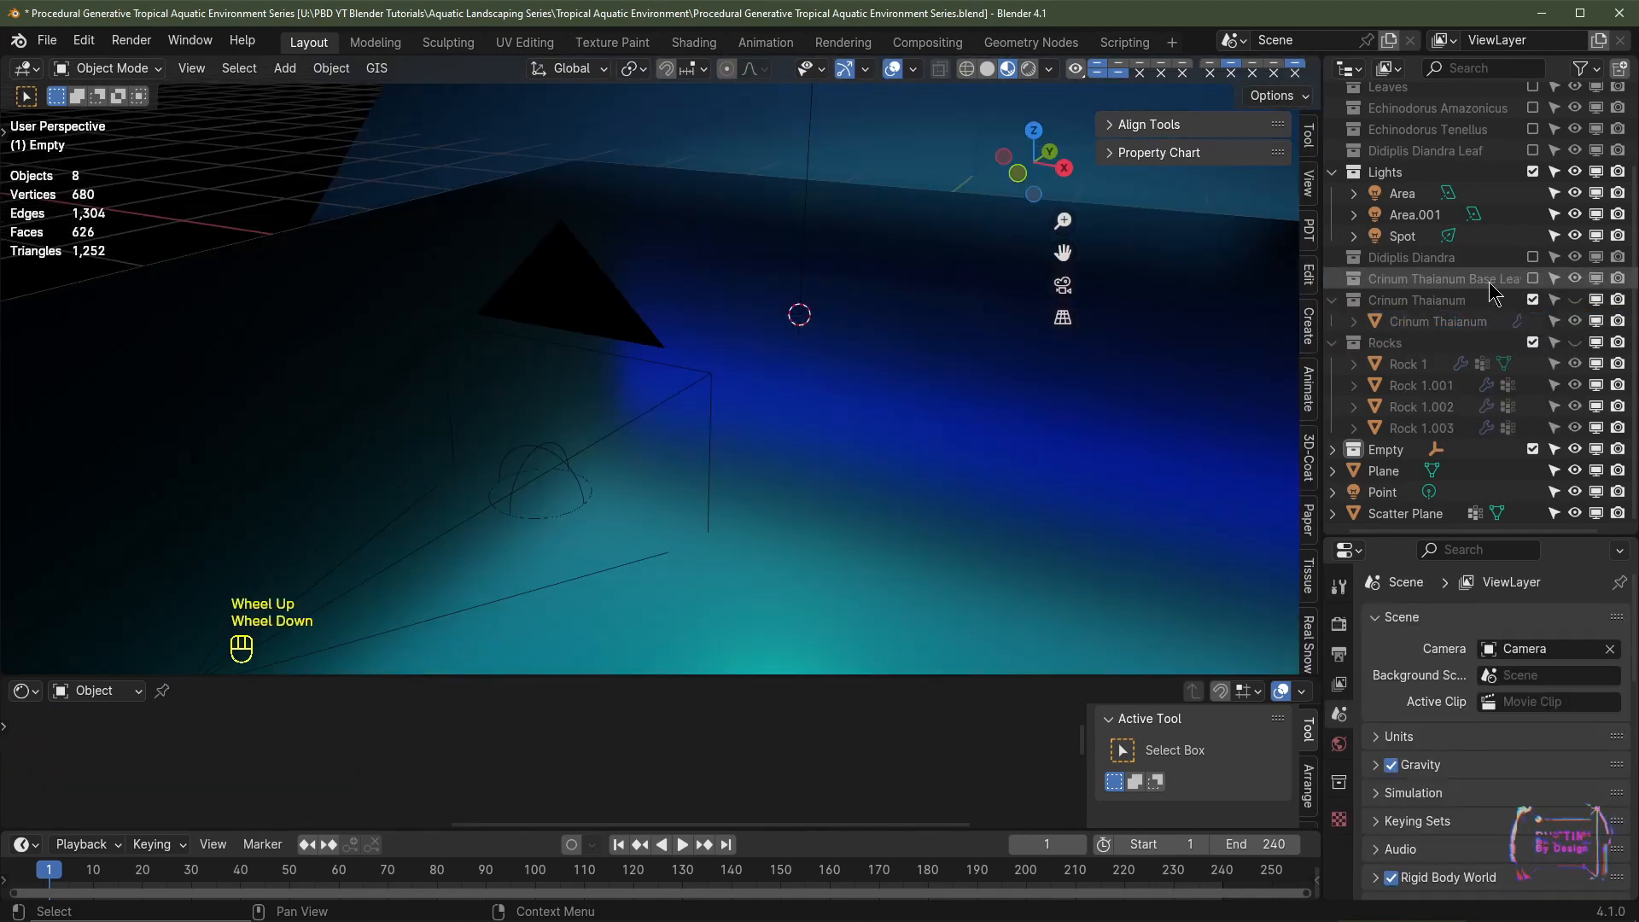
click(1533, 279)
Step: Copy the 0 m location value from Crinum Thaianum Base Leaf 1 and use it to move leaves 1.001 through 1.004 to the origin
click(1443, 300)
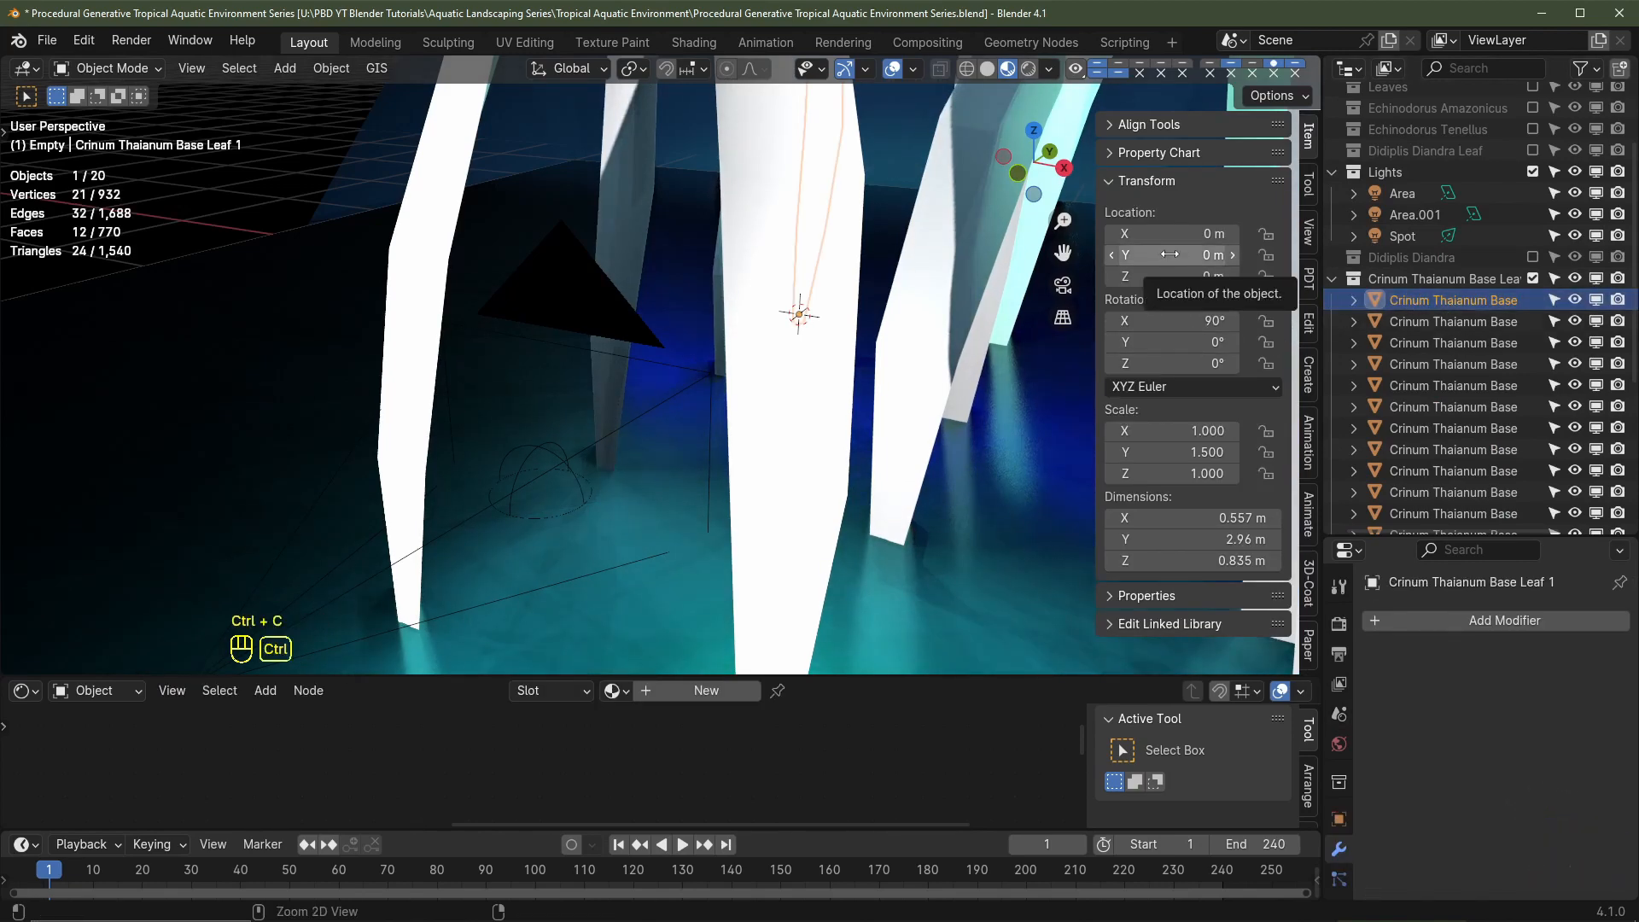
click(1442, 321)
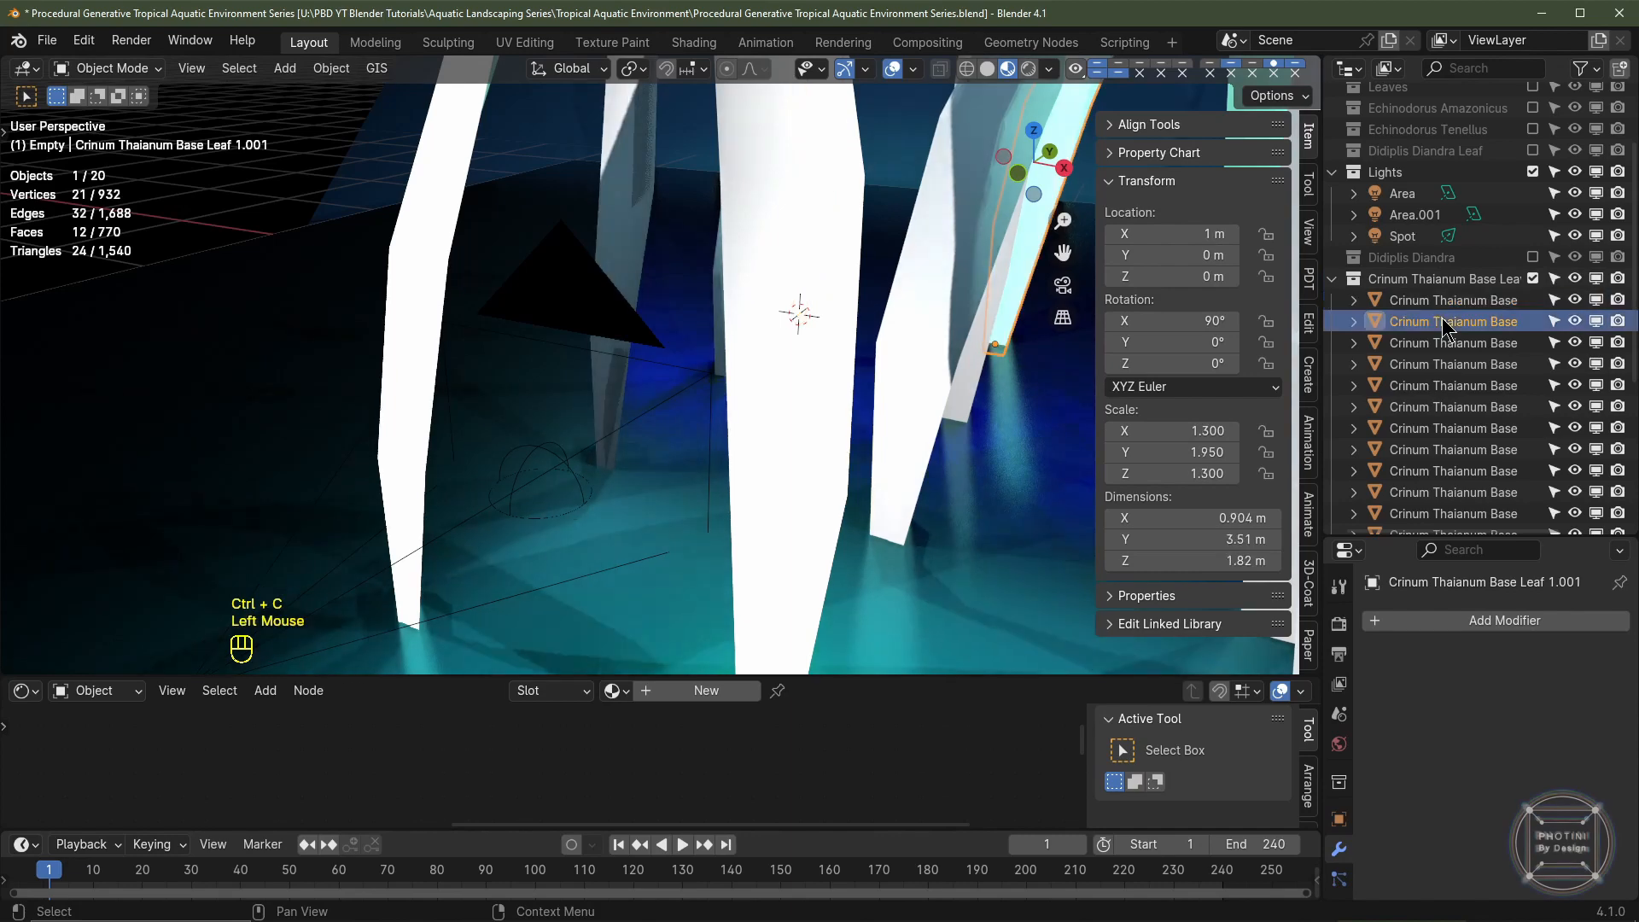
key(ctrl+v)
double_click(1204, 234)
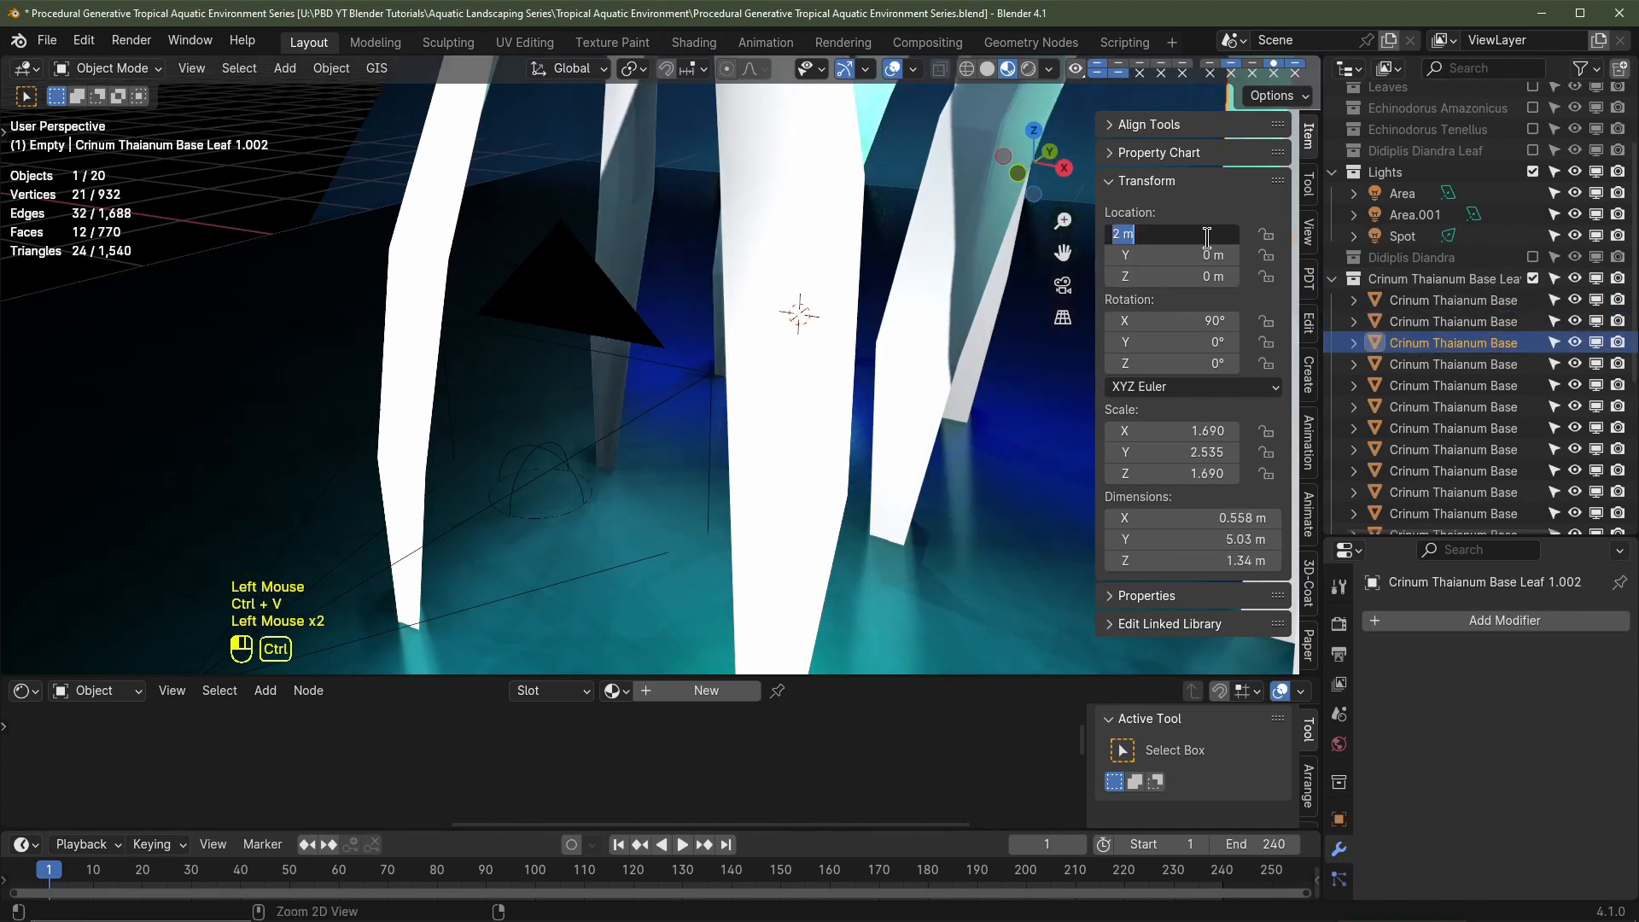
text(0 m)
click(1426, 364)
click(1430, 386)
key(ctrl+v)
key(ctrl+v)
Step: Paste the 0 m location into Crinum Thaianum Base Leaf 1.005 through 1.011 so they sit at the origin
click(1435, 407)
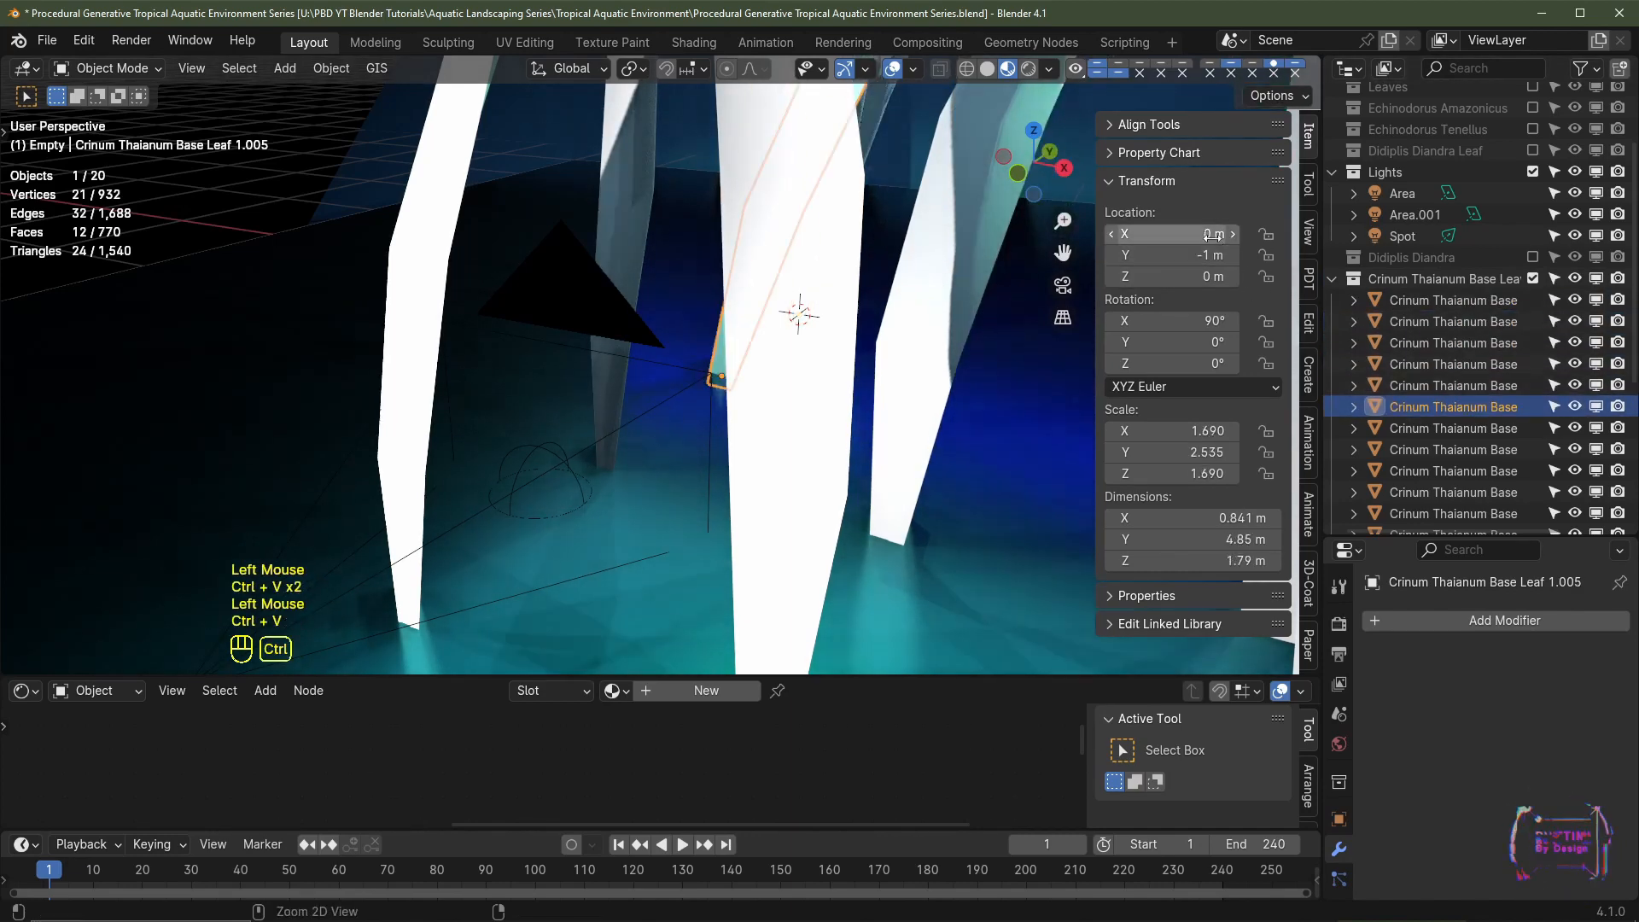
click(1436, 428)
click(1438, 452)
click(1437, 472)
key(ctrl+v)
key(ctrl+v)
scroll(1443, 384, down, 5)
click(1441, 280)
click(1443, 299)
click(1443, 322)
key(ctrl+v)
key(ctrl+v)
scroll(944, 265, down, 3)
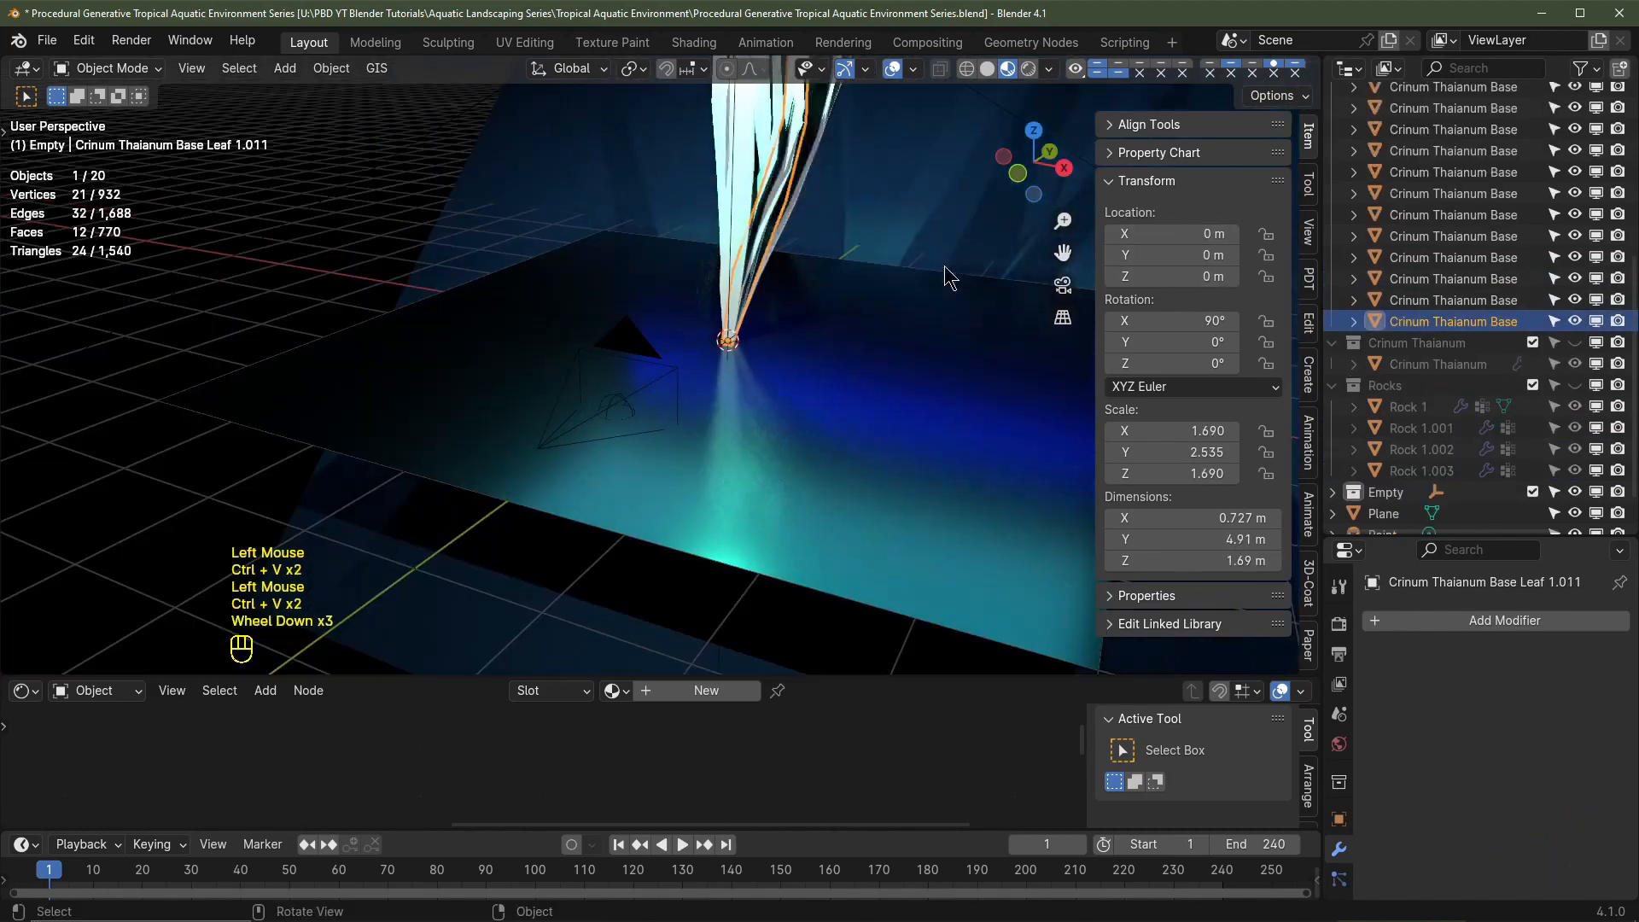
Step: Exclude the Crinum Thaianum Base Leaves collection from the view layer, then include and expand the Echinodorus Tenellus collection
shift+middle_drag(862, 278, 940, 420)
scroll(1366, 291, up, 3)
click(1333, 193)
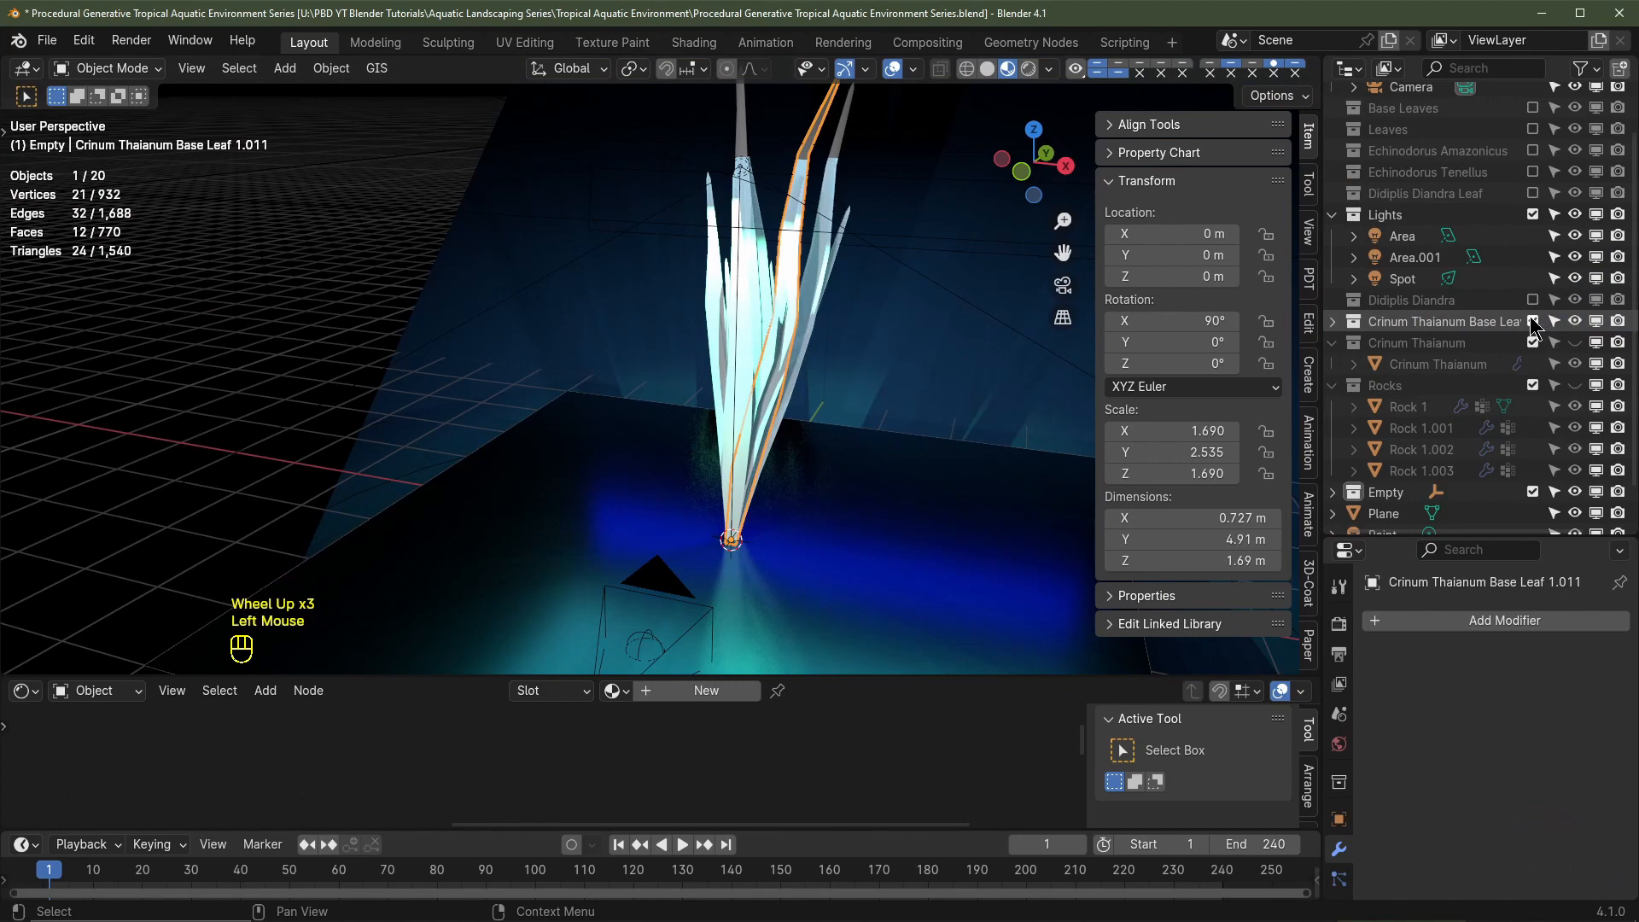
click(1532, 322)
click(1533, 223)
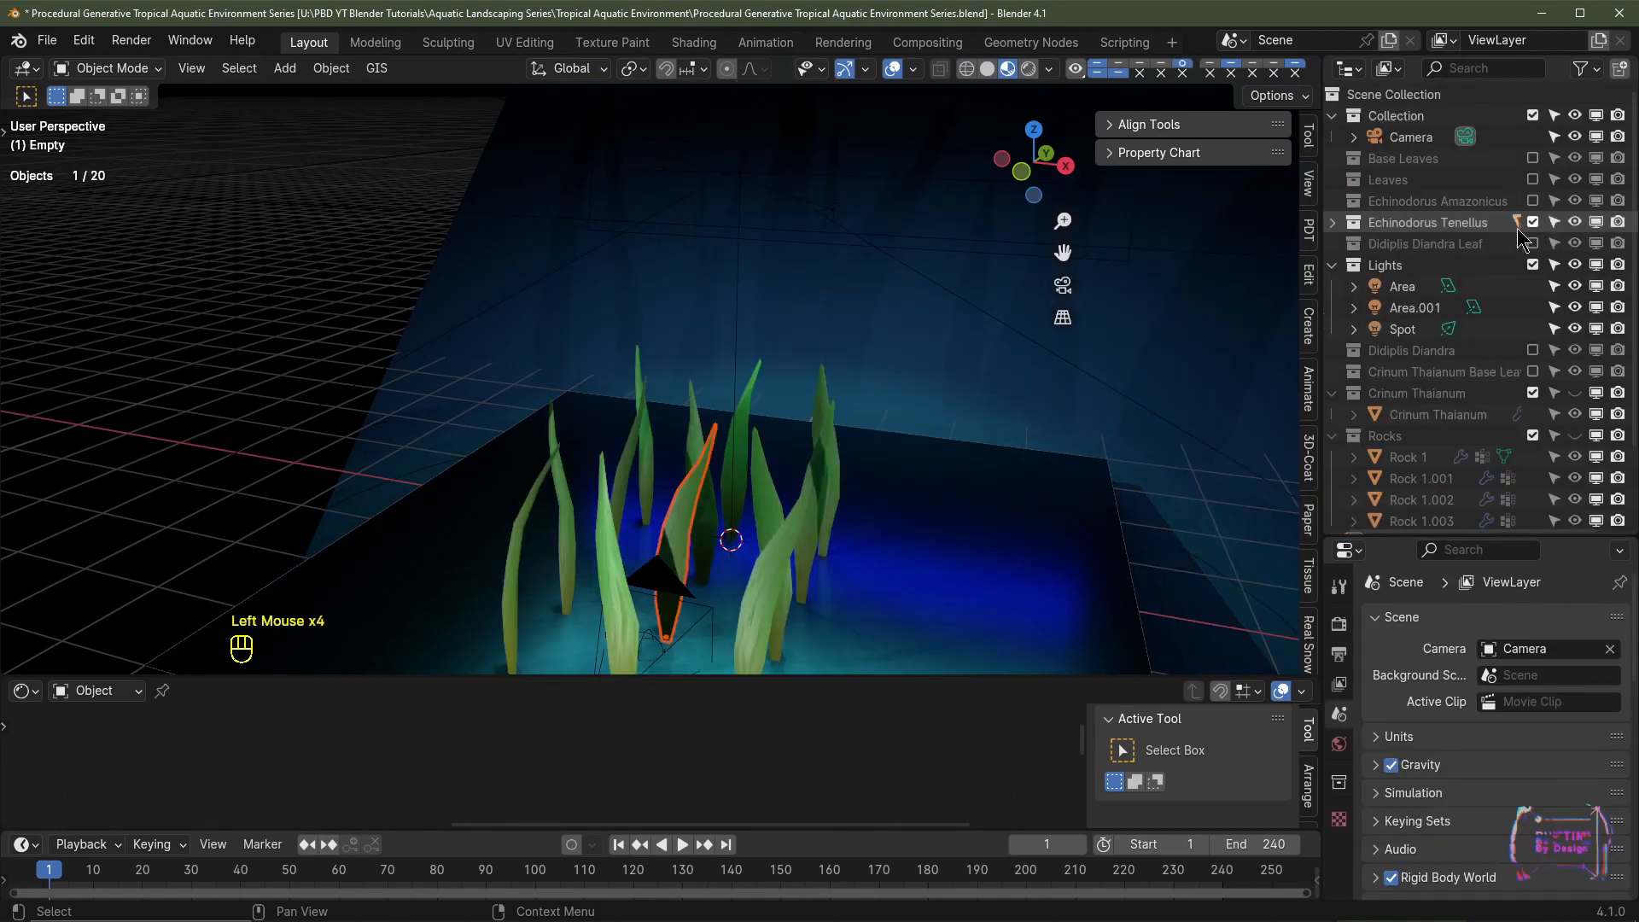
click(1333, 224)
scroll(862, 520, down, 1)
shift+middle_drag(859, 519, 926, 495)
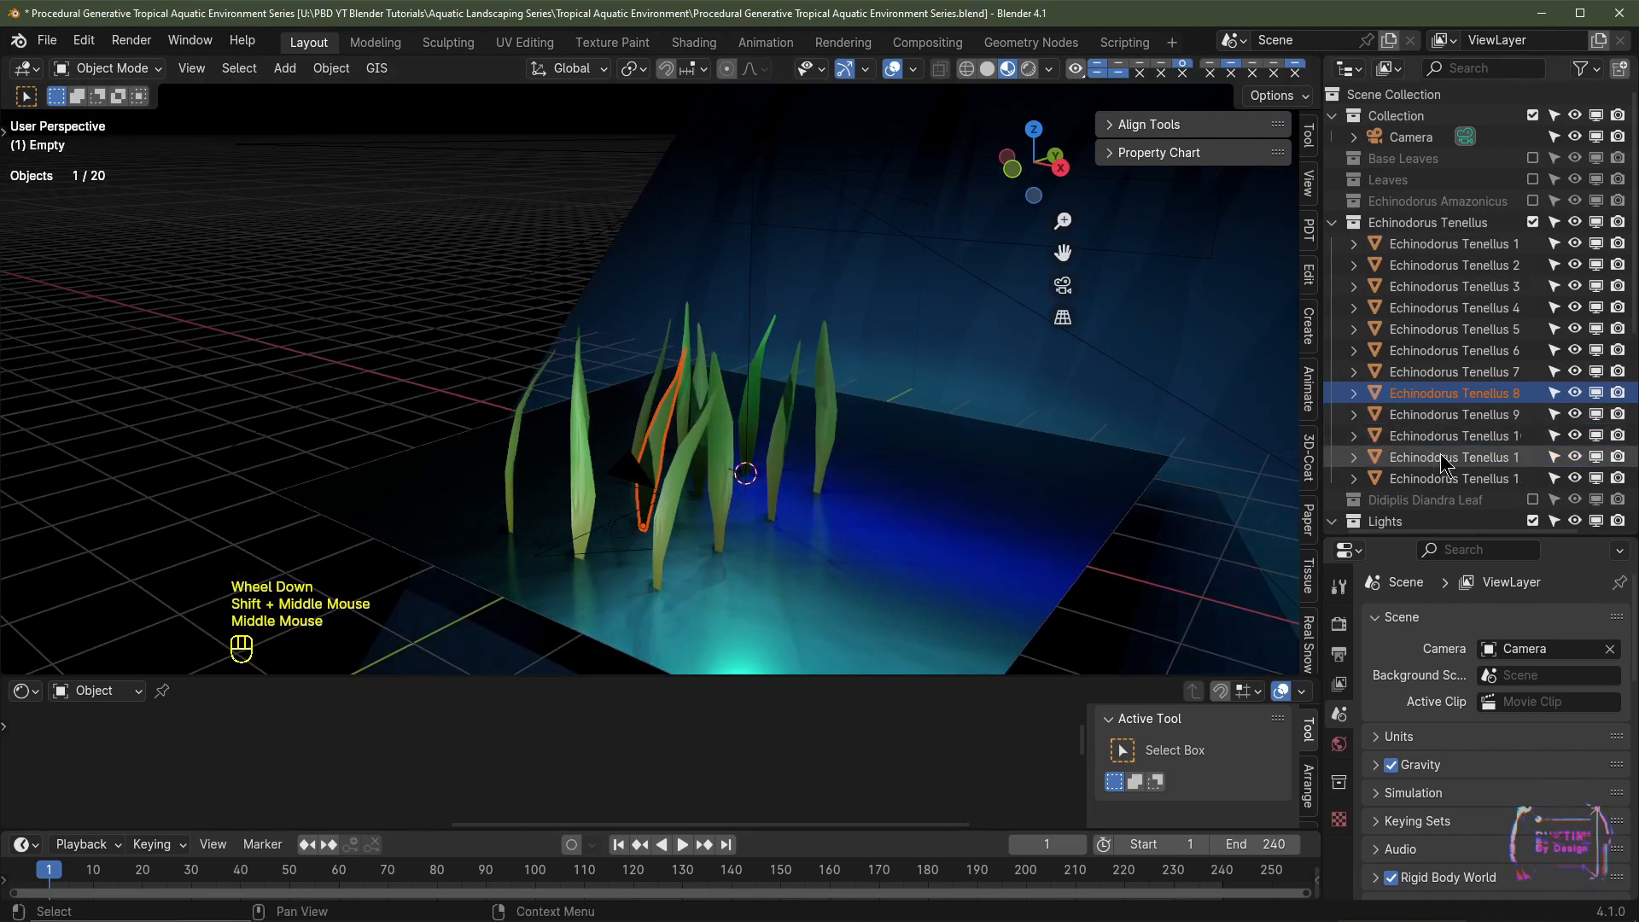
Step: Set the X and Y location of Echinodorus Tenellus leaves 12, 11, 10 and 9 to 0 m
click(1452, 478)
key(ctrl+v)
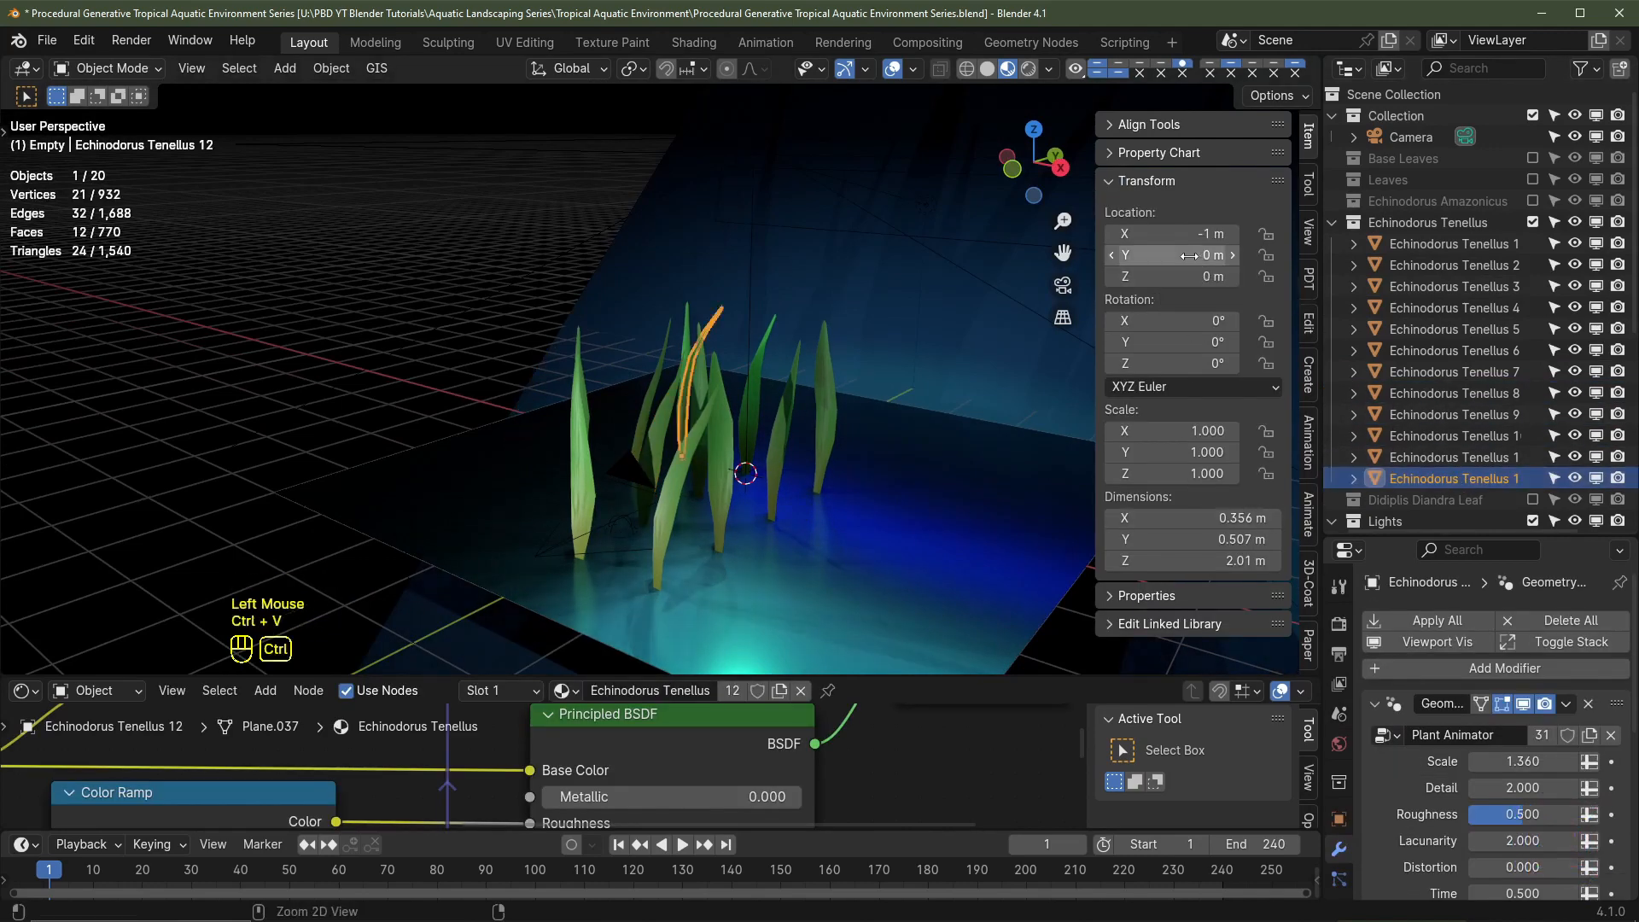
key(ctrl+v)
click(1452, 456)
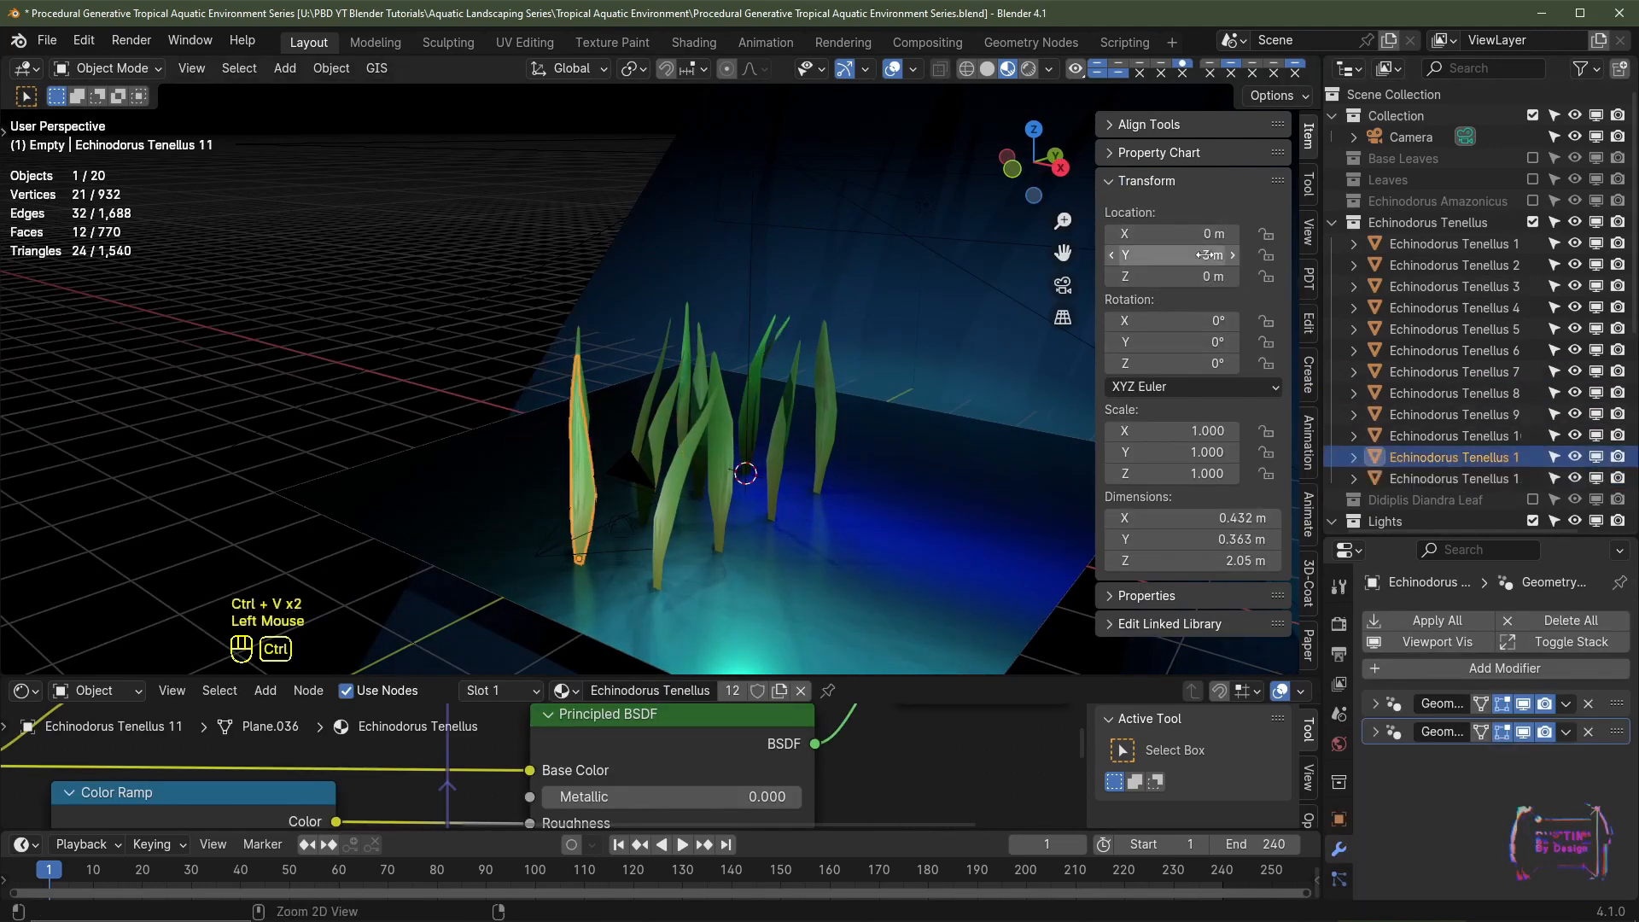
text(0 m)
click(1424, 436)
key(ctrl+v)
key(ctrl+v)
click(1405, 415)
key(ctrl+v)
key(ctrl+v)
Step: Set the location of Echinodorus Tenellus leaves 8 through 1 to 0 m and exclude their collection from the view layer
click(1405, 394)
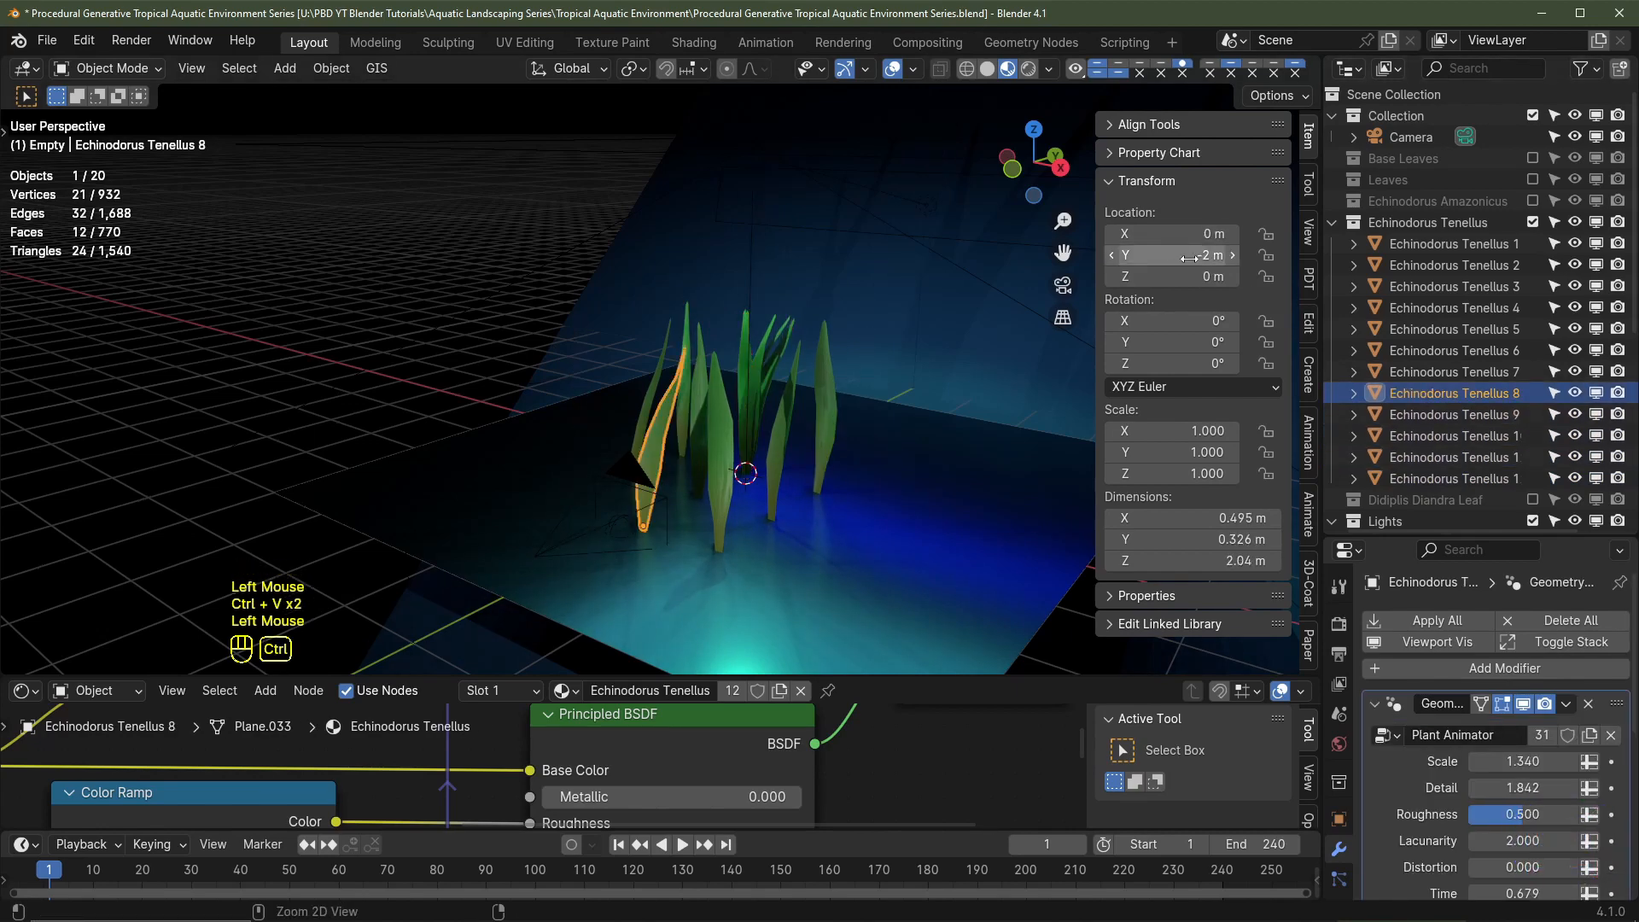
key(ctrl+v)
click(1405, 373)
click(1405, 351)
click(1405, 329)
click(1404, 308)
click(1405, 287)
click(1400, 266)
click(1400, 244)
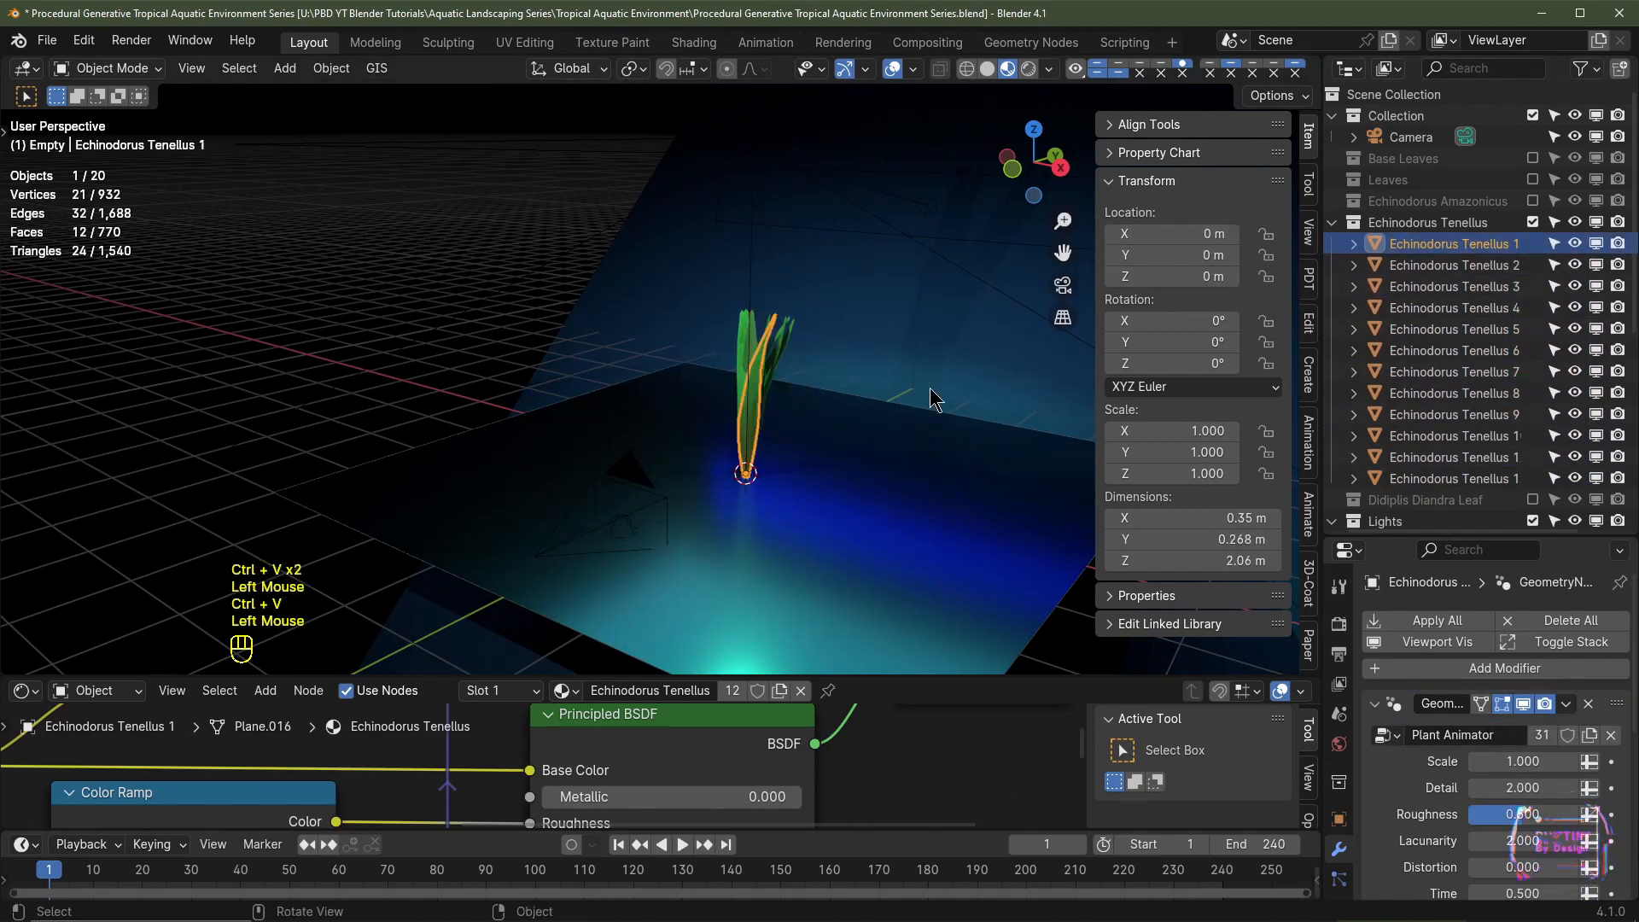
click(1532, 222)
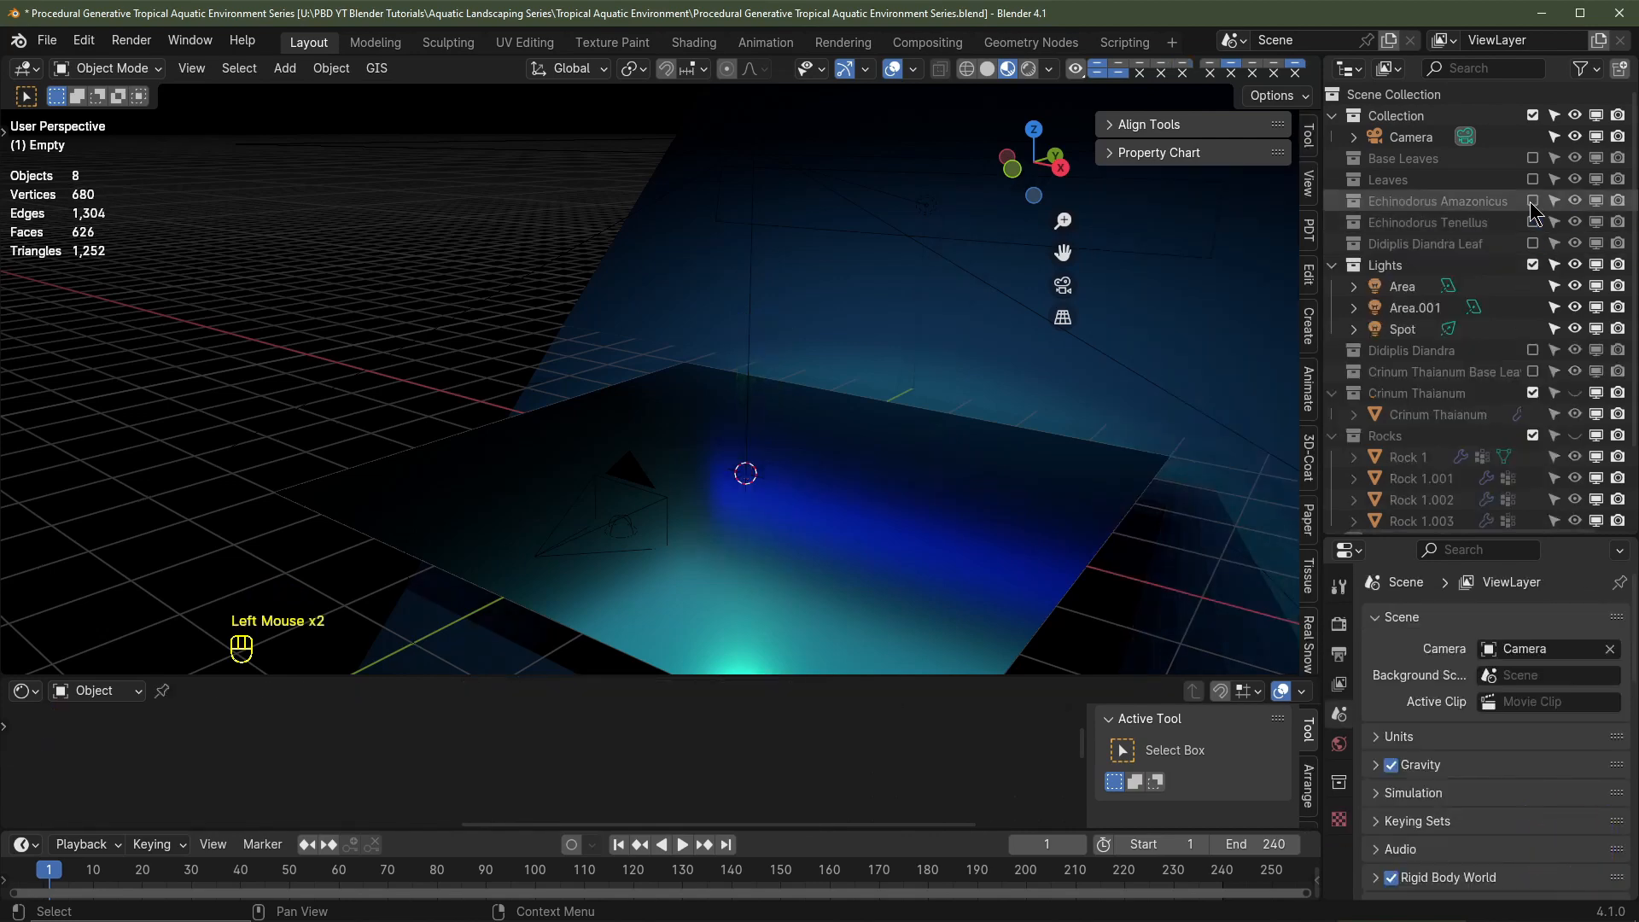
Step: Include the Echinodorus Amazonicus collection, set its plant's location to 0 m, and exclude the collection again
click(1534, 203)
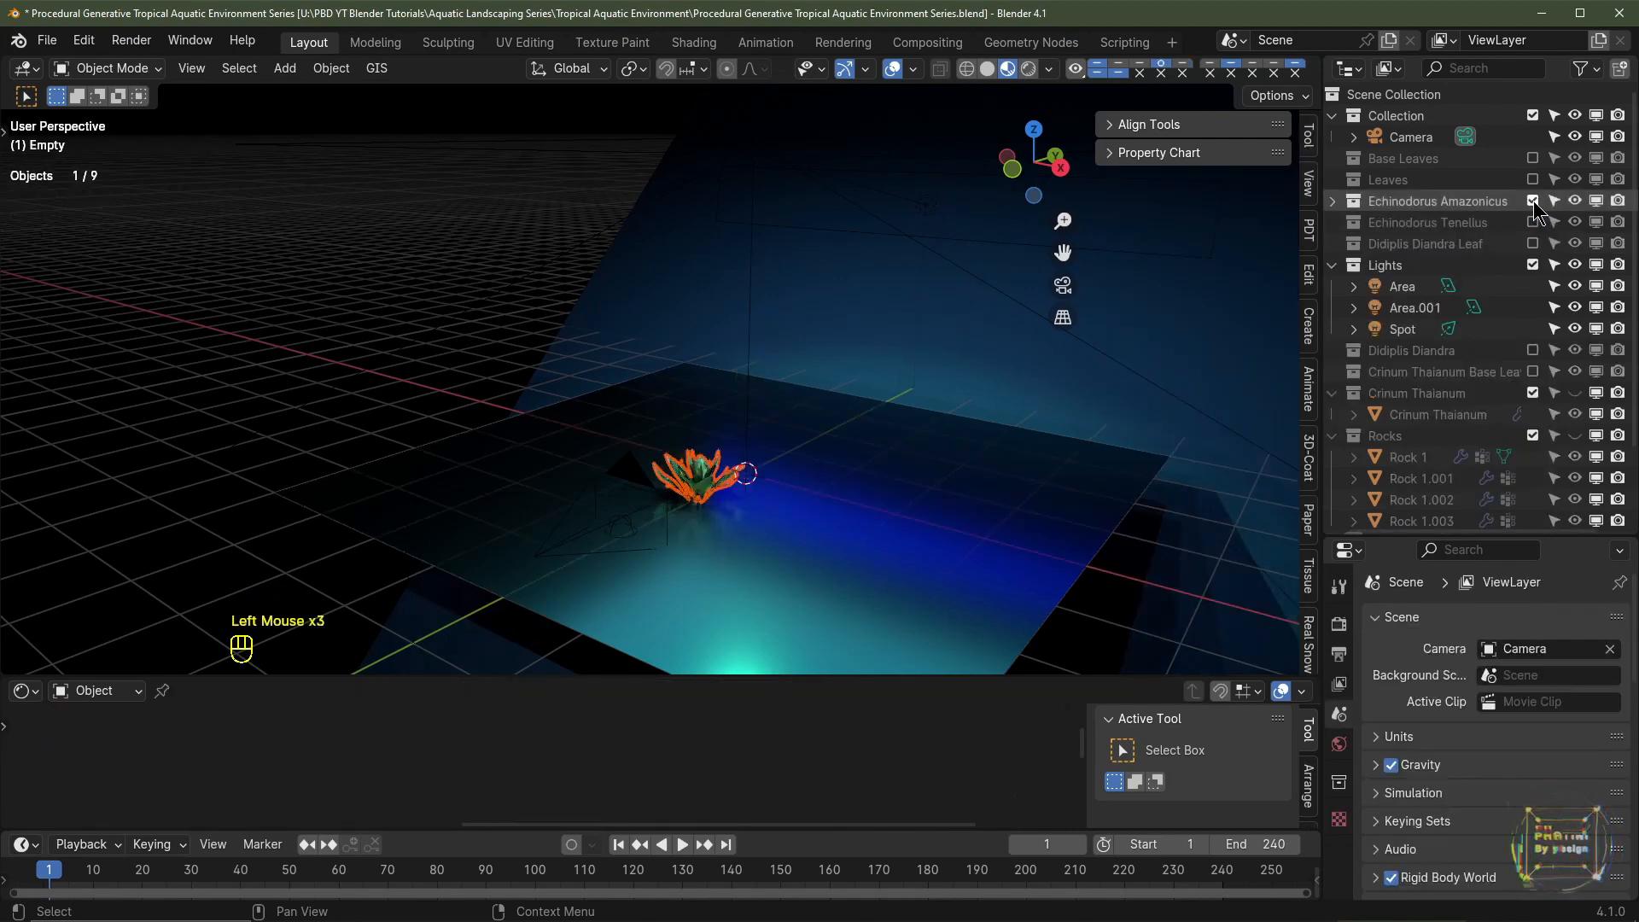
click(739, 472)
key(ctrl+v)
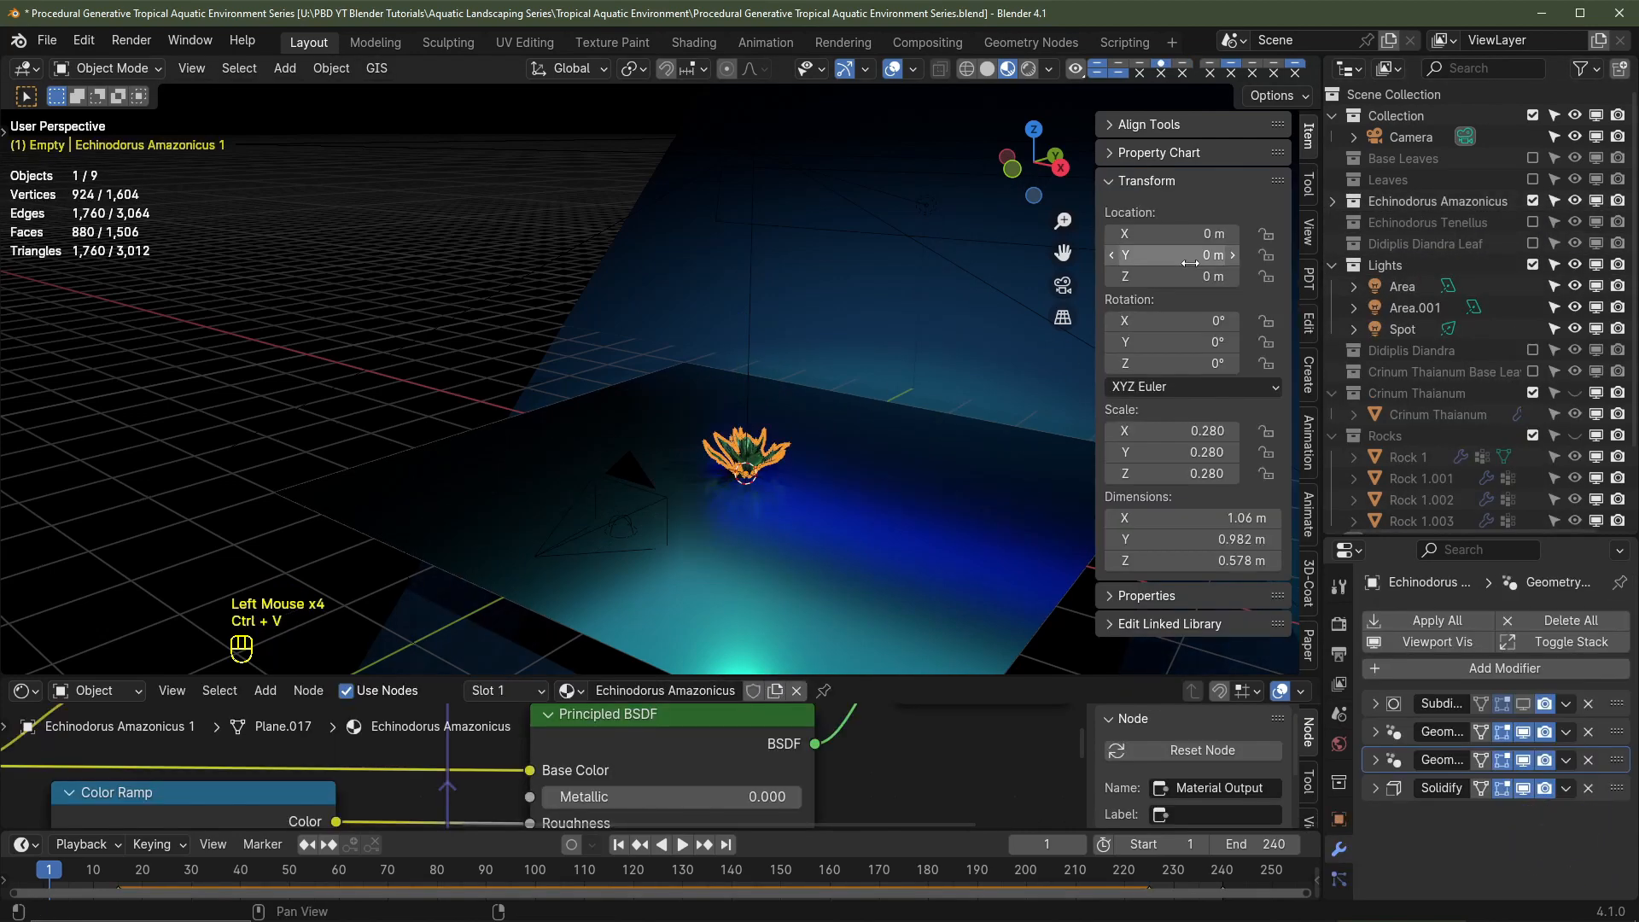
click(1533, 201)
Step: Include and expand the Leaves collection, and set the location of Leaf 3.003, 3.002, 3.001 and Leaf 3 to 0 m
click(1534, 179)
click(1336, 180)
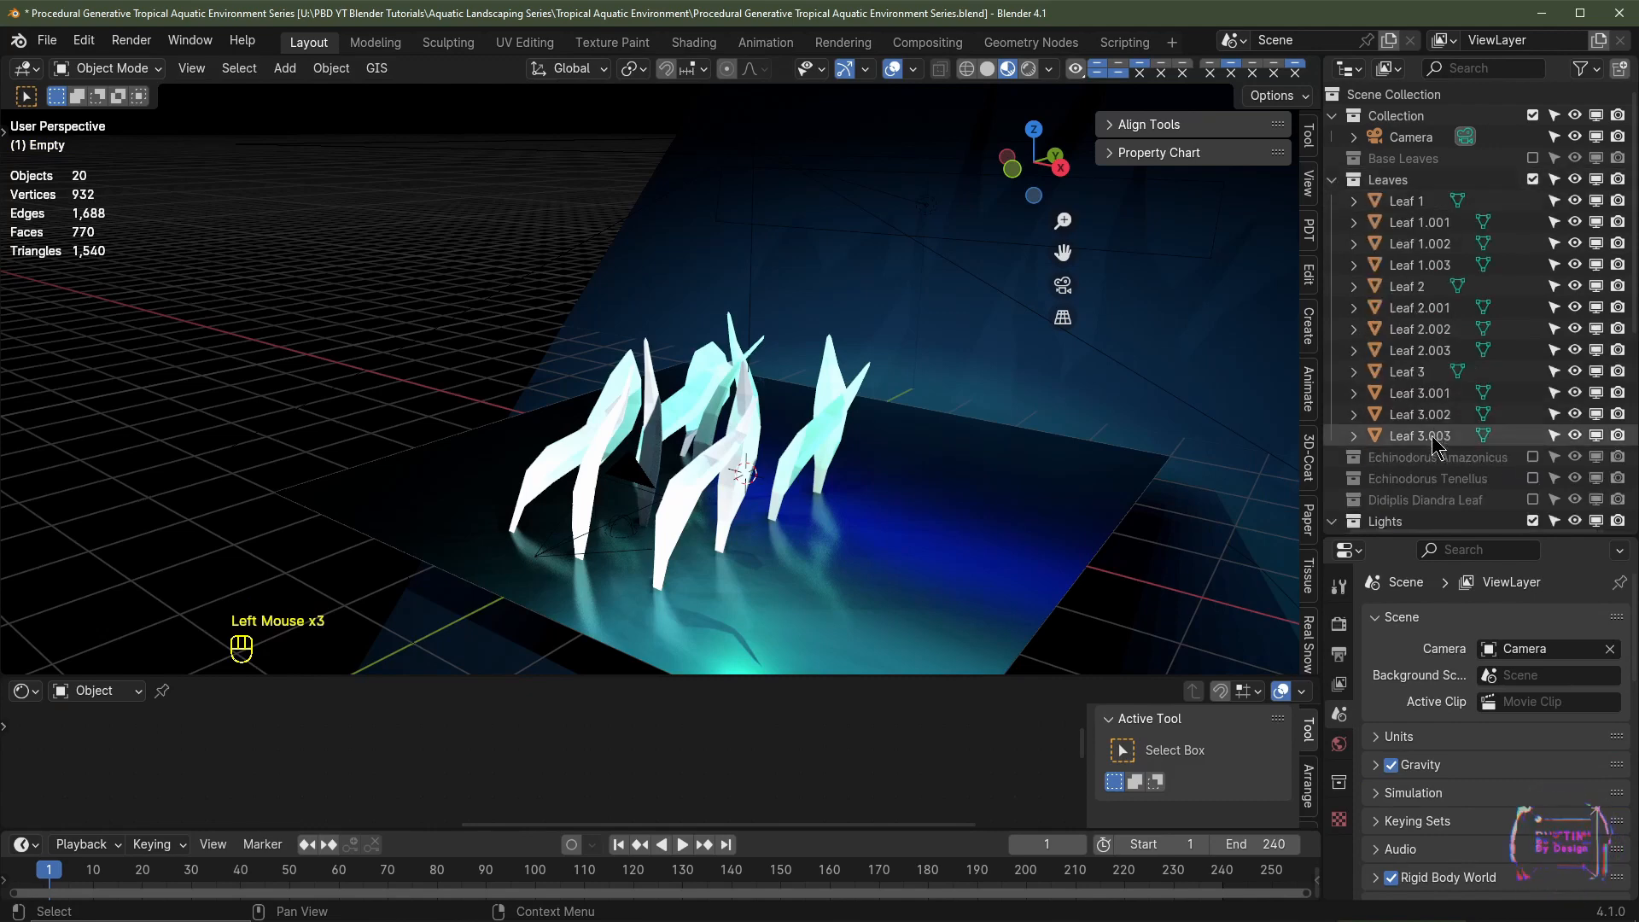
click(1410, 436)
key(ctrl+v)
key(ctrl+v)
click(1410, 415)
key(ctrl+v)
key(ctrl+v)
click(1409, 394)
key(ctrl+v)
key(ctrl+v)
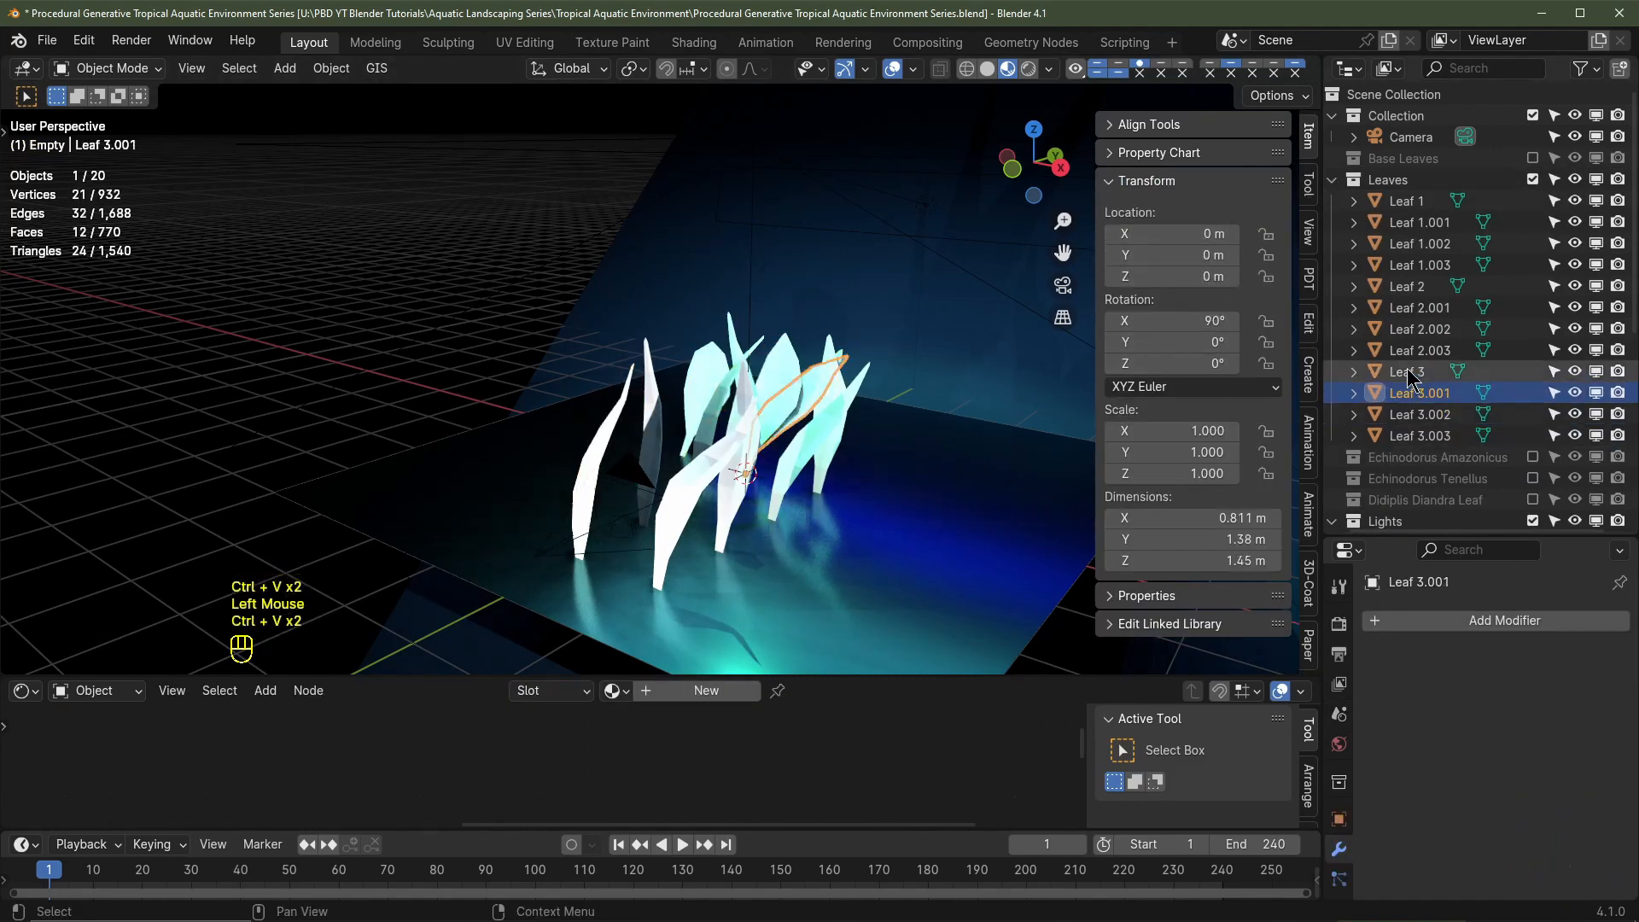
click(1409, 372)
key(ctrl+v)
Step: Set the location of the Leaf 2 and Leaf 1 objects to 0 m and exclude the Leaves collection from the view layer
click(1409, 351)
key(ctrl+v)
key(ctrl+v)
click(1407, 329)
click(1401, 245)
key(ctrl+v)
click(1392, 223)
key(ctrl+v)
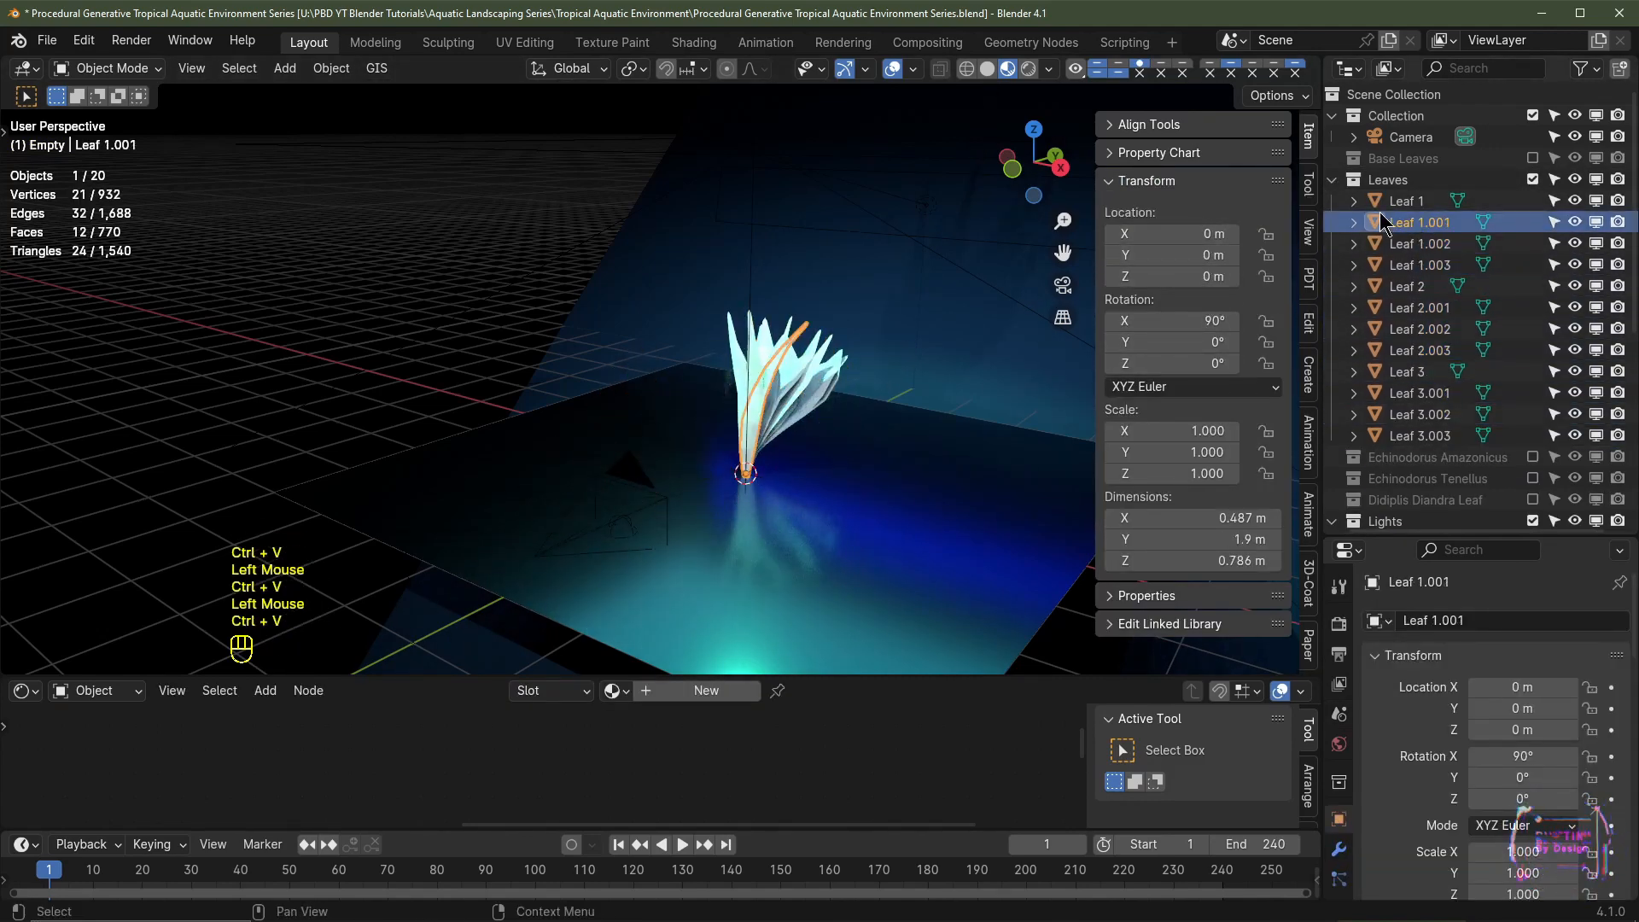
click(1392, 202)
middle_drag(854, 471, 889, 449)
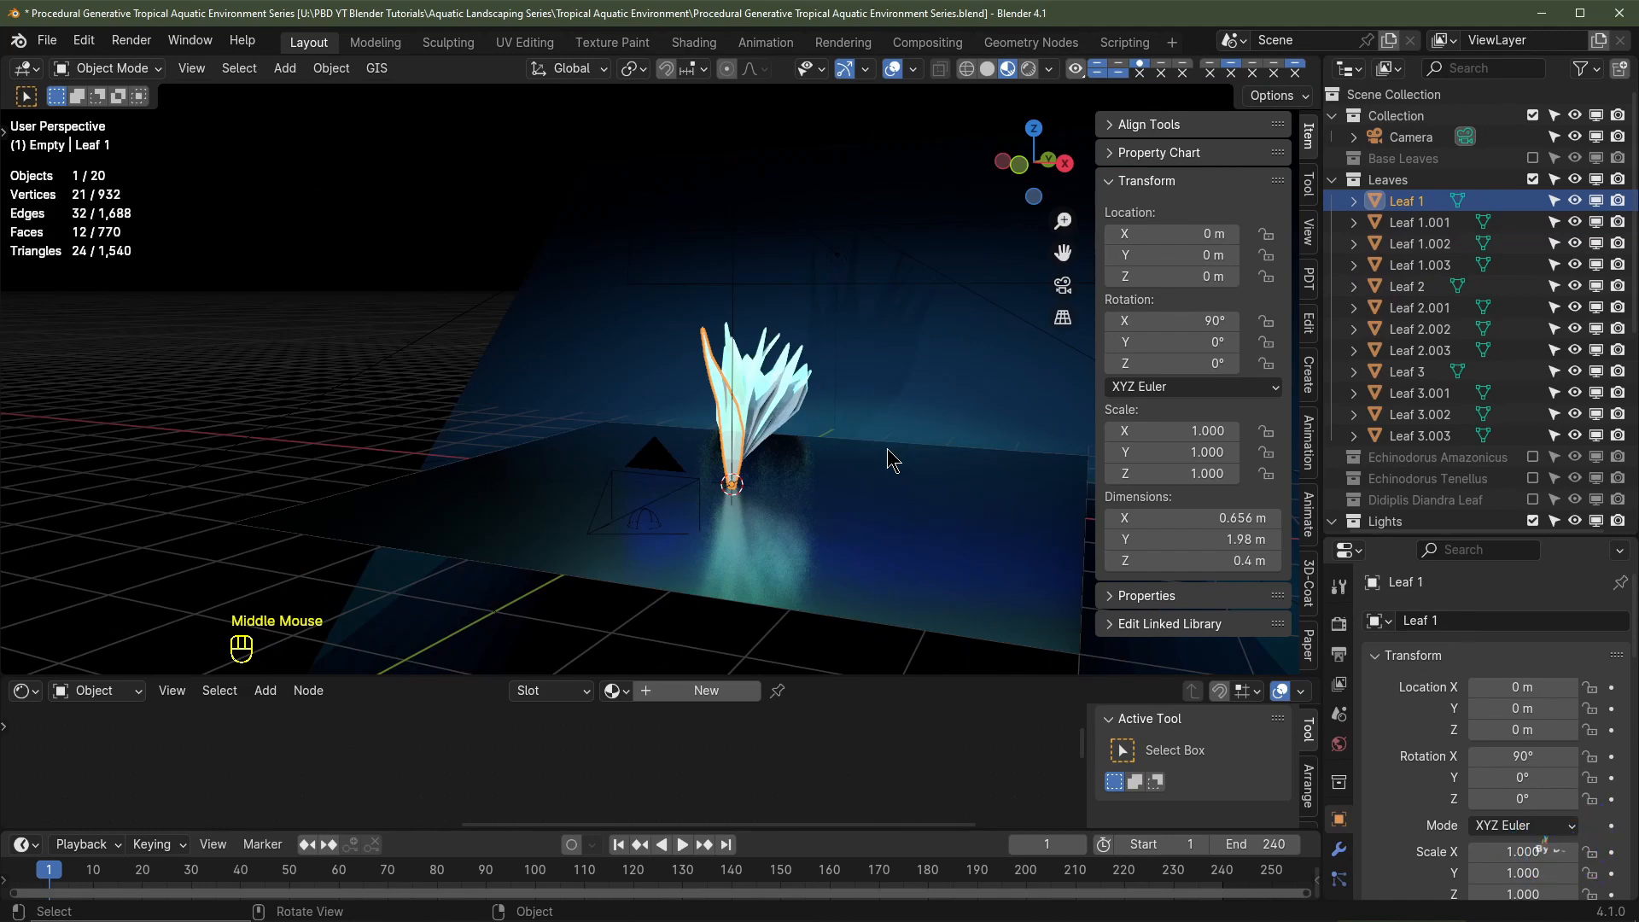
click(1532, 179)
Step: Check the Area, Area.001 and Spot lights, and exclude the Lights, Crinum Thaianum and Rocks collections from the view layer
click(1402, 286)
click(1402, 329)
click(1409, 308)
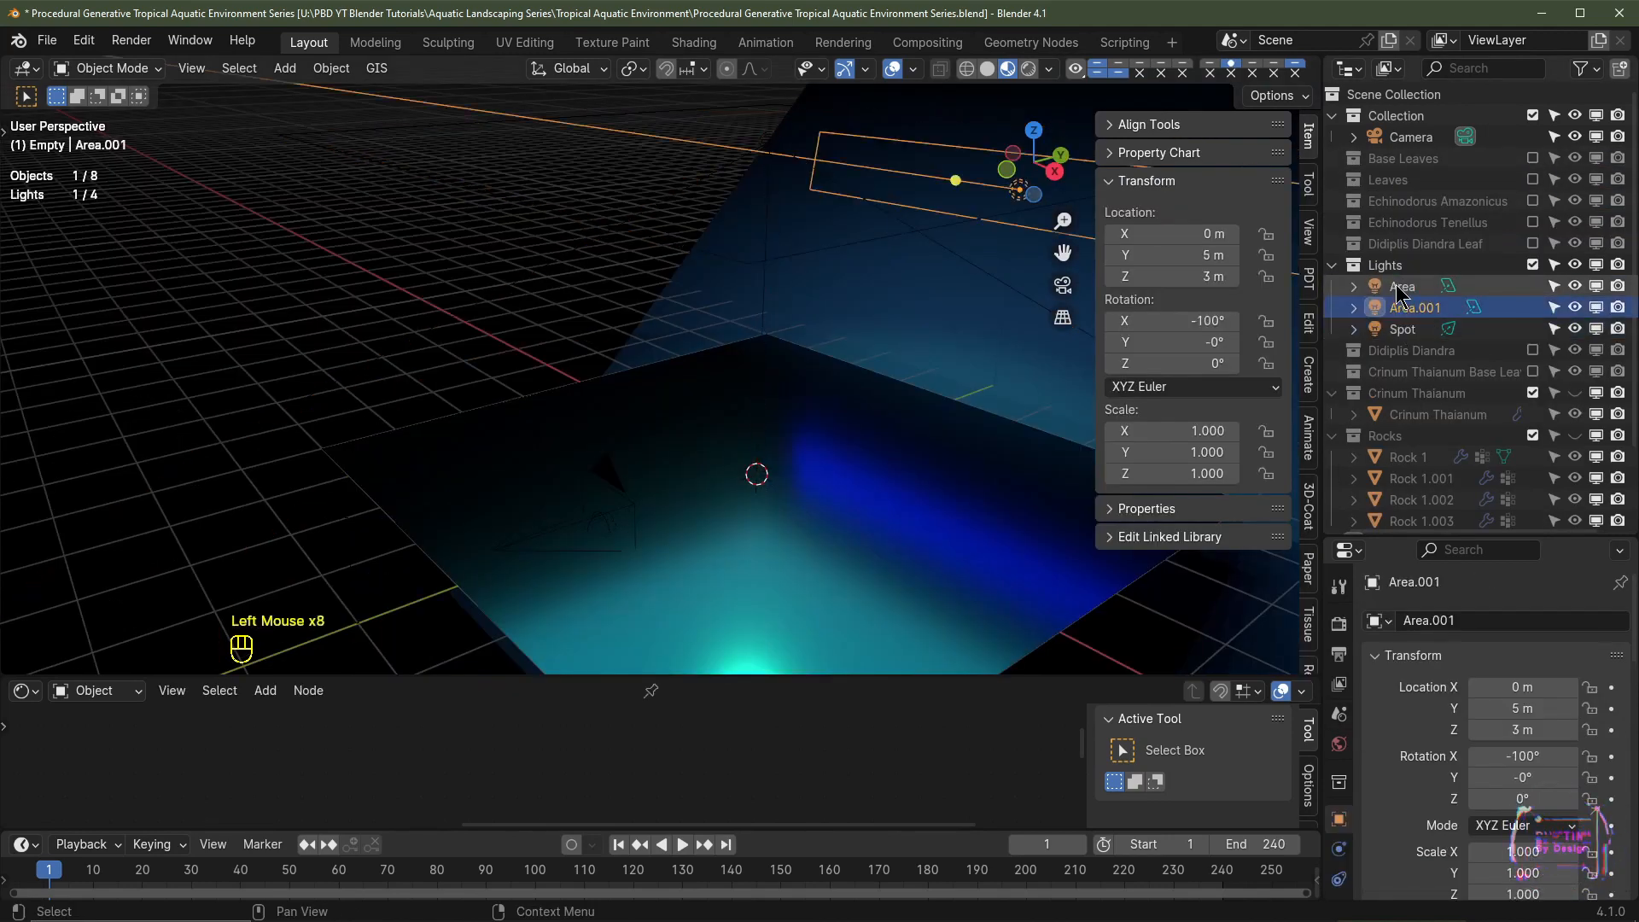
click(1400, 288)
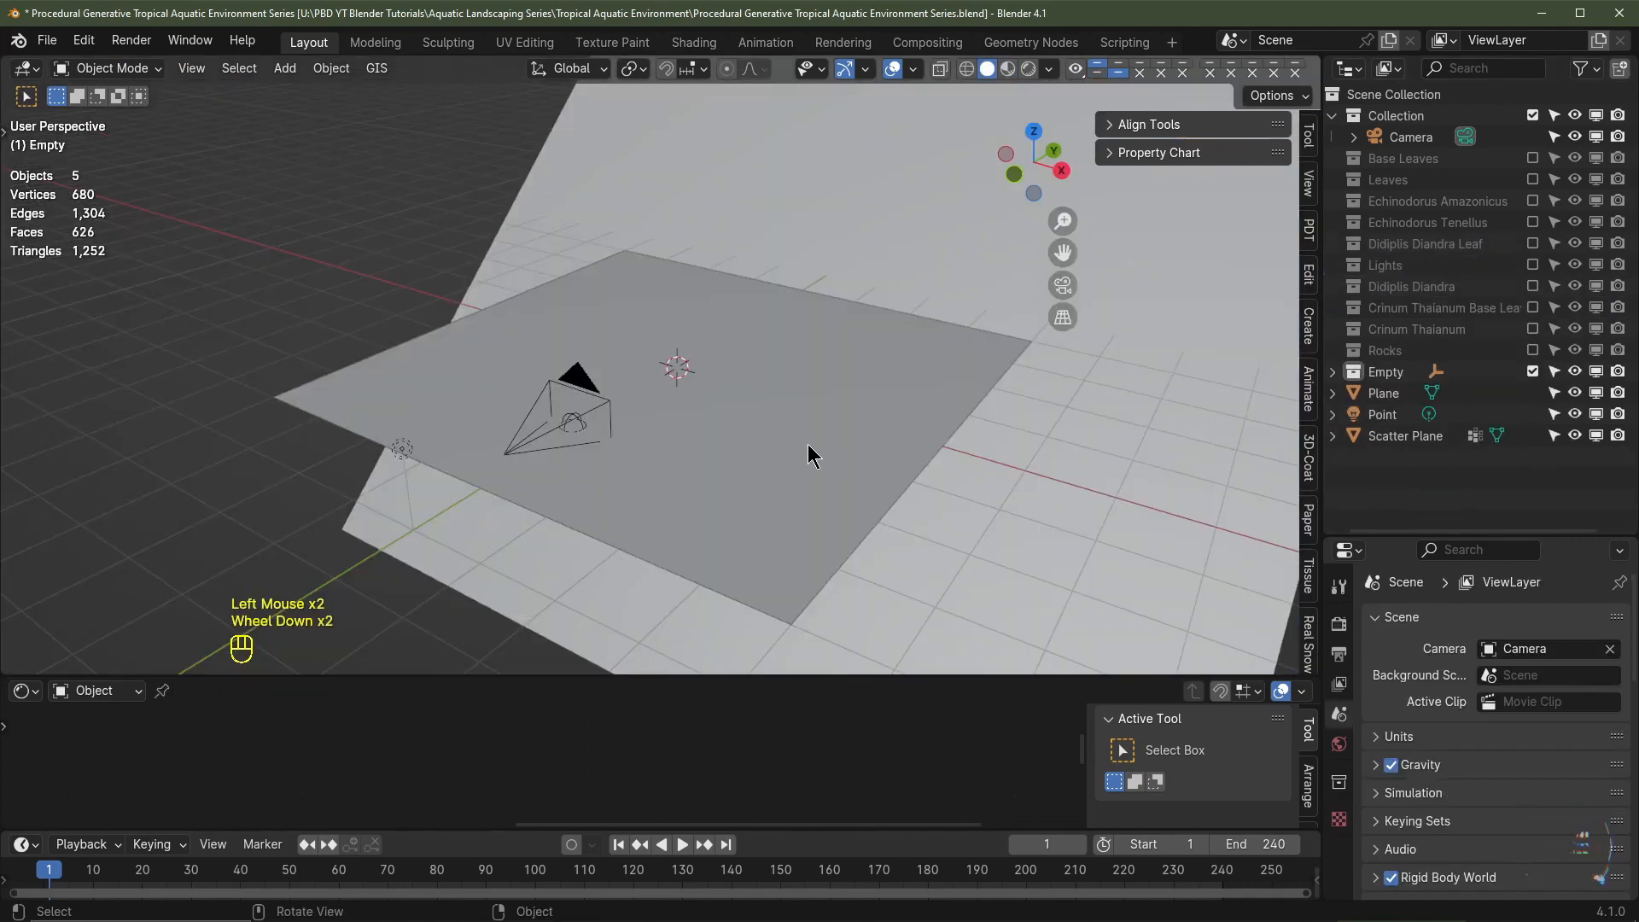
Step: Delete the Scatter Plane and the tilted background Plane from the scene
click(808, 445)
middle_drag(808, 445, 832, 431)
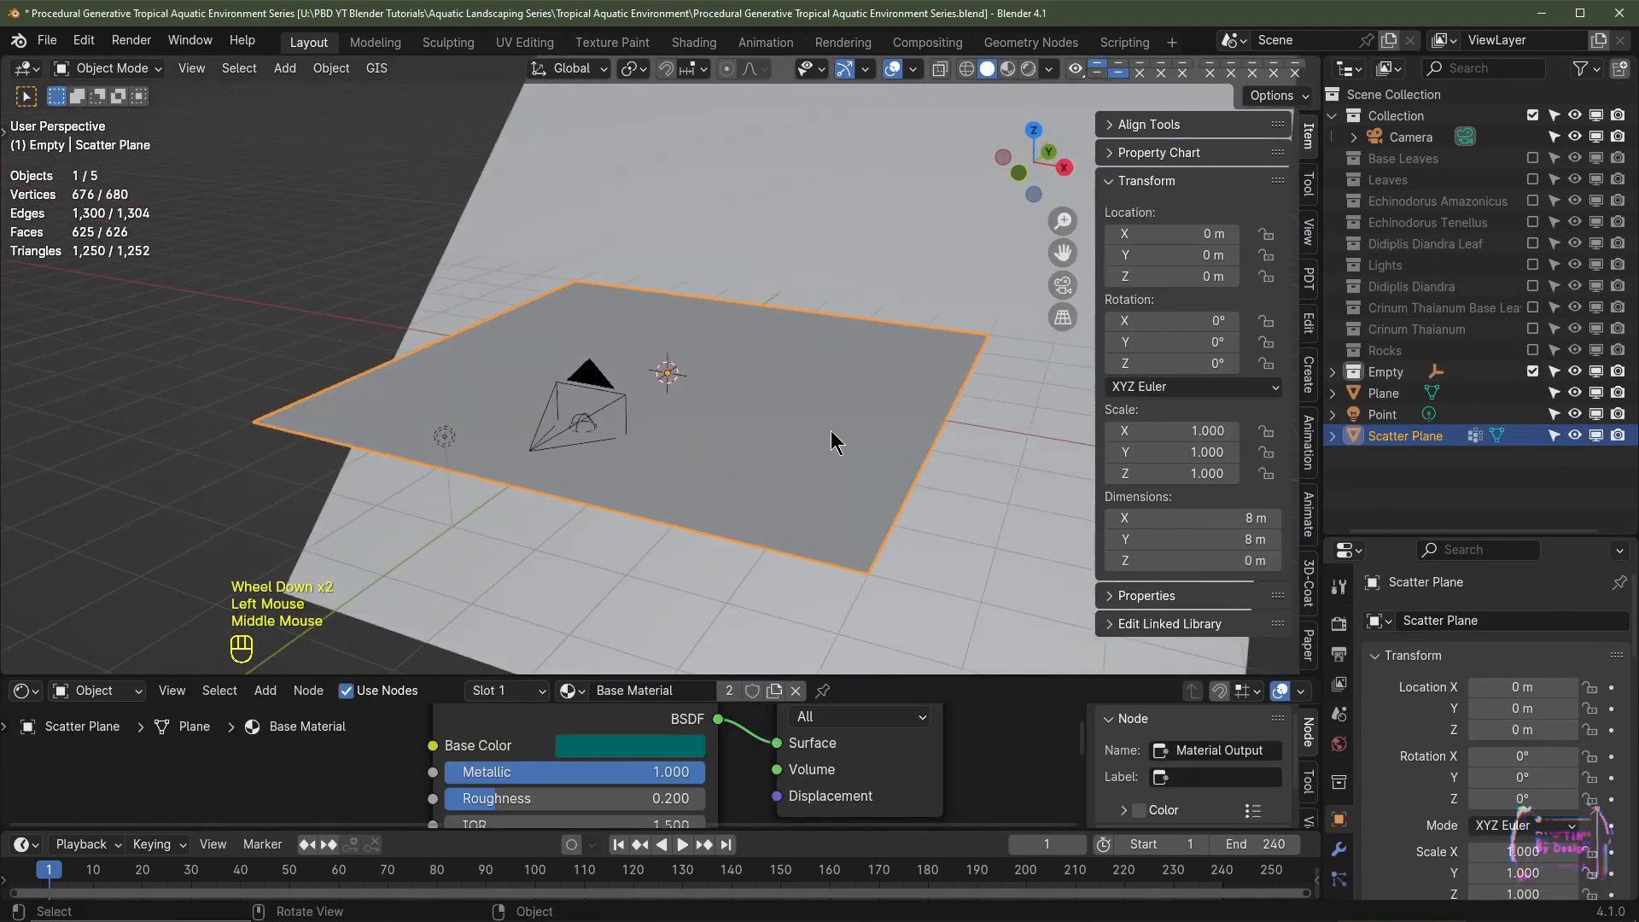
key(Delete)
click(880, 289)
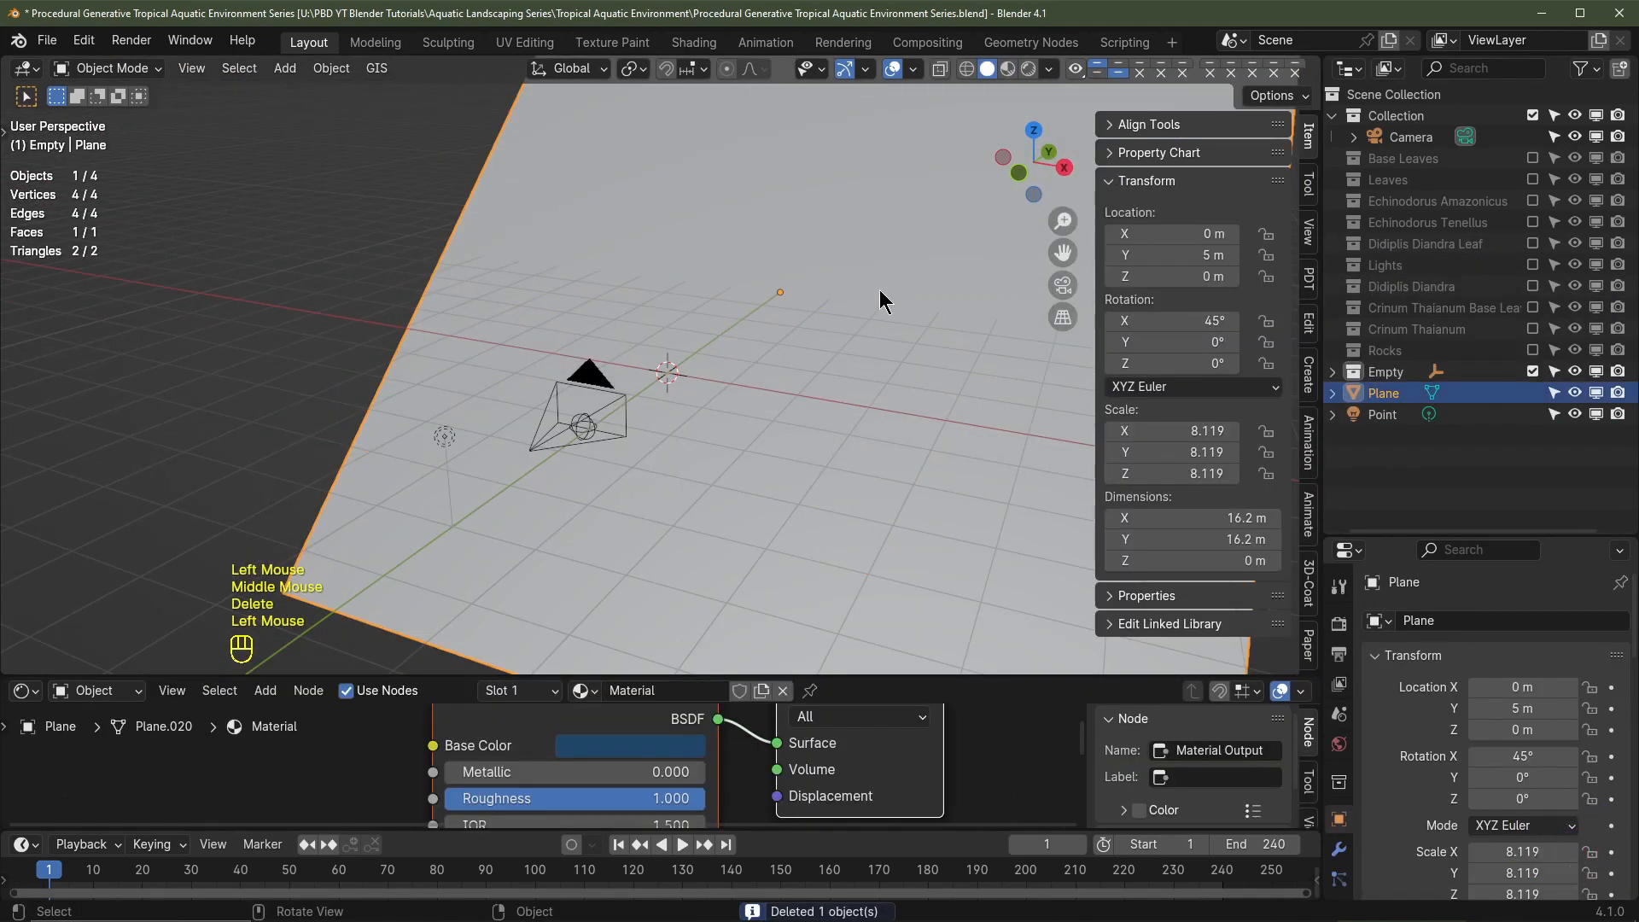
key(Delete)
Step: Set the X and Y location of the Rock Displace Empty to 0 m
scroll(653, 440, up, 2)
click(487, 503)
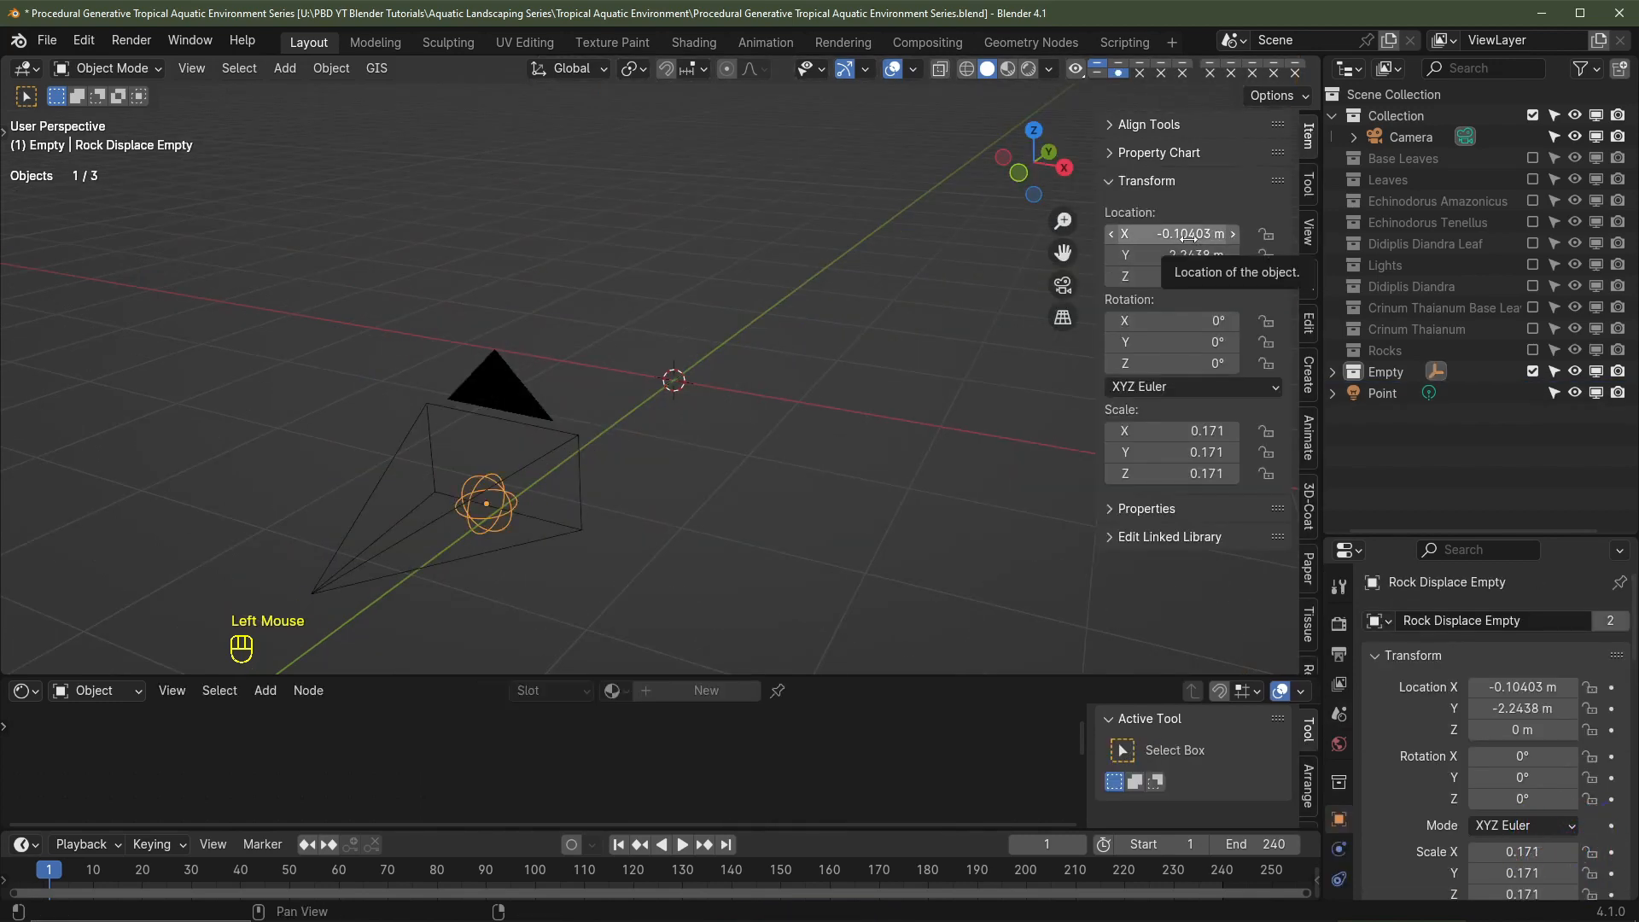
key(ctrl+v)
key(ctrl+v)
scroll(759, 442, up, 3)
scroll(760, 442, down, 2)
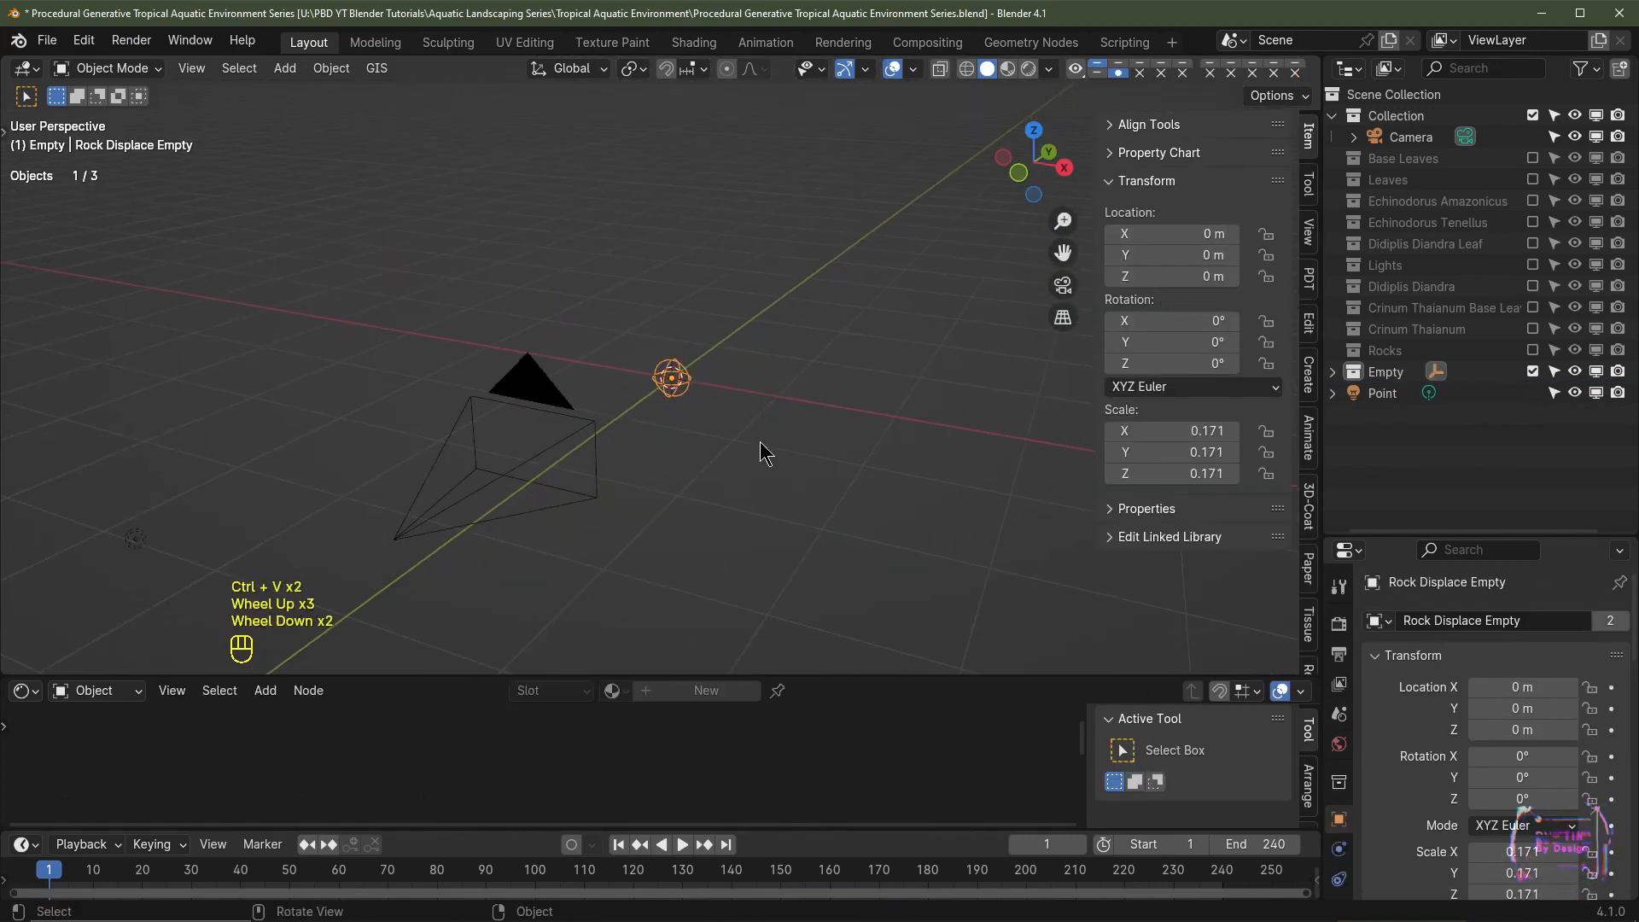
Step: Move the Point light into the Lights collection
scroll(759, 442, down, 1)
click(445, 437)
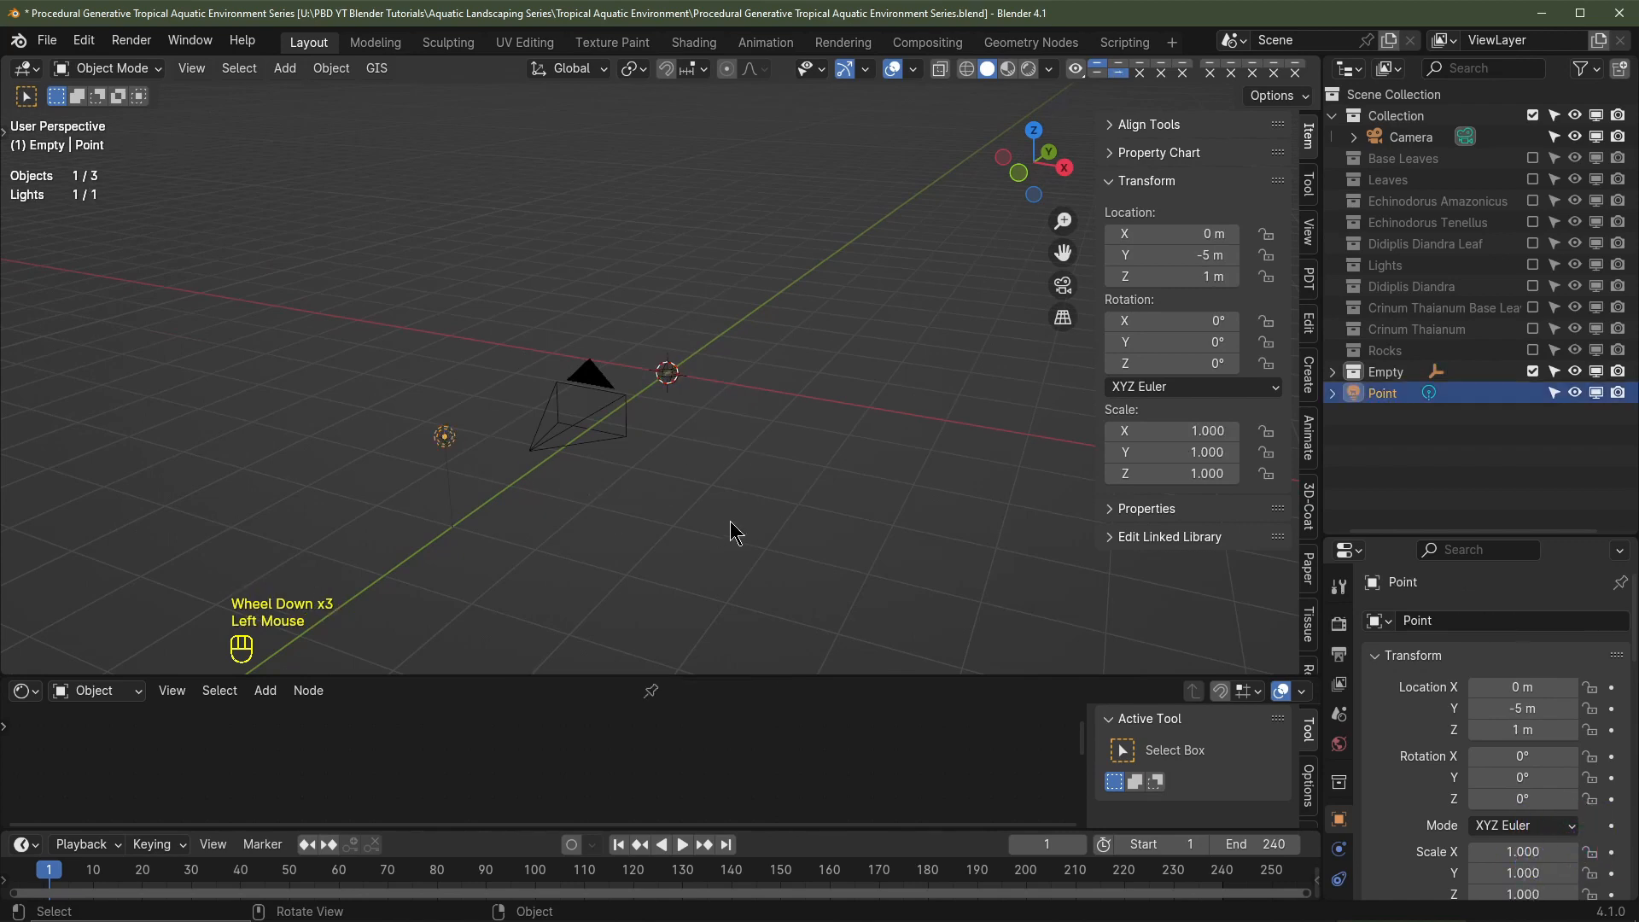
key(m)
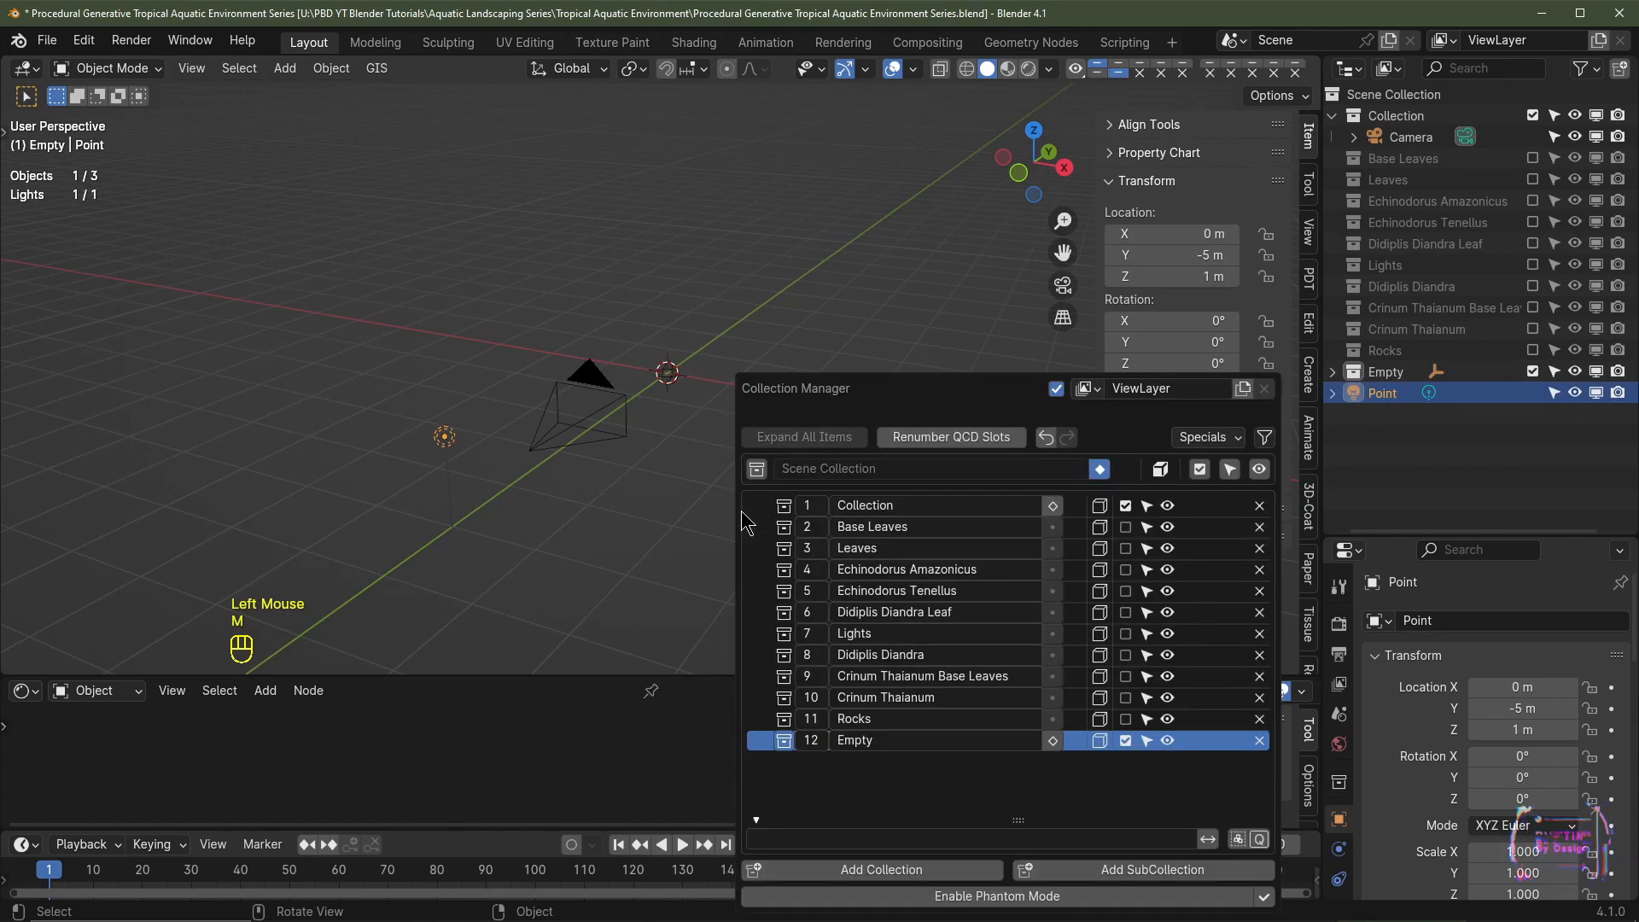
click(1057, 633)
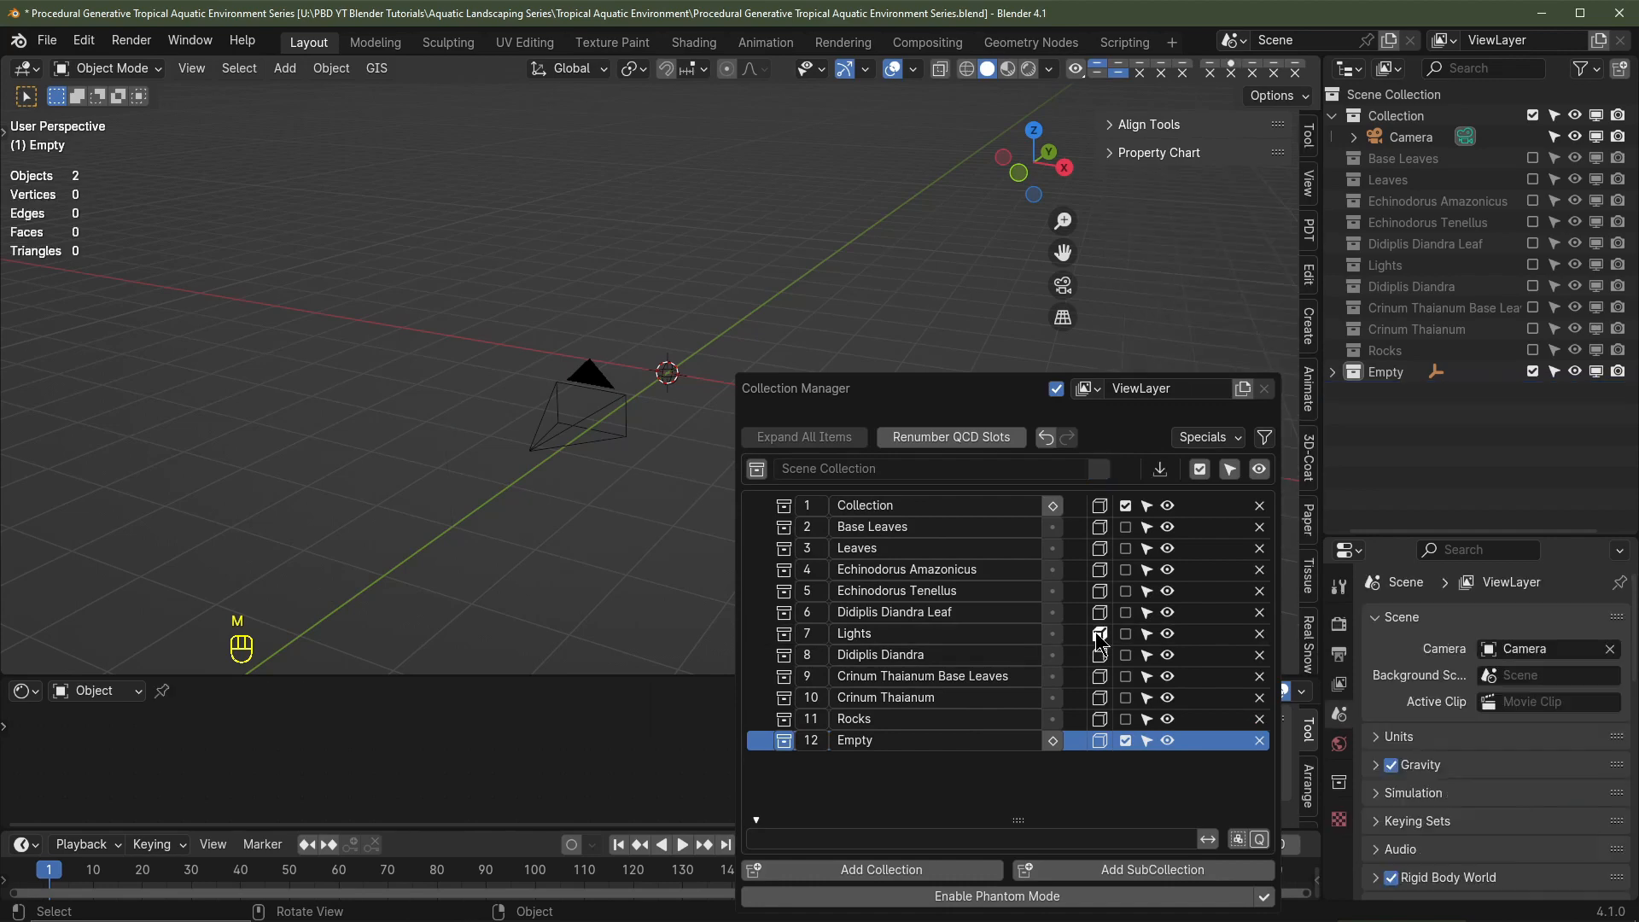
scroll(1058, 649, down, 2)
scroll(944, 362, up, 2)
Step: Hide the Camera and exclude the Empty collection from the view layer
click(1574, 137)
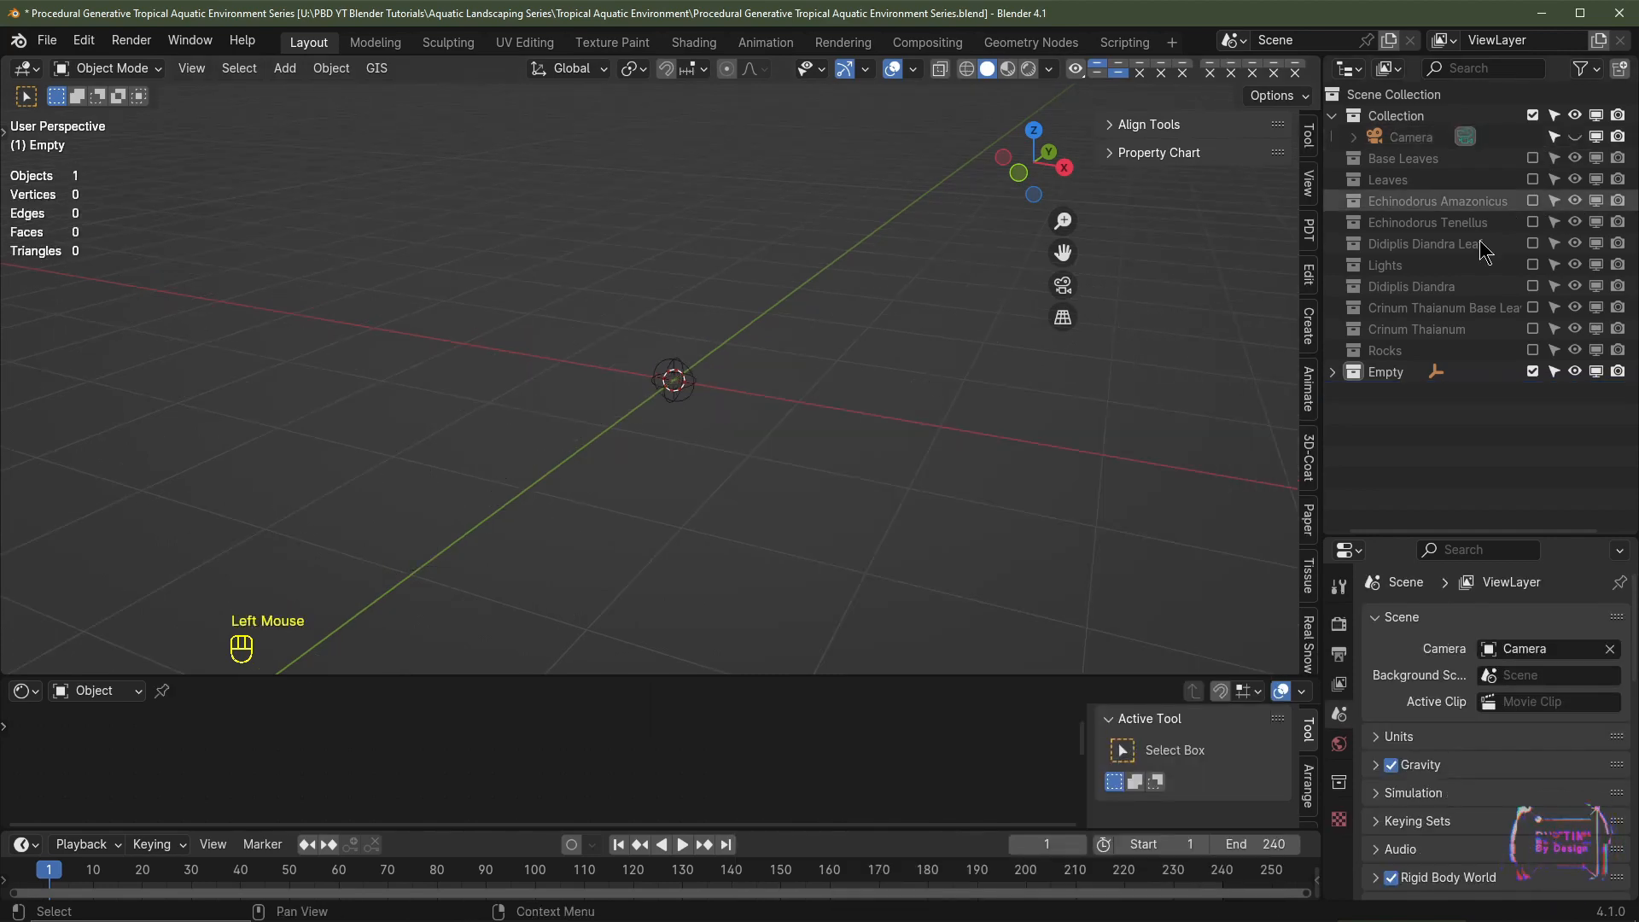
click(1532, 371)
scroll(709, 453, down, 2)
middle_drag(709, 453, 771, 444)
scroll(666, 438, up, 2)
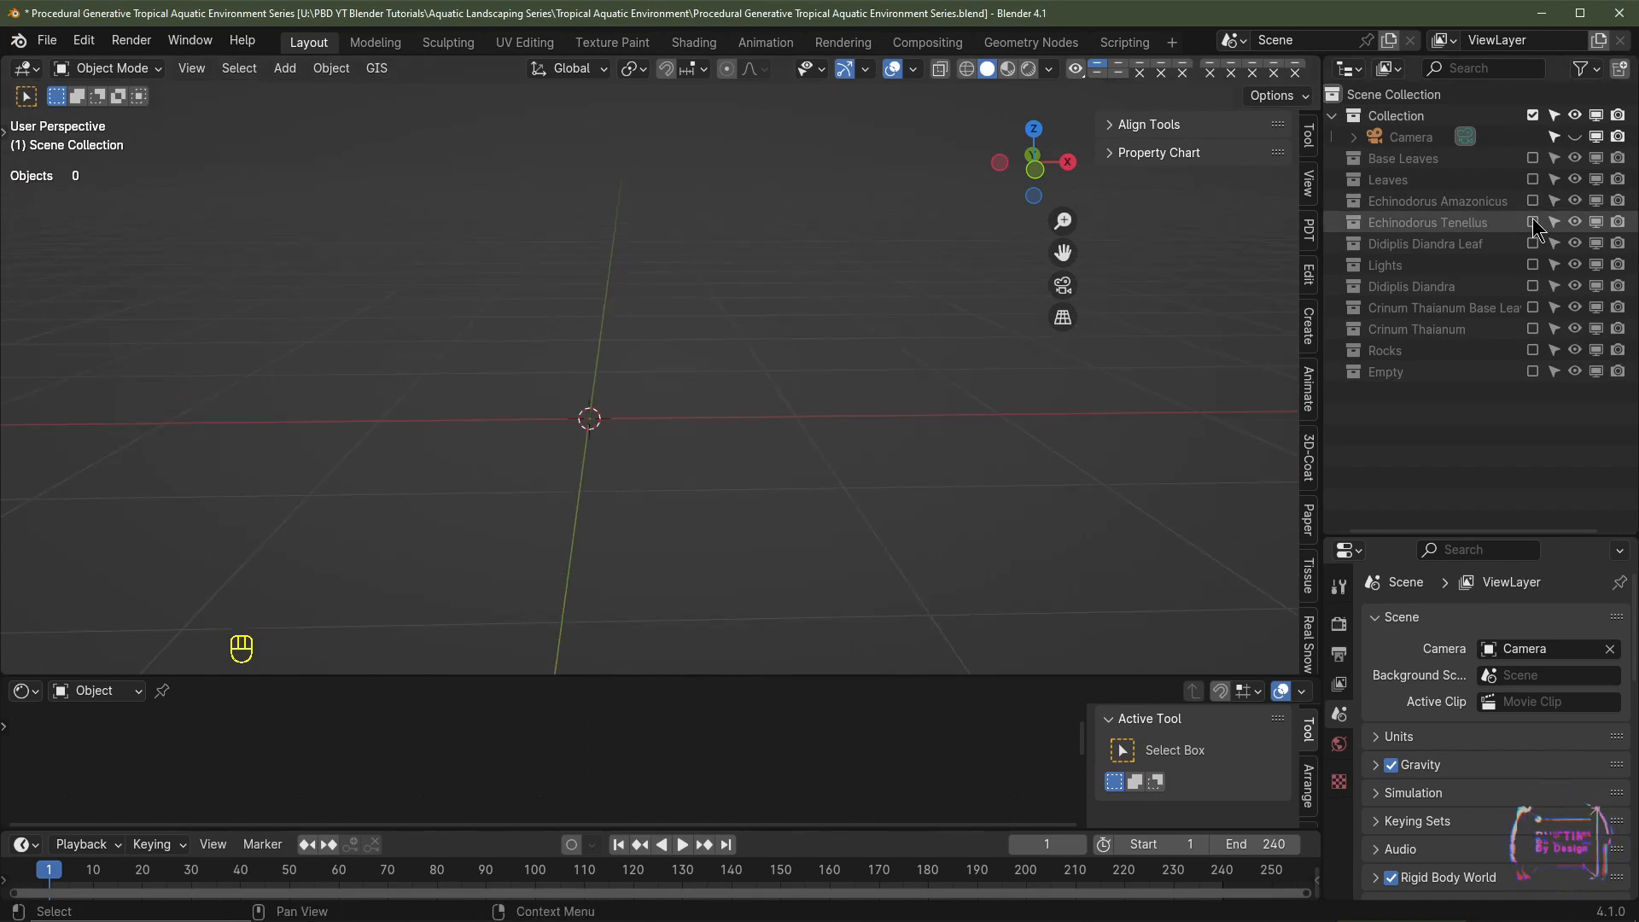
Step: Include the Echinodorus Tenellus collection temporarily to inspect its leaves at the origin, and exclude it again
click(1532, 222)
scroll(702, 329, down, 2)
mouse_move(702, 328)
middle_down()
mouse_move(725, 347)
mouse_move(716, 293)
middle_up()
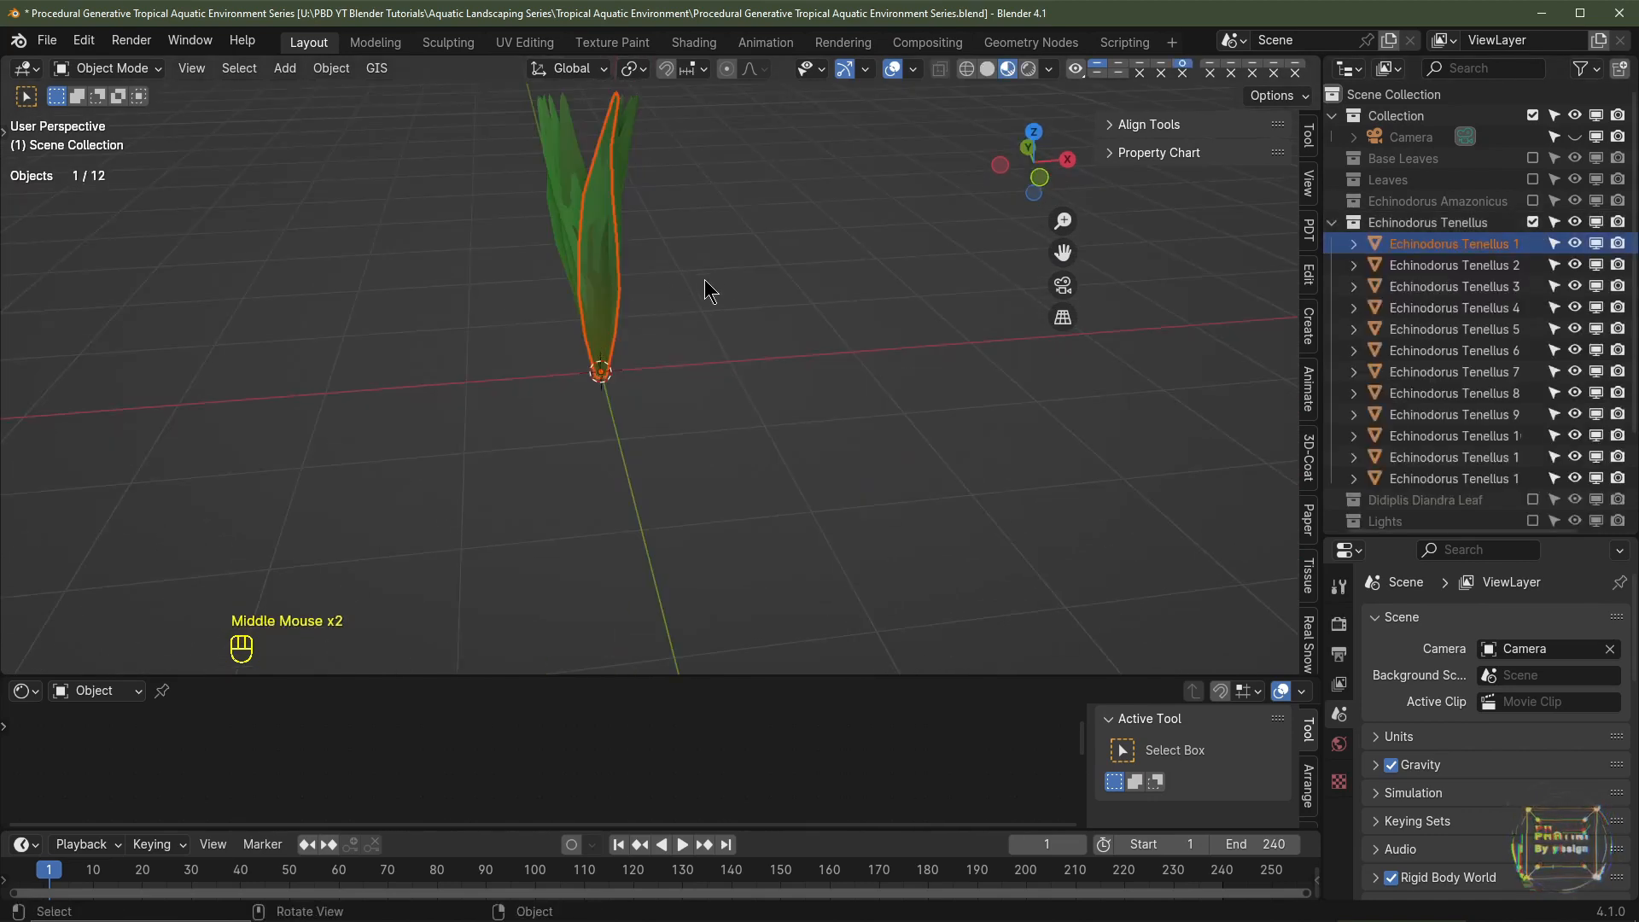
middle_drag(704, 280, 785, 332)
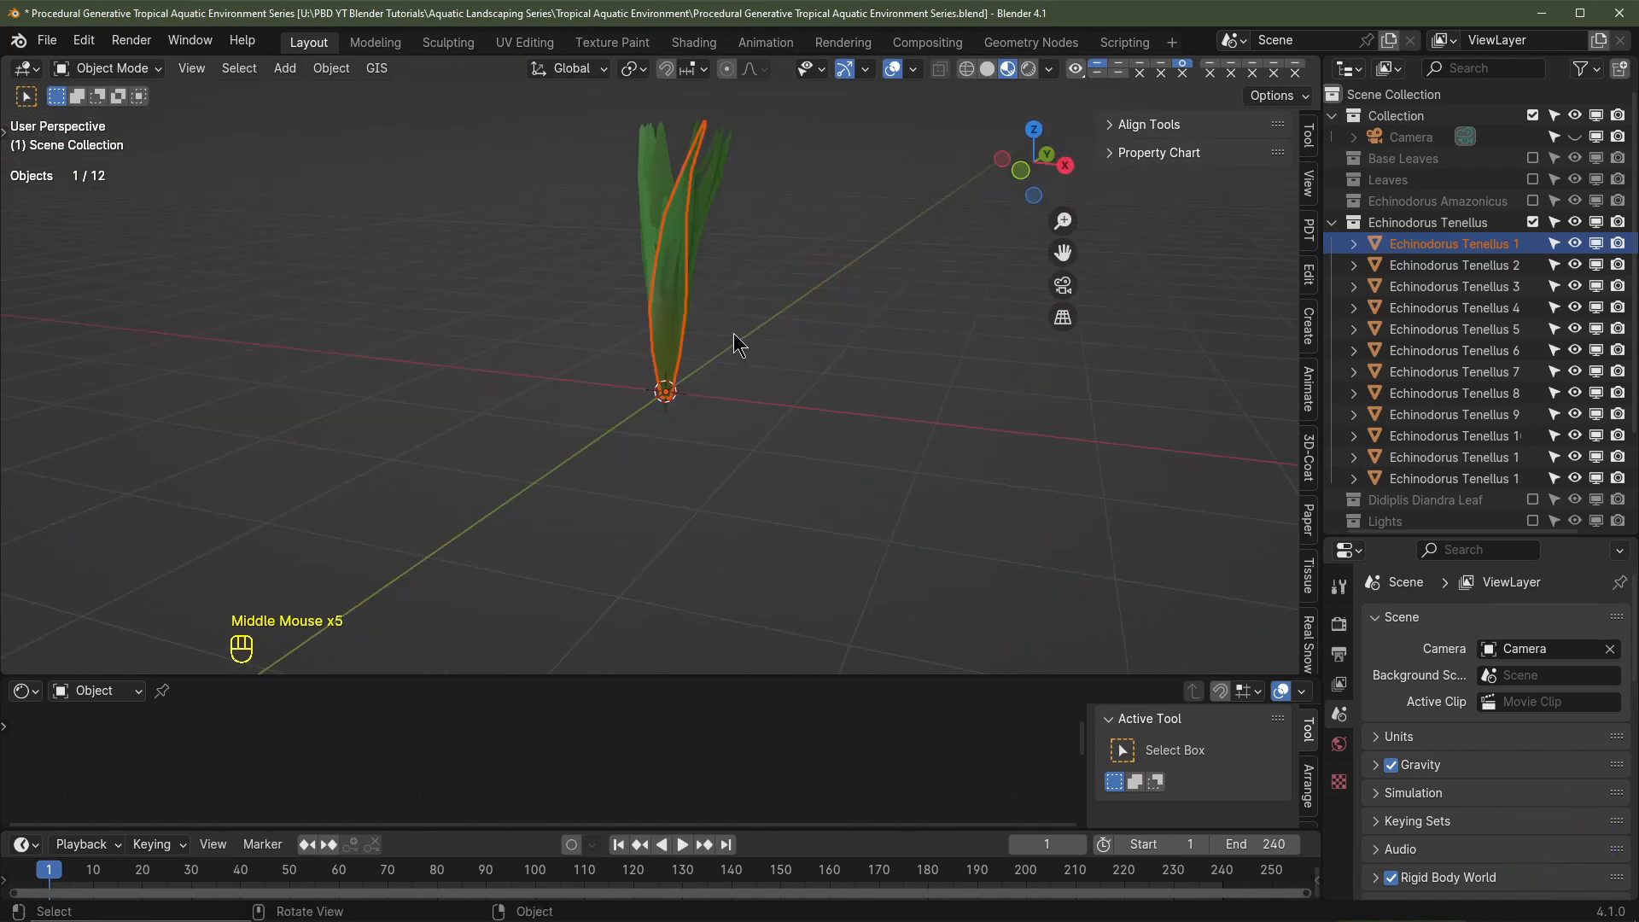
shift+middle_drag(751, 274, 734, 311)
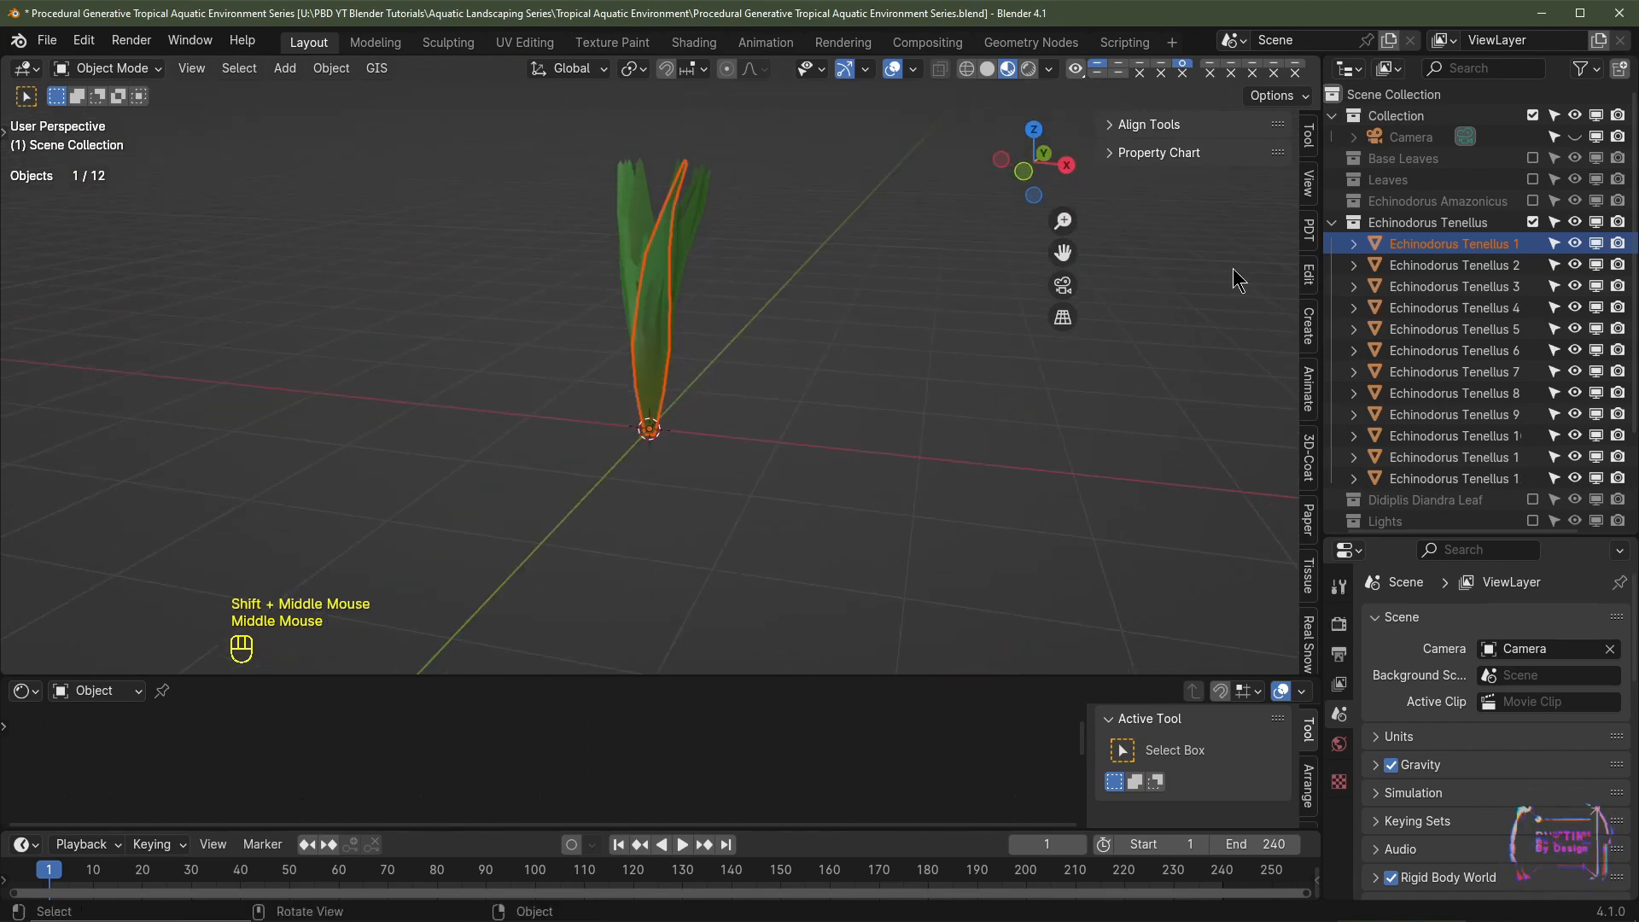
click(1532, 222)
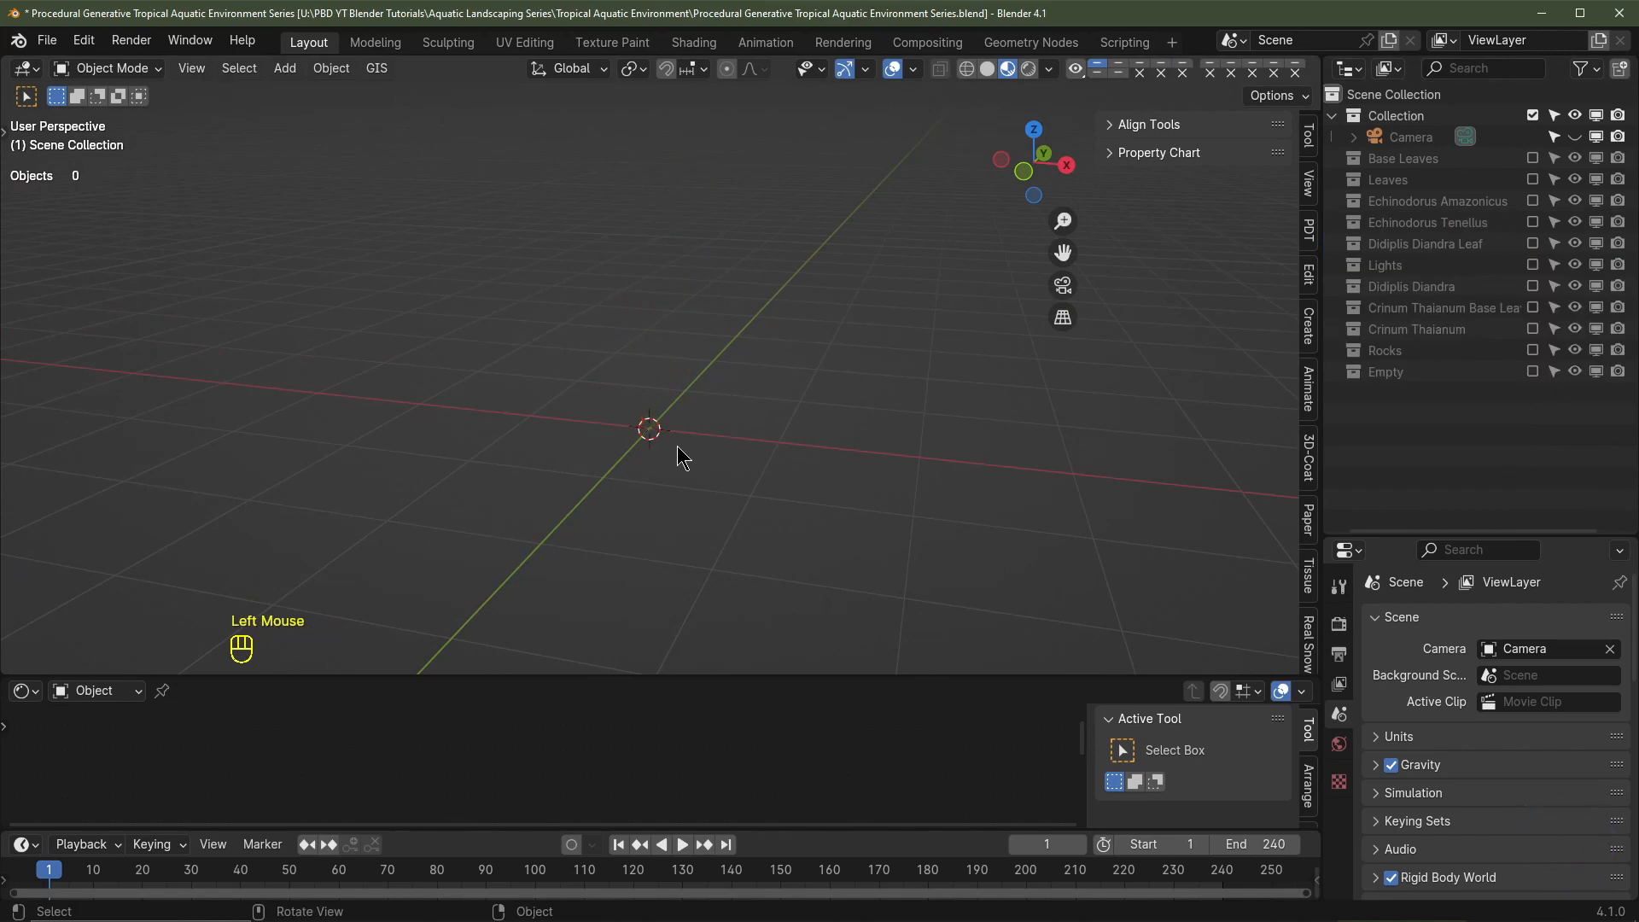
Step: Add a plane mesh at the world origin and view it from directly above
key(shift+a)
mouse_move(666, 476)
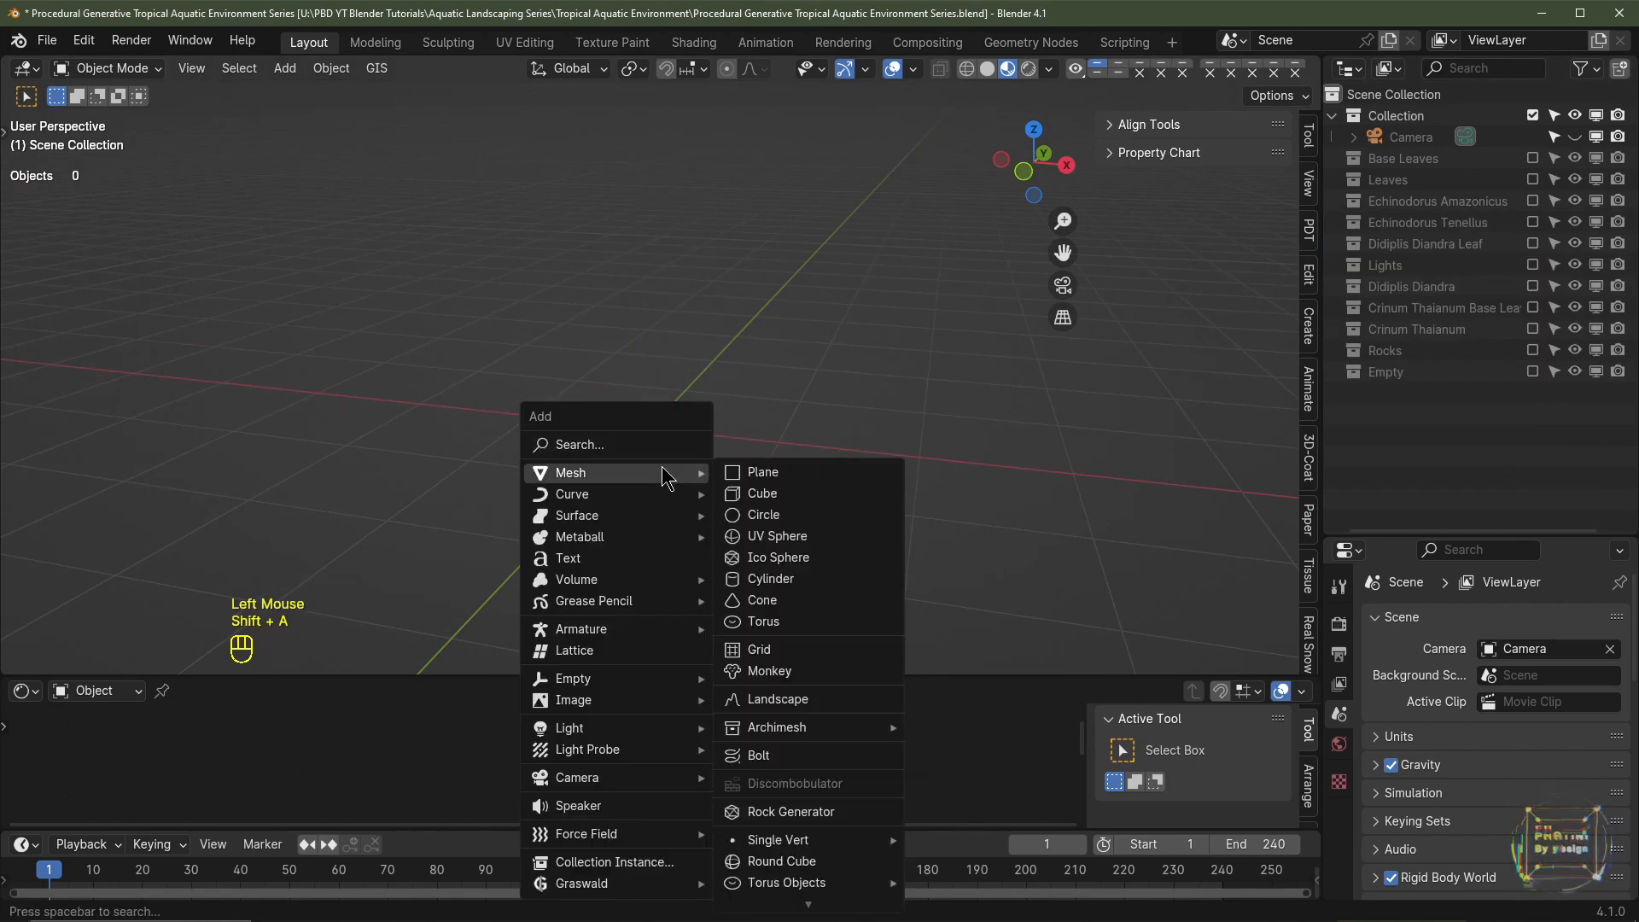
click(756, 472)
middle_click(756, 466)
key(KP_7)
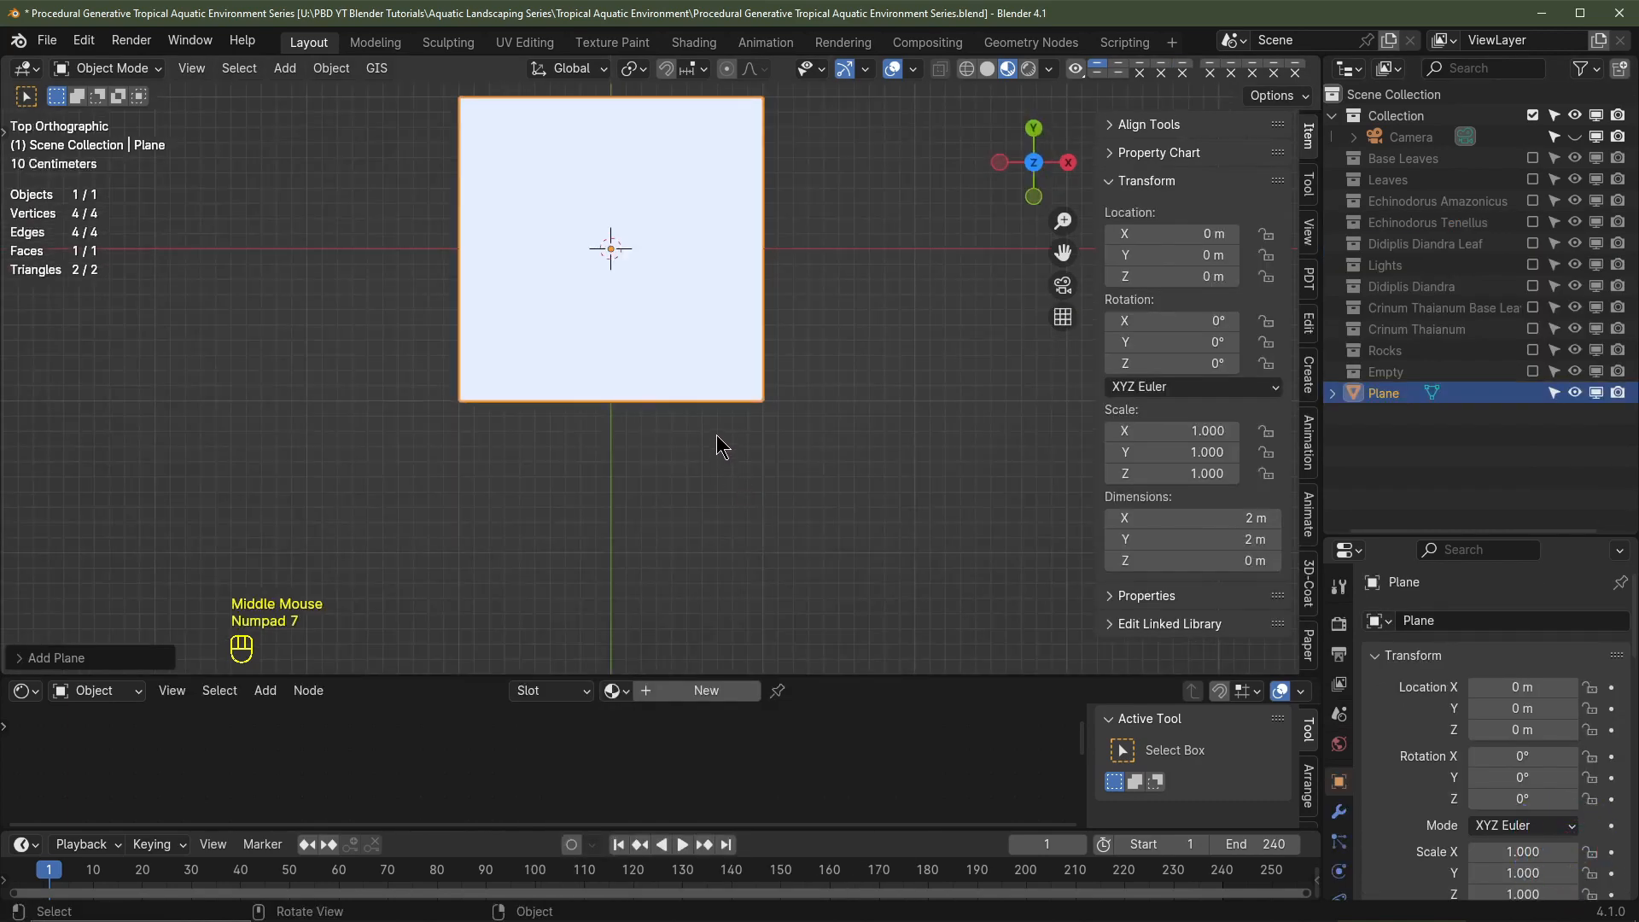
shift+middle_drag(707, 401, 711, 479)
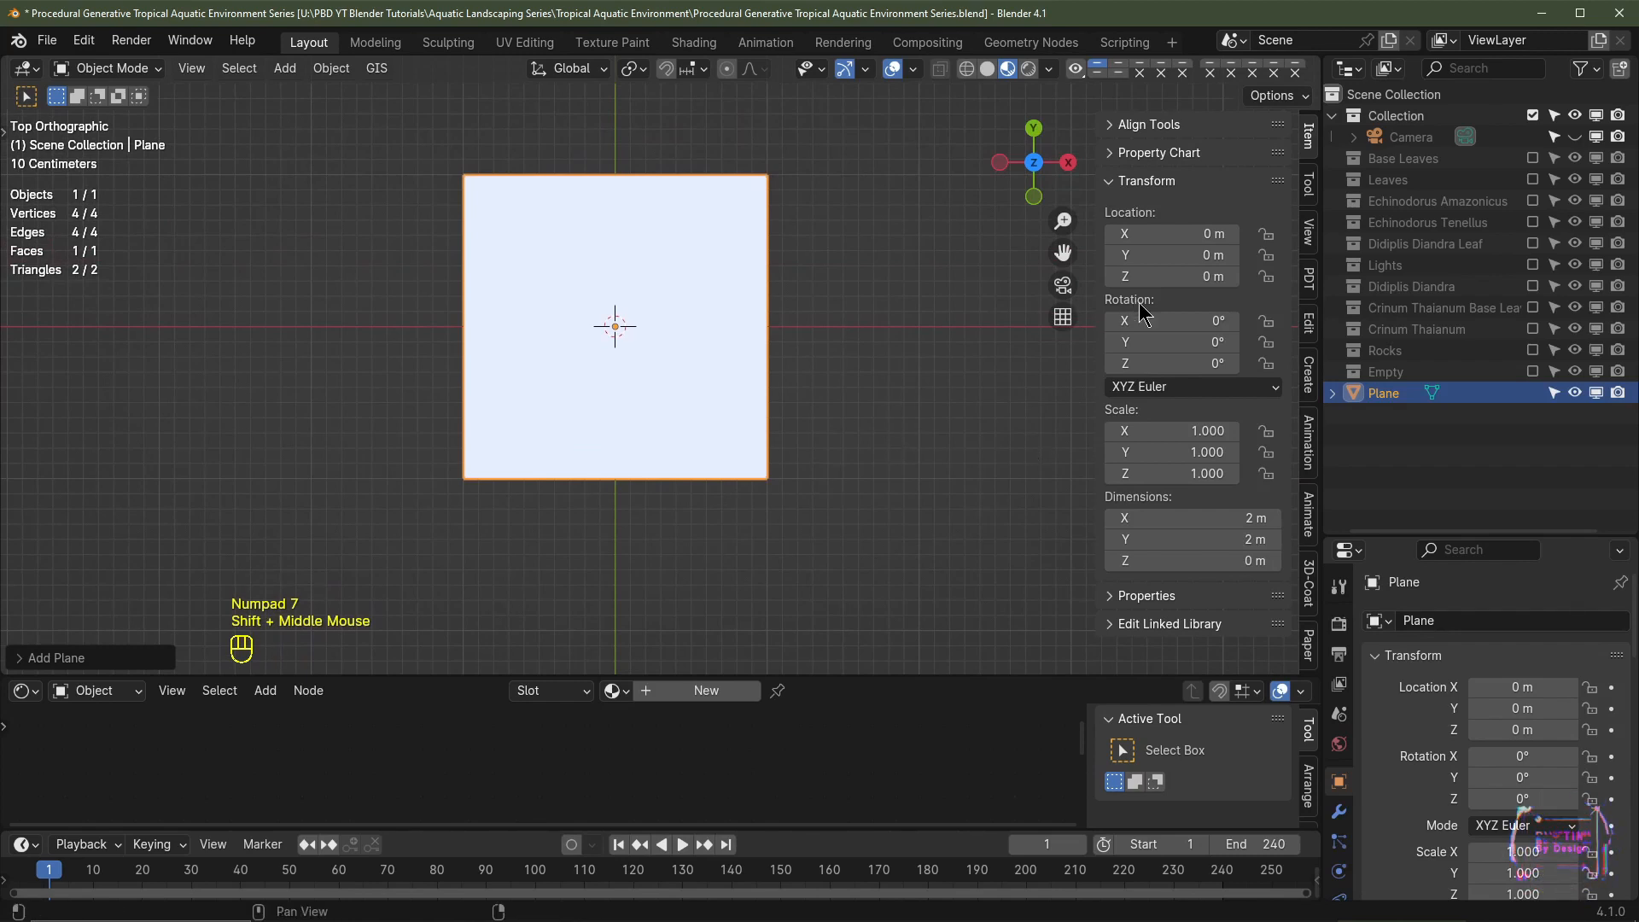
key(n)
Step: Scale the new plane's mesh by 0.5 in Edit Mode
scroll(798, 494, up, 1)
key(Tab)
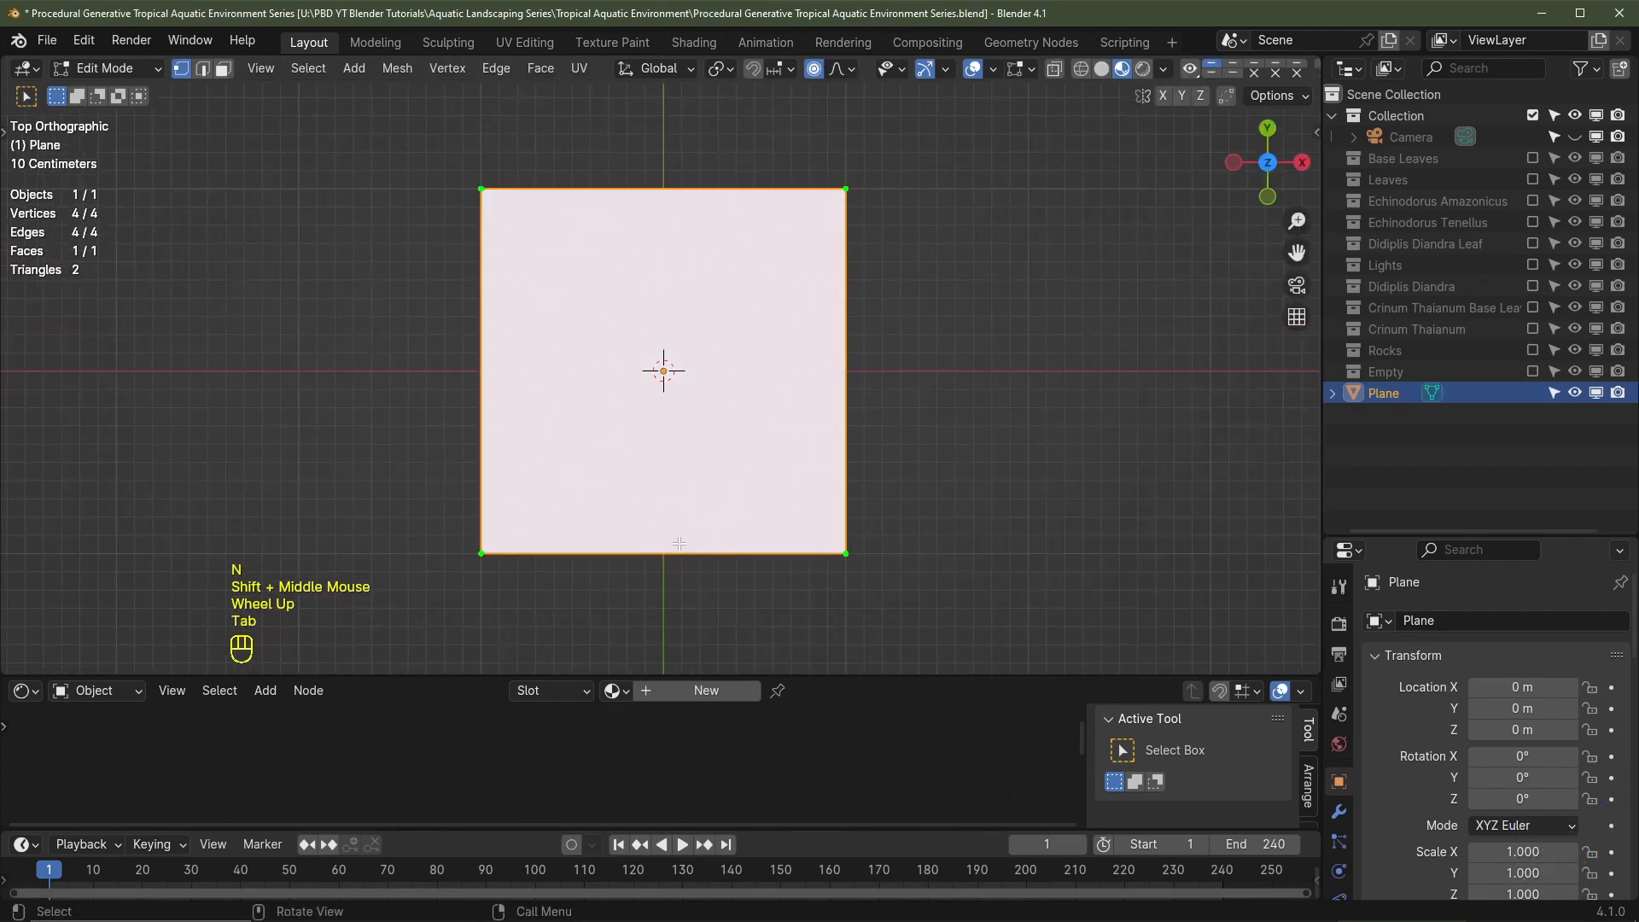
text(s.5)
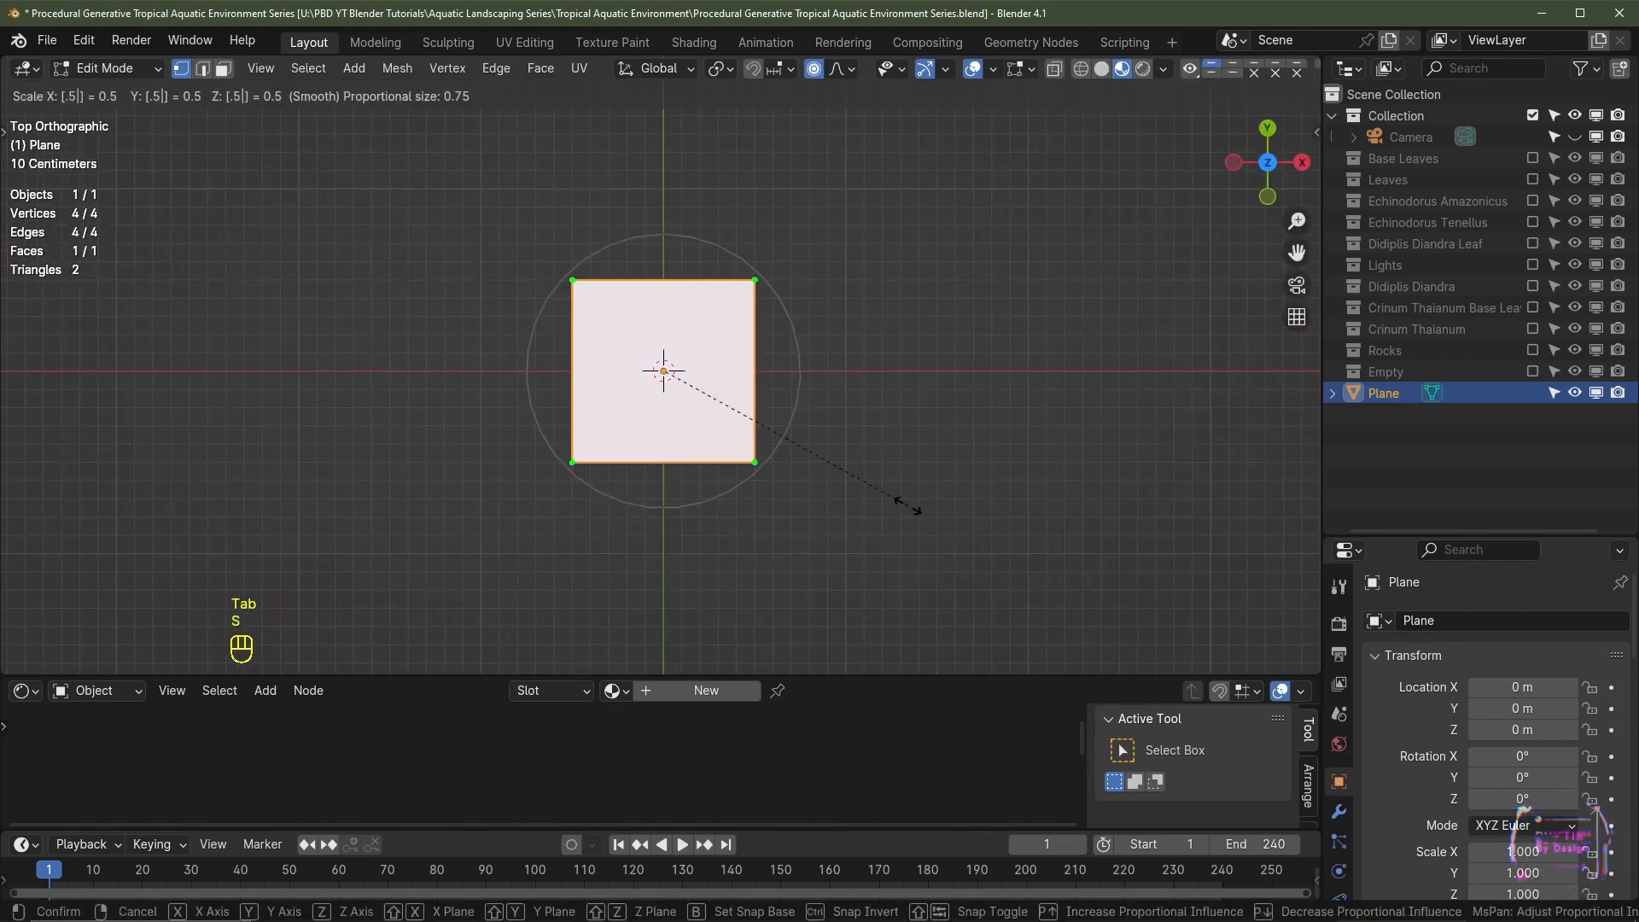
key(Return)
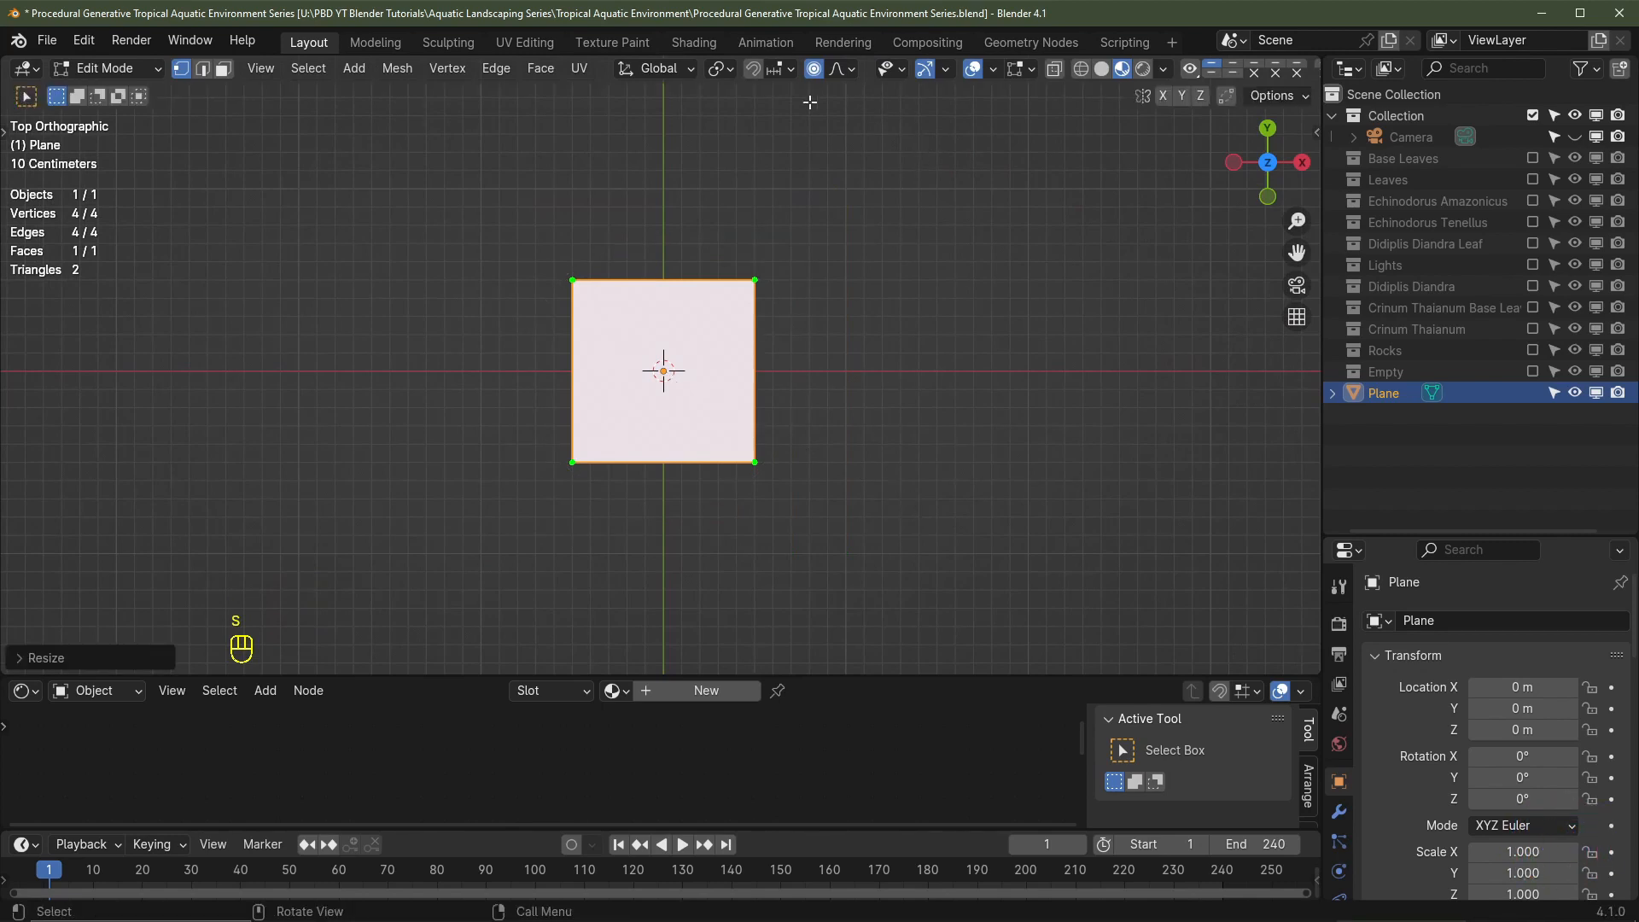
Step: Turn off proportional editing and scale the plane's mesh down by half again
click(816, 70)
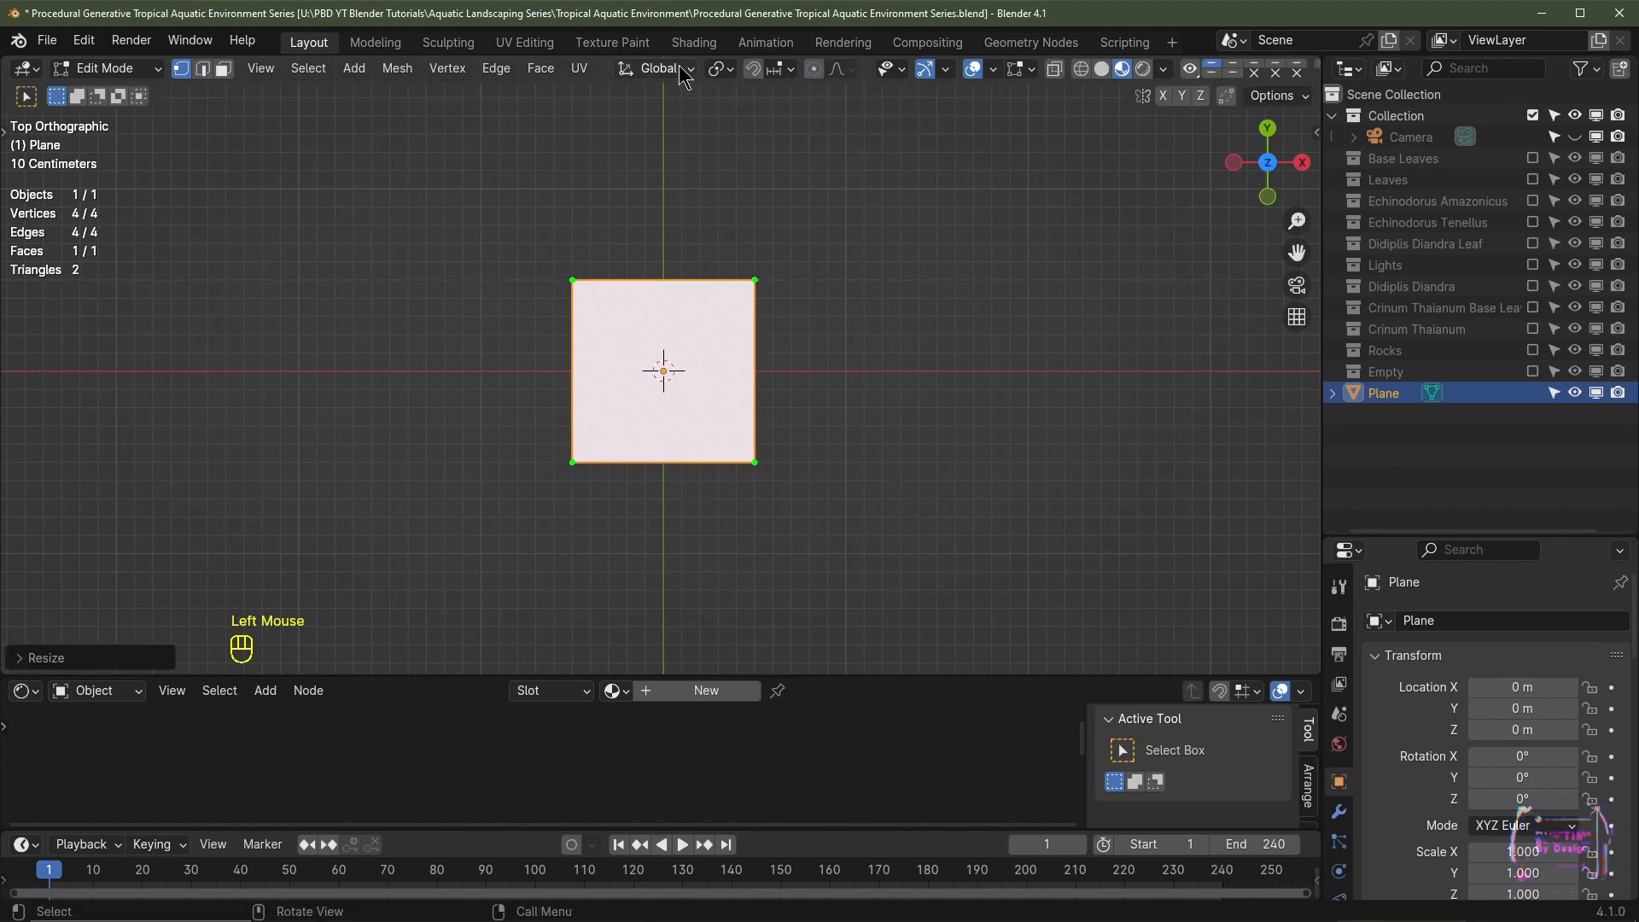
click(715, 70)
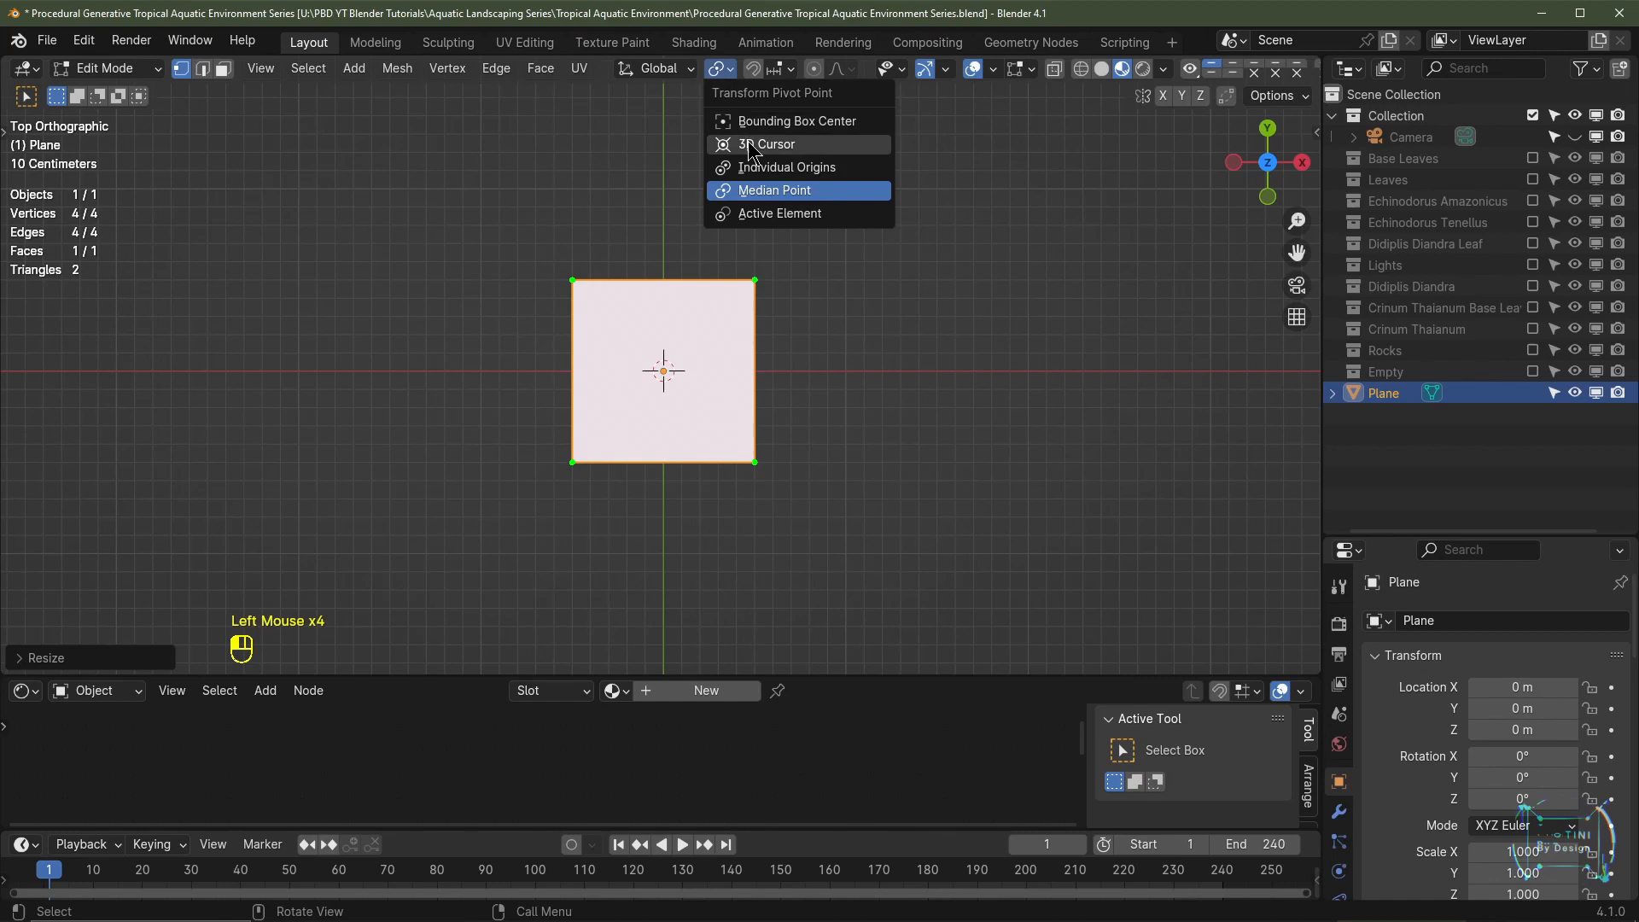
click(816, 169)
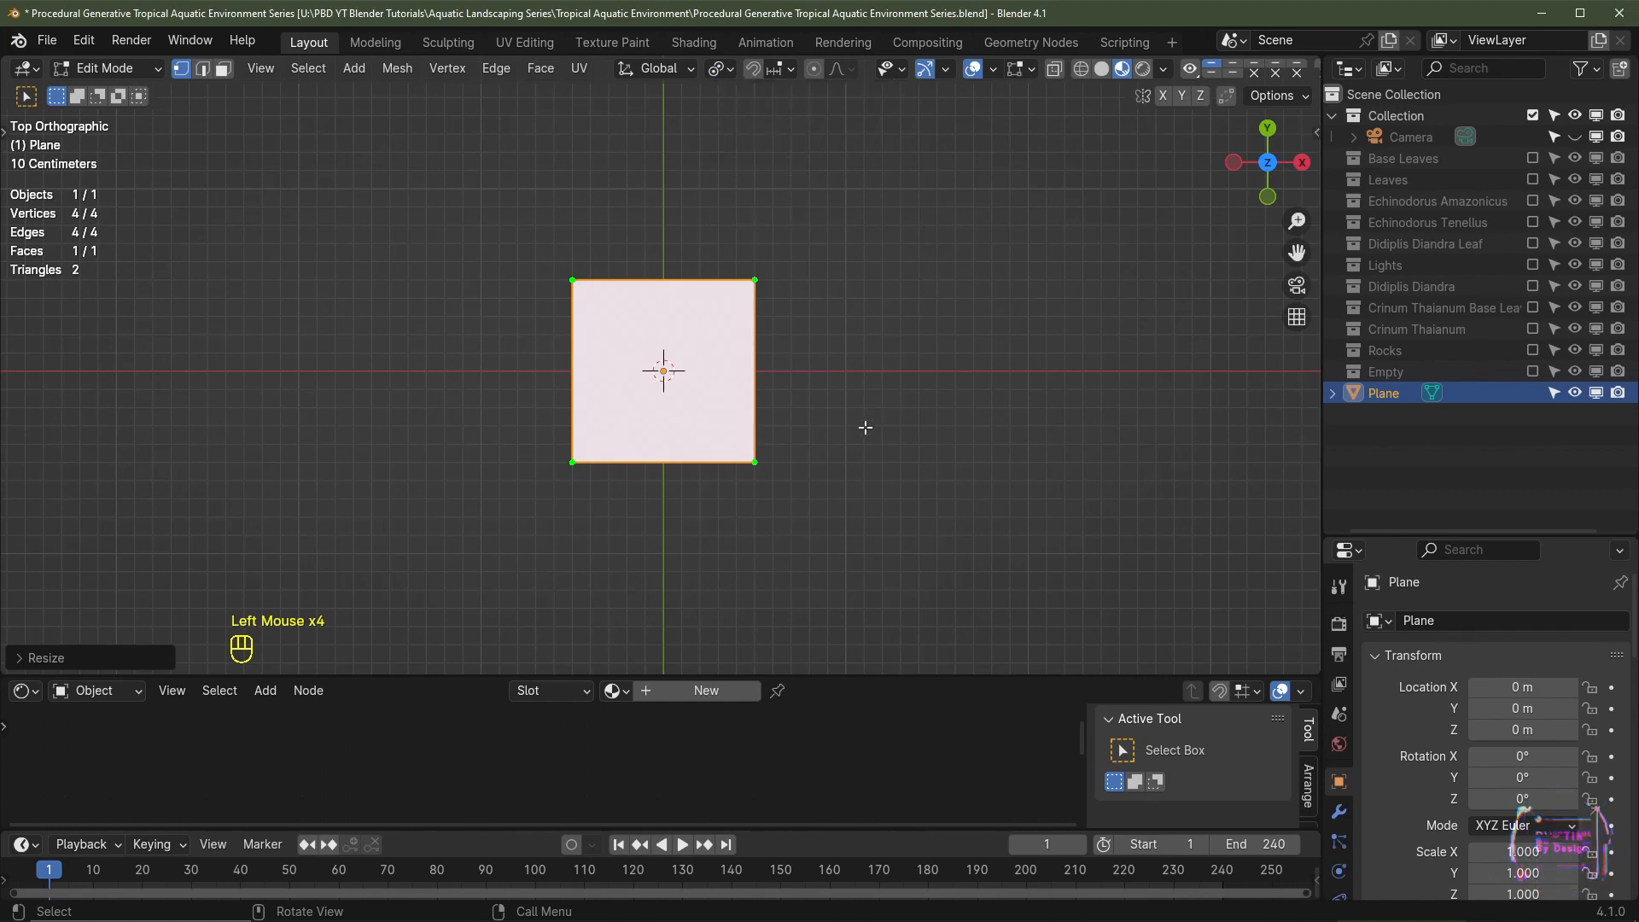
key(s)
click(832, 434)
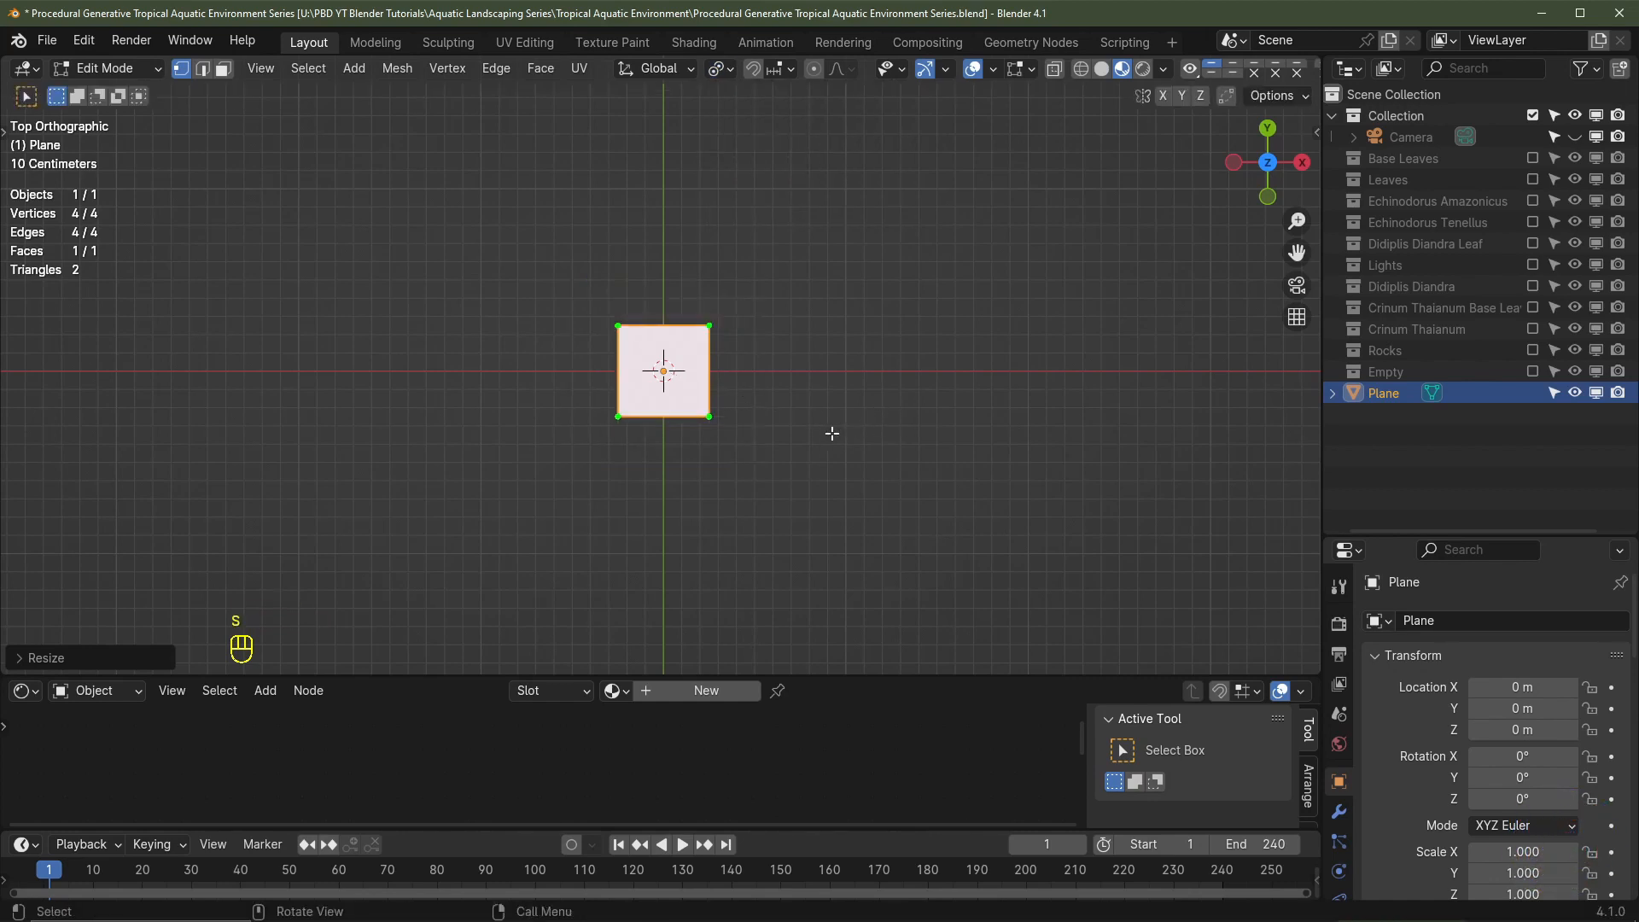
Step: Subdivide the plane's mesh with 24 cuts
scroll(832, 433, up, 3)
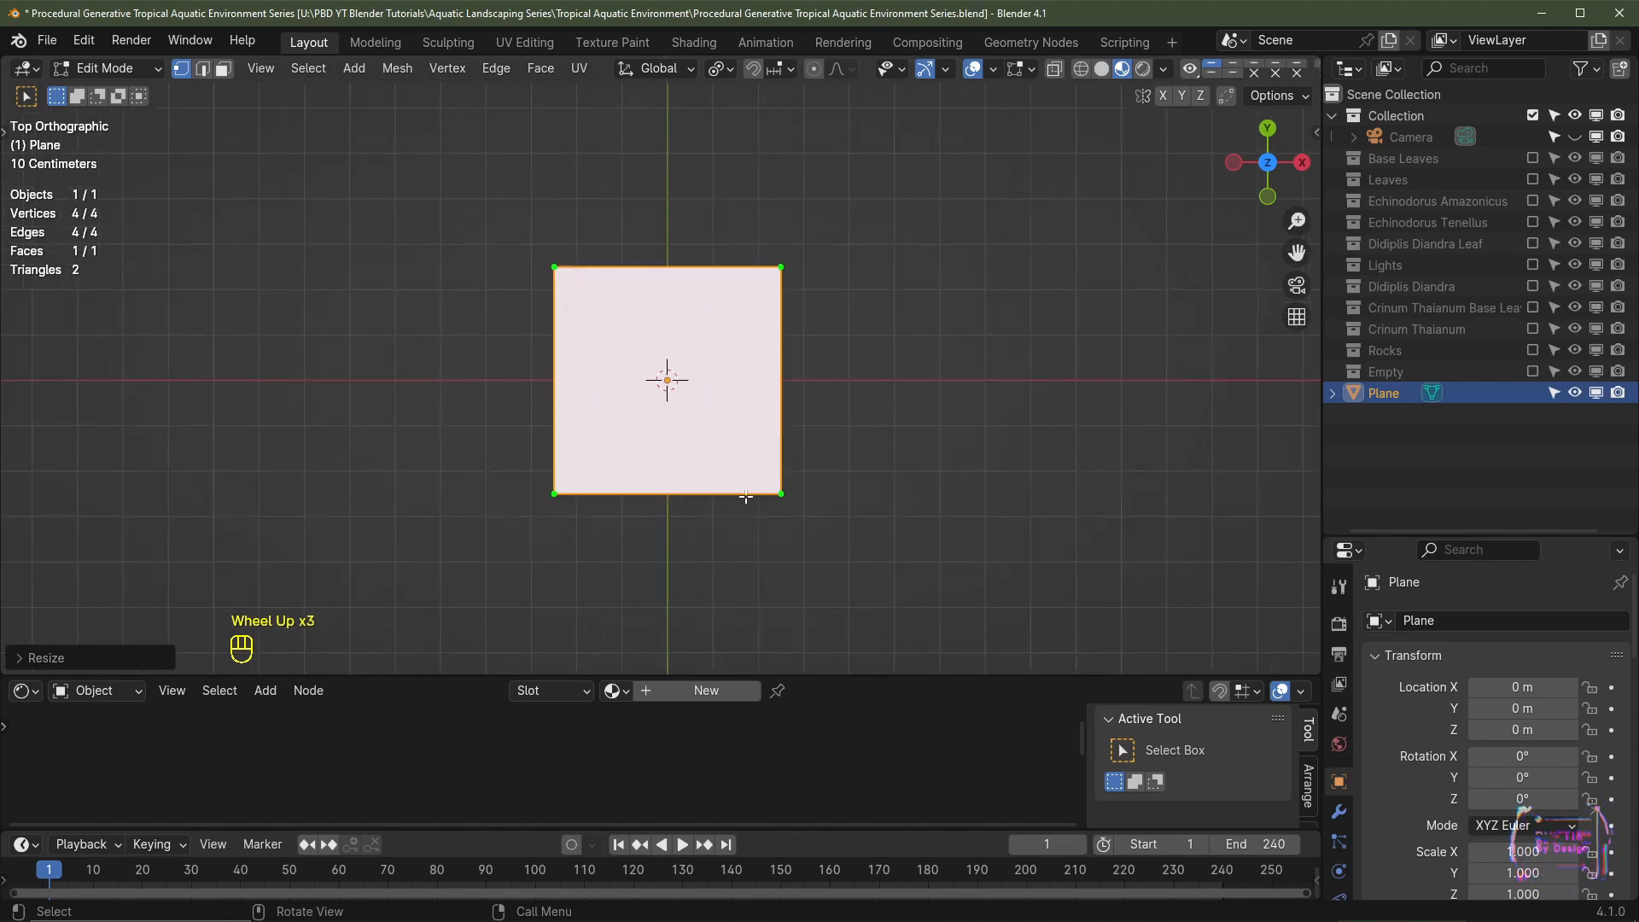
middle_drag(746, 497, 683, 427)
key(KP_Decimal)
scroll(666, 418, down, 1)
right_click(654, 409)
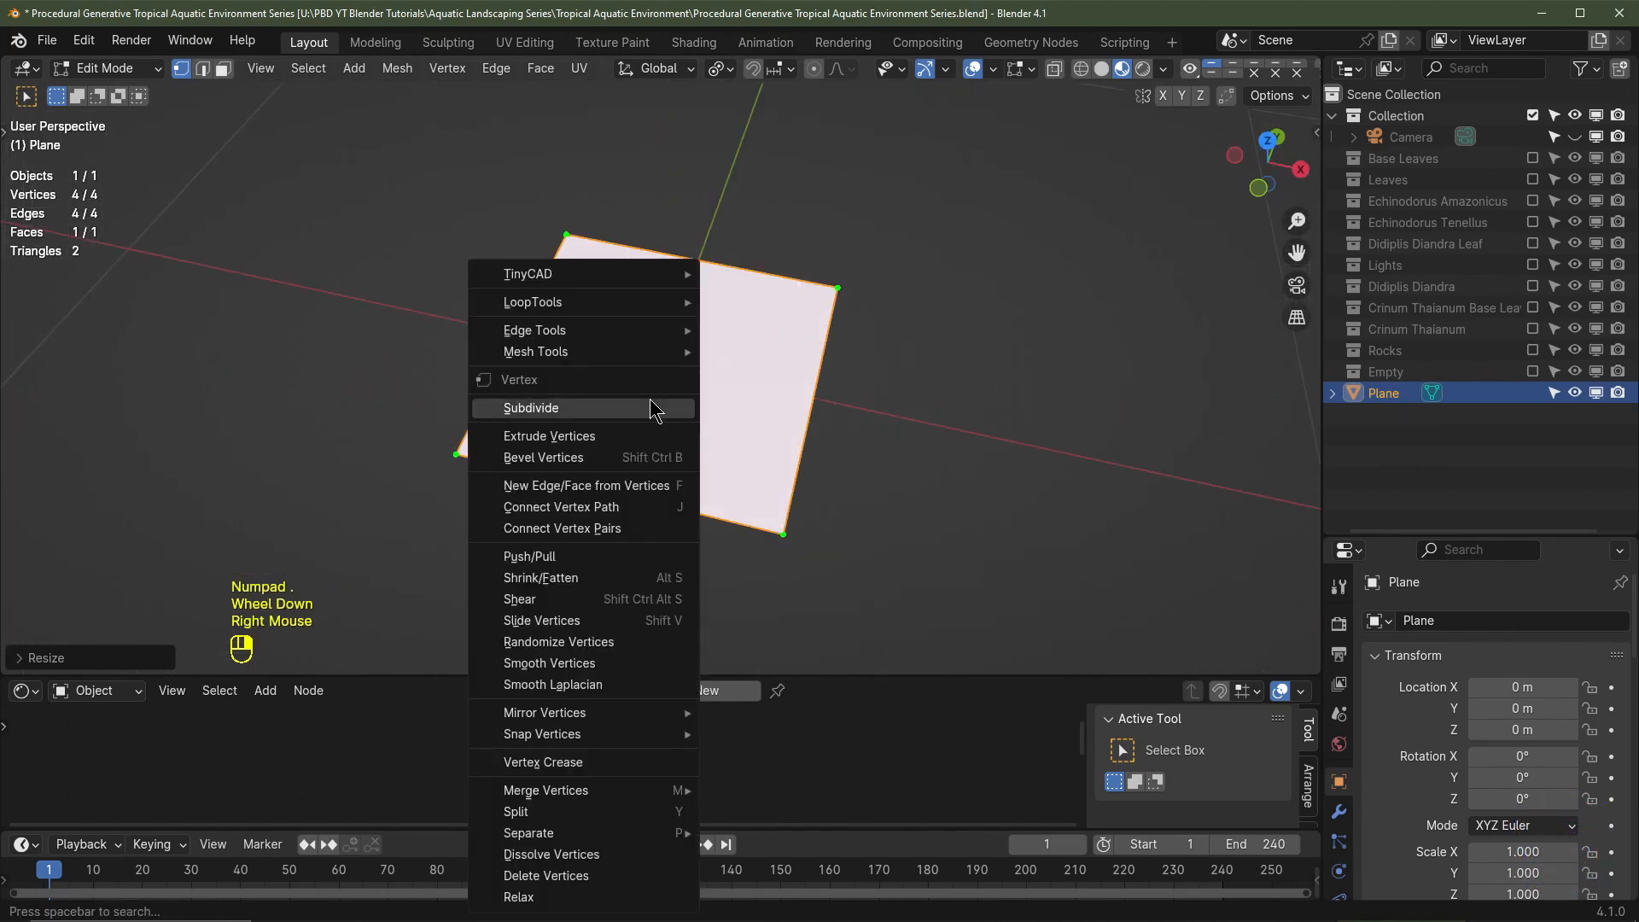
click(653, 408)
click(54, 657)
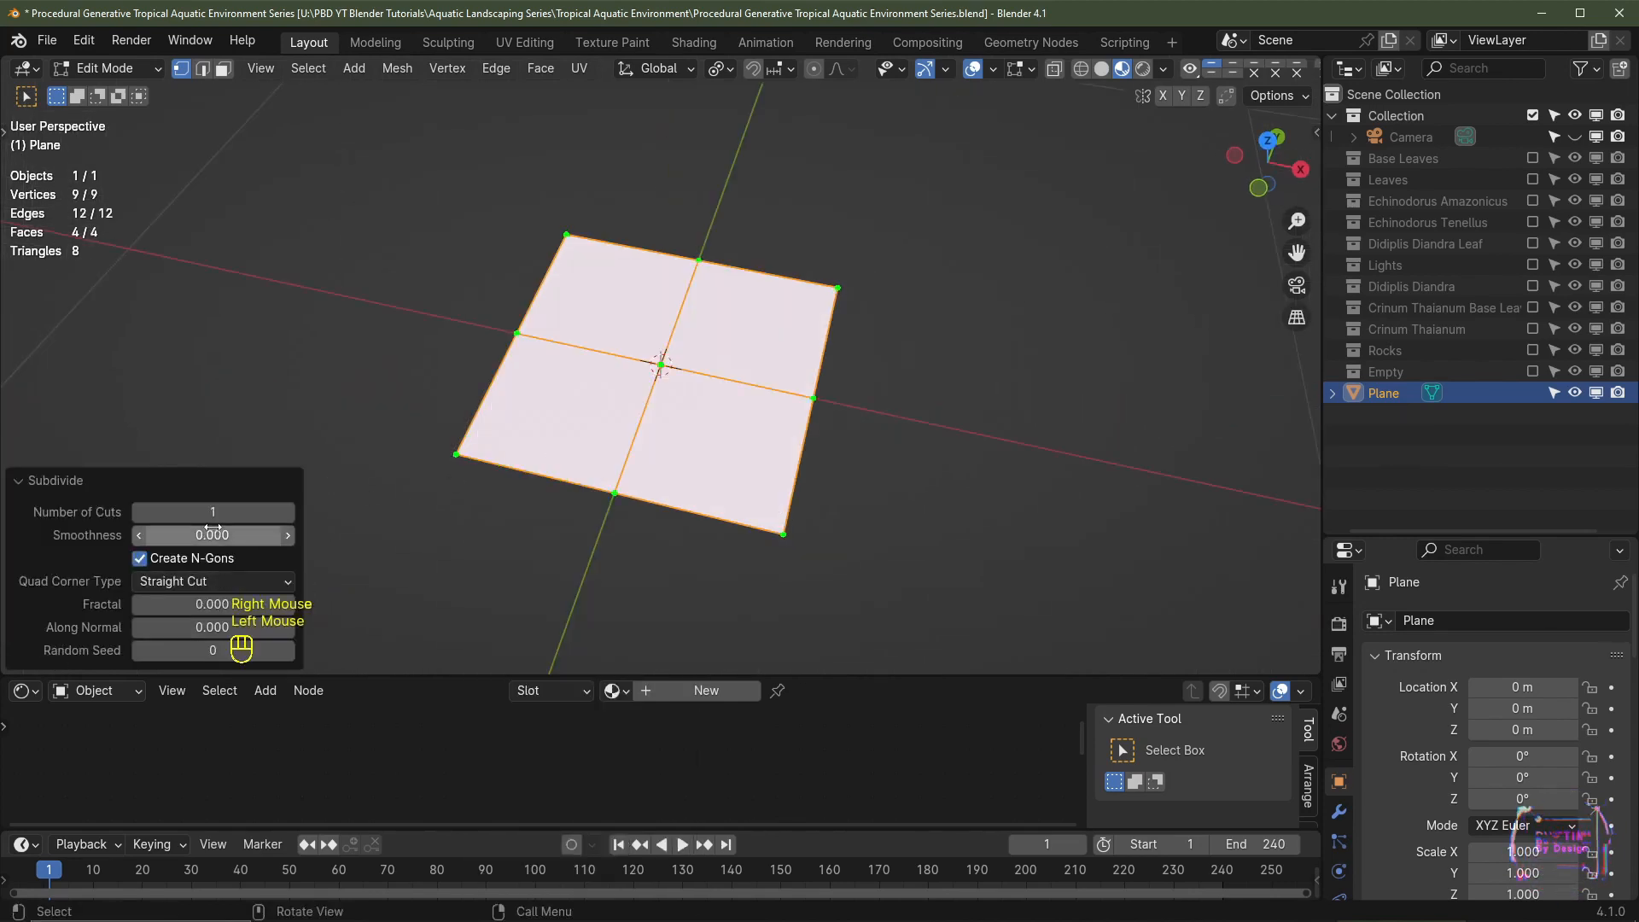
double_click(212, 511)
text(24)
key(Return)
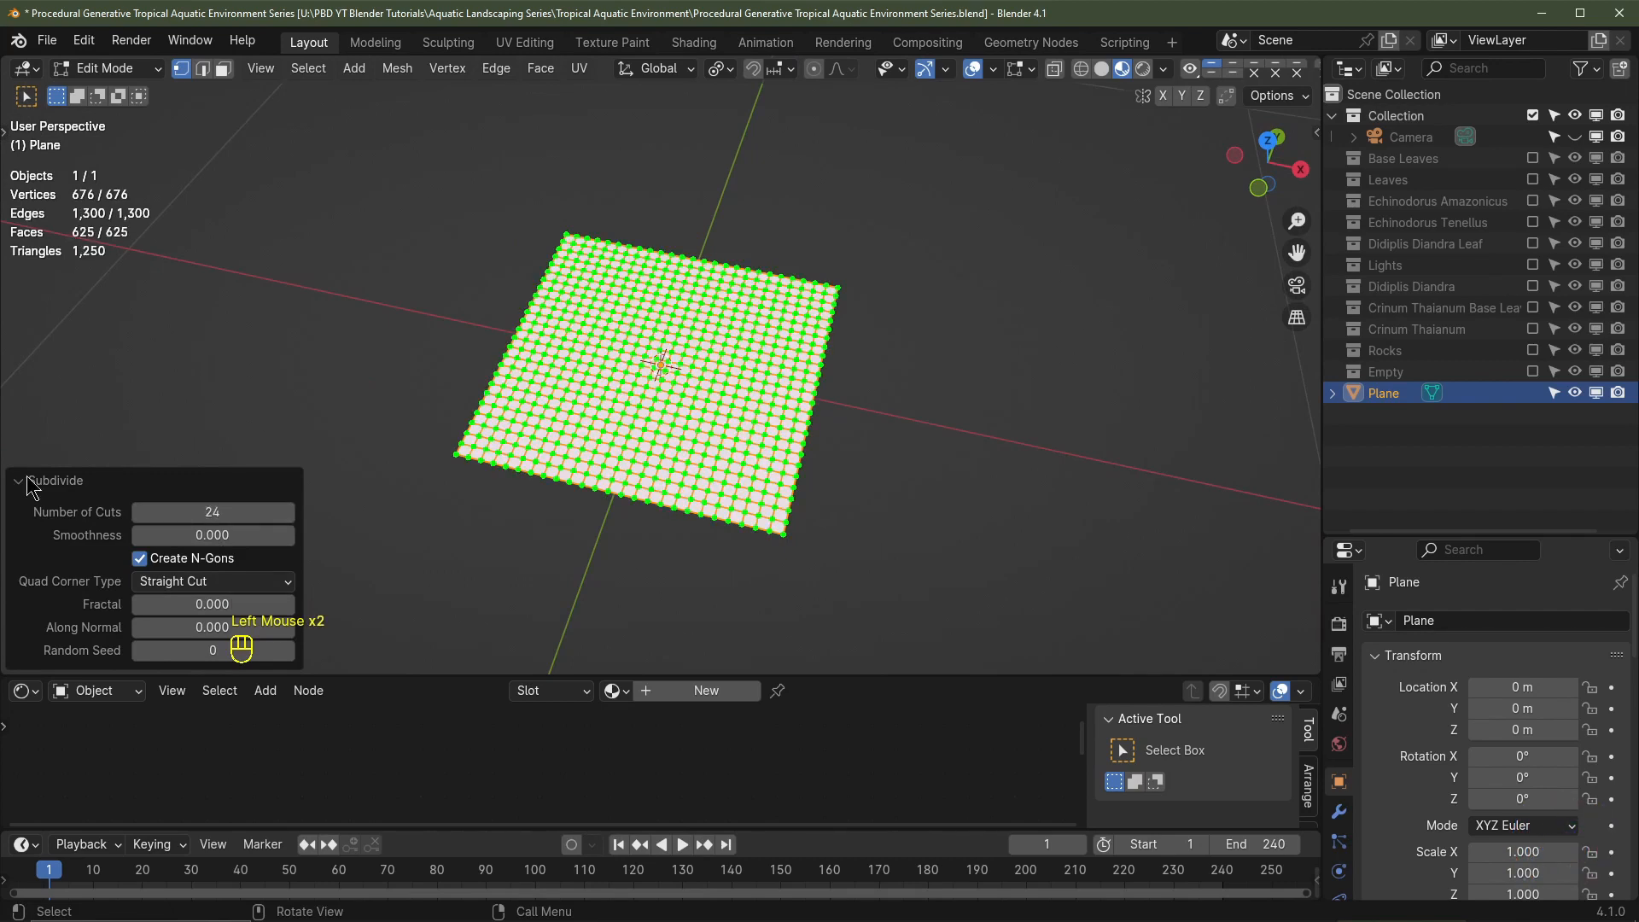
Step: Leave Edit Mode and place a duplicate of the plane at -1 m along the X axis
click(598, 498)
key(Tab)
scroll(587, 494, down, 1)
middle_drag(586, 494, 672, 454)
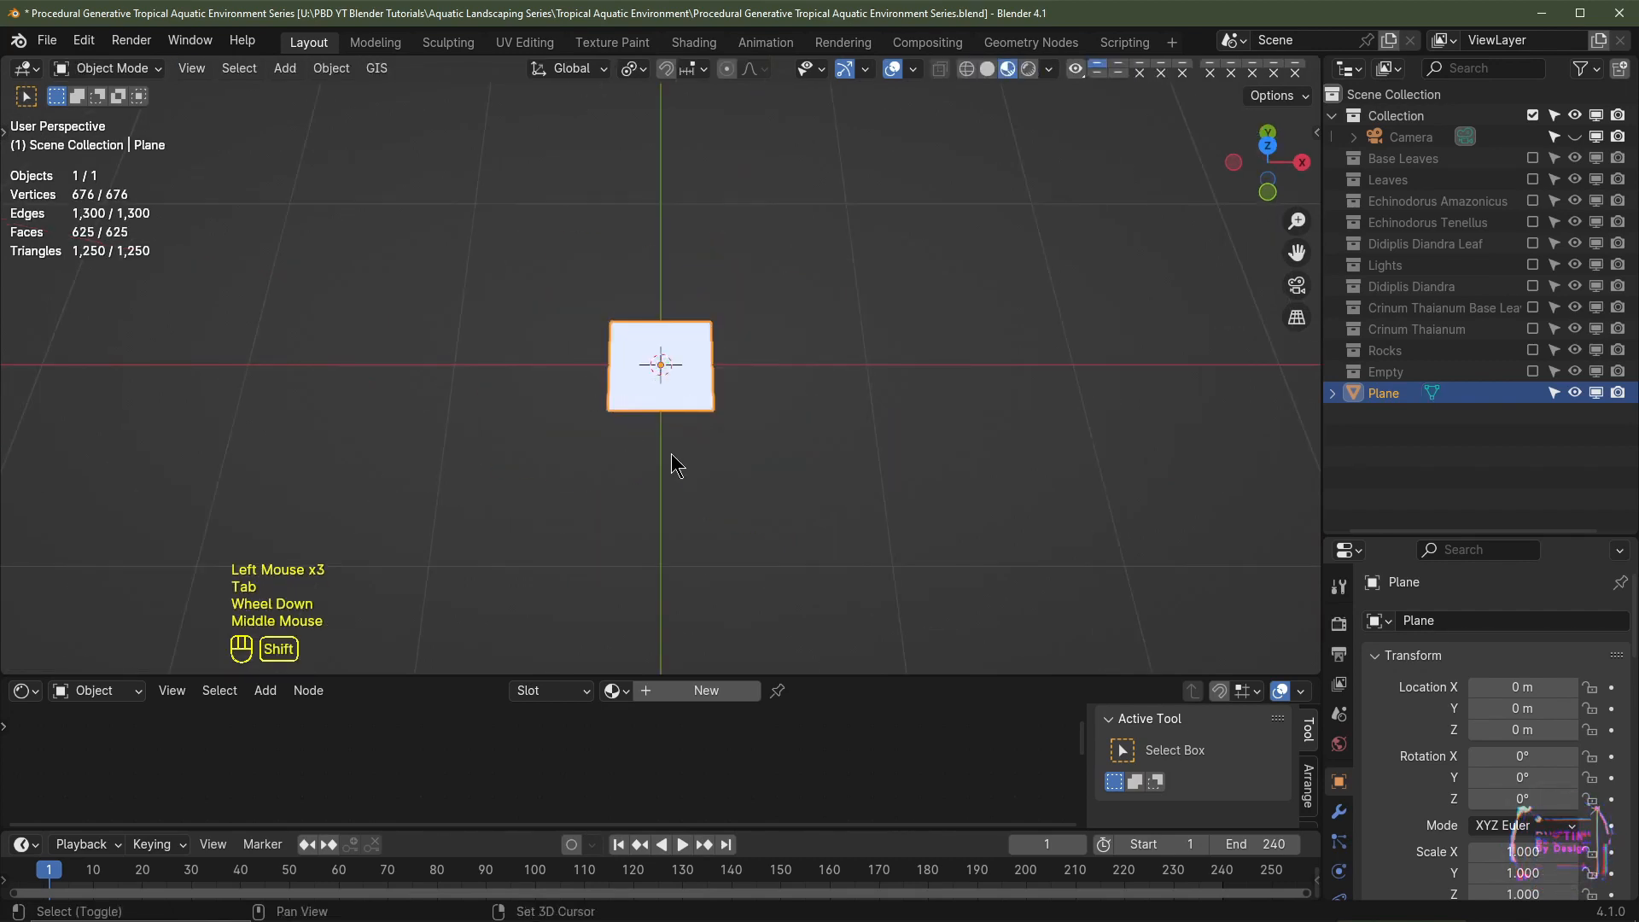
key(shift+d)
key(x)
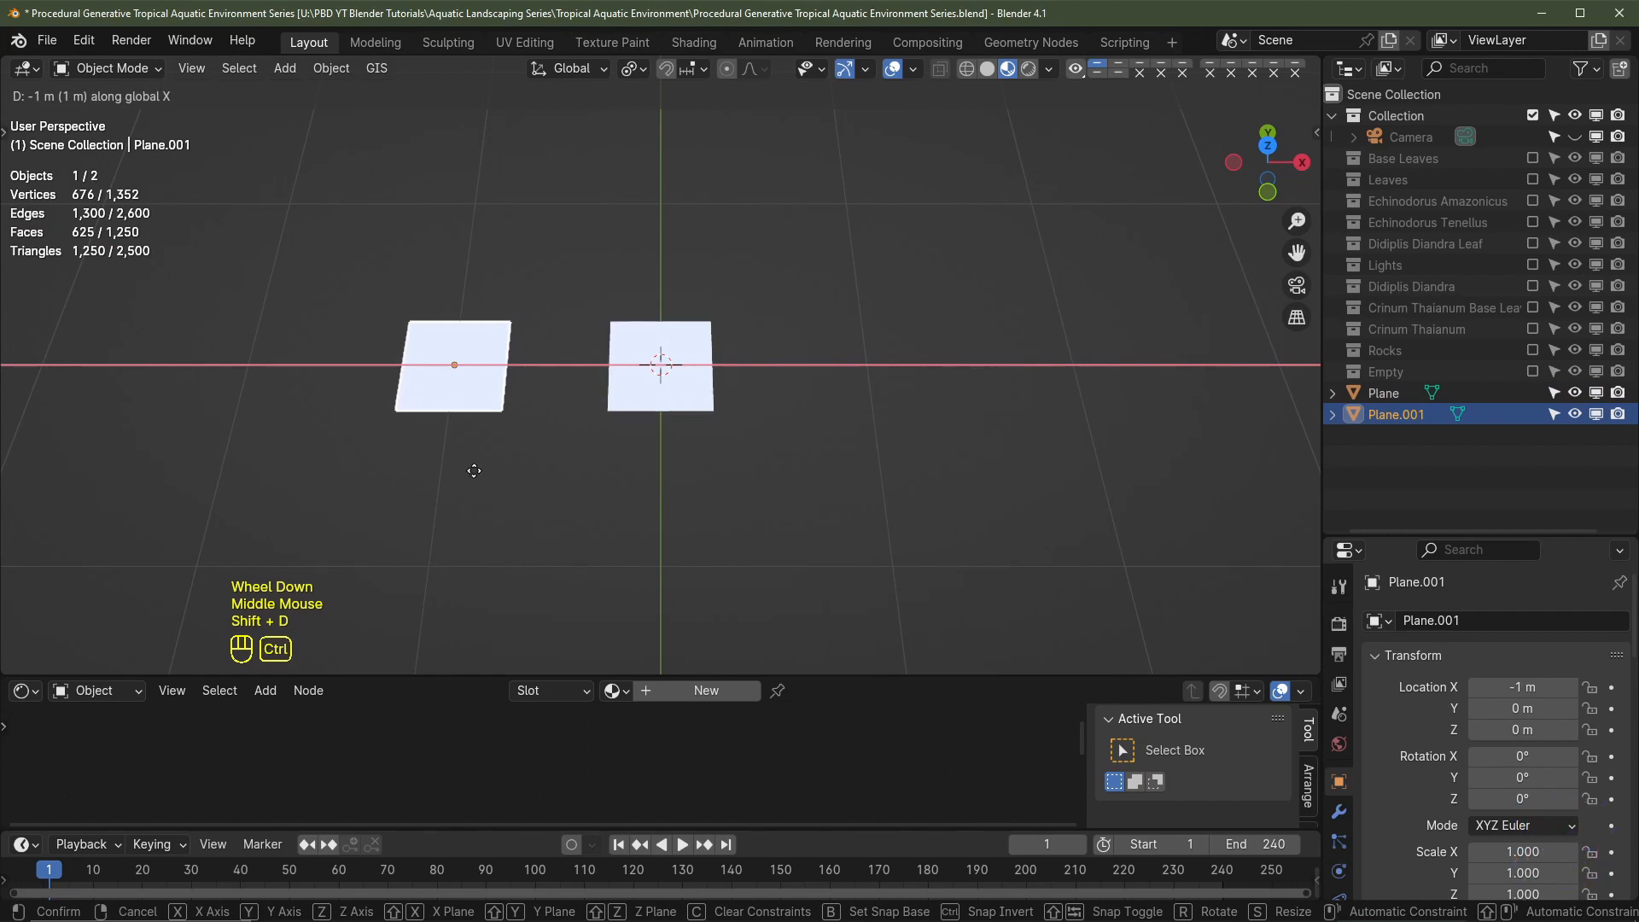
key(ctrl)
click(496, 459)
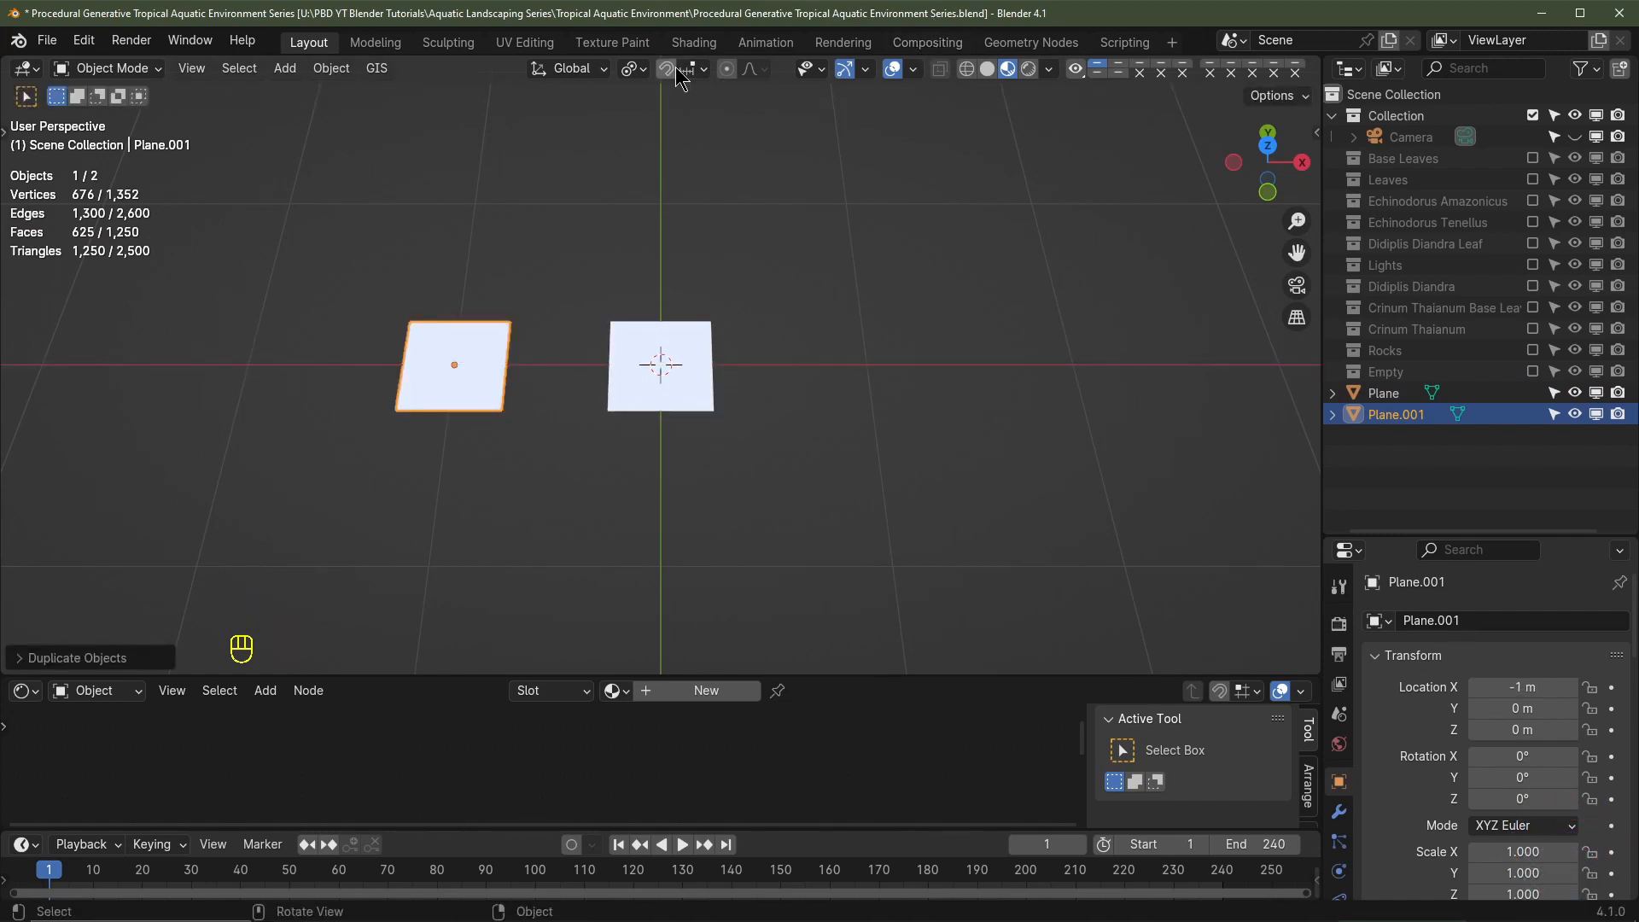
Step: Turn on snapping and place another duplicate of the plane at 1 m along the X axis
key(shift+d)
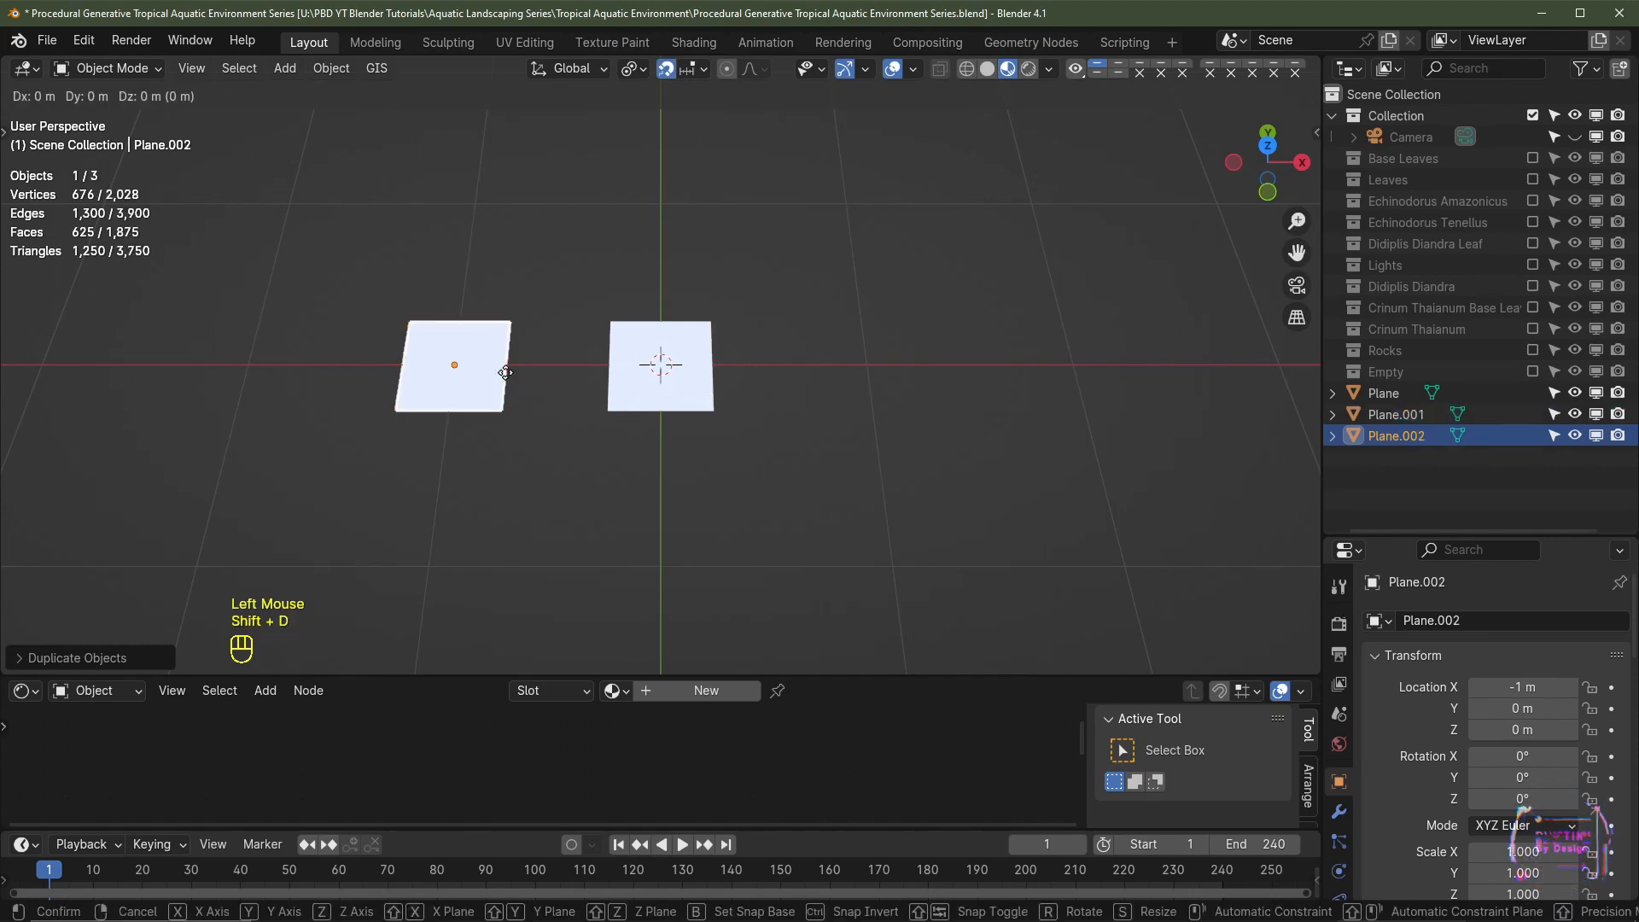
key(x)
click(911, 333)
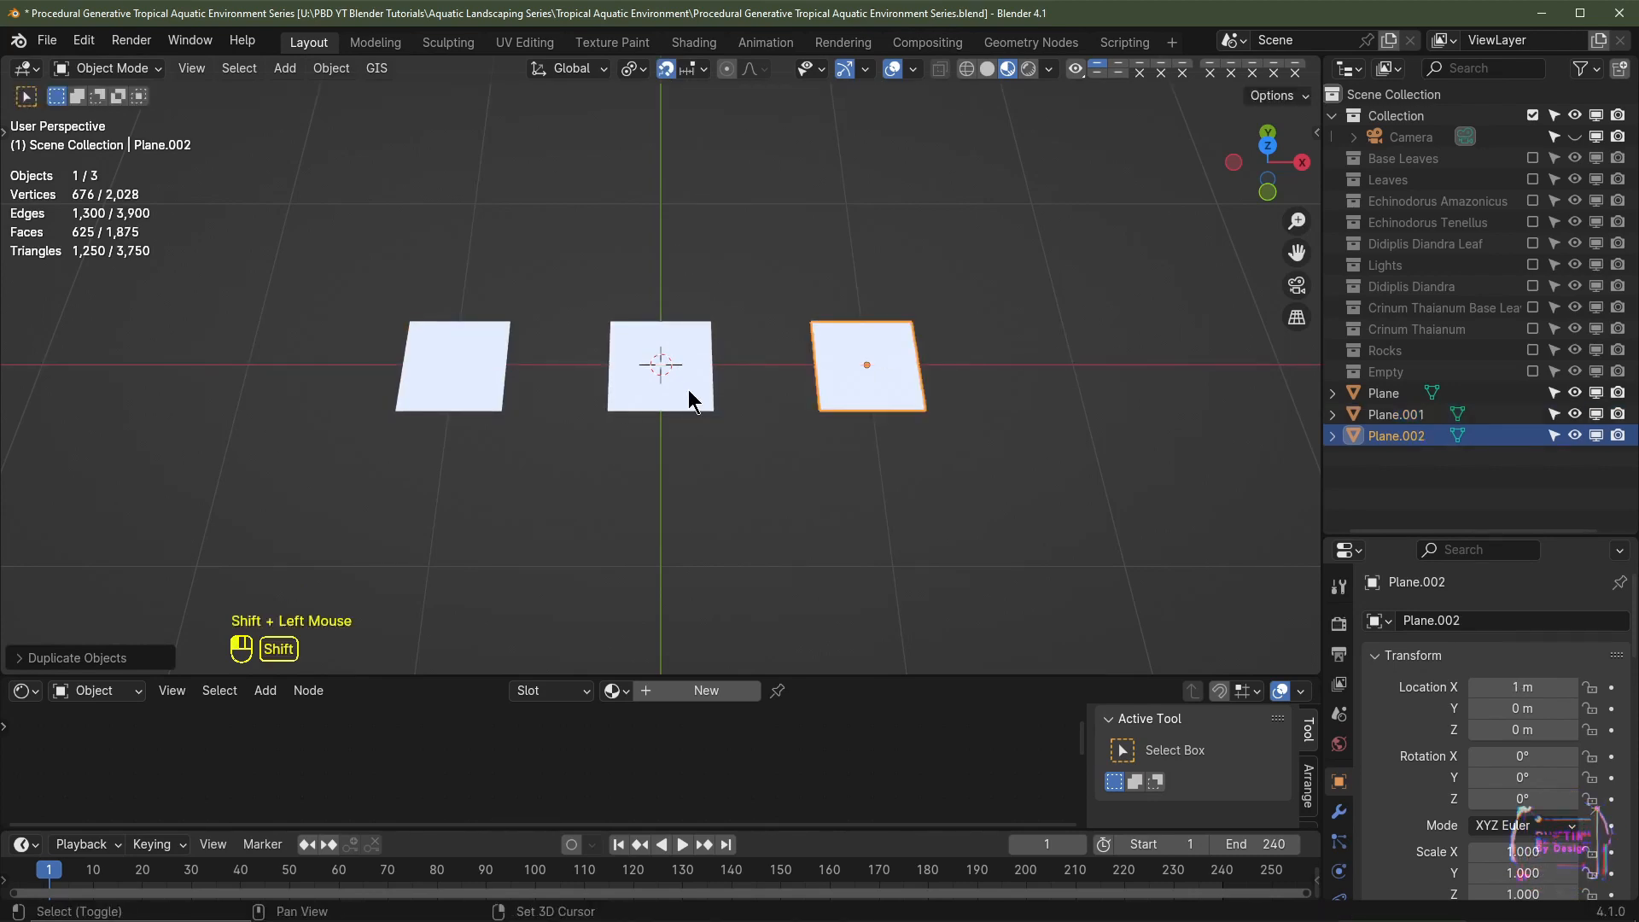
Step: Put all three planes into Edit Mode together in top view and clear the vertex selection
shift+click(688, 389)
shift+click(480, 380)
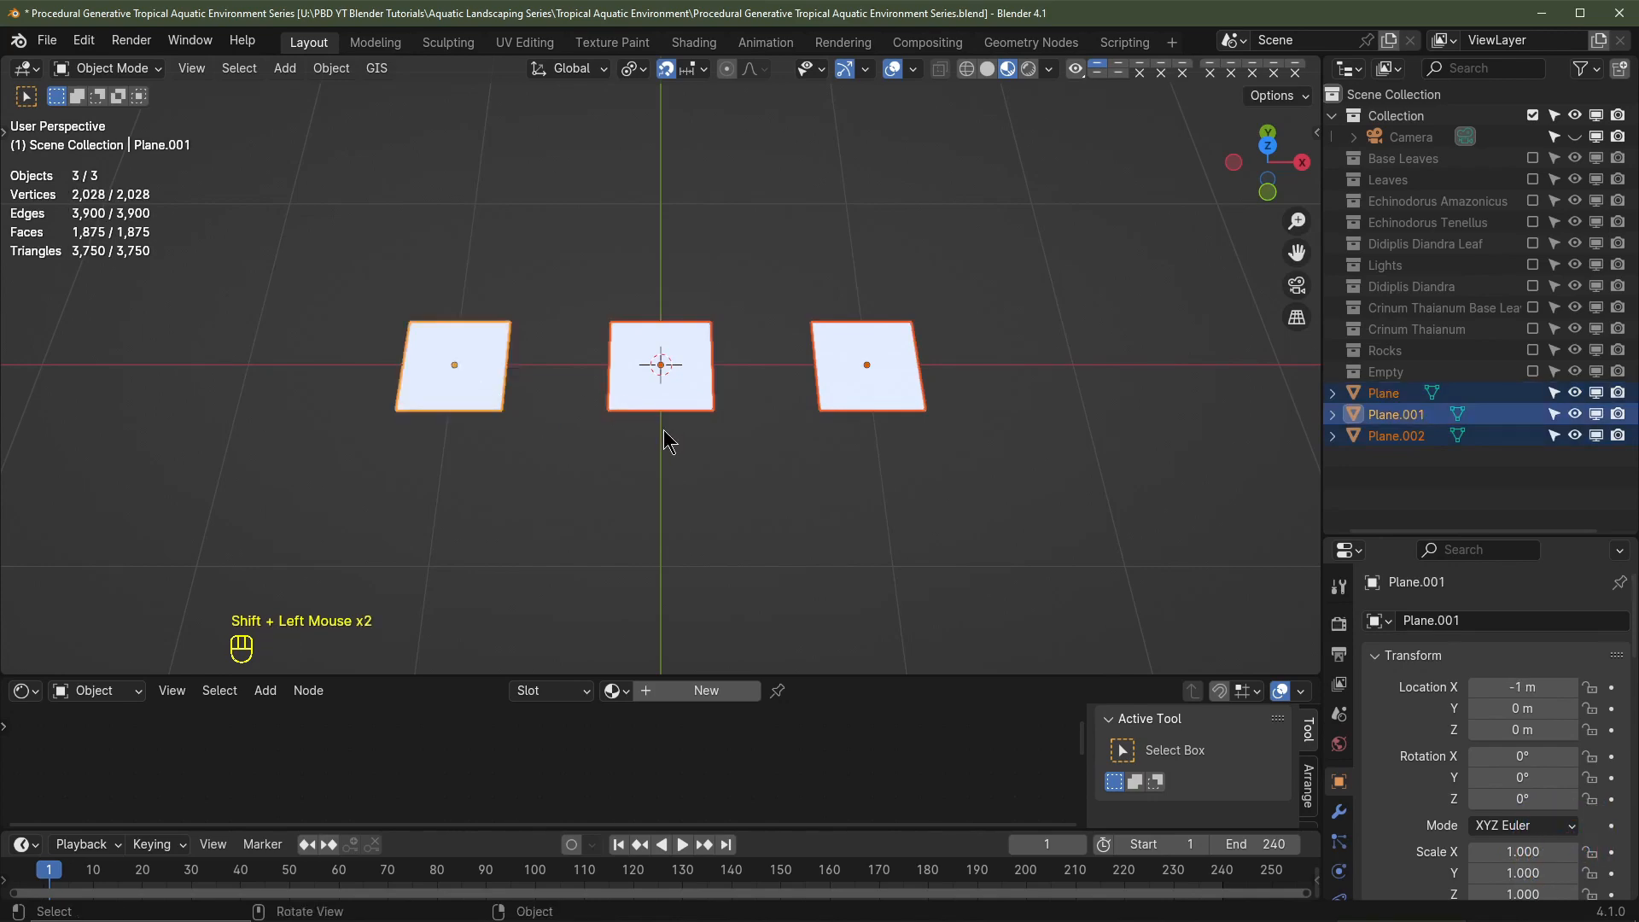
key(KP_7)
key(Tab)
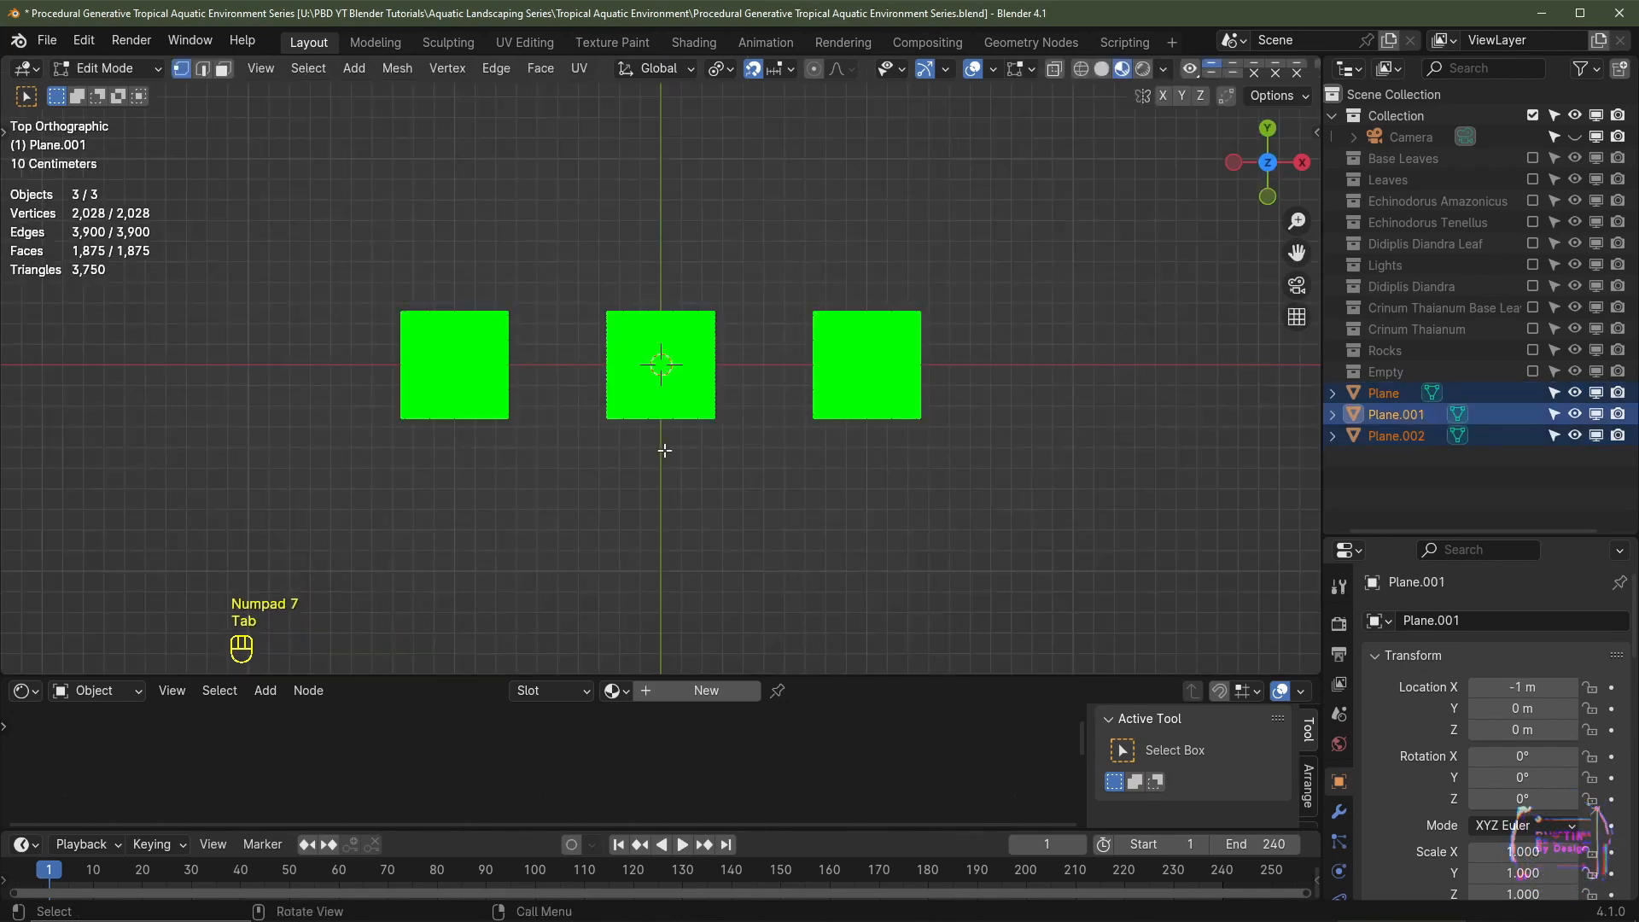
scroll(683, 454, up, 3)
key(c)
click(684, 531)
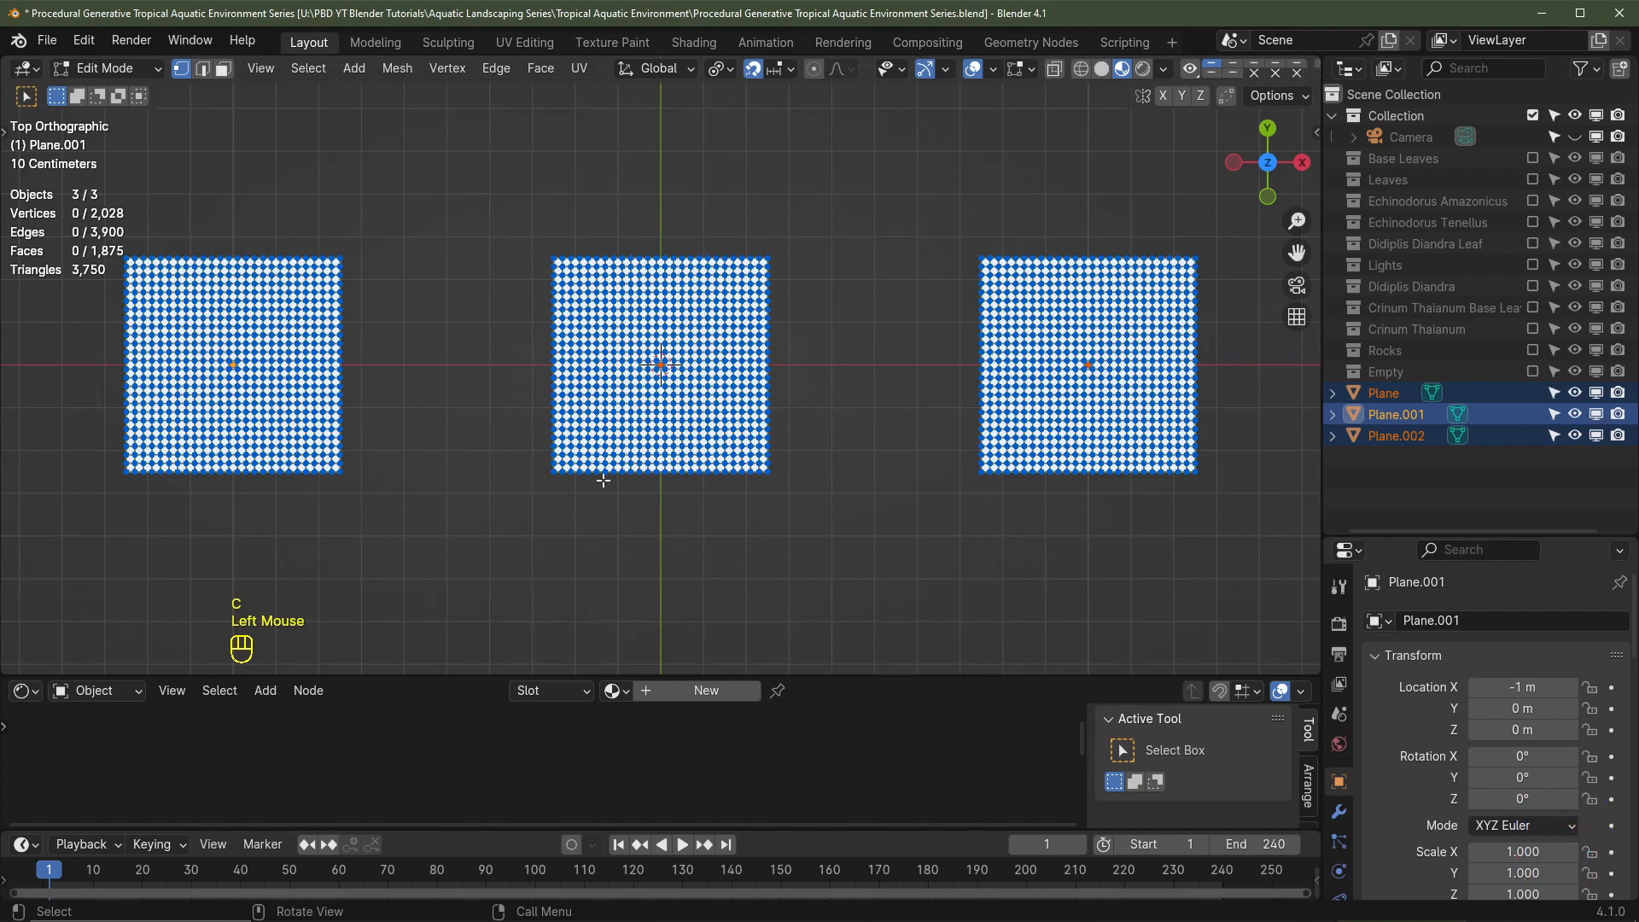
Step: Circle-select an irregular patch of vertices on the plane at the origin, deselecting notches at its upper and lower edges
scroll(689, 391, up, 1)
scroll(689, 391, down, 1)
scroll(689, 390, up, 3)
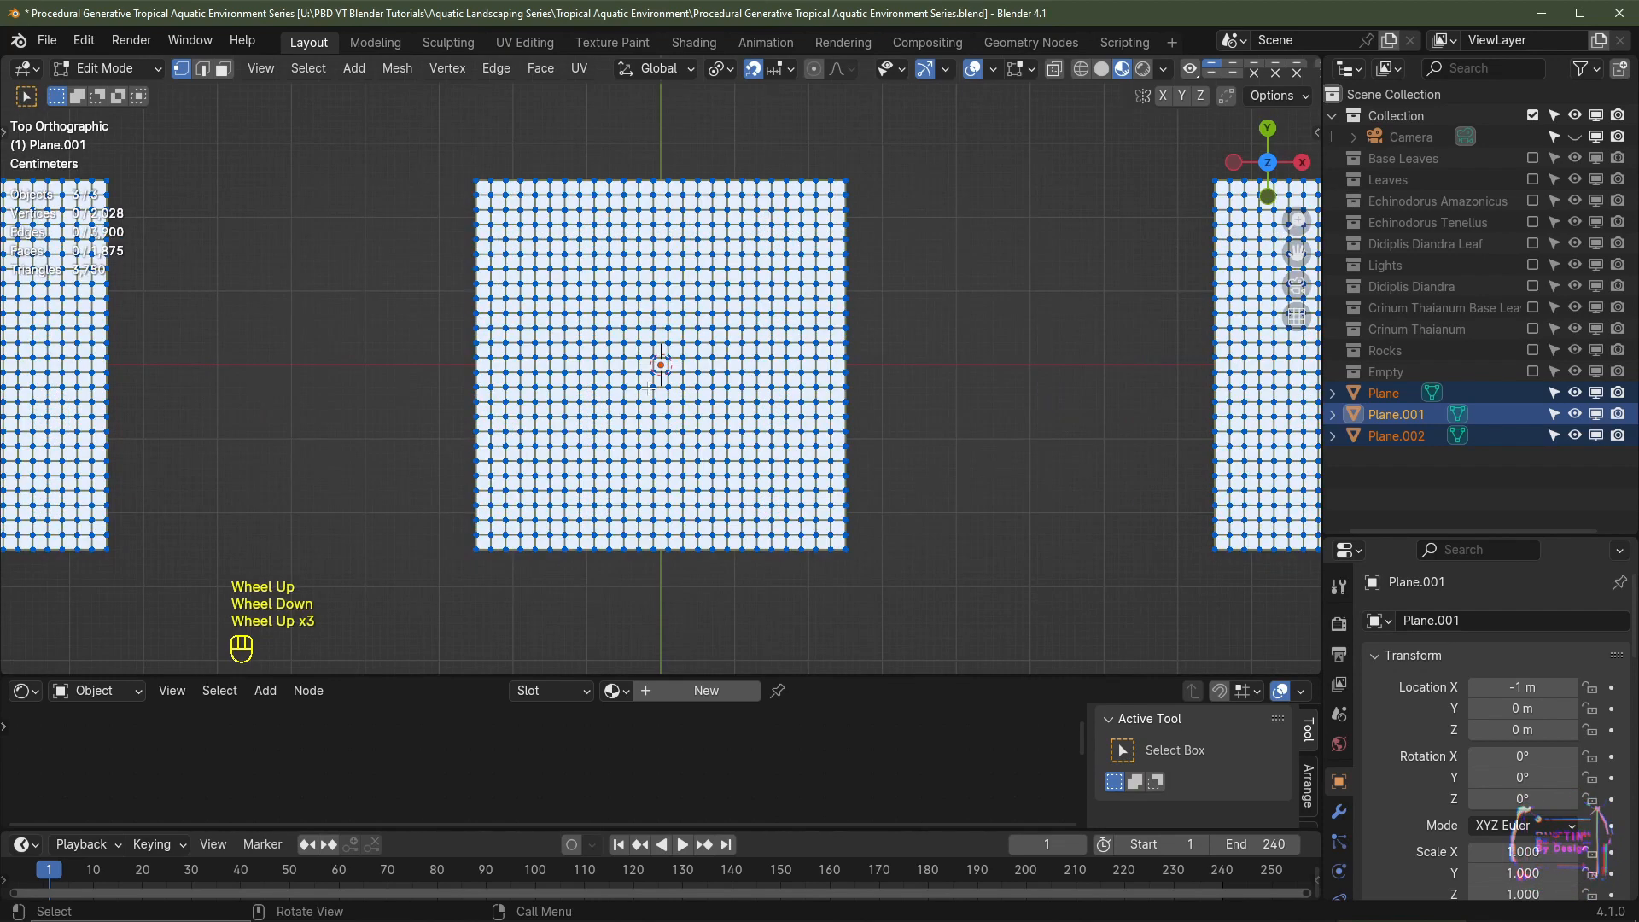
key(c)
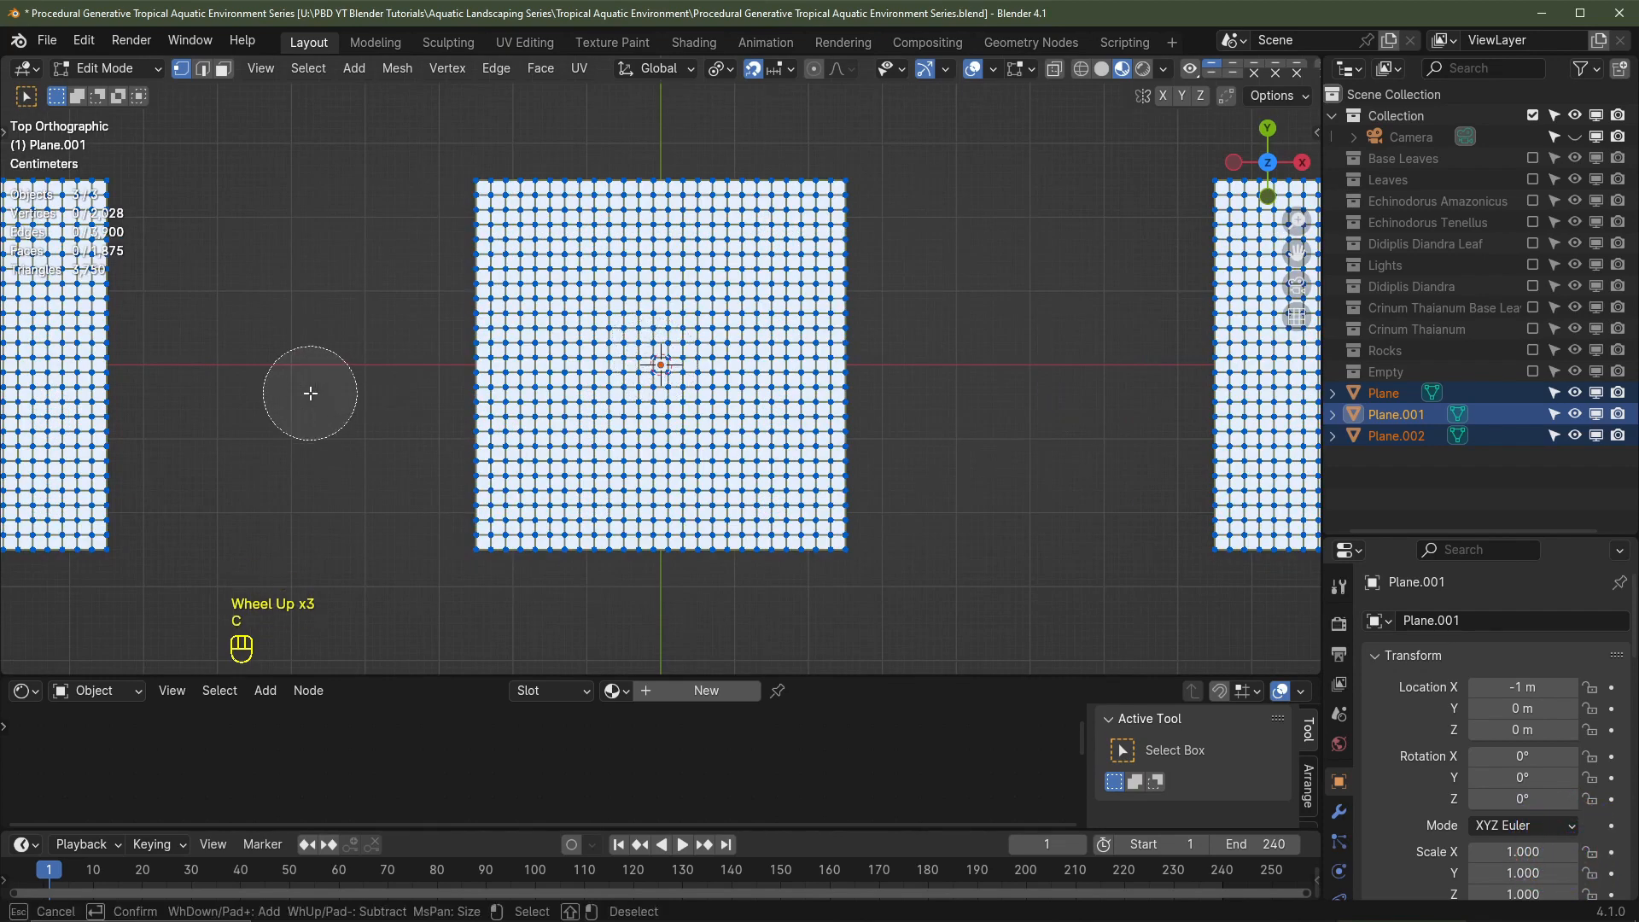
scroll(310, 393, down, 5)
scroll(310, 393, up, 5)
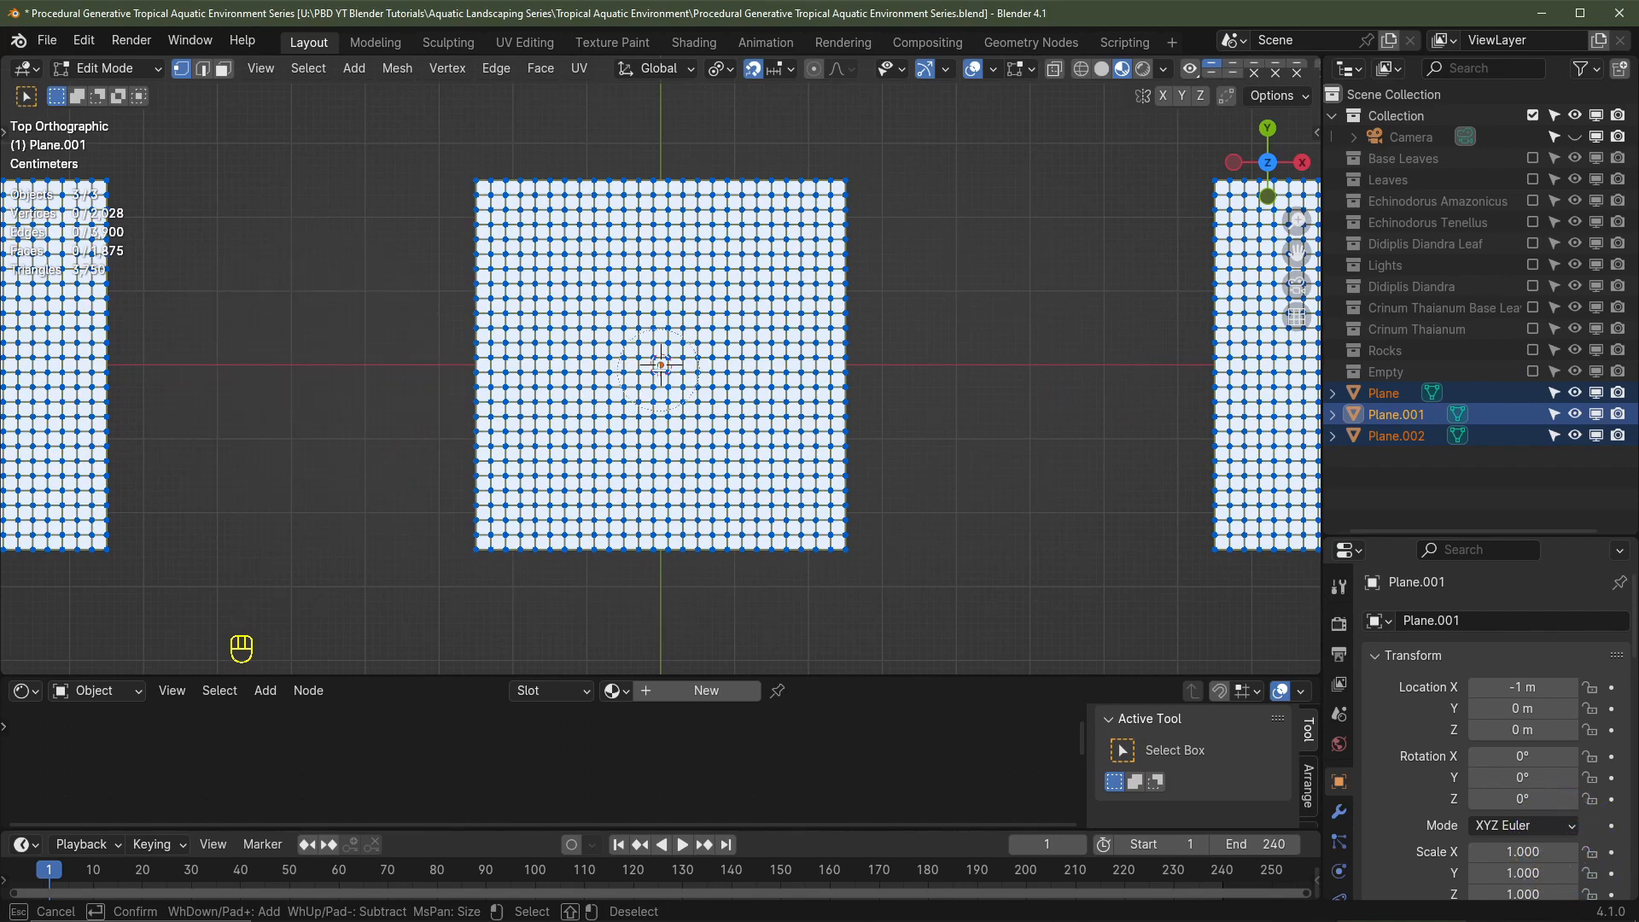
mouse_move(661, 376)
mouse_down()
mouse_move(593, 274)
mouse_move(610, 331)
mouse_move(589, 410)
mouse_move(602, 456)
mouse_move(725, 418)
mouse_move(721, 264)
mouse_move(563, 456)
mouse_move(760, 477)
mouse_move(753, 434)
mouse_up()
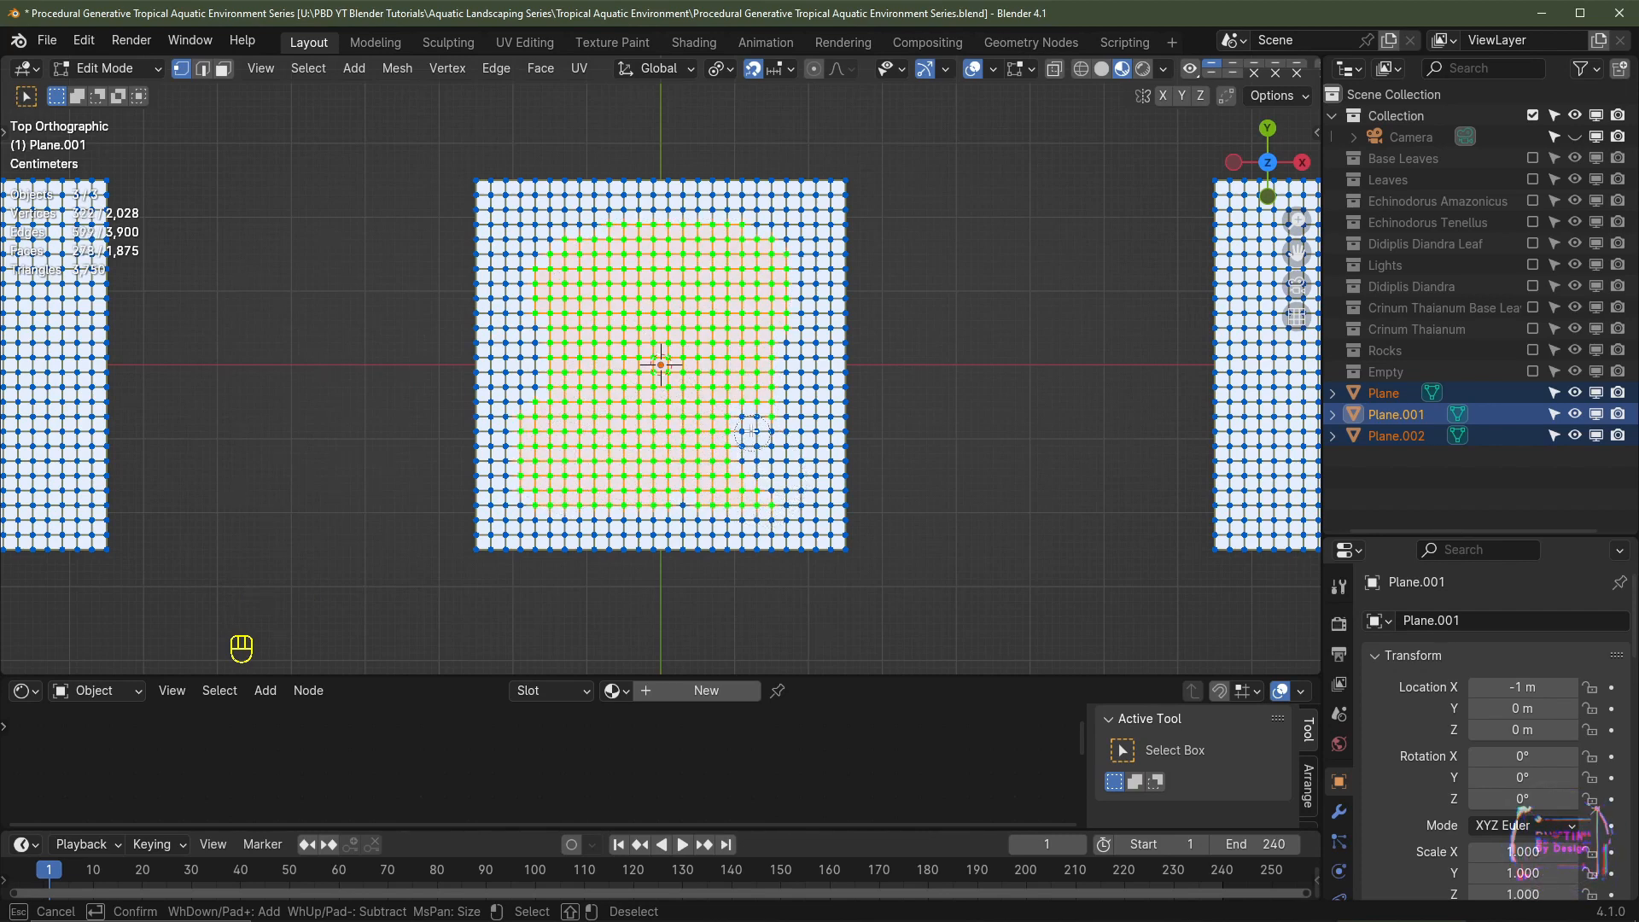
shift+drag(594, 224, 610, 253)
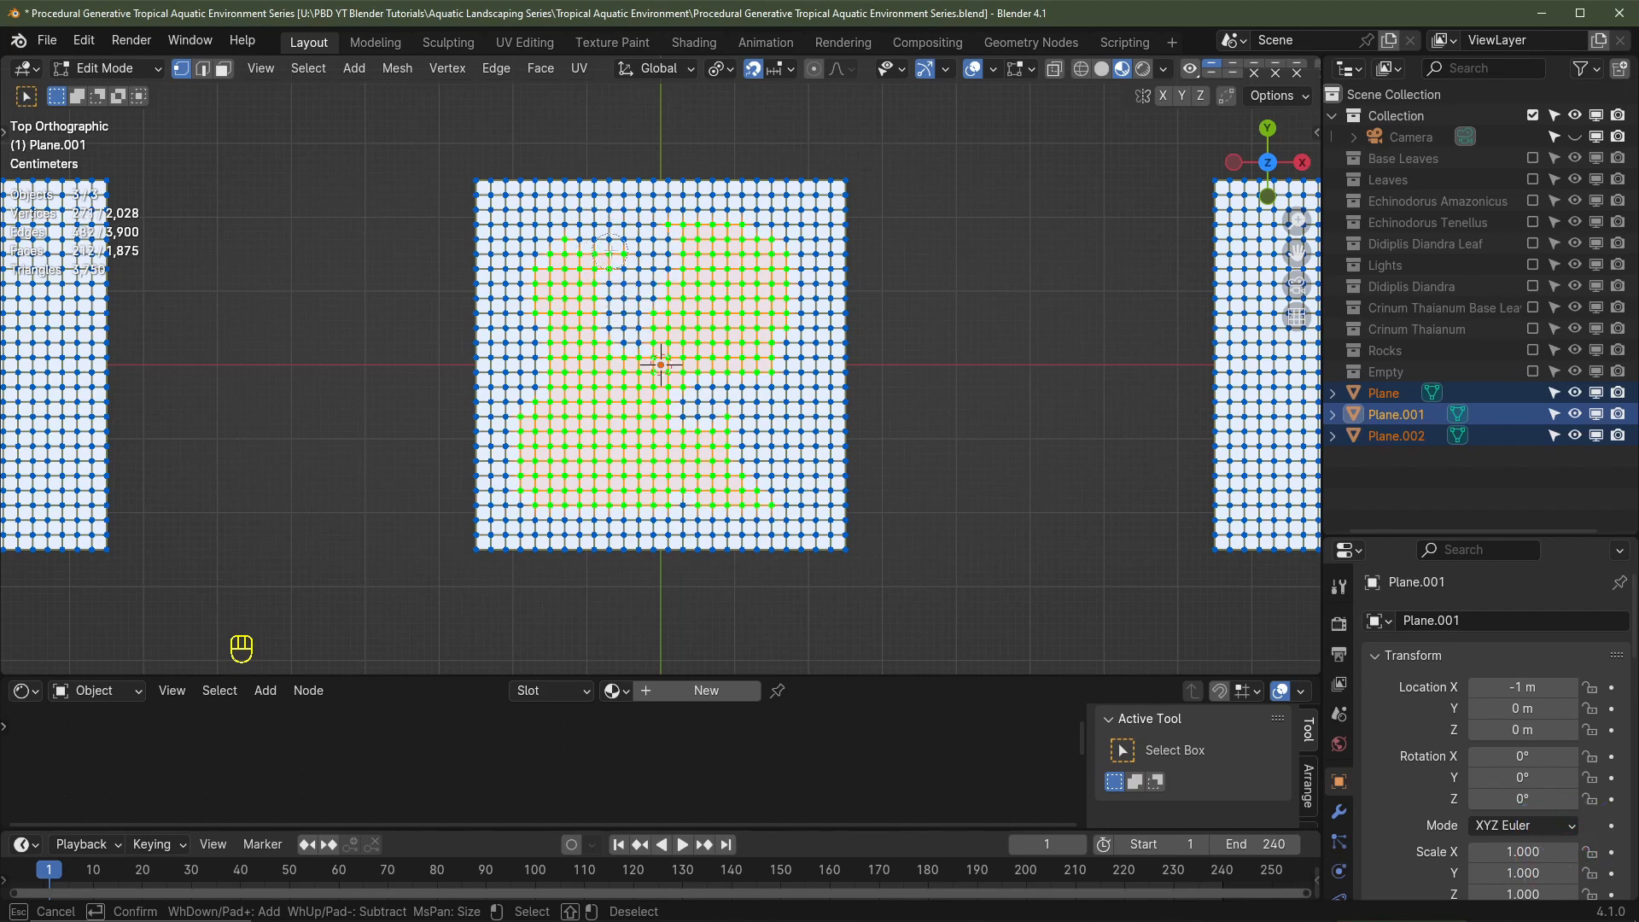
shift+drag(598, 507, 603, 468)
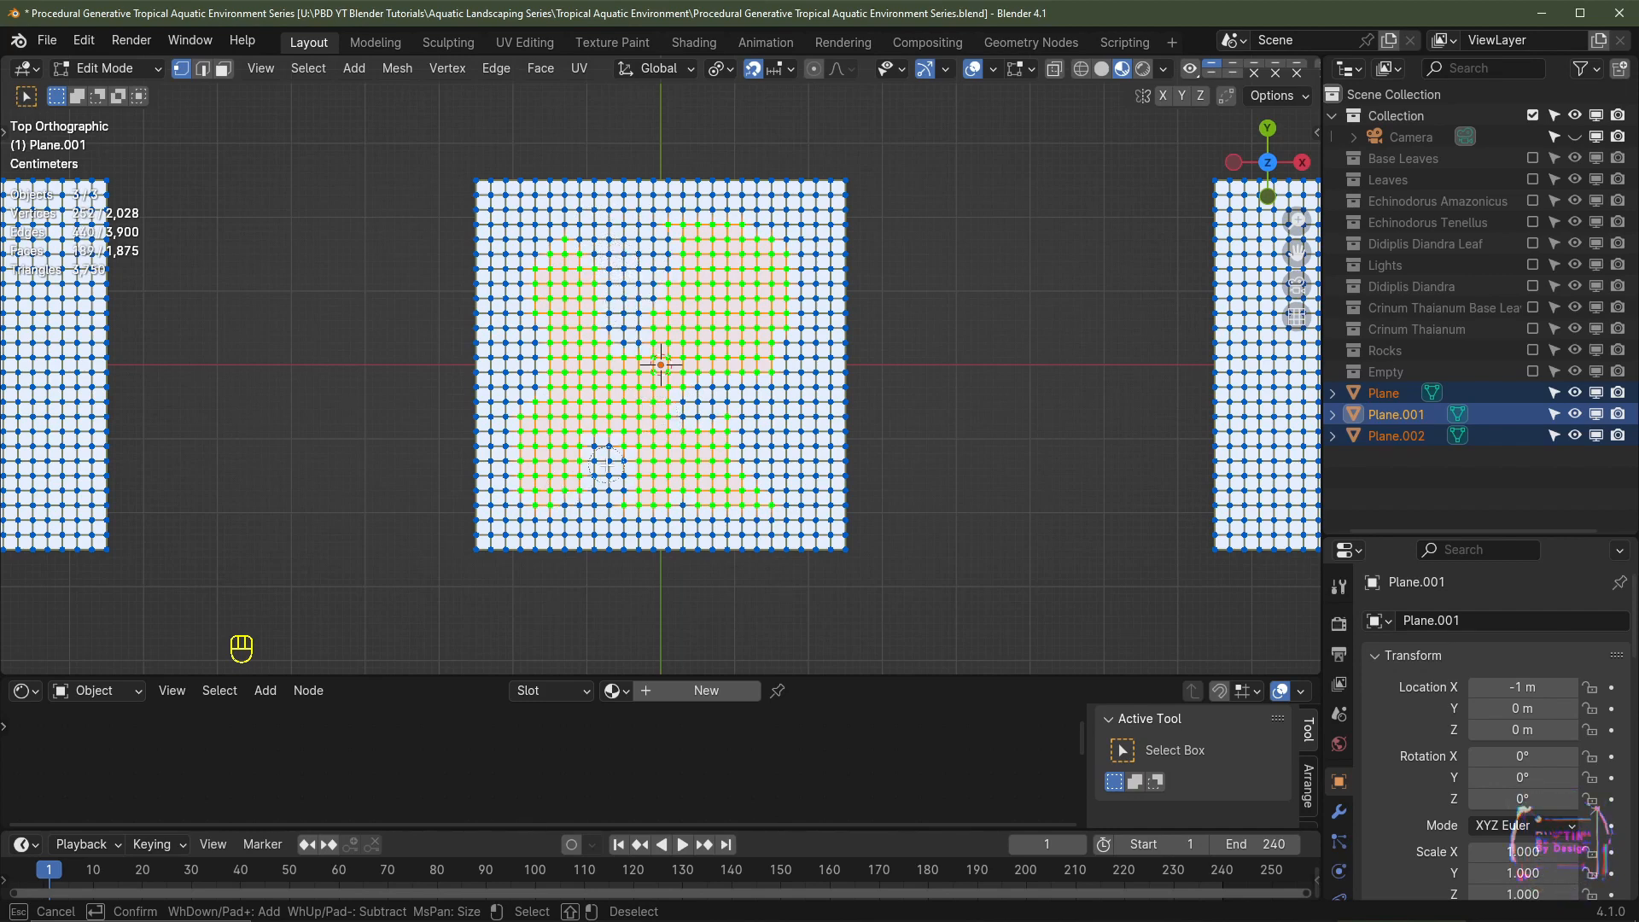
key(Escape)
Step: Circle-select an irregular vertex patch on the plane at X 1 m and carve notches out of the selection
scroll(948, 442, down, 2)
shift+middle_drag(961, 443, 380, 458)
scroll(658, 422, up, 1)
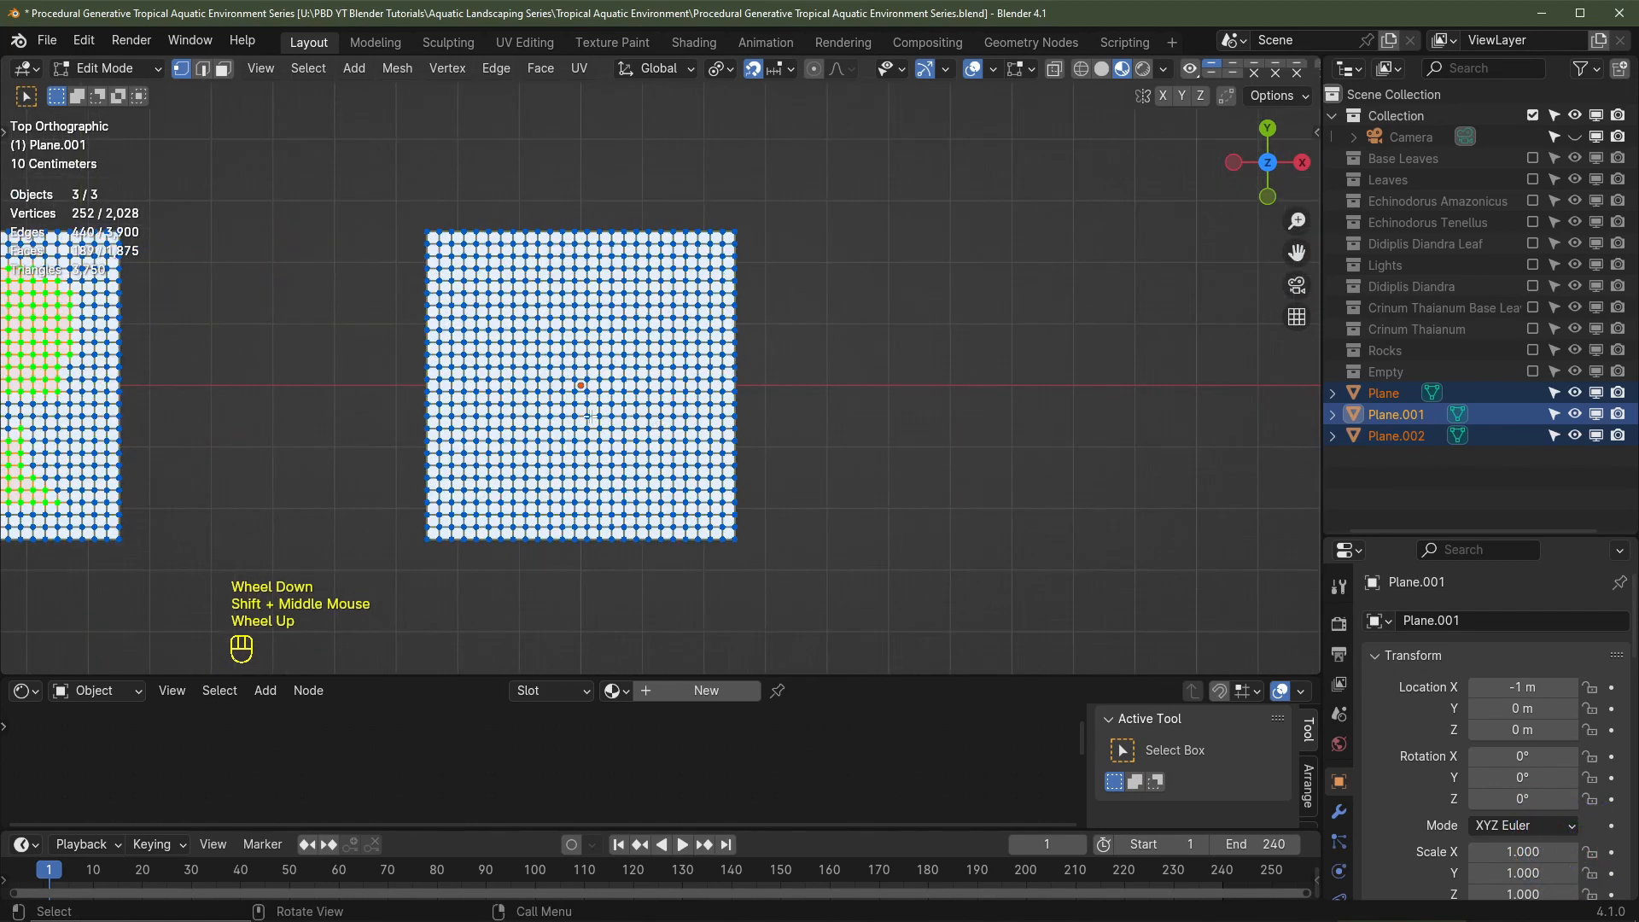
key(c)
mouse_move(587, 391)
mouse_down()
mouse_move(504, 303)
mouse_move(535, 368)
mouse_move(520, 453)
mouse_move(556, 407)
mouse_up()
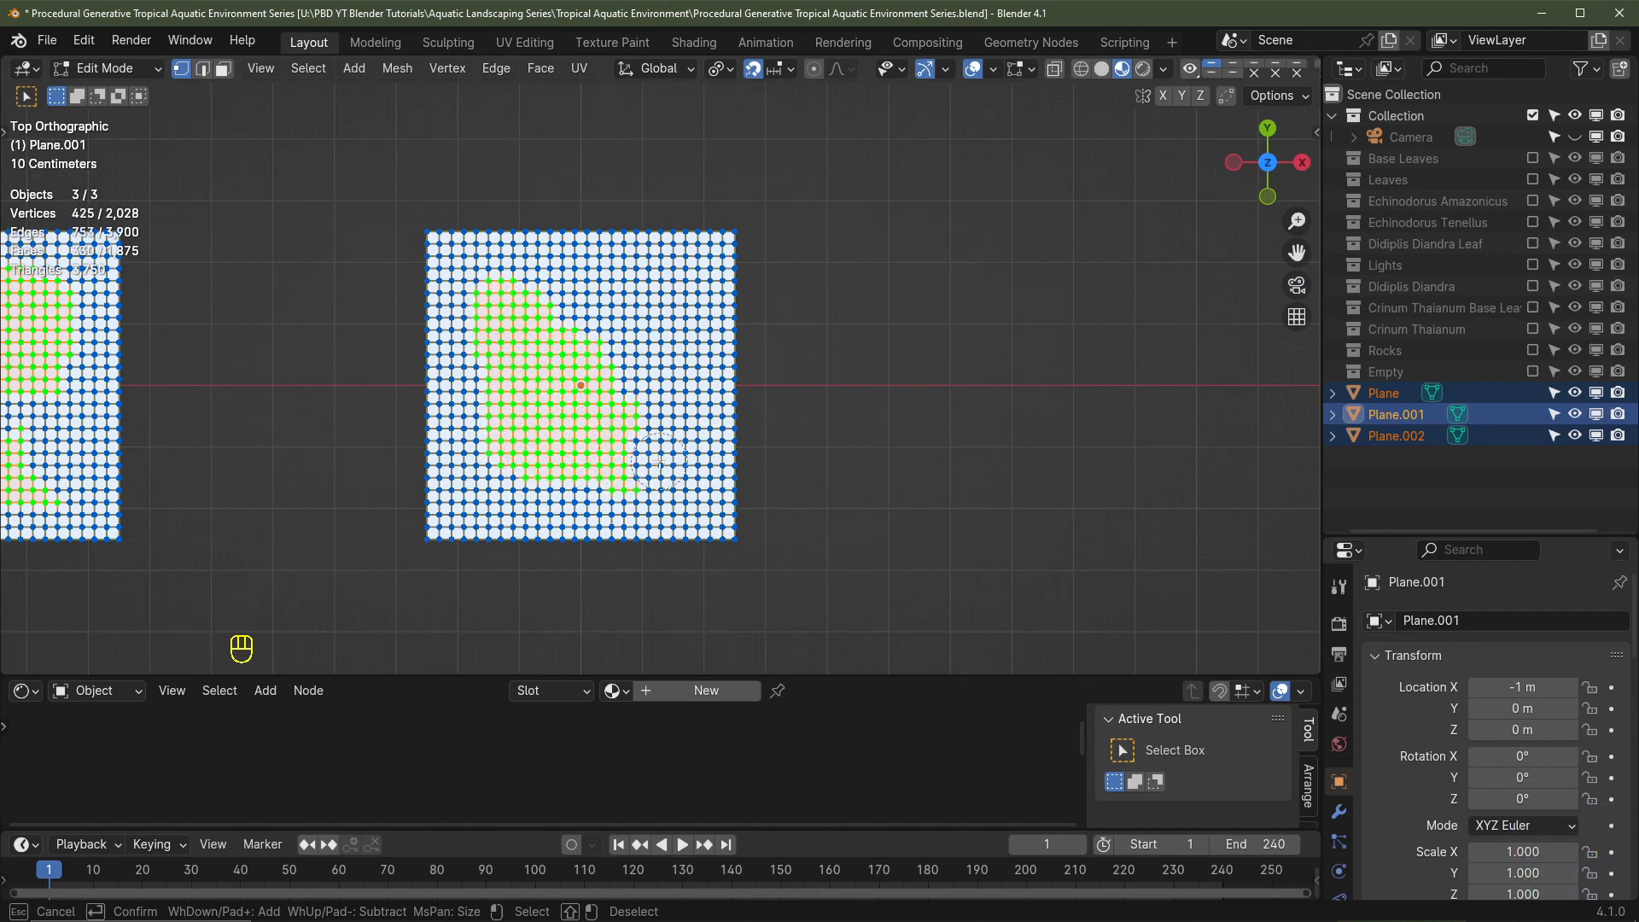
mouse_move(668, 377)
mouse_down()
mouse_move(655, 457)
mouse_move(503, 466)
mouse_move(541, 389)
mouse_up()
scroll(500, 457, up, 4)
shift+drag(653, 491, 674, 453)
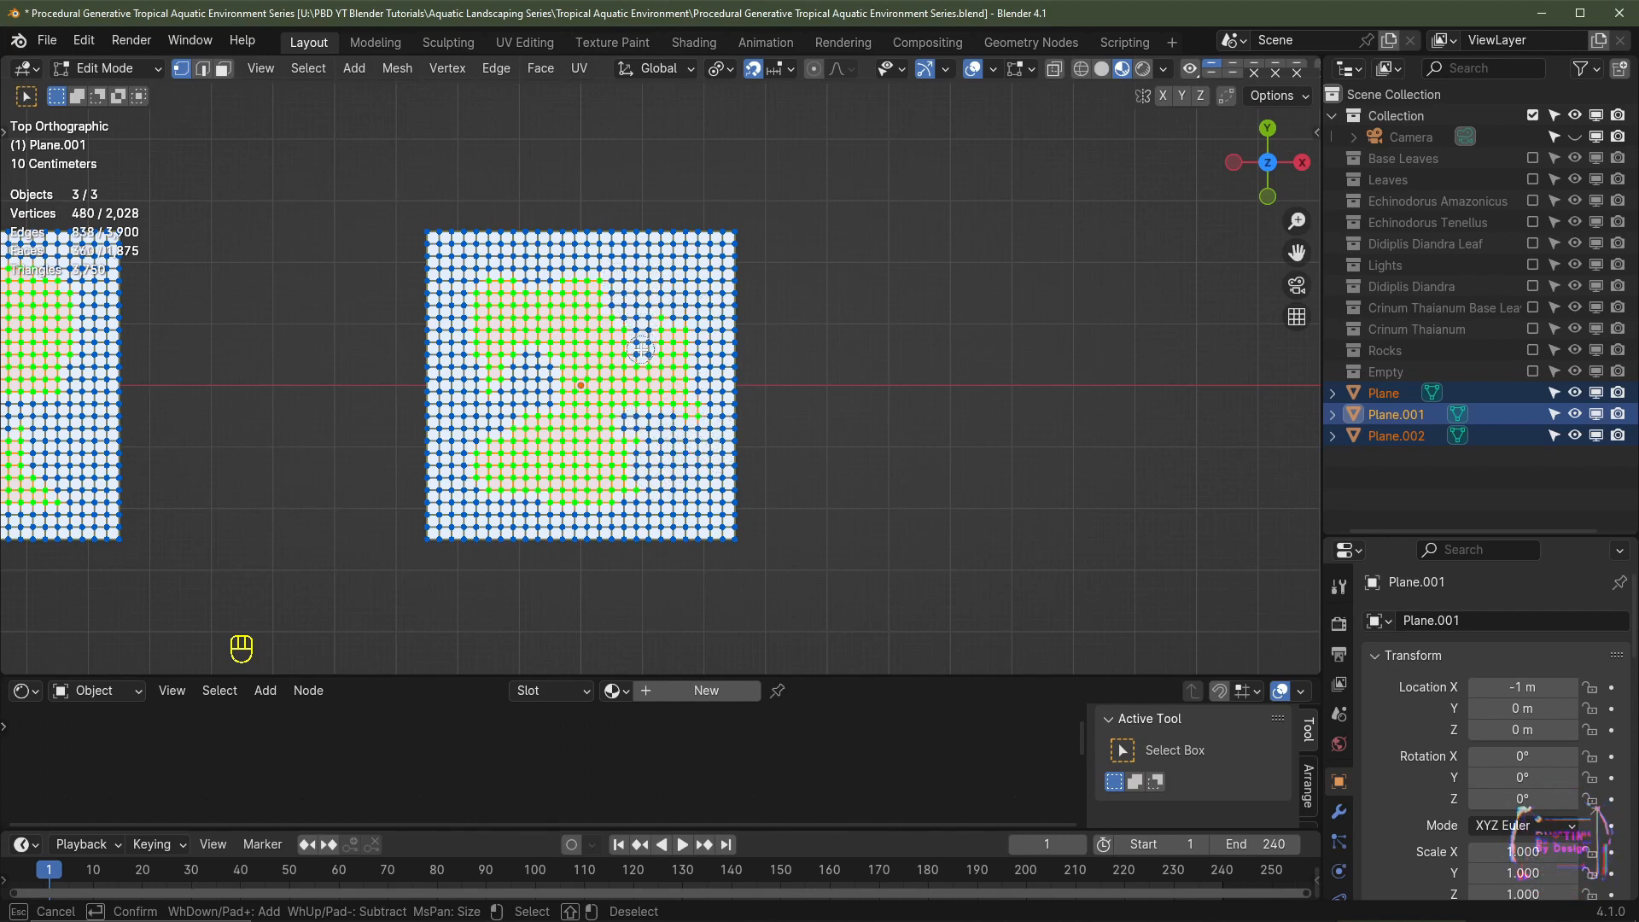
right_click(672, 367)
Step: Circle-select an irregular vertex patch with trimmed notches on the plane at X -1 m
shift+middle_drag(670, 367, 1315, 345)
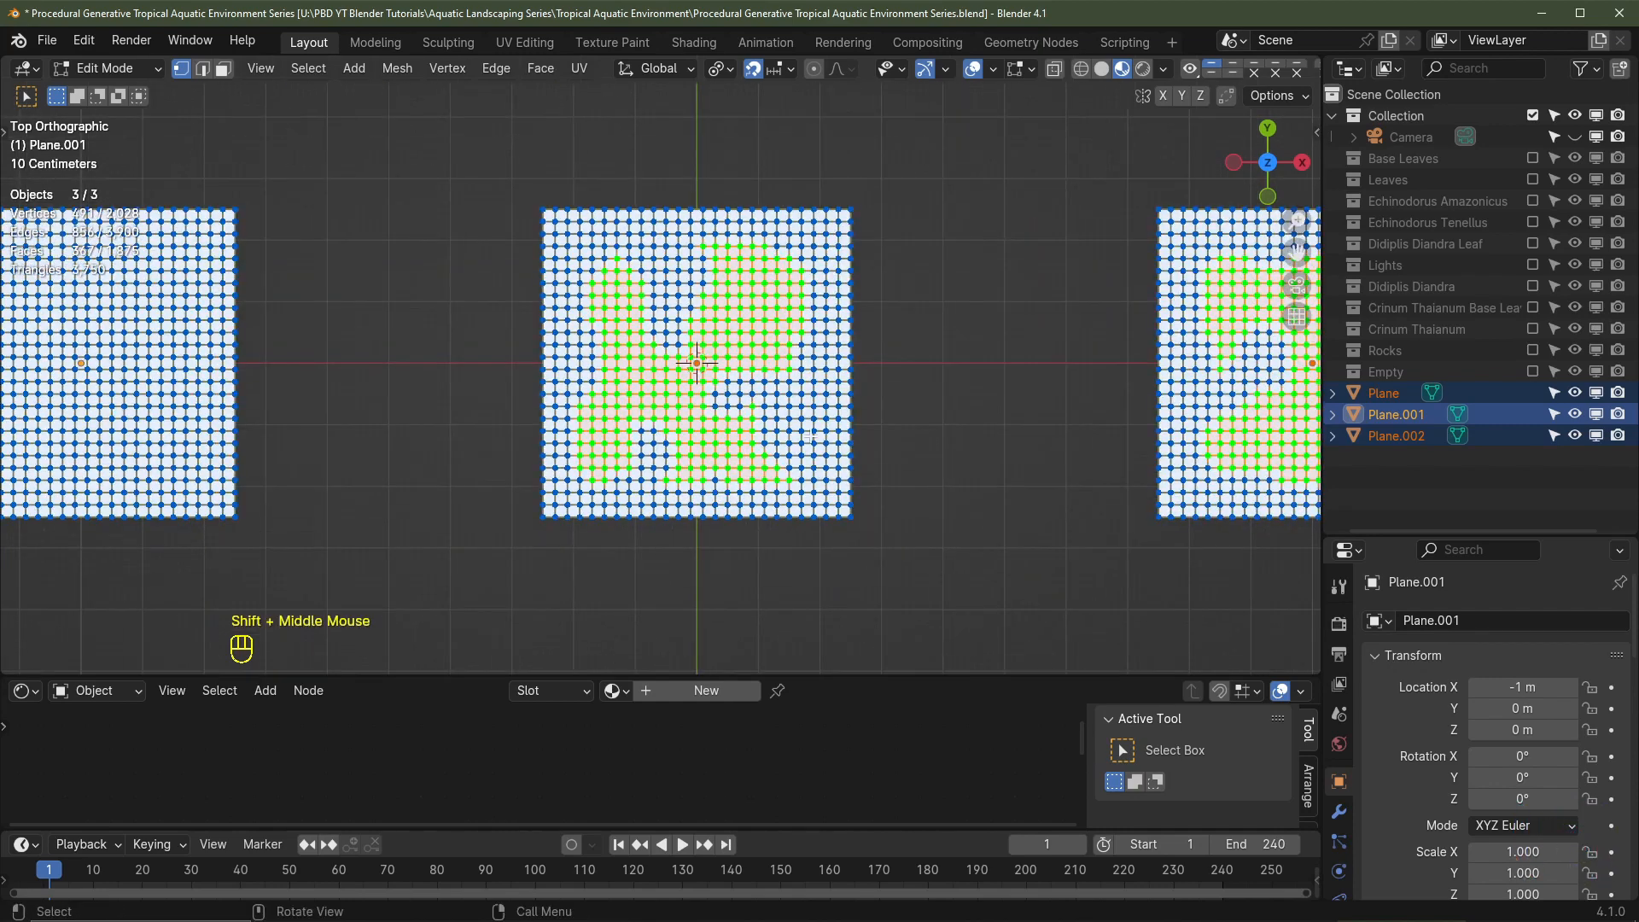
shift+middle_drag(78, 350, 438, 342)
shift+middle_drag(435, 367, 581, 364)
key(c)
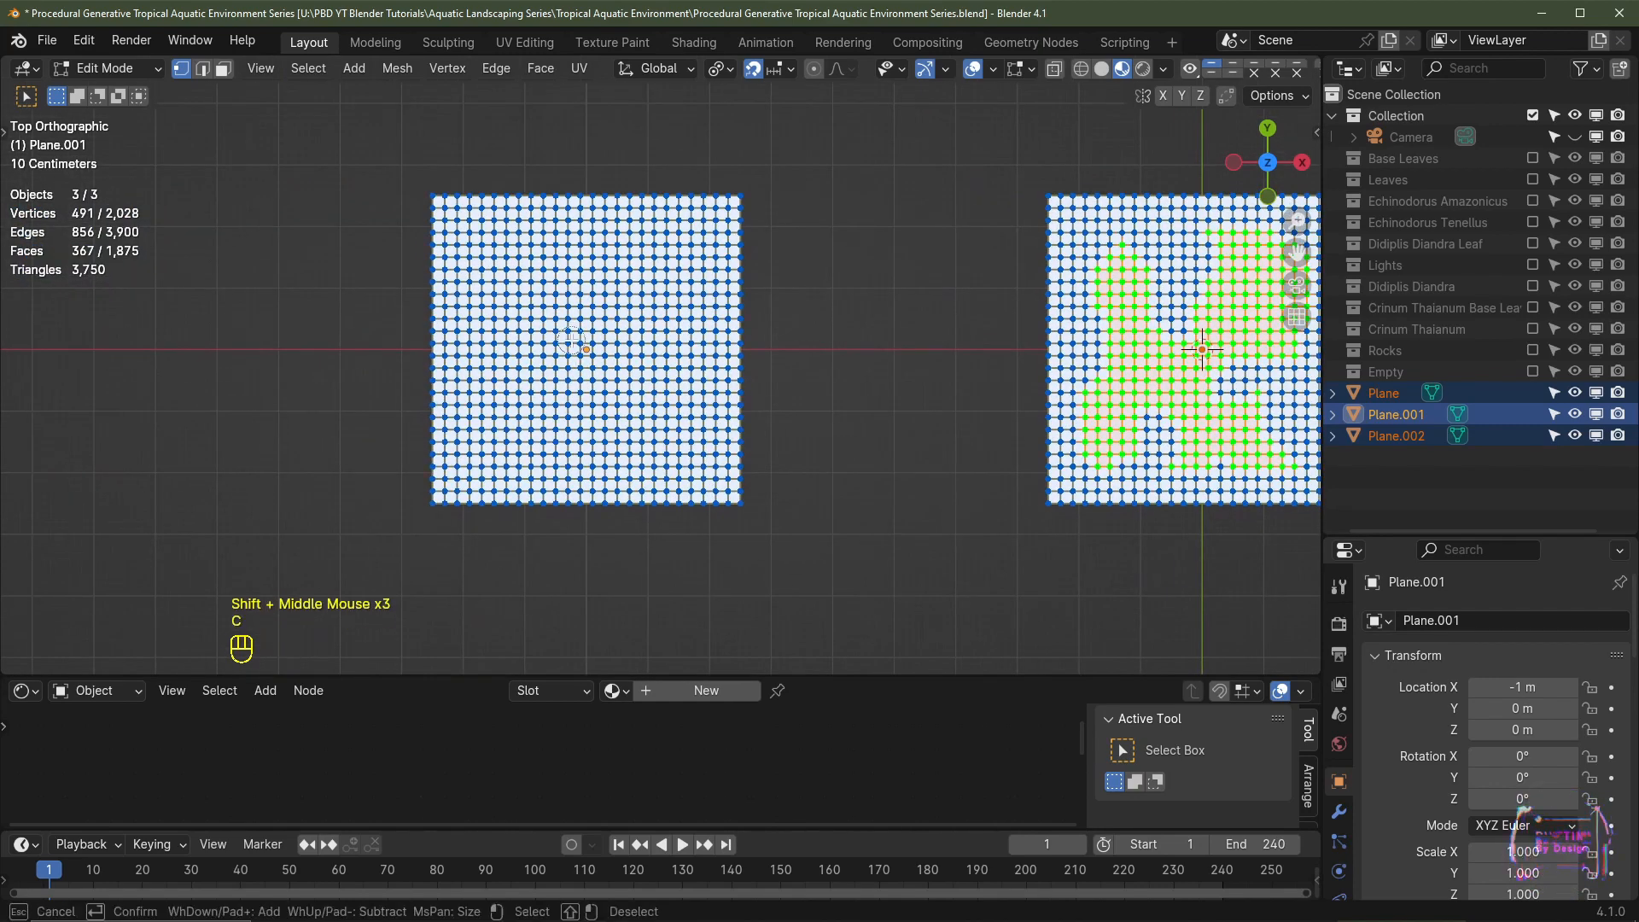
mouse_move(570, 346)
mouse_down()
mouse_move(589, 346)
mouse_move(546, 316)
mouse_move(524, 362)
mouse_move(559, 401)
mouse_move(688, 414)
mouse_move(649, 470)
mouse_move(480, 349)
mouse_up()
middle_drag(487, 424, 549, 394)
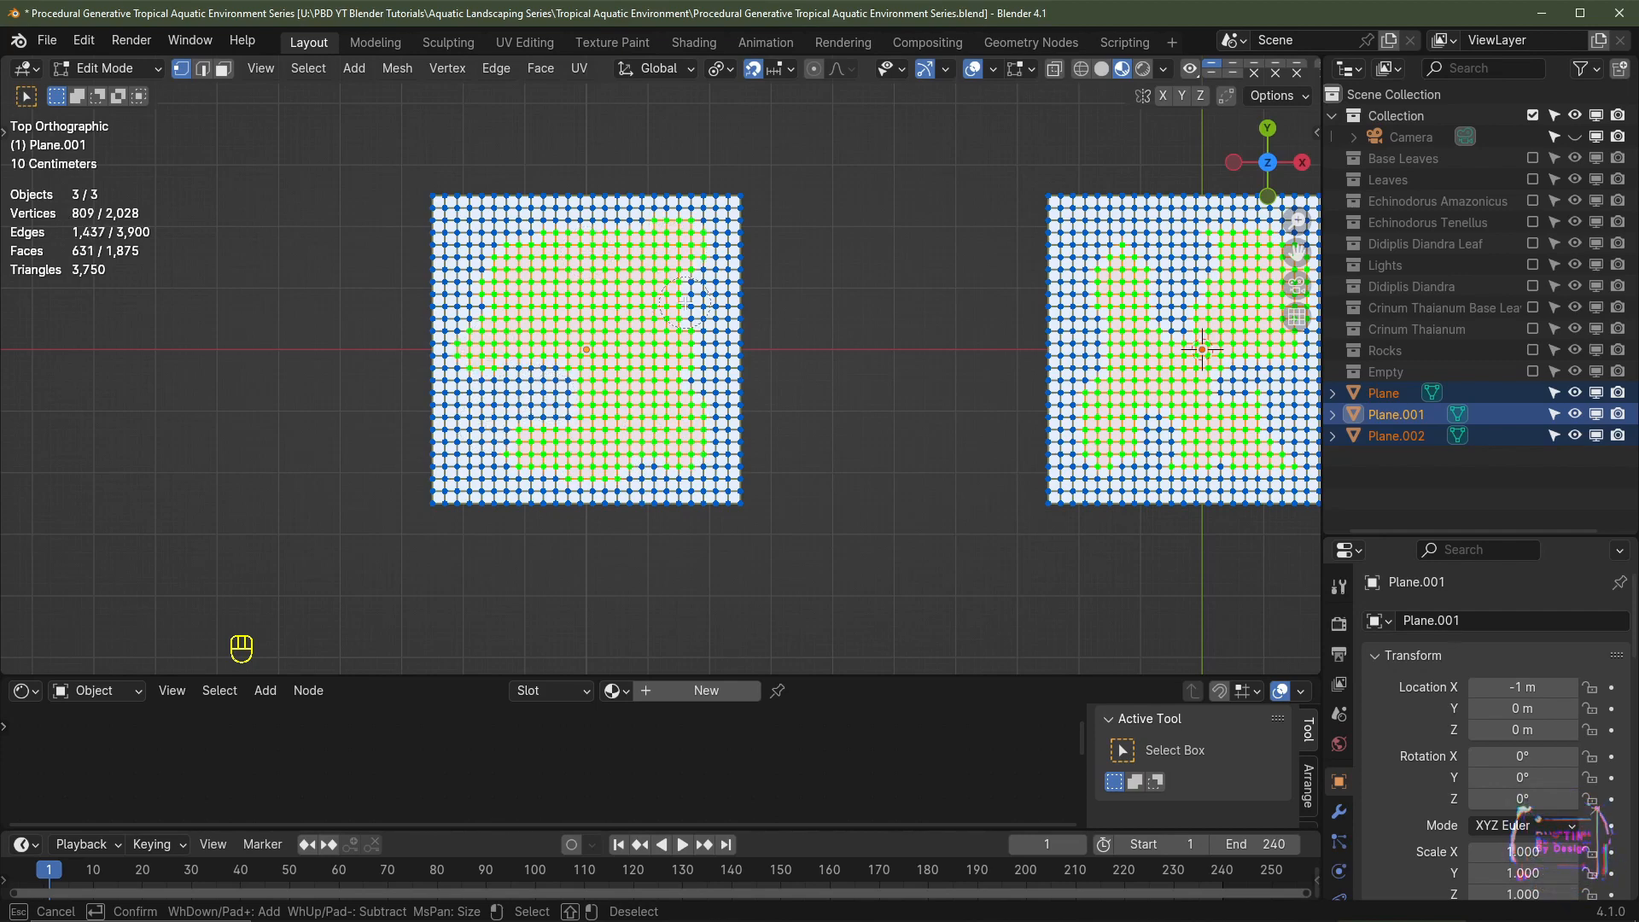
middle_drag(676, 301, 625, 298)
right_click(626, 298)
Step: Invert the selection and delete the faces outside the three patches, returning to Object Mode
scroll(649, 341, down, 2)
shift+middle_drag(914, 427, 732, 445)
shift+middle_drag(914, 463, 732, 481)
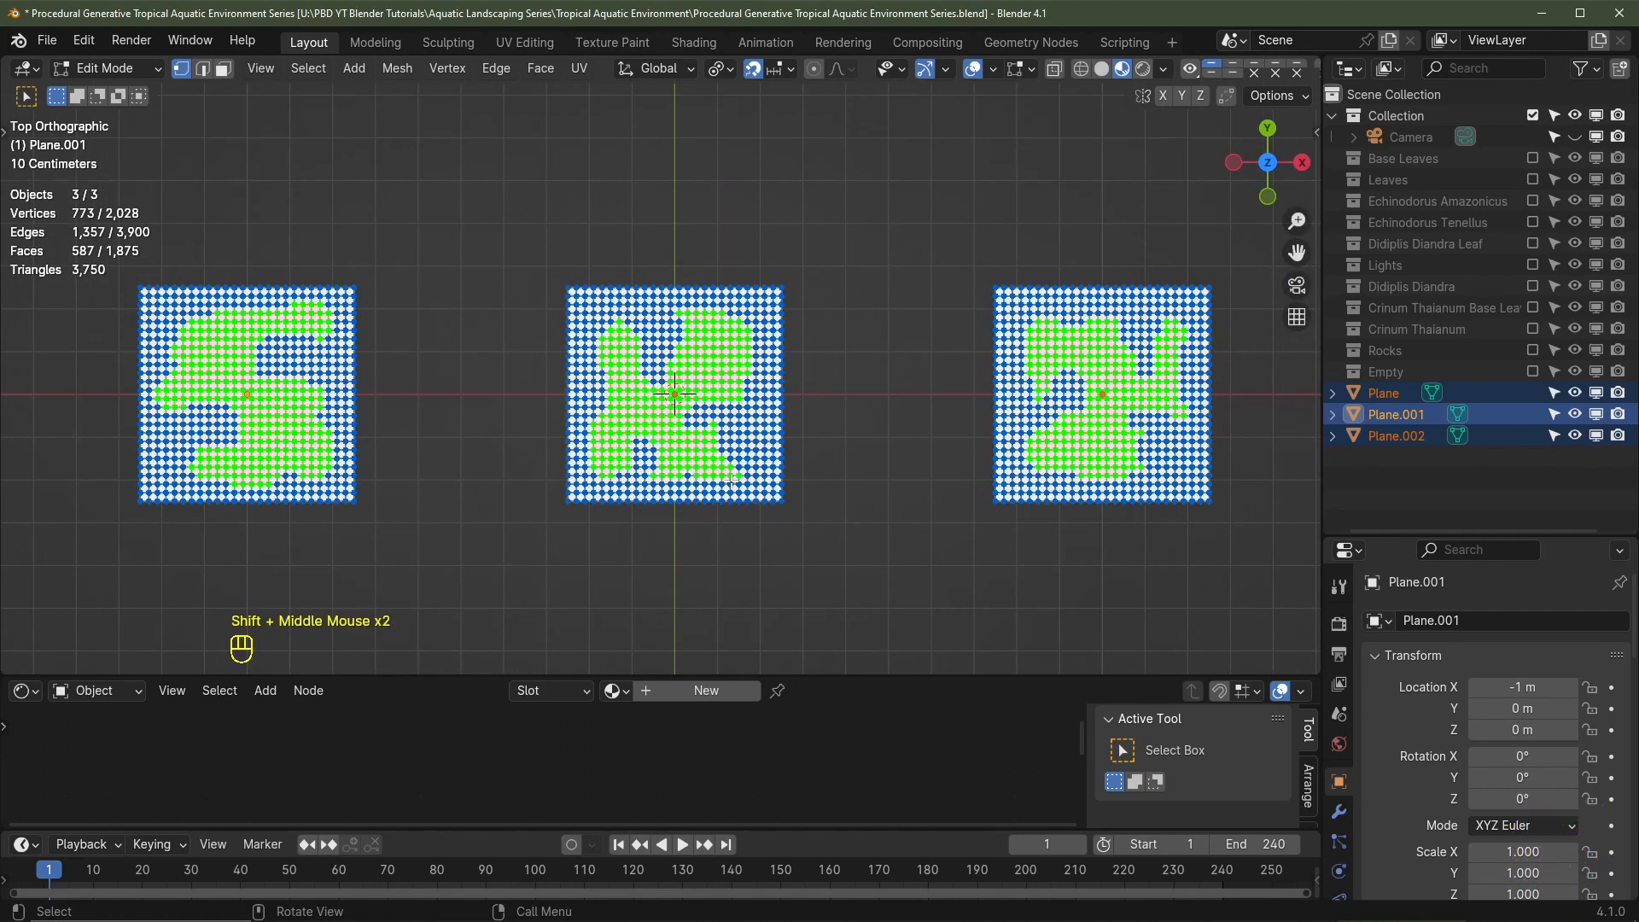
key(ctrl+i)
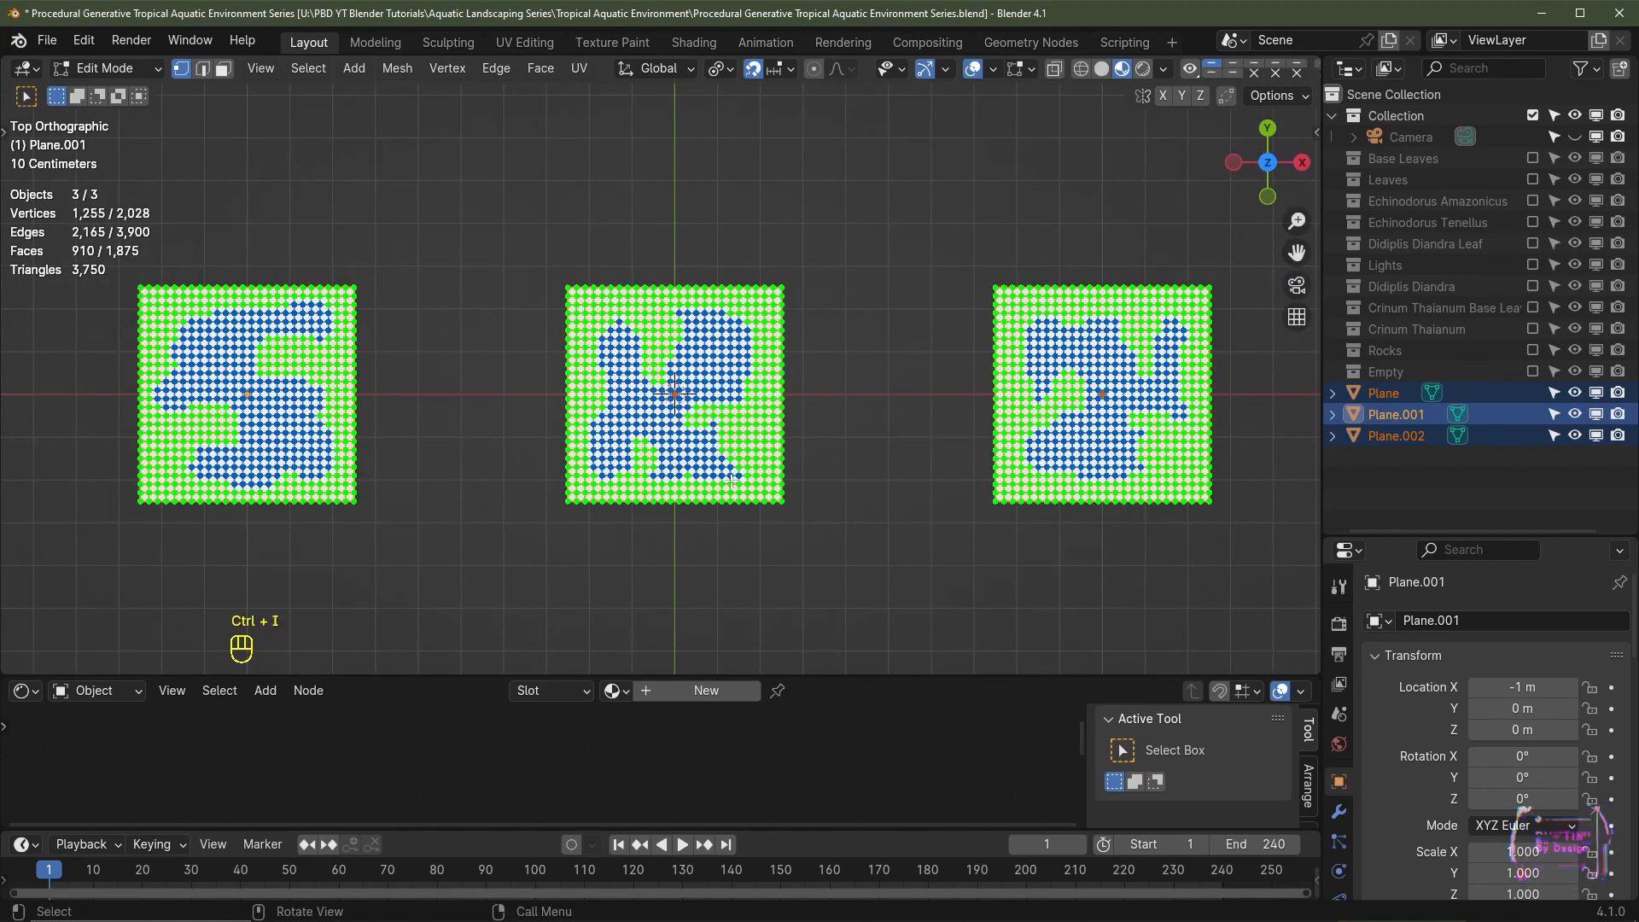
key(x)
click(834, 390)
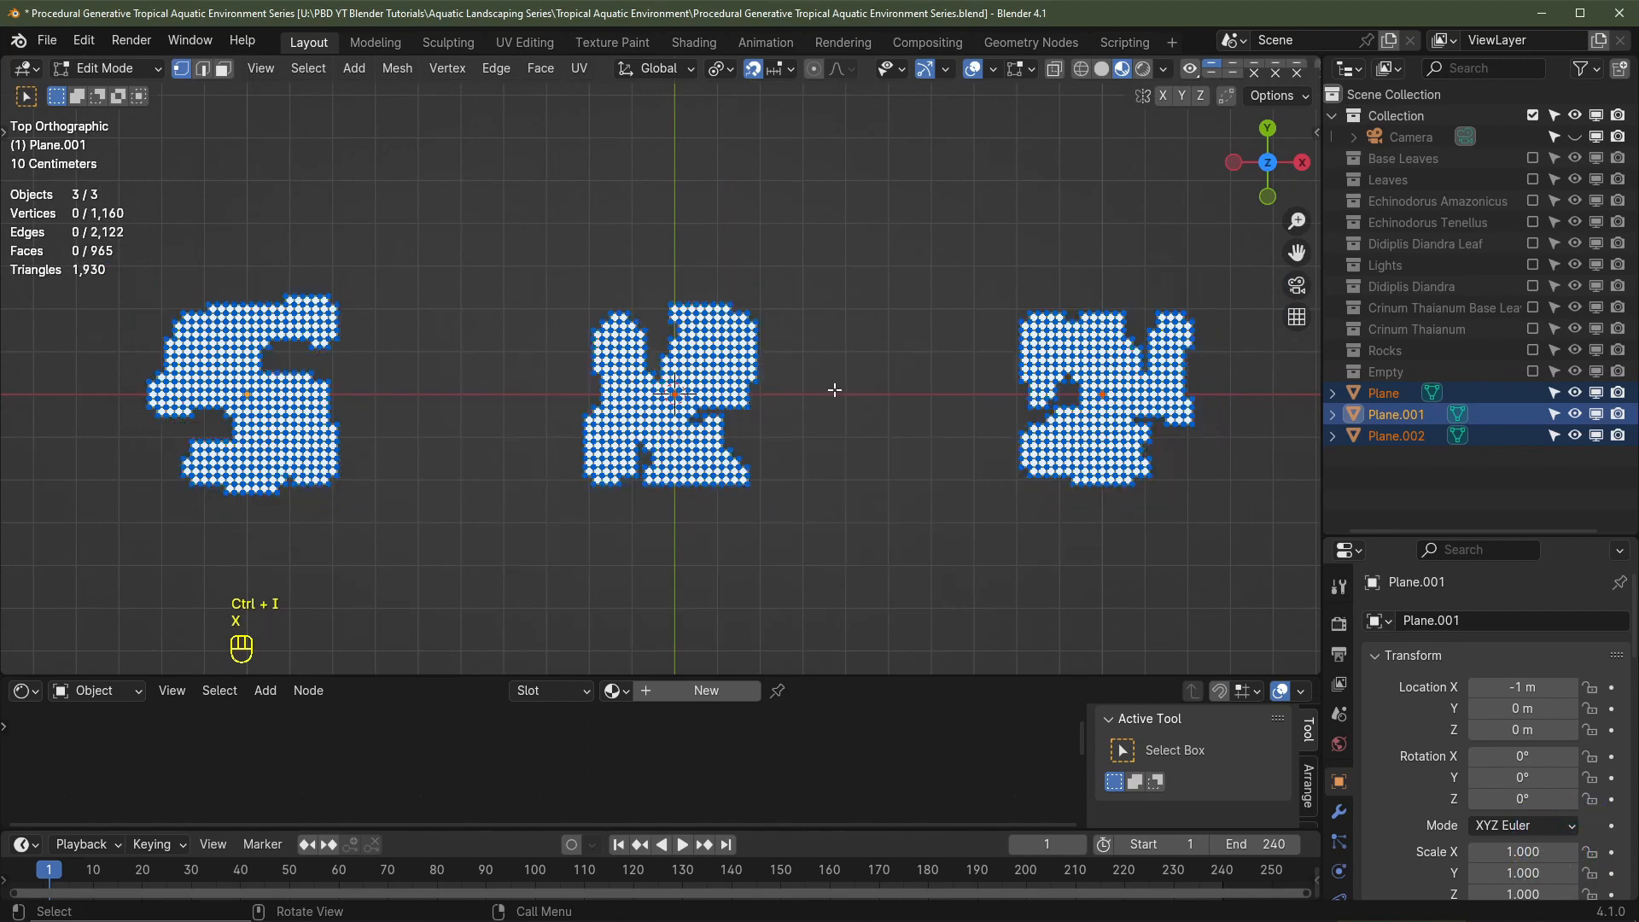
key(Tab)
middle_drag(857, 511, 823, 461)
click(700, 410)
click(1110, 410)
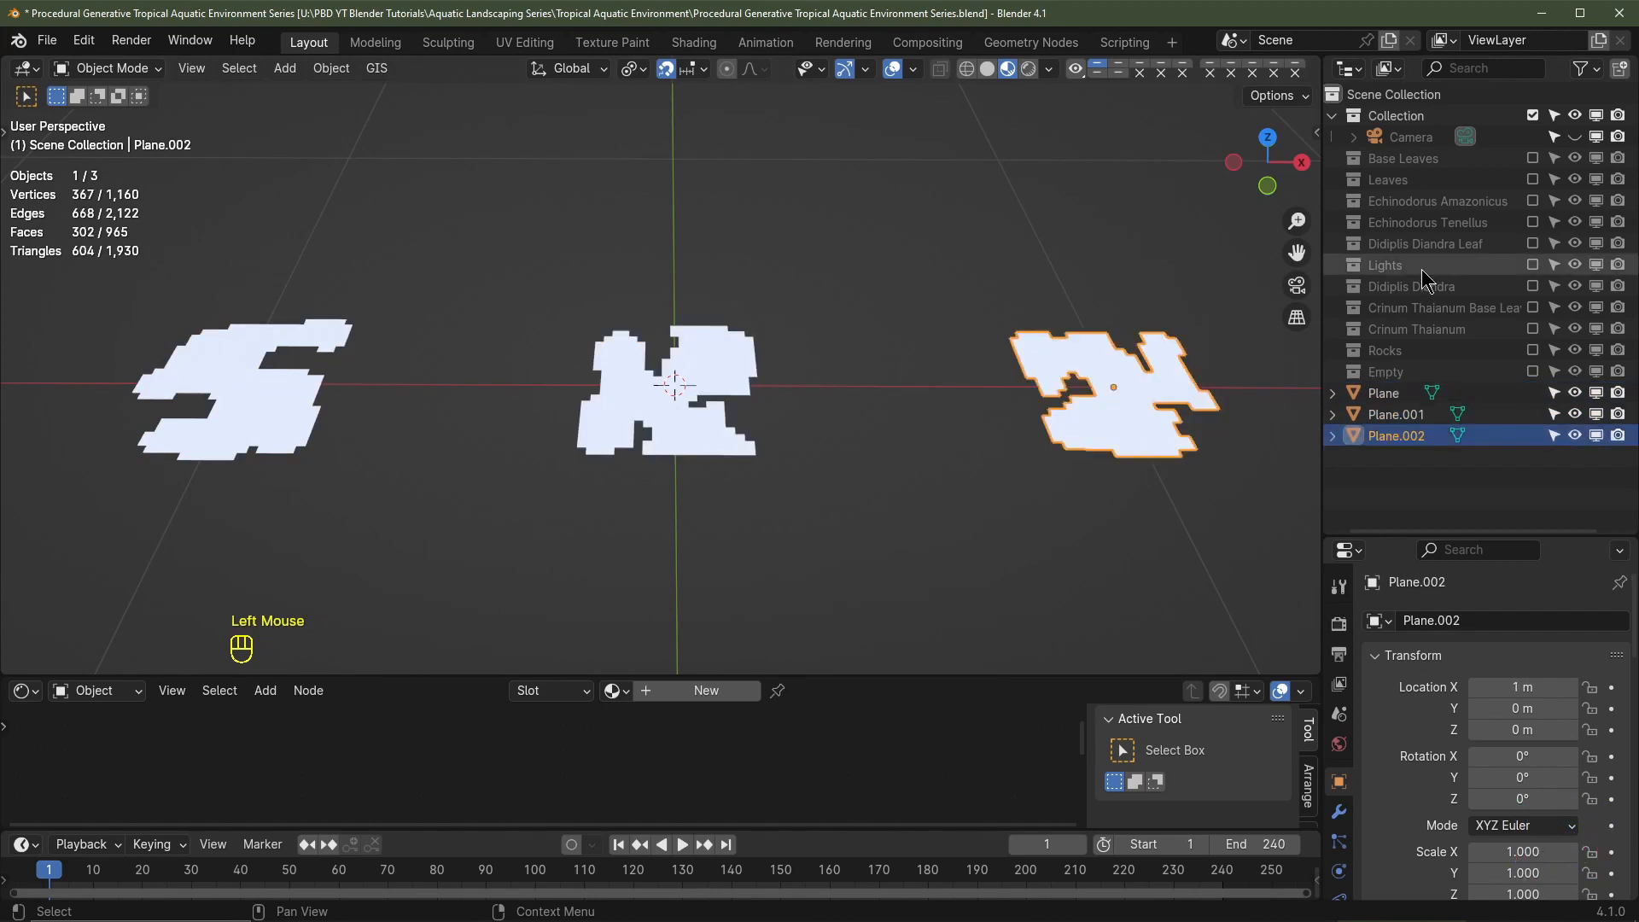
Step: Rotate every object in the Echinodorus Tenellus collection 90° about Y around individual origins, enabling the collection only for this edit
click(1533, 222)
scroll(998, 455, down, 3)
click(1443, 478)
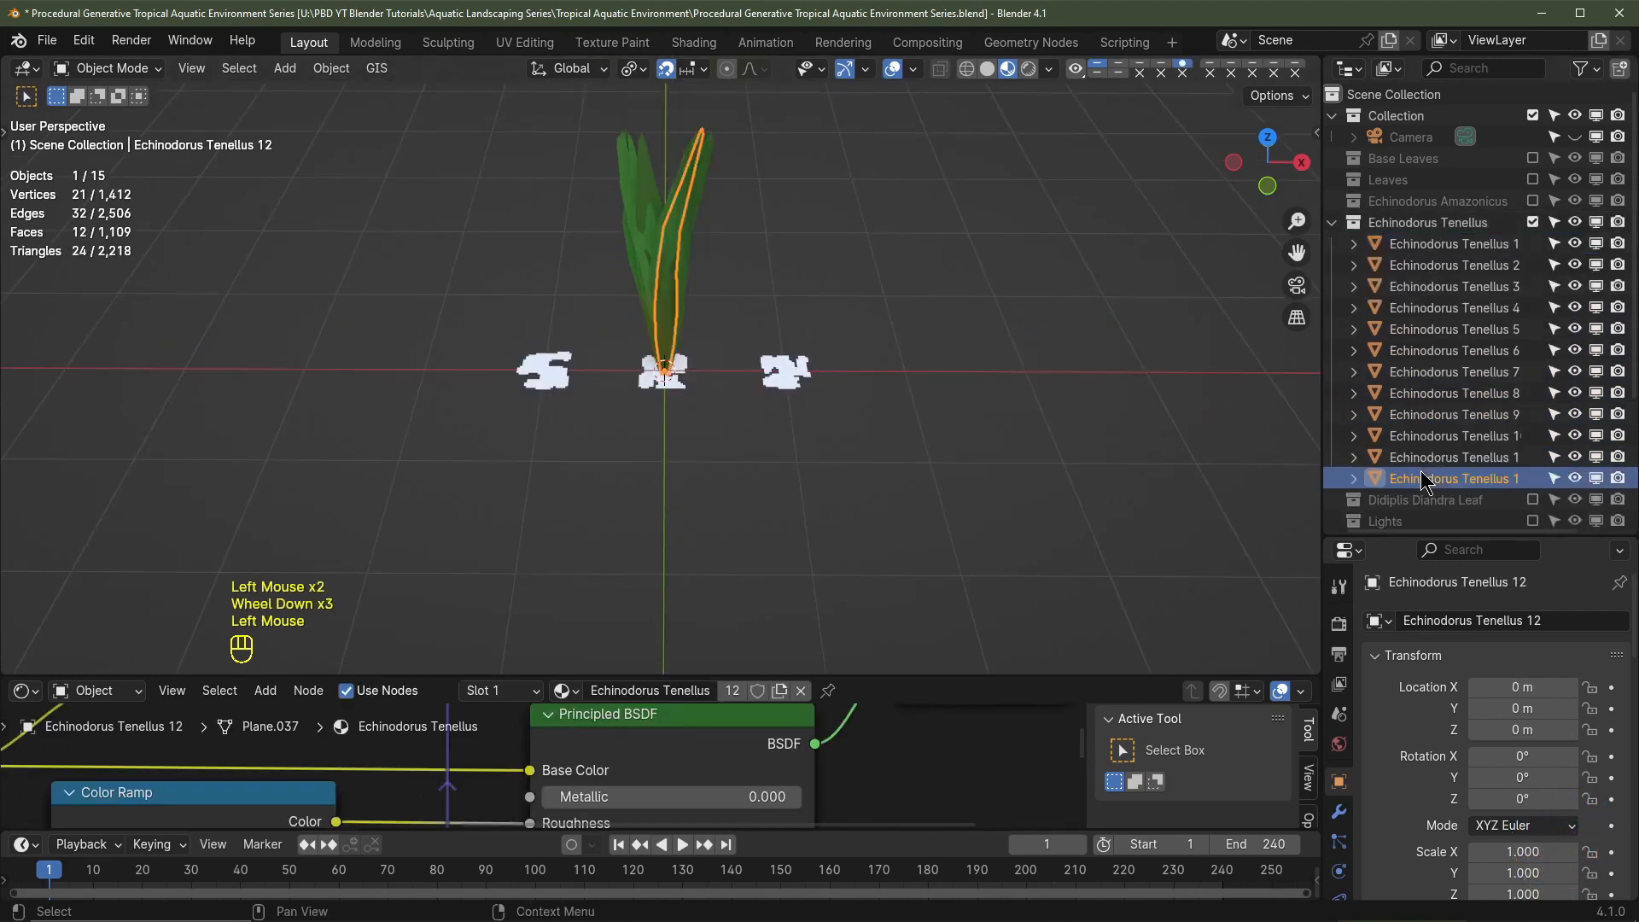
ctrl+shift+click(1443, 244)
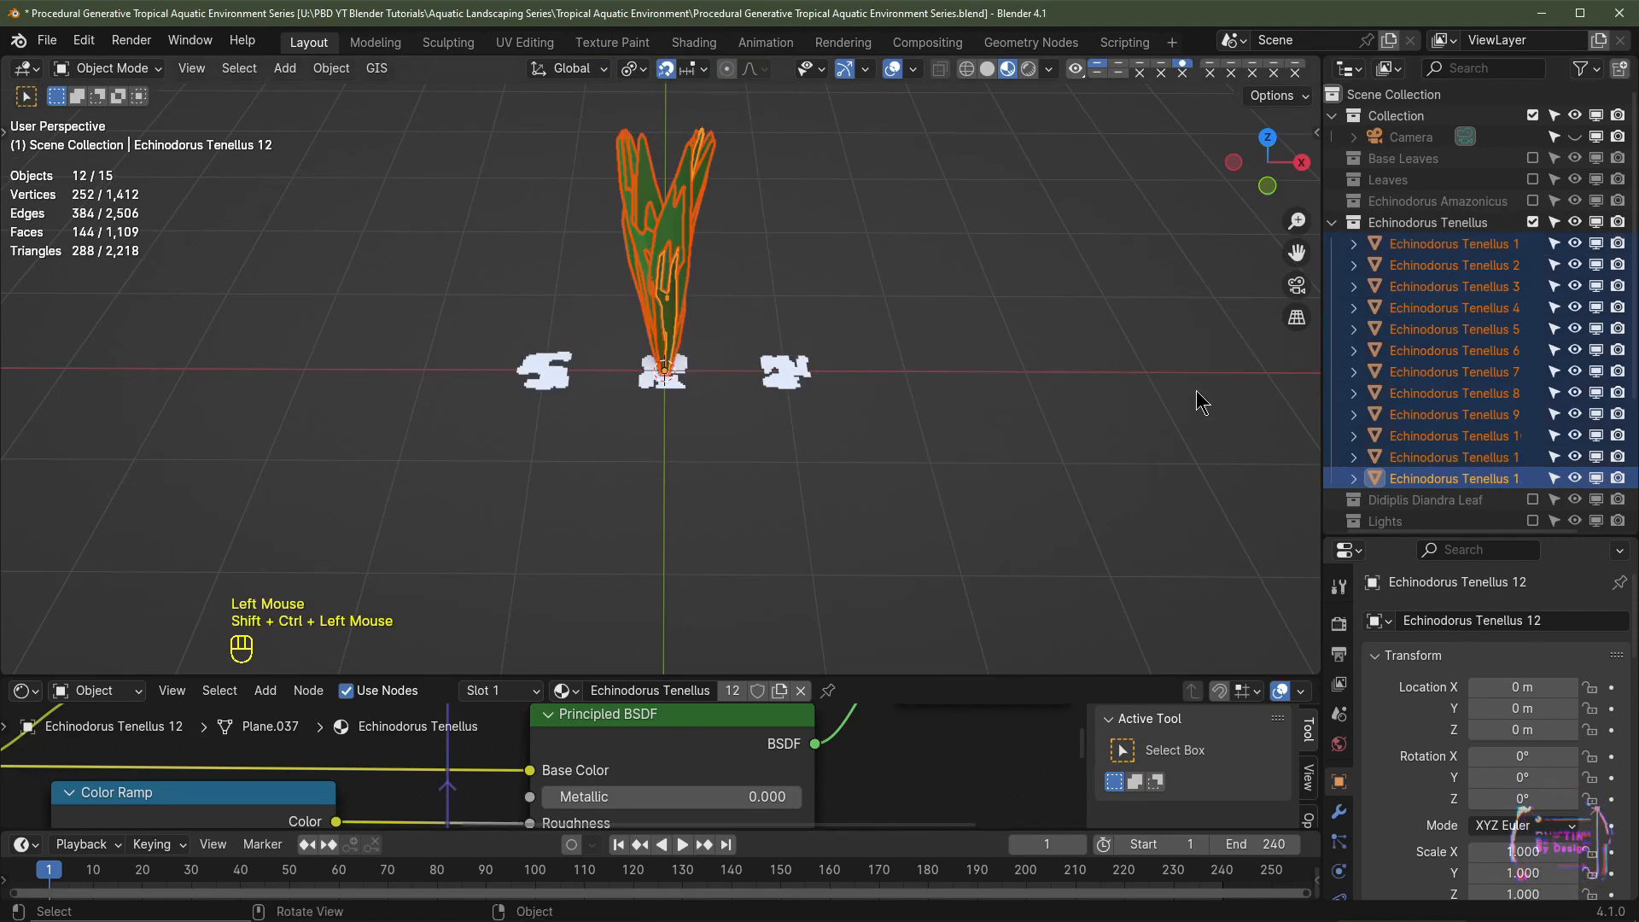
middle_drag(1197, 396, 1067, 367)
click(632, 68)
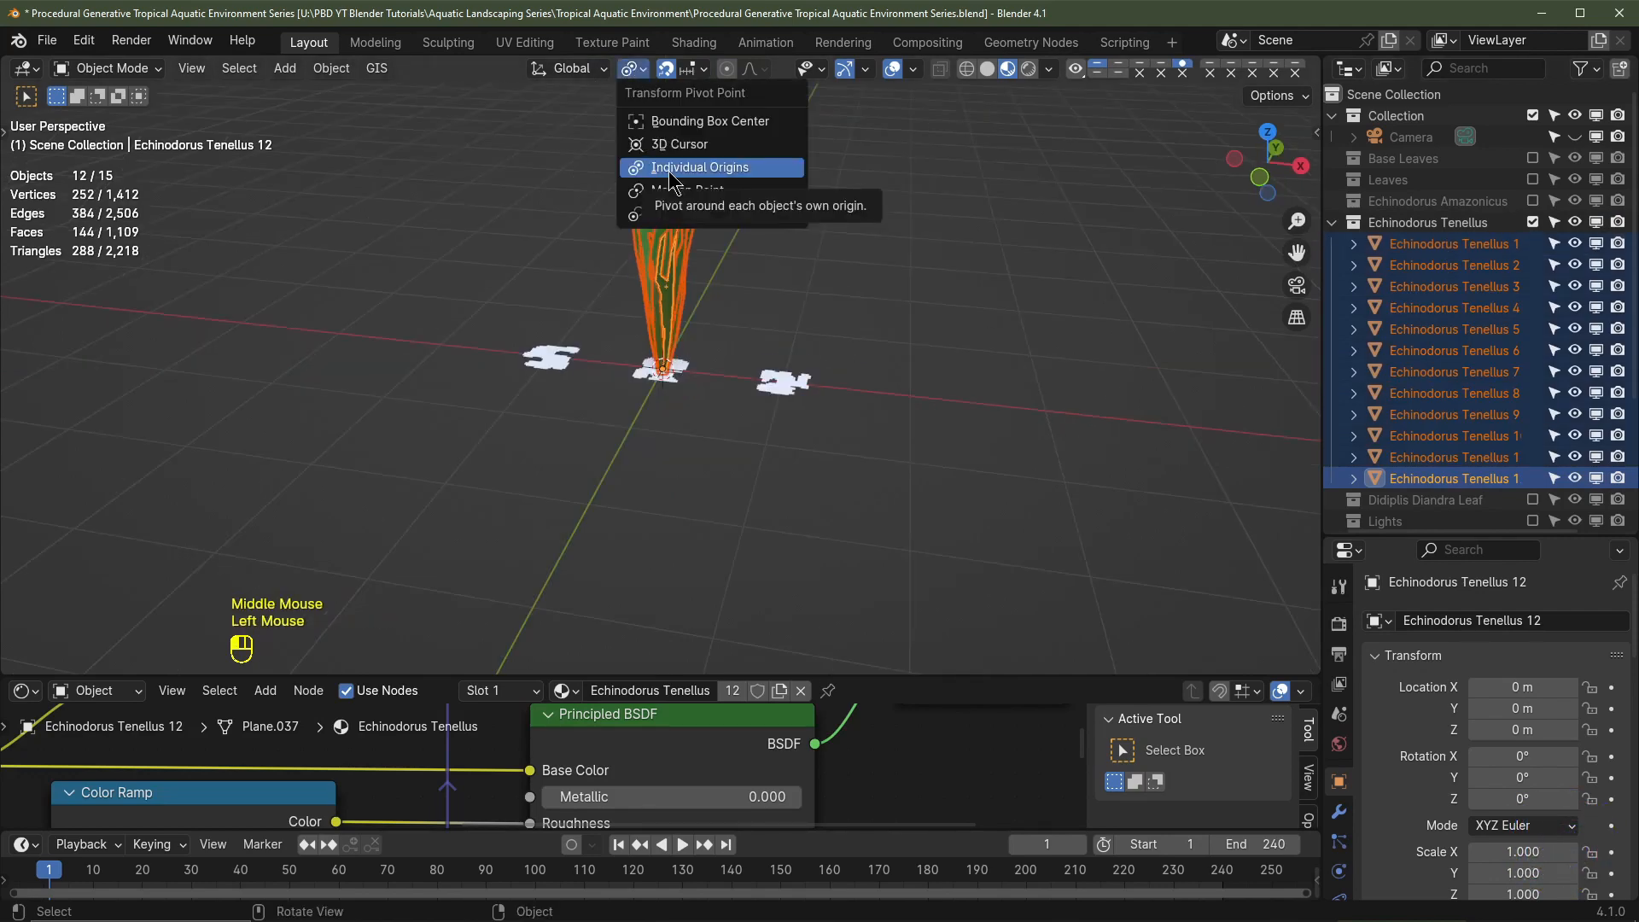
click(672, 169)
text(r)
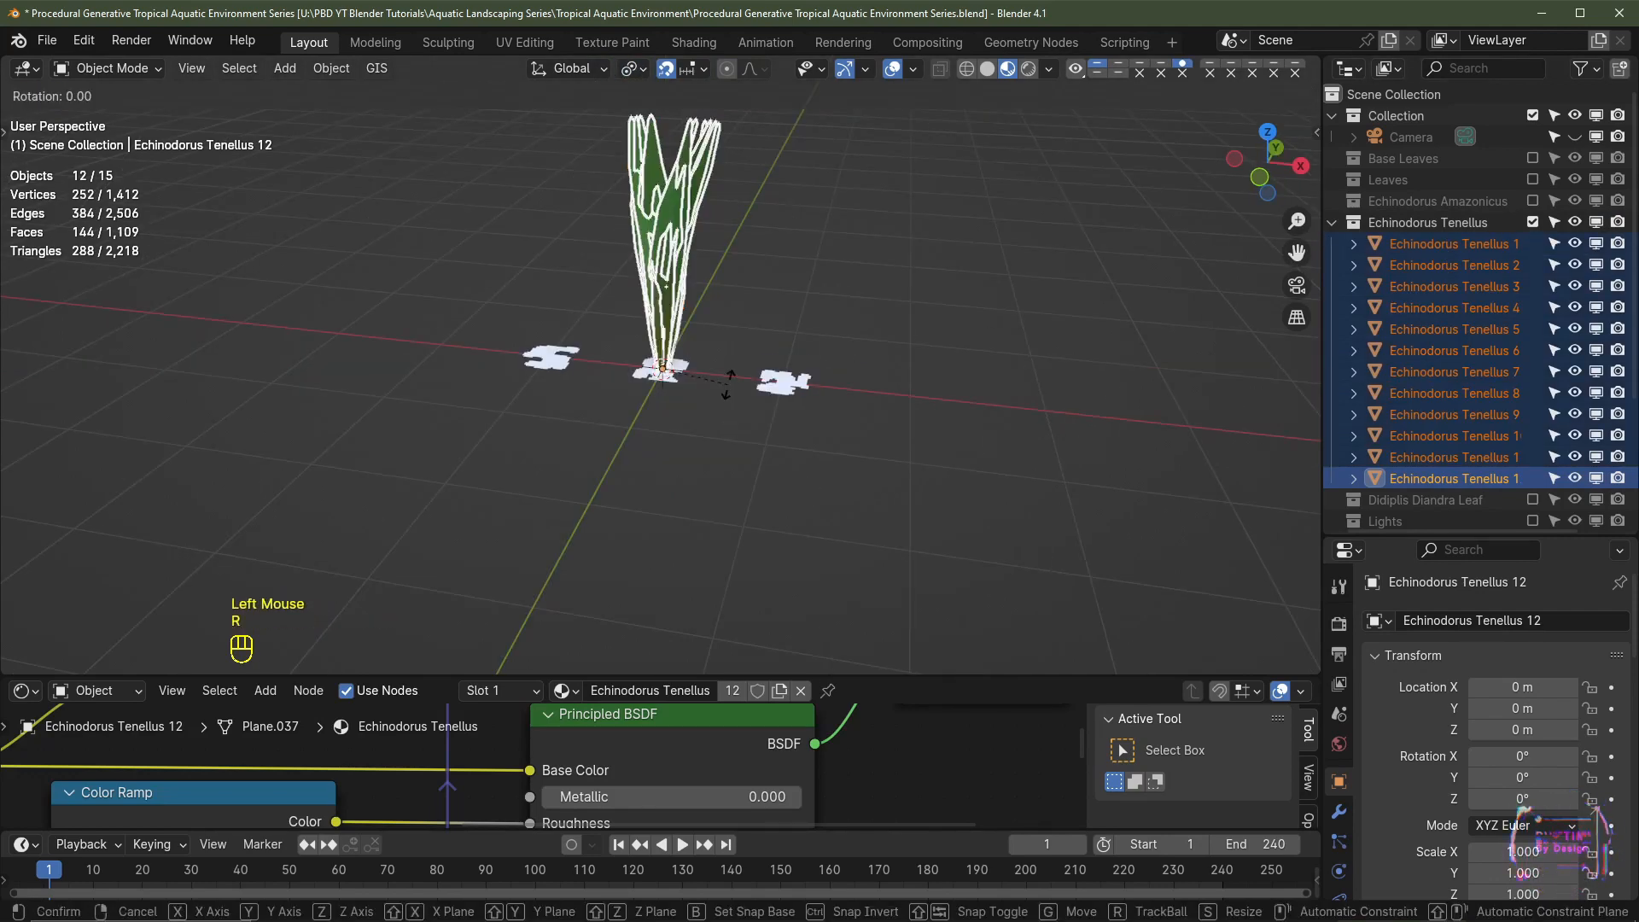
text(y90)
key(Return)
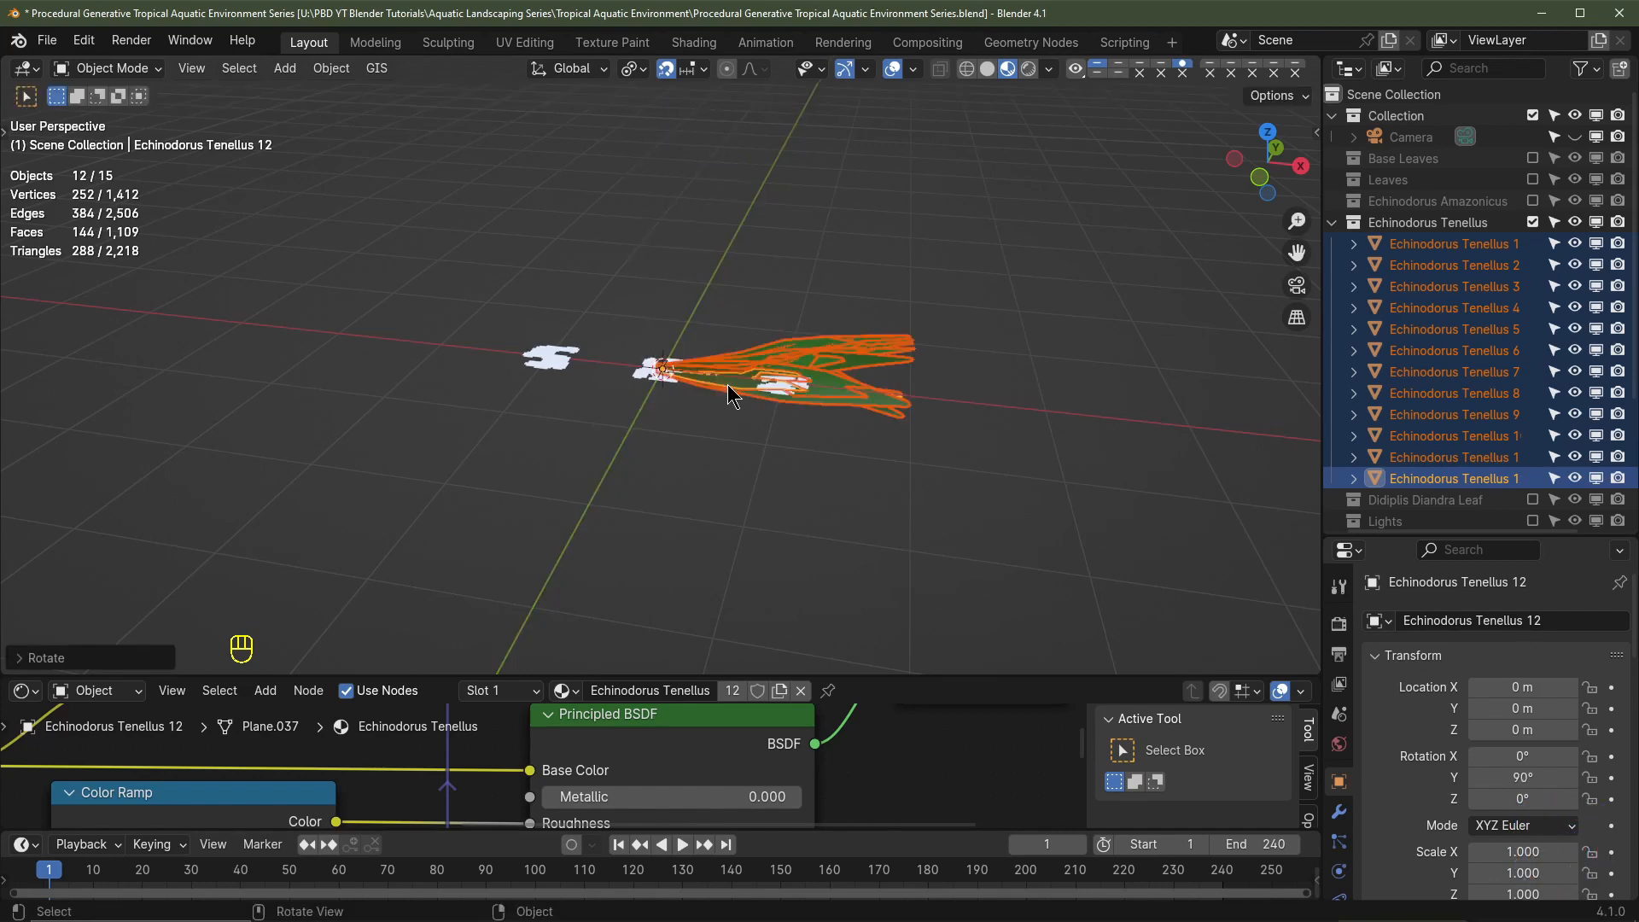
click(1533, 223)
Step: Add a particle system to the irregular plane at the origin, using the Hair type with Advanced settings
scroll(750, 487, up, 5)
click(674, 421)
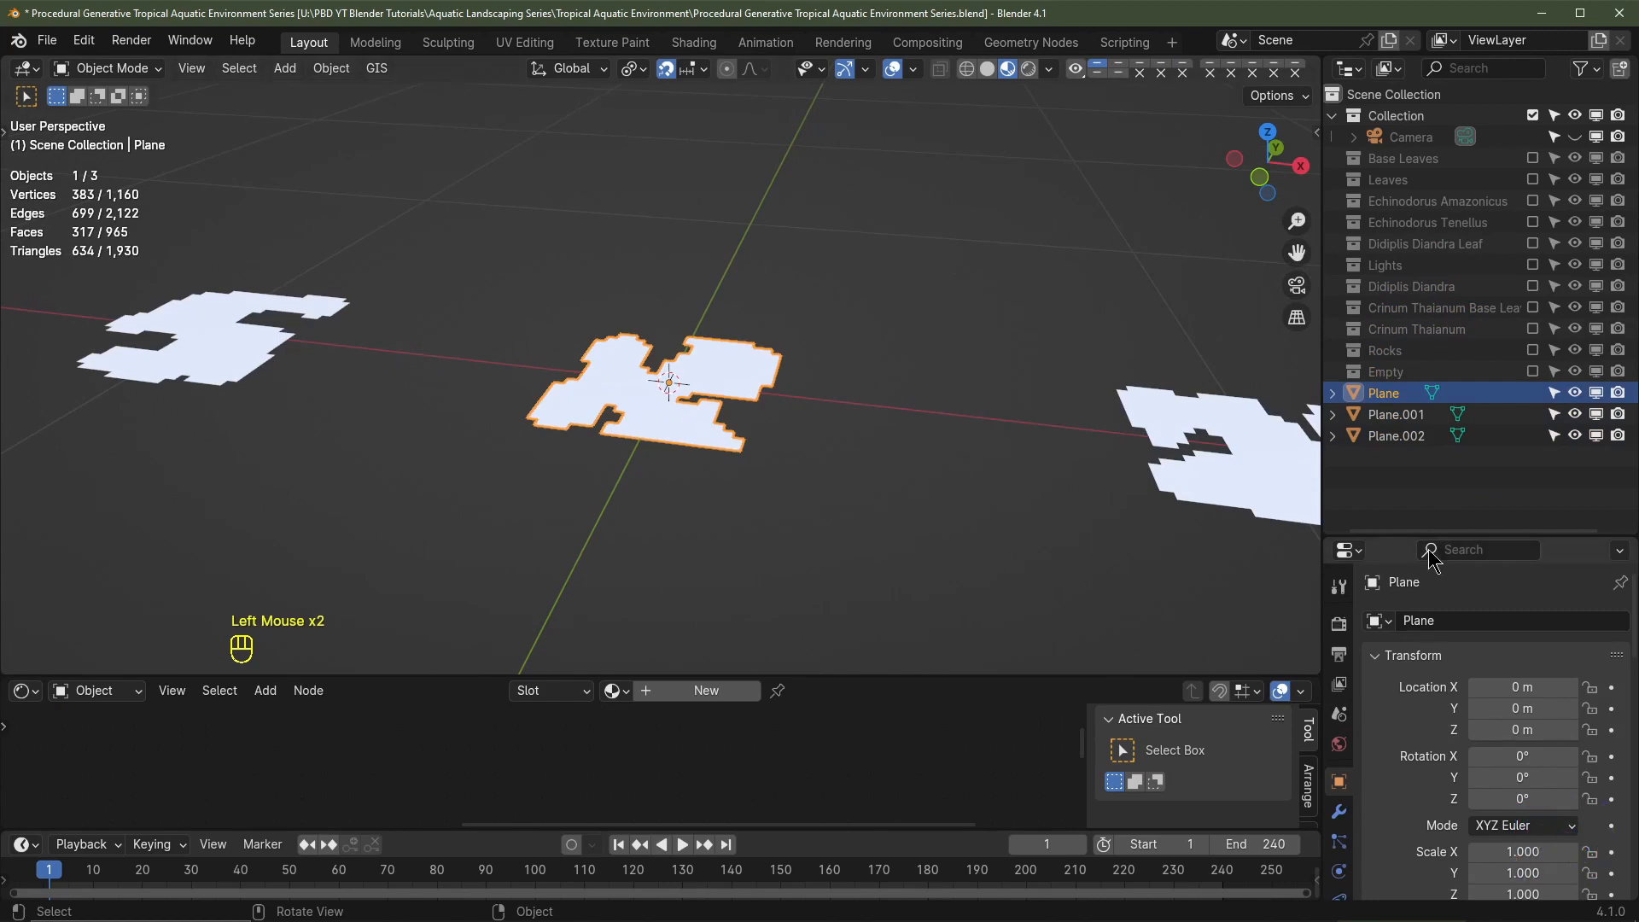
drag(1405, 536, 1404, 253)
click(1339, 560)
click(1622, 339)
key(ctrl+z)
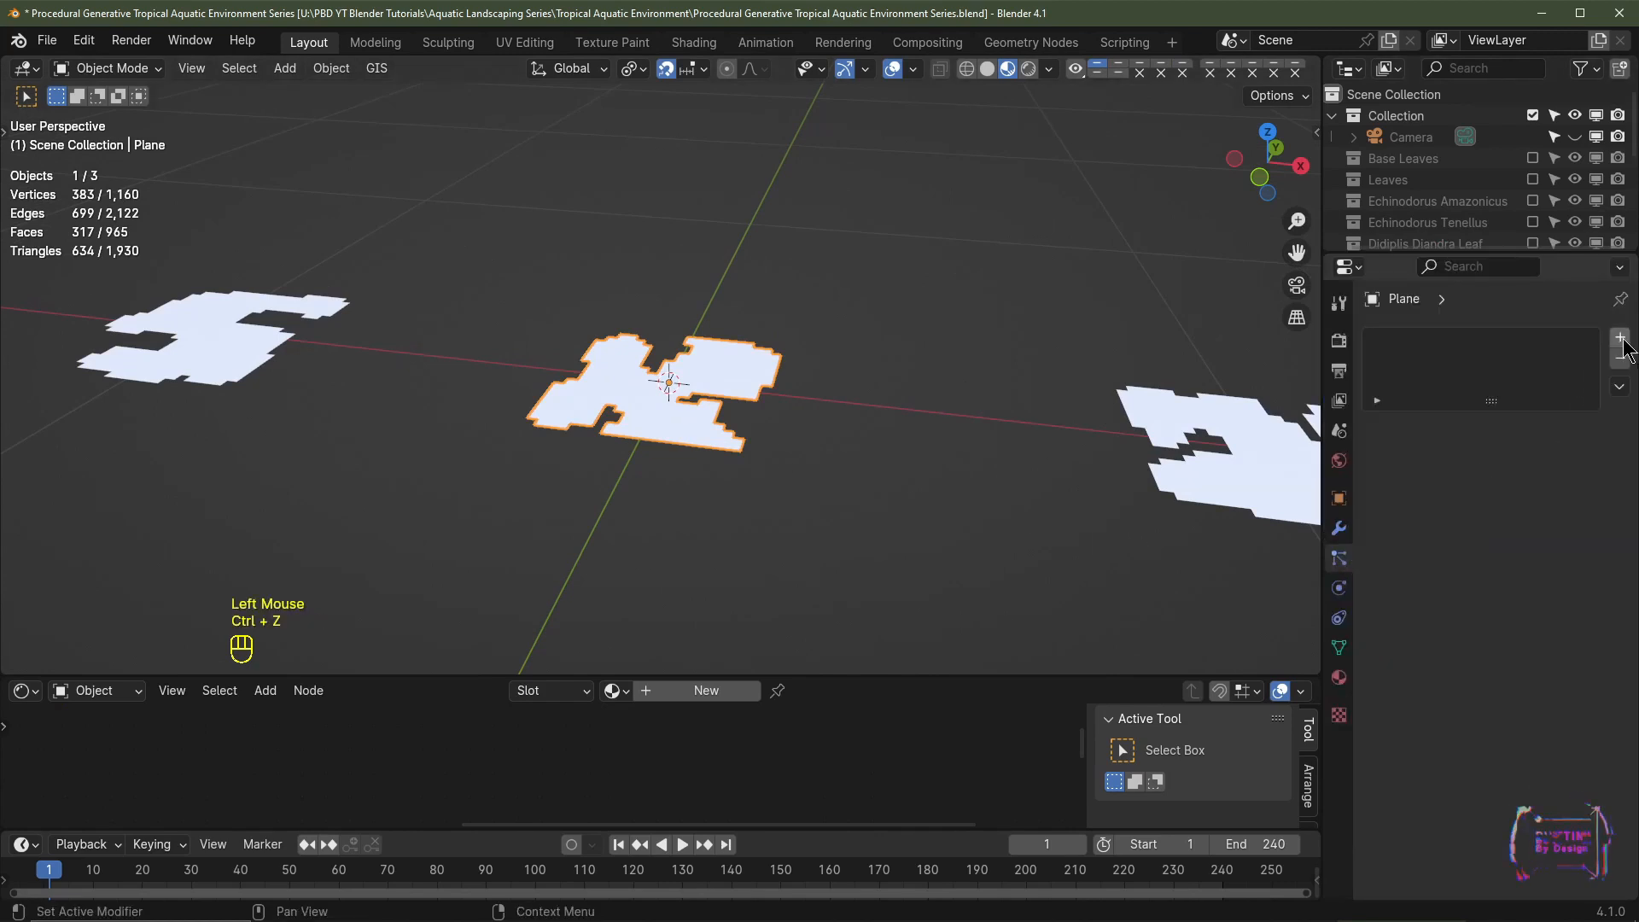
click(1621, 339)
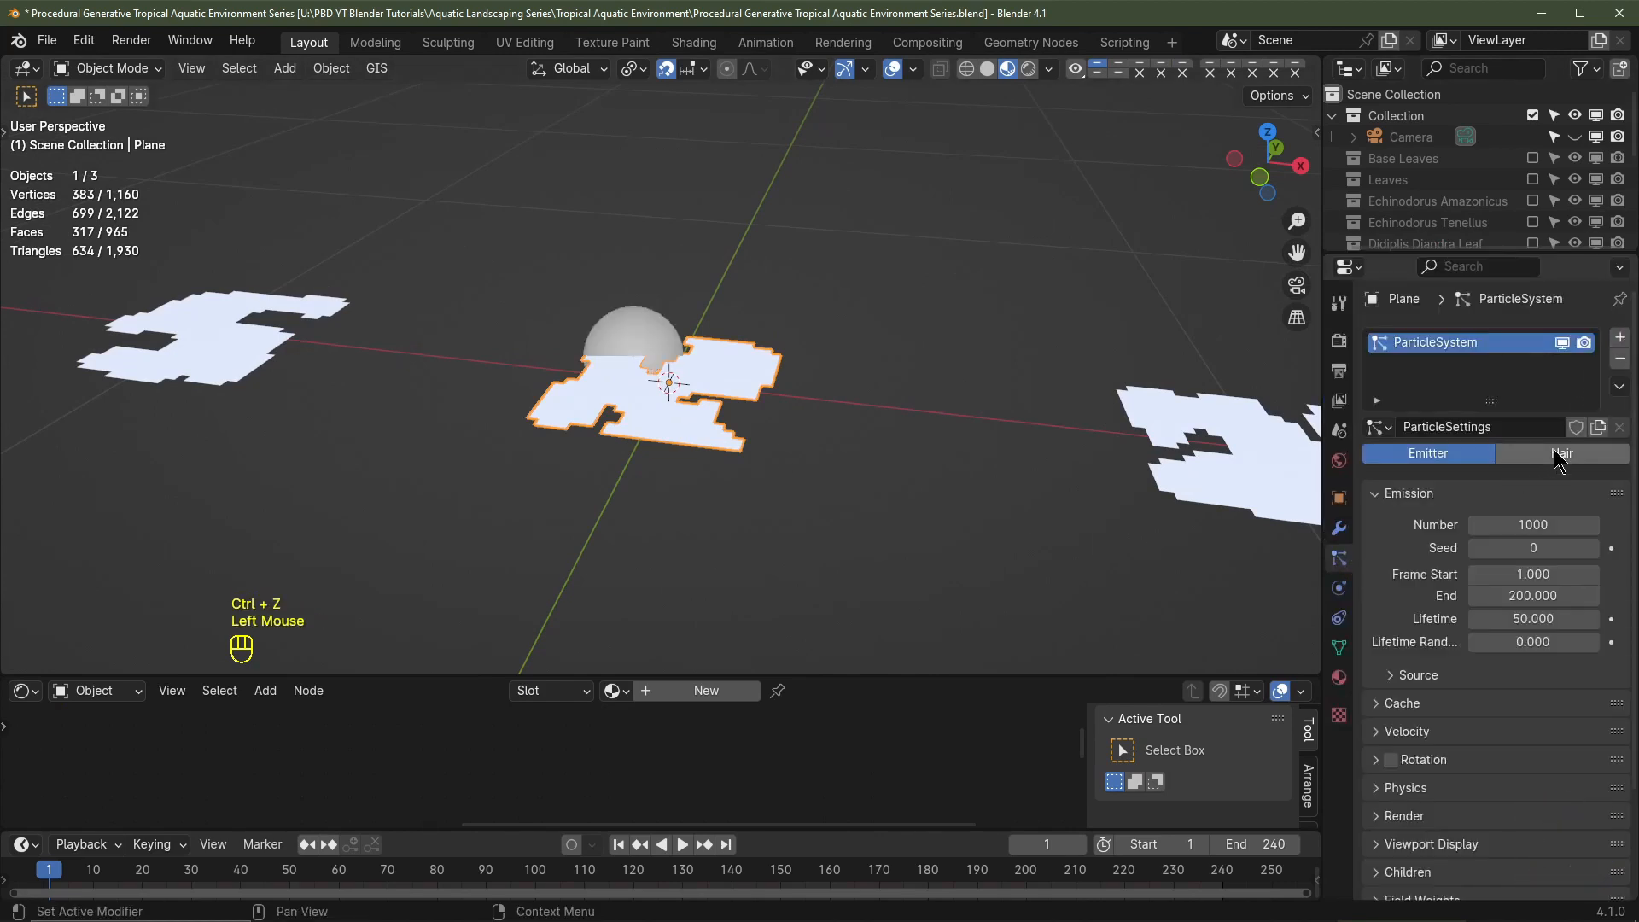
click(1560, 454)
click(1509, 479)
Step: Set the distribution of the hair particles' emission source to Random
scroll(1418, 524, down, 2)
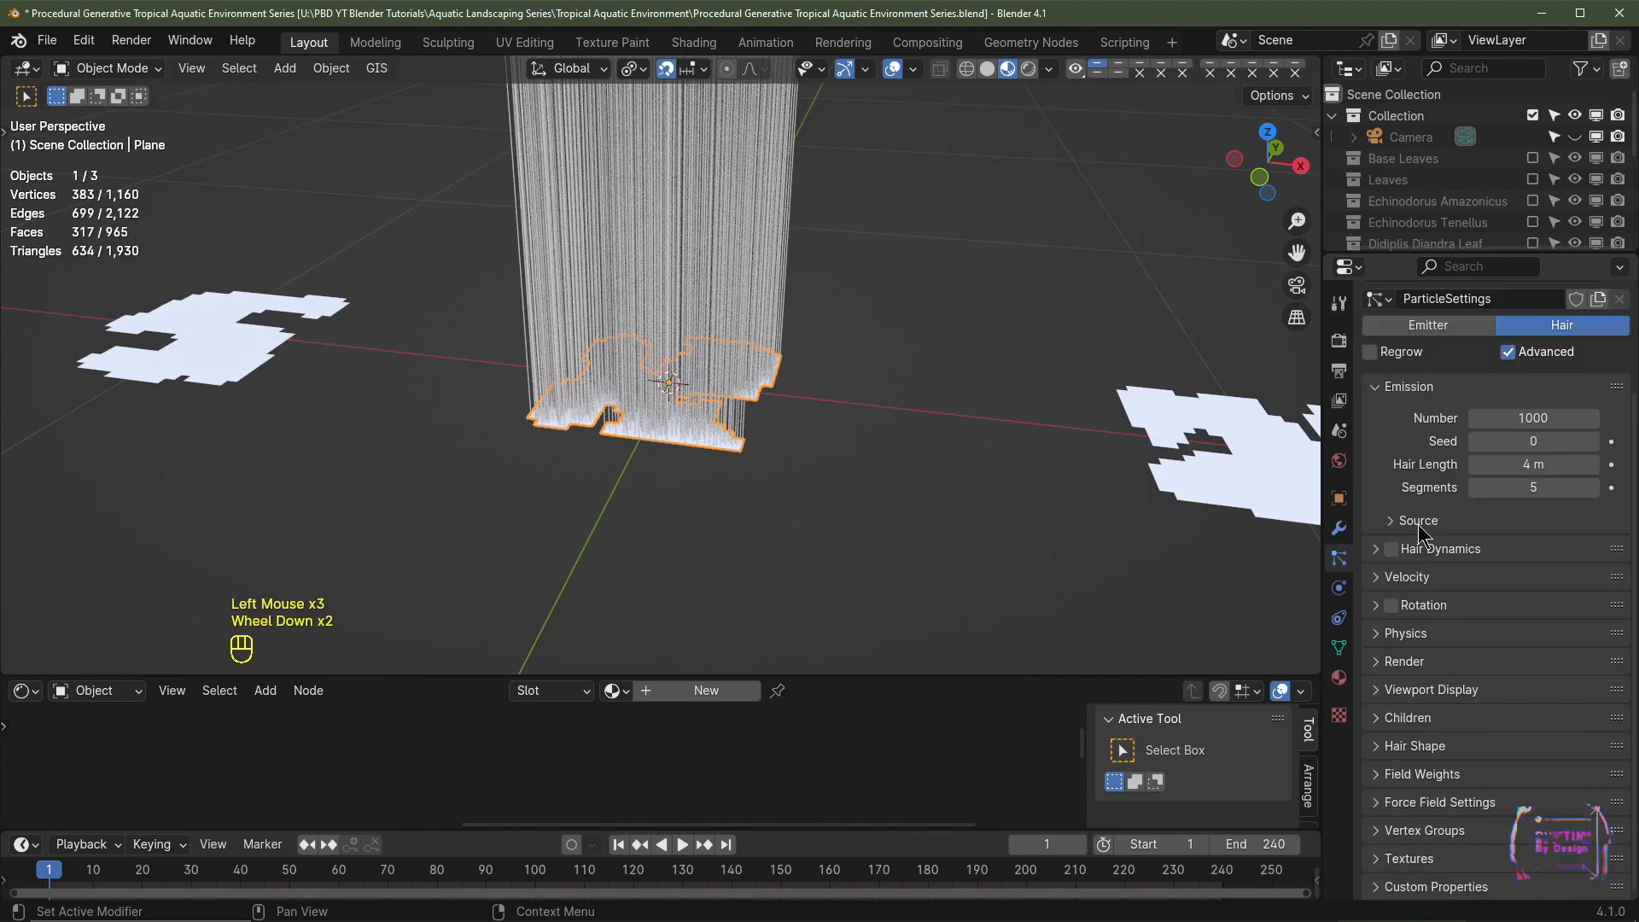
click(1418, 521)
click(1501, 598)
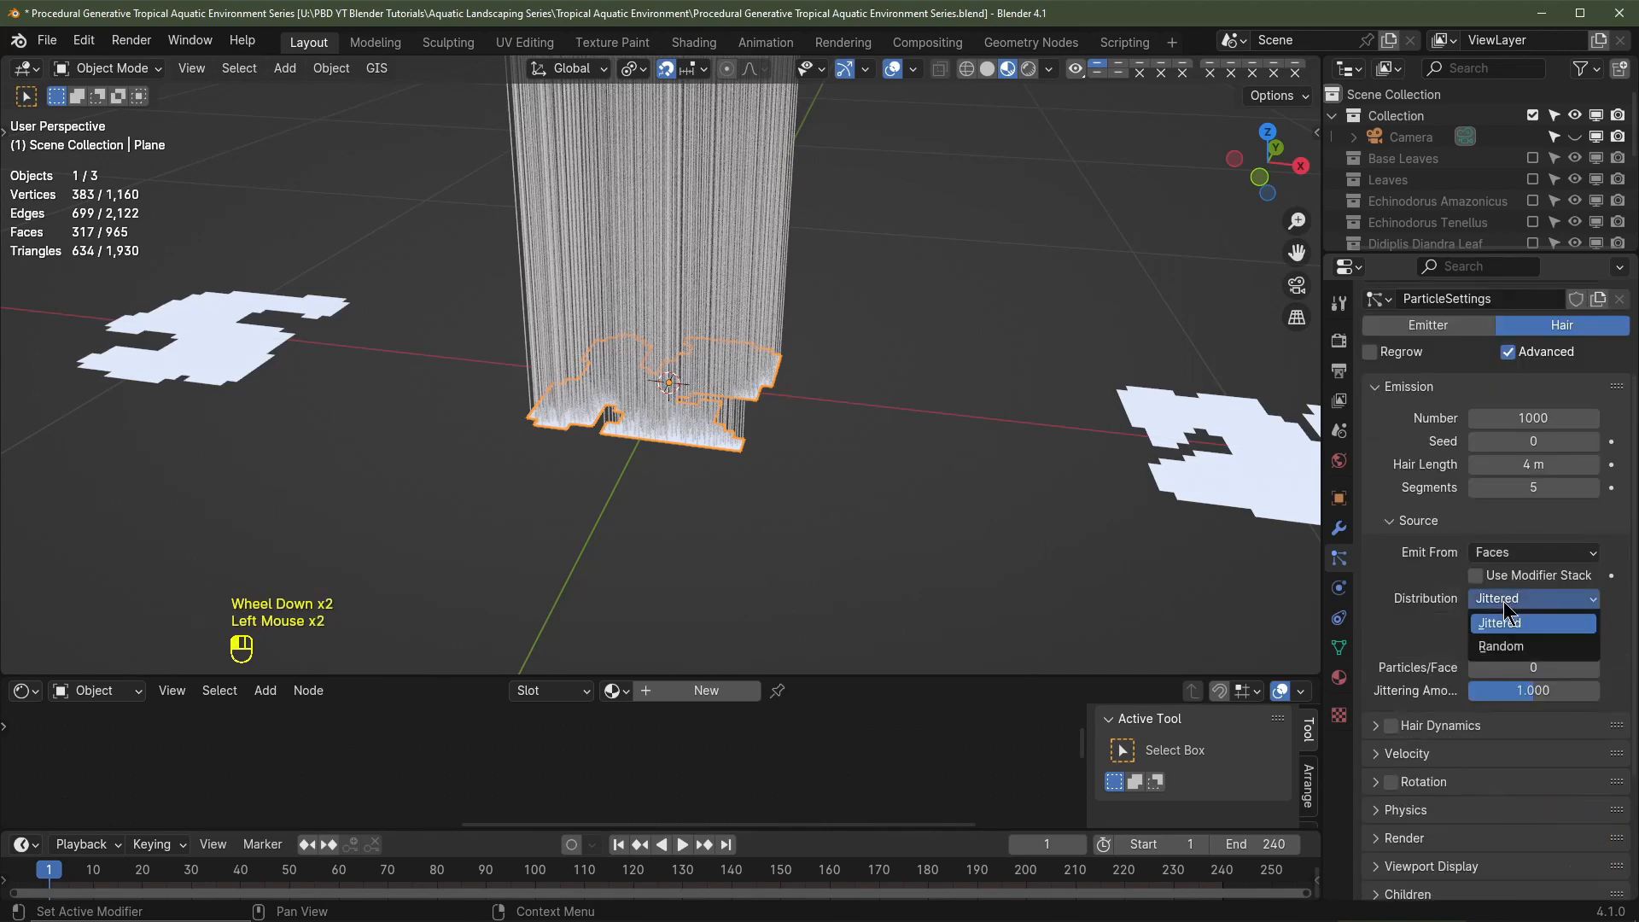
click(1503, 647)
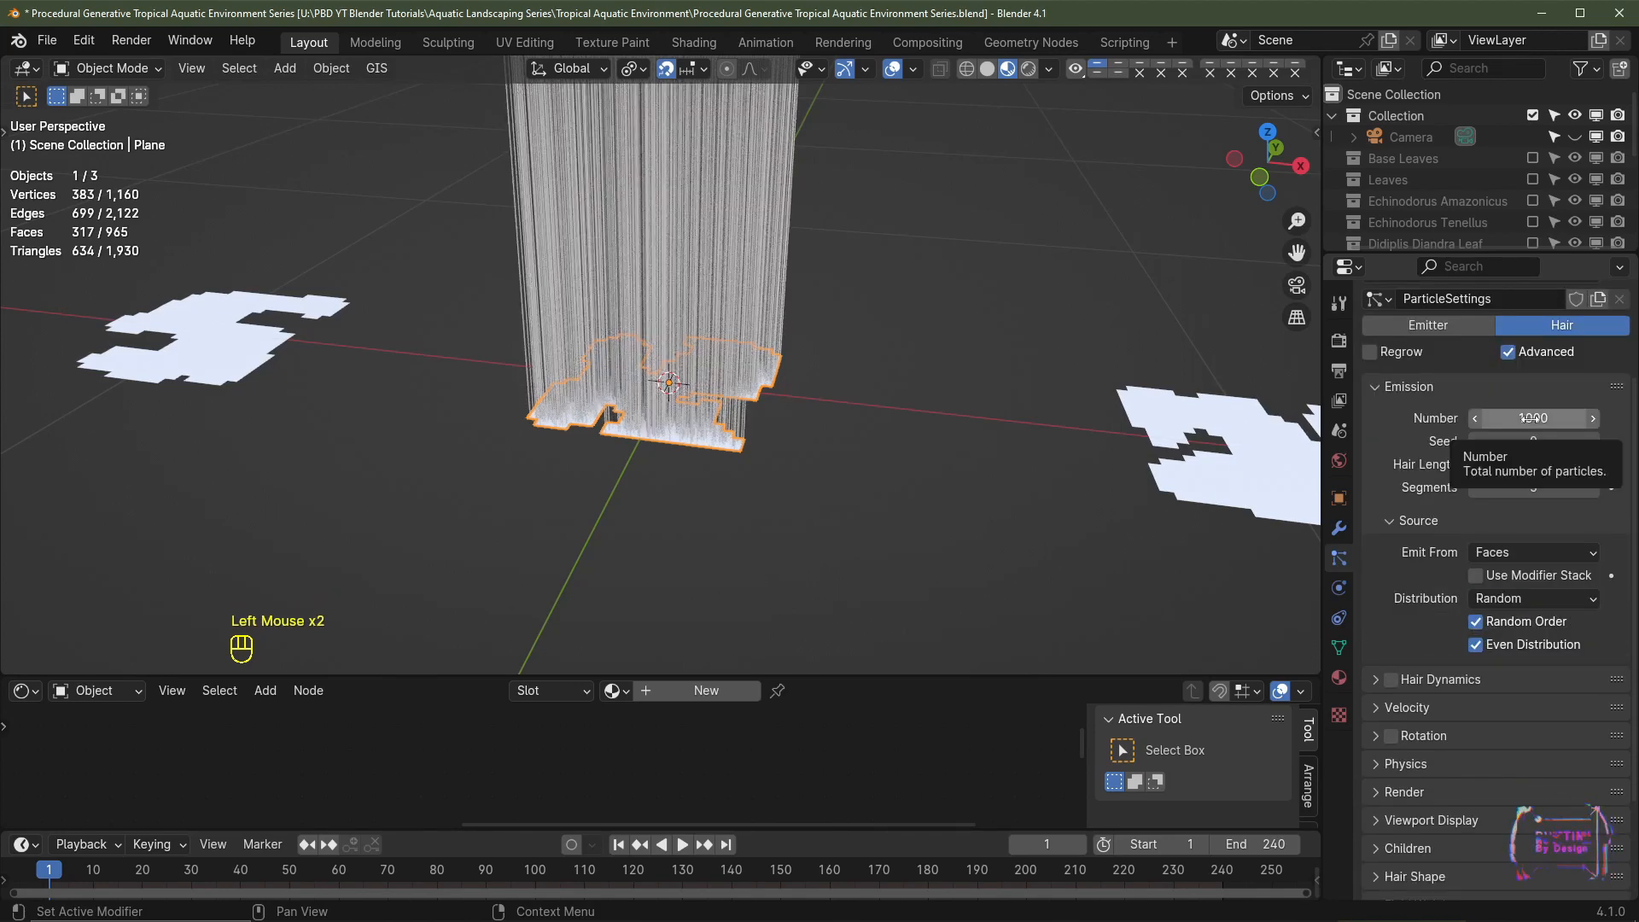
Step: Set the number of hair particles emitted from the plane at the origin to 250
click(1530, 418)
text(2)
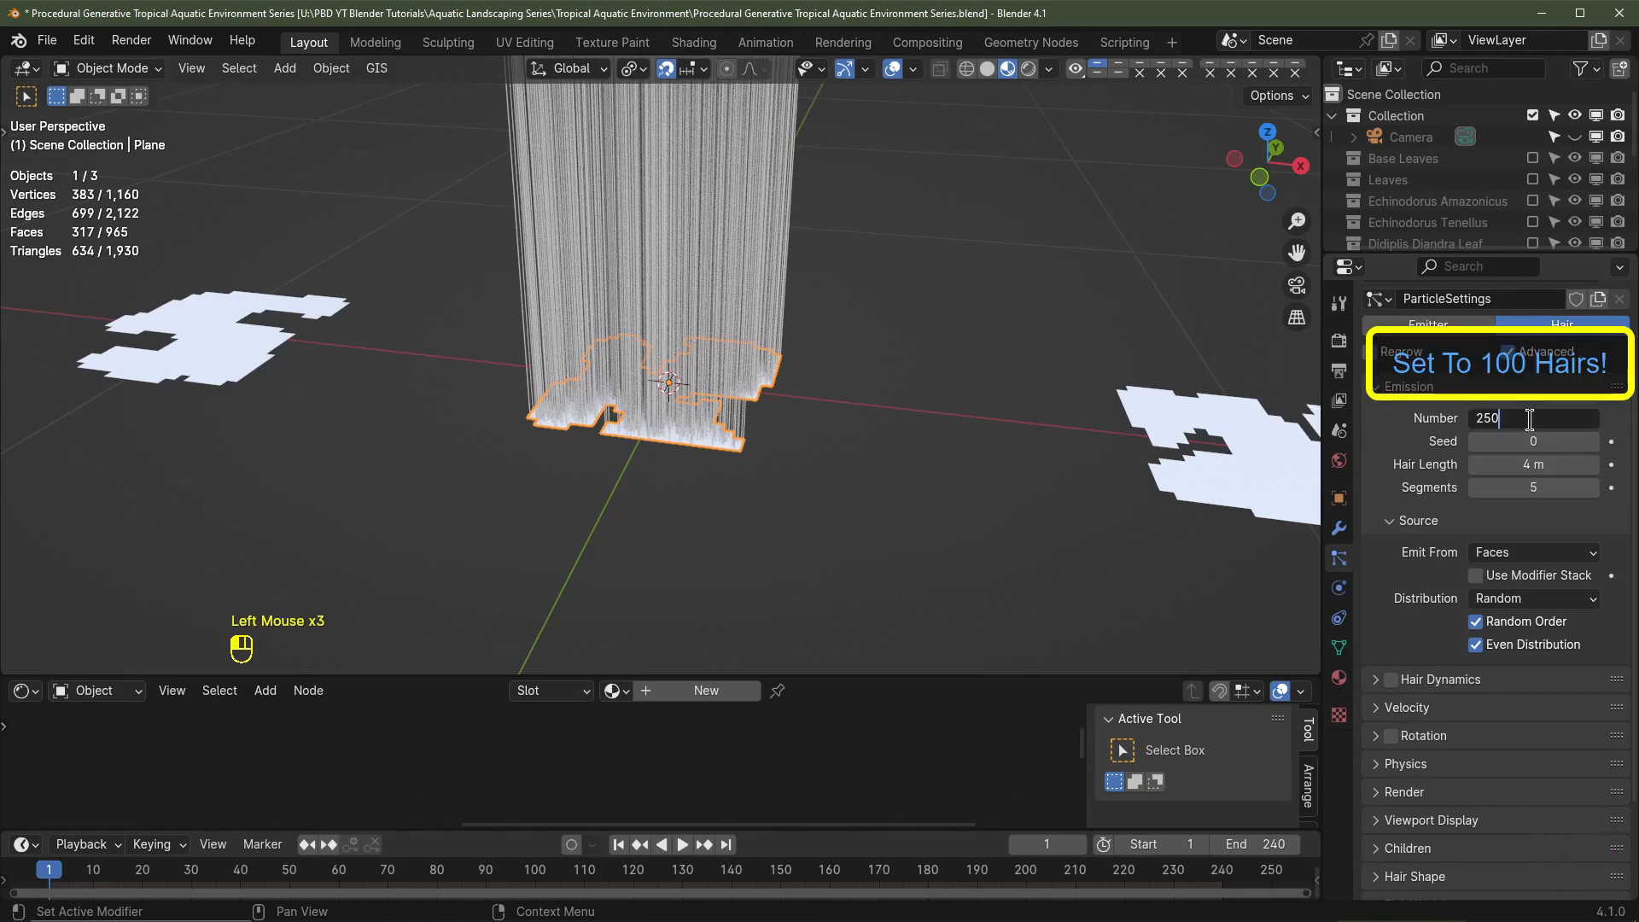
text(50)
key(Return)
Step: Render the hair particles as a collection, using Echinodorus Tenellus as the instance collection
scroll(1524, 513, down, 5)
click(1507, 661)
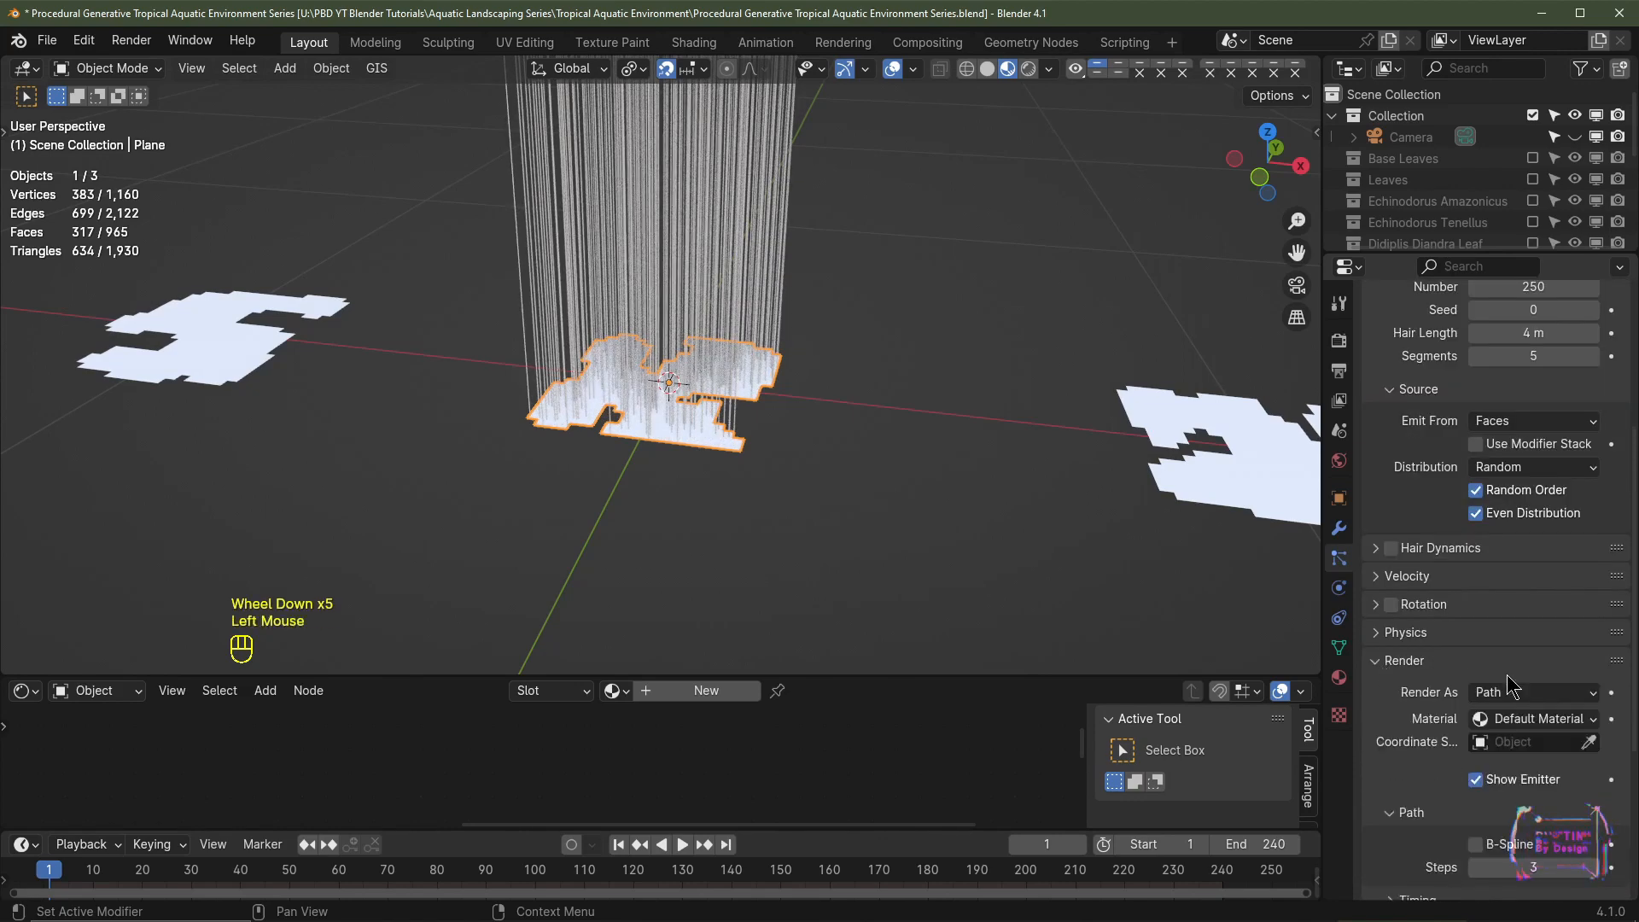
scroll(1507, 687, down, 2)
click(1512, 564)
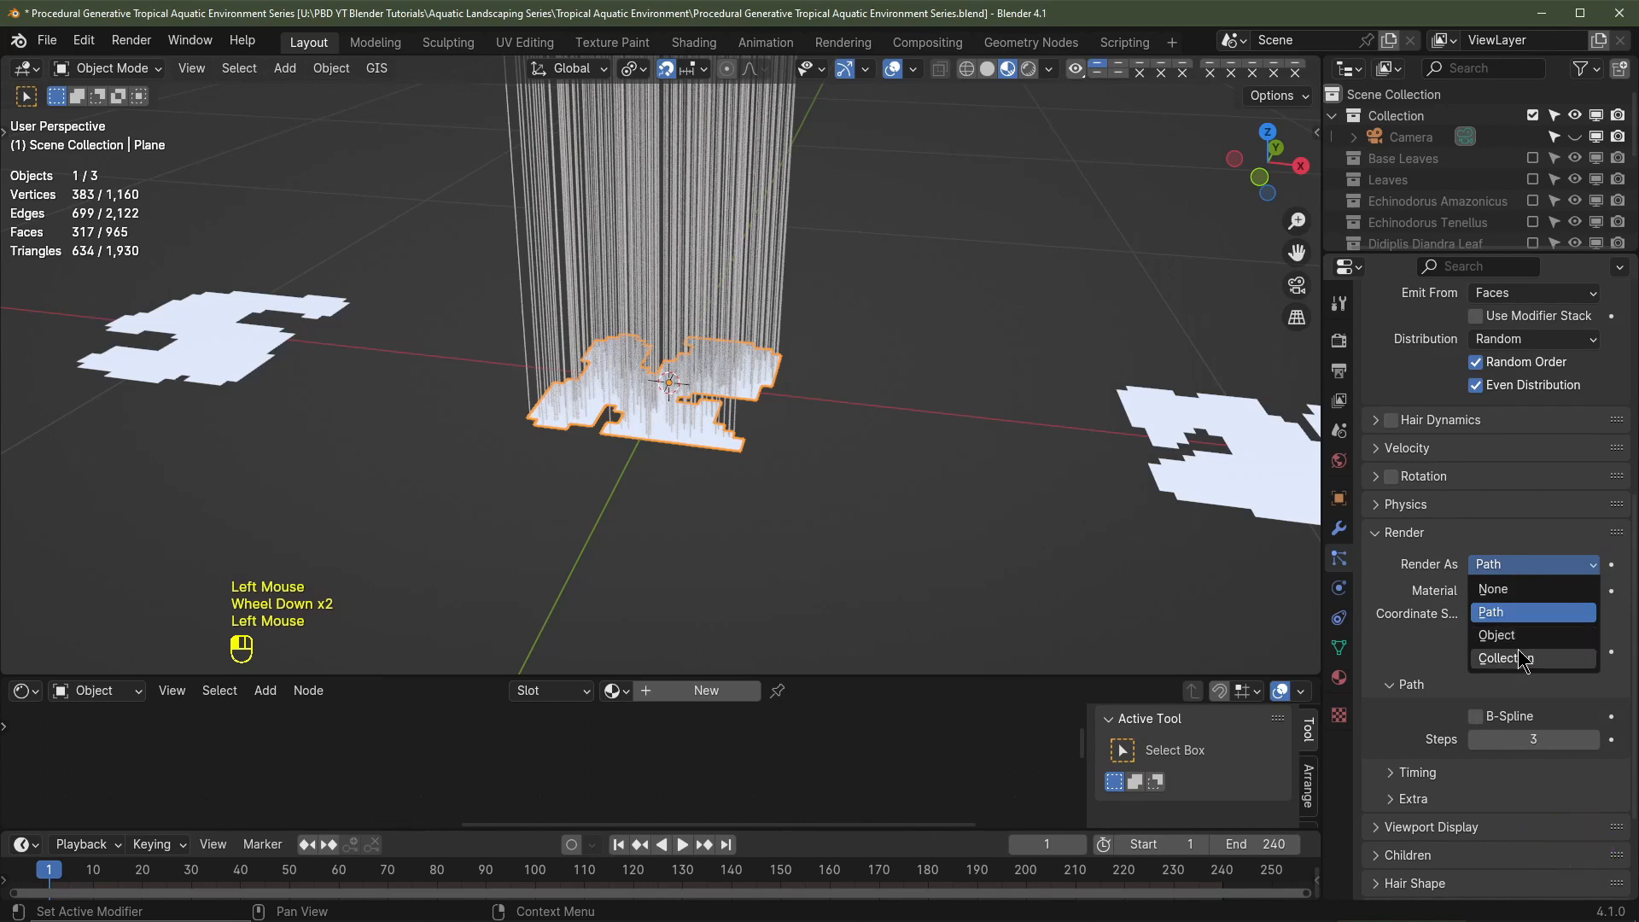
click(1523, 659)
click(1551, 719)
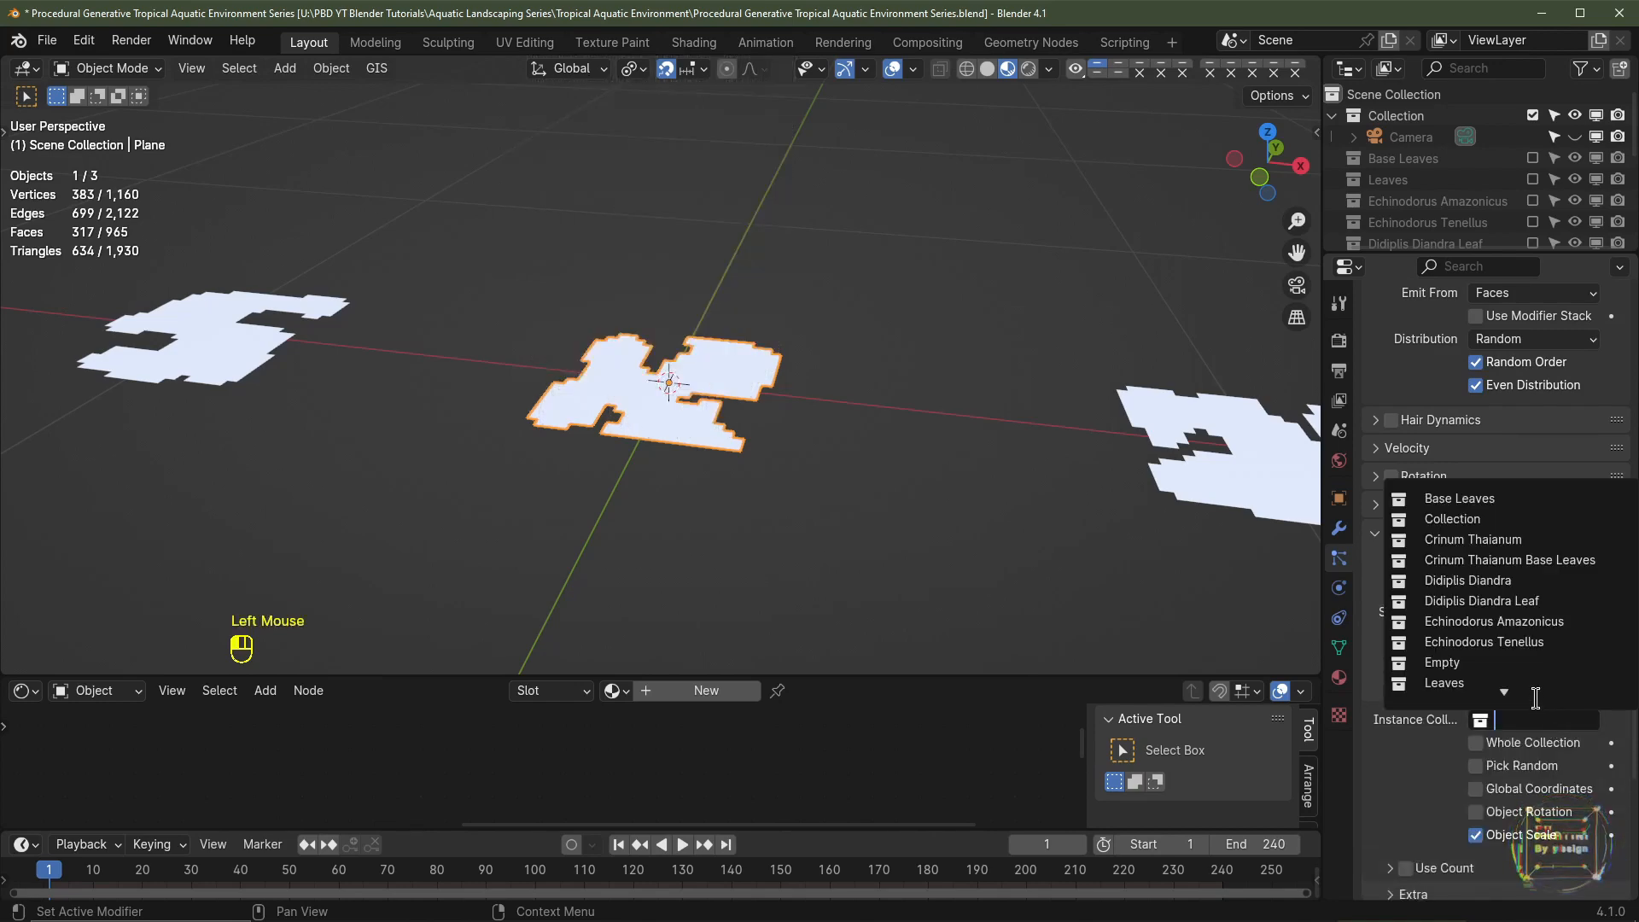
click(1527, 642)
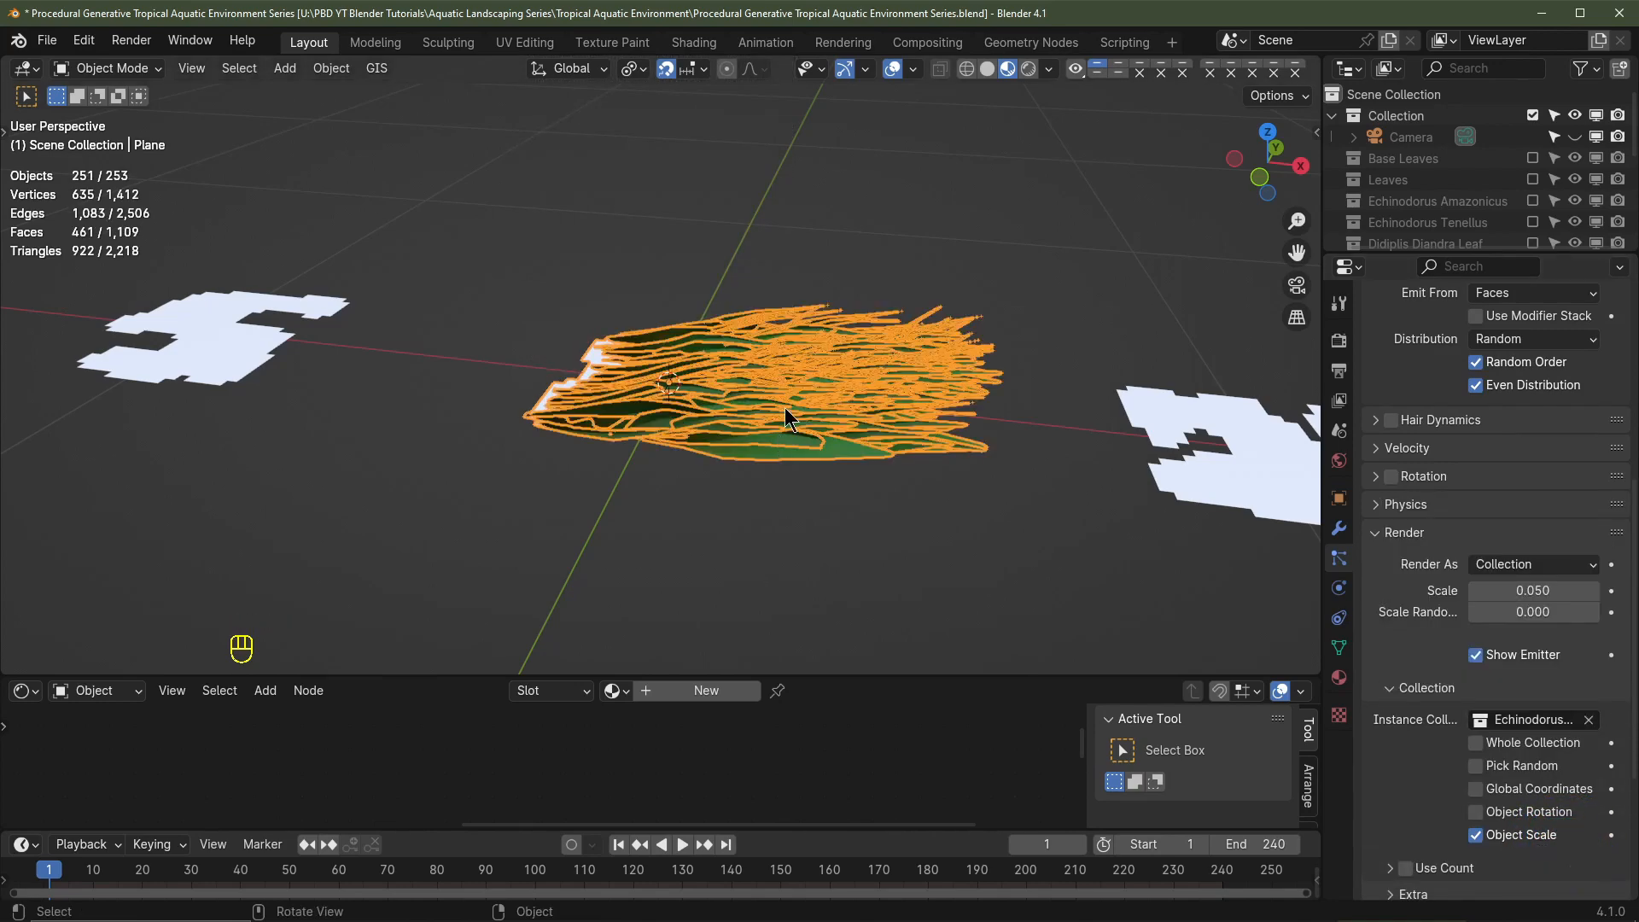
Step: Enable Object Rotation and Pick Random for the instanced collection
scroll(1452, 736, down, 2)
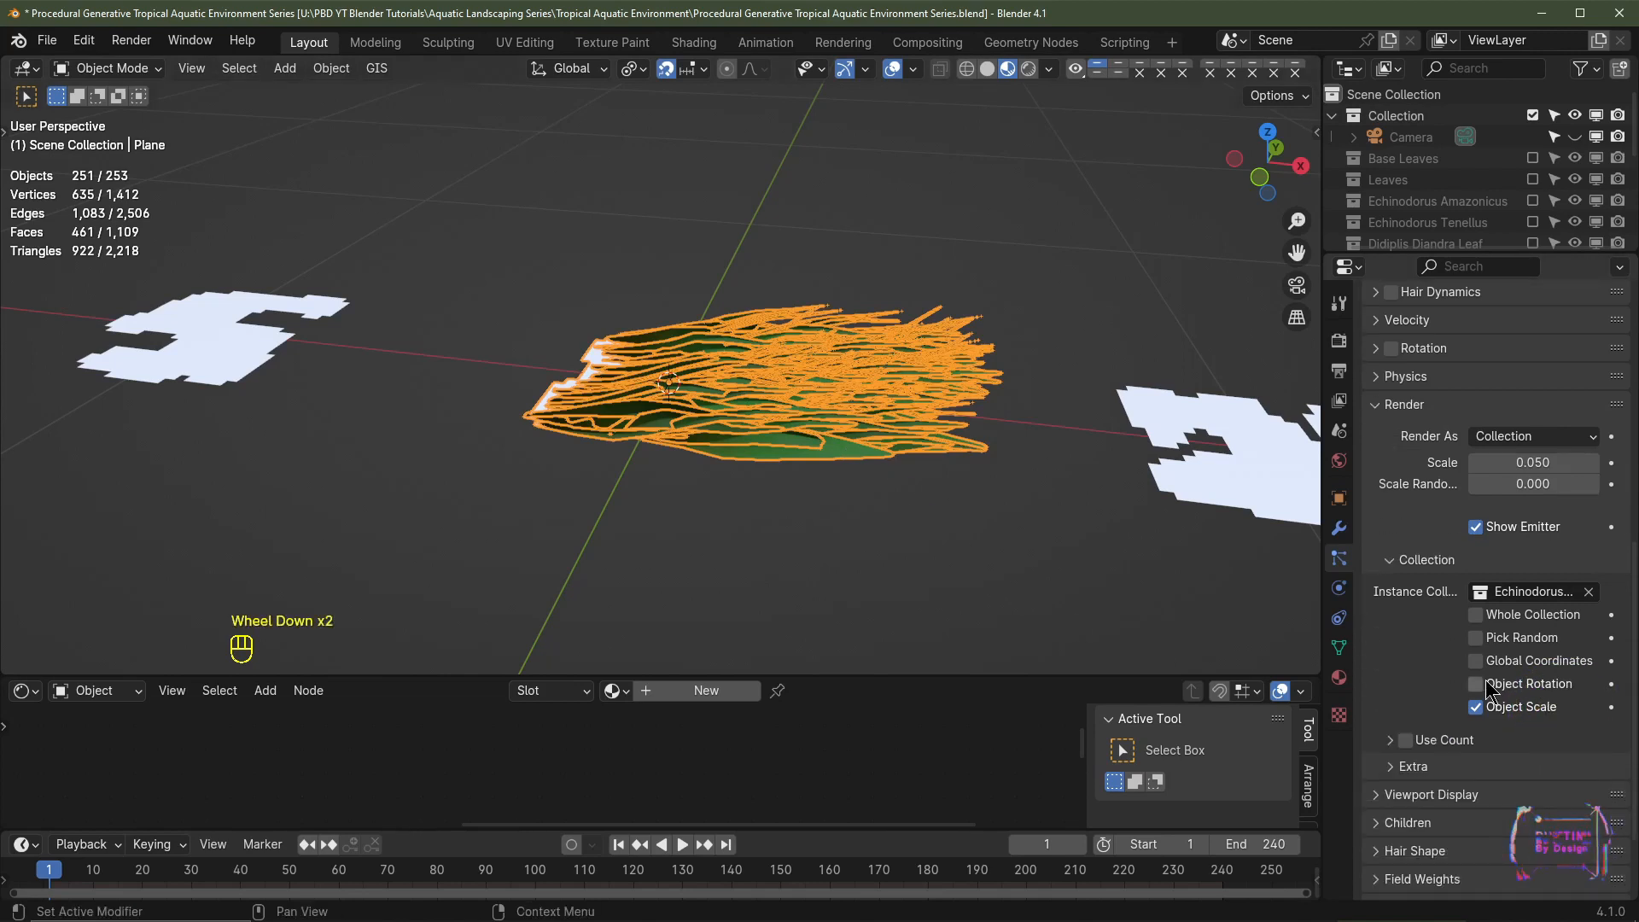
click(1477, 684)
click(1477, 637)
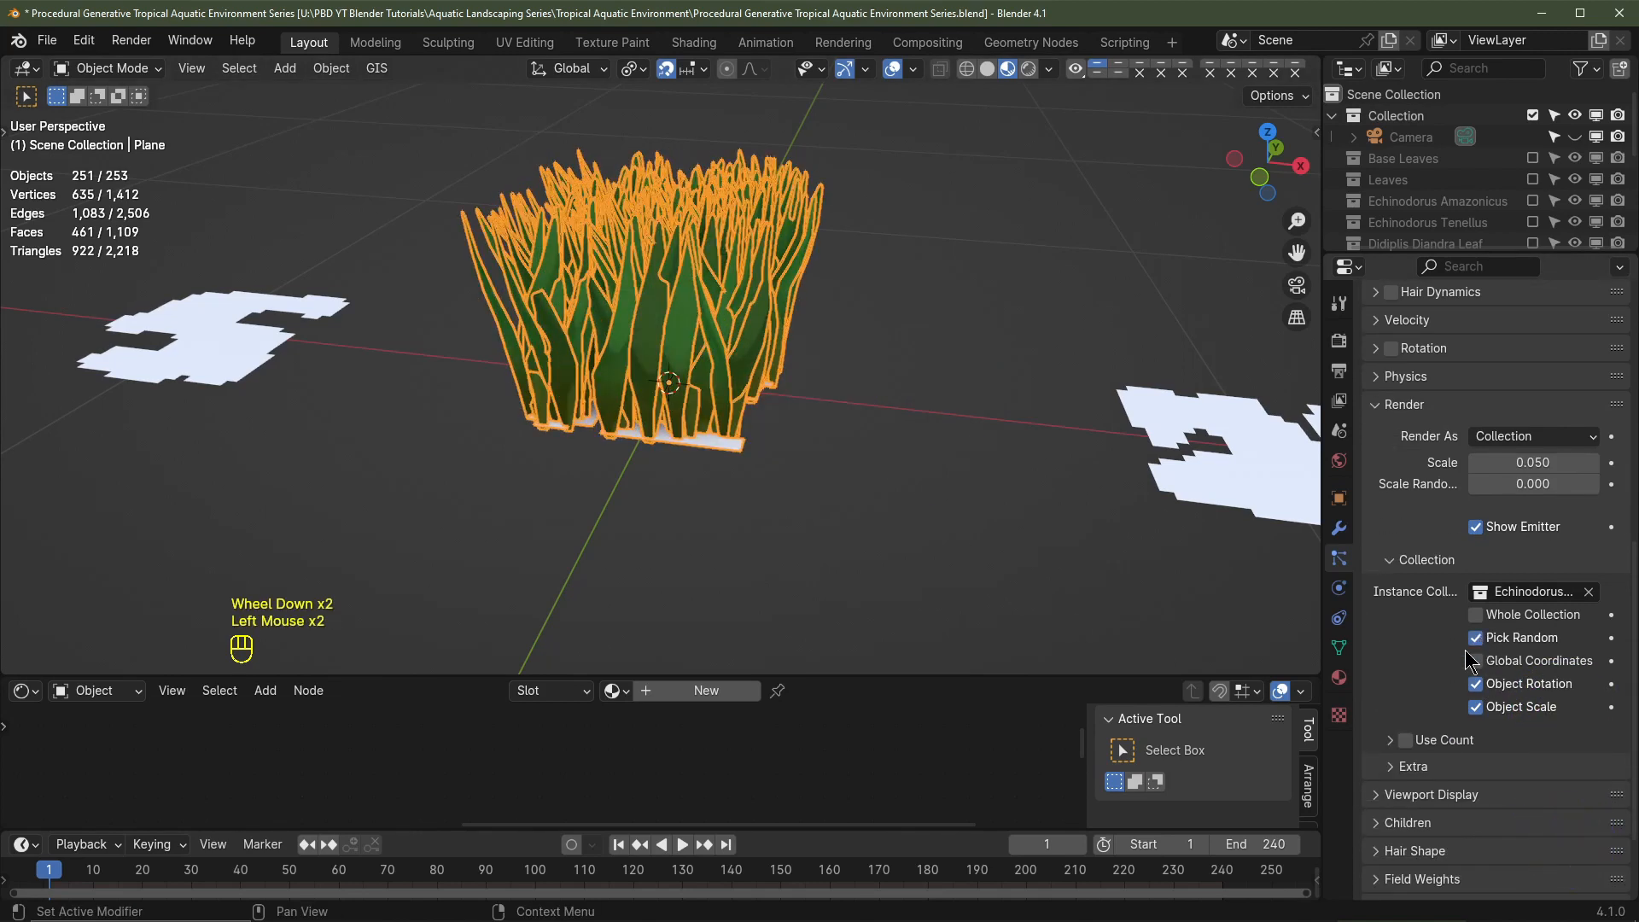
Step: Enable particle rotation with a phase of 1.000 and a randomized phase of 2.000
scroll(1435, 563, up, 2)
click(1389, 519)
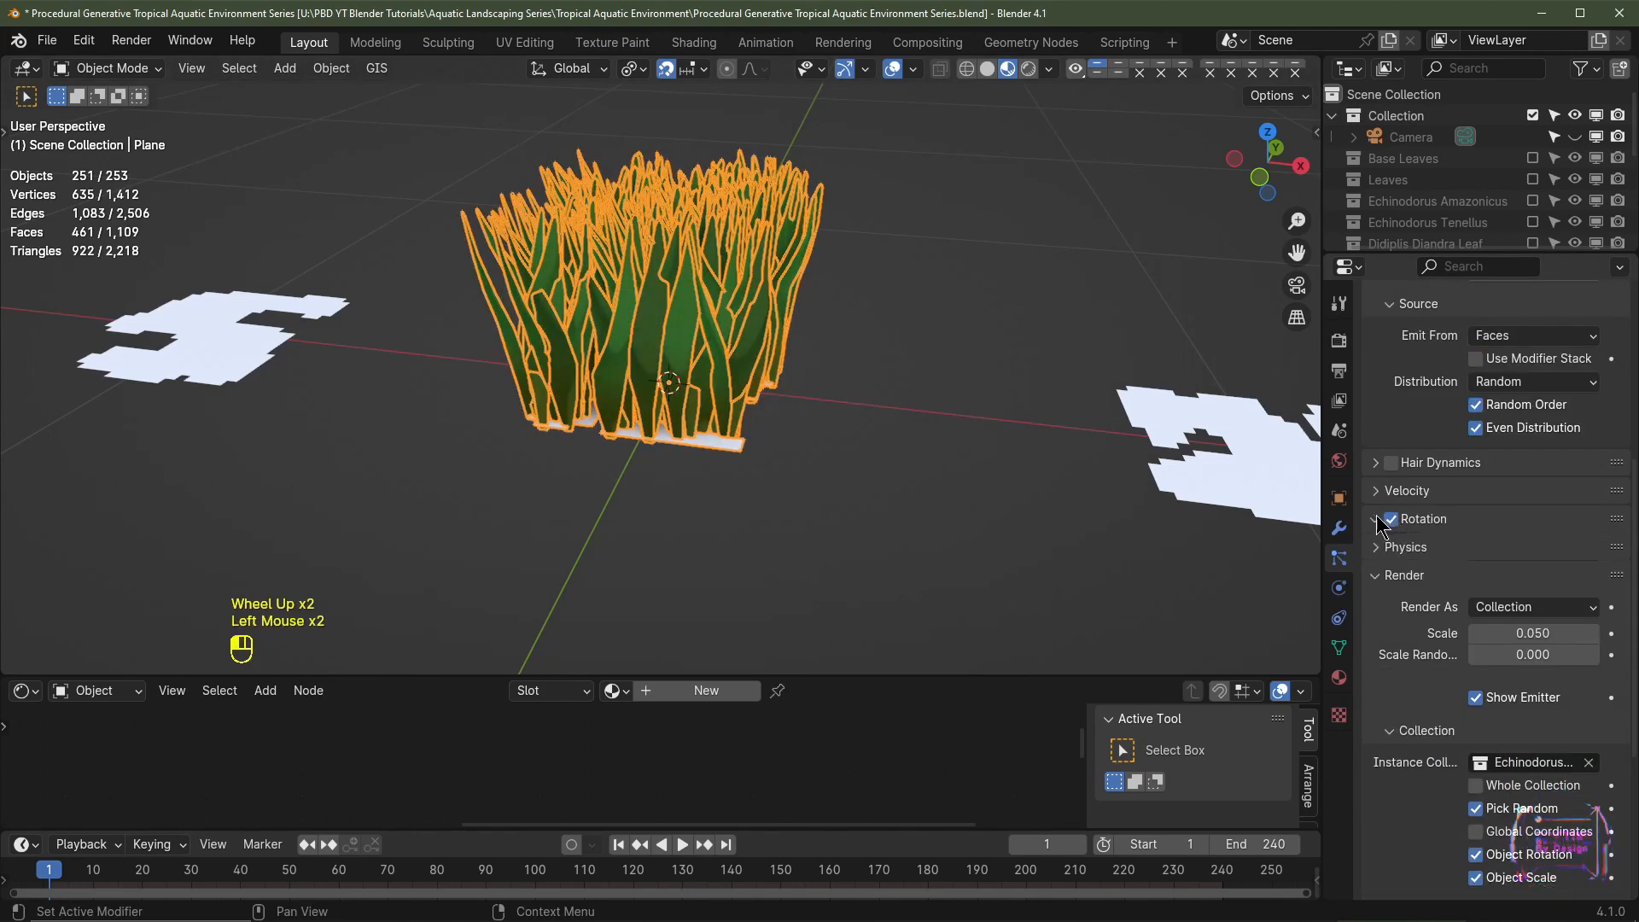
click(1376, 520)
drag(1533, 604, 1635, 629)
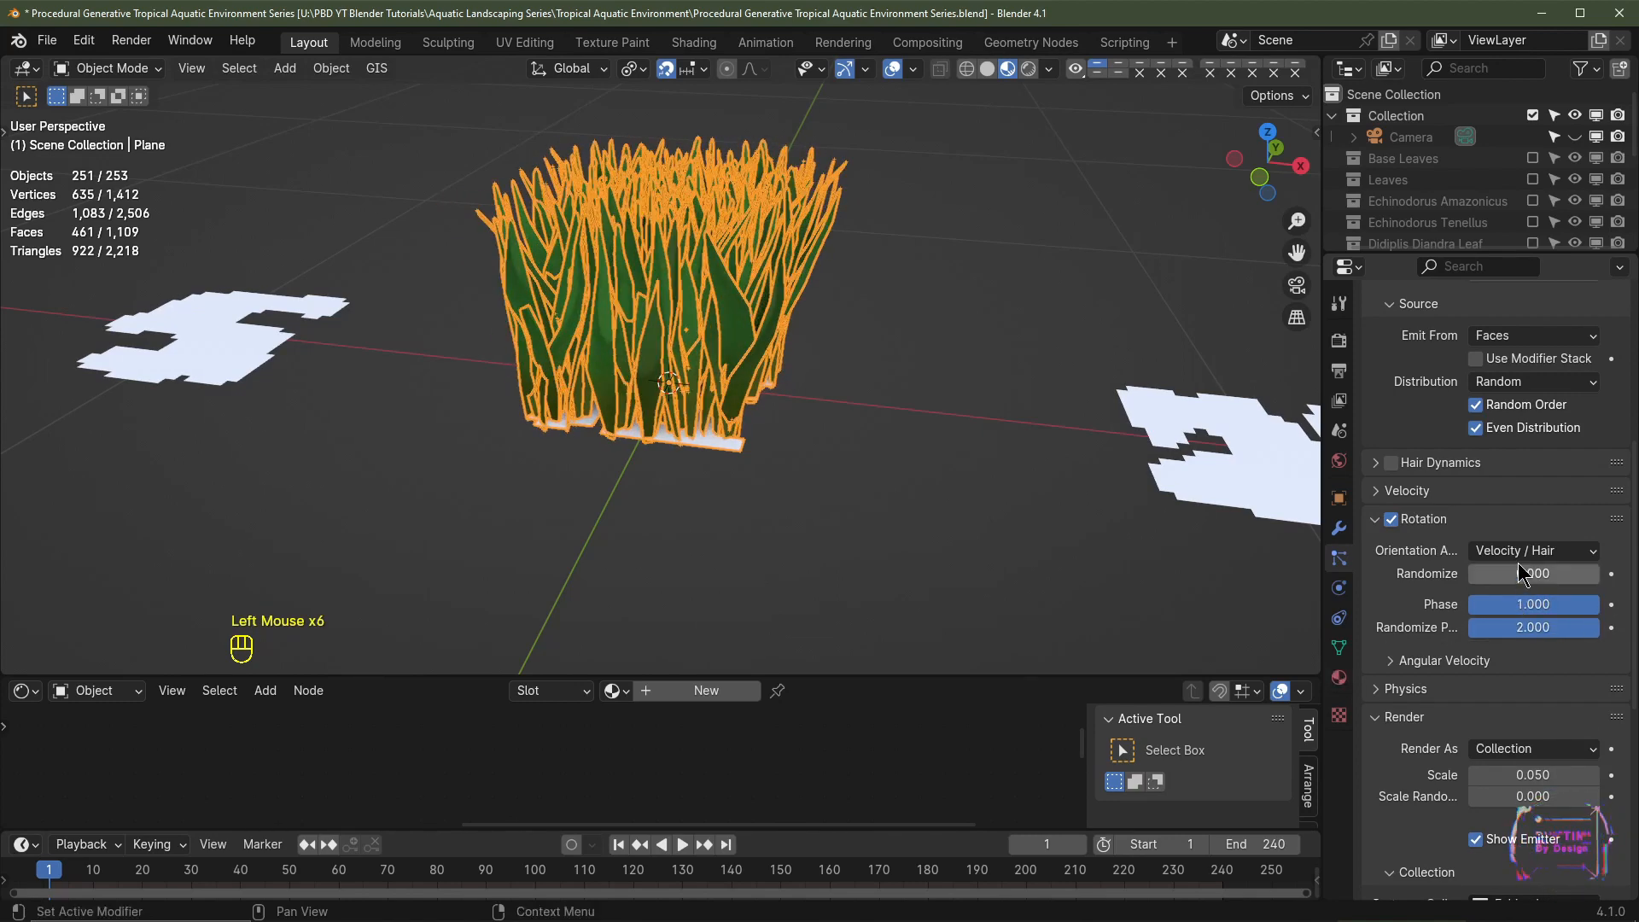
Step: Set the instanced plants' render scale to 0.01 and their scale randomness to 0.5
scroll(1537, 598, down, 2)
double_click(1533, 603)
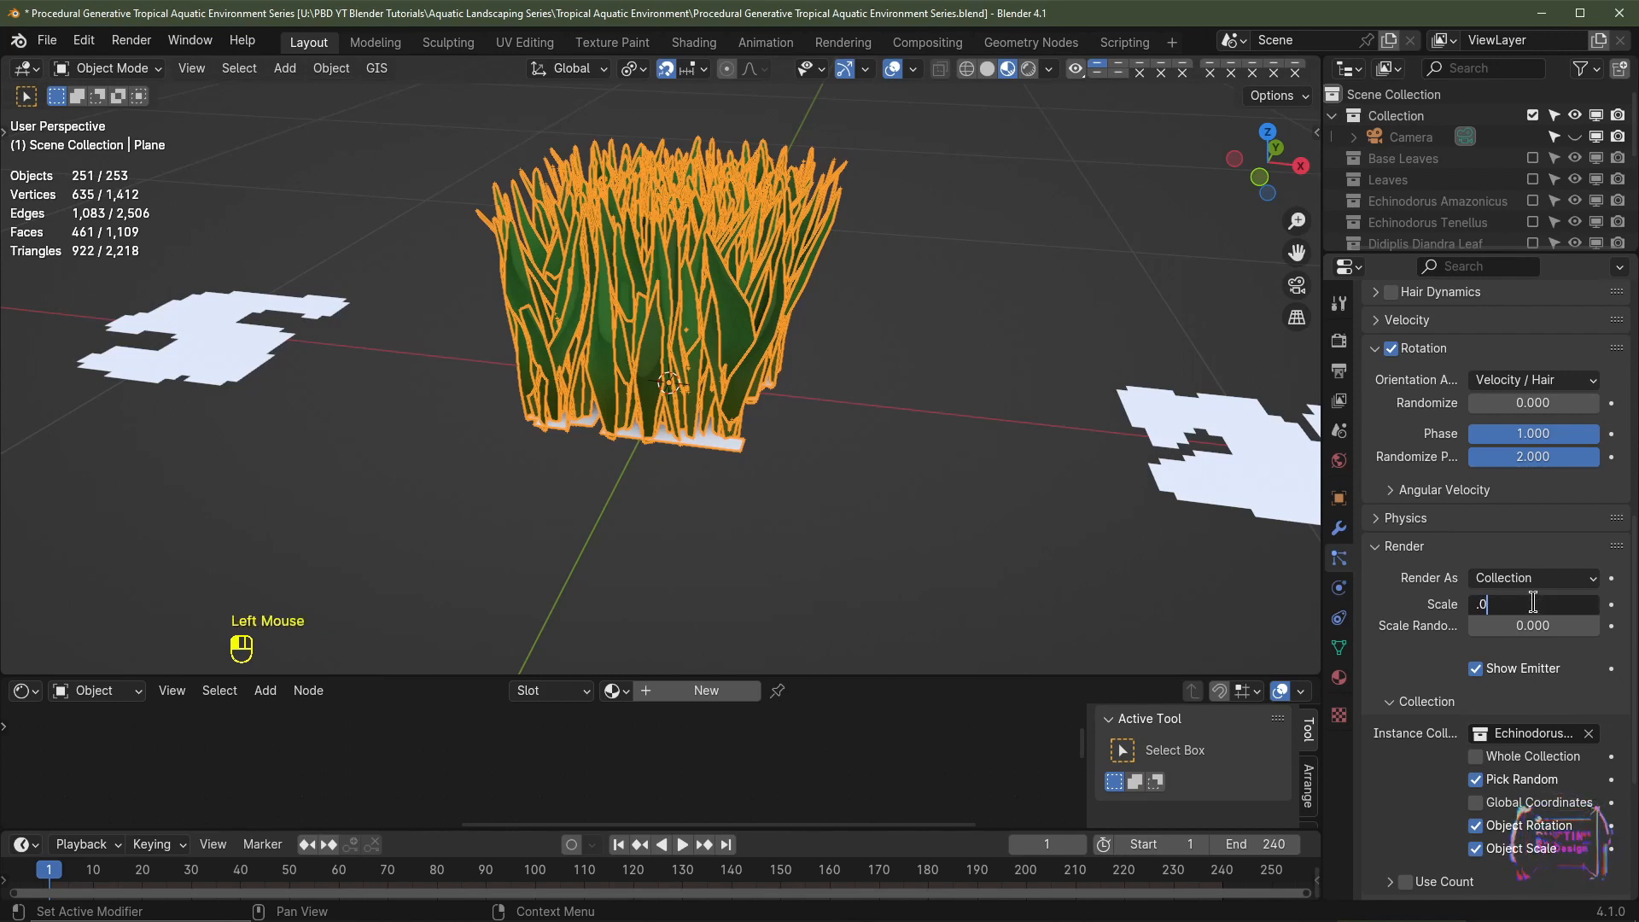
text(.01)
key(Return)
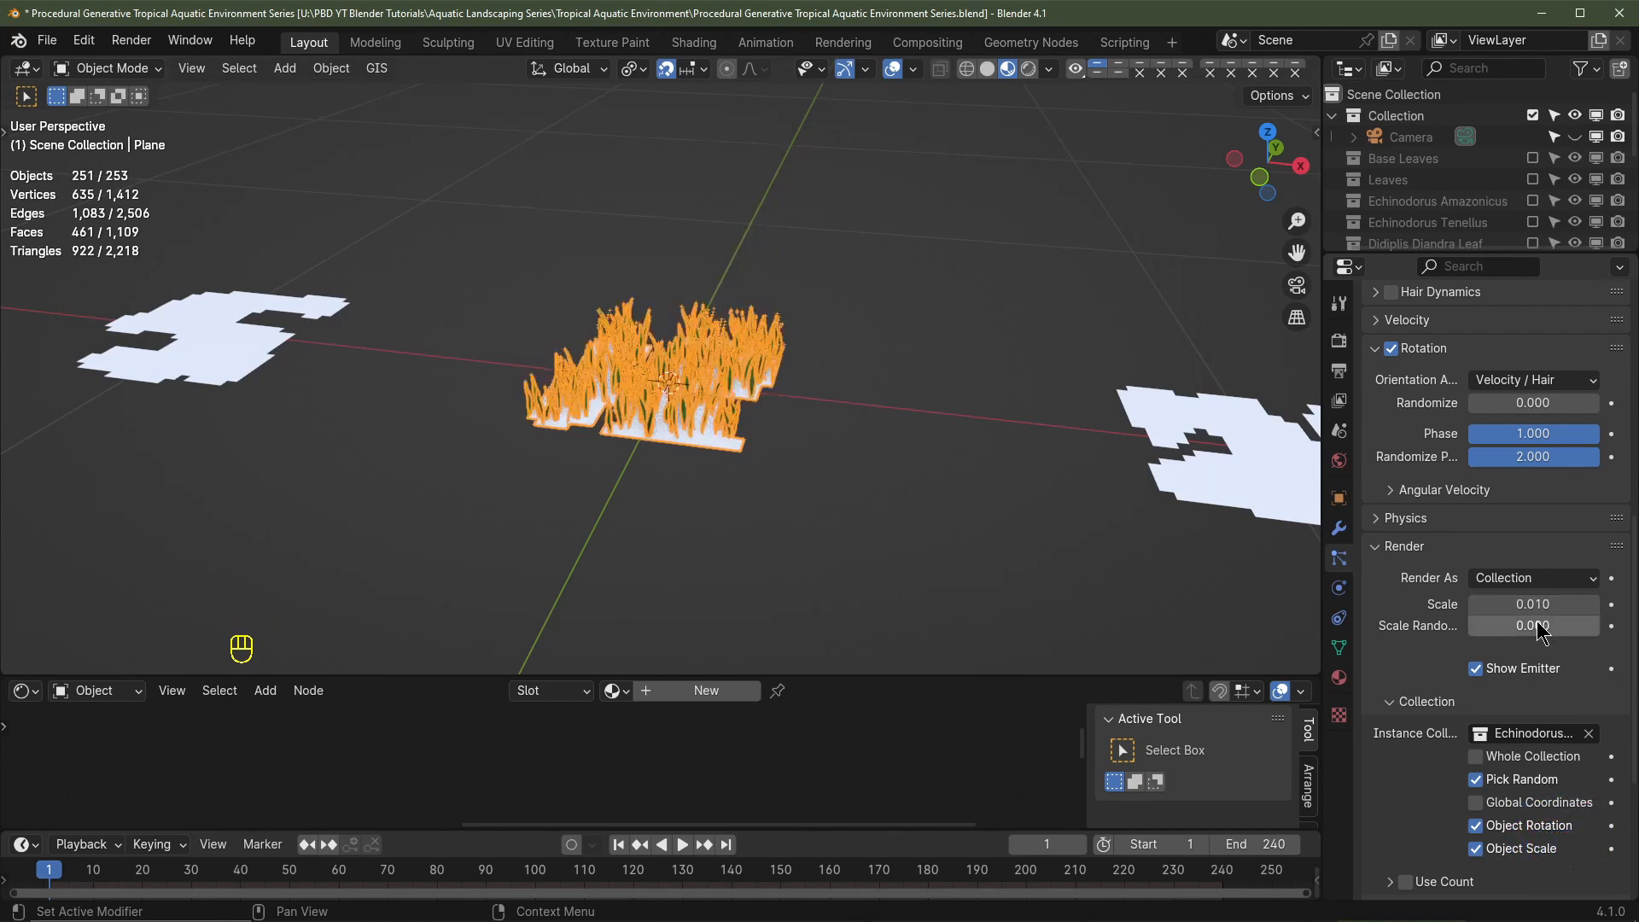
click(1537, 627)
key(Return)
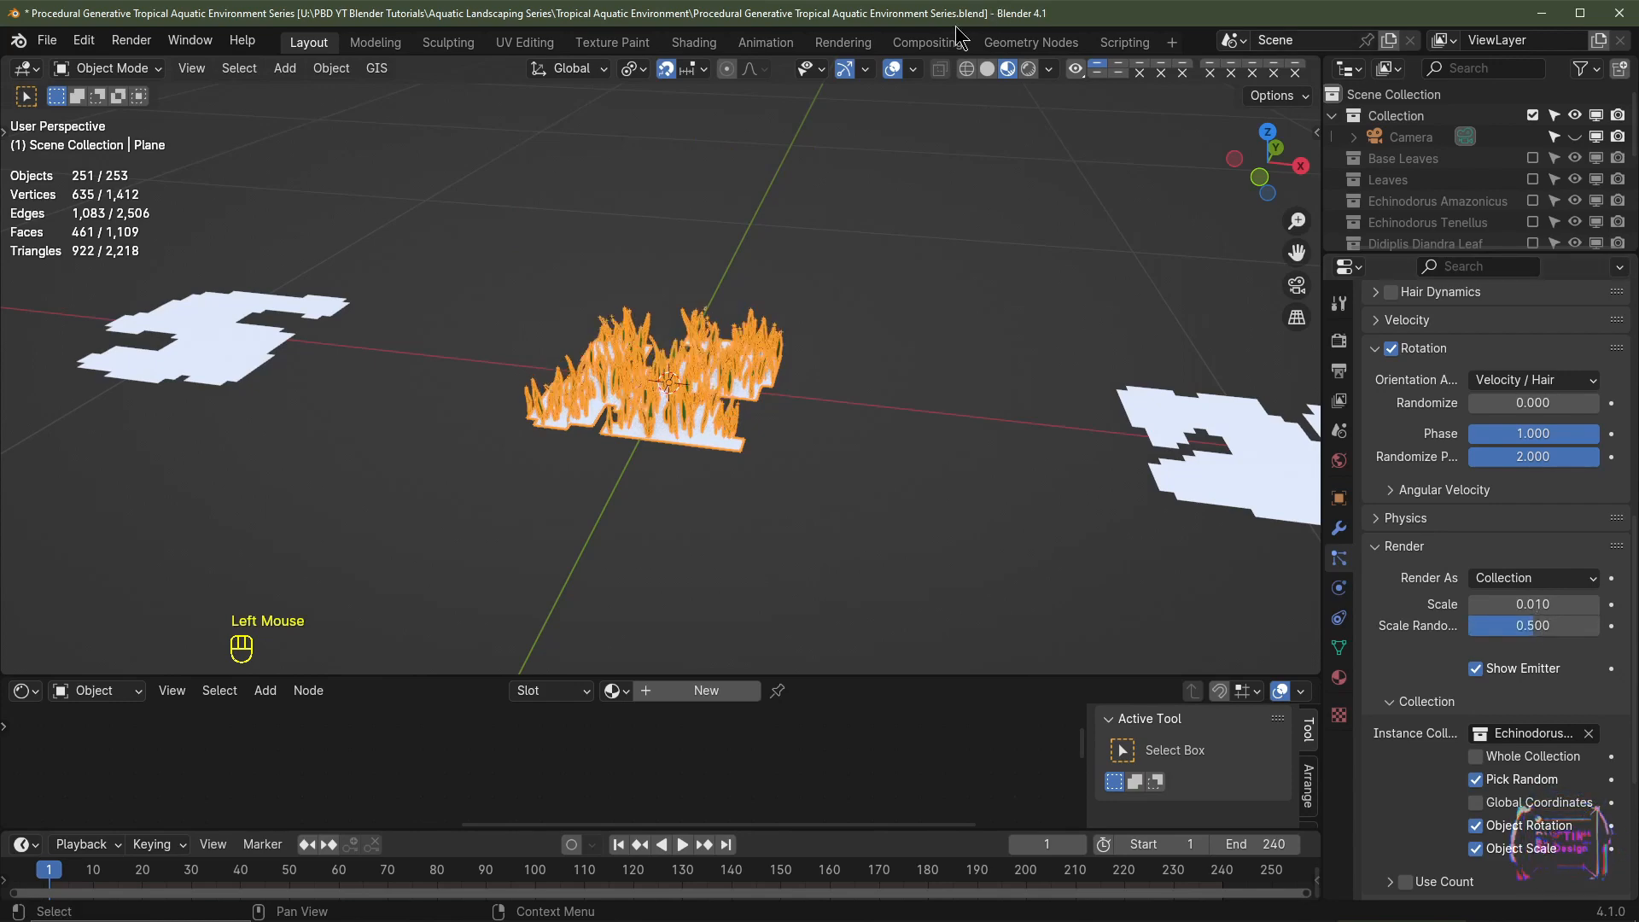
Step: Set the plants' render scale to 0.025, hiding the viewport overlays only while judging their size
click(894, 68)
scroll(781, 427, up, 2)
middle_drag(783, 450, 858, 523)
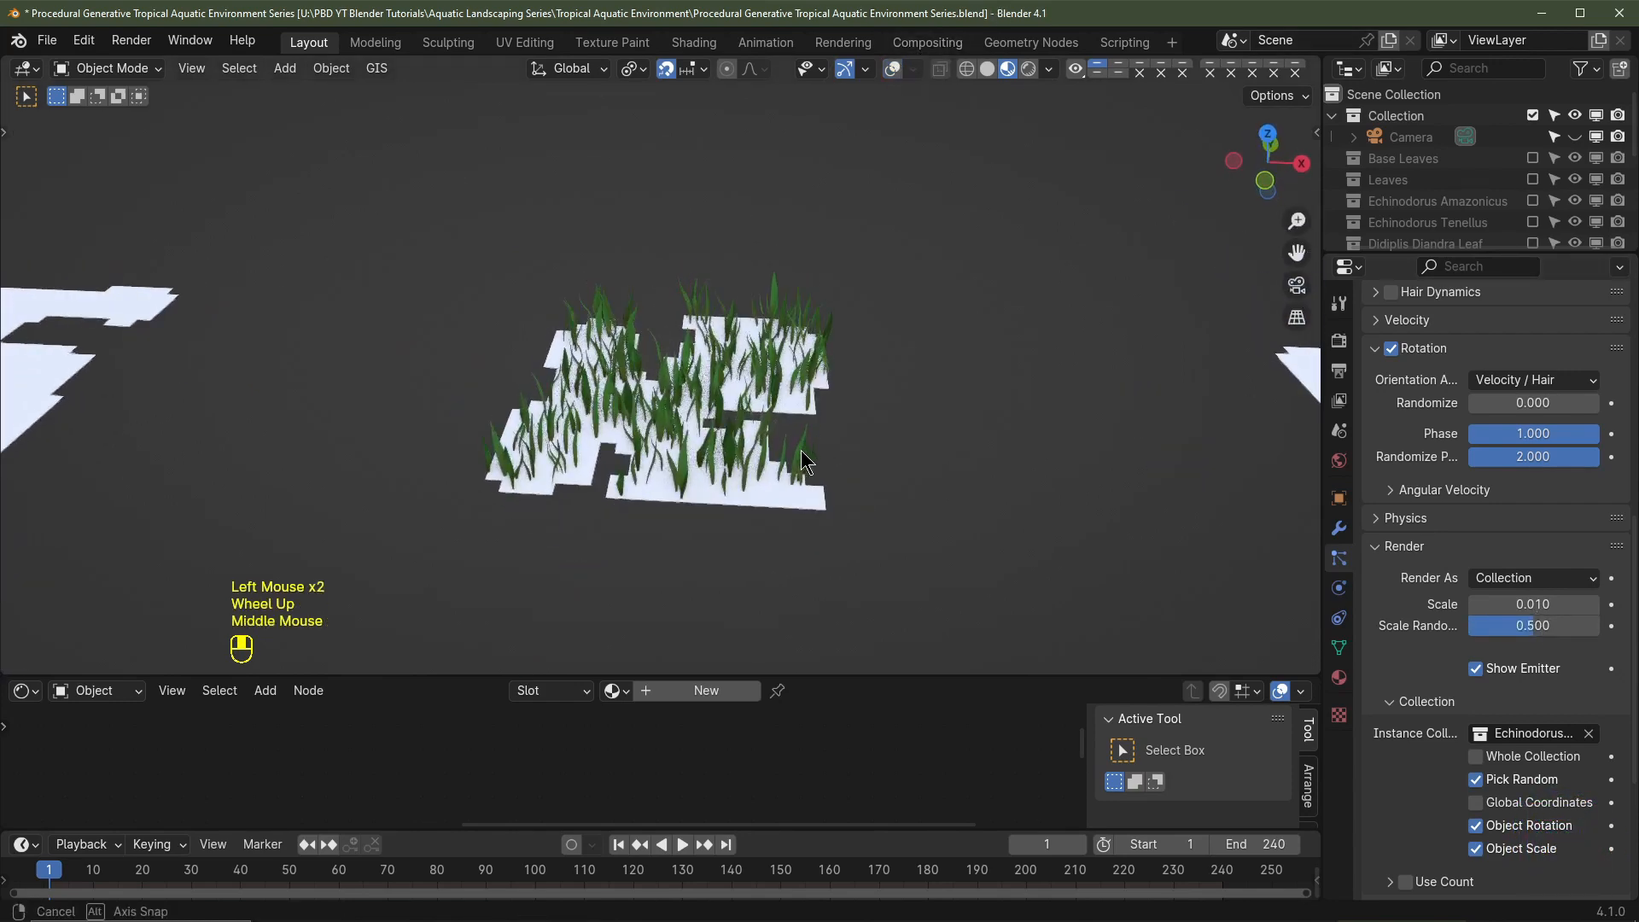
click(1525, 604)
text(.02)
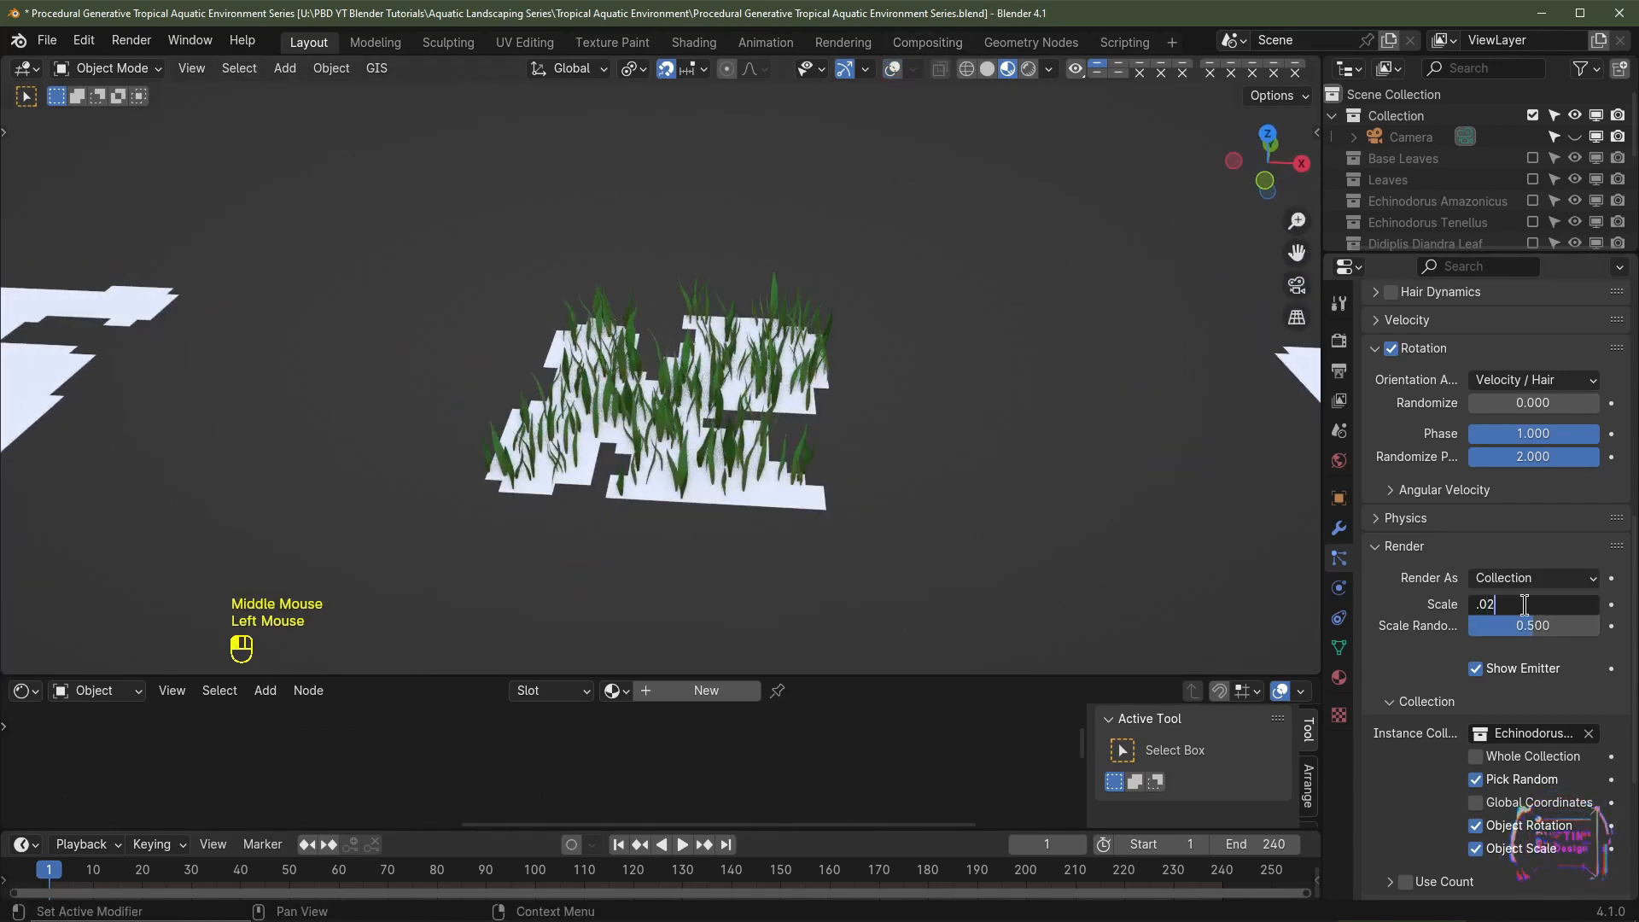
text(5)
key(Return)
middle_drag(982, 440, 985, 370)
scroll(982, 418, down, 3)
click(893, 68)
Step: Convert the plane's particle instances into real objects from its ParticleSystem modifier
scroll(1499, 538, up, 5)
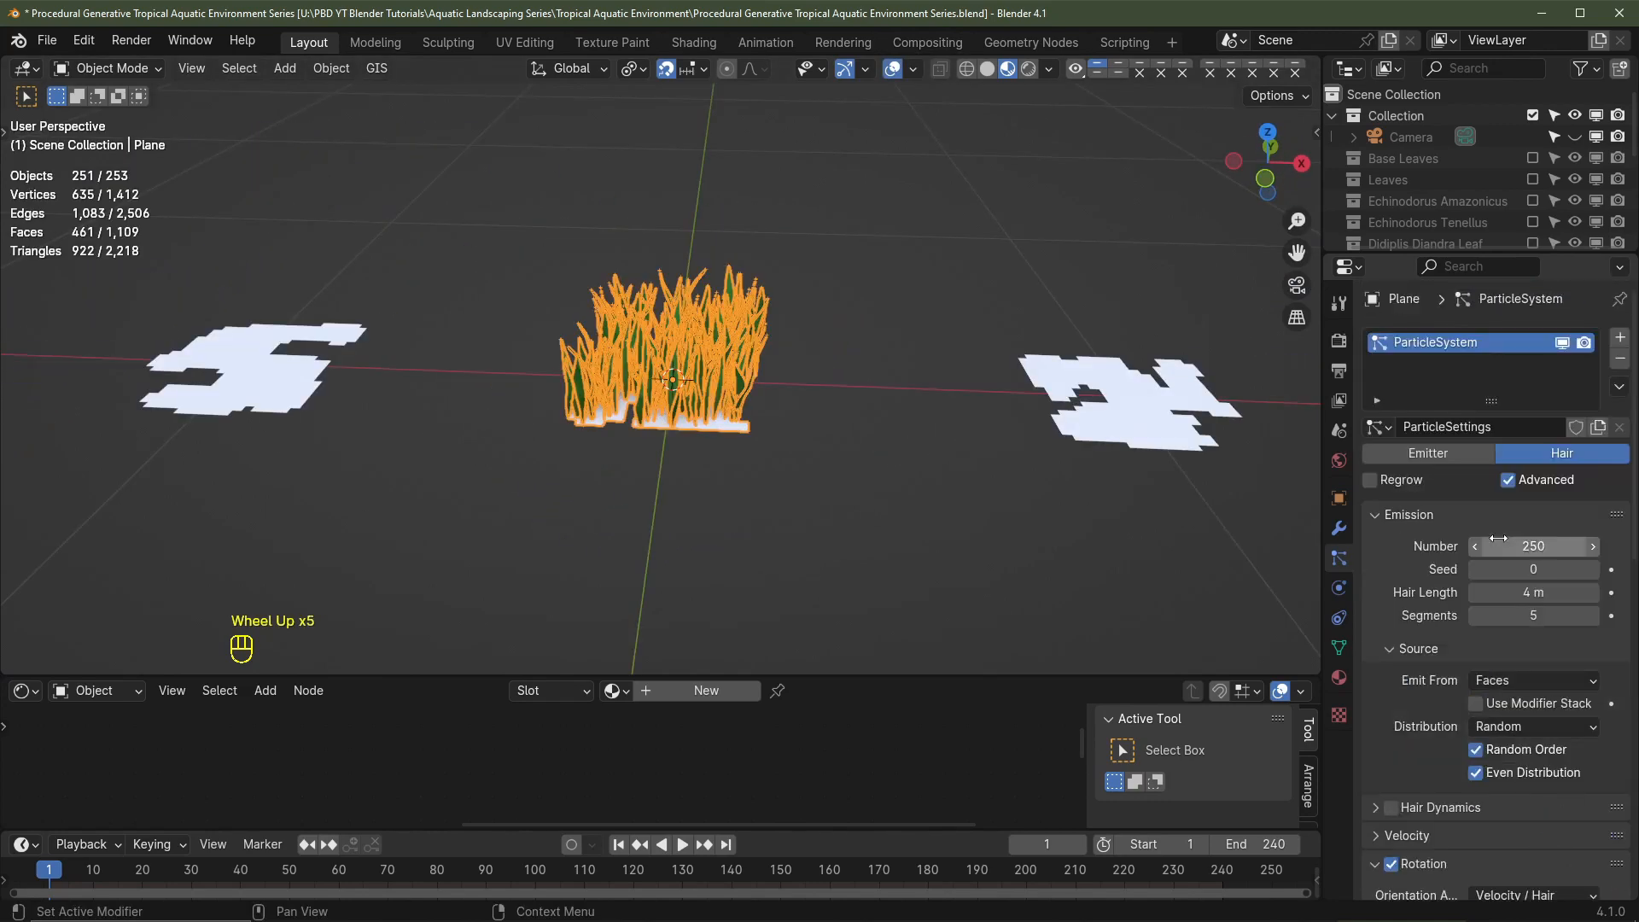
click(1340, 531)
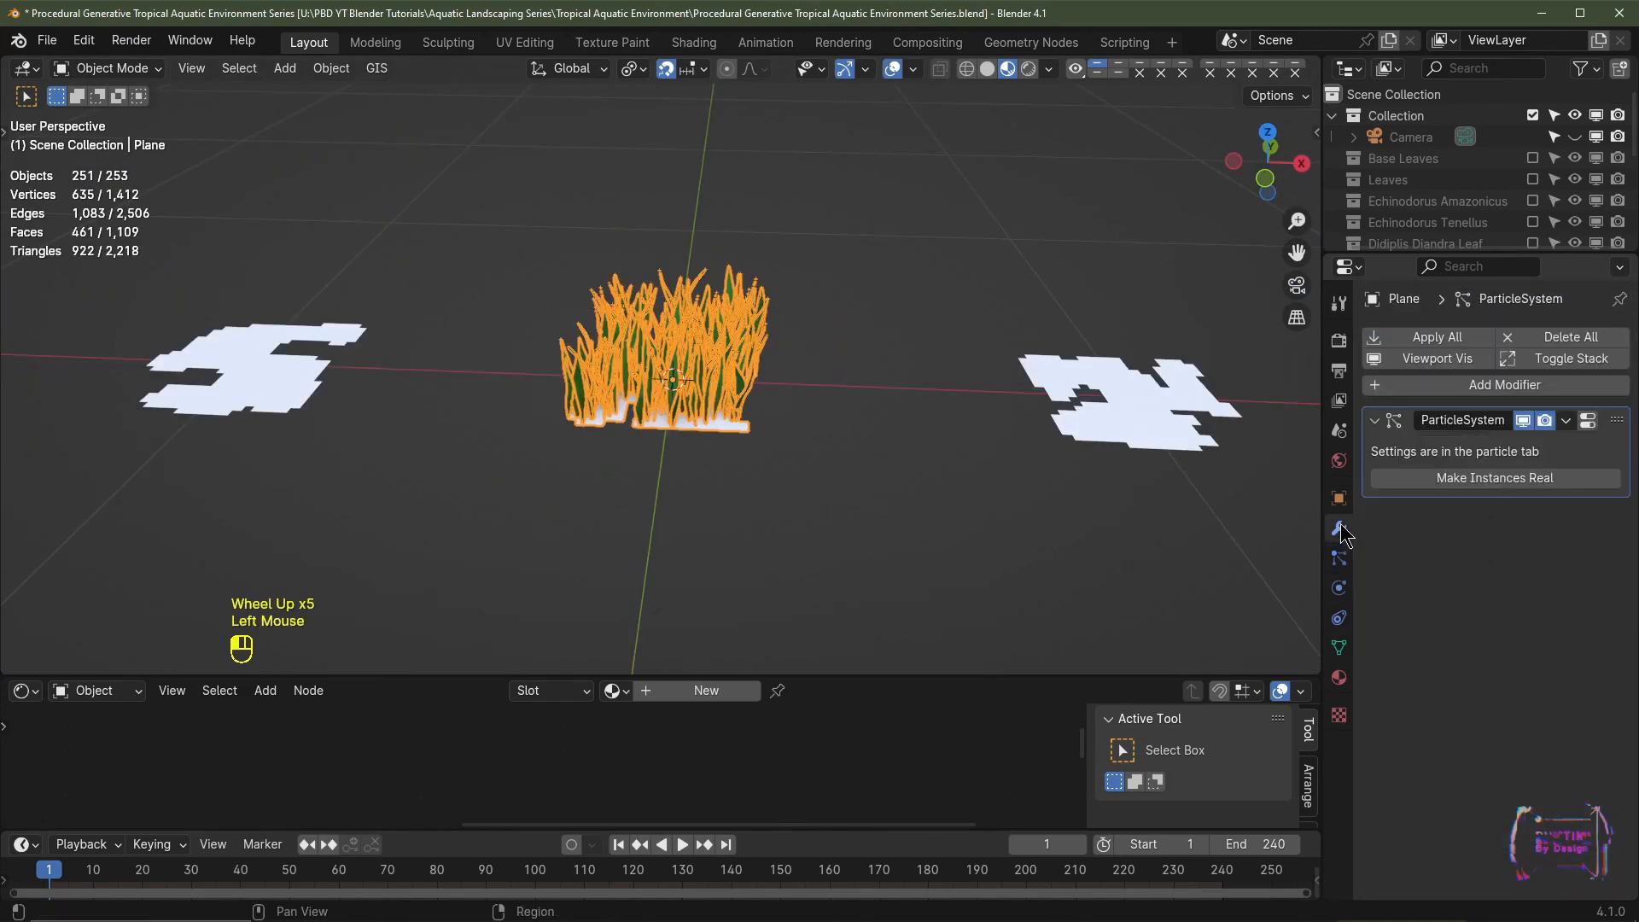
click(1488, 481)
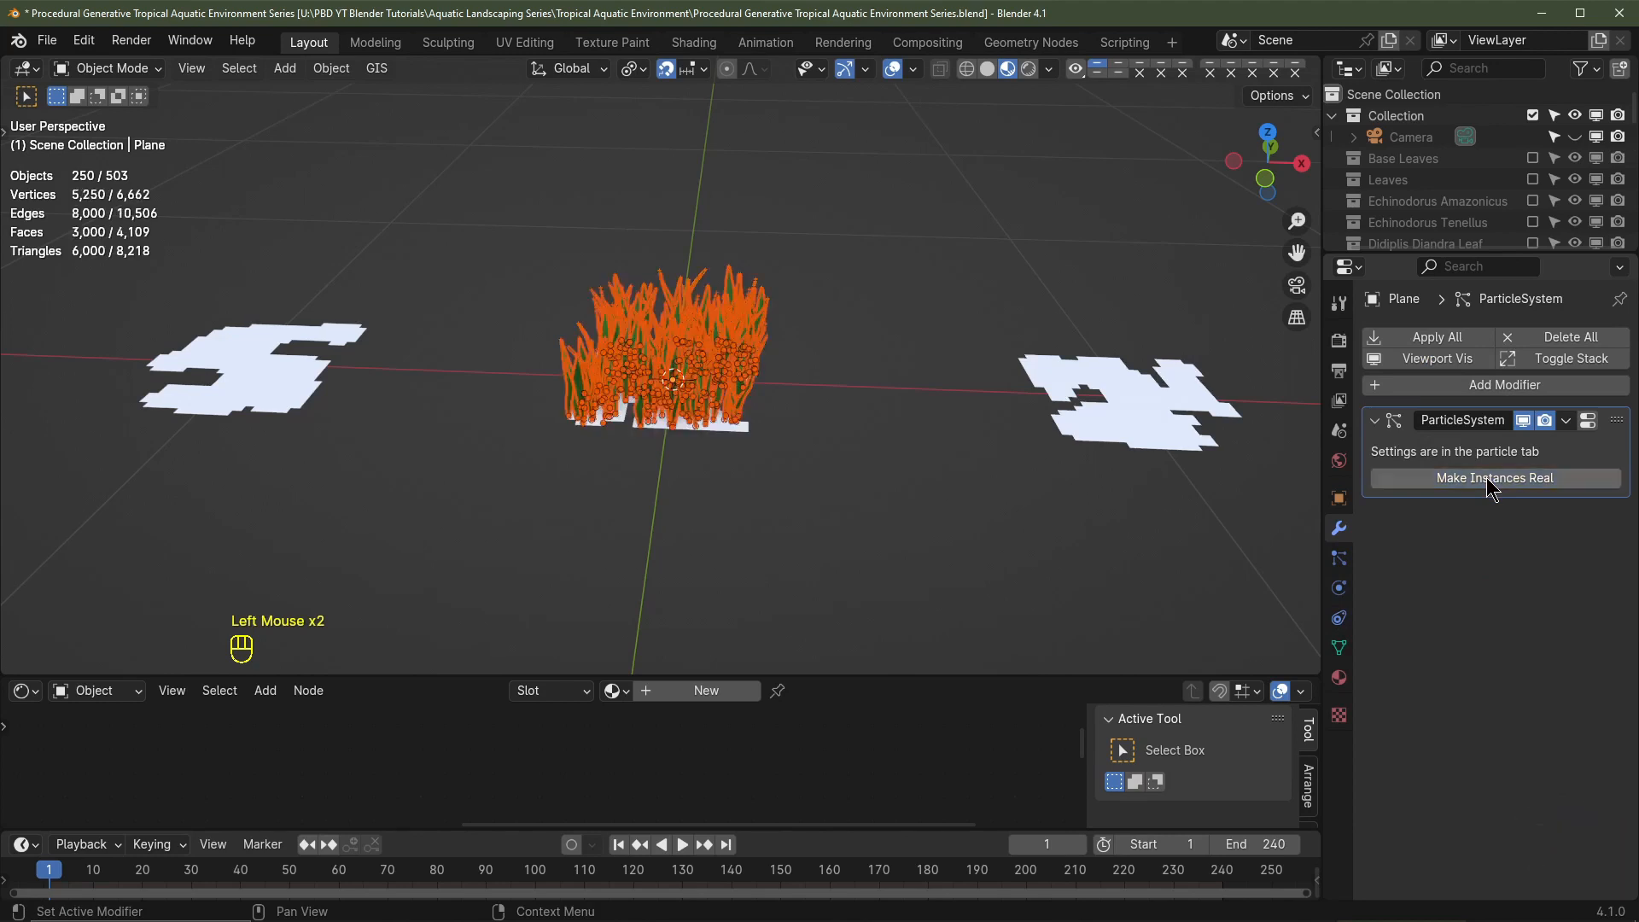
Step: Remove the particle system from the plane at the origin and delete the plane, keeping the real plant objects
click(1340, 560)
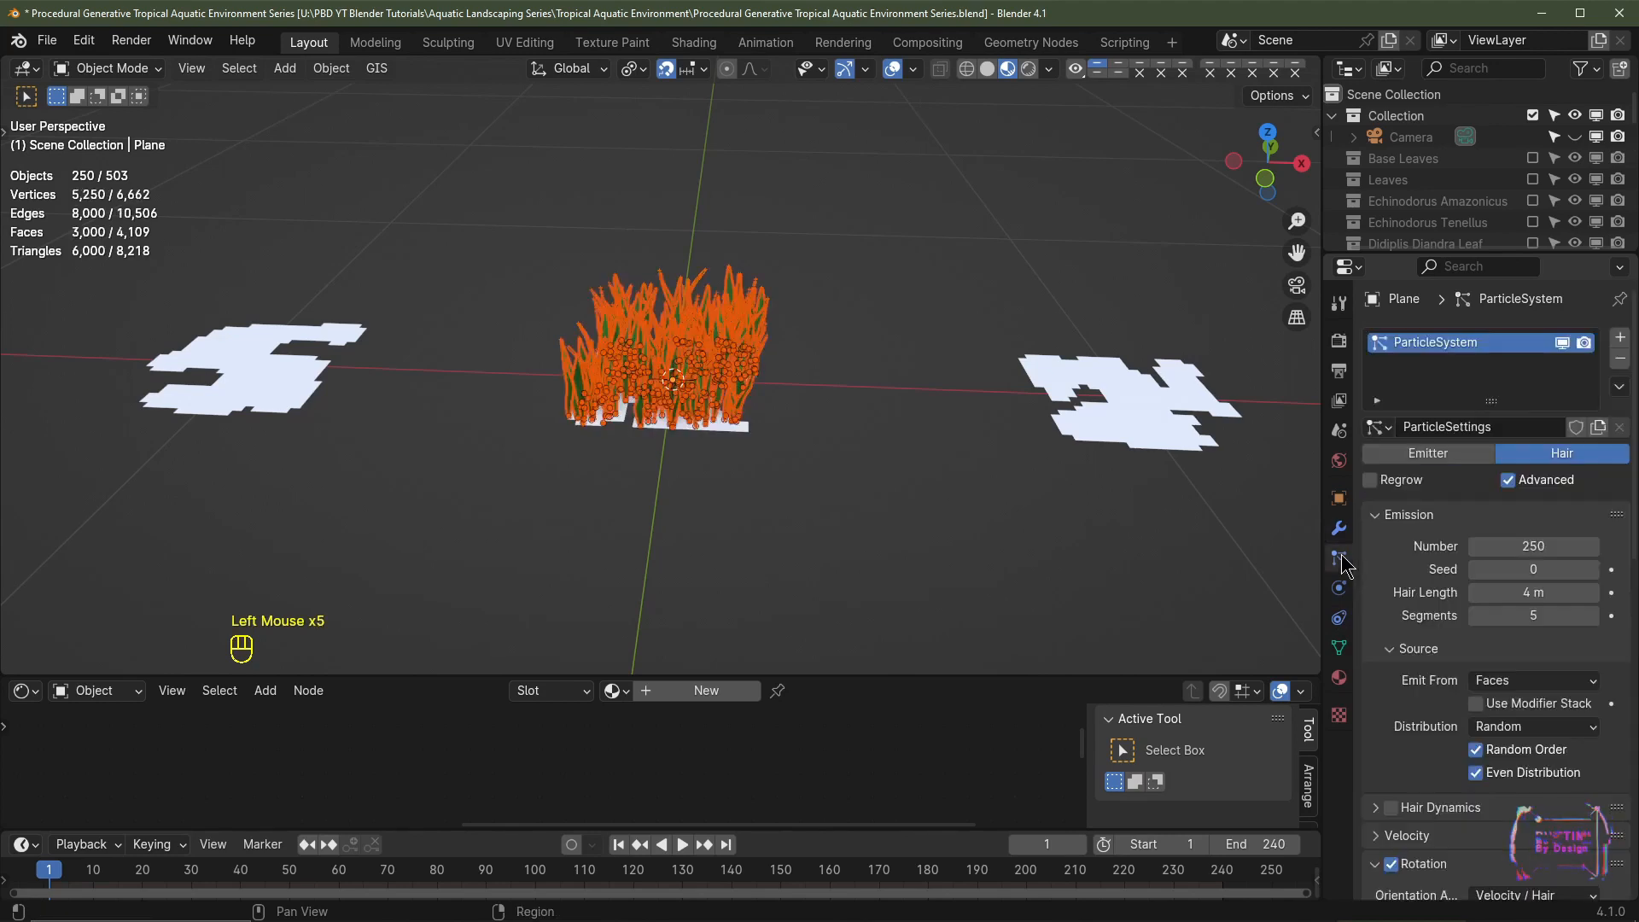
click(726, 439)
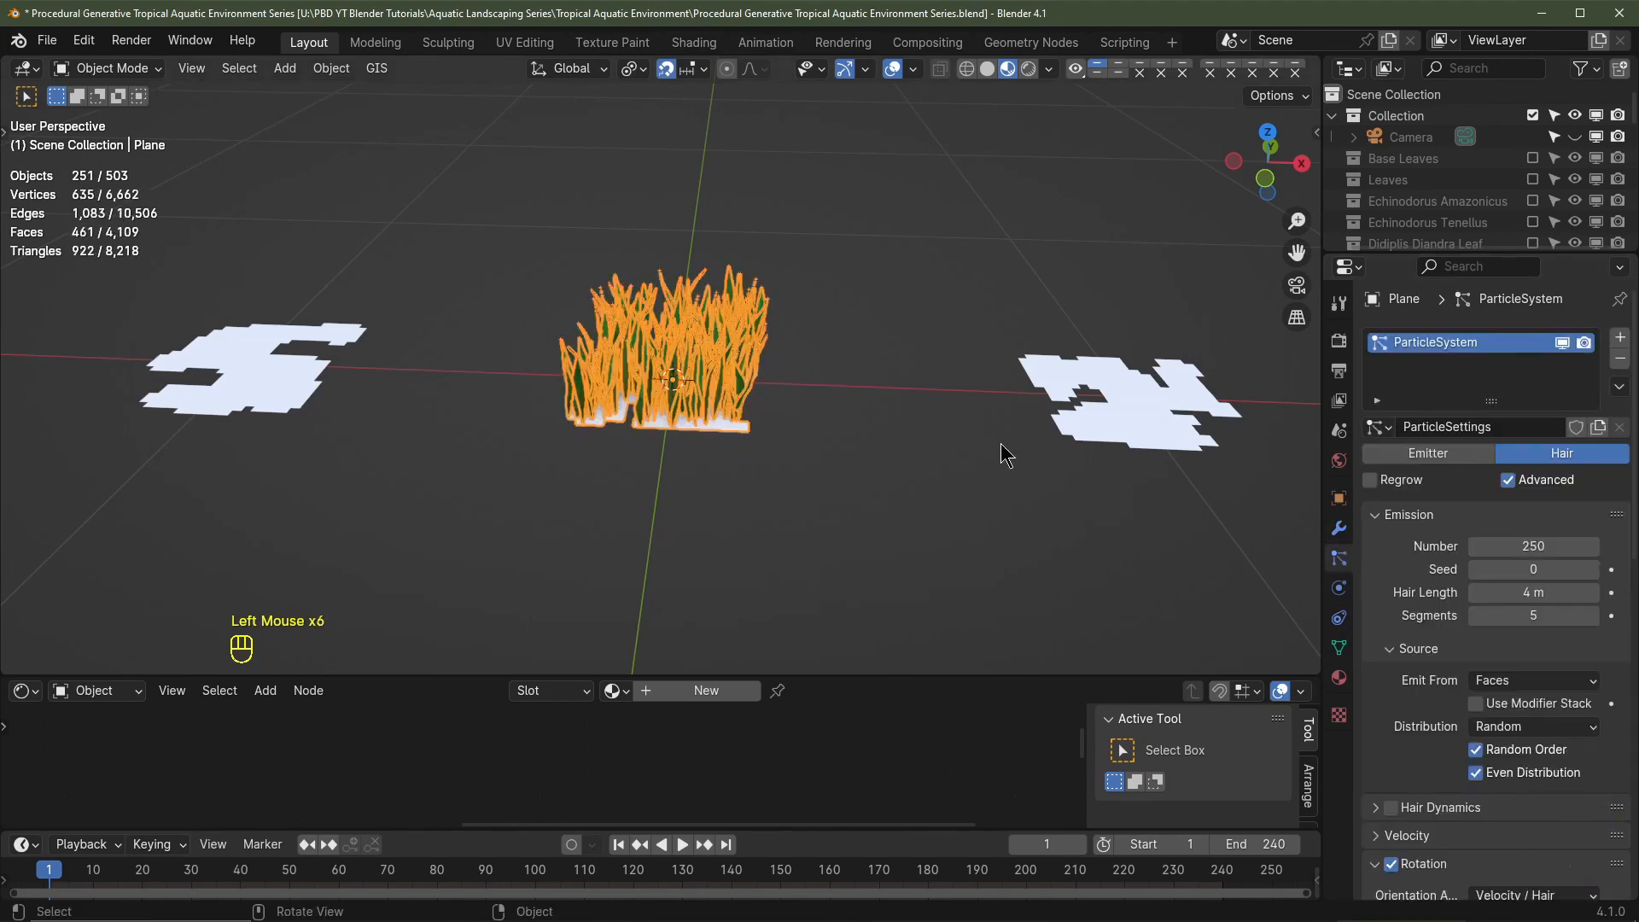
click(1621, 360)
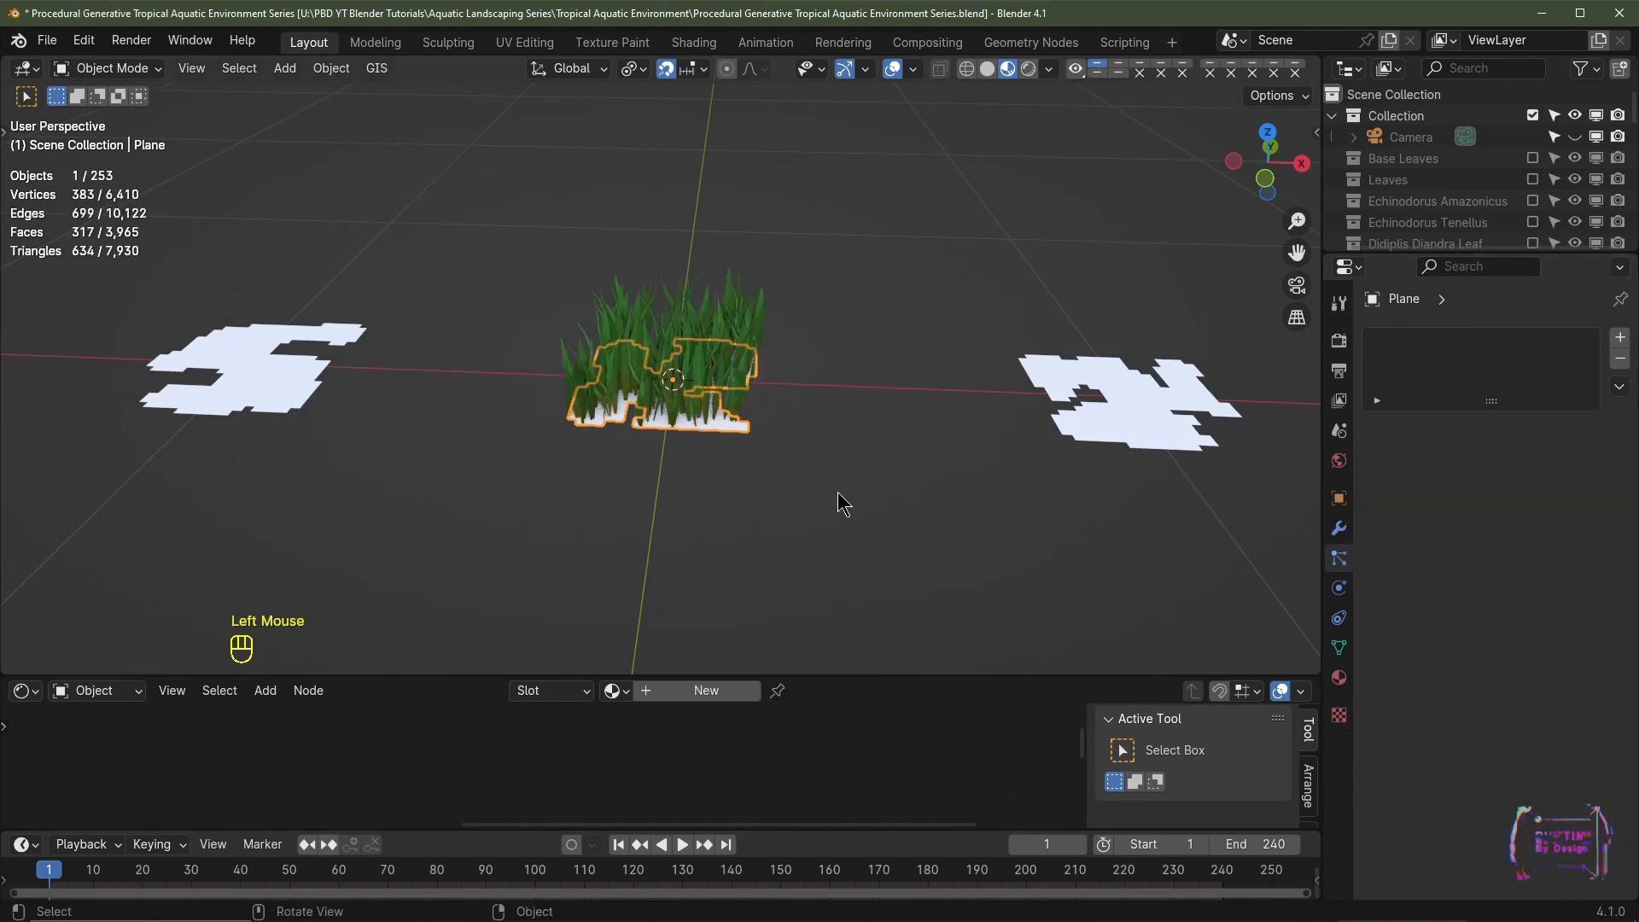
scroll(759, 525, up, 2)
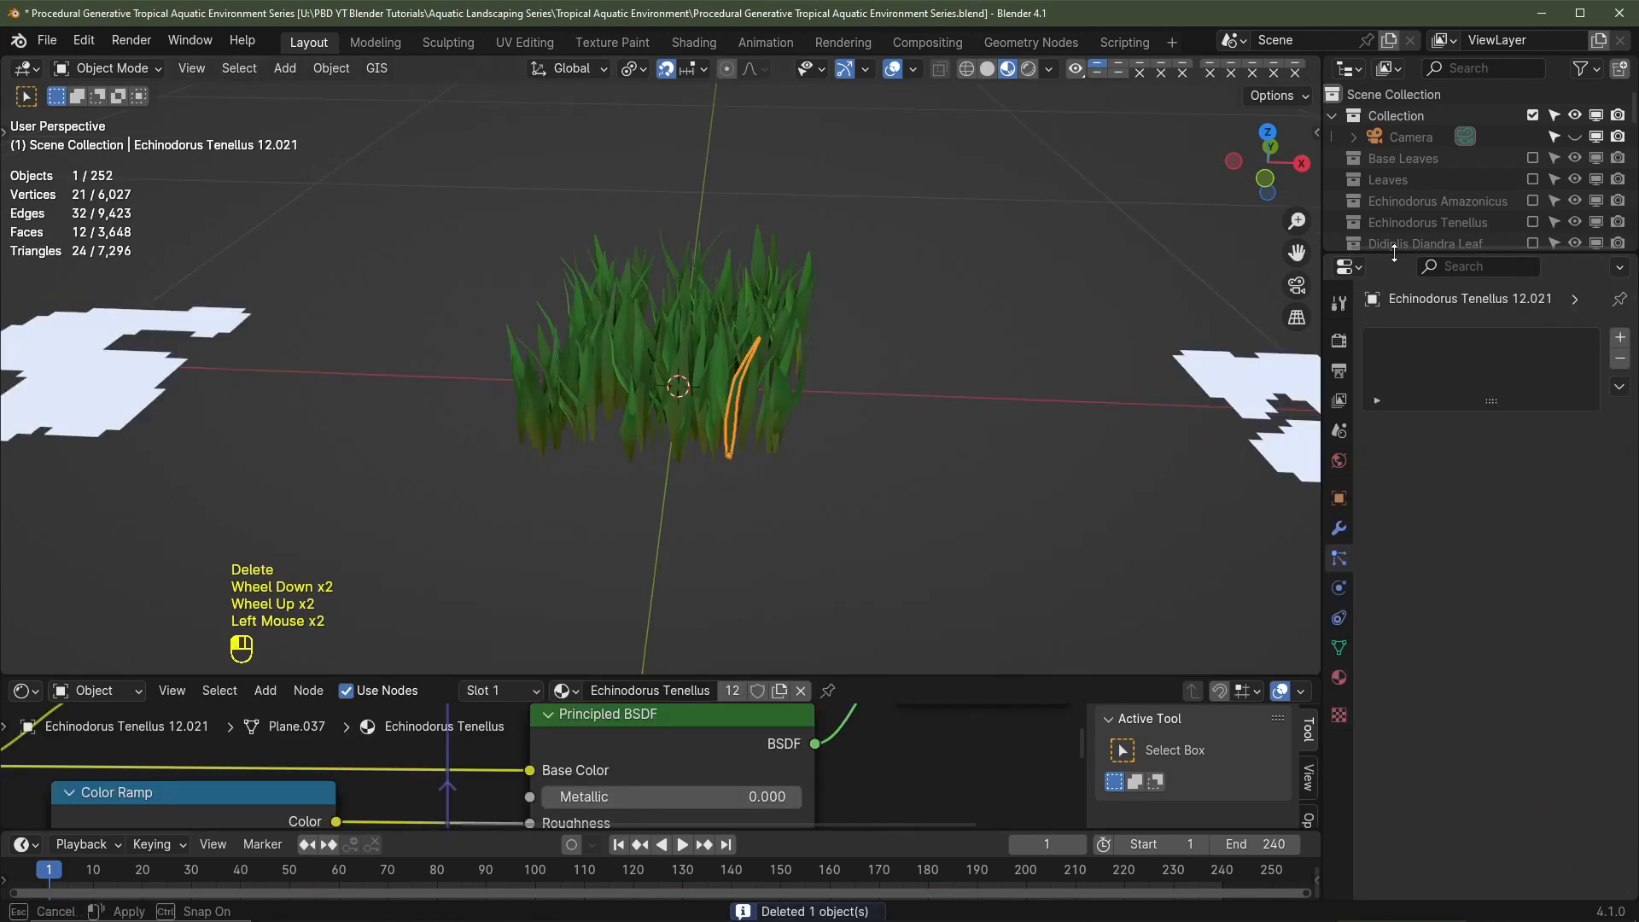
Step: Select all the scattered Echinodorus Tenellus objects in wireframe front view and join them into one object
drag(1394, 253, 1413, 601)
scroll(1449, 459, down, 9)
scroll(1450, 459, up, 8)
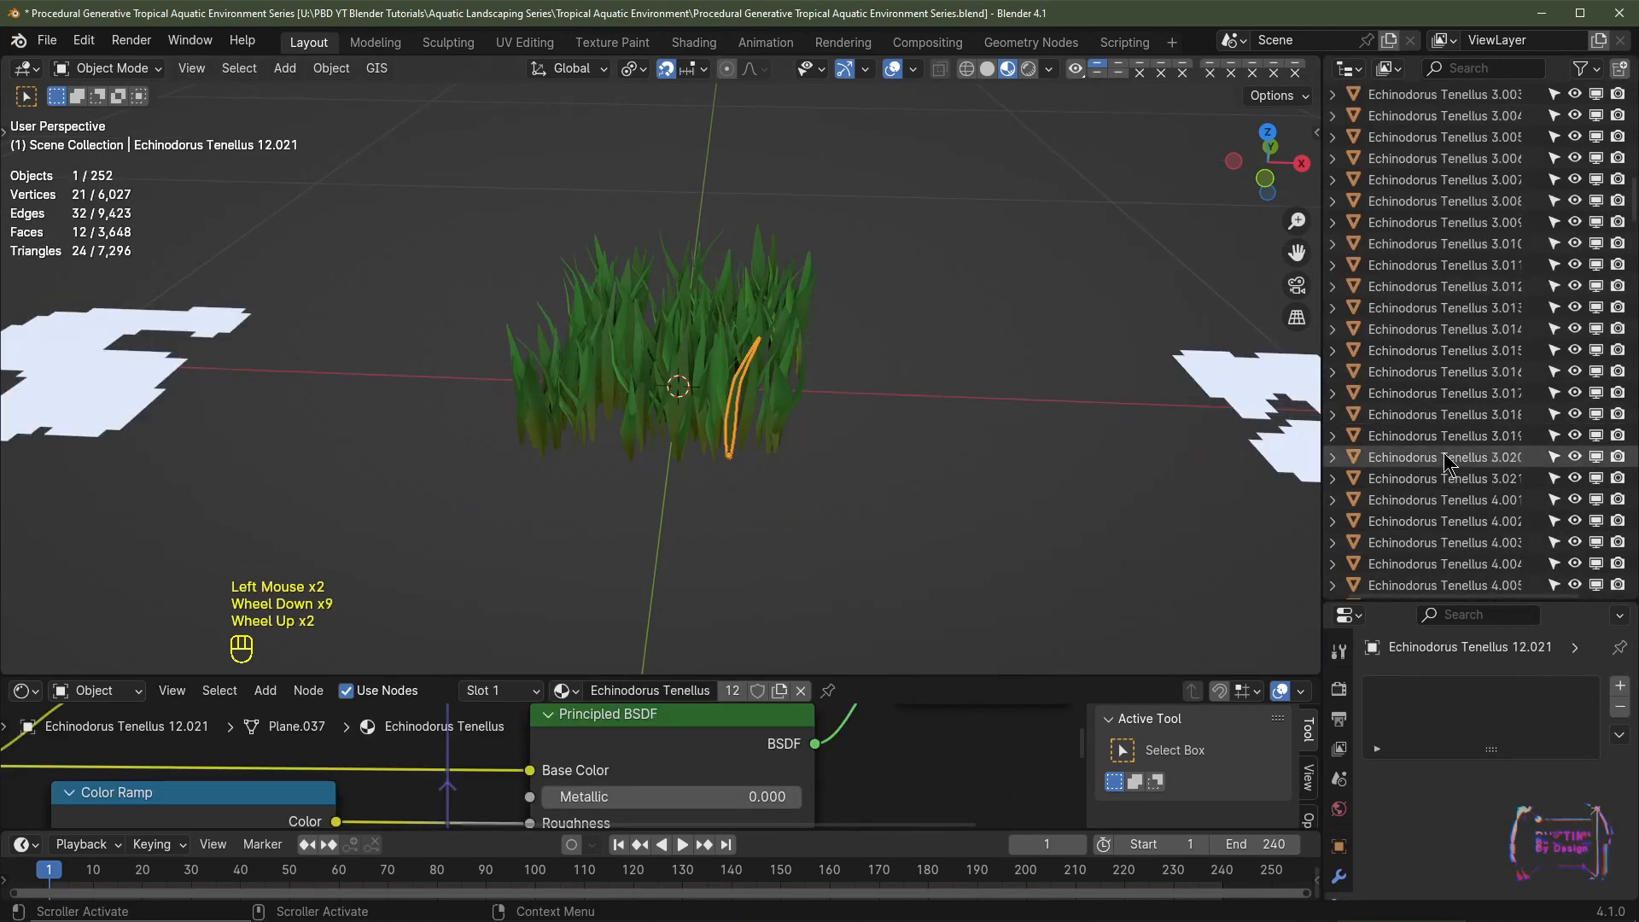
click(967, 70)
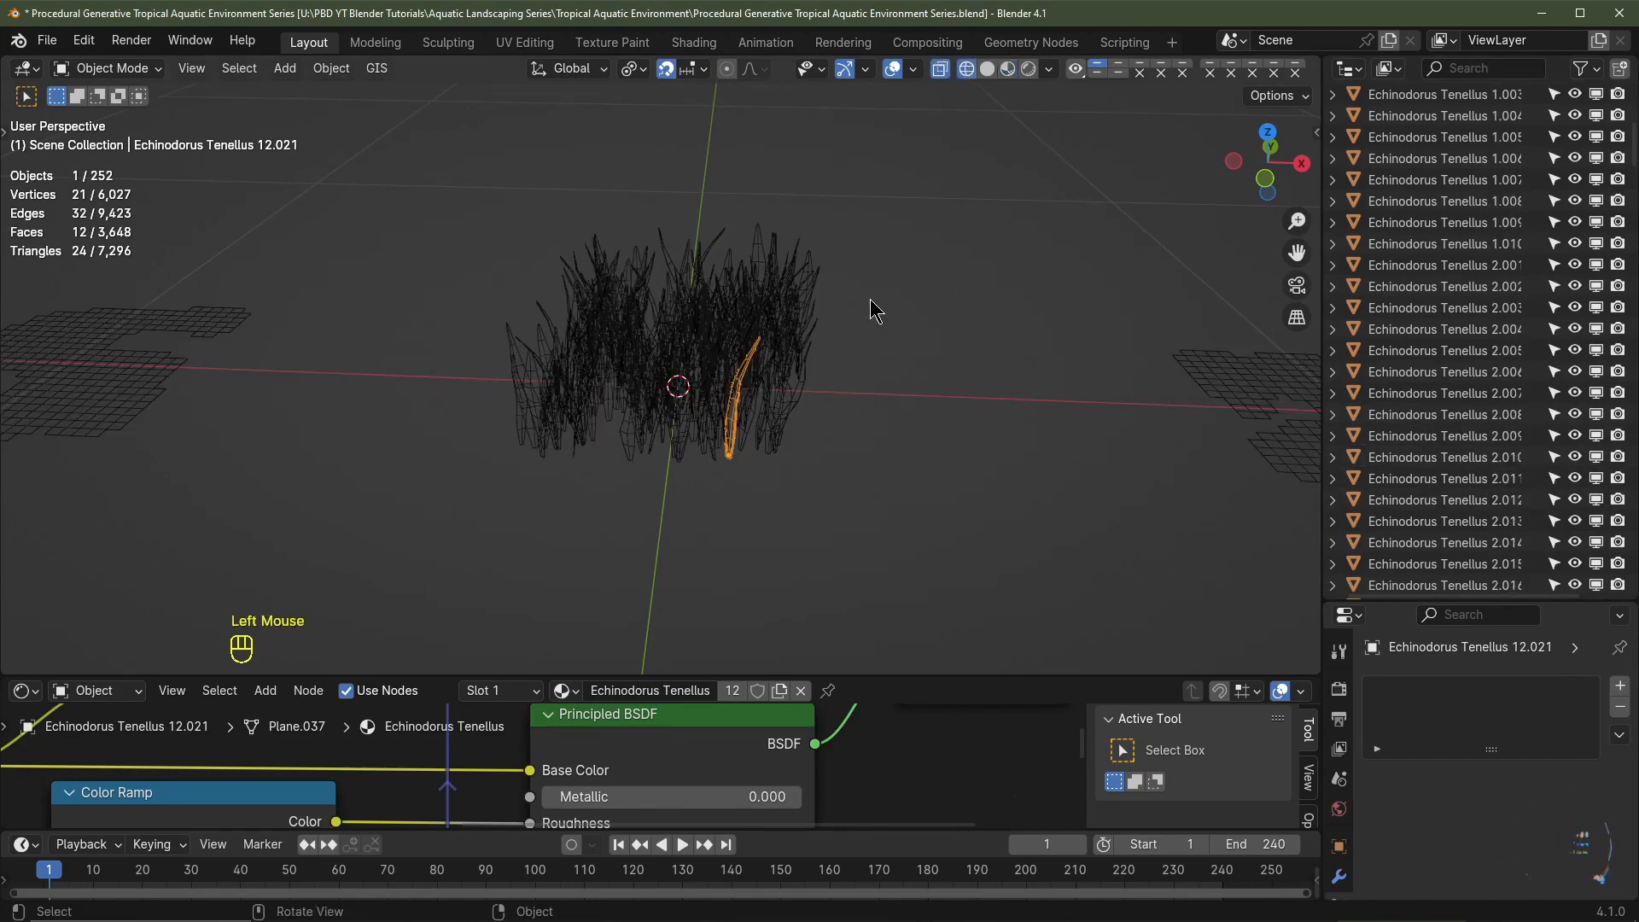
click(940, 70)
click(940, 70)
key(KP_1)
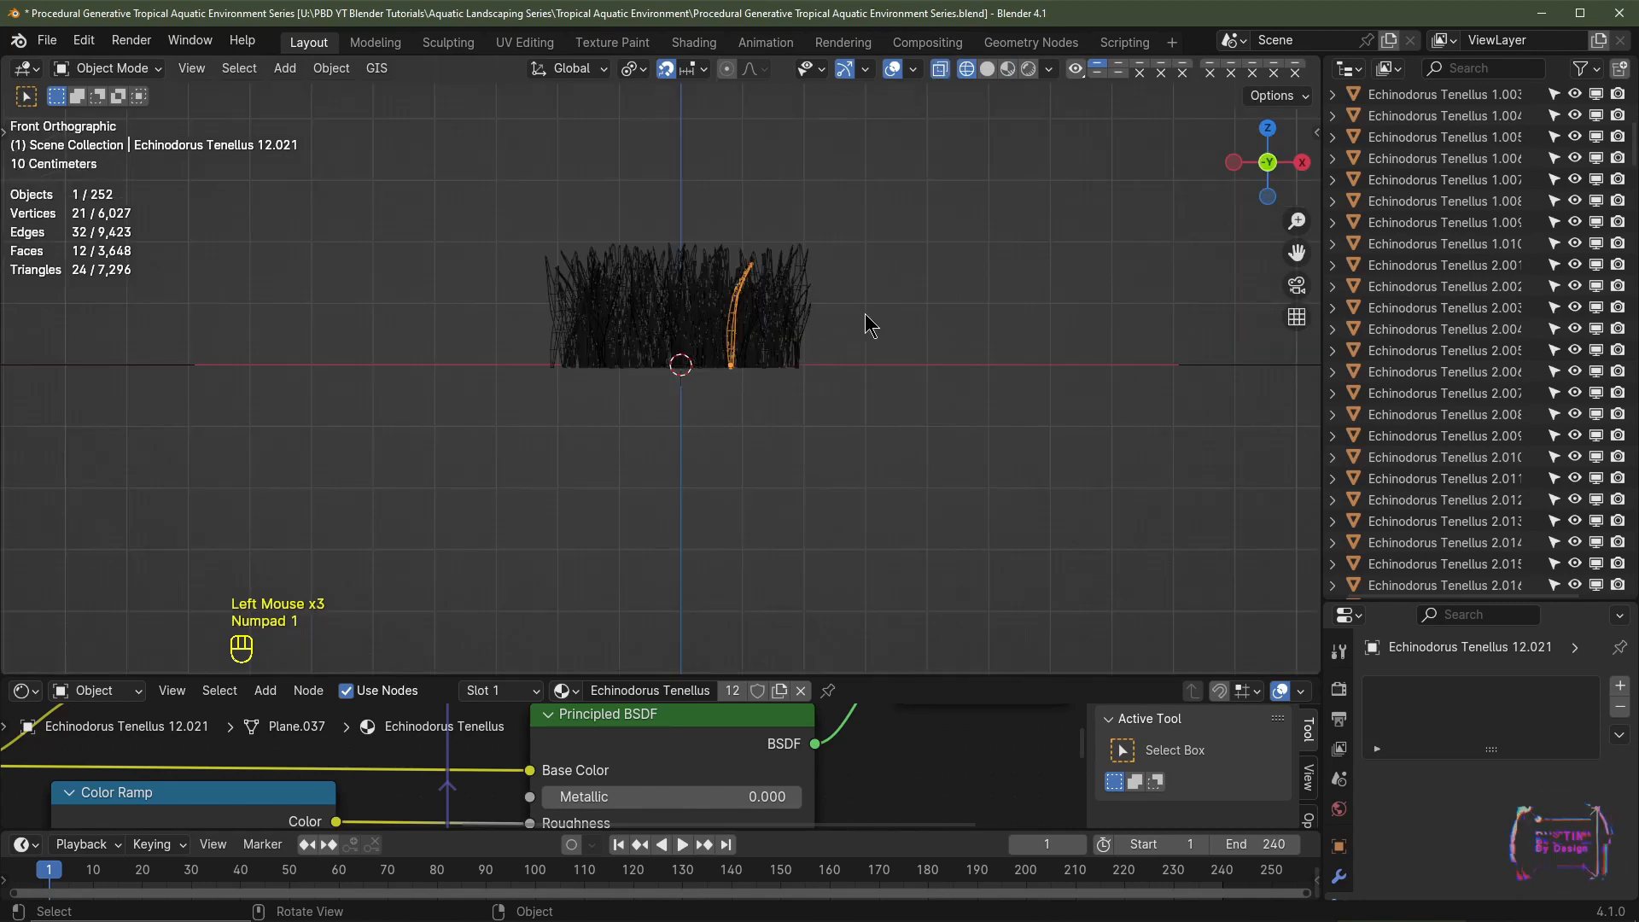
scroll(873, 303, up, 1)
drag(963, 203, 478, 335)
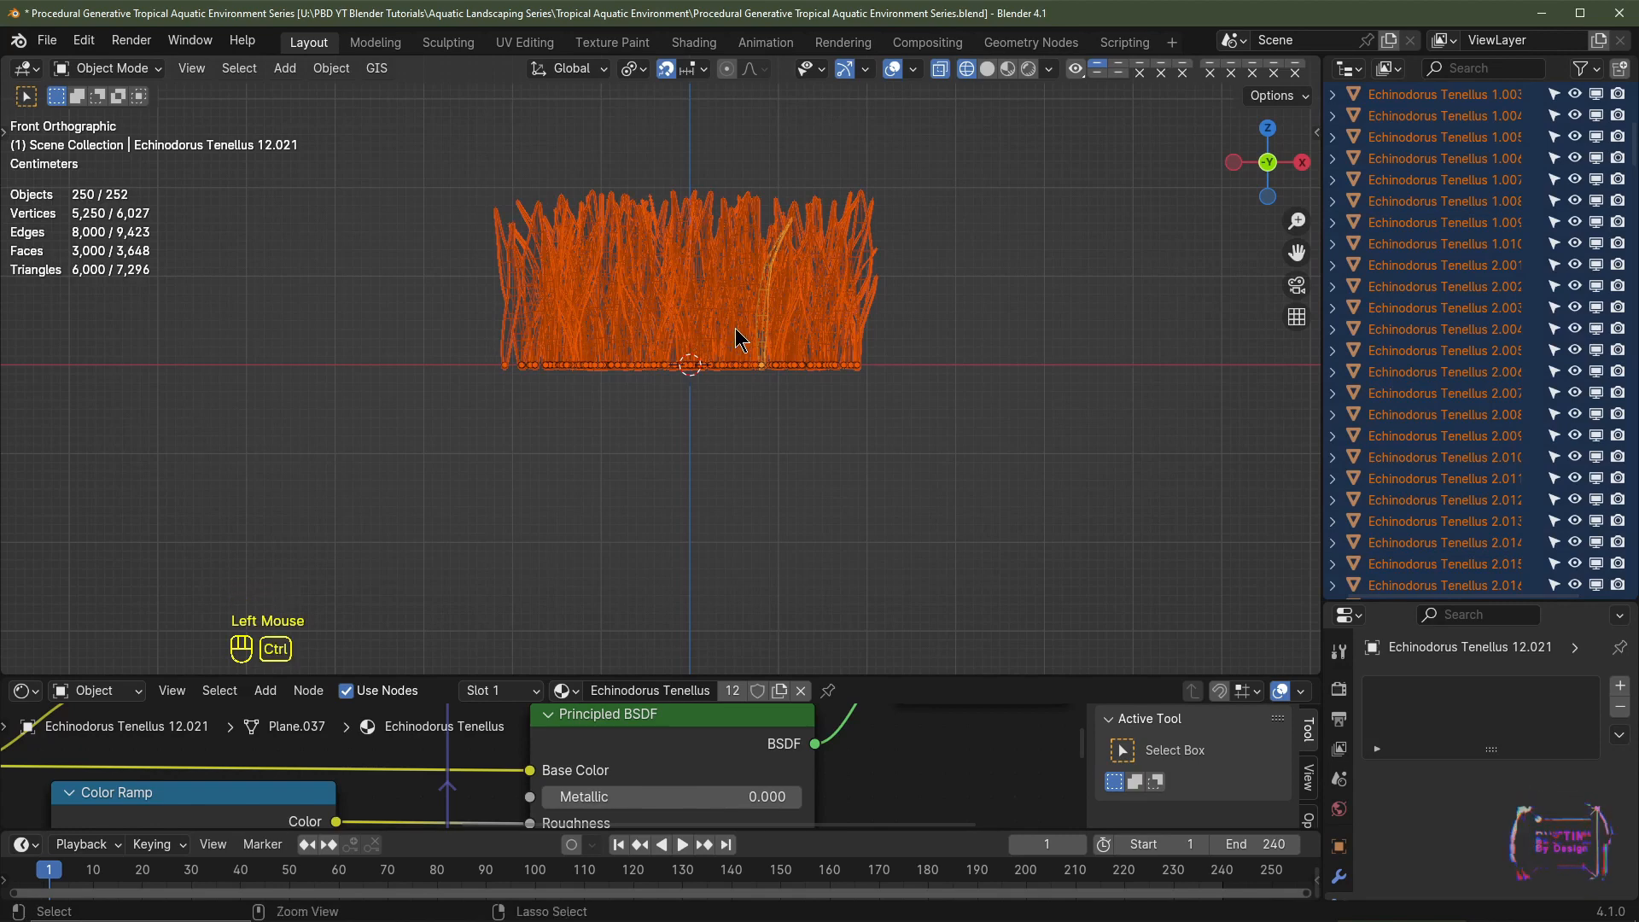
key(ctrl+j)
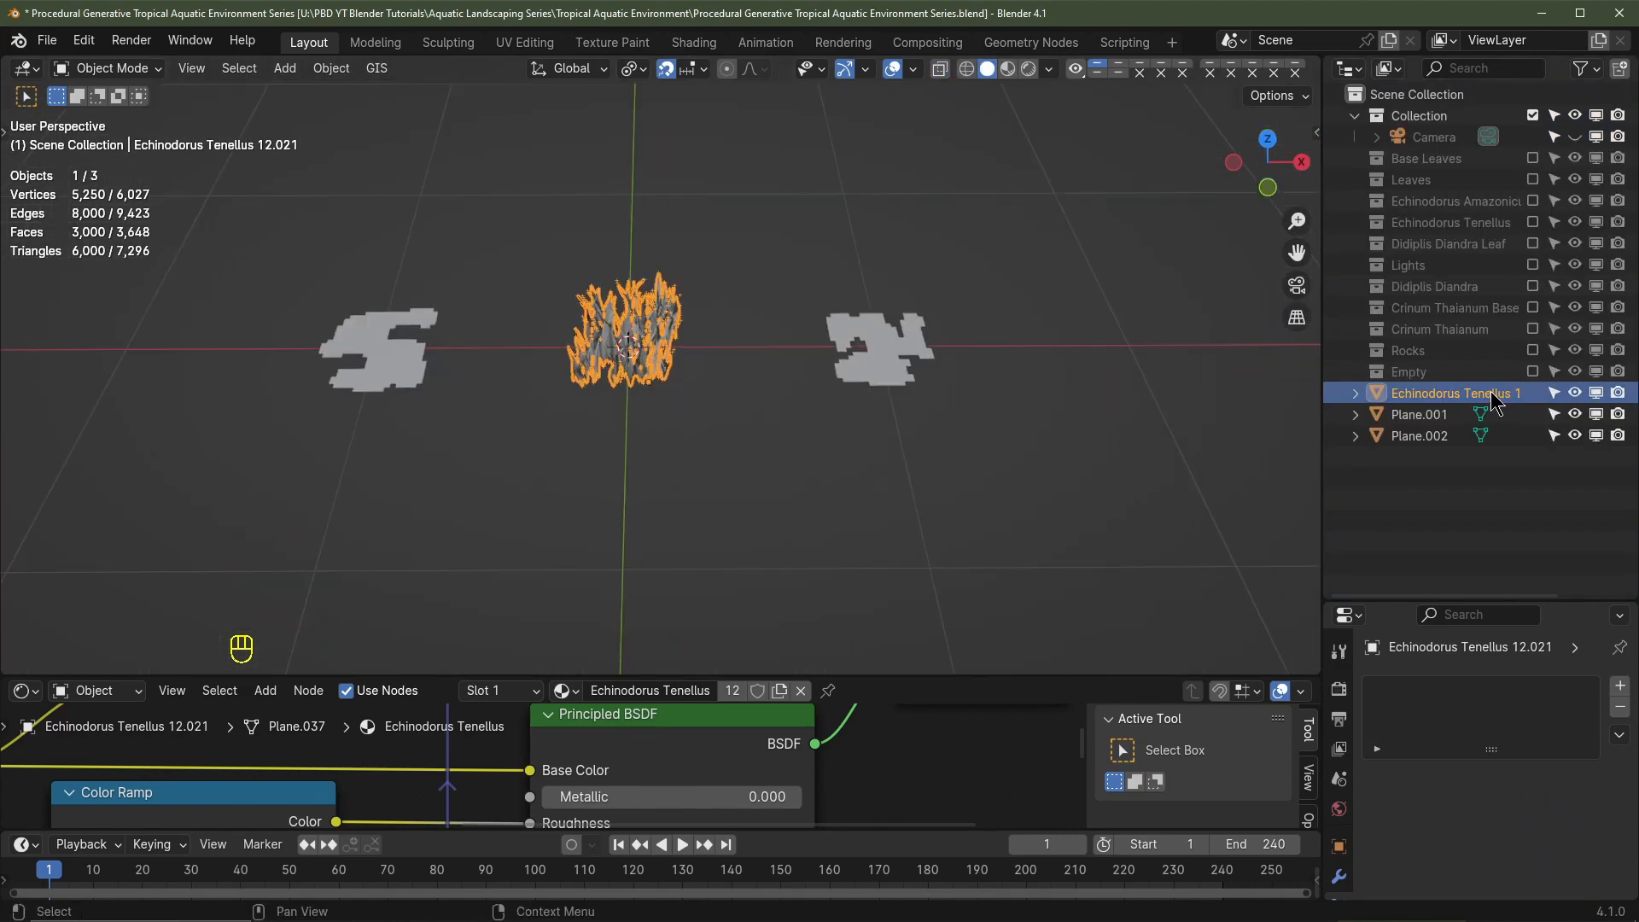
Step: Rename the joined plant object as Echinodorus Tenellus Cluster 1 and widen the object list to show full names
double_click(1492, 393)
key(Right)
key(BackSpace)
key(BackSpace)
key(BackSpace)
key(BackSpace)
key(BackSpace)
key(BackSpace)
text(Clus)
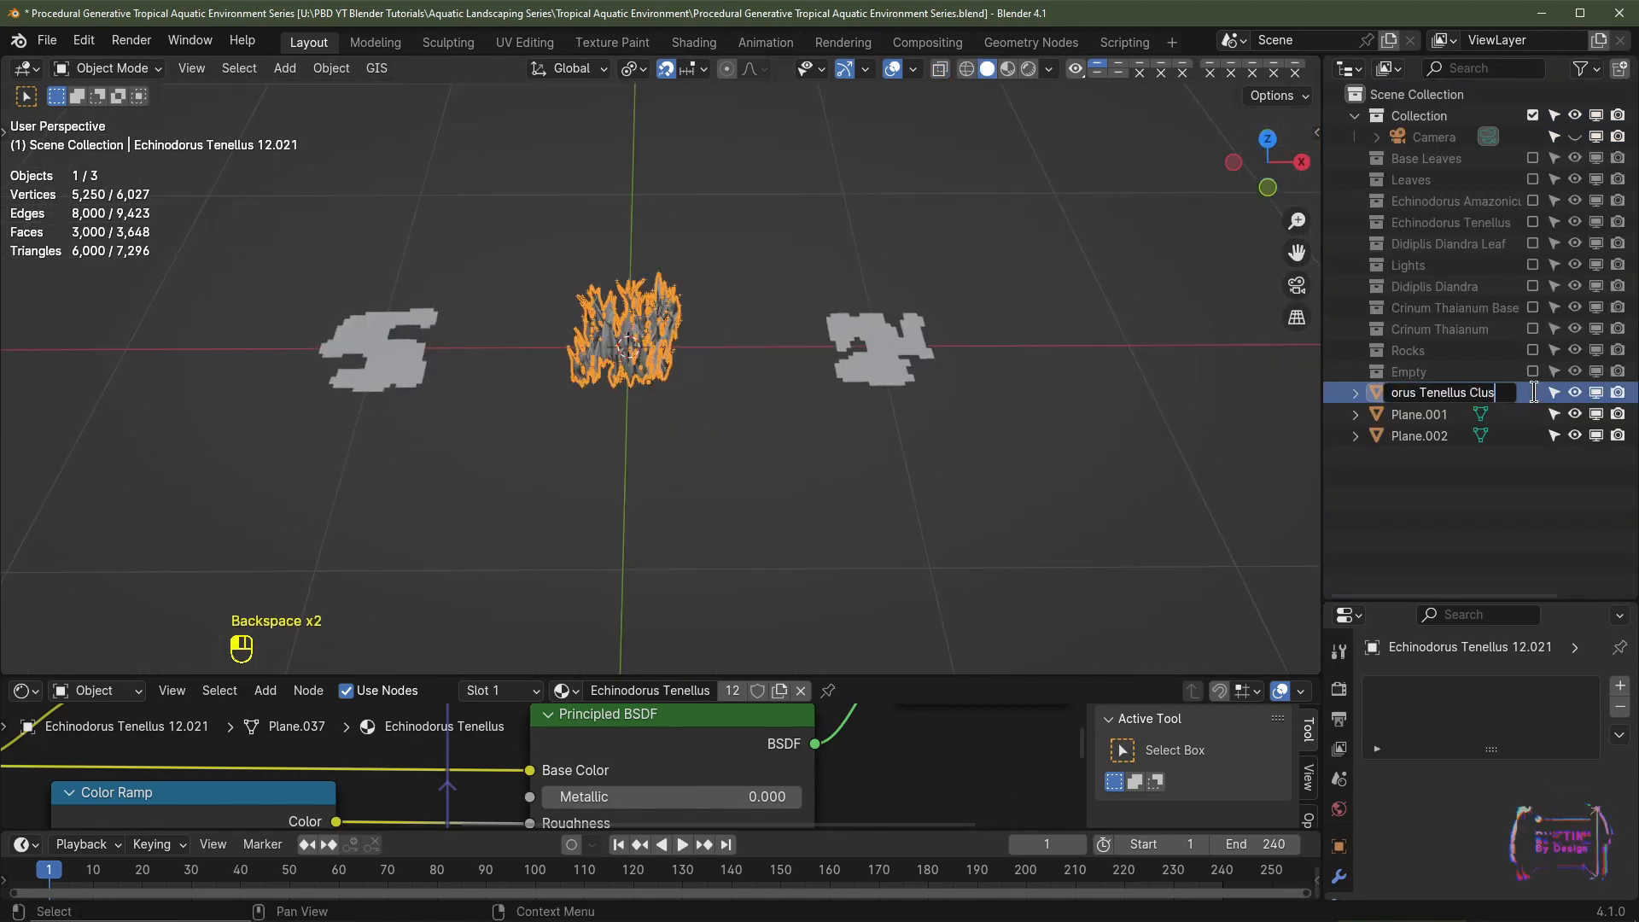
text(ter 1)
key(Return)
drag(1322, 419, 1213, 422)
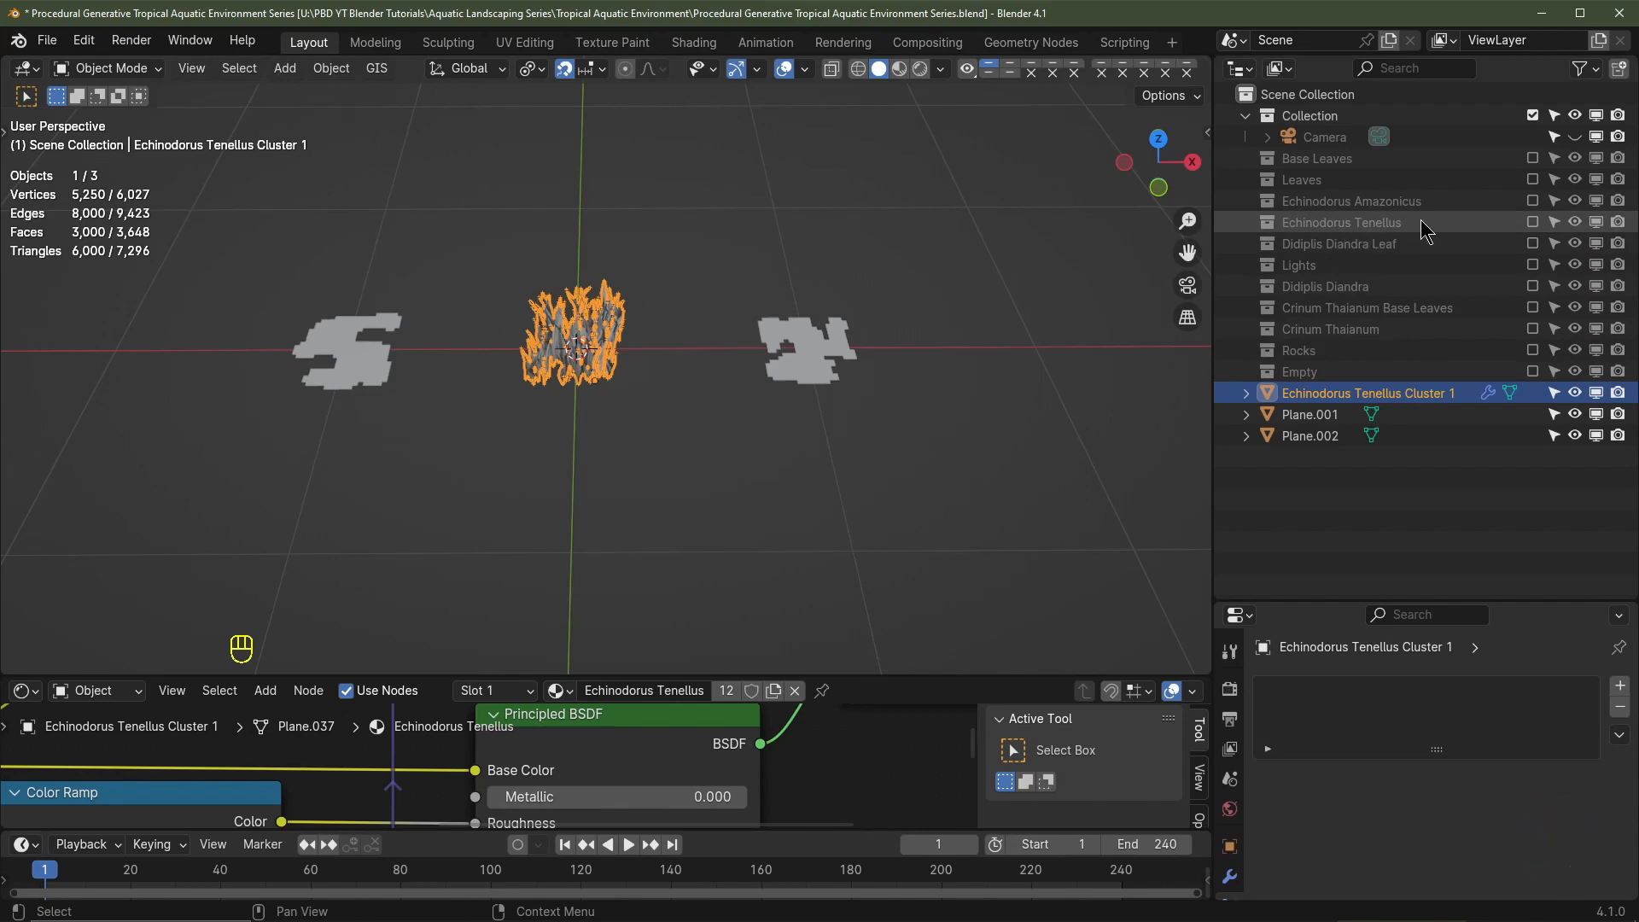
Step: Delete Echinodorus Tenellus 12 from the Echinodorus Tenellus collection, enabling the collection only for this edit
click(1533, 223)
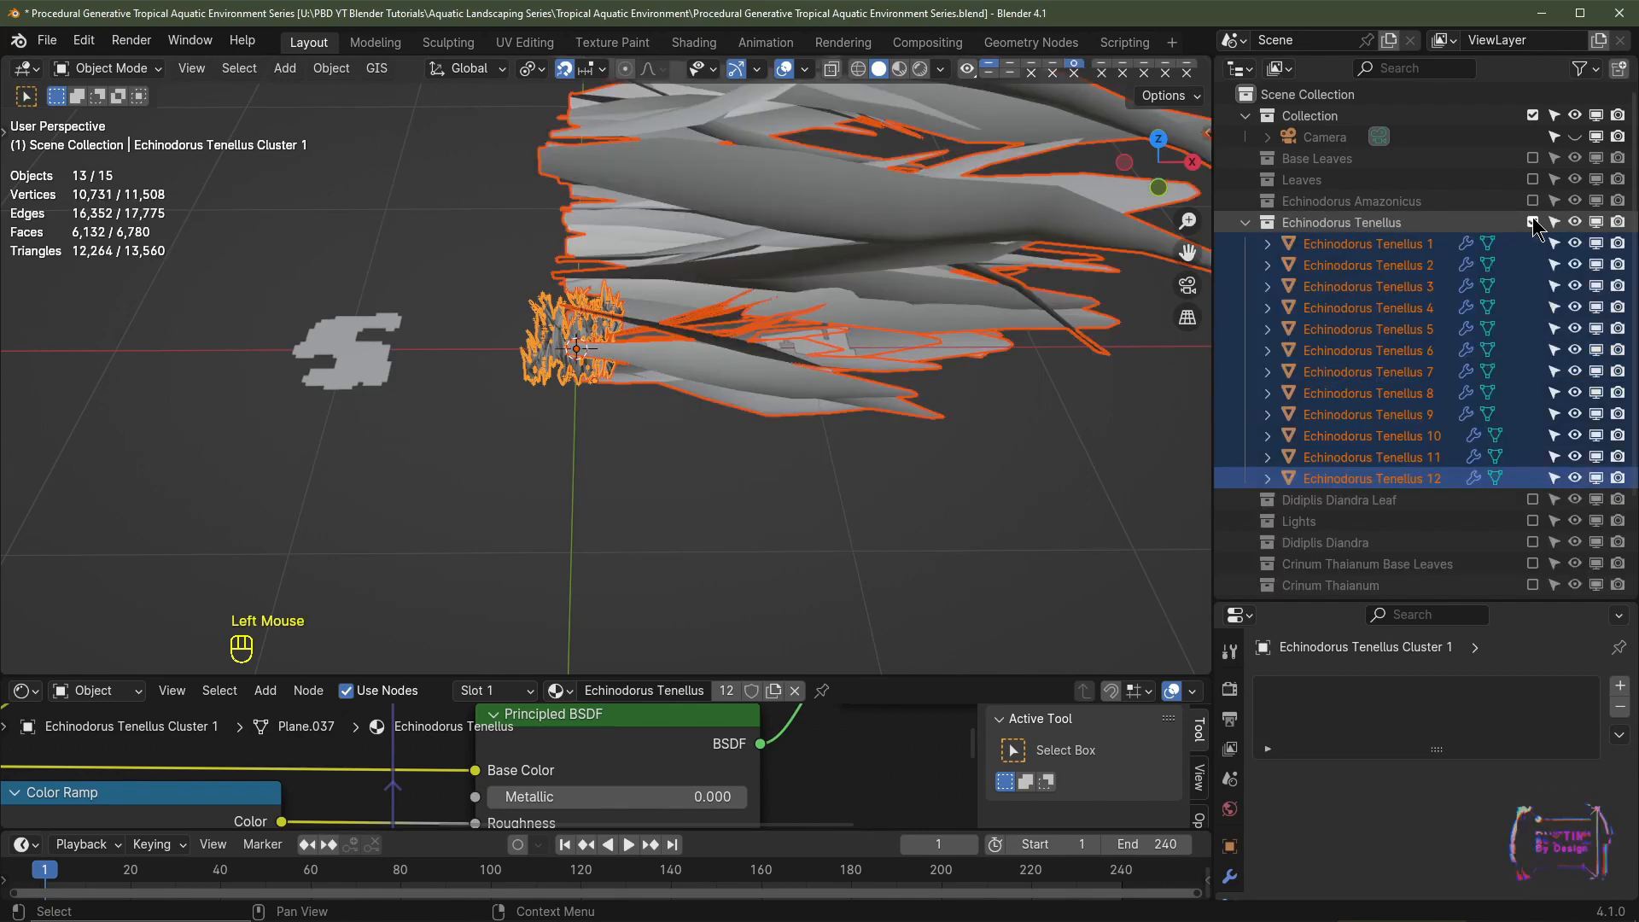
scroll(835, 429, down, 2)
click(688, 279)
middle_drag(937, 413, 817, 373)
key(Delete)
scroll(816, 373, up, 2)
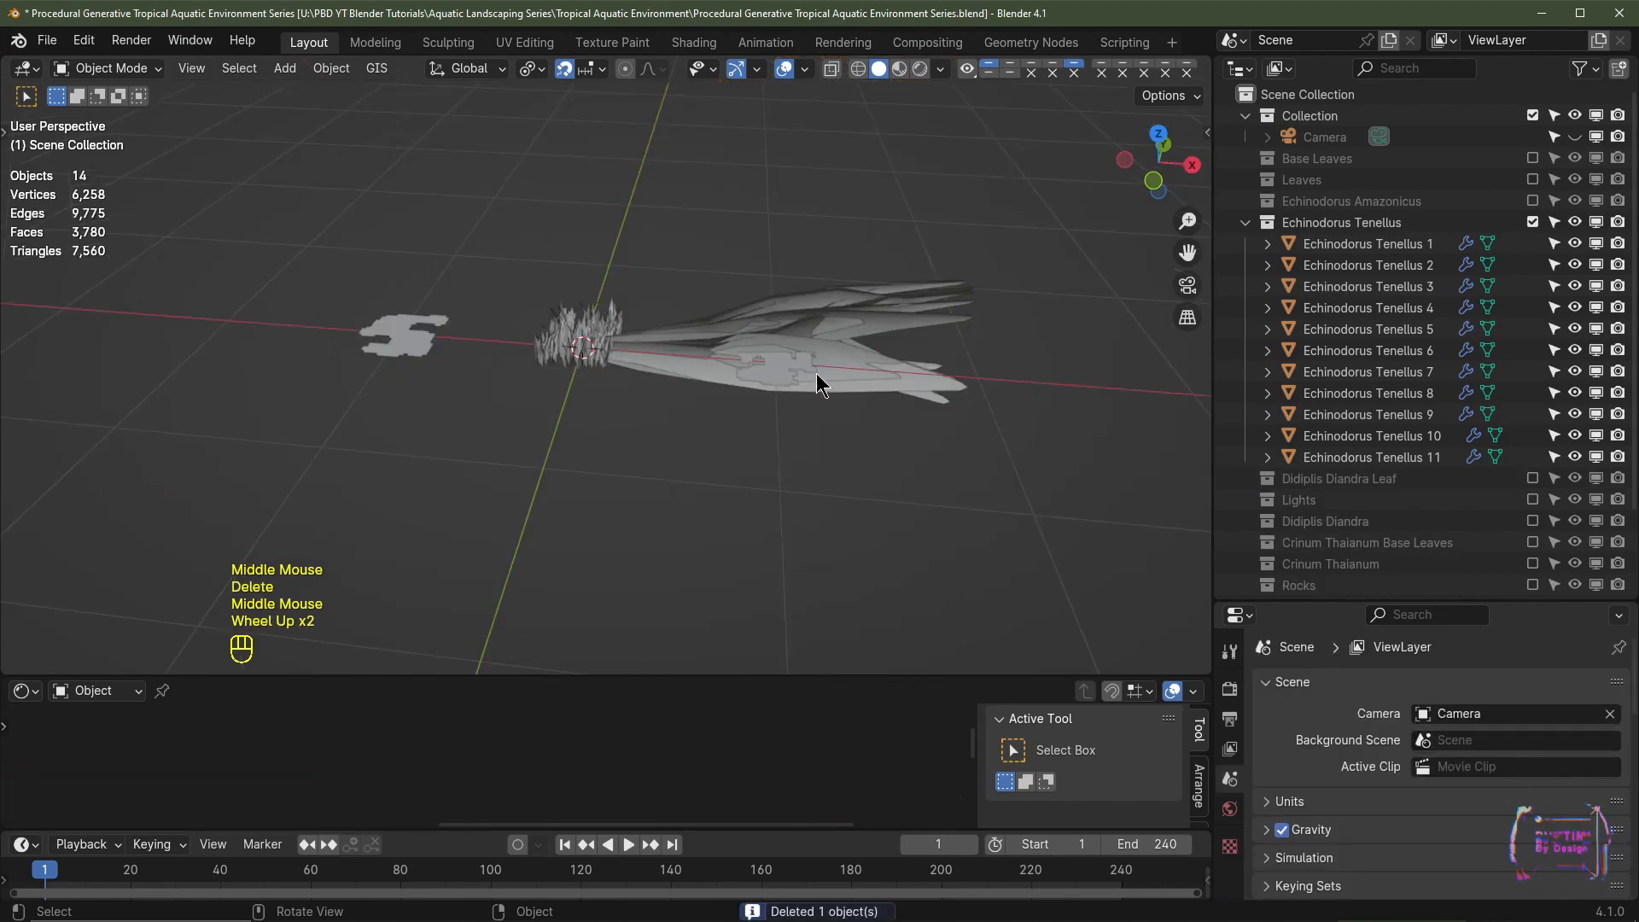
click(1532, 222)
Step: Circle-select a patch at the lower-right edge of the plane beside the finished cluster and delete its faces in top view
scroll(854, 444, up, 2)
shift+middle_drag(854, 444, 812, 417)
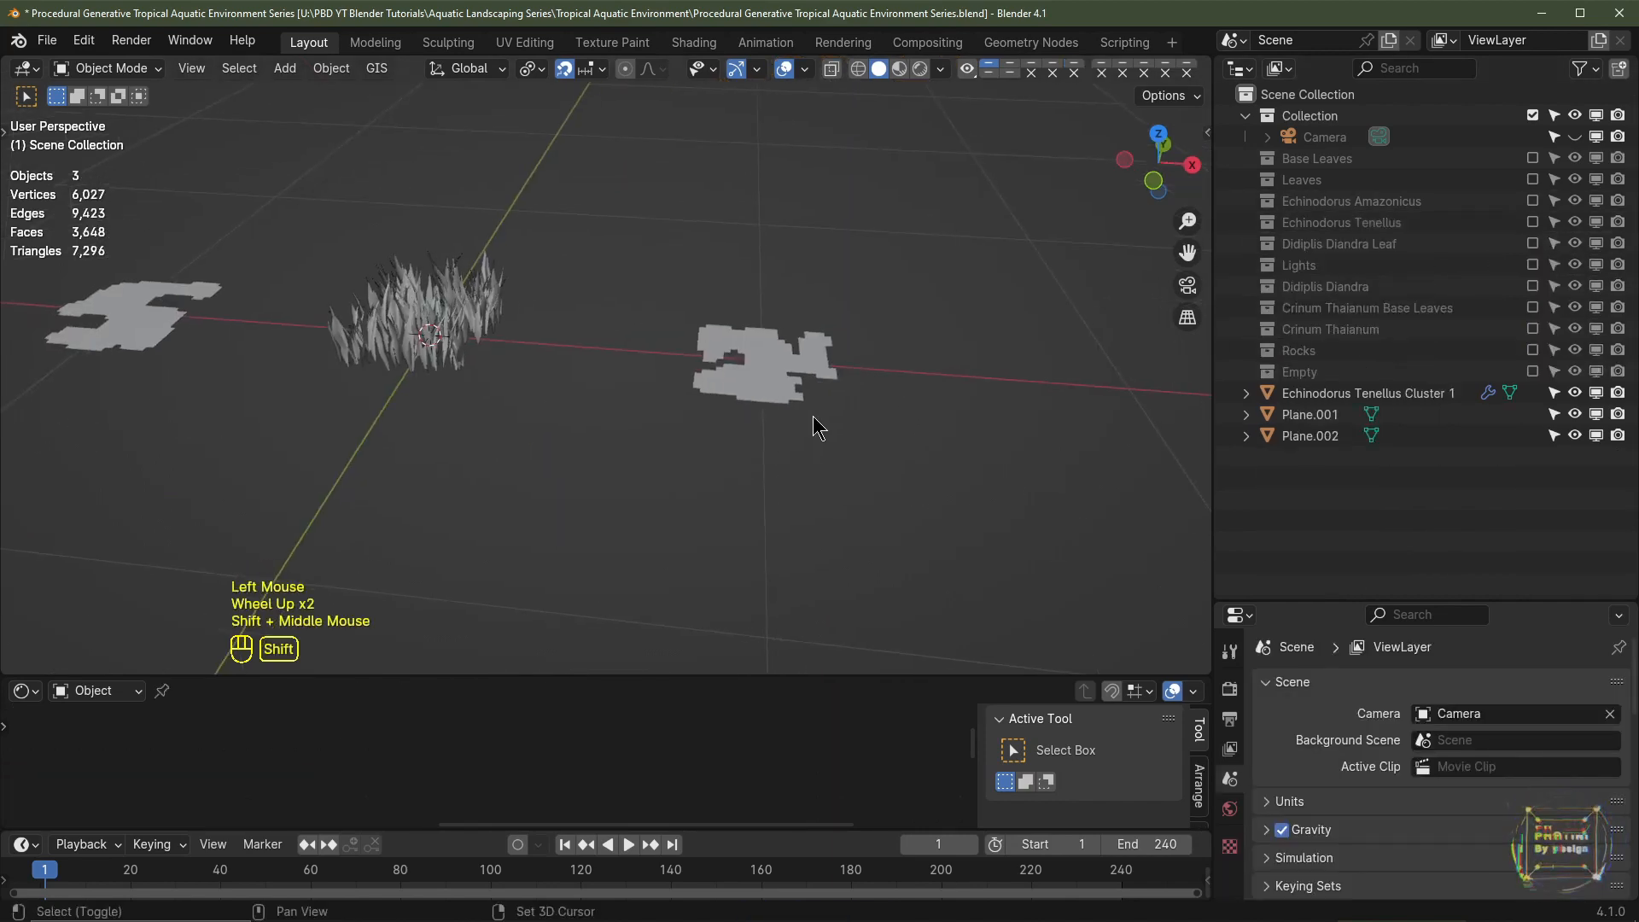
click(780, 359)
middle_drag(781, 359, 779, 433)
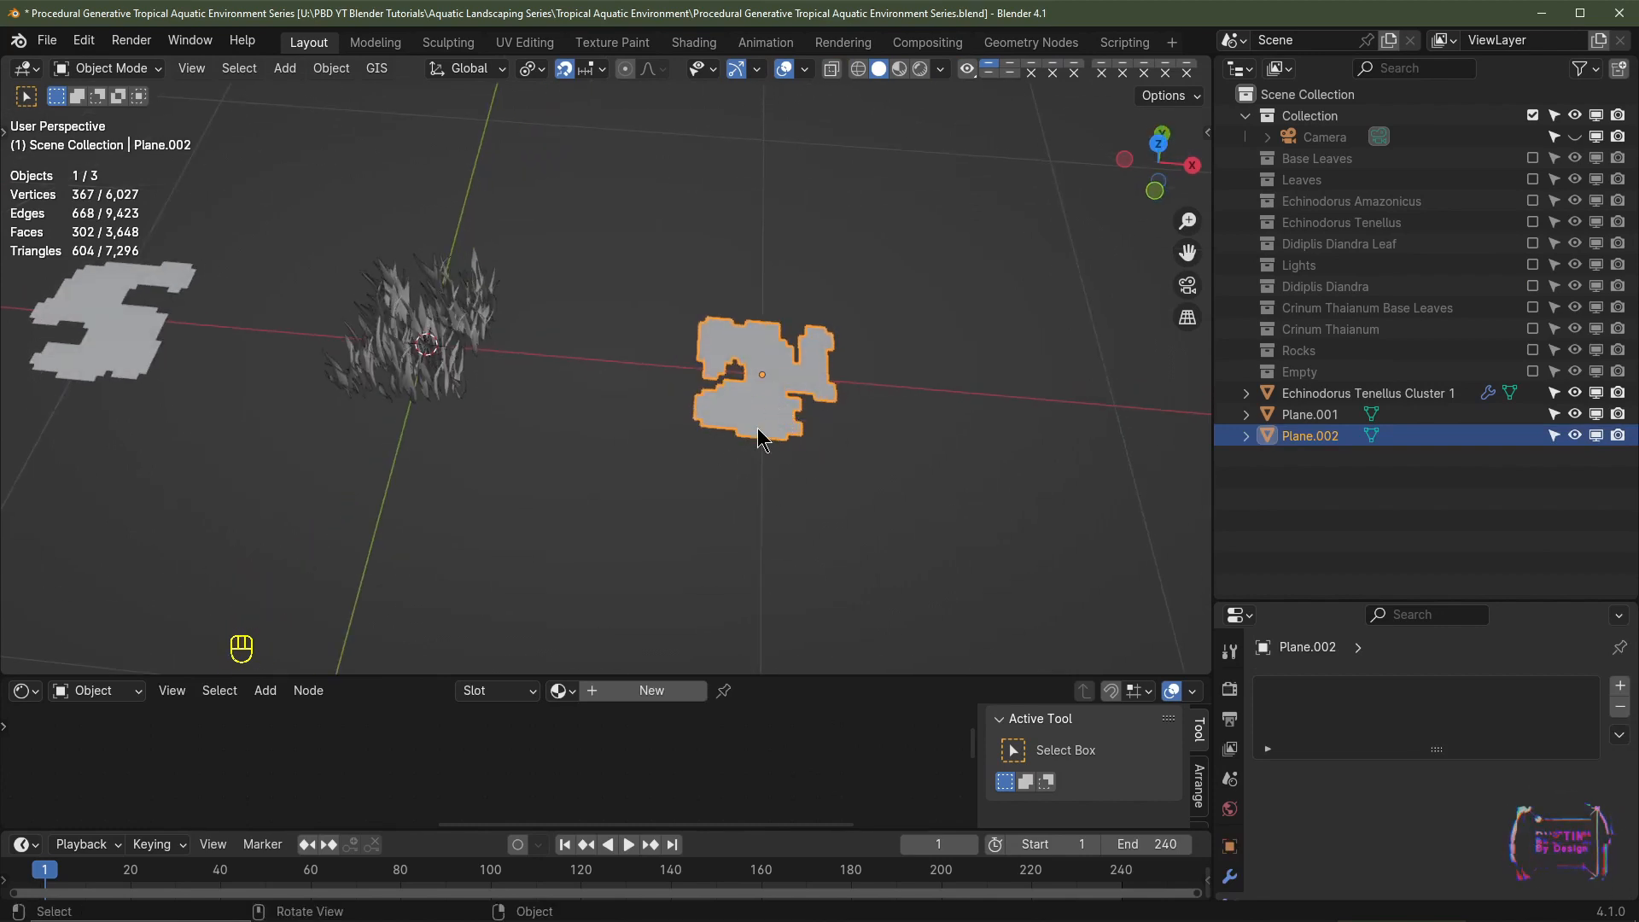
key(Tab)
scroll(758, 453, up, 2)
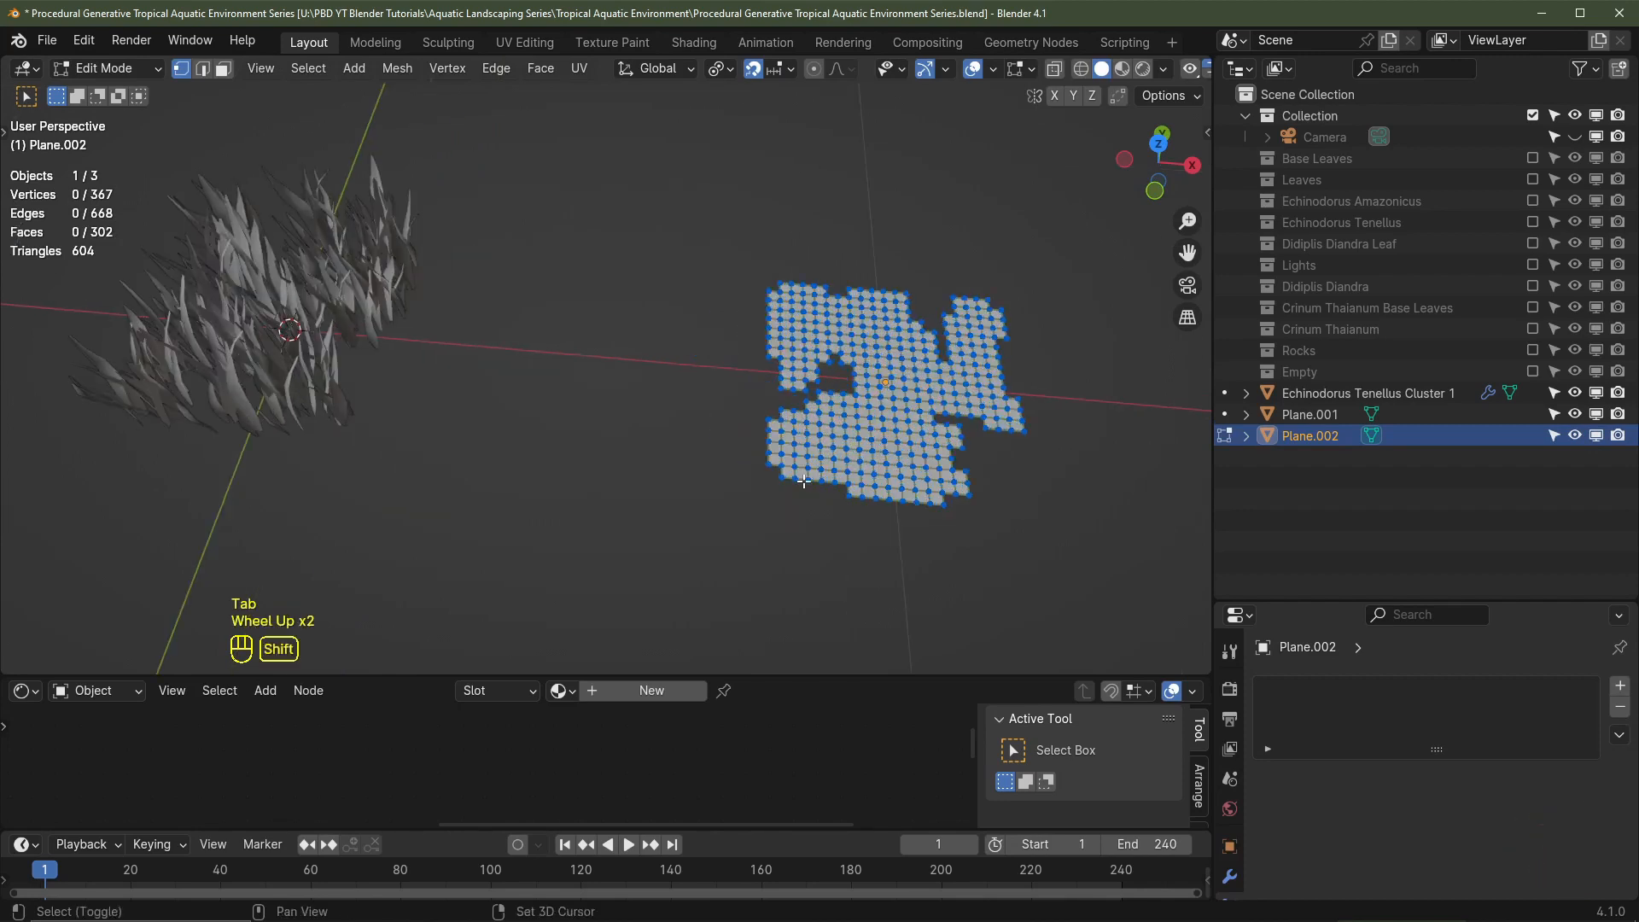
shift+middle_drag(811, 499, 786, 479)
key(KP_7)
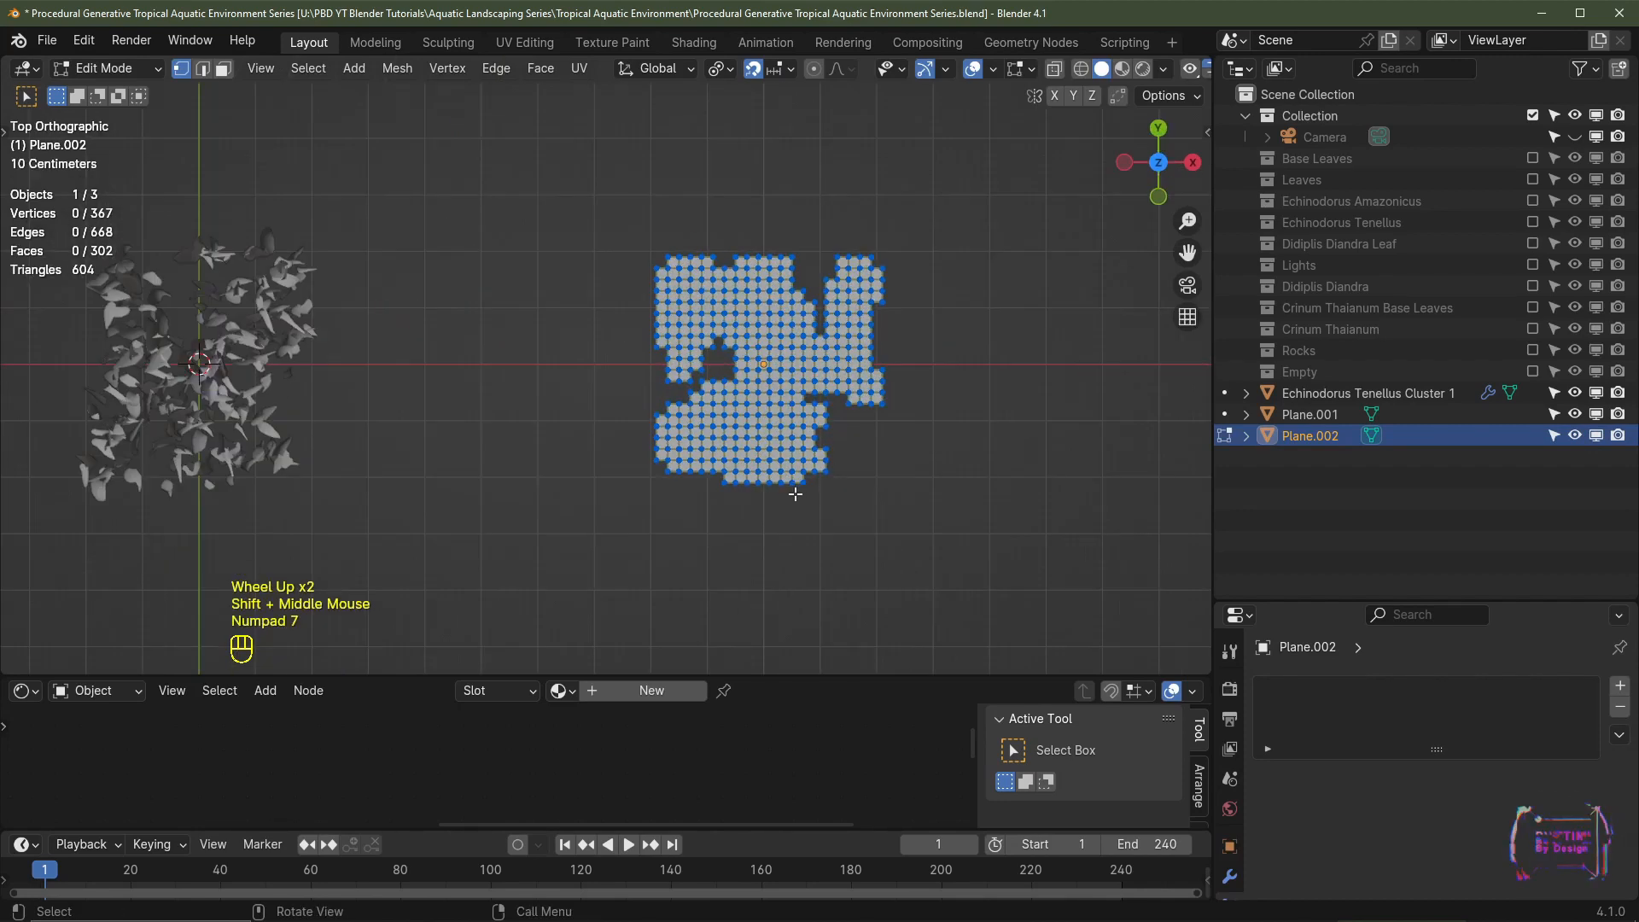
key(c)
mouse_move(755, 487)
mouse_down()
mouse_move(743, 457)
mouse_move(807, 440)
mouse_move(807, 476)
mouse_up()
right_click(808, 477)
key(x)
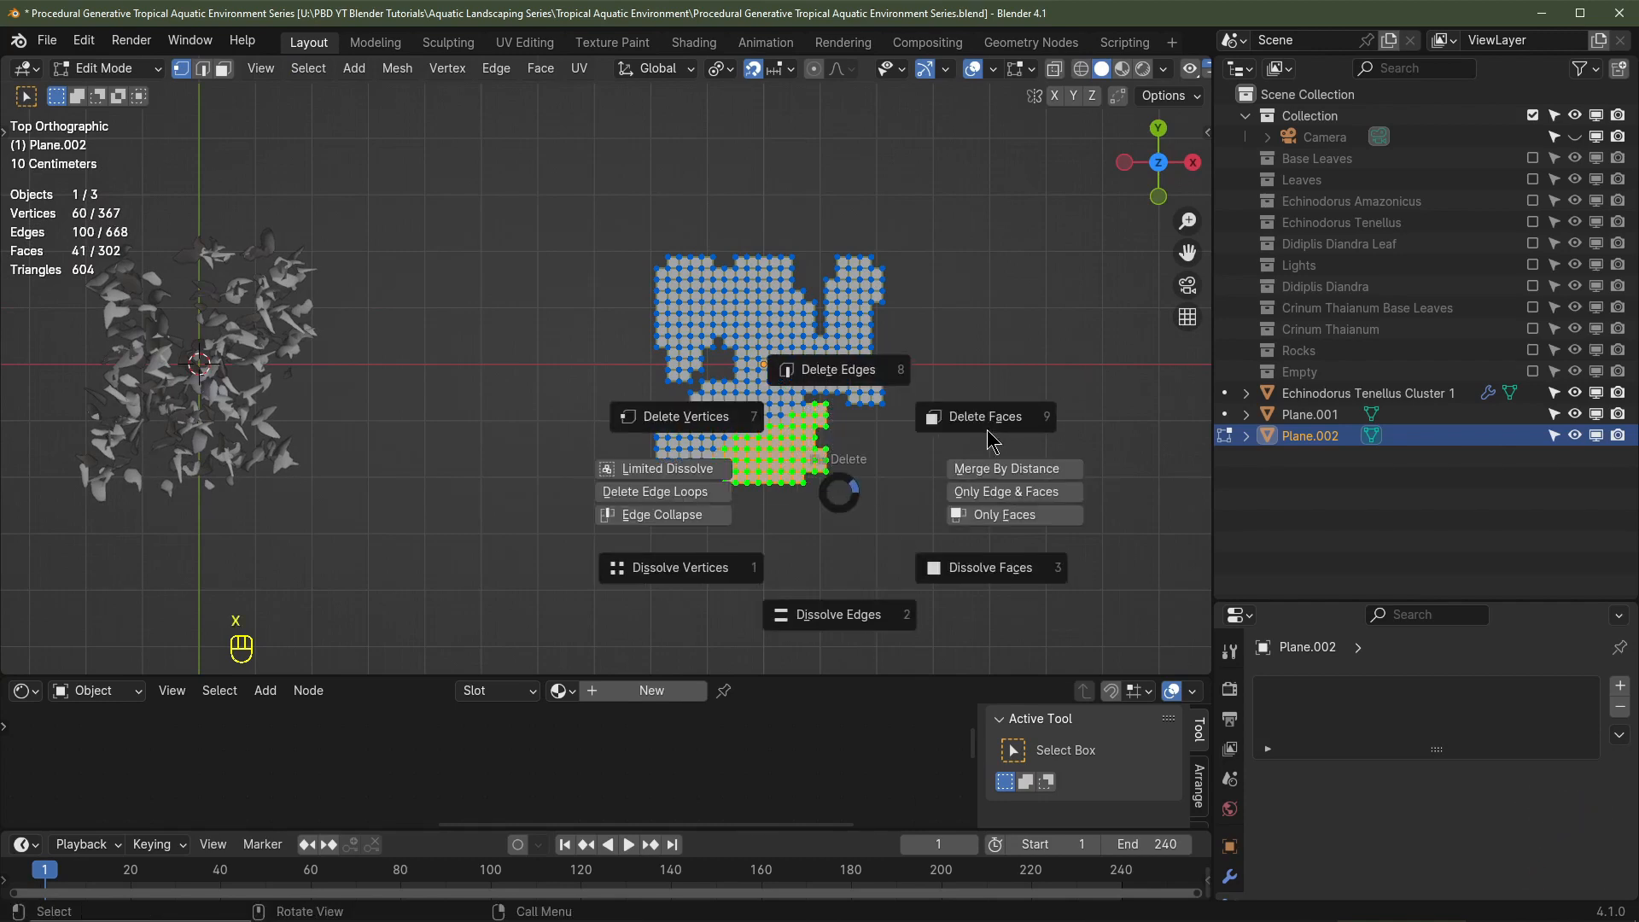
click(982, 427)
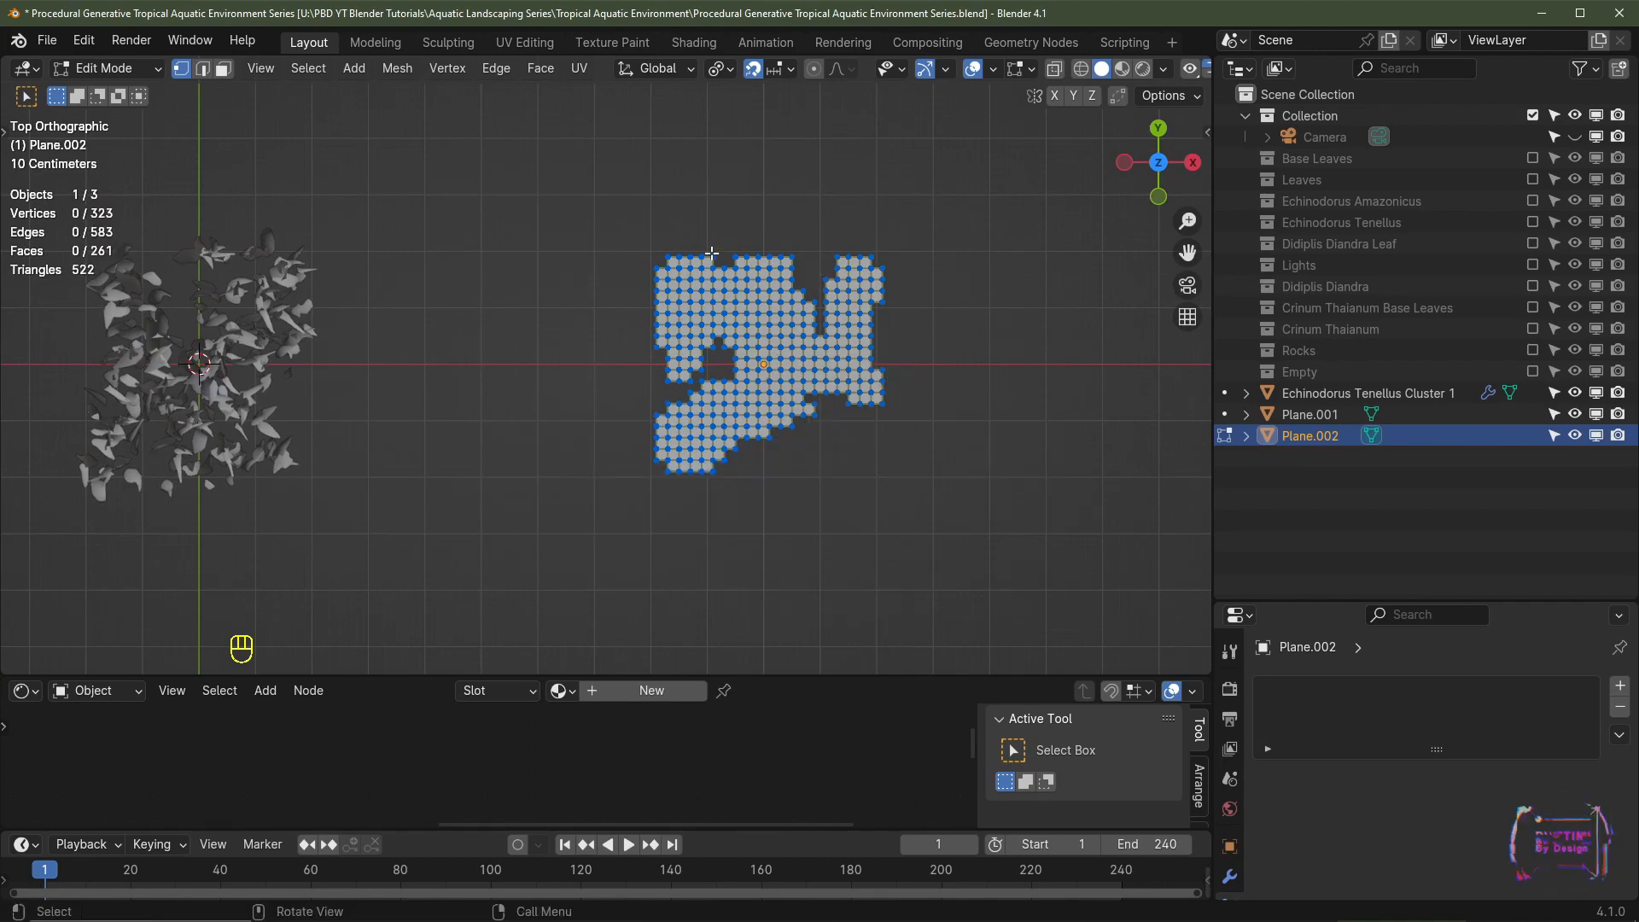
Step: Delete the faces at the upper-left corner of the plane's mesh and return to Object Mode
key(c)
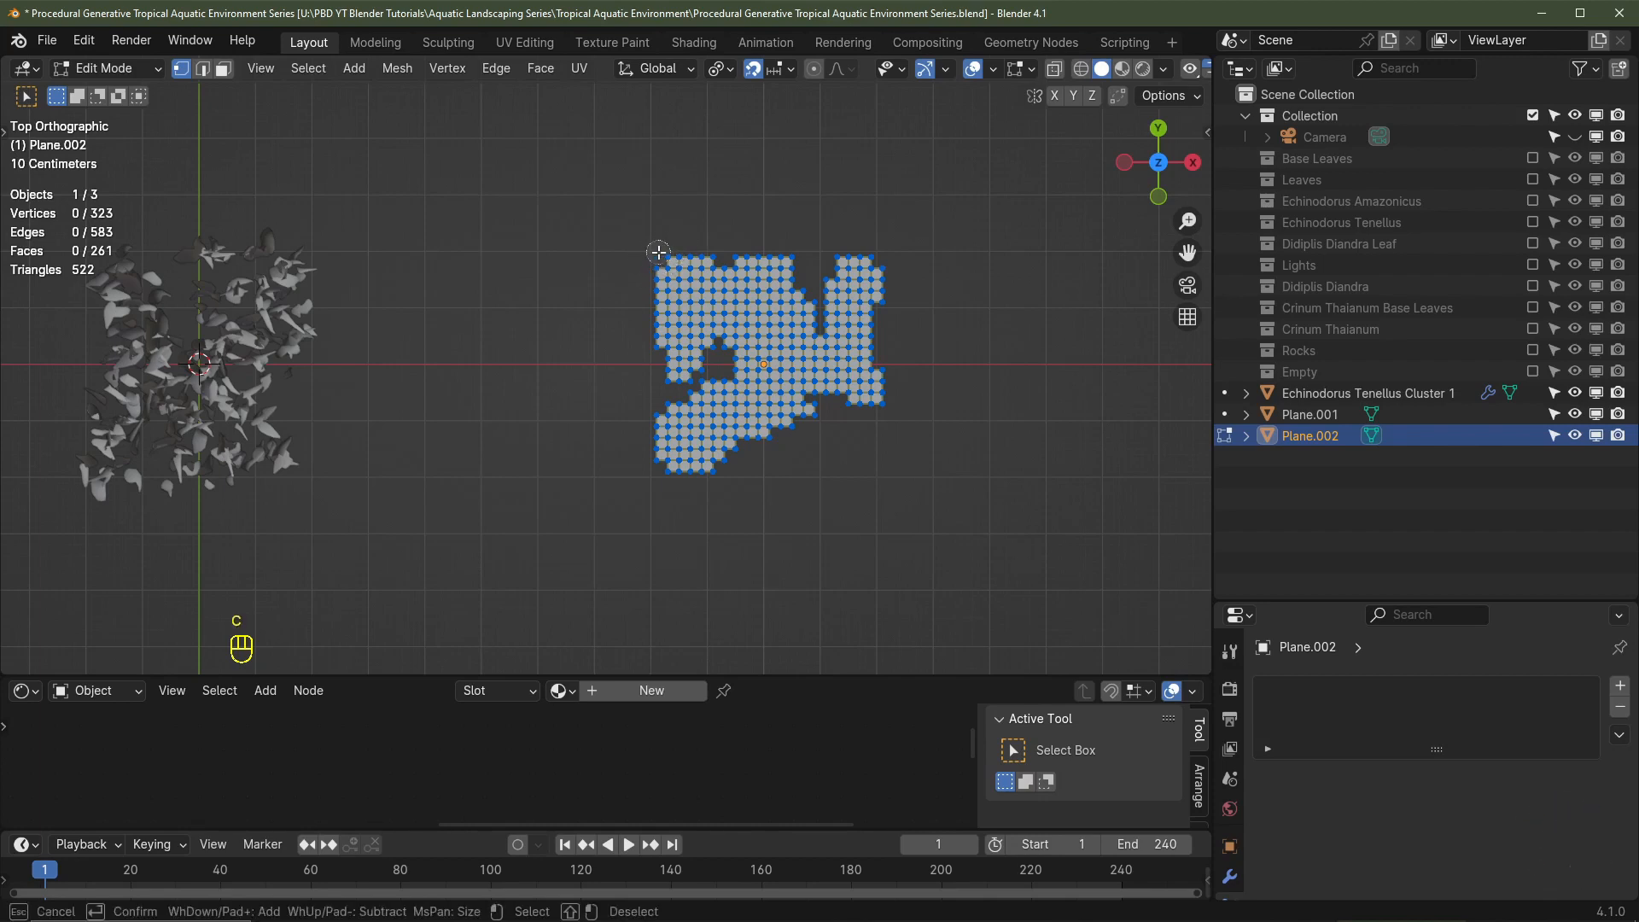
drag(660, 252, 685, 290)
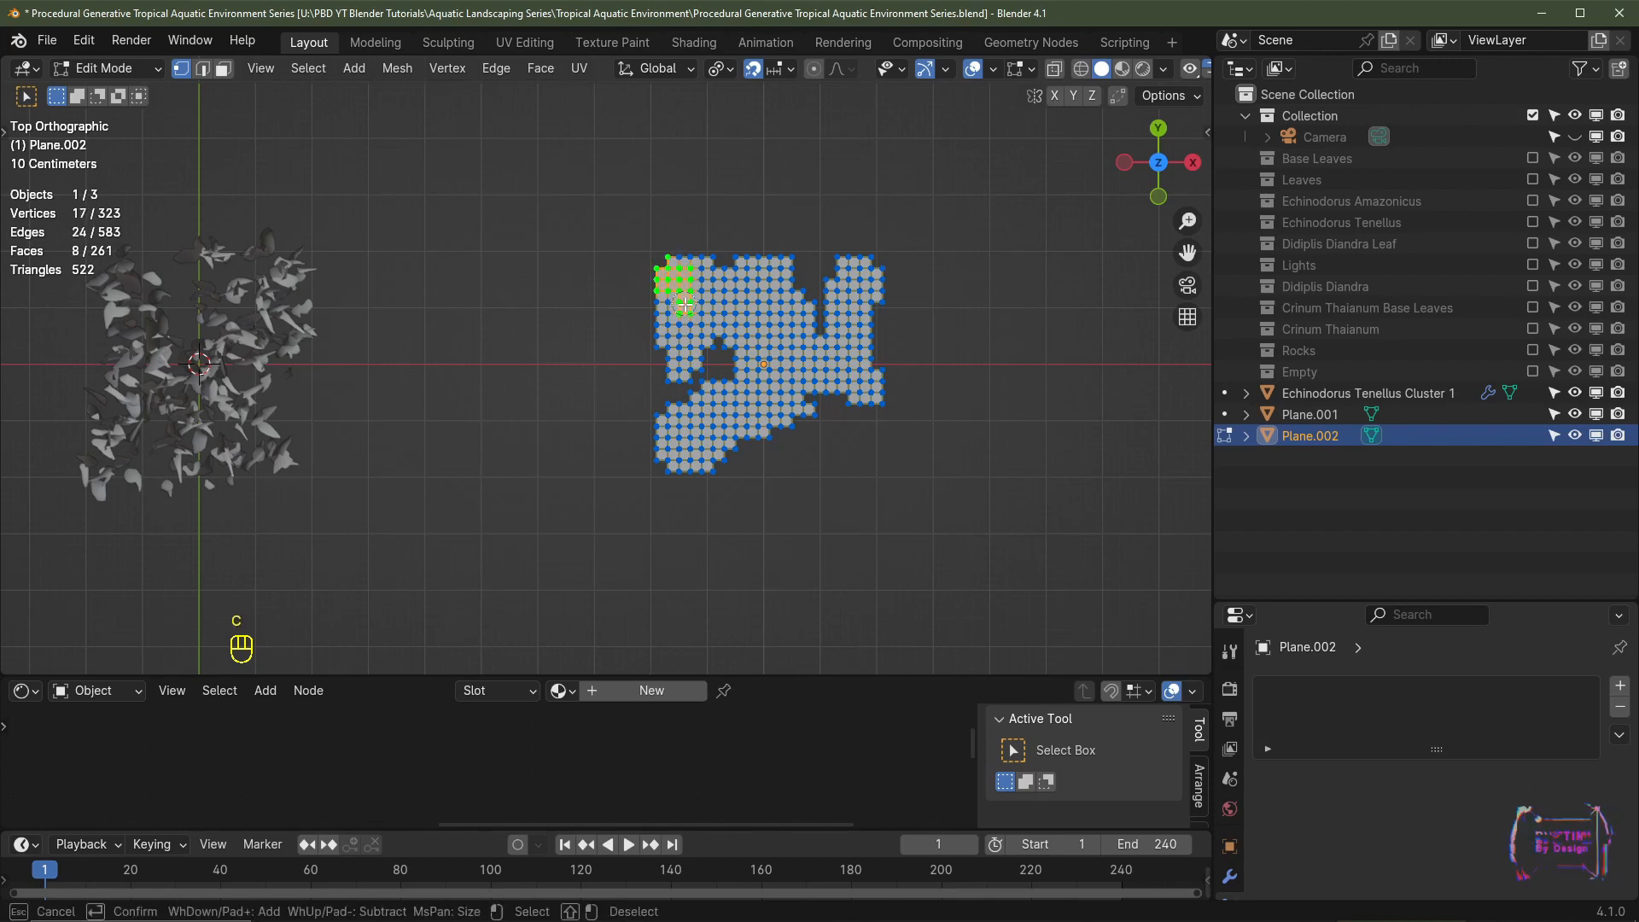
right_click(684, 303)
key(x)
click(982, 335)
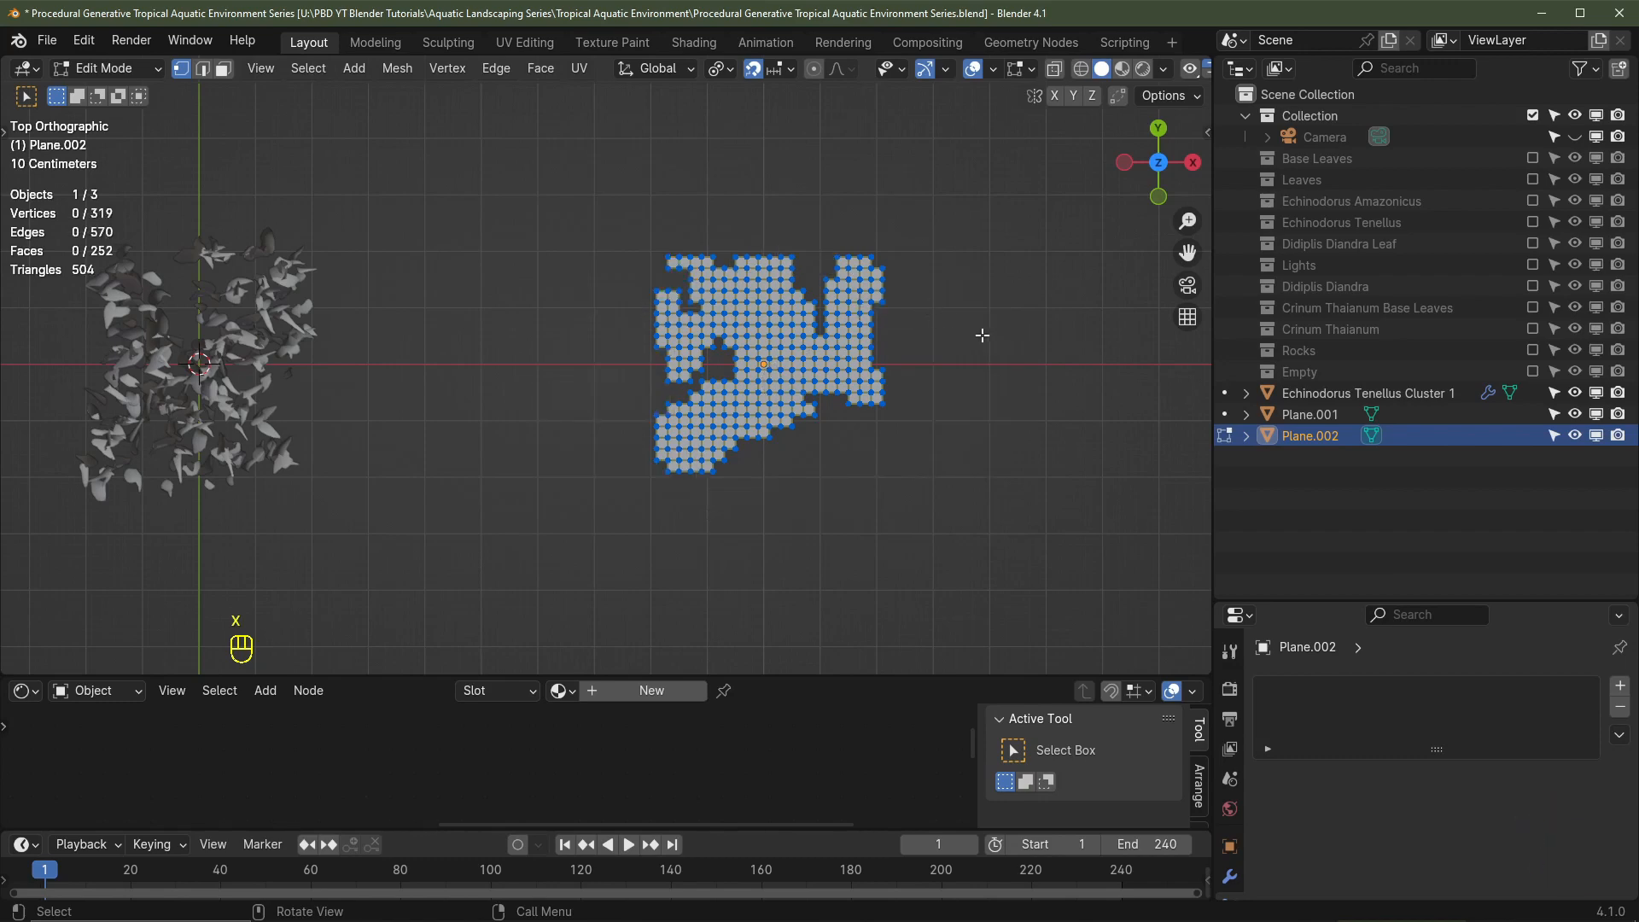
key(Tab)
Step: Add a hair particle system to the trimmed plane with advanced options, 250 hairs and Random distribution
middle_drag(908, 425, 845, 376)
scroll(885, 402, down, 2)
drag(1330, 601, 1330, 318)
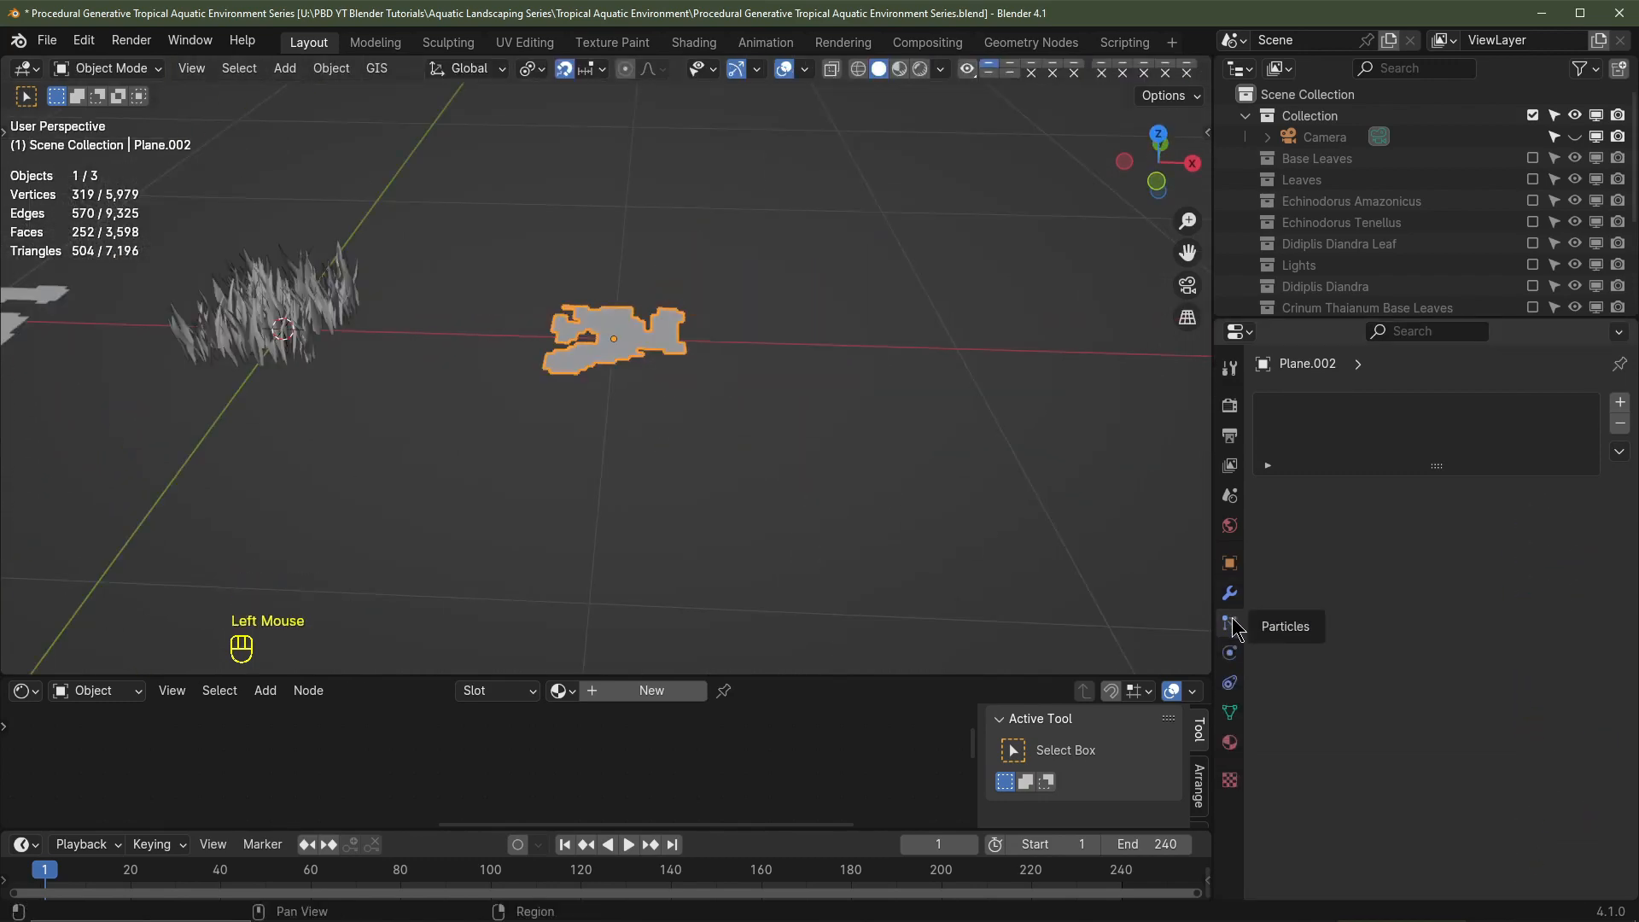
click(1620, 402)
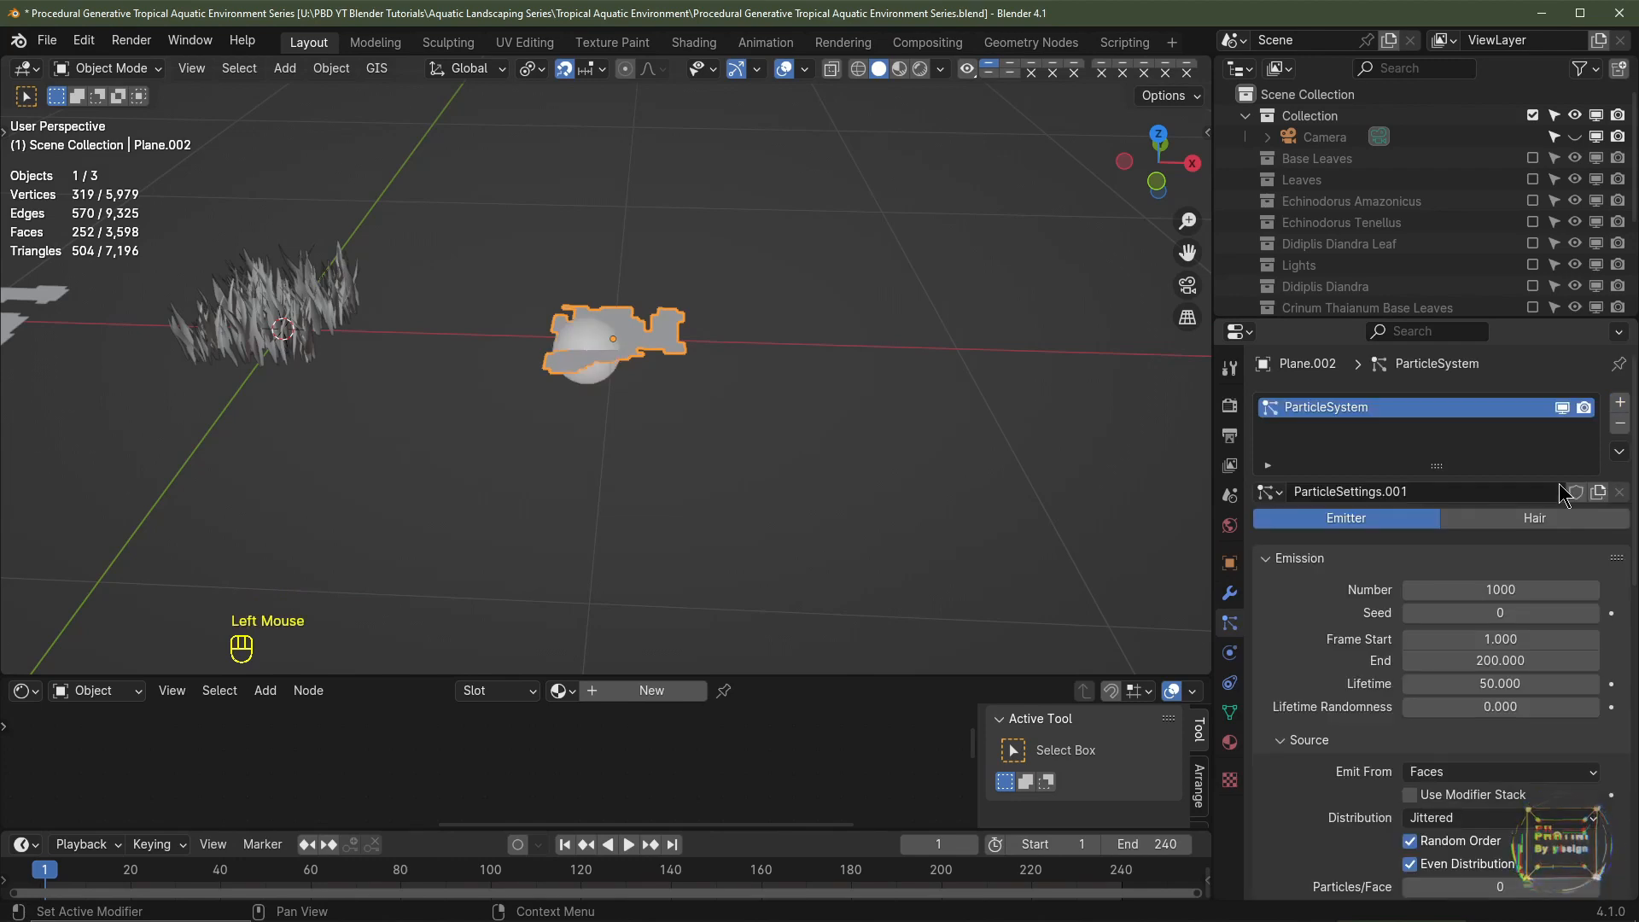
click(1536, 520)
click(1471, 547)
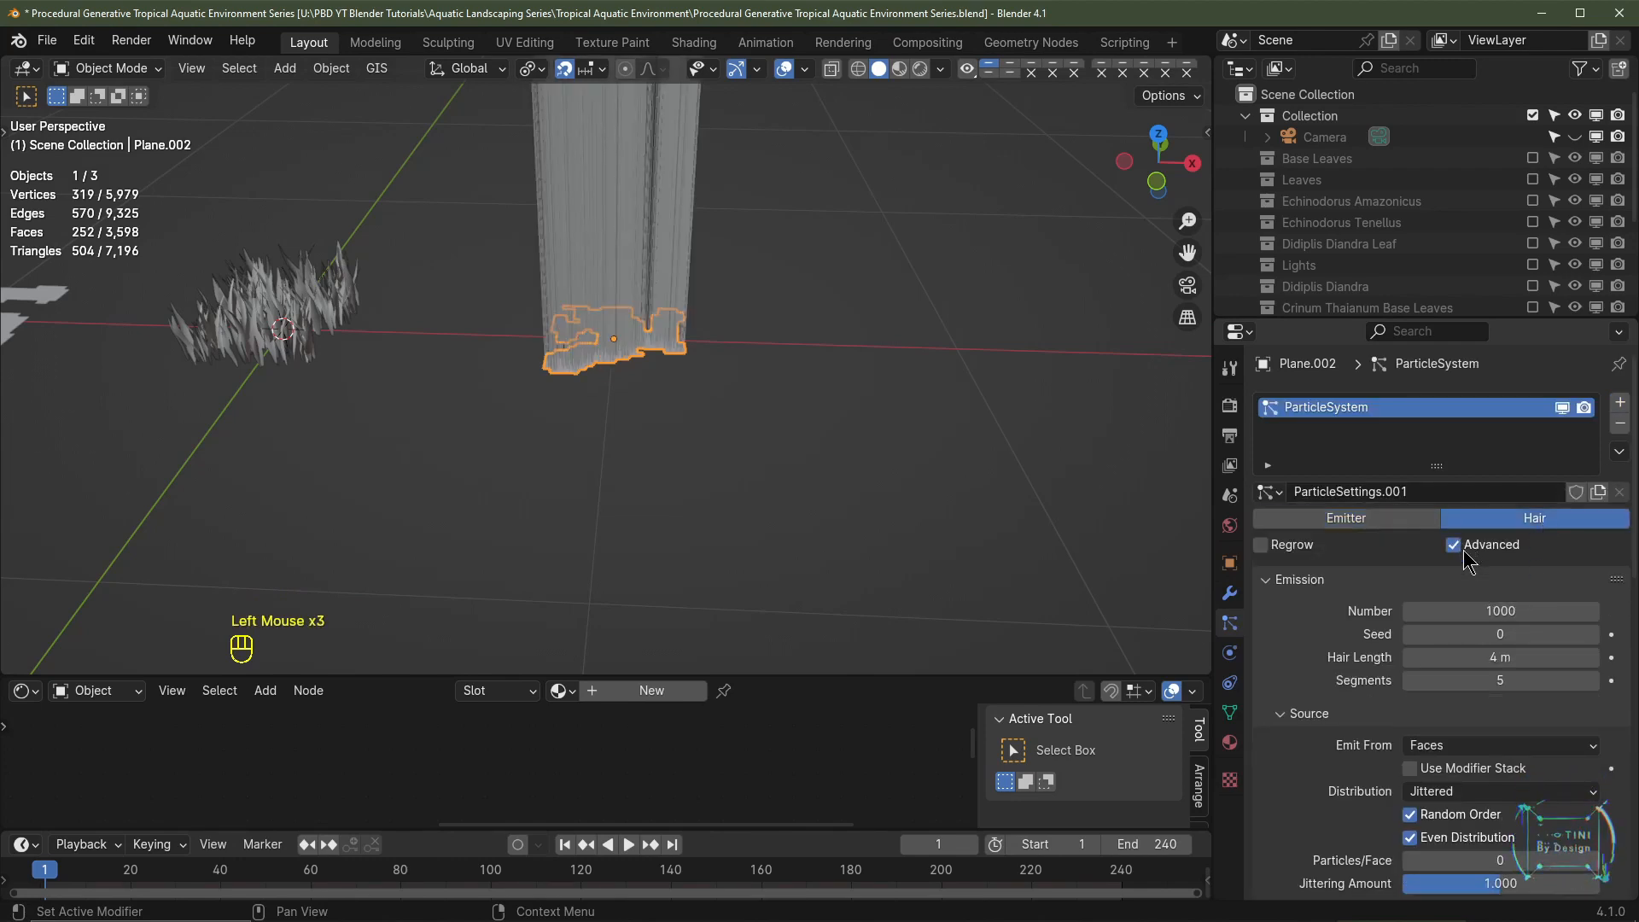
key(ctrl+z)
click(1503, 611)
text(250)
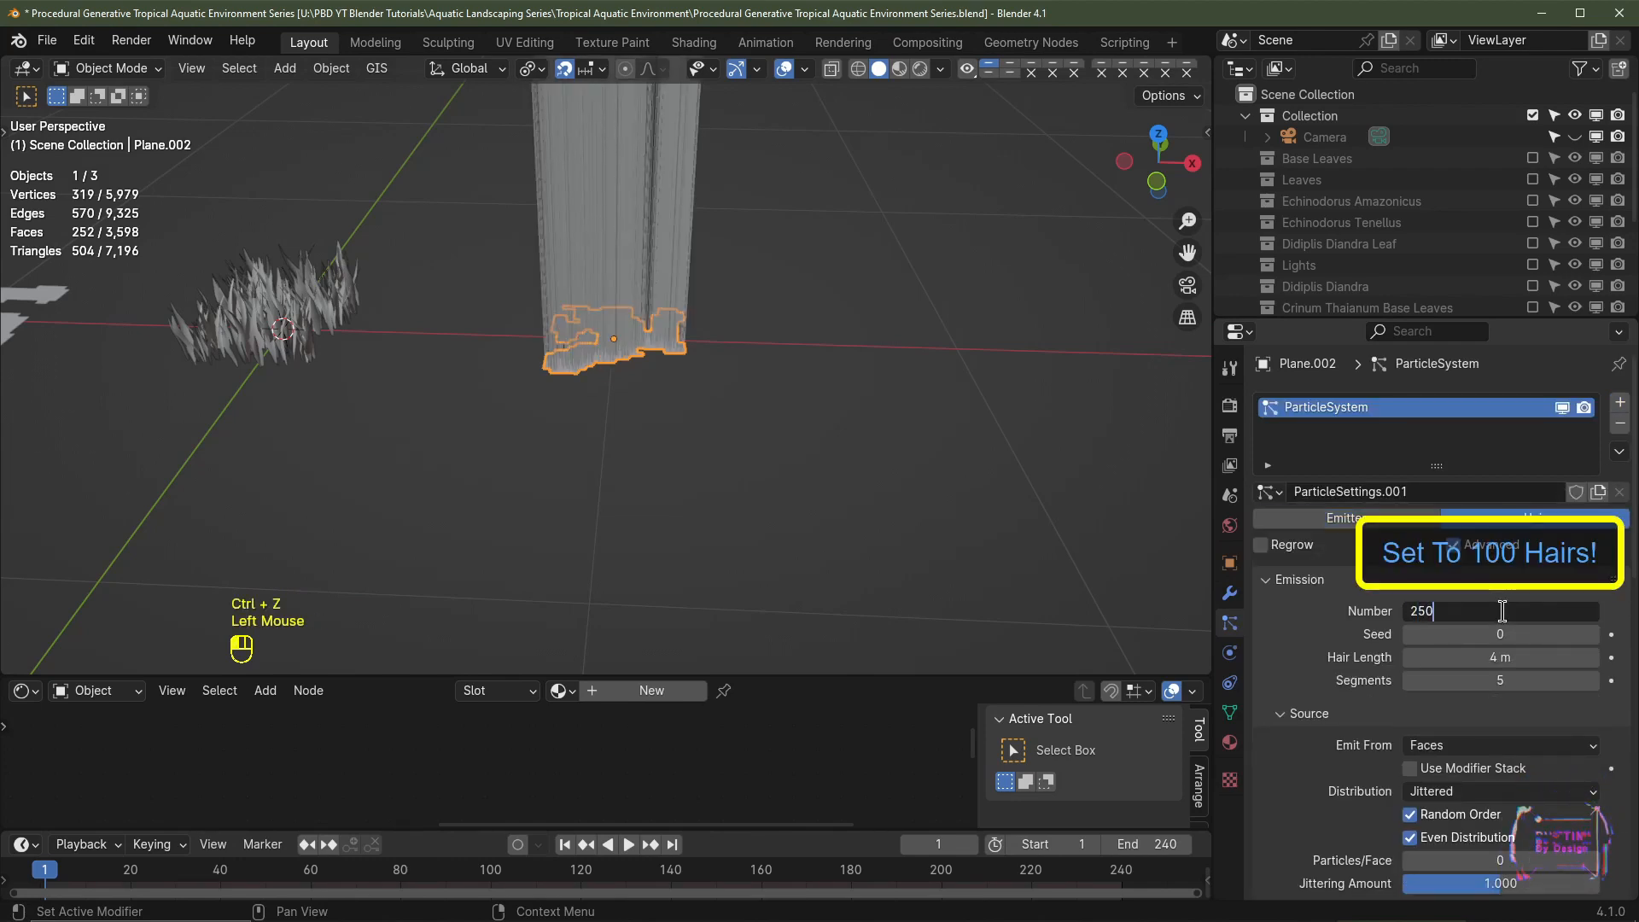
key(Return)
scroll(1509, 636, down, 3)
click(1443, 572)
Step: Render the hairs as the Echinodorus Tenellus collection with Pick Random and Object Rotation enabled
scroll(1415, 608, down, 6)
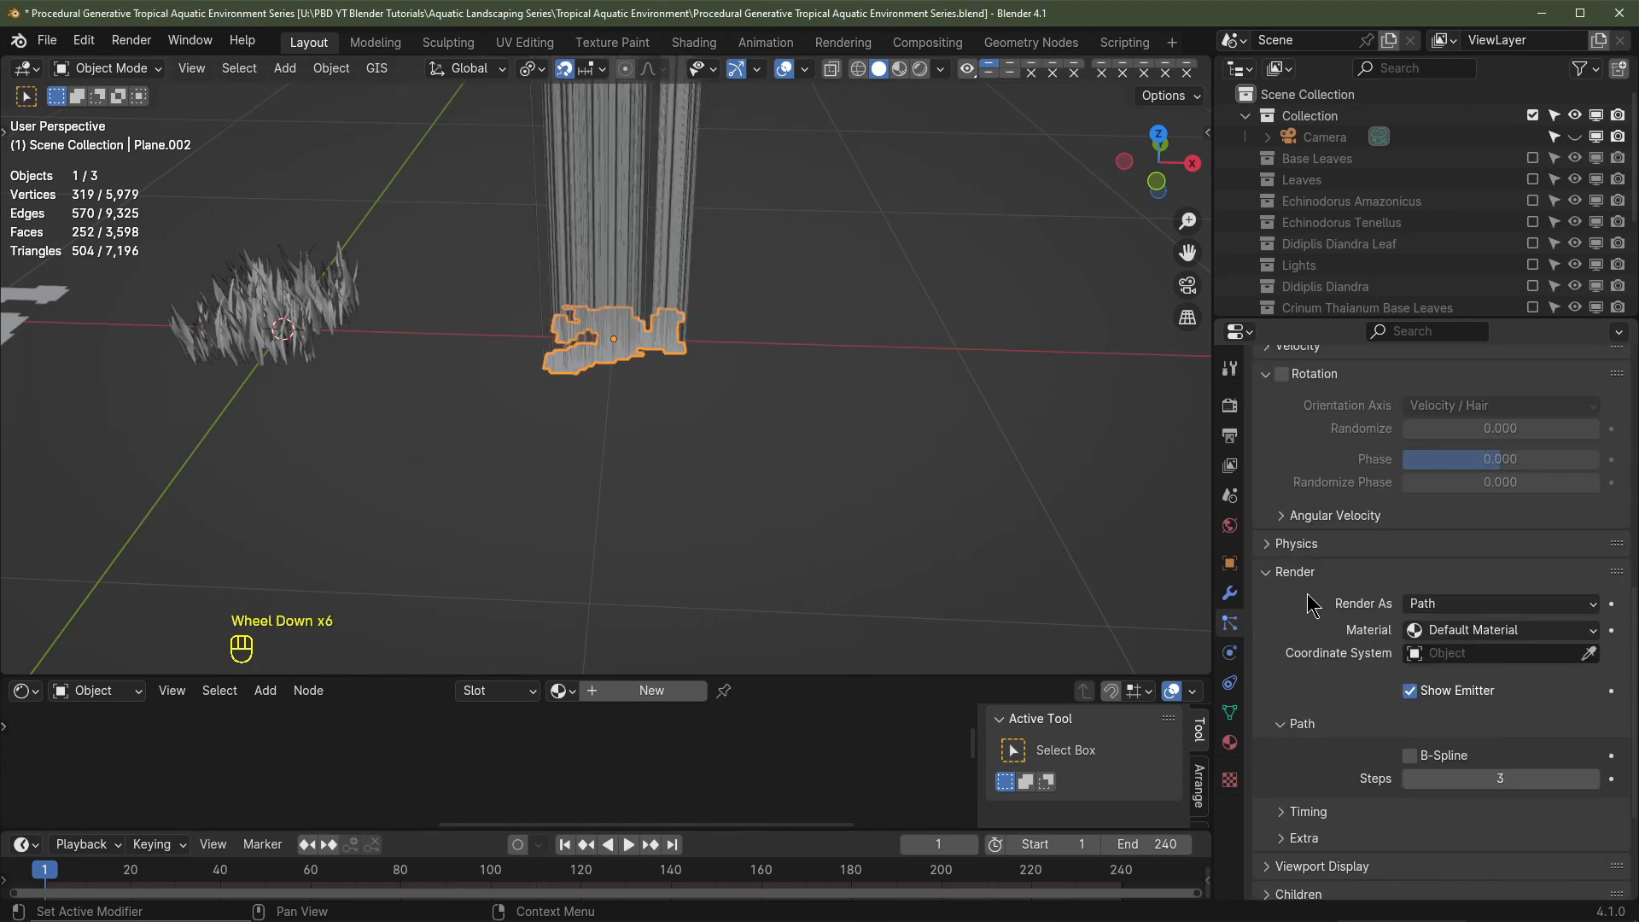
click(1417, 603)
click(1451, 700)
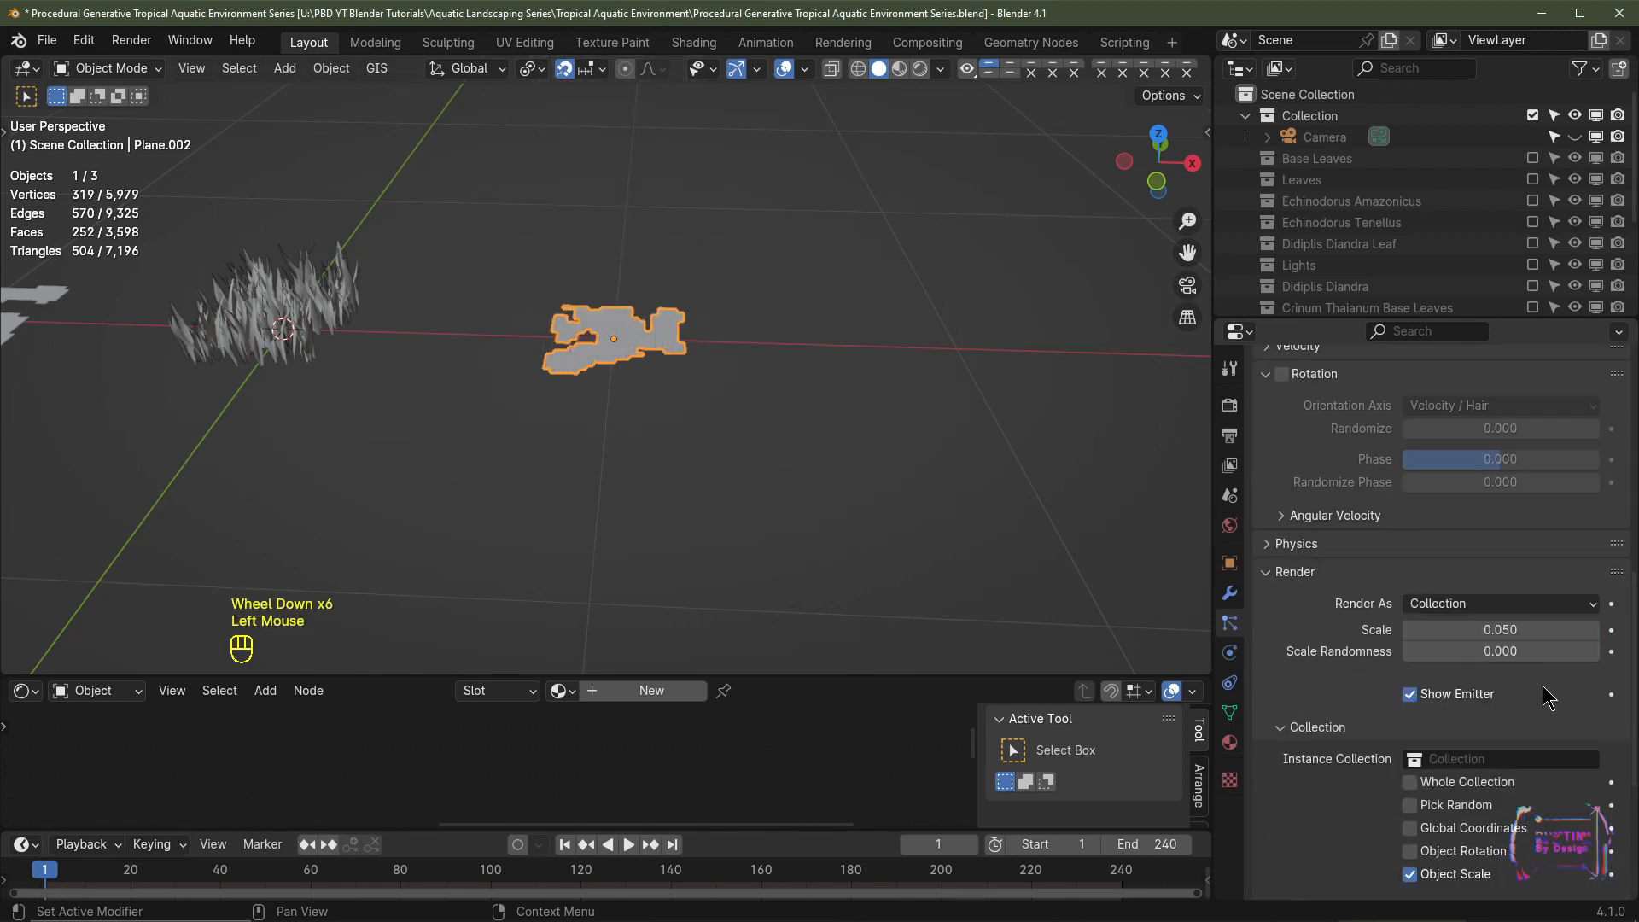
scroll(1501, 734, down, 2)
click(1460, 631)
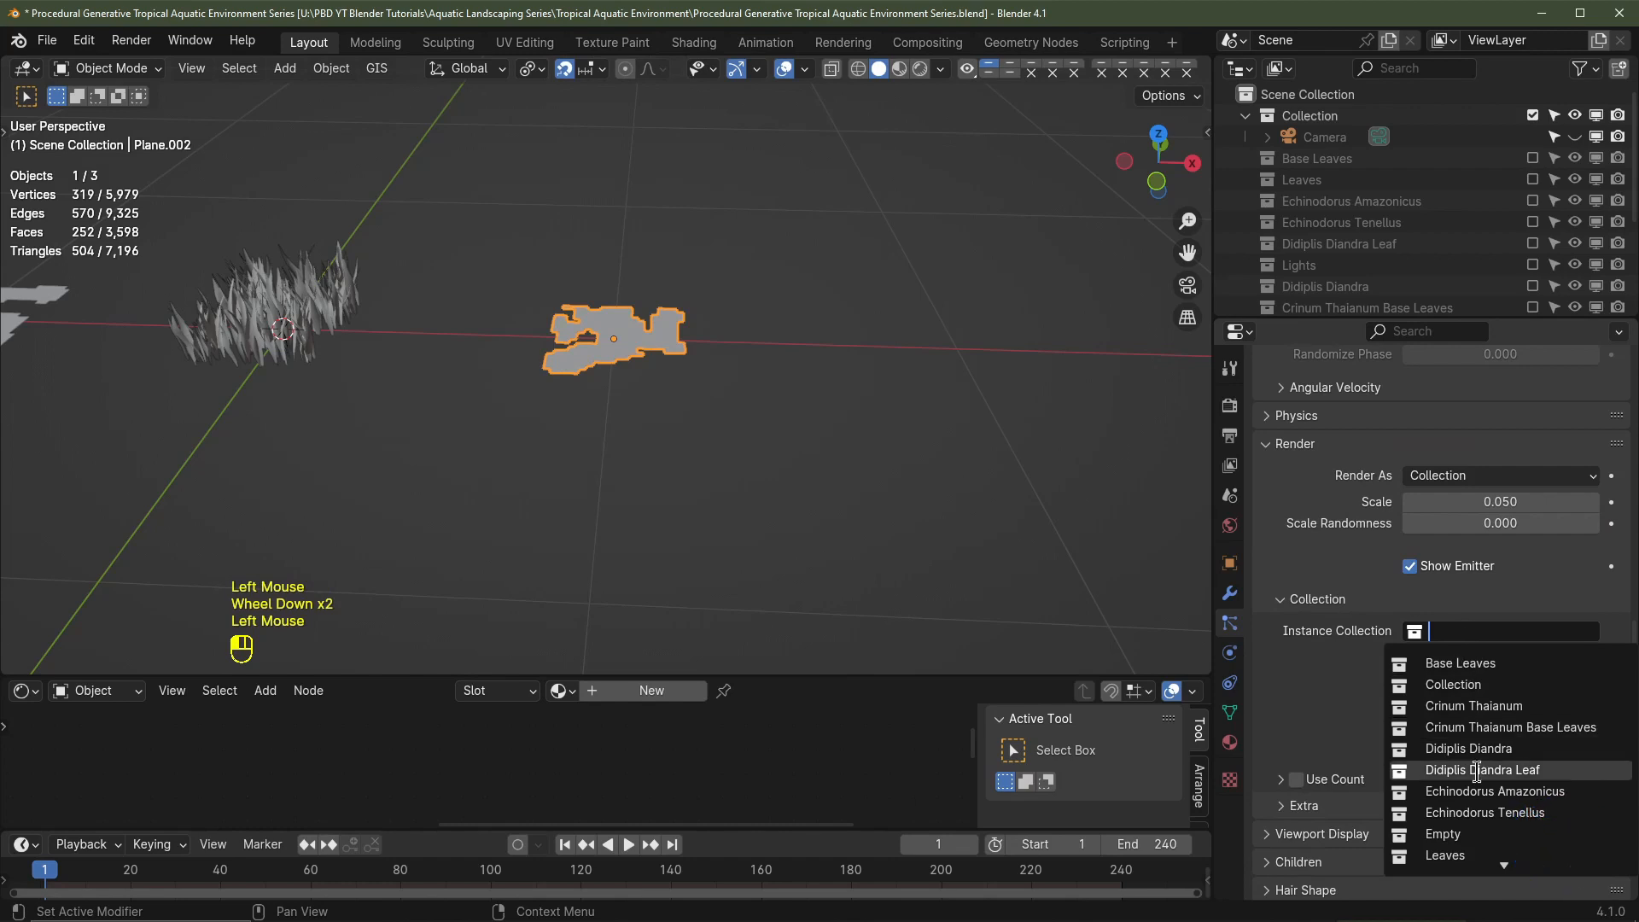
click(1487, 813)
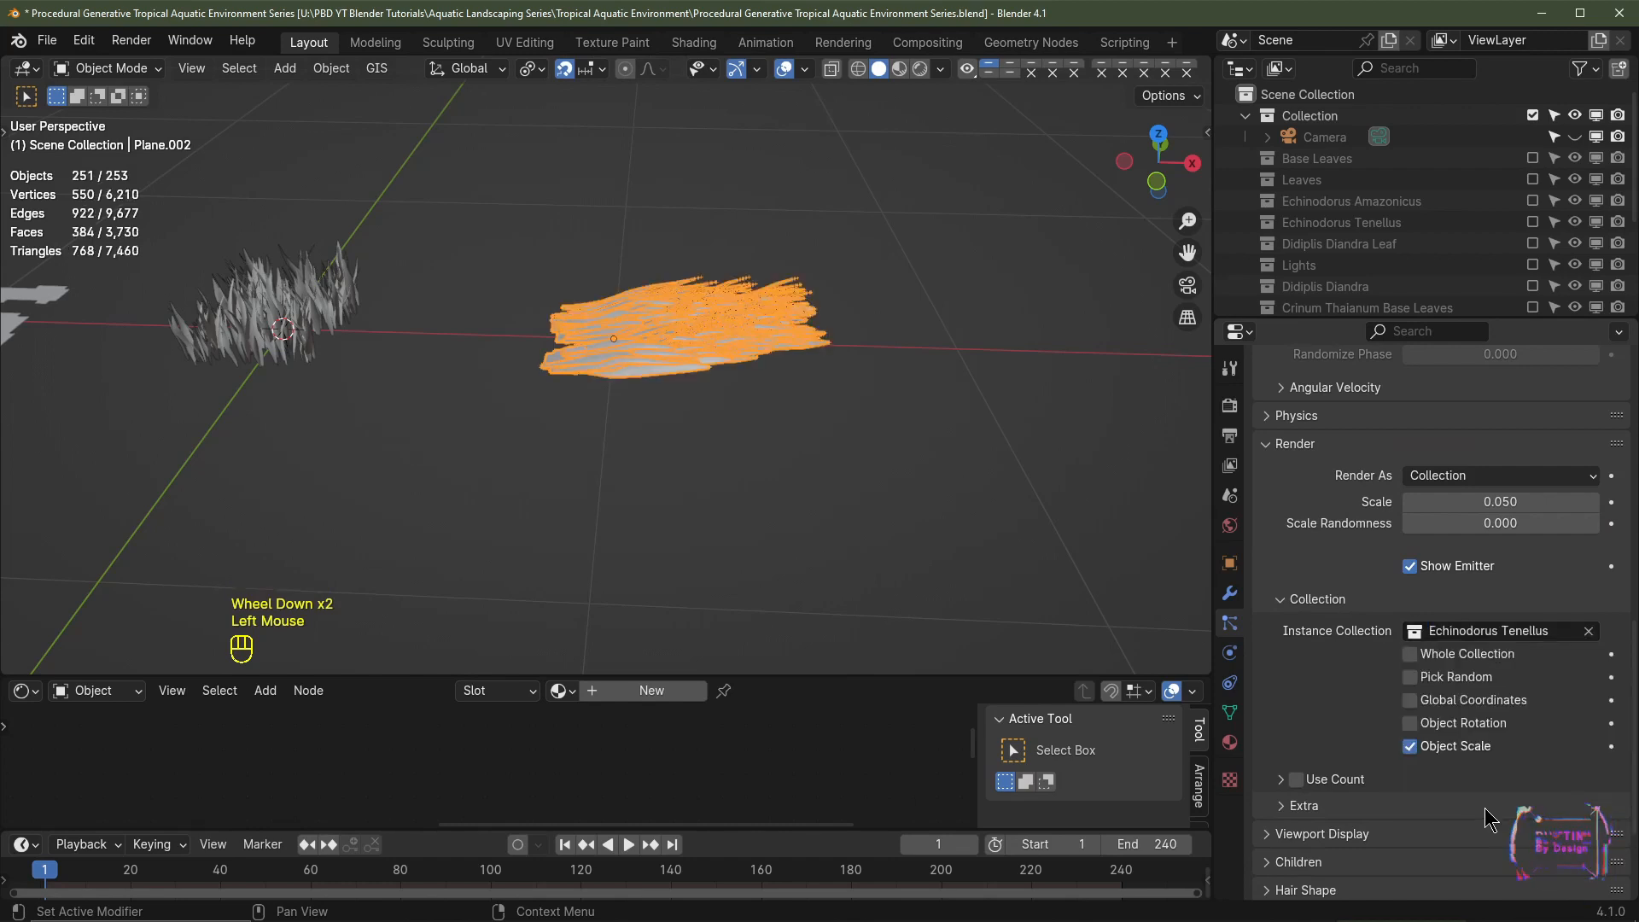
click(1411, 677)
click(1411, 723)
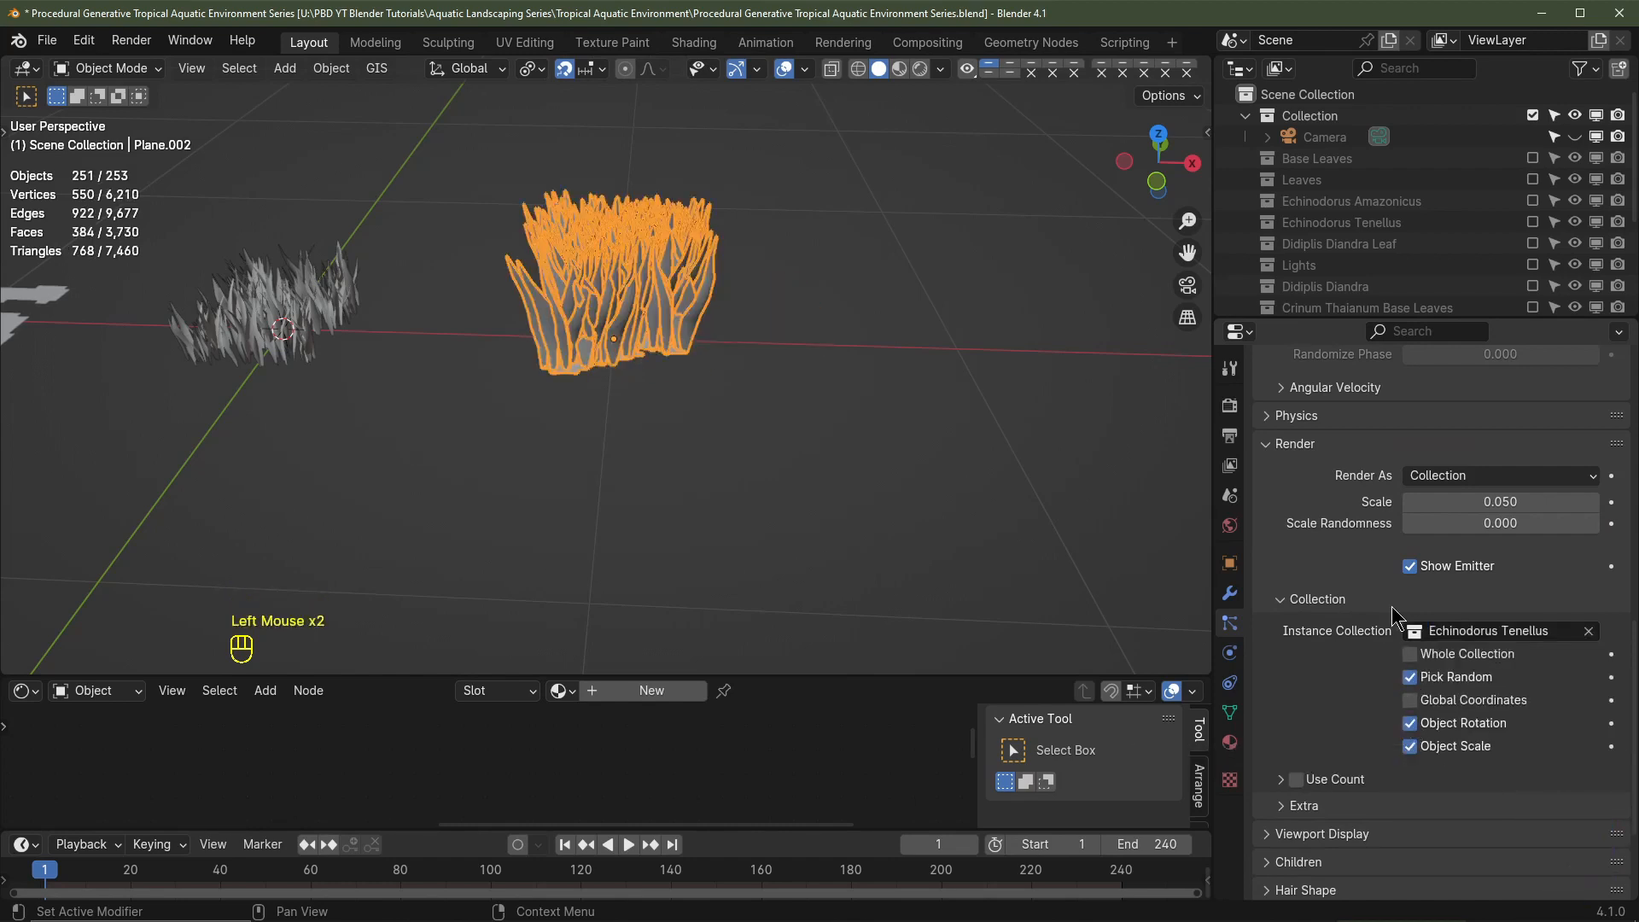
Step: Enable particle rotation with Phase 1.000 and Randomize Phase 2.000
scroll(1397, 617, up, 2)
click(1282, 459)
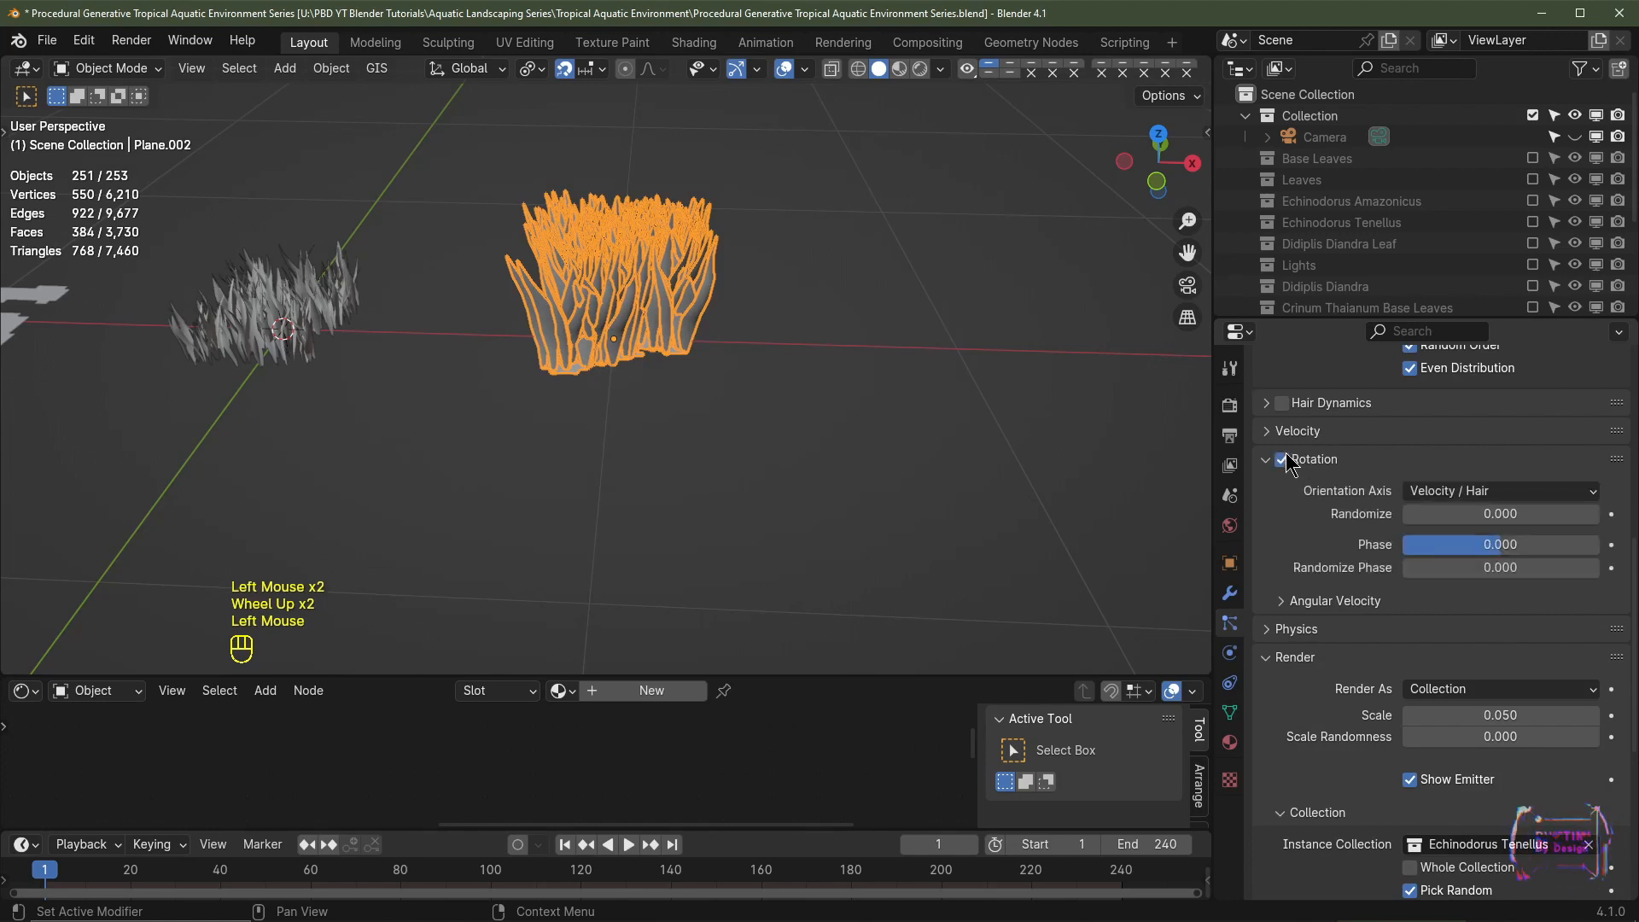
drag(1481, 544, 1600, 569)
middle_drag(854, 410, 853, 376)
scroll(1525, 760, down, 4)
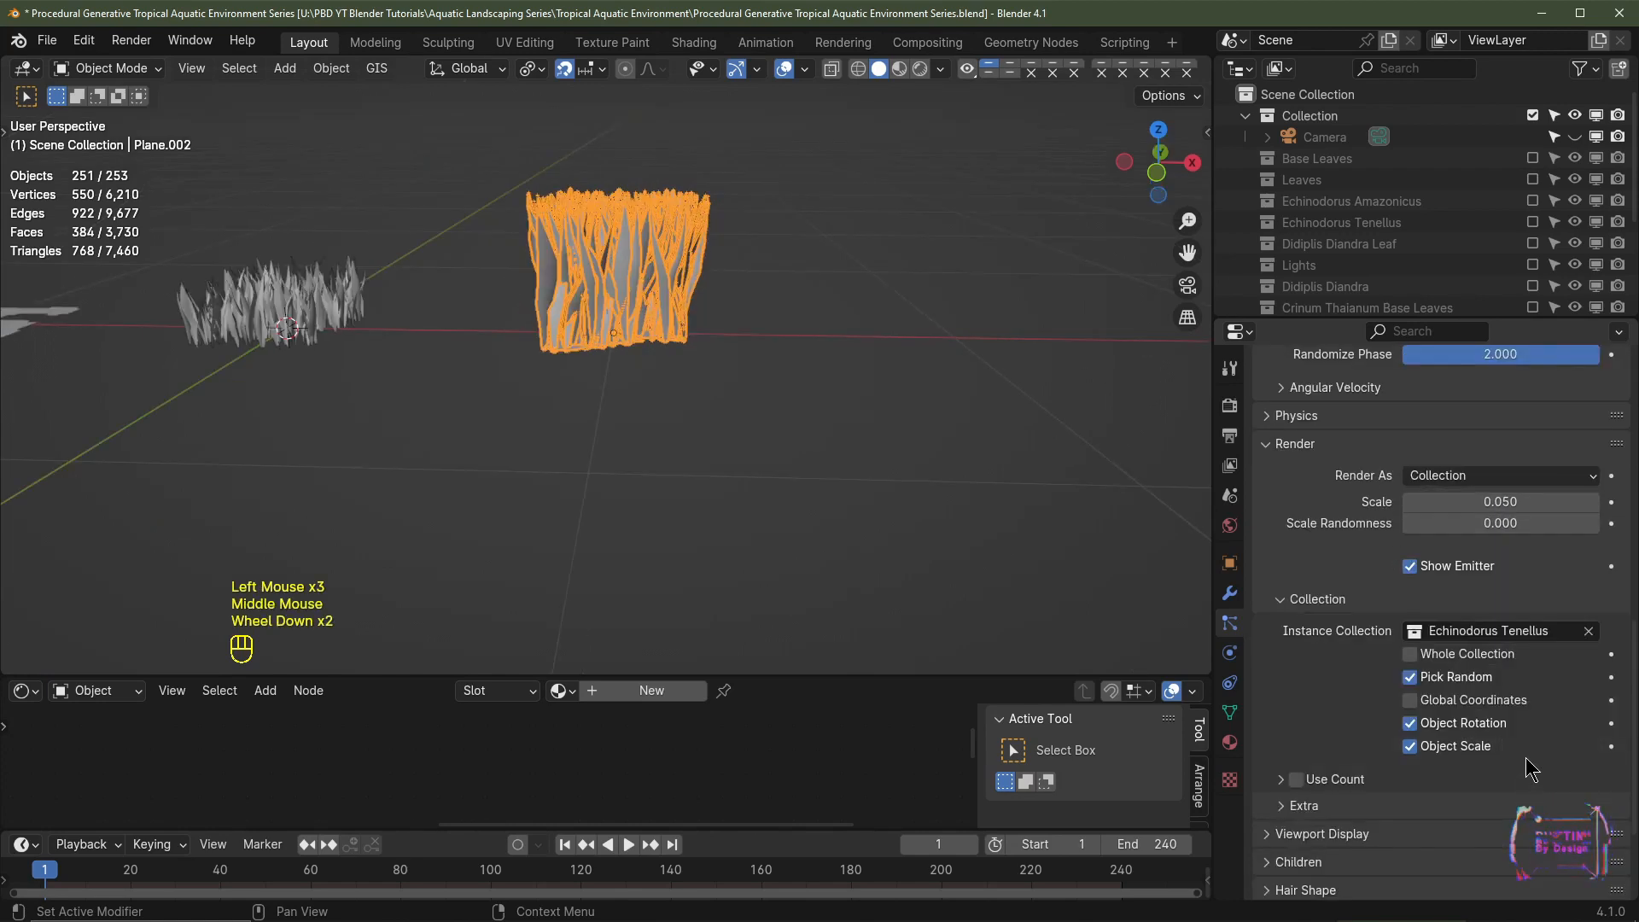
Step: Set the particle render scale to 0.025 and the scale randomness to 0.500
scroll(1508, 757, up, 2)
click(1511, 570)
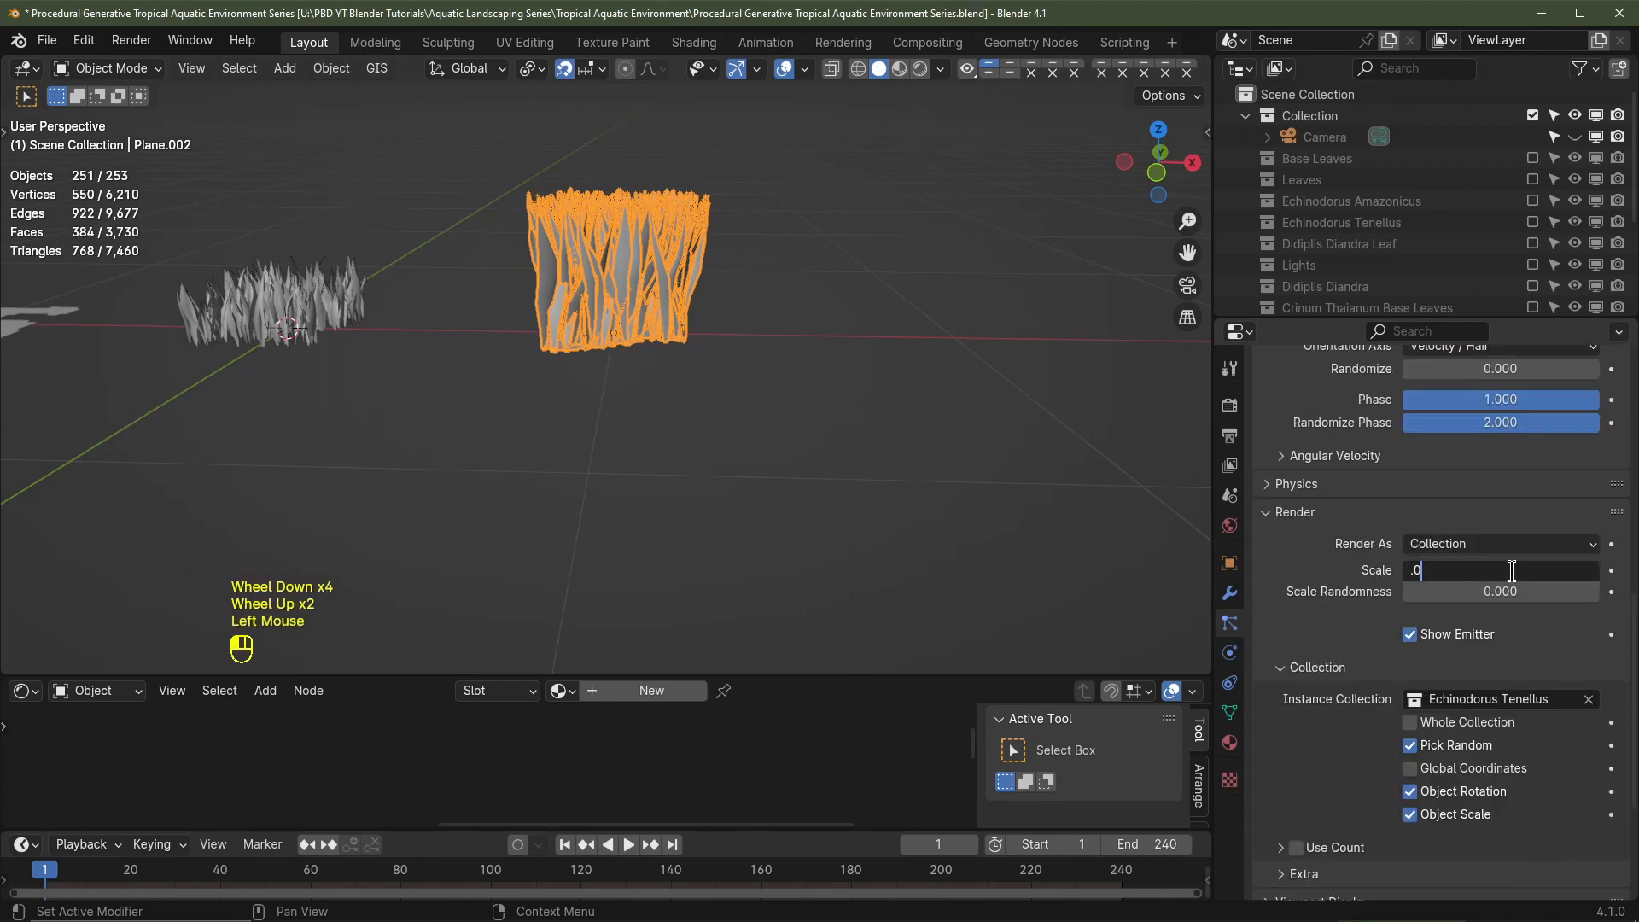
text(.025)
key(Return)
click(1502, 591)
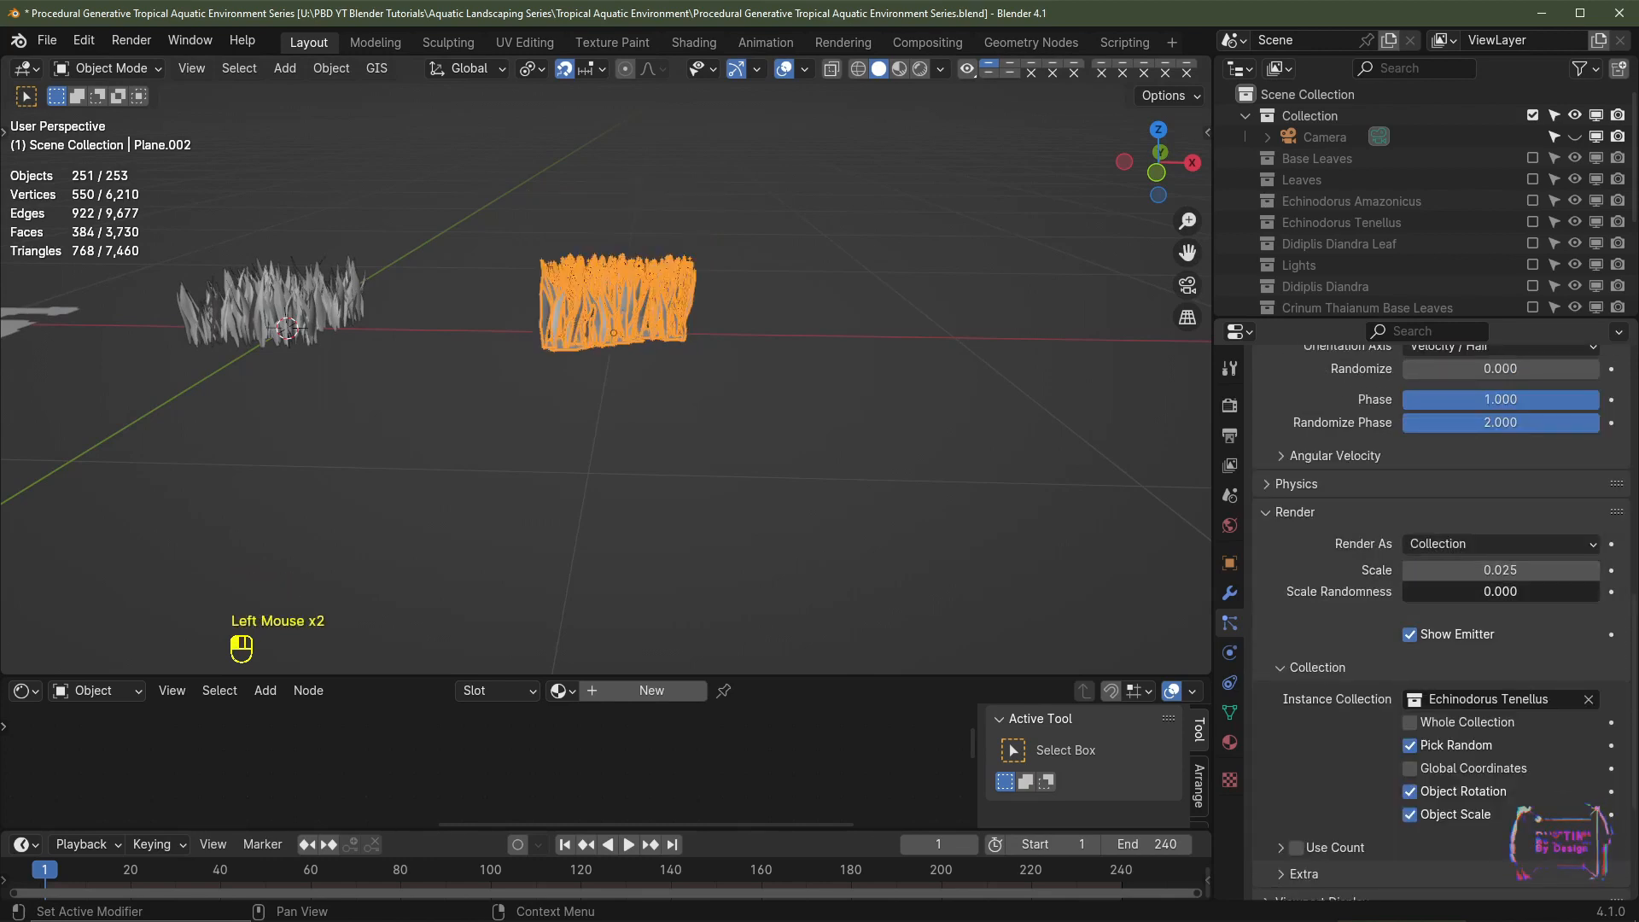
scroll(615, 384, up, 1)
scroll(615, 385, down, 1)
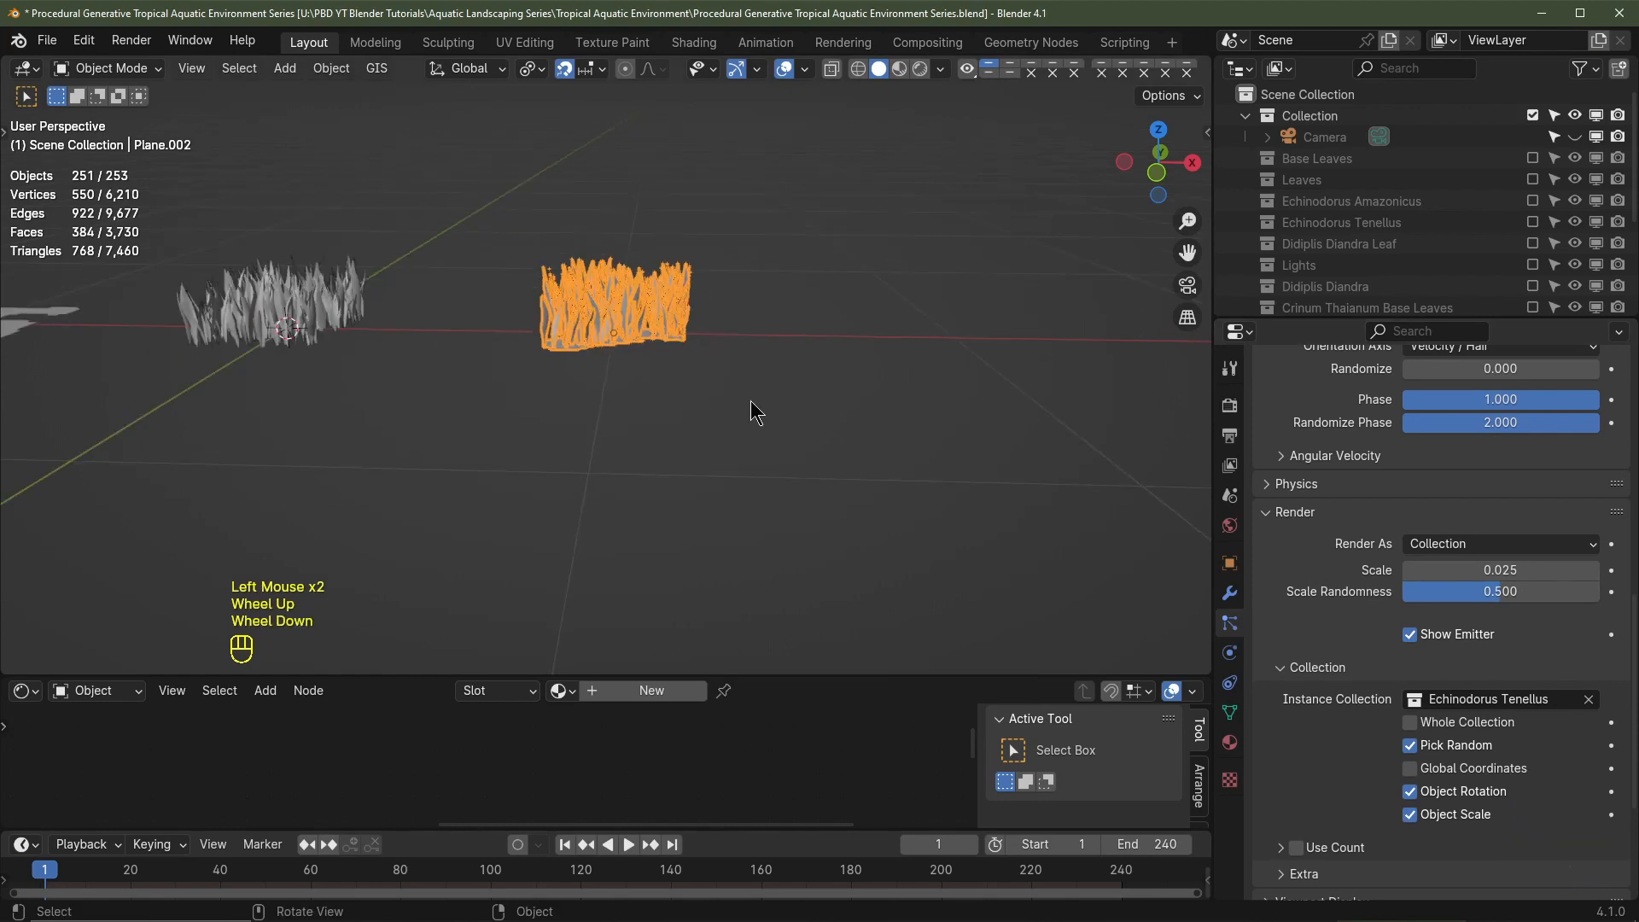
Step: Make the plane's particle instances real
middle_drag(615, 385, 649, 393)
click(1230, 592)
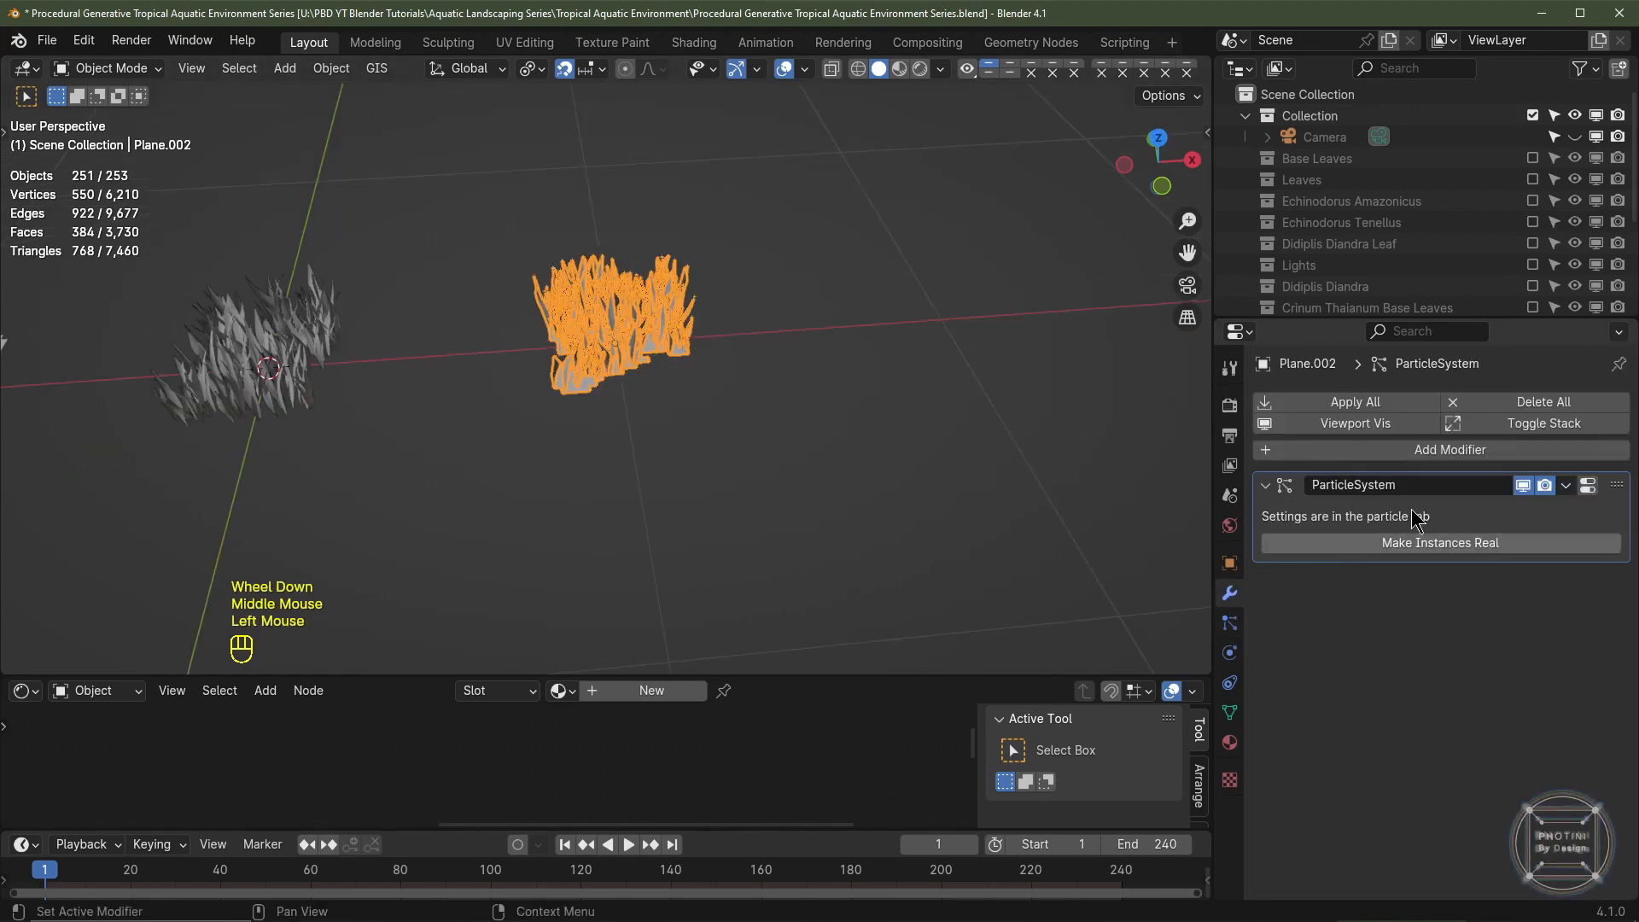
click(1442, 544)
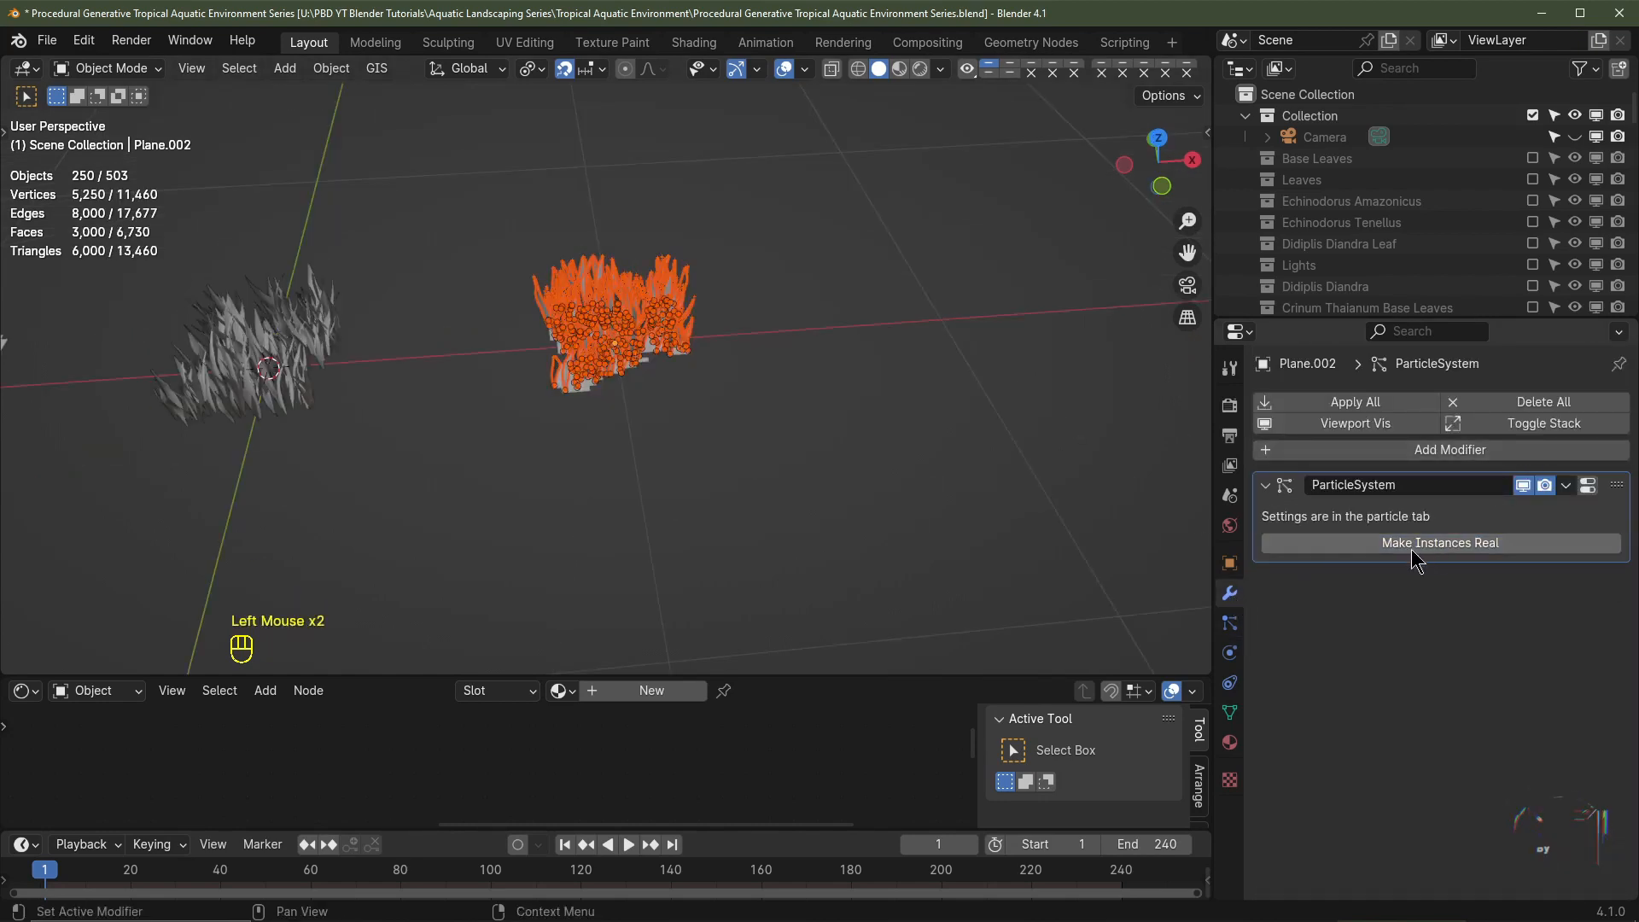
Step: Remove the particle system from Plane.002 and delete the plane, keeping the real plant objects
click(1229, 624)
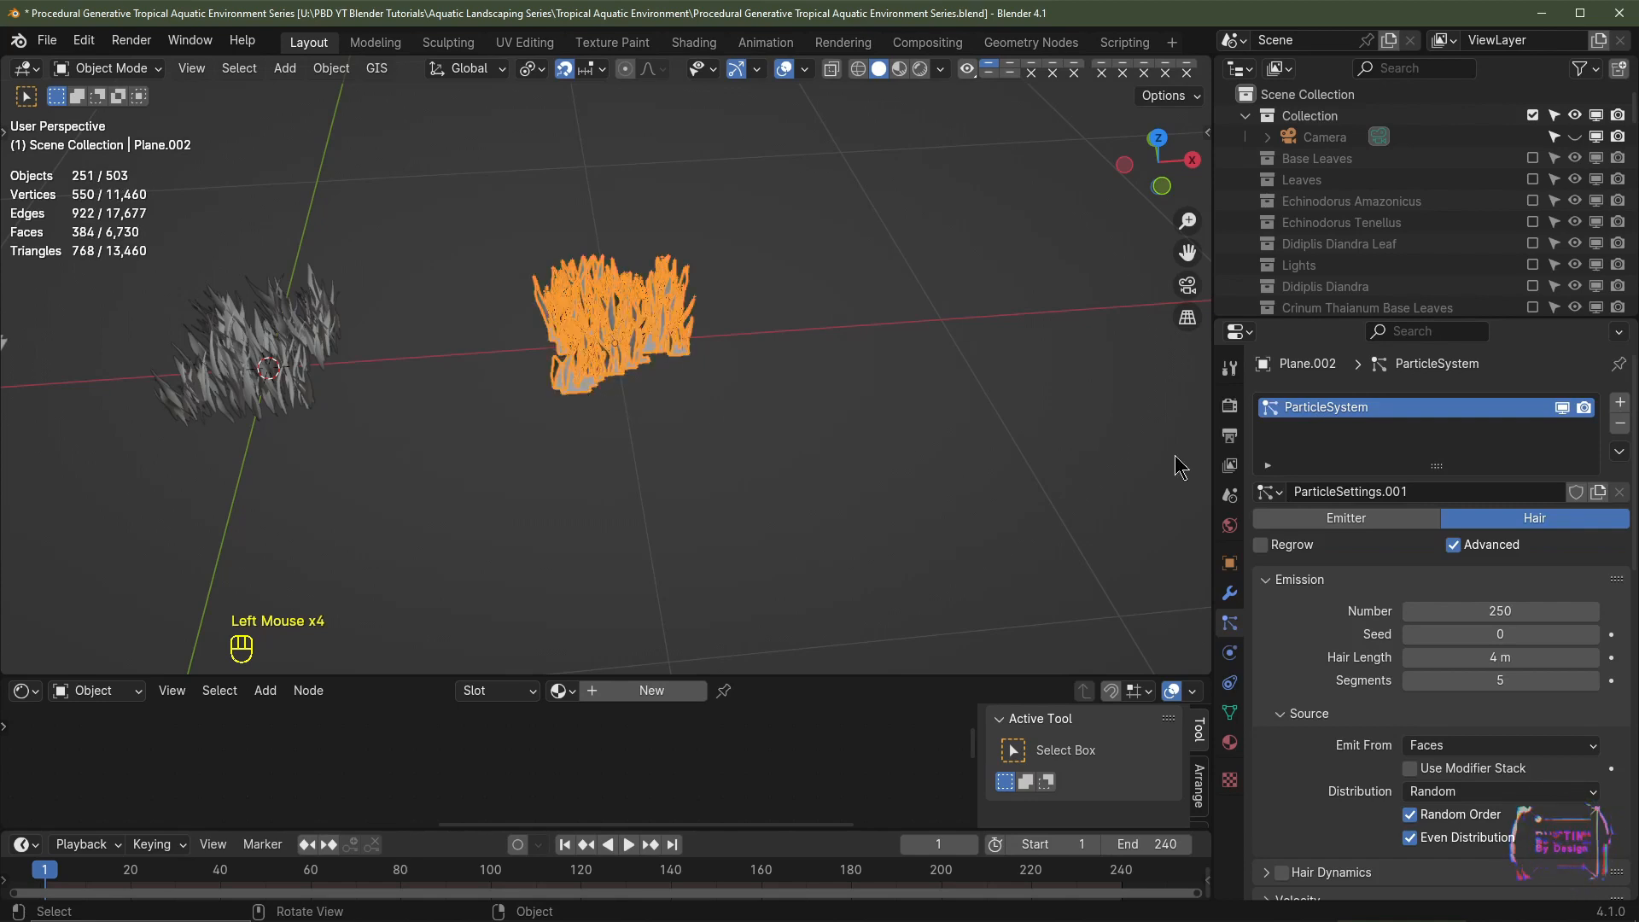
click(1620, 424)
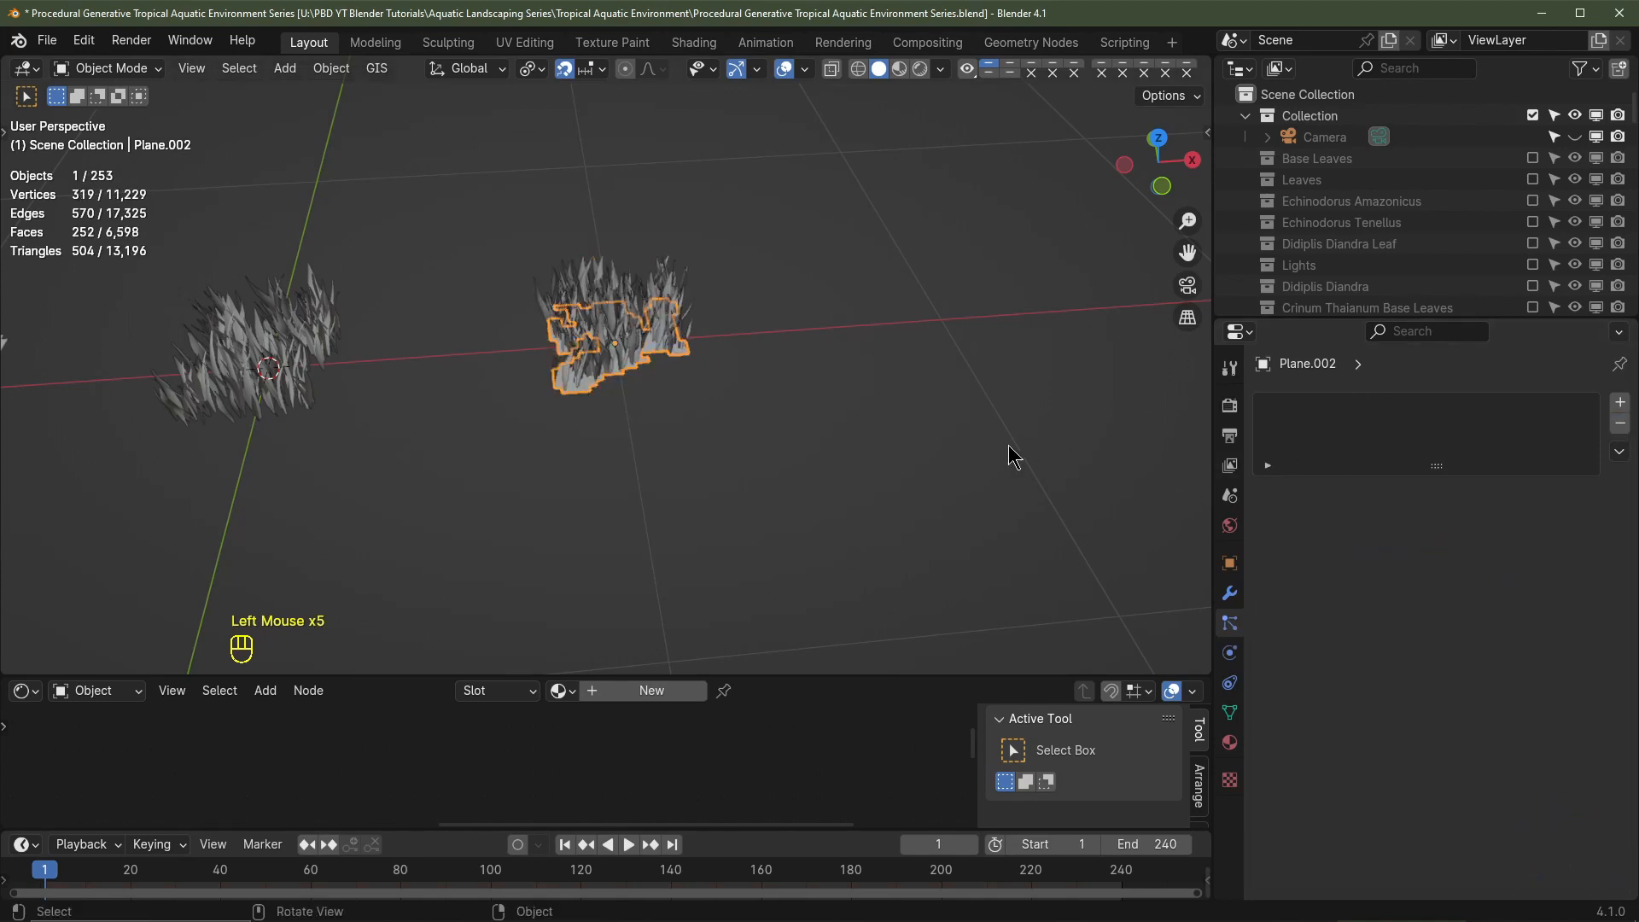
key(Delete)
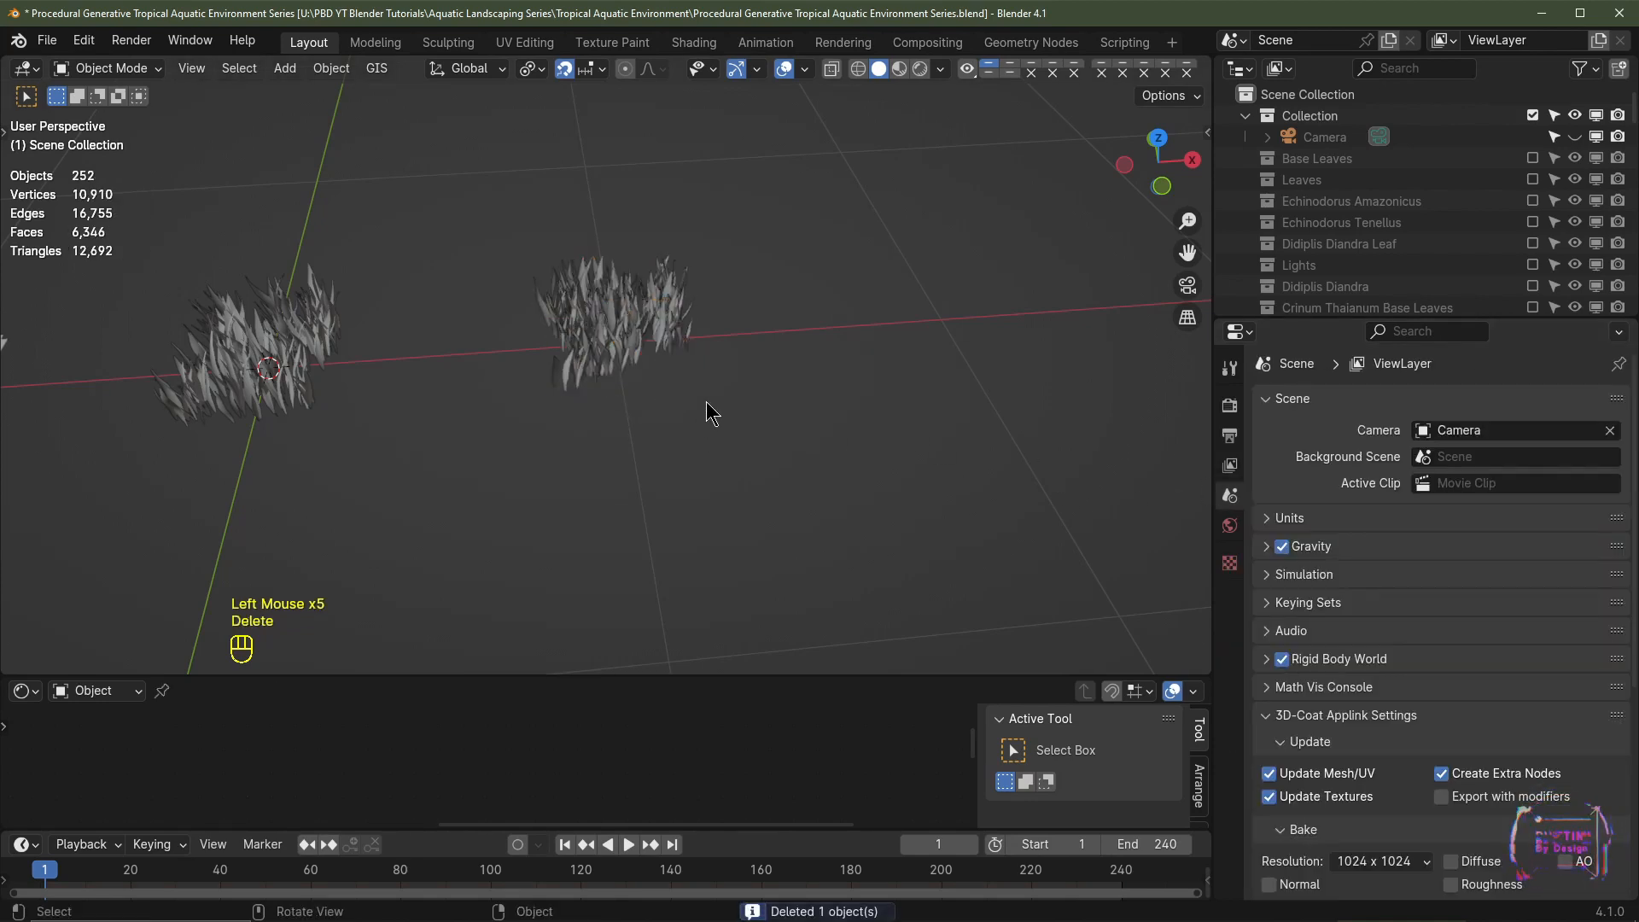
Step: Select all the plants of the second cluster in wireframe front view, join them into one object and restore solid shading
key(KP_1)
scroll(720, 397, up, 2)
shift+middle_drag(724, 371, 796, 398)
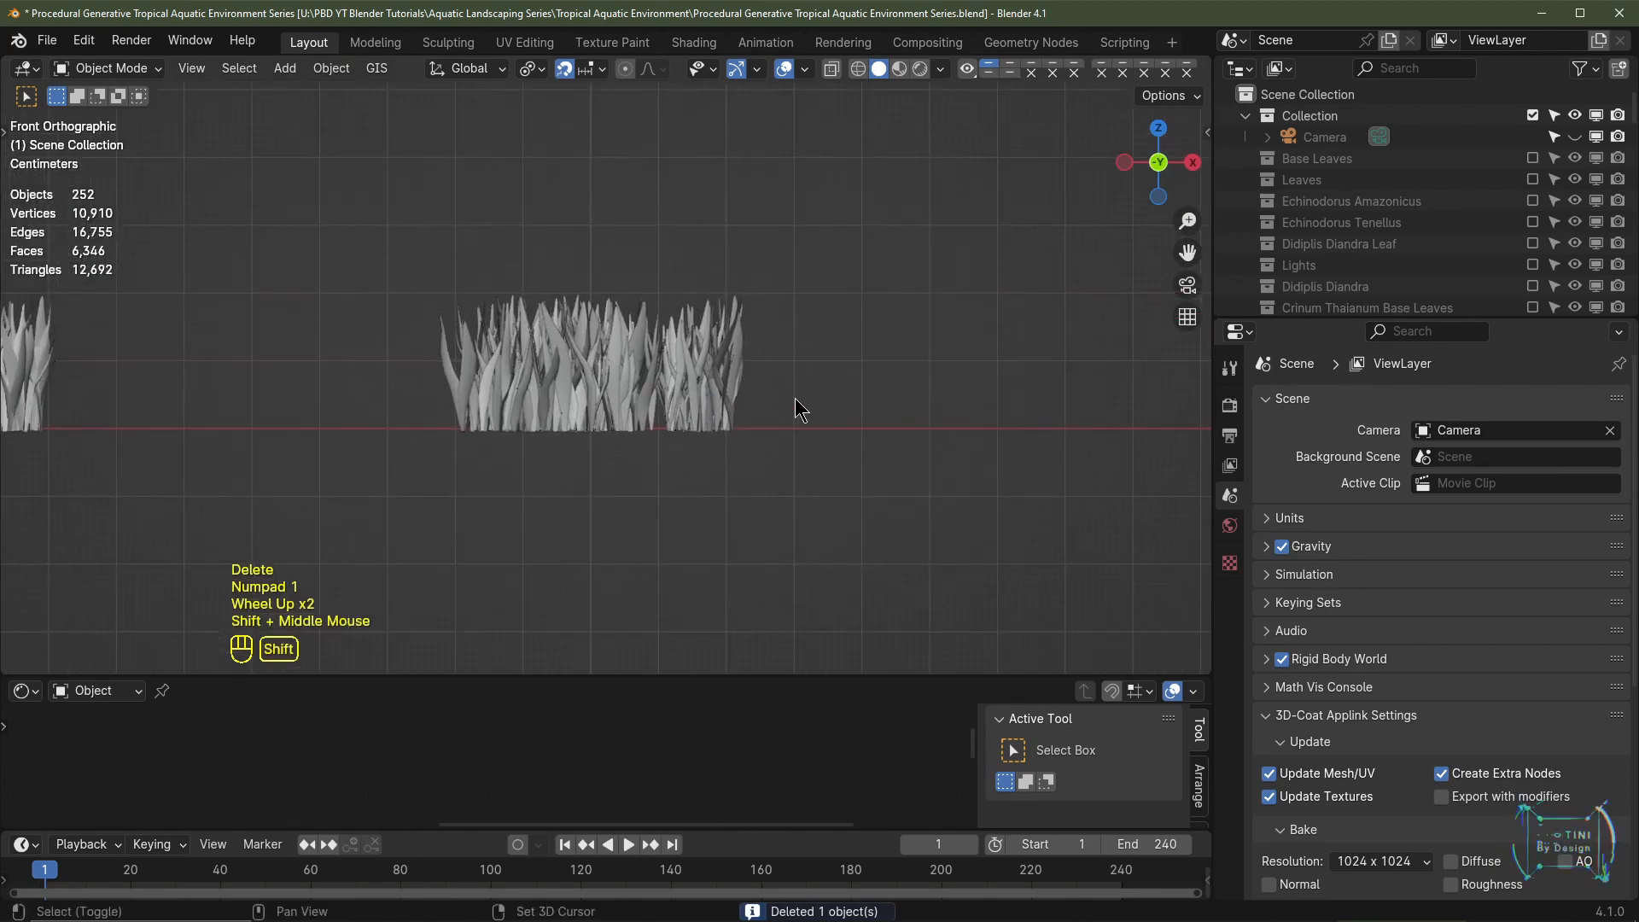
click(857, 70)
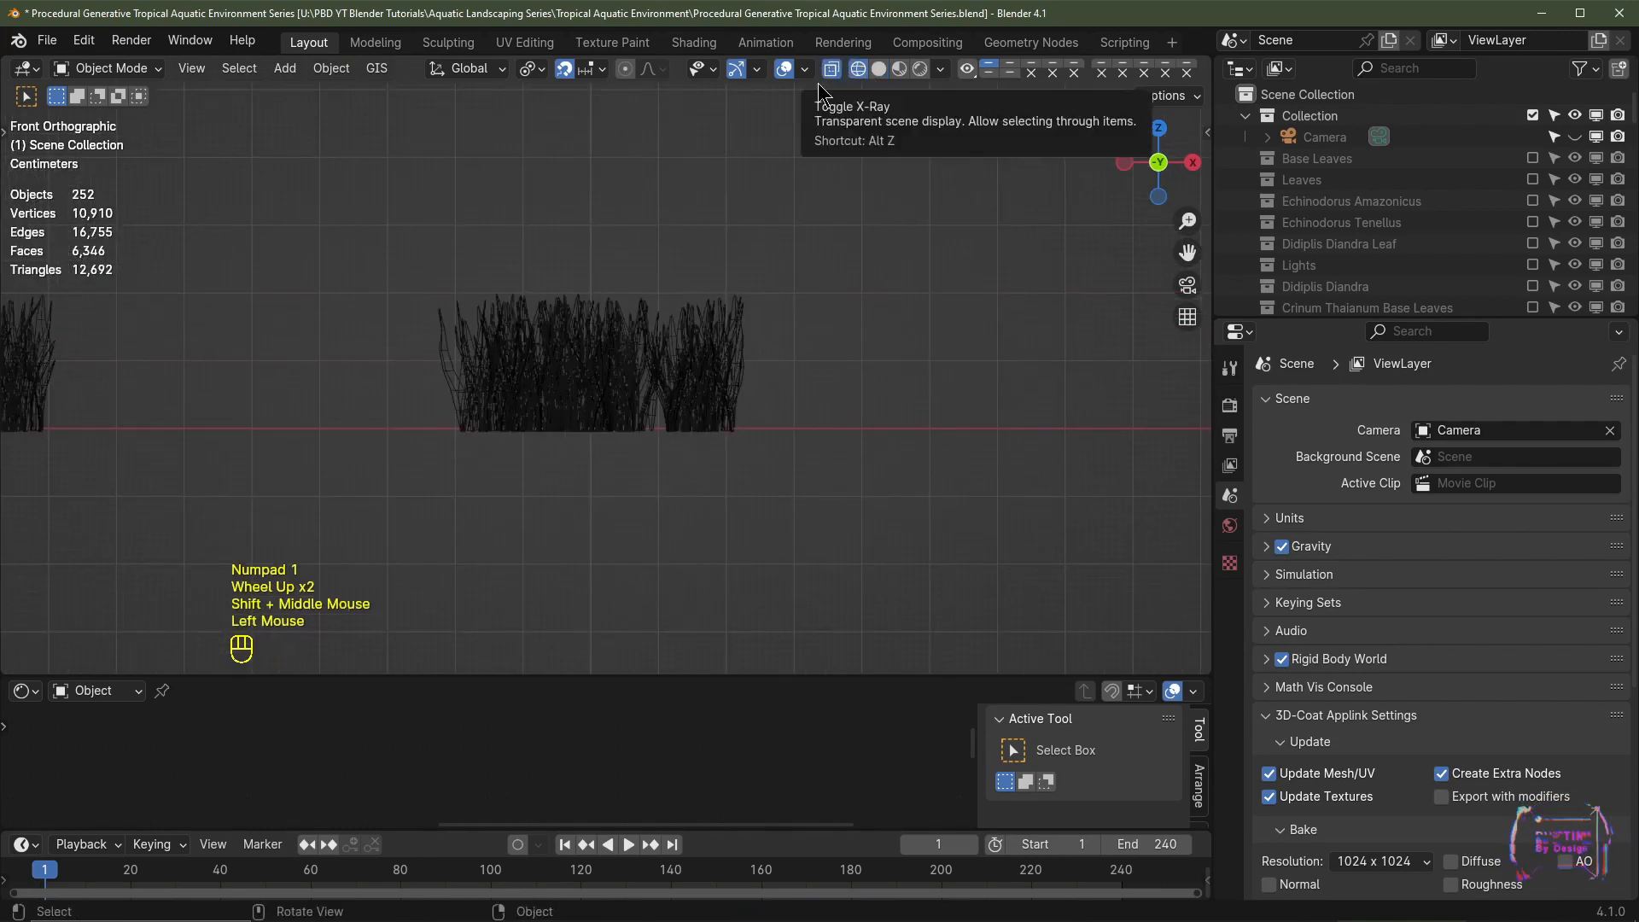
drag(355, 303, 790, 415)
key(ctrl+j)
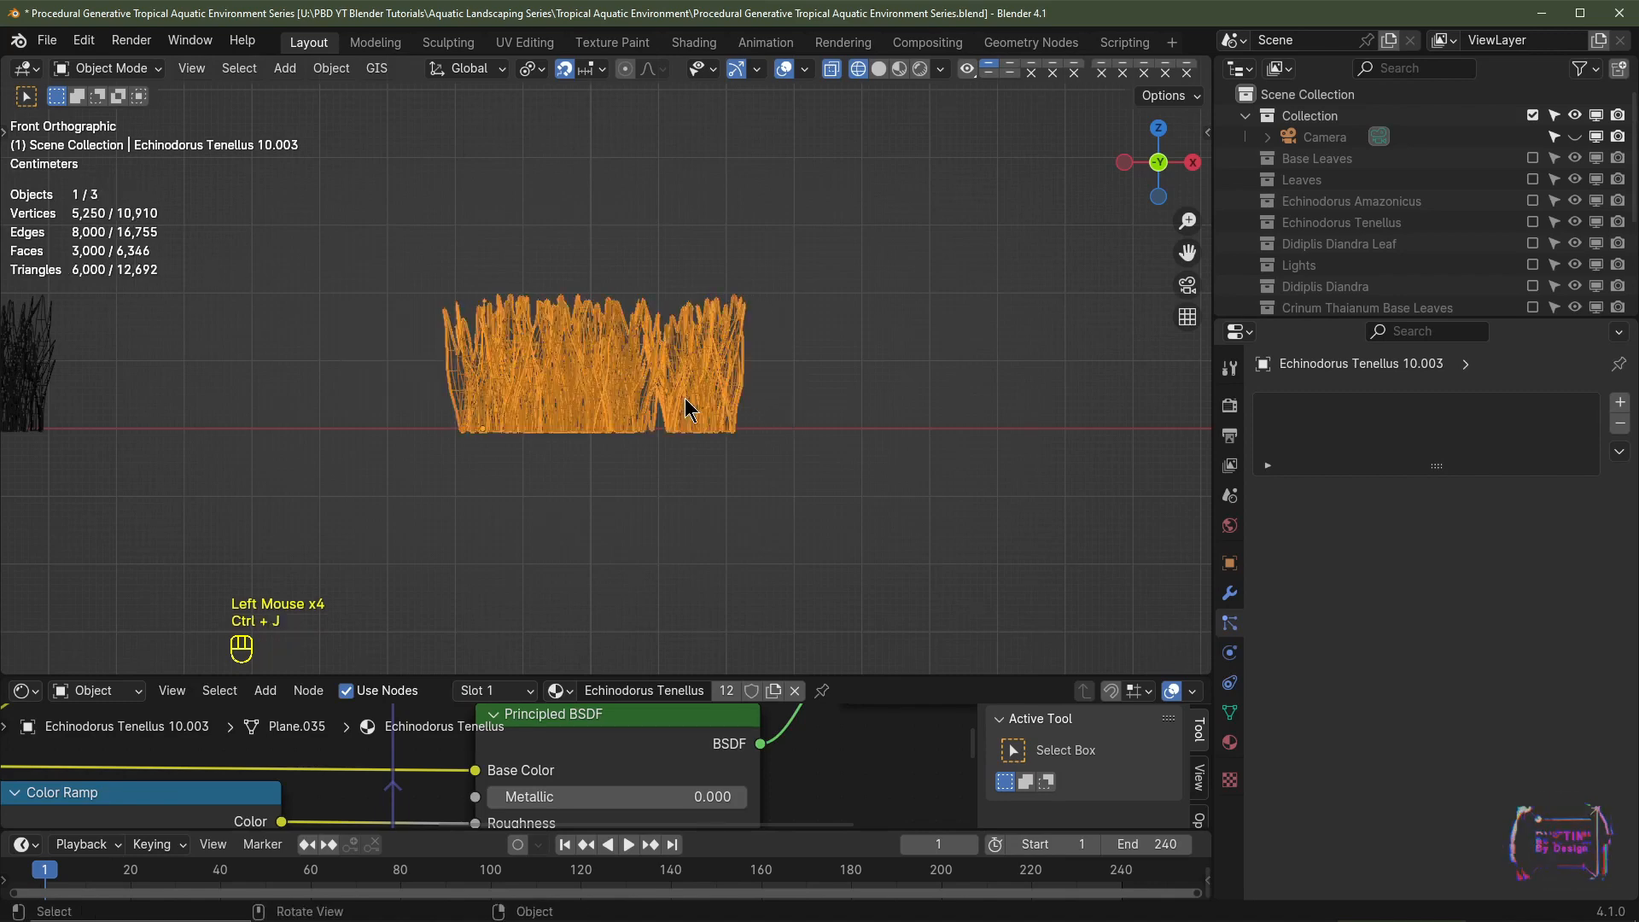
mouse_move(783, 333)
middle_down()
mouse_move(746, 452)
mouse_move(758, 406)
middle_up()
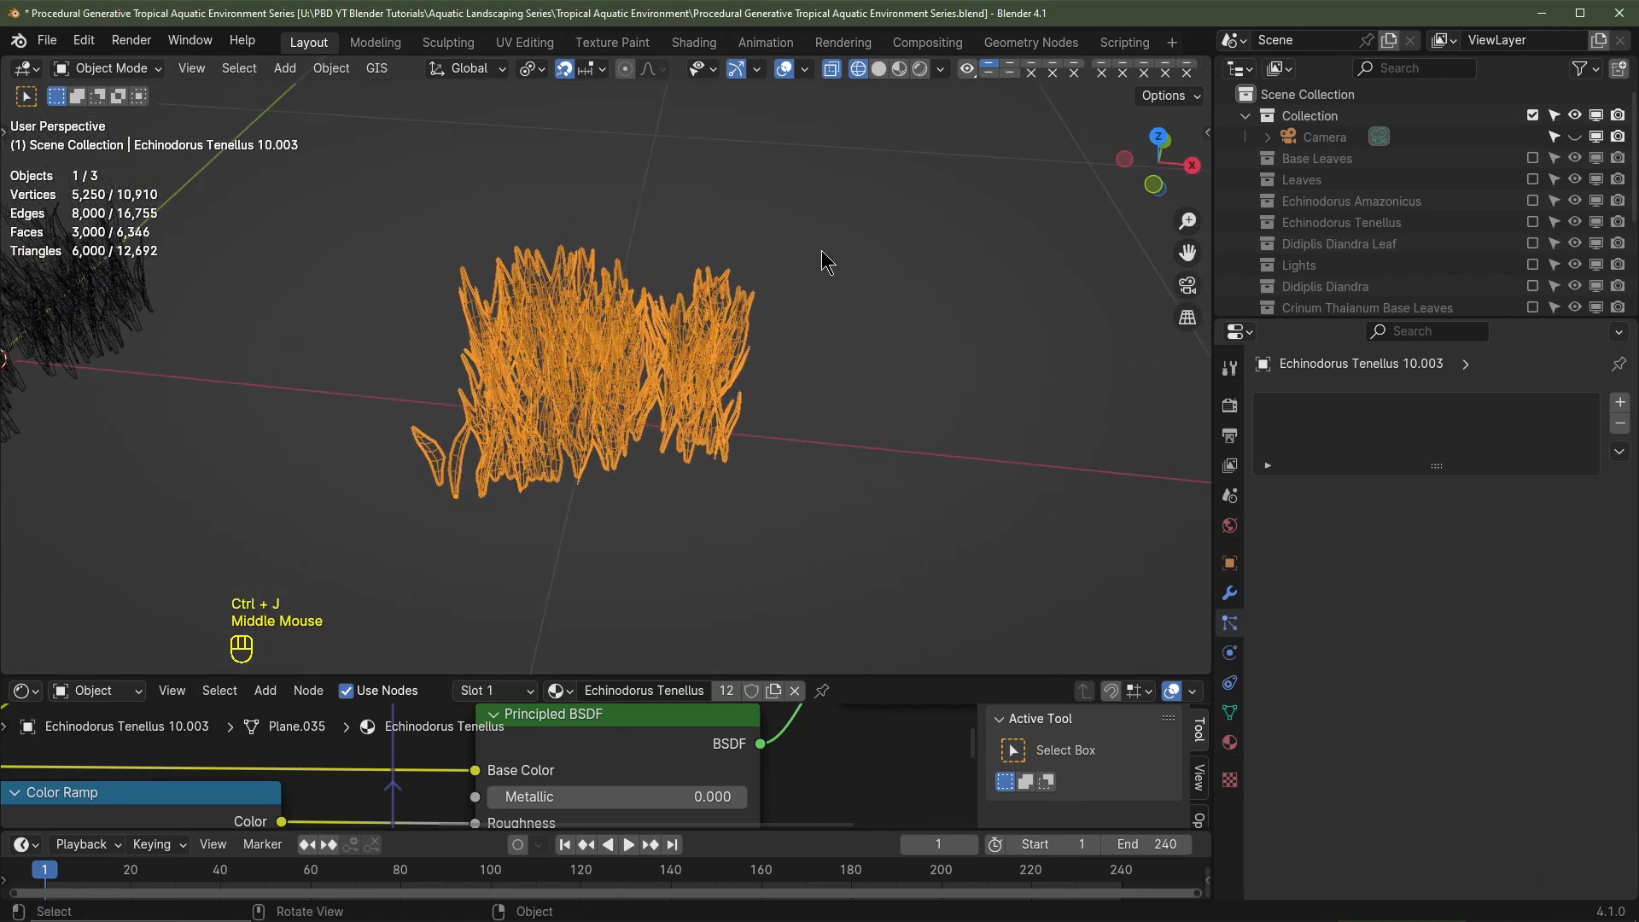
click(878, 70)
middle_drag(859, 367, 854, 309)
Step: Enable the Echinodorus Tenellus collection, delete the oversized Echinodorus Tenellus 10 object from it and exclude the collection again
drag(1366, 321, 1366, 478)
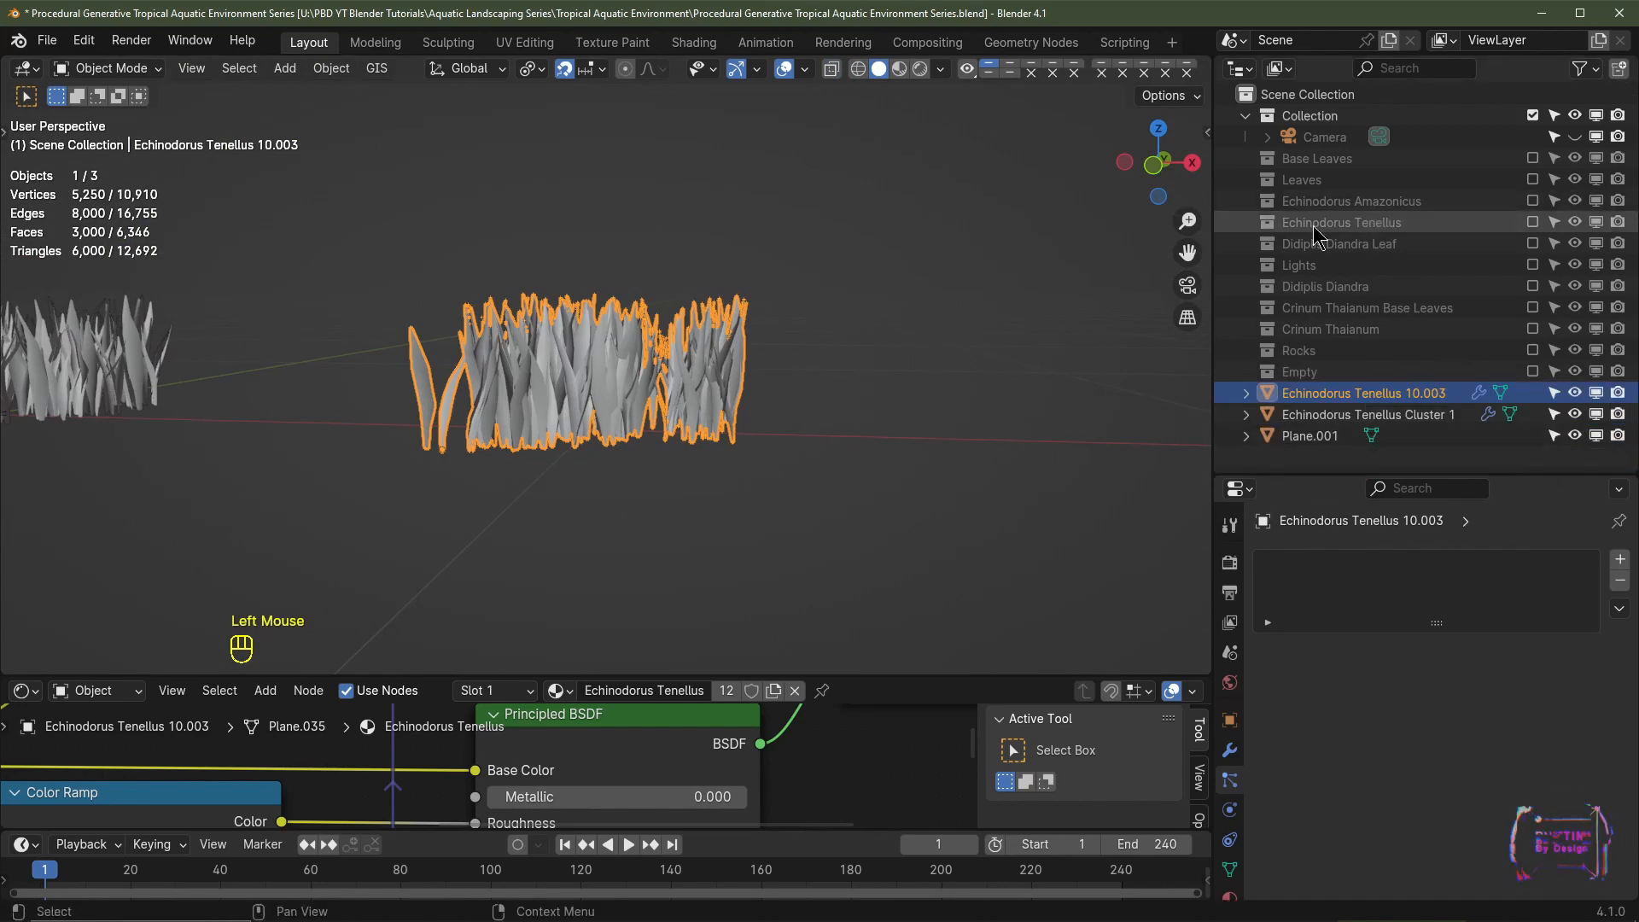
click(1532, 222)
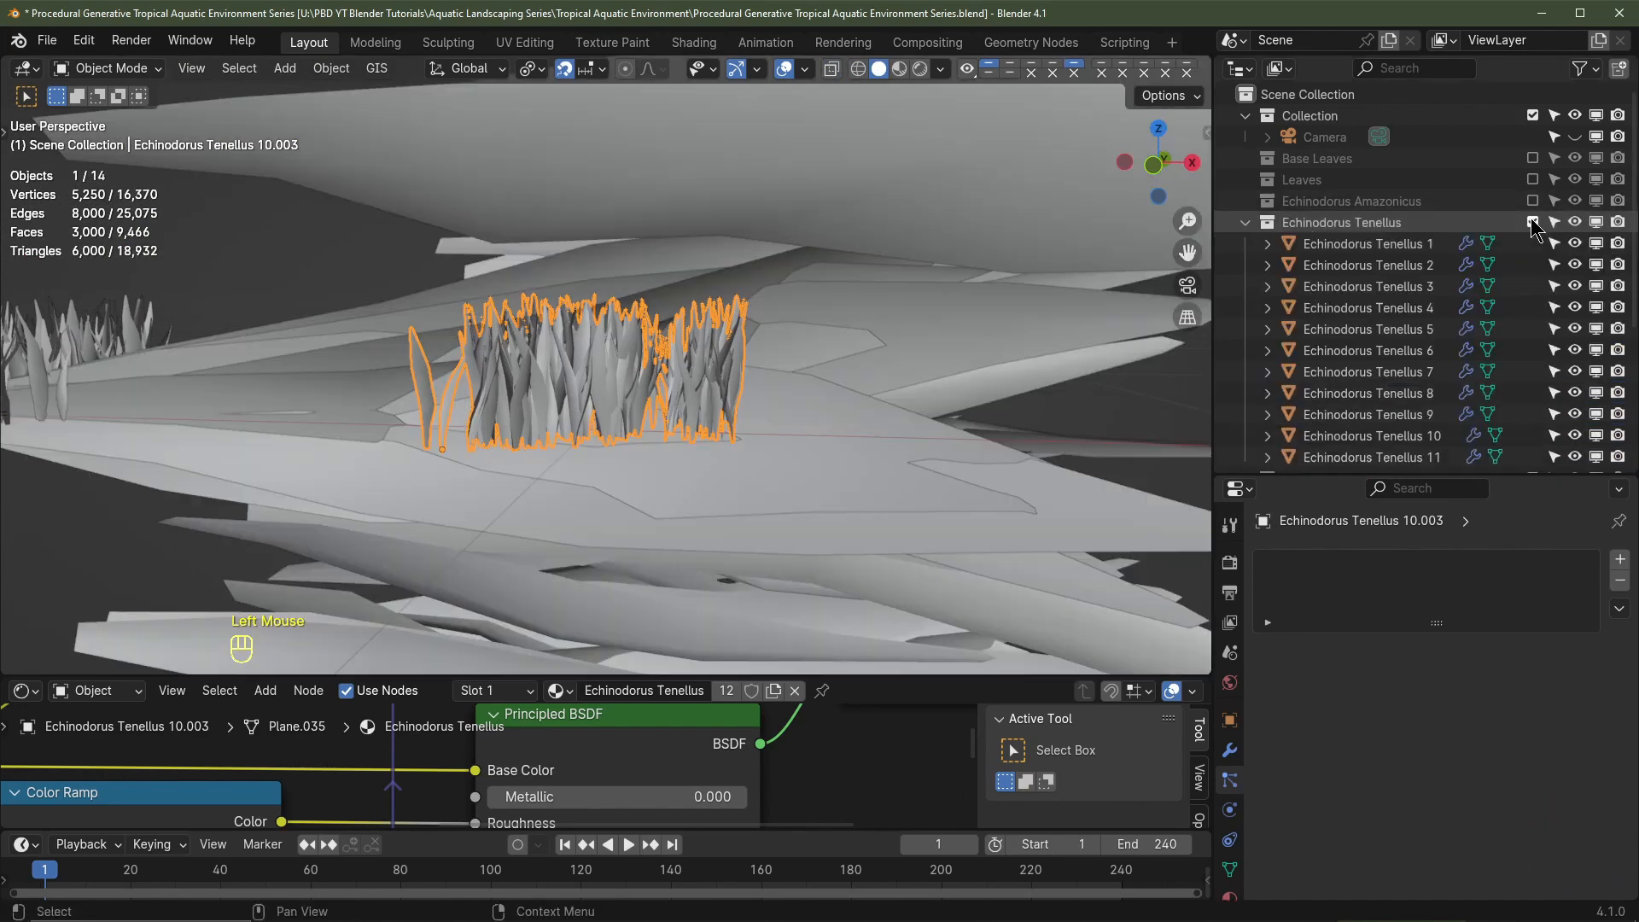
scroll(771, 376, down, 2)
middle_drag(771, 376, 827, 362)
click(740, 272)
key(x)
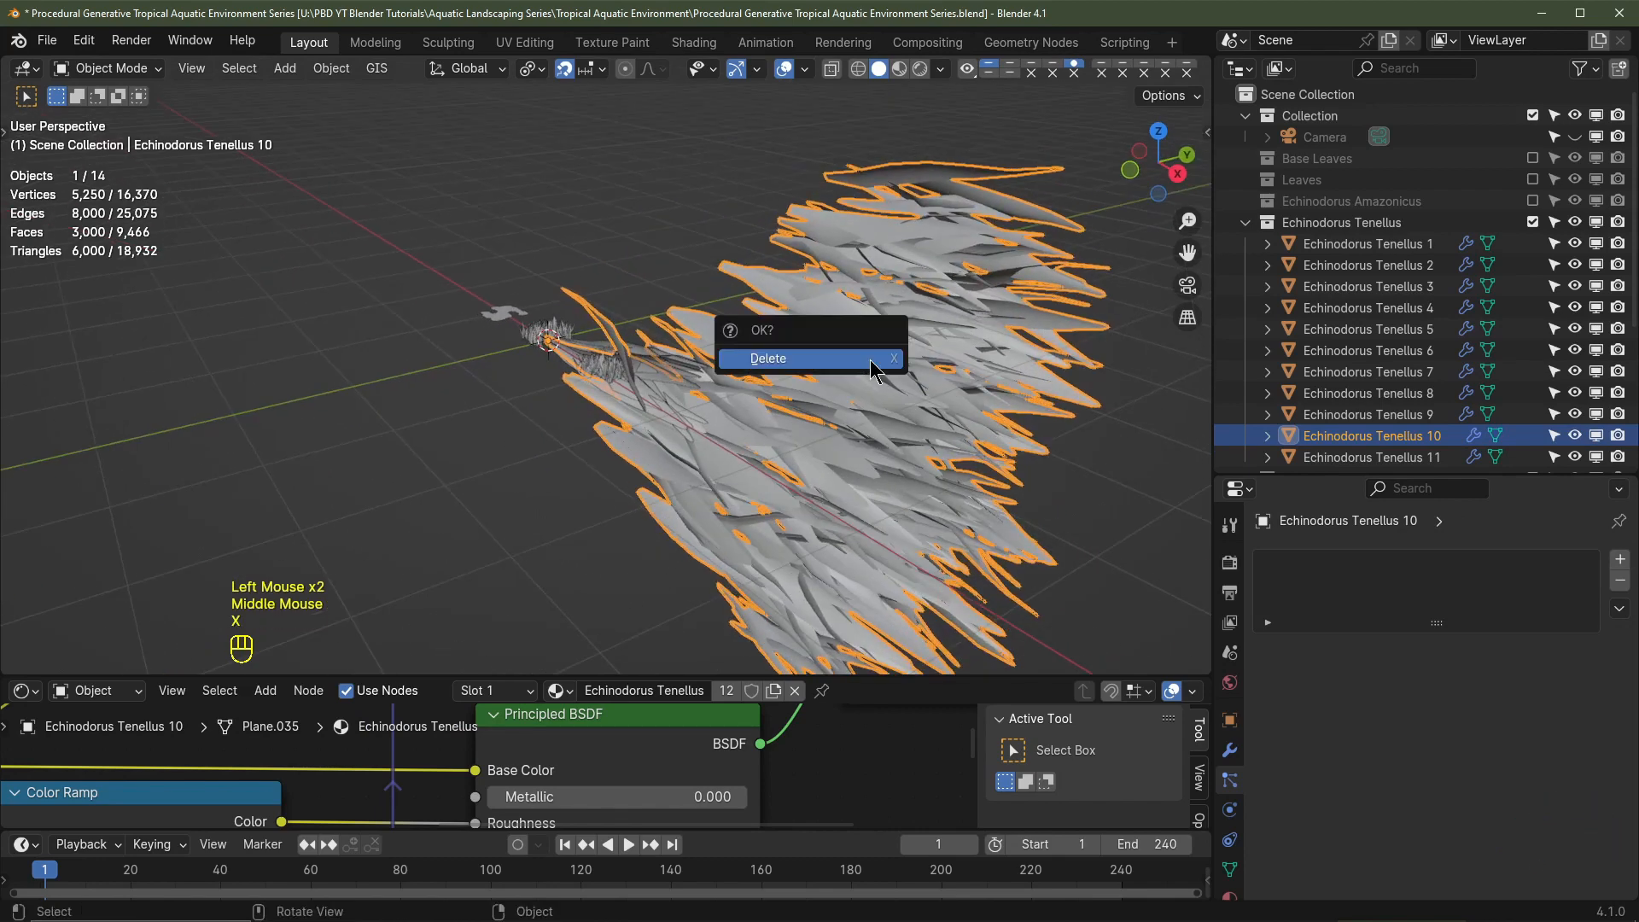
click(875, 359)
middle_drag(819, 424, 1110, 281)
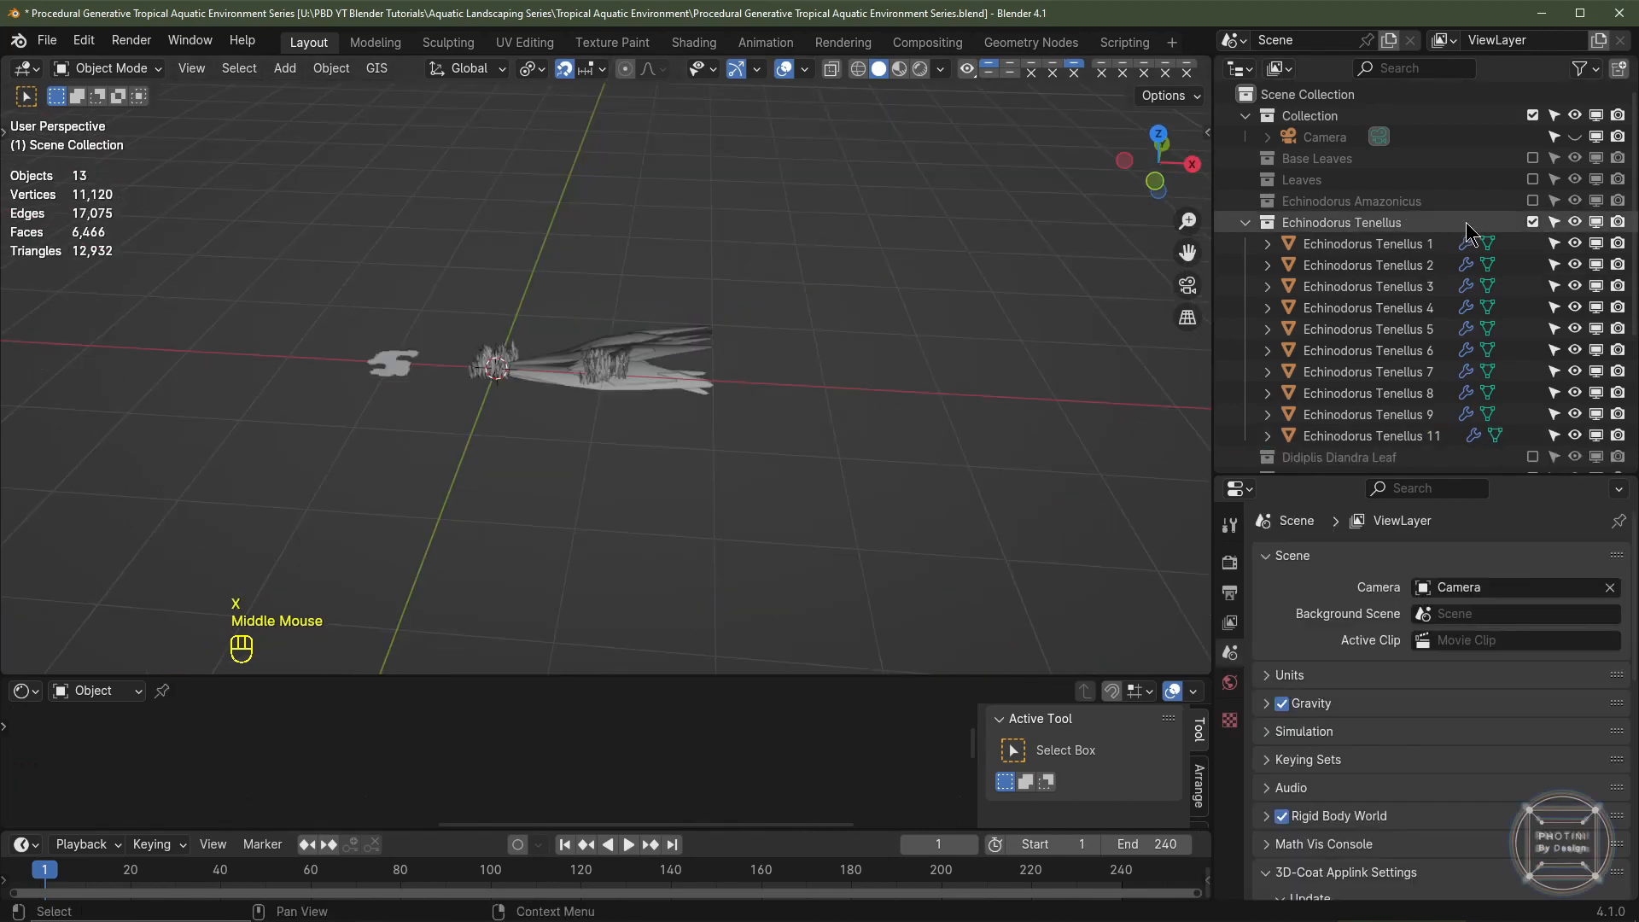
click(1534, 224)
Step: In top view, circle-select faces along the inner notch and right-hand edge of Plane.001 and delete them for a more irregular outline
shift+middle_drag(574, 421, 768, 376)
scroll(768, 376, up, 3)
shift+middle_drag(768, 376, 843, 439)
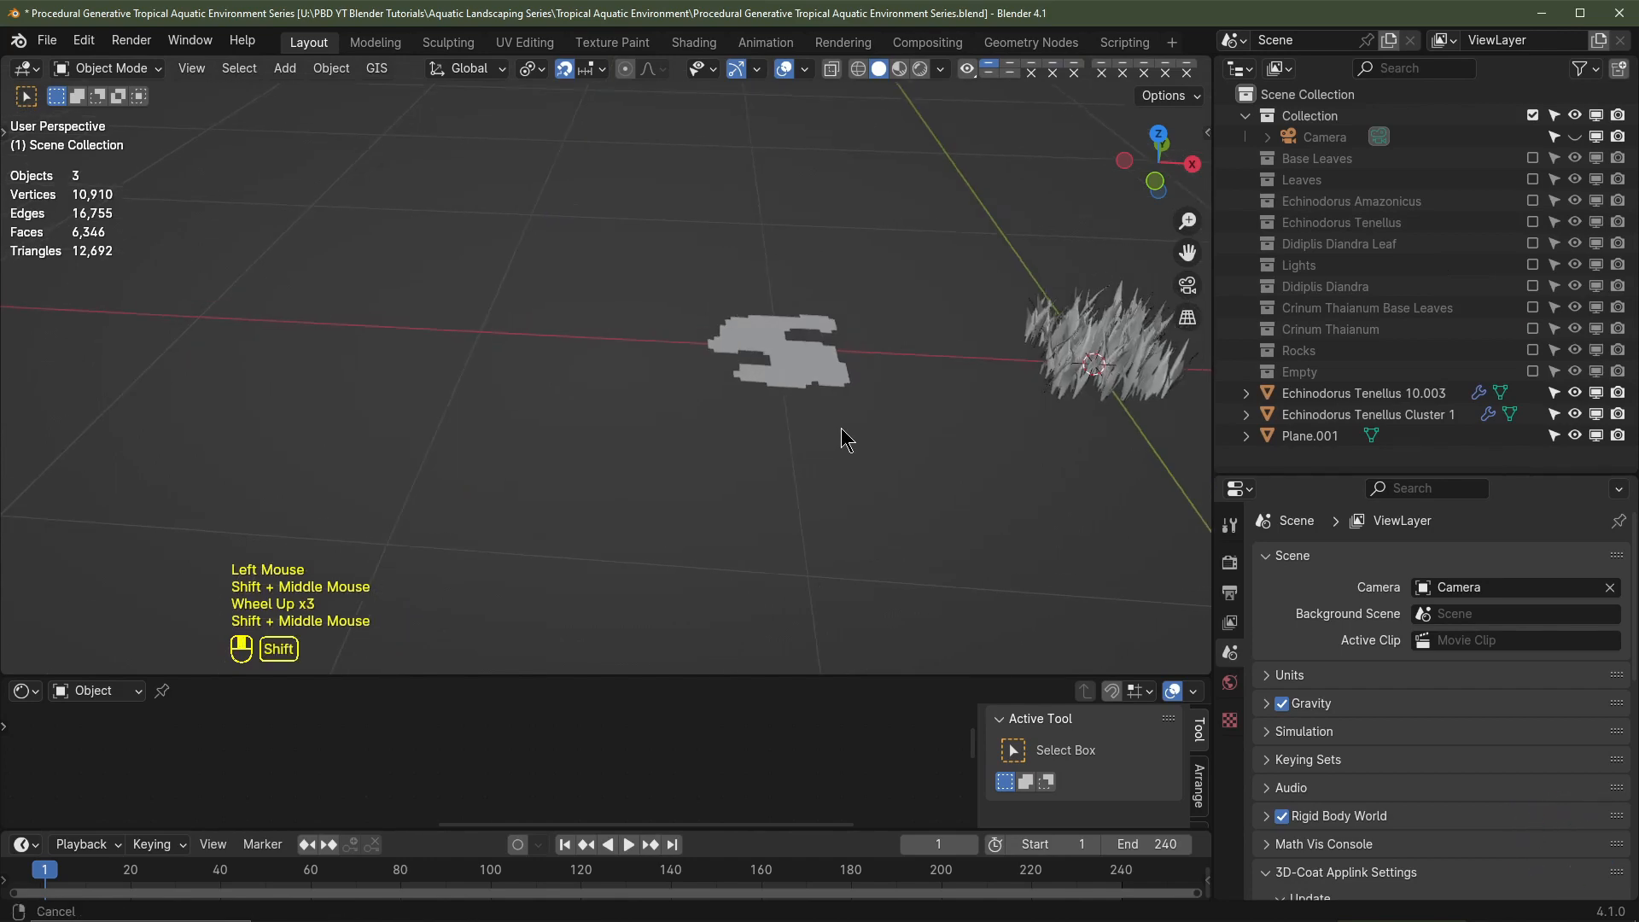
click(724, 427)
middle_drag(769, 500, 772, 545)
key(KP_7)
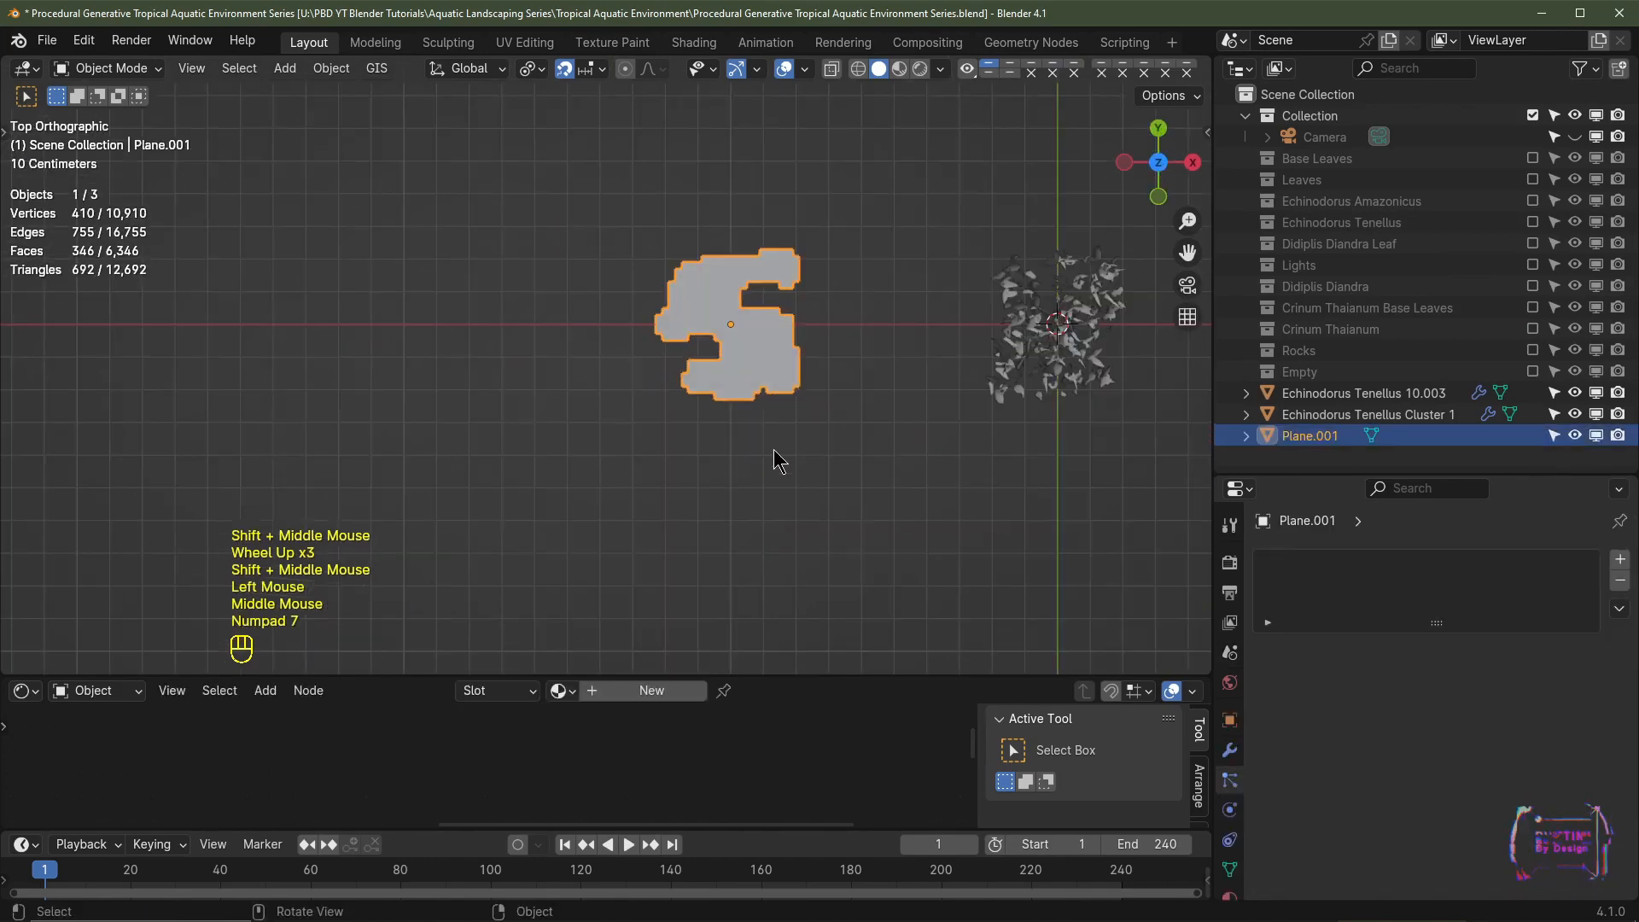
key(Tab)
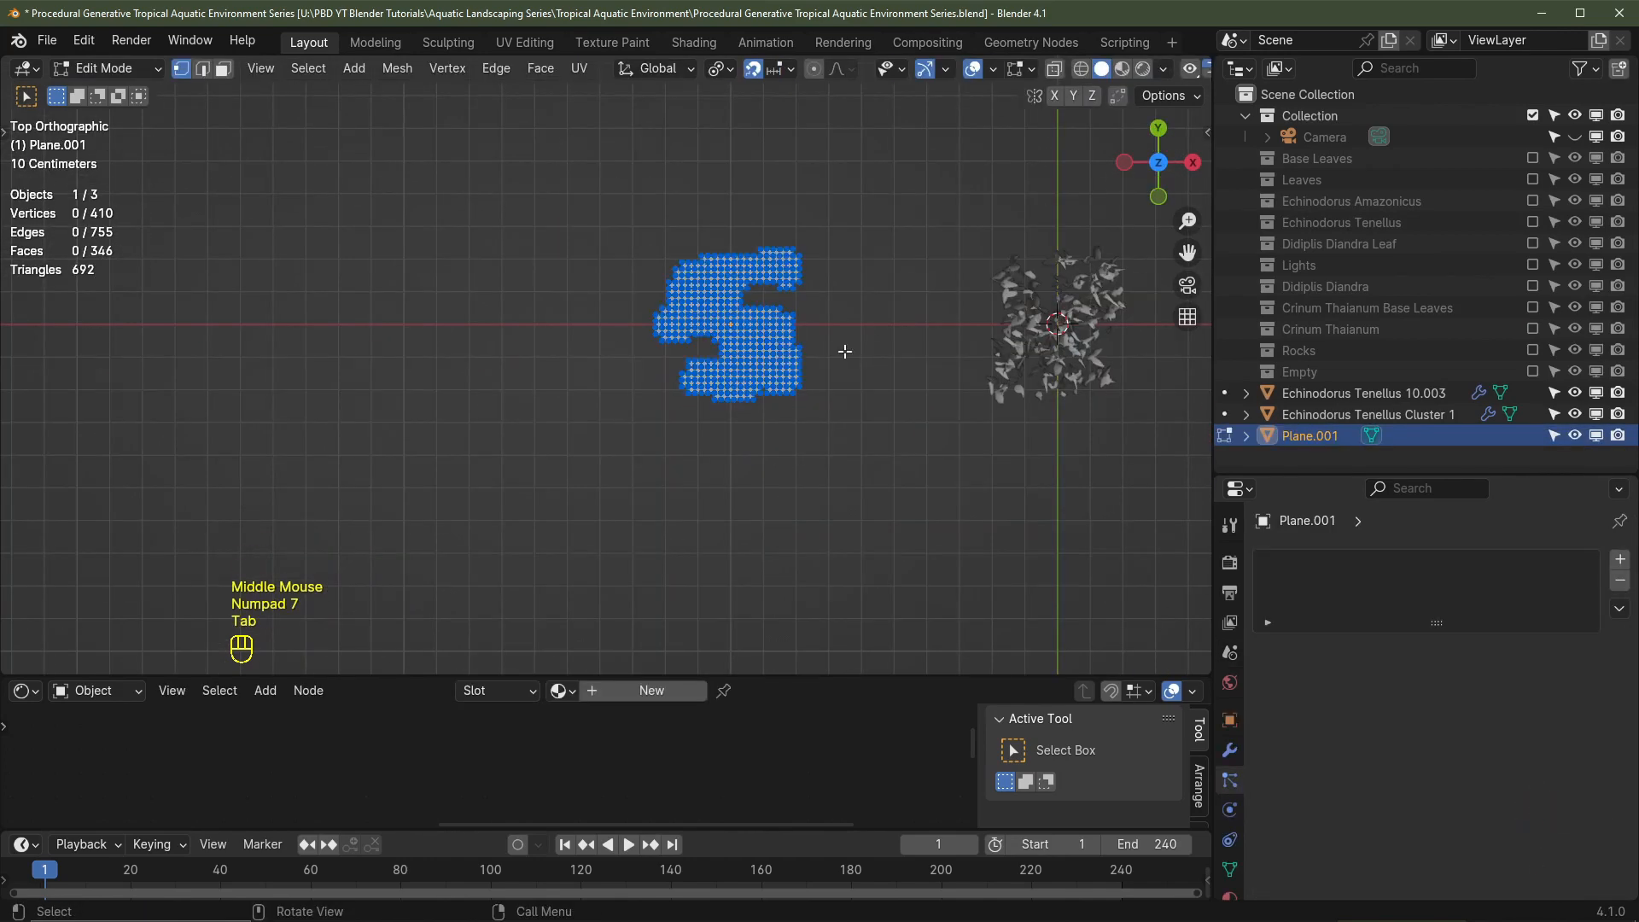
scroll(846, 351, up, 2)
shift+middle_drag(1023, 203, 813, 288)
key(c)
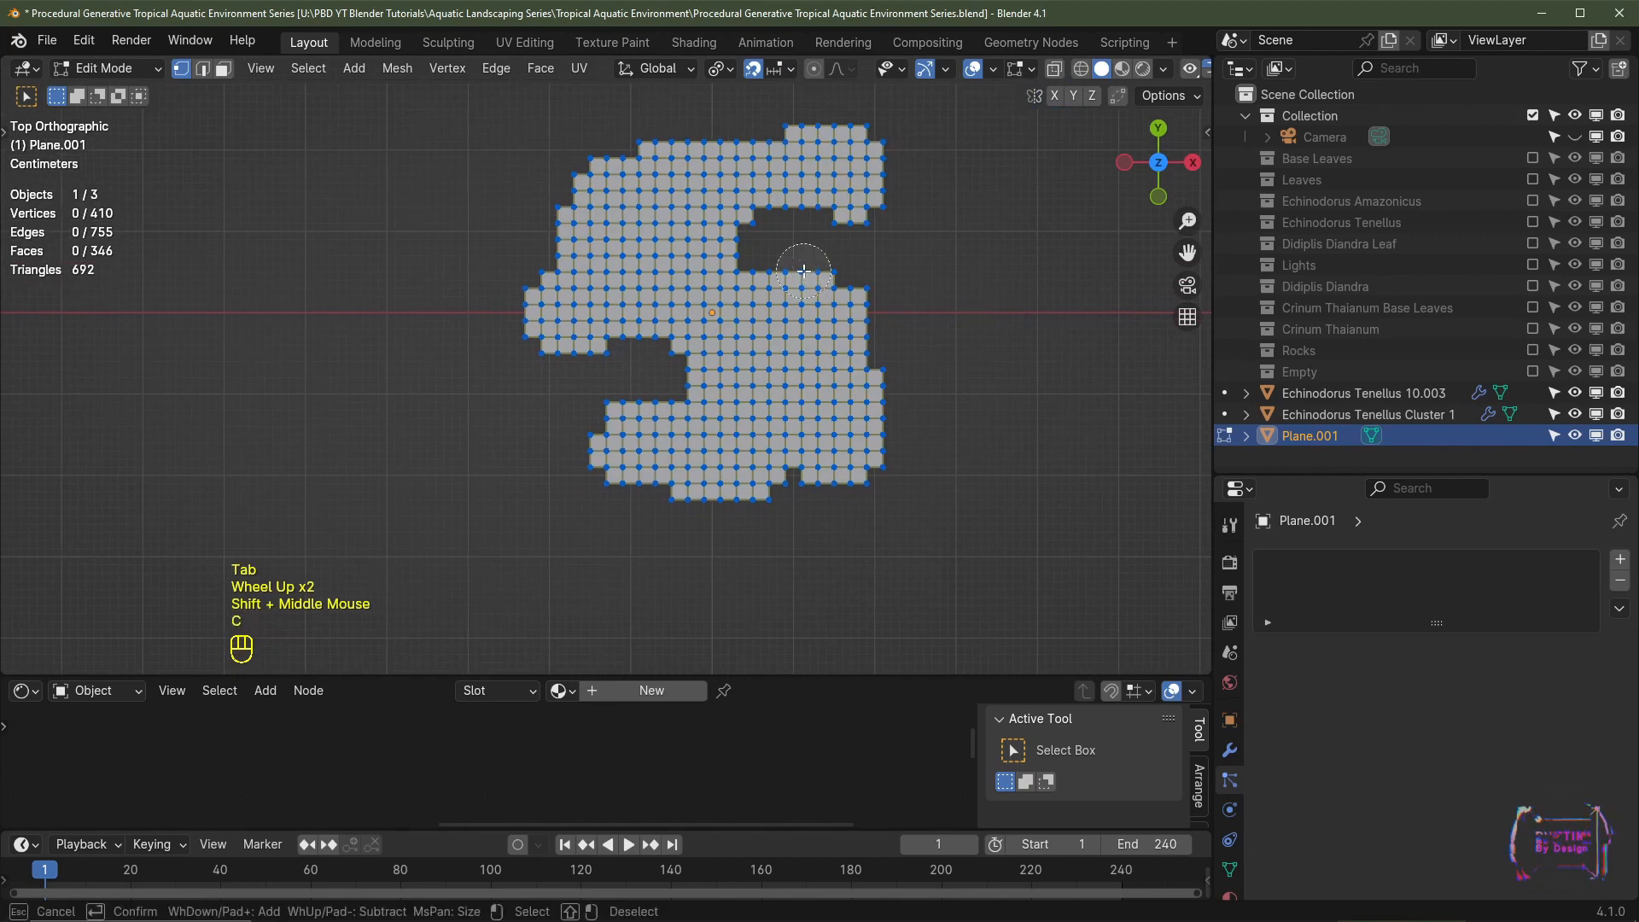
mouse_move(812, 264)
mouse_down()
mouse_move(888, 389)
mouse_move(723, 524)
mouse_move(816, 278)
mouse_move(776, 275)
mouse_up()
right_click(1013, 349)
key(x)
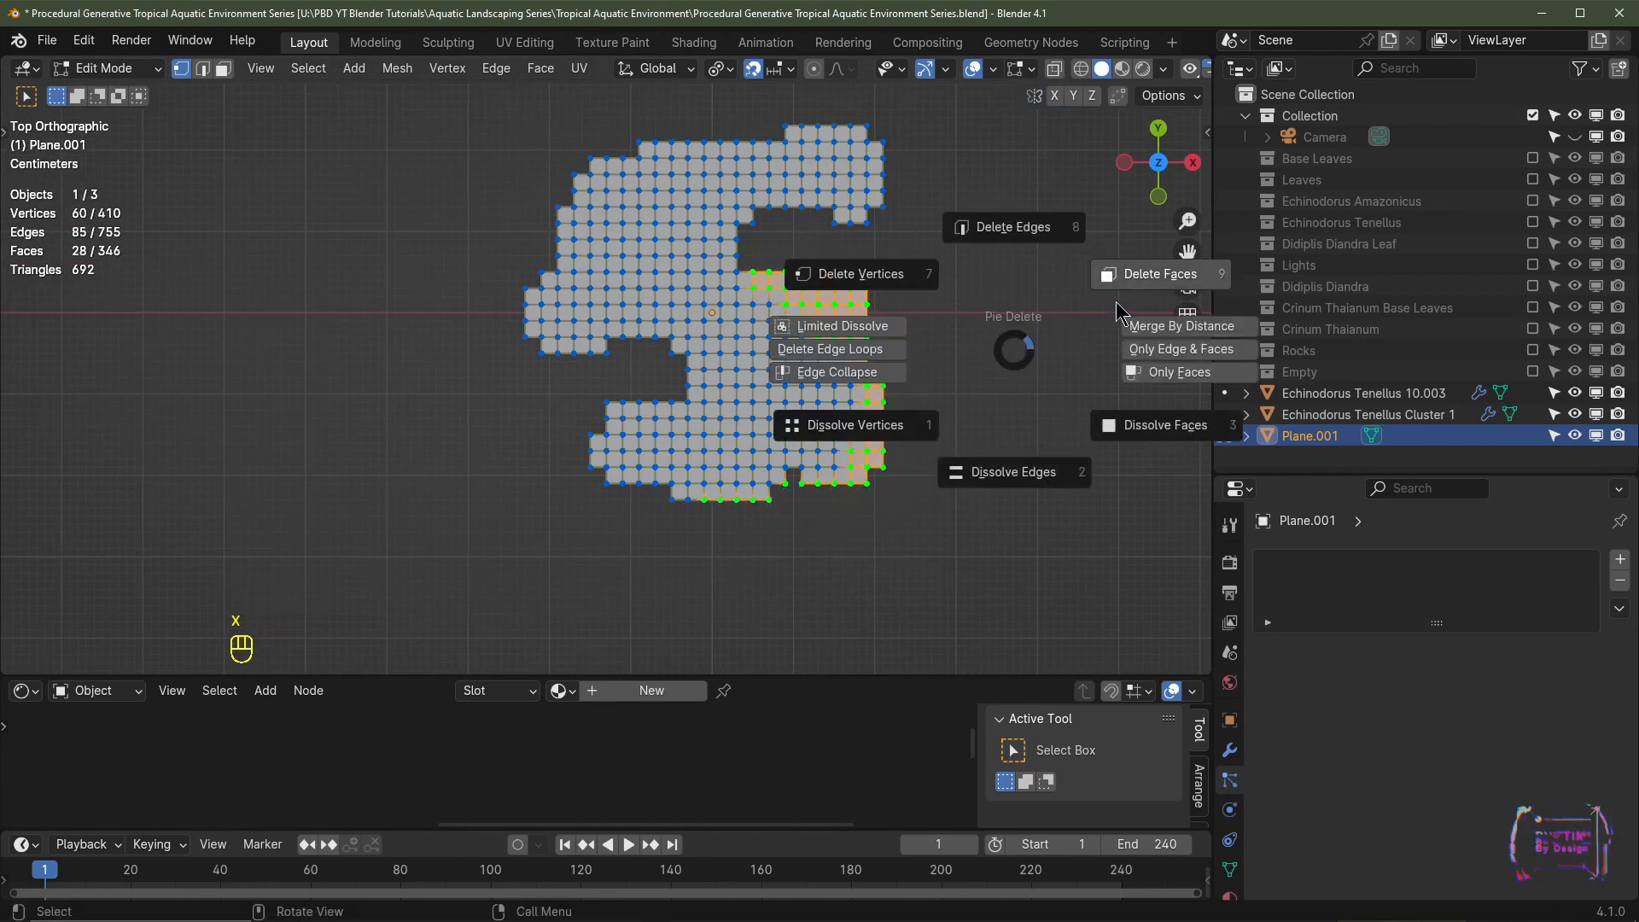
click(1161, 276)
scroll(811, 293, down, 2)
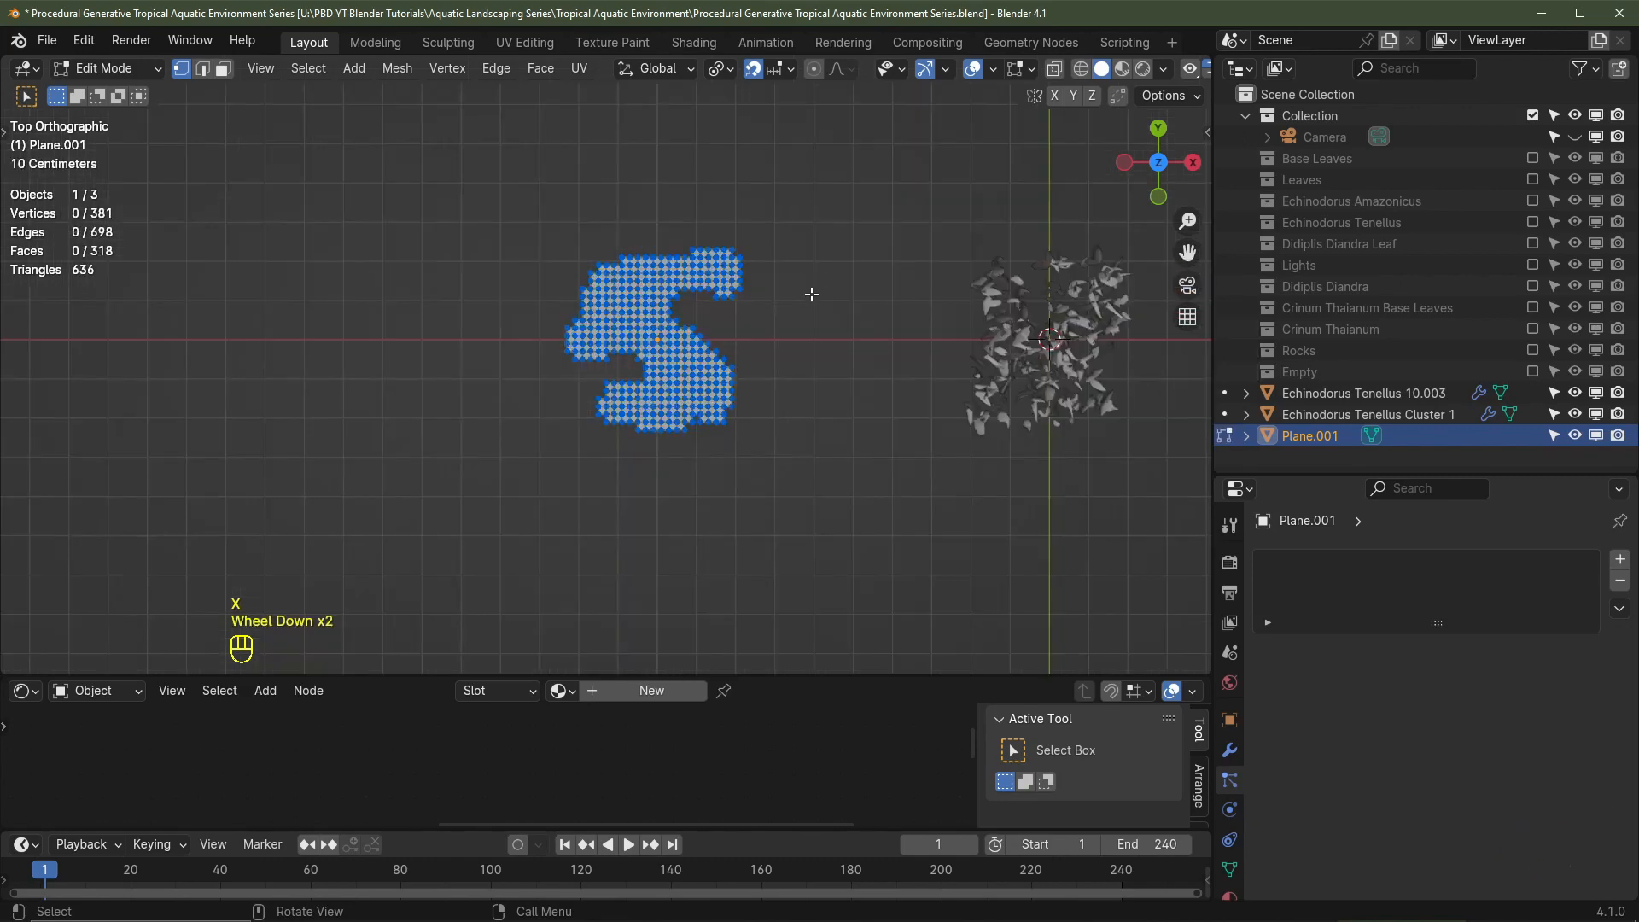
scroll(889, 444, up, 1)
key(Tab)
Step: Add a hair particle system to Plane.001 with 250 hairs
middle_drag(908, 530, 888, 342)
click(1620, 559)
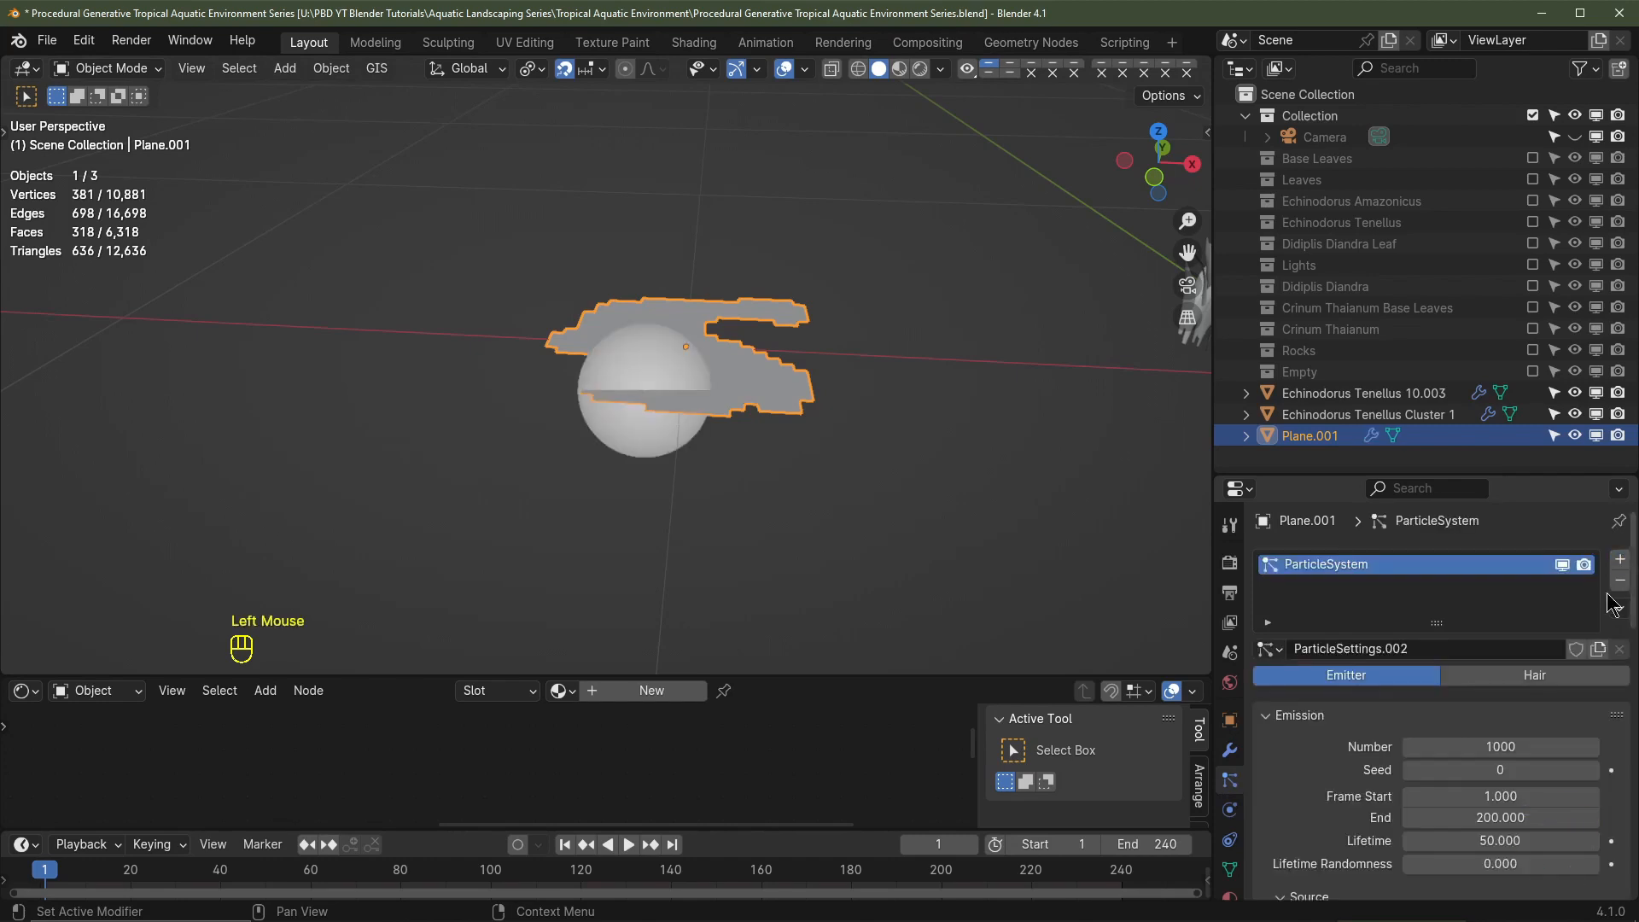
scroll(1550, 641, down, 2)
scroll(1550, 641, up, 2)
drag(1541, 475, 1541, 239)
click(1534, 436)
click(1498, 528)
text(2)
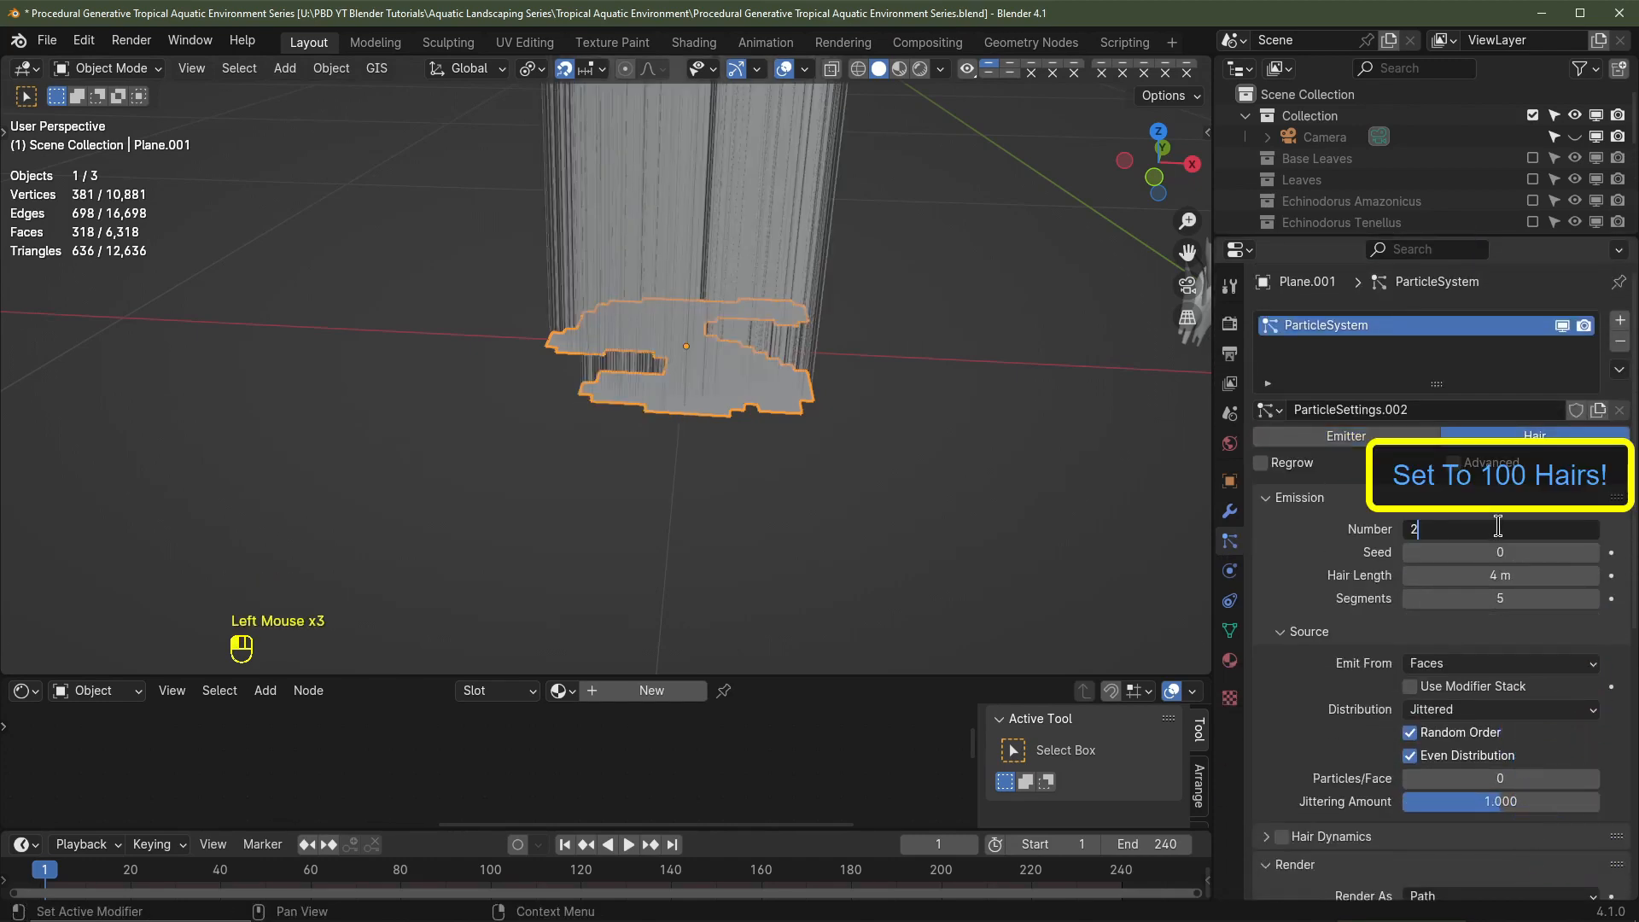
text(50)
key(Return)
Step: Enable the advanced hair settings and set the emission distribution to Random
click(1454, 463)
scroll(1428, 589, down, 3)
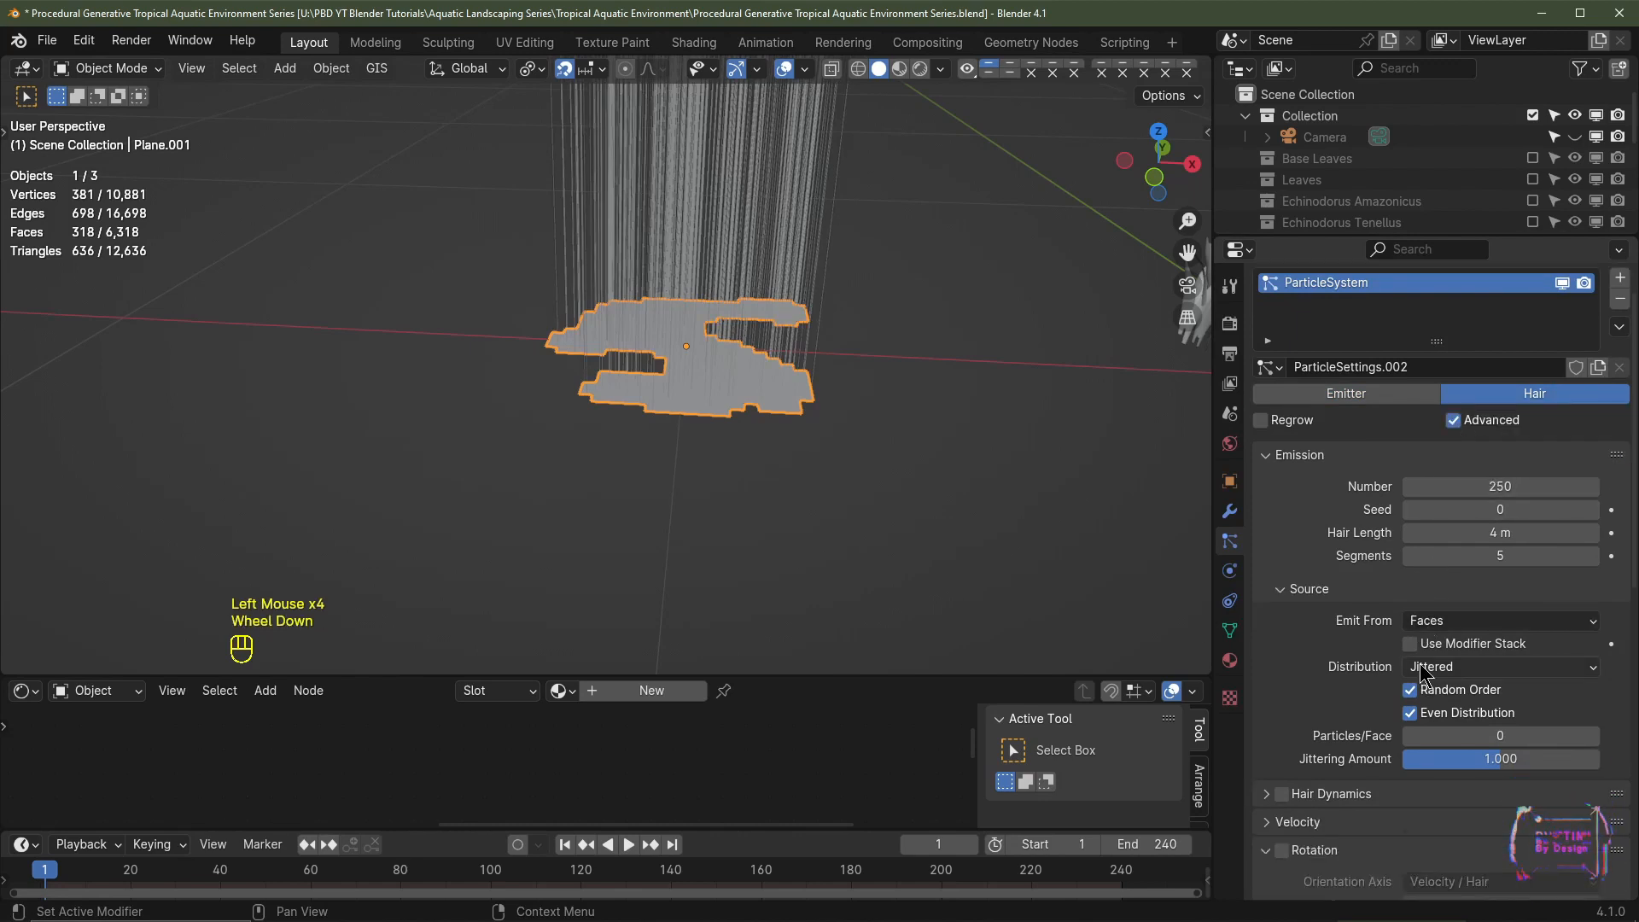
click(1421, 586)
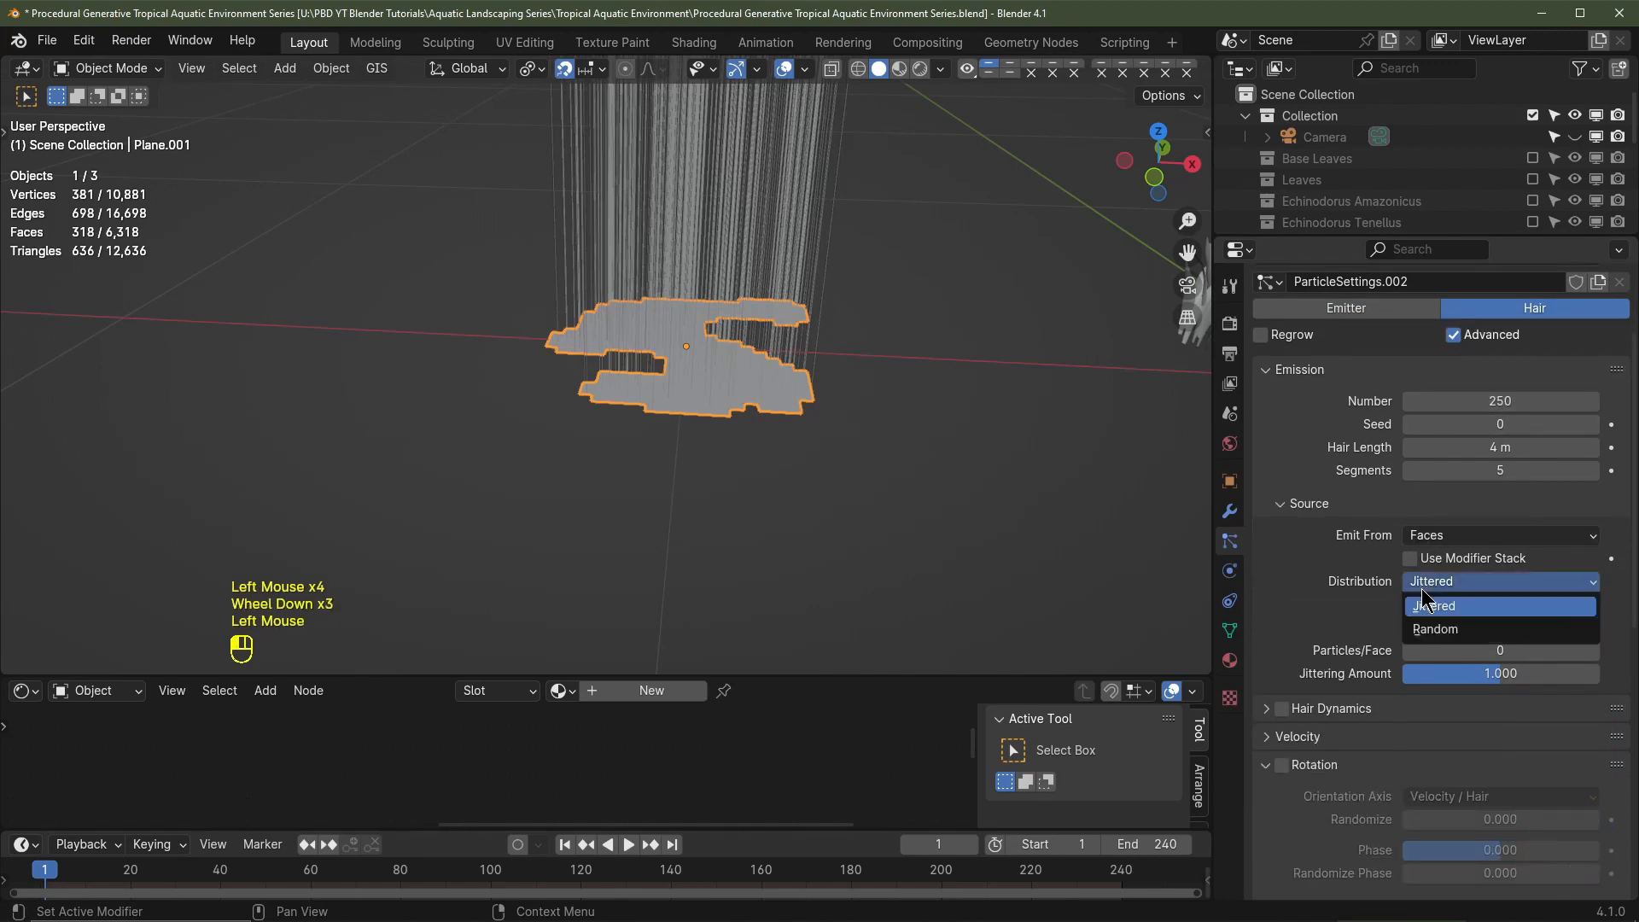
click(1429, 627)
Step: Render the particles as the Echinodorus Tenellus collection with Pick Random and Object Rotation enabled
scroll(1401, 627, down, 3)
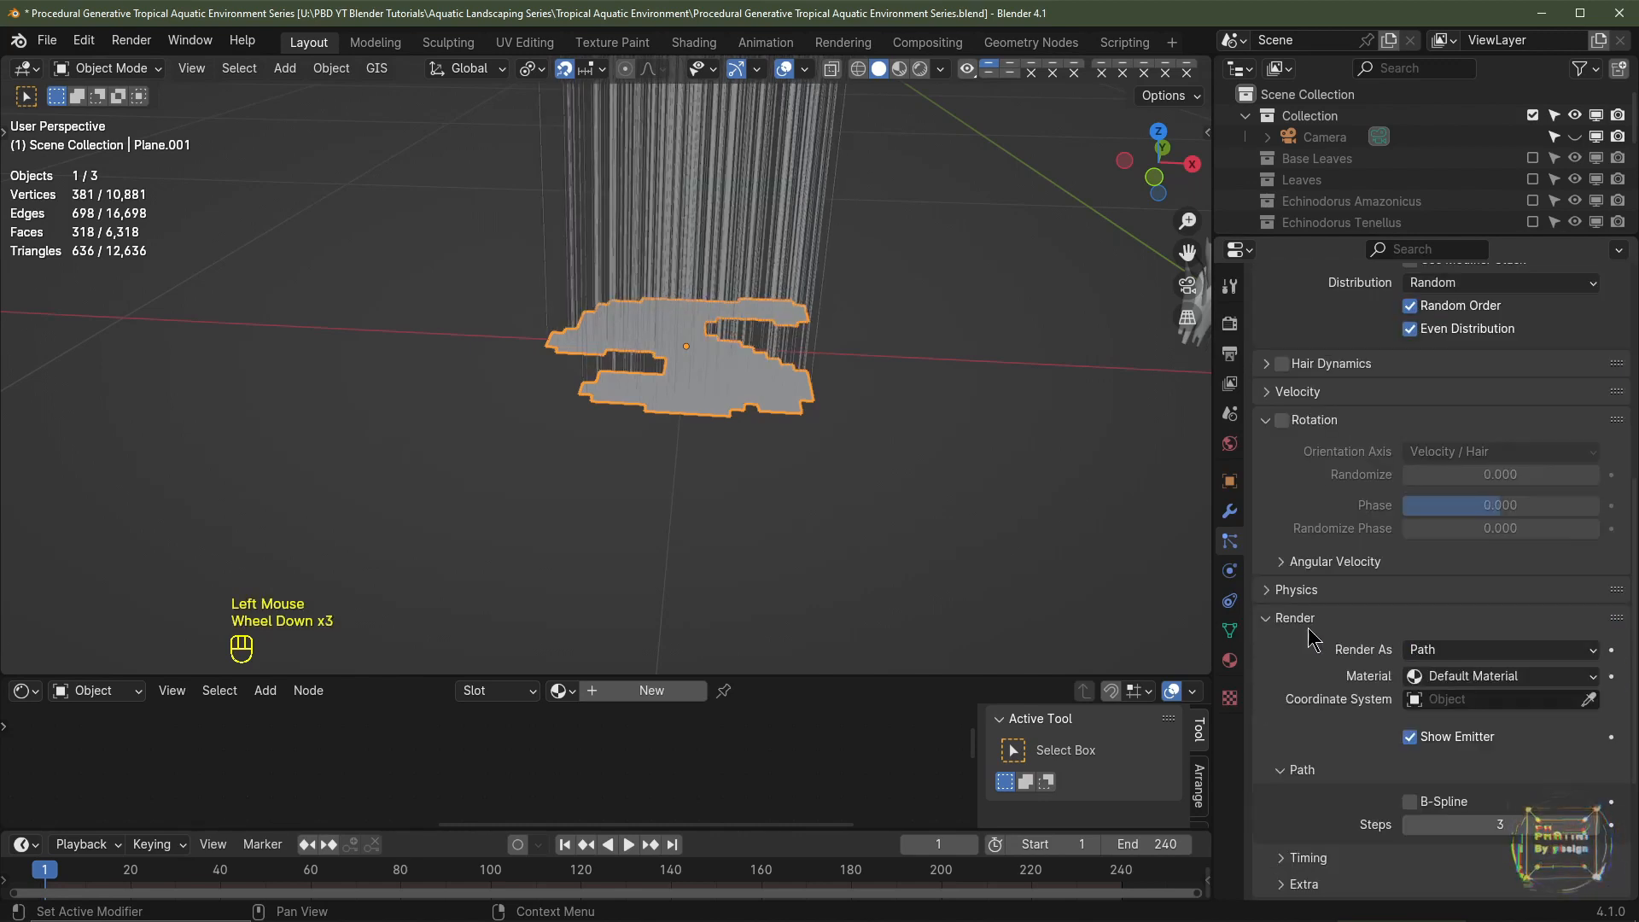
click(1460, 649)
click(1463, 746)
click(1475, 802)
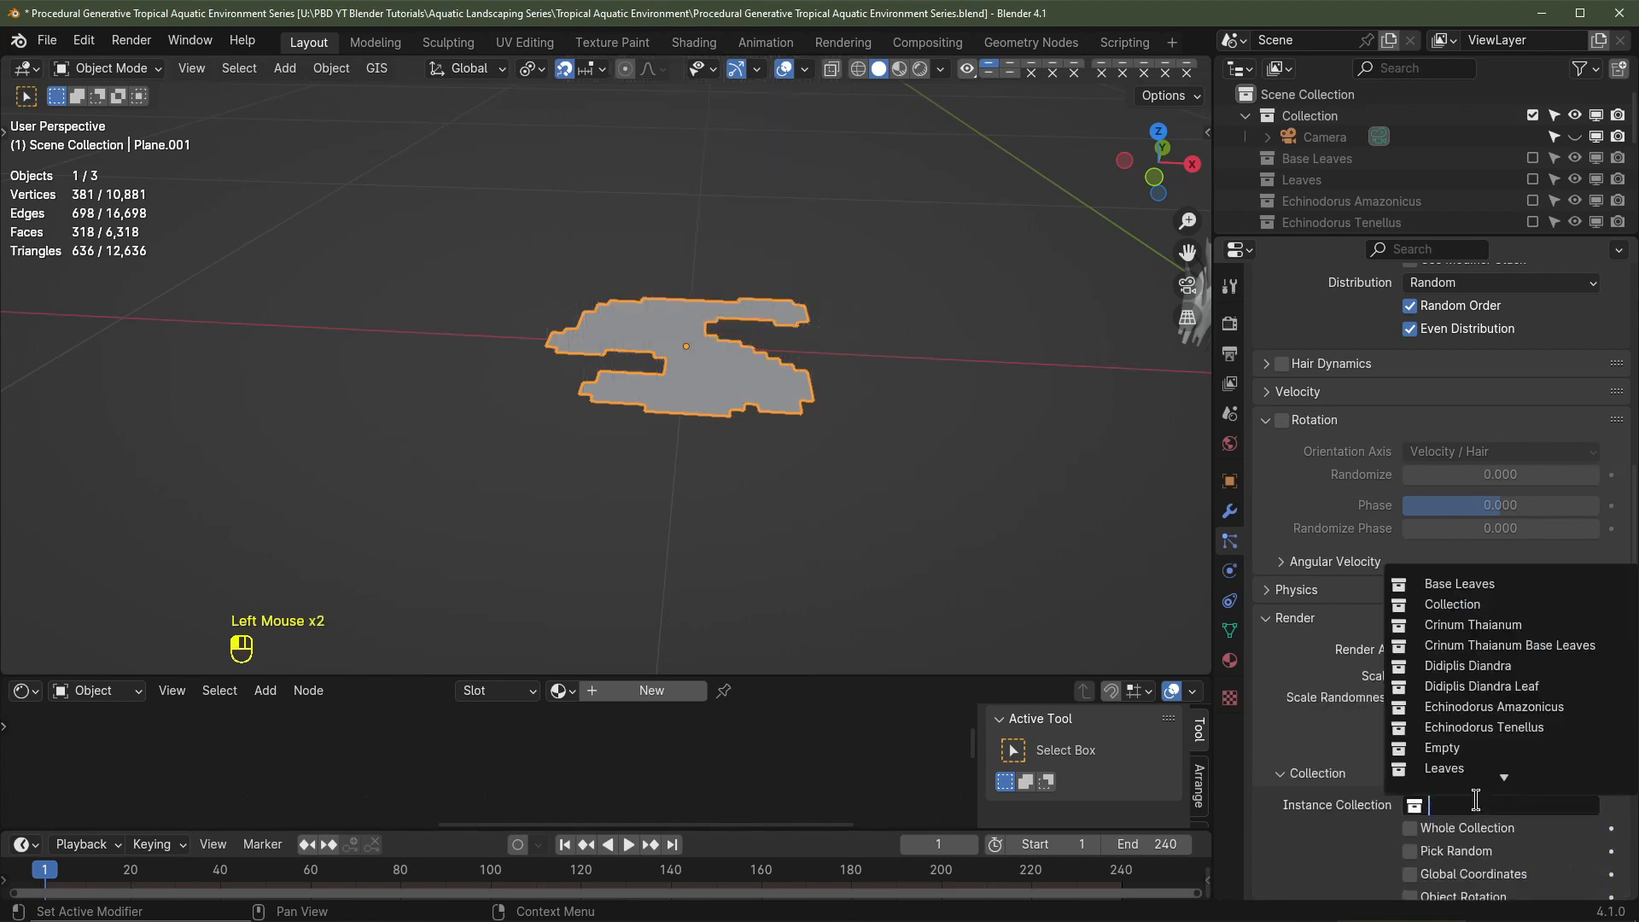
click(1484, 727)
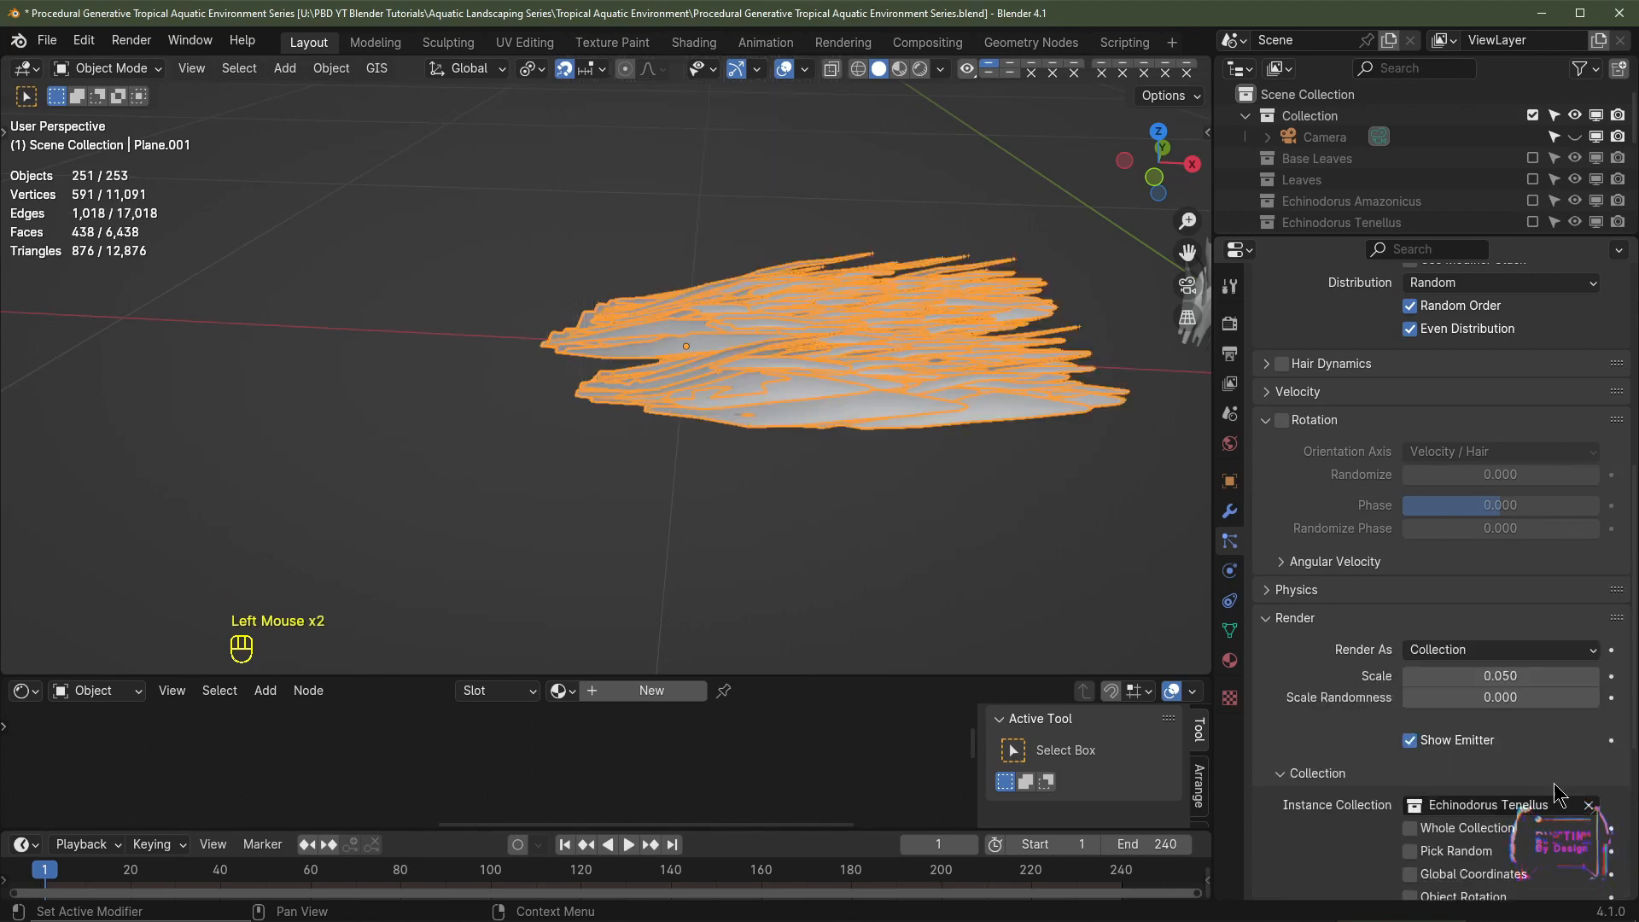
scroll(1424, 651, down, 3)
click(1420, 642)
click(1417, 596)
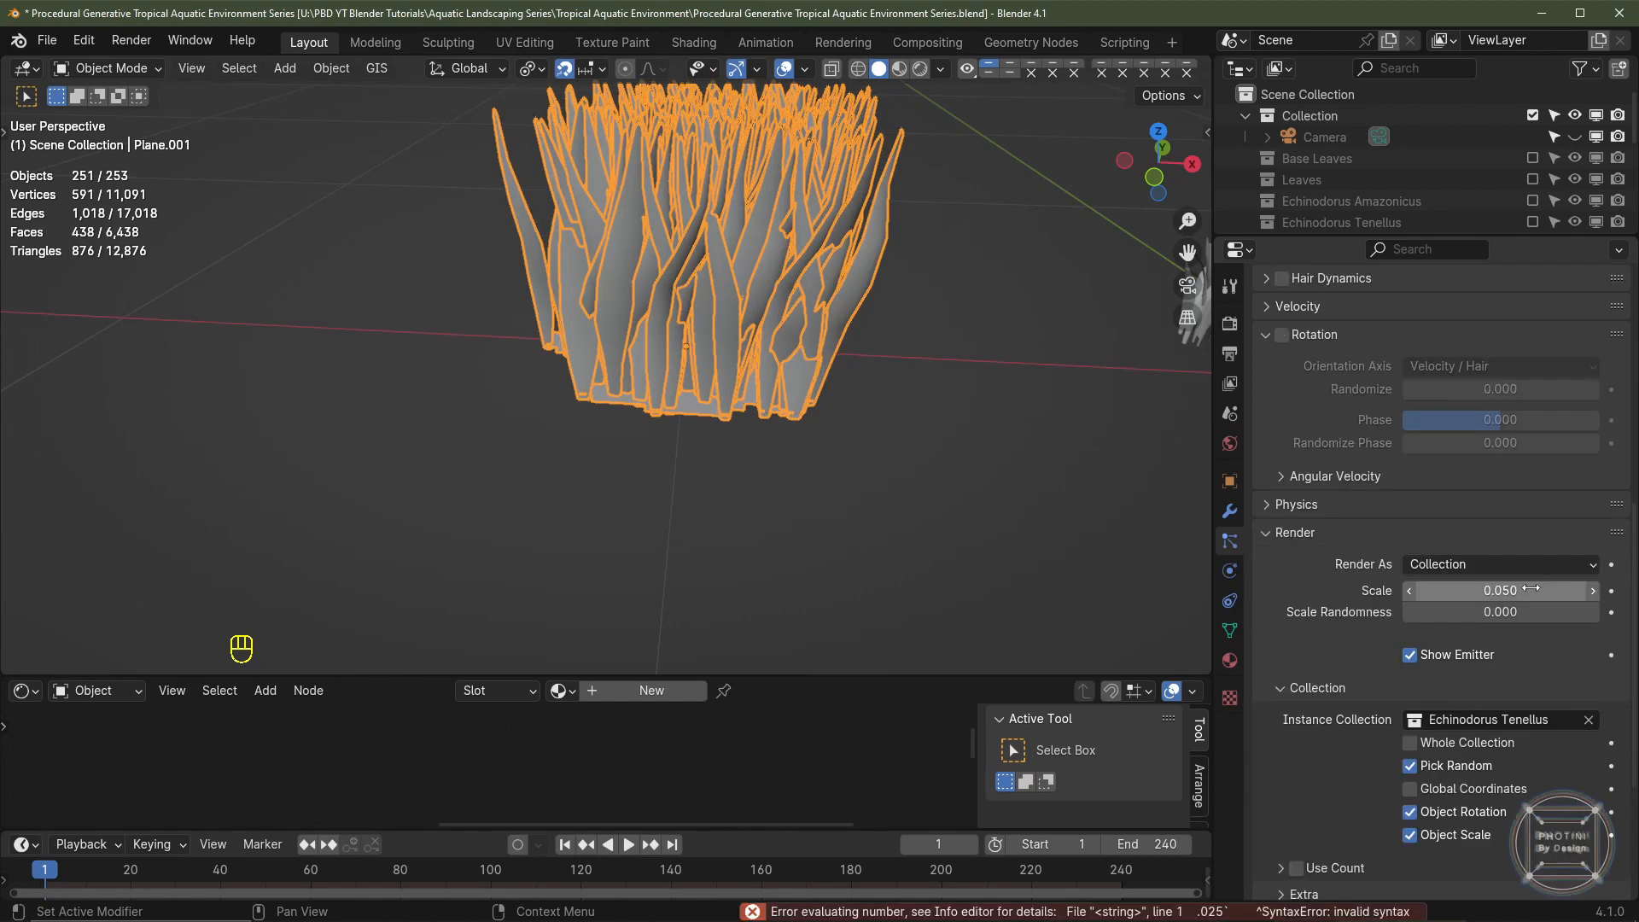
Step: Set the render scale of Plane.001's particles to 0.025 and their scale randomness to 0.5
click(1514, 590)
text(.0)
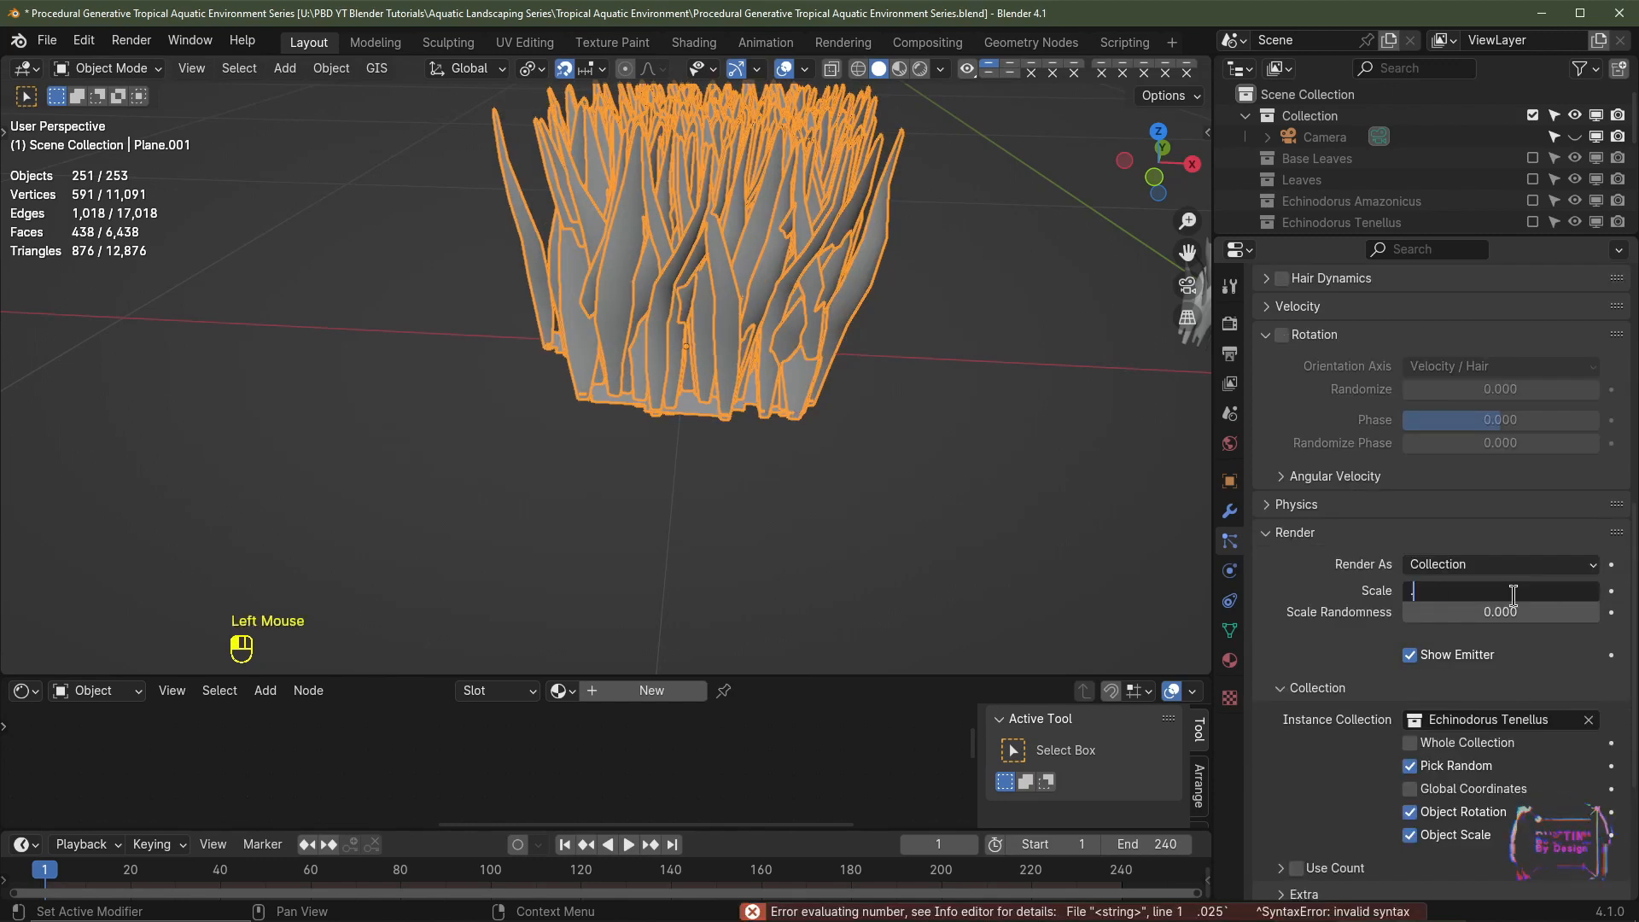
key(Tab)
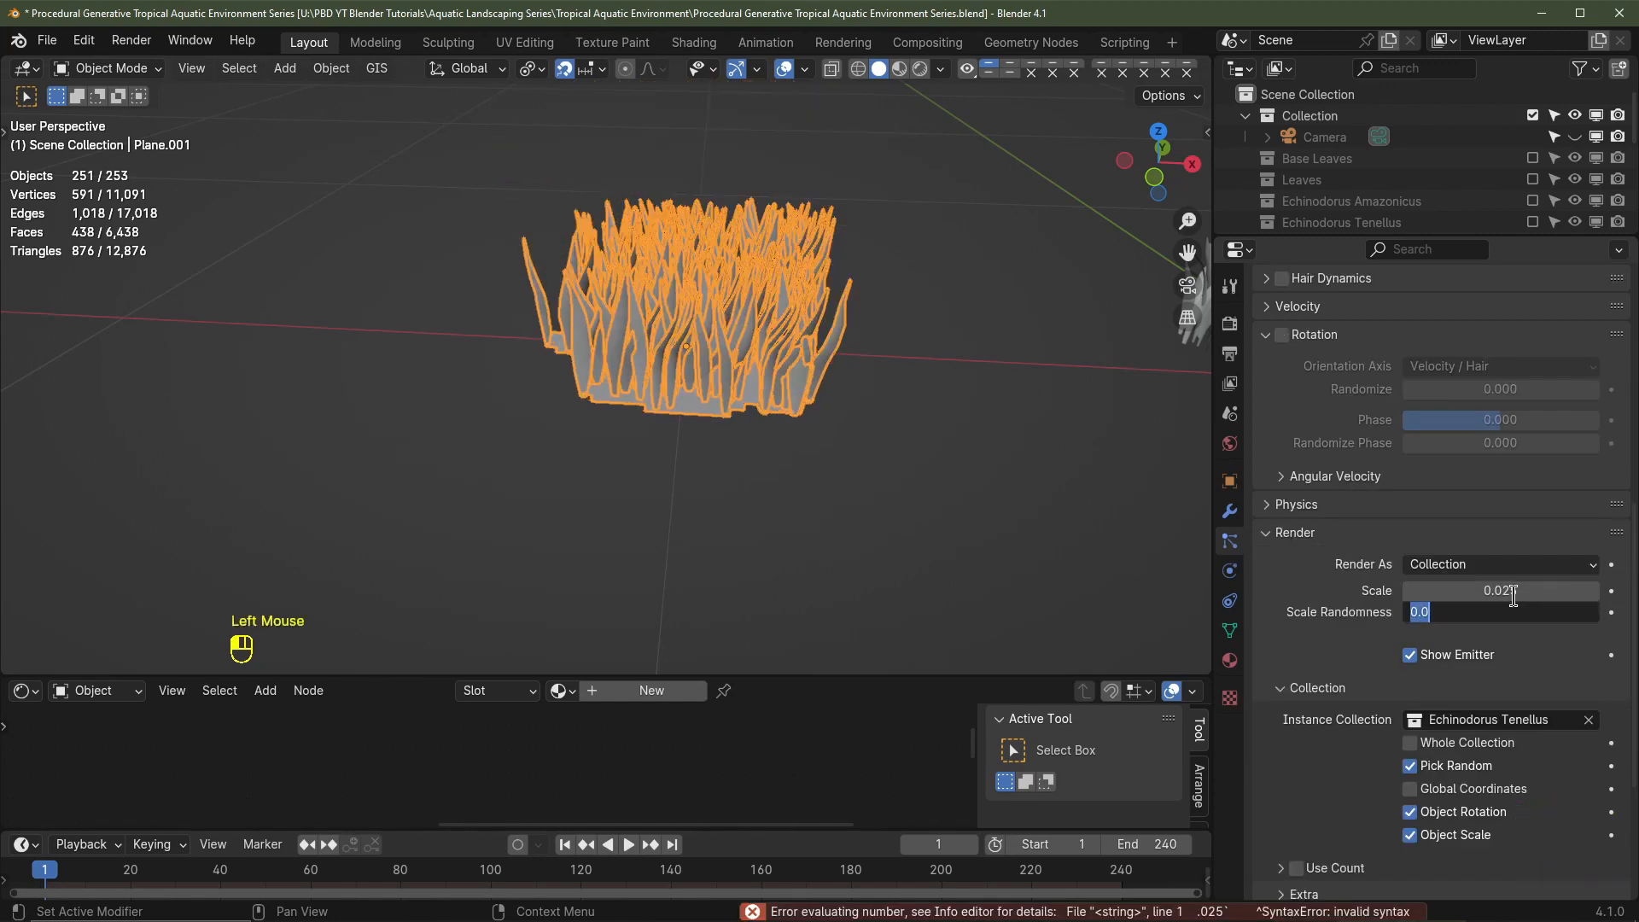
text(.5)
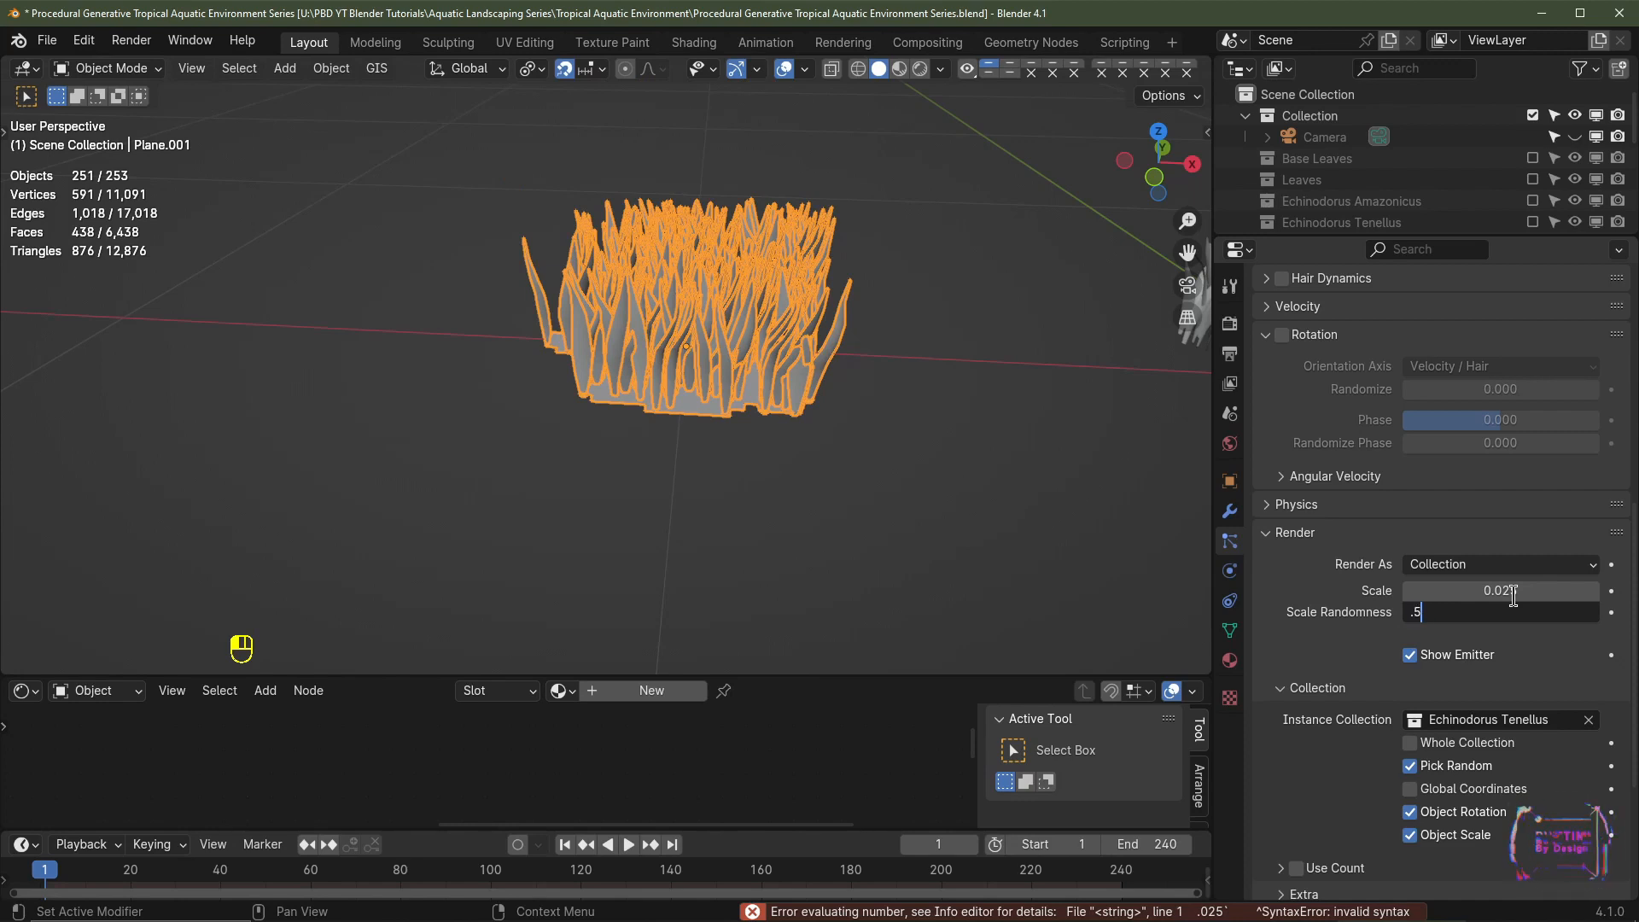
key(Return)
Step: Enable particle rotation, set the phase to 1.000 and raise the phase randomization
scroll(1514, 591, up, 2)
click(1281, 463)
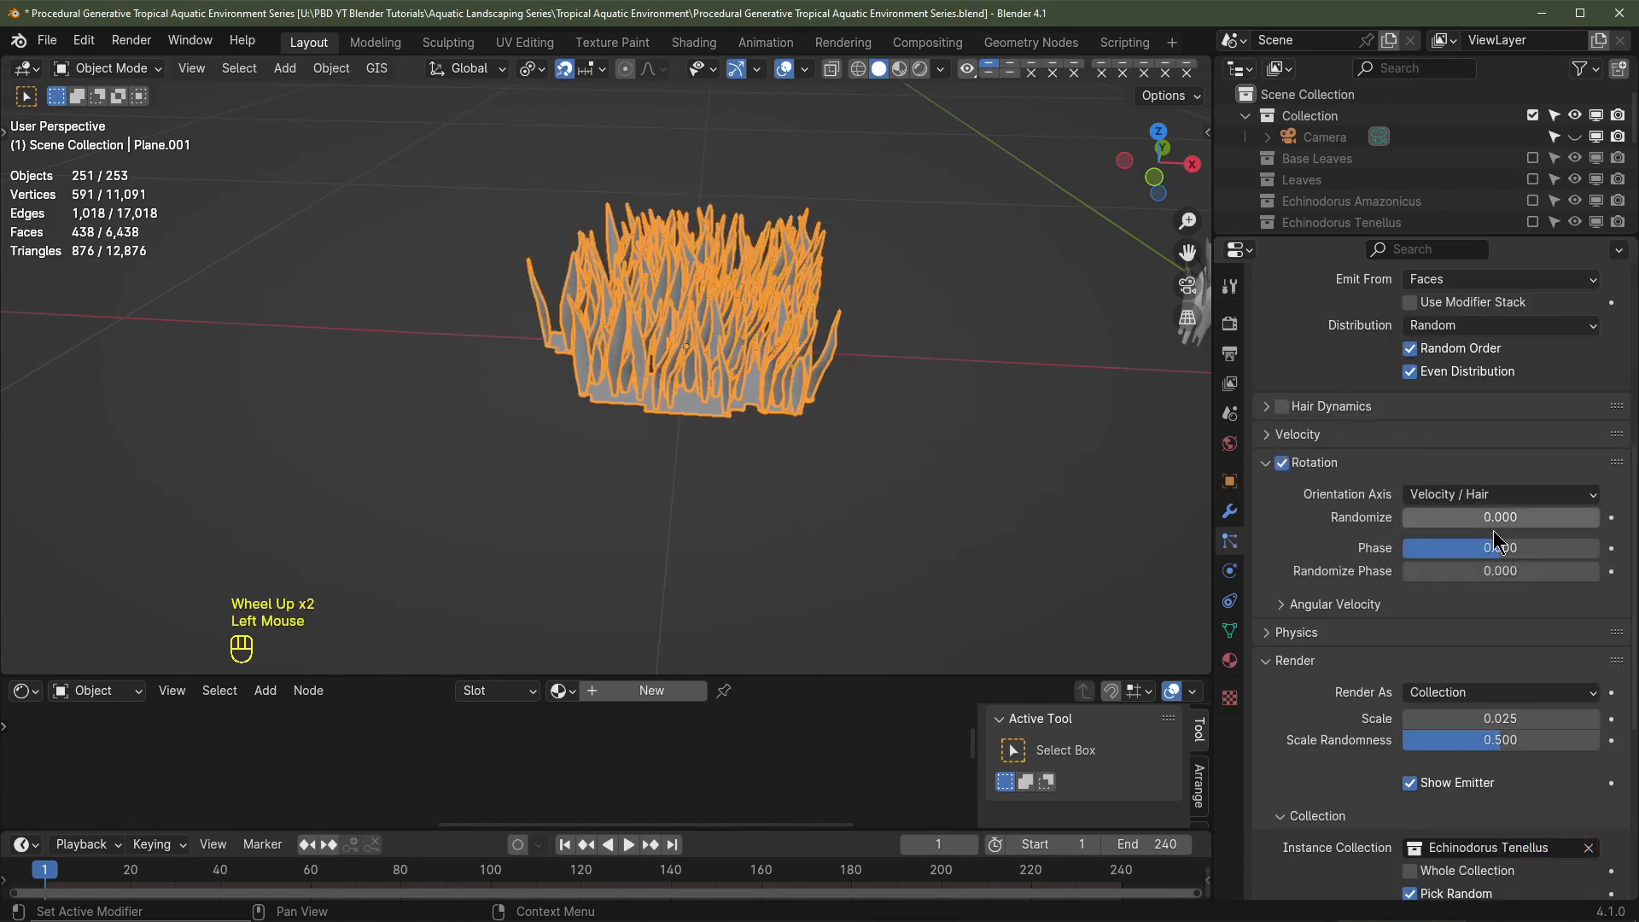
drag(1557, 547, 1600, 548)
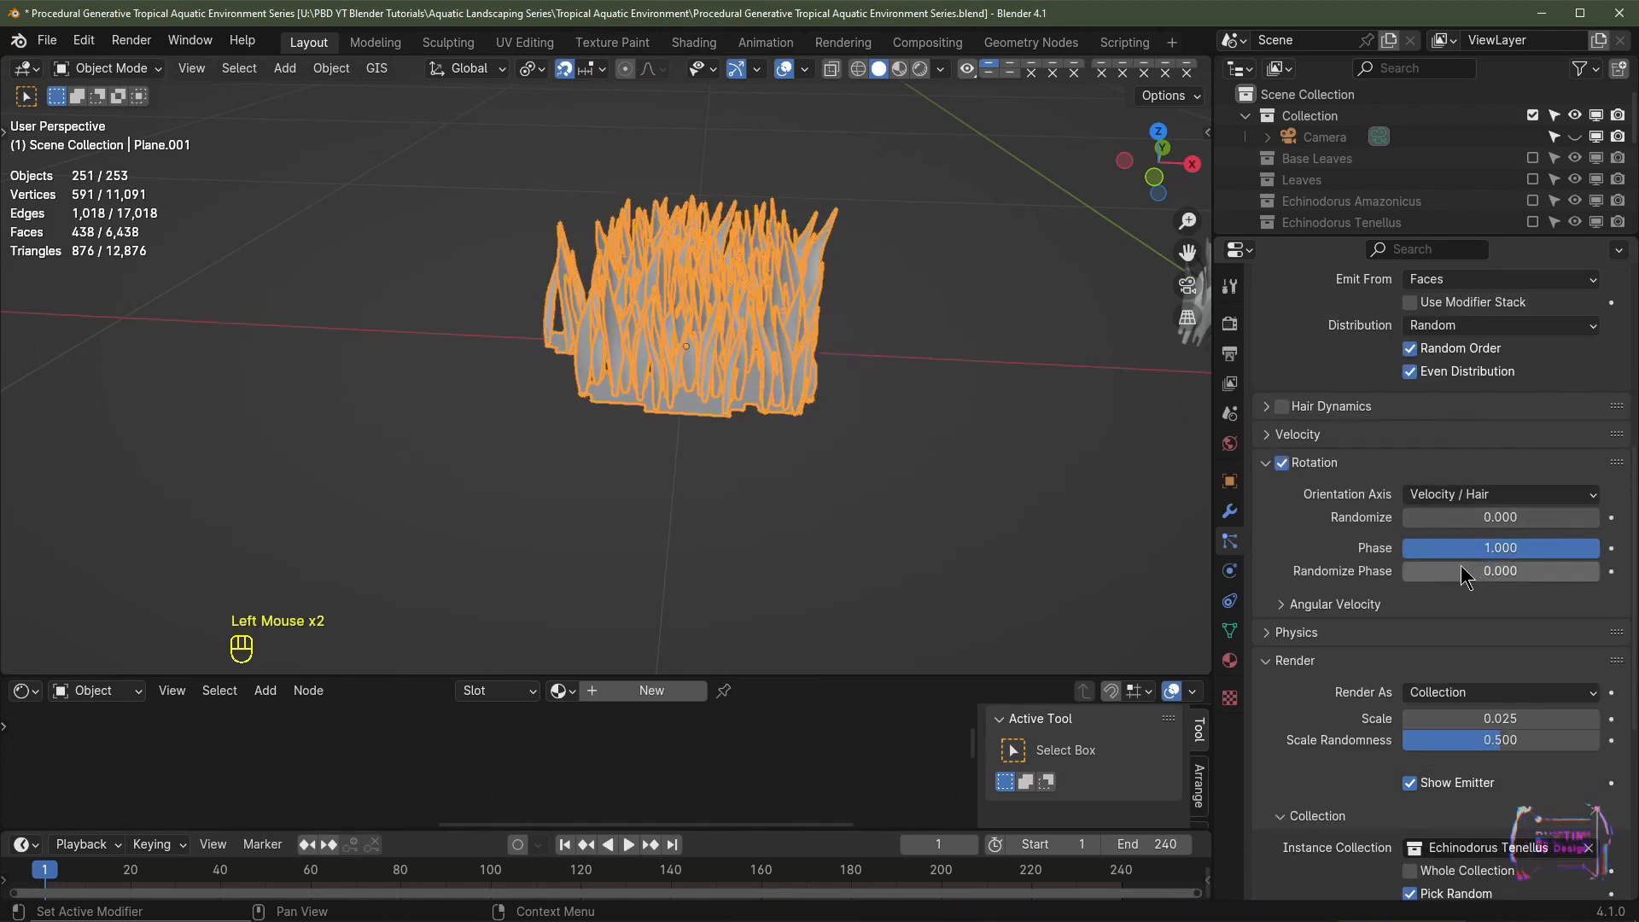
drag(1467, 572, 1562, 572)
Step: Convert the particle instances on Plane.001 into real objects
scroll(1536, 824, down, 4)
scroll(1537, 824, up, 2)
click(1229, 510)
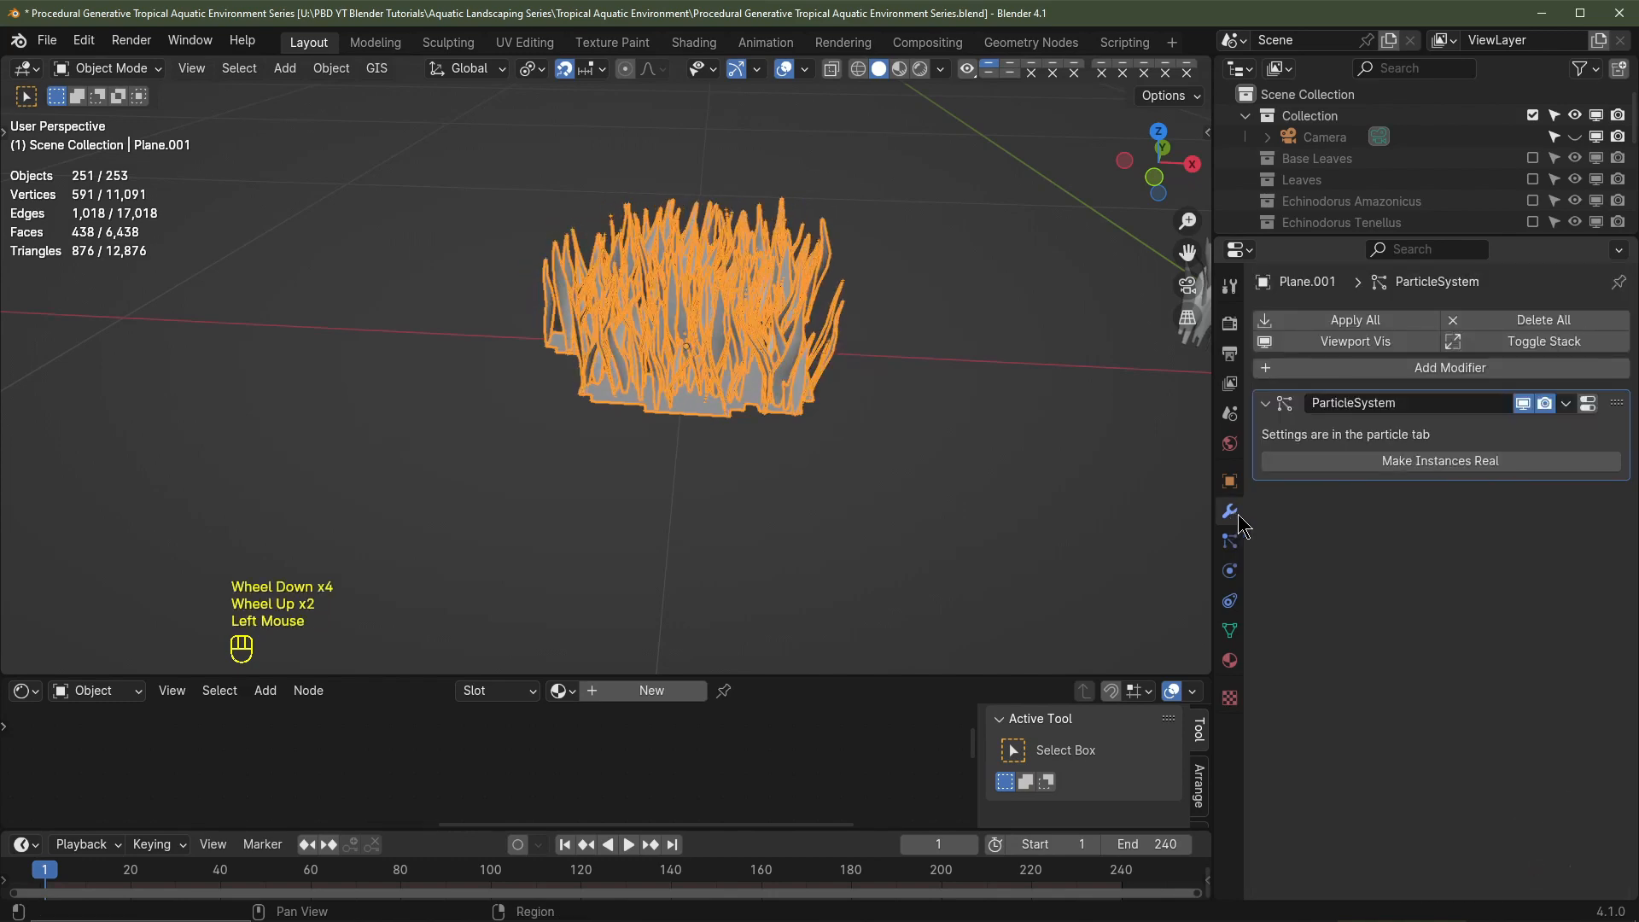
click(1443, 461)
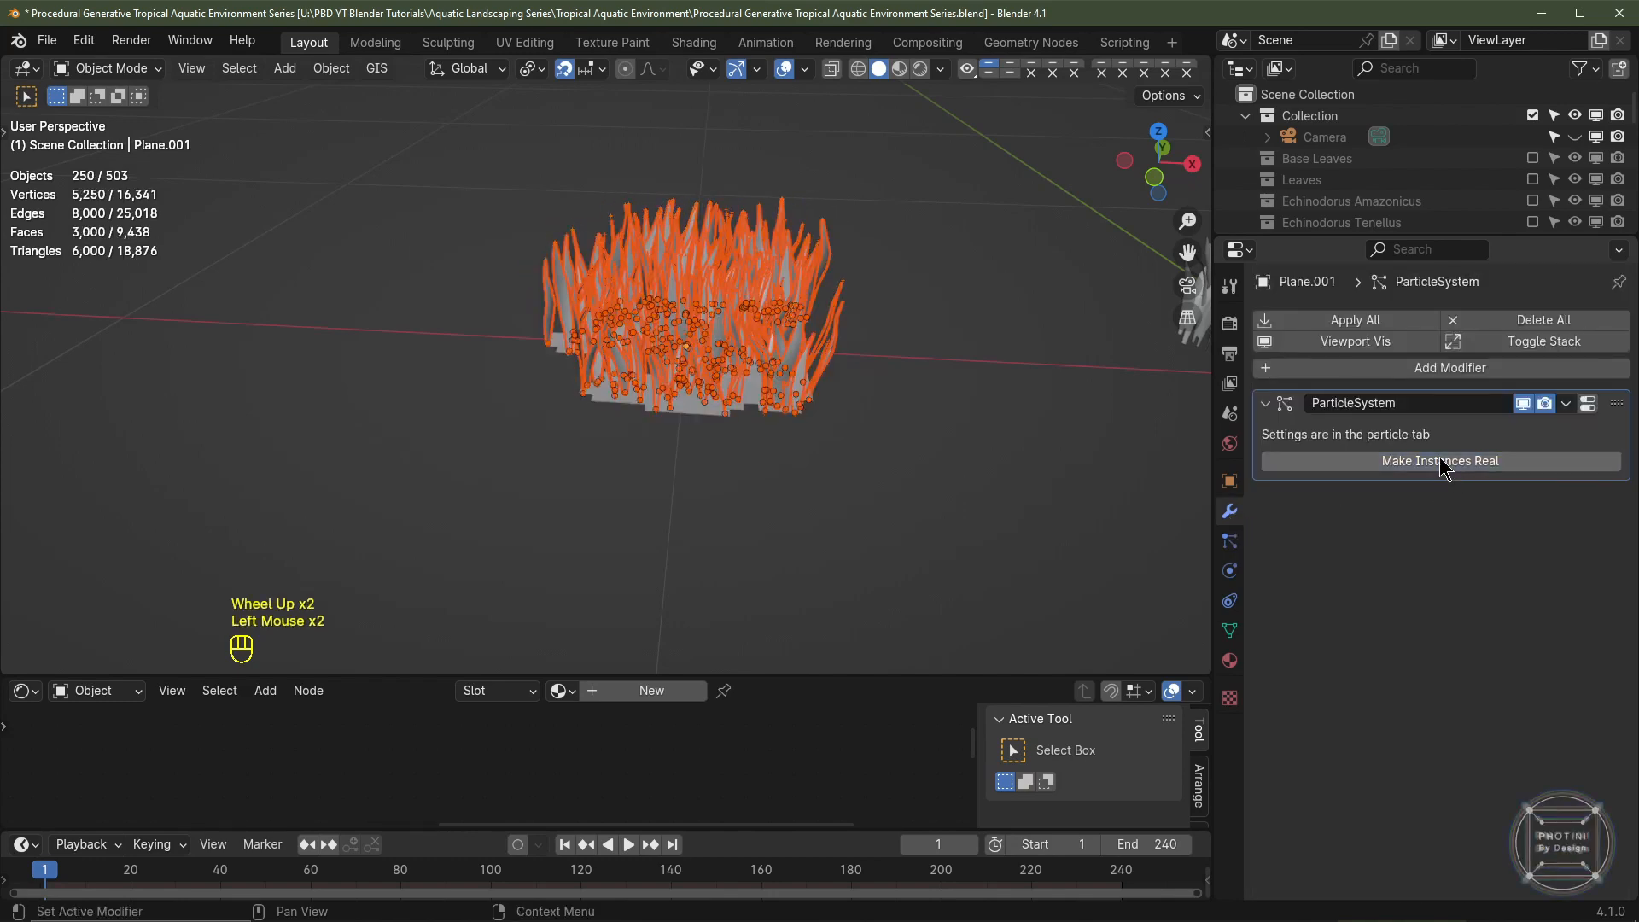
Step: Remove the particle system from Plane.001 and delete the plane, keeping the real plant objects
click(1231, 543)
click(698, 412)
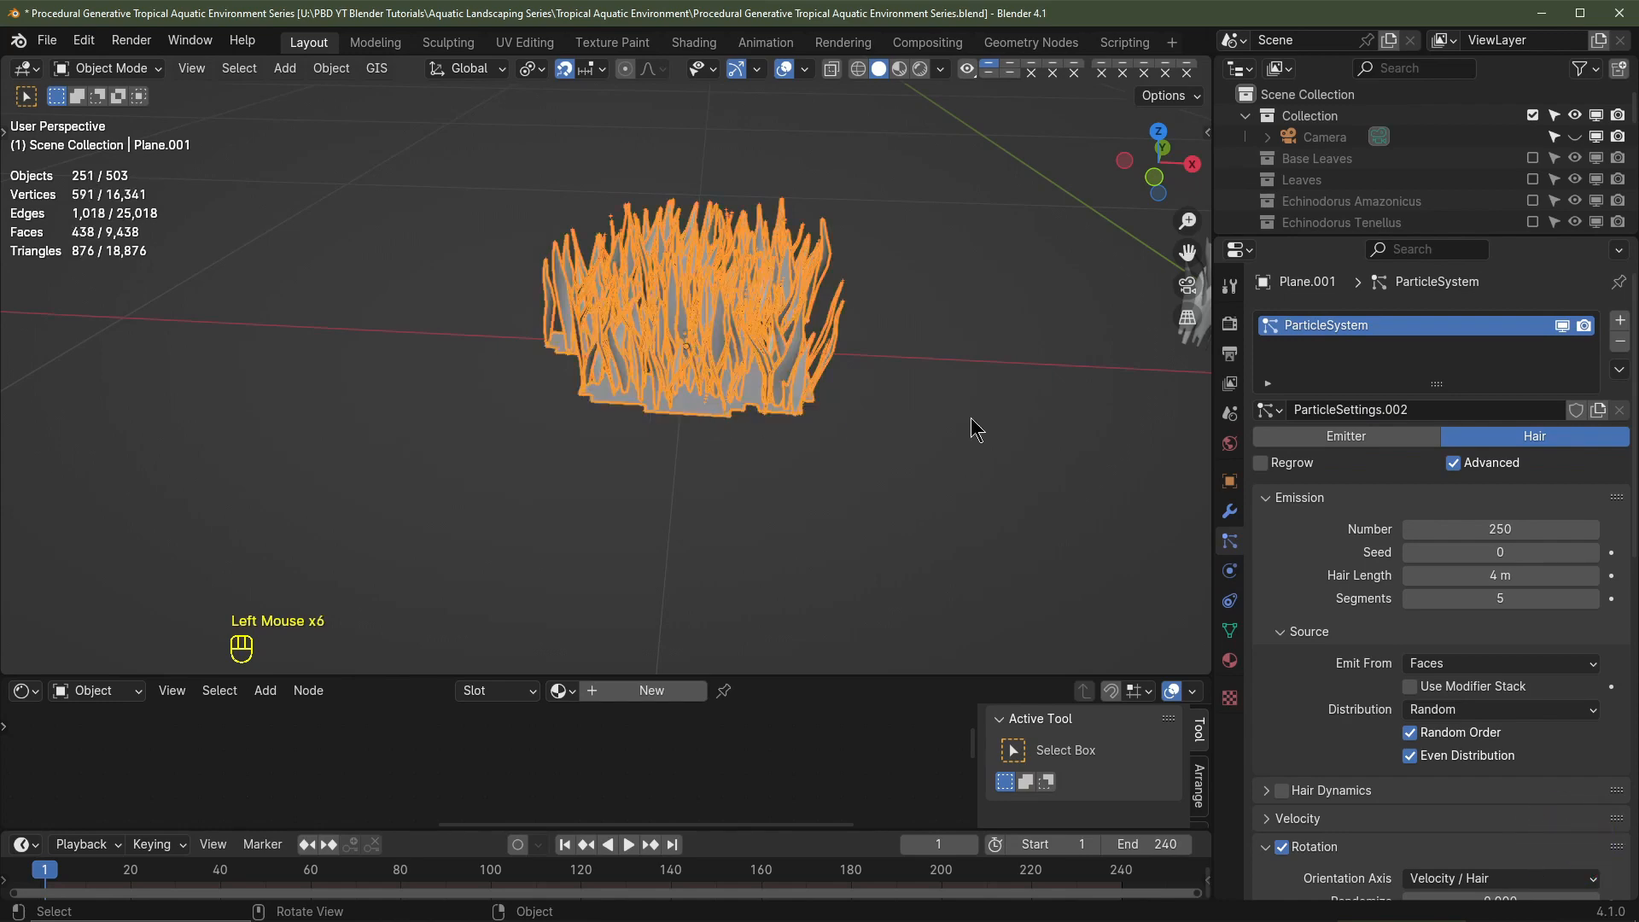
click(1620, 342)
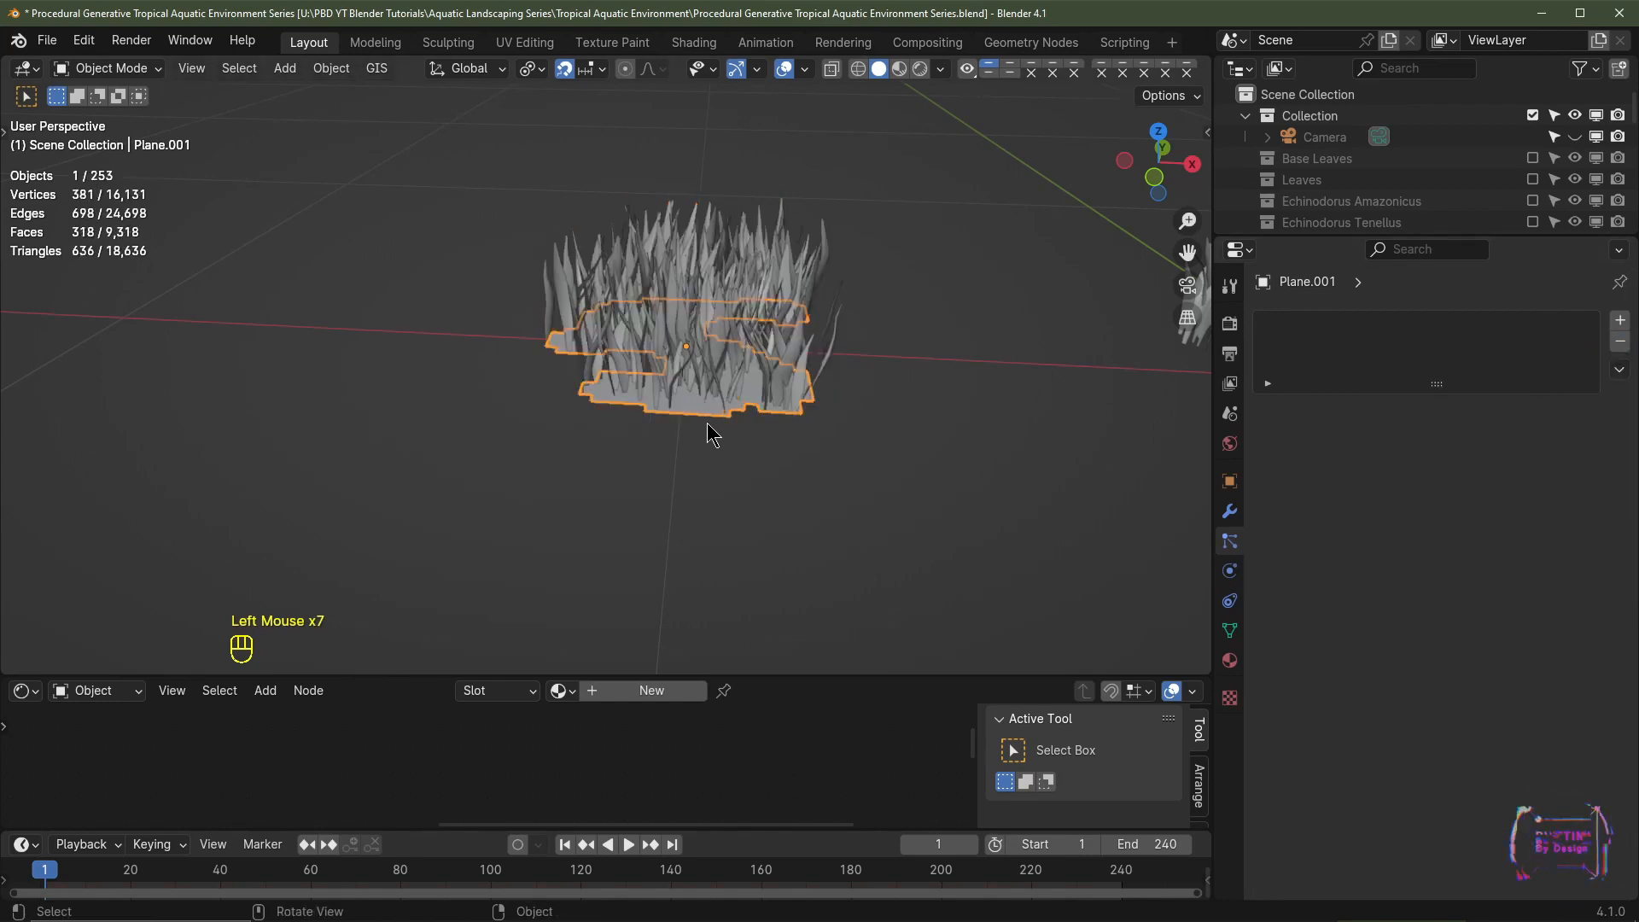
key(Delete)
Step: Select all plants of the third cluster in wireframe front view, join them into one object and restore solid shading
shift+middle_drag(744, 432, 760, 453)
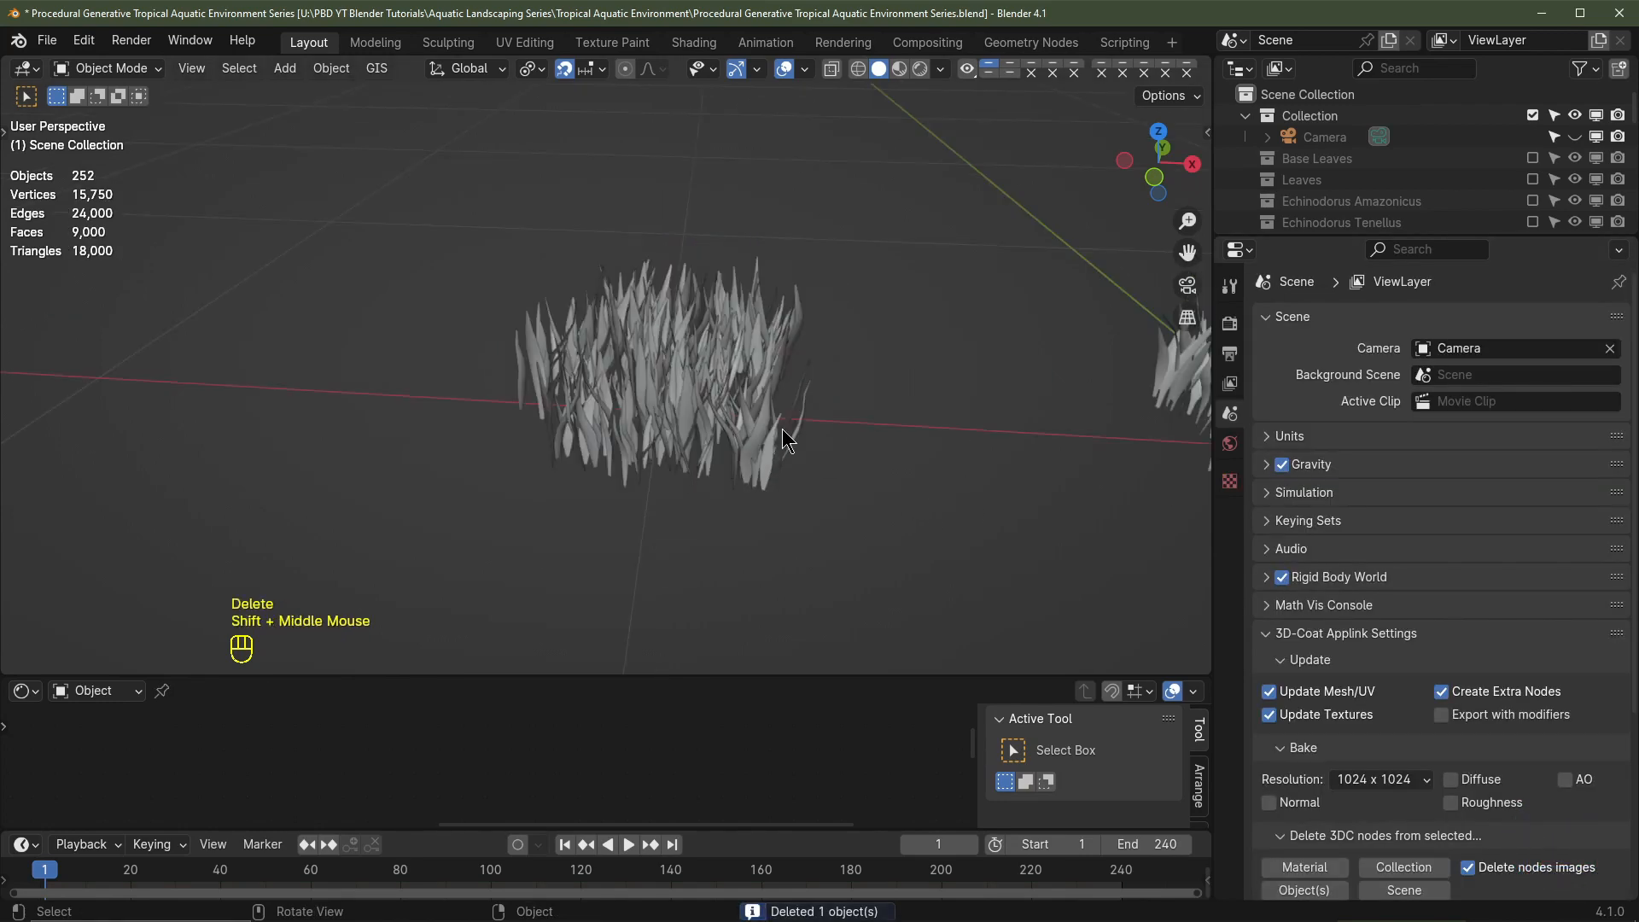
key(KP_1)
click(659, 398)
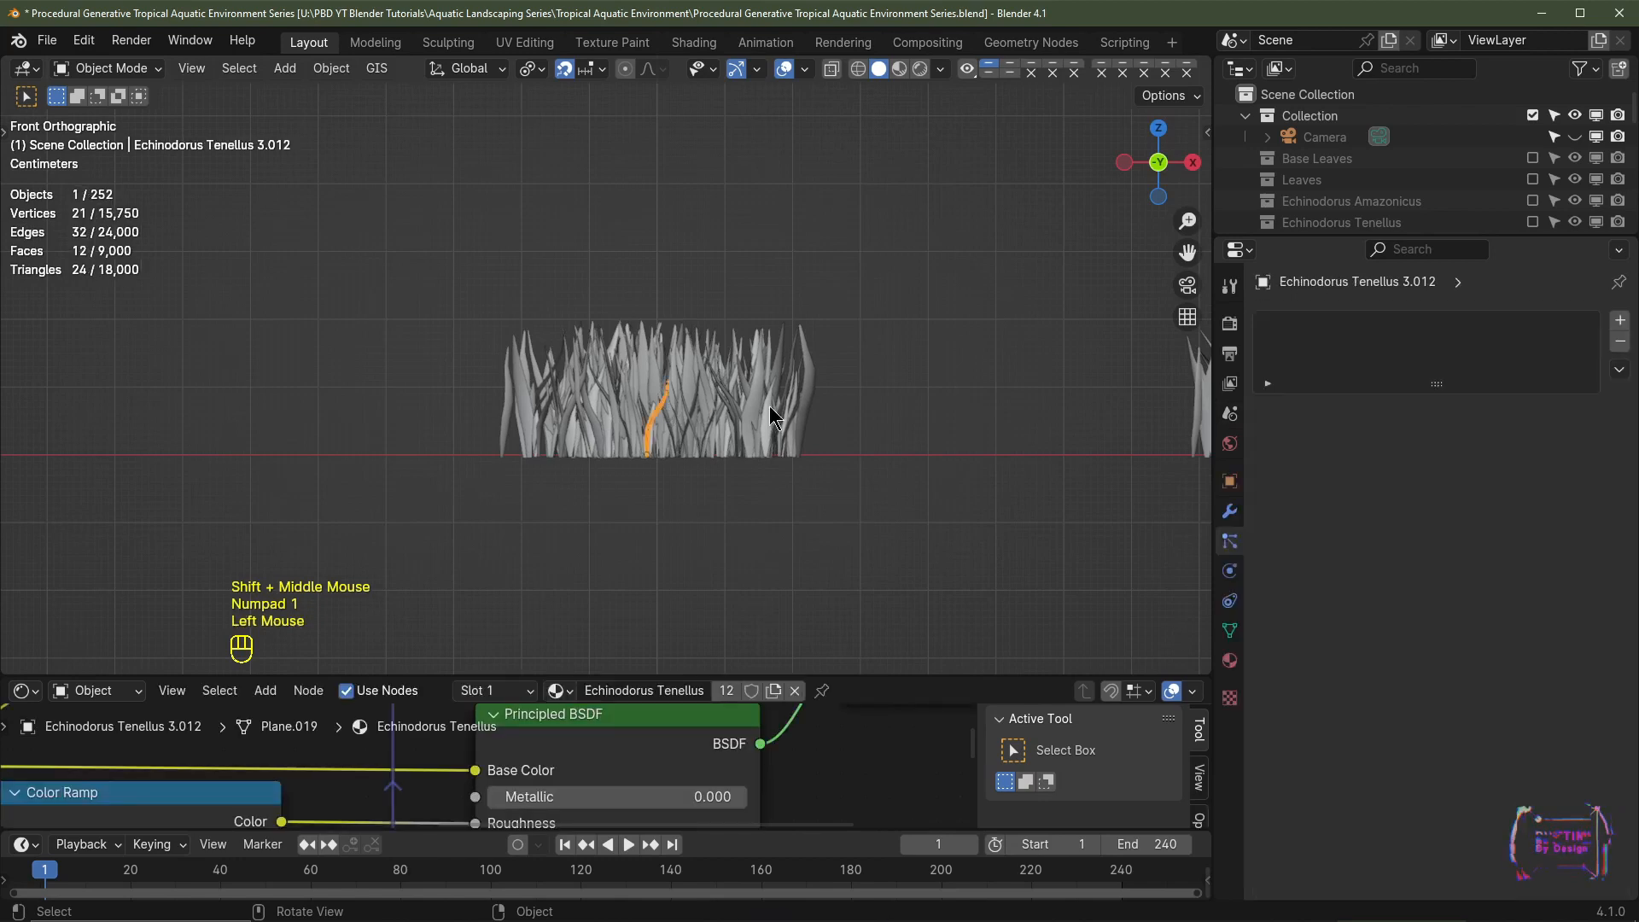
click(859, 69)
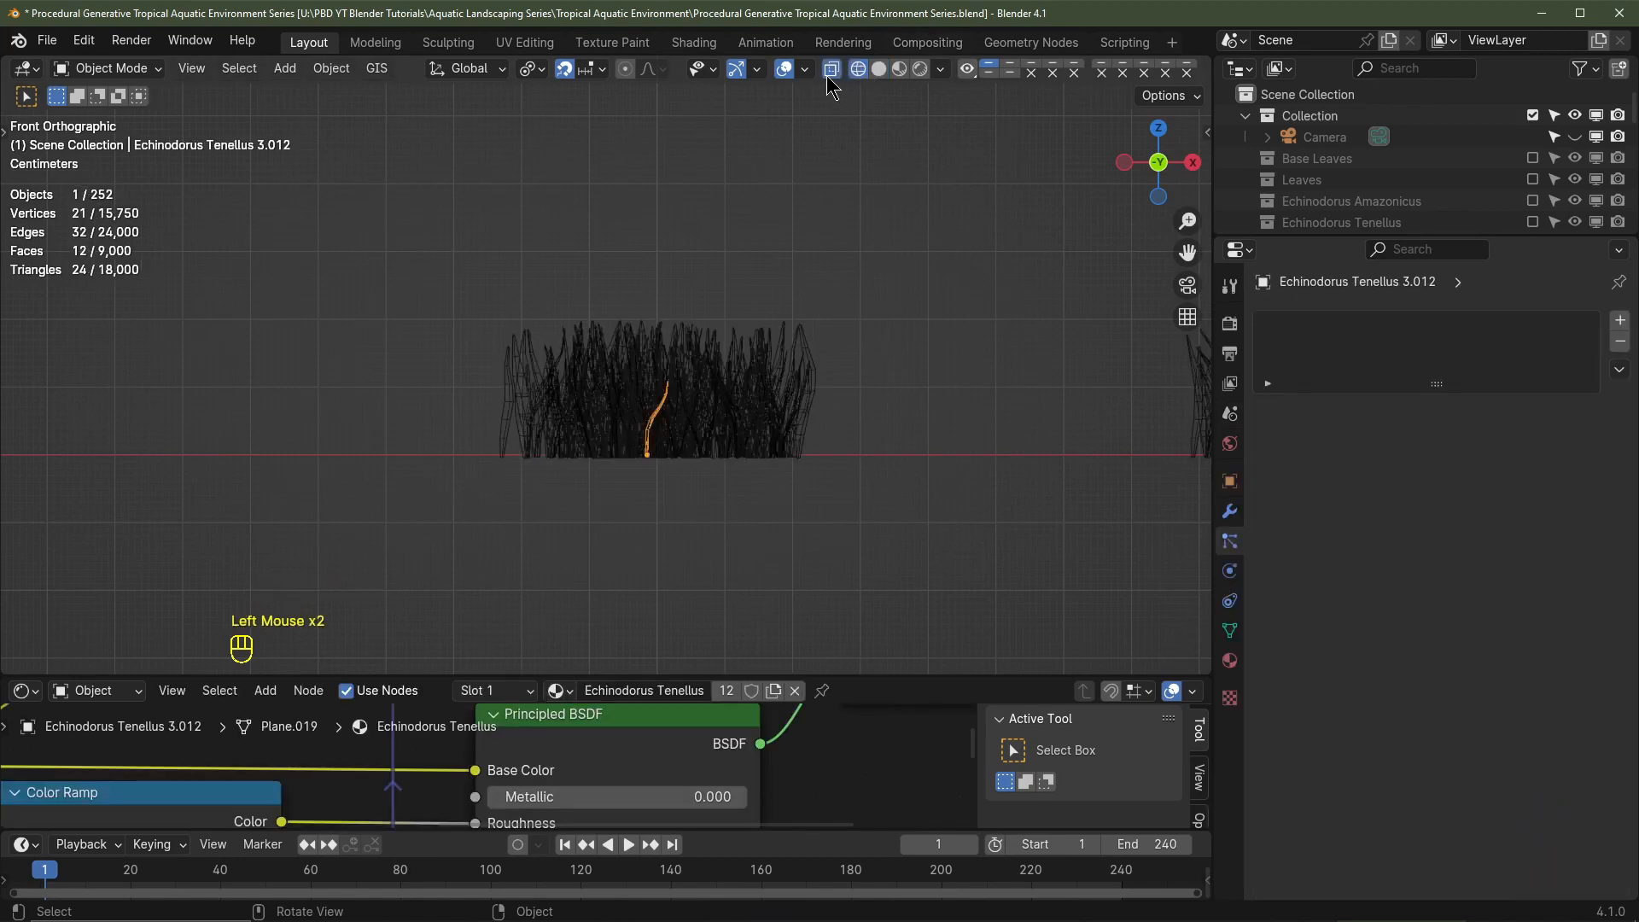
drag(925, 393, 494, 420)
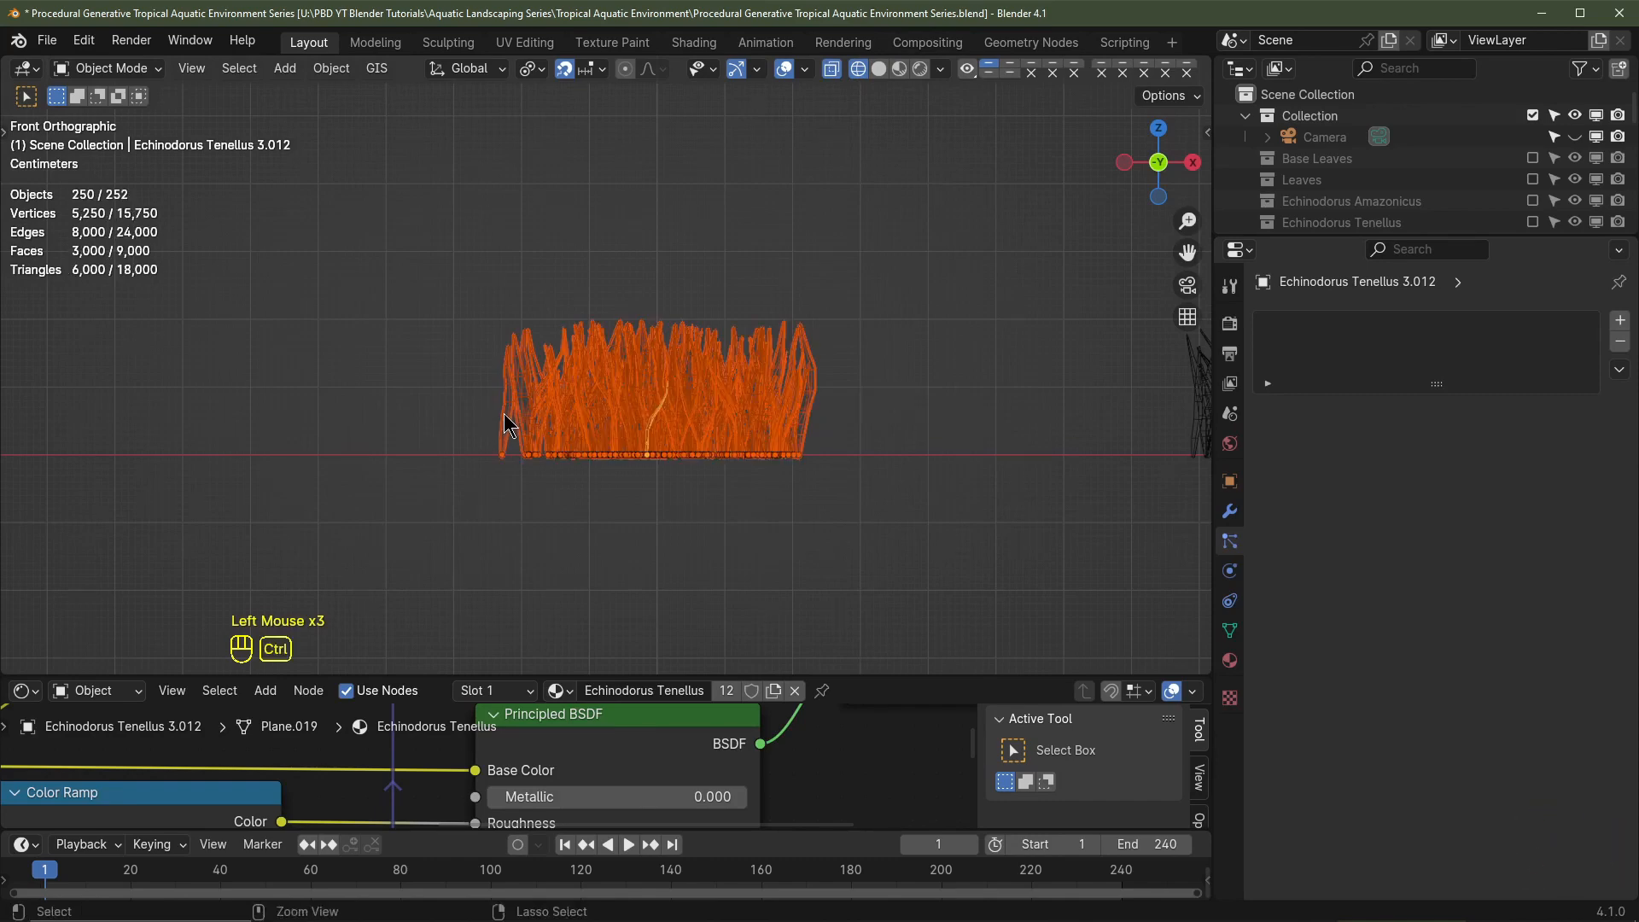
key(ctrl+j)
click(879, 70)
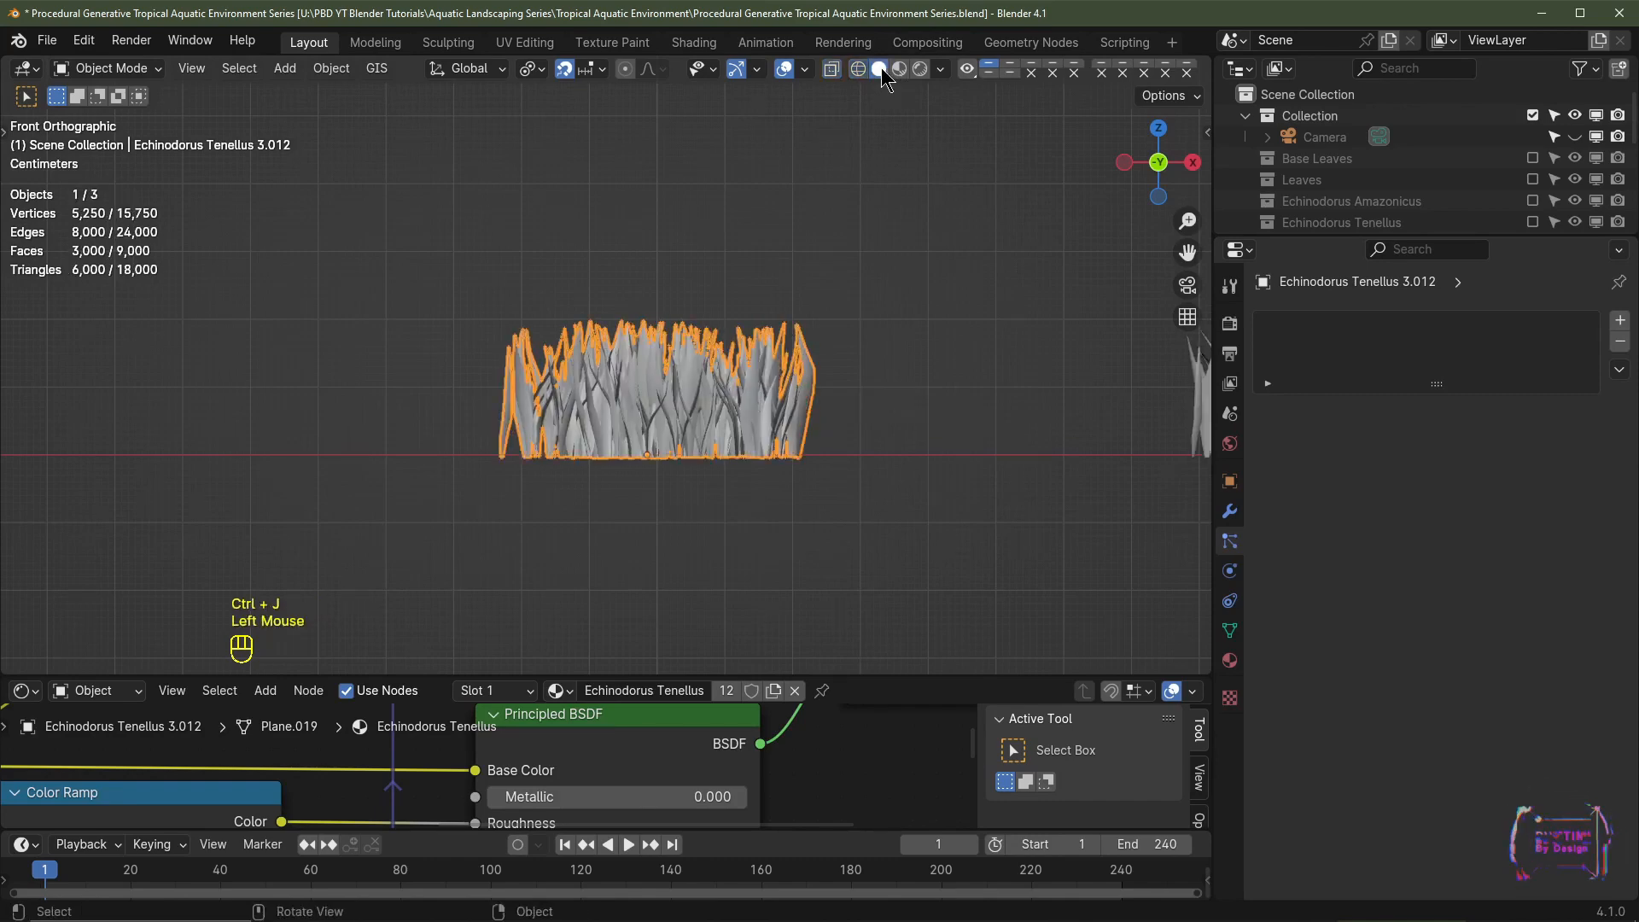
Step: Re-enable the Echinodorus Tenellus source collection and delete its dense joined object Echinodorus Tenellus 3
middle_drag(875, 350, 857, 458)
scroll(857, 446, up, 1)
scroll(856, 446, down, 2)
scroll(1411, 145, down, 1)
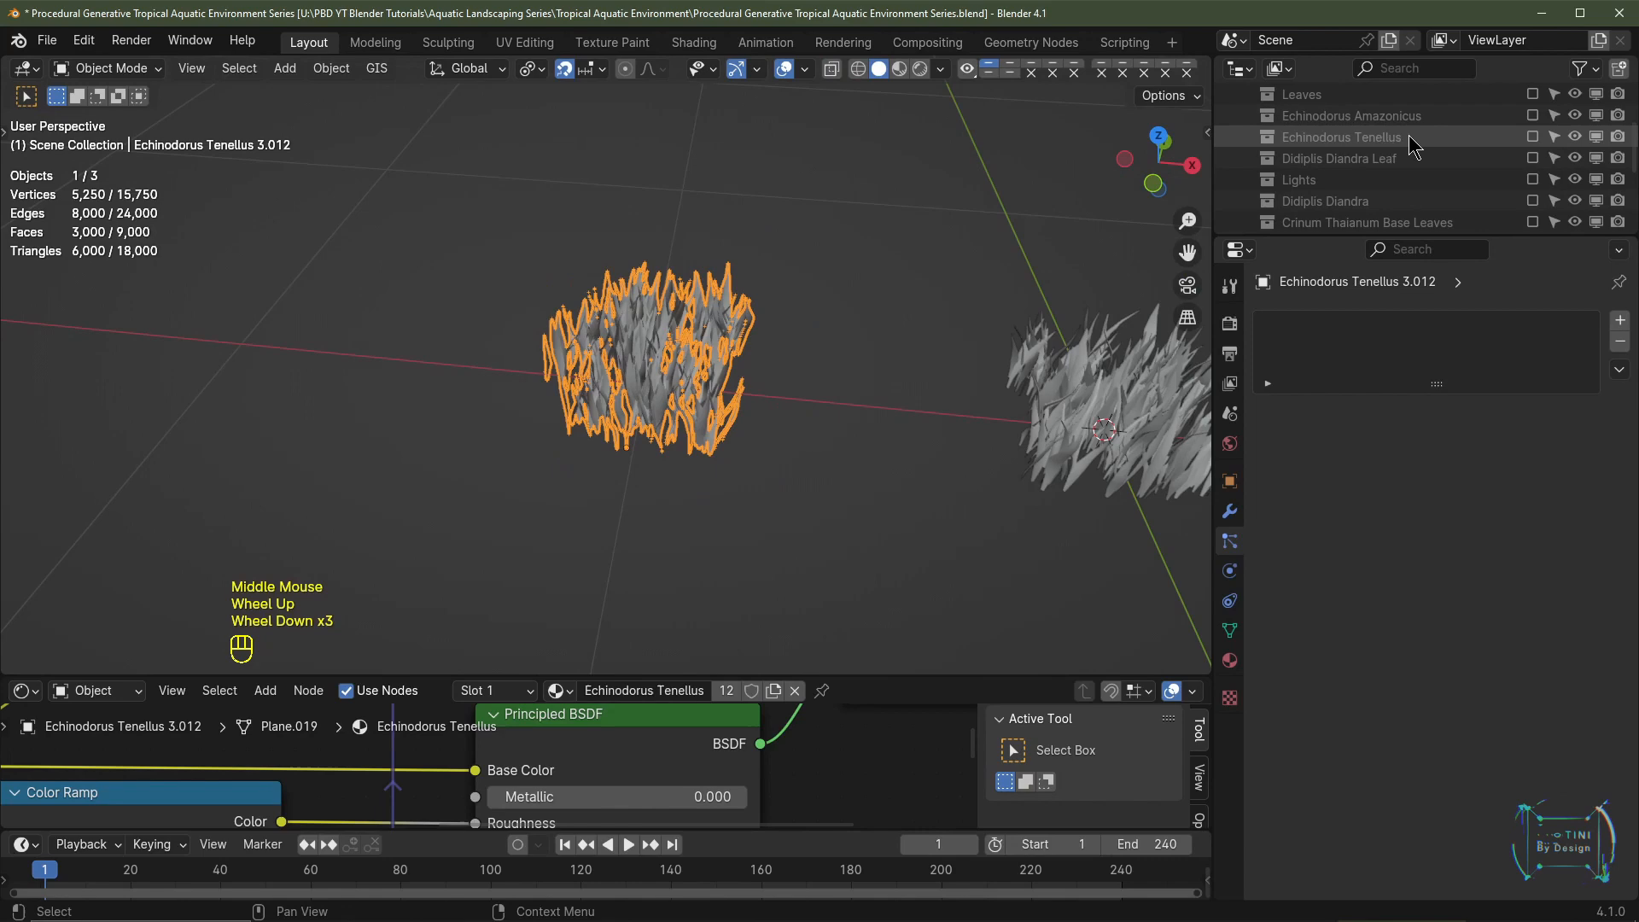
click(1532, 137)
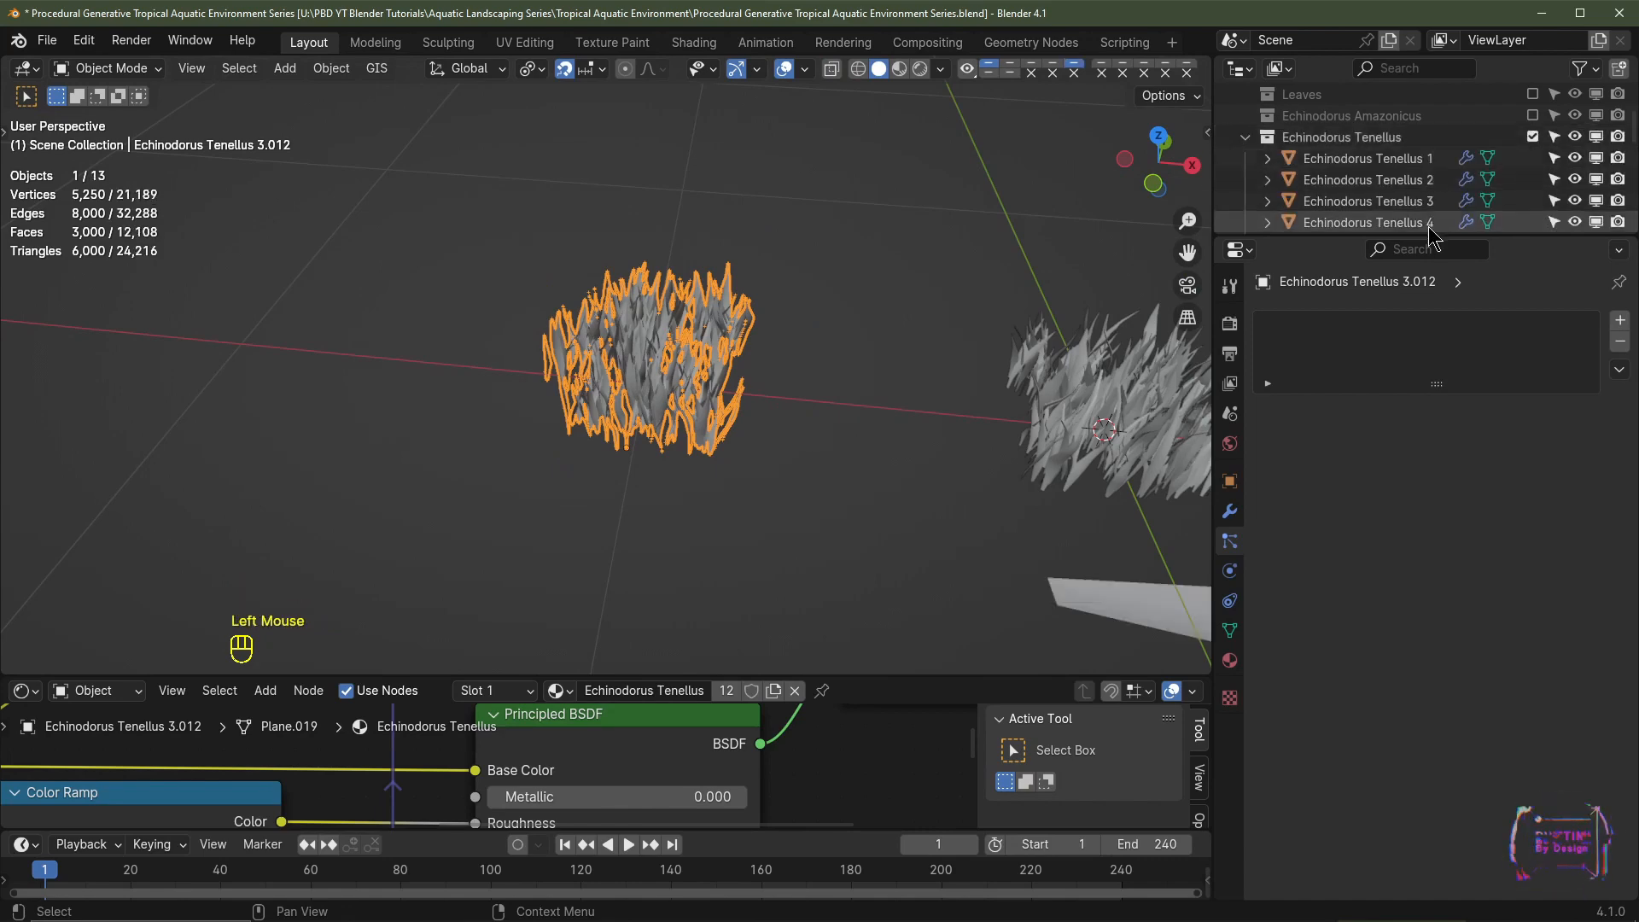
scroll(1007, 381, down, 5)
middle_drag(1007, 381, 592, 247)
click(602, 239)
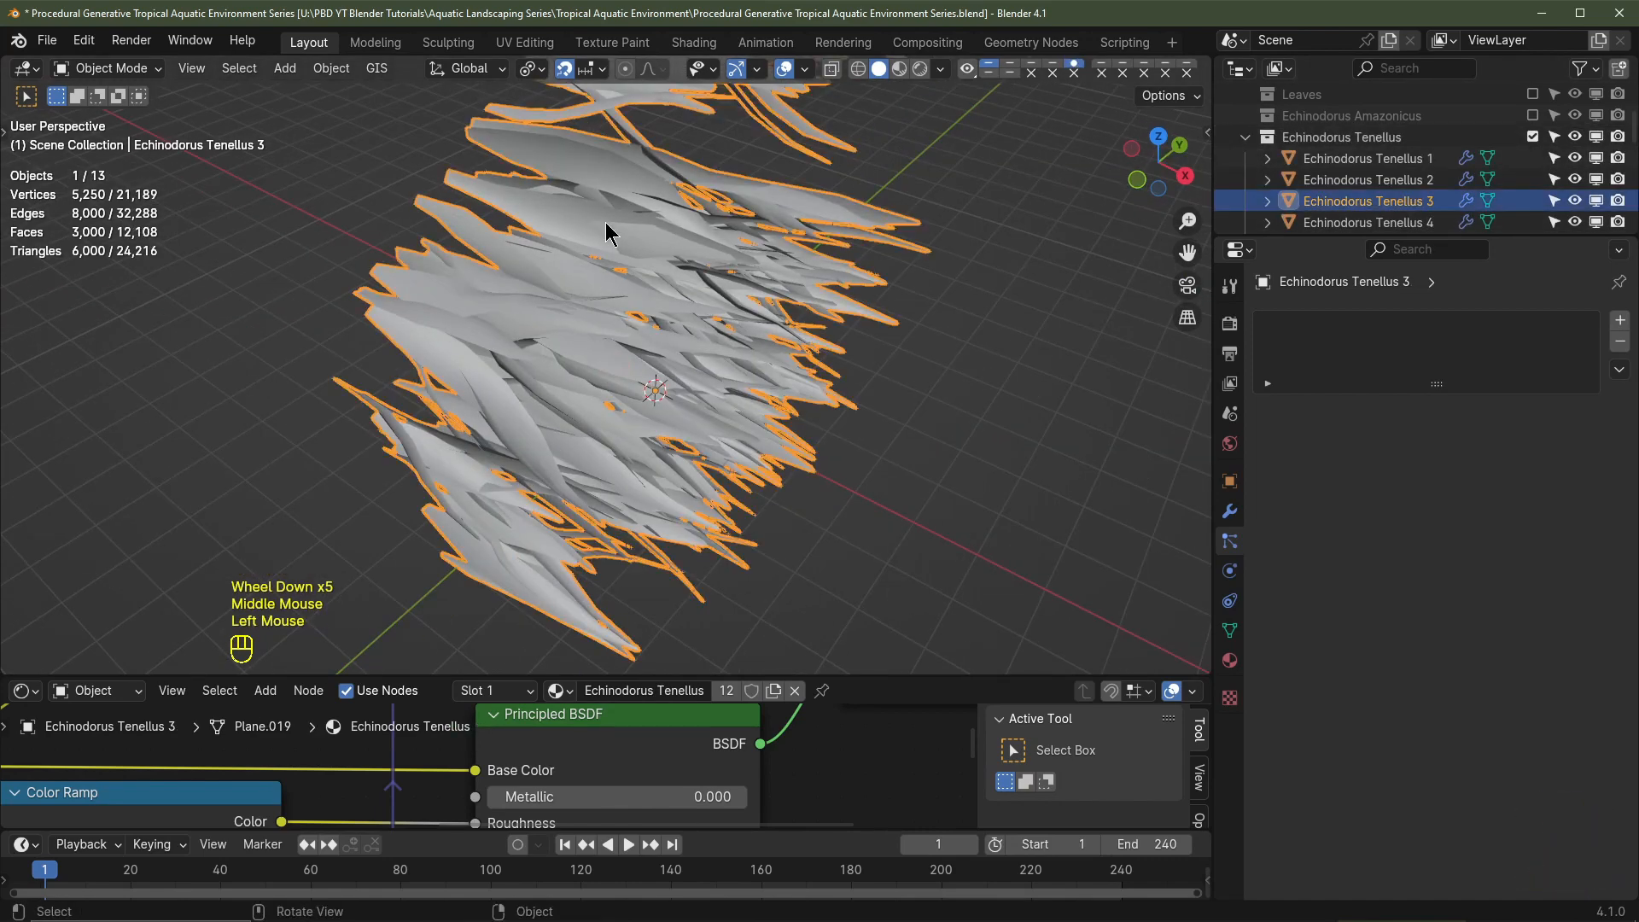
key(Delete)
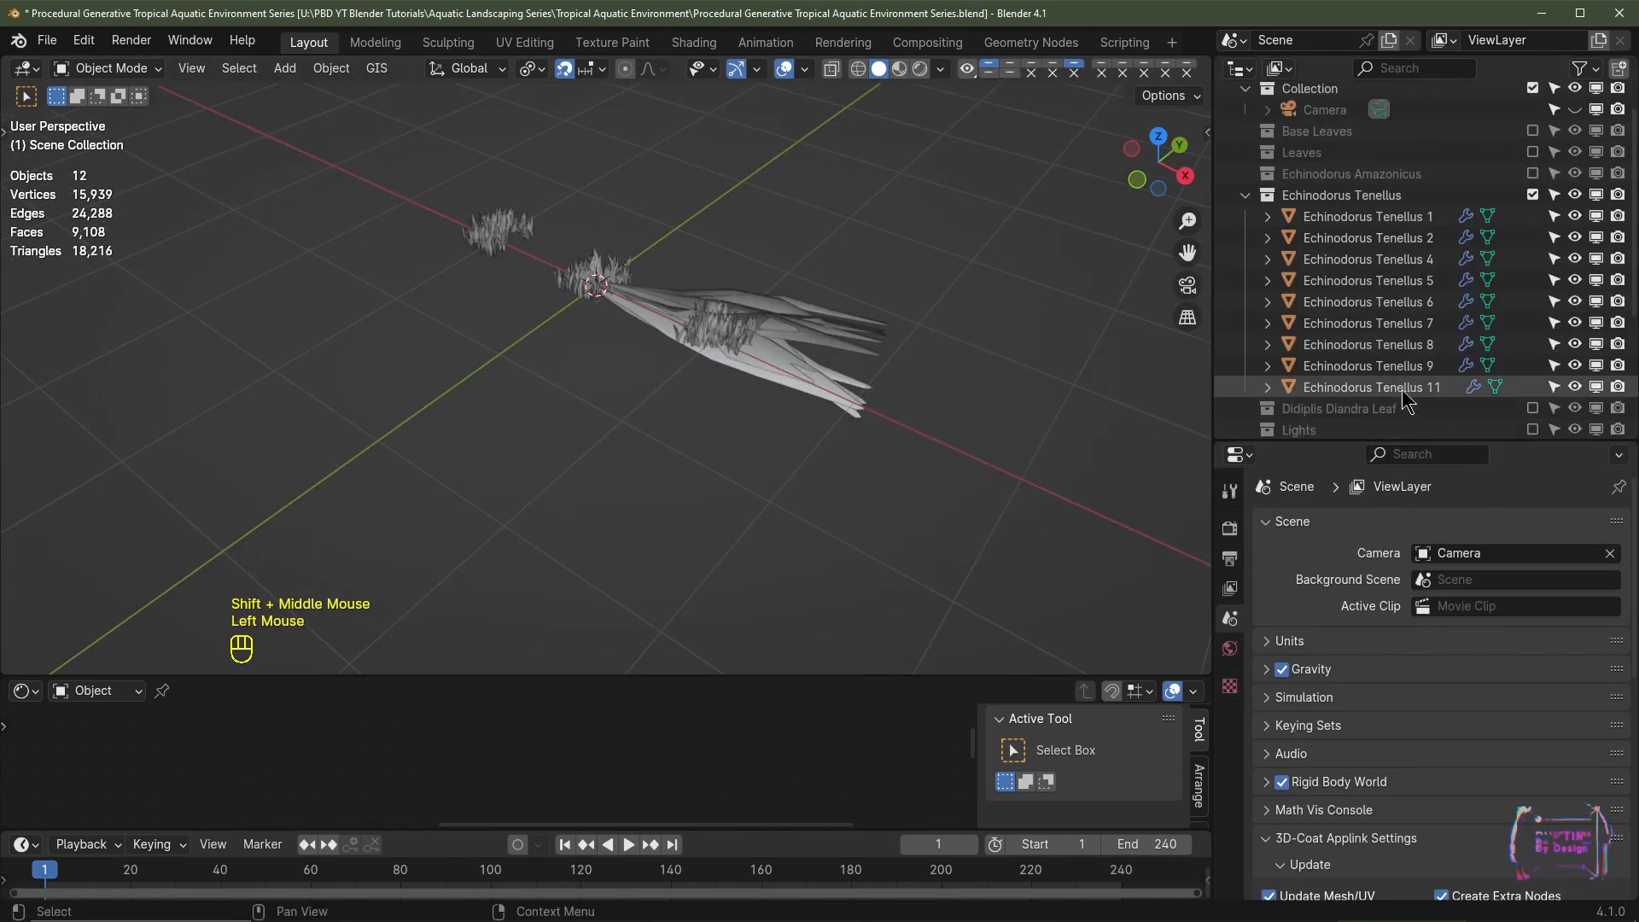
Step: Rotate all remaining source plants in the Echinodorus Tenellus collection -90° about Y around their individual origins, then exclude the collection
click(1402, 392)
ctrl+shift+click(1385, 220)
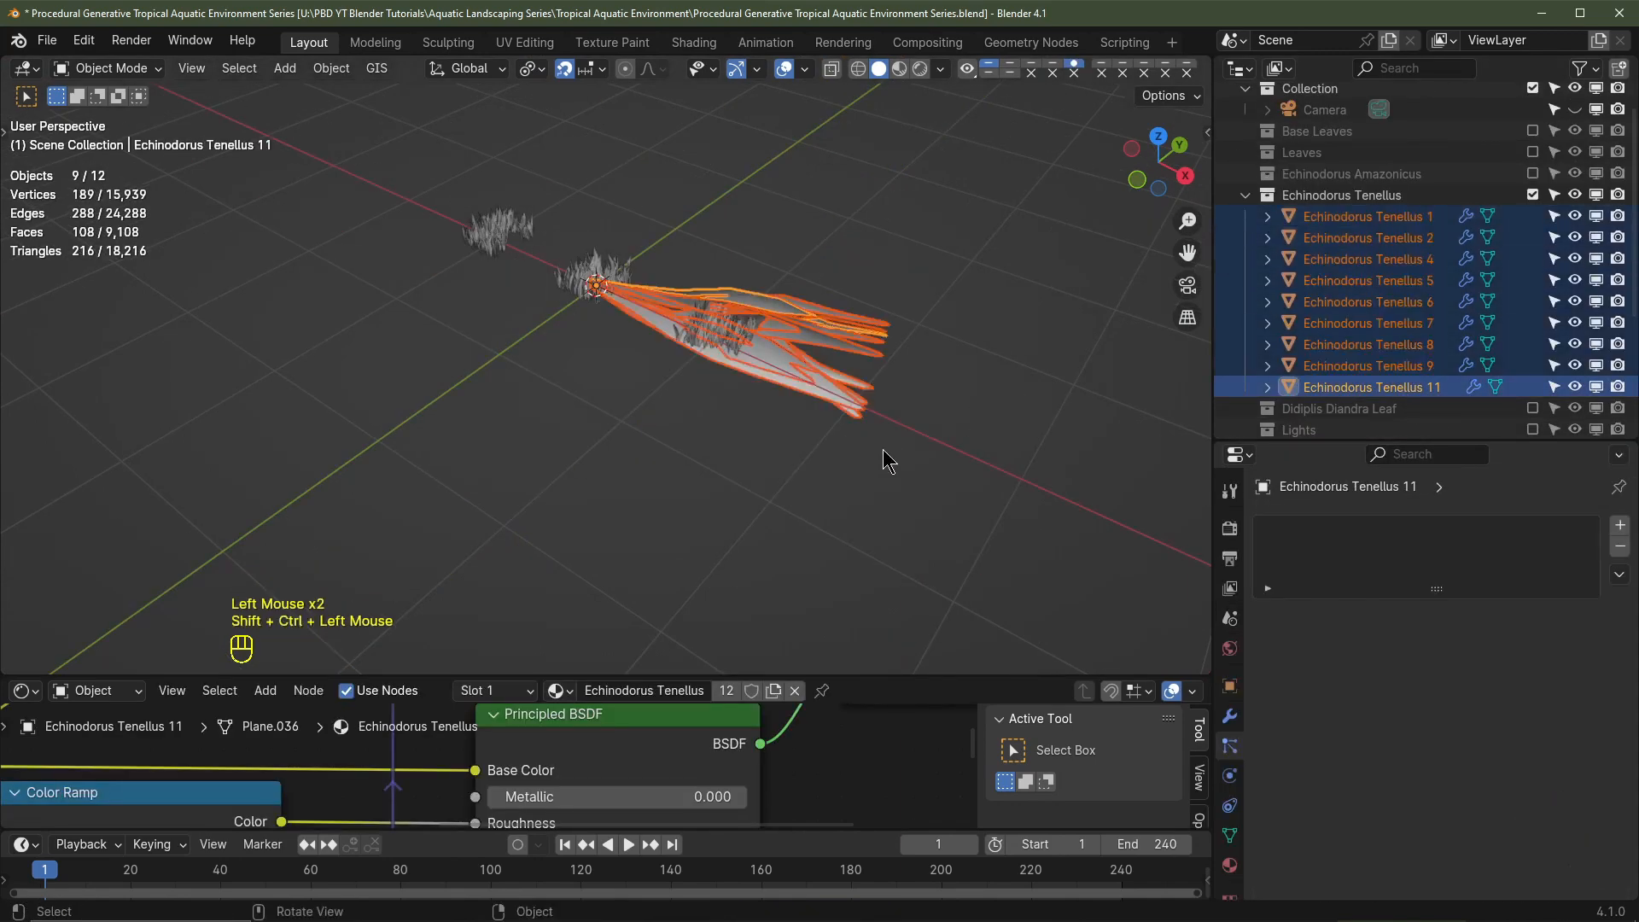
click(532, 69)
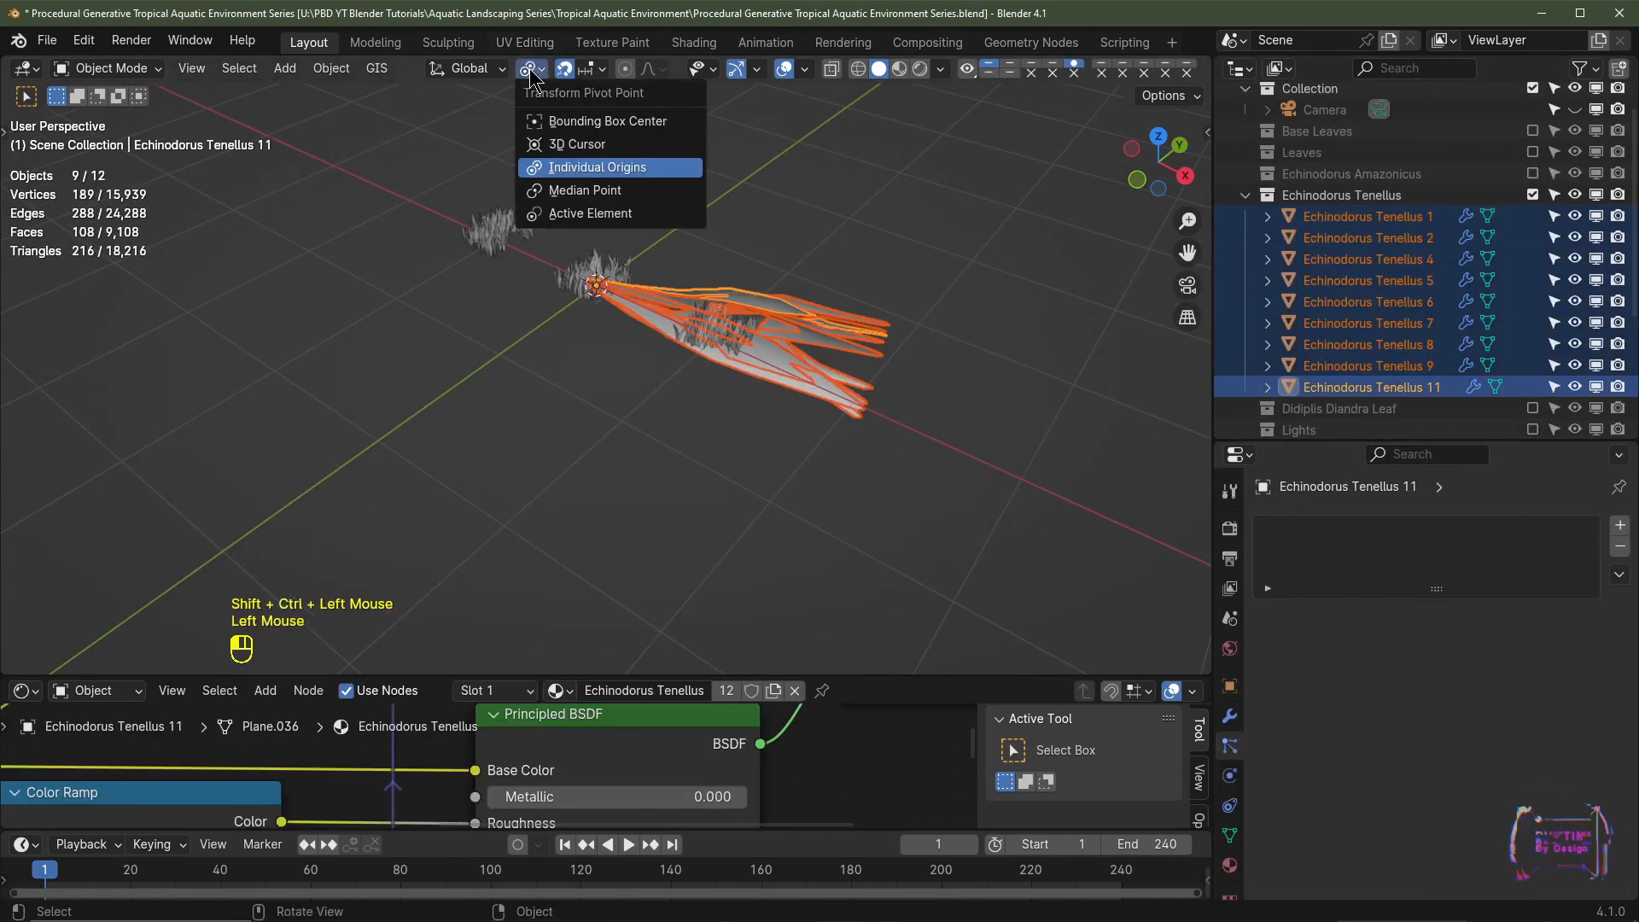
click(569, 168)
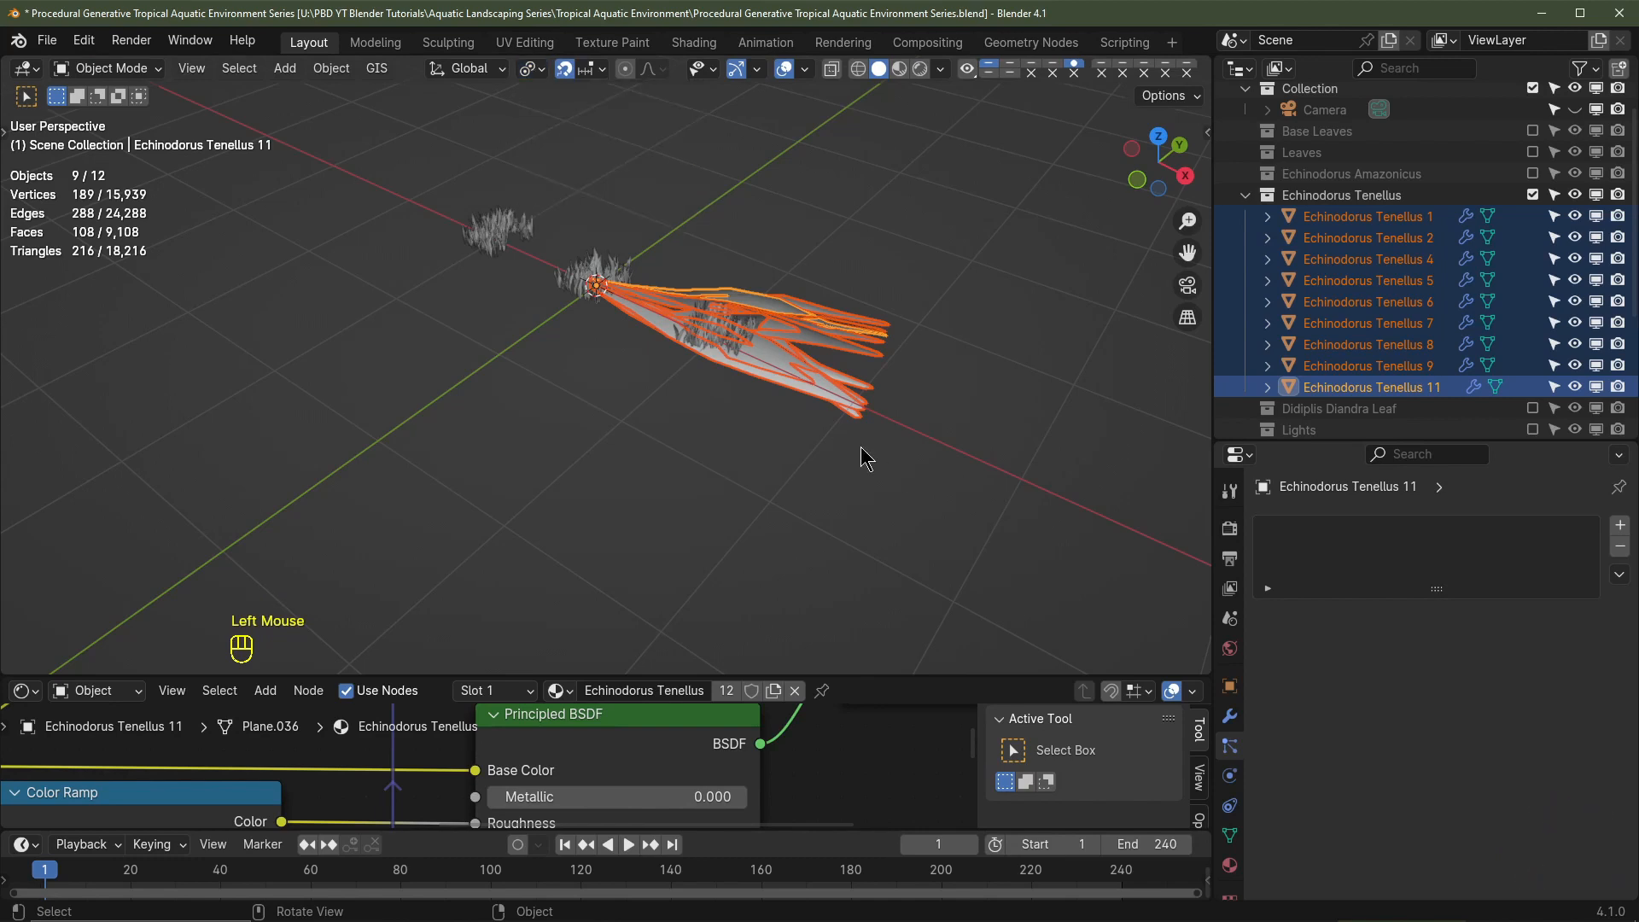
text(ry-90)
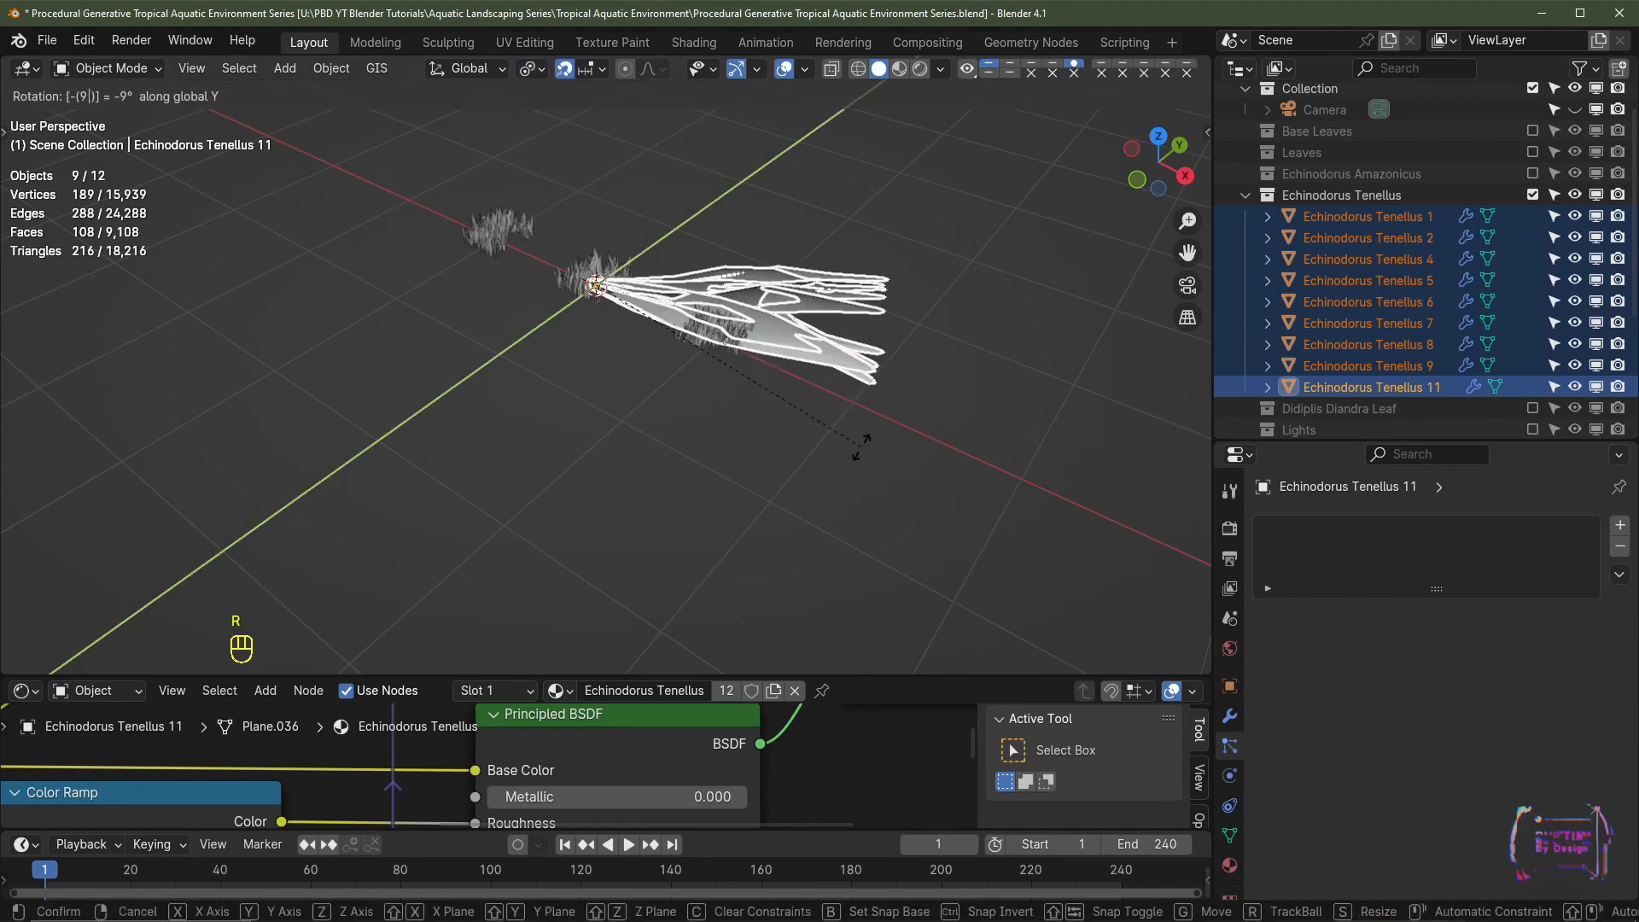
key(Return)
middle_drag(649, 377, 669, 342)
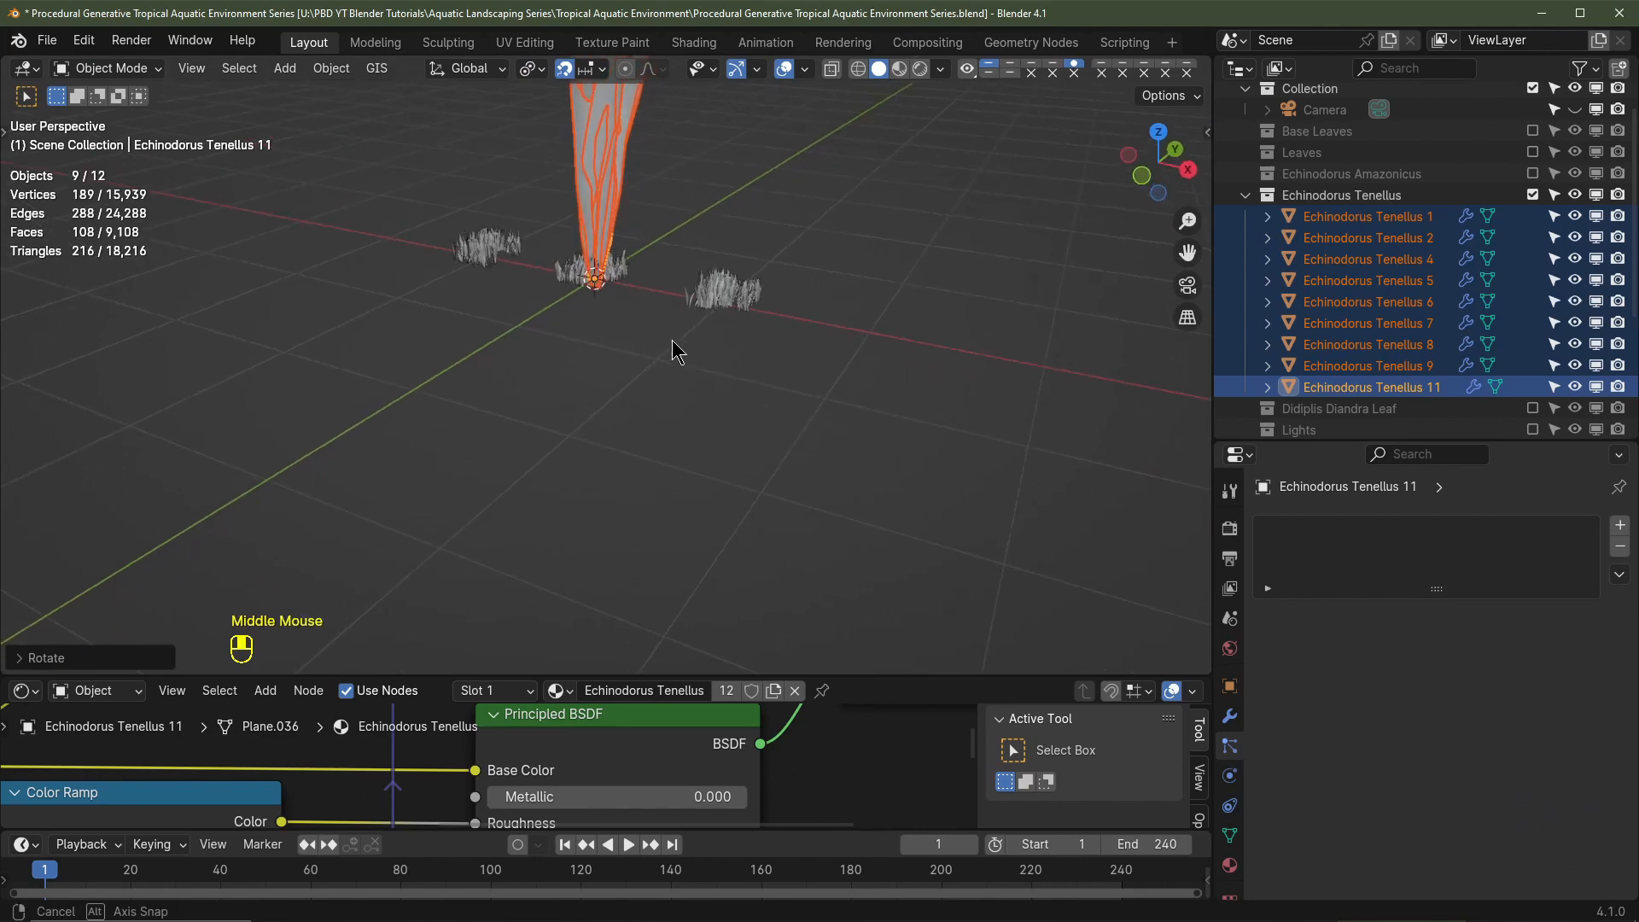
shift+middle_drag(691, 287, 692, 290)
shift+middle_drag(692, 290, 670, 431)
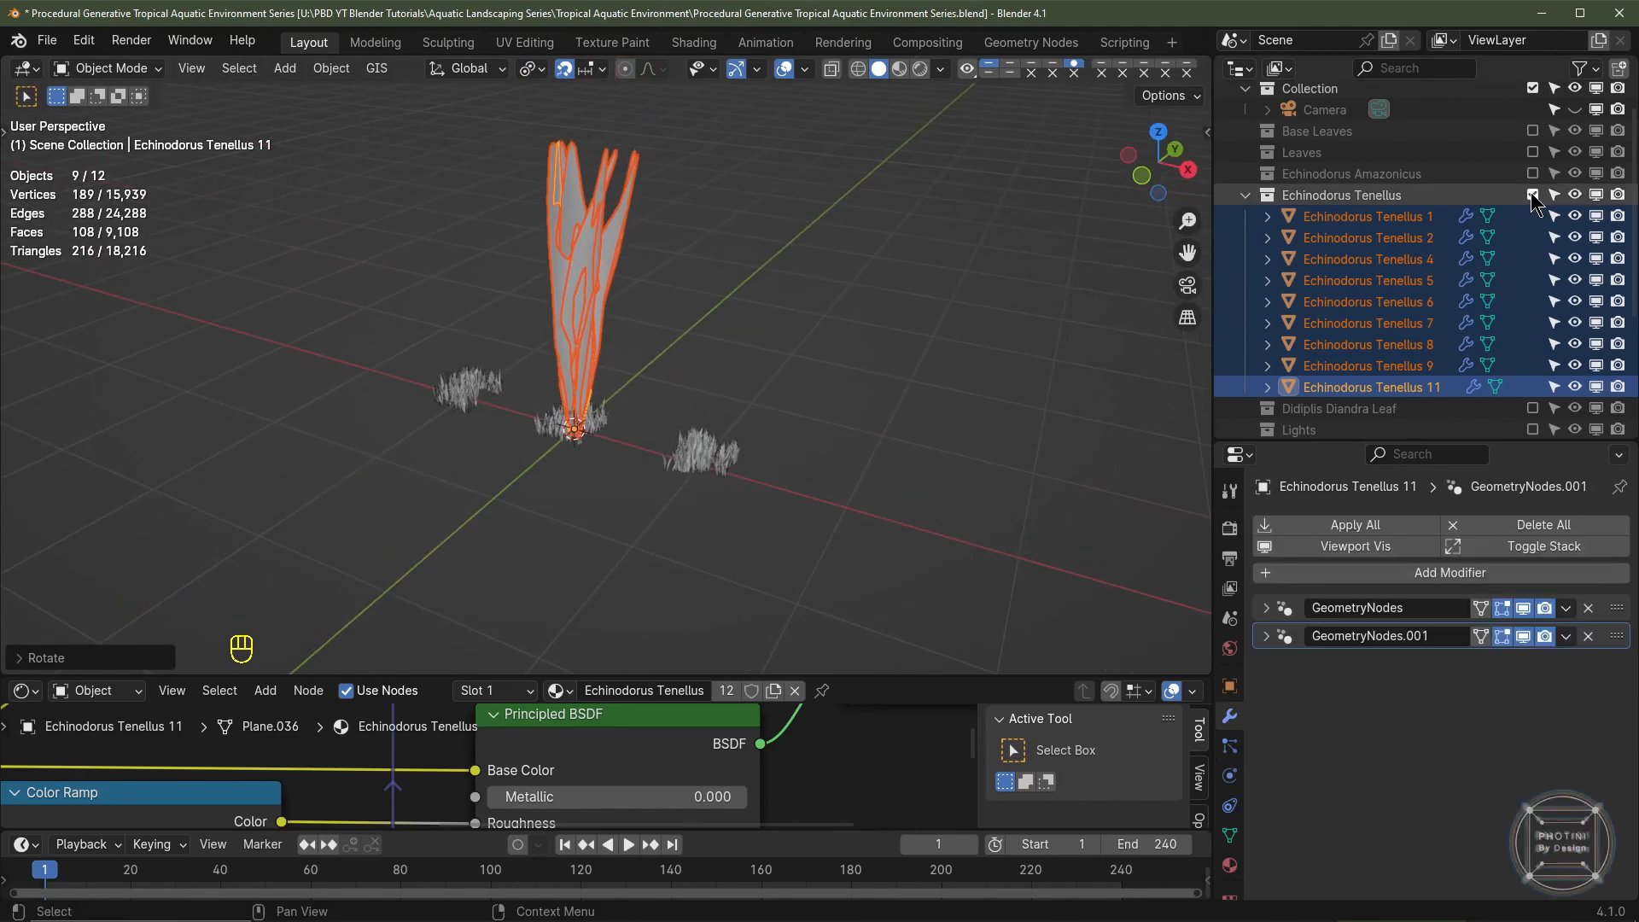
click(1533, 194)
Step: Rename Echinodorus Tenellus 10.003 to Echinodorus Tenellus Cluster 2 and Echinodorus Tenellus 3.012 to Echinodorus Tenellus Cluster 3
scroll(1532, 202, up, 1)
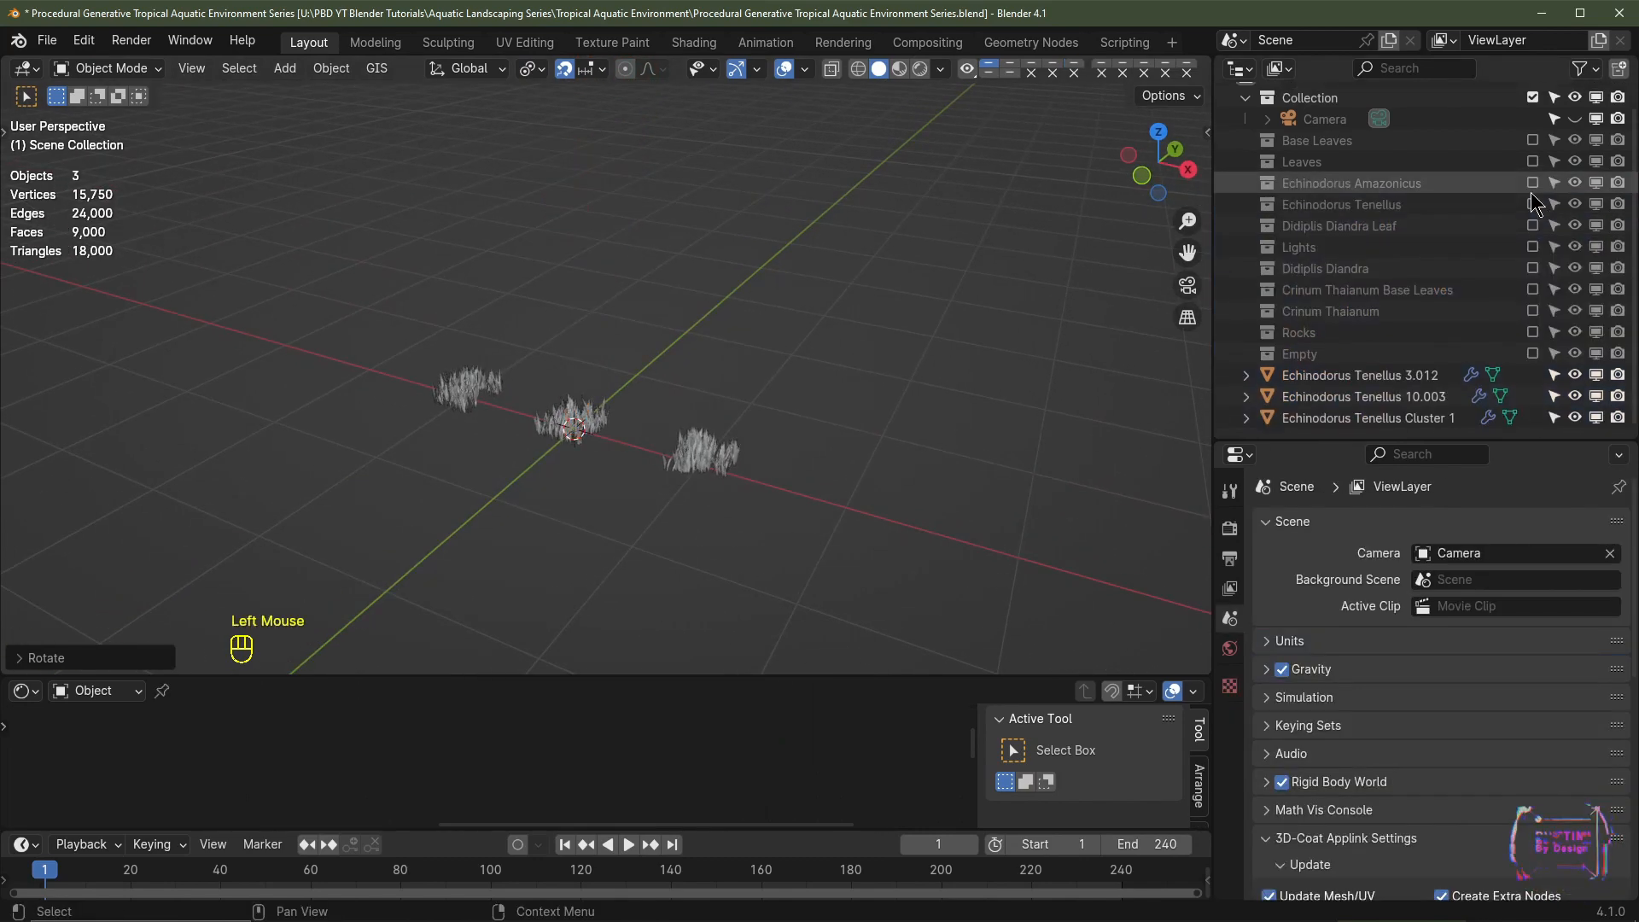
click(1441, 397)
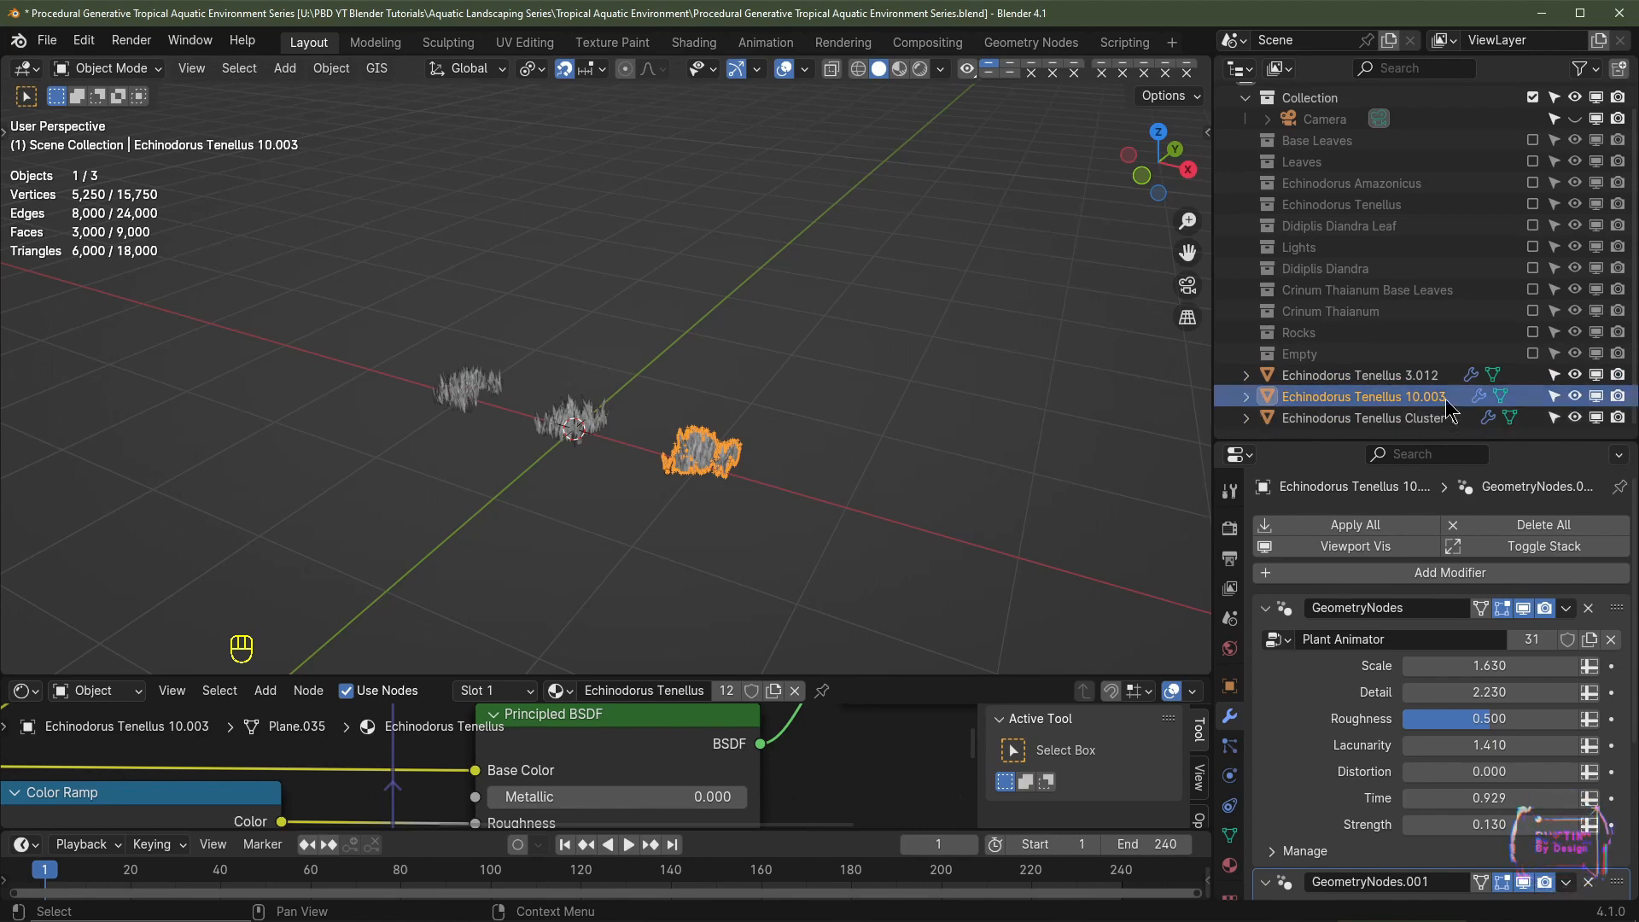
double_click(1456, 374)
key(BackSpace)
key(BackSpace)
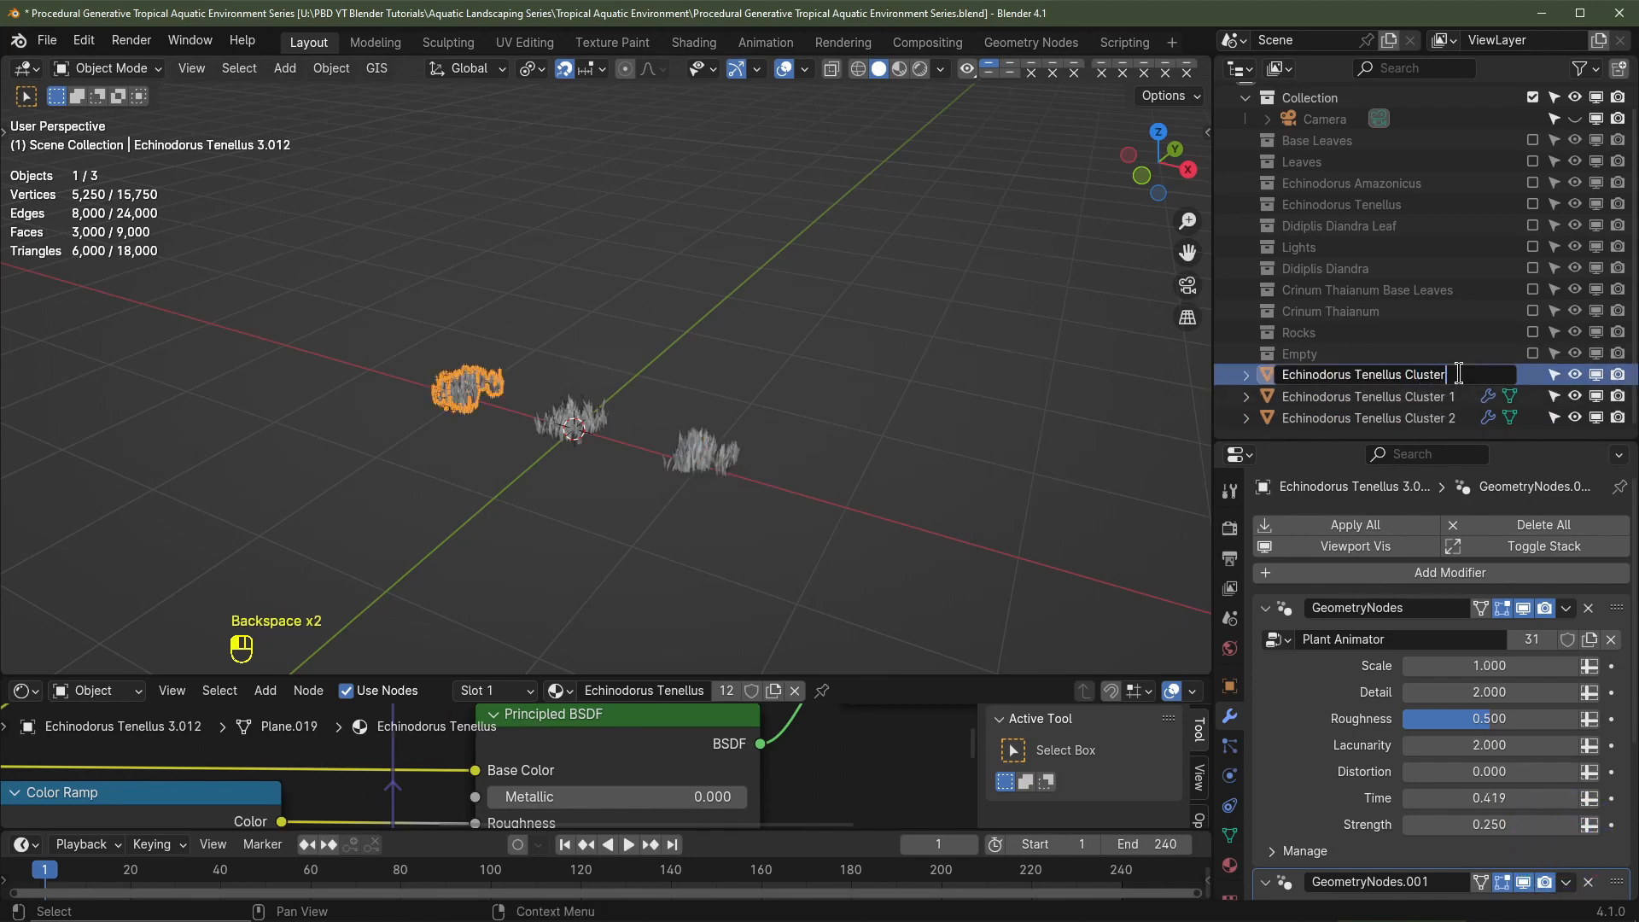
Step: Select the three clusters and move them into a new collection named Echinodorus Tenellus Cluster
ctrl+shift+click(1375, 376)
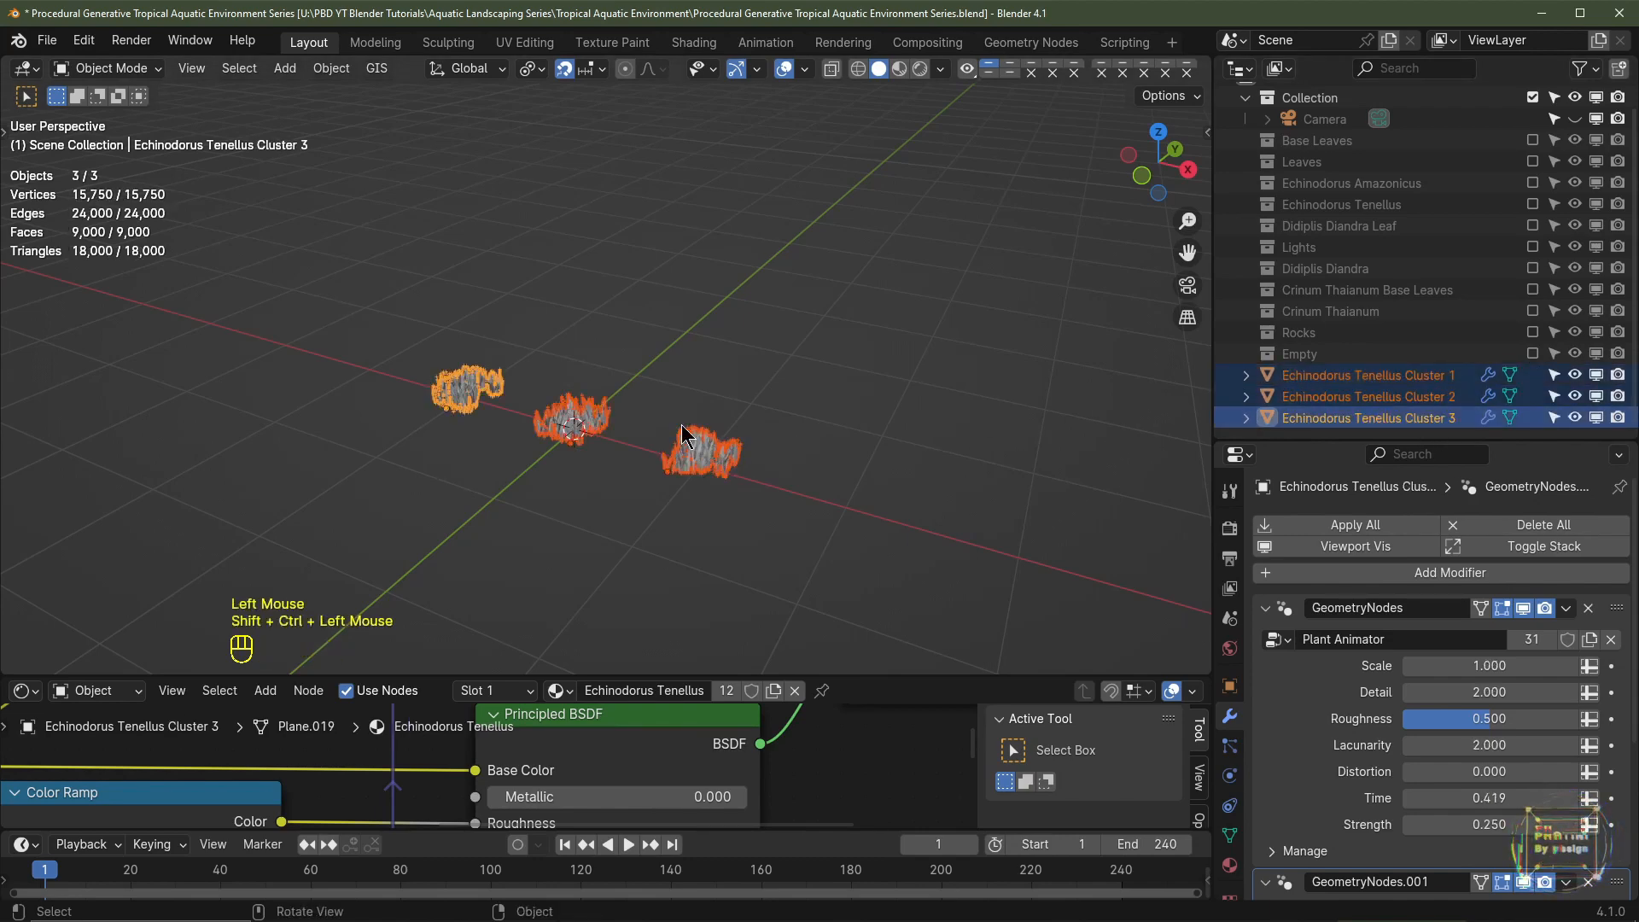
key(m)
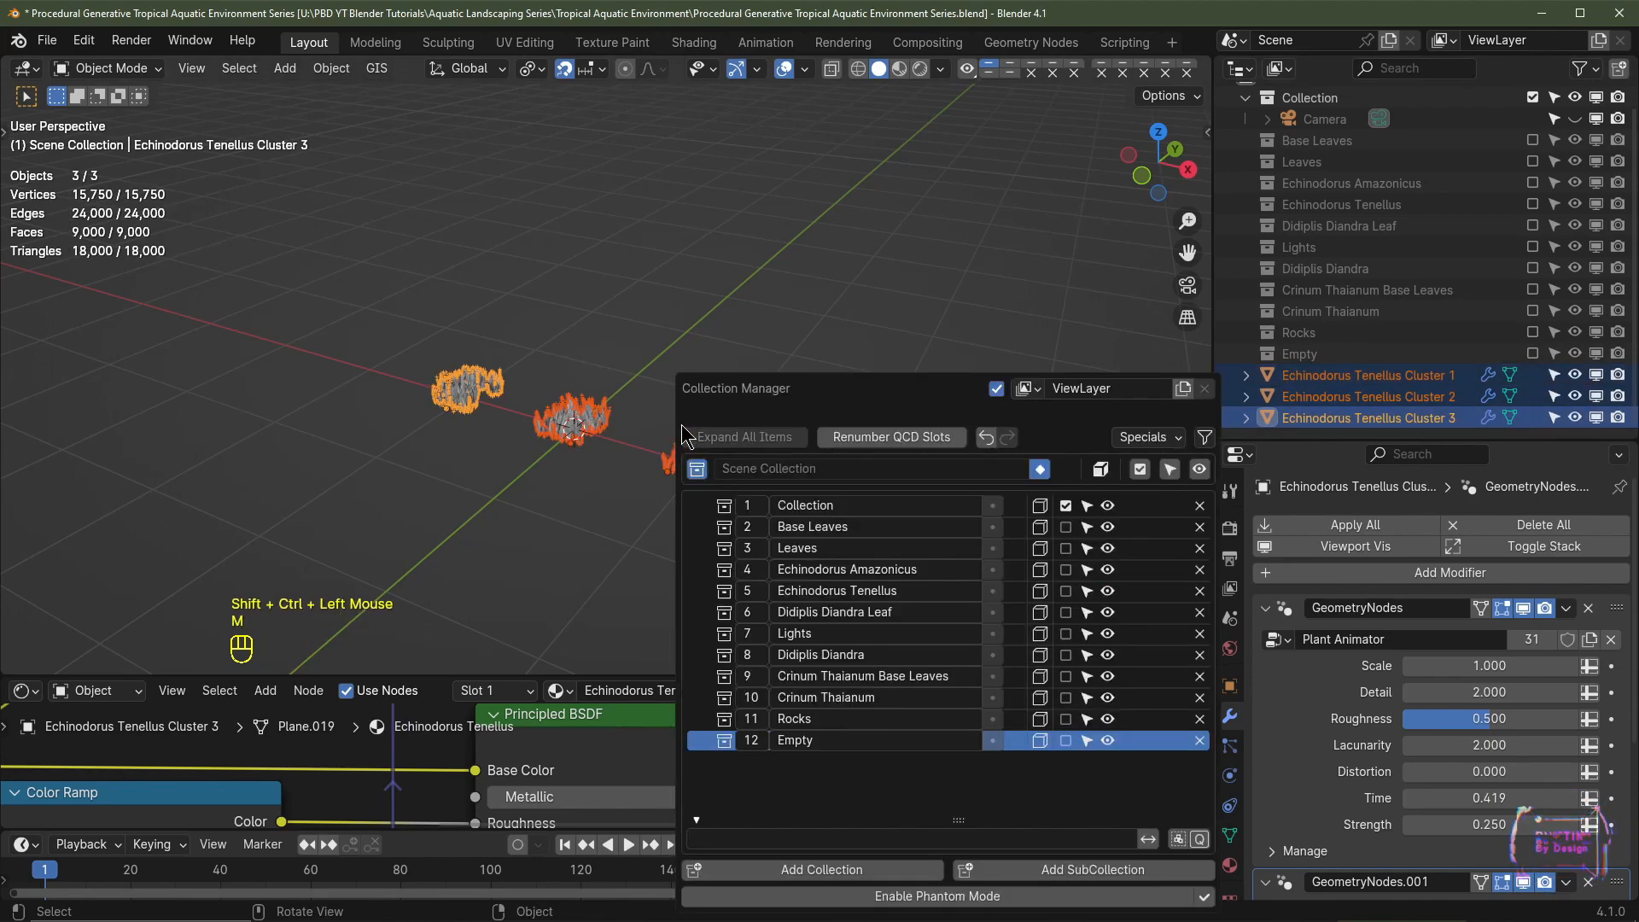
click(852, 869)
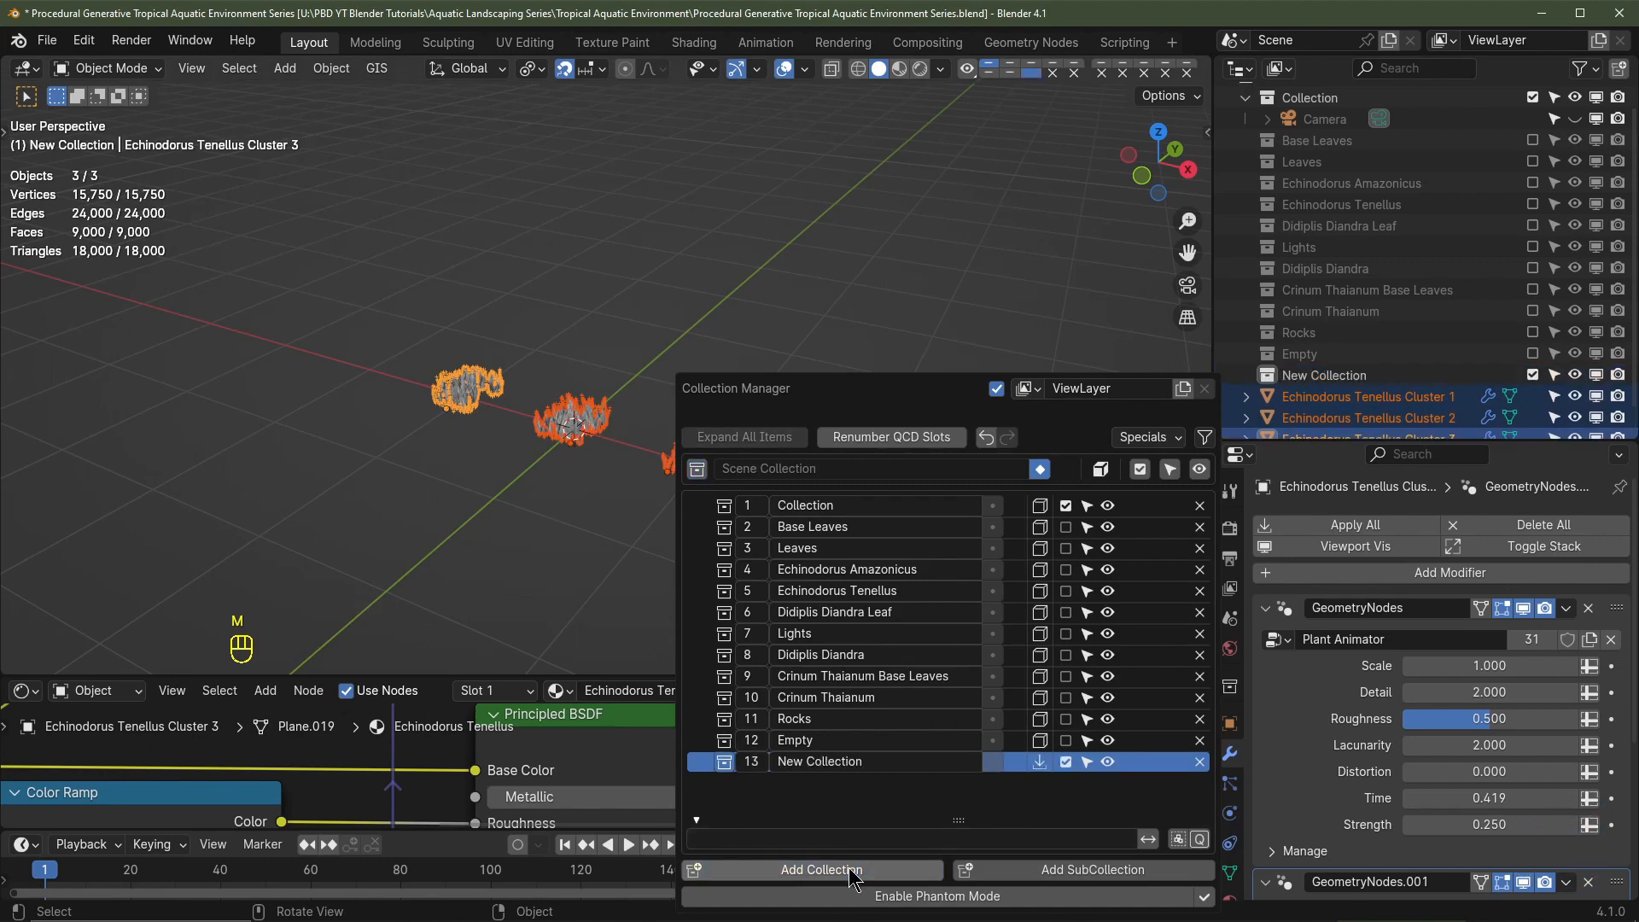
double_click(858, 761)
text(Echinodorus)
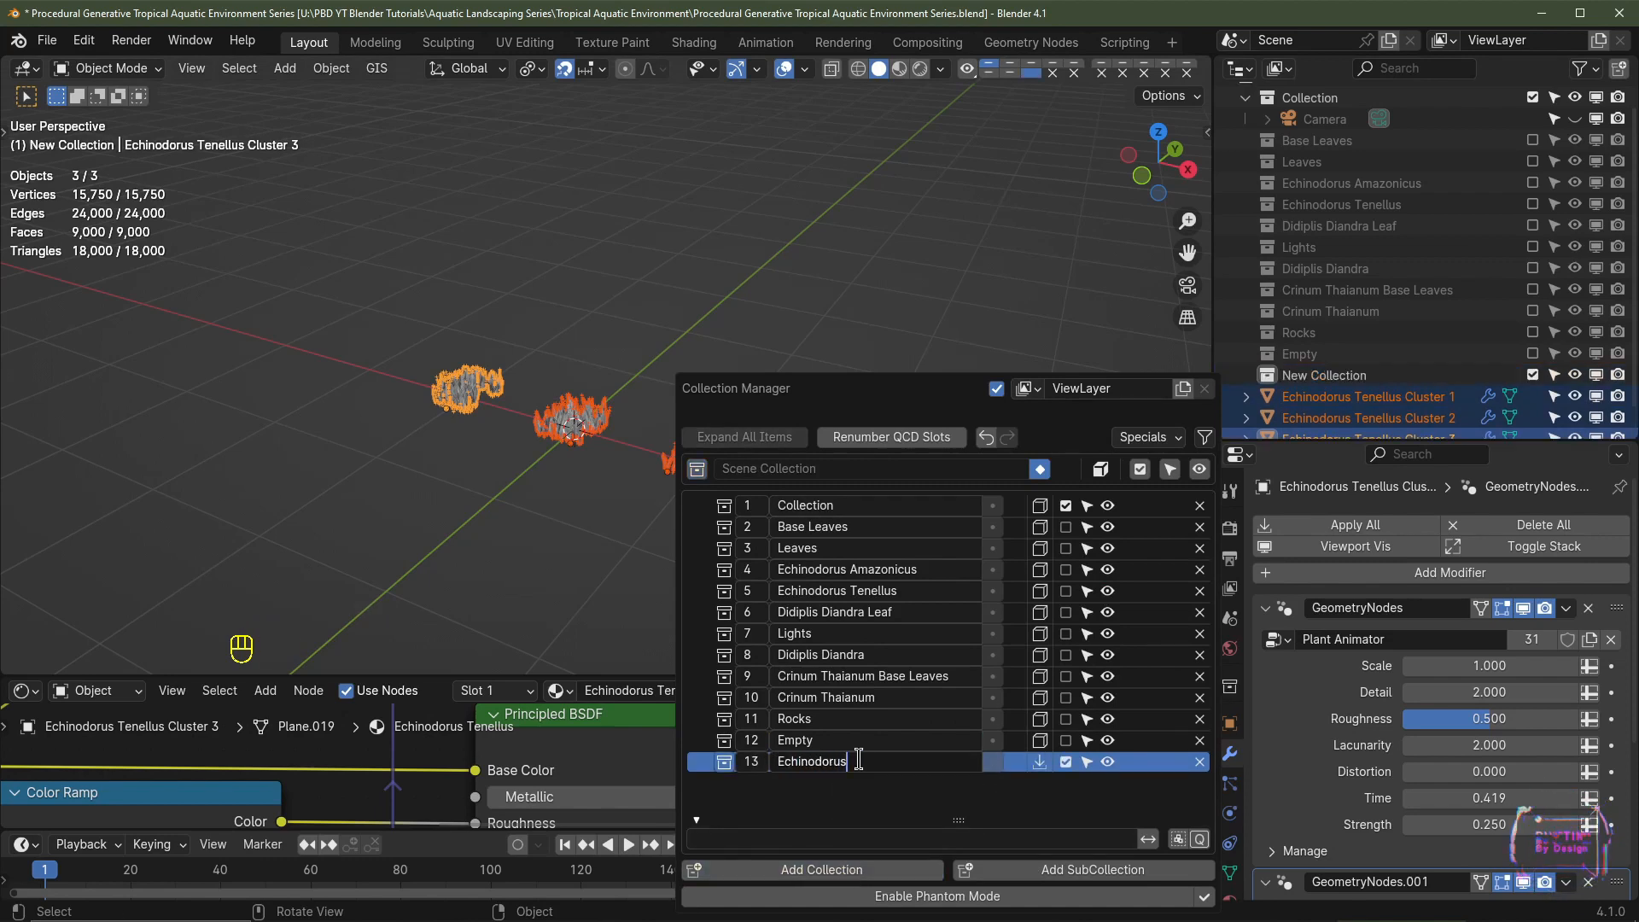
text( Tenellus Cluster)
key(Return)
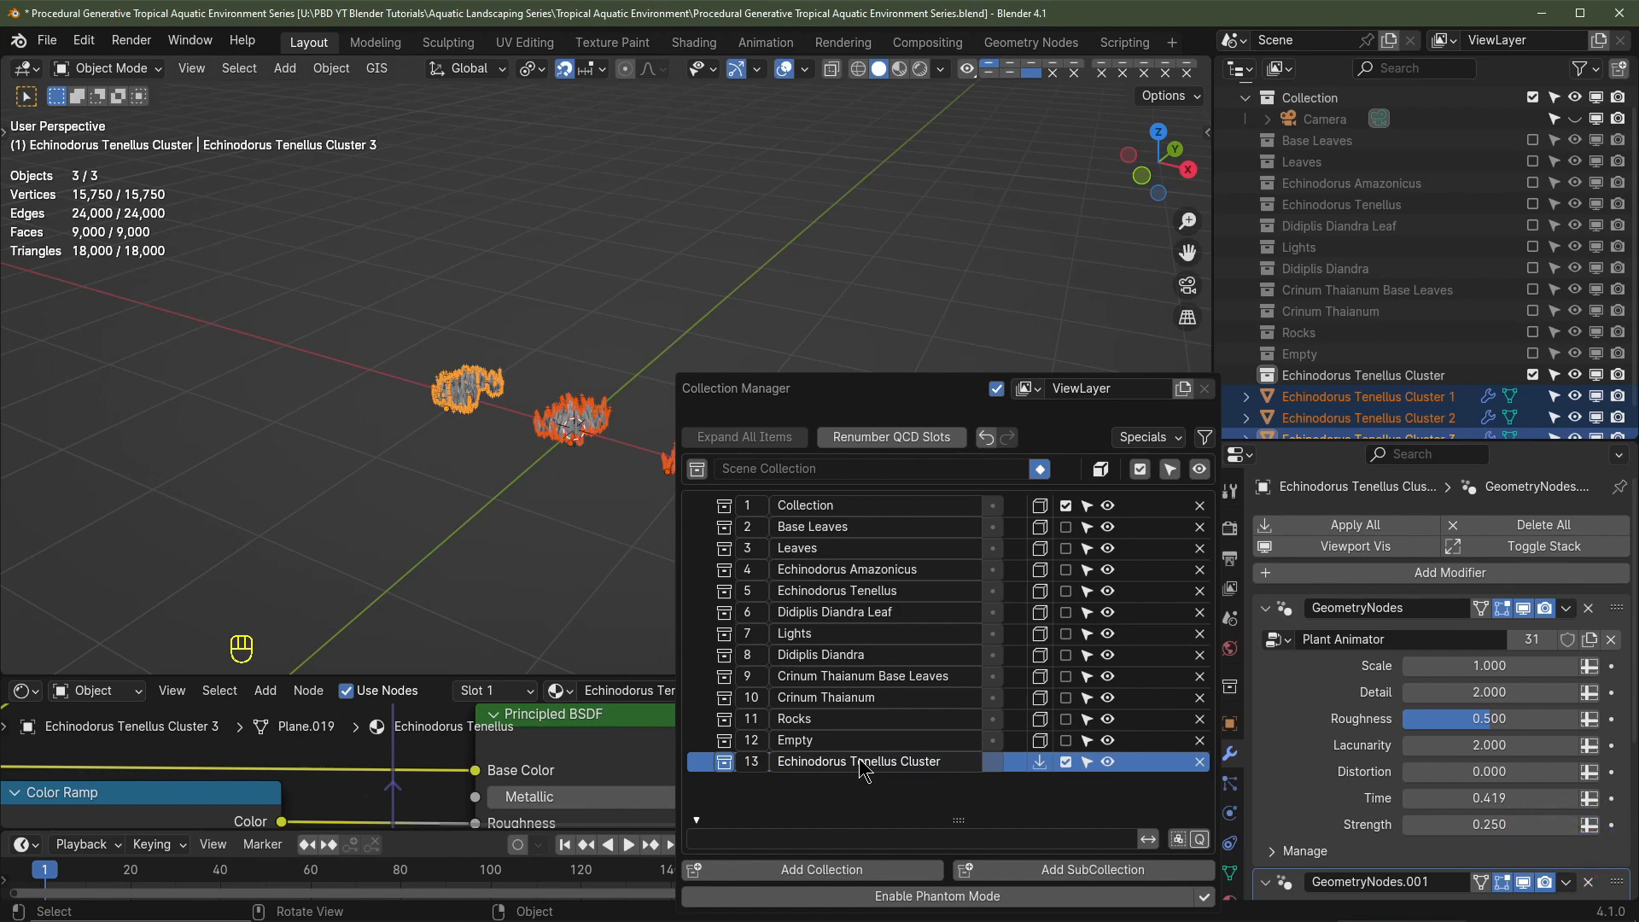
click(1039, 761)
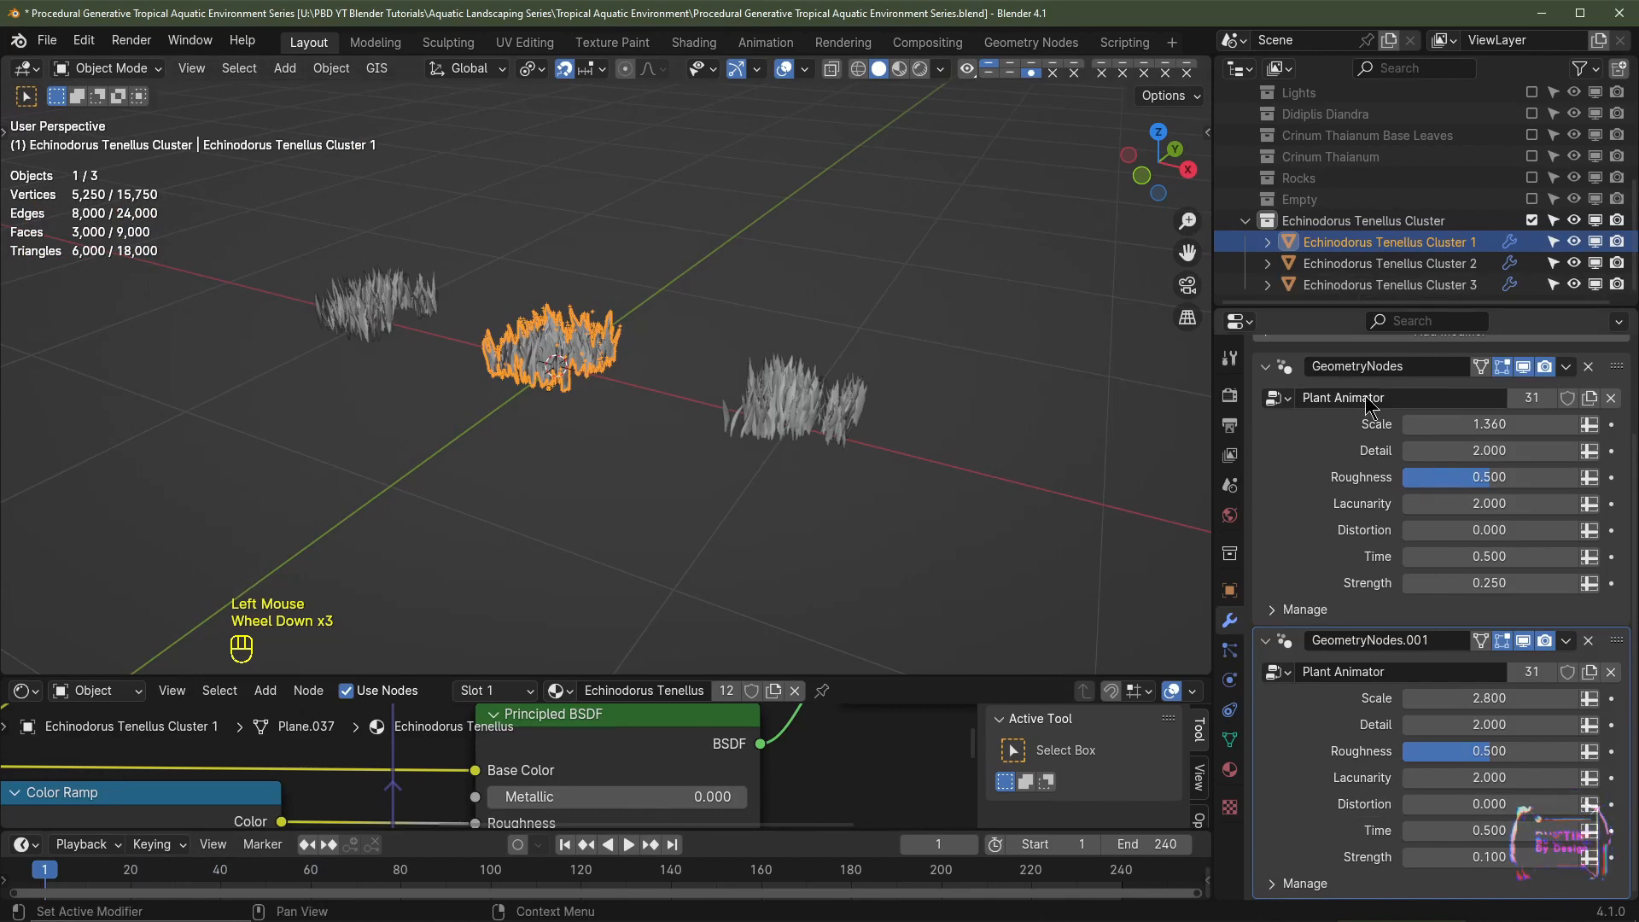
Step: Play the Plant Animator motion with the source plants temporarily enabled, then on the clusters alone, to compare how they sway
scroll(598, 376, up, 1)
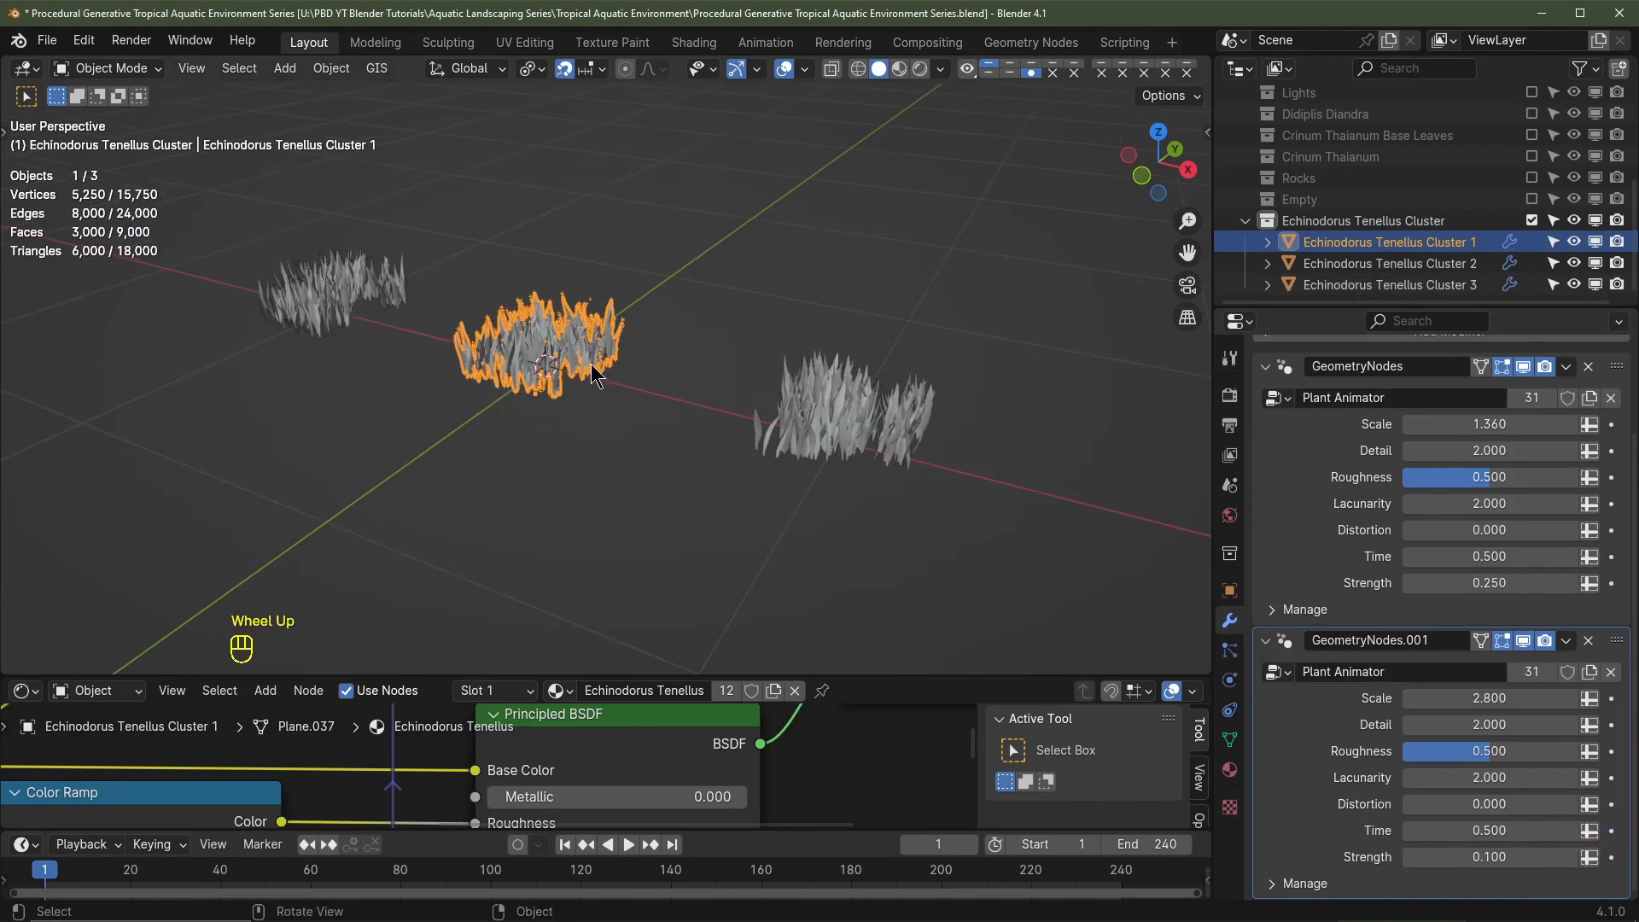
scroll(1462, 171, up, 2)
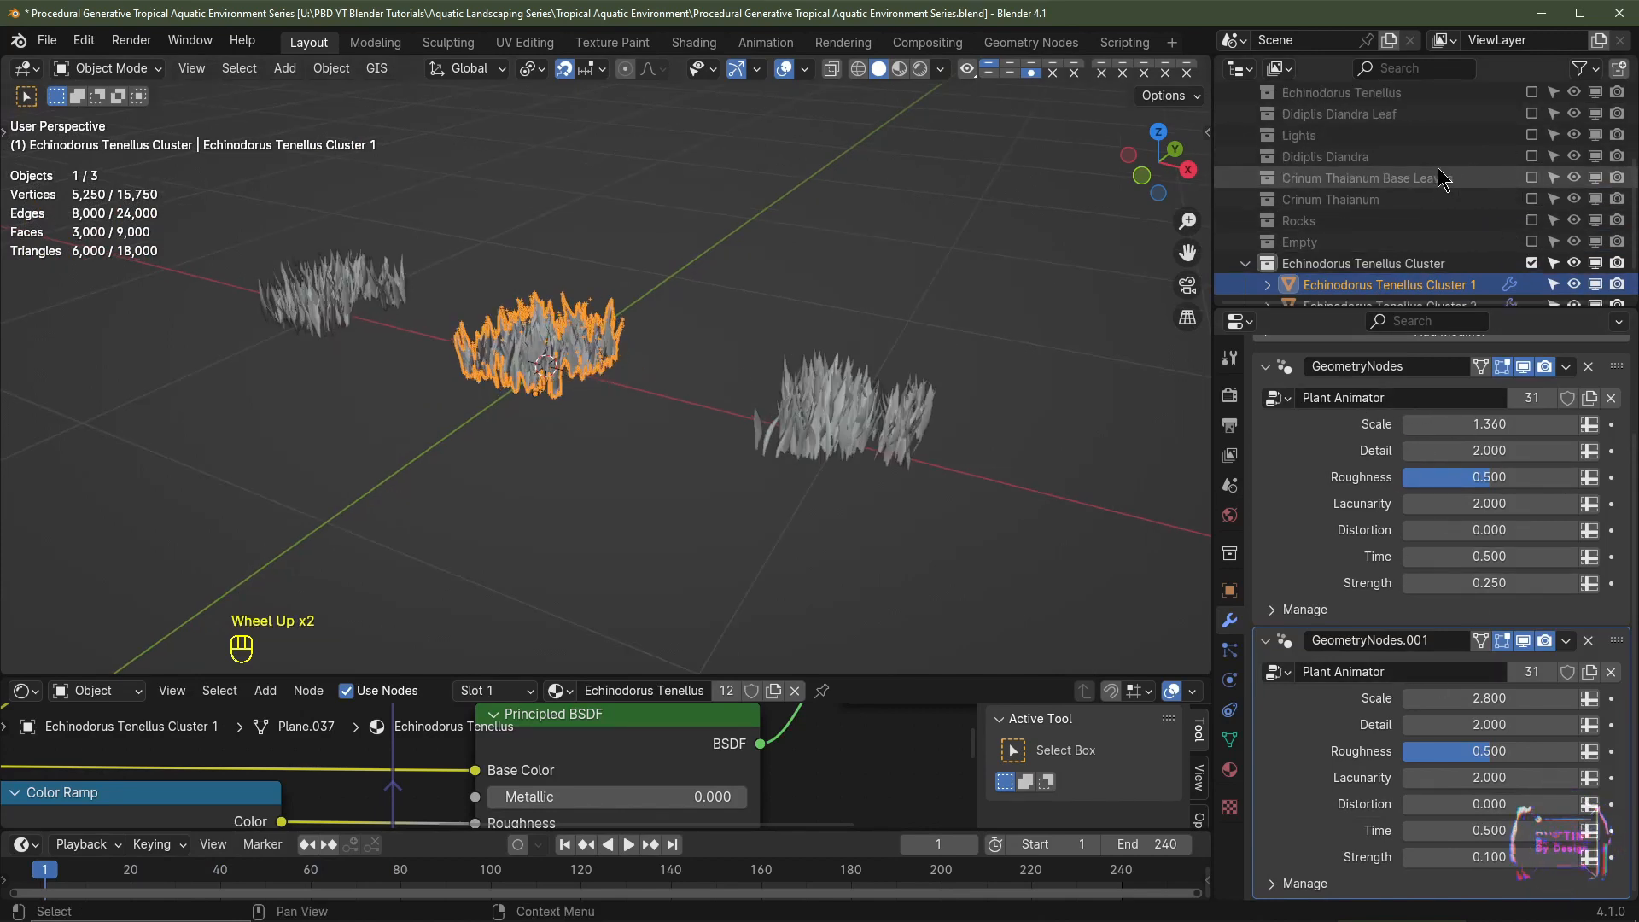
scroll(1503, 188, up, 1)
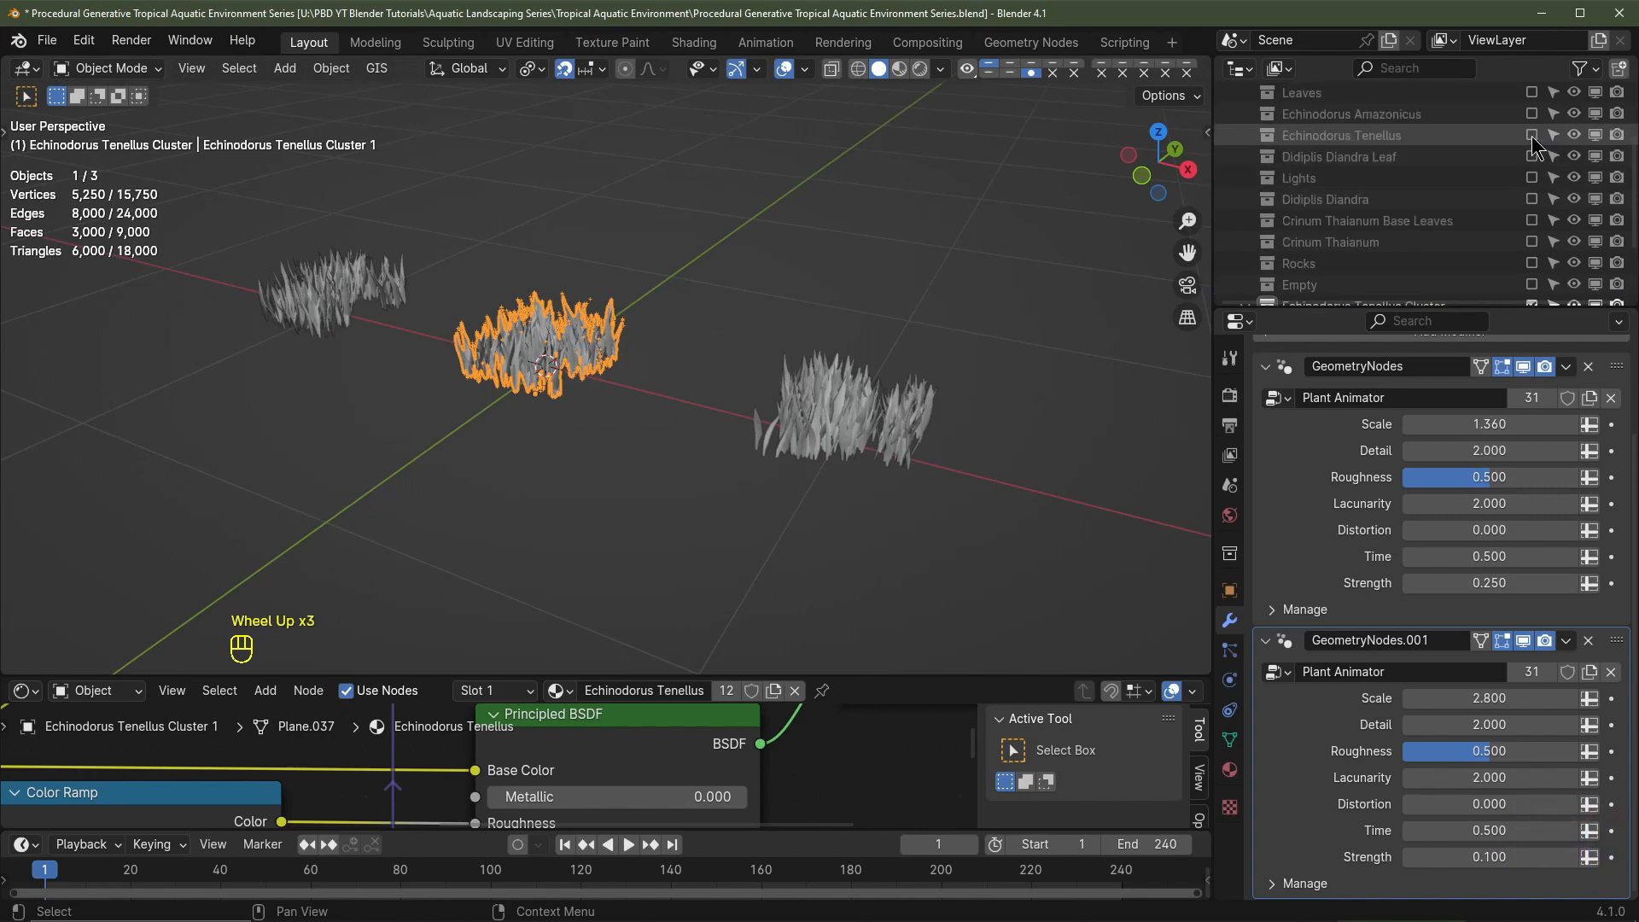
click(1531, 135)
click(576, 160)
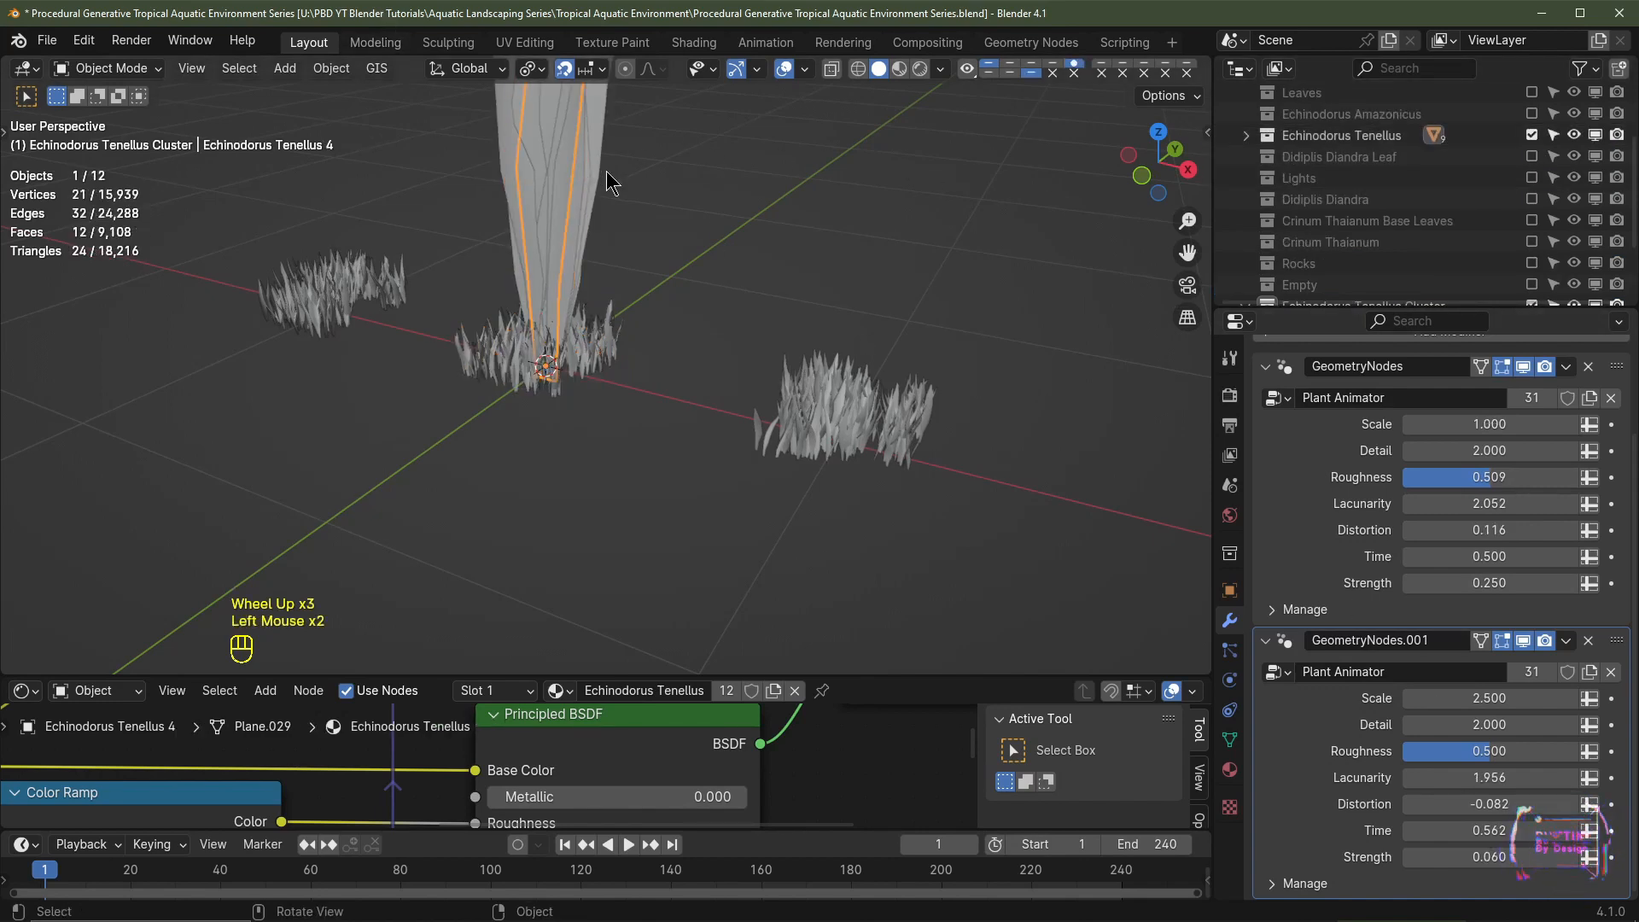
key(space)
key(space)
click(1532, 135)
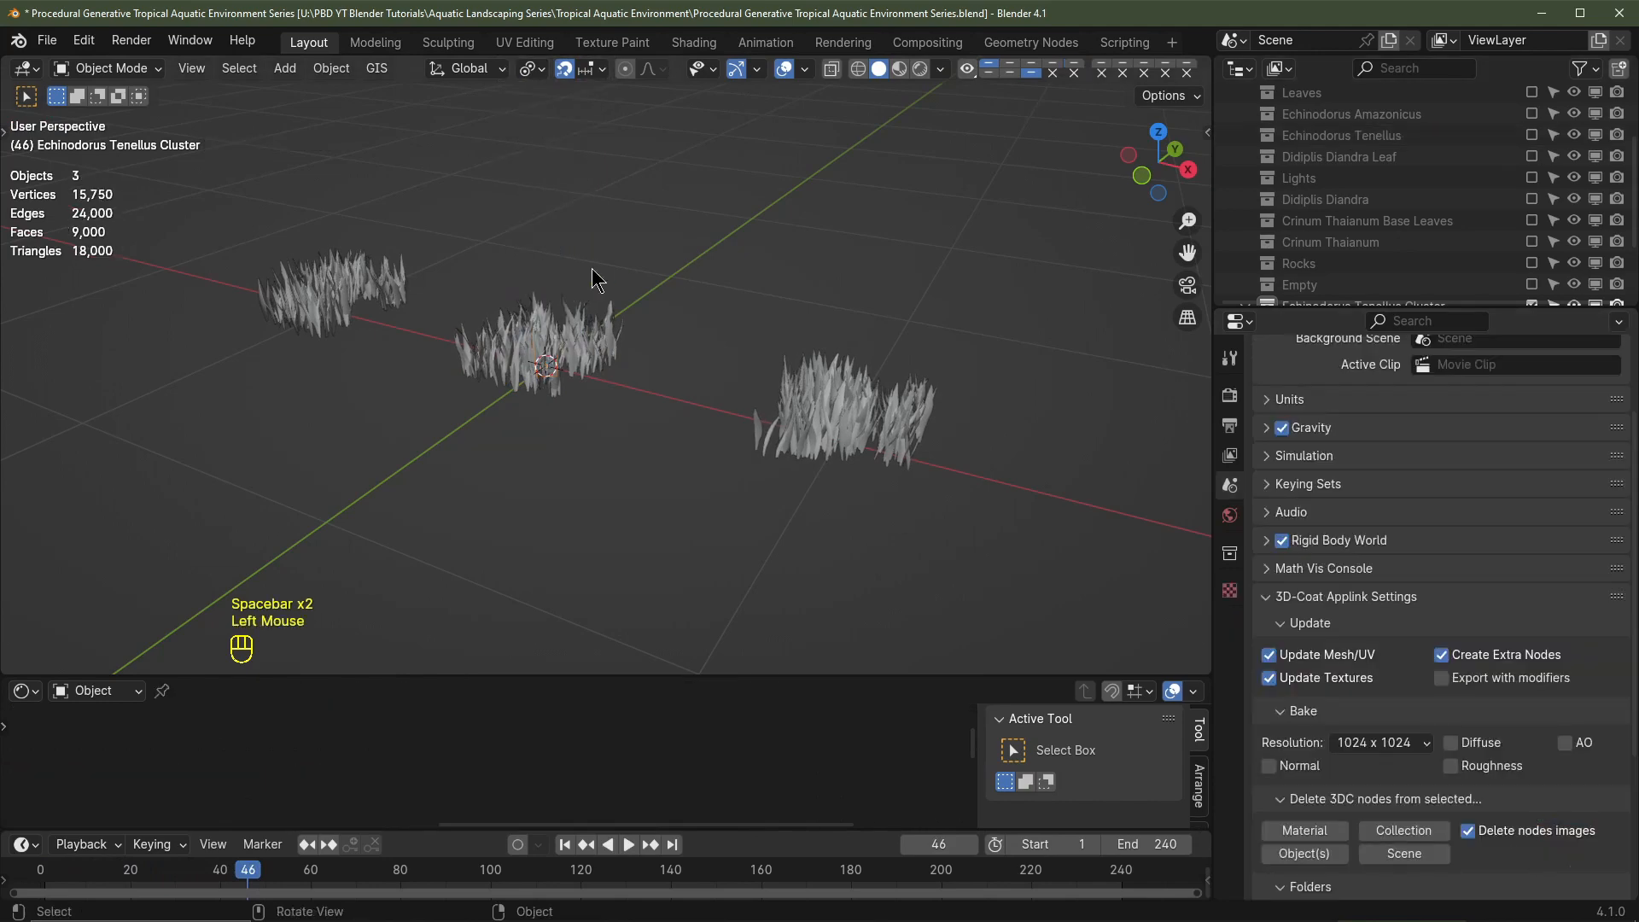
click(557, 341)
key(space)
scroll(646, 405, up, 2)
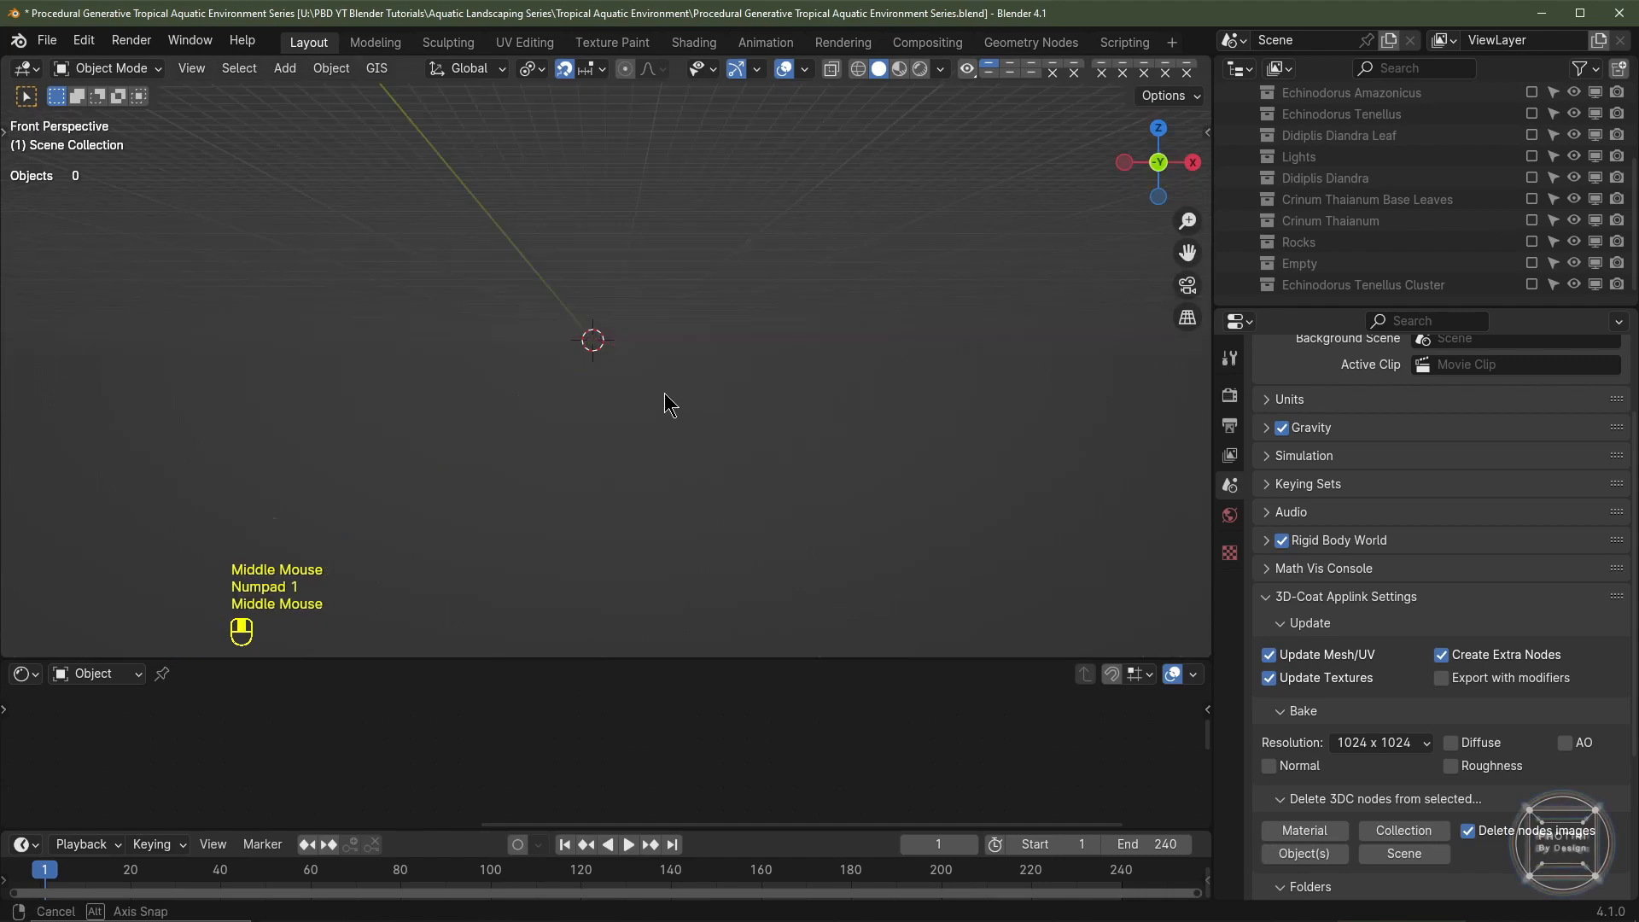
Step: Add a plane at the world origin and set its dimensions to 2 m in X and 1 m in Y
middle_drag(664, 393, 598, 466)
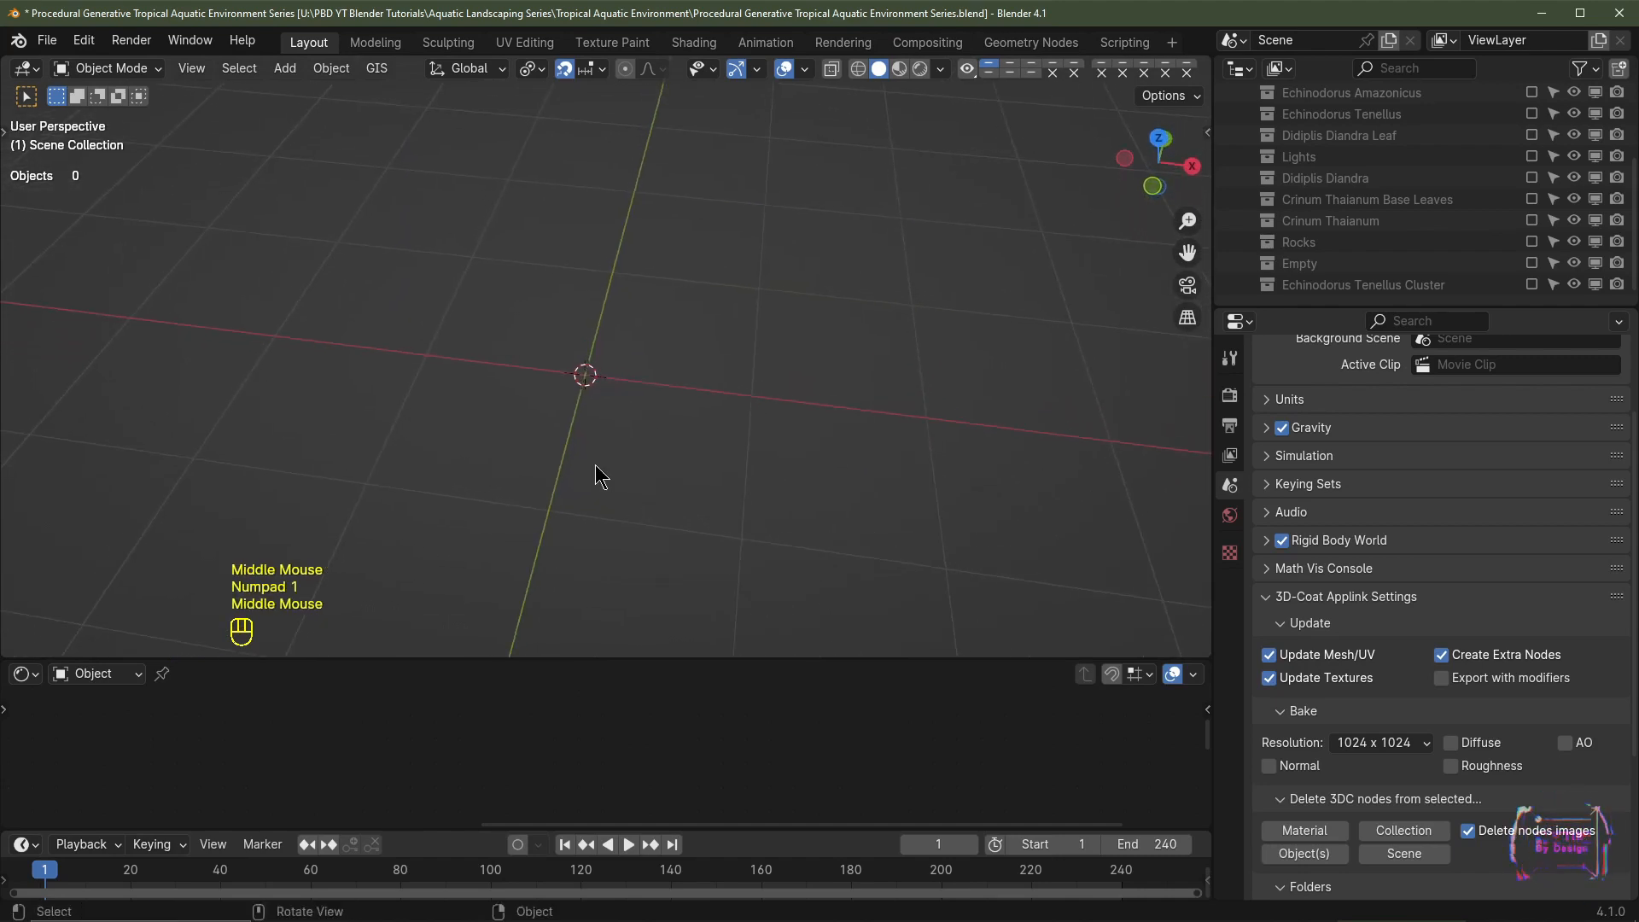
key(shift+a)
mouse_move(567, 453)
click(649, 453)
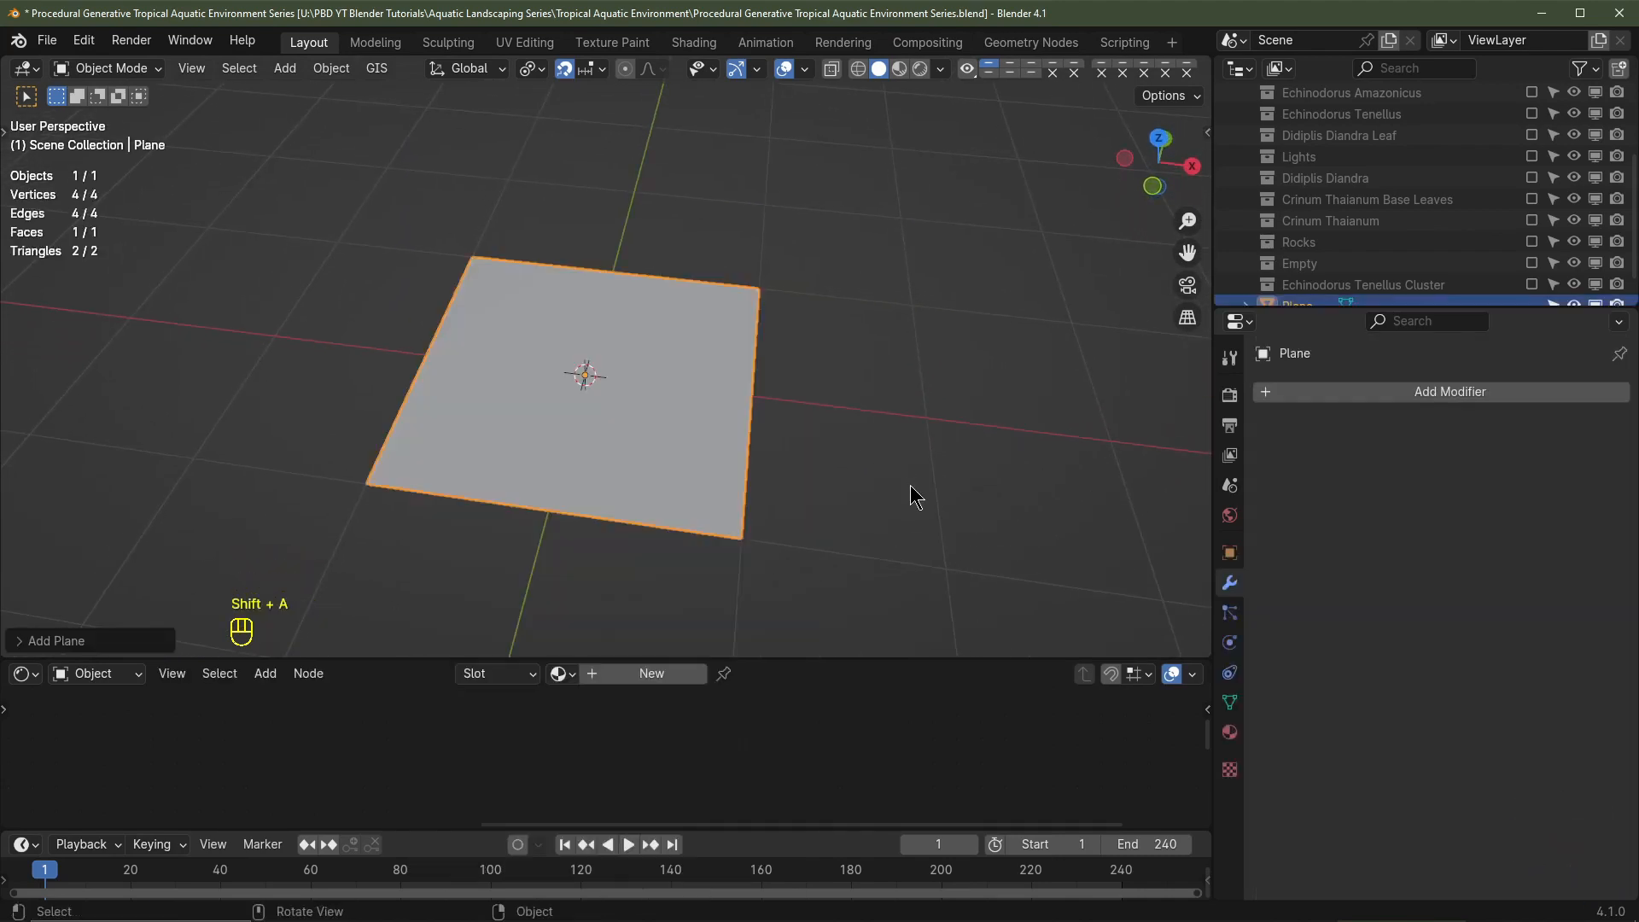
key(n)
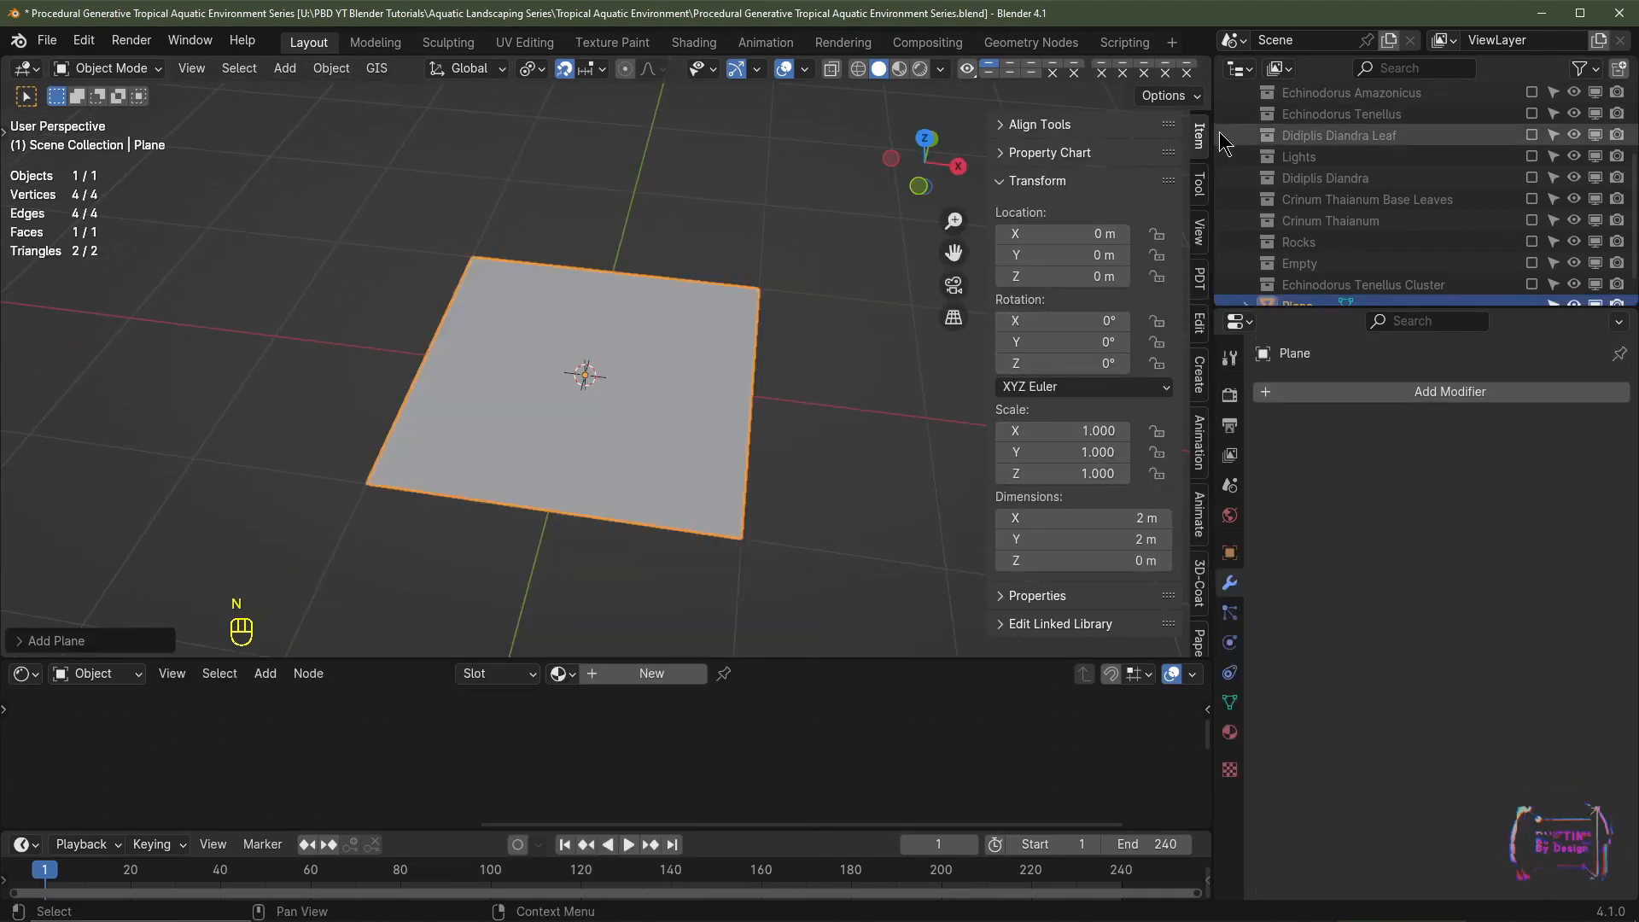
click(1082, 515)
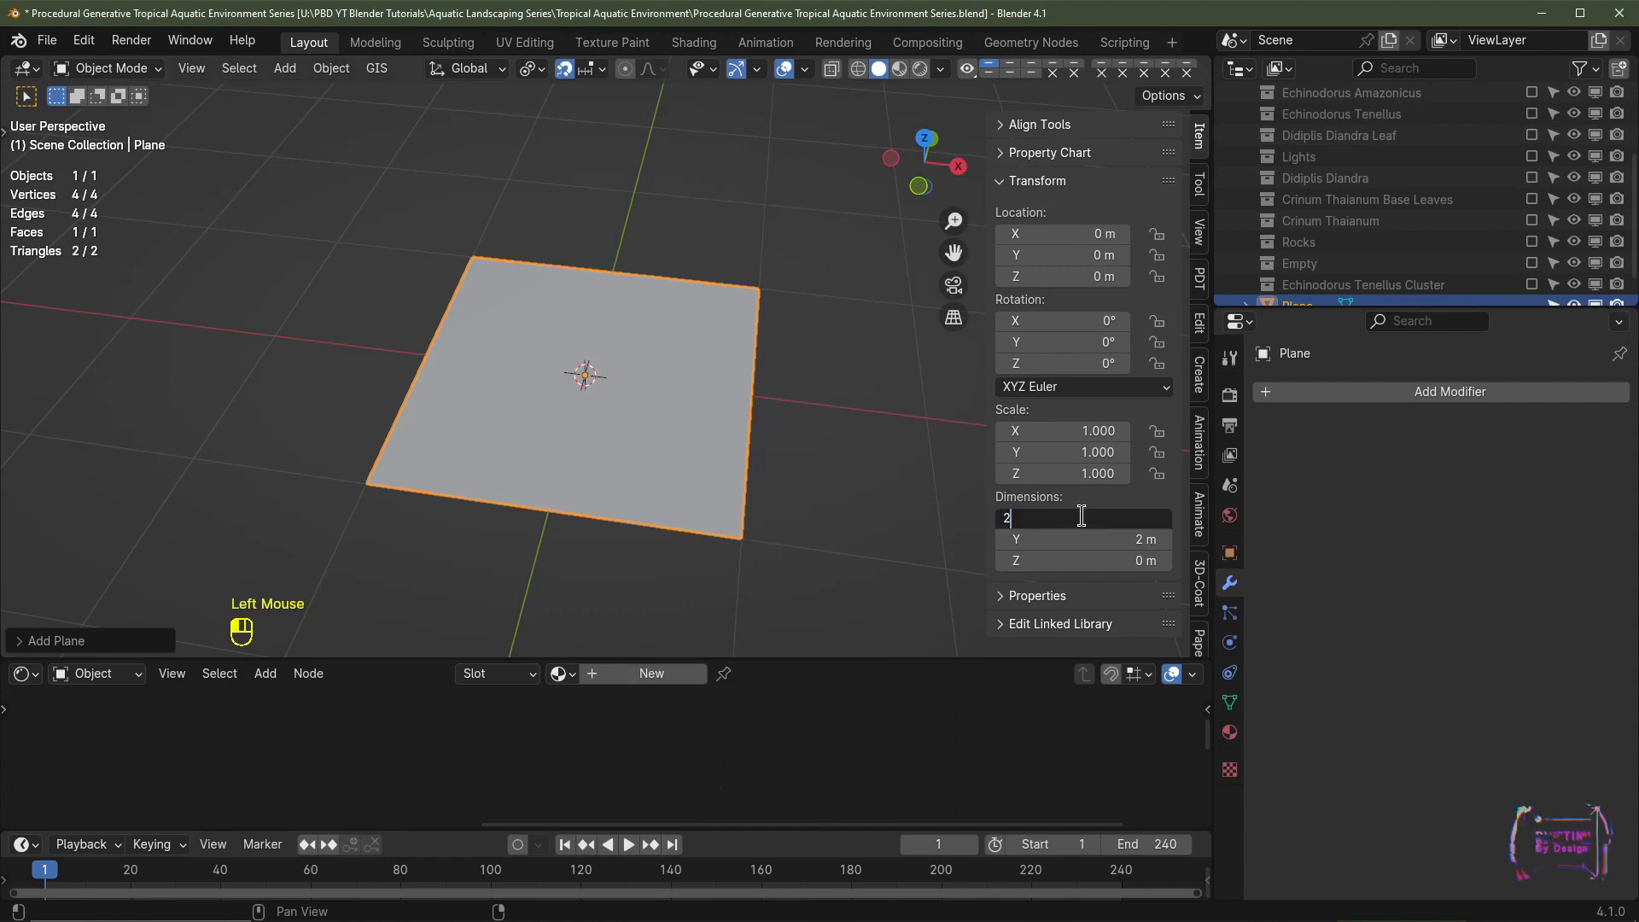
text(2)
key(Tab)
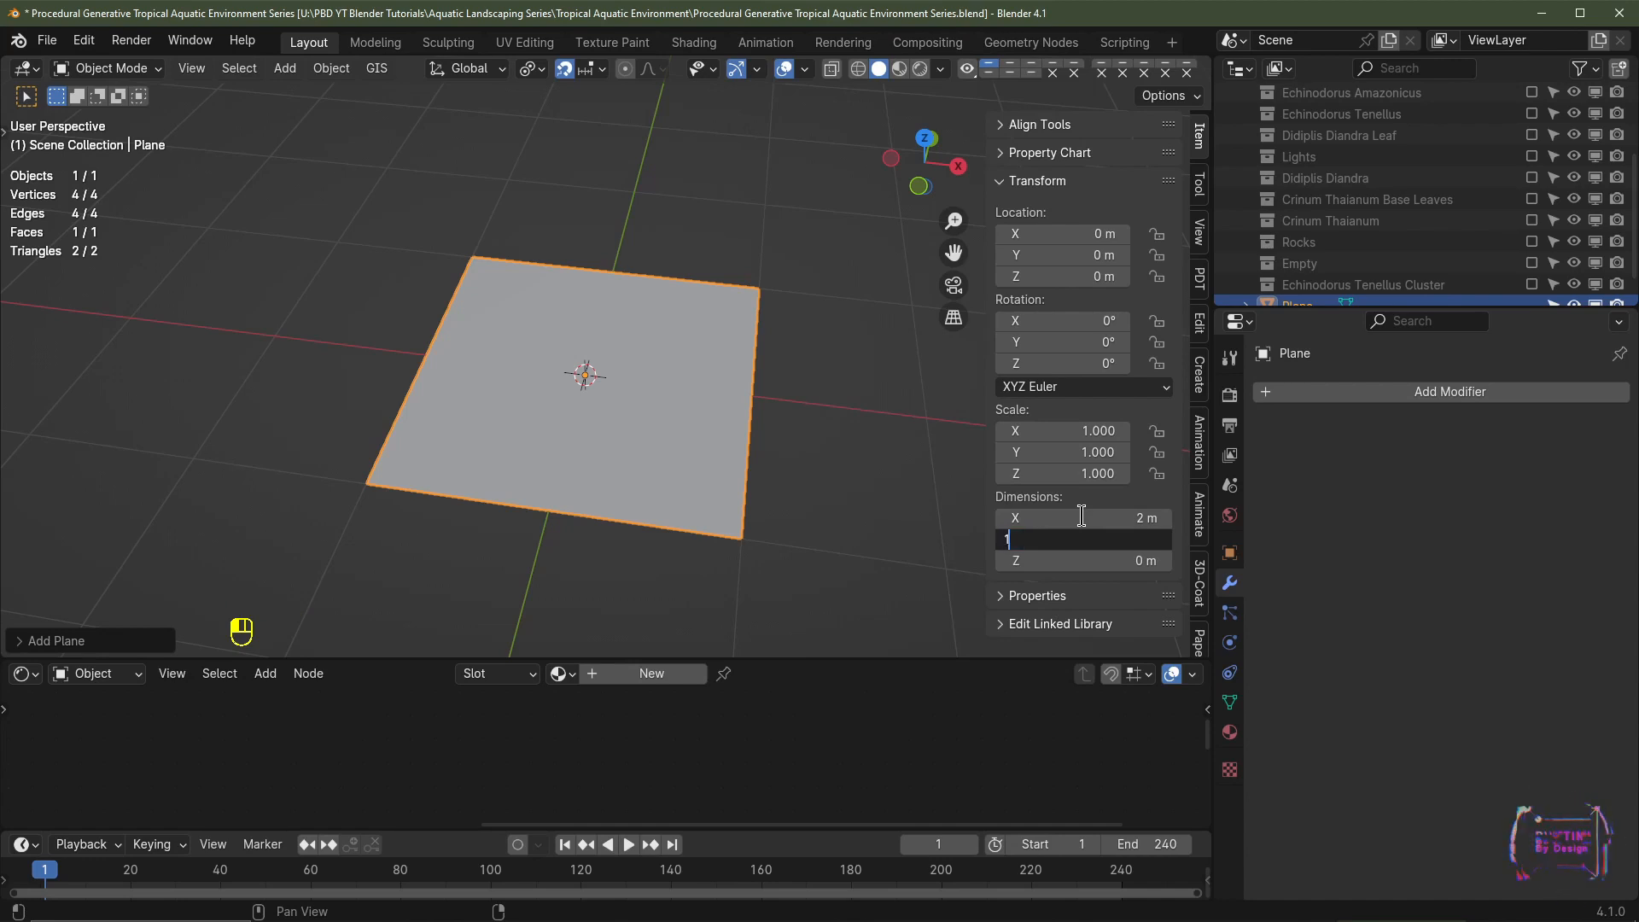
text(1)
key(Return)
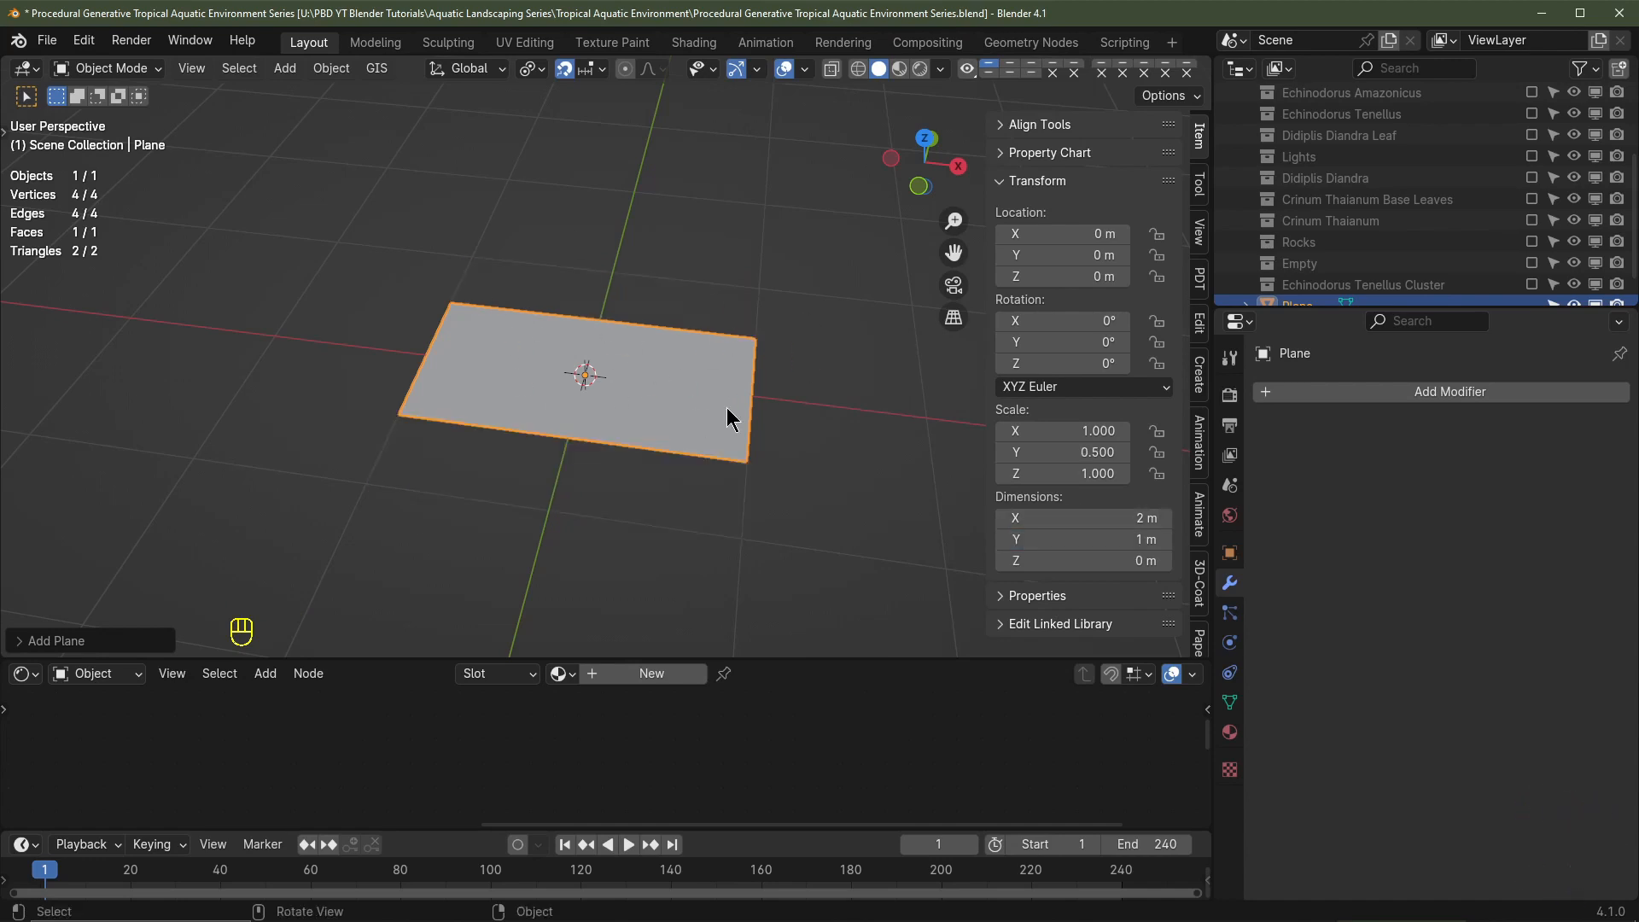
Step: Apply the scale of the resized plane and hide its transform values
key(ctrl+a)
key(ctrl+a)
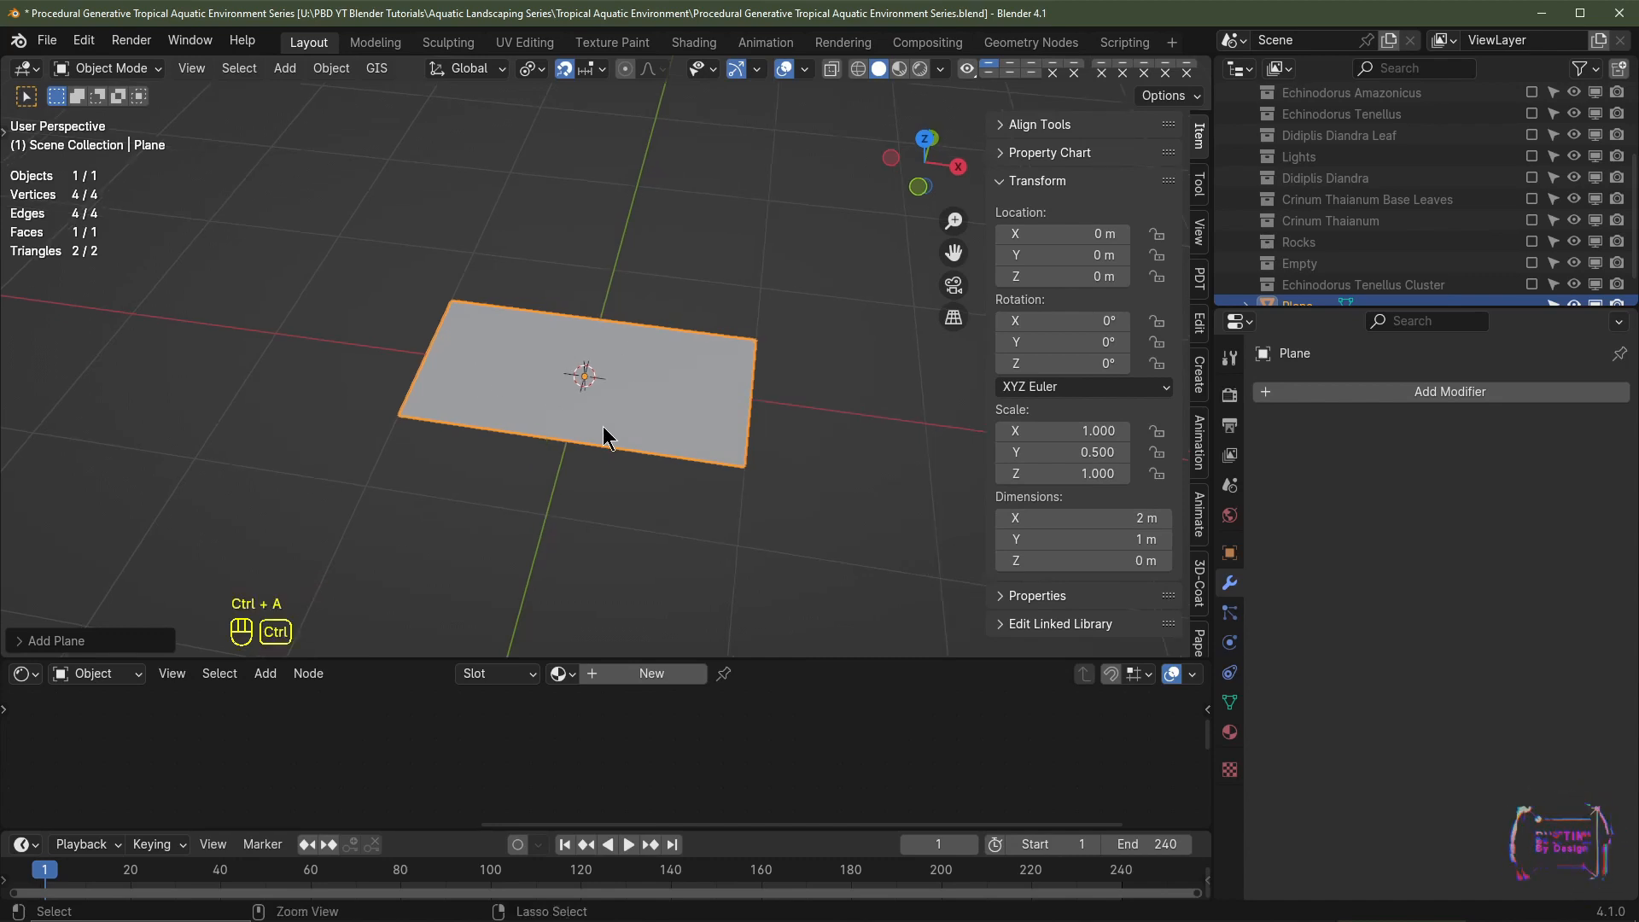
click(718, 351)
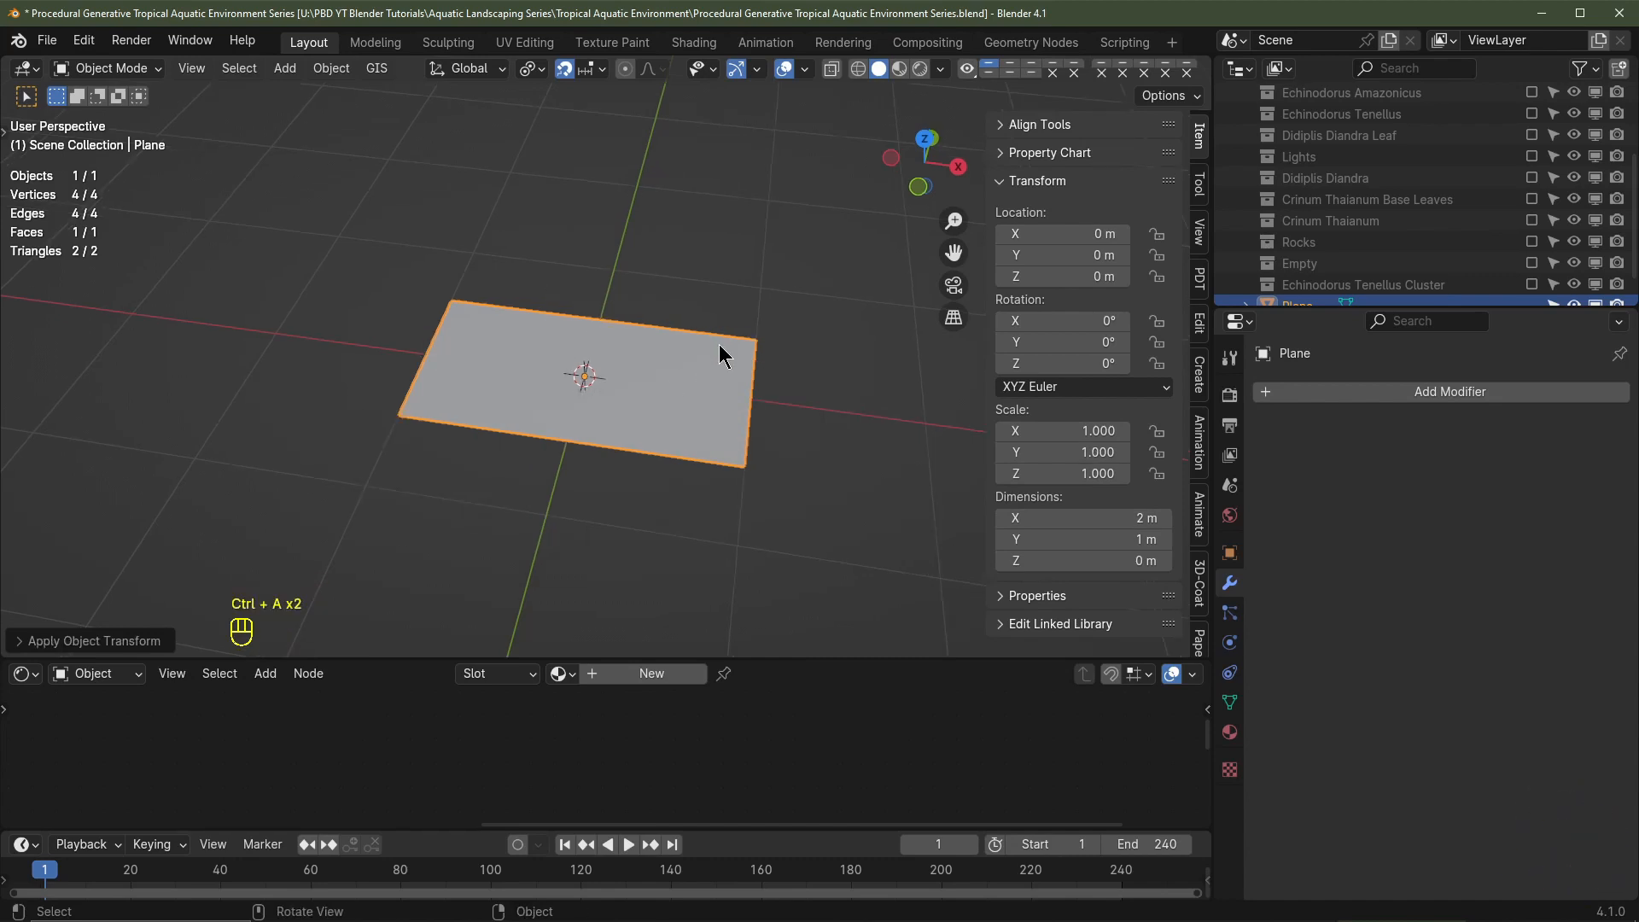
key(n)
Step: Divide the plane in half with one centred loop cut across its long sides
middle_drag(879, 331, 907, 325)
scroll(683, 478, up, 2)
shift+middle_drag(659, 497, 691, 465)
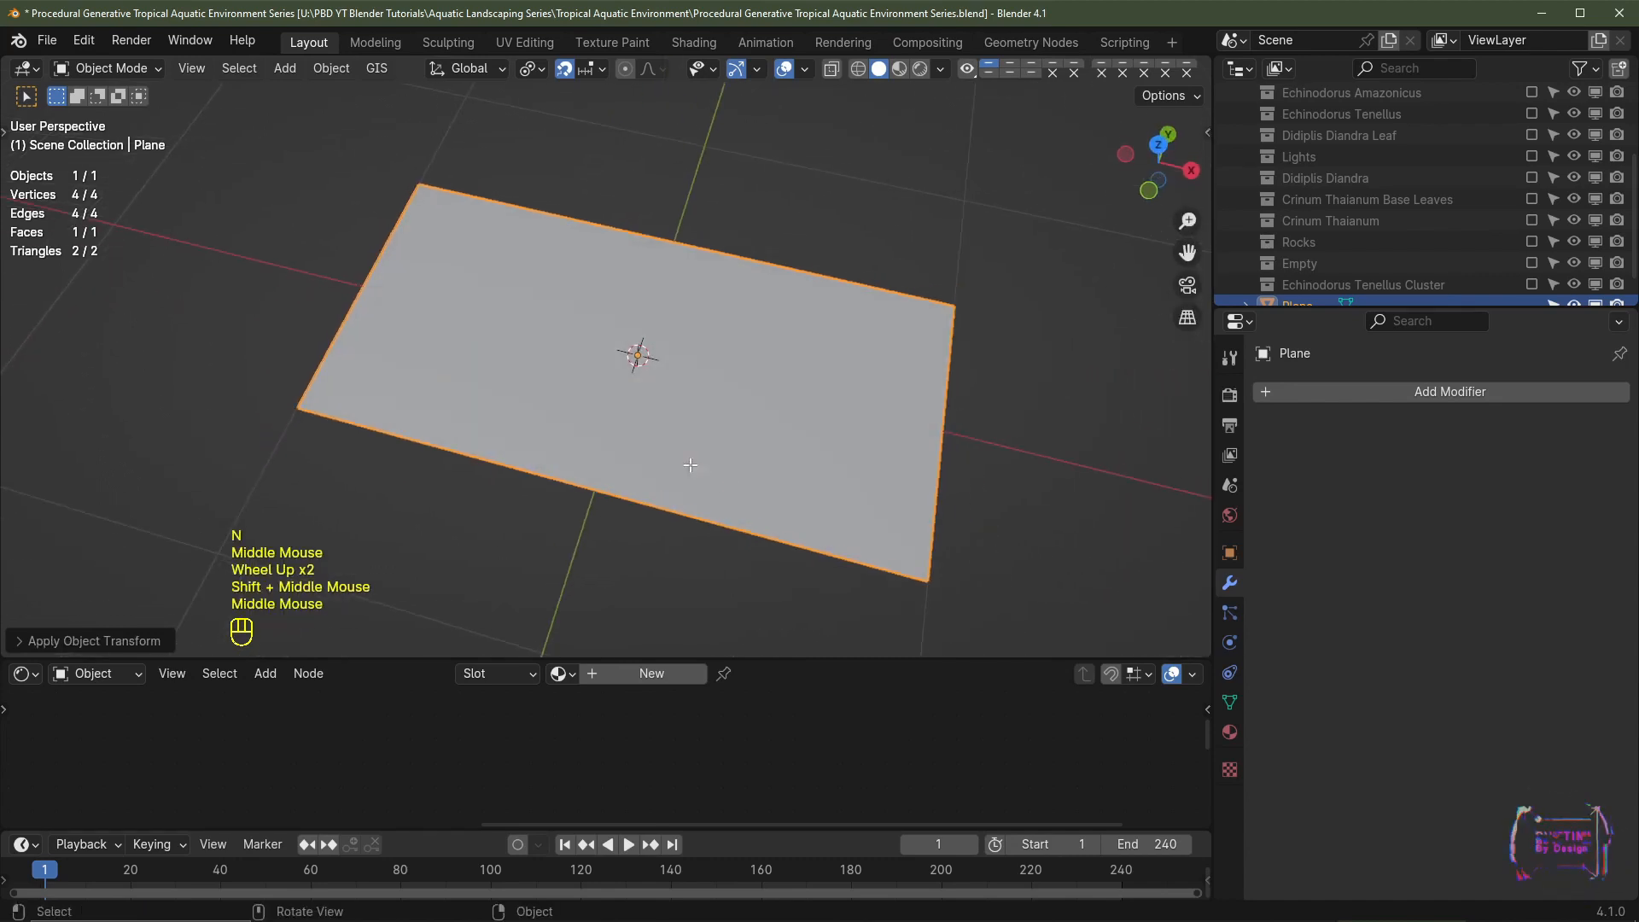
key(Tab)
key(ctrl+r)
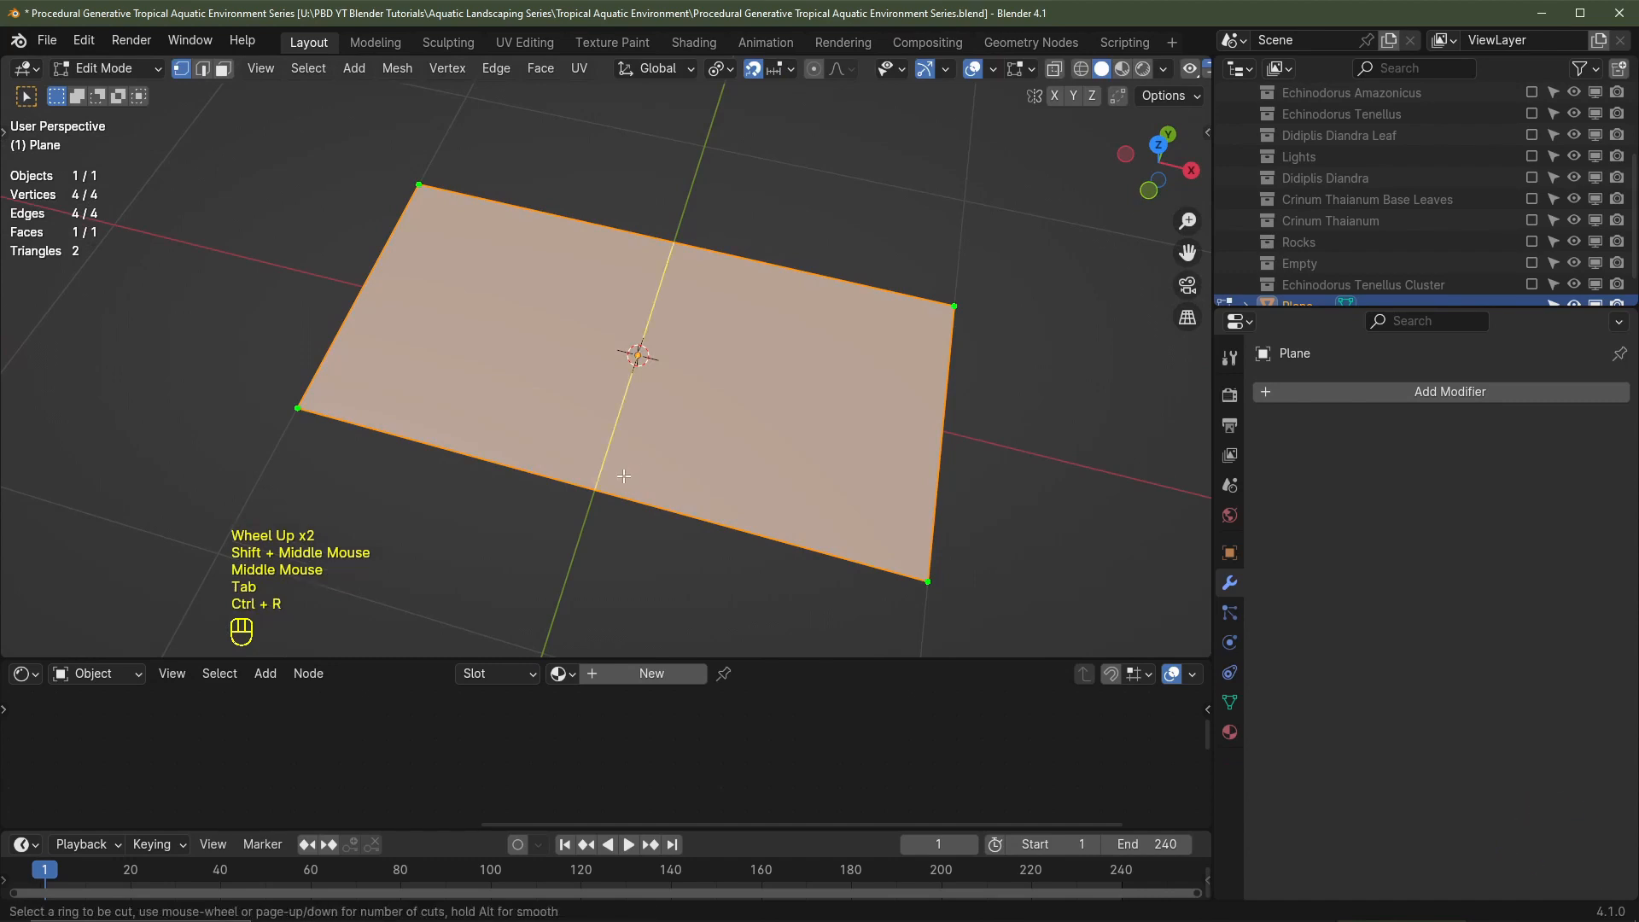
click(624, 475)
right_click(623, 475)
key(ctrl+z)
key(ctrl+z)
Step: Select the entire mesh and subdivide it with 8 cuts to form an even grid
key(a)
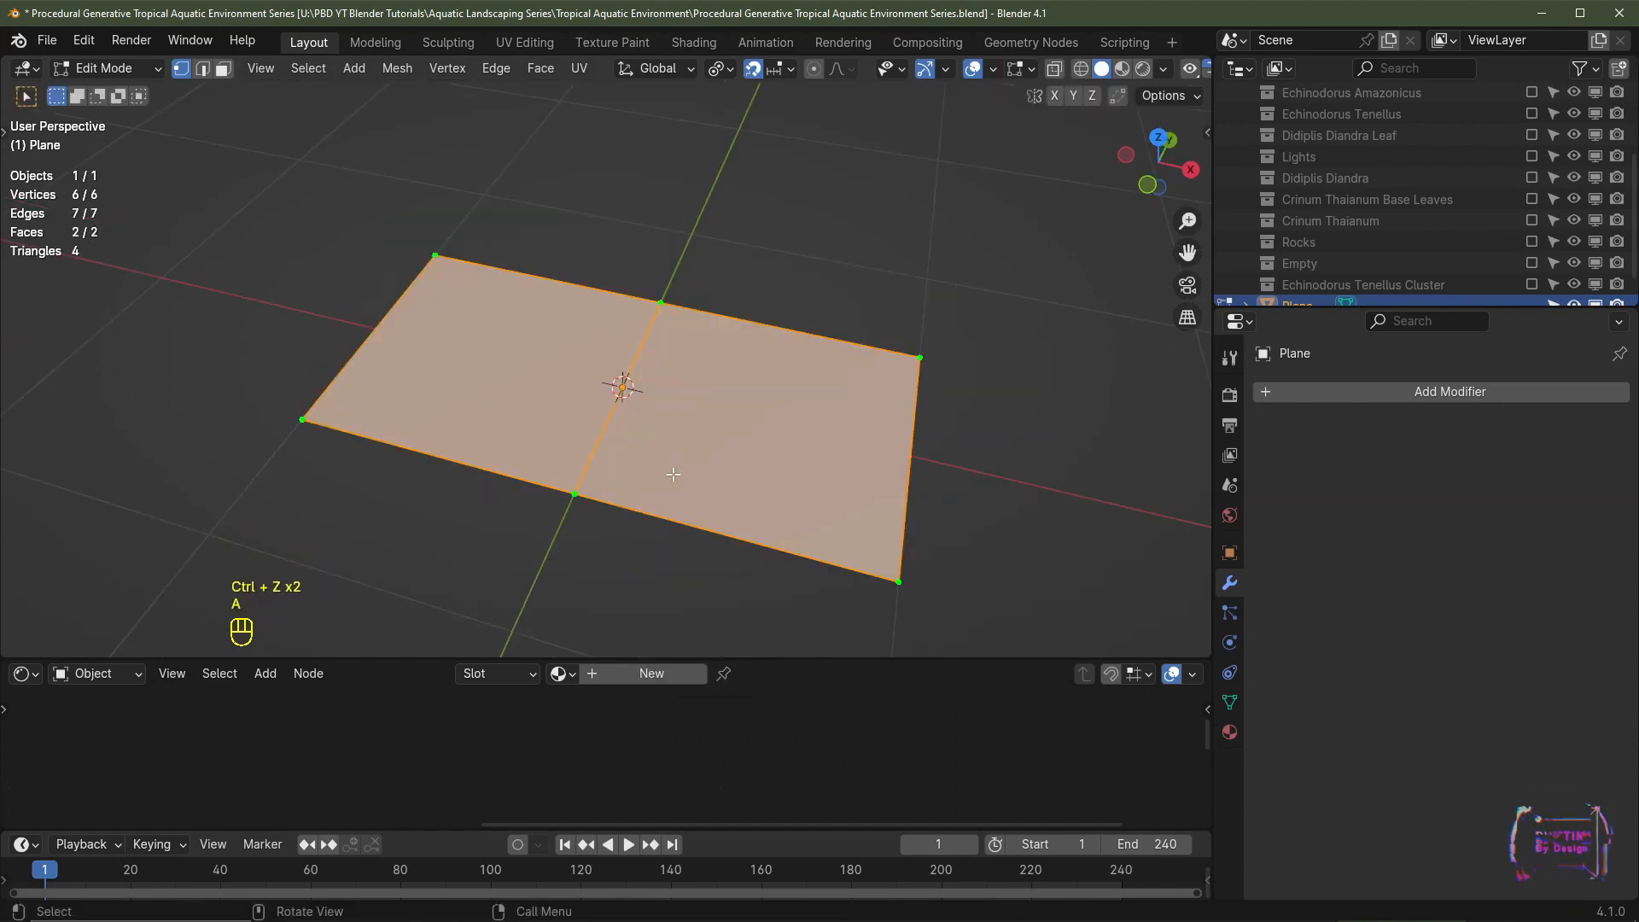
right_click(676, 421)
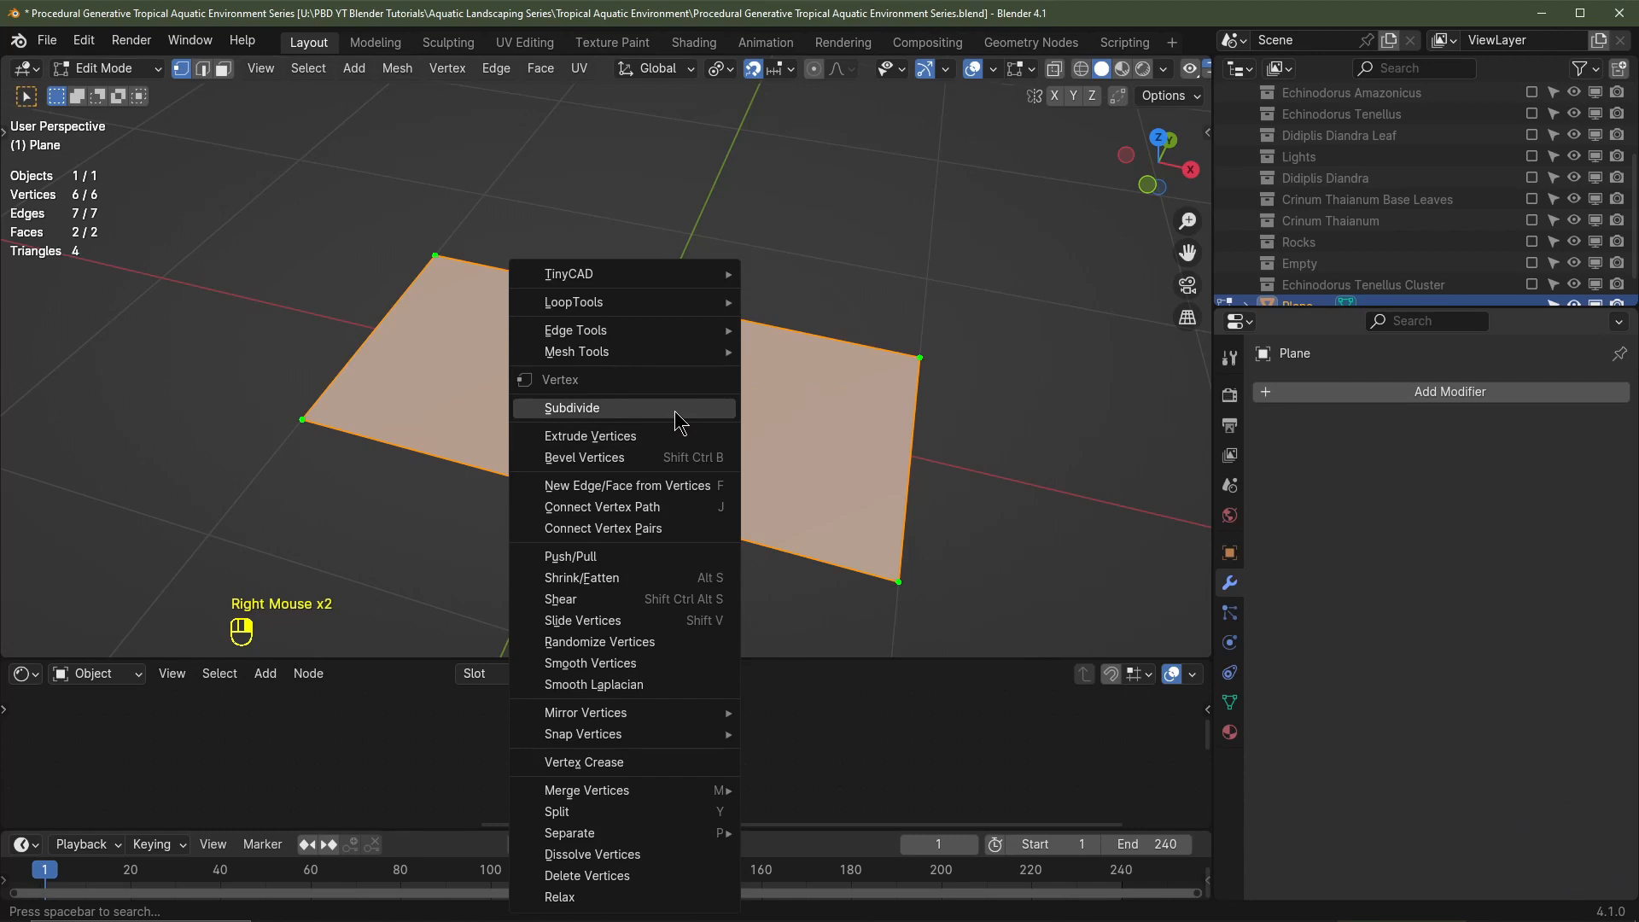
click(676, 410)
click(26, 641)
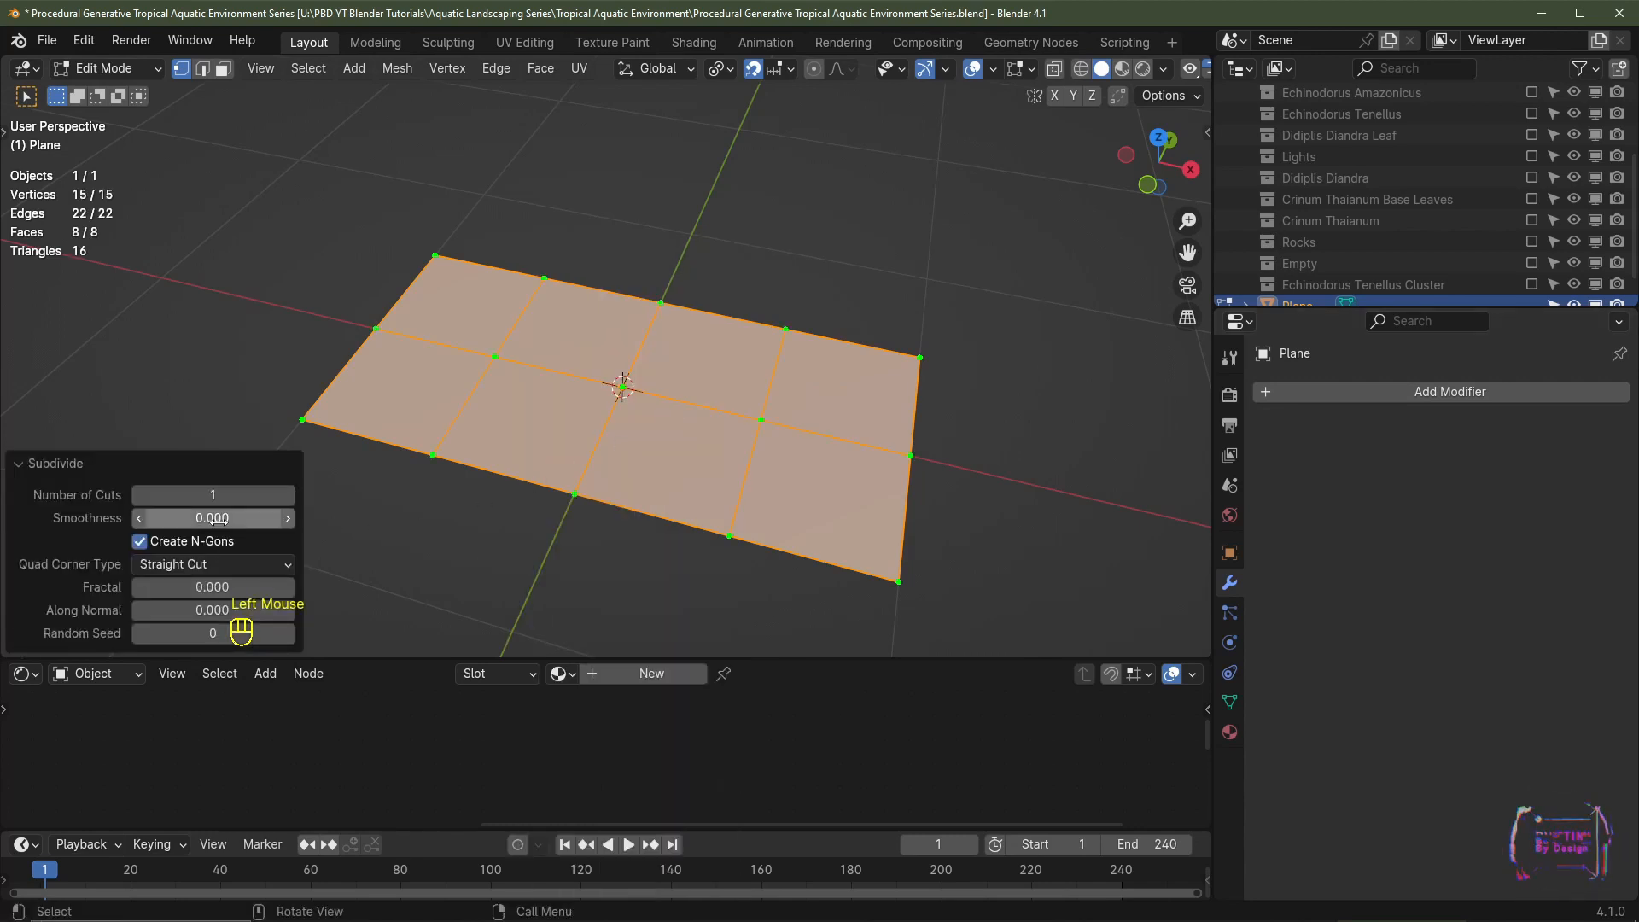
click(288, 495)
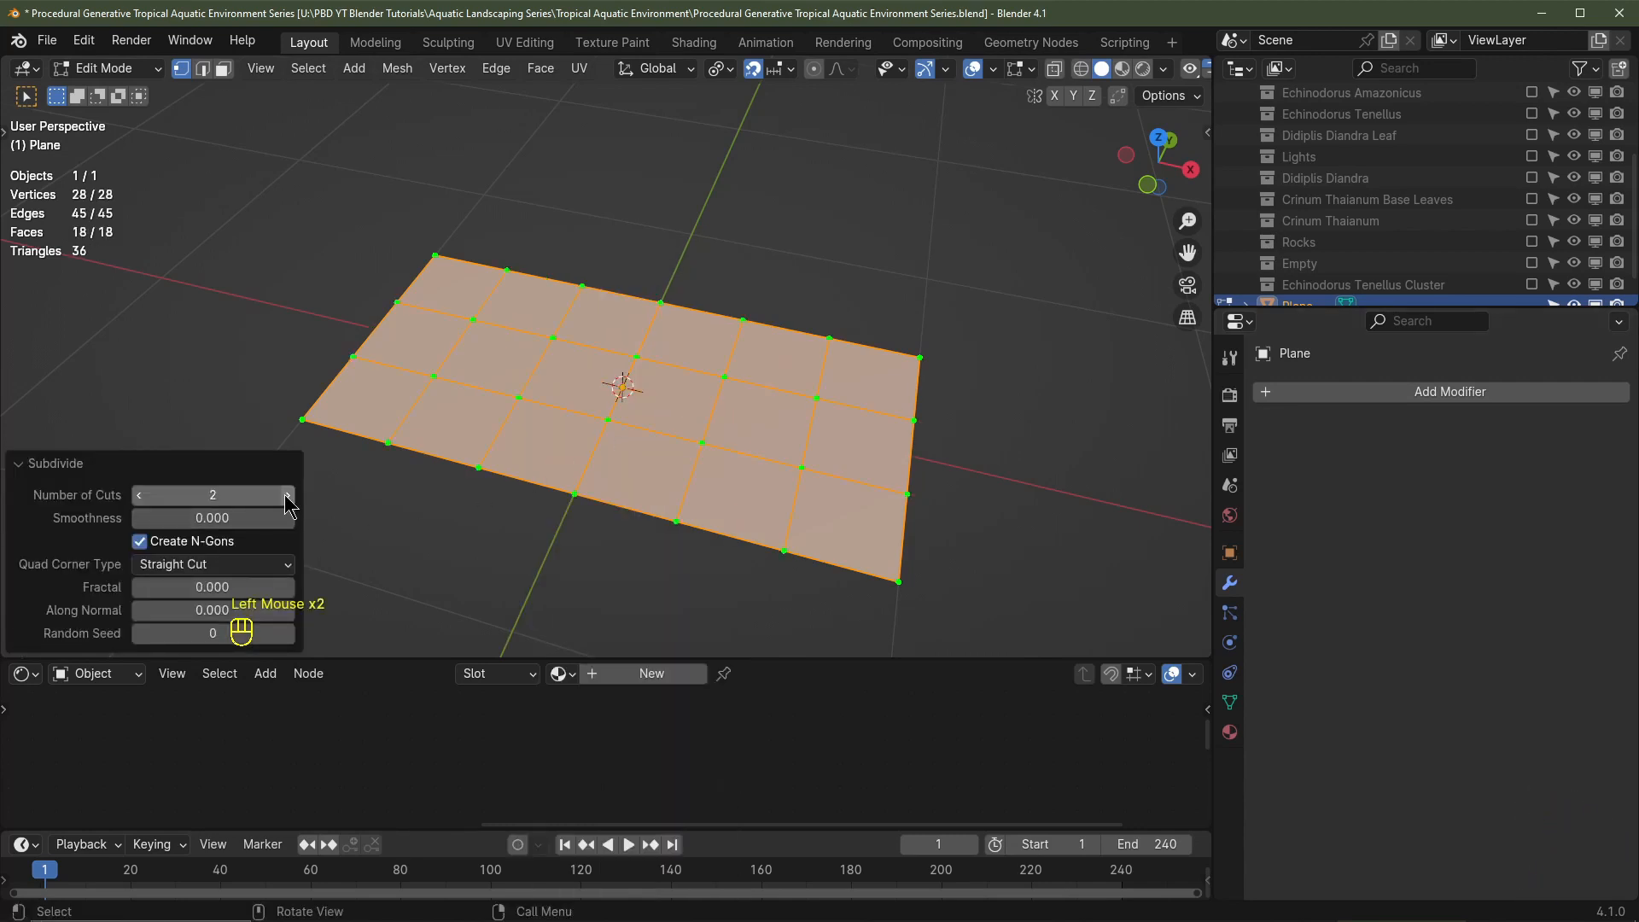
click(288, 496)
click(288, 495)
click(34, 466)
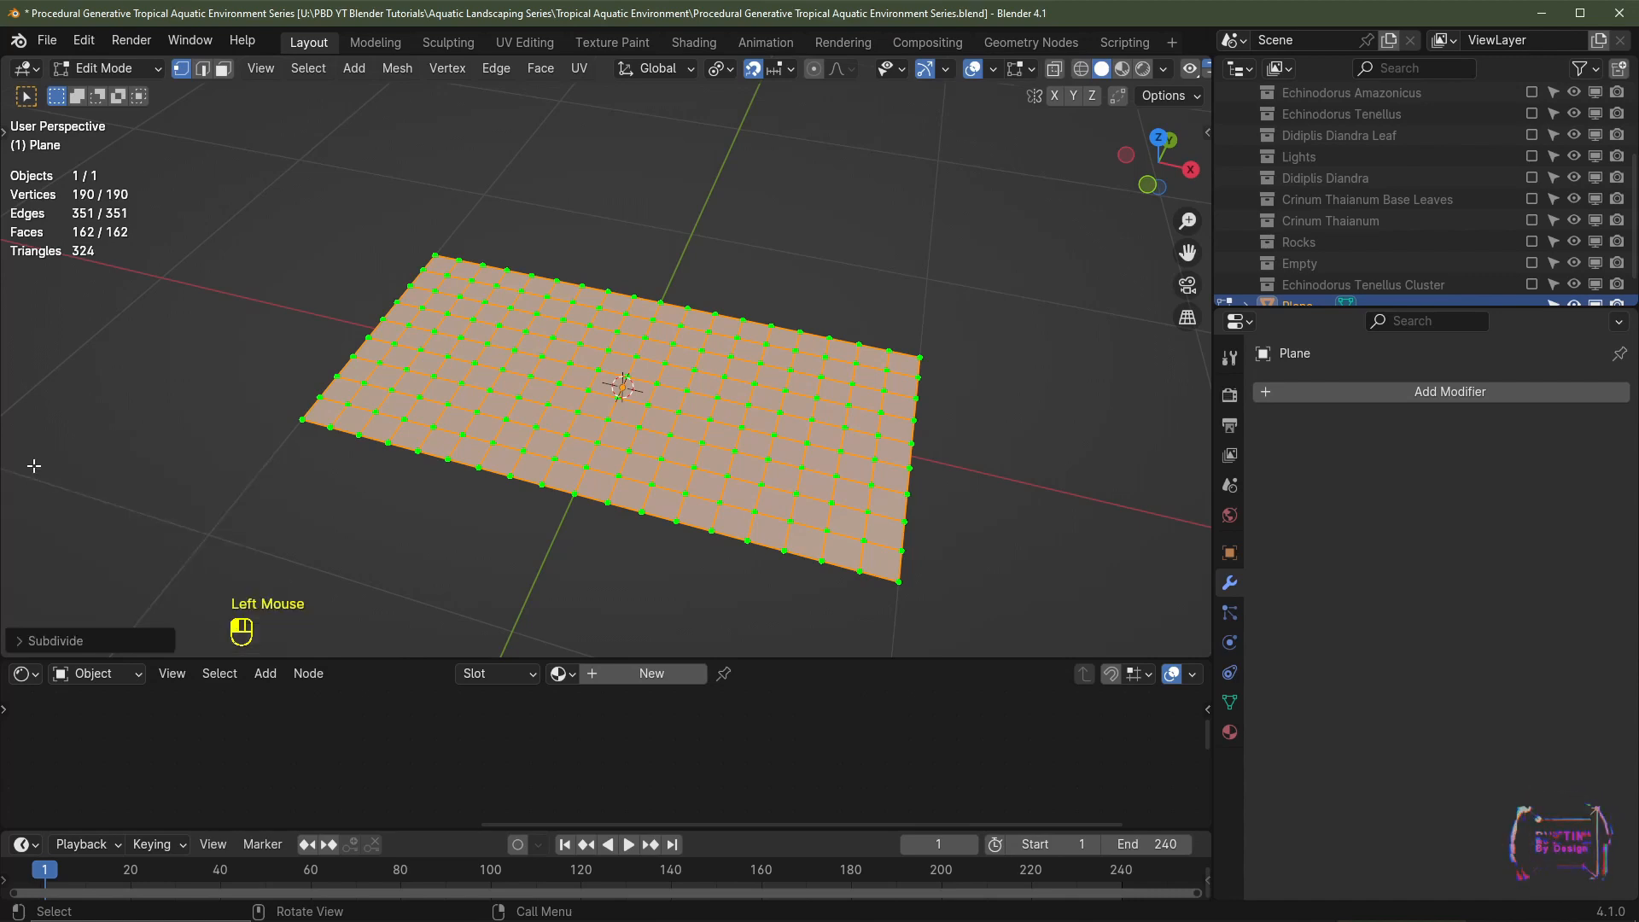
Step: Extrude the subdivided plane 0.1 m upward into a slab and return to Object Mode
key(KP_1)
scroll(647, 452, up, 2)
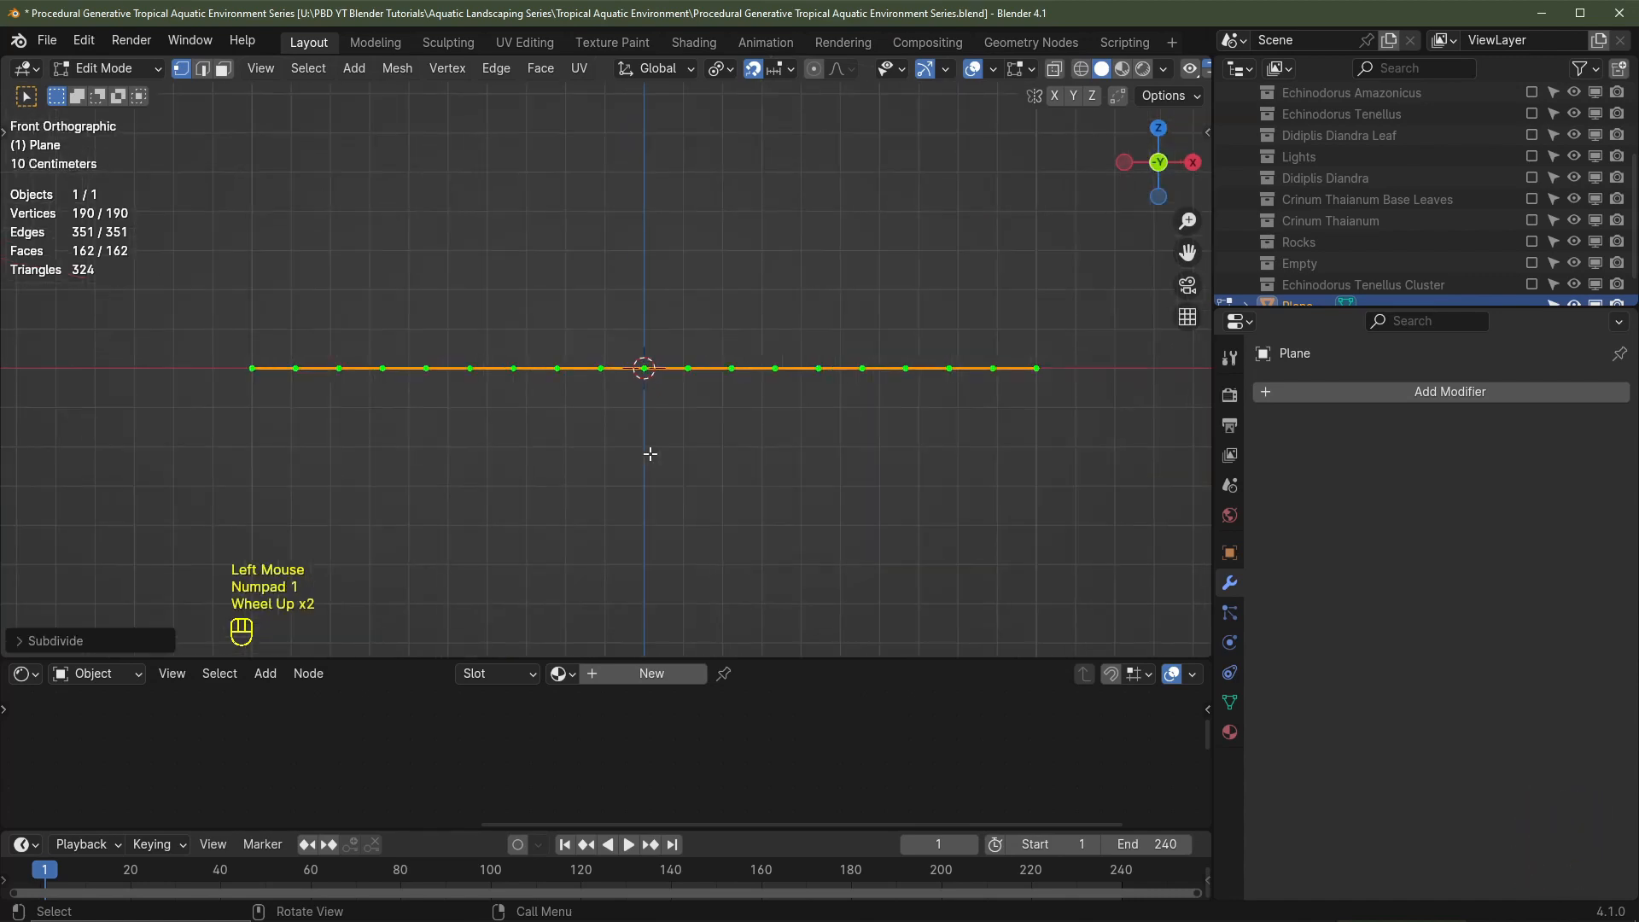
shift+middle_drag(652, 453, 603, 509)
key(e)
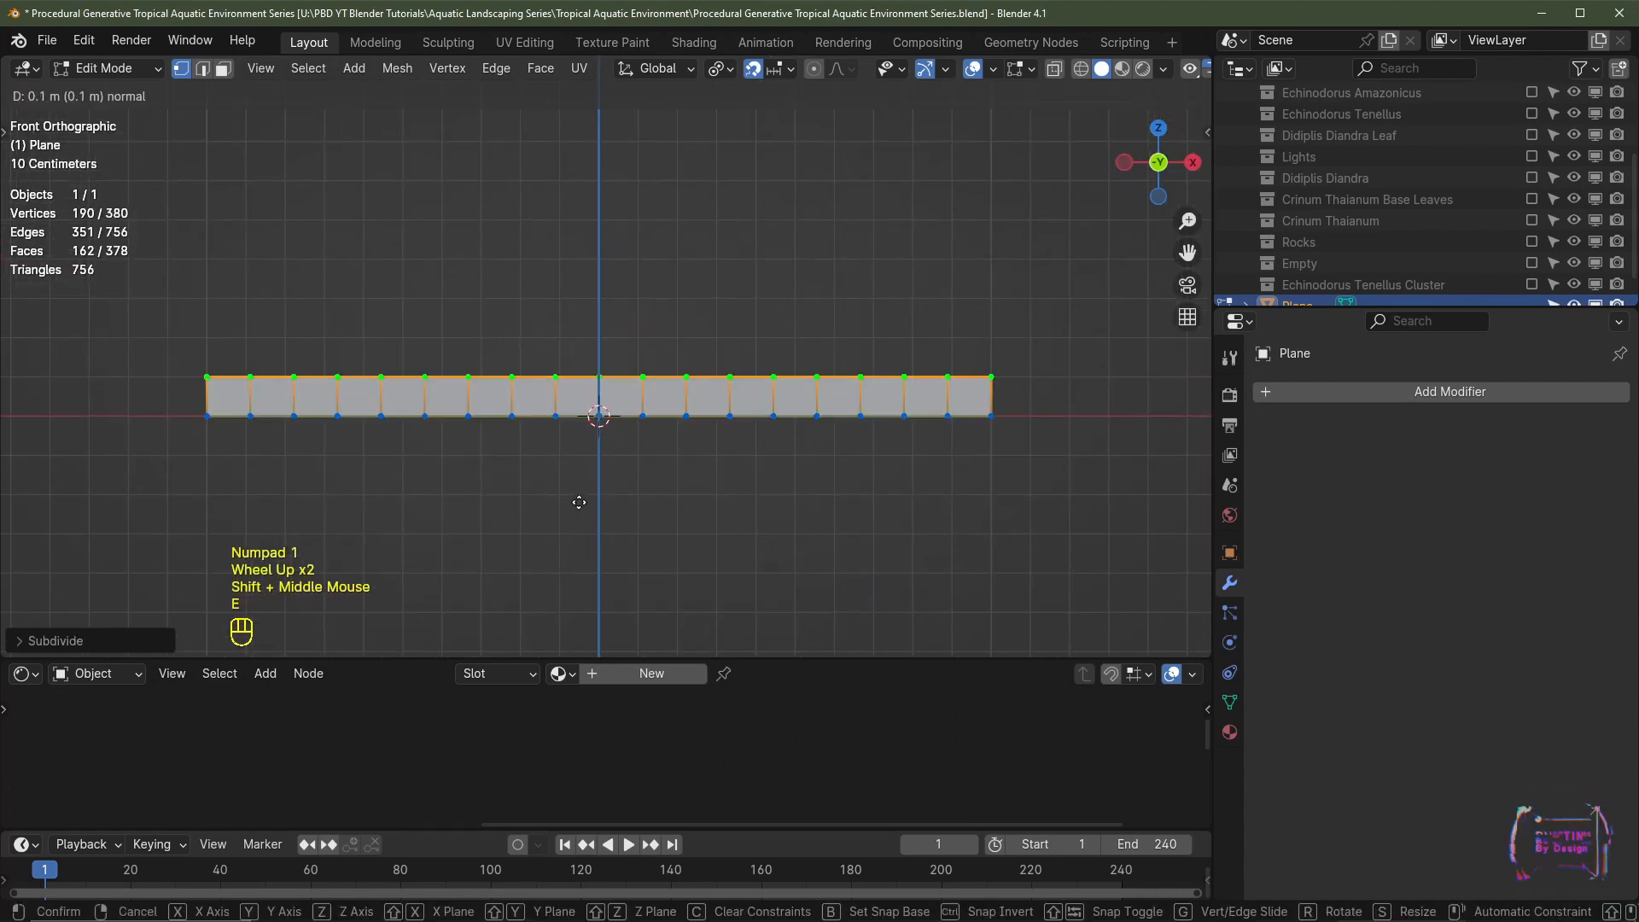
click(579, 502)
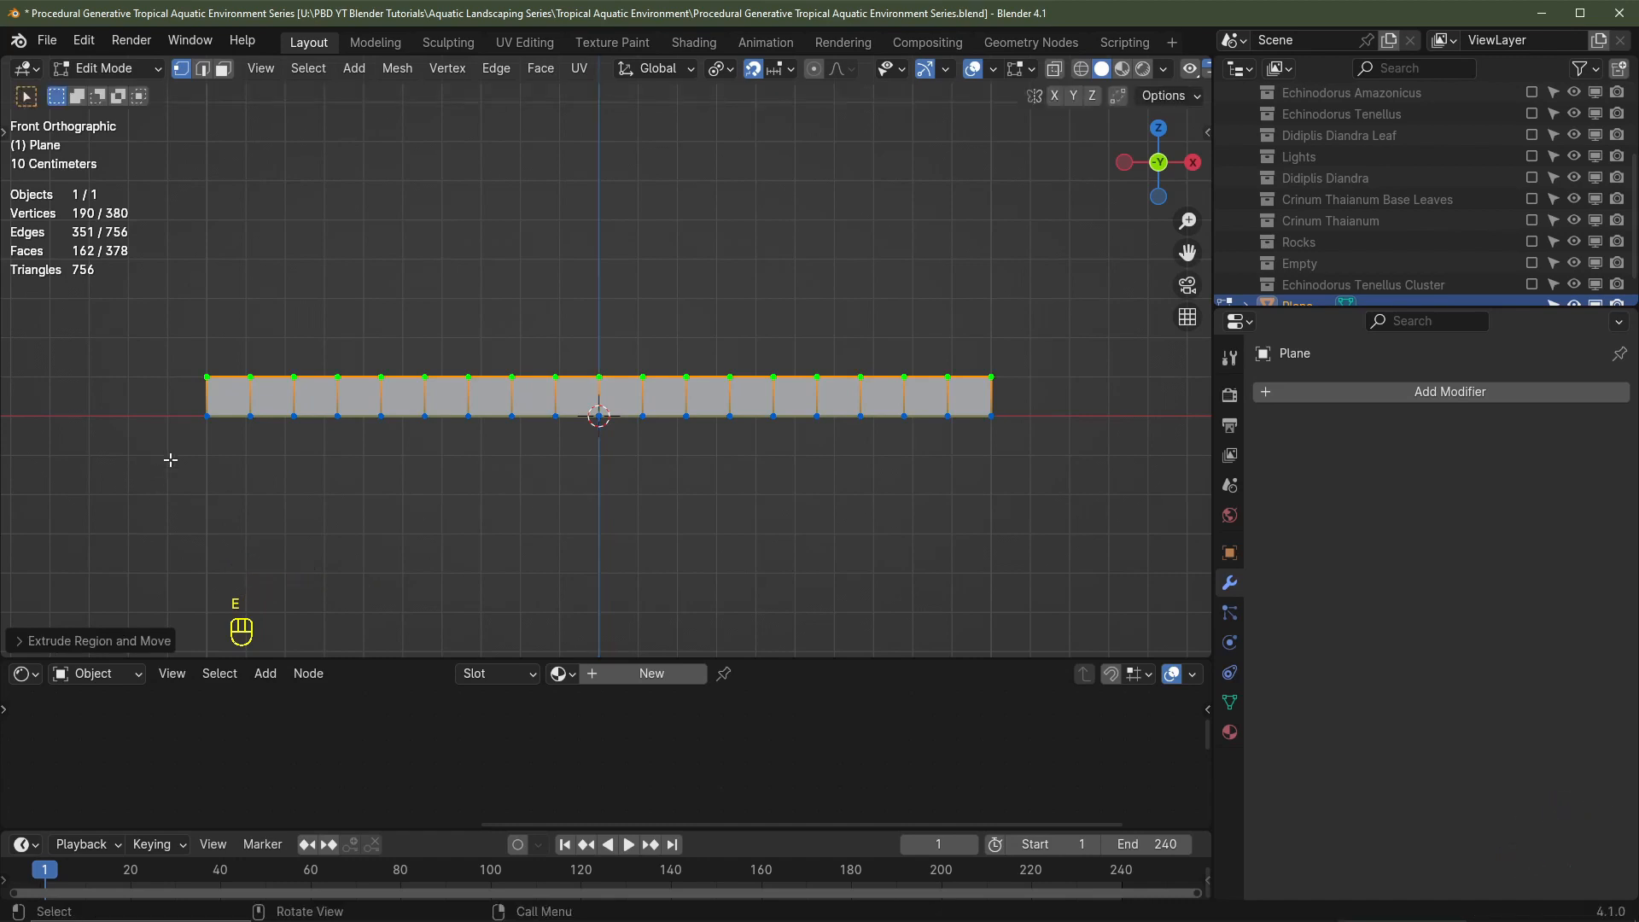
middle_drag(785, 442, 854, 444)
scroll(854, 444, down, 2)
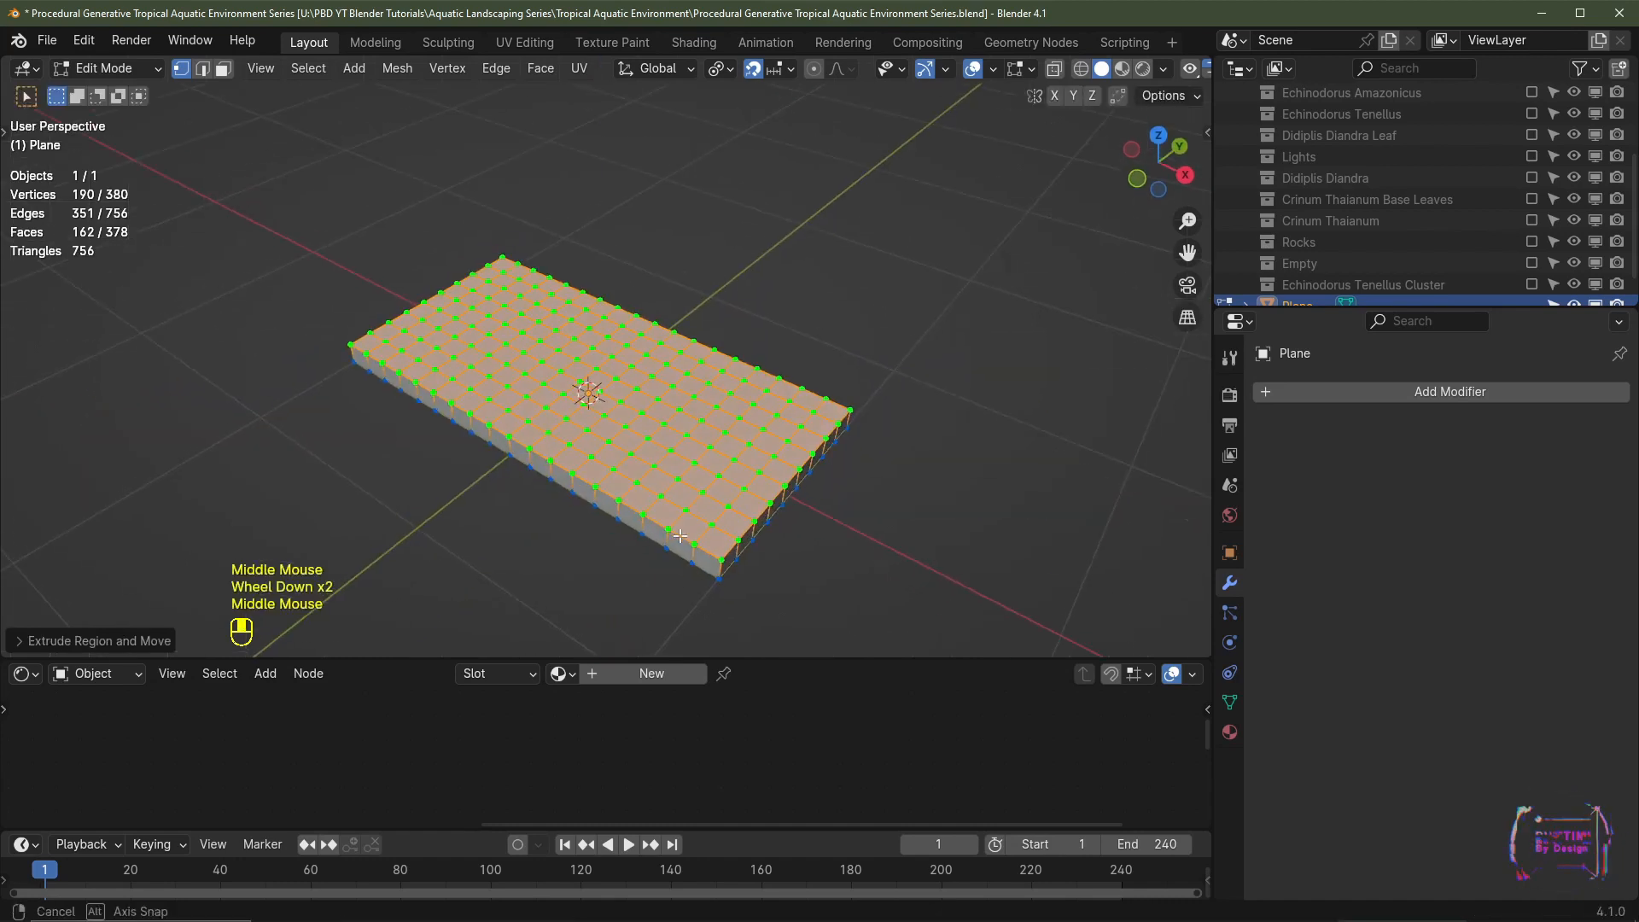
scroll(865, 445, up, 2)
key(Tab)
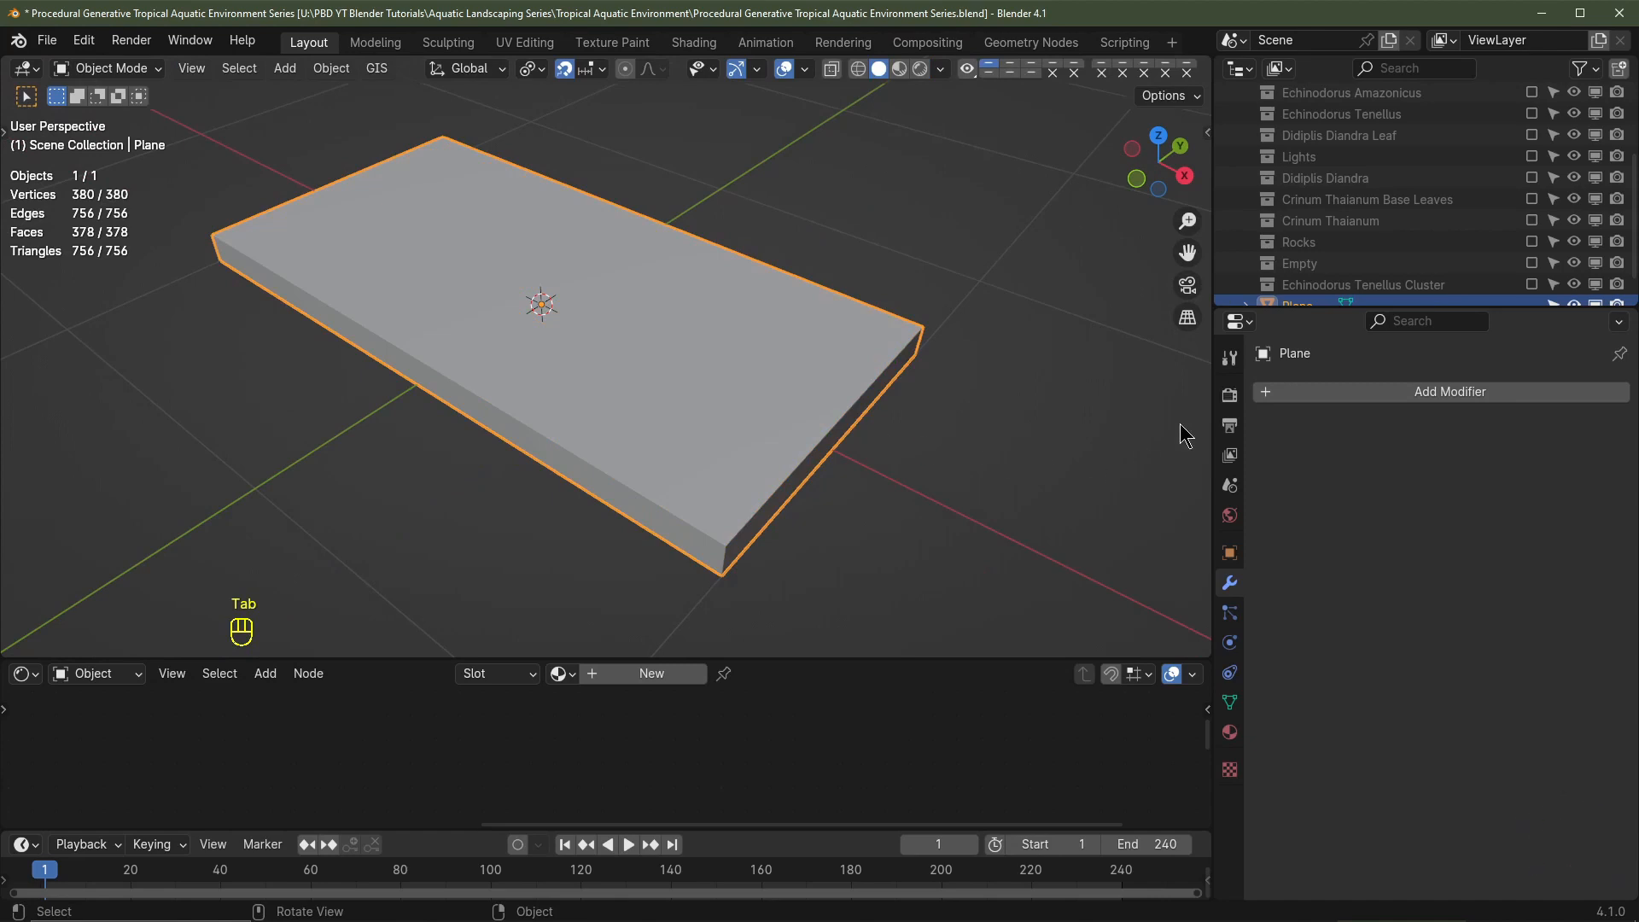
Step: Add a Subdivision Surface modifier to the slab and set its viewport level to 2
click(1322, 391)
mouse_move(1275, 466)
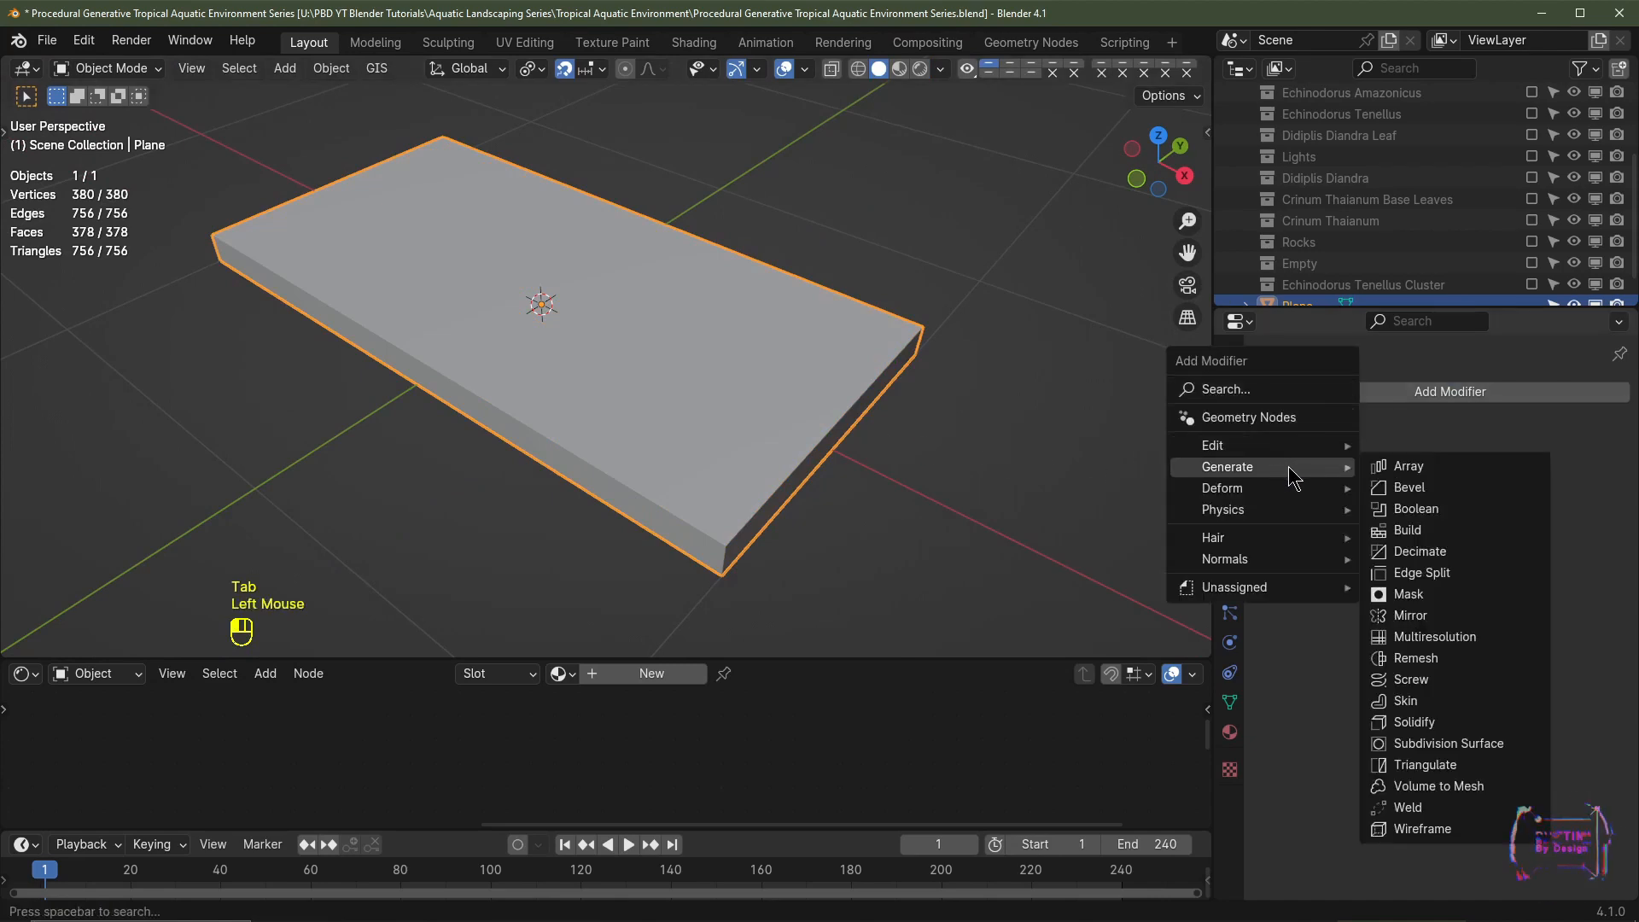
click(1400, 743)
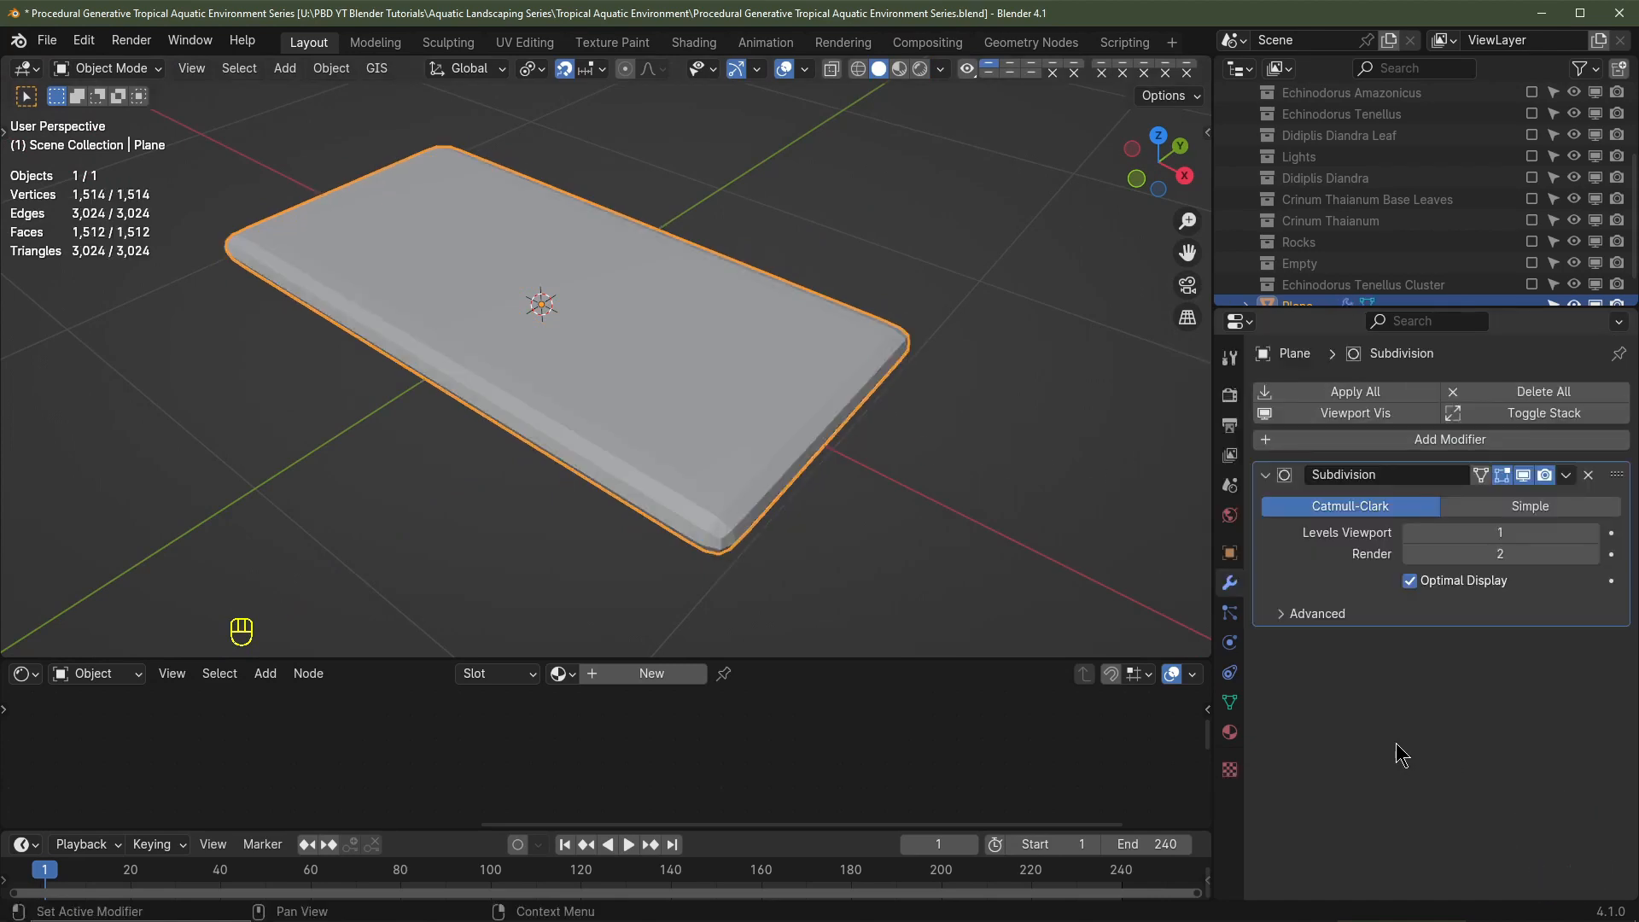
middle_drag(871, 593, 909, 463)
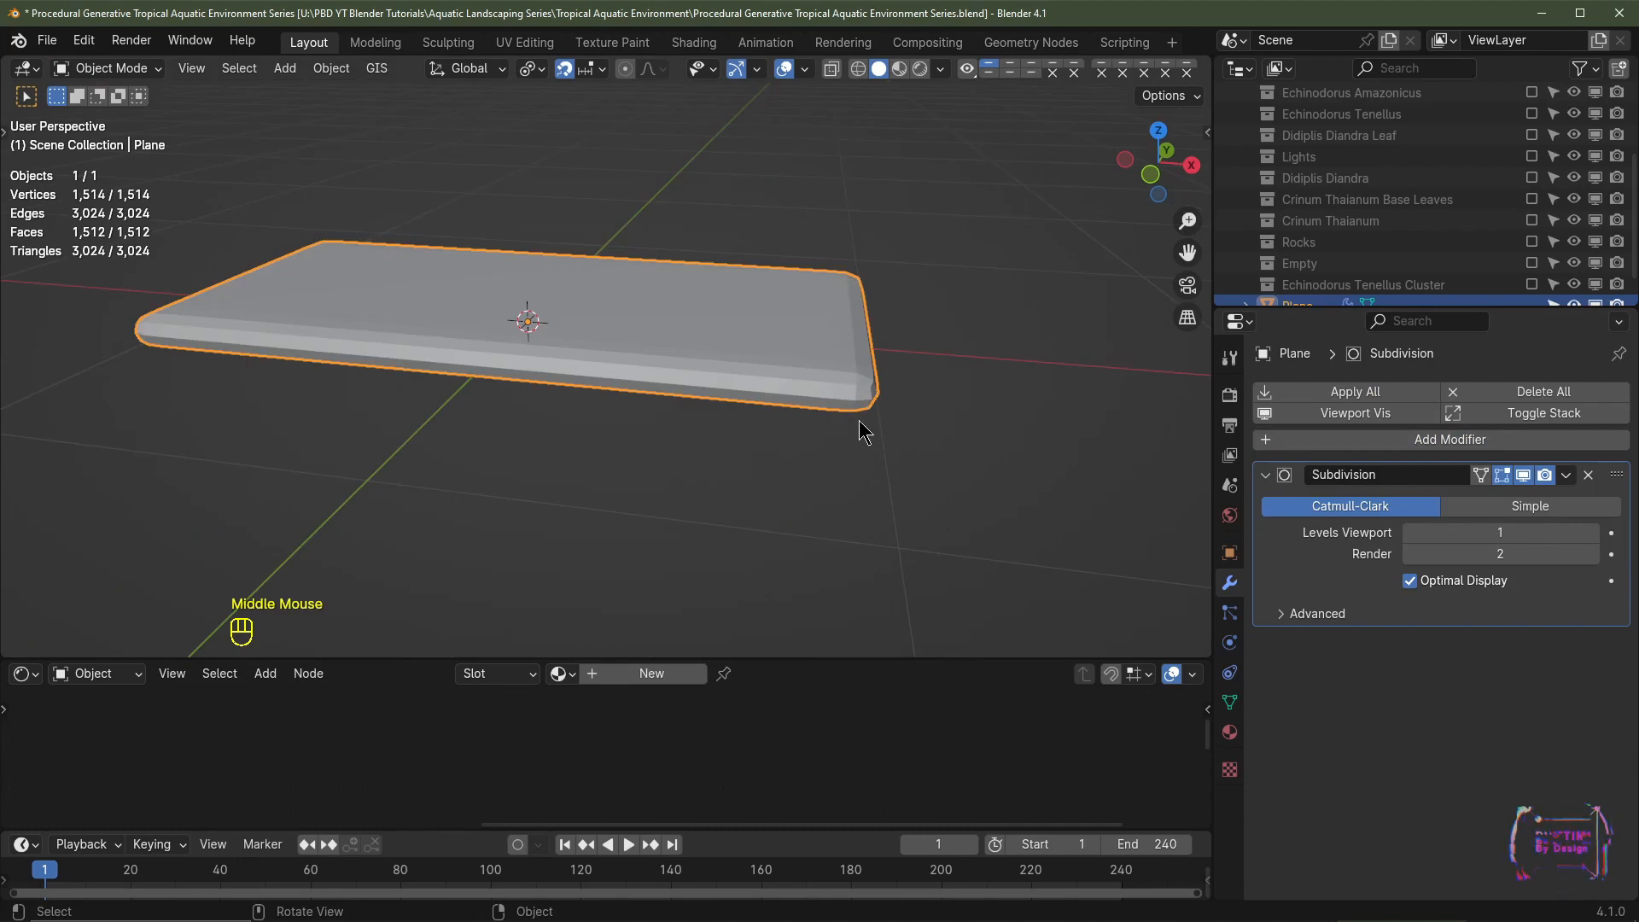
middle_drag(855, 385, 902, 472)
middle_drag(878, 484, 820, 483)
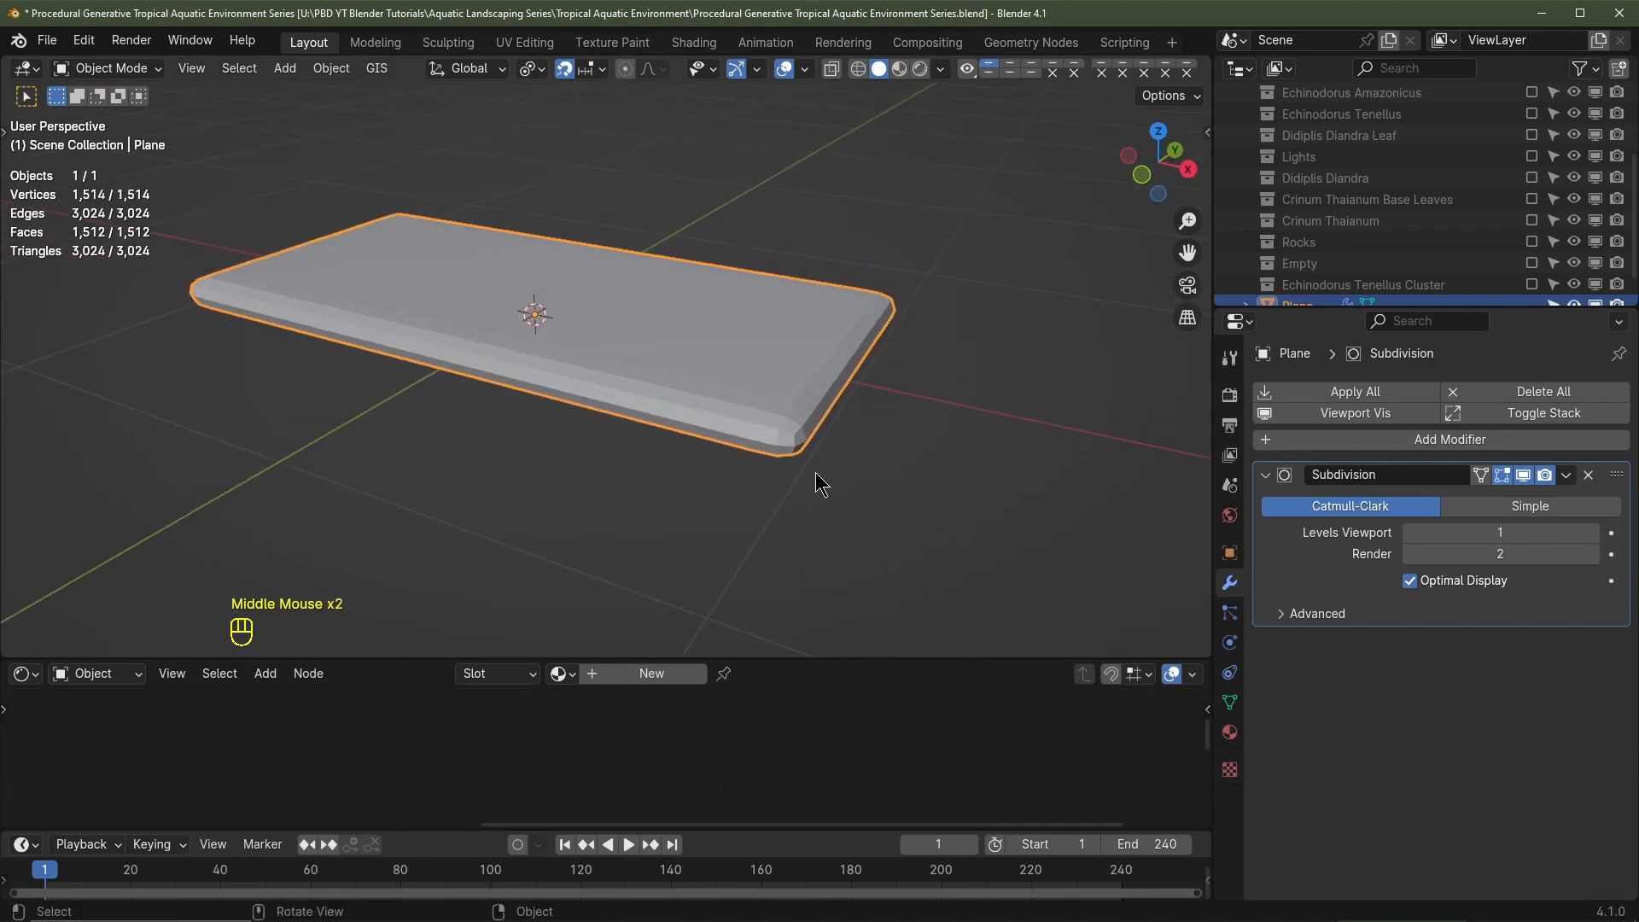
click(1592, 532)
scroll(811, 486, up, 1)
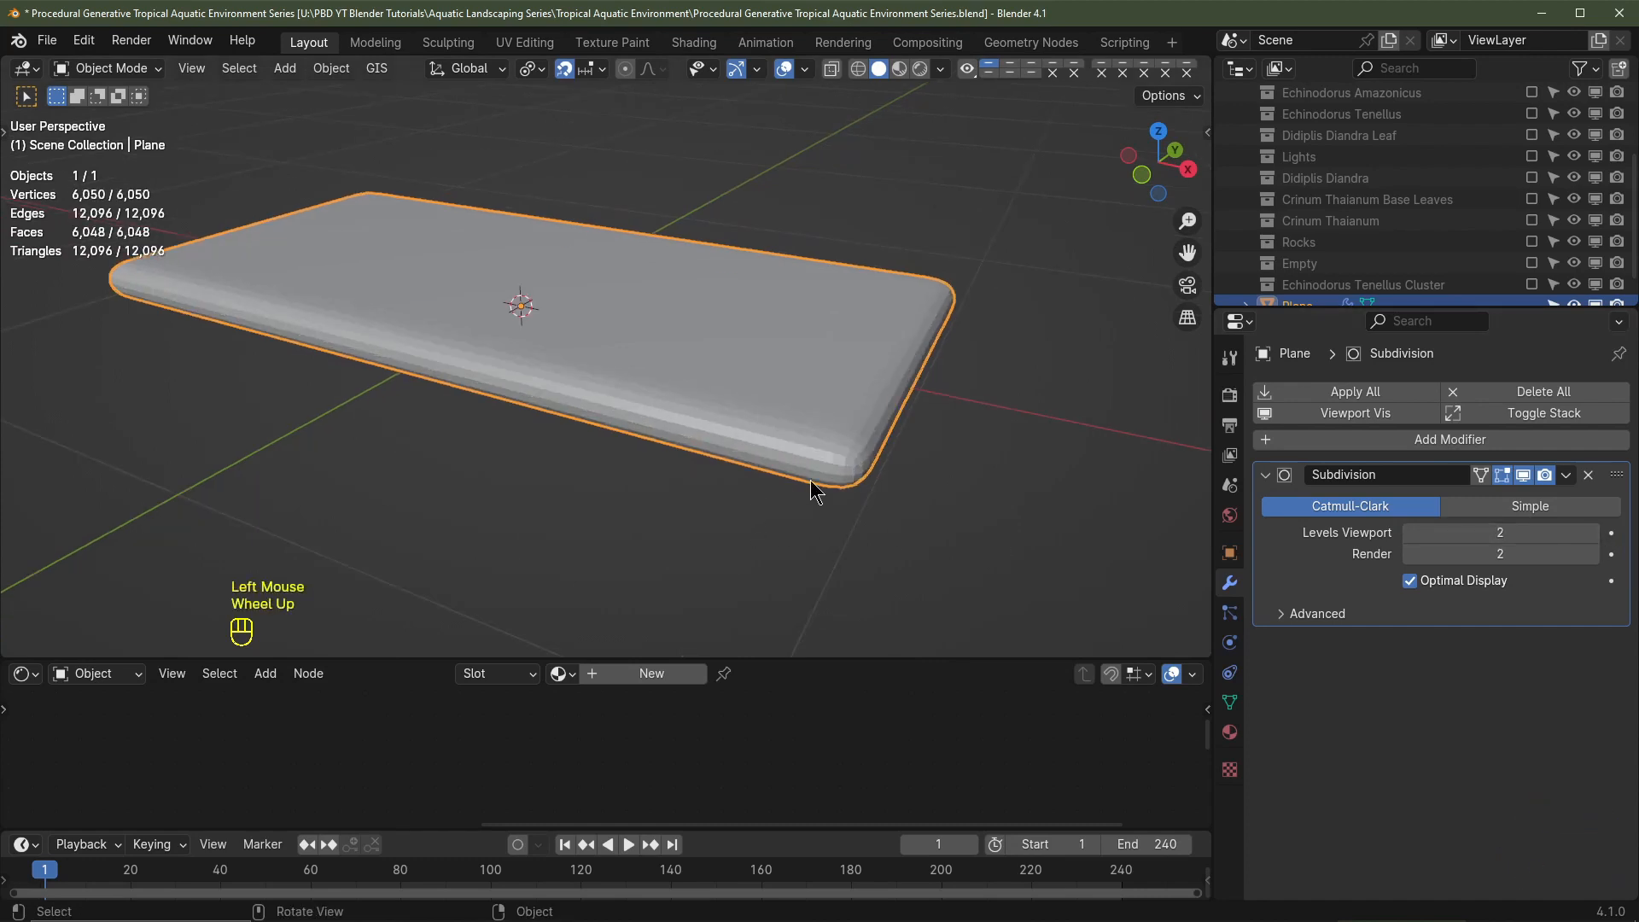
Step: Apply smooth shading to the slab
key(z)
click(674, 431)
middle_drag(642, 449, 849, 490)
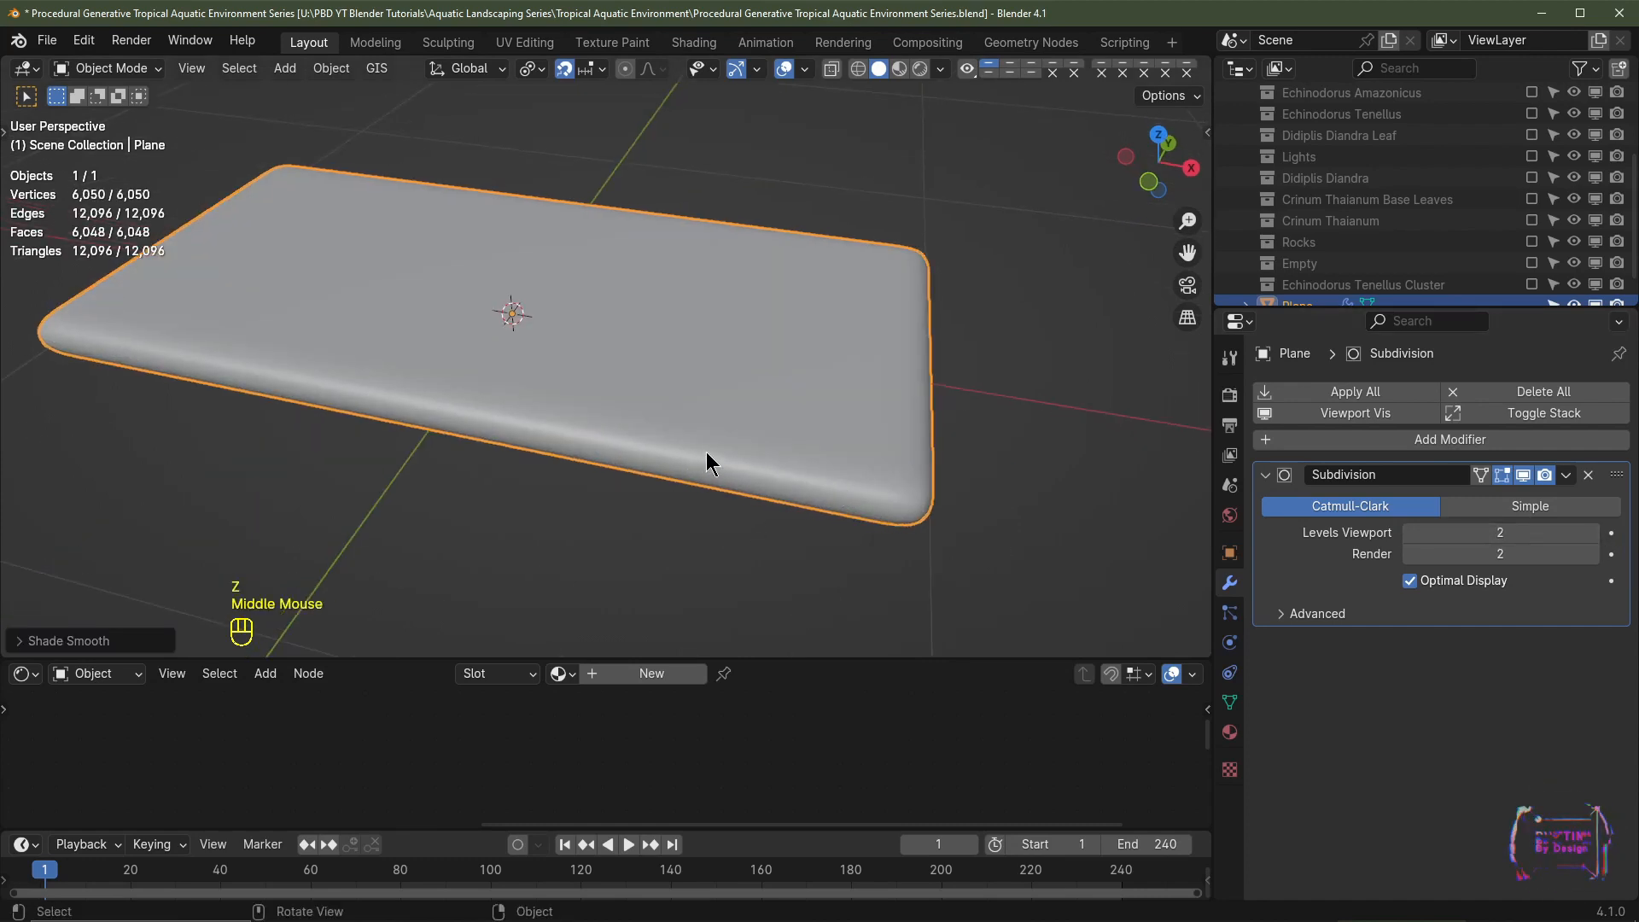
Step: In the front view, add a vertical loop cut and slide it close to the slab's +X end to sharpen that edge
key(Tab)
shift+middle_drag(575, 427, 598, 444)
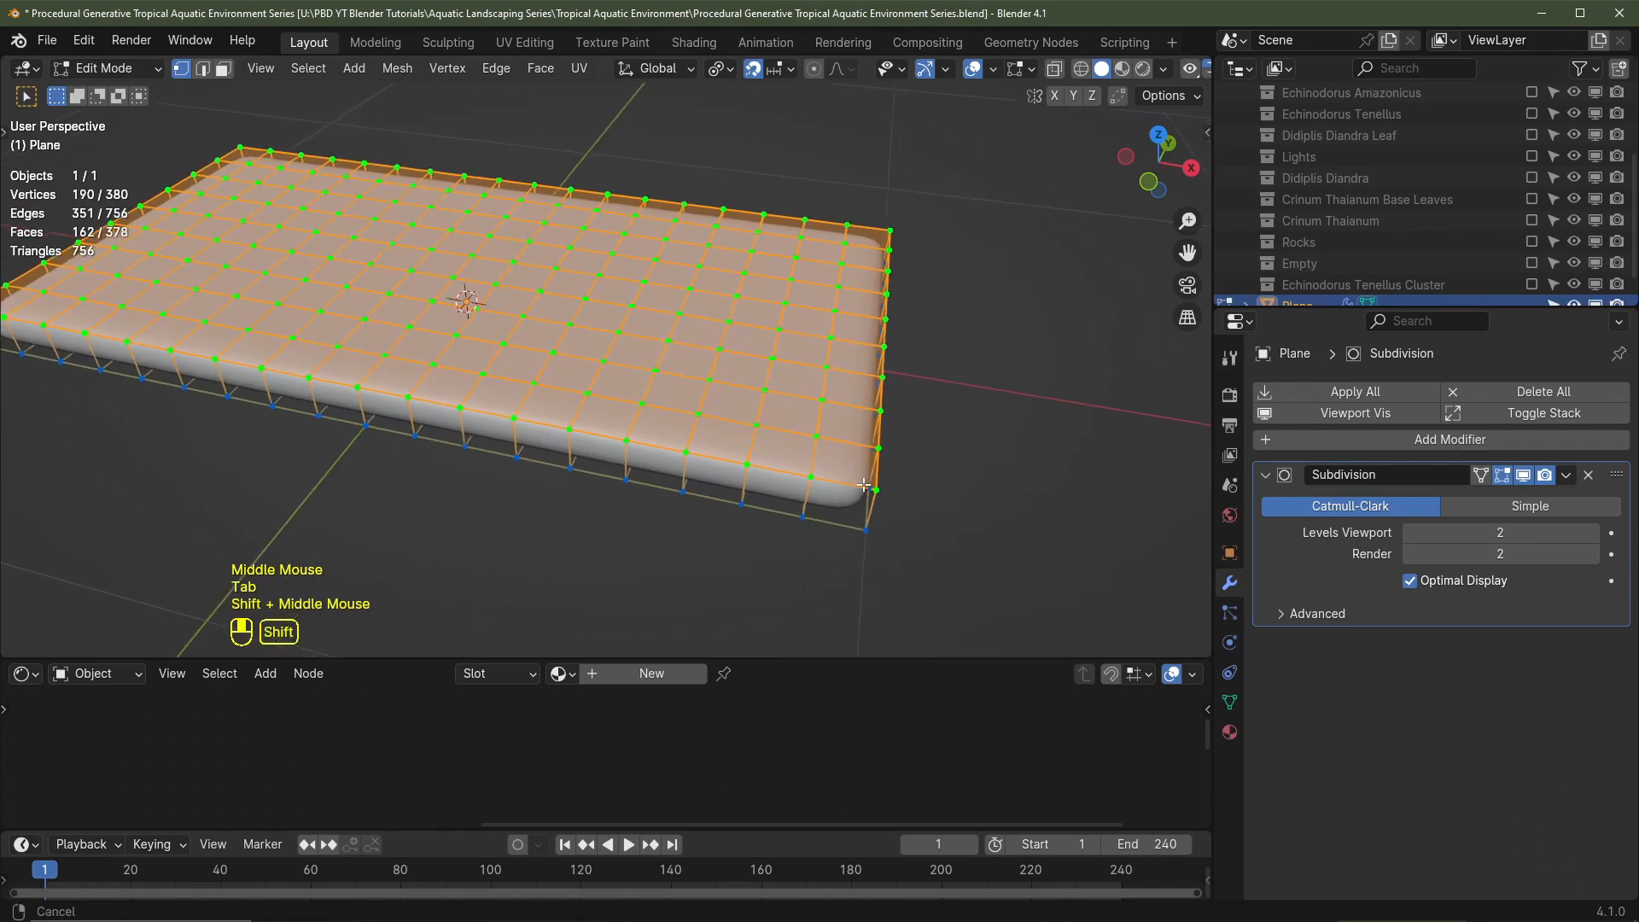
key(KP_1)
shift+middle_drag(1063, 491, 648, 556)
scroll(918, 612, up, 2)
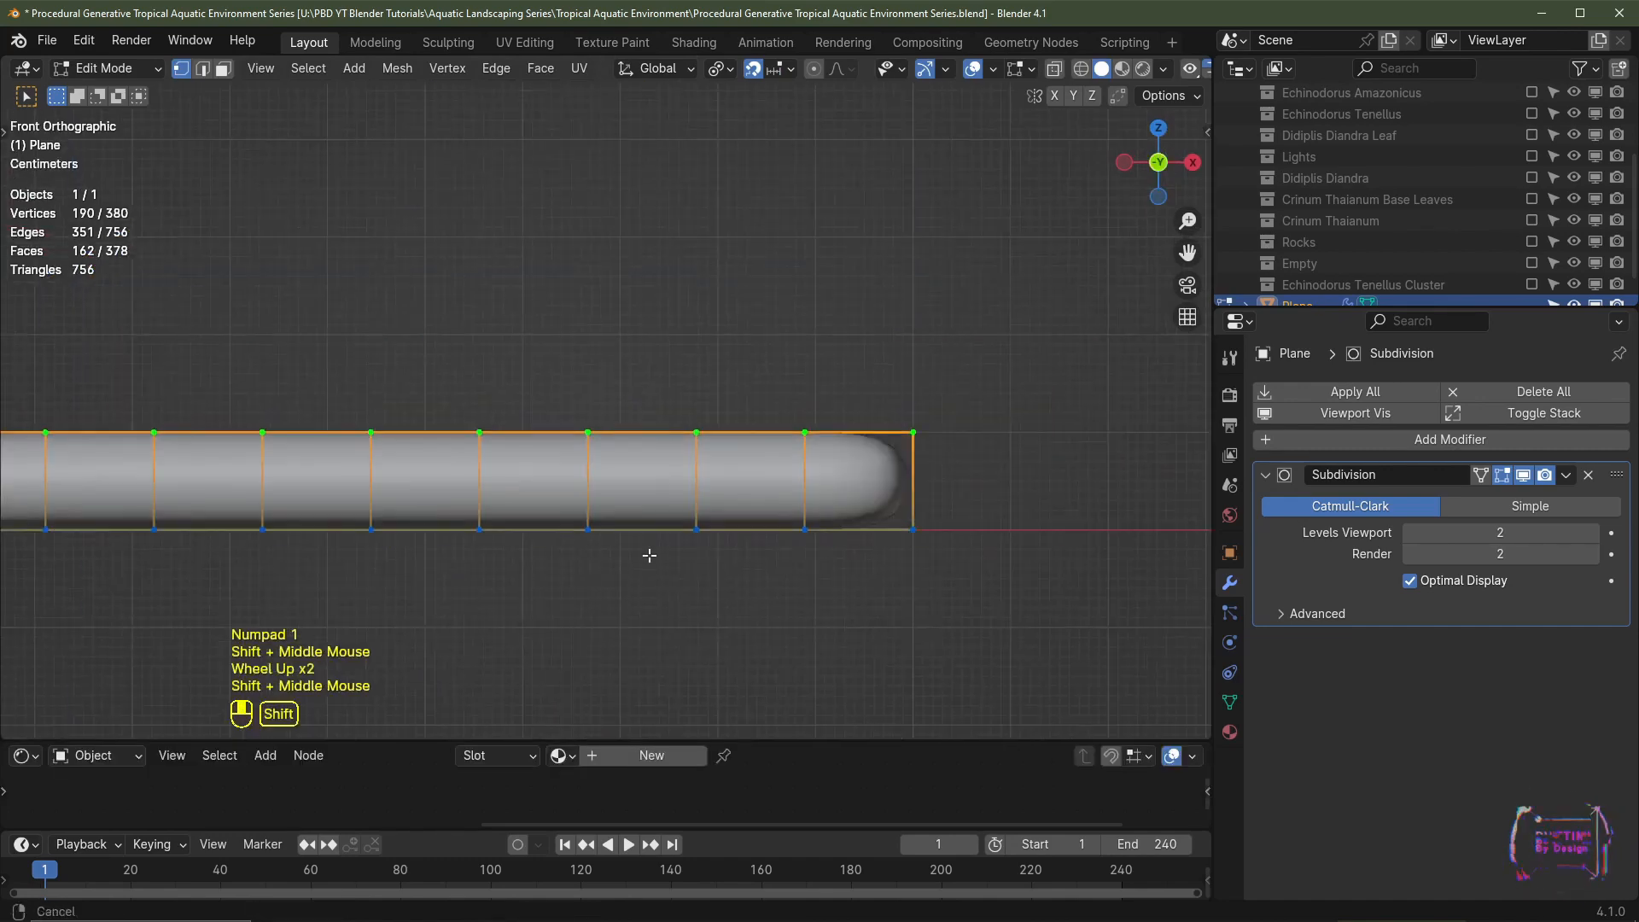
scroll(674, 564, up, 2)
key(ctrl+r)
click(662, 580)
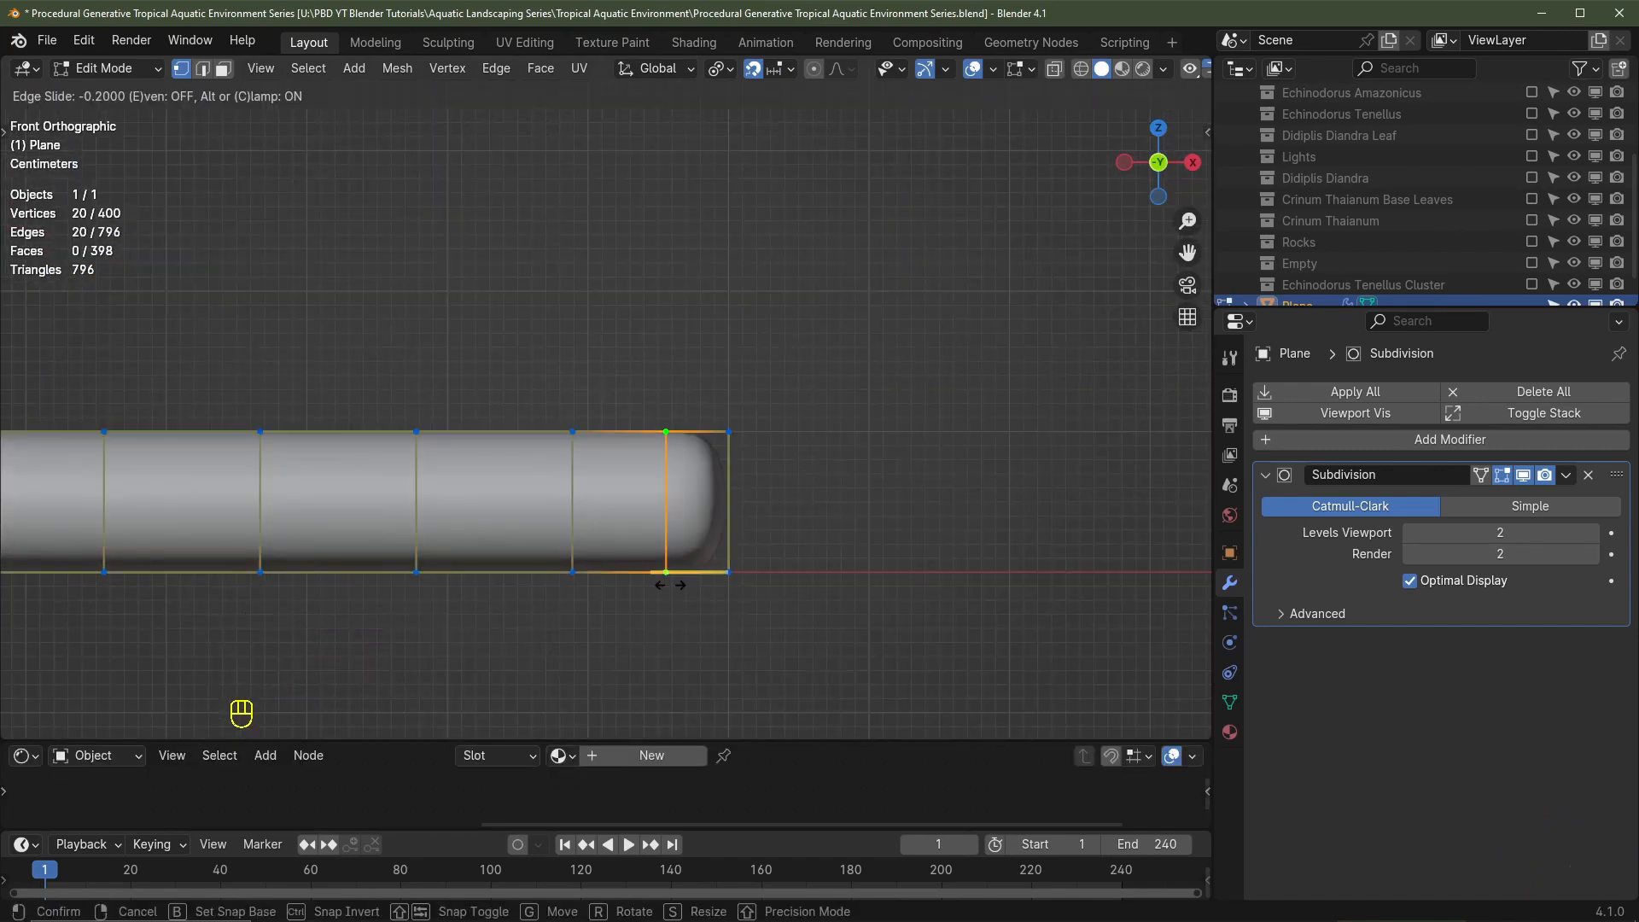
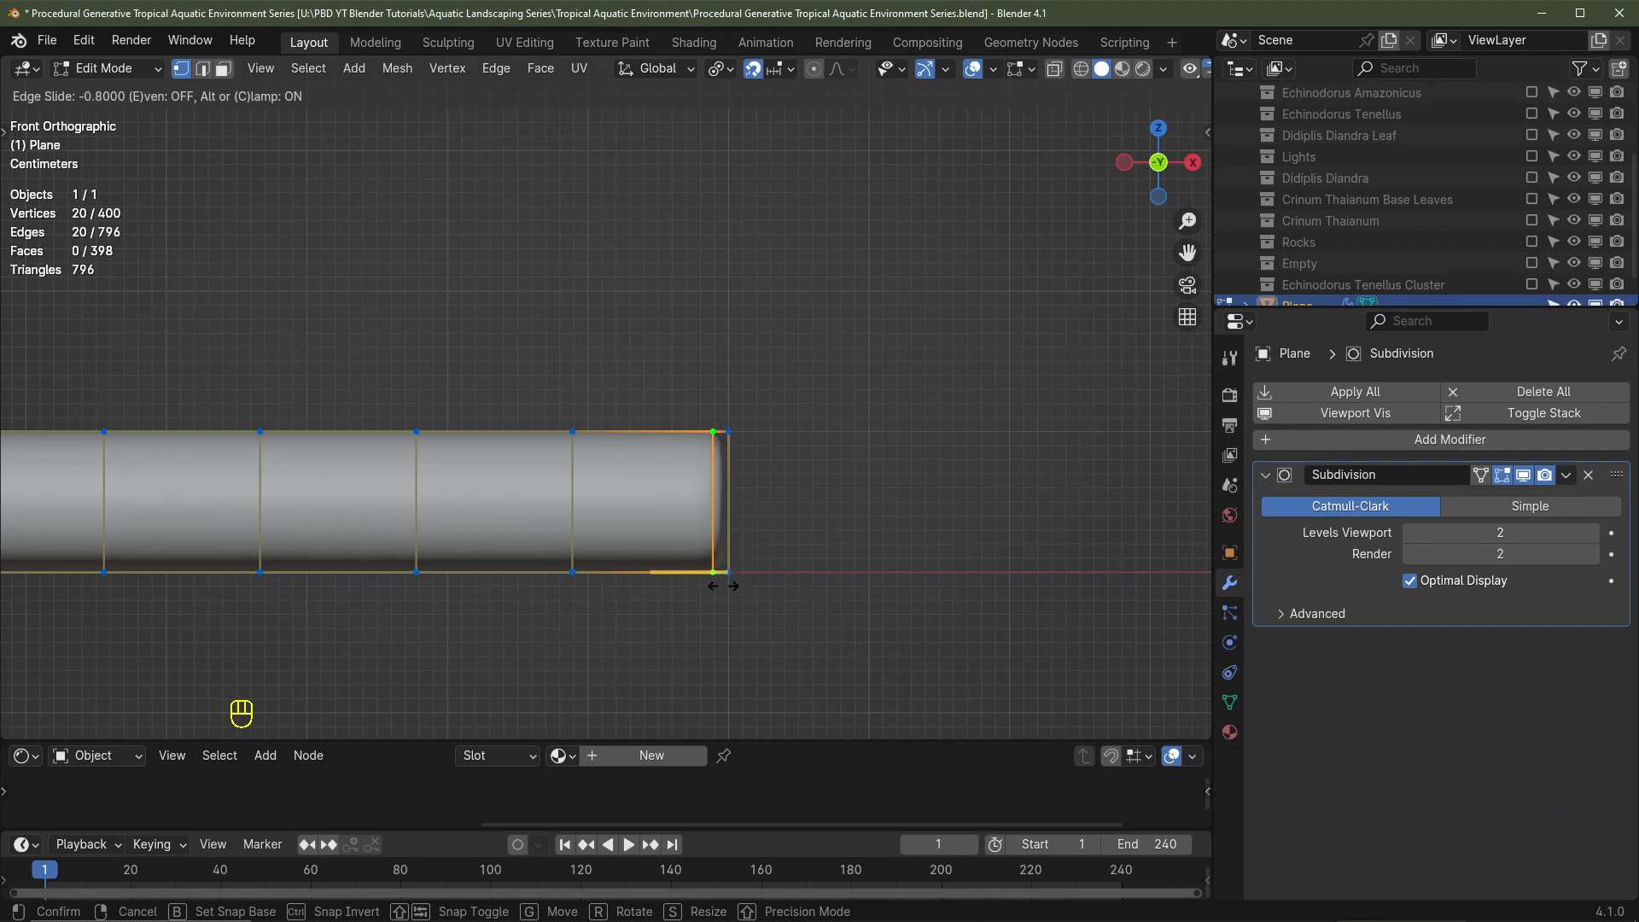
click(709, 586)
Step: Add a supporting loop cut near the slab's -X end with an edge slide of 0.7
shift+middle_drag(348, 585, 469, 513)
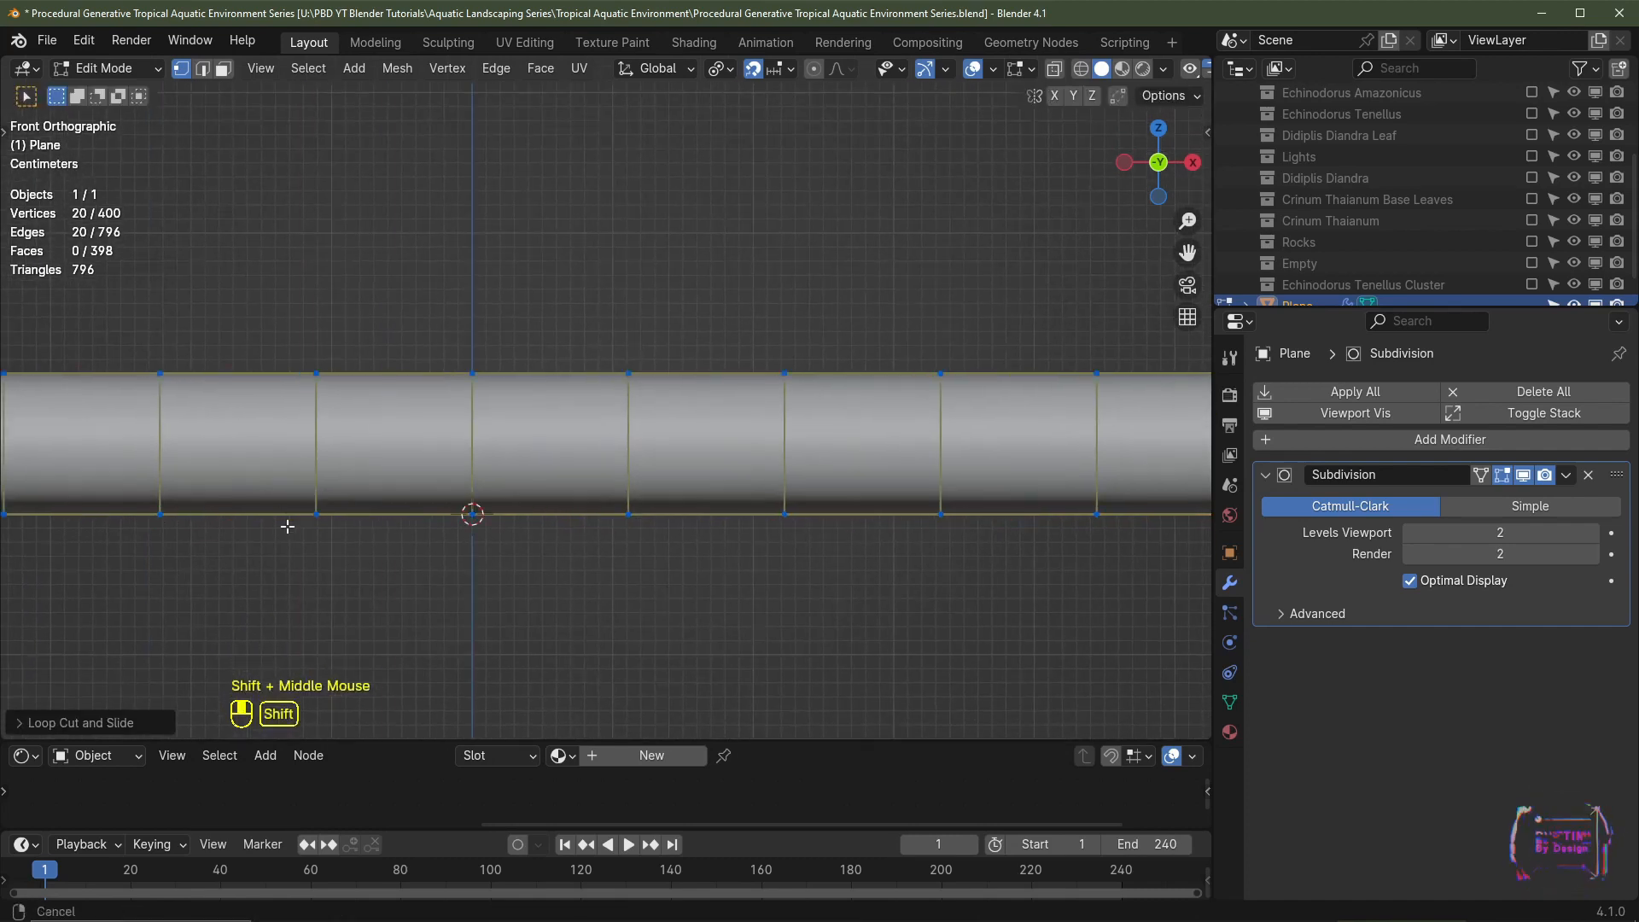
shift+middle_drag(165, 505, 349, 472)
key(ctrl+r)
click(349, 472)
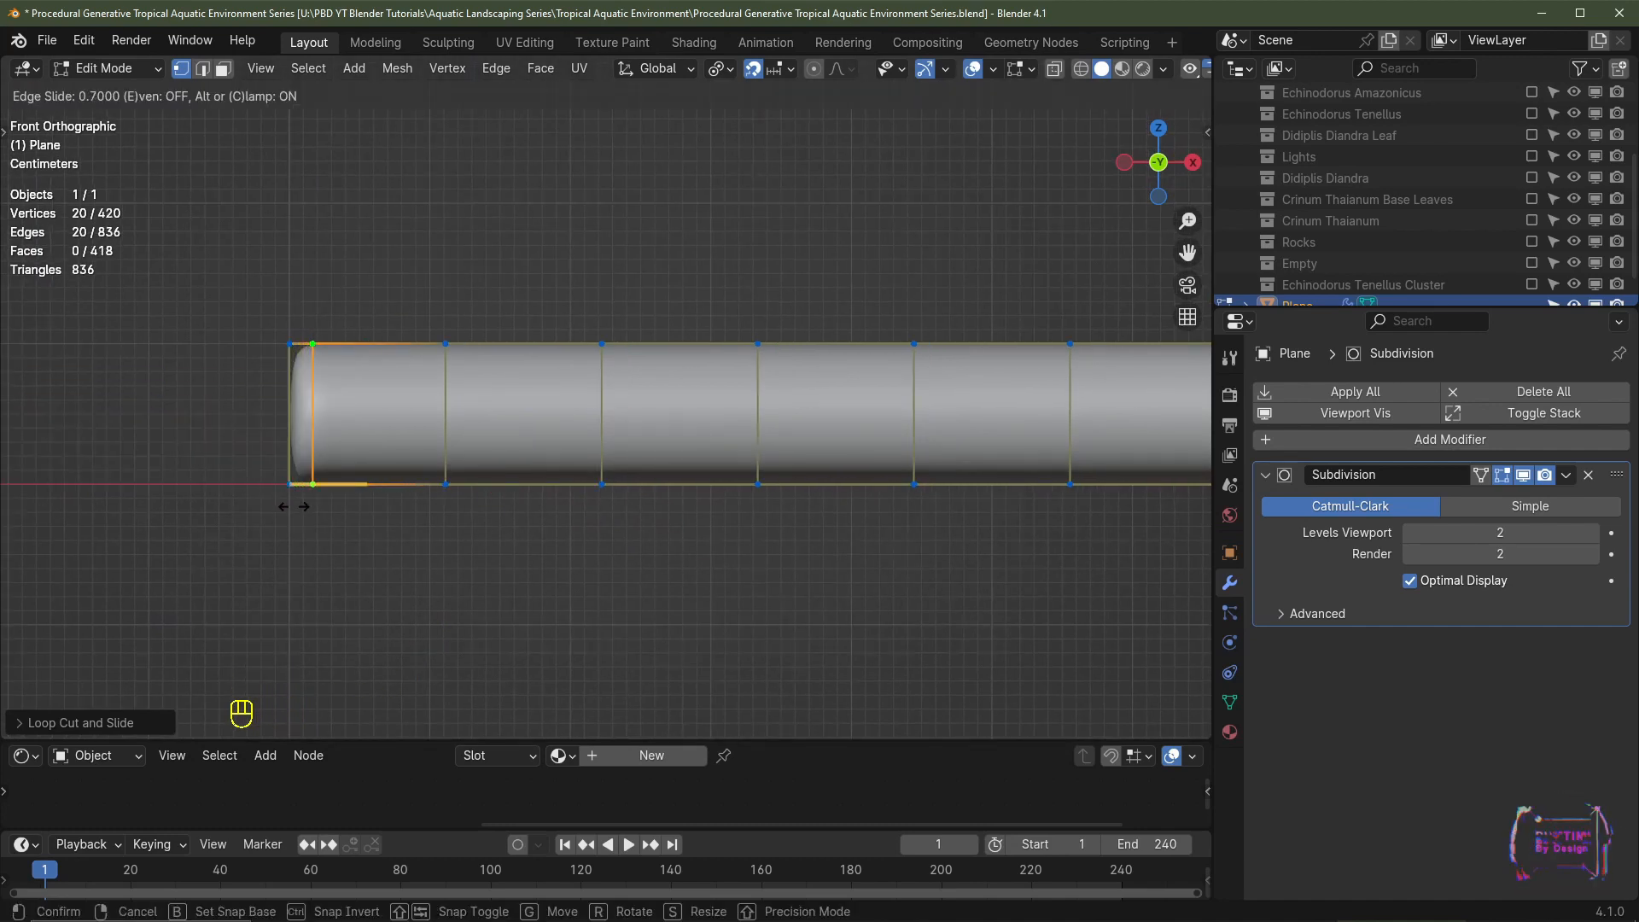
click(294, 507)
Step: In the right view, add a supporting loop cut near the slab's -Y end with an edge slide of -0.7
scroll(461, 510, down, 4)
shift+middle_drag(581, 517, 395, 472)
key(KP_3)
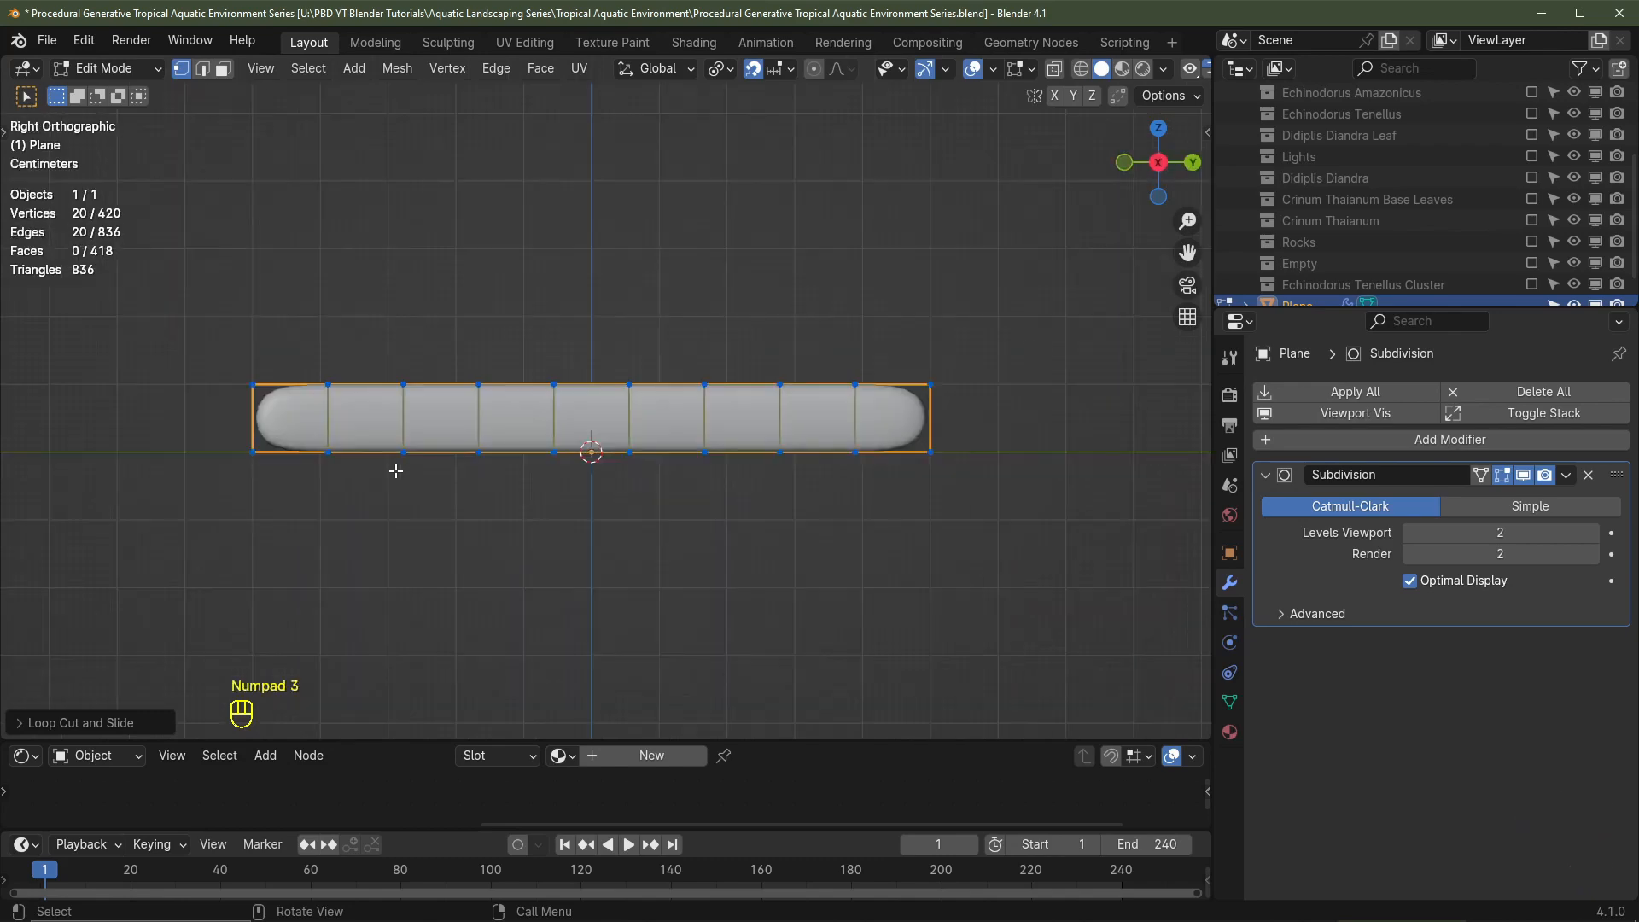
scroll(396, 468, up, 3)
shift+middle_drag(111, 488, 485, 491)
scroll(485, 491, up, 1)
key(ctrl+r)
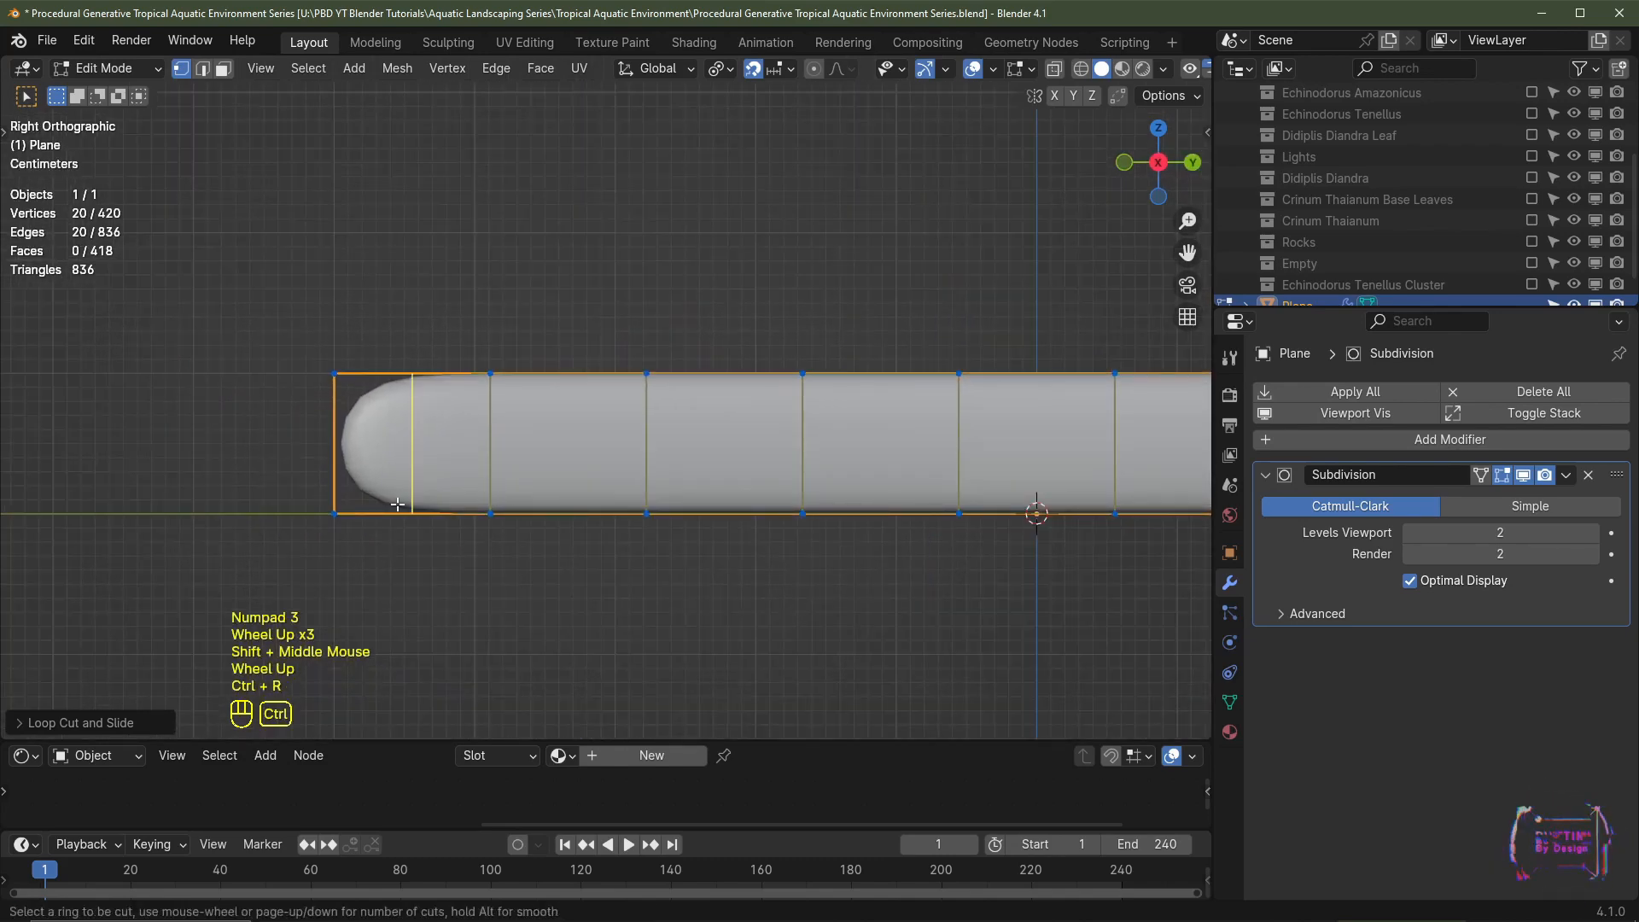
click(431, 504)
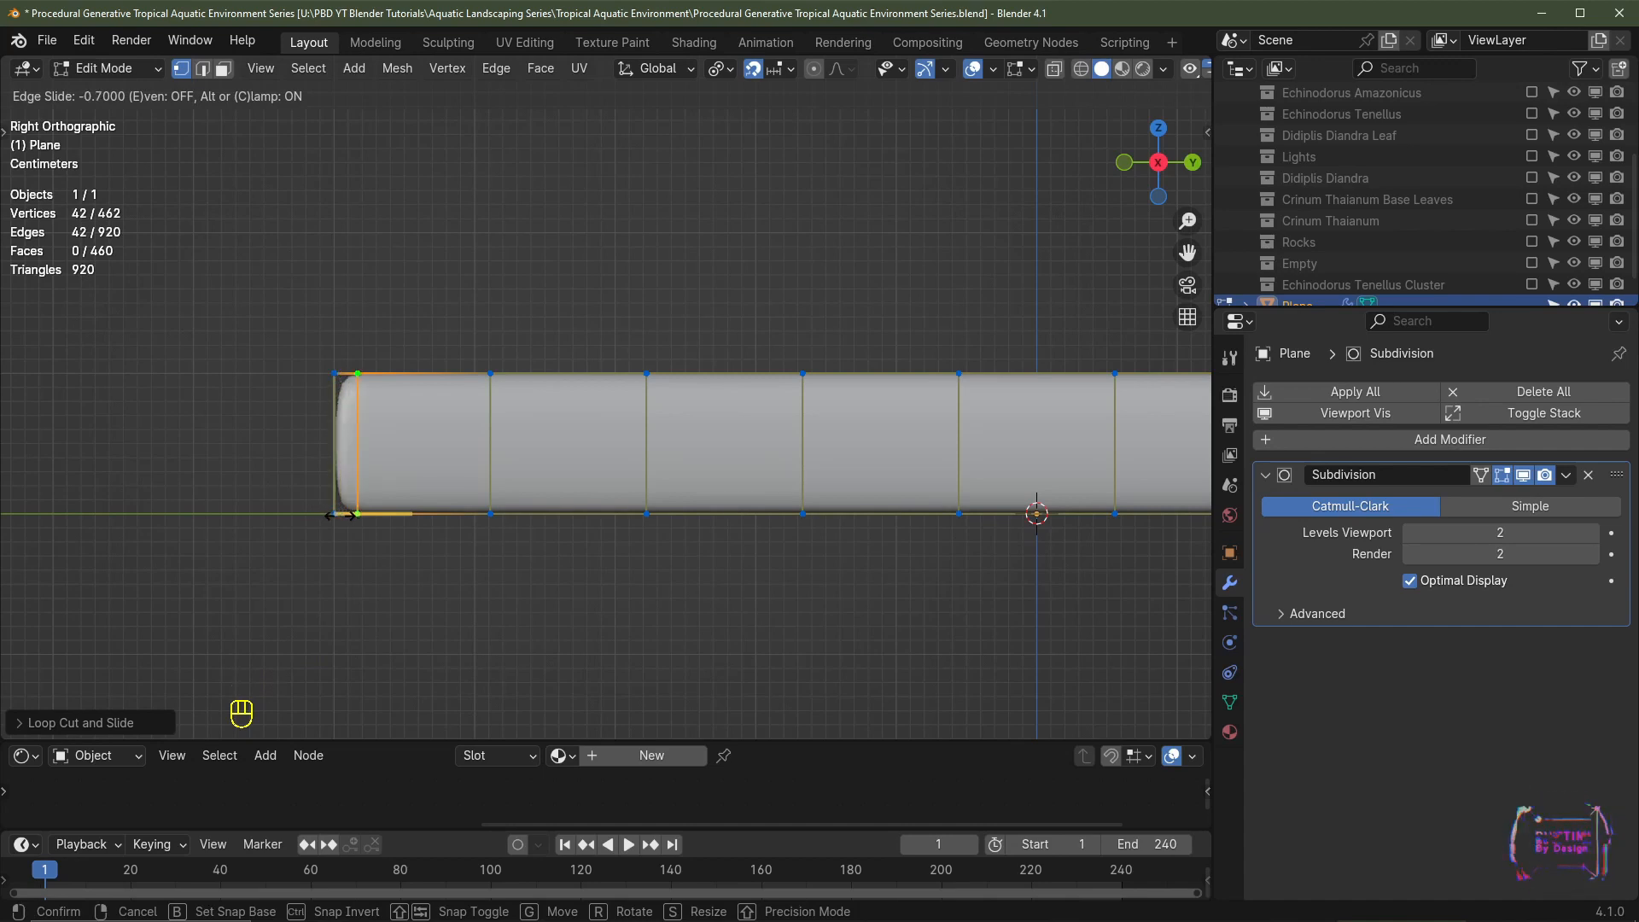
click(341, 514)
Step: Add a loop cut and slide it close to the slab's +Y end to sharpen that edge
scroll(547, 514, down, 2)
shift+middle_drag(736, 516, 299, 510)
scroll(657, 482, up, 2)
shift+middle_drag(767, 492, 707, 495)
scroll(707, 495, down, 1)
key(ctrl+r)
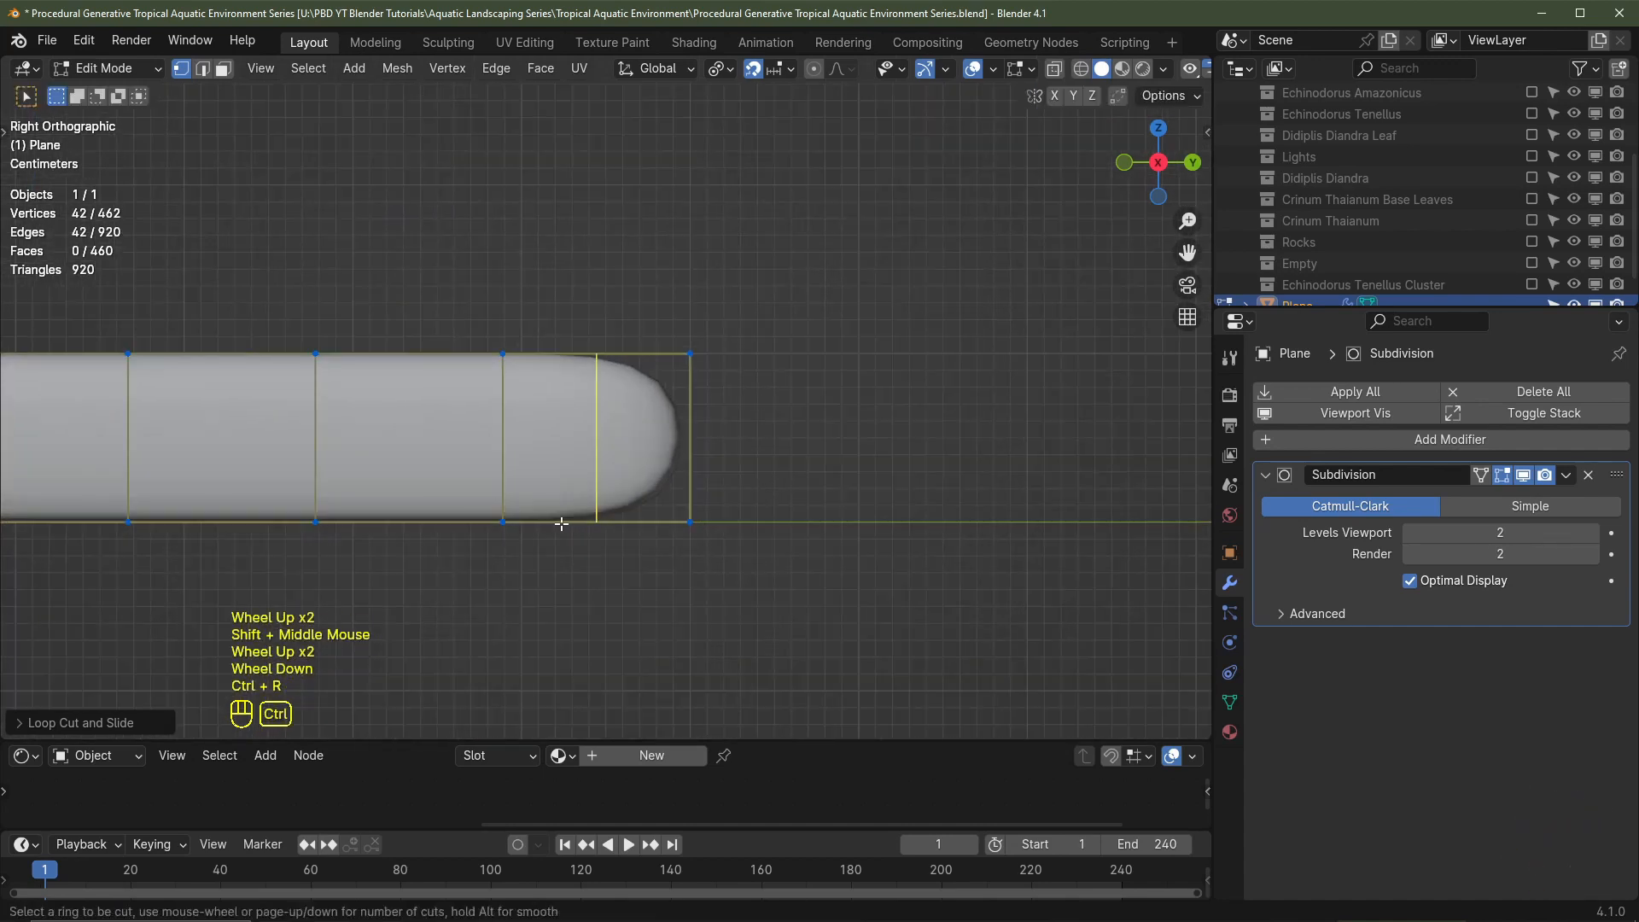
click(561, 524)
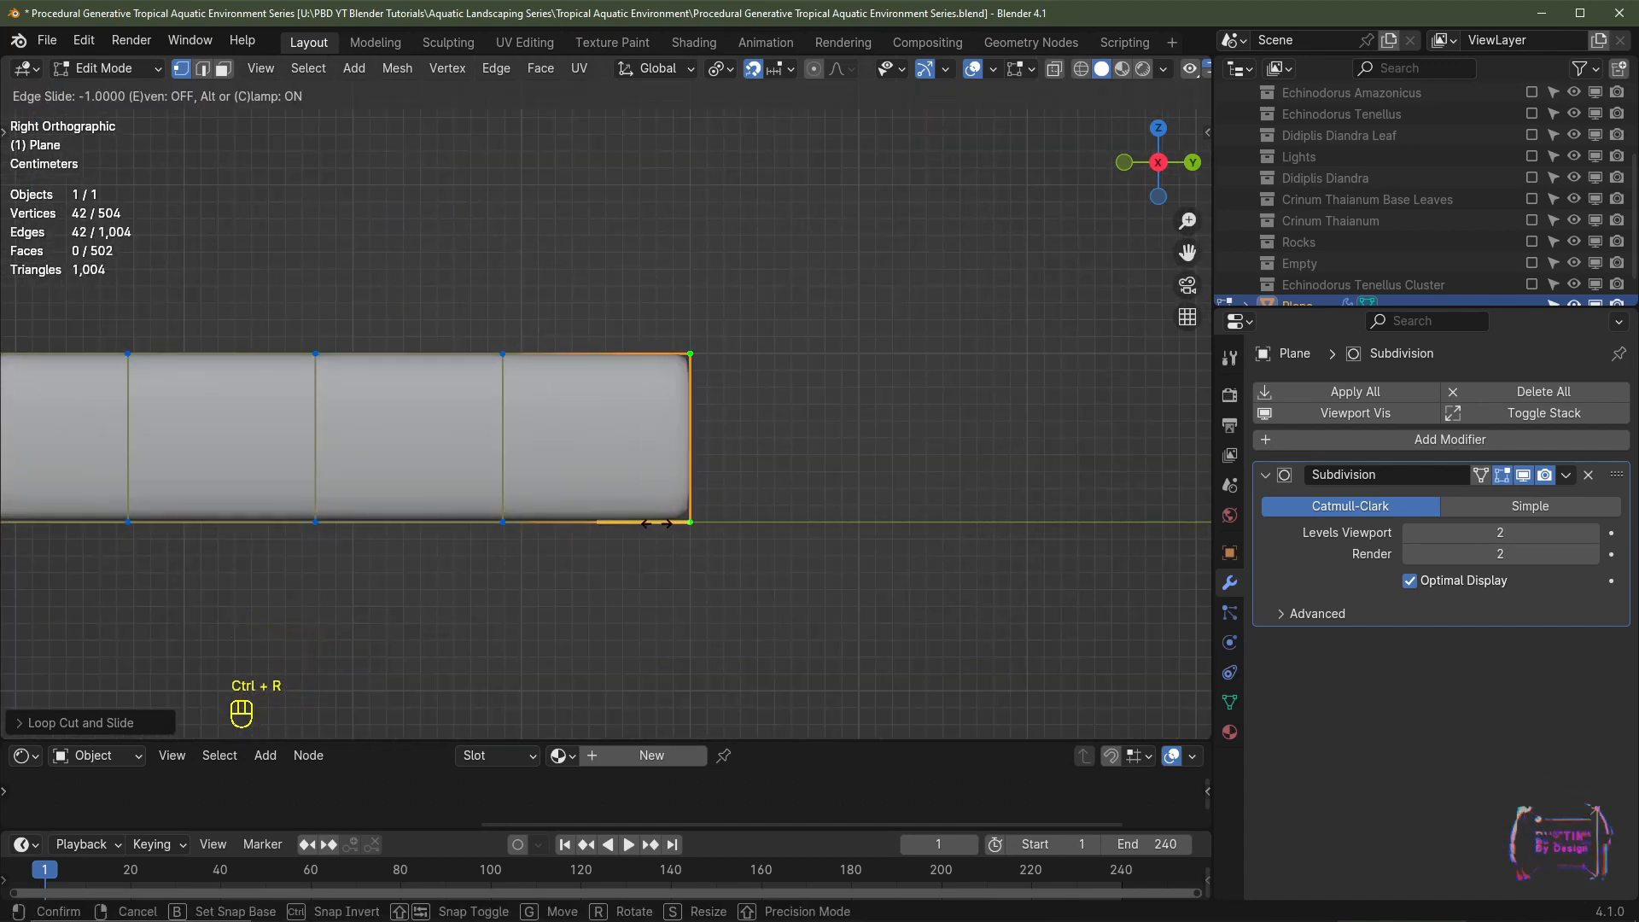
click(625, 517)
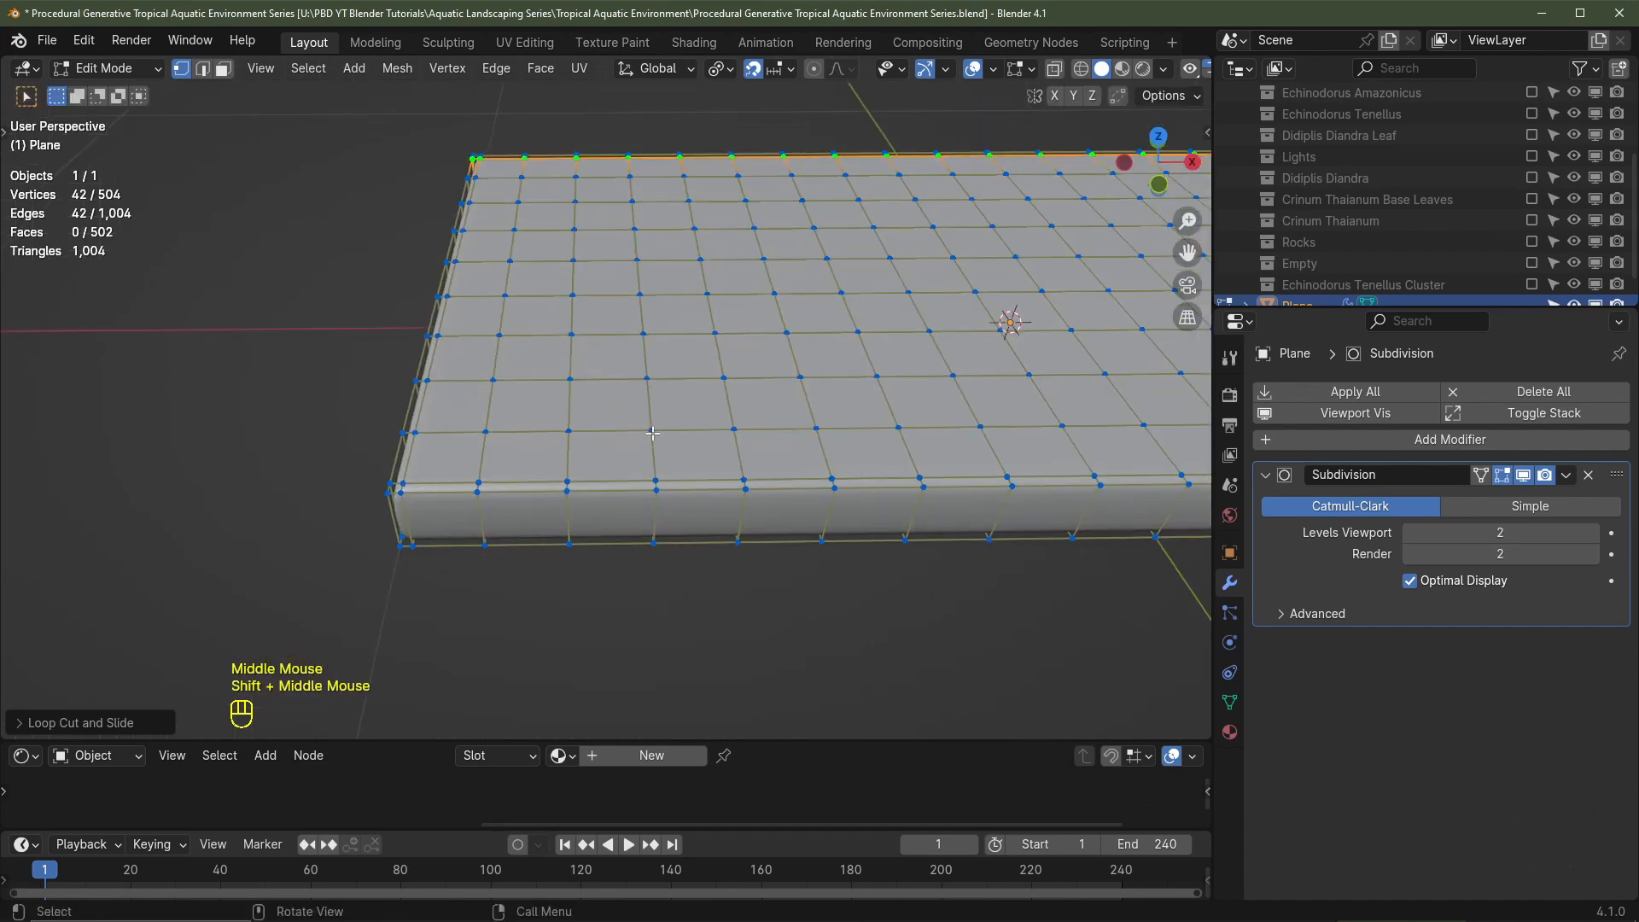
Step: Add a centred horizontal loop cut around the slab's sides at mid-height
key(KP_1)
scroll(517, 425, up, 2)
key(ctrl+r)
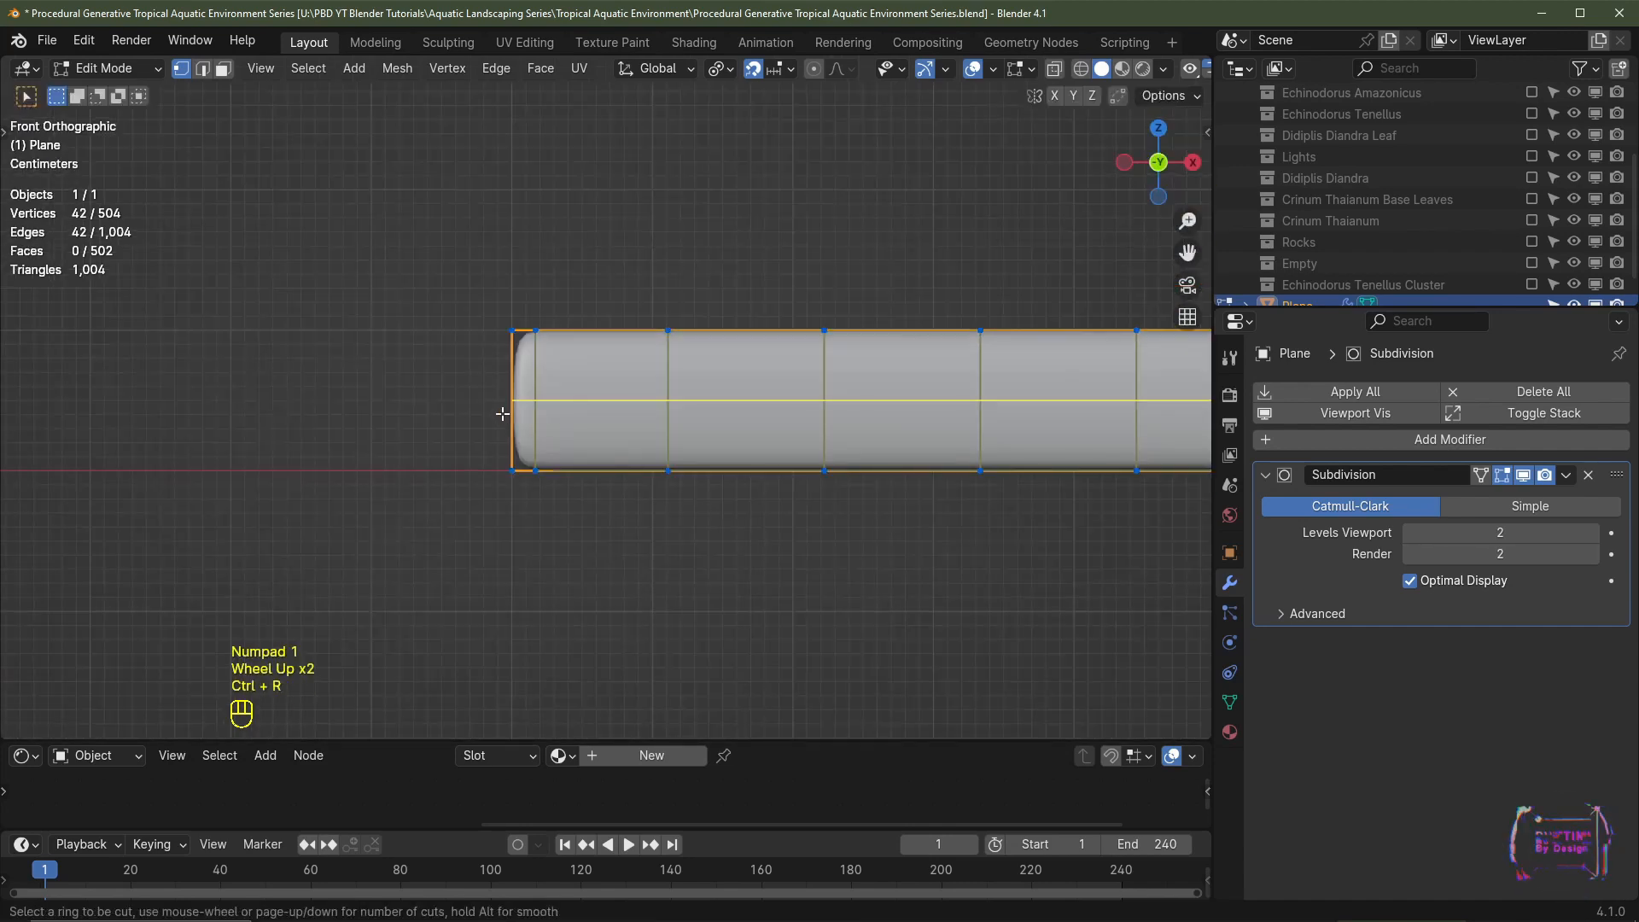
click(502, 413)
right_click(490, 376)
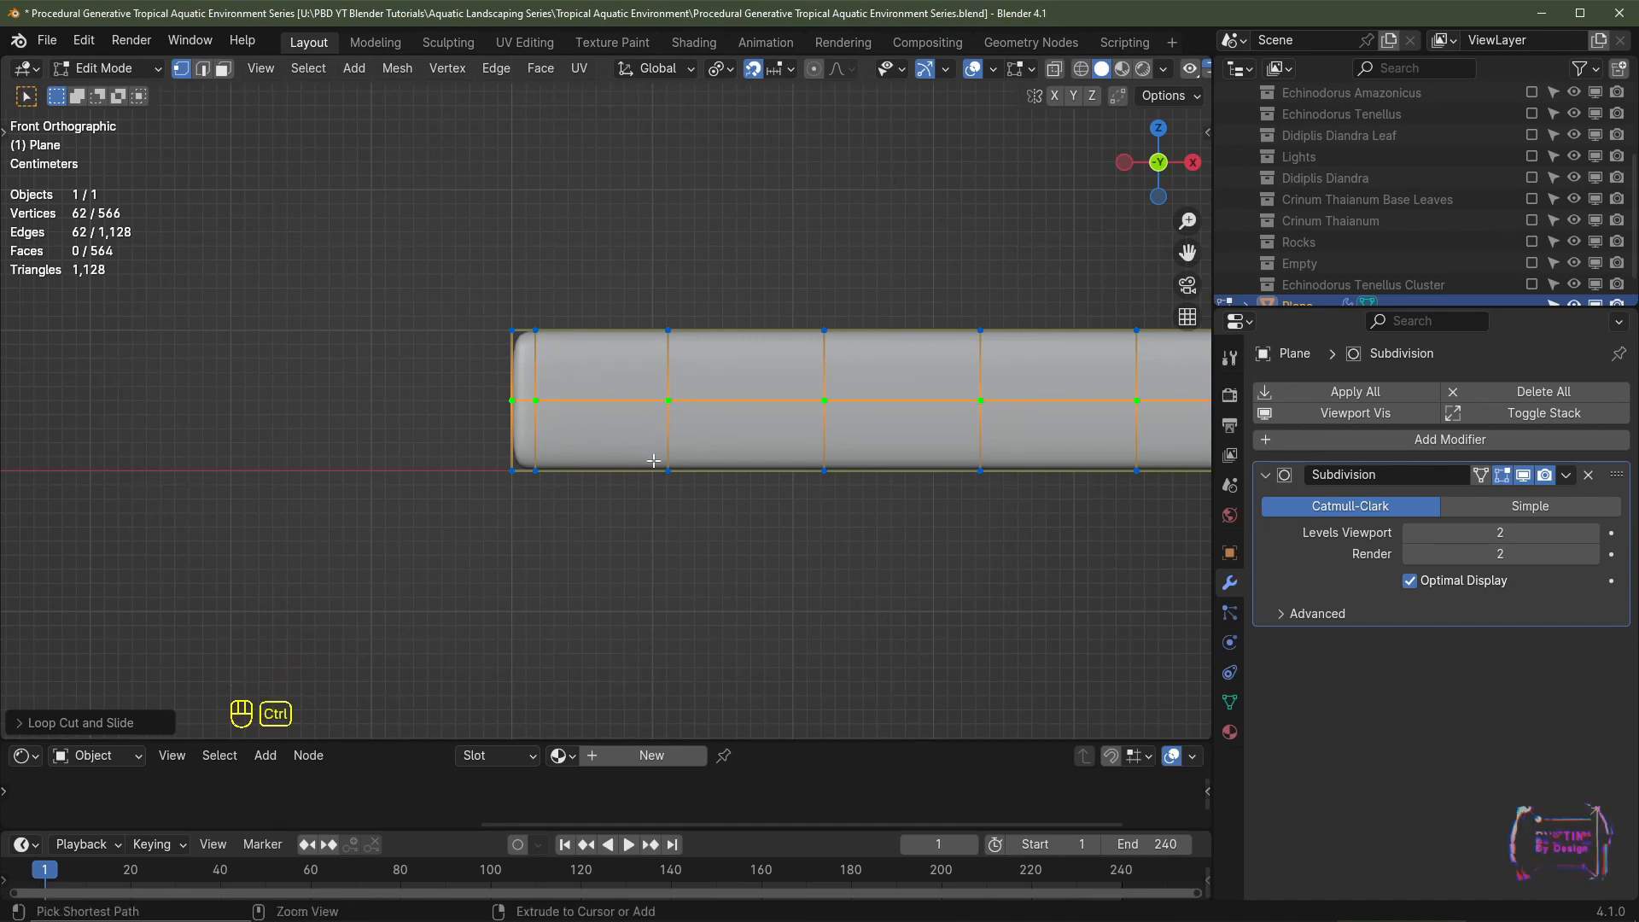
Step: Bevel the mid-height loop by about 0.035 m into two loops near the top and bottom edges, and return to Object Mode
key(ctrl+b)
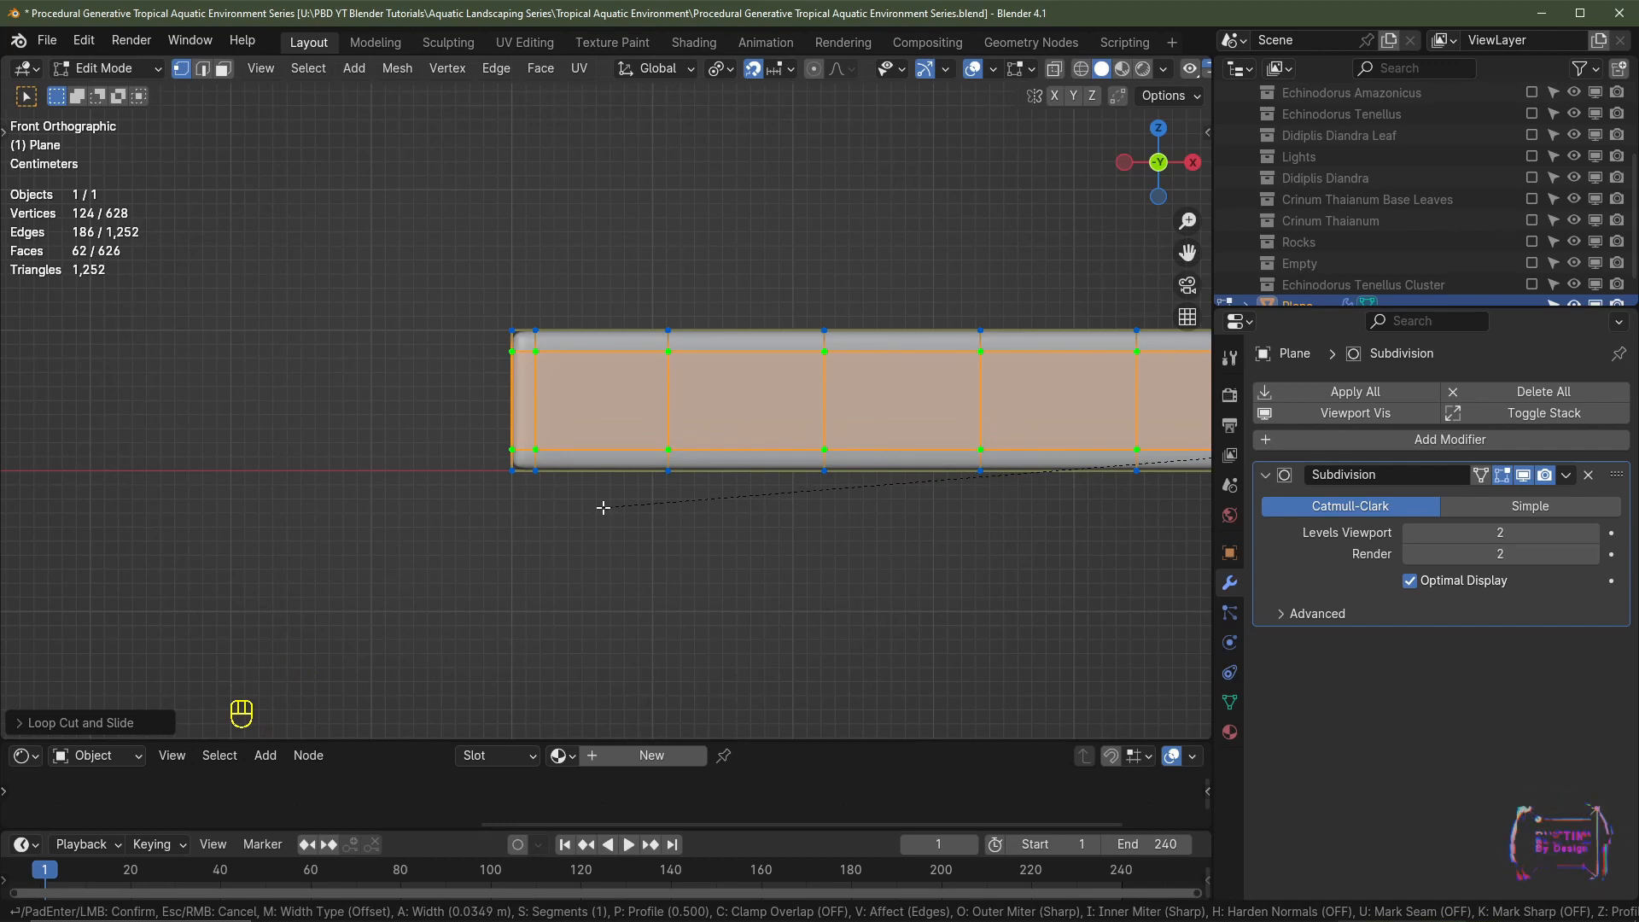
scroll(603, 507, down, 3)
middle_drag(602, 507, 577, 551)
key(Tab)
scroll(1046, 355, down, 2)
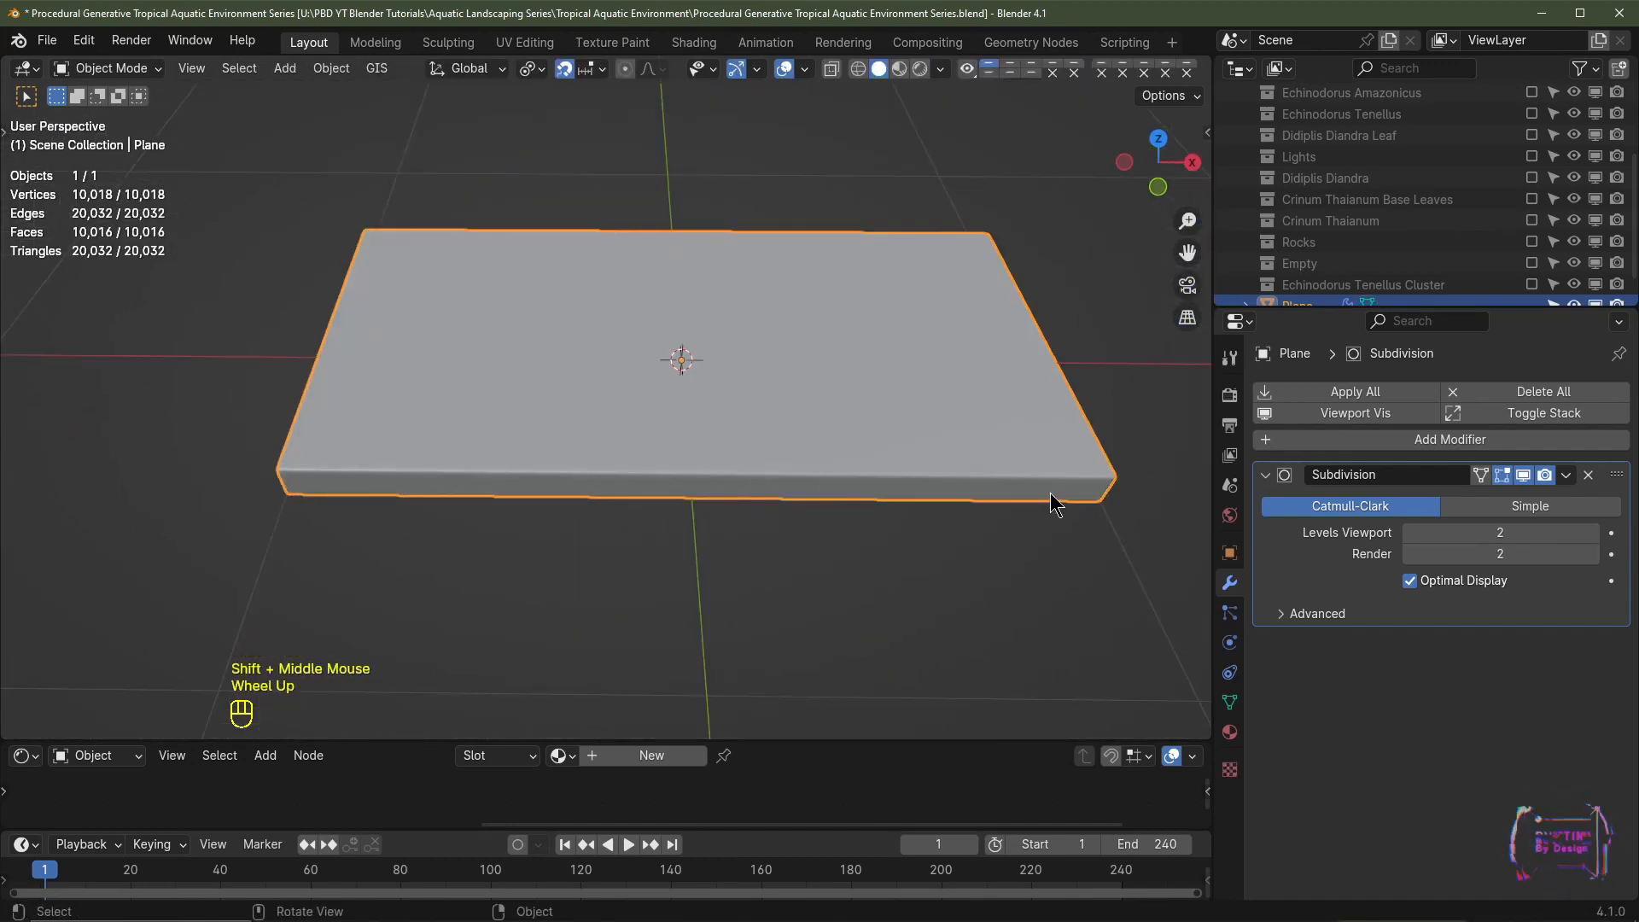
Step: In Edit Mode, select the slab's inner top-surface vertices from the top view, leaving out the outermost border rows
click(1229, 701)
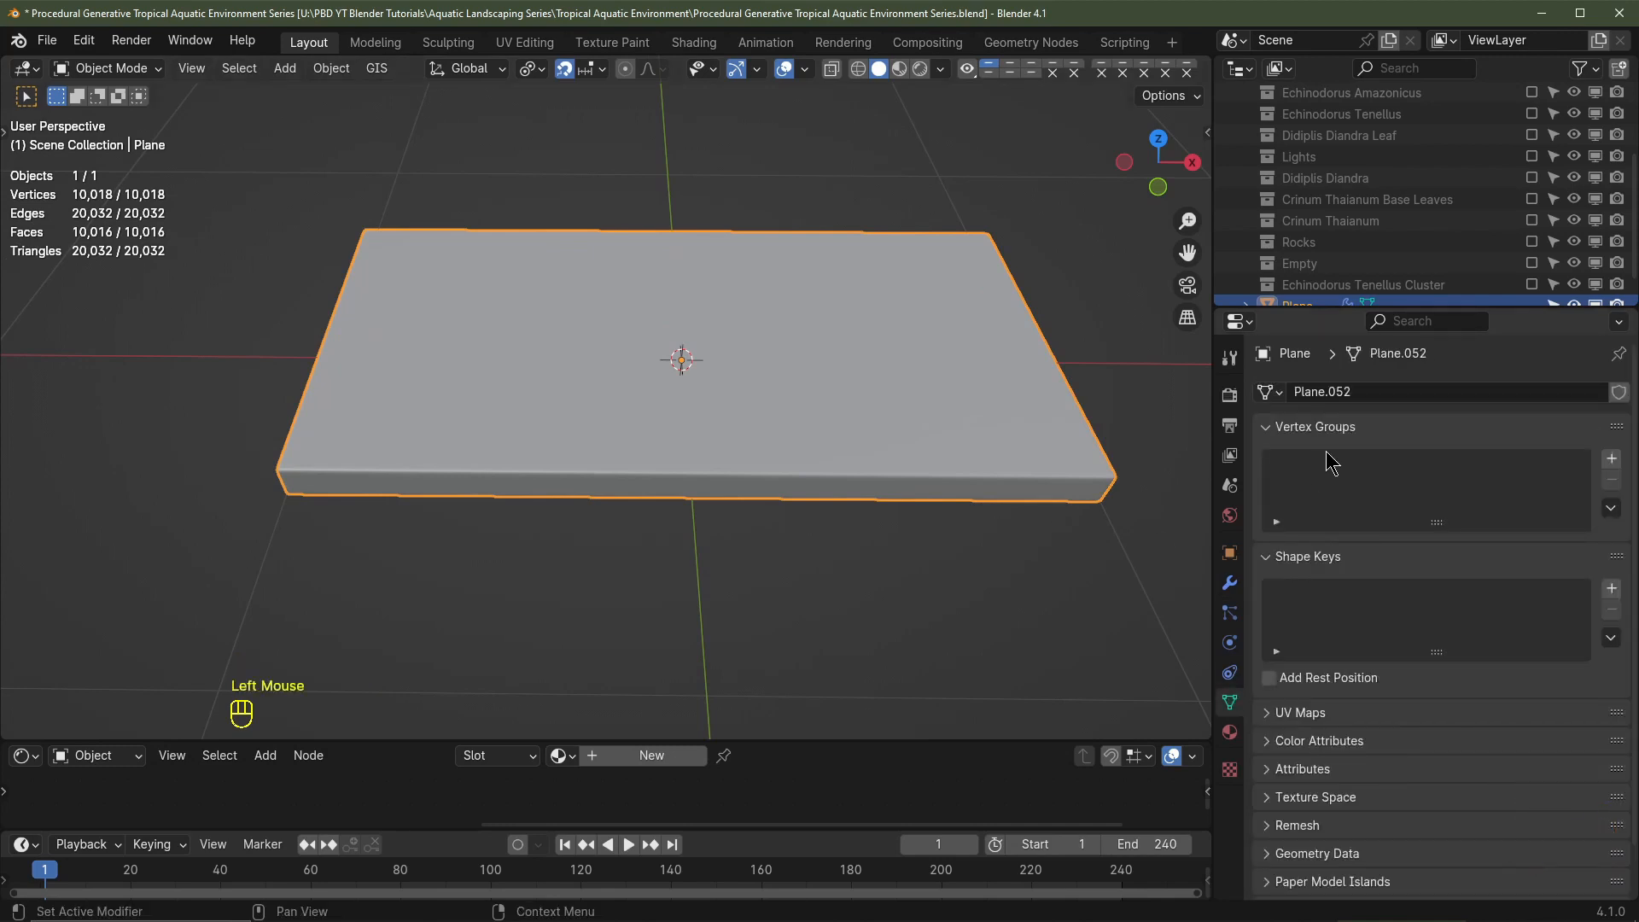
key(Tab)
middle_drag(649, 377, 743, 431)
key(KP_7)
shift+middle_drag(751, 435, 757, 496)
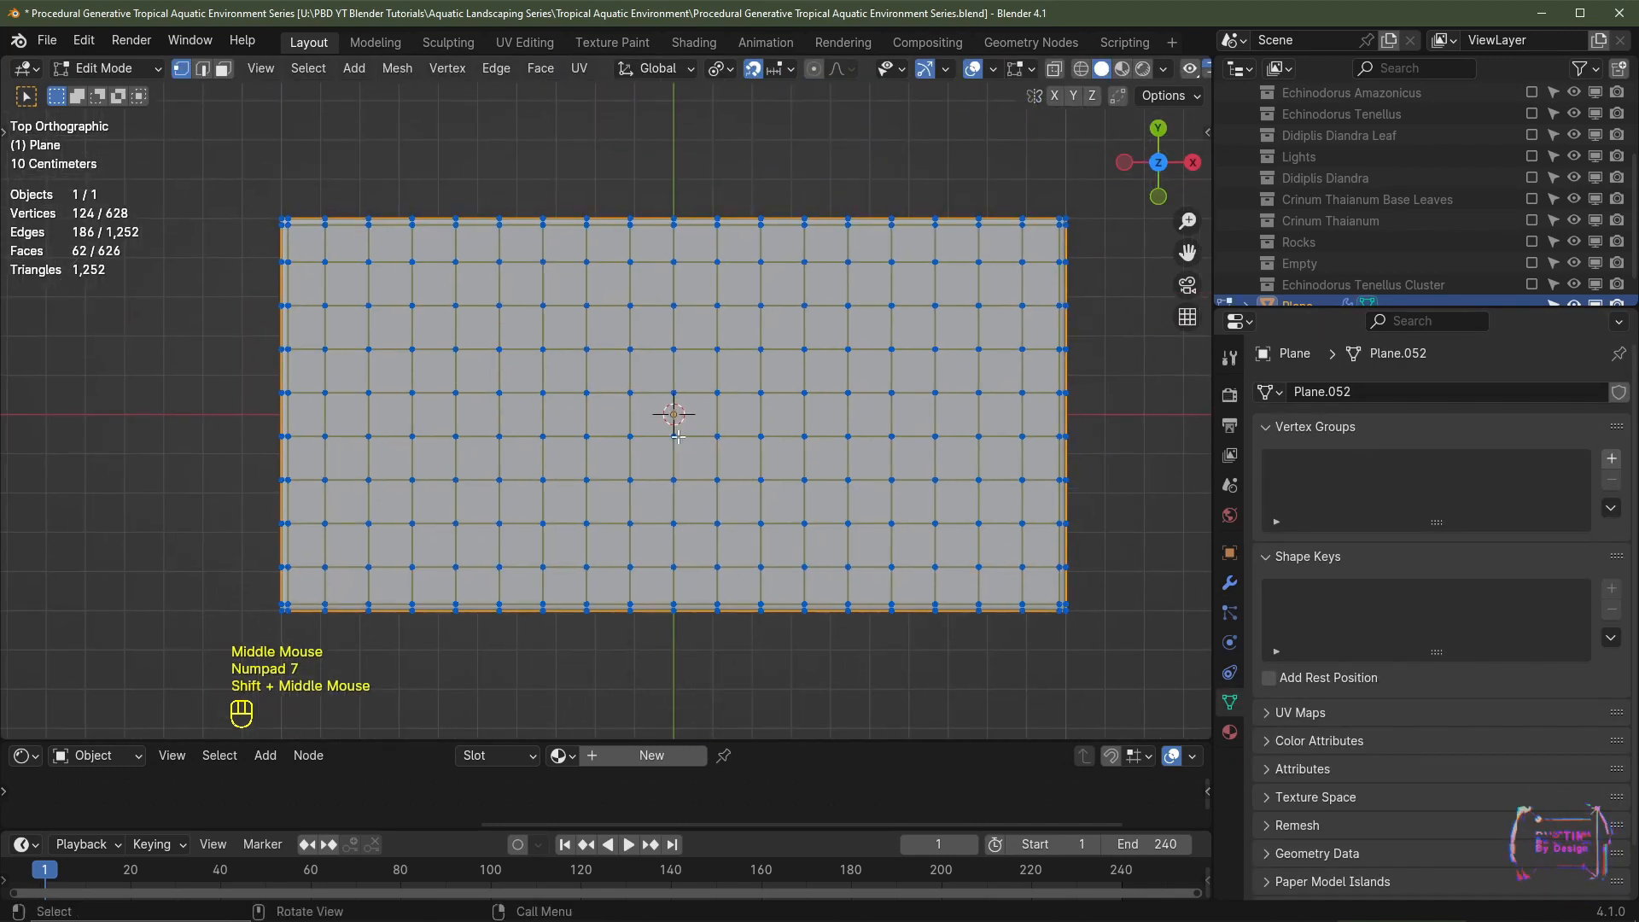
drag(292, 196, 1025, 544)
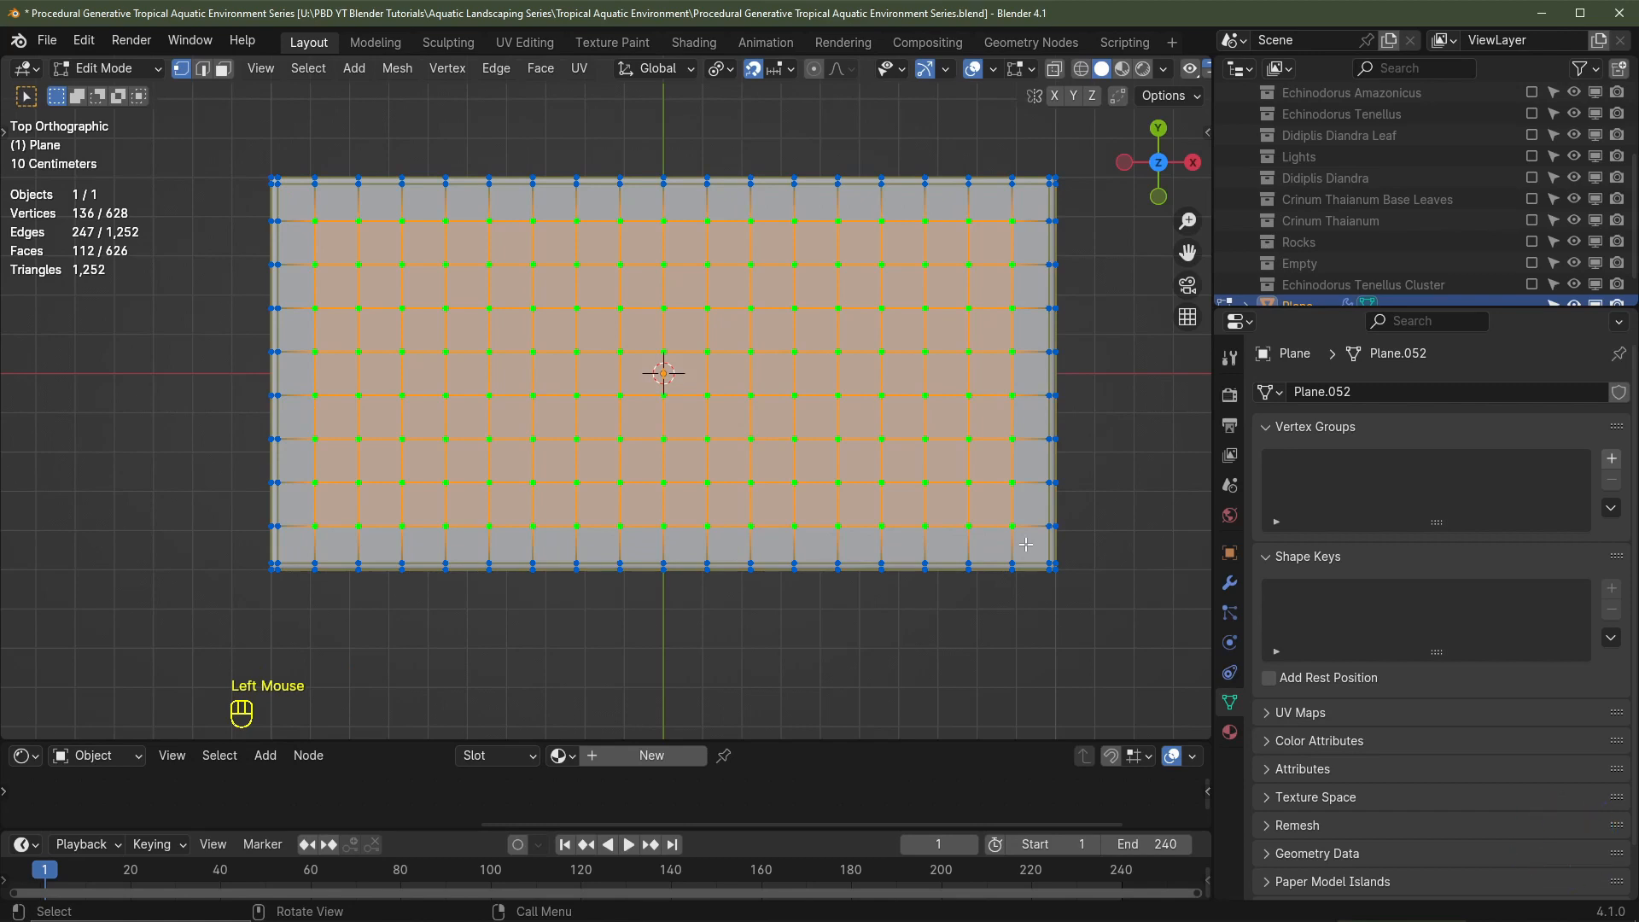
Step: Create a vertex group named Displace Group and assign the selected inner vertices to it
click(1612, 458)
double_click(1340, 463)
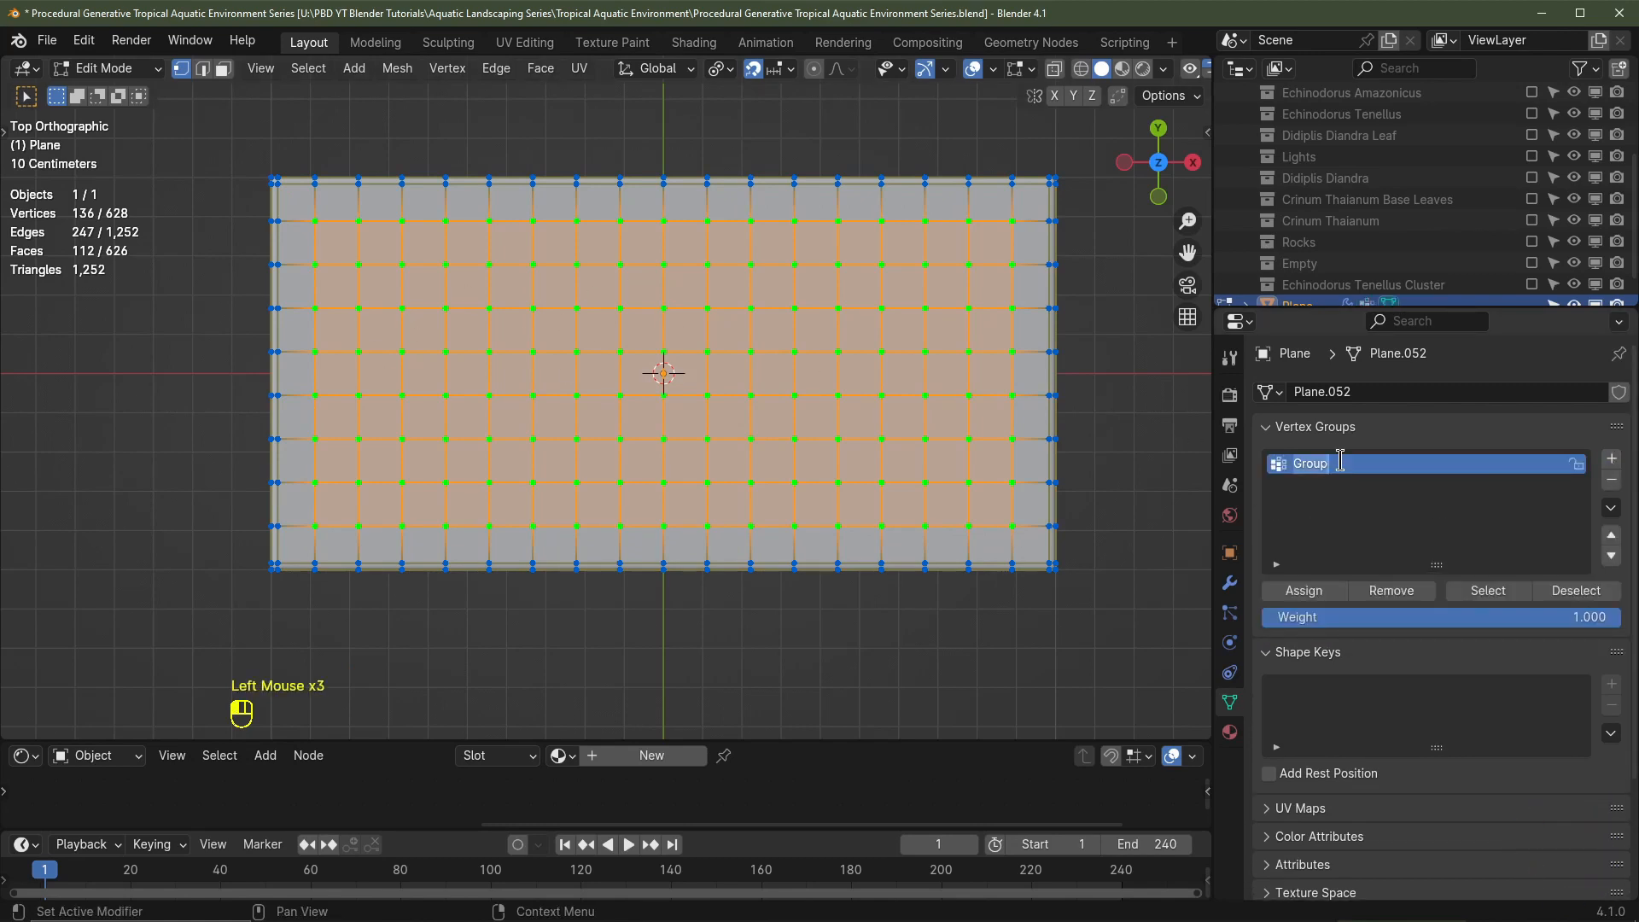
text(Displace Group)
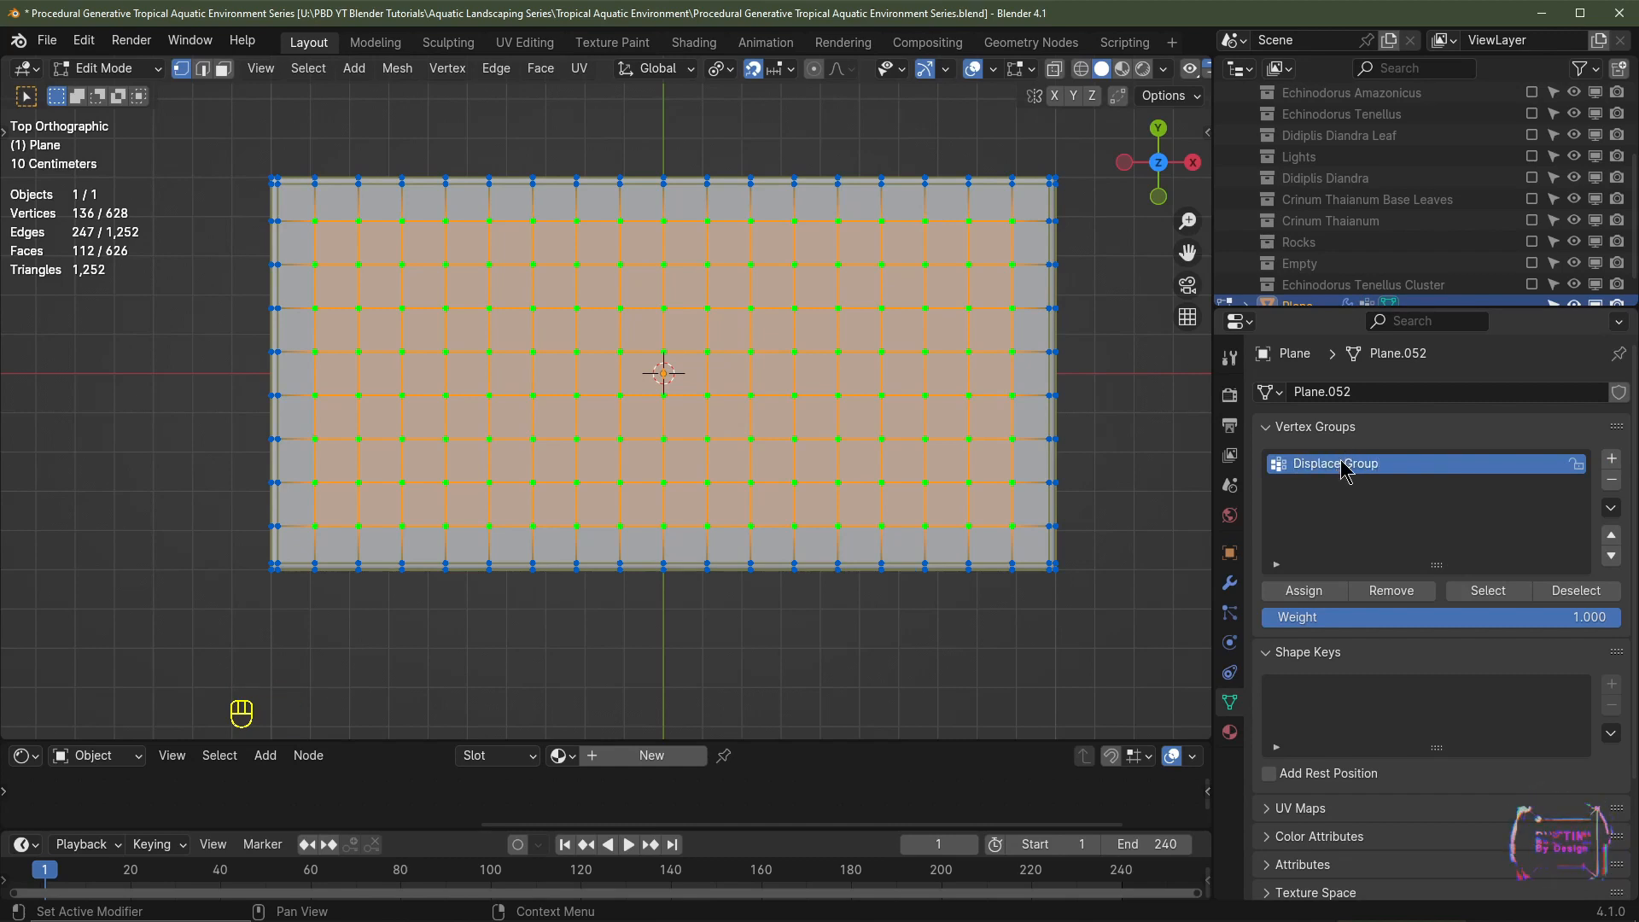
key(Return)
click(1321, 591)
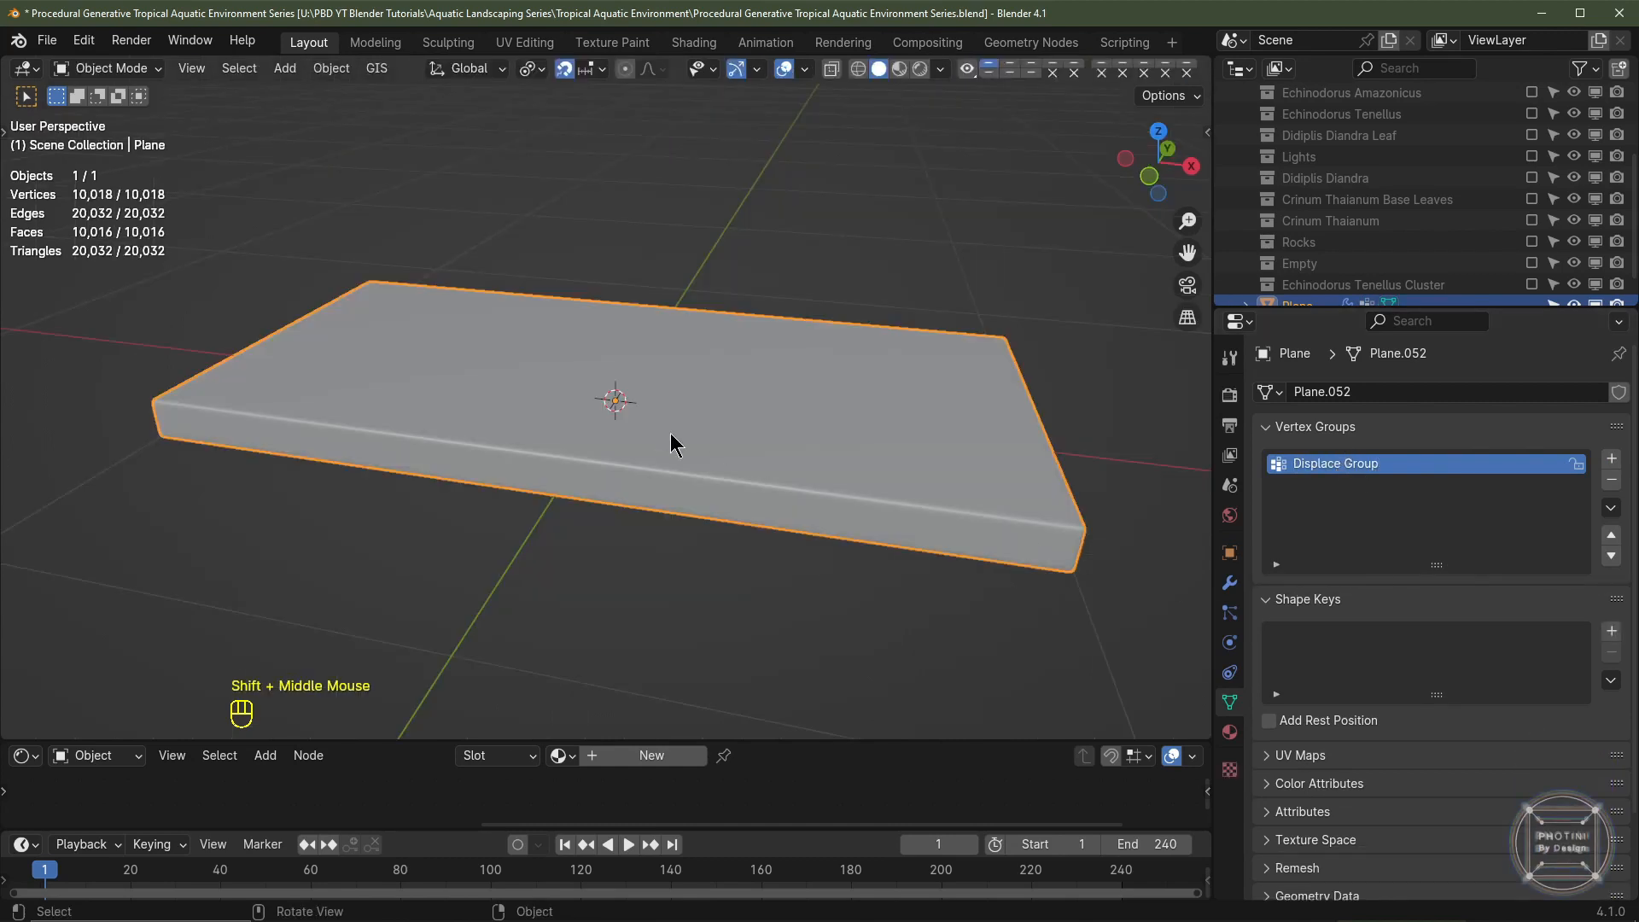
Step: Add a Displace modifier with a new texture to the slab and open its vertex group choices
click(1231, 585)
click(1511, 440)
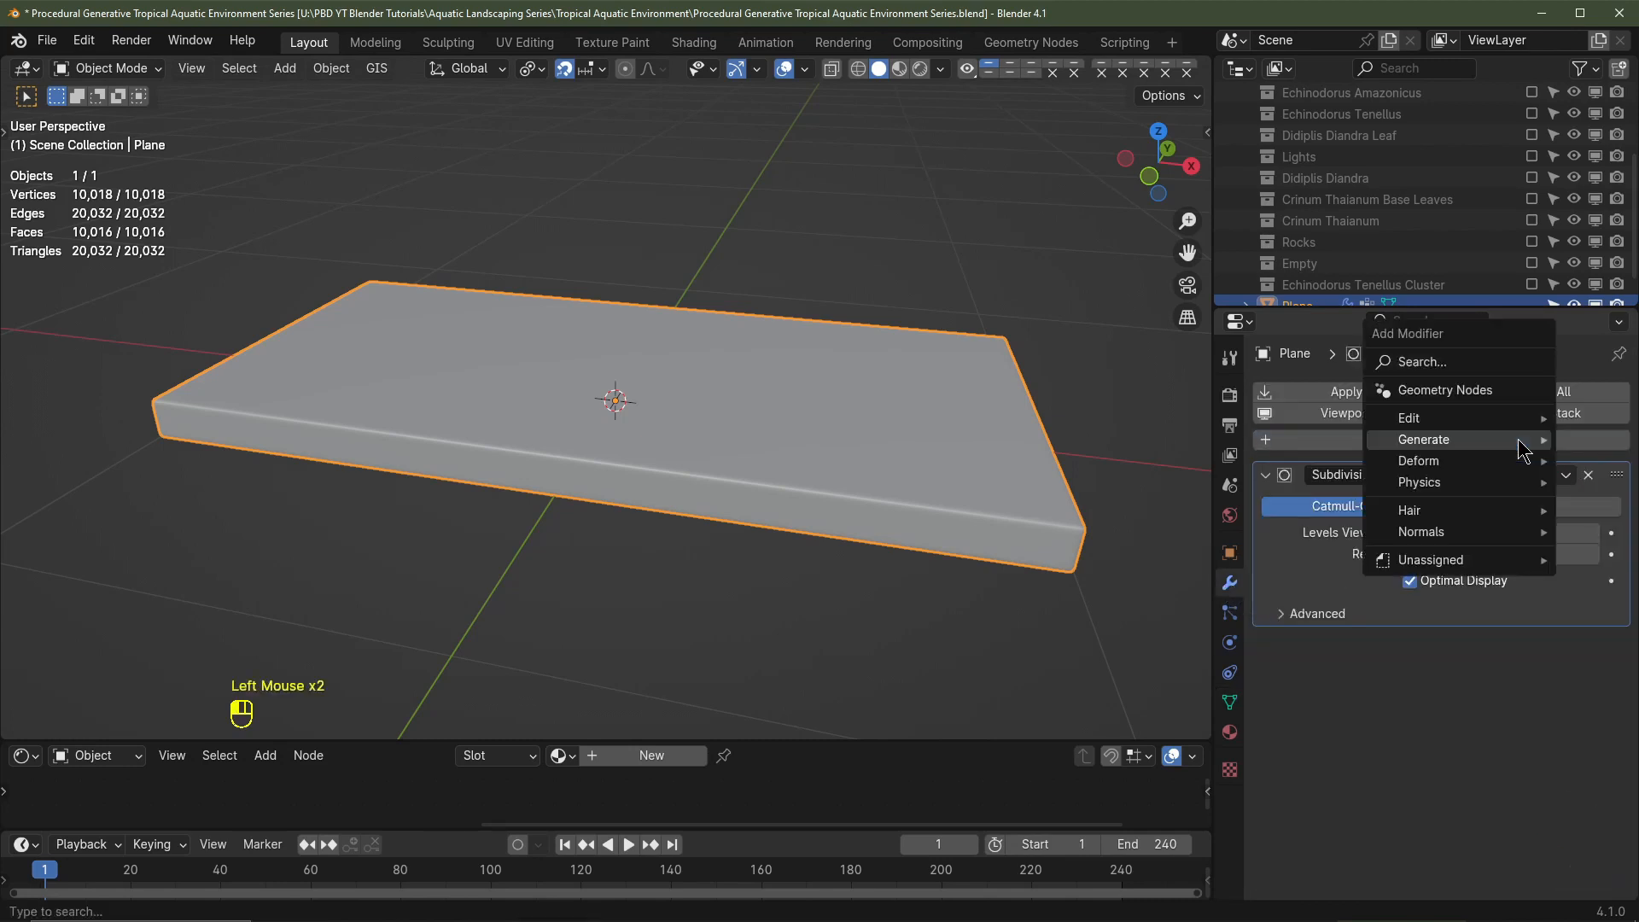
mouse_move(1520, 450)
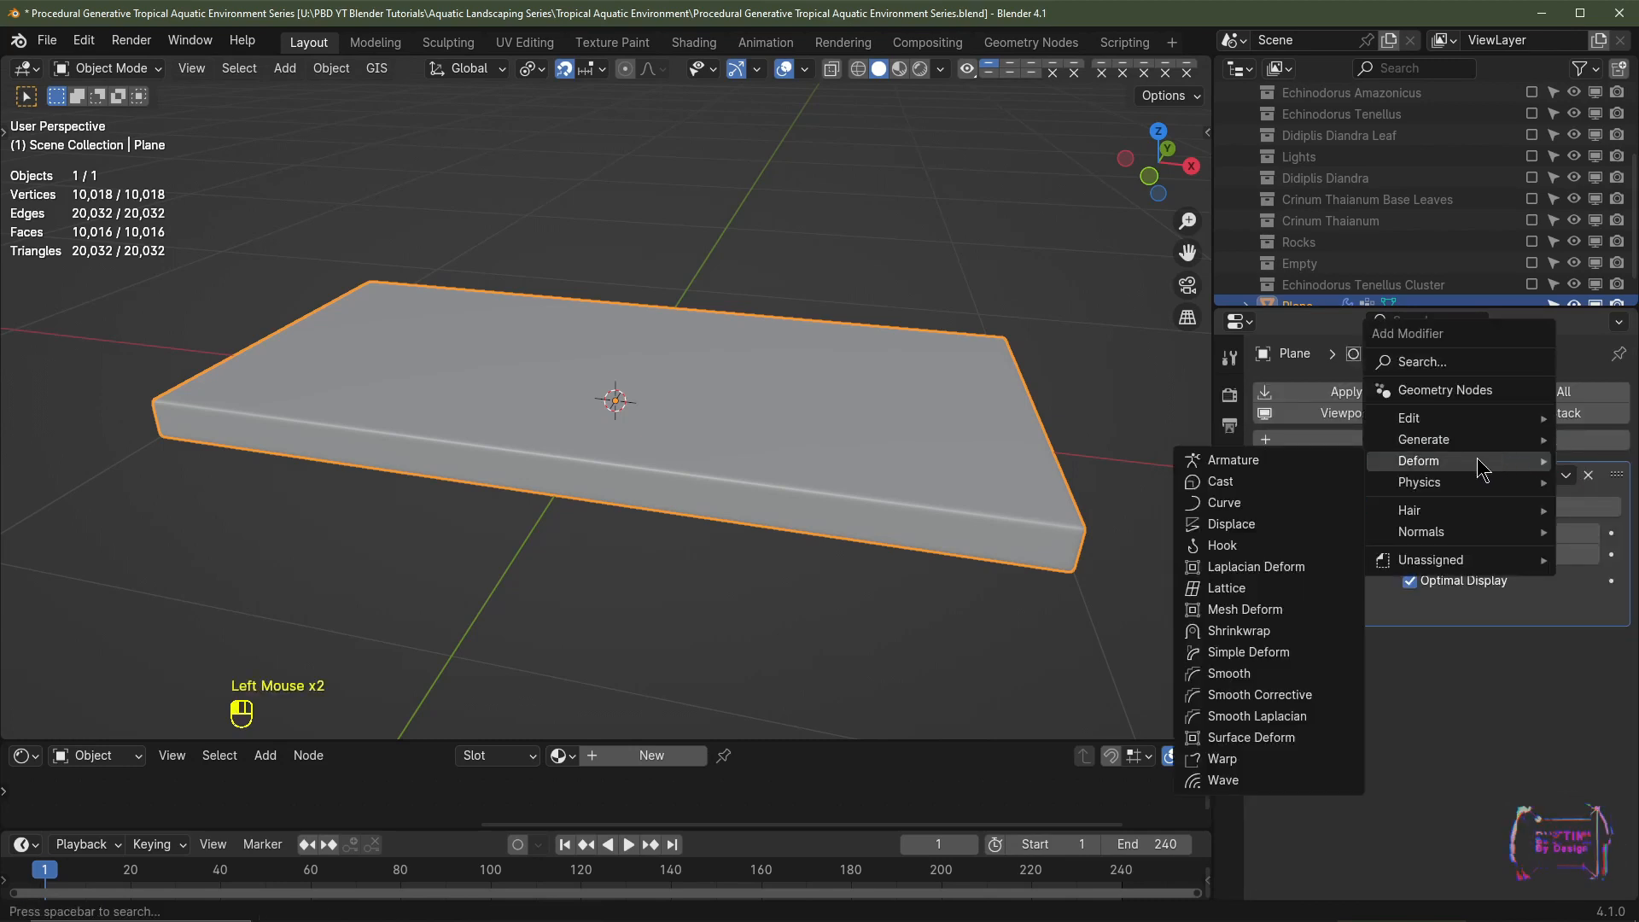
click(1273, 523)
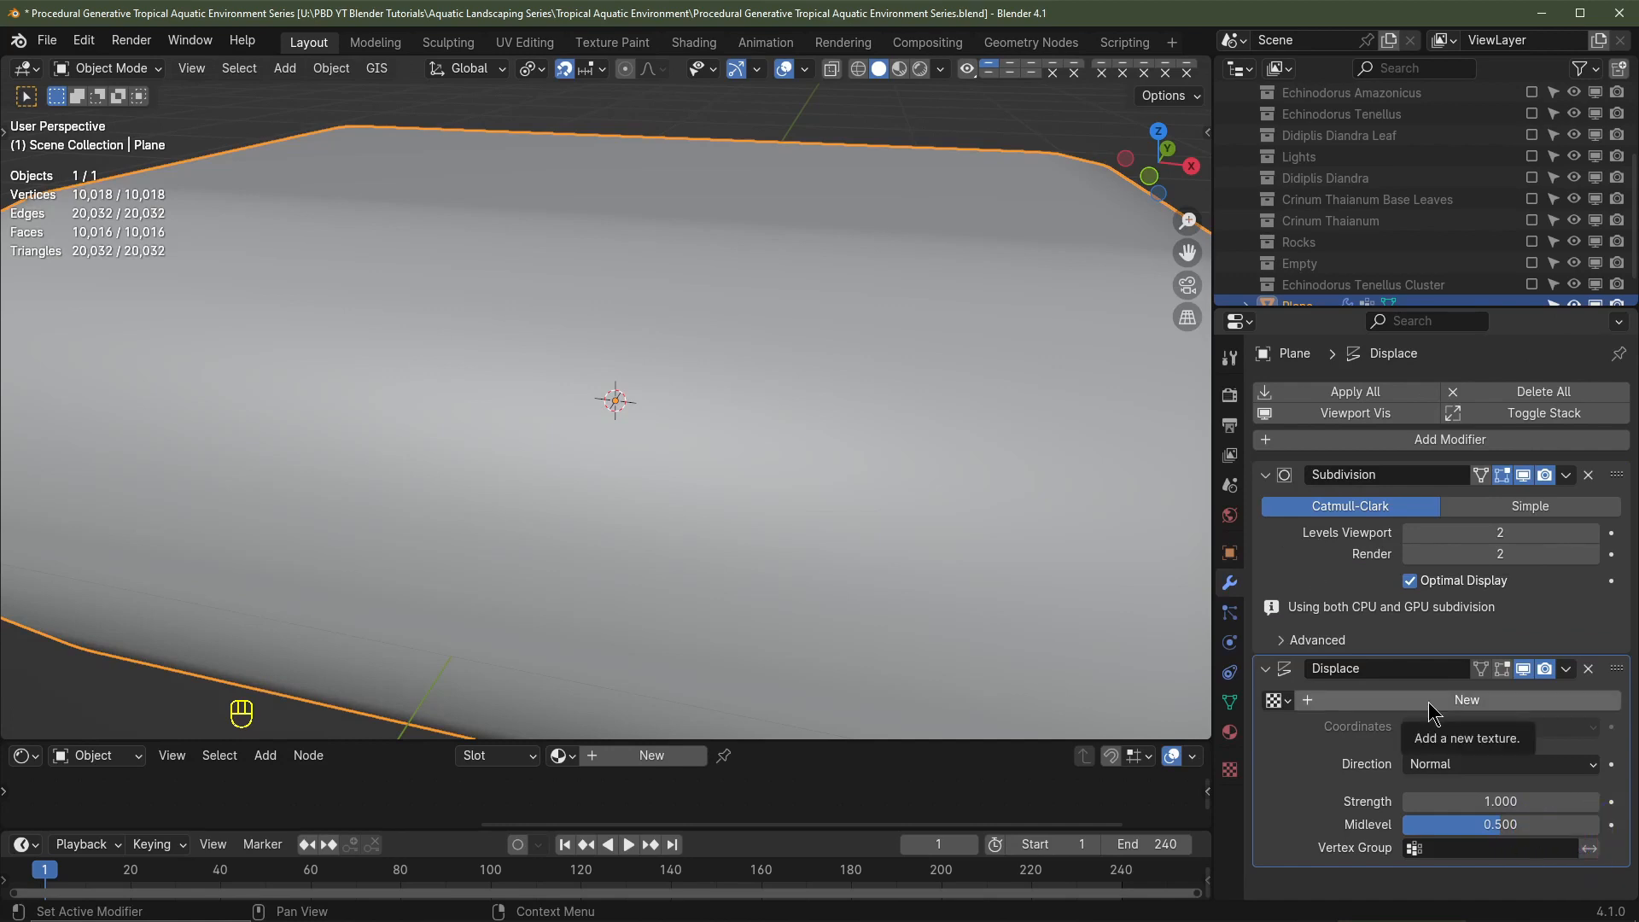
click(1456, 700)
click(1493, 820)
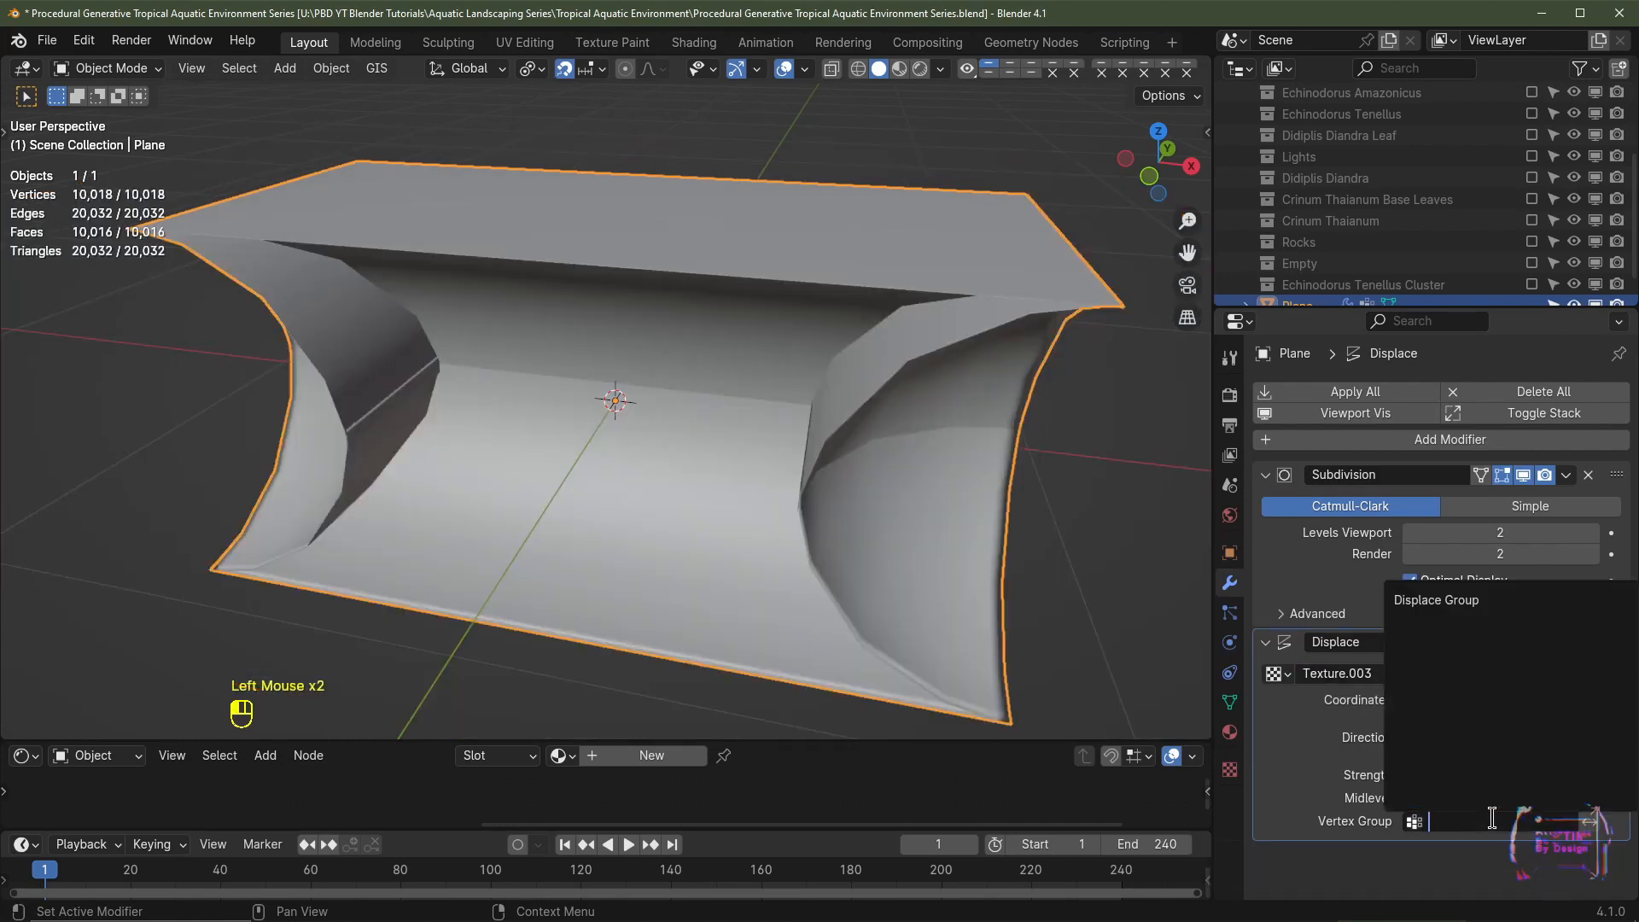
Step: Limit the Displace modifier to the Displace Group vertex group and set its strength to 0.1
click(1457, 601)
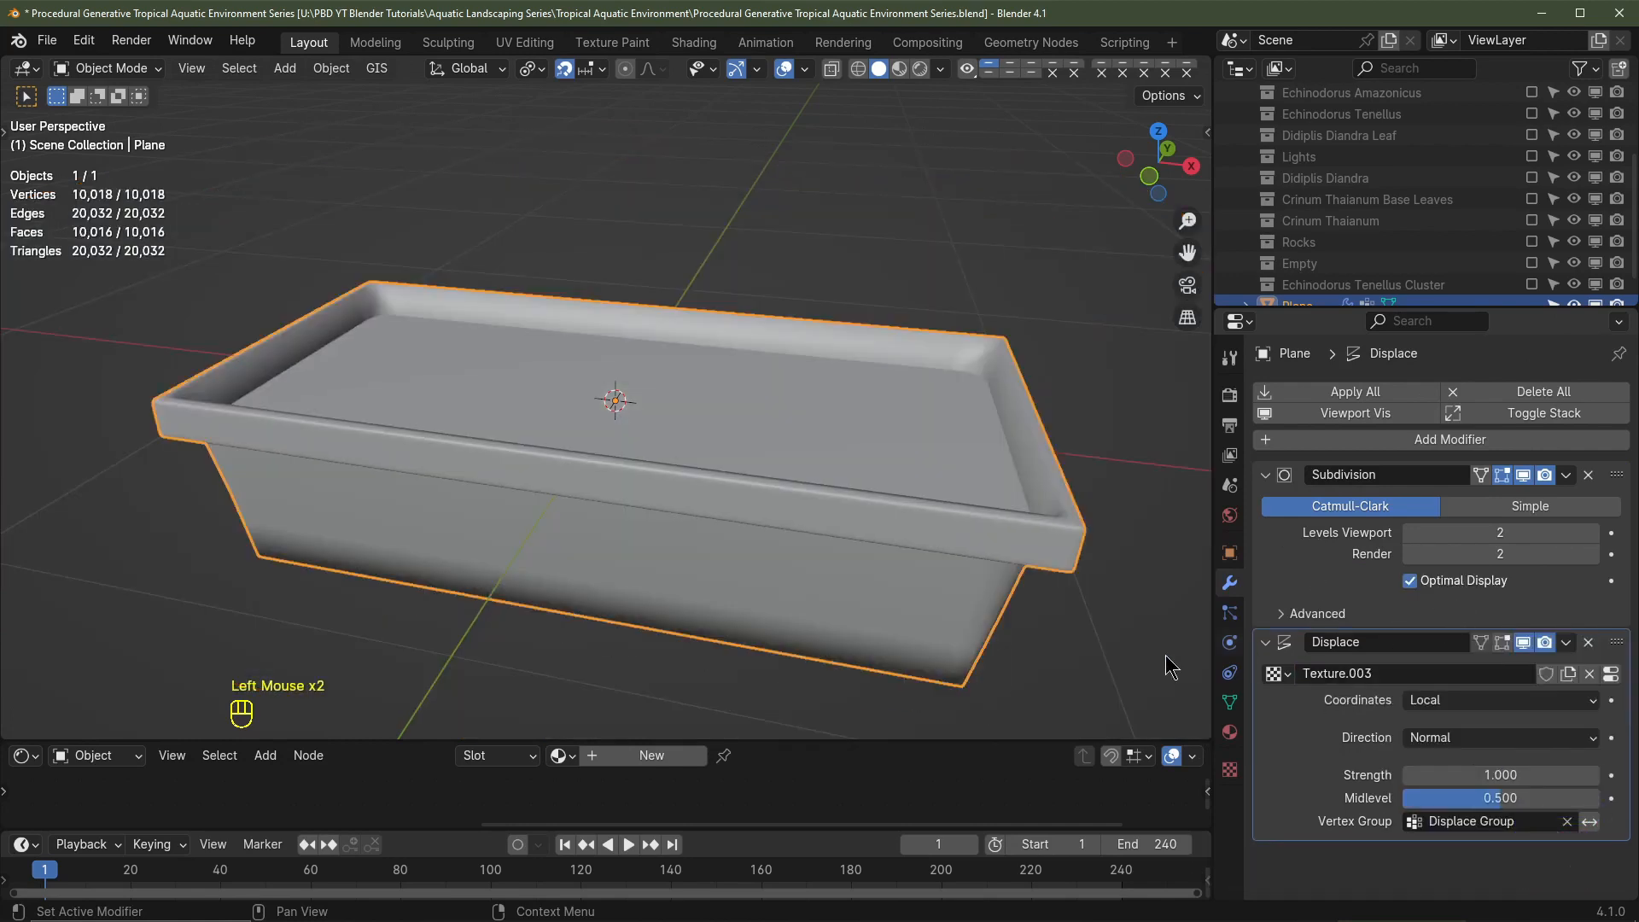
click(1486, 774)
text(0.1)
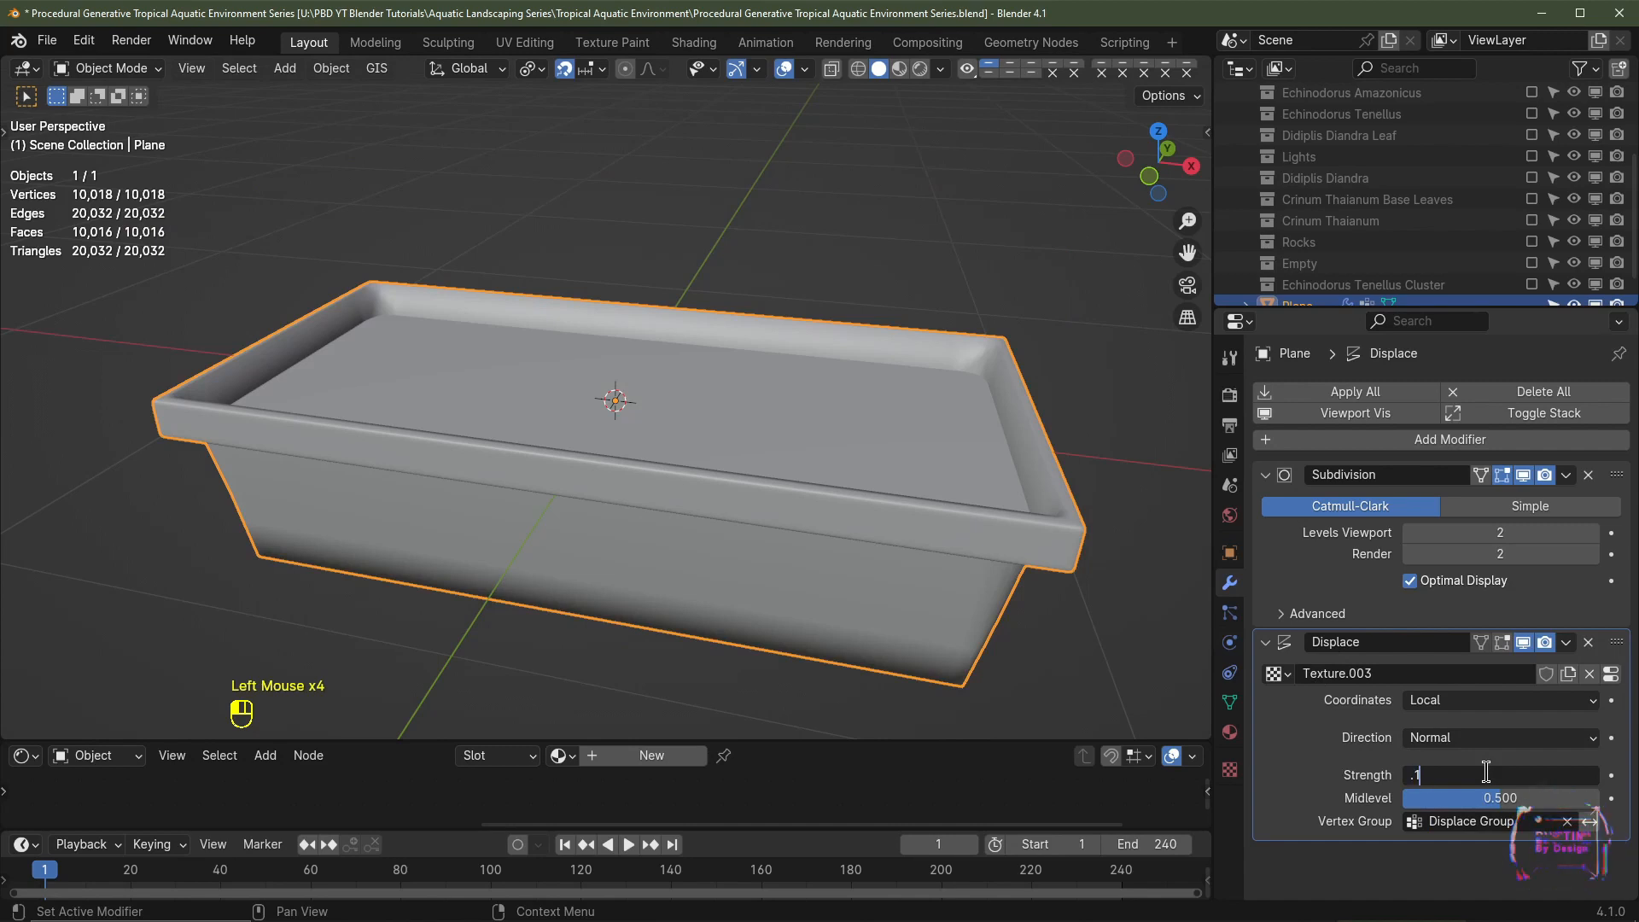
key(Return)
Step: Change the Displace modifier's texture type to Clouds and return to the modifier settings
click(1612, 675)
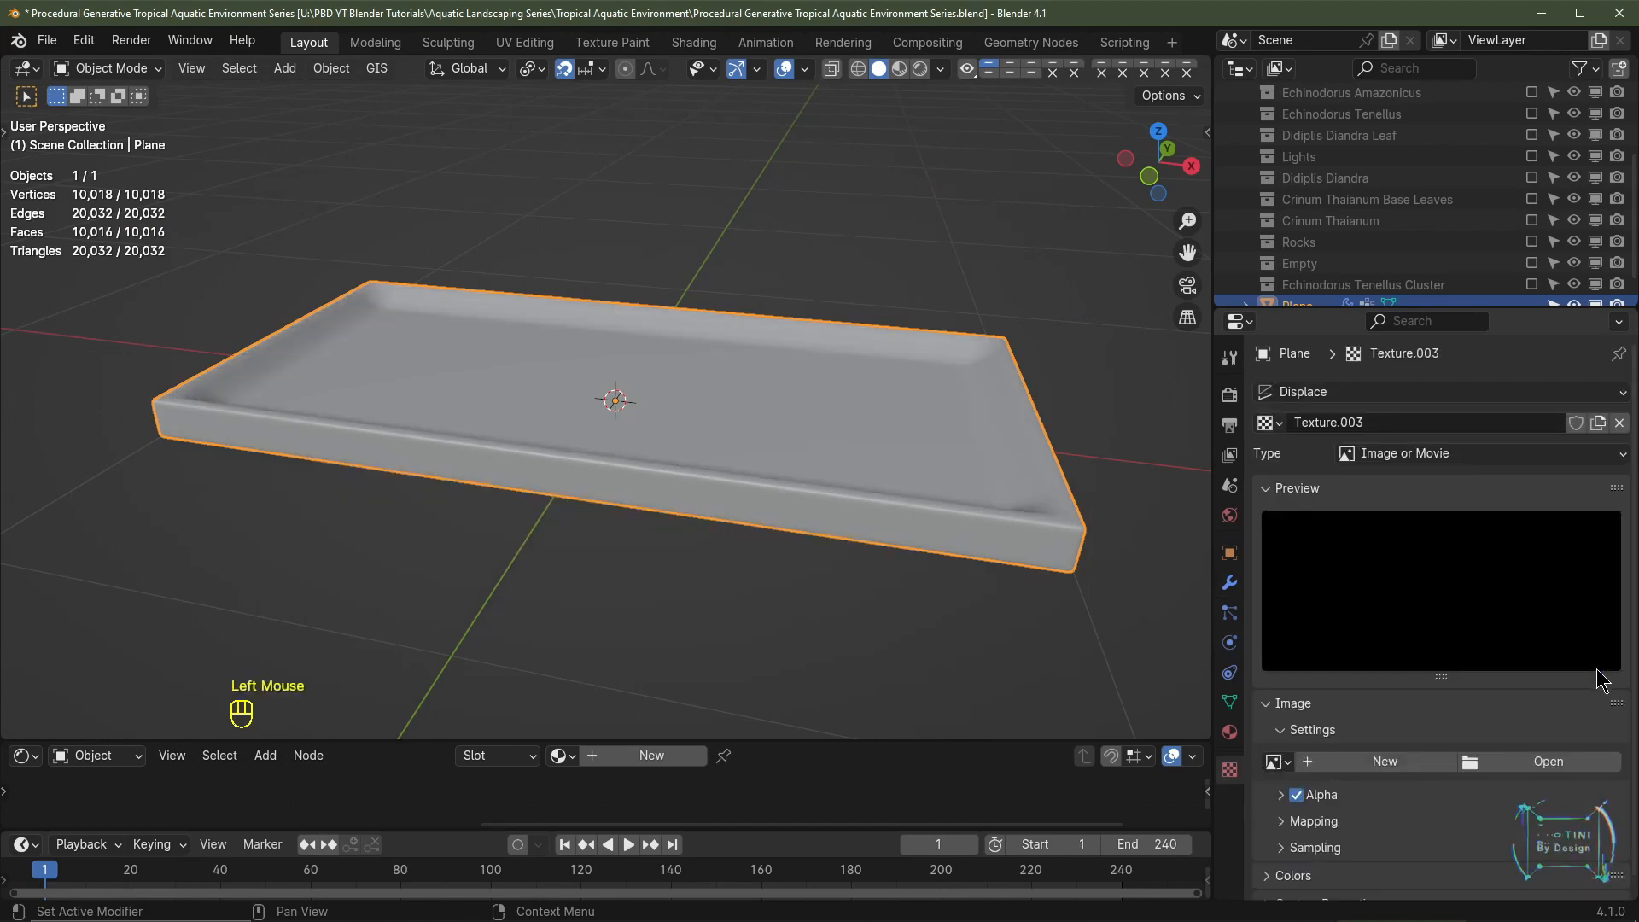
click(1414, 454)
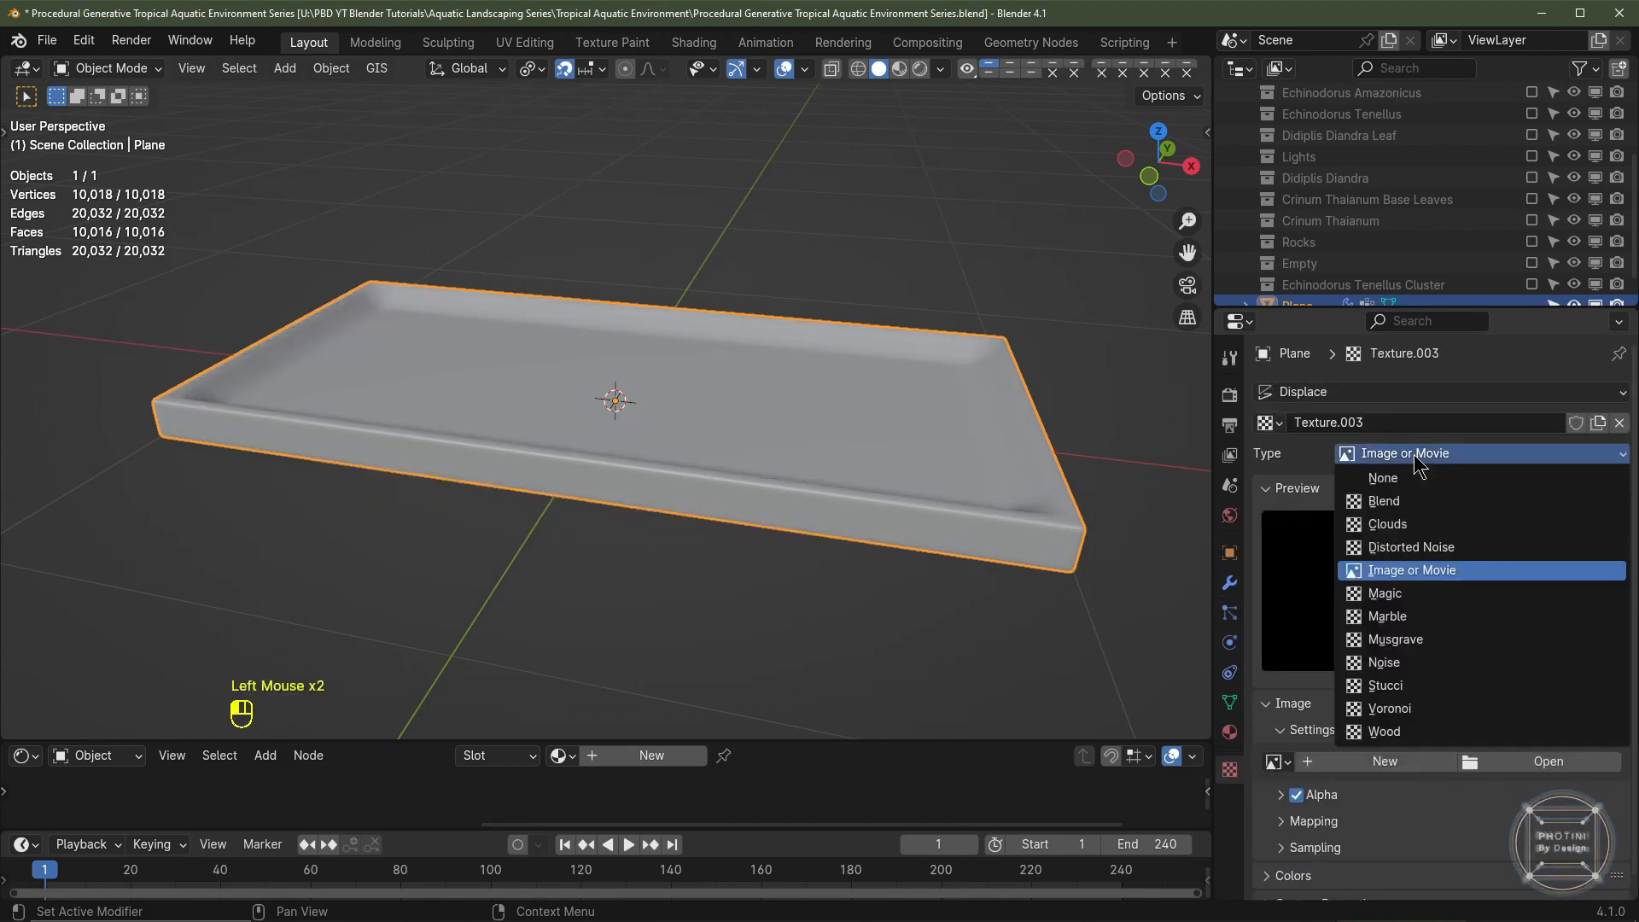
click(1387, 524)
middle_drag(673, 418, 1021, 567)
click(1232, 584)
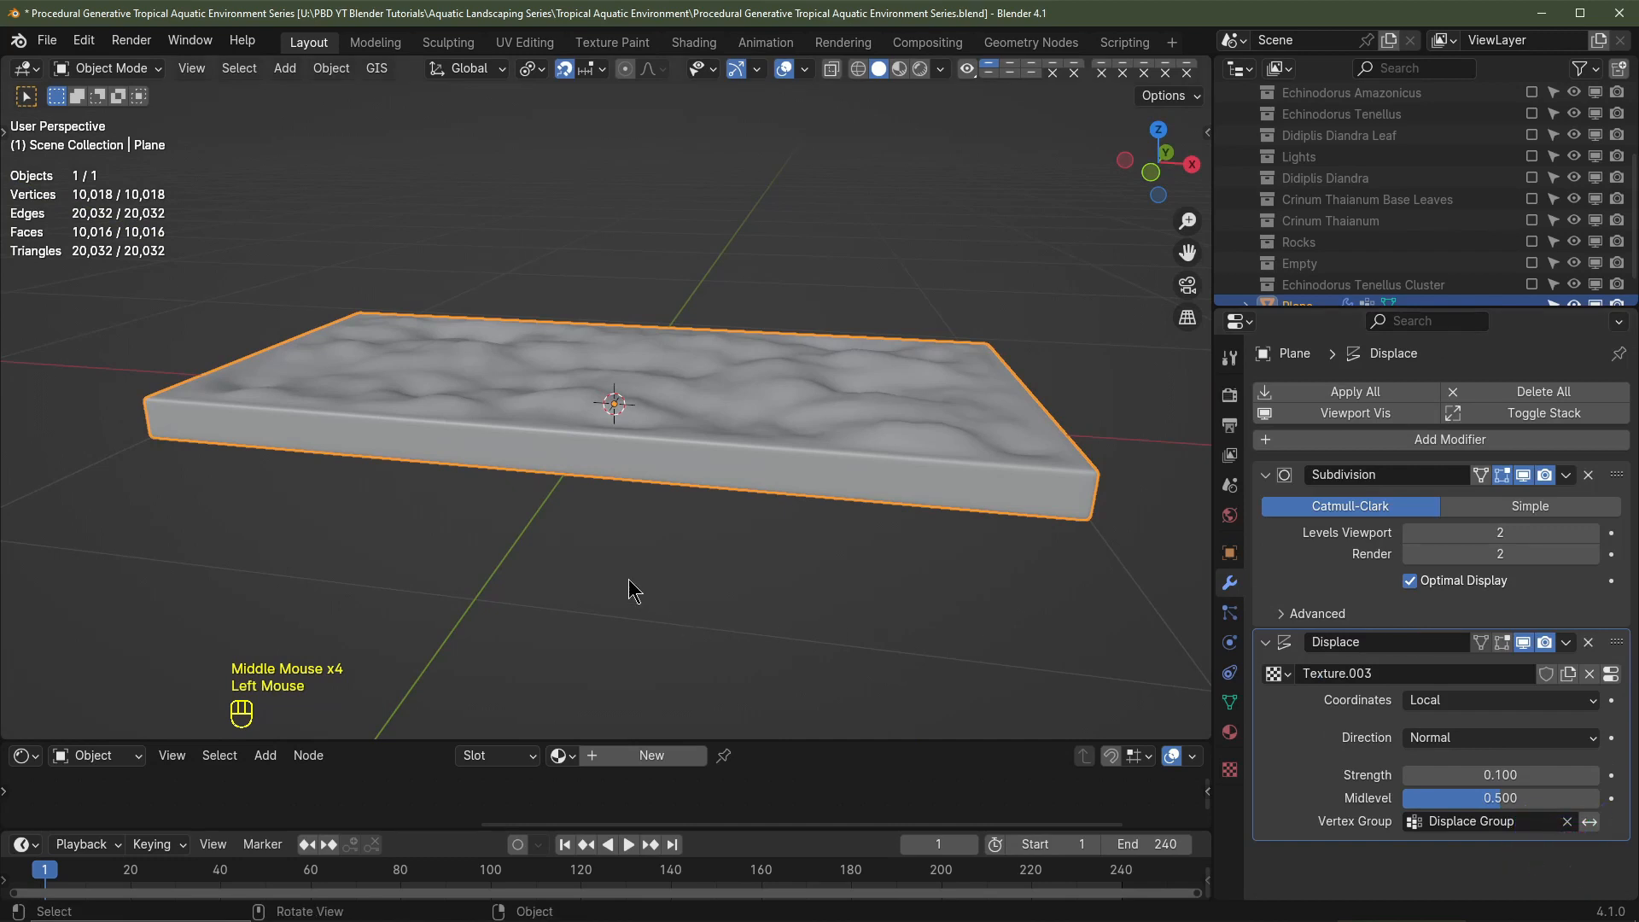
Step: Set the Displace modifier's texture coordinates to Object
click(1456, 712)
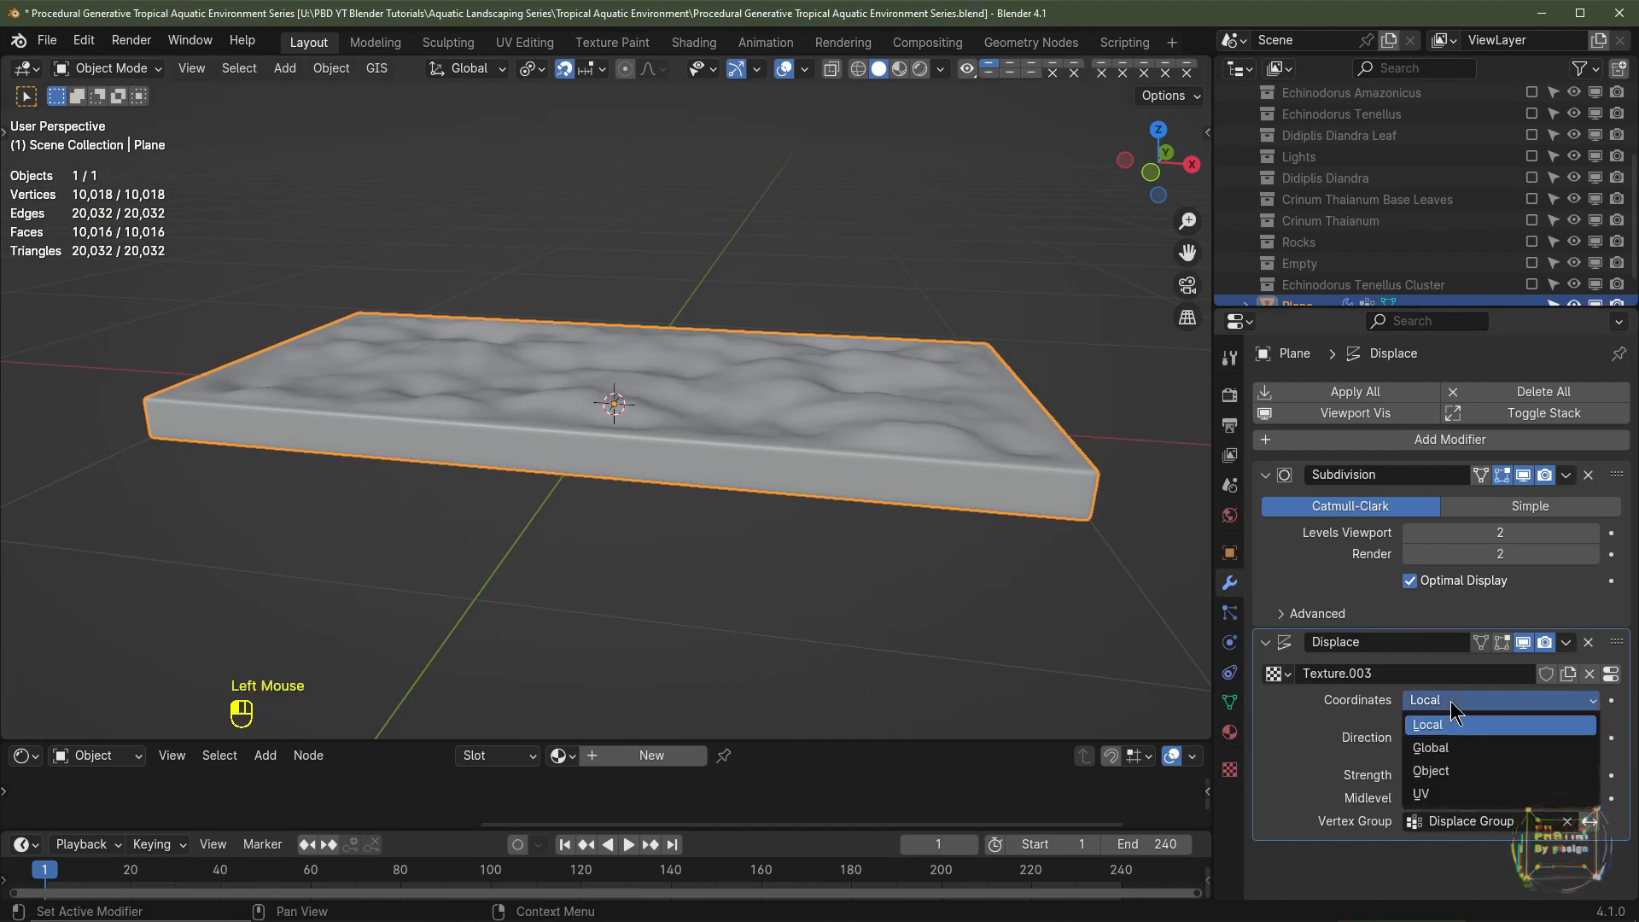
click(1436, 766)
middle_drag(1064, 718, 784, 577)
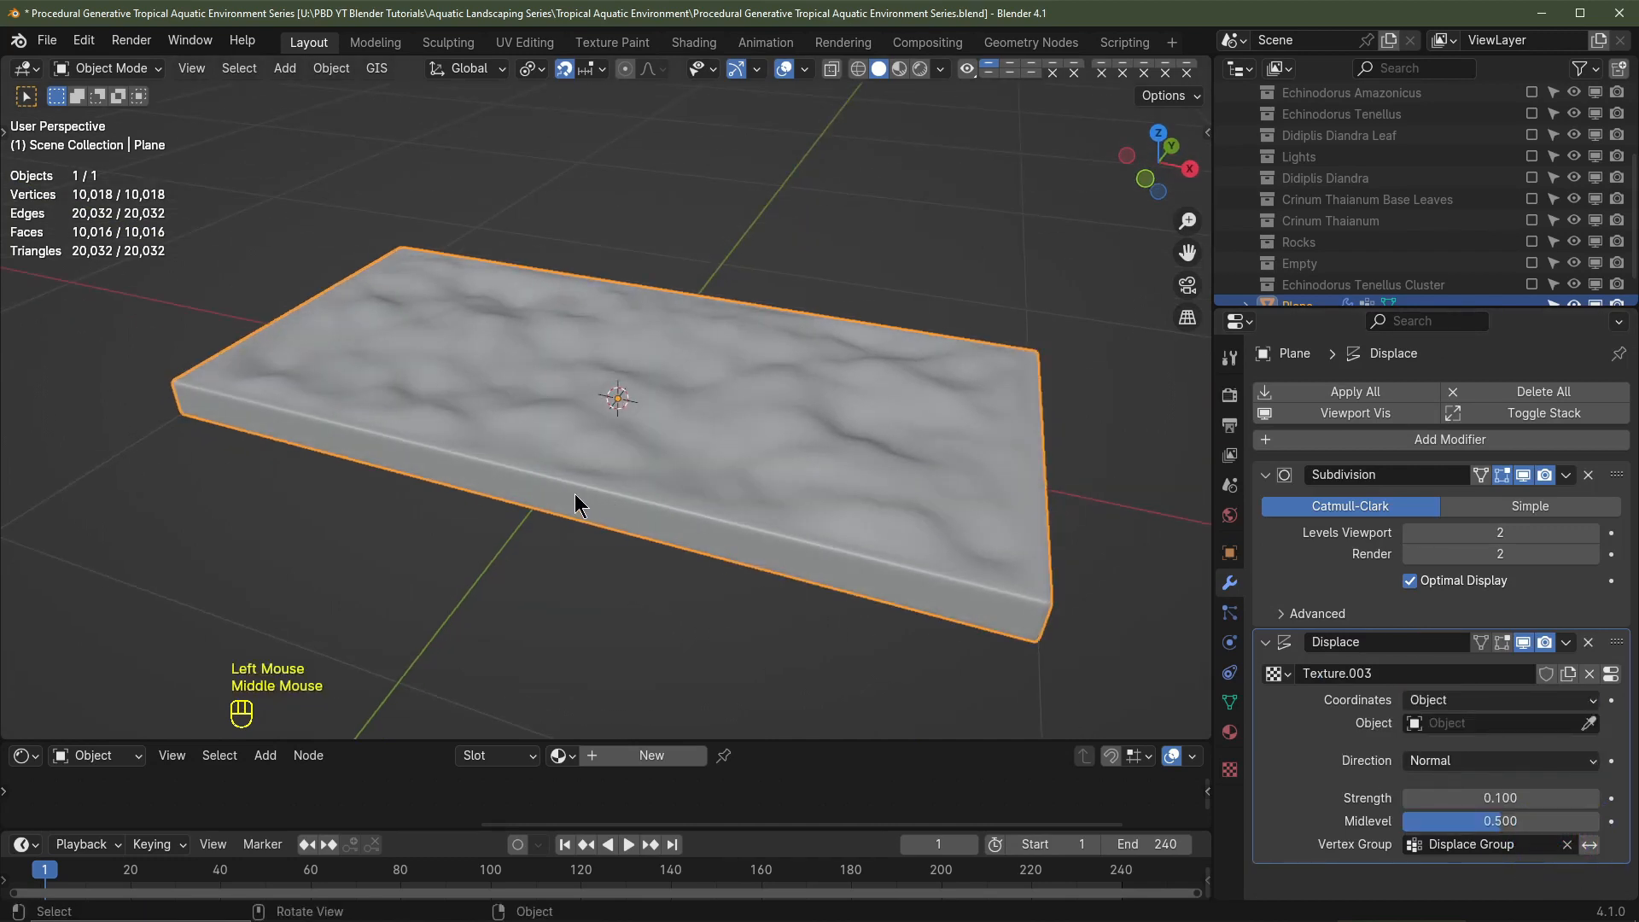
Step: Add a sphere-shaped empty to the scene and rename it Substrate Empty
key(shift+a)
mouse_move(532, 651)
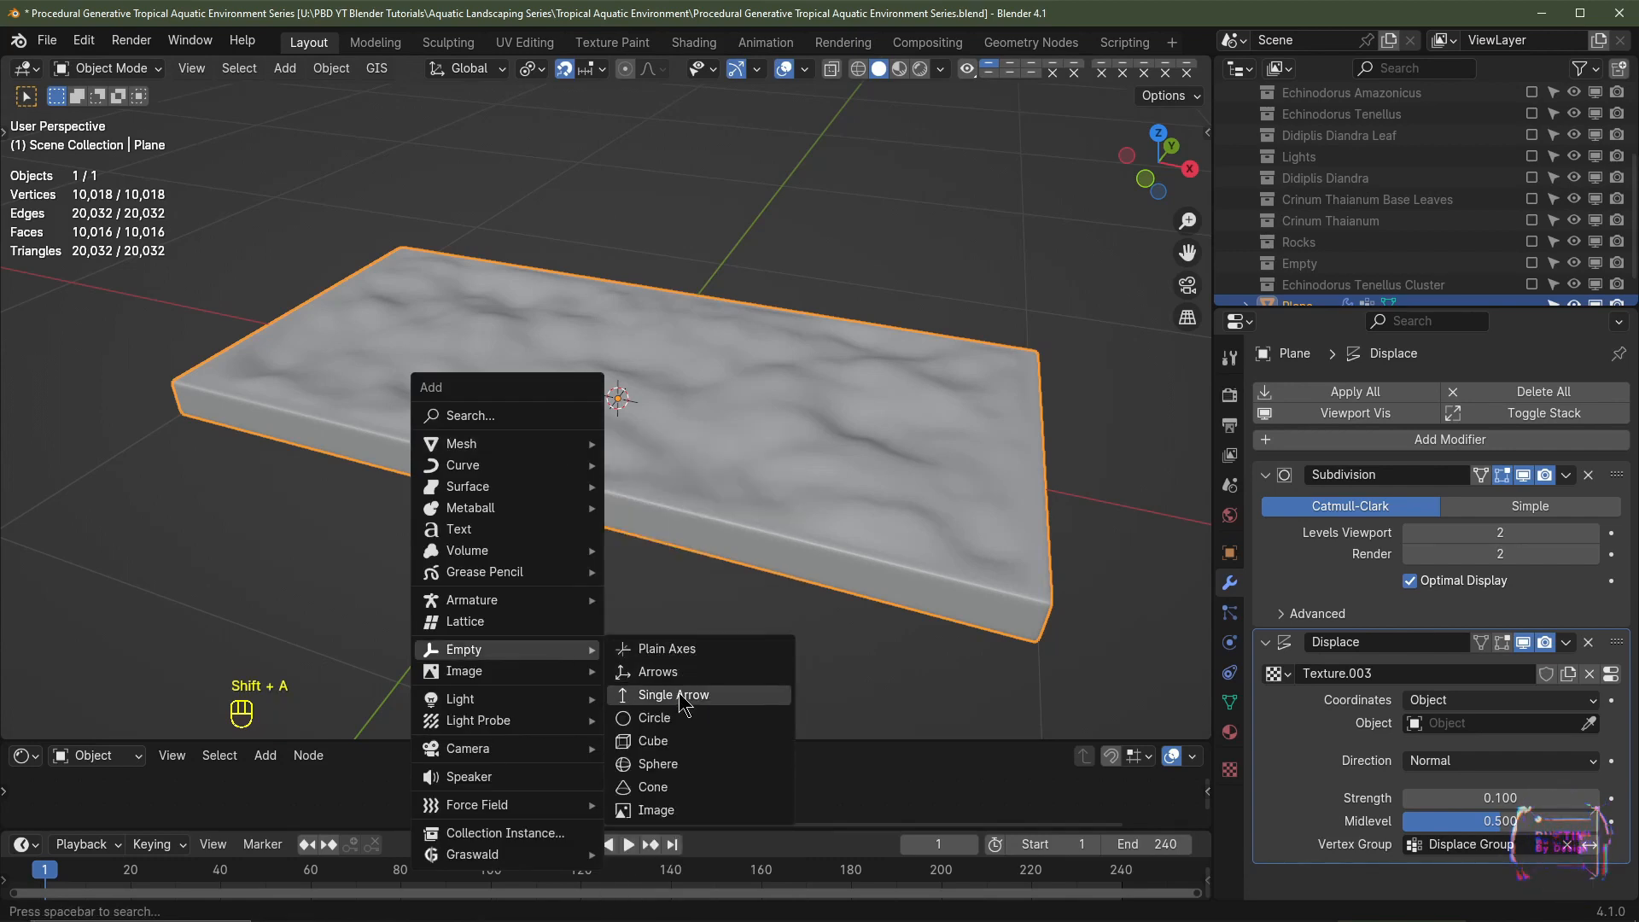
click(672, 764)
scroll(1375, 263, down, 2)
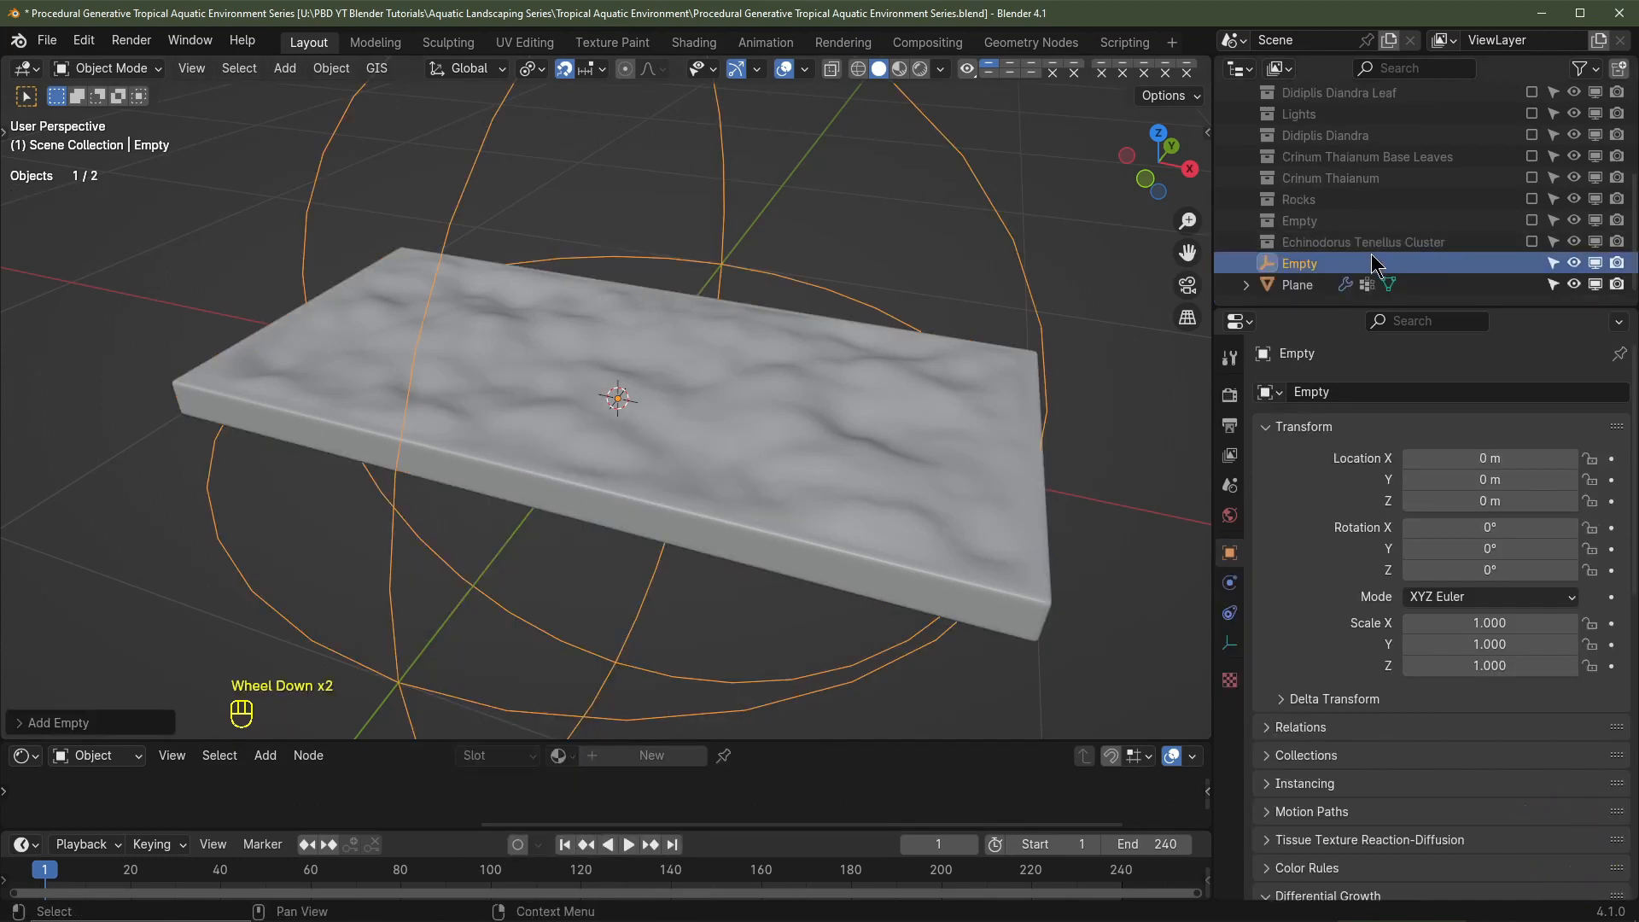
double_click(1376, 263)
text(Substrate)
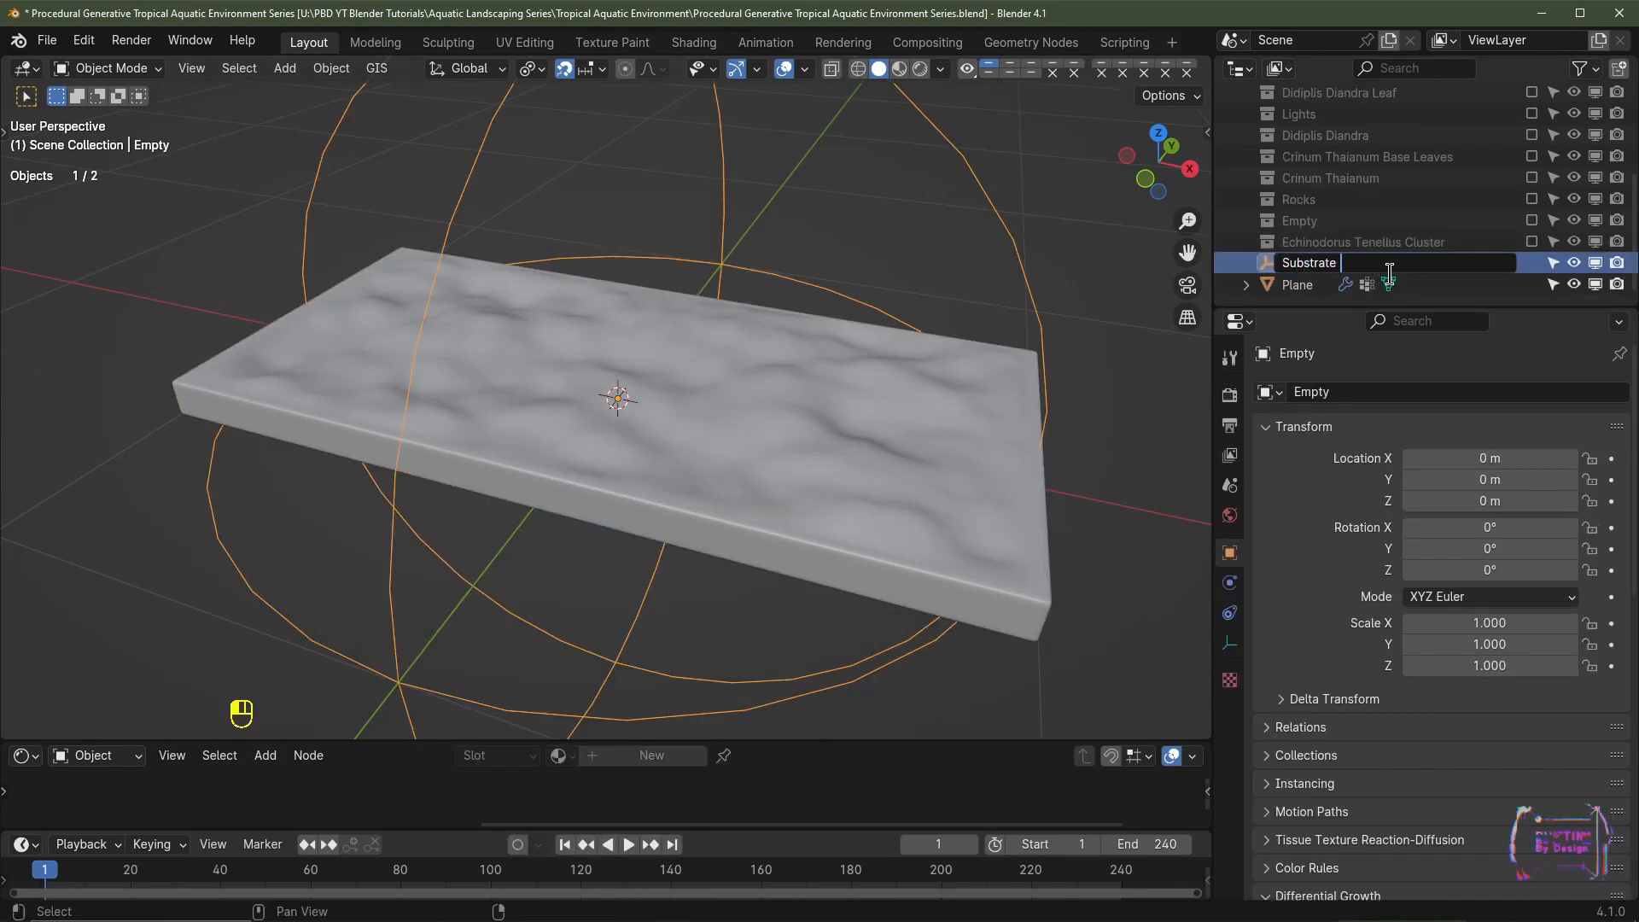
key(Return)
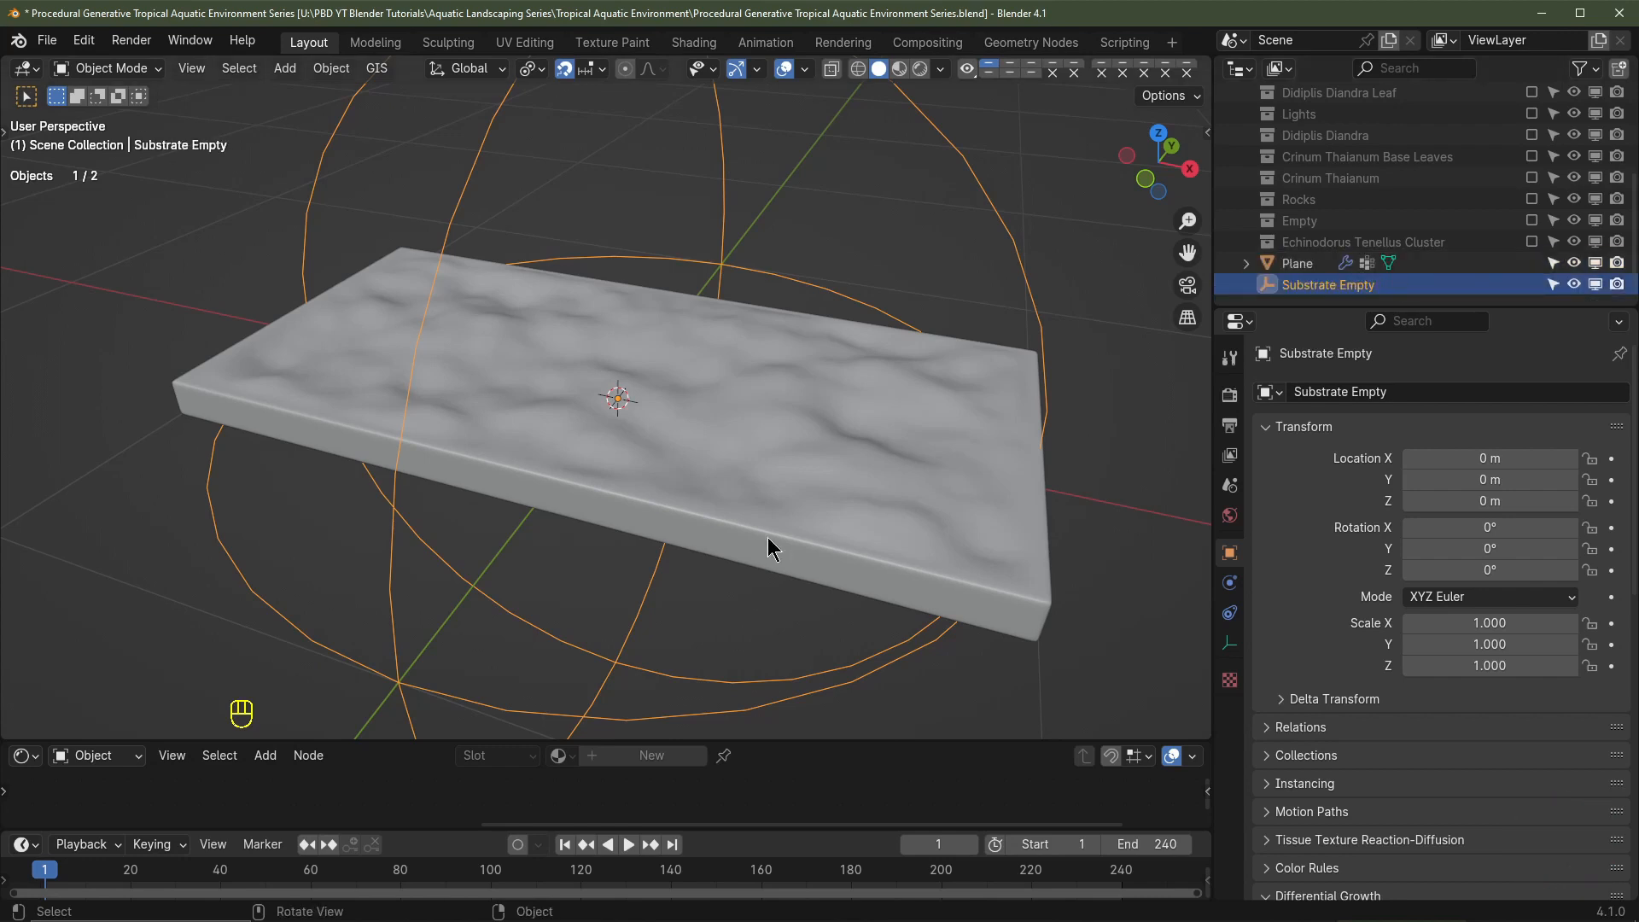
Step: Move the Substrate Empty into the Empty collection, then enable and expand that collection in the outliner
key(m)
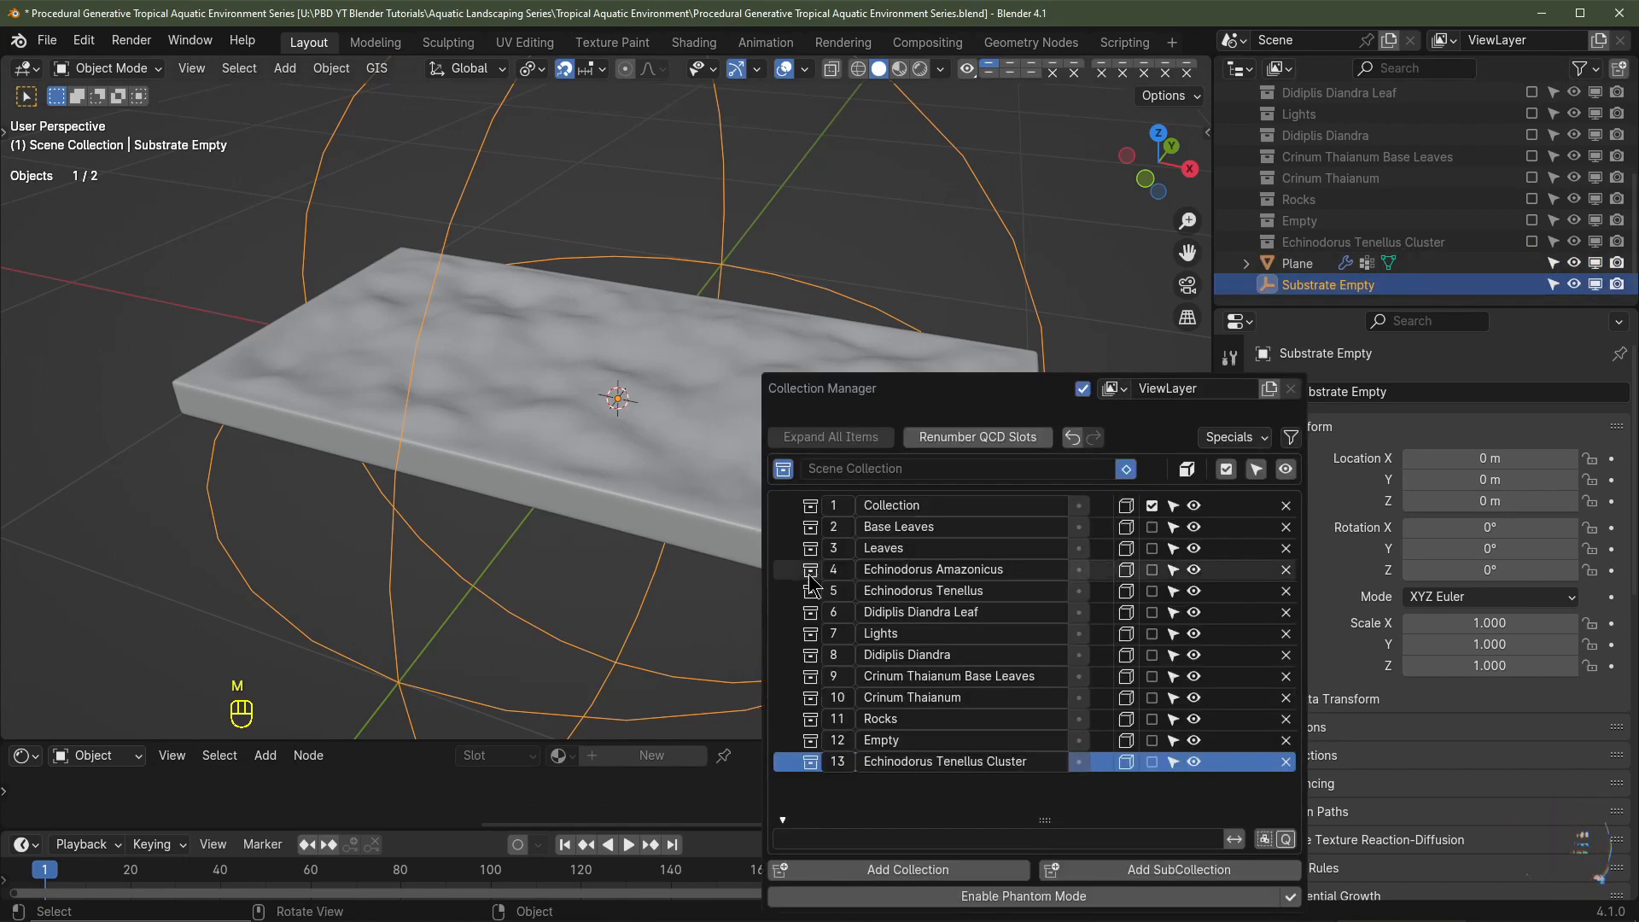
click(1127, 740)
click(1533, 241)
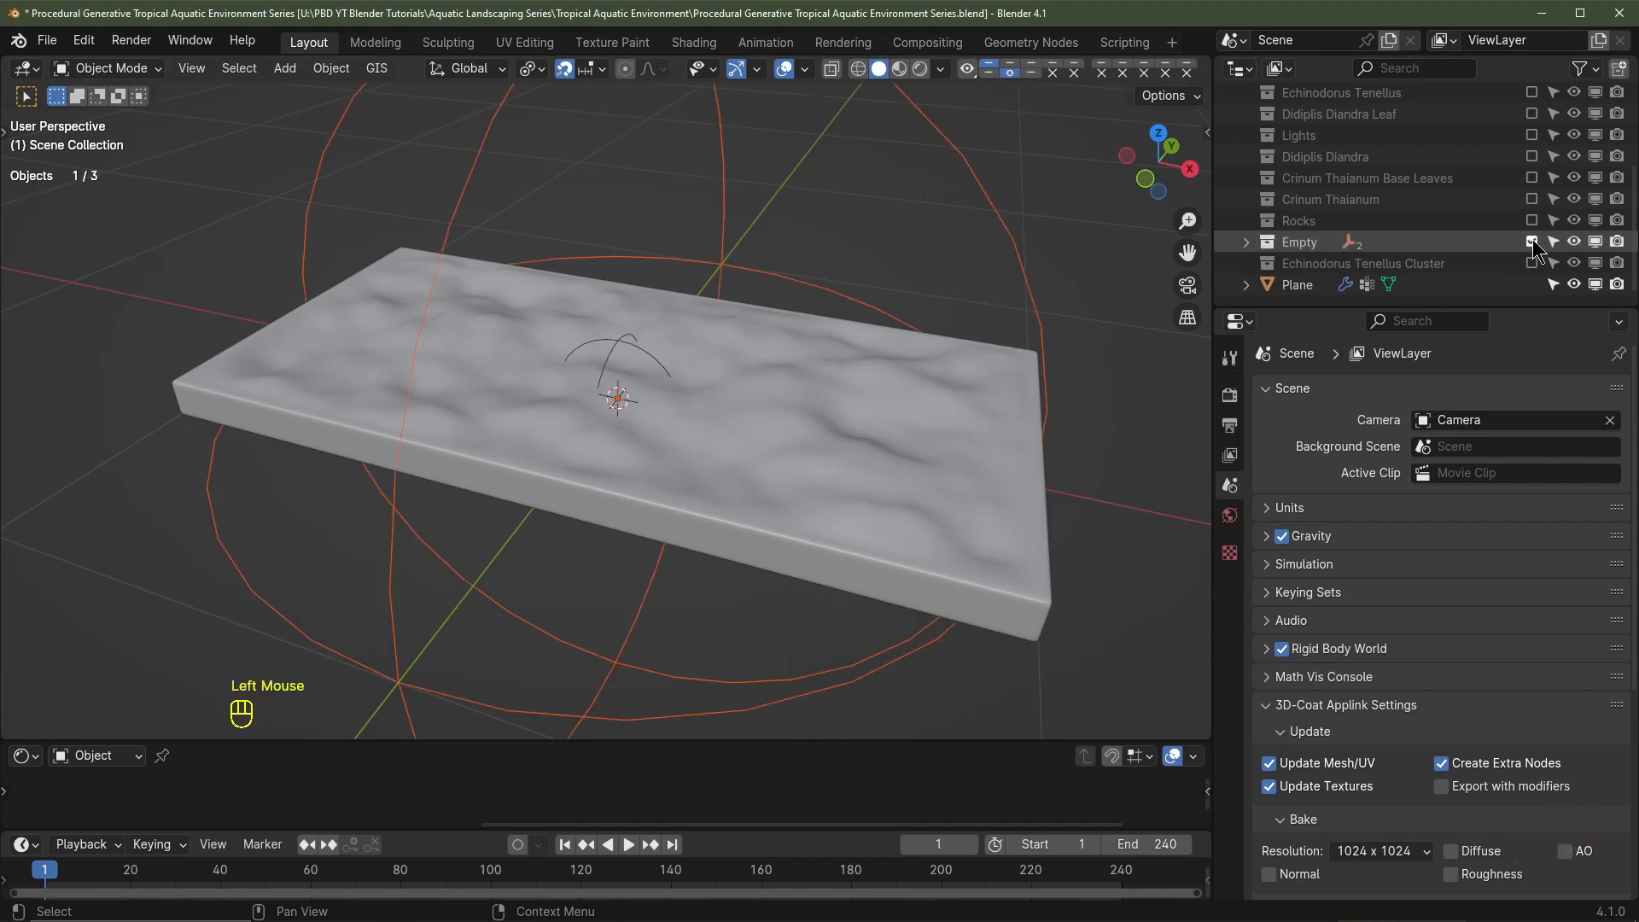
click(1245, 242)
Step: Assign Substrate Empty as the coordinate object of the plane's Displace modifier
shift+middle_drag(883, 362, 848, 290)
click(842, 407)
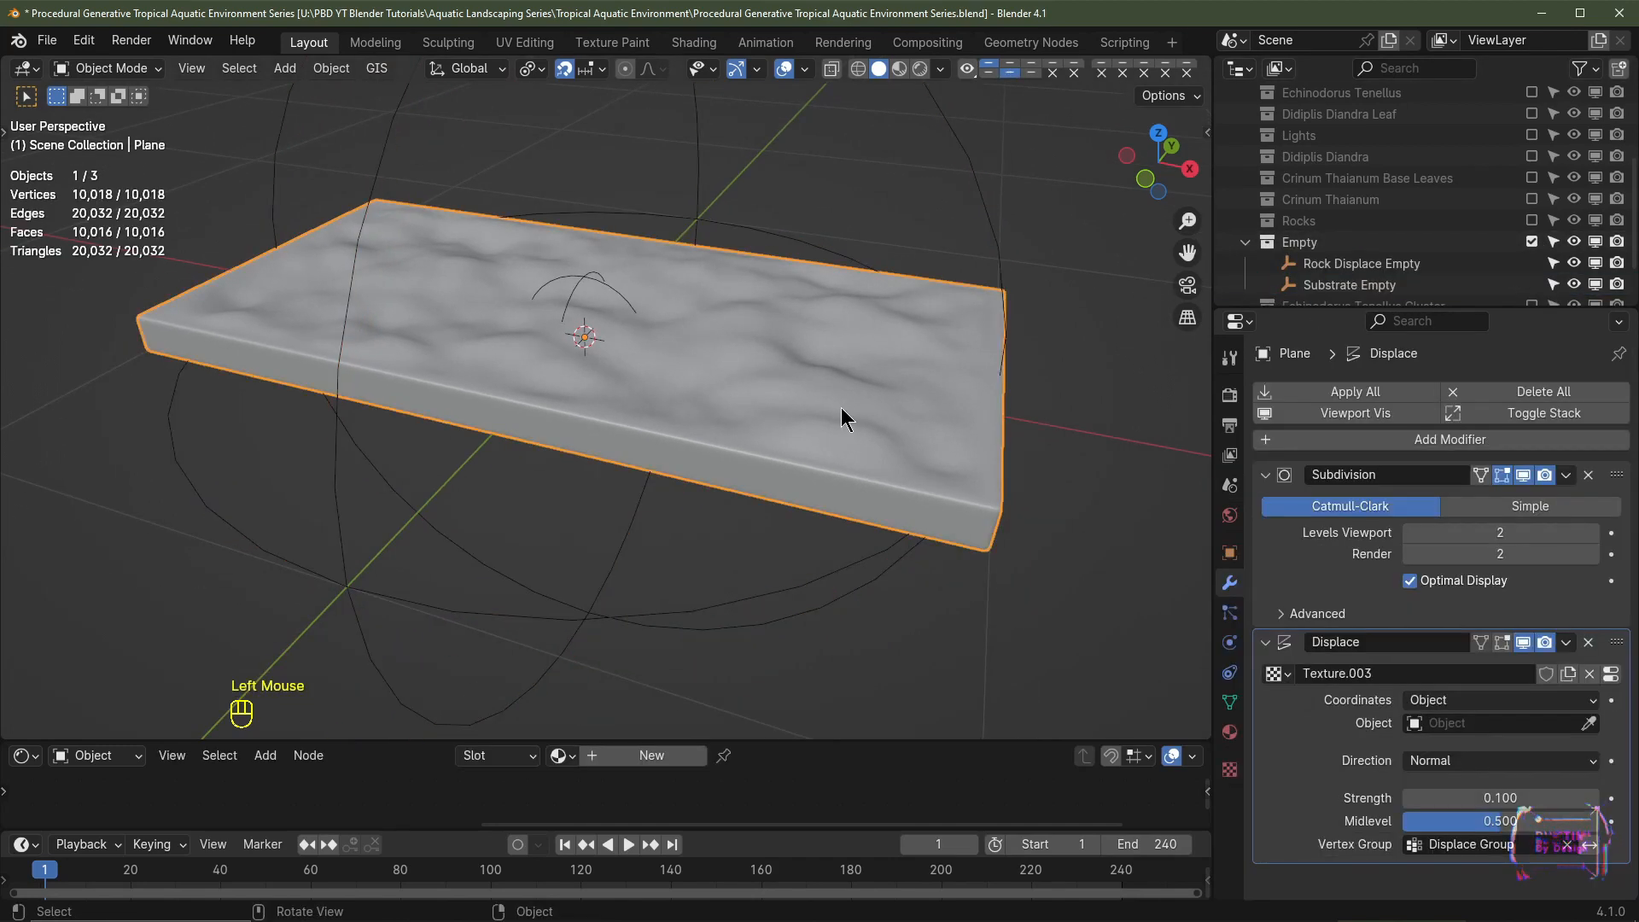
scroll(1508, 741, down, 2)
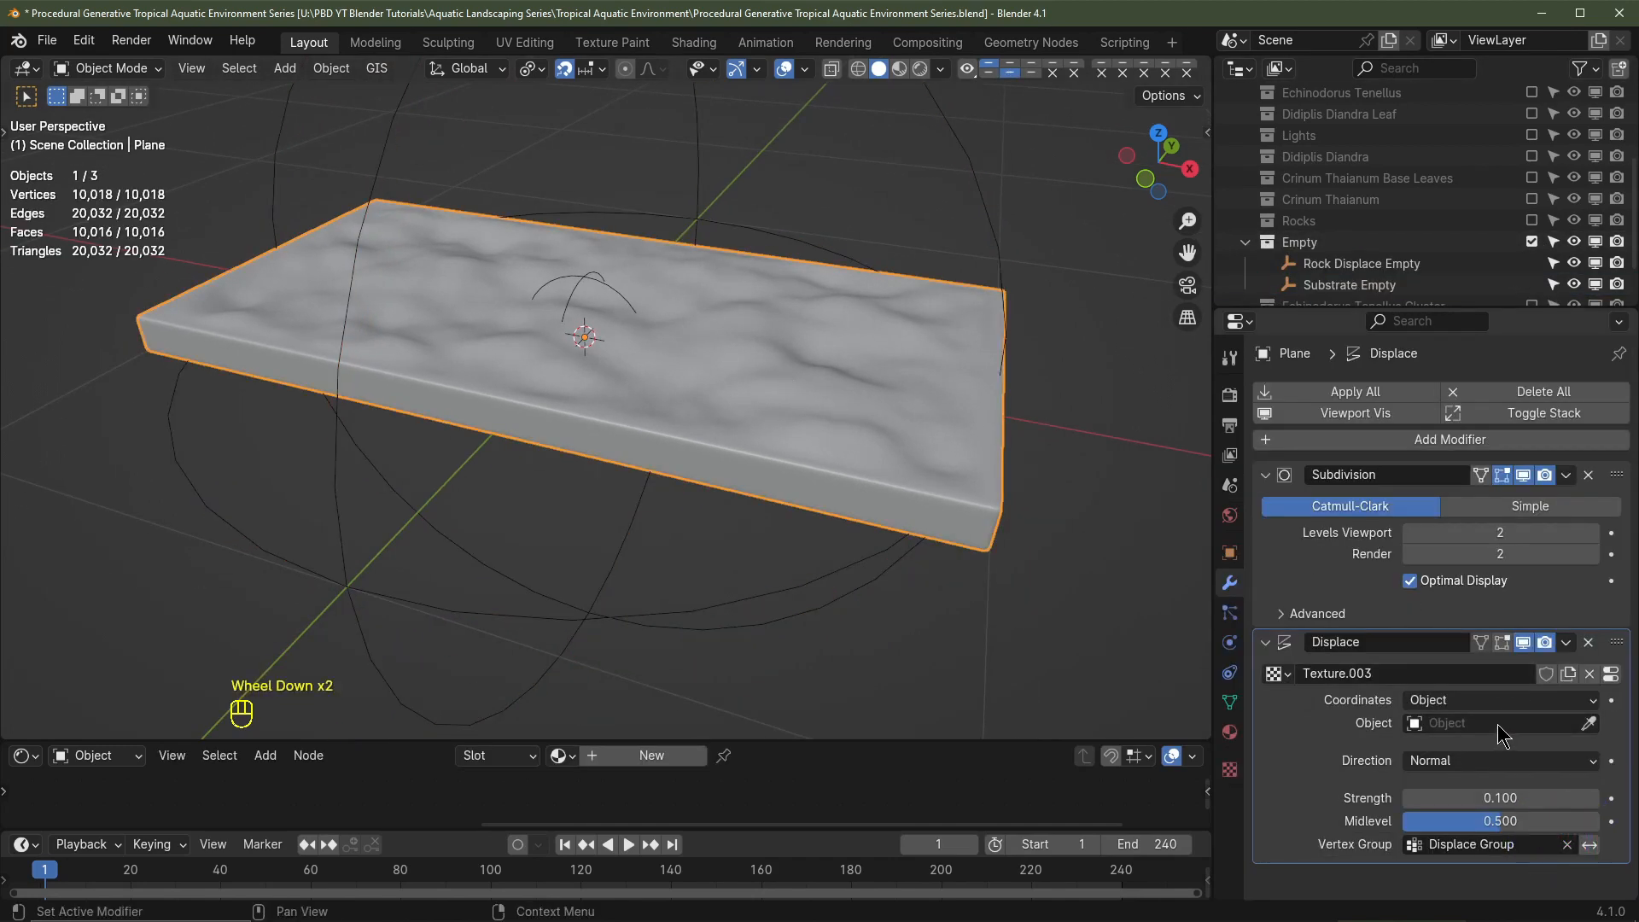
click(1499, 724)
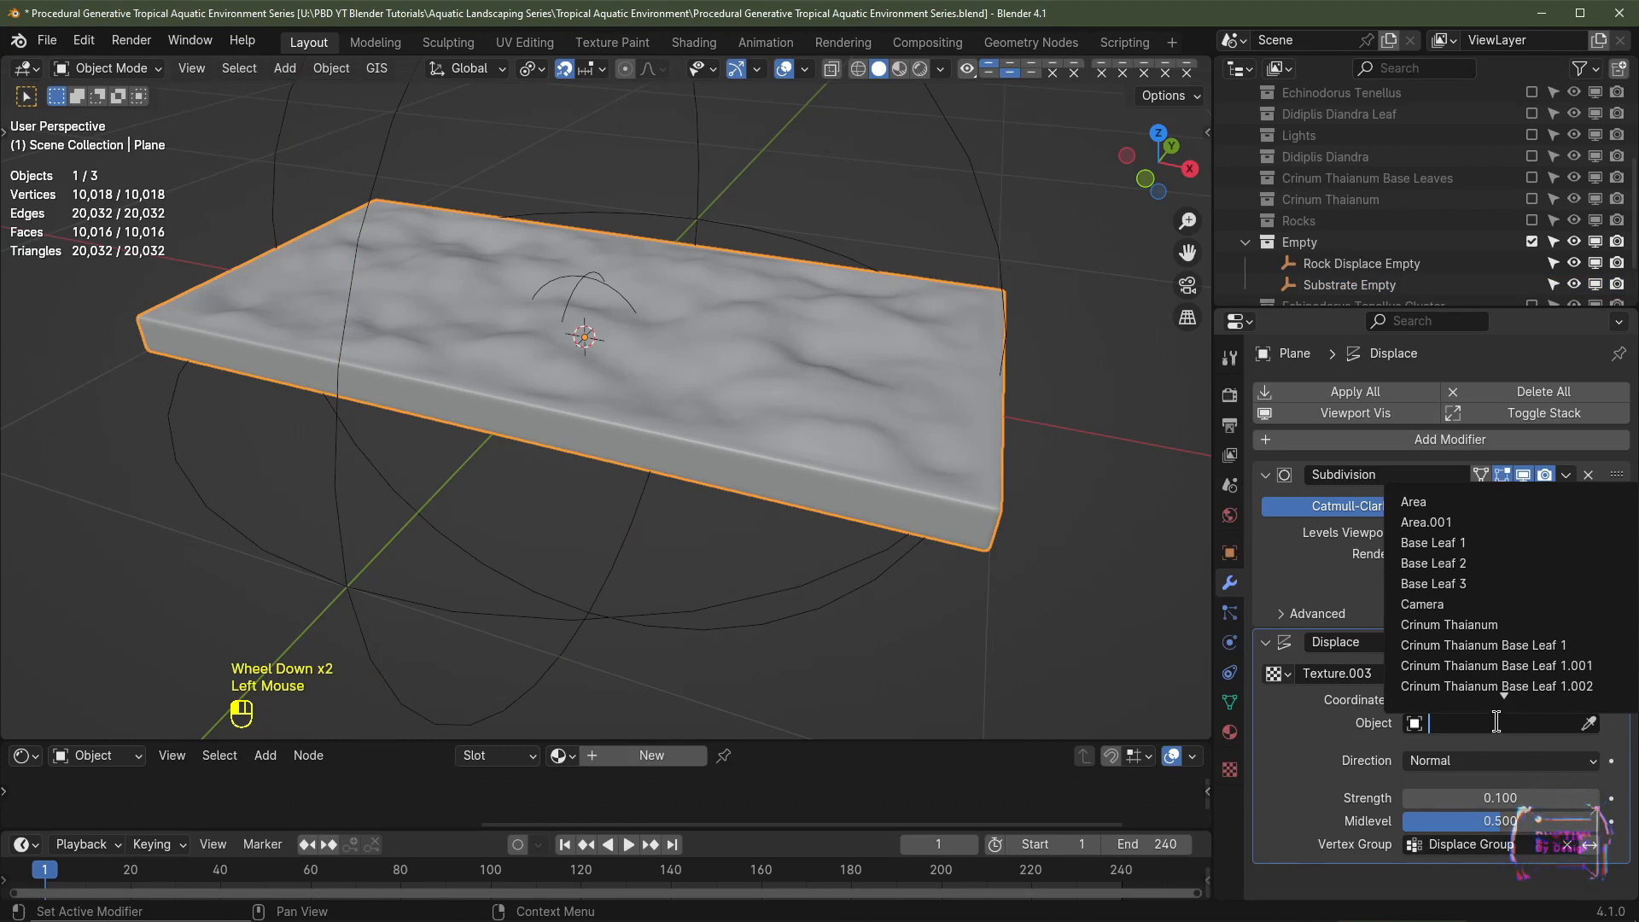
text(sub)
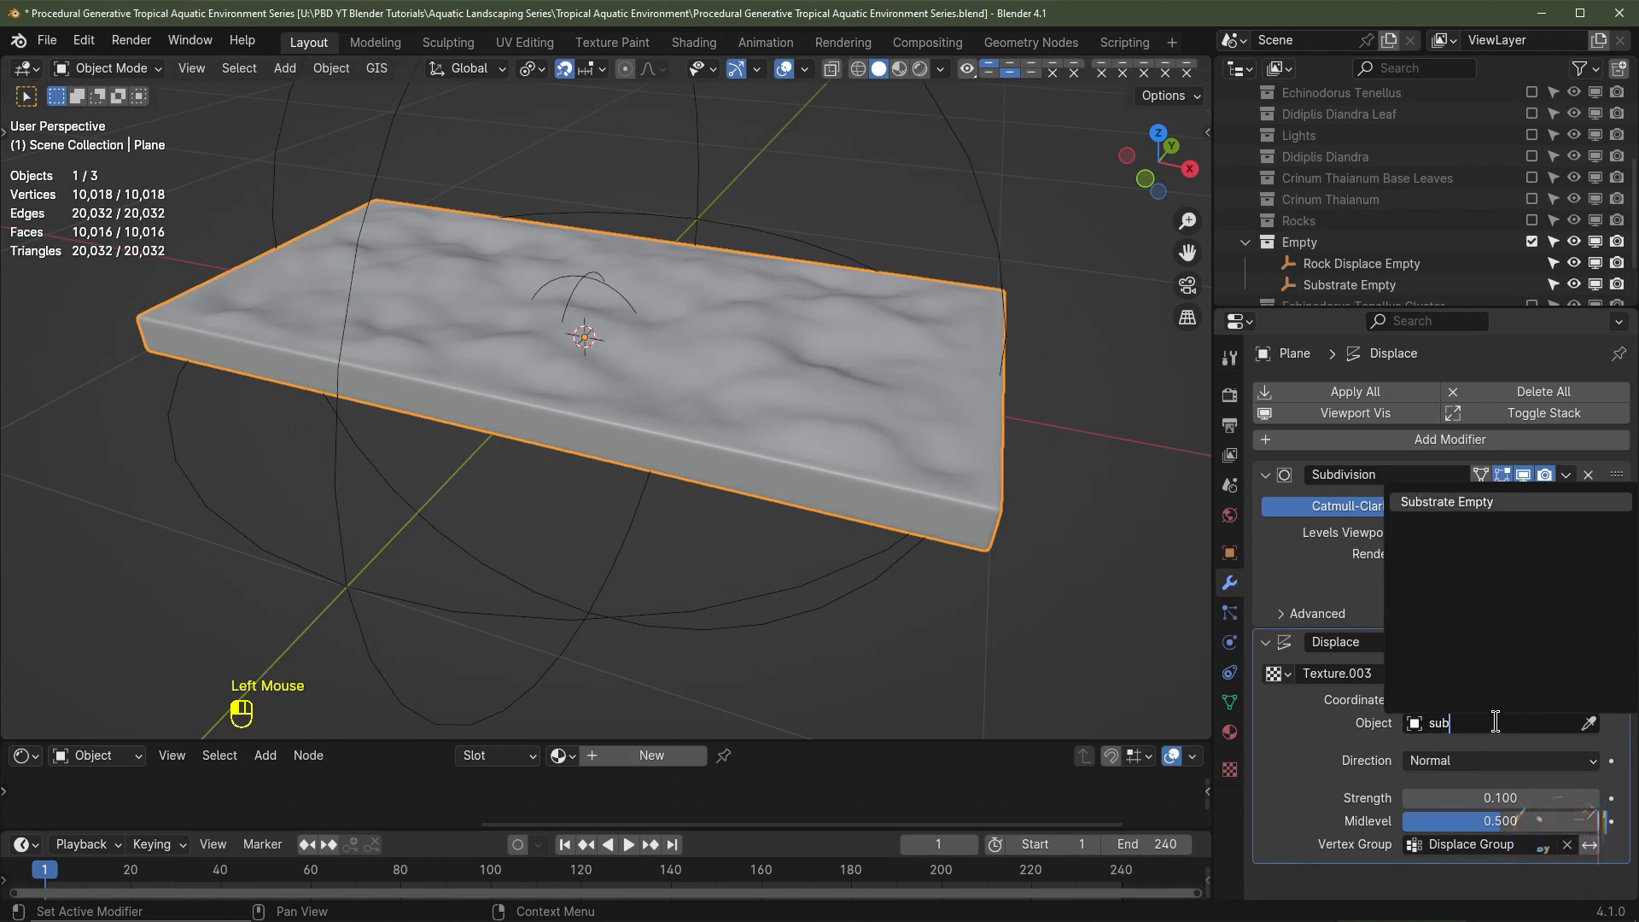
click(1473, 502)
Step: Try moving the Substrate Empty freely with snapping off to test its effect on the displacement
click(1363, 290)
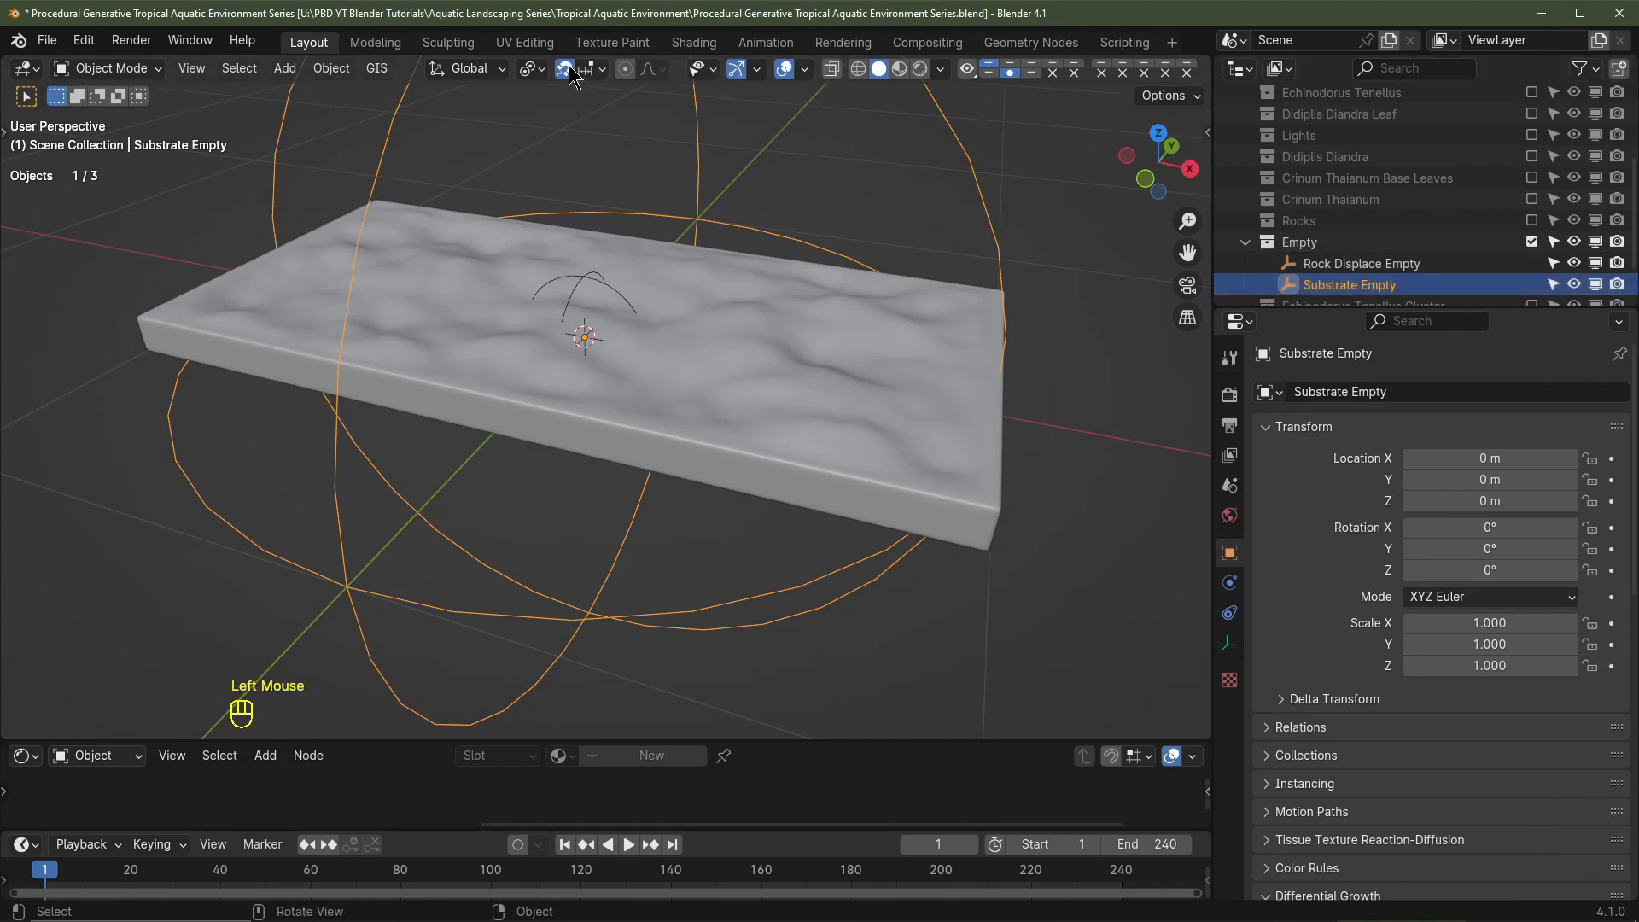
key(g)
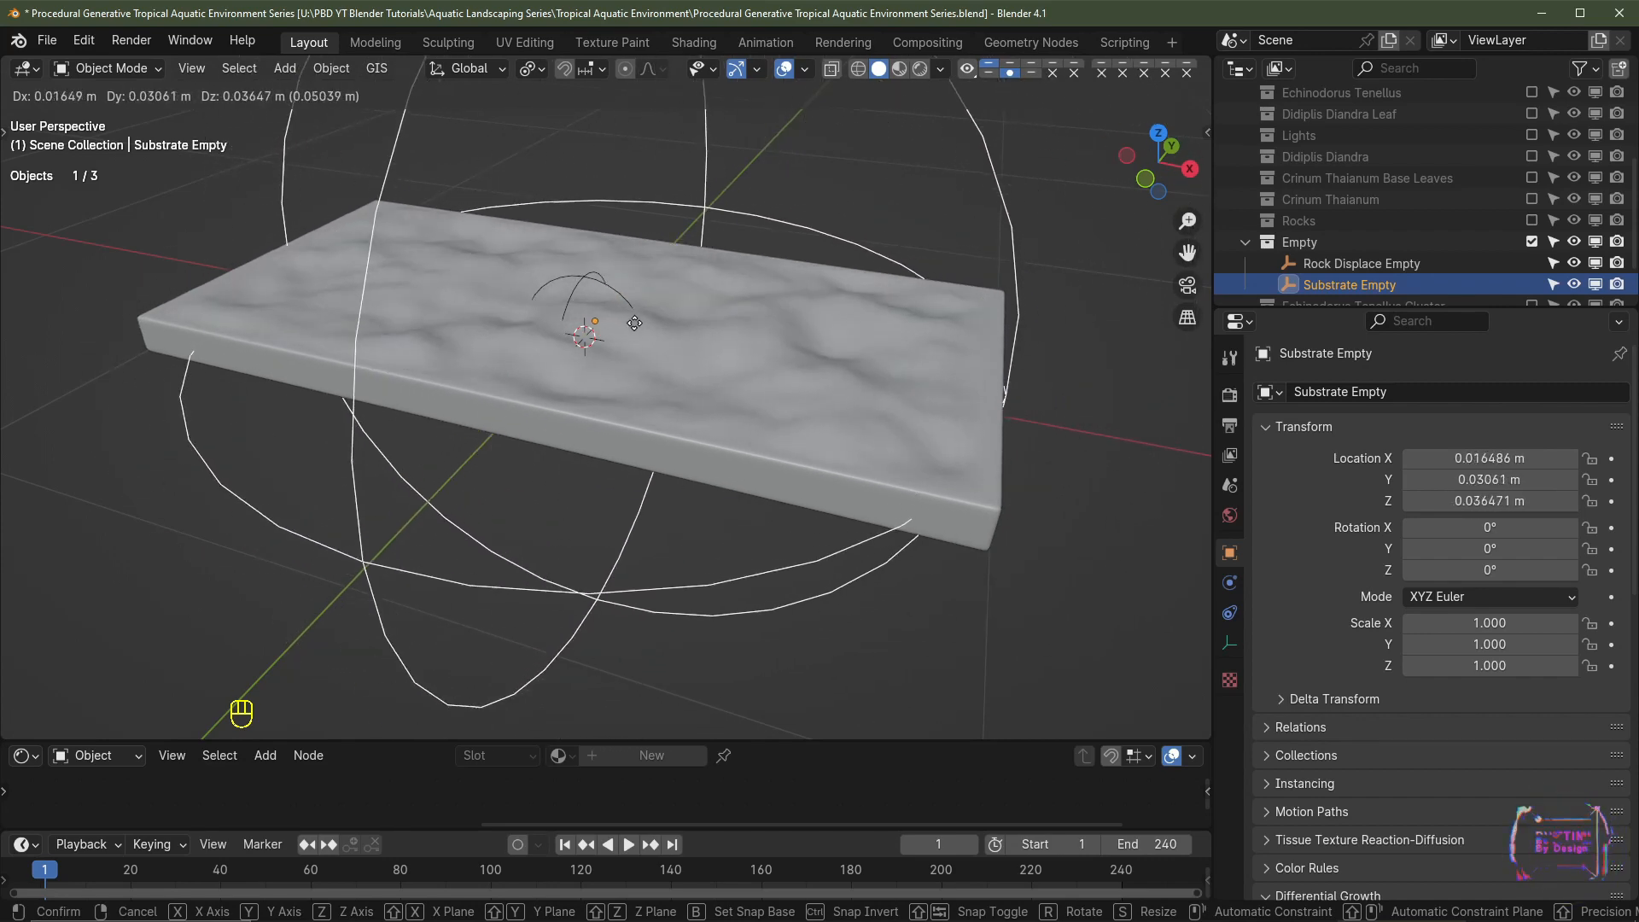
click(763, 387)
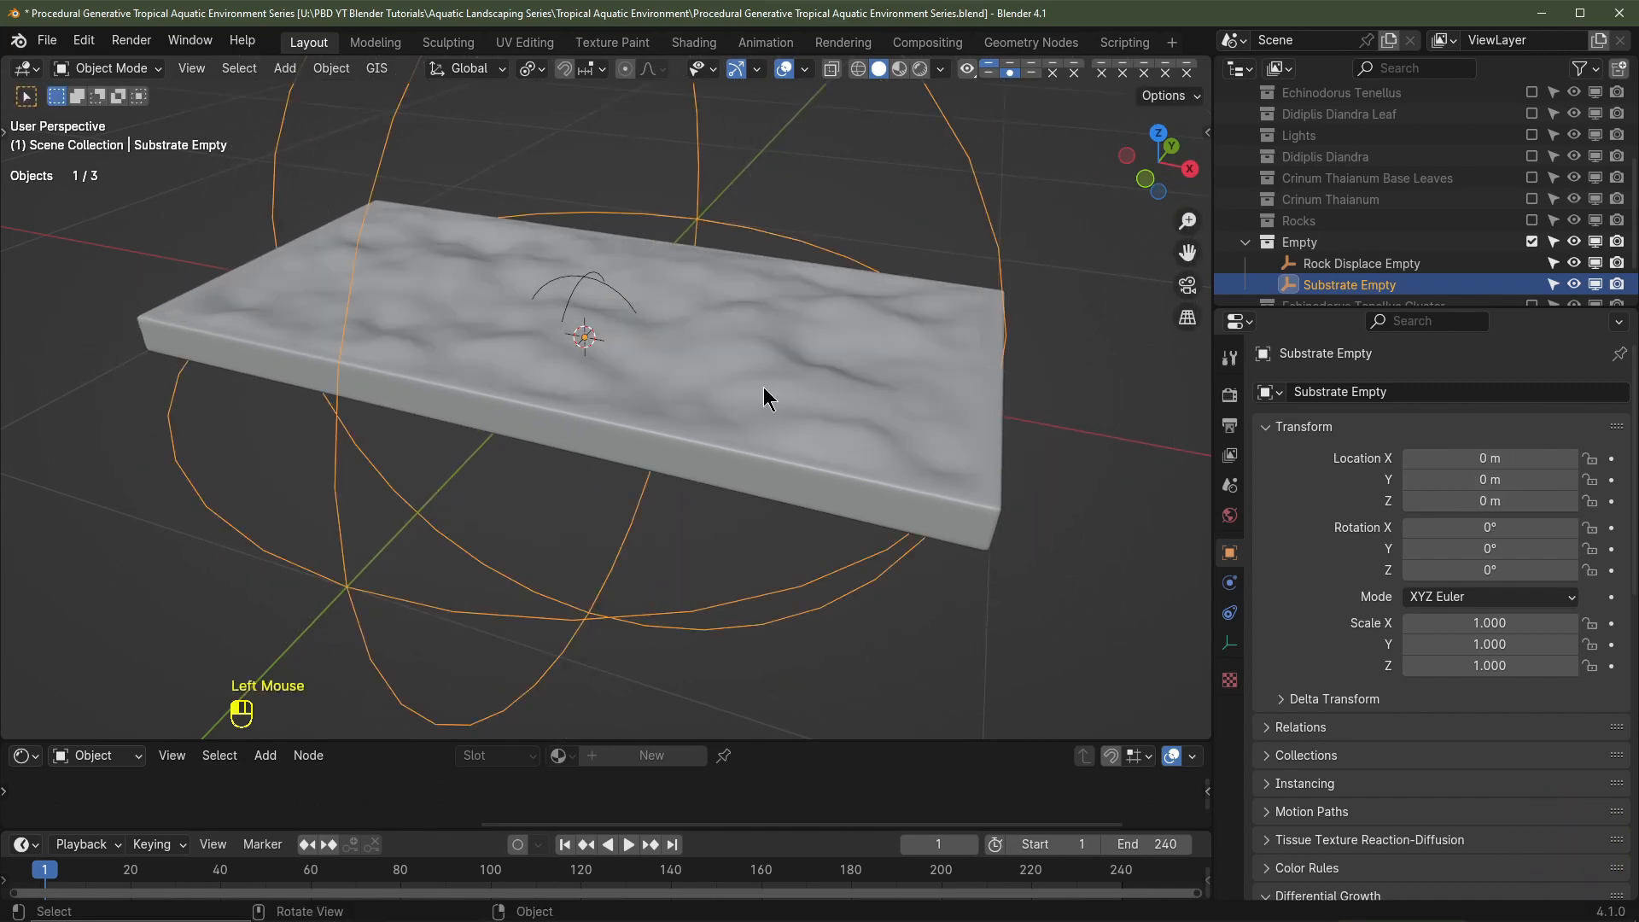
Step: Duplicate the substrate plane along the X axis to test the displacement pattern, and undo the duplicate
click(763, 386)
scroll(861, 472, down, 2)
shift+middle_drag(861, 482, 752, 440)
middle_drag(752, 440, 736, 427)
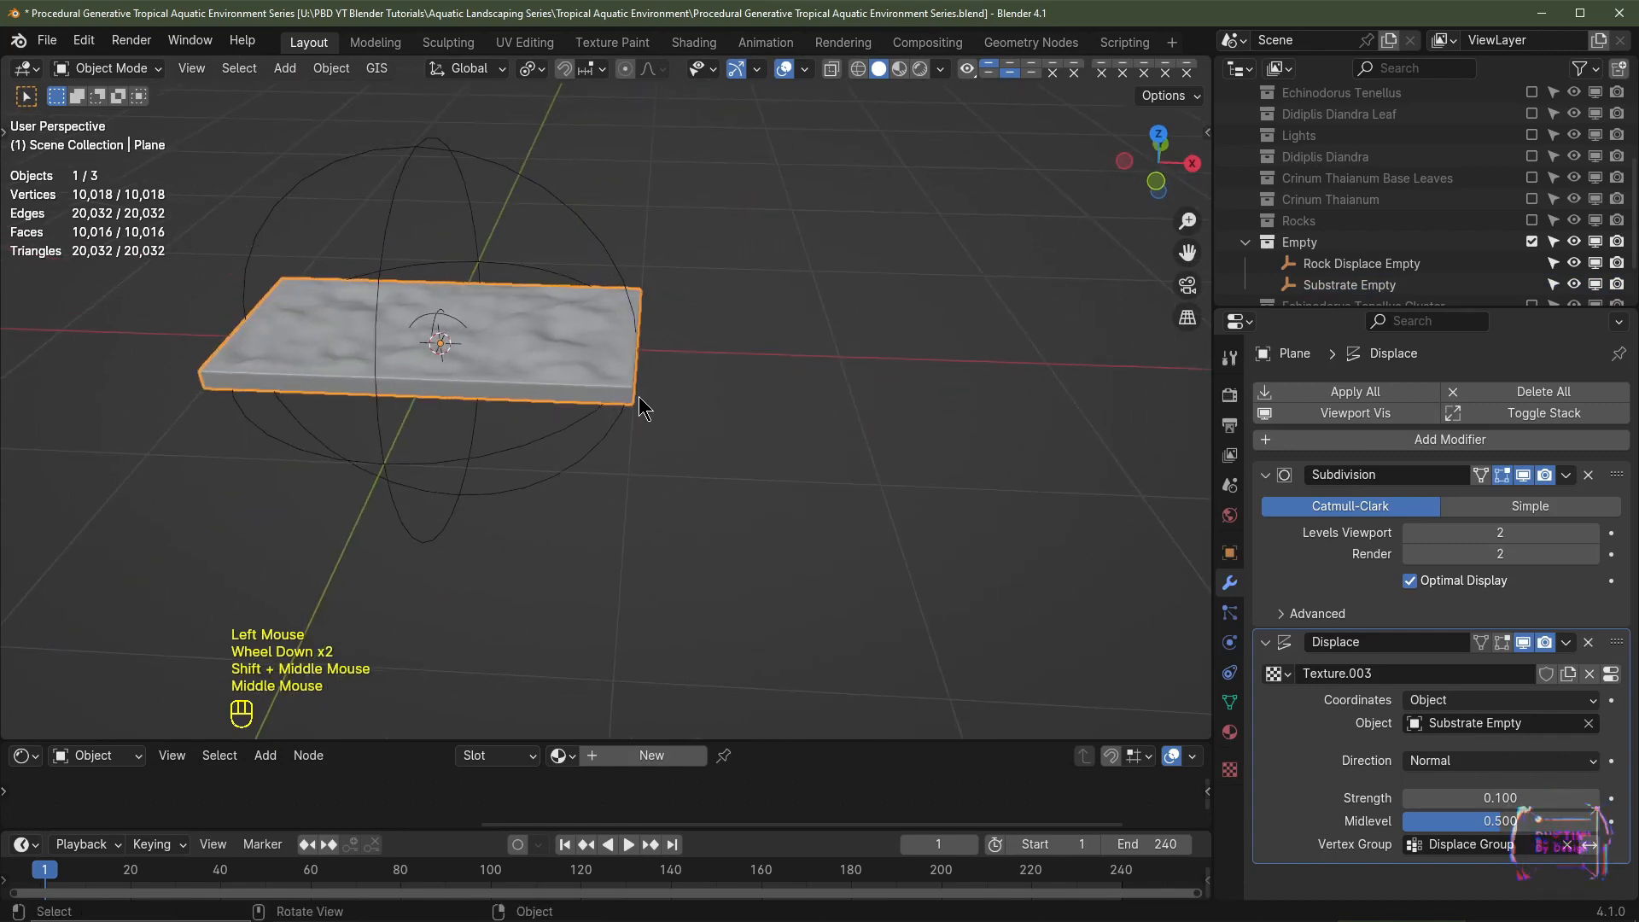
key(shift+d)
key(x)
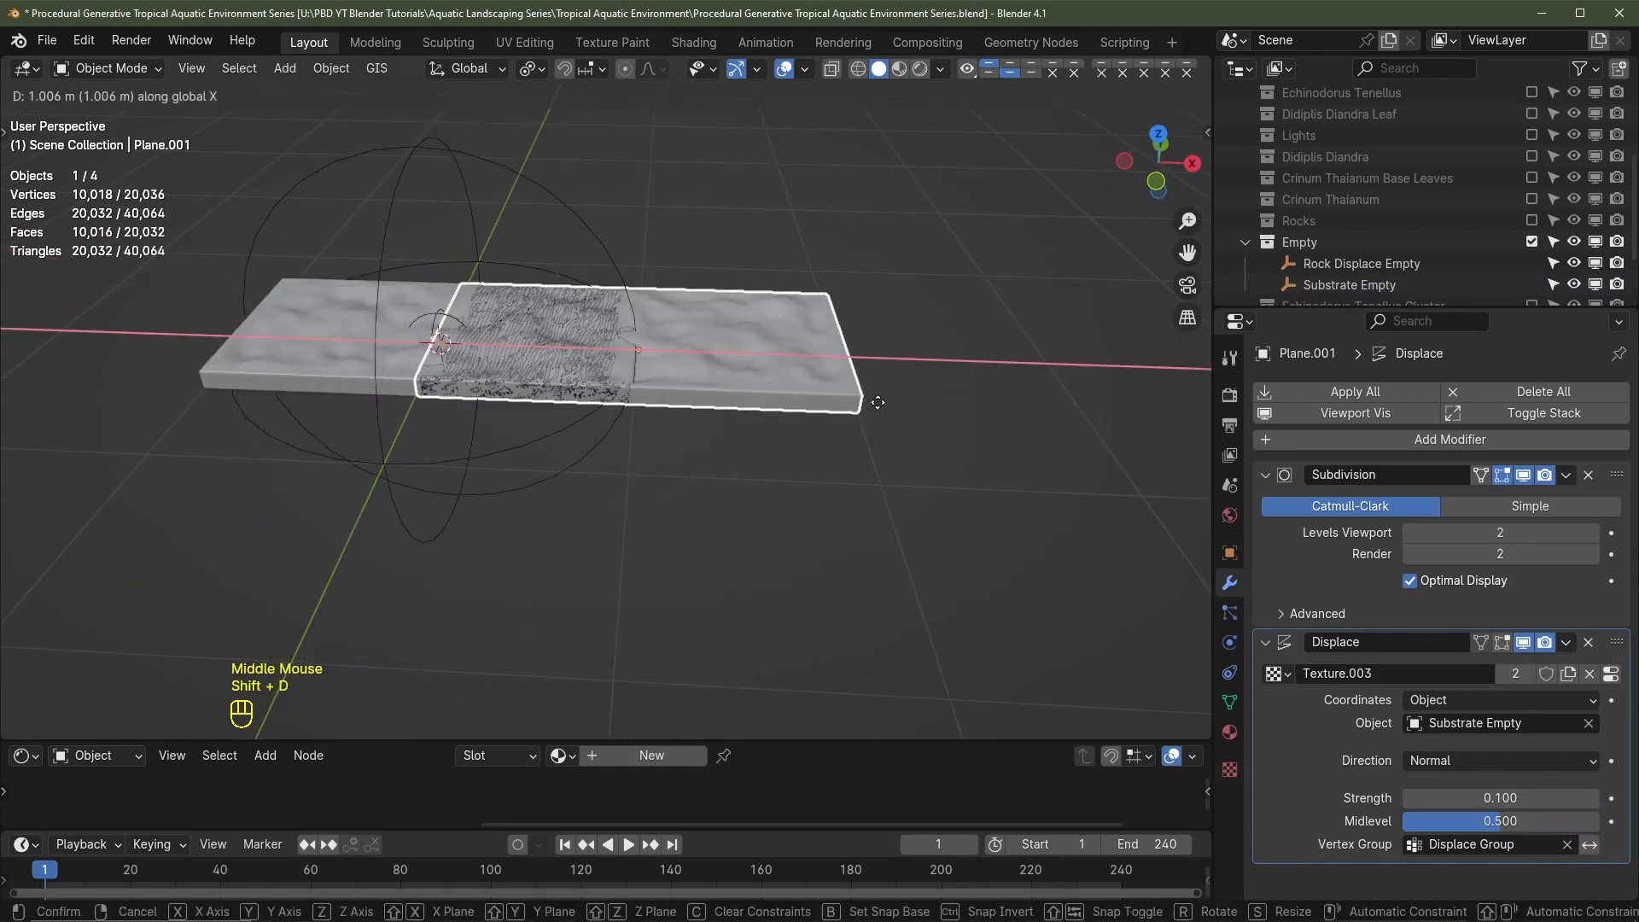
click(864, 369)
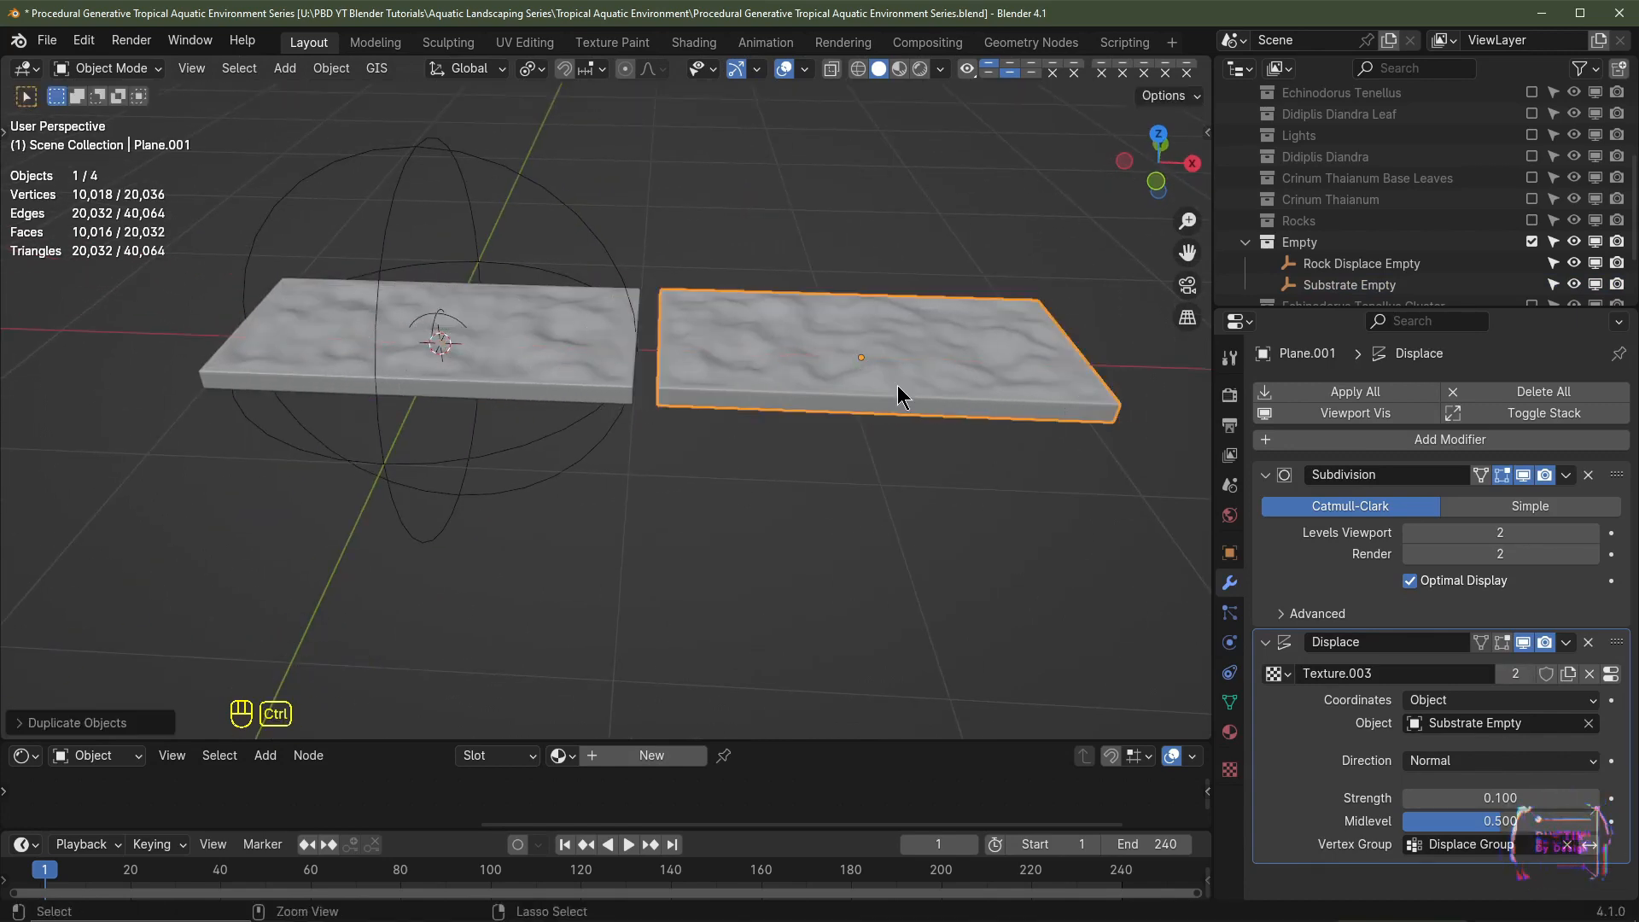
key(ctrl+z)
key(ctrl+z)
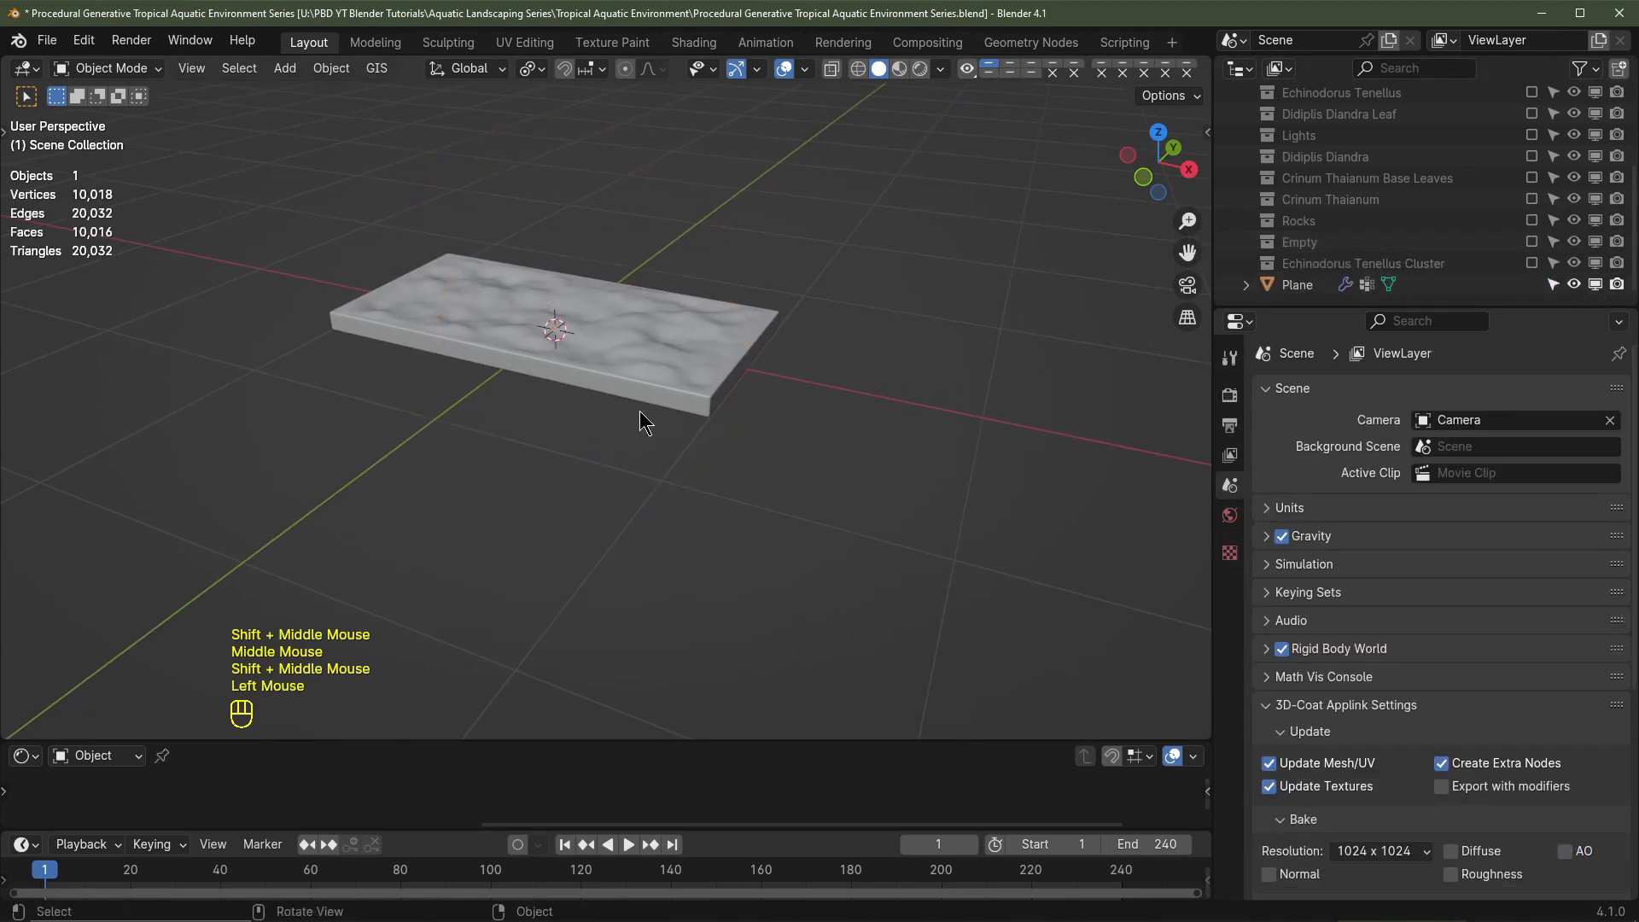
Step: Set the midlevel of the plane's Displace modifier to 0.25
click(654, 361)
scroll(654, 361, up, 2)
middle_drag(705, 377, 819, 444)
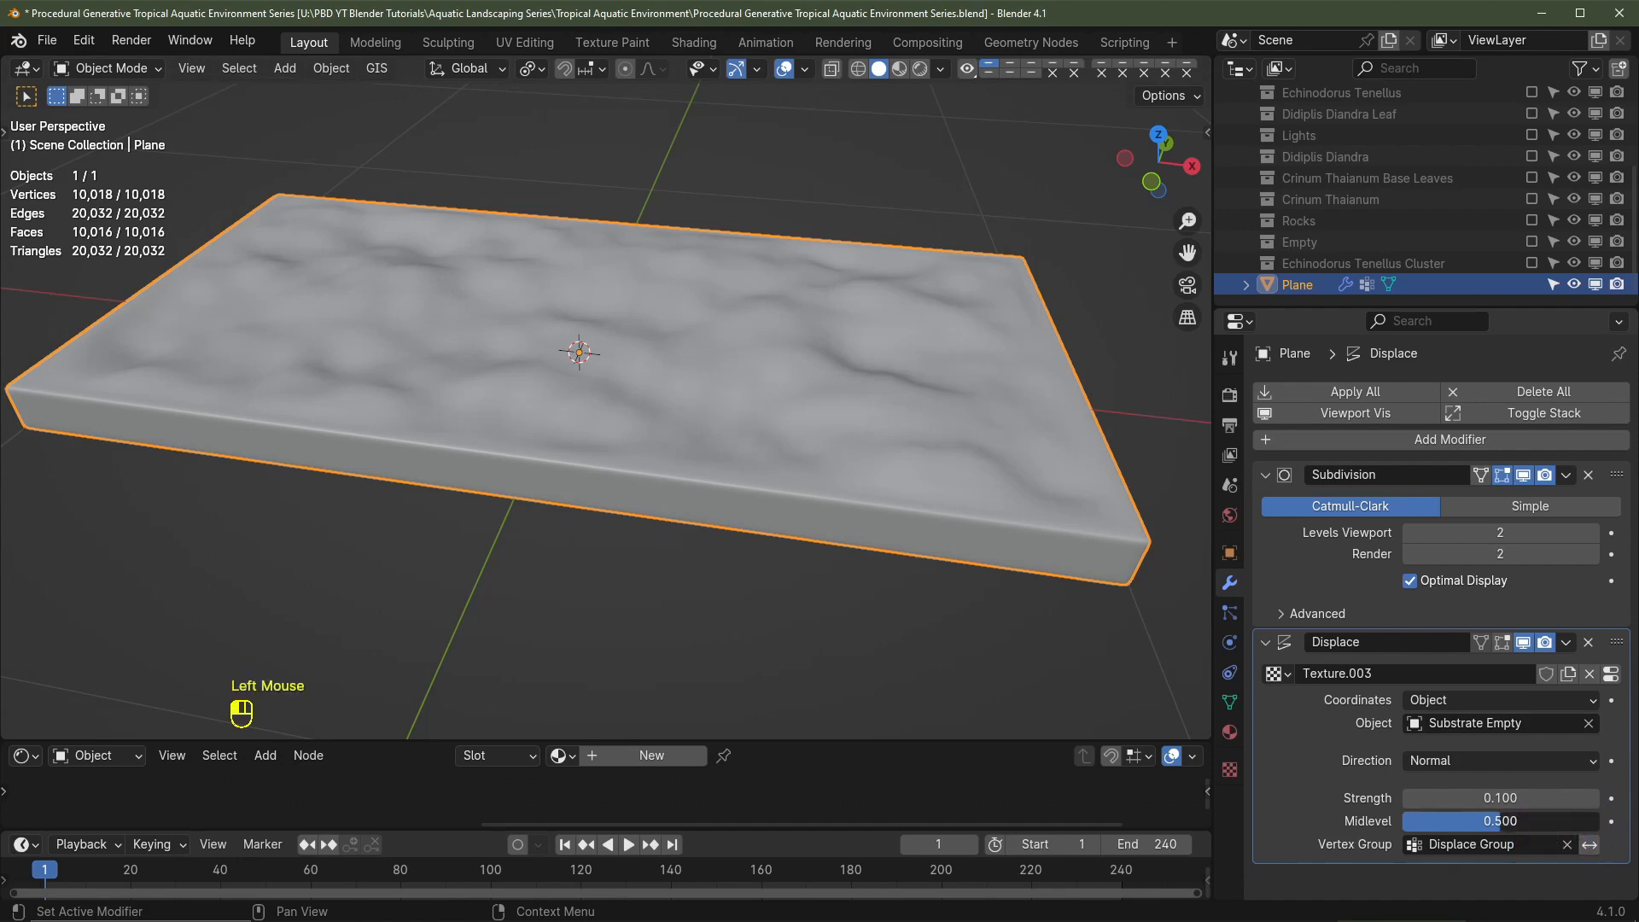
drag(1492, 821, 1410, 821)
double_click(1466, 820)
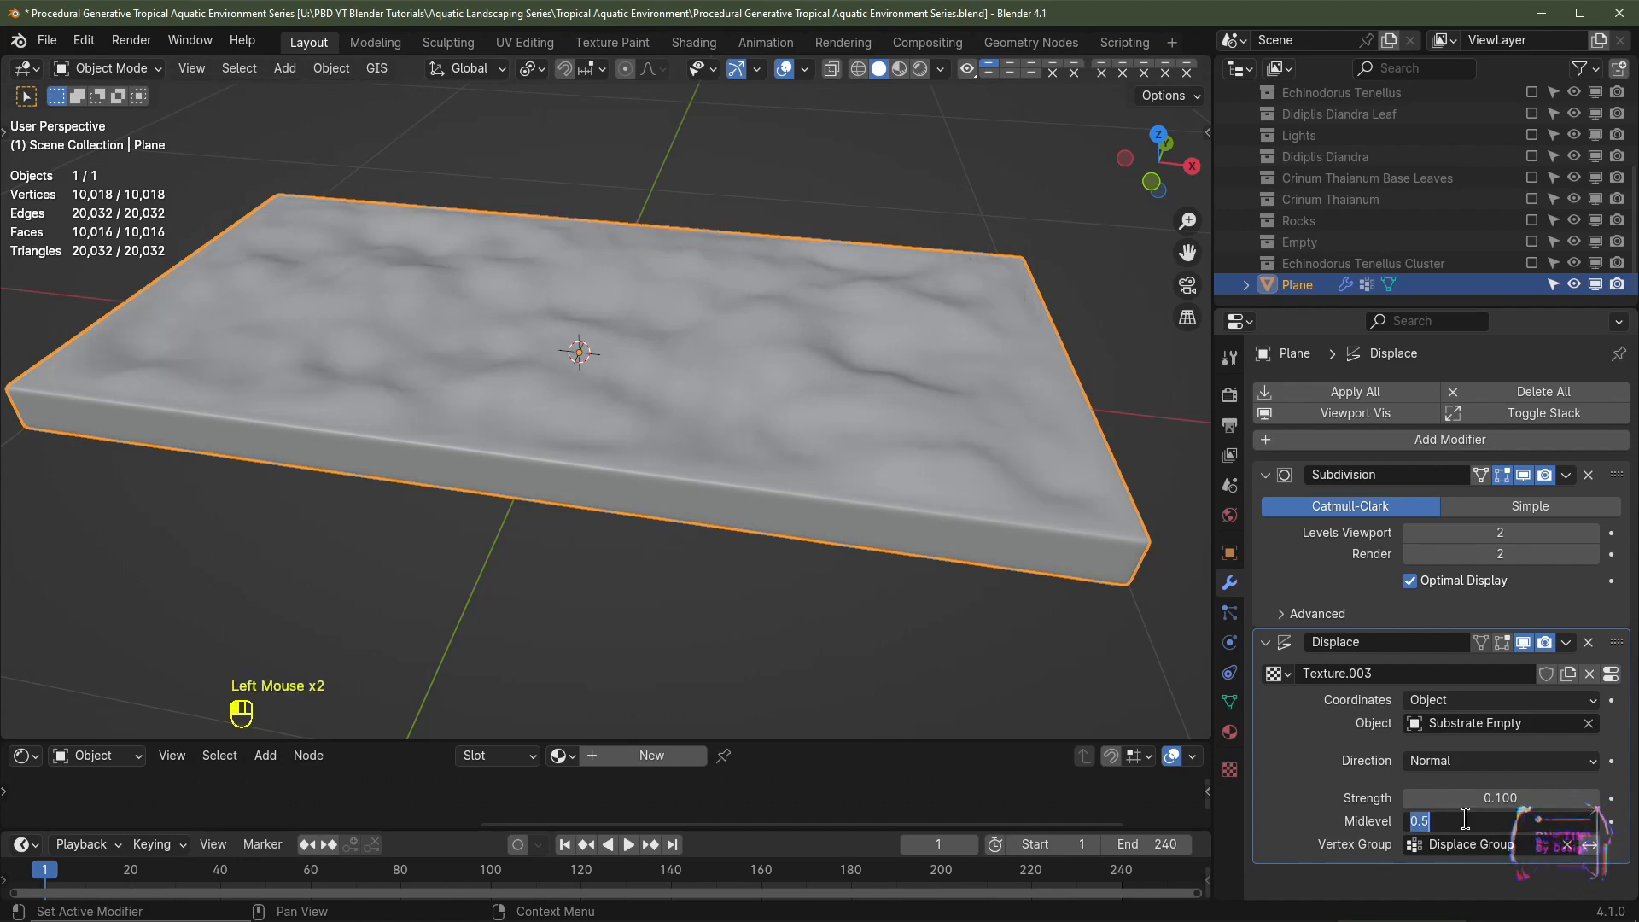
key(Return)
Step: Check the displaced surface from above and below, and set the Displace modifier's strength to 0.15
middle_drag(1059, 495, 1088, 556)
middle_drag(752, 395, 772, 370)
middle_drag(874, 195, 838, 335)
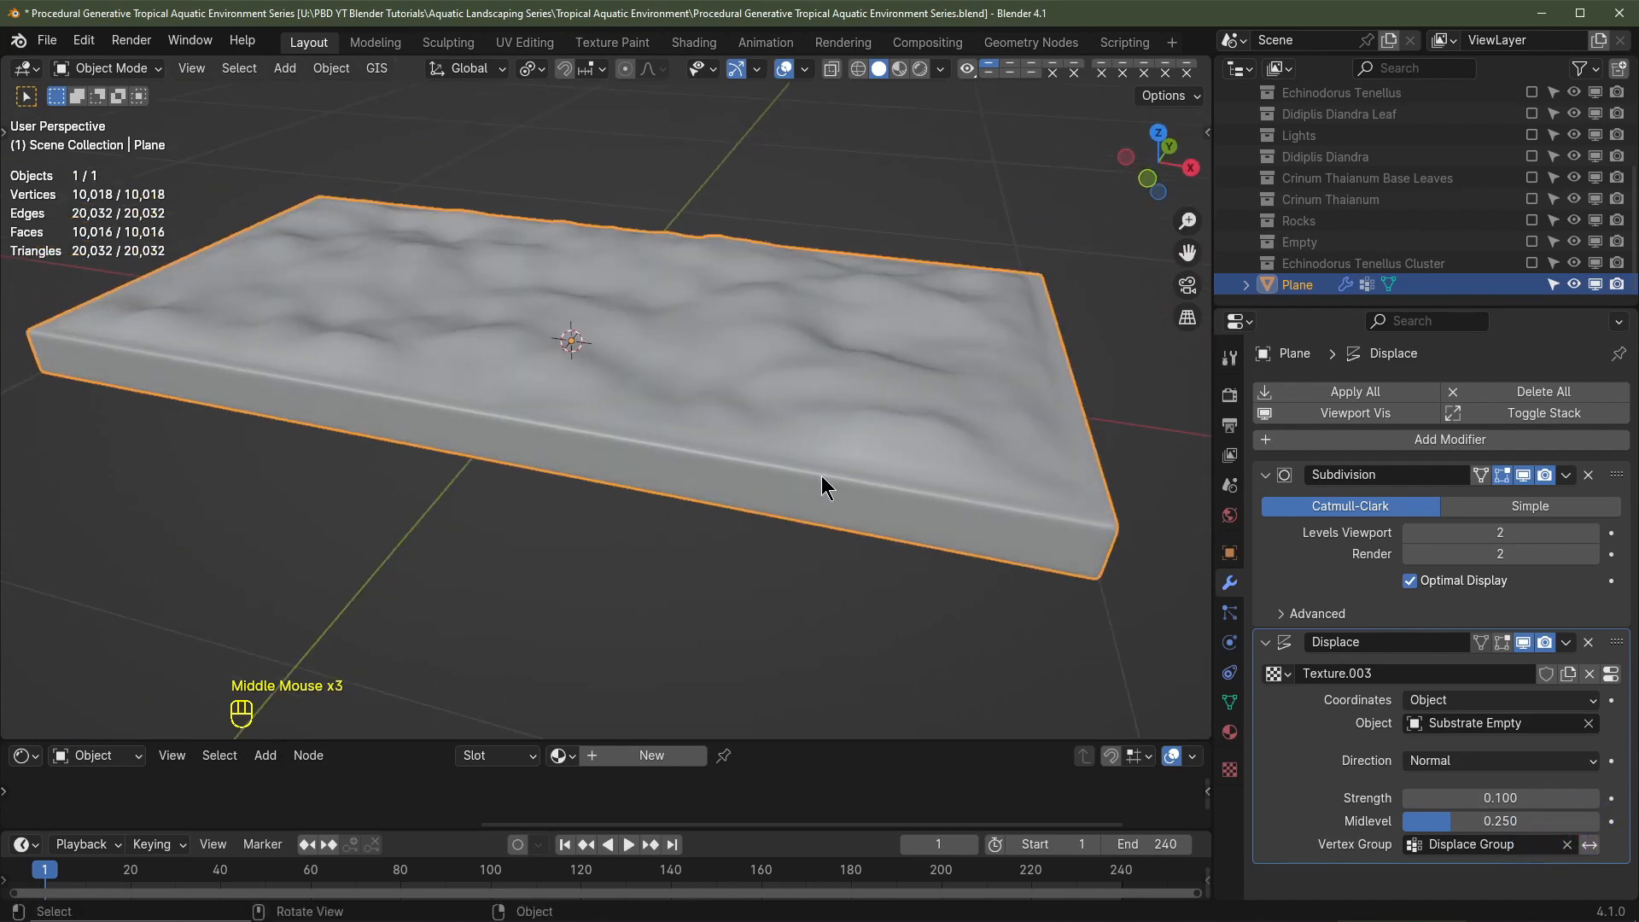
middle_drag(822, 477, 842, 395)
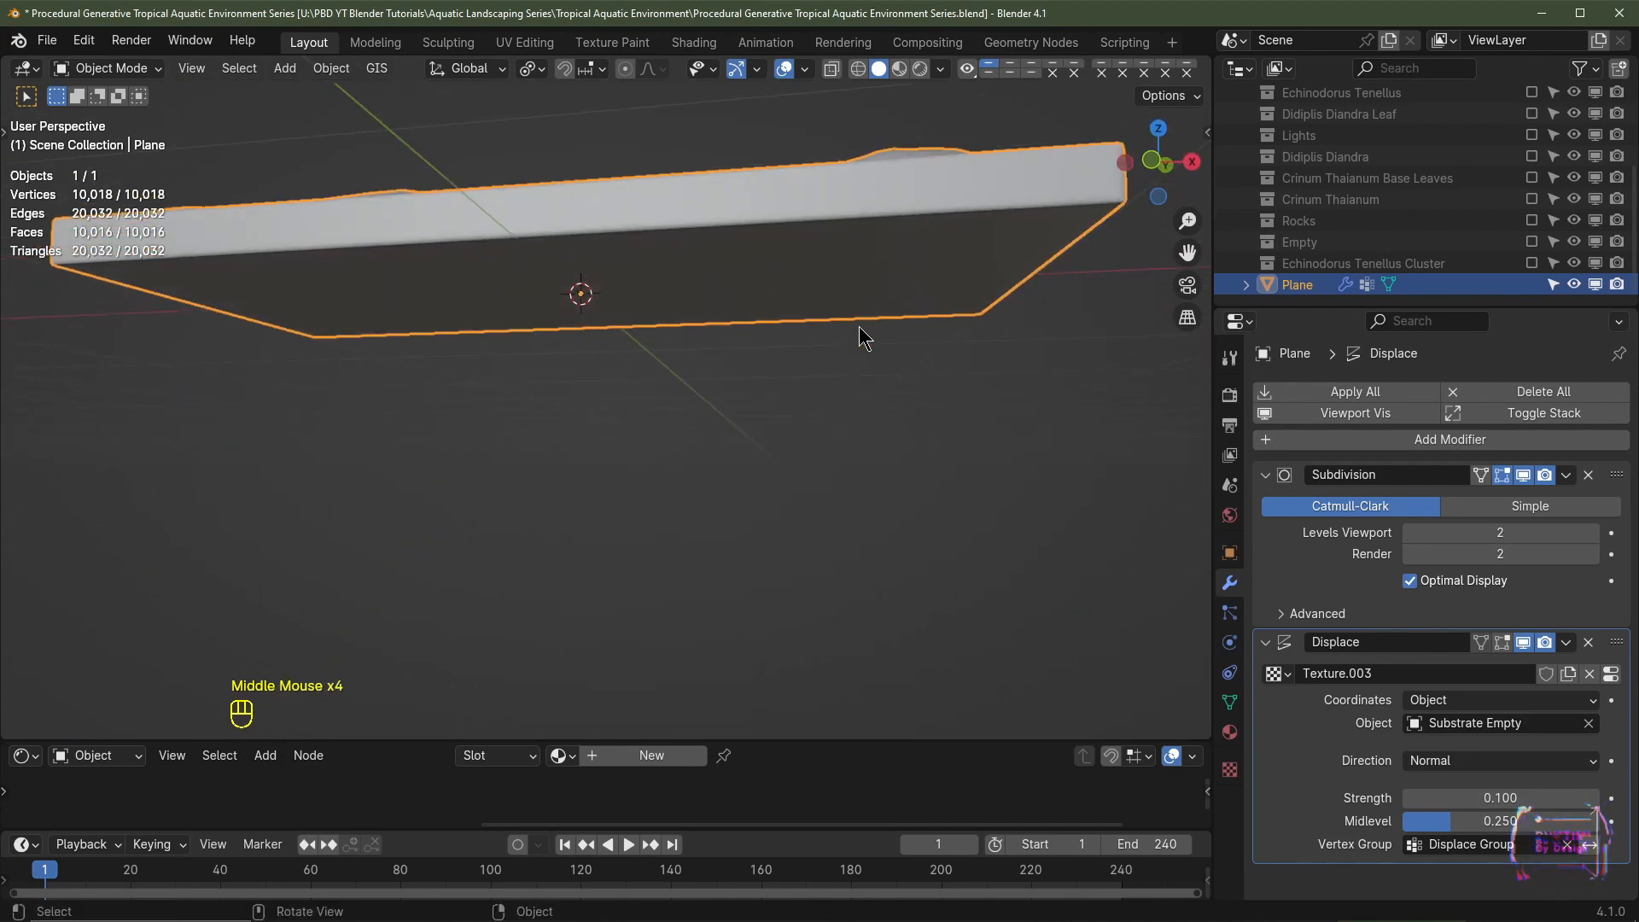
middle_drag(860, 333, 854, 444)
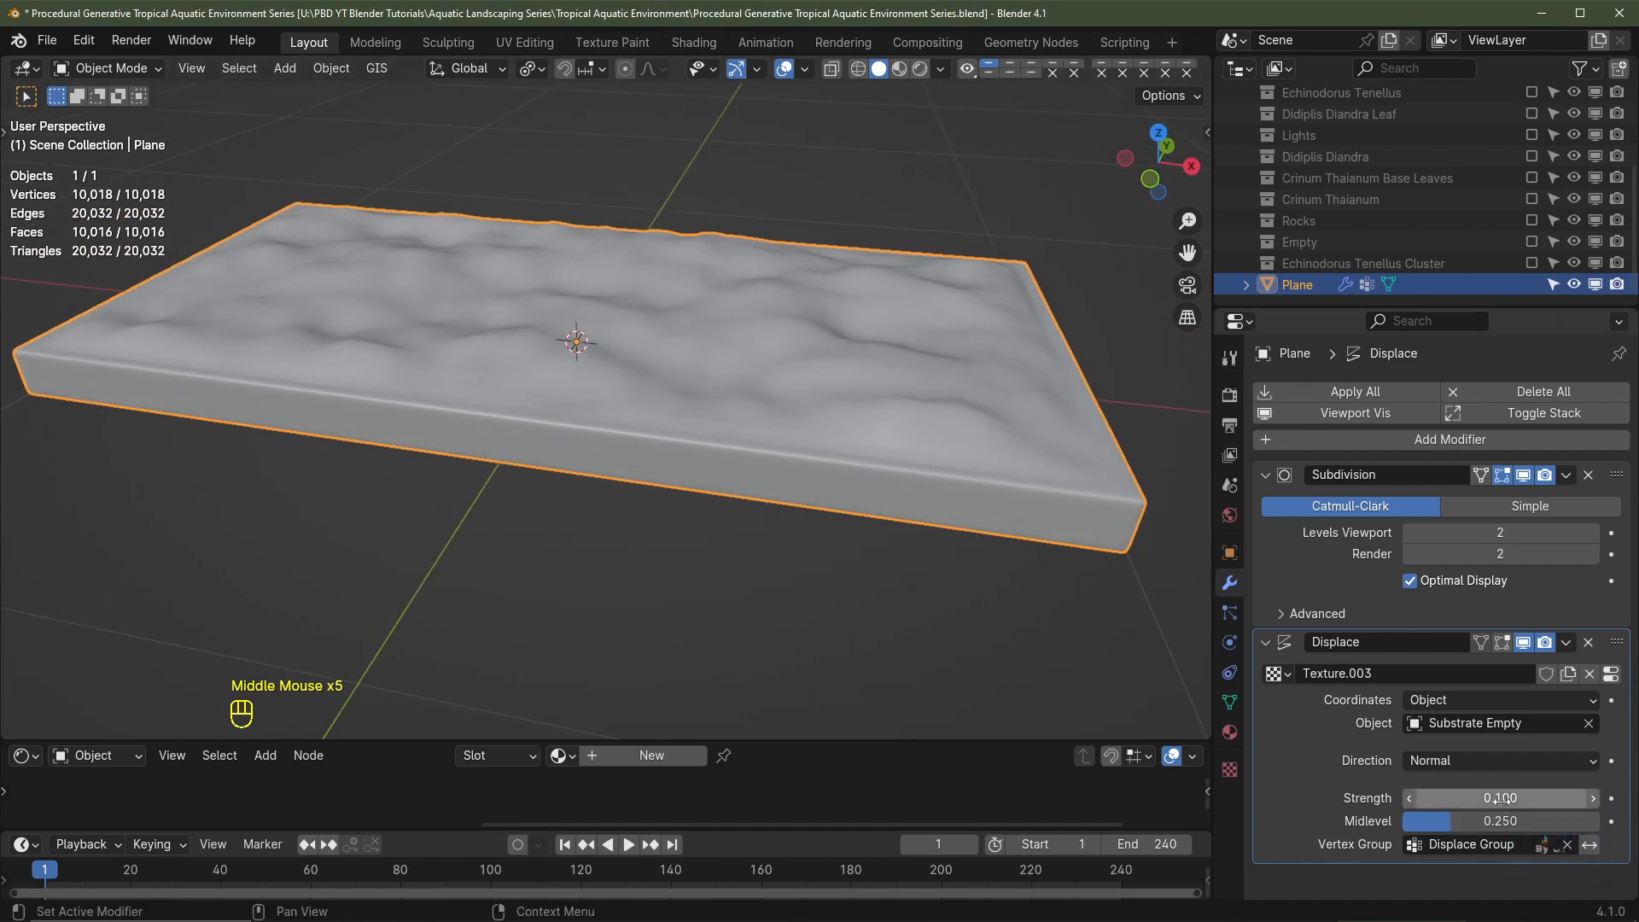
shift+drag(1500, 798, 1567, 797)
click(1488, 796)
text(.)
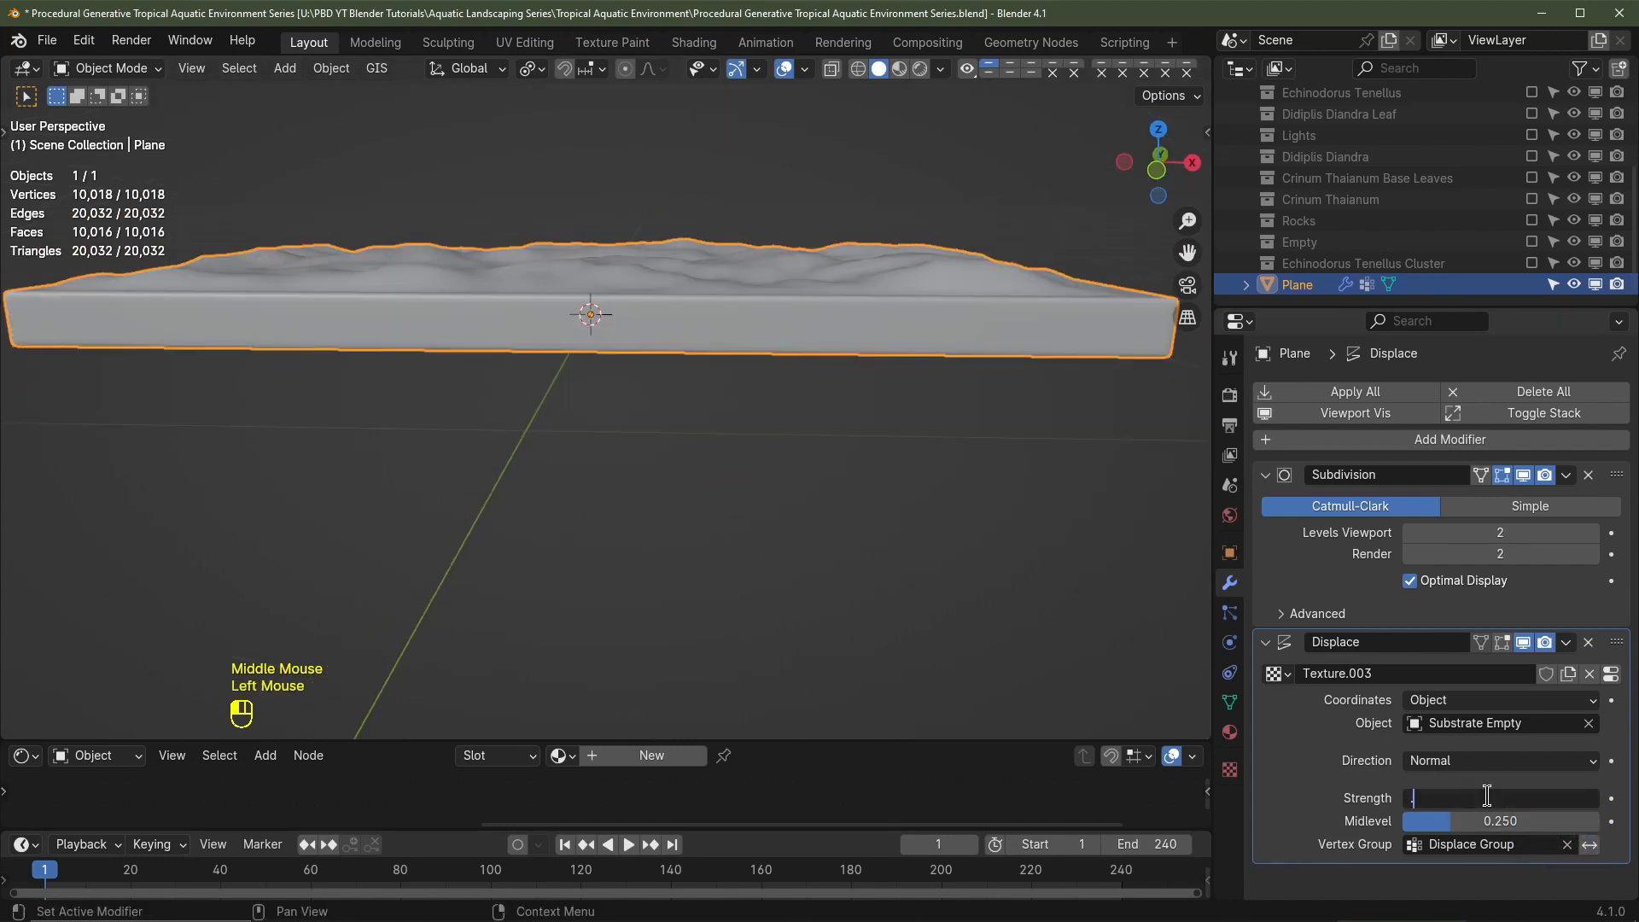
text(15)
key(Return)
Step: Set the size of the displacement's Clouds texture to 0.5
middle_drag(959, 545, 922, 567)
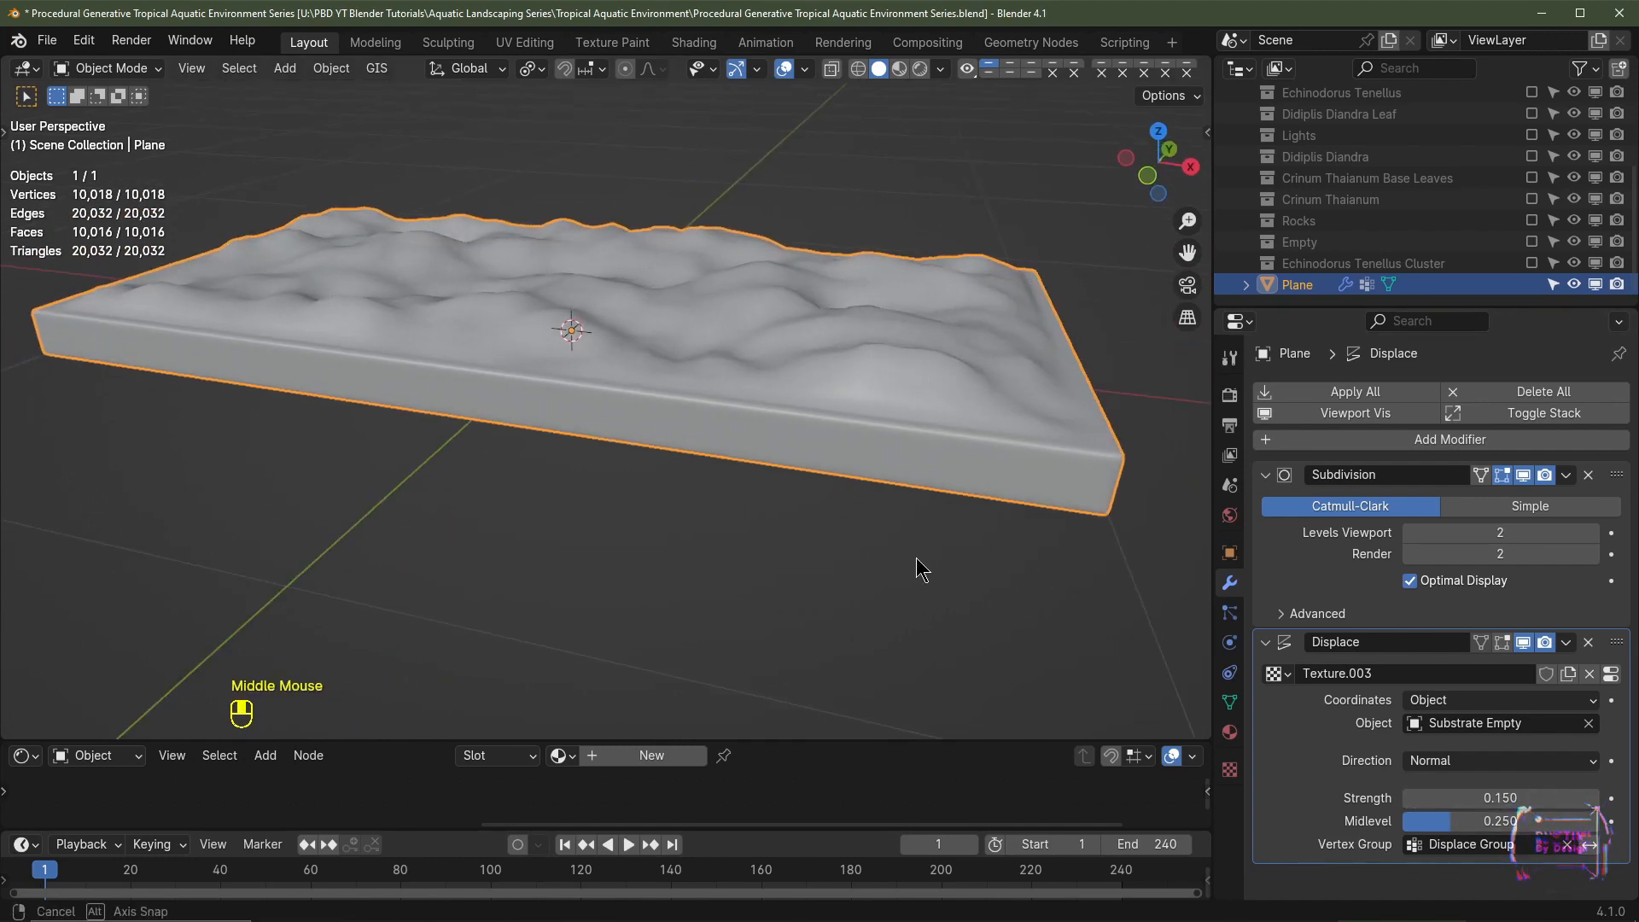
click(1610, 674)
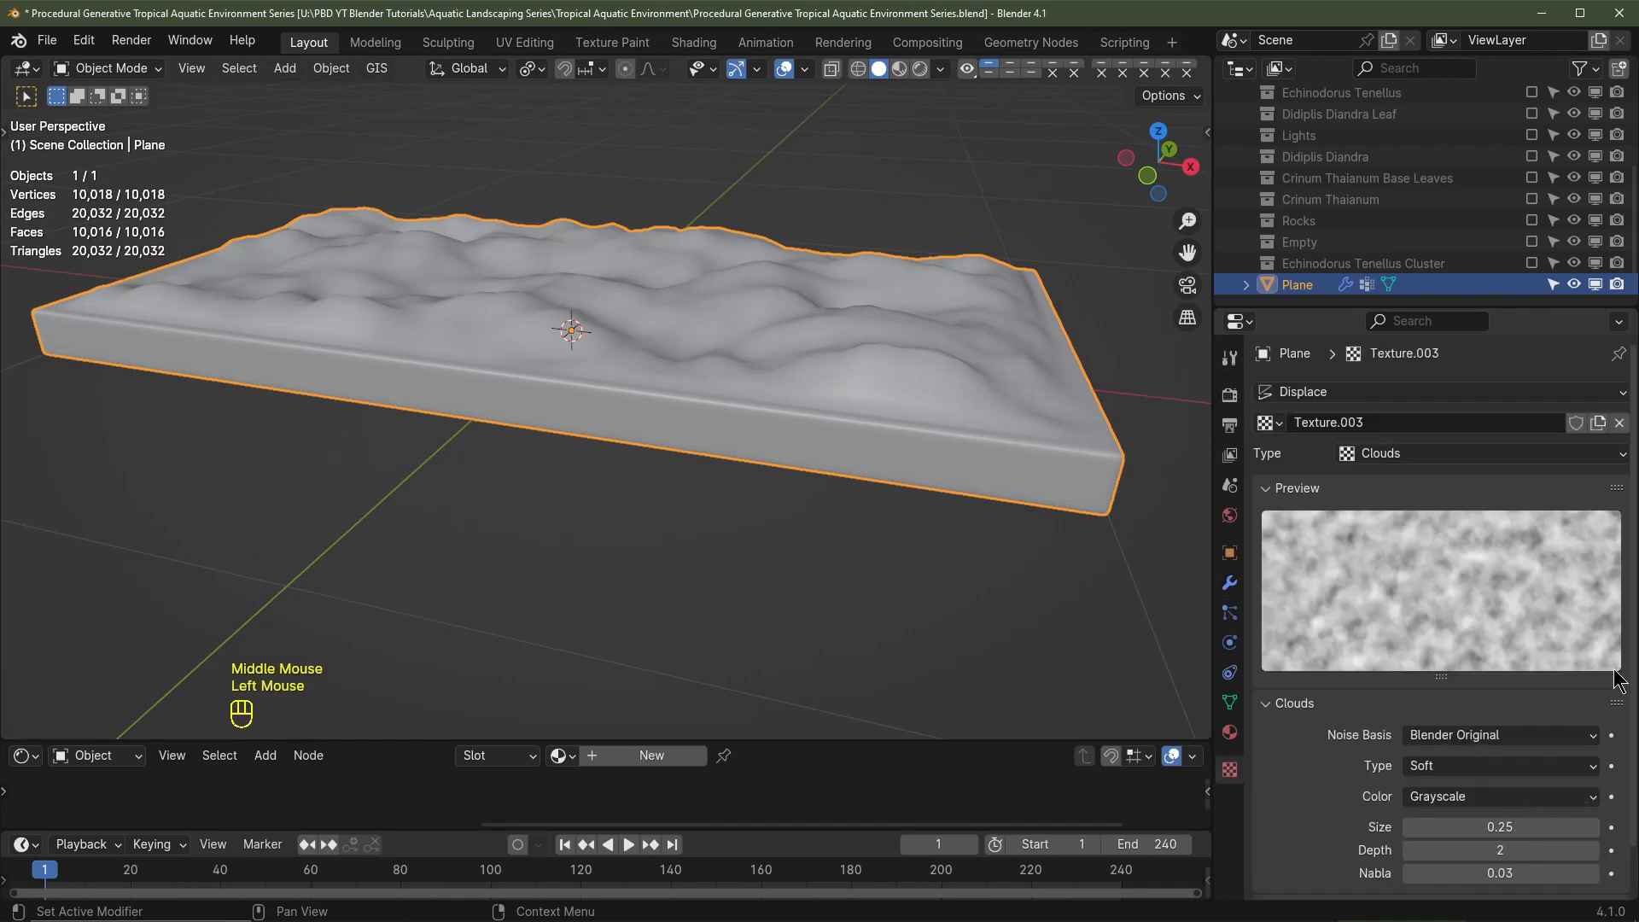
shift+drag(1504, 826, 1625, 827)
click(1503, 826)
text(.)
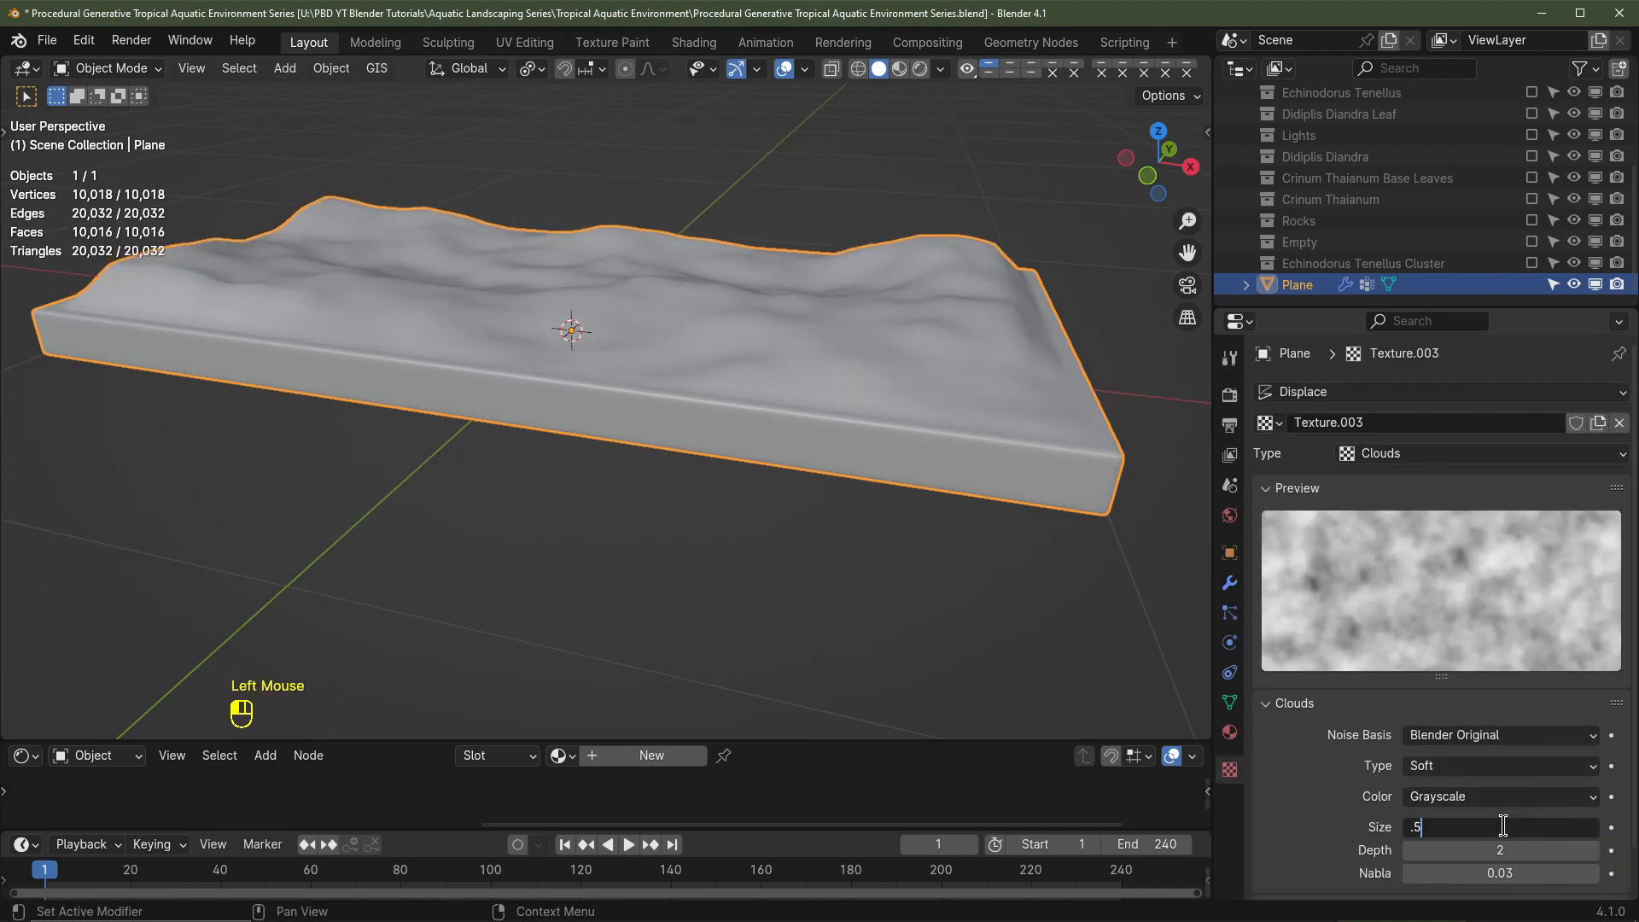
key(Return)
Step: Open the substrate plane for mesh editing in top view with its vertex groups shown, and clear the vertex selection
middle_drag(1044, 560, 1007, 564)
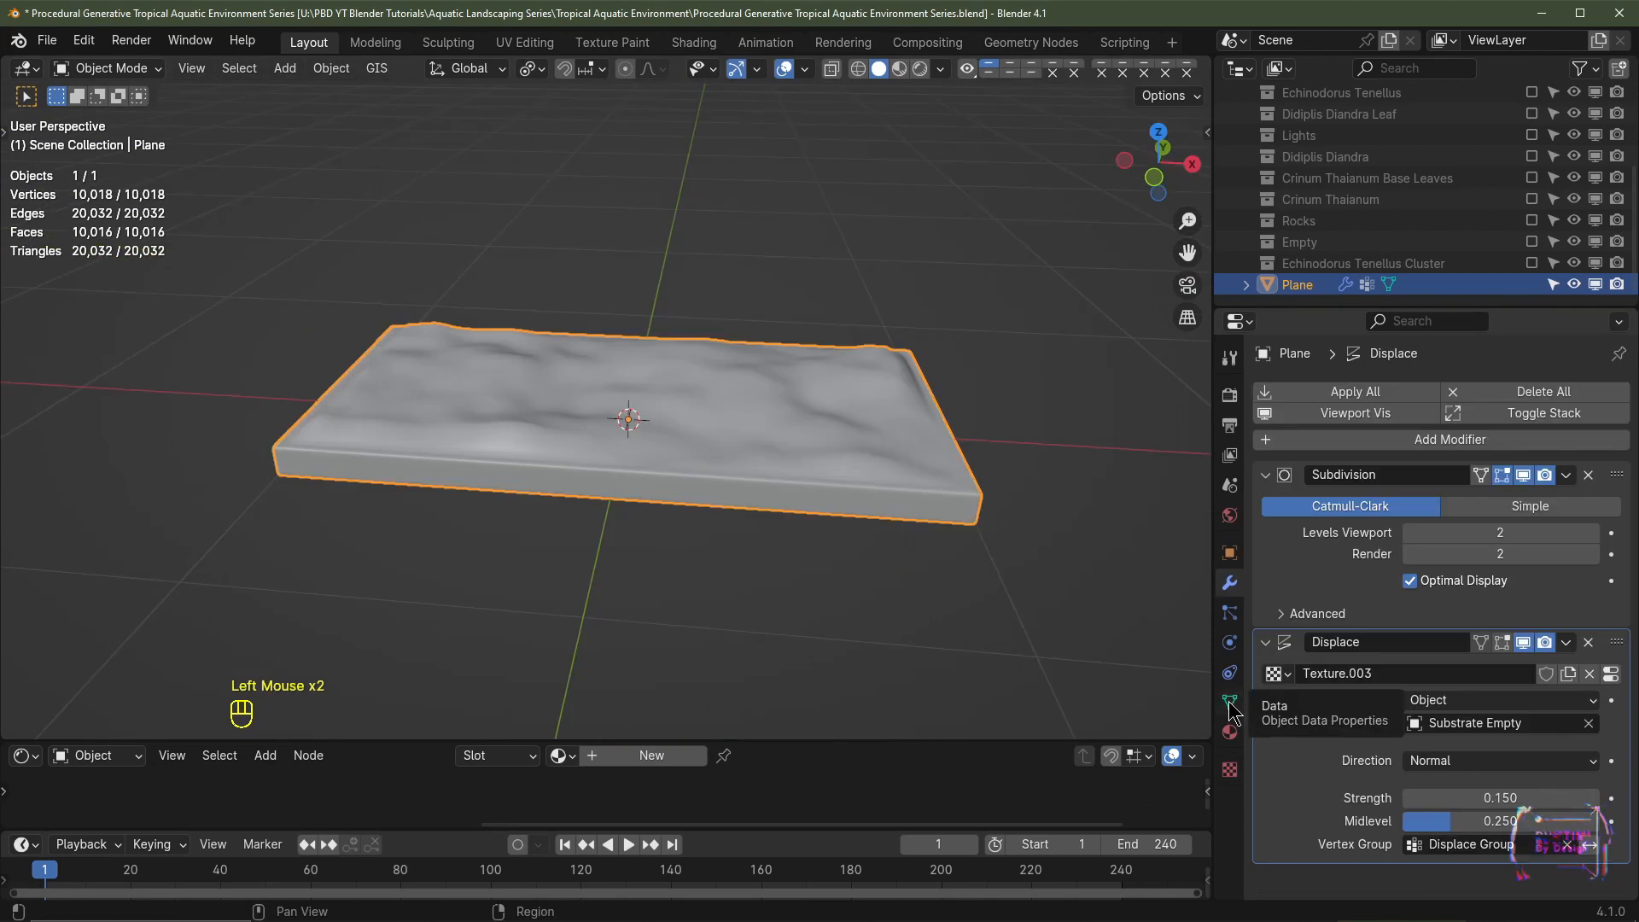
click(1231, 705)
mouse_move(786, 418)
shift+middle_down()
mouse_move(762, 489)
mouse_move(772, 436)
shift+middle_up()
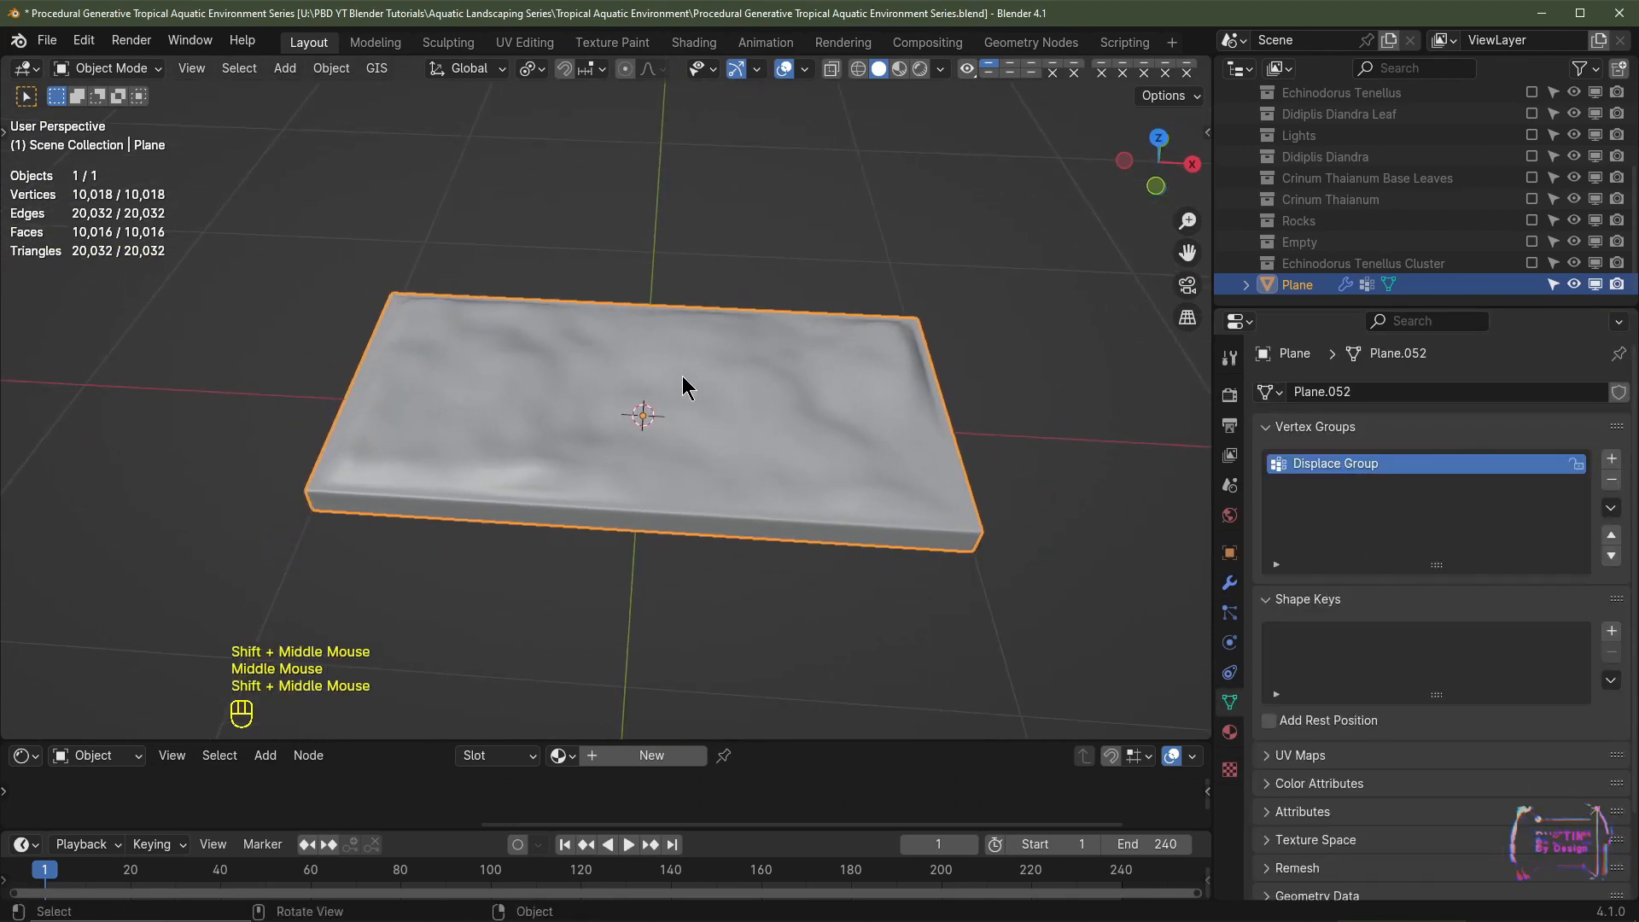
middle_drag(717, 442, 633, 453)
key(KP_7)
key(Tab)
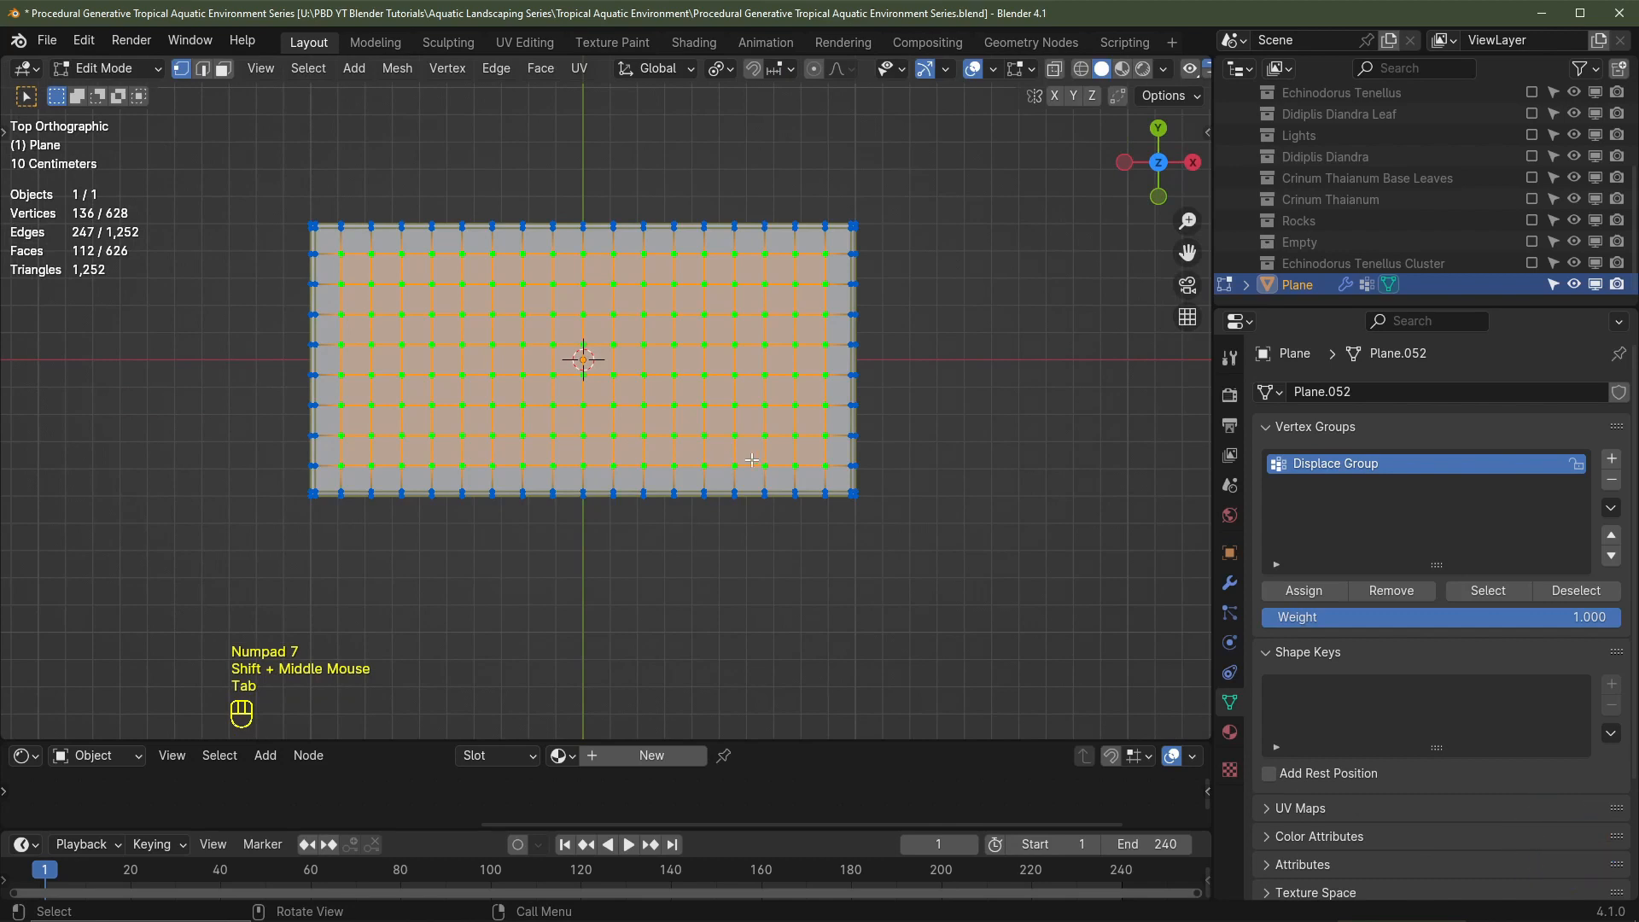
click(1032, 443)
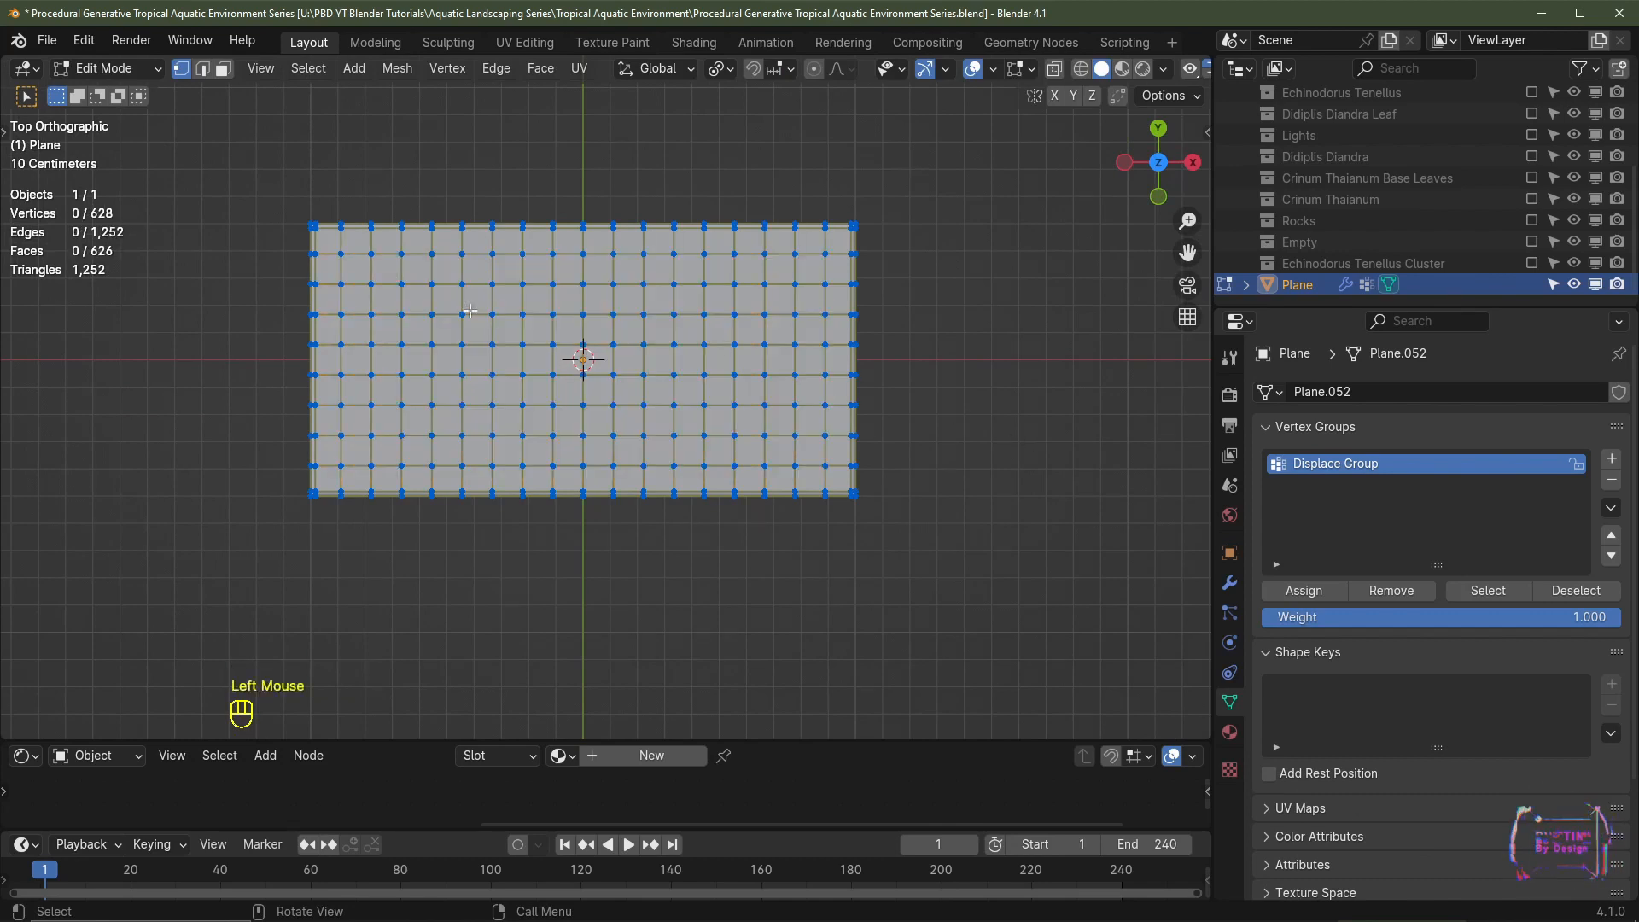
Step: Circle-select three small patches of vertices, two near the back corners and one at the centre, and assign them to a new vertex group named Group 1
key(c)
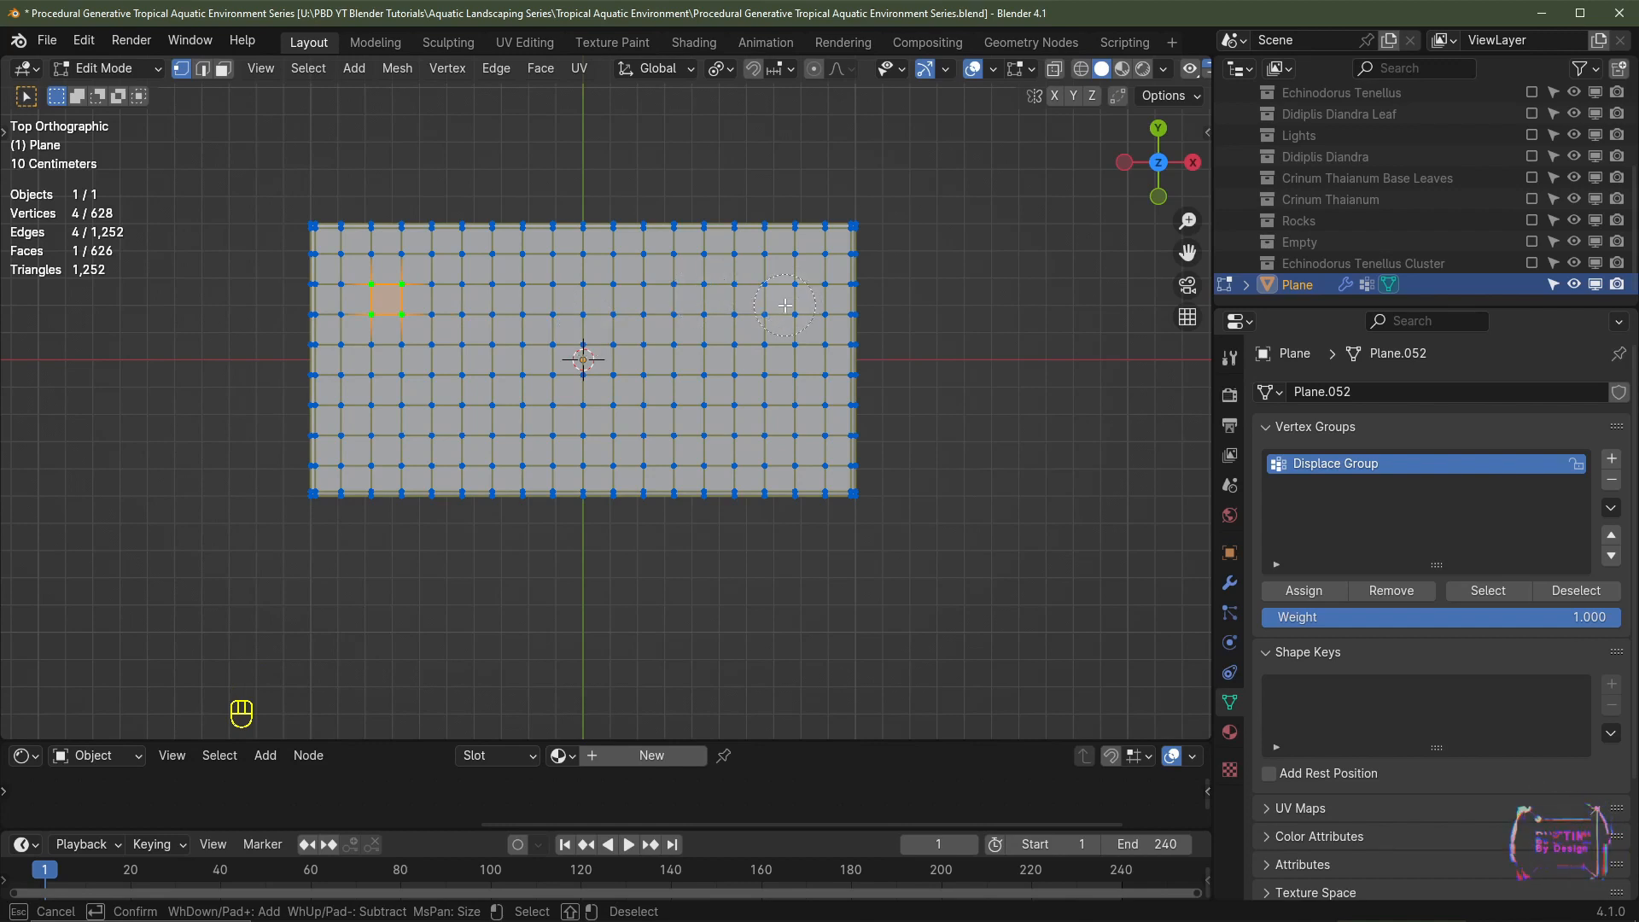
drag(785, 305, 771, 303)
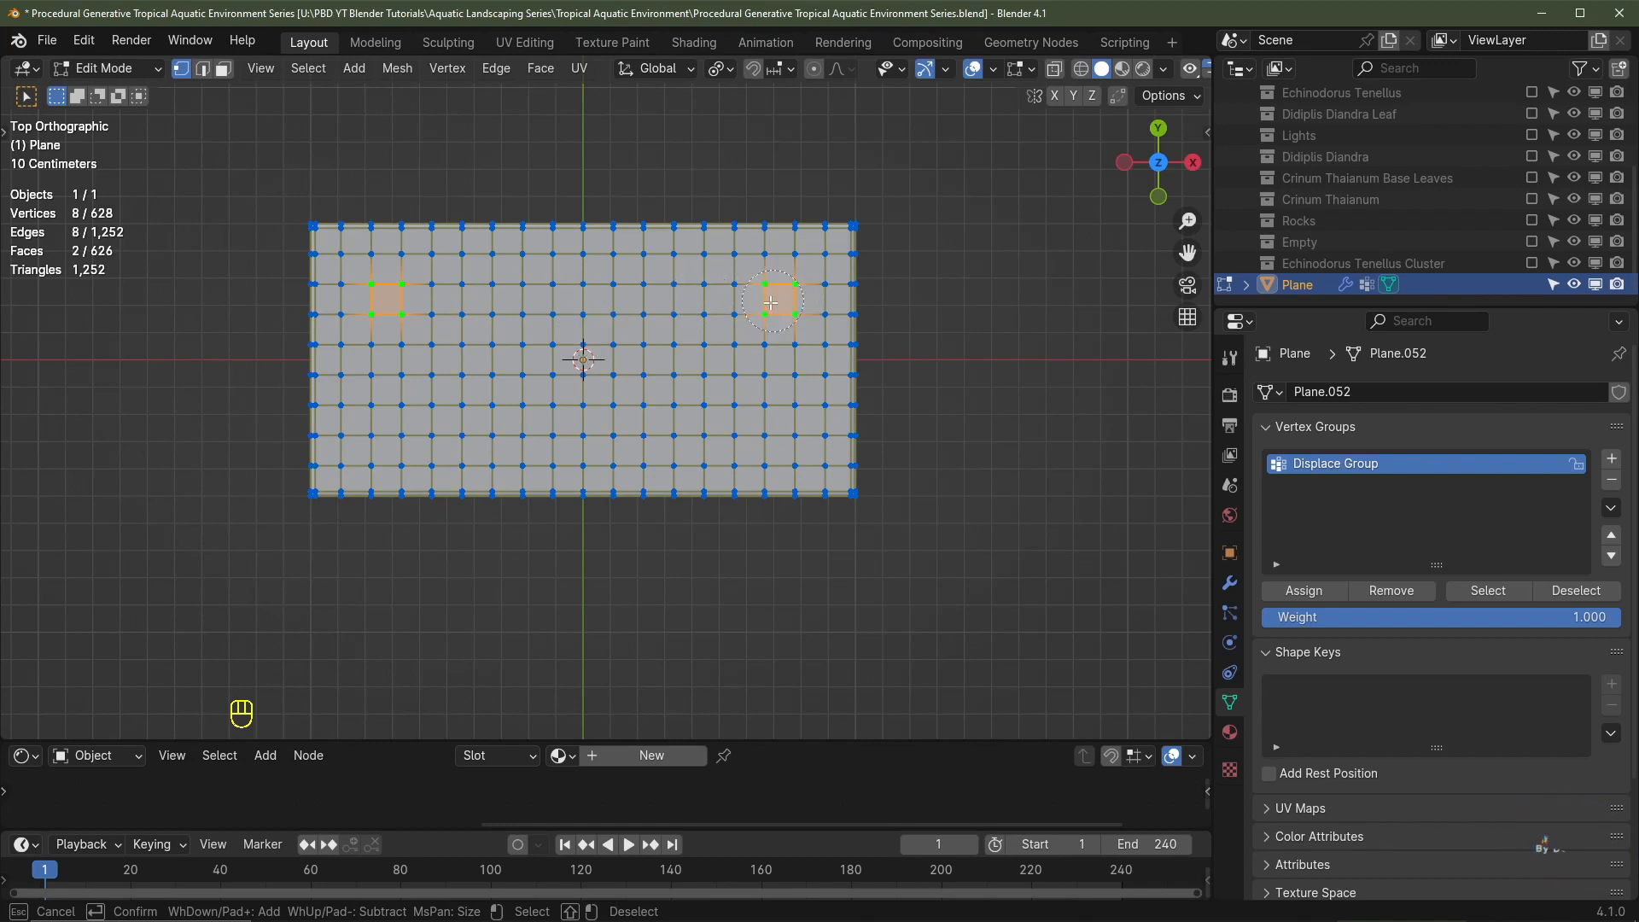
click(584, 392)
key(Escape)
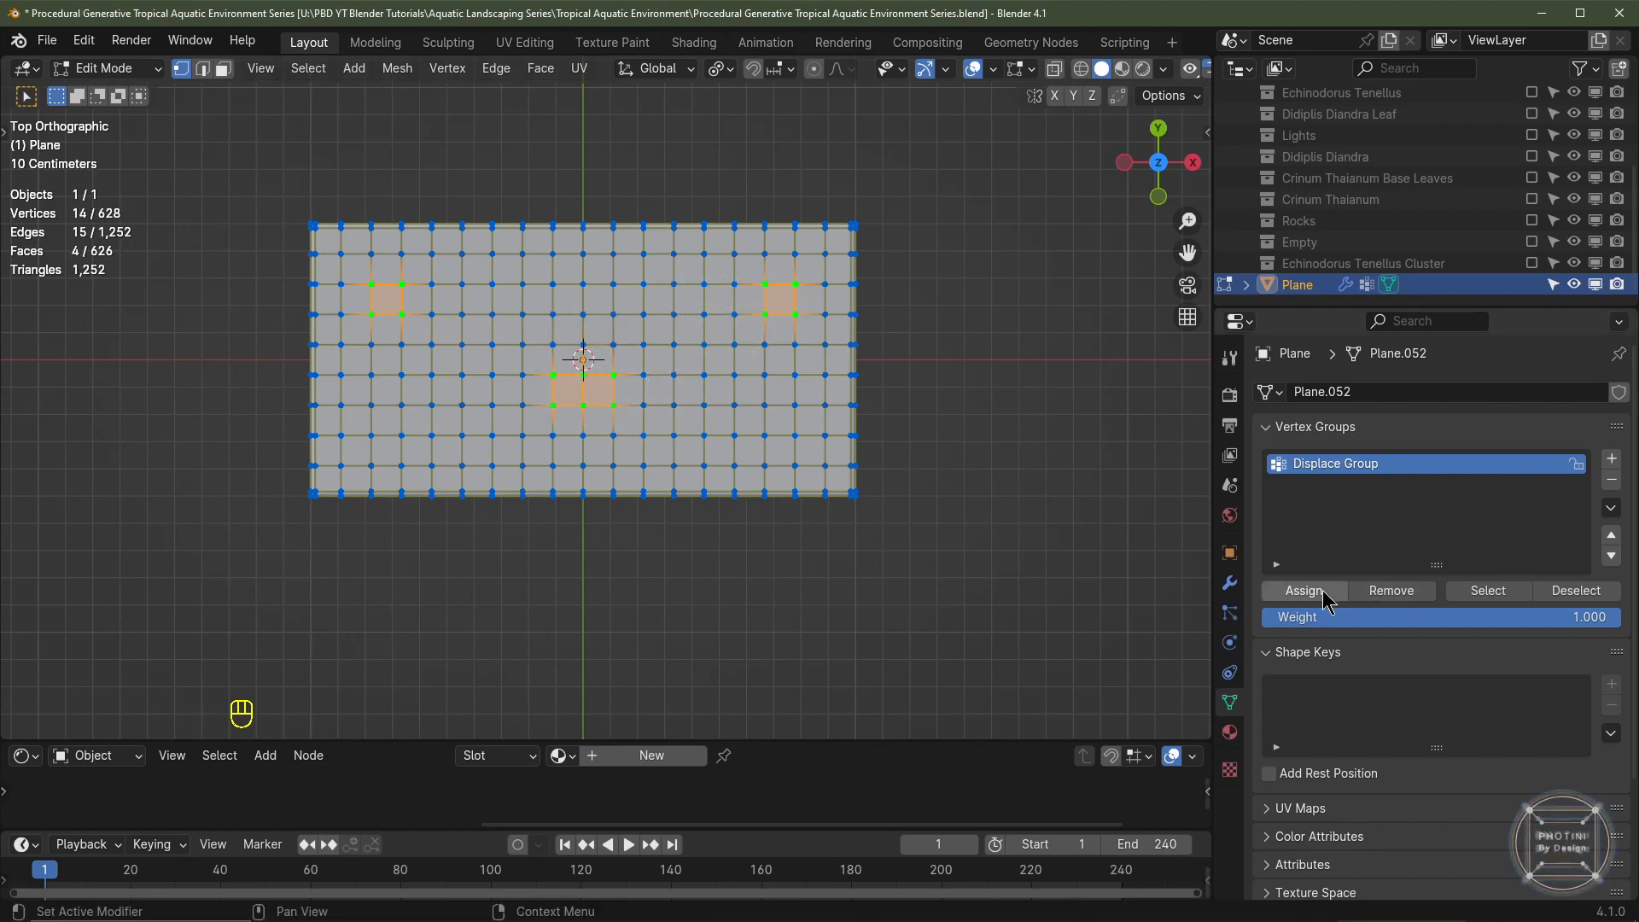
click(1613, 460)
click(1307, 591)
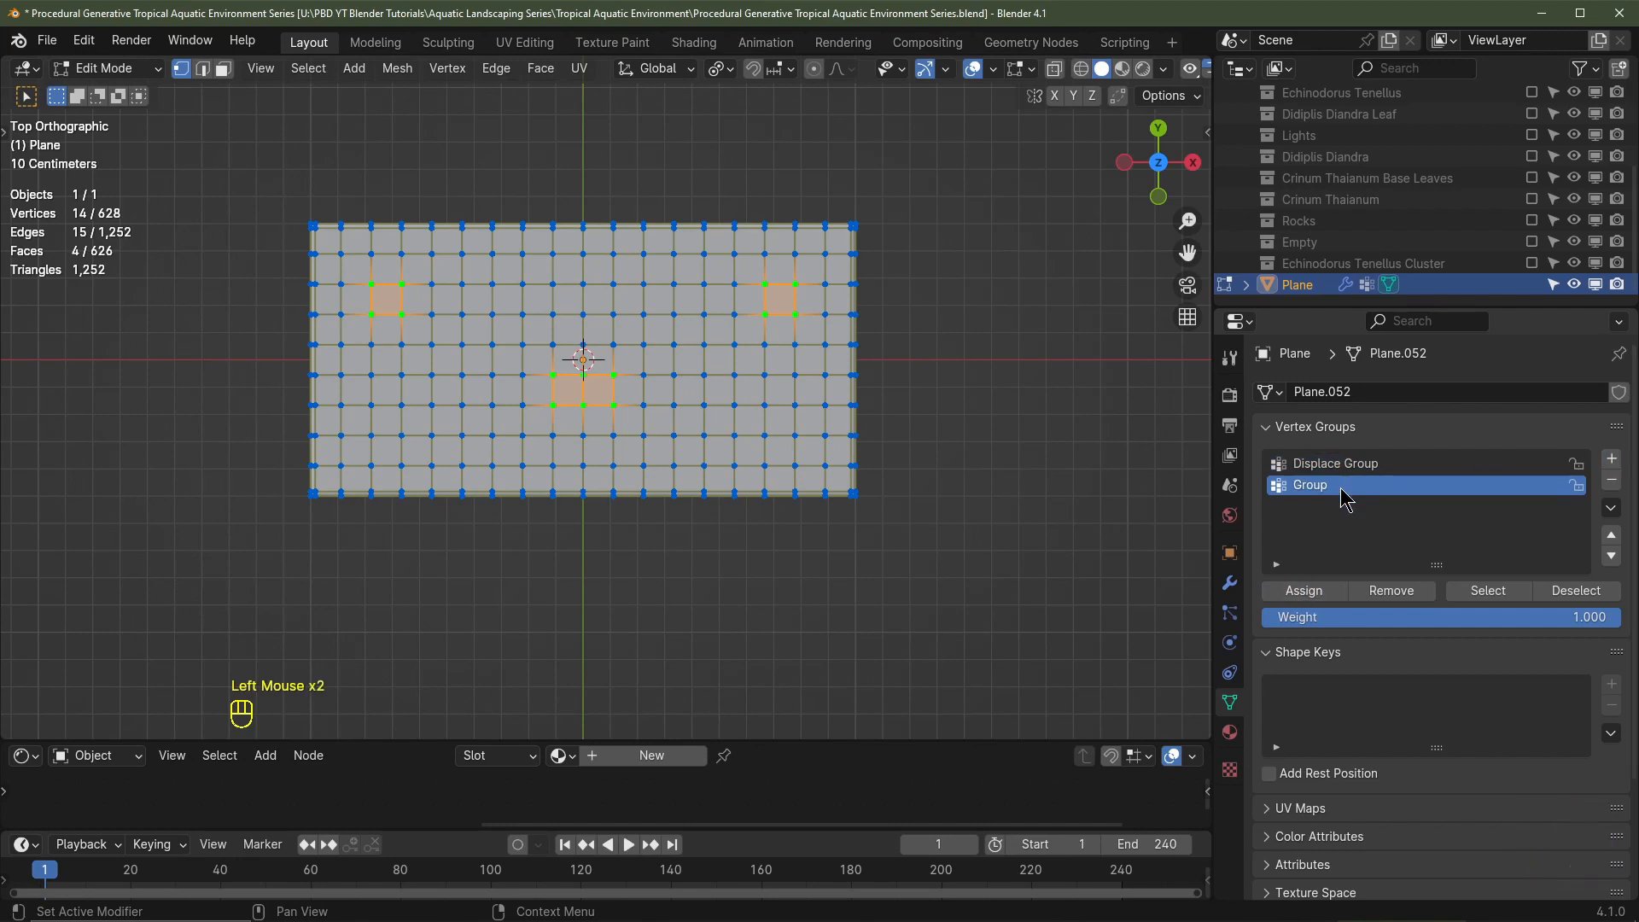
double_click(1341, 488)
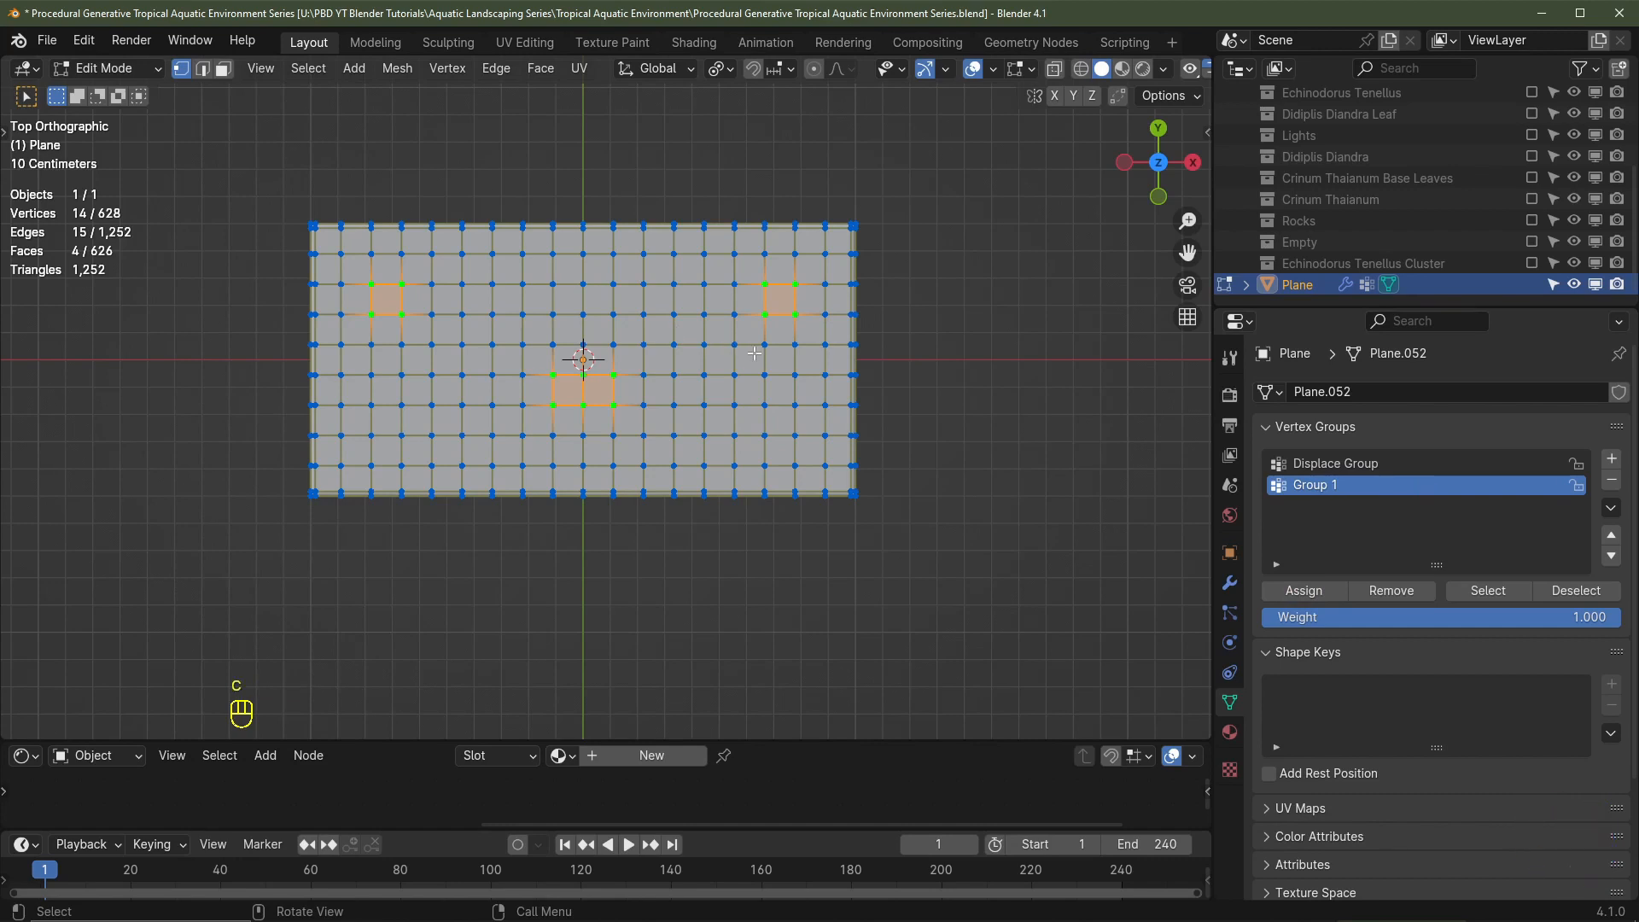
Step: Circle-select scattered small patches of vertices across the plane and store them in a new vertex group named Group 2
key(c)
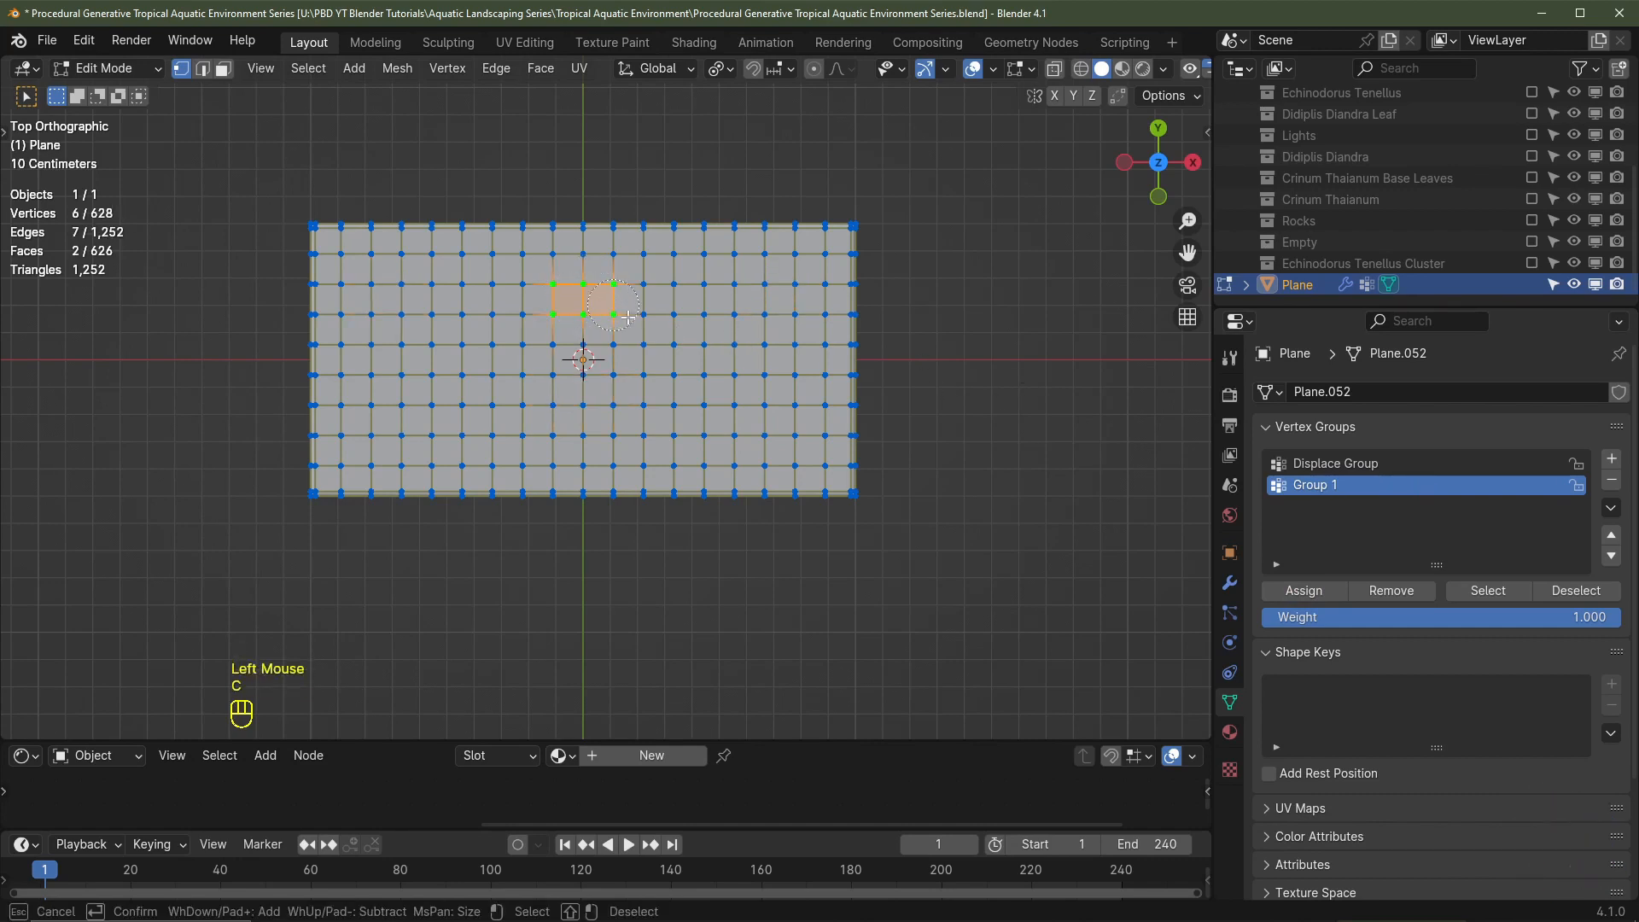
click(722, 420)
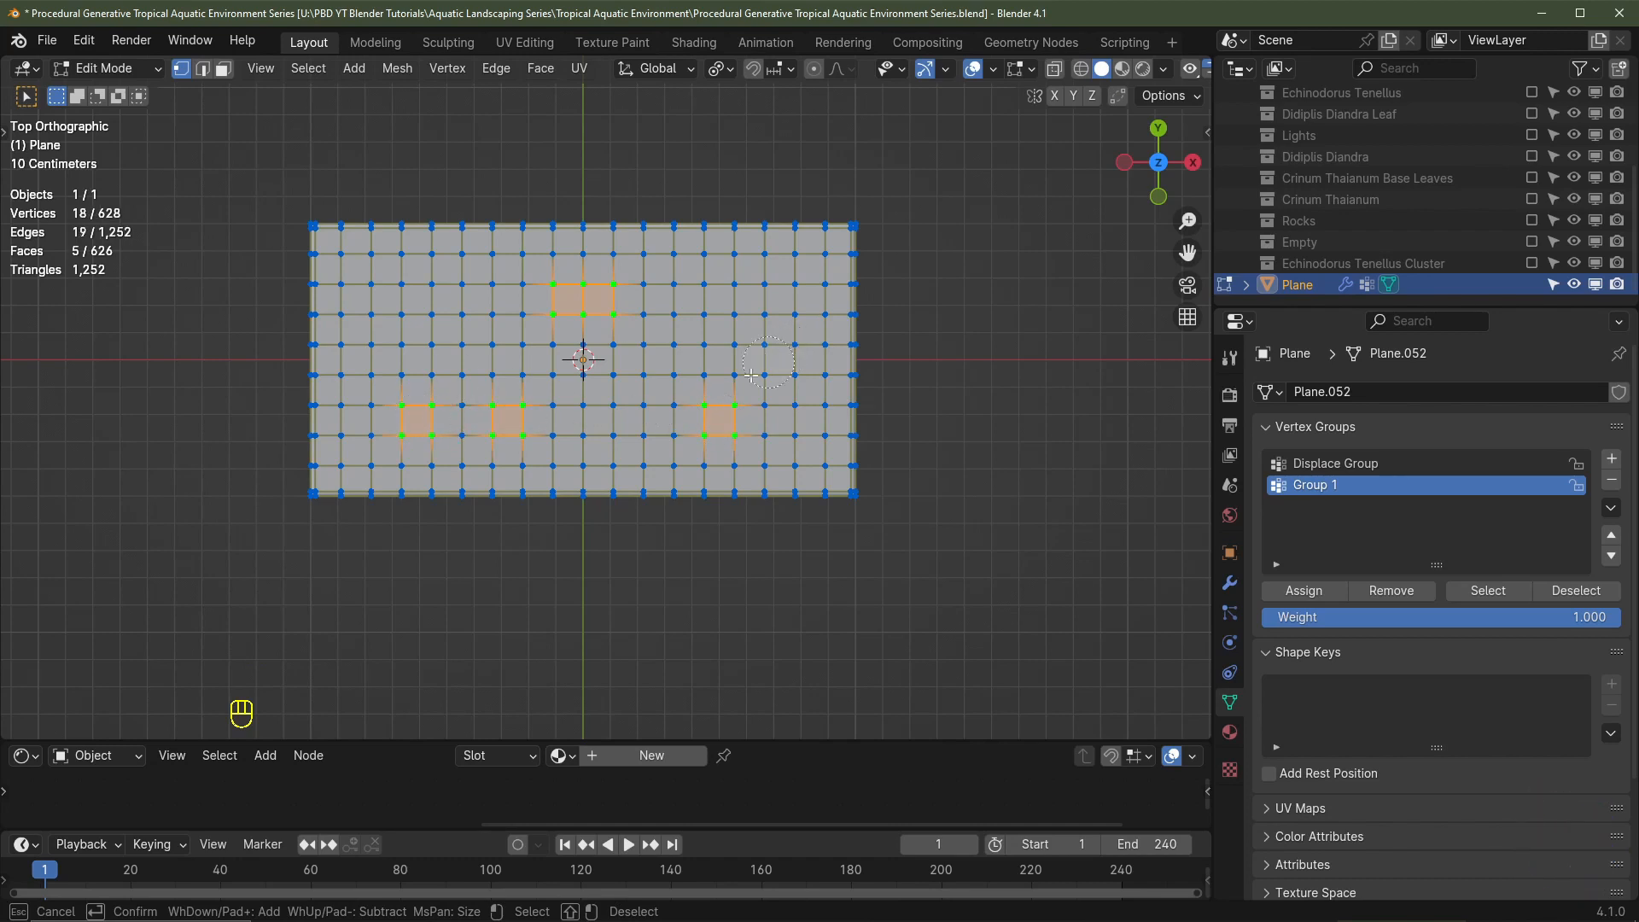
drag(775, 347, 624, 322)
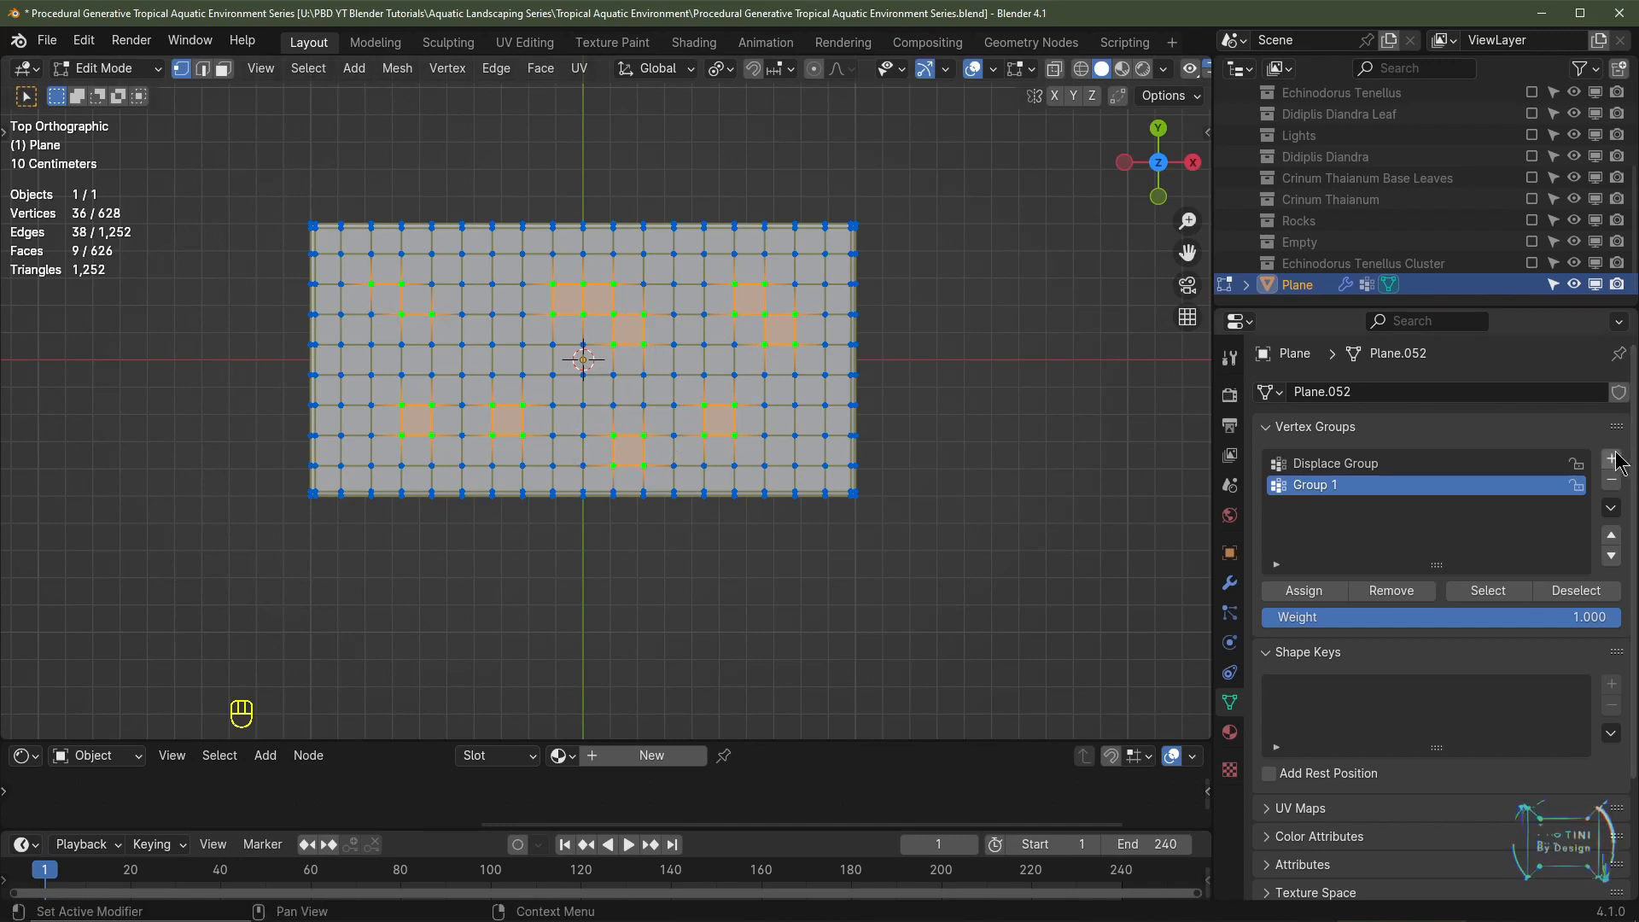
click(1612, 459)
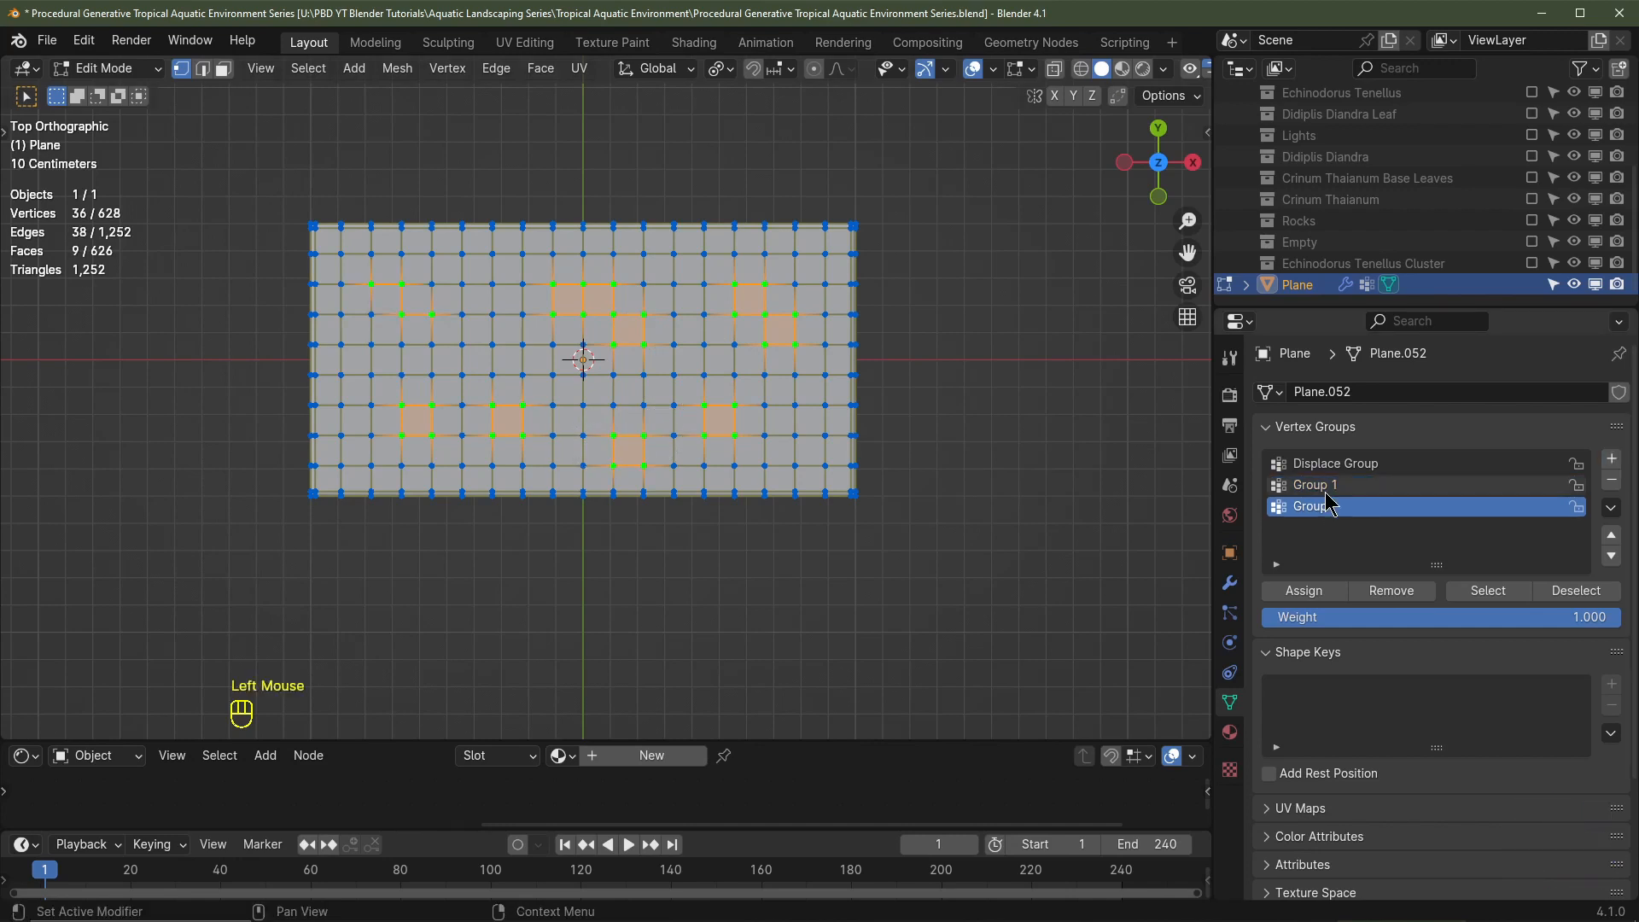
double_click(1338, 508)
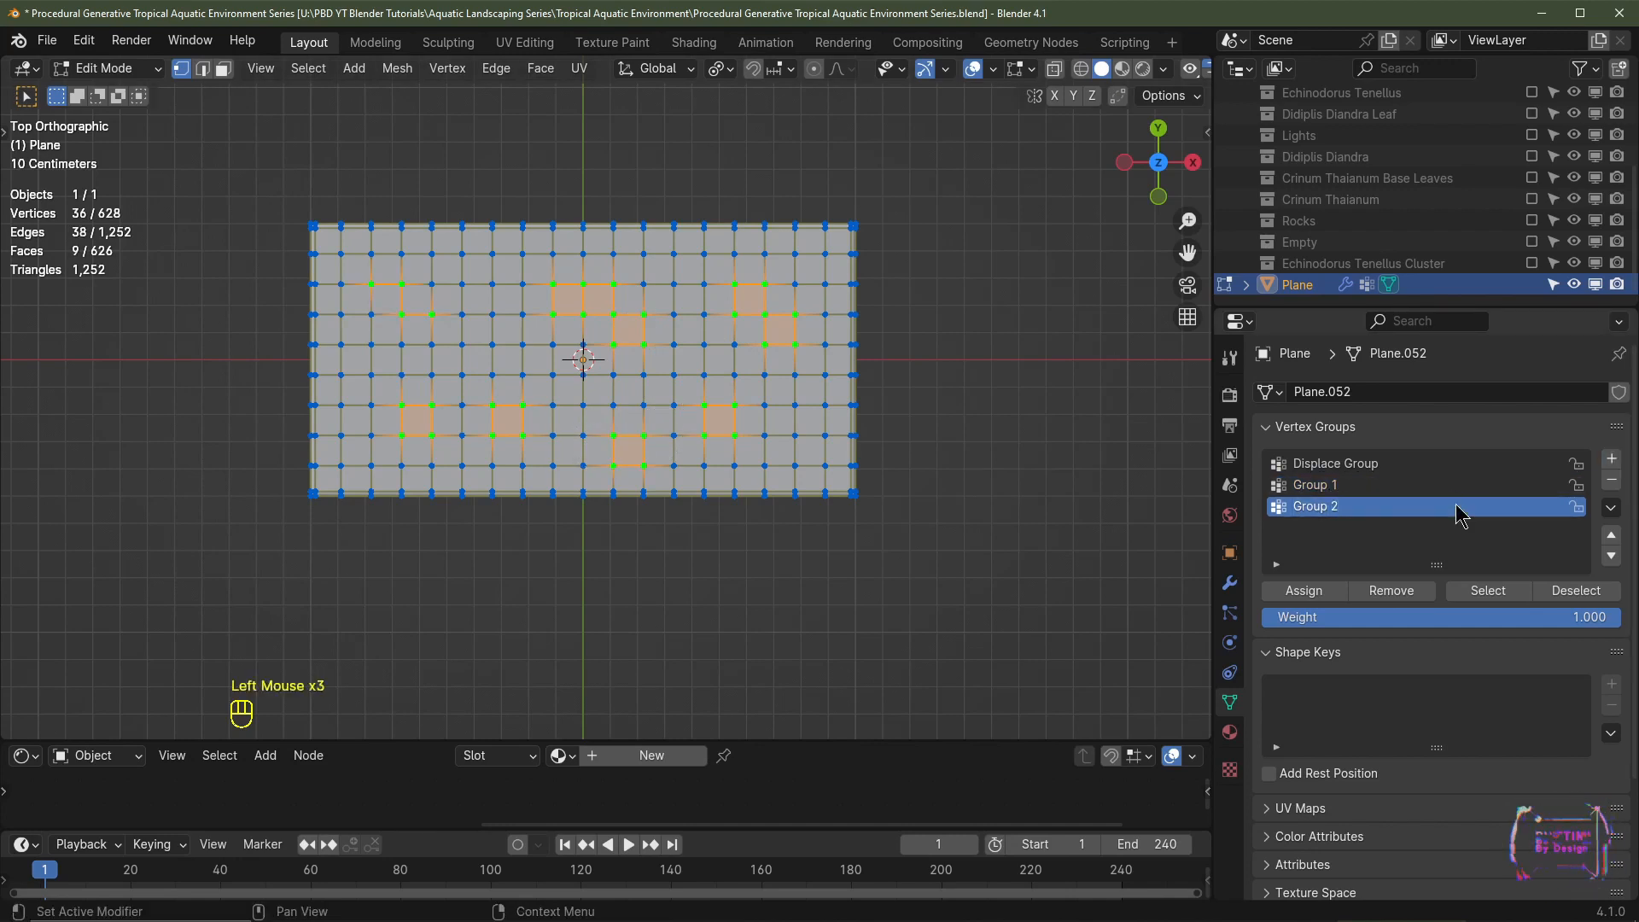
Step: Clear the selection, circle-select four larger irregular vertex patches across the plane, and assign them to a new vertex group named Group 3
click(888, 447)
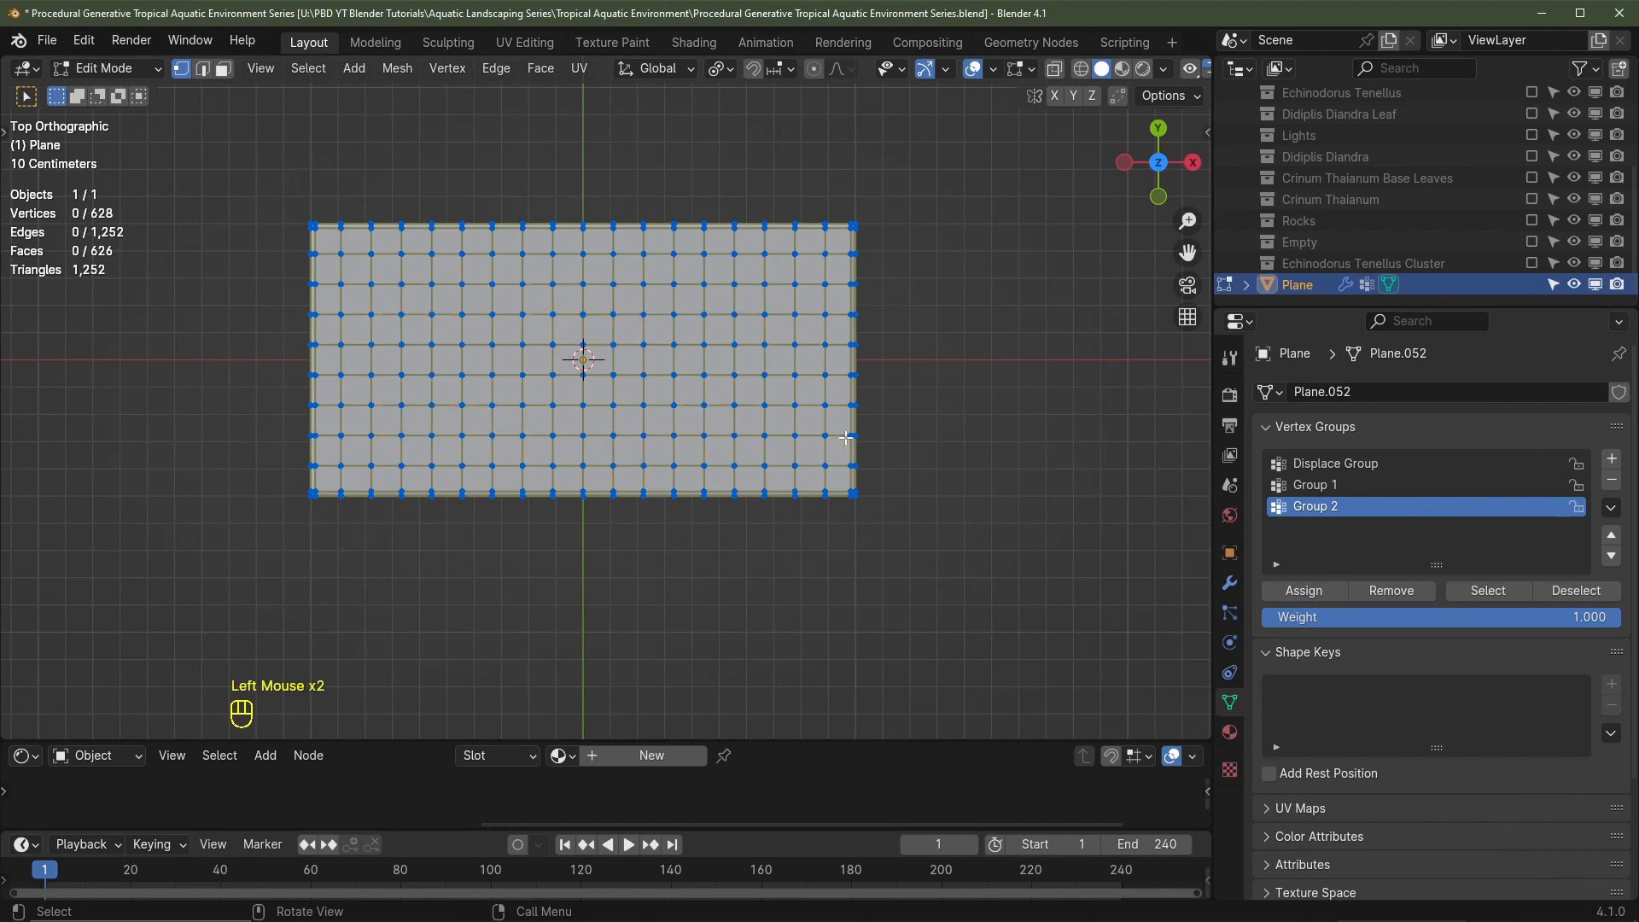
key(c)
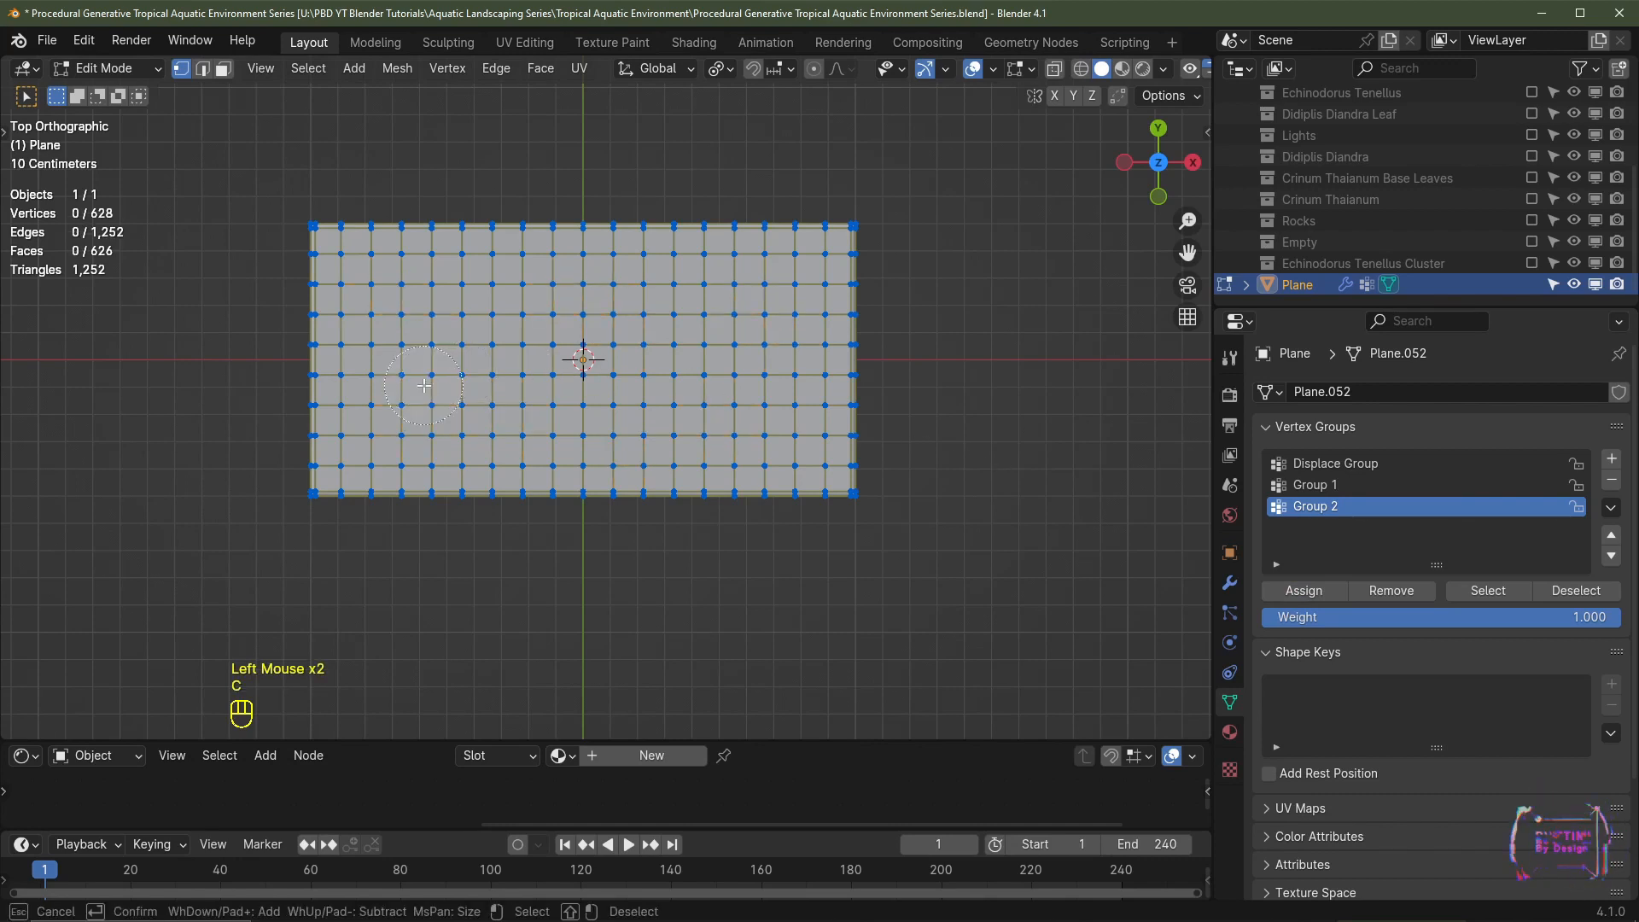
click(406, 408)
drag(665, 406, 652, 393)
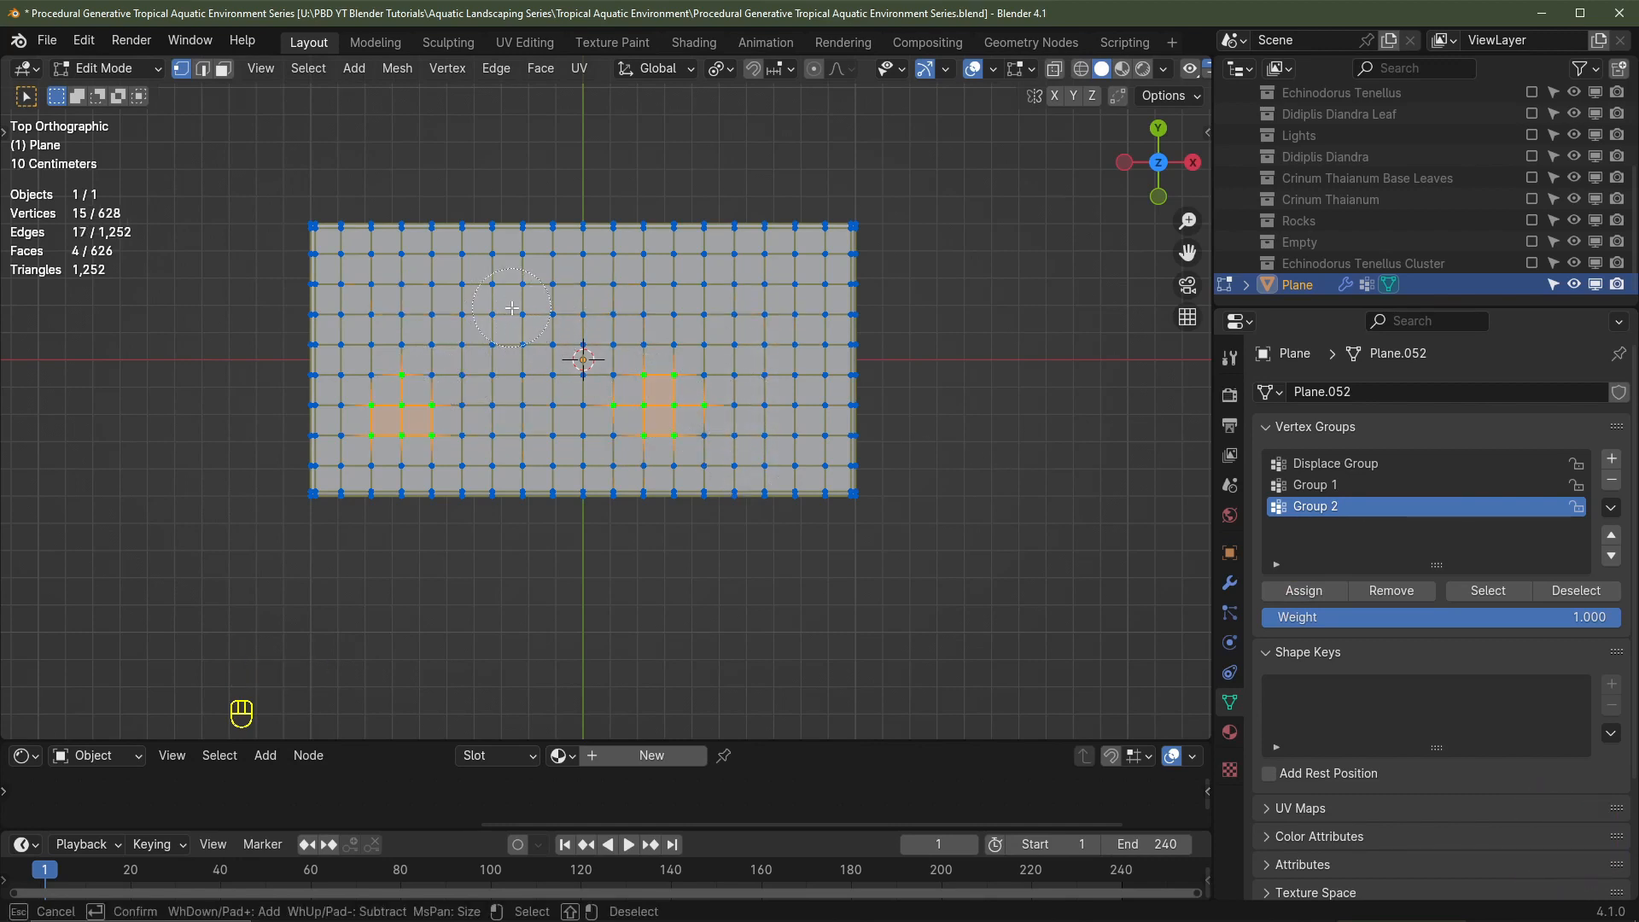
drag(525, 354, 484, 298)
drag(718, 300, 781, 269)
right_click(988, 399)
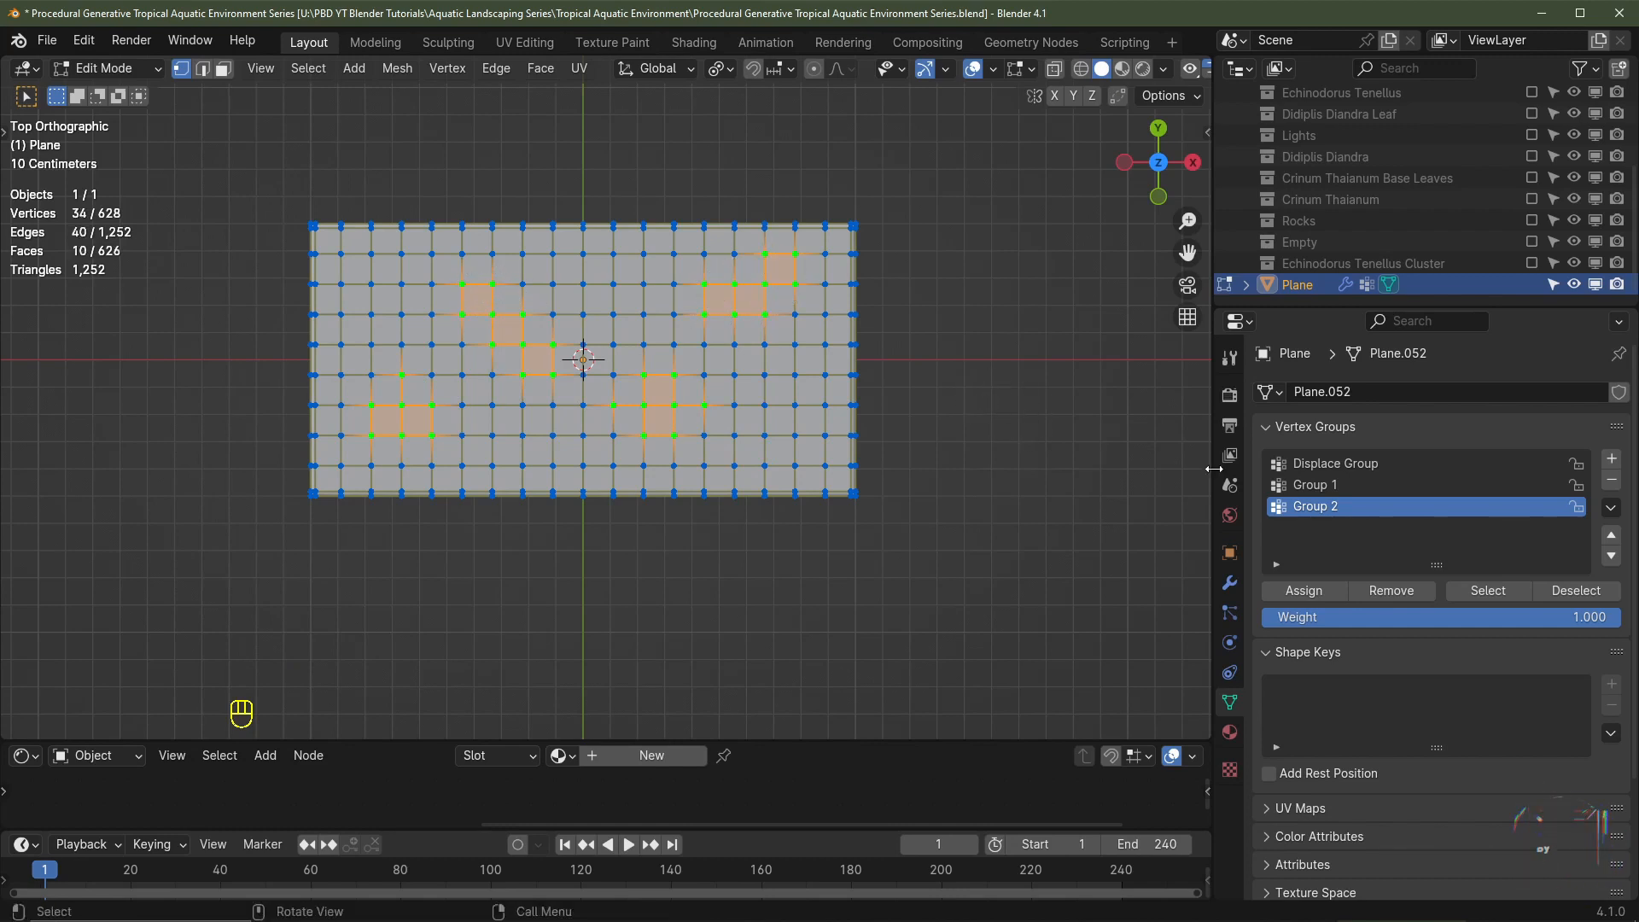
click(1611, 459)
double_click(1338, 528)
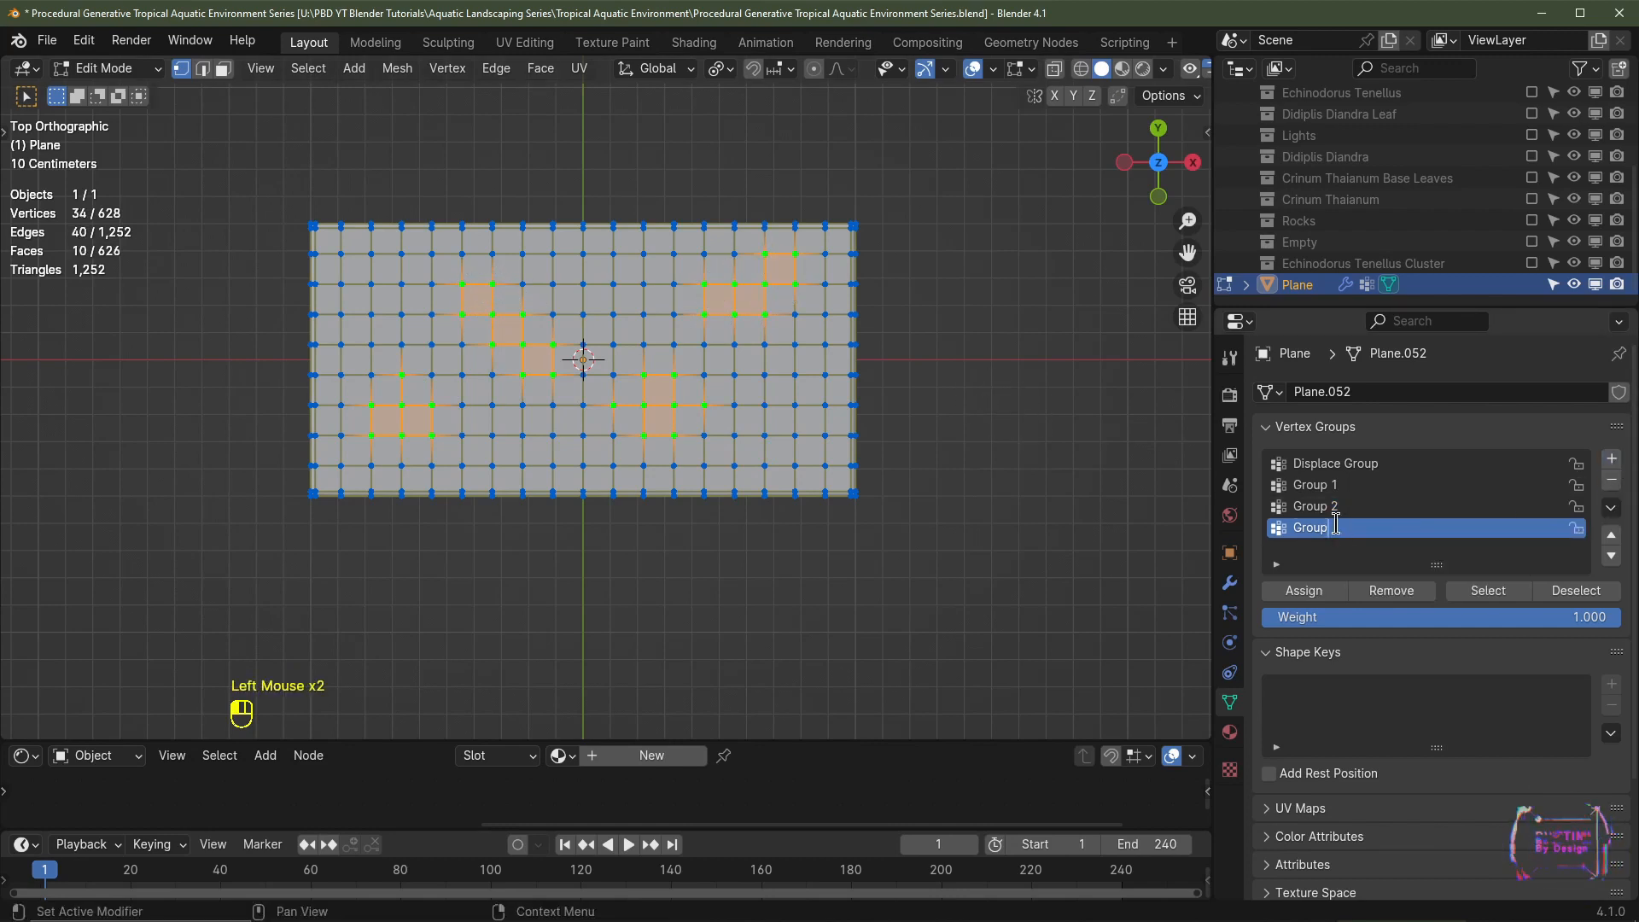
click(1304, 591)
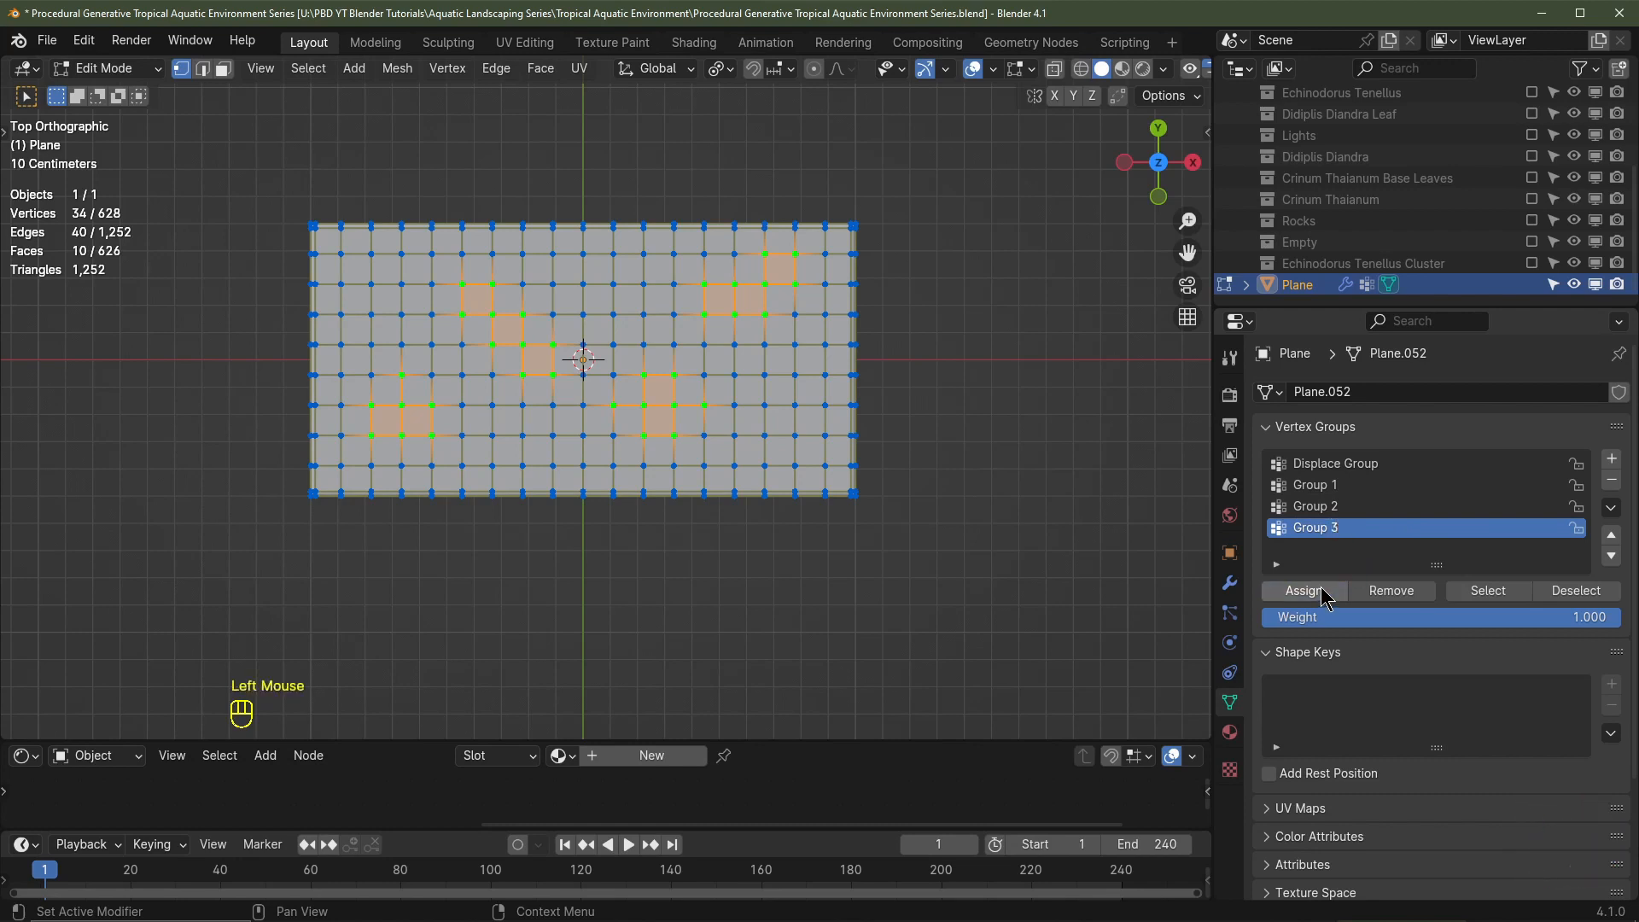
Step: Circle-select two long strips of vertices along the plane's front and back, and assign them to a new vertex group named Group 4
click(1013, 413)
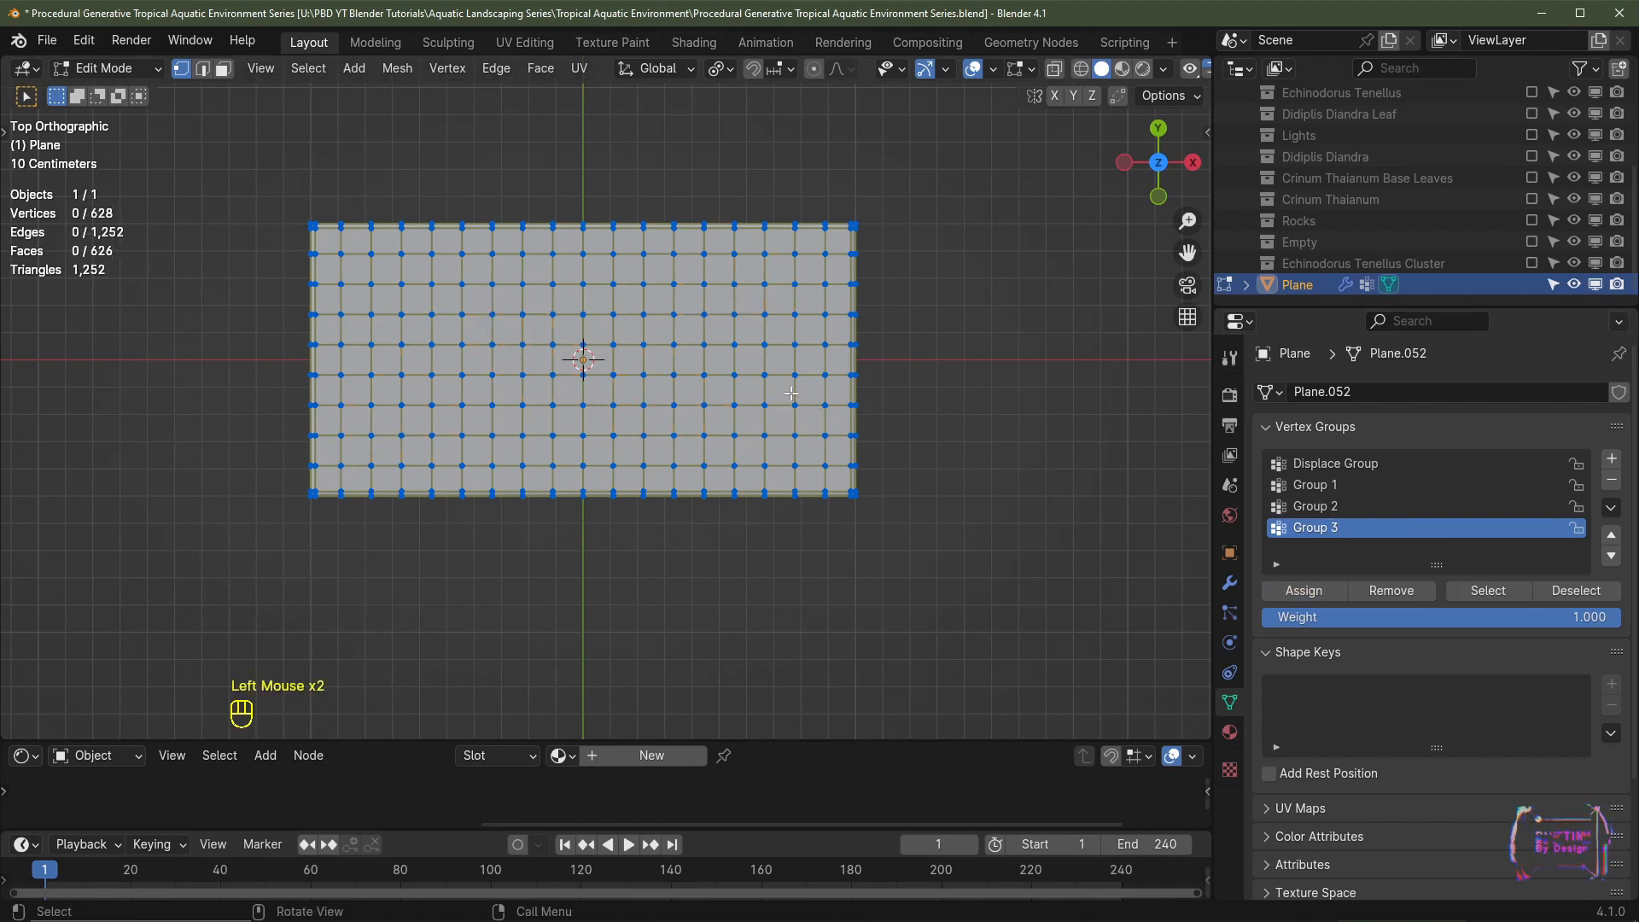
key(c)
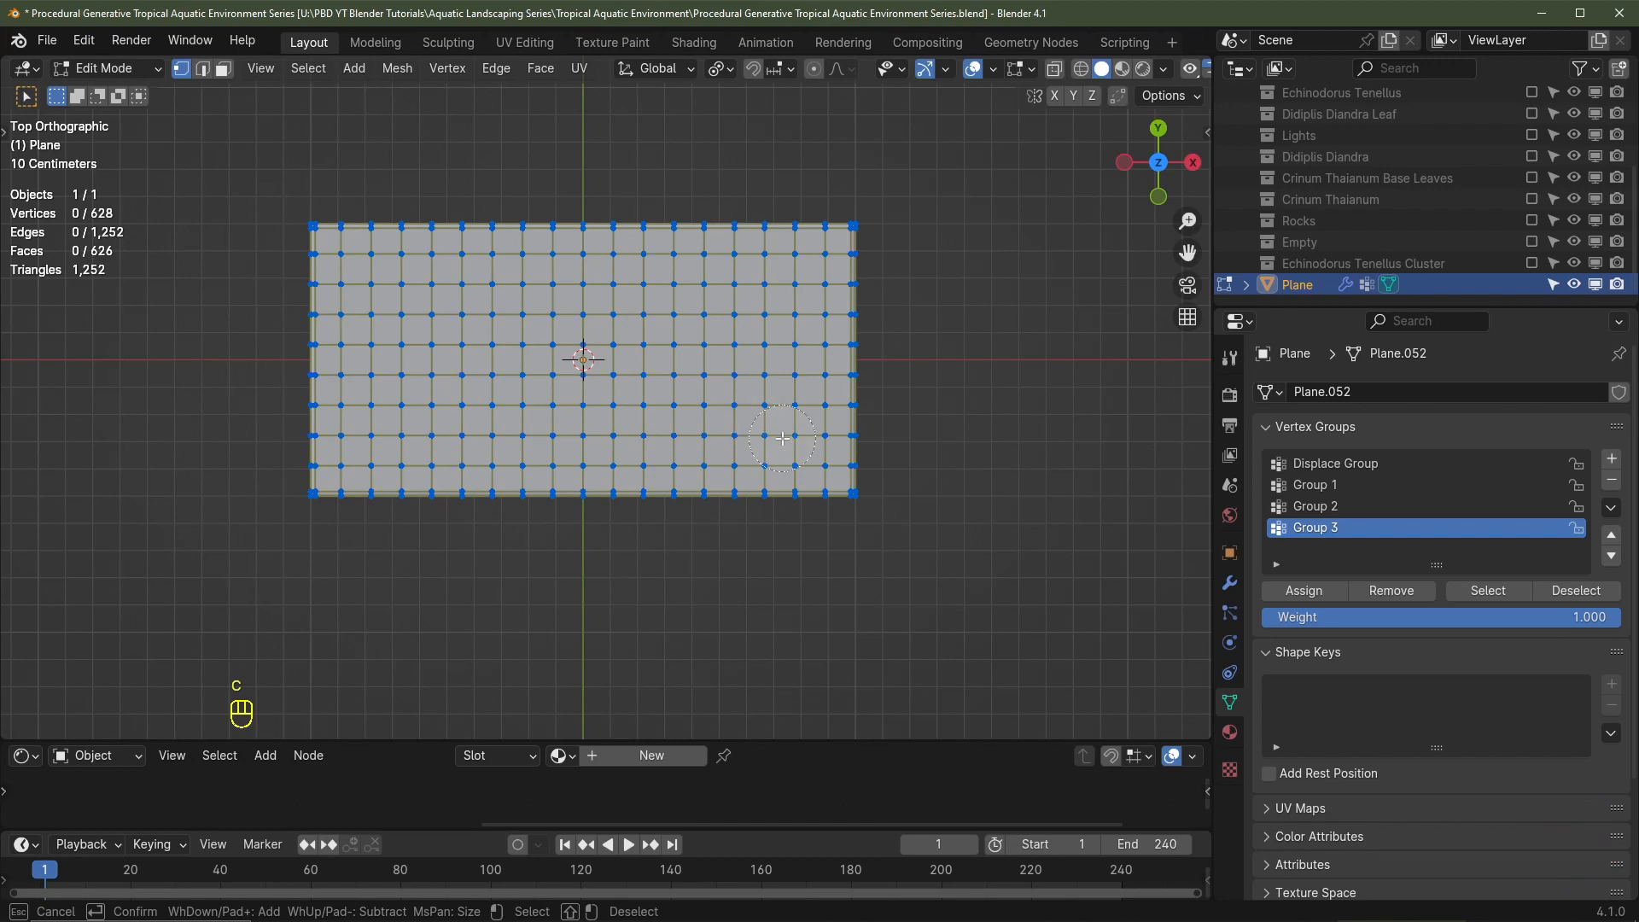
drag(784, 439, 380, 431)
drag(373, 283, 803, 294)
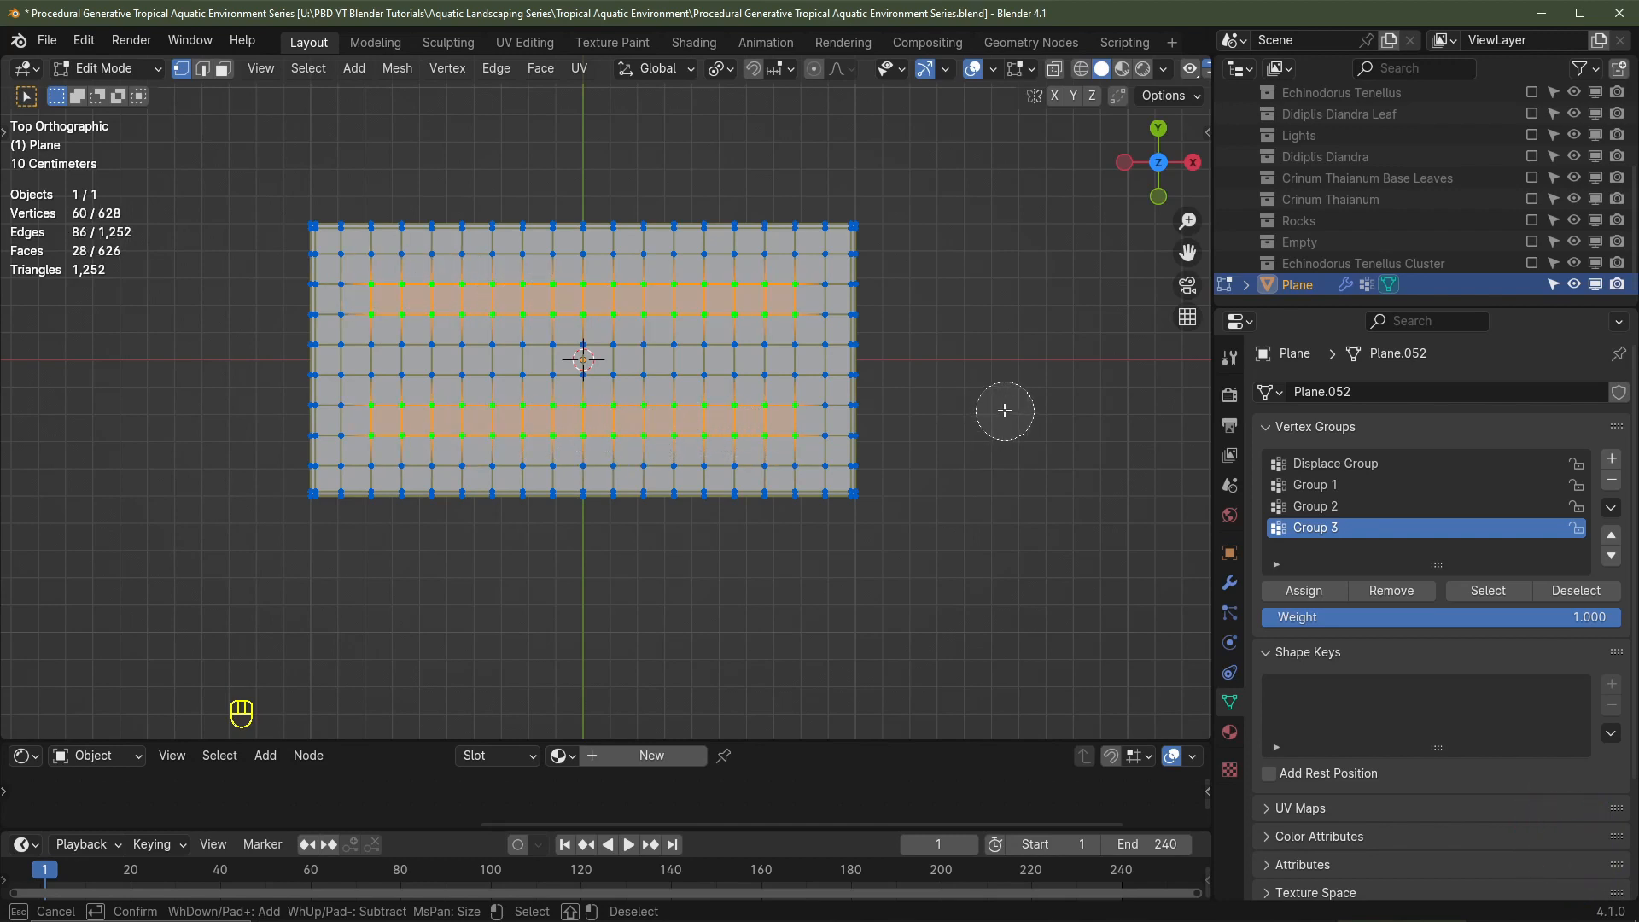
right_click(999, 407)
click(1611, 459)
click(1334, 557)
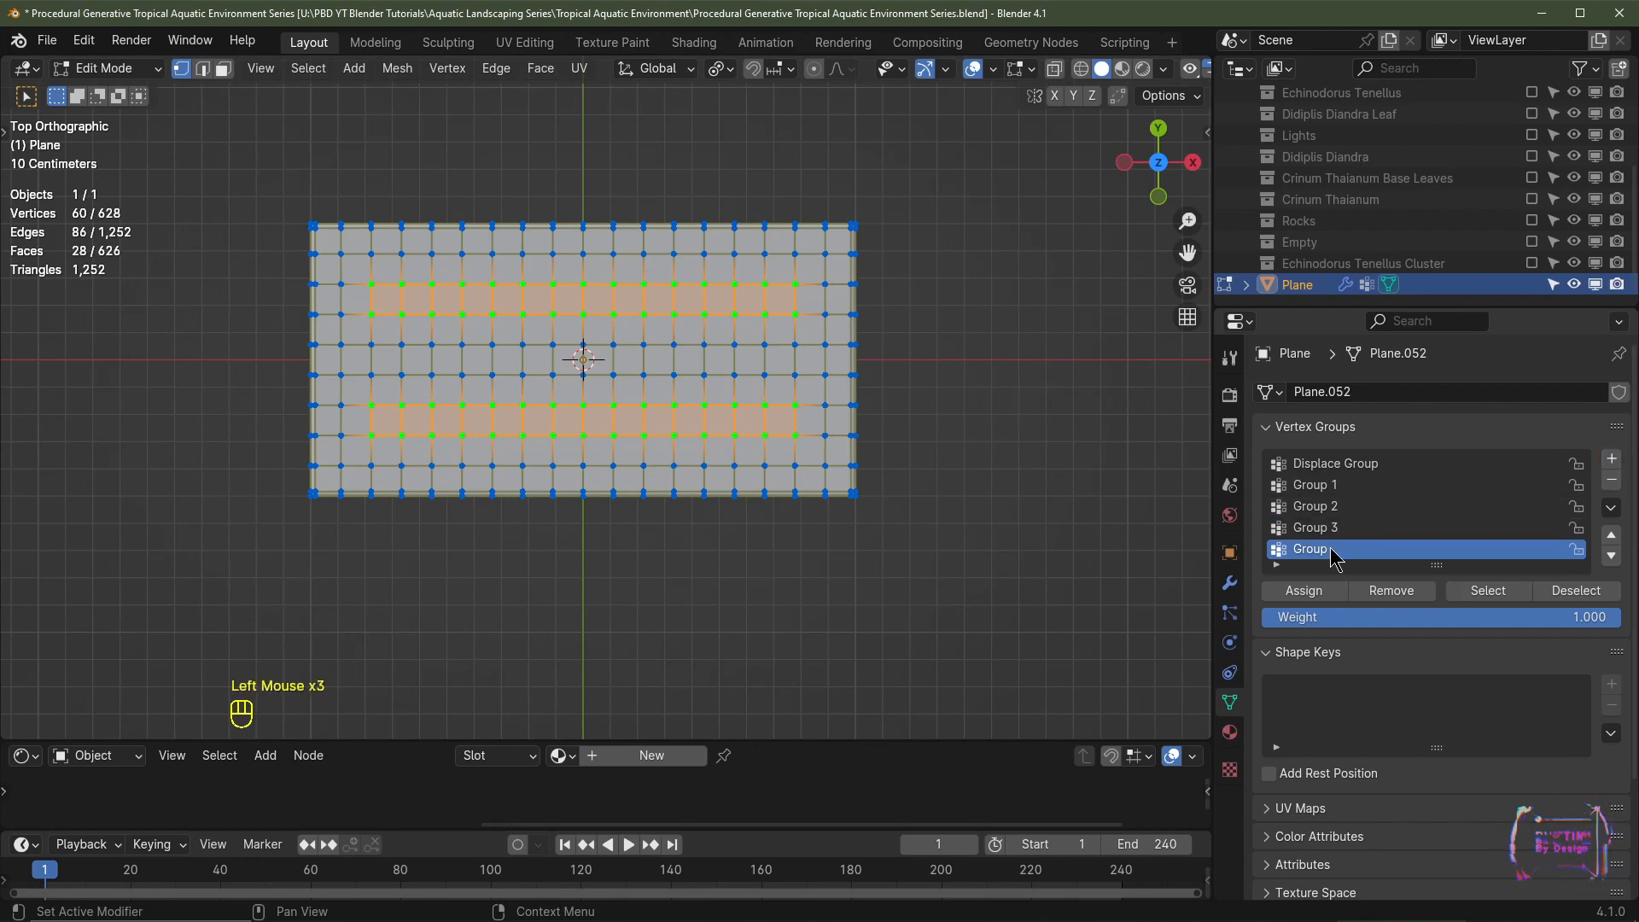
double_click(1330, 548)
click(1412, 549)
text(4)
key(Return)
click(1338, 592)
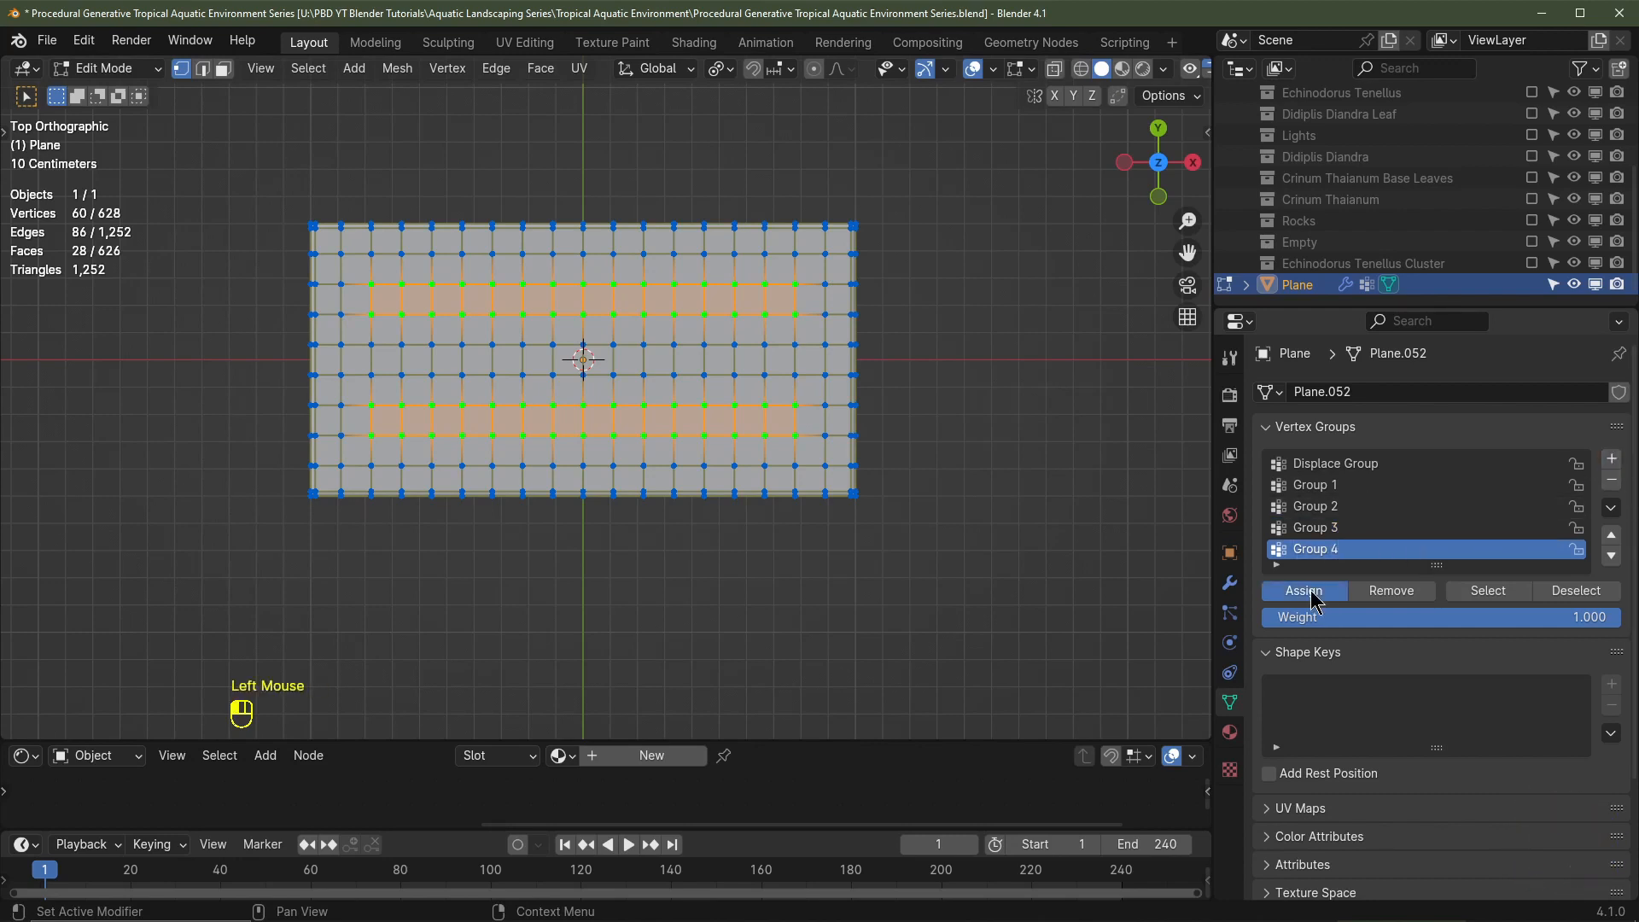
Step: Return to Object Mode, enlarge the Shader Editor area, and switch it to the Geometry Node Editor
key(Tab)
middle_drag(937, 469, 888, 597)
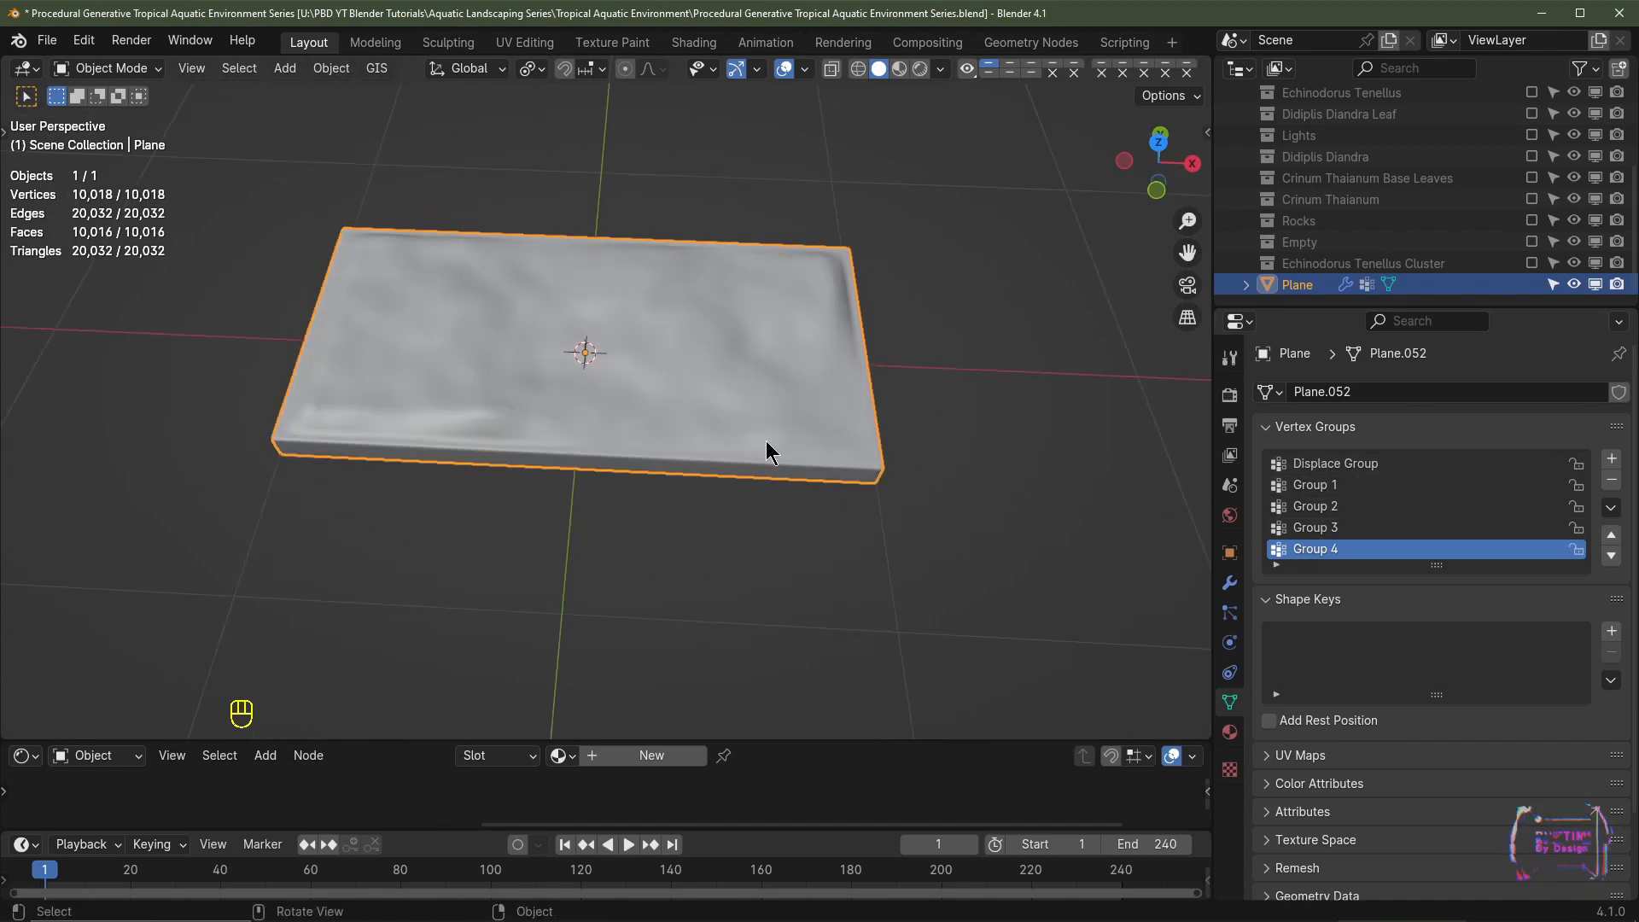
middle_drag(627, 557, 772, 737)
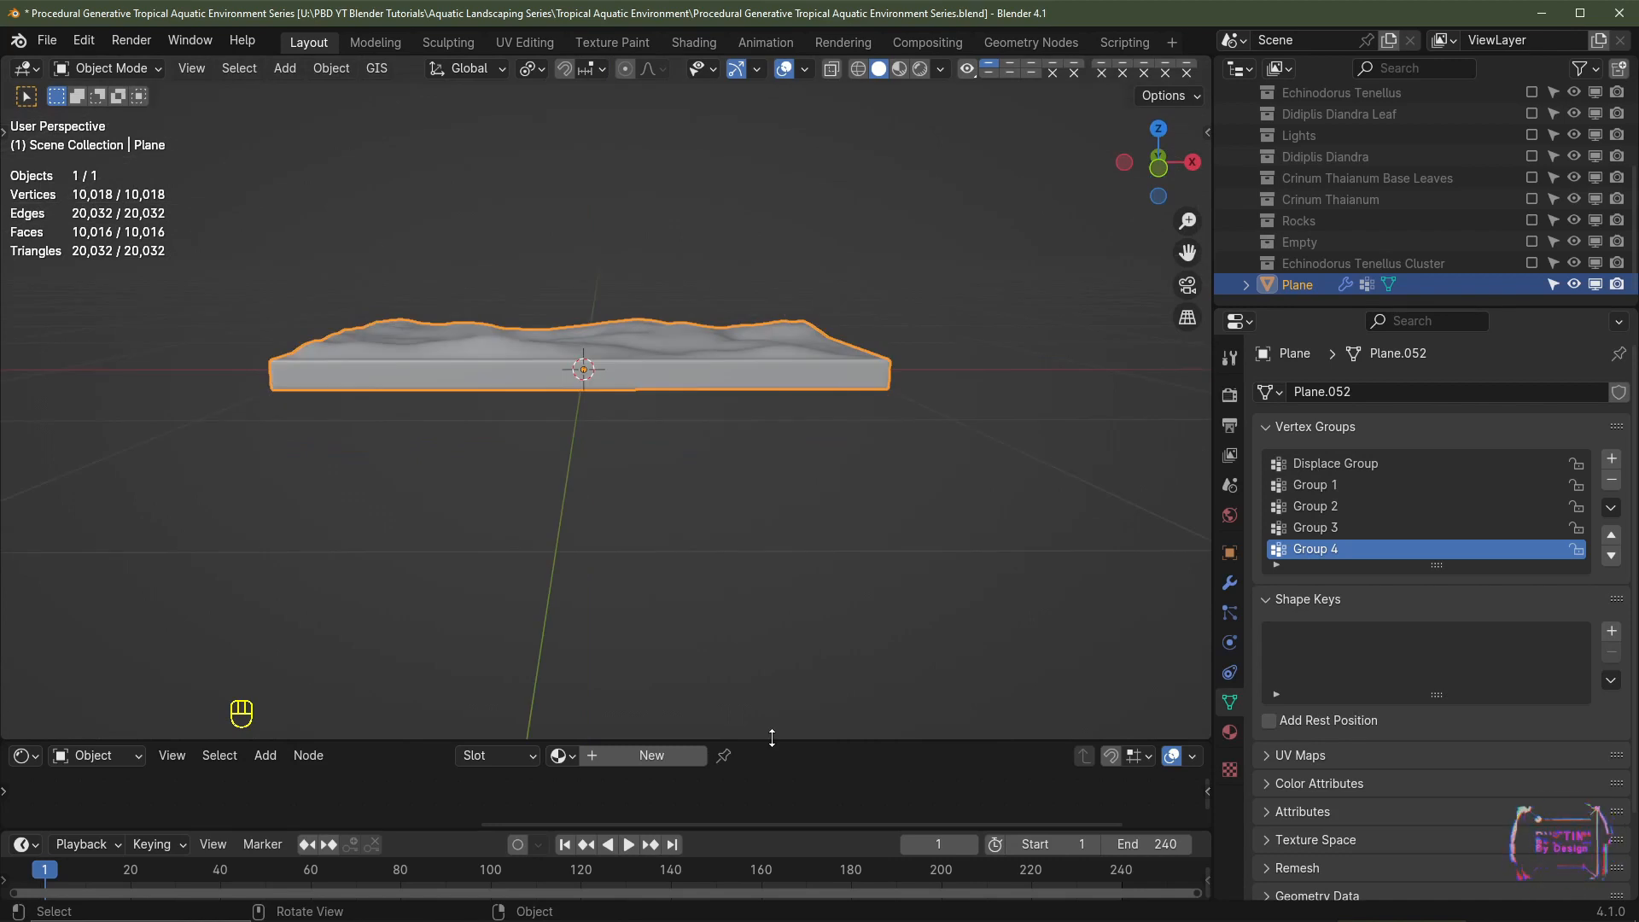
drag(772, 737, 794, 384)
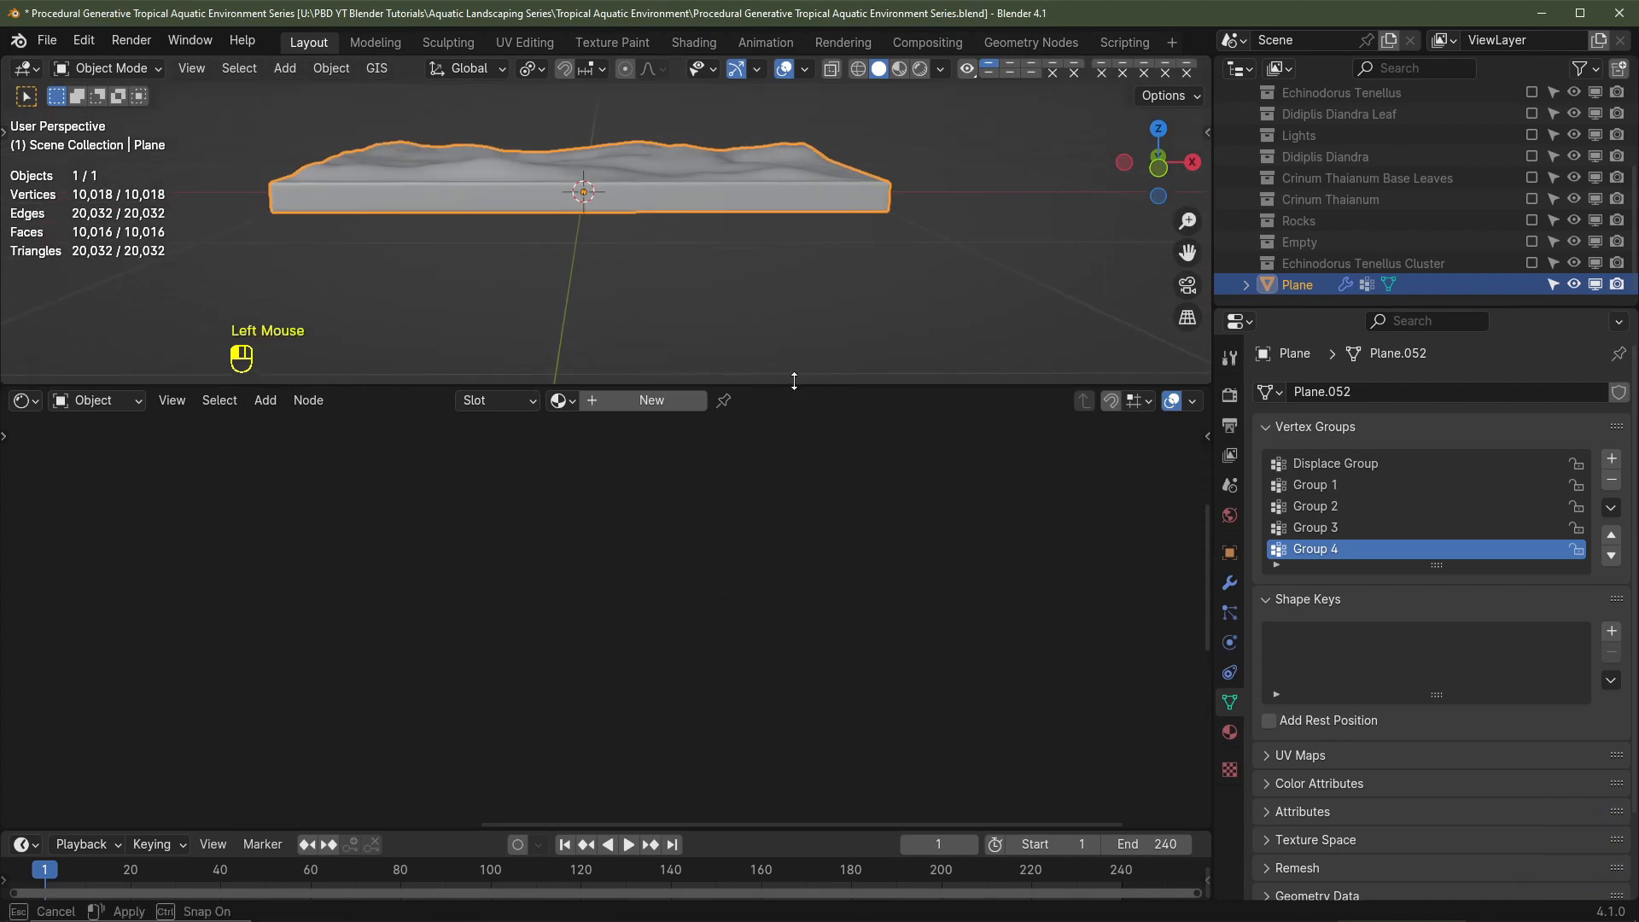
click(24, 401)
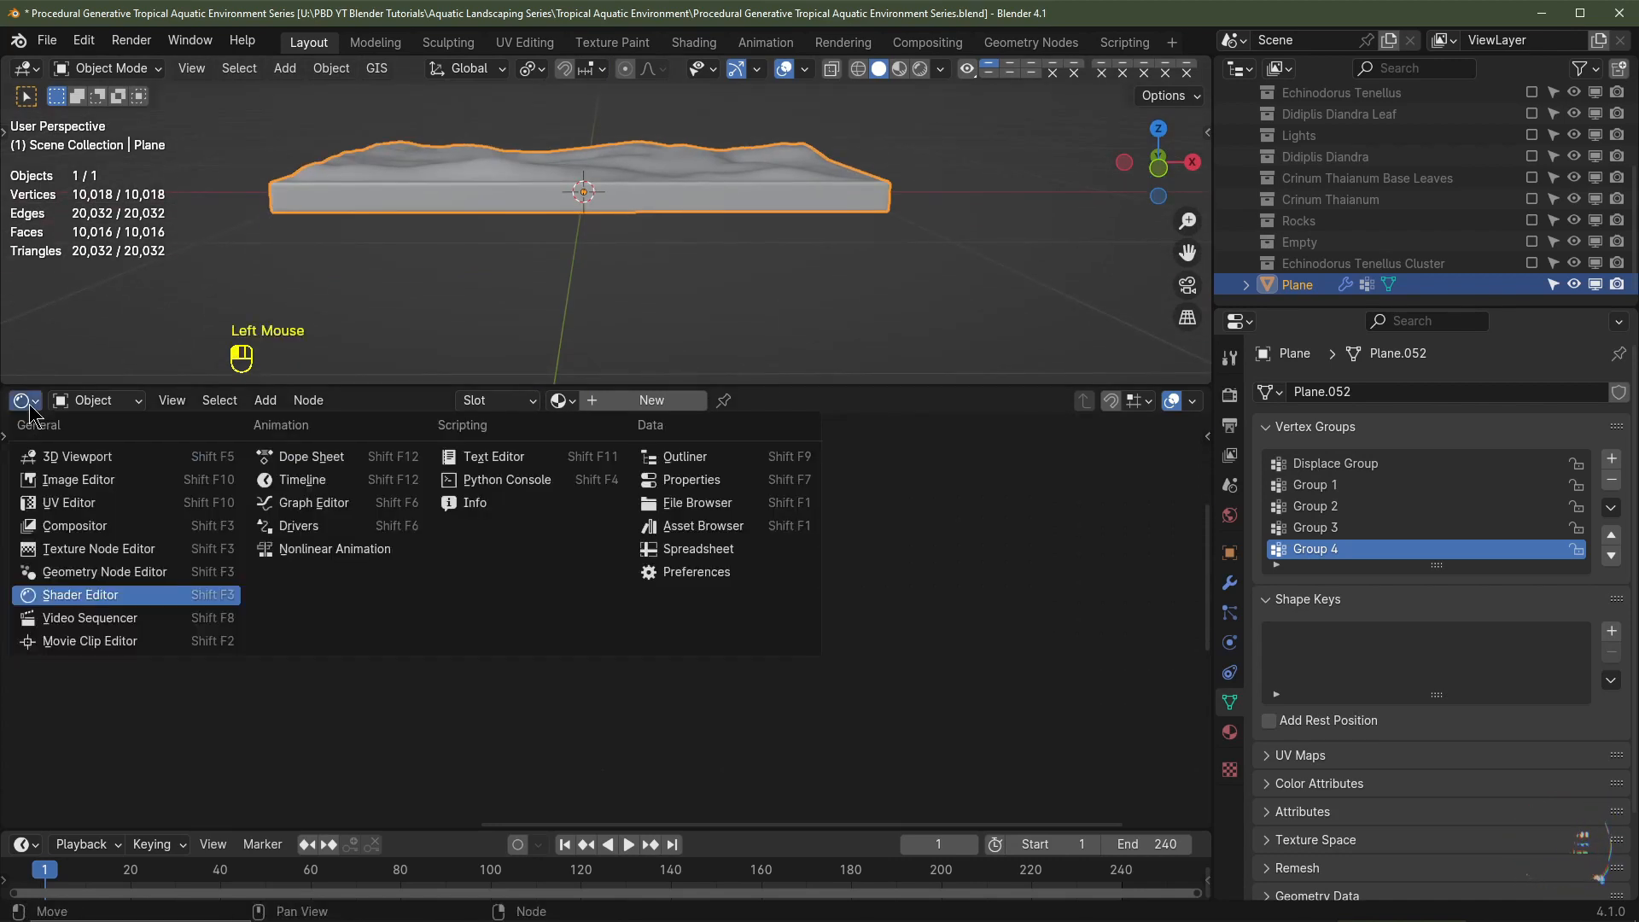
click(68, 572)
drag(1212, 597, 1277, 598)
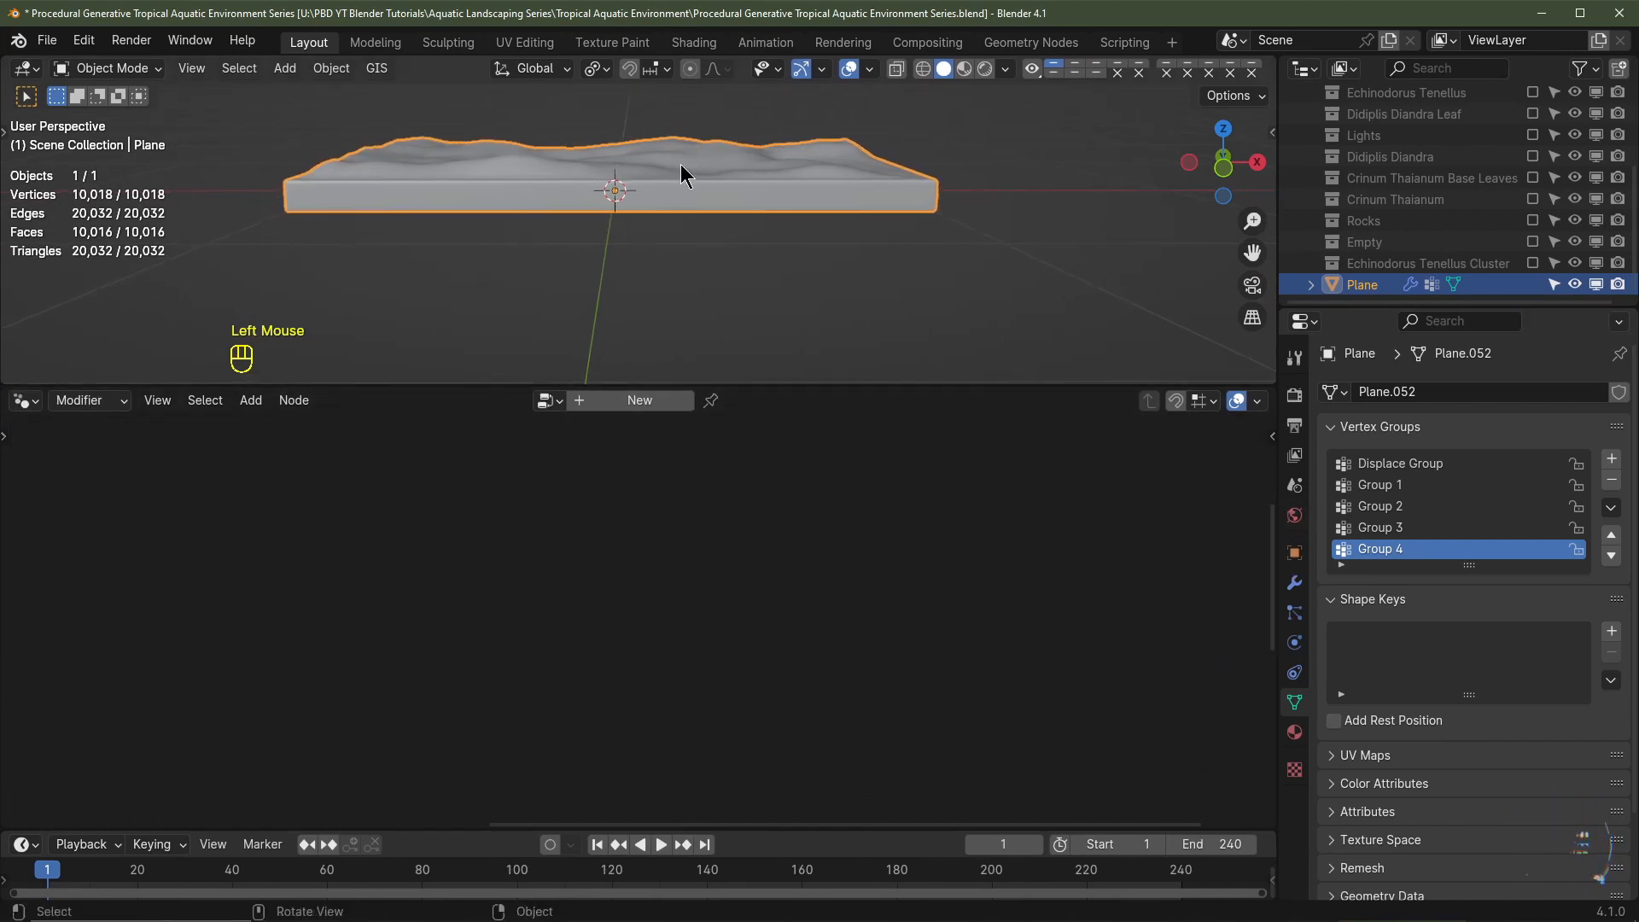
Step: Collapse the existing modifiers and add a Geometry Nodes modifier to the plane using the Scatter Distribution node group
click(1295, 583)
click(1331, 474)
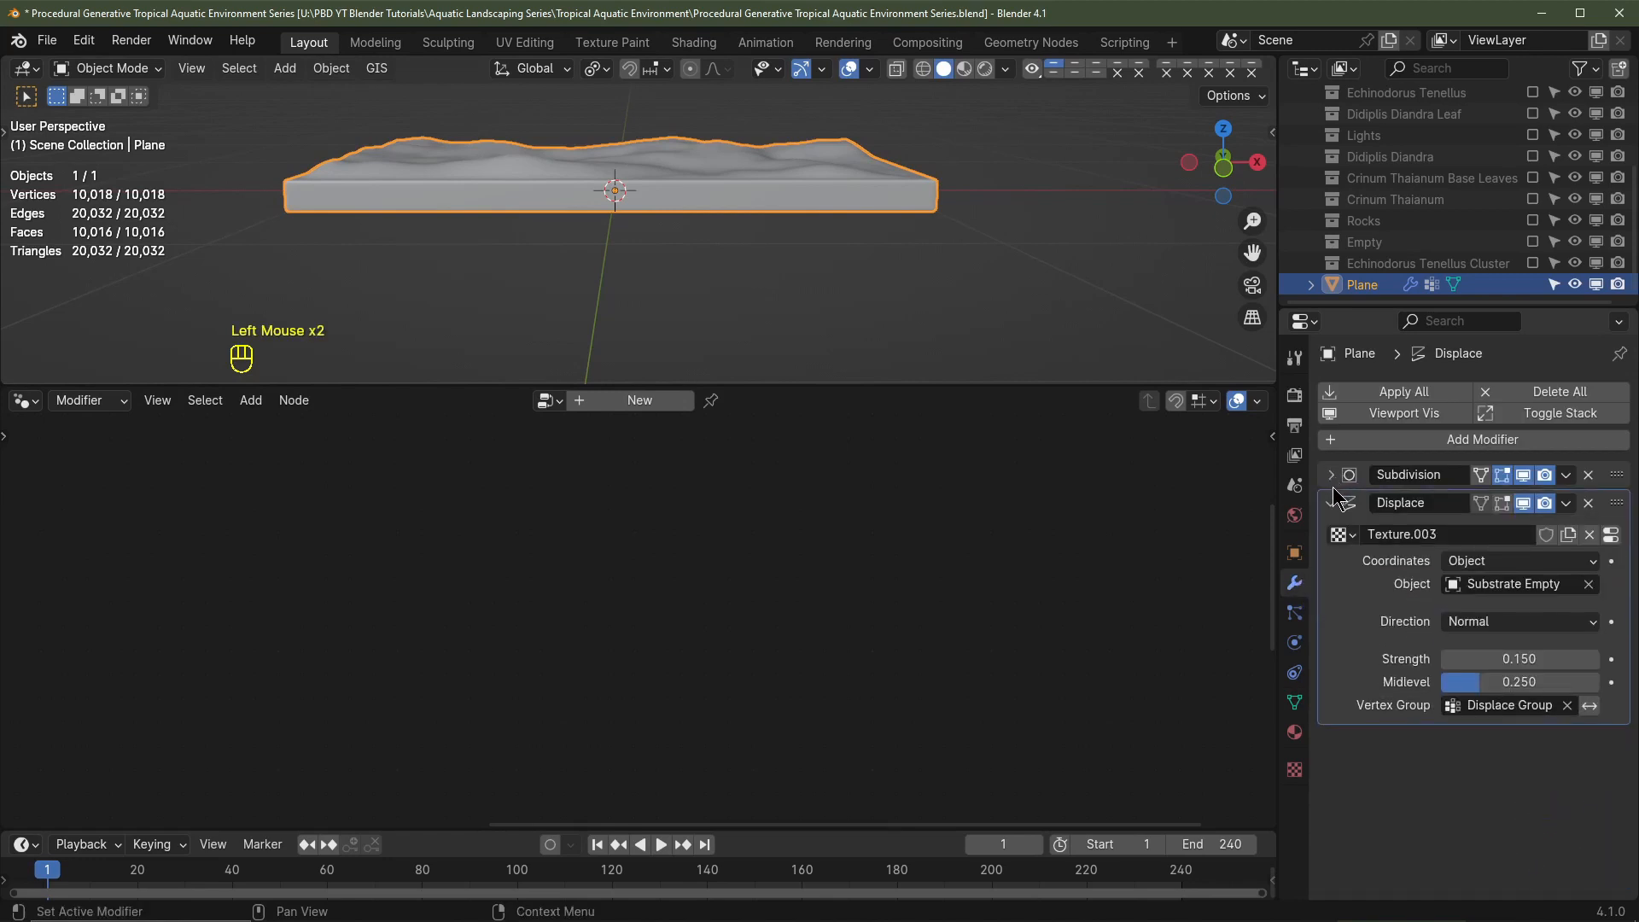
click(1328, 502)
click(1376, 440)
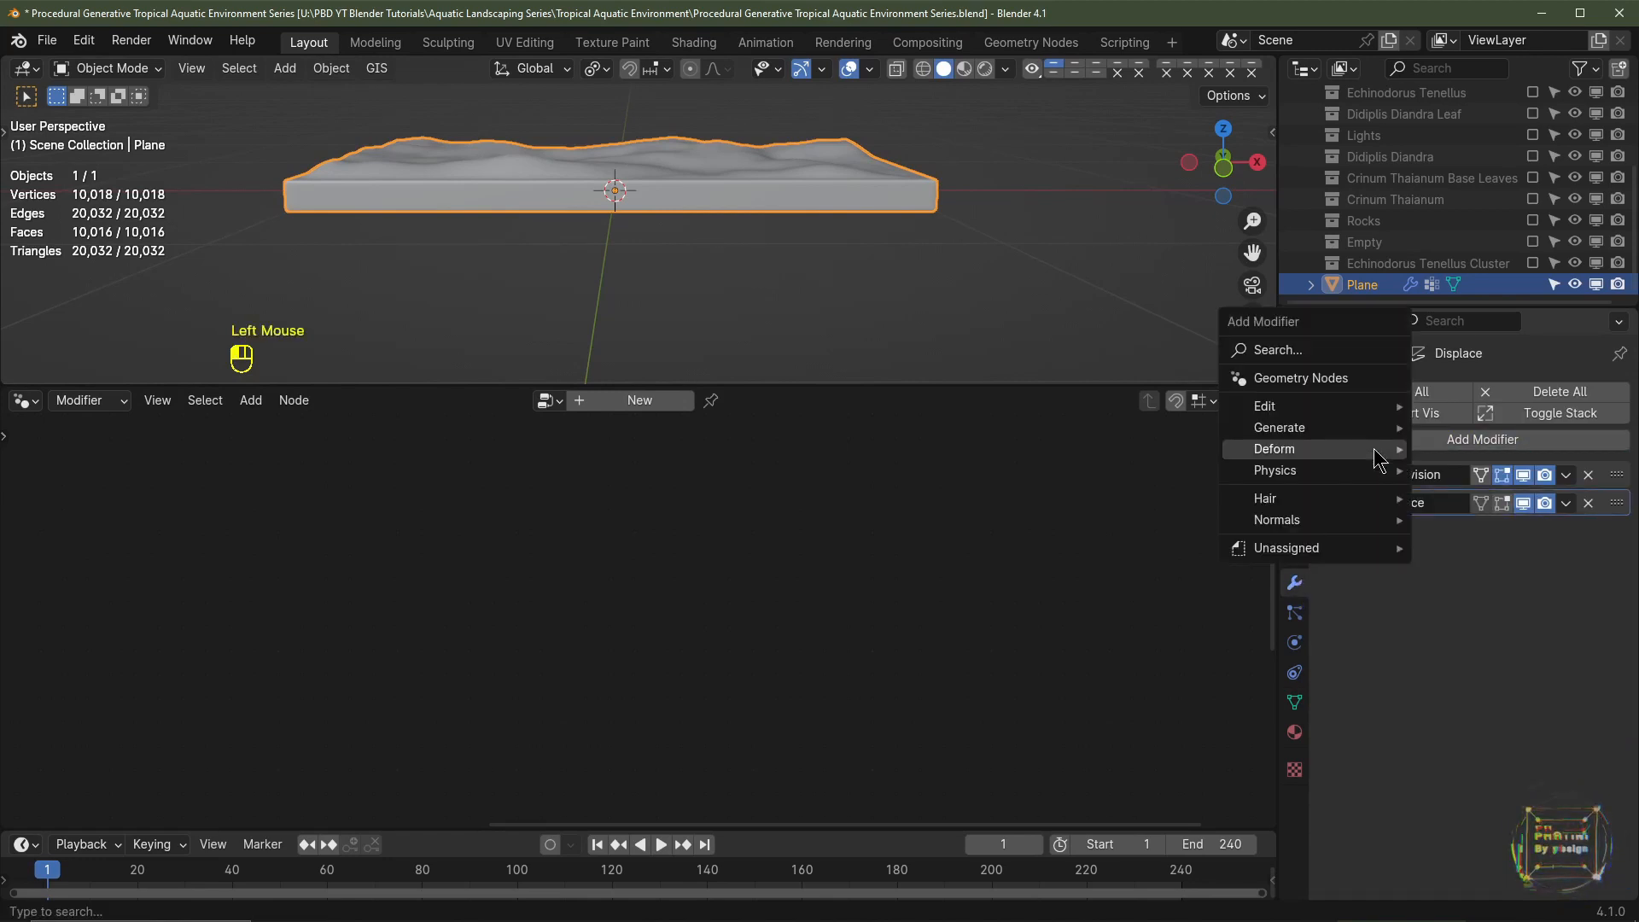
click(1289, 378)
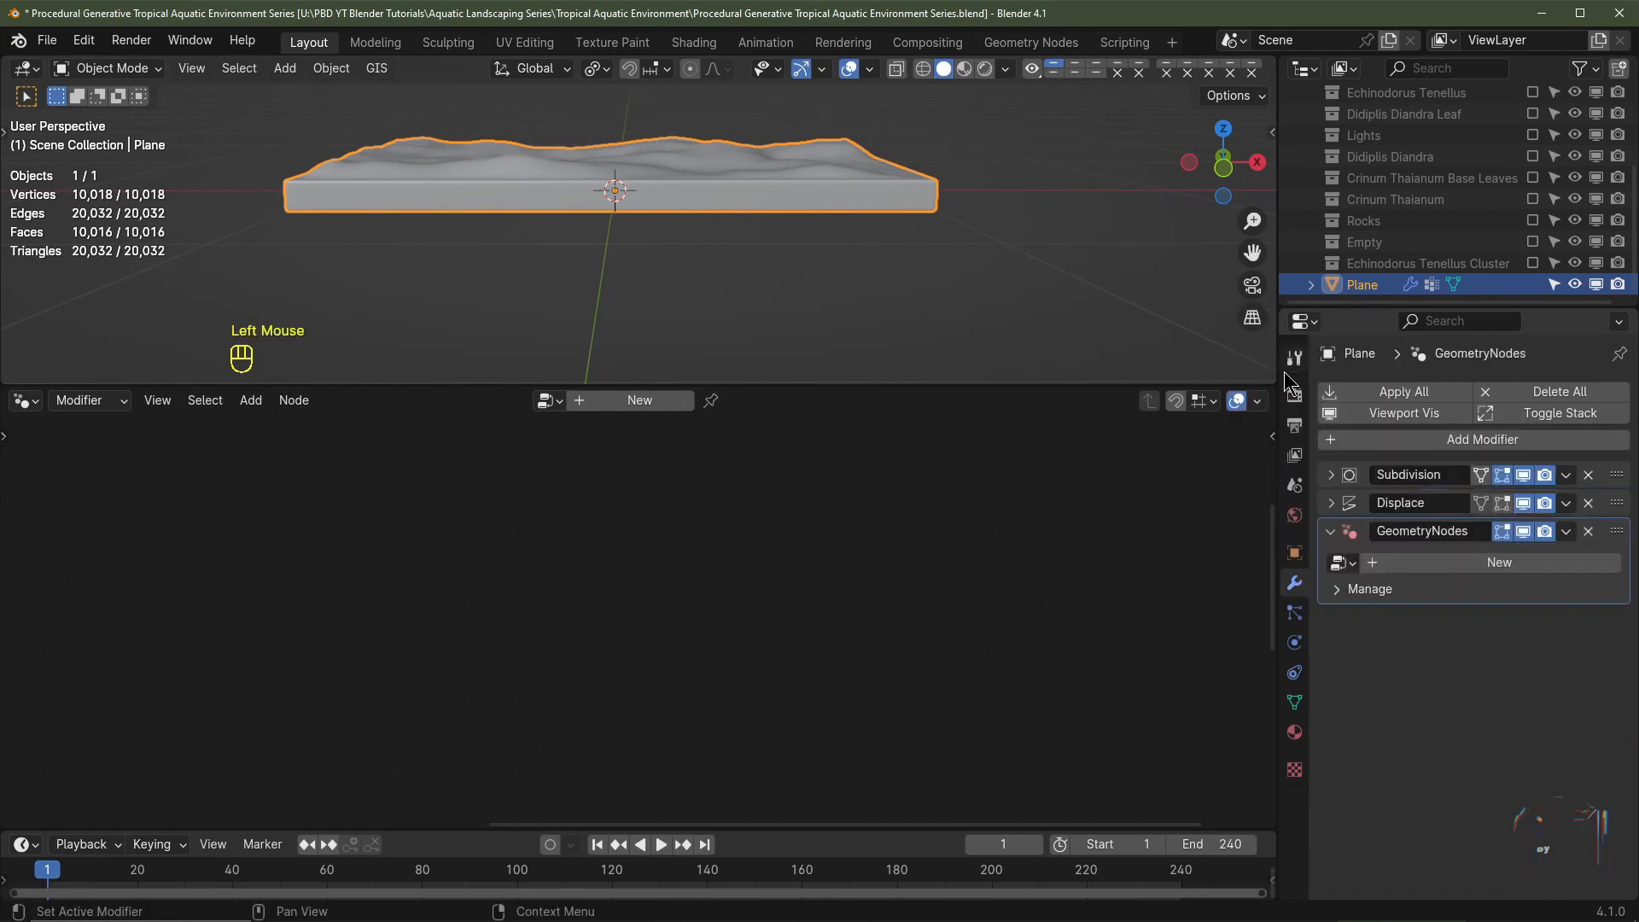
click(1341, 562)
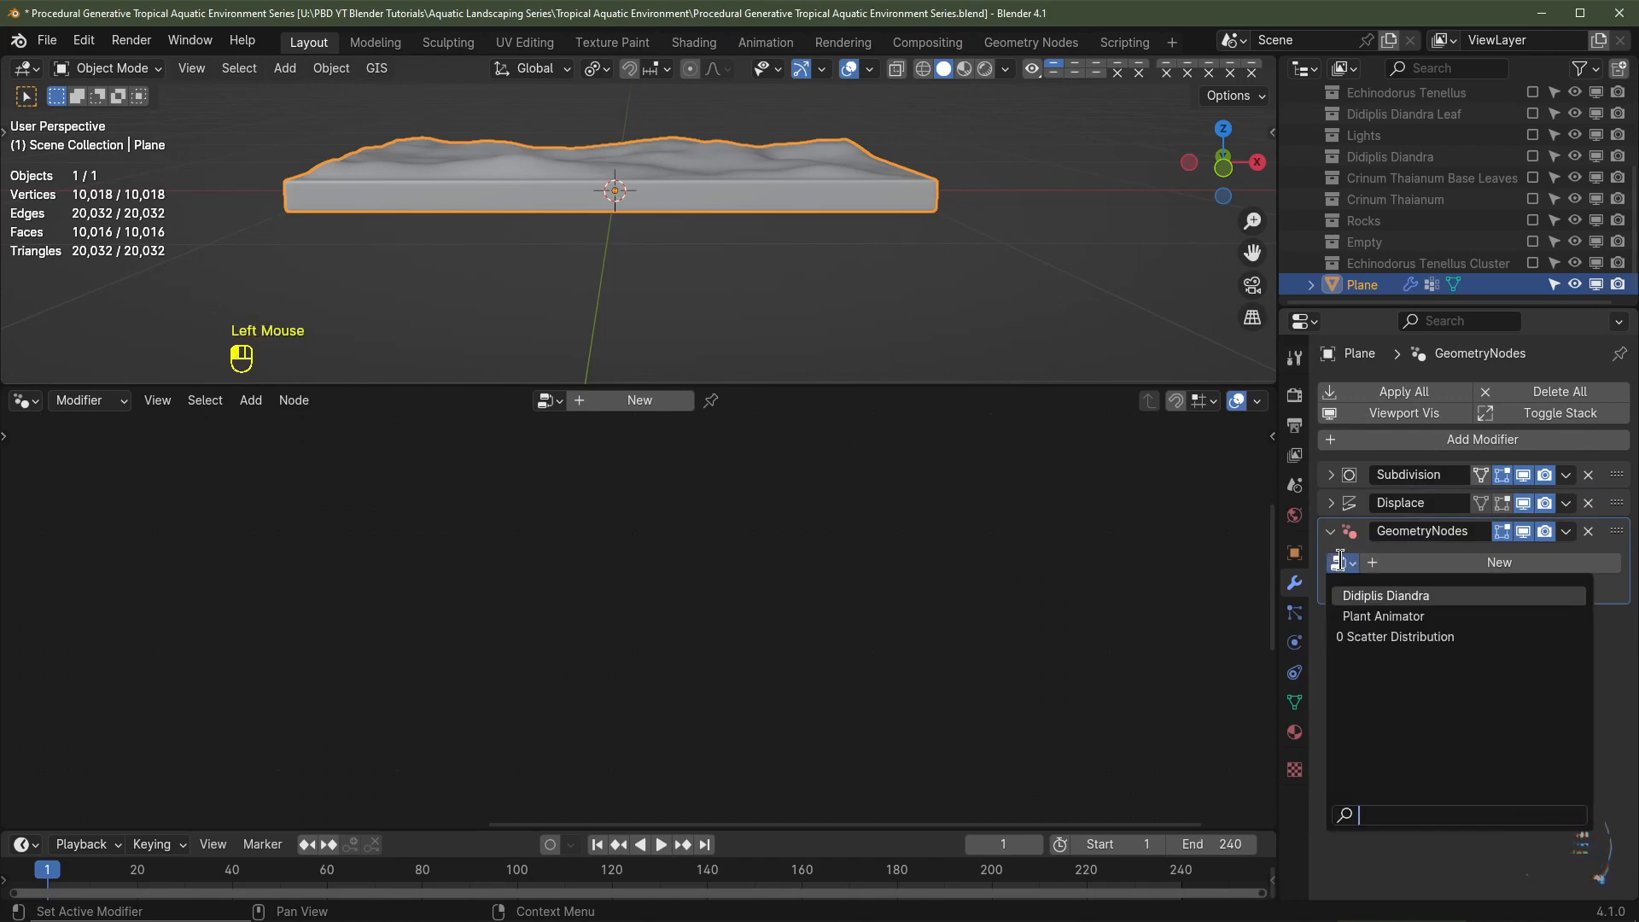
click(1356, 638)
scroll(861, 663, down, 4)
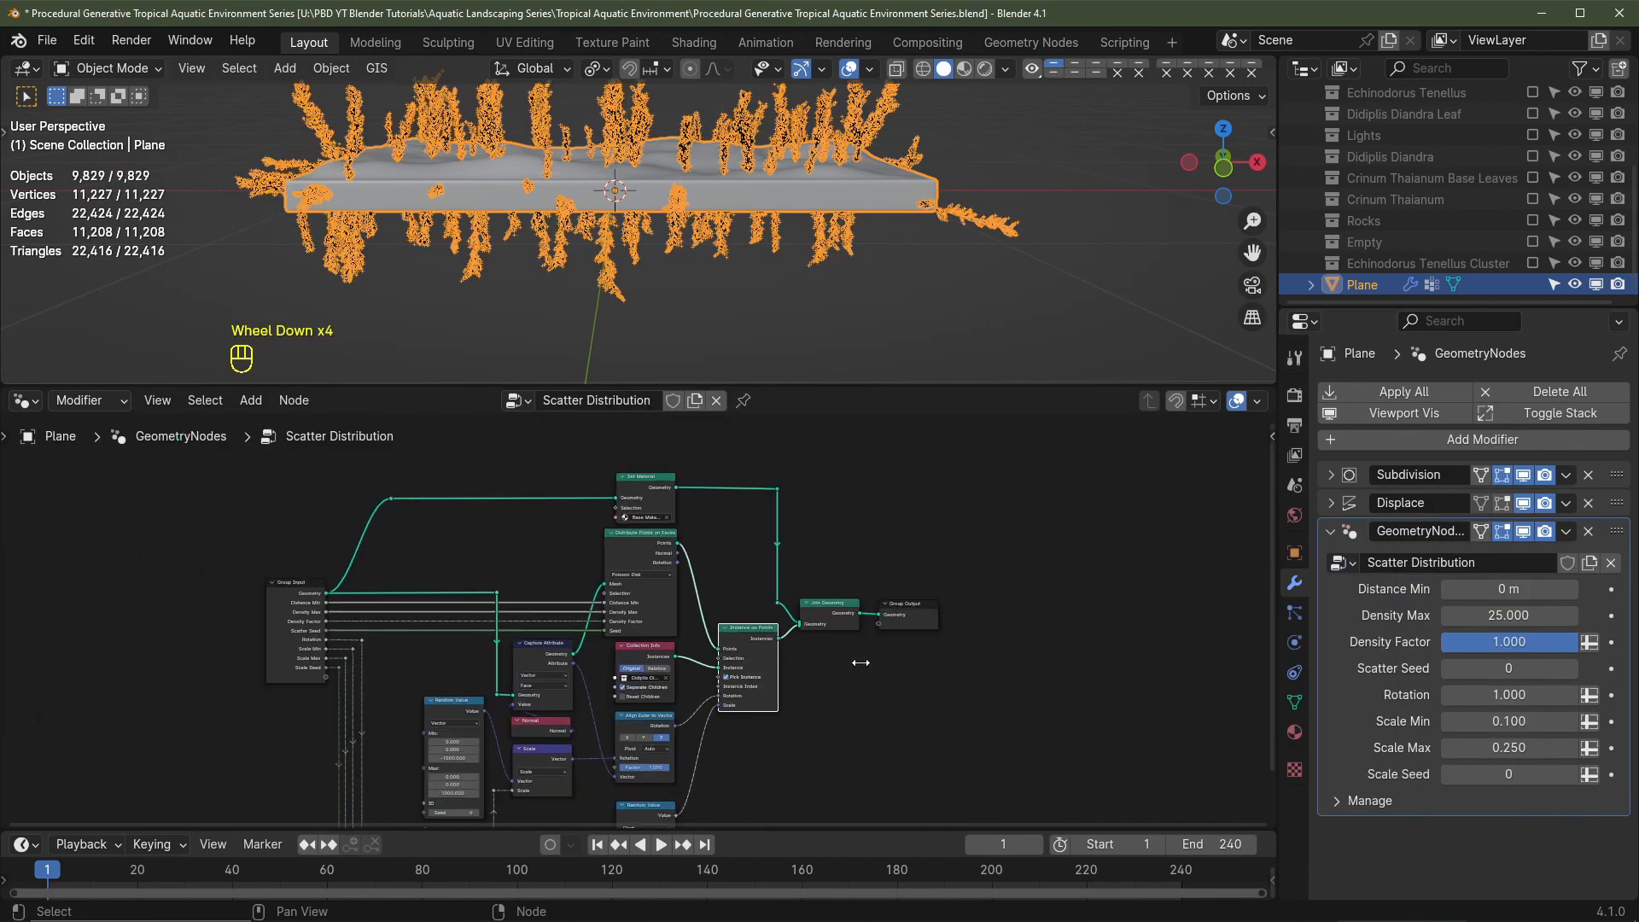
Step: Enlarge the node editor and set the Scatter Distribution modifier's Density Max to 10
middle_drag(835, 708, 884, 620)
drag(949, 385, 938, 259)
scroll(780, 661, up, 2)
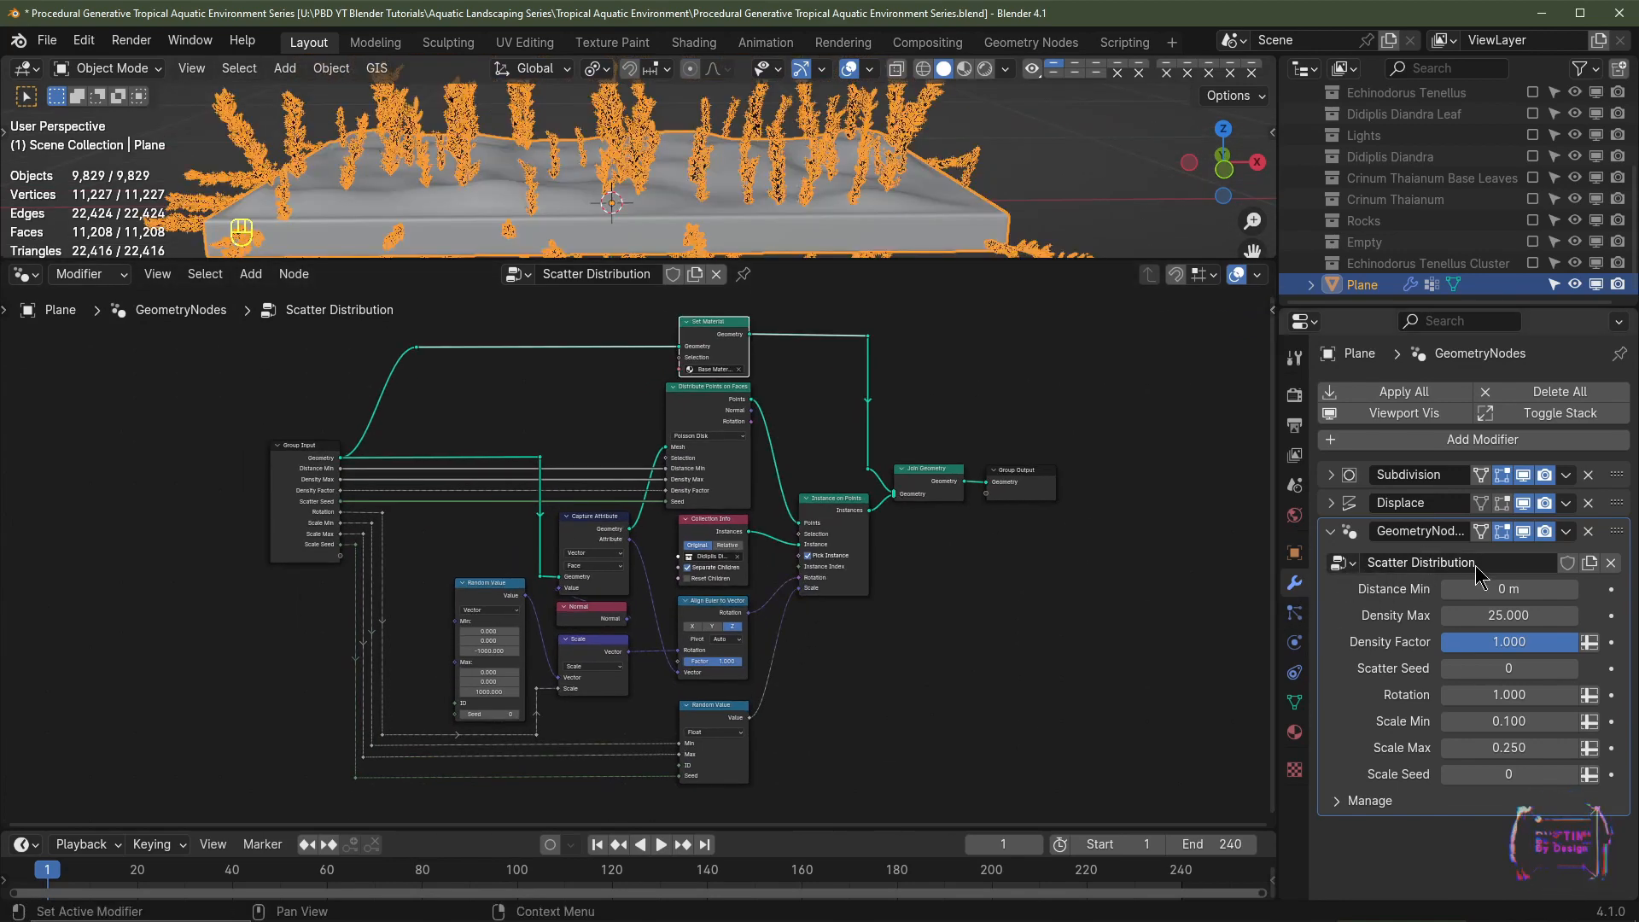
click(1507, 614)
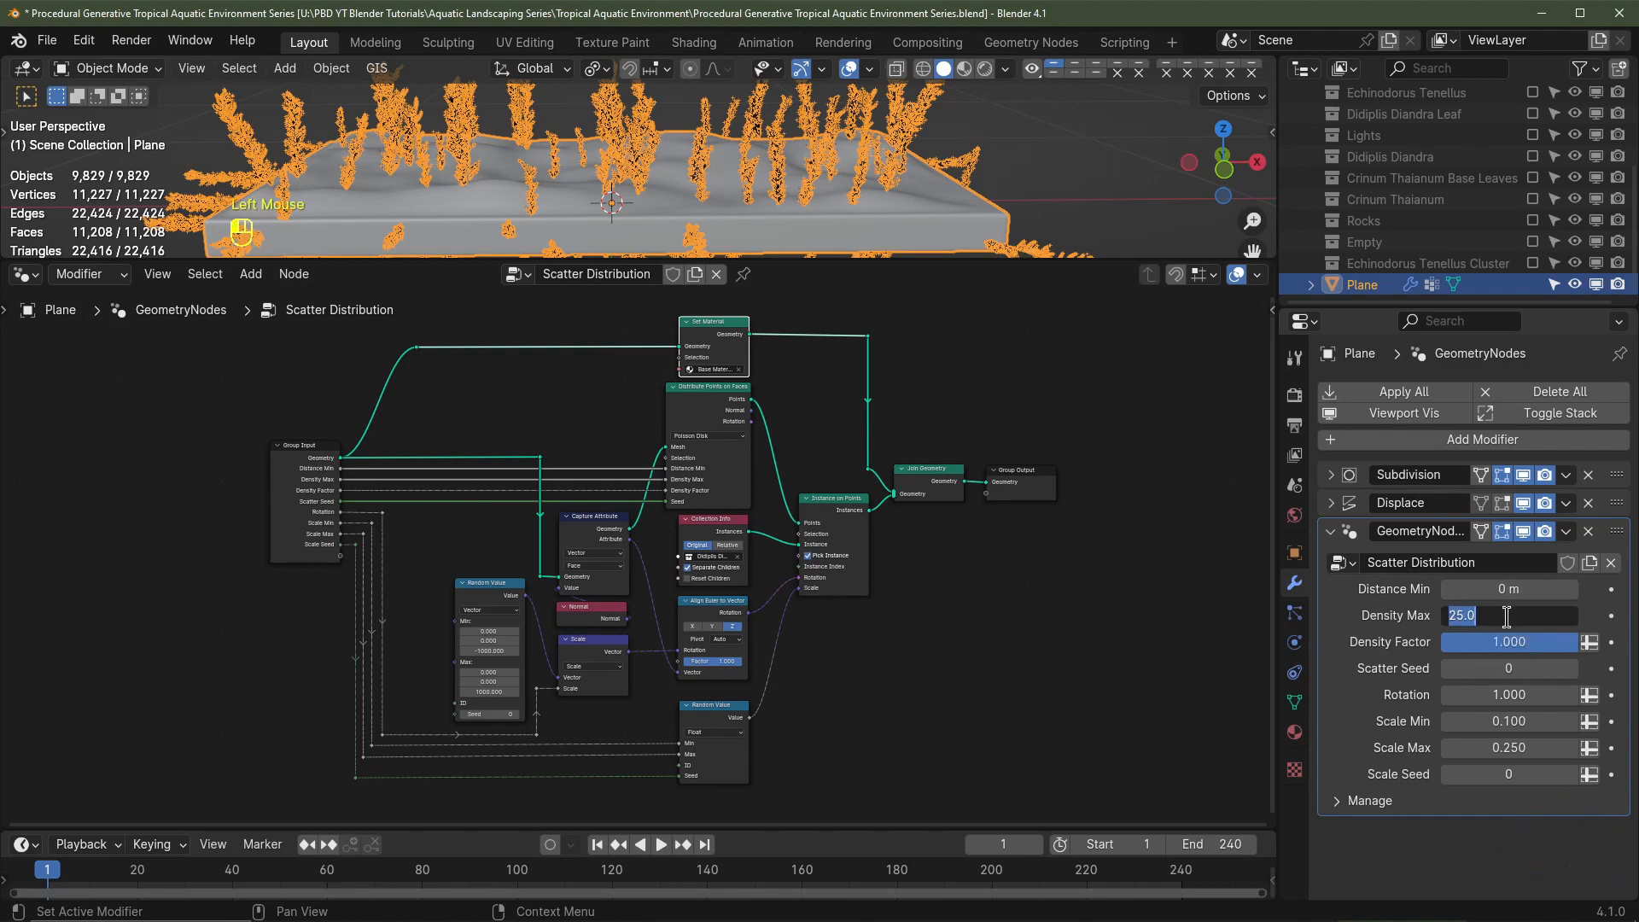
text(10)
key(Return)
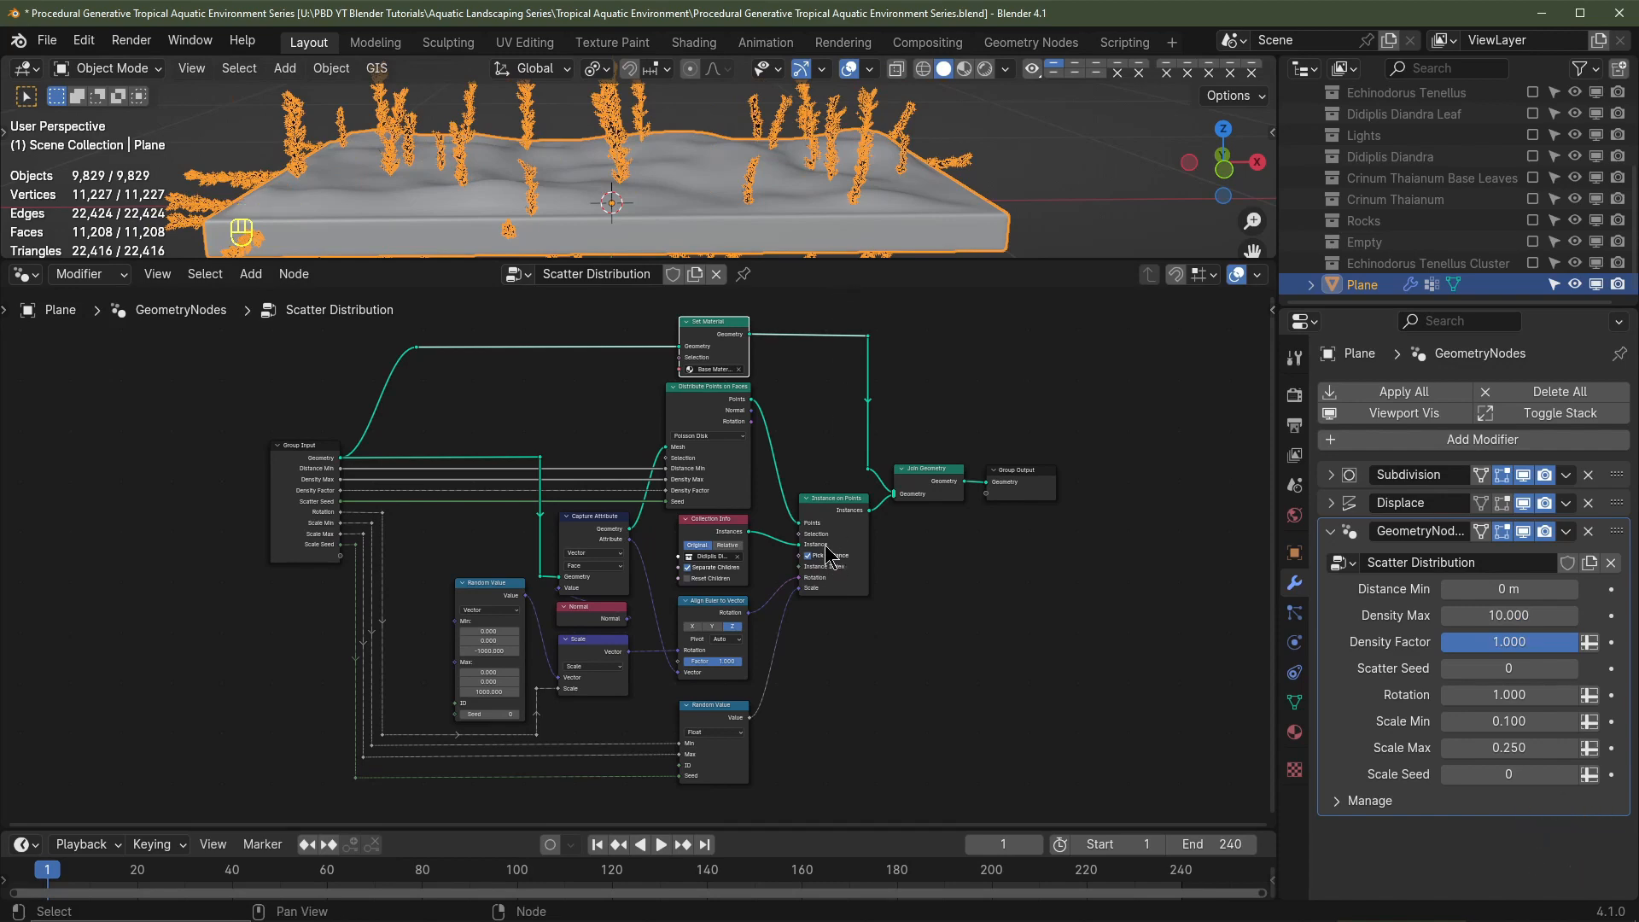
Step: Delete the Set Material node while keeping its link, align the geometry reroutes horizontally, and reposition them above Distribute Points on Faces
scroll(832, 547, up, 2)
middle_drag(832, 546, 766, 544)
scroll(766, 544, up, 2)
click(710, 422)
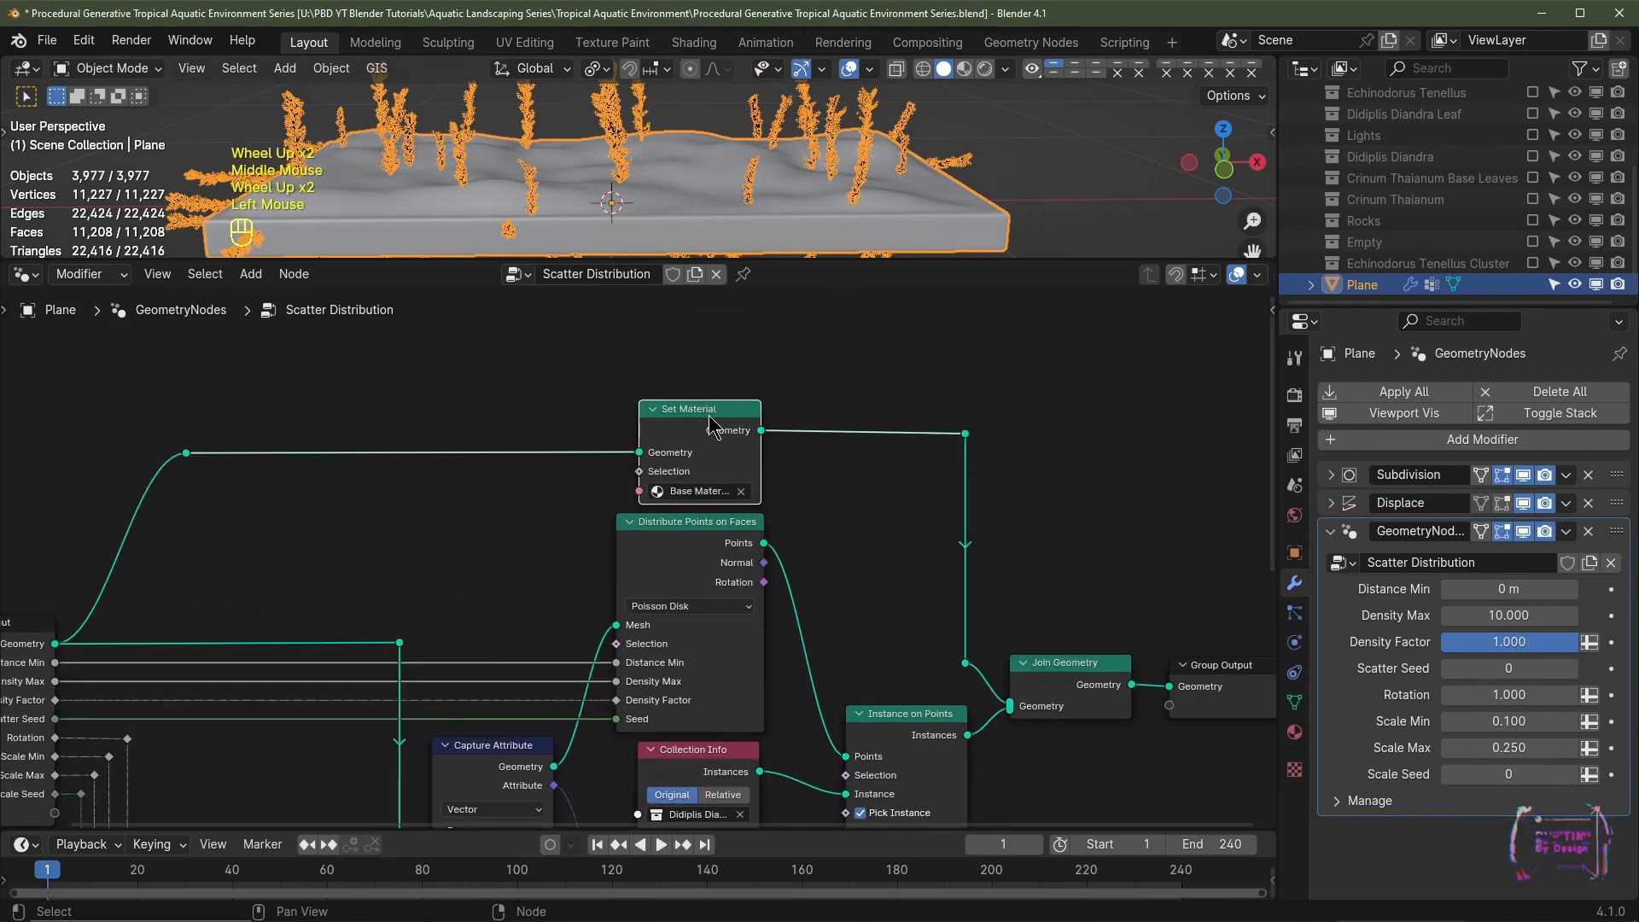
click(711, 422)
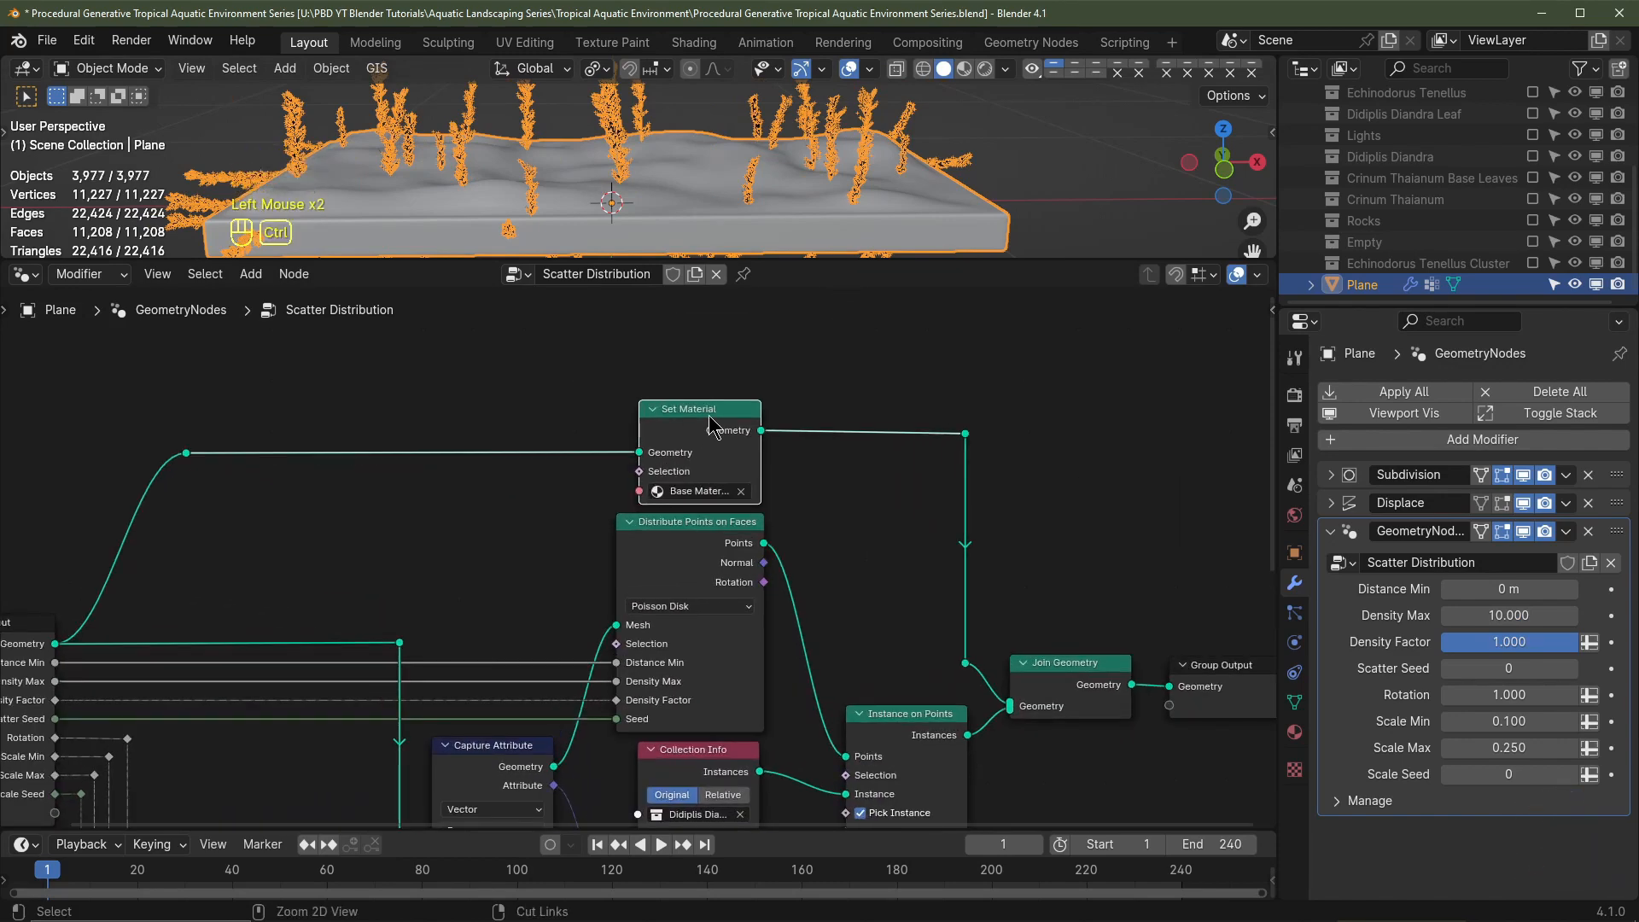
key(ctrl+x)
drag(1038, 395, 164, 478)
text(sy0)
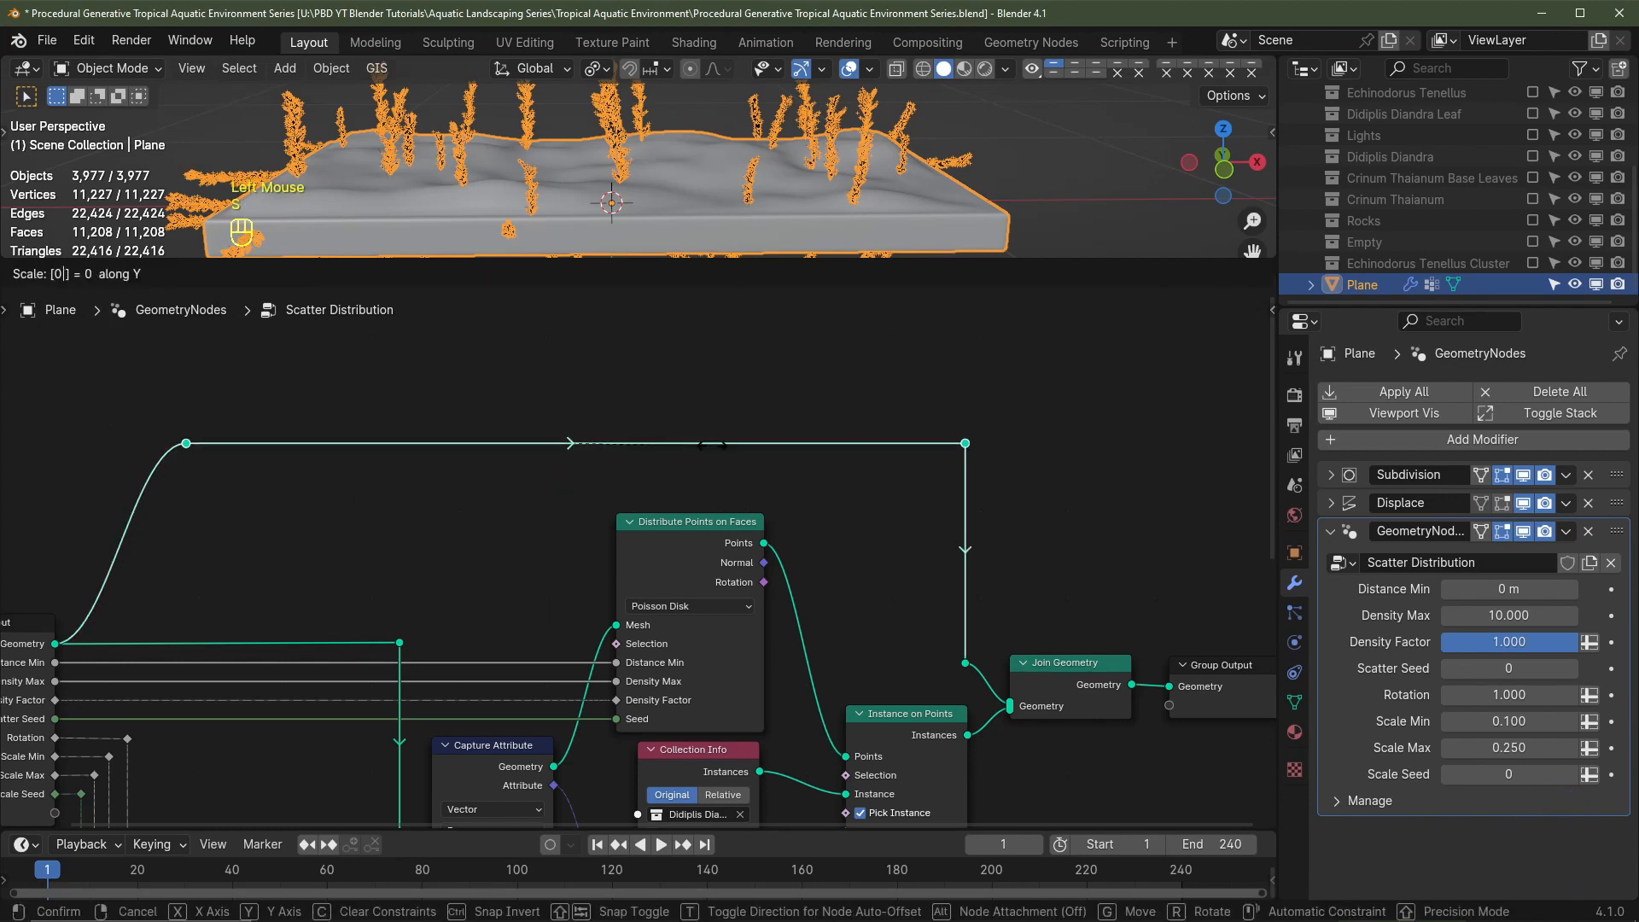
key(Return)
key(g)
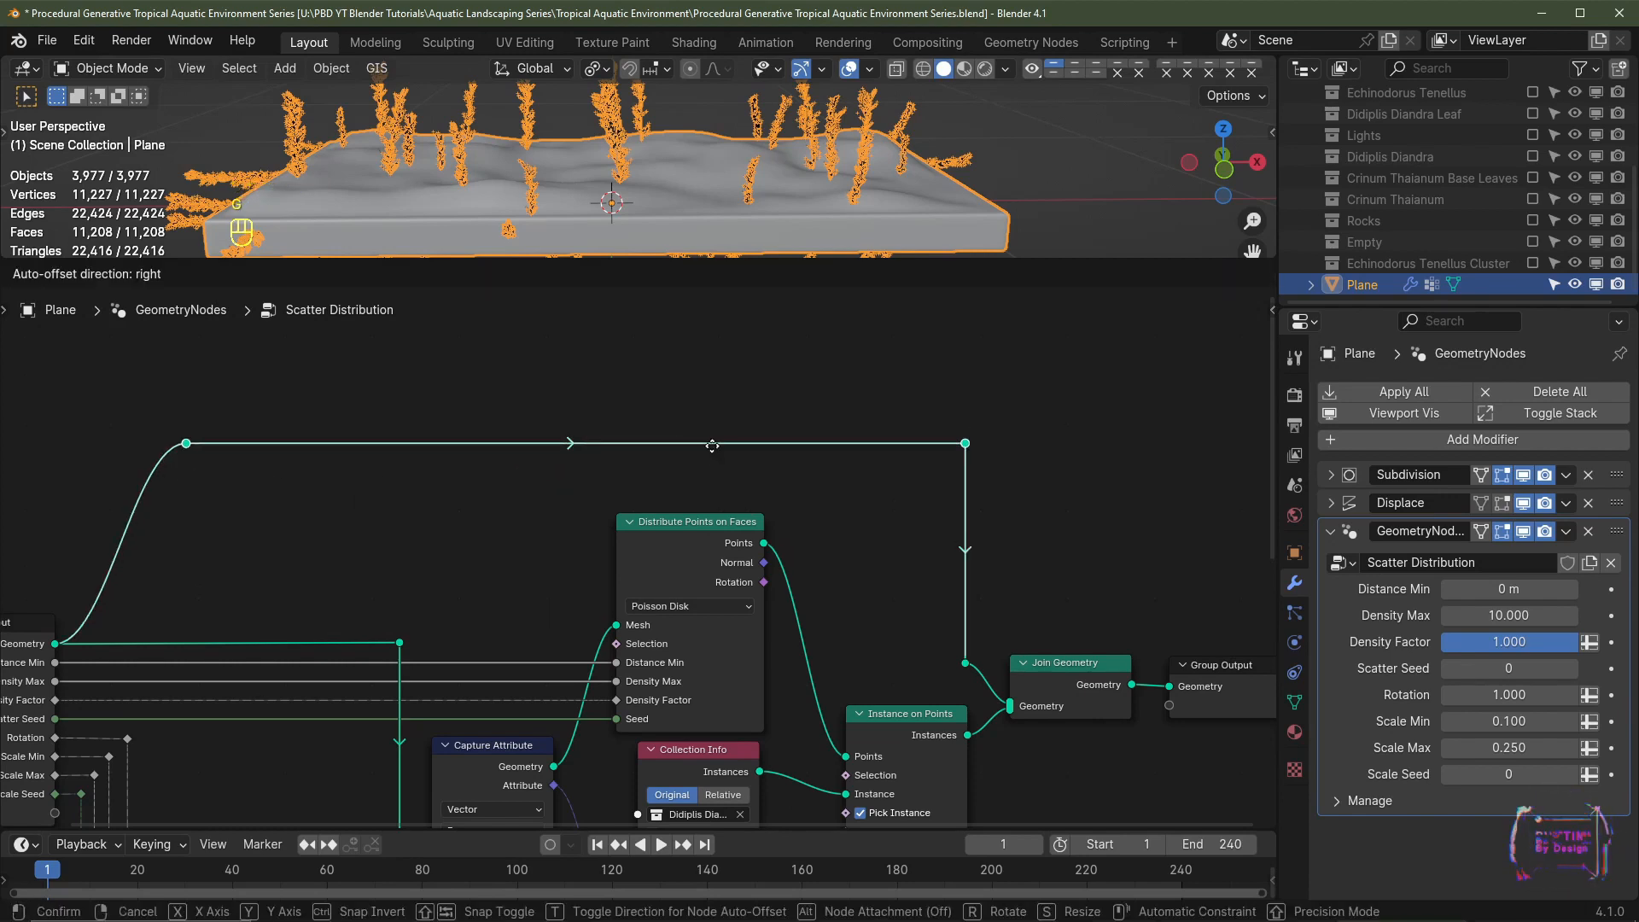
click(715, 499)
Step: Test the Align Euler to Vector node's Factor at 0 and restore it to 1
scroll(715, 499, down, 3)
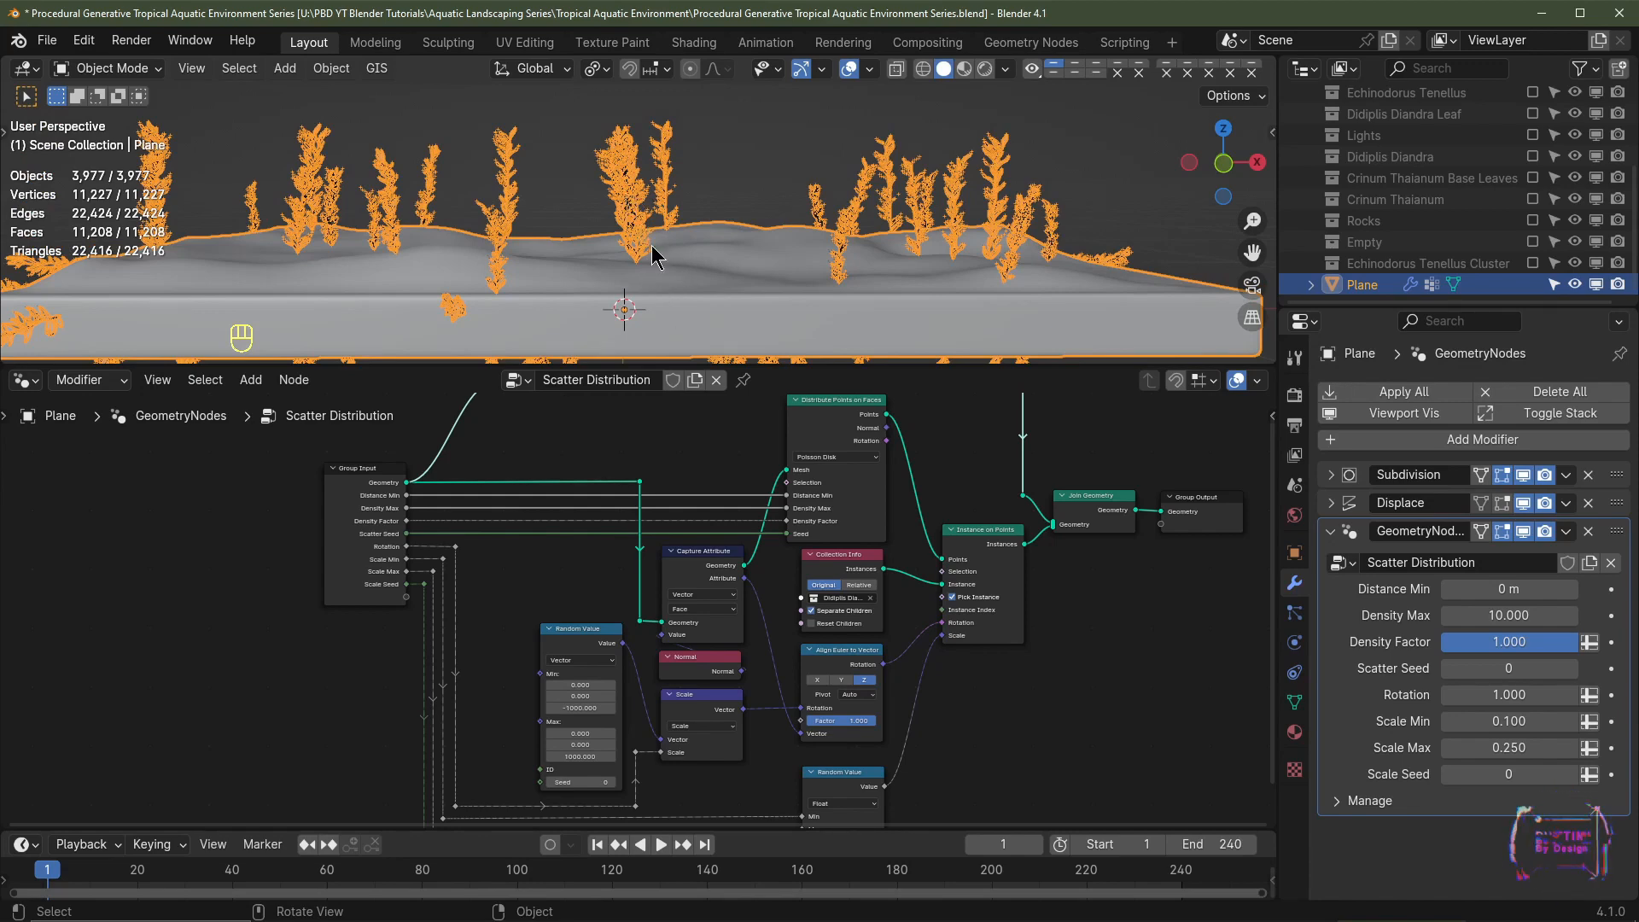
scroll(769, 598, up, 3)
middle_drag(982, 760, 841, 602)
scroll(841, 602, up, 2)
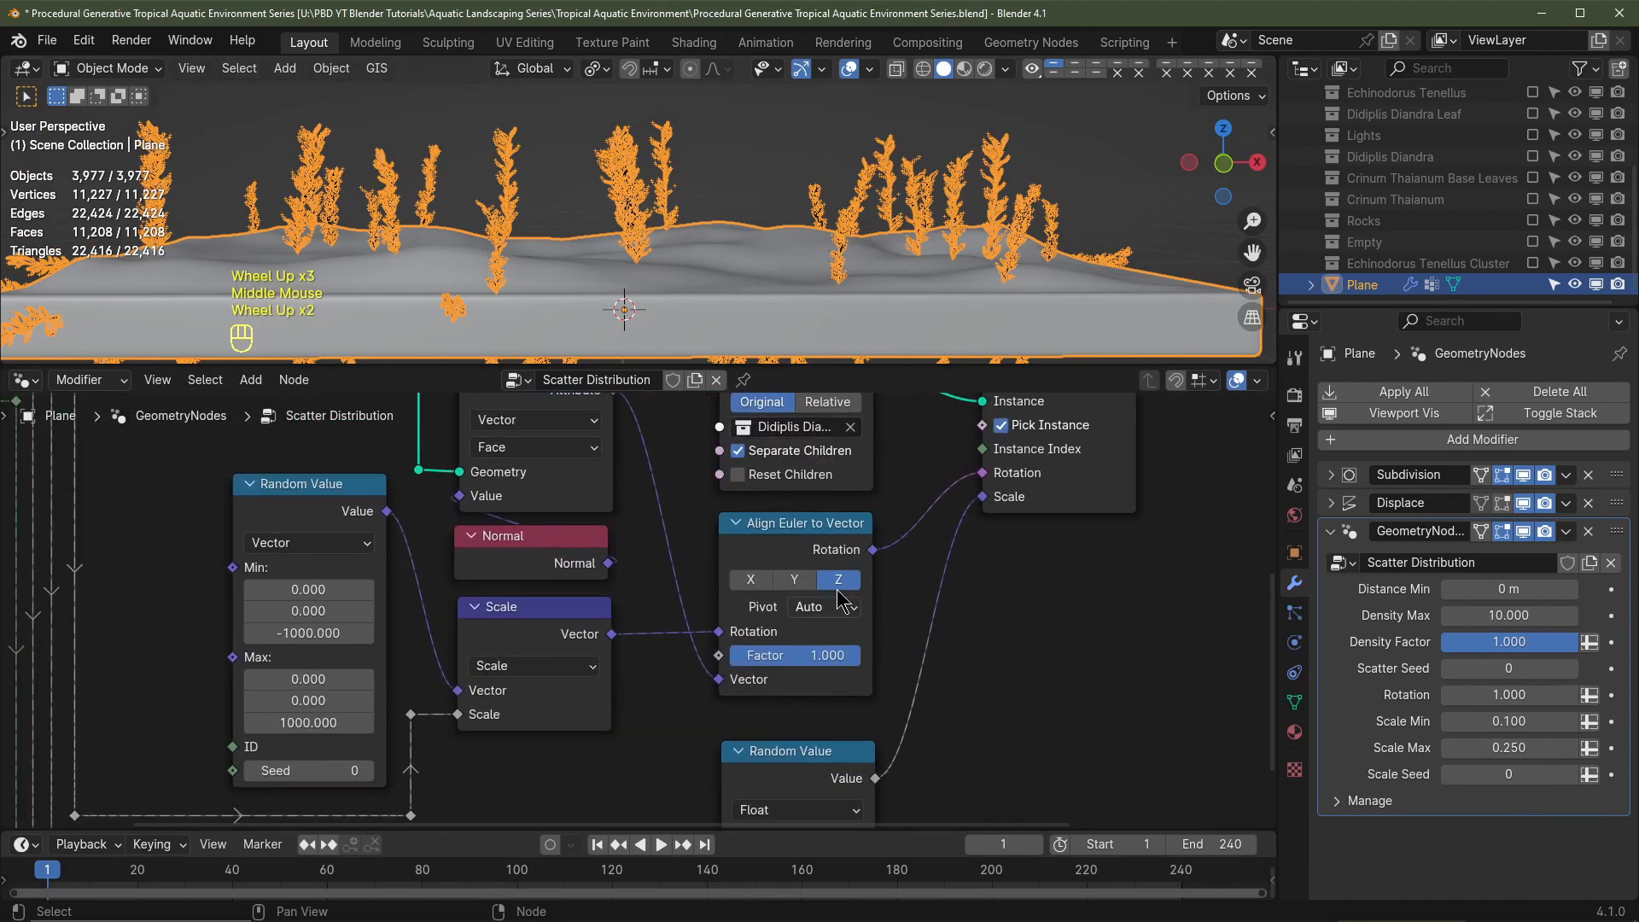
drag(844, 662, 732, 662)
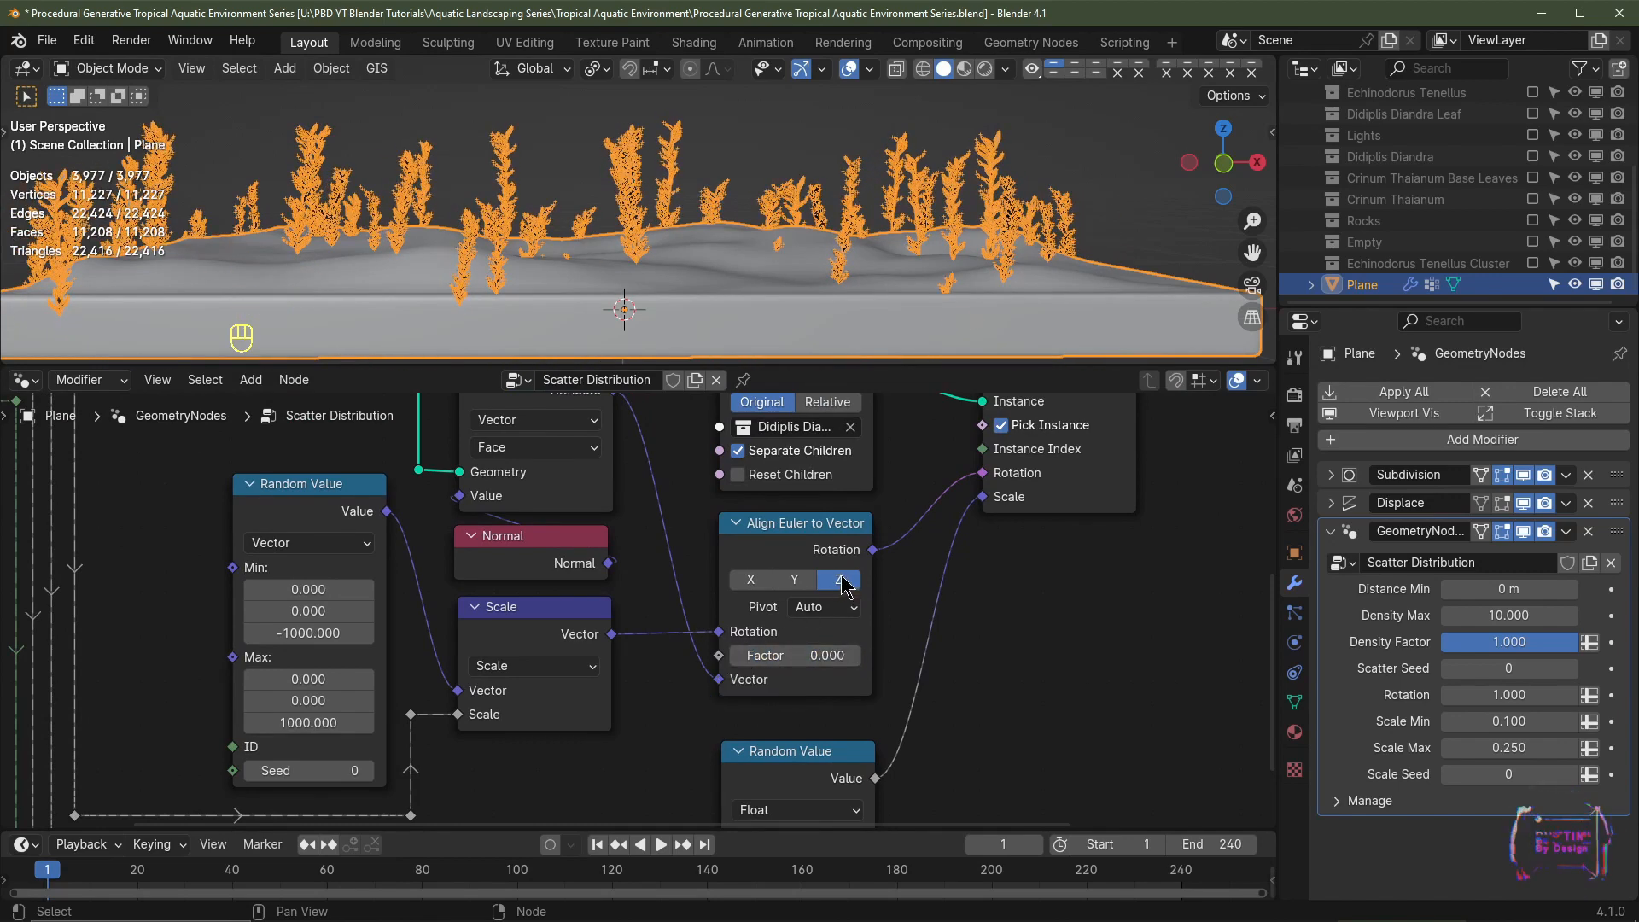
drag(845, 656, 869, 666)
Step: Expose the Align Euler to Vector node's Factor as a new socket on the Group Input node
middle_drag(717, 686, 871, 720)
scroll(944, 692, down, 1)
middle_drag(960, 695, 945, 740)
drag(864, 744, 324, 573)
middle_drag(429, 566, 436, 666)
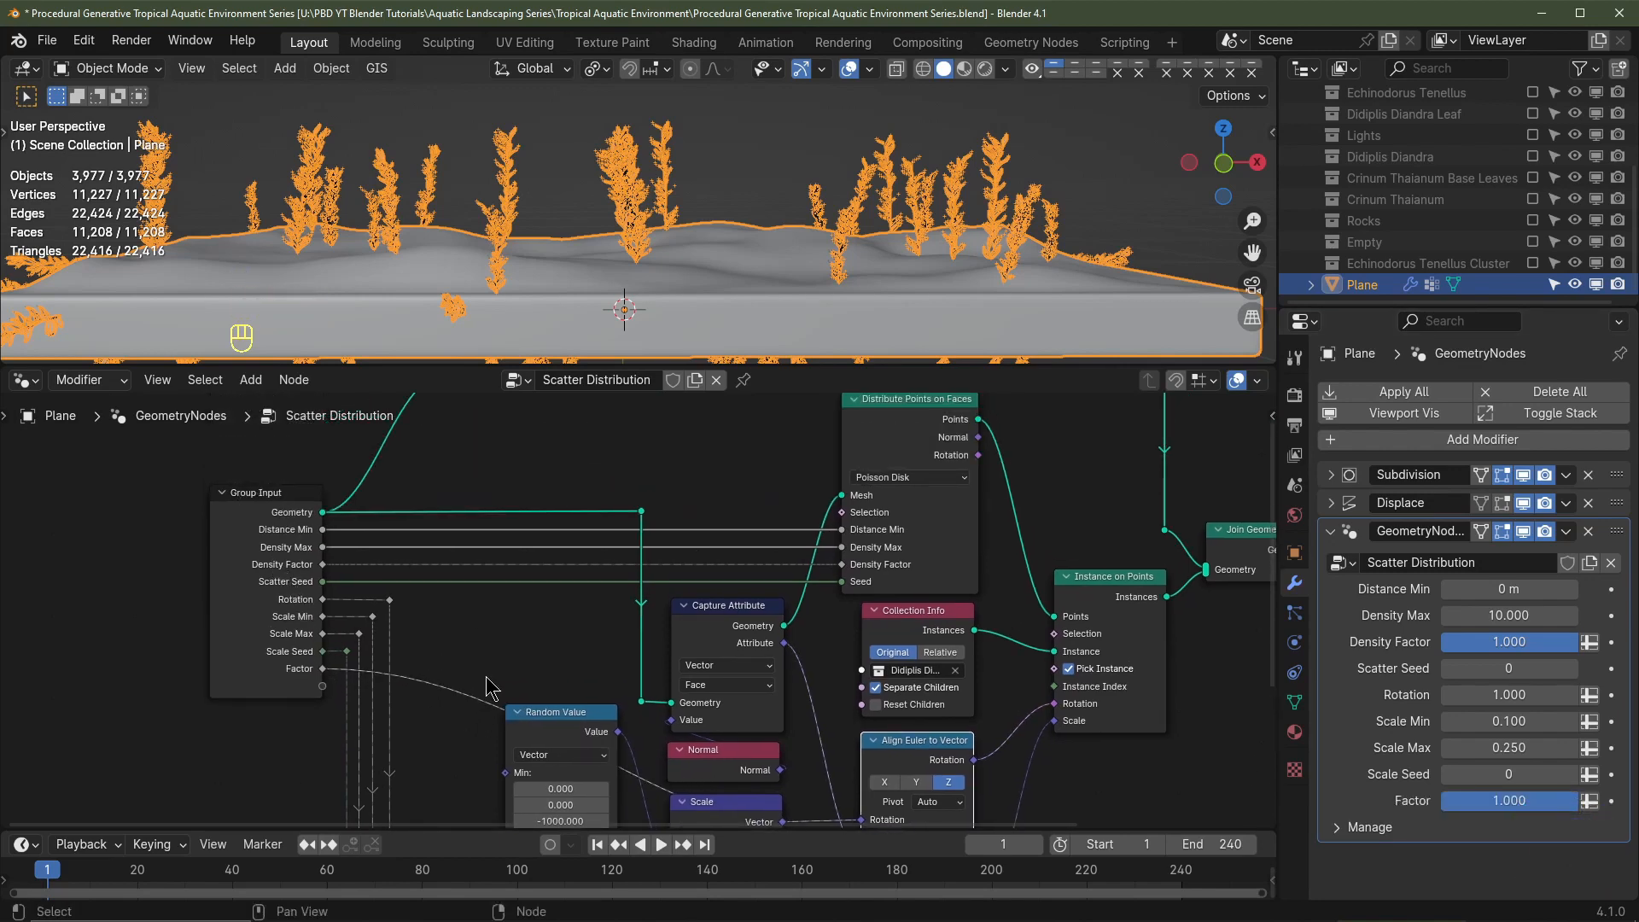
Step: Rename the Factor group input to Rotation Normal and place it directly below Rotation in the interface list
key(n)
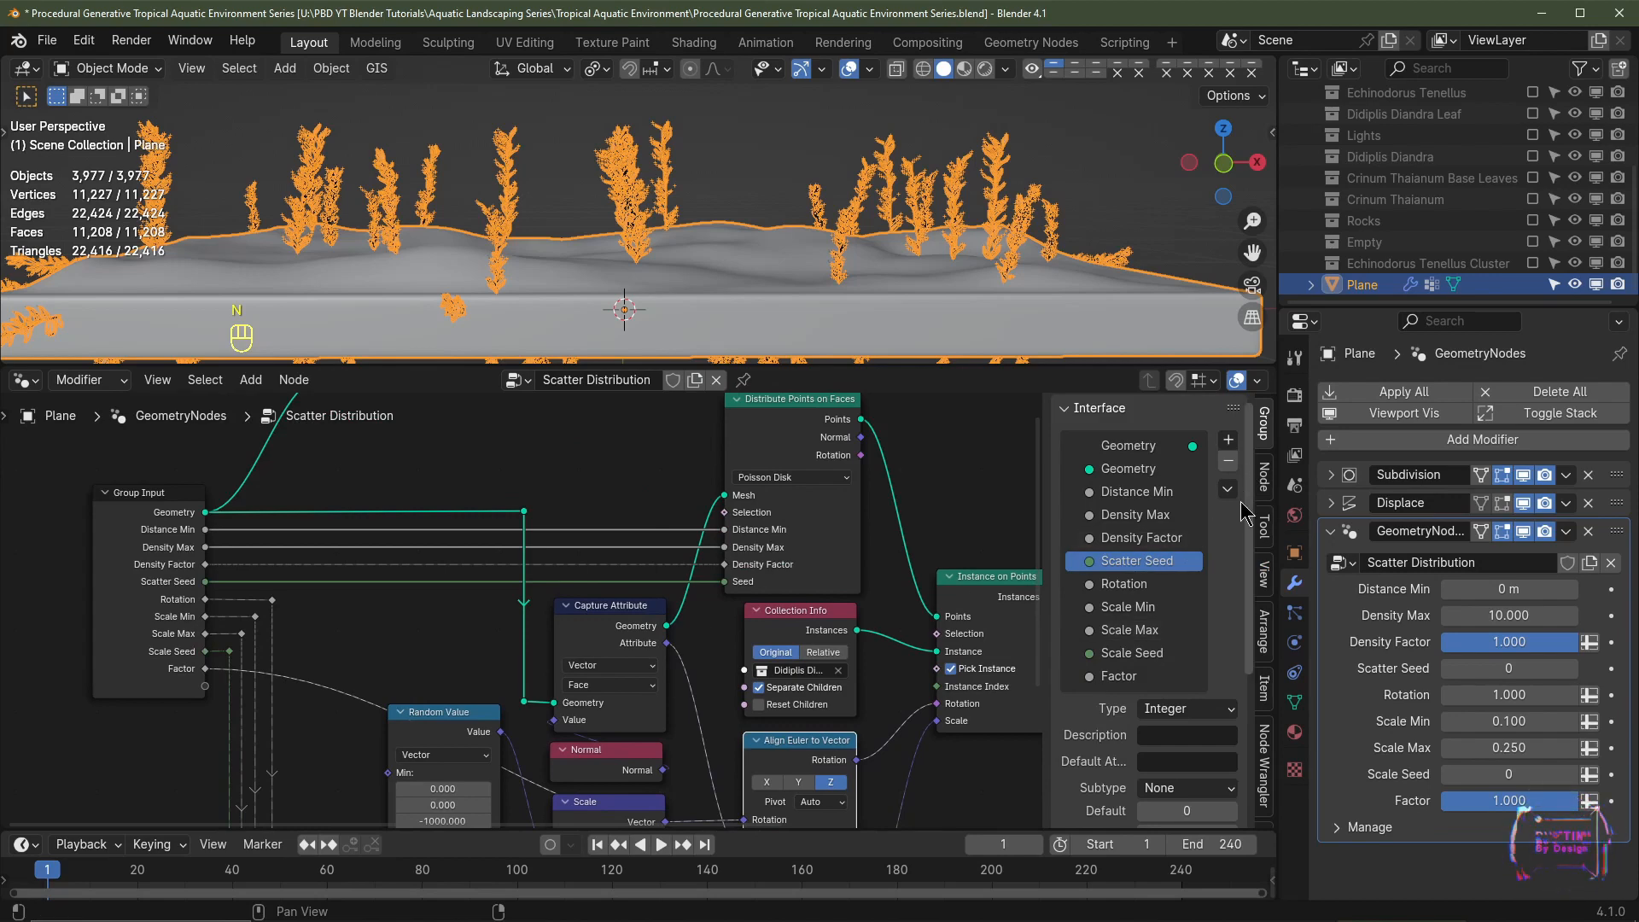
click(1267, 420)
scroll(1156, 582, down, 2)
scroll(1155, 581, up, 2)
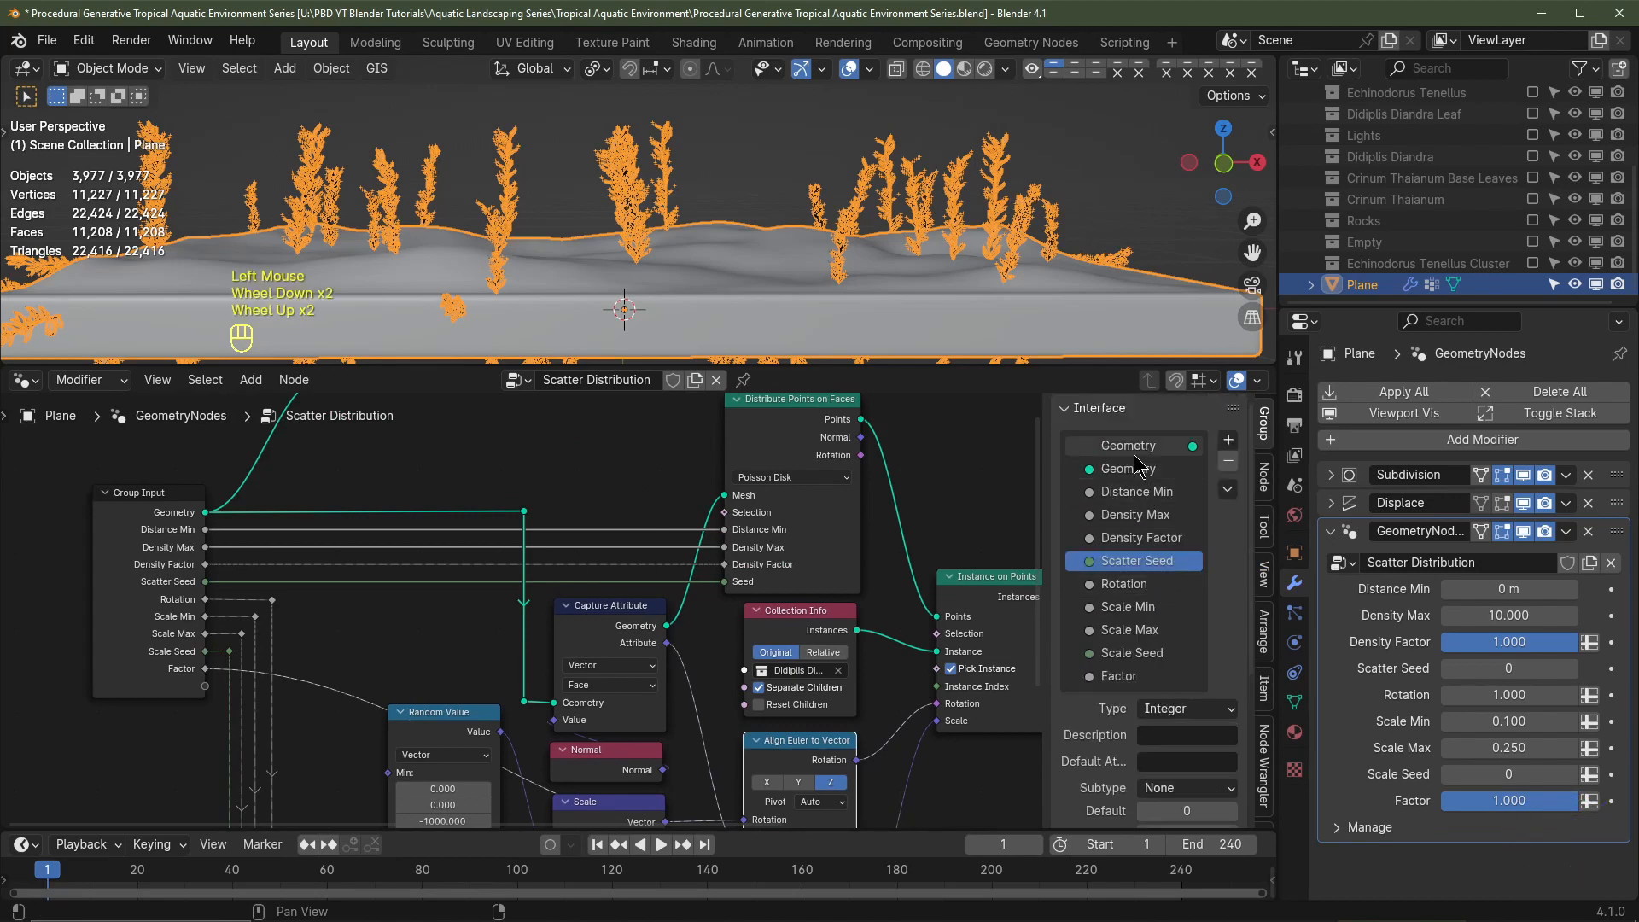
click(1120, 676)
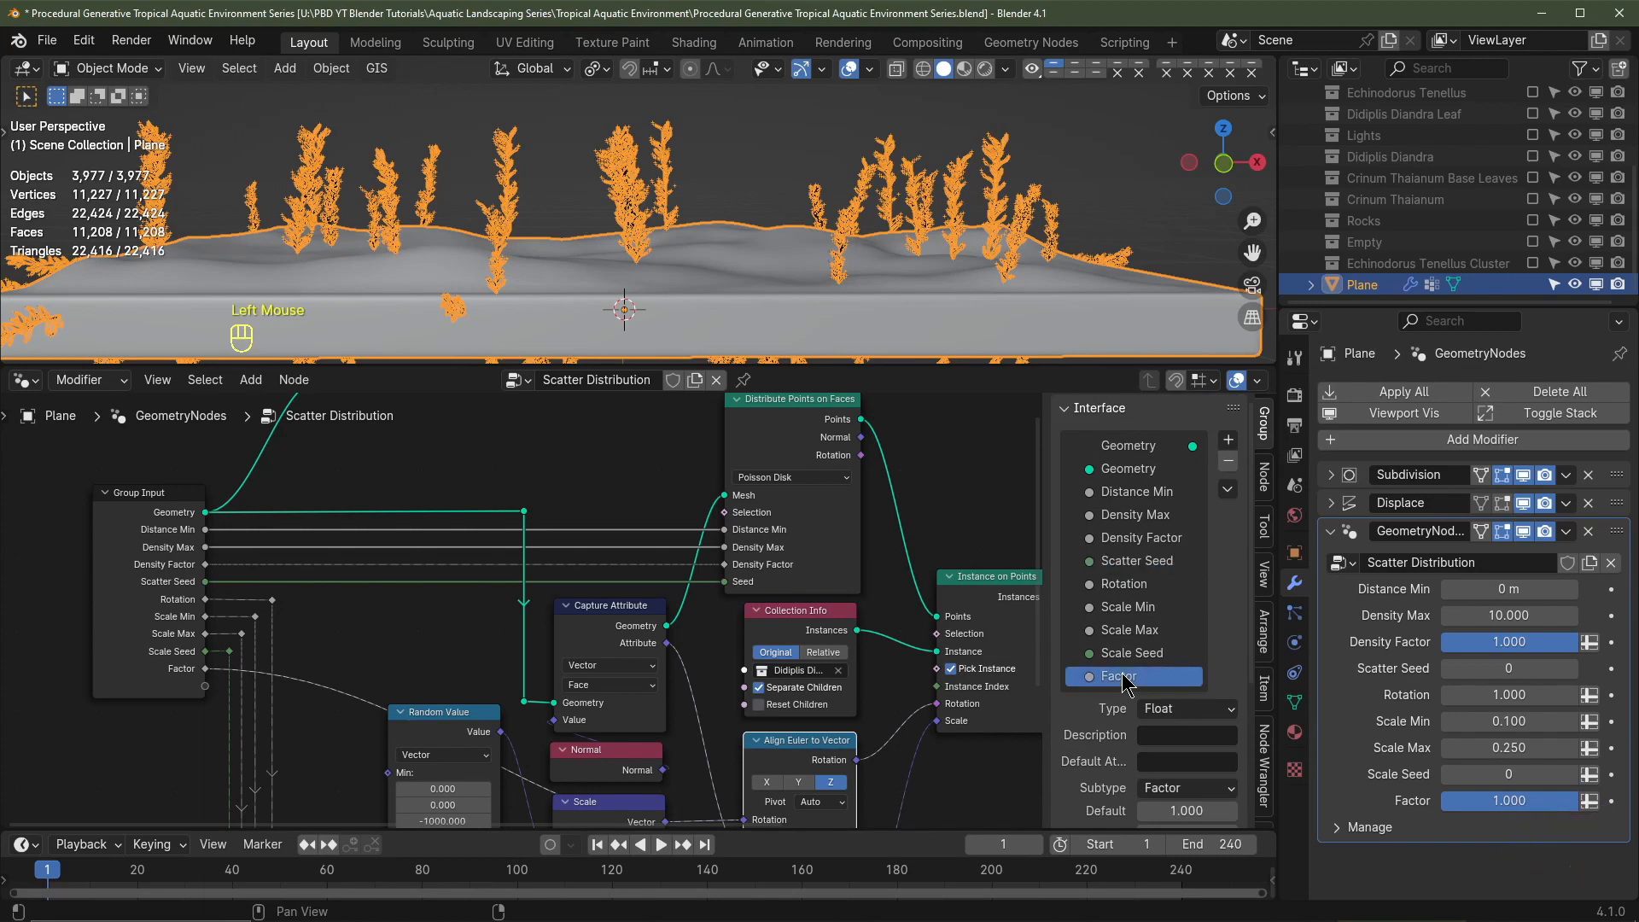
double_click(1118, 676)
text(Rotation Normal)
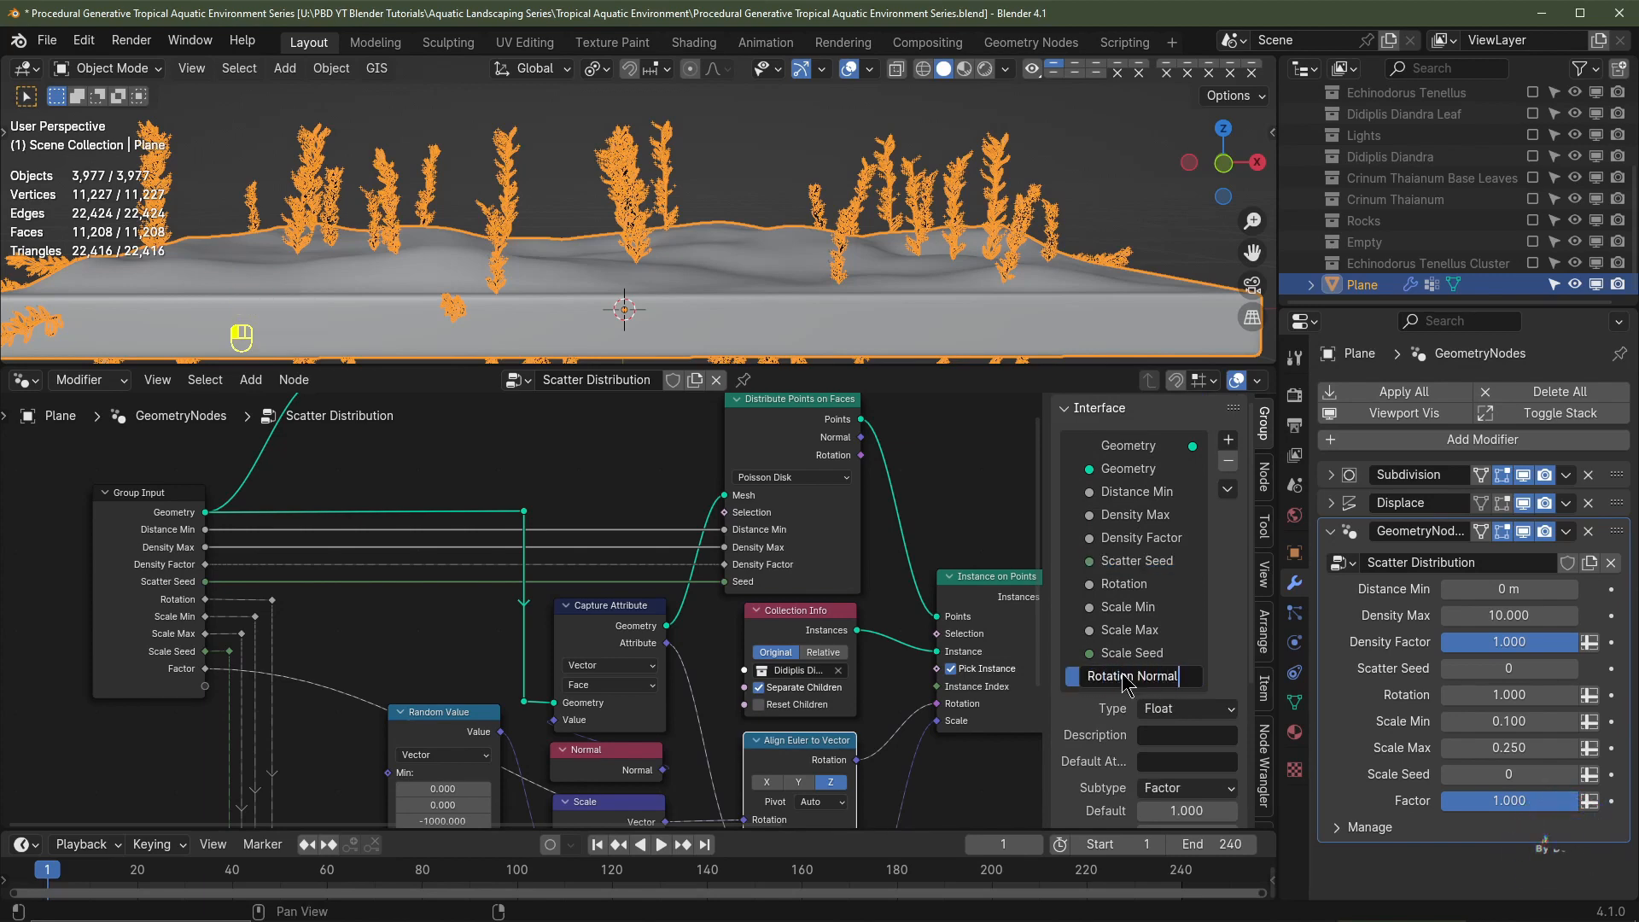
key(Return)
drag(1044, 636, 1001, 637)
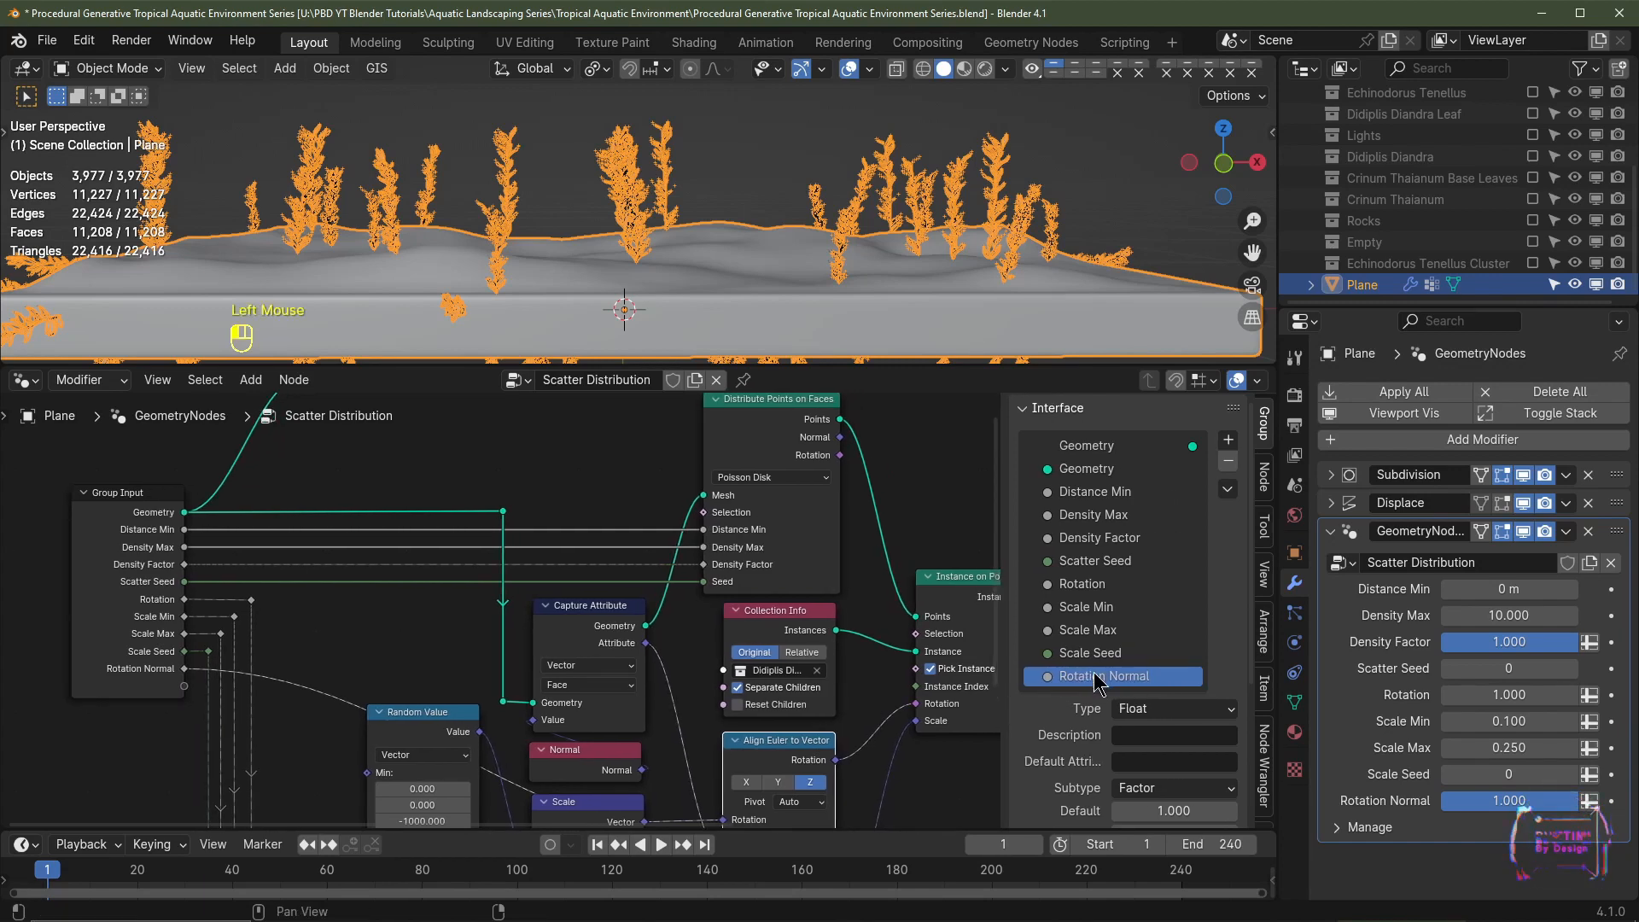
drag(1098, 683, 1101, 606)
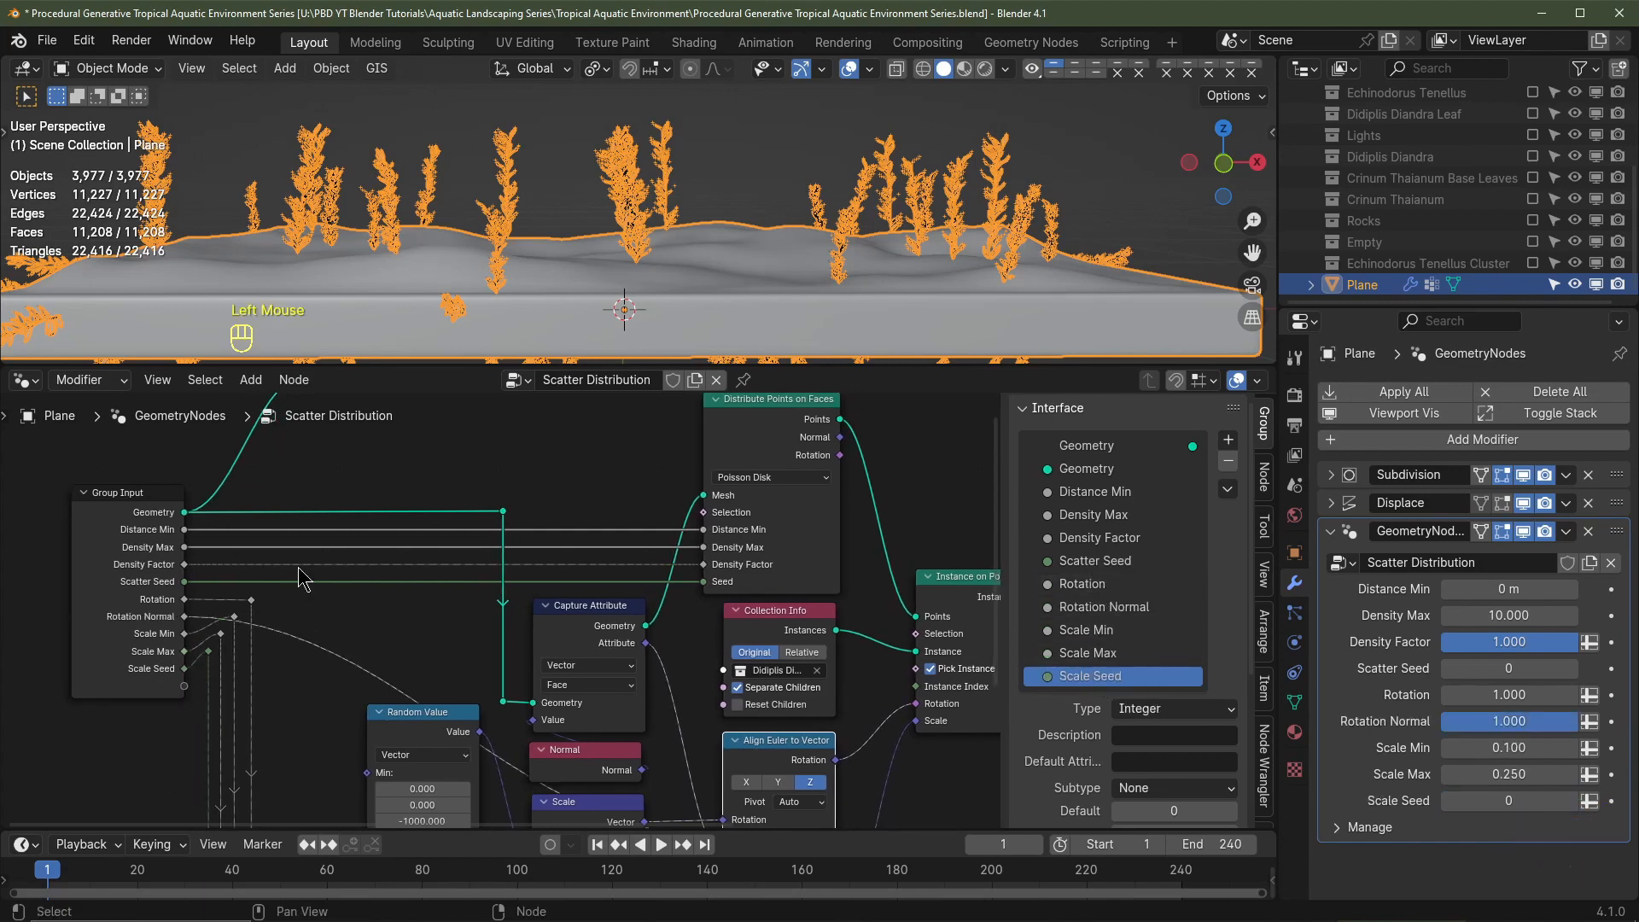
Step: Lower the upper reroutes of the Scale Min, Scale Max and Scale Seed links to line up with their Group Input sockets
shift+middle_drag(137, 624, 293, 485)
scroll(393, 530, down, 2)
shift+middle_drag(395, 531, 397, 521)
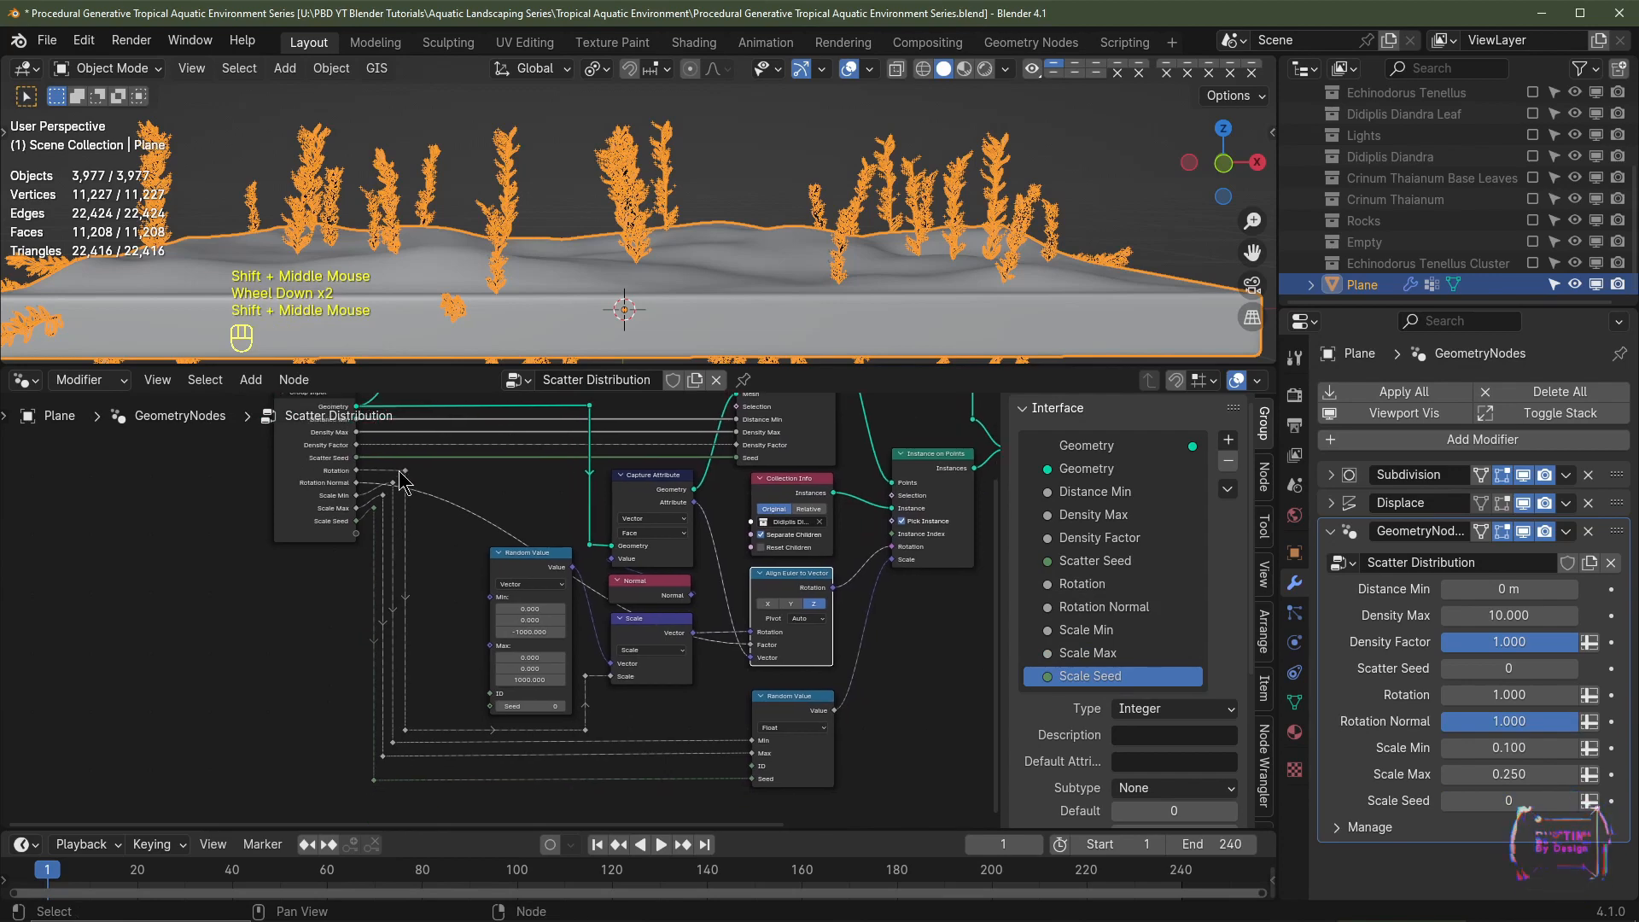
click(394, 482)
shift+click(383, 495)
shift+click(374, 508)
key(g)
key(y)
click(374, 521)
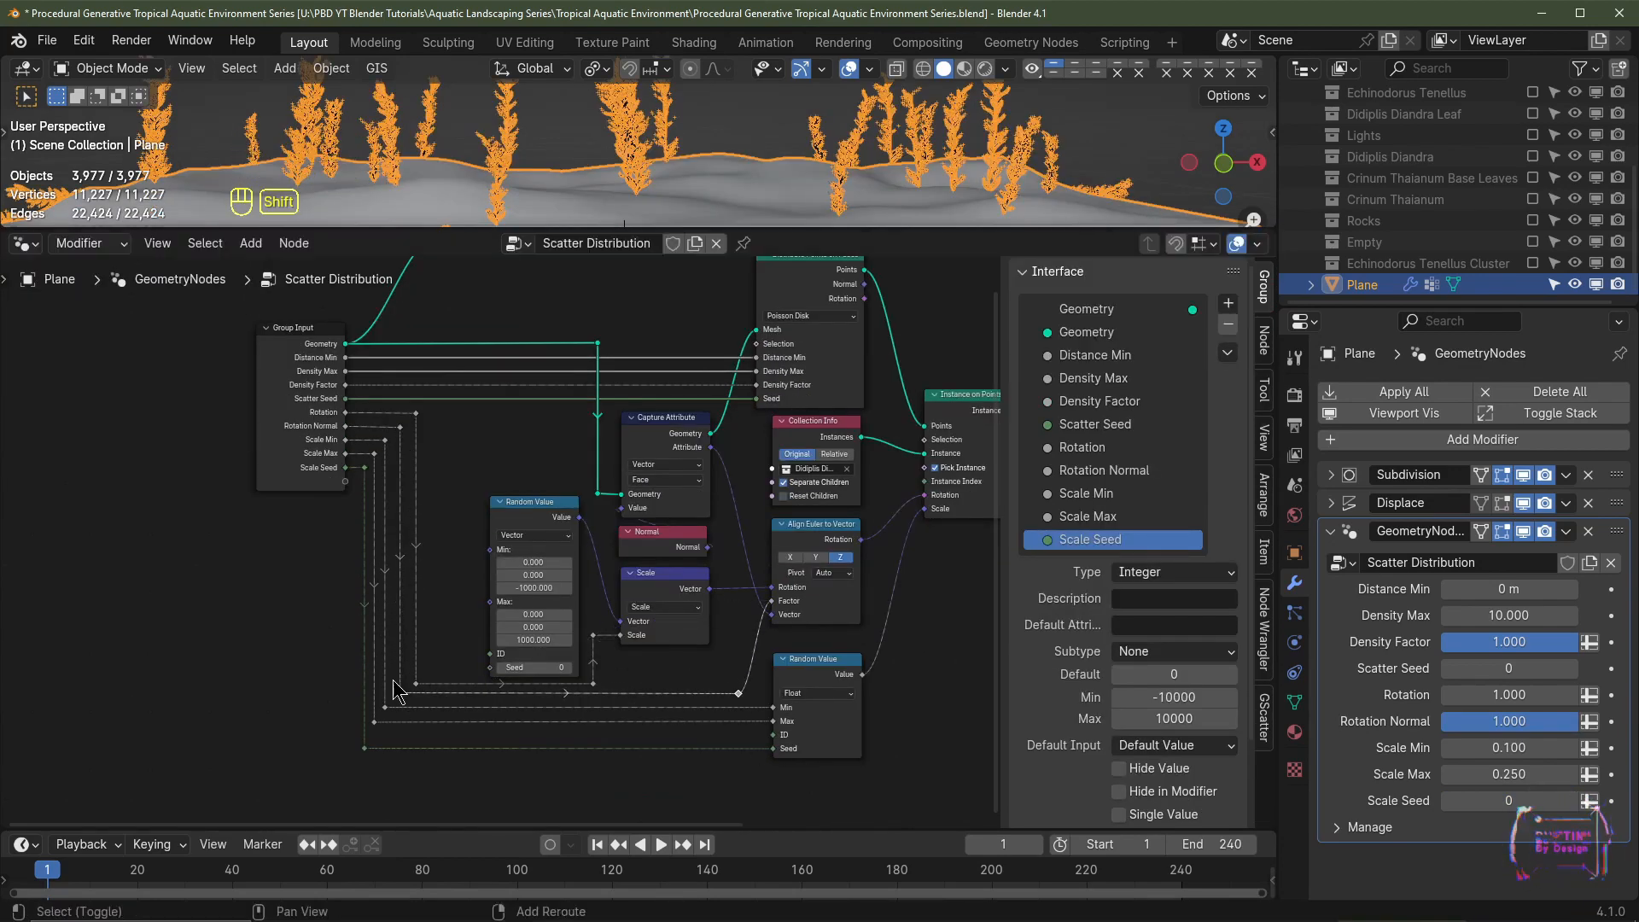
Step: Route the Rotation Normal link around the nodes with reroutes, aligning them with the Align Euler to Vector Factor socket
shift+right_drag(743, 657, 768, 687)
key(g)
key(y)
click(764, 621)
shift+click(738, 695)
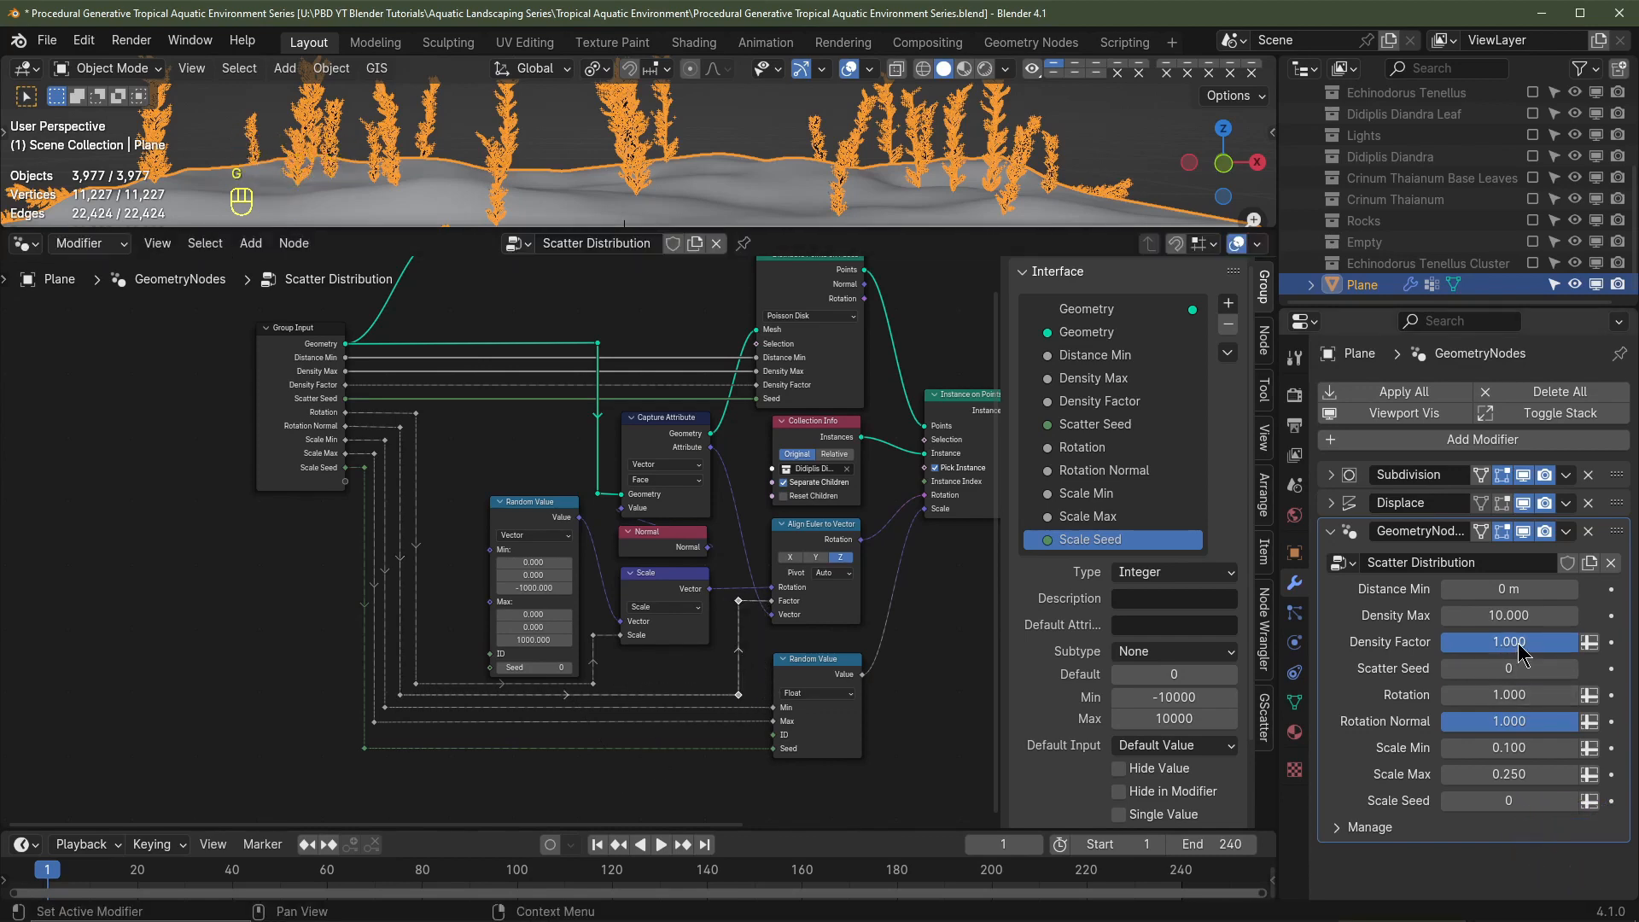
Step: Set Rotation Normal to 0 in the modifier and give its group input a default of 0
mouse_move(1540, 725)
mouse_down()
mouse_move(1401, 726)
mouse_move(1545, 726)
mouse_up()
scroll(888, 666, down, 1)
shift+middle_drag(888, 666, 849, 696)
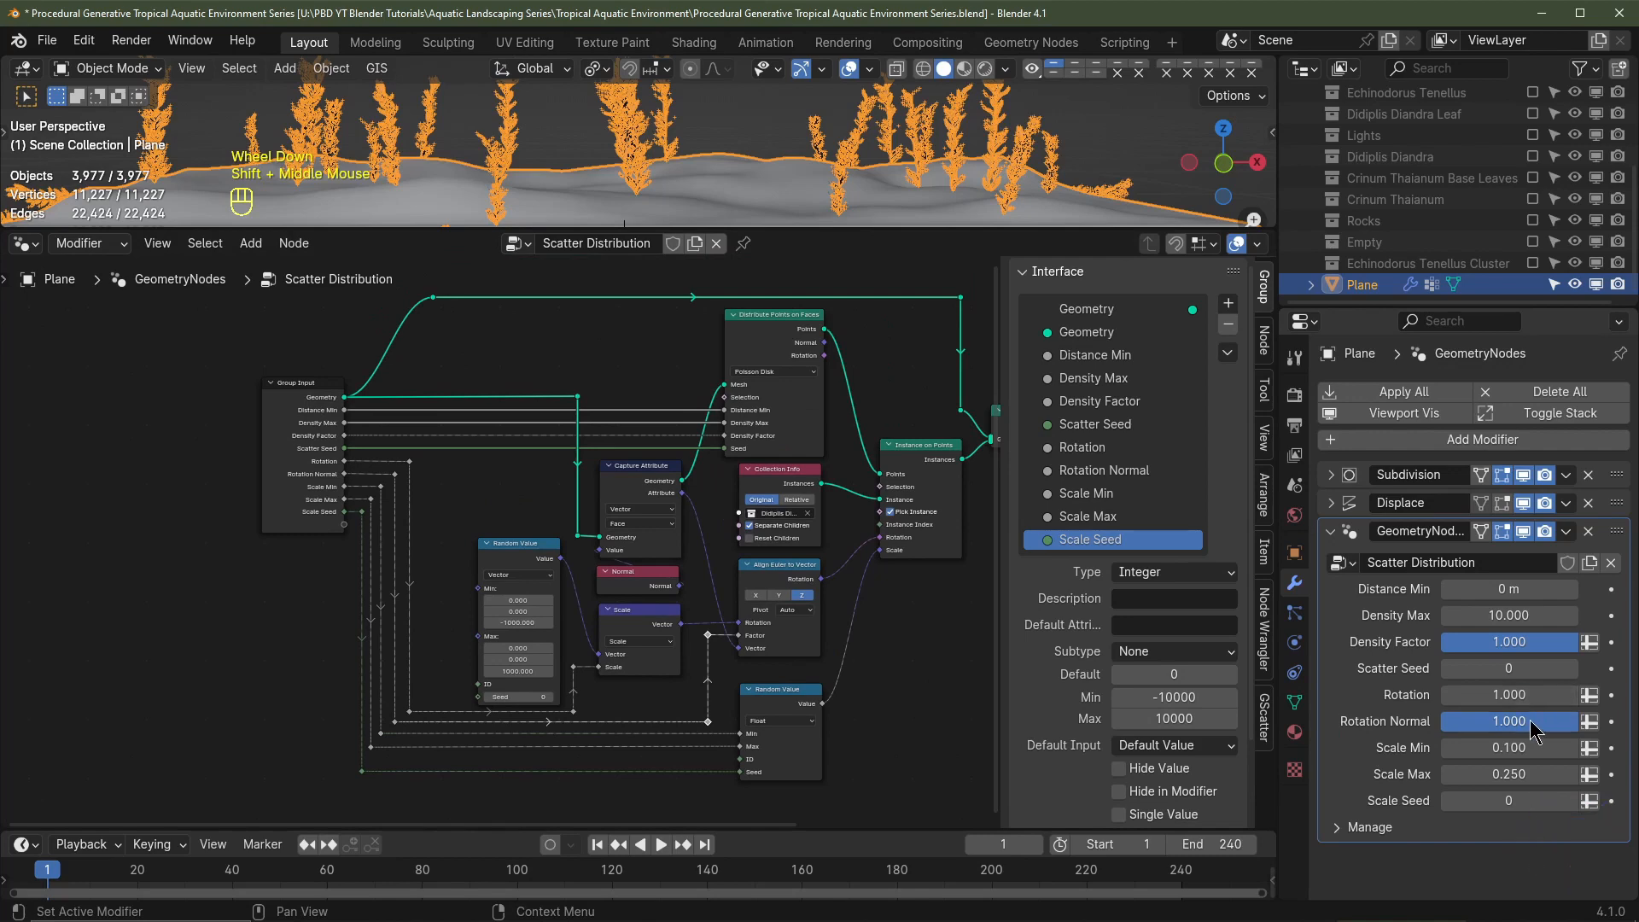
drag(1540, 726, 1451, 726)
click(1105, 470)
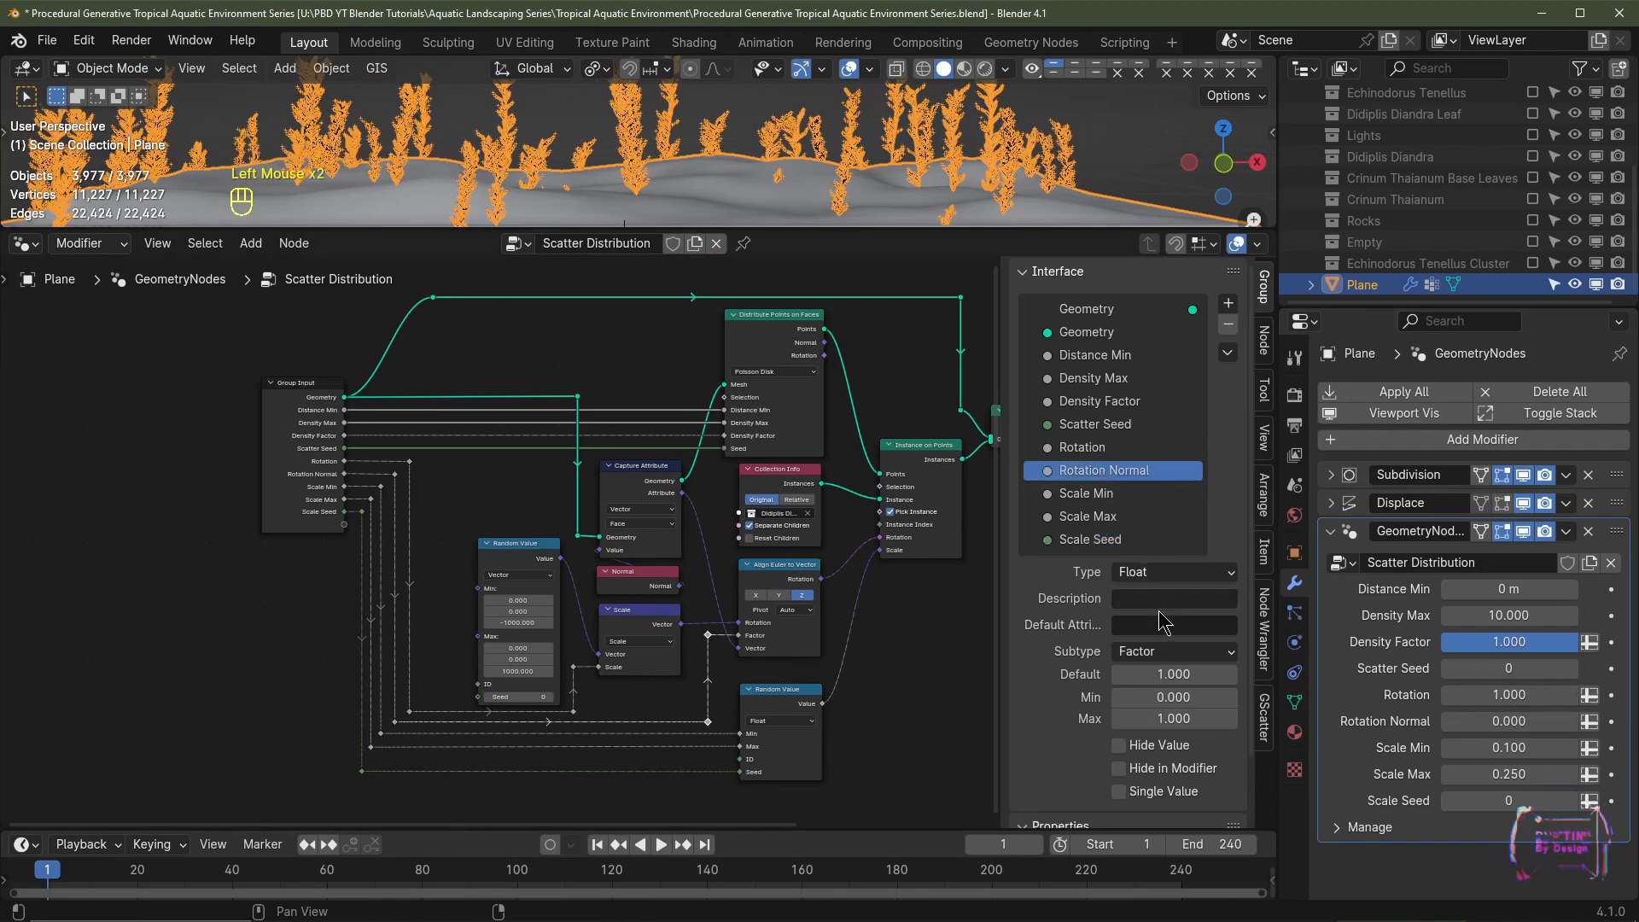
double_click(1173, 676)
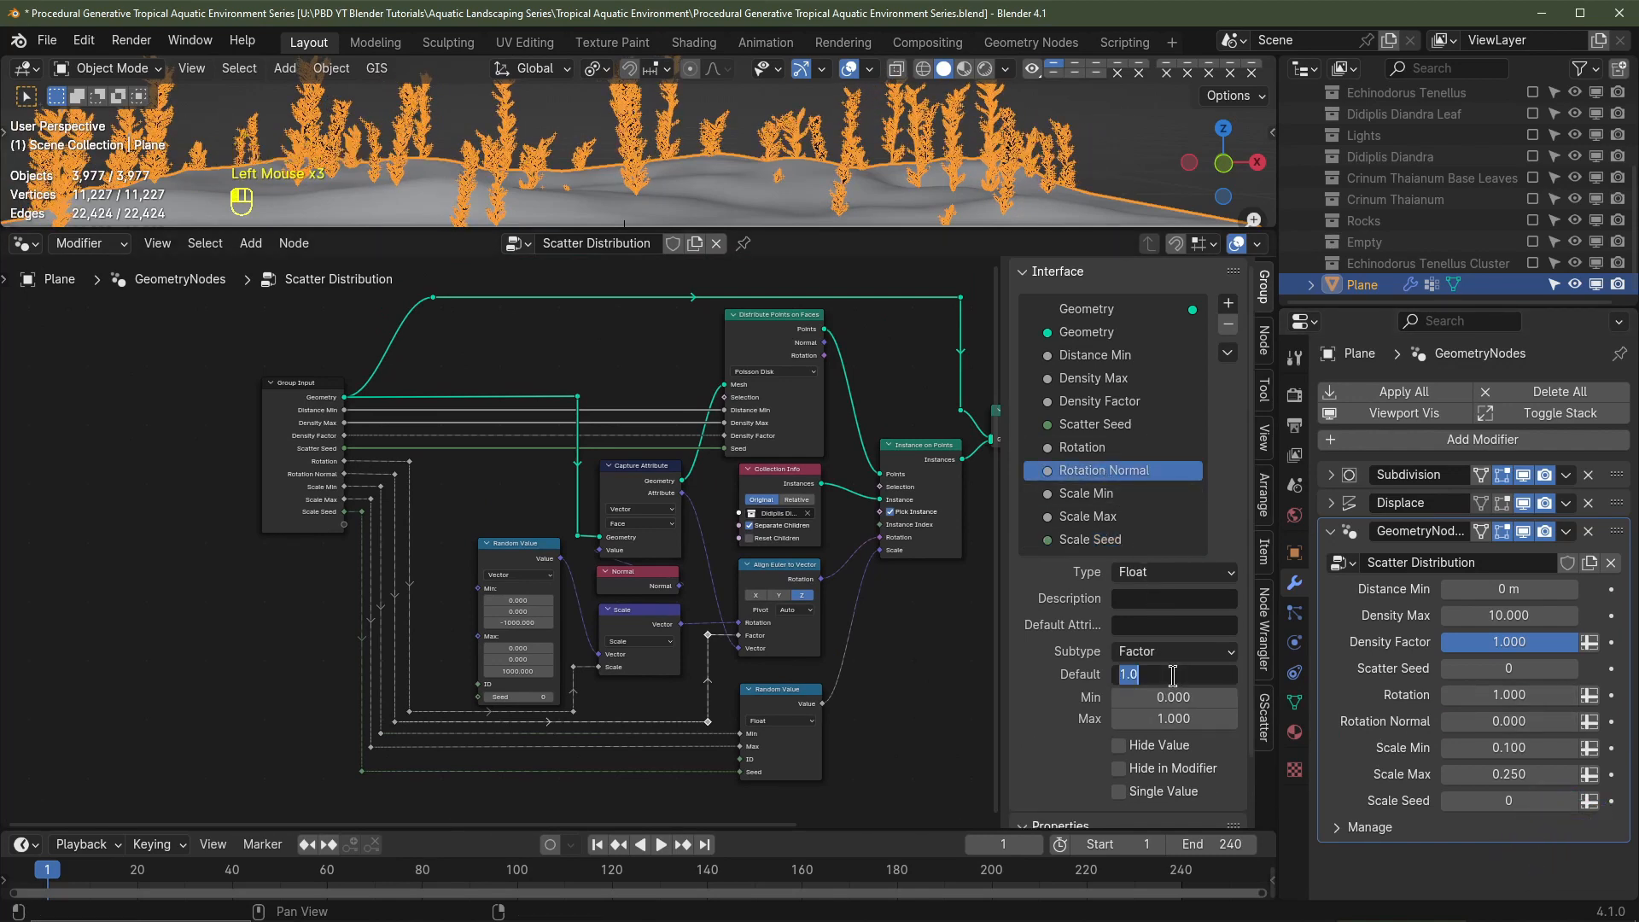
text(0)
key(Return)
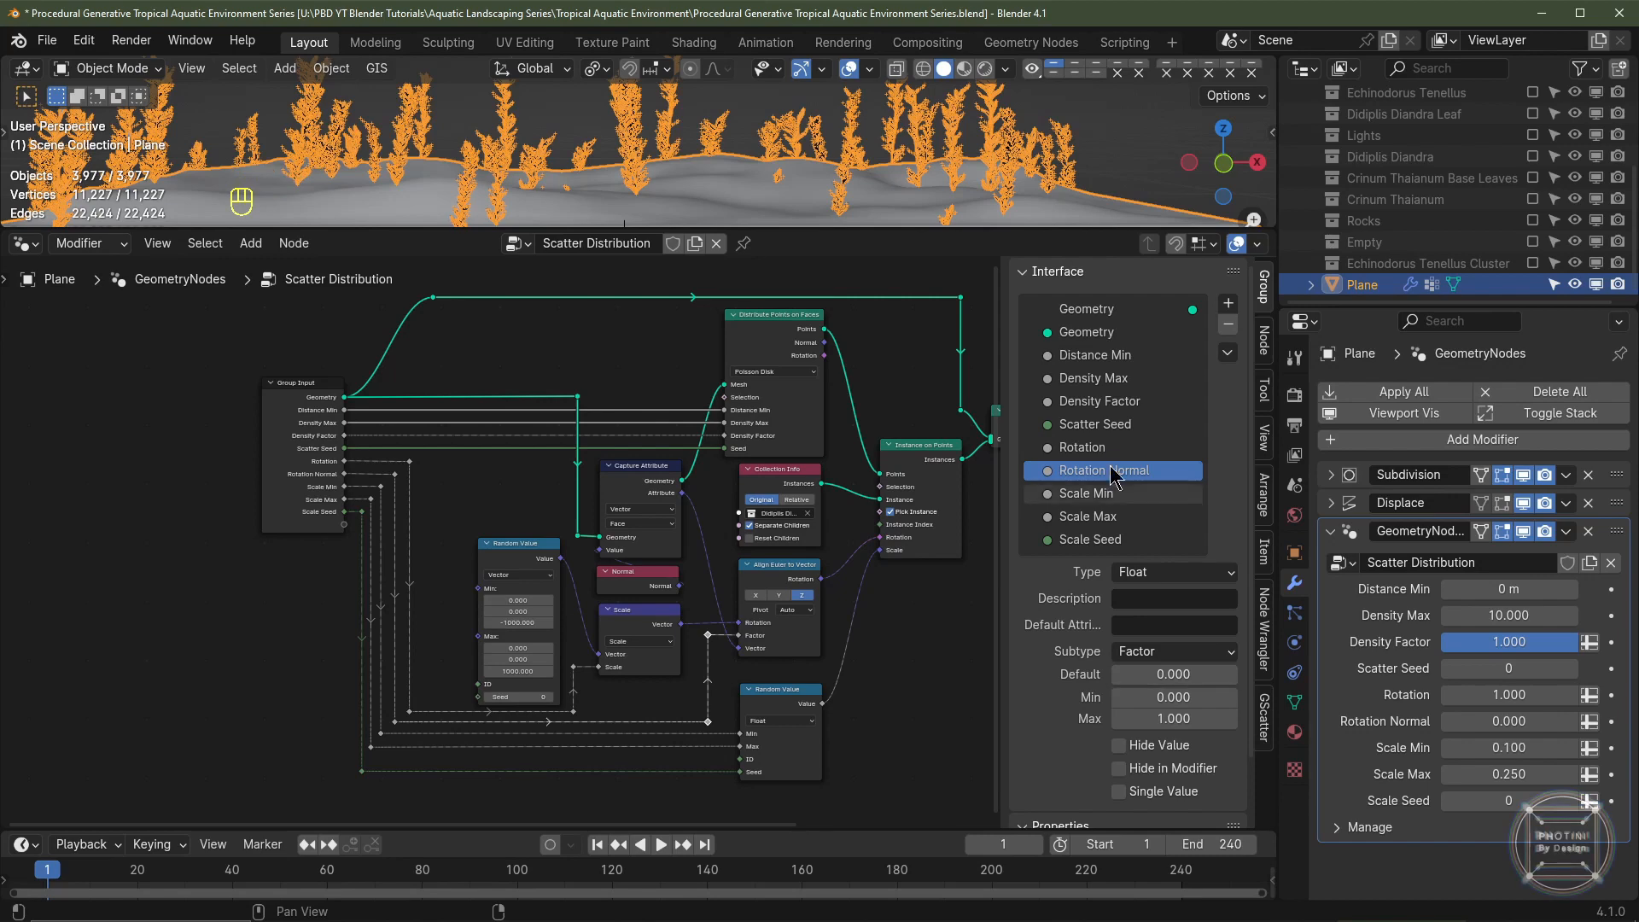
Step: Set the Density Max group input's default and the modifier's Density Max value to 2.5
click(1105, 380)
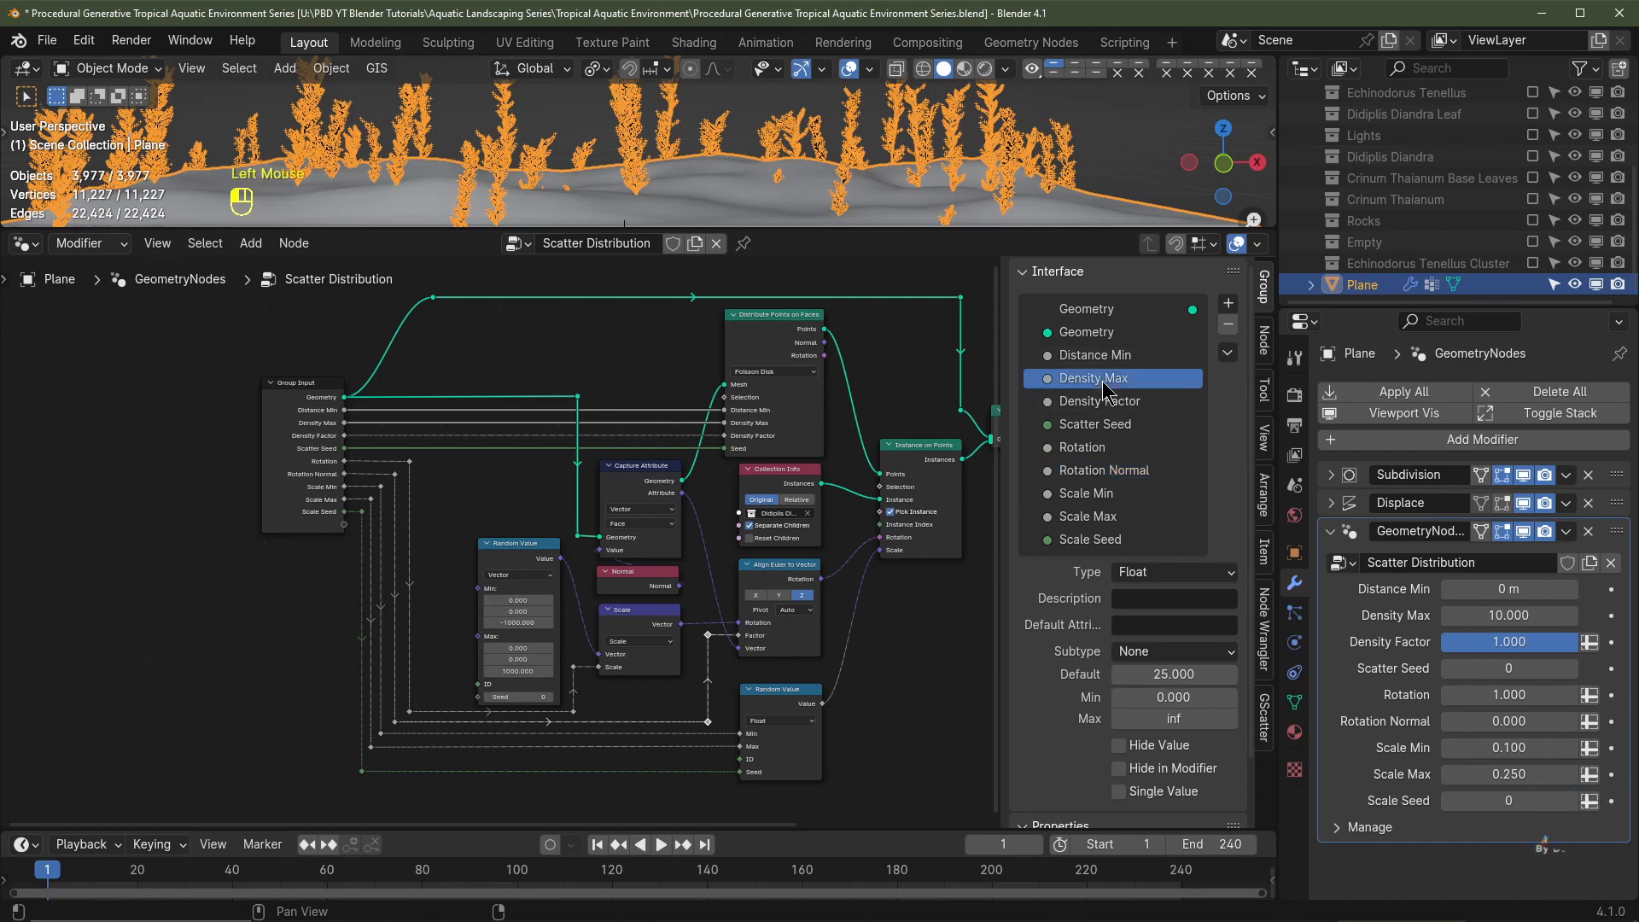
double_click(1168, 675)
text(2)
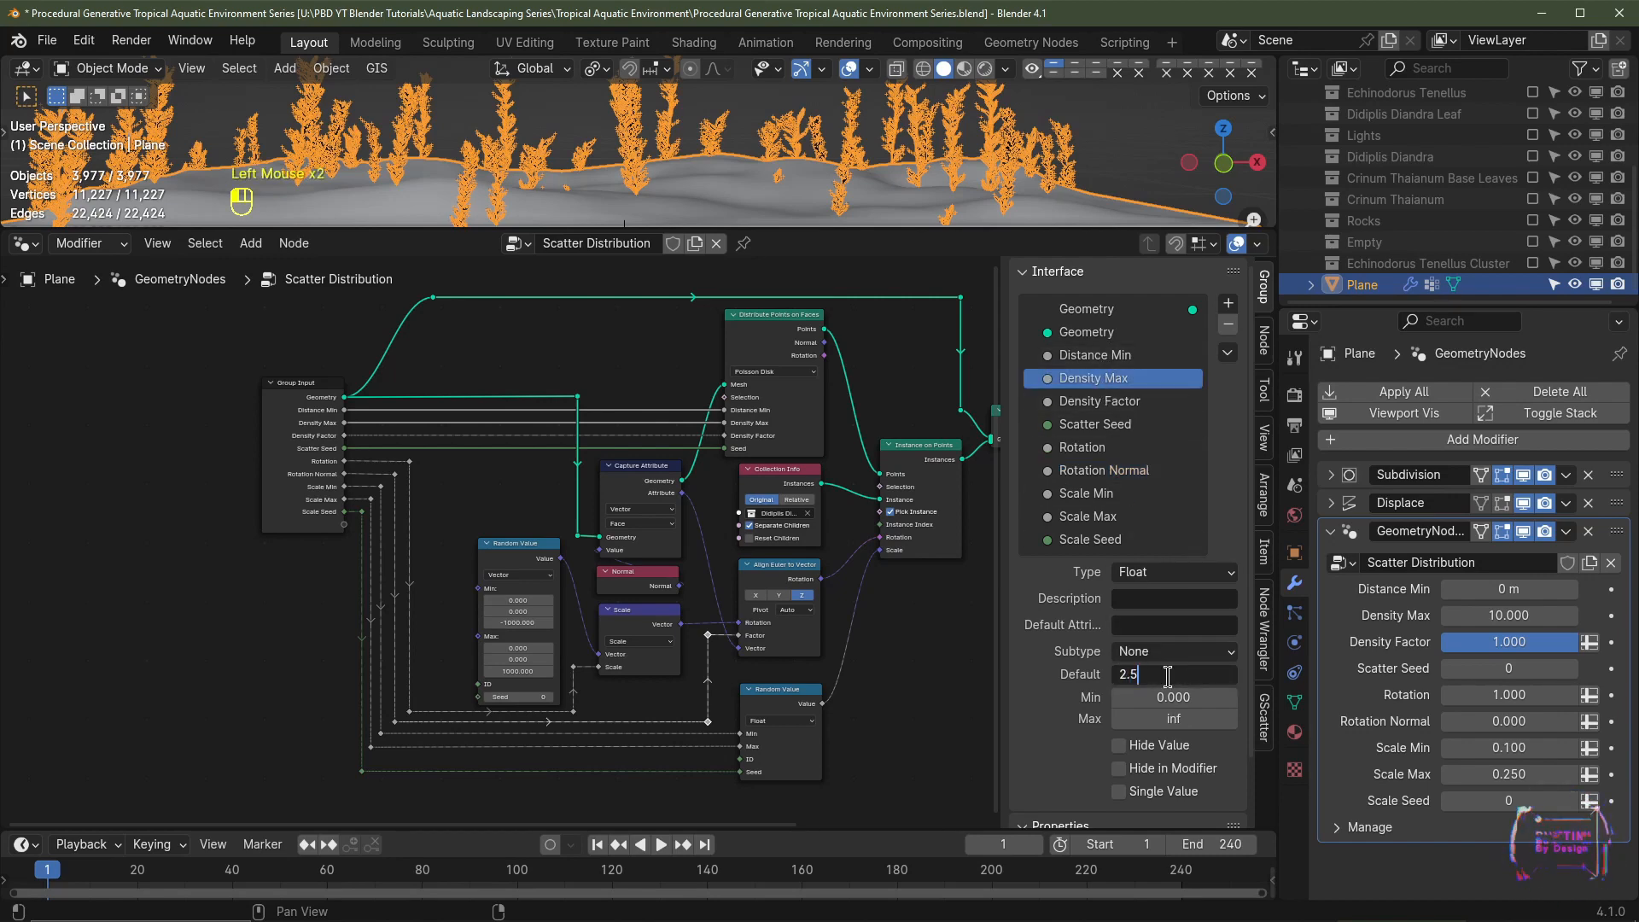
text(.5)
click(1494, 616)
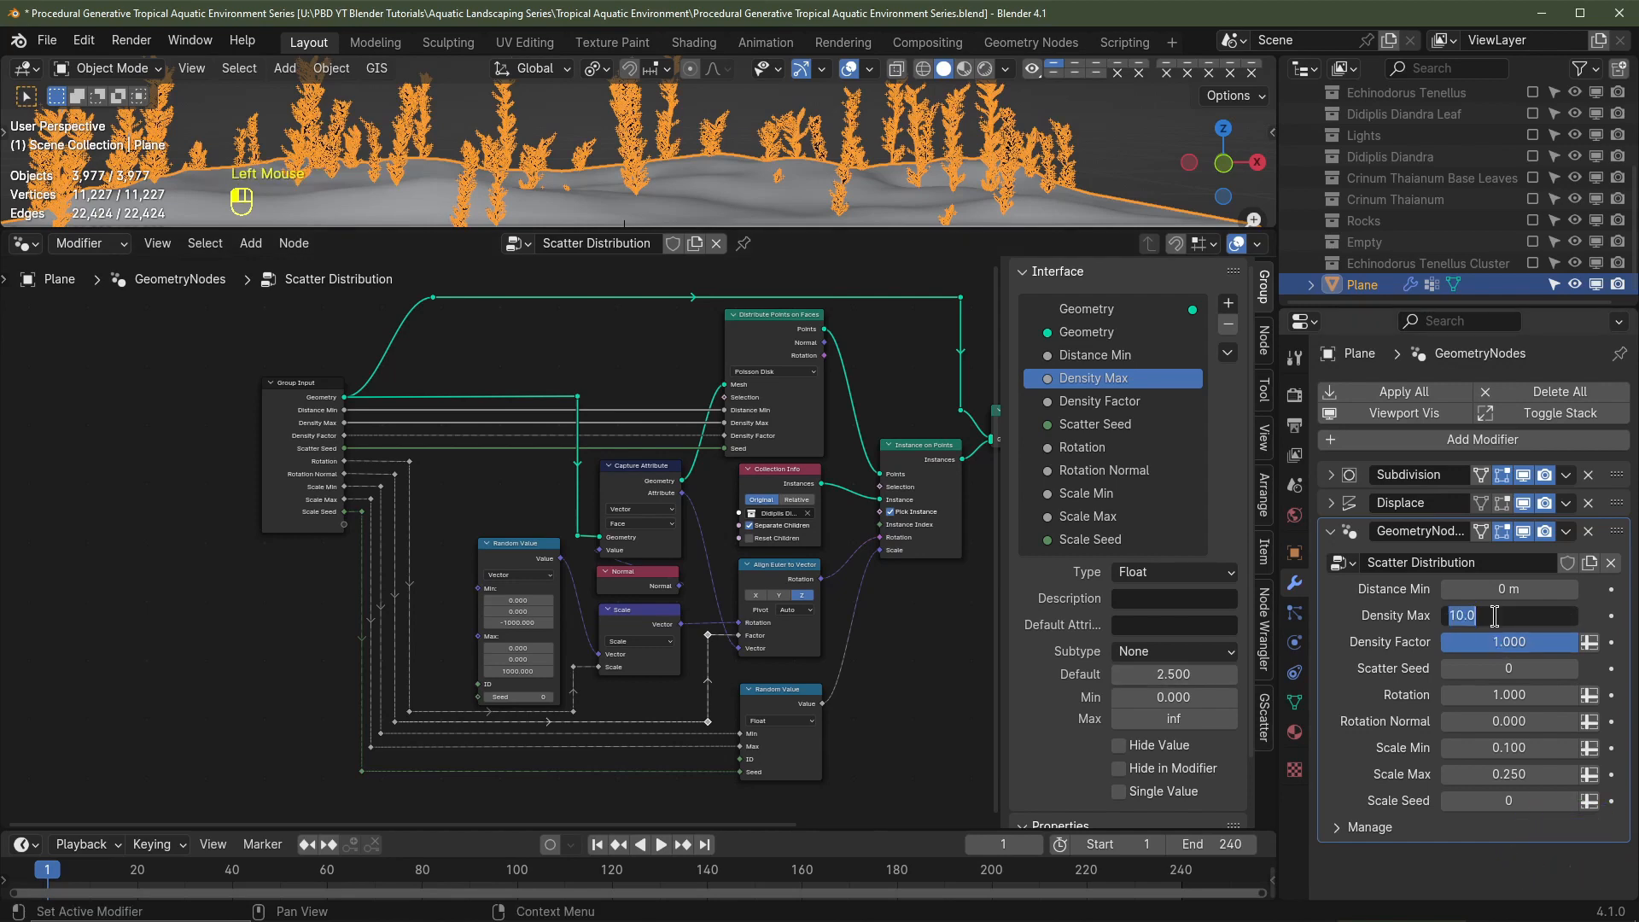
text(2.54)
key(BackSpace)
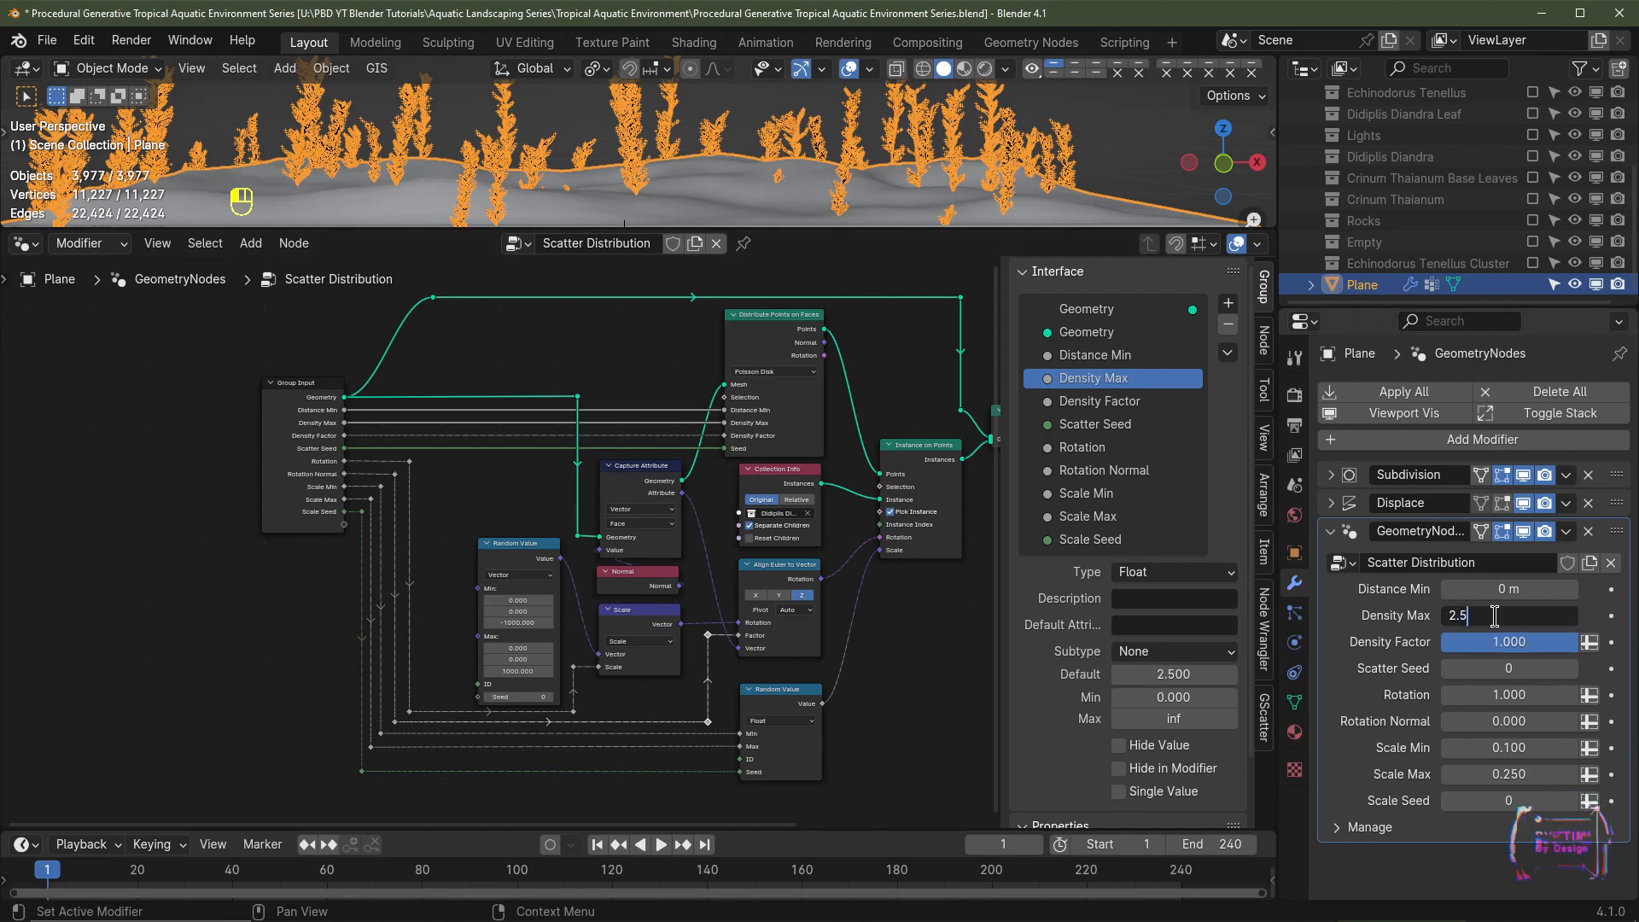
key(Return)
Step: Move the Group Input node about 141 units along negative X, away from the reroutes
click(339, 468)
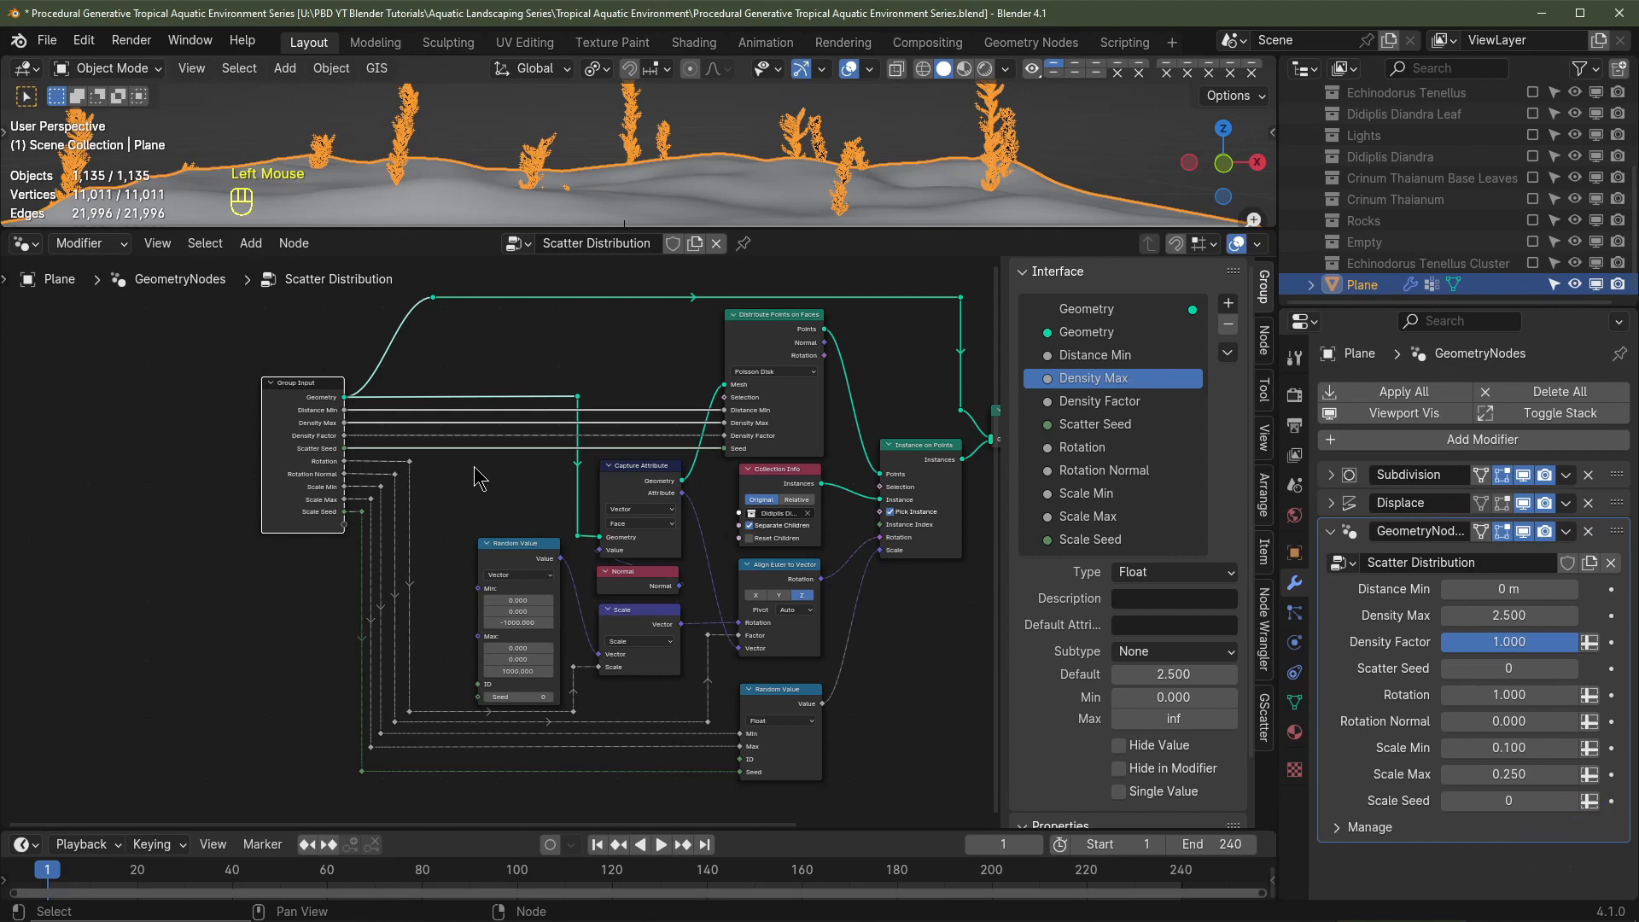
key(g)
key(x)
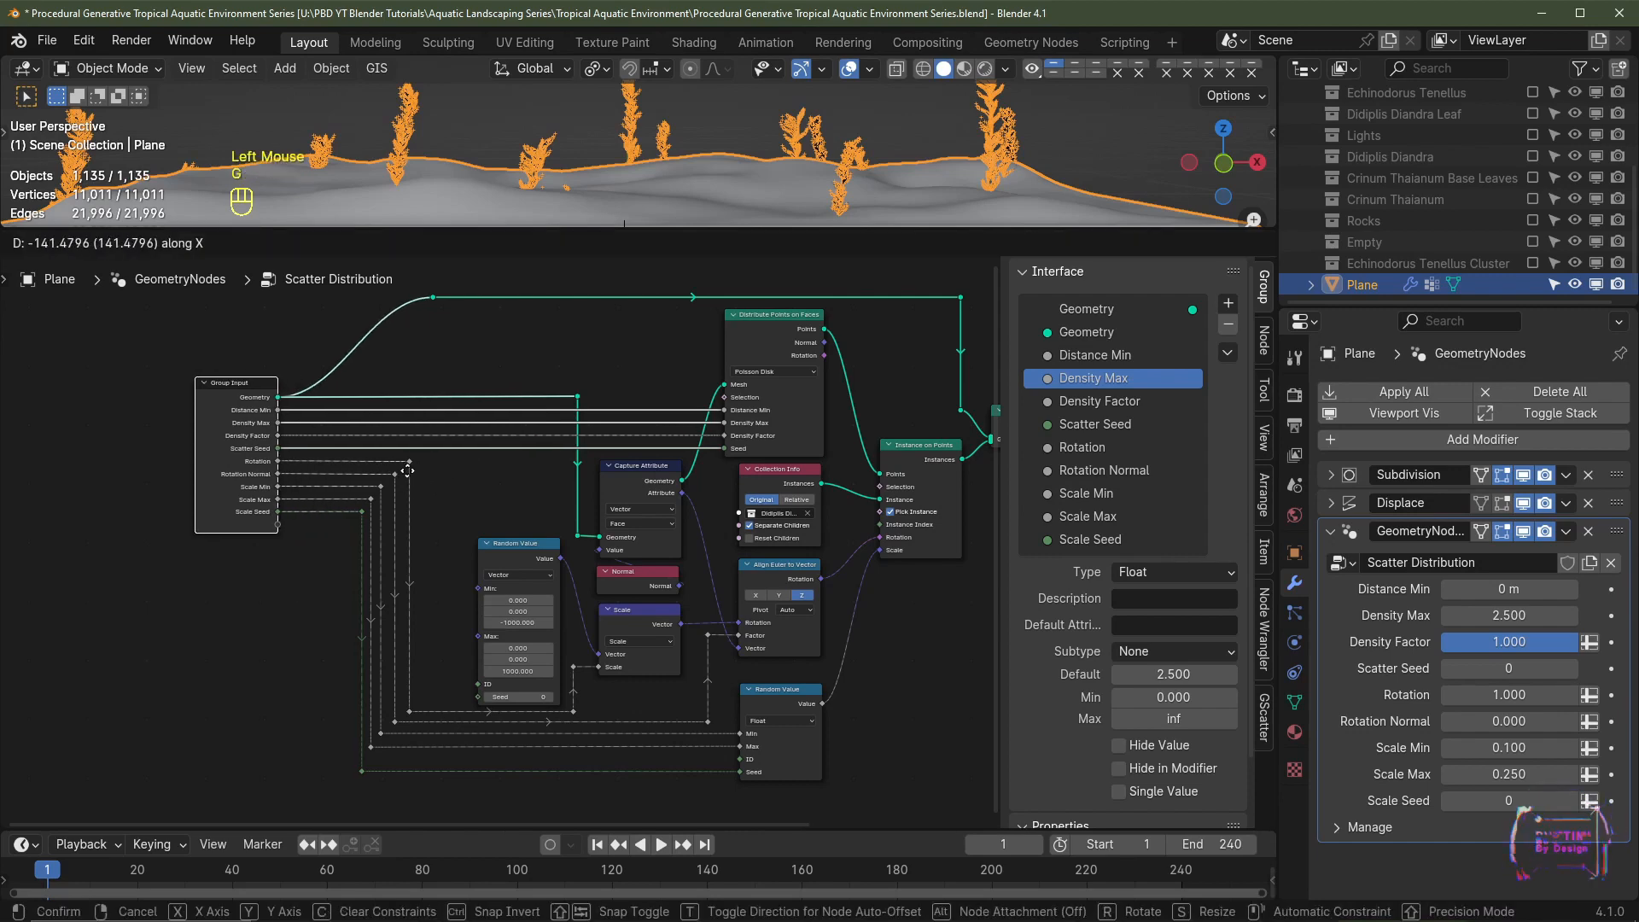
click(407, 471)
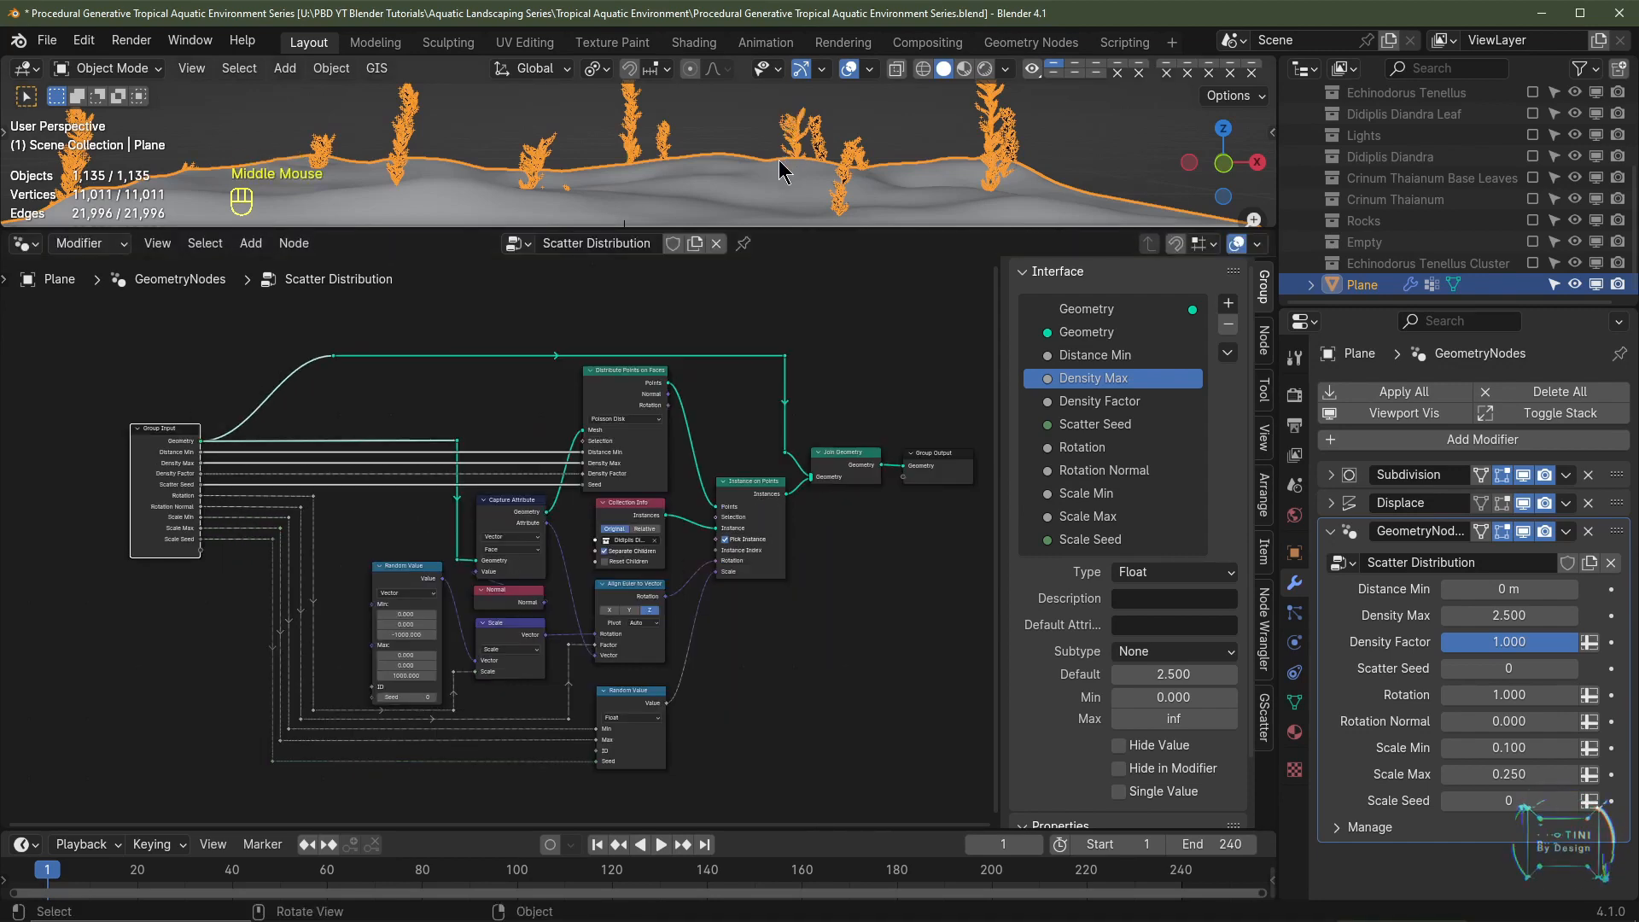
Step: Try to move the plane along the global X axis
scroll(784, 171, down, 3)
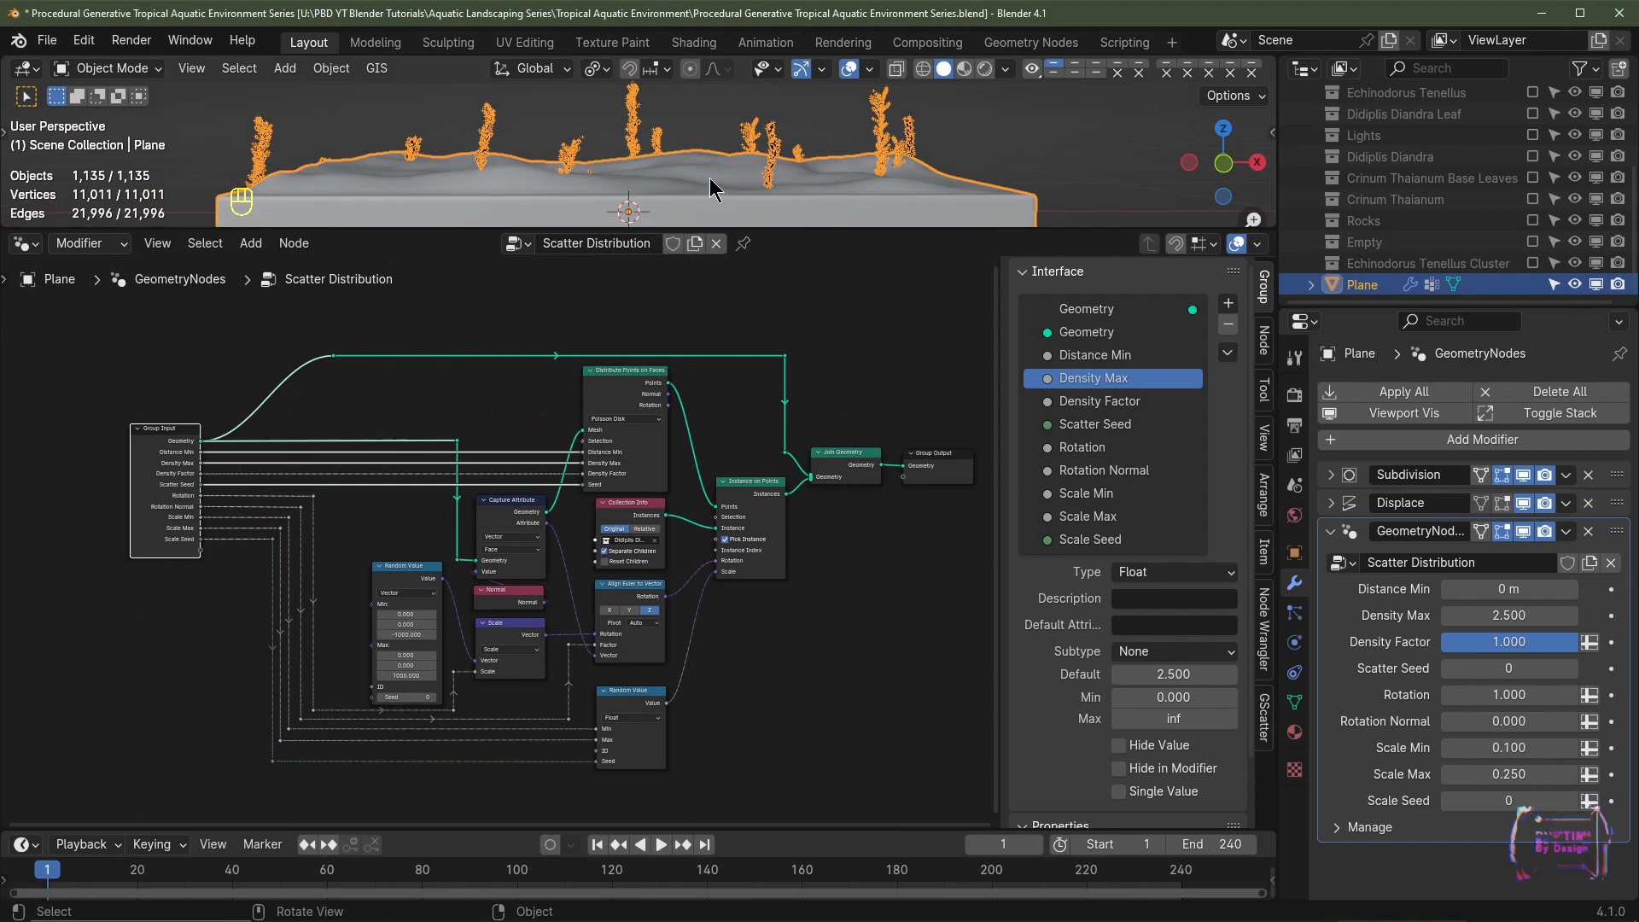
key(g)
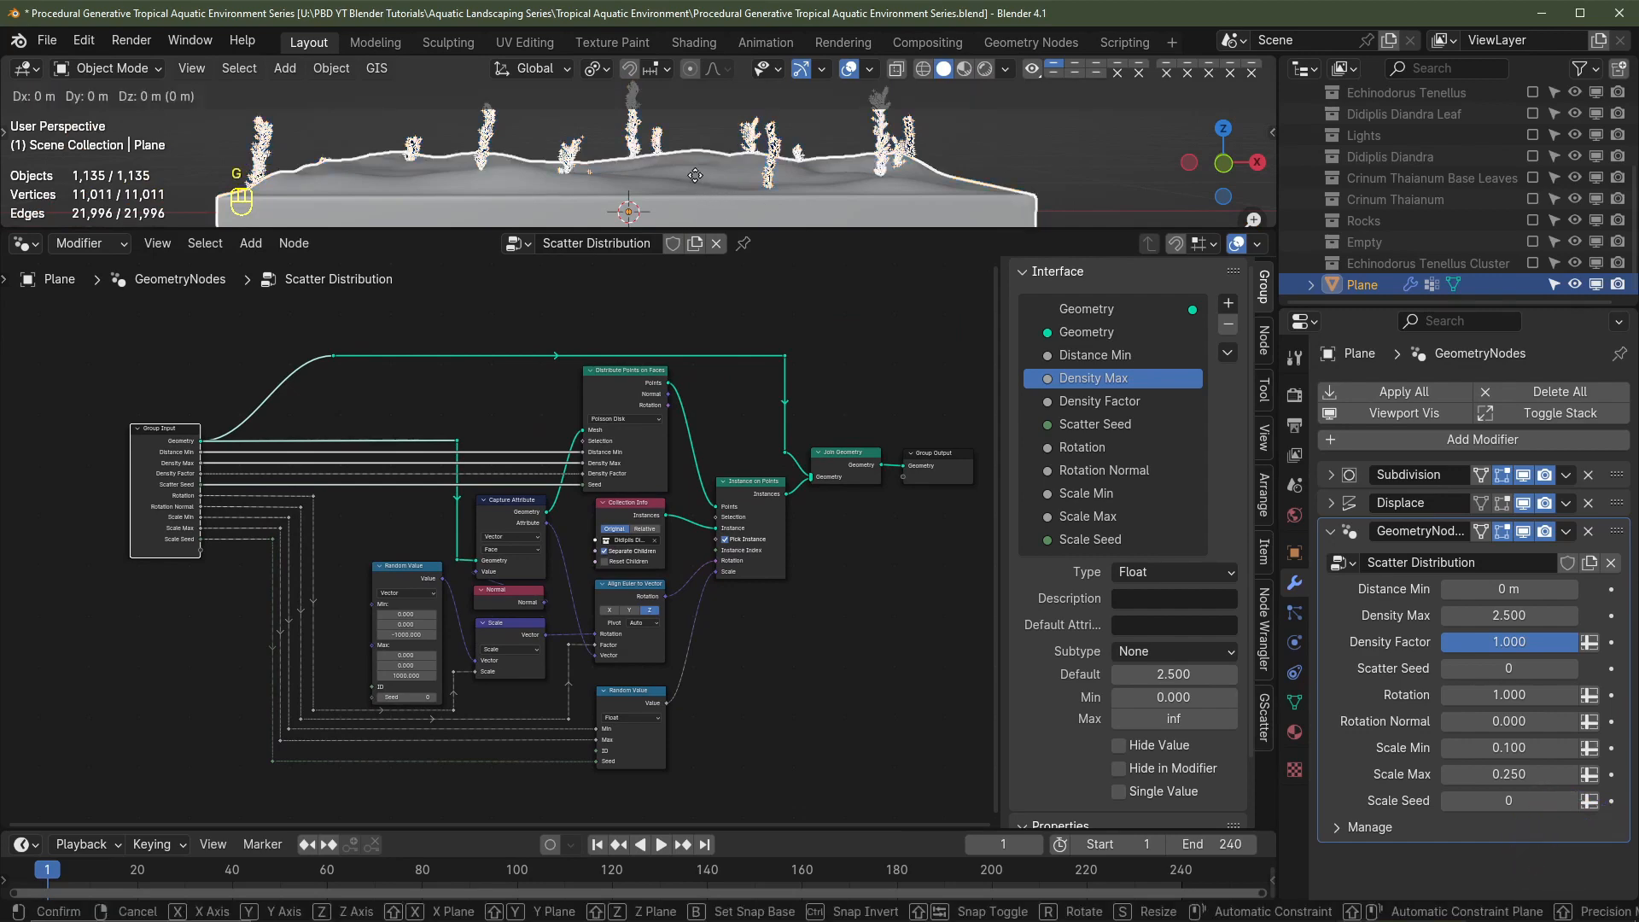
key(x)
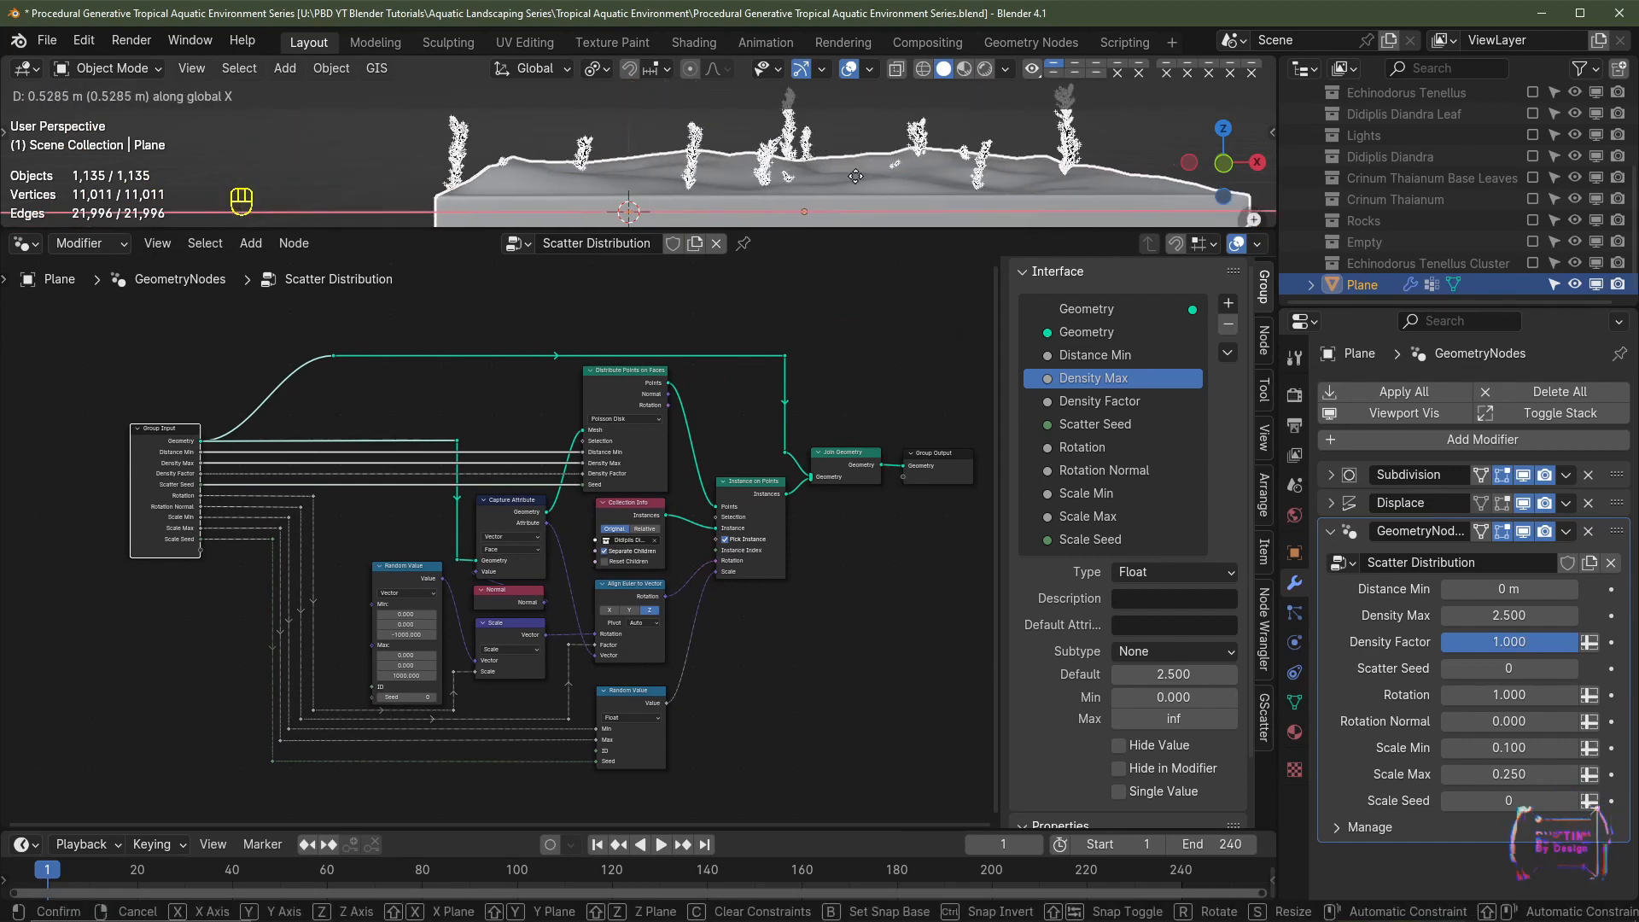
click(665, 177)
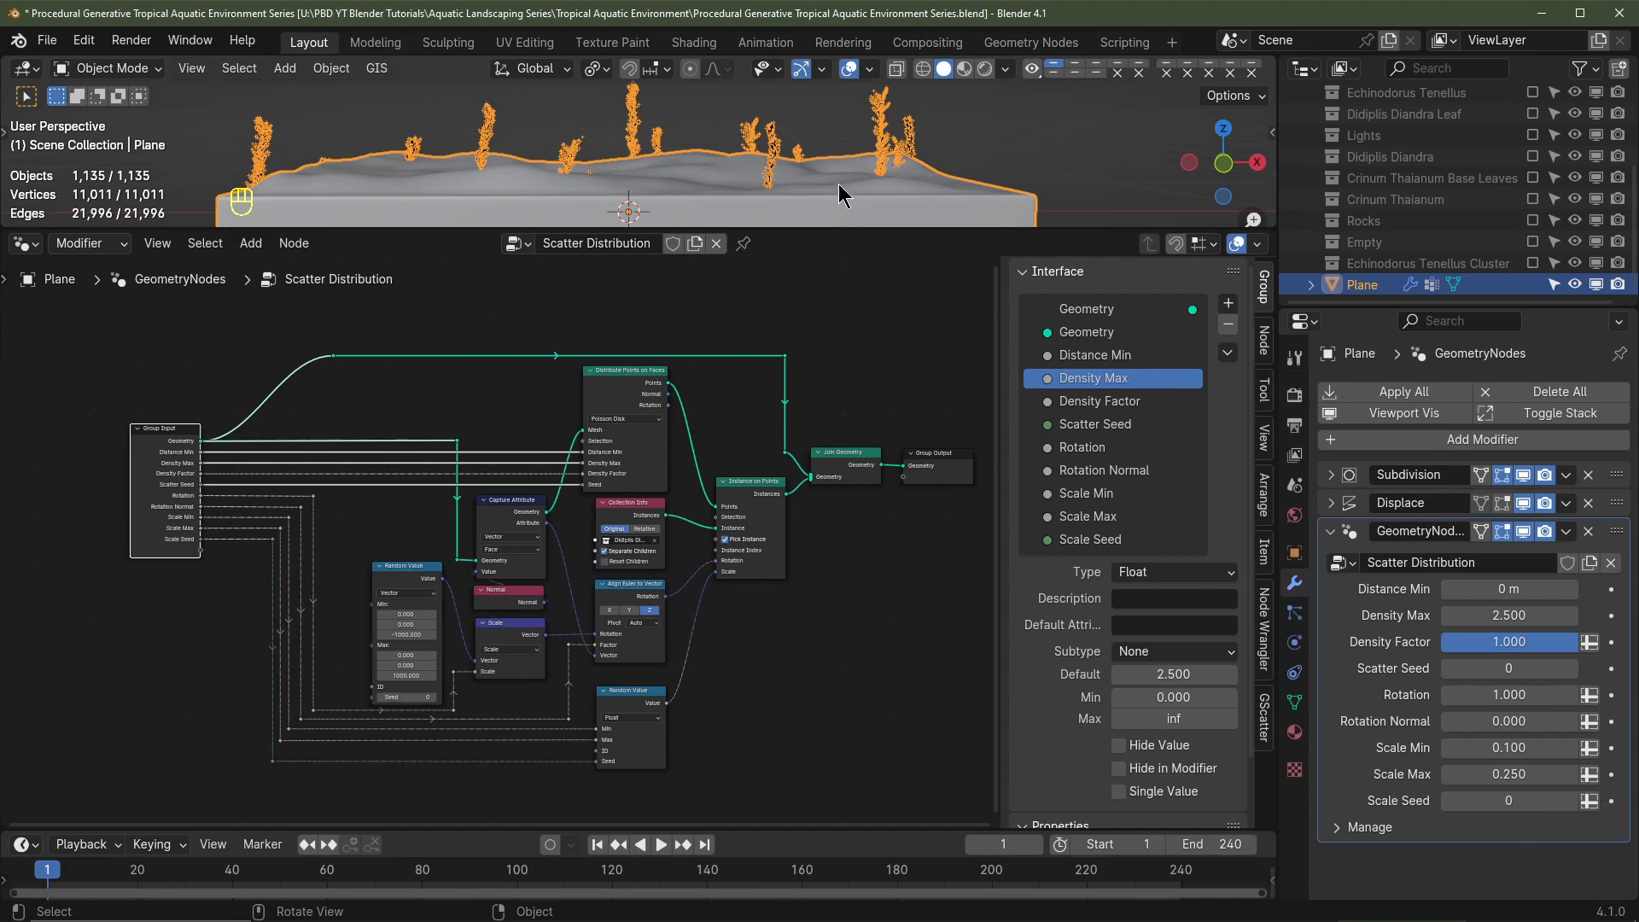
Step: Add a sphere-shaped empty at the centre of the scene
middle_drag(838, 182, 650, 168)
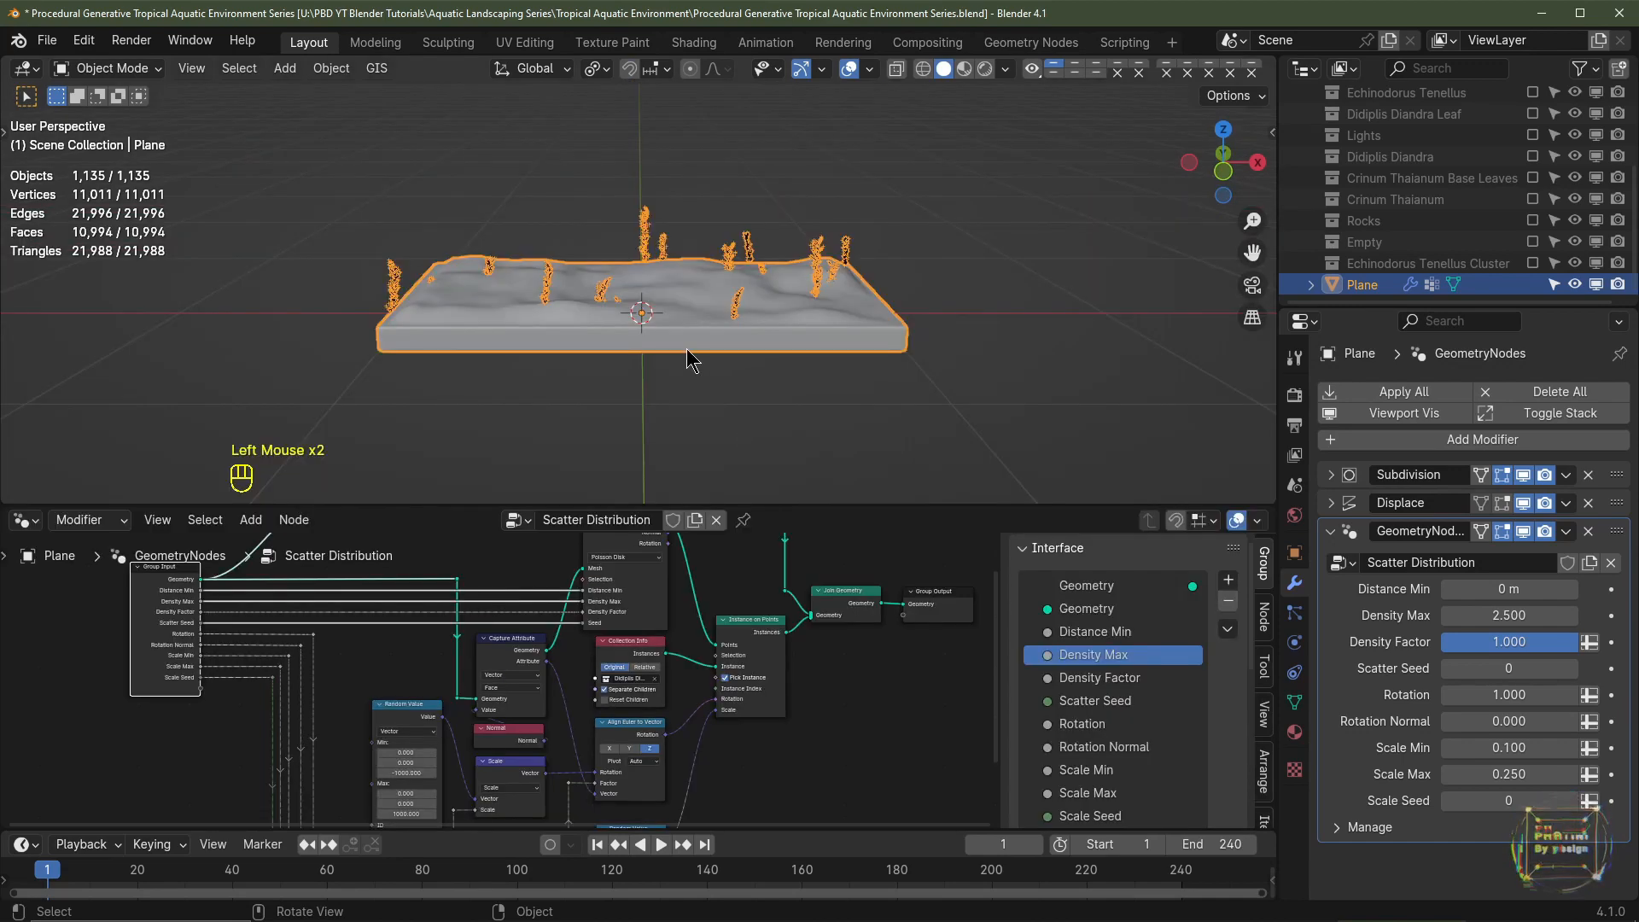
scroll(691, 359, up, 2)
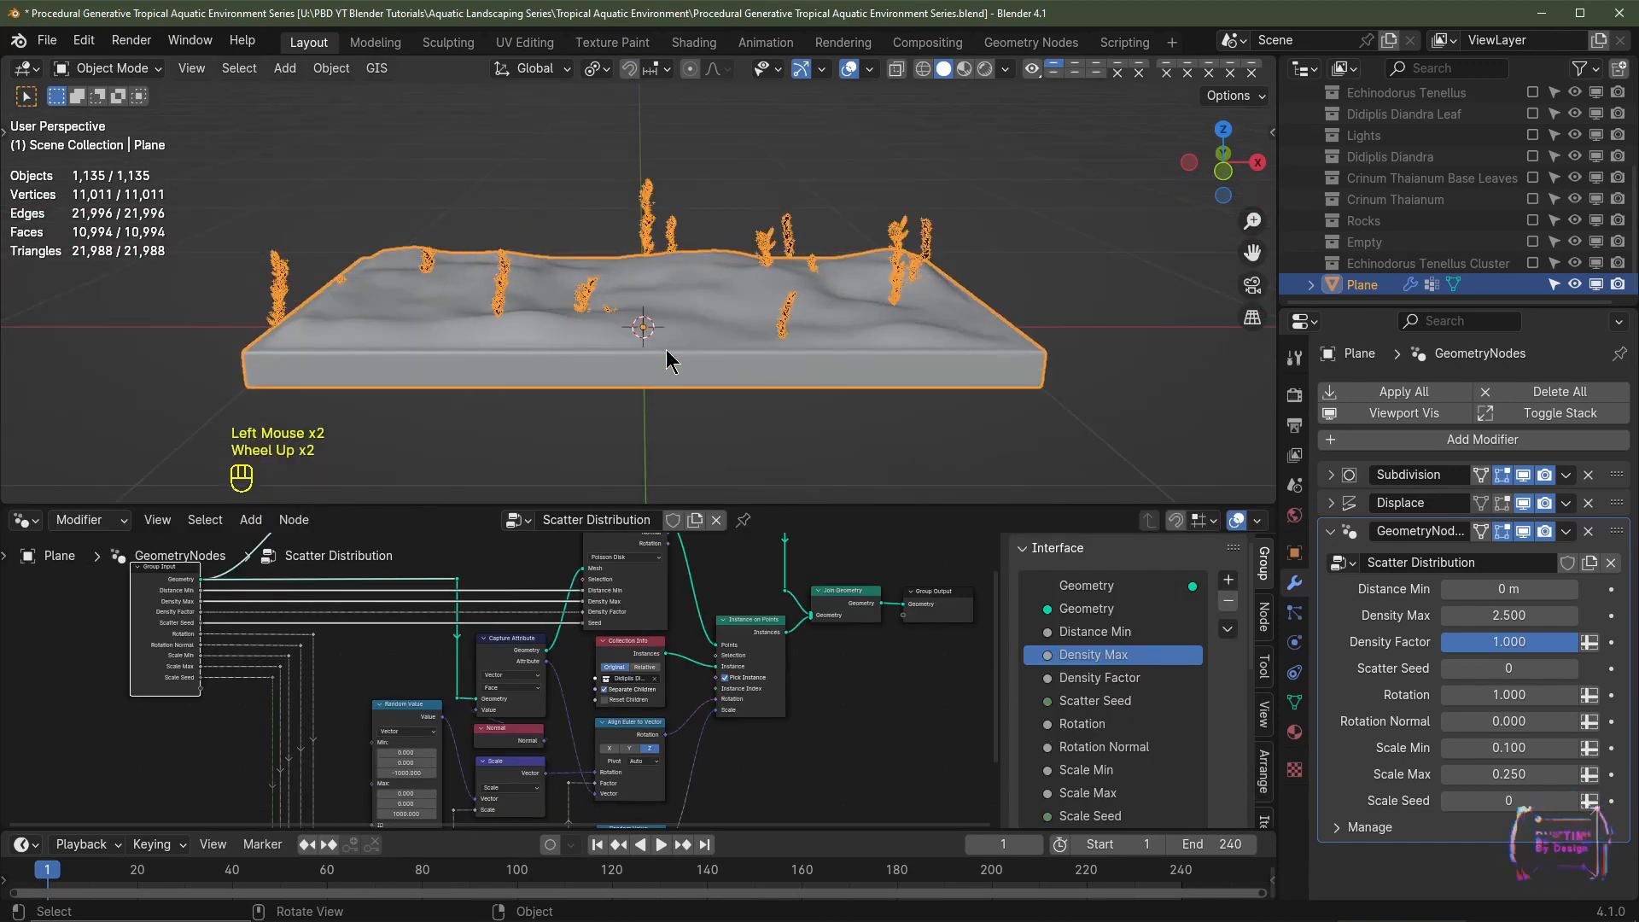
key(shift+a)
mouse_move(639, 349)
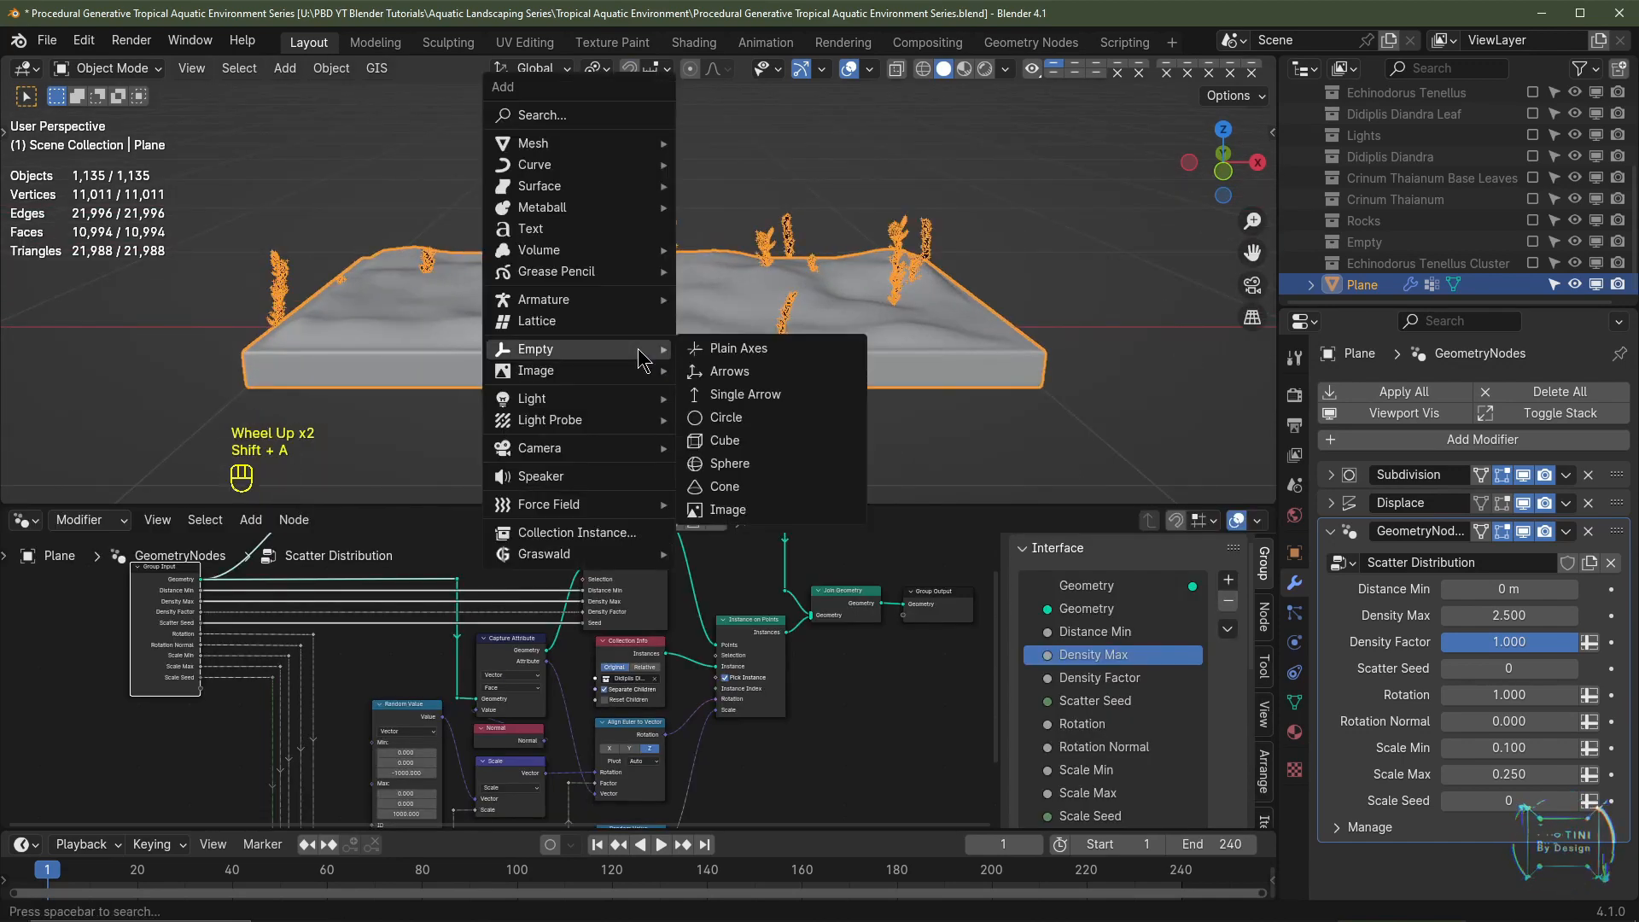
click(748, 464)
scroll(1374, 271, down, 2)
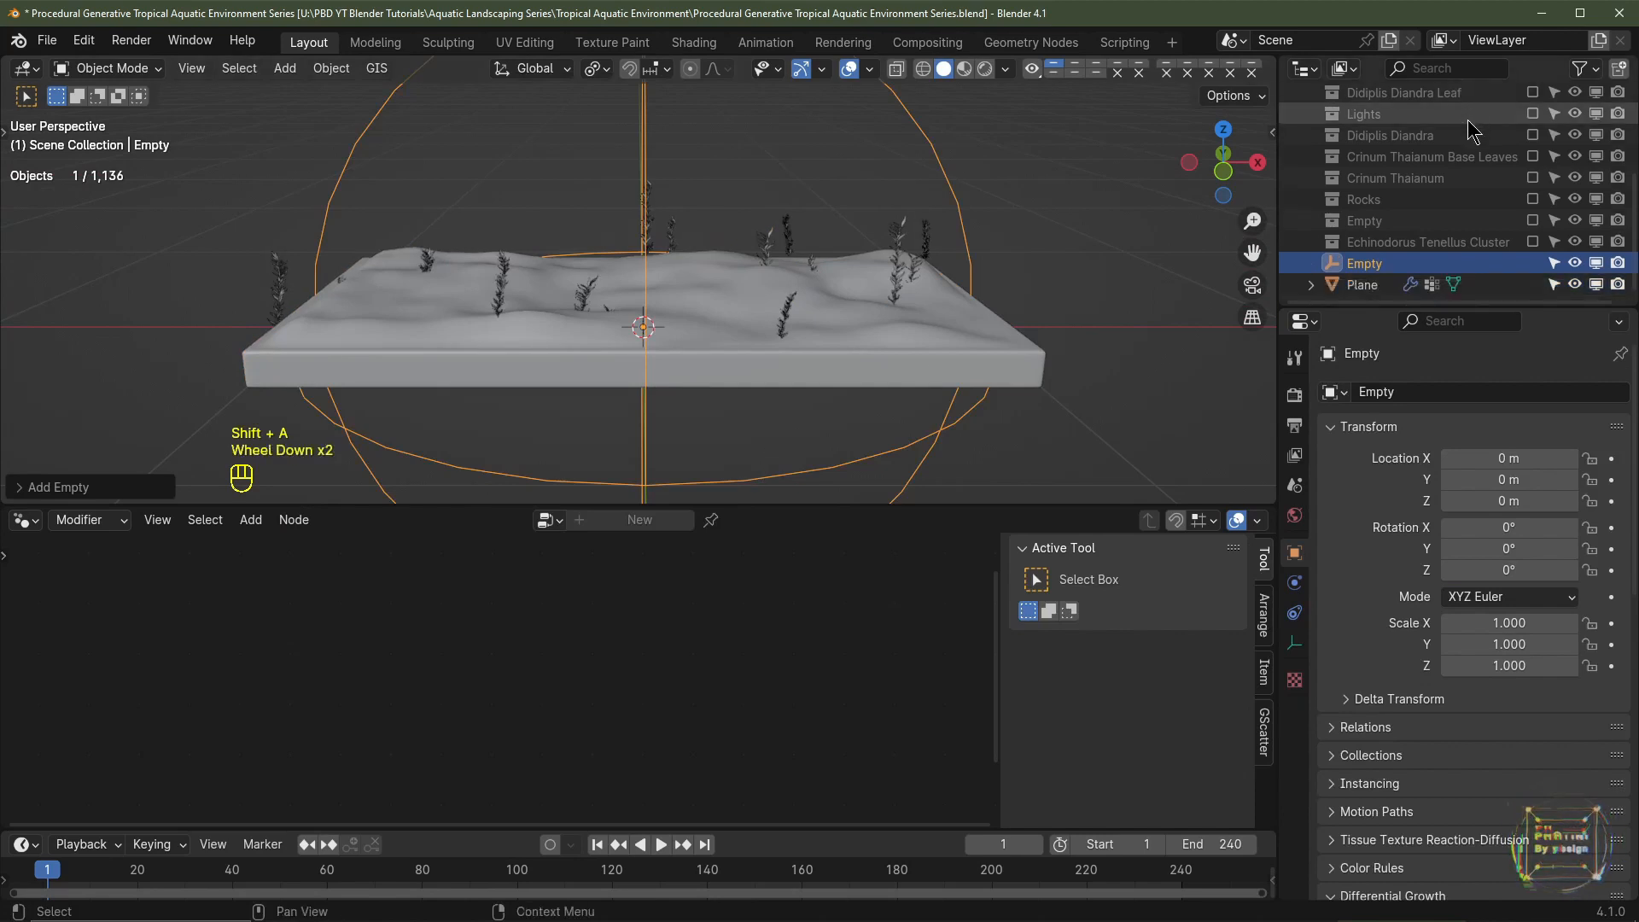
Step: Rename the new sphere empty as Scatter Distribution Empty
double_click(1378, 266)
text(Scatter Dis)
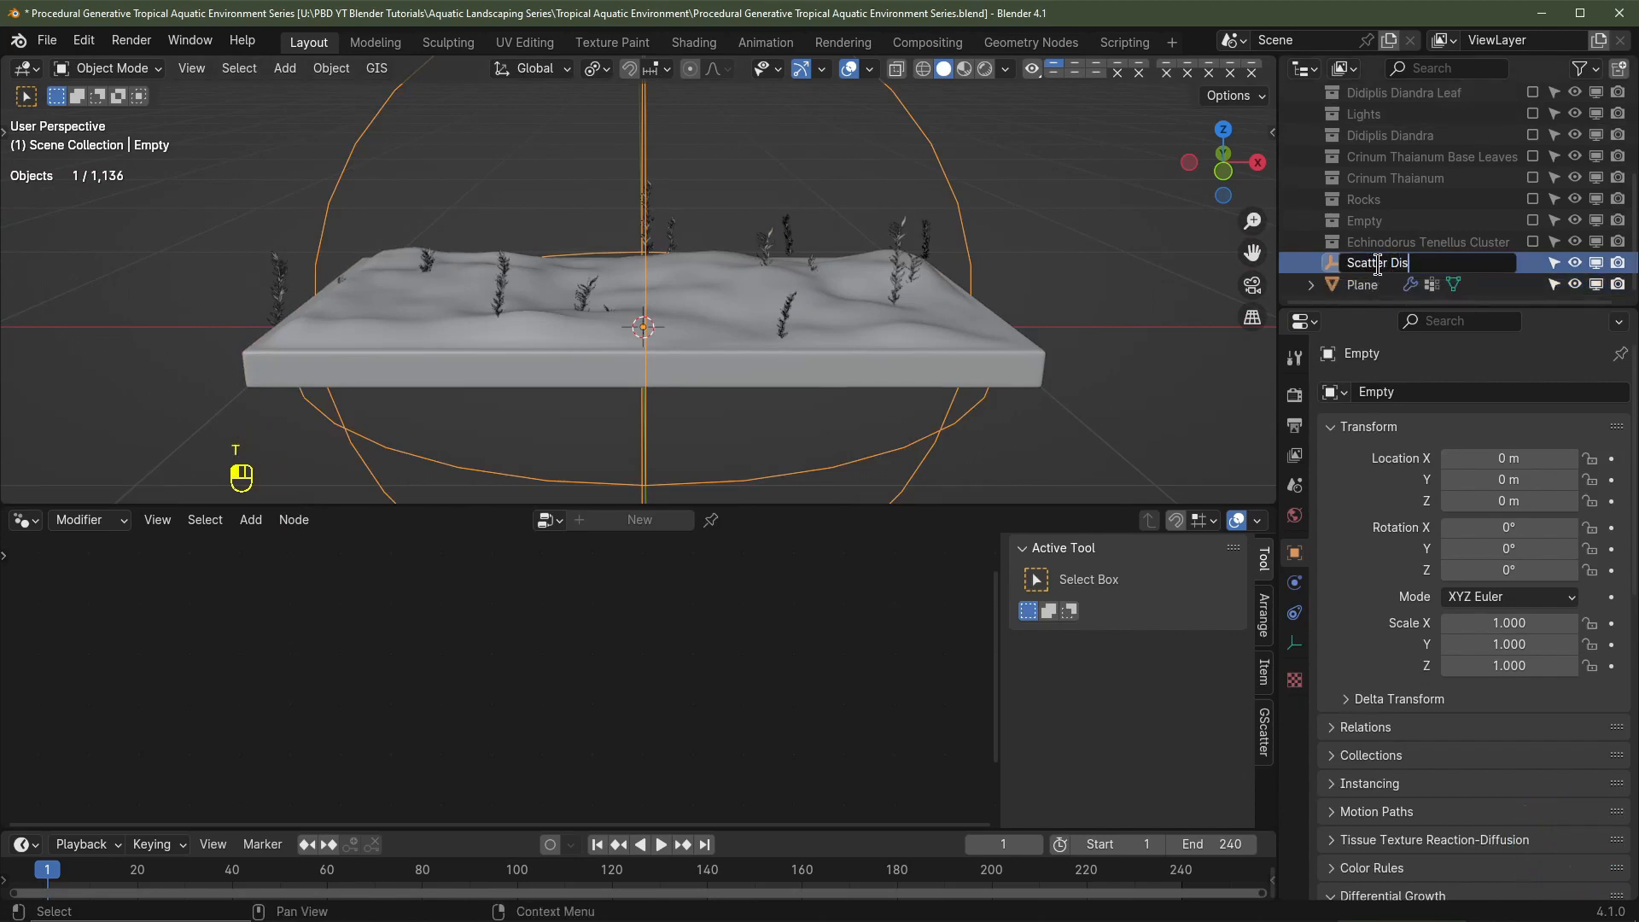
text(tribution Empty)
key(Return)
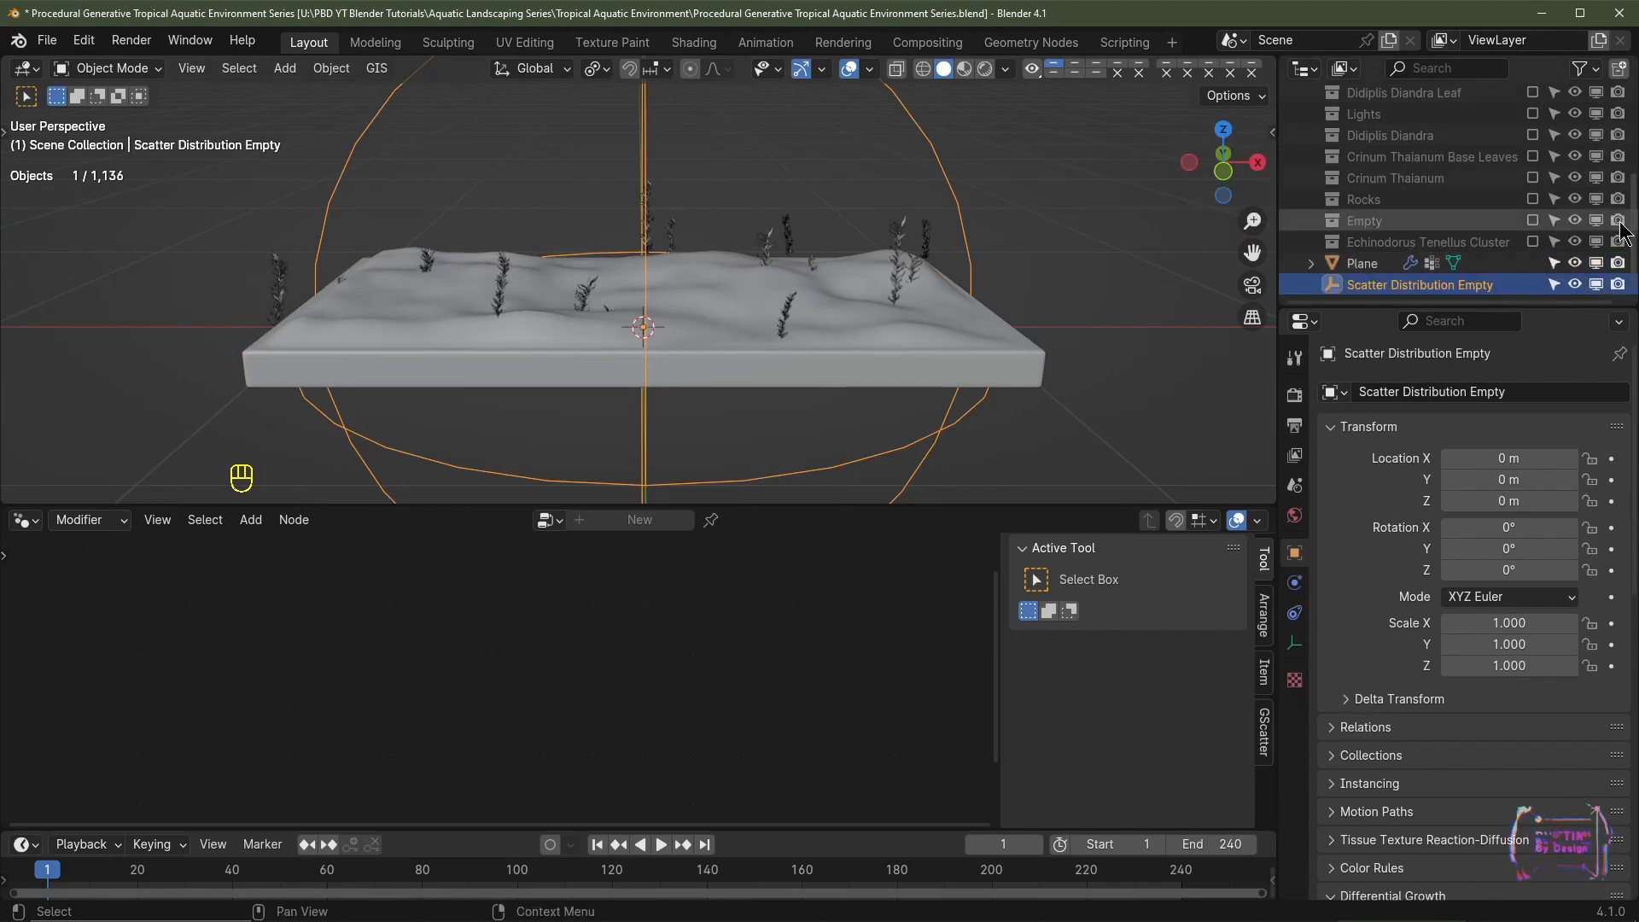
Step: Move the Scatter Distribution Empty into the Empty collection and enable that collection in the view layer
key(m)
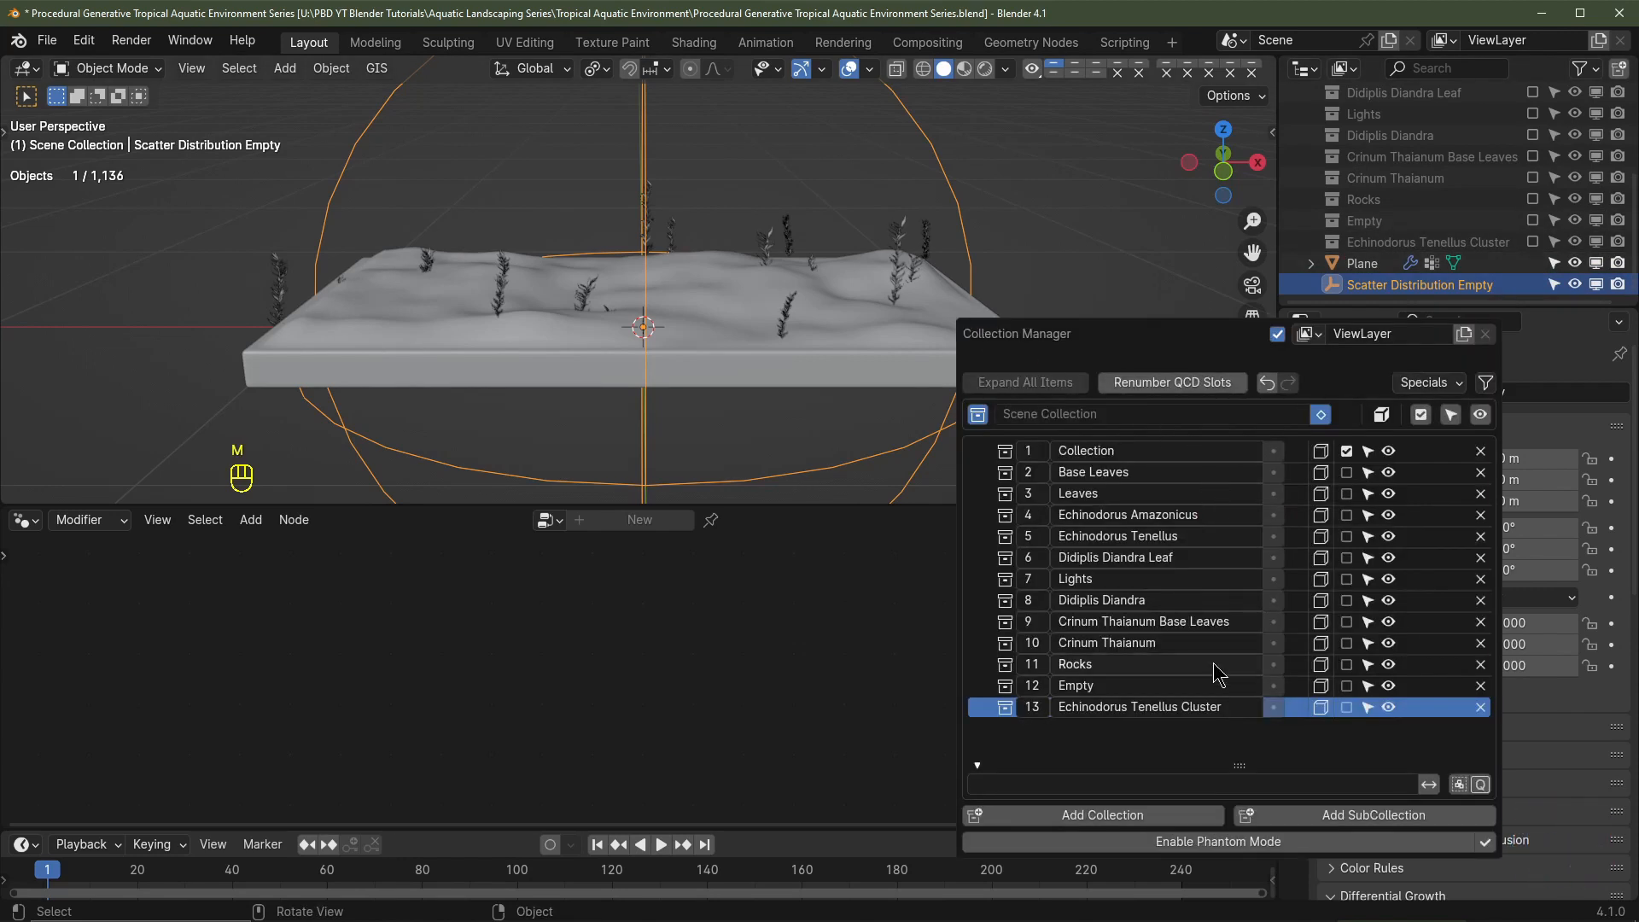
click(1322, 685)
click(690, 312)
drag(794, 503, 821, 295)
middle_drag(841, 410, 913, 398)
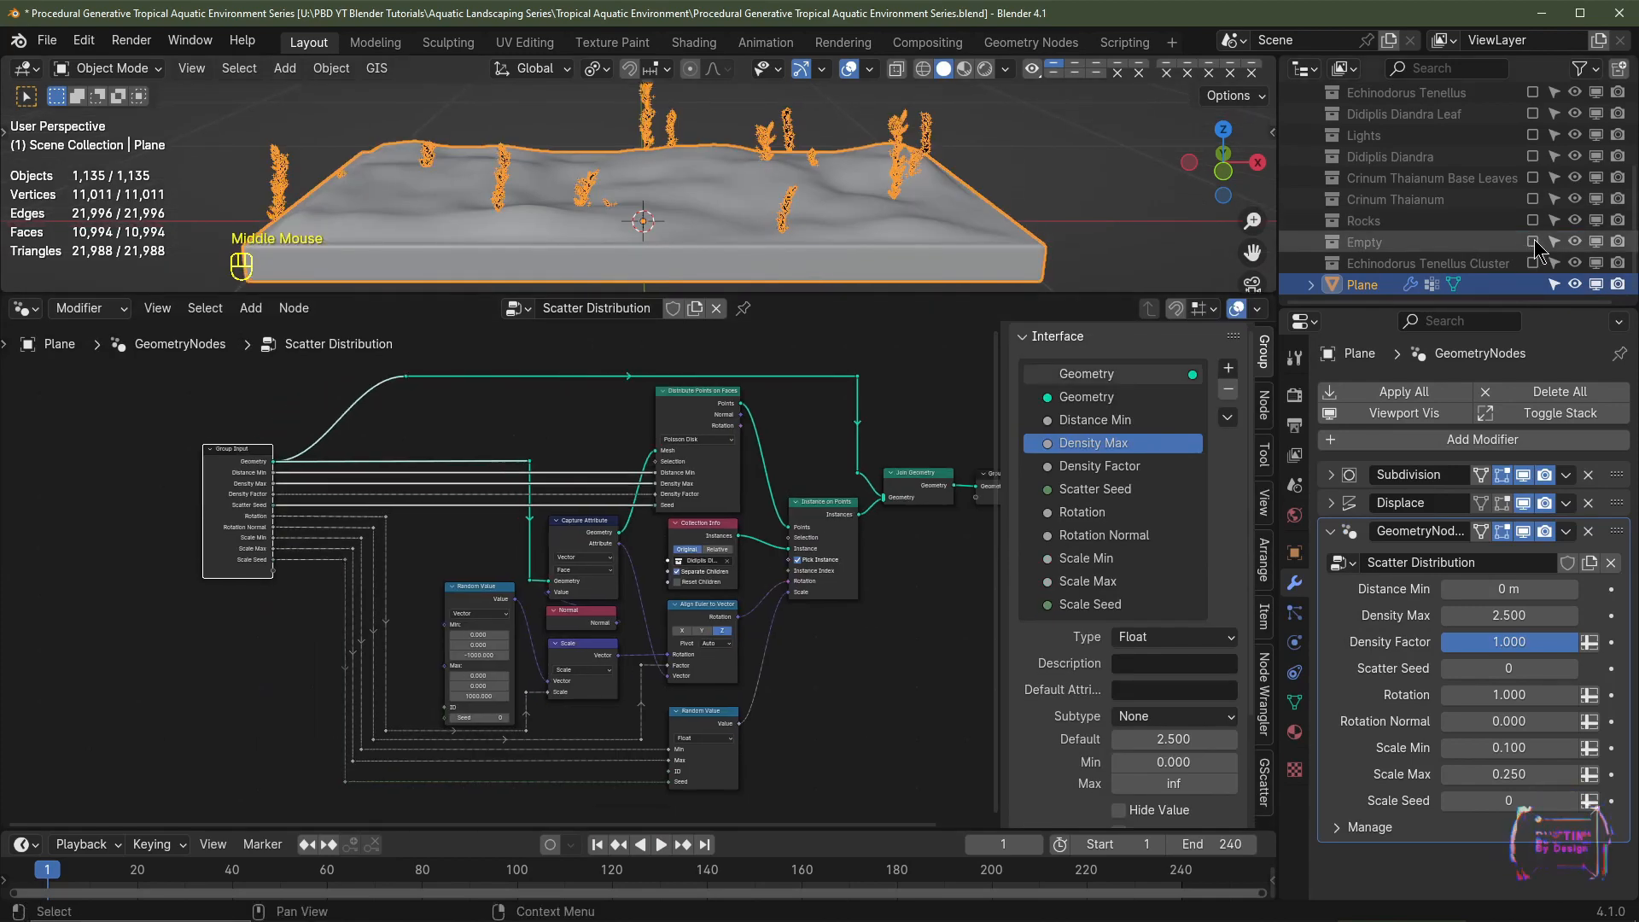
click(1534, 242)
scroll(1524, 239, down, 2)
click(1480, 224)
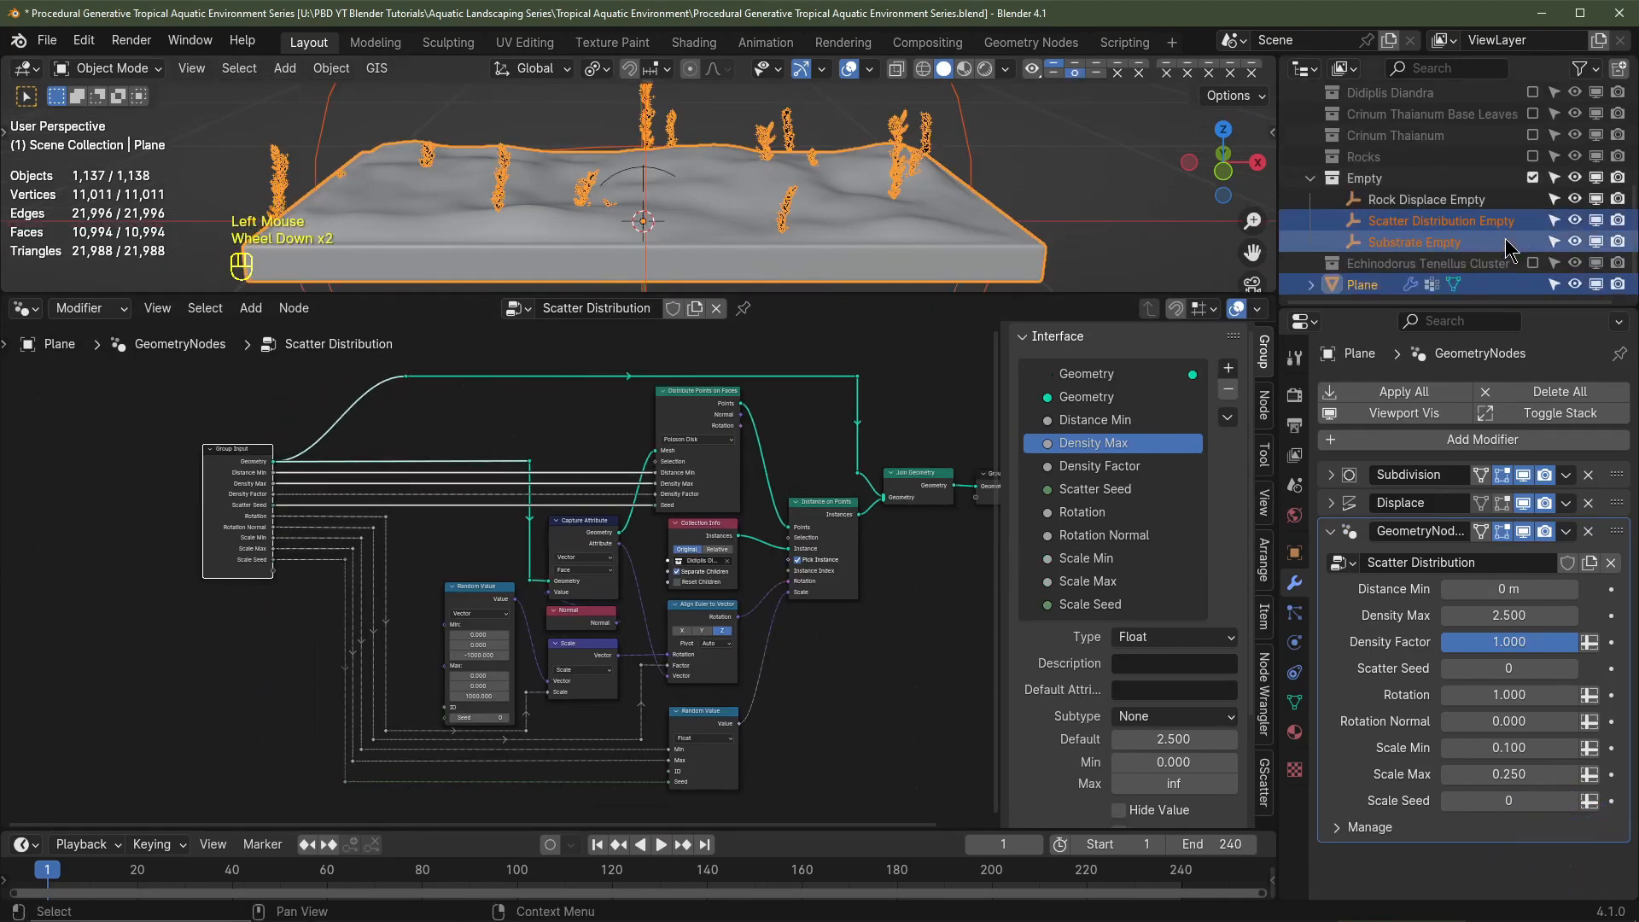
Step: In the plane's node tree, add a Relative Object Info node for the Scatter Distribution Empty, placed below and left of the Group Input
click(848, 256)
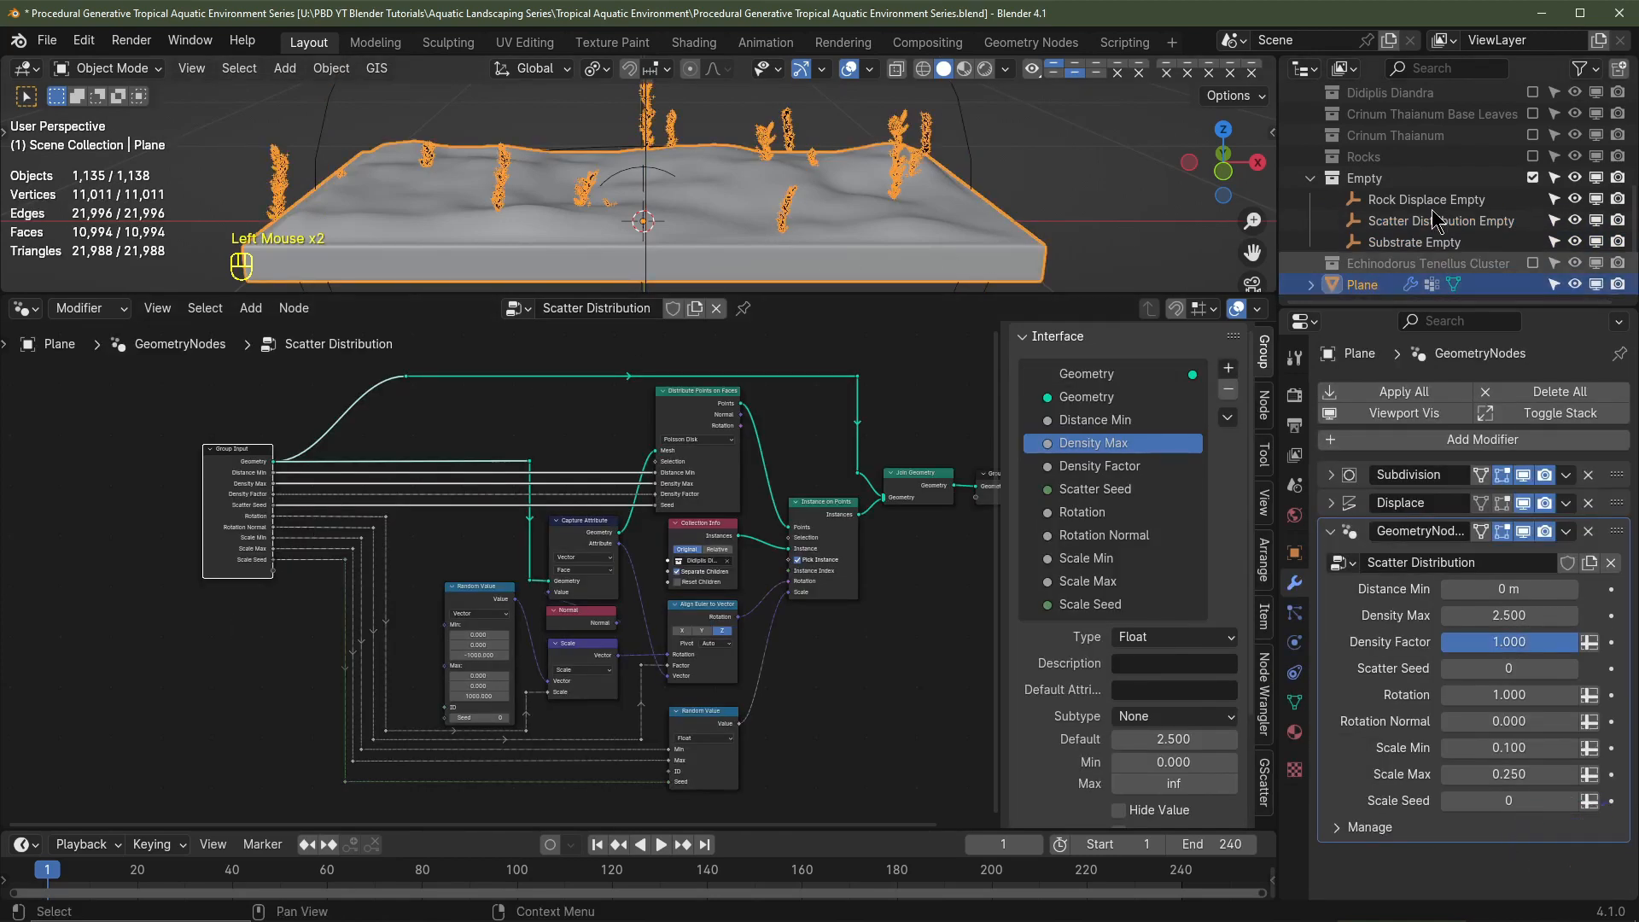
drag(1441, 222, 60, 725)
scroll(86, 749, up, 2)
click(83, 742)
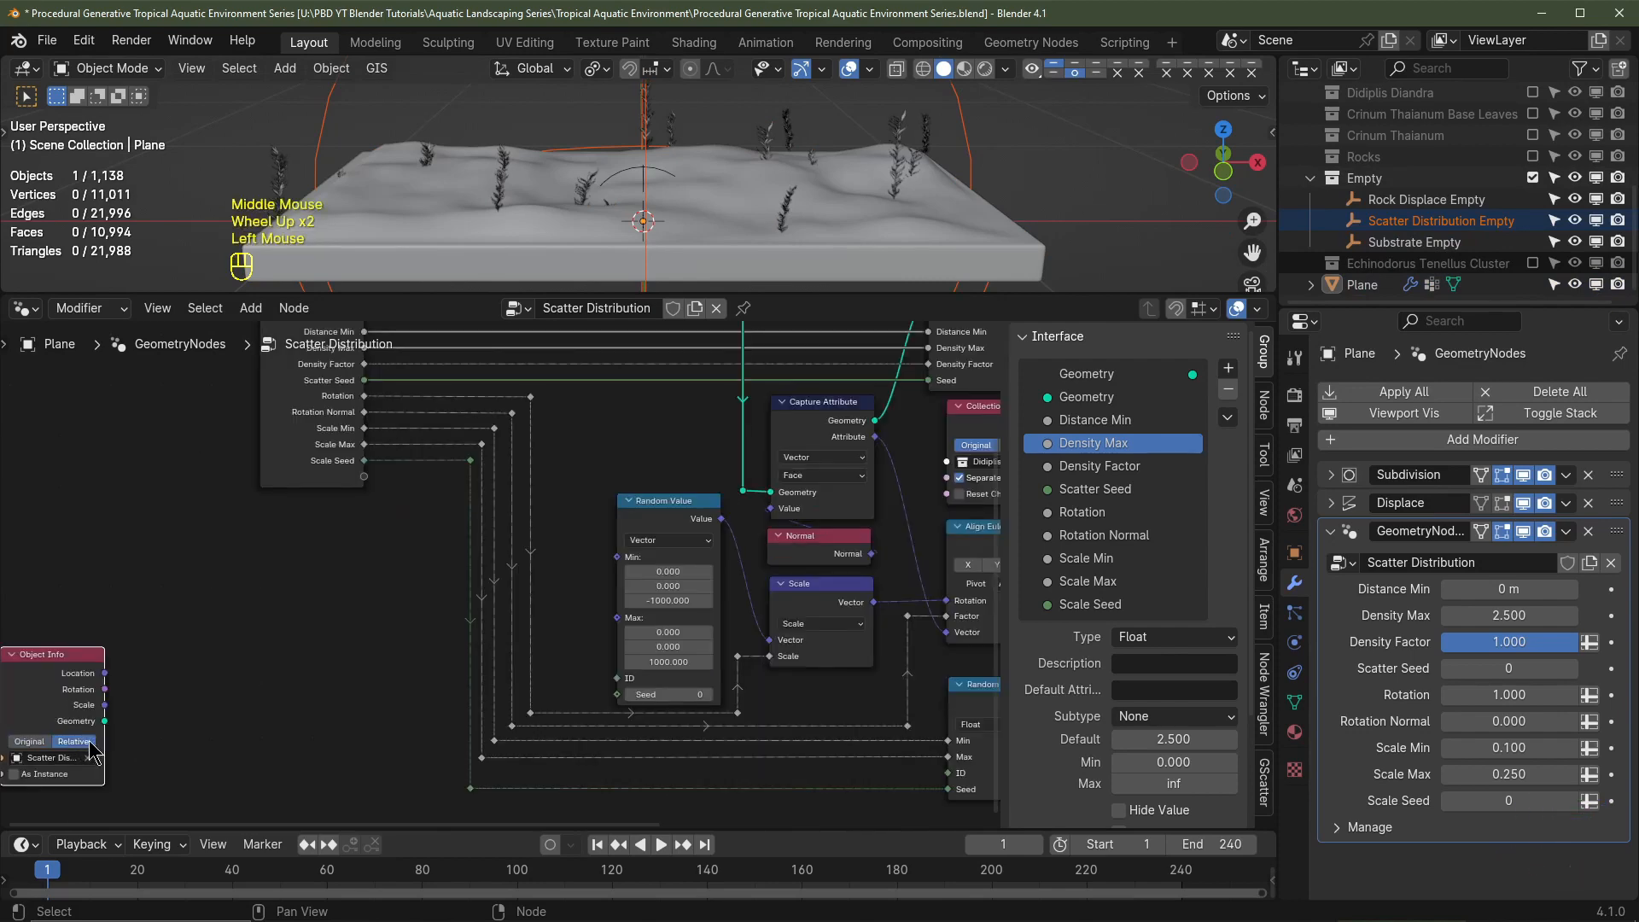
middle_drag(149, 686, 325, 695)
drag(214, 658, 112, 620)
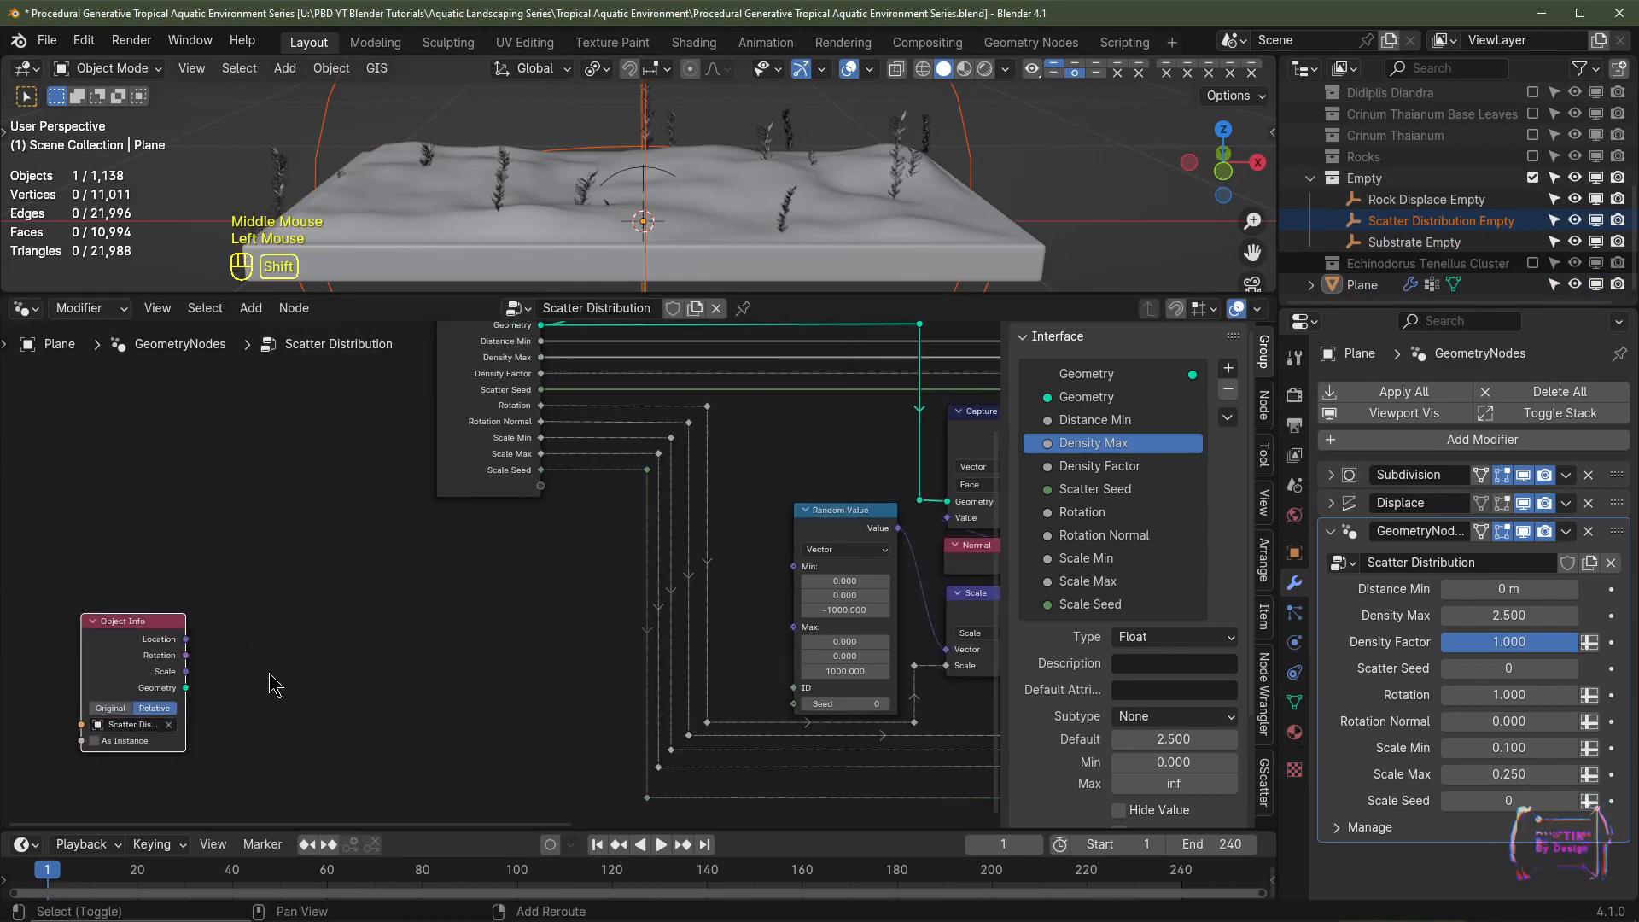
Step: Add a Separate XYZ node beside the Object Info node
key(shift+a)
click(230, 423)
text(sep)
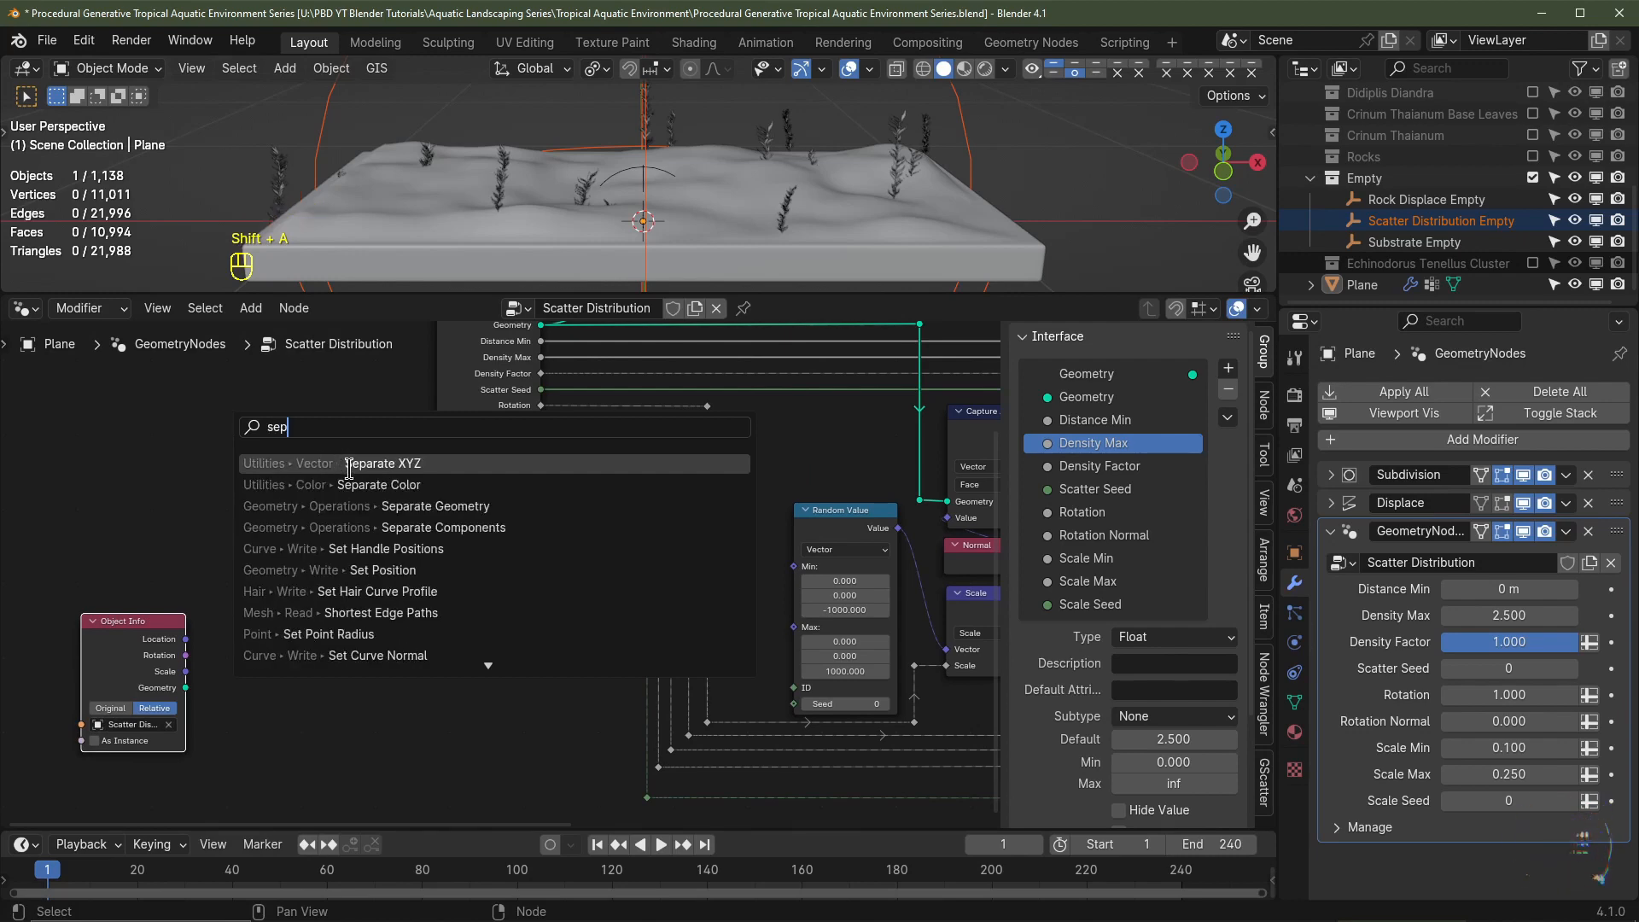
key(Return)
click(290, 651)
Step: Add two Math nodes after Separate XYZ, setting the first to Divide and keeping the second as Add
key(shift+a)
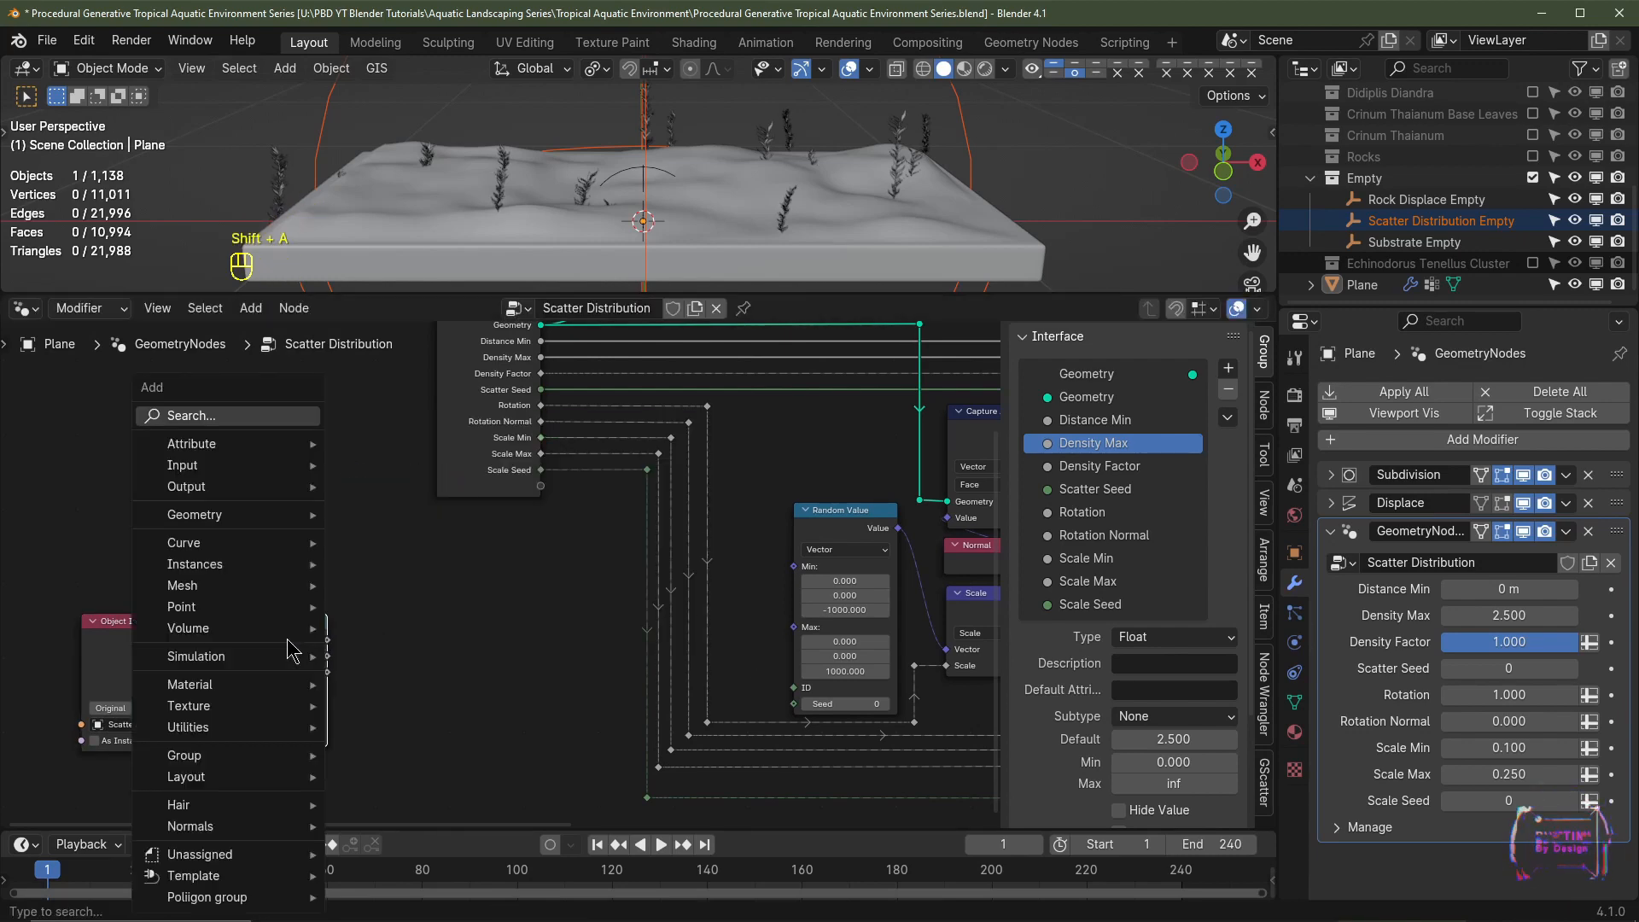
mouse_move(222, 727)
mouse_move(404, 570)
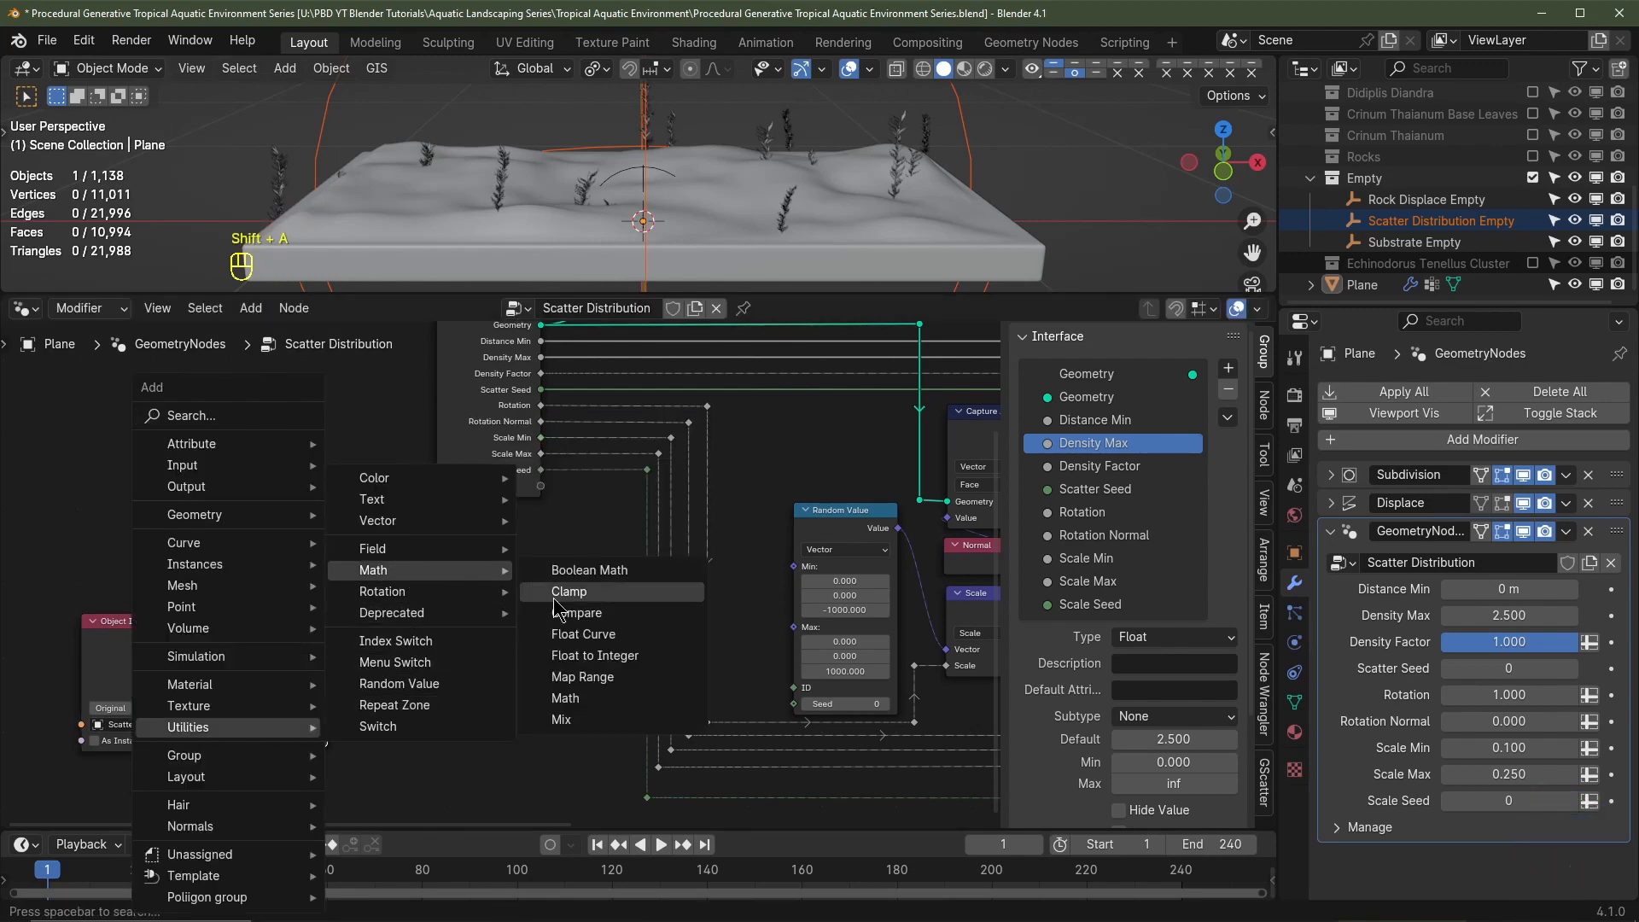
click(563, 698)
click(364, 619)
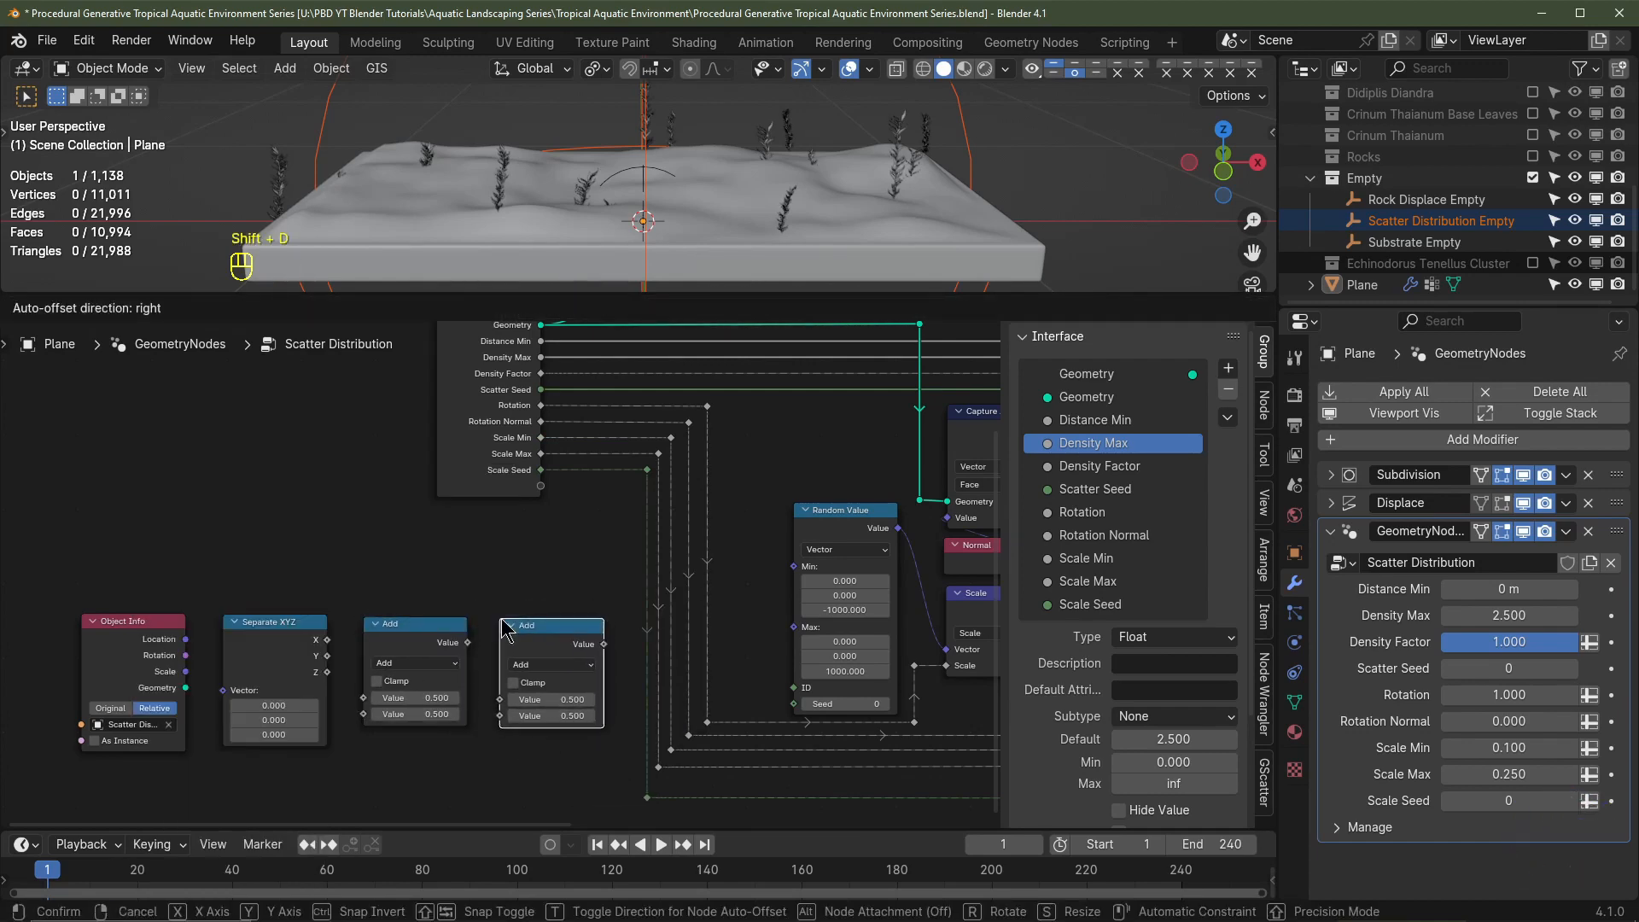
click(499, 619)
click(425, 665)
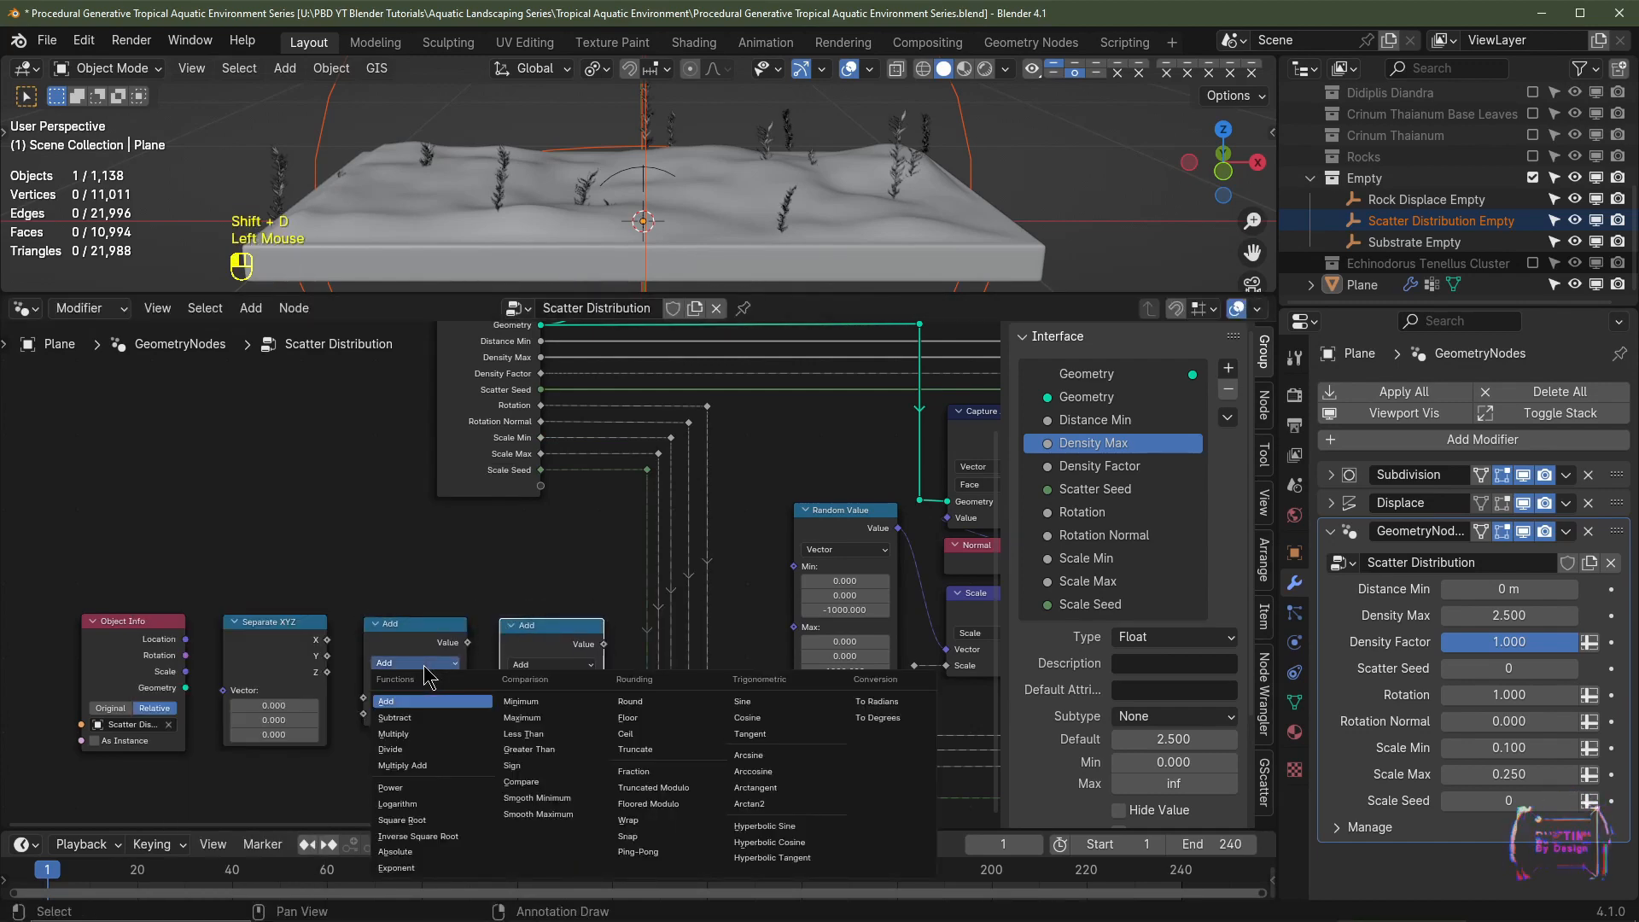
click(390, 749)
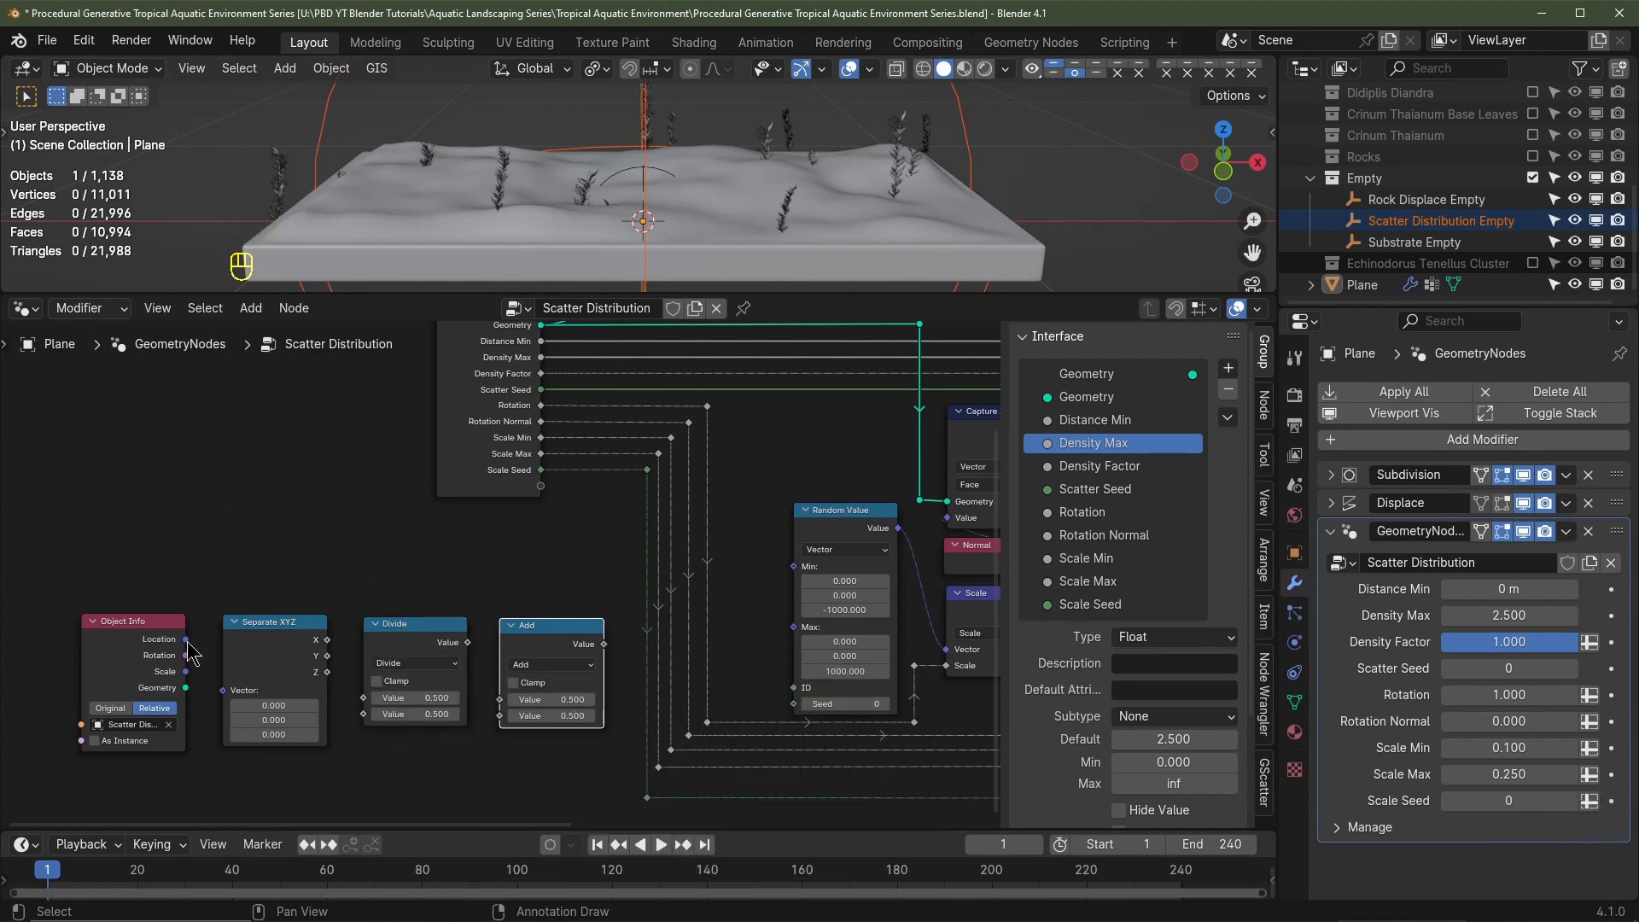
Step: Link the Object Info Location to Separate XYZ, and its X and Y outputs to the Divide node's two values
drag(186, 639, 239, 695)
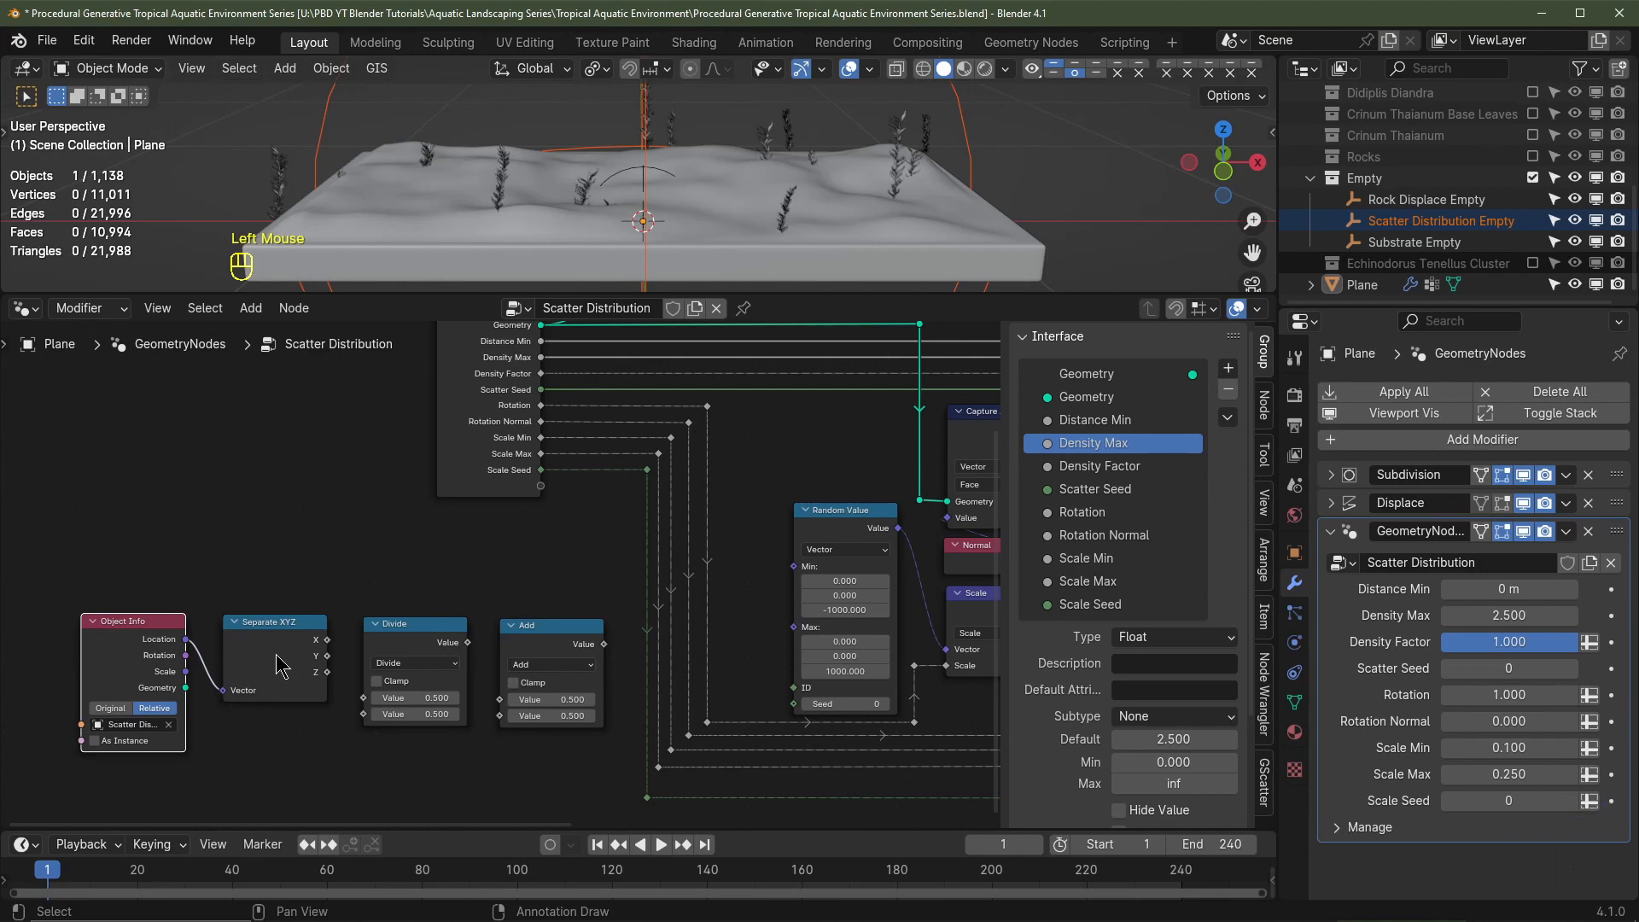
drag(327, 640, 373, 707)
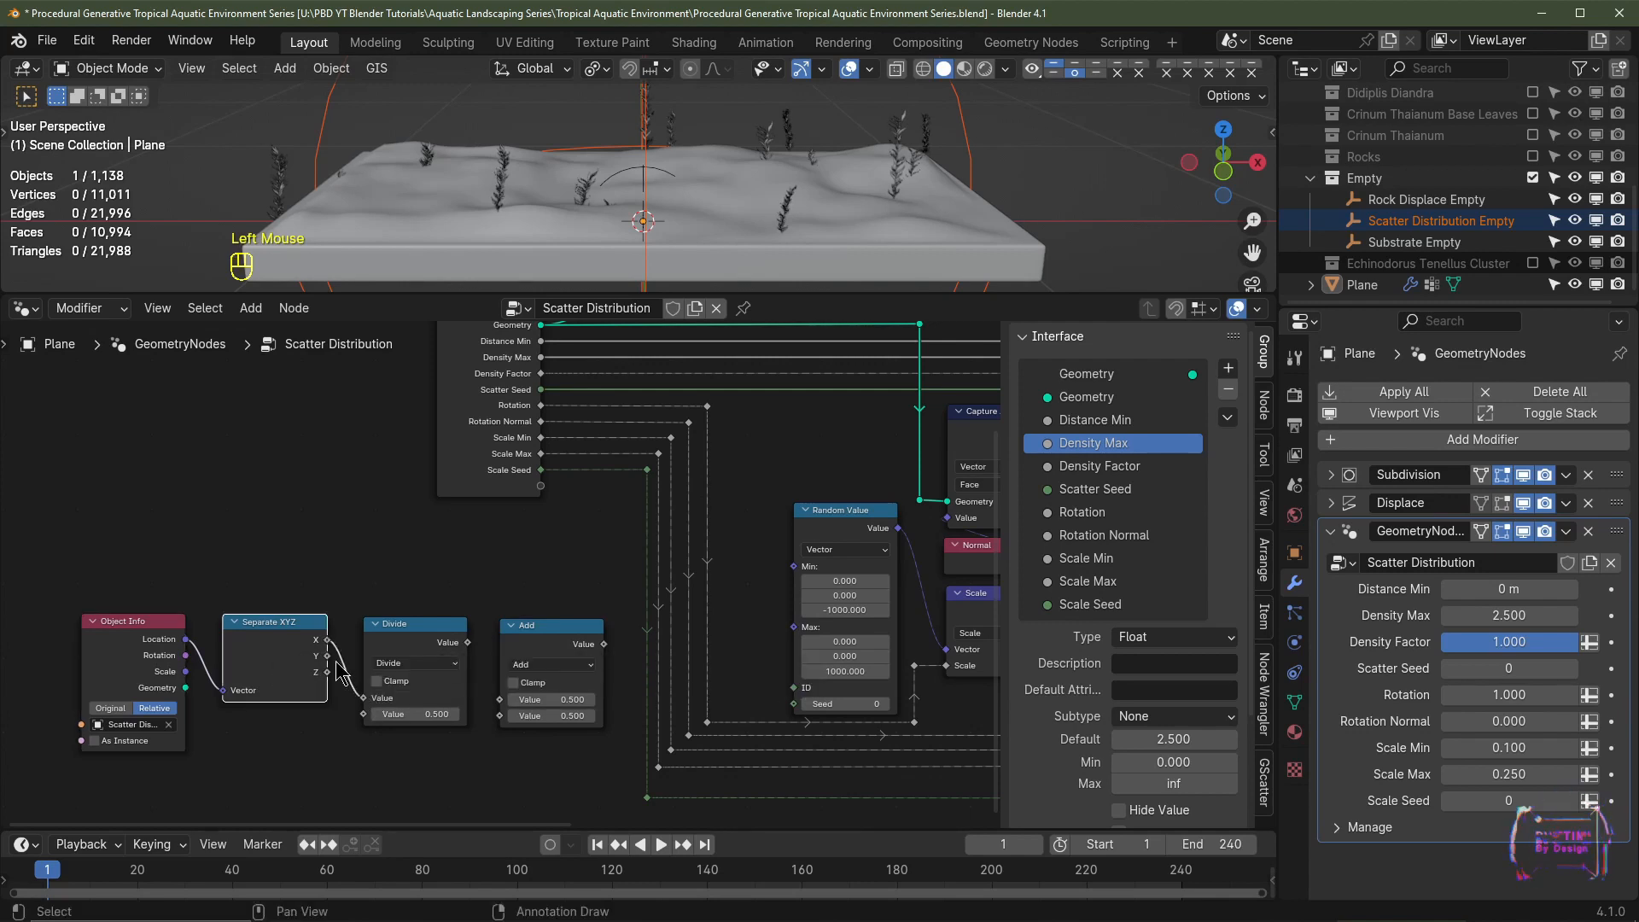
drag(328, 658, 363, 715)
Step: Link the Divide result and the separated Z output to the Add node's two values, raising both Math nodes slightly
drag(408, 651, 400, 594)
drag(461, 587, 500, 701)
drag(527, 626, 516, 571)
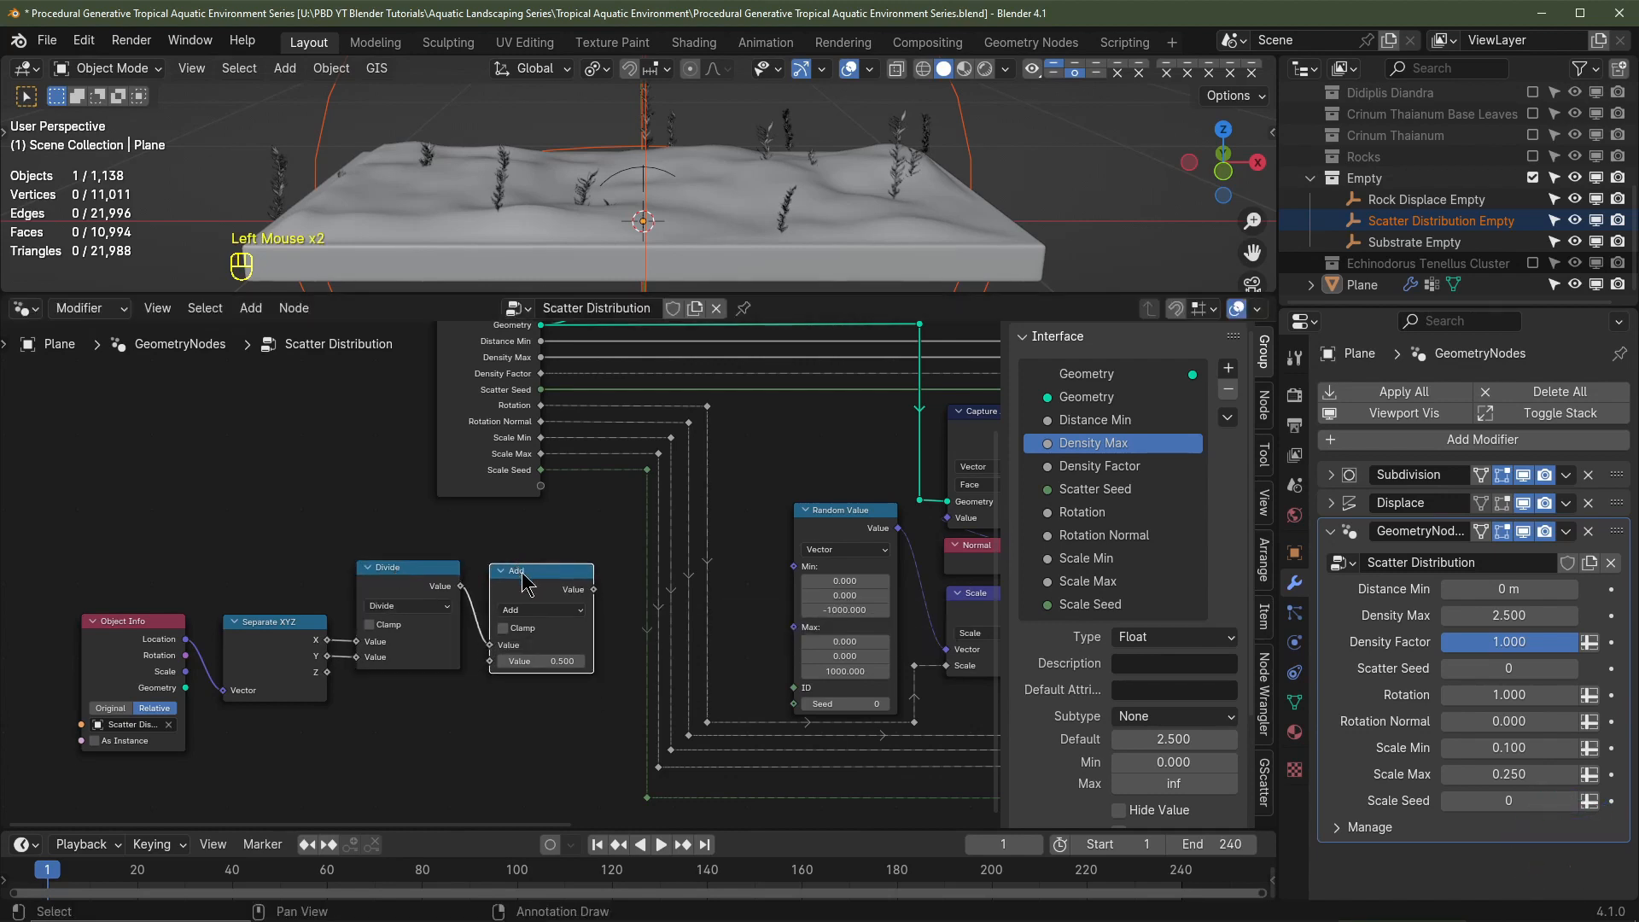
drag(327, 674, 504, 679)
drag(522, 580, 518, 593)
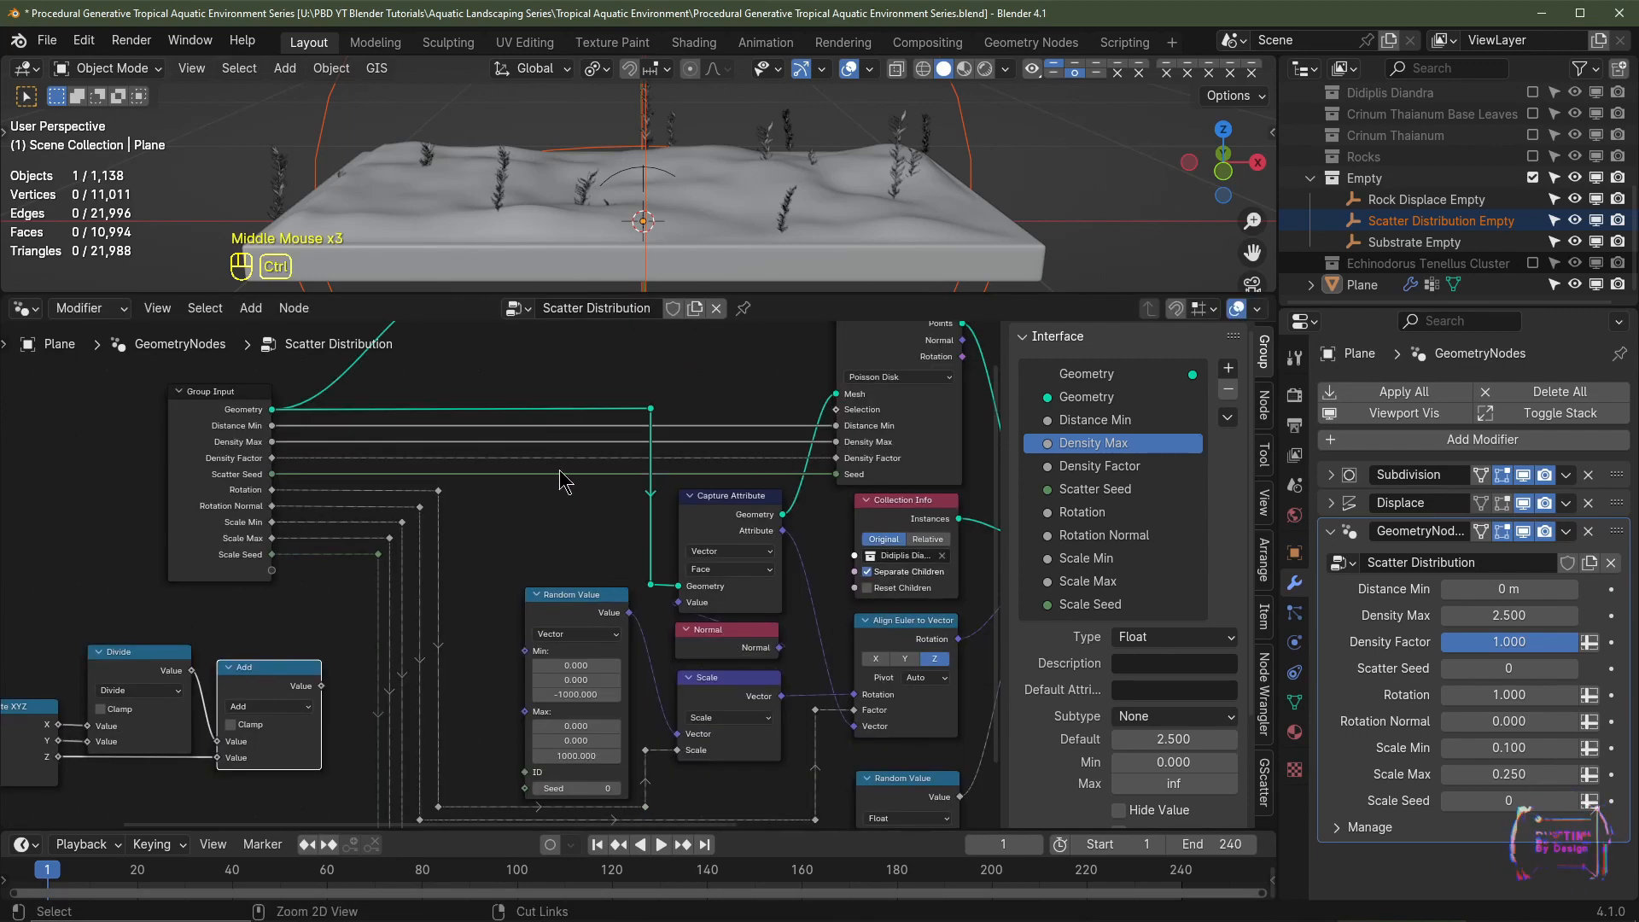
Step: Disconnect Scatter Seed from Distribute Points on Faces and place a duplicate Add node above the vector Random Value node
ctrl+right_drag(561, 468, 559, 499)
middle_drag(165, 754, 367, 713)
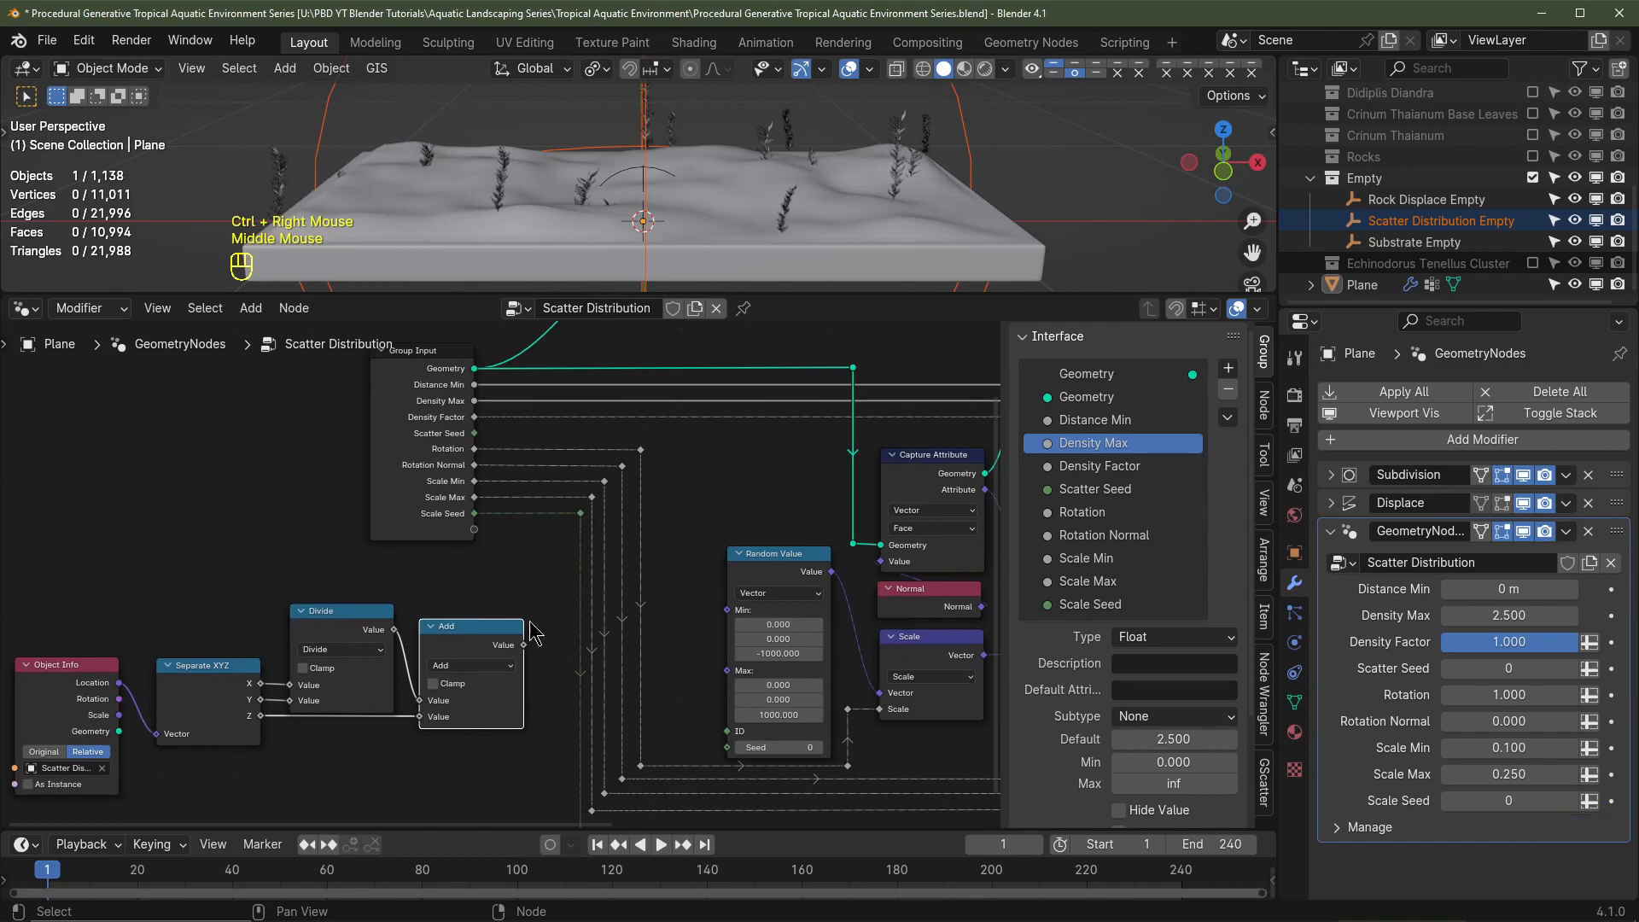
middle_drag(531, 622, 280, 682)
mouse_move(849, 494)
mouse_down()
mouse_move(874, 494)
mouse_move(850, 494)
mouse_up()
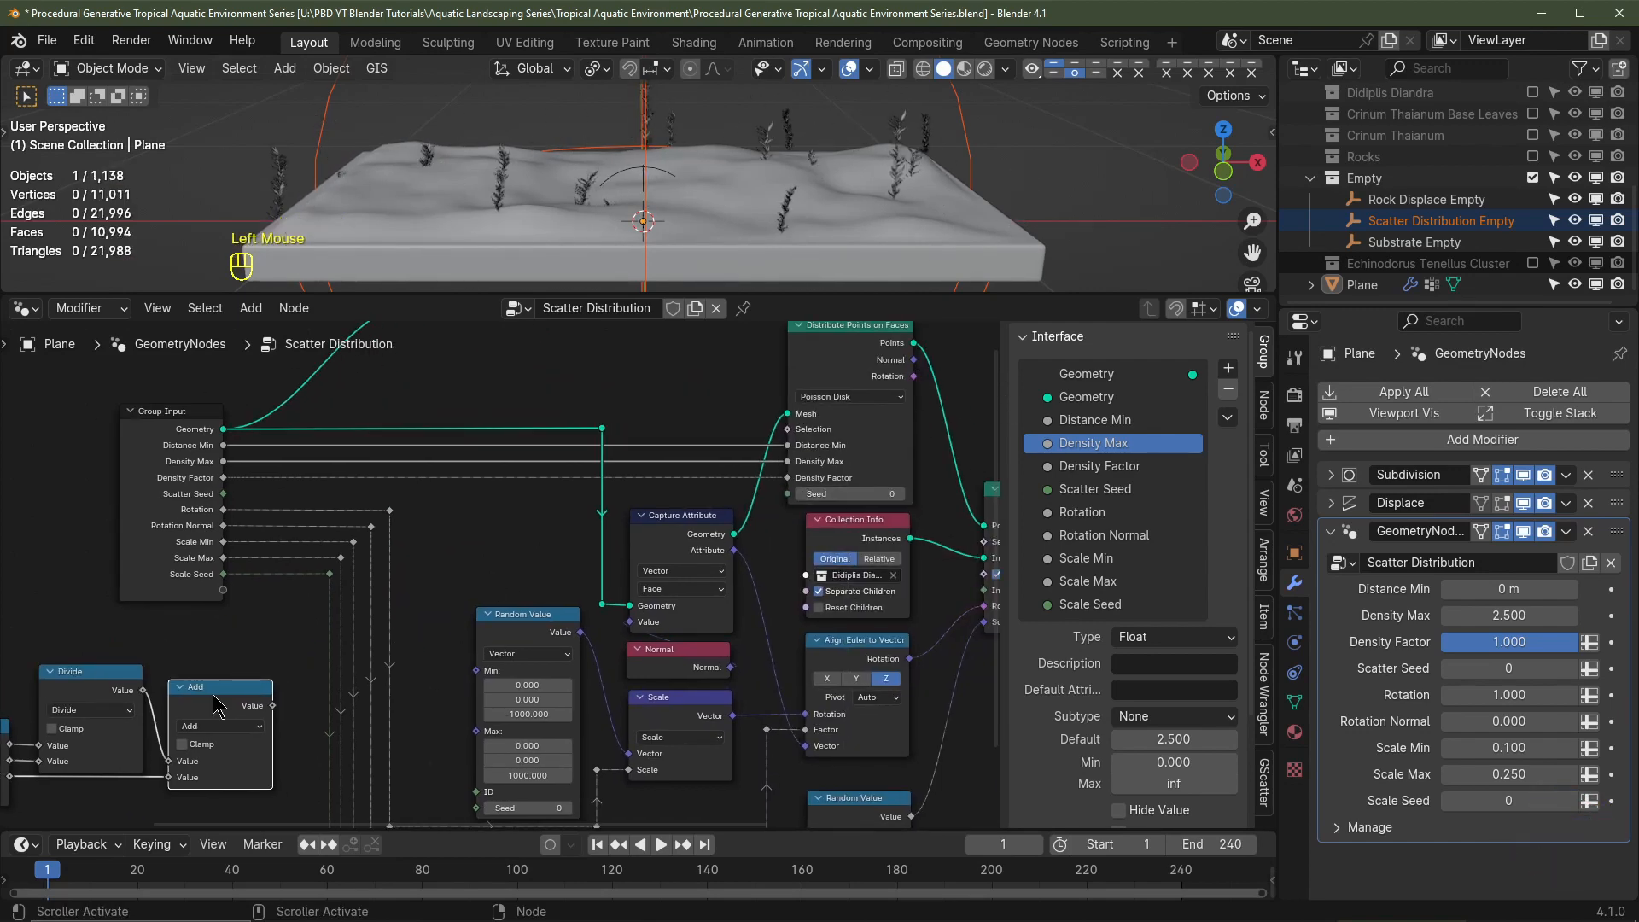
key(shift+d)
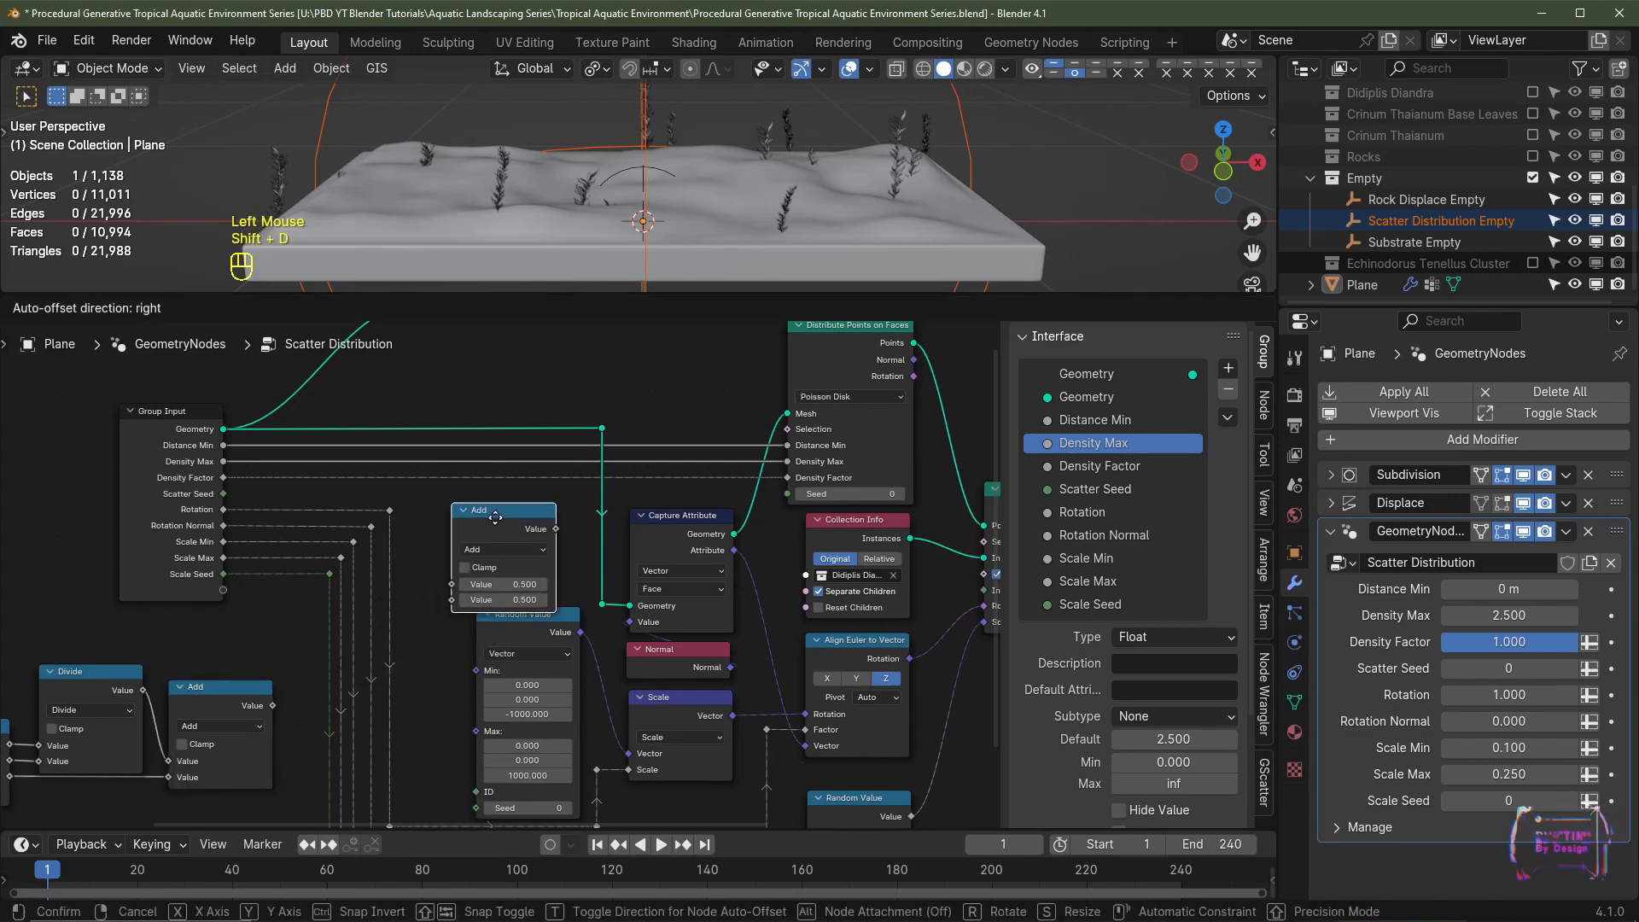
click(520, 503)
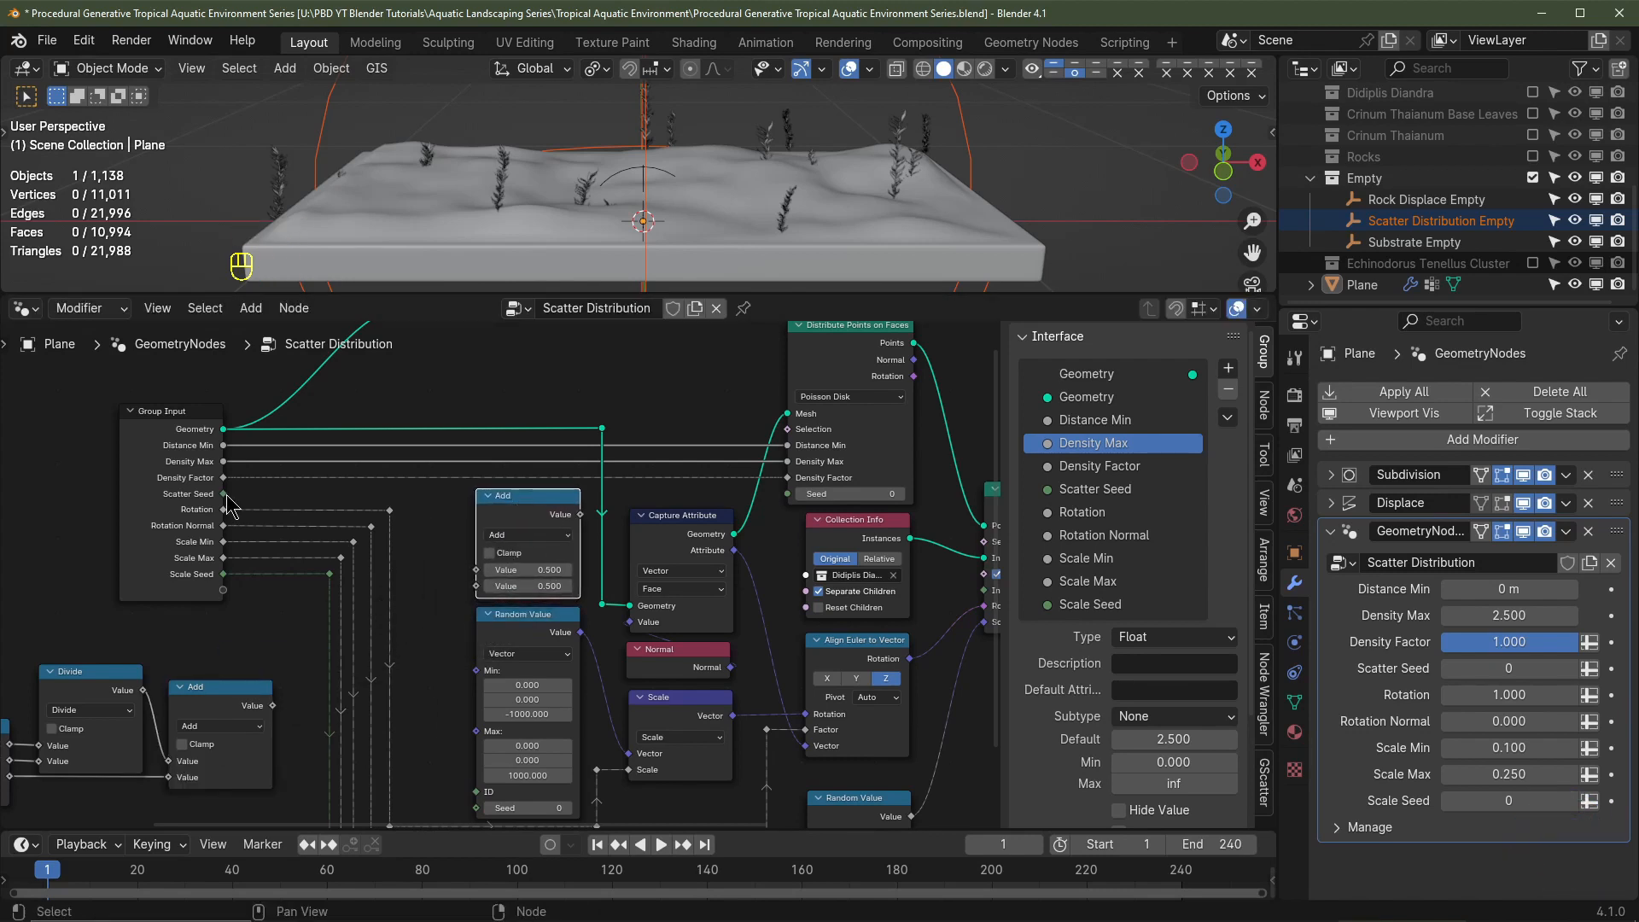
Step: Sum Scatter Seed and the first Add node's result in the duplicated Add node, and link it to the Distribute Points on Faces Seed
drag(224, 494, 504, 574)
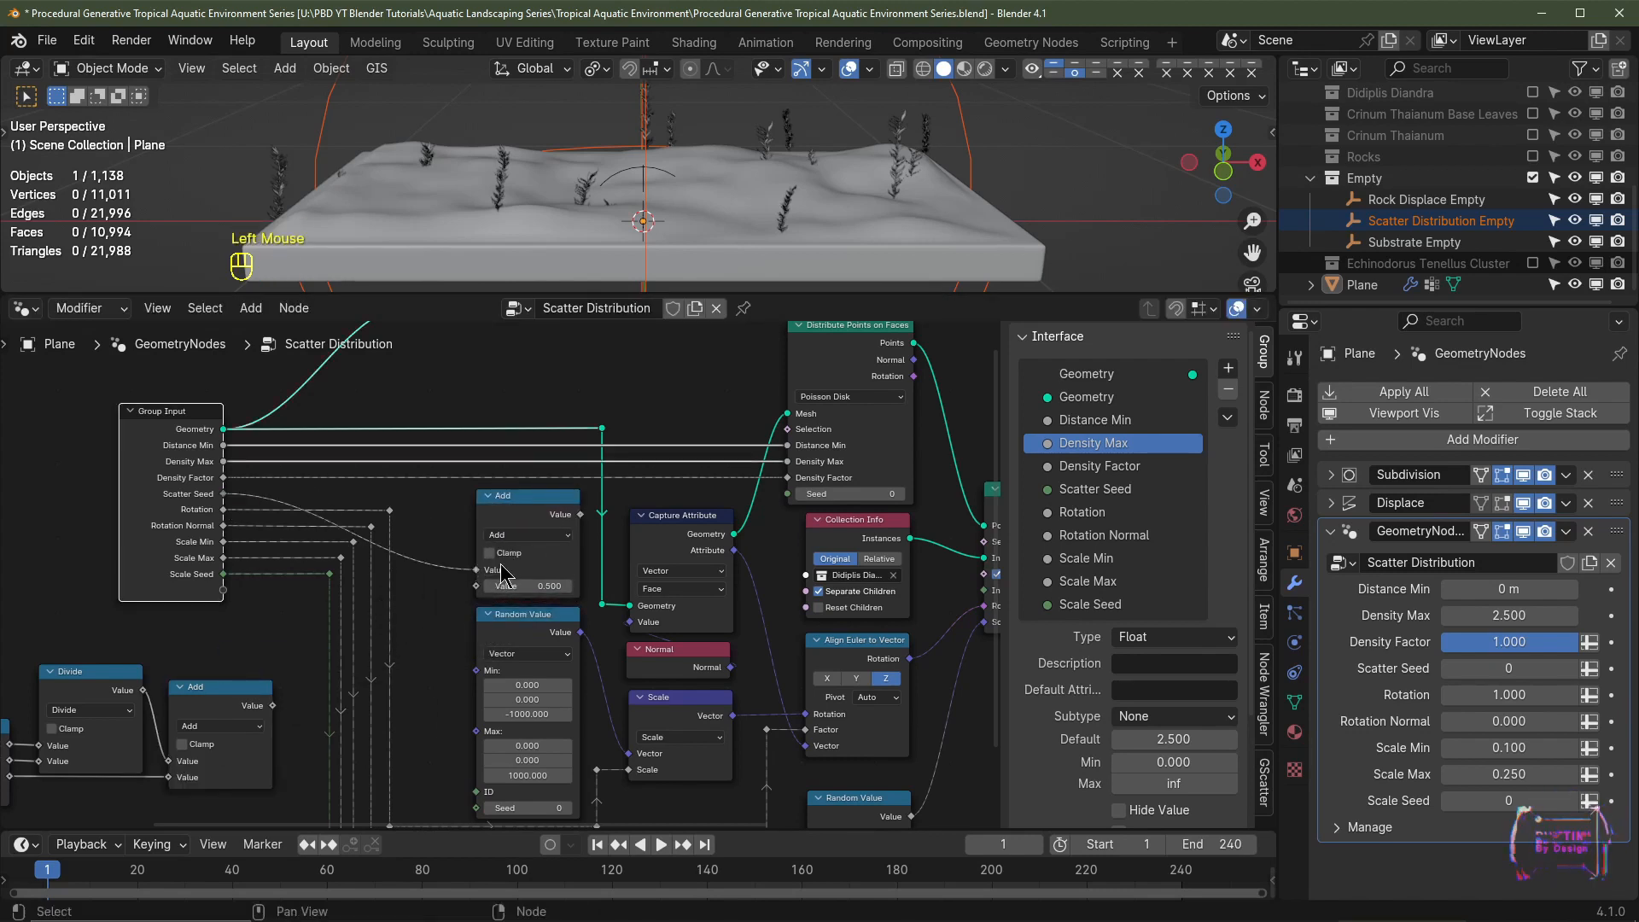
drag(580, 516, 786, 495)
middle_drag(785, 495, 824, 465)
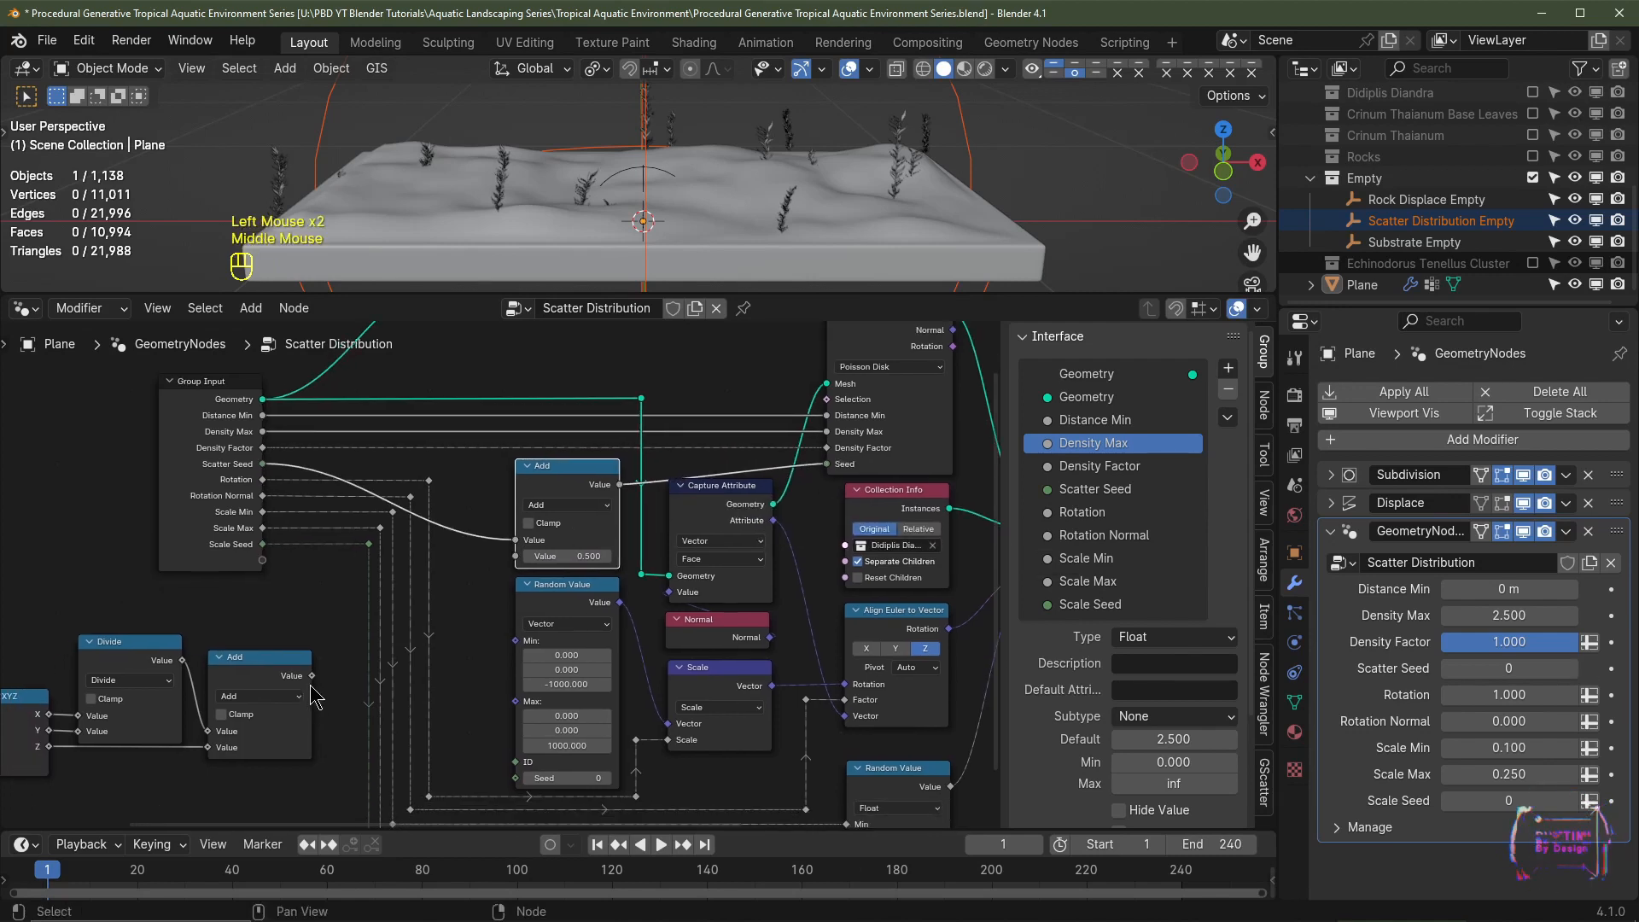
drag(315, 676, 511, 572)
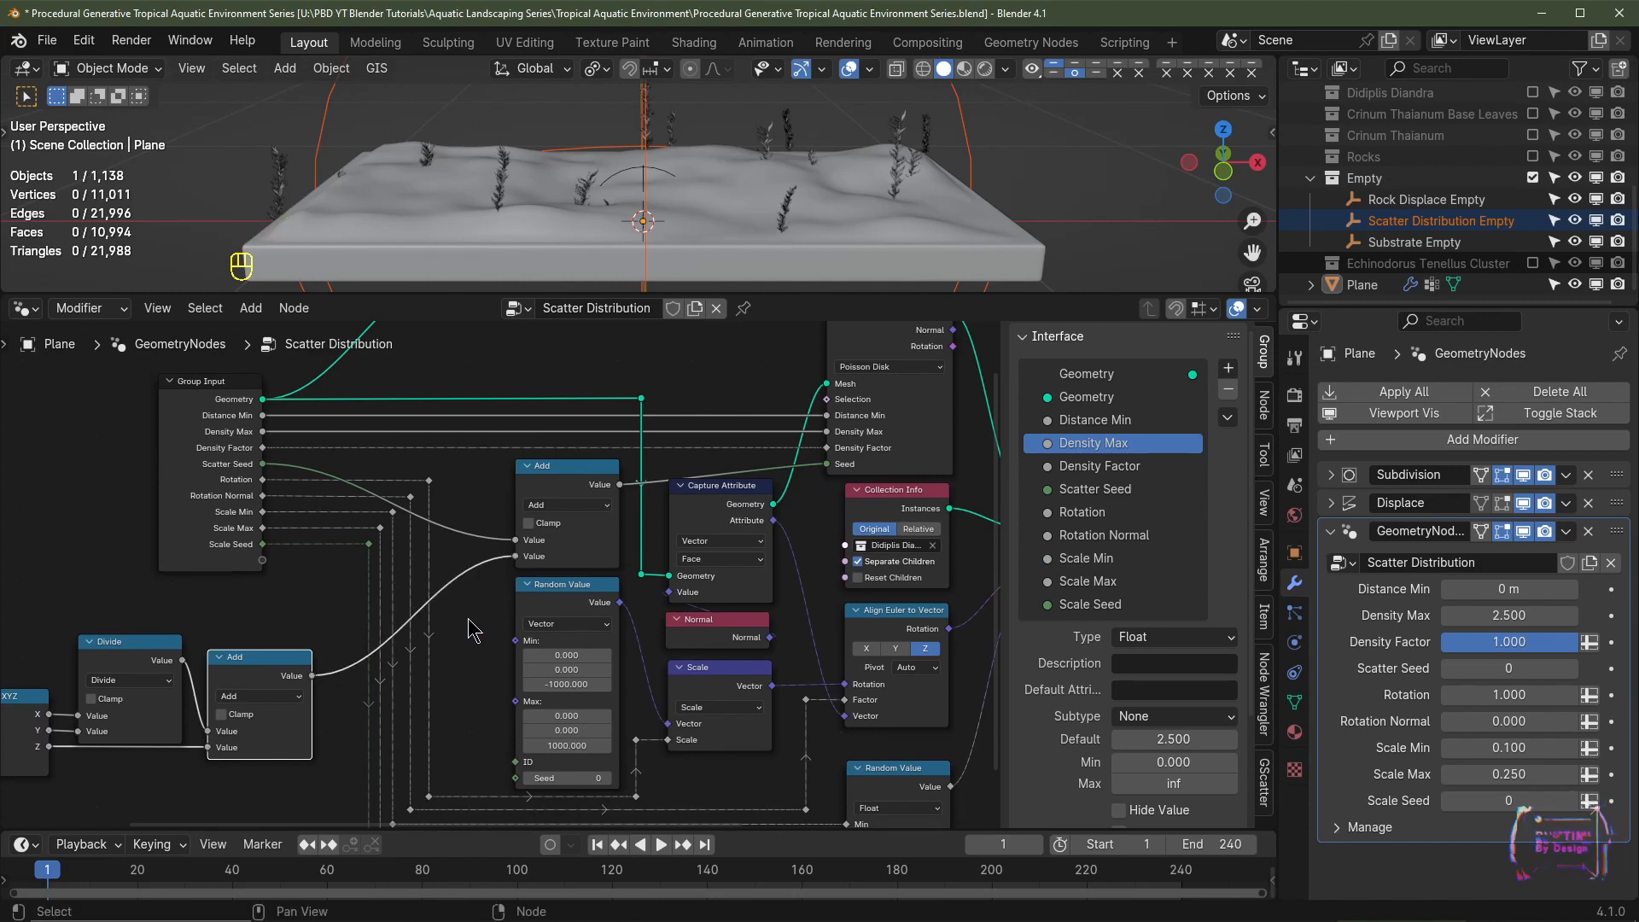
Step: Insert a reroute on the Scatter Seed link and position it ahead of the second Add node
shift+middle_drag(480, 622, 540, 587)
shift+right_drag(531, 560, 538, 608)
key(g)
click(541, 537)
Step: Move the Object Info, Separate XYZ, Divide and first Add nodes so the chain ends directly under the Group Input
shift+middle_drag(529, 555, 718, 480)
drag(589, 598, 111, 768)
drag(420, 710, 373, 638)
key(g)
click(371, 638)
Step: Insert reroutes on the link between the two Add nodes and align them vertically
shift+middle_drag(538, 564, 367, 588)
shift+right_drag(369, 590, 370, 633)
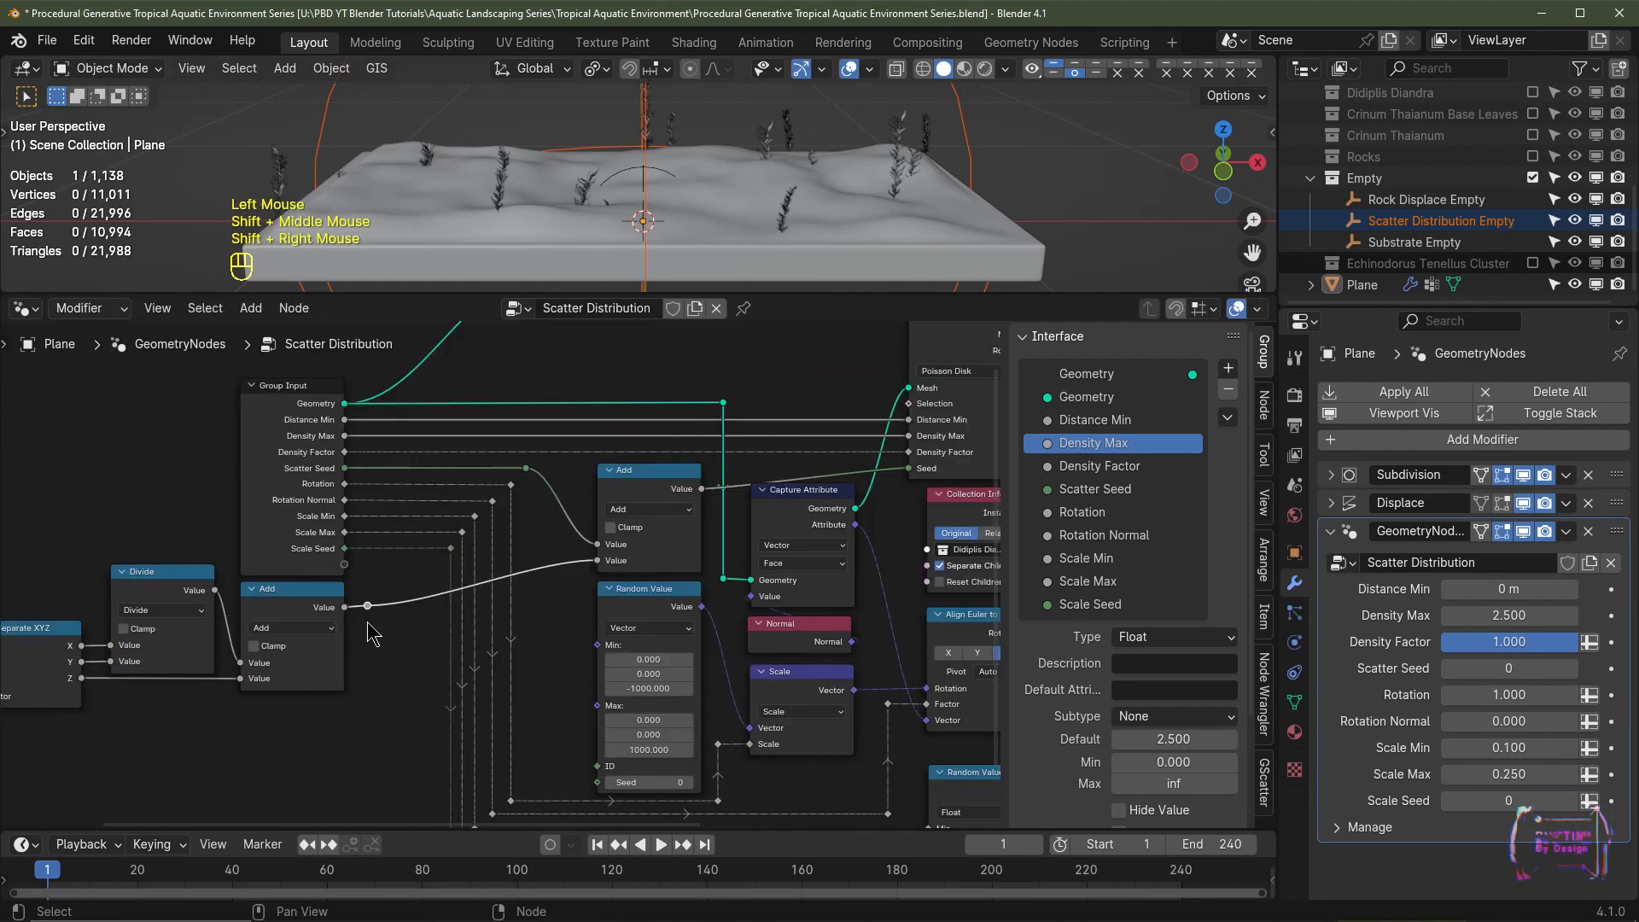
key(g)
key(s)
key(x)
key(0)
Step: Insert a reroute between the second Add node and the Distribute Points on Faces Seed input, and level it with that input
shift+middle_drag(739, 470, 556, 525)
shift+right_drag(557, 521, 559, 551)
key(g)
click(561, 549)
Step: Clear the collection in the Collection Info node and expose its Collection input as a new Group Input socket
scroll(590, 581, down, 4)
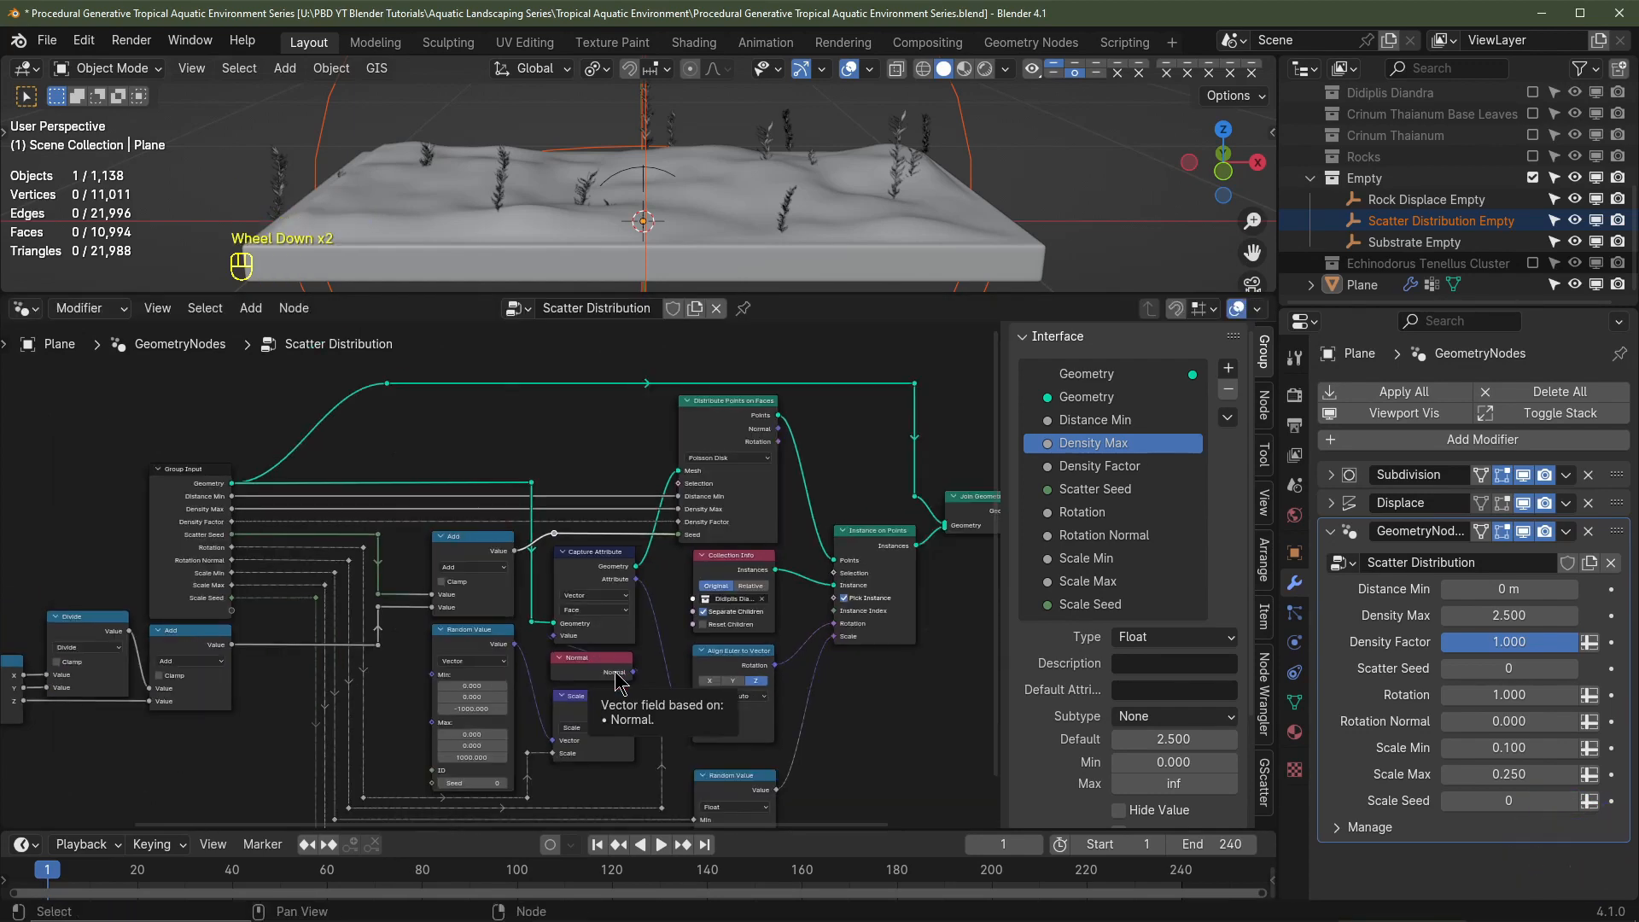
scroll(649, 694, down, 3)
key(n)
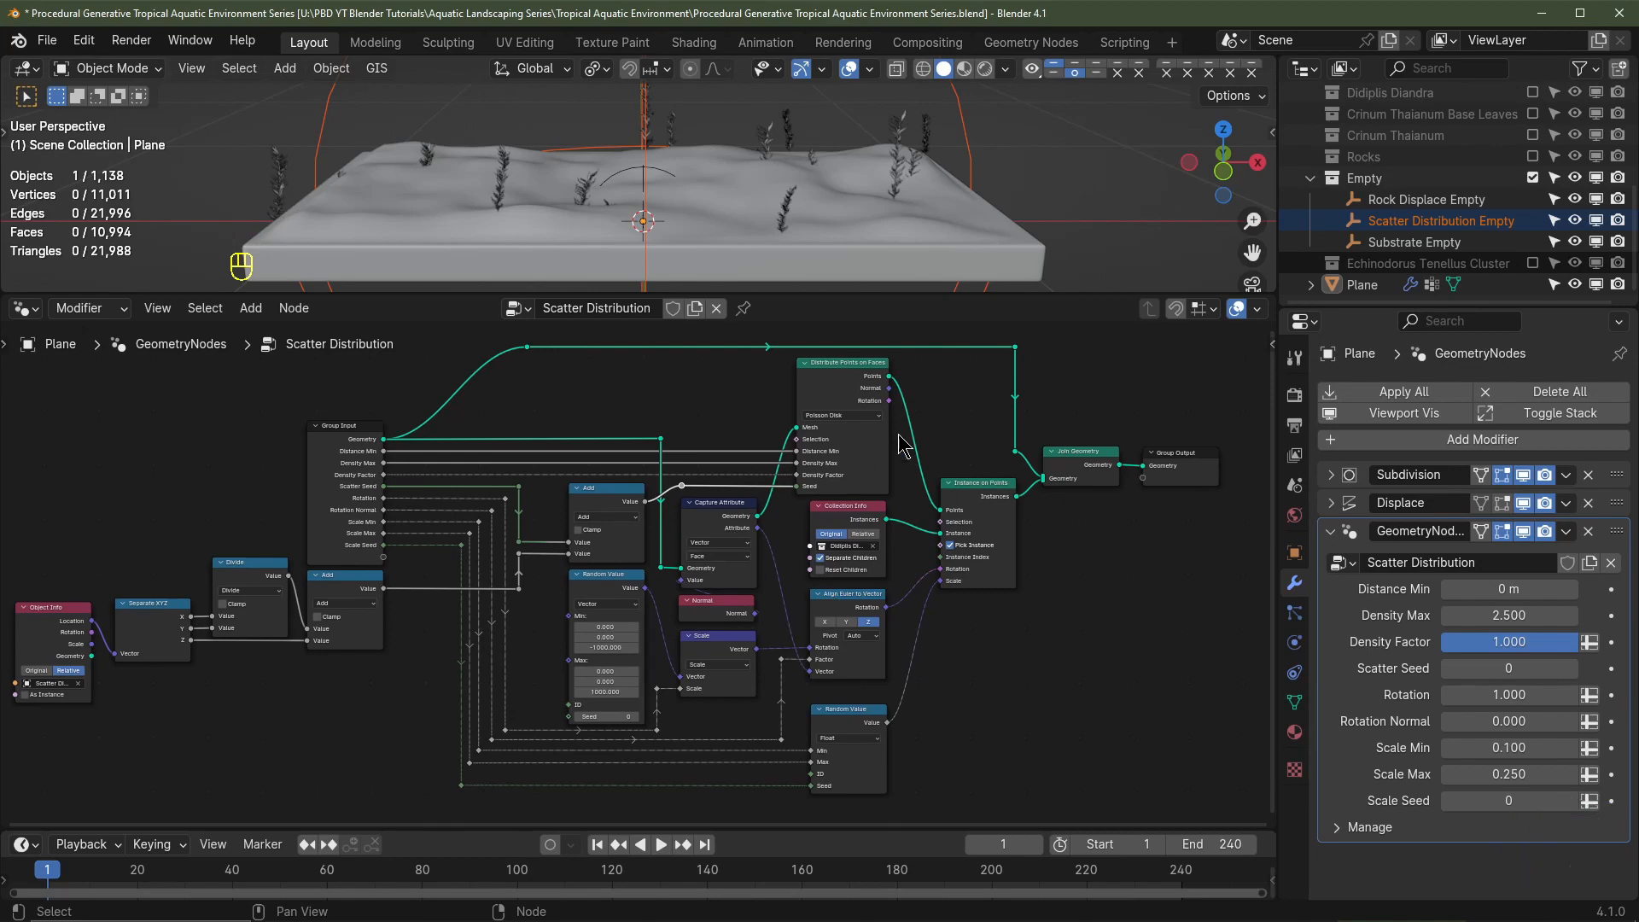
scroll(961, 613, up, 2)
middle_drag(960, 613, 922, 626)
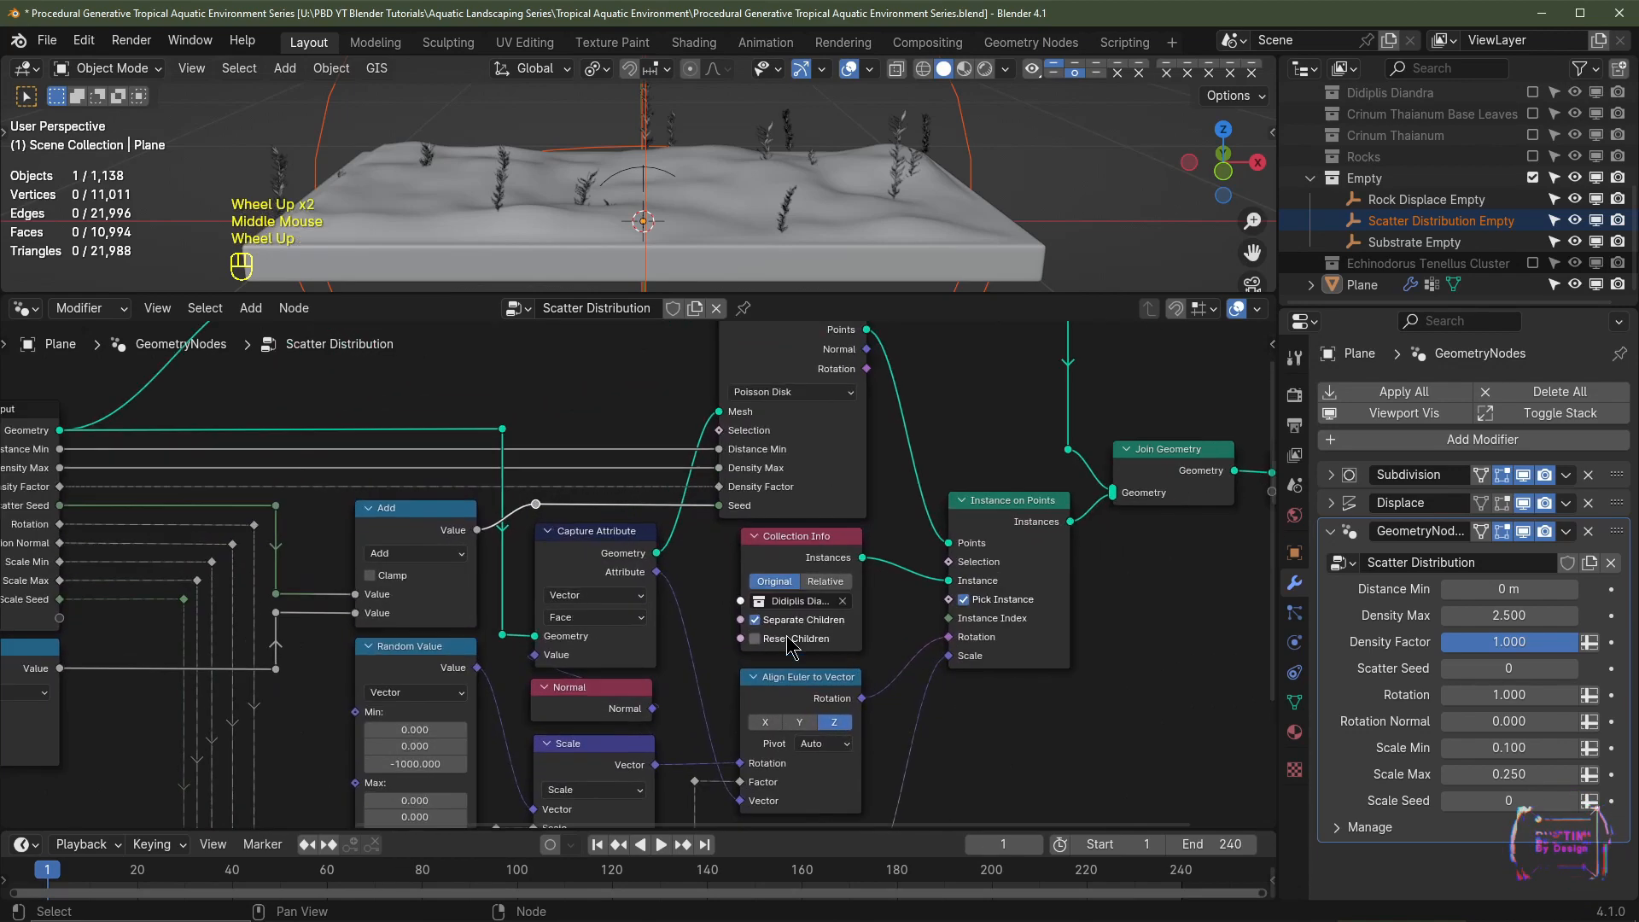
scroll(854, 624, up, 2)
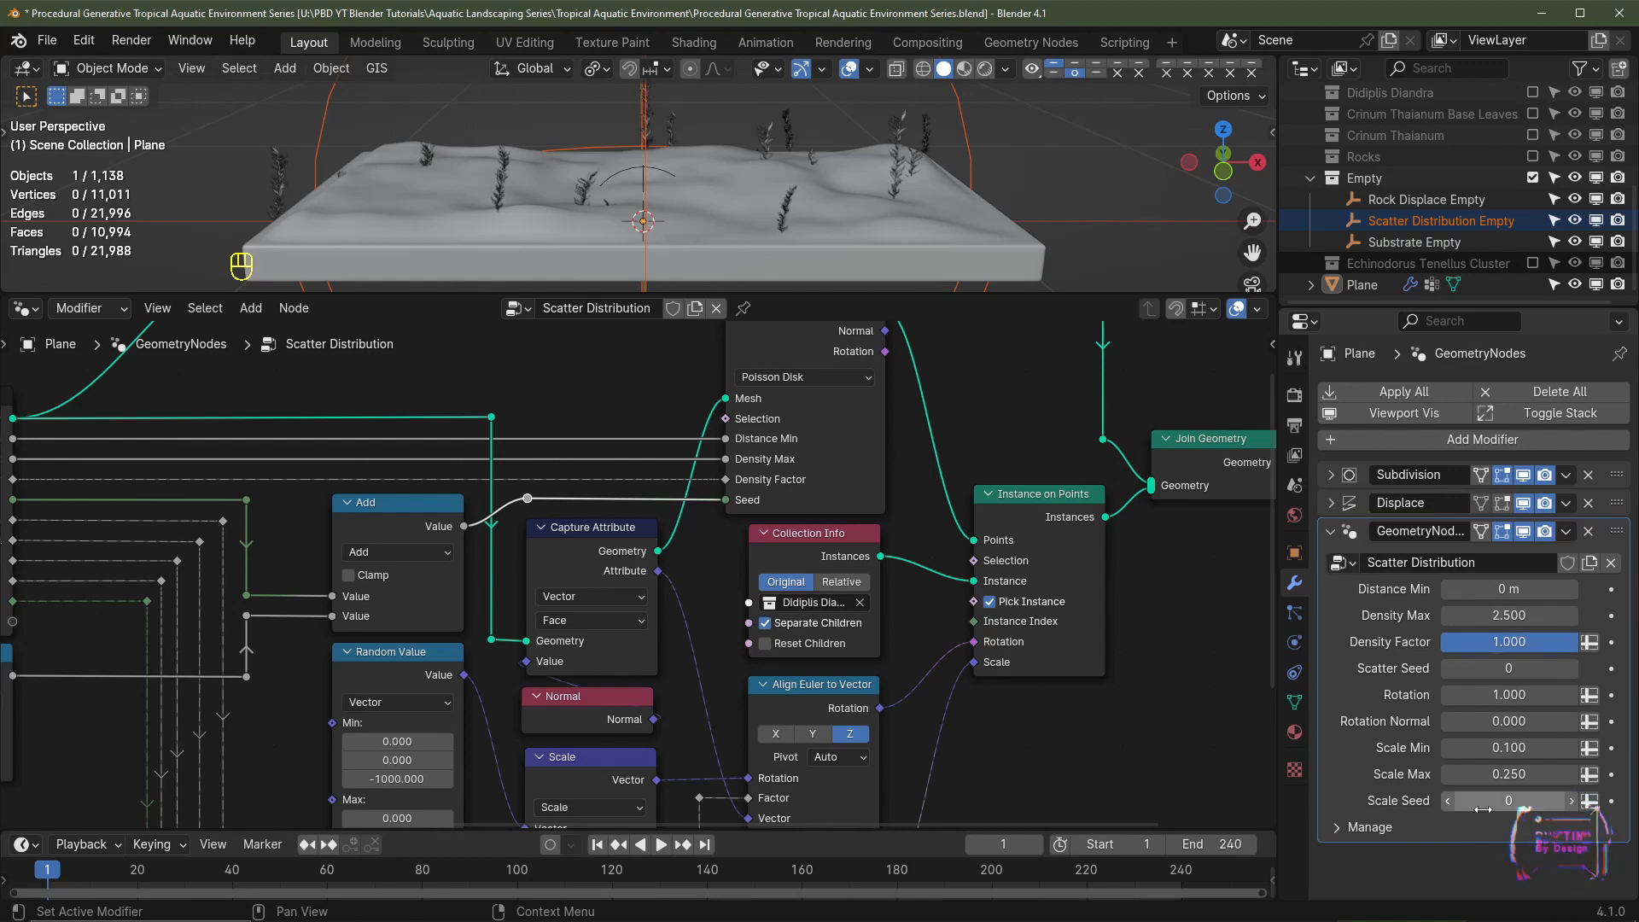
scroll(907, 615, down, 2)
click(919, 576)
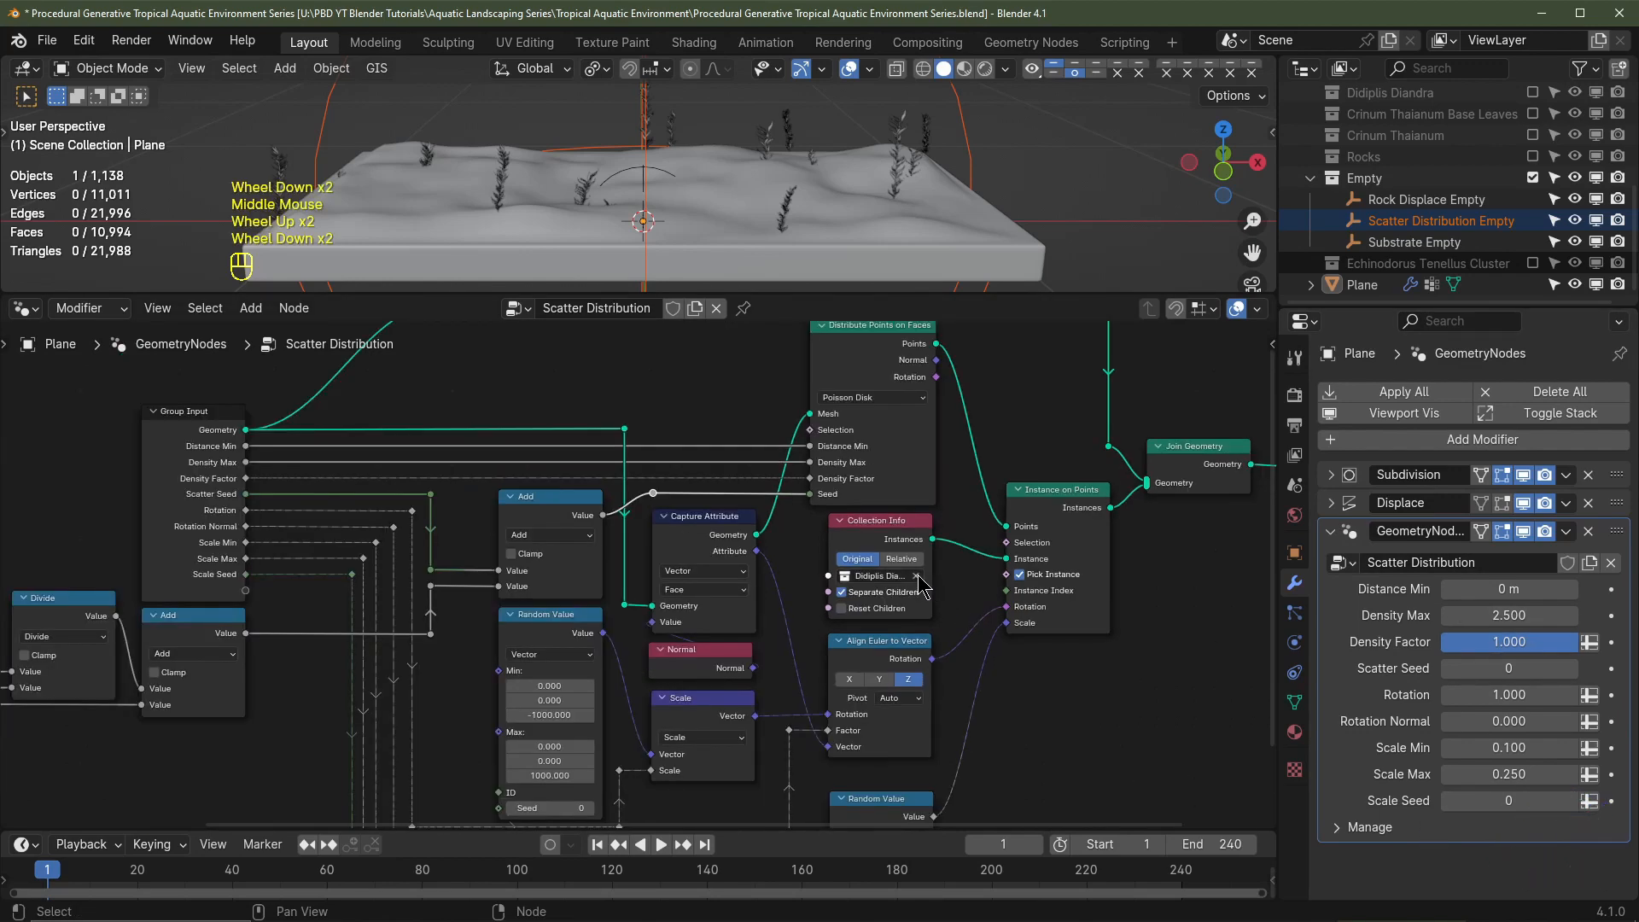
middle_drag(829, 590, 915, 587)
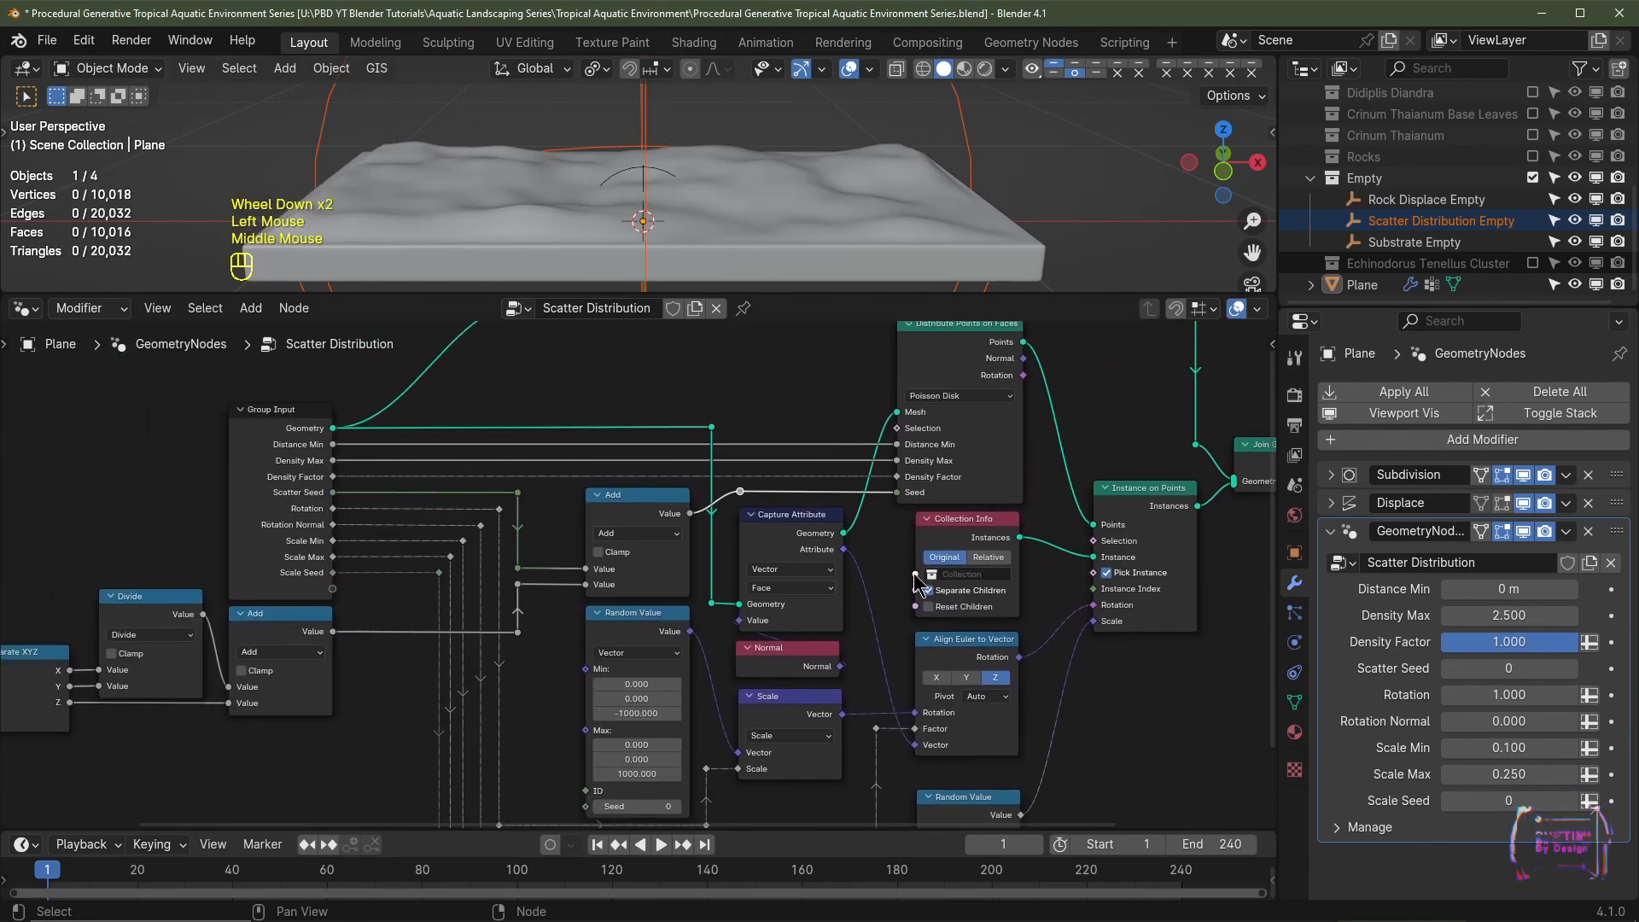
drag(916, 574, 332, 589)
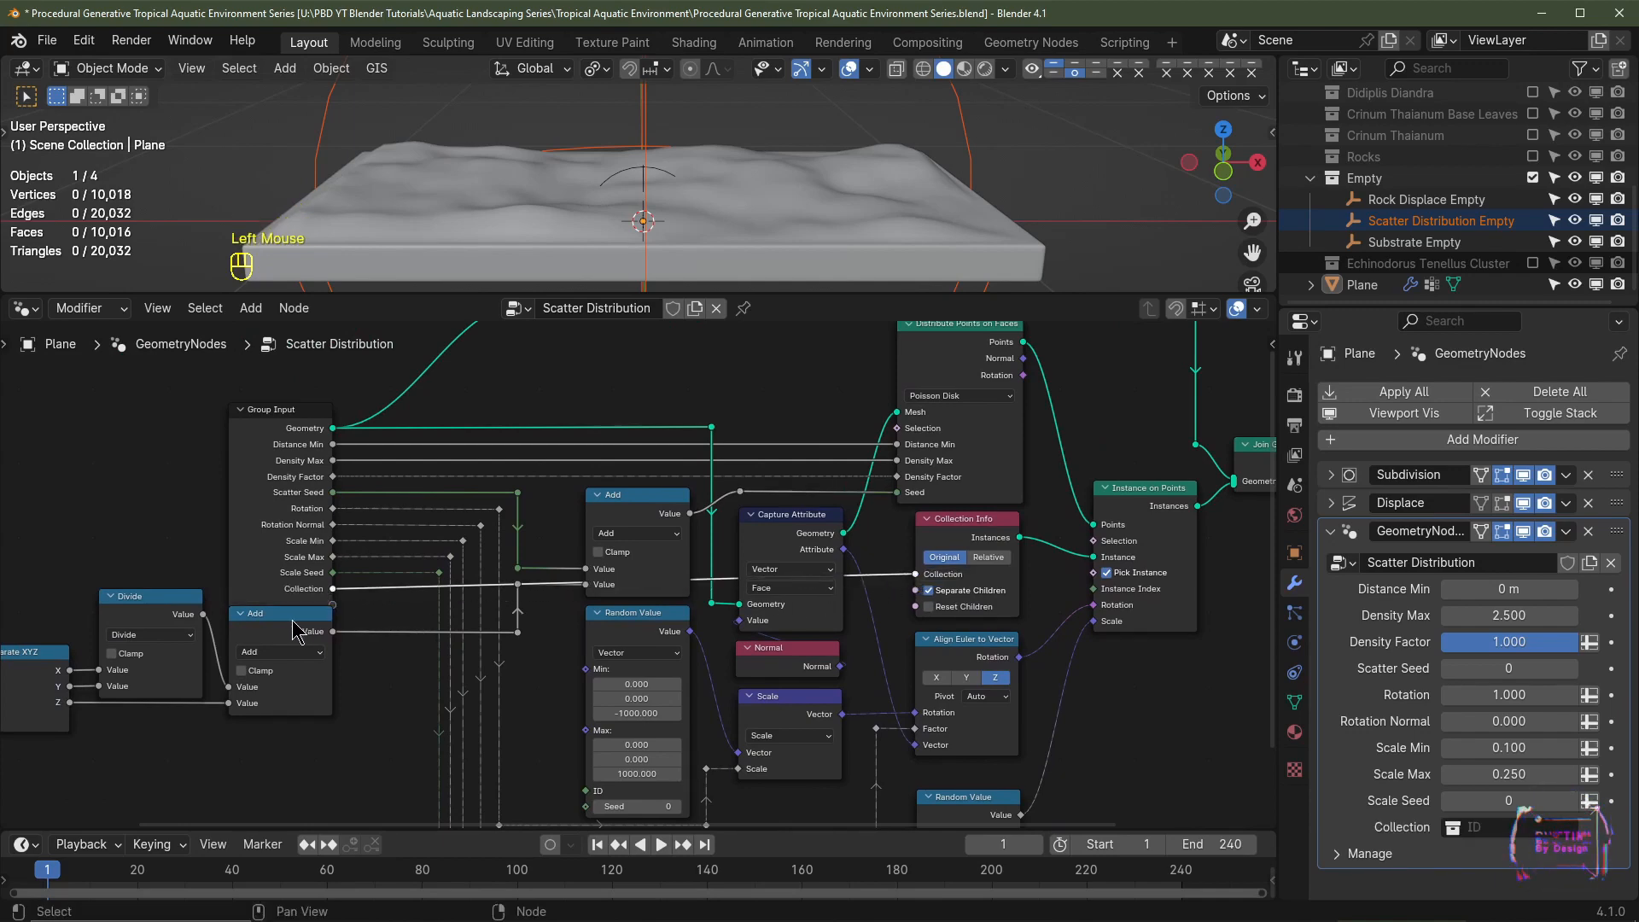
Step: Set the modifier's new Collection input to the Didiplis Diandra collection
shift+middle_drag(294, 632, 224, 523)
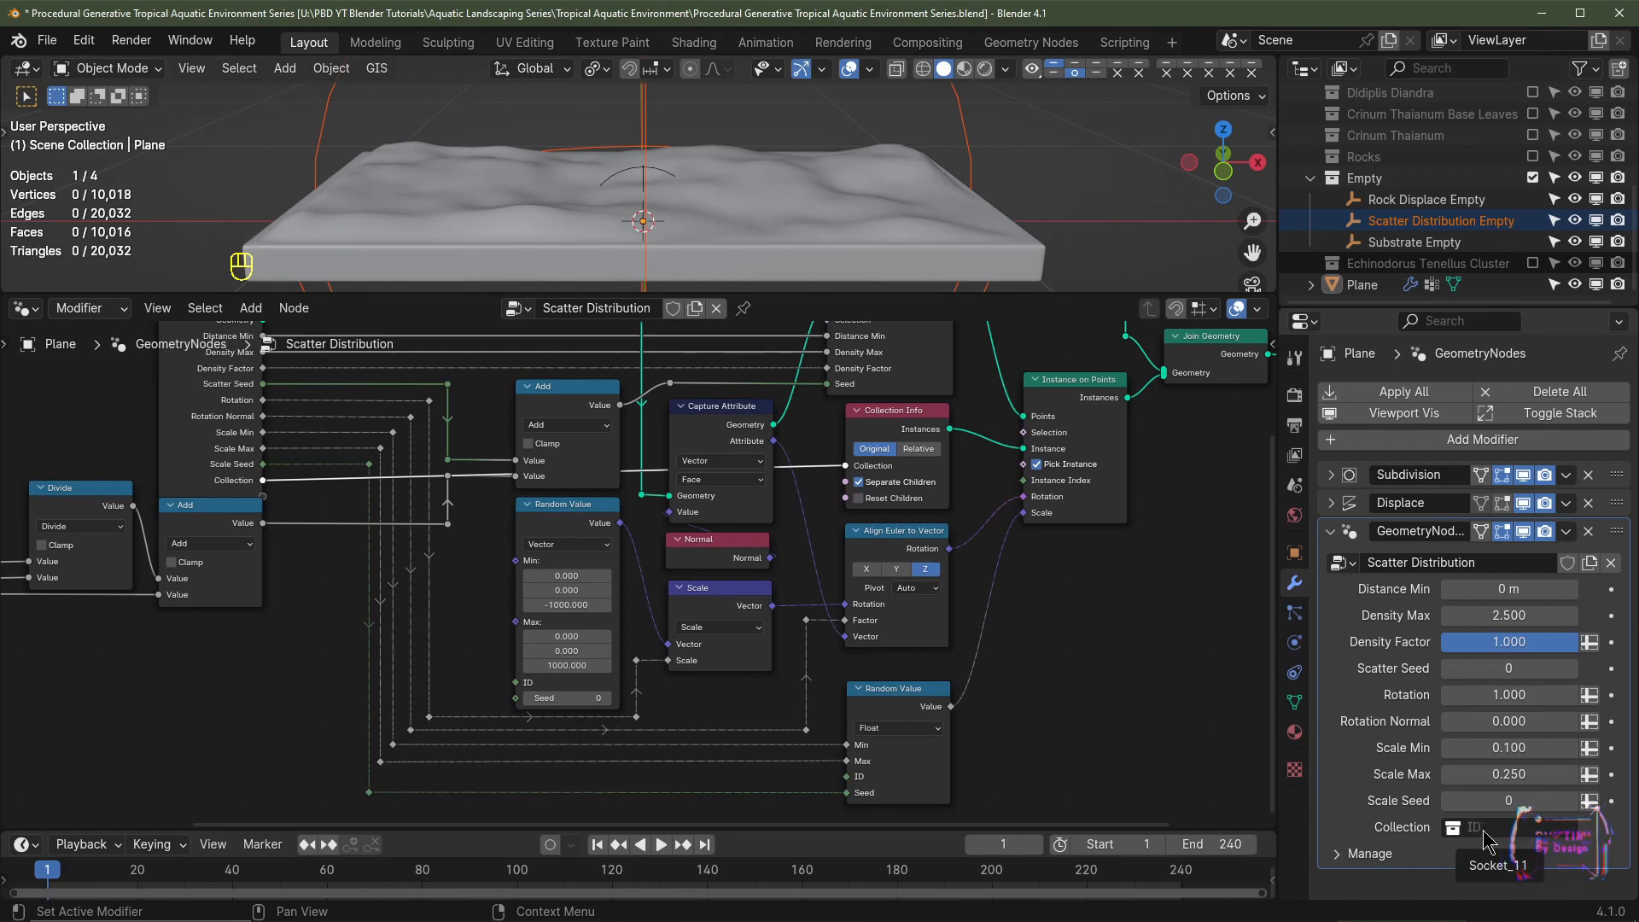
click(1483, 830)
click(1490, 690)
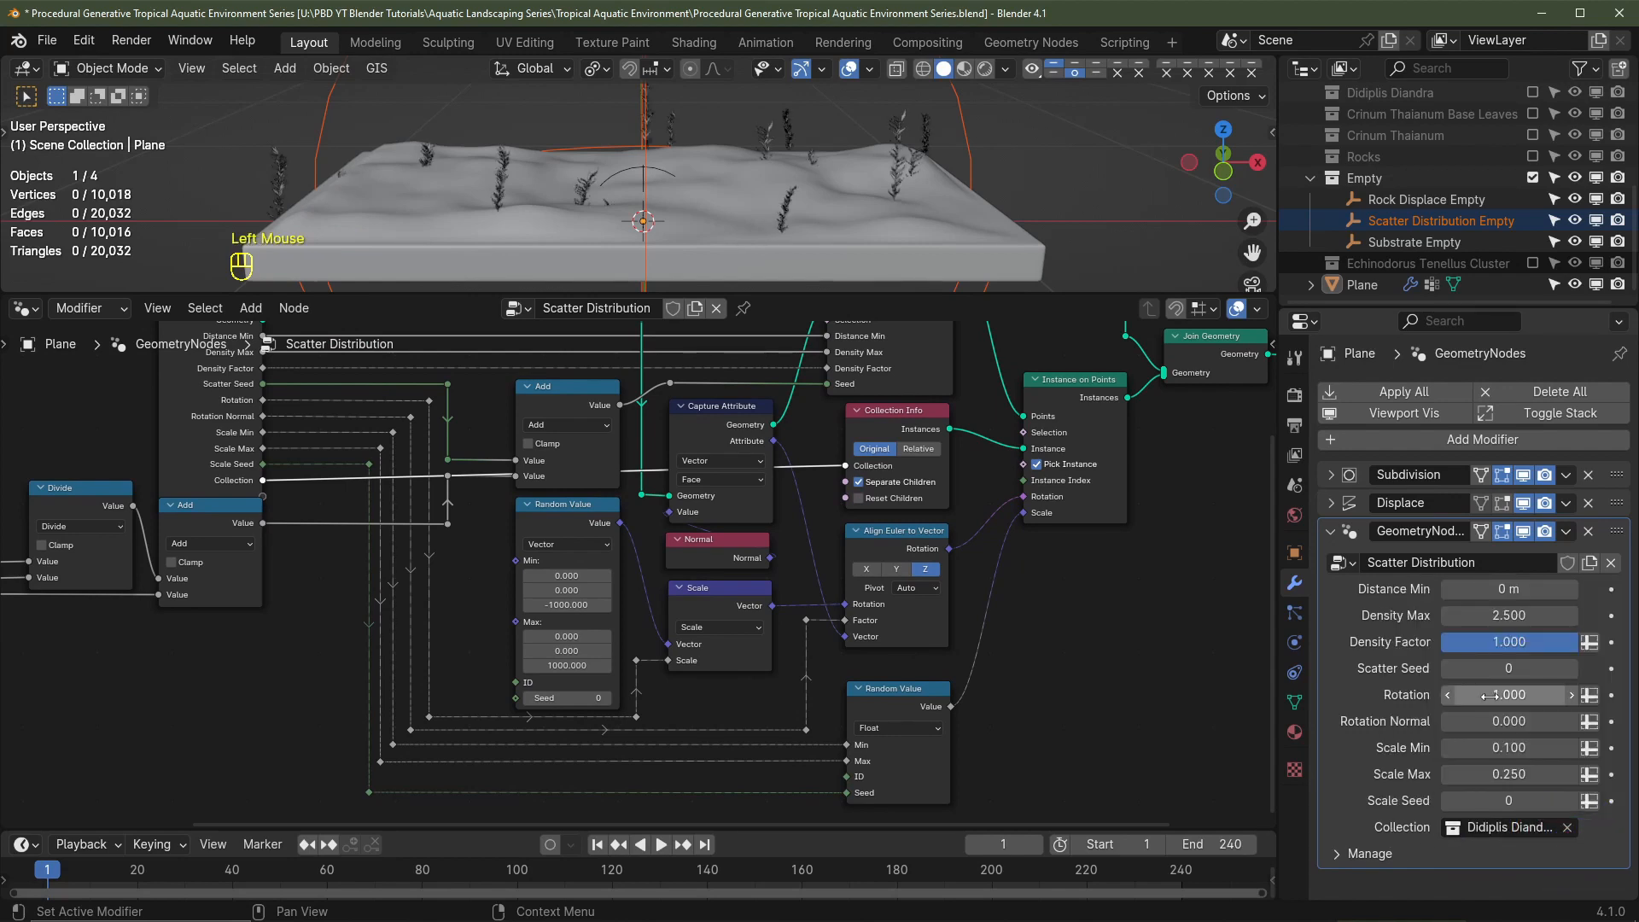
Step: Insert reroutes on the Collection link beside Collection Info and below the Random Value node, and align the lower ones horizontally
middle_drag(355, 498, 350, 512)
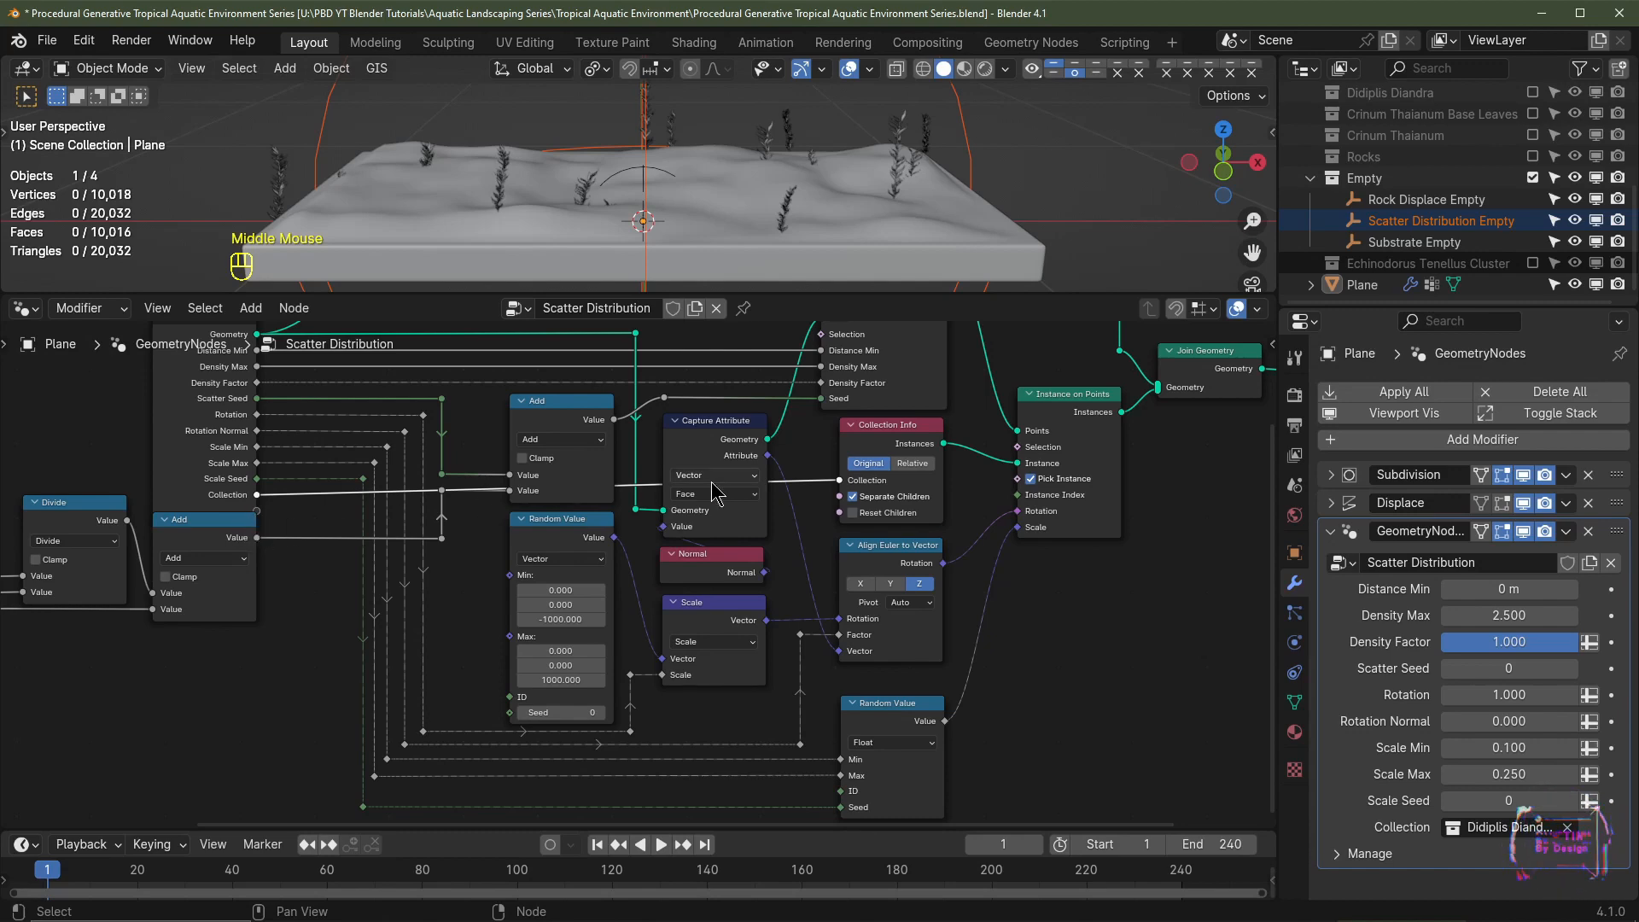
shift+right_drag(824, 510, 775, 461)
key(g)
click(786, 750)
key(g)
key(x)
shift+right_drag(495, 590, 456, 619)
shift+click(766, 745)
key(s)
key(y)
key(0)
key(Return)
Step: Insert a reroute on the Collection link level with the Group Input's Collection output, and adjust the Object Info chain's vertical position below it
shift+right_drag(271, 676, 338, 666)
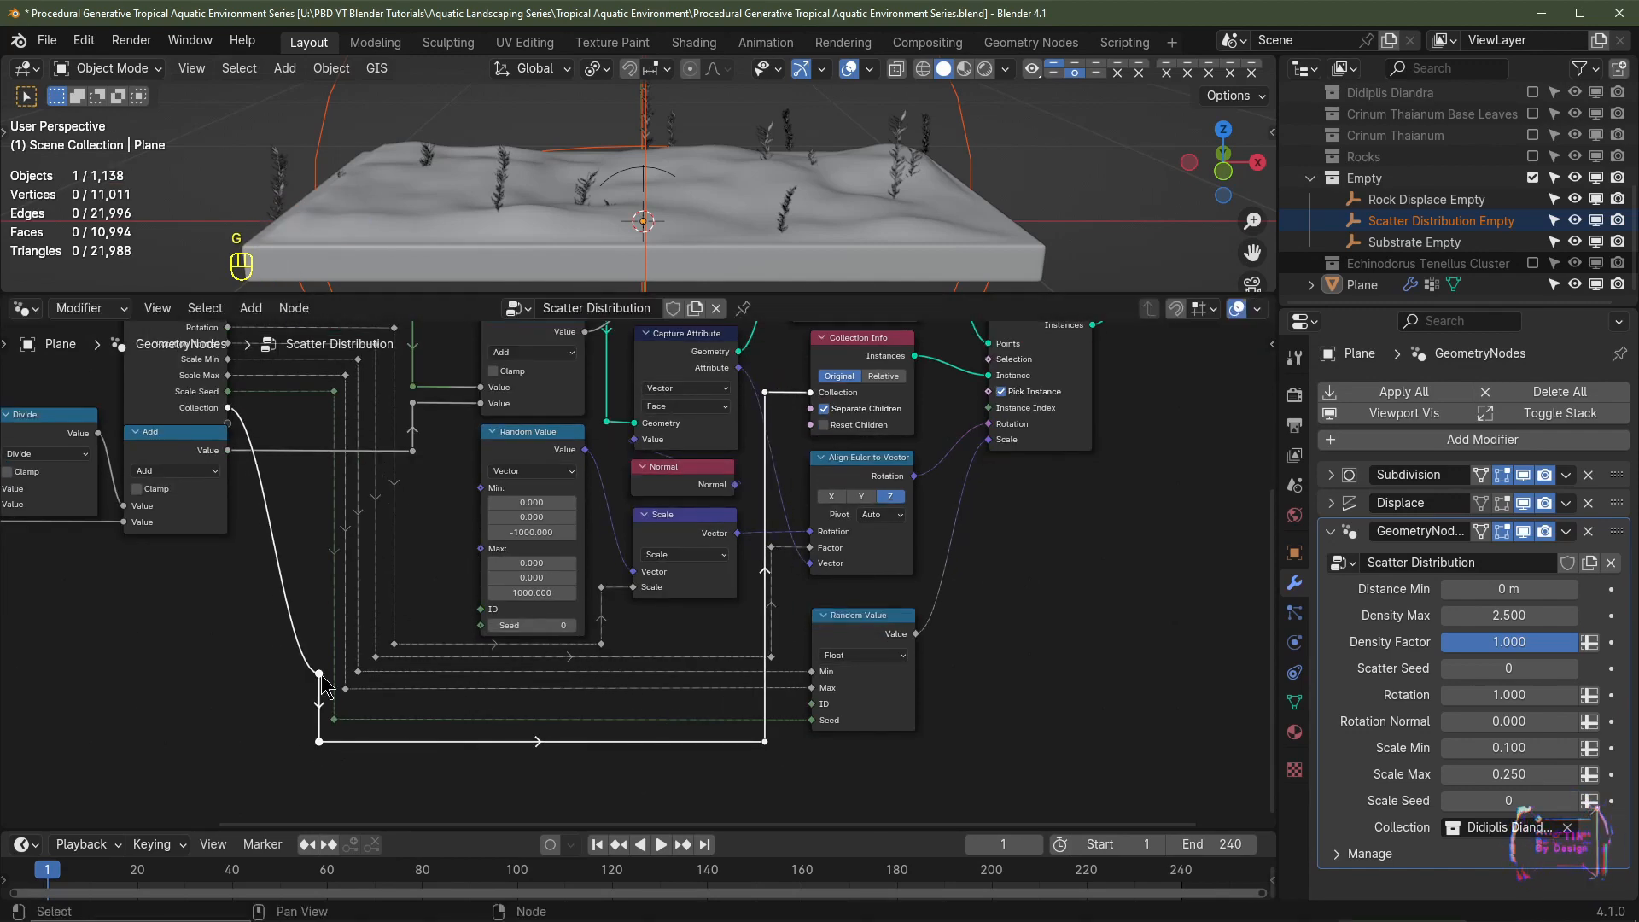
key(g)
click(321, 410)
middle_drag(411, 651, 604, 681)
click(605, 480)
shift+click(369, 456)
key(g)
key(y)
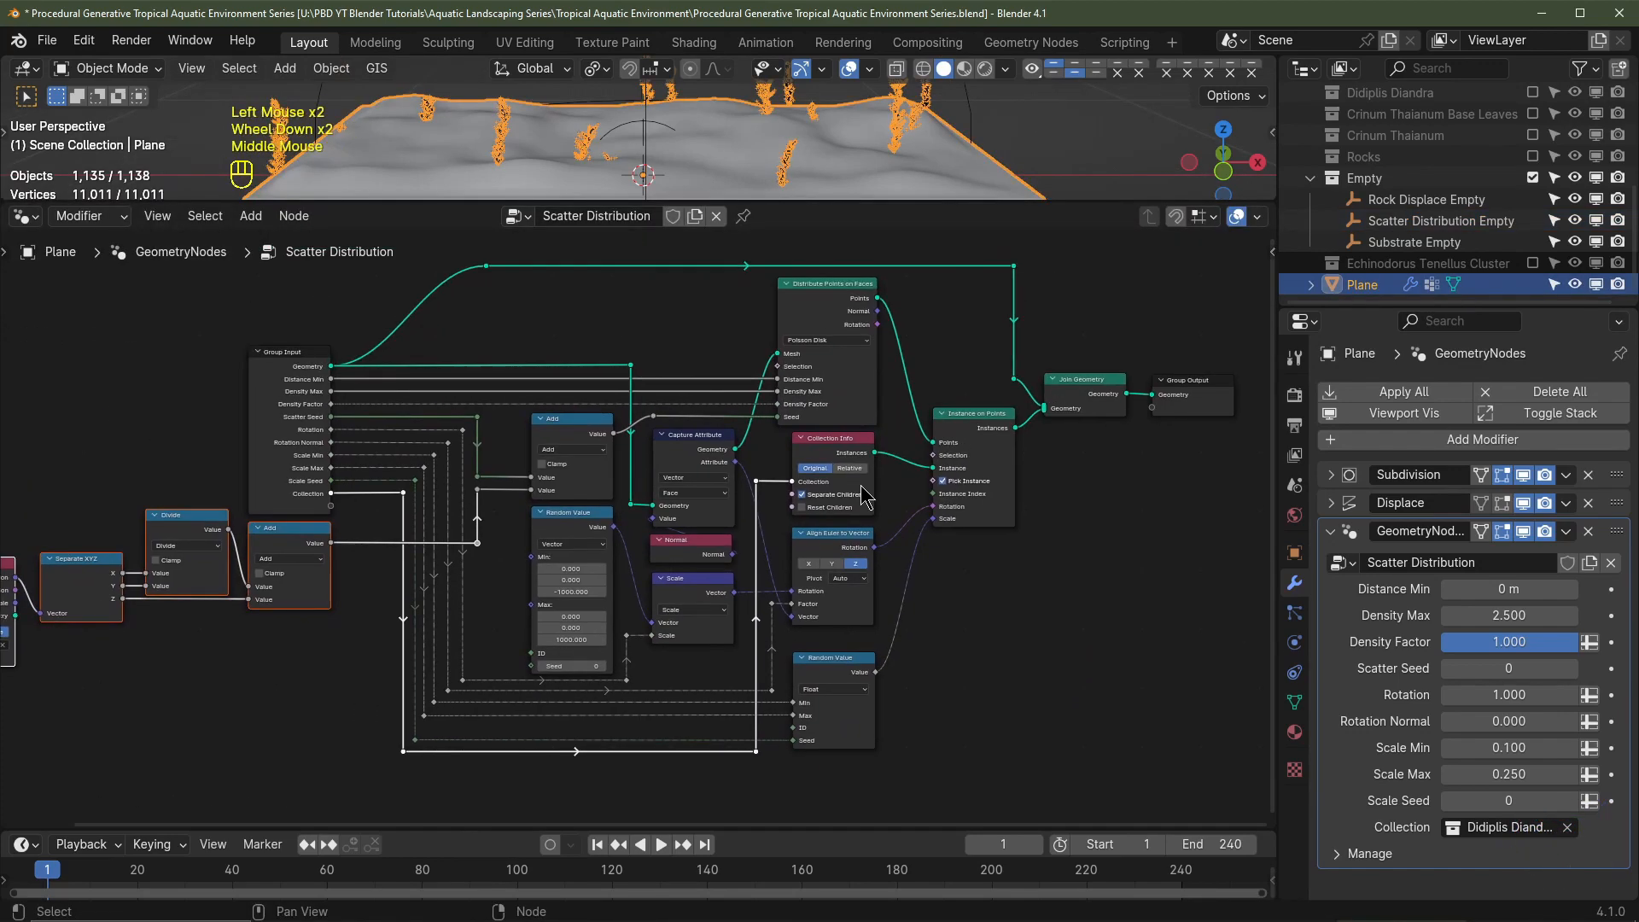
Step: Rename the group's Density Factor input as Vertex Density Factor
middle_drag(853, 513, 882, 559)
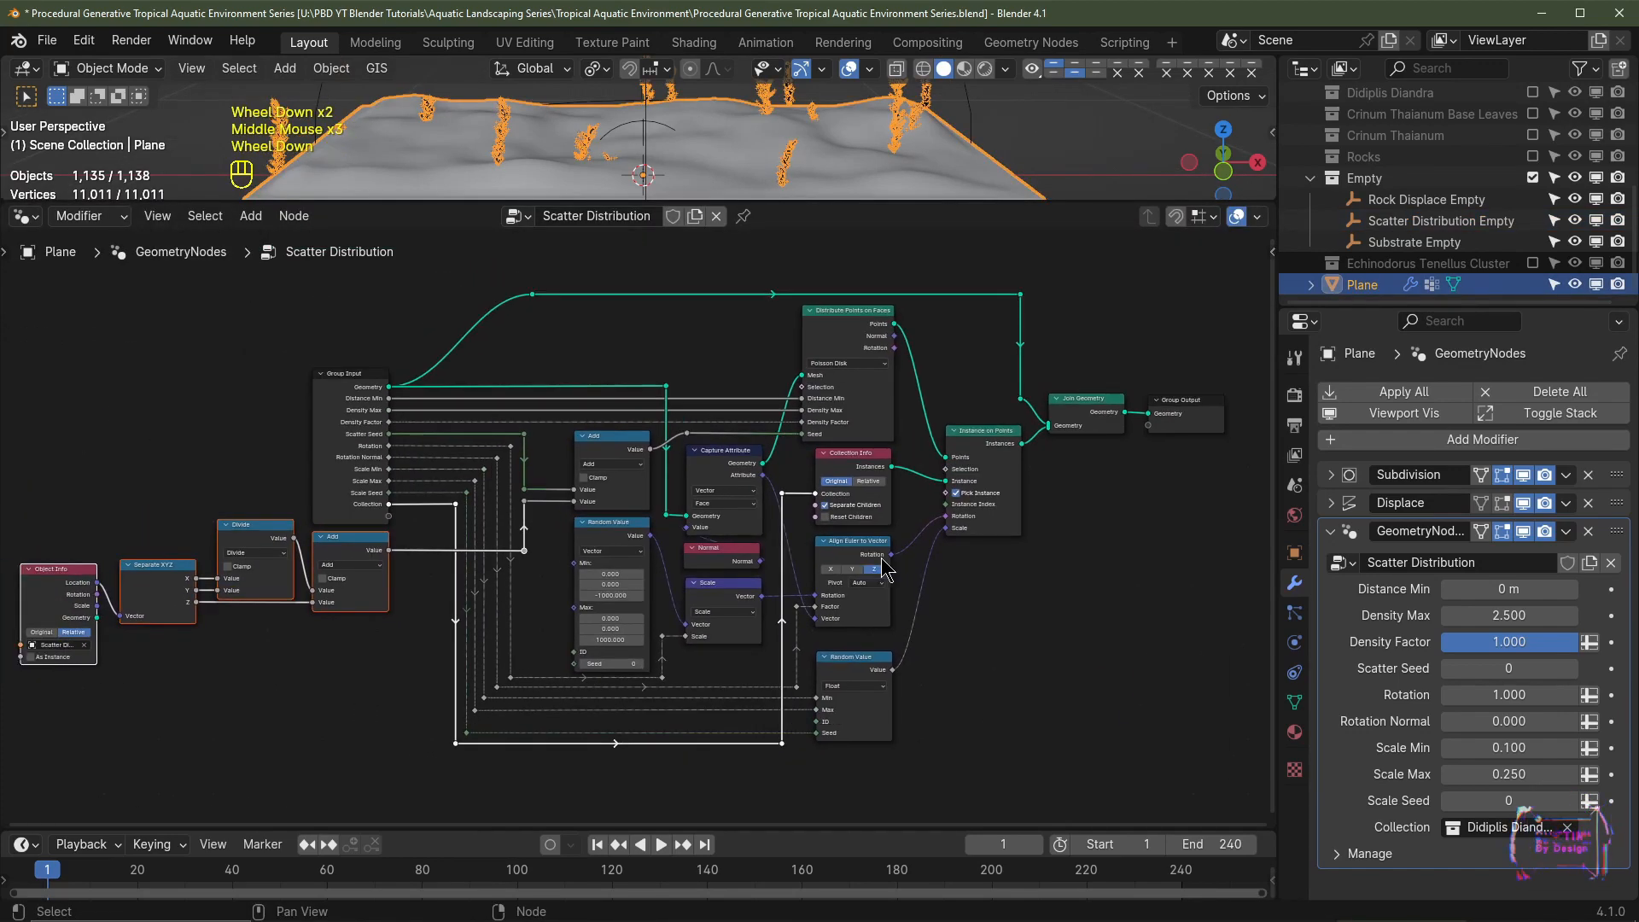
scroll(600, 508, up, 3)
middle_drag(327, 402, 389, 449)
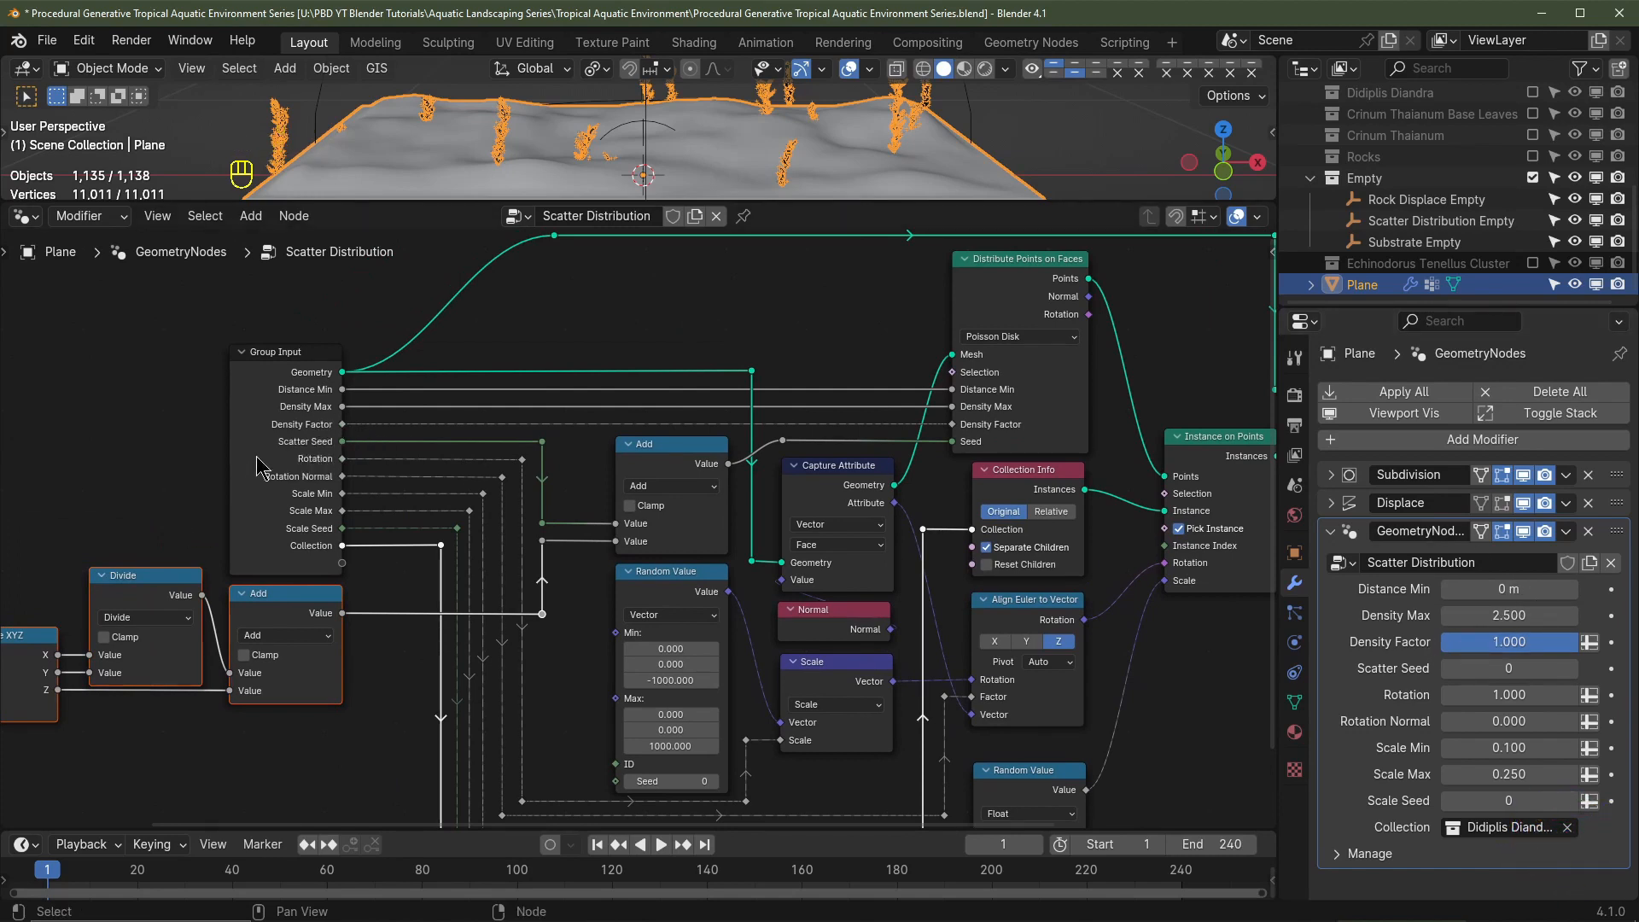
click(290, 442)
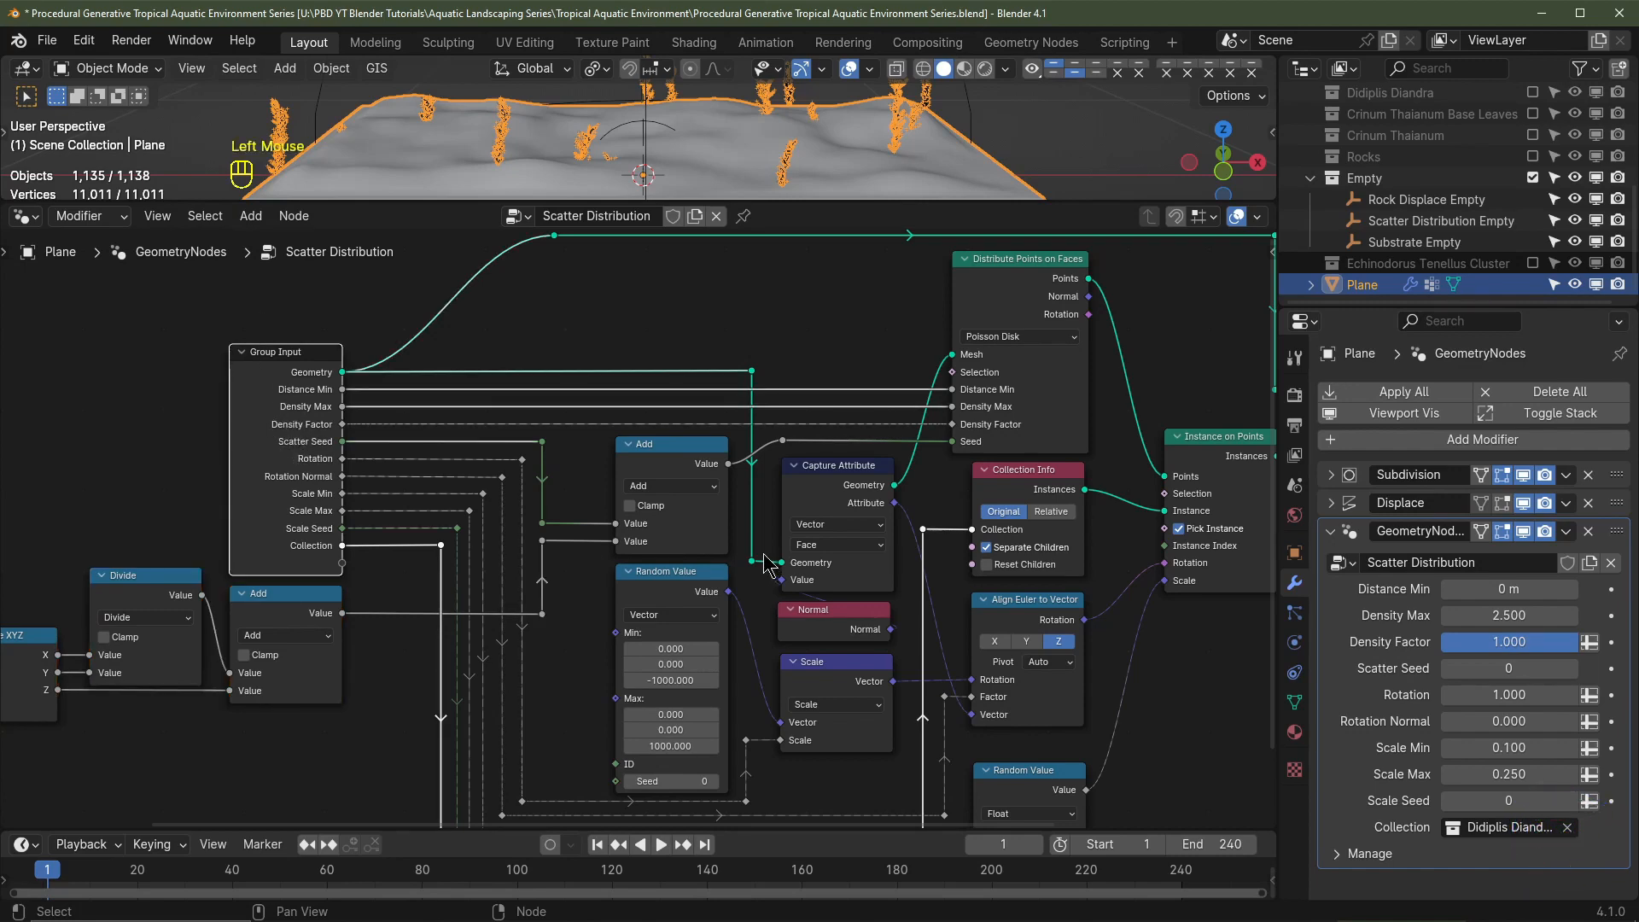
key(n)
shift+middle_drag(376, 474, 361, 478)
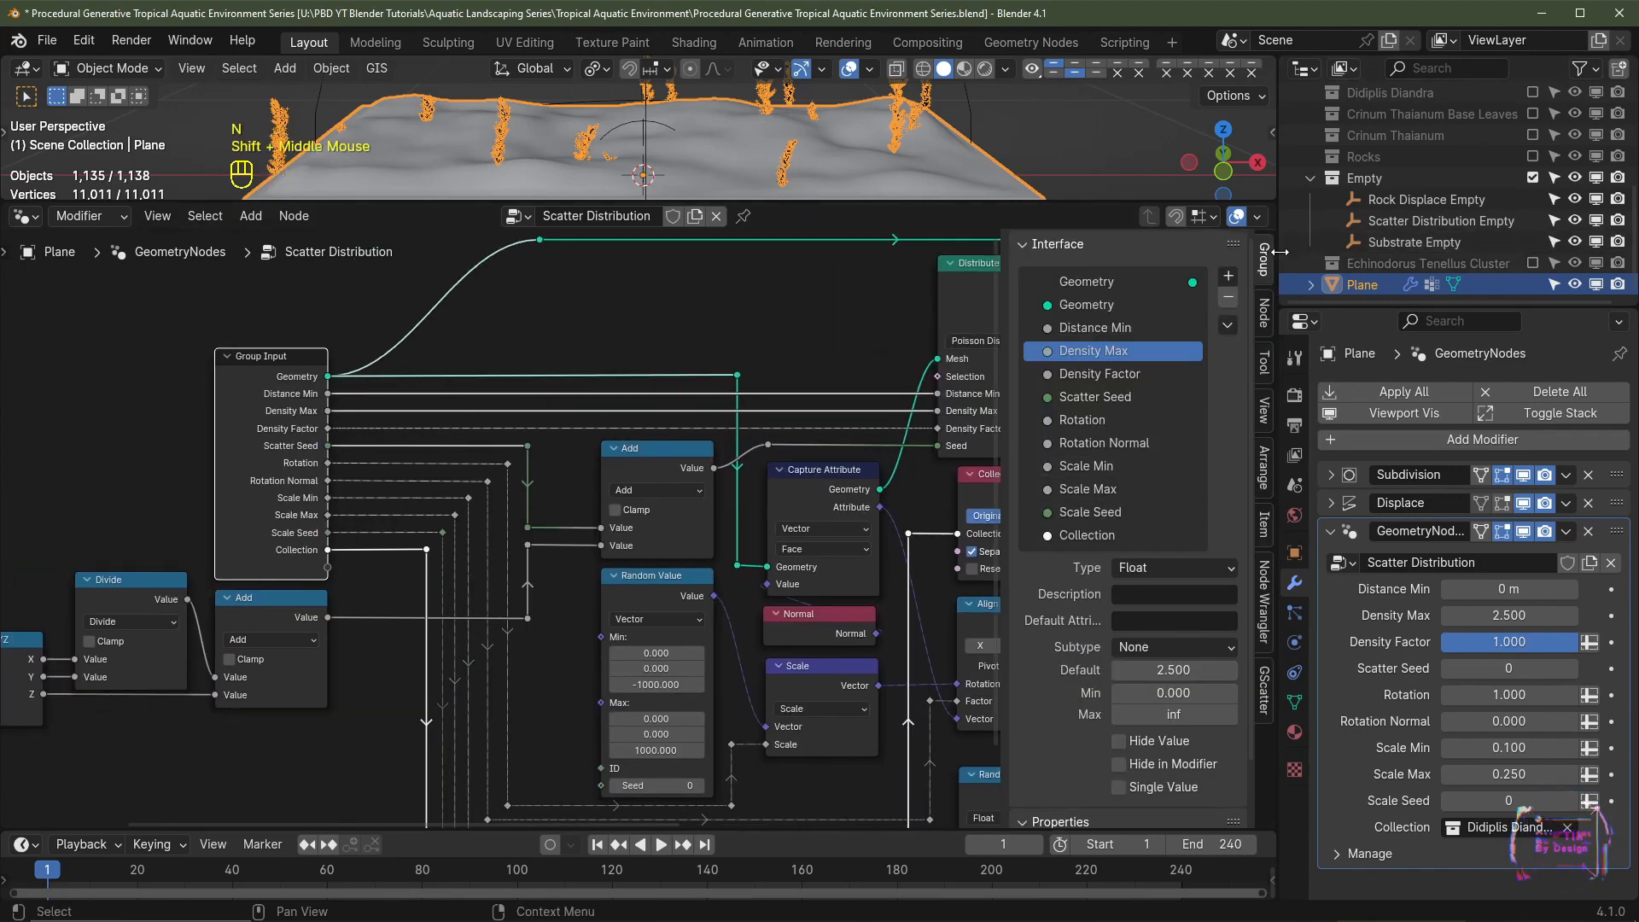
click(1265, 306)
click(1262, 271)
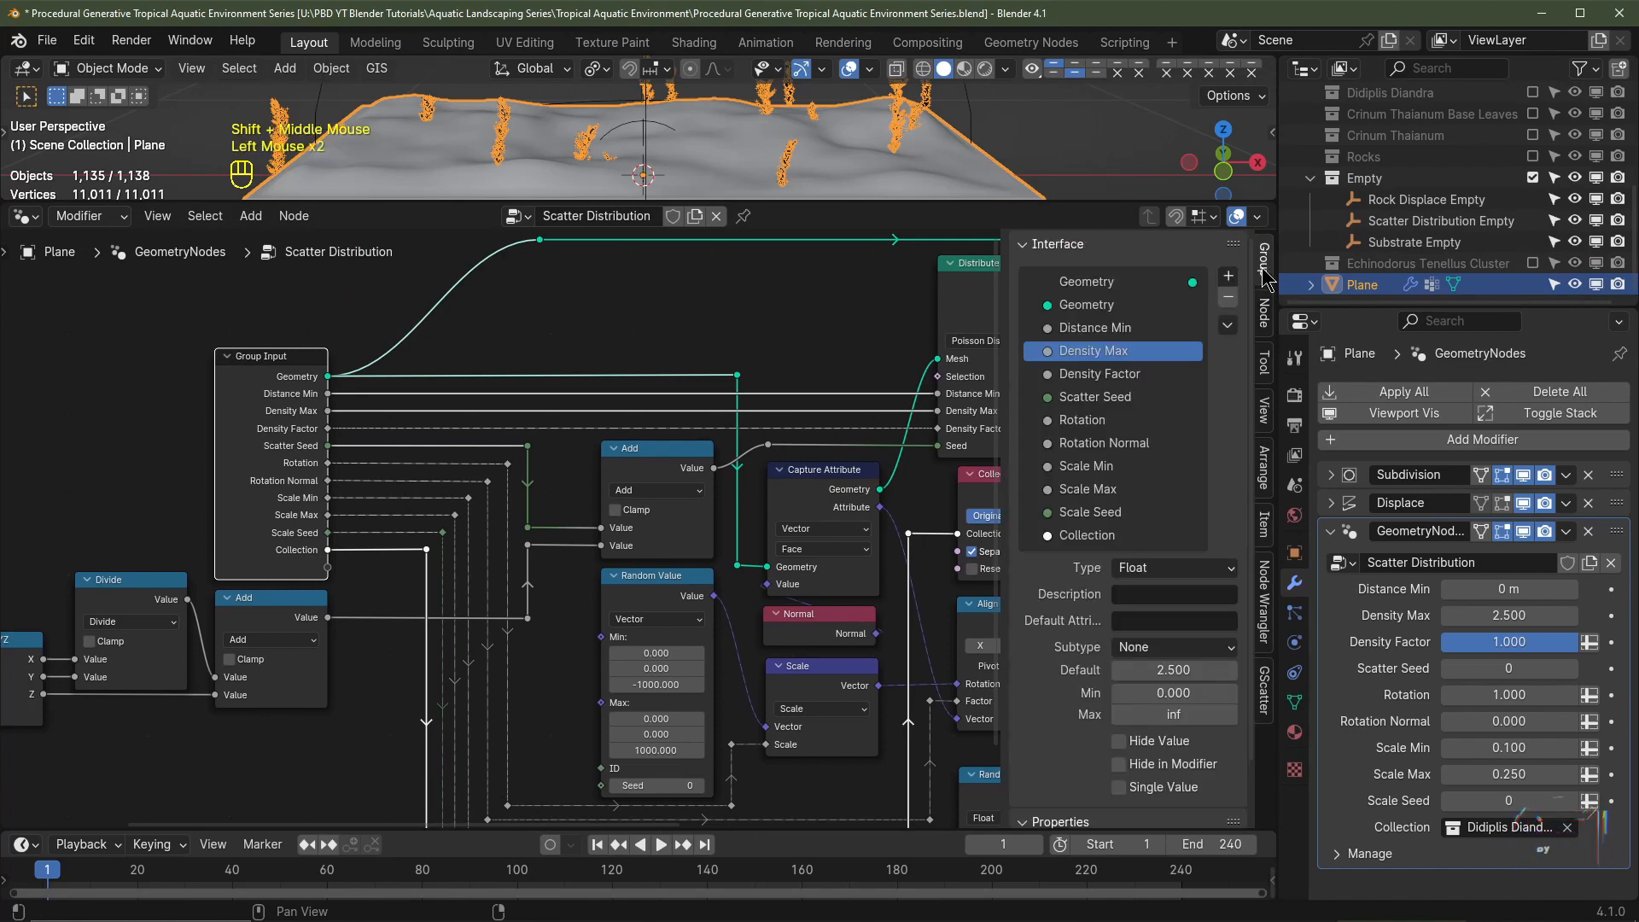
click(1108, 375)
double_click(1110, 375)
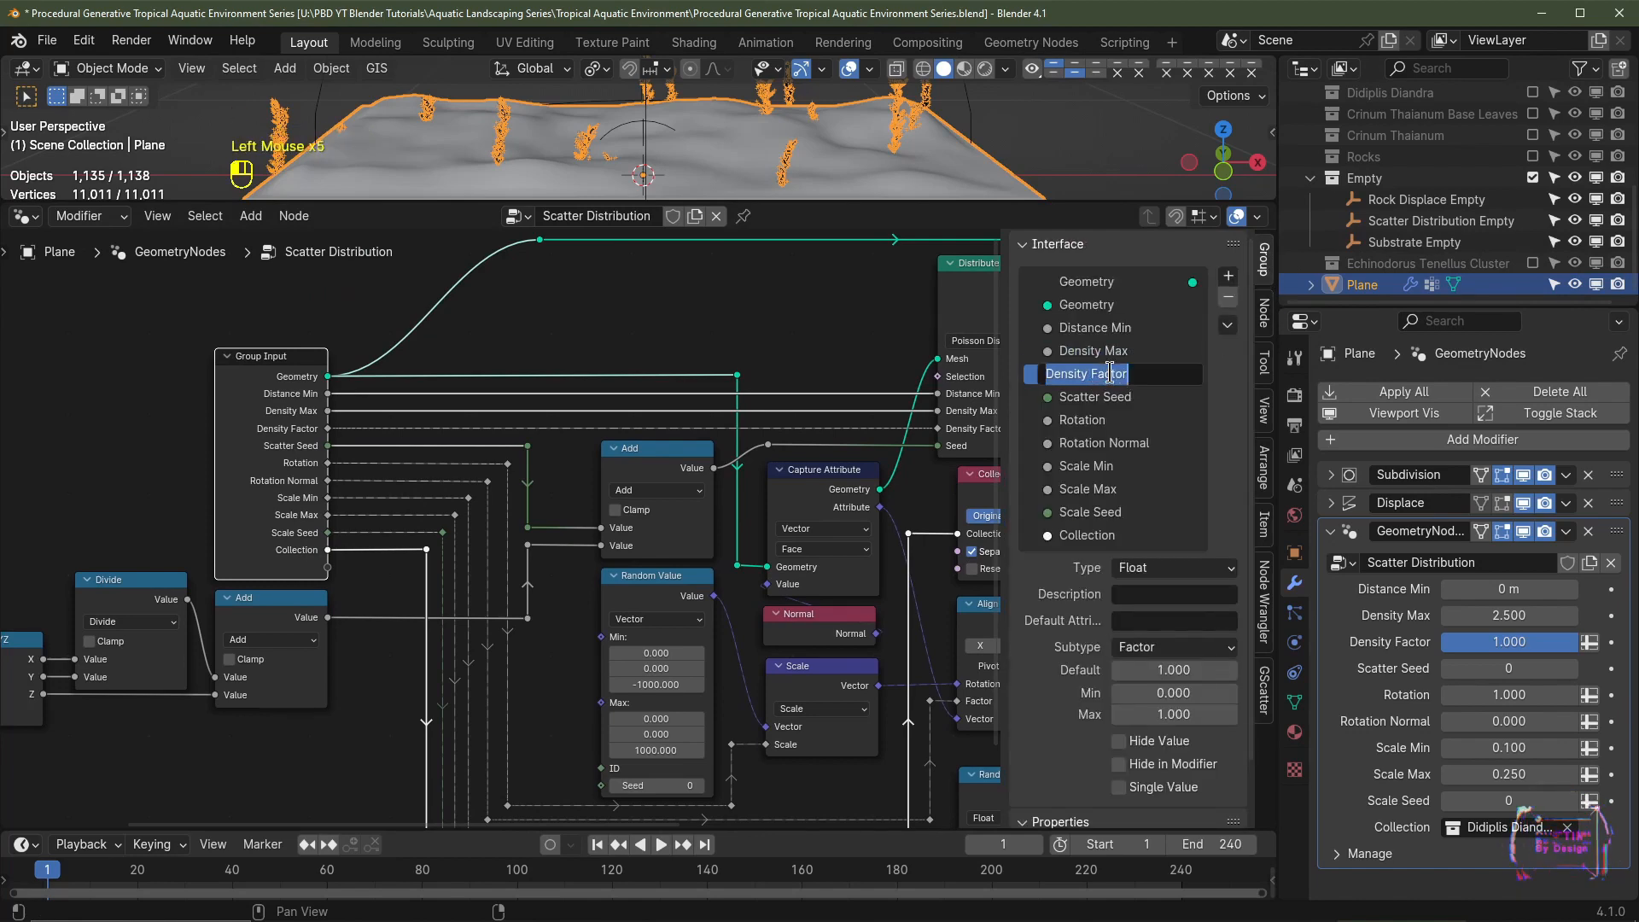
key(Home)
text(Vertex)
key(Return)
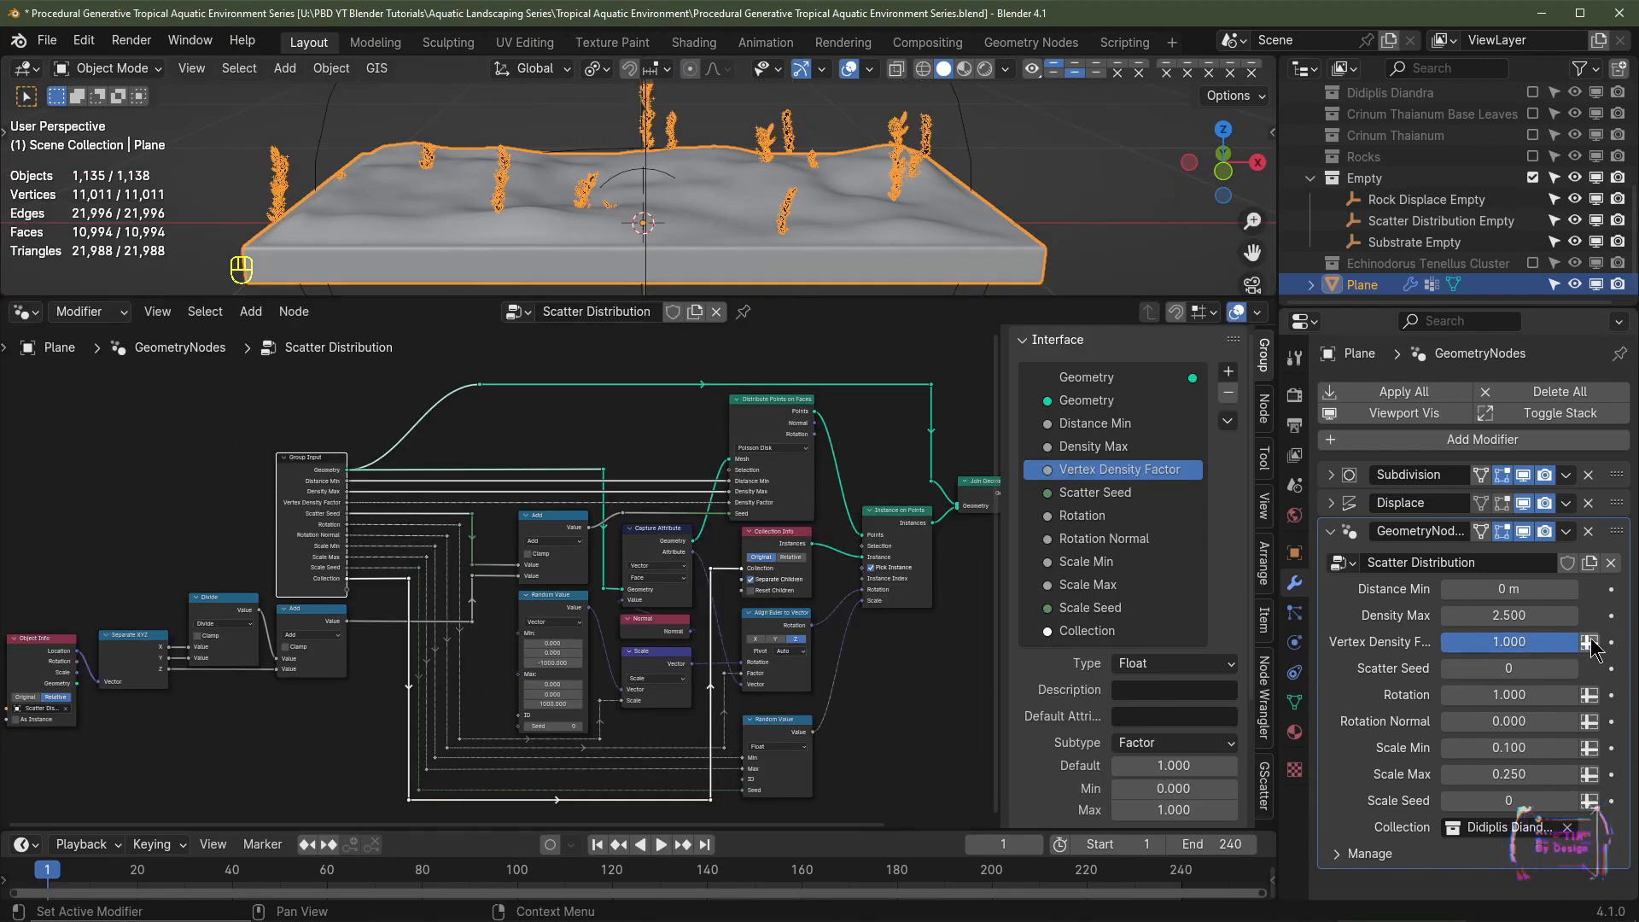
Step: Switch the modifier's Vertex Density Factor to an attribute and assign Group 1
click(1590, 643)
click(1503, 644)
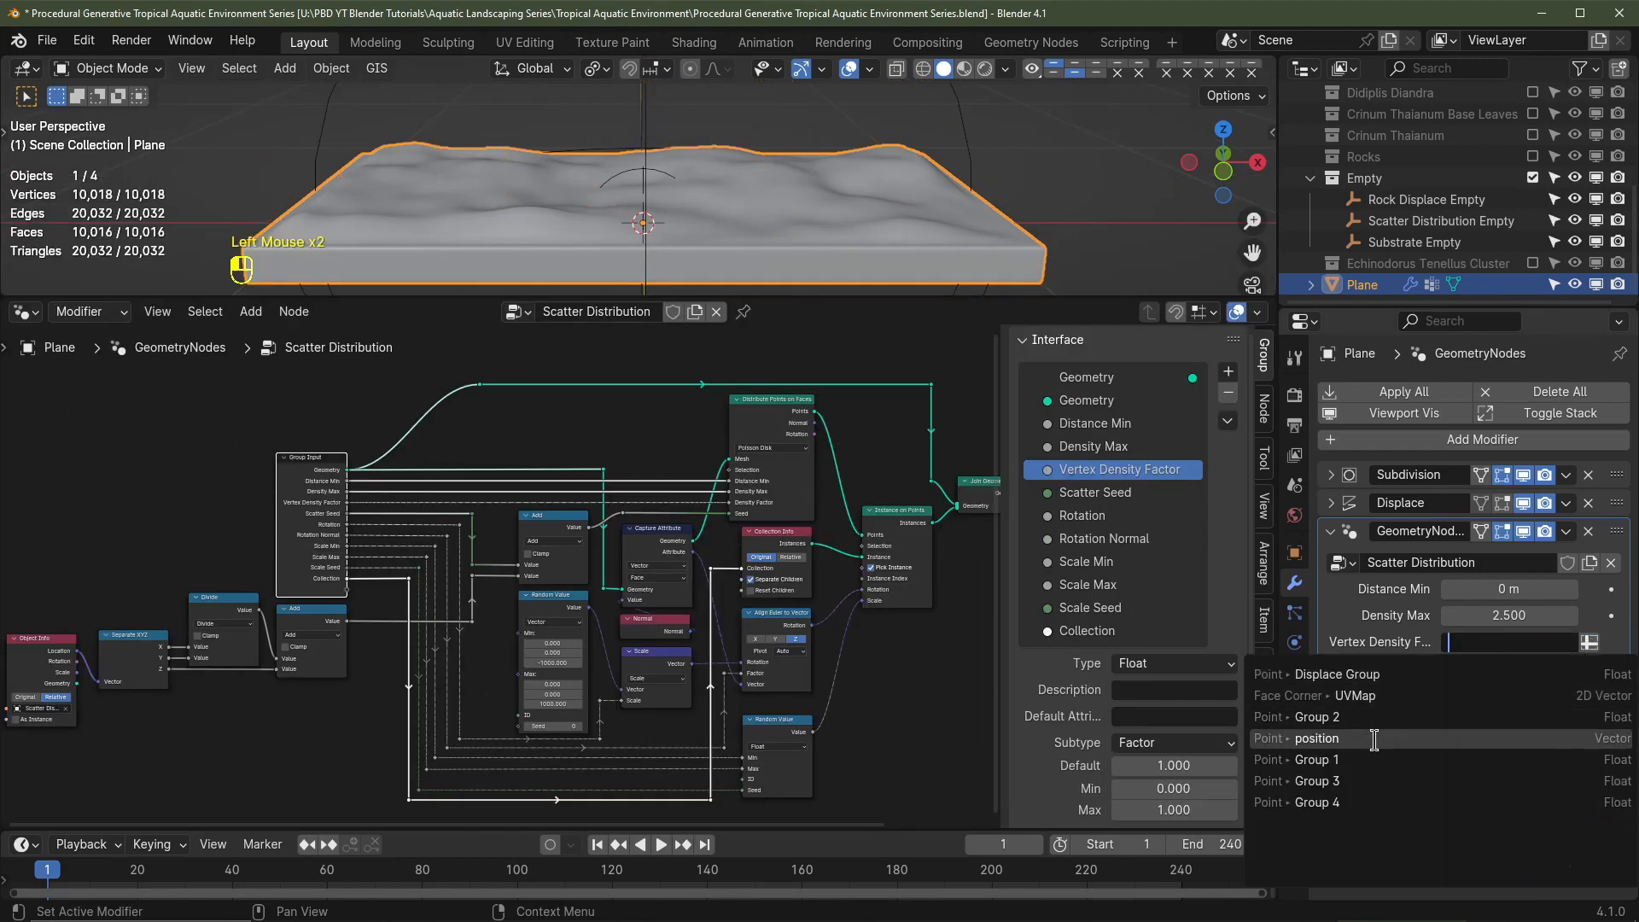
click(1361, 758)
drag(1509, 615, 1574, 615)
right_click(1509, 615)
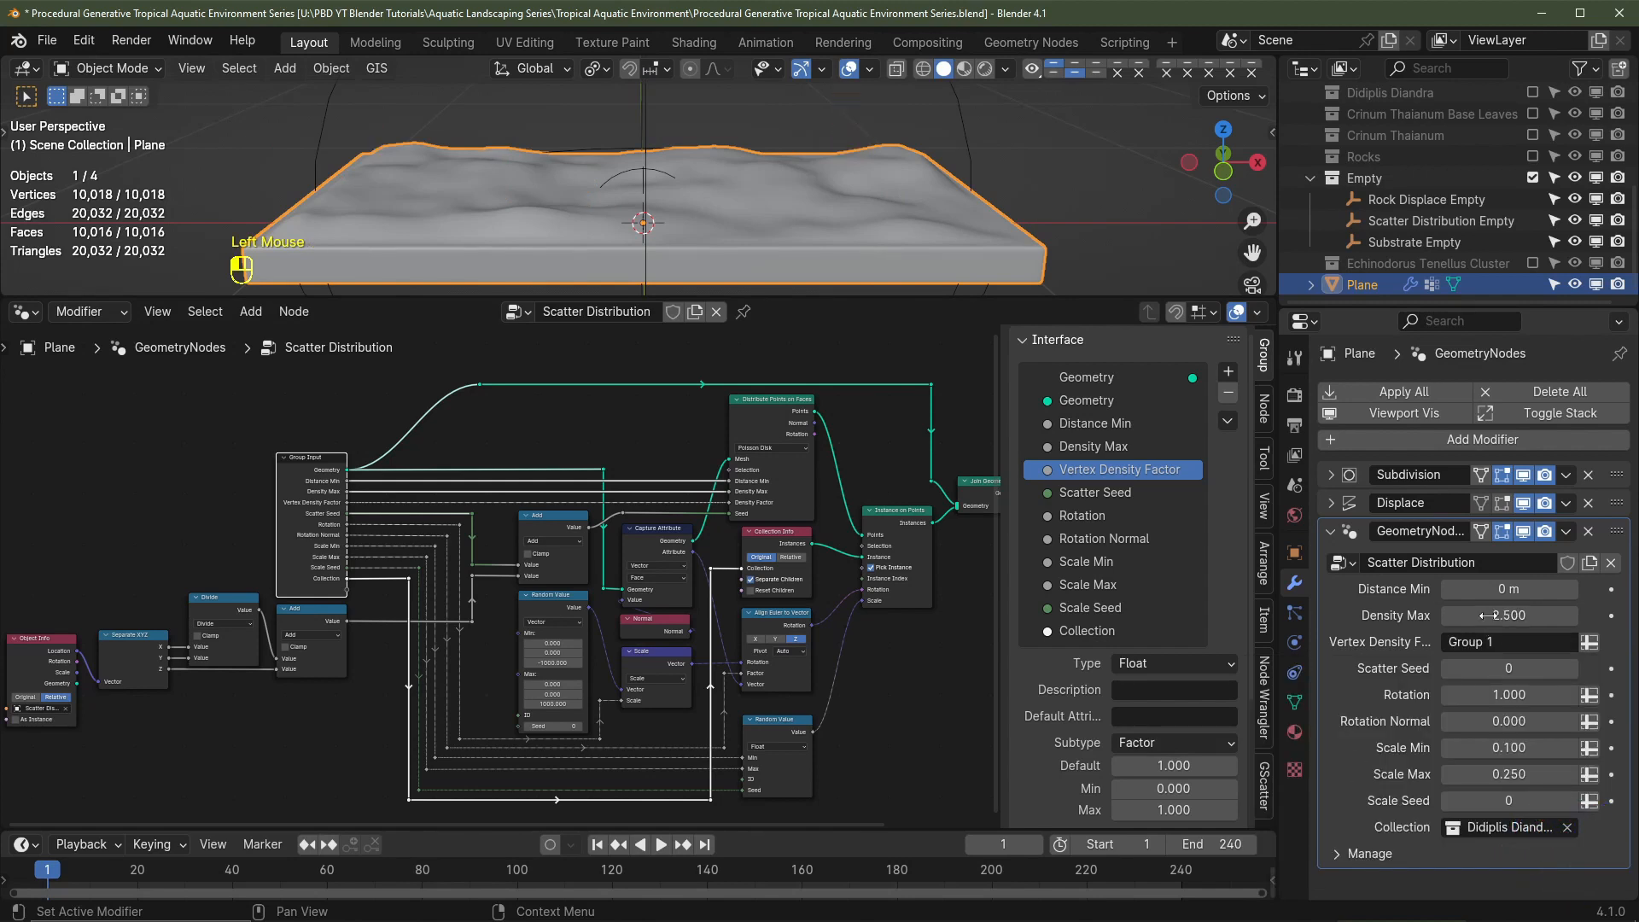
Step: Try Group 3 and Group 4 as the Vertex Density Factor attribute
click(1509, 641)
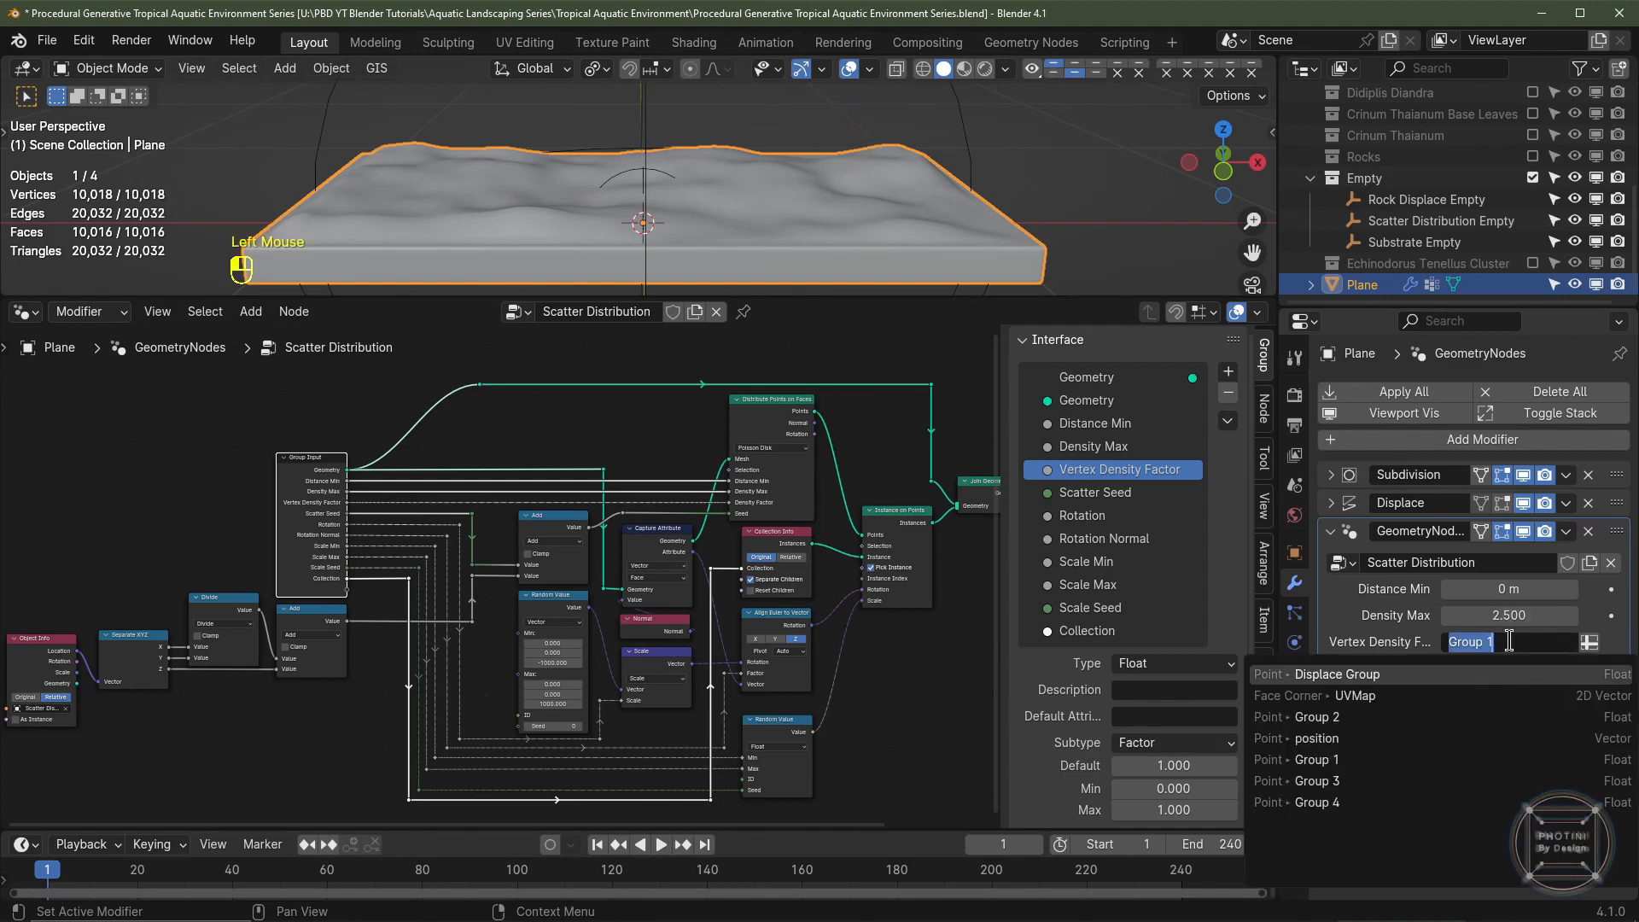
click(1342, 781)
click(1485, 642)
click(1466, 802)
Step: Set the scatter modifier's Density Max to 25
click(1484, 615)
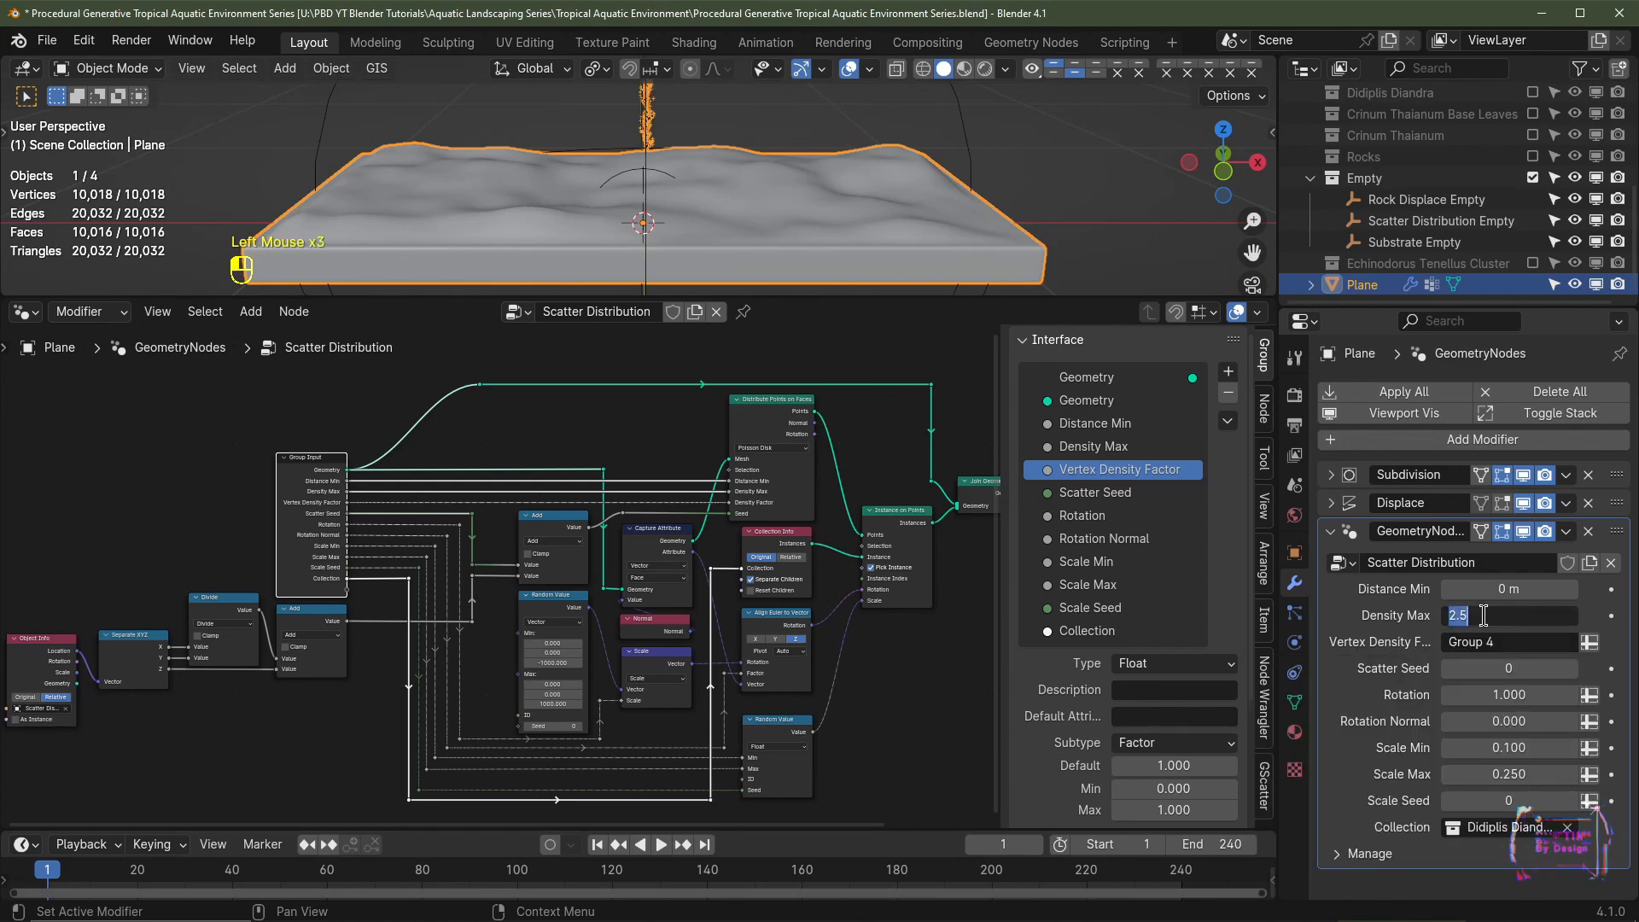
text(25)
key(Return)
Step: Hide the node editor's sidebar and resize the editor areas, widening the Properties editor to show full input names
scroll(649, 197, up, 1)
key(n)
scroll(982, 597, up, 3)
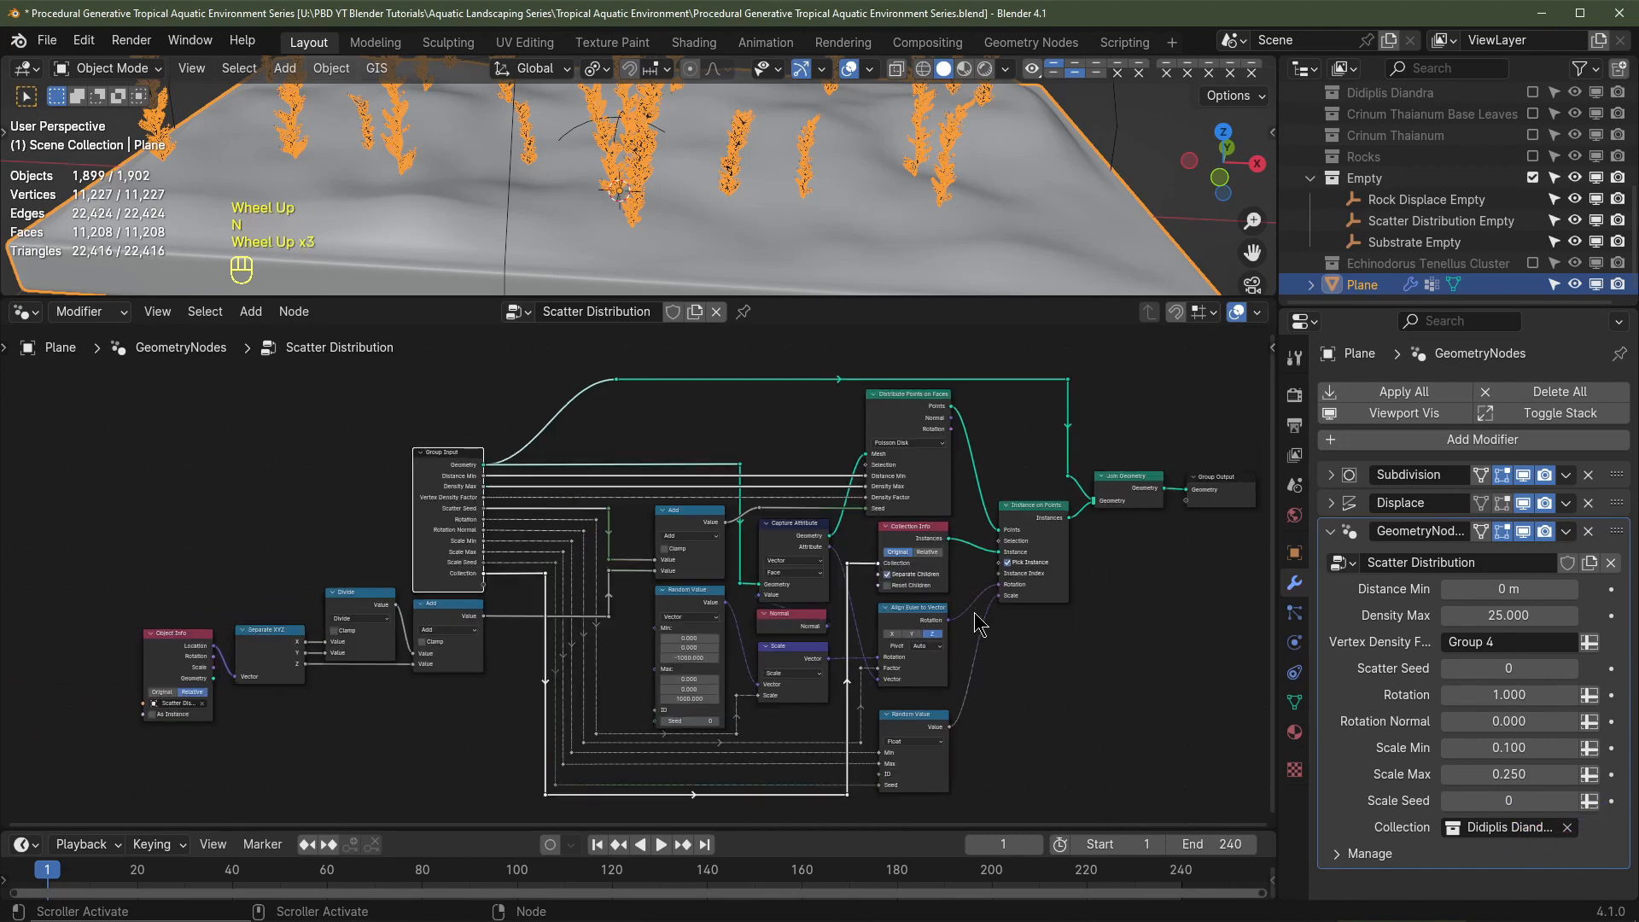
middle_drag(1025, 632, 949, 613)
scroll(940, 613, up, 1)
drag(1238, 296, 1238, 189)
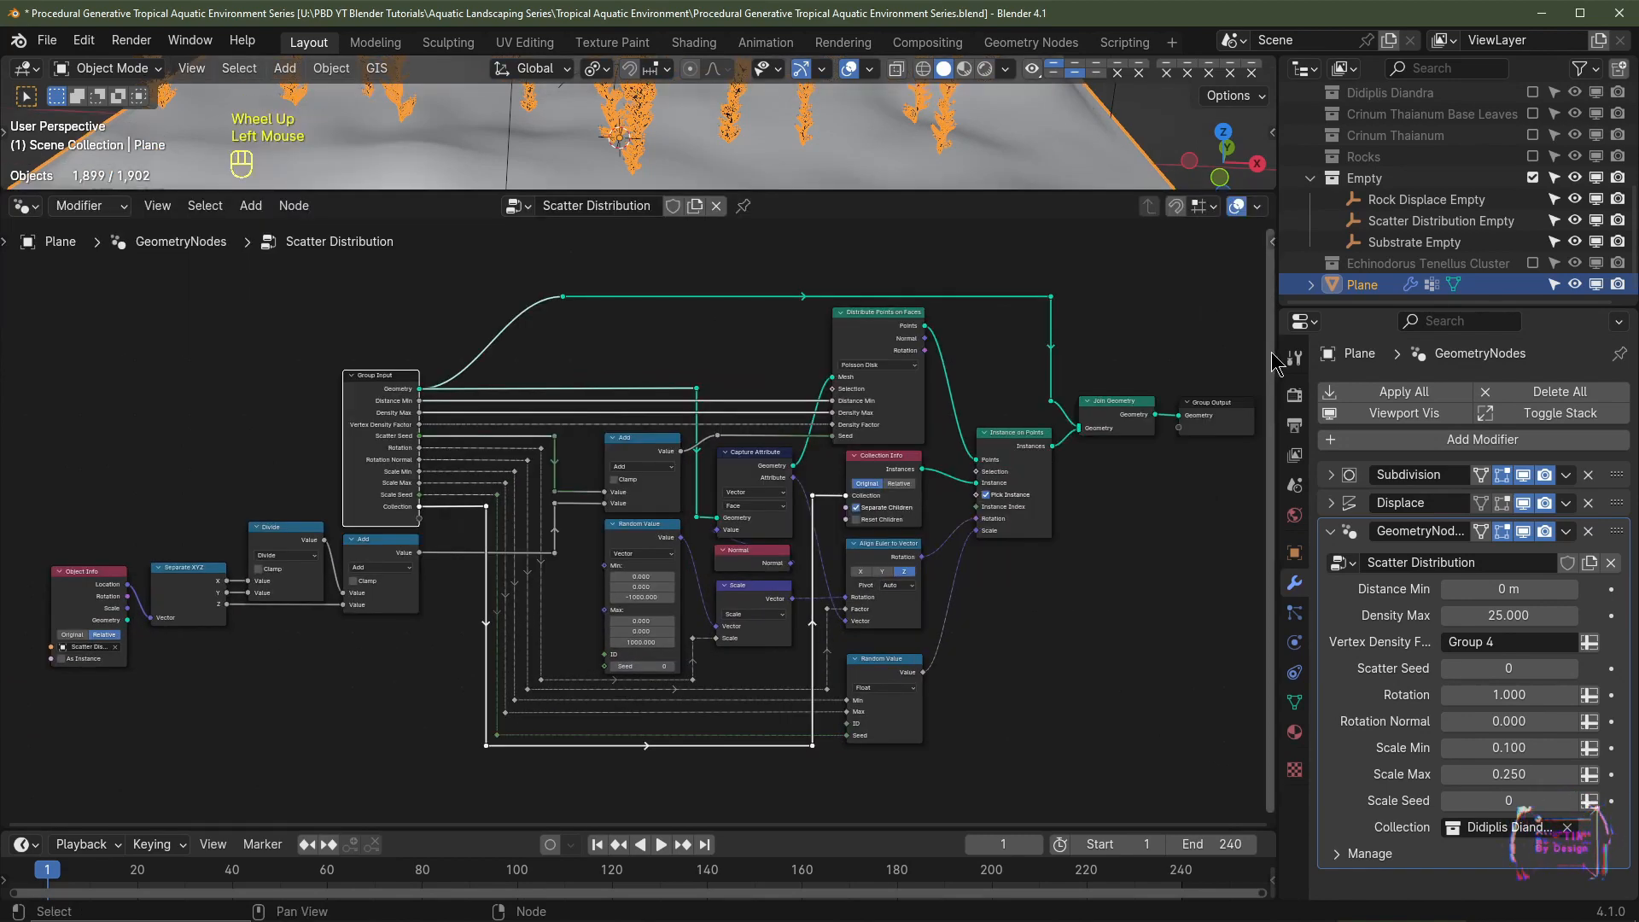
drag(1278, 363, 1383, 362)
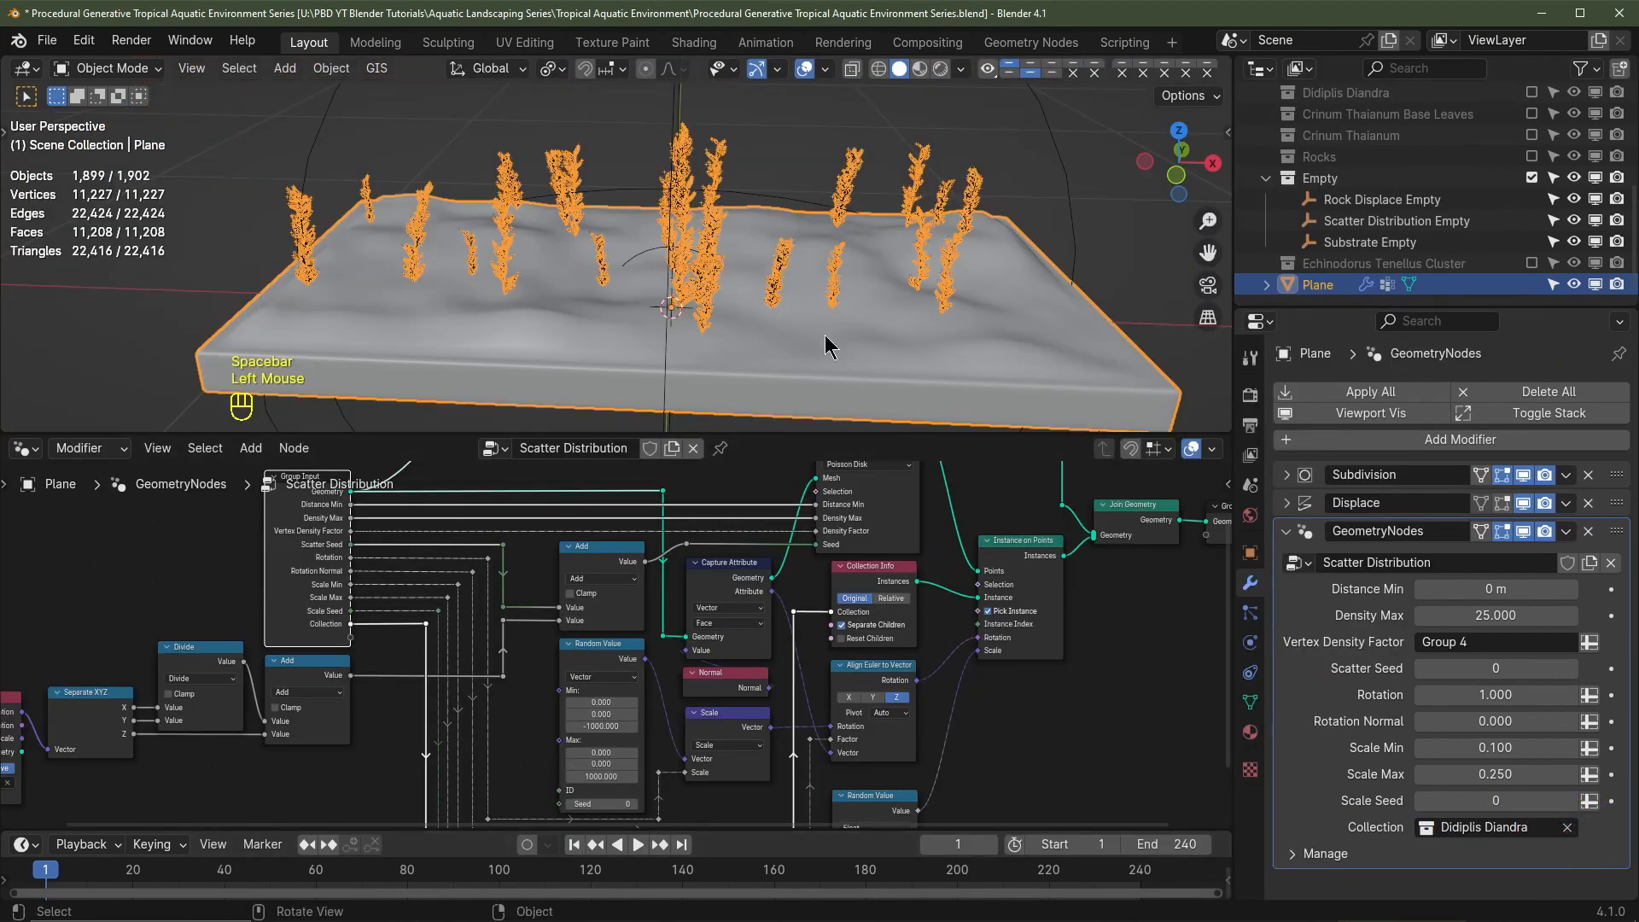
Step: Set the scatter modifier's Density Max to 50
double_click(1470, 610)
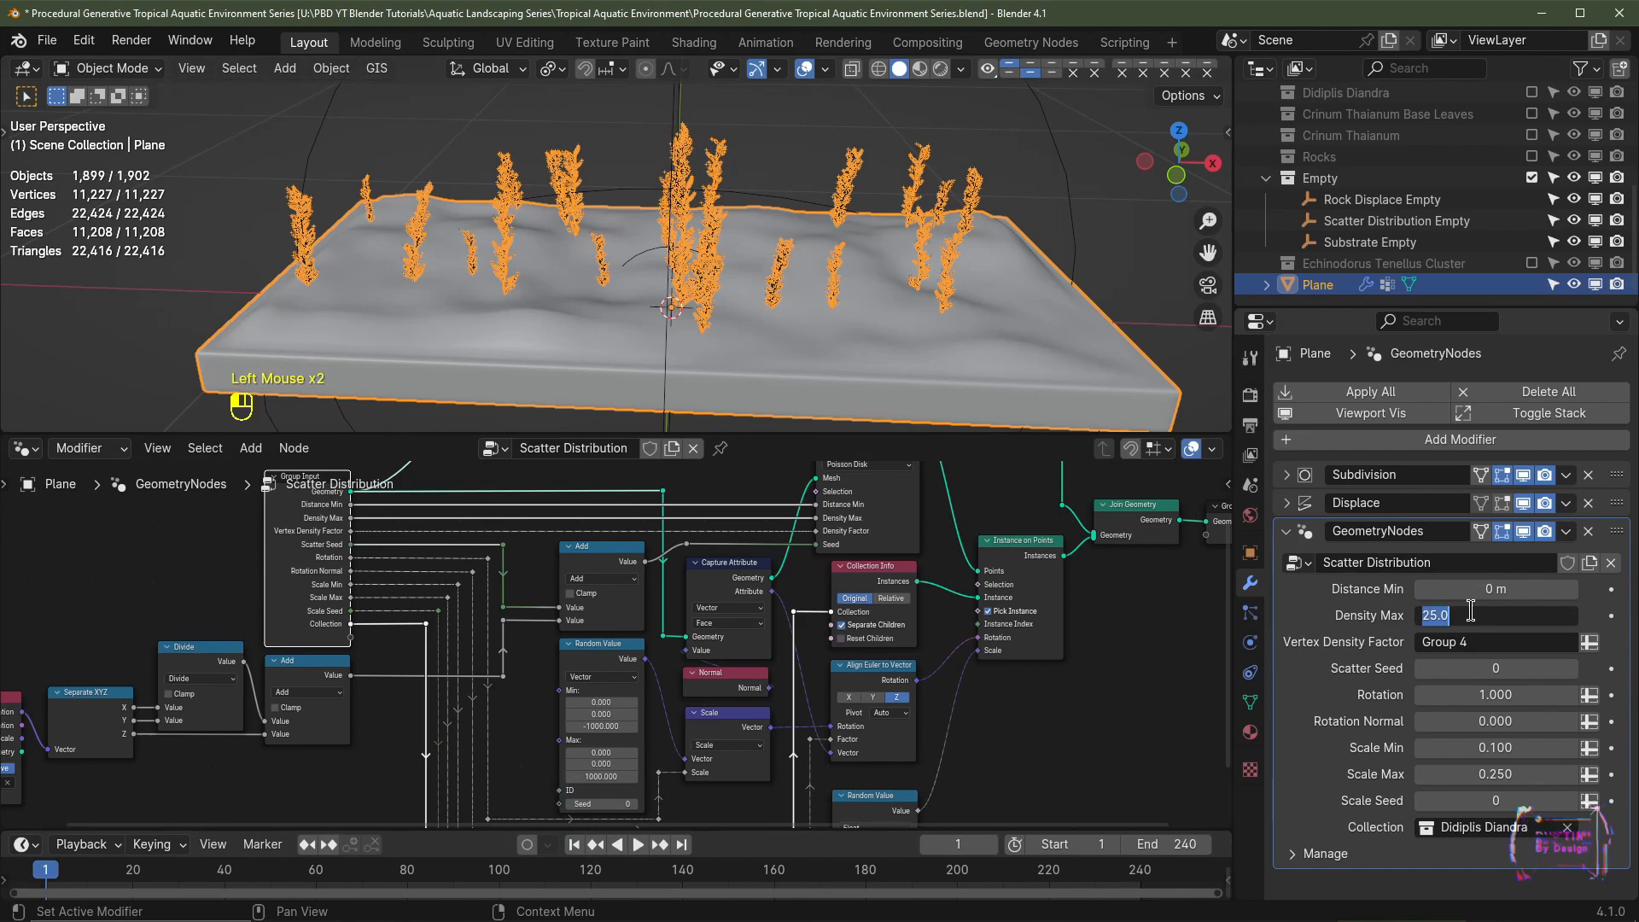
text(50)
key(Return)
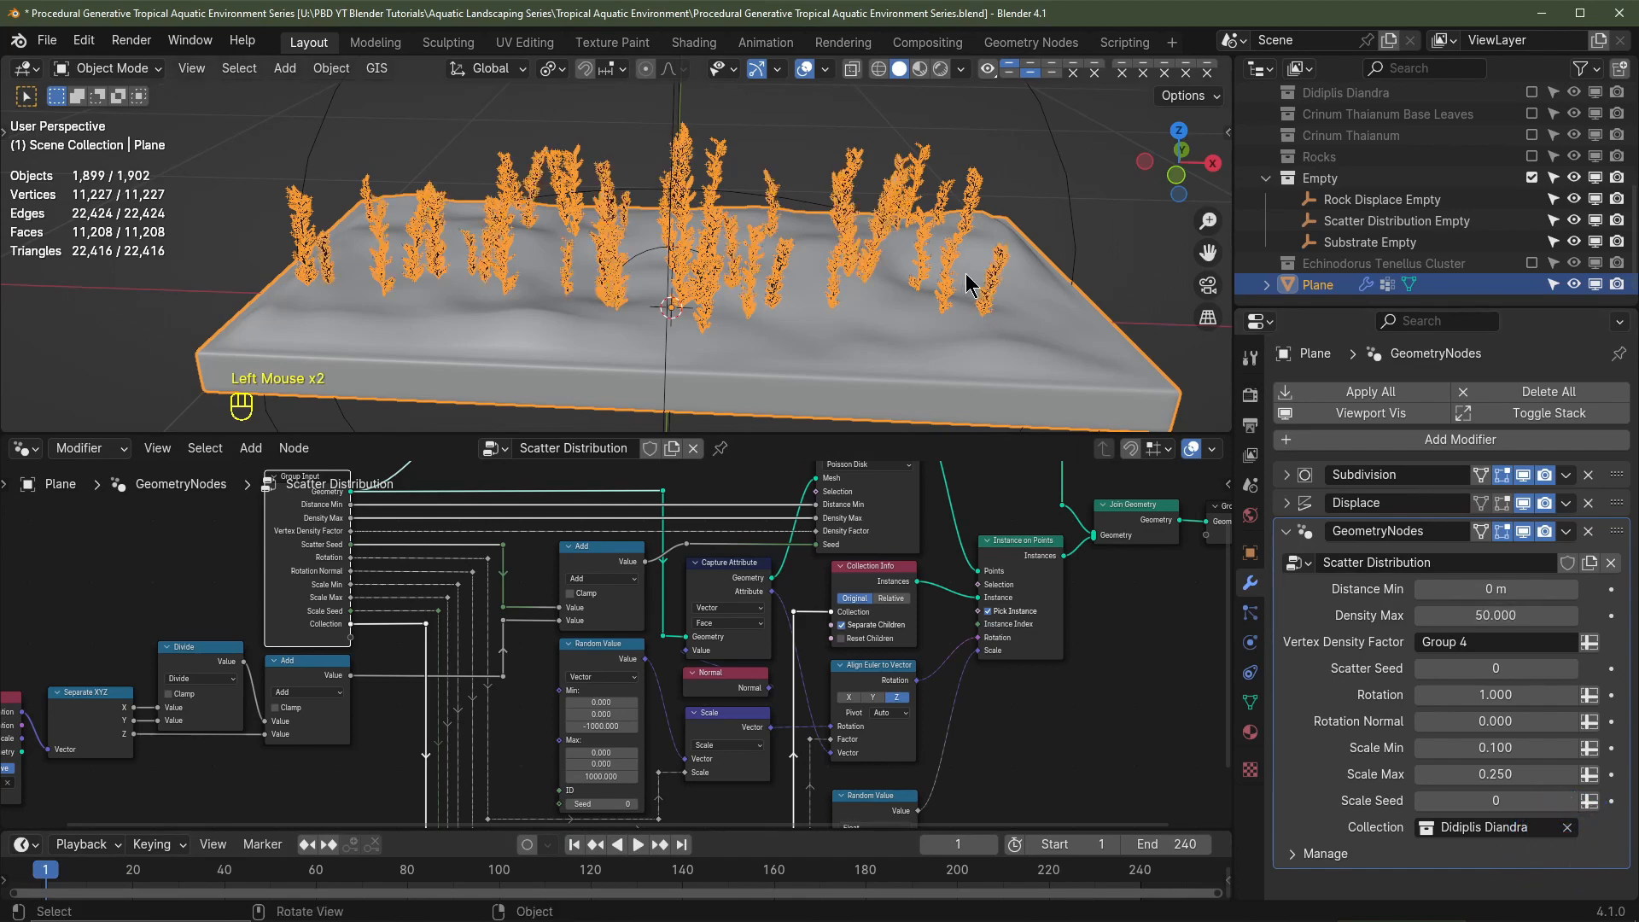
Step: Assign Displace Group as the Vertex Density Factor attribute and turn off the viewport overlays
middle_drag(967, 284, 845, 329)
click(1466, 642)
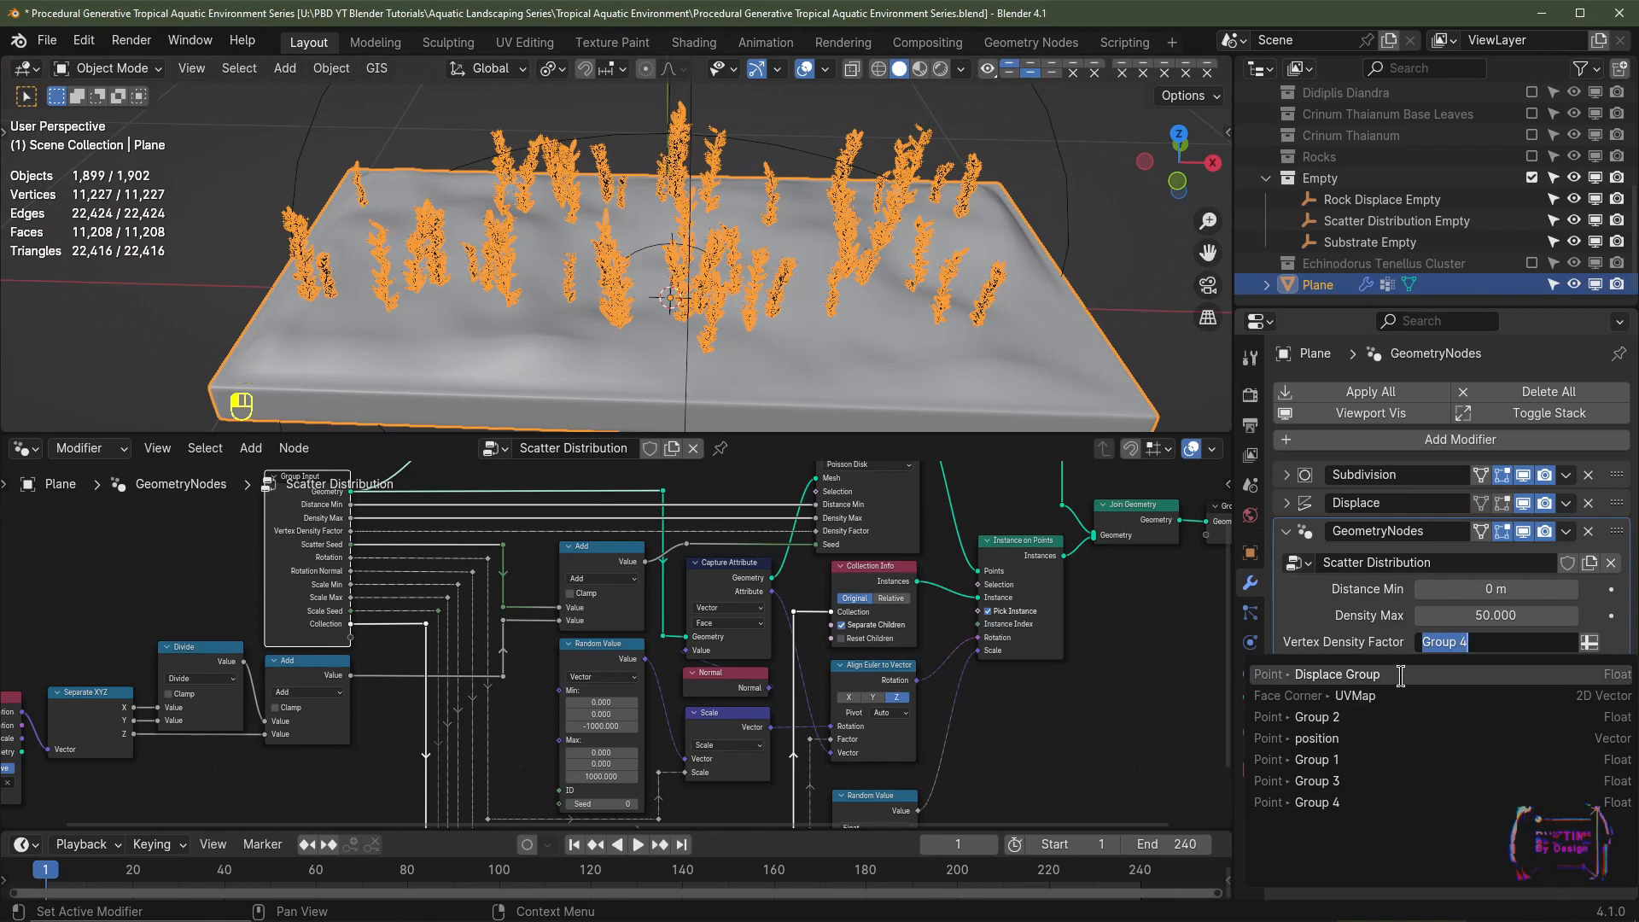
click(1401, 675)
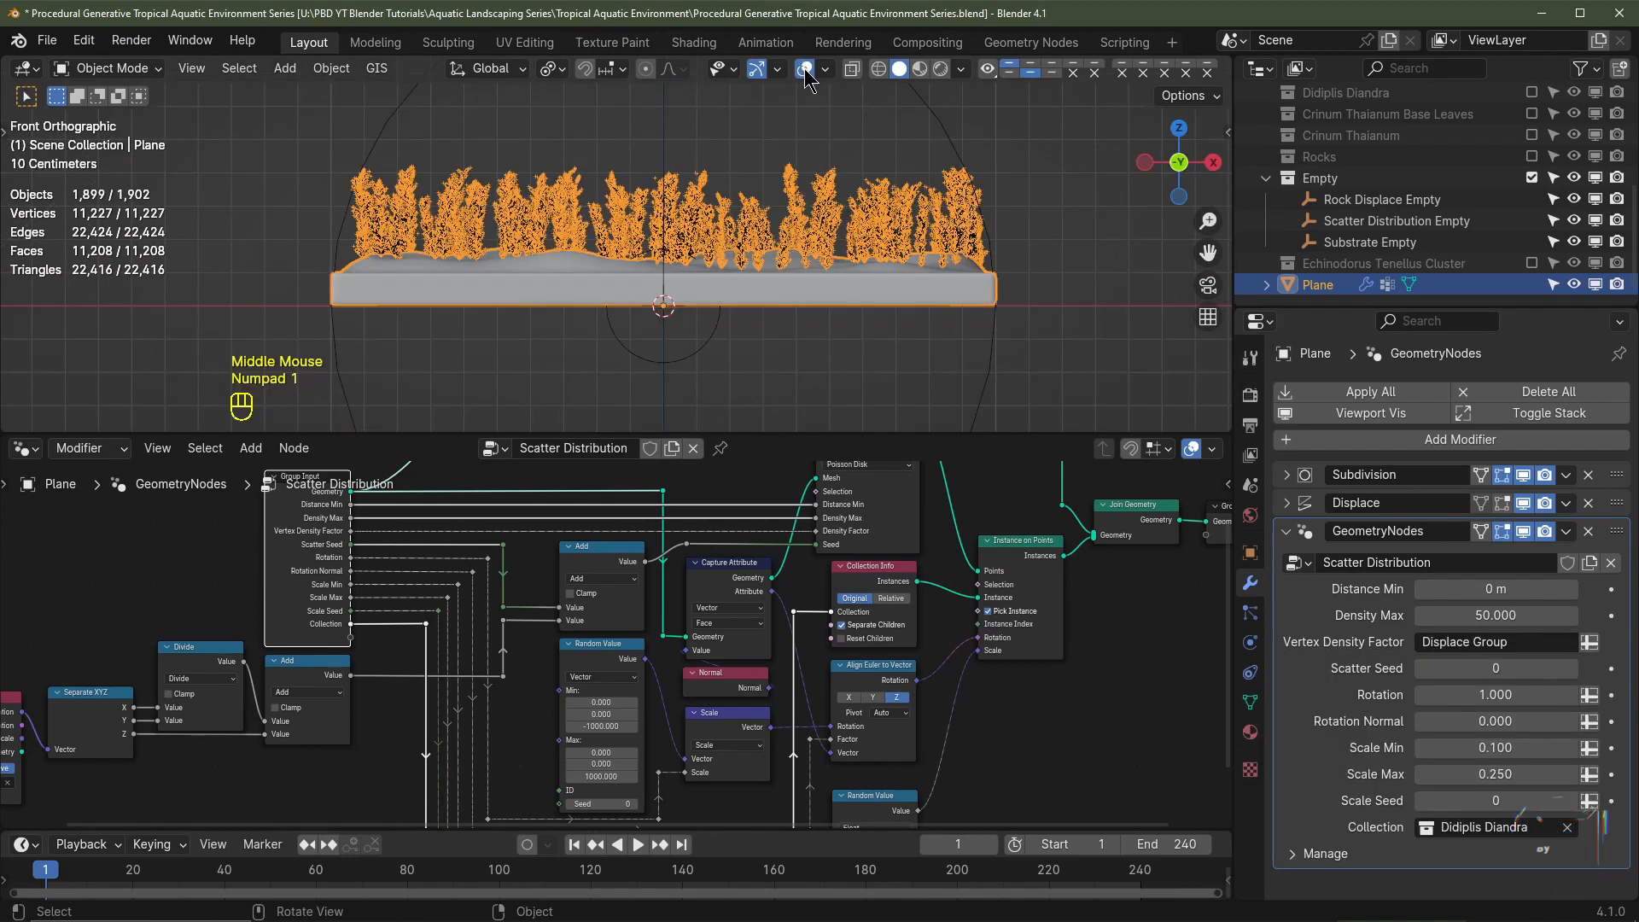
click(804, 69)
middle_drag(843, 229, 836, 278)
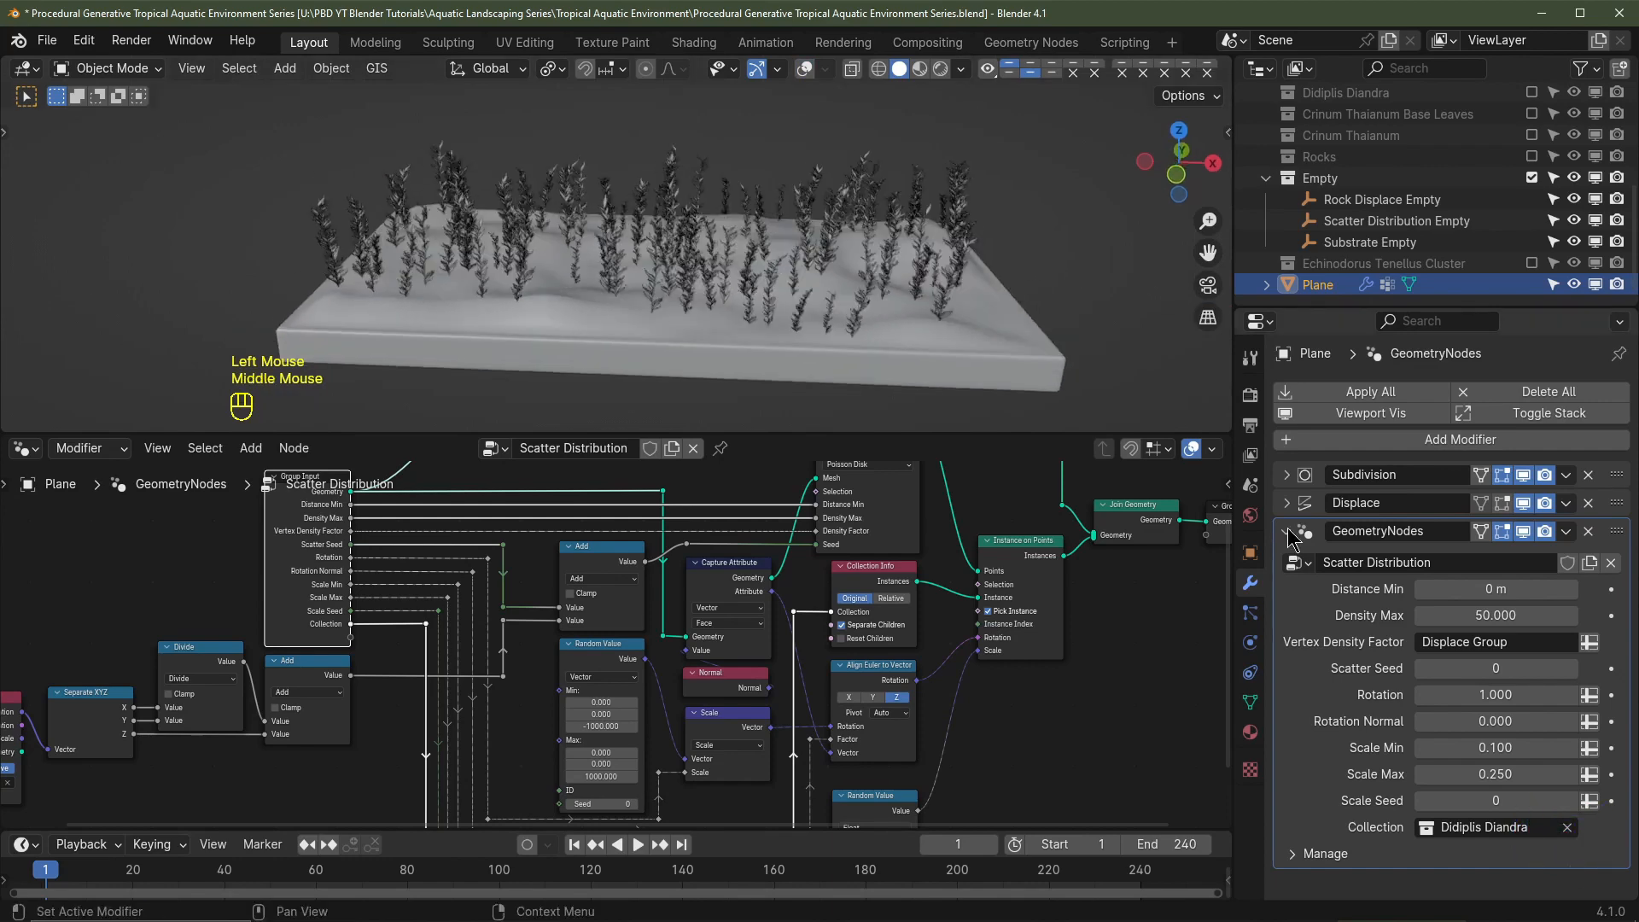
Step: Collapse the scatter modifier and add a second Geometry Nodes modifier that uses the Scatter Distribution node group
click(1289, 531)
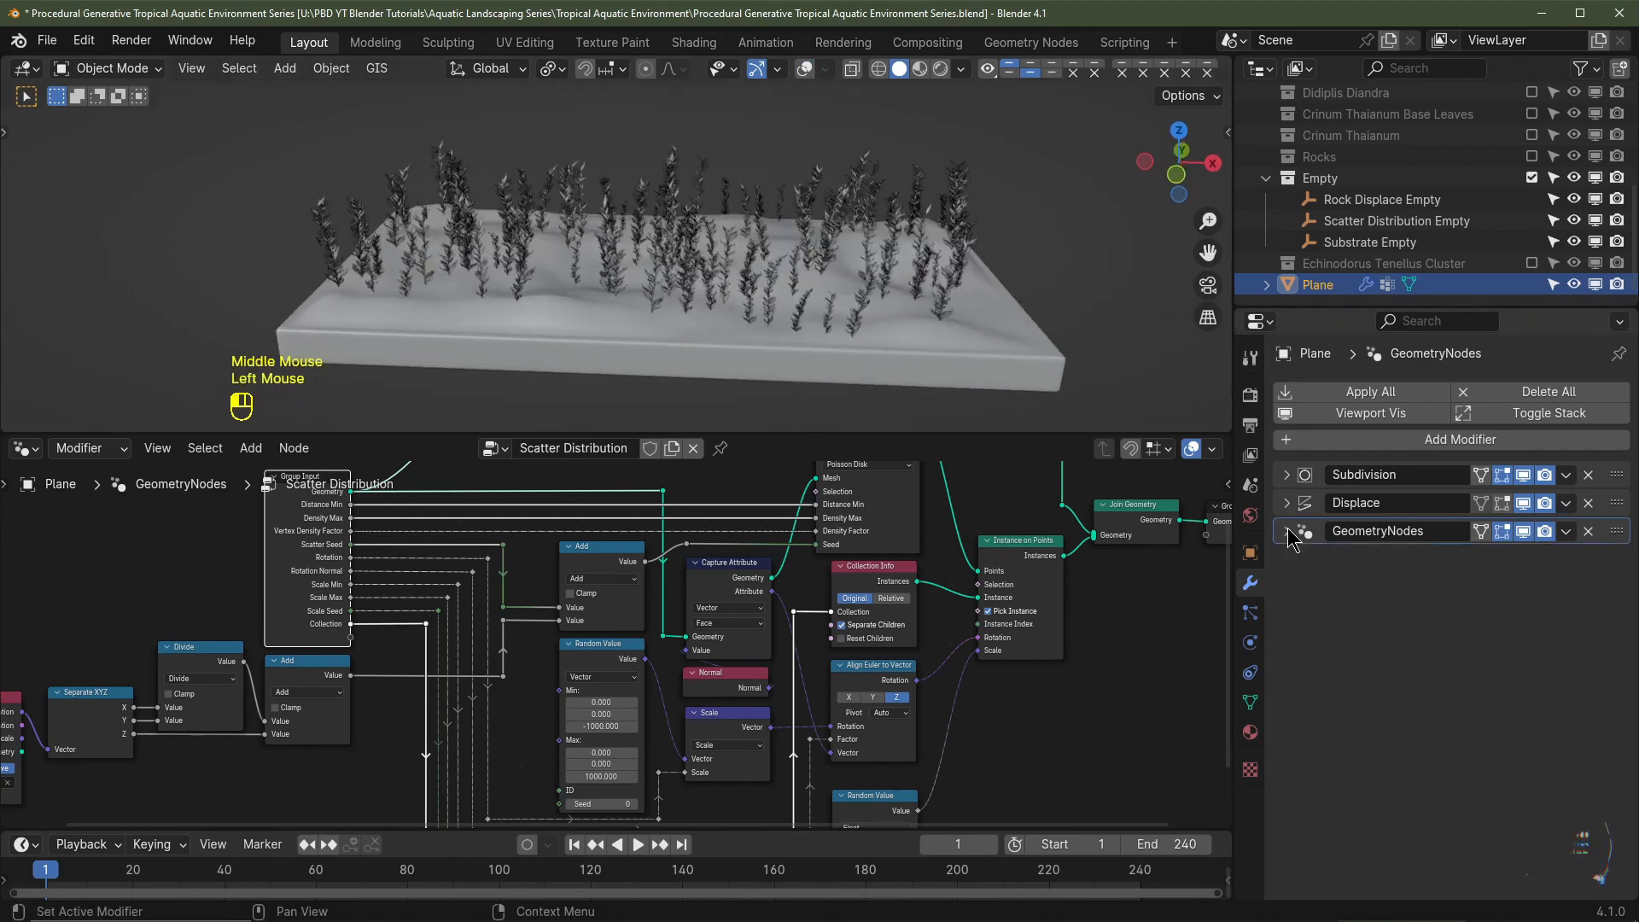
click(1360, 442)
click(1332, 444)
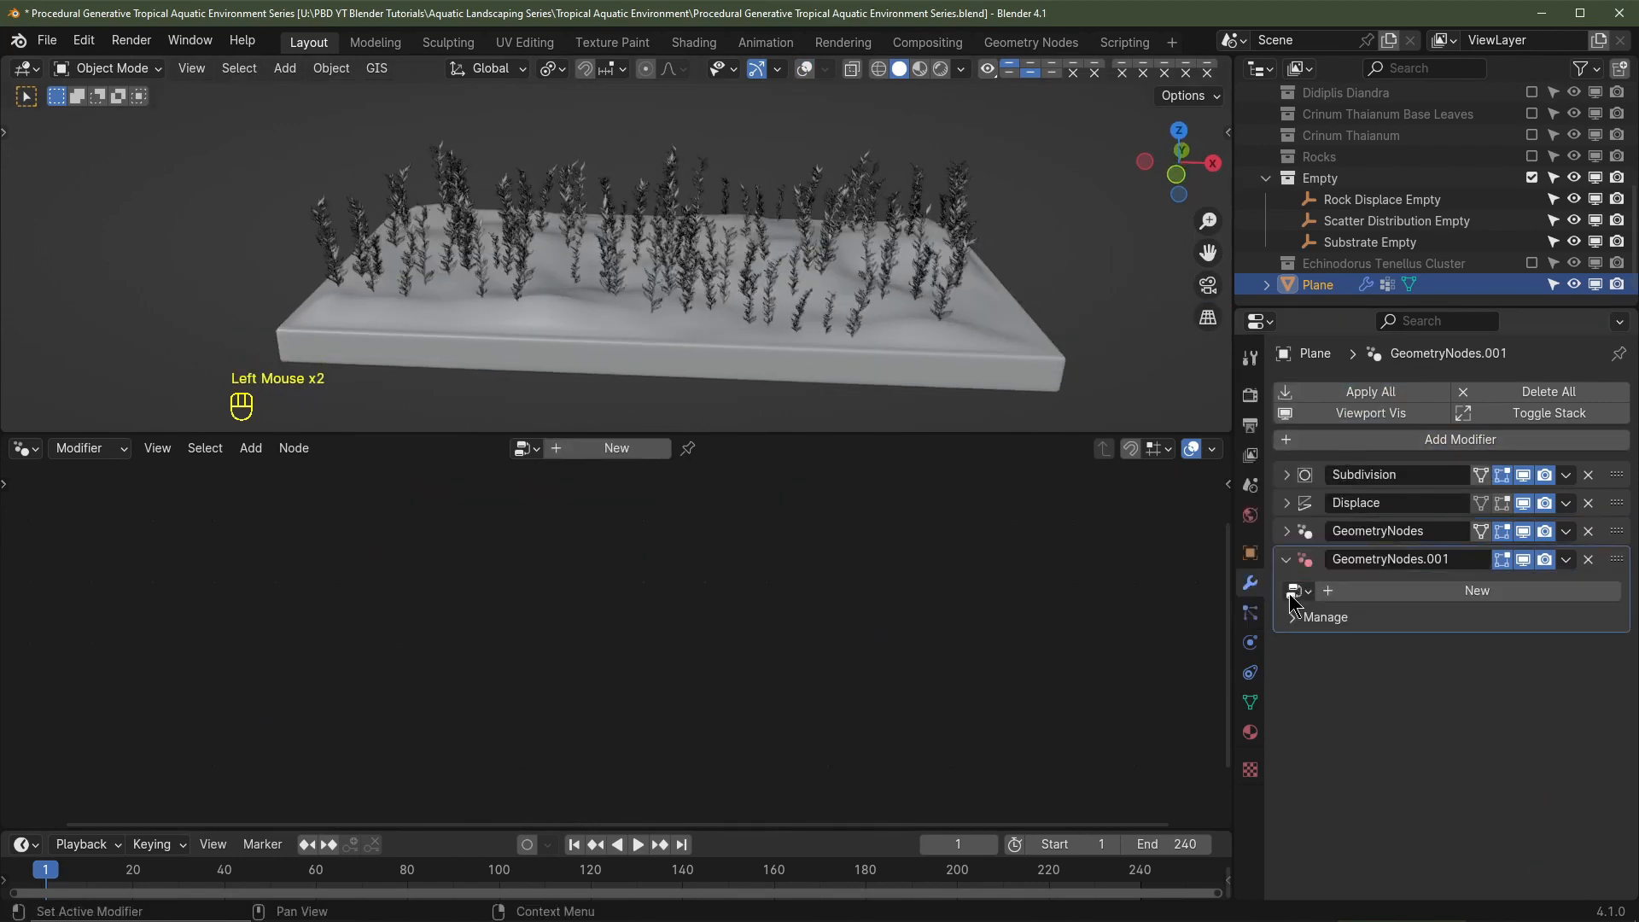
click(1299, 591)
click(1338, 665)
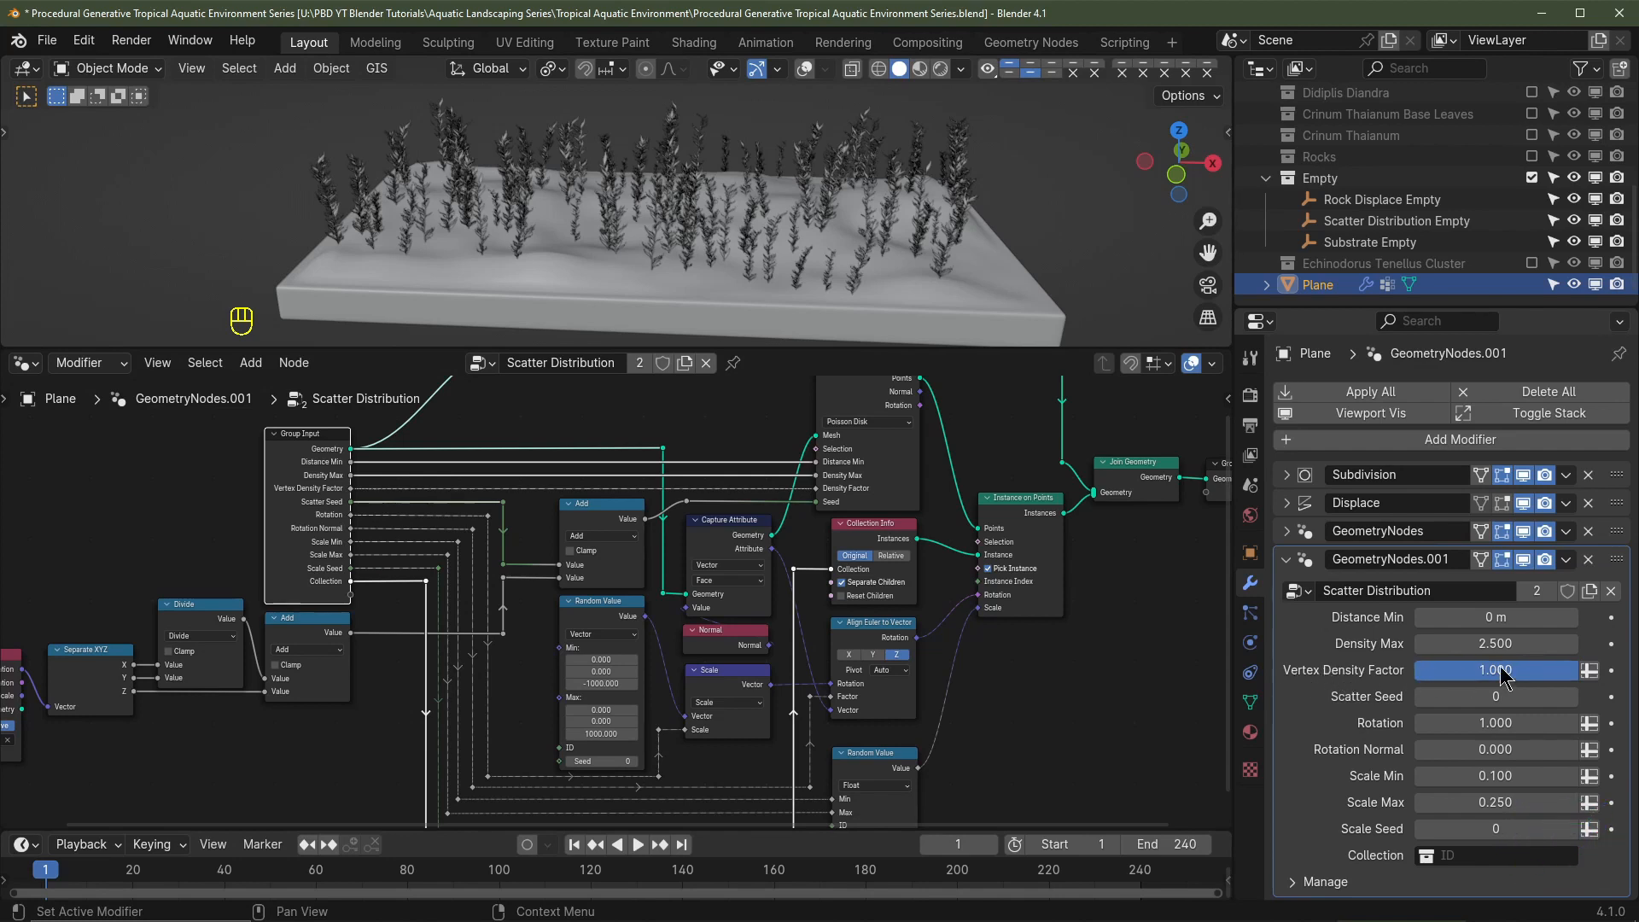
Step: Expand the first scatter modifier and set its Density Max to 2.5
click(1287, 531)
click(1500, 616)
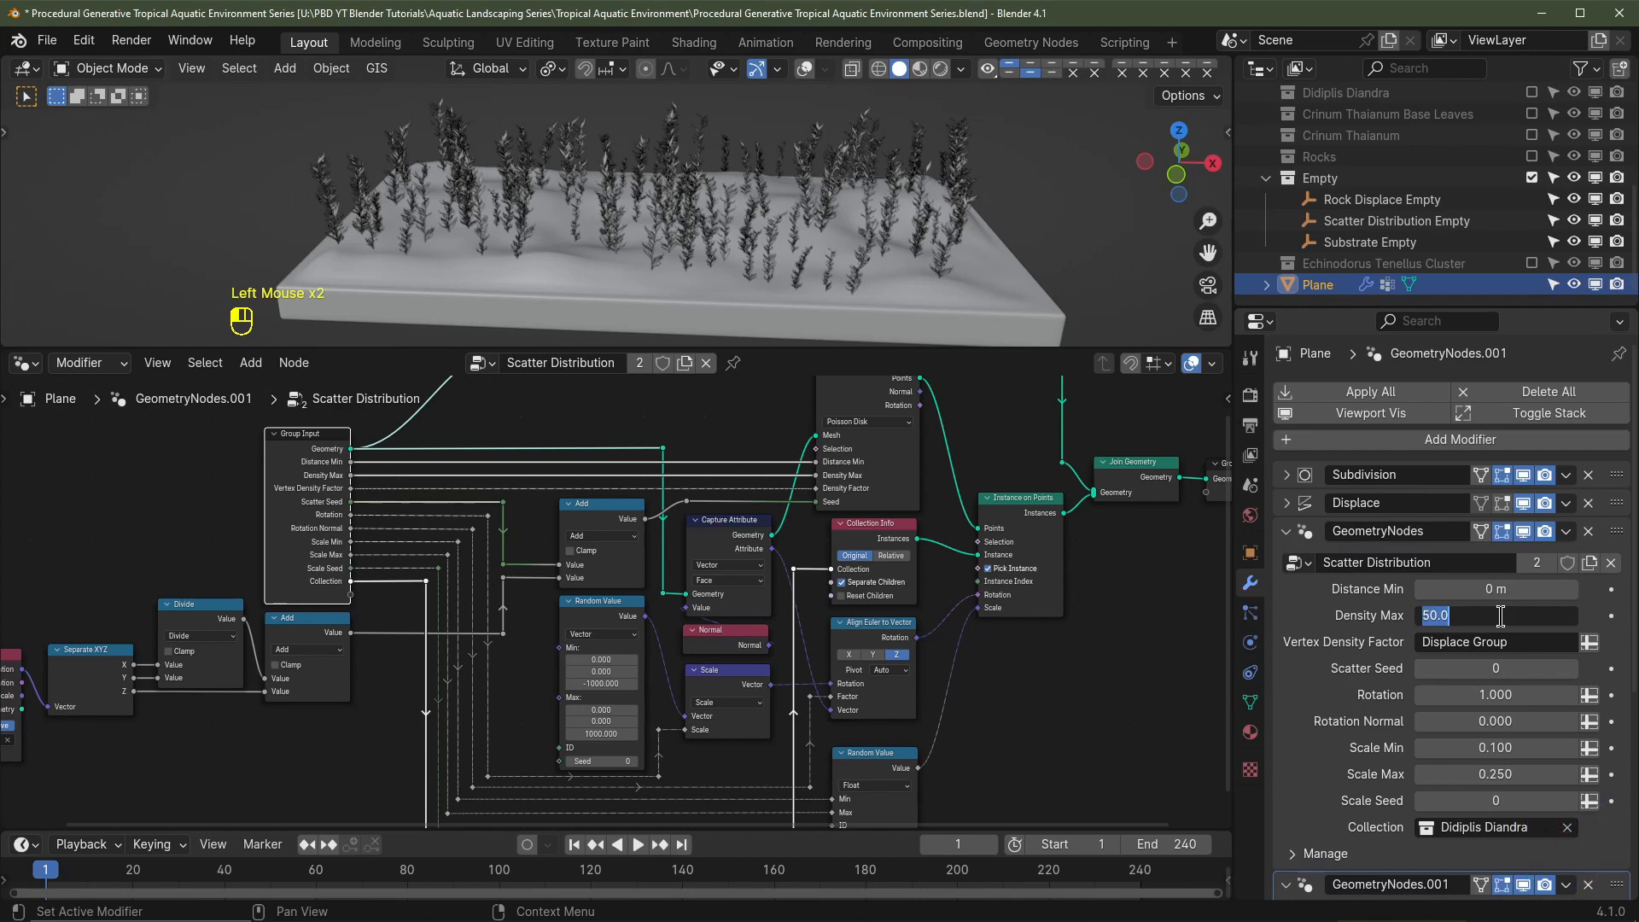
text(2.)
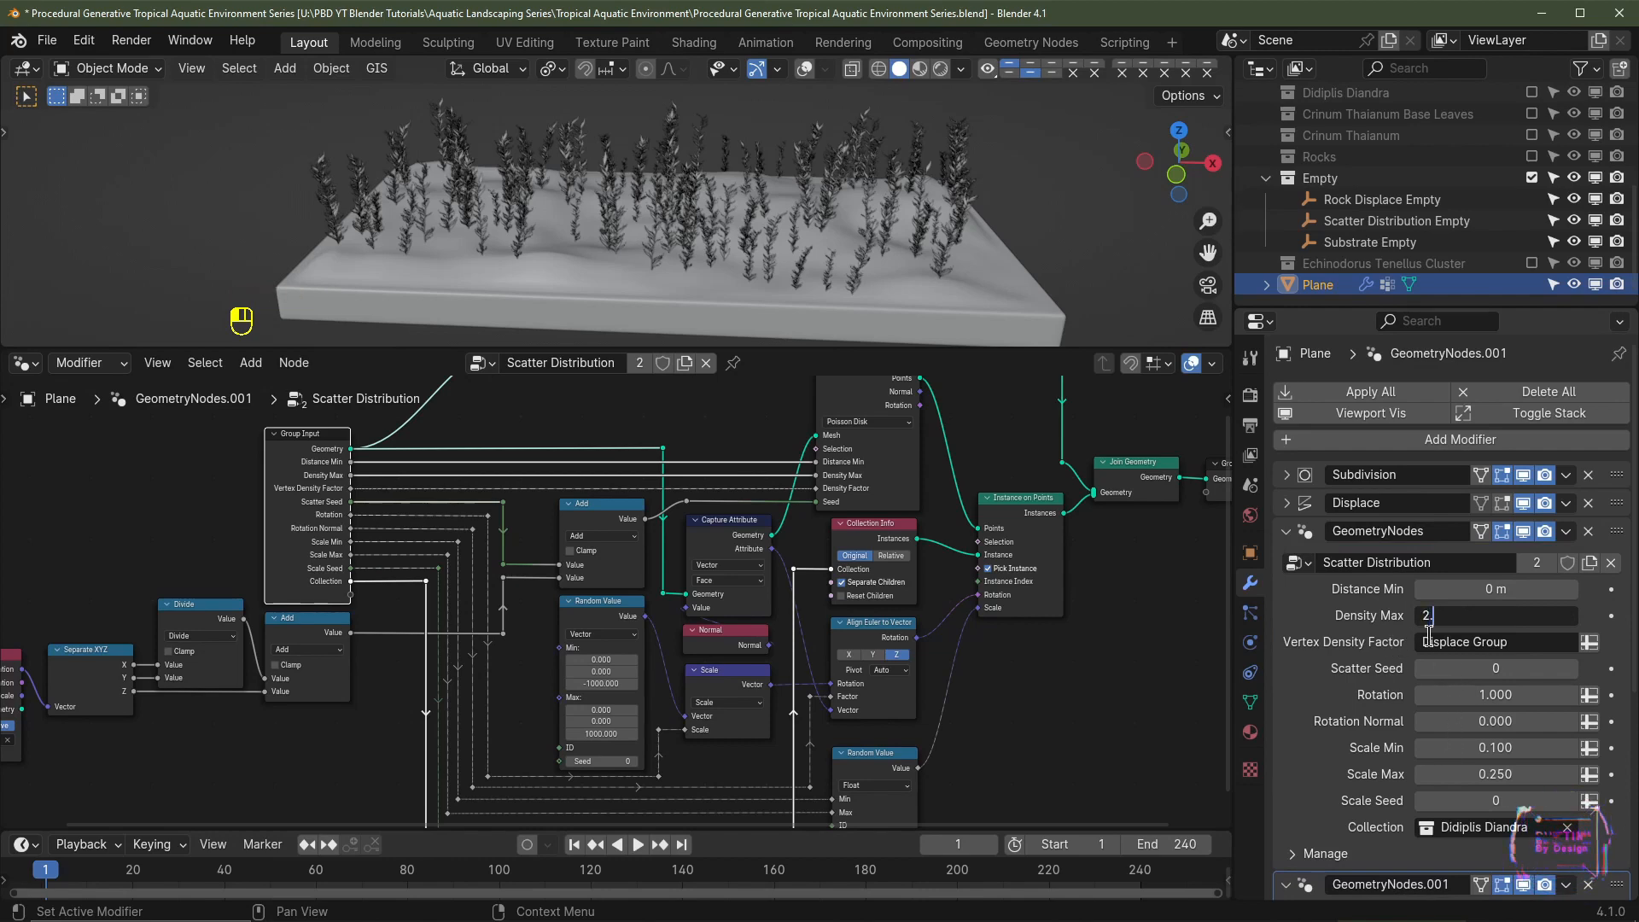
text(5)
scroll(1430, 640, up, 2)
scroll(1452, 675, down, 4)
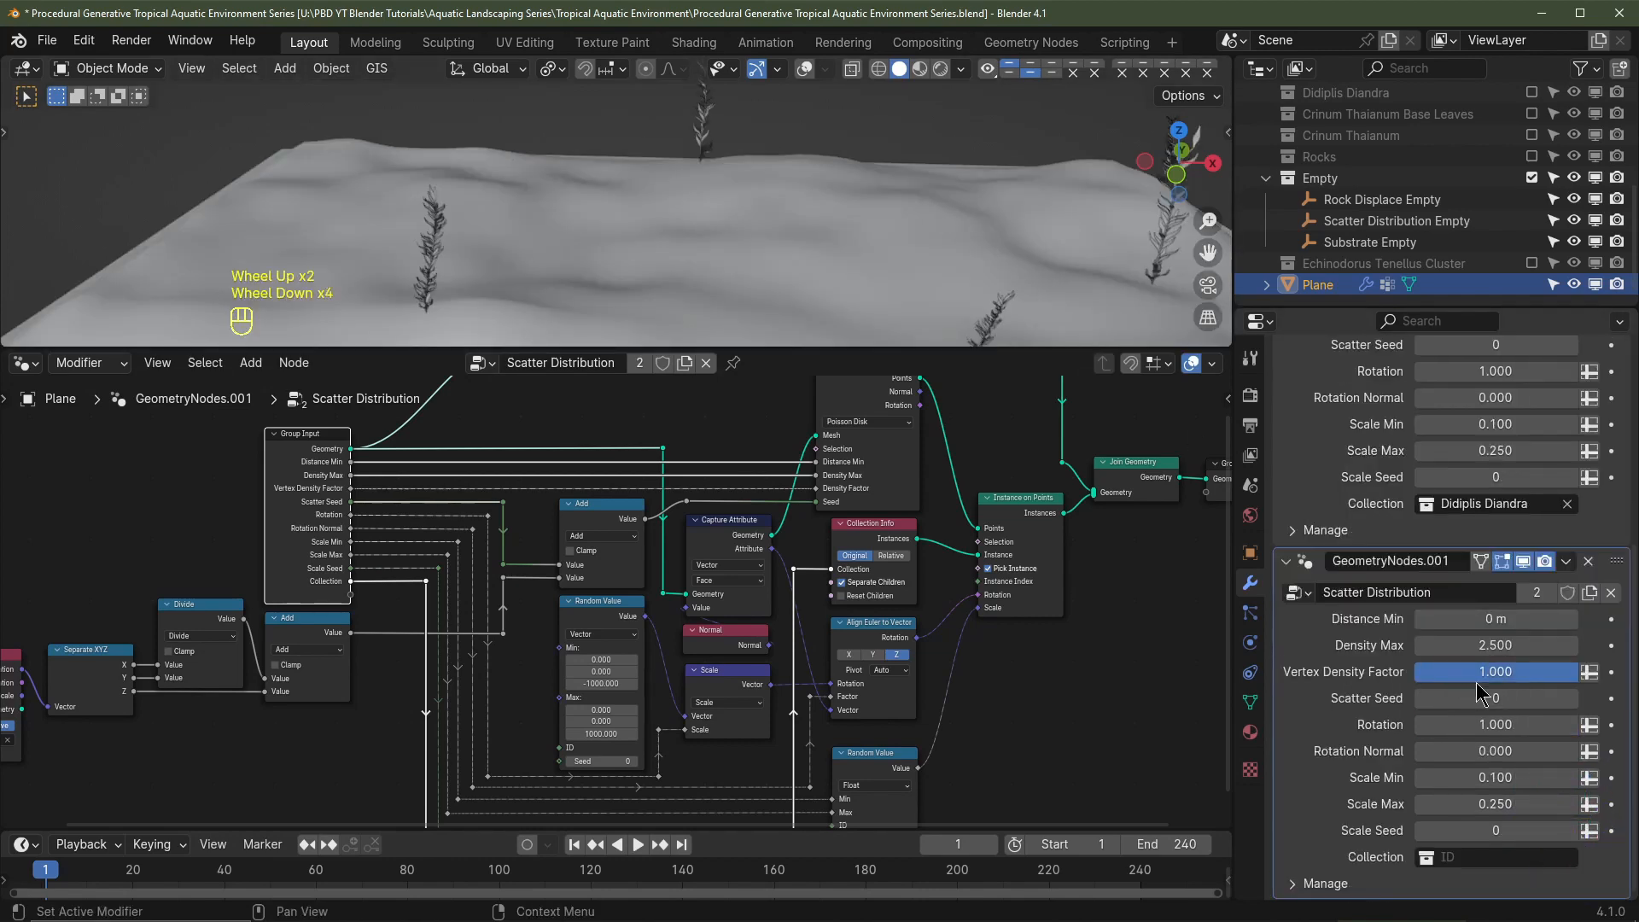
Step: Assign the Rocks collection to the second scatter modifier and inspect the scattered result up close
click(1515, 859)
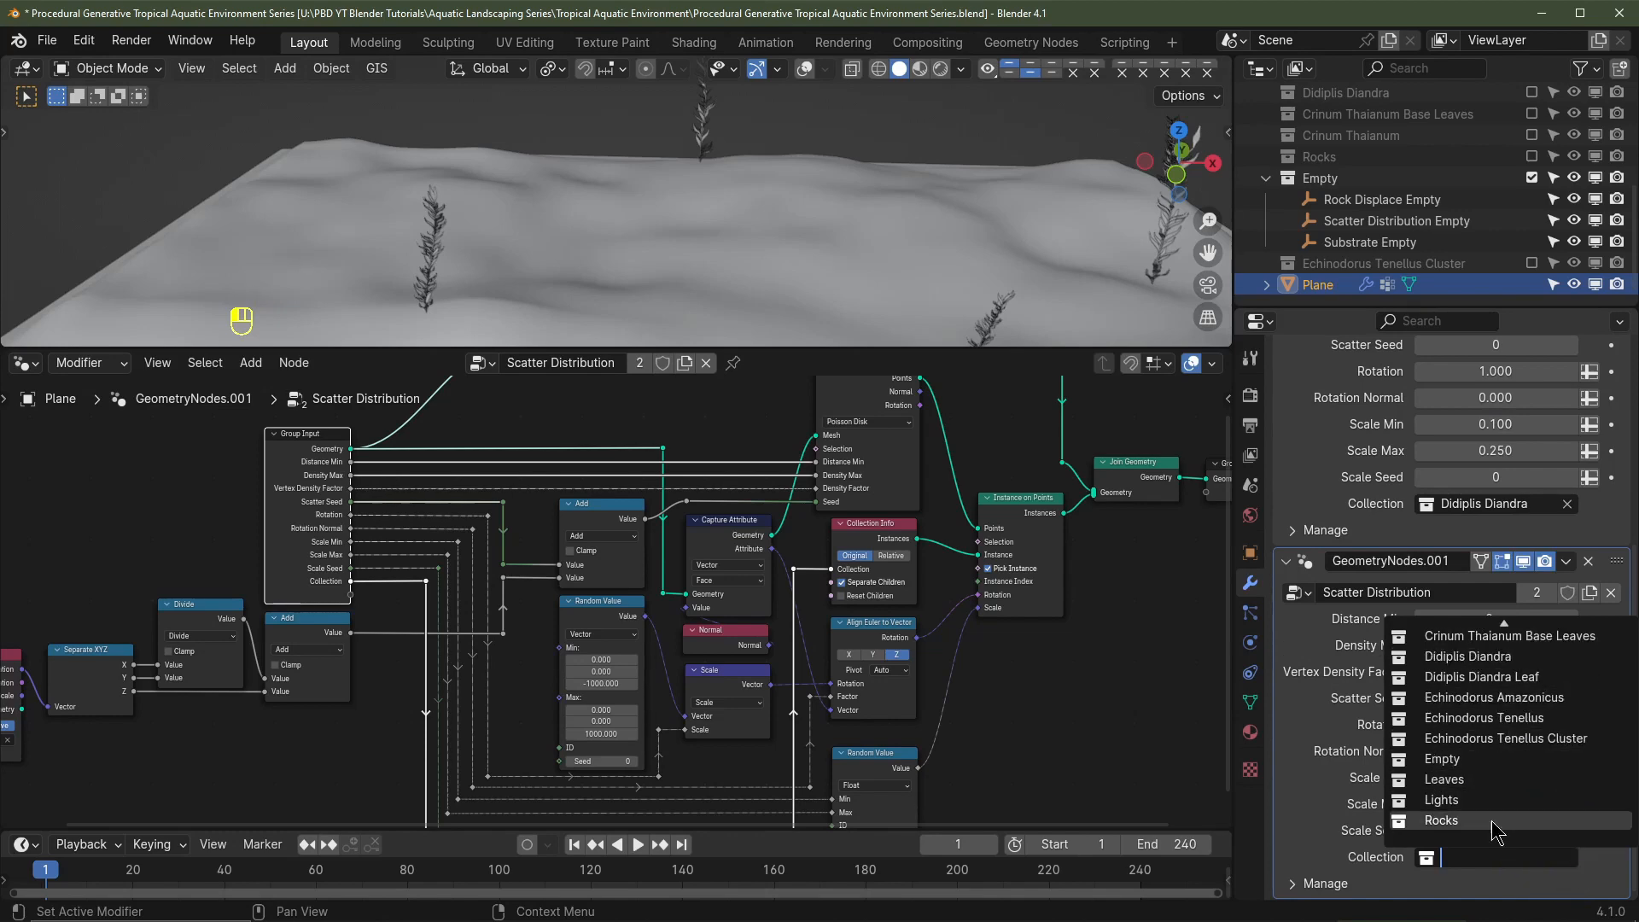
click(1468, 820)
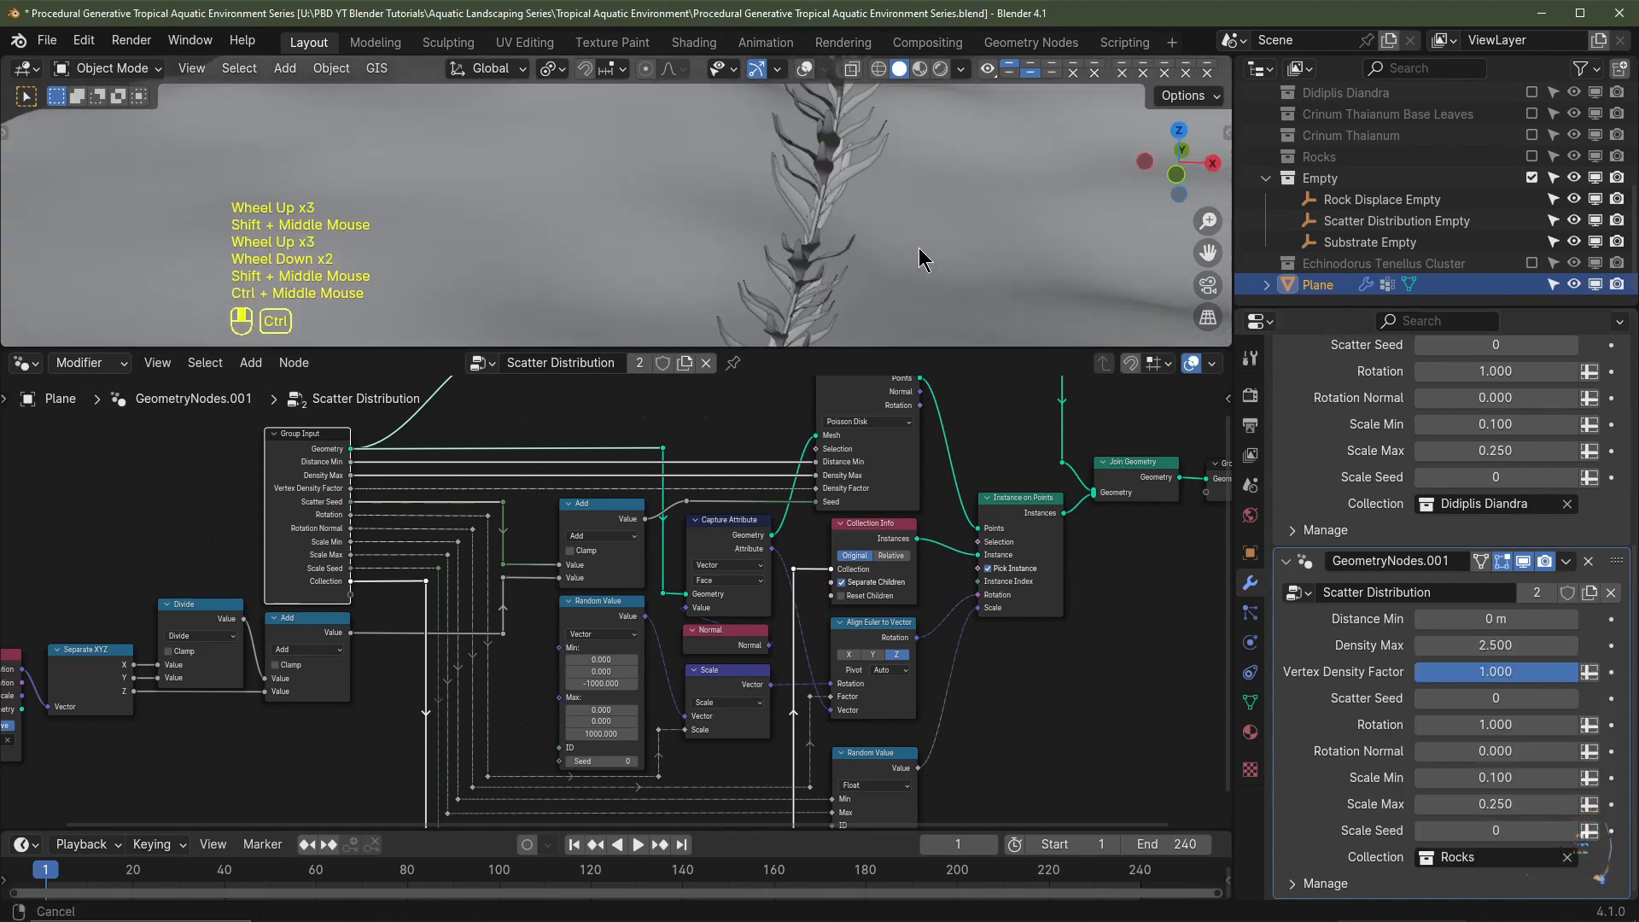
ctrl+middle_drag(919, 256, 998, 243)
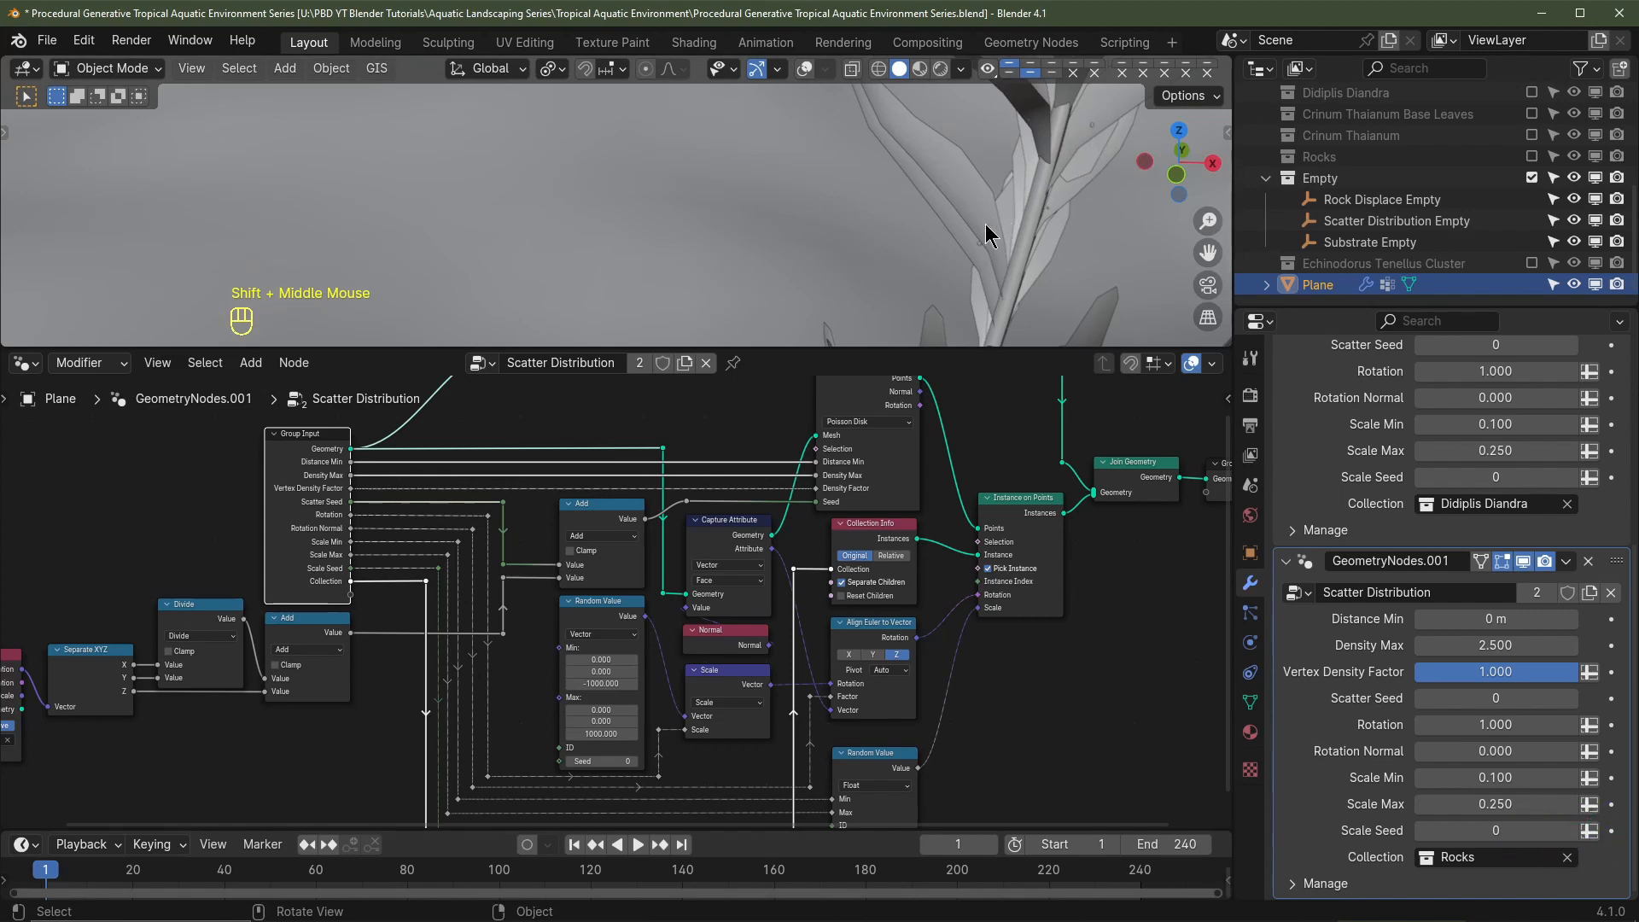
scroll(617, 297, down, 3)
scroll(640, 290, down, 4)
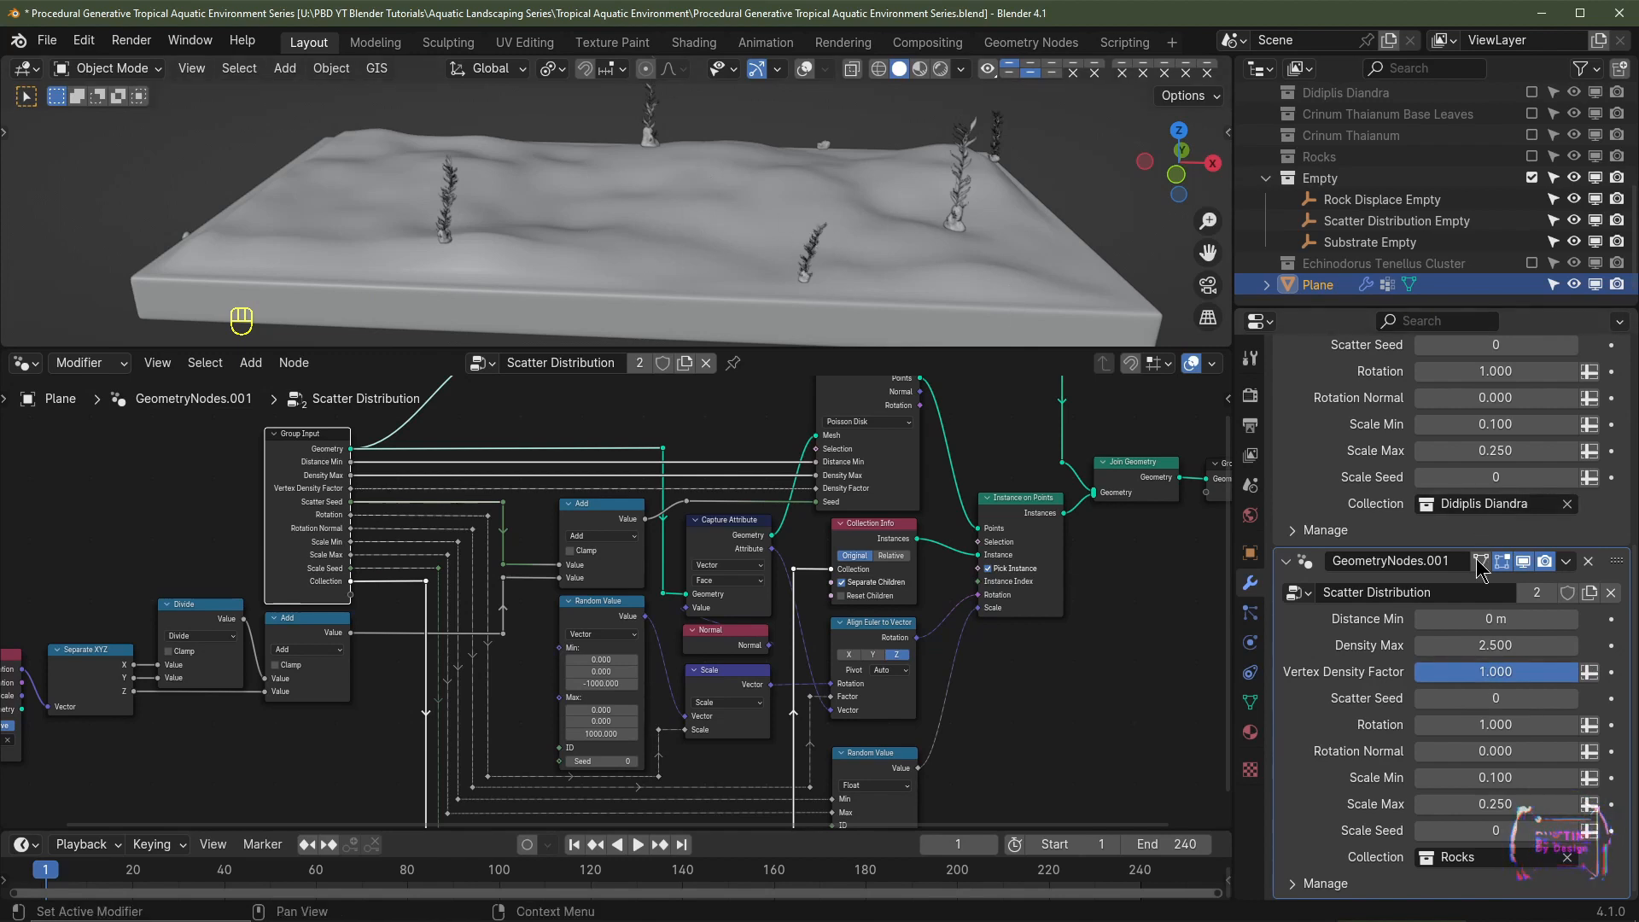
Step: Set the Rocks modifier's Scatter Seed to 81 and examine where the rocks are placed
drag(1494, 699, 1565, 699)
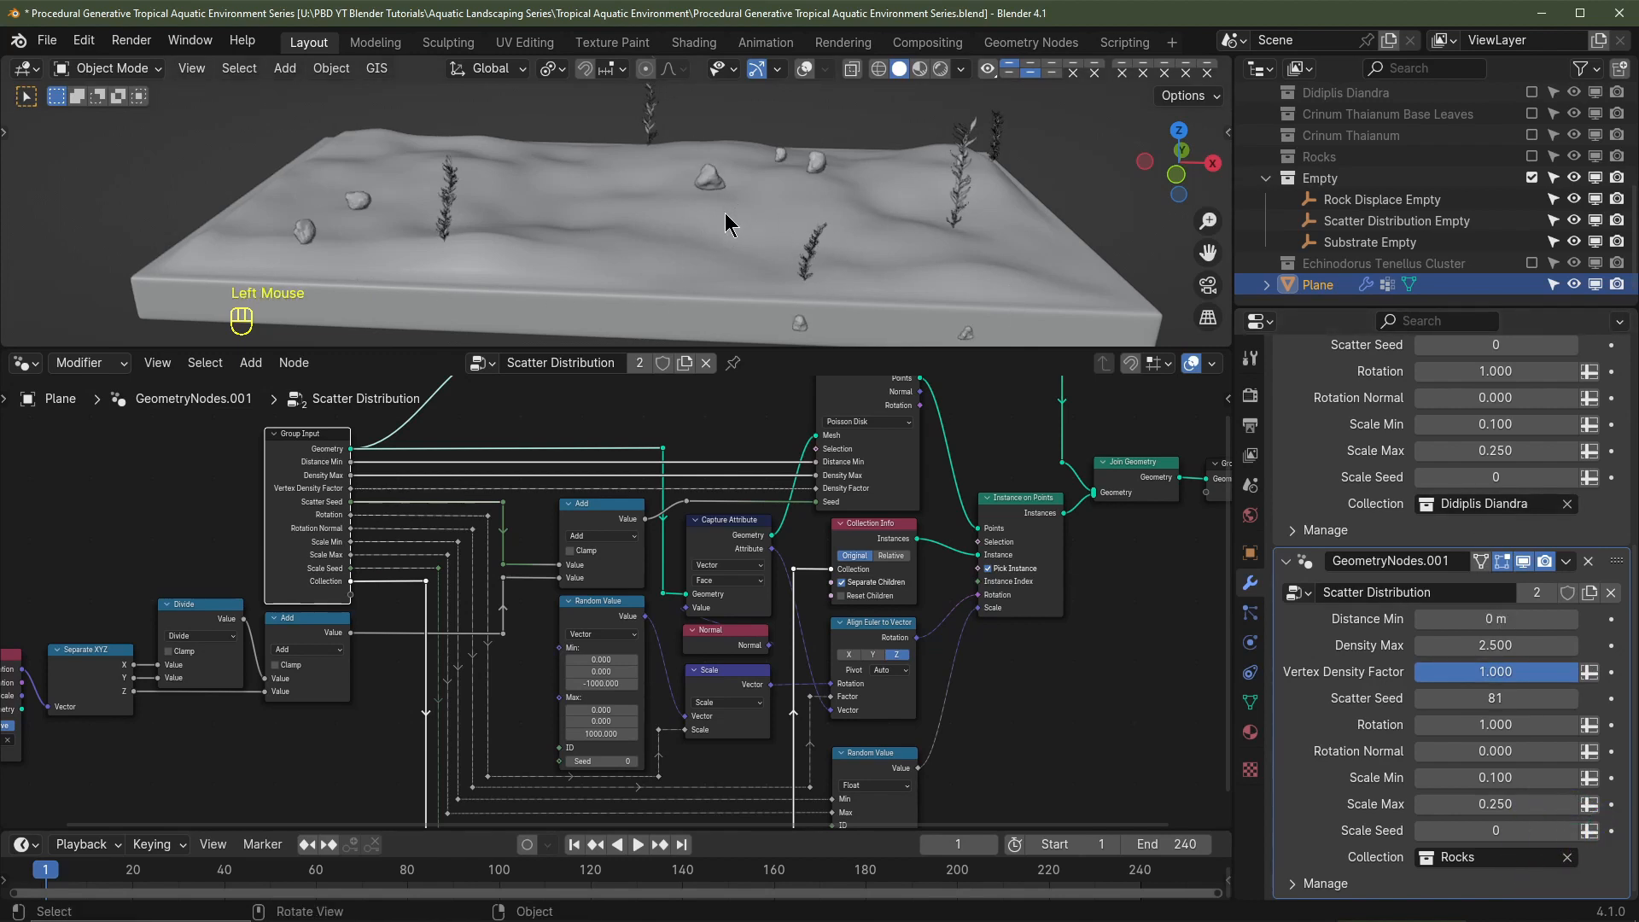
scroll(725, 213, up, 2)
shift+middle_drag(725, 213, 760, 205)
scroll(711, 212, up, 2)
scroll(711, 213, up, 2)
ctrl+middle_drag(760, 205, 637, 166)
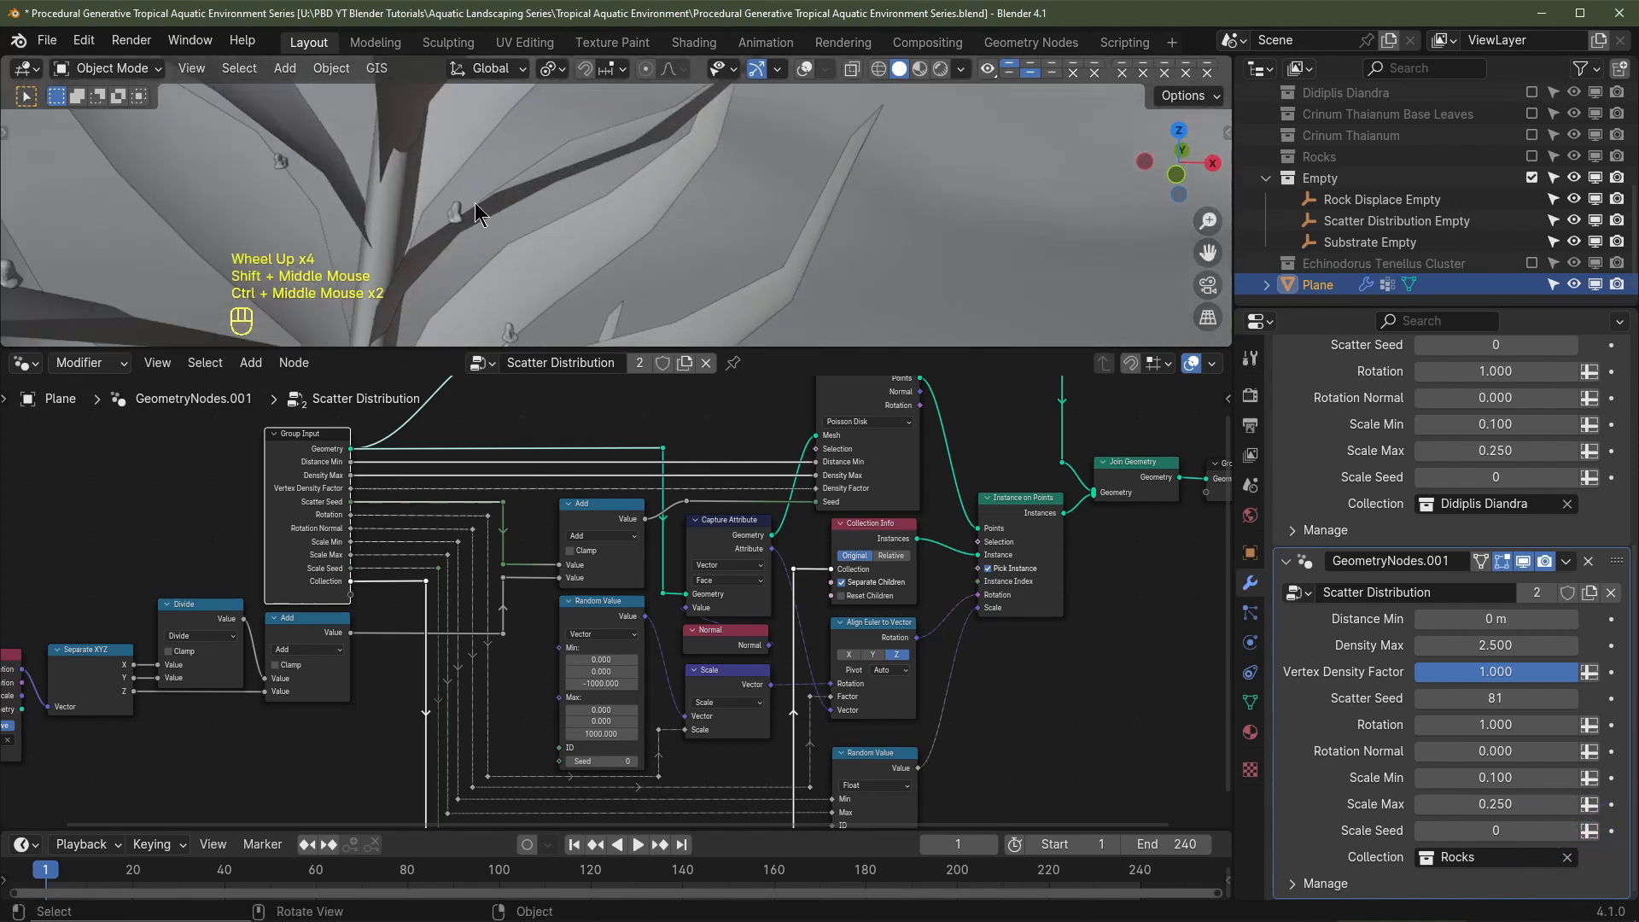
Step: Switch the Rocks modifier's Vertex Density Factor to an attribute and assign Group 2
click(1589, 672)
click(1525, 672)
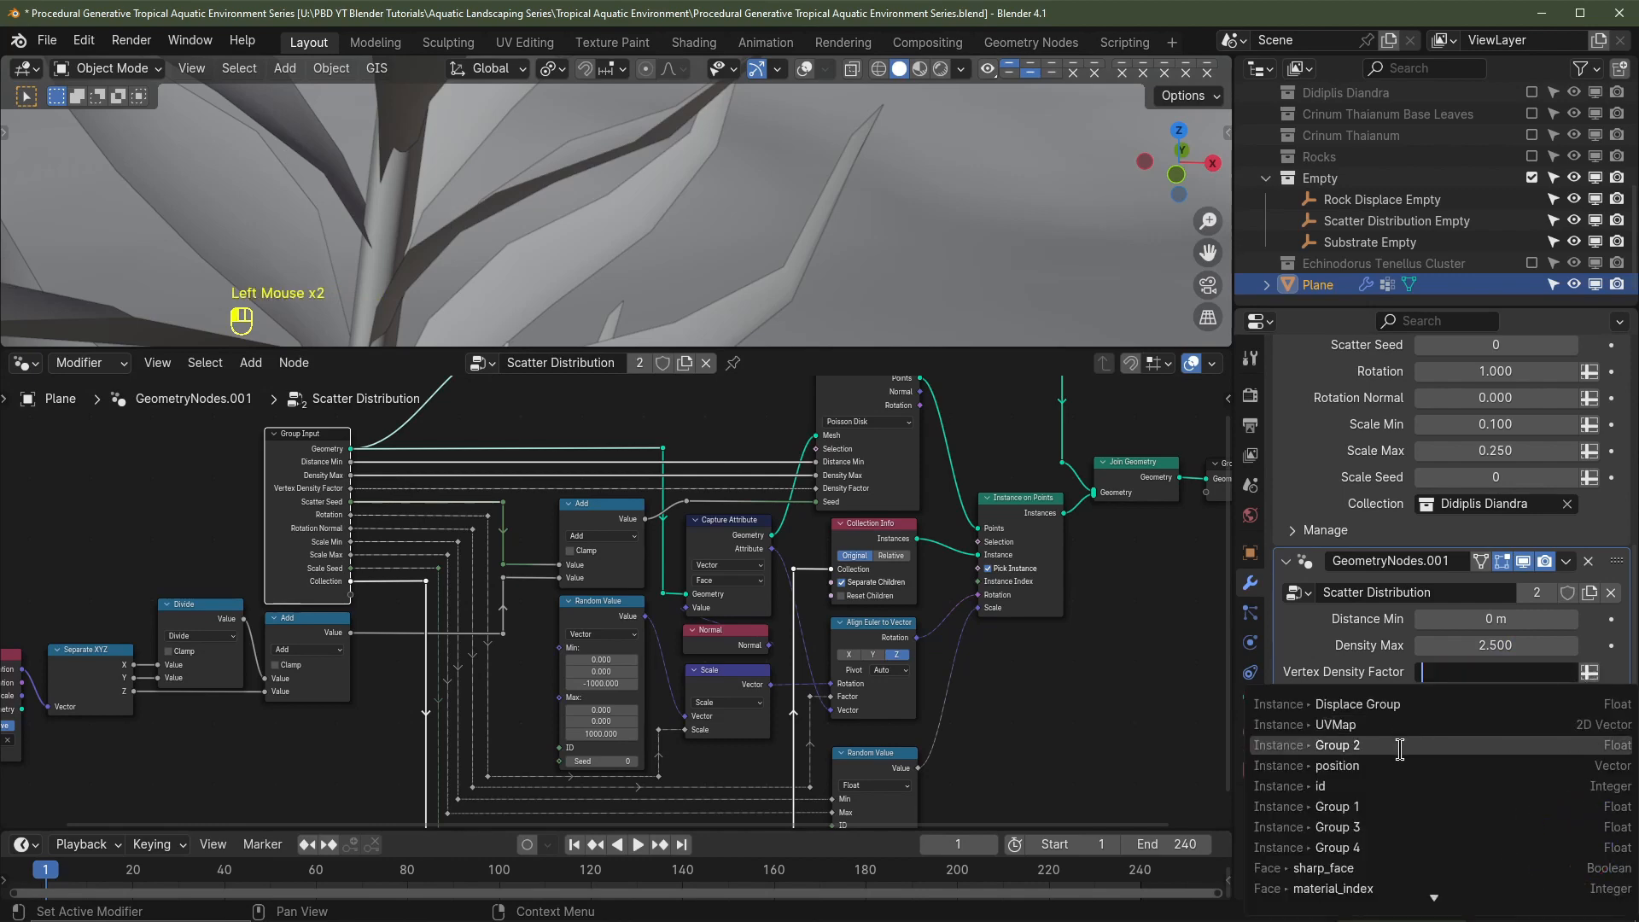
click(1401, 749)
scroll(937, 254, down, 5)
shift+middle_drag(924, 243, 417, 223)
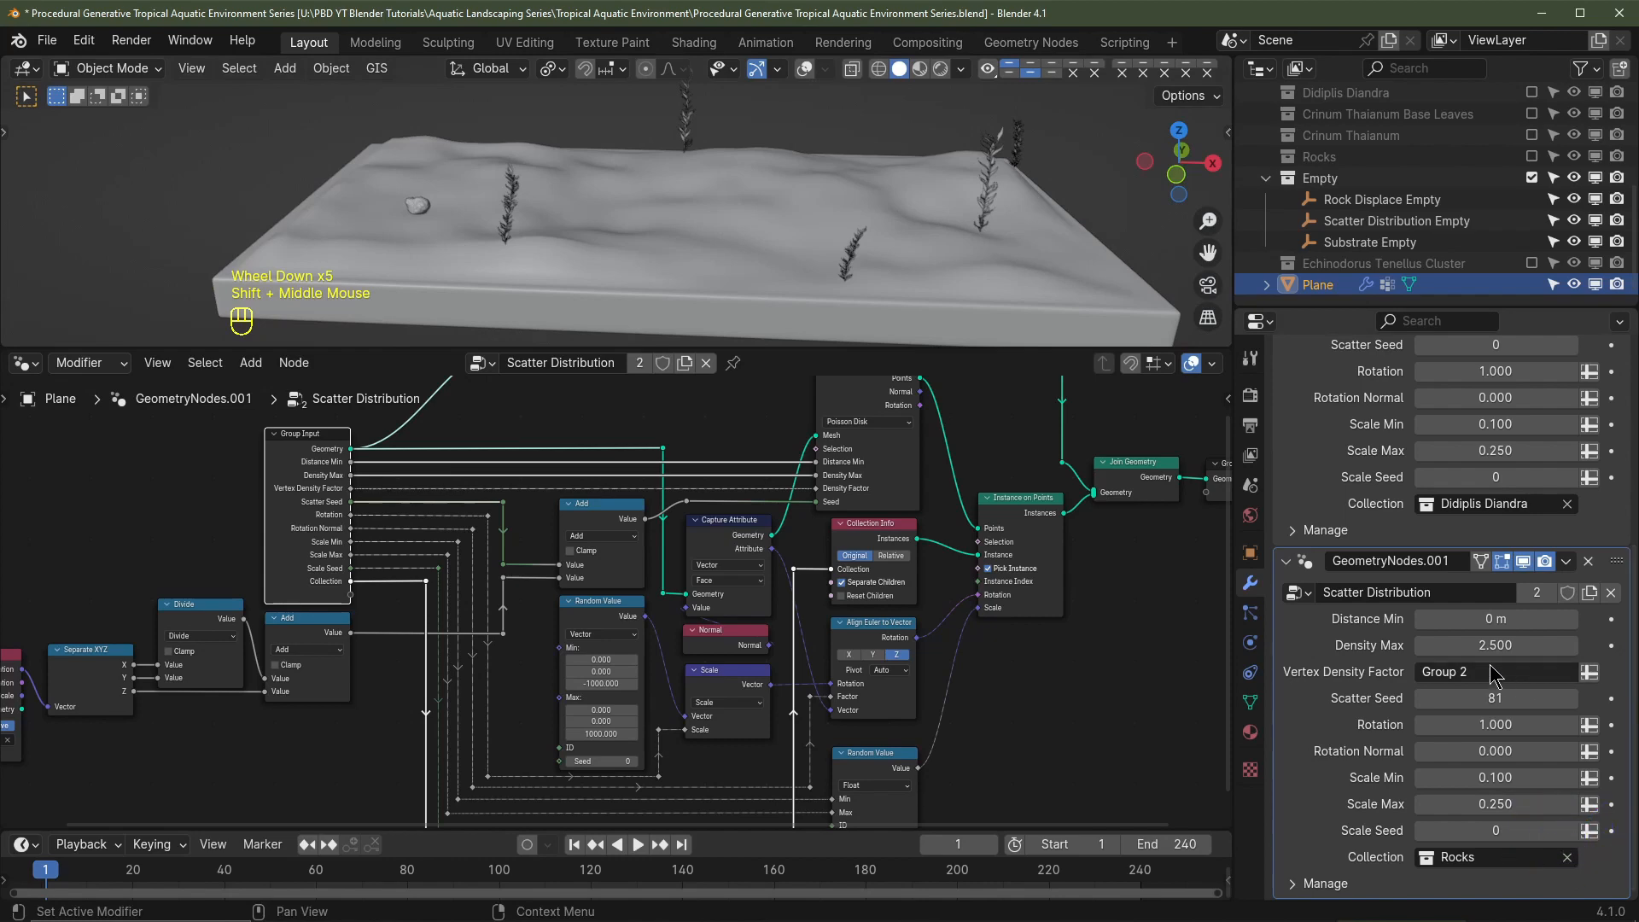
Step: Set the Rocks modifier's Density Max to about 17.77, Scale Min to 0.25 and Scale Max to 0.5
drag(1496, 645, 1548, 646)
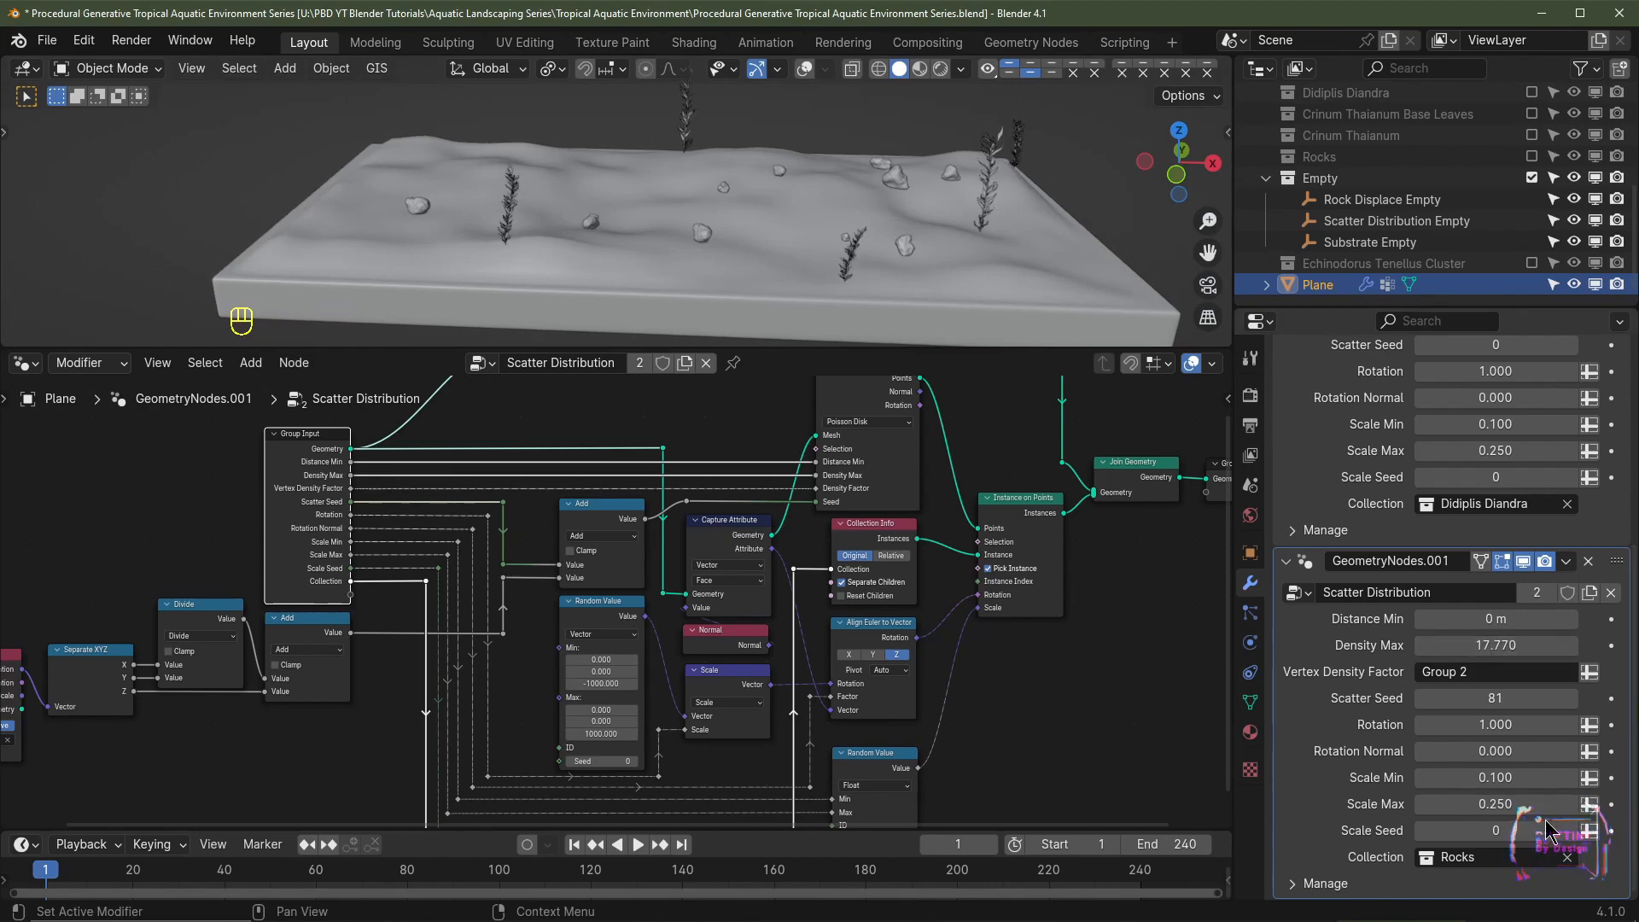
click(1504, 778)
text(.2)
key(Return)
scroll(1496, 547, up, 2)
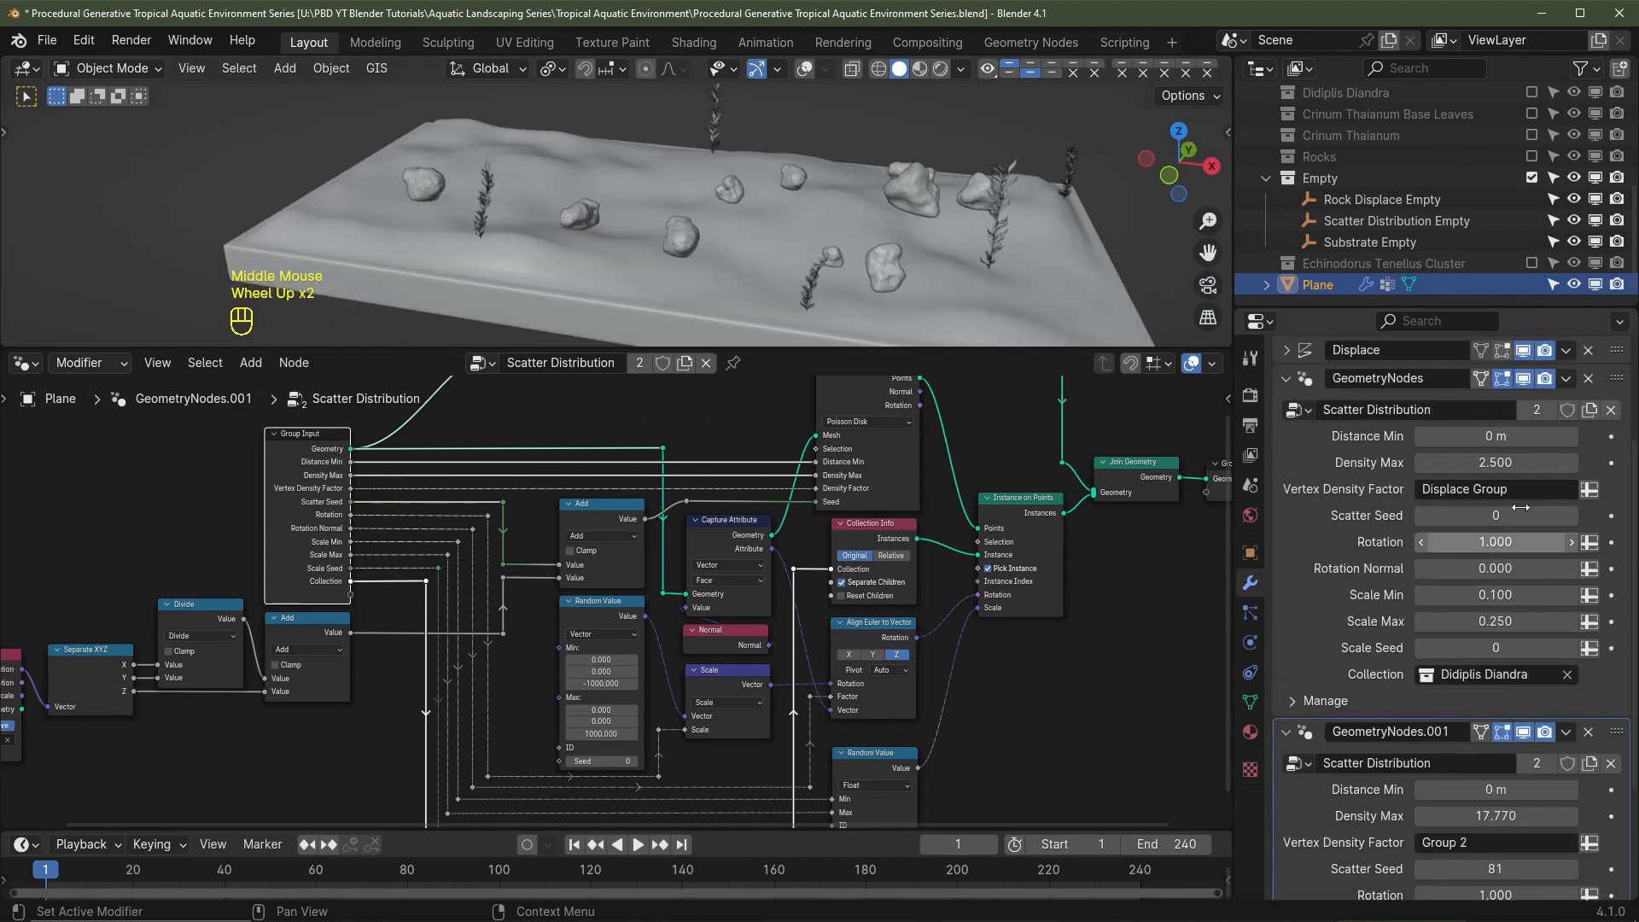
Step: Set the Didiplis Diandra scatter's Density Max to 50 and inspect the plants among the rocks
click(1493, 462)
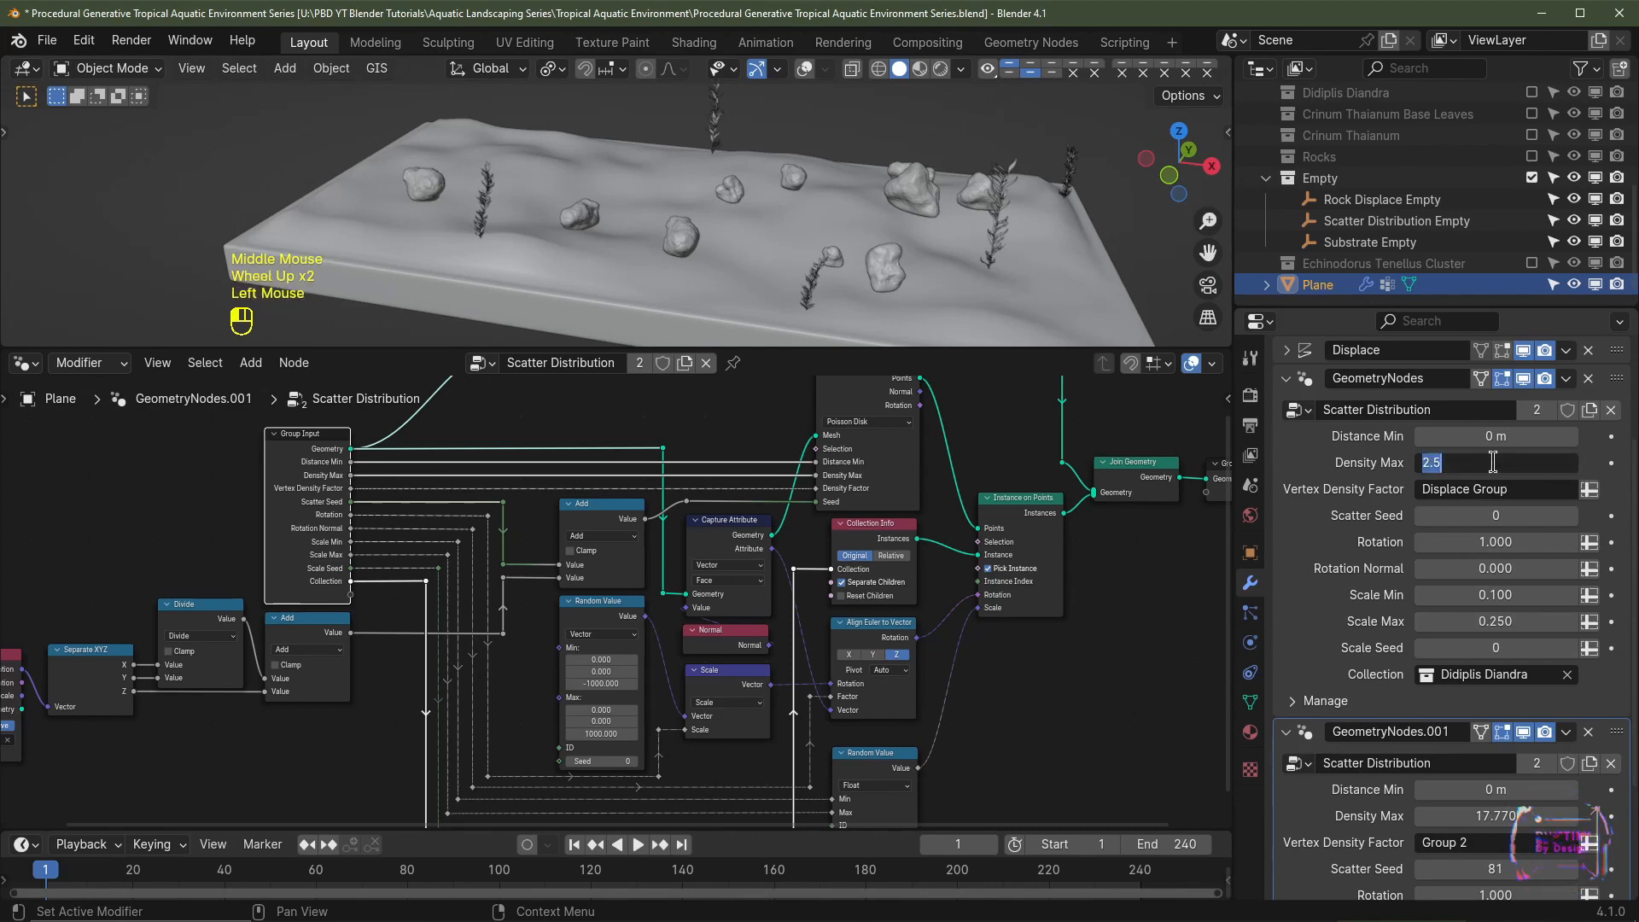
text(50)
key(Return)
middle_drag(1025, 256, 1067, 231)
scroll(1067, 231, up, 2)
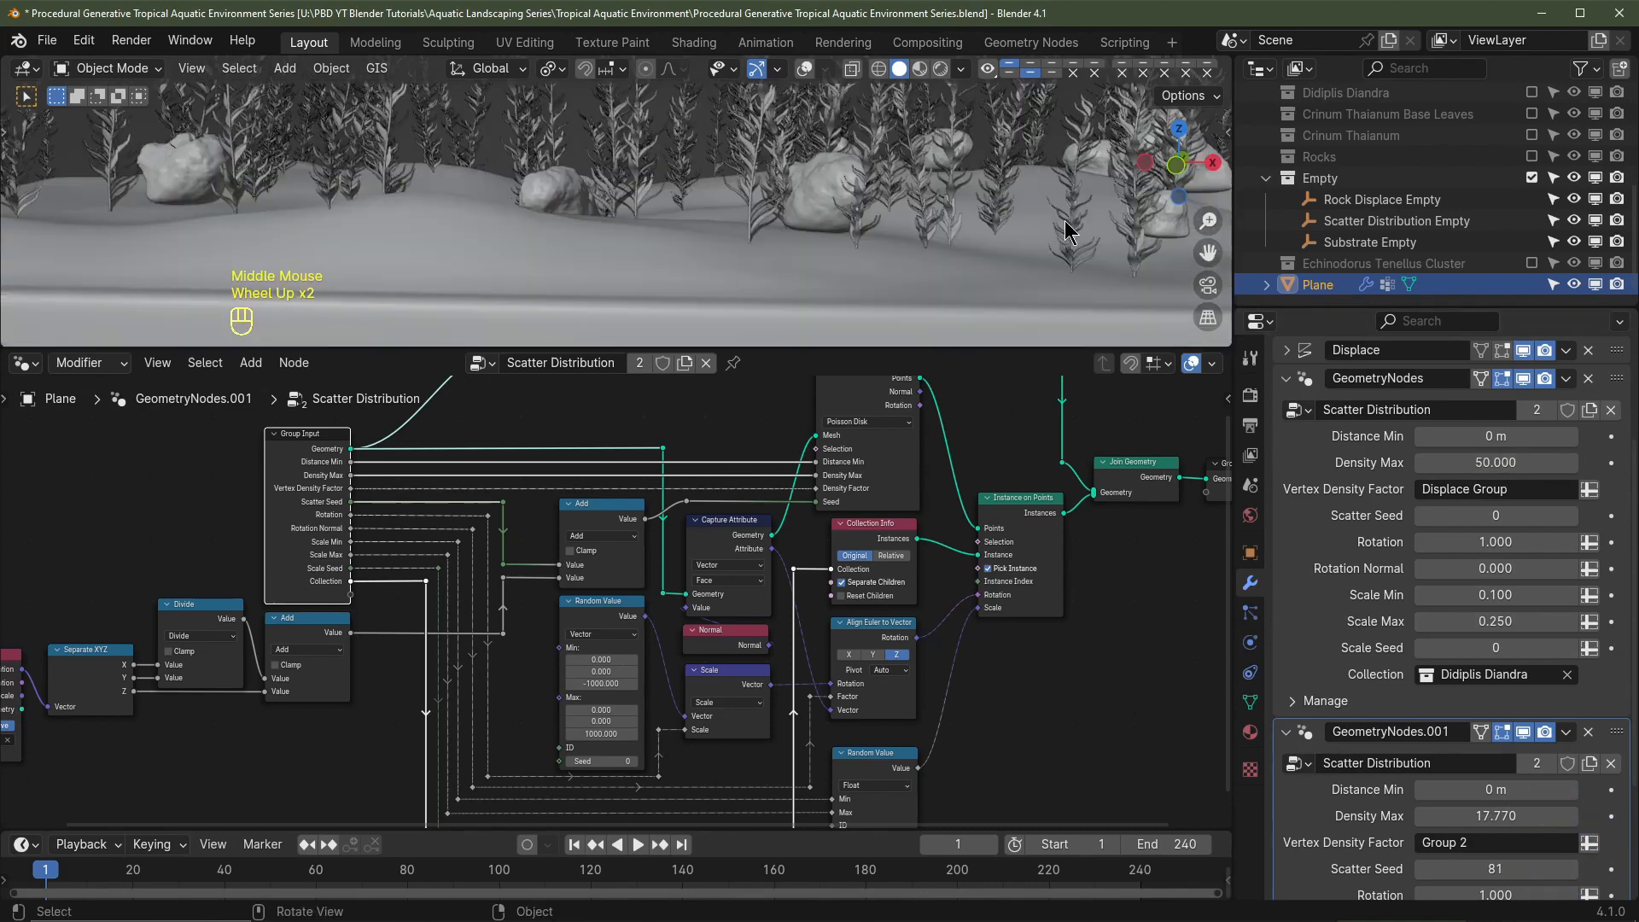
middle_drag(938, 249, 912, 275)
scroll(904, 263, up, 1)
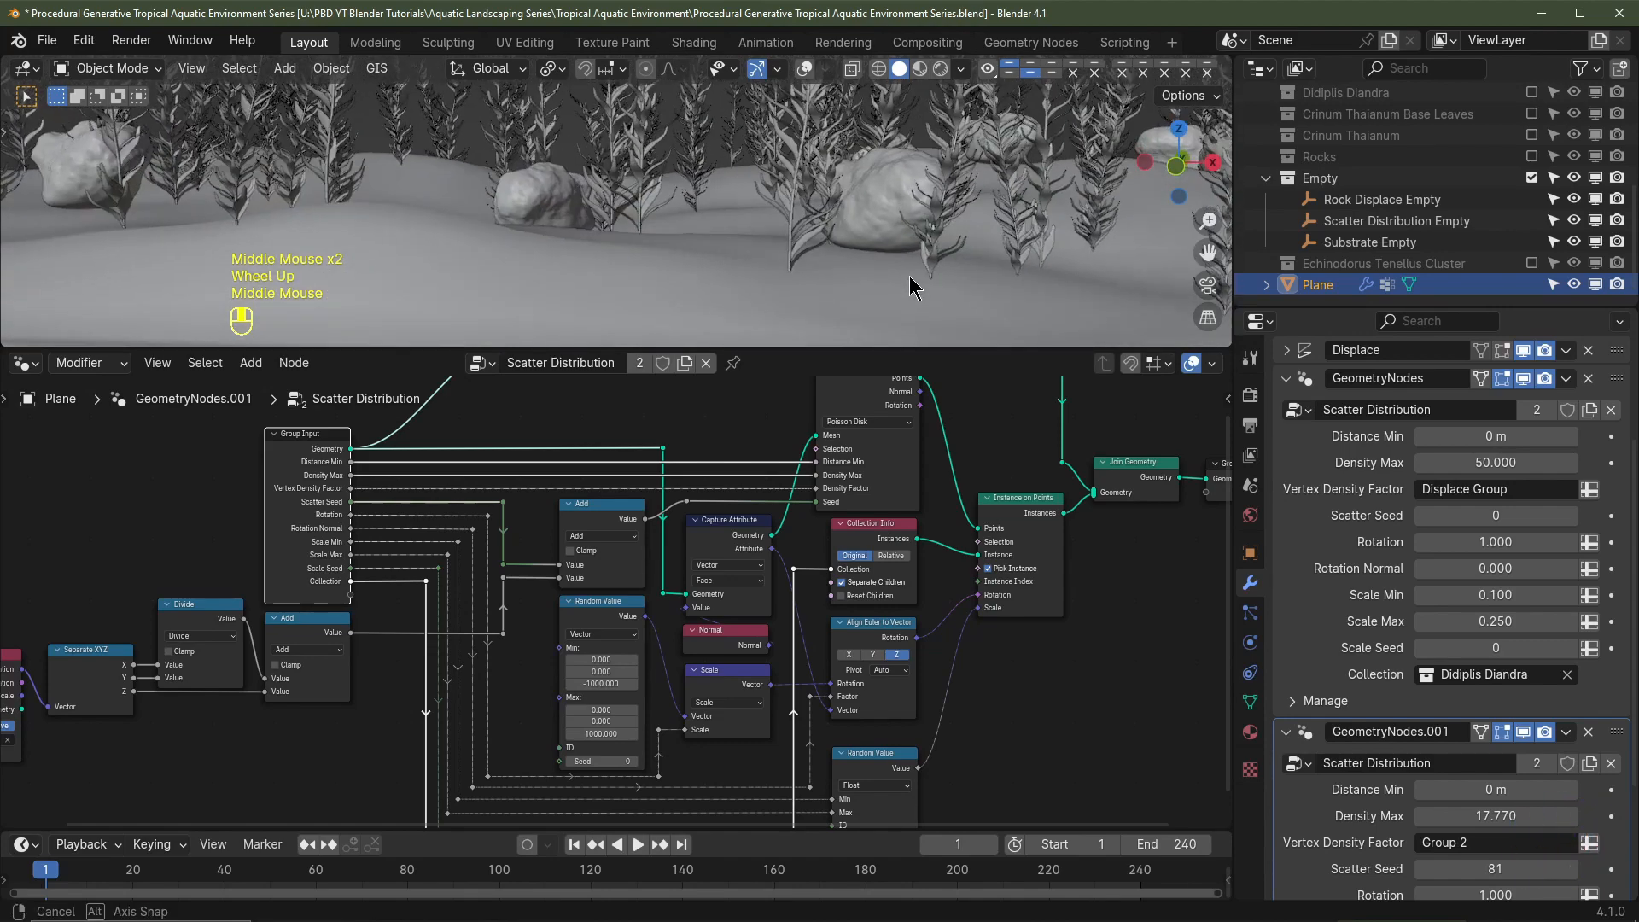
scroll(1107, 263, down, 3)
Step: Turn the viewport overlays on, hide the Plane and enable the Rocks collection
click(974, 223)
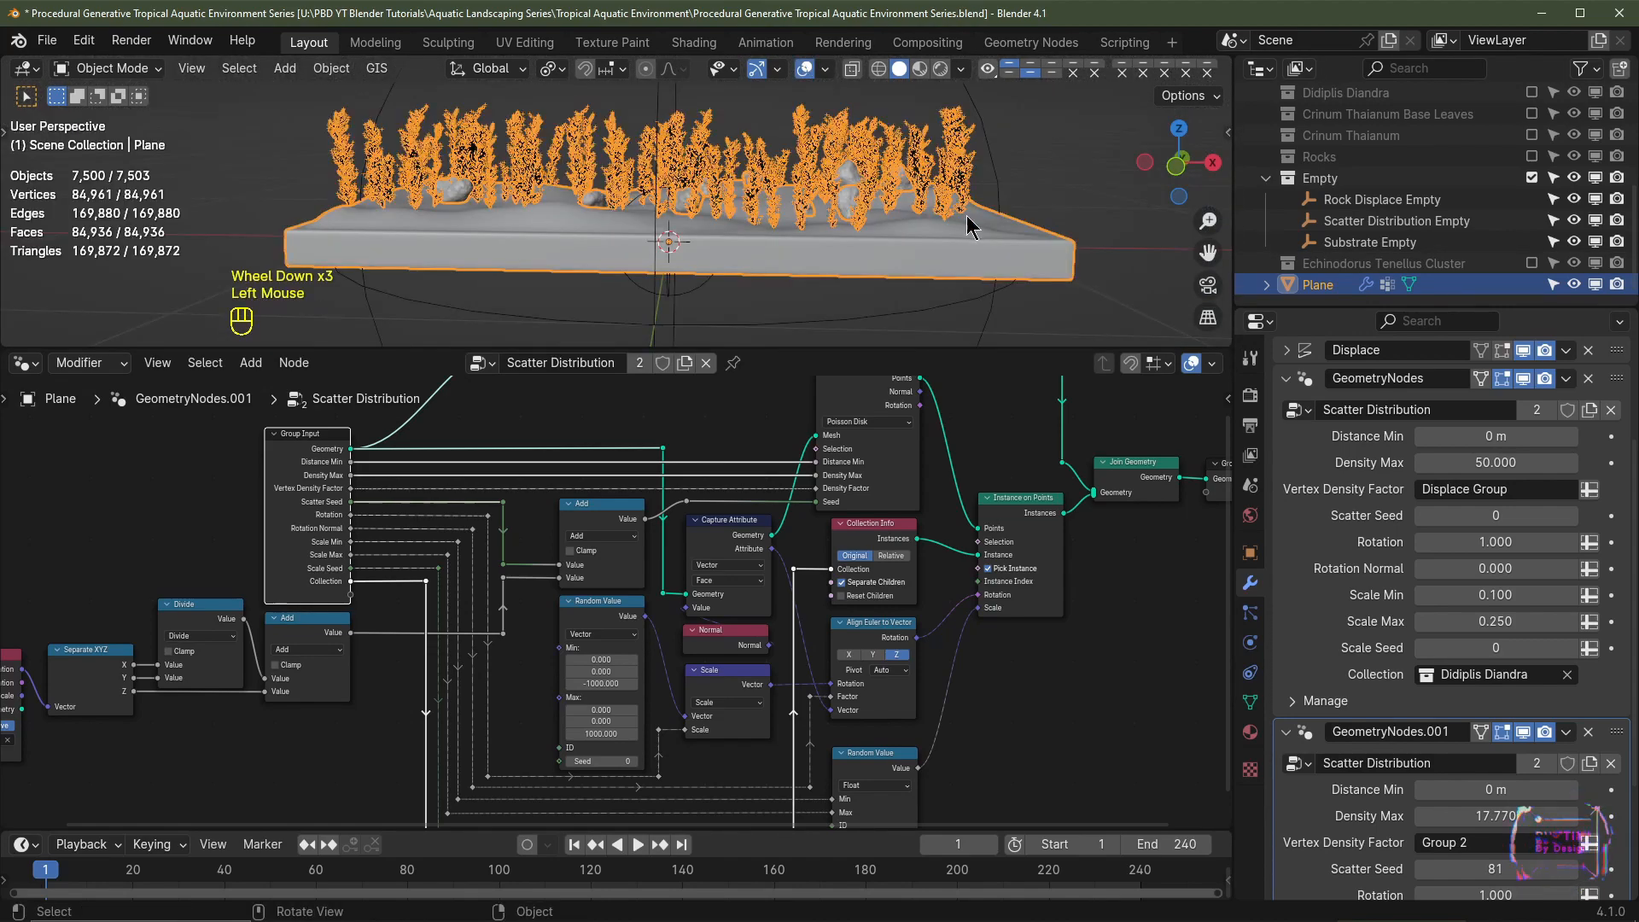
middle_drag(974, 223, 1008, 241)
middle_drag(1542, 282, 1562, 275)
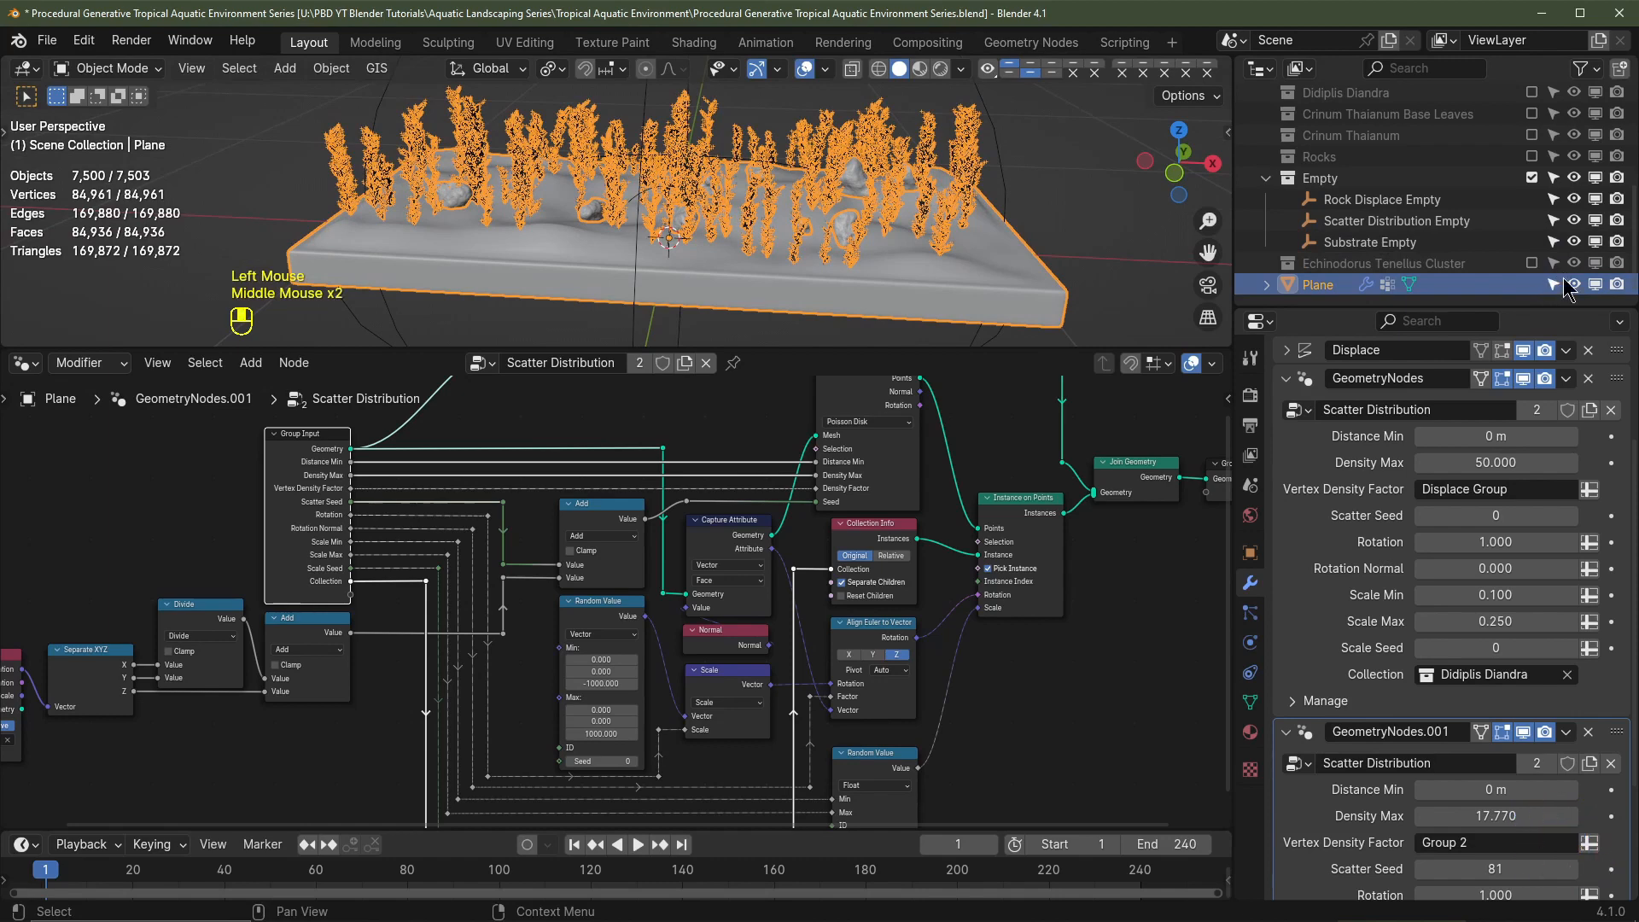
click(1574, 283)
scroll(1520, 170, down, 1)
click(1532, 158)
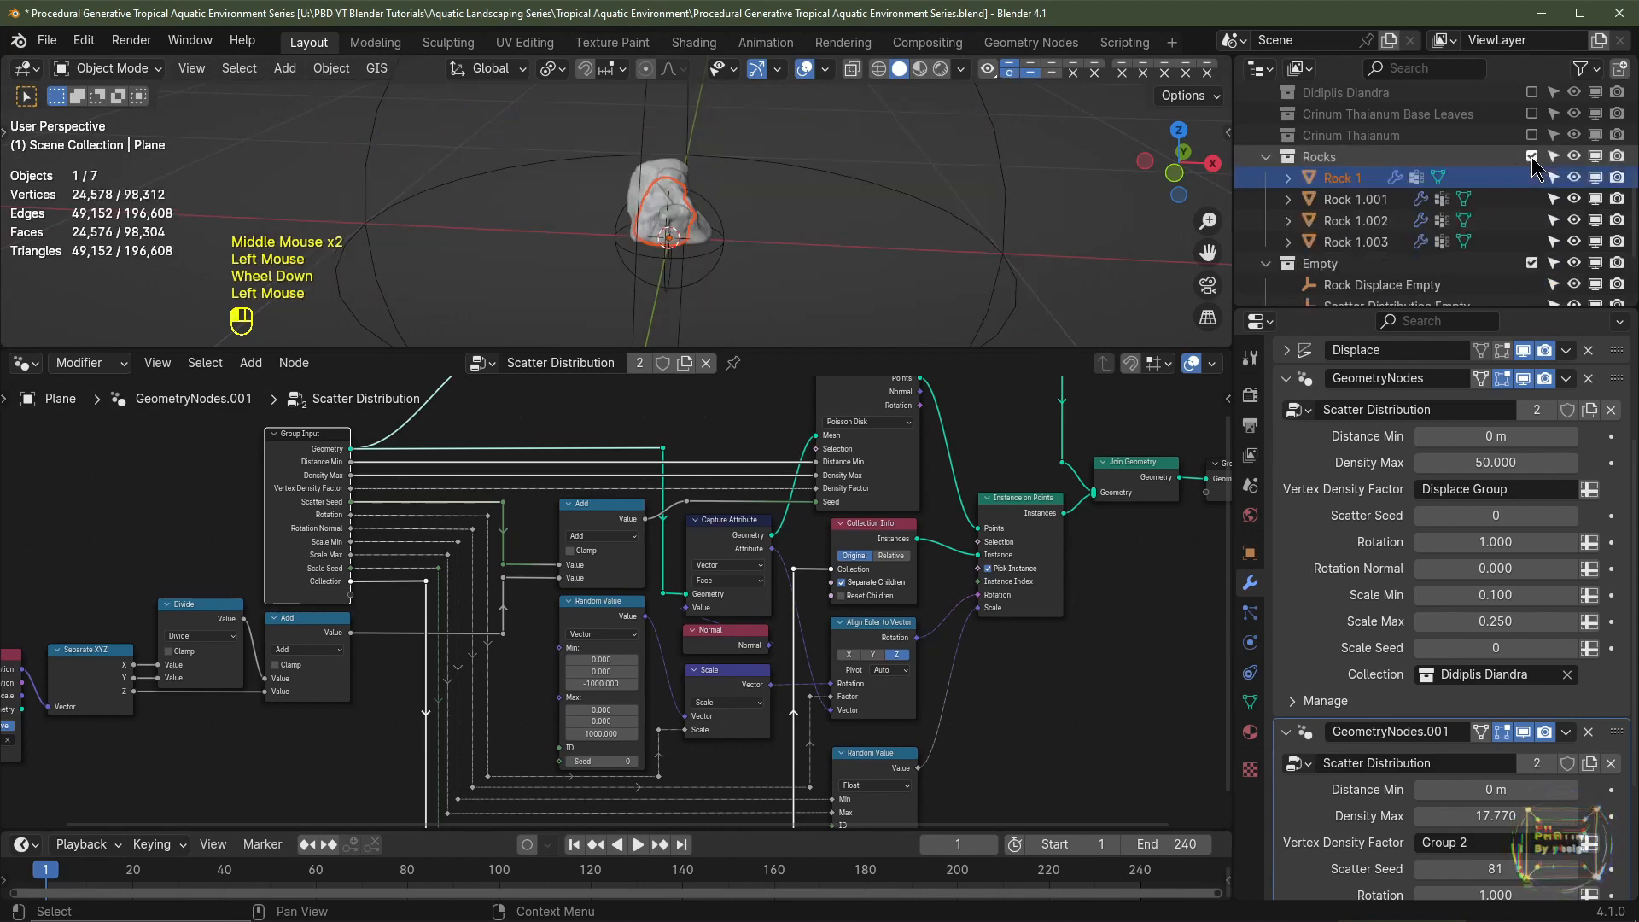
Step: Select all four rocks in the Rocks collection and view their bases from the front
click(1326, 161)
click(1355, 242)
ctrl+shift+click(1342, 178)
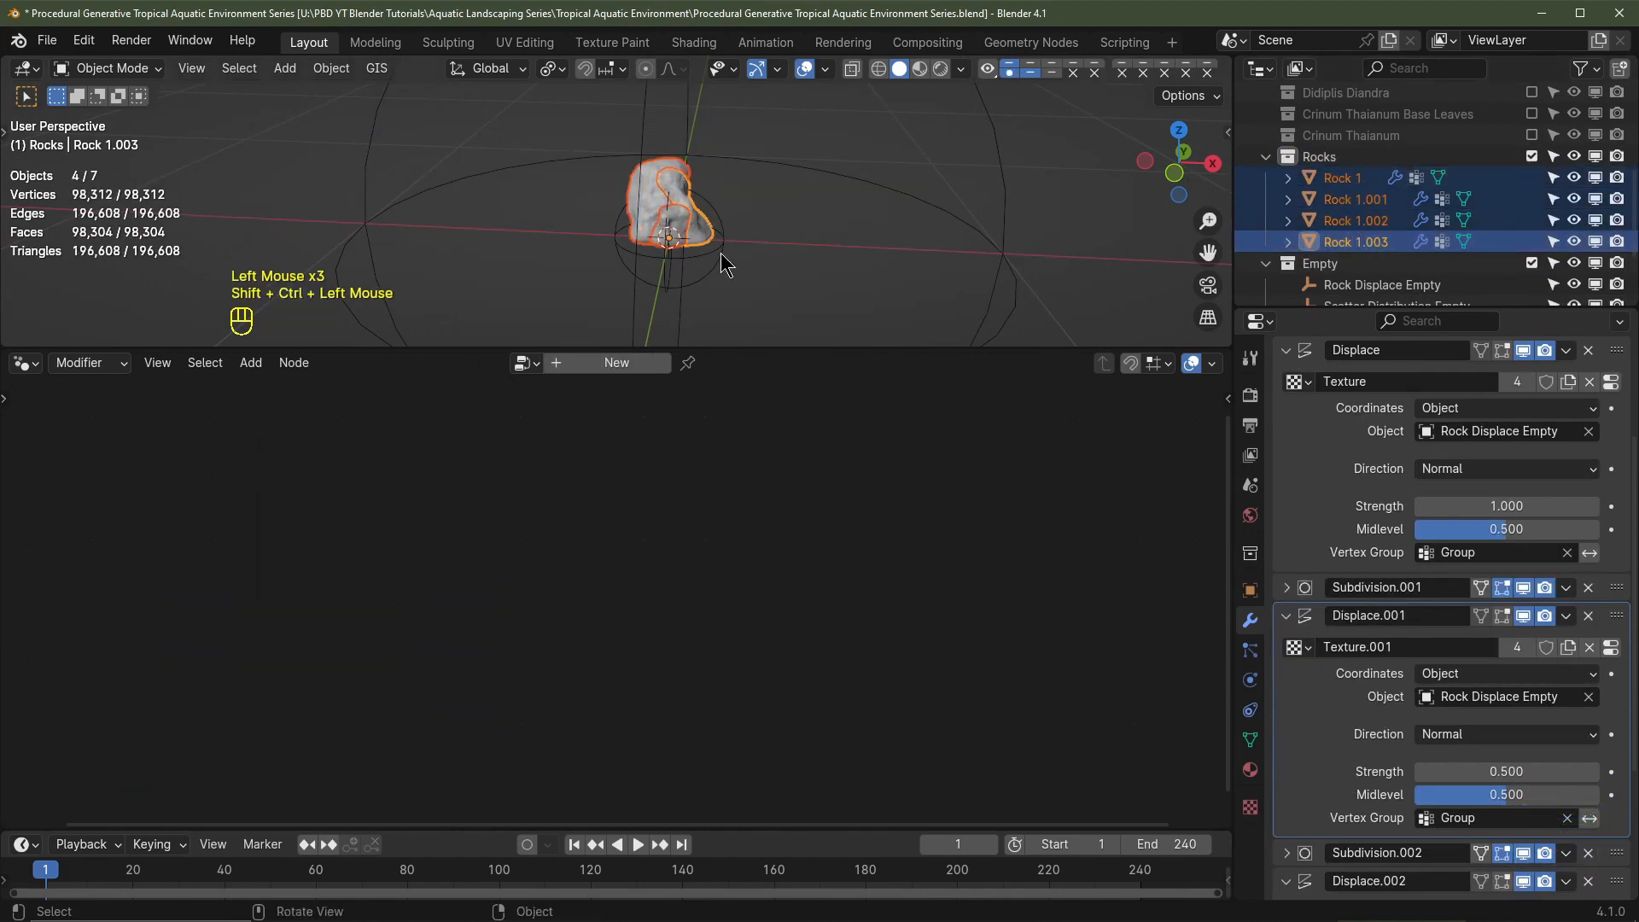
key(KP_1)
scroll(728, 256, up, 3)
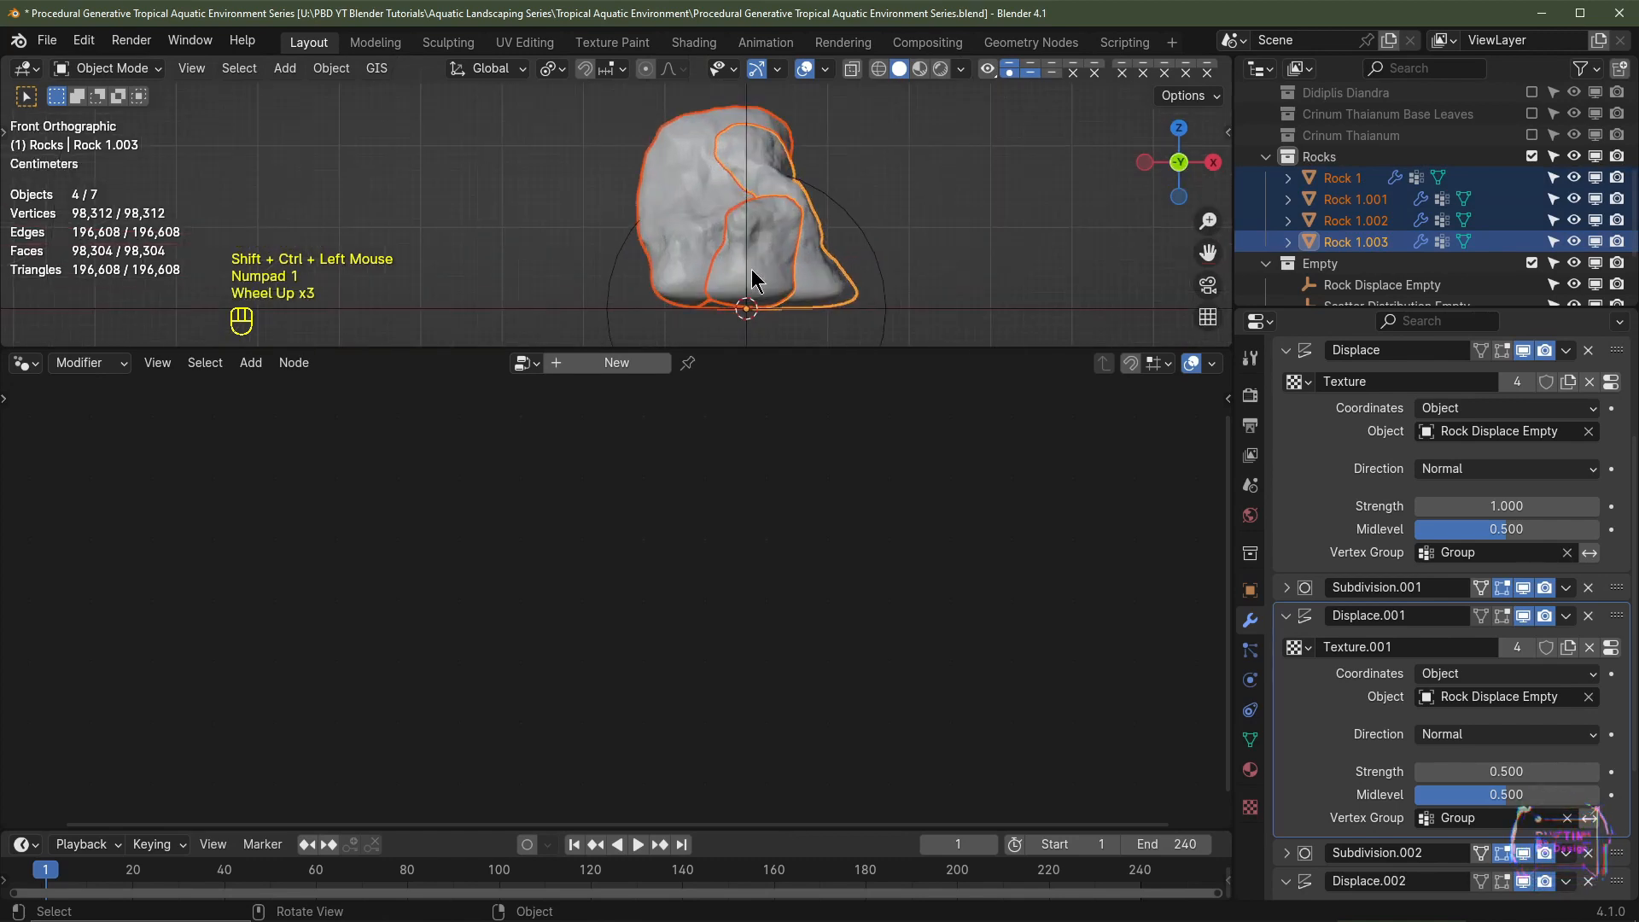
shift+middle_drag(754, 274, 805, 254)
scroll(760, 184, up, 2)
scroll(696, 220, down, 2)
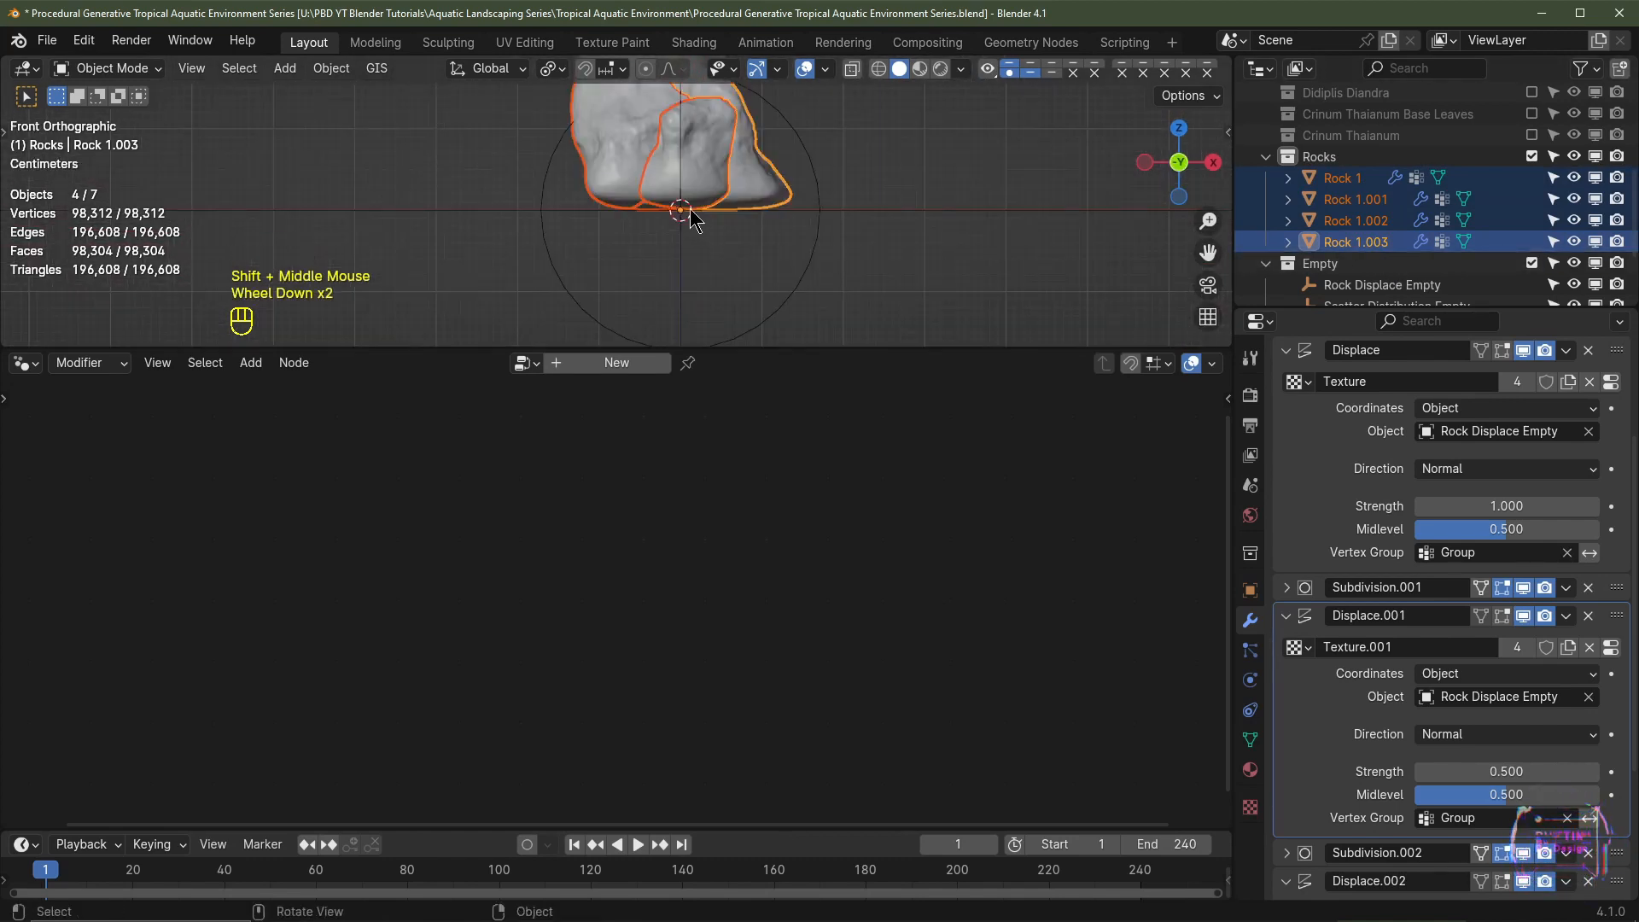
Step: Select all mesh vertices of the four rocks in Edit Mode, move them slightly down along Z below the origin, and return to Object Mode
key(Tab)
key(a)
key(a)
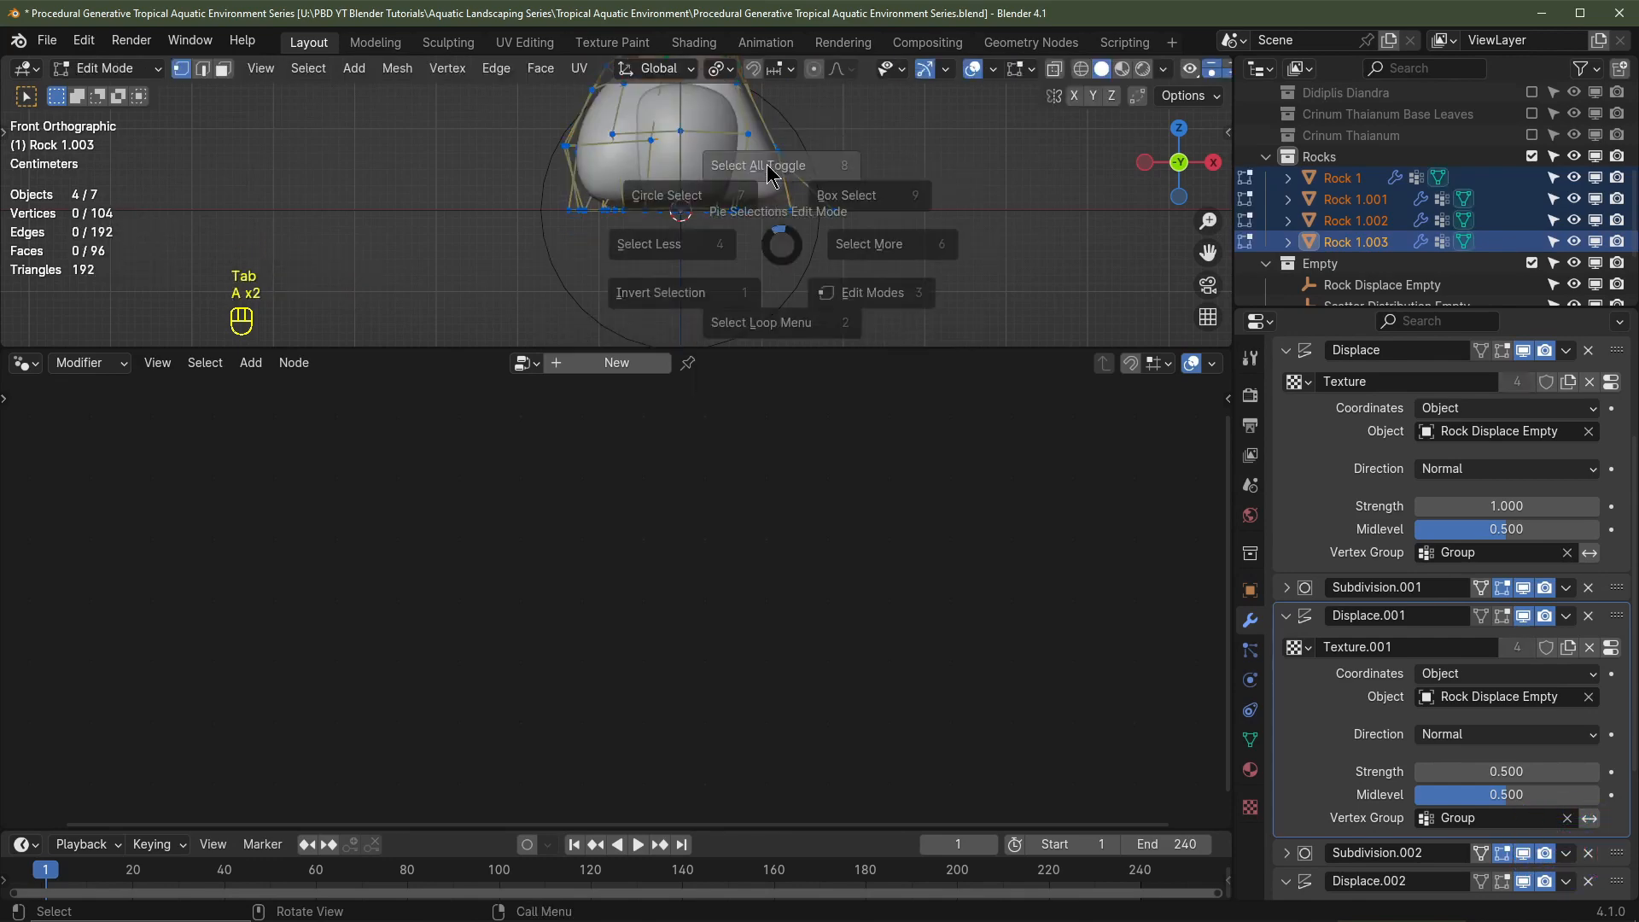
scroll(777, 222, up, 3)
scroll(784, 221, up, 1)
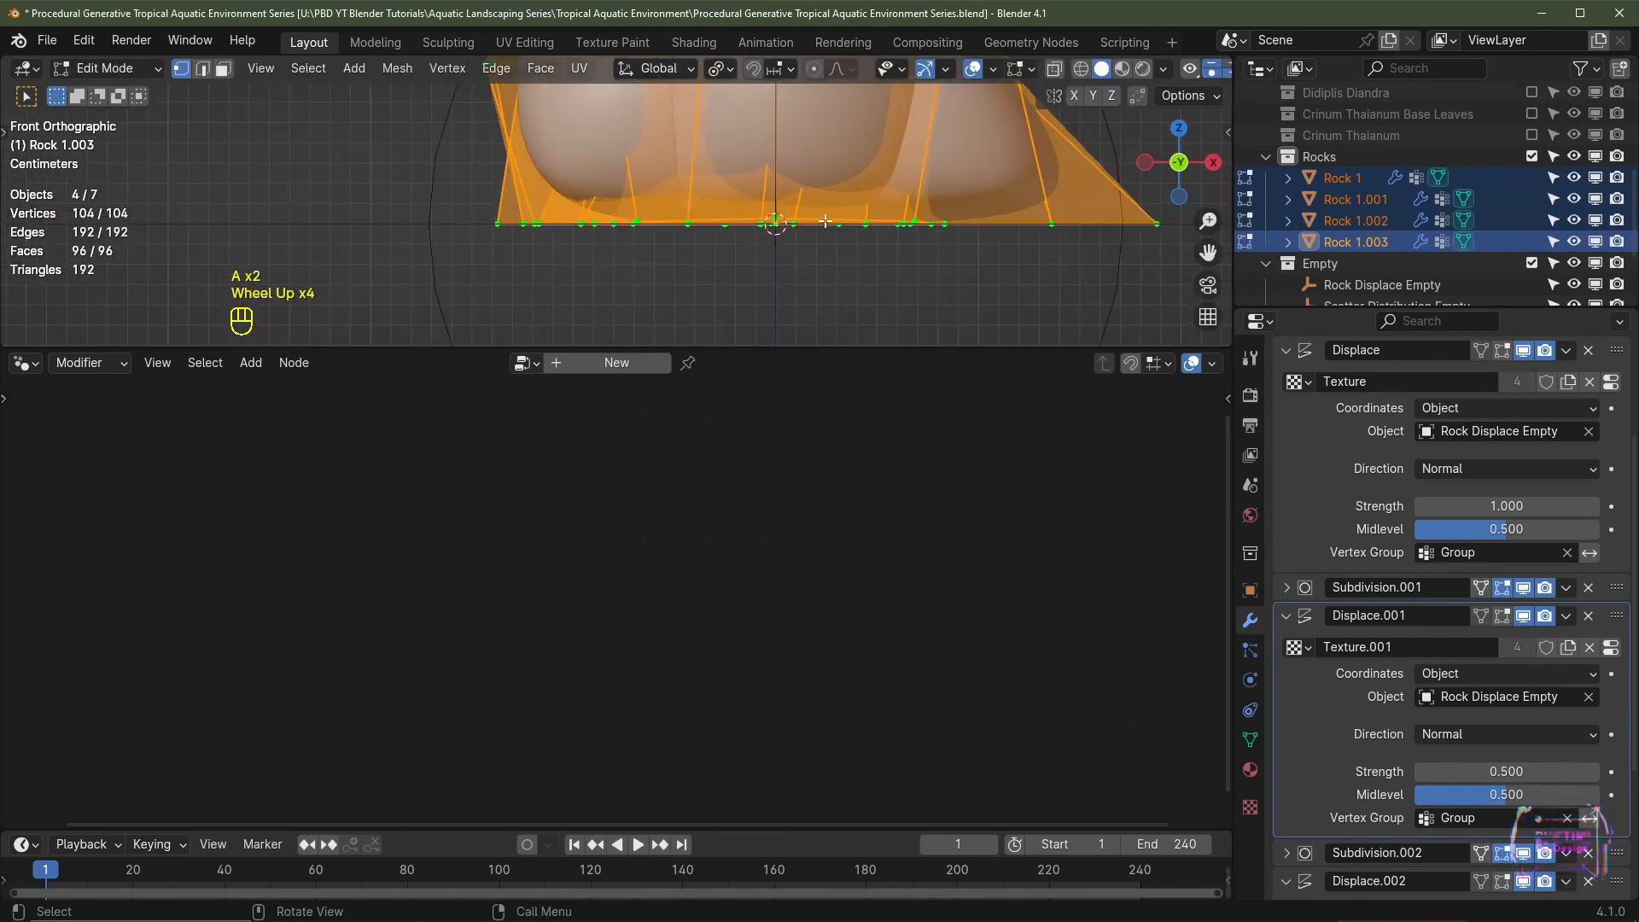
key(g)
key(z)
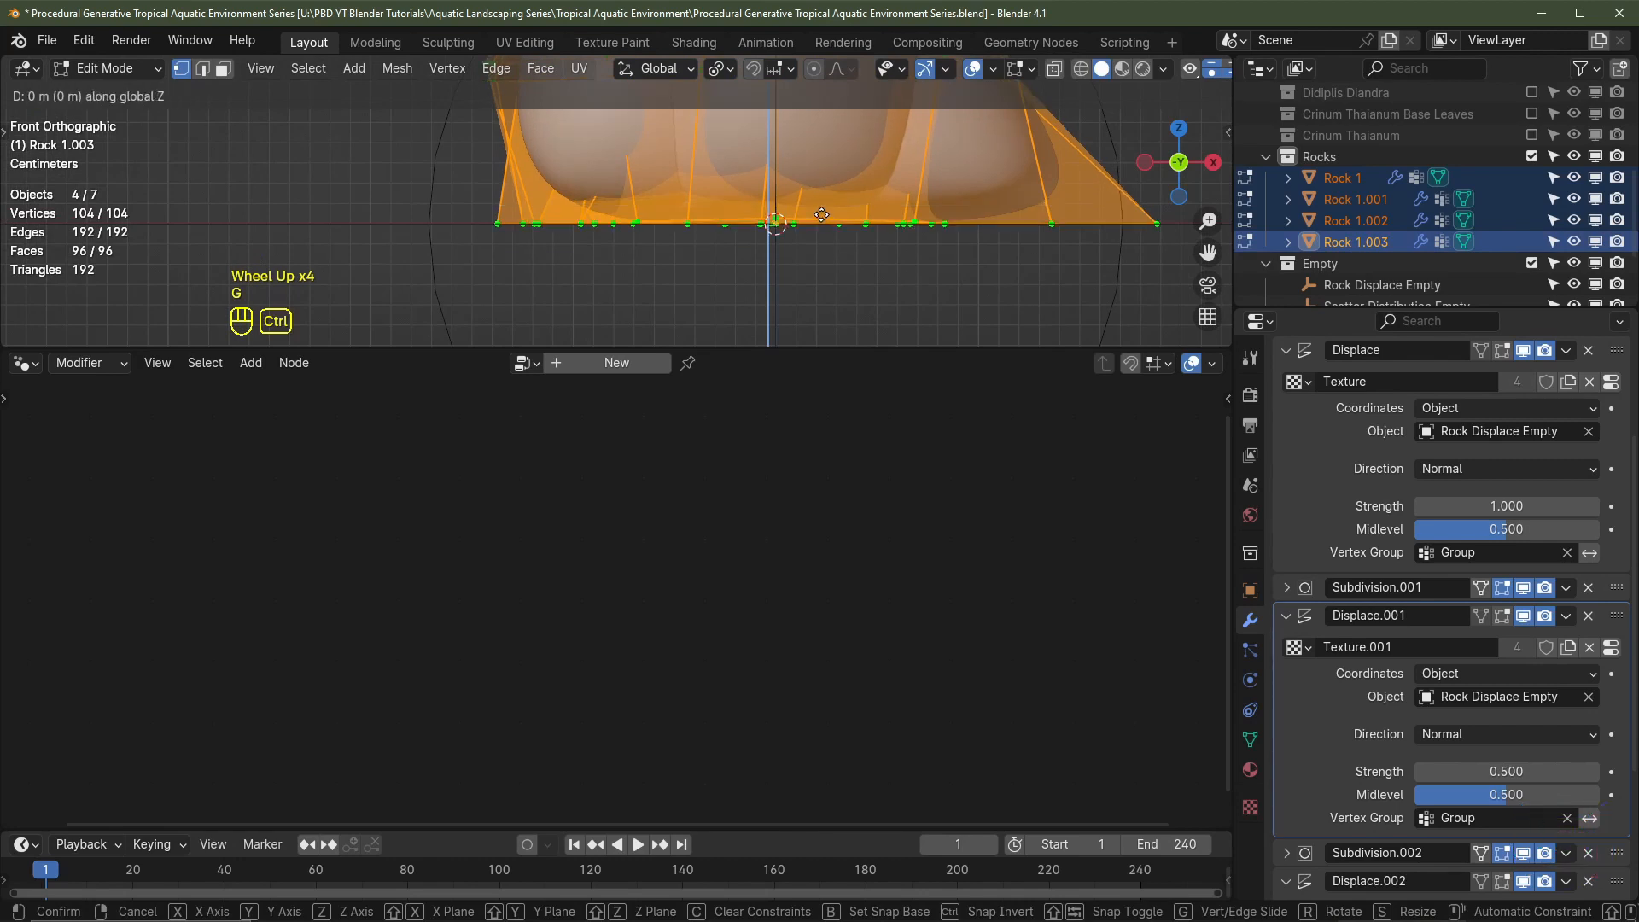
scroll(822, 227, down, 2)
click(863, 243)
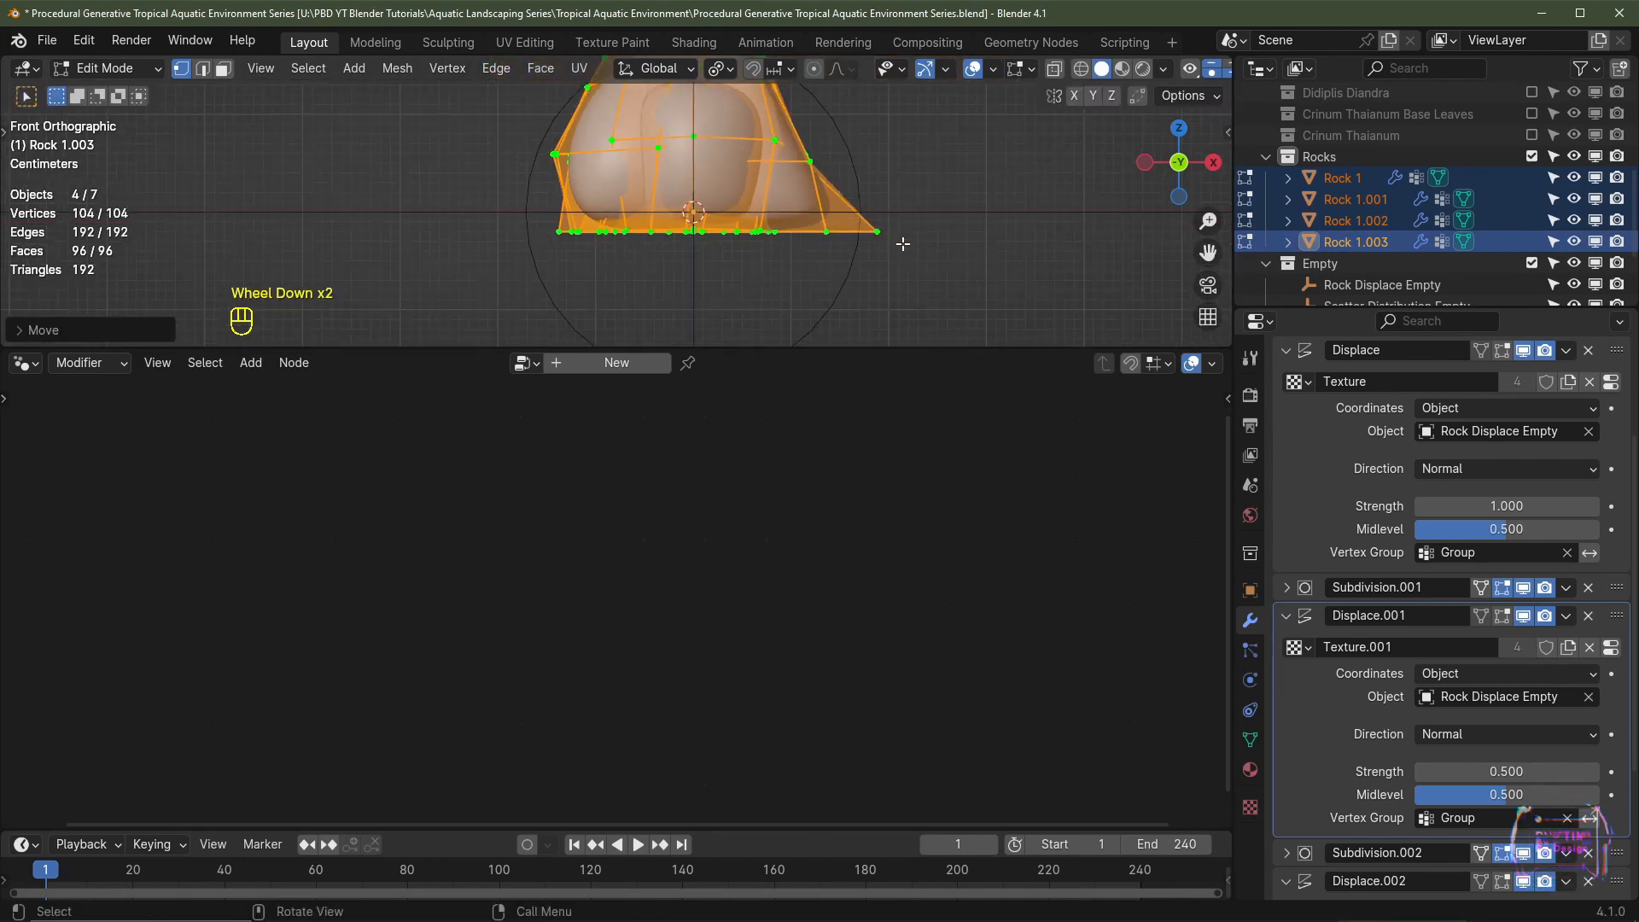
key(Tab)
Step: Exclude the Rocks collection from the view layer, unhide the Plane and select it
click(1531, 157)
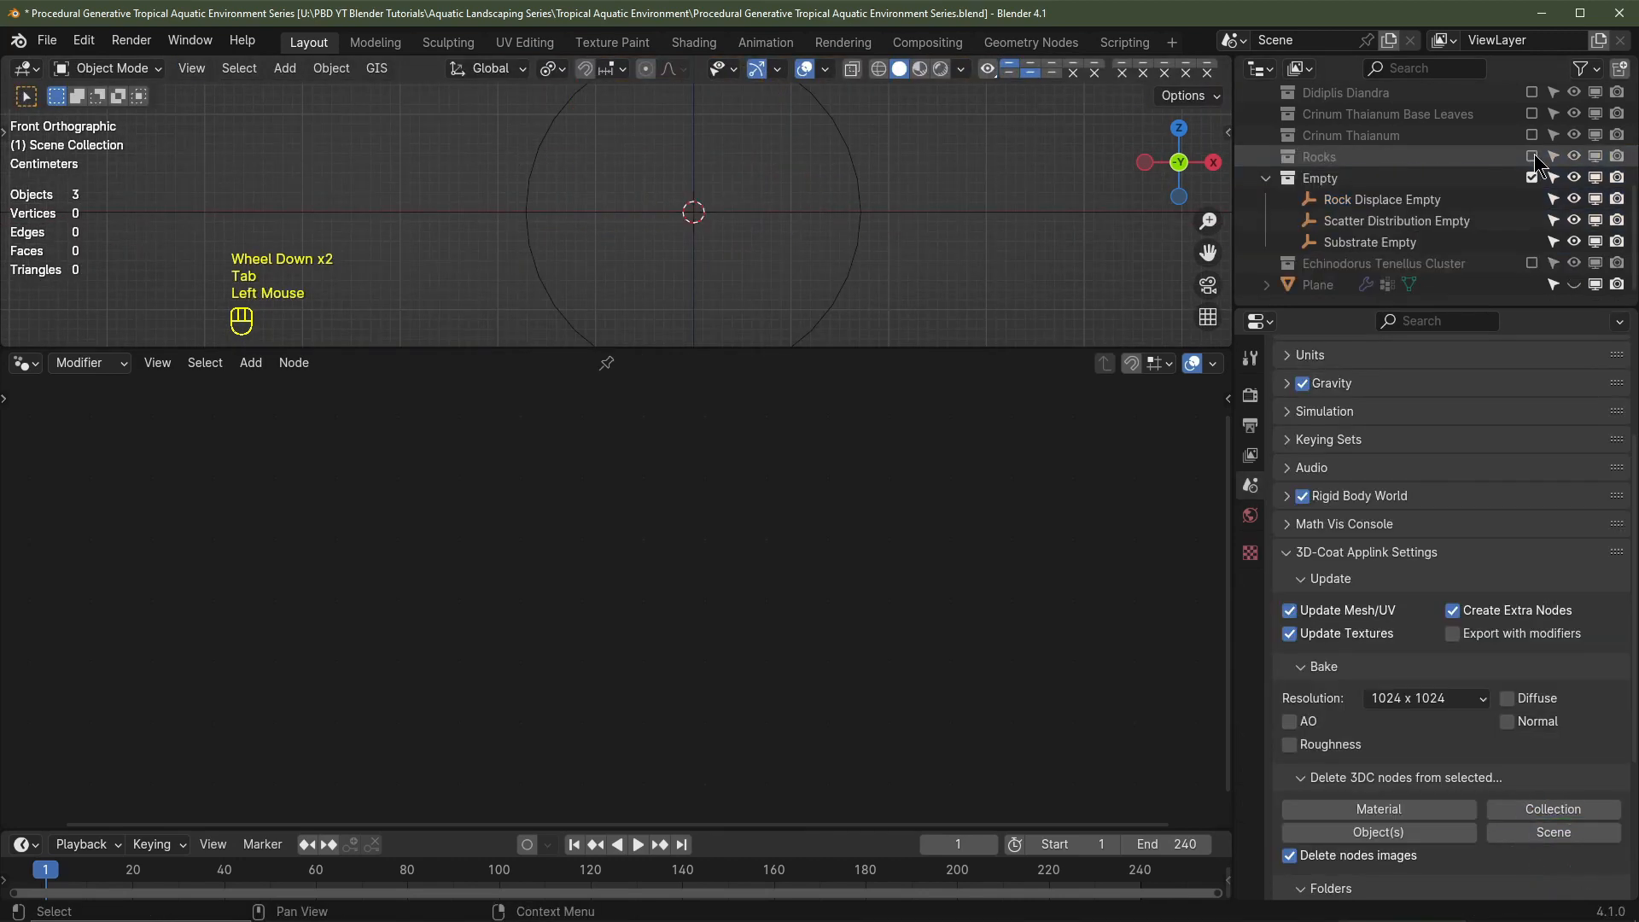
scroll(1509, 207, down, 2)
click(1573, 287)
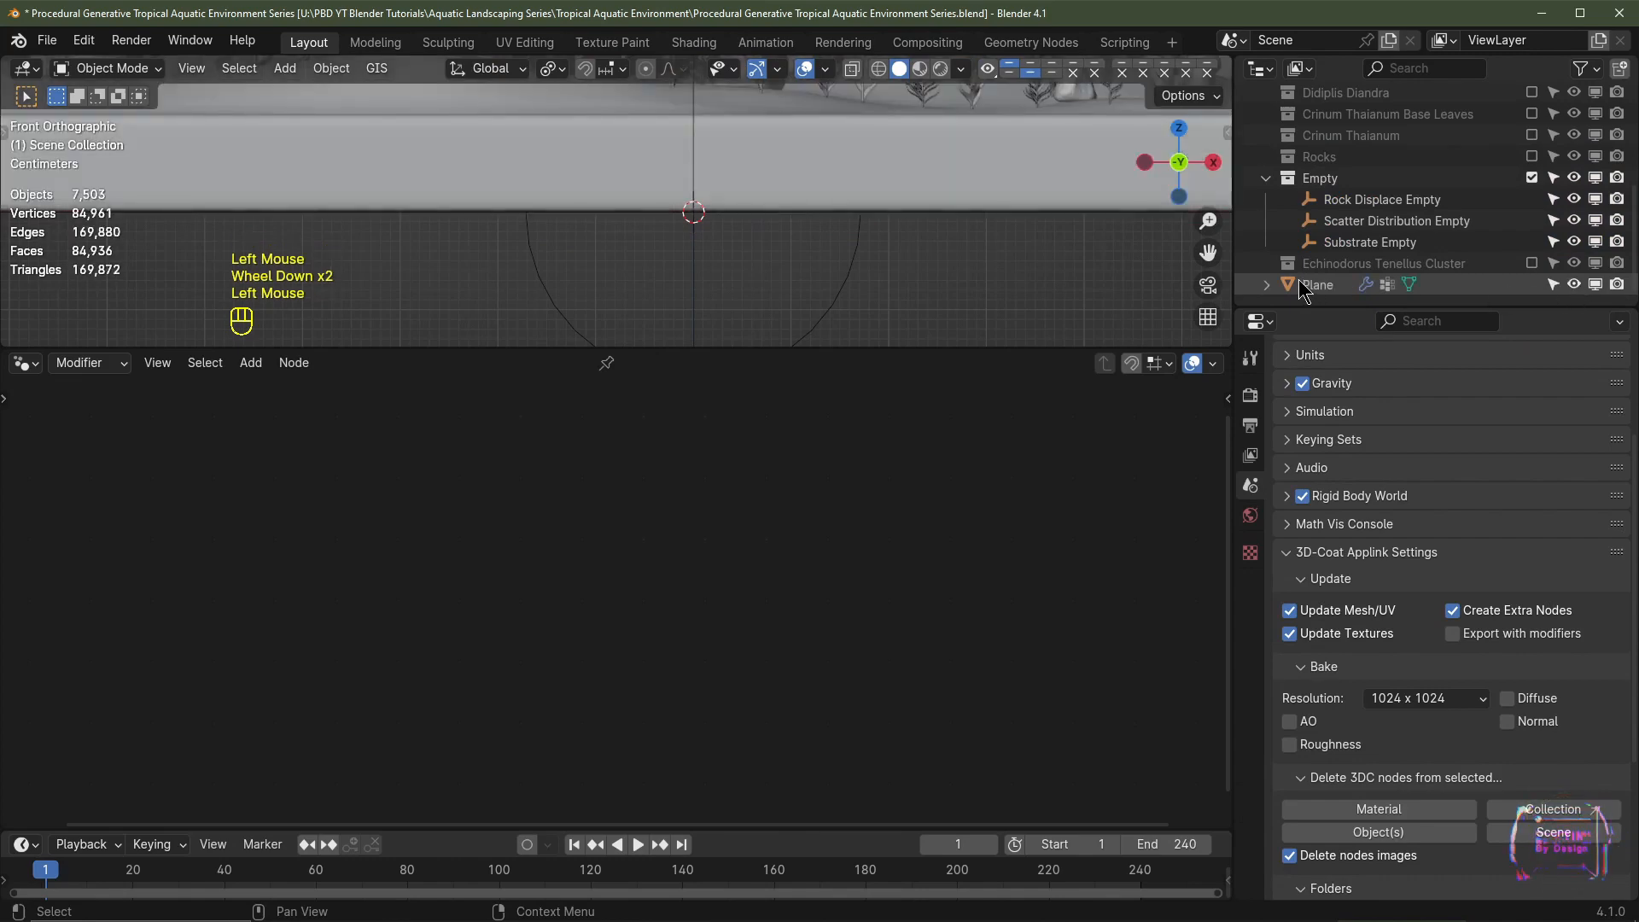
click(1302, 286)
scroll(1014, 185, down, 4)
middle_drag(1014, 184, 999, 234)
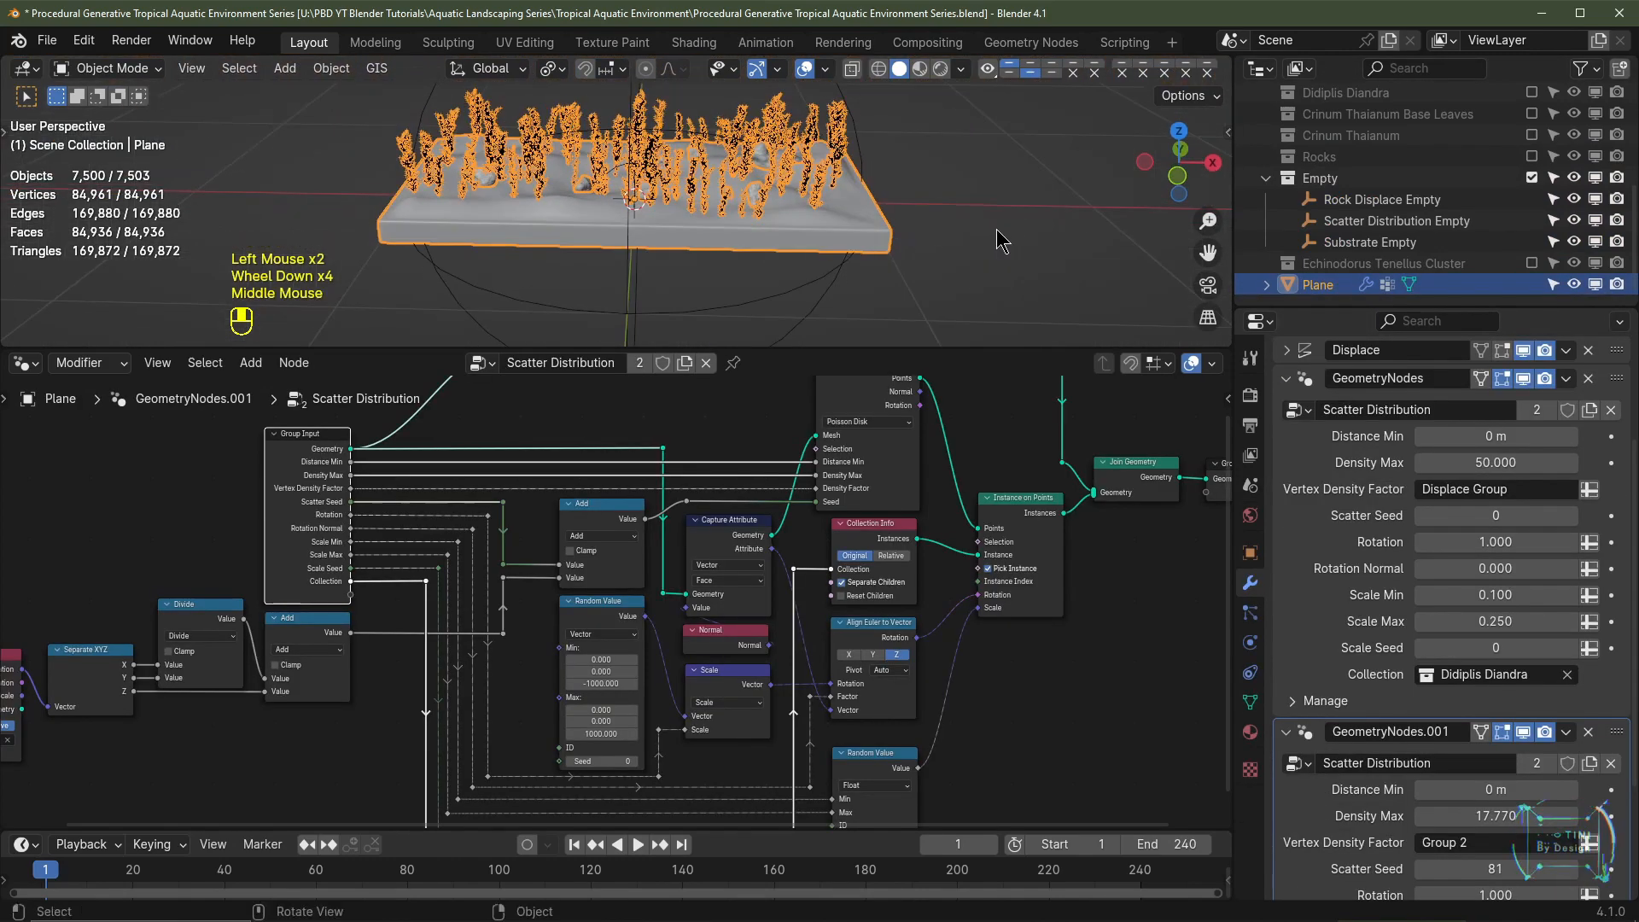
Step: Rename the Plane object as Substrate
click(1322, 286)
double_click(1322, 286)
text(Substrate)
key(Return)
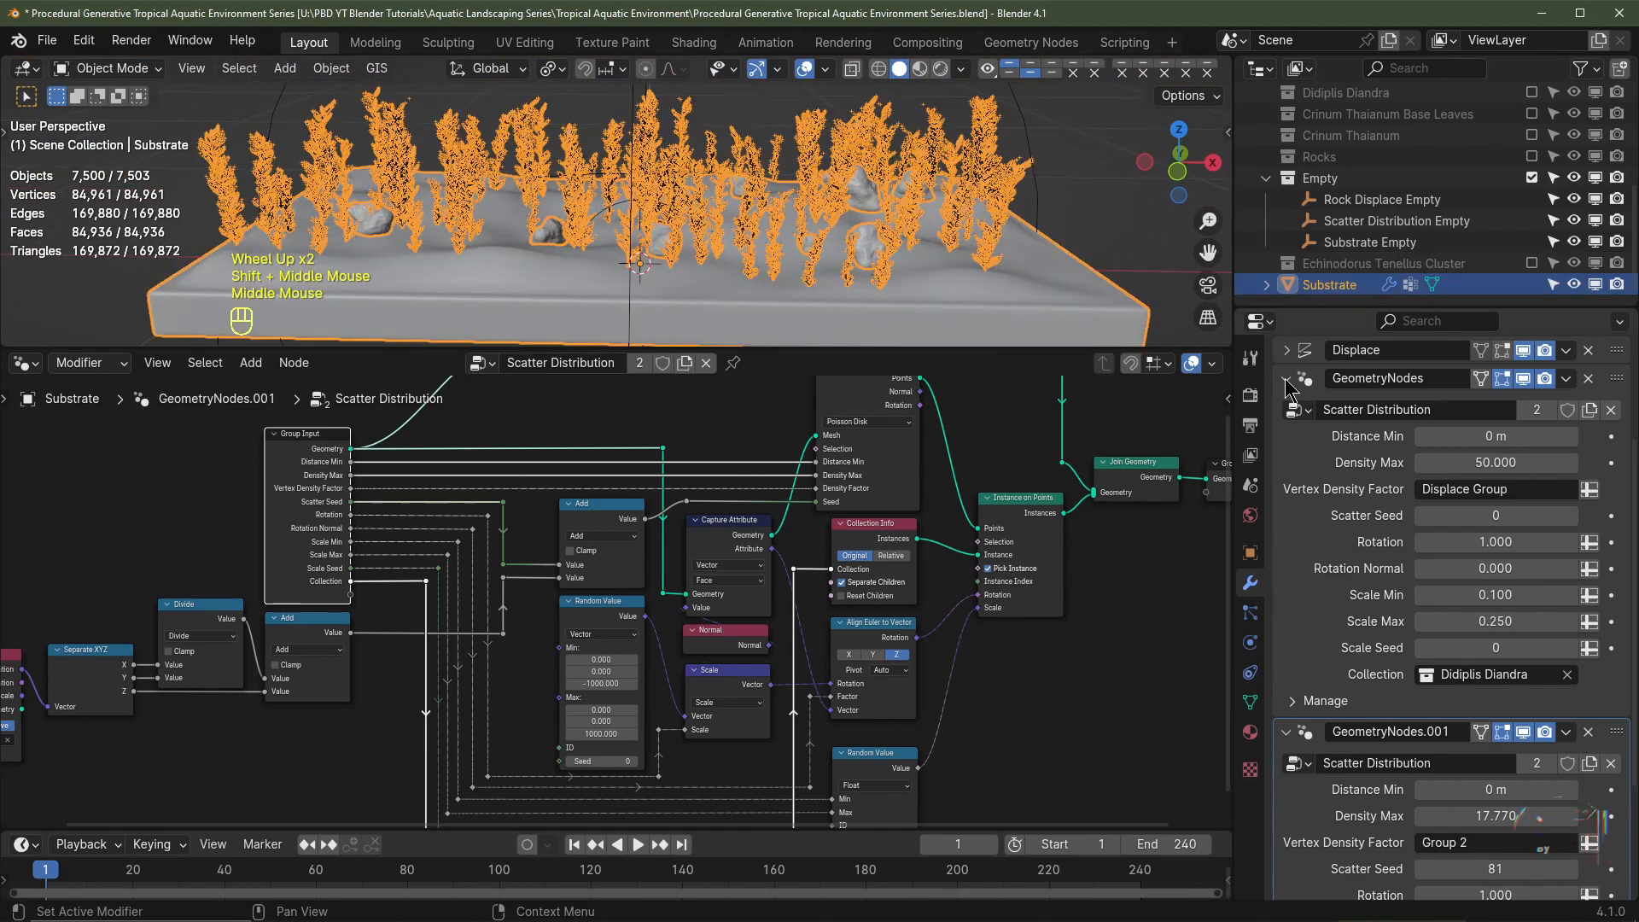
Step: Collapse both scatter modifiers and add a third Geometry Nodes modifier using the Scatter Distribution node group
click(1287, 379)
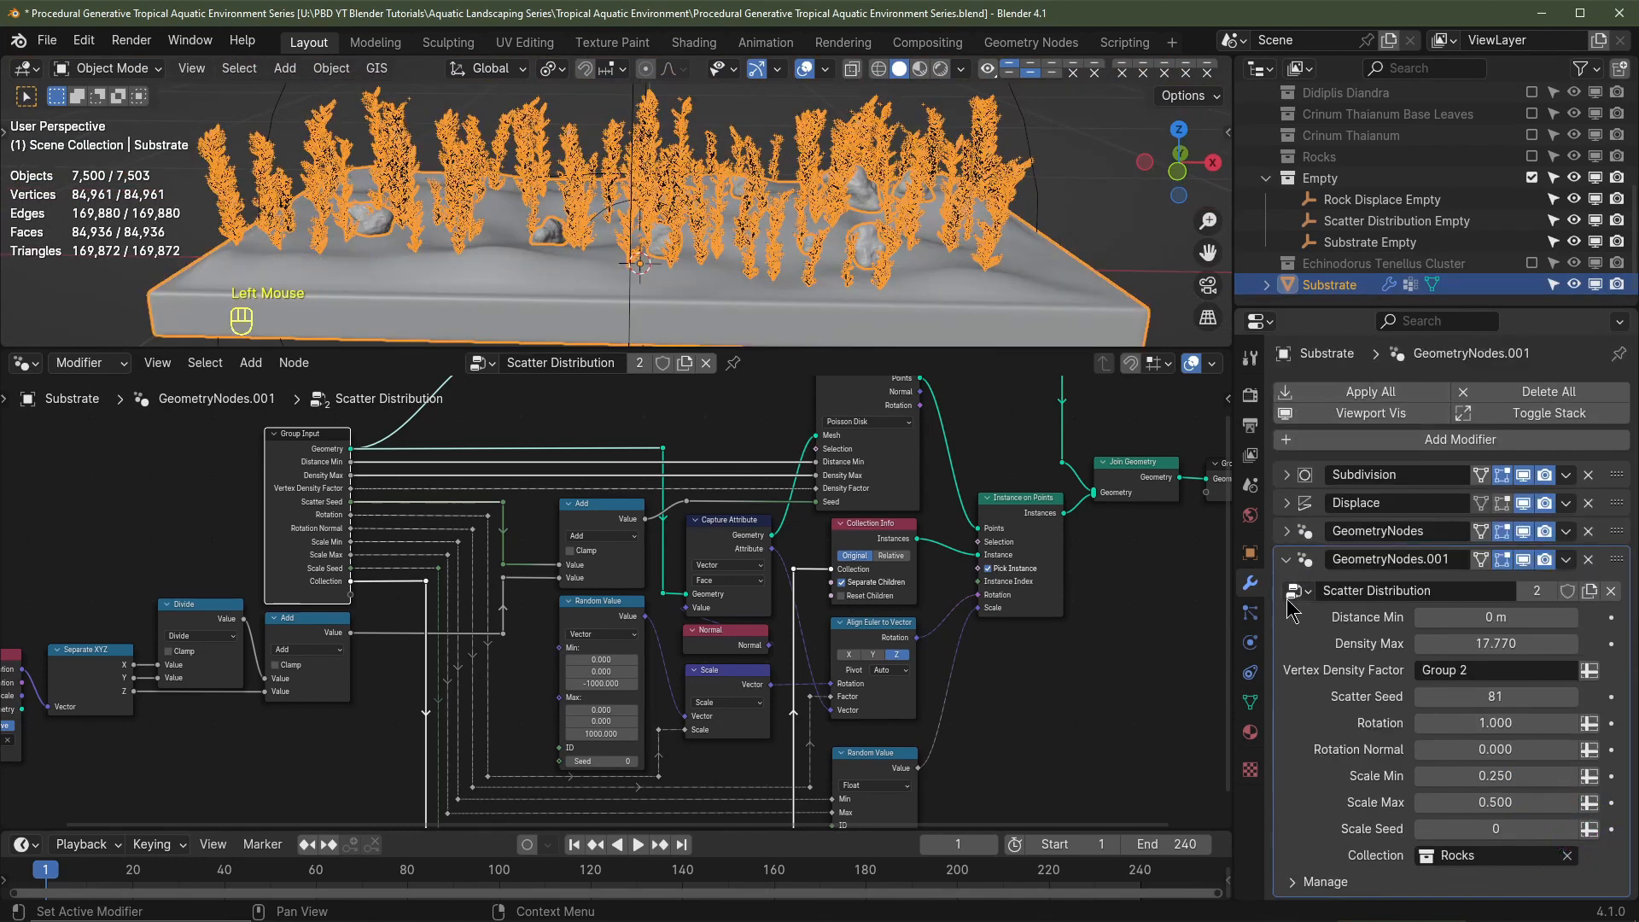
click(1288, 566)
click(1370, 444)
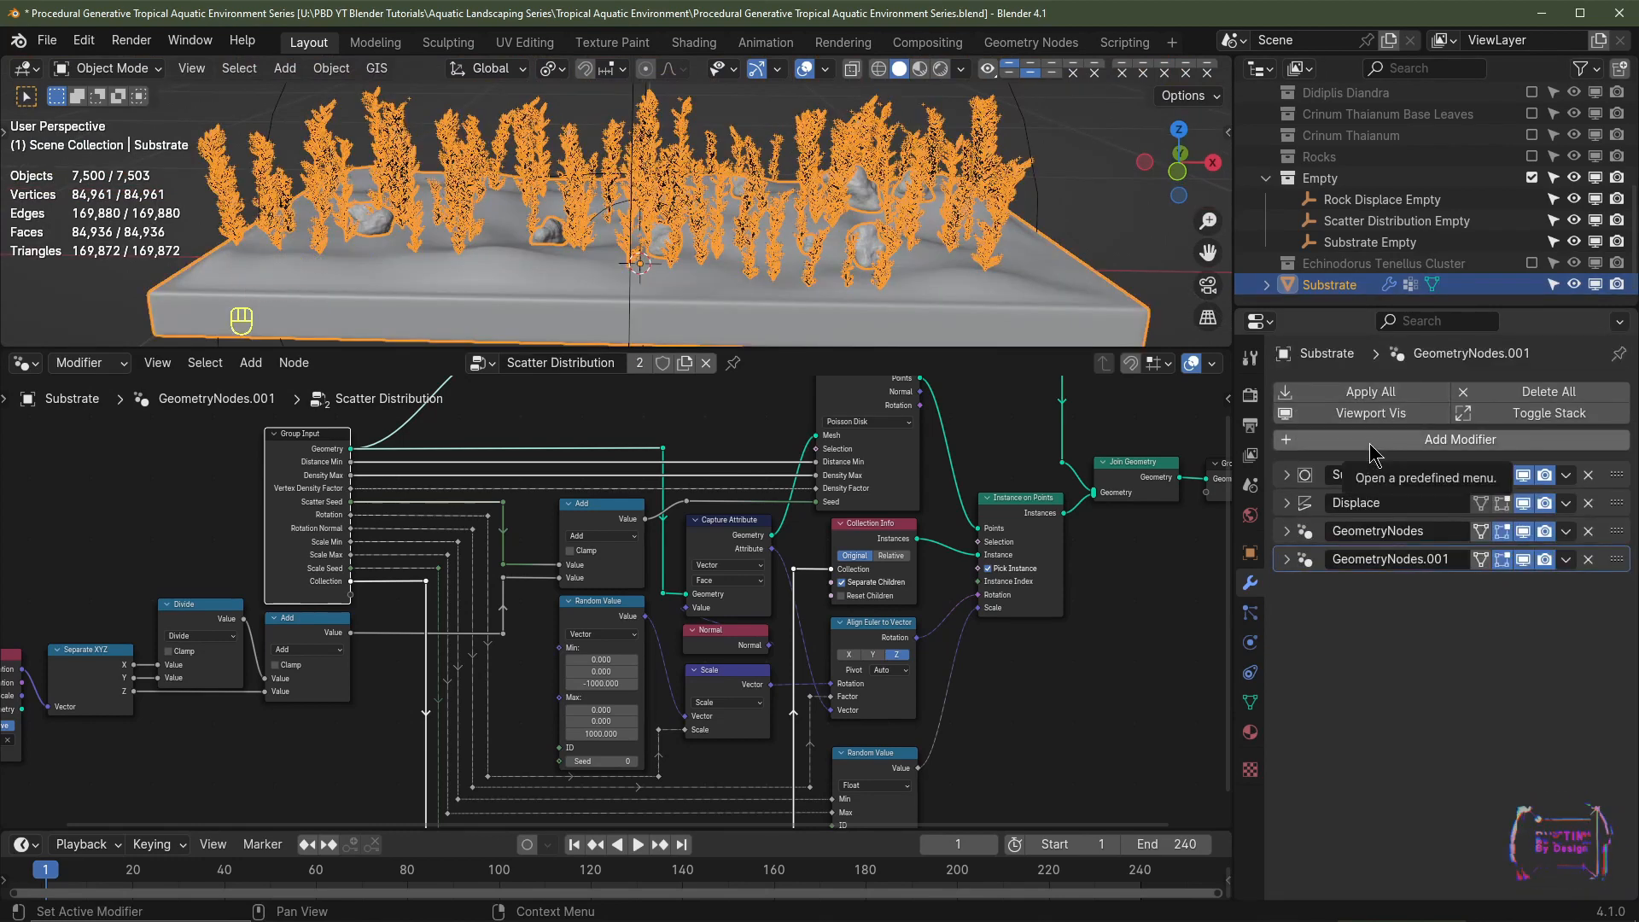
click(1304, 467)
click(1298, 619)
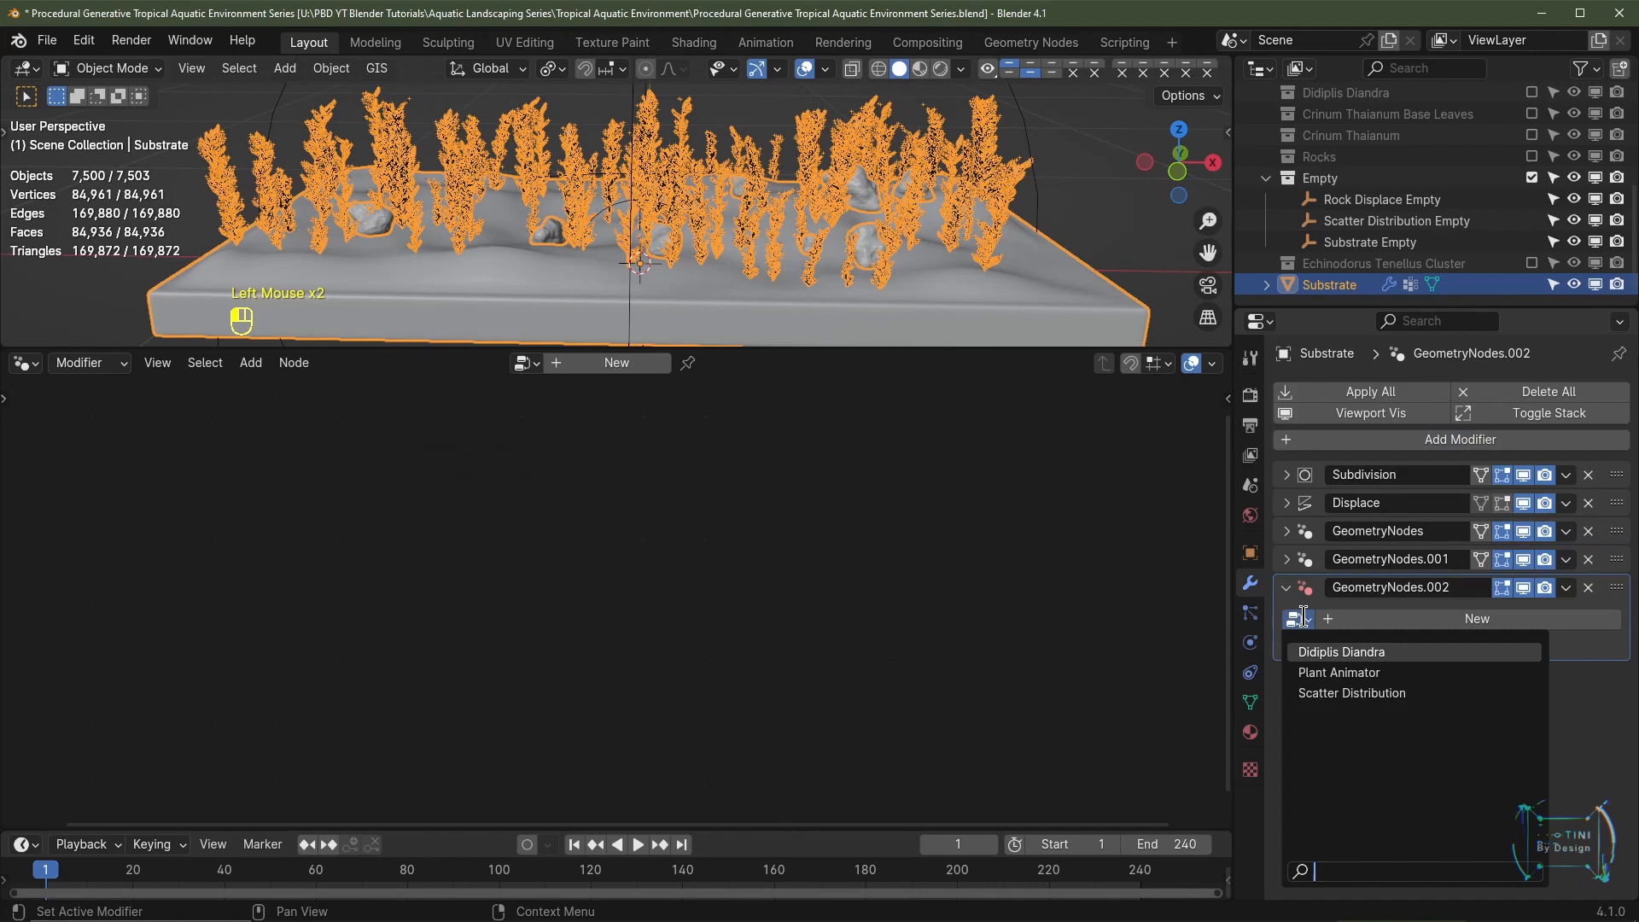
click(1336, 686)
Step: Assign Group 1 as the third scatter modifier's Vertex Density Factor and Crinum Thaianum as its Collection
scroll(1511, 646, down, 1)
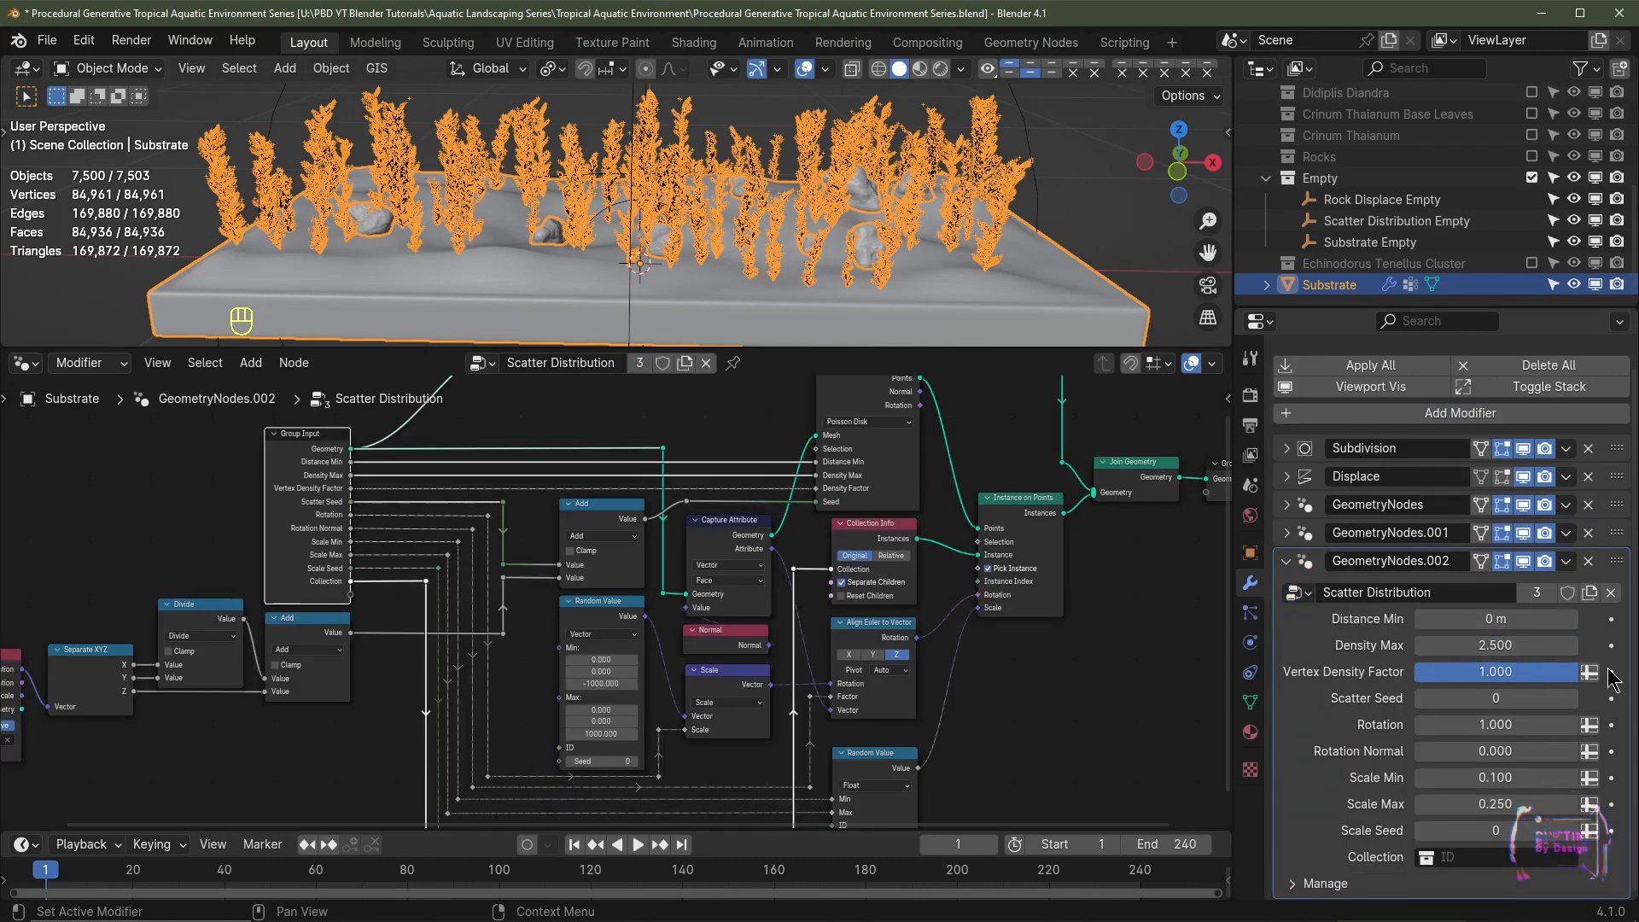
click(1520, 681)
click(1494, 671)
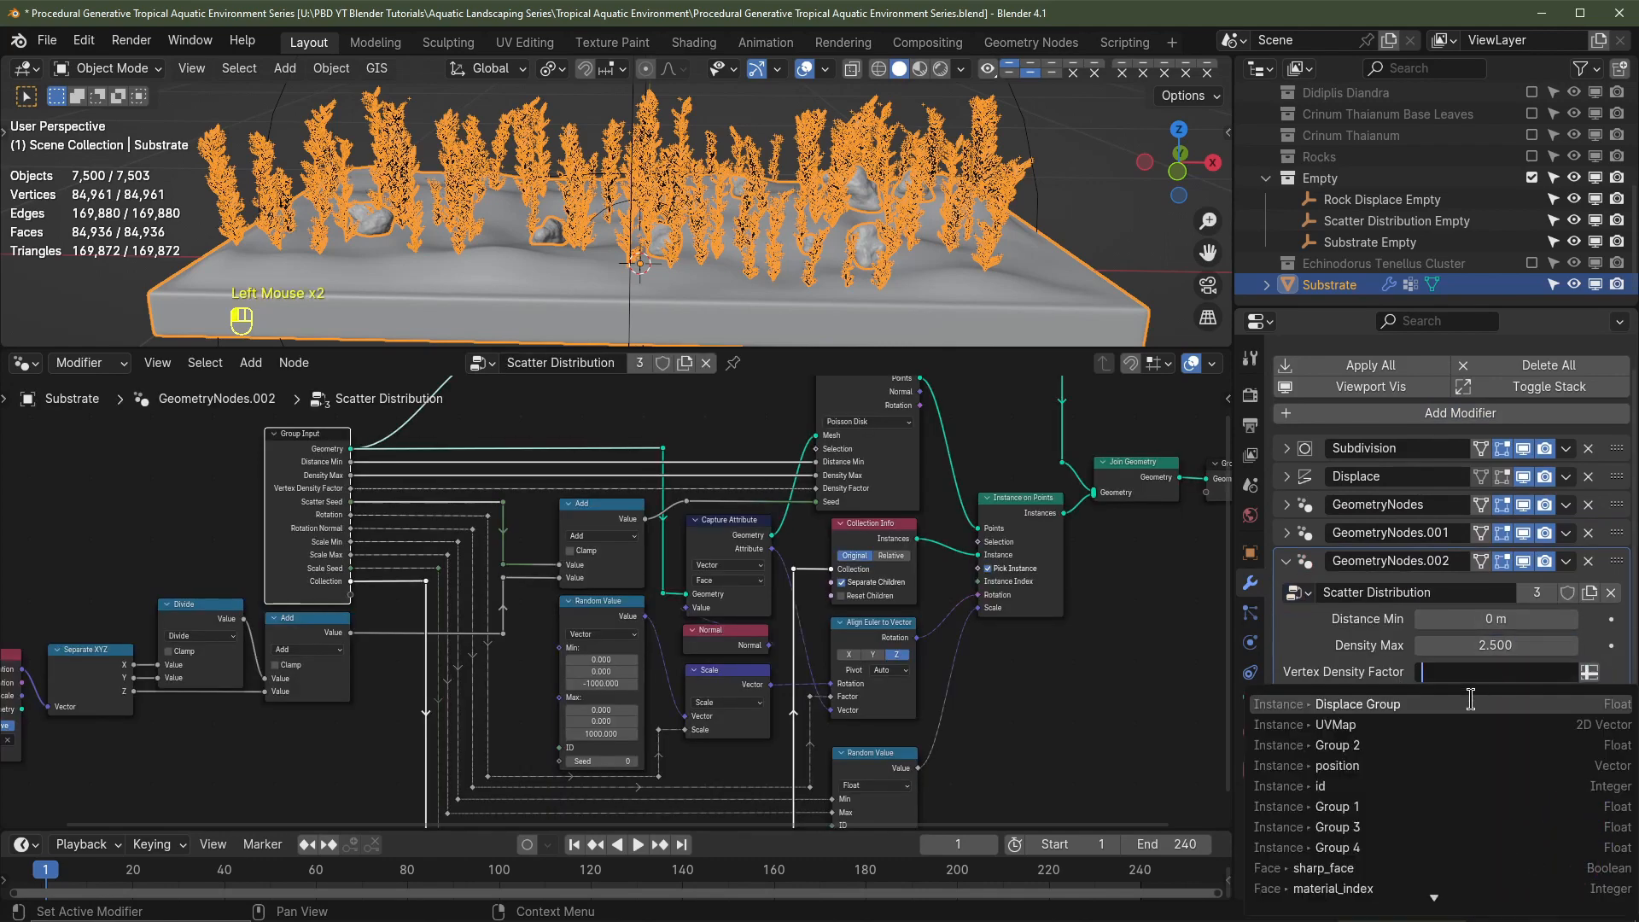
click(1396, 825)
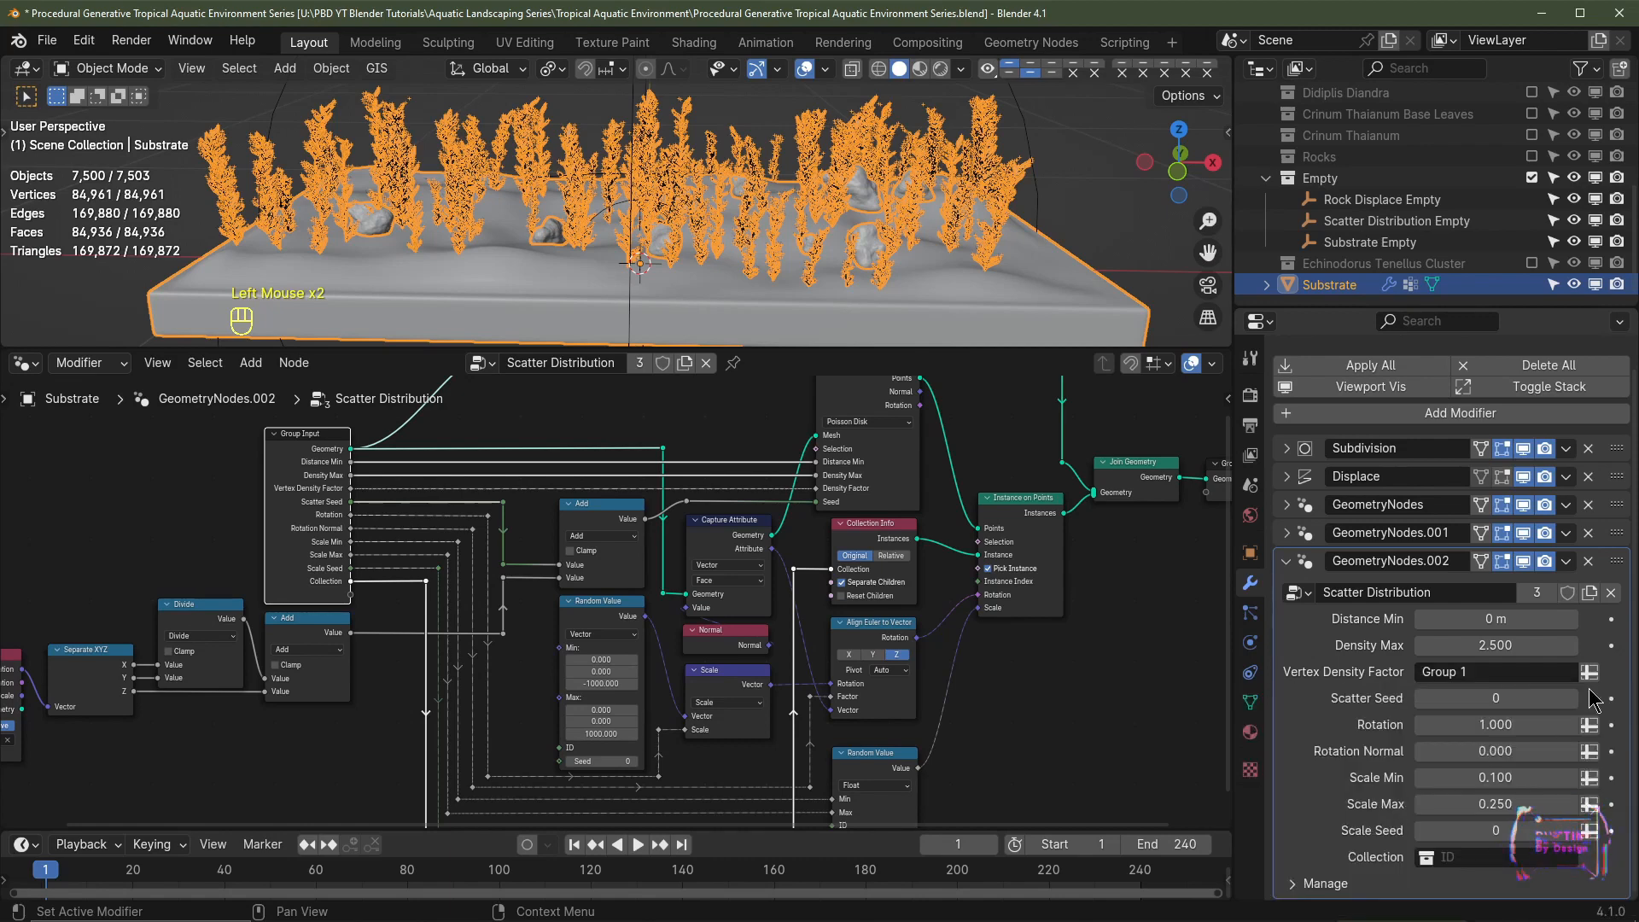
click(1498, 856)
click(1513, 677)
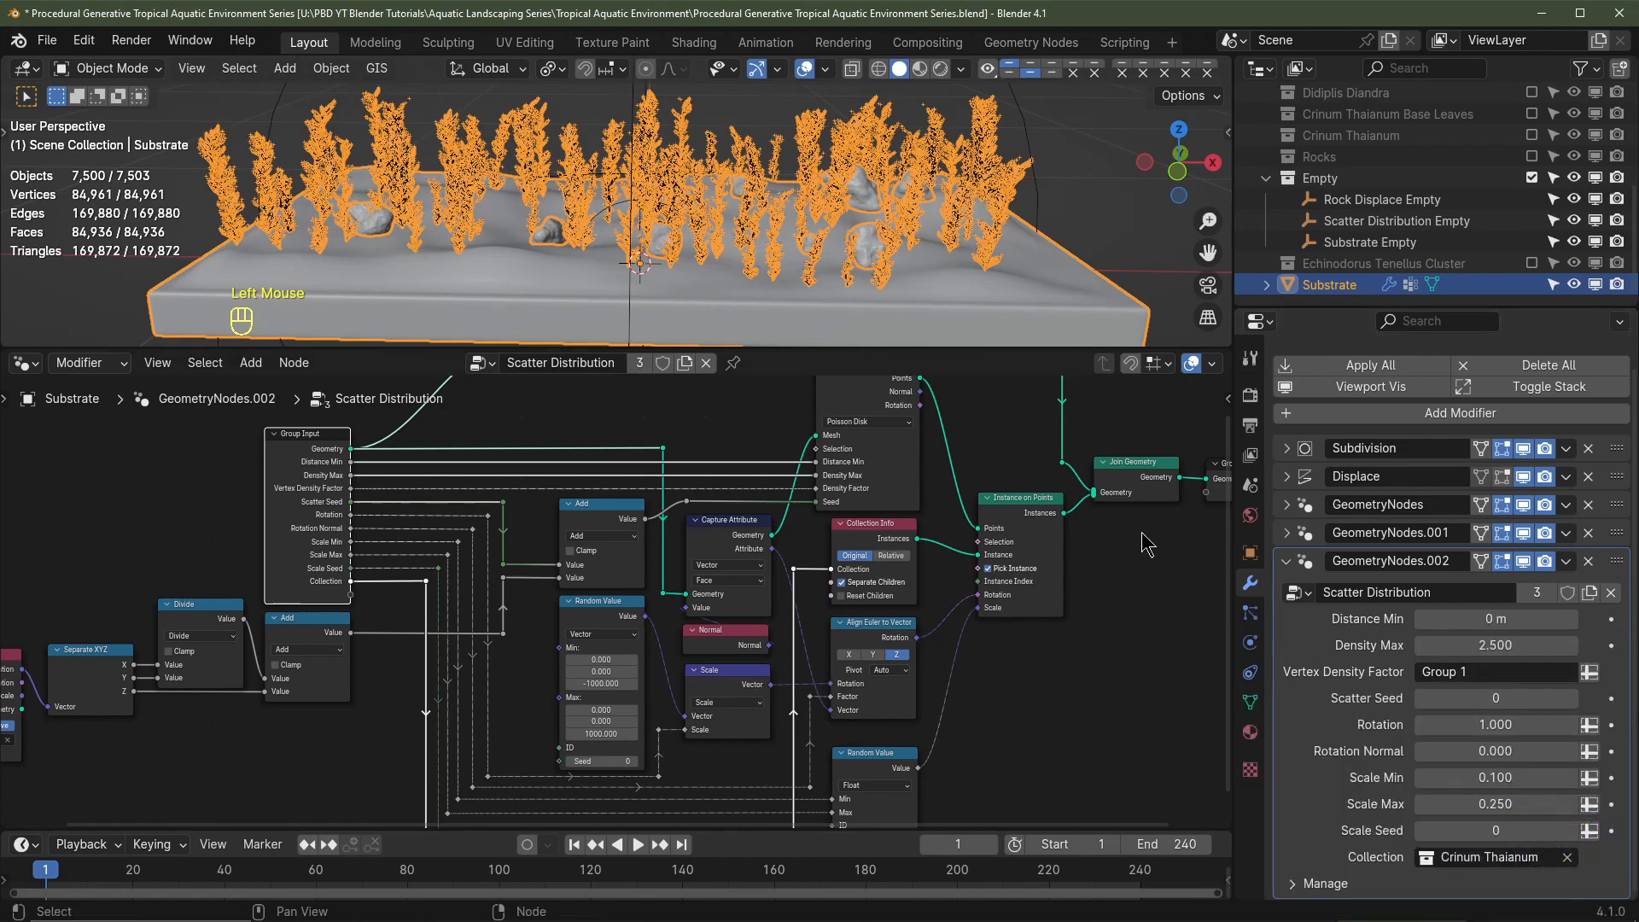
Step: Hide the viewport overlays and adjust the Crinum Thaianum scatter to Density Max 7.370, Scatter Seed 340 and Scale Min 0.240
click(804, 68)
drag(1455, 645, 1597, 698)
drag(1483, 777, 1490, 778)
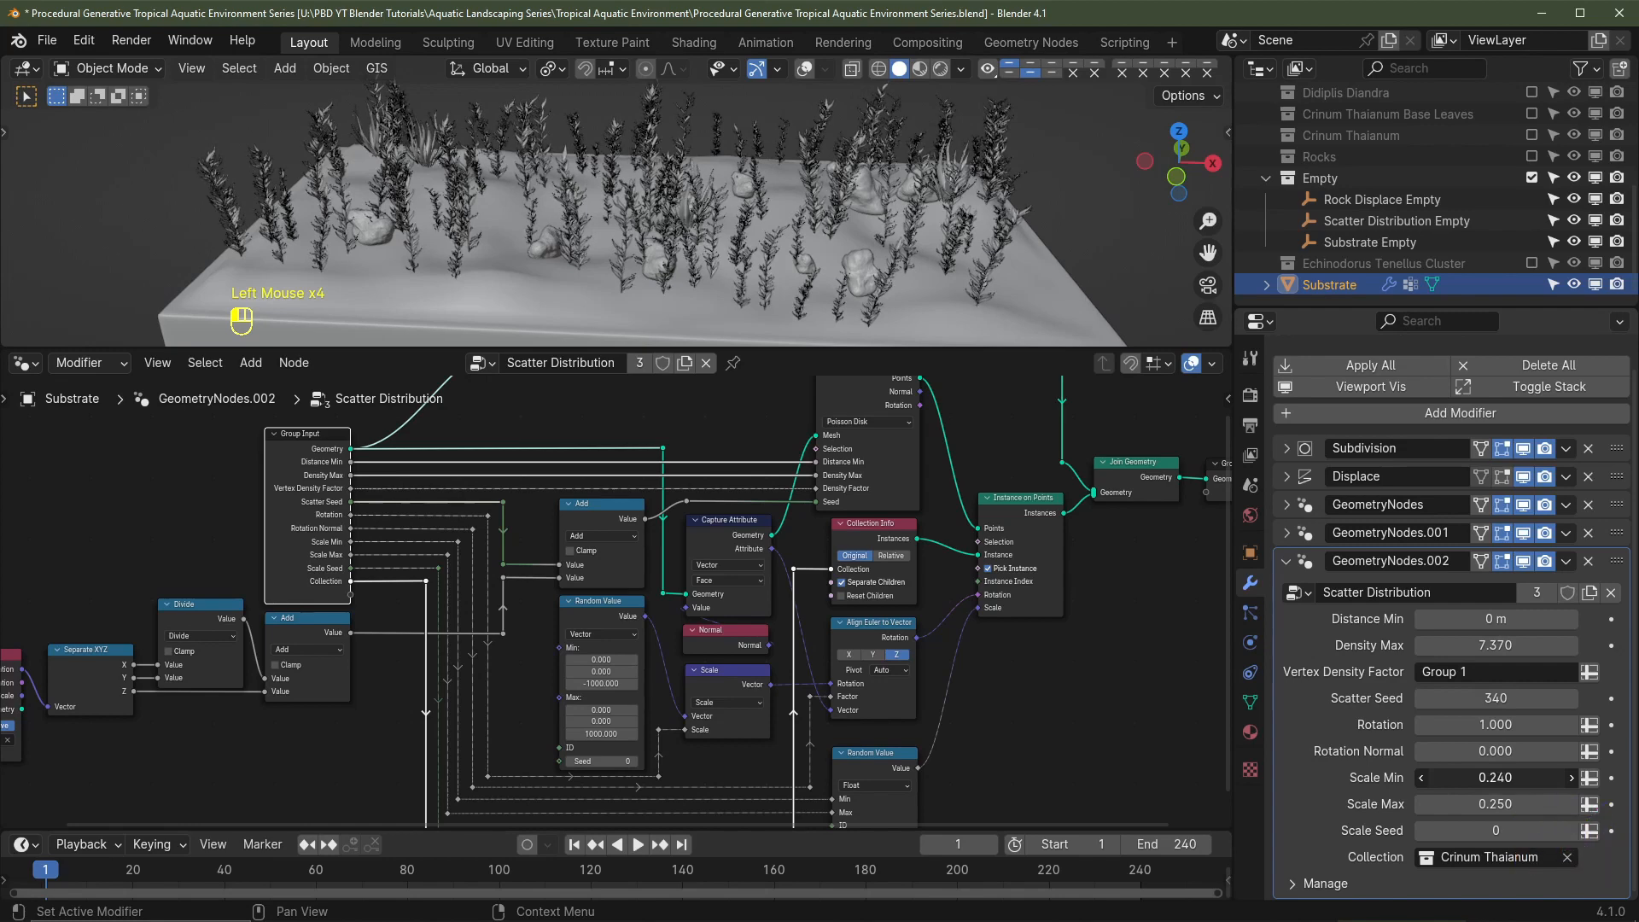
Step: Set the Crinum Thaianum scatter's Scale Min to 0.3 and Scale Max to 0.5
click(1490, 777)
text(.5)
key(Tab)
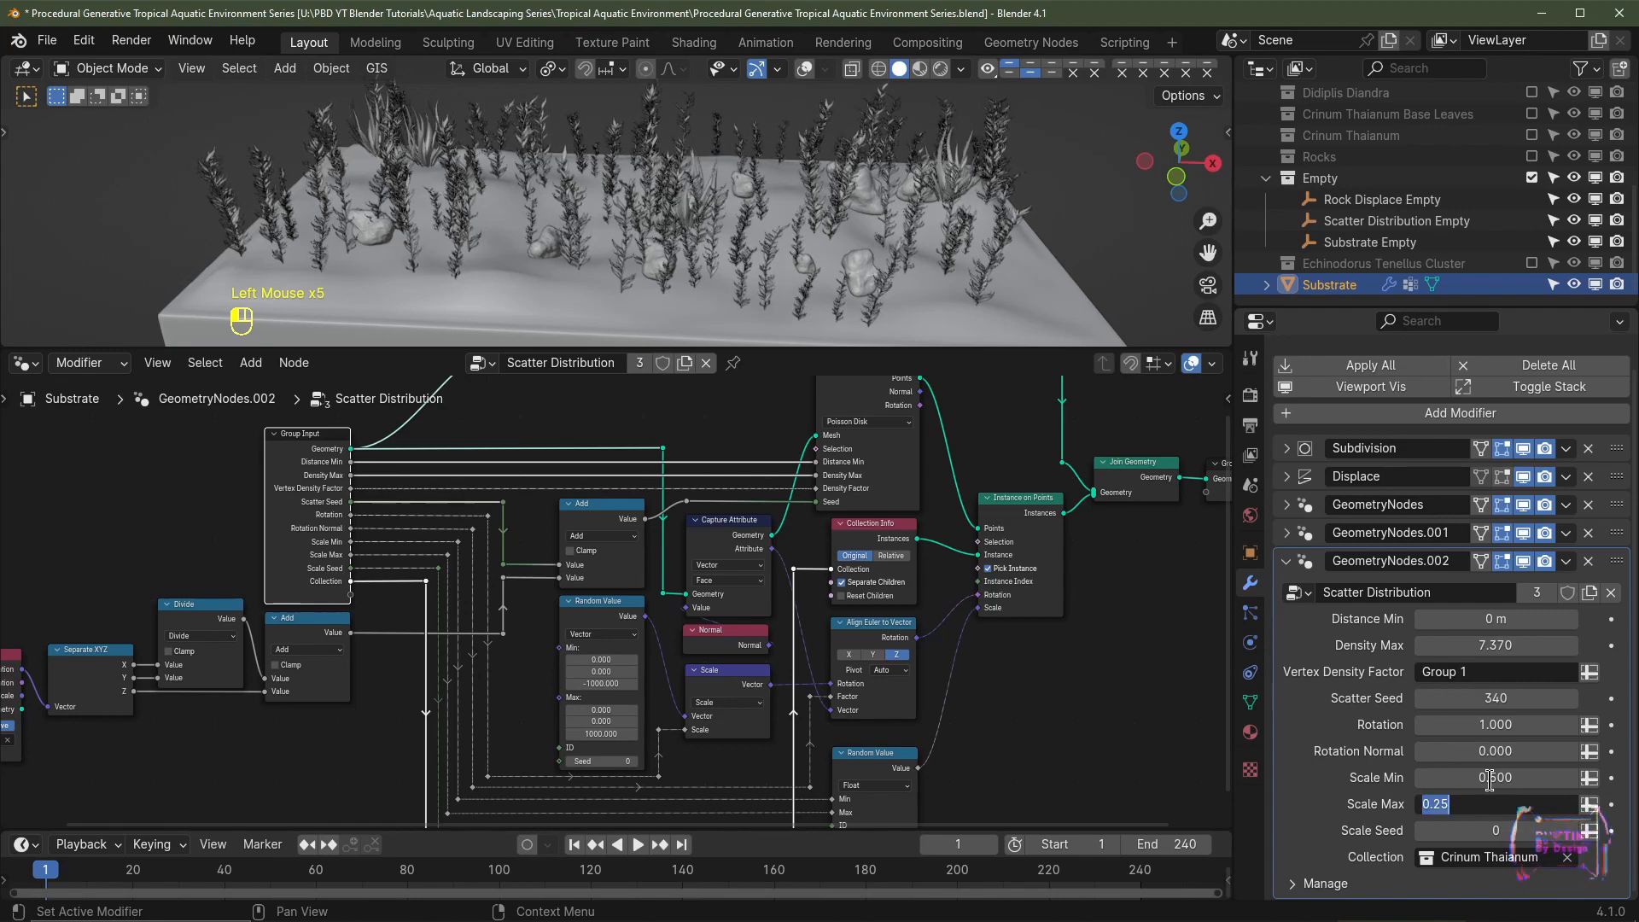
click(1488, 778)
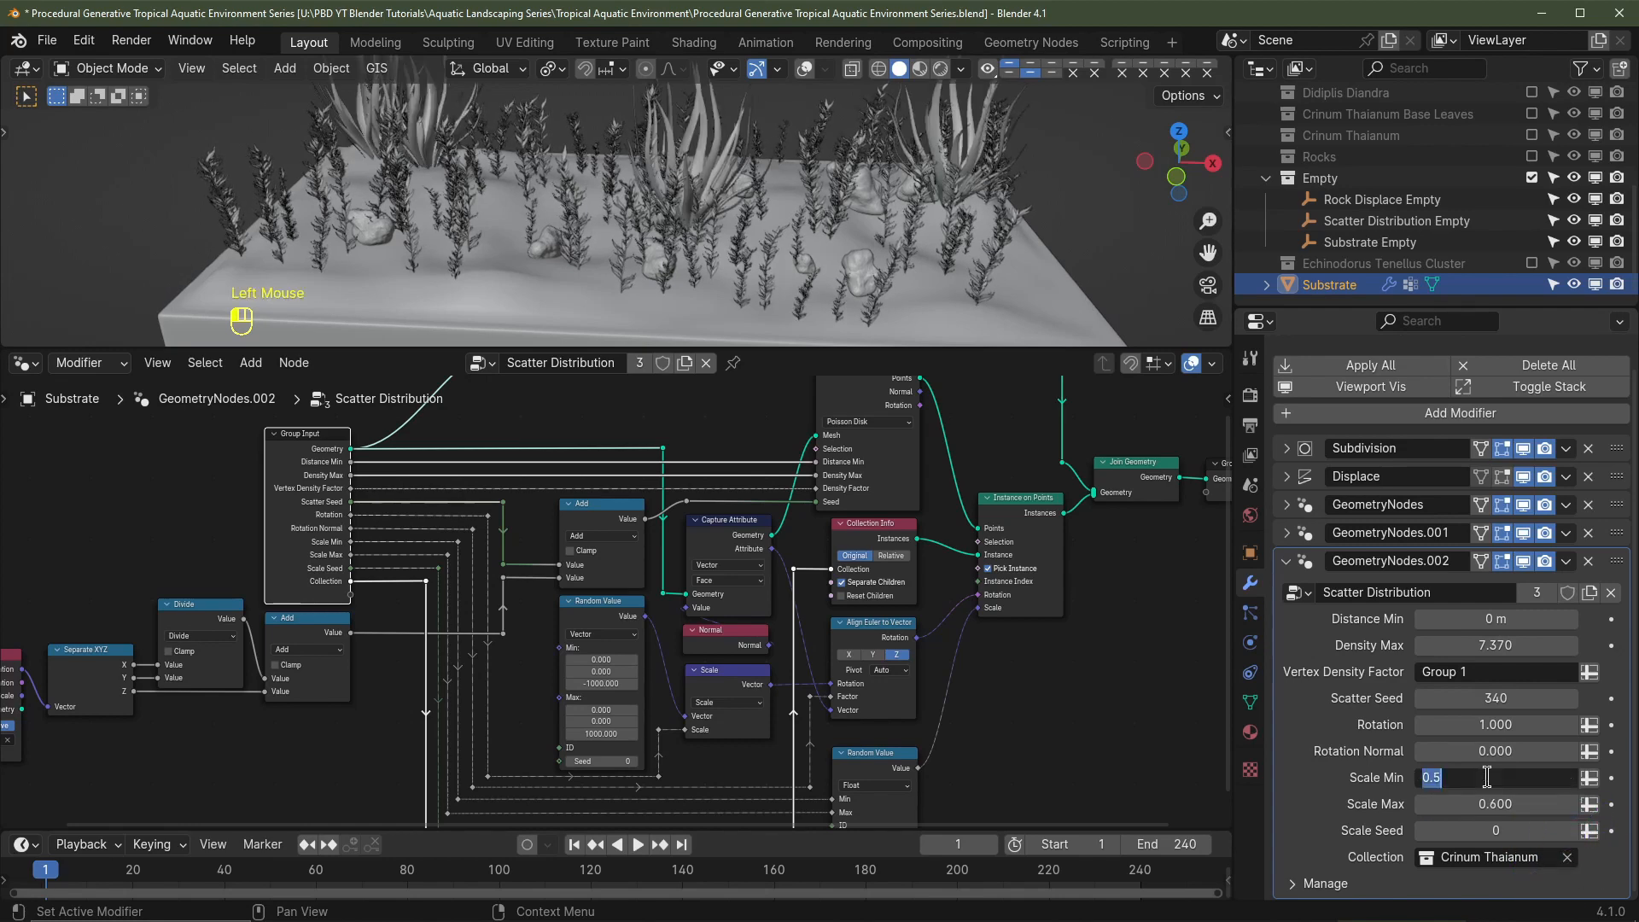
key(Tab)
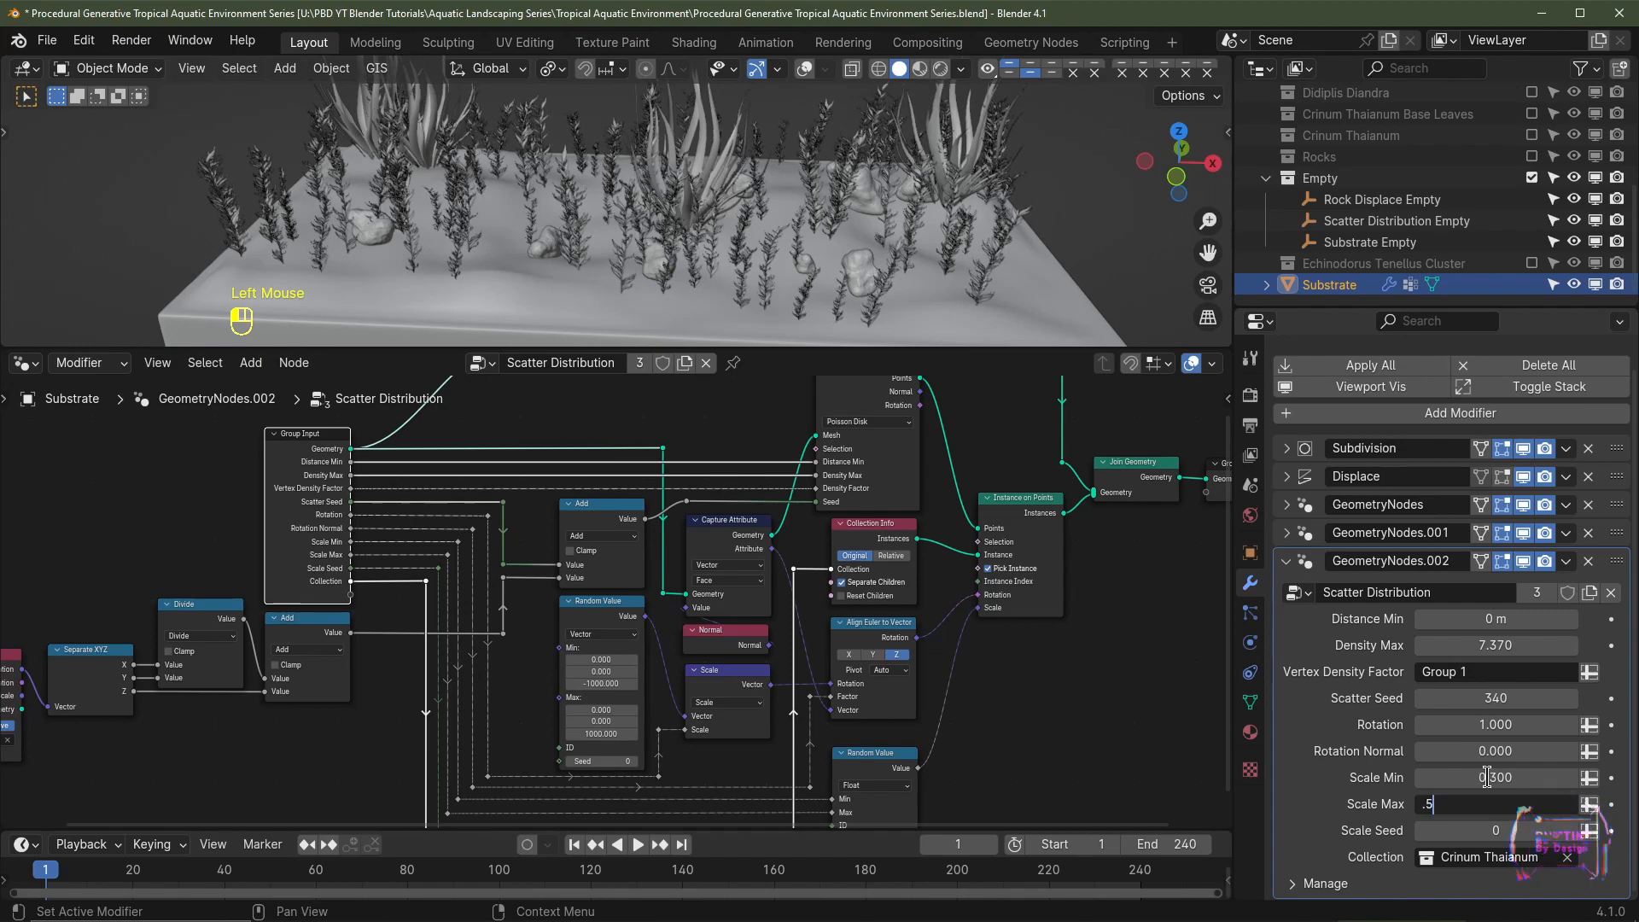
key(Return)
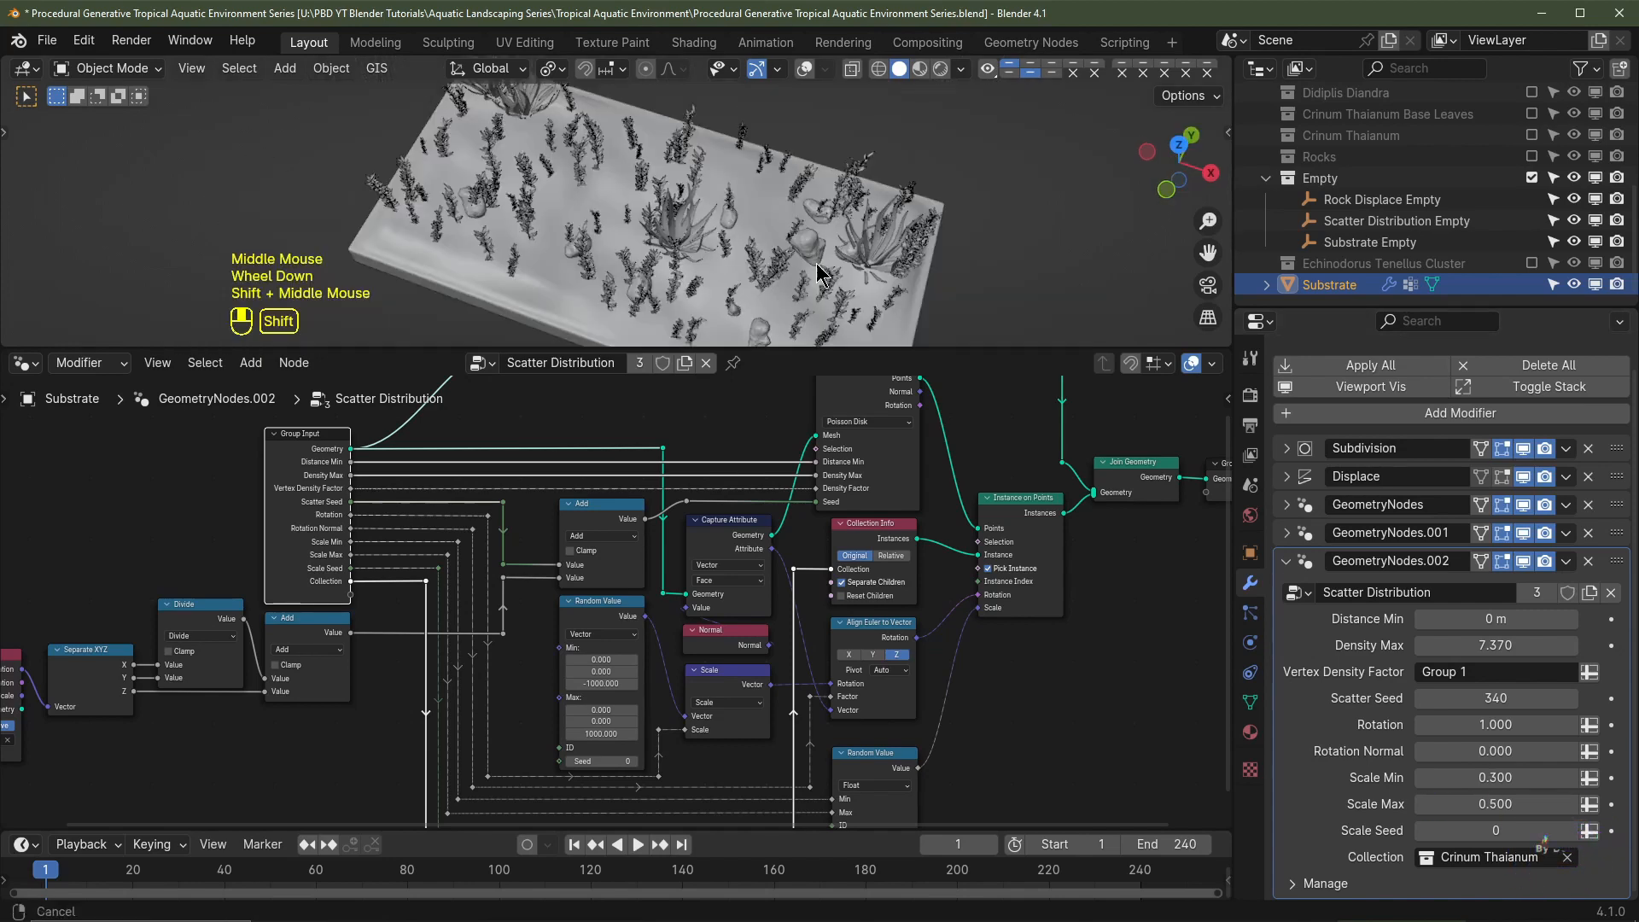
Step: Adjust the Crinum Thaianum scatter's Scatter Seed to 341 and Density Max to 9.460, checking the plant spread from above
shift+middle_drag(769, 286, 872, 213)
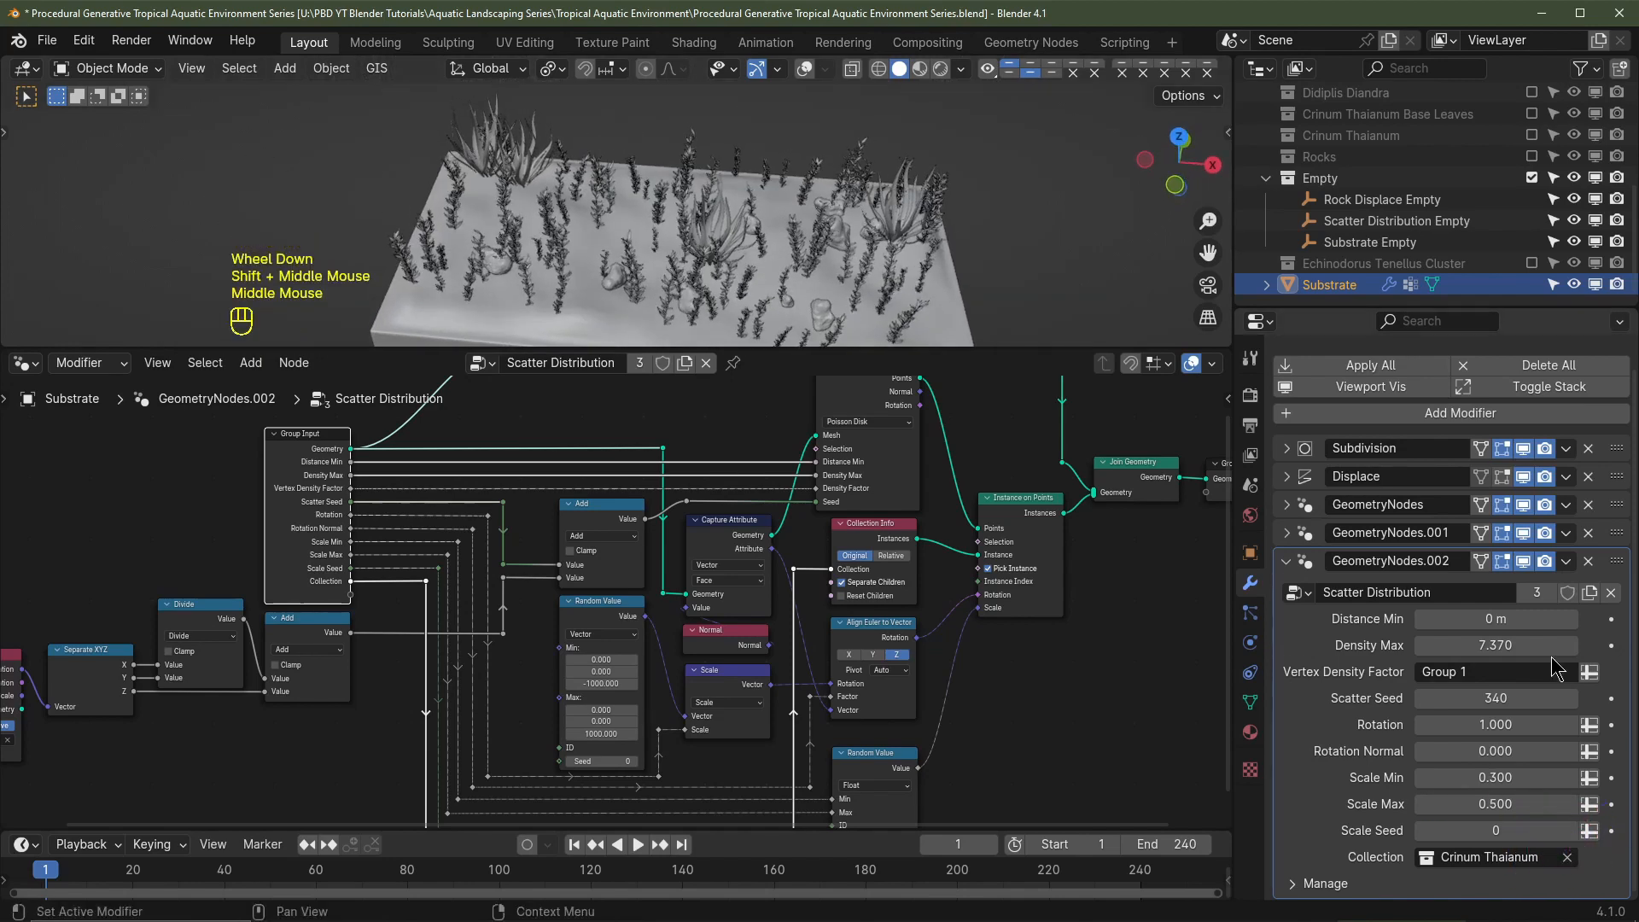
click(1573, 698)
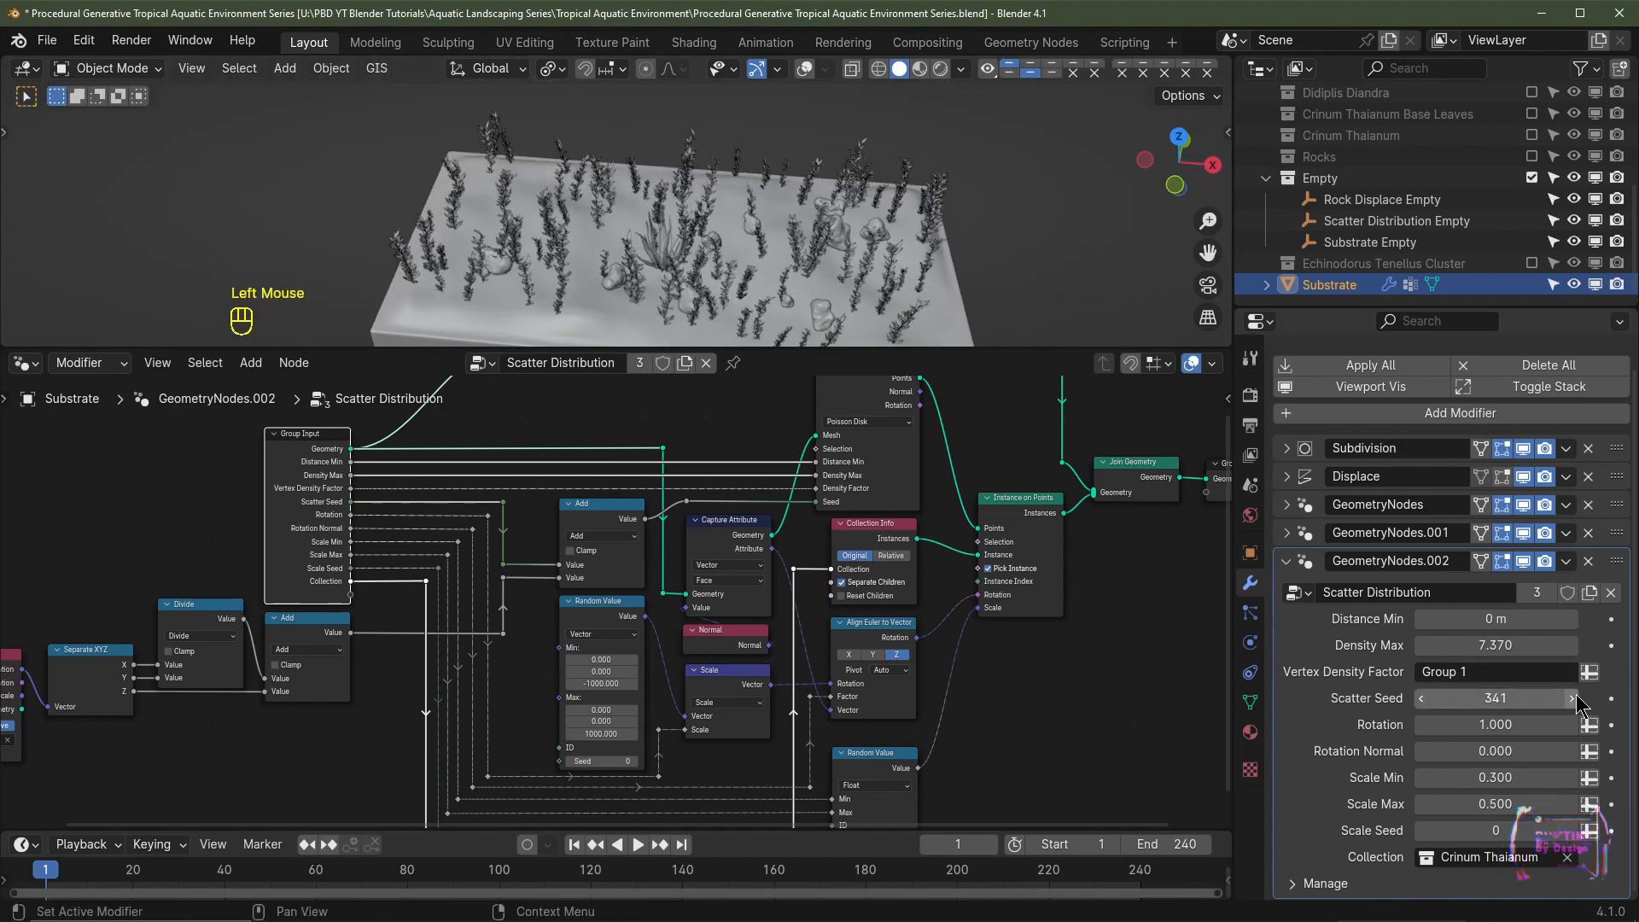
middle_click(680, 213)
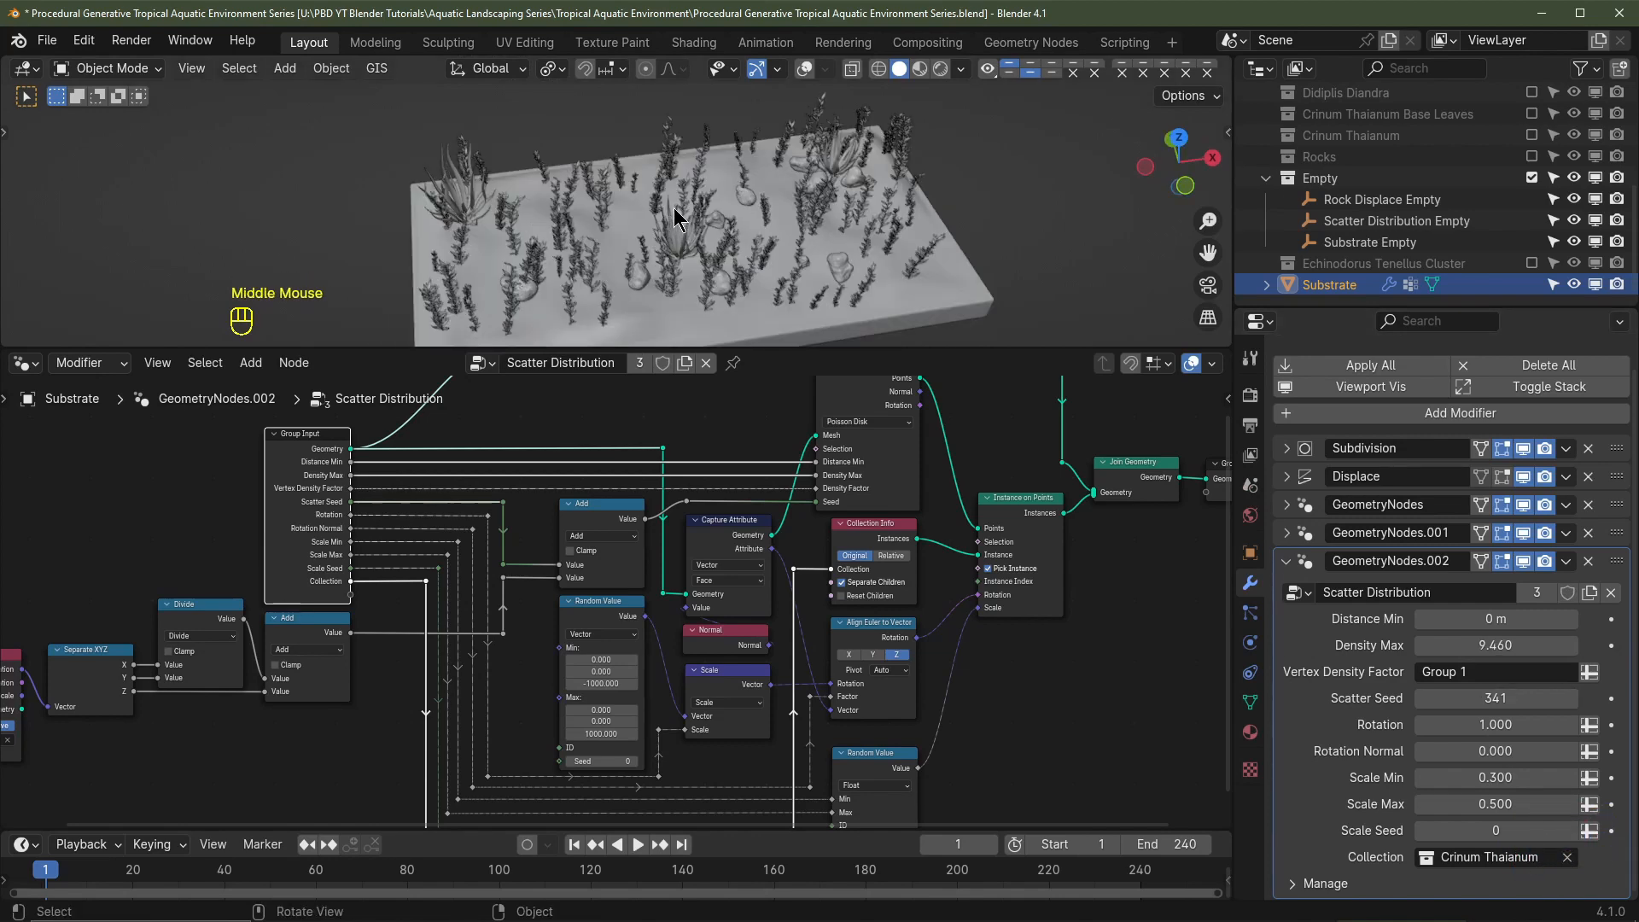
key(KP_7)
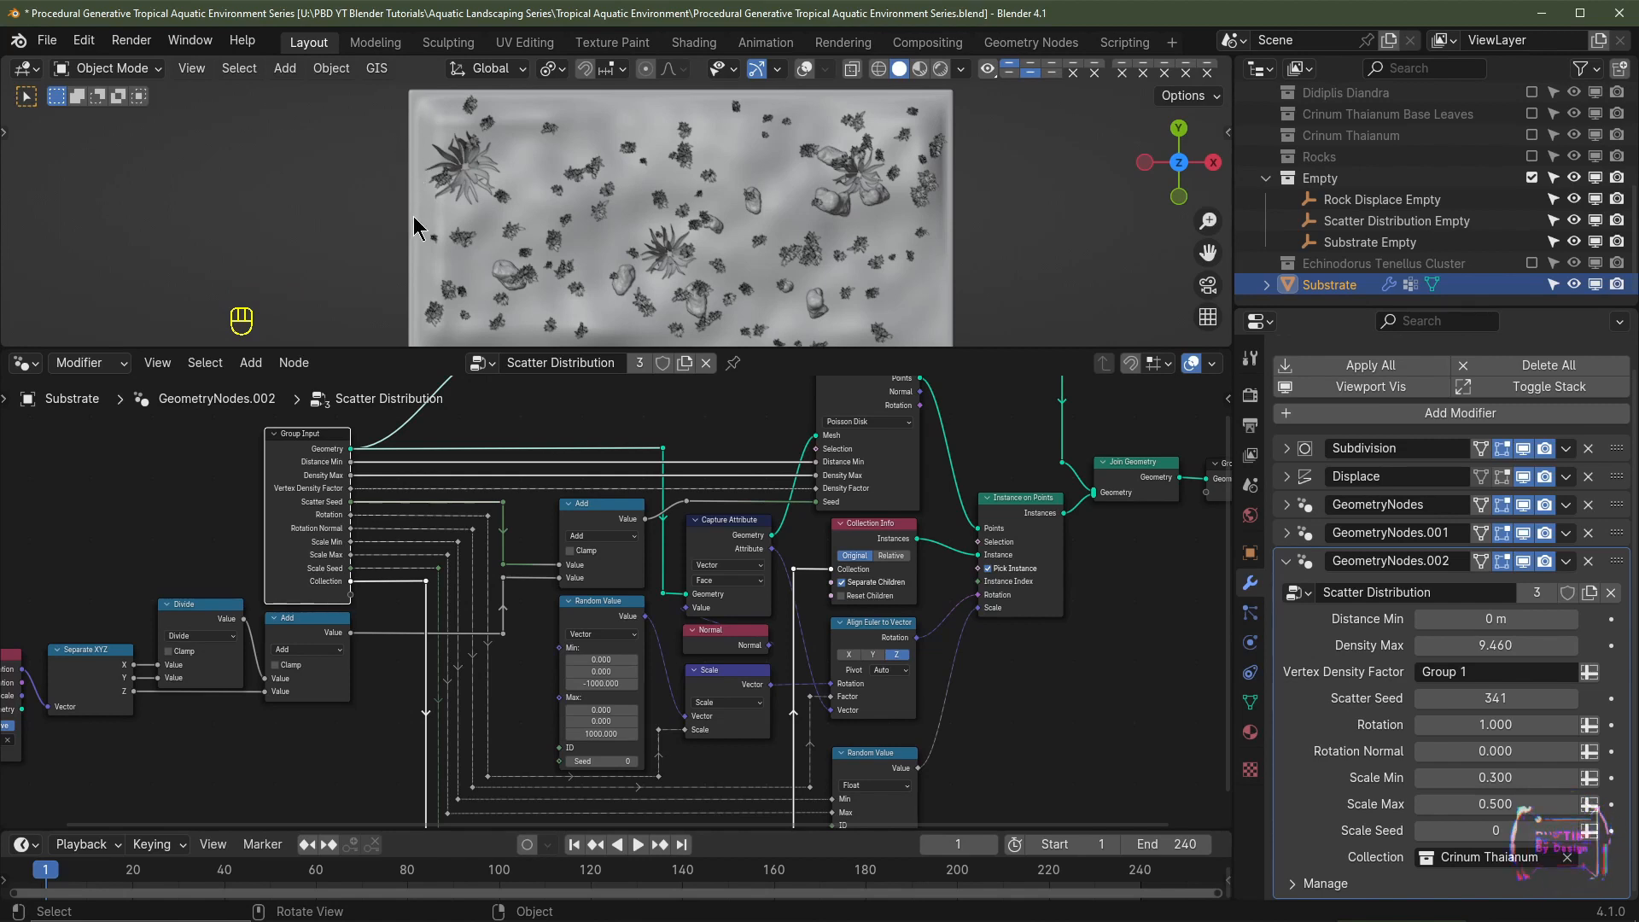
scroll(650, 271, down, 2)
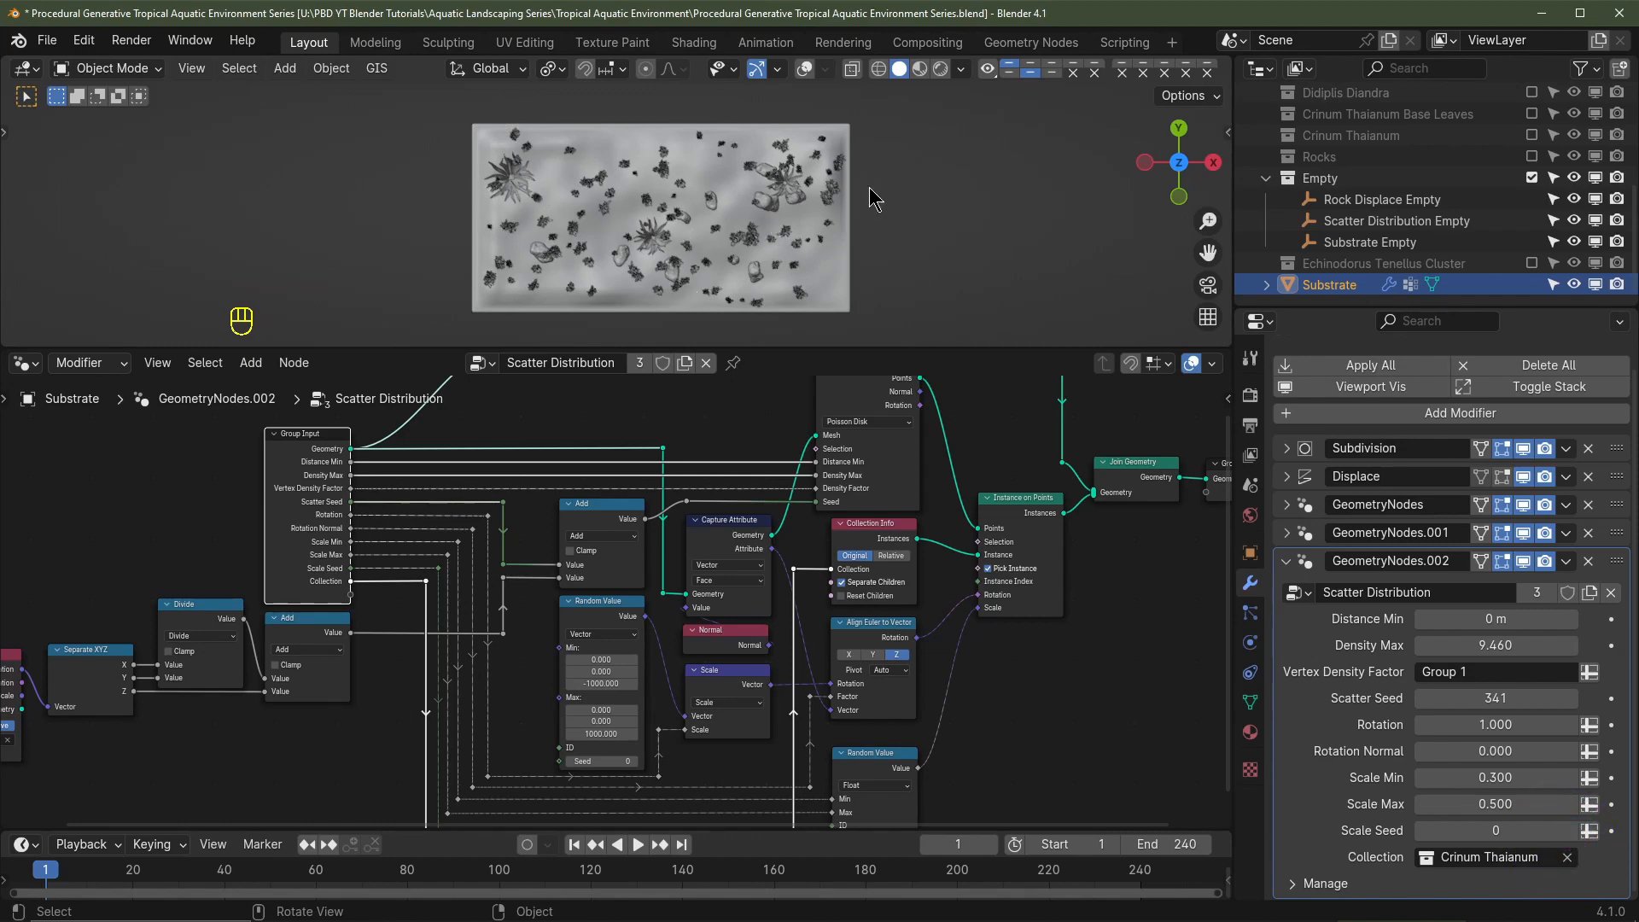
scroll(841, 310, up, 2)
middle_drag(841, 310, 841, 213)
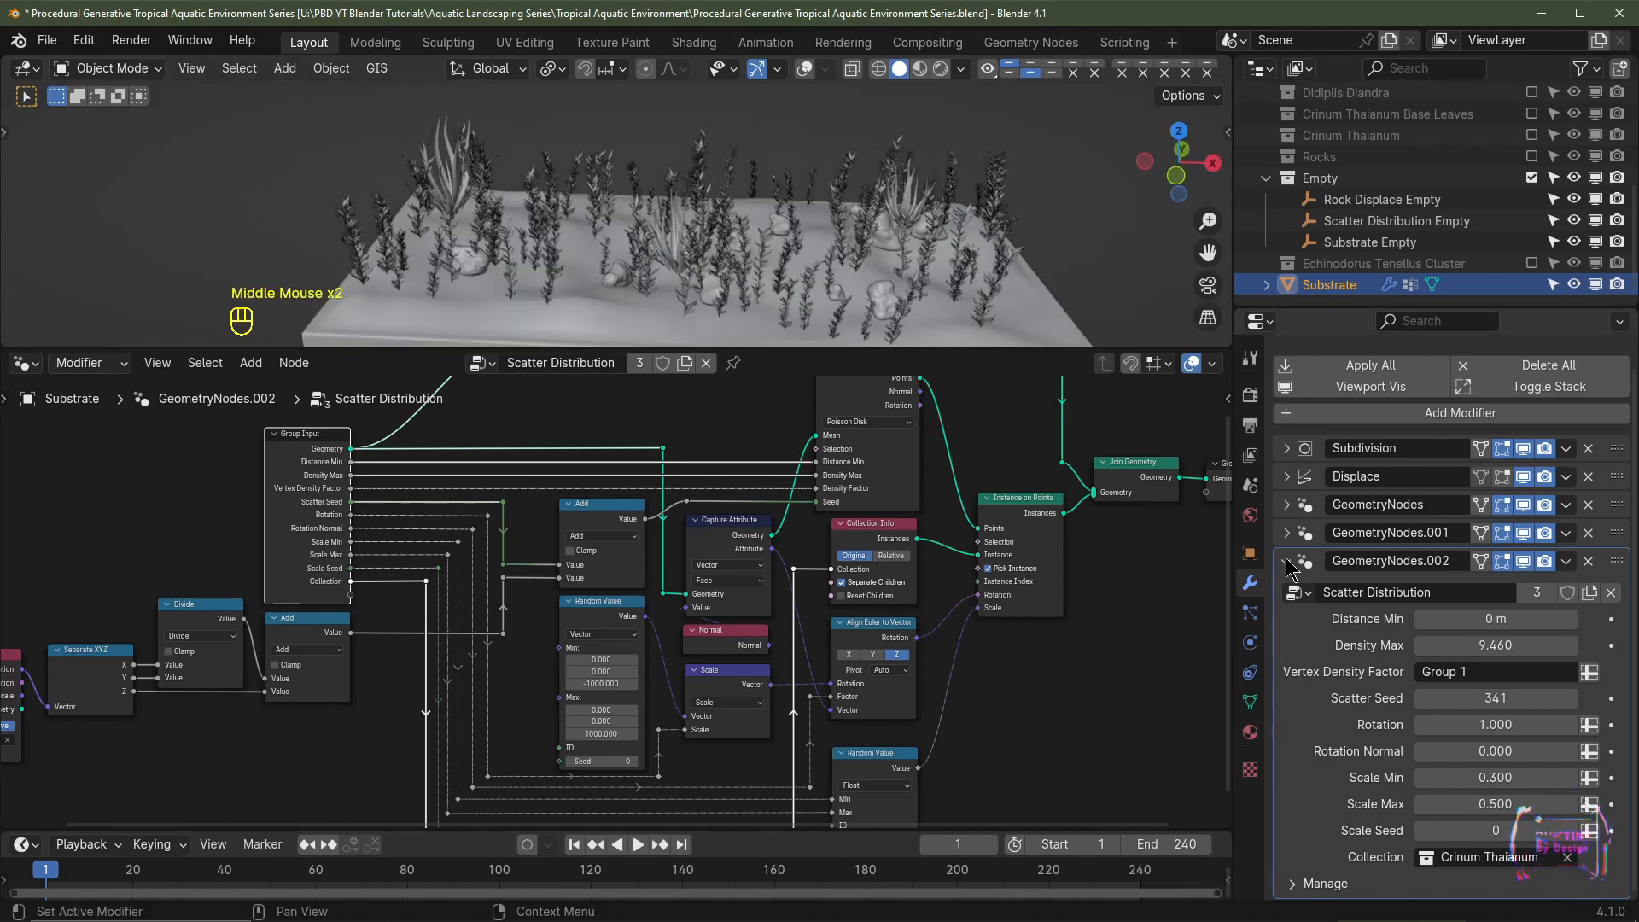
Step: Collapse the third scatter modifier and add a fourth Geometry Nodes modifier using the Scatter Distribution node group
click(1288, 563)
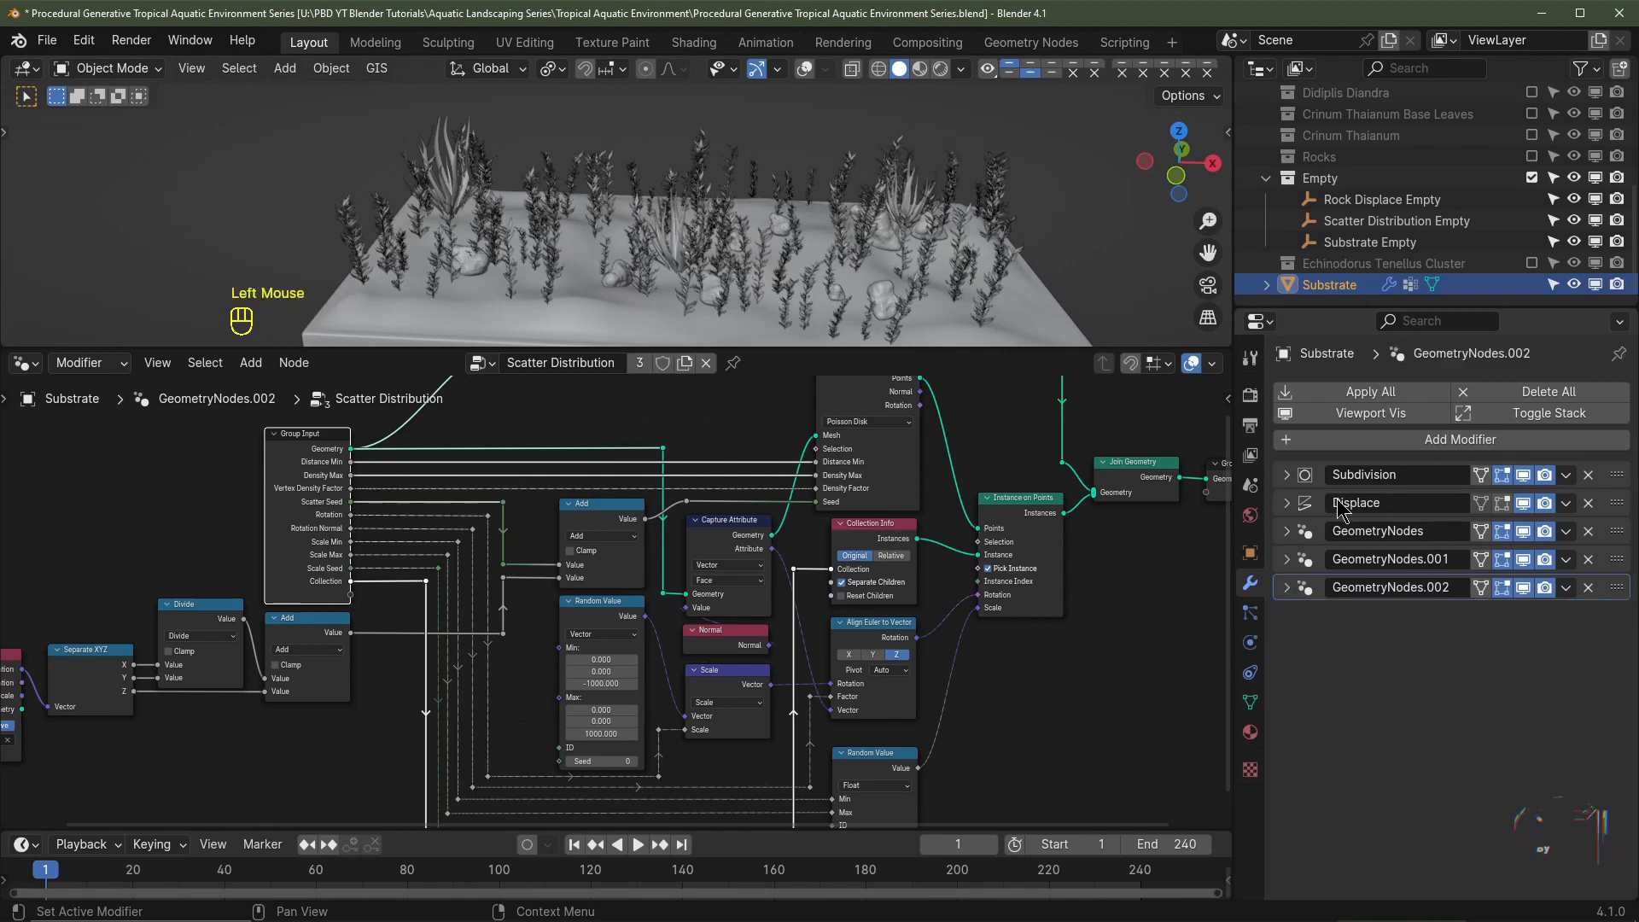
click(1329, 443)
click(1259, 445)
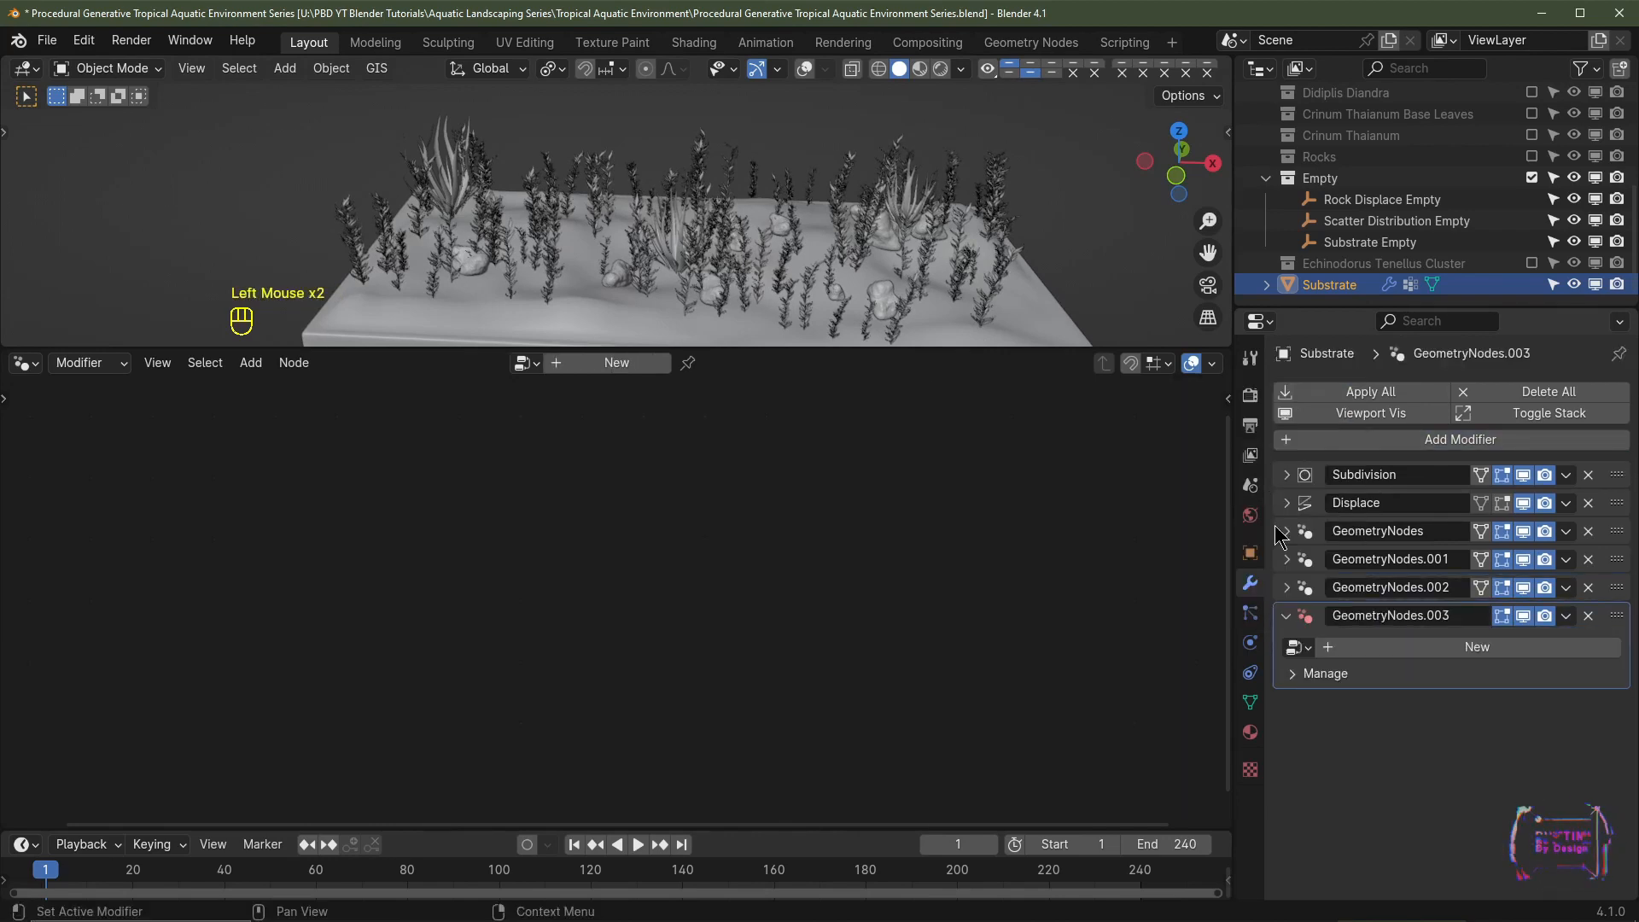
click(1301, 649)
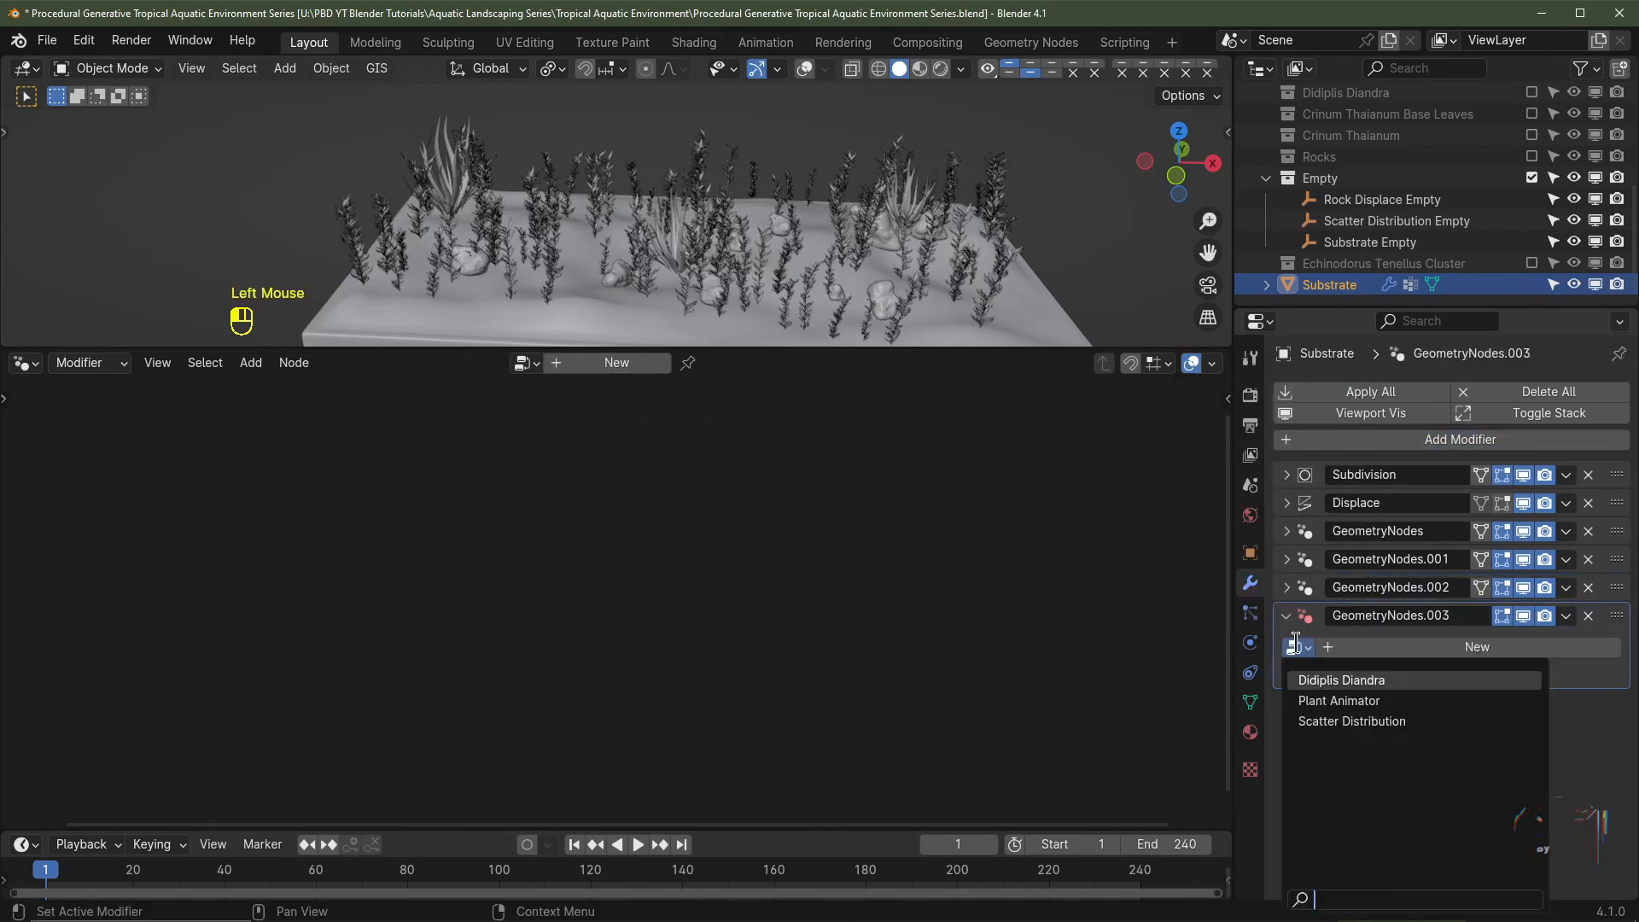
click(1337, 722)
Step: Assign Group 4 as the fourth scatter modifier's Vertex Density Factor and Echinodorus Amazonicus as its Collection
click(1589, 673)
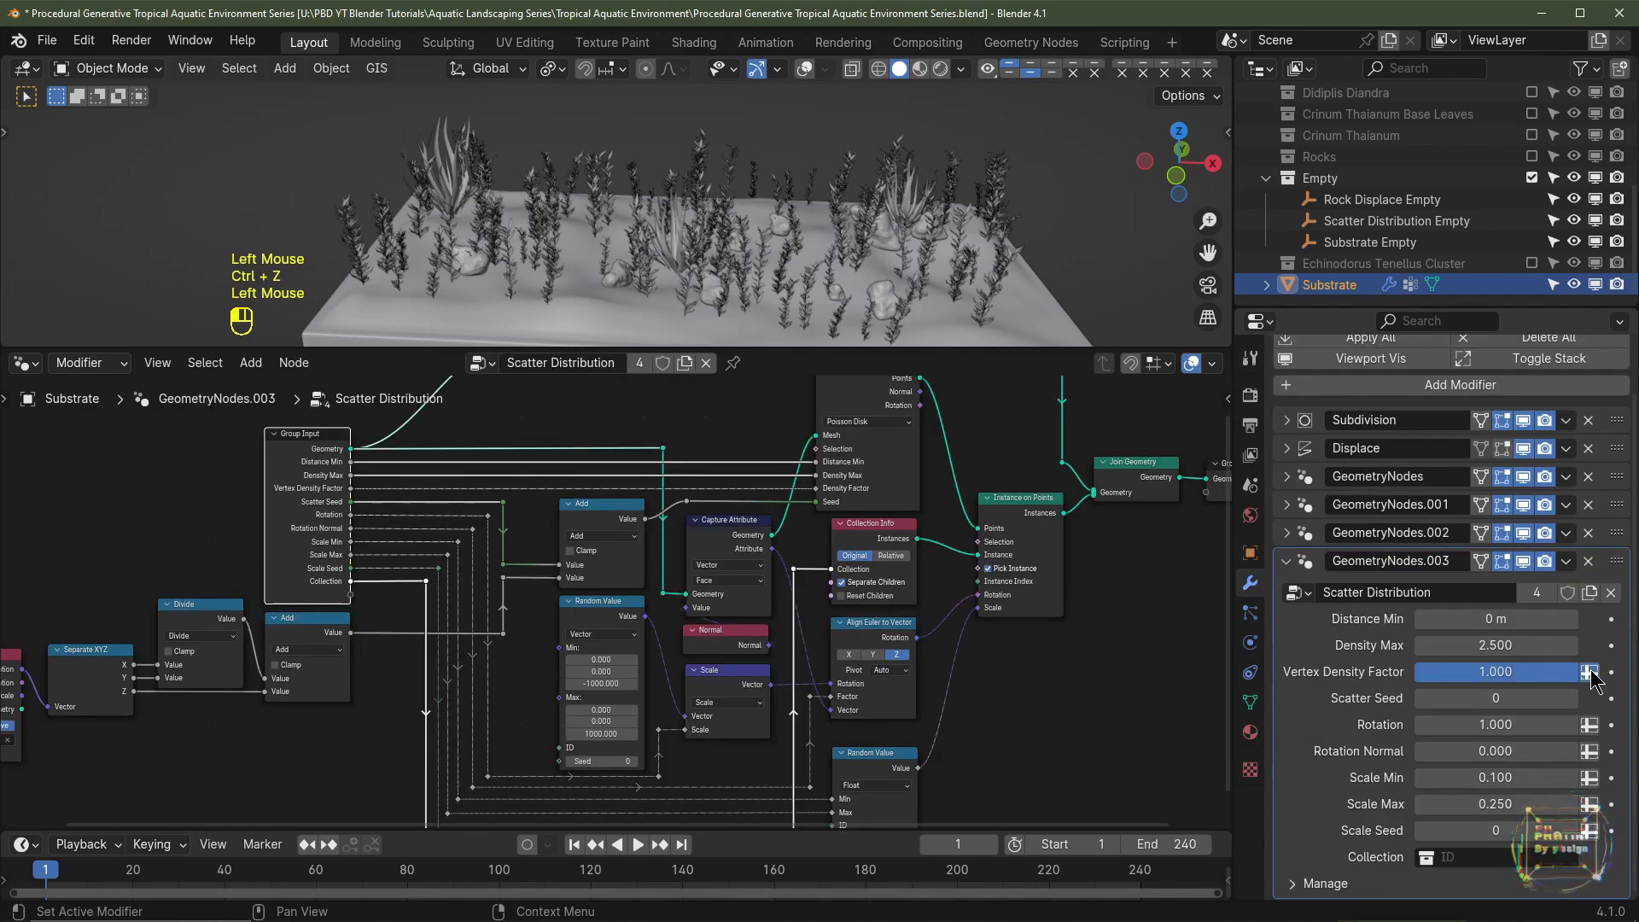
click(1518, 674)
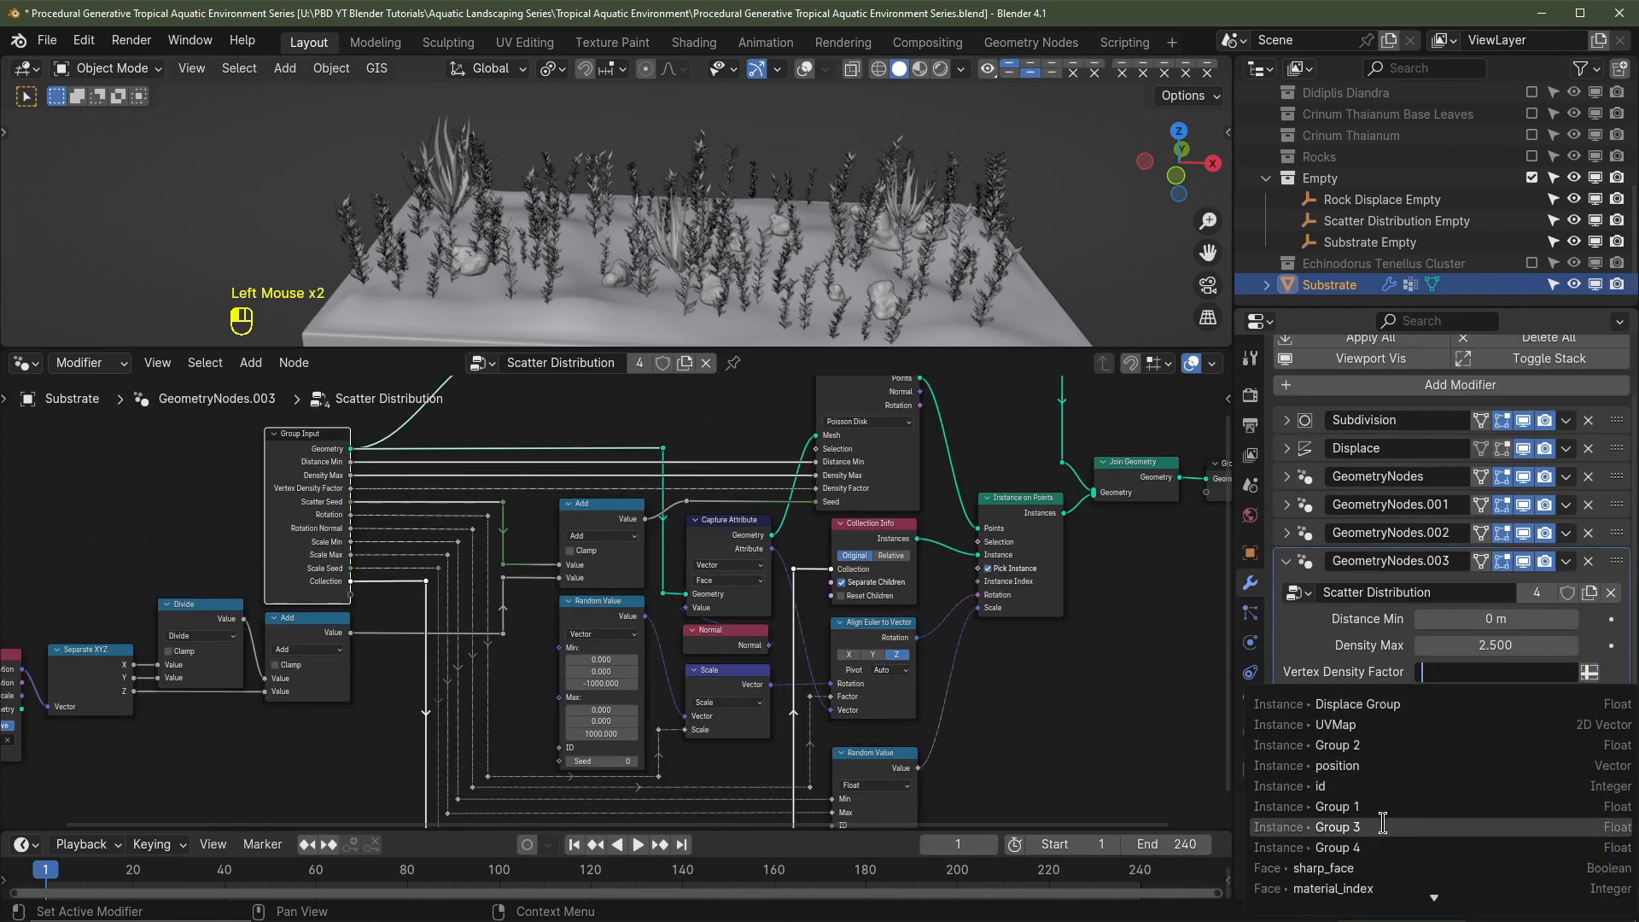
click(1490, 857)
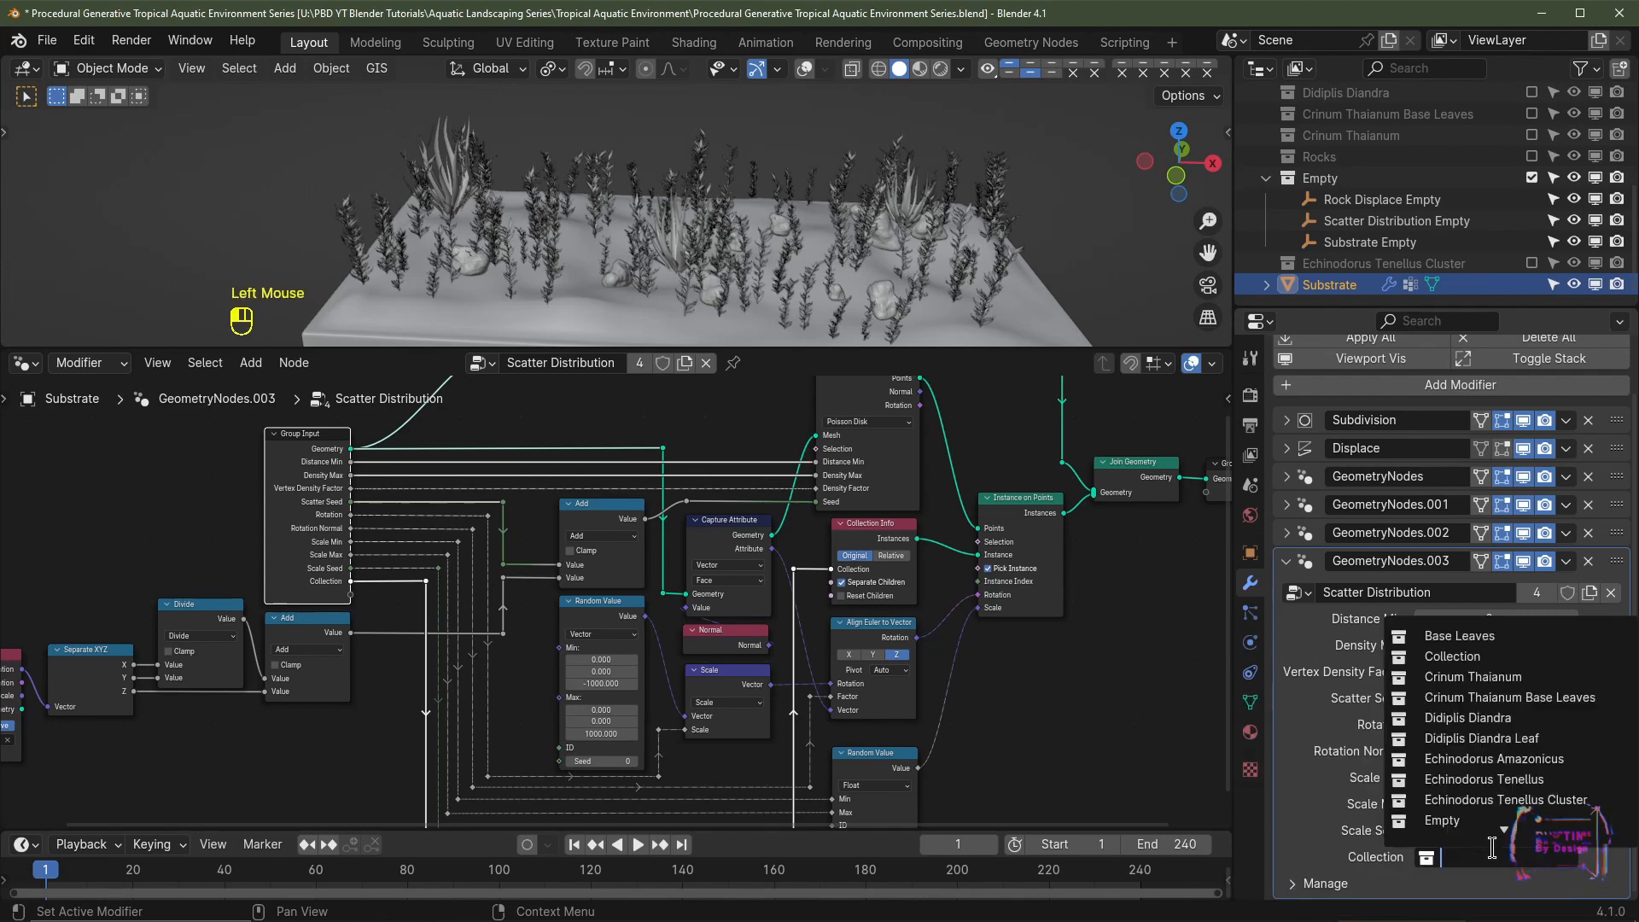
click(1525, 759)
Step: Set the Echinodorus Amazonicus scatter's Scale Min to 0.35 and Scale Max to 0.5
click(1503, 774)
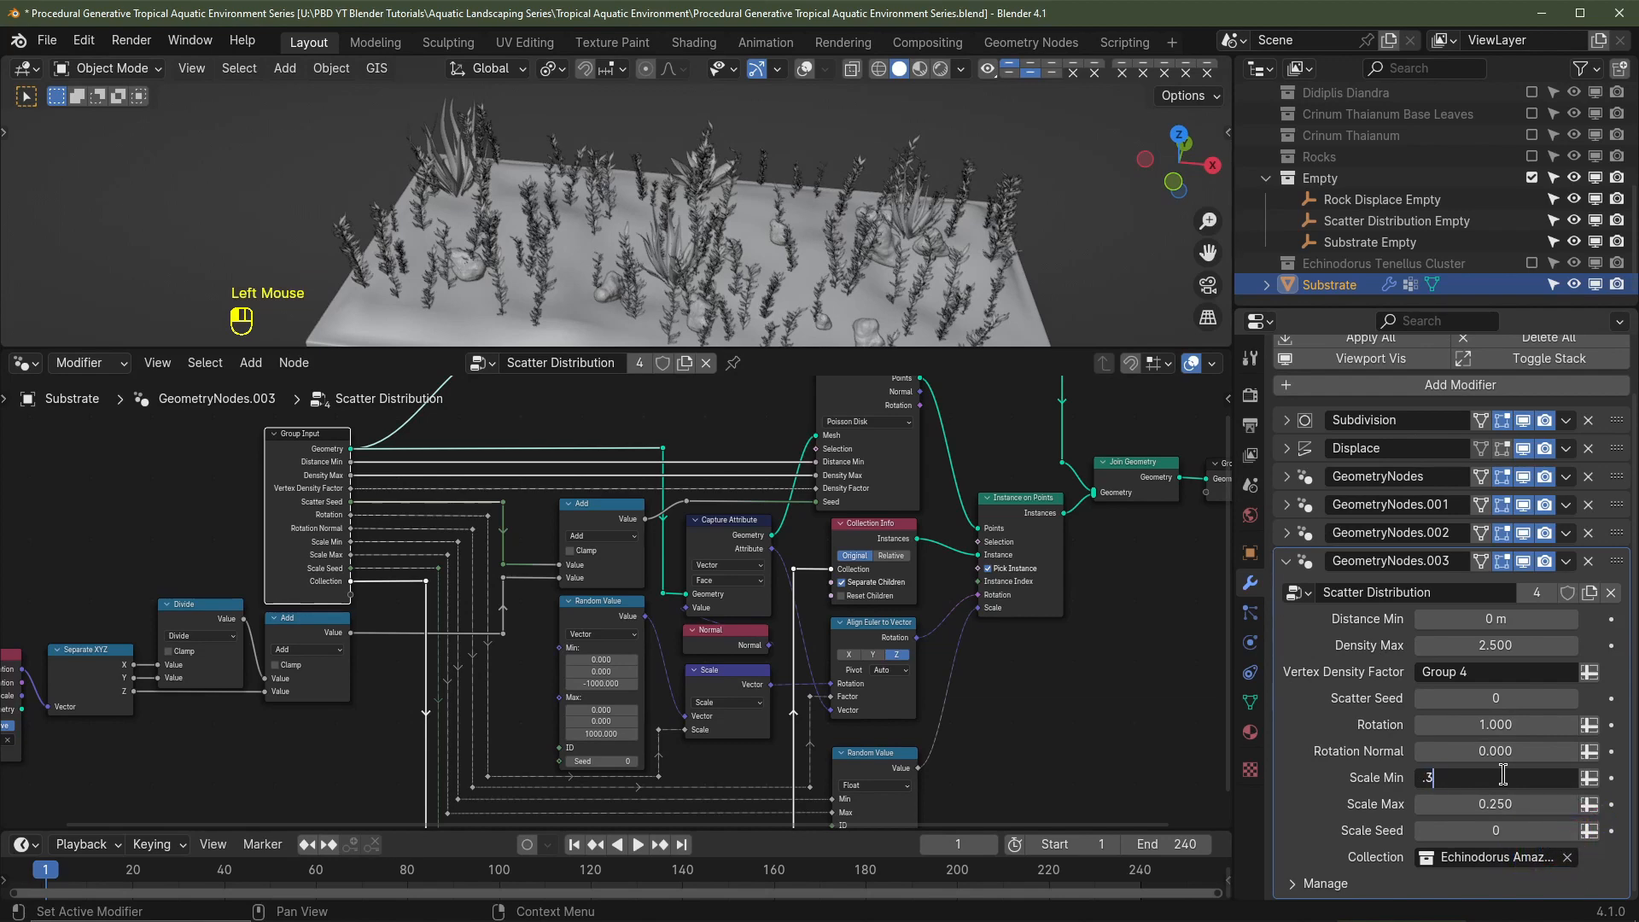
key(Tab)
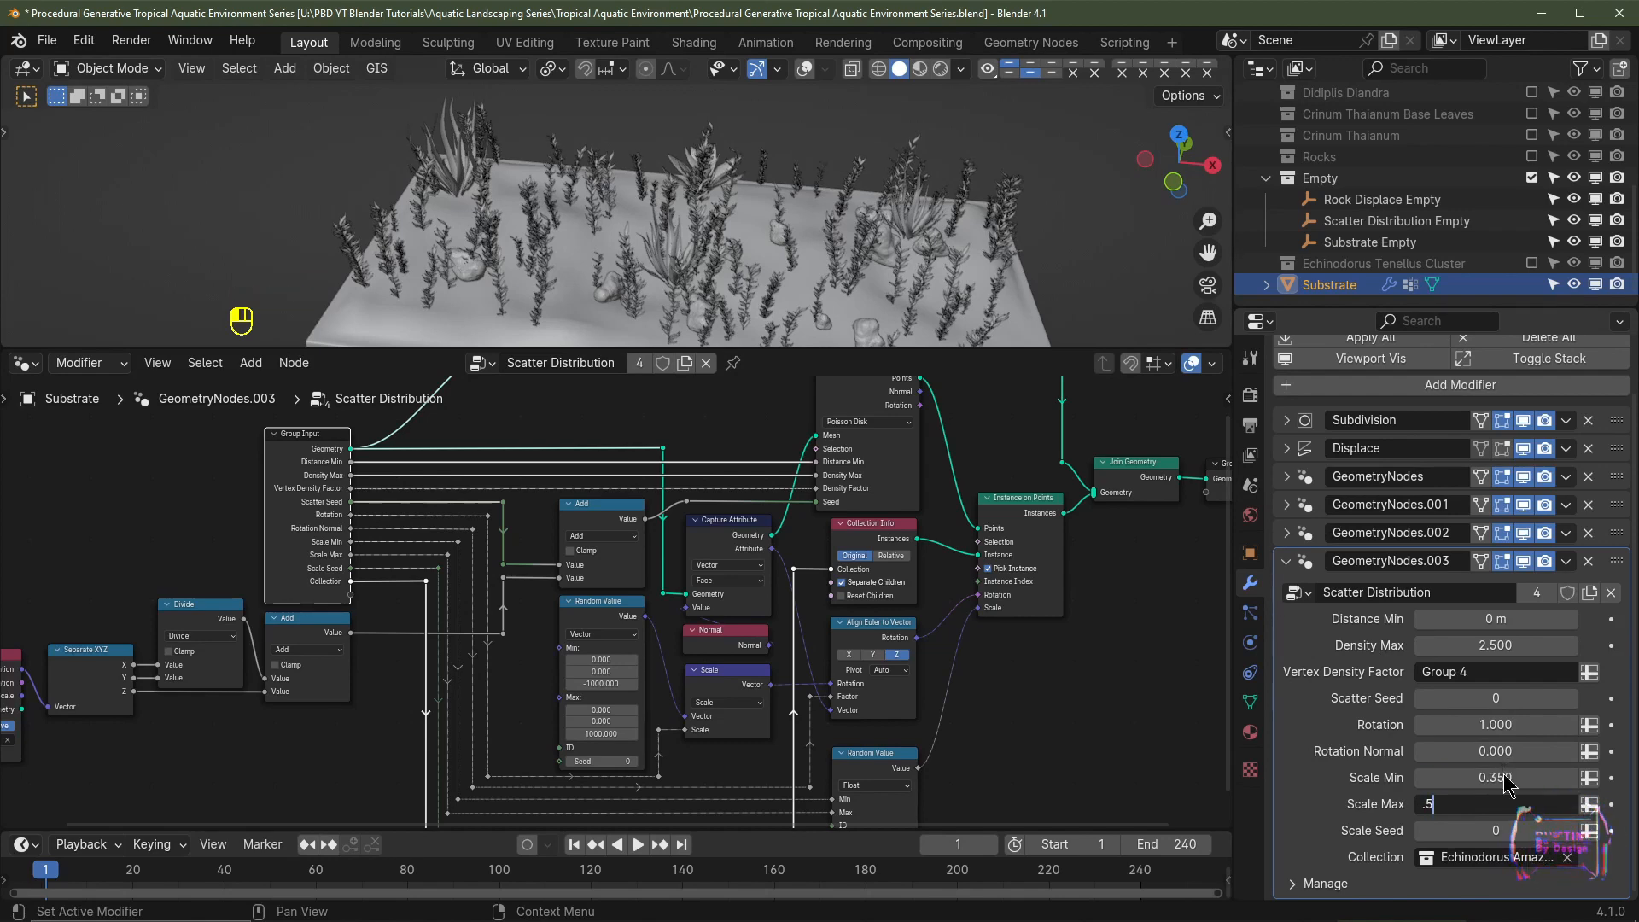
text(.5)
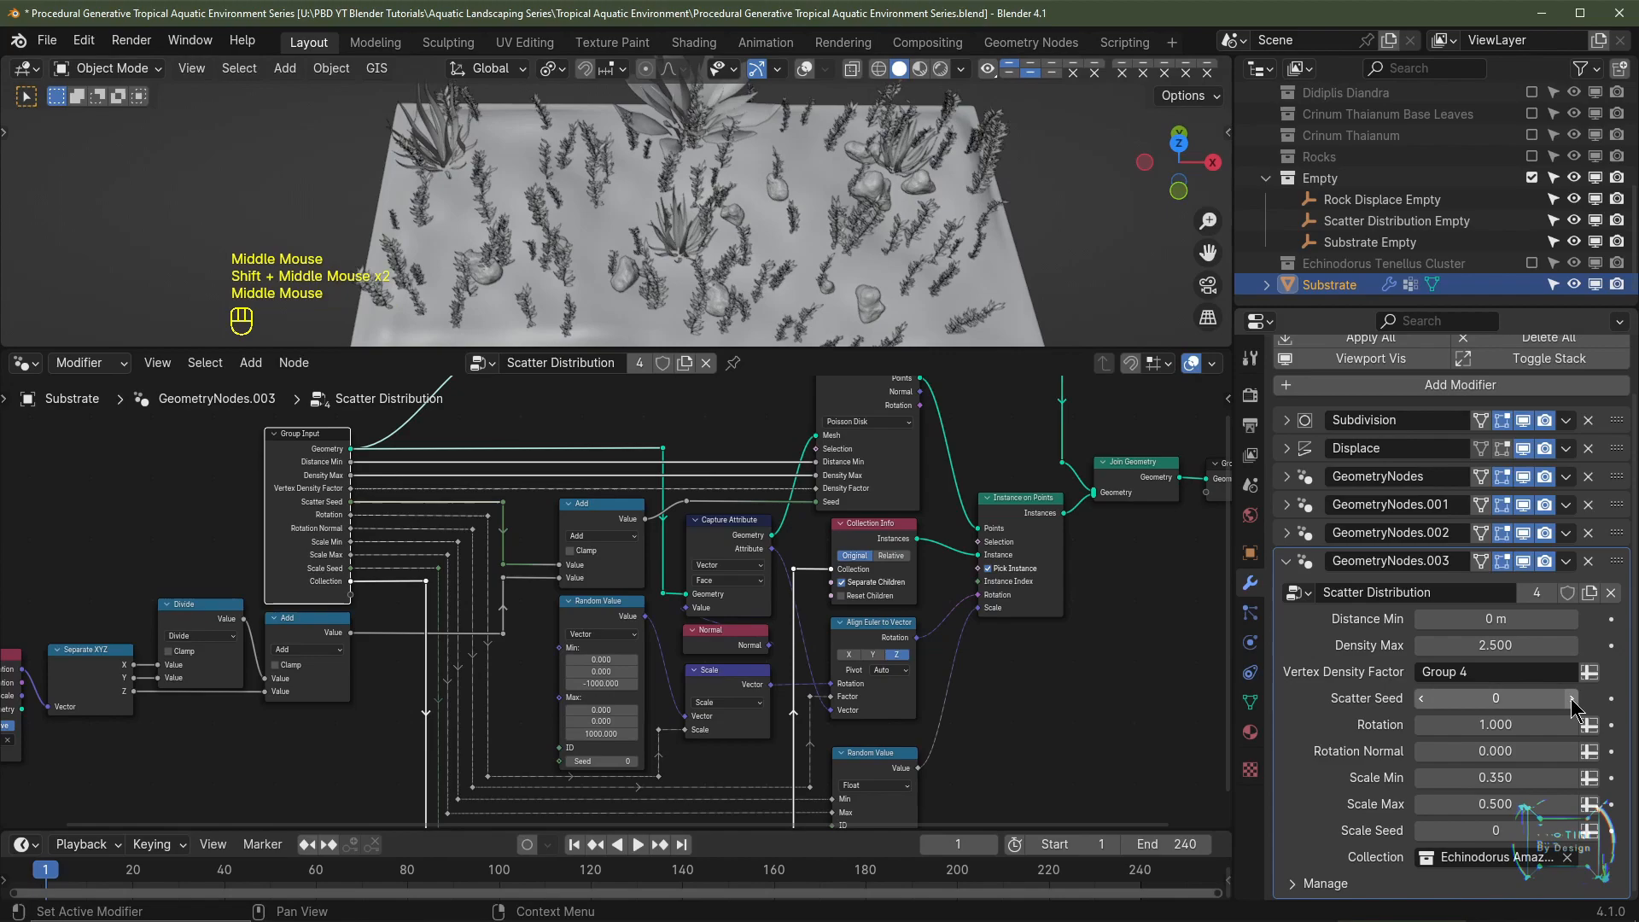
Step: Change the Echinodorus Amazonicus scatter's Scatter Seed to 2 and inspect the new plant placement
click(1573, 699)
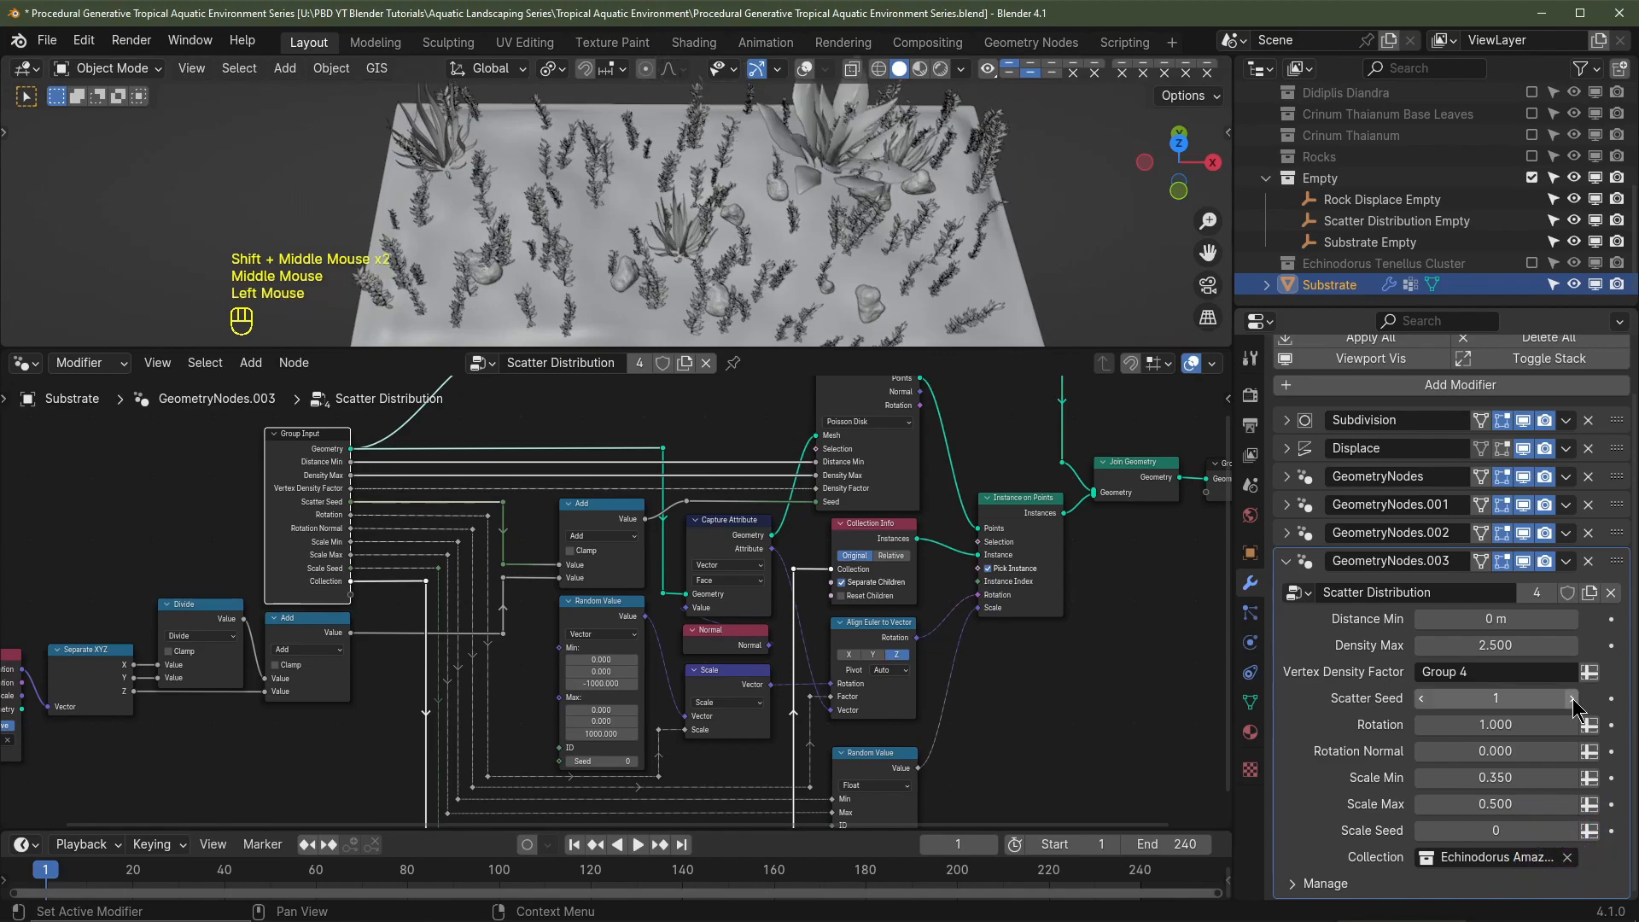
click(1573, 699)
middle_drag(956, 281, 834, 225)
scroll(963, 213, up, 2)
scroll(908, 254, down, 2)
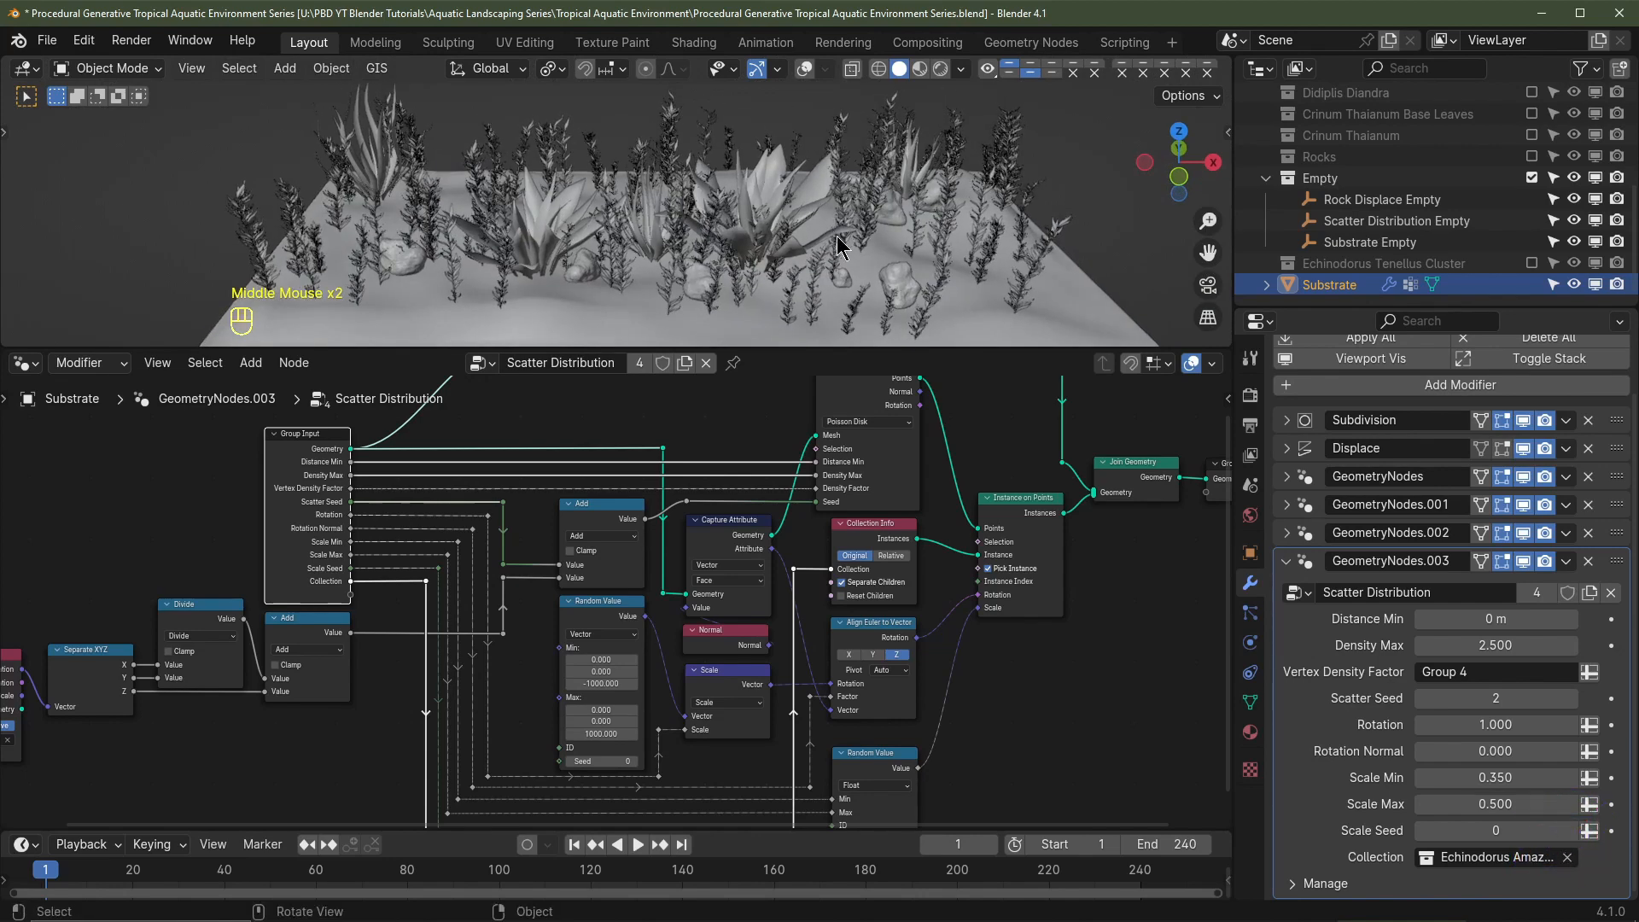
Step: Reduce the Echinodorus Amazonicus scatter's Scale Max to 0.45
middle_drag(1514, 776, 1515, 780)
click(1422, 810)
click(1422, 810)
click(1421, 810)
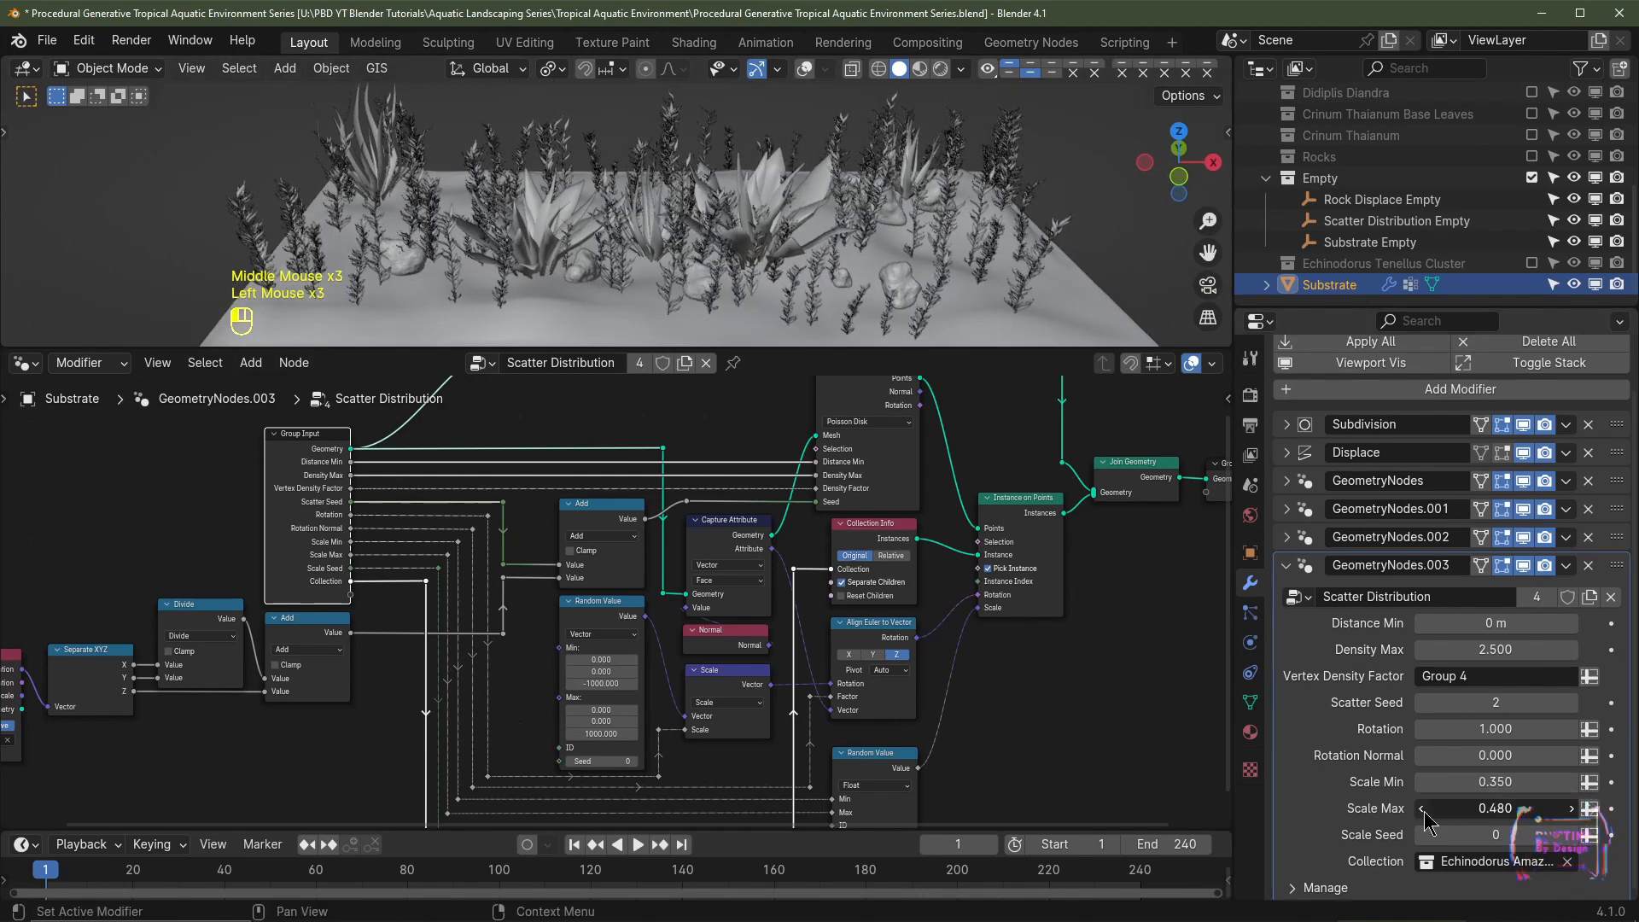
click(1422, 811)
click(1421, 810)
click(1421, 810)
click(1422, 811)
click(1508, 808)
text(.45)
key(Return)
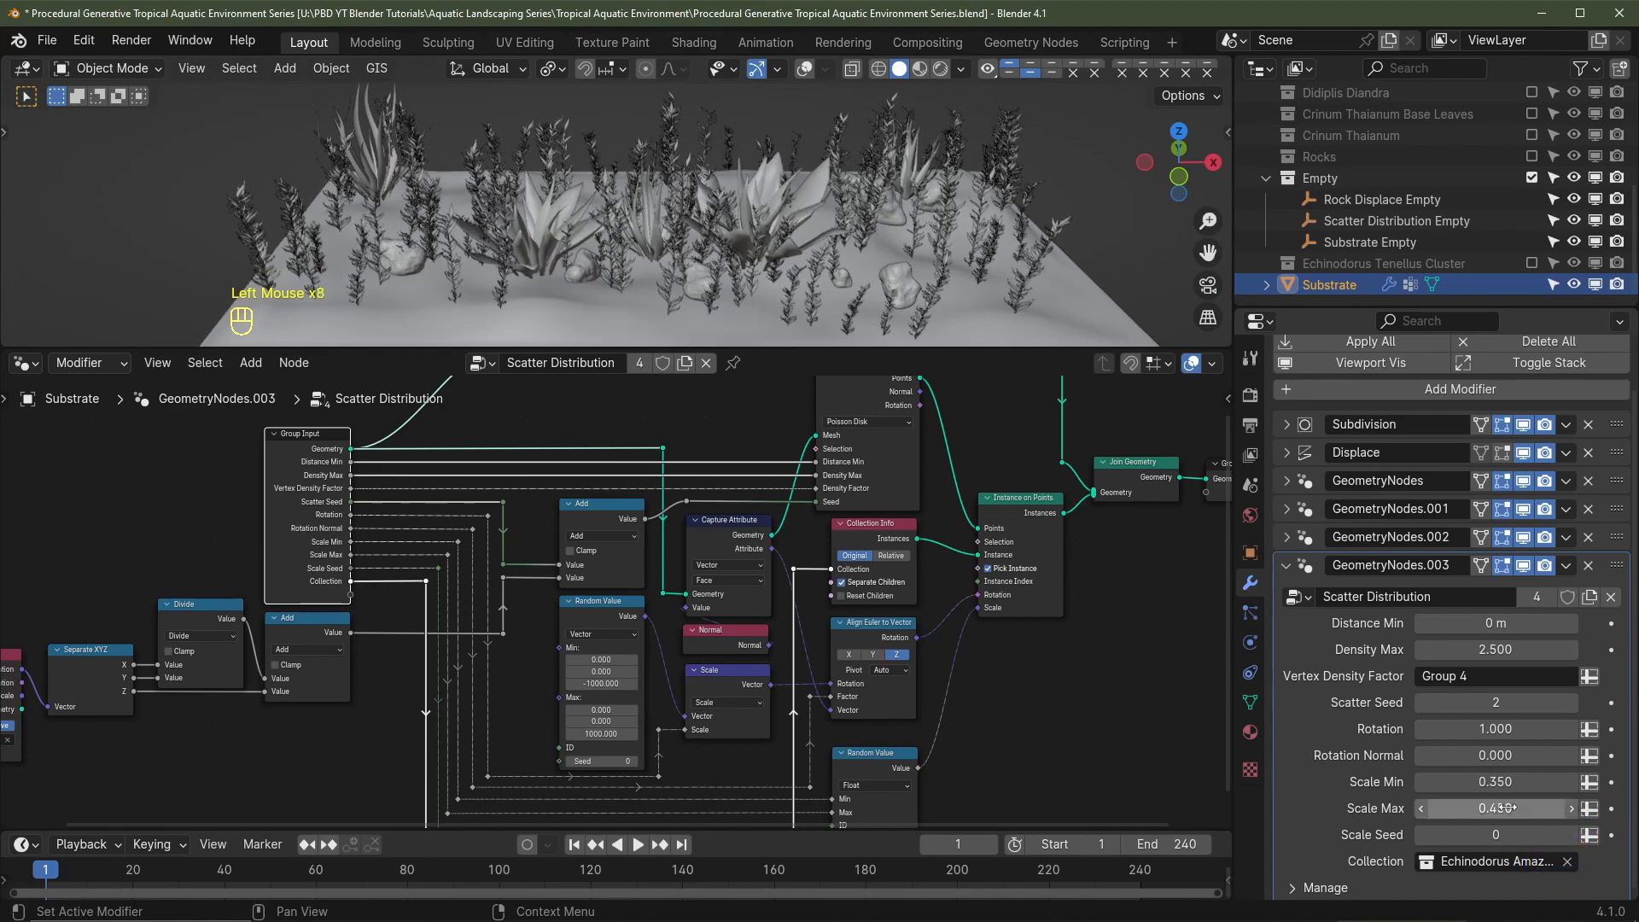
Step: Change the Echinodorus Amazonicus scatter's Scatter Seed to 4 and check the plant distribution from the top view
click(1572, 704)
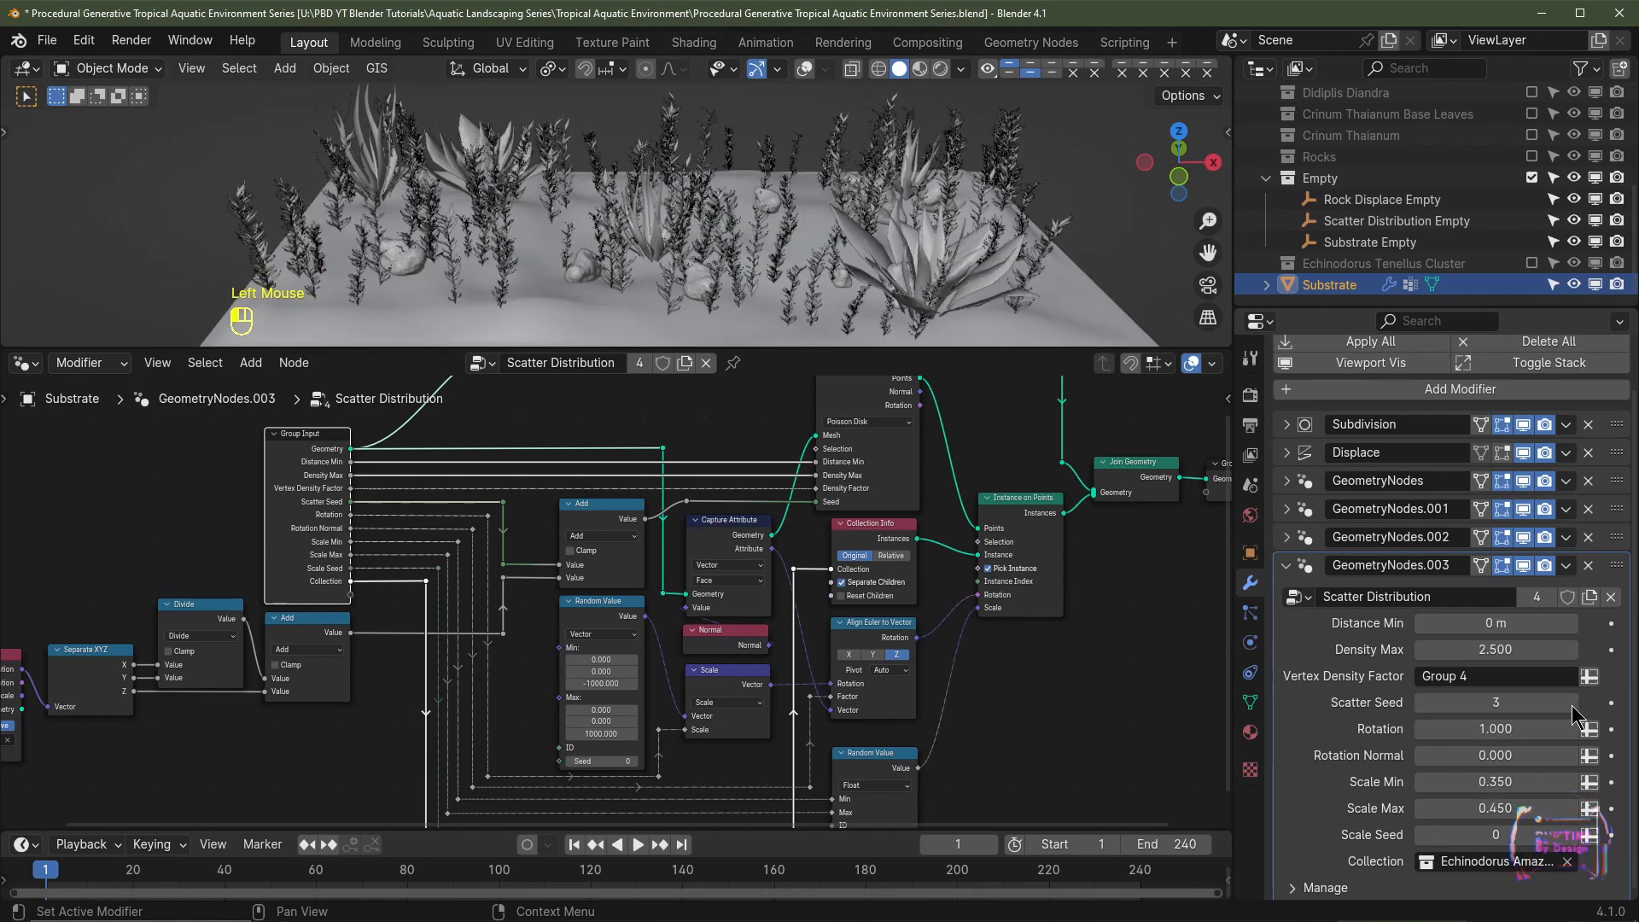
click(1573, 704)
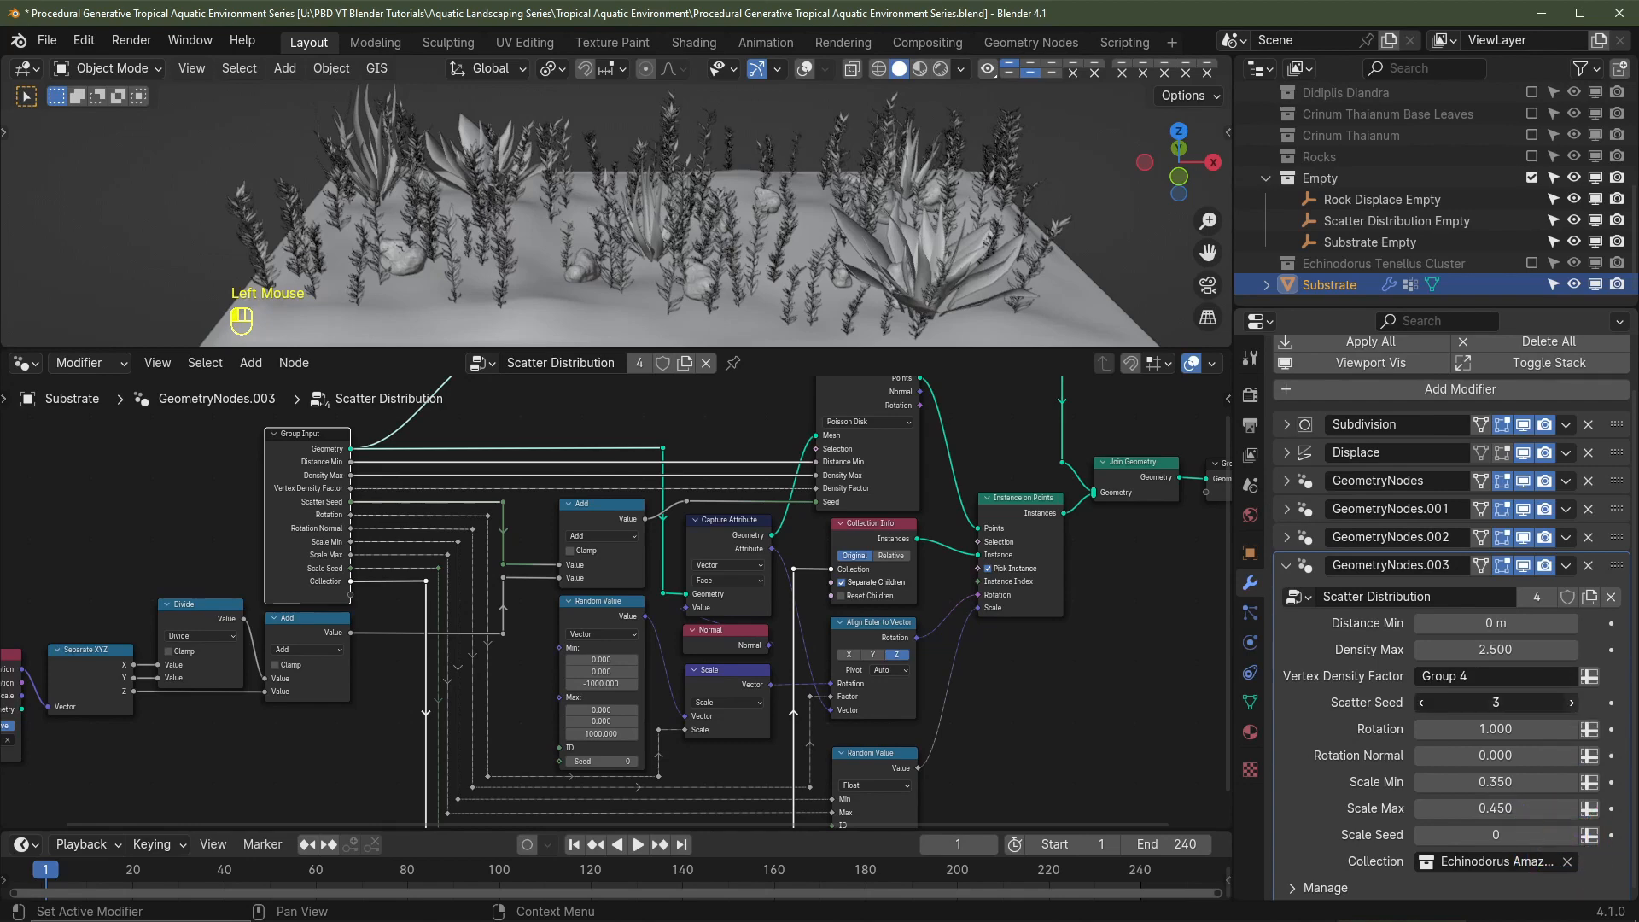
middle_drag(942, 187, 940, 253)
shift+middle_drag(939, 253, 898, 314)
key(KP_7)
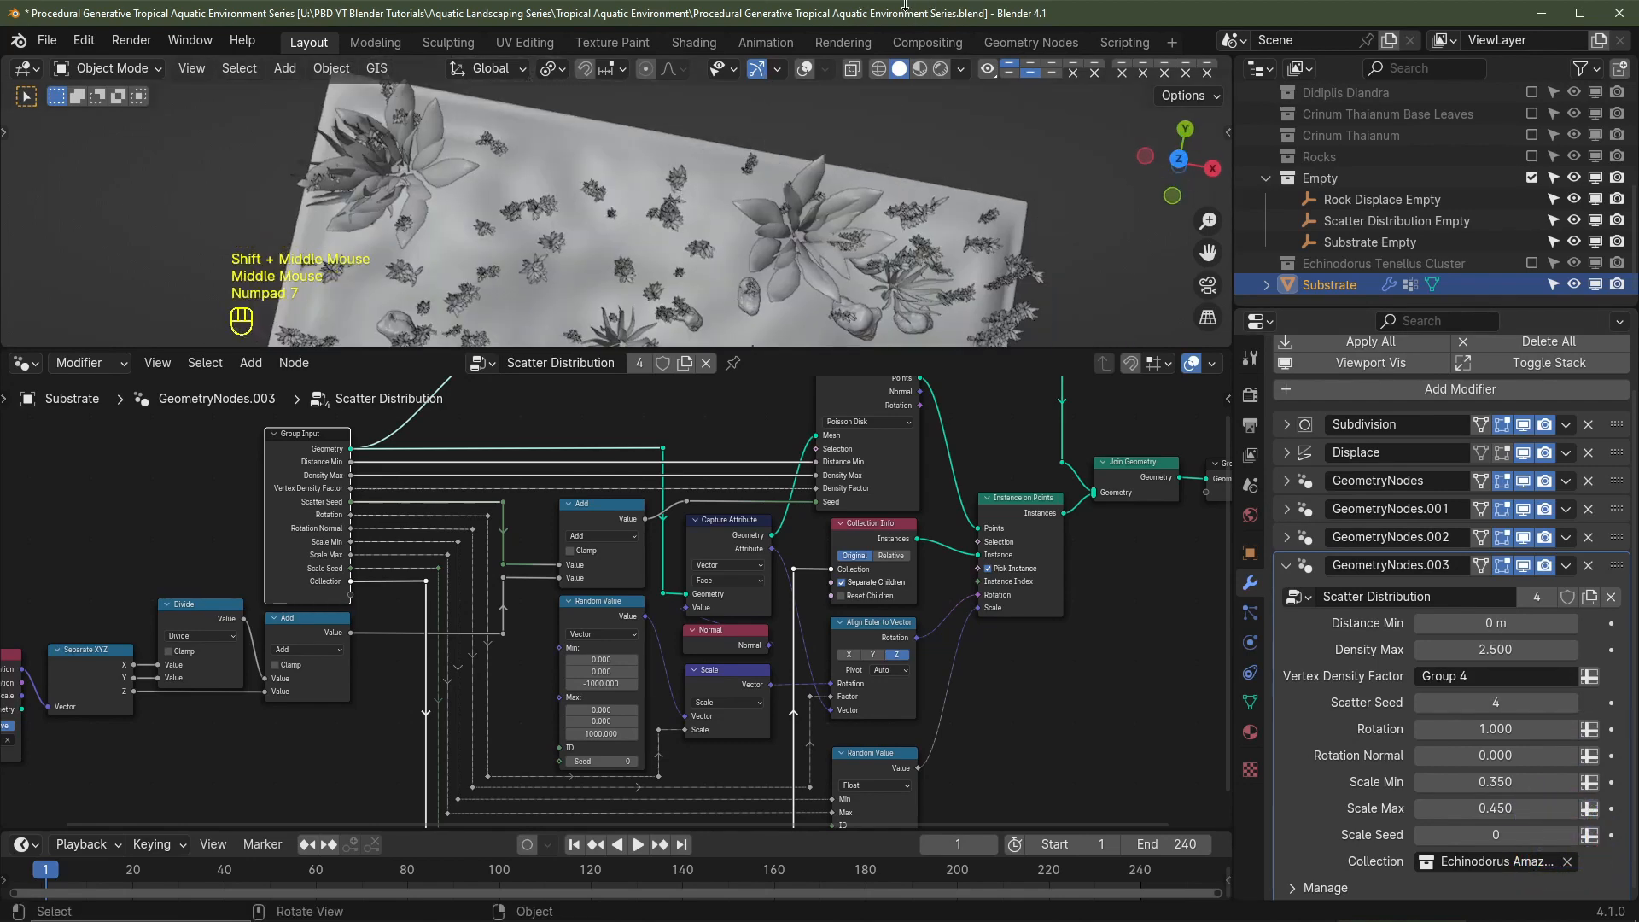
key(KP_7)
scroll(856, 202, down, 3)
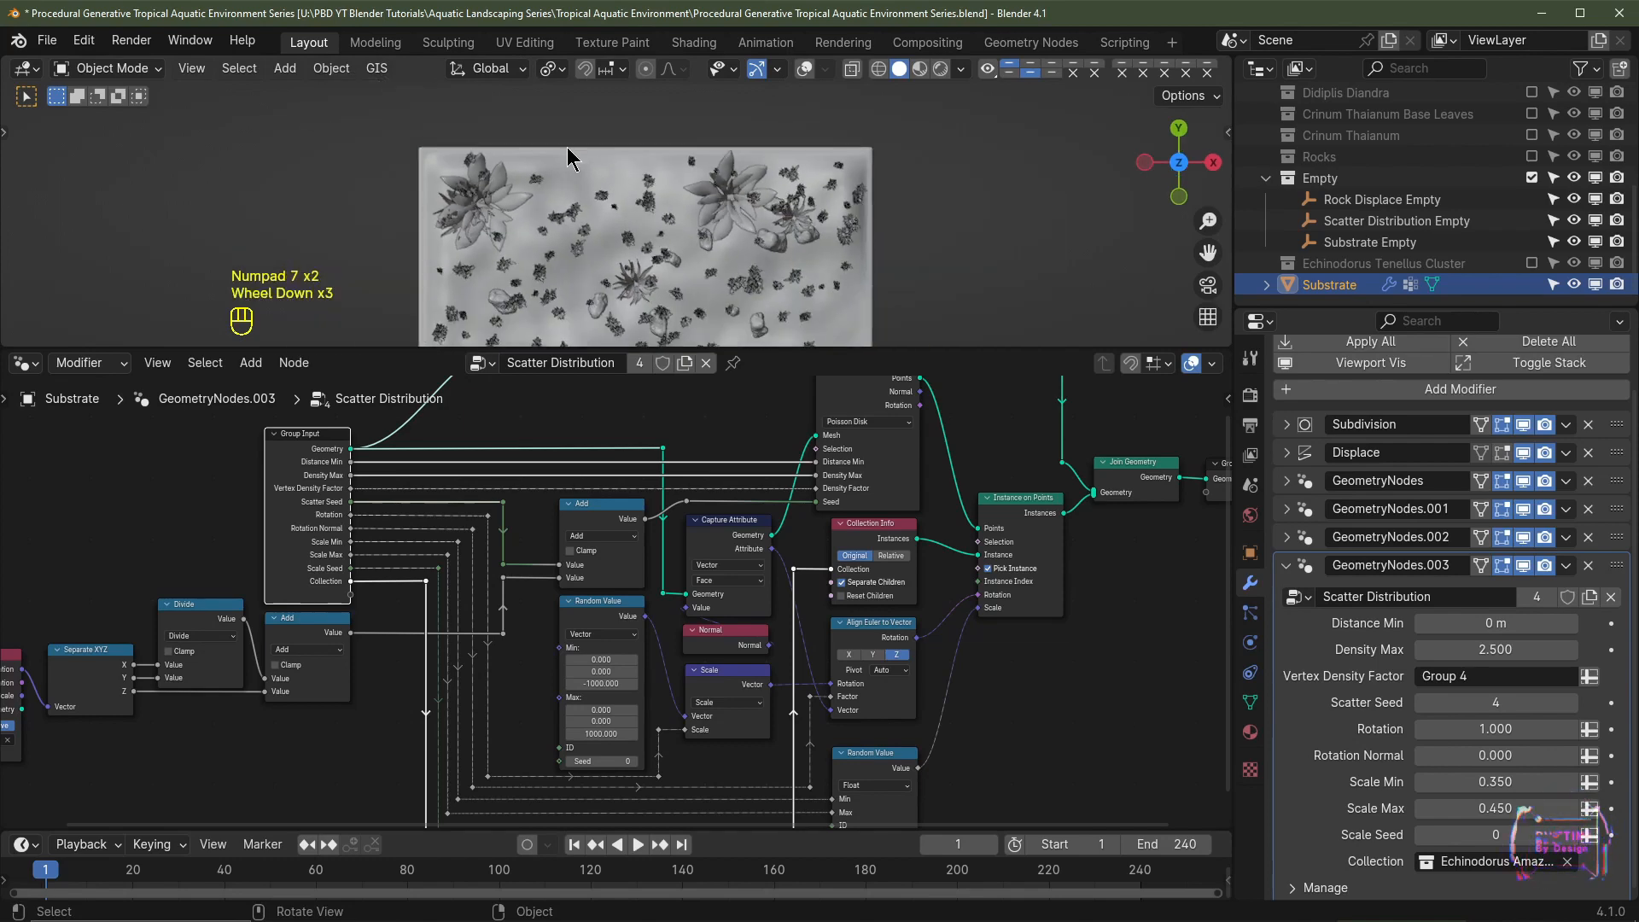
shift+middle_drag(869, 195, 646, 188)
shift+middle_drag(888, 130, 825, 259)
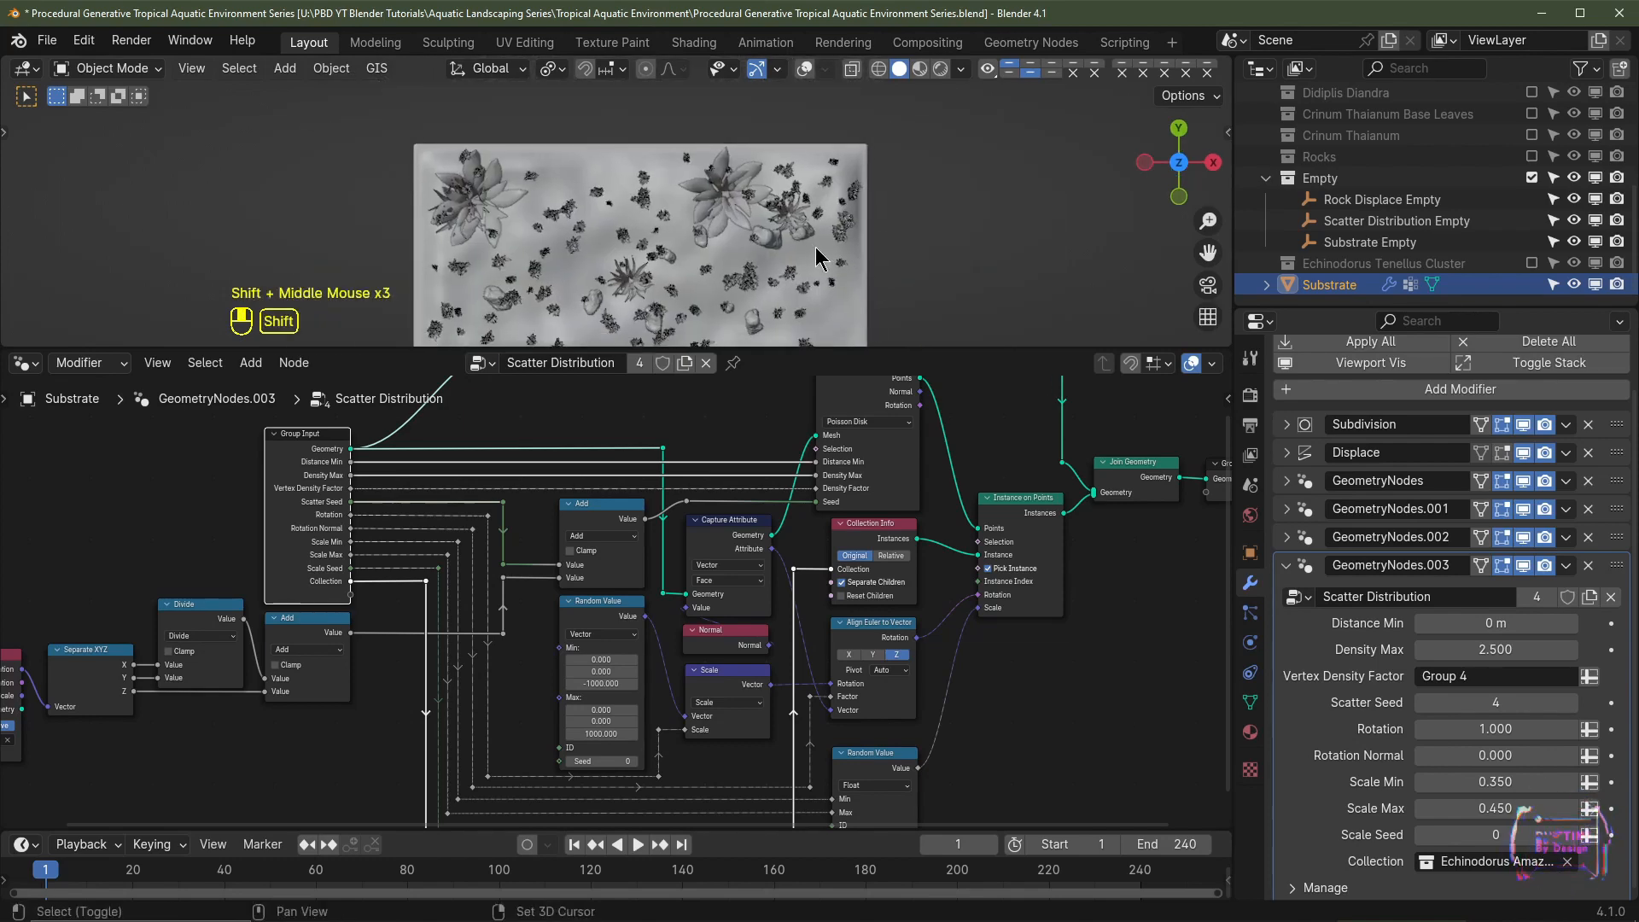
Step: Set the Echinodorus Amazonicus scatter's Scale Min to 0.25 and Scale Max to 0.35
click(1505, 781)
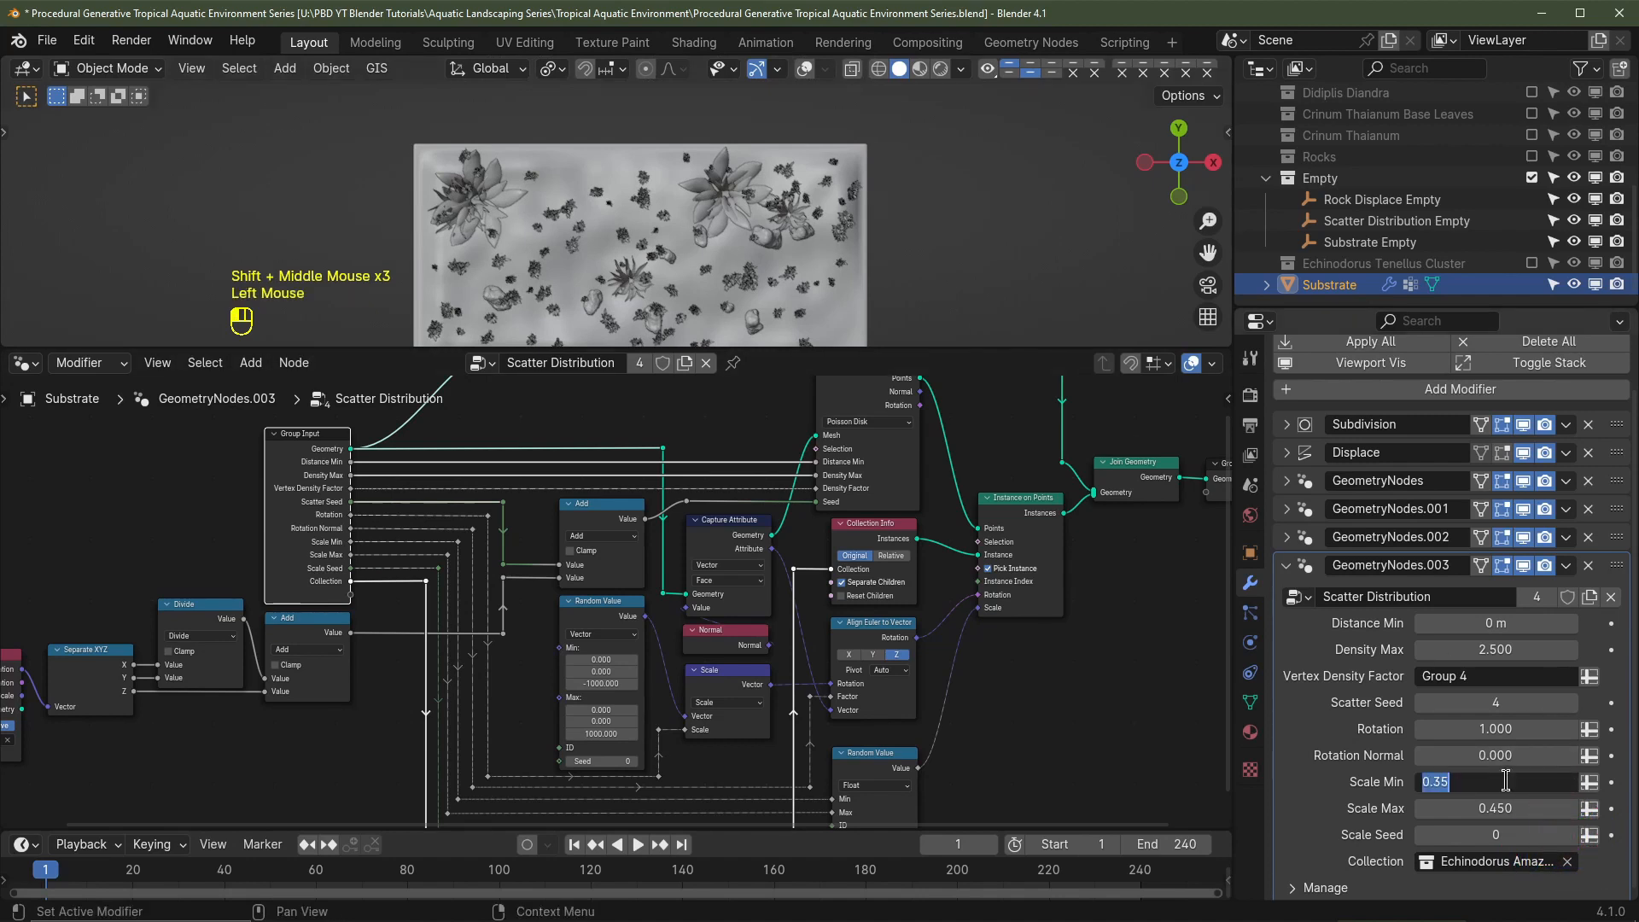
text(0.25)
key(Tab)
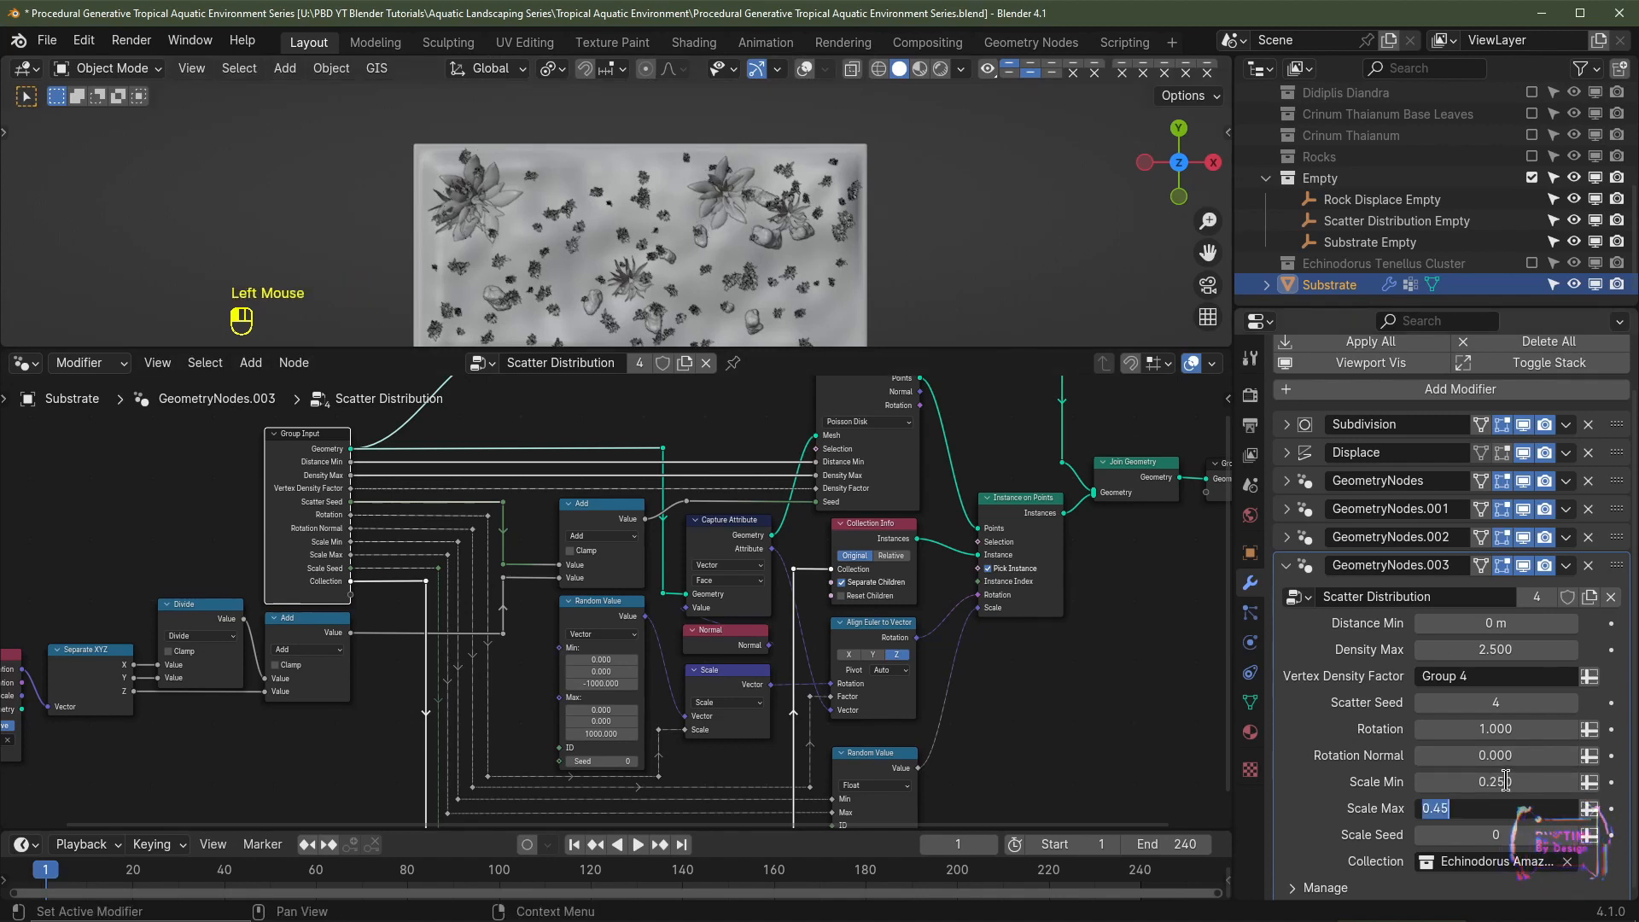
key(BackSpace)
key(Return)
Step: Change the Echinodorus Amazonicus scatter's Scatter Seed to 33 and inspect the plant placement from above and in perspective
key(KP_7)
scroll(540, 225, up, 2)
shift+middle_drag(597, 214, 541, 224)
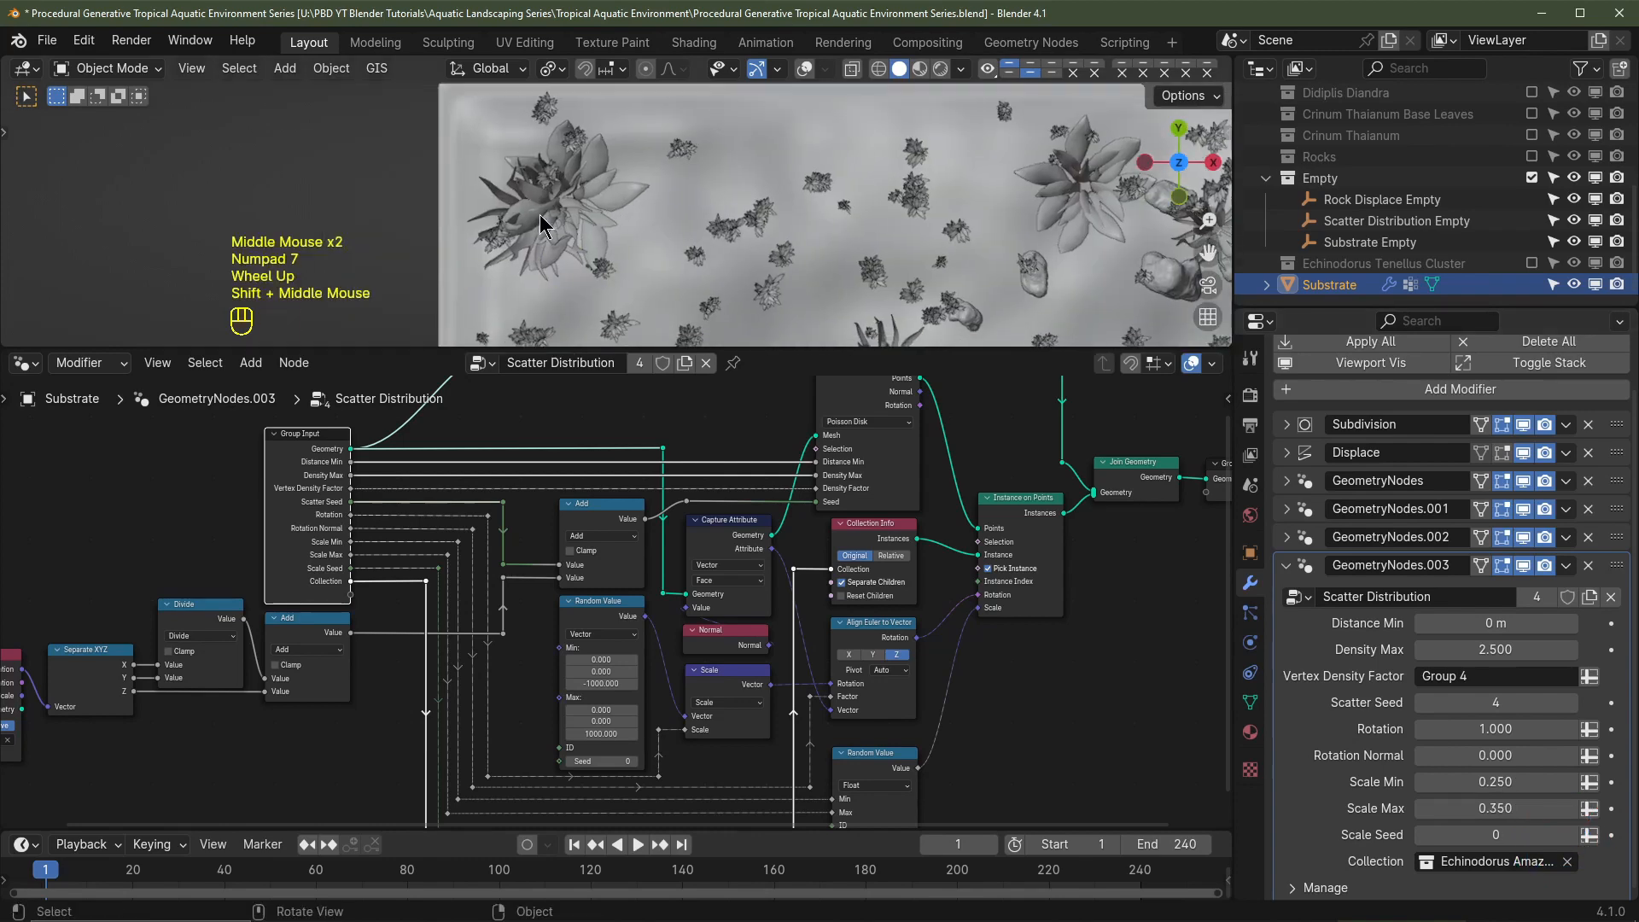
scroll(984, 260, down, 2)
shift+middle_drag(984, 261, 930, 209)
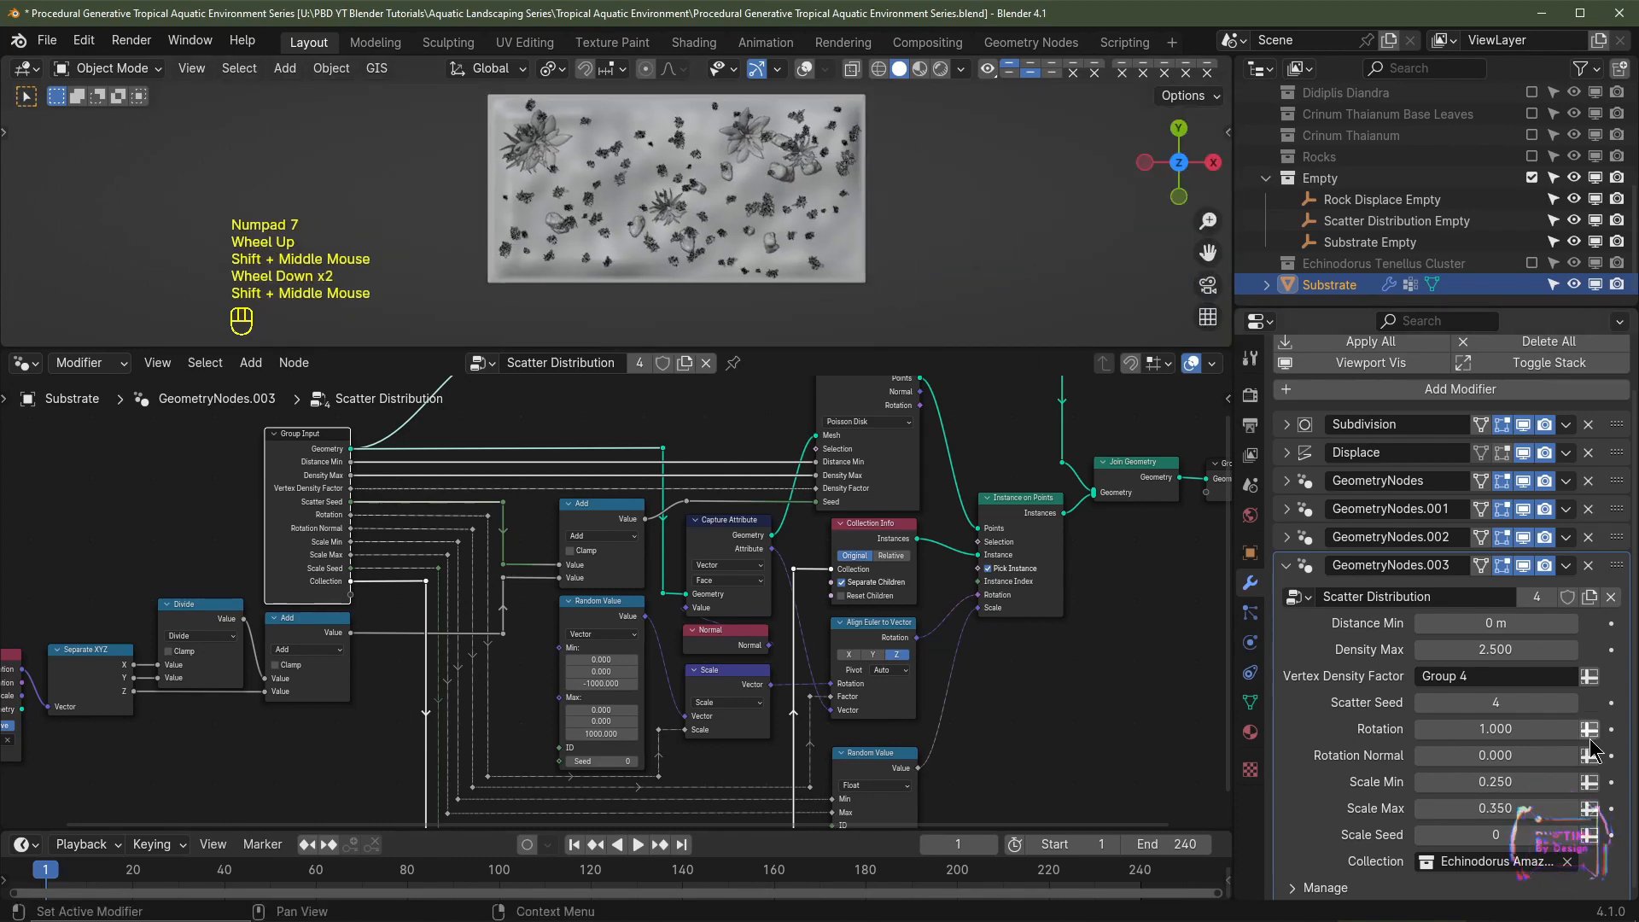
click(1569, 701)
click(1569, 701)
click(1570, 701)
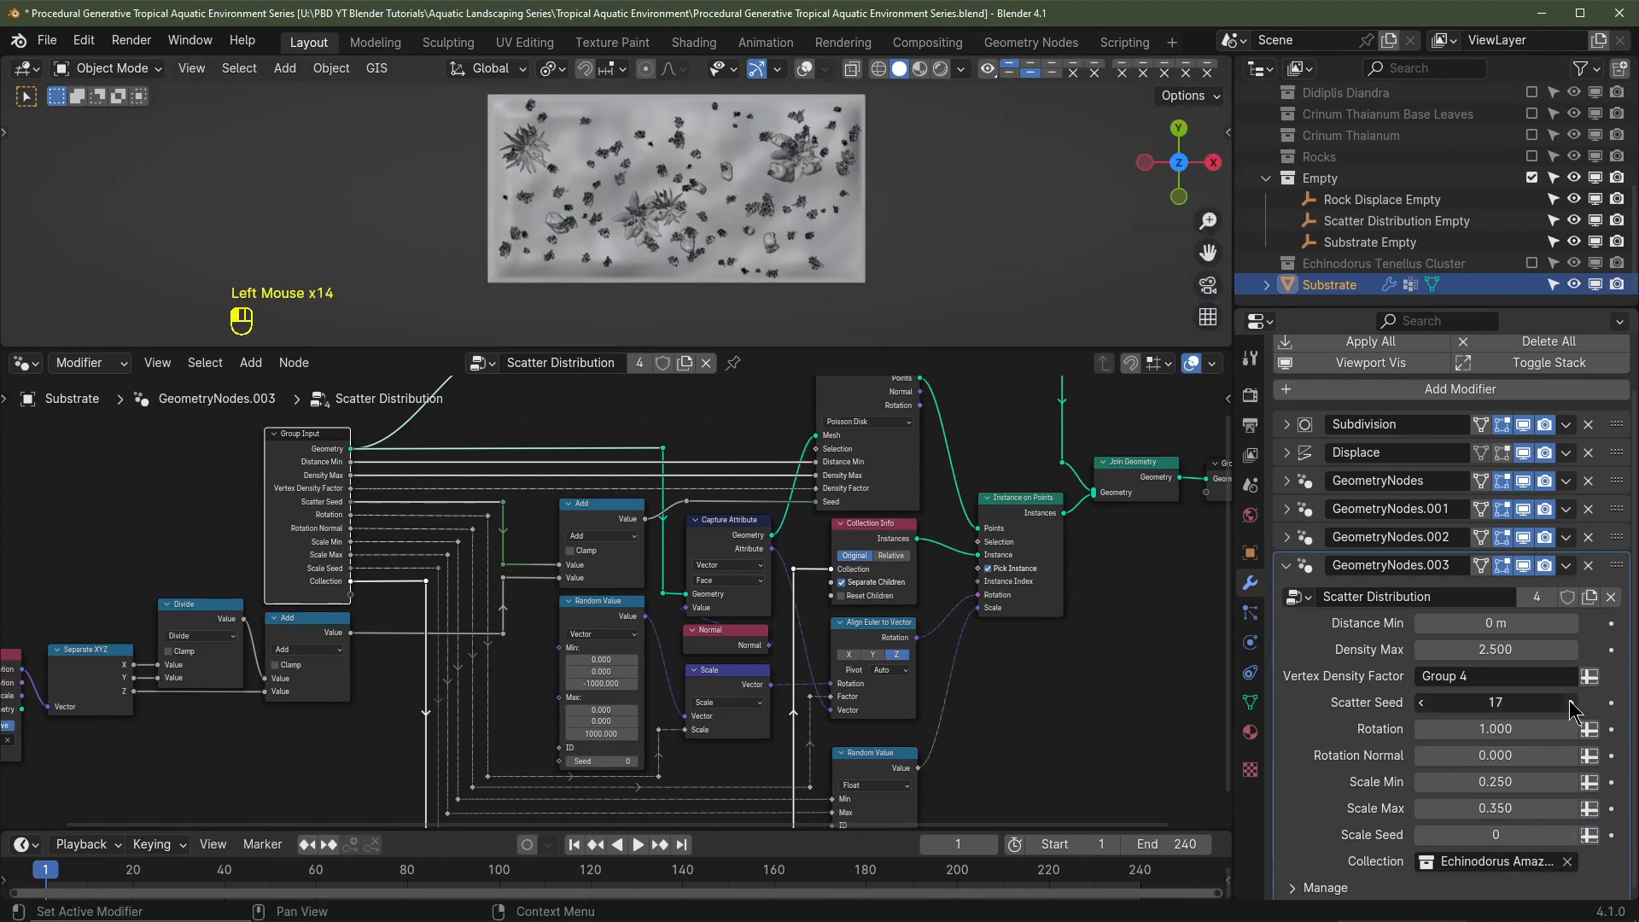
click(1569, 701)
click(1570, 701)
middle_drag(863, 264, 835, 188)
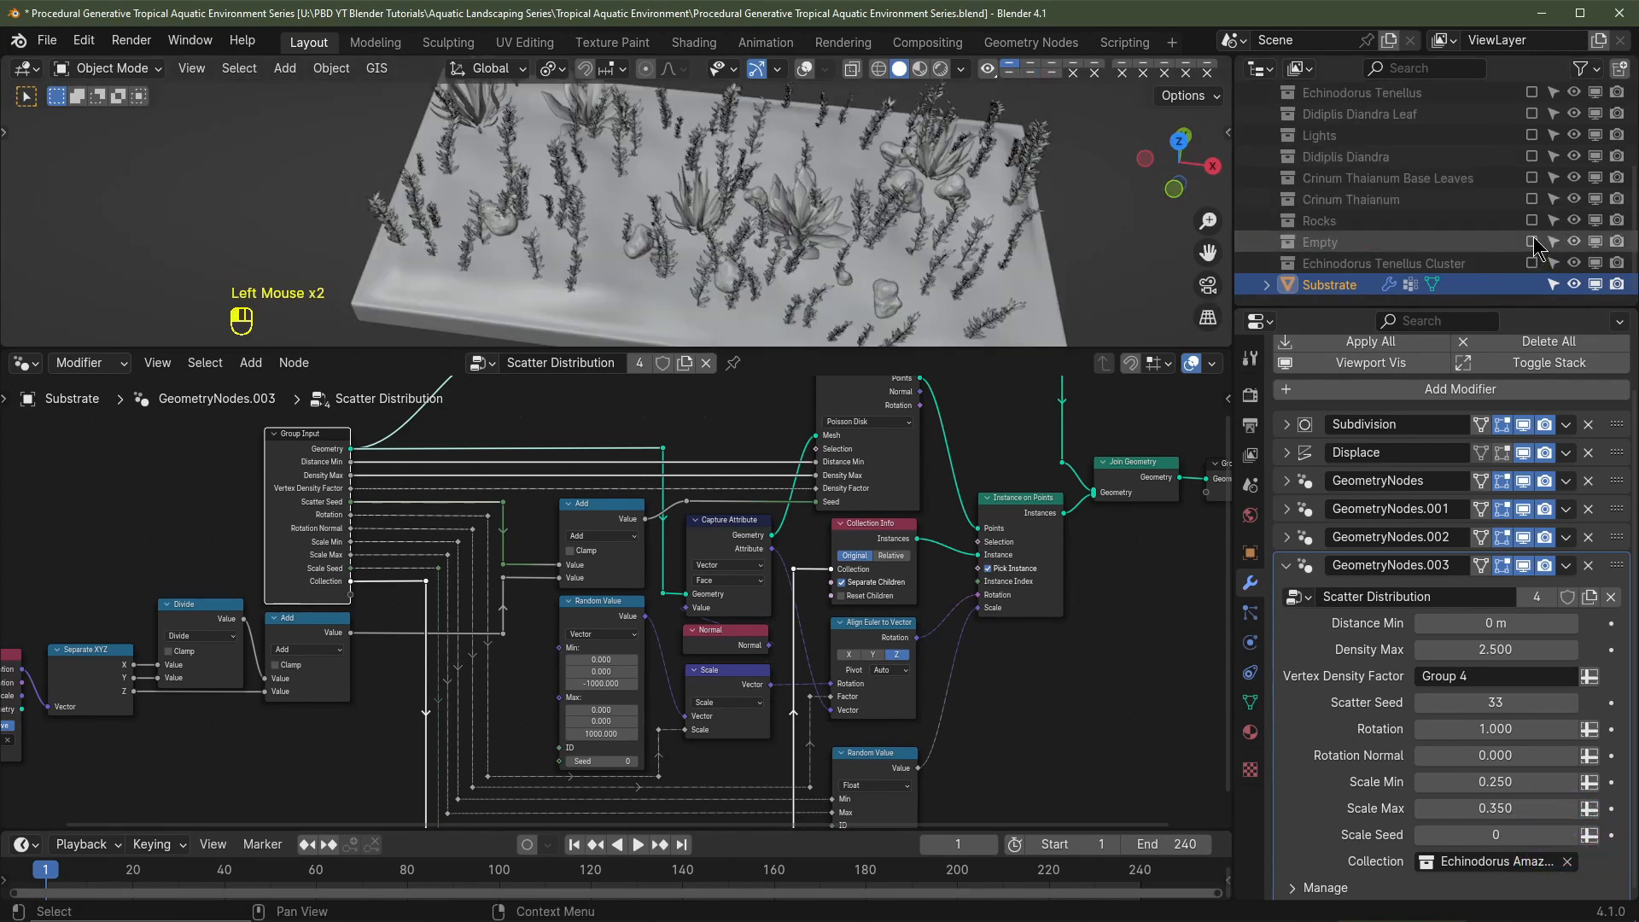
Step: Look through the collections and briefly enable the Echinodorus Tenellus Cluster collection to check it
scroll(1391, 201, up, 2)
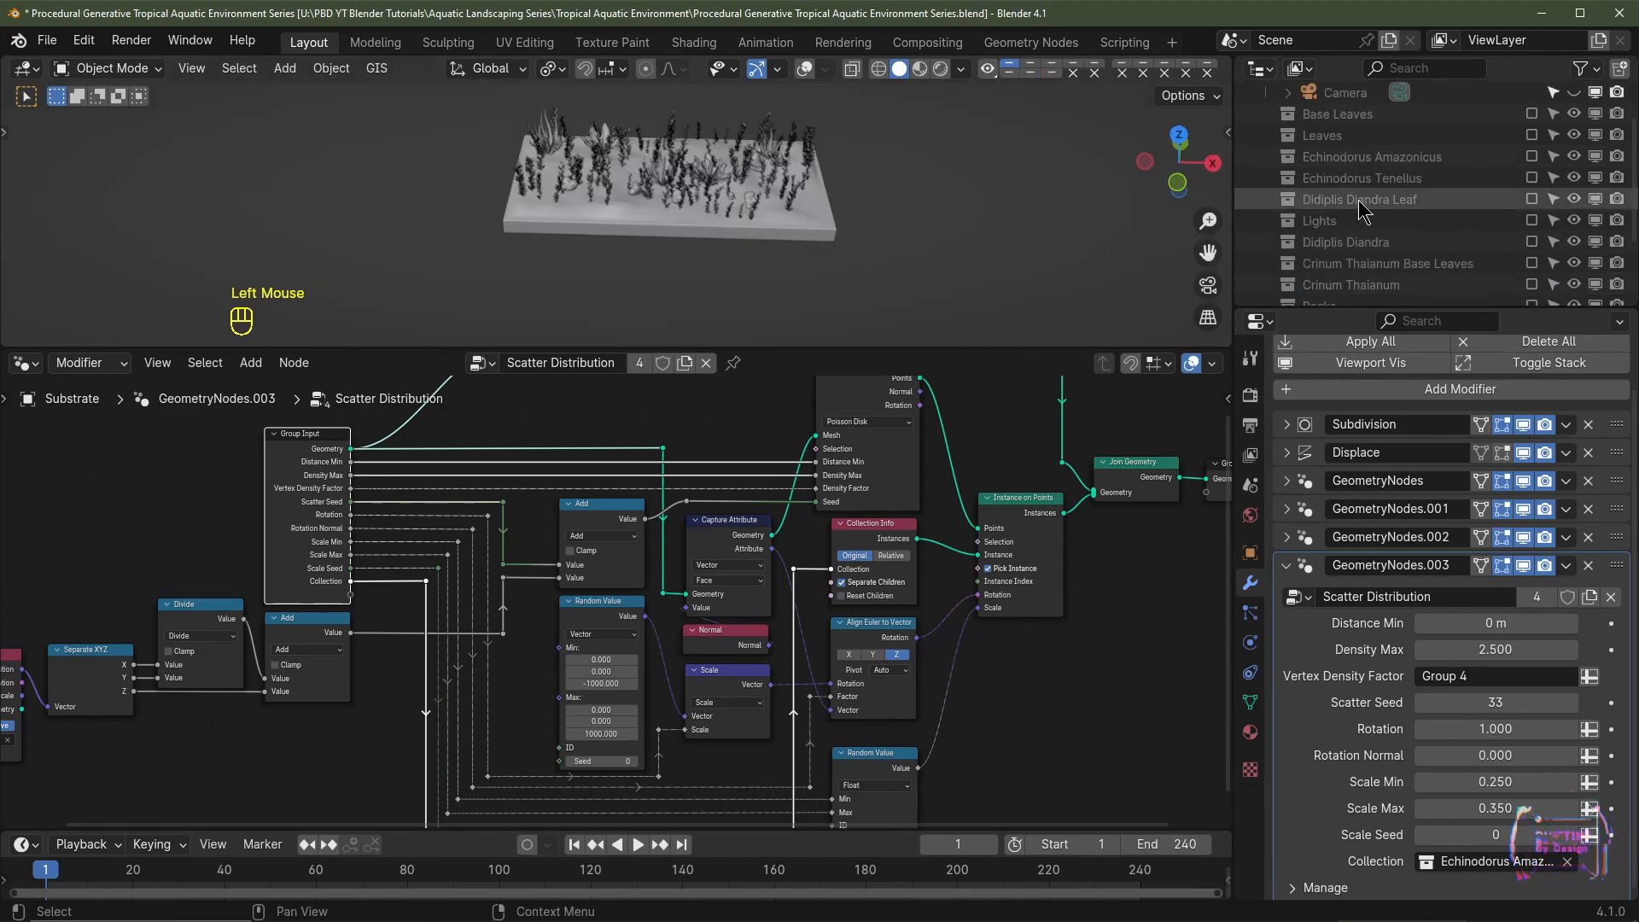
scroll(1392, 201, down, 2)
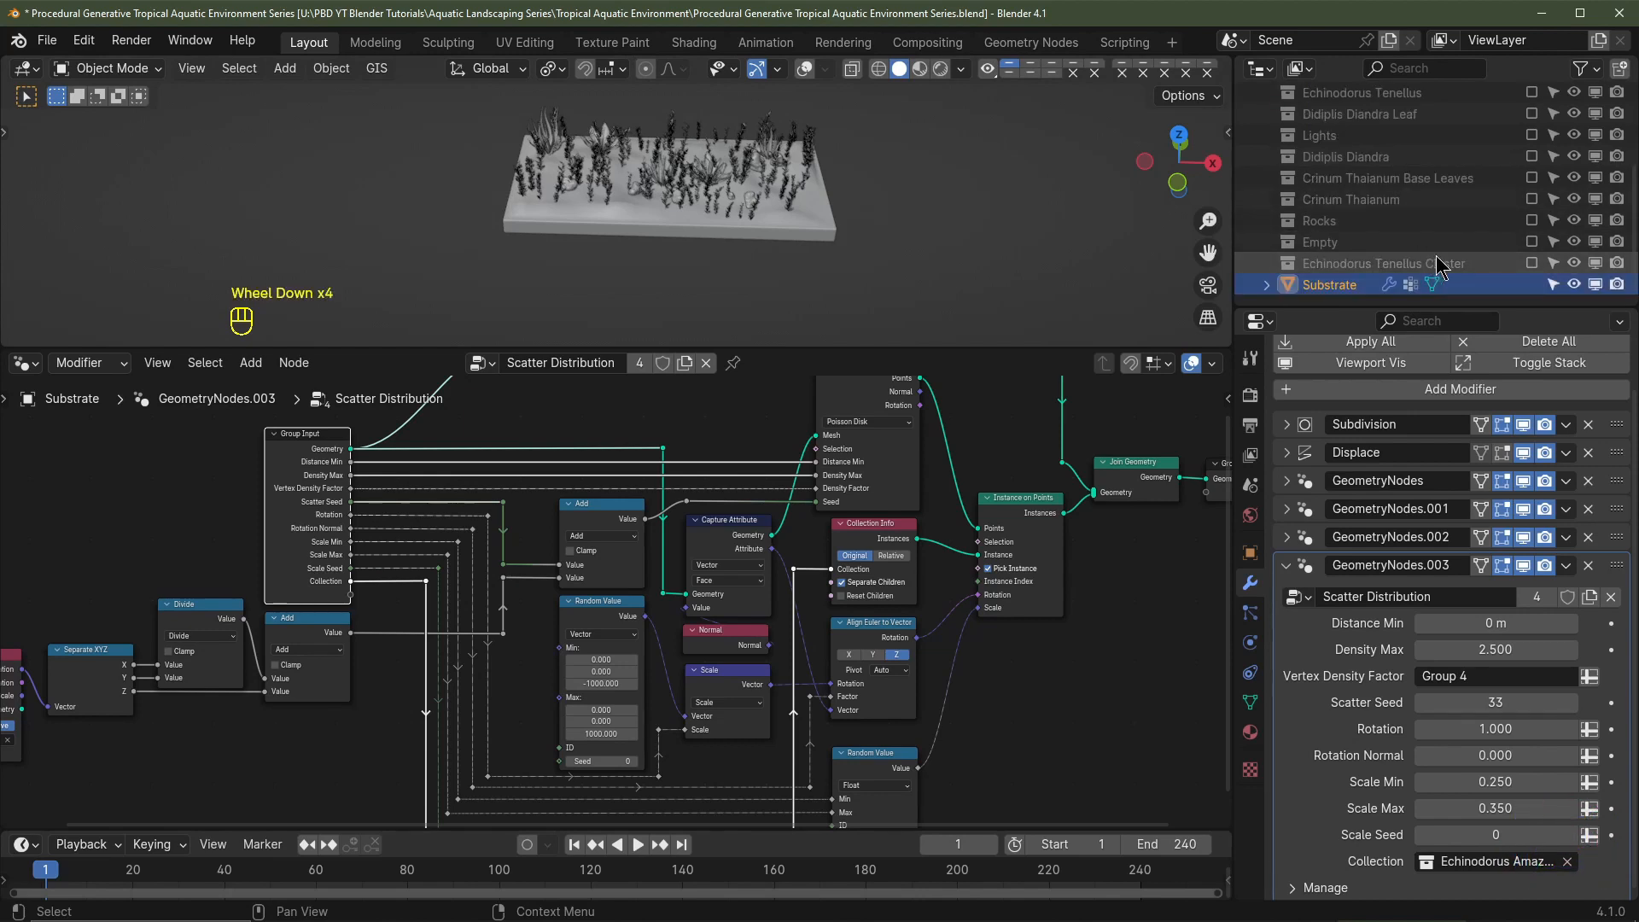
click(1533, 263)
click(1533, 263)
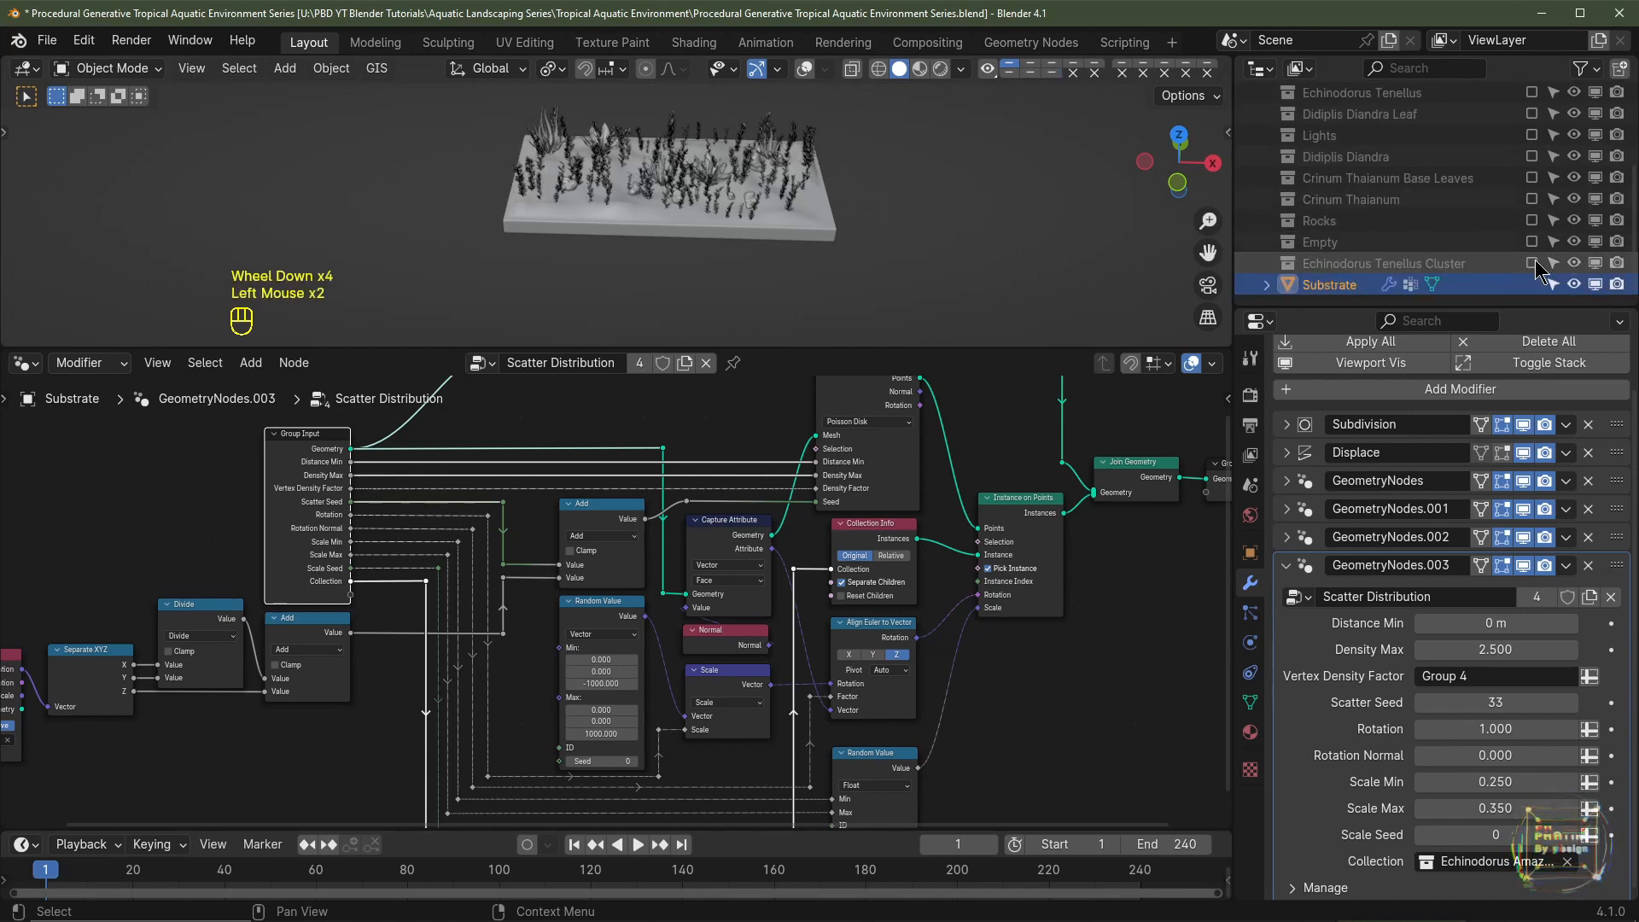
Step: Add another Geometry Nodes modifier to the Substrate and assign it the Scatter Distribution node group
click(1291, 568)
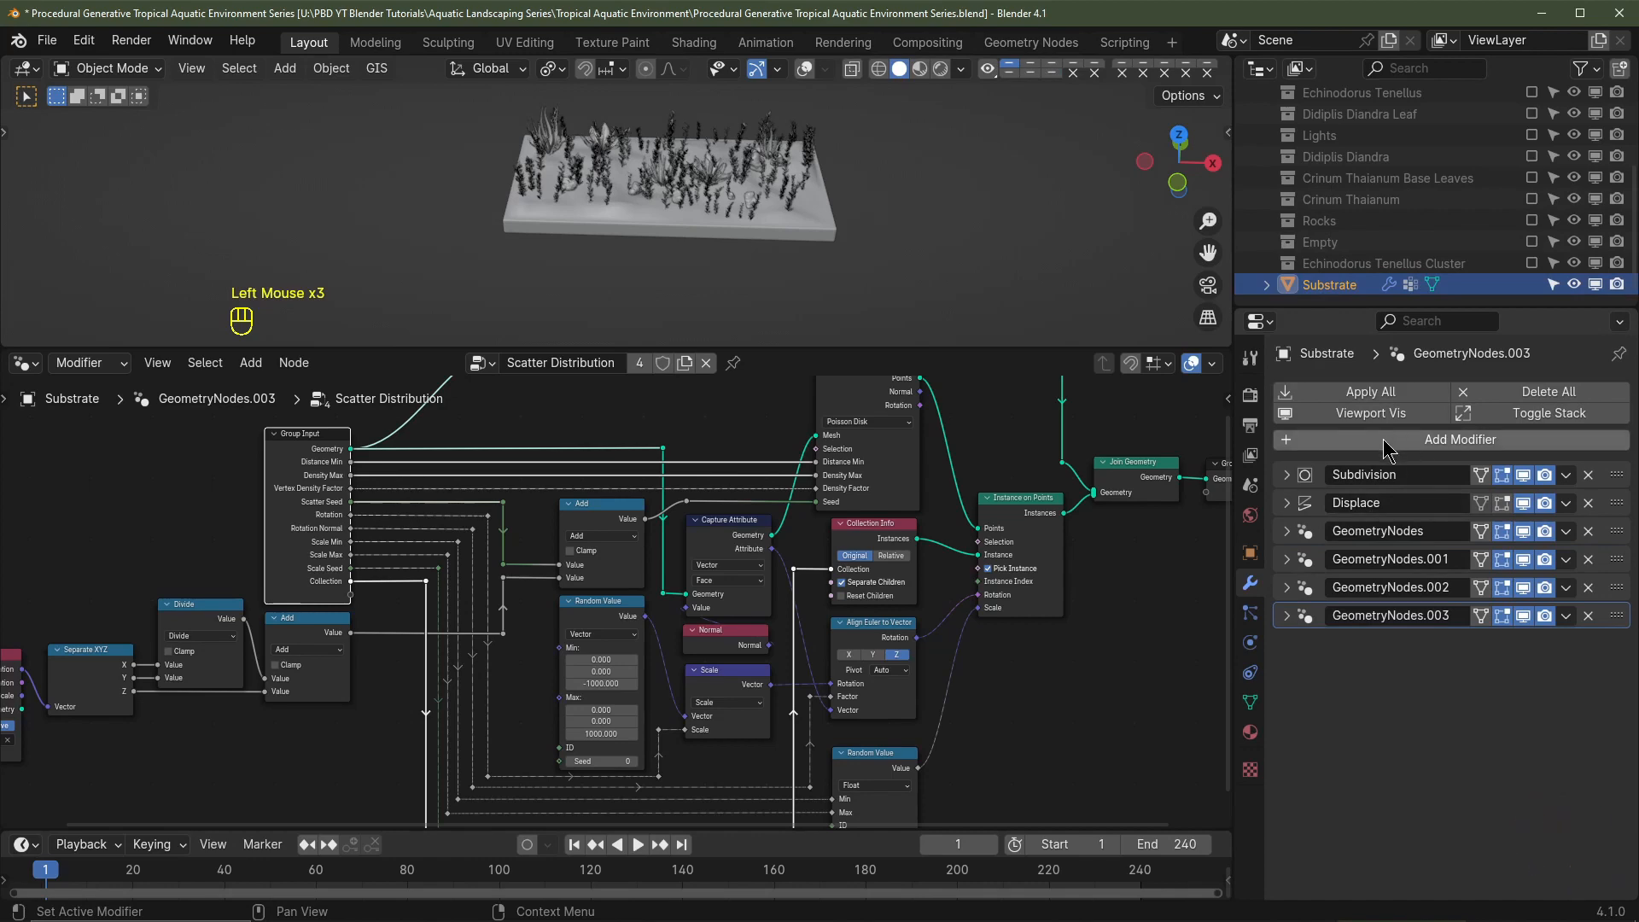
click(1336, 440)
mouse_move(1336, 474)
click(1310, 440)
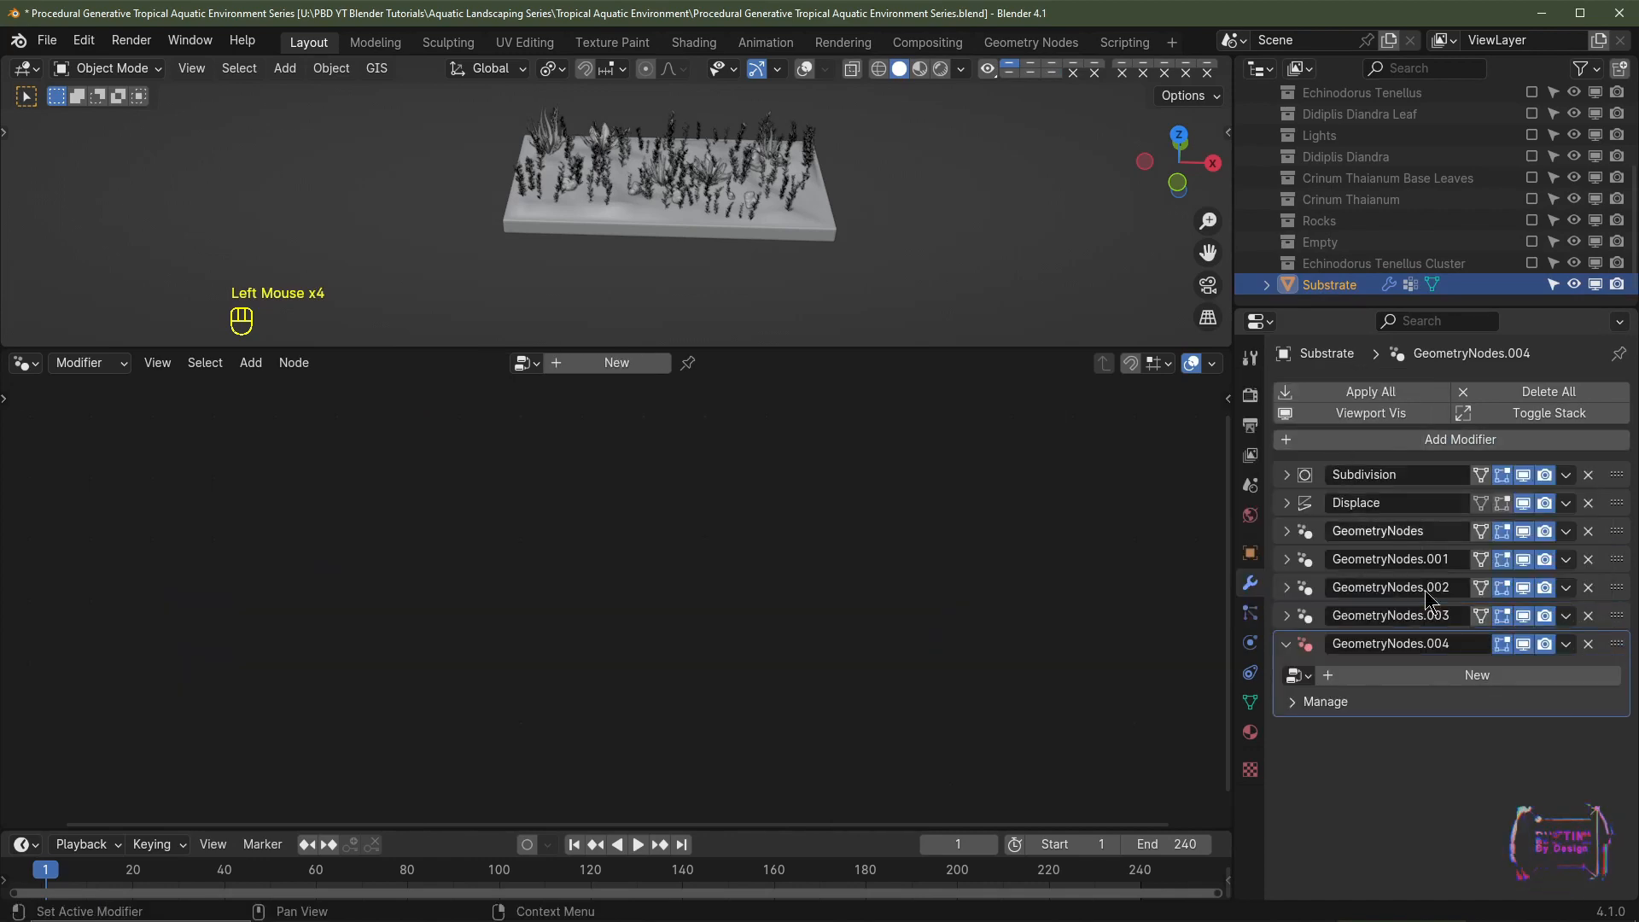
click(1296, 674)
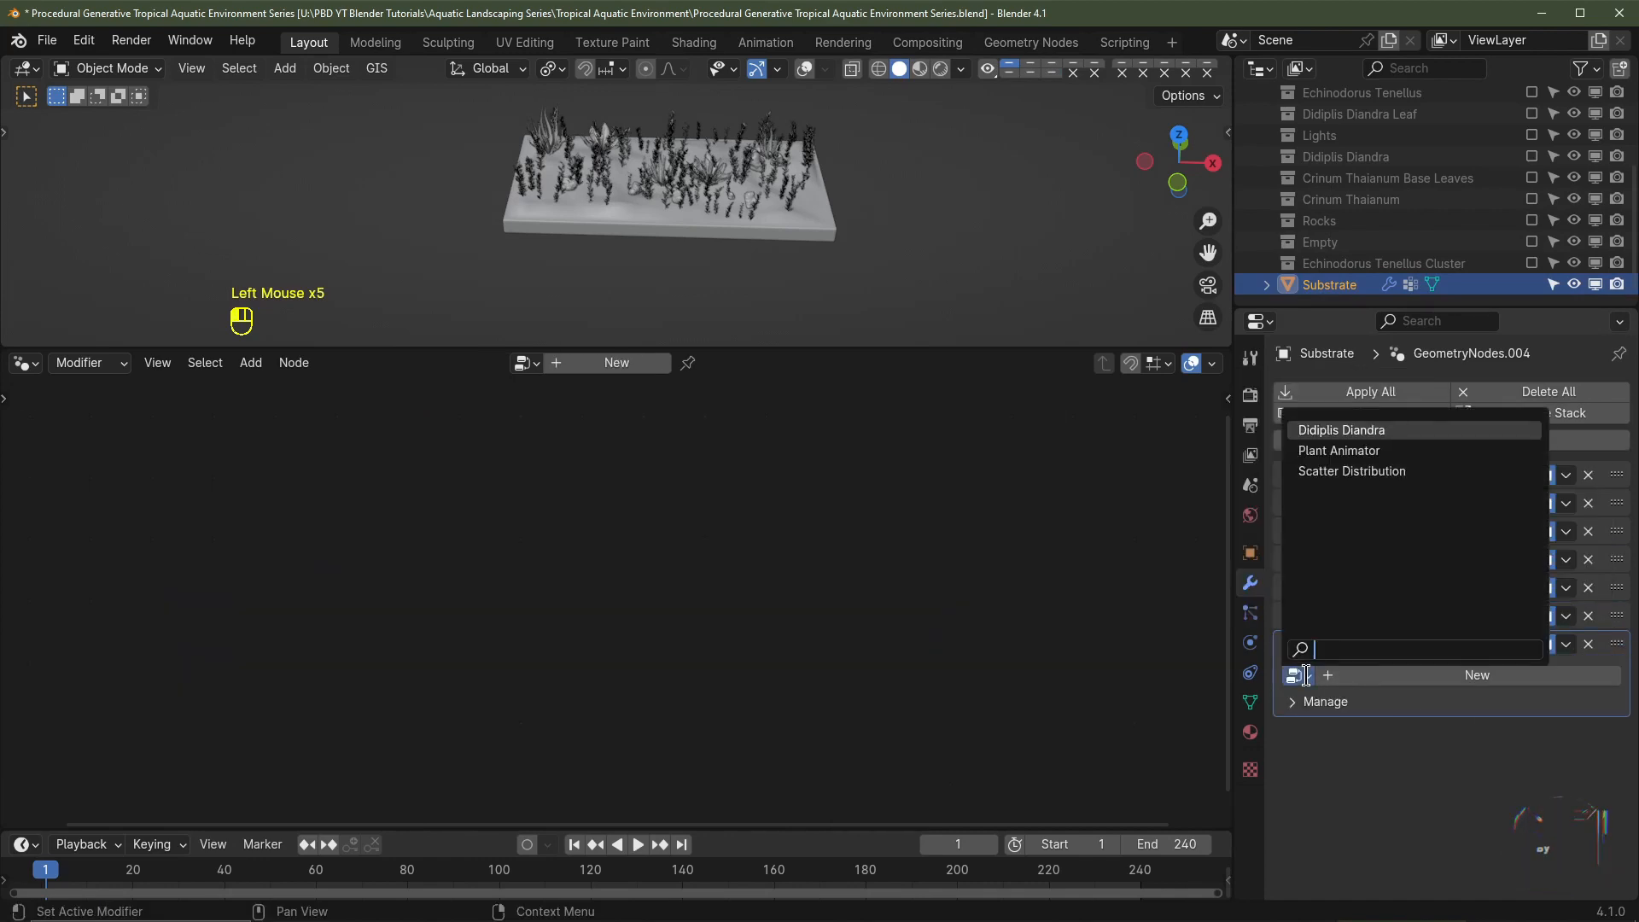
click(1349, 471)
Step: Drive the new scatter's Vertex Density Factor with the Group 1 attribute and set its Collection to Echinodorus Tenellus Cluster
scroll(1537, 679, down, 4)
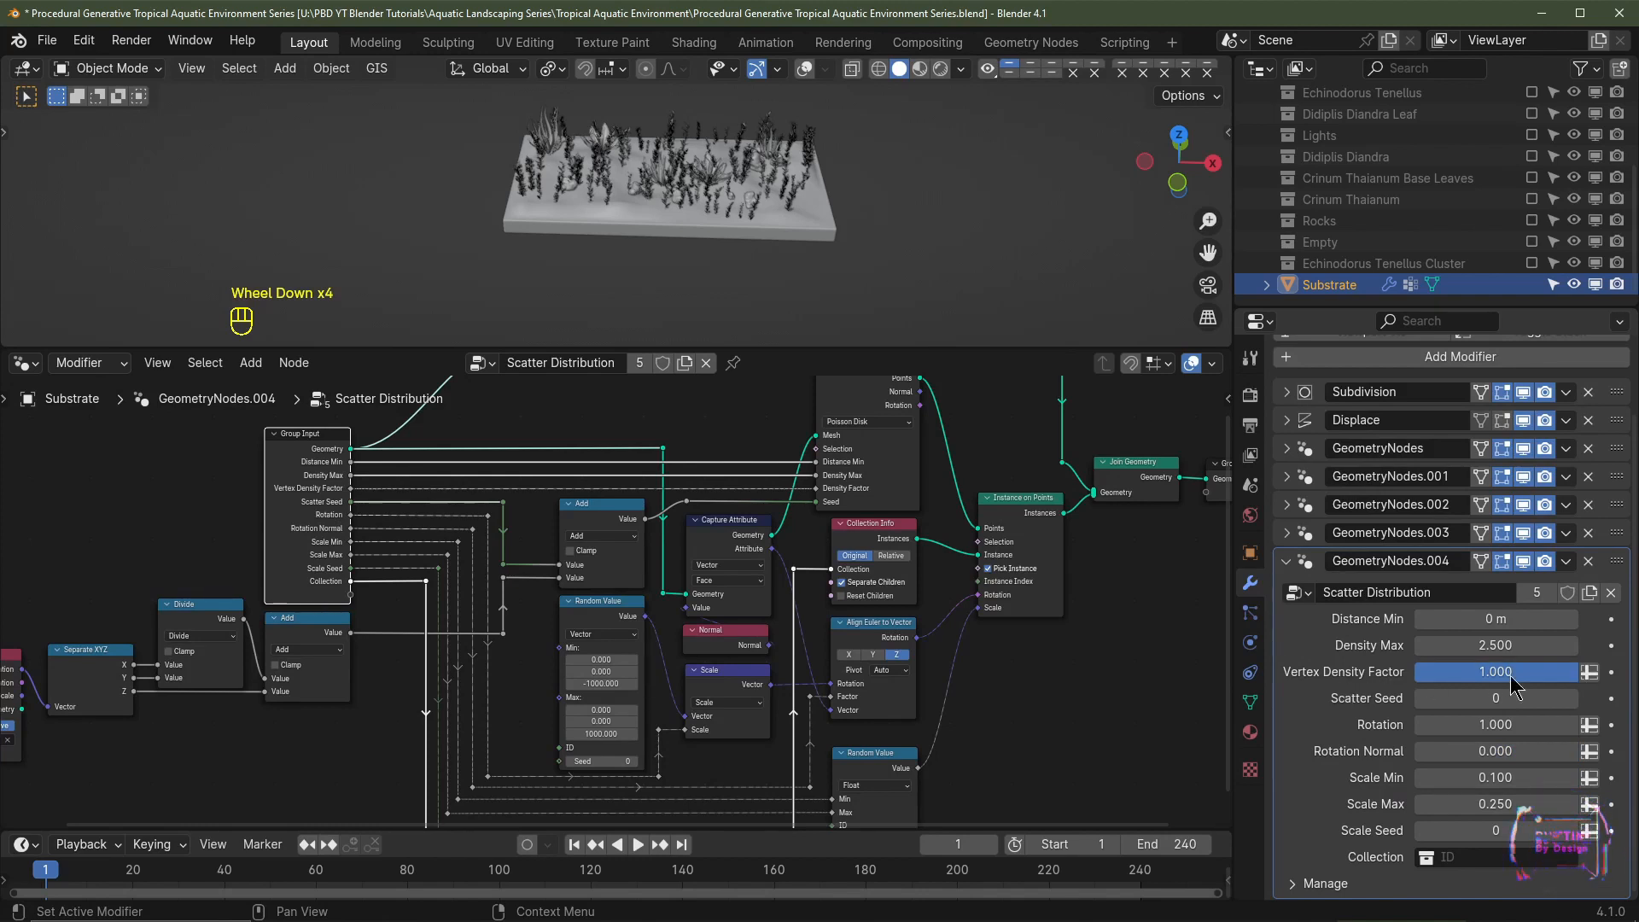
click(1590, 672)
click(1496, 672)
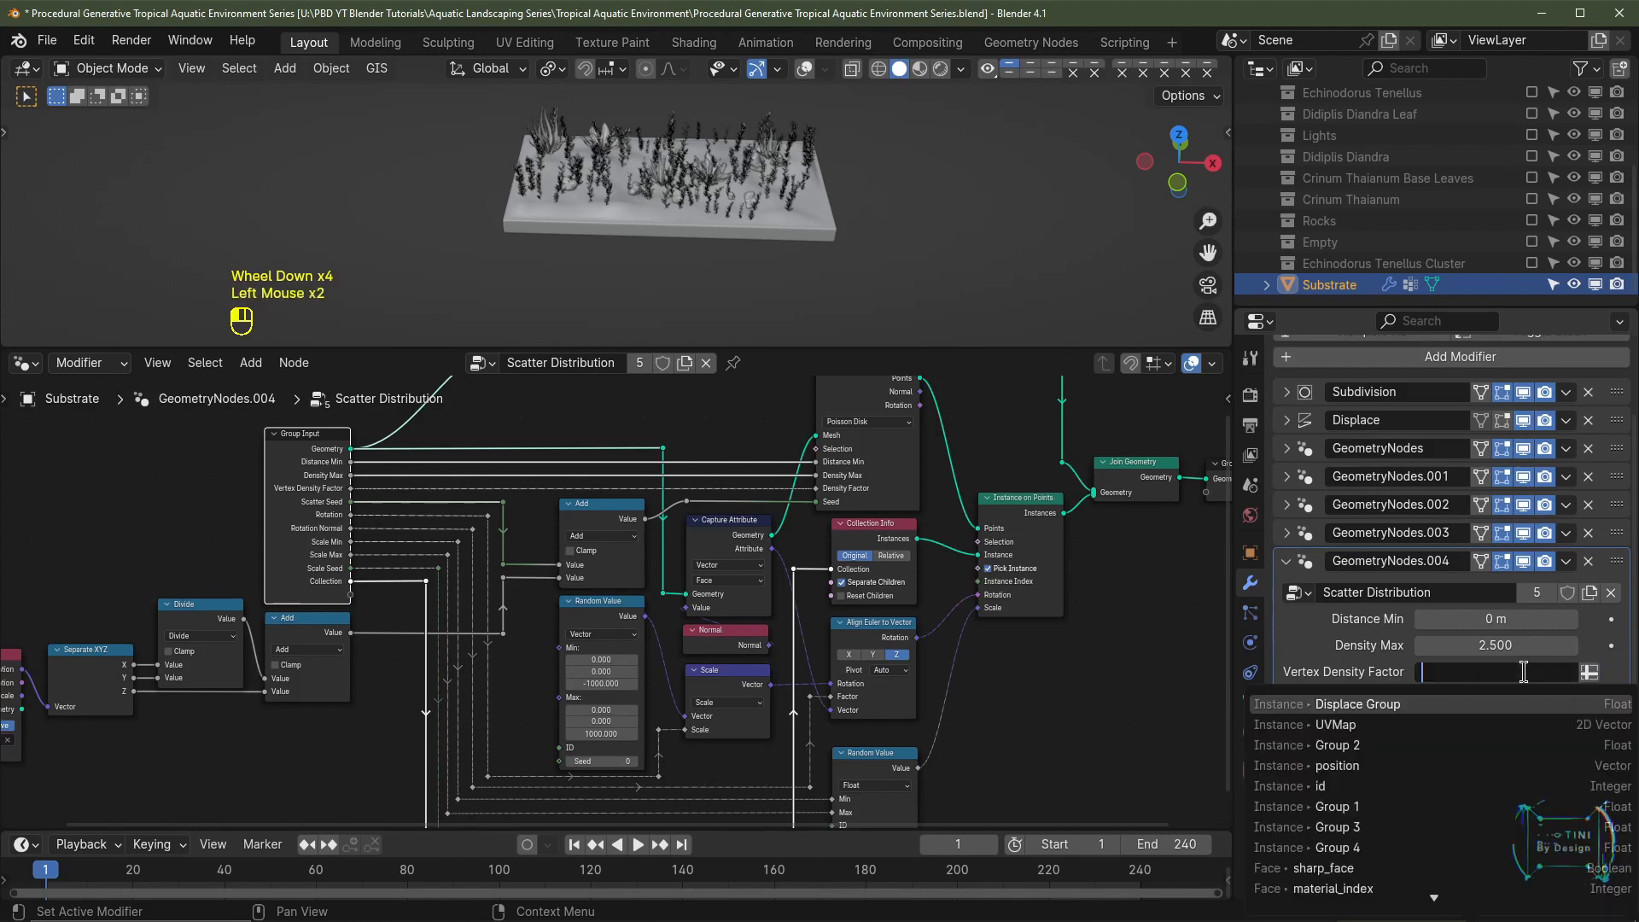
click(1403, 815)
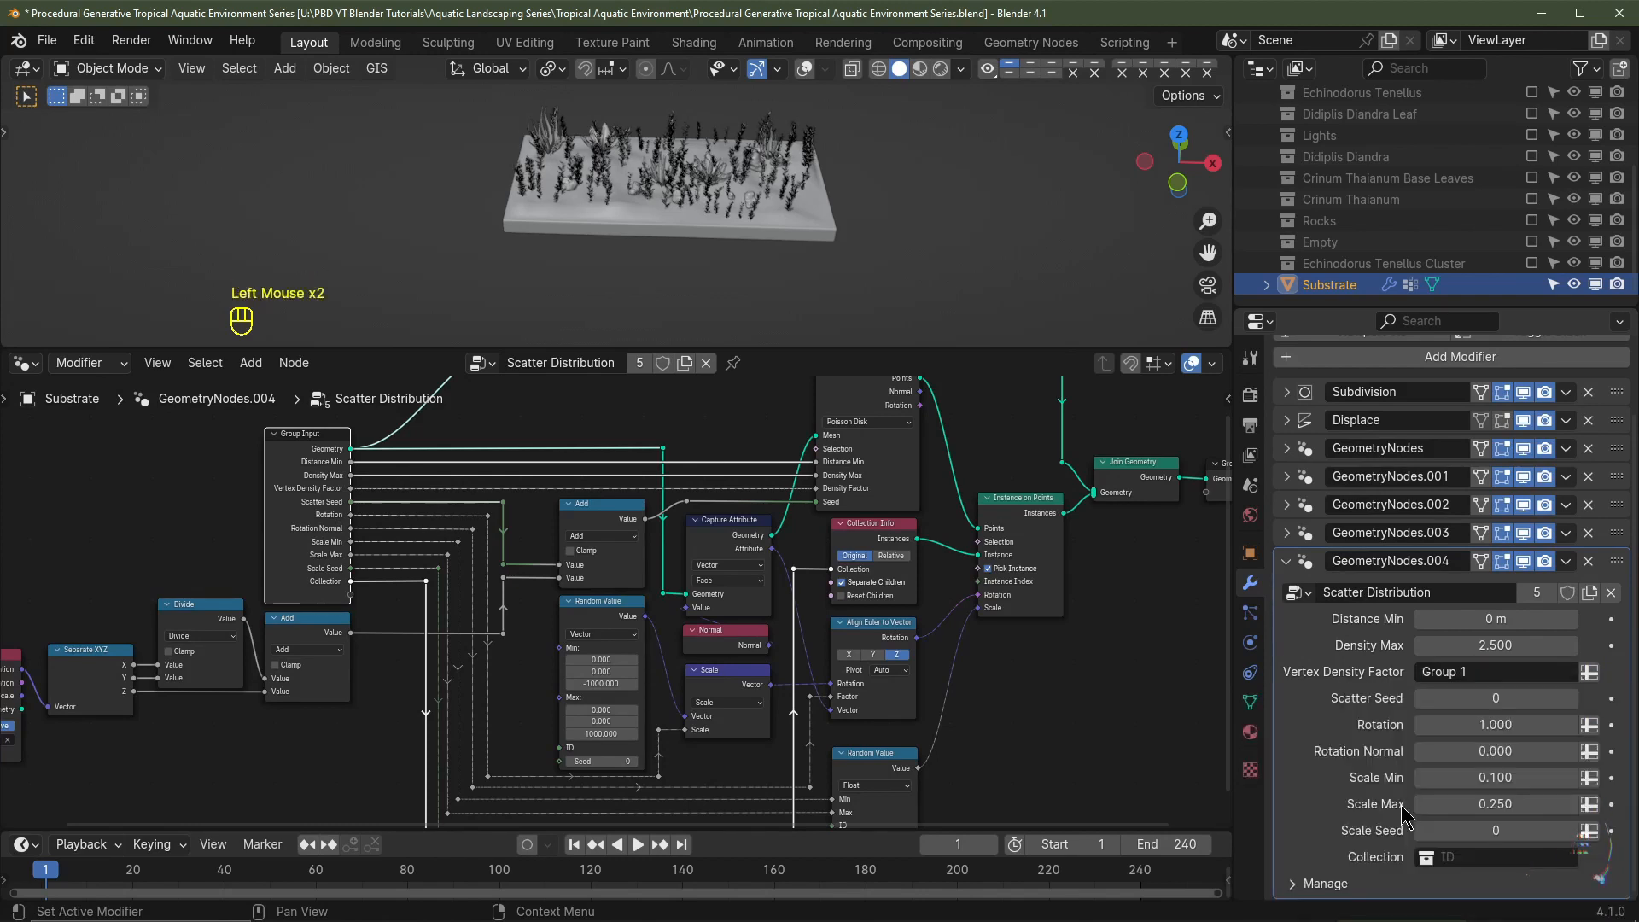
click(1472, 858)
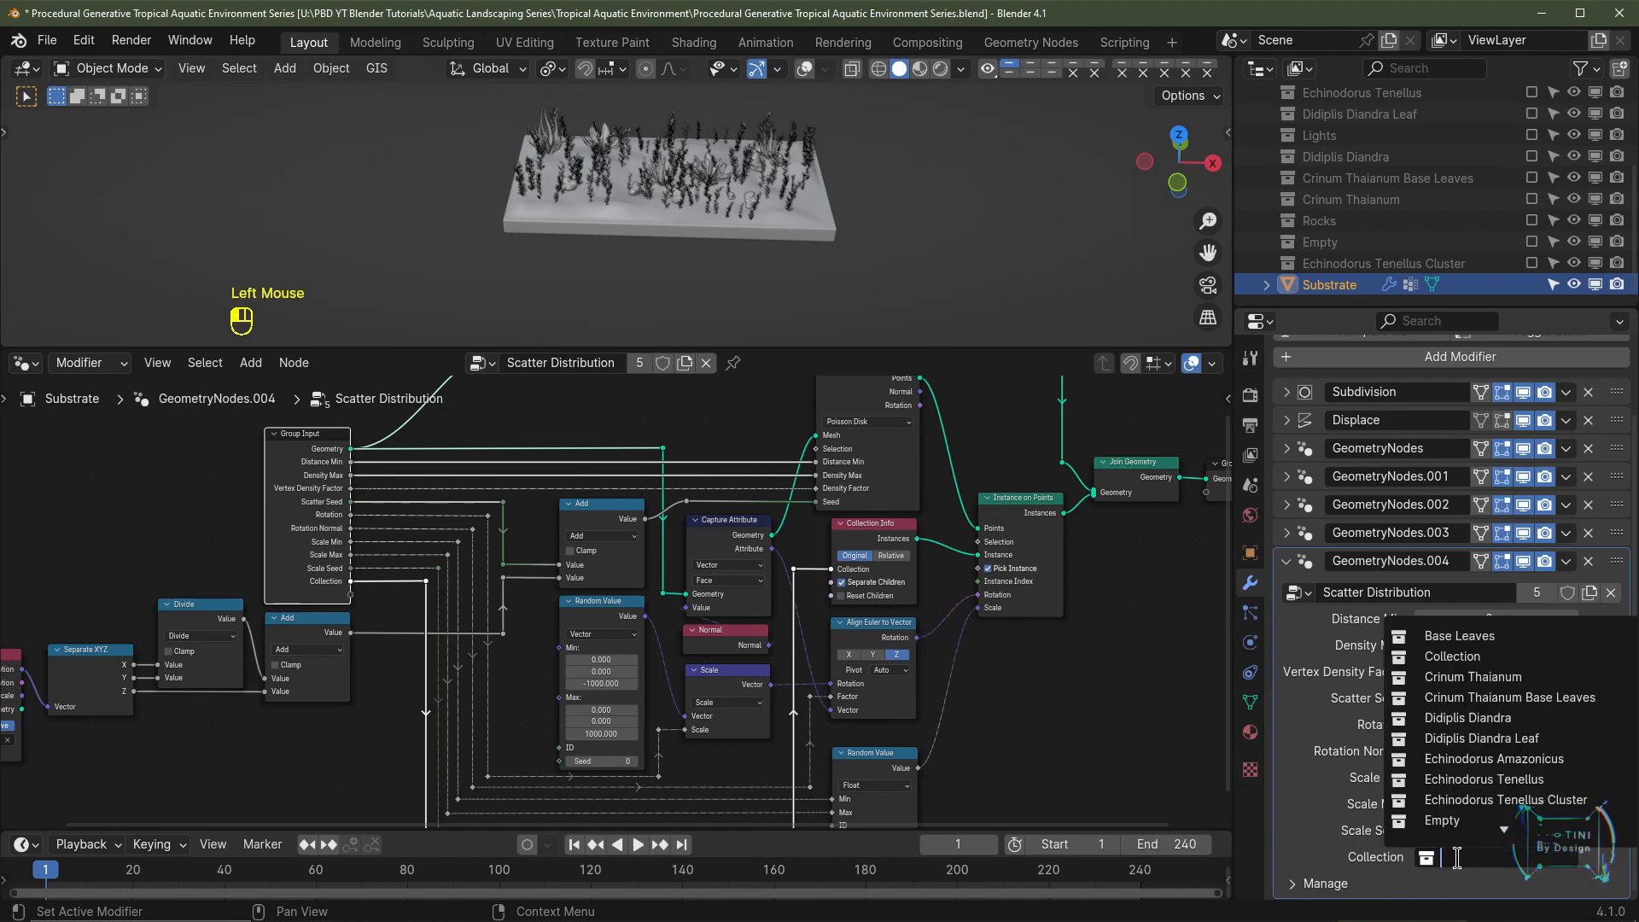
click(1525, 802)
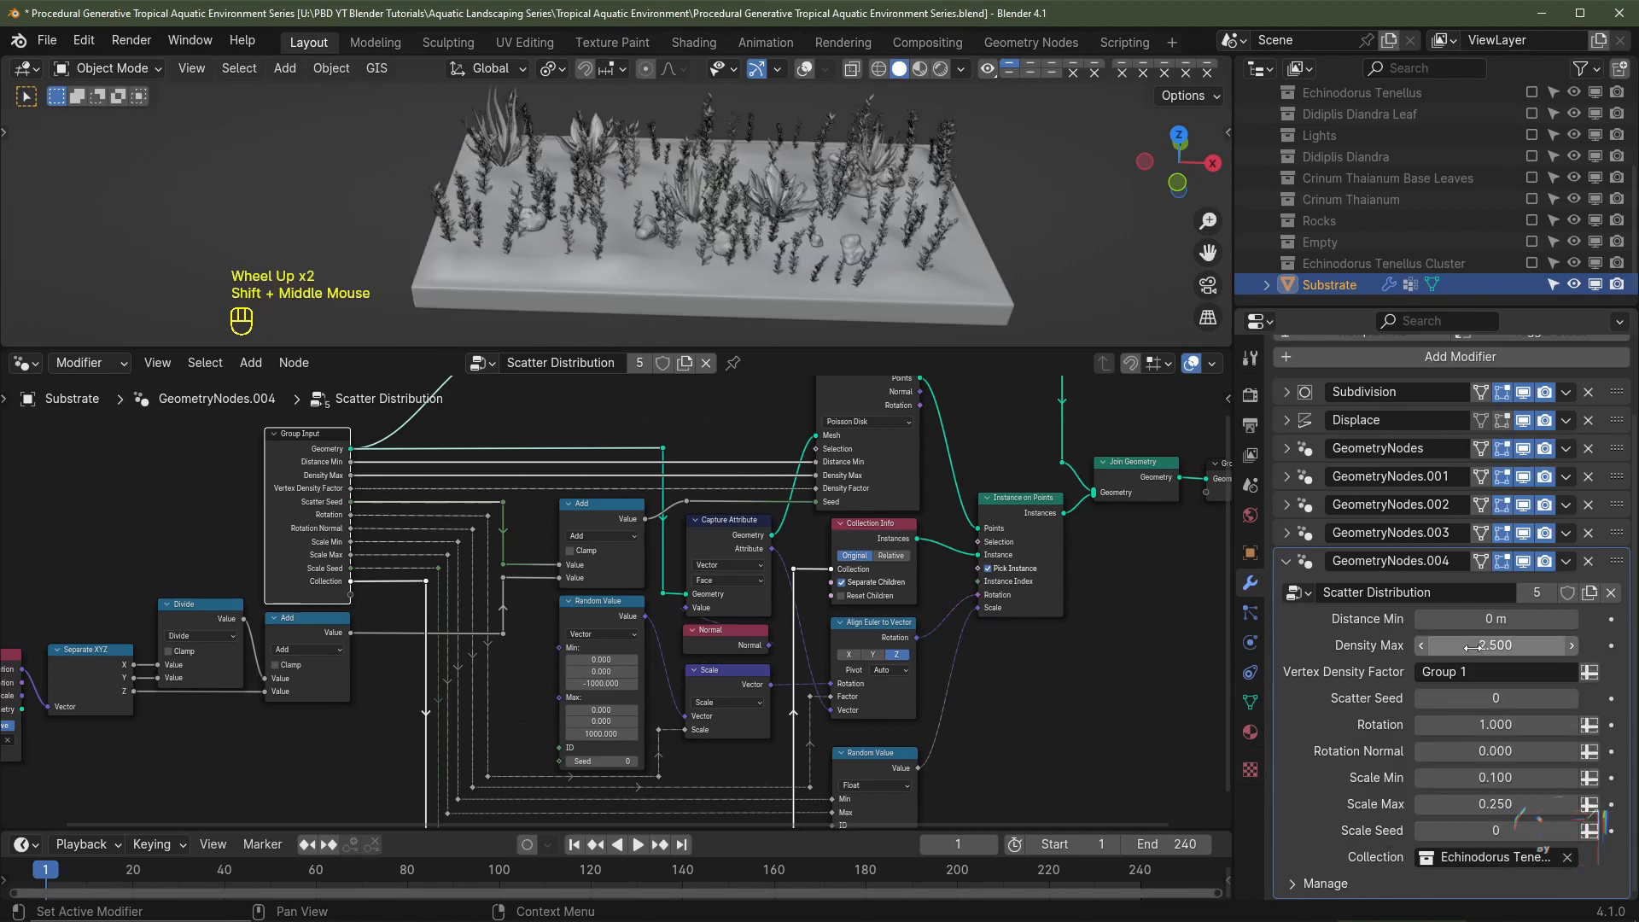
Step: Raise the Echinodorus Tenellus Cluster scatter's Density Max to 50
drag(1472, 646, 1575, 644)
click(1501, 639)
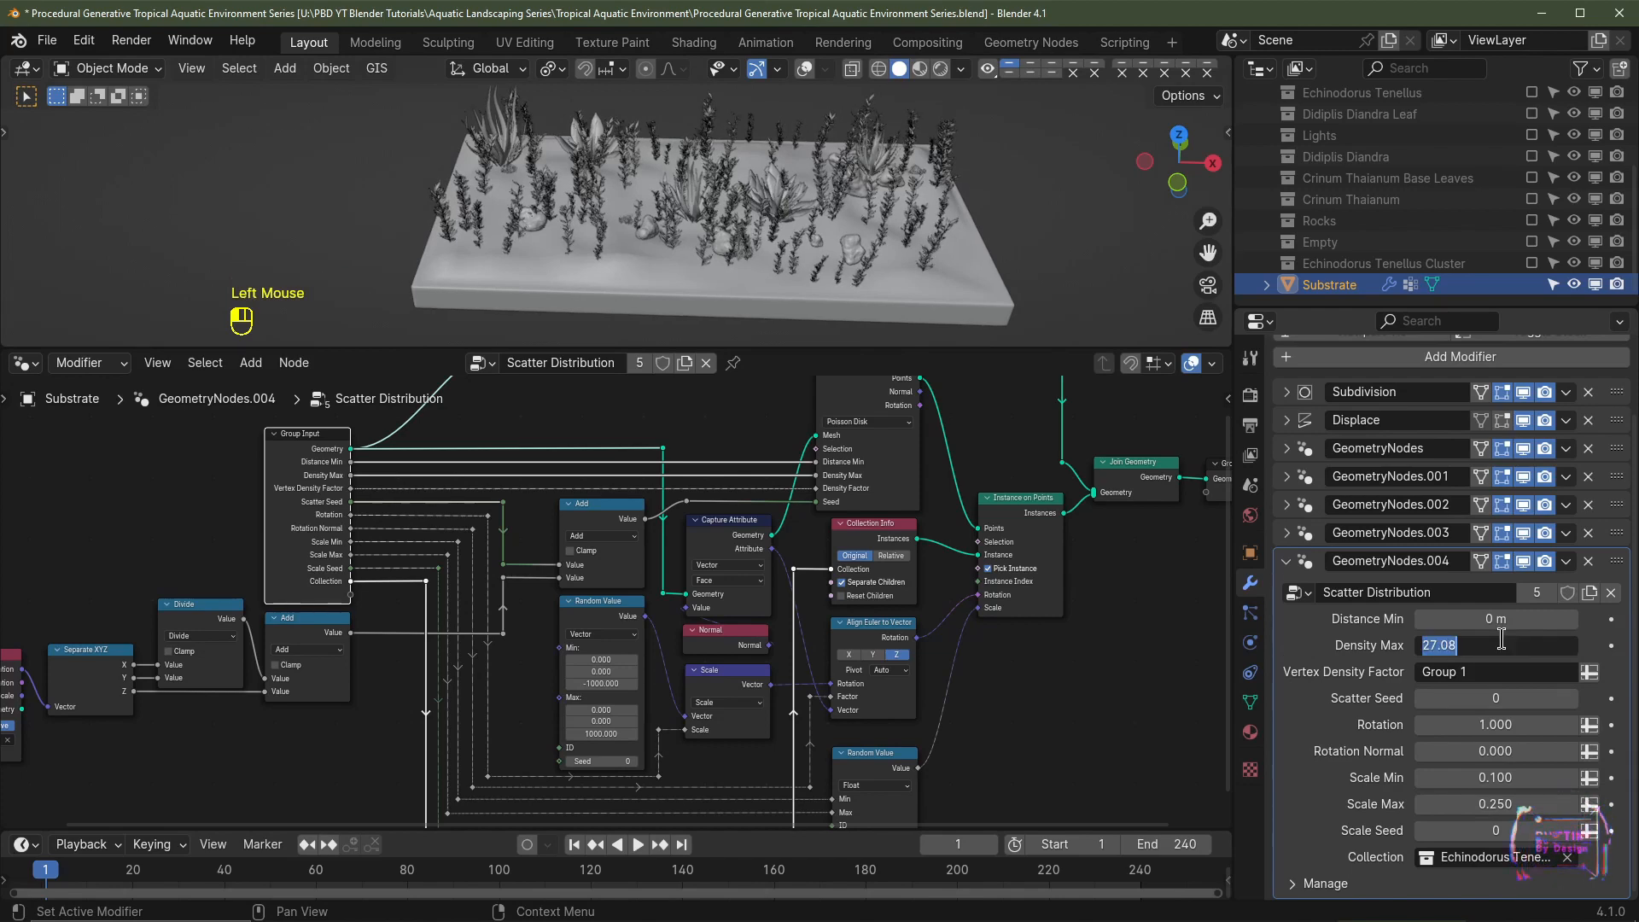
key(Return)
Step: Set the Echinodorus Tenellus Cluster scatter's Scale Min to 0.25 and Scale Max to 0.4
scroll(683, 224, up, 4)
shift+middle_drag(683, 224, 779, 220)
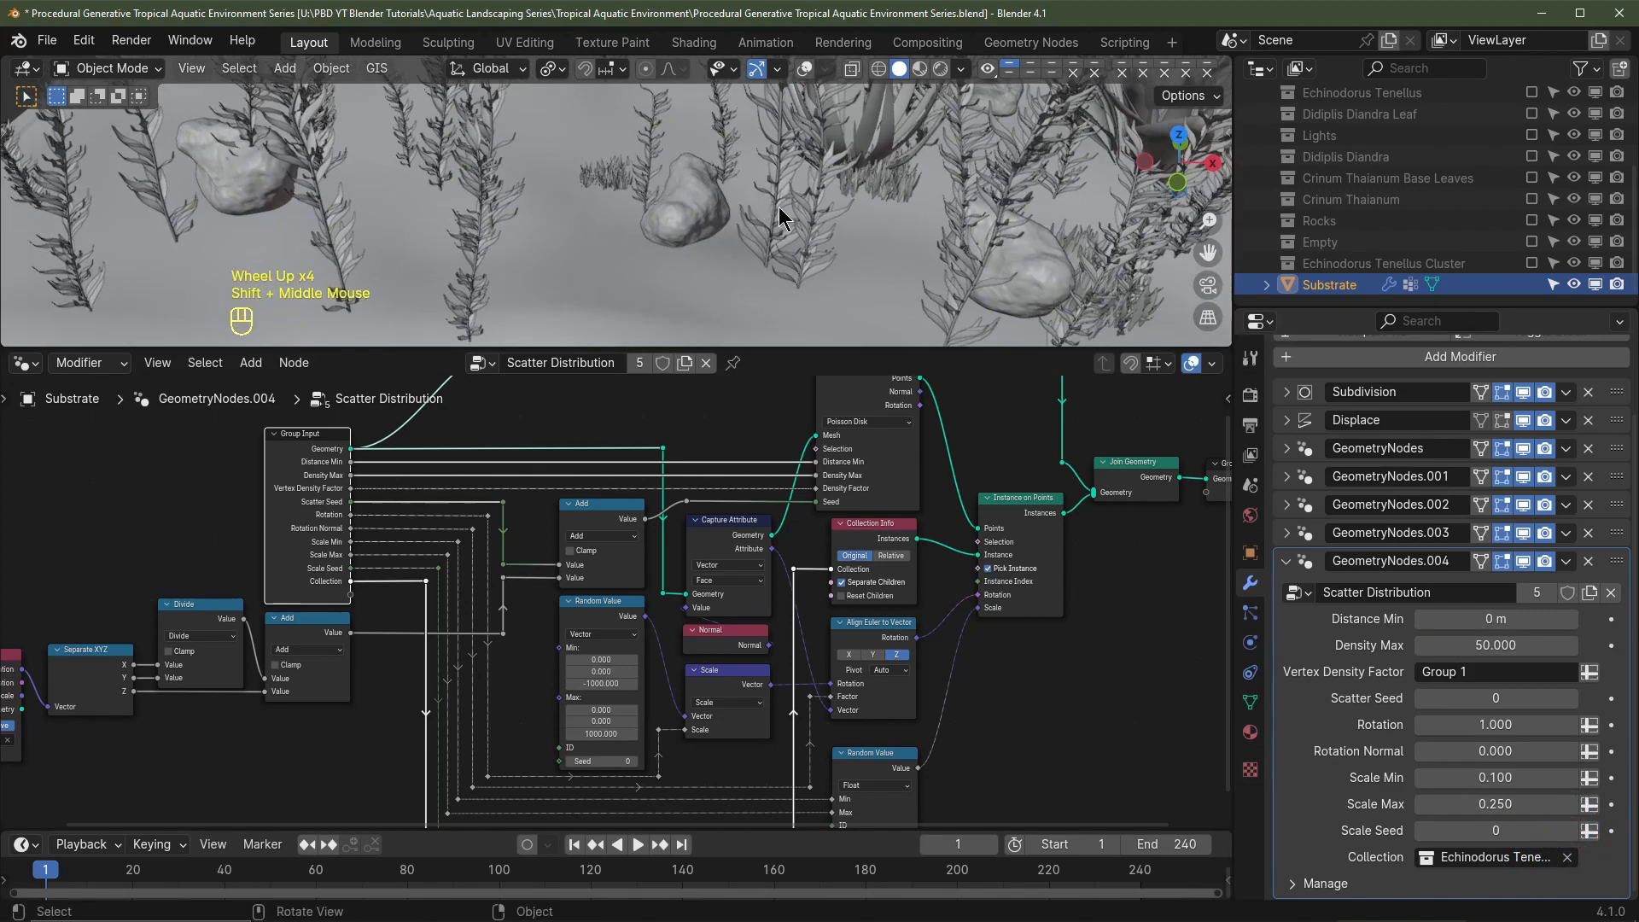
click(1507, 777)
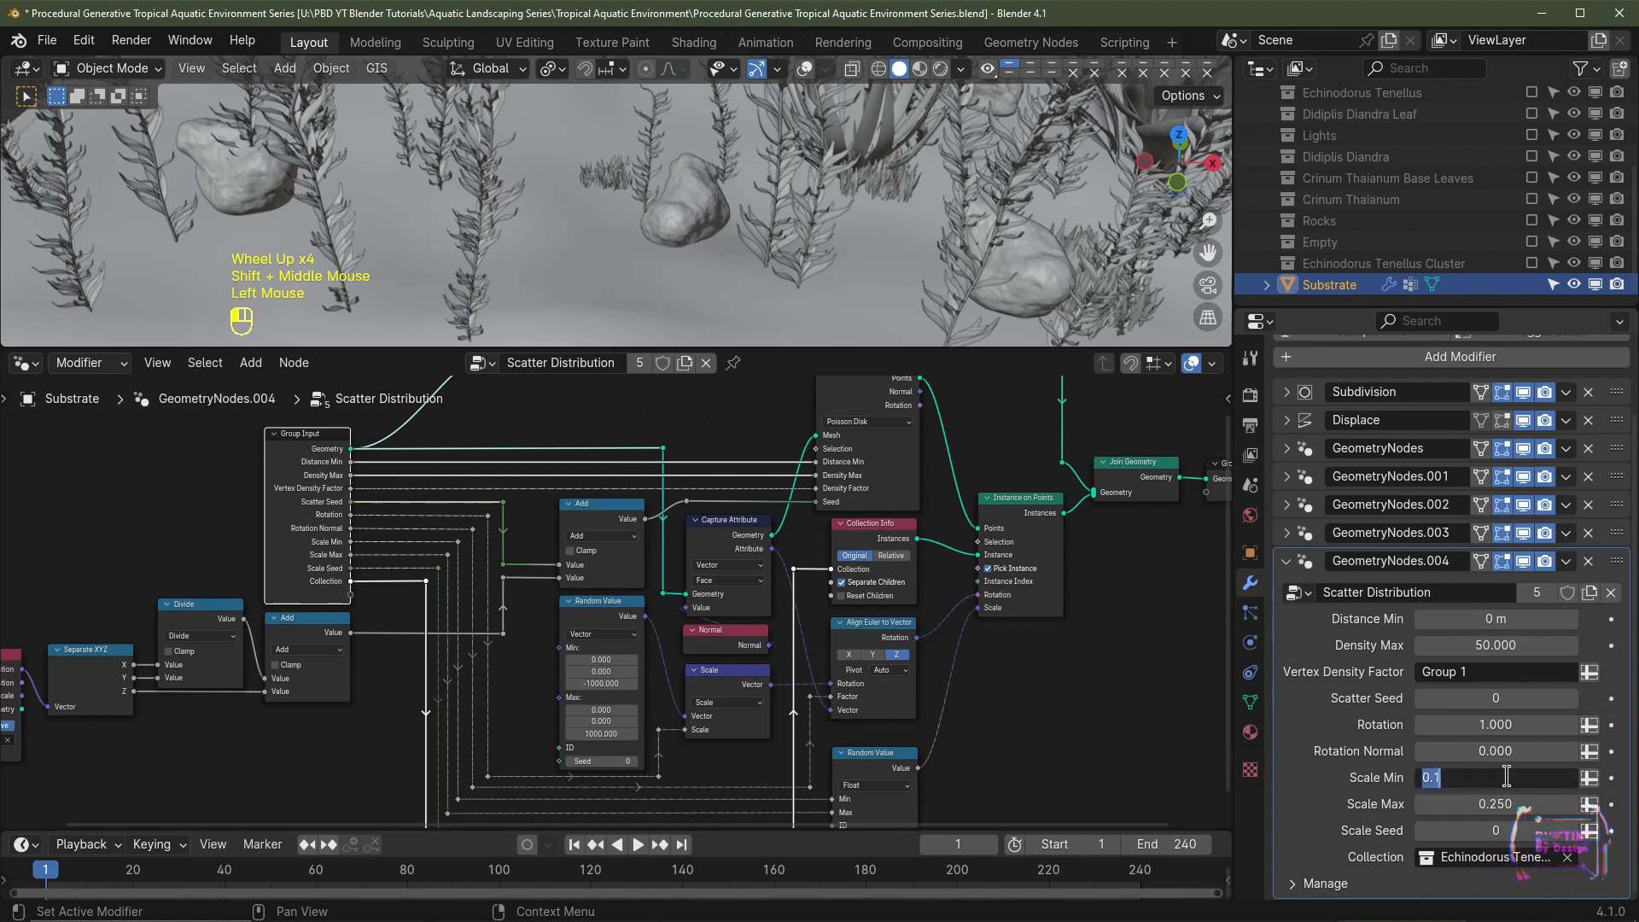
key(BackSpace)
key(Tab)
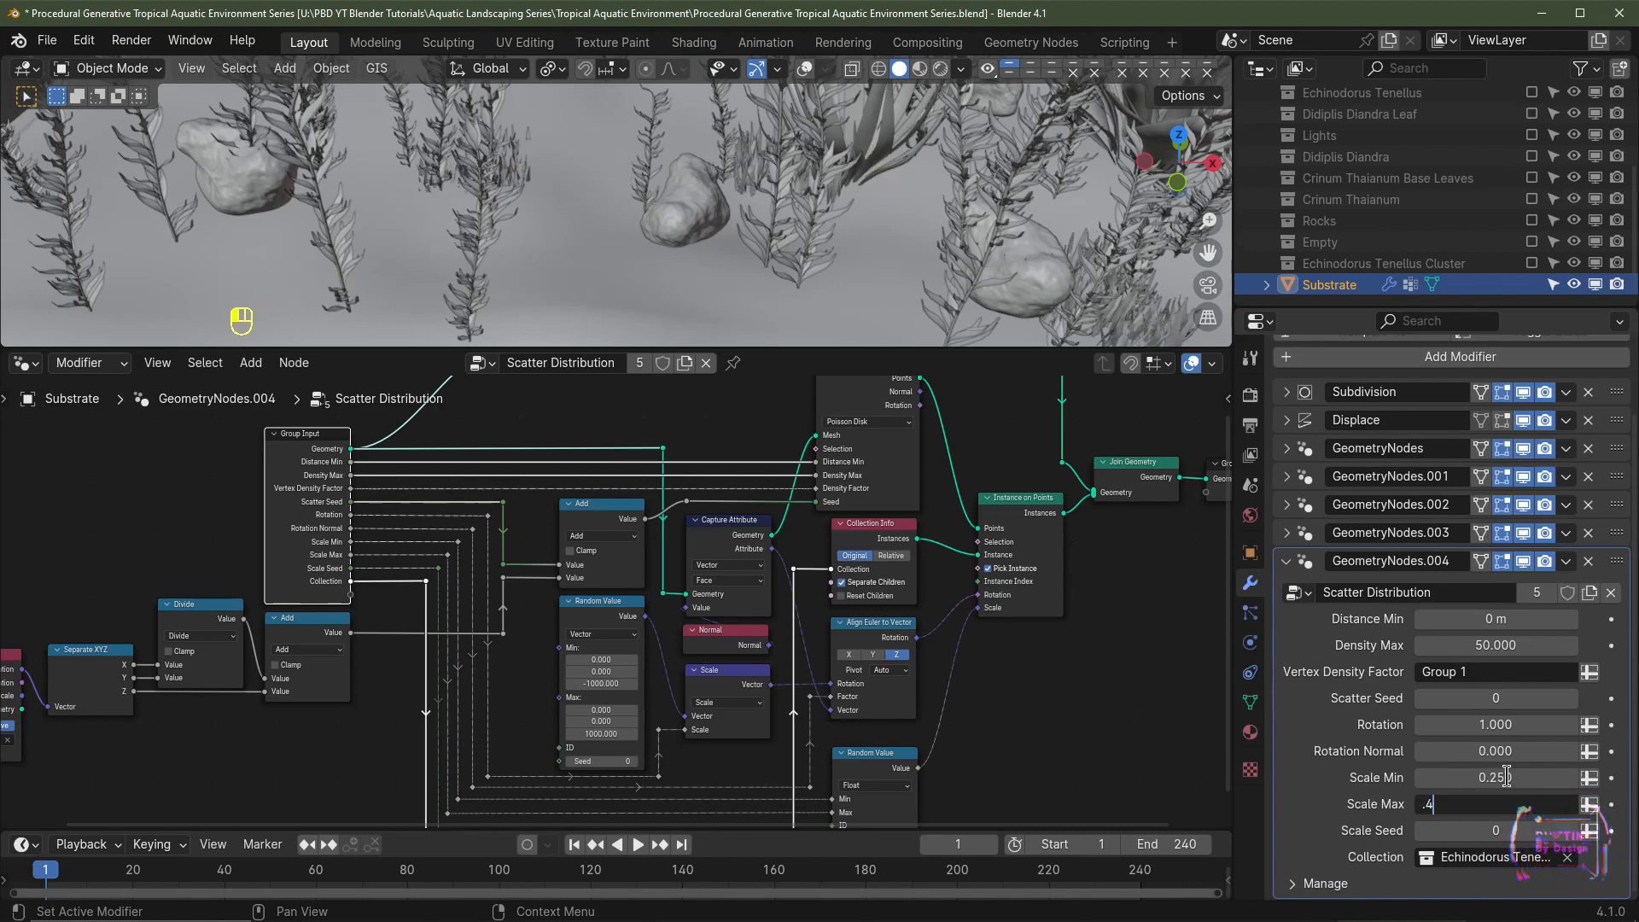
key(Return)
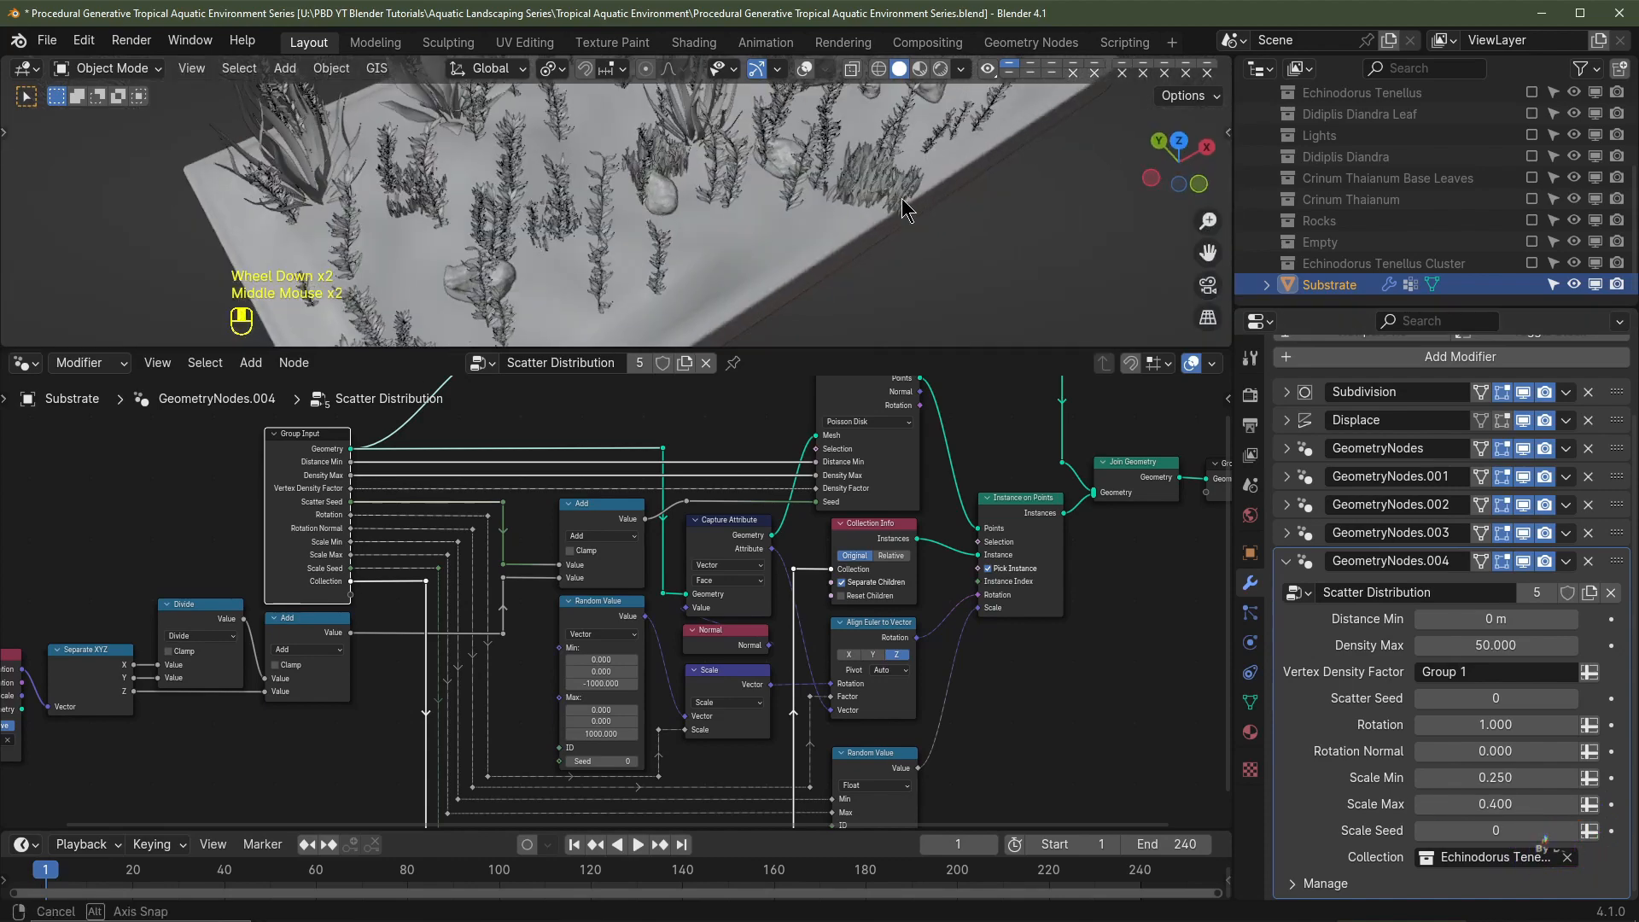
Step: Inspect the grass clusters on the substrate and change their Scatter Seed to 4 while viewing from above
middle_drag(901, 192, 888, 235)
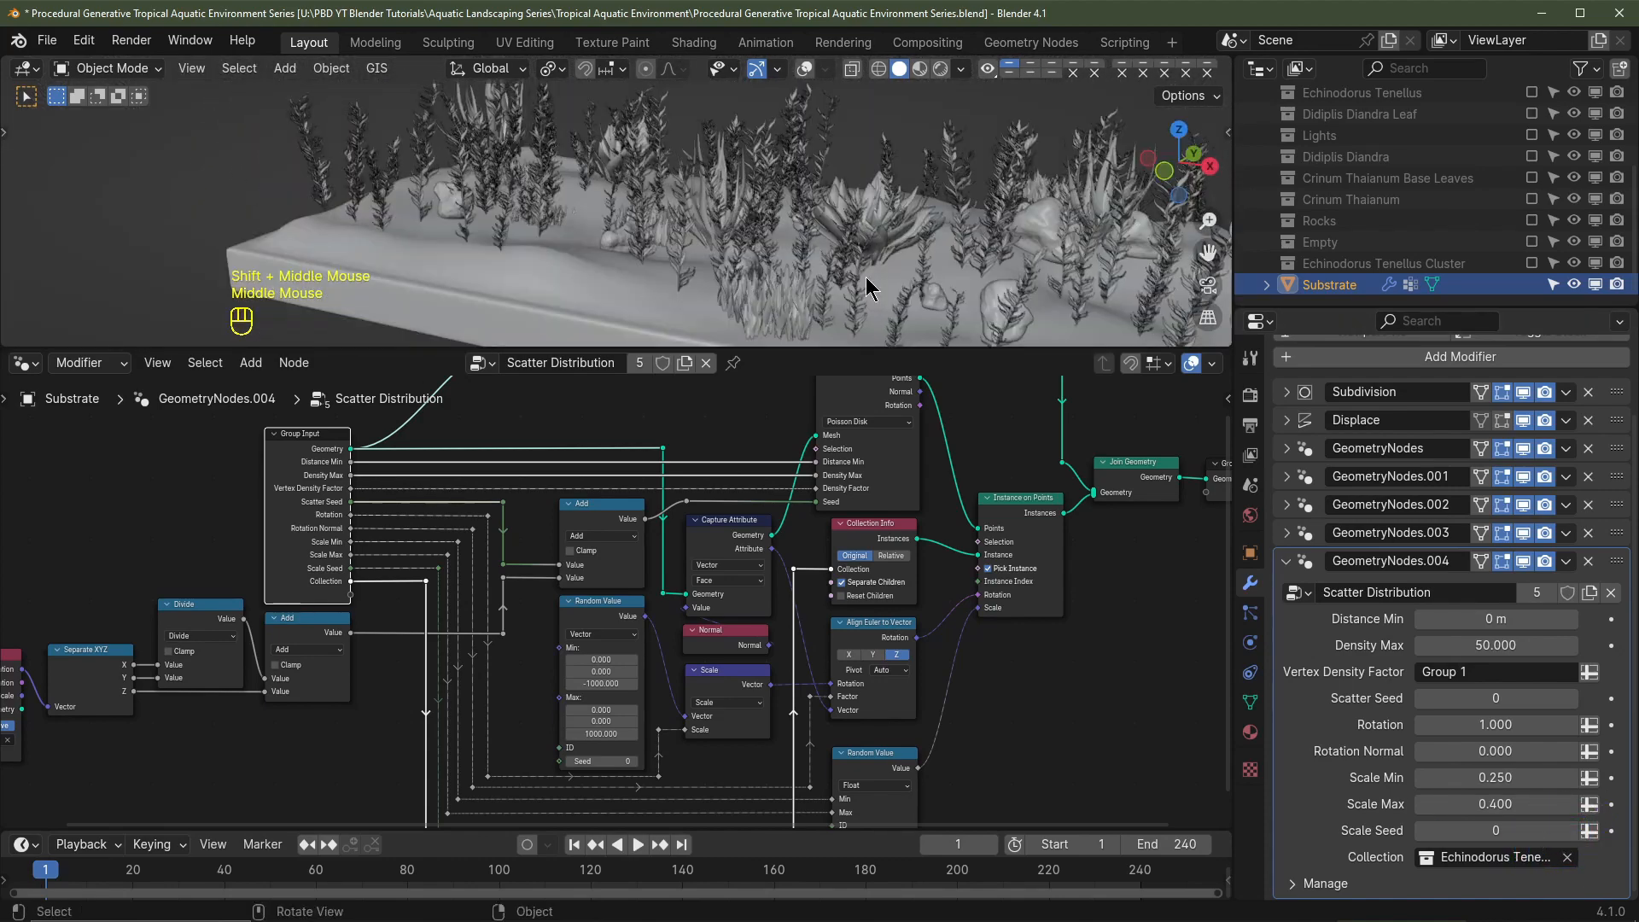
middle_drag(866, 276, 889, 299)
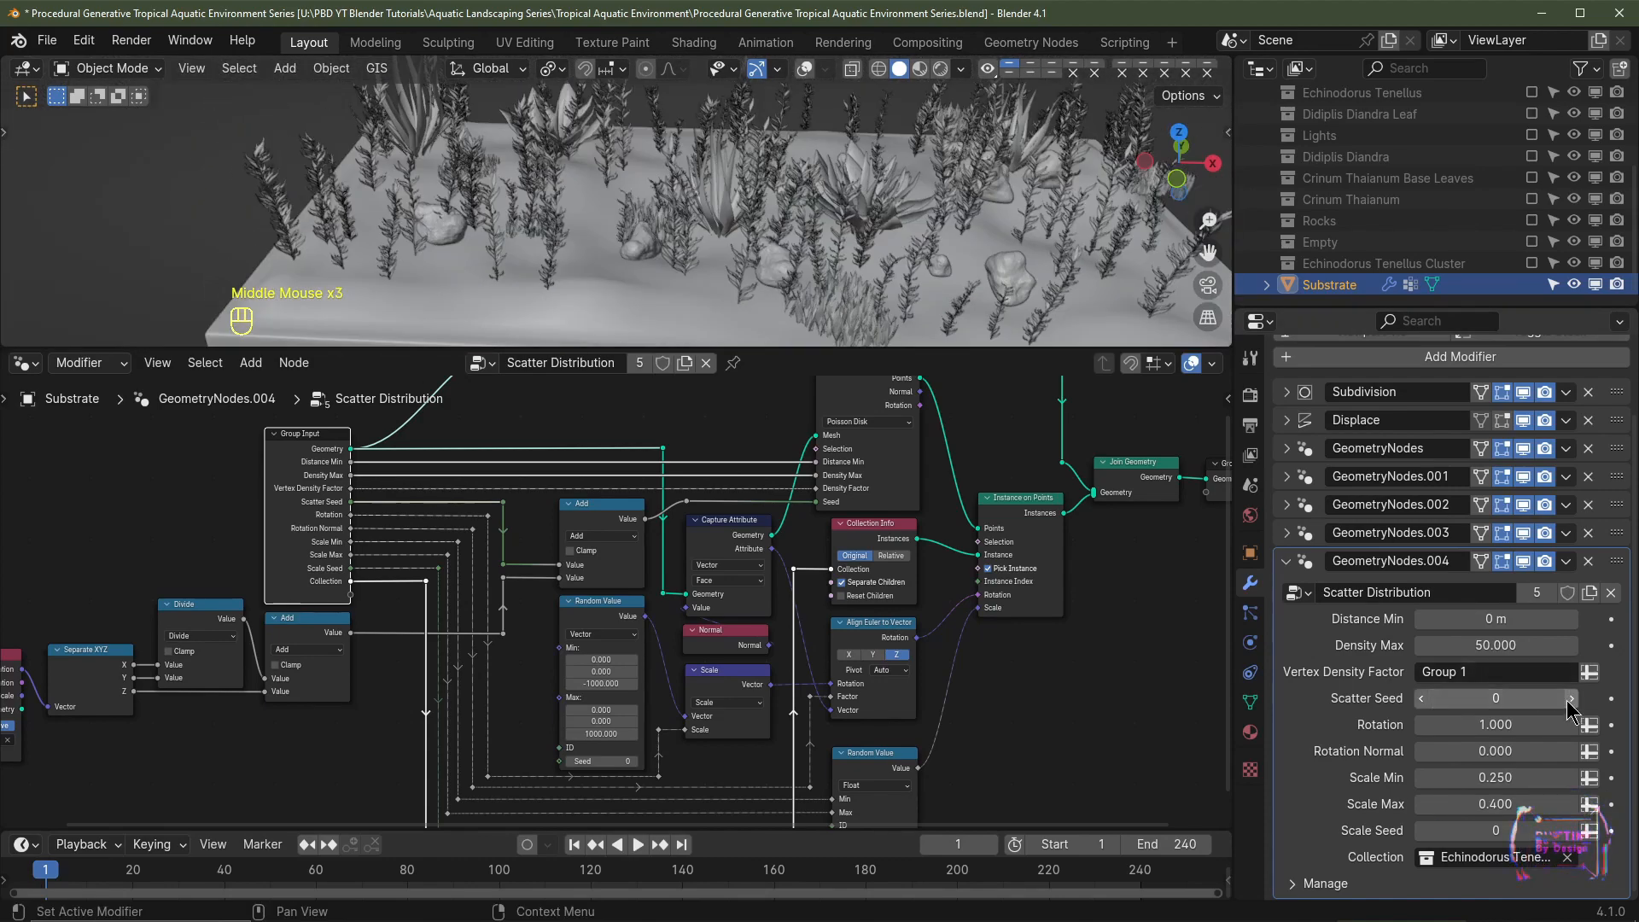
key(KP_7)
scroll(835, 243, down, 3)
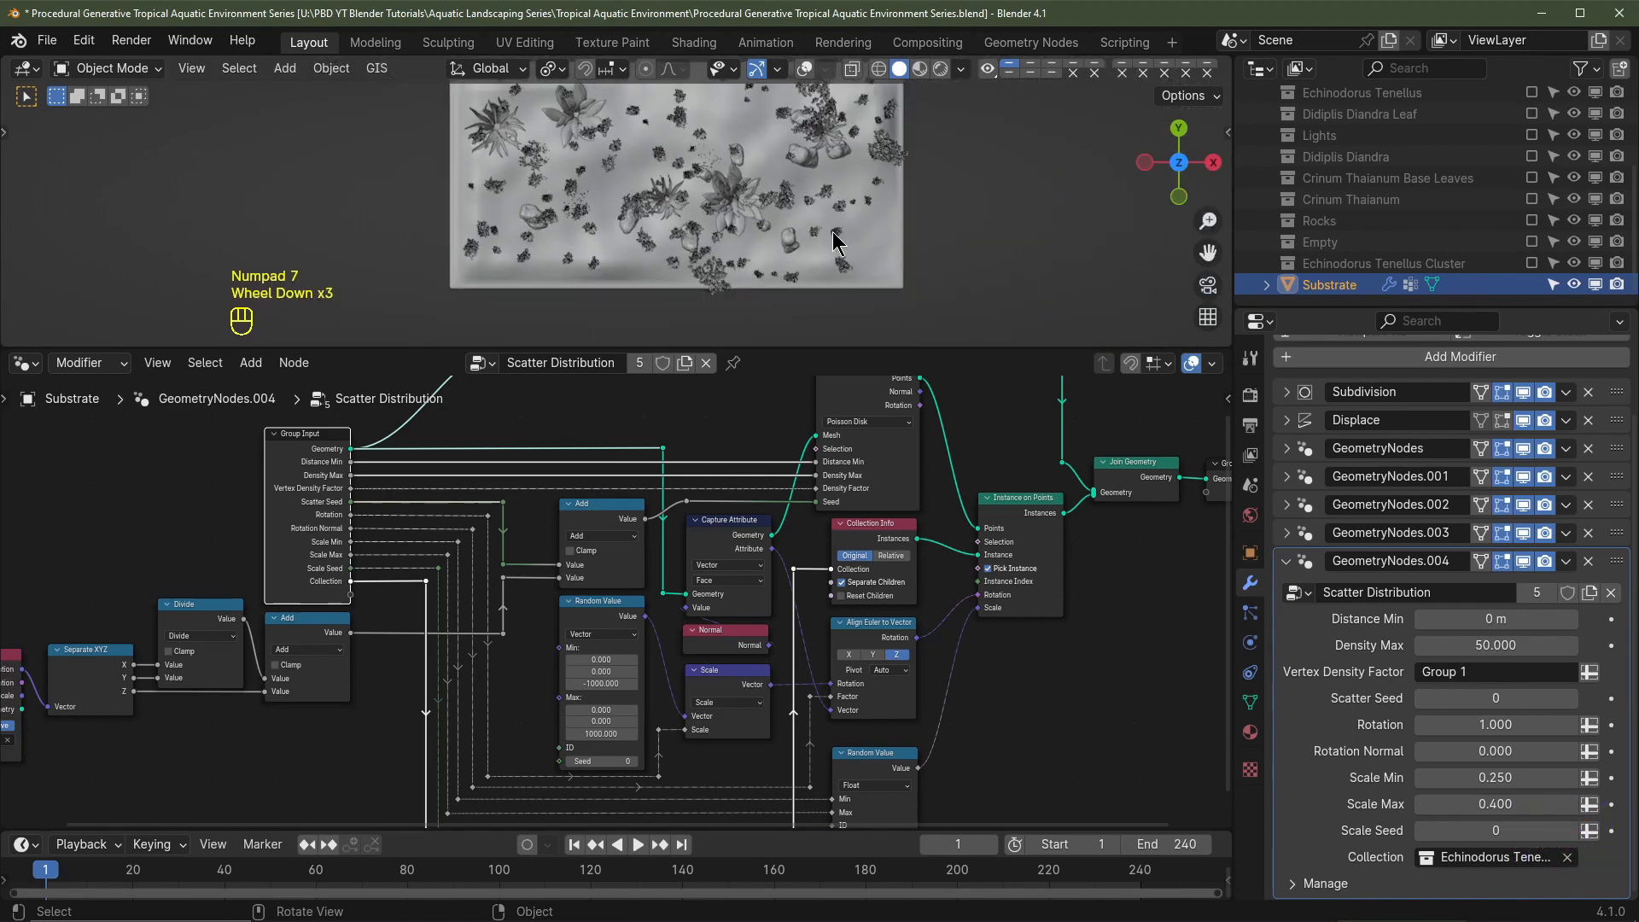
shift+middle_drag(835, 244, 820, 271)
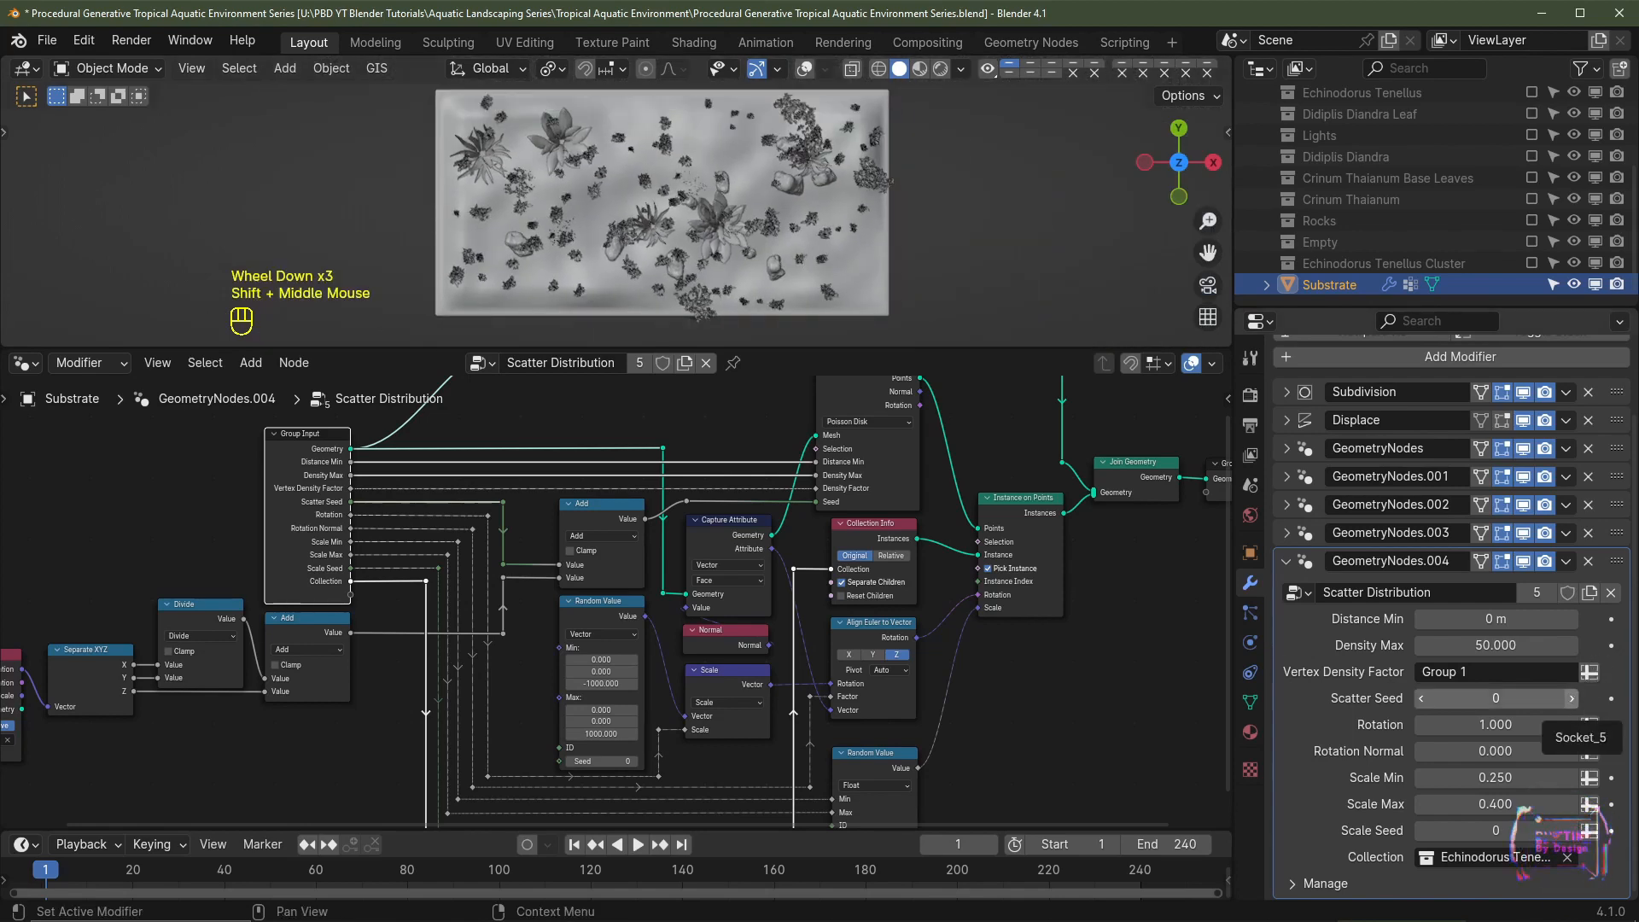
click(1572, 698)
click(1572, 698)
click(1572, 698)
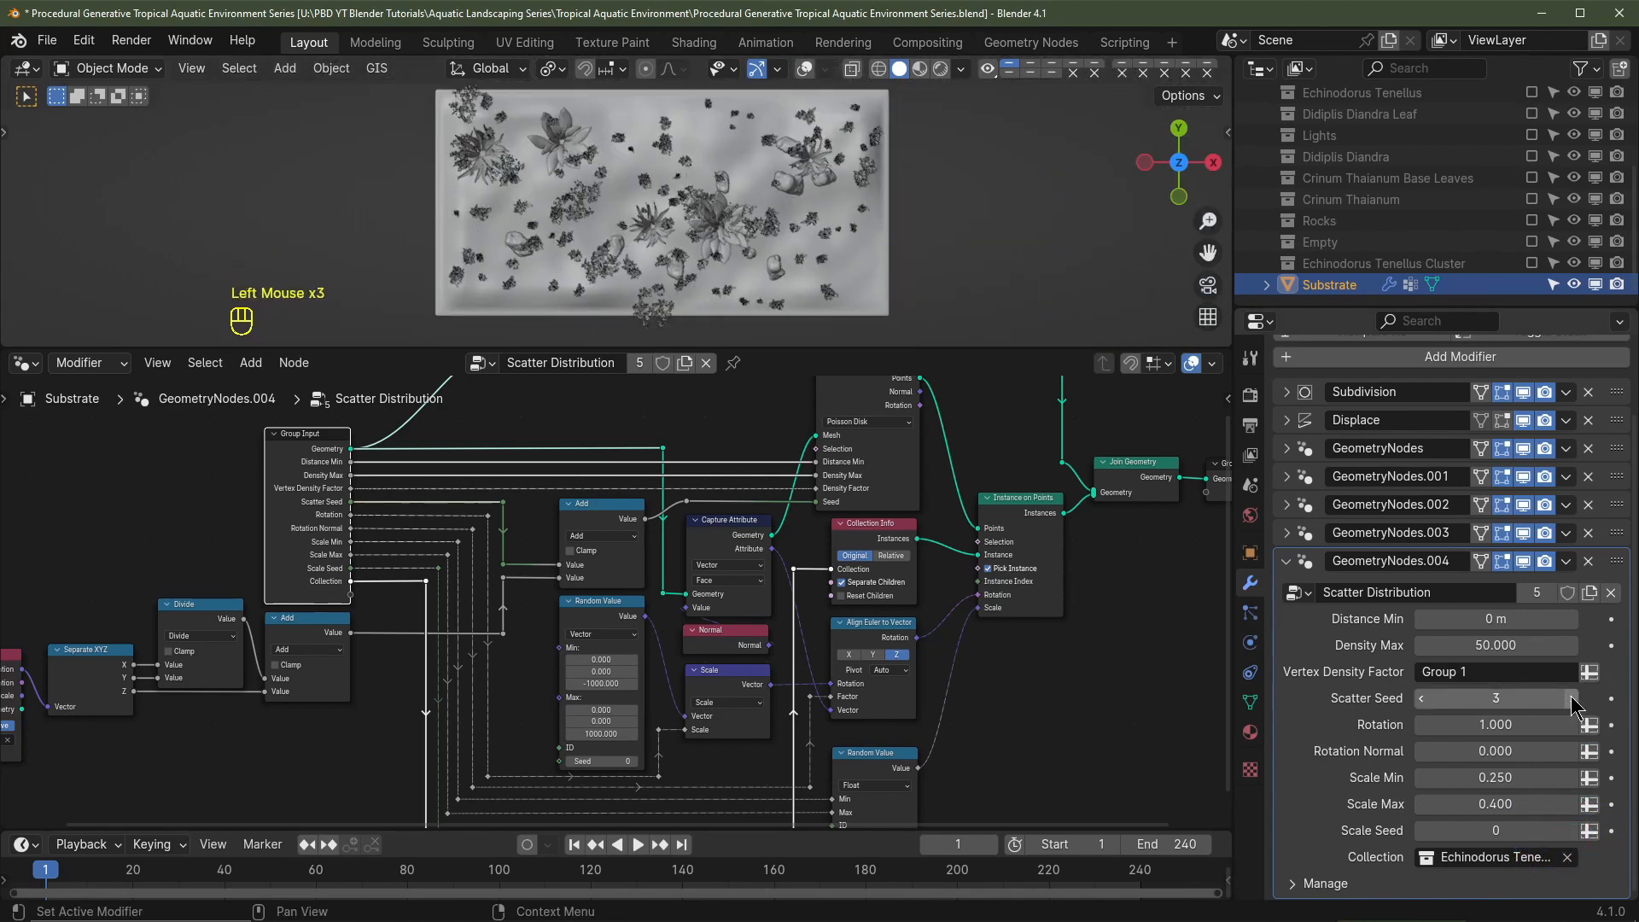
click(1572, 698)
Step: Increase the Echinodorus Tenellus Cluster scatter's Density Max to 100 and inspect the denser coverage in perspective
click(1479, 644)
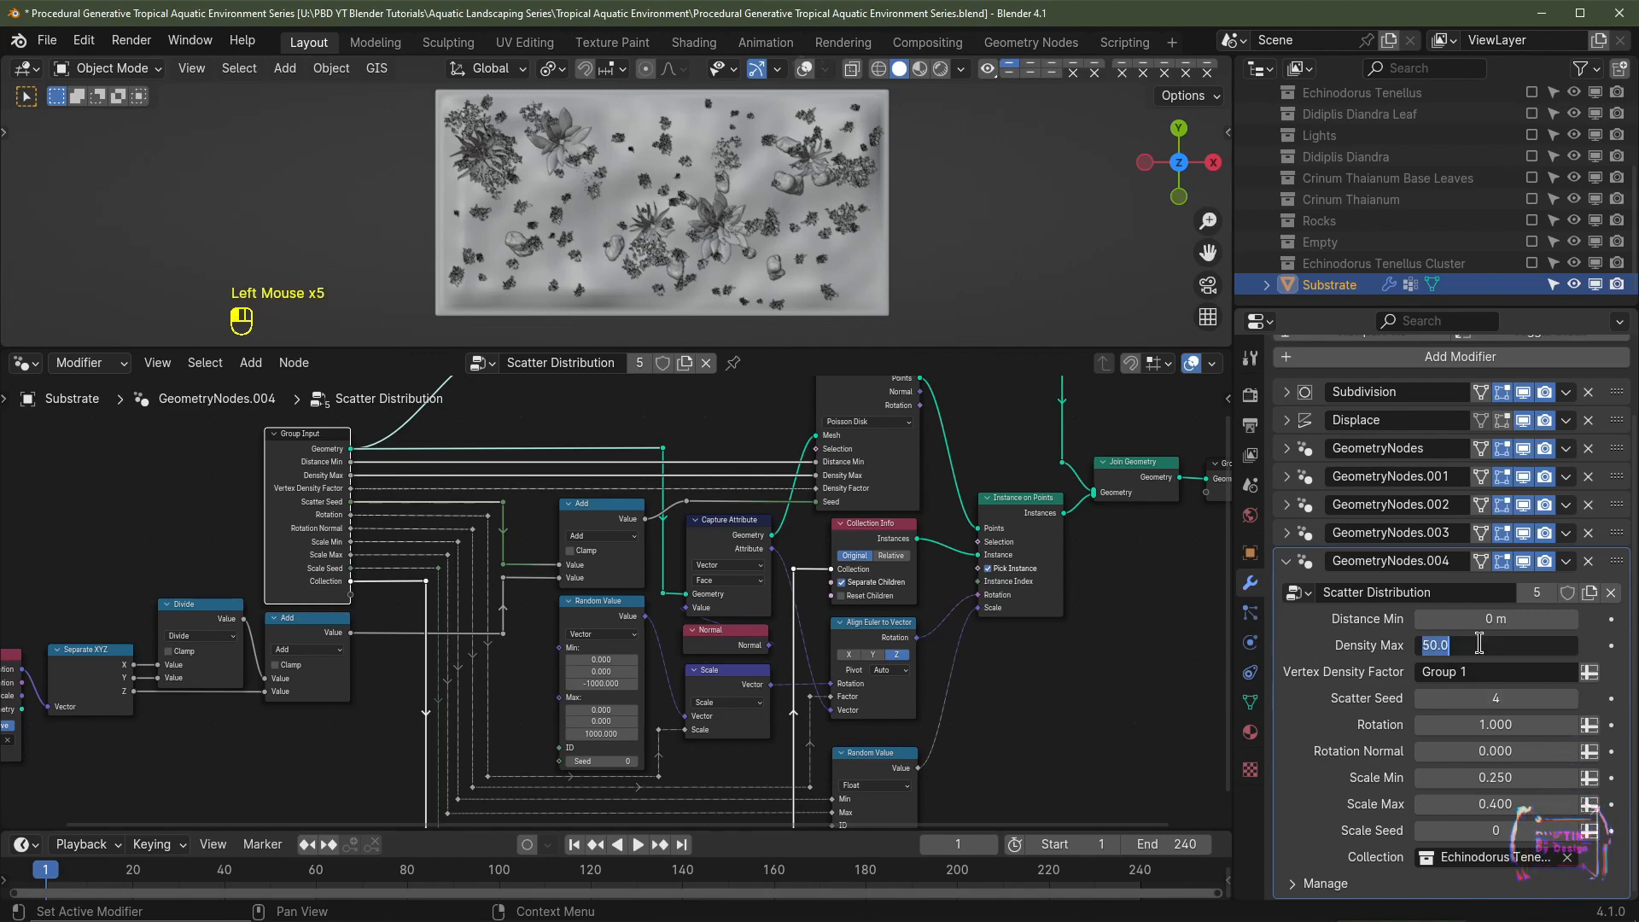
text(100)
key(Return)
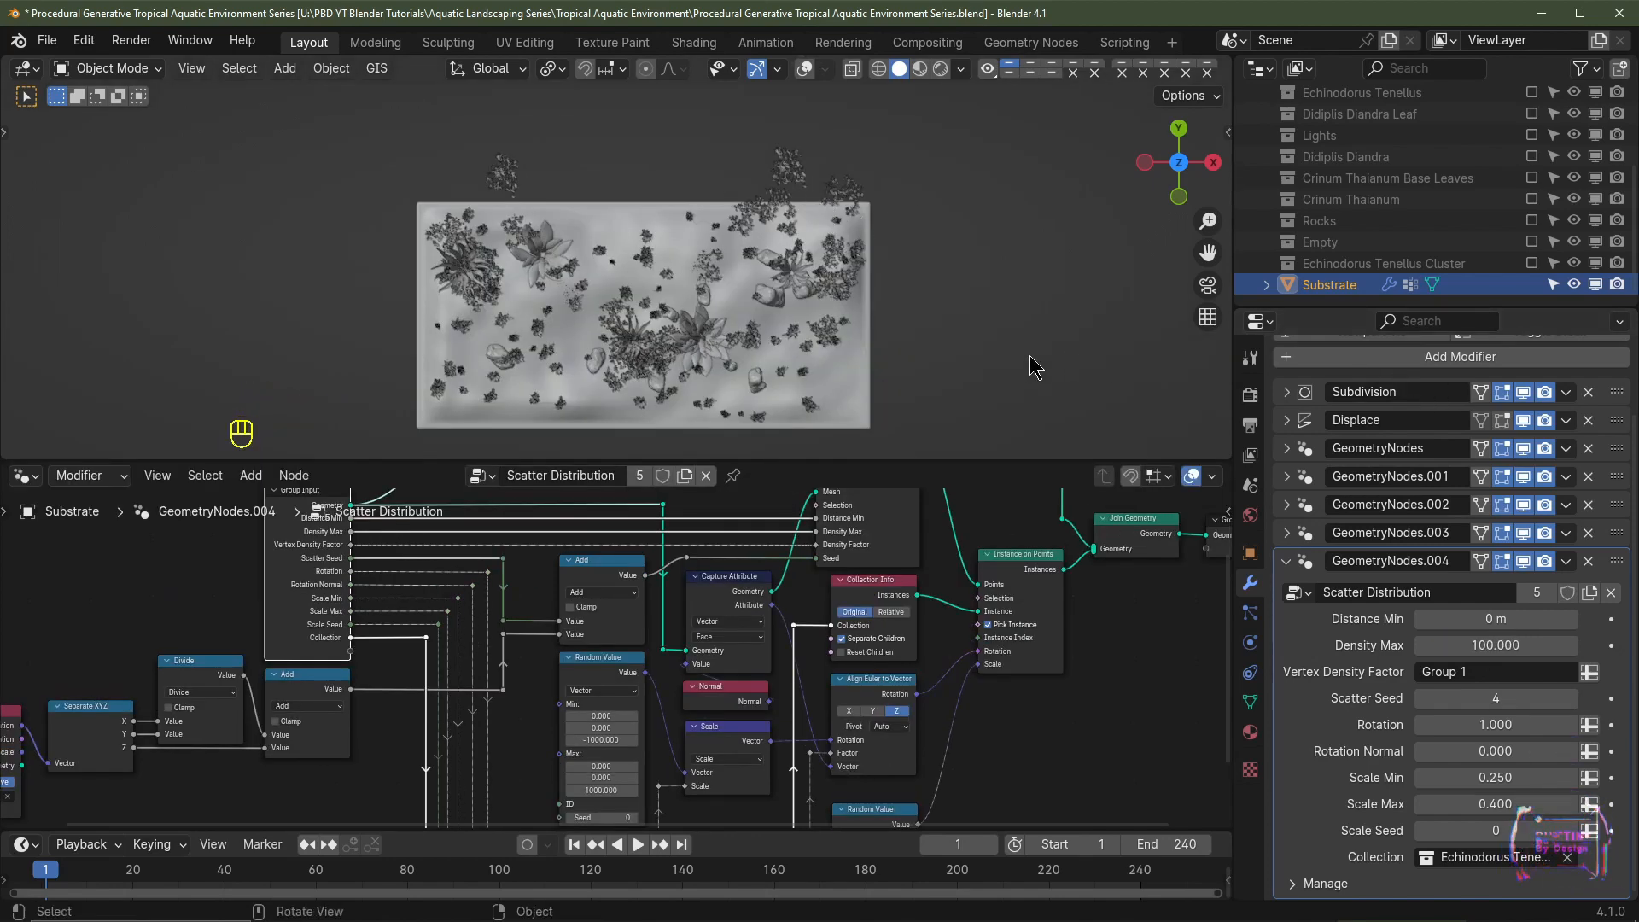
middle_drag(1036, 359, 995, 260)
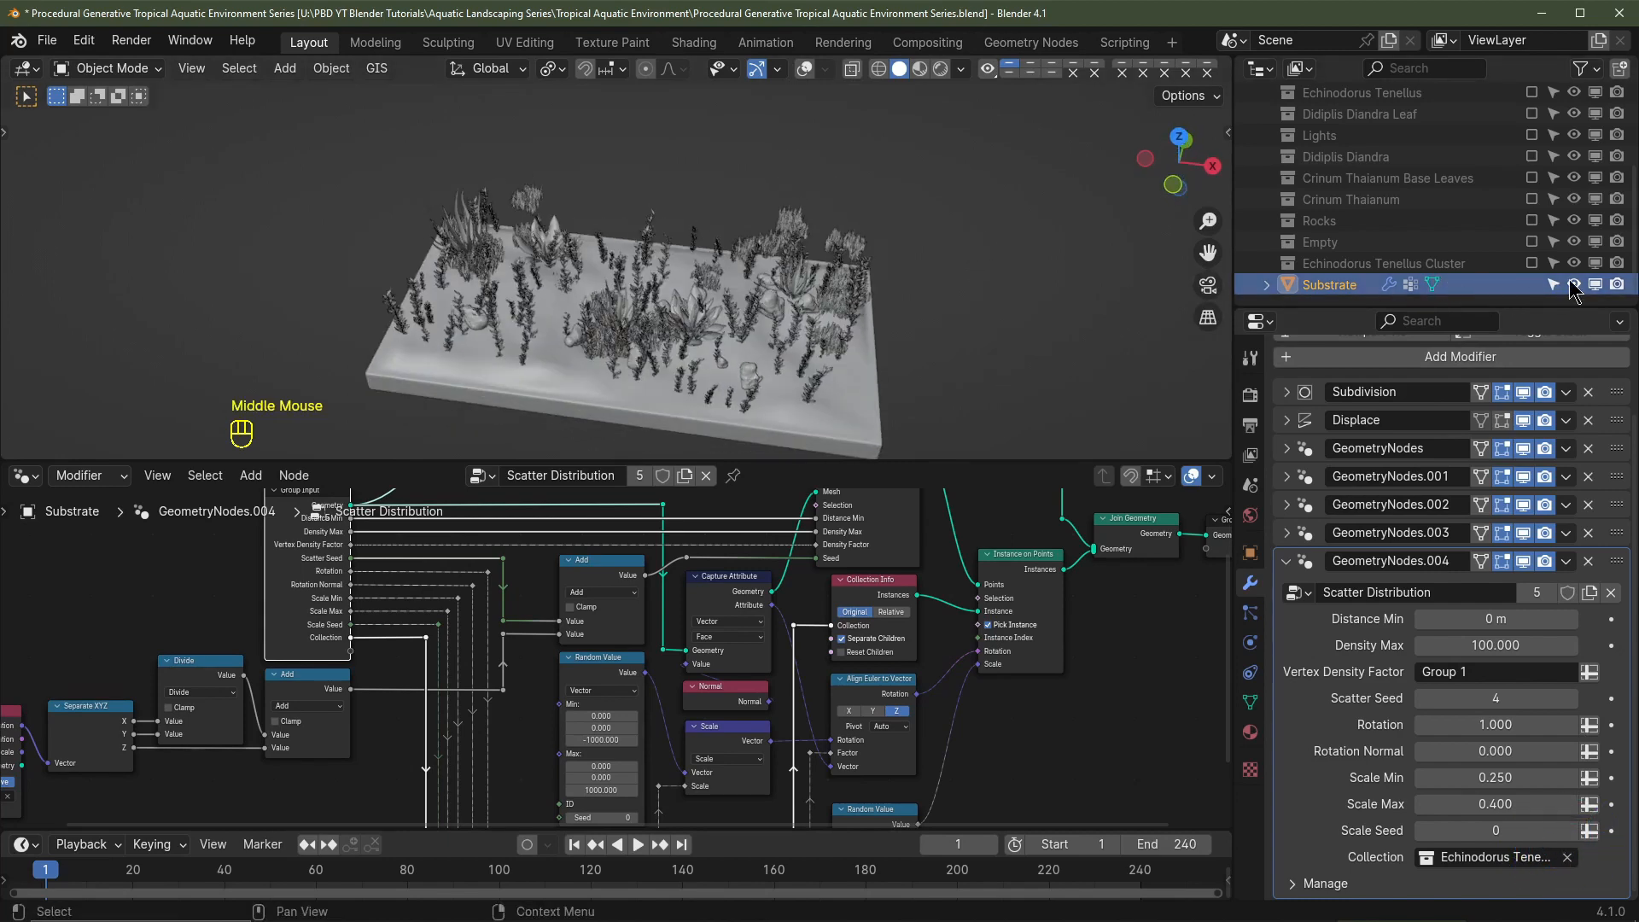
Step: Hide the Substrate and display the Echinodorus Tenellus Cluster collection with the viewport overlays turned on
click(1573, 284)
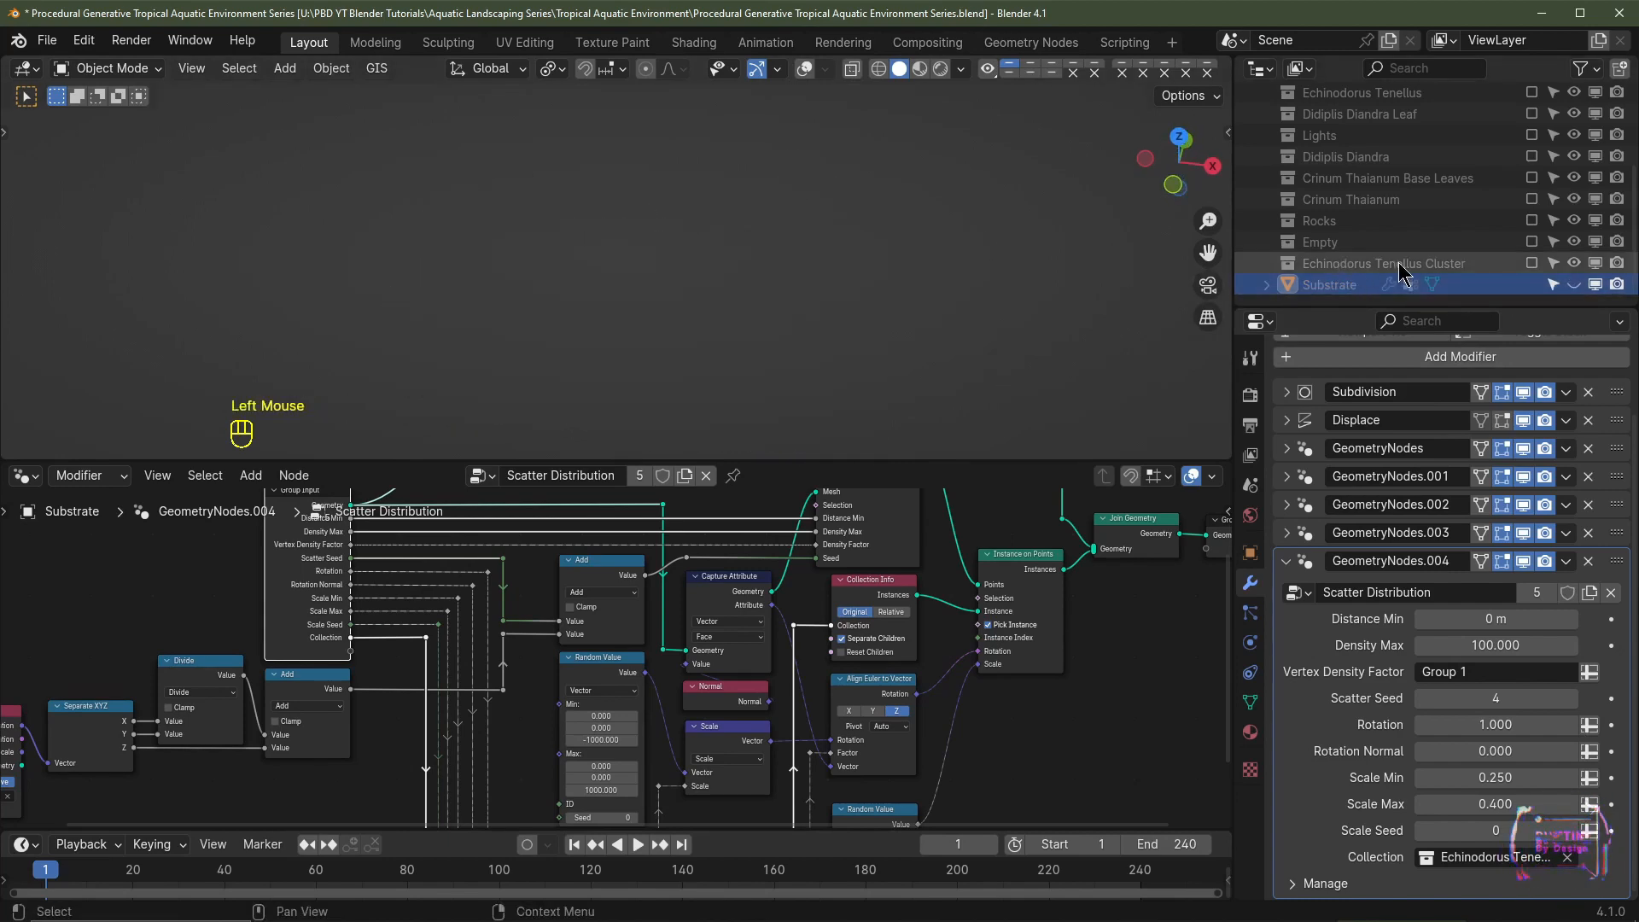
click(1531, 263)
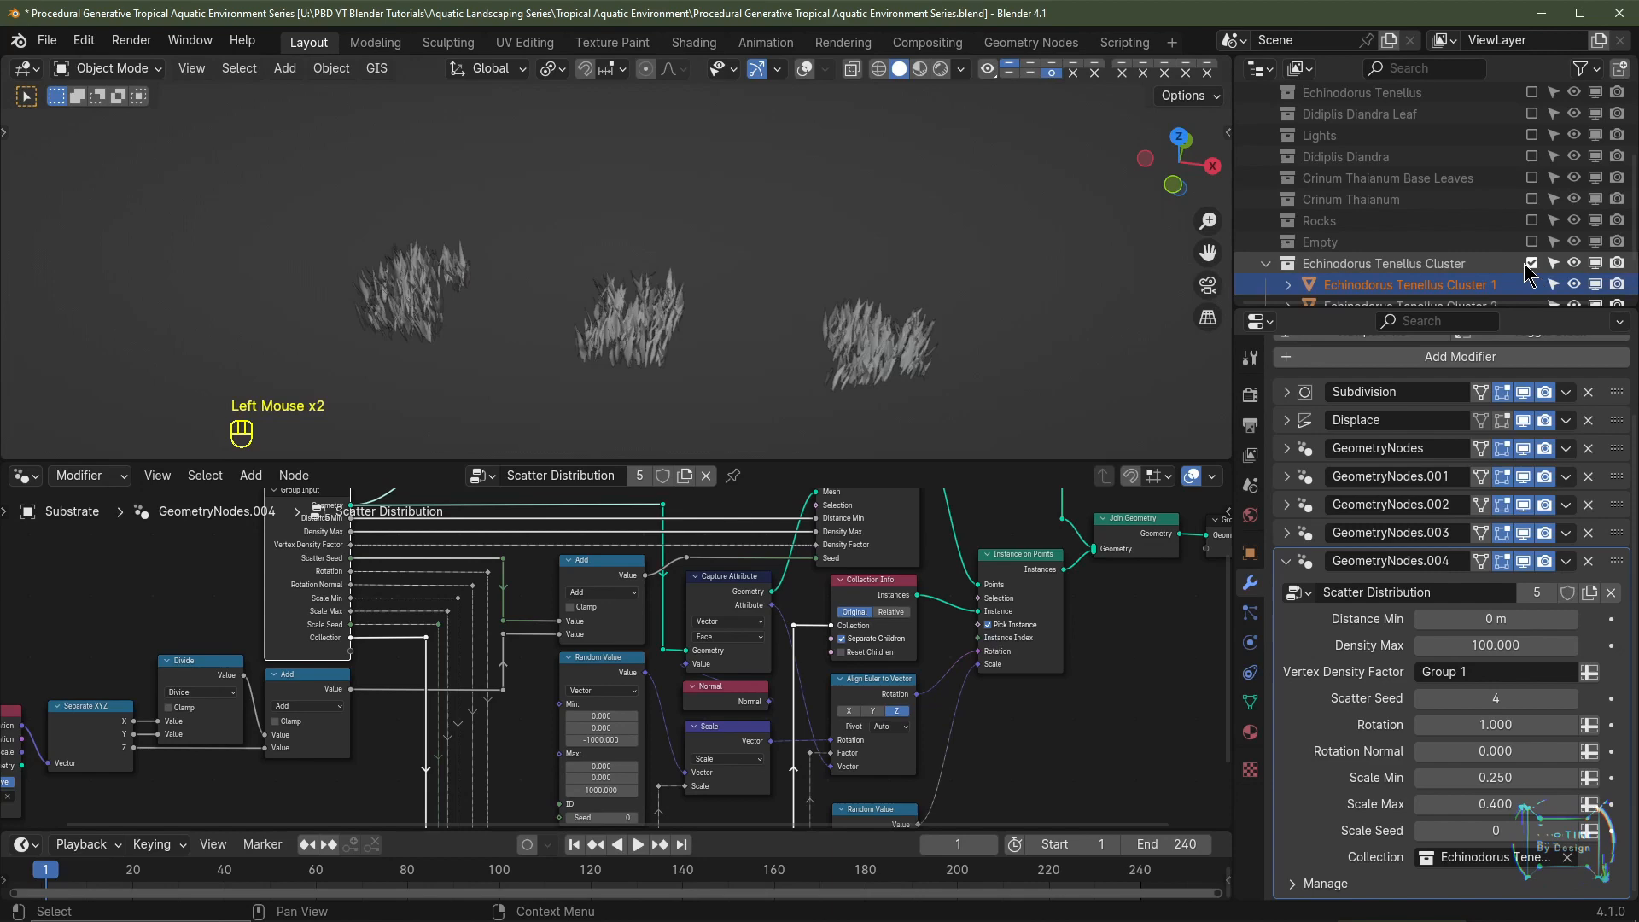
click(806, 69)
Step: Select each grass cluster to compare their origins, finishing on Echinodorus Tenellus Cluster 1, and reset the 3D cursor to the world origin
click(863, 346)
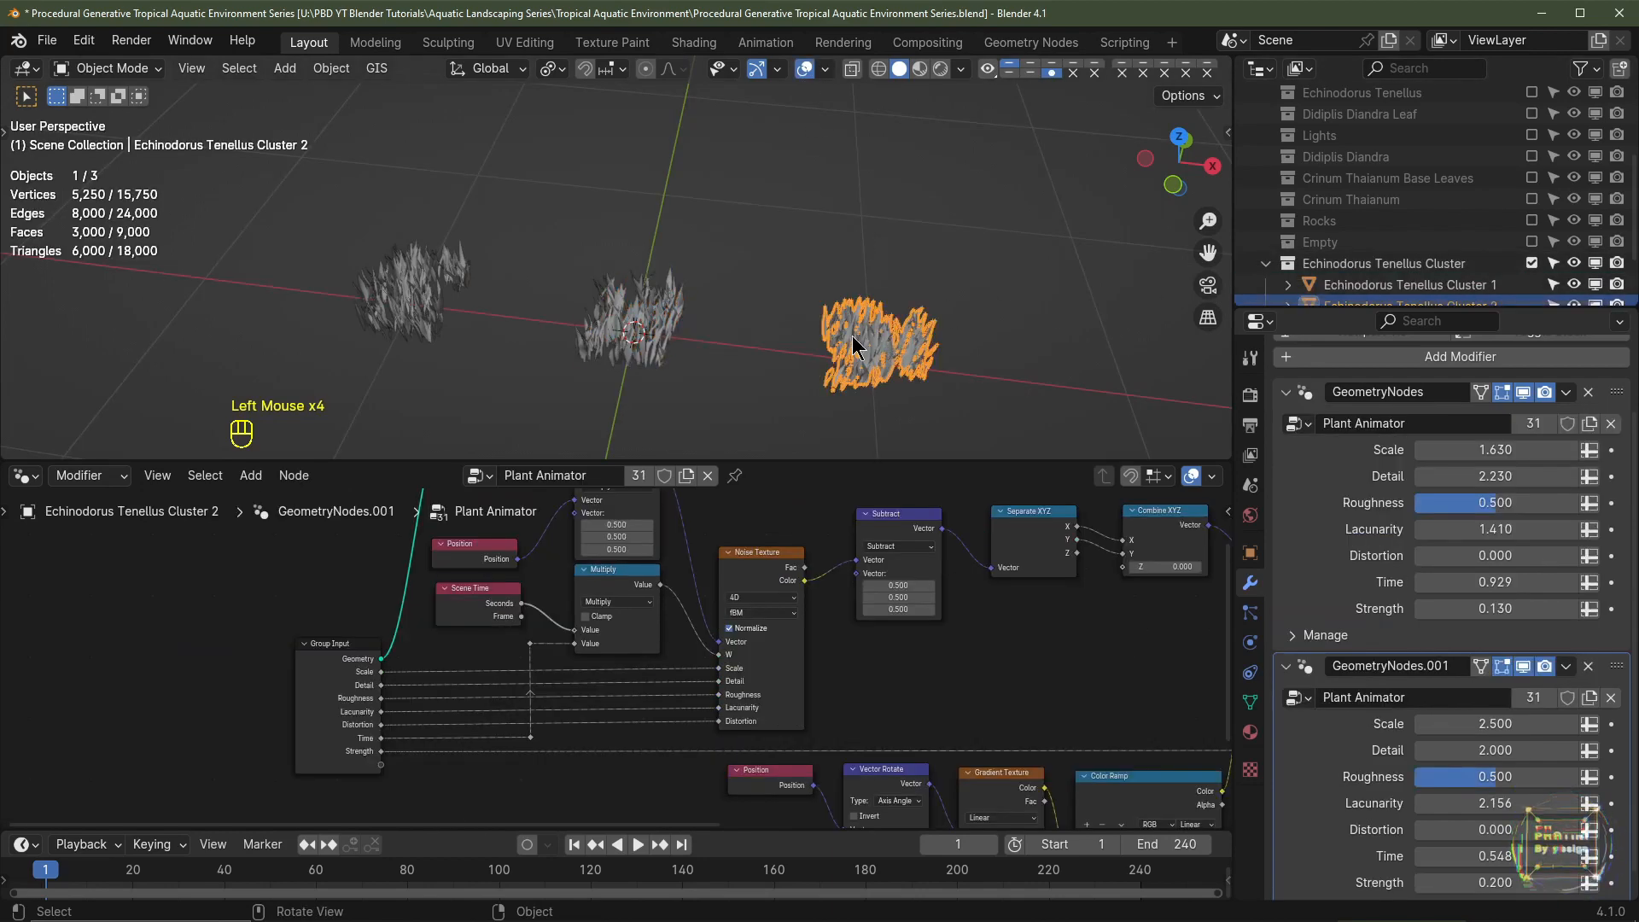
click(438, 298)
click(647, 343)
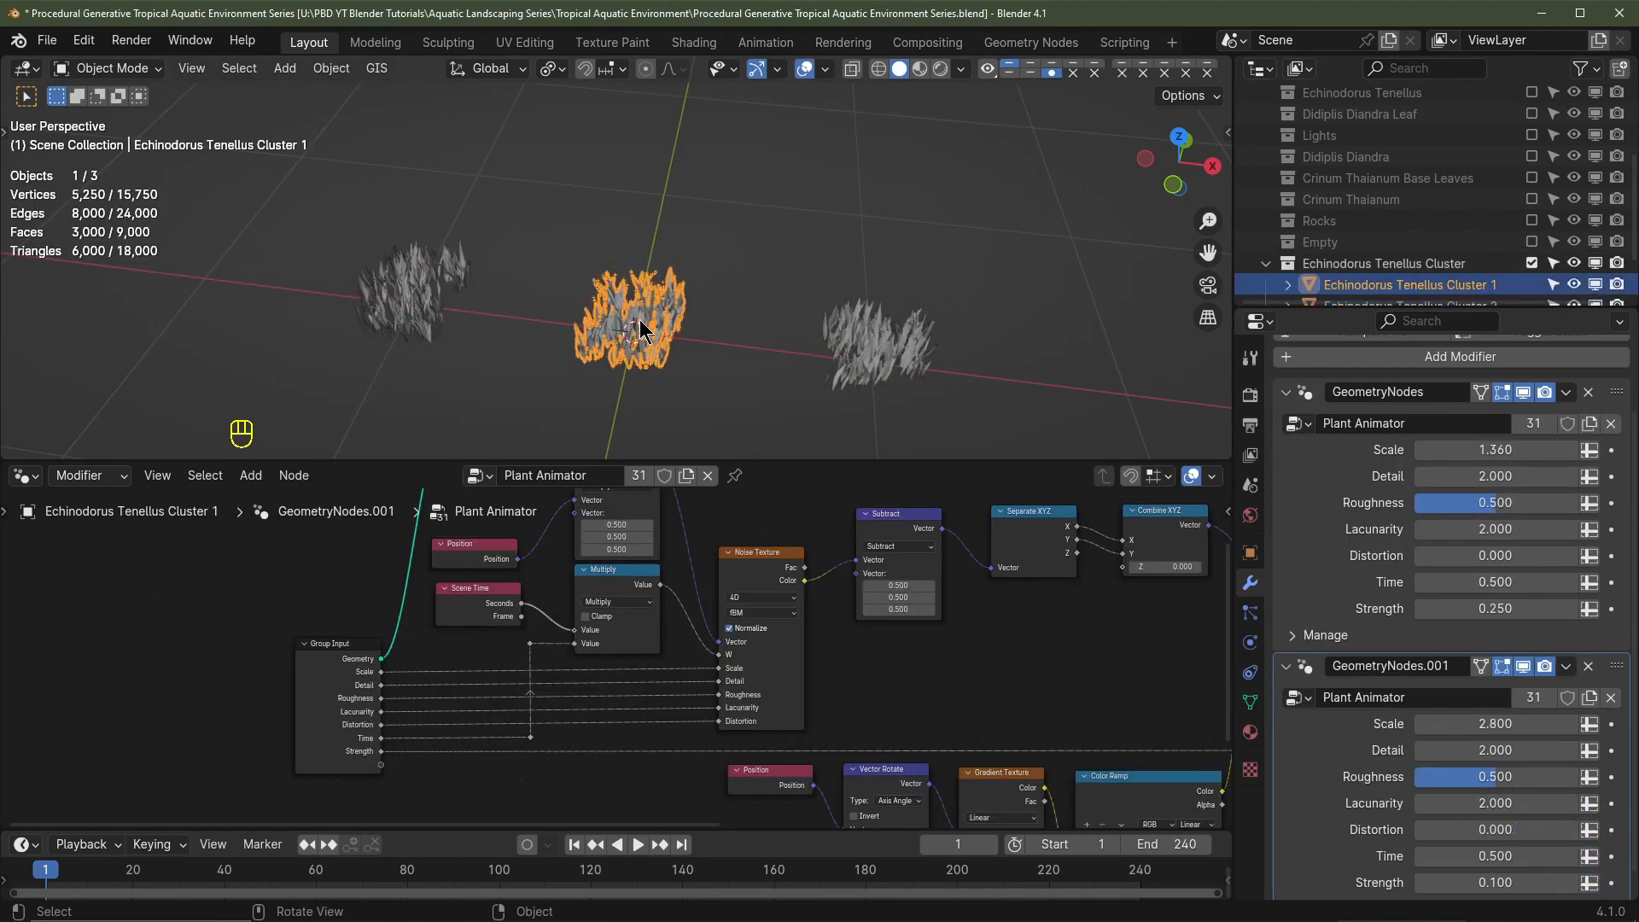
key(shift+c)
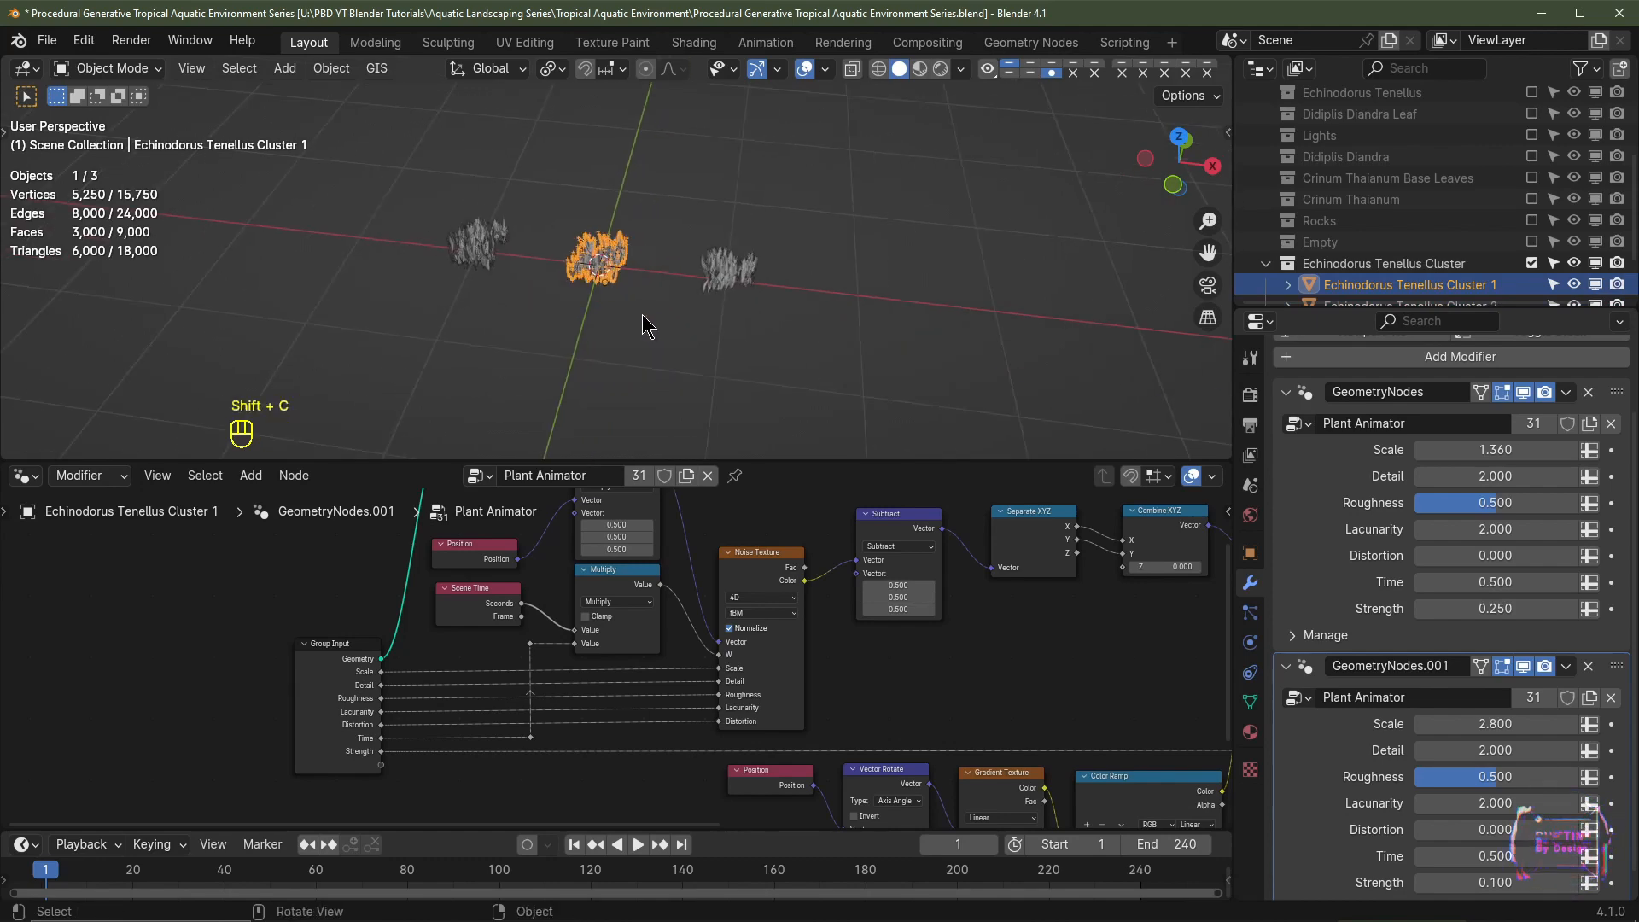
Step: Set the origin of Echinodorus Tenellus Cluster 1 to the 3D cursor at its base, checking it from the front
scroll(642, 323, up, 3)
key(KP_1)
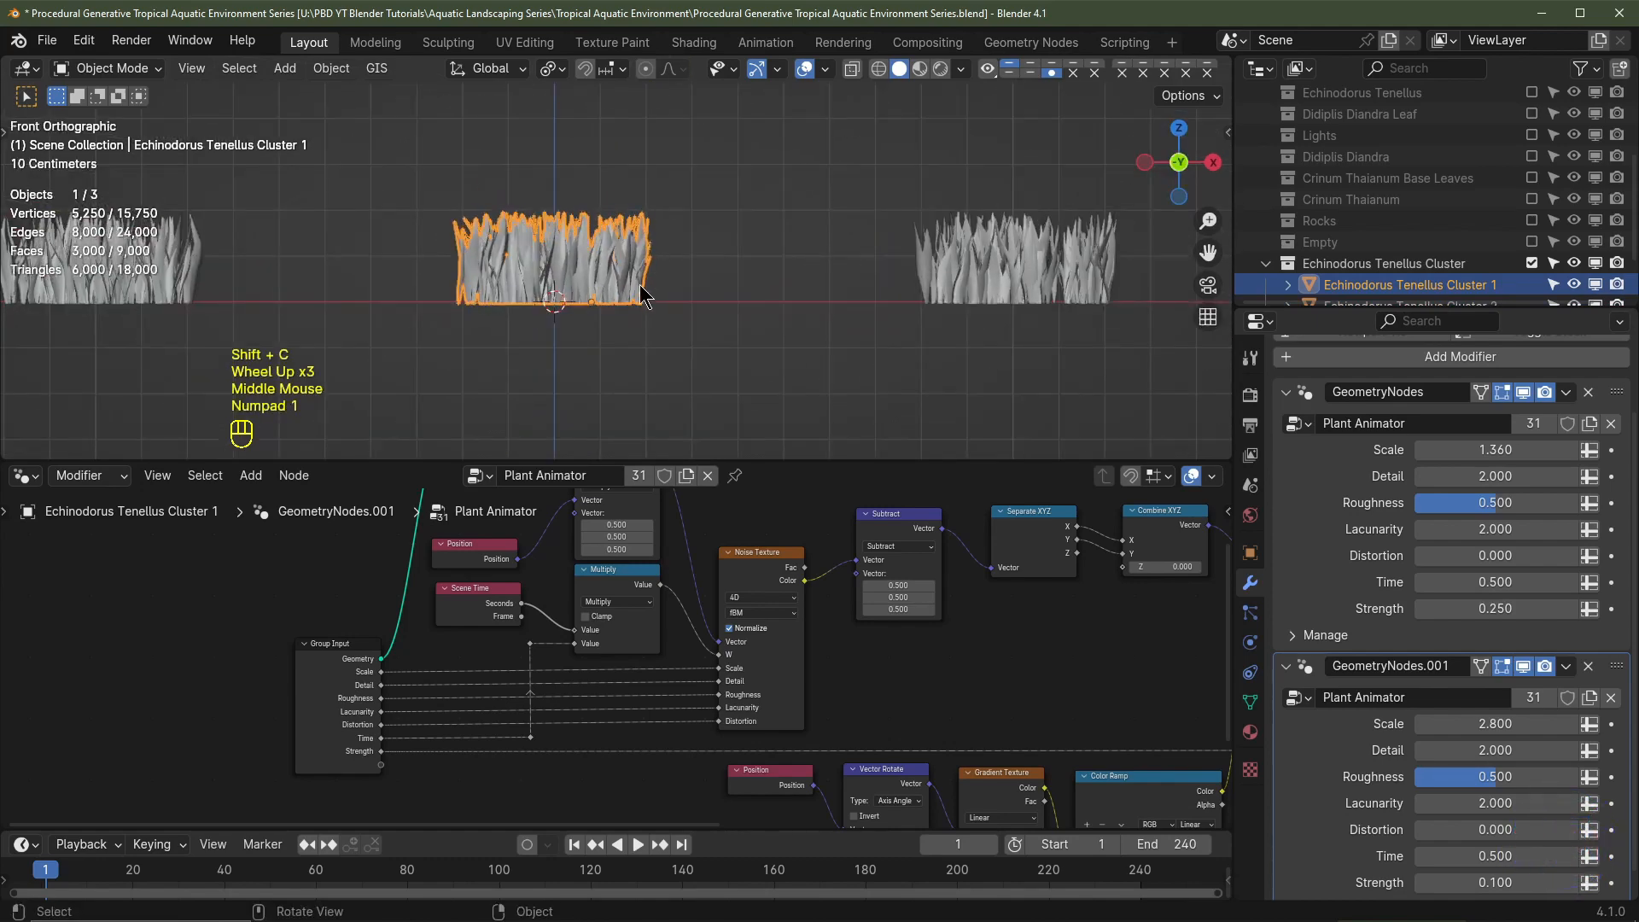
scroll(657, 233, up, 1)
shift+middle_drag(649, 239, 657, 256)
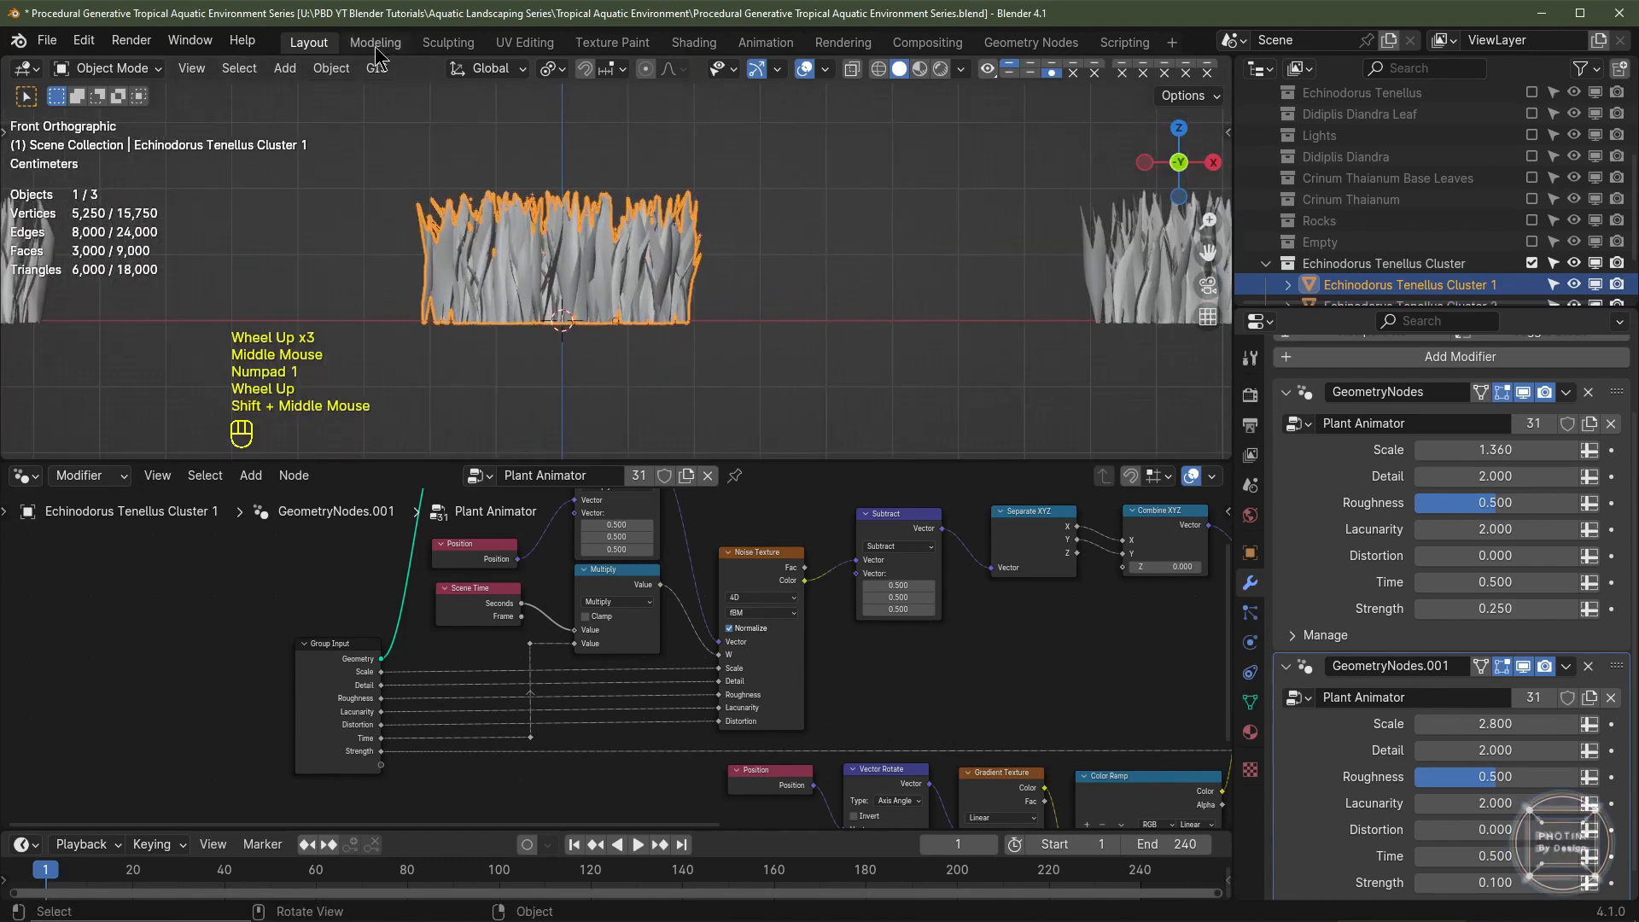
click(340, 75)
mouse_move(384, 114)
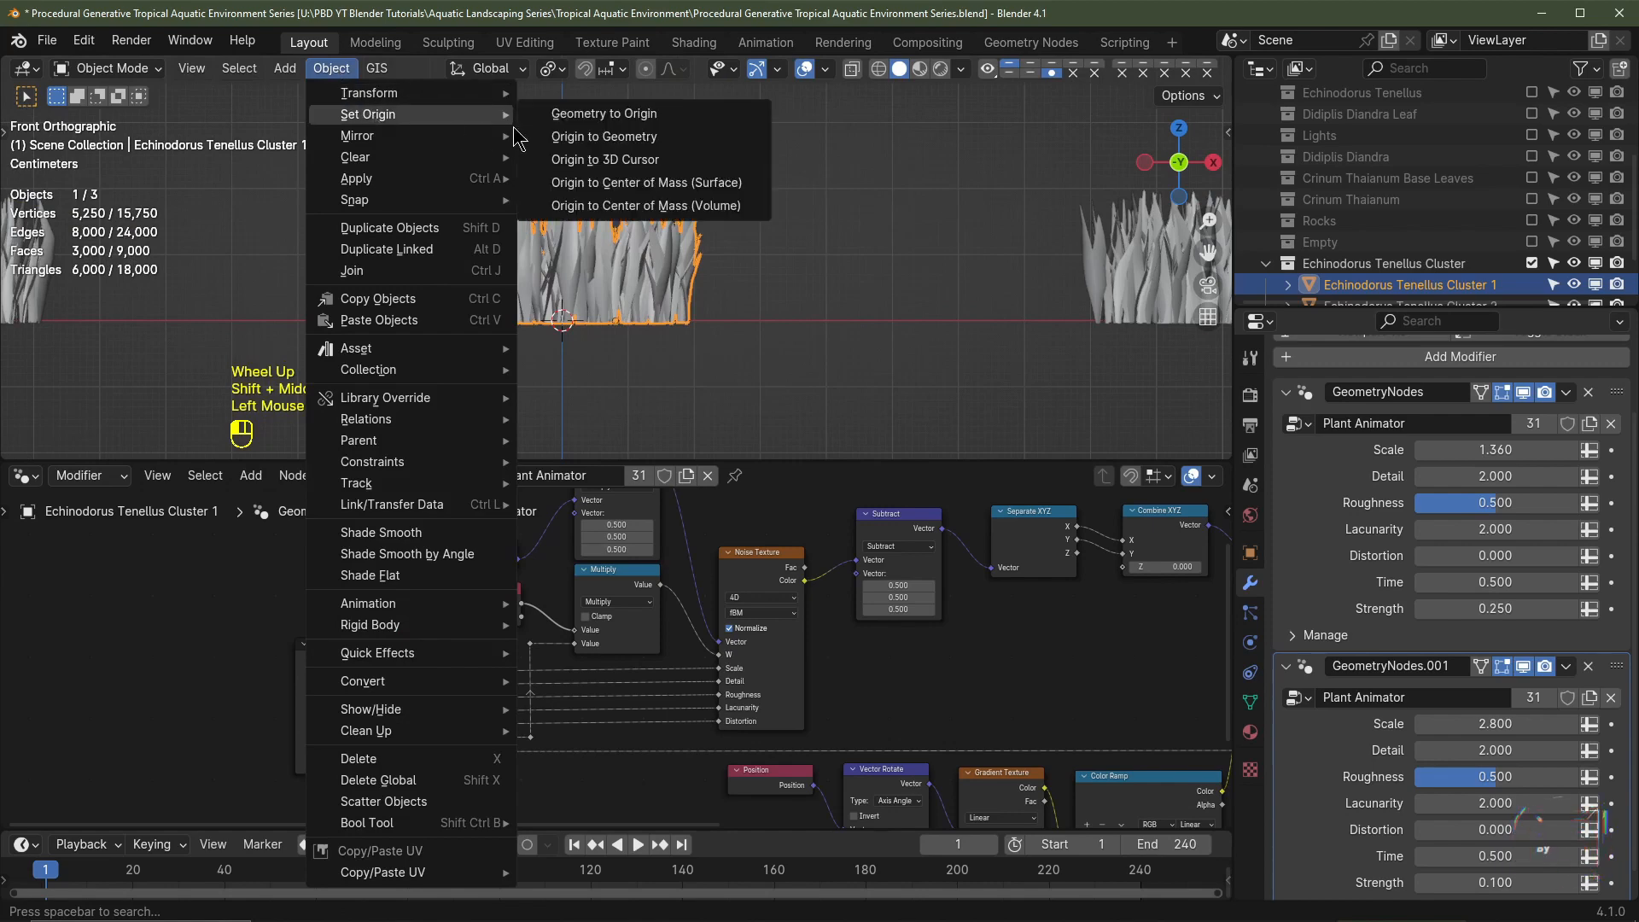
click(632, 159)
Step: Move Echinodorus Tenellus Cluster 2 along the X axis onto the 3D cursor, overlapping Cluster 1
scroll(639, 167, down, 3)
middle_drag(639, 166, 683, 196)
click(930, 299)
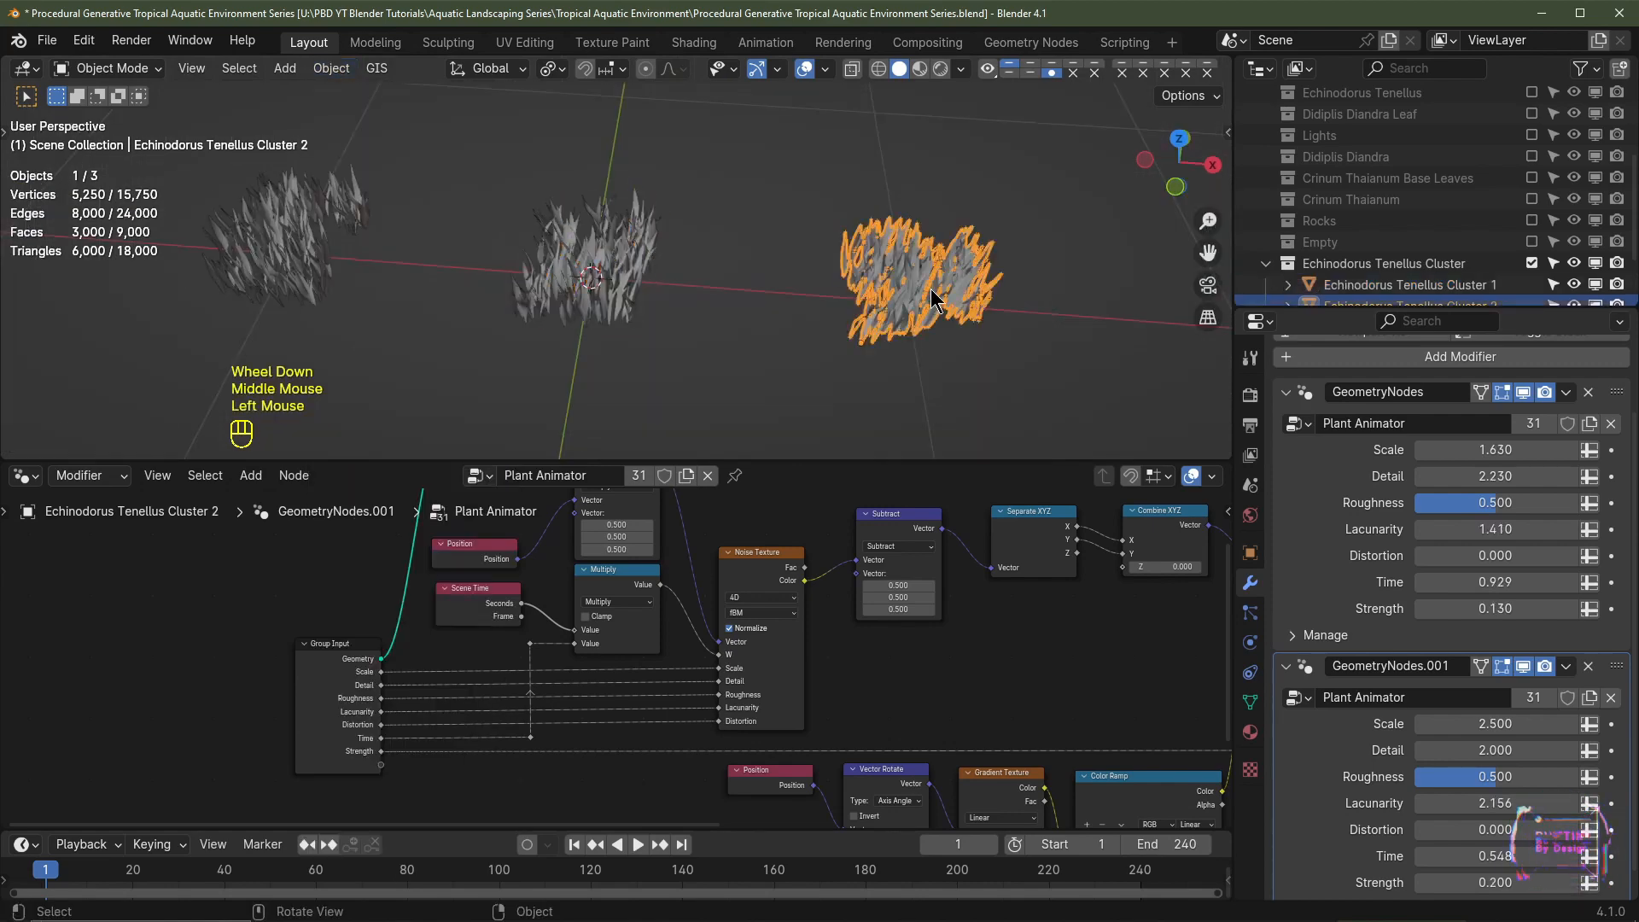
key(g)
key(x)
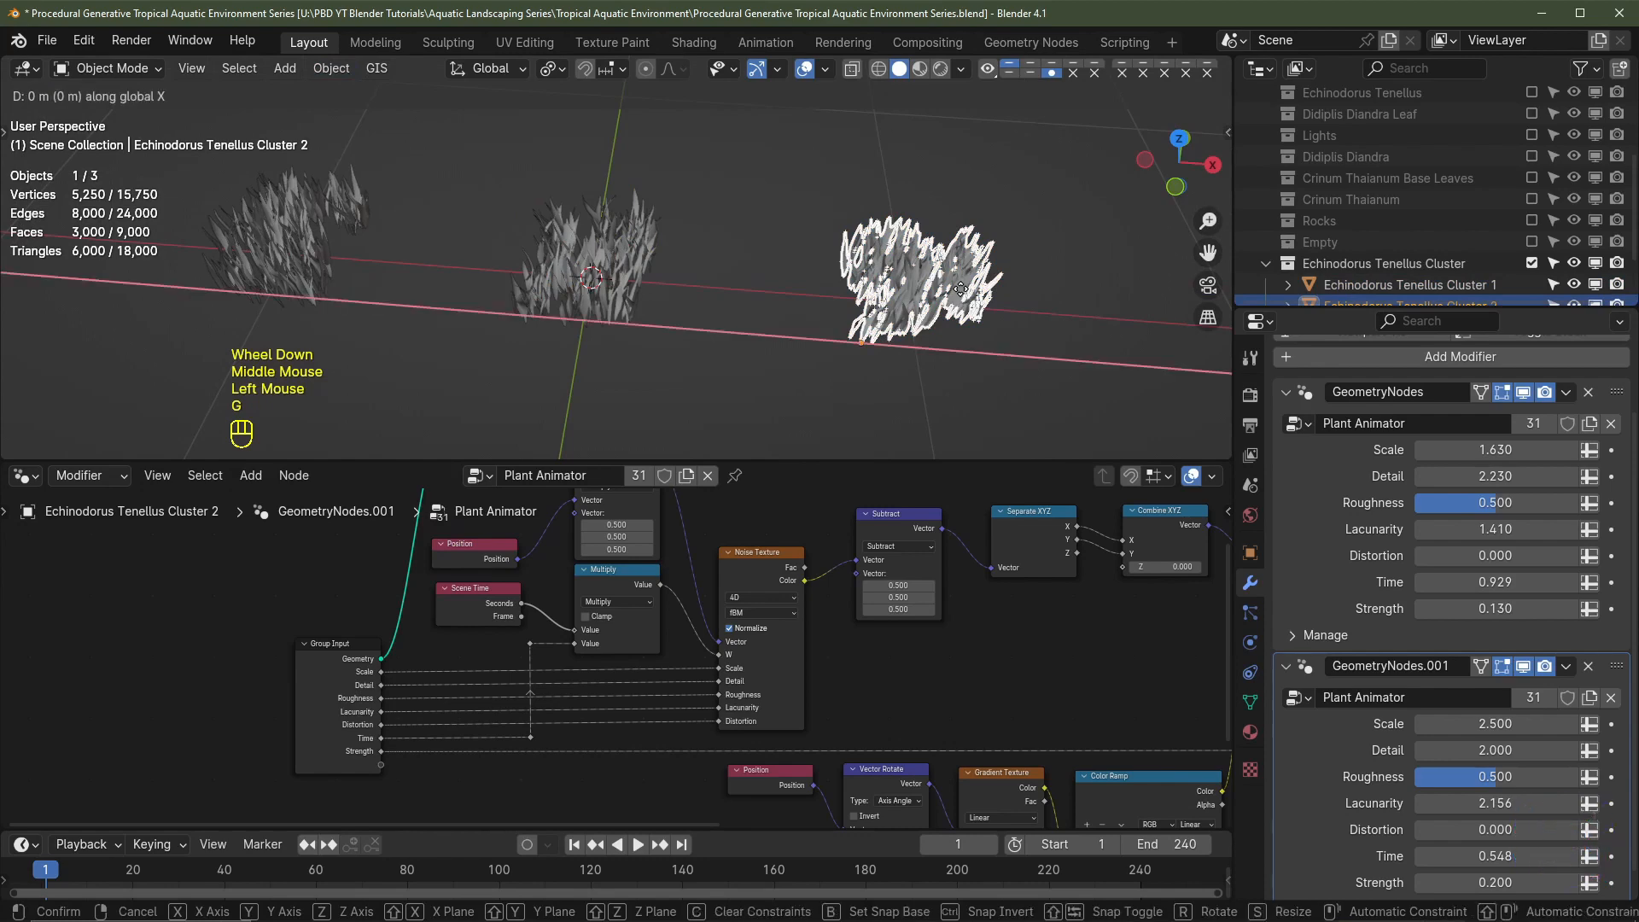
click(710, 251)
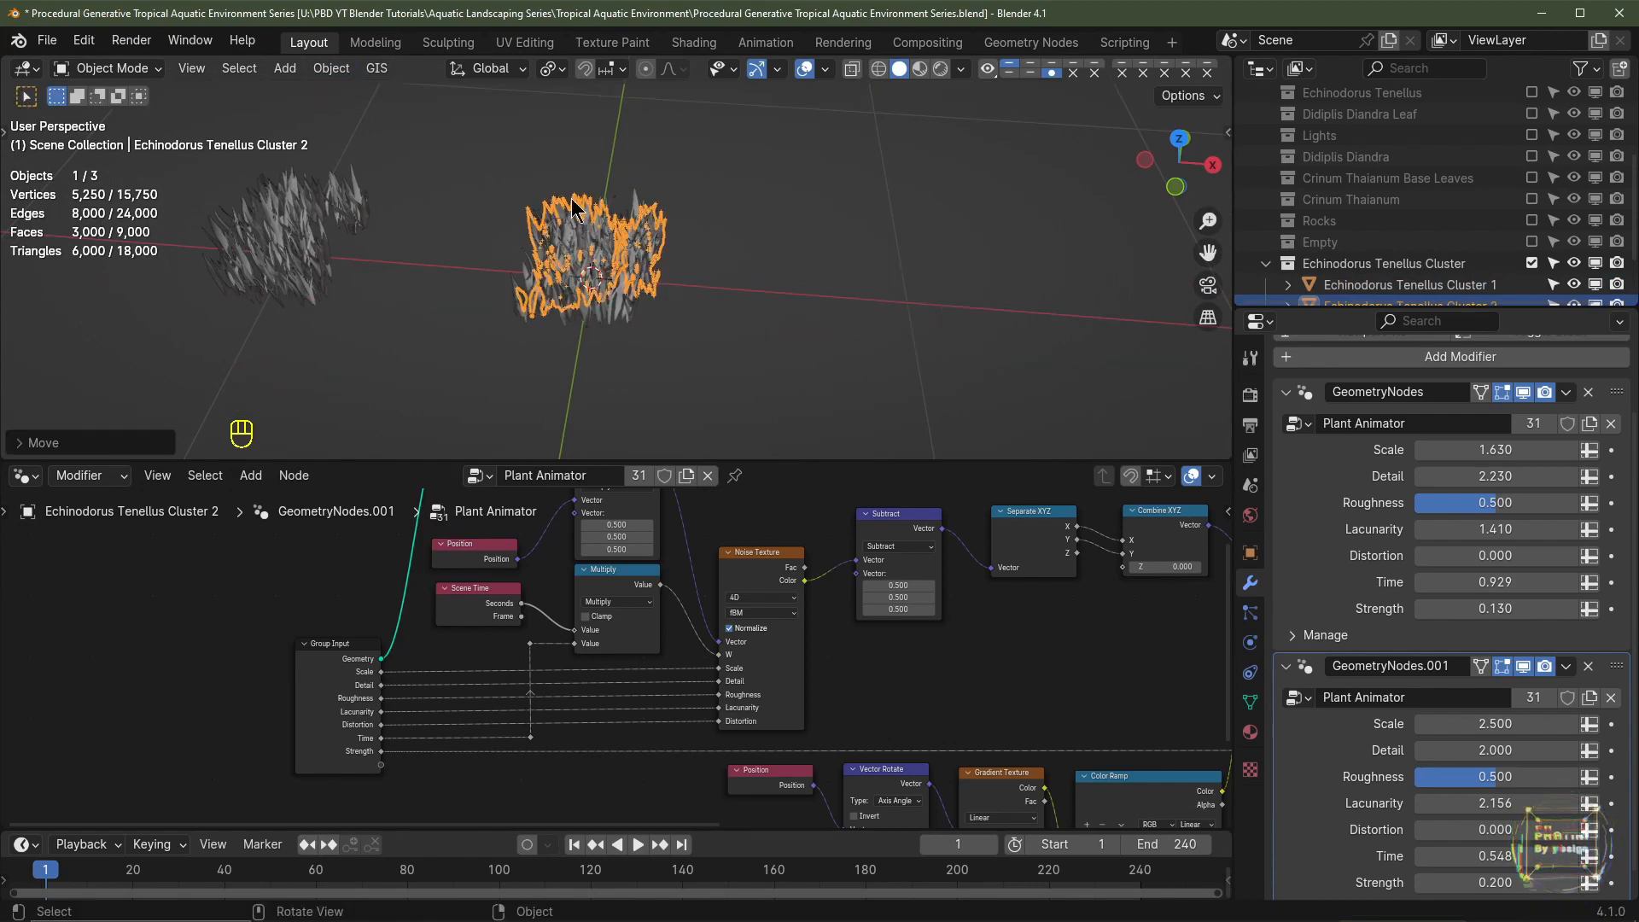
Step: Set a new origin for the moved Echinodorus Tenellus Cluster 2
click(331, 67)
mouse_move(376, 117)
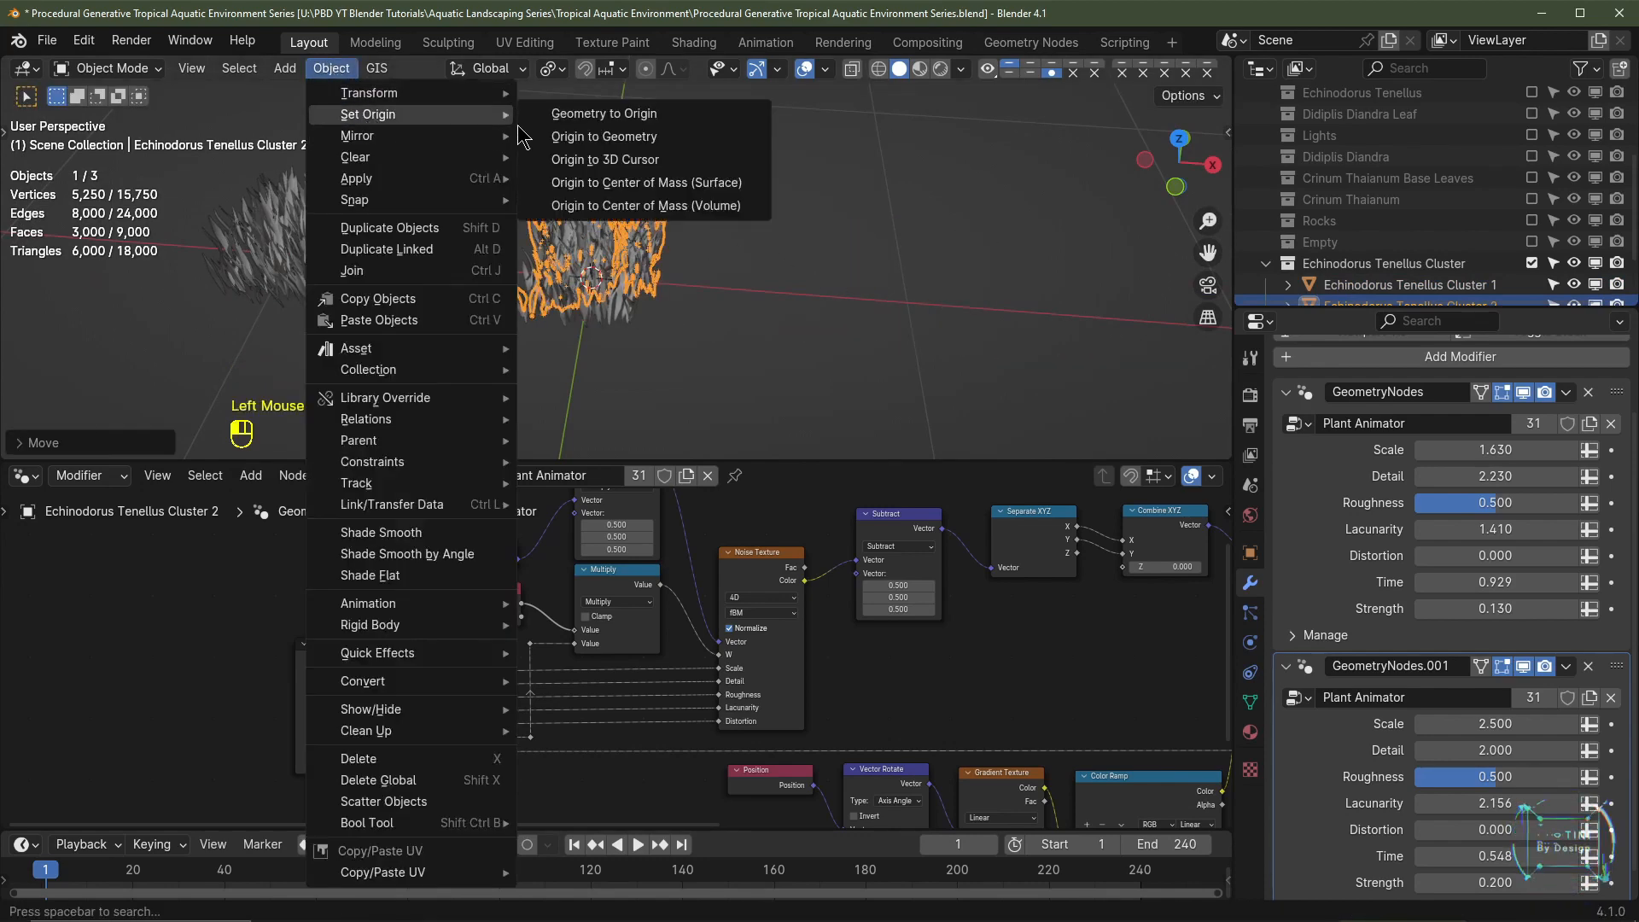
Step: Set Echinodorus Tenellus Cluster 2's origin to the 3D cursor and move Cluster 3 along global X onto the other clusters
click(595, 160)
click(298, 223)
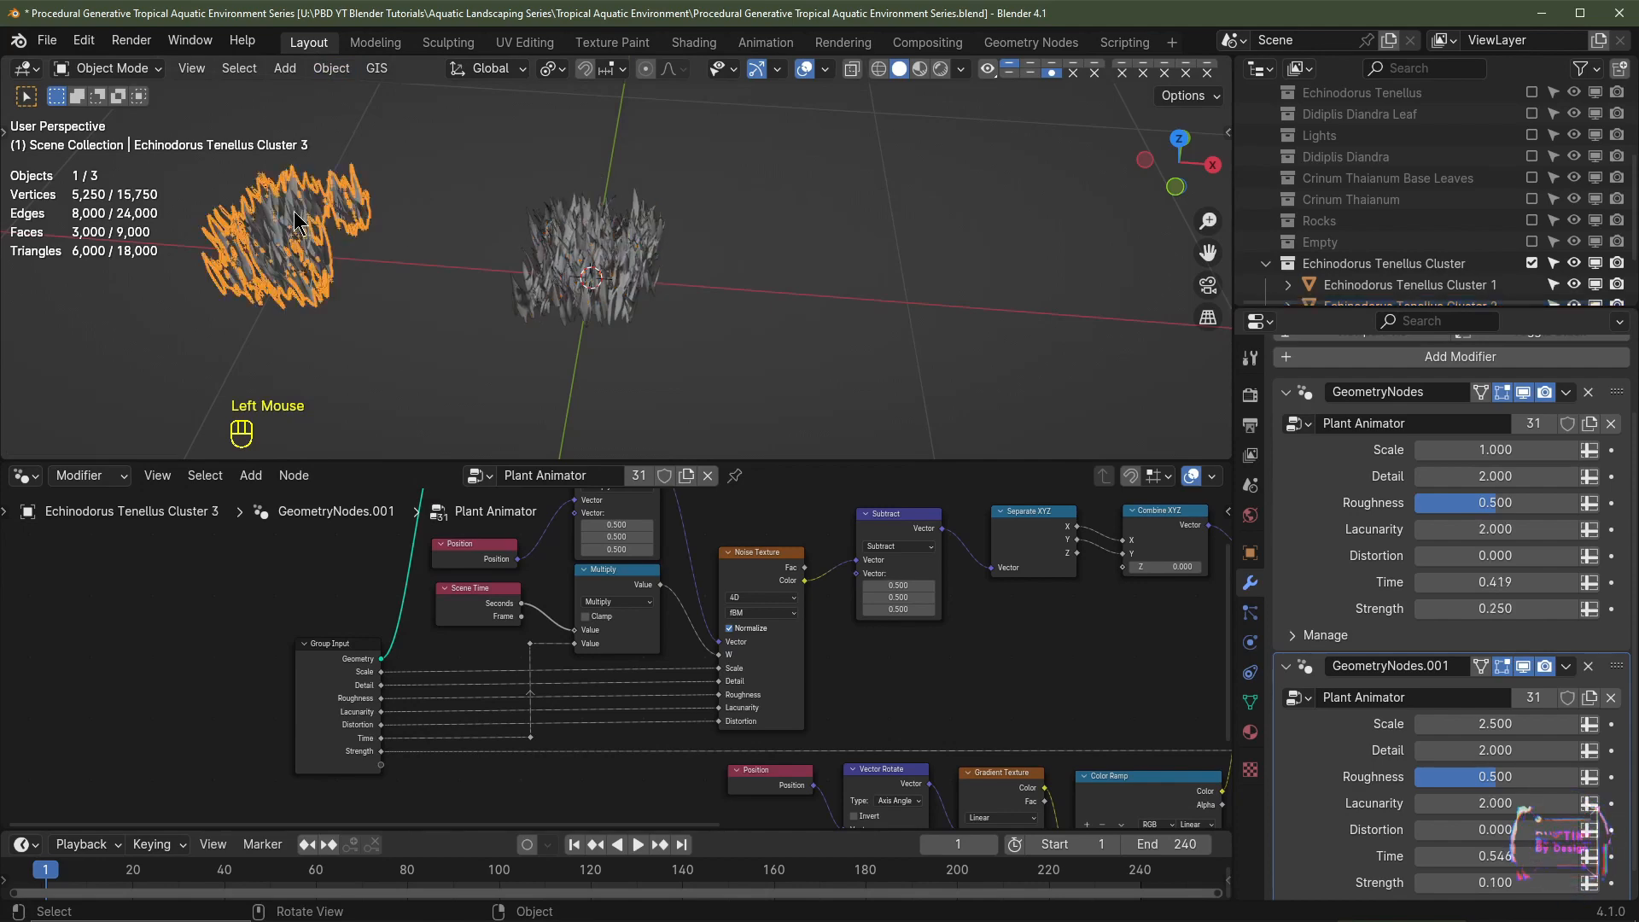
key(g)
key(x)
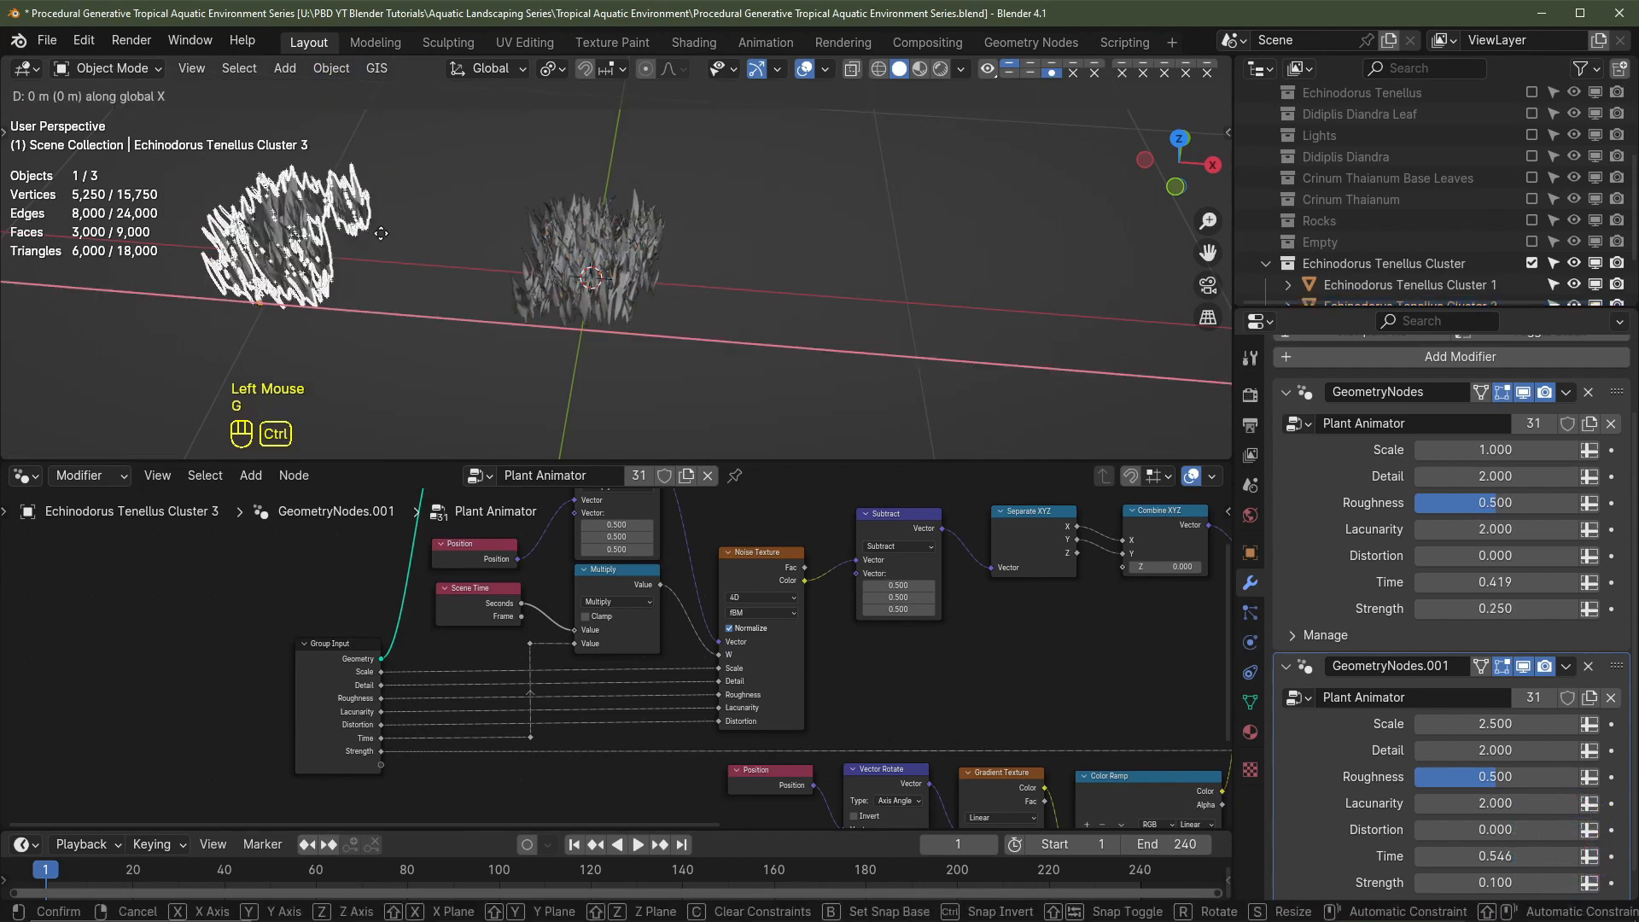
click(556, 258)
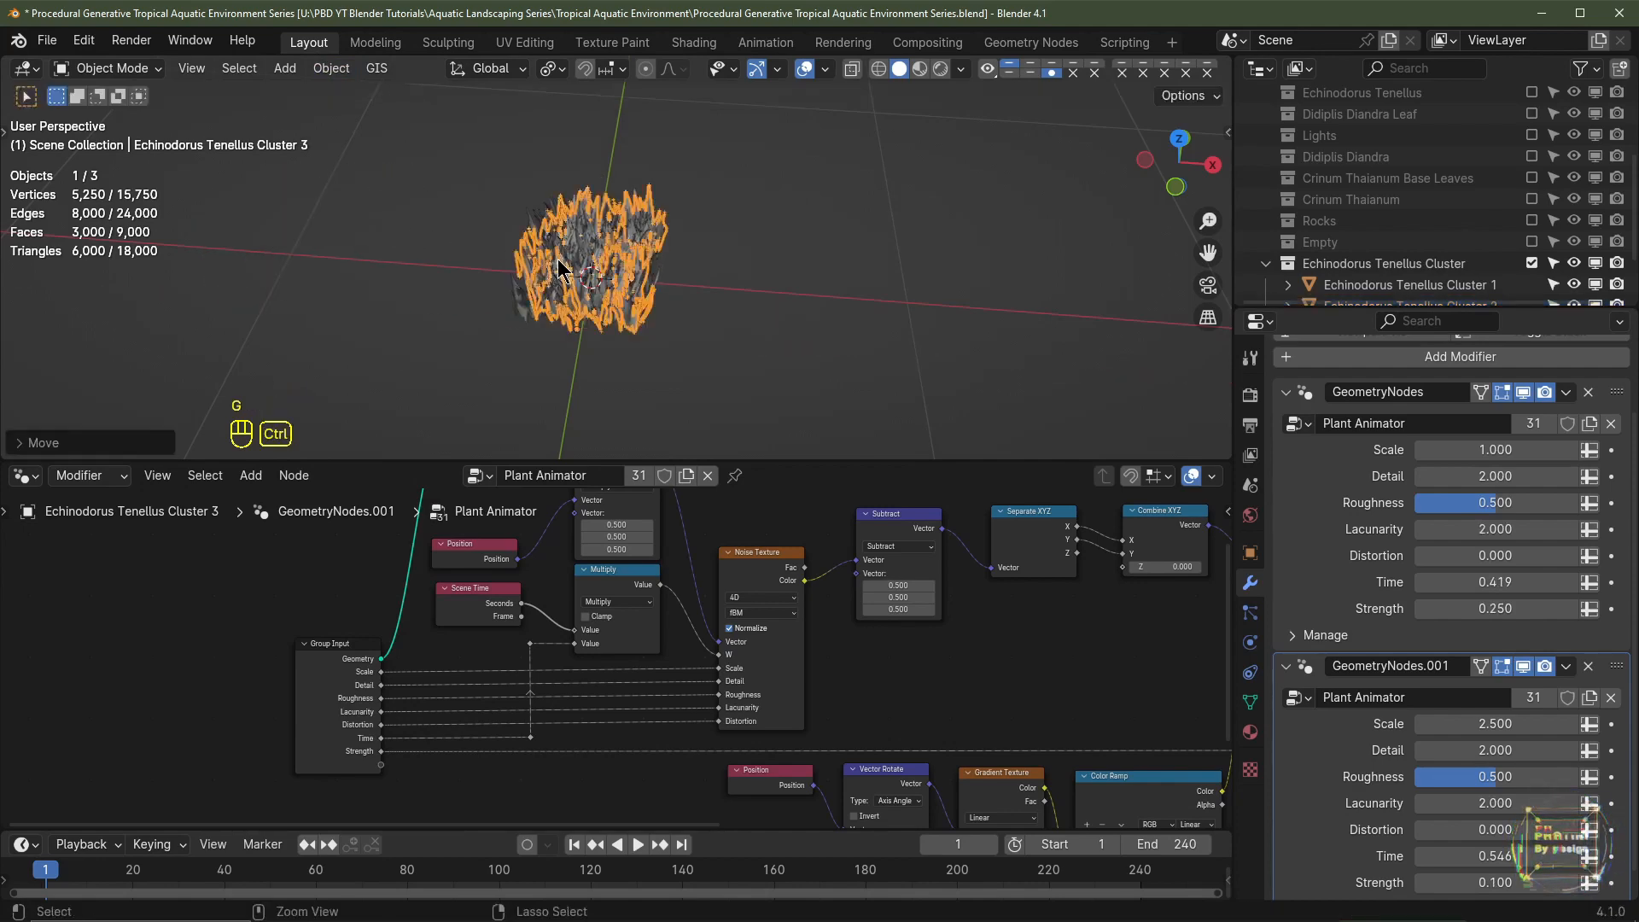
Step: Set the origin of Echinodorus Tenellus Cluster 3 to the 3D cursor
click(331, 68)
mouse_move(380, 126)
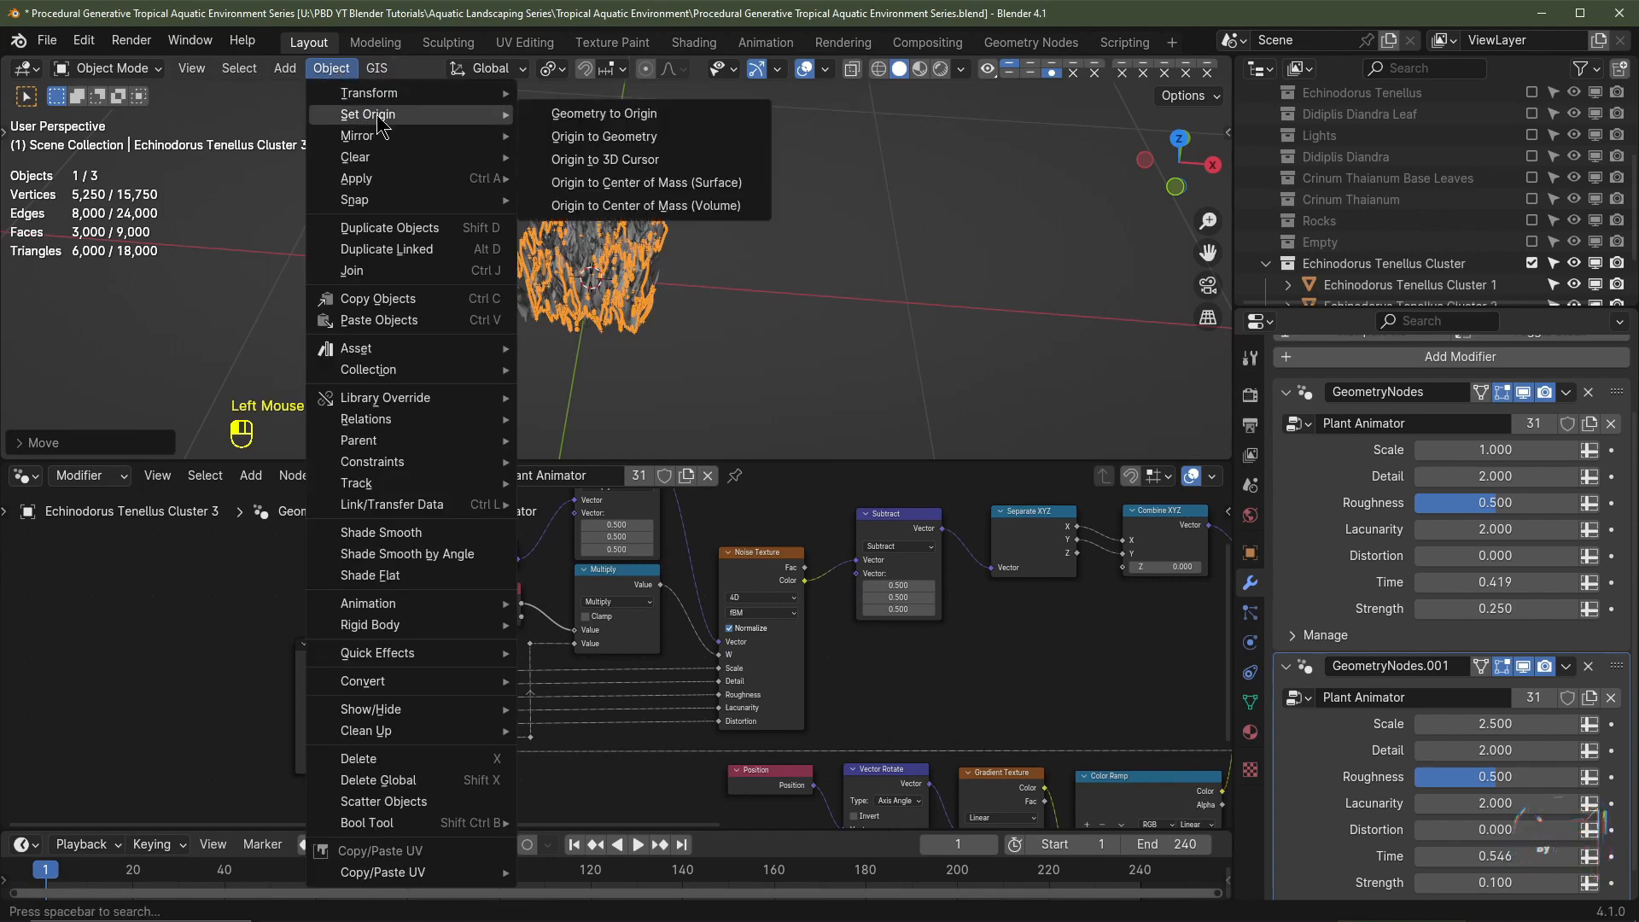
click(593, 159)
Step: Select Echinodorus Tenellus Clusters 1 to 3 and enter Edit Mode on all of them in front view
scroll(1400, 256, down, 2)
click(1408, 263)
ctrl+shift+click(1408, 220)
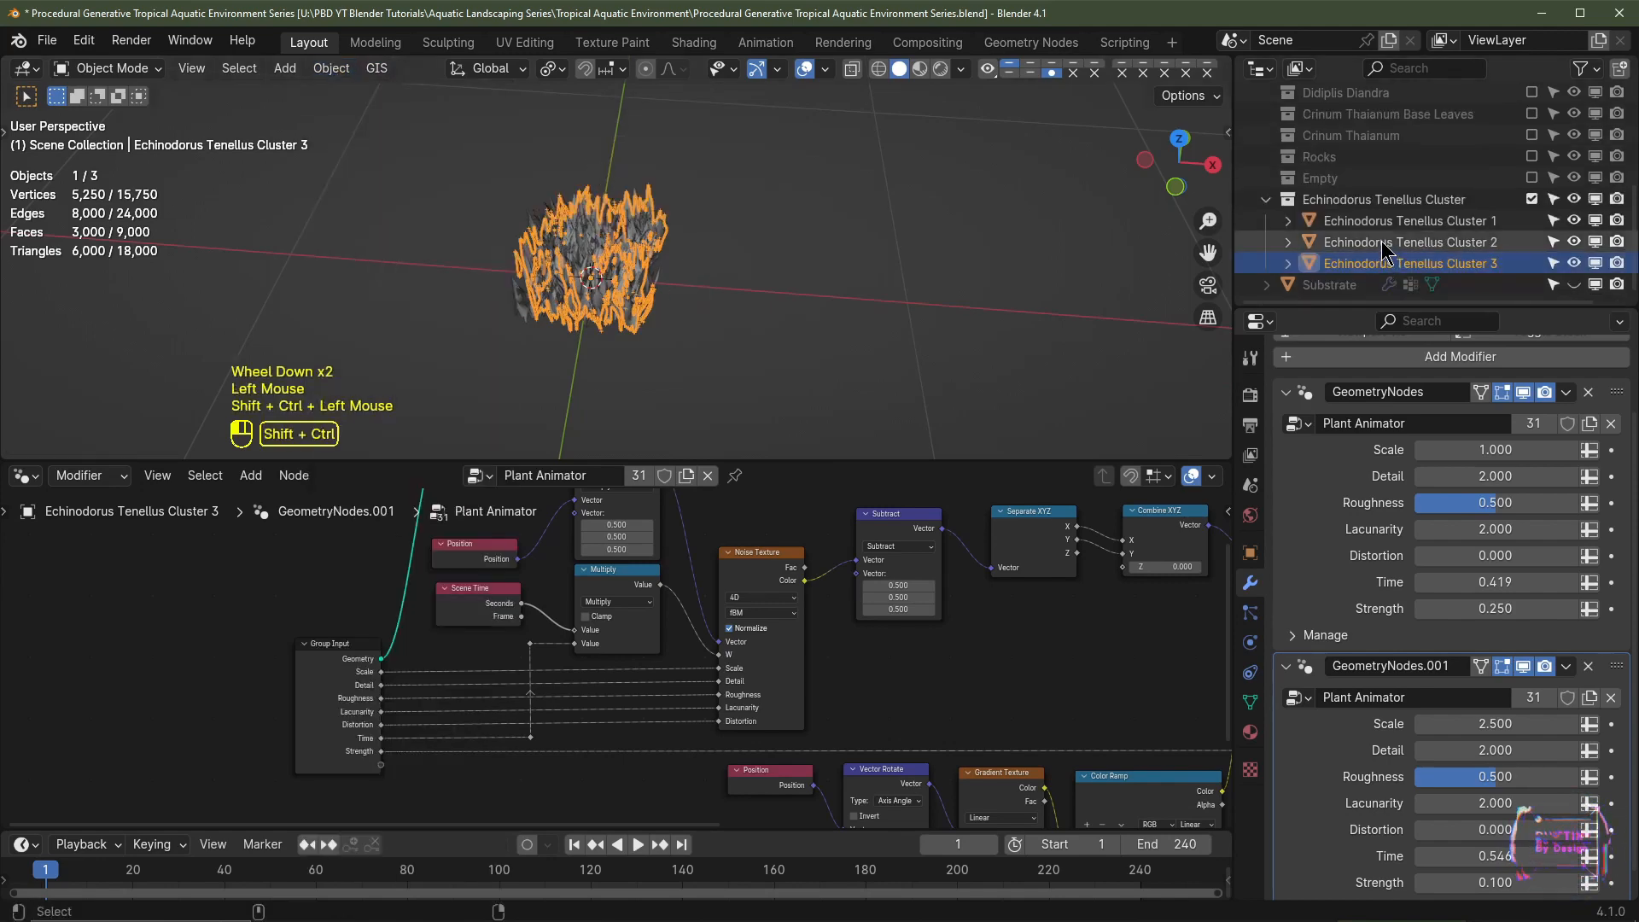
ctrl+shift+click(1408, 220)
key(KP_1)
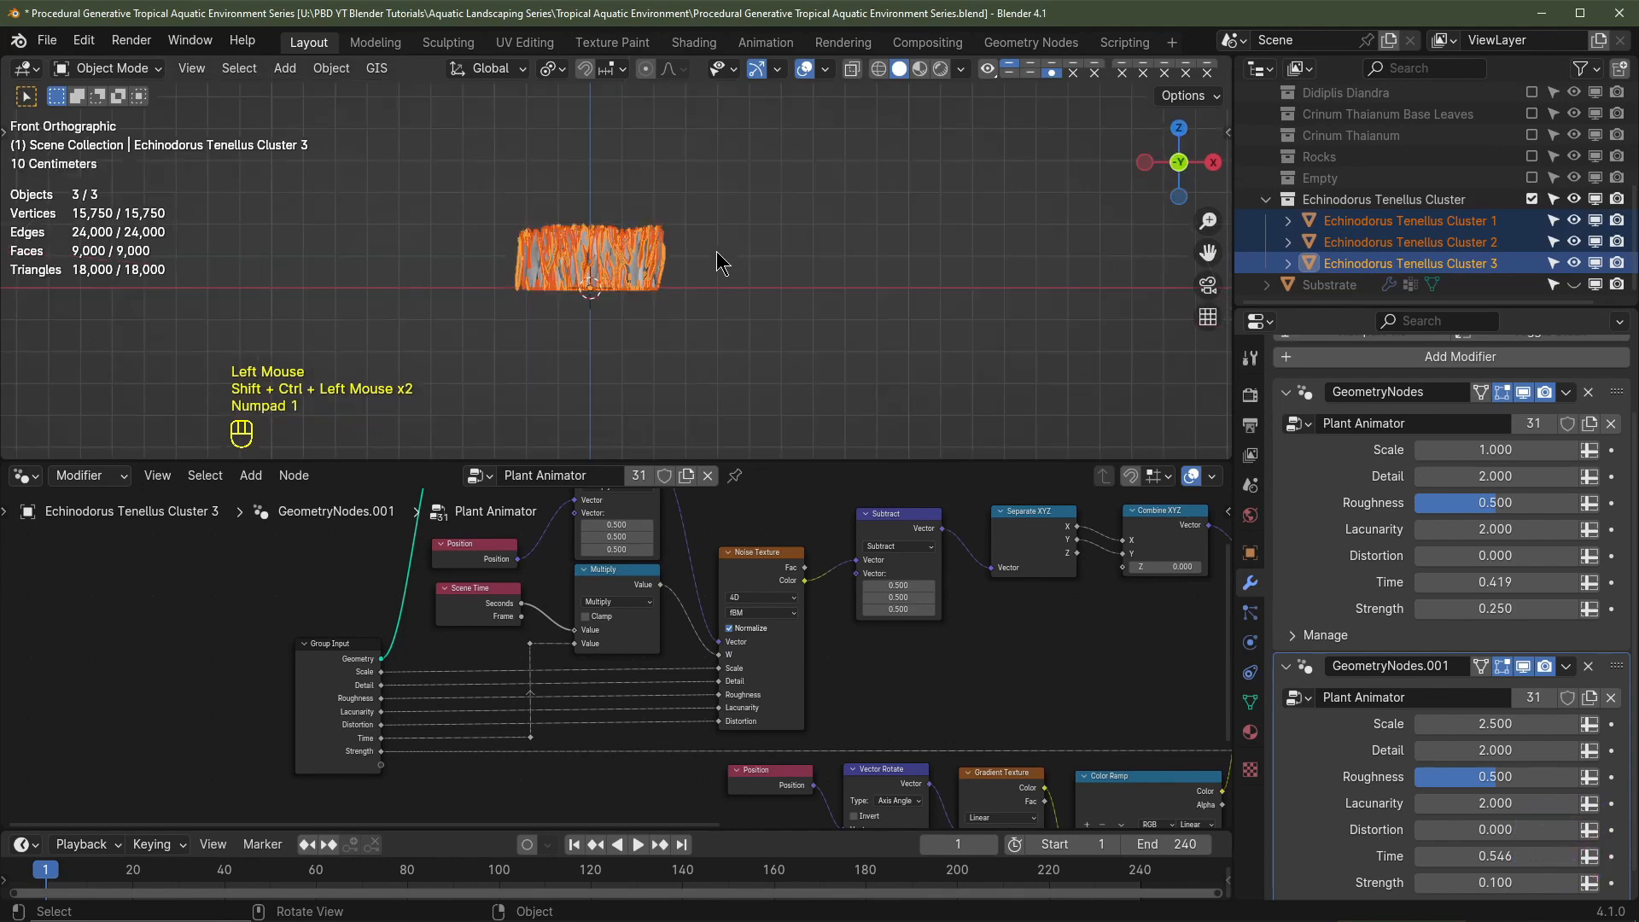
scroll(724, 269, up, 2)
scroll(696, 303, up, 1)
shift+middle_drag(696, 303, 757, 304)
key(Tab)
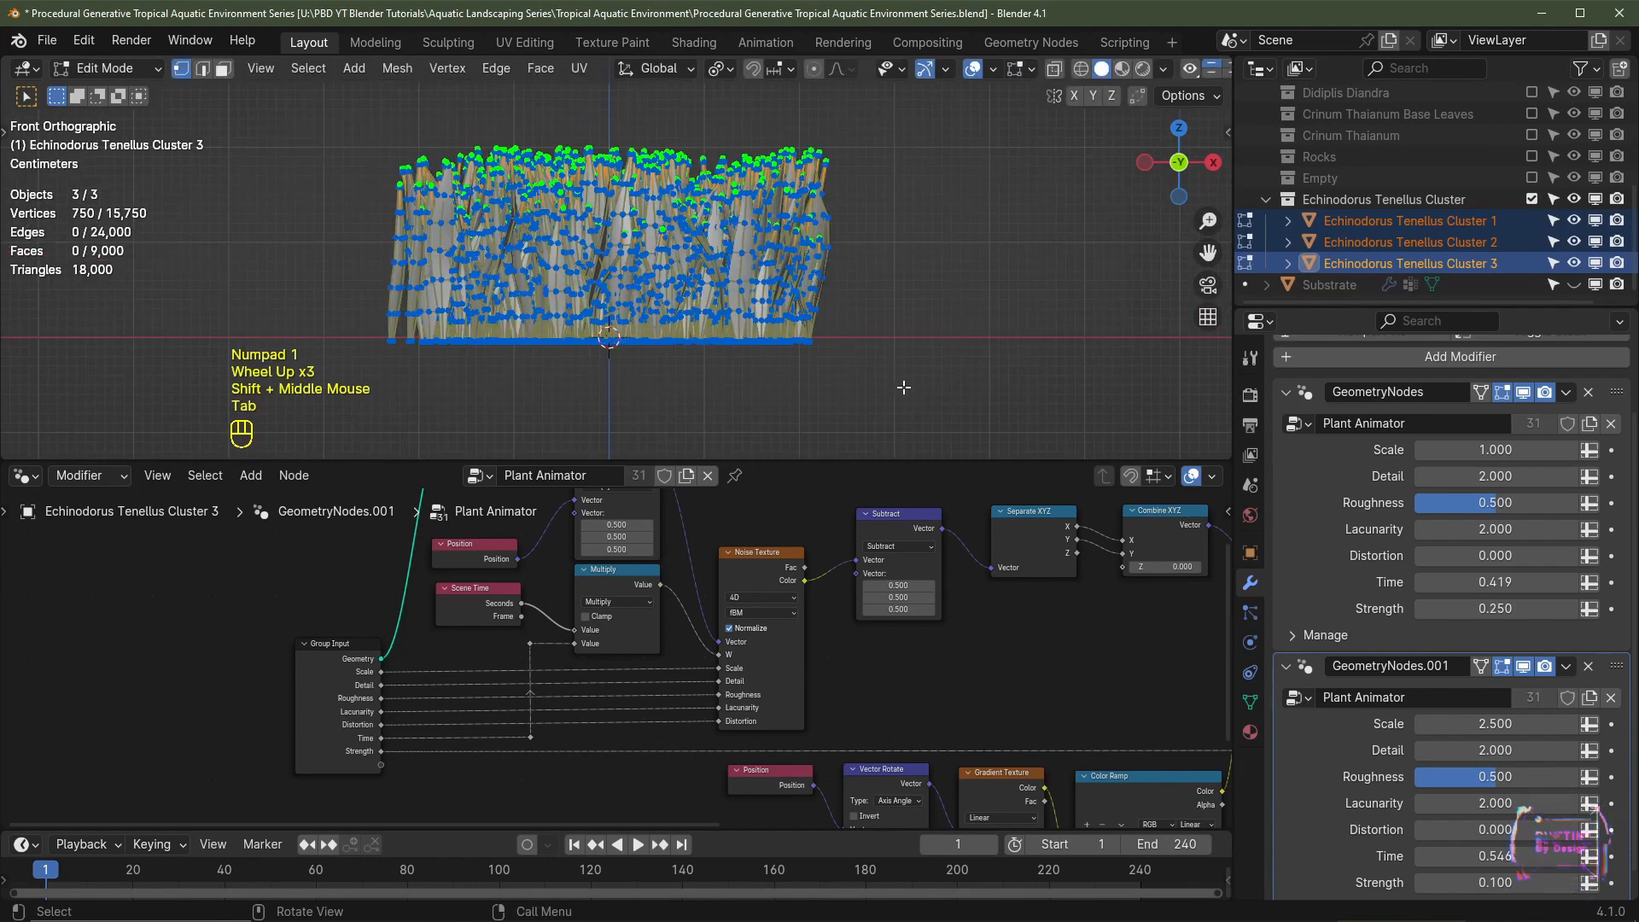
Step: Select the bottom vertices of all three clusters with X-ray on, lower them slightly along global Z, and return to Object Mode
click(1054, 69)
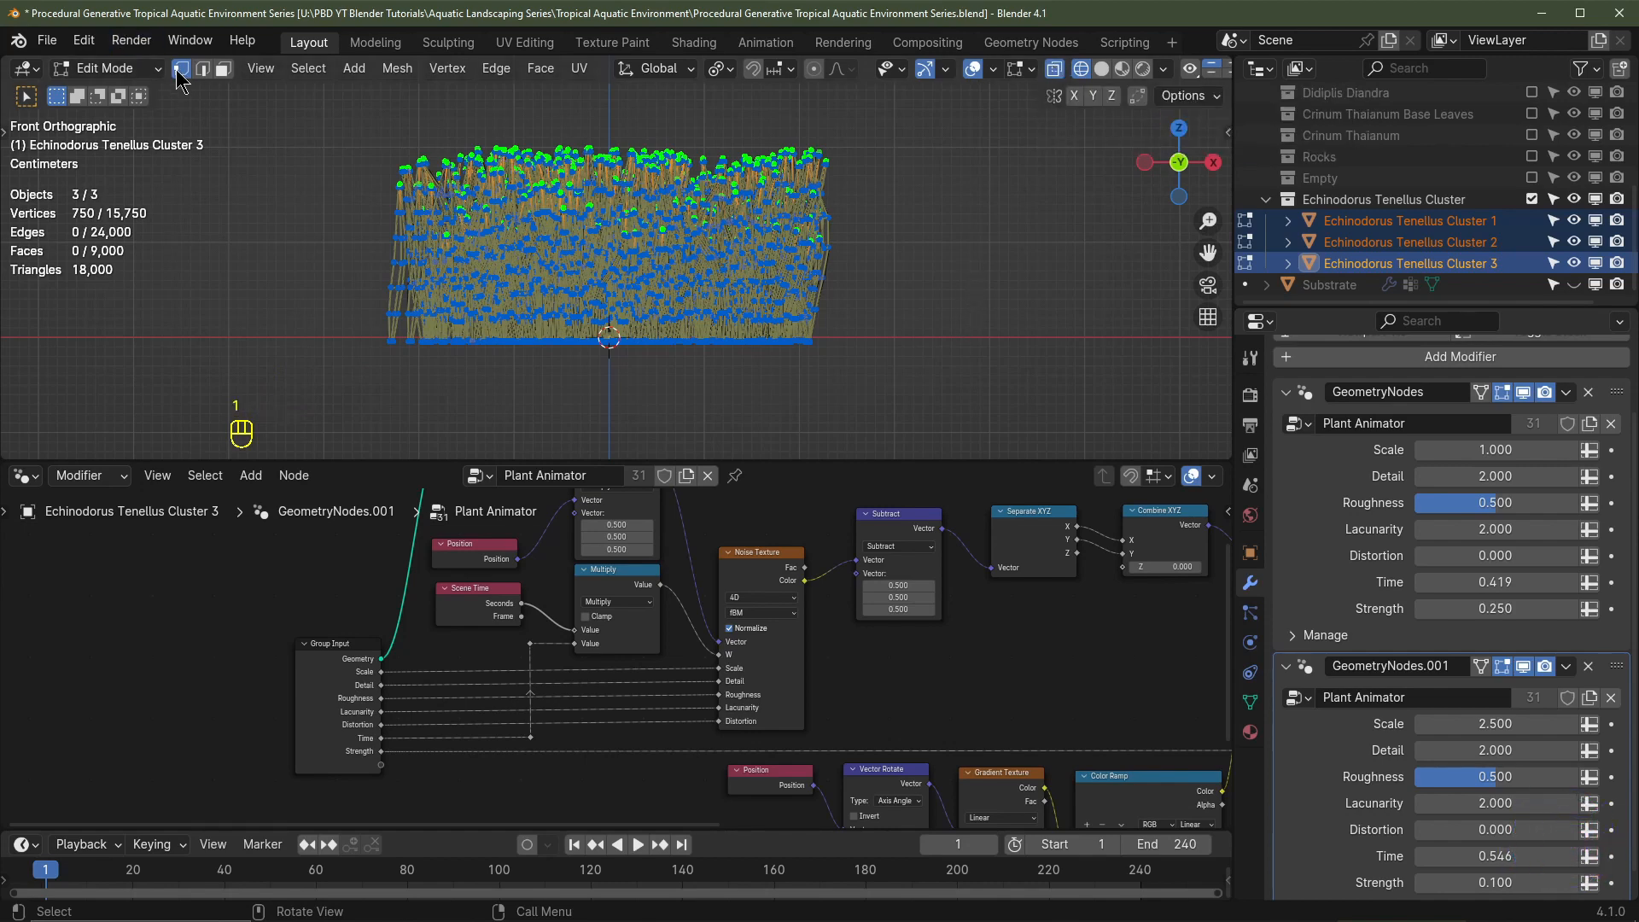
drag(942, 419, 375, 331)
scroll(666, 405, up, 2)
shift+middle_drag(665, 405, 722, 300)
key(g)
key(z)
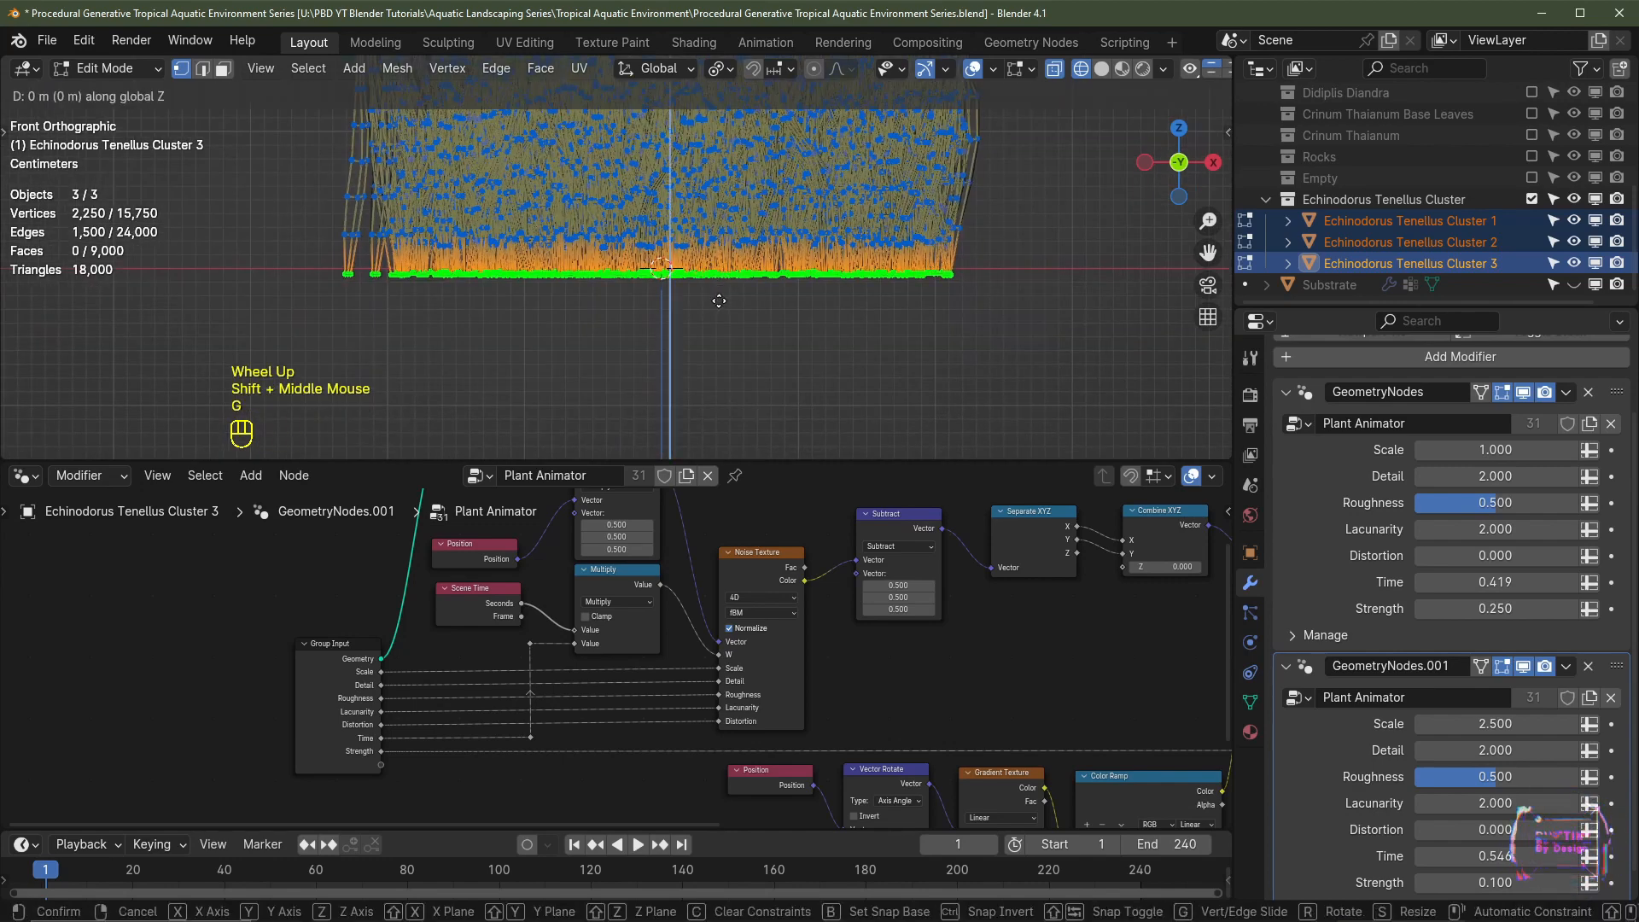
click(809, 301)
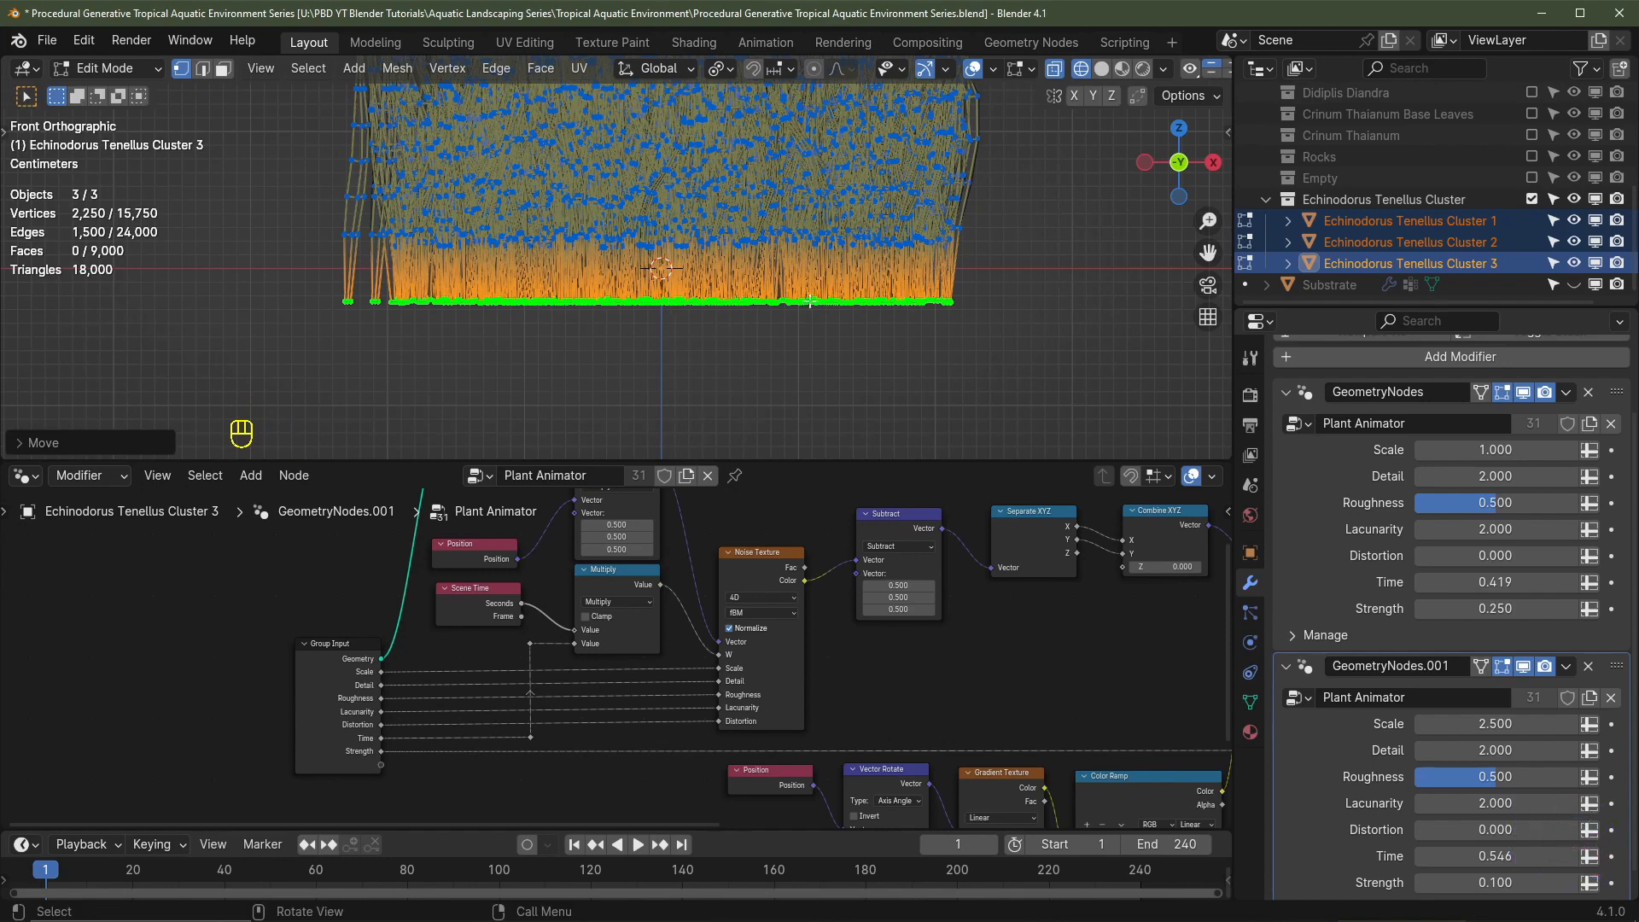
scroll(981, 278, down, 3)
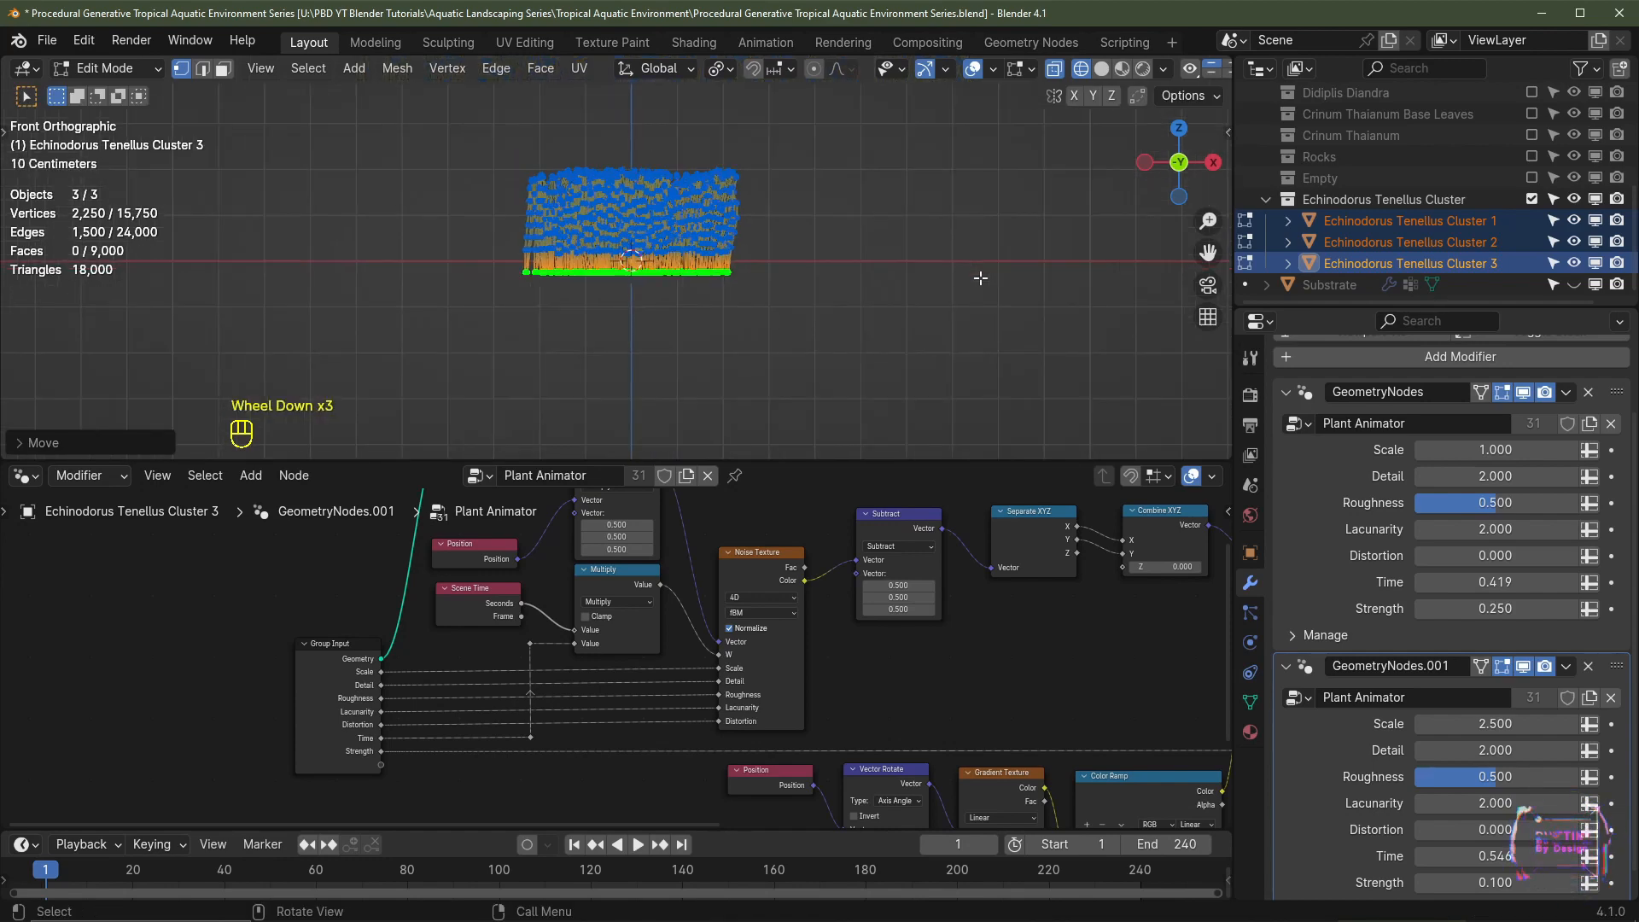
key(Tab)
middle_drag(987, 243, 931, 330)
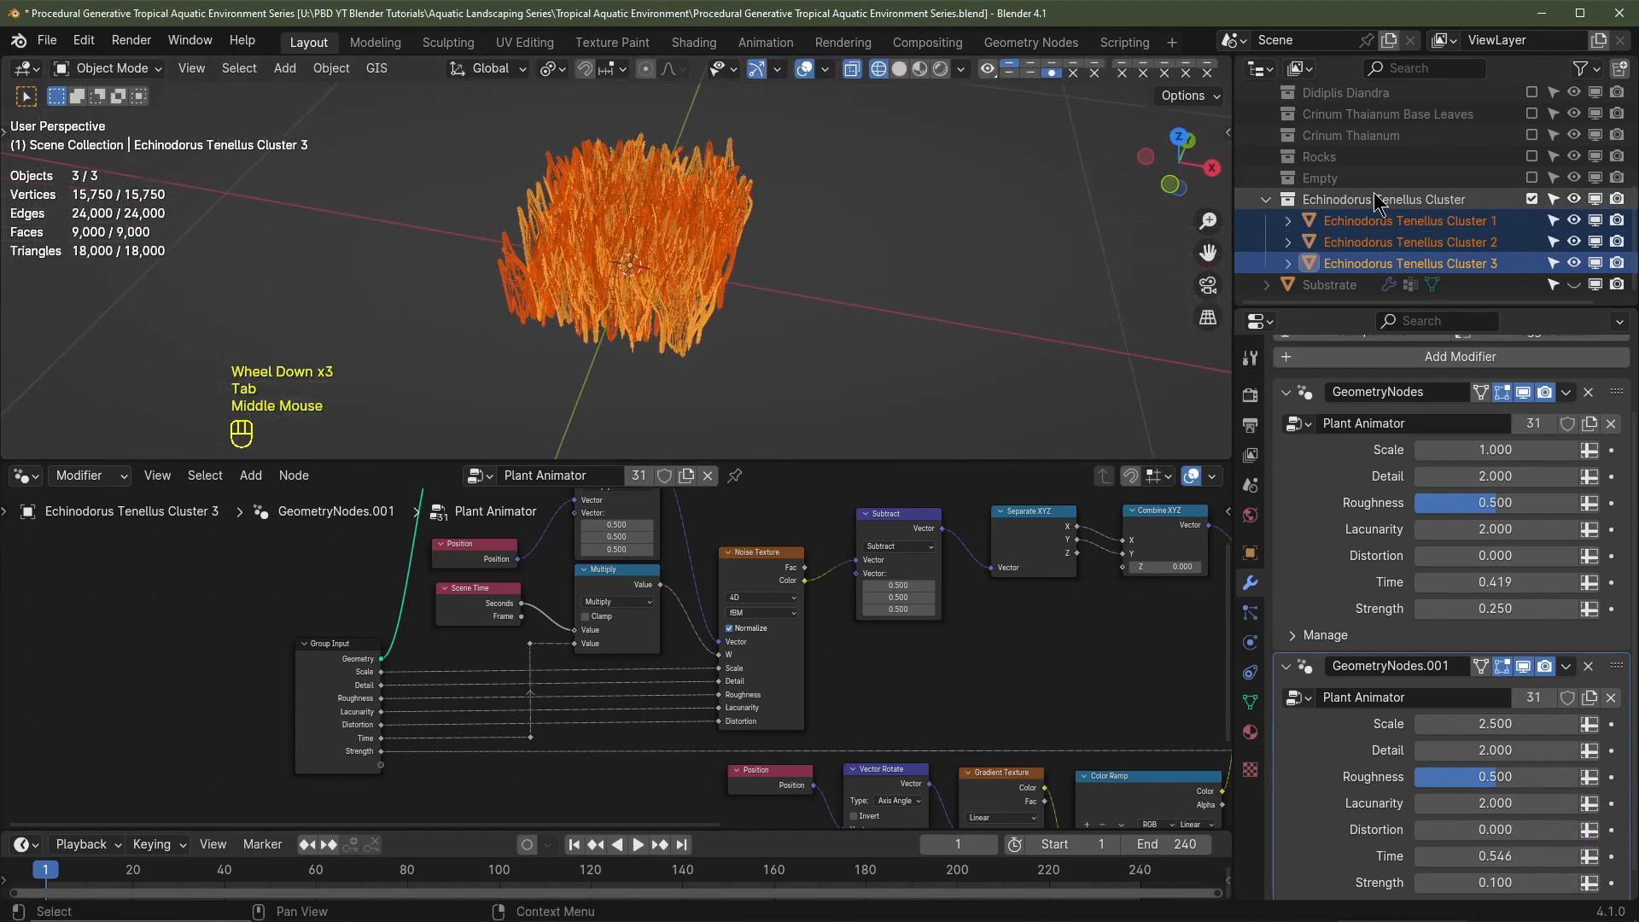
Step: Exclude the Echinodorus Tenellus Cluster collection from the view layer and unhide the Substrate in solid shading
click(1534, 200)
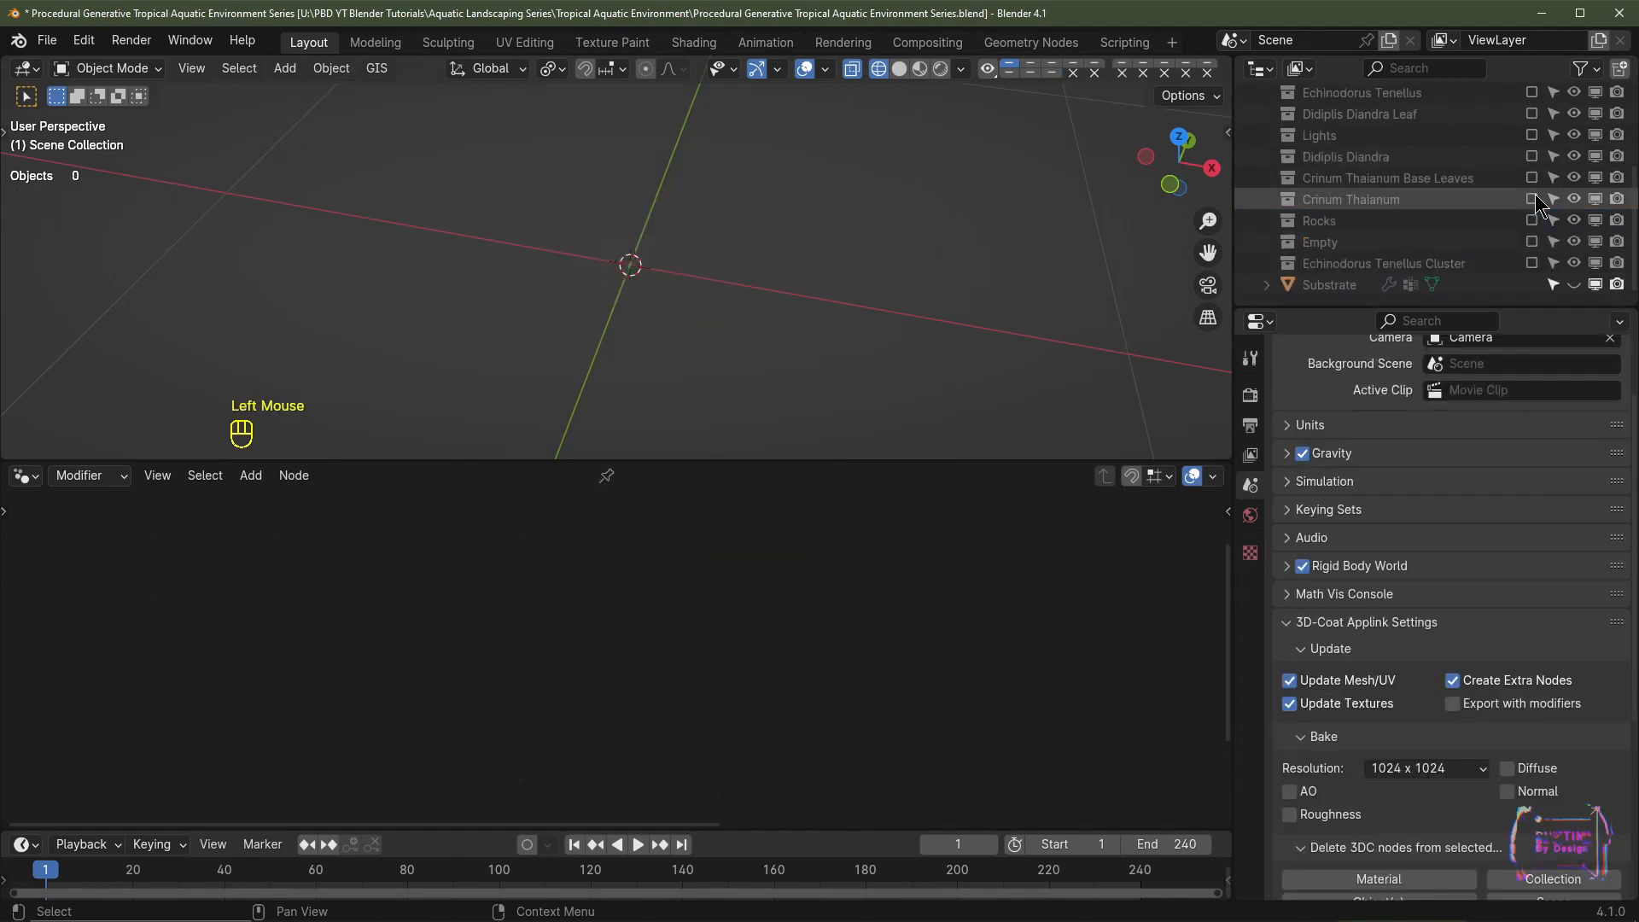
scroll(1575, 286, down, 2)
click(1574, 284)
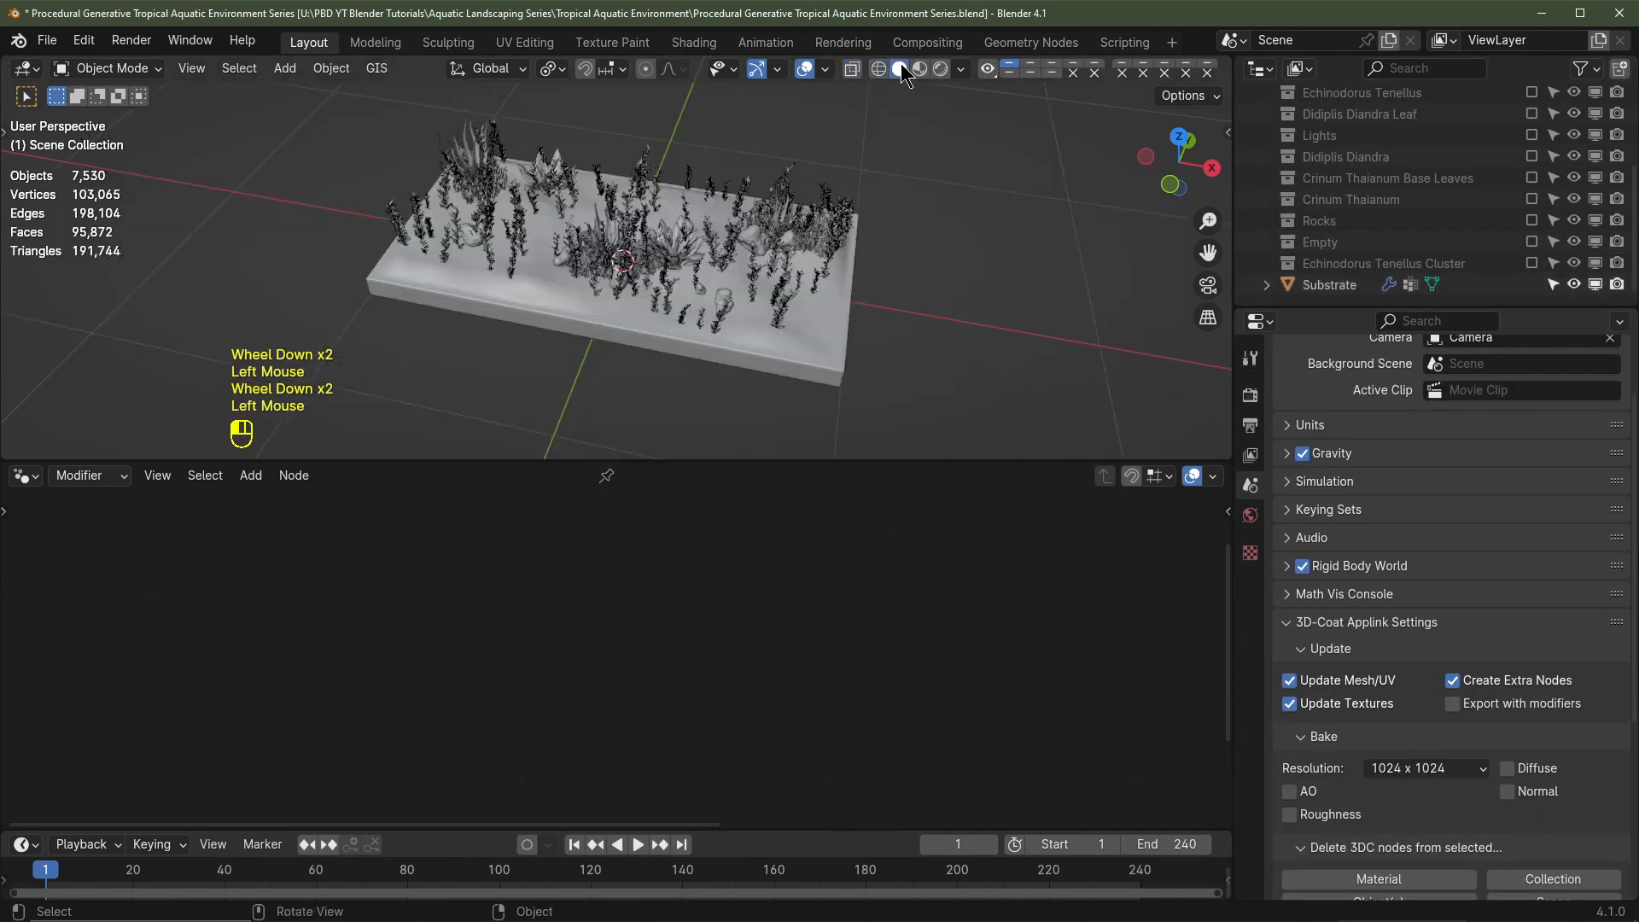
middle_drag(823, 255, 854, 312)
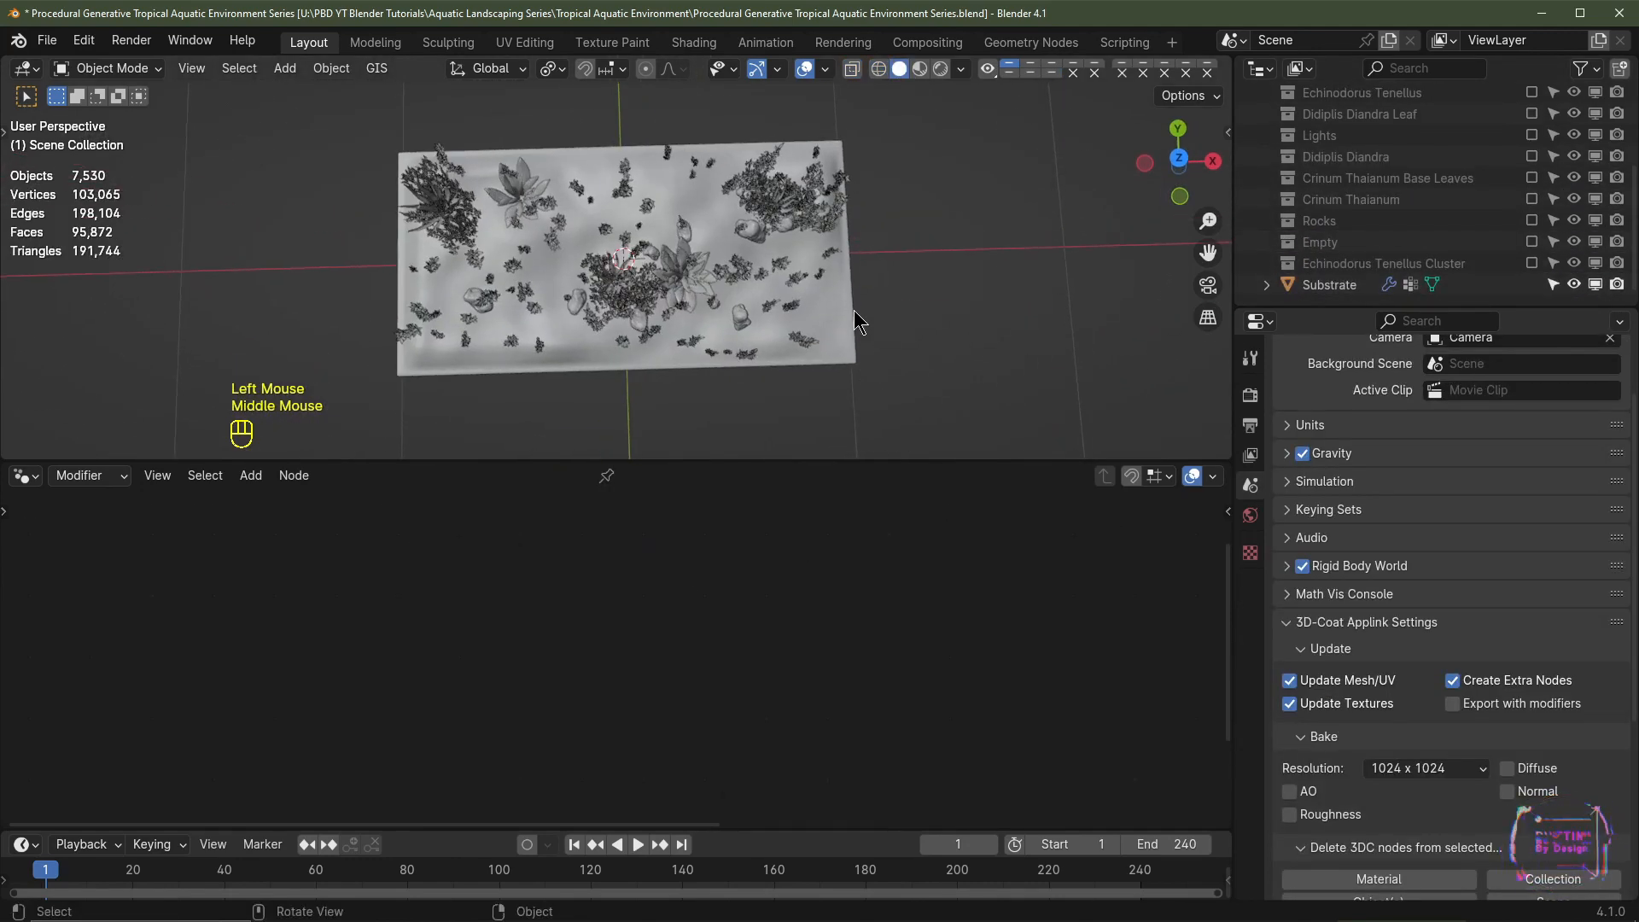
Step: With the Substrate selected in top view and overlays hidden, set GeometryNodes.004's Vertex Density Factor to Displace Group
key(KP_7)
click(940, 314)
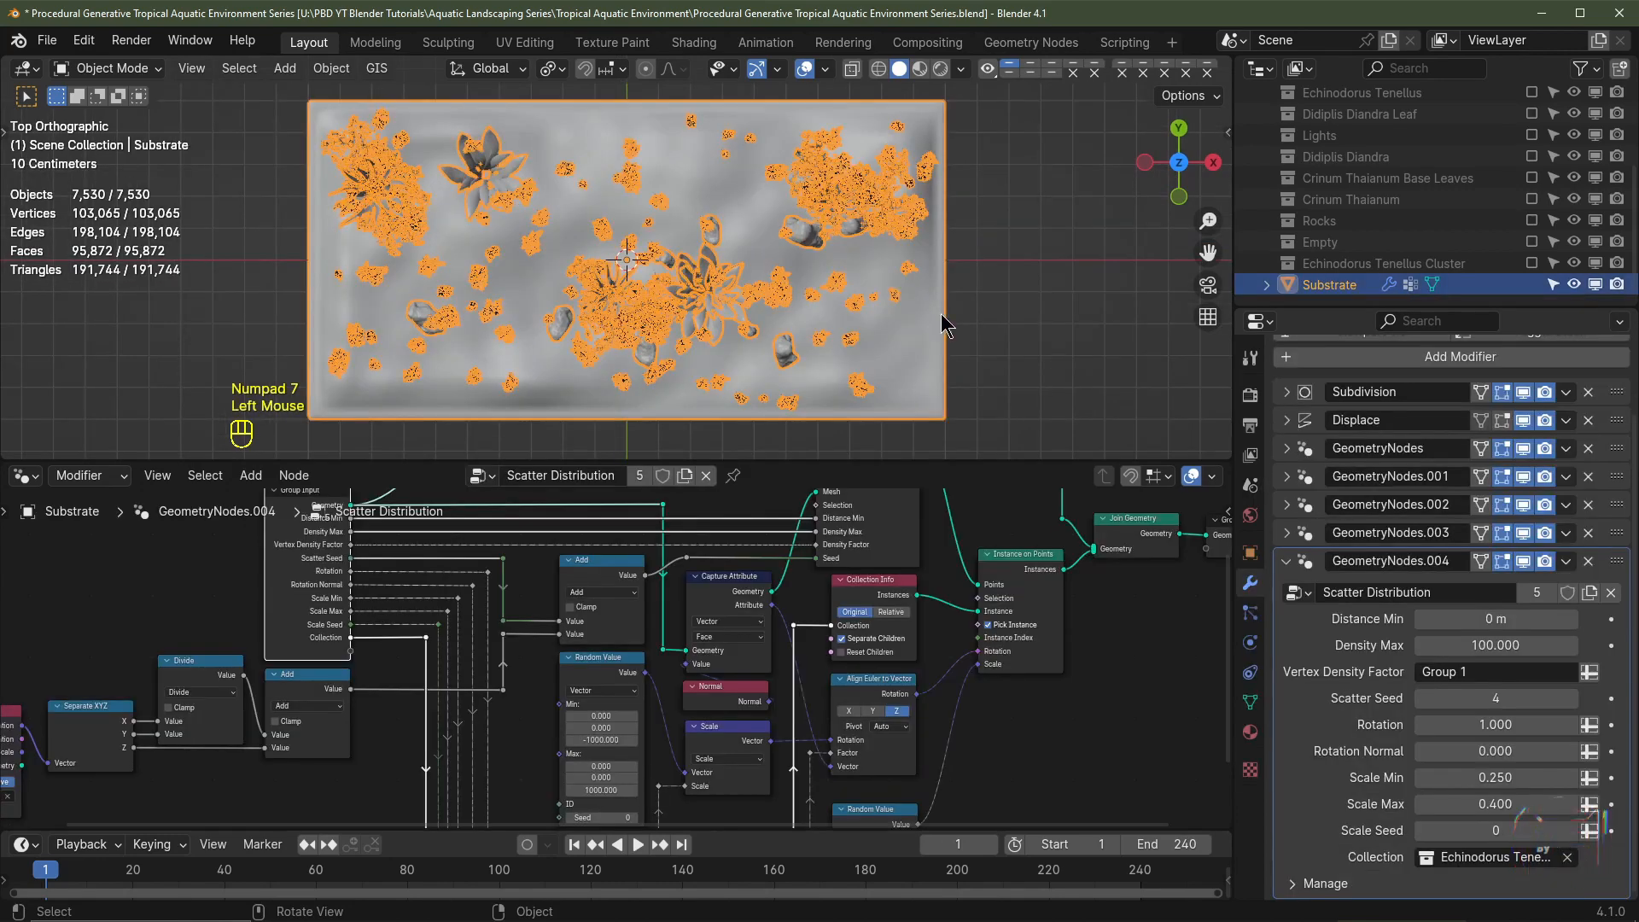
click(804, 69)
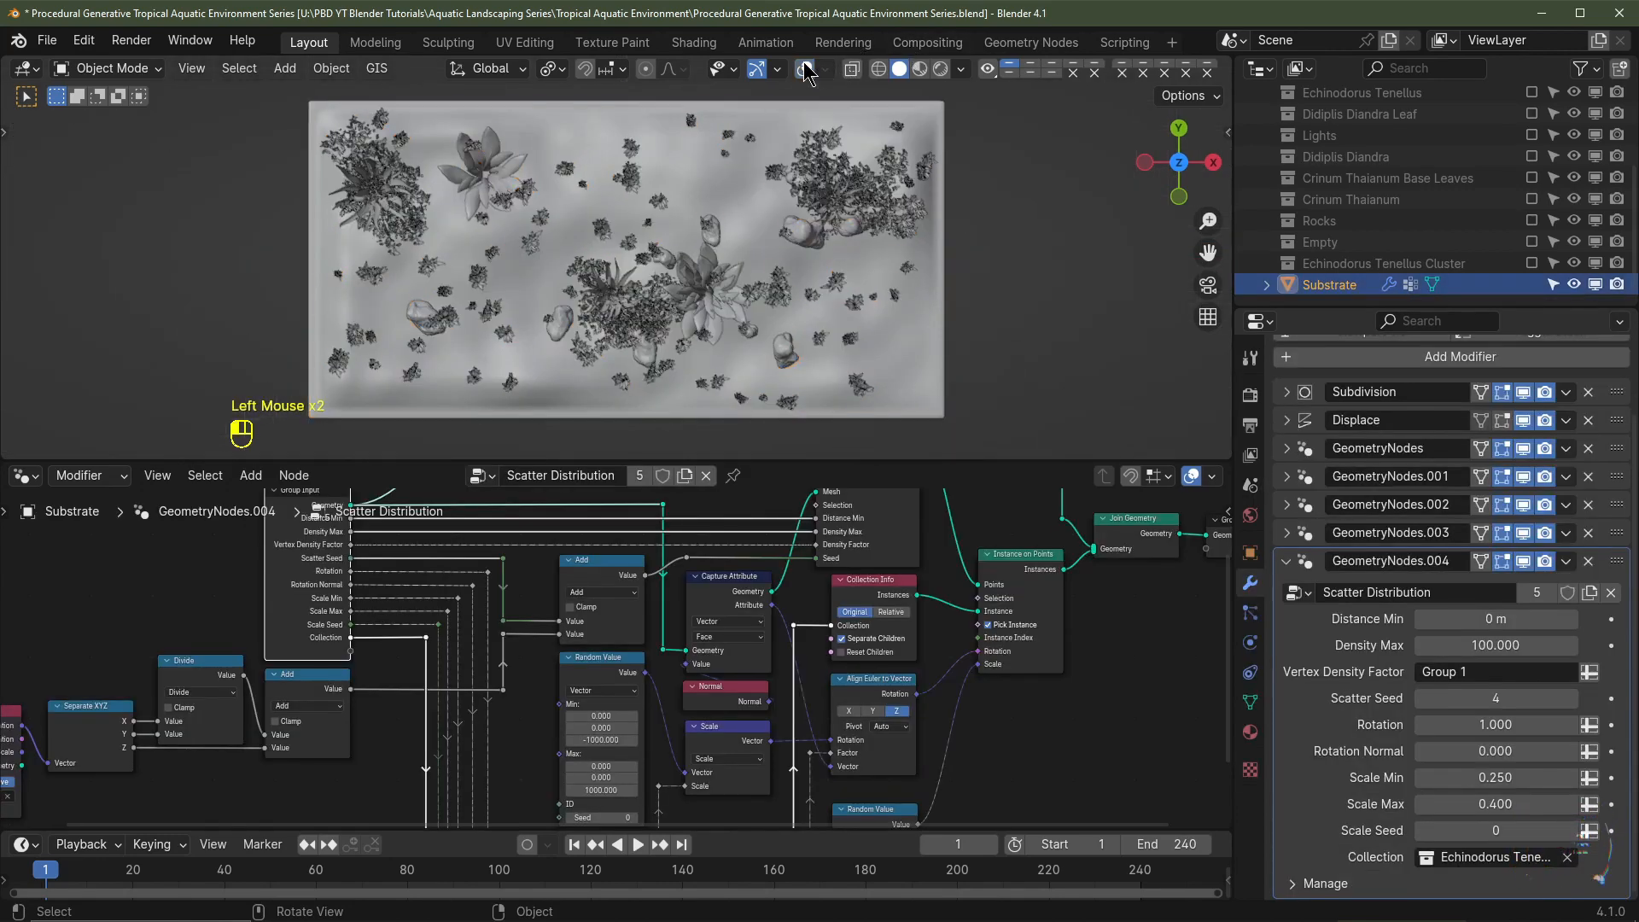
click(1462, 671)
click(1398, 703)
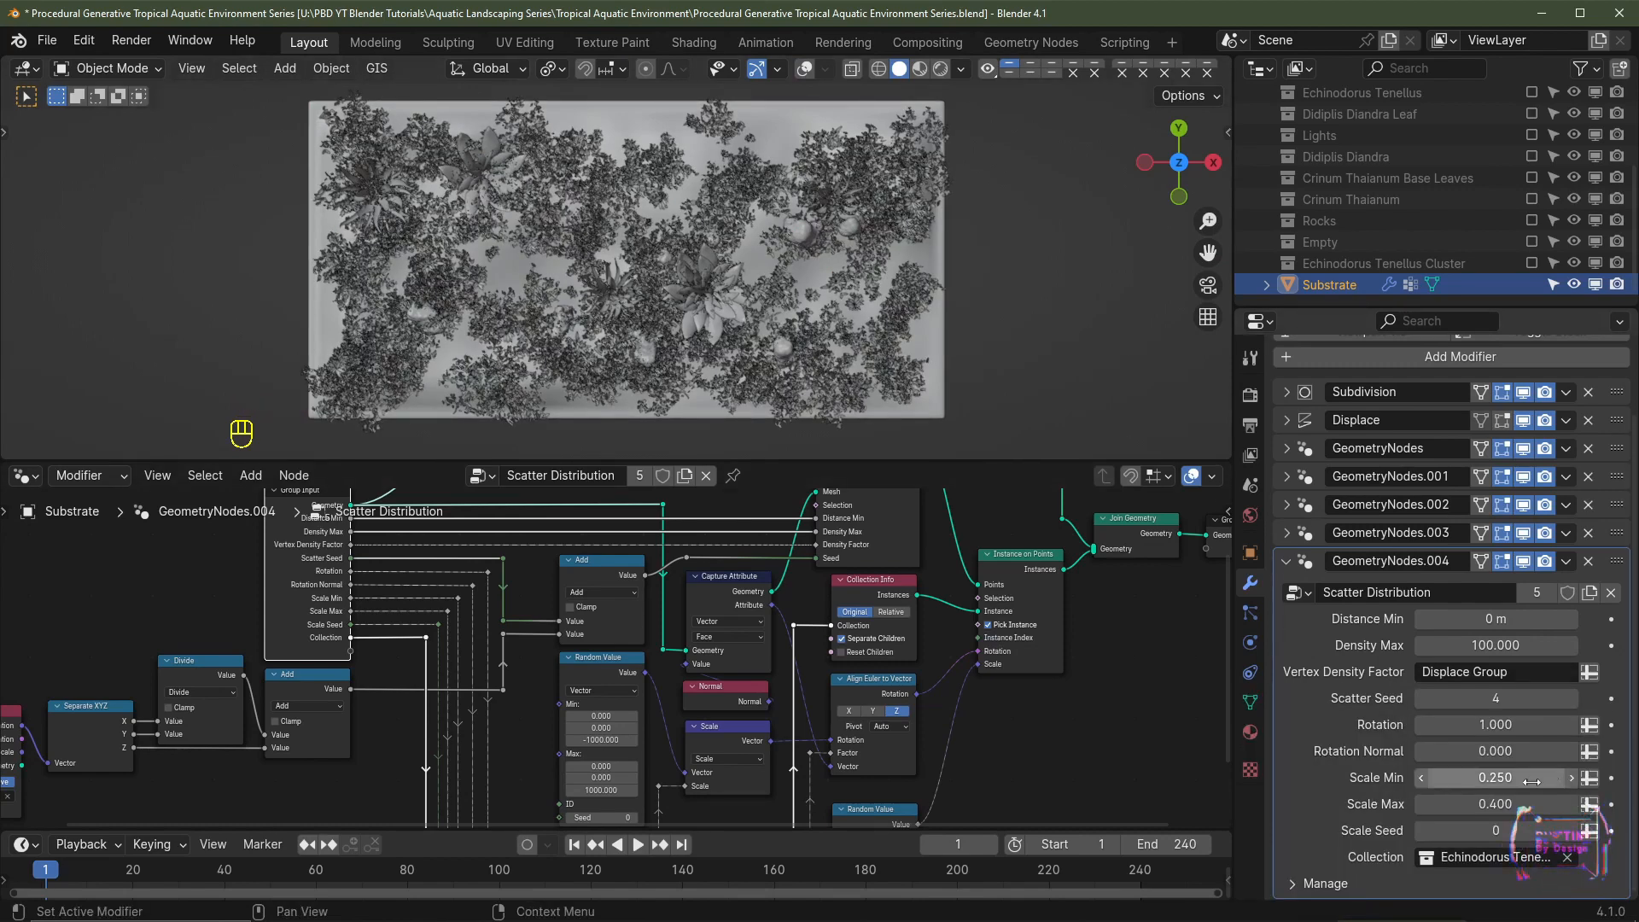
Step: Reduce Scale Max of the Substrate's GeometryNodes.004 modifier to 0.150
click(1422, 804)
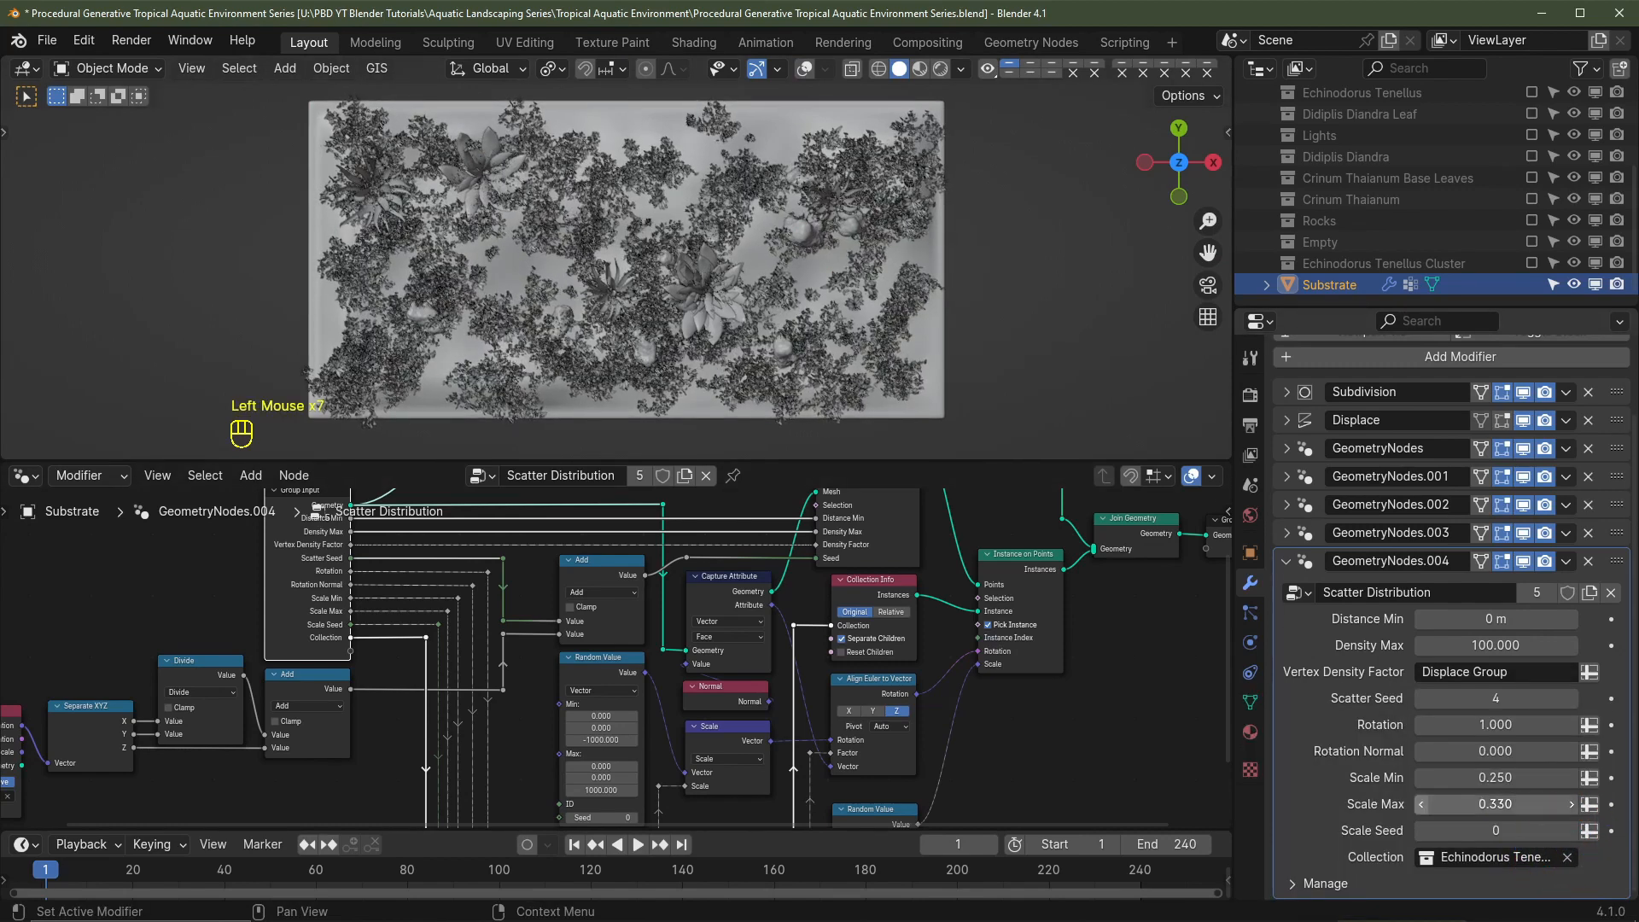
click(1421, 804)
click(1421, 804)
click(1422, 804)
click(1422, 804)
click(1422, 805)
click(1421, 804)
click(1421, 804)
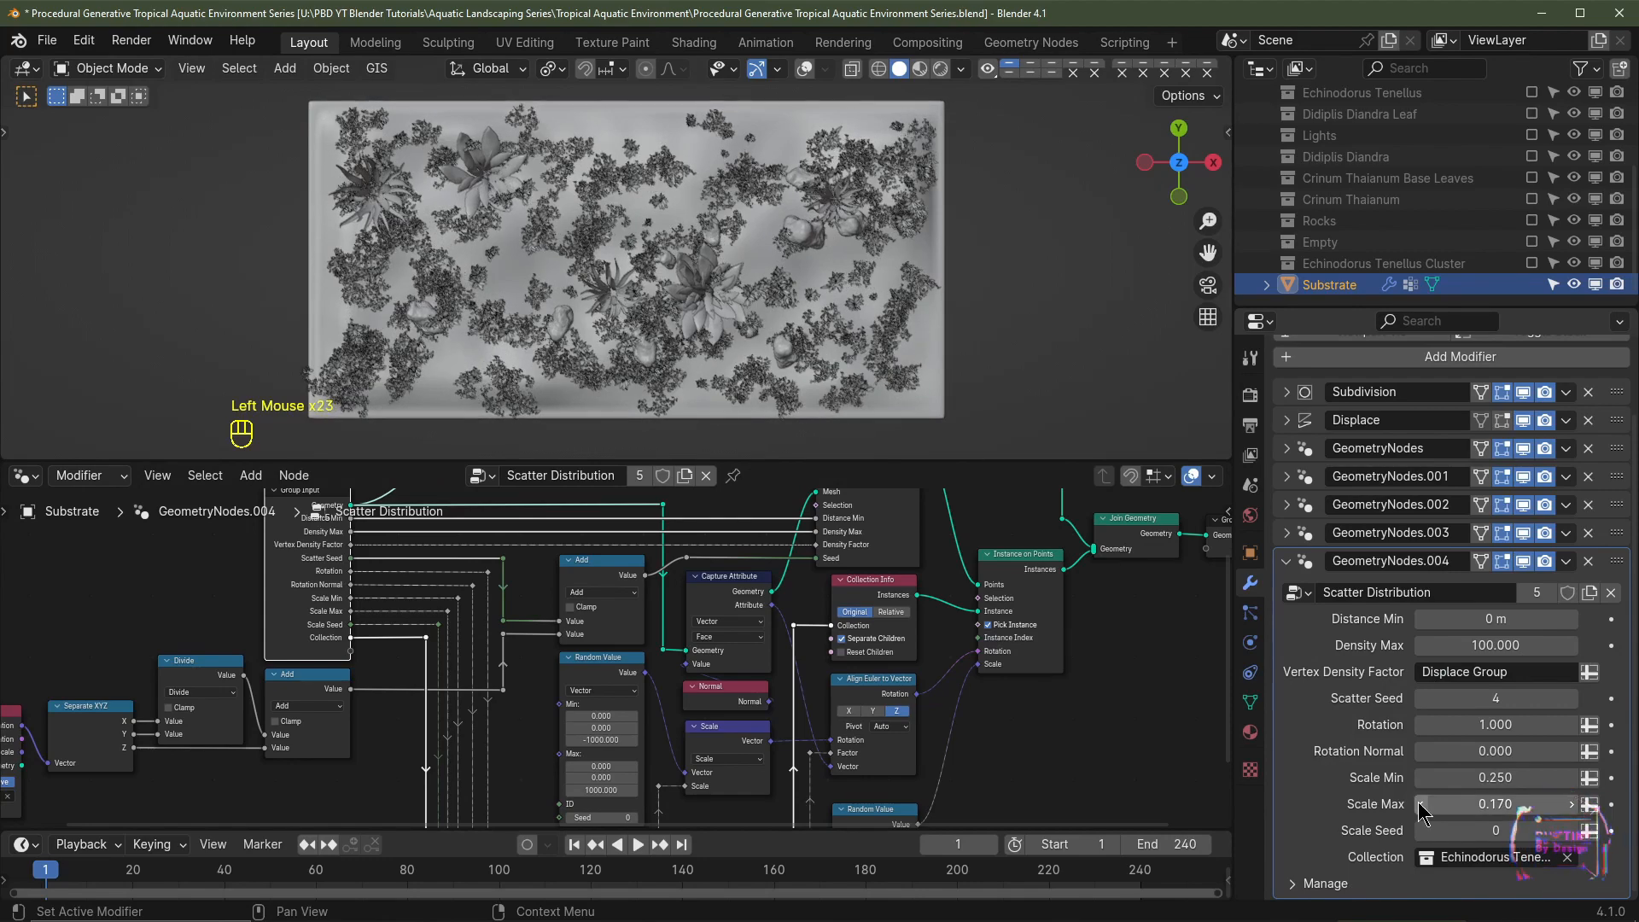
click(1422, 805)
click(1421, 804)
click(1419, 802)
Step: Check the planted substrate in material preview and play the plant animation in solid shading
middle_drag(922, 307, 929, 162)
scroll(929, 162, up, 1)
middle_drag(929, 163, 916, 202)
middle_drag(915, 201, 931, 250)
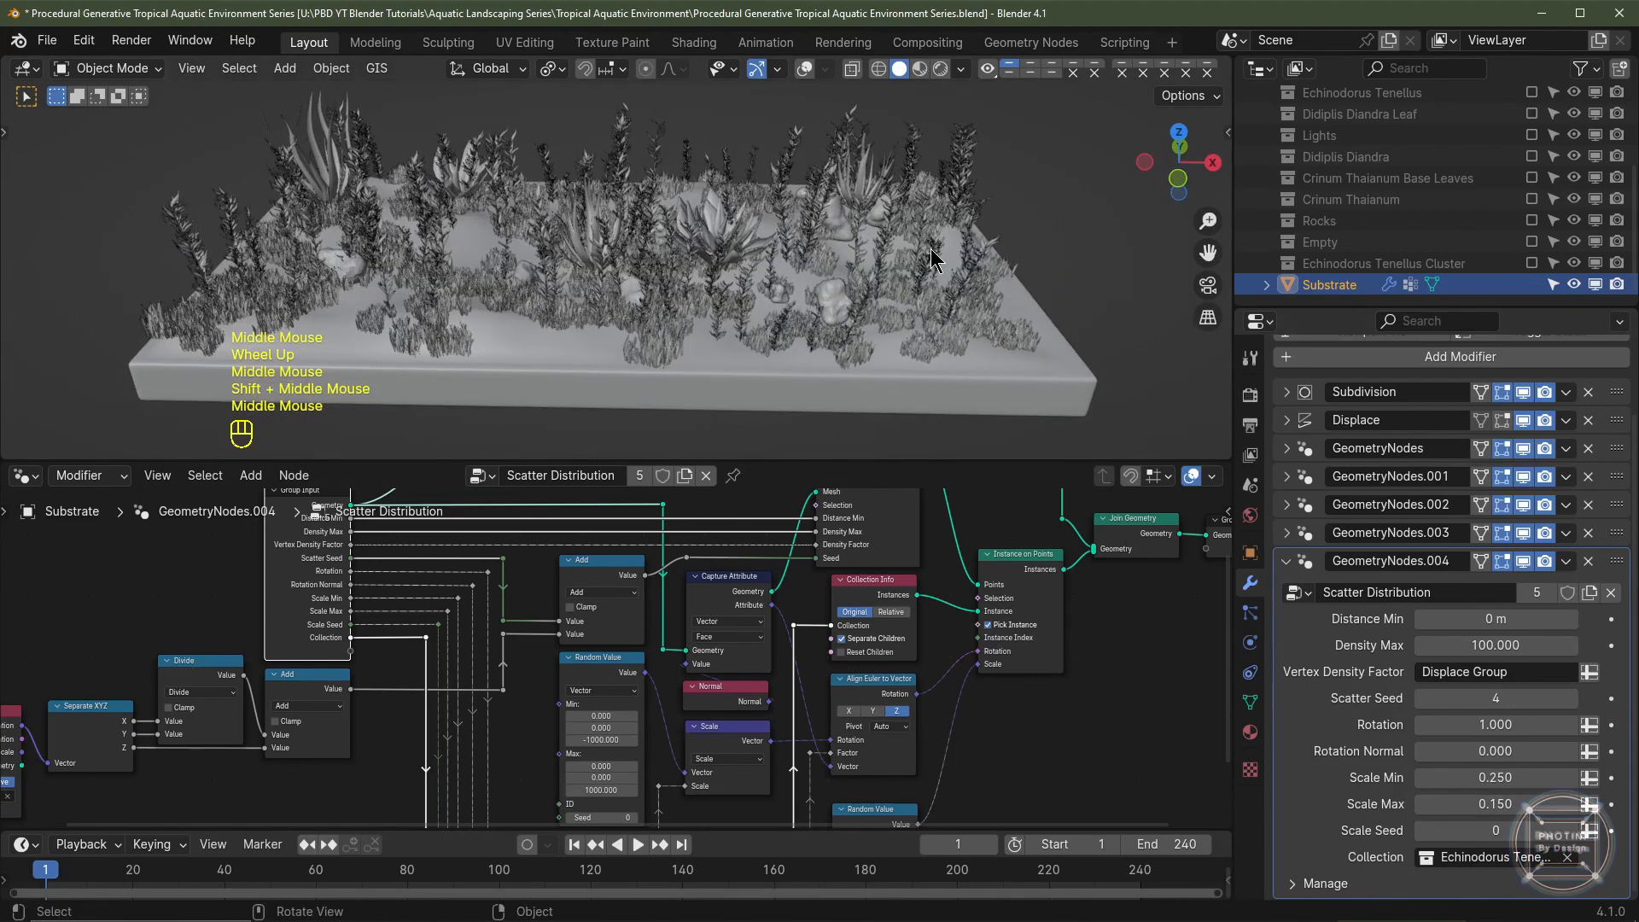
click(921, 68)
mouse_move(837, 295)
middle_down()
mouse_move(841, 282)
mouse_move(786, 275)
middle_up()
click(899, 69)
key(space)
scroll(763, 290, up, 2)
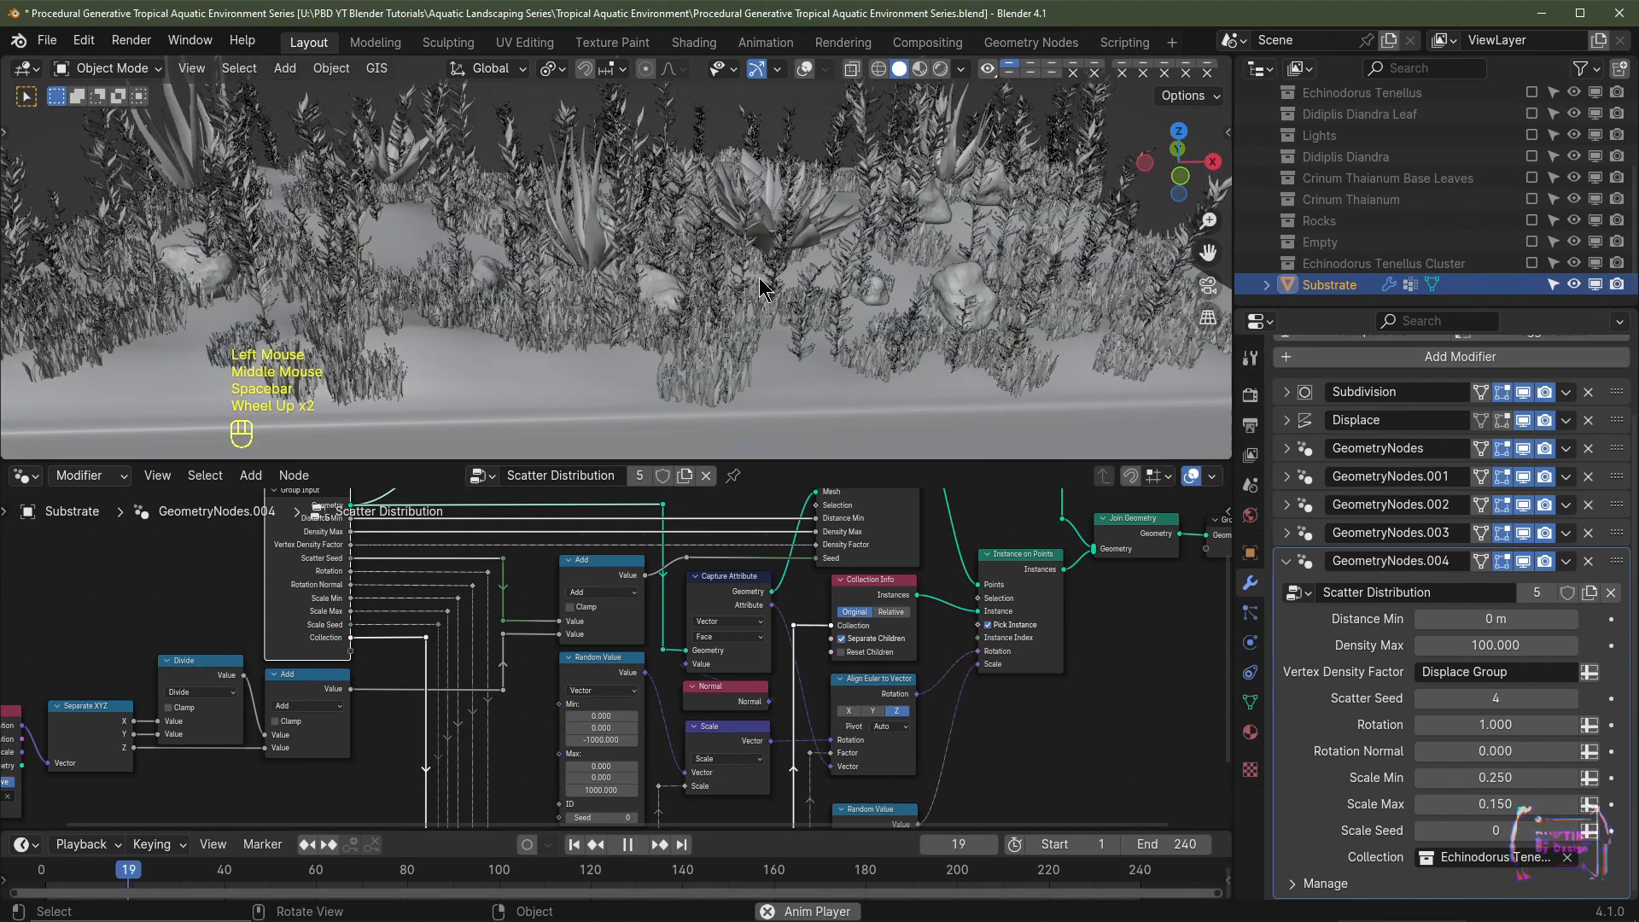
scroll(762, 290, down, 1)
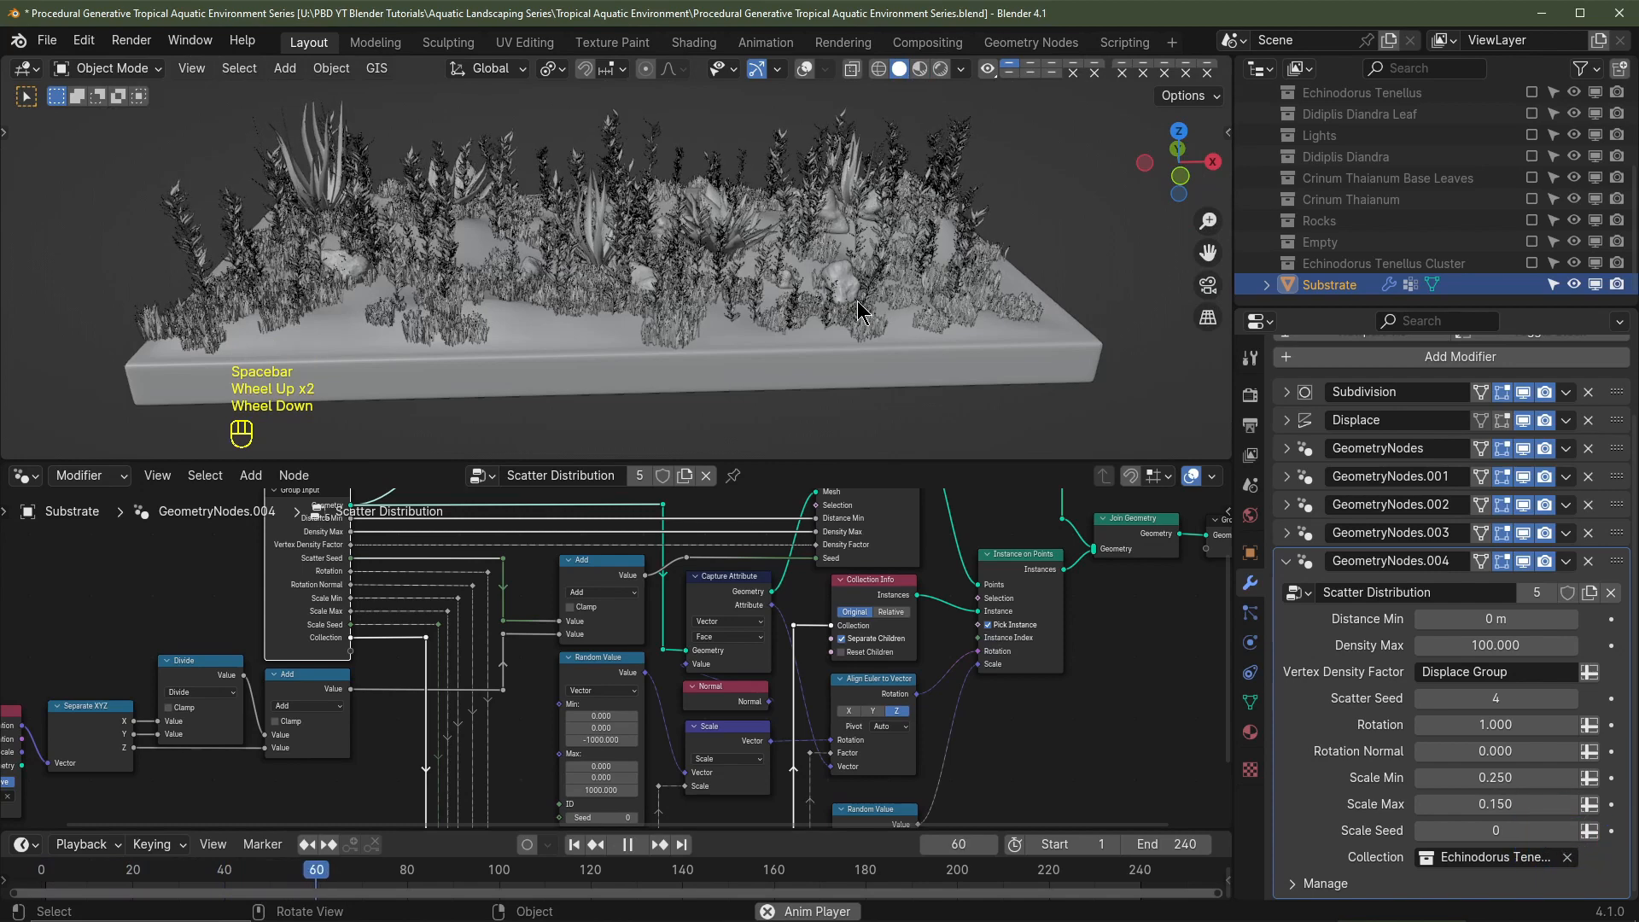
click(805, 69)
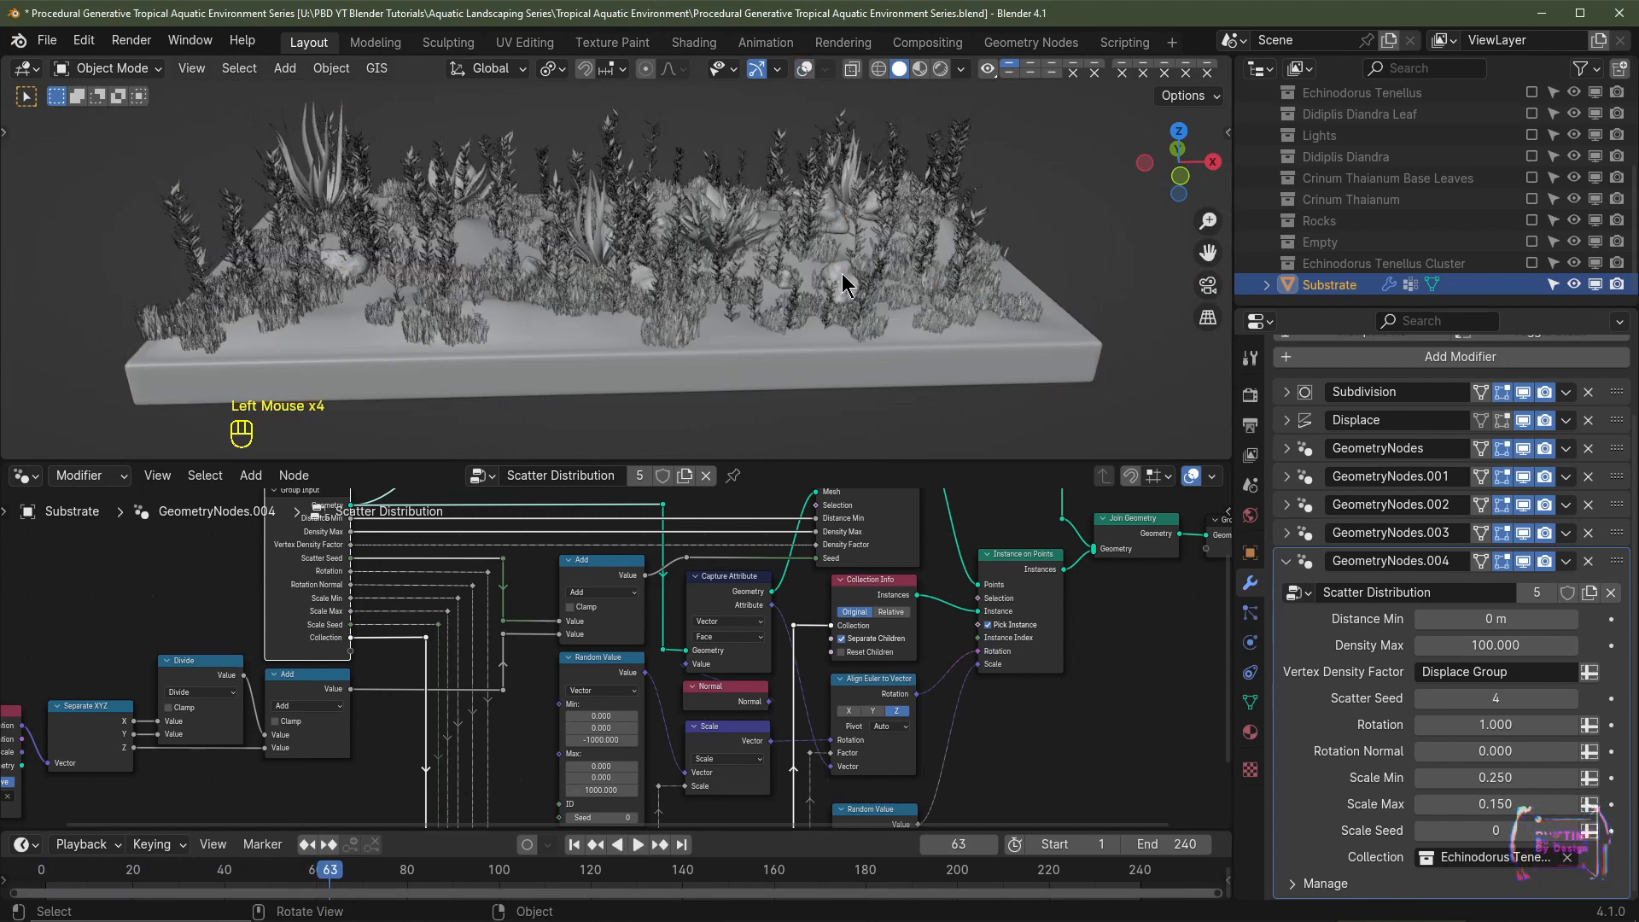
Step: Set Rotation Normal to 1.000 on GeometryNodes.001, the modifier that scatters the Rocks collection
click(1288, 560)
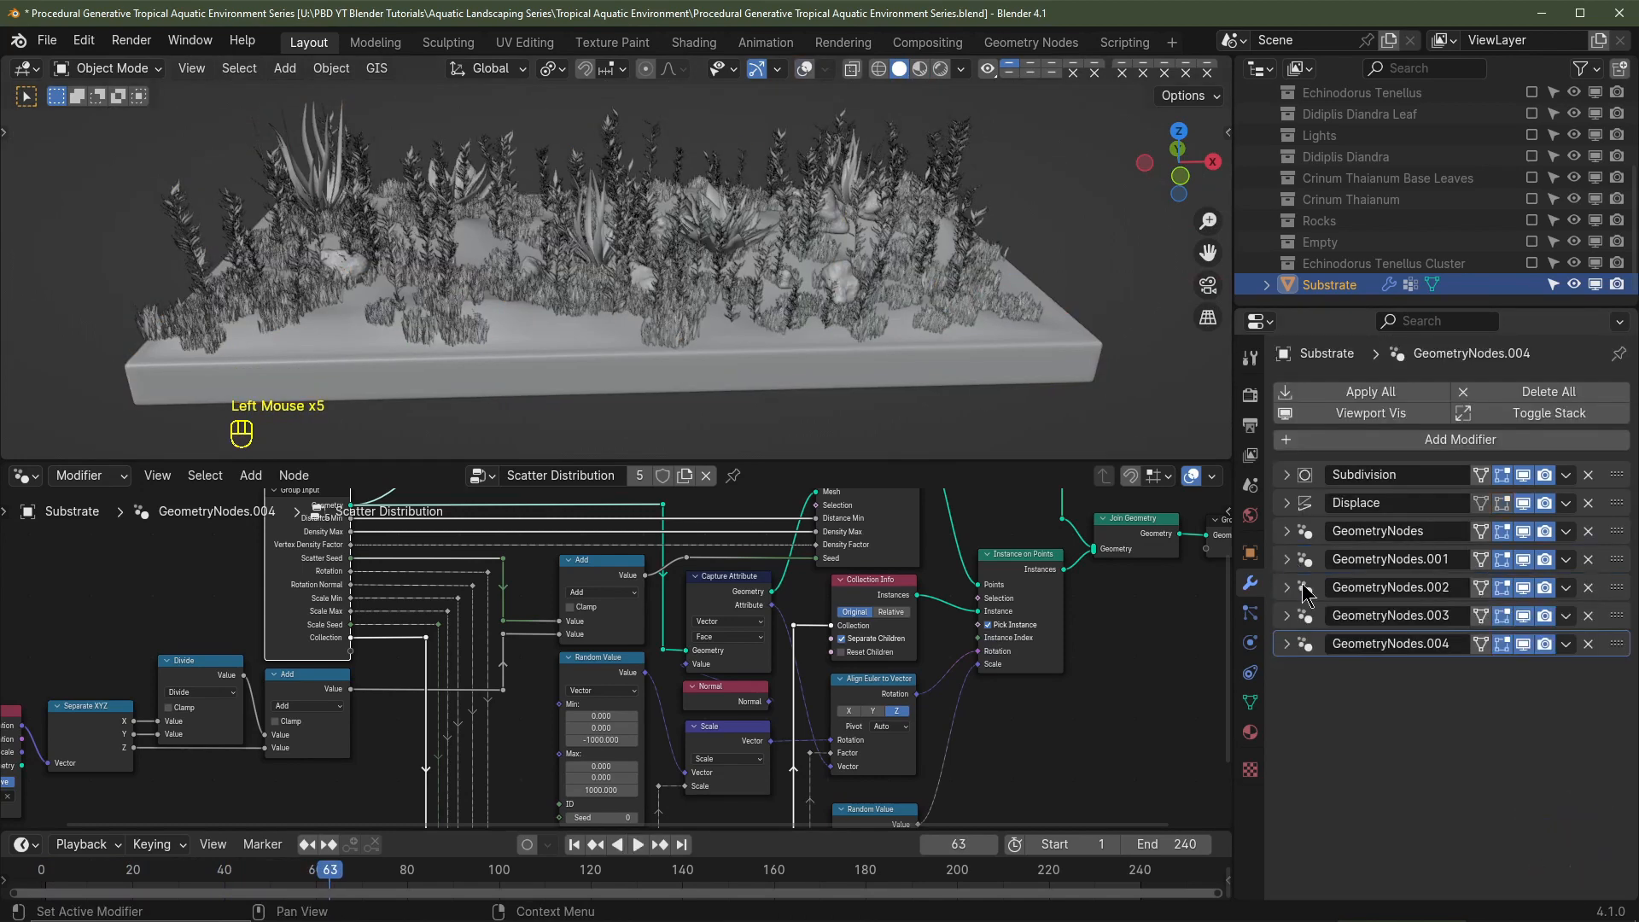
click(1286, 560)
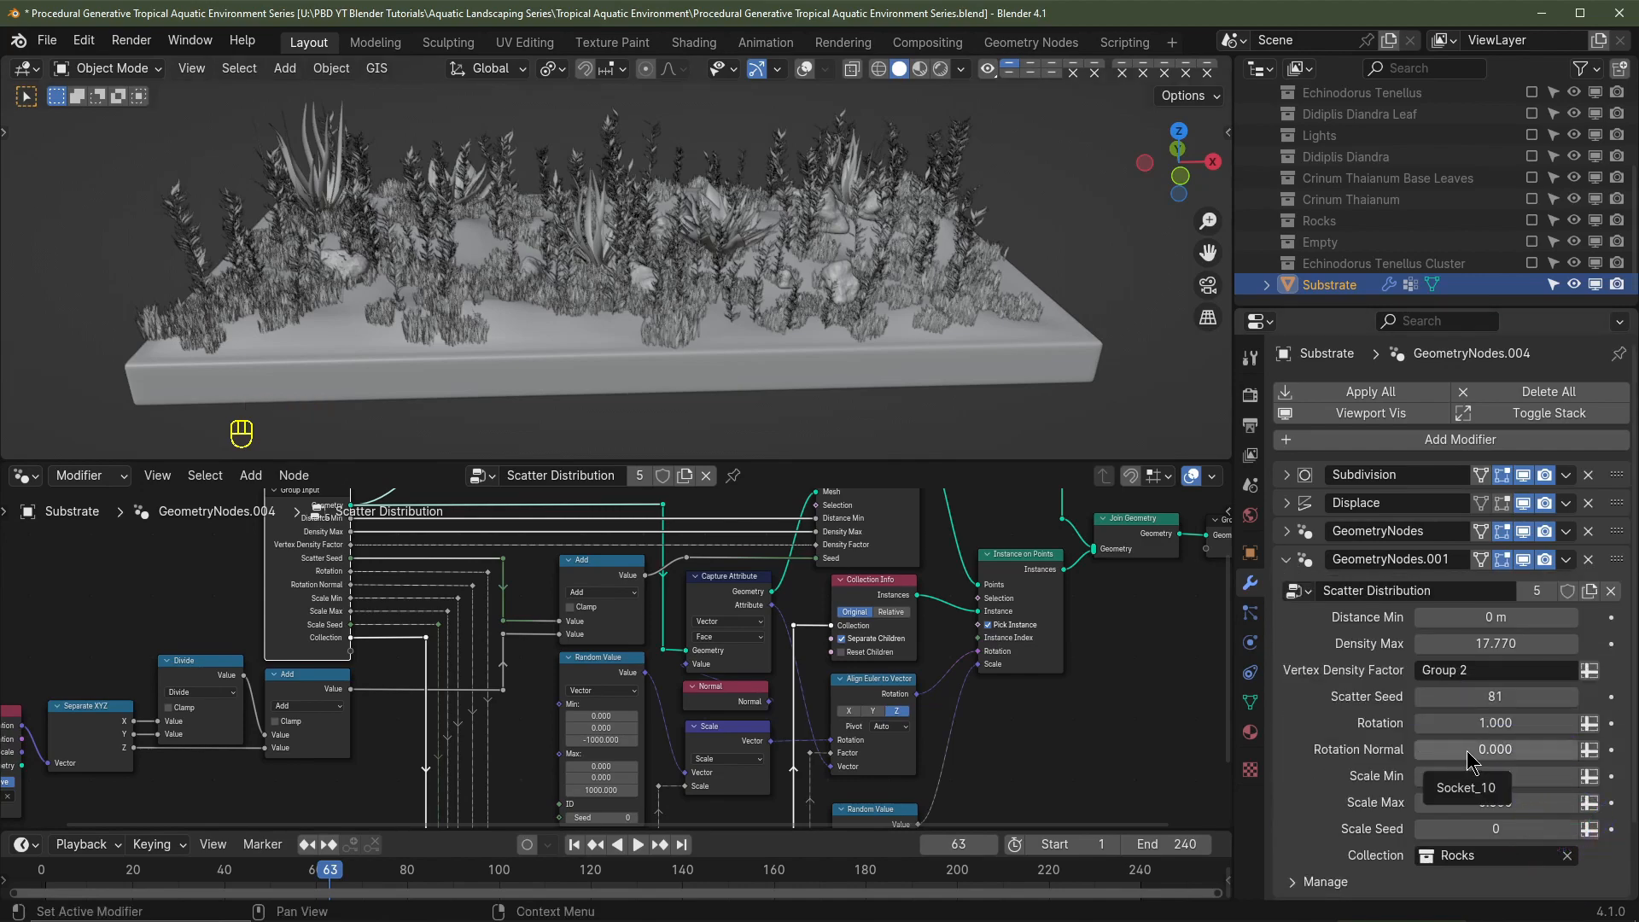
scroll(947, 367, up, 2)
mouse_move(948, 367)
shift+middle_down()
mouse_move(963, 376)
mouse_move(942, 342)
shift+middle_up()
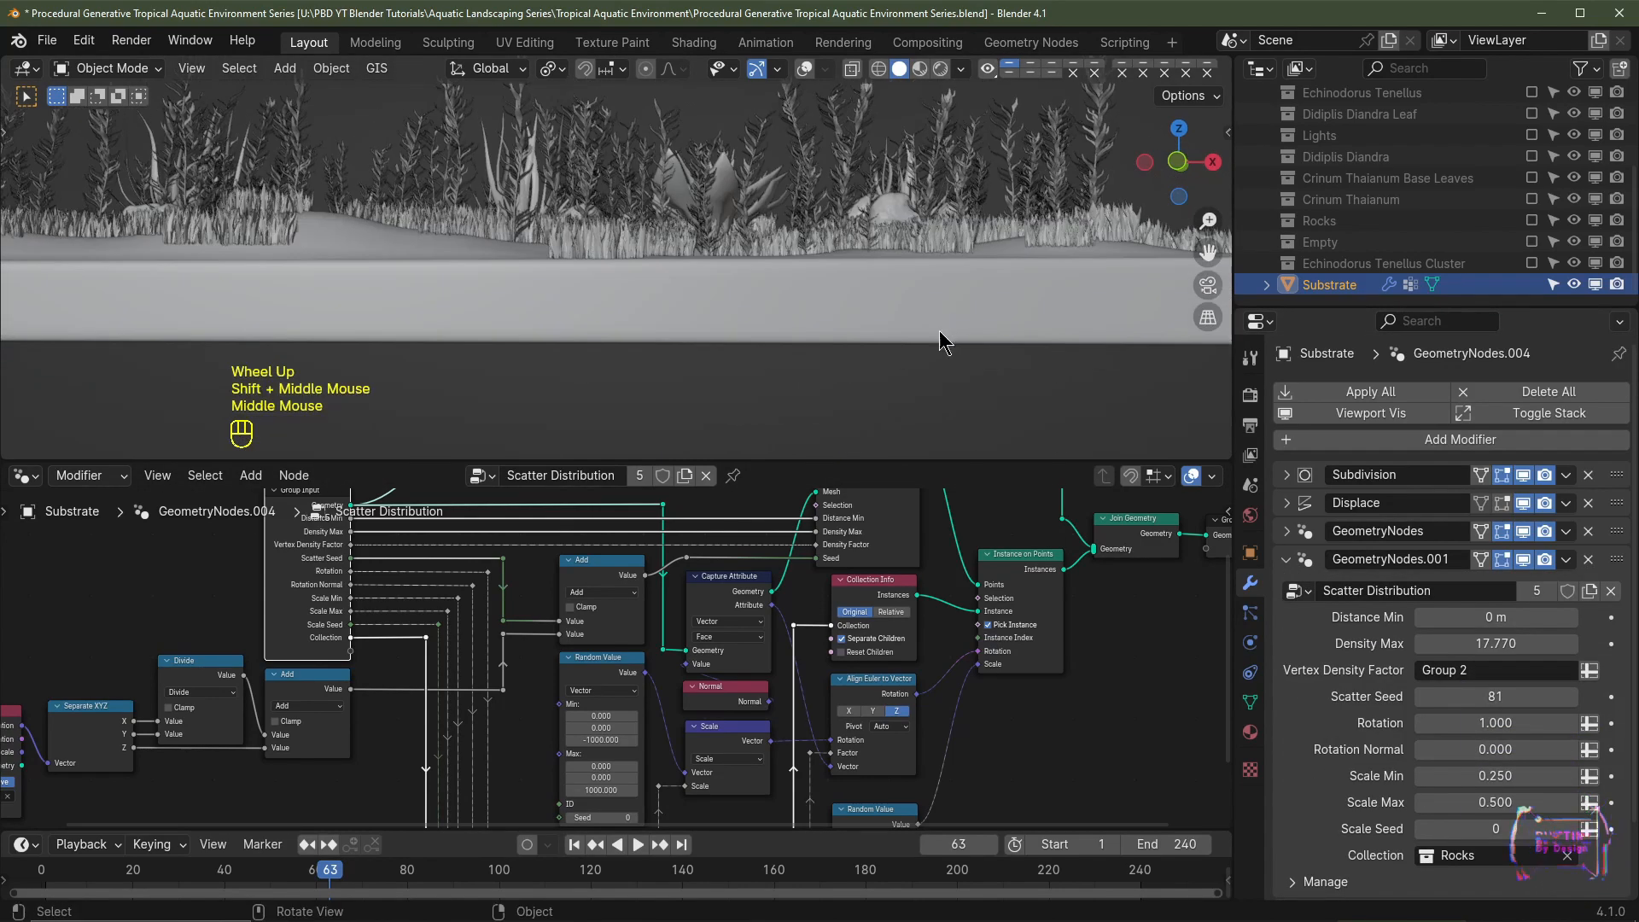
shift+middle_drag(926, 214, 643, 281)
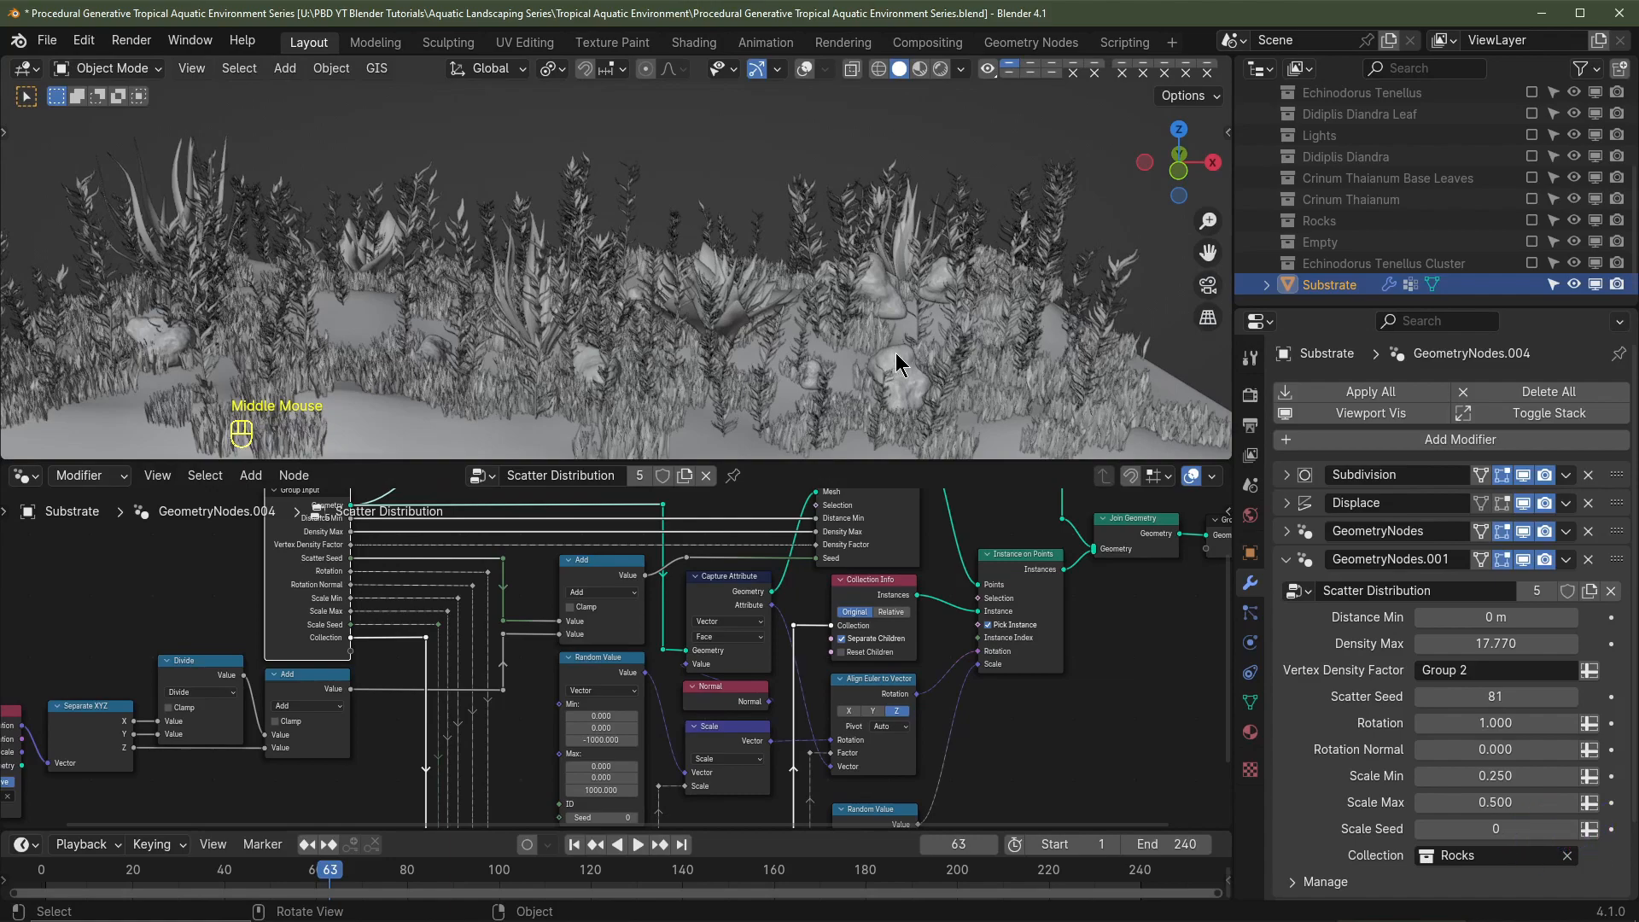
middle_drag(898, 352, 862, 375)
scroll(854, 341, up, 2)
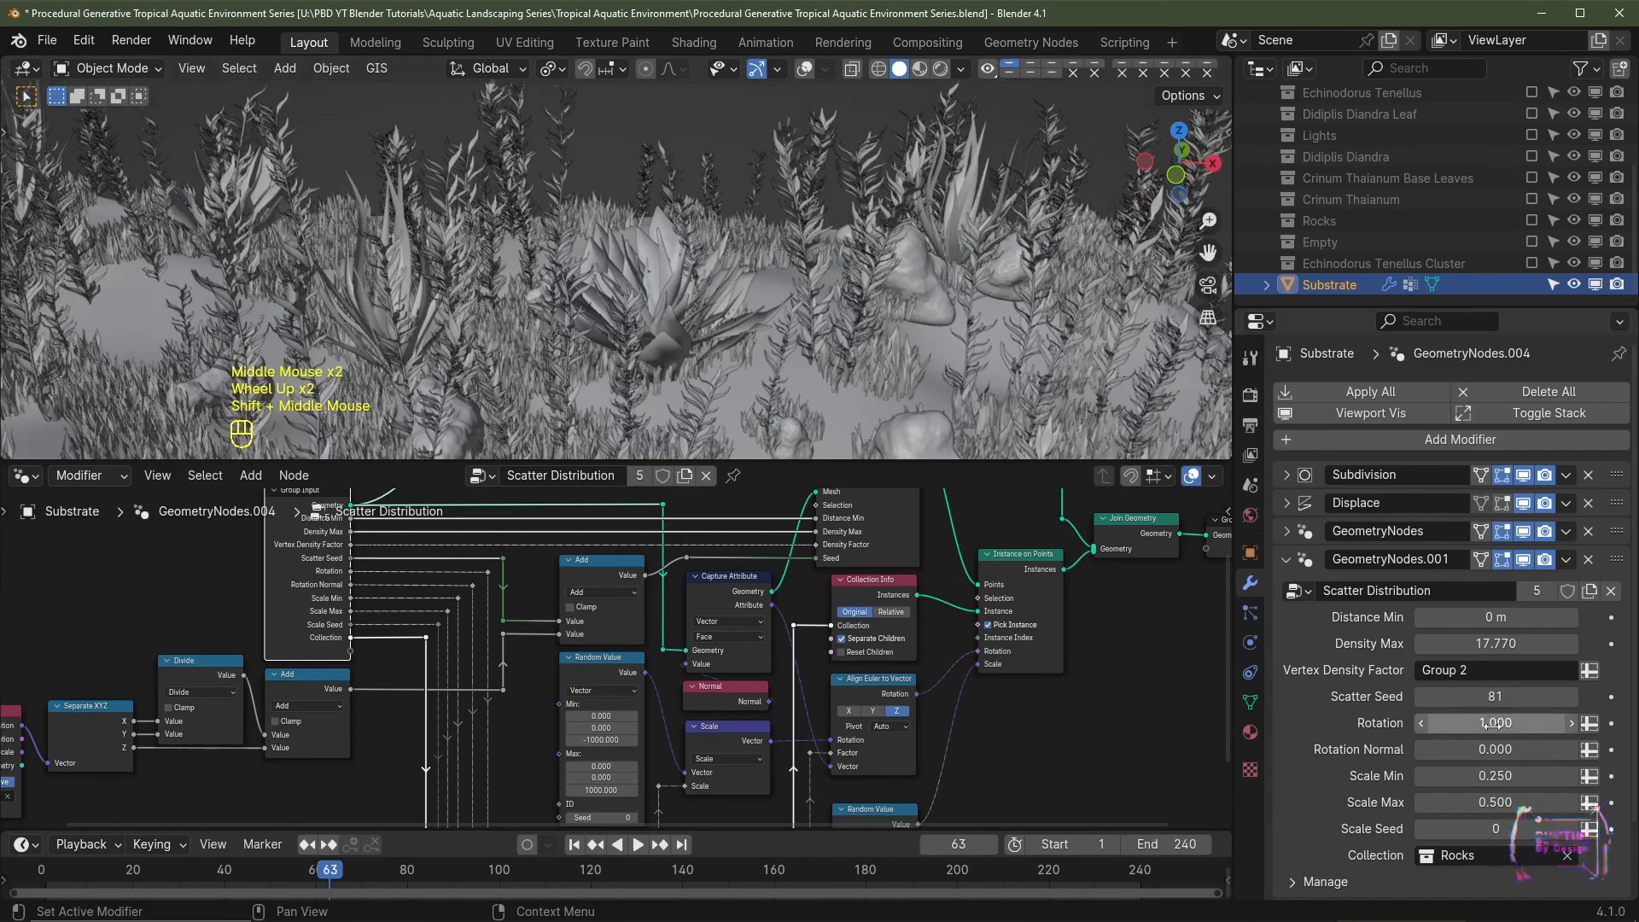
drag(1453, 755, 1575, 755)
middle_drag(959, 318, 1020, 363)
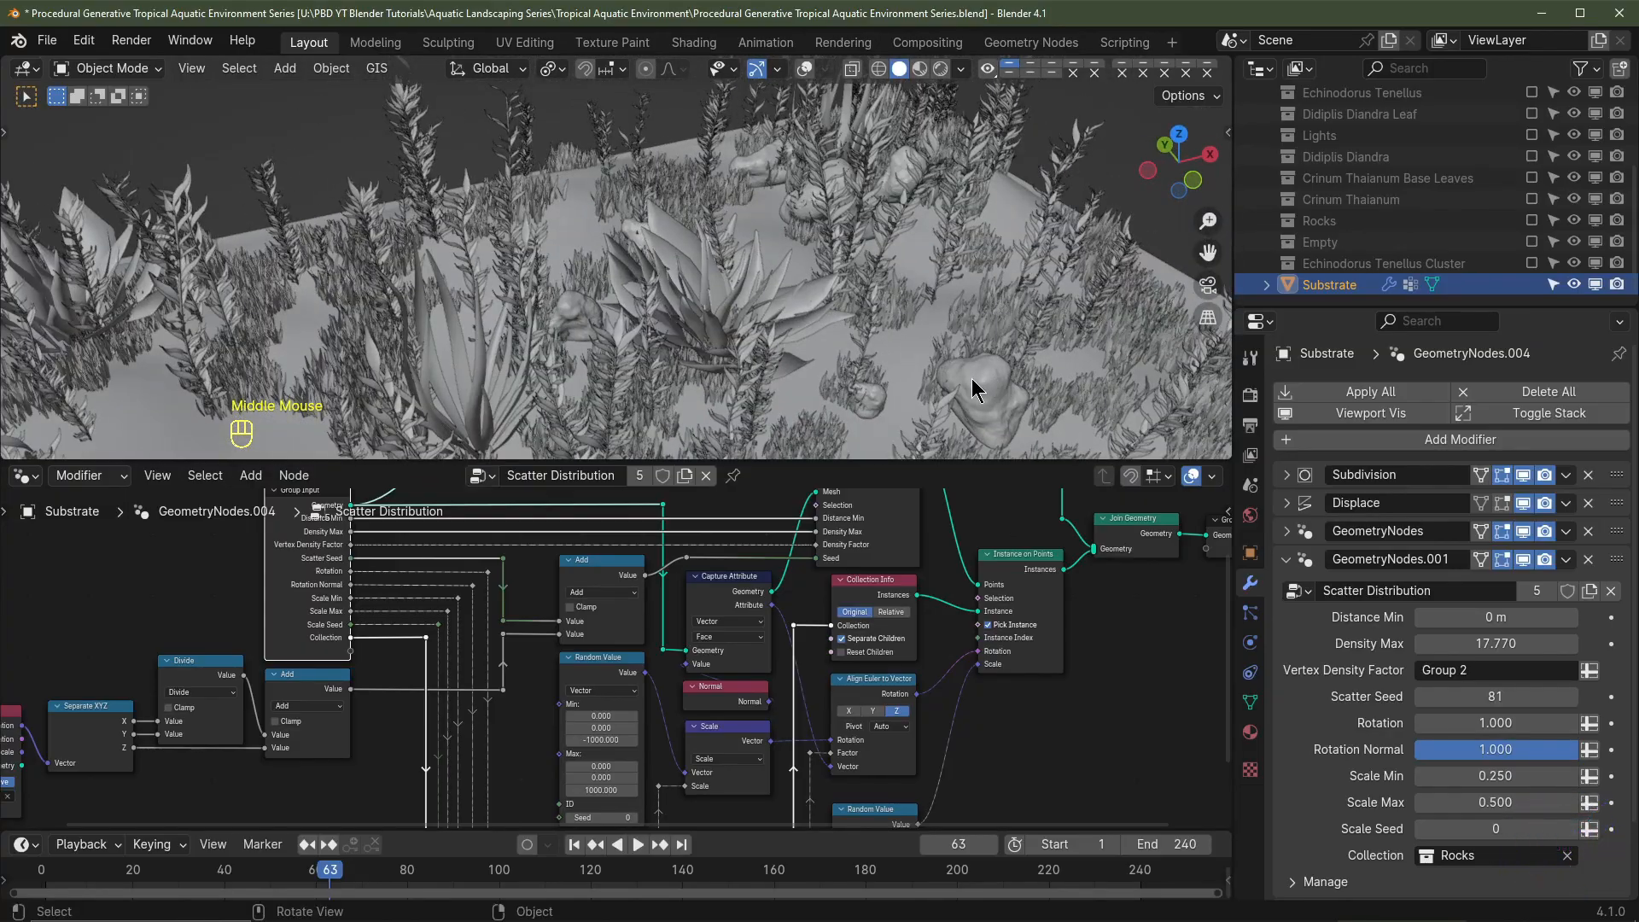
Step: Examine the whole planted substrate from several angles in solid shading and material preview
scroll(972, 378, down, 5)
middle_drag(894, 393, 794, 363)
shift+middle_drag(794, 363, 714, 329)
middle_drag(714, 329, 669, 356)
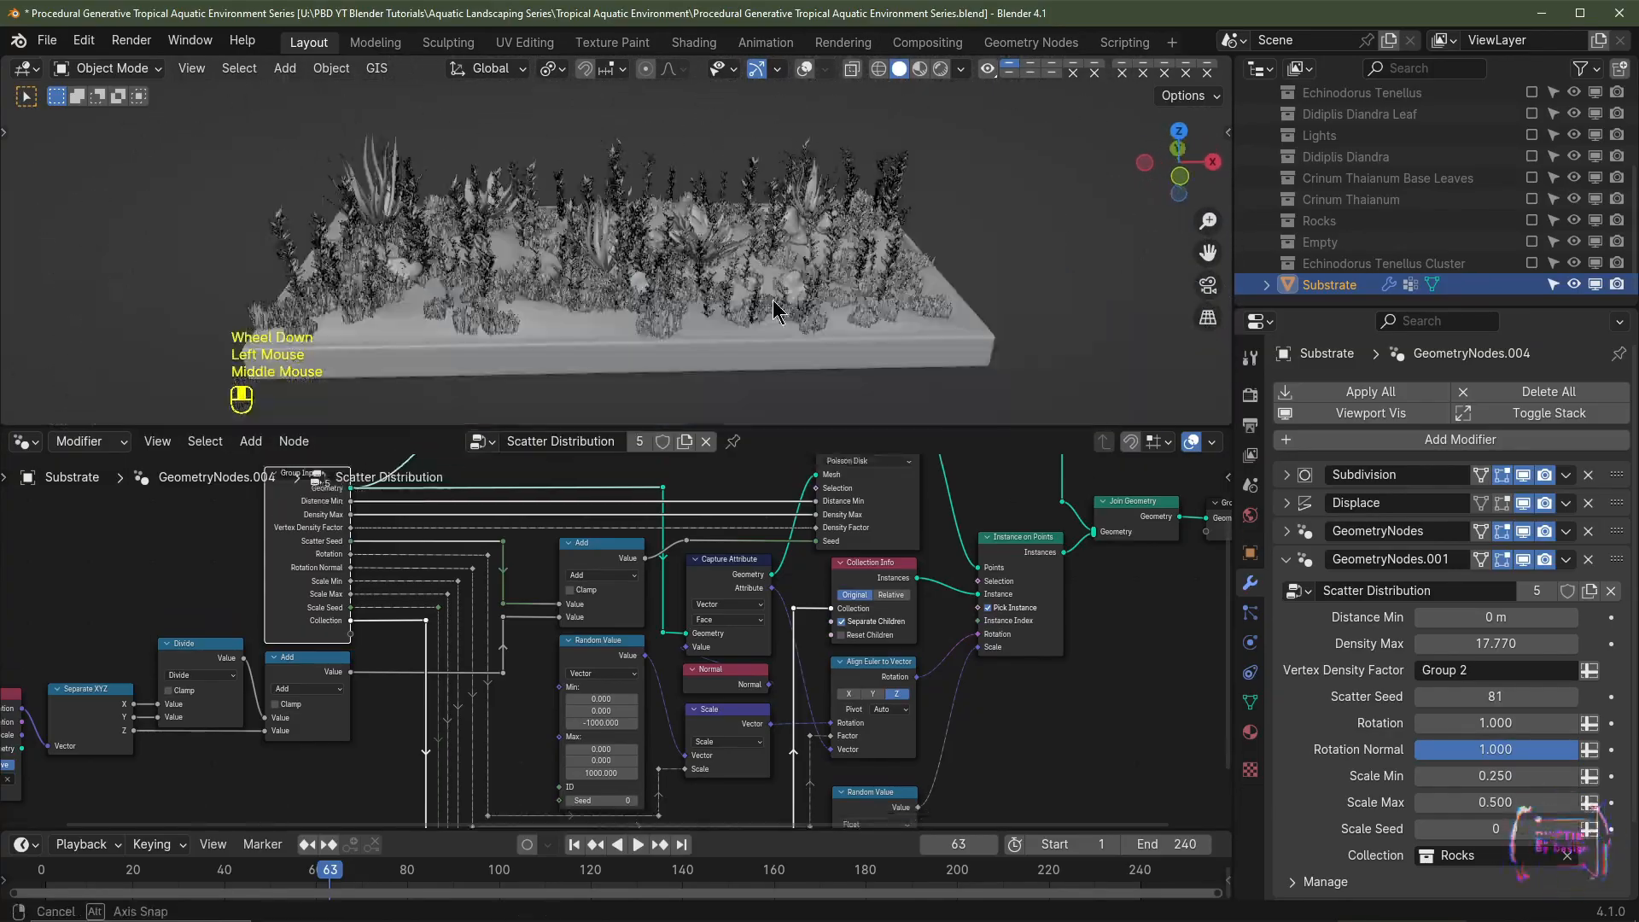
middle_drag(775, 311, 771, 315)
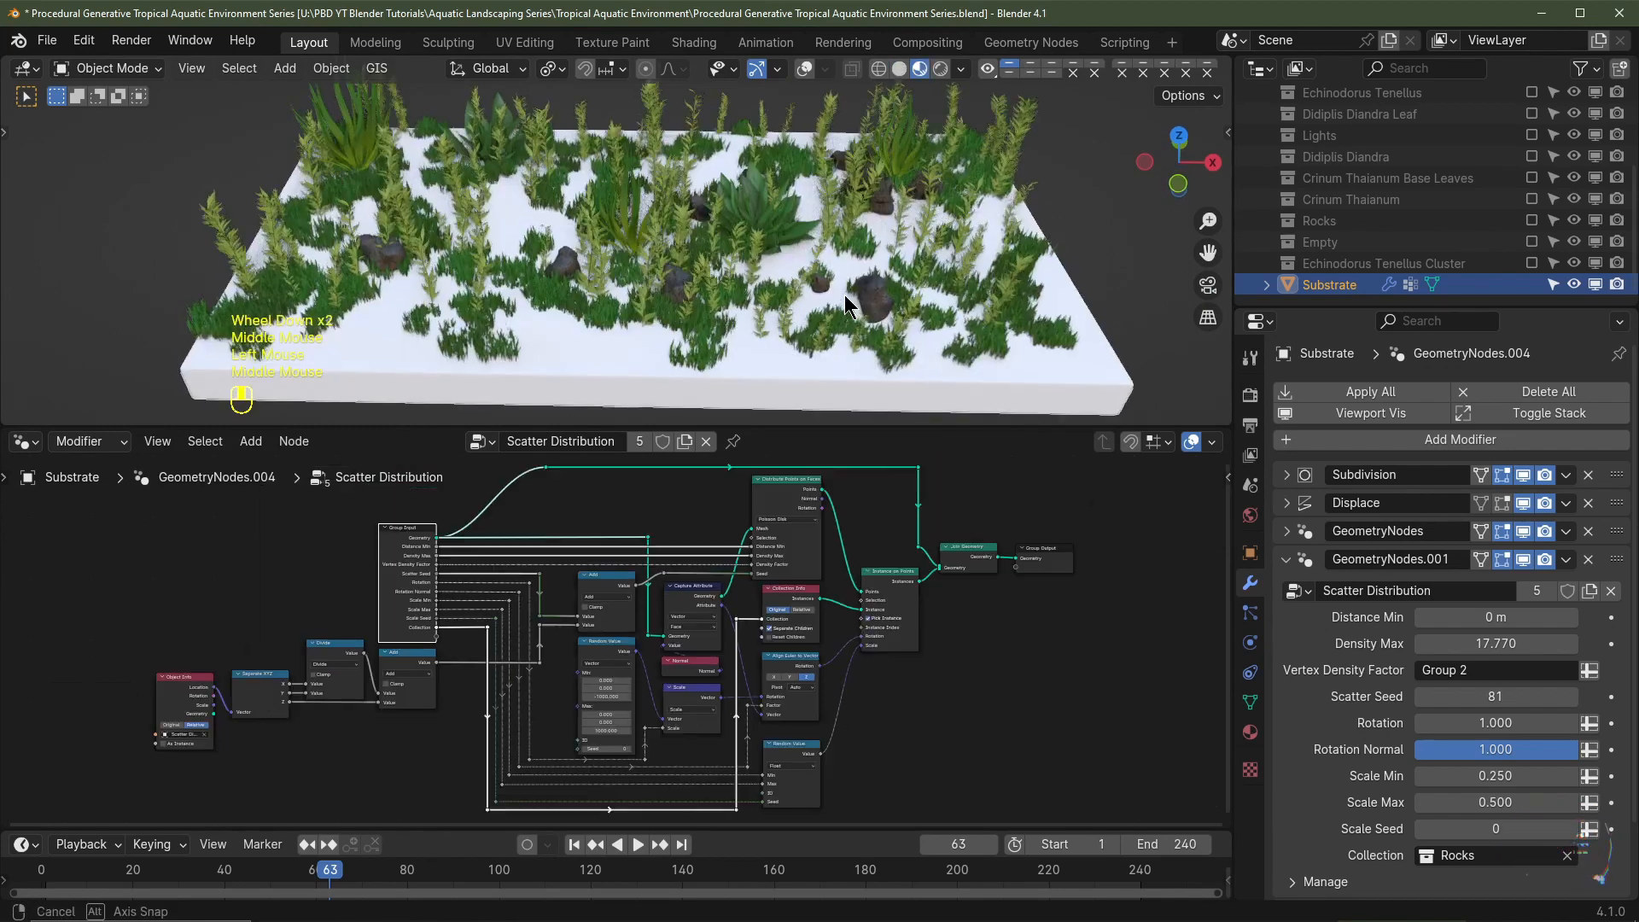
middle_drag(844, 295, 844, 296)
scroll(844, 296, up, 1)
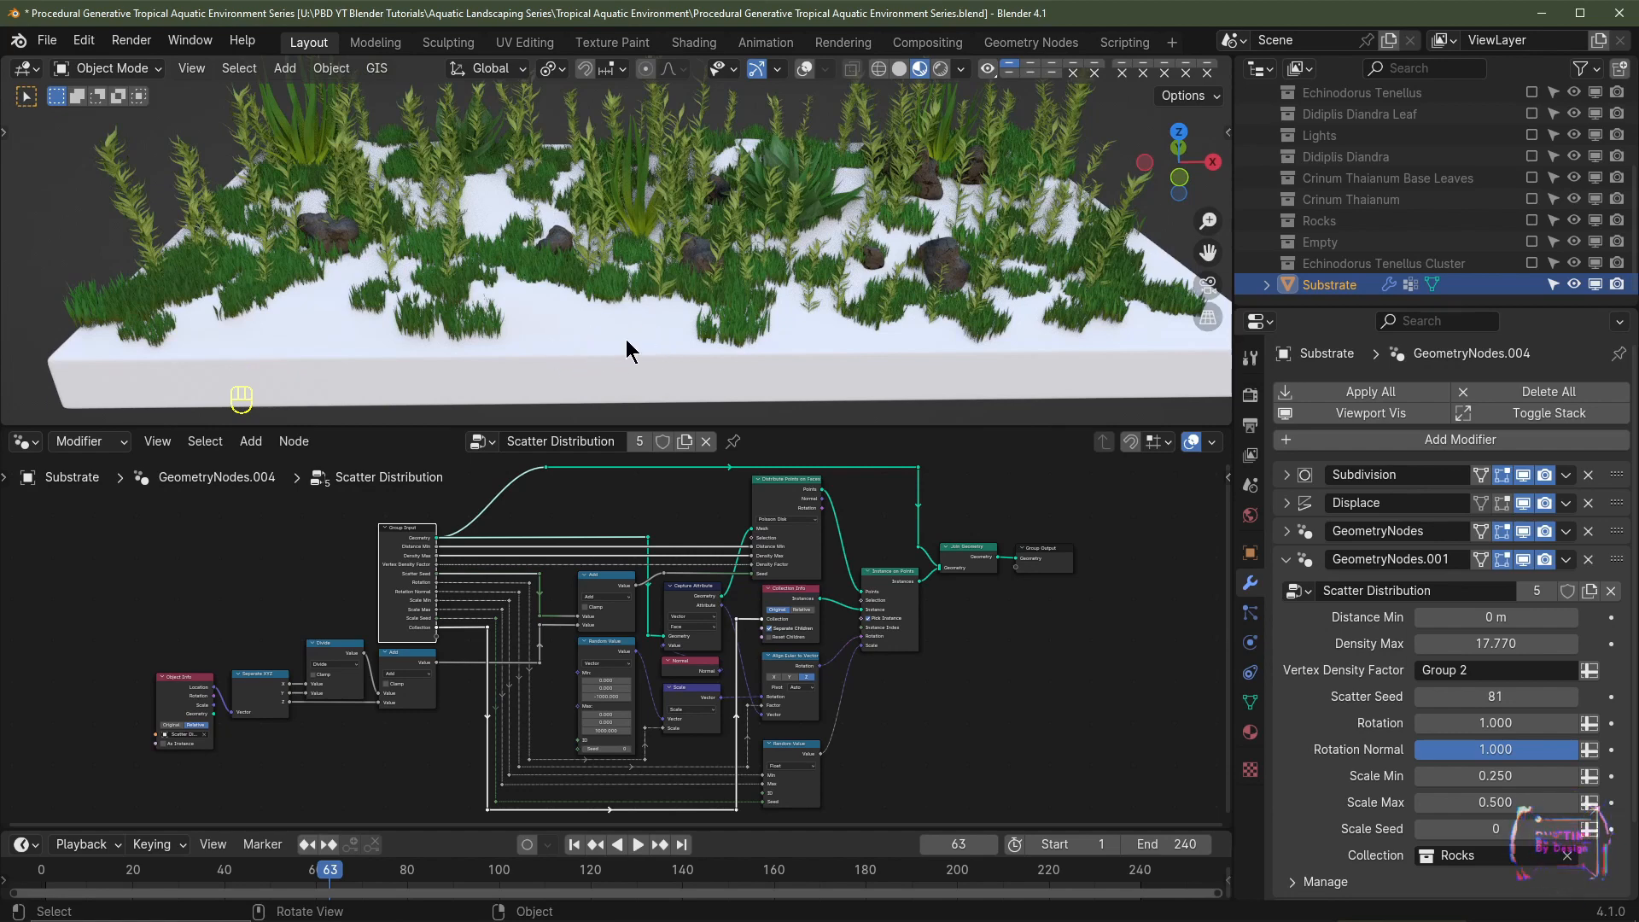
scroll(582, 340, down, 2)
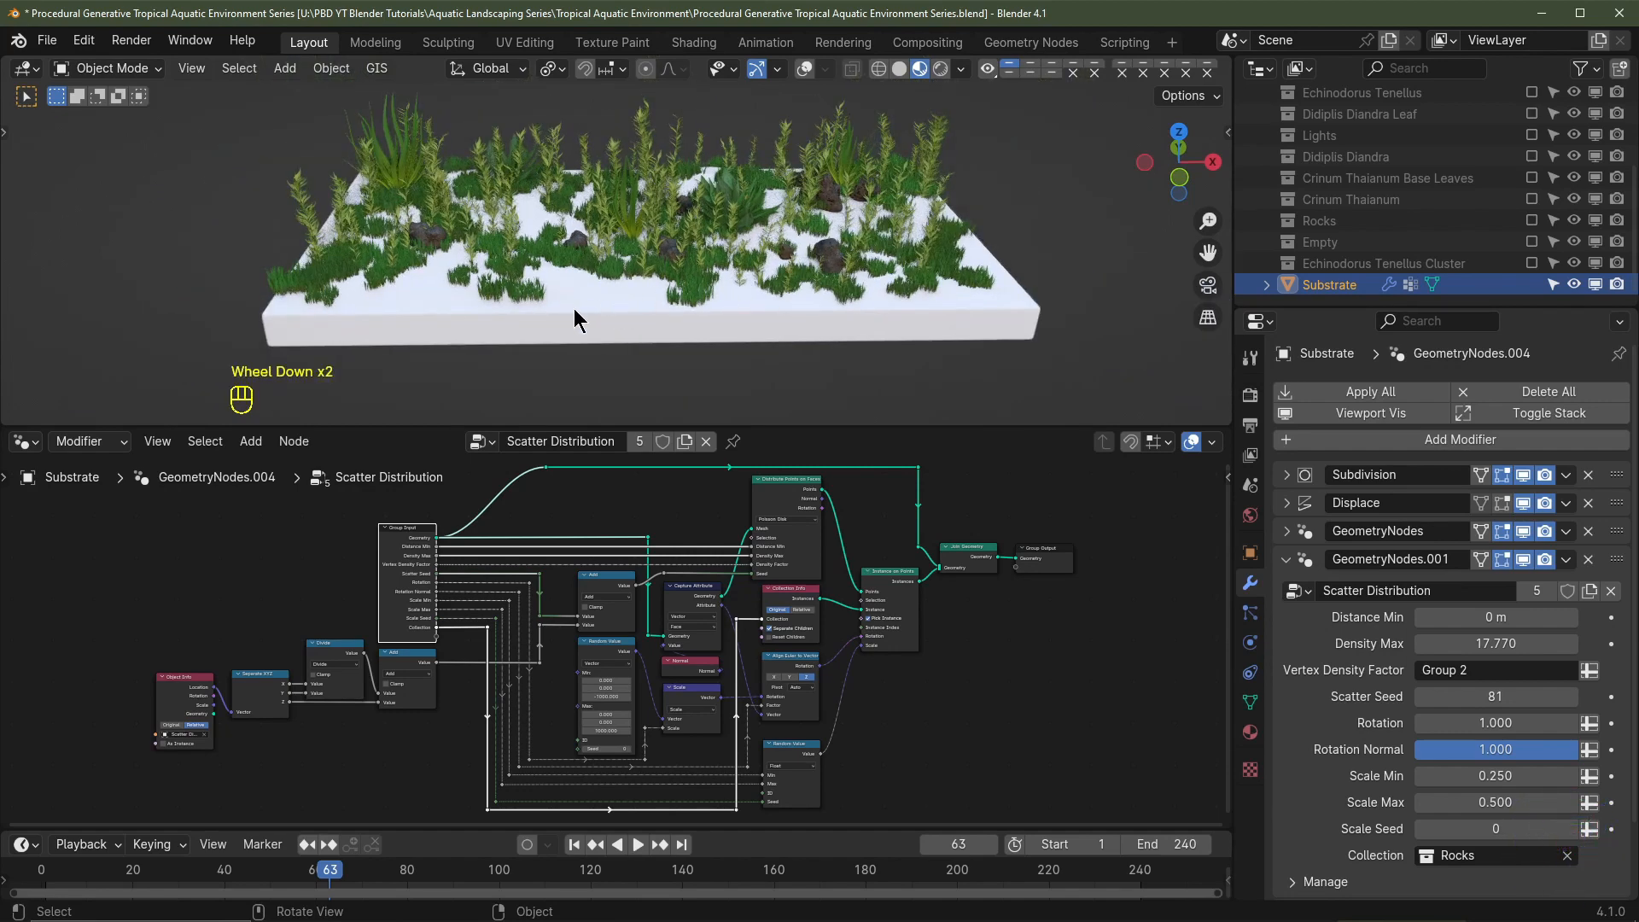
mouse_move(601, 318)
middle_down()
mouse_move(684, 322)
mouse_move(614, 290)
mouse_move(453, 319)
middle_up()
scroll(531, 317, up, 1)
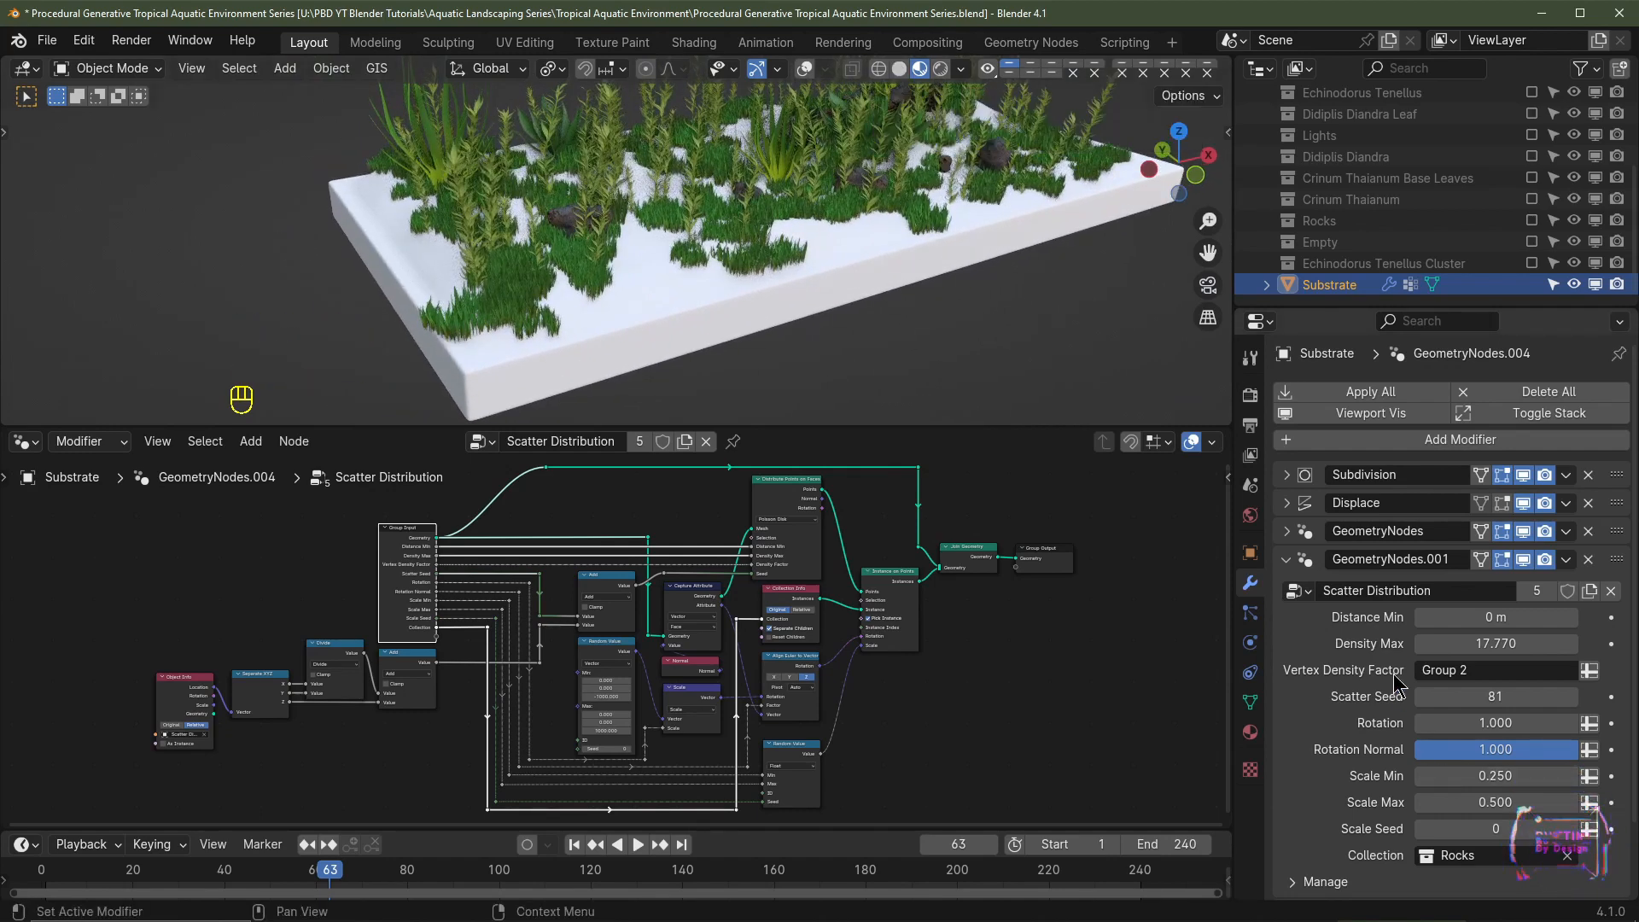
Step: Reduce Scale Min of the Substrate's GeometryNodes.004 scatter modifier to 0.150
click(1288, 561)
scroll(1287, 597, down, 2)
click(1288, 645)
scroll(1426, 713, down, 2)
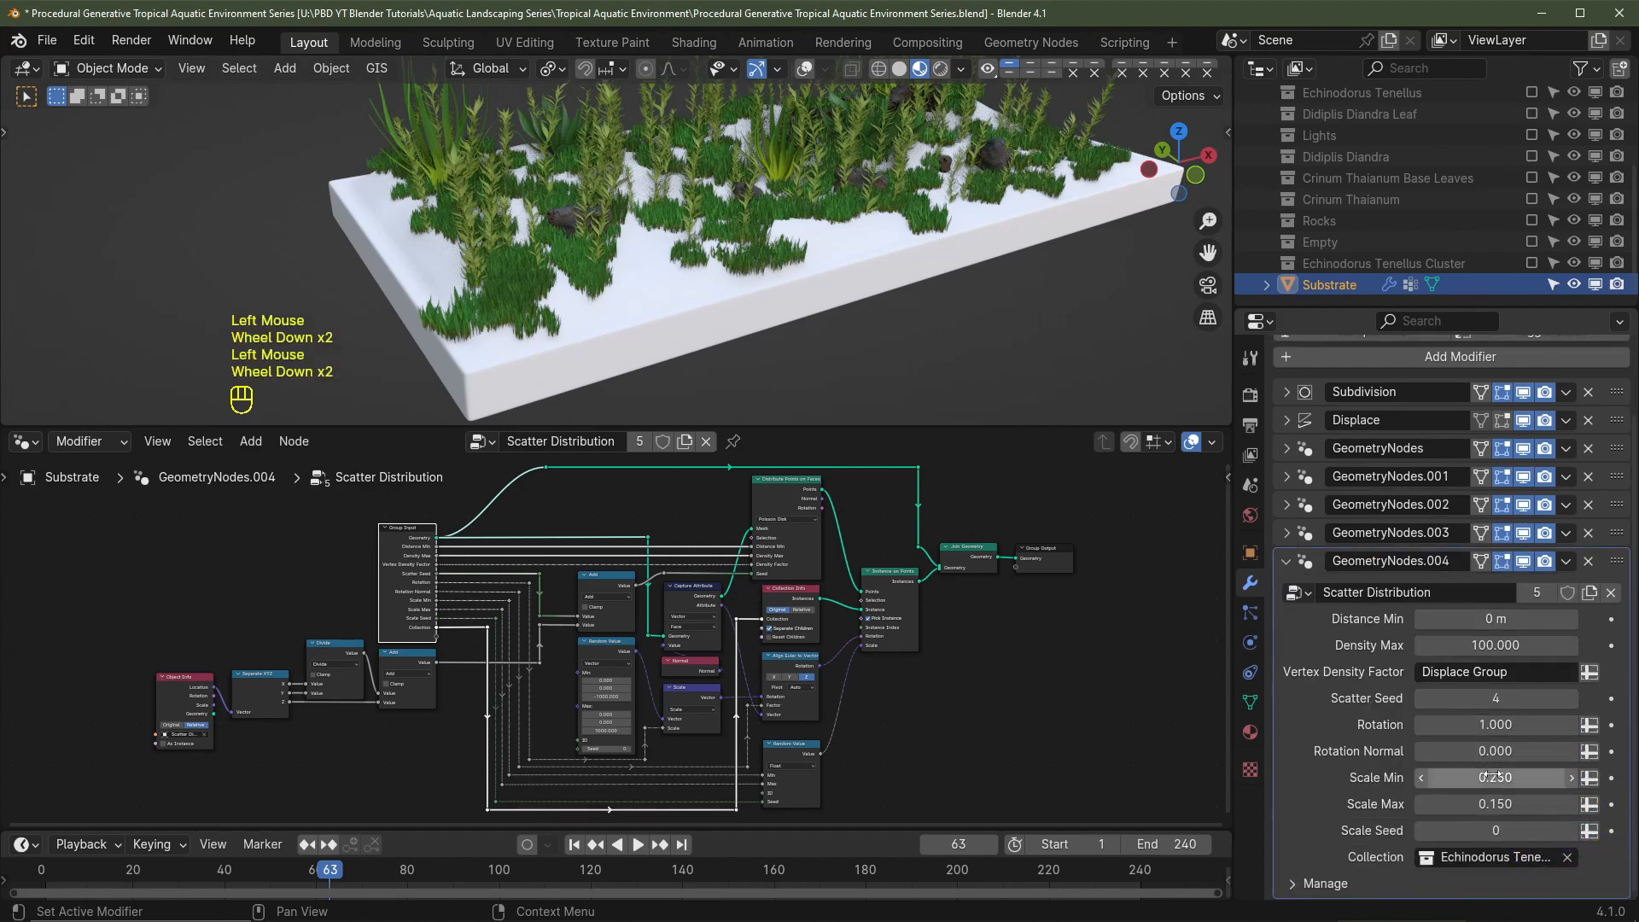
click(1421, 776)
click(1422, 776)
click(1422, 776)
click(1421, 776)
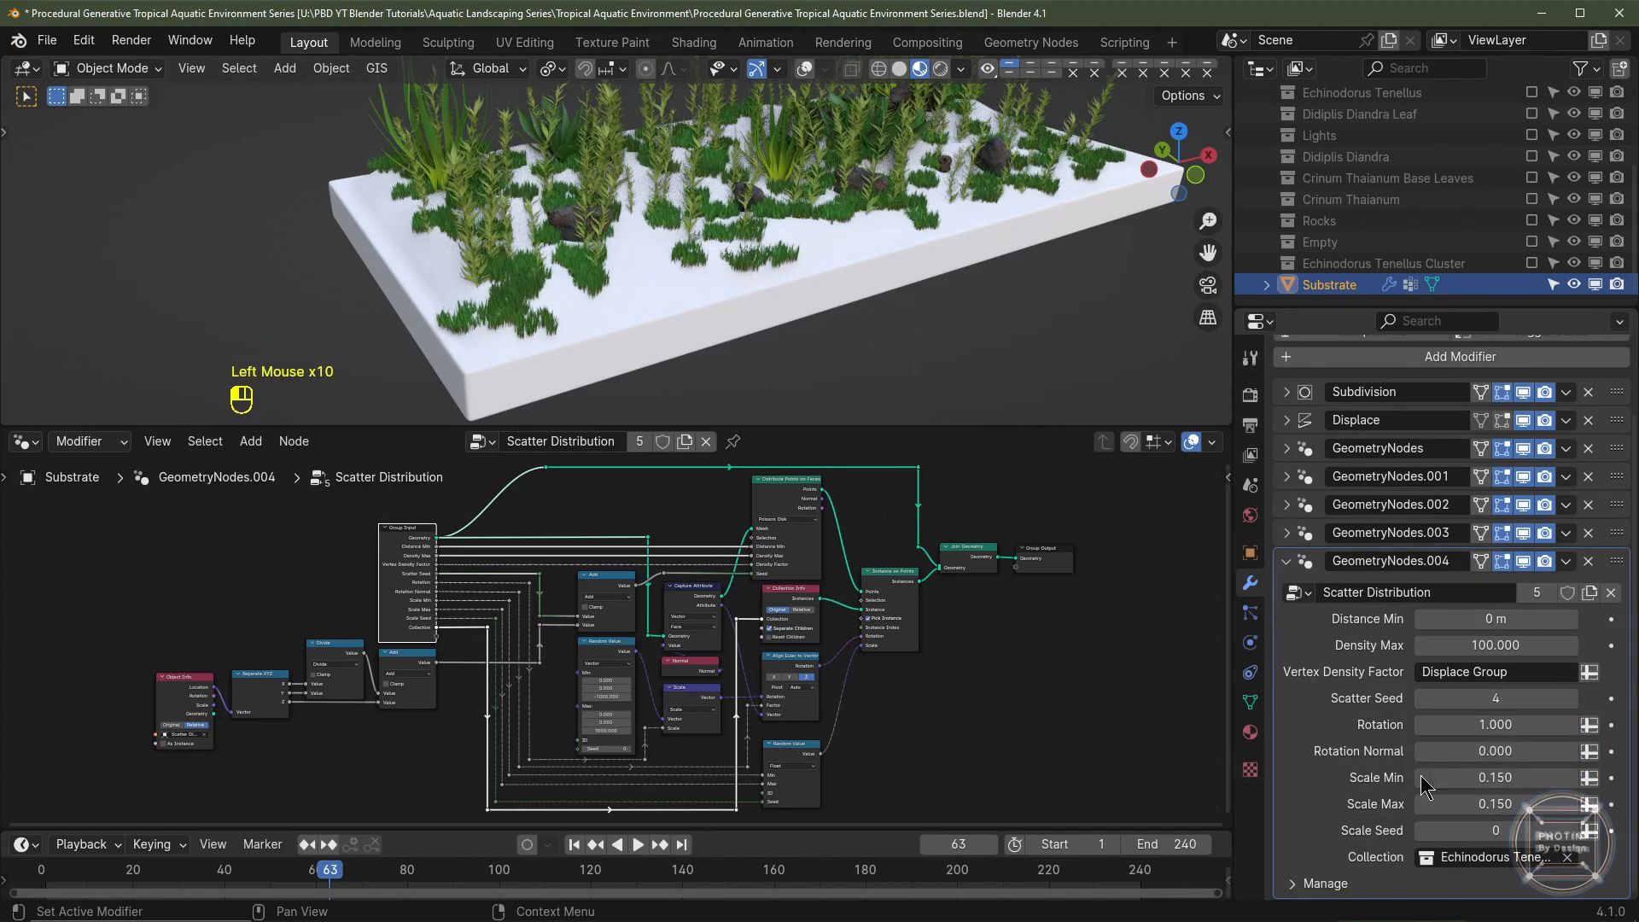
Step: Raise Scale Max of GeometryNodes.004 to 0.200
click(1569, 803)
click(1569, 804)
click(1570, 803)
click(1569, 804)
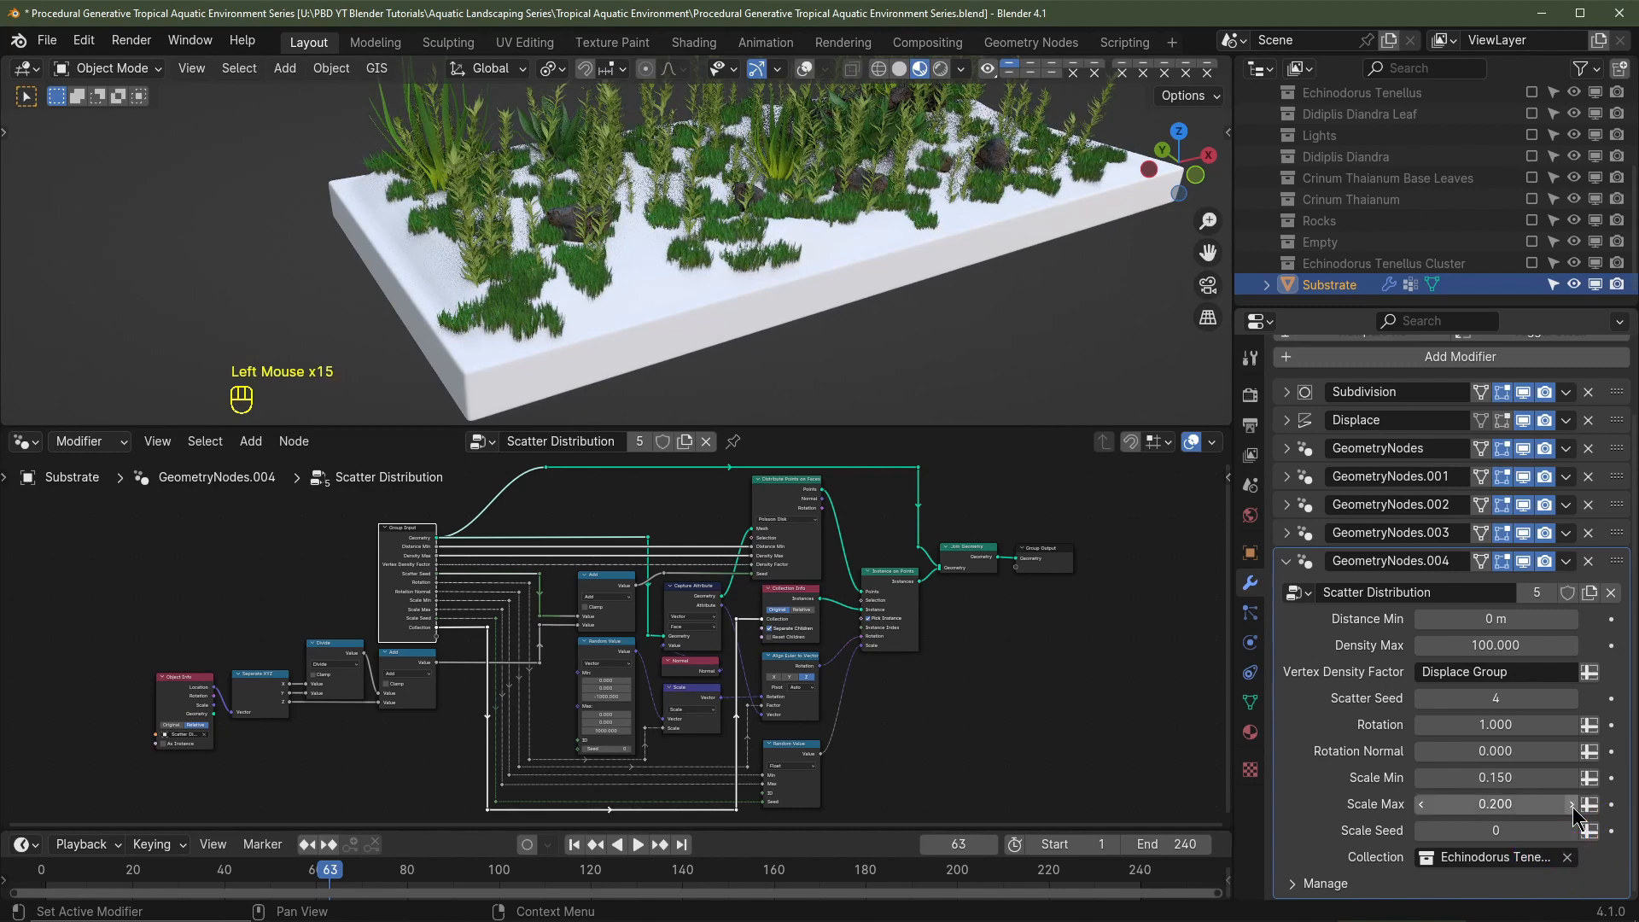
Step: Check the ground-cover spread from above and lower Scale Min of GeometryNodes.004 to 0.100
key(KP_7)
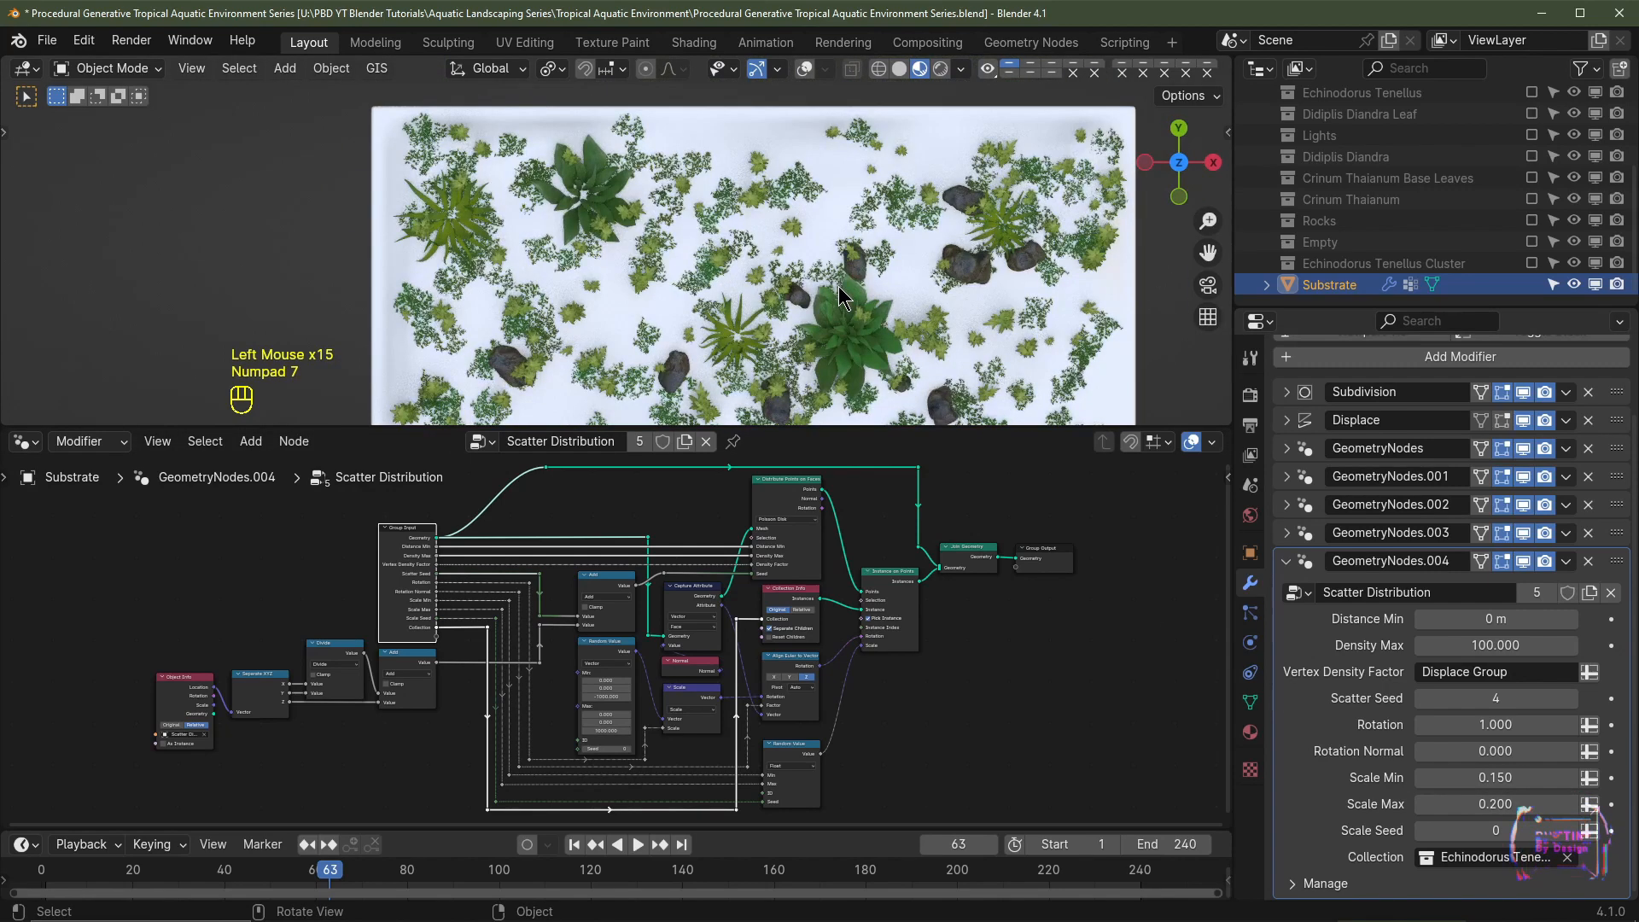
scroll(949, 242, down, 2)
mouse_move(949, 242)
shift+middle_down()
mouse_move(976, 258)
mouse_move(974, 233)
shift+middle_up()
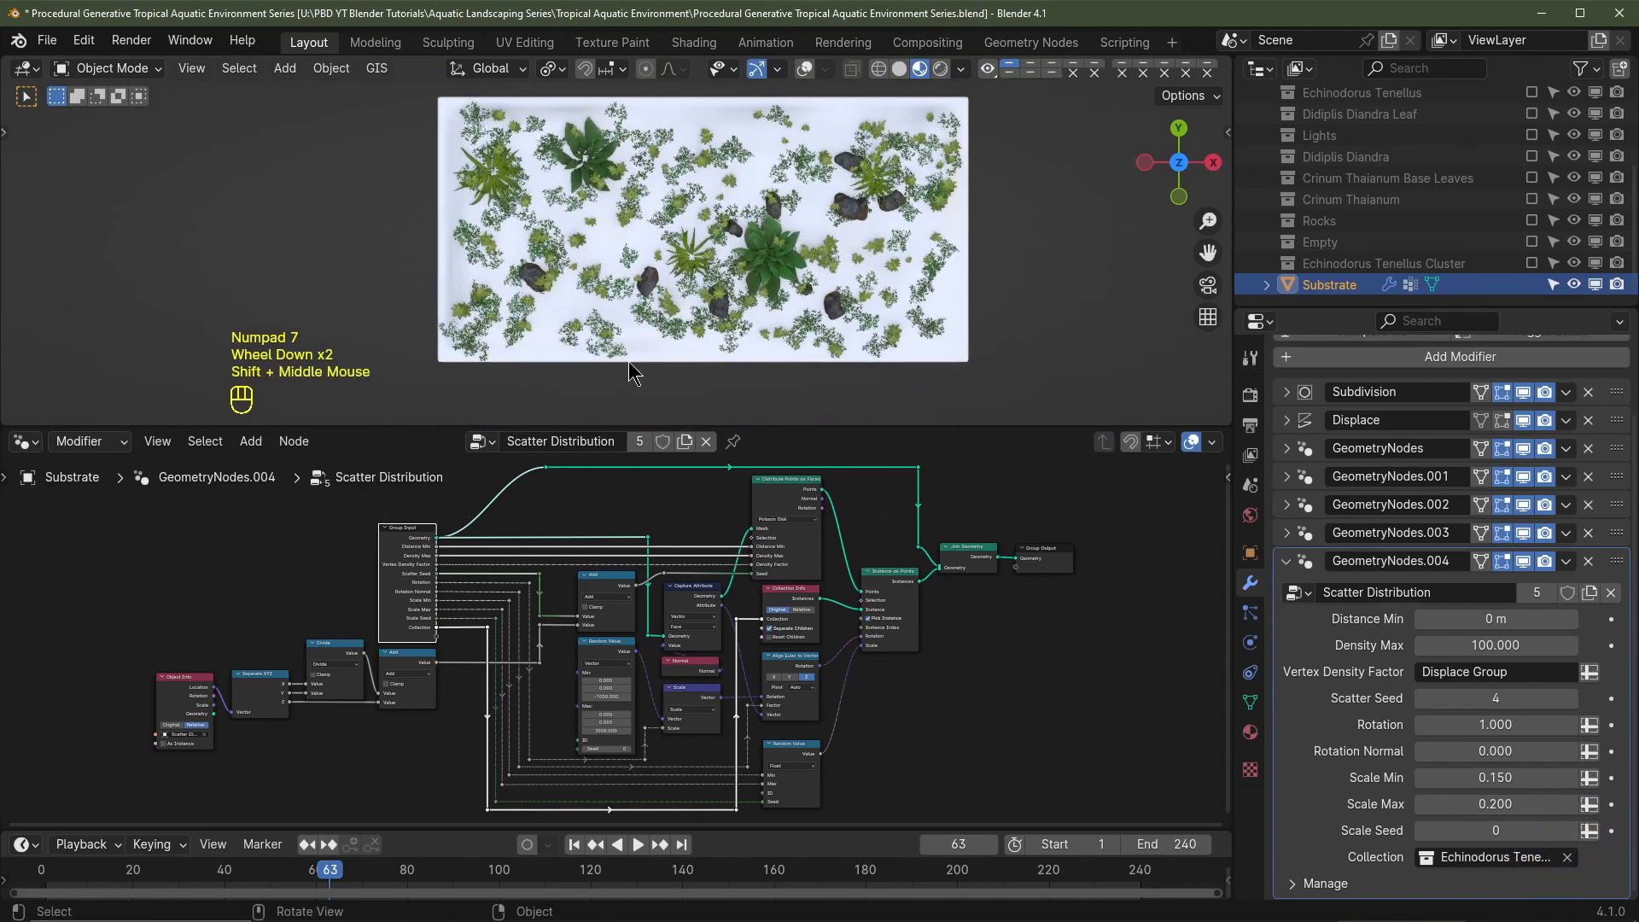
scroll(503, 378, up, 1)
scroll(825, 308, up, 3)
shift+middle_drag(509, 378, 854, 281)
scroll(853, 281, down, 1)
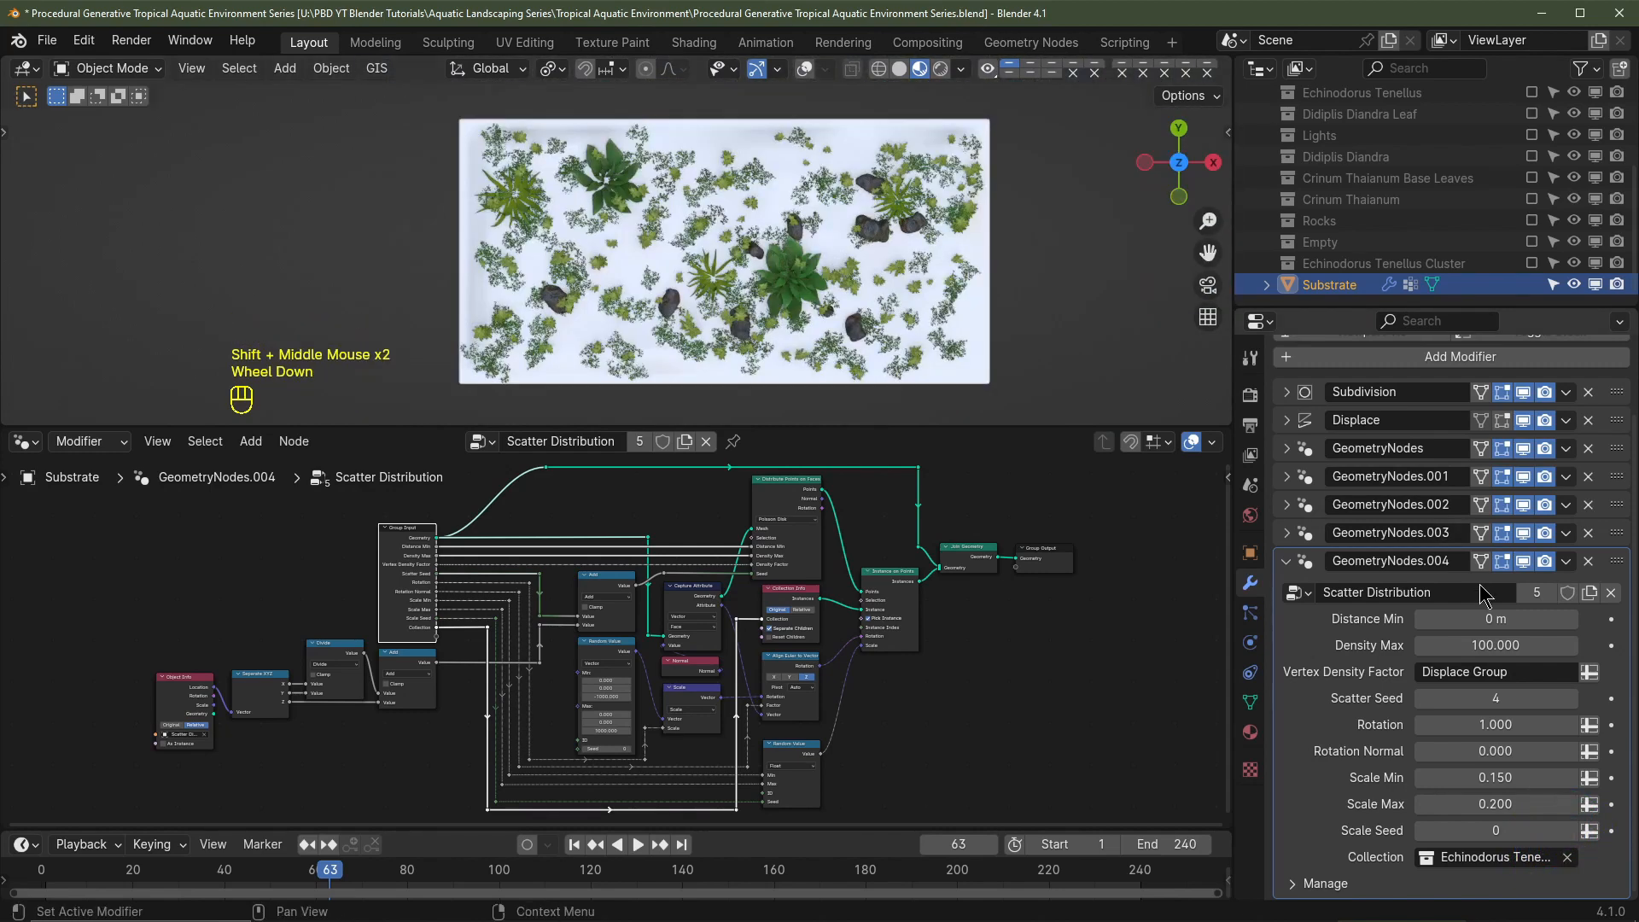
click(1420, 779)
click(1420, 779)
click(1419, 779)
click(1420, 779)
click(1420, 779)
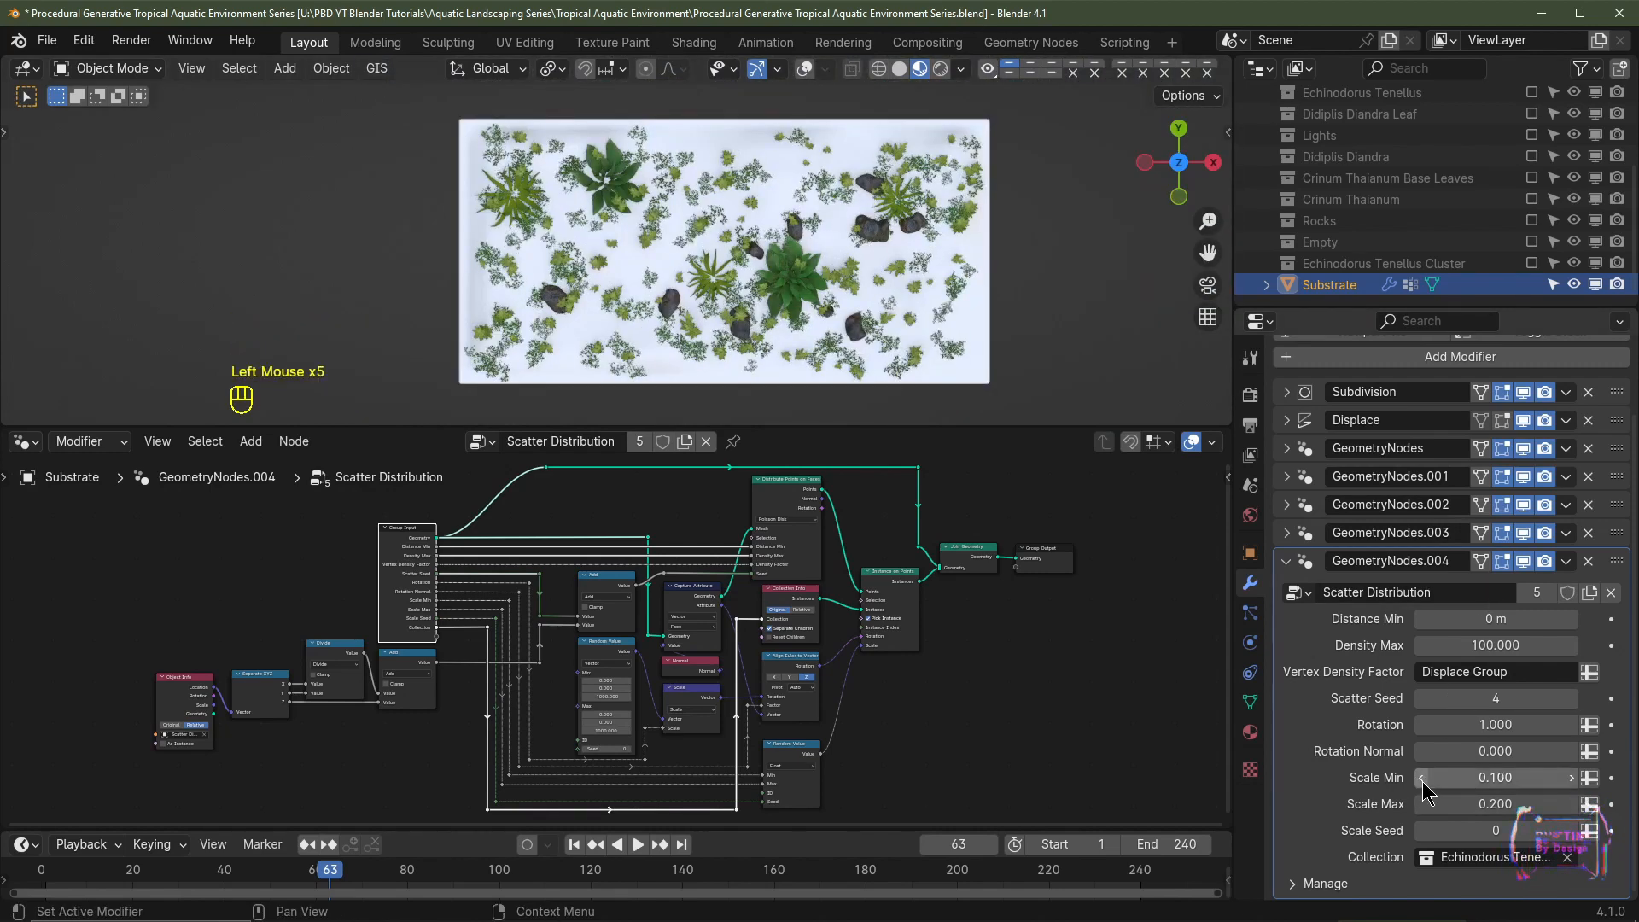
Step: Lower Scale Max of GeometryNodes.004 to 0.150
click(1420, 803)
click(1420, 803)
click(1420, 803)
click(1420, 804)
click(1419, 804)
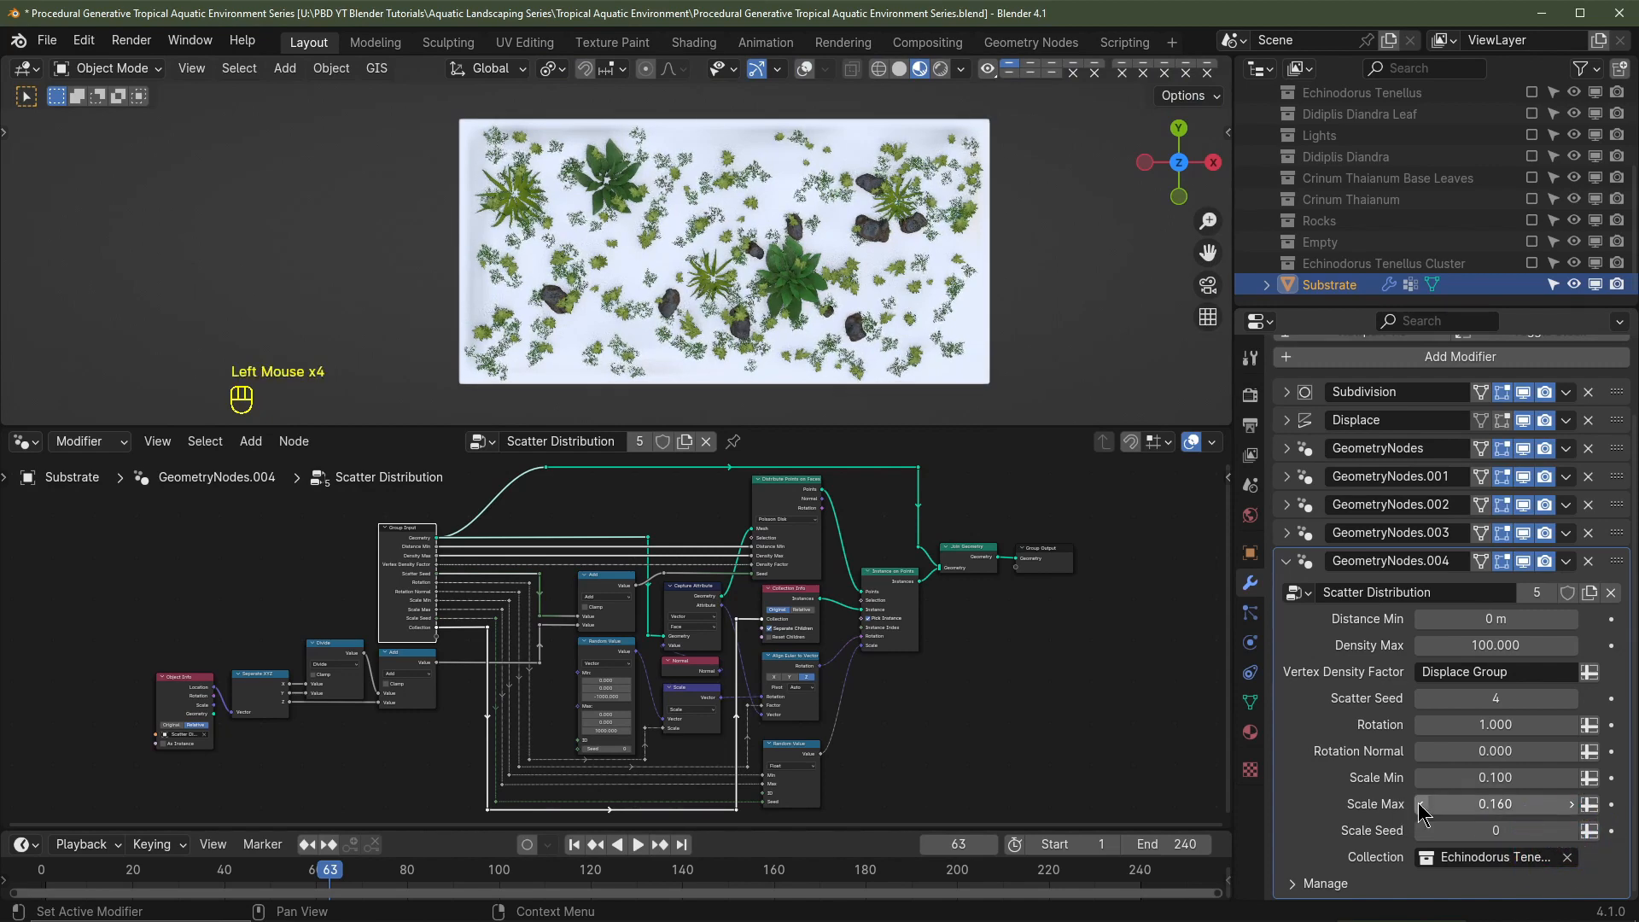
click(1420, 804)
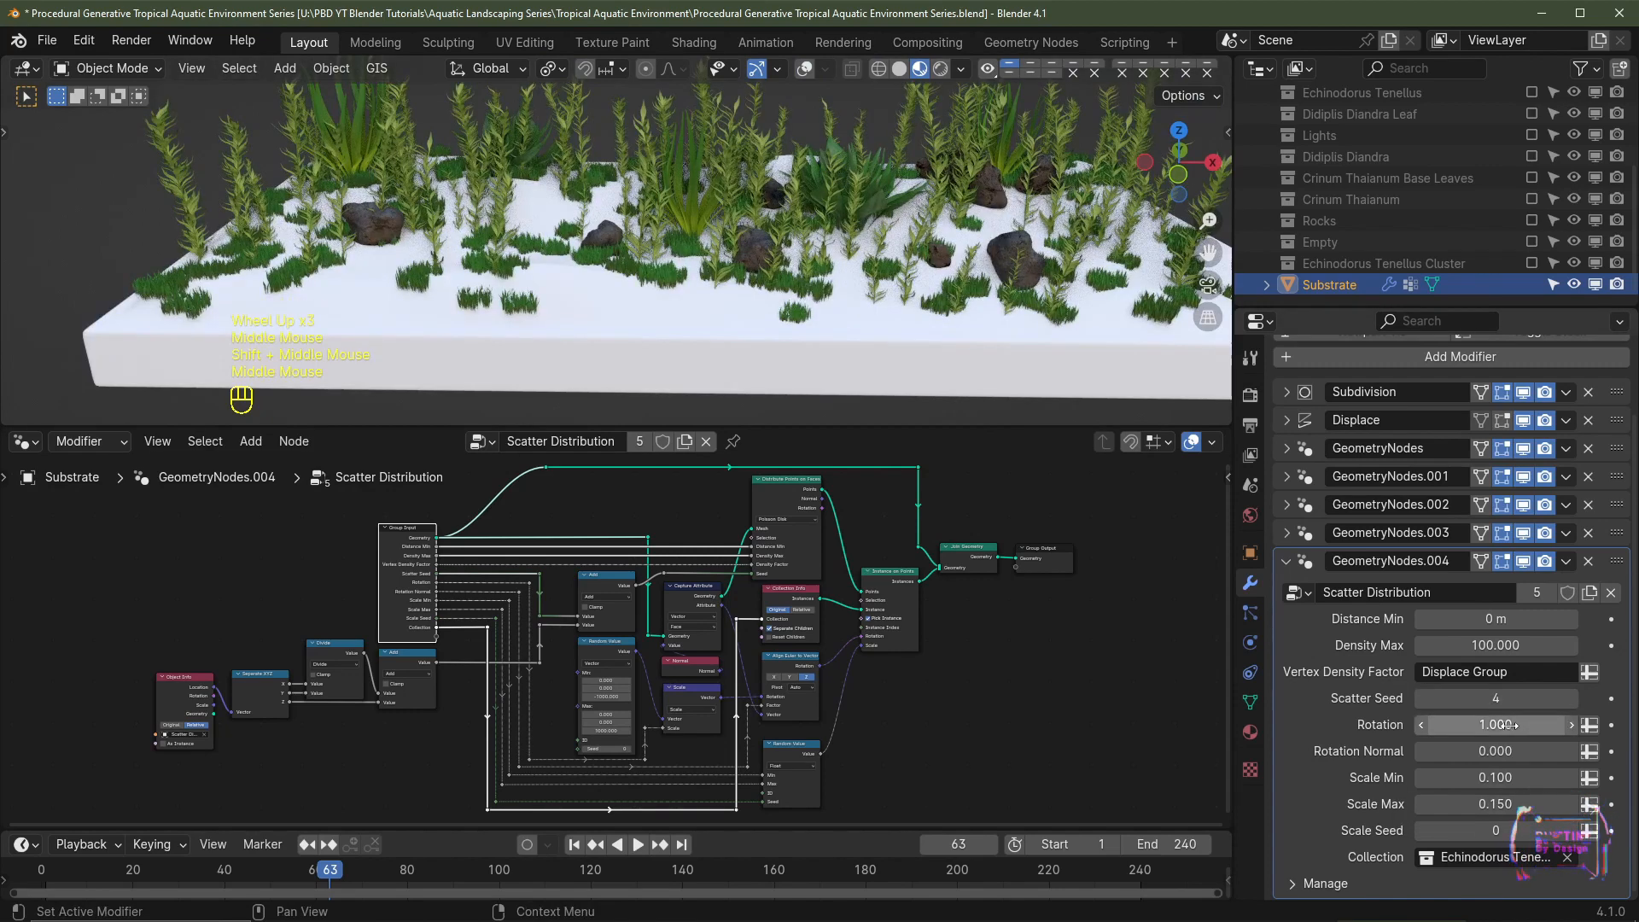
Step: Set Density Max of GeometryNodes.004 to 200 and save the file with the viewport overlays shown
click(1471, 645)
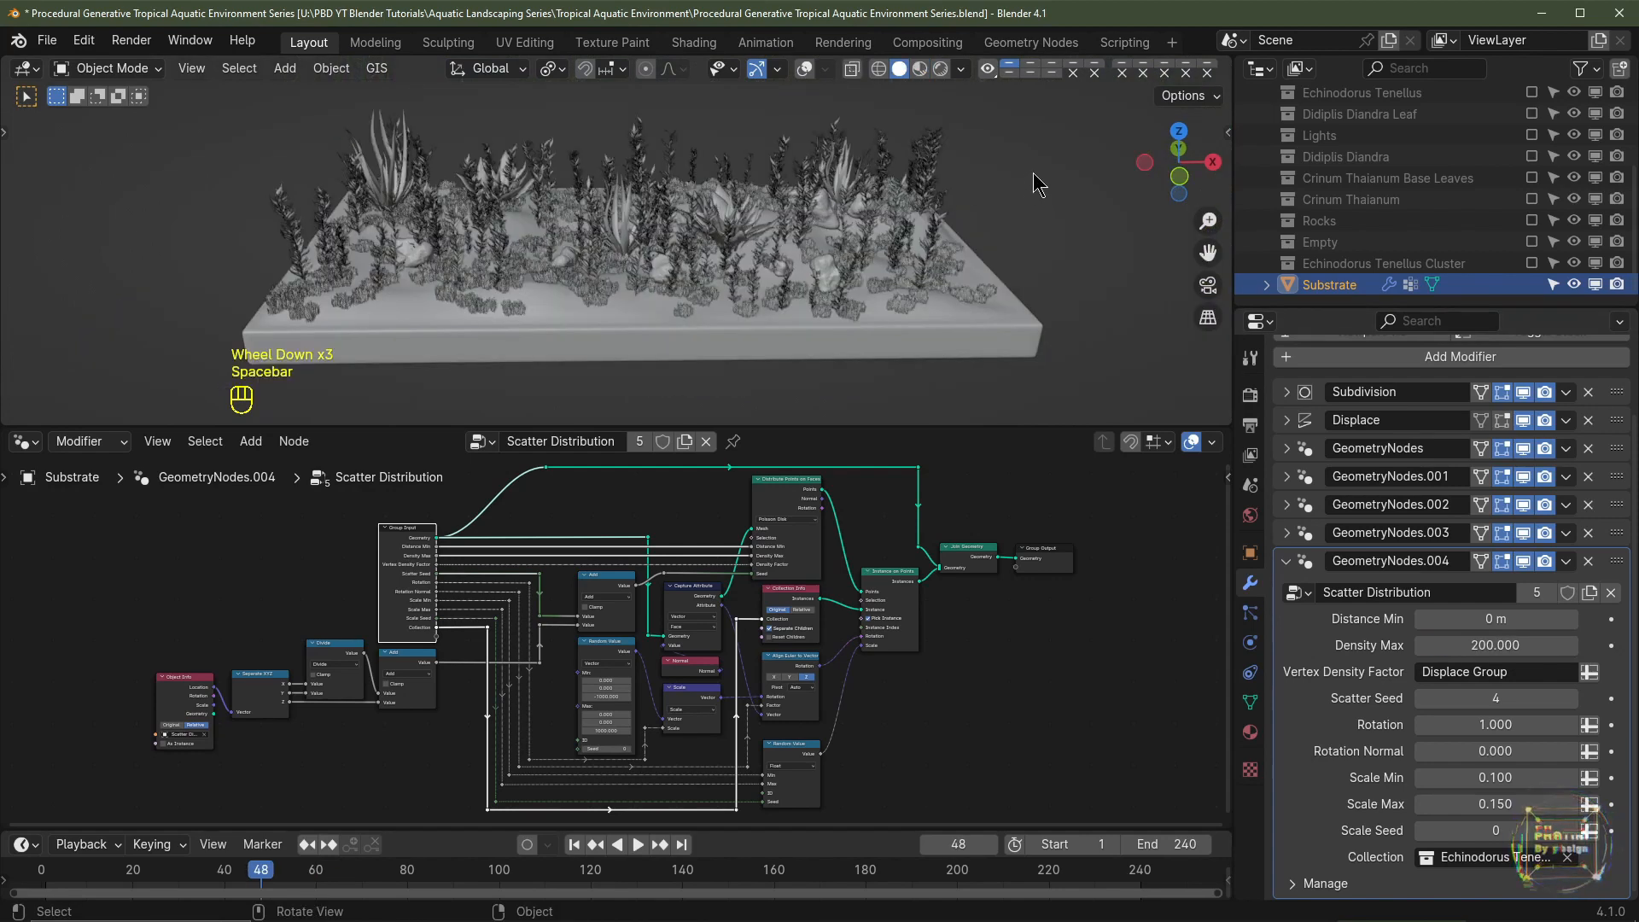
key(shift+alt+z)
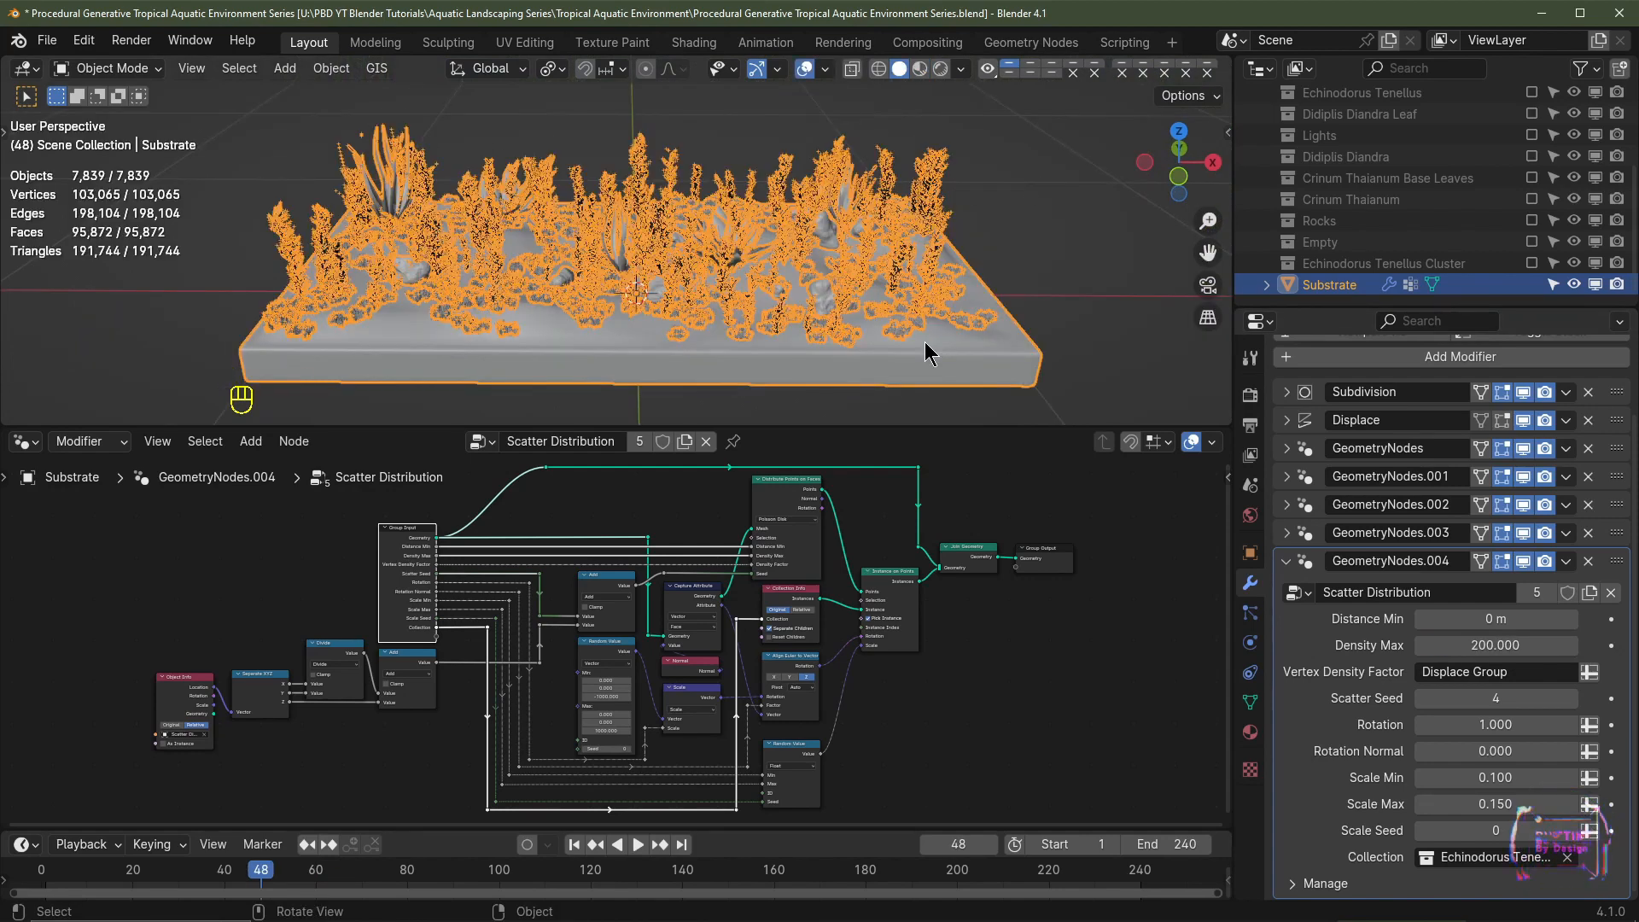
key(ctrl+s)
click(683, 196)
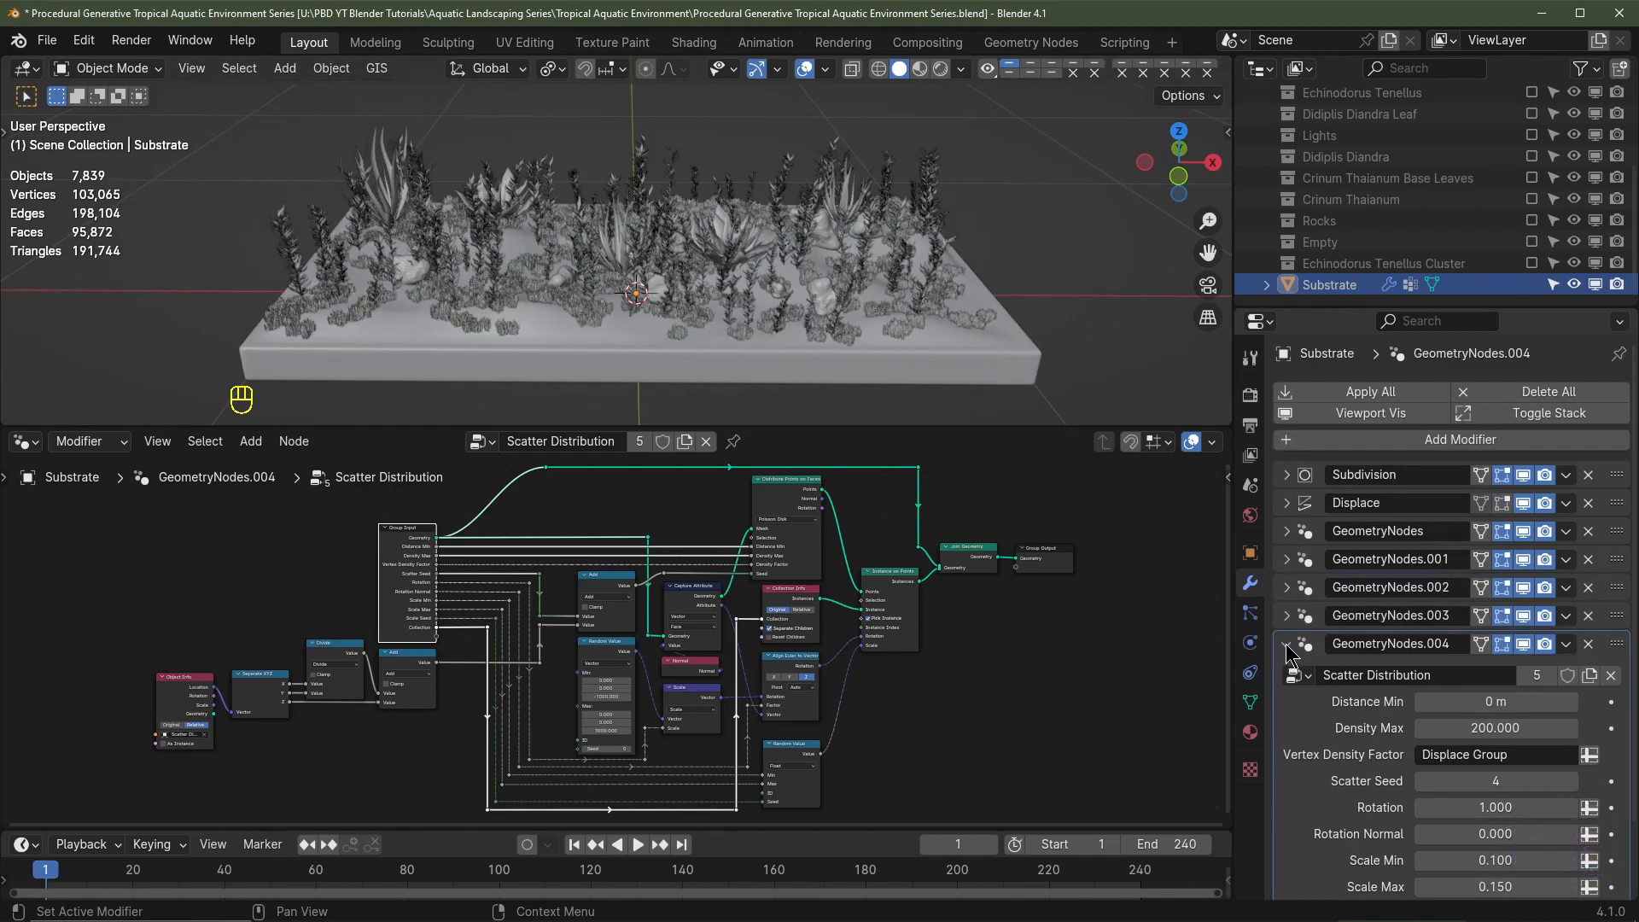
Step: Turn off viewport display for all five GeometryNodes scatter modifiers on the Substrate, leaving Subdivision and Displace shown
click(1287, 645)
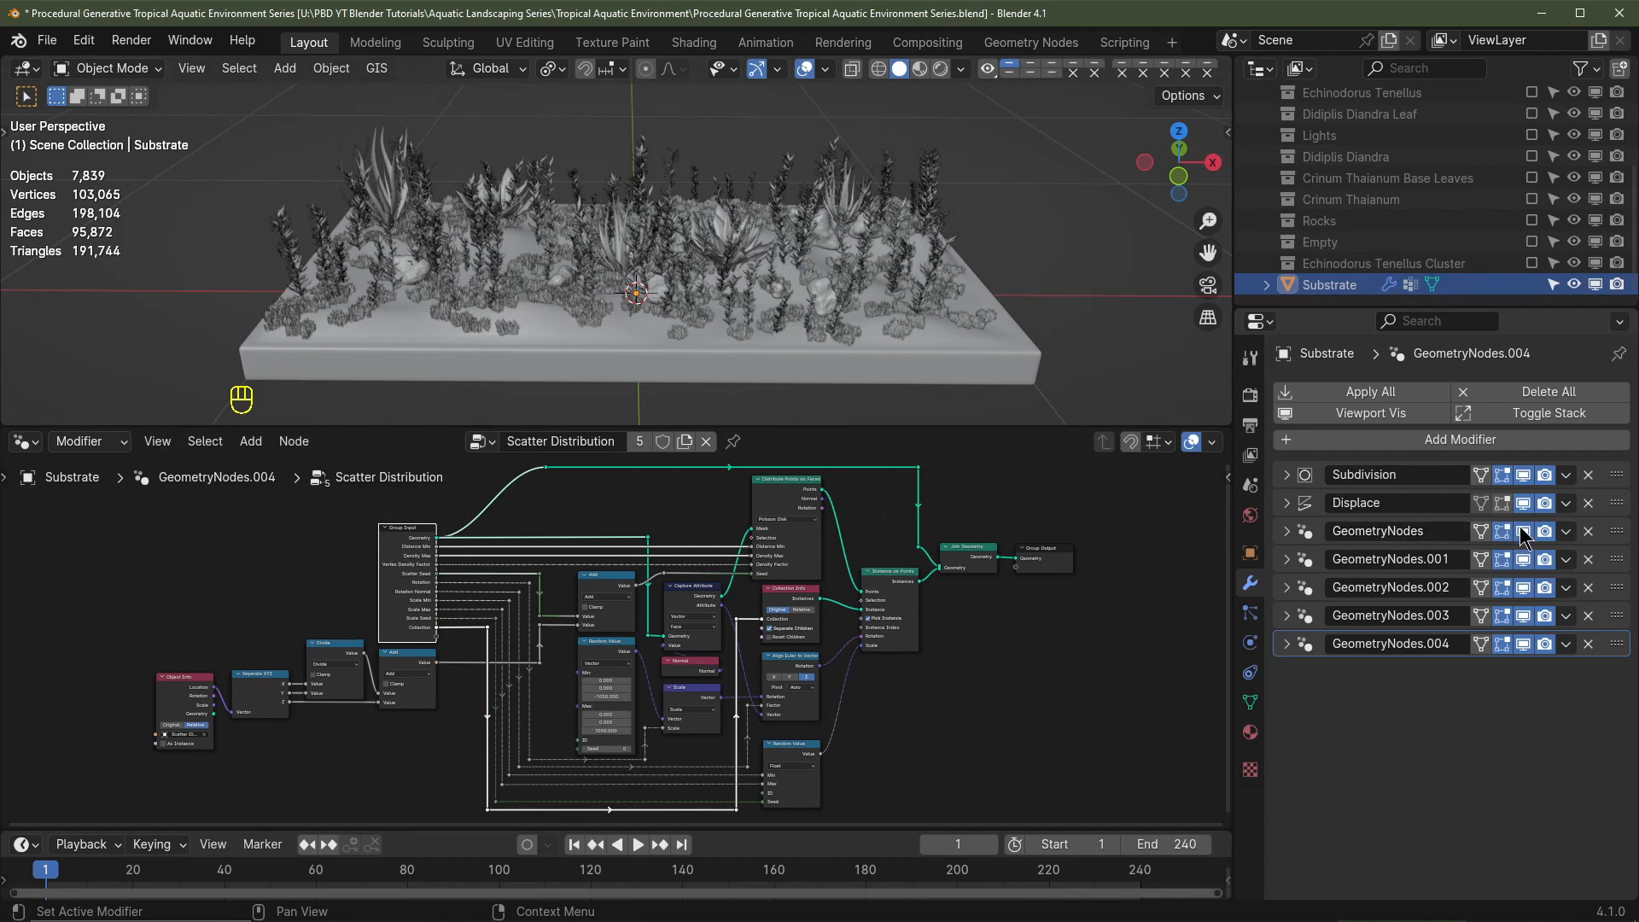
drag(1521, 526, 1523, 644)
scroll(451, 275, up, 2)
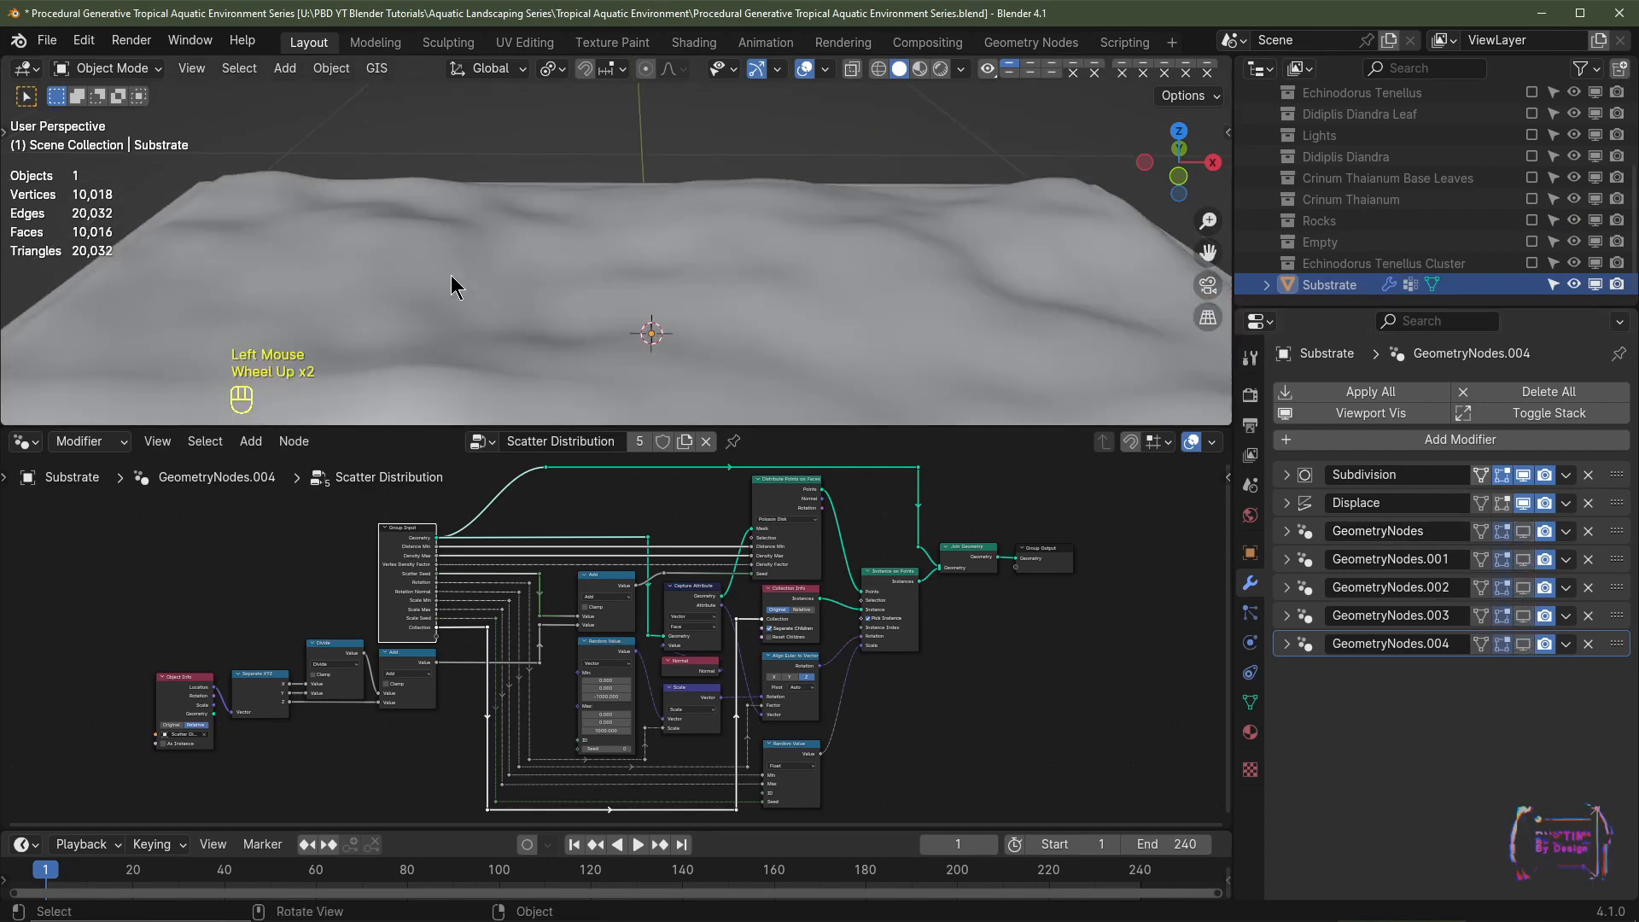
scroll(512, 269, down, 5)
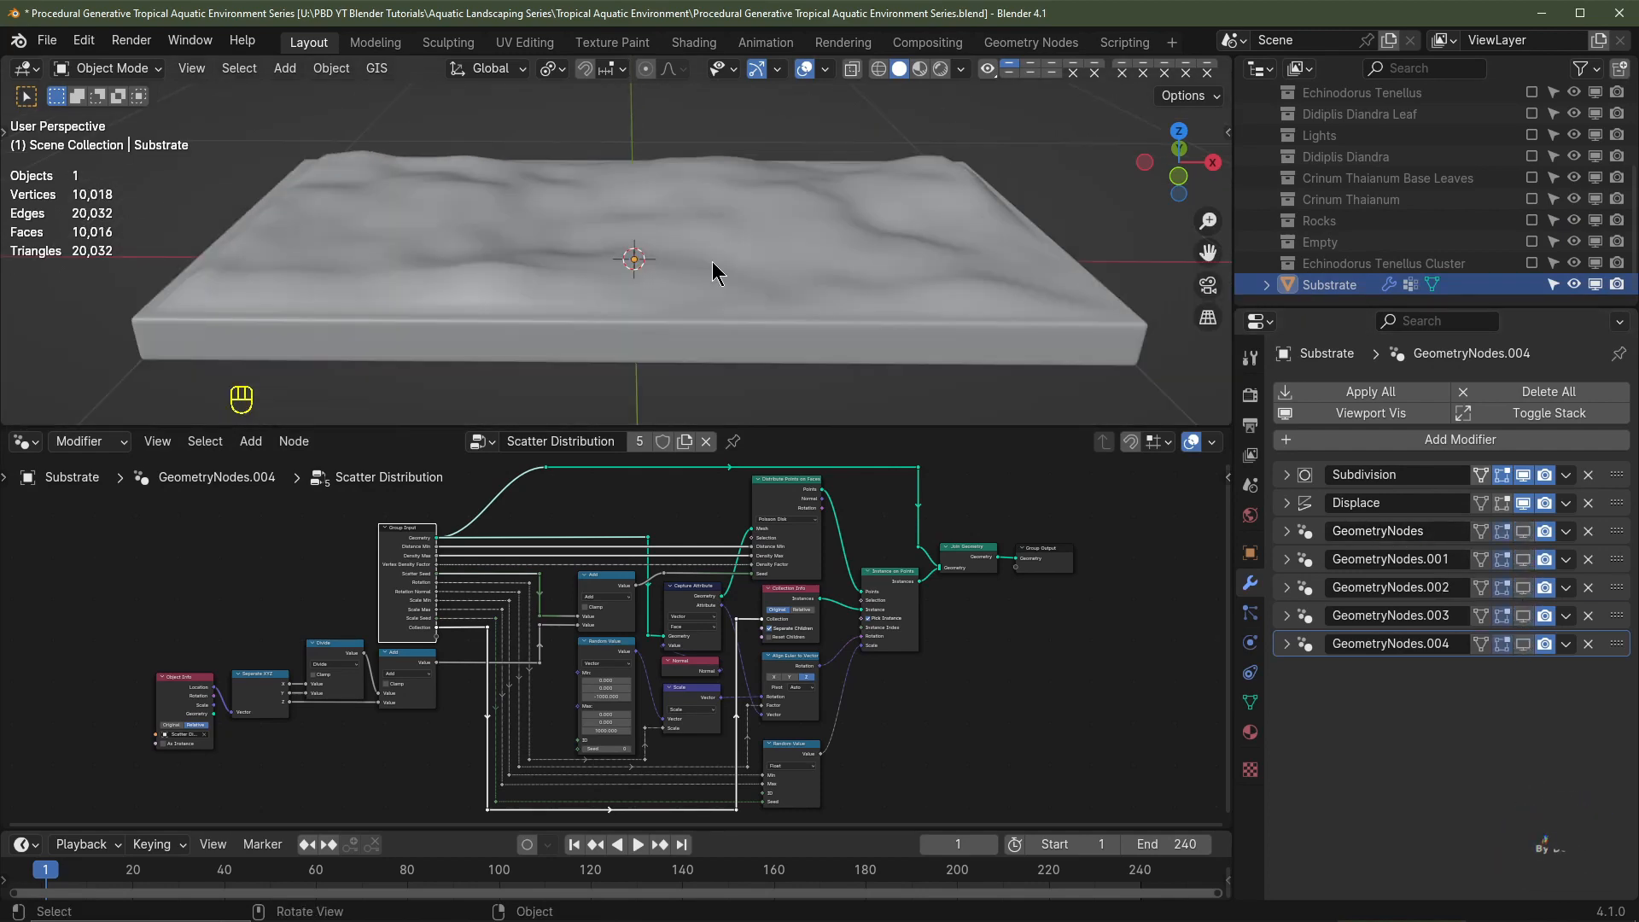
Step: Show the bare substrate in material preview and switch the node area to the Shader Editor
click(920, 70)
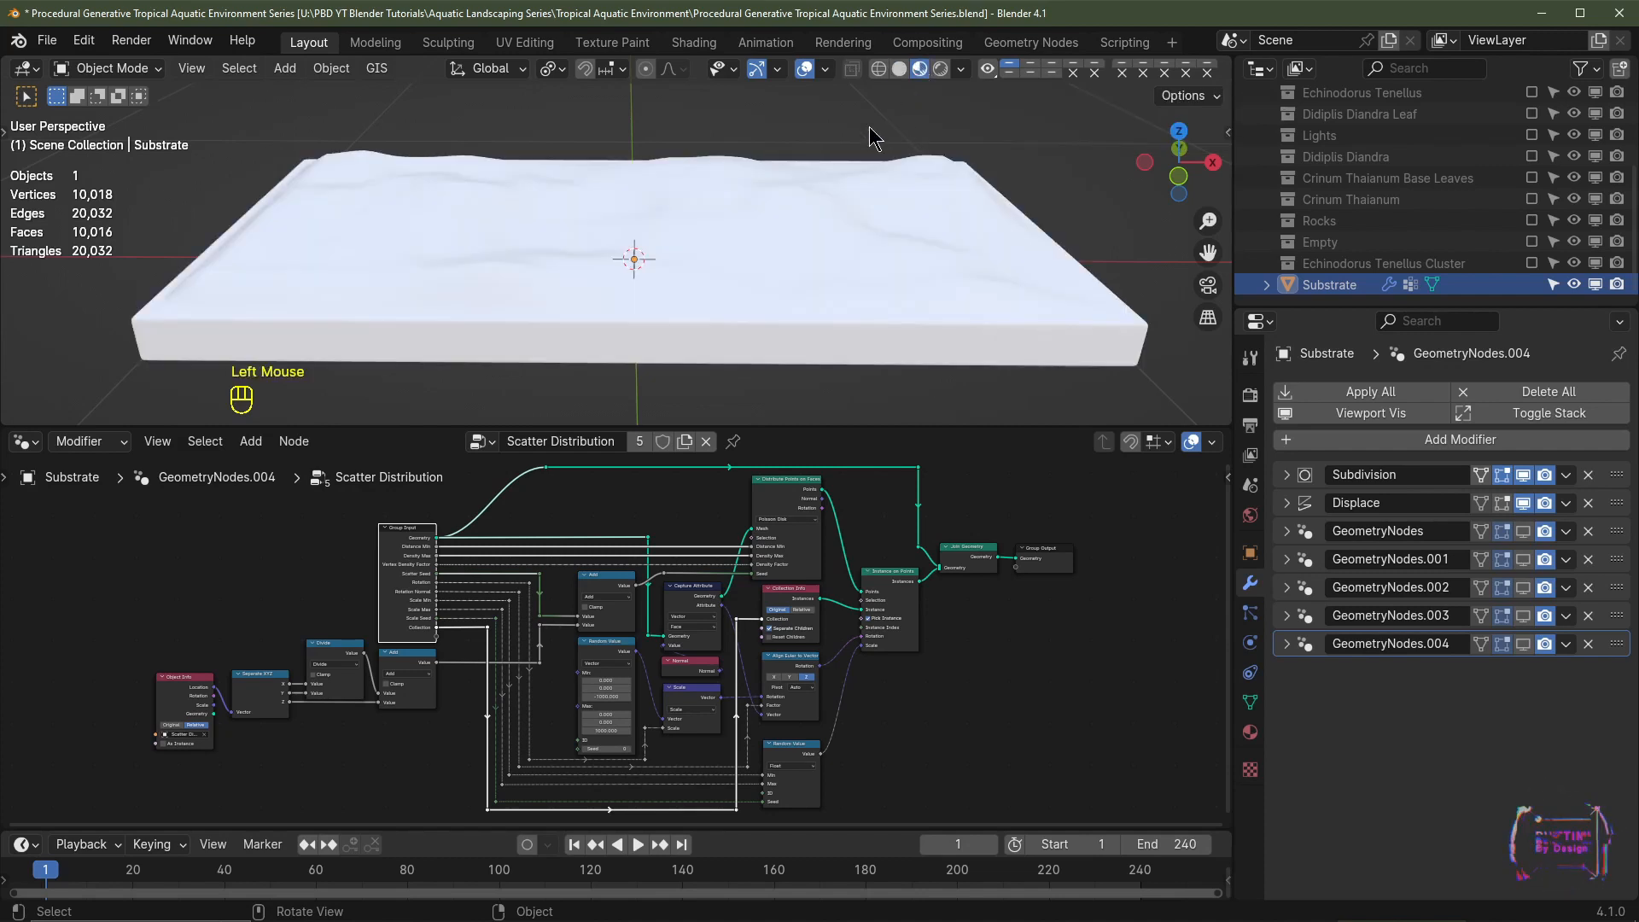
click(26, 442)
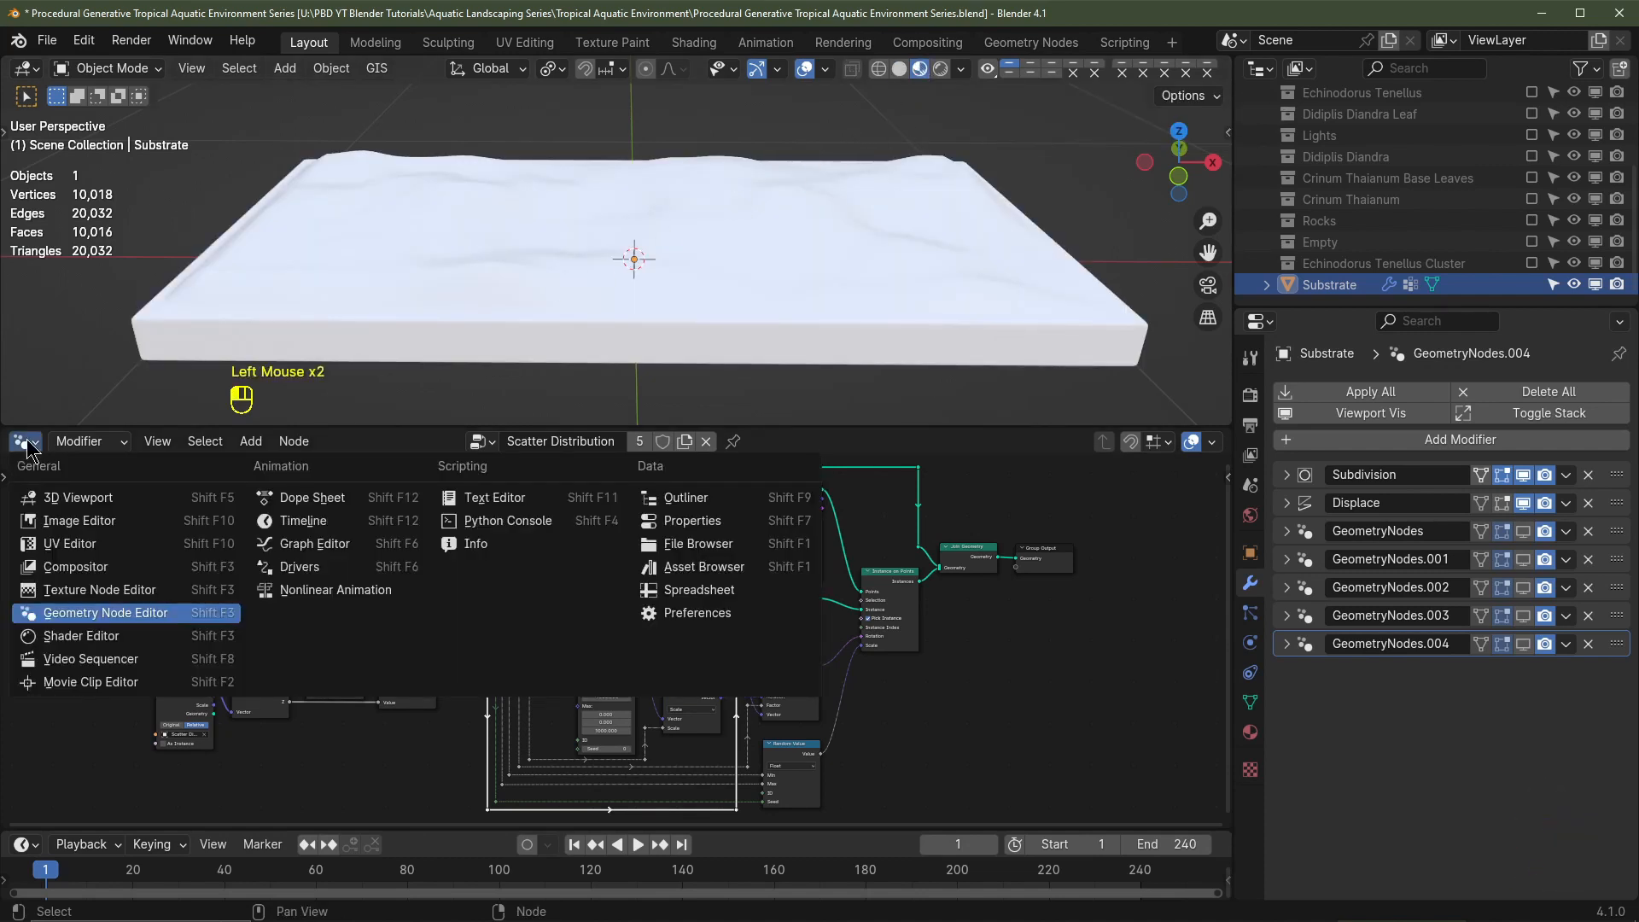
click(81, 636)
scroll(567, 651, down, 2)
scroll(567, 652, up, 3)
Step: Rename the Substrate object's material to Substrate
click(675, 441)
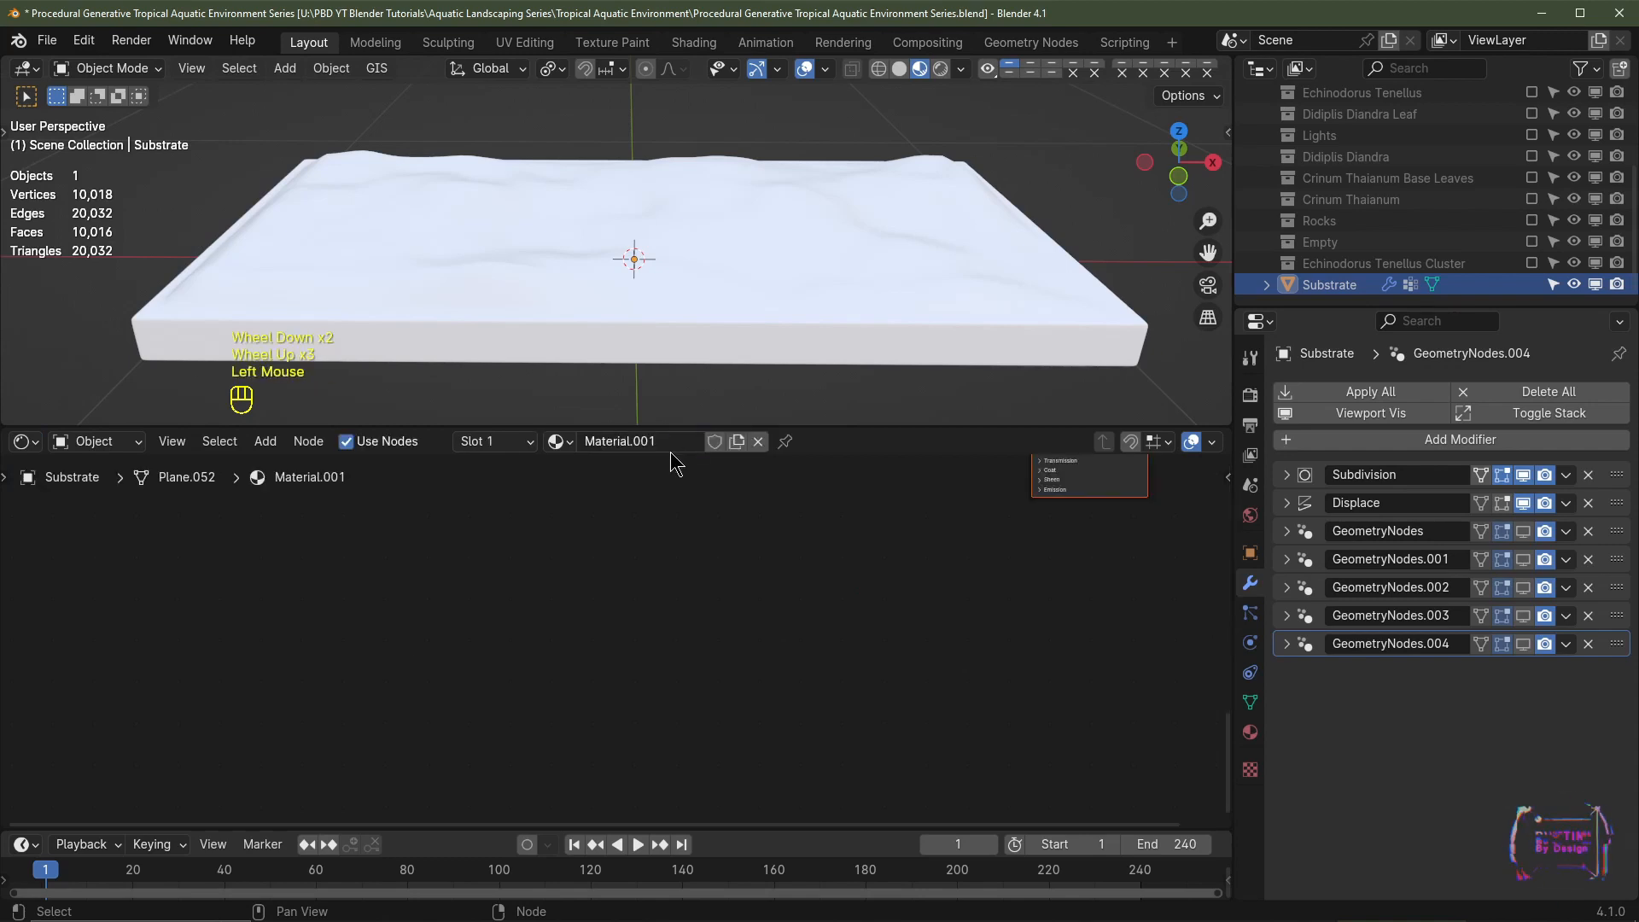
click(659, 442)
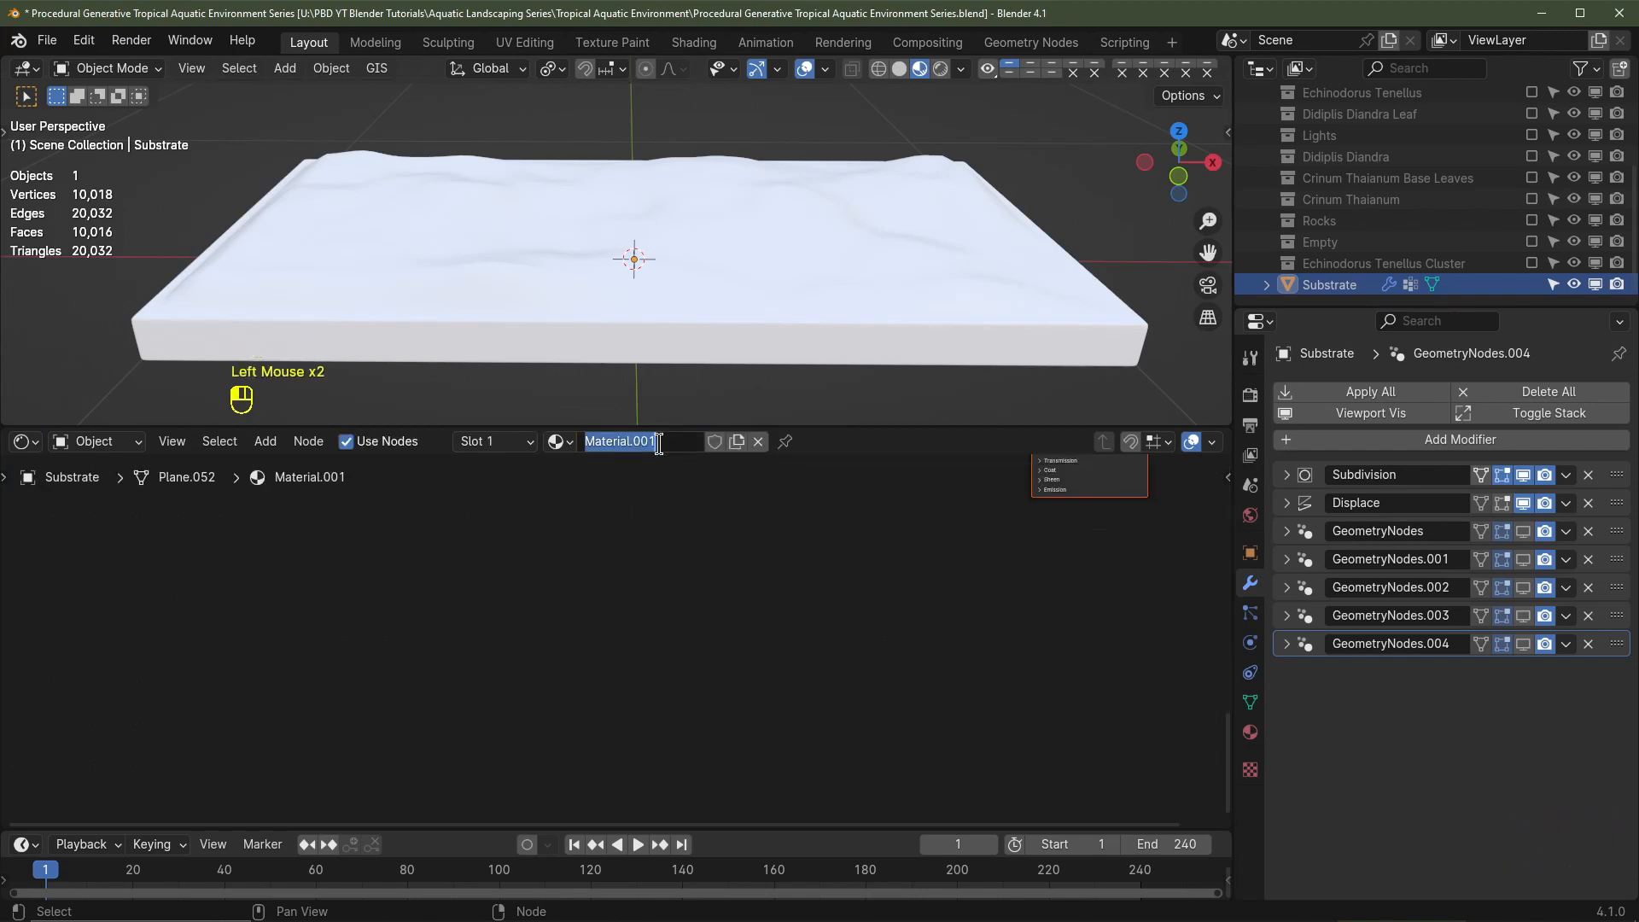
text(Substrate)
key(Return)
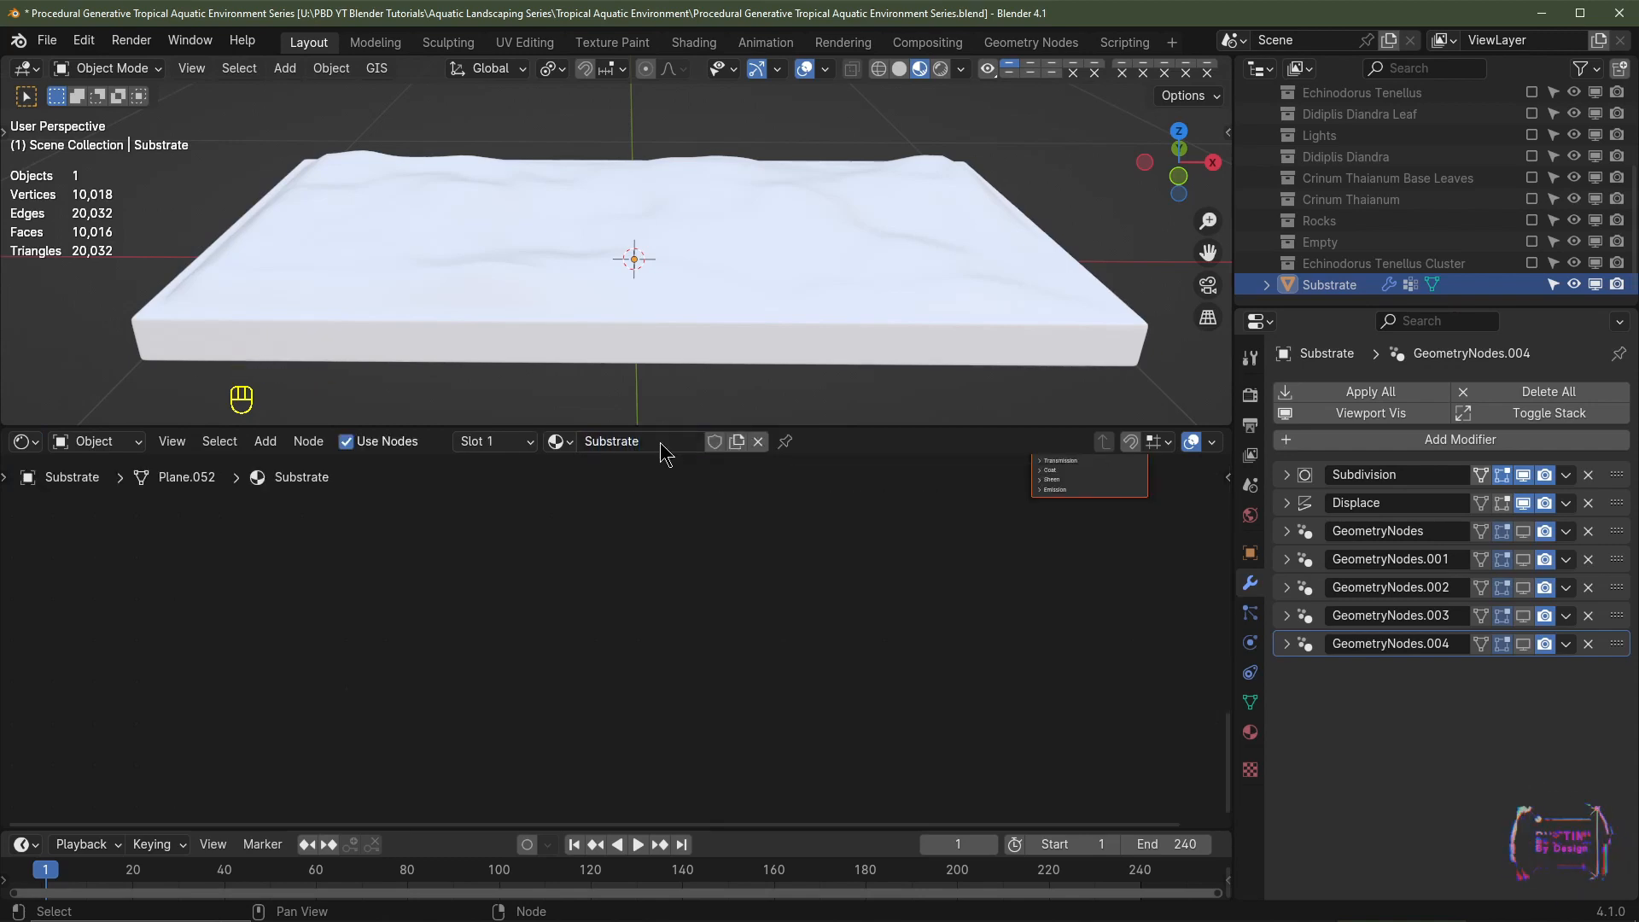
Step: Enlarge the Shader Editor area in height and width to make room beside the Principled BSDF node
scroll(905, 563, down, 2)
middle_drag(905, 563, 786, 674)
scroll(781, 679, up, 2)
middle_drag(777, 683, 807, 705)
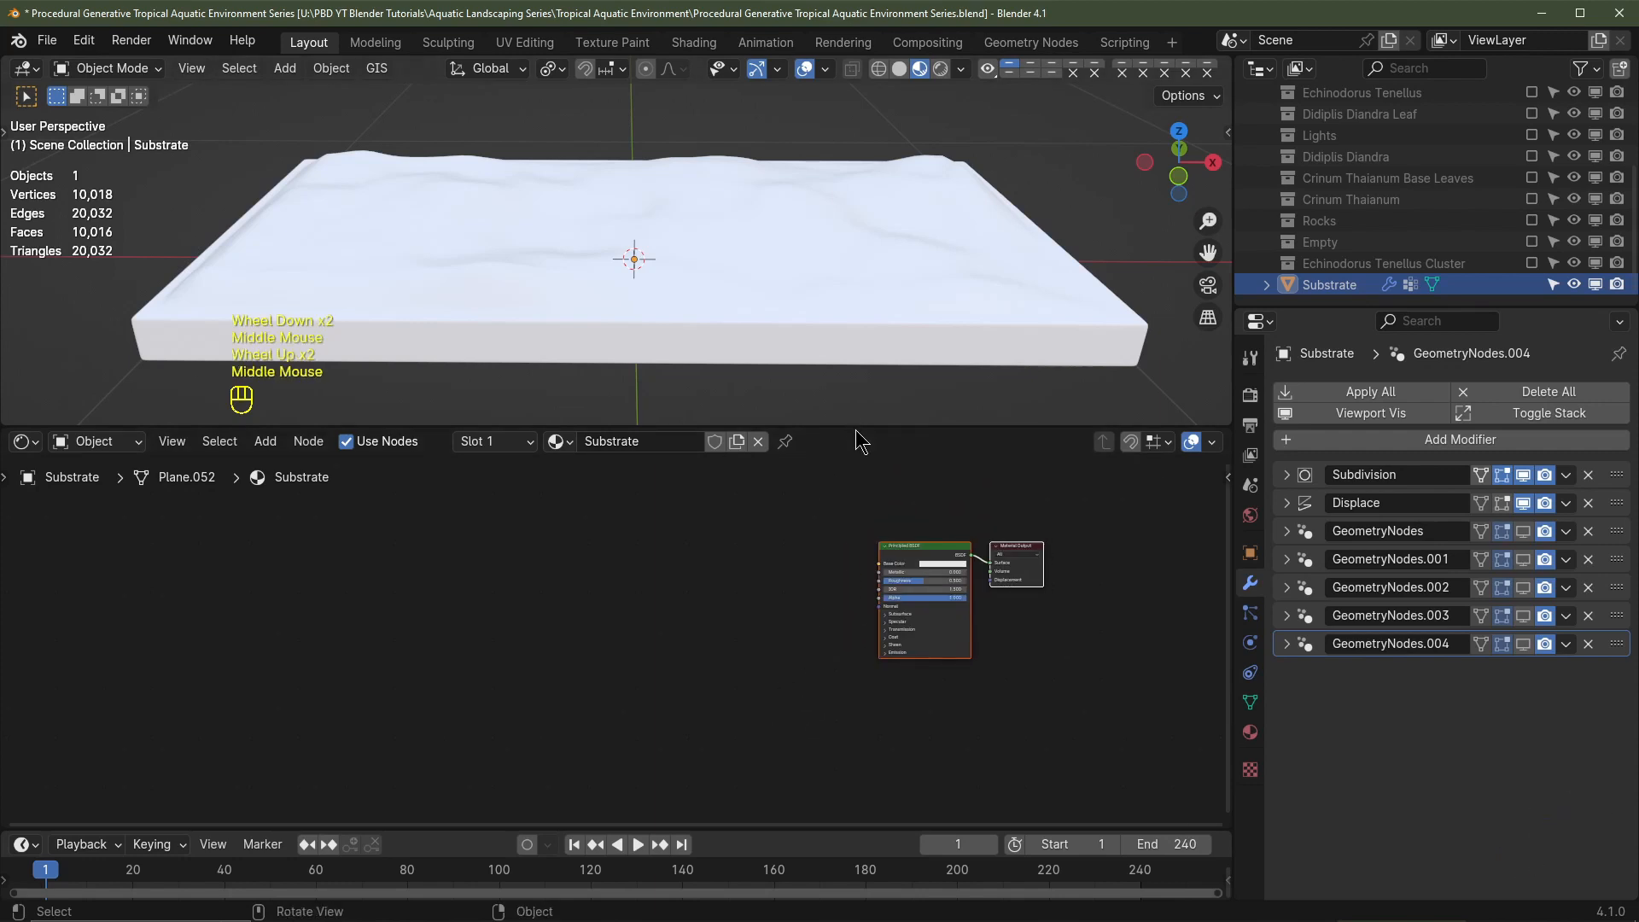
drag(861, 428, 862, 306)
drag(1238, 458, 1337, 480)
scroll(1075, 631, up, 2)
middle_drag(1076, 634, 1029, 649)
middle_drag(1029, 649, 999, 658)
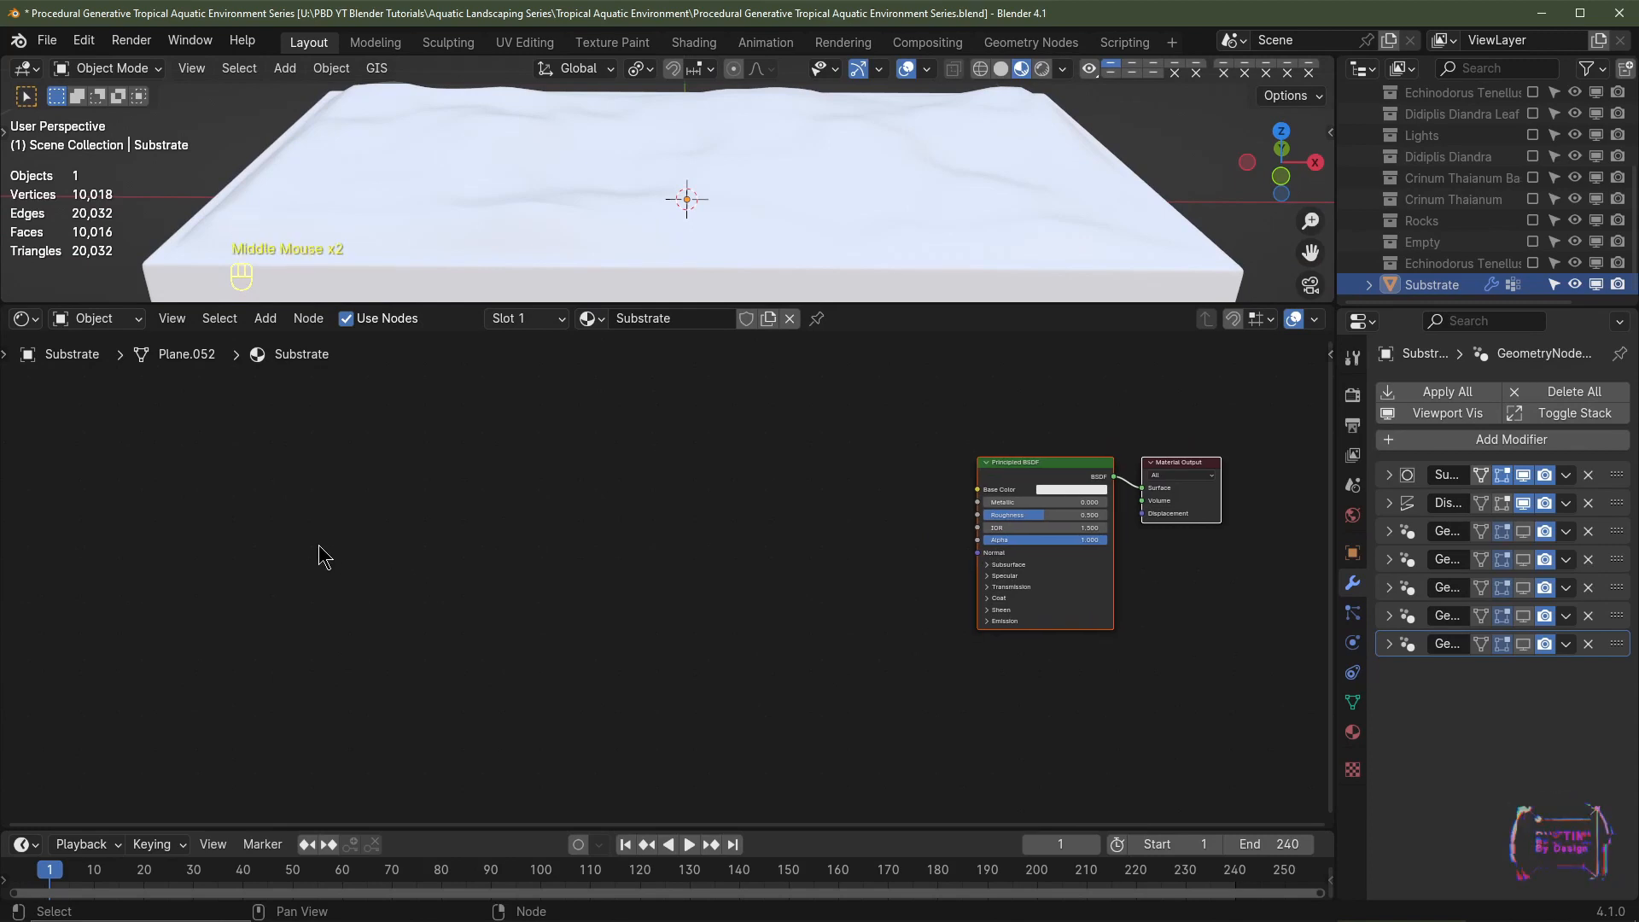
Step: Add a Noise Texture node to the Substrate material and set its dimensions to 4D
key(shift+a)
mouse_move(308, 685)
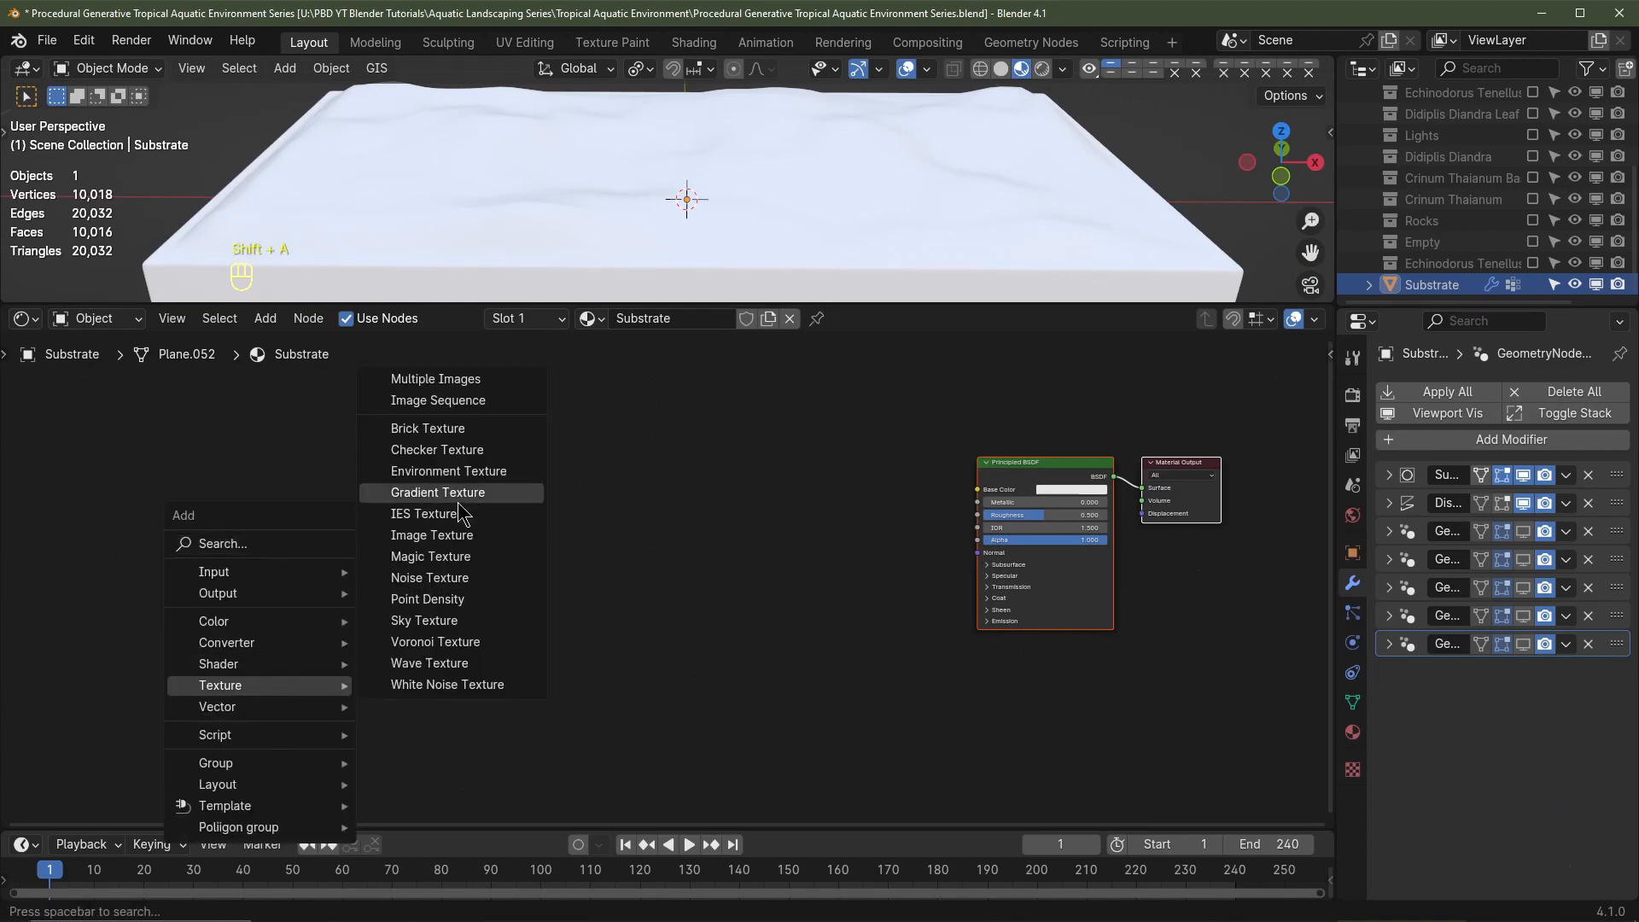
click(453, 583)
click(413, 490)
scroll(407, 495, up, 4)
click(350, 518)
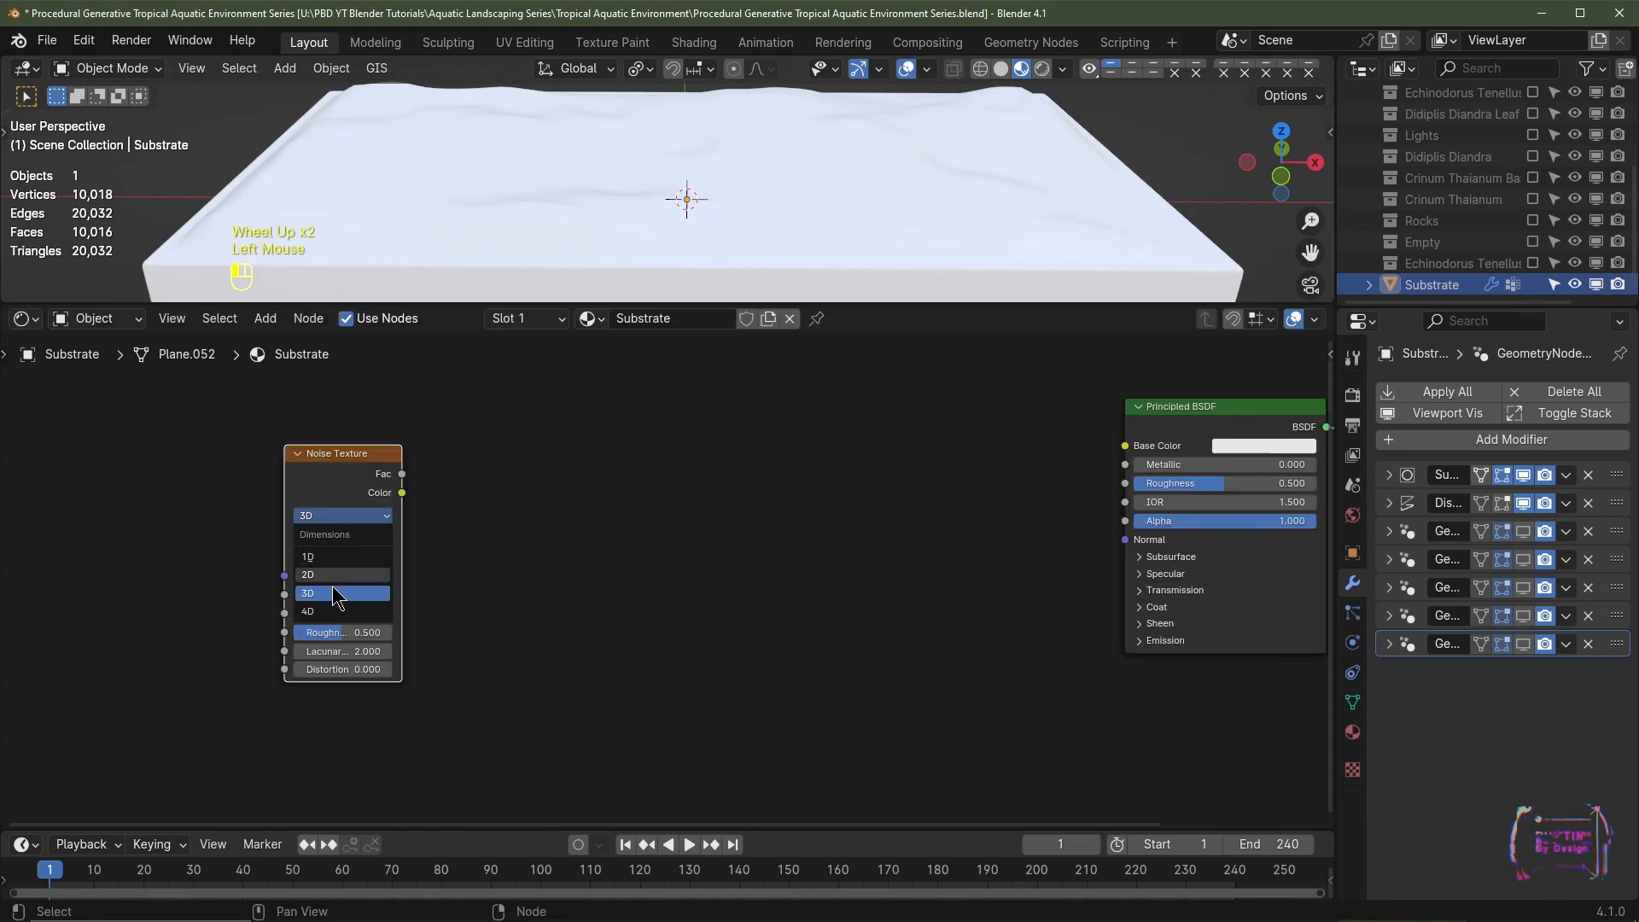
click(330, 614)
middle_drag(218, 574, 386, 580)
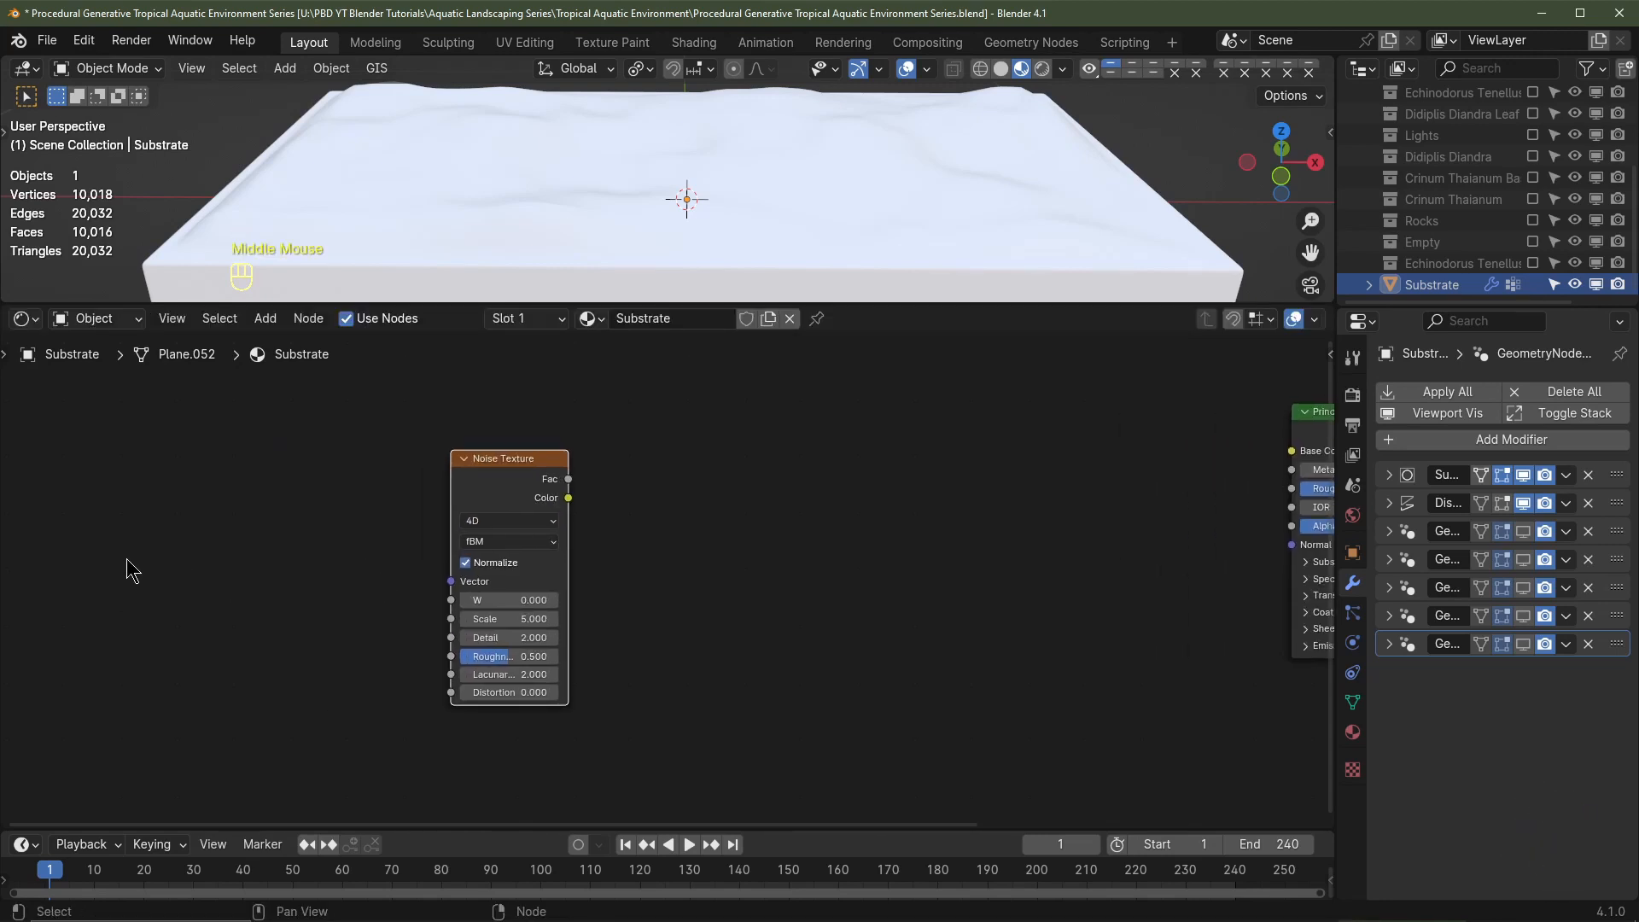
Step: Add a Texture Coordinate node and connect its Object output to the Noise Texture's Vector input
key(shift+a)
mouse_move(114, 444)
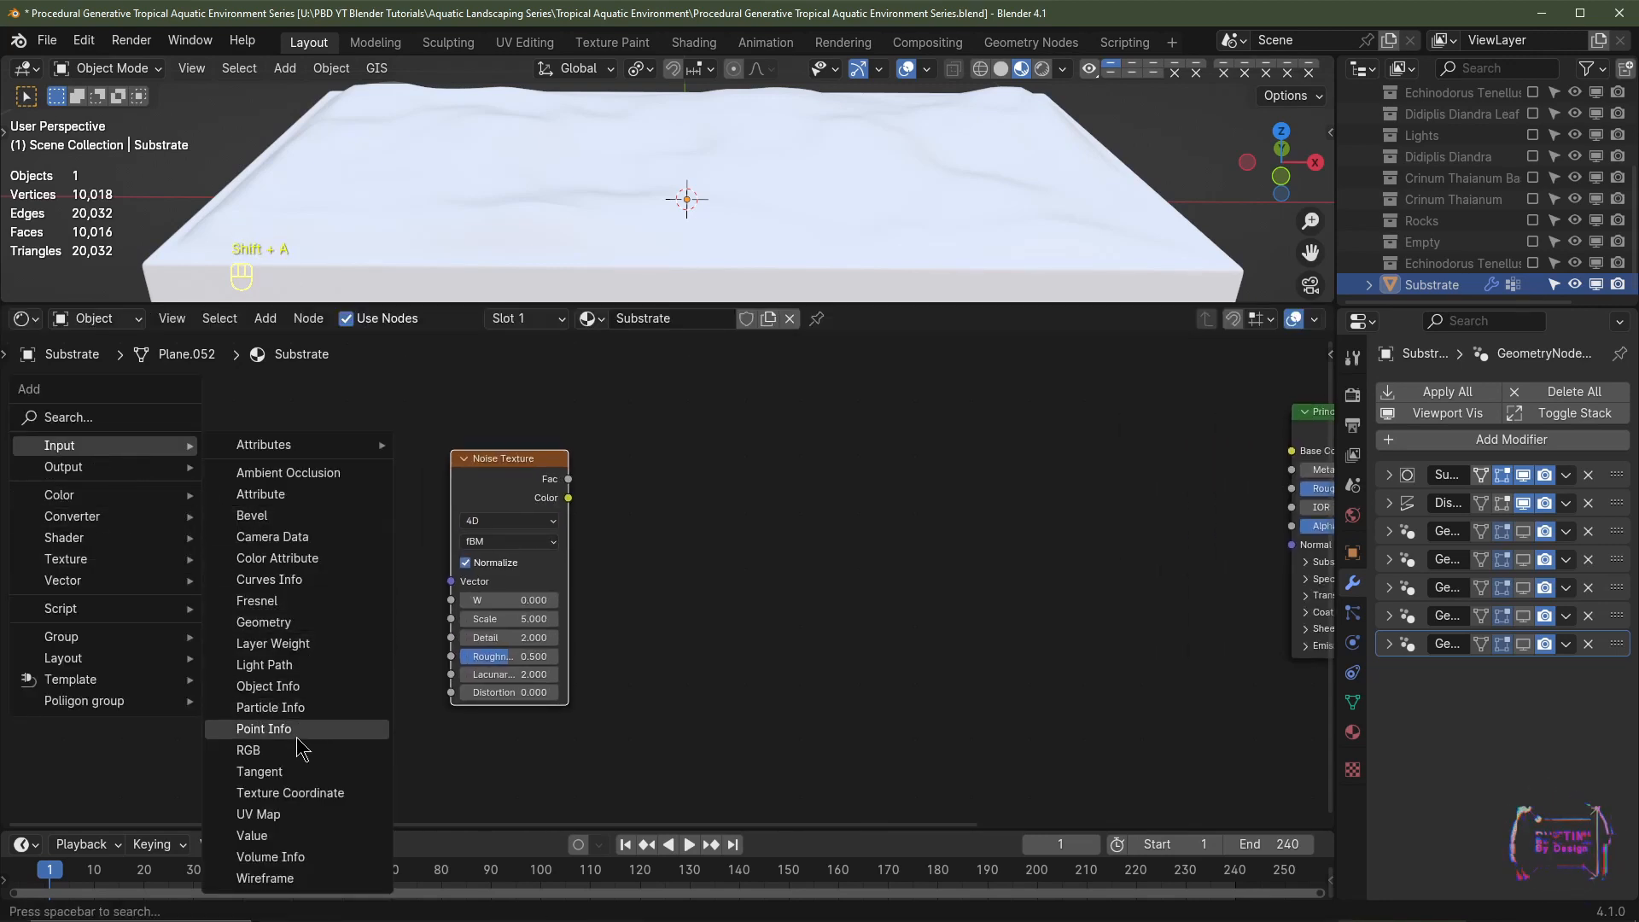
click(290, 793)
click(154, 573)
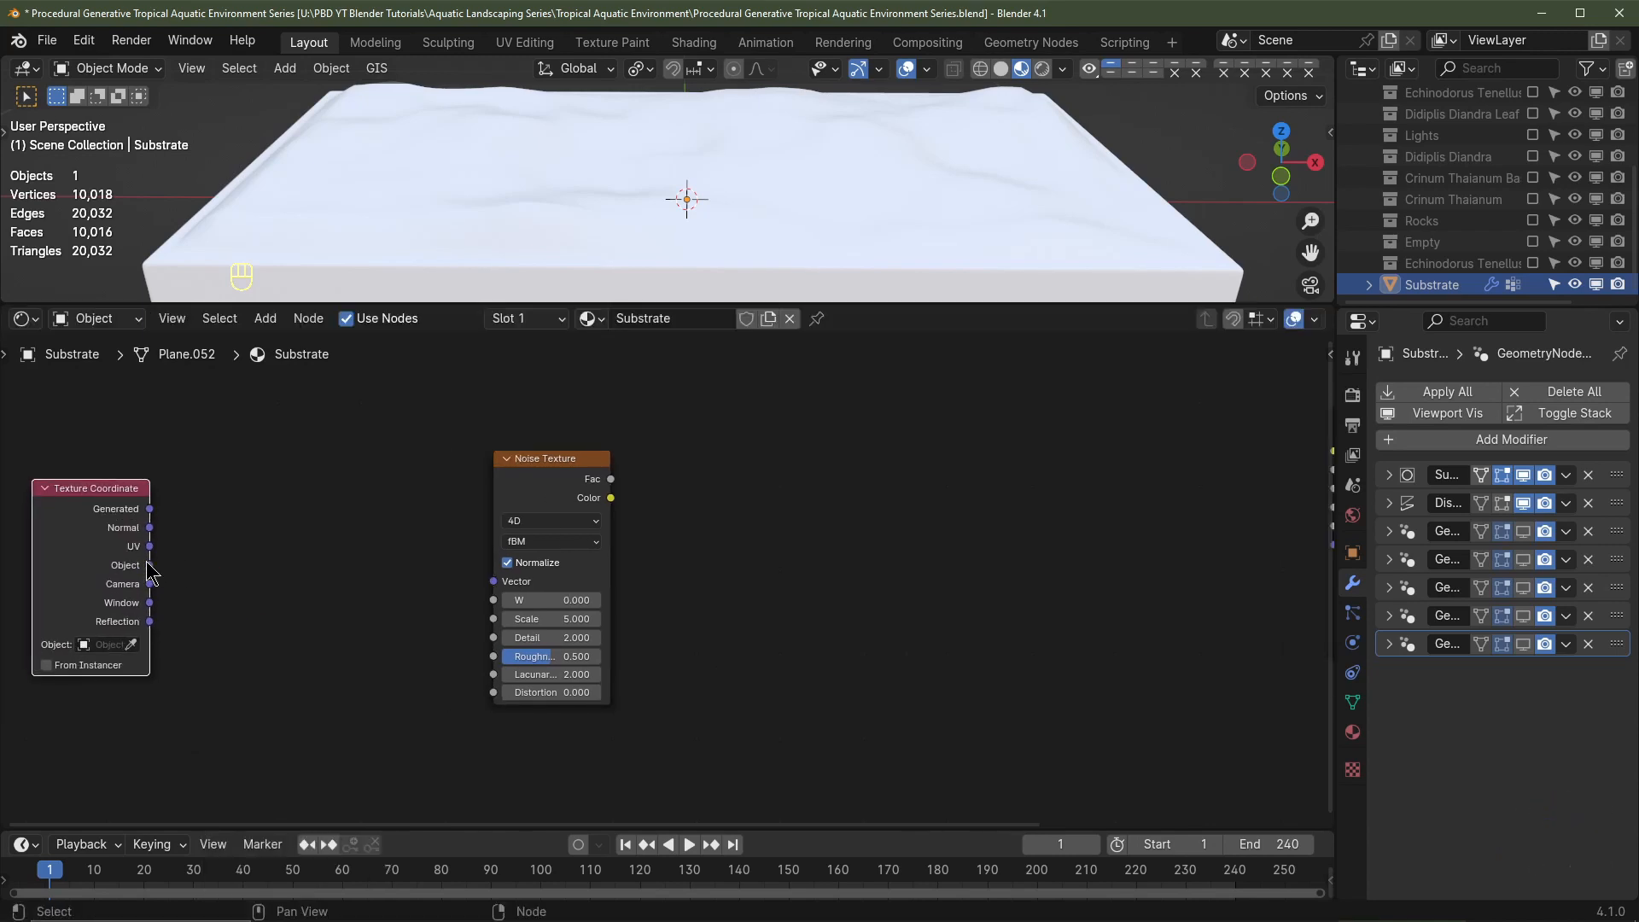
drag(149, 566, 492, 580)
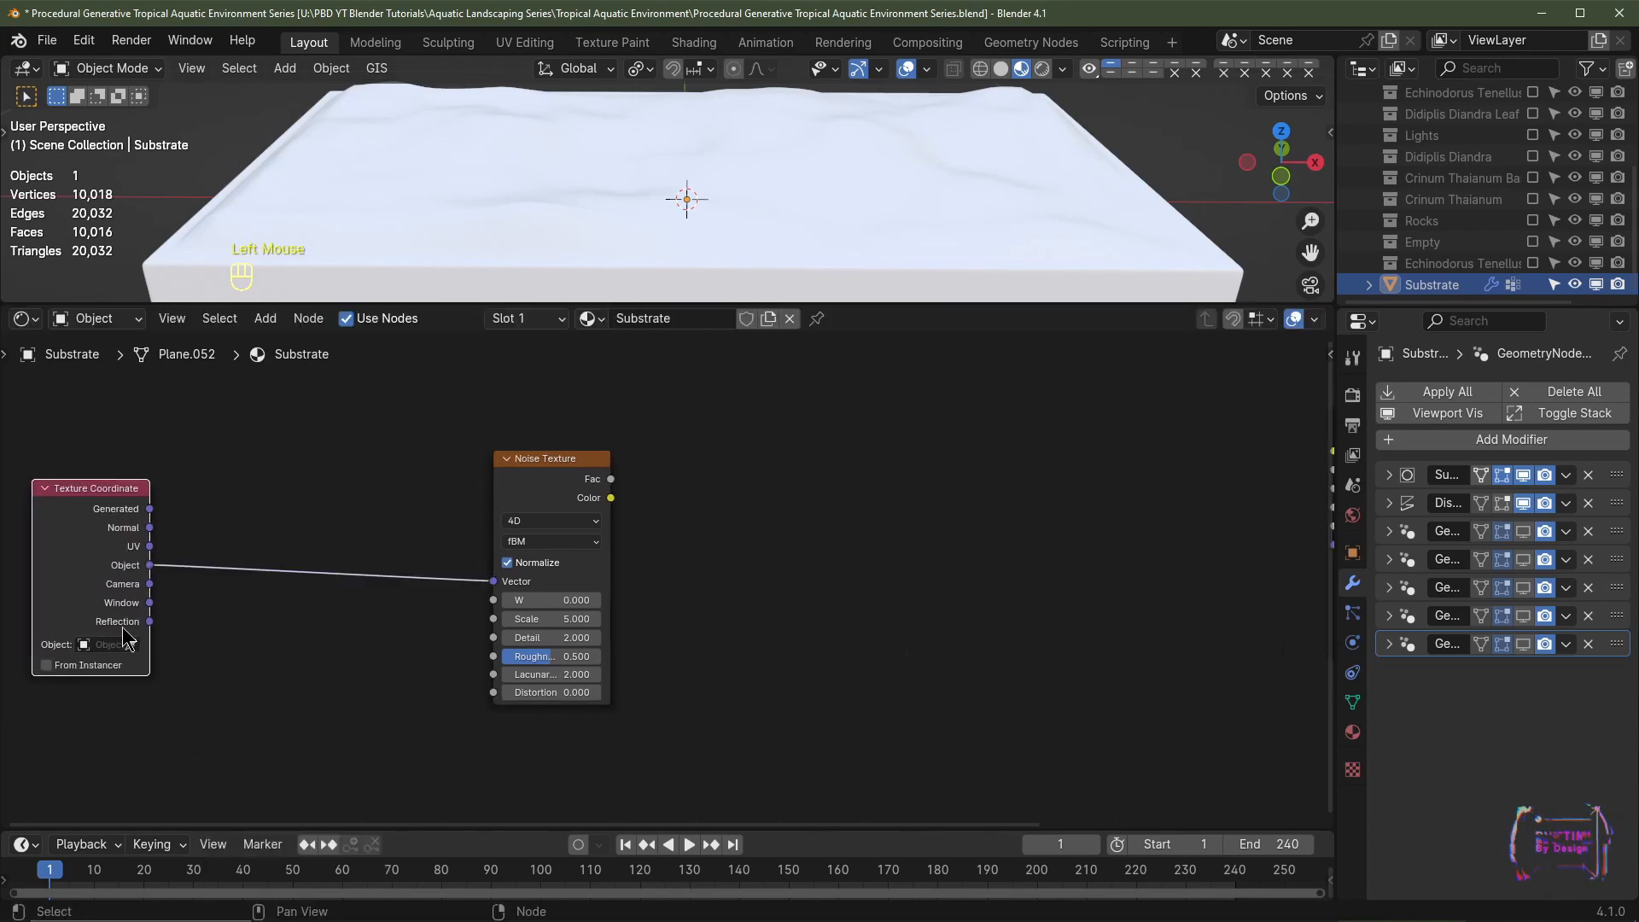
Step: Assign Substrate Empty as the reference object of the Texture Coordinate node
scroll(617, 270, down, 3)
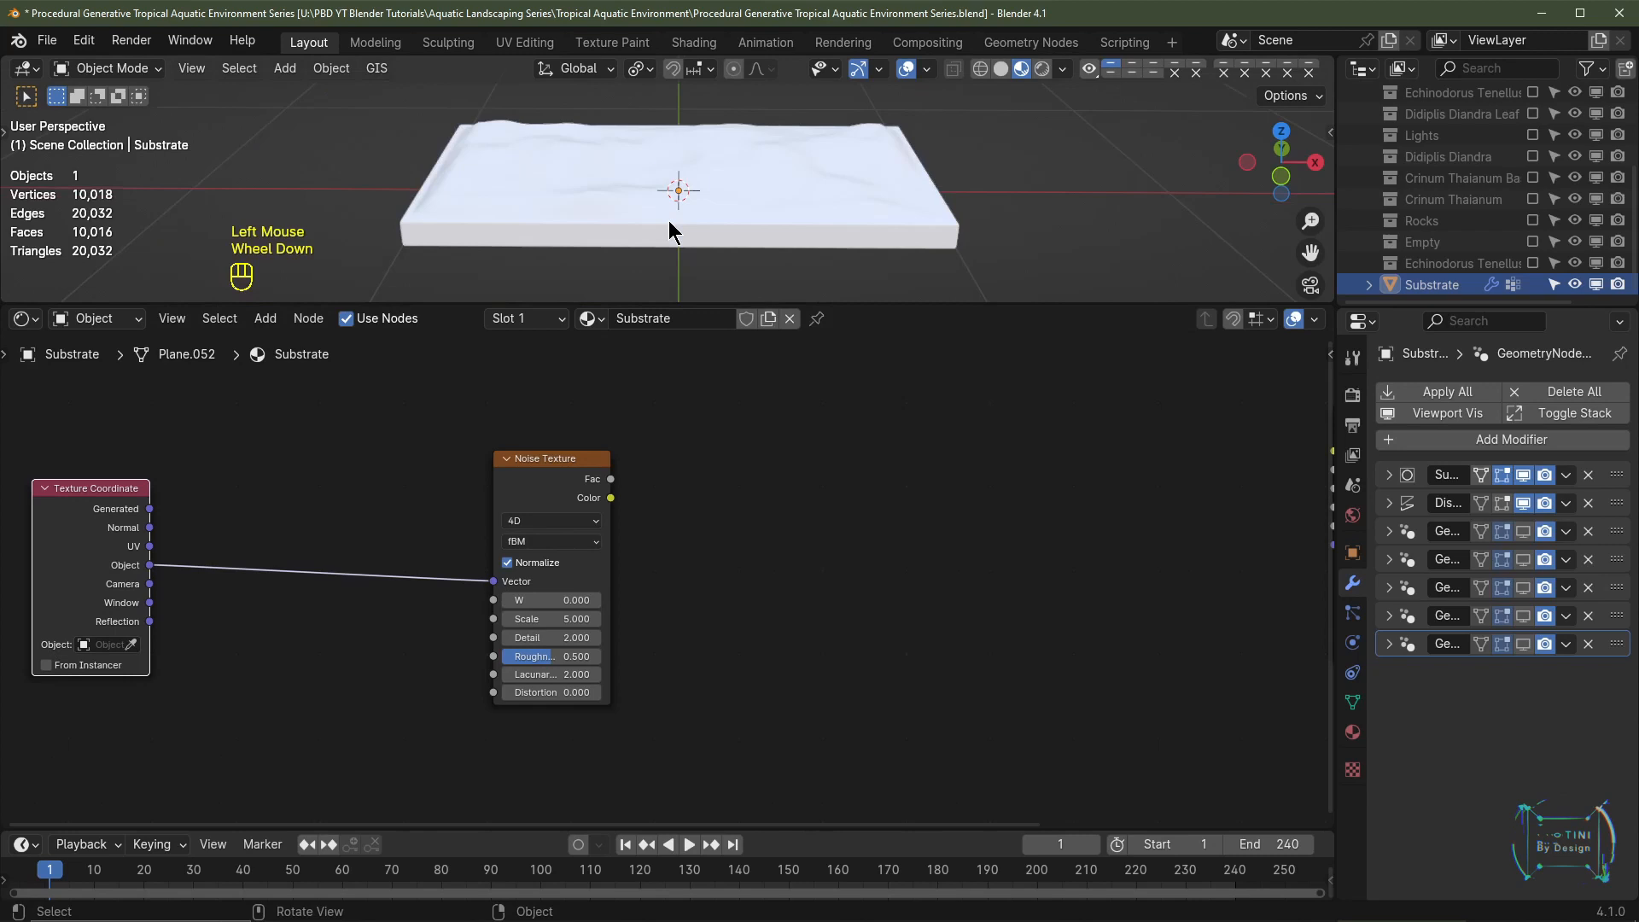
click(1533, 242)
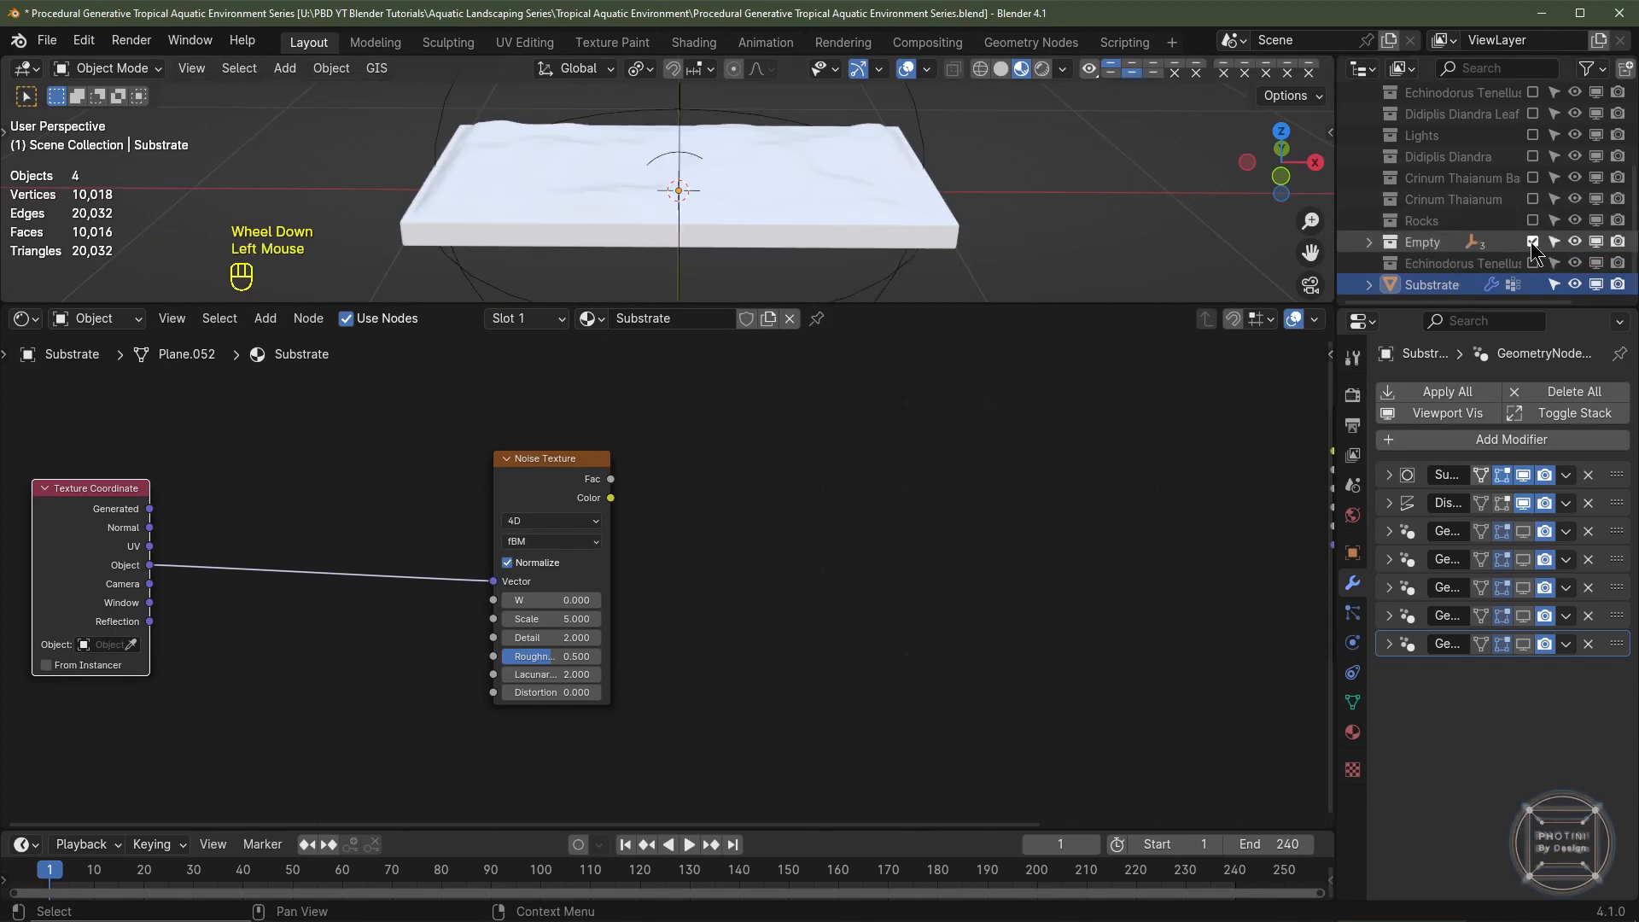
click(1369, 242)
scroll(1501, 272, down, 1)
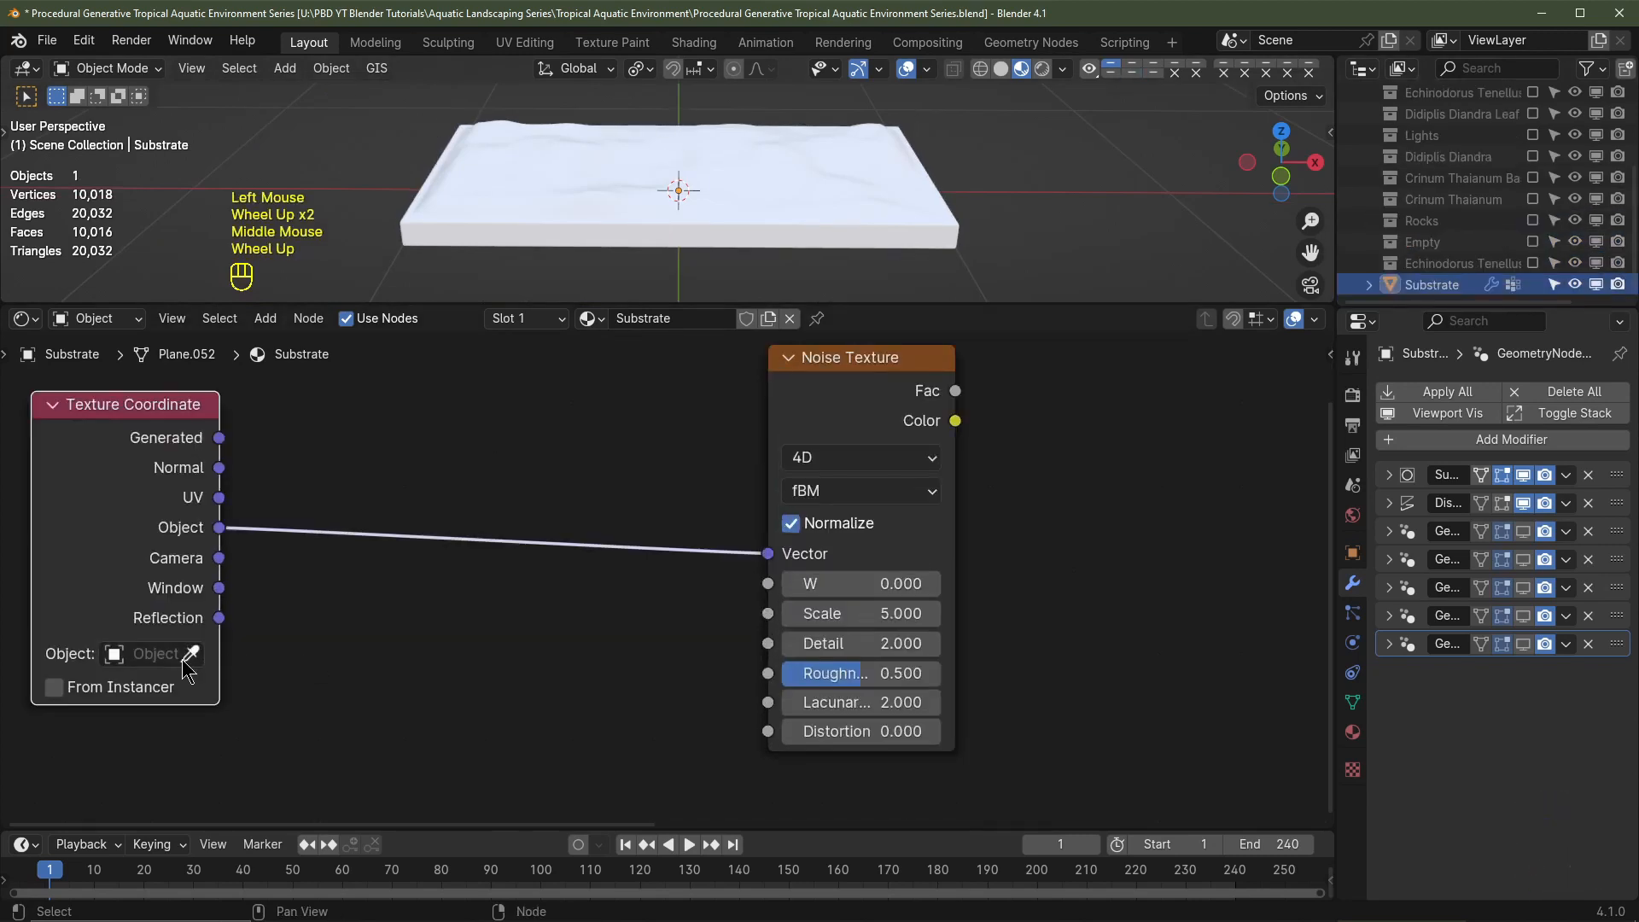
click(145, 655)
text(su)
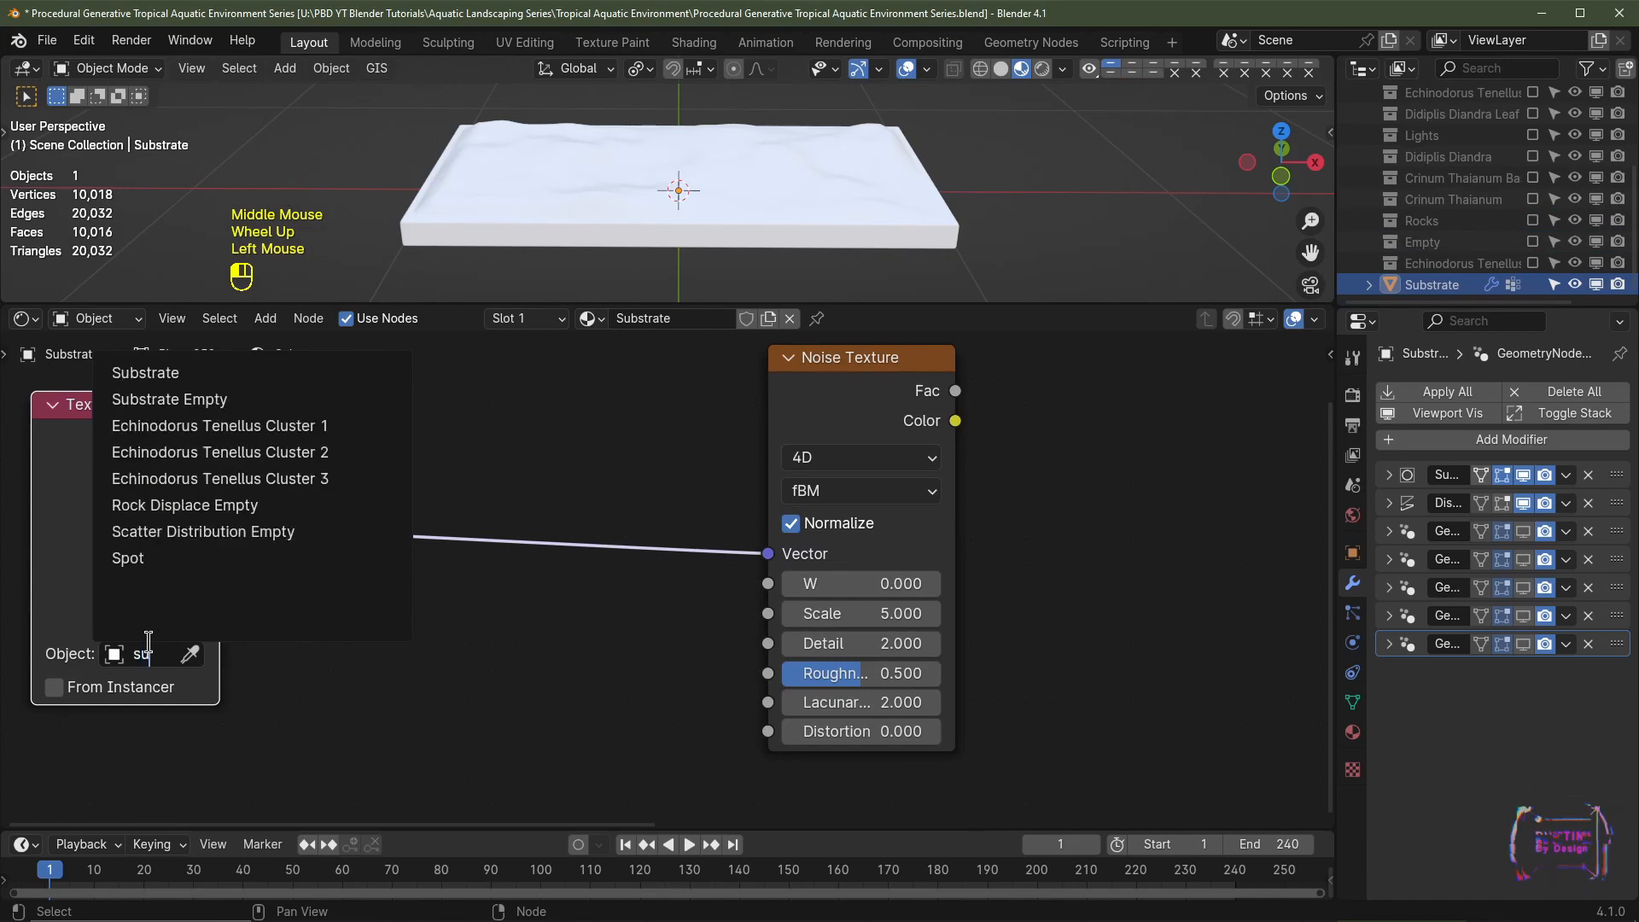
click(192, 400)
Step: Connect the Noise Texture's Fac output to the Principled BSDF's Base Color and check the pattern on the substrate
scroll(371, 602, down, 2)
middle_drag(450, 517, 362, 542)
middle_drag(1020, 505, 452, 497)
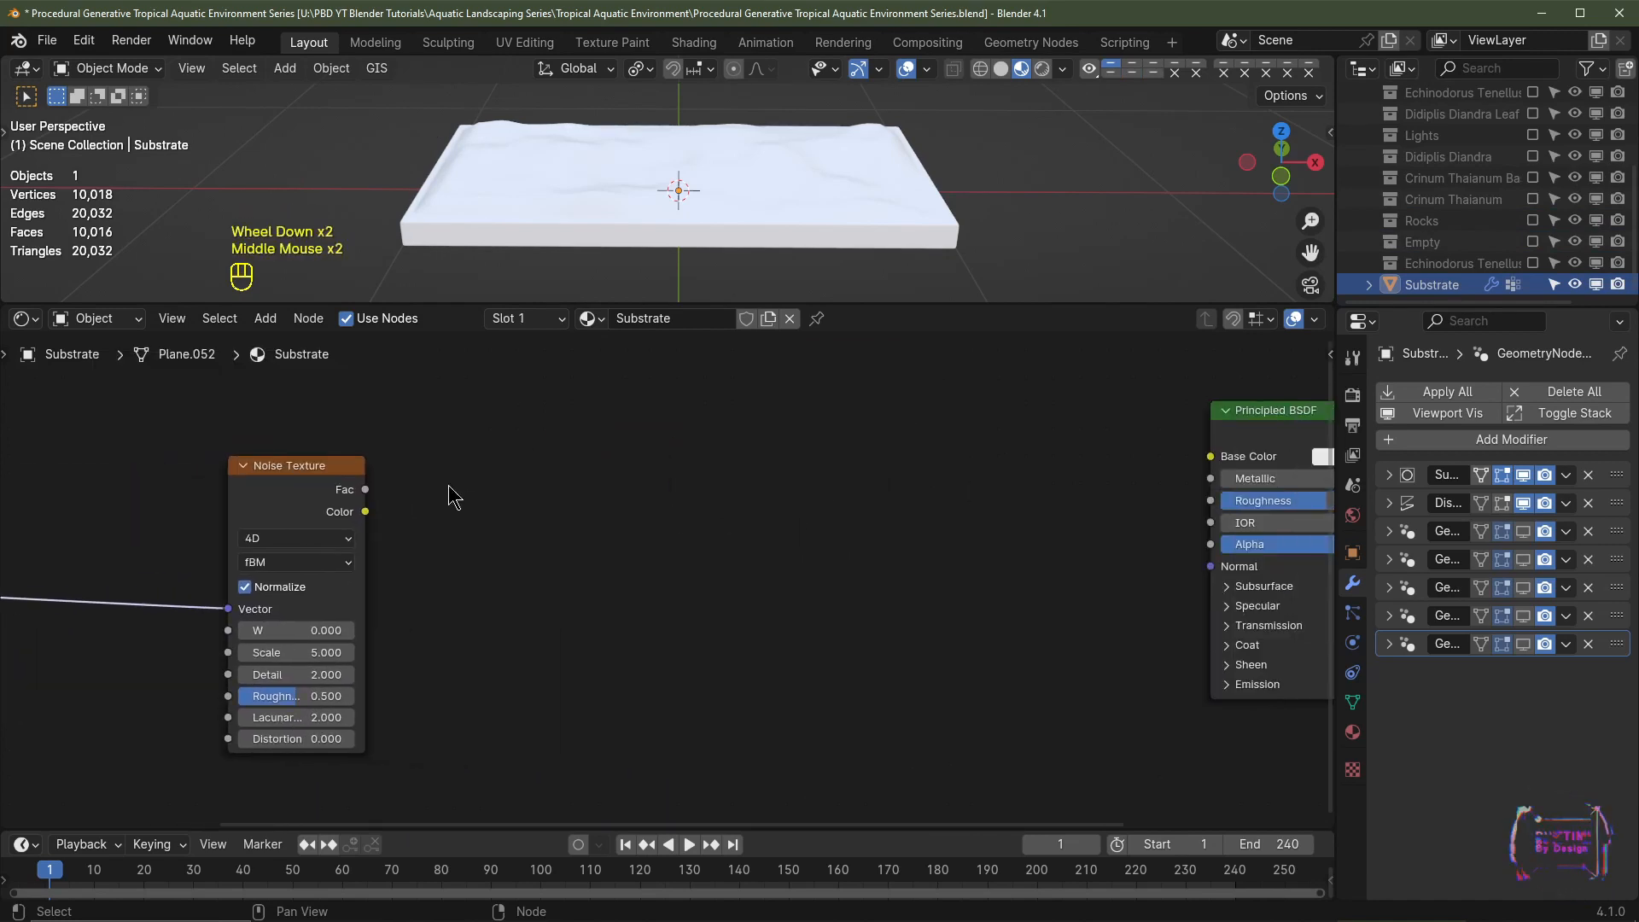
drag(365, 489, 1211, 456)
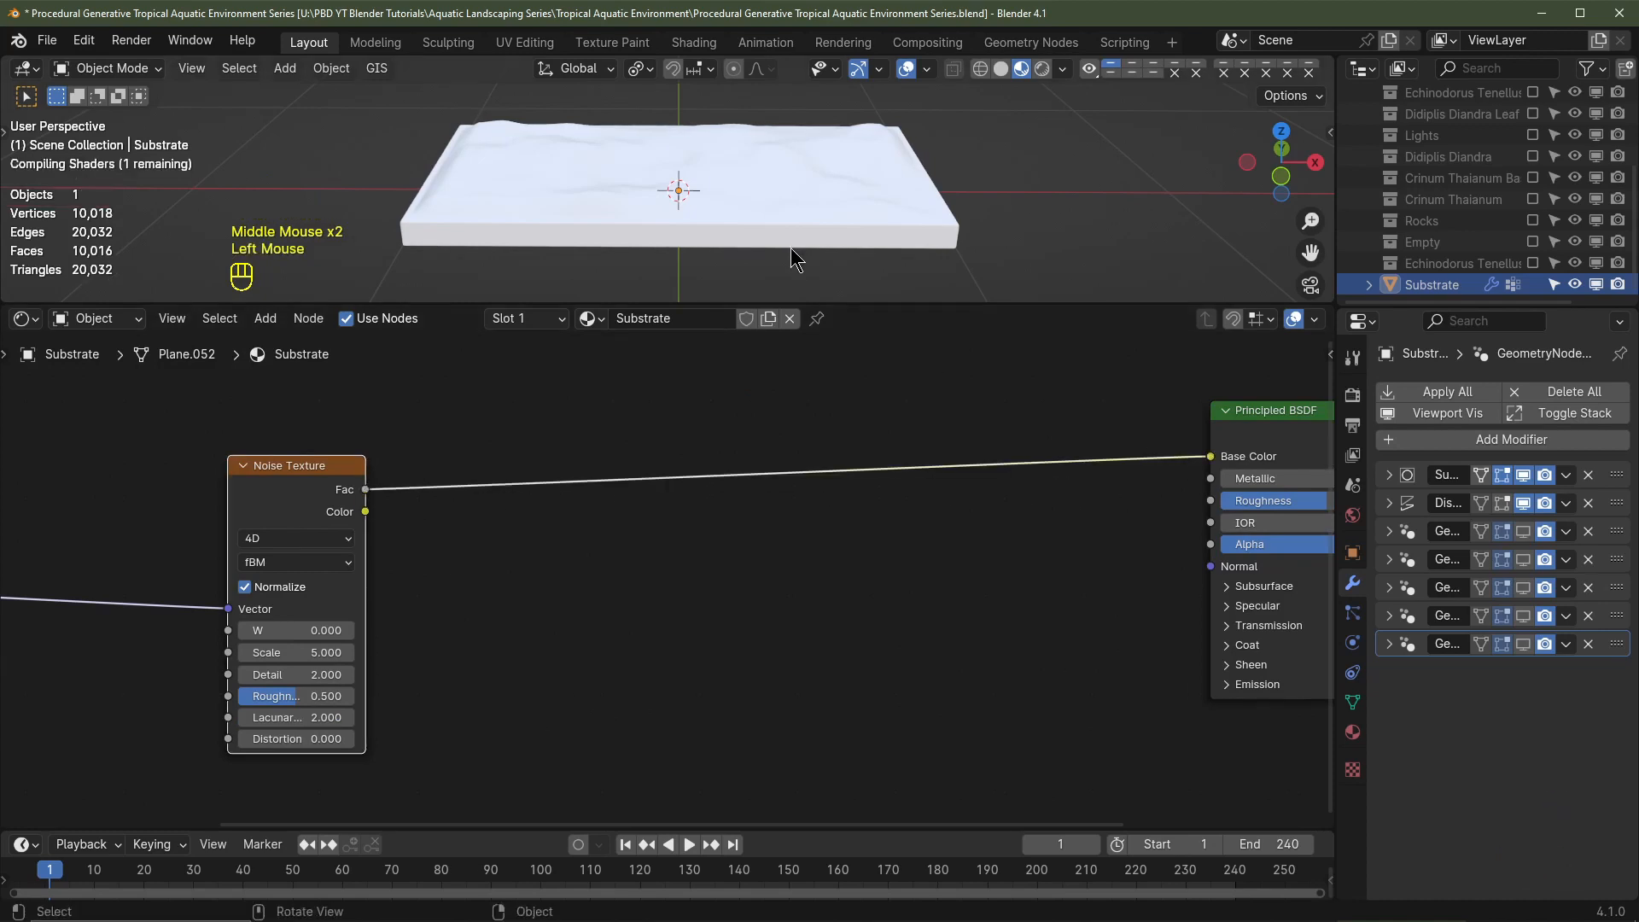
scroll(768, 248, up, 2)
scroll(664, 222, down, 2)
middle_drag(769, 247, 740, 228)
click(726, 223)
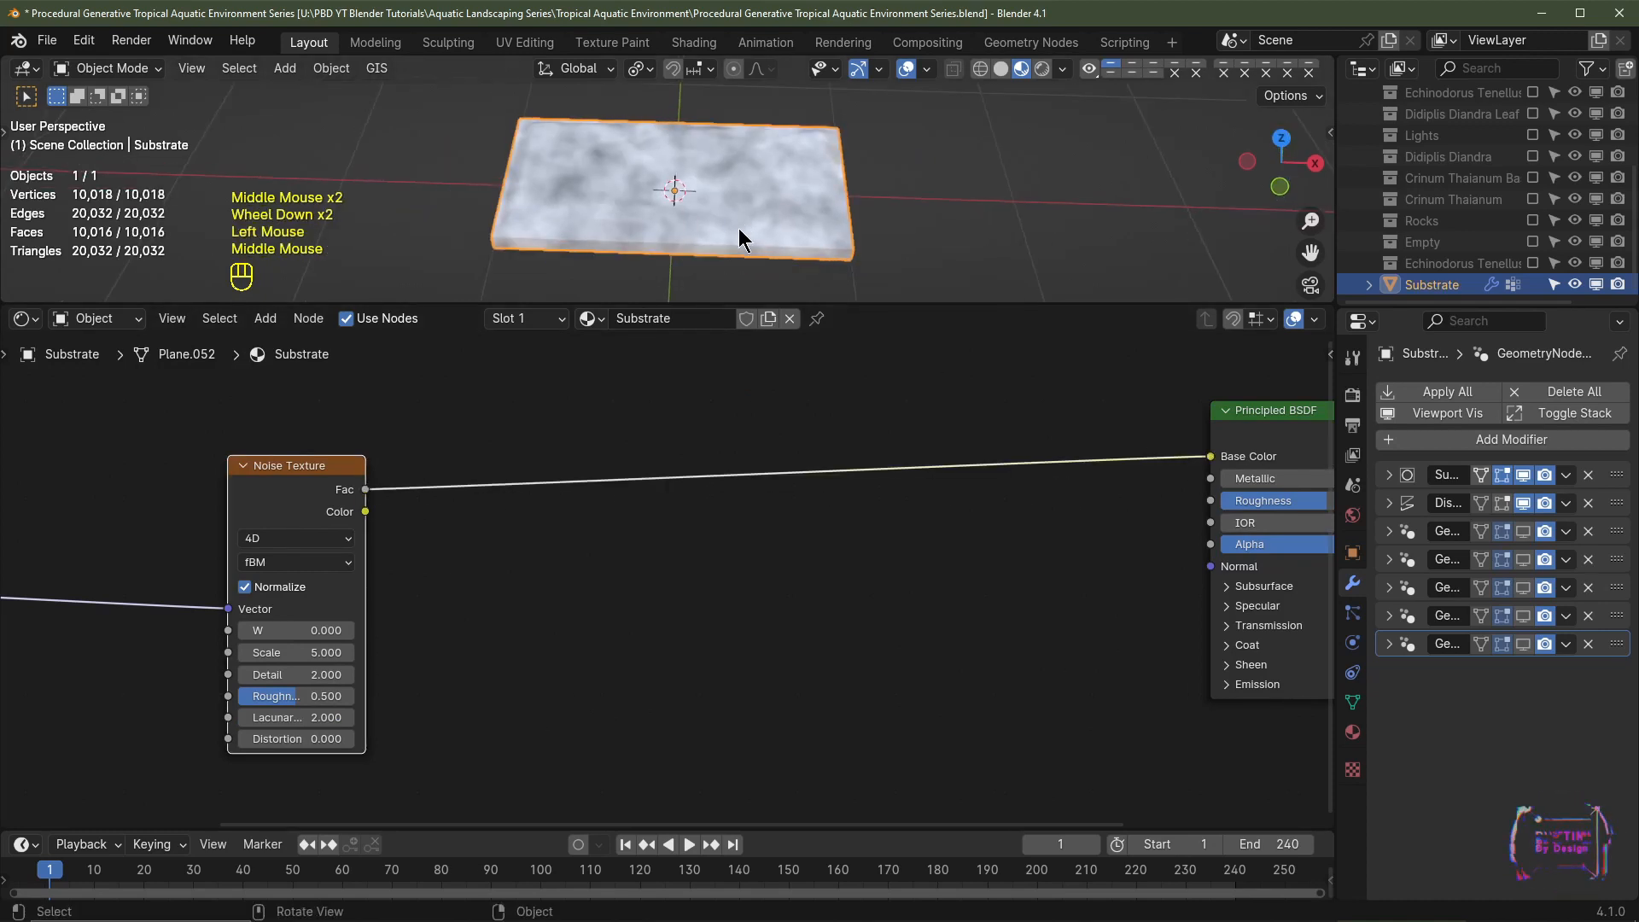
Step: Try moving the Substrate up along Z to test how the object-based noise pattern behaves
key(g)
key(z)
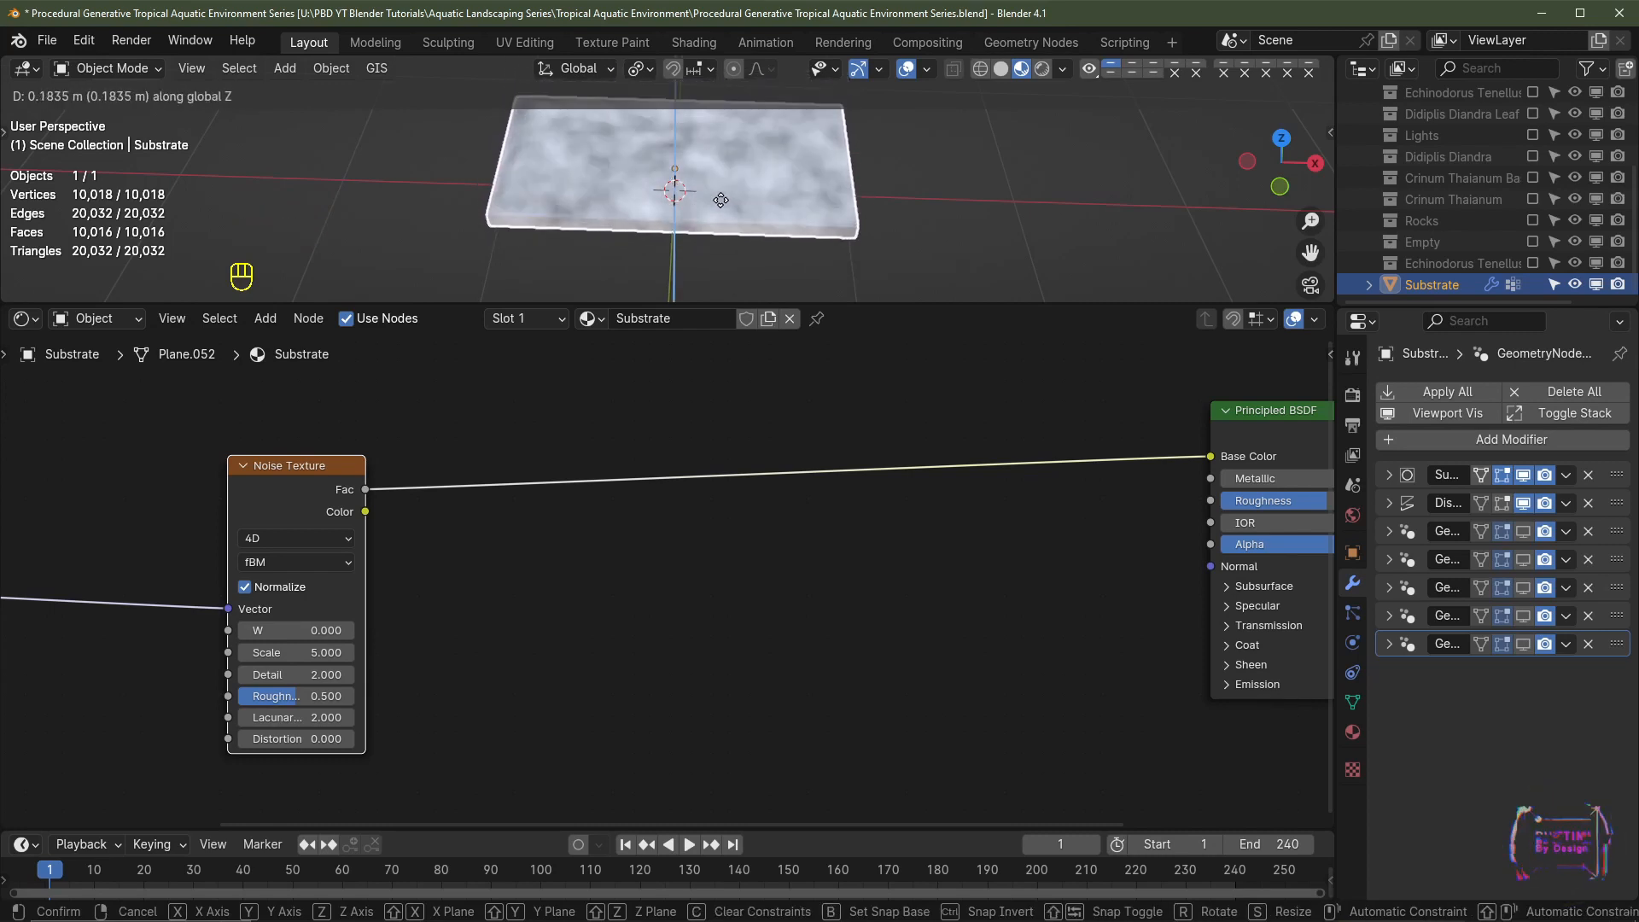
click(750, 267)
Step: Set the Noise Texture's Scale to 100 and inspect the grain on the substrate up close
scroll(561, 507, up, 1)
middle_drag(562, 507, 516, 613)
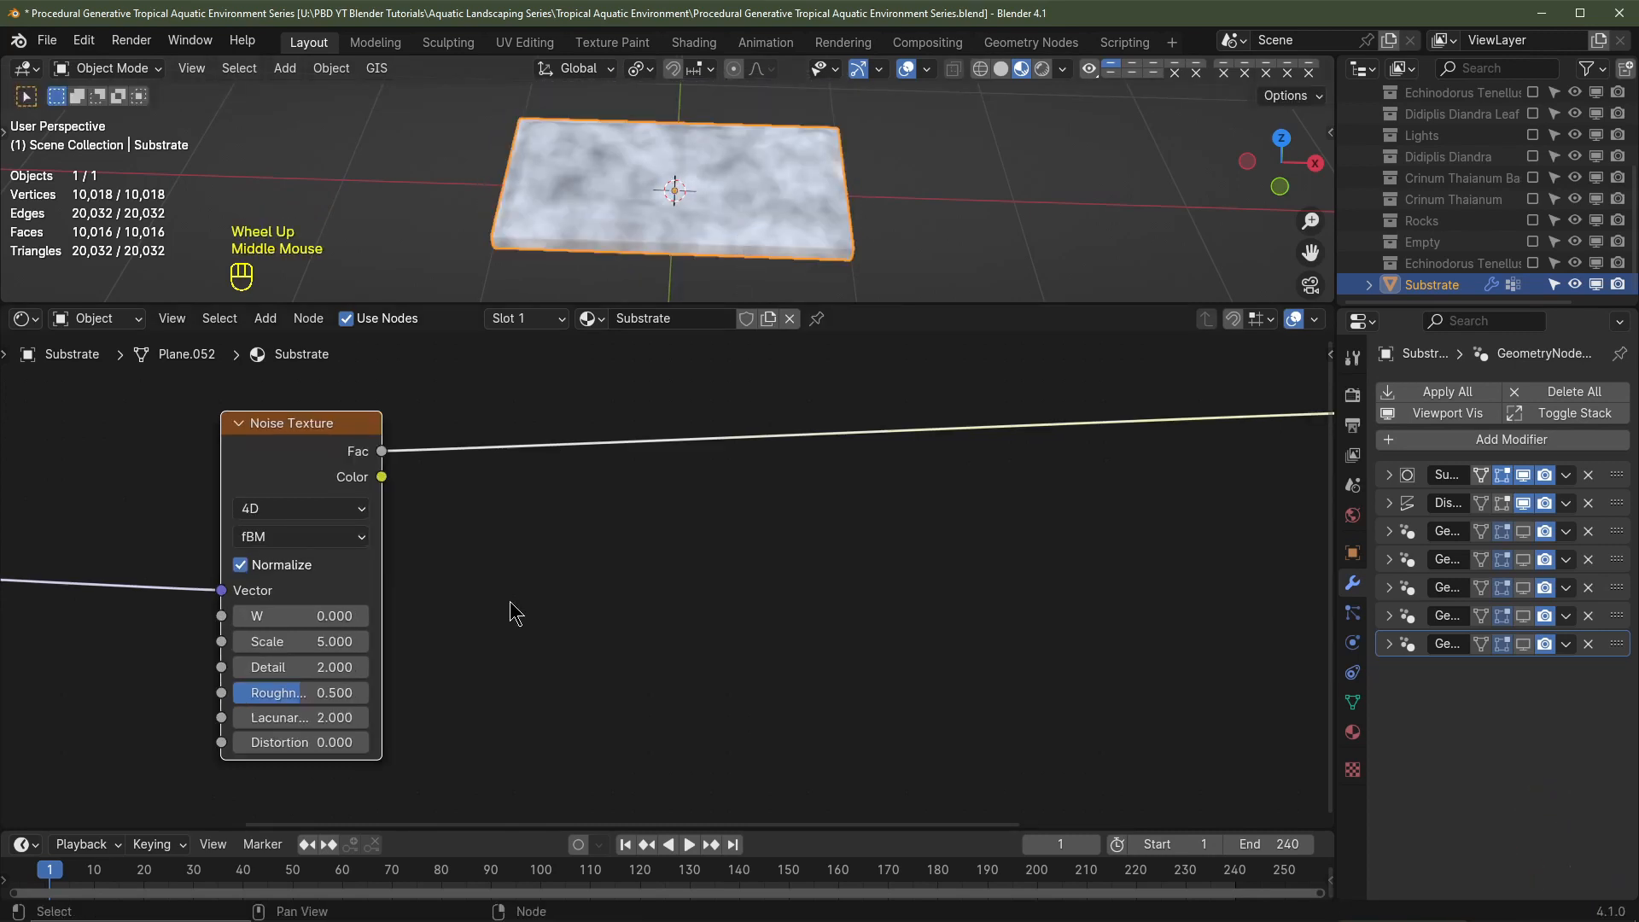
click(306, 641)
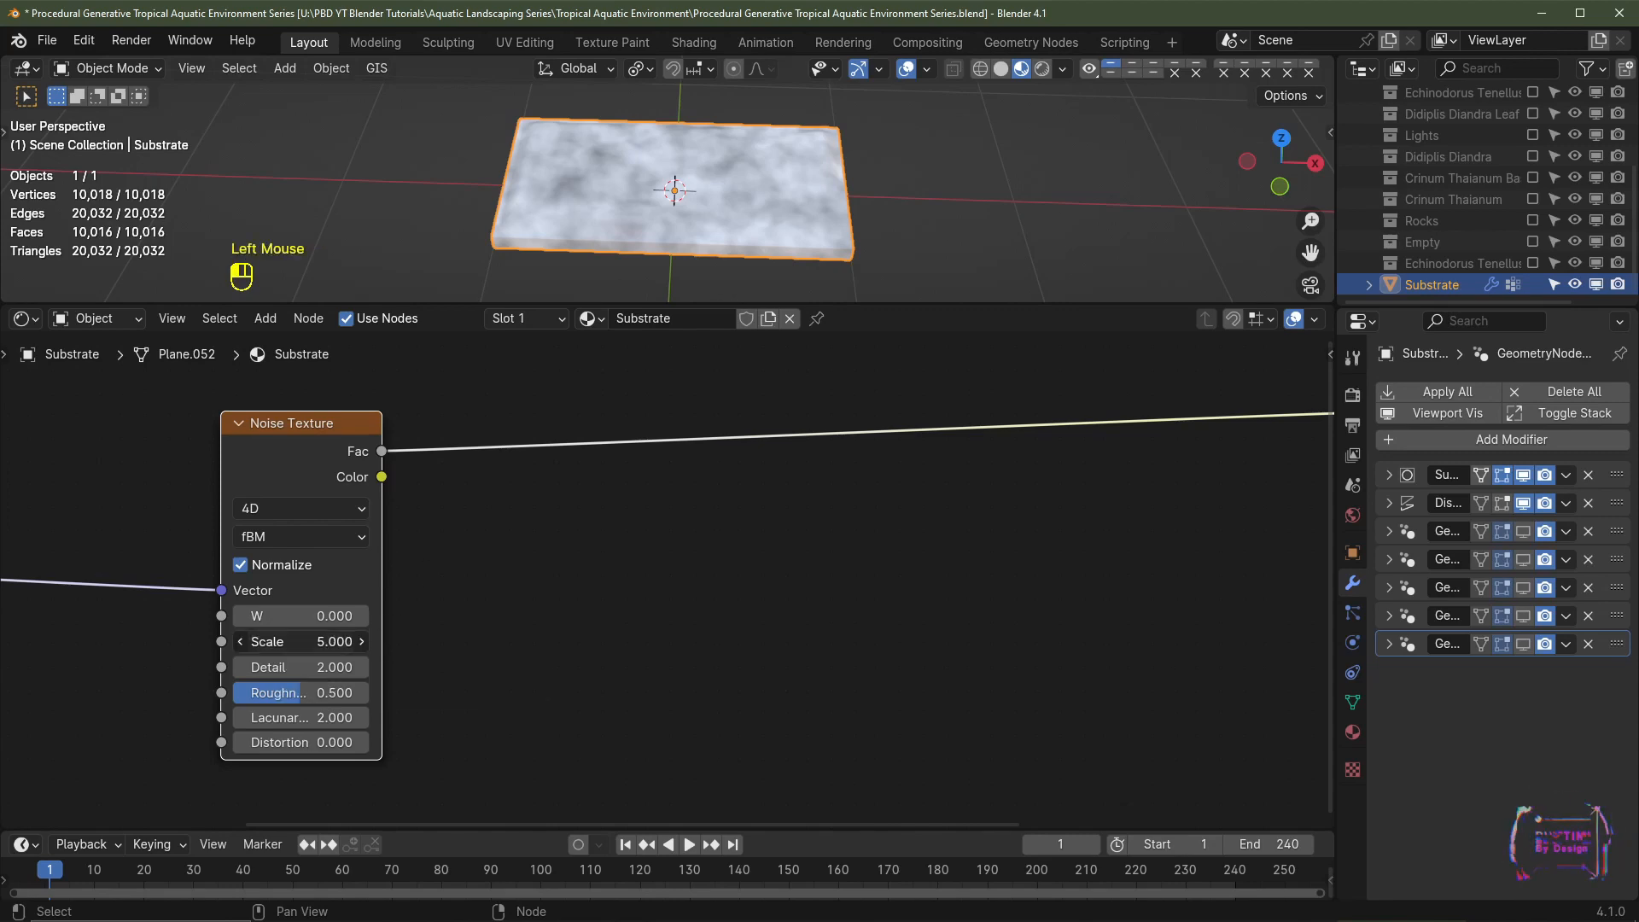
text(100)
key(Return)
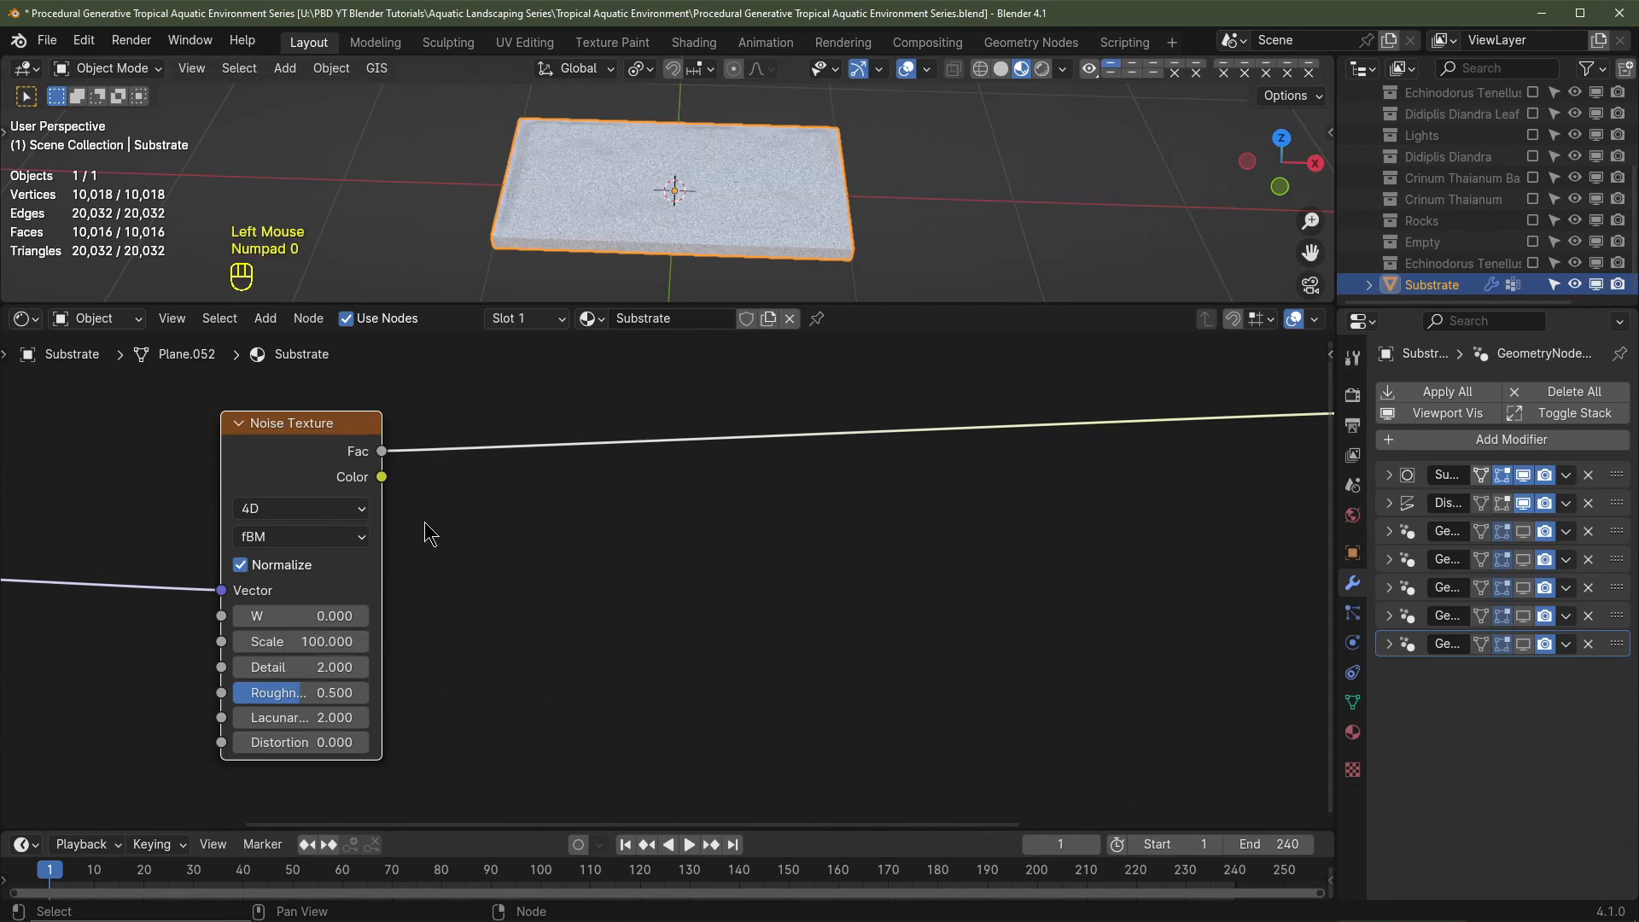
scroll(653, 270, up, 2)
shift+middle_drag(661, 270, 700, 171)
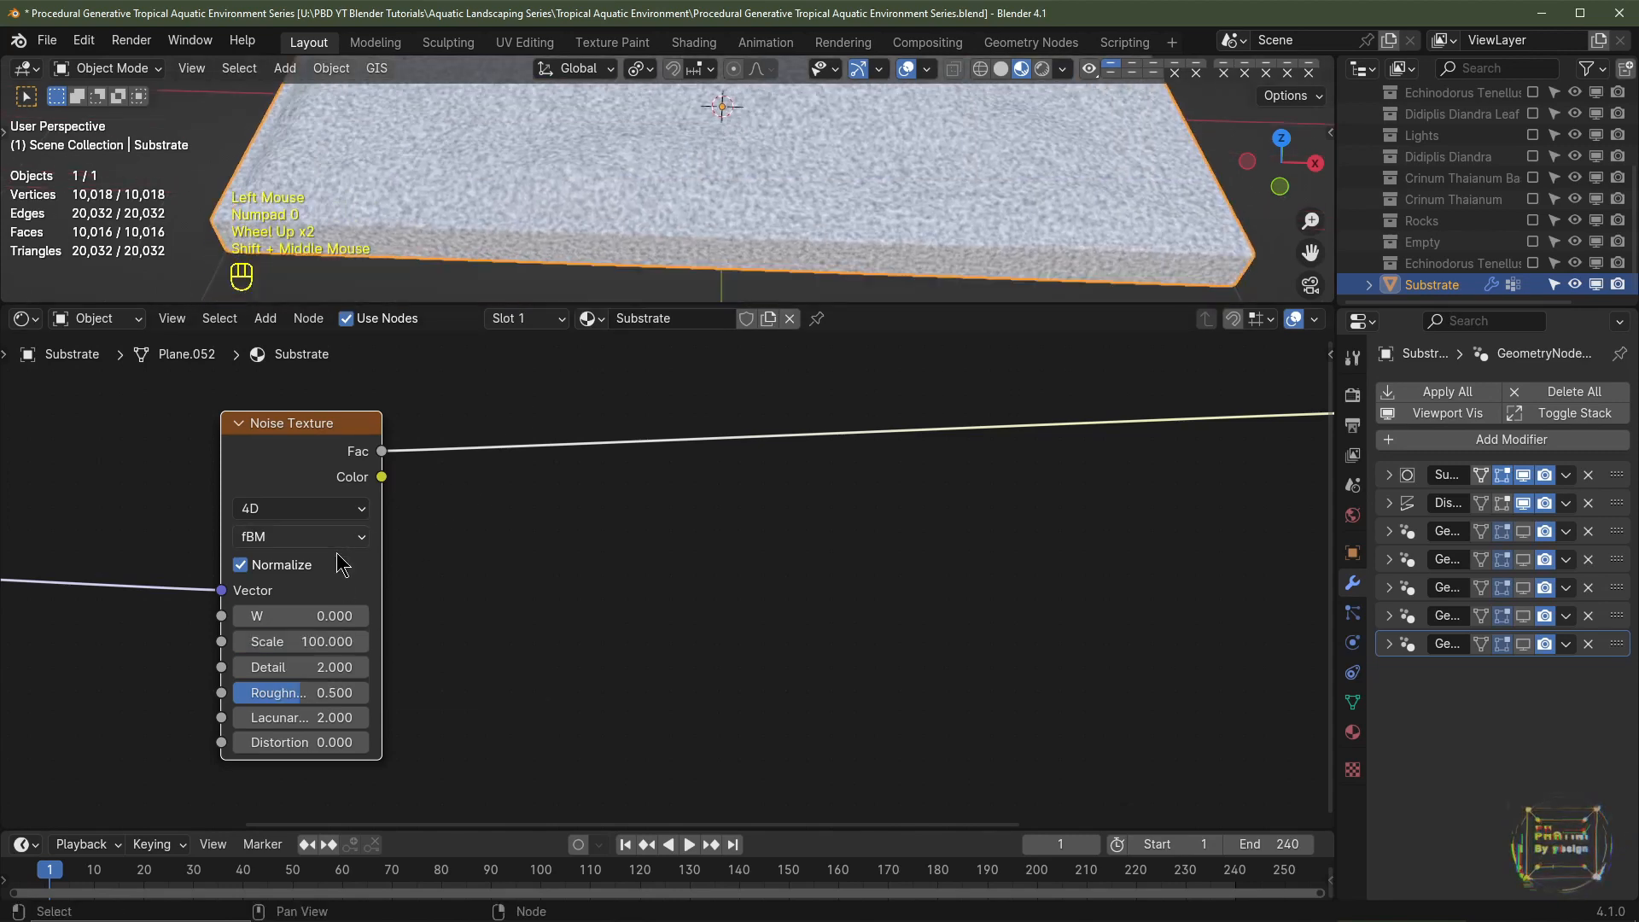
Step: Set the Noise Texture's Scale to 250 and inspect the finer grain on the substrate
click(303, 641)
text(250)
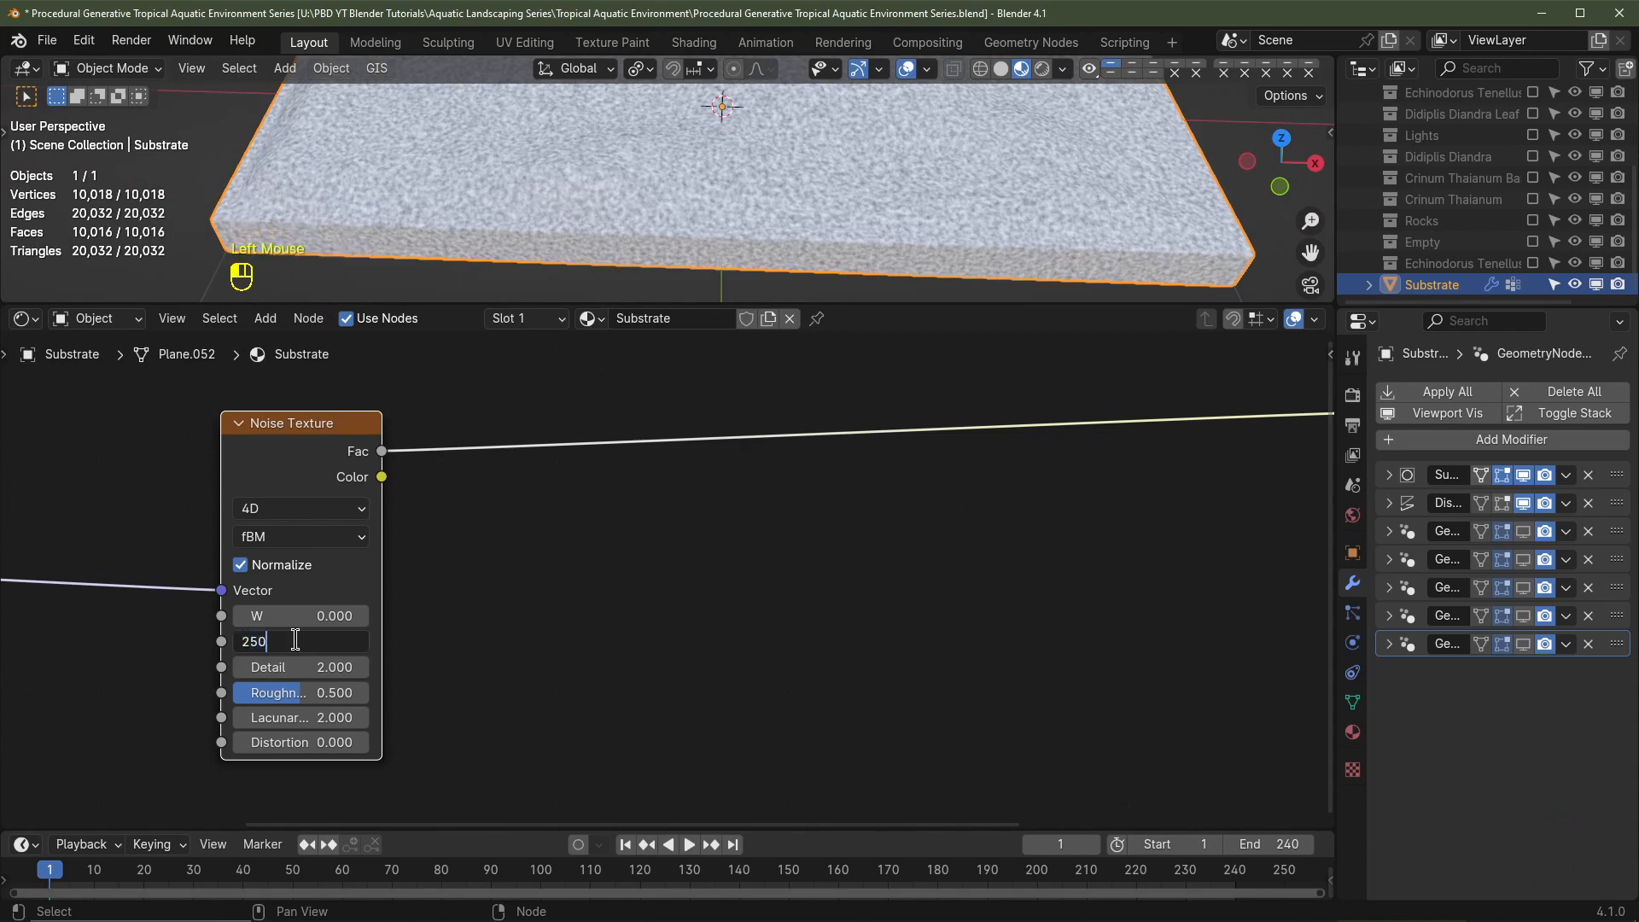
key(Return)
scroll(724, 230, up, 2)
scroll(730, 218, down, 2)
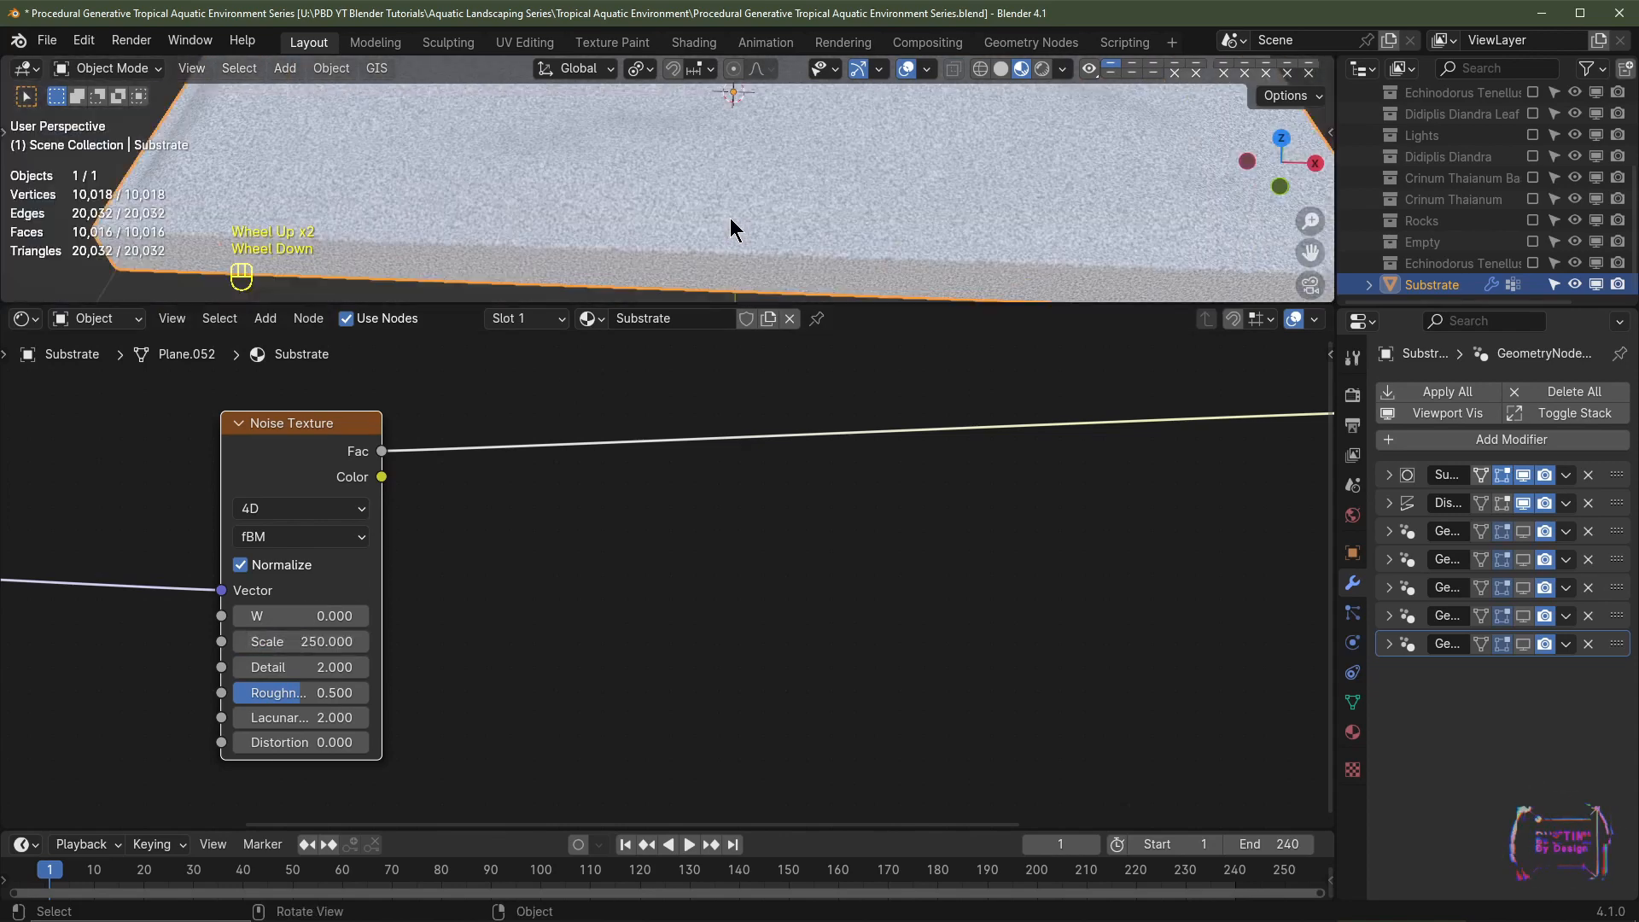
Step: Shift the Texture Coordinate node slightly and try lowering the Noise Texture's Scale to about 100
middle_drag(312, 664, 571, 608)
scroll(572, 608, down, 2)
drag(128, 581, 106, 598)
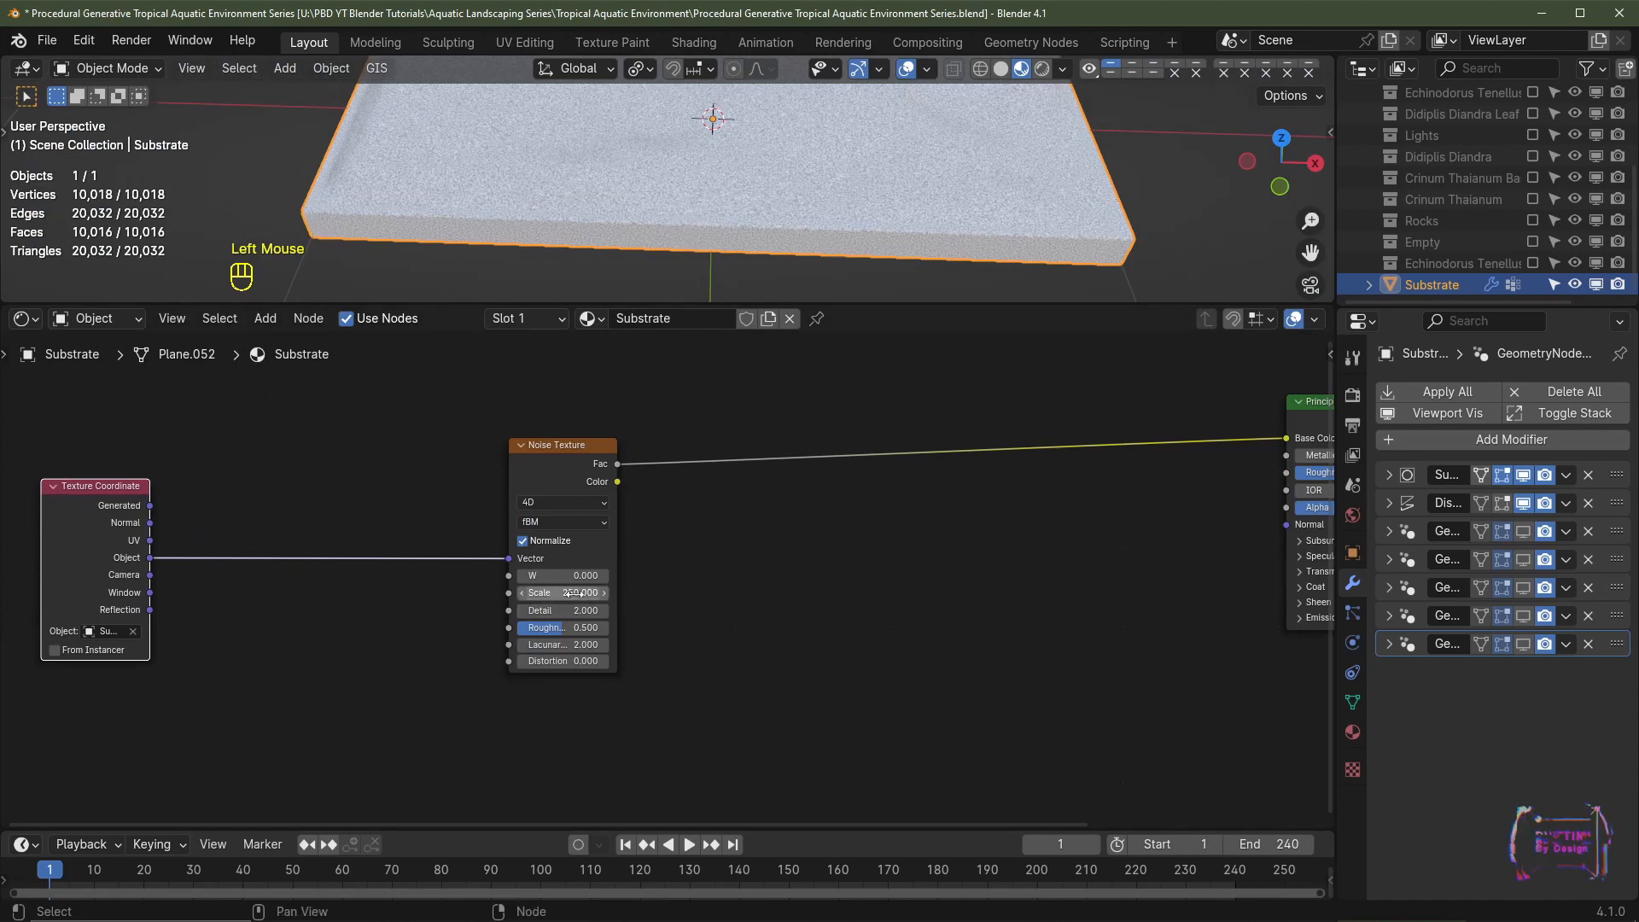
drag(564, 592, 512, 592)
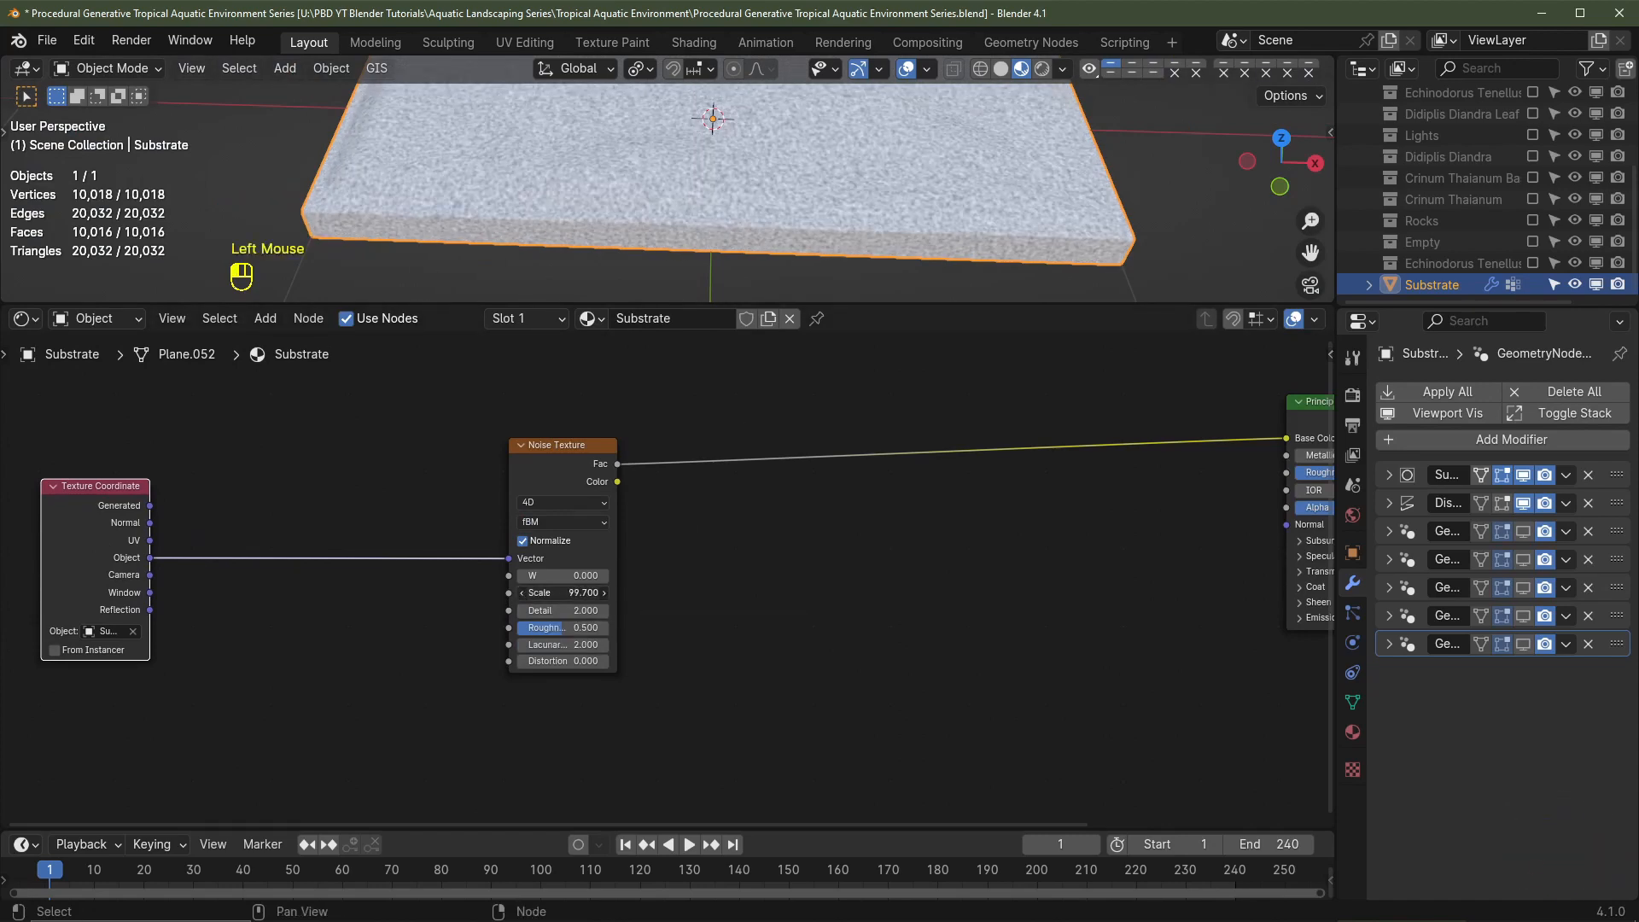
right_click(564, 592)
Step: Add a Map Range node between and below the Texture Coordinate and Noise Texture nodes
middle_drag(258, 724, 398, 663)
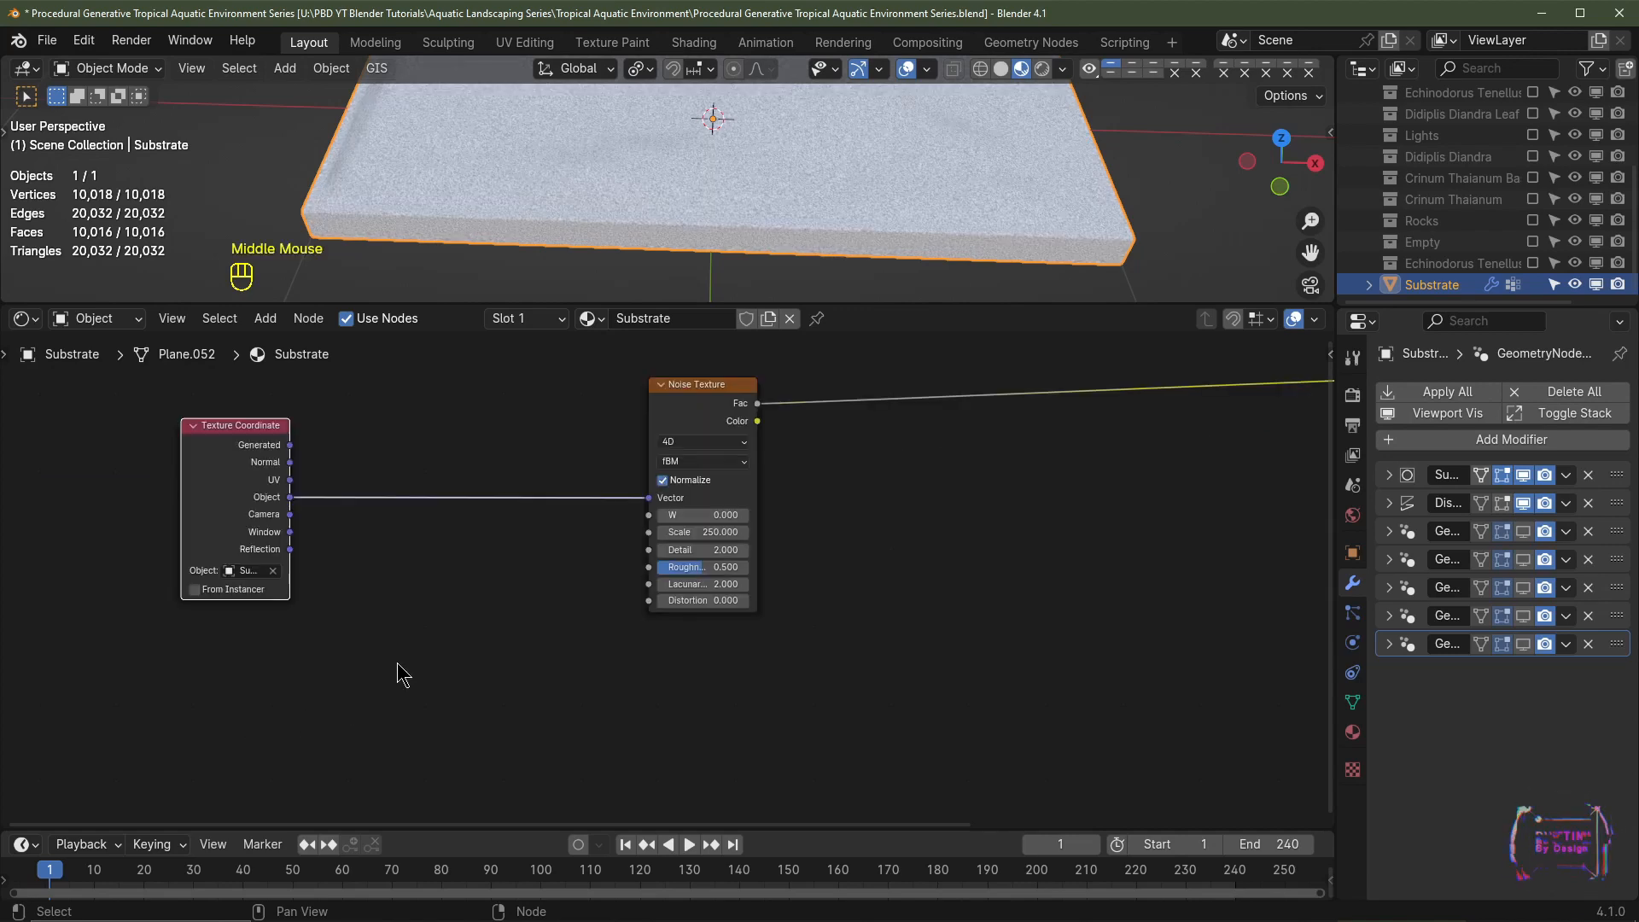
key(shift+a)
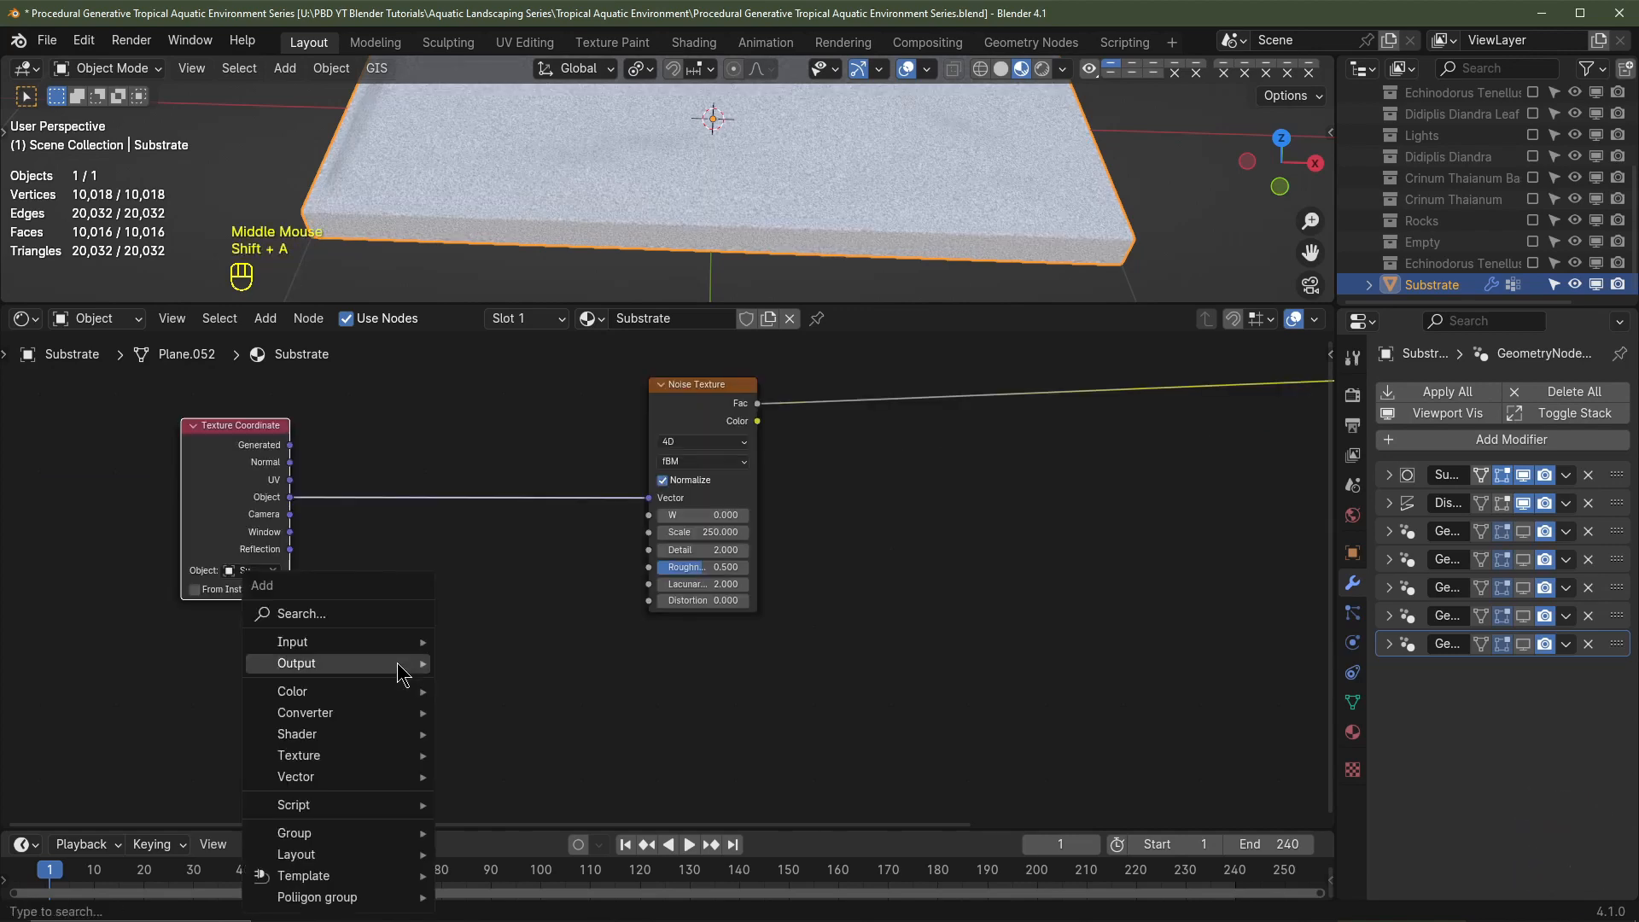
click(331, 614)
text(map)
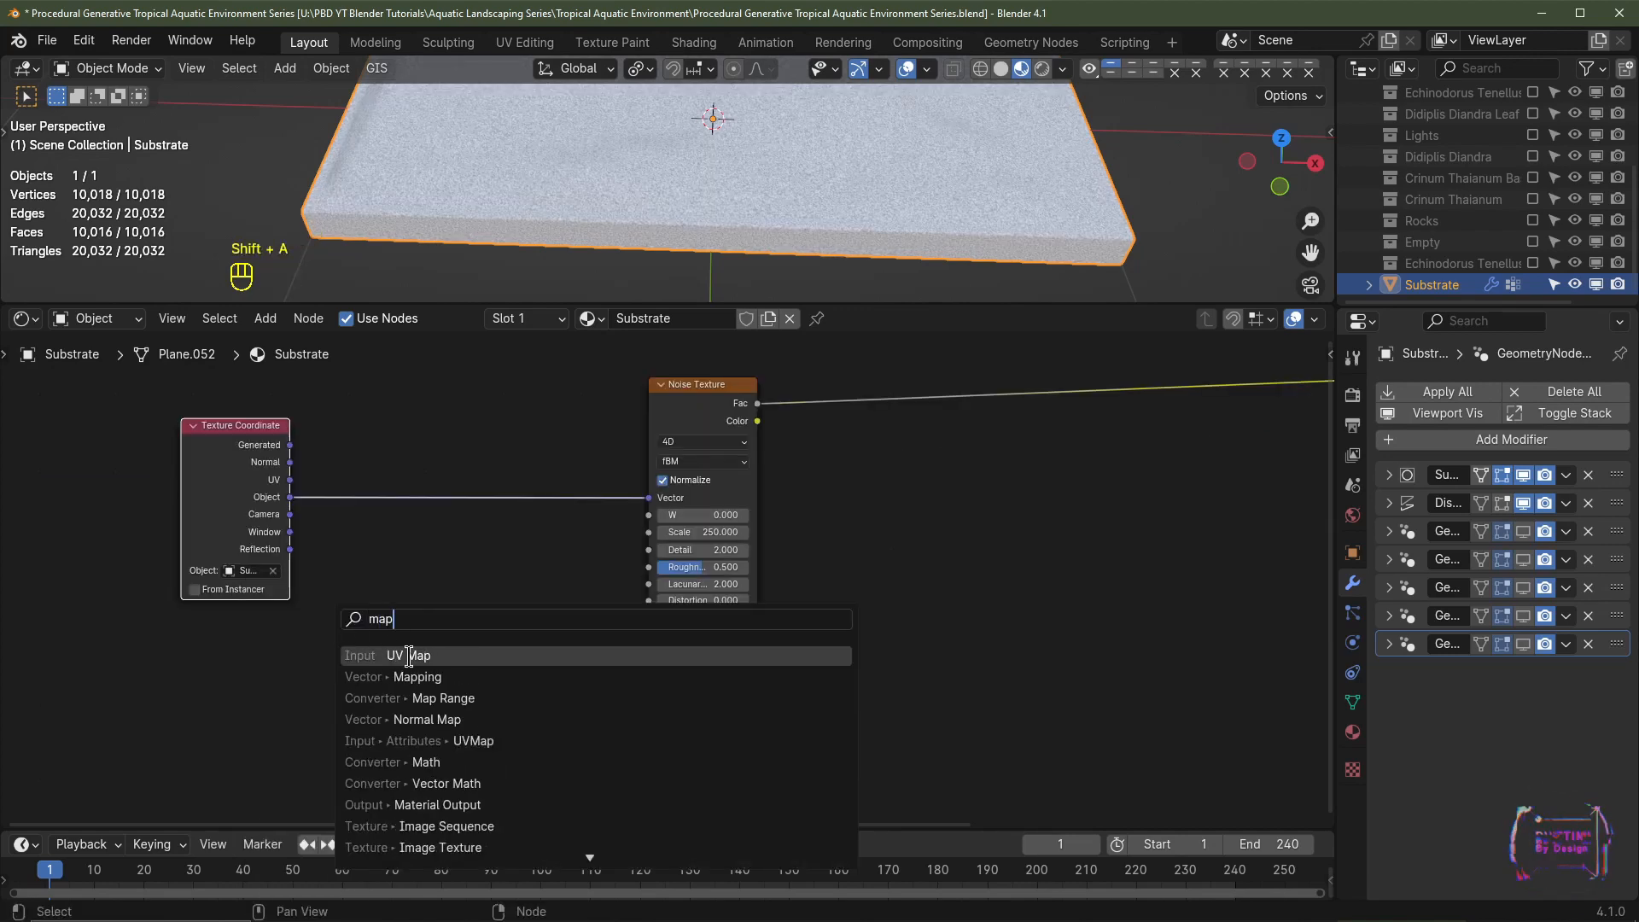
click(444, 695)
click(468, 540)
scroll(479, 564, up, 2)
middle_drag(500, 675, 514, 600)
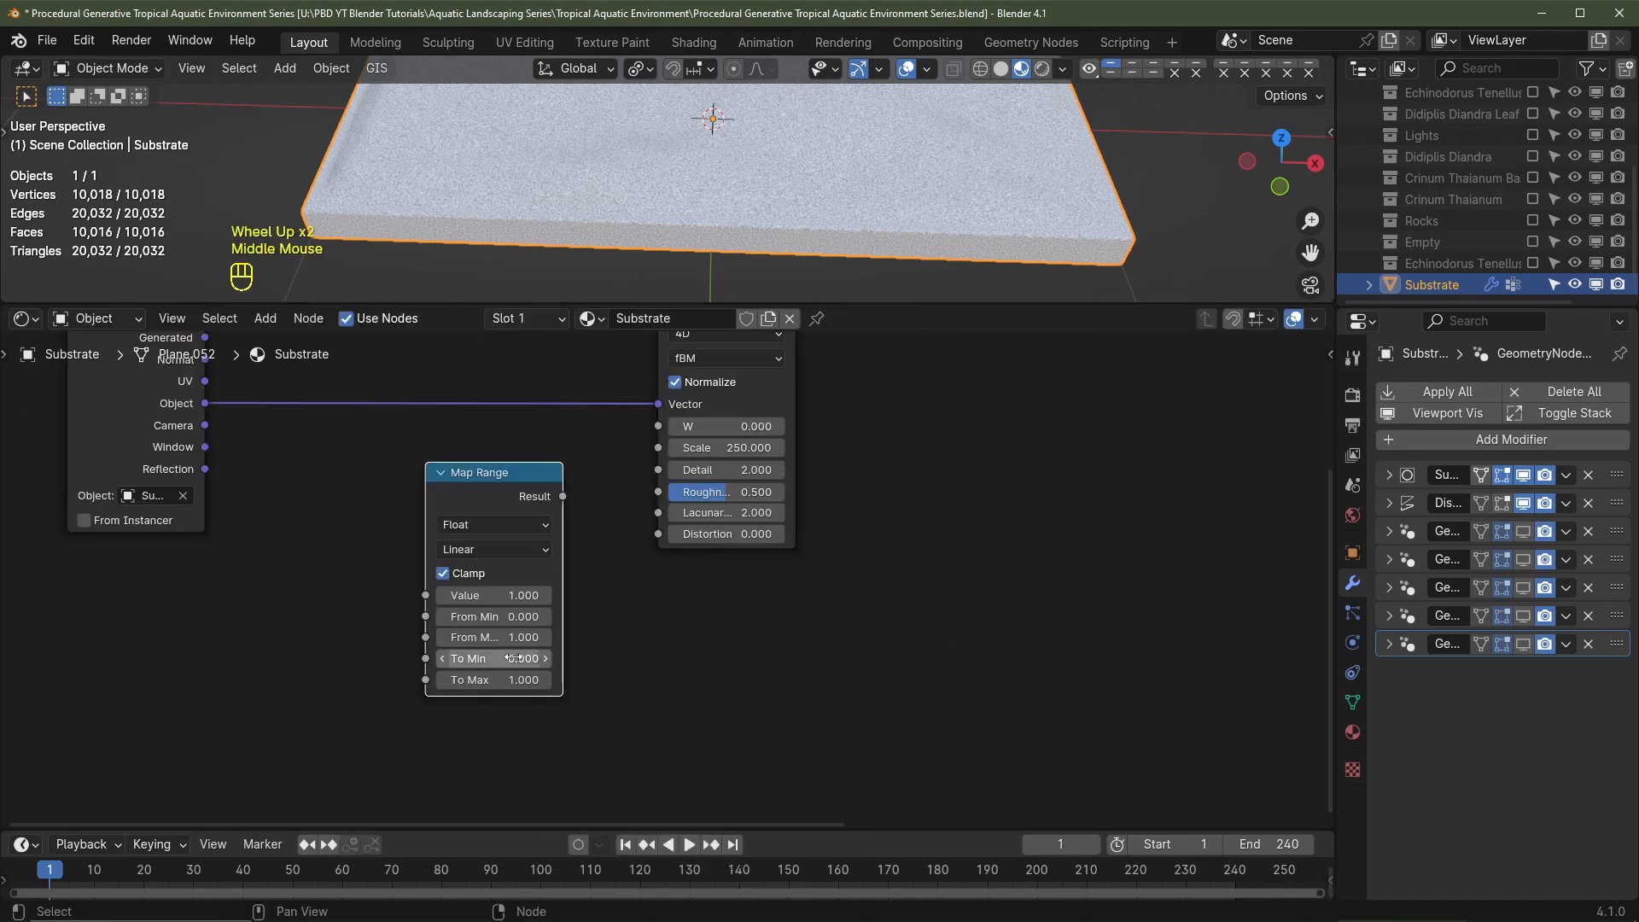
Step: Set the Map Range's To Min to 100 and To Max to 250, and connect its Result to the Noise Texture's Scale
click(513, 657)
text(100)
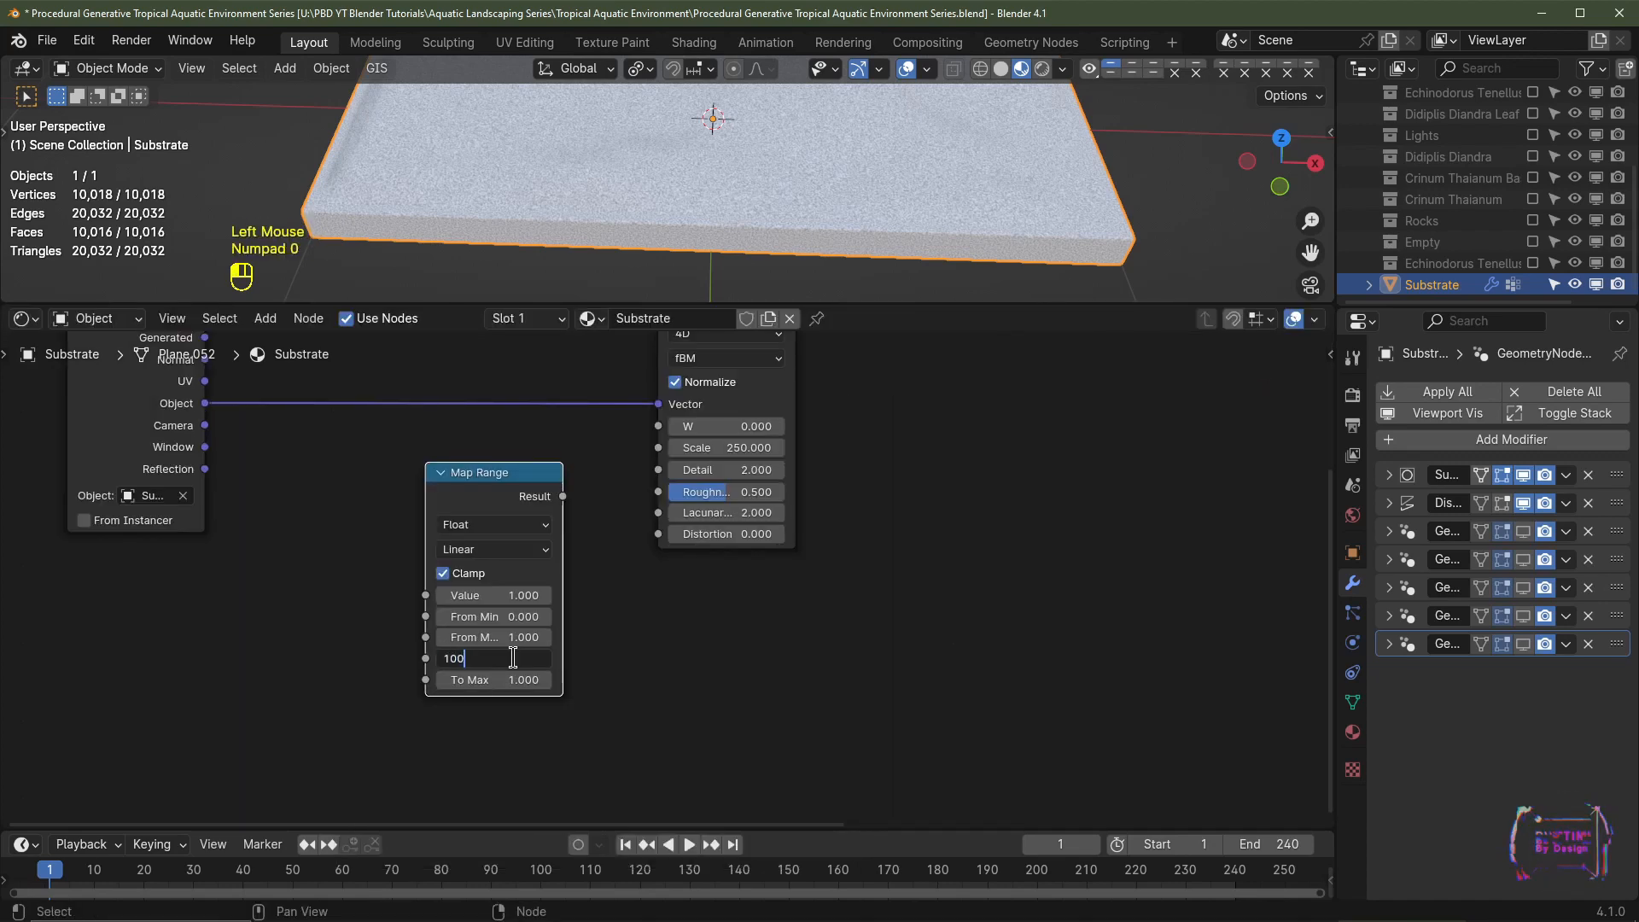
key(Tab)
text(250)
key(Return)
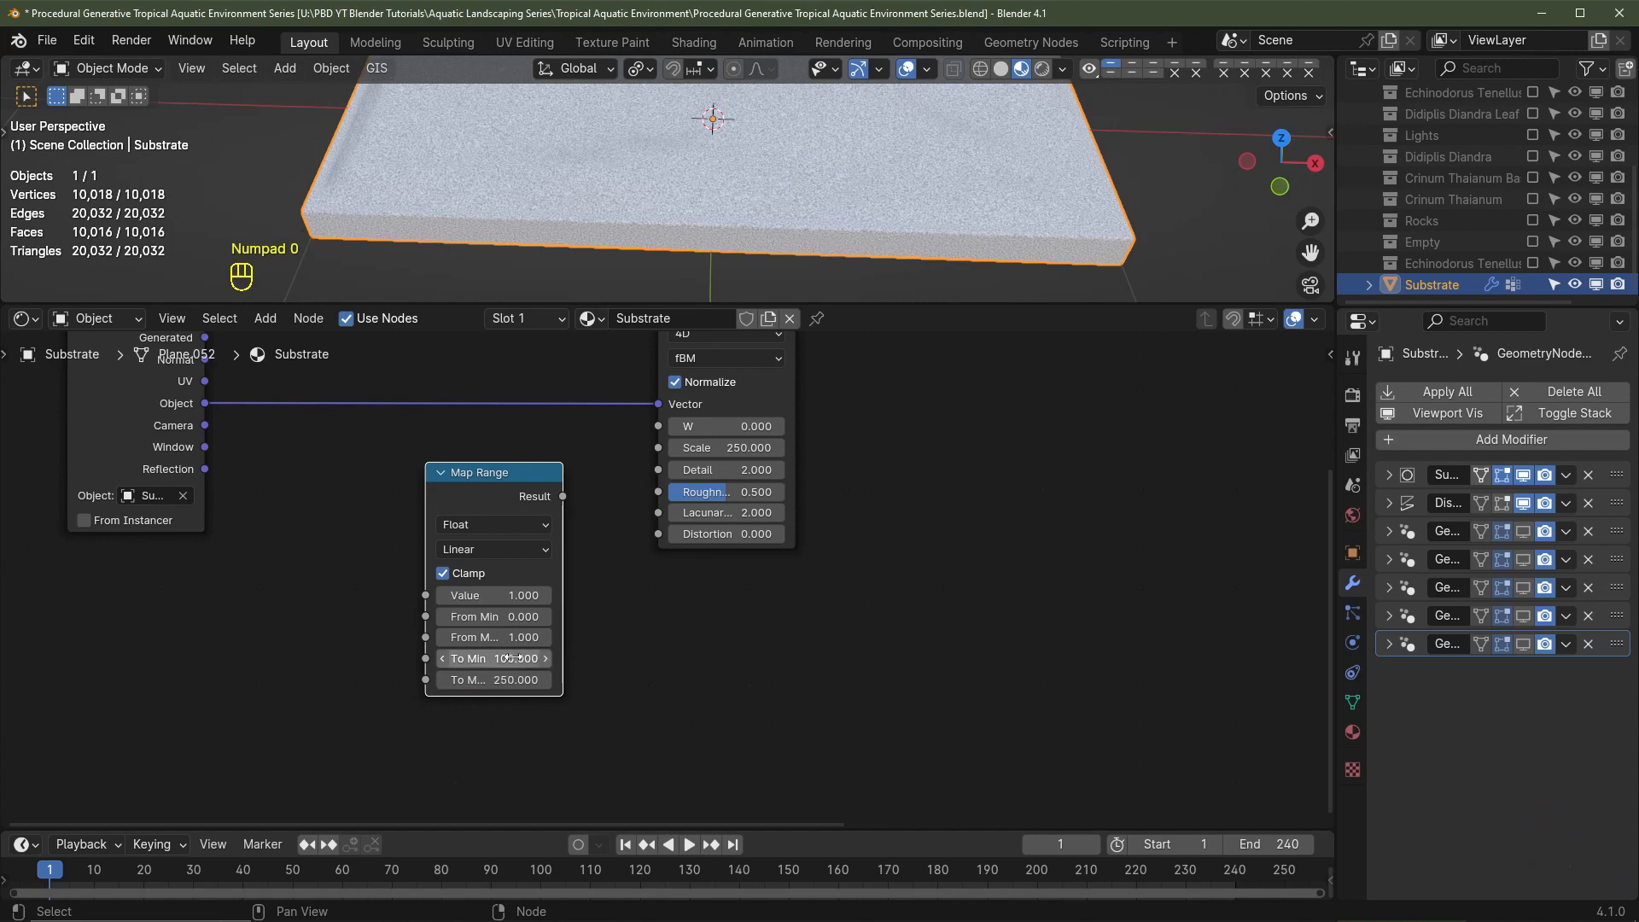
drag(563, 497, 655, 448)
middle_drag(301, 636, 397, 636)
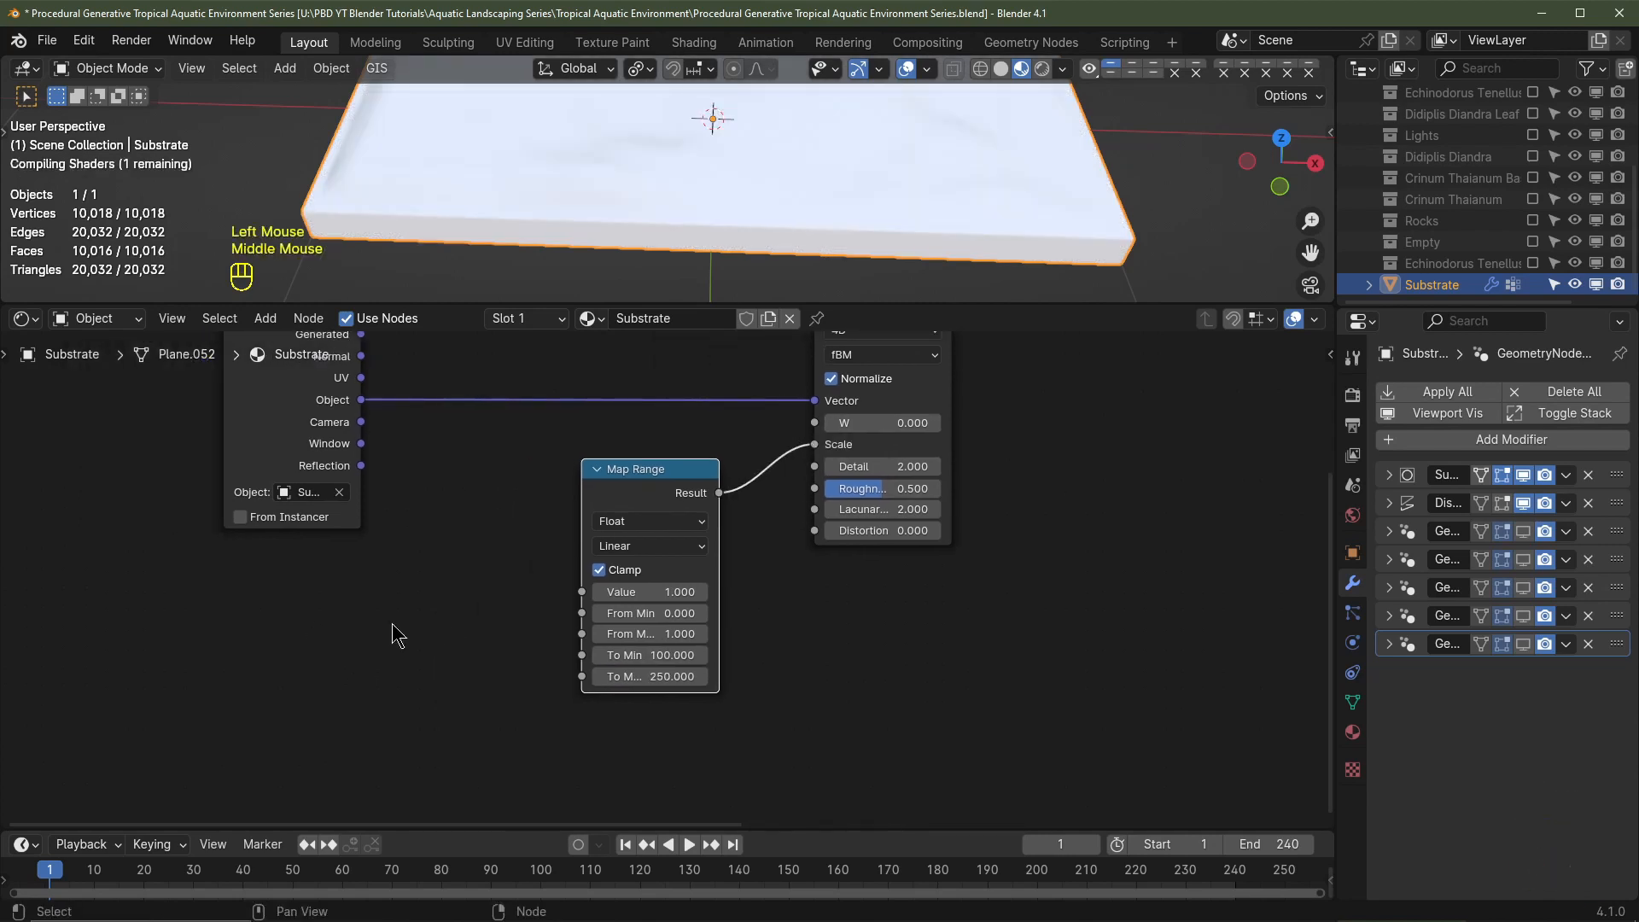
Step: Add an Object Info node below the Texture Coordinate node and connect its Random output to the Map Range's Value
key(shift+a)
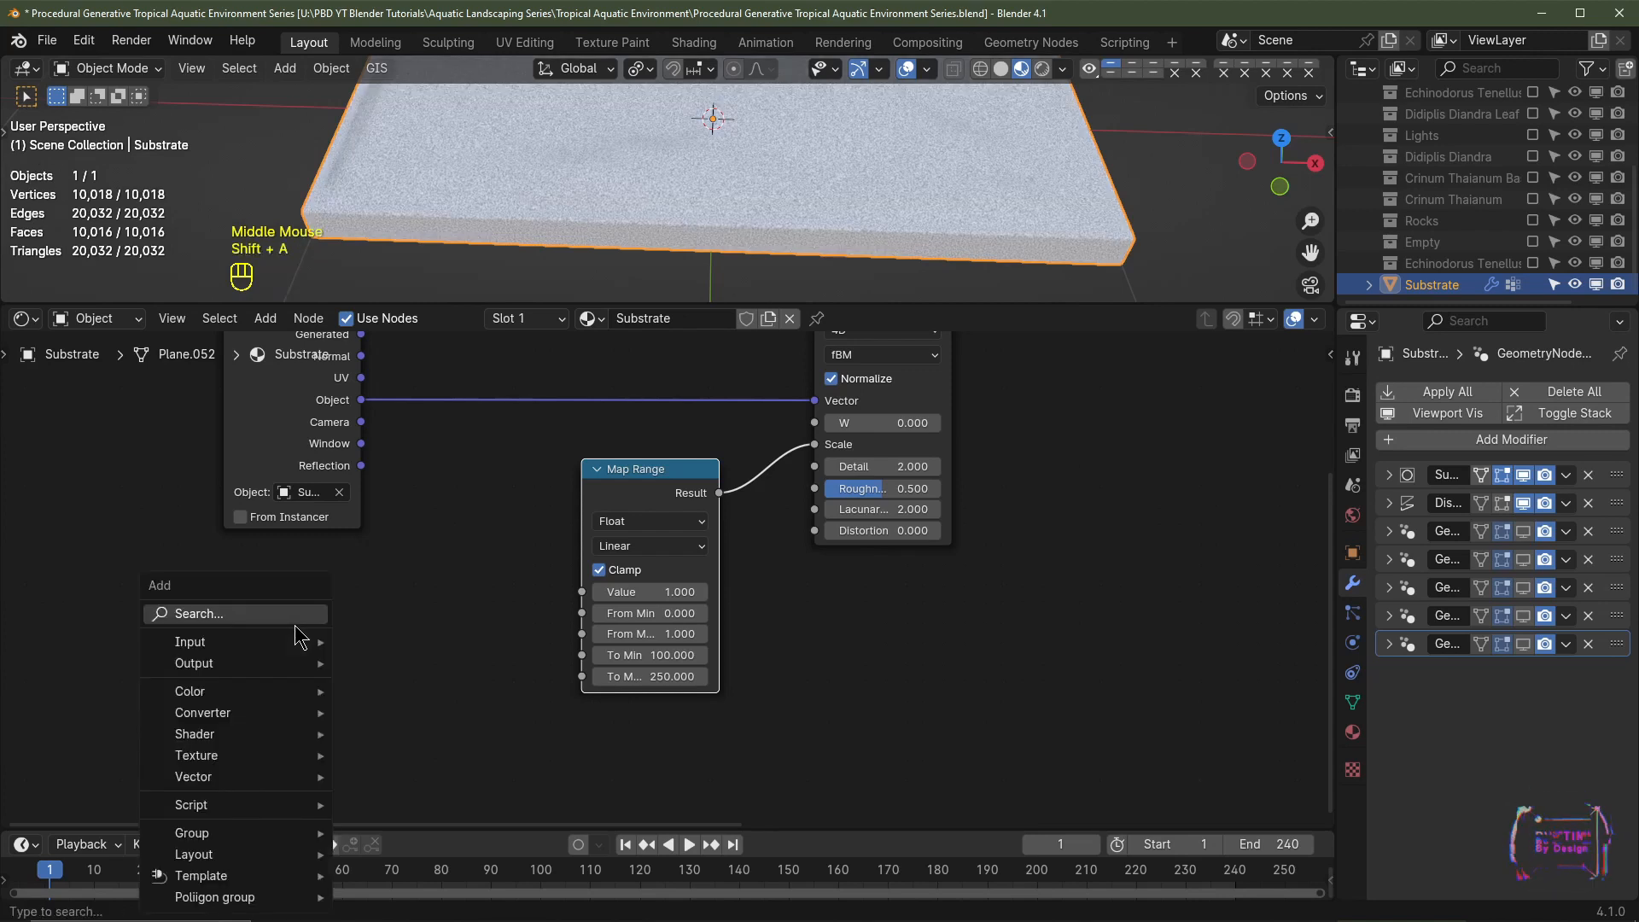
click(294, 615)
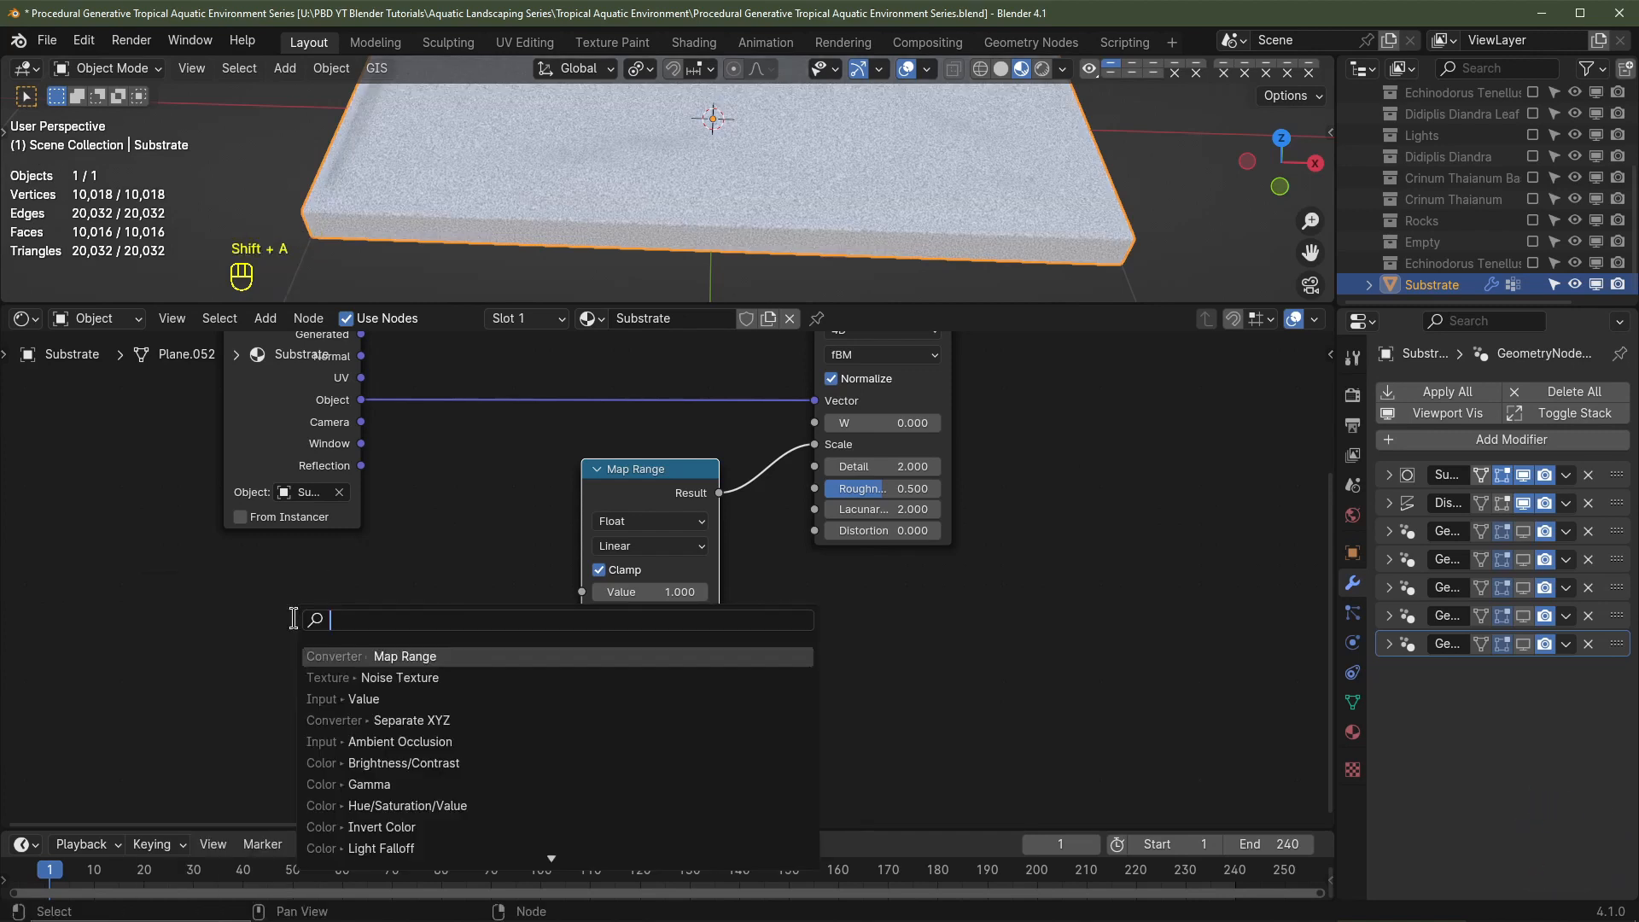
text(ob)
click(377, 657)
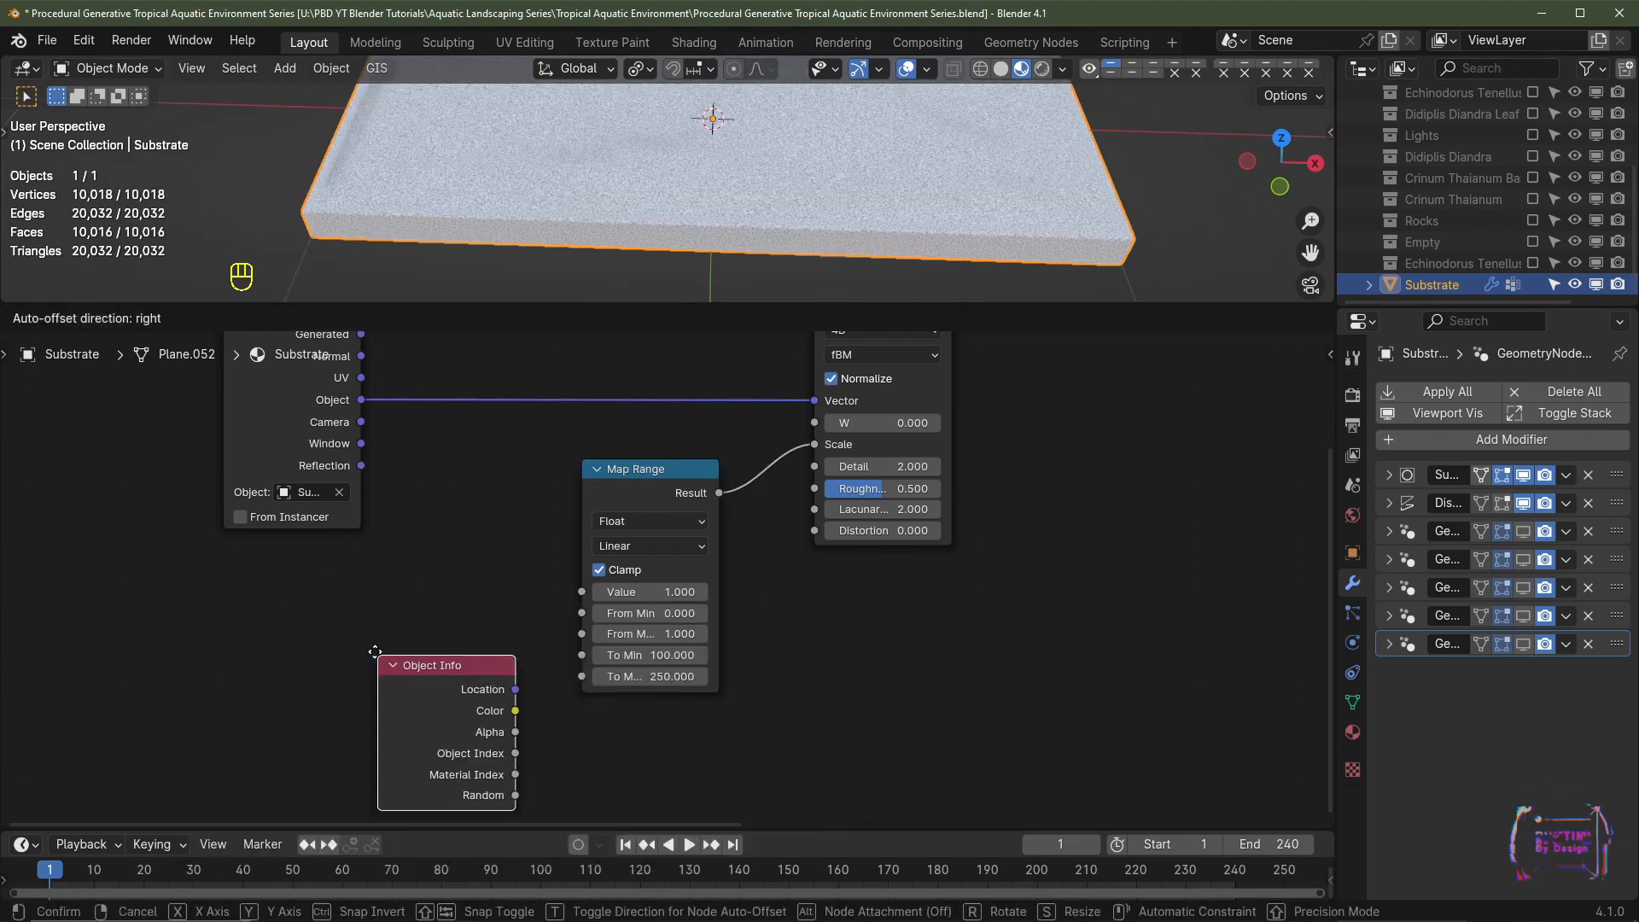
click(382, 746)
drag(354, 735, 581, 592)
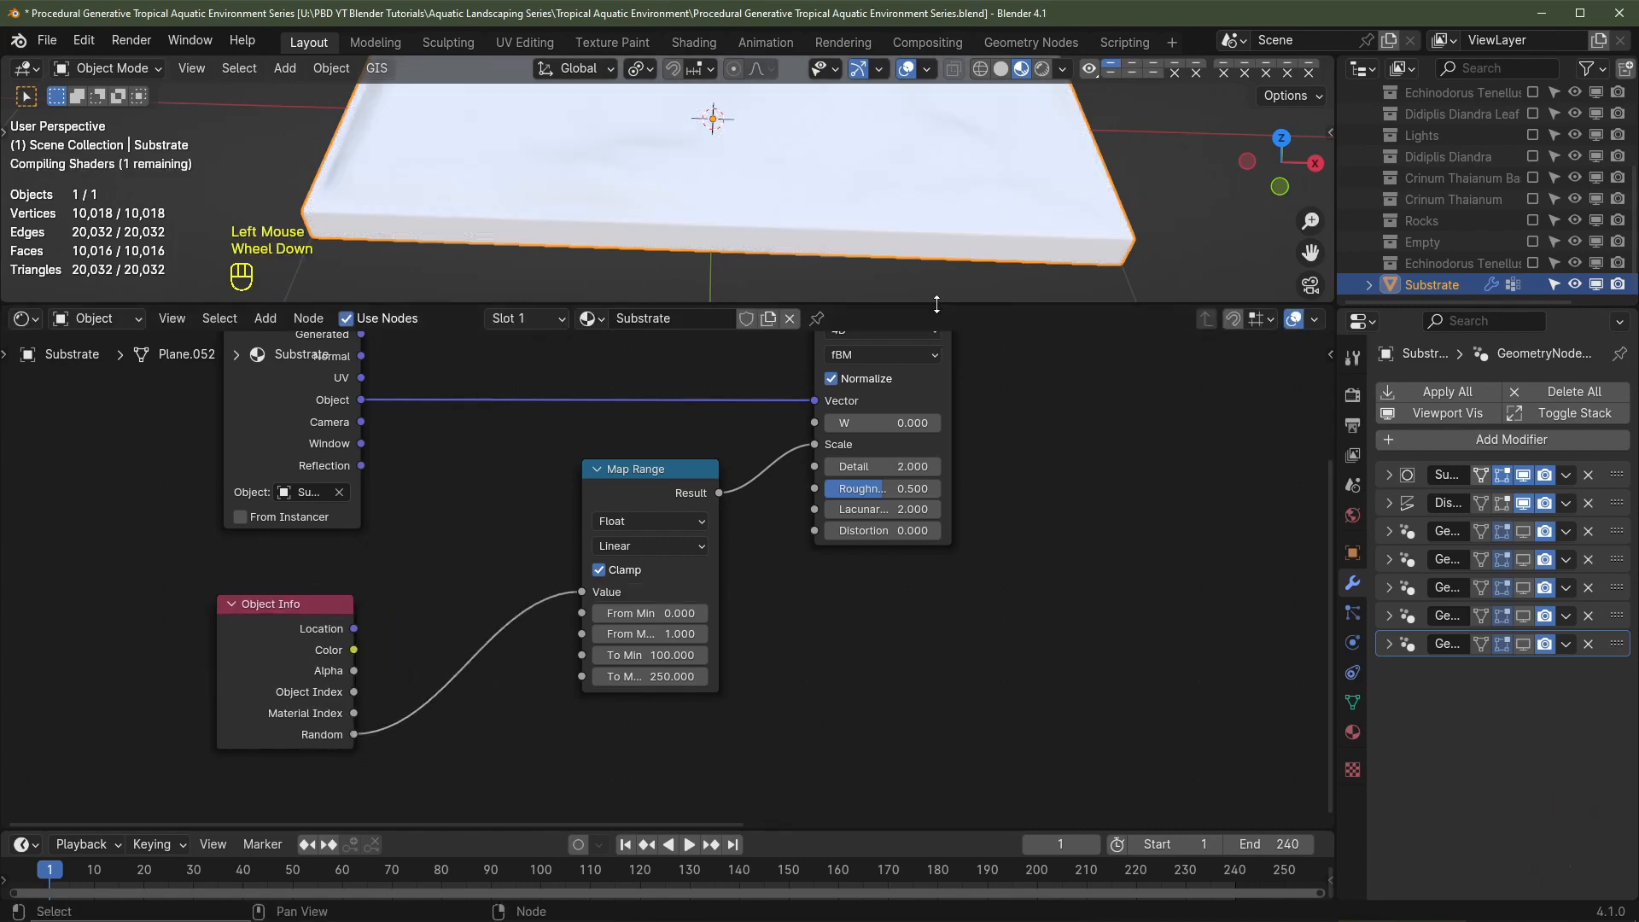
Step: Duplicate the Substrate twice, stacking the copies upward, to compare the random noise scales, and undo both duplicates
scroll(909, 197, down, 2)
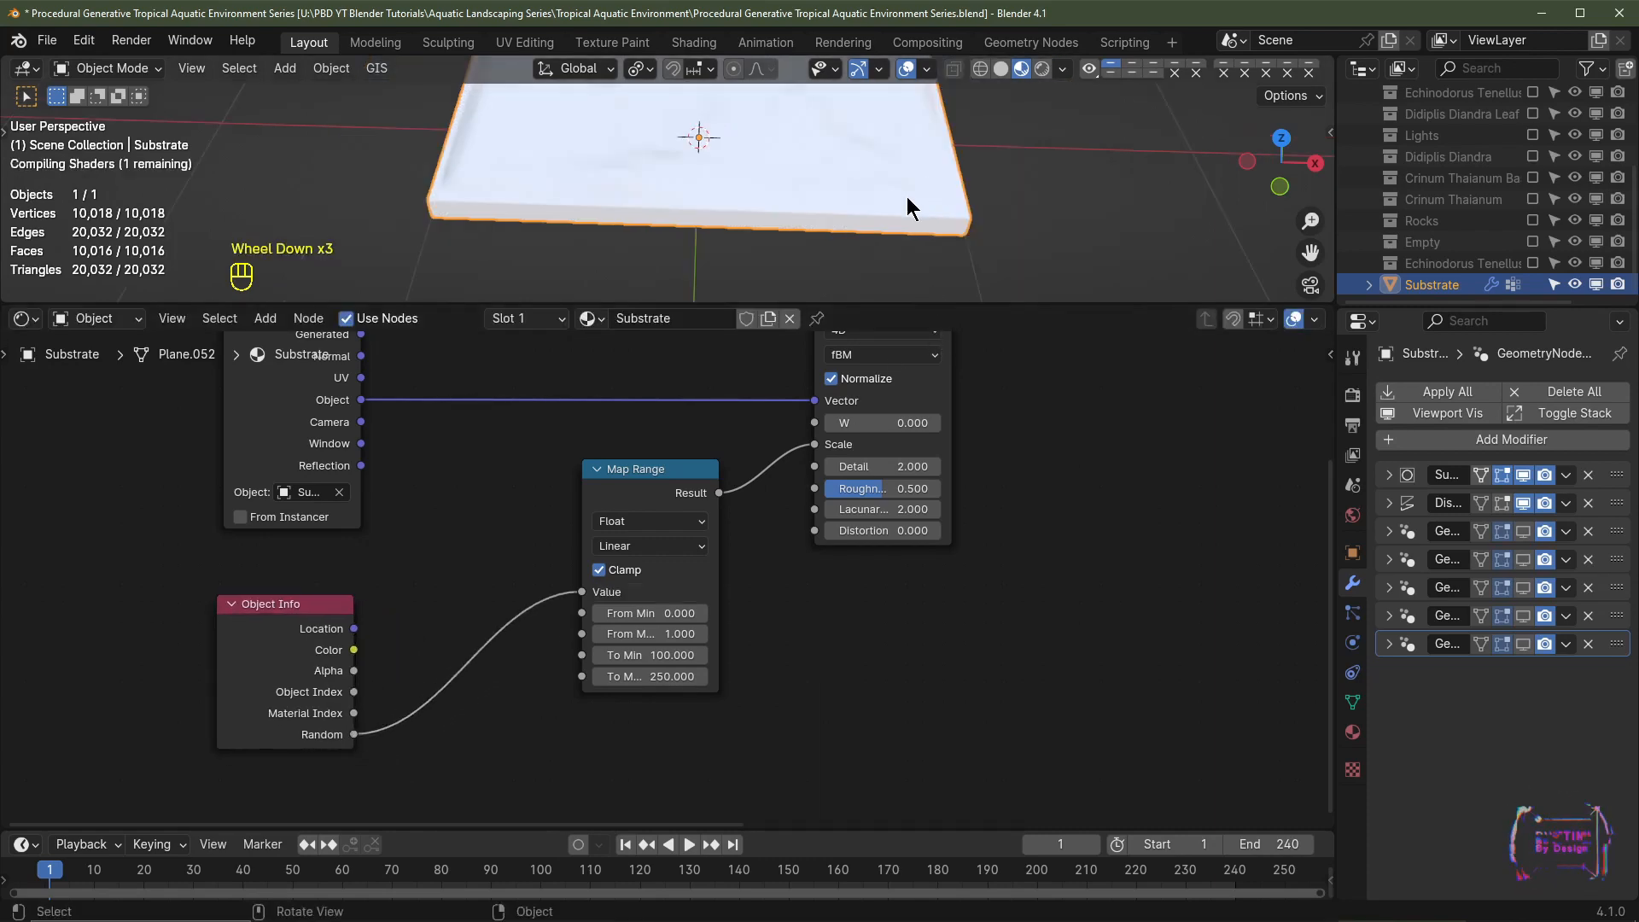
middle_drag(907, 196, 606, 187)
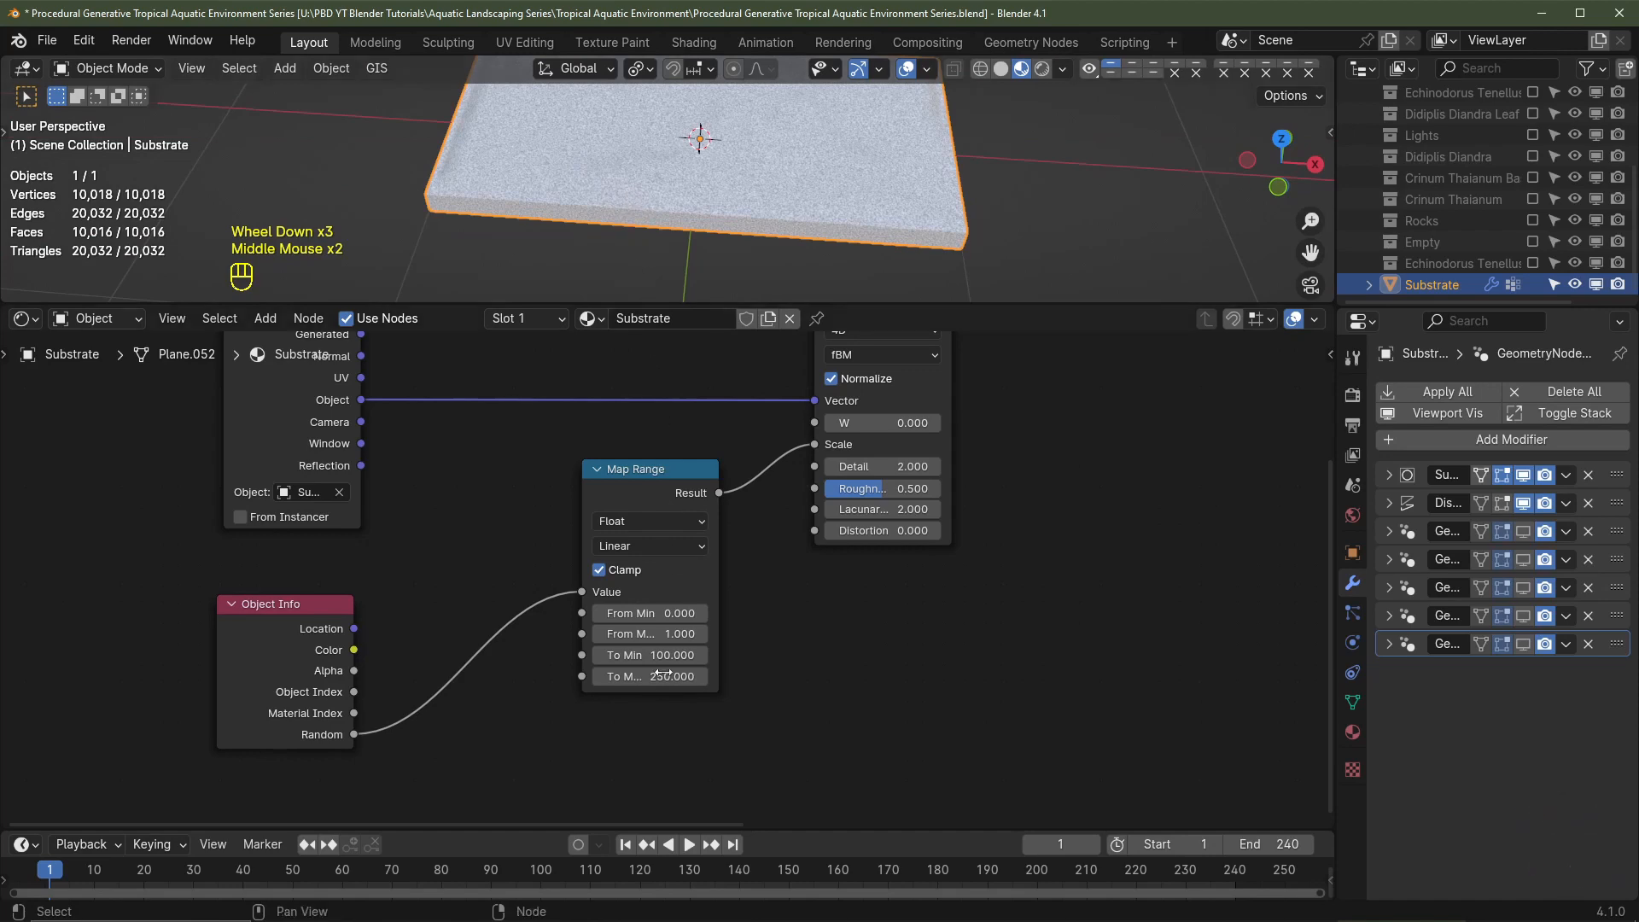
shift+middle_drag(691, 181, 784, 274)
key(KP_1)
scroll(888, 227, up, 2)
key(shift+d)
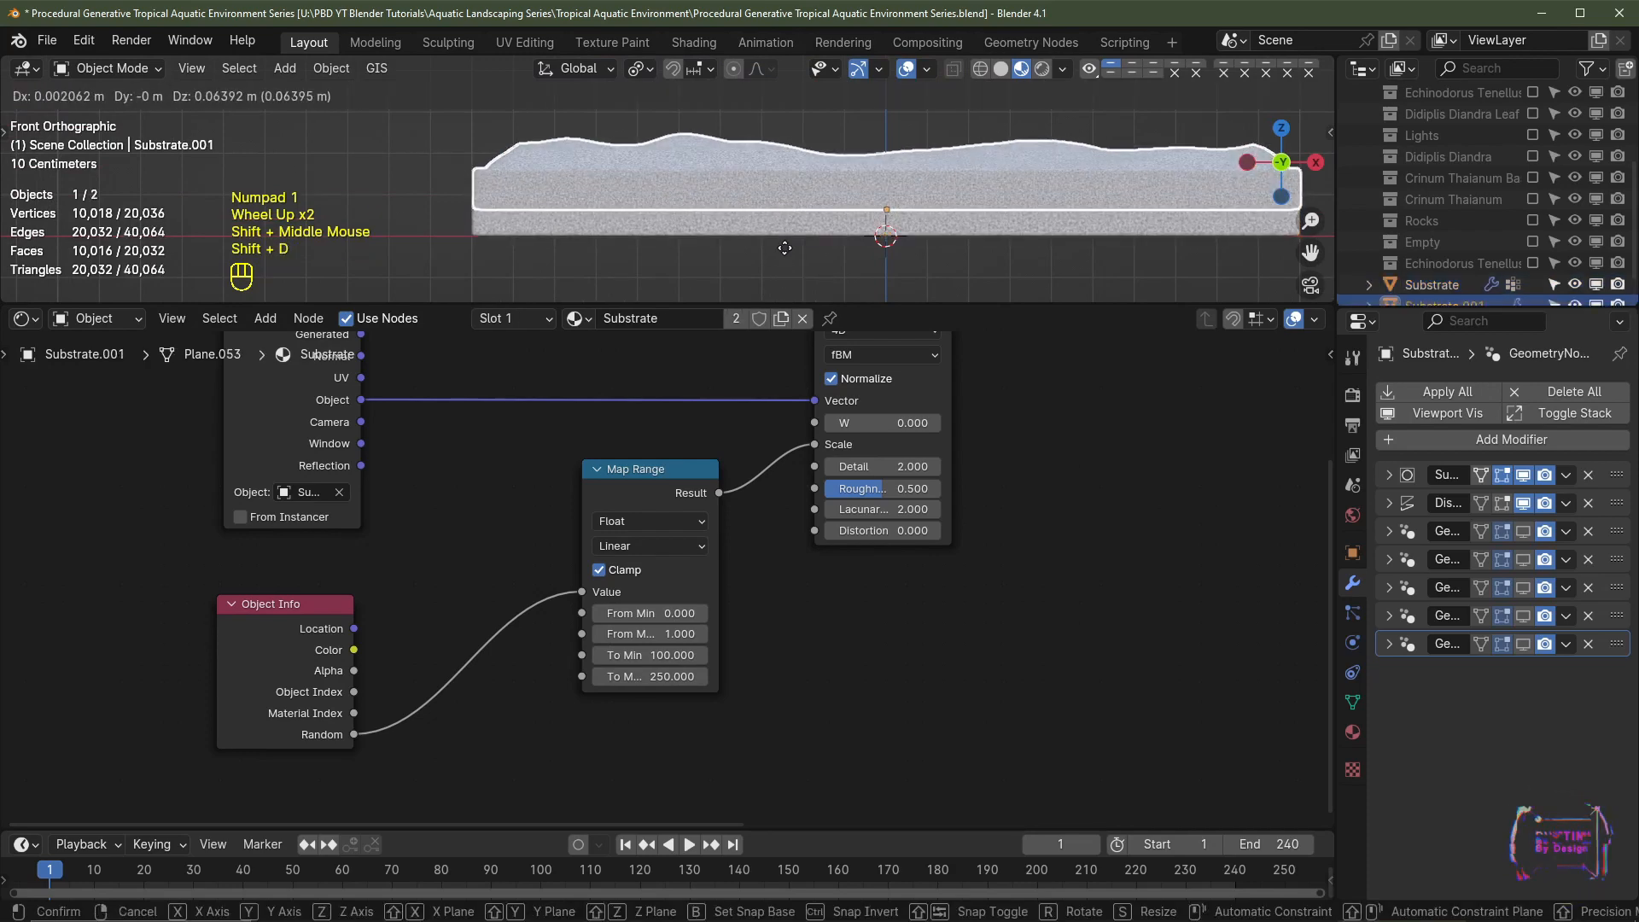
click(791, 207)
key(shift+d)
key(z)
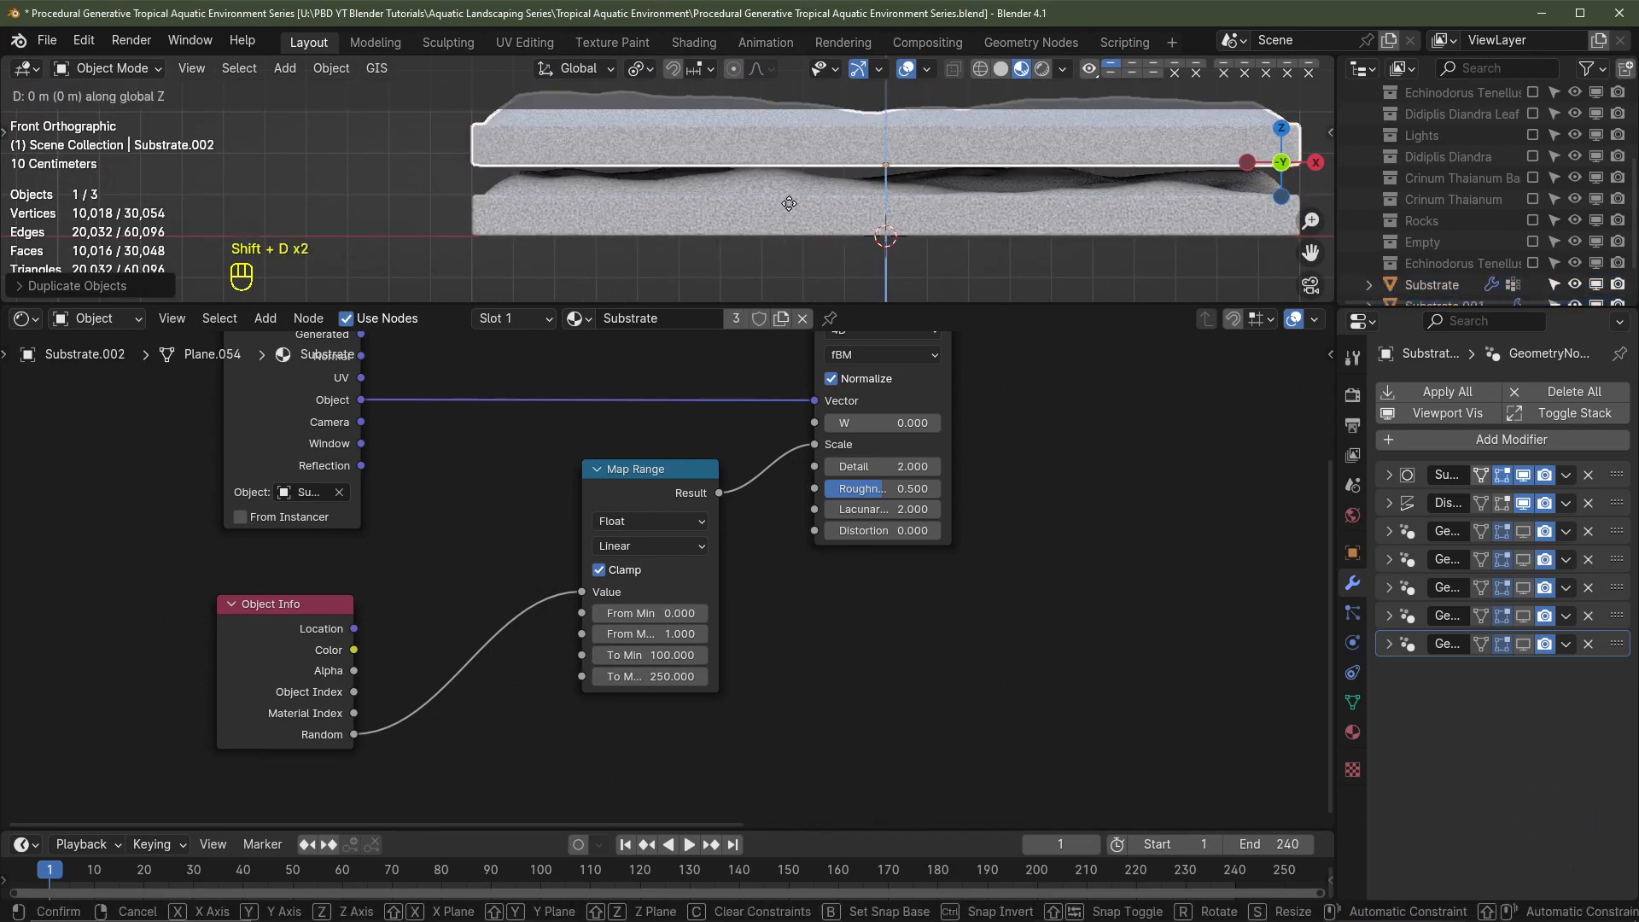
click(791, 99)
scroll(796, 184, up, 1)
shift+middle_drag(791, 99, 684, 273)
key(ctrl+z)
key(ctrl+z)
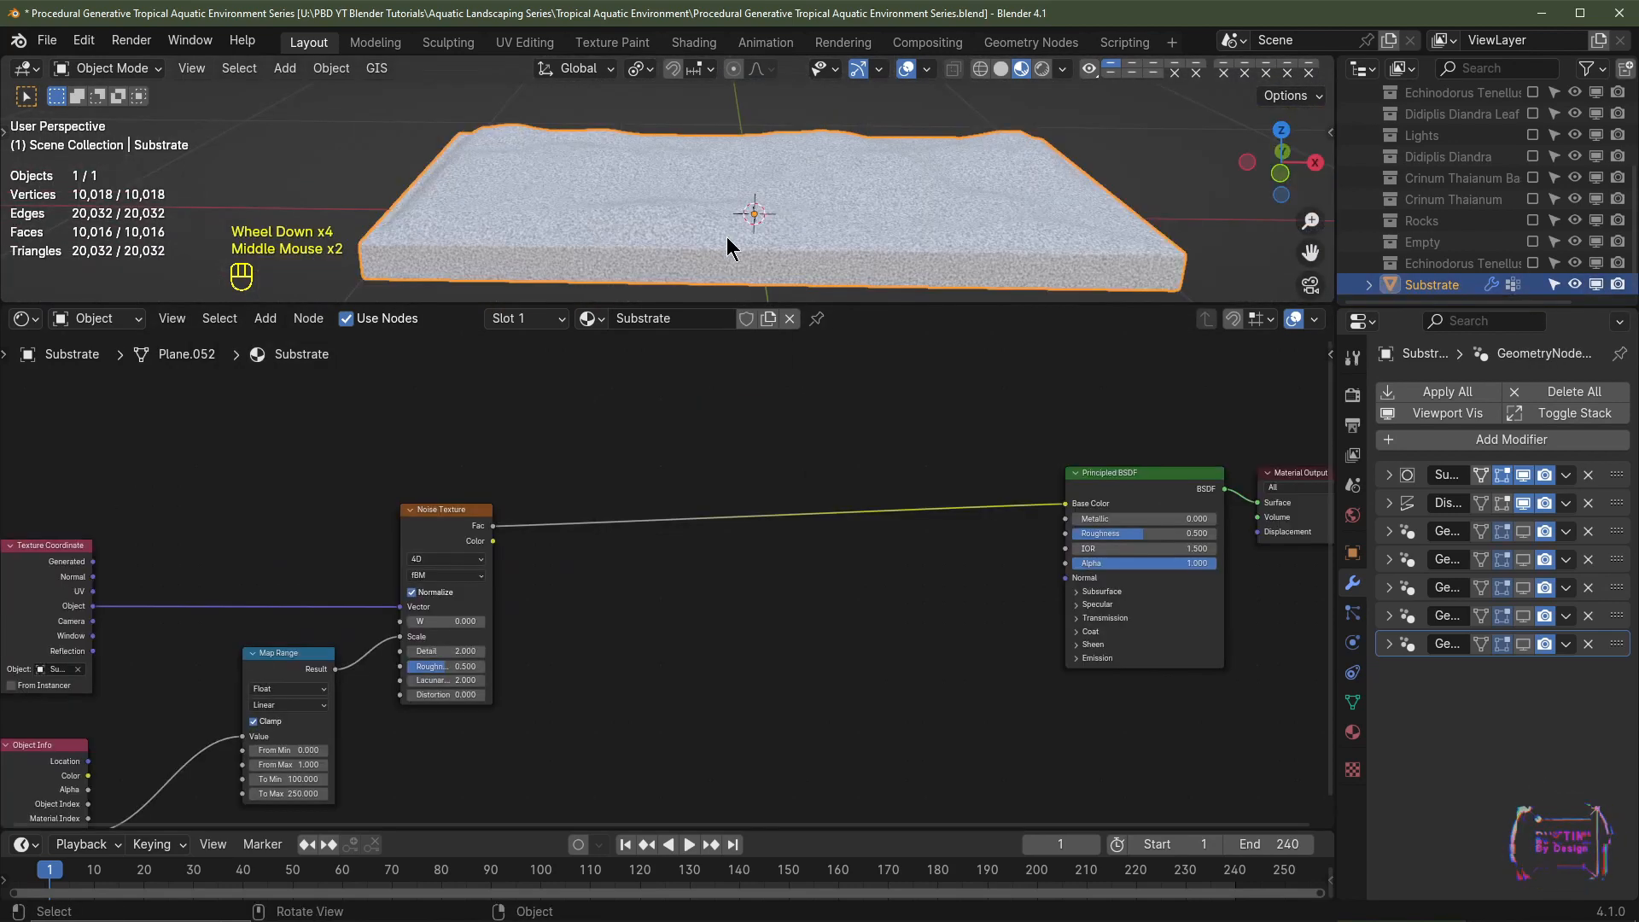
Step: Insert a Color Ramp node on the link between the Noise Texture and the Principled BSDF's Base Color
scroll(702, 525, up, 1)
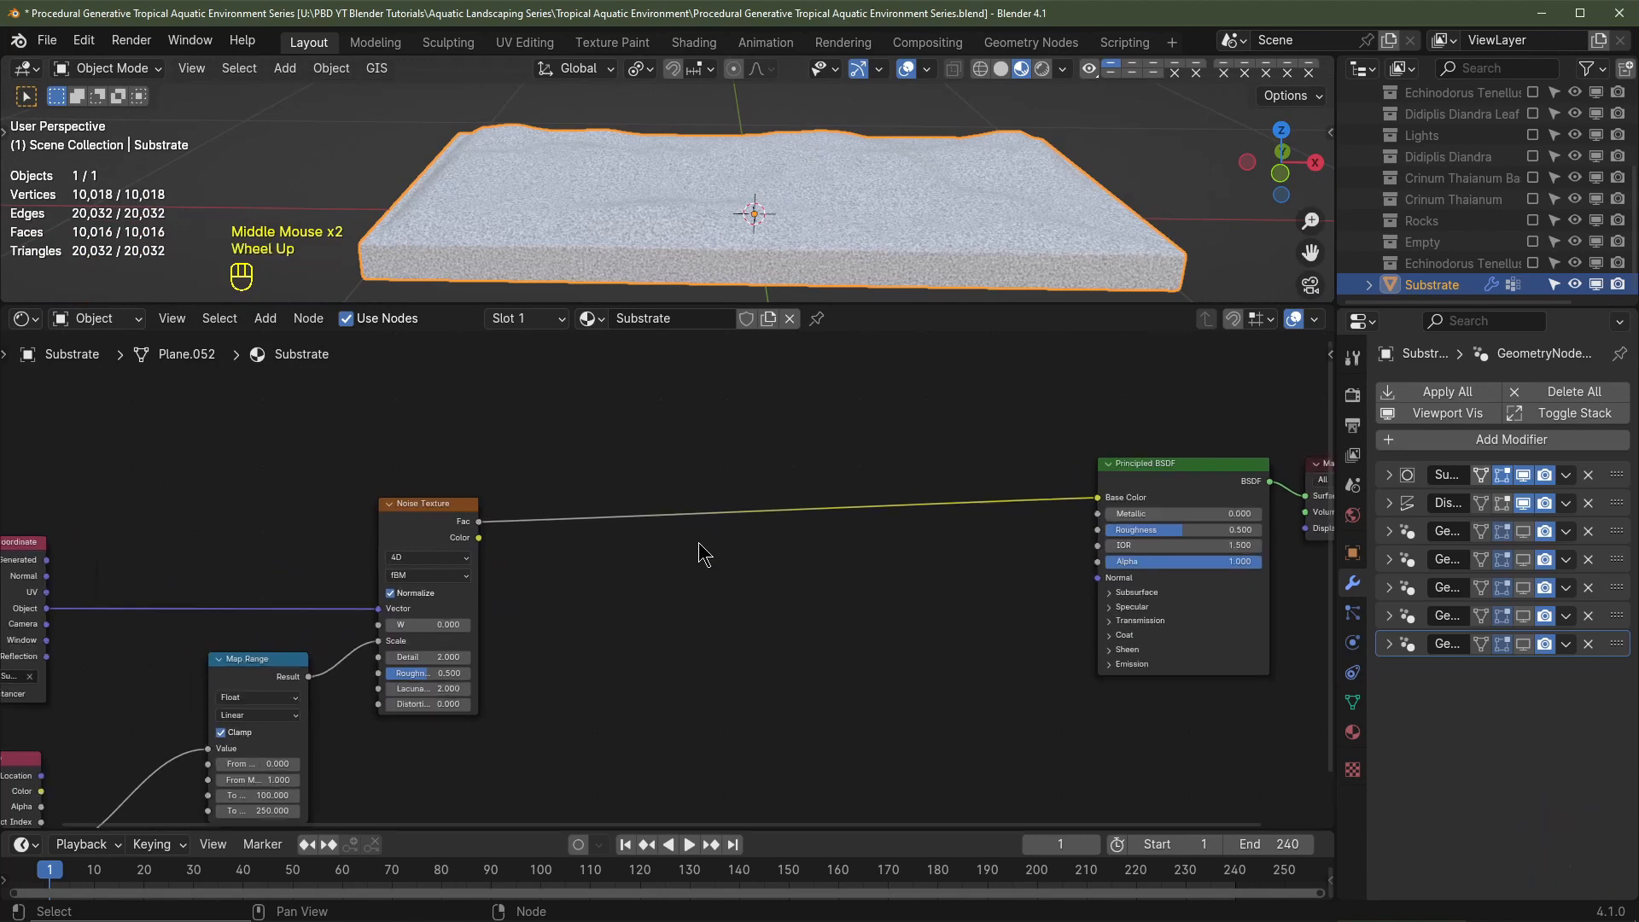
key(shift+a)
mouse_move(615, 671)
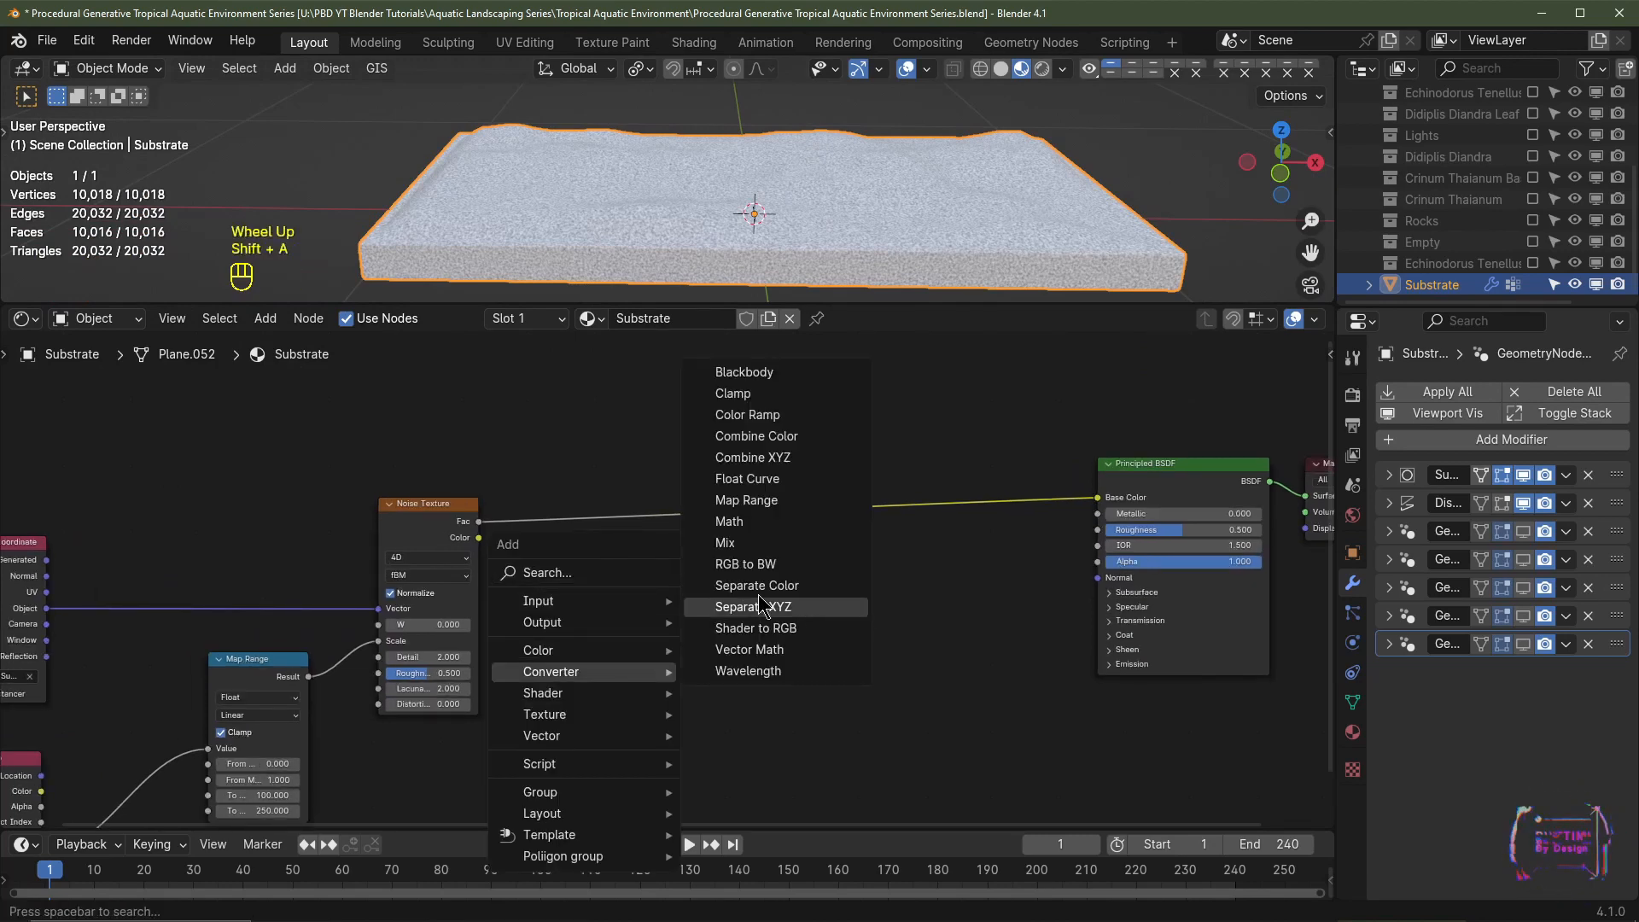
click(780, 415)
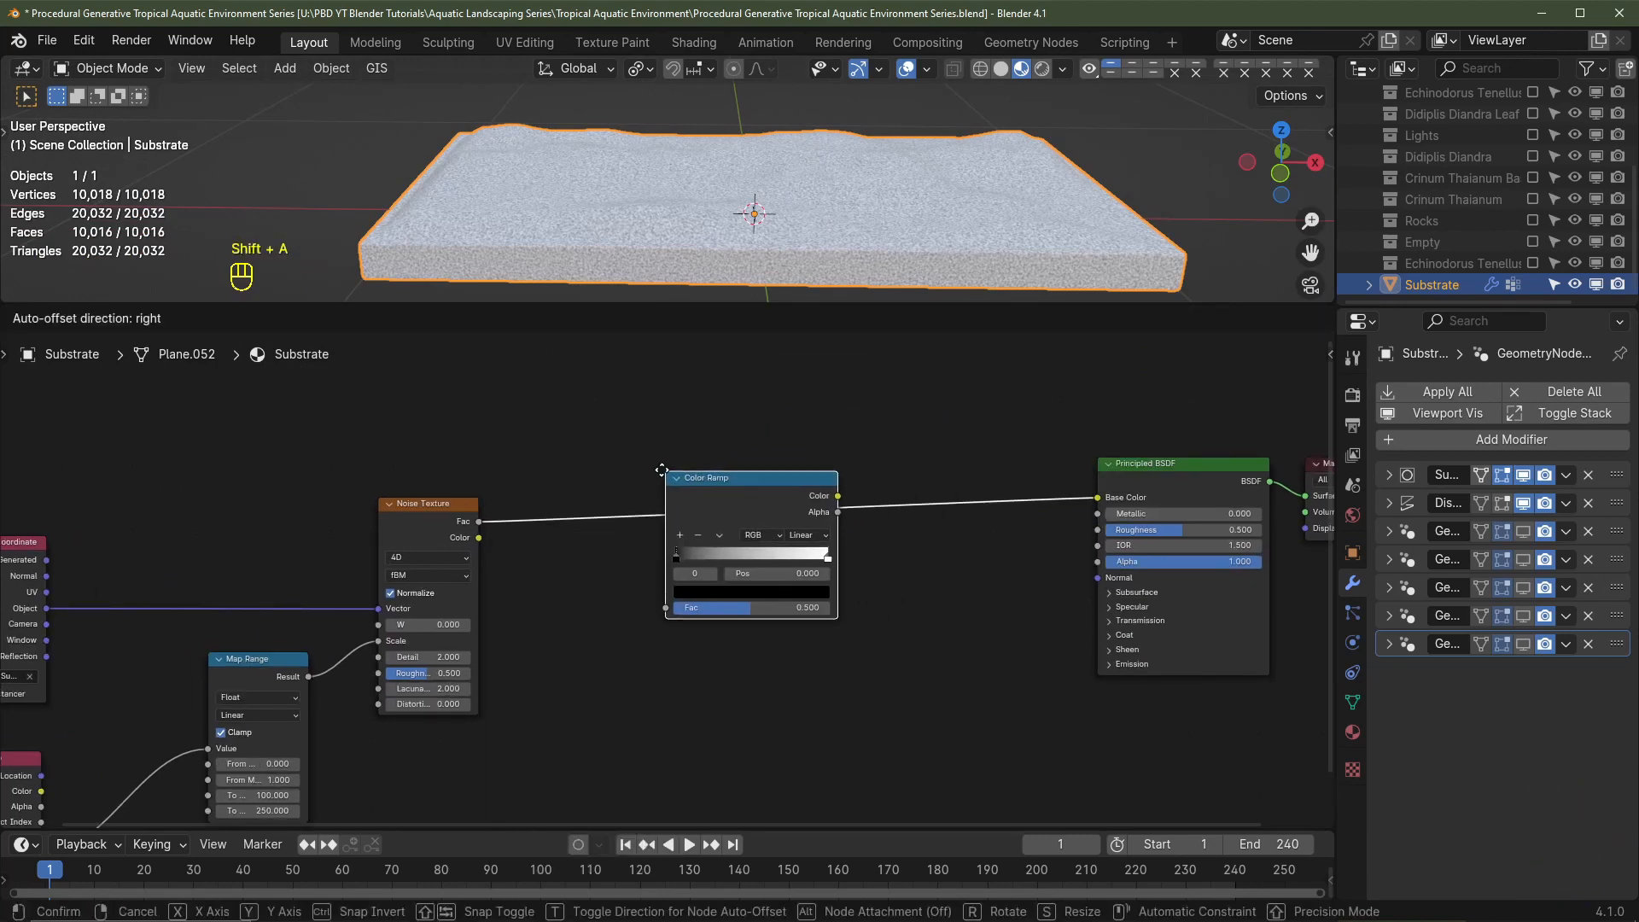
click(598, 476)
scroll(811, 555, up, 2)
Step: Add three stops to the Color Ramp and move its last white stop to about position 0.829
click(777, 469)
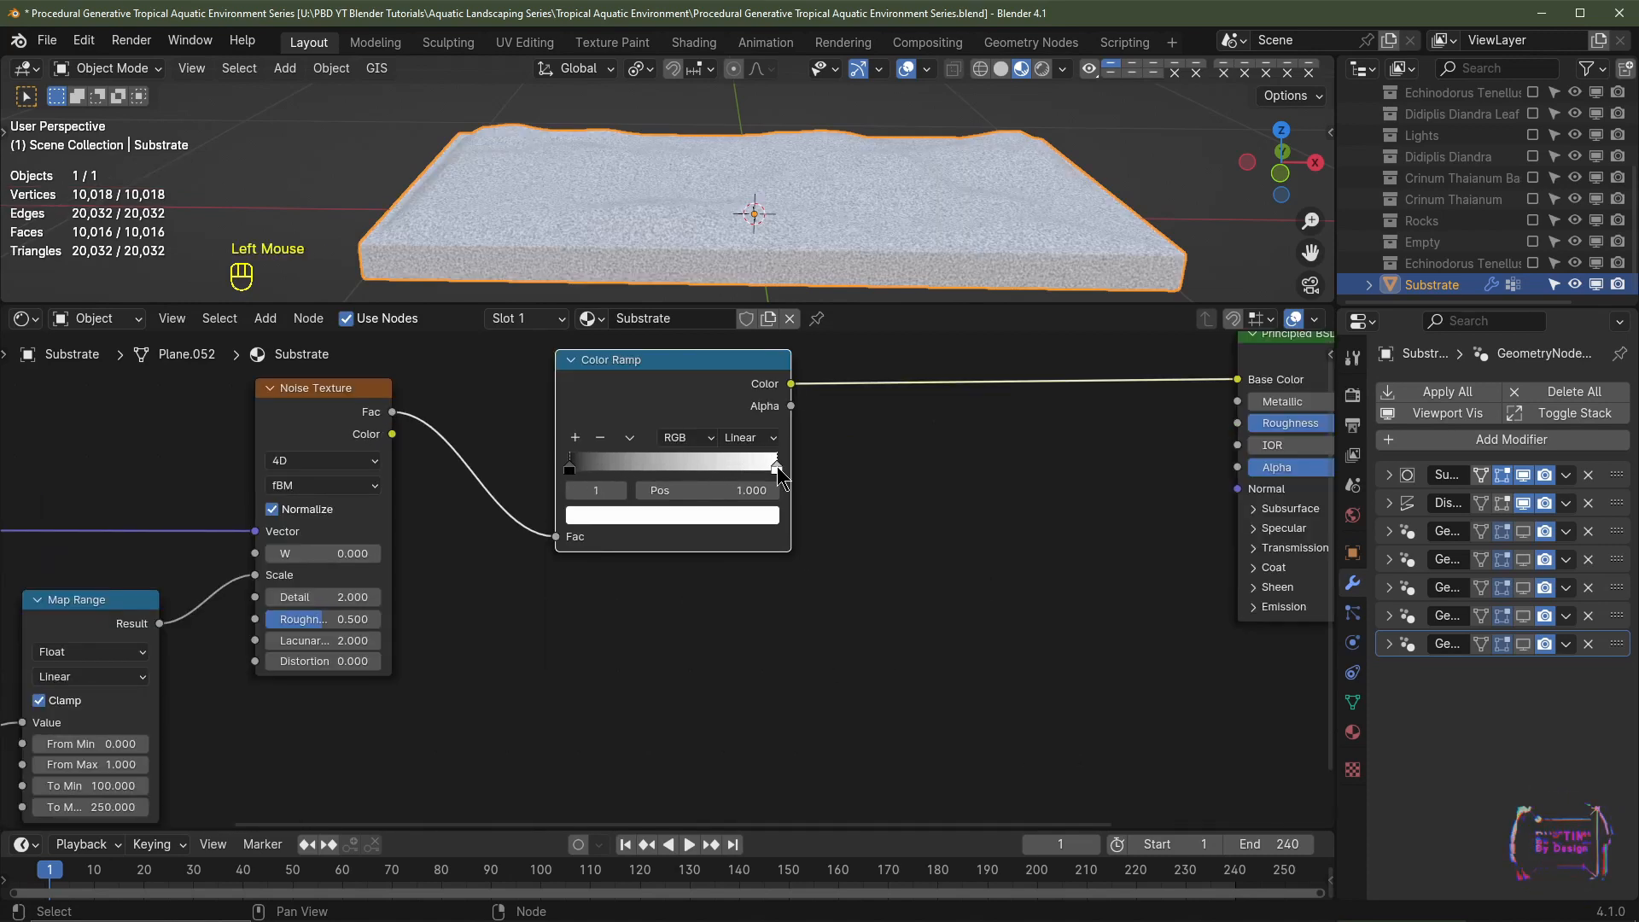
click(573, 439)
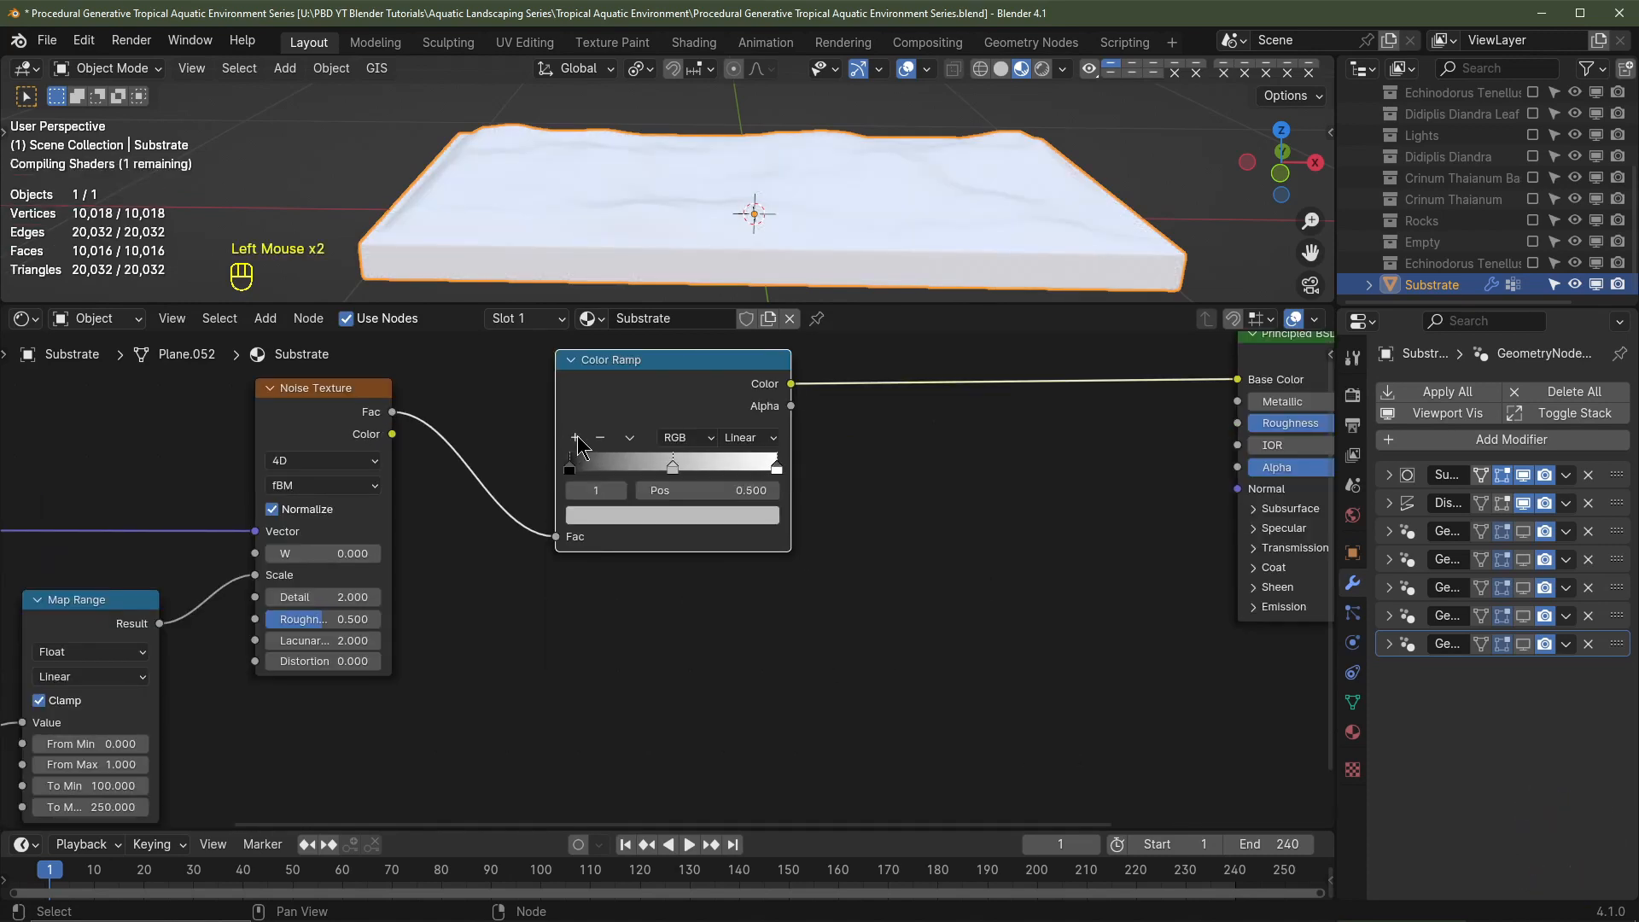
click(576, 438)
click(576, 438)
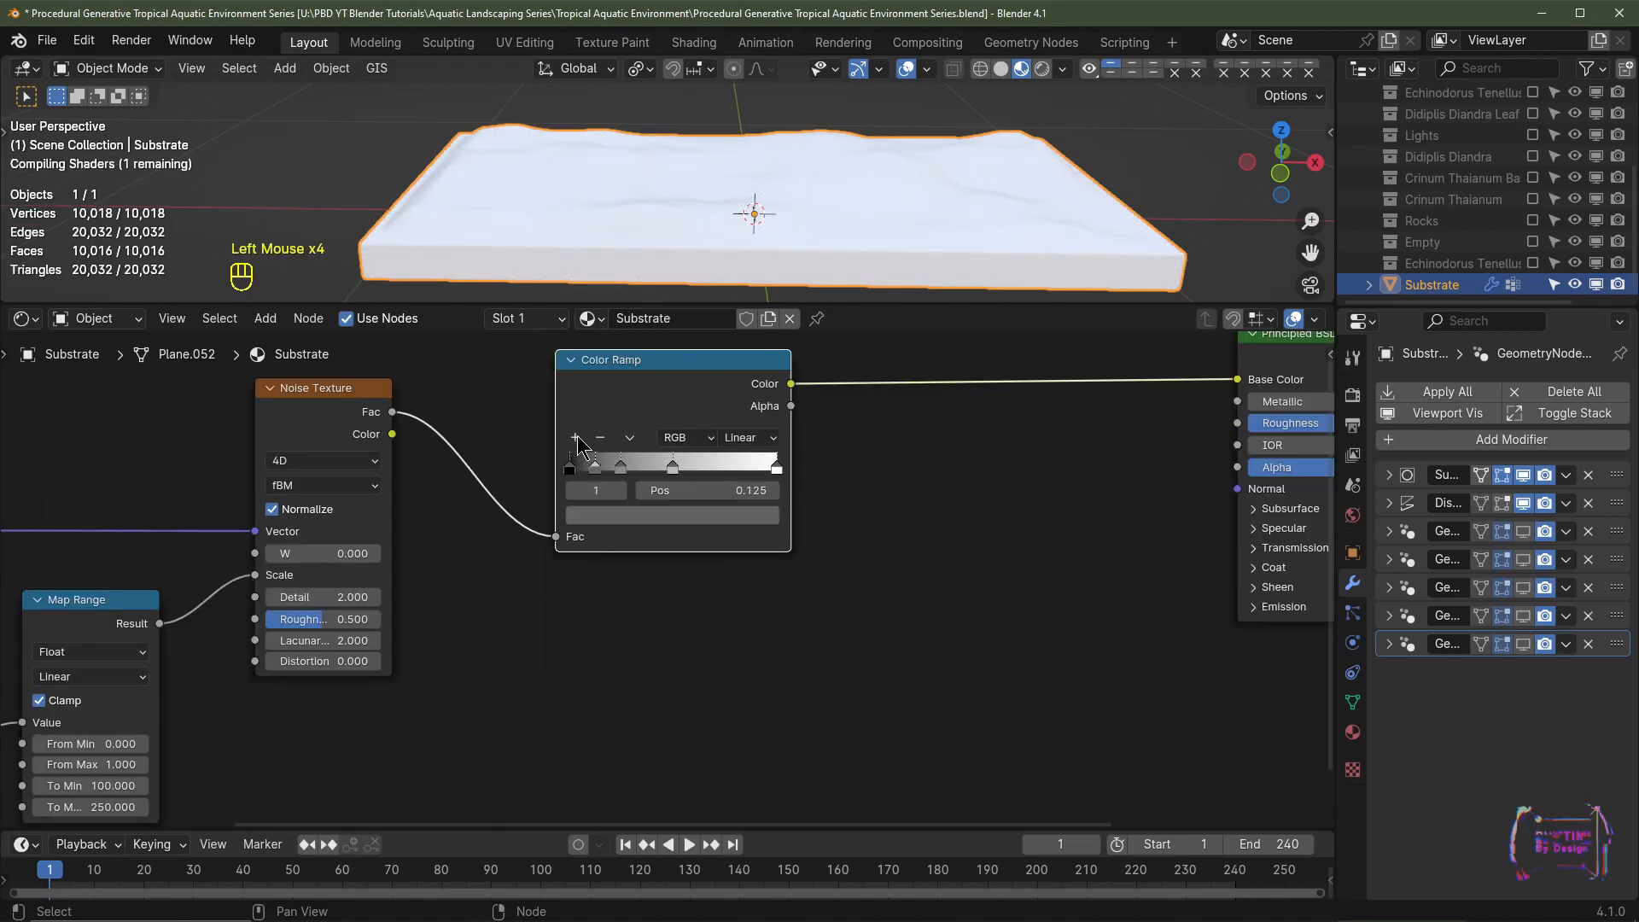
click(776, 467)
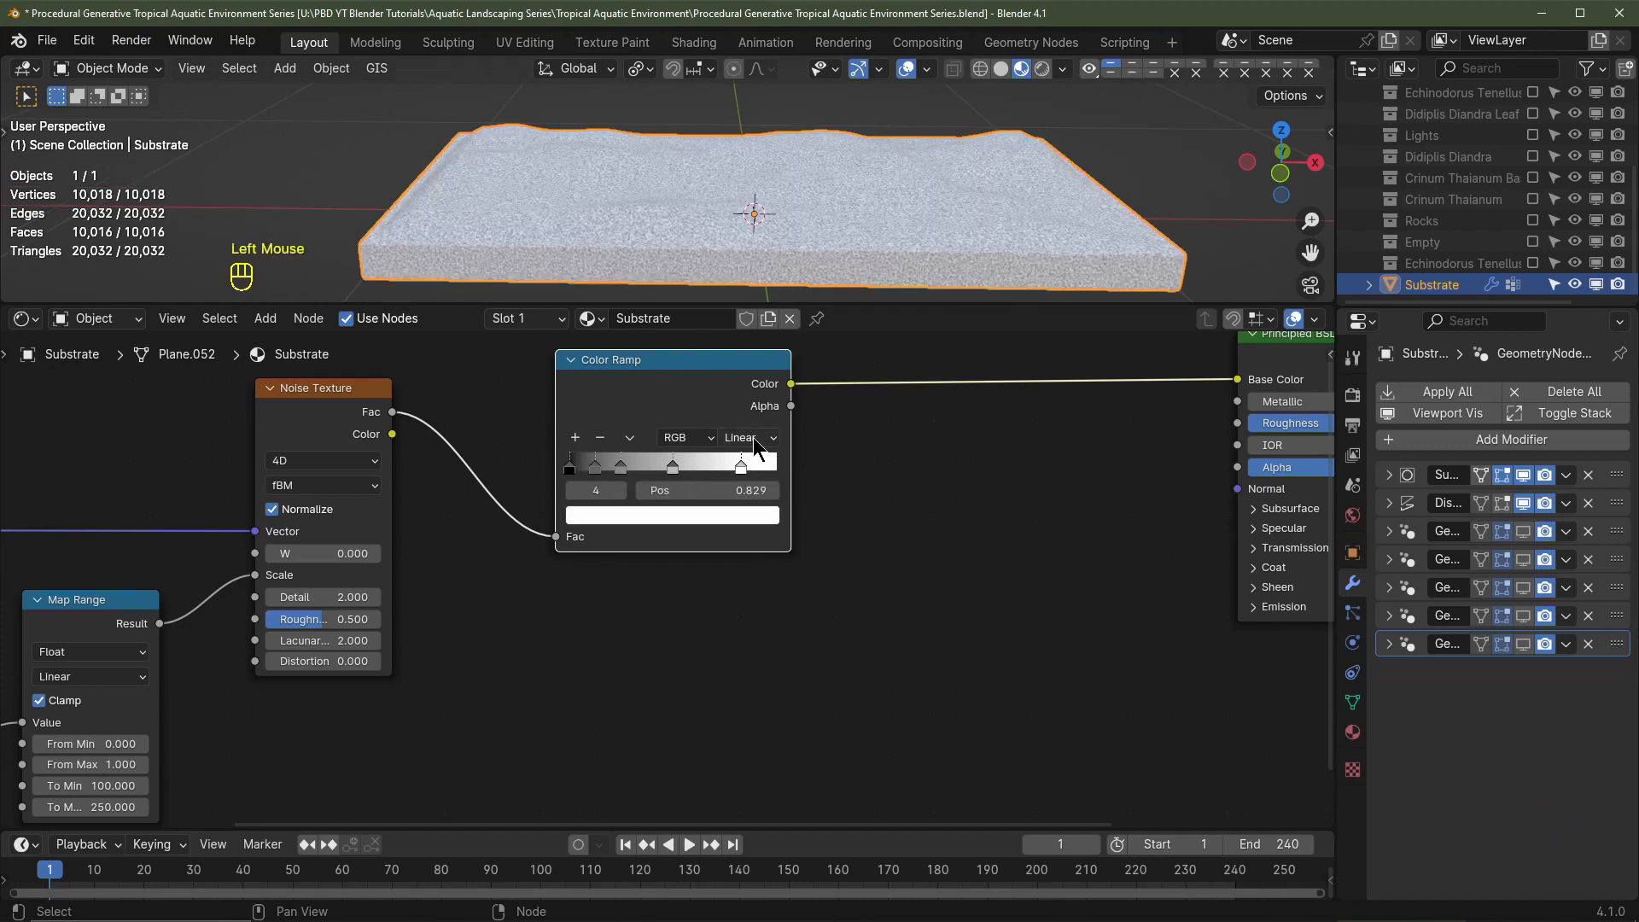
Step: Set the Color Ramp interpolation to Constant and color its last stop pale yellow with hue 0.119
click(749, 437)
click(765, 571)
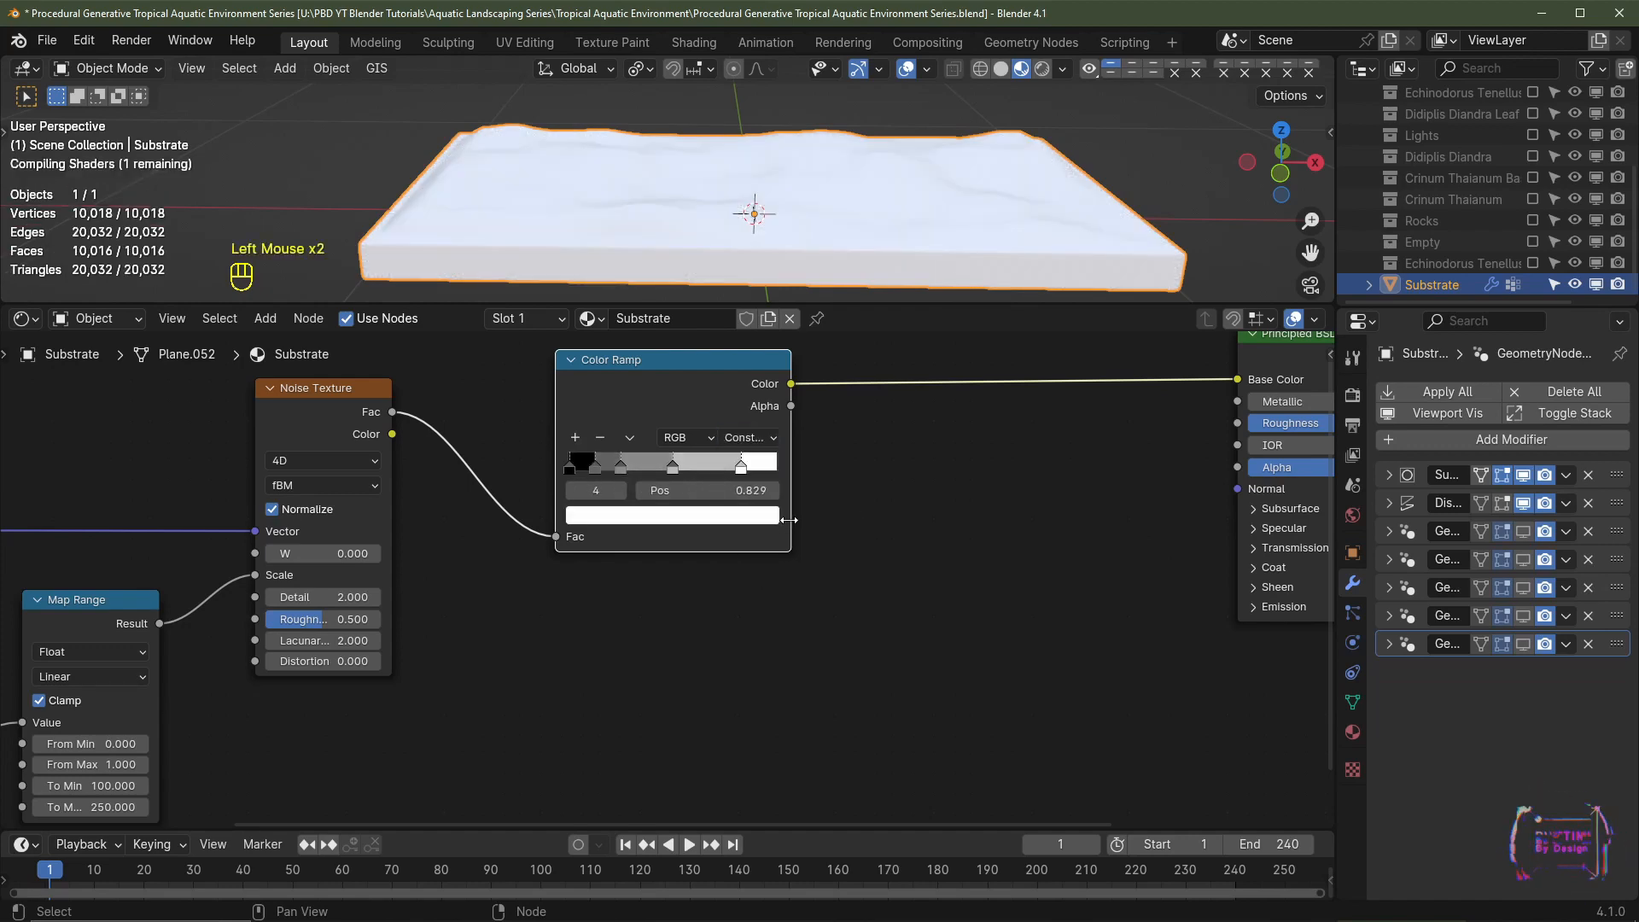
scroll(764, 572, up, 2)
click(776, 500)
click(634, 219)
mouse_move(634, 220)
mouse_down()
mouse_move(619, 236)
mouse_move(629, 215)
mouse_up()
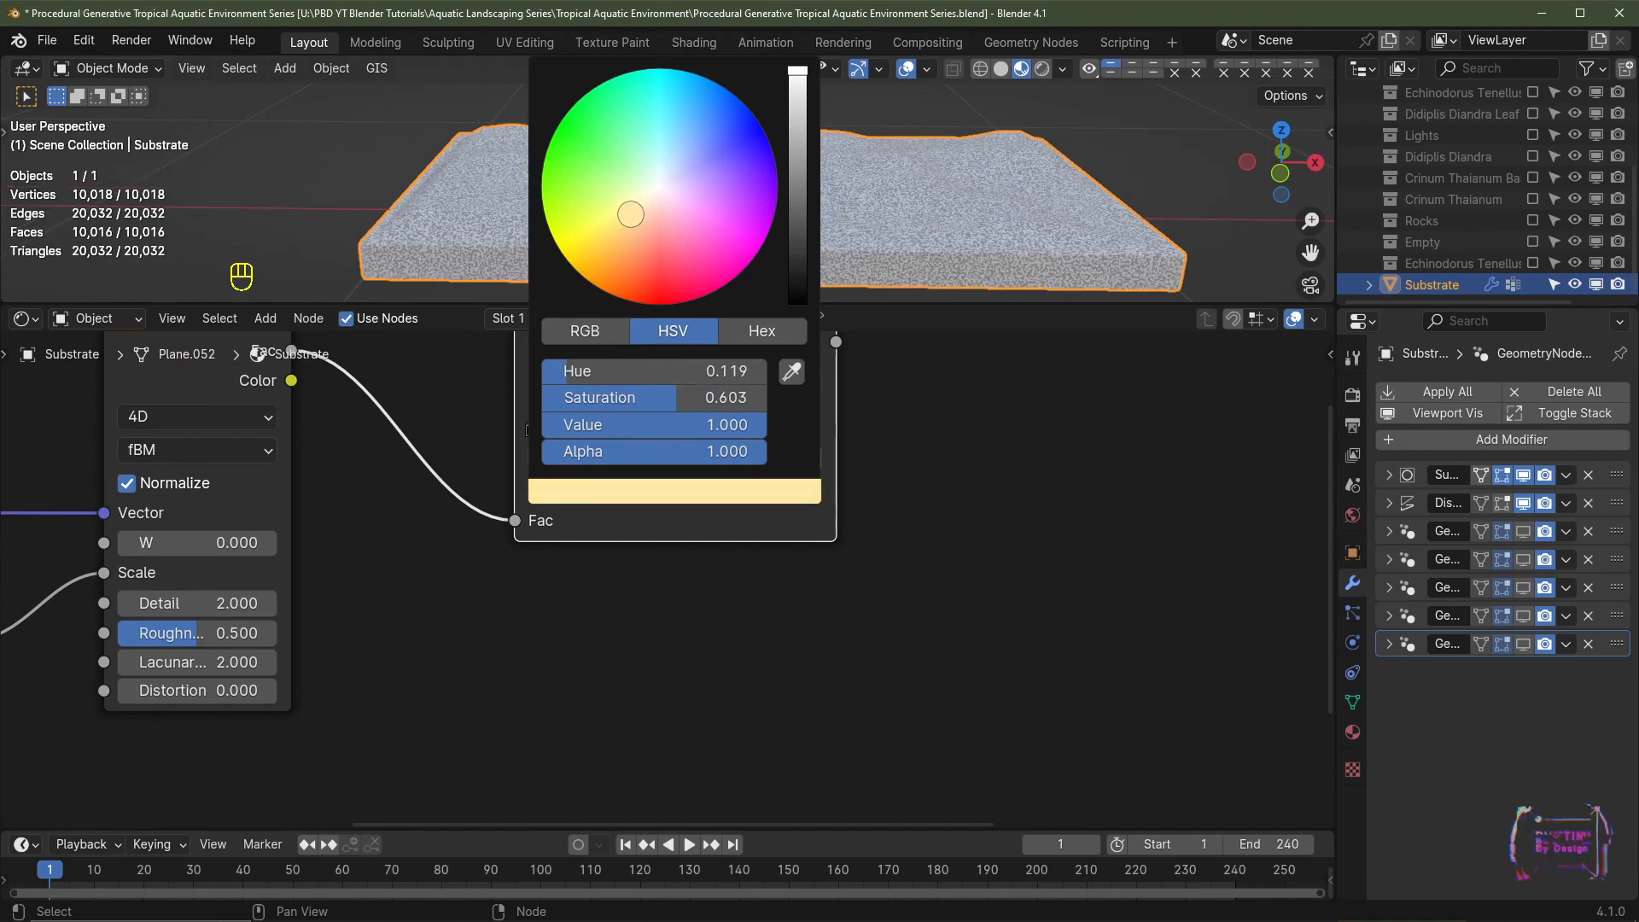
middle_drag(760, 604, 737, 663)
click(652, 549)
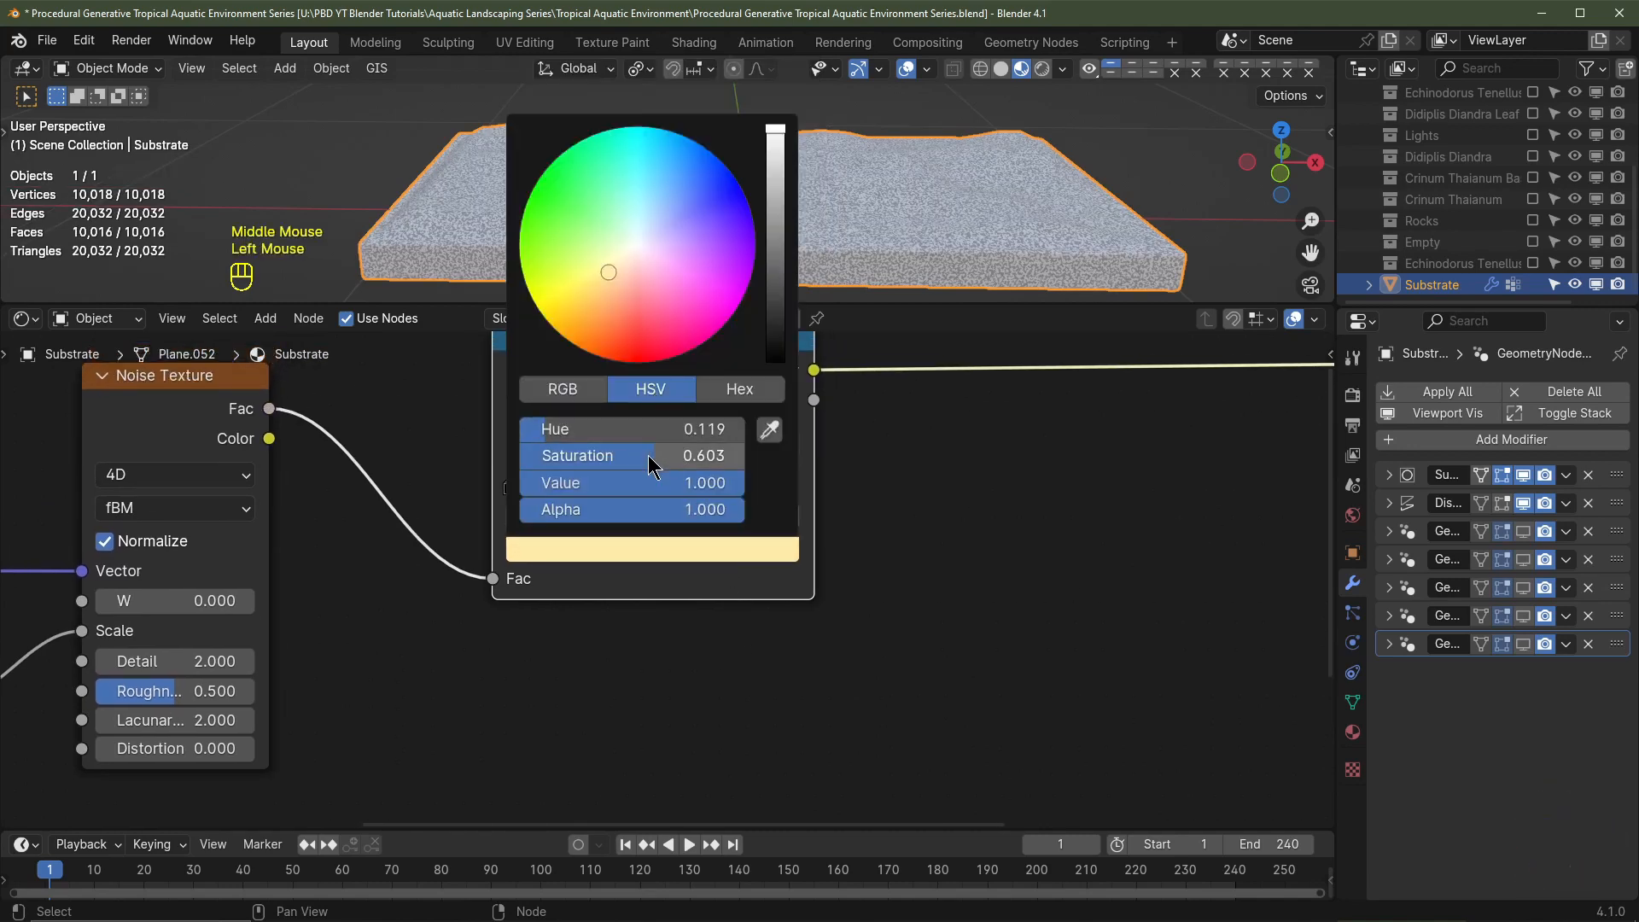
scroll(683, 512, up, 1)
Step: Color the stop at position 0.605 a dark slate blue, with hue 0.582 and saturation 0.425
click(678, 510)
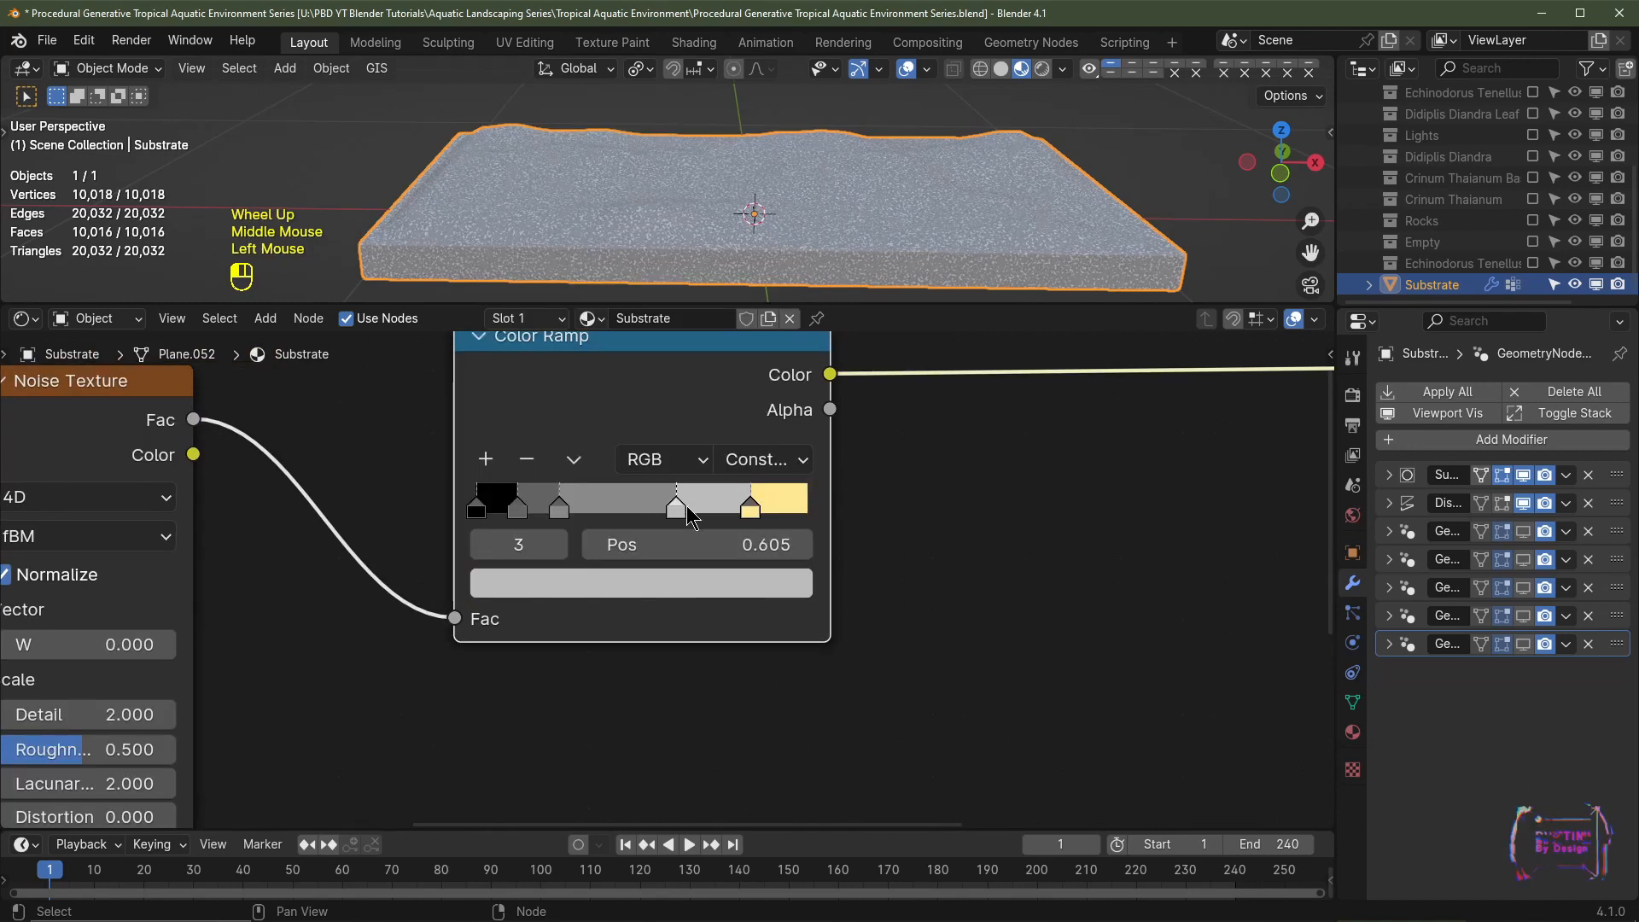
click(700, 608)
mouse_move(595, 208)
mouse_down()
mouse_move(615, 253)
mouse_move(640, 193)
mouse_up()
scroll(638, 198, down, 6)
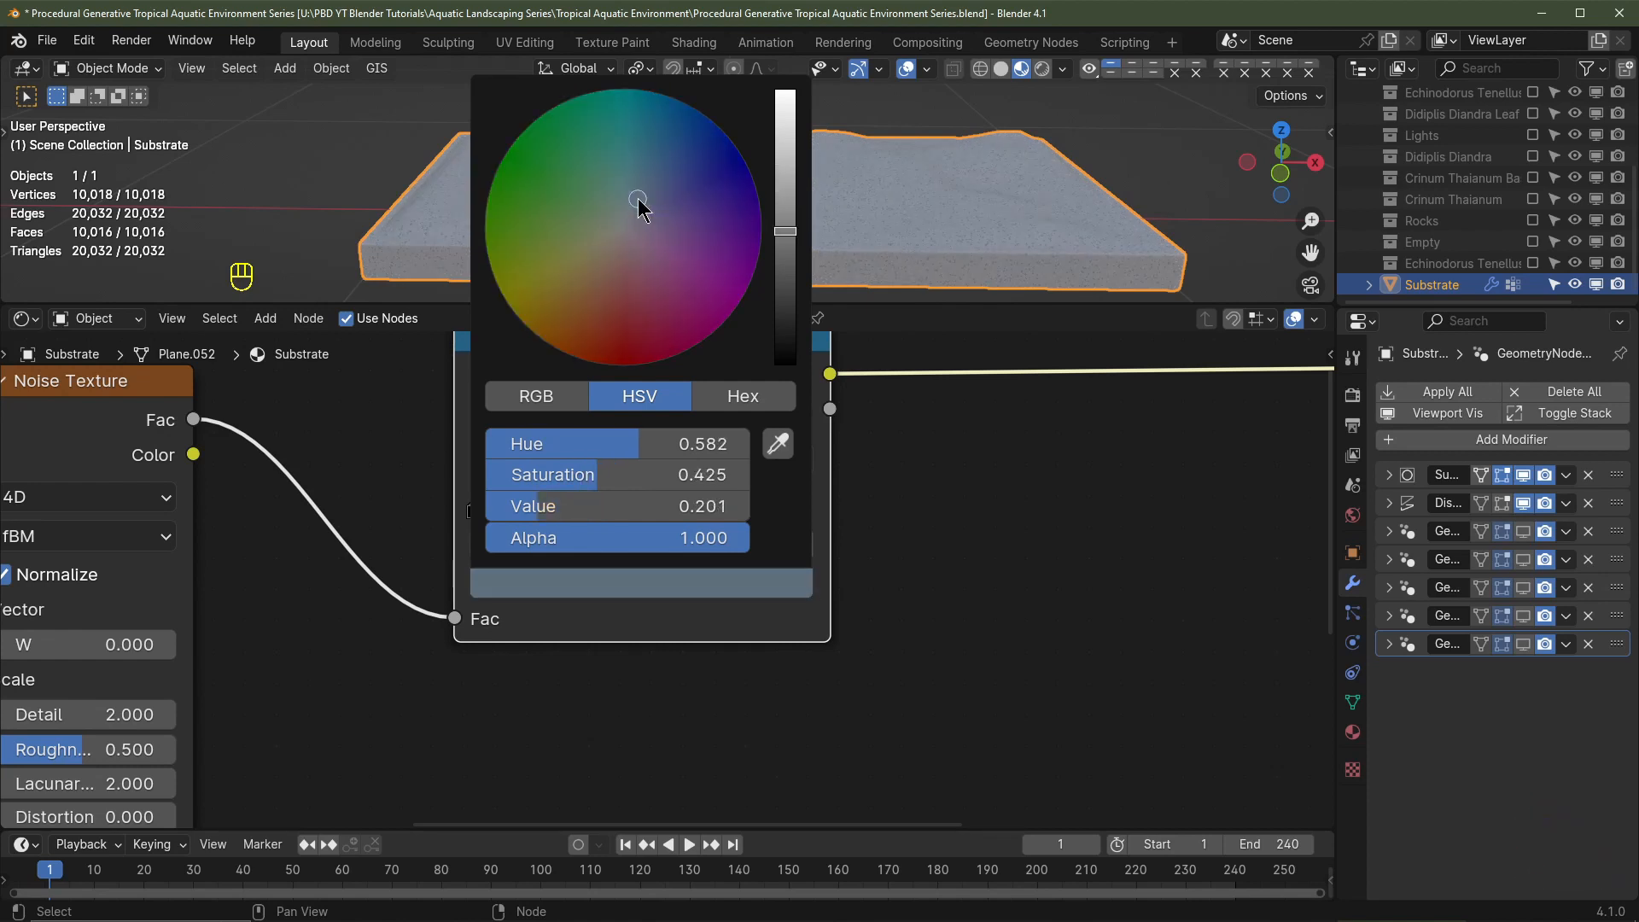
scroll(638, 198, down, 1)
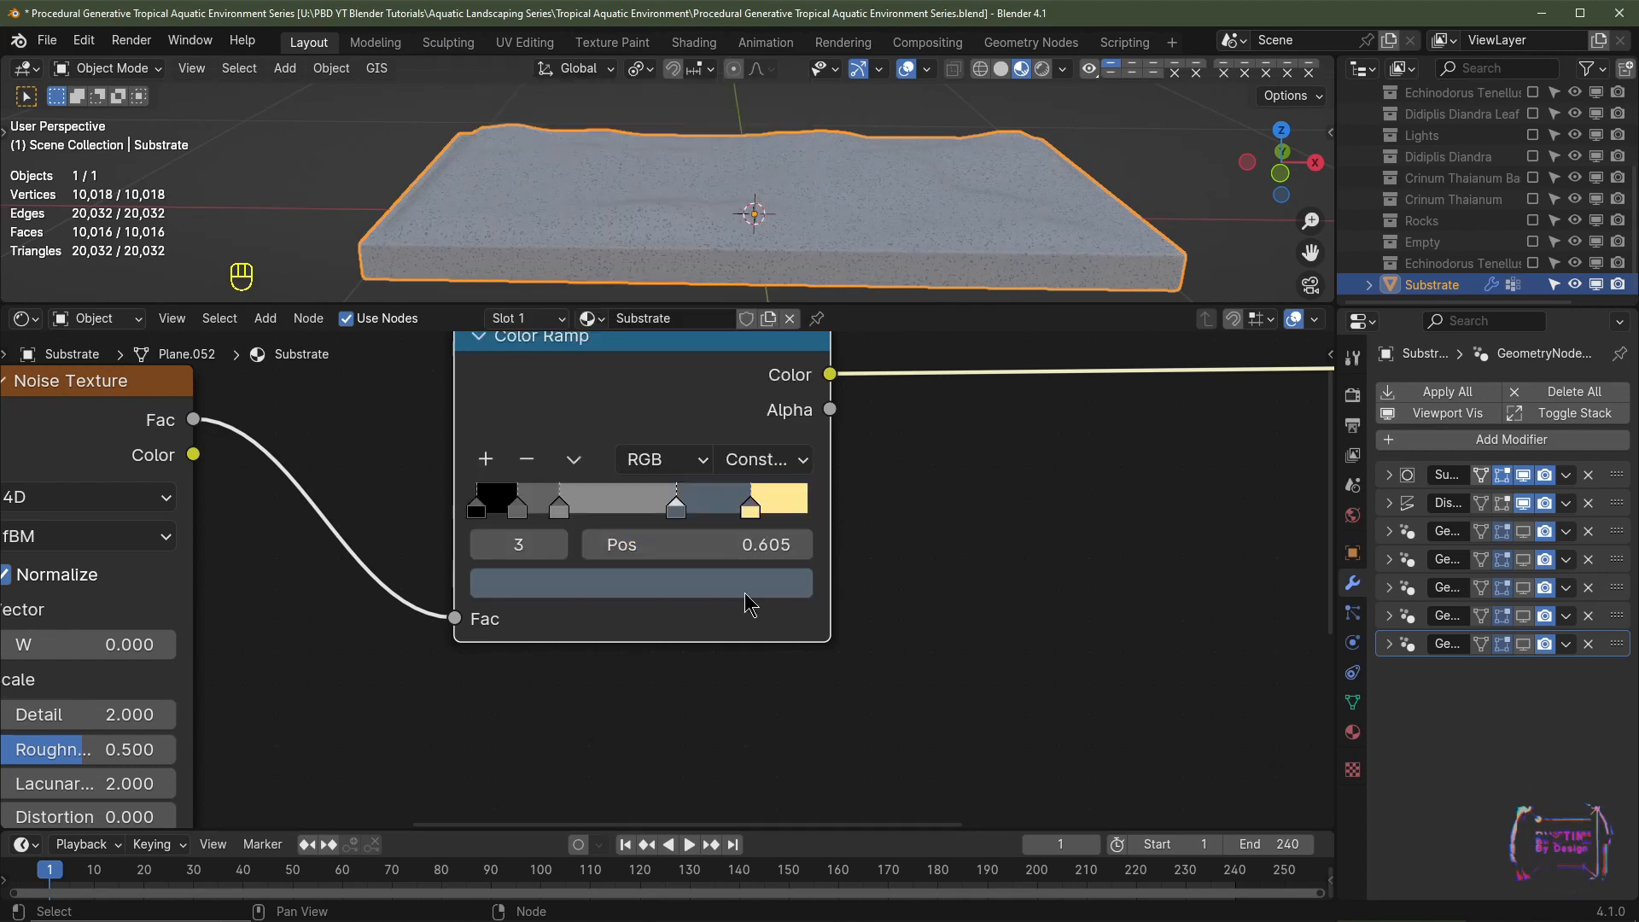
Step: Move the middle grey stop close to the blue one and color it dark brown, with hue 0.059 and saturation 0.679
drag(561, 513, 642, 517)
click(657, 587)
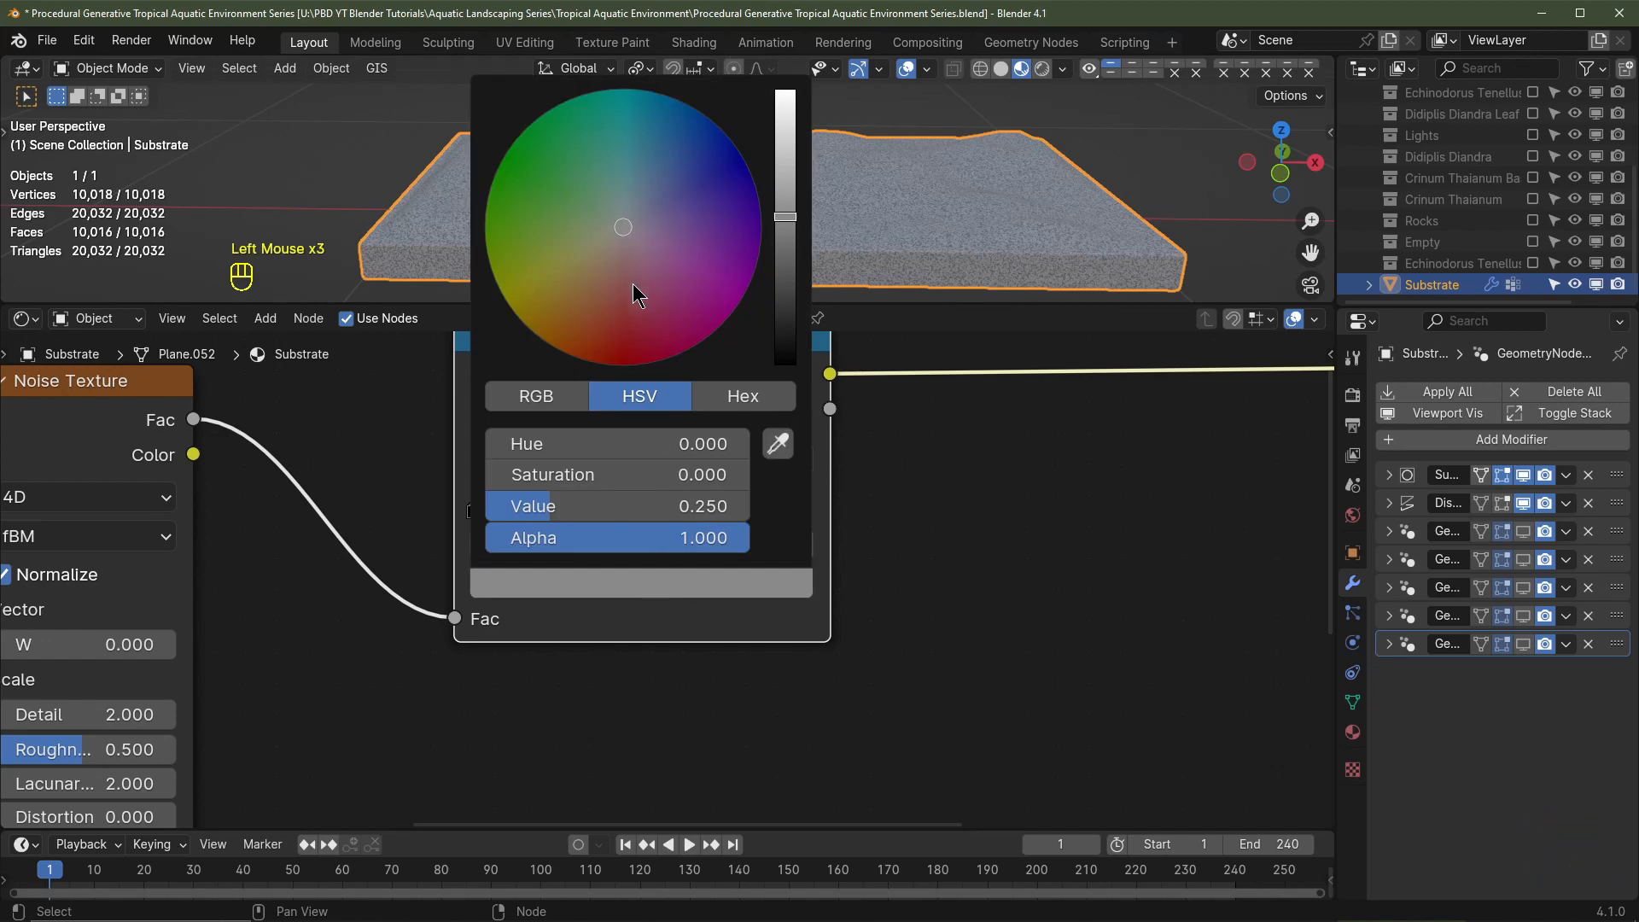
drag(632, 283, 597, 282)
scroll(597, 281, down, 1)
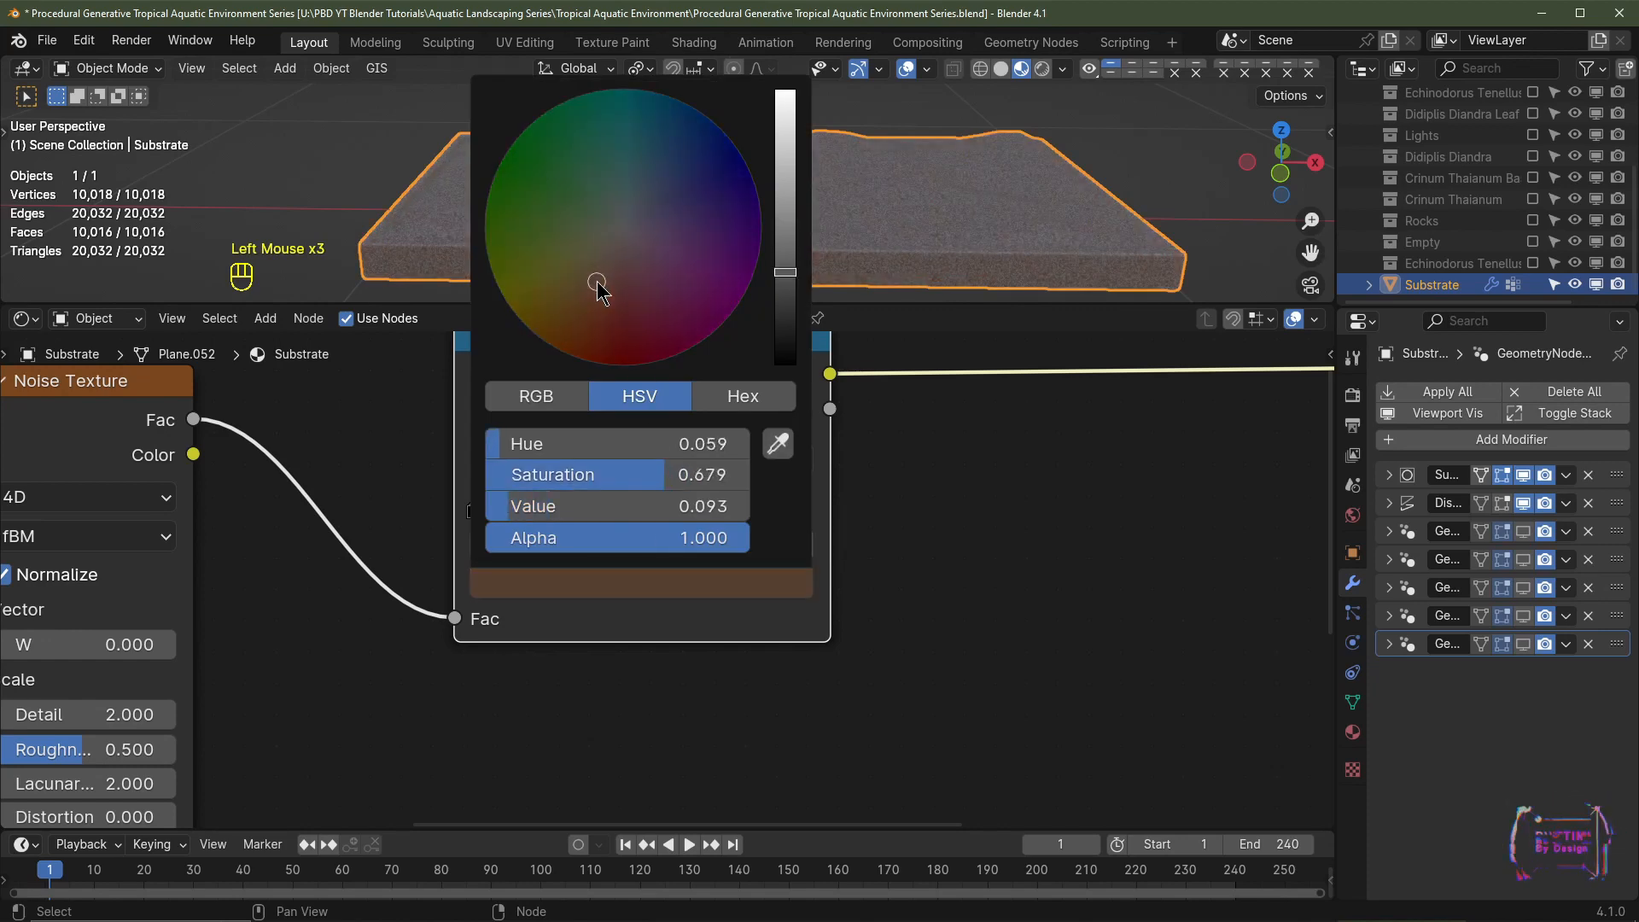
scroll(596, 282, up, 1)
Step: Move the second stop to position 0.310 and color it tan, with hue 0.115, saturation 0.589 and value 0.366
drag(522, 511, 591, 515)
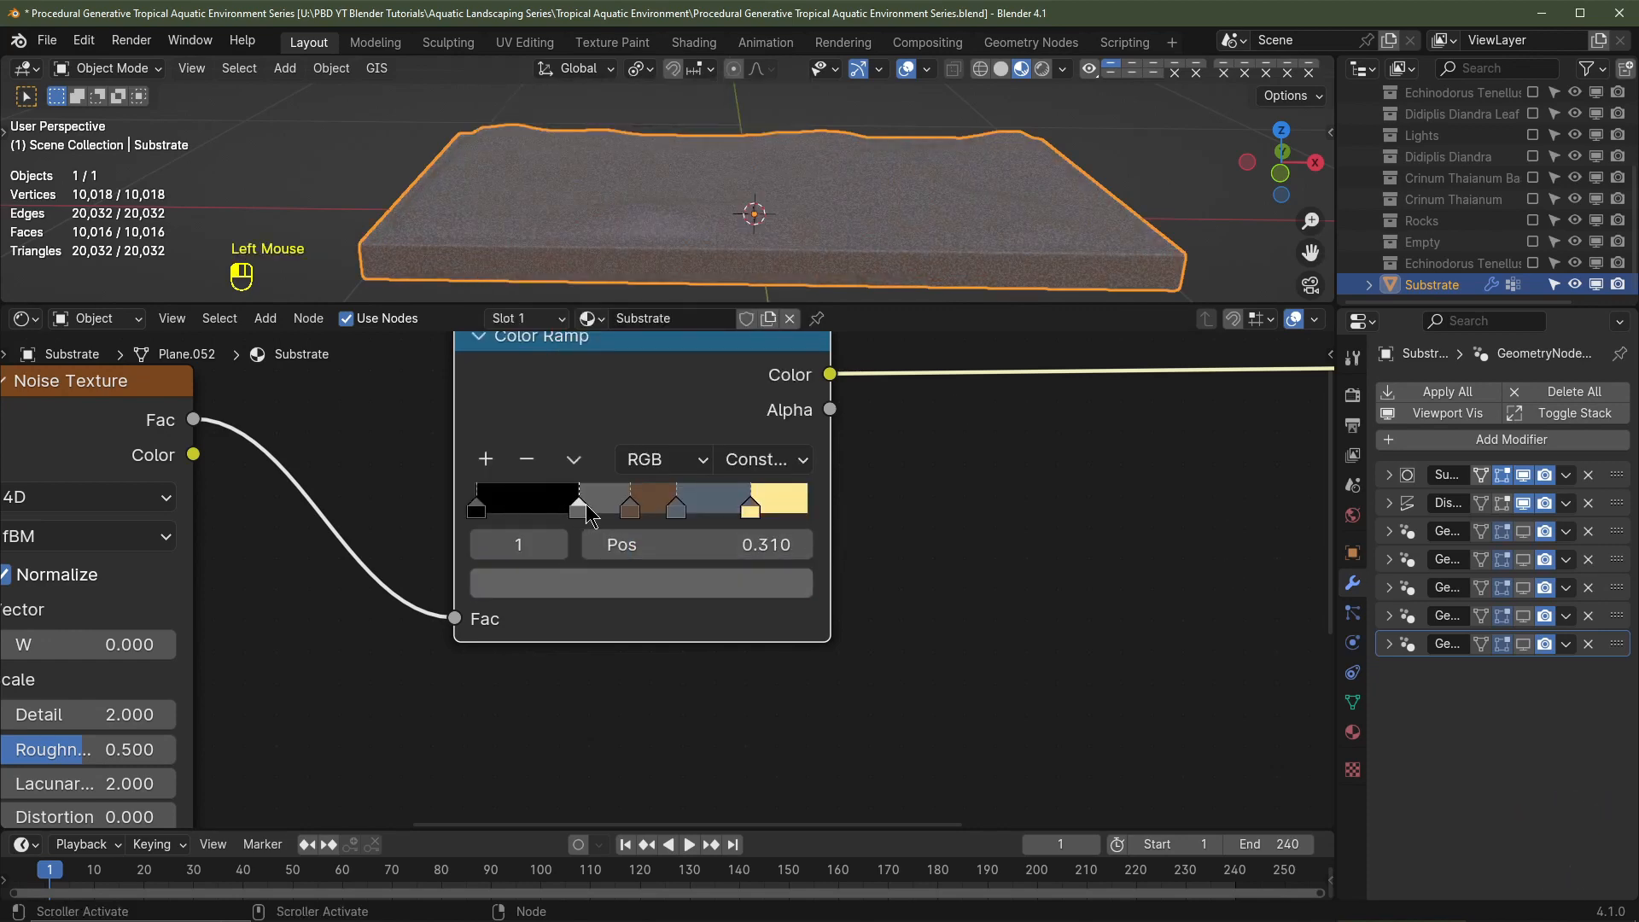
click(640, 586)
drag(628, 282, 592, 260)
scroll(607, 261, up, 5)
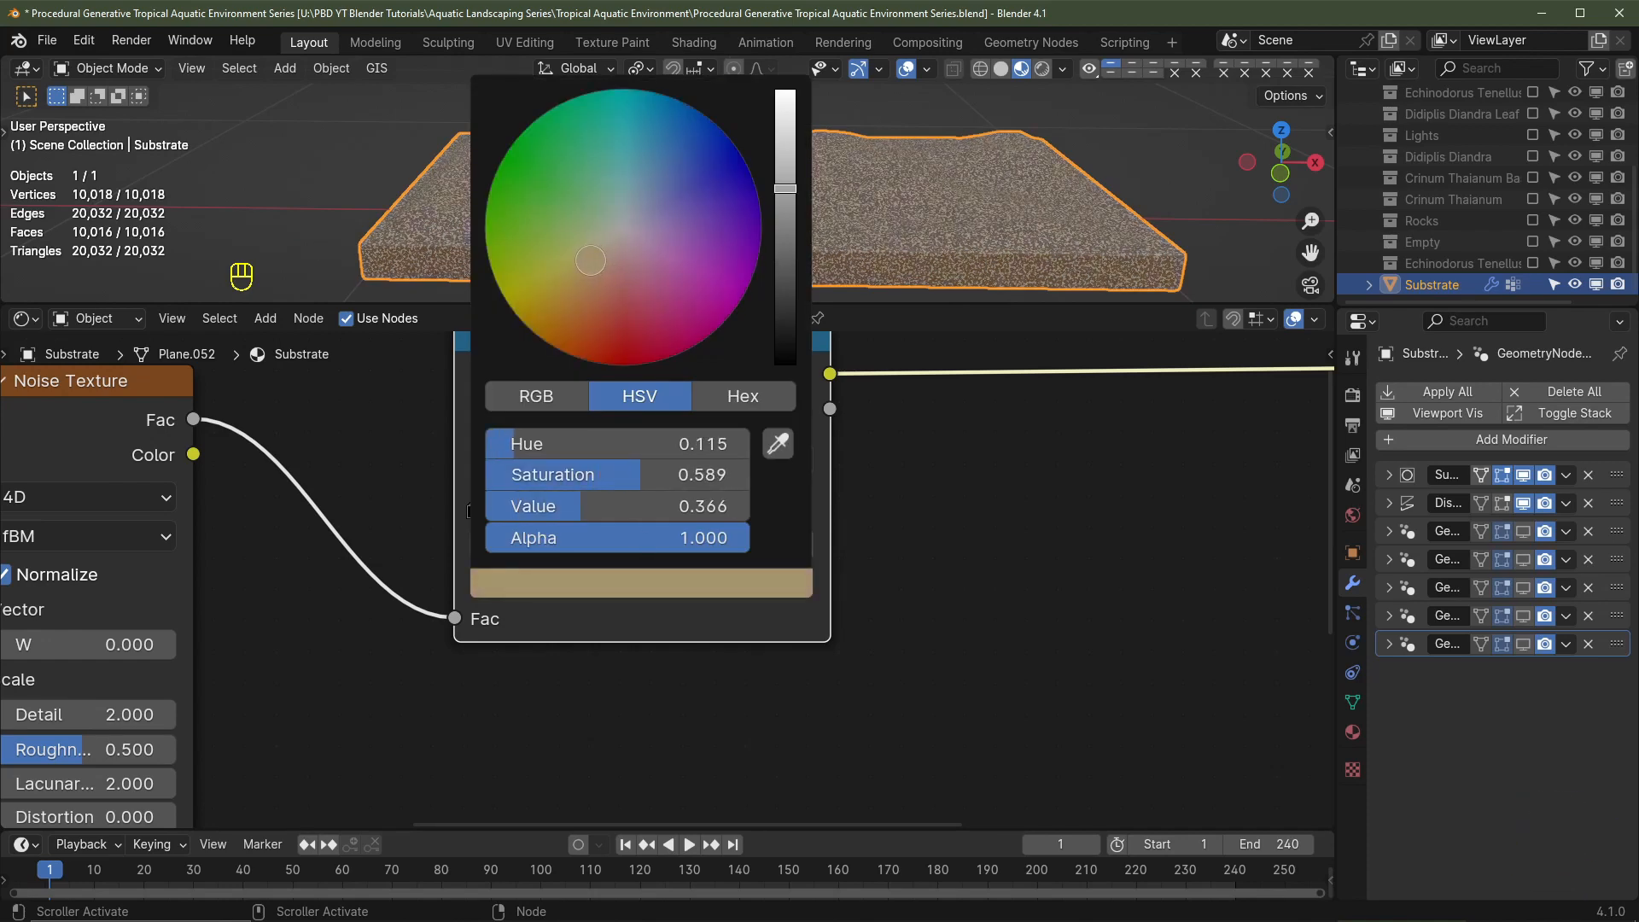
Step: Move the first black stop to position 0.145 and recolor it a dark olive brown
drag(485, 503, 524, 508)
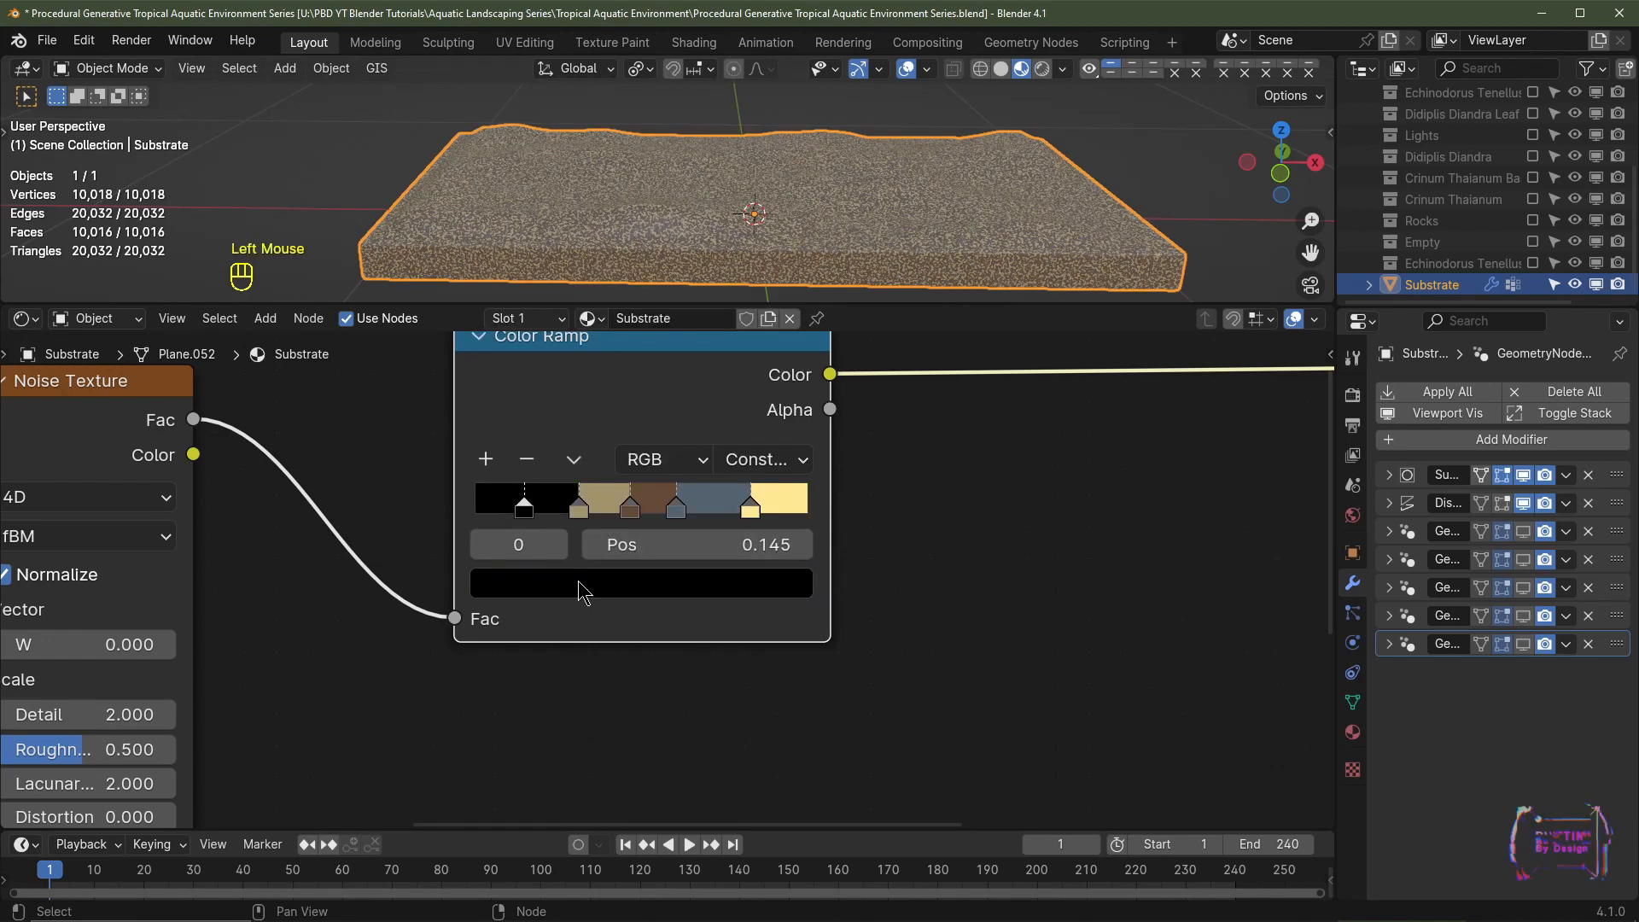
click(584, 583)
scroll(584, 325, up, 5)
mouse_move(584, 323)
mouse_down()
mouse_move(609, 258)
mouse_move(594, 271)
mouse_up()
Step: Return the first stop to the ramp's start, set the tan stop to position 0.405, and bunch the other stops closely after it
scroll(608, 258, up, 3)
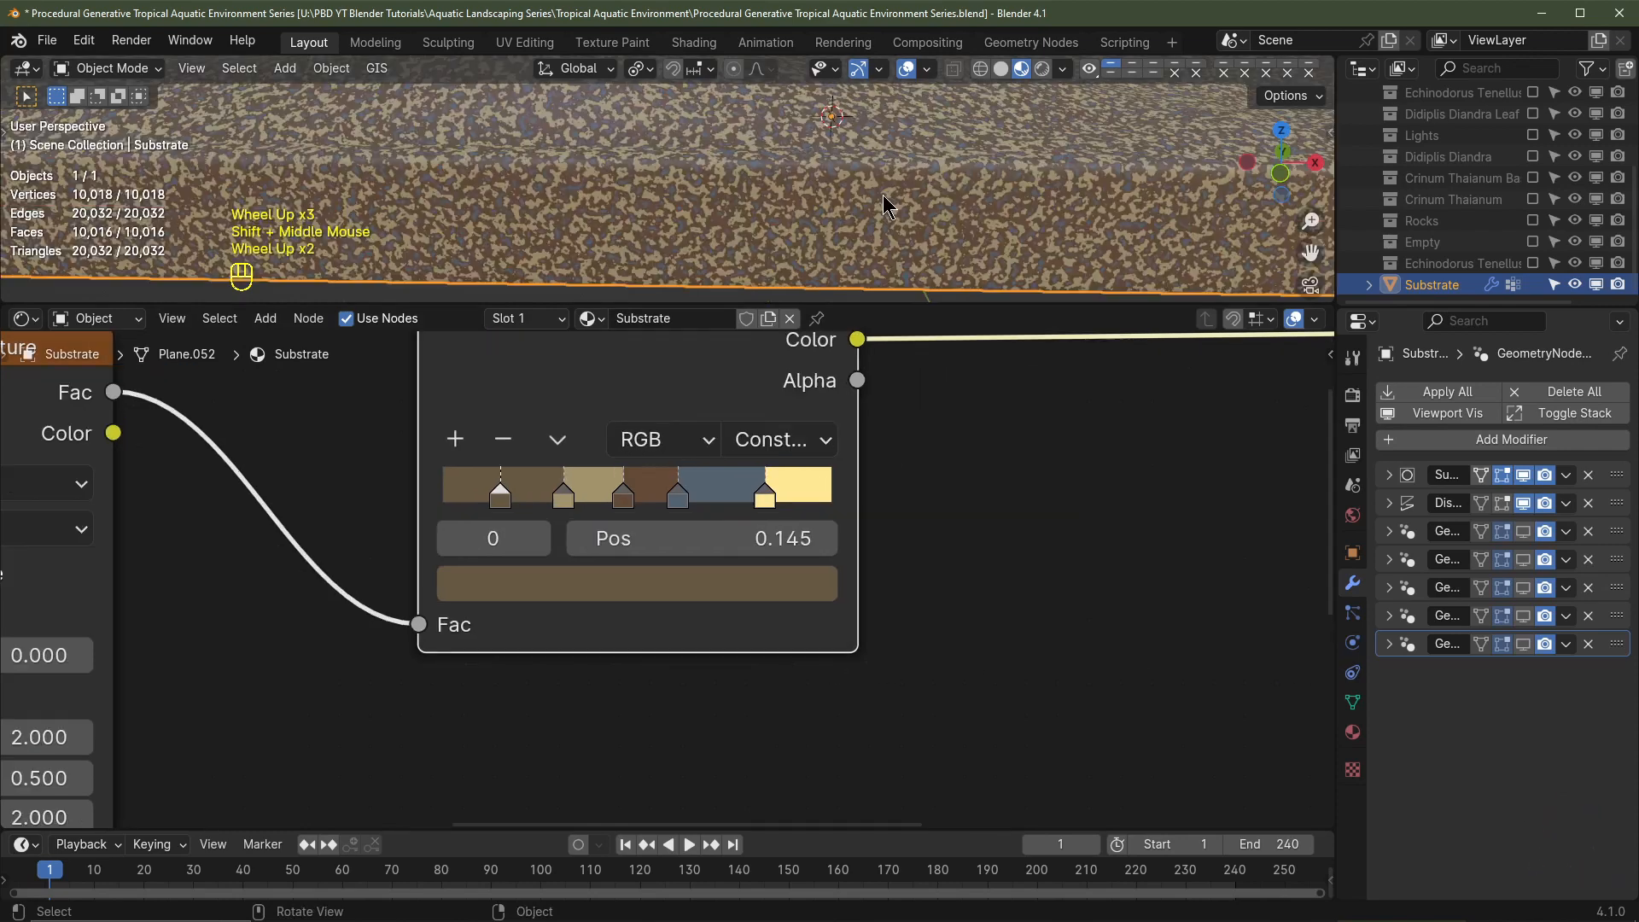
scroll(831, 257, up, 1)
drag(765, 496, 599, 500)
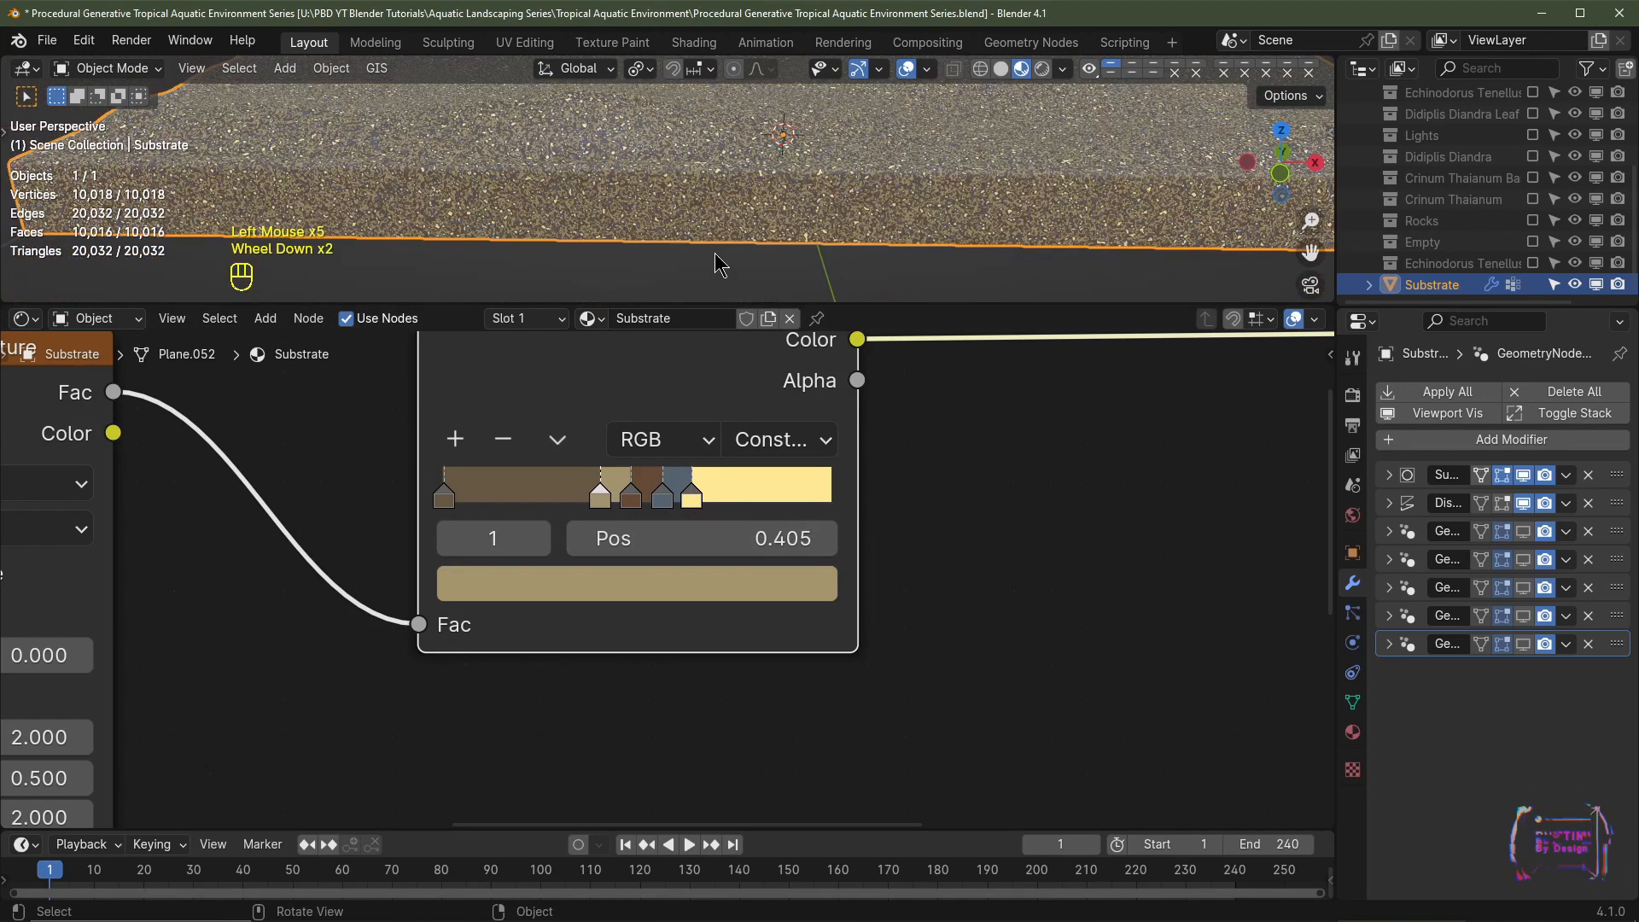
Step: Recolor the Color Ramp's last stop a warmer light orange and move it slightly closer to the blue stop
scroll(662, 538, up, 5)
click(630, 527)
click(636, 642)
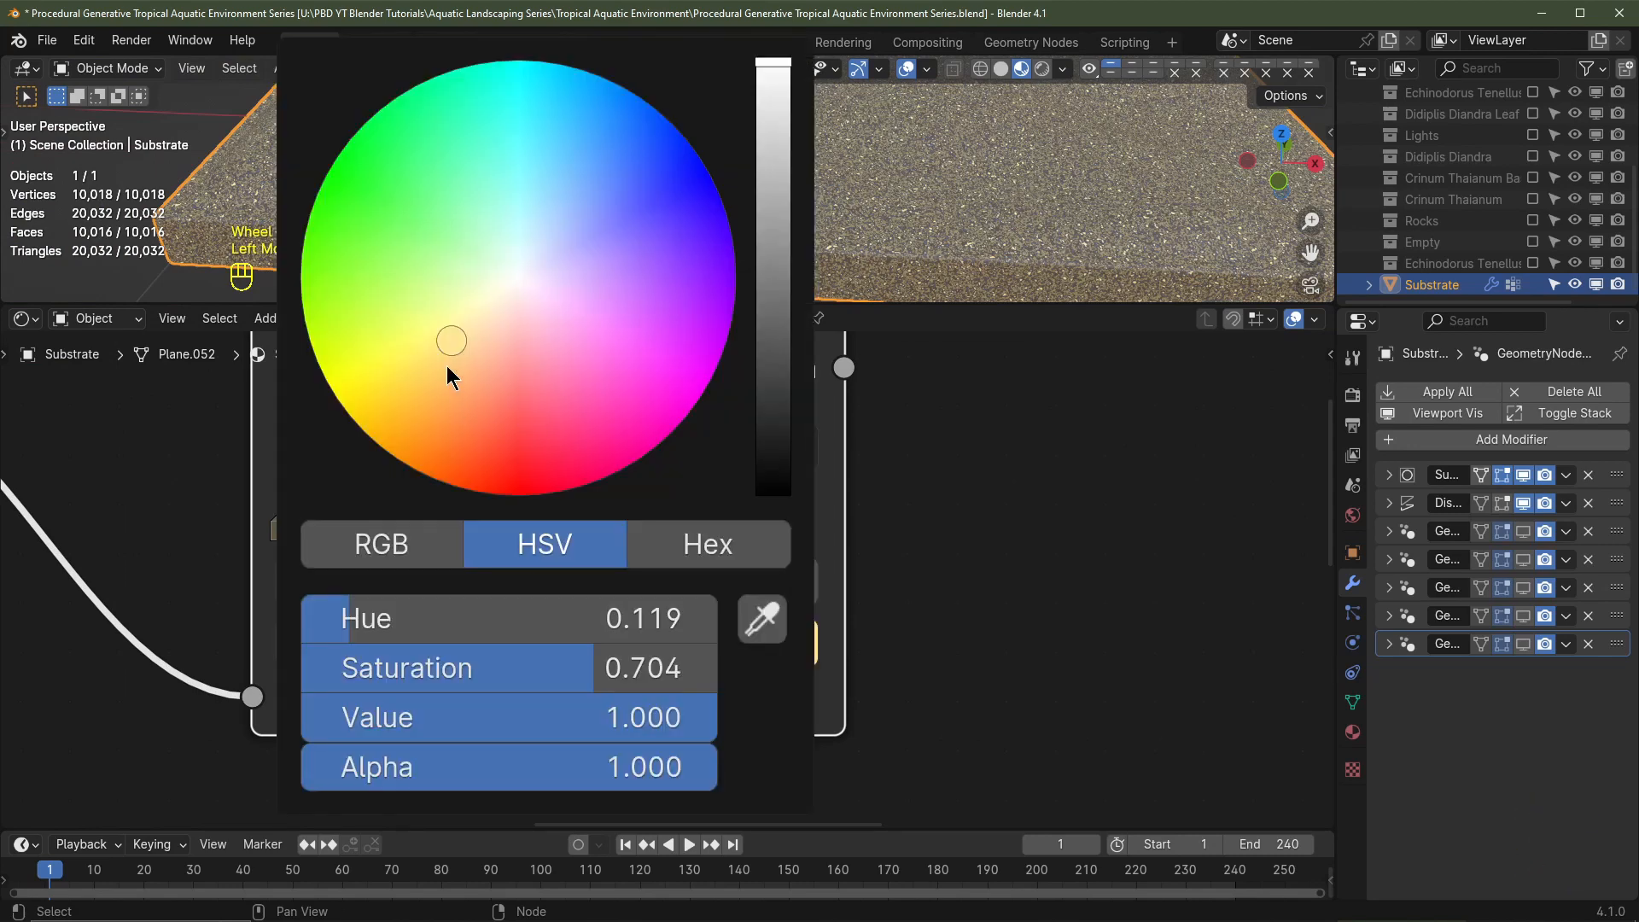
drag(441, 355, 443, 359)
drag(618, 527, 603, 533)
click(583, 679)
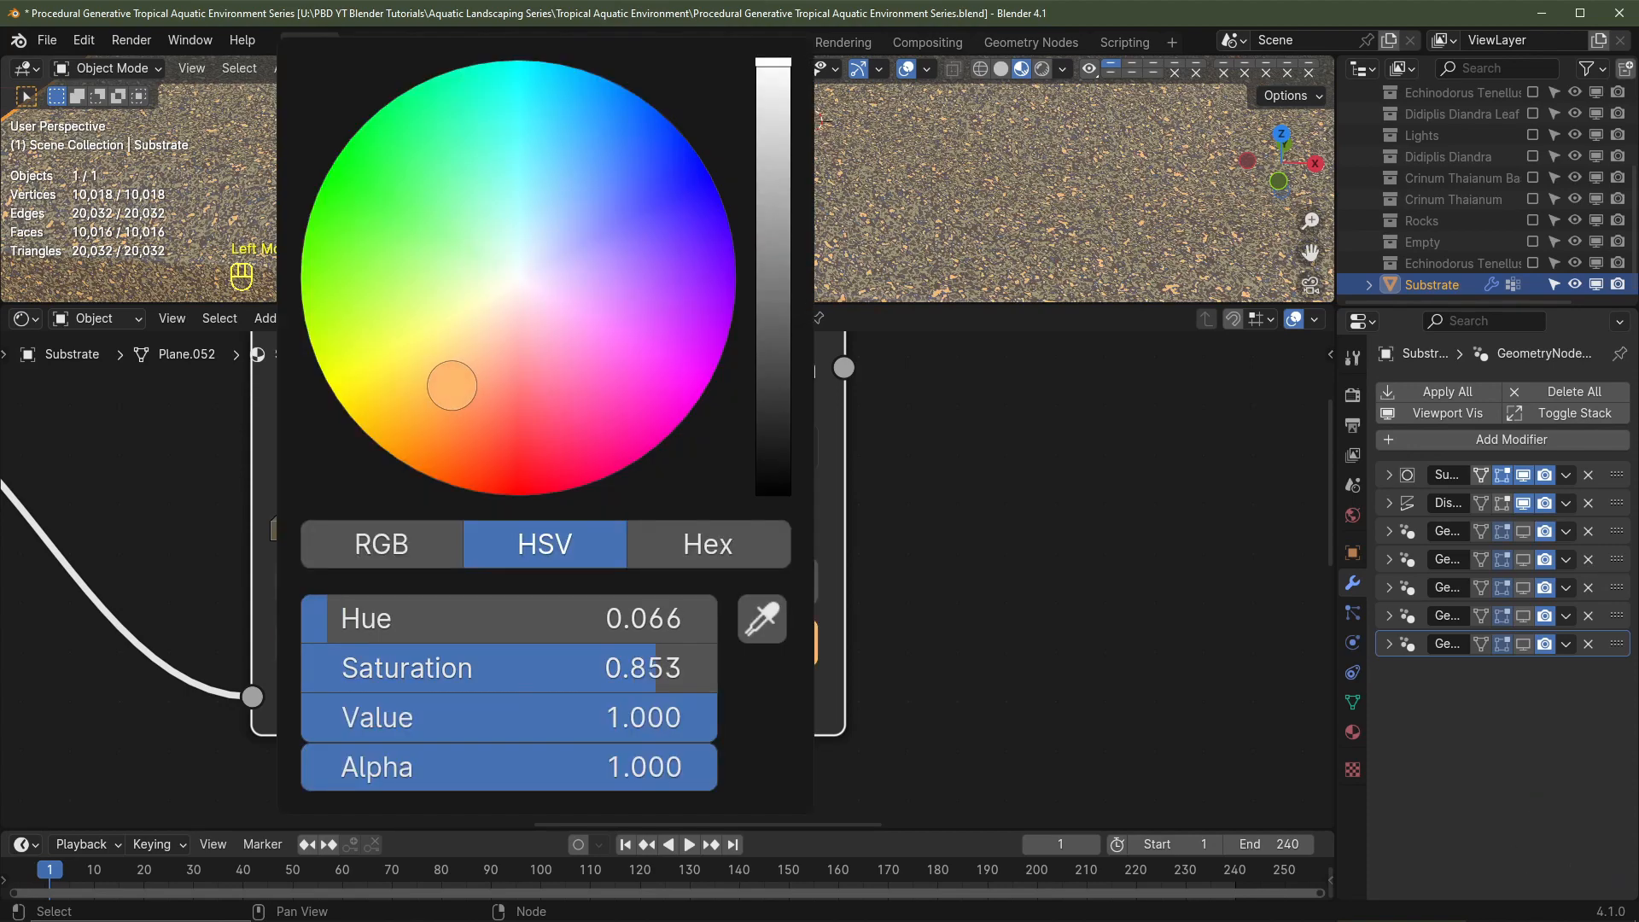
click(498, 522)
middle_drag(769, 731, 834, 750)
scroll(834, 751, down, 2)
click(940, 694)
scroll(835, 252, down, 2)
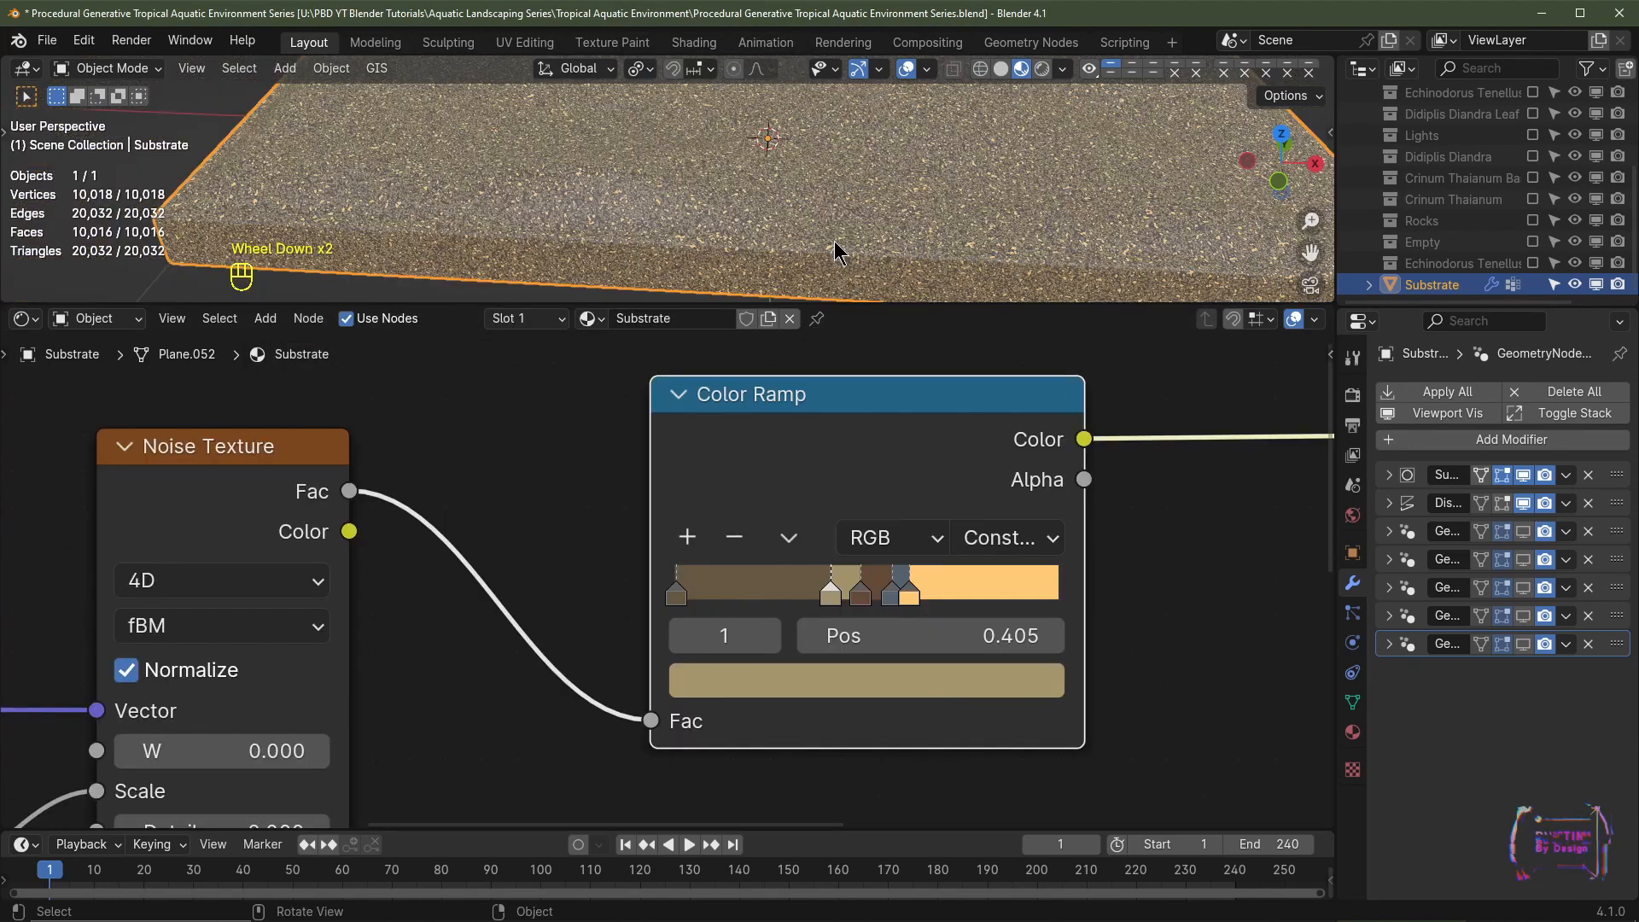
Step: Duplicate the Substrate twice along Z in front view, one copy above and one below, and reselect the original
scroll(997, 253, down, 2)
middle_drag(879, 256, 844, 219)
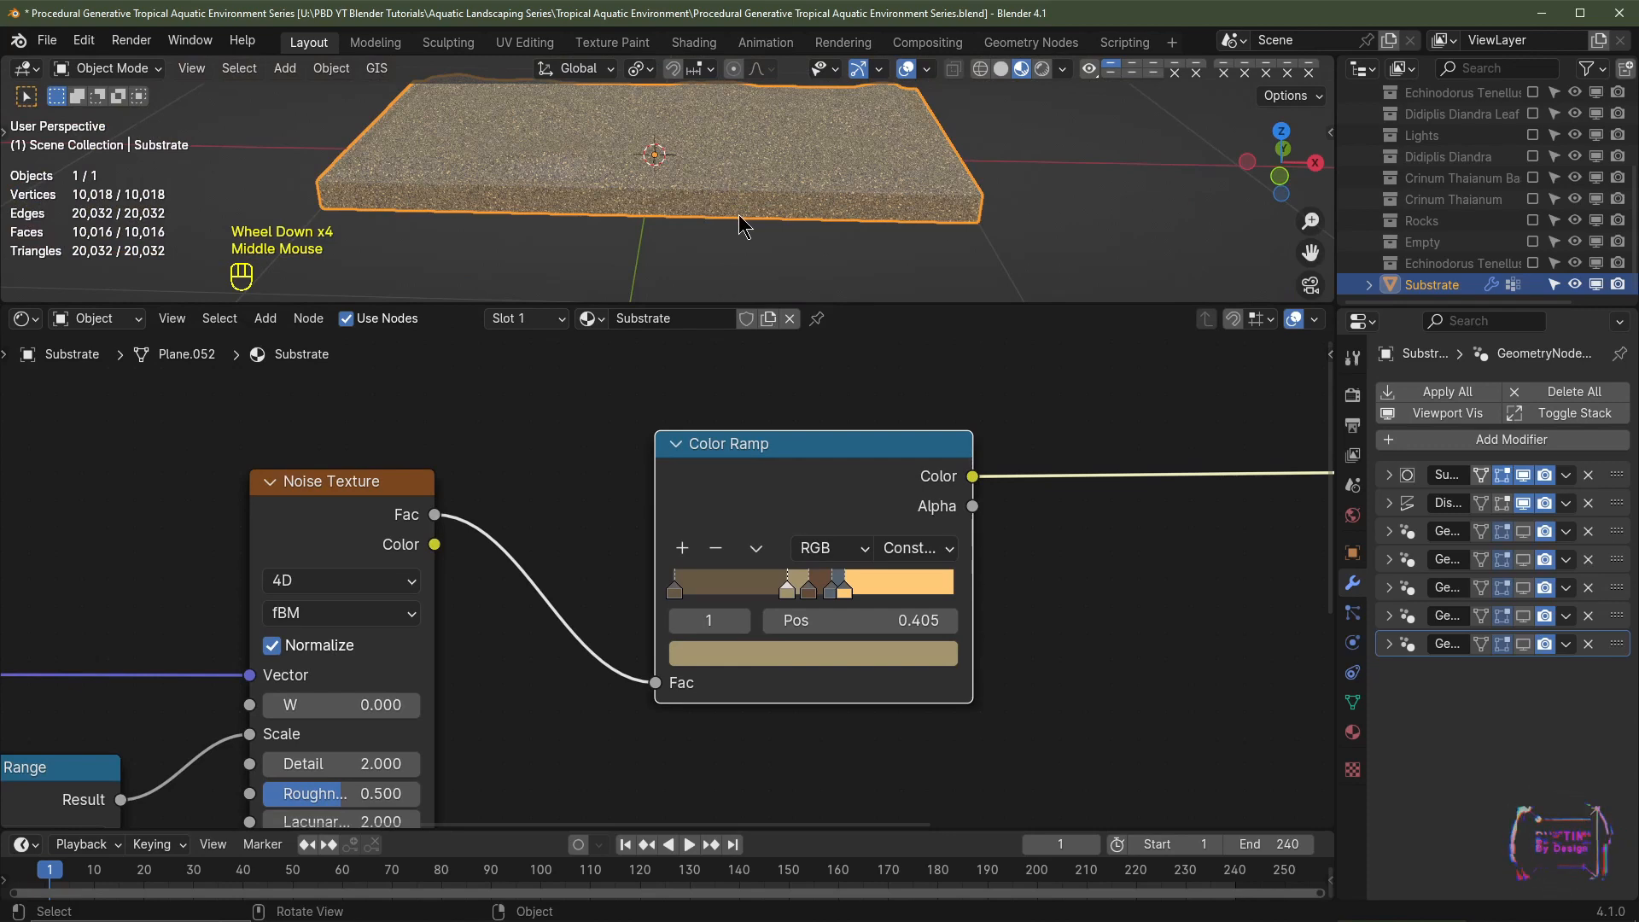
key(KP_1)
shift+middle_drag(768, 216, 748, 266)
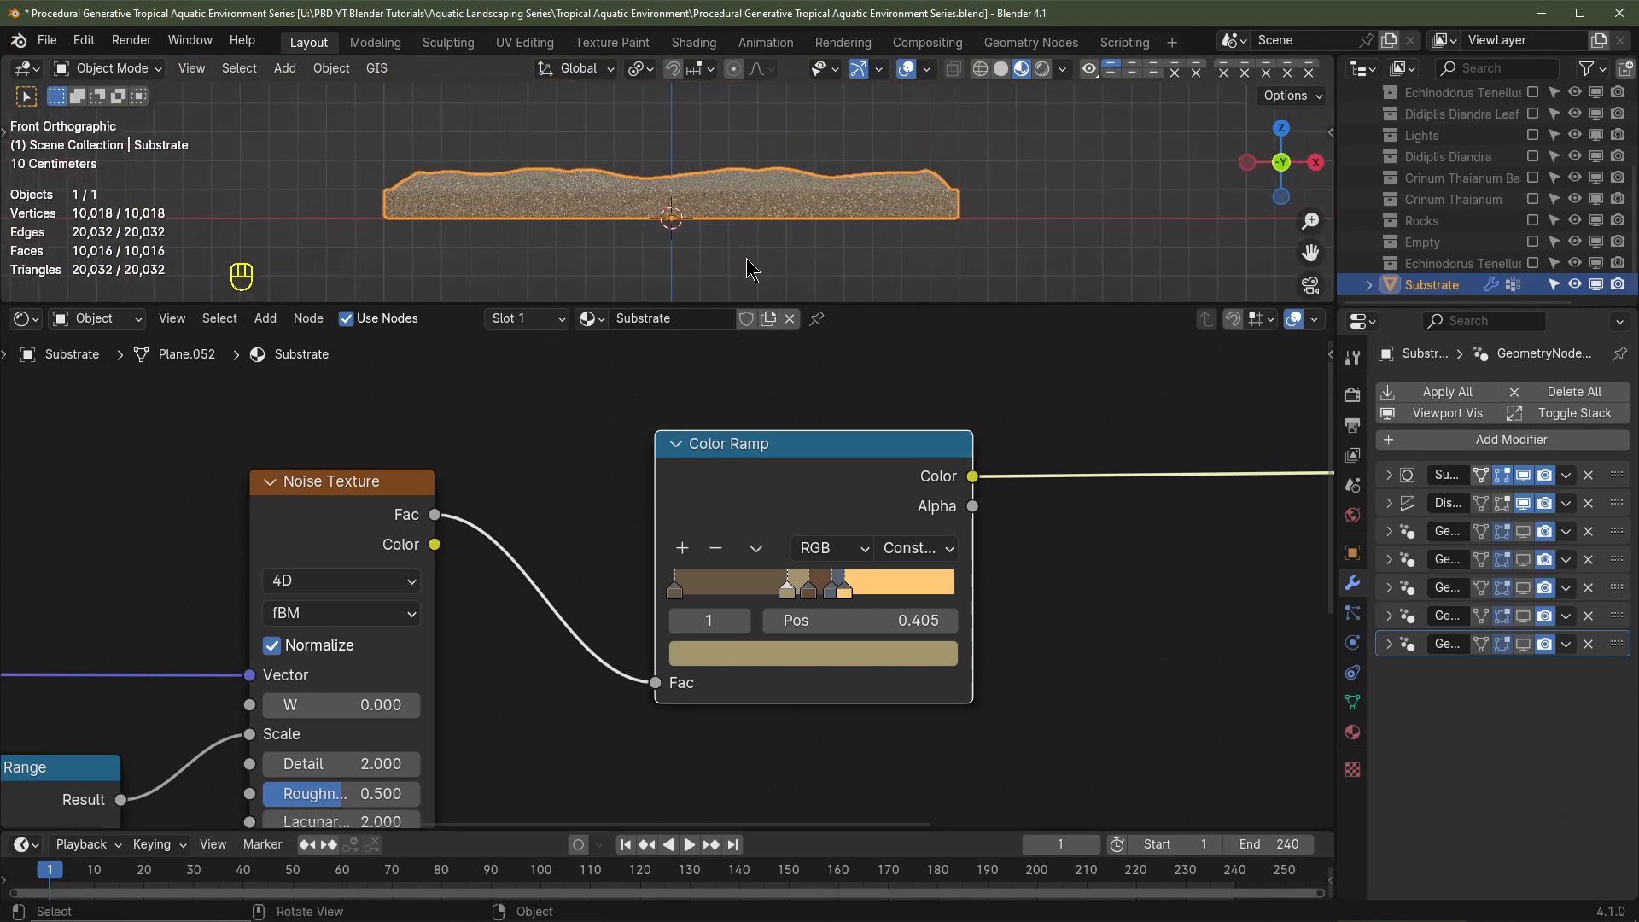
key(shift+d)
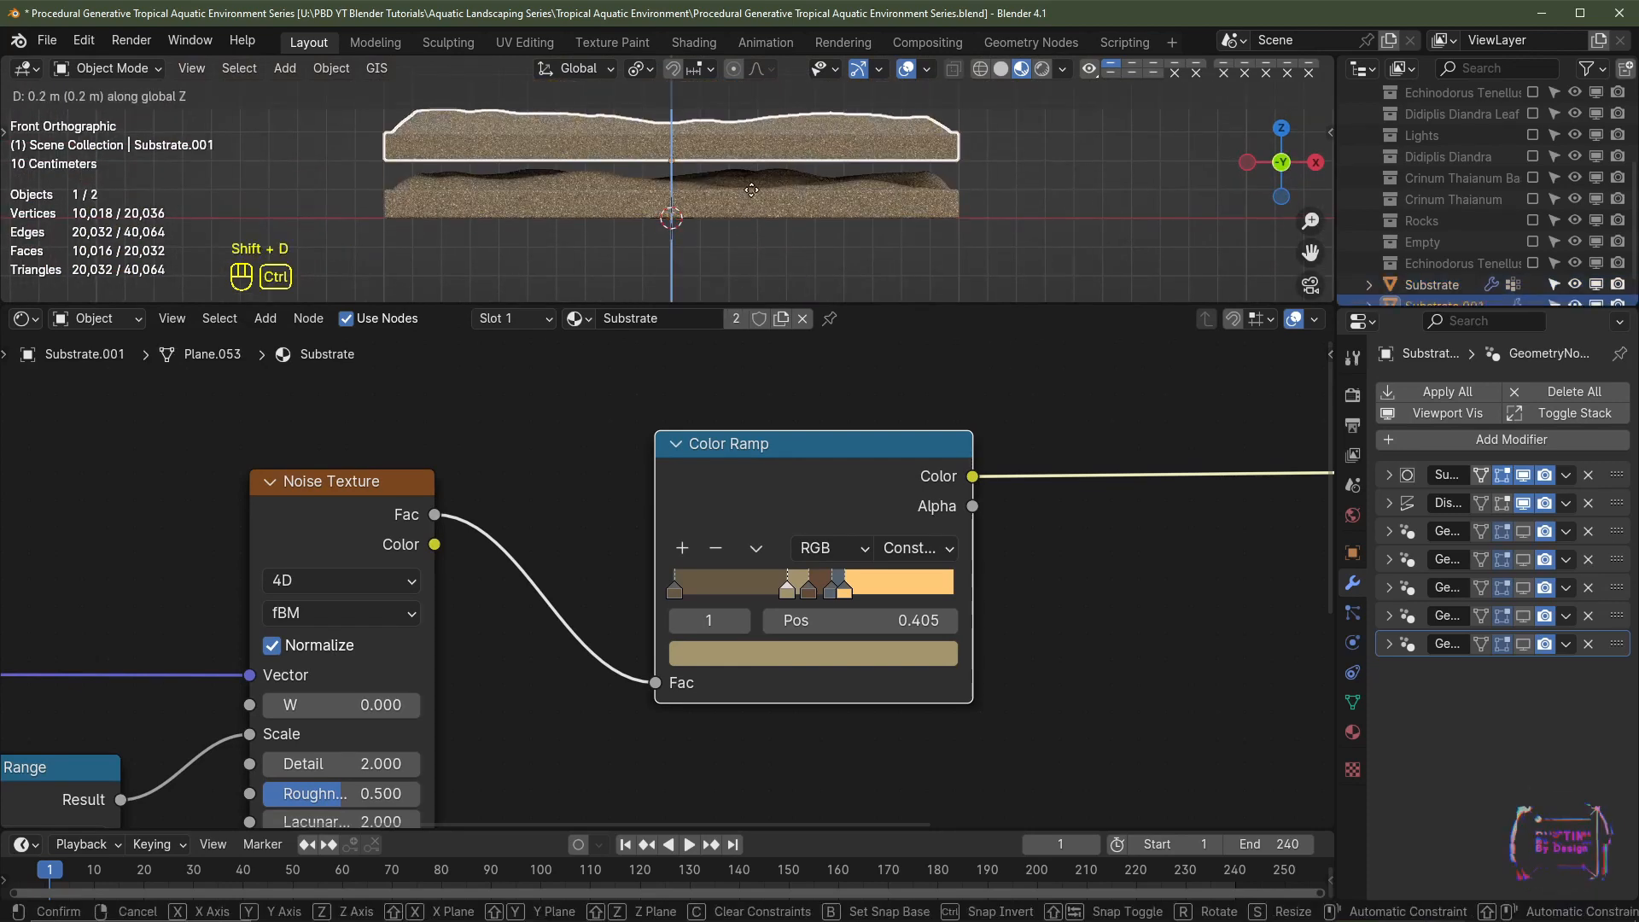
click(754, 201)
key(shift+d)
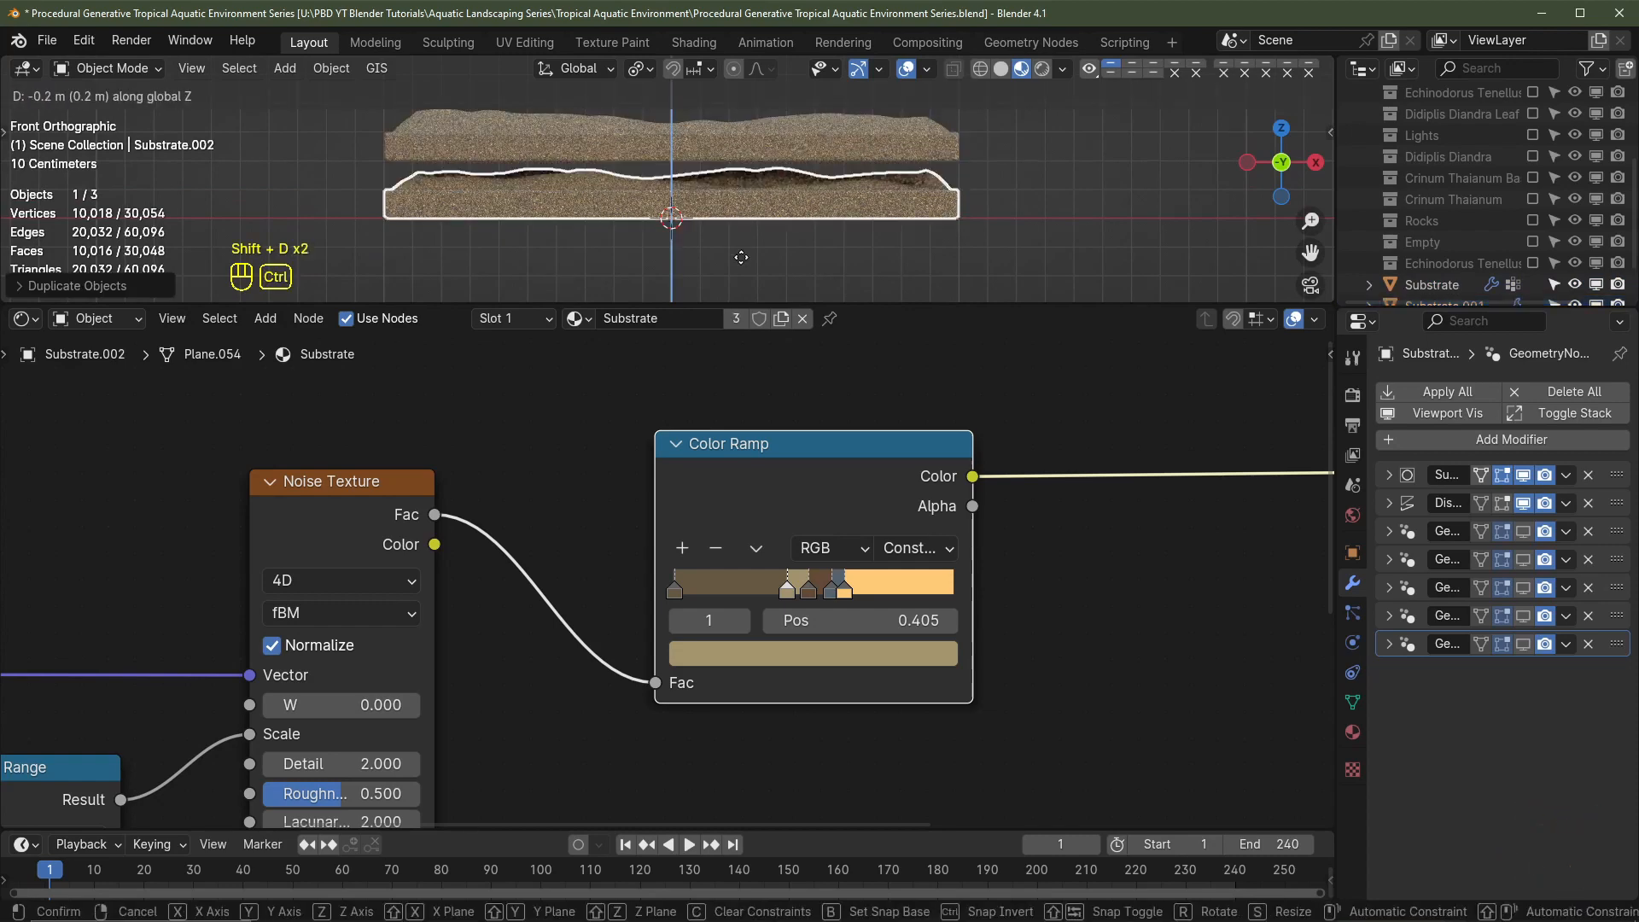
click(741, 70)
scroll(889, 211, up, 2)
click(889, 210)
shift+middle_drag(1033, 275, 905, 224)
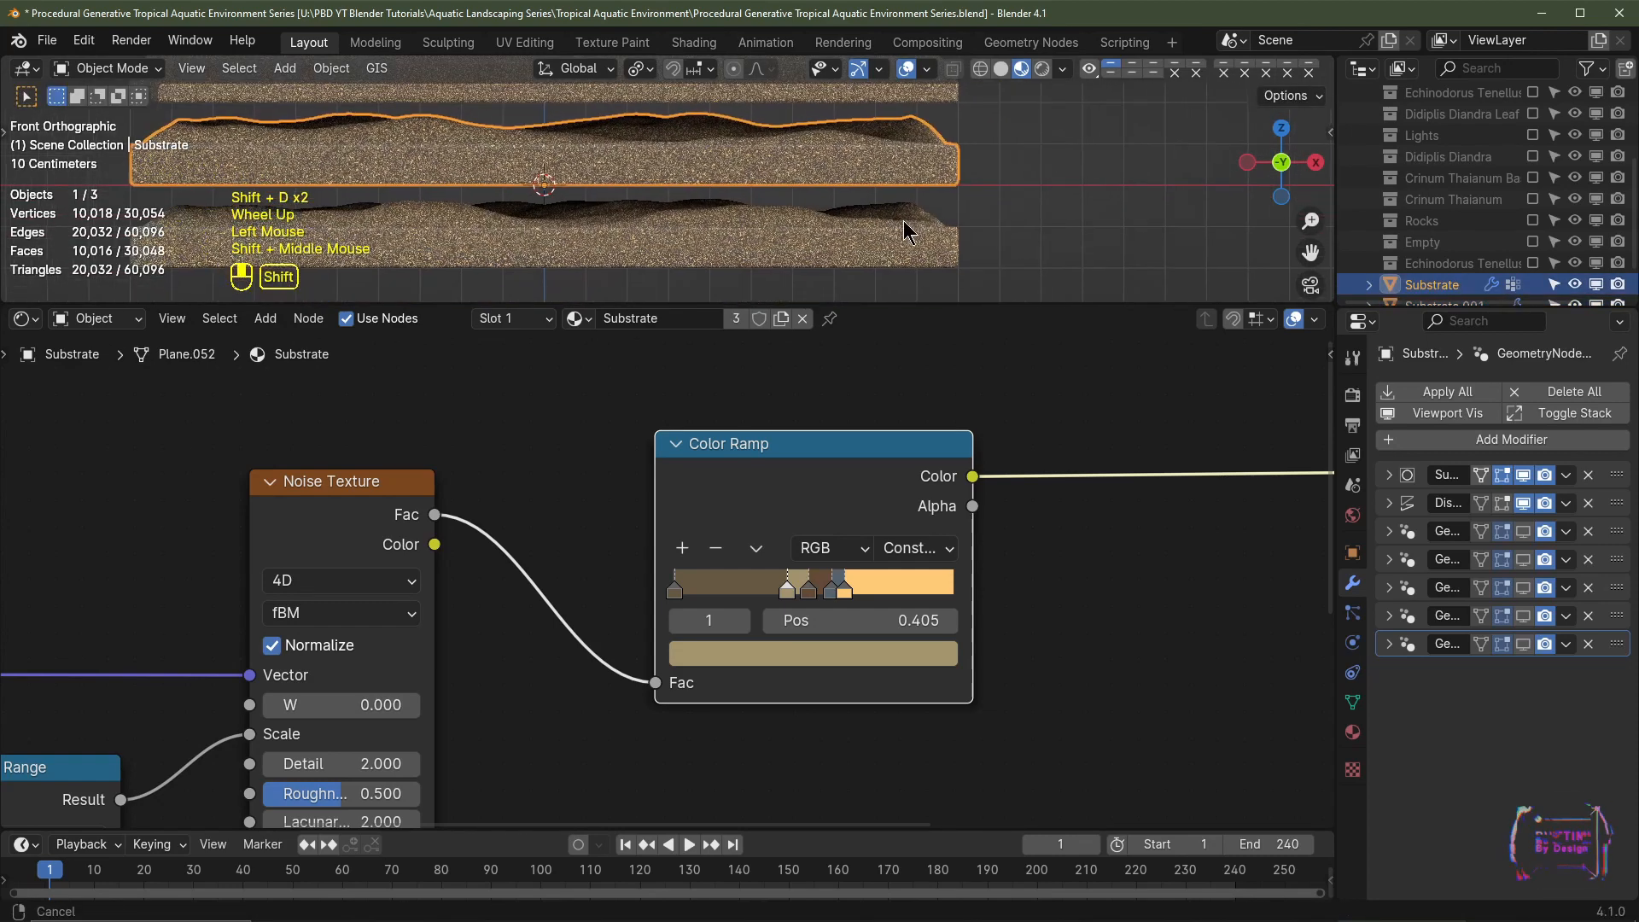
shift+middle_drag(1011, 217, 992, 248)
scroll(981, 245, up, 1)
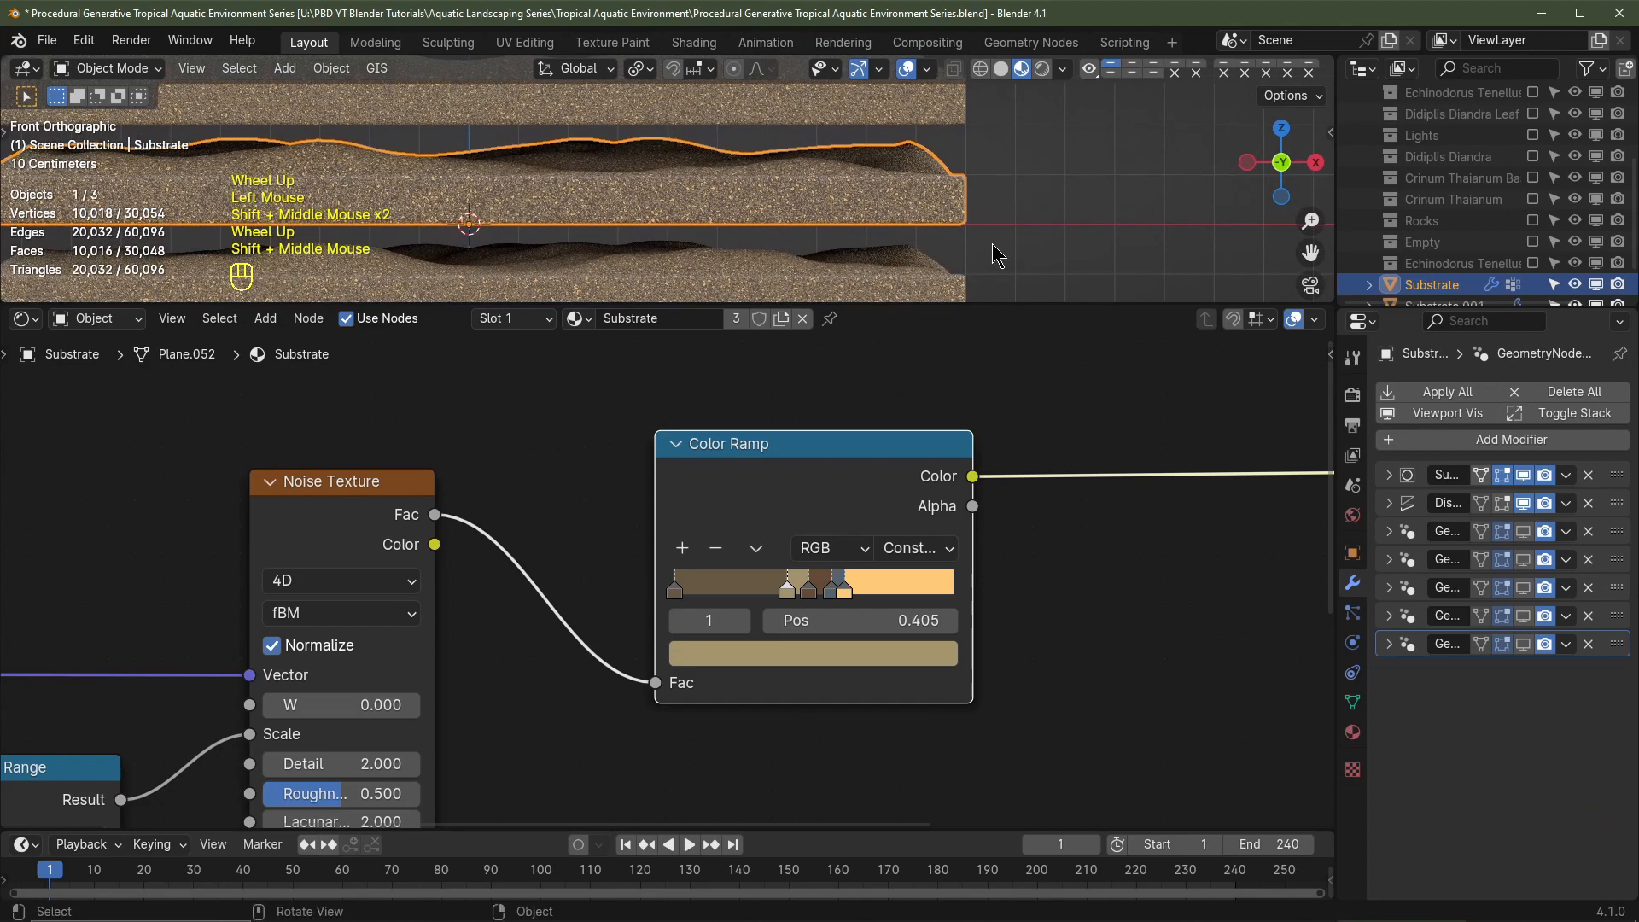
Step: Insert a Mix Color node on the link between the Color Ramp and the Principled BSDF's Base Color
middle_drag(1131, 547, 853, 560)
key(shift+a)
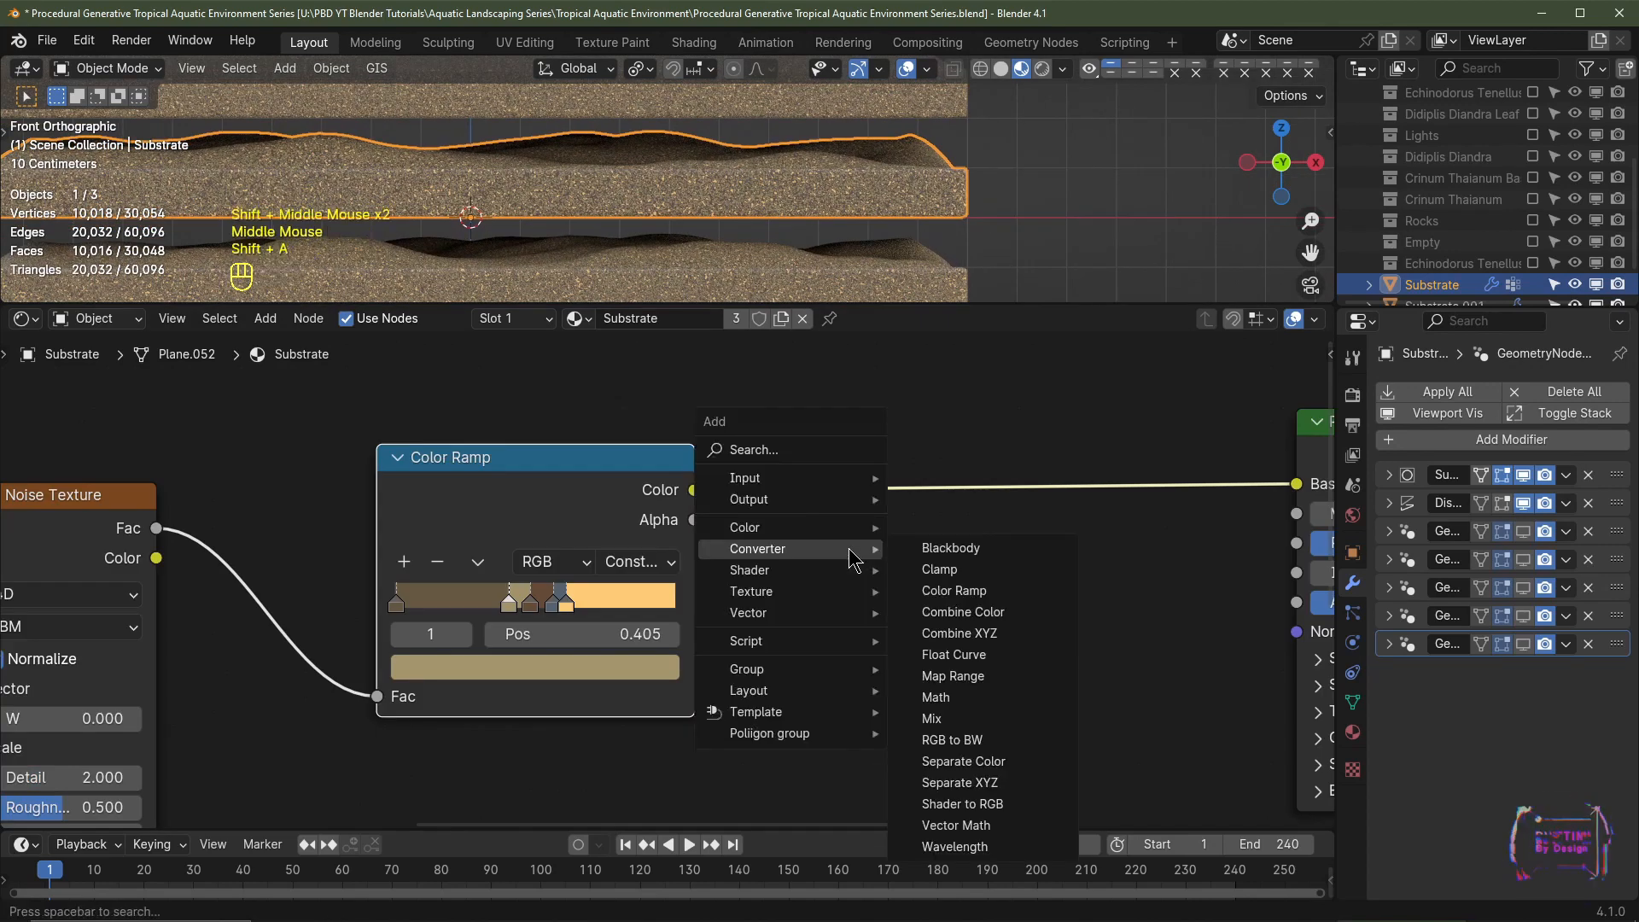
mouse_move(820, 526)
click(939, 631)
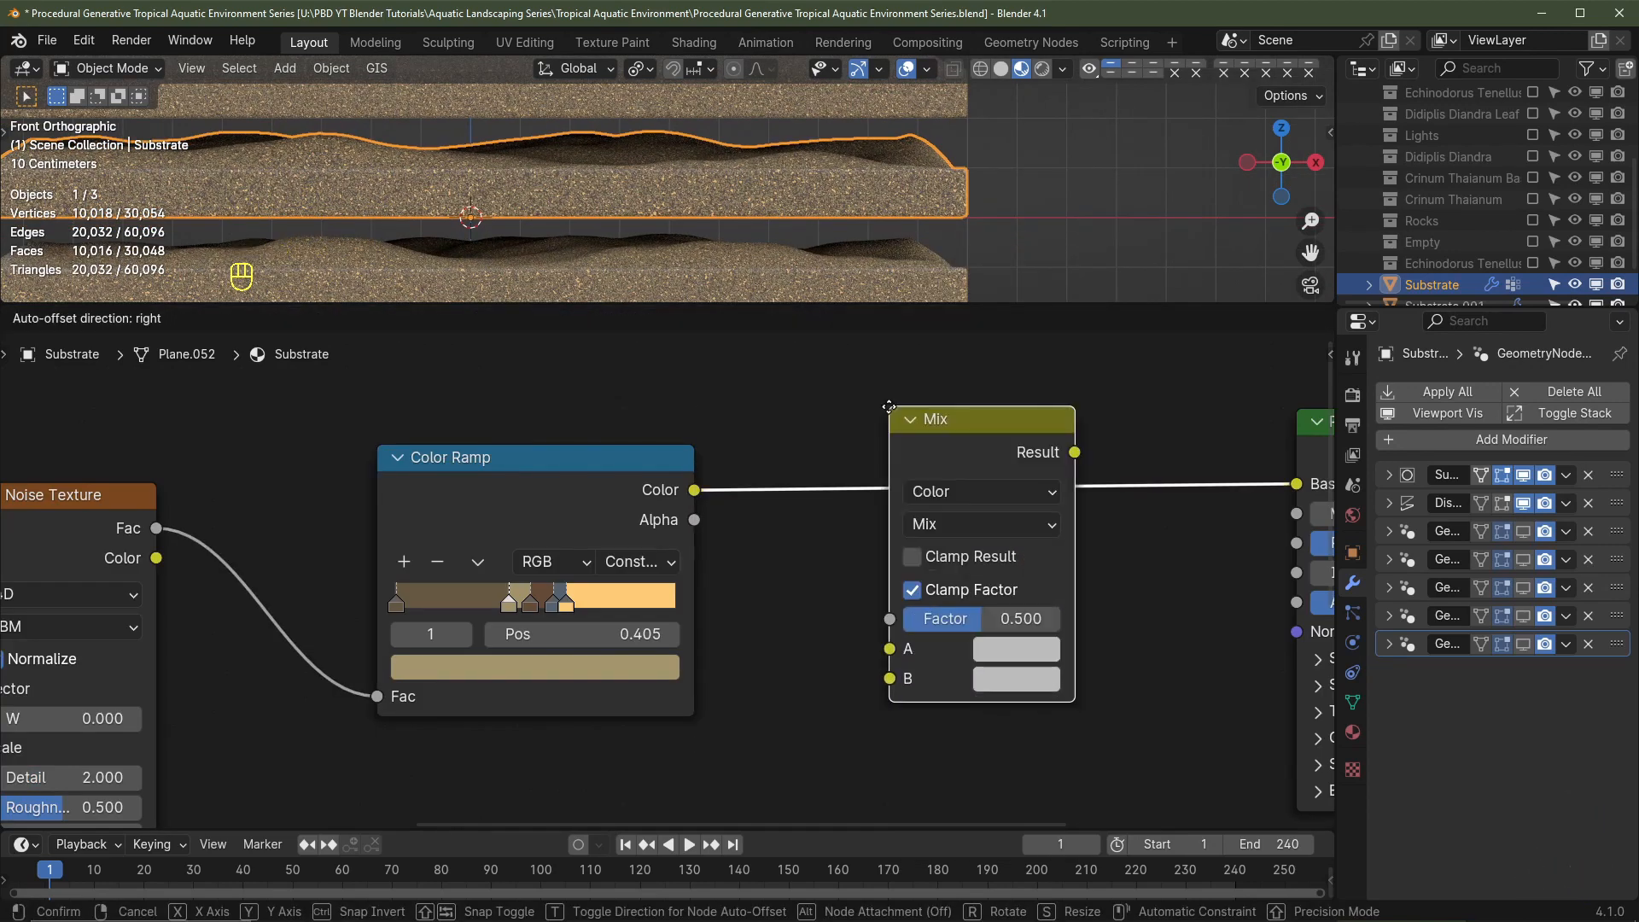
click(892, 419)
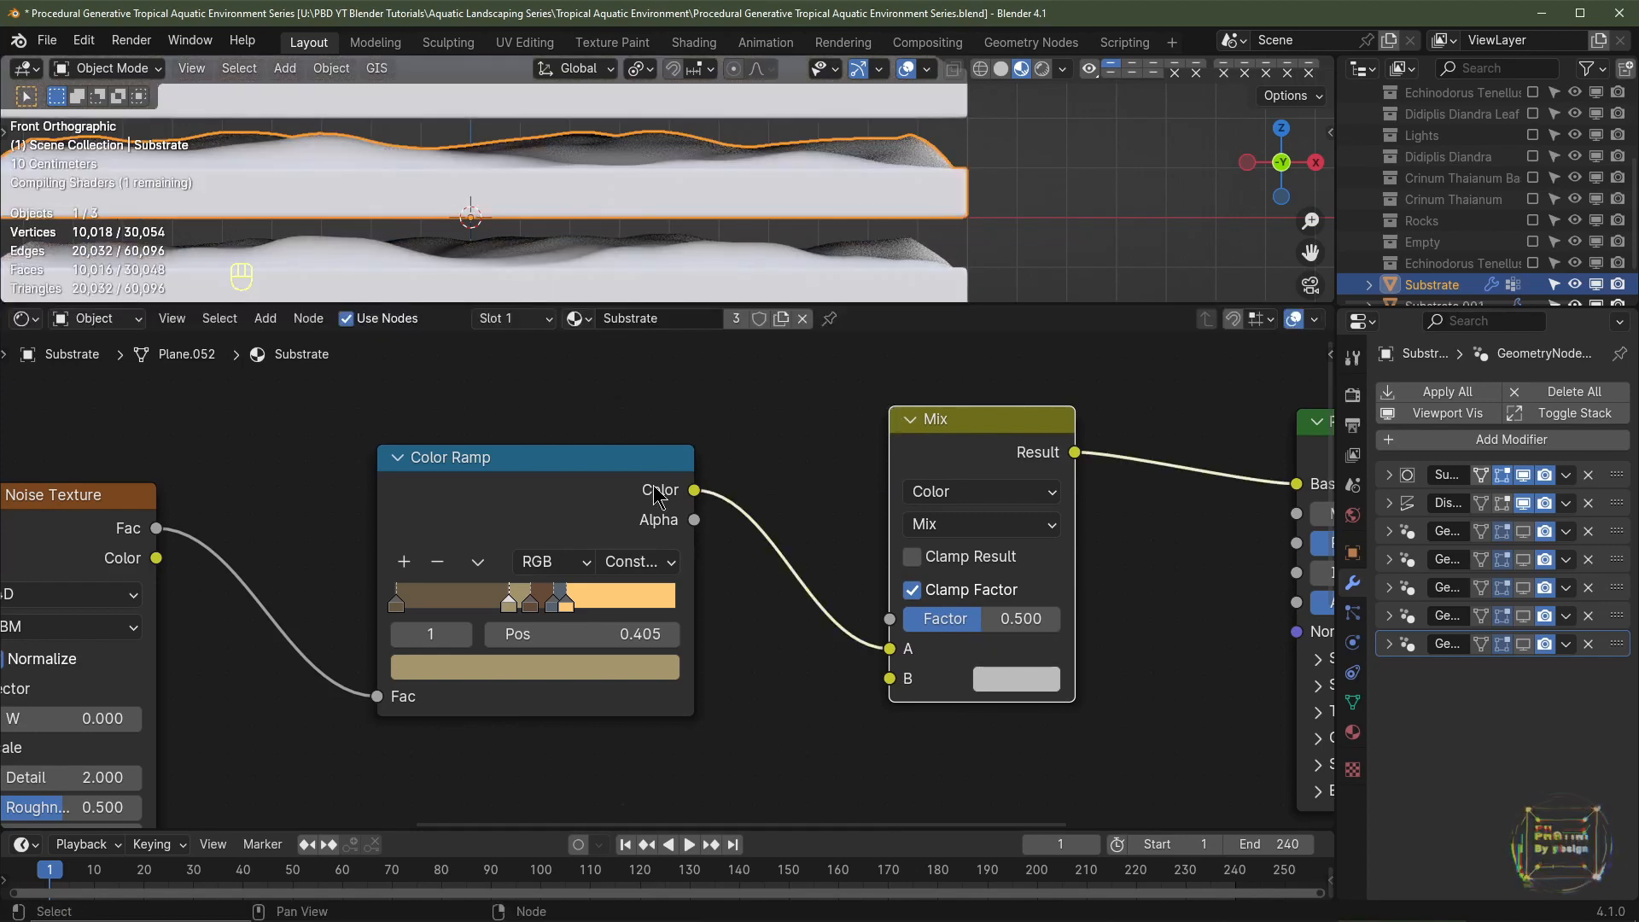
Step: Set the Mix node's B color to golden yellow and its blending mode to Soft Light
click(1016, 676)
click(1016, 681)
scroll(1016, 682, up, 10)
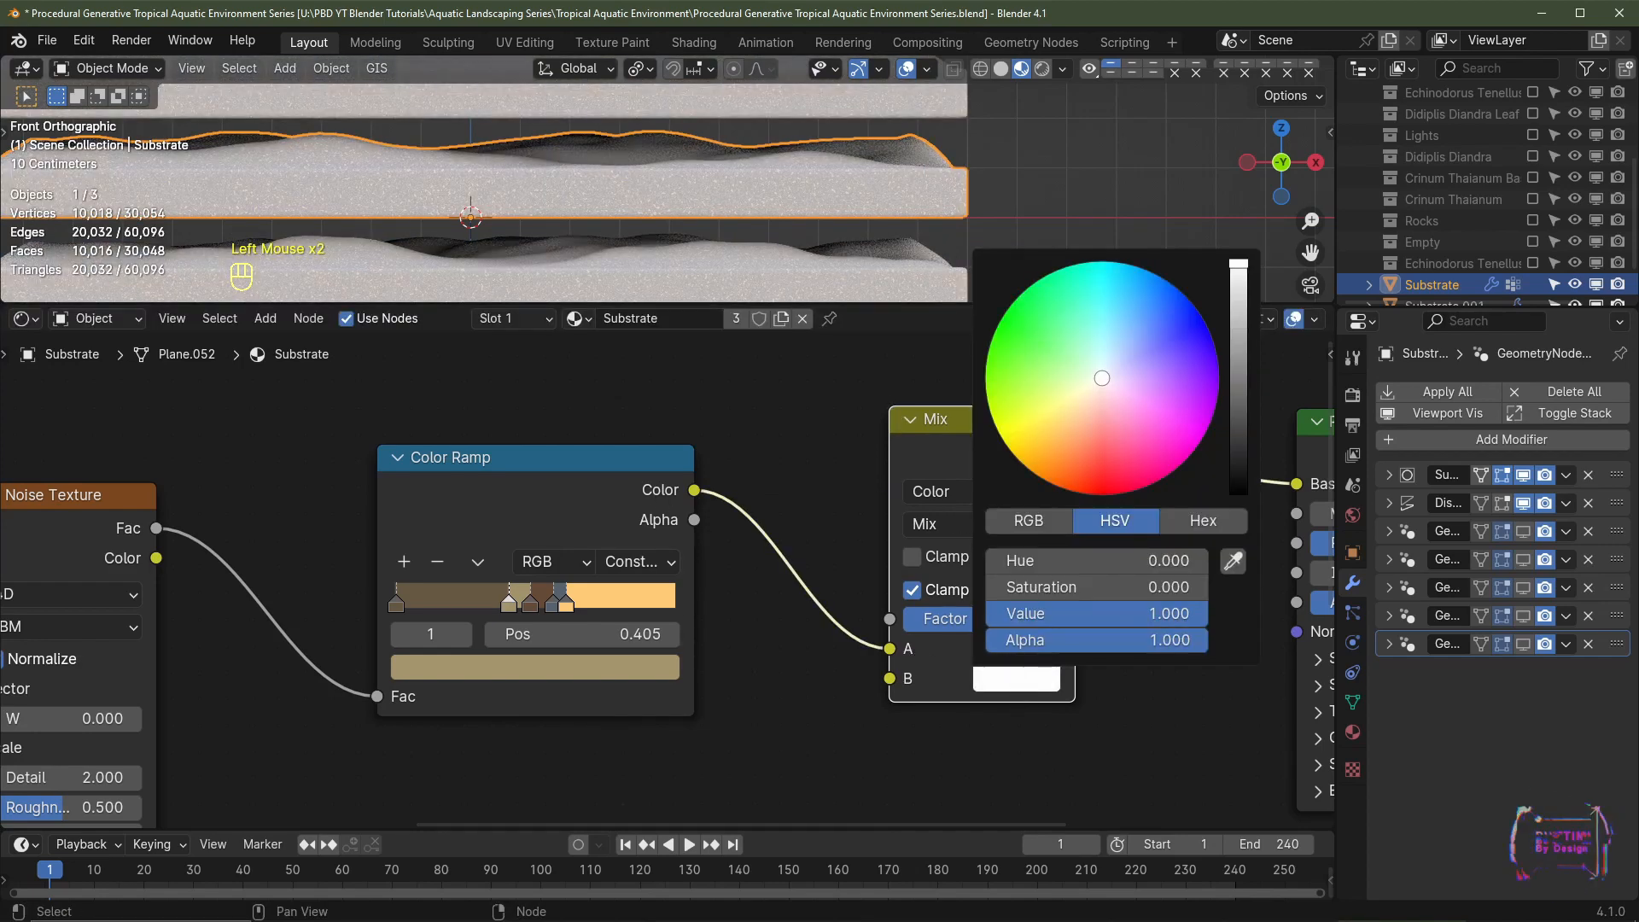
drag(1064, 426, 1055, 430)
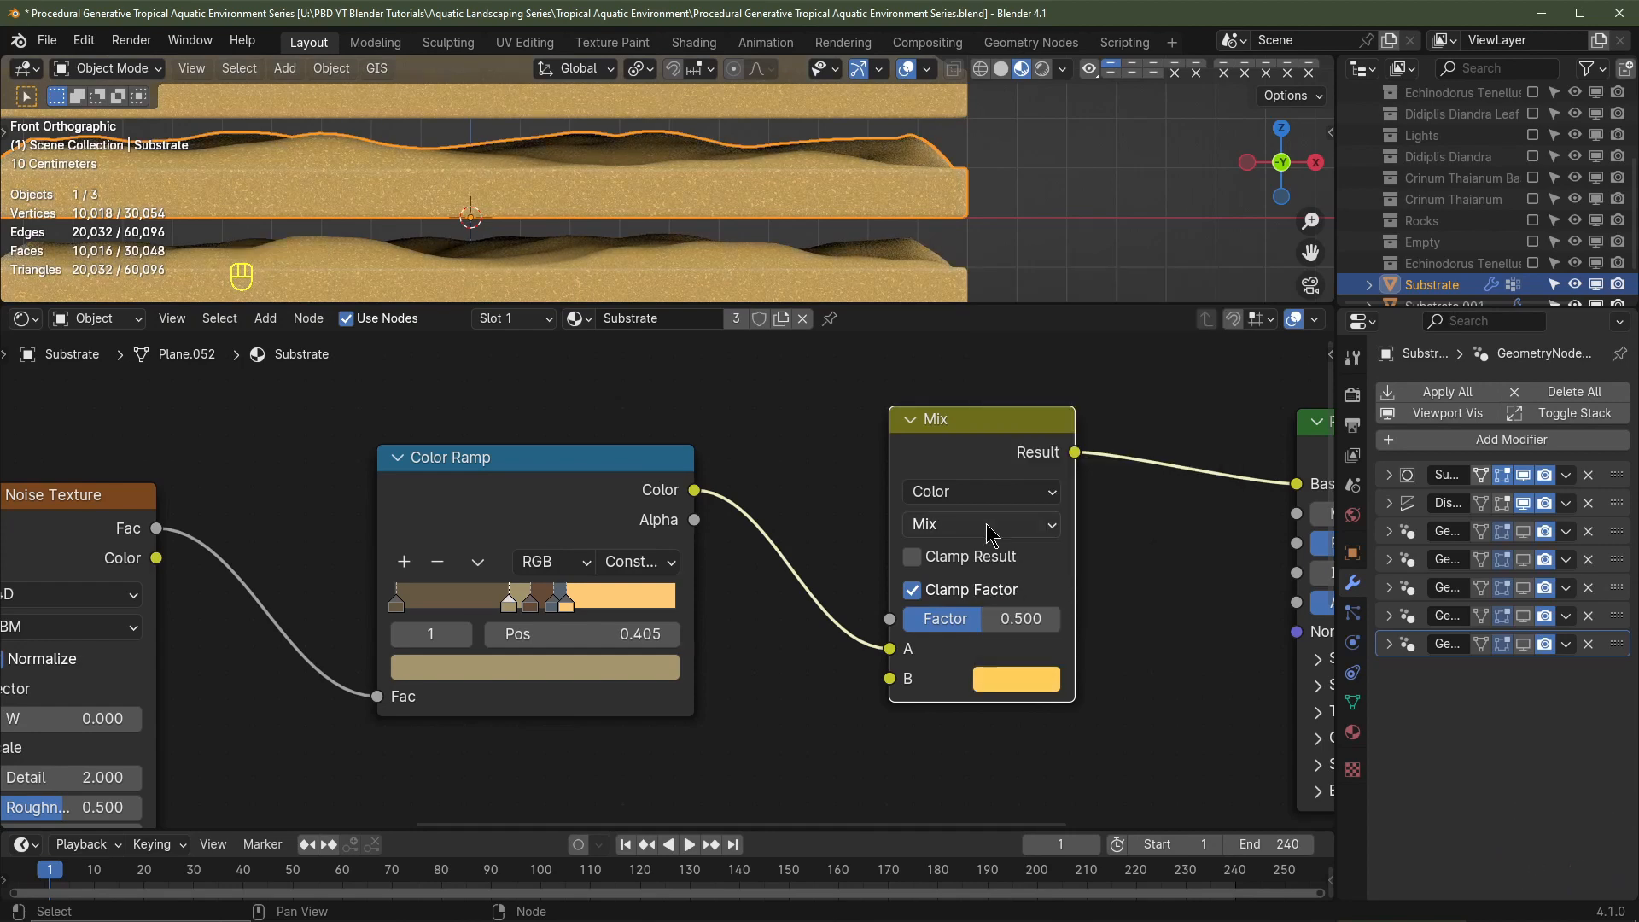
click(939, 523)
click(1131, 578)
Step: Connect the Object Info node's Random output to the Soft Light node's Factor
scroll(721, 586, down, 11)
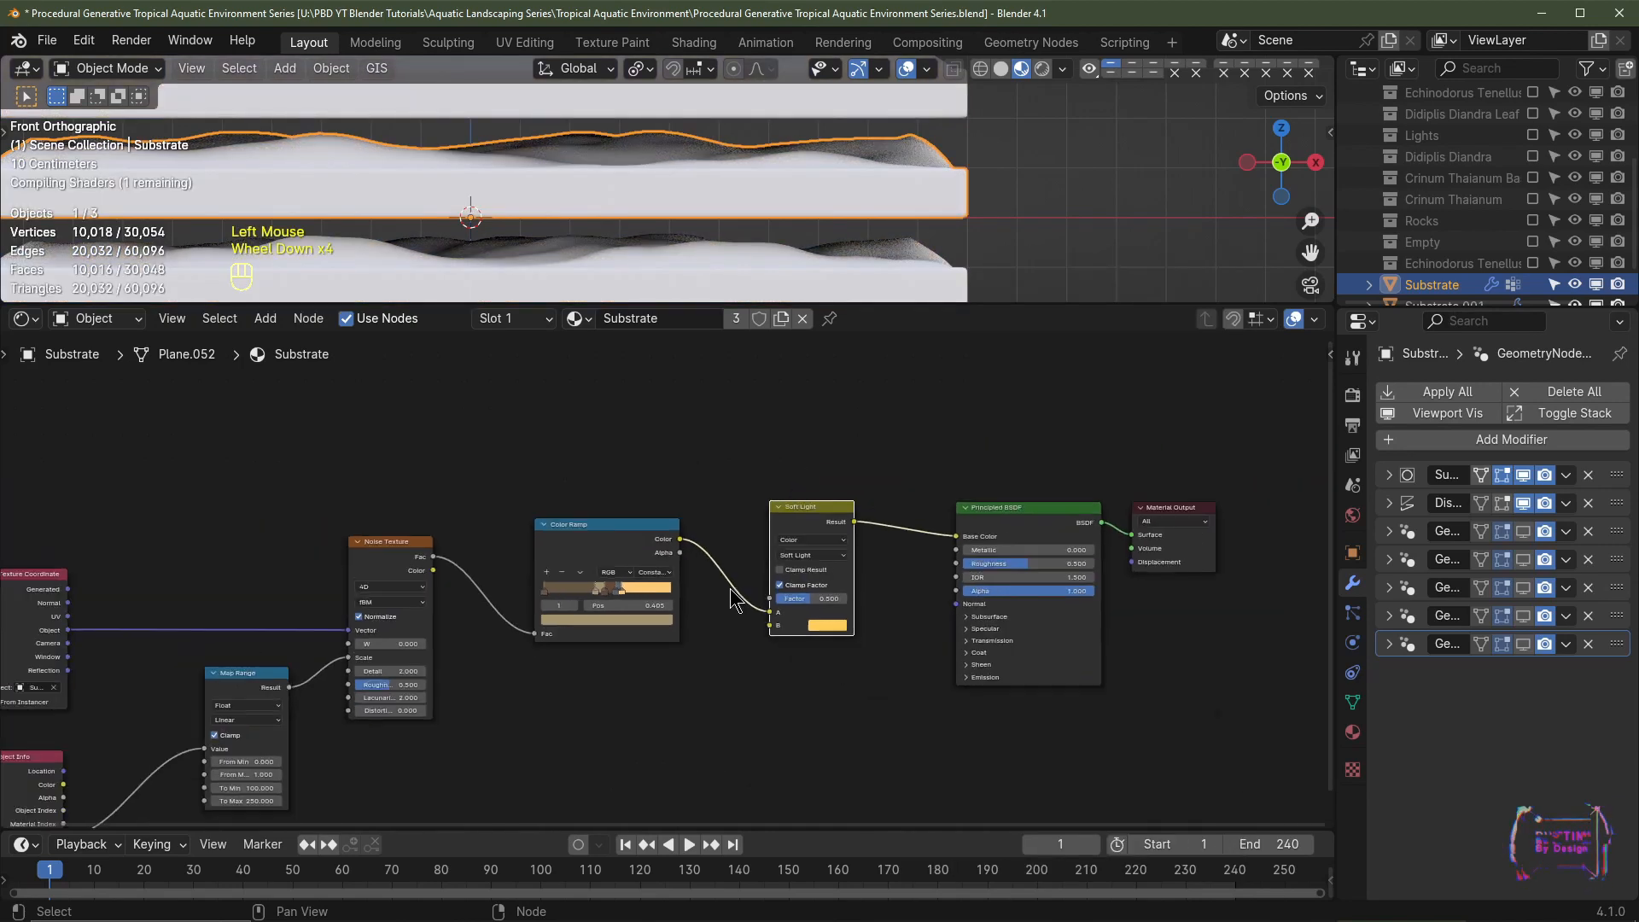
middle_drag(726, 593, 739, 562)
drag(121, 786, 776, 535)
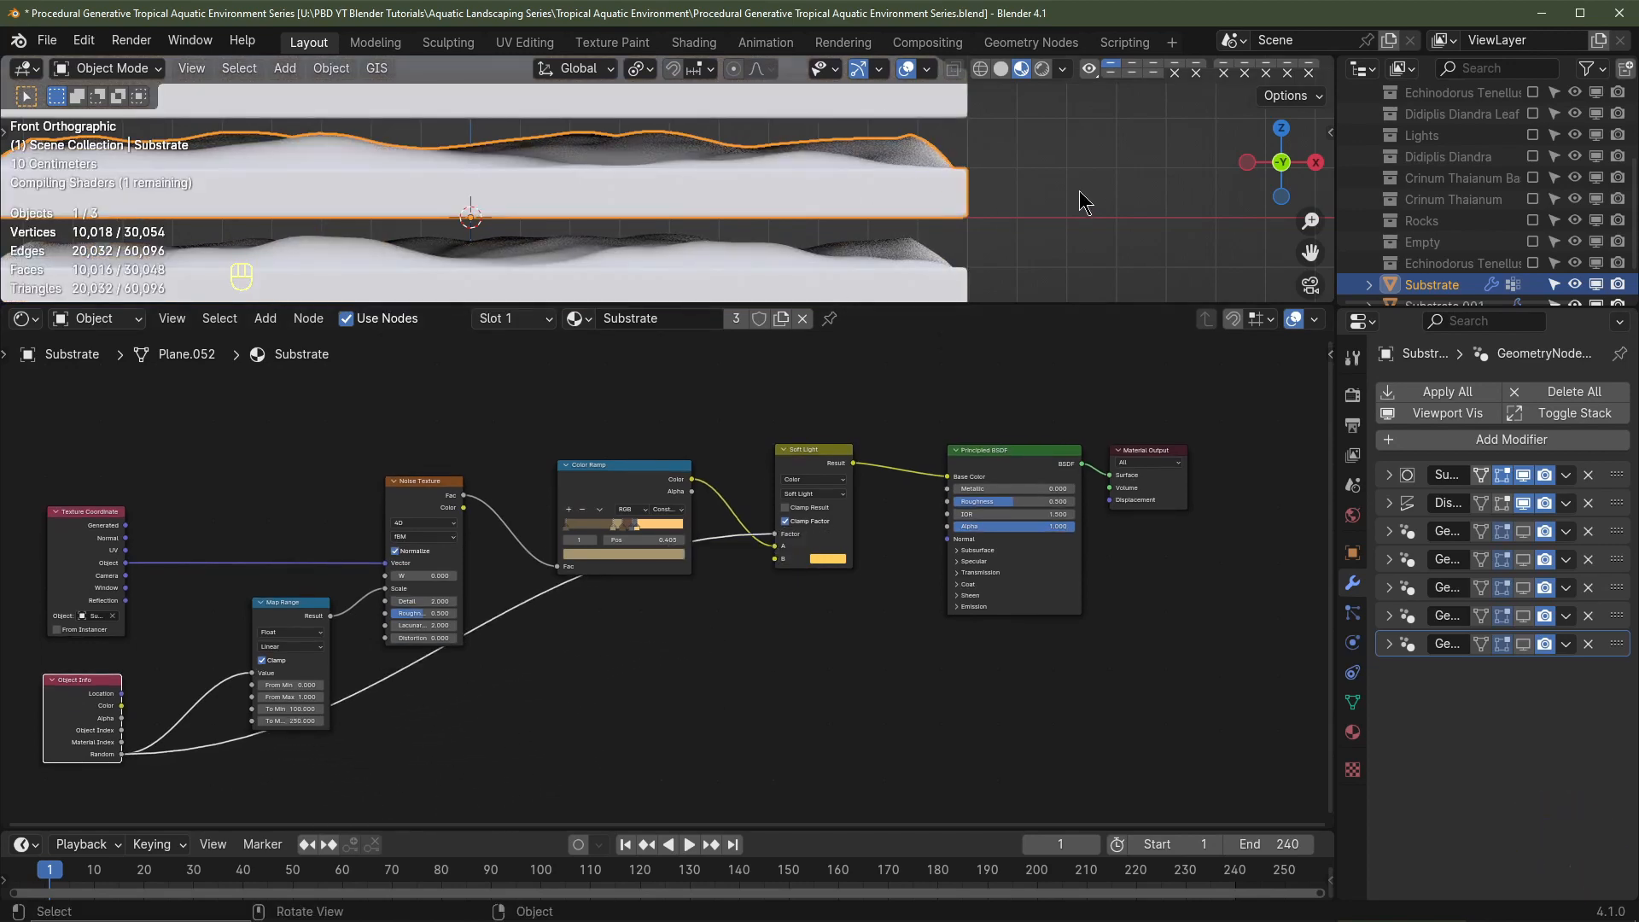
Step: Examine the grain colors on the original Substrate and its copies up close in the viewport
scroll(1047, 191, down, 3)
scroll(1047, 191, up, 2)
scroll(1047, 190, down, 2)
scroll(1045, 191, up, 3)
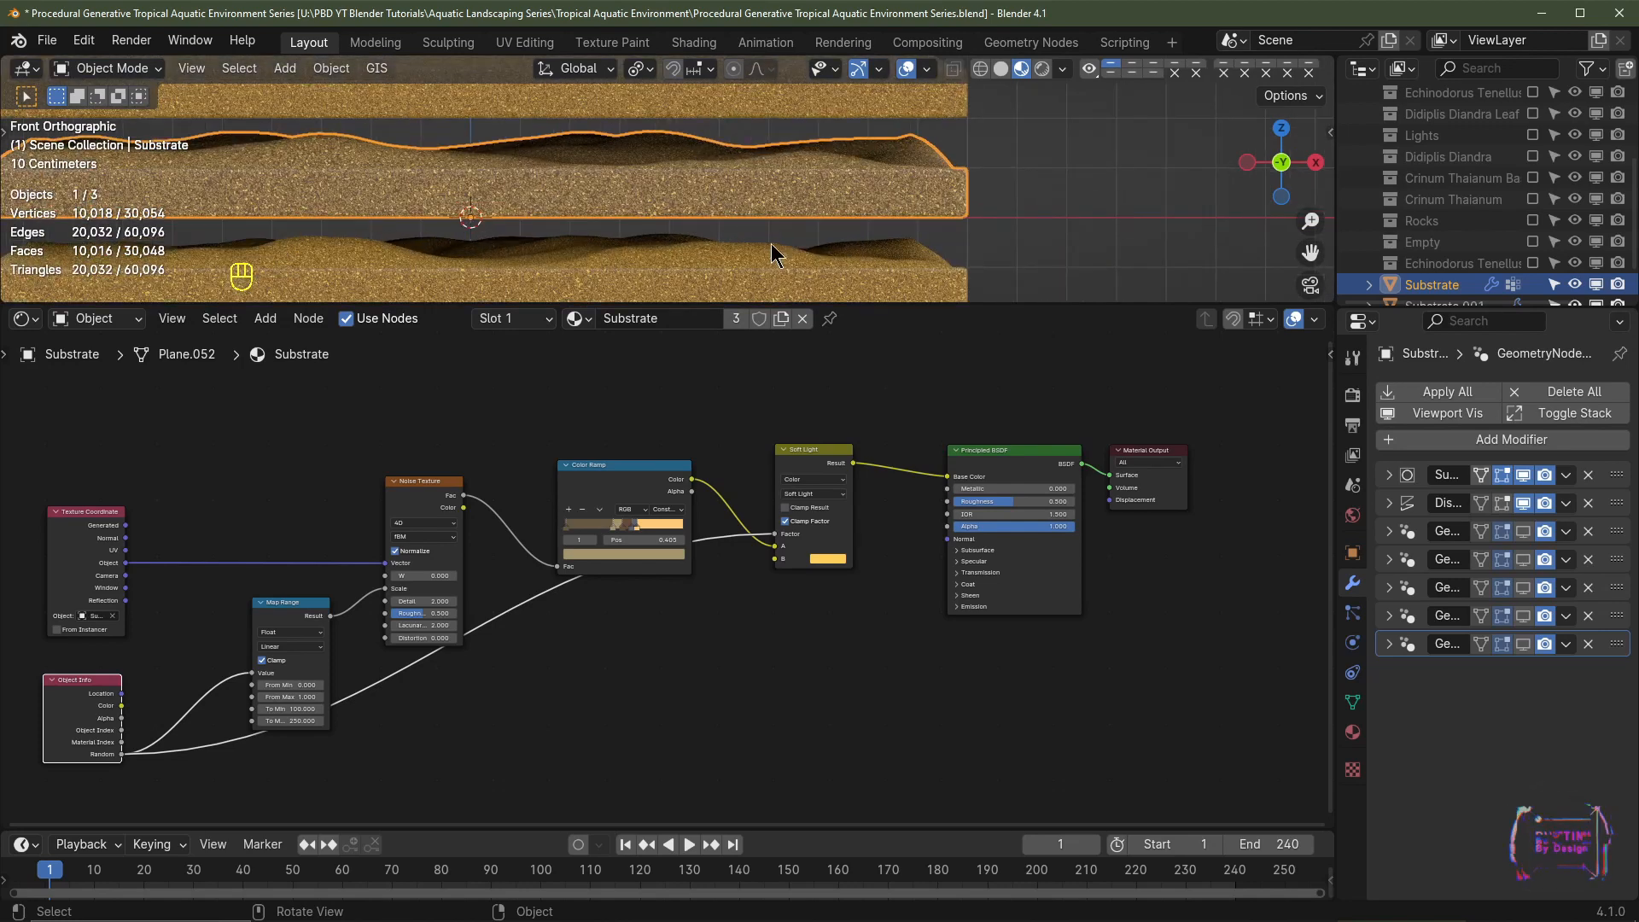
scroll(738, 285, up, 2)
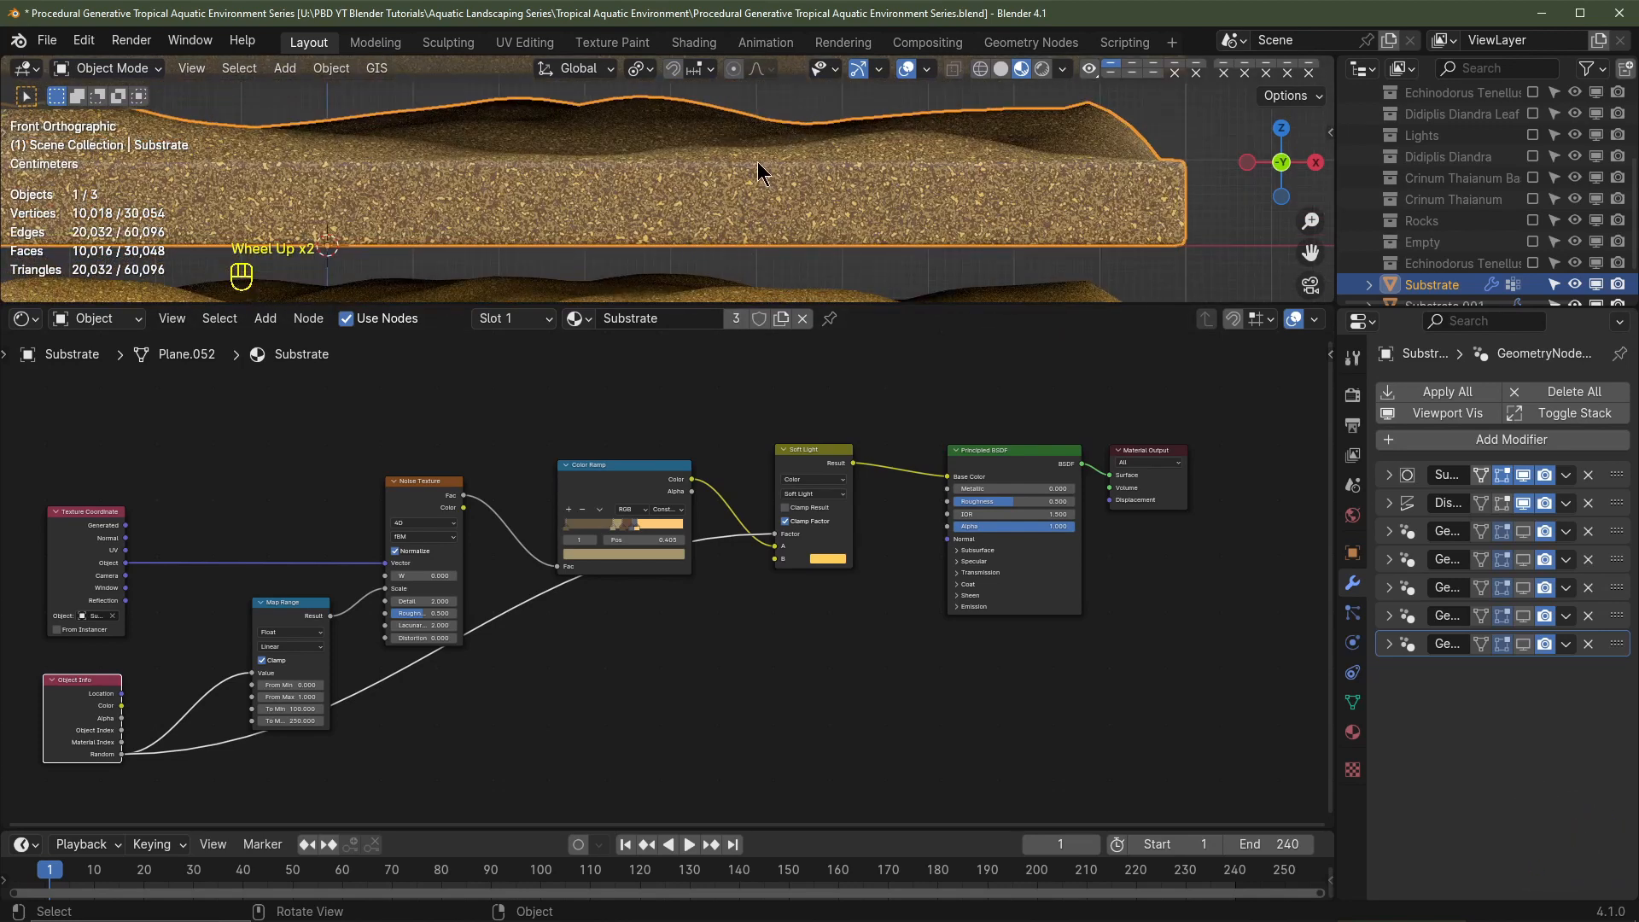
scroll(758, 190, up, 2)
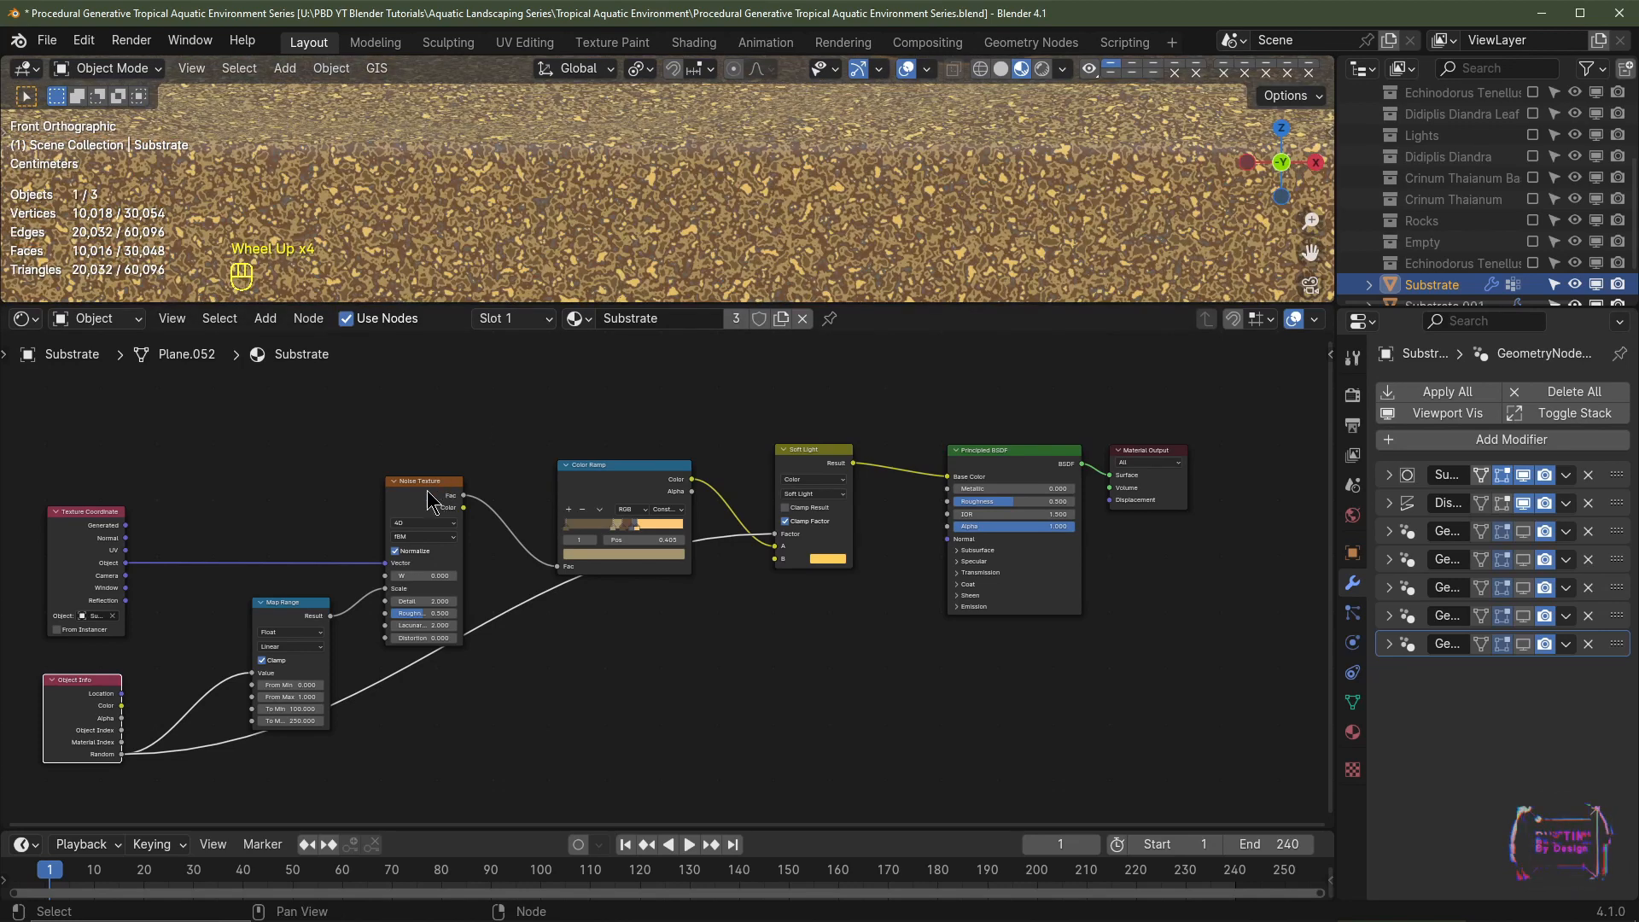
scroll(600, 630, down, 2)
scroll(558, 608, up, 2)
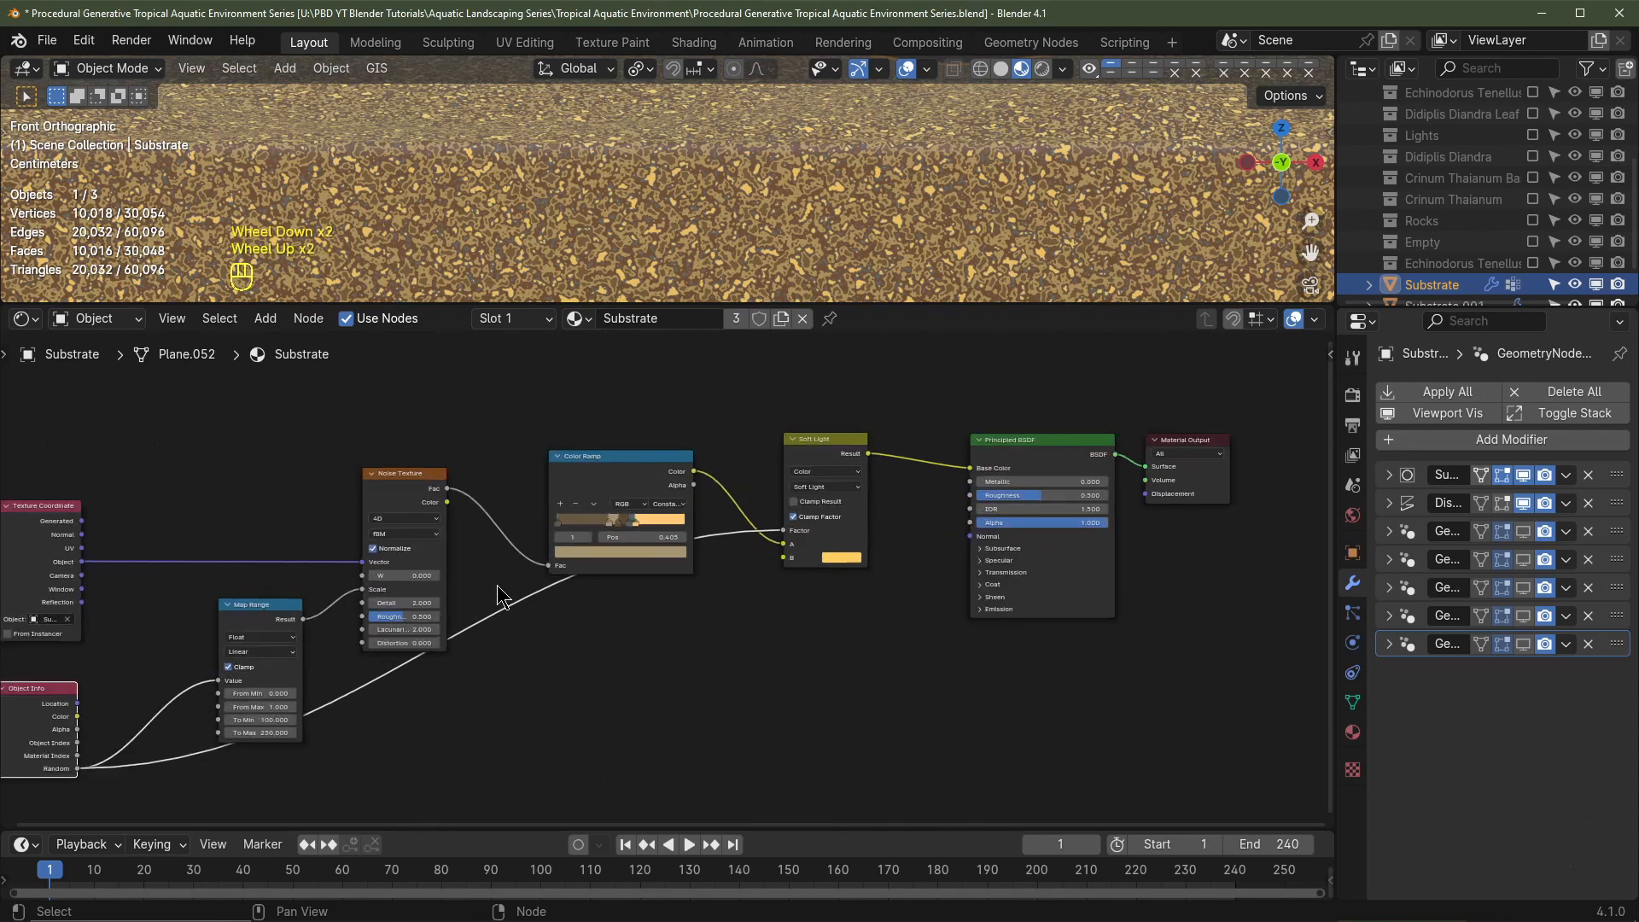
Step: Add a Voronoi Texture node in the empty space below the Noise Texture
middle_drag(470, 712, 487, 630)
key(shift+a)
mouse_move(461, 702)
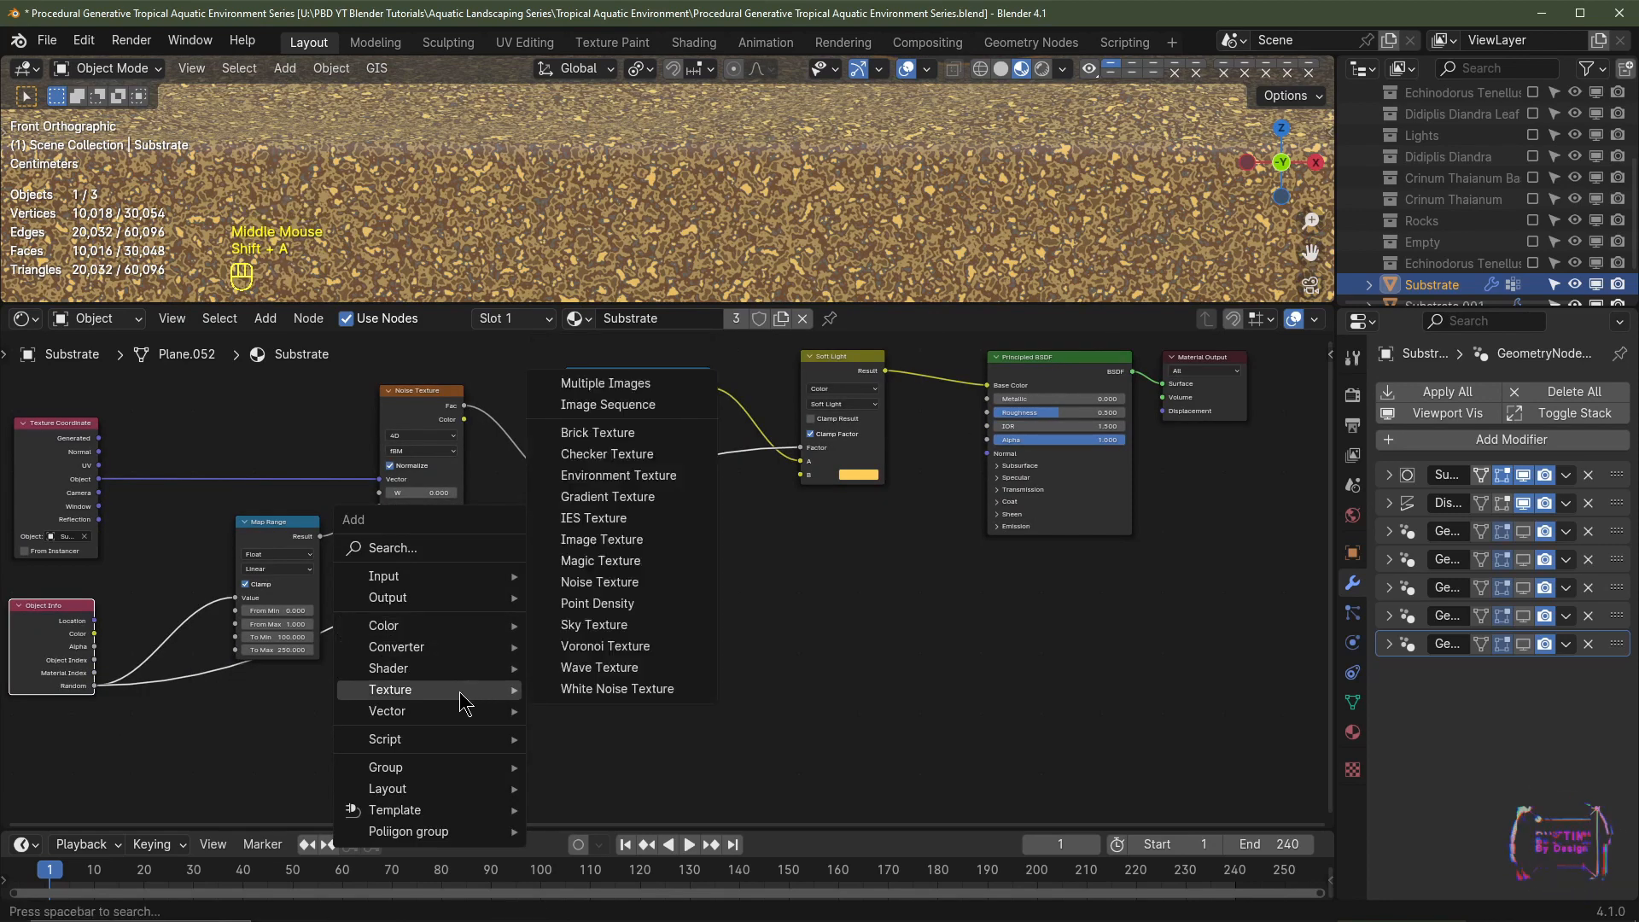
click(605, 645)
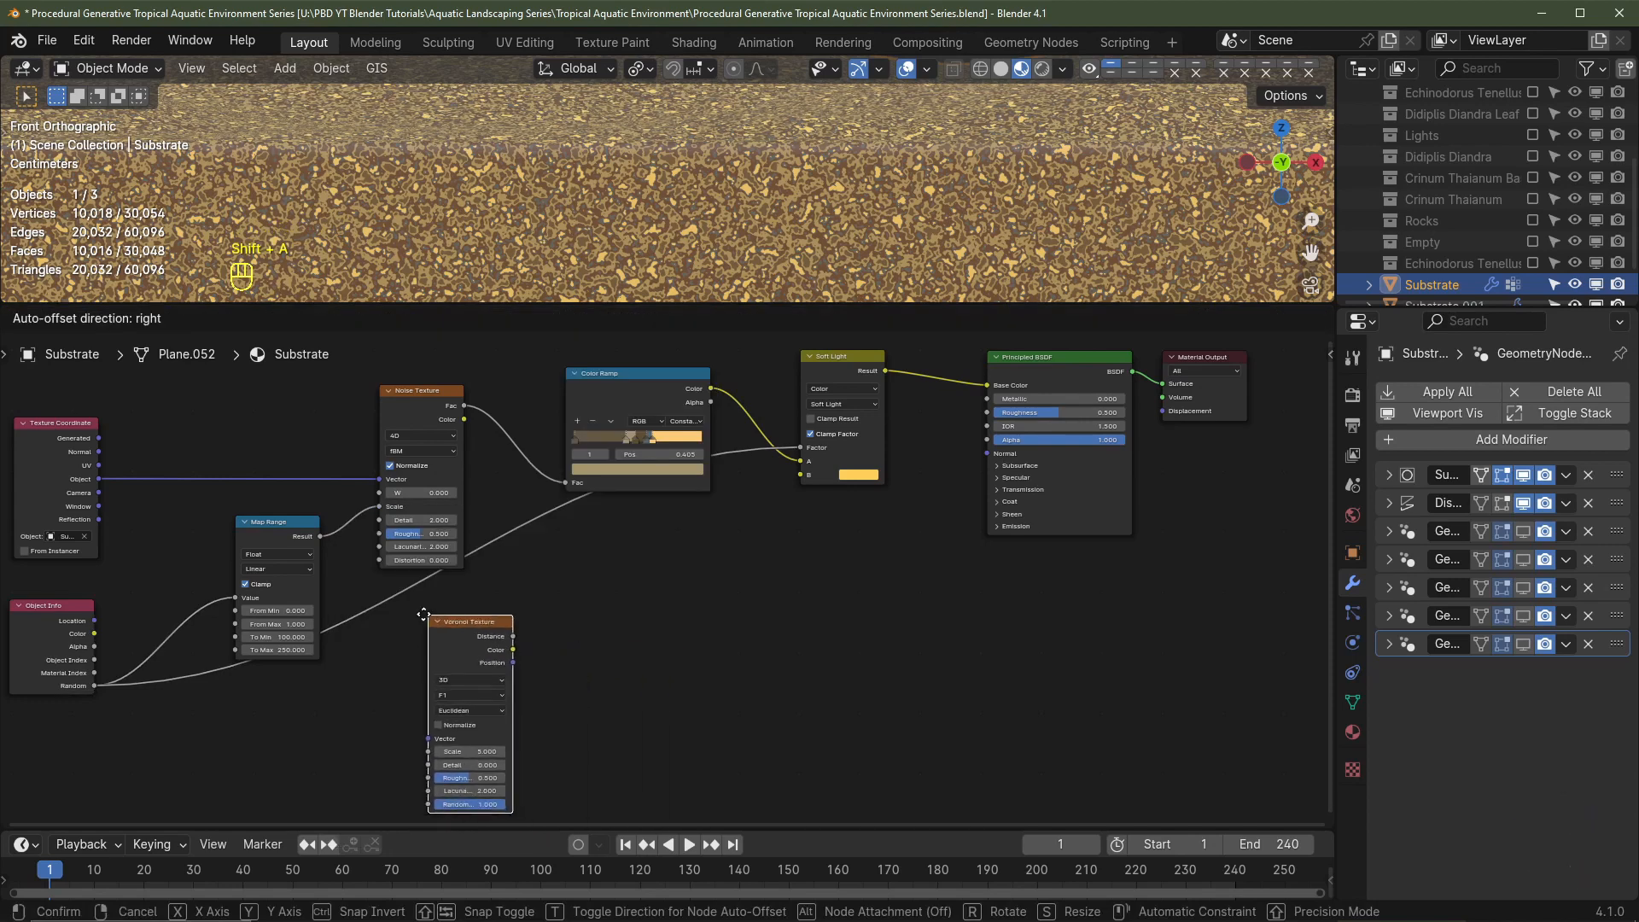
click(367, 613)
Step: Set the Voronoi Texture to 4D and Smooth F1, and feed its Vector from the Texture Coordinate's Object output
middle_drag(376, 615, 340, 555)
scroll(340, 555, up, 2)
click(389, 613)
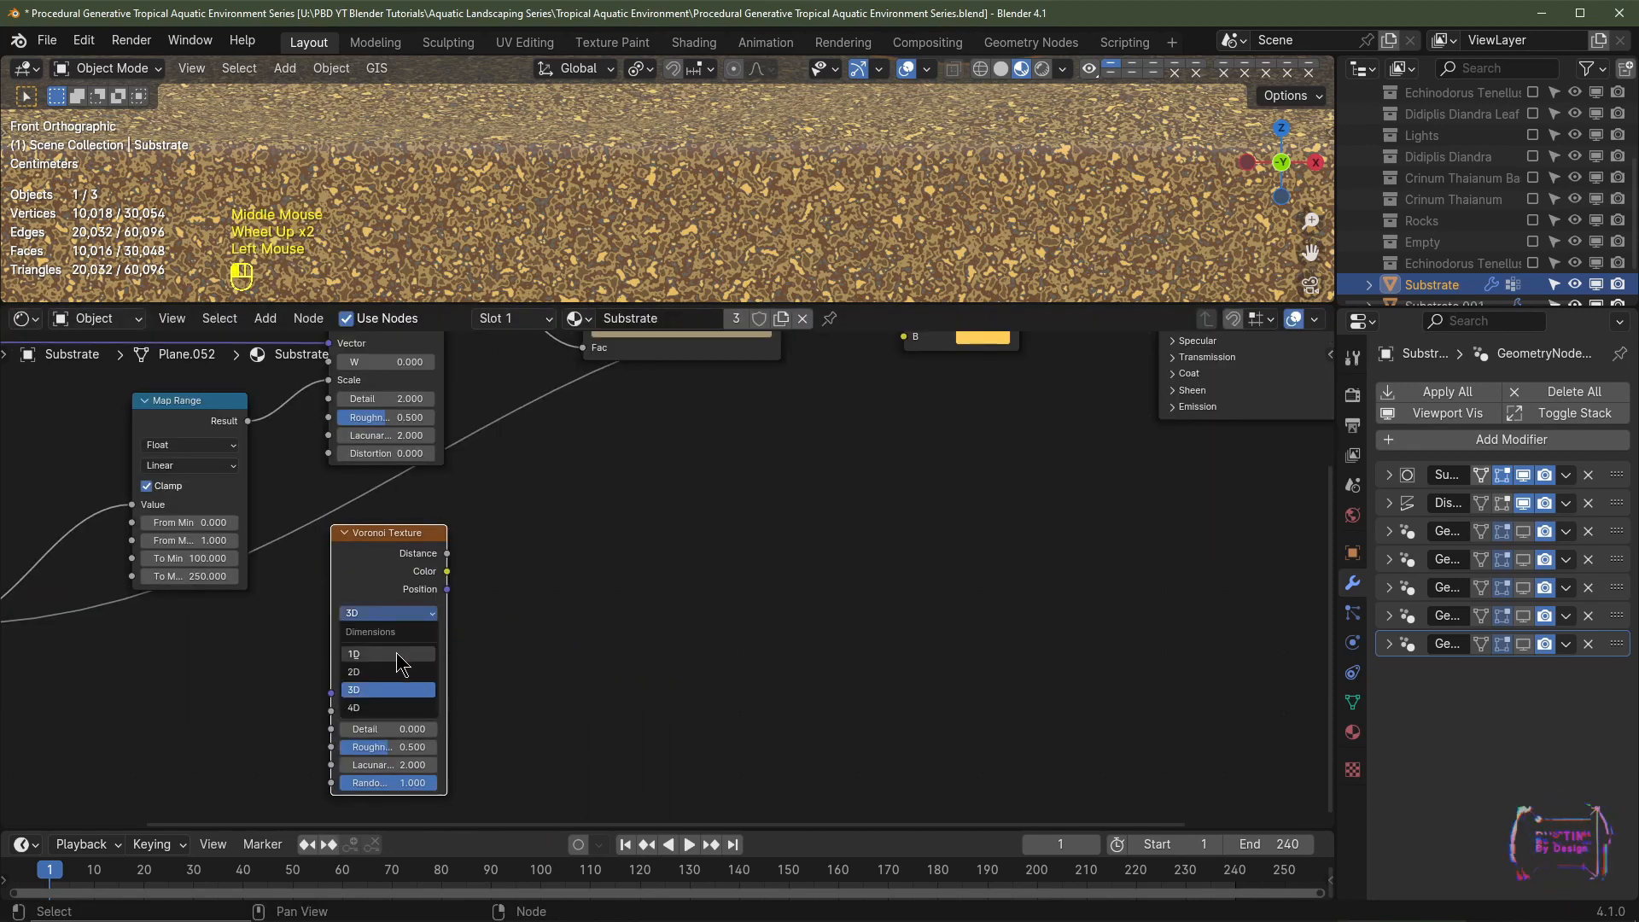
click(387, 707)
click(373, 653)
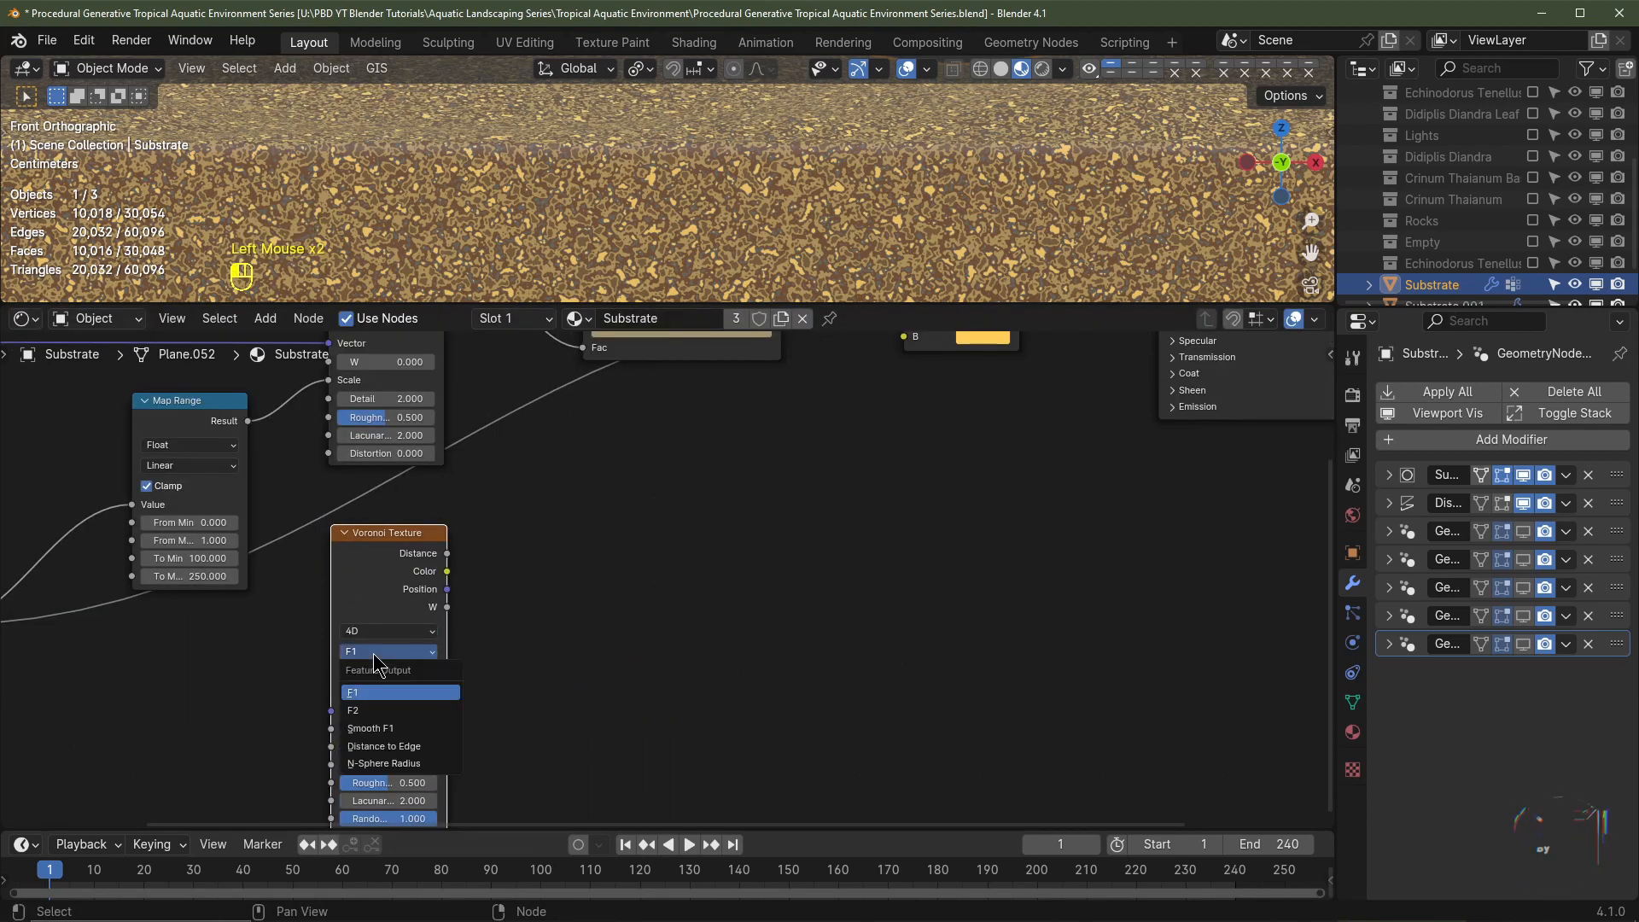
click(387, 727)
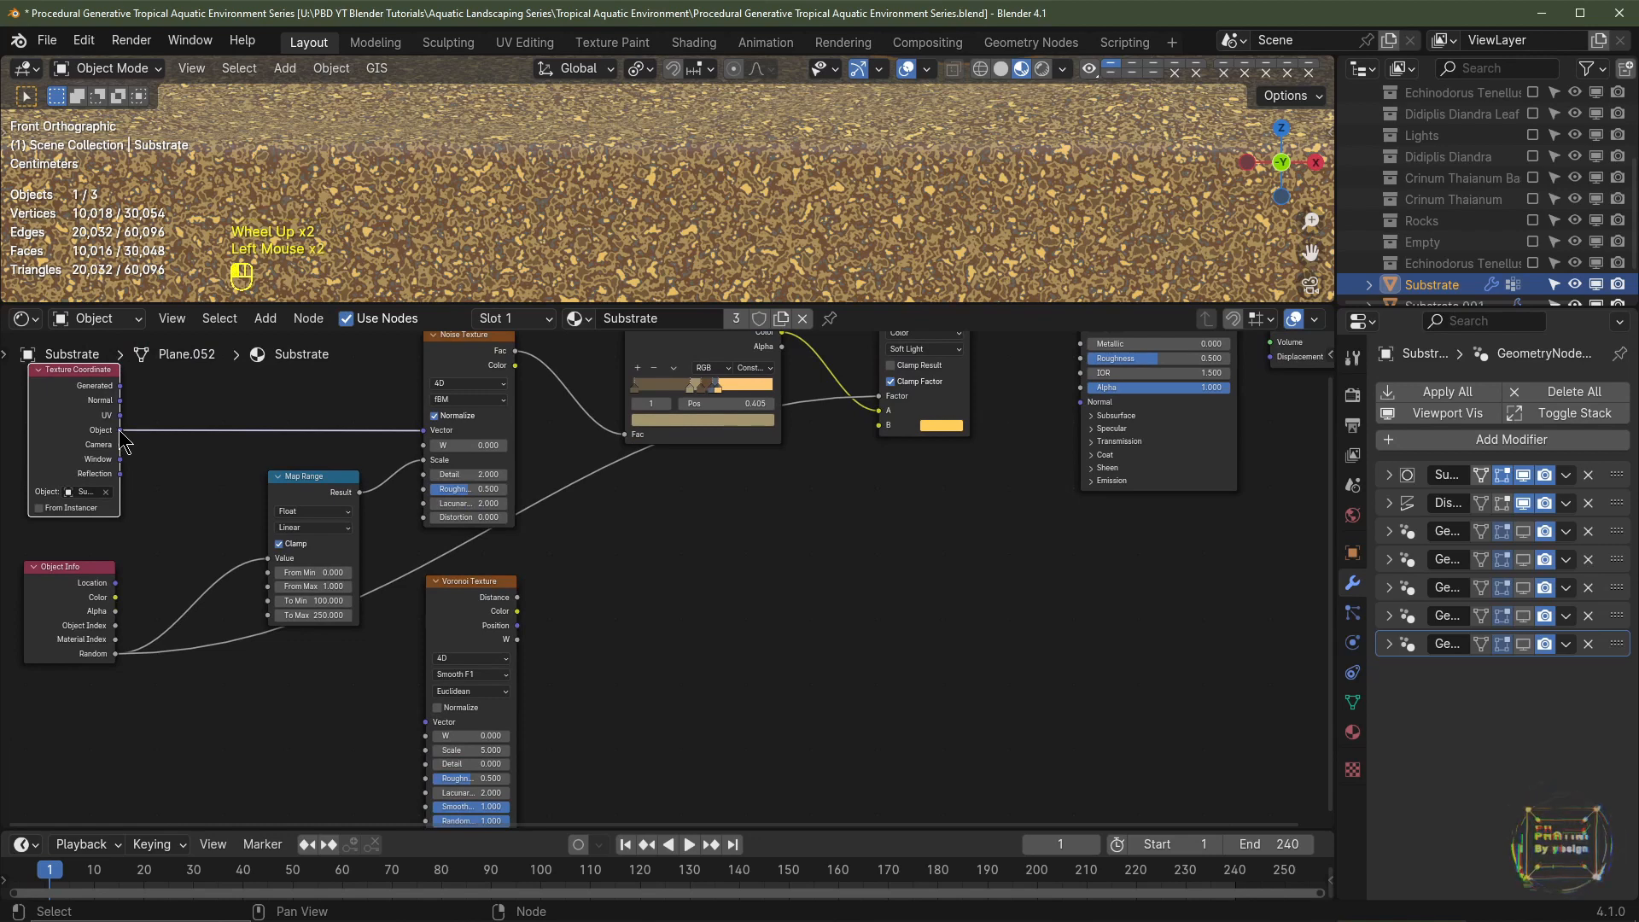
drag(120, 430, 426, 722)
Step: Duplicate the Map Range node beside the Voronoi Texture and connect Object Info's Random output to the copy's Value
middle_drag(307, 495, 322, 443)
shift+click(322, 443)
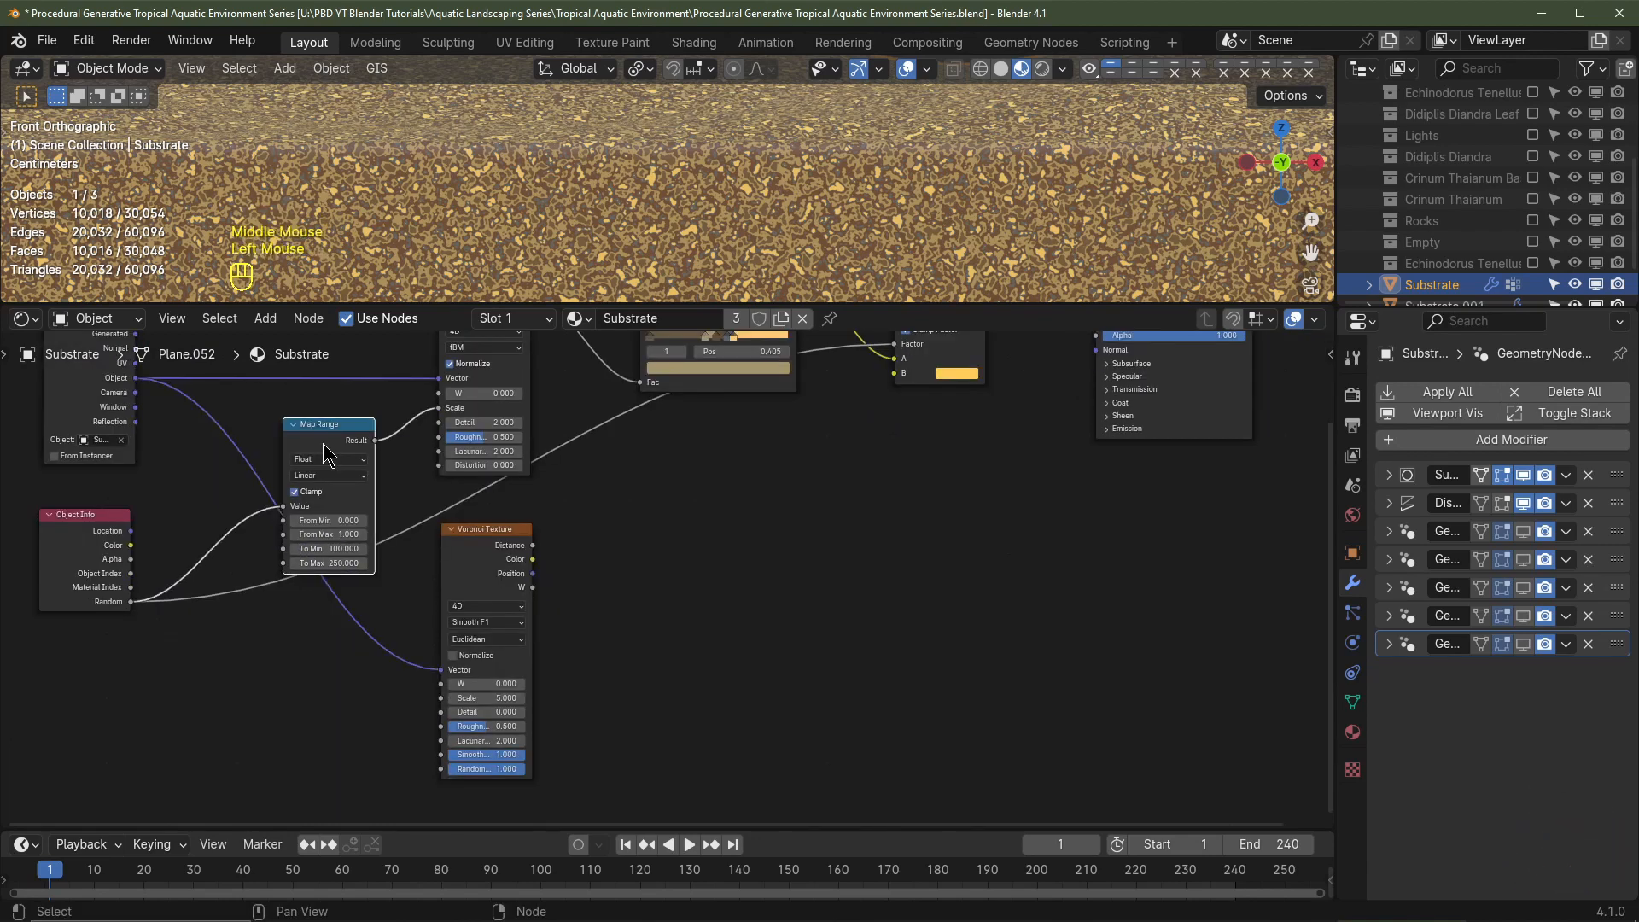
key(shift+d)
click(316, 662)
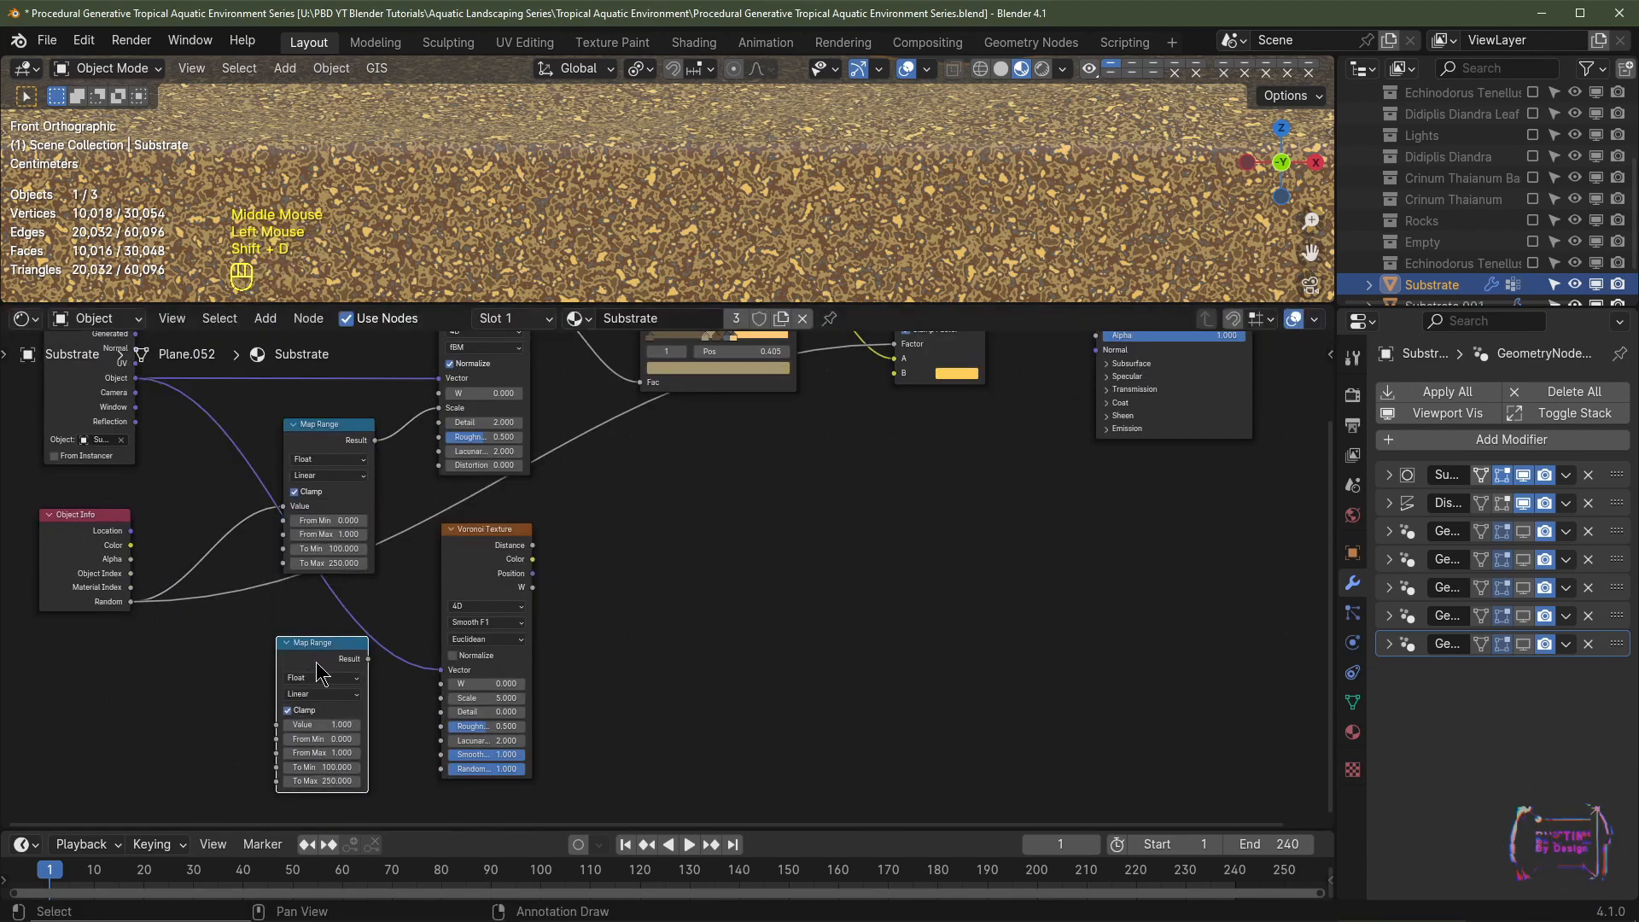
drag(131, 602, 272, 725)
Step: Preview the Voronoi pattern by connecting its Distance output to the Principled BSDF's Base Color
scroll(468, 649, down, 2)
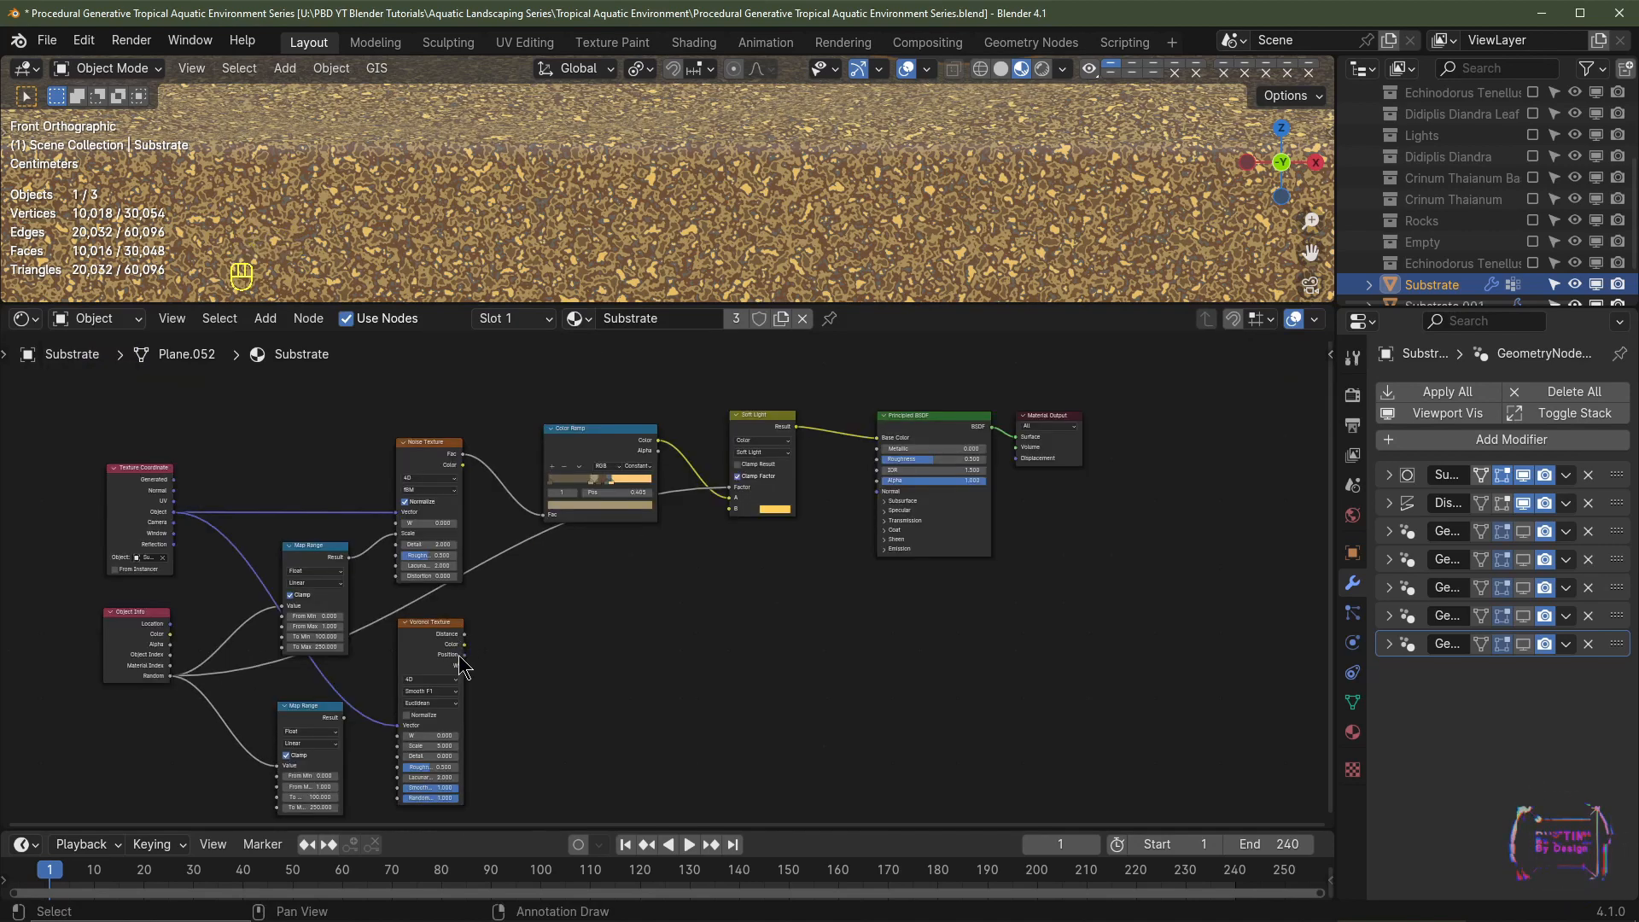
scroll(529, 687, up, 3)
middle_drag(529, 687, 531, 604)
click(405, 572)
scroll(415, 568, up, 1)
middle_drag(416, 567, 369, 685)
drag(356, 687, 934, 419)
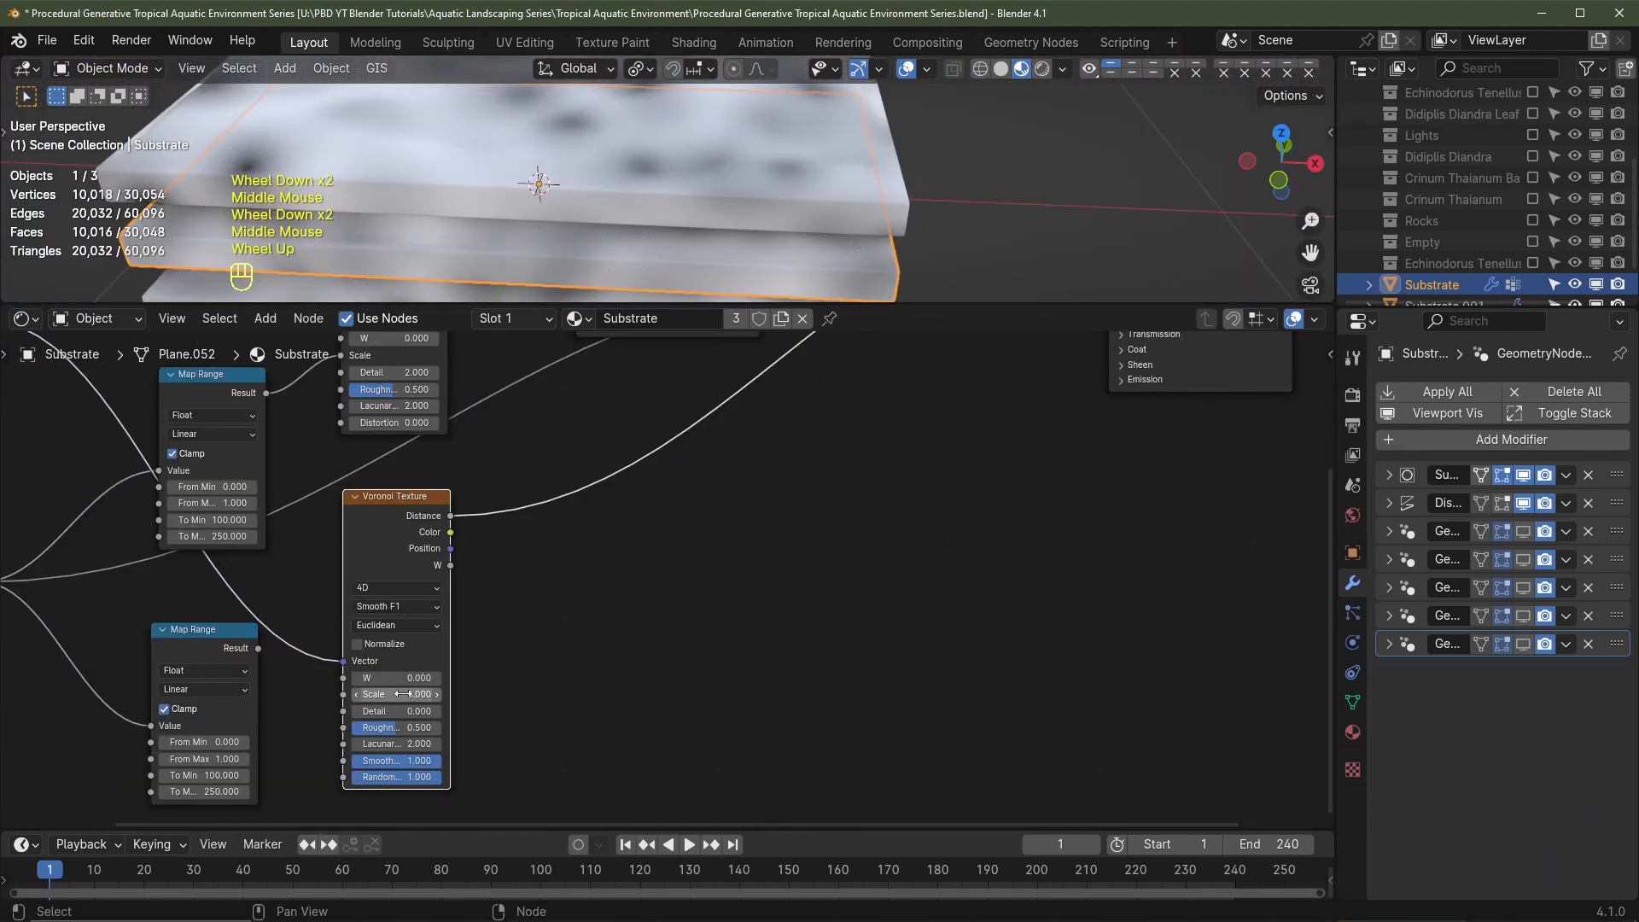
Step: Test the Voronoi Texture's Scale at 250 and at 500 on the substrate surface
click(408, 690)
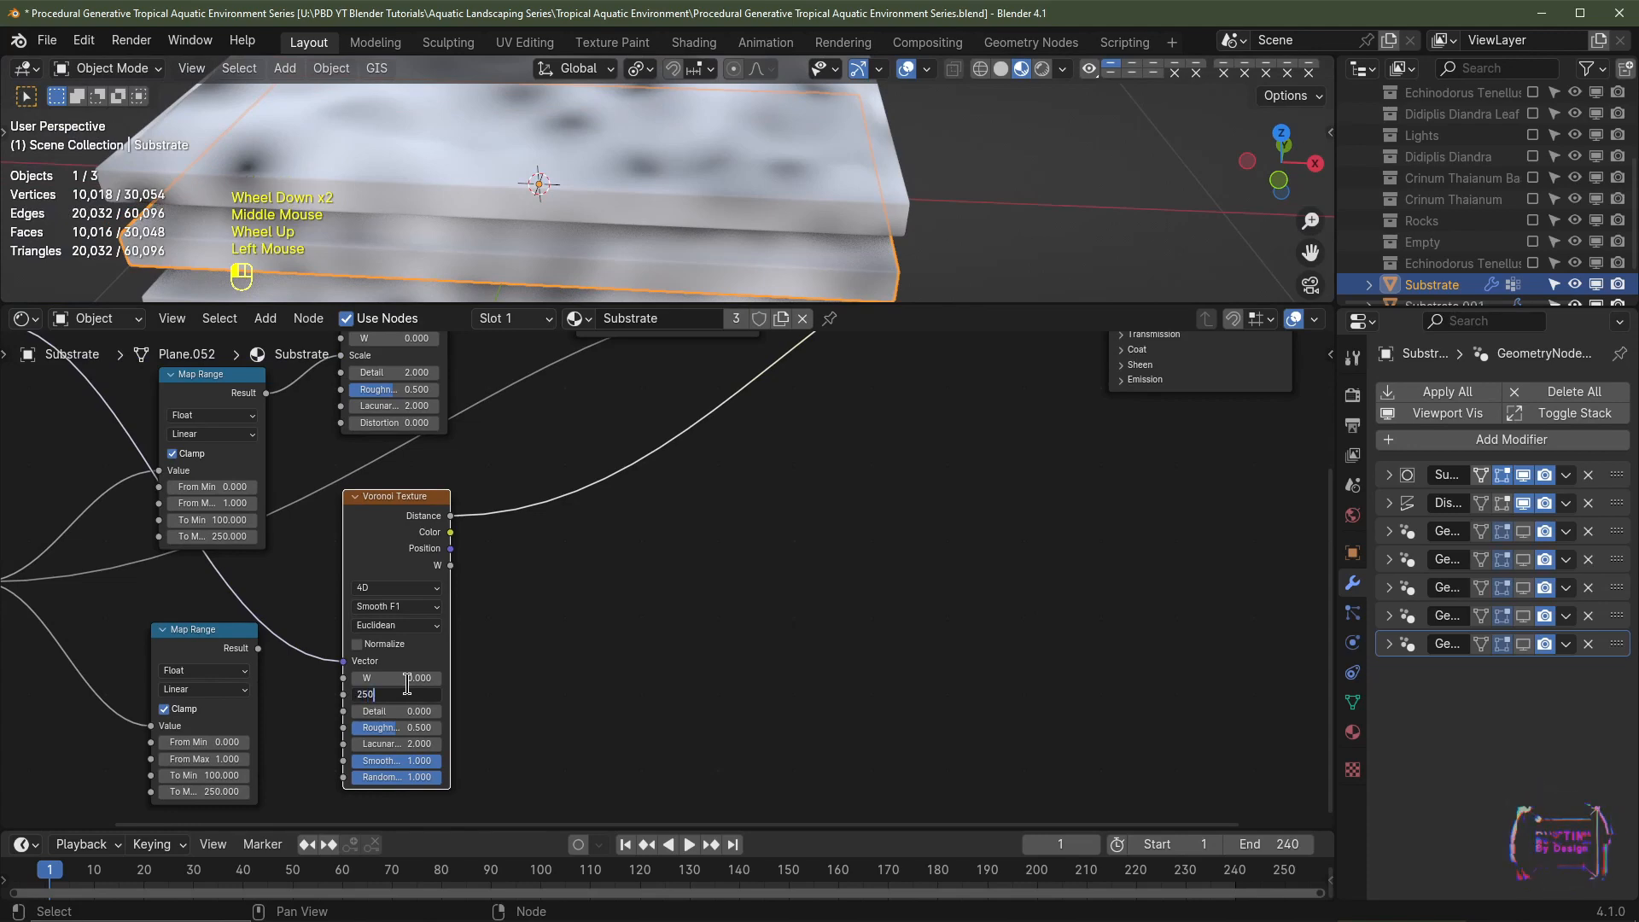
text(250)
key(Return)
scroll(673, 205, up, 2)
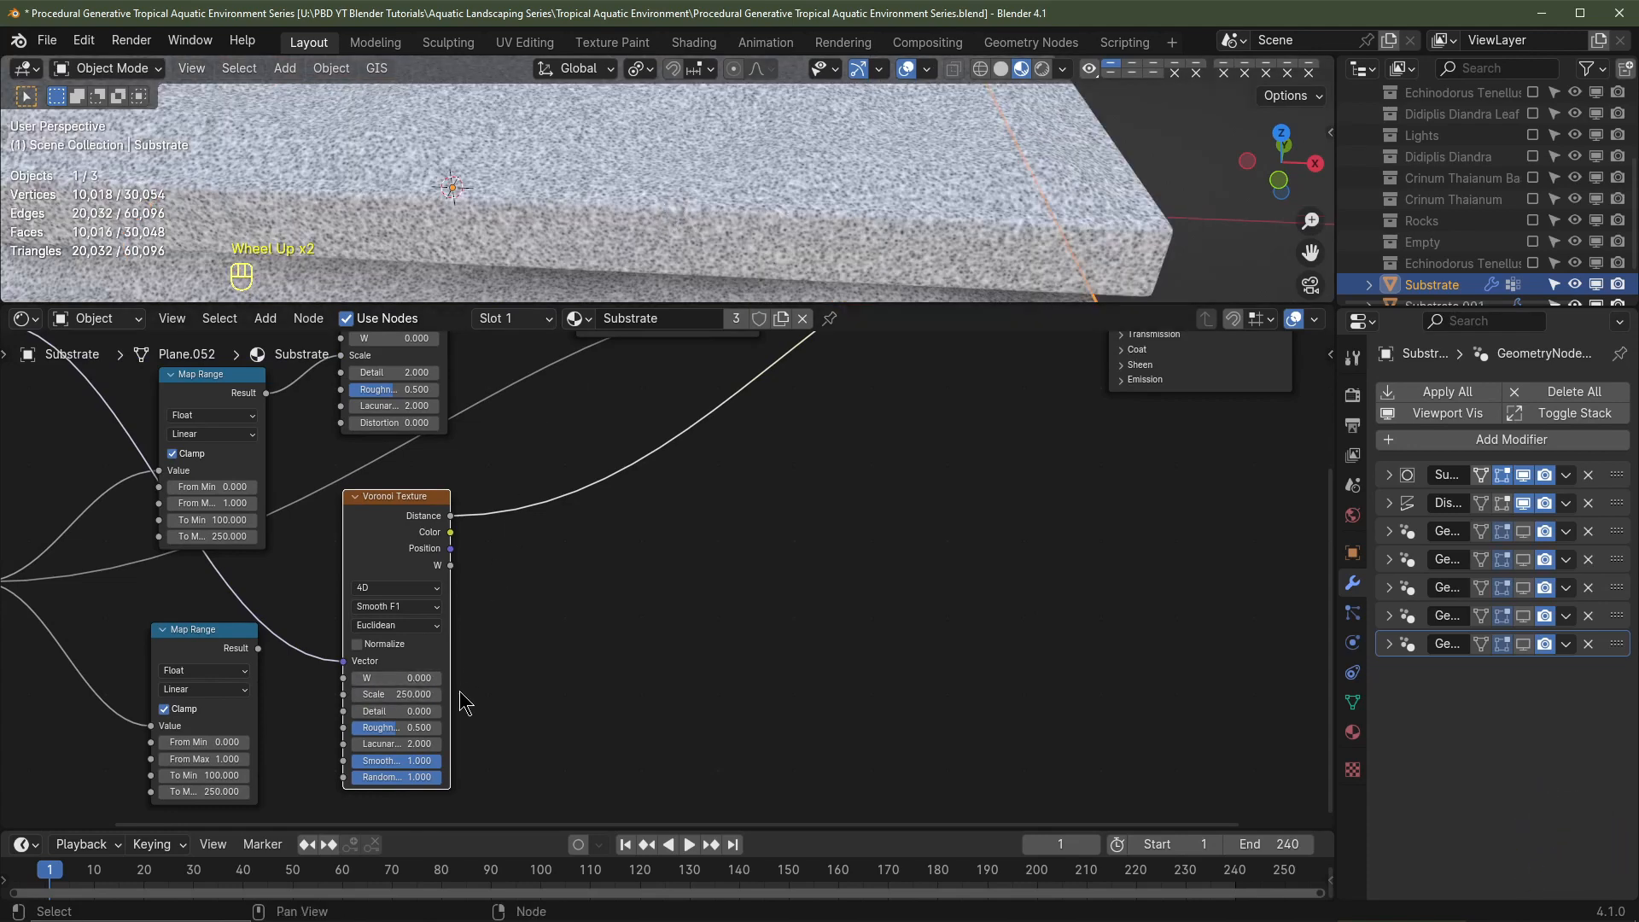
click(398, 694)
text(500)
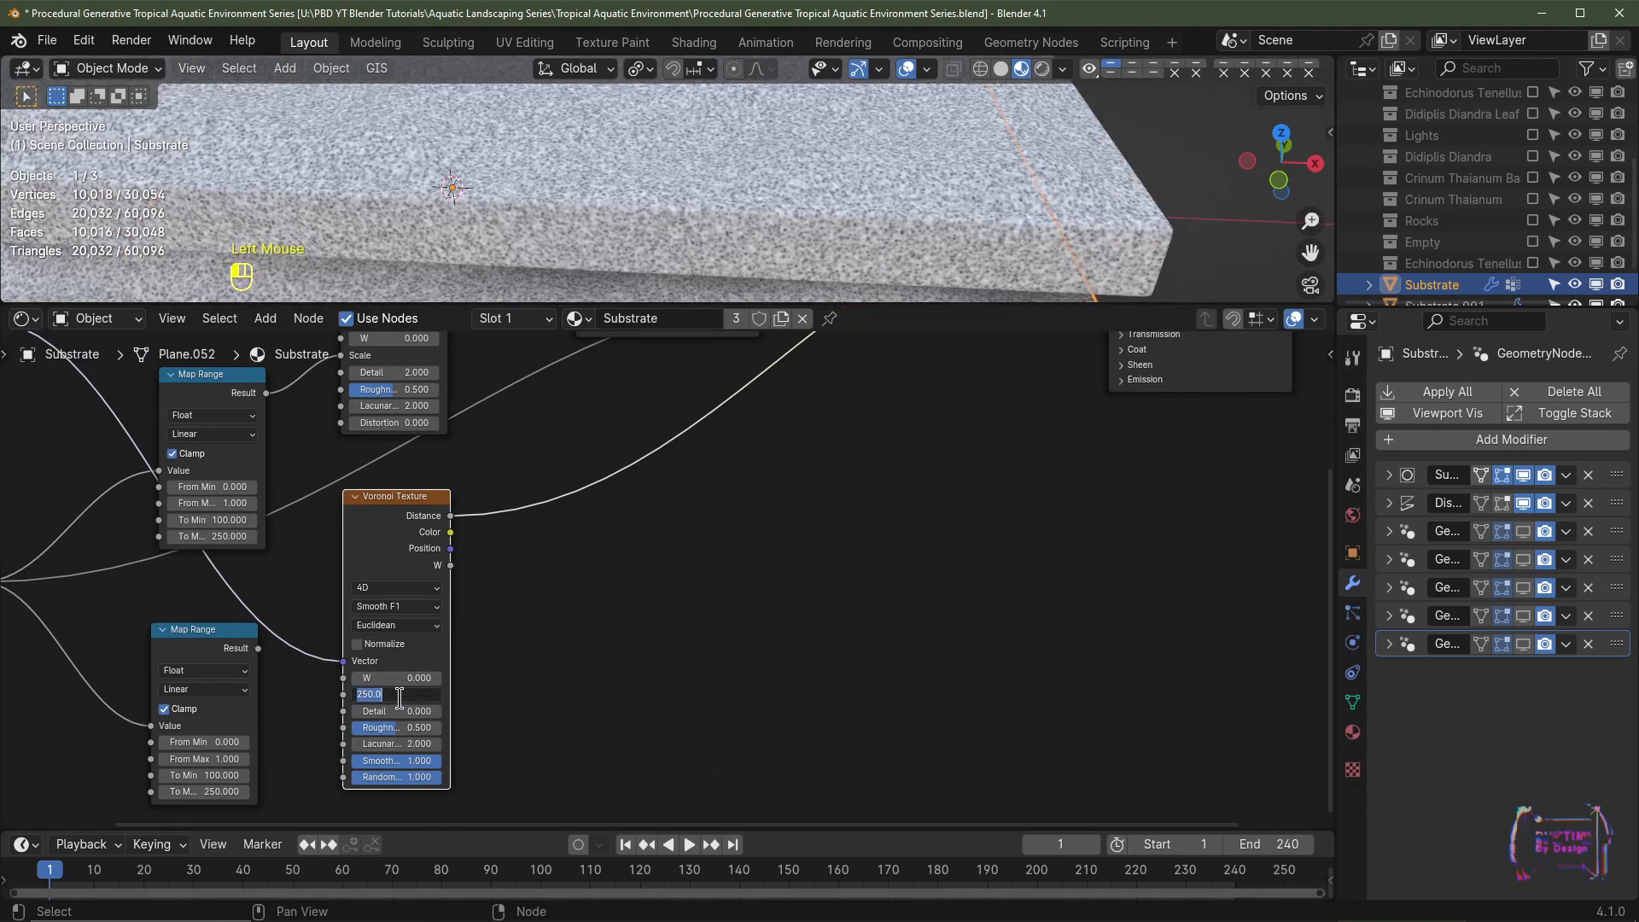
key(Return)
scroll(746, 194, up, 1)
scroll(746, 194, down, 2)
Step: Set the duplicated Map Range's To Min to 250 and To Max to 500, and connect its Result to the Voronoi Scale
middle_drag(532, 745, 663, 644)
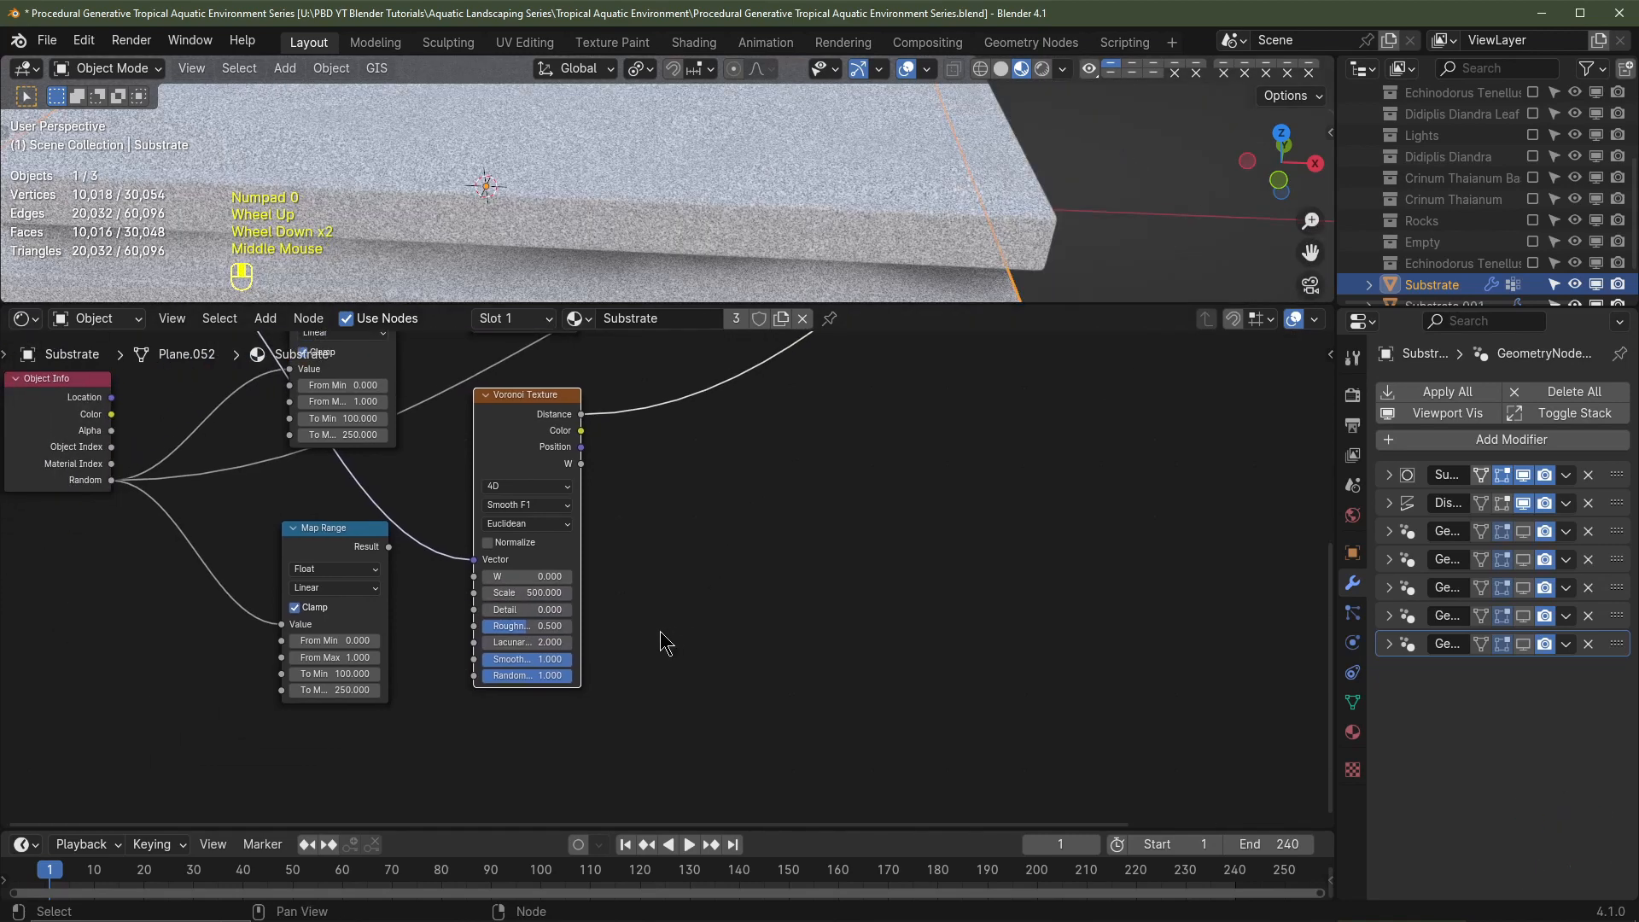
click(332, 673)
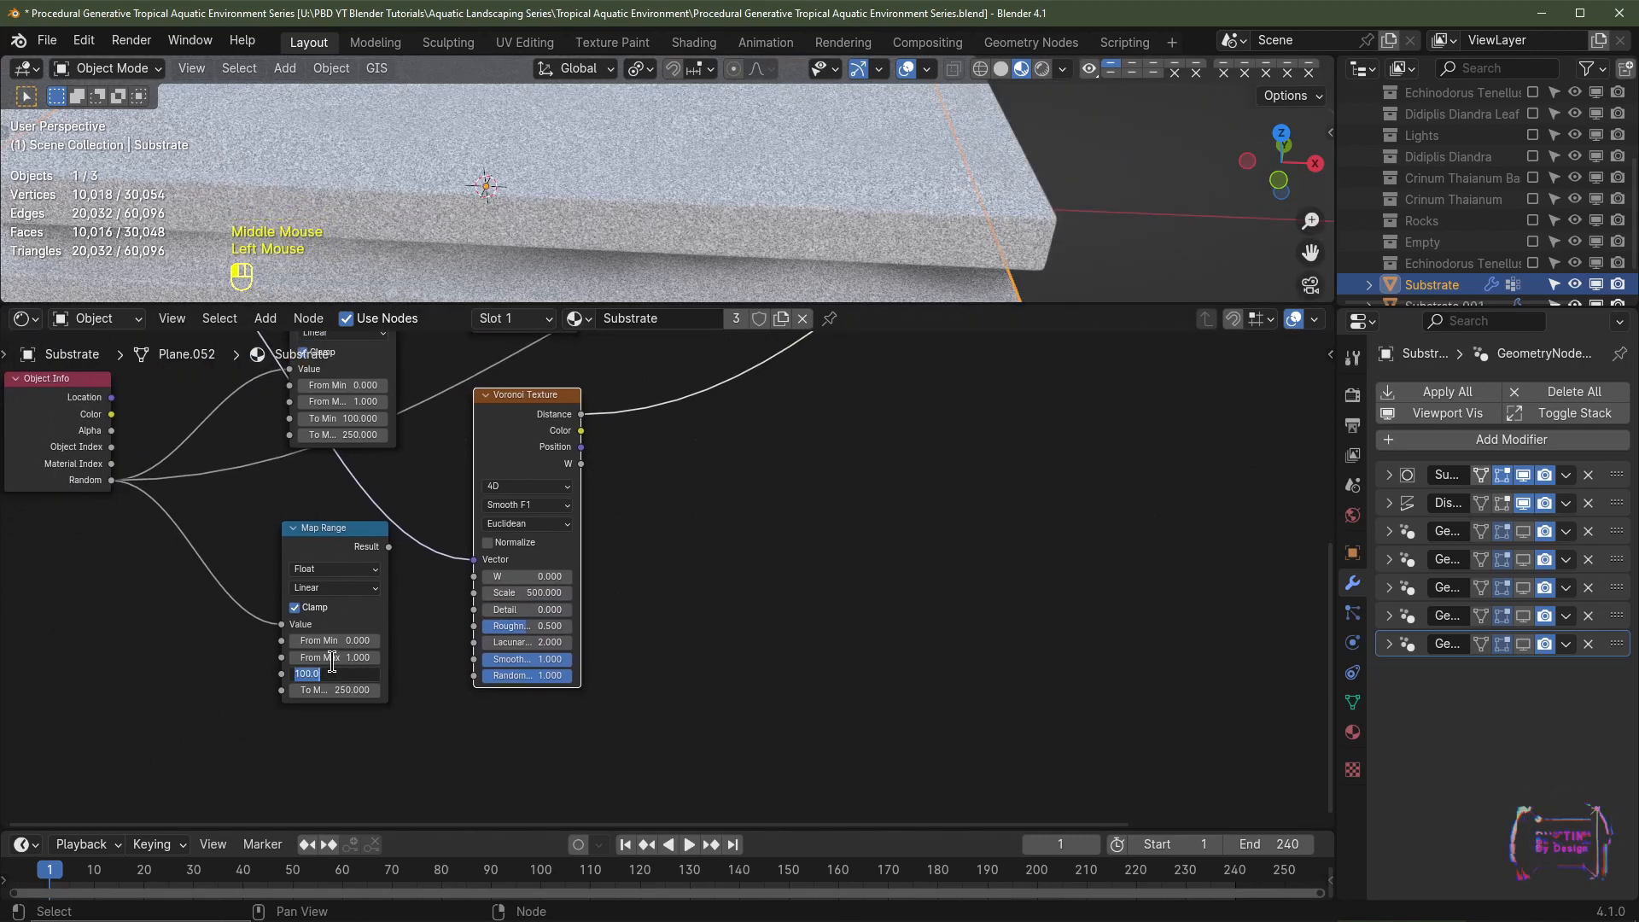
text(250)
key(Tab)
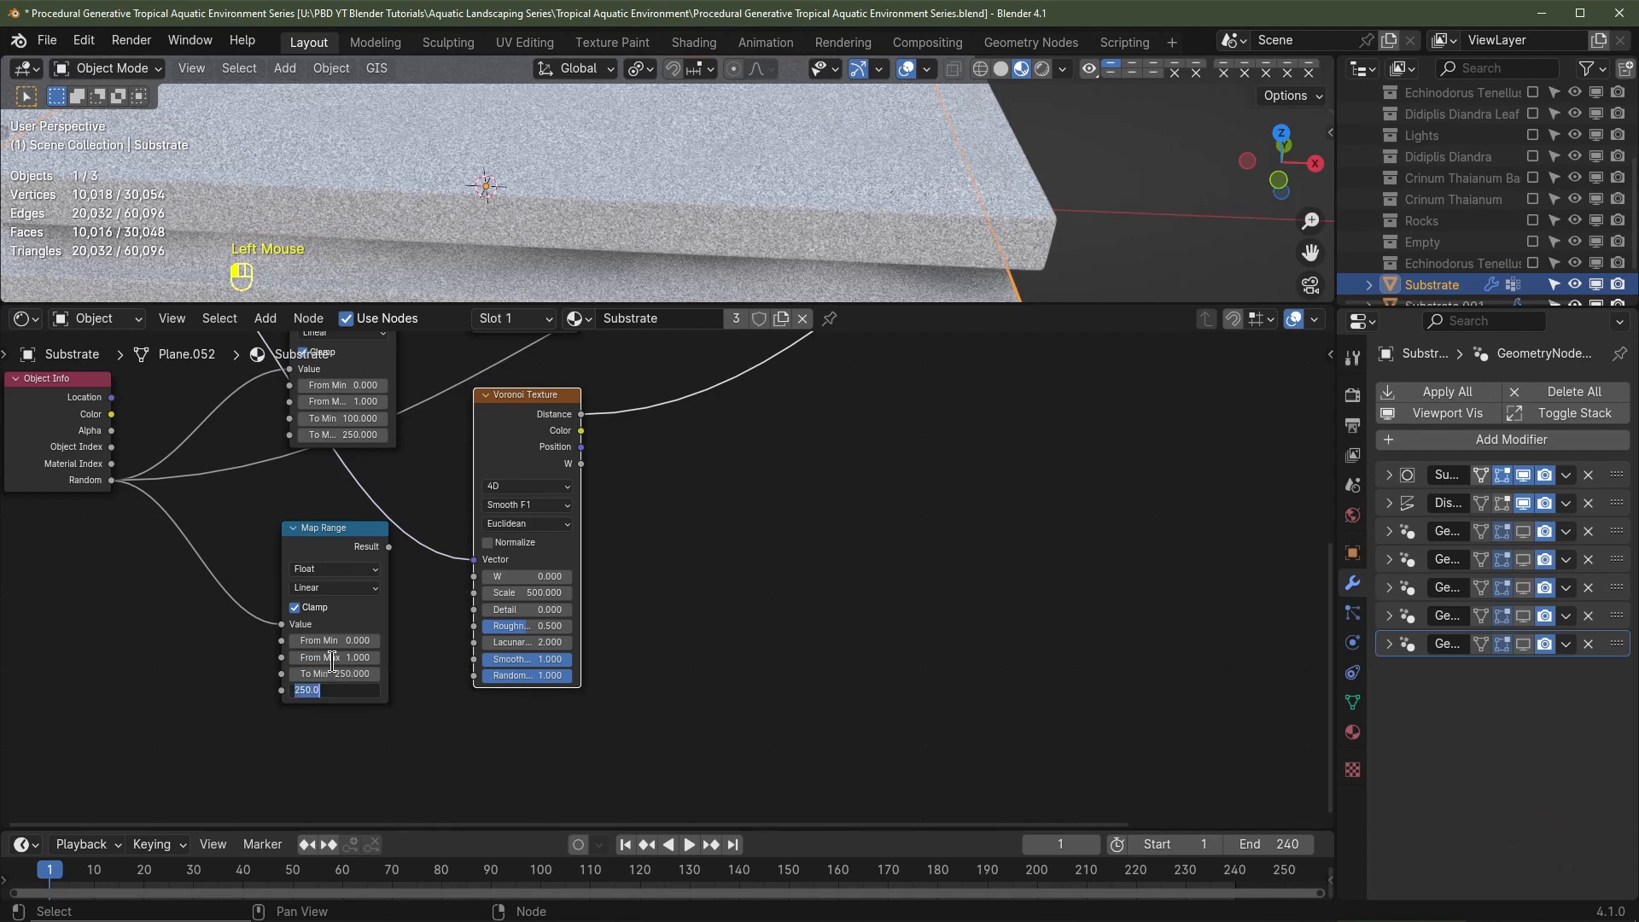
text(500)
key(Return)
ctrl+right_click(396, 542)
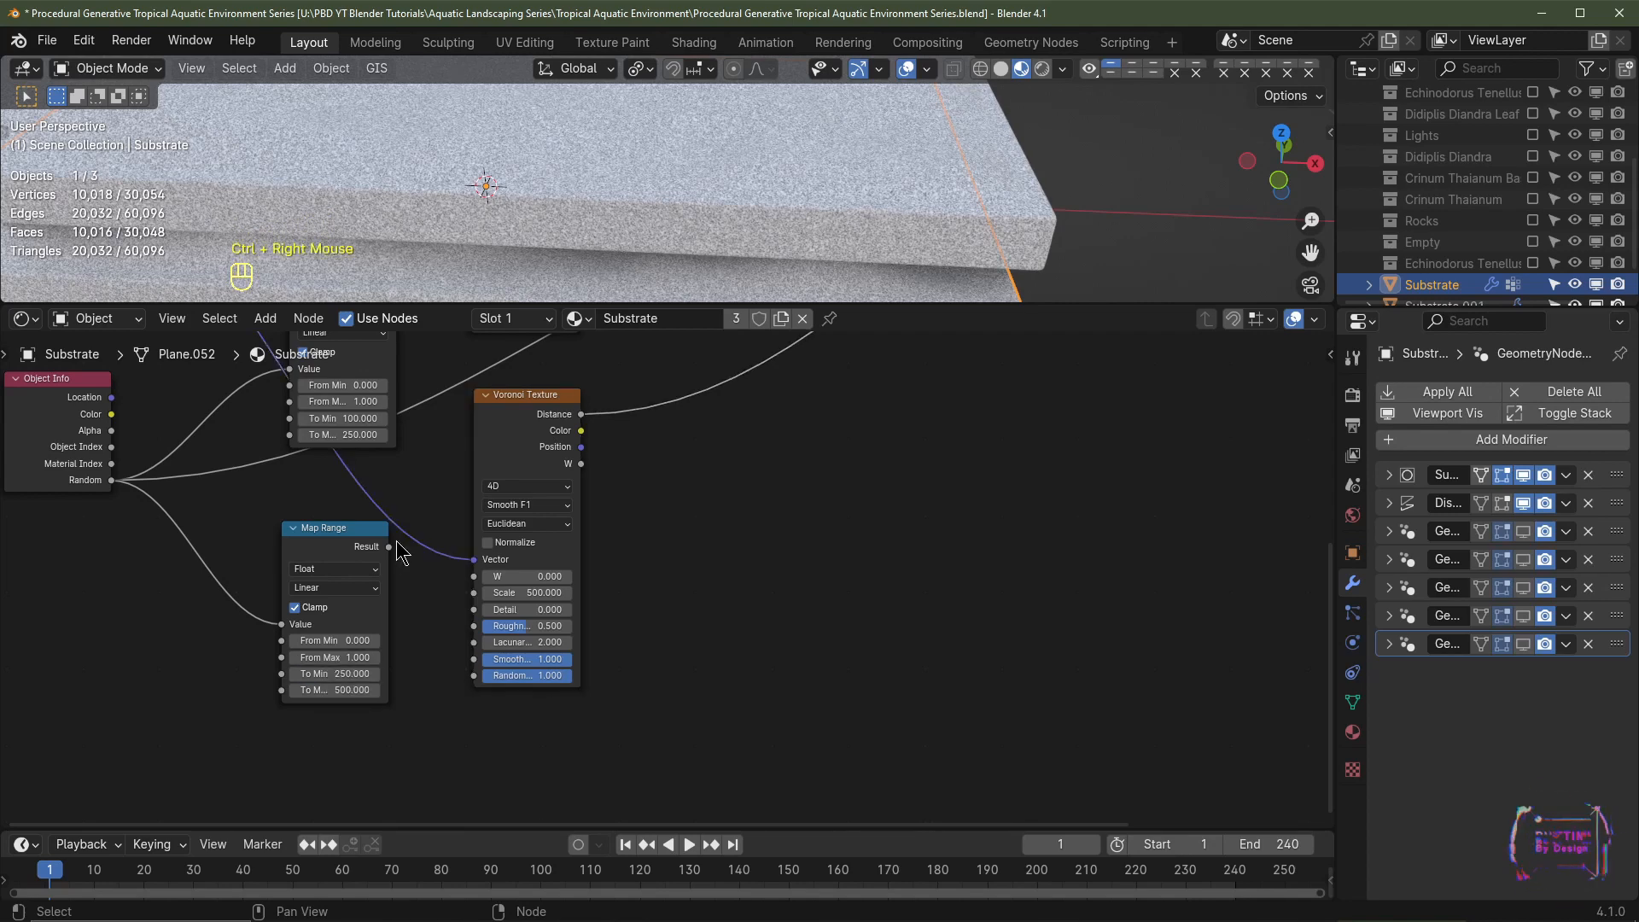
drag(388, 548, 470, 595)
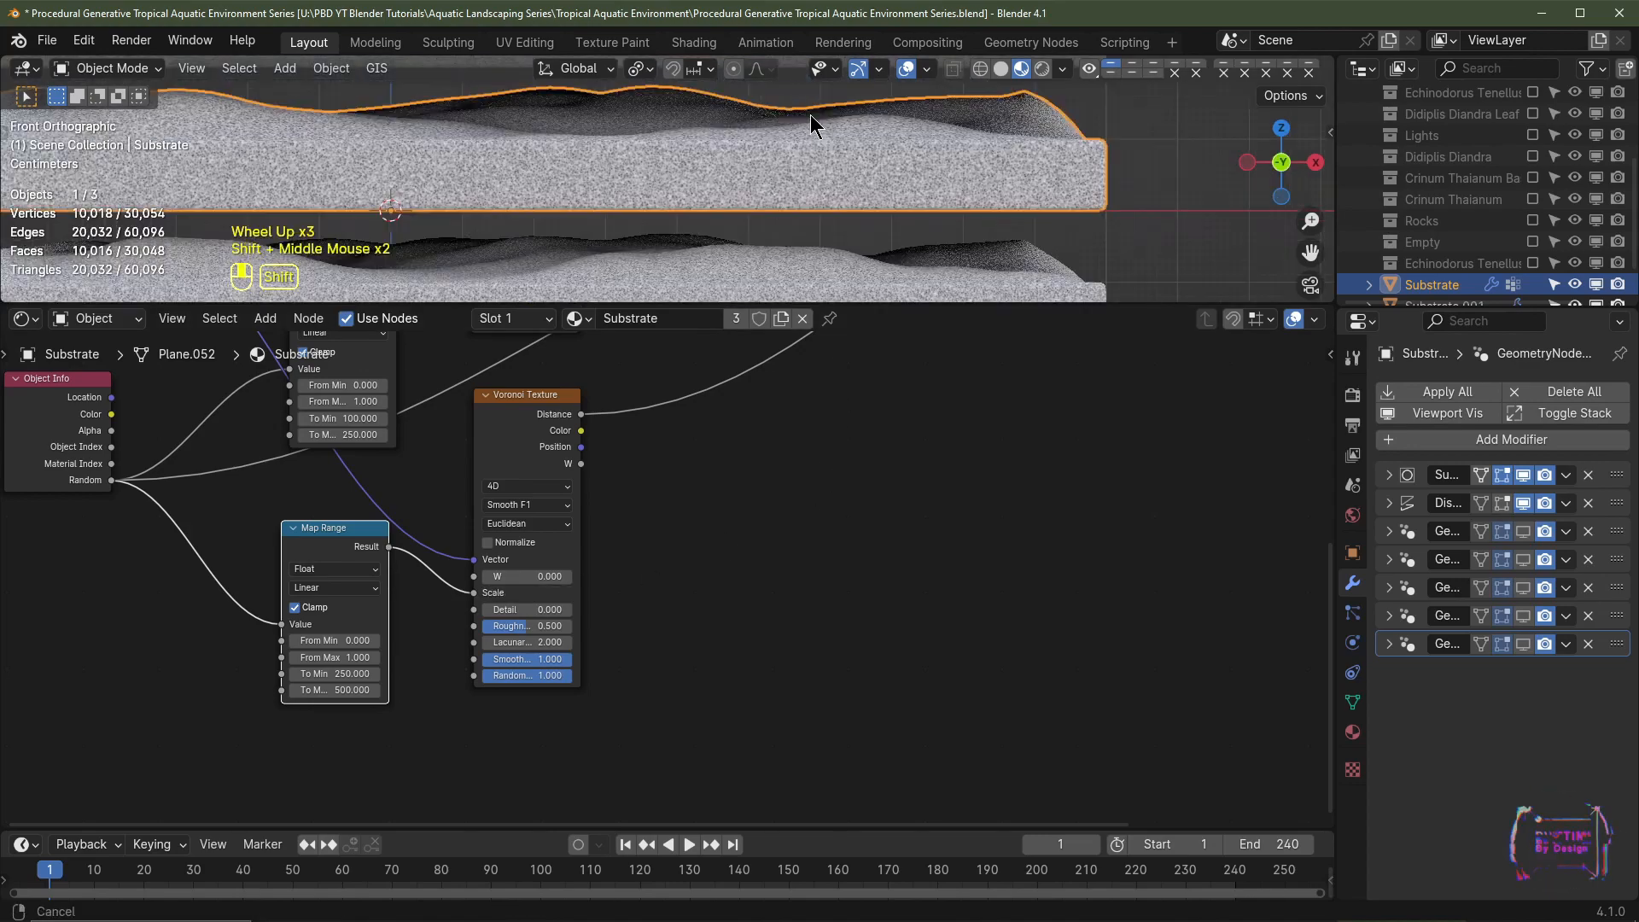
Step: Reconnect the Soft Light node's Result to the Principled BSDF's Base Color
mouse_move(812, 125)
shift+middle_down()
mouse_move(812, 67)
mouse_move(802, 208)
mouse_move(802, 146)
shift+middle_up()
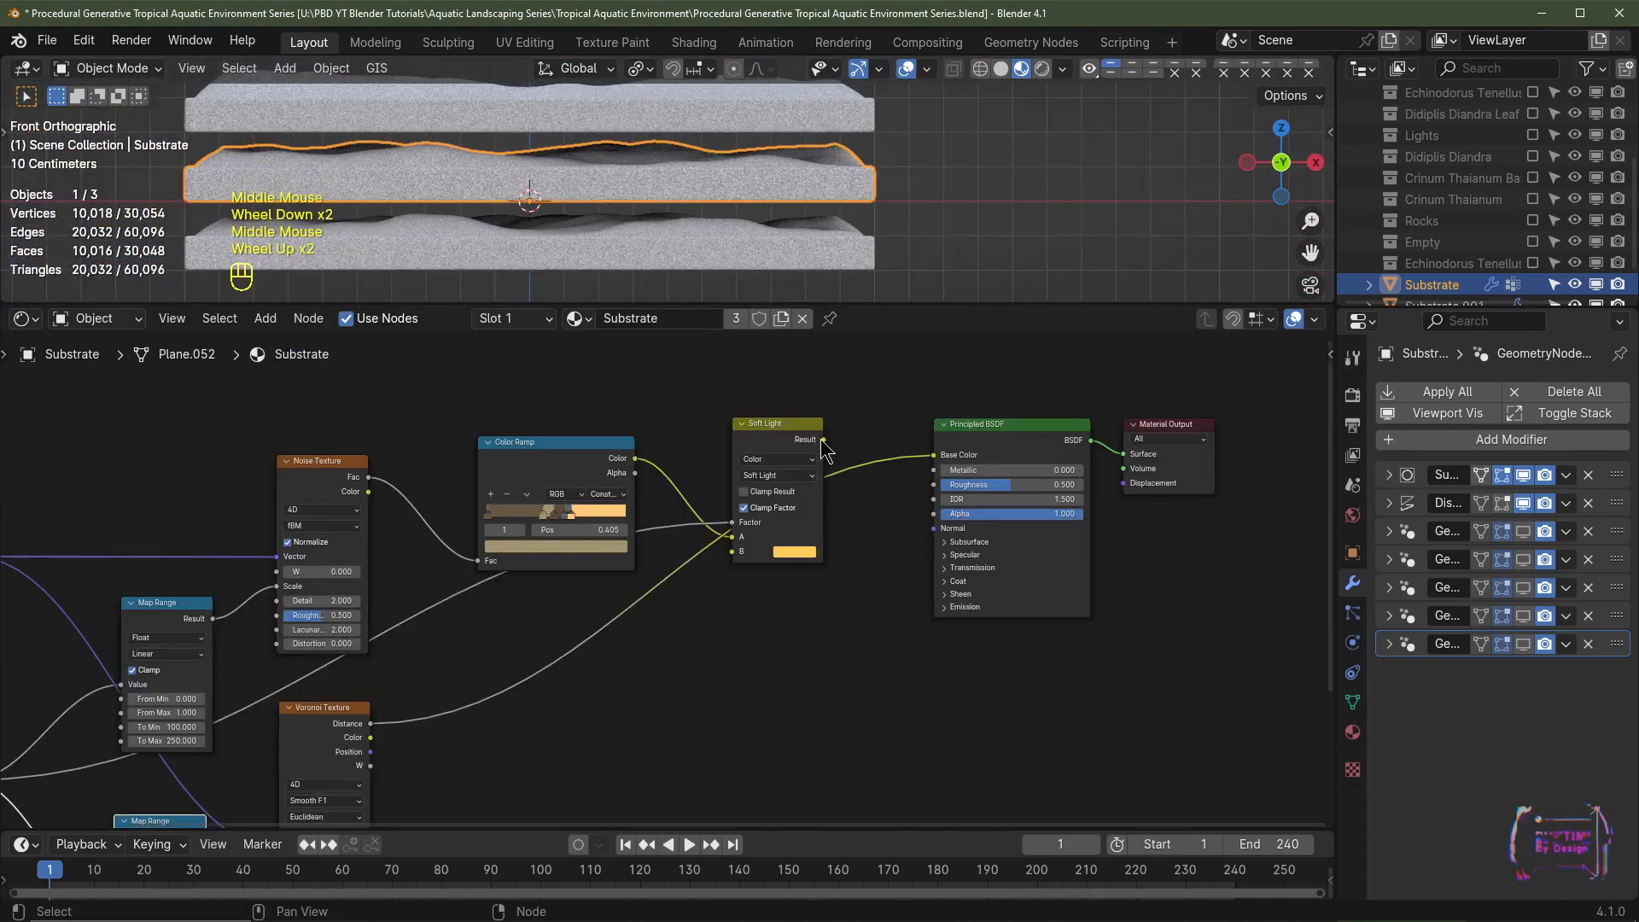
drag(824, 439, 933, 455)
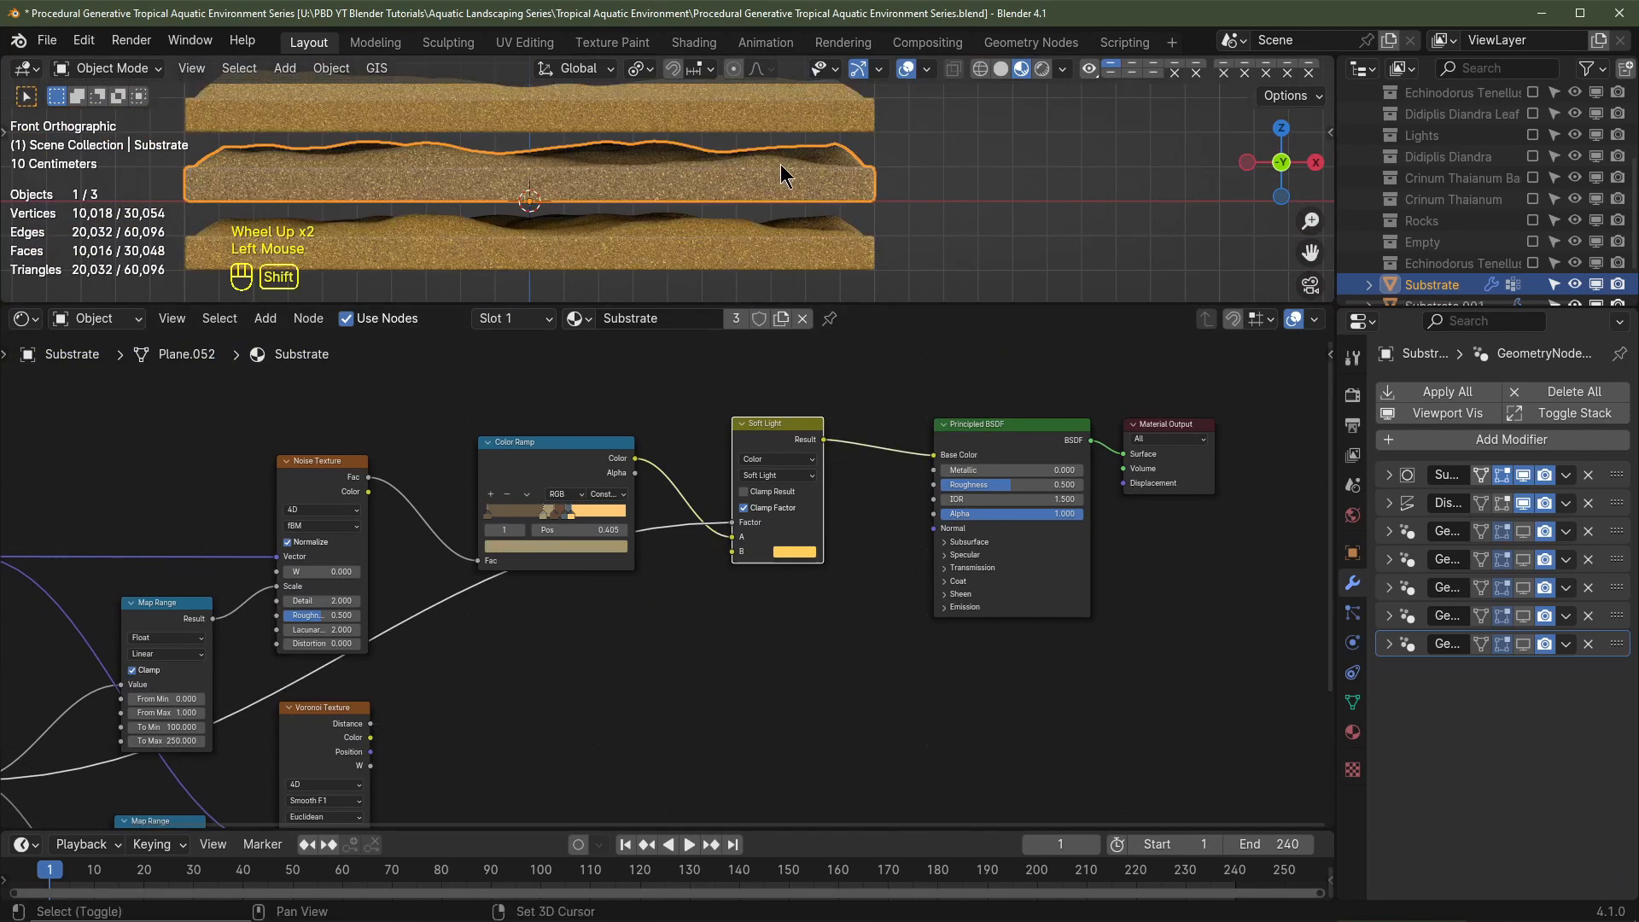
shift+middle_drag(786, 186, 787, 202)
Step: Add a Bump node below the Soft Light node and place a duplicate between it and the Voronoi Texture
middle_drag(696, 750, 699, 680)
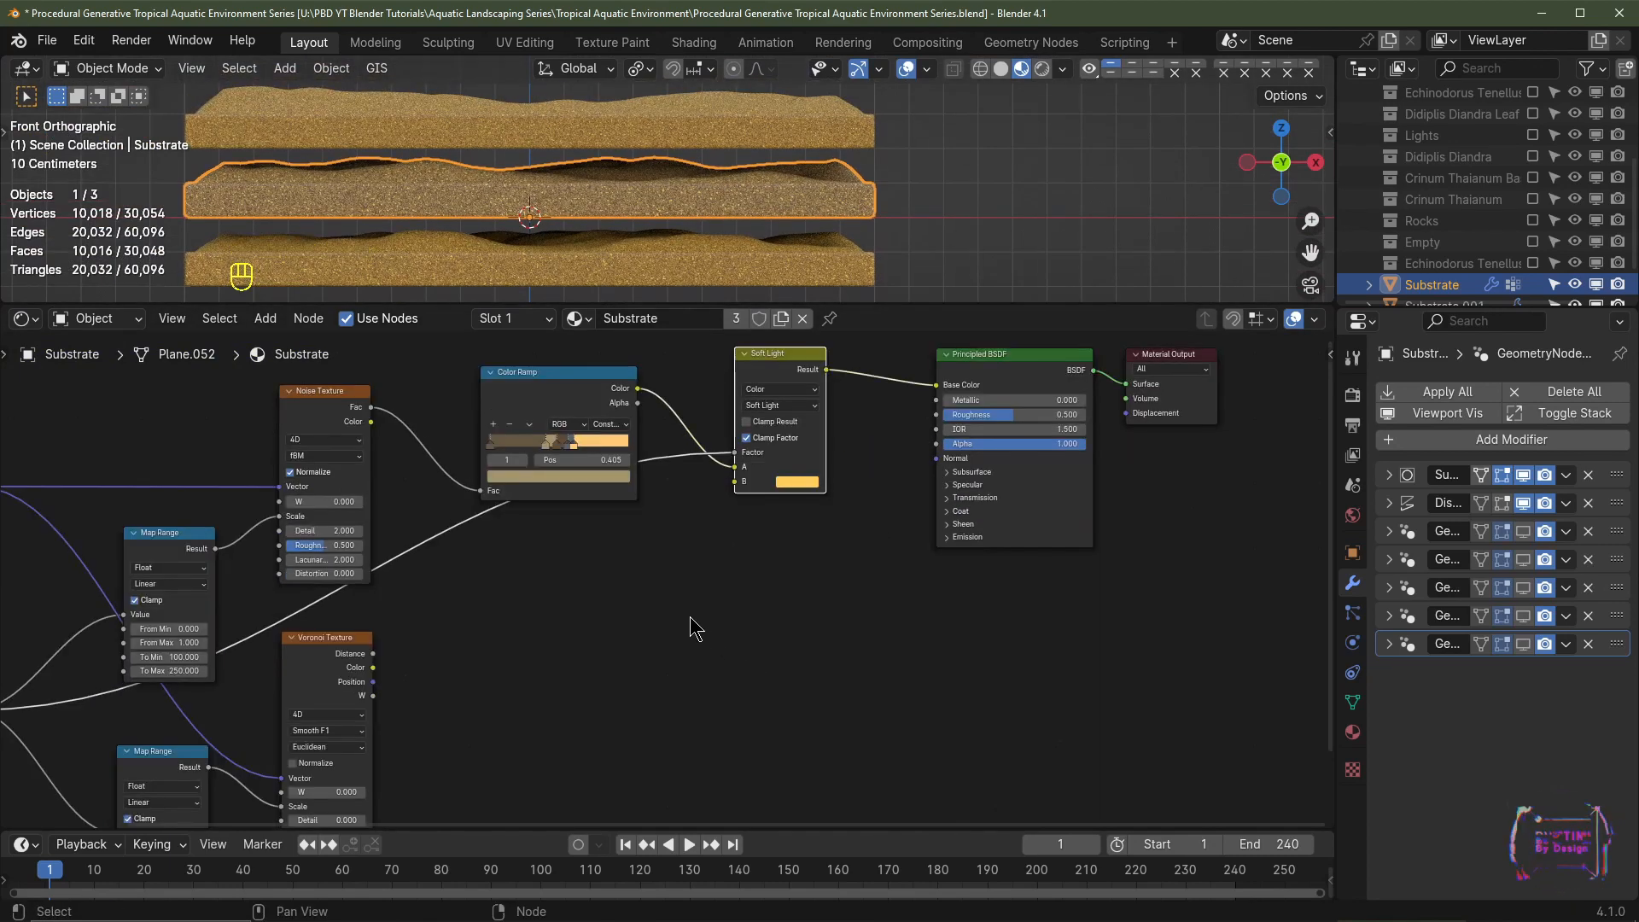
key(shift+a)
mouse_move(675, 648)
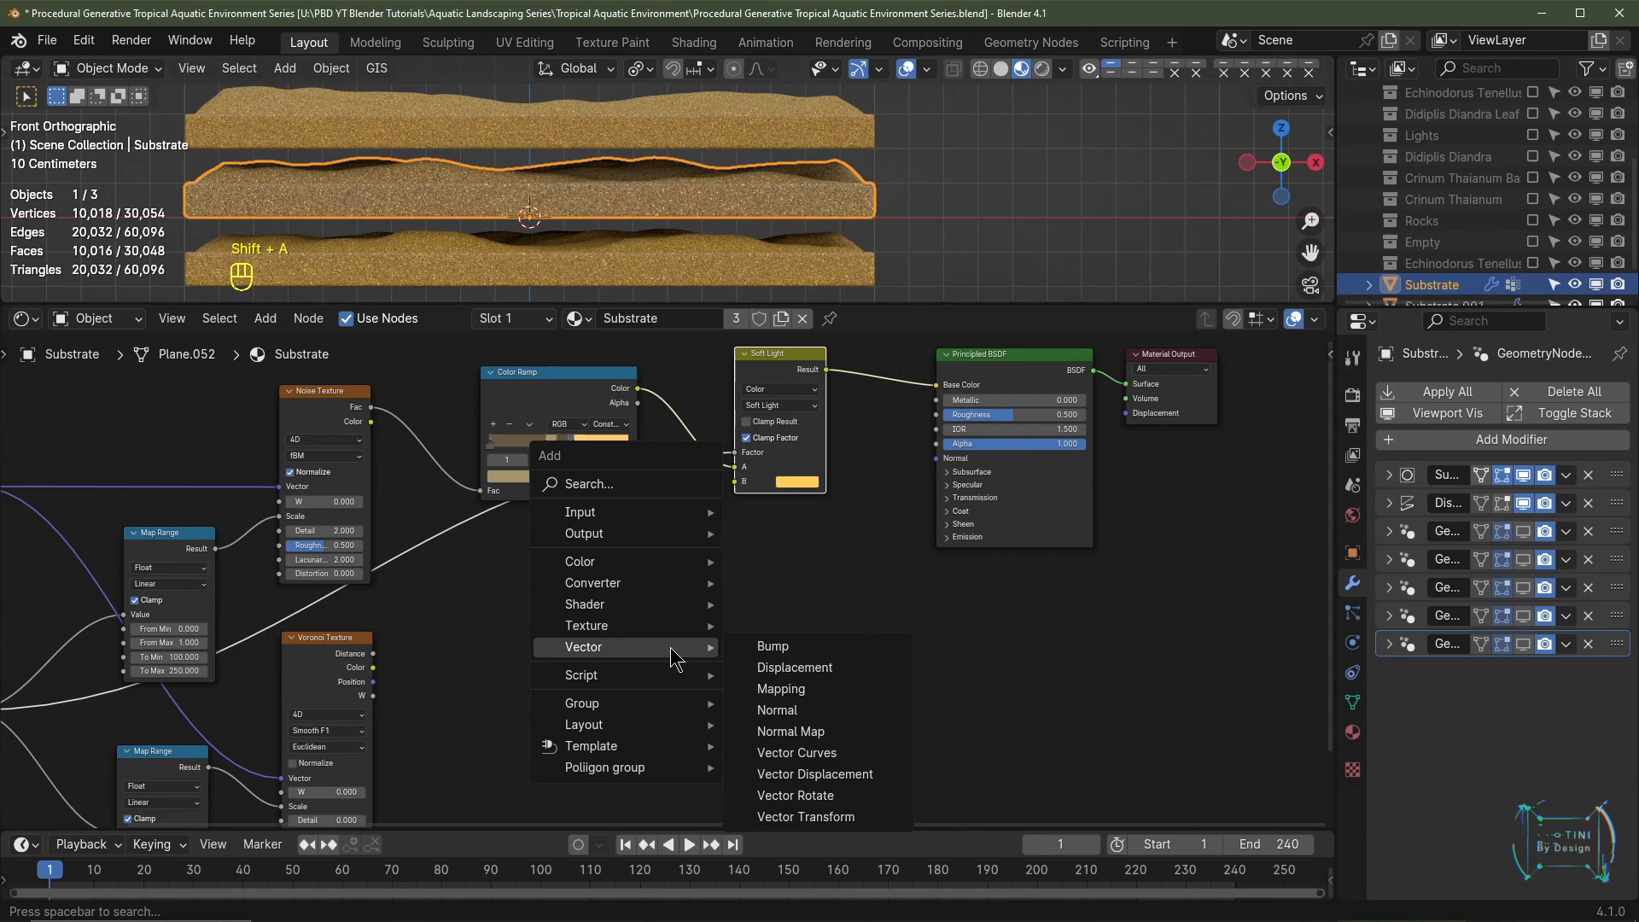
click(768, 653)
click(726, 629)
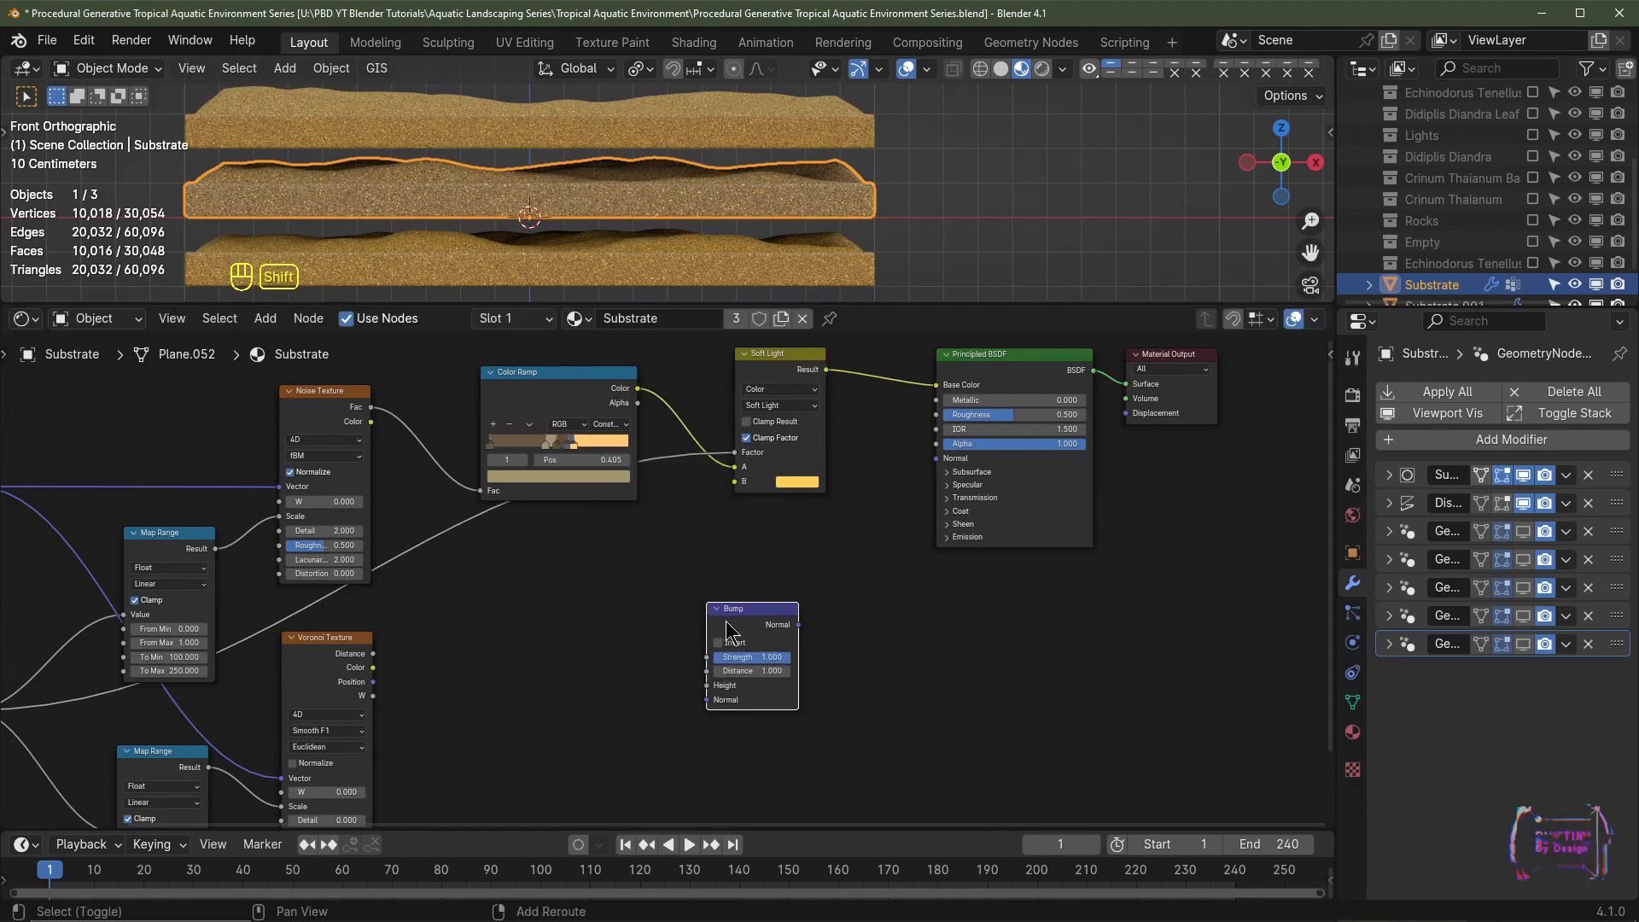
key(shift+d)
click(538, 621)
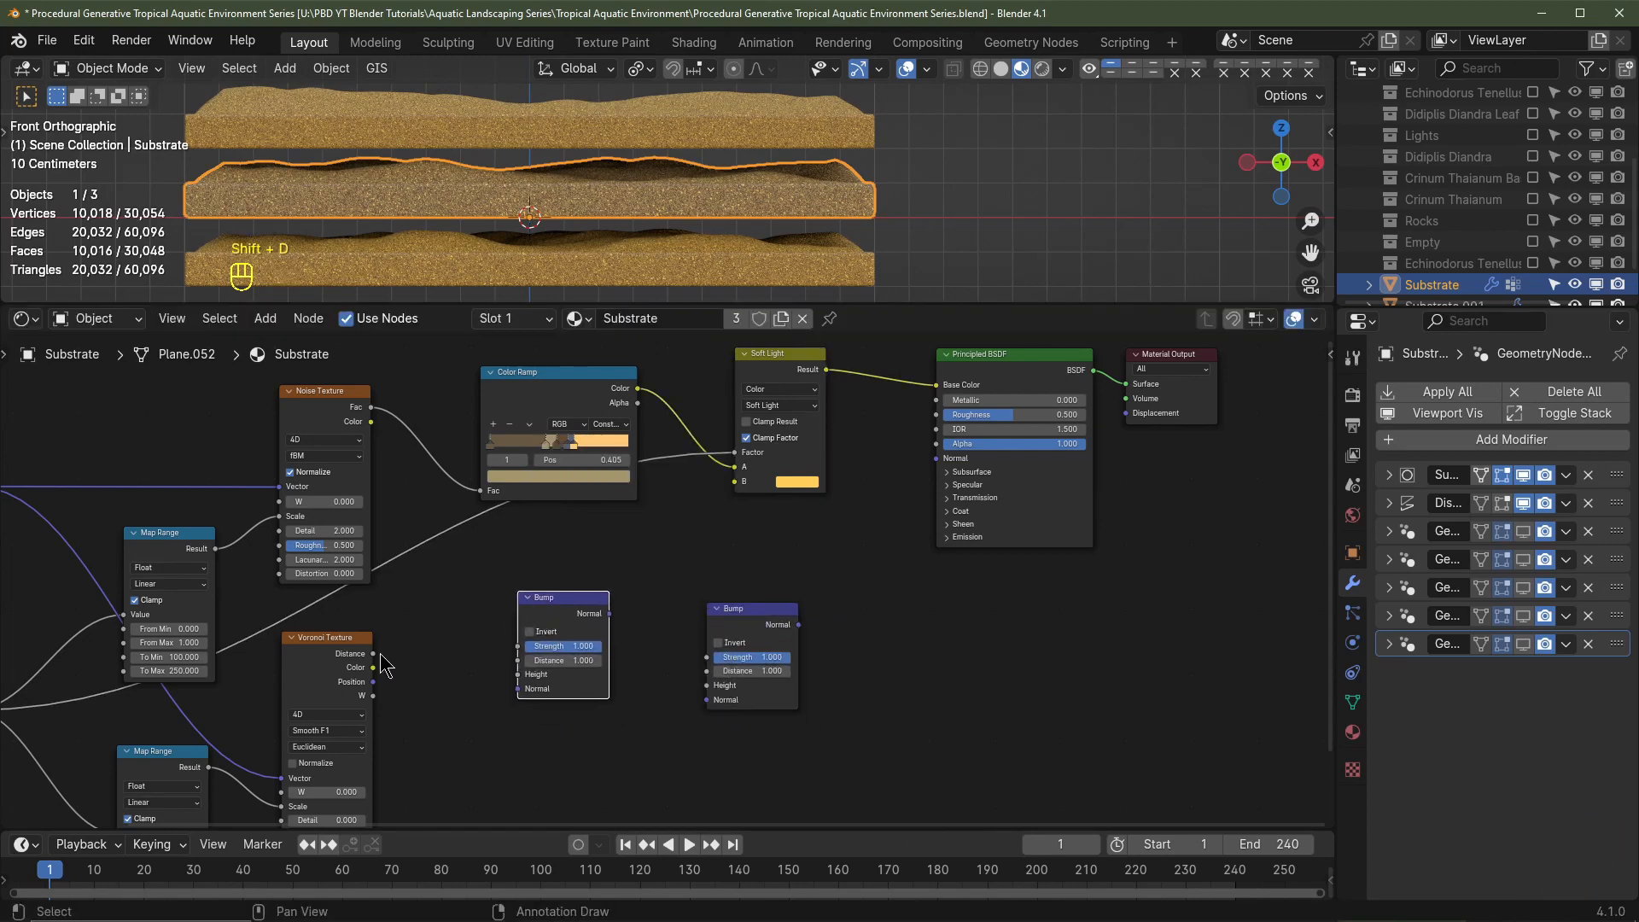
Step: Connect the Voronoi Distance to the original Bump's Height, and that Bump's Normal to the Principled BSDF's Normal
drag(373, 653, 717, 694)
drag(798, 624, 936, 458)
middle_drag(1121, 491, 1130, 530)
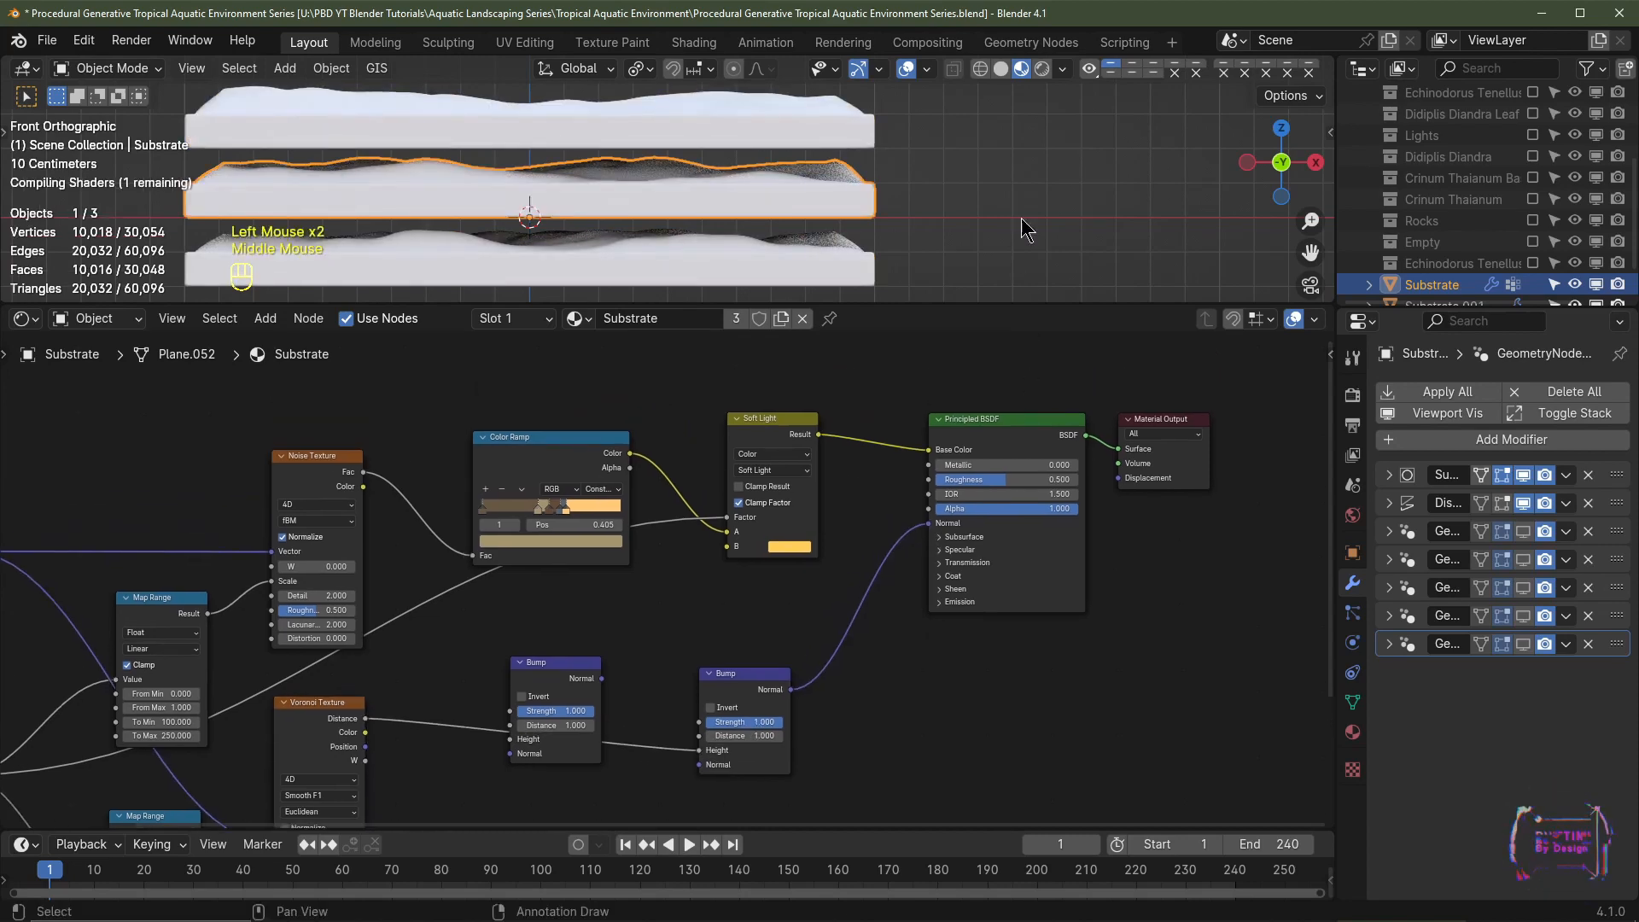
Step: Set the Strength of the Voronoi-driven Bump node to 0.5
scroll(1024, 229, up, 3)
middle_drag(1024, 229, 812, 259)
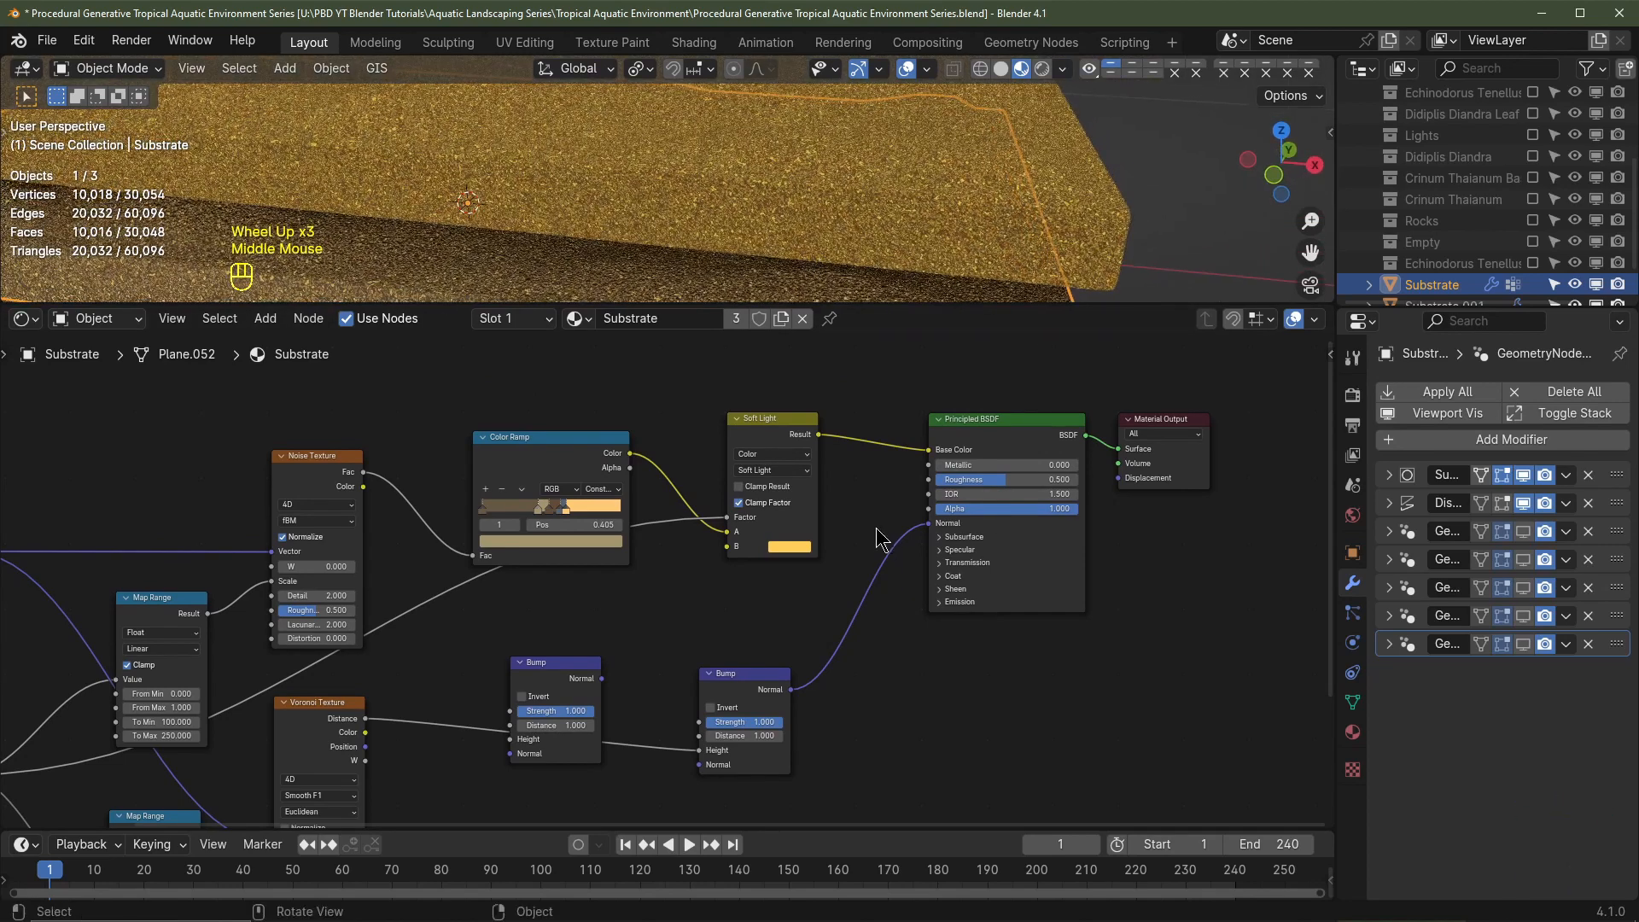
click(751, 722)
text(.5)
key(Return)
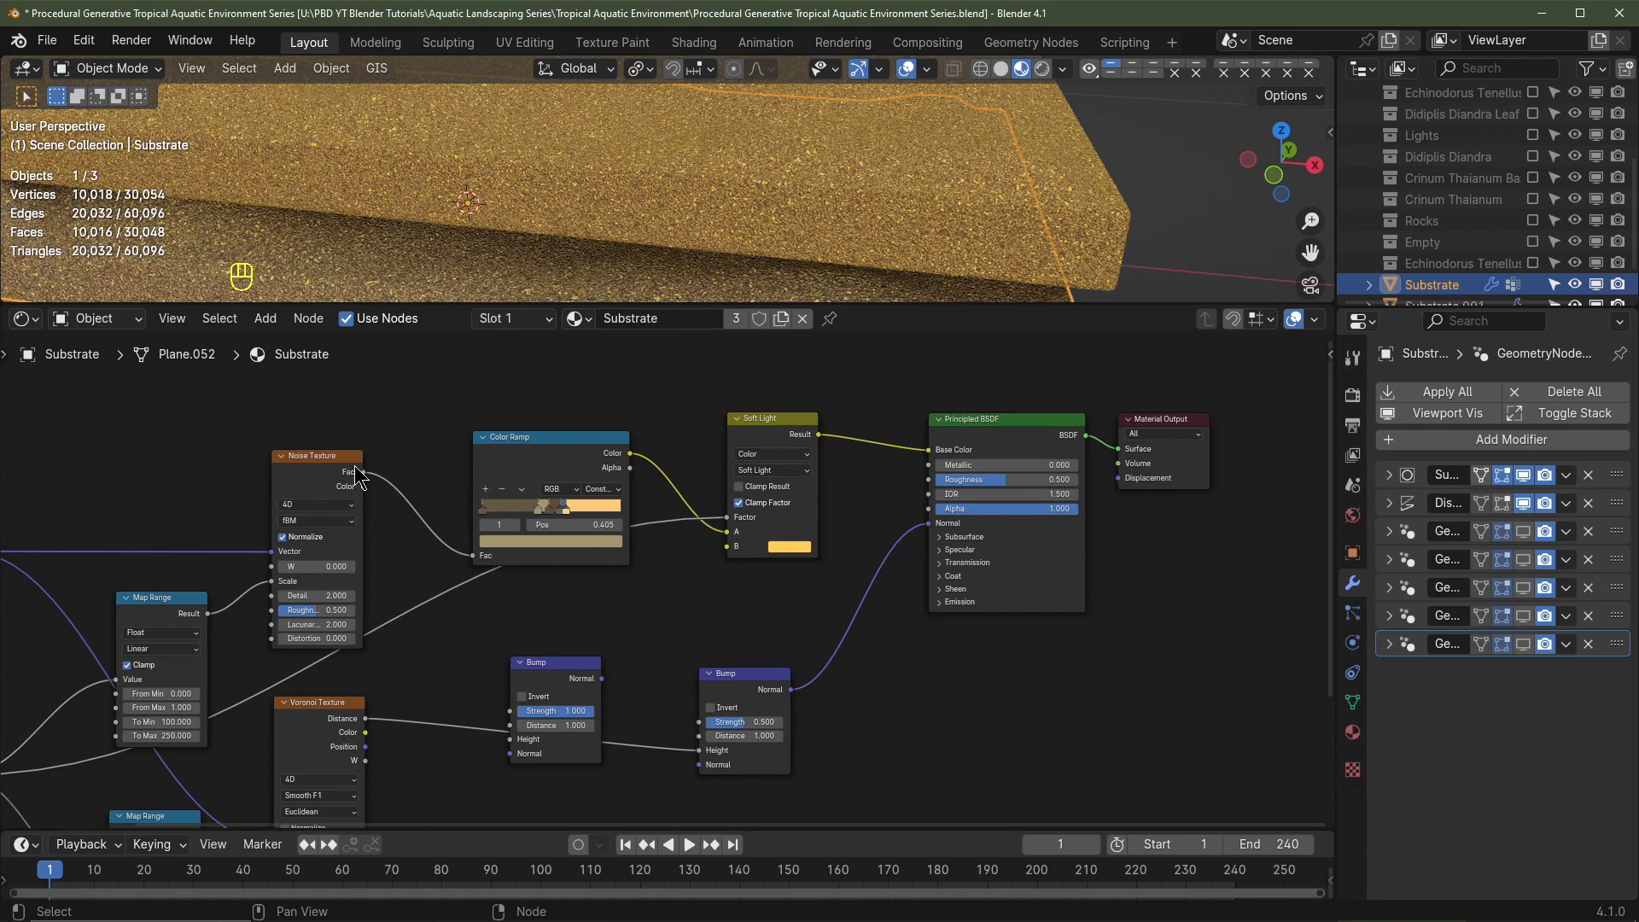
Step: Connect the Noise Texture's Fac to the duplicate Bump's Height and chain its Normal into the Voronoi-driven Bump, spacing the nodes apart
middle_drag(364, 497, 367, 465)
drag(366, 453, 529, 709)
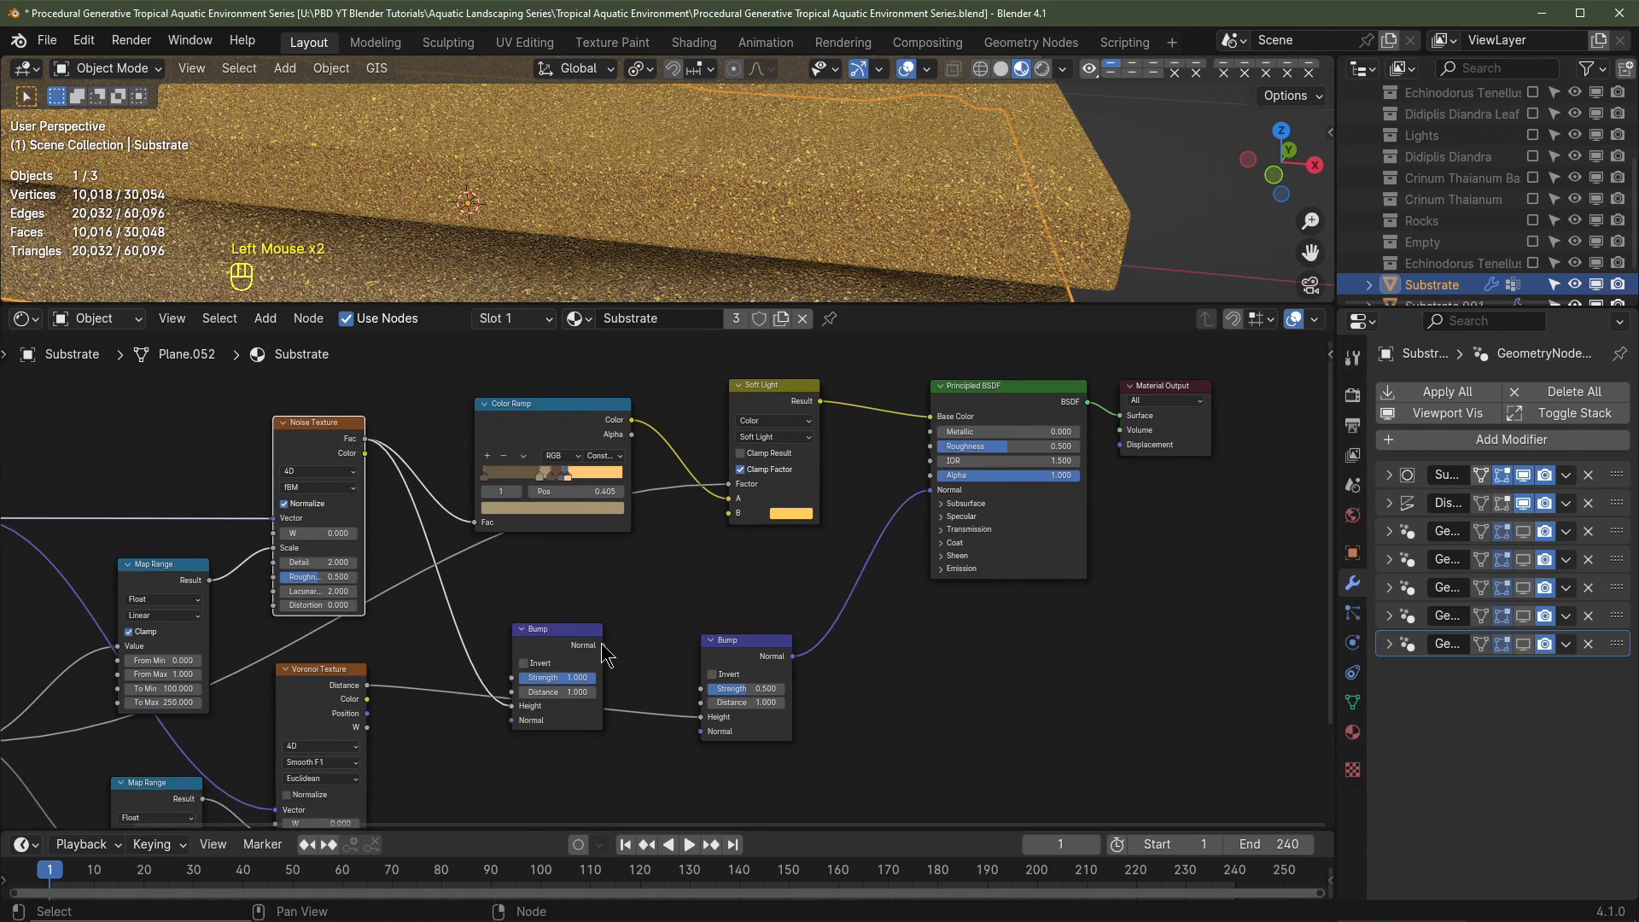
drag(602, 646, 698, 738)
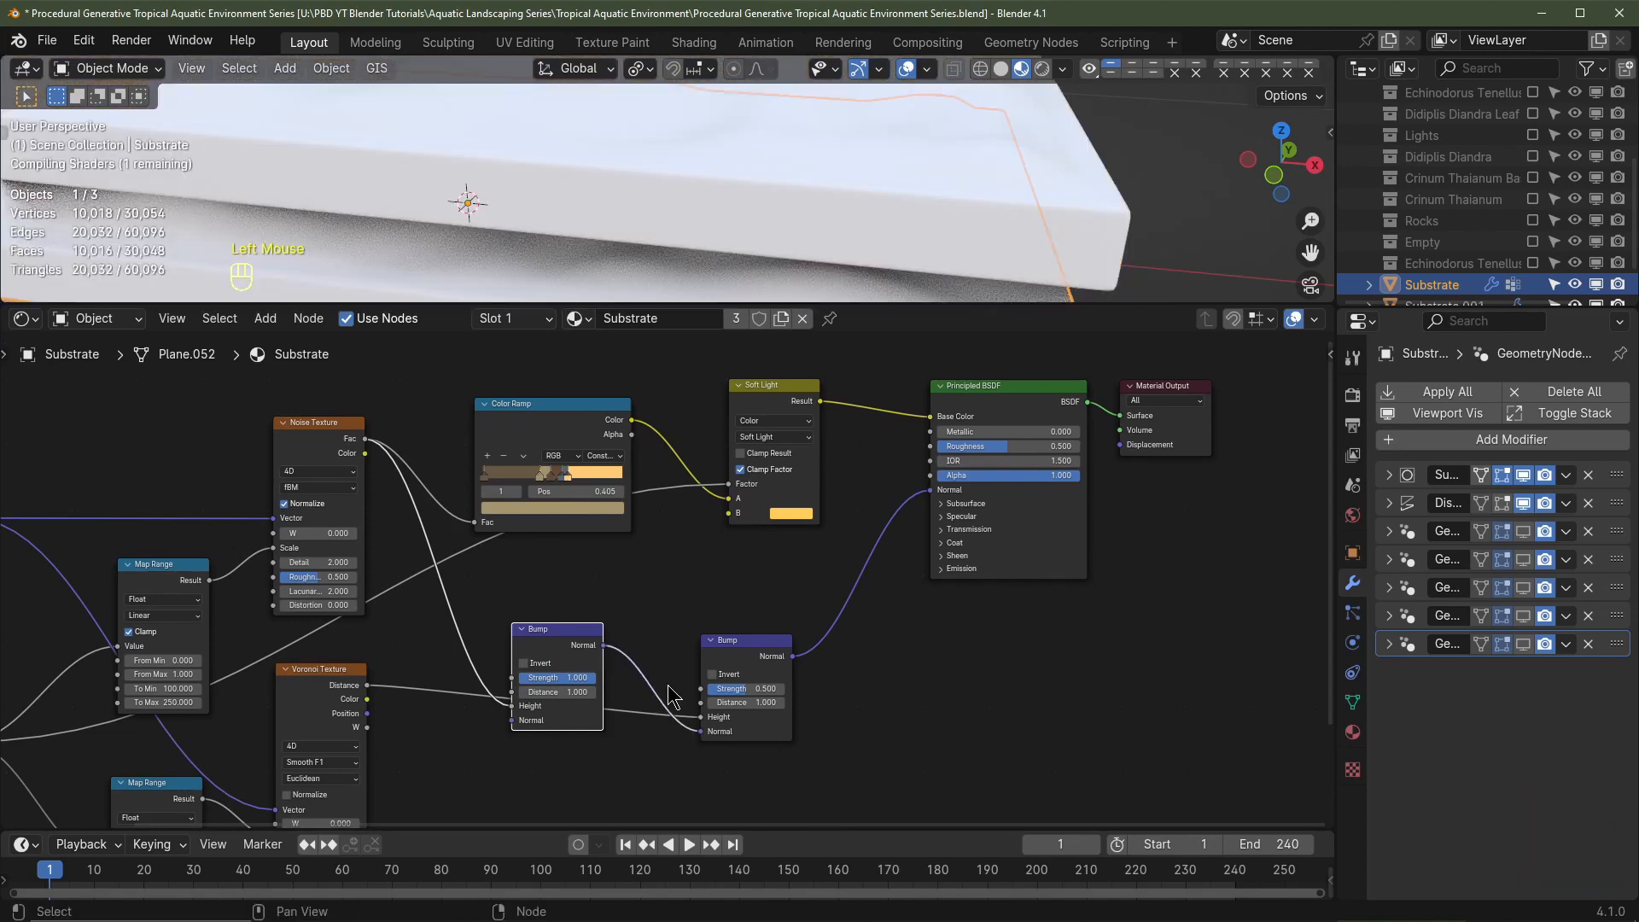
drag(752, 642, 779, 677)
drag(778, 677, 779, 678)
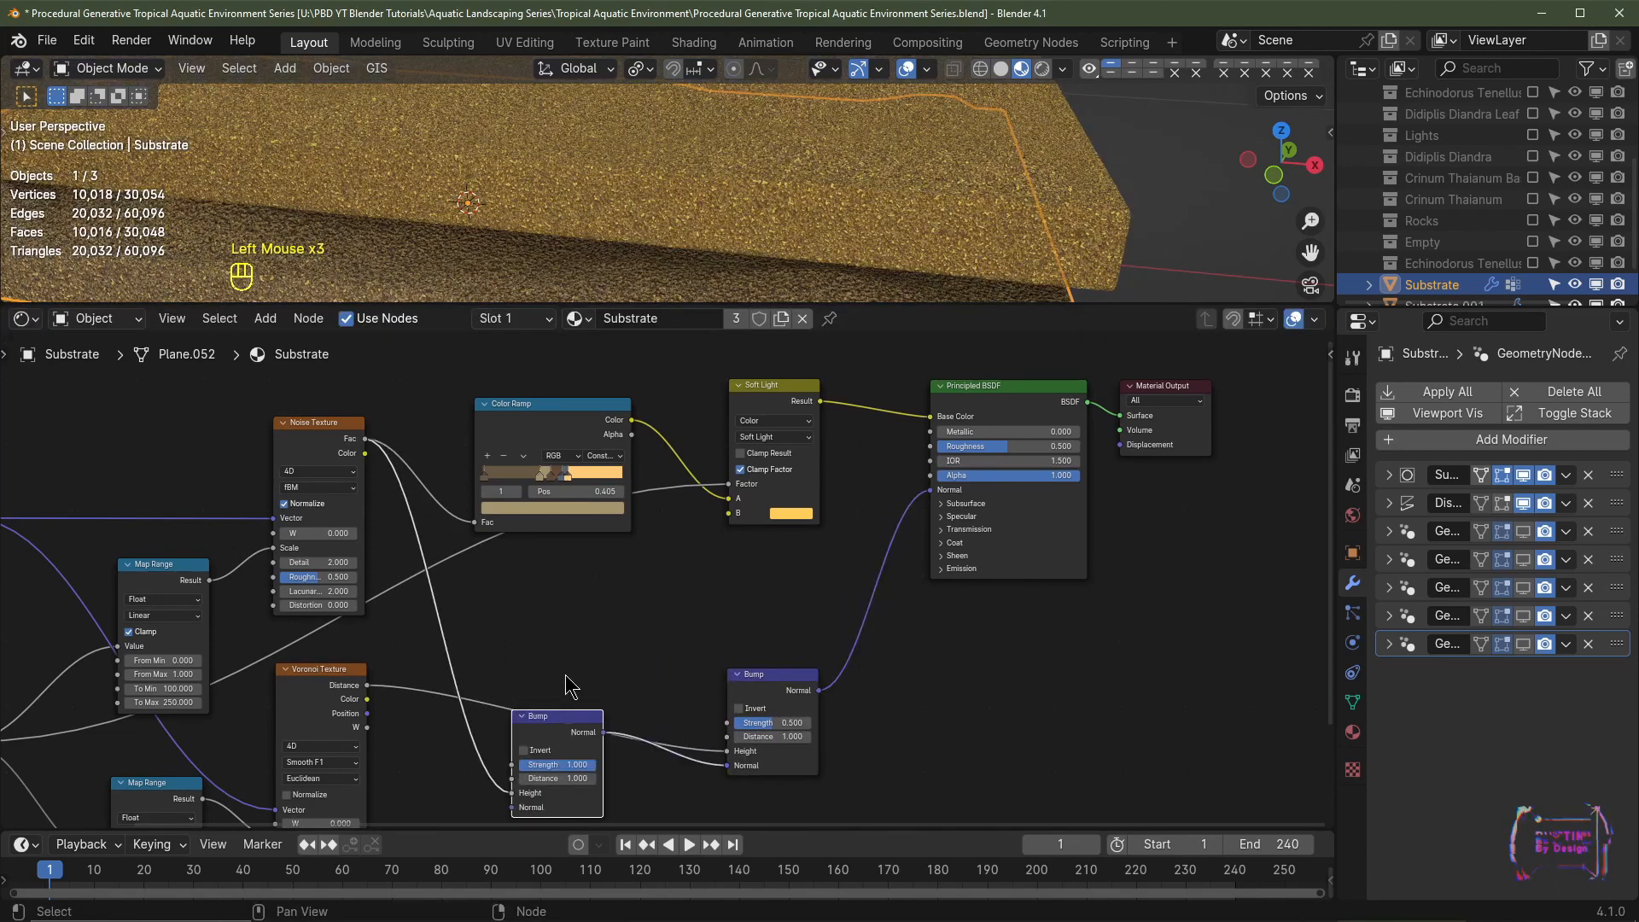
Step: Set the noise-driven Bump's Strength to 0.5 and the Voronoi-driven Bump's Strength to 0.25
middle_drag(649, 724, 648, 612)
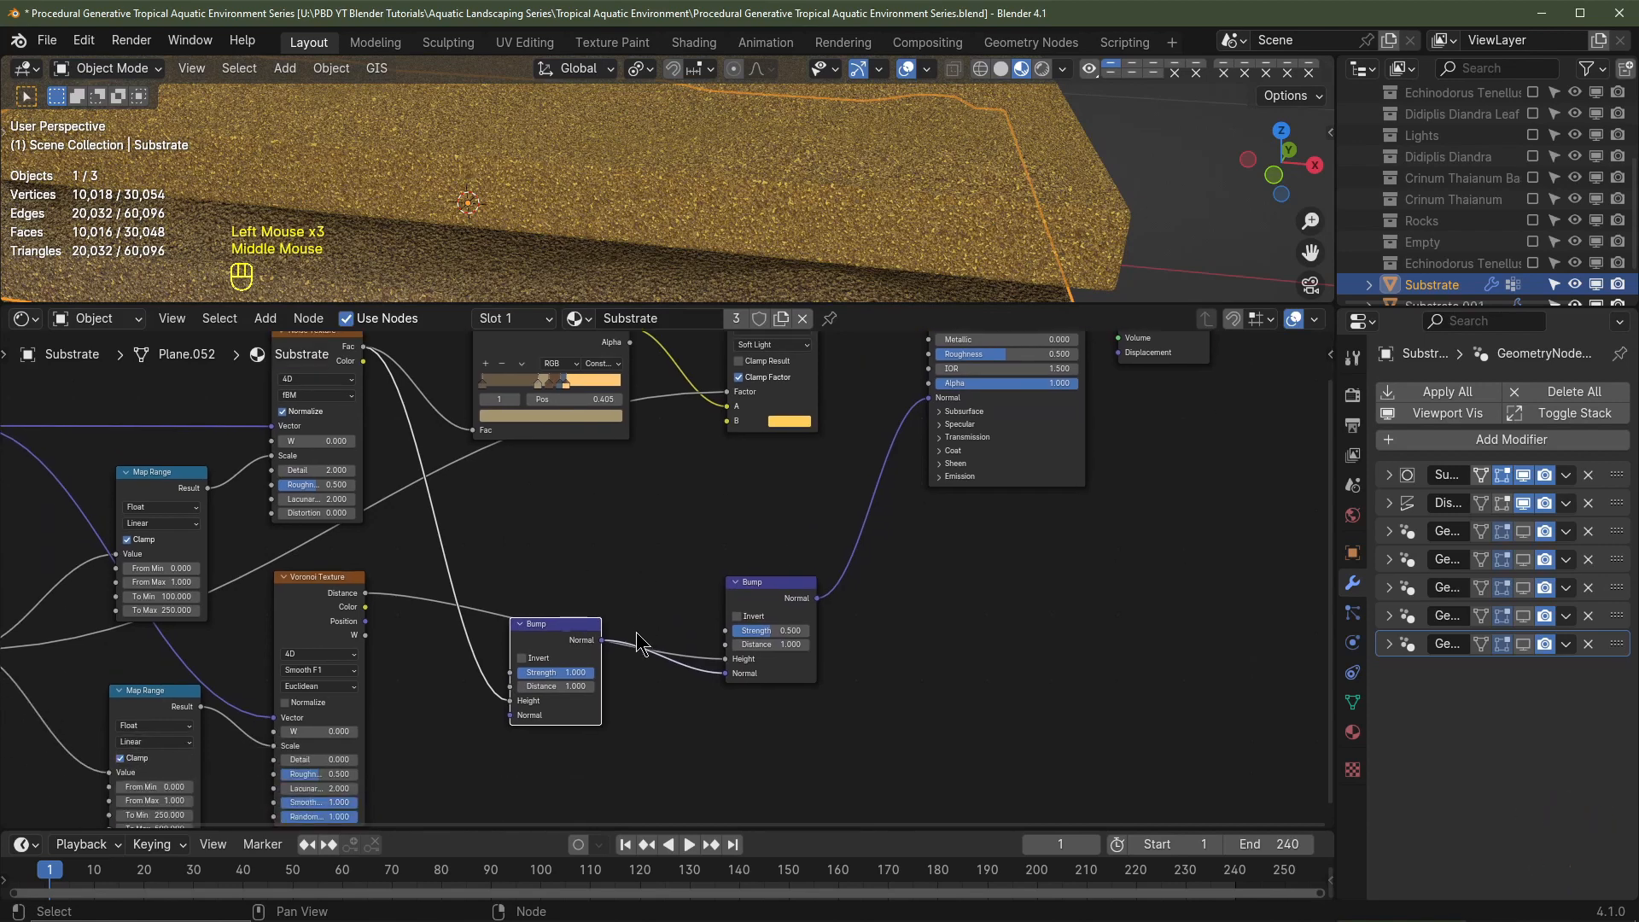
click(555, 674)
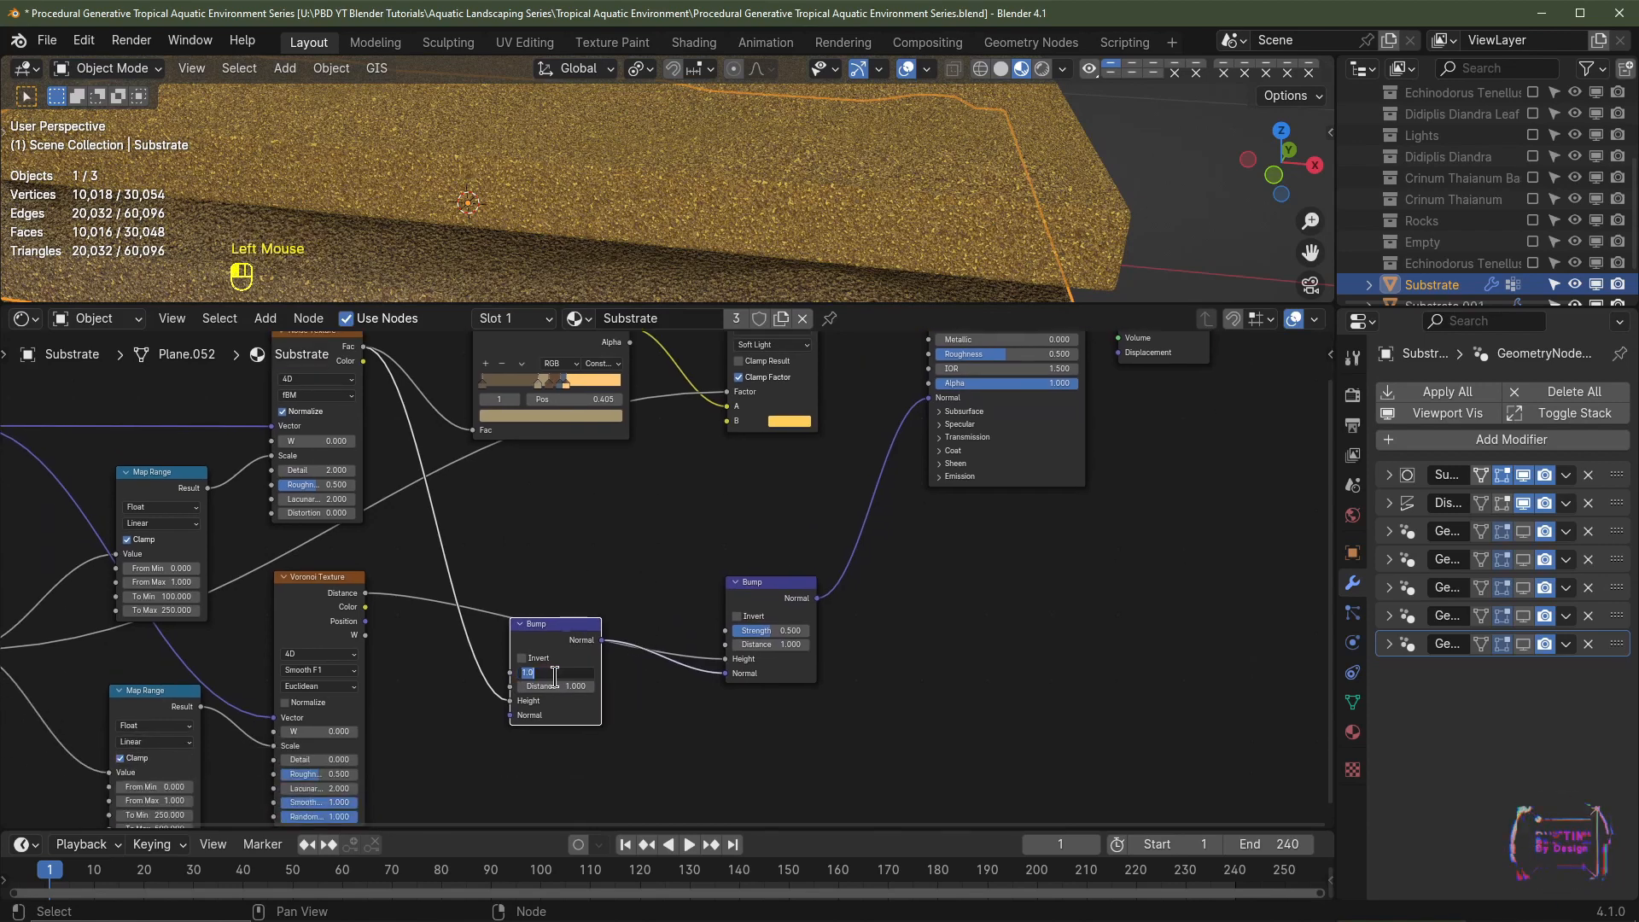
key(Return)
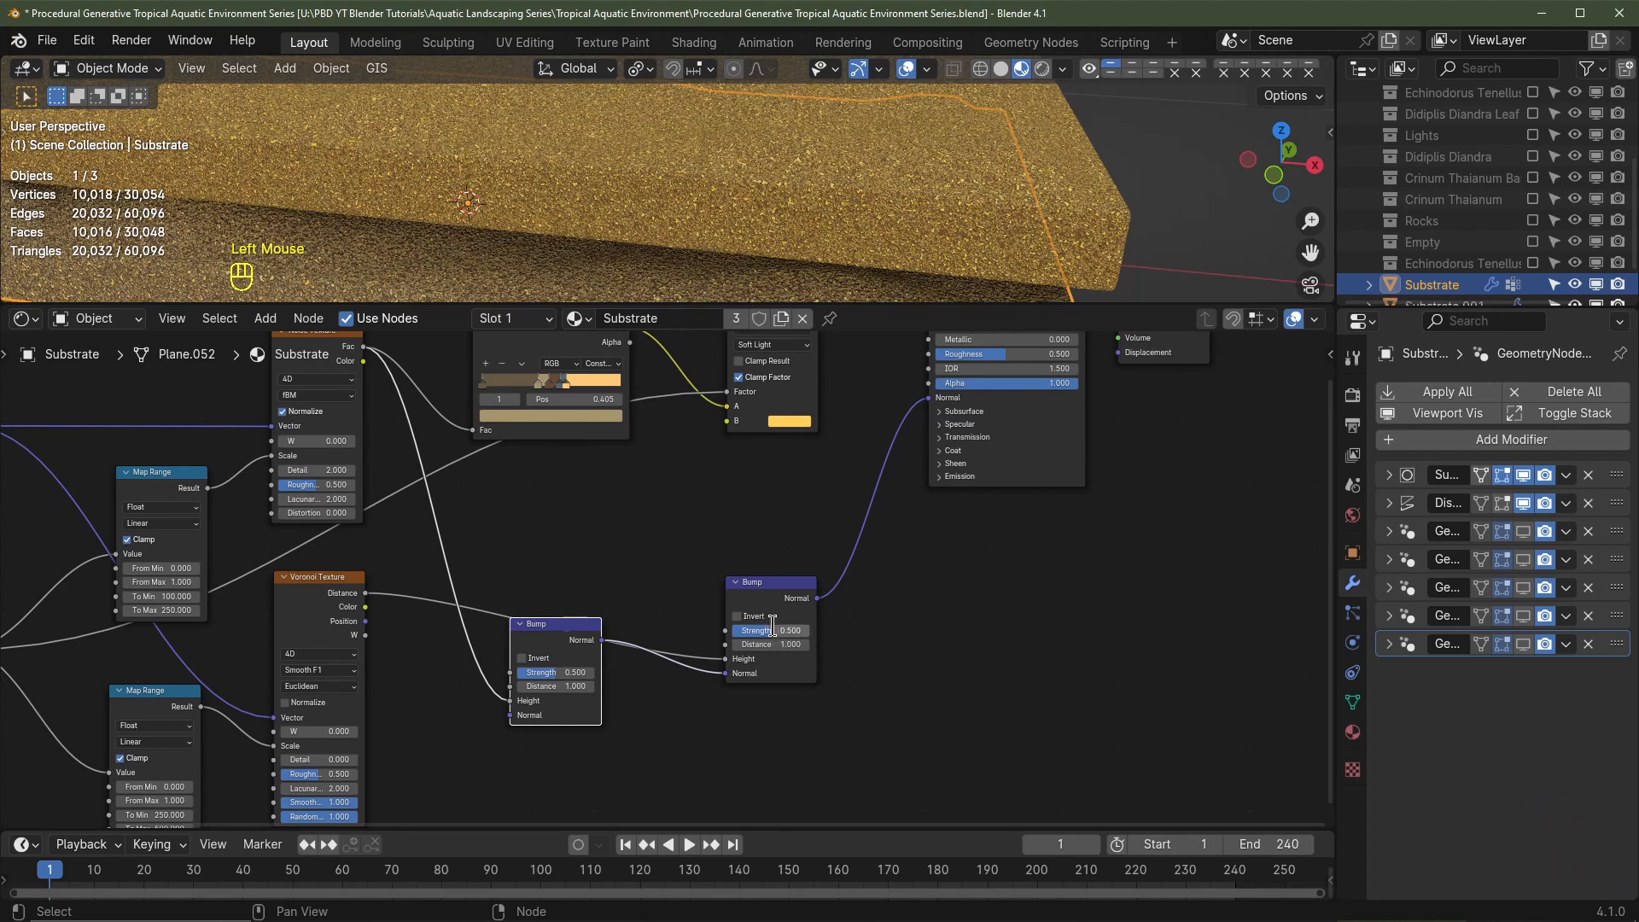
double_click(776, 632)
text(.25)
key(Return)
Step: Disconnect the Soft Light Result from the Principled BSDF's Base Color and set the Voronoi-driven Bump's Strength to 0.5
middle_drag(919, 341, 851, 452)
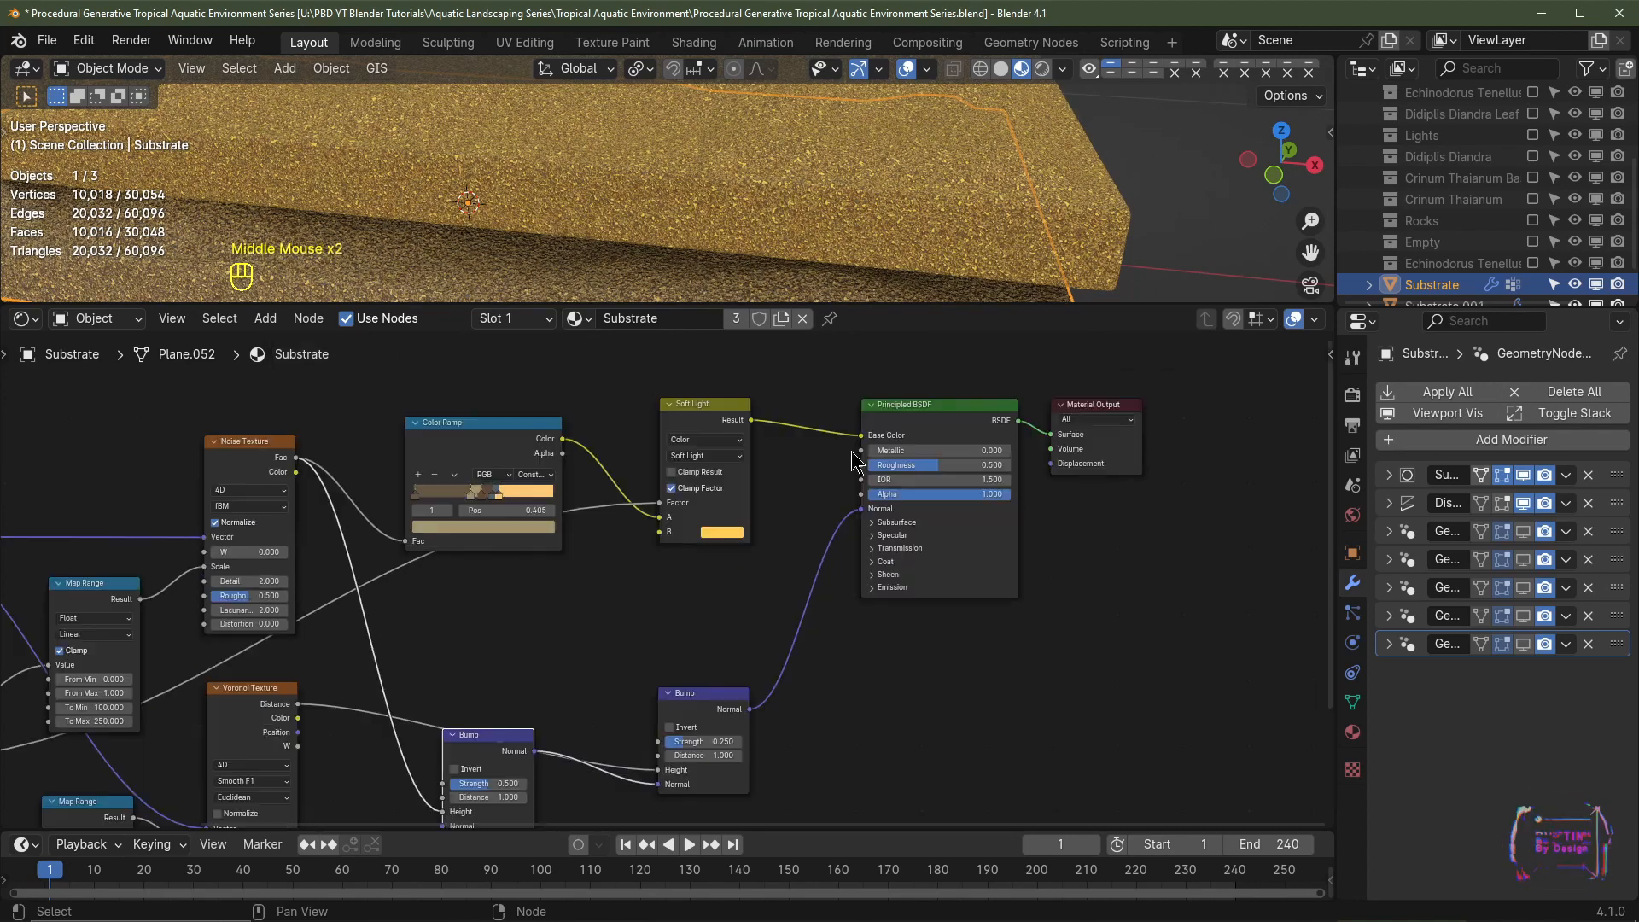
ctrl+right_drag(809, 386, 803, 478)
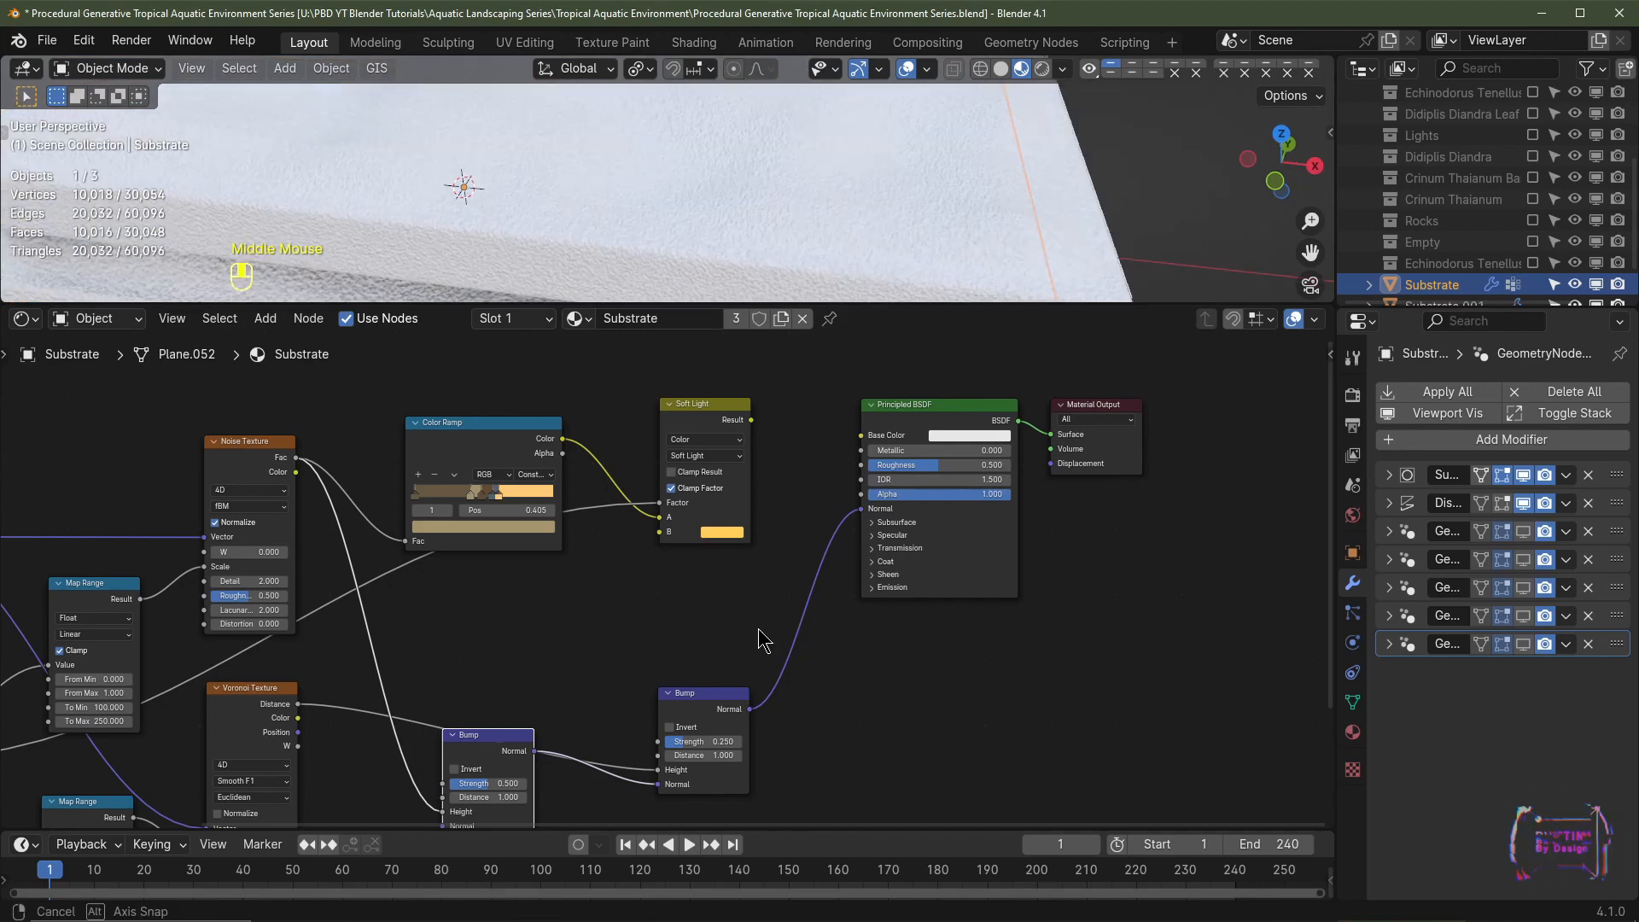
middle_drag(694, 742, 731, 633)
click(733, 633)
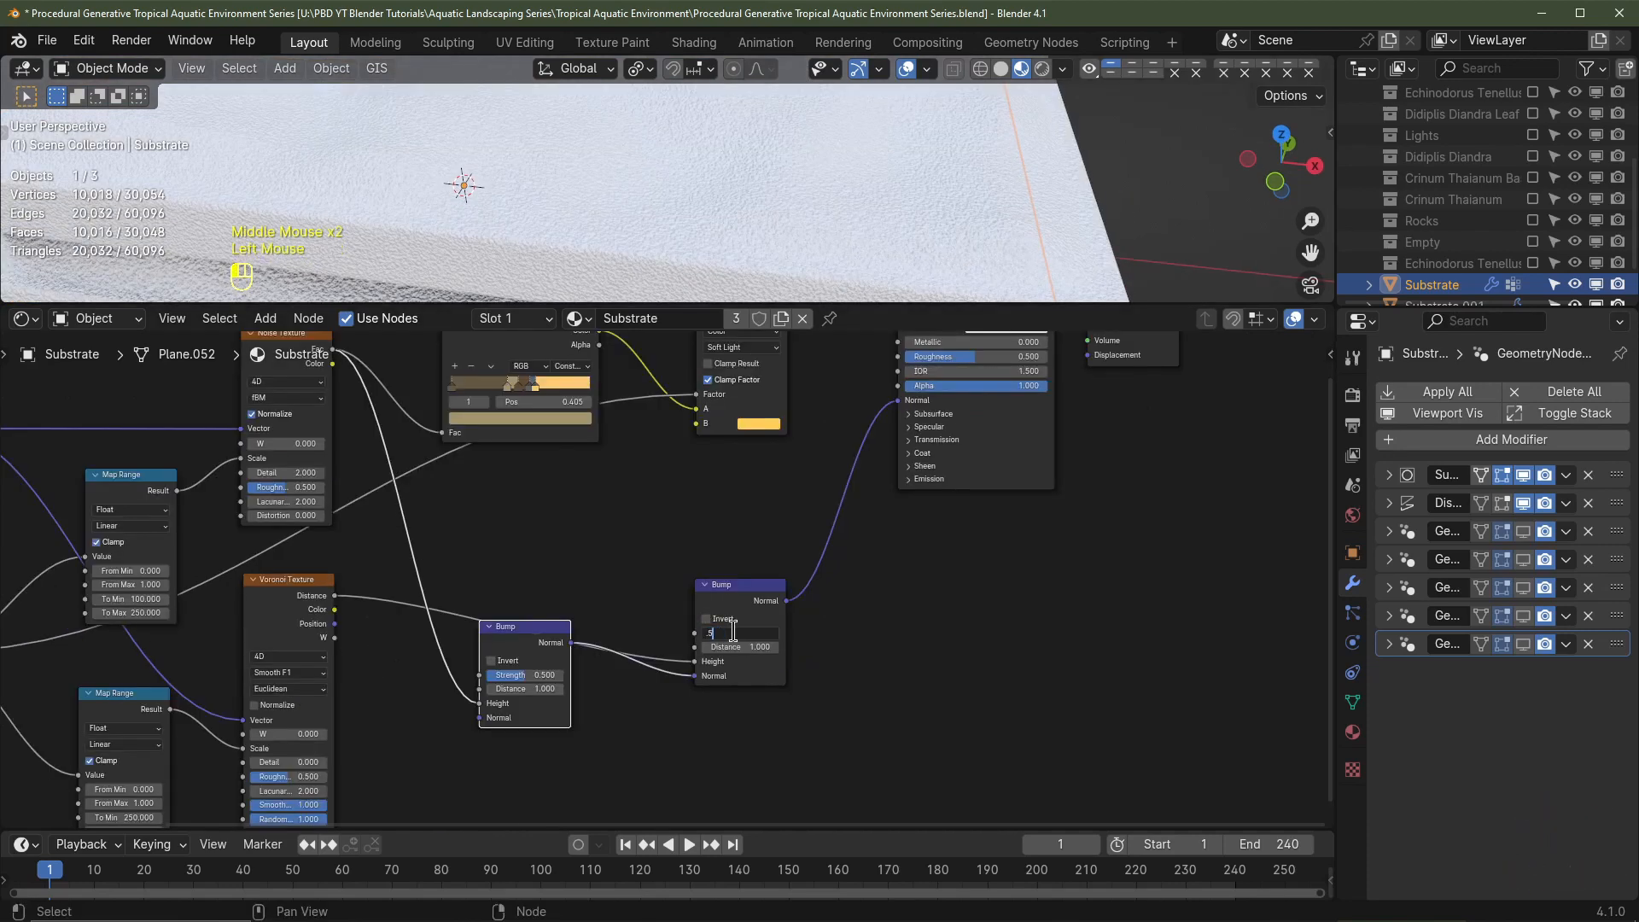
key(Return)
Step: Set the noise-driven Bump's Strength to 0.25 and reconnect the Soft Light Result to the Principled BSDF's Base Color
double_click(544, 676)
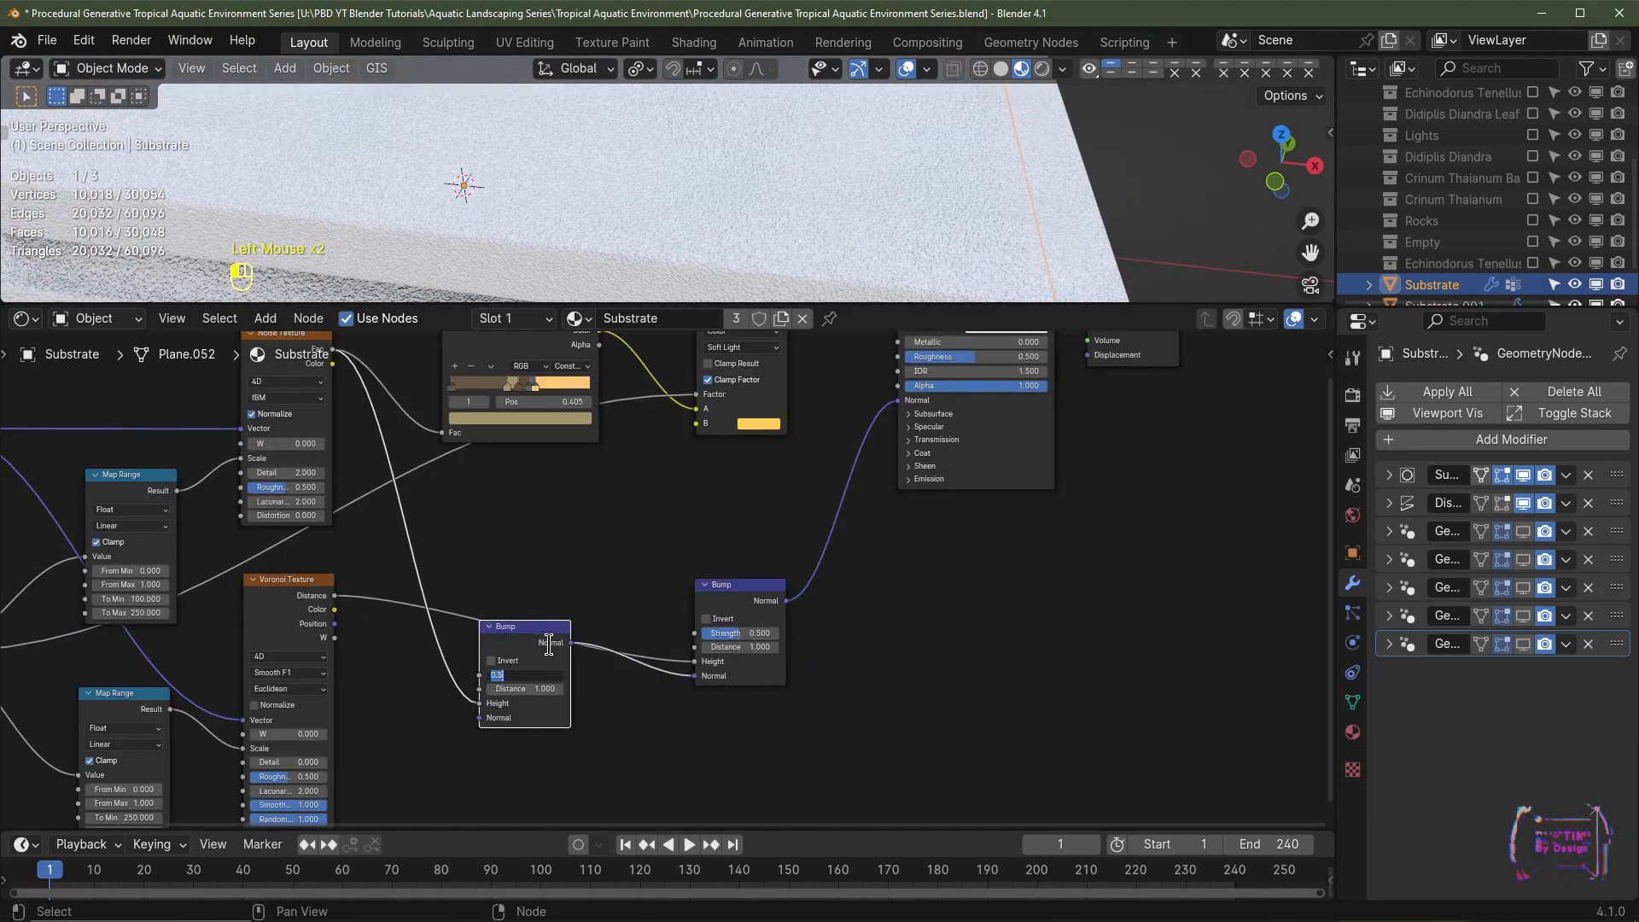
text(.25)
key(Return)
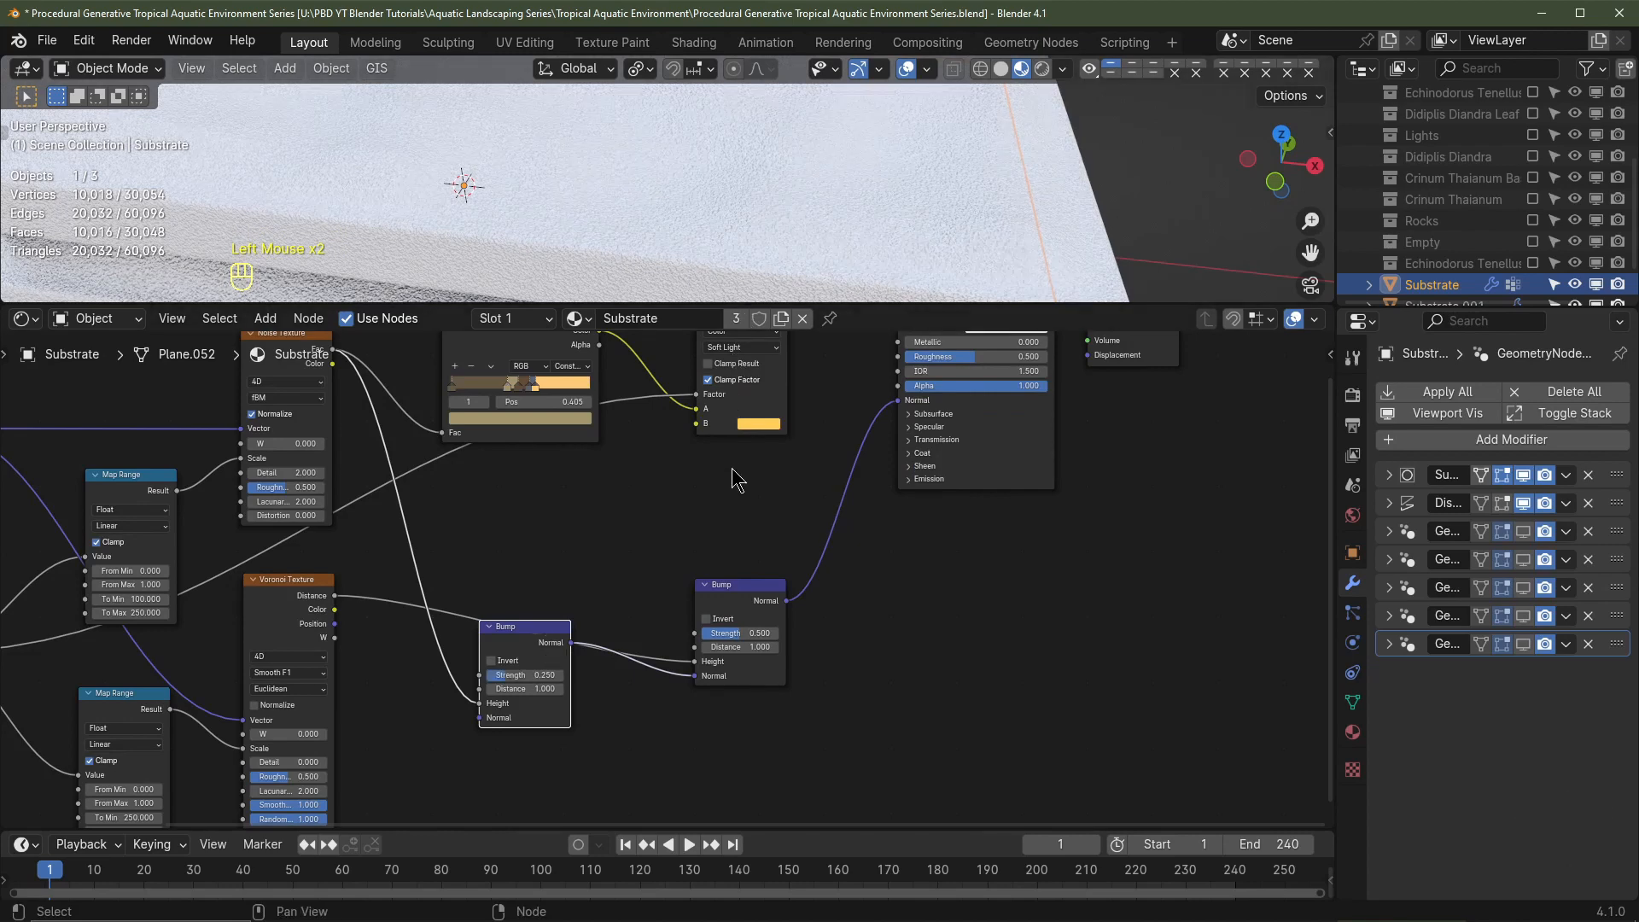
middle_drag(743, 478, 697, 541)
drag(743, 375, 854, 396)
scroll(683, 607, up, 1)
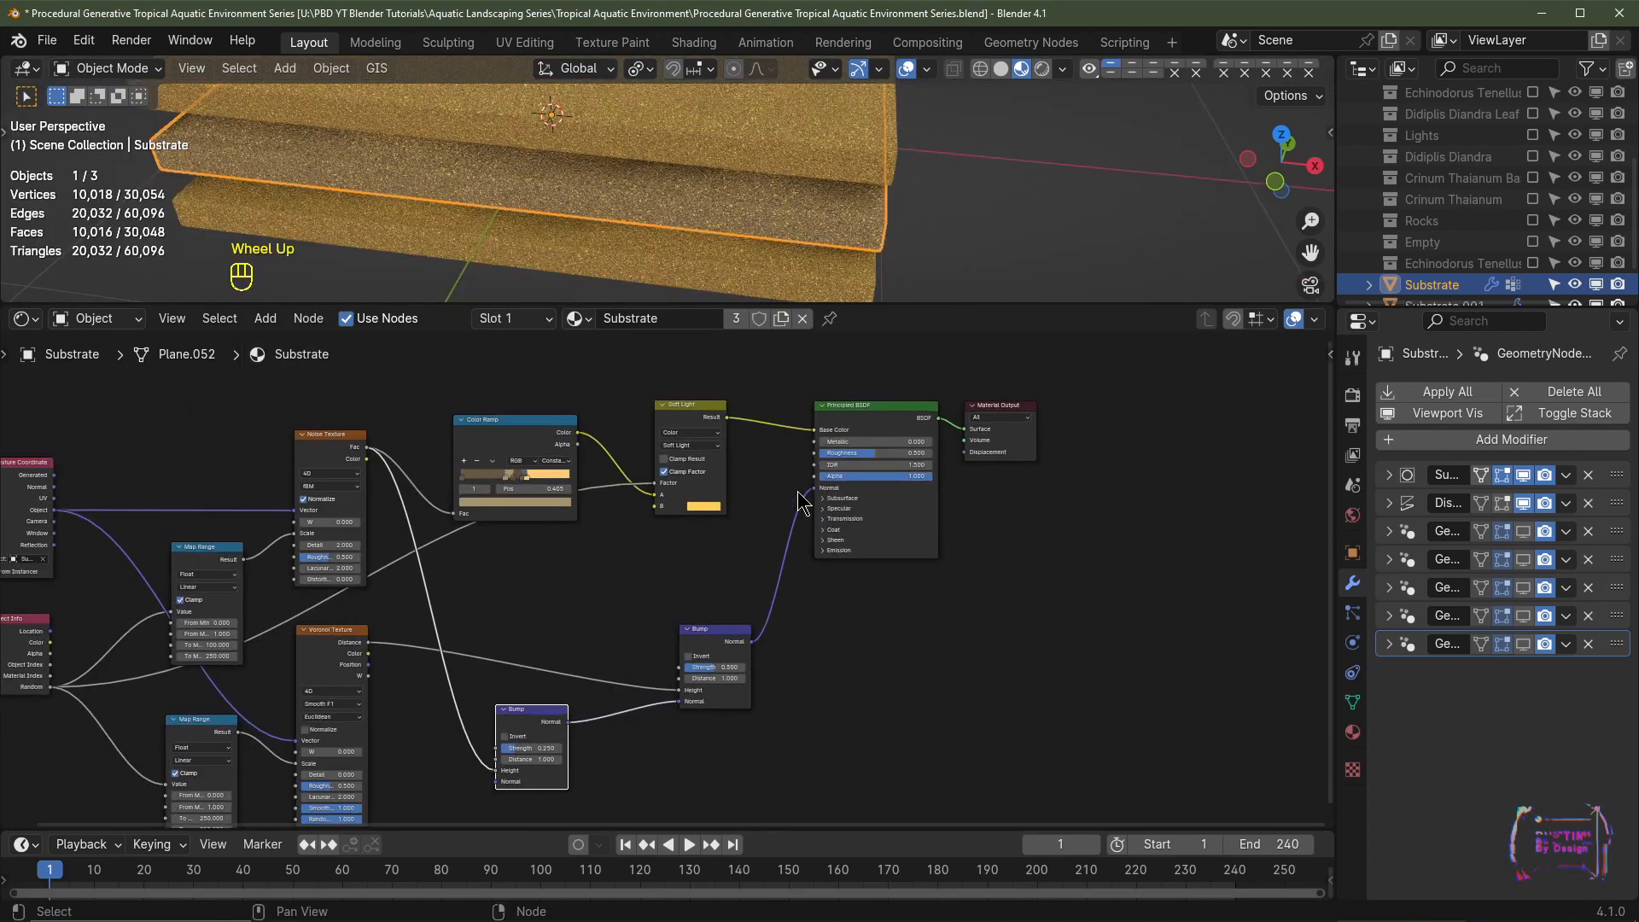
Step: Duplicate the Color Ramp, place the copy below the original, and connect the Voronoi Distance to its Fac
click(523, 435)
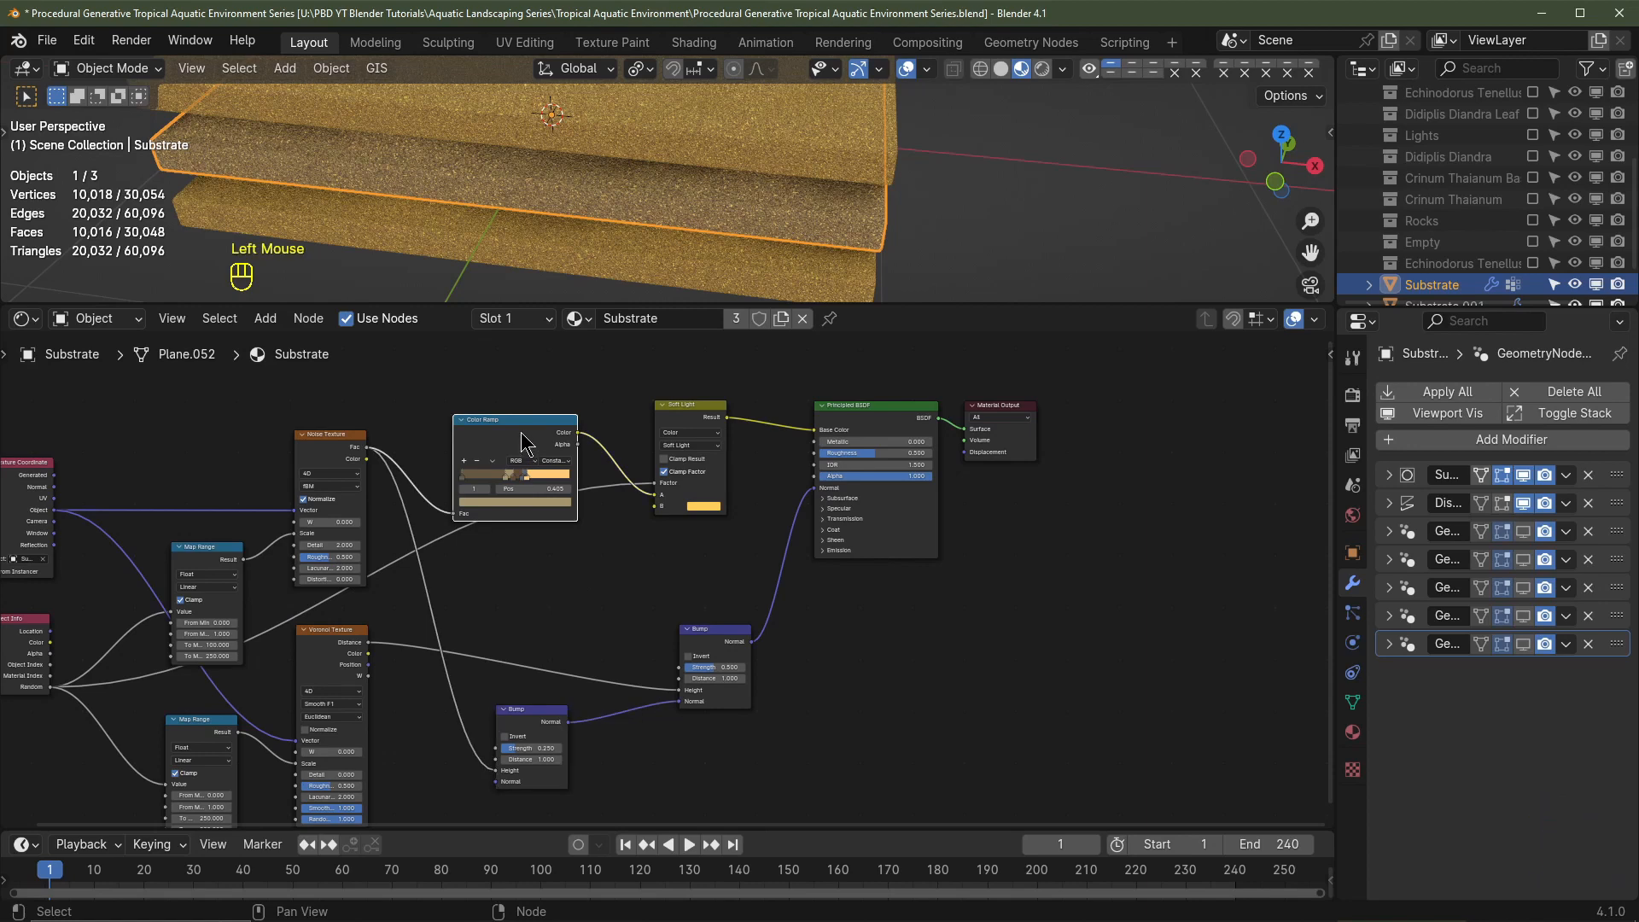
key(shift+d)
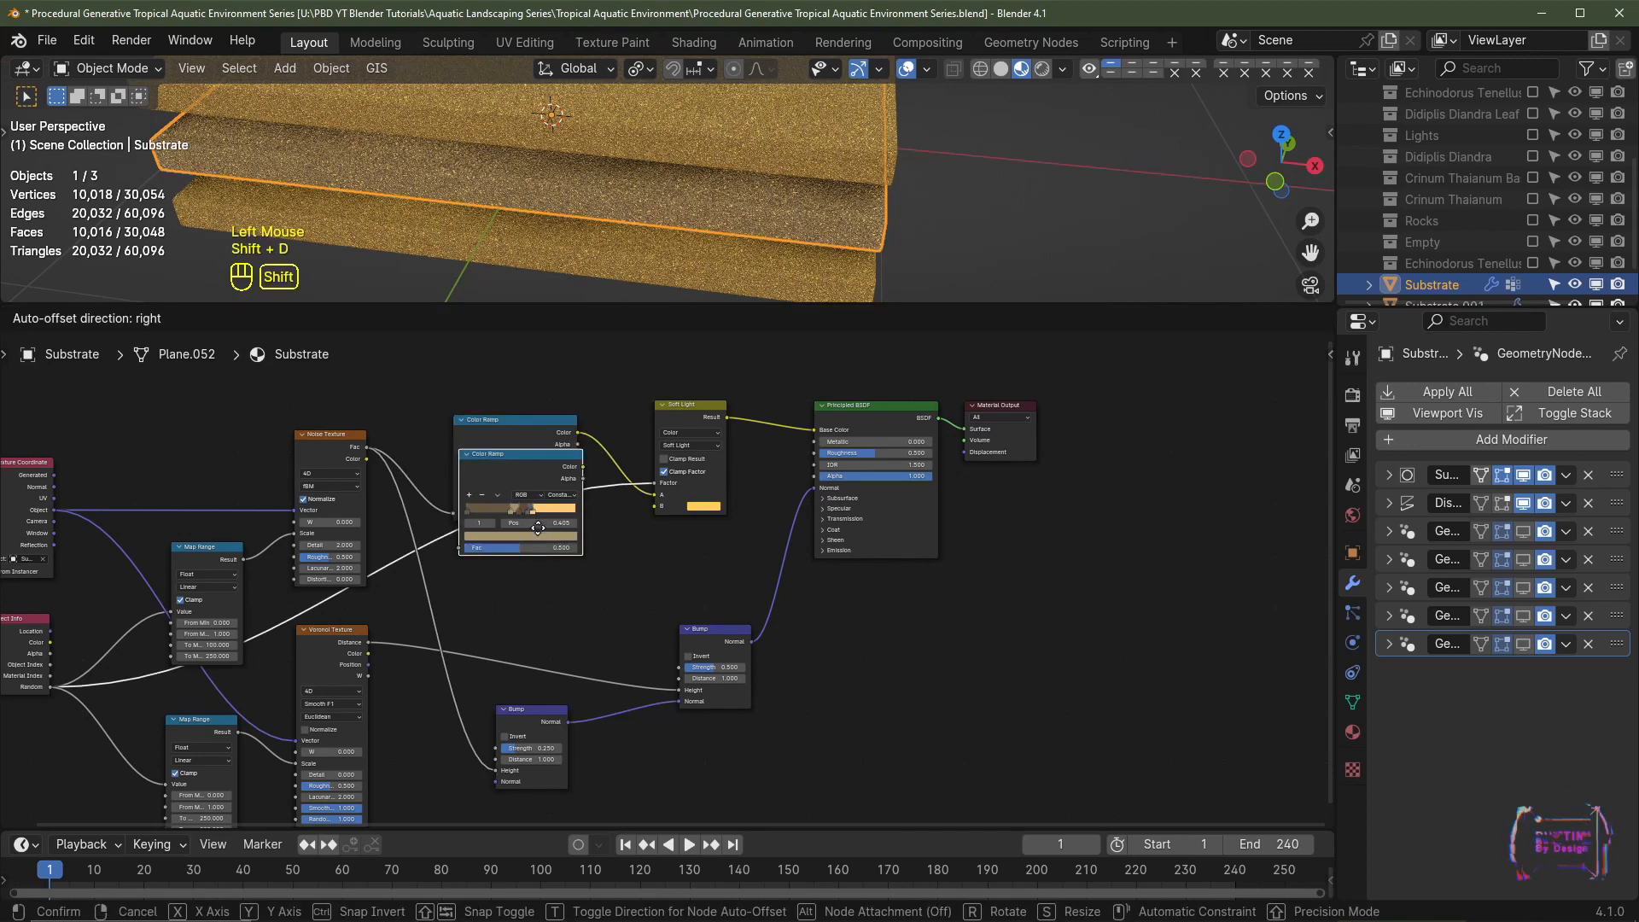
click(549, 557)
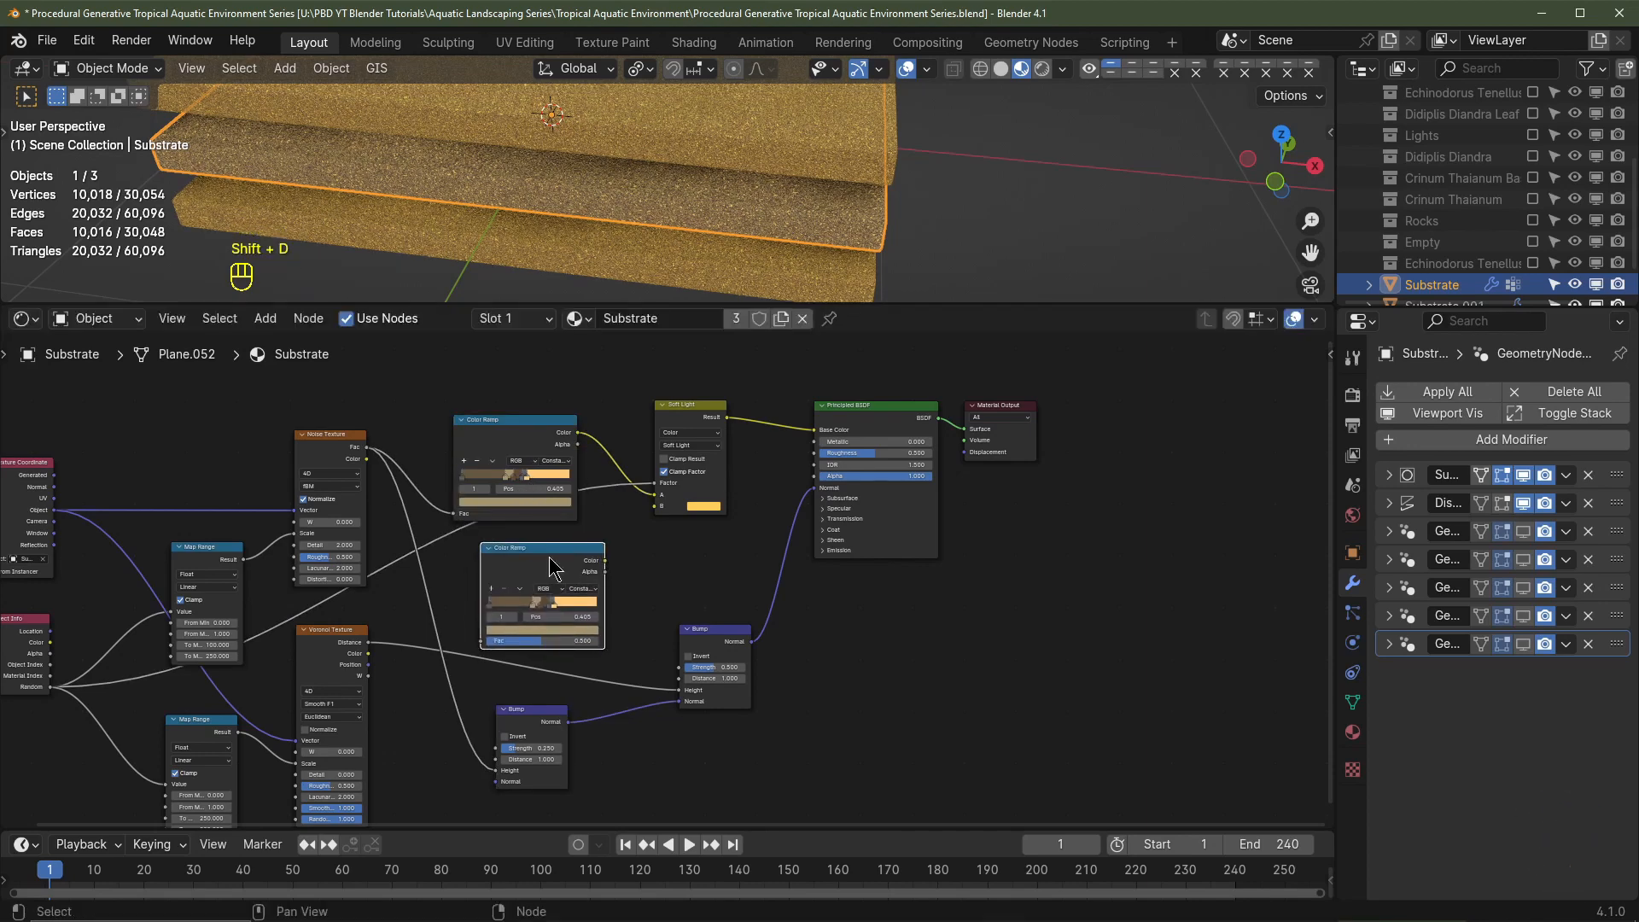
drag(367, 642, 486, 641)
scroll(598, 629, up, 6)
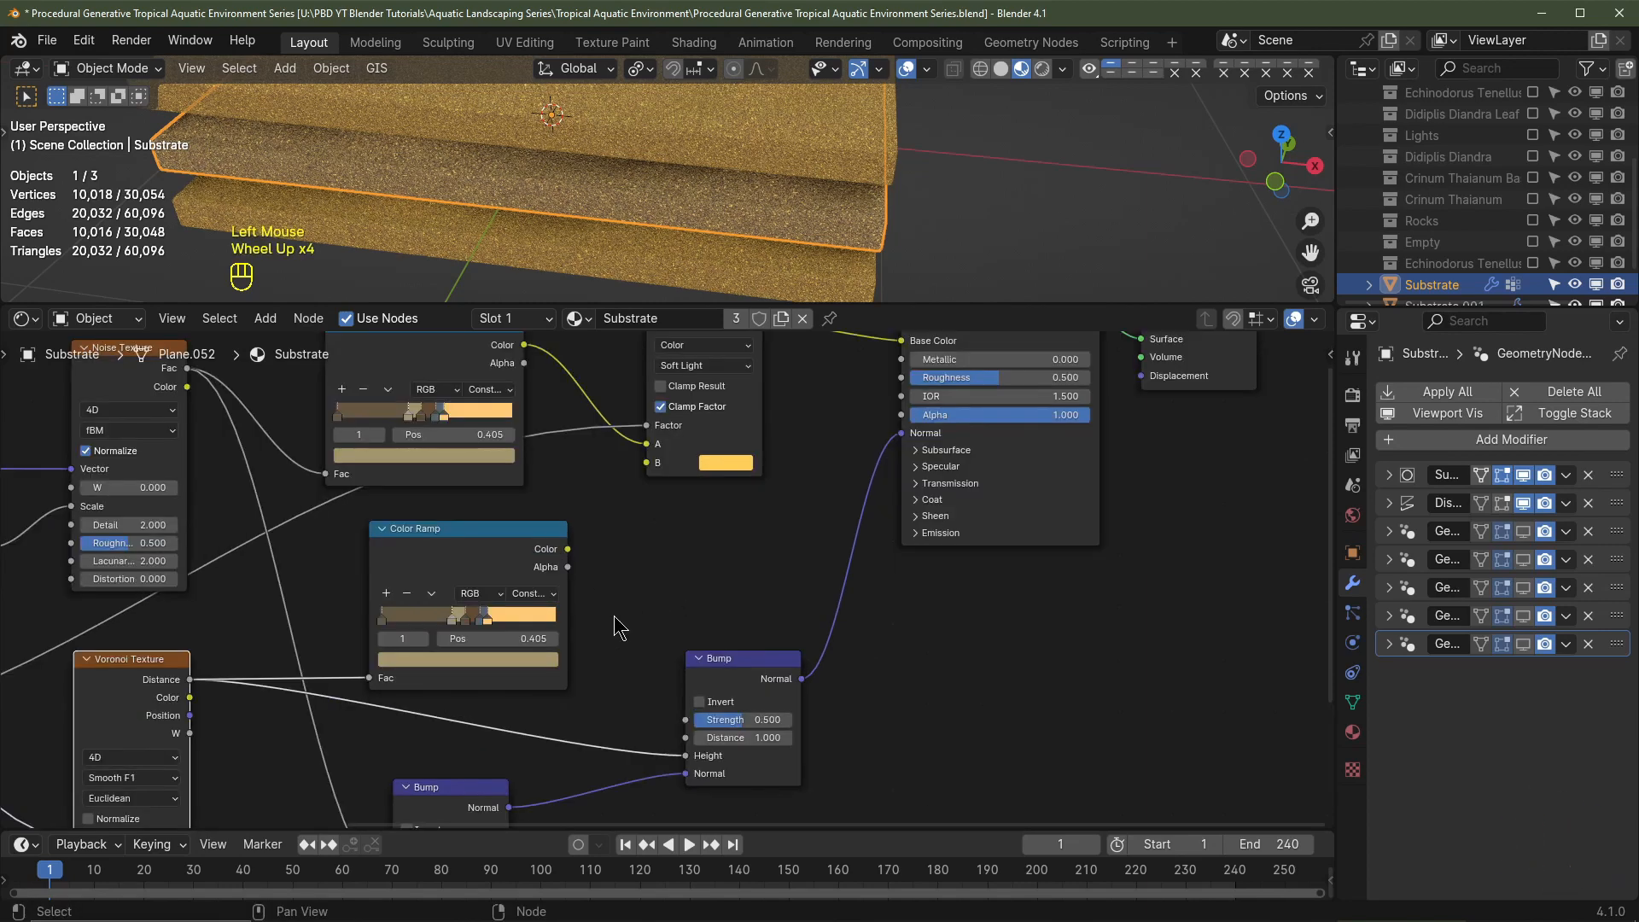
Step: Turn the first two color stops of the duplicated Color Ramp gray by setting their Saturation to 0
middle_drag(575, 629, 608, 611)
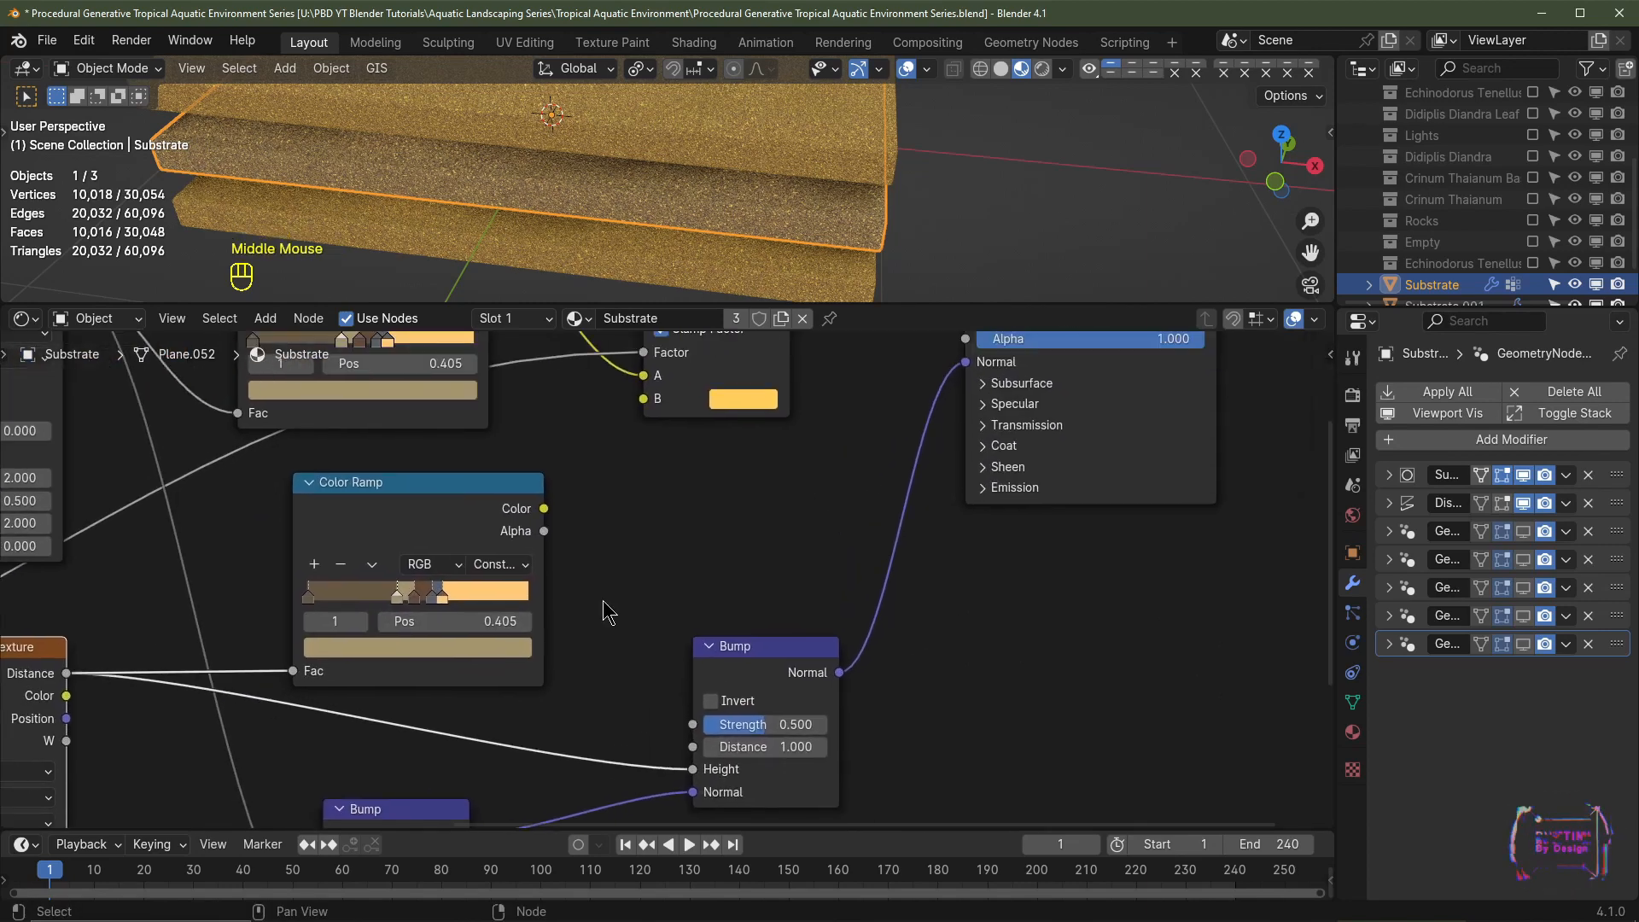
scroll(603, 613, up, 3)
click(215, 603)
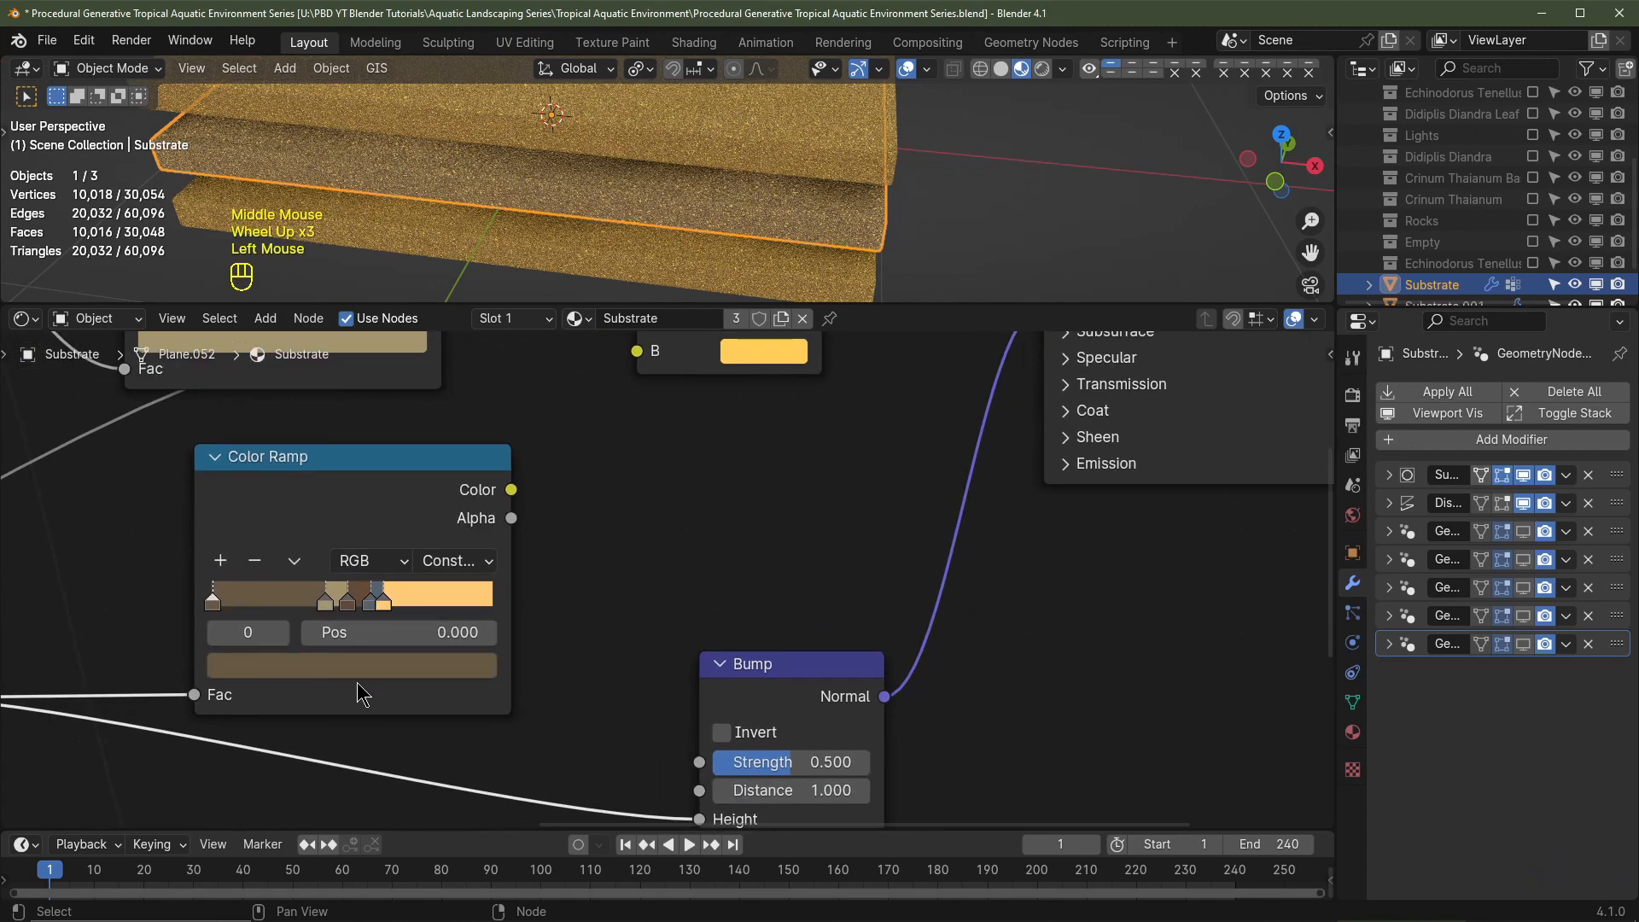
click(377, 666)
drag(394, 574, 260, 574)
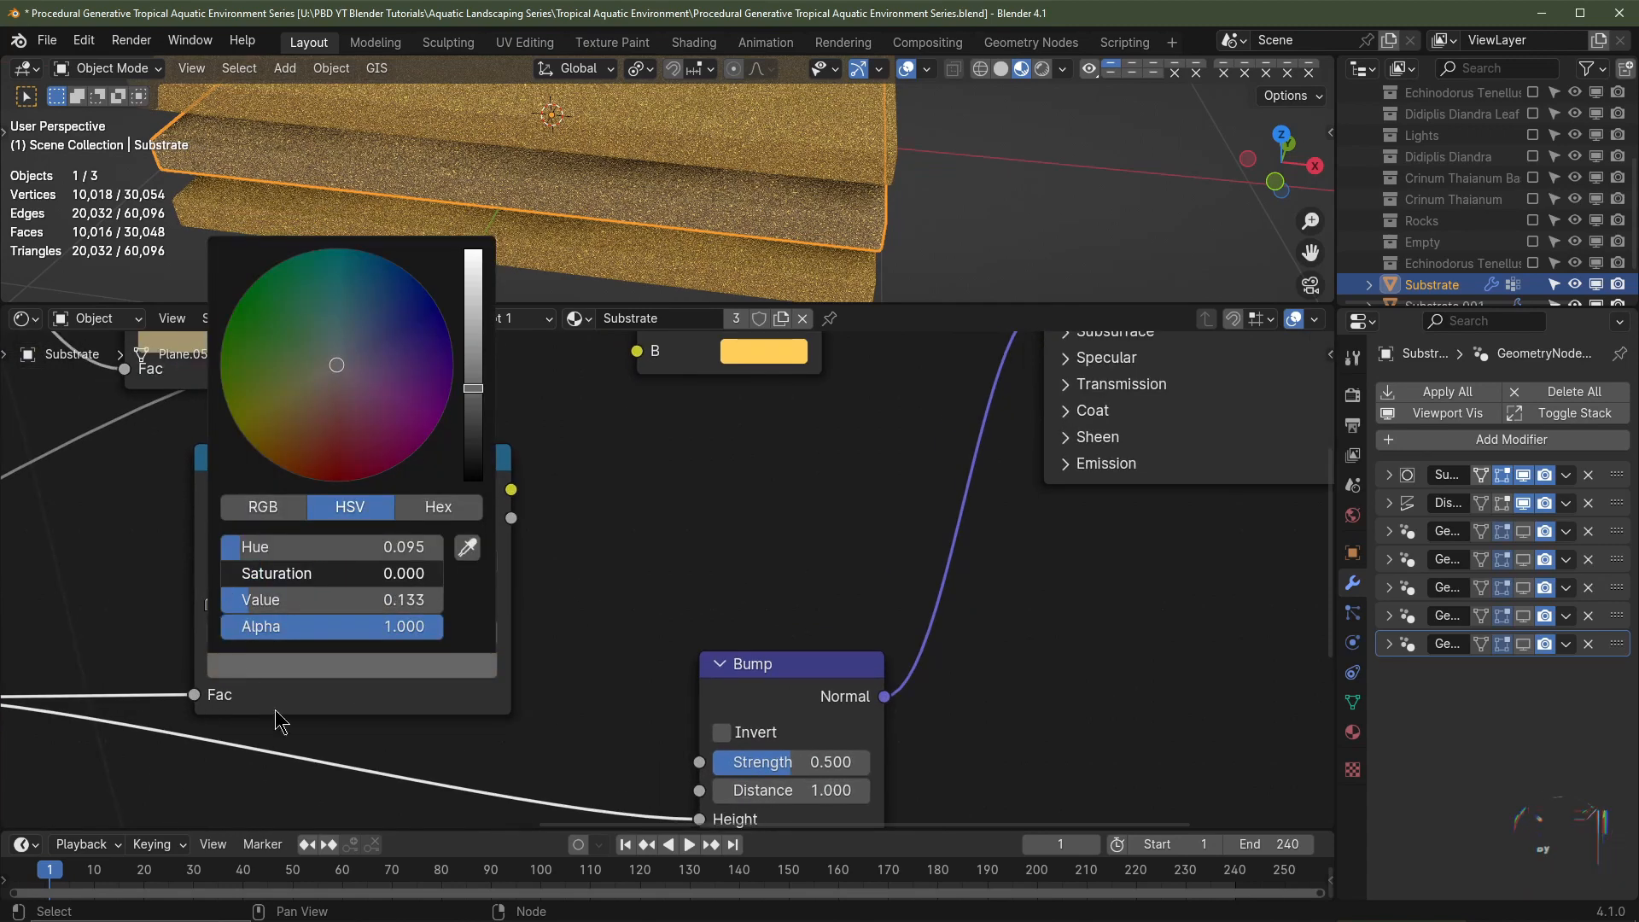
click(368, 673)
drag(410, 572, 224, 585)
Step: Remove the color from the duplicated ramp's remaining three stops, leaving two gray stops and a white last stop
click(351, 604)
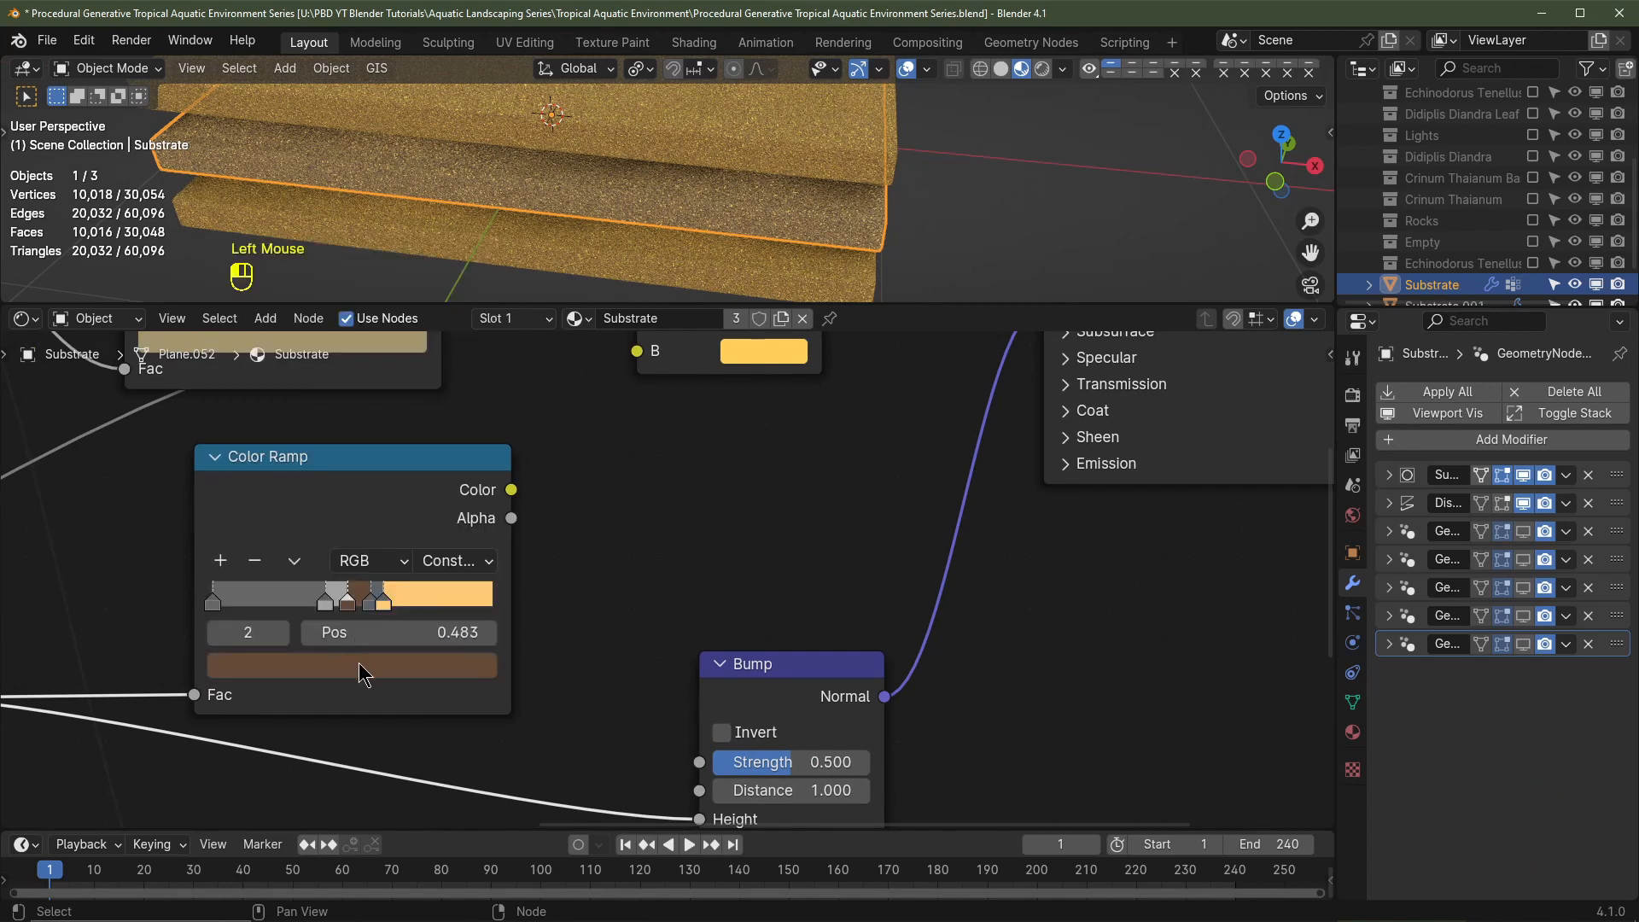
click(362, 670)
drag(376, 574, 94, 661)
click(370, 604)
click(372, 667)
click(384, 605)
click(380, 668)
Step: Raise the gray ramp's first stop to a Value of 0.448 and lighten its third stop
scroll(94, 662, up, 2)
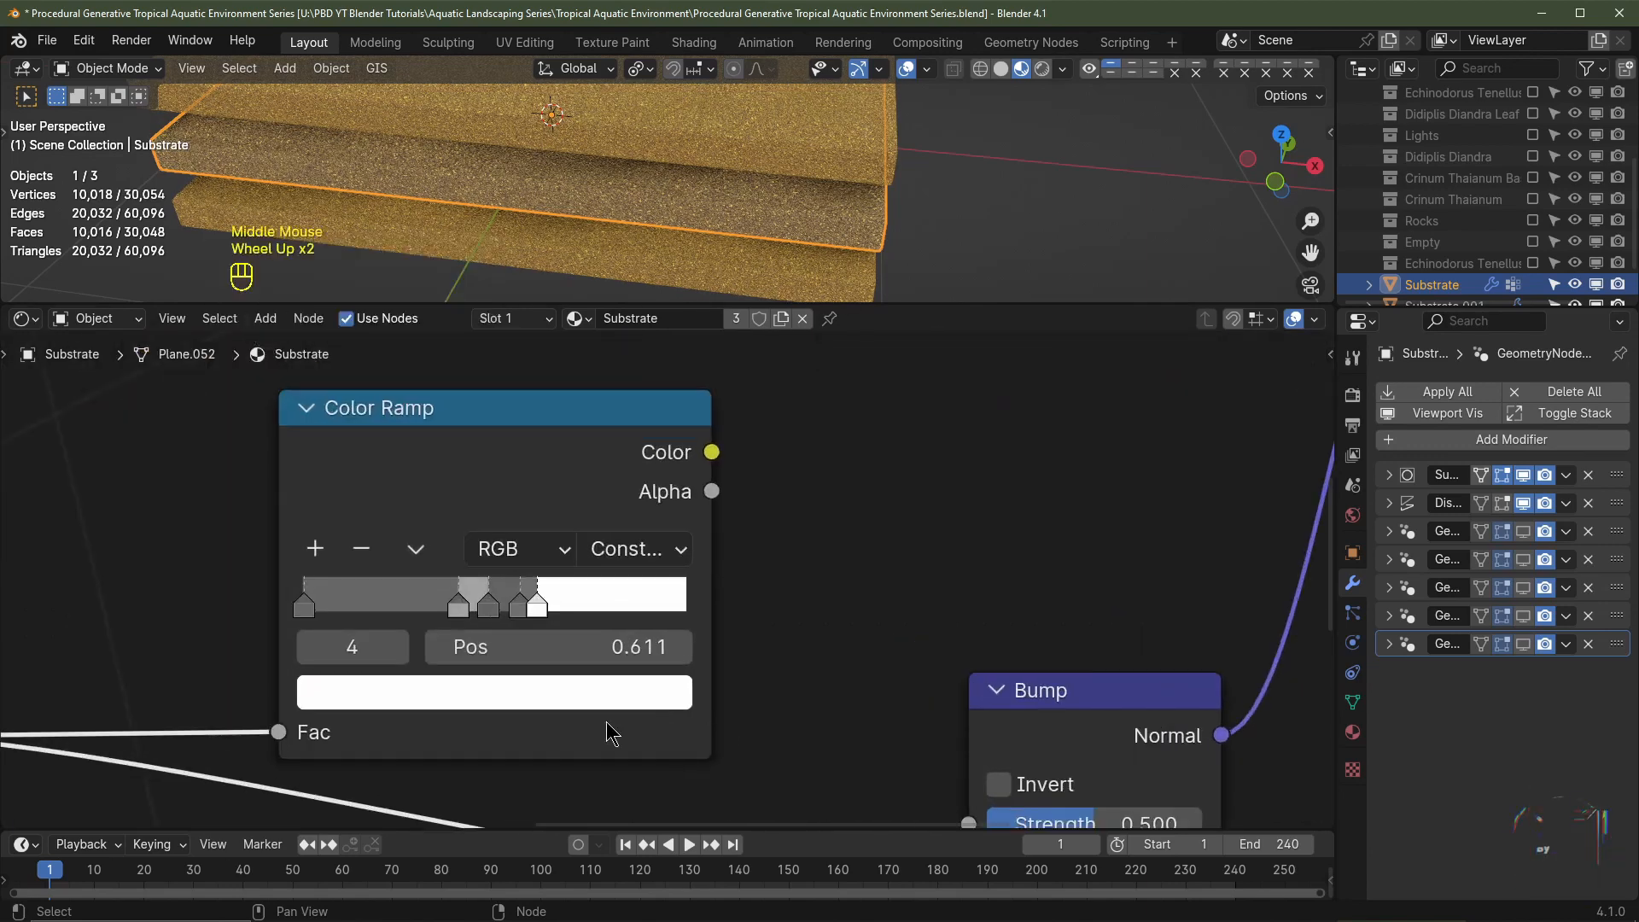
click(306, 608)
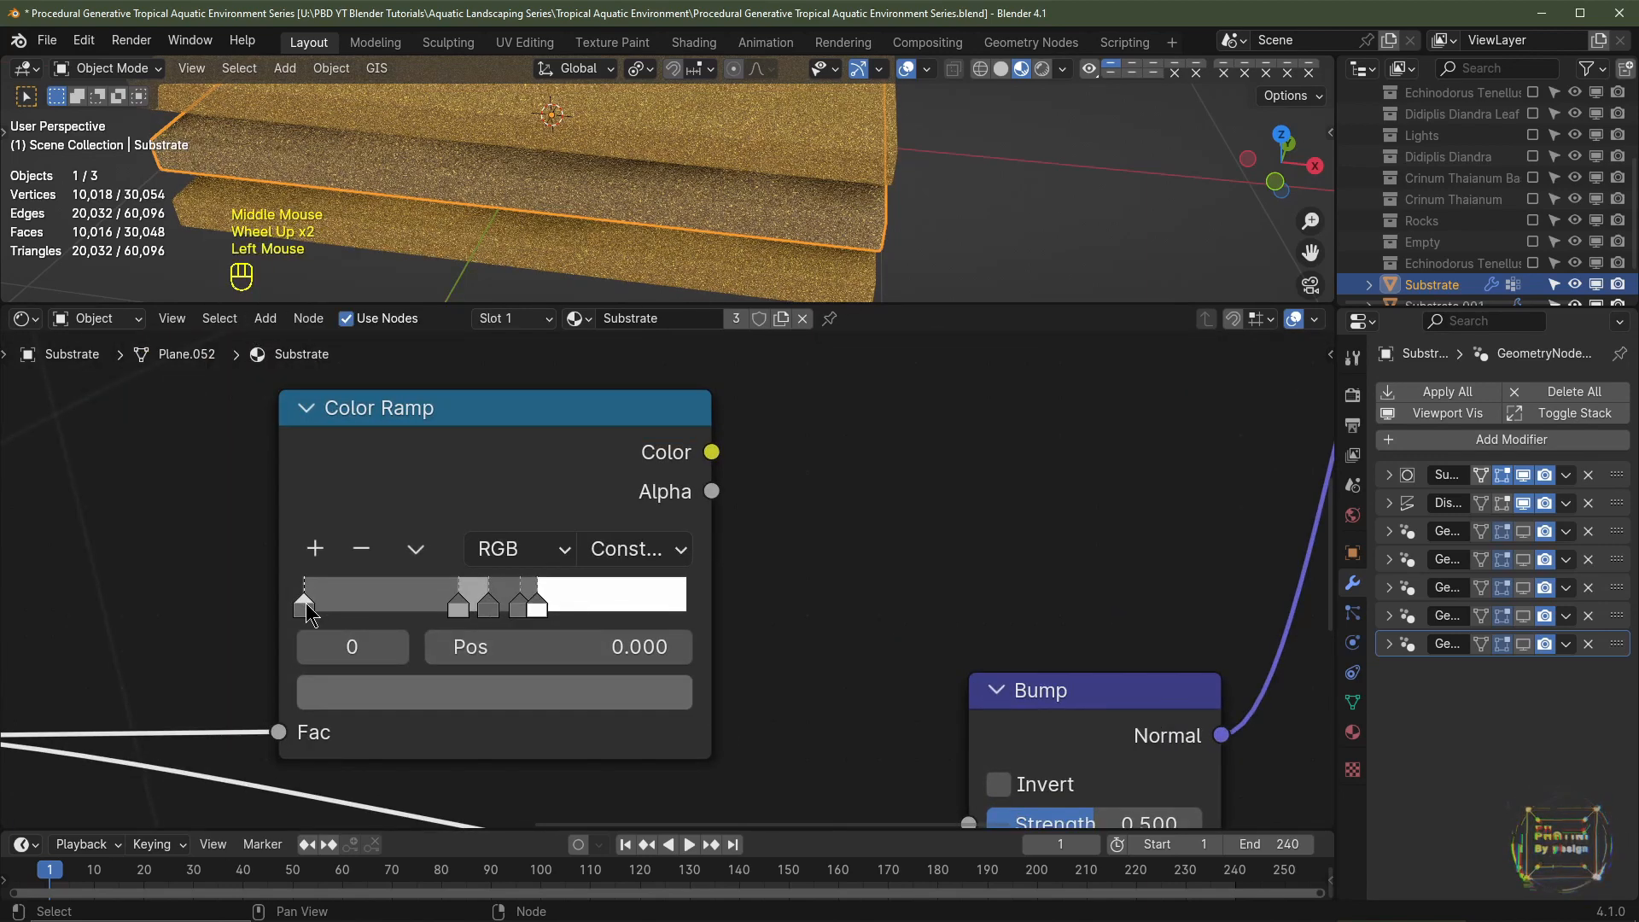
click(405, 700)
scroll(448, 710, up, 4)
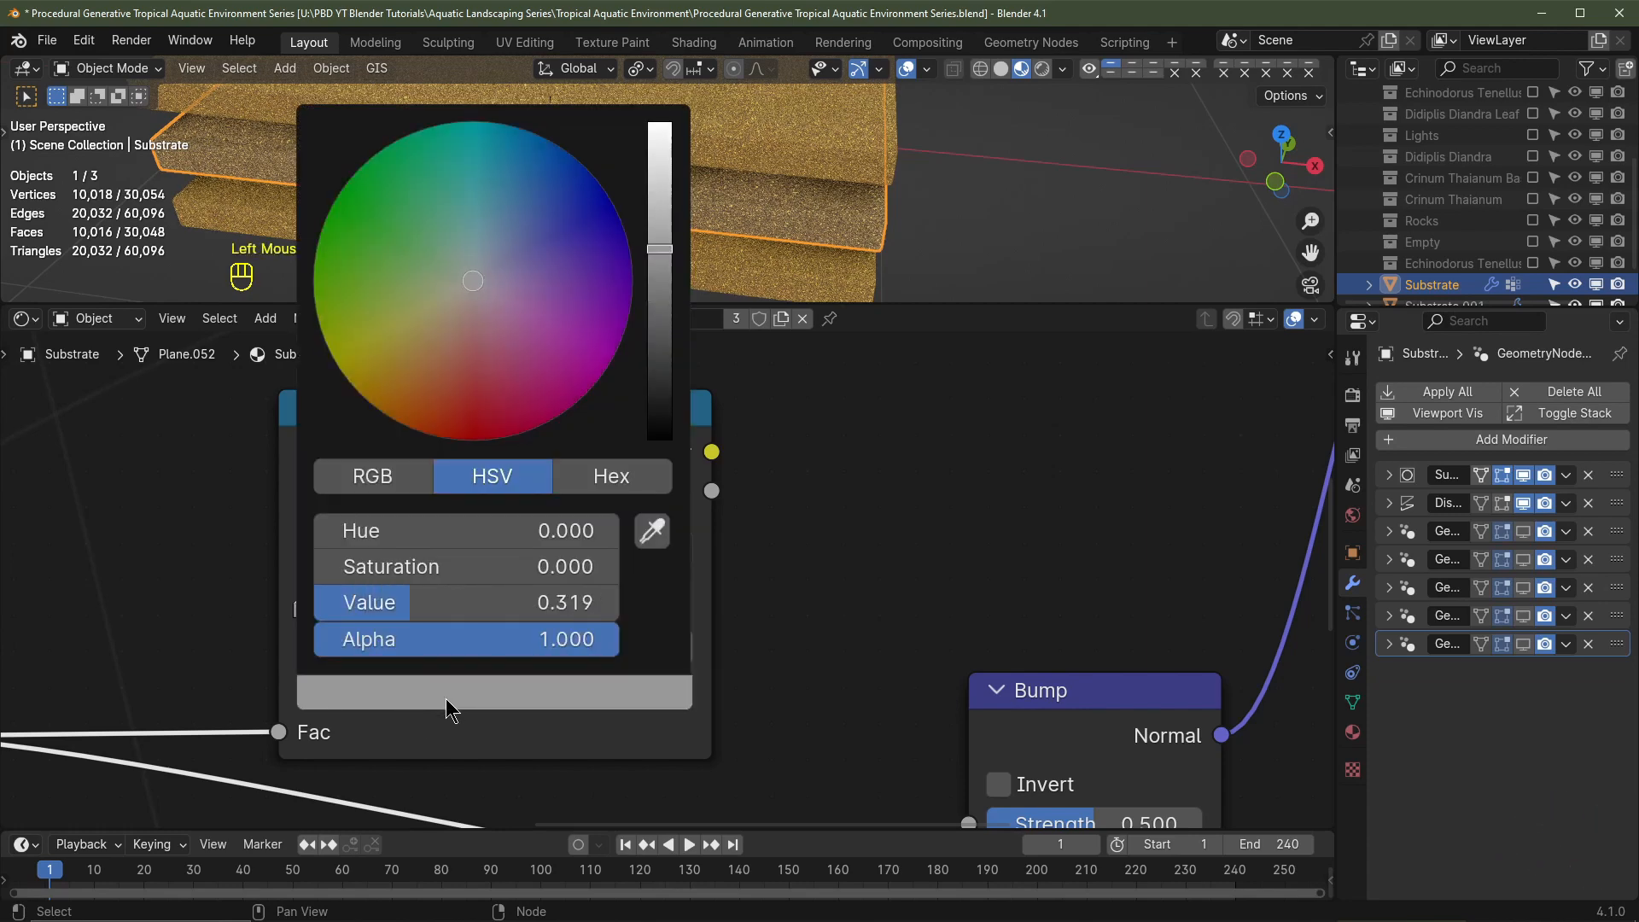
scroll(449, 710, up, 3)
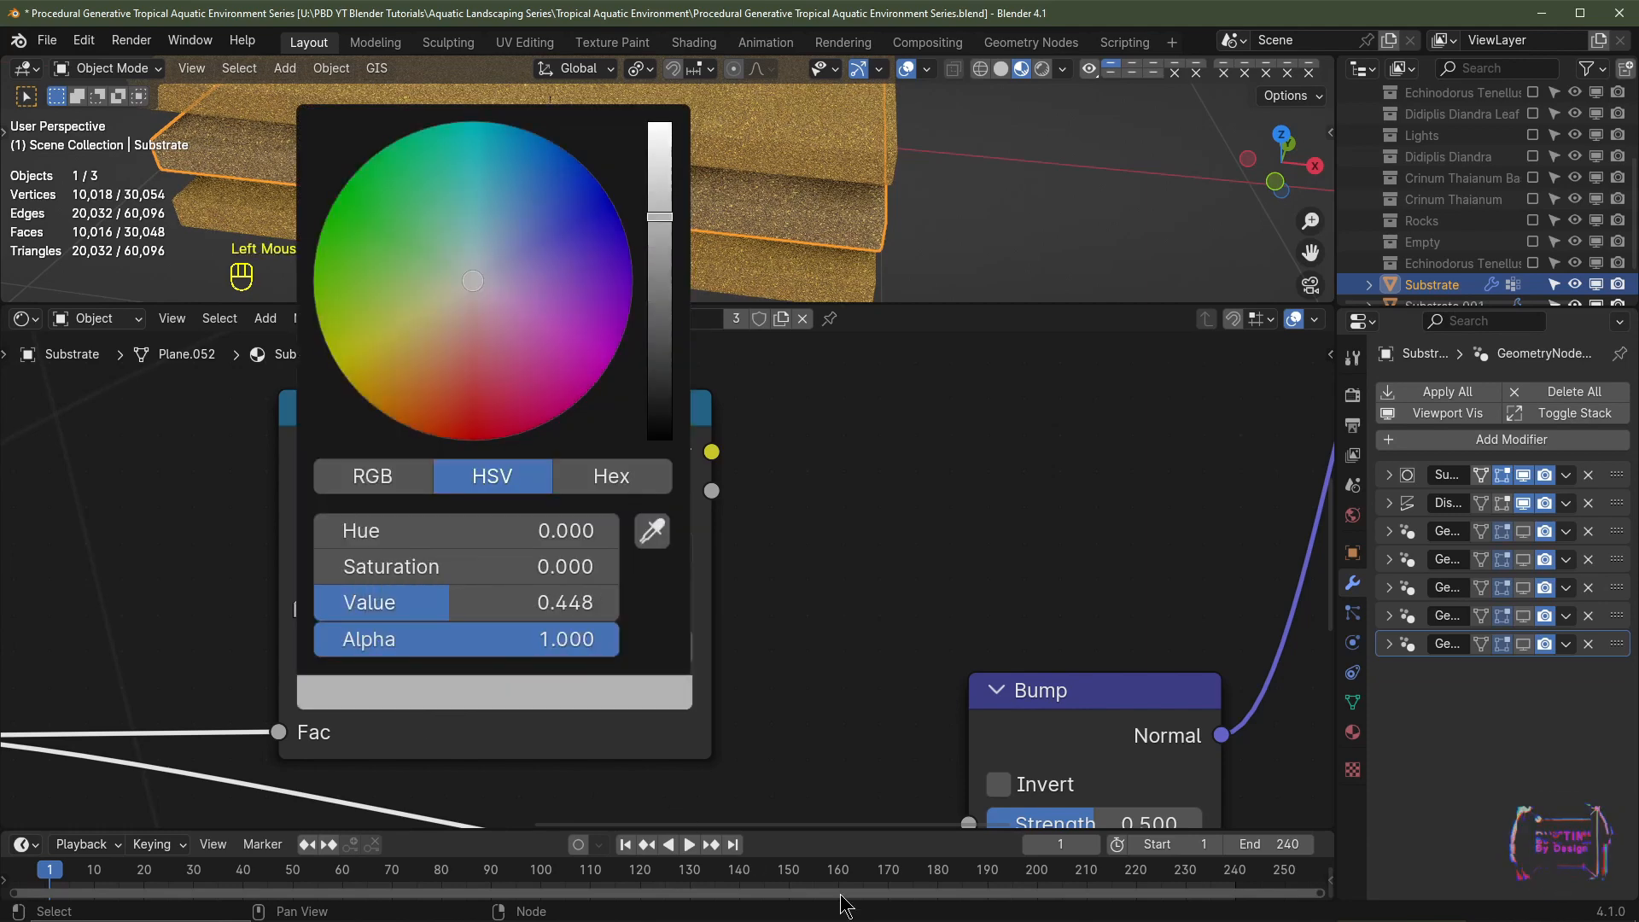
click(515, 709)
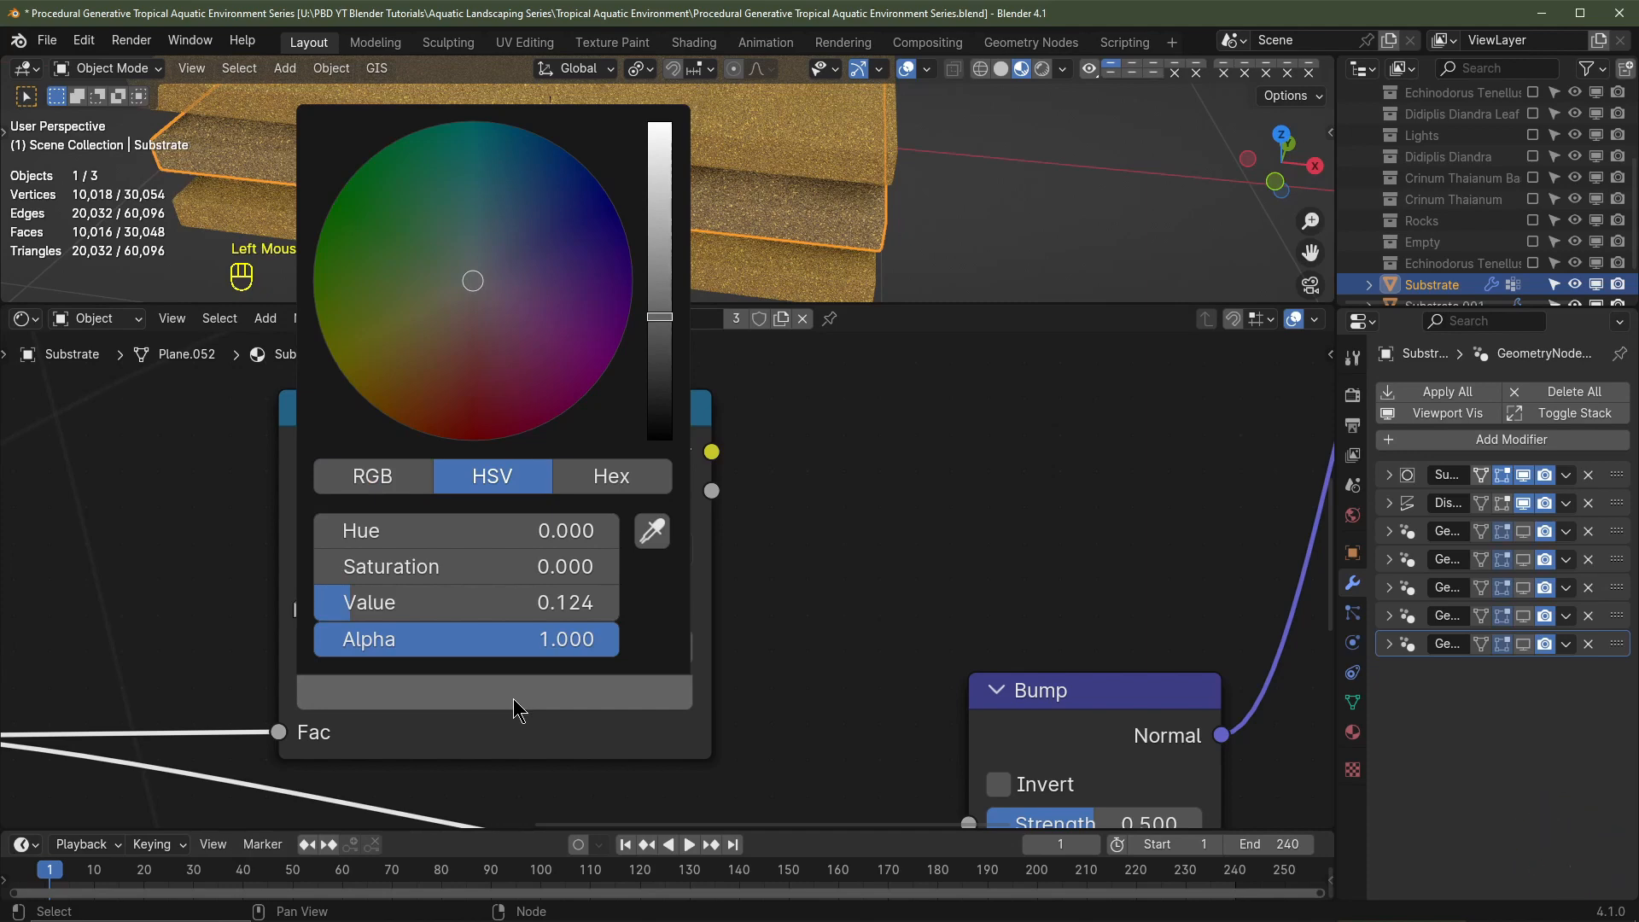
scroll(516, 710, up, 6)
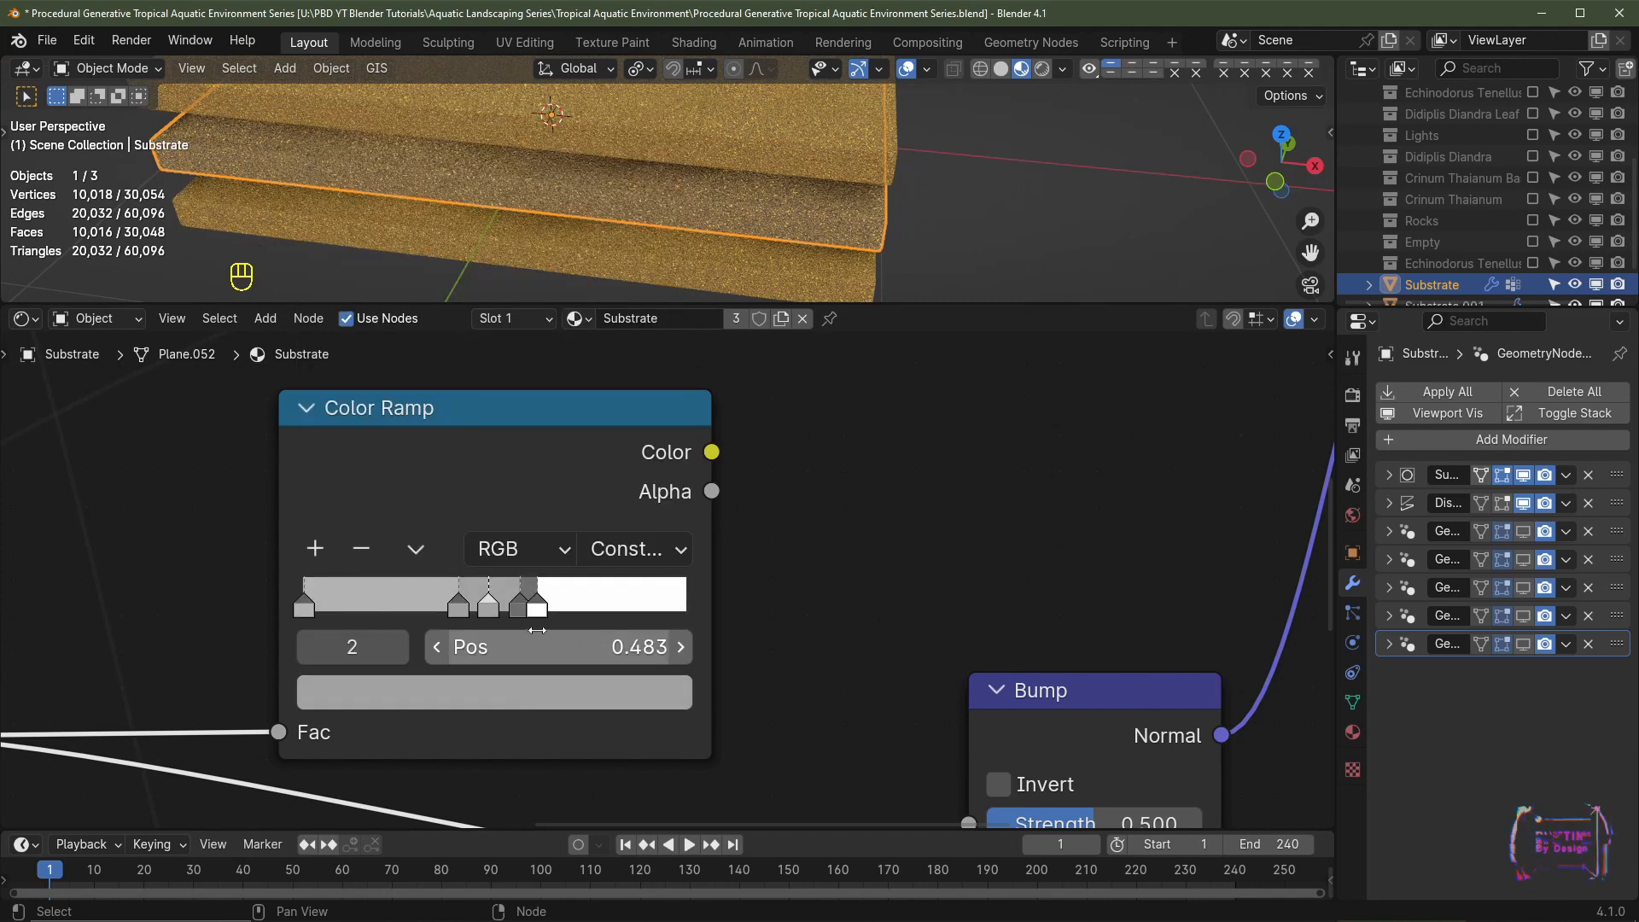
Step: Lighten the gray ramp's fourth stop and darken its last stop from white to a light gray
click(518, 617)
click(523, 608)
click(538, 694)
scroll(539, 693, up, 9)
scroll(540, 694, down, 2)
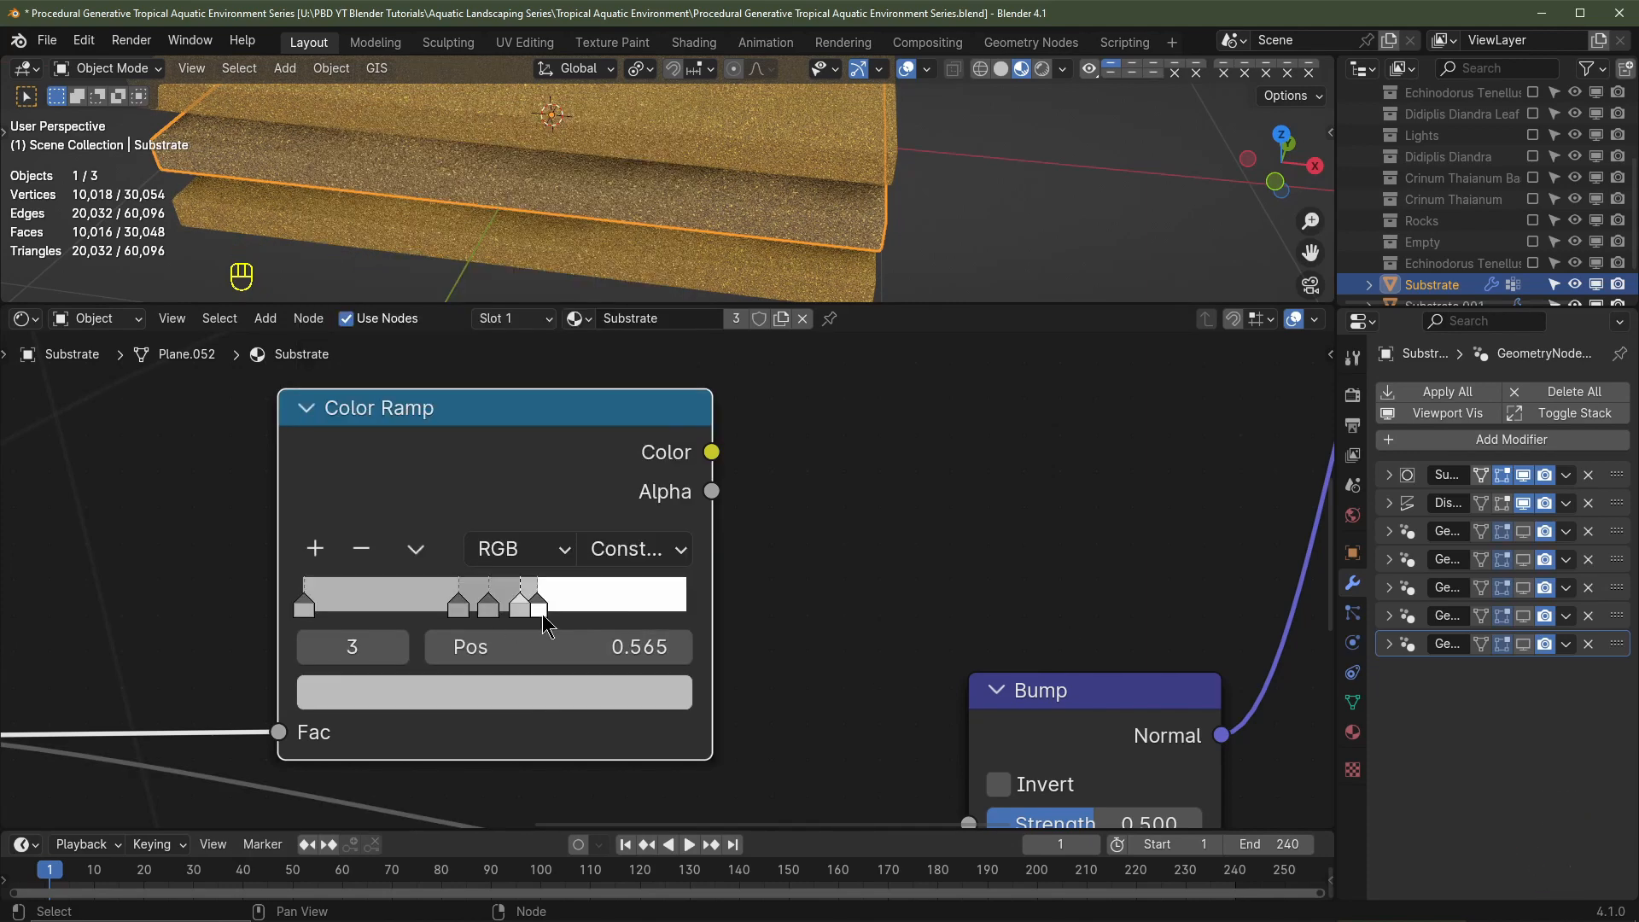
click(539, 609)
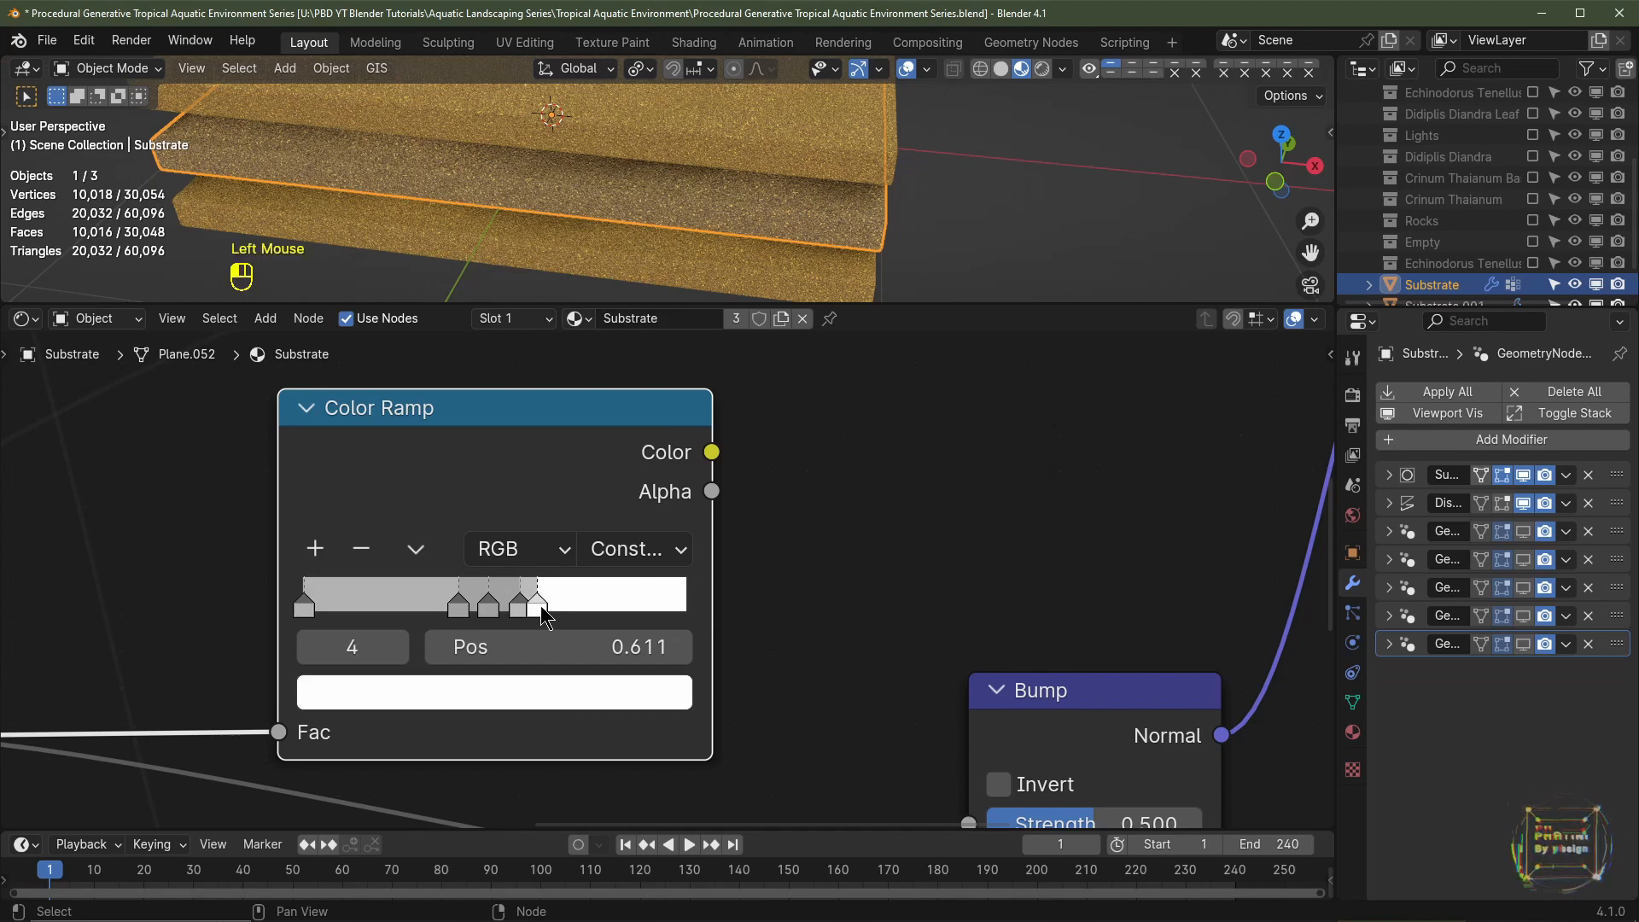
click(570, 708)
scroll(567, 707, down, 6)
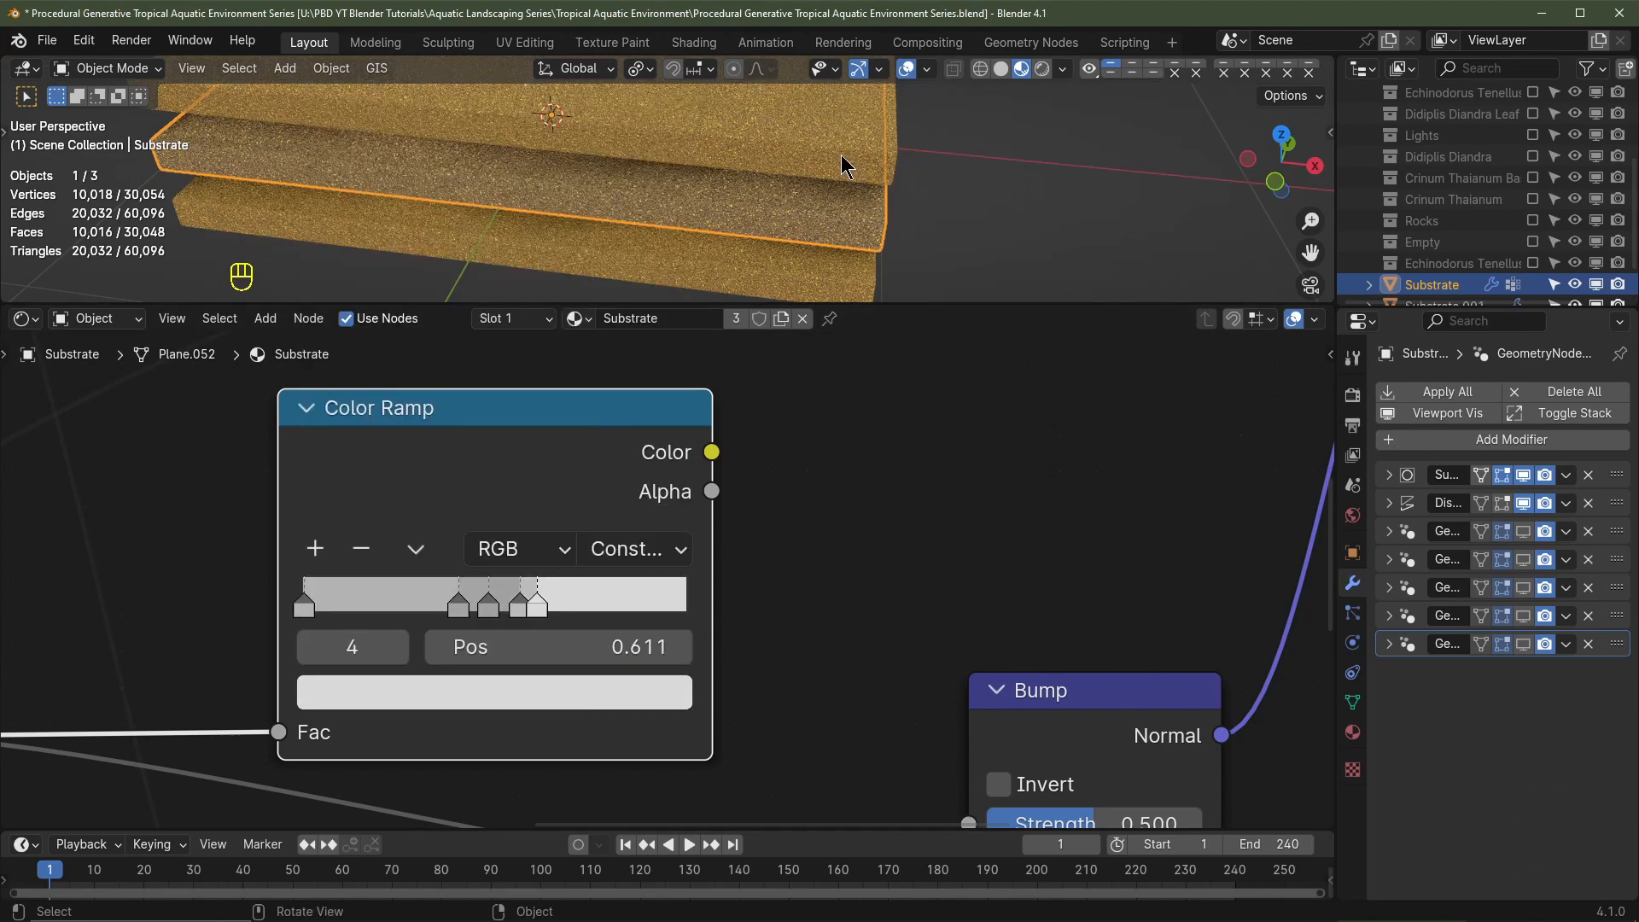
Step: Delete the duplicate objects Substrate.001 and Substrate.002, and show the selected original Substrate in front view
click(825, 145)
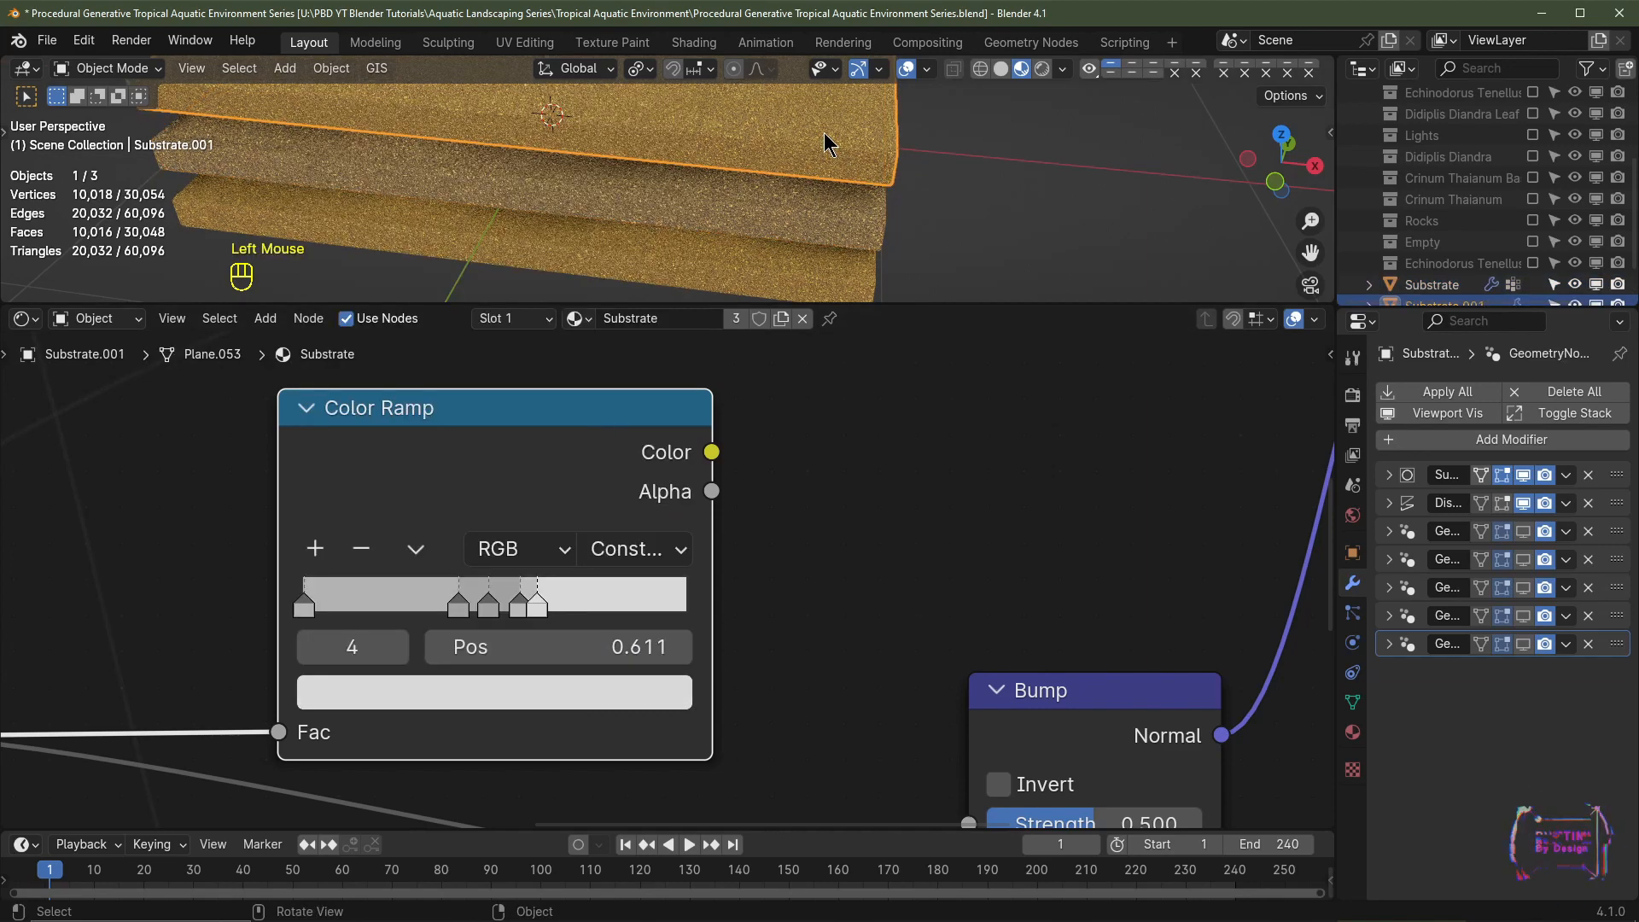
key(Delete)
click(670, 272)
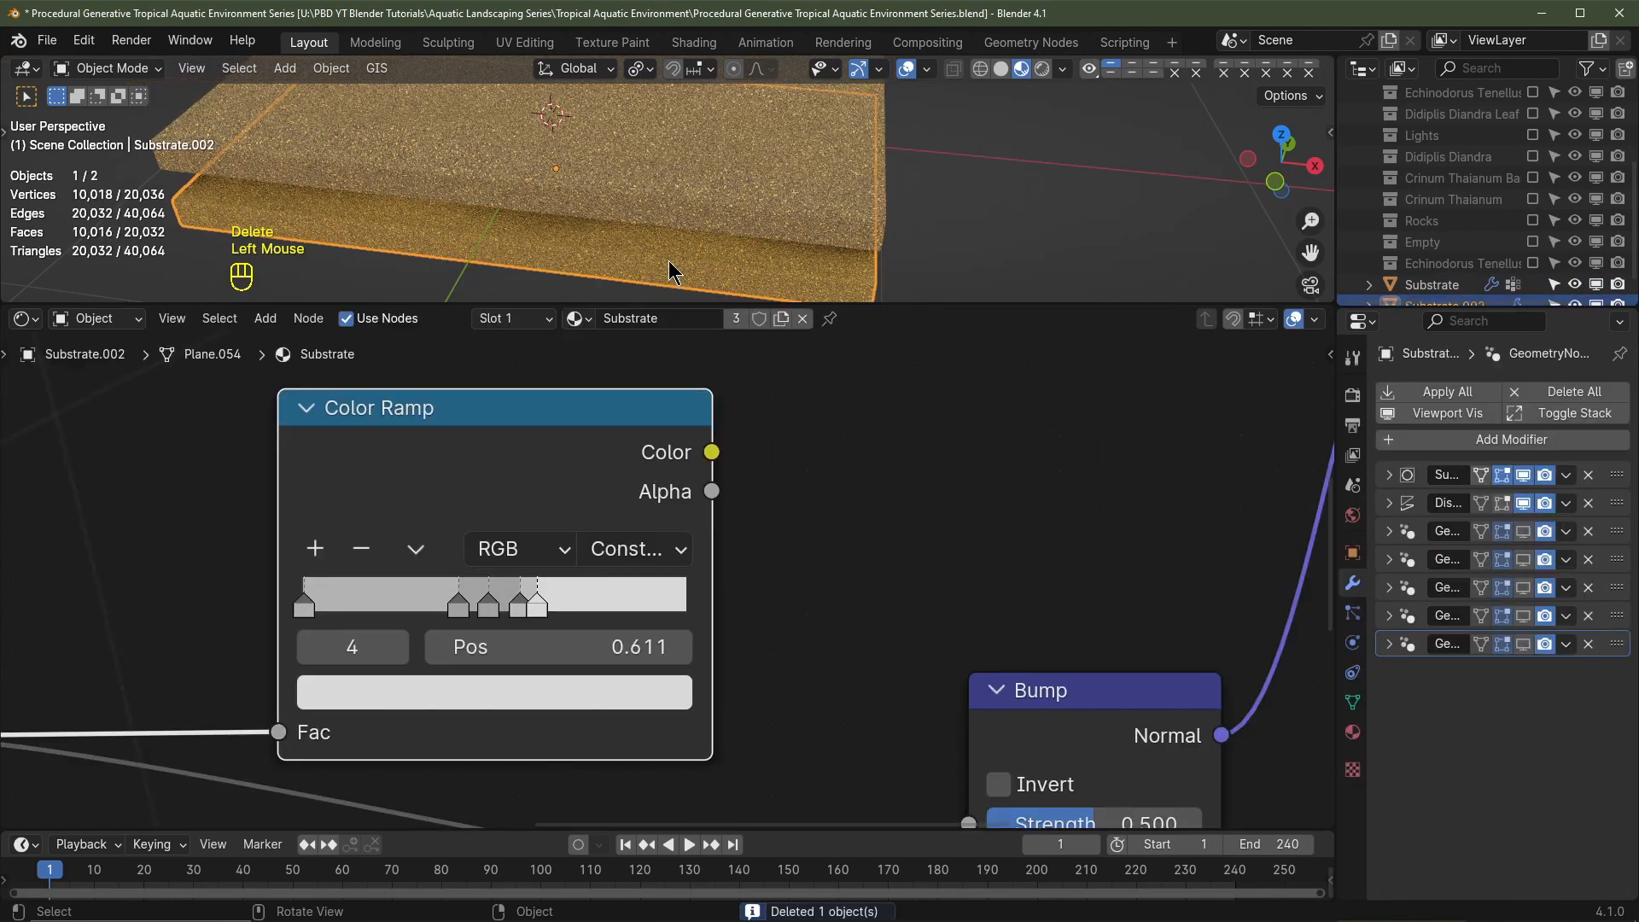
key(Delete)
click(714, 189)
key(KP_1)
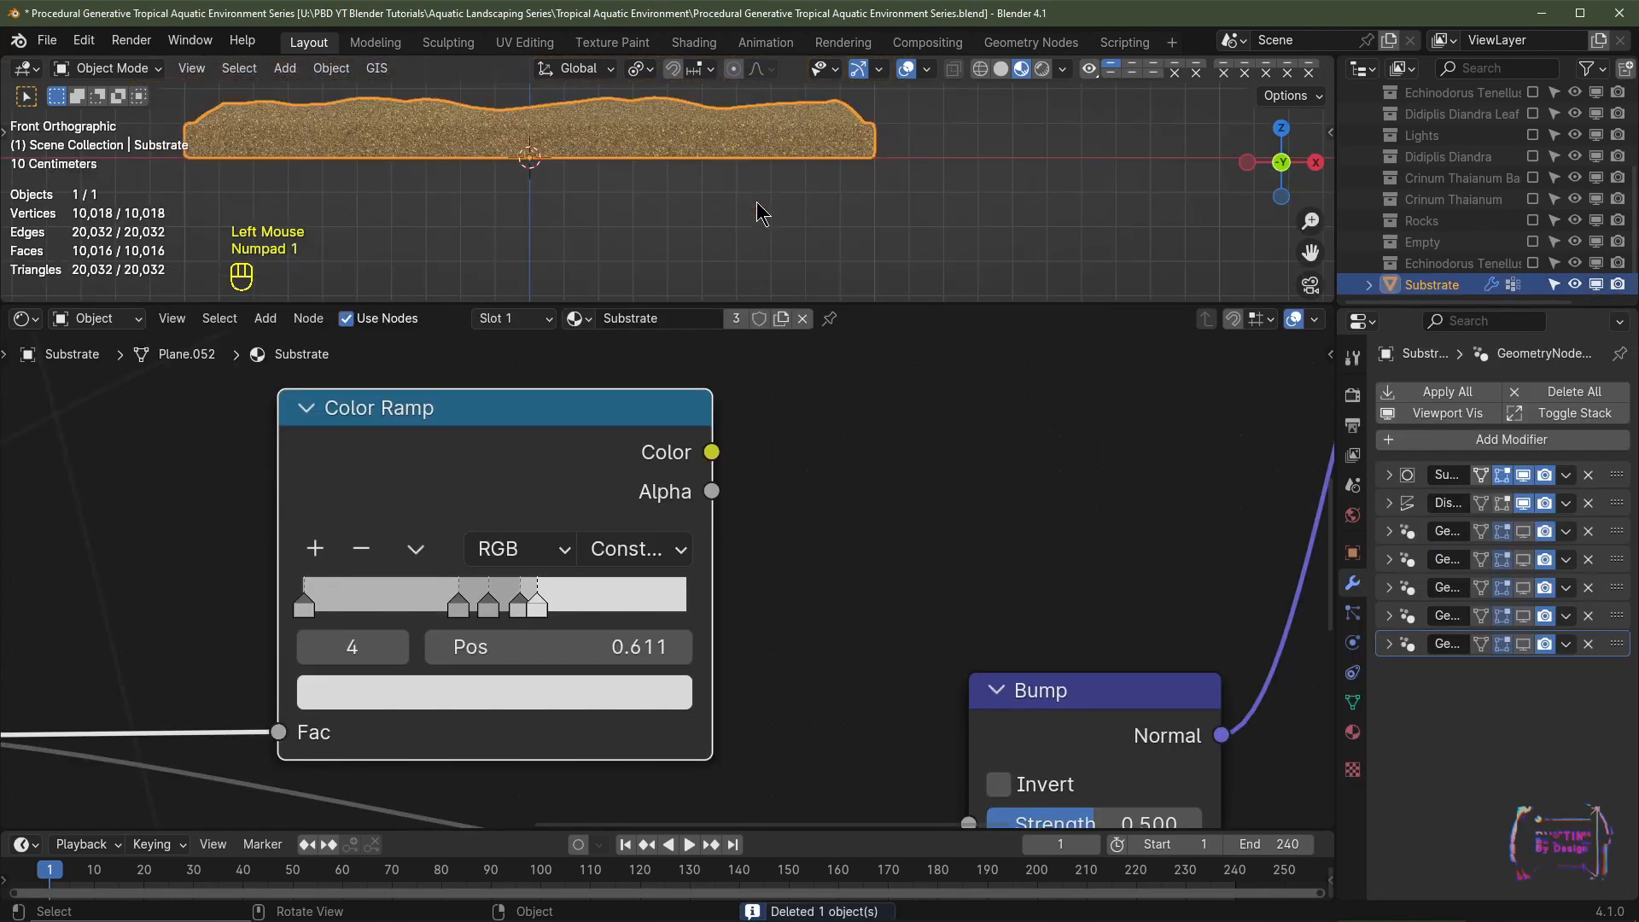
Step: Connect the gray Color Ramp's Color output to the Principled BSDF's Roughness
scroll(794, 385, down, 4)
middle_click(794, 385)
drag(486, 610, 910, 393)
middle_drag(1160, 486, 1102, 540)
scroll(1100, 538, down, 2)
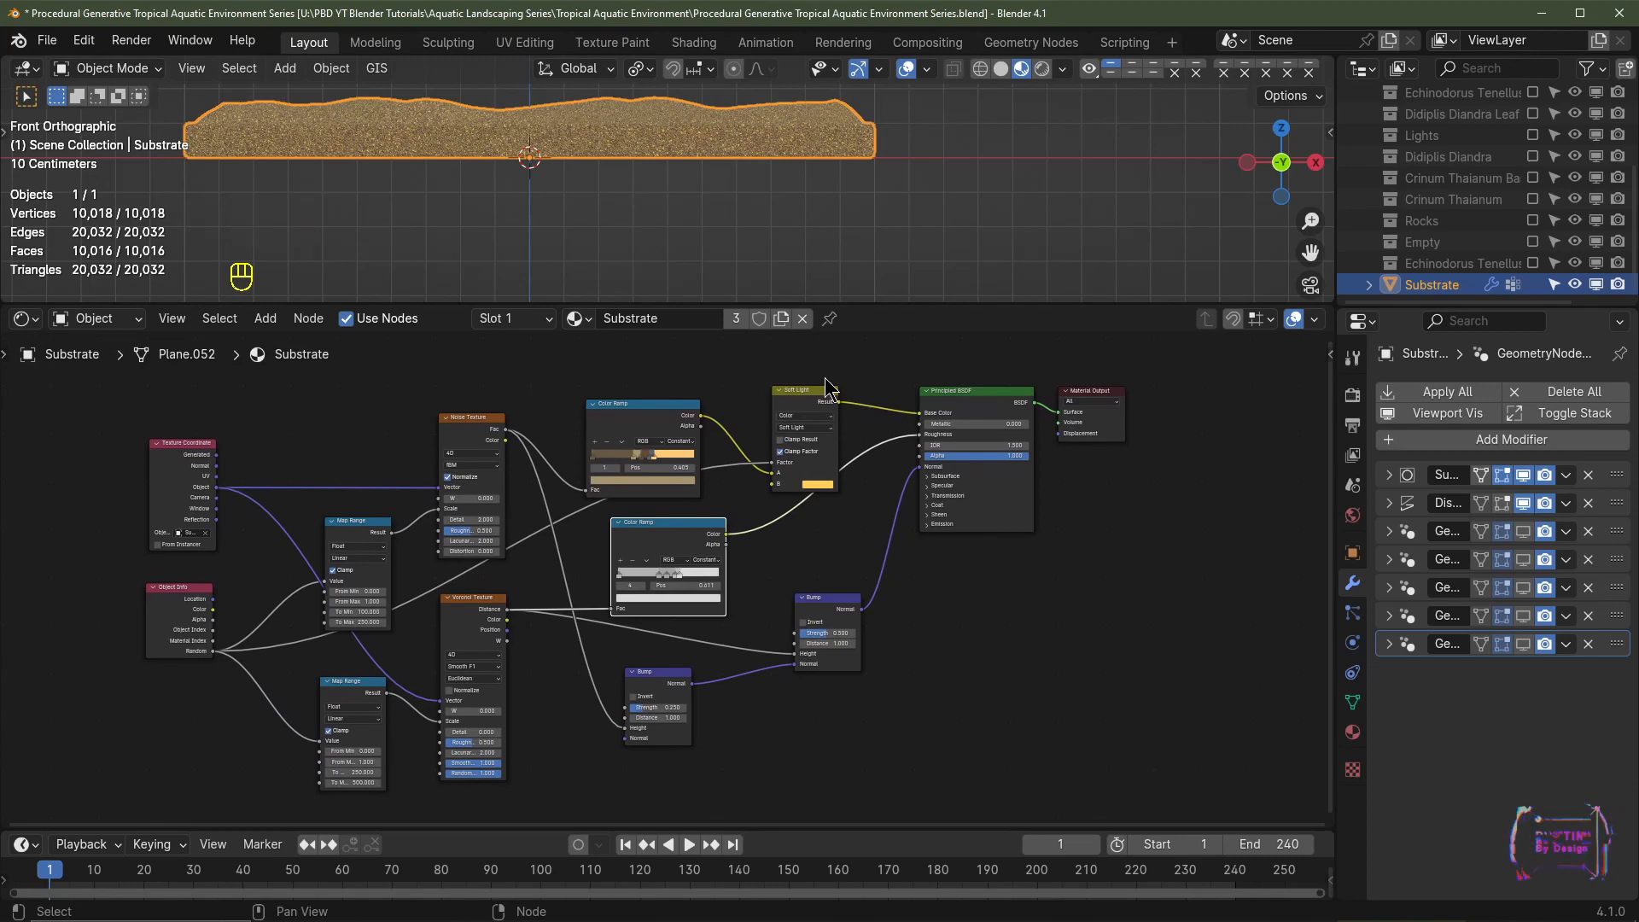
Step: Move the sandy Color Ramp and the Noise Texture closer to the shader, and route the Noise Fac link through reroutes
middle_drag(888, 500, 862, 512)
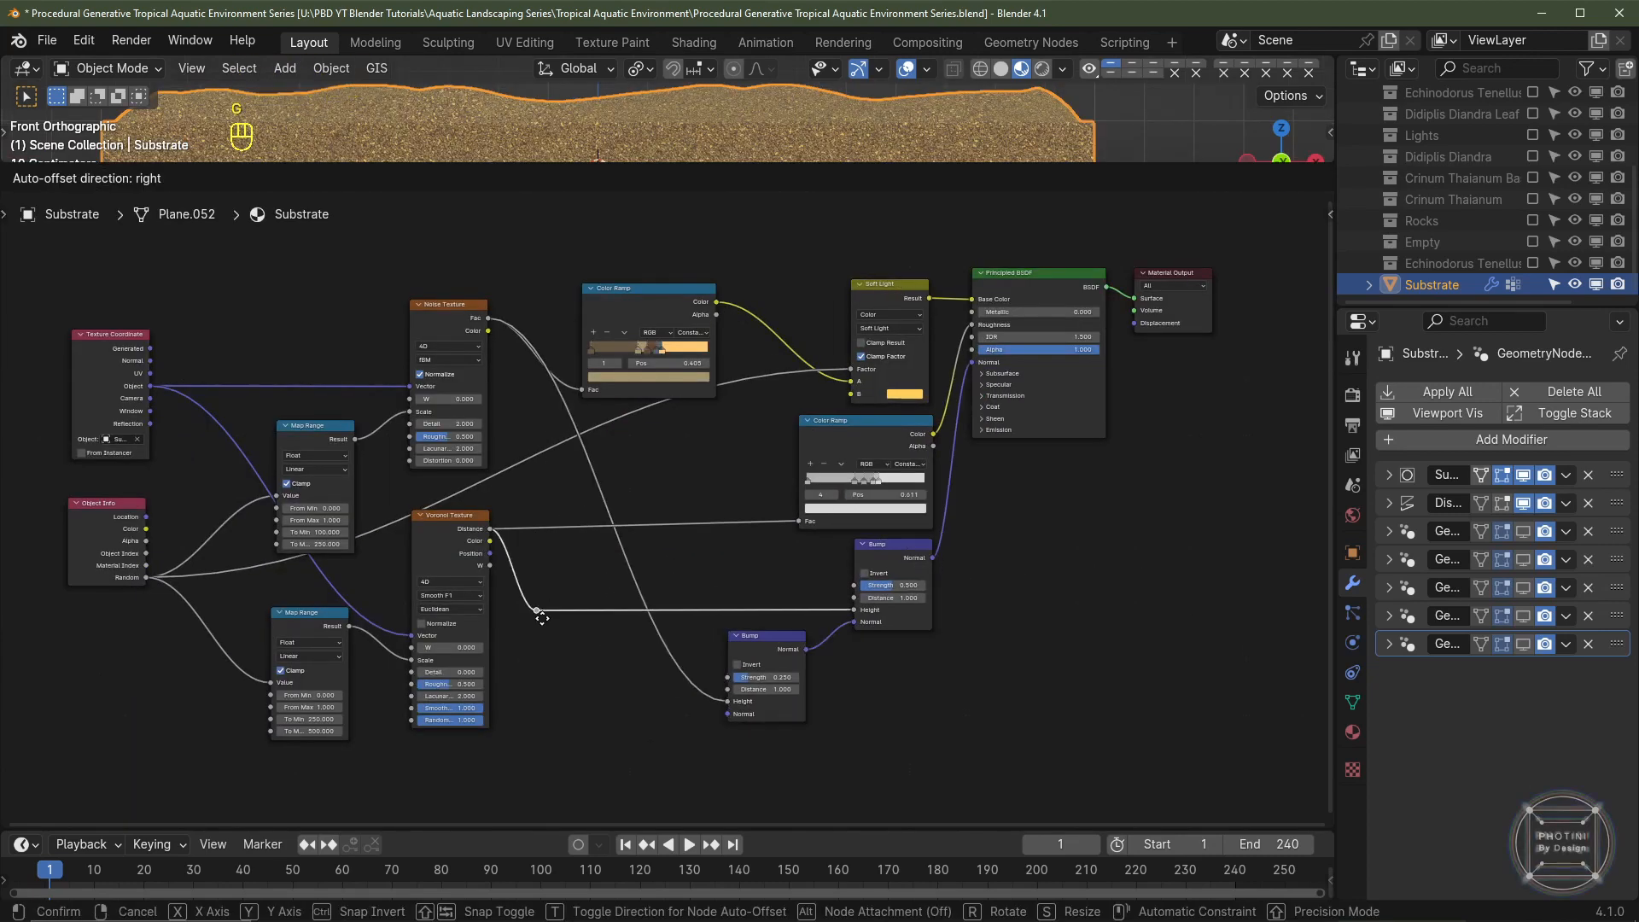
click(696, 300)
drag(694, 293, 765, 286)
drag(448, 305, 561, 271)
shift+right_drag(598, 432, 632, 432)
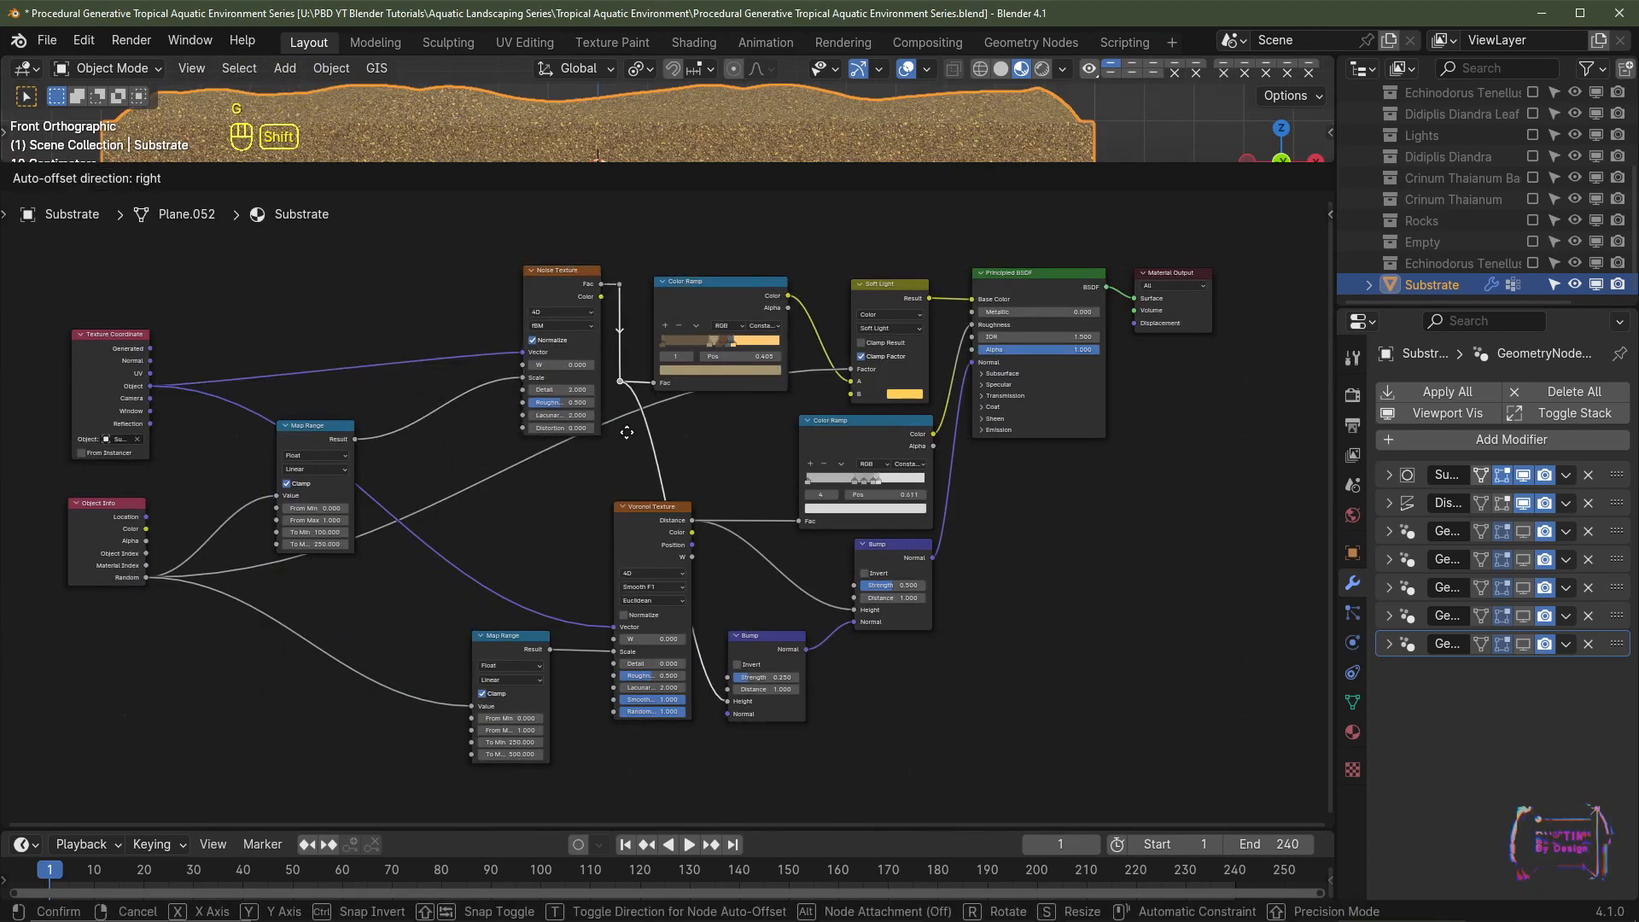
click(622, 725)
Step: Move both Map Range nodes and the Texture Coordinate node closer to the textures, and add reroutes to the Object Info Random links
drag(511, 636, 554, 641)
drag(316, 426, 451, 363)
drag(111, 335, 289, 301)
shift+right_drag(349, 410, 348, 452)
shift+right_drag(818, 355, 817, 384)
shift+right_drag(608, 401, 608, 444)
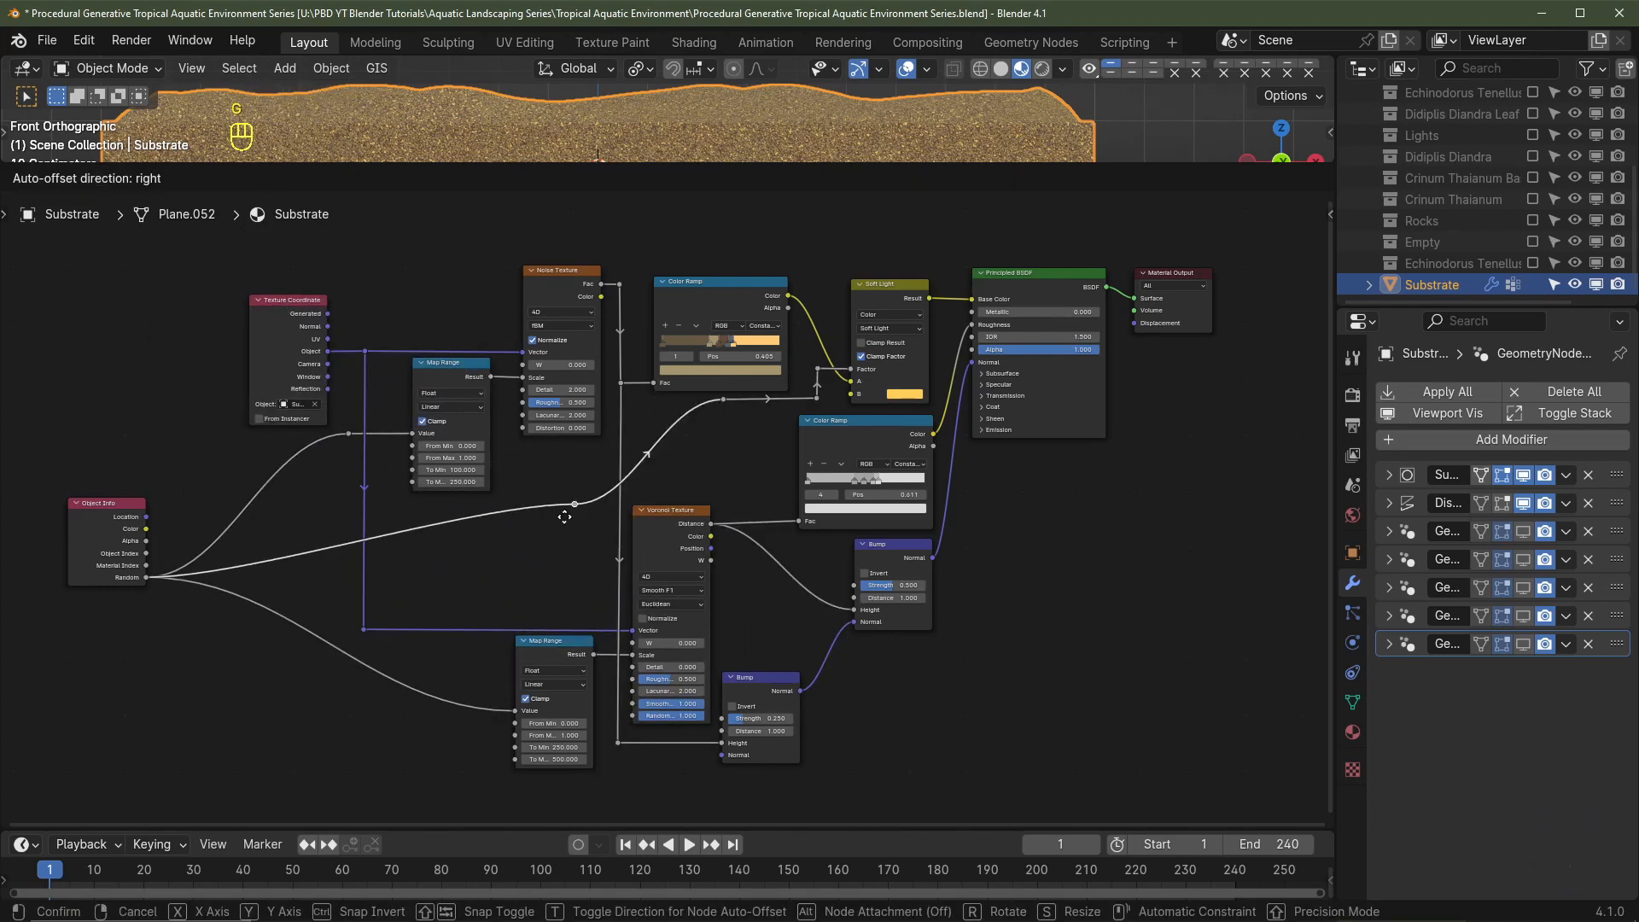
Step: Stack Object Info beneath Texture Coordinate and straighten the Random links by adding reroutes and aligning them with a Y scale of 0
drag(98, 503, 213, 447)
drag(292, 301, 213, 301)
shift+right_drag(347, 589, 348, 641)
click(348, 710)
click(348, 520)
shift+click(608, 531)
key(s)
key(y)
key(0)
key(Return)
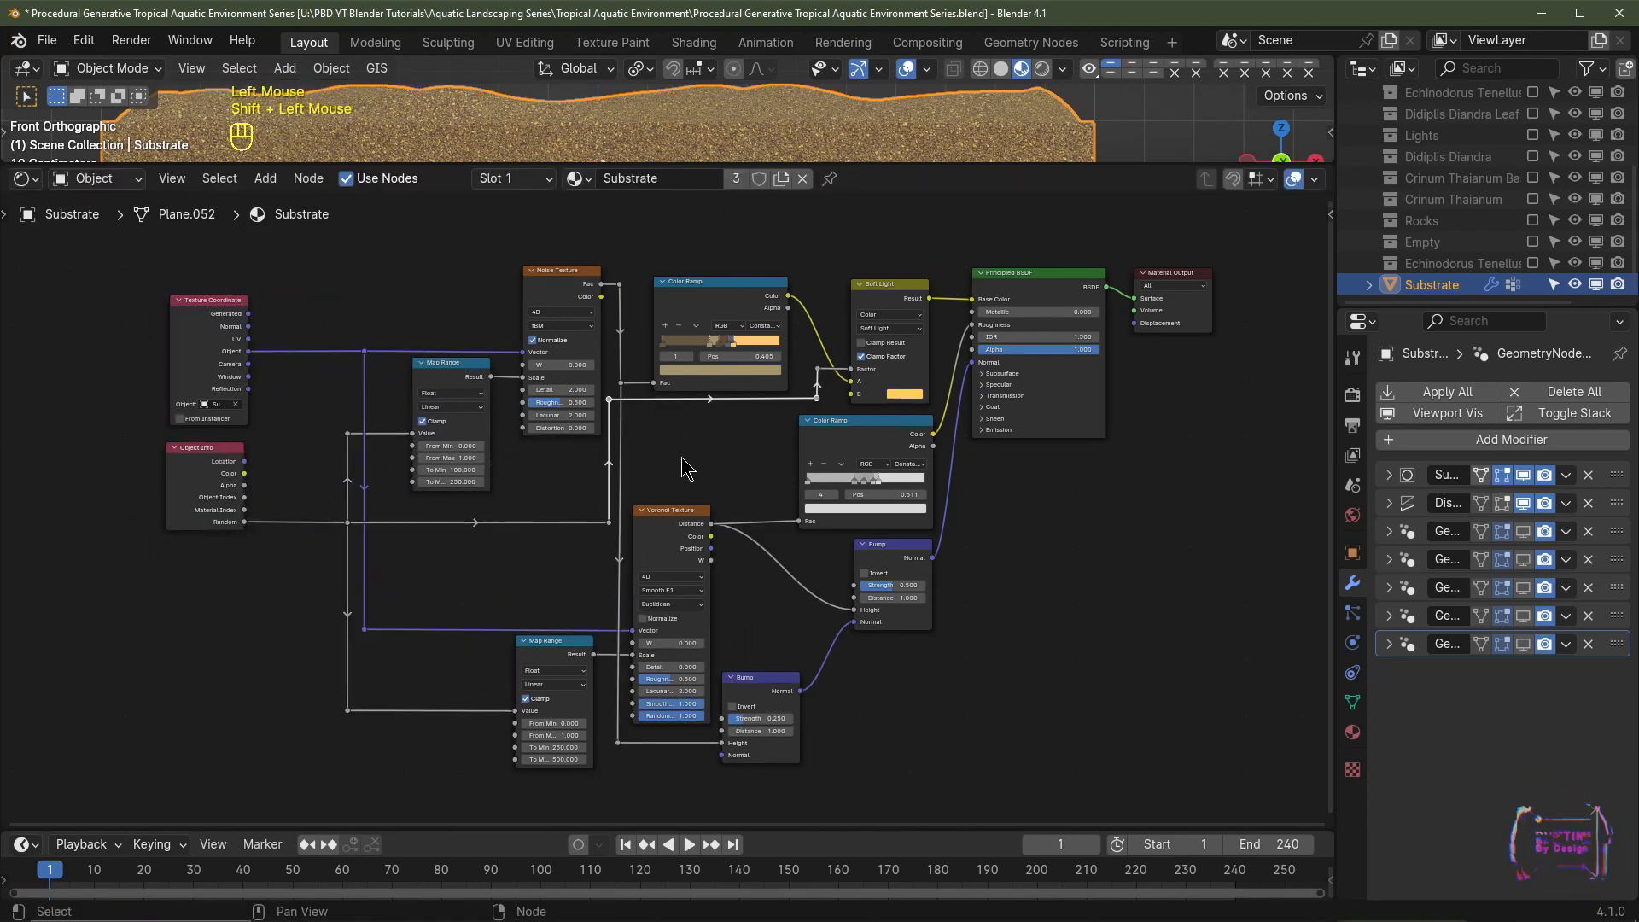
Step: Shift the Voronoi Texture slightly along X and bring the Texture Coordinate and Object Info nodes closer to the rest
click(671, 511)
click(671, 511)
key(g)
key(x)
click(695, 512)
drag(213, 301, 279, 301)
scroll(1009, 604, up, 1)
middle_drag(1004, 593, 965, 589)
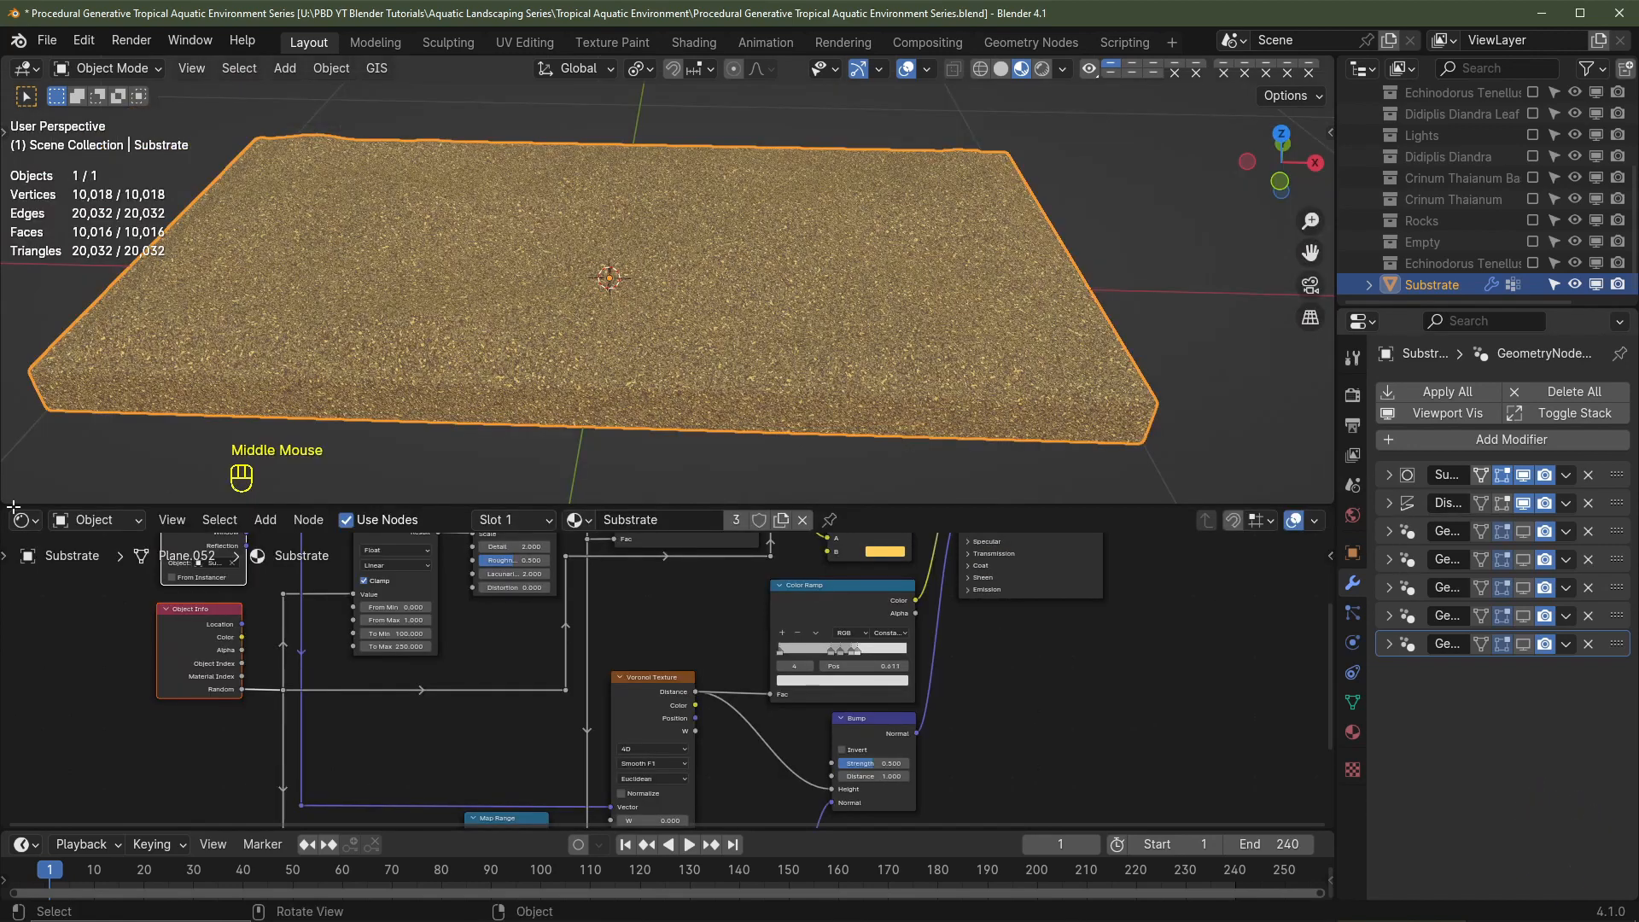
Step: Switch the node area to the Geometry Node Editor and enable viewport display of the Substrate's first Geometry Nodes modifier
click(27, 525)
click(28, 523)
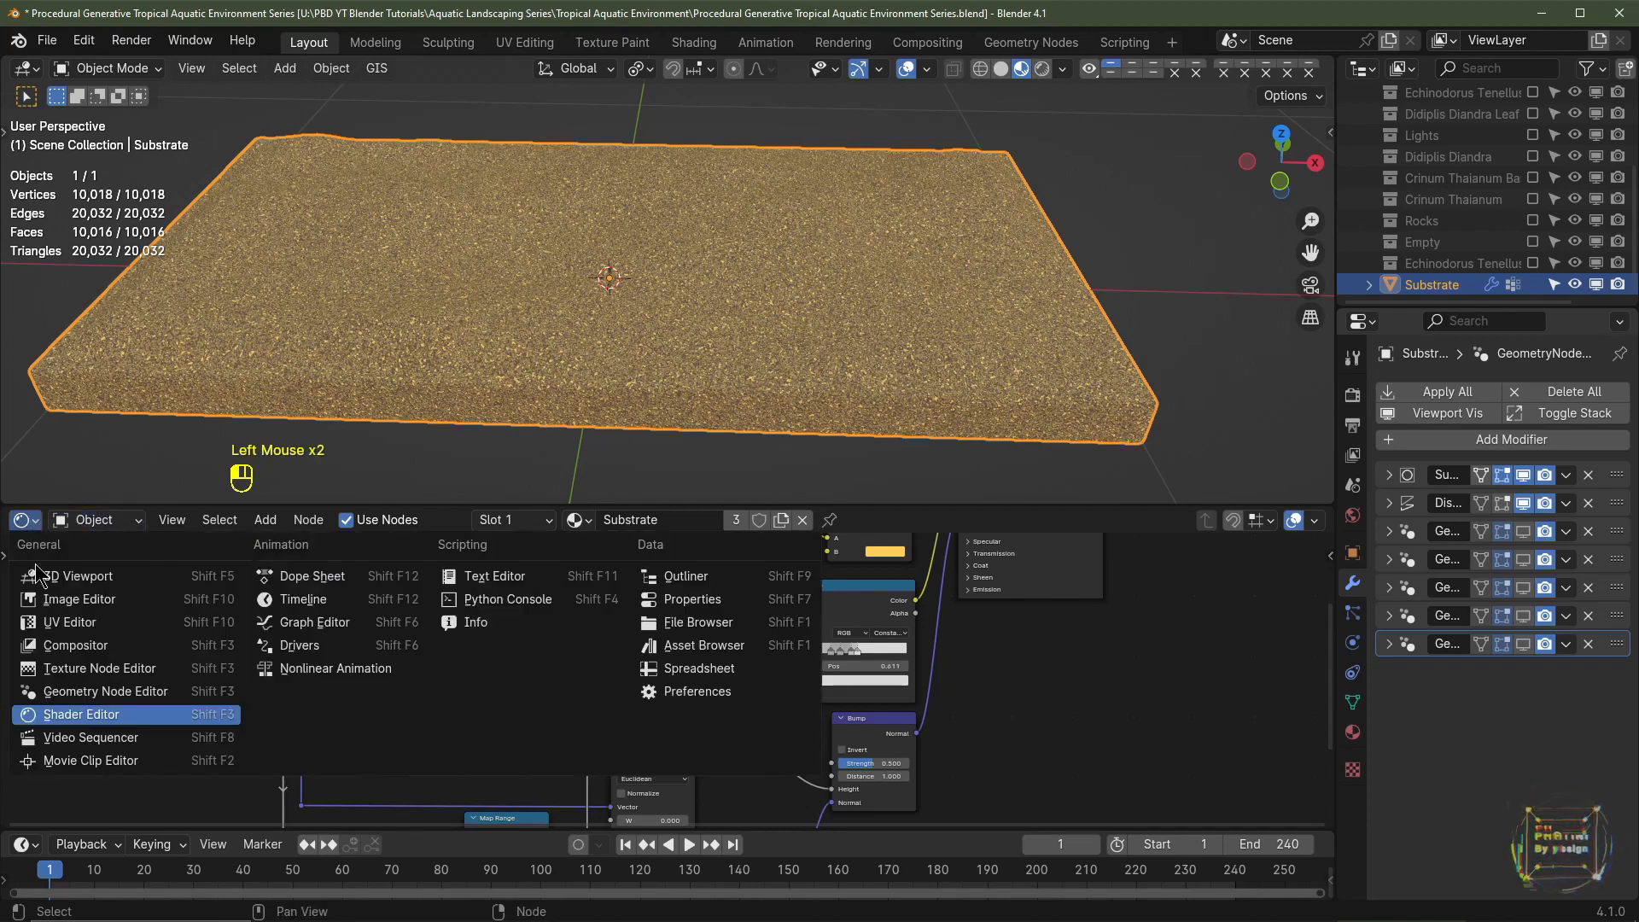
click(79, 690)
scroll(751, 689, down, 3)
middle_drag(726, 709, 751, 683)
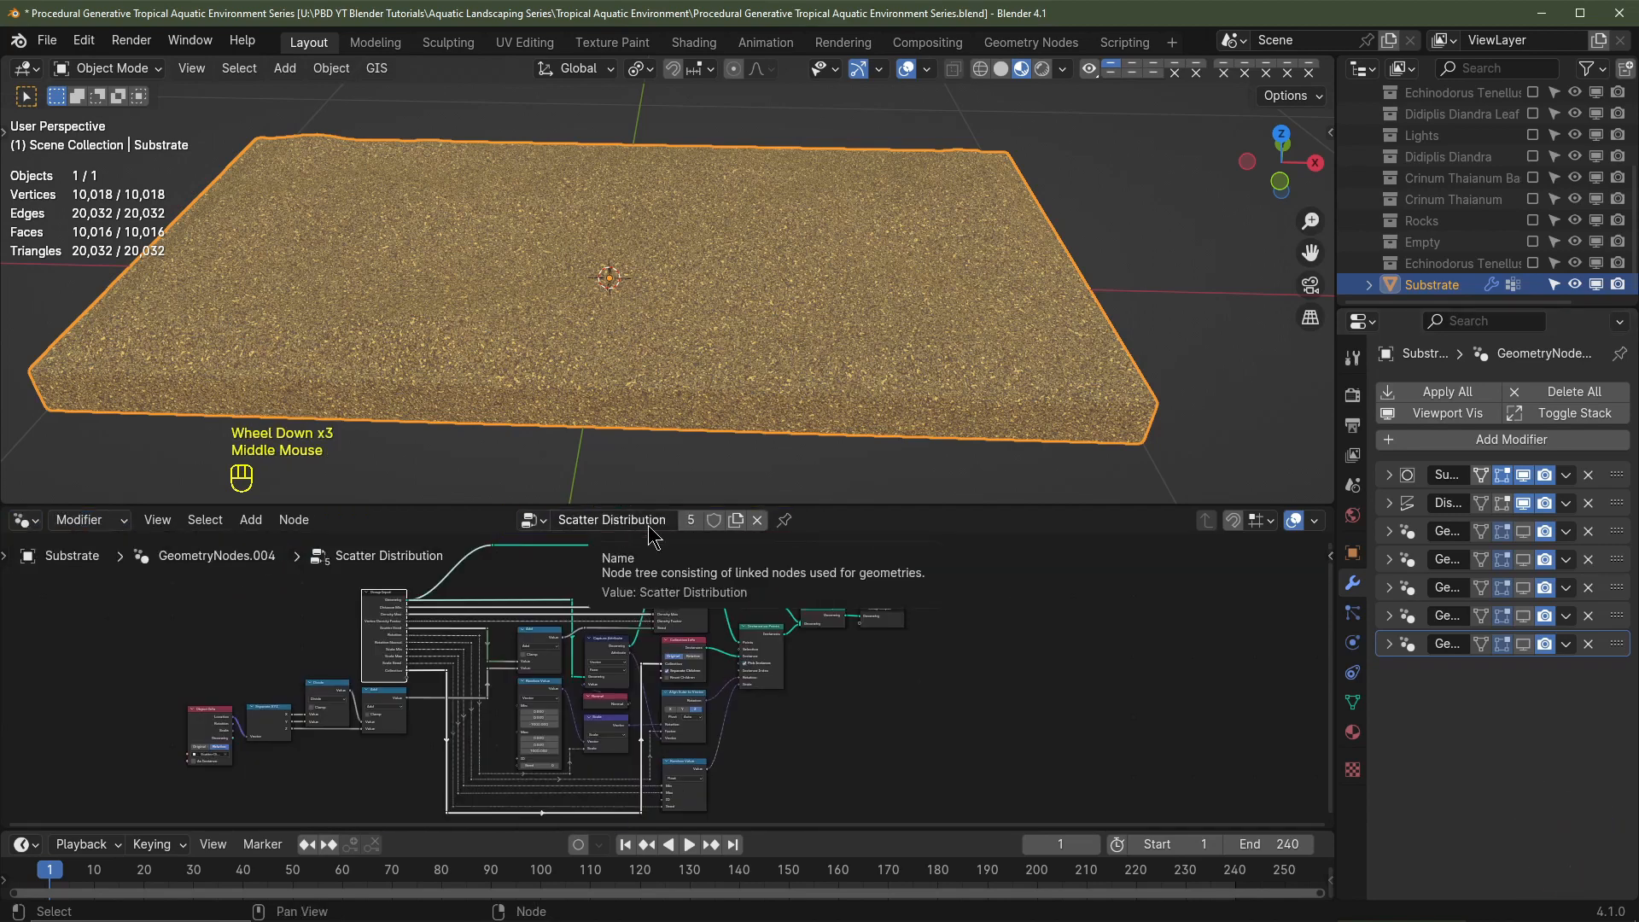
click(1523, 531)
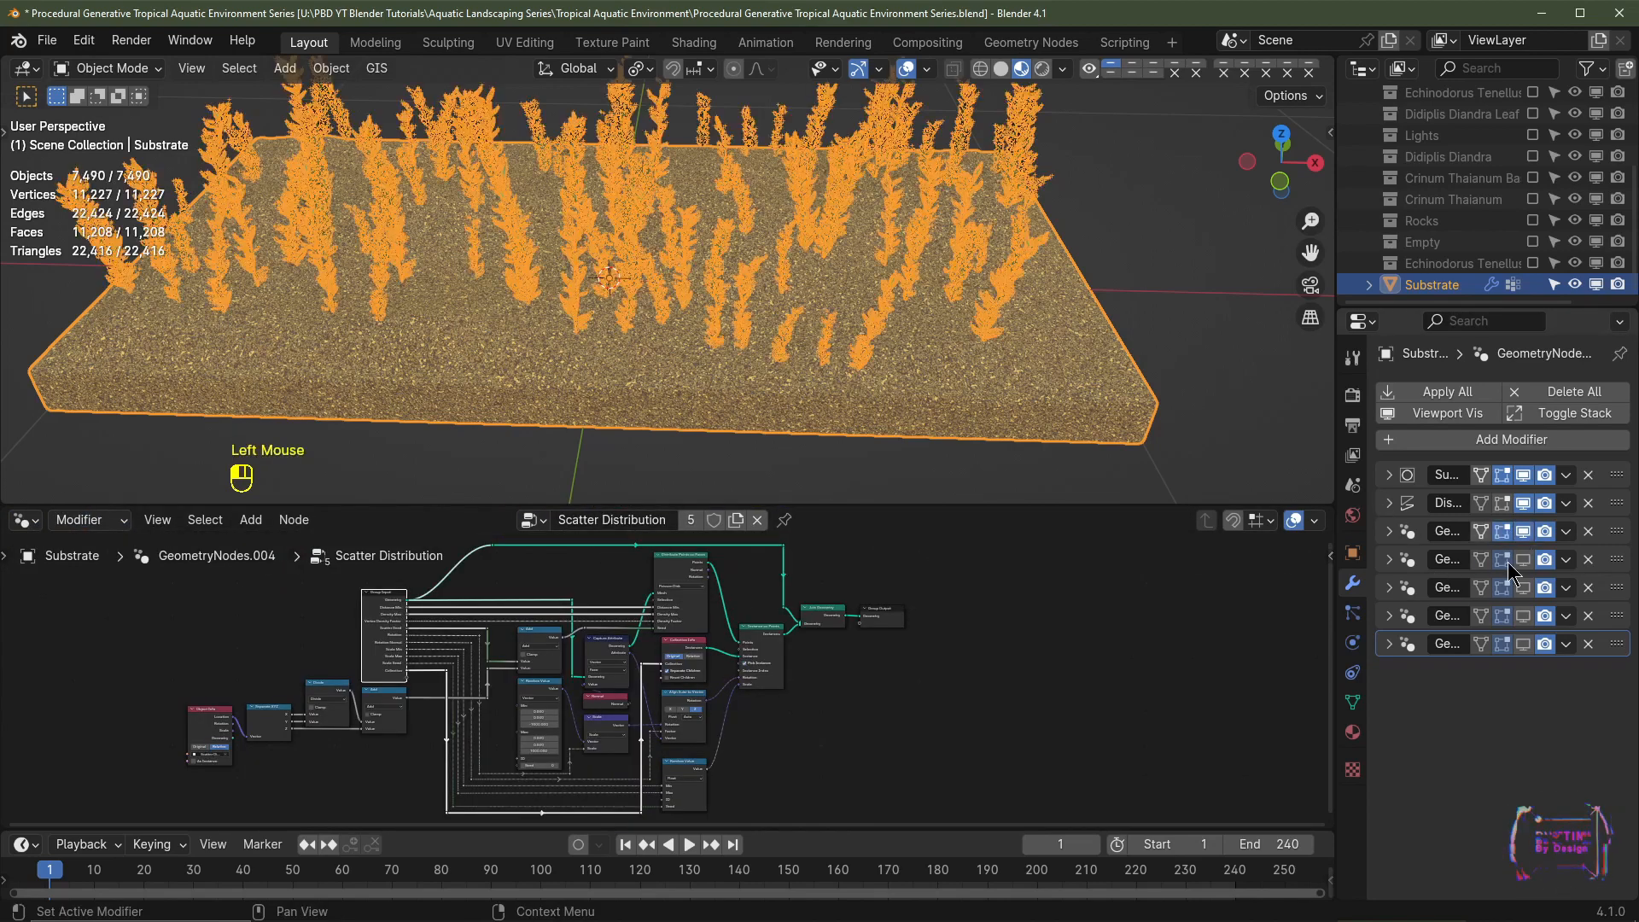
Step: Expand the Substrate's first Geometry Nodes modifier, widen the Properties editor, and review the node groups used by the scatter modifiers
click(1392, 533)
drag(1336, 546, 1136, 555)
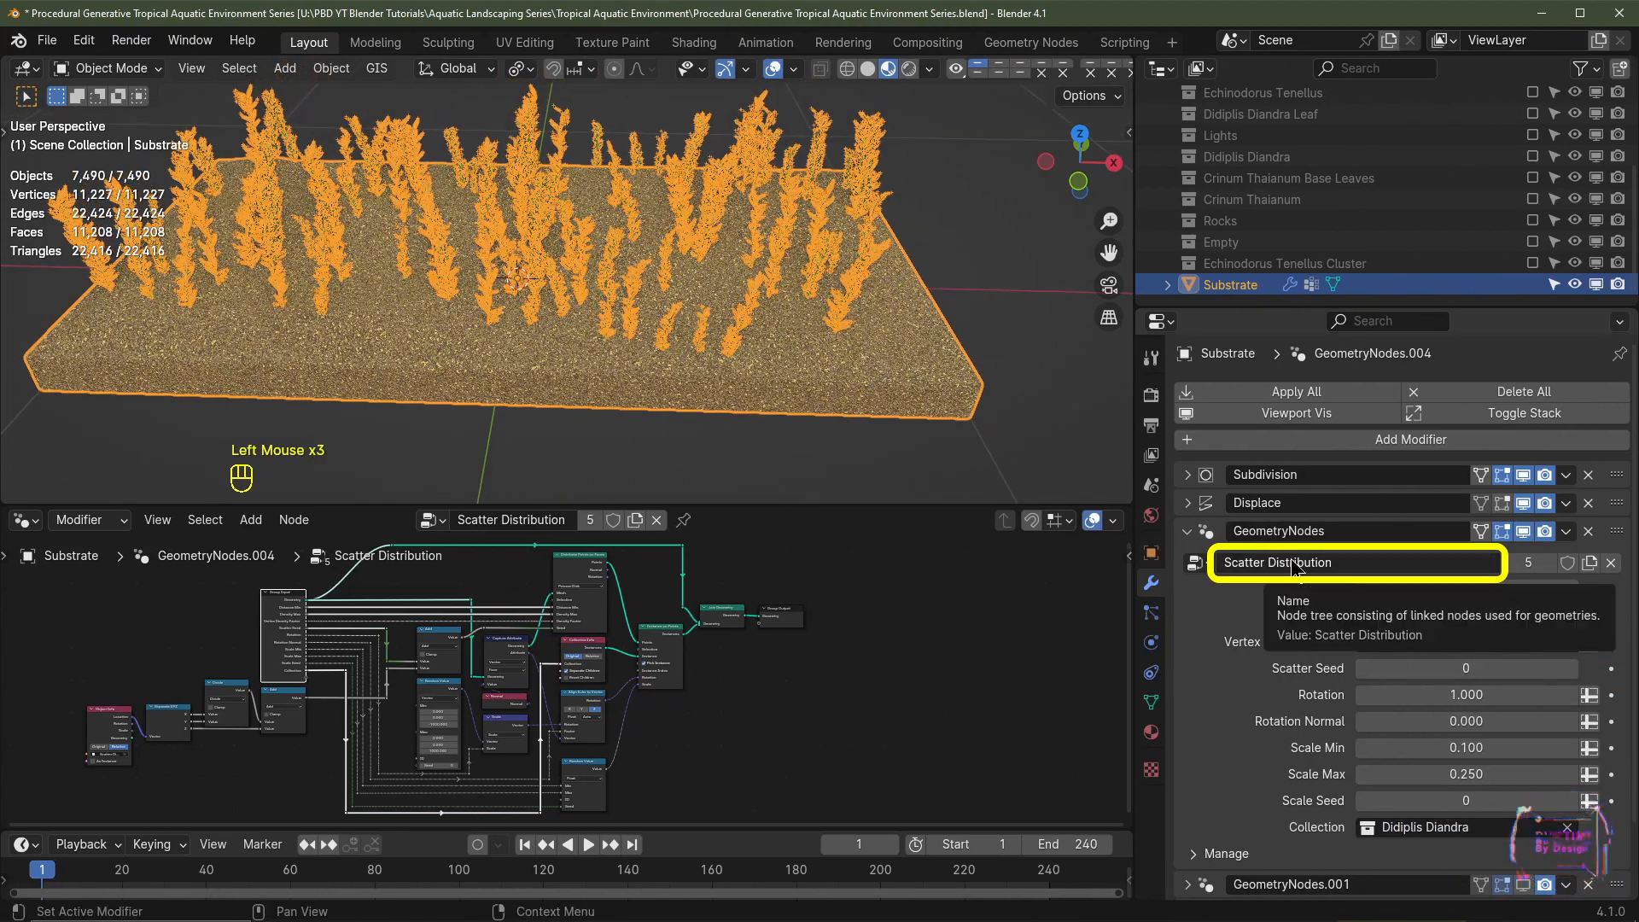
scroll(1279, 635, down, 3)
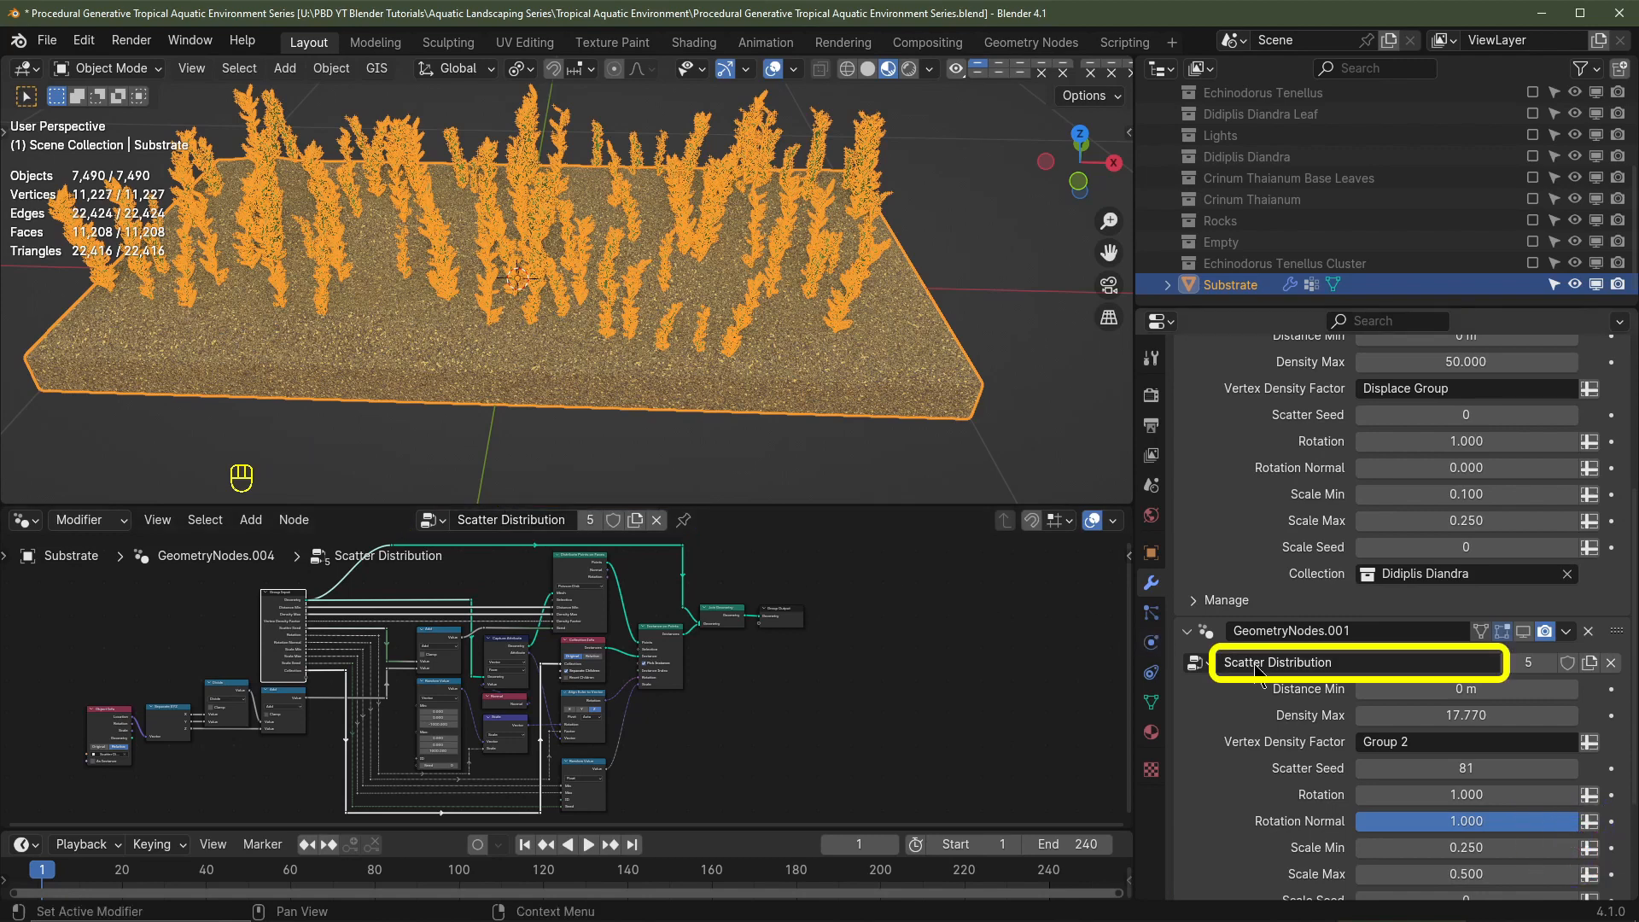
scroll(1268, 658, up, 2)
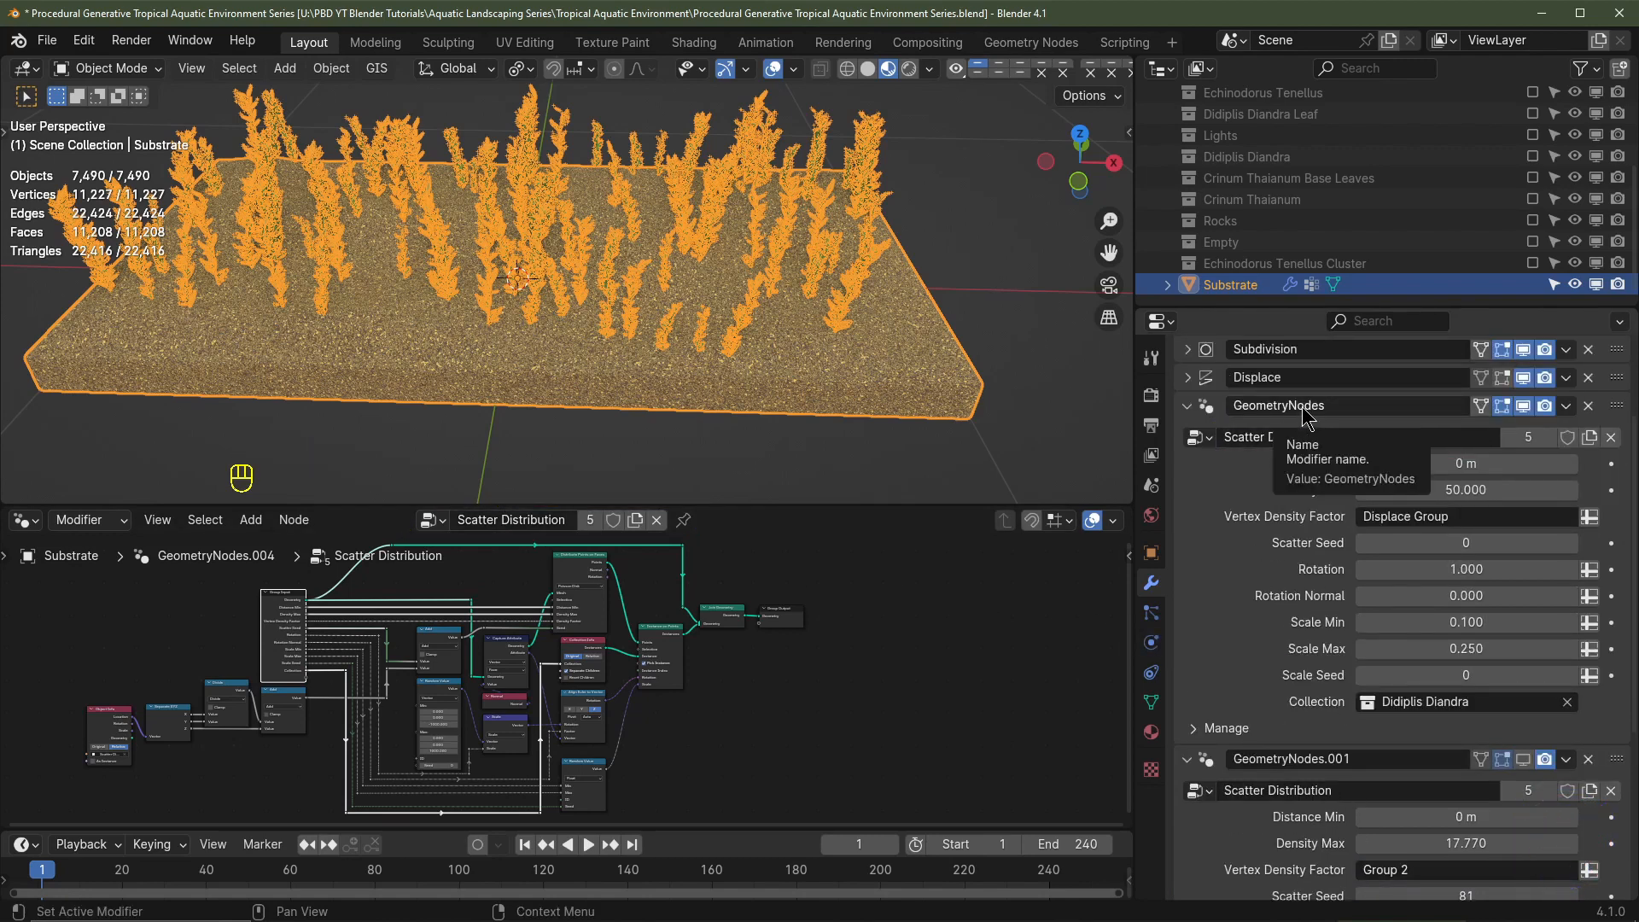
Step: Rename the first Geometry Nodes modifier as Didiplis Diandra, matching its scattered collection, and collapse it
click(1272, 407)
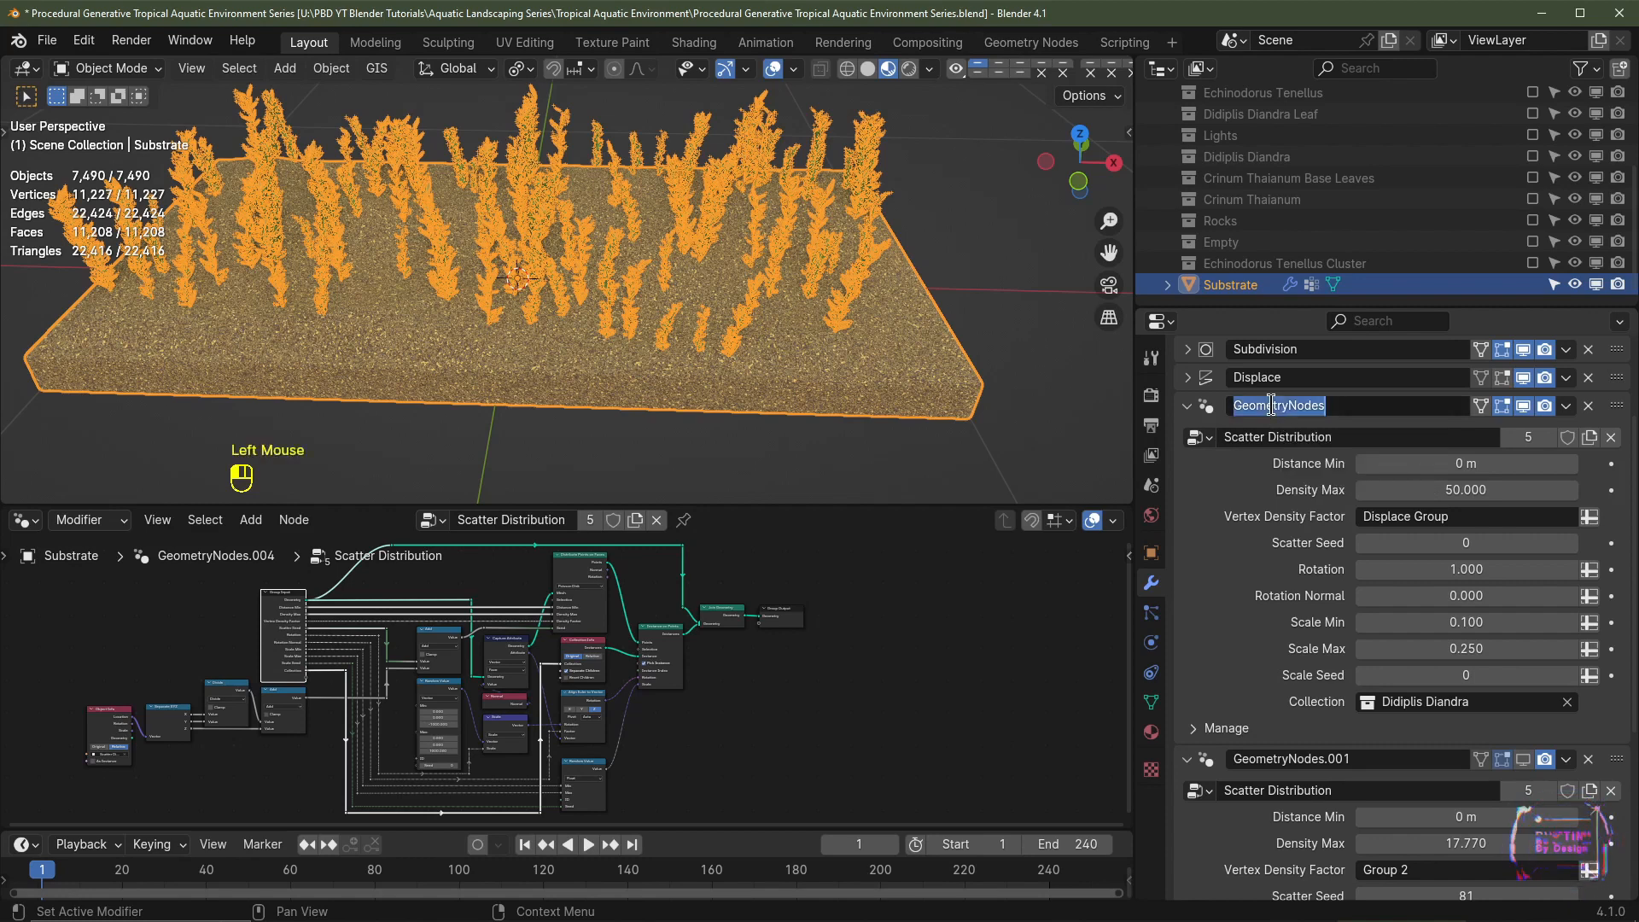
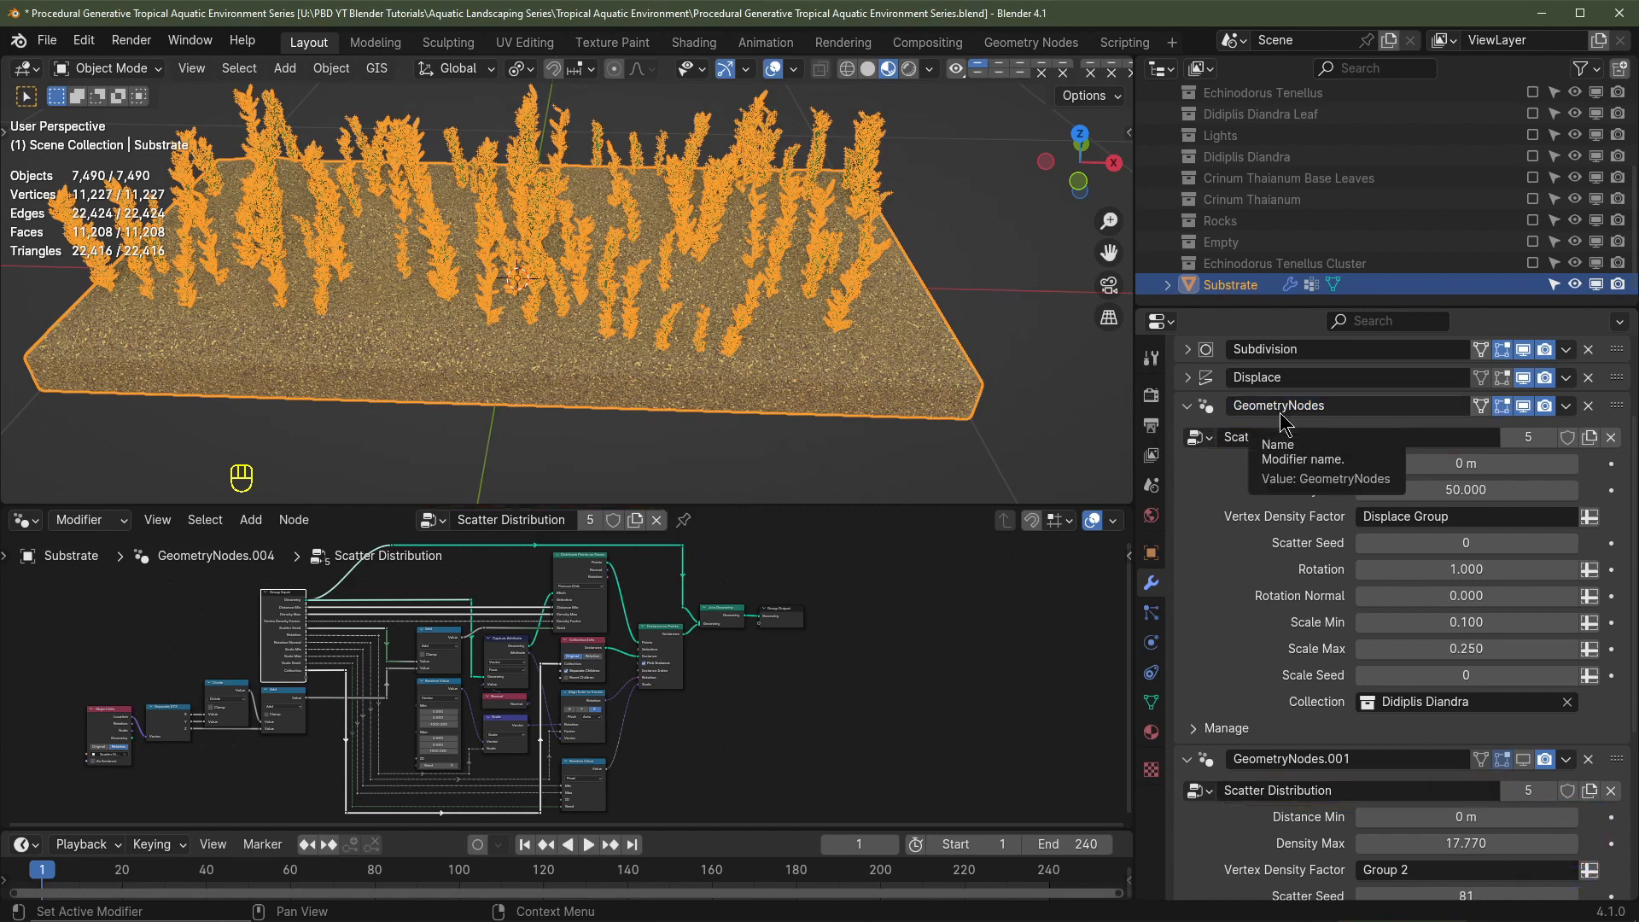
click(1409, 702)
key(ctrl+c)
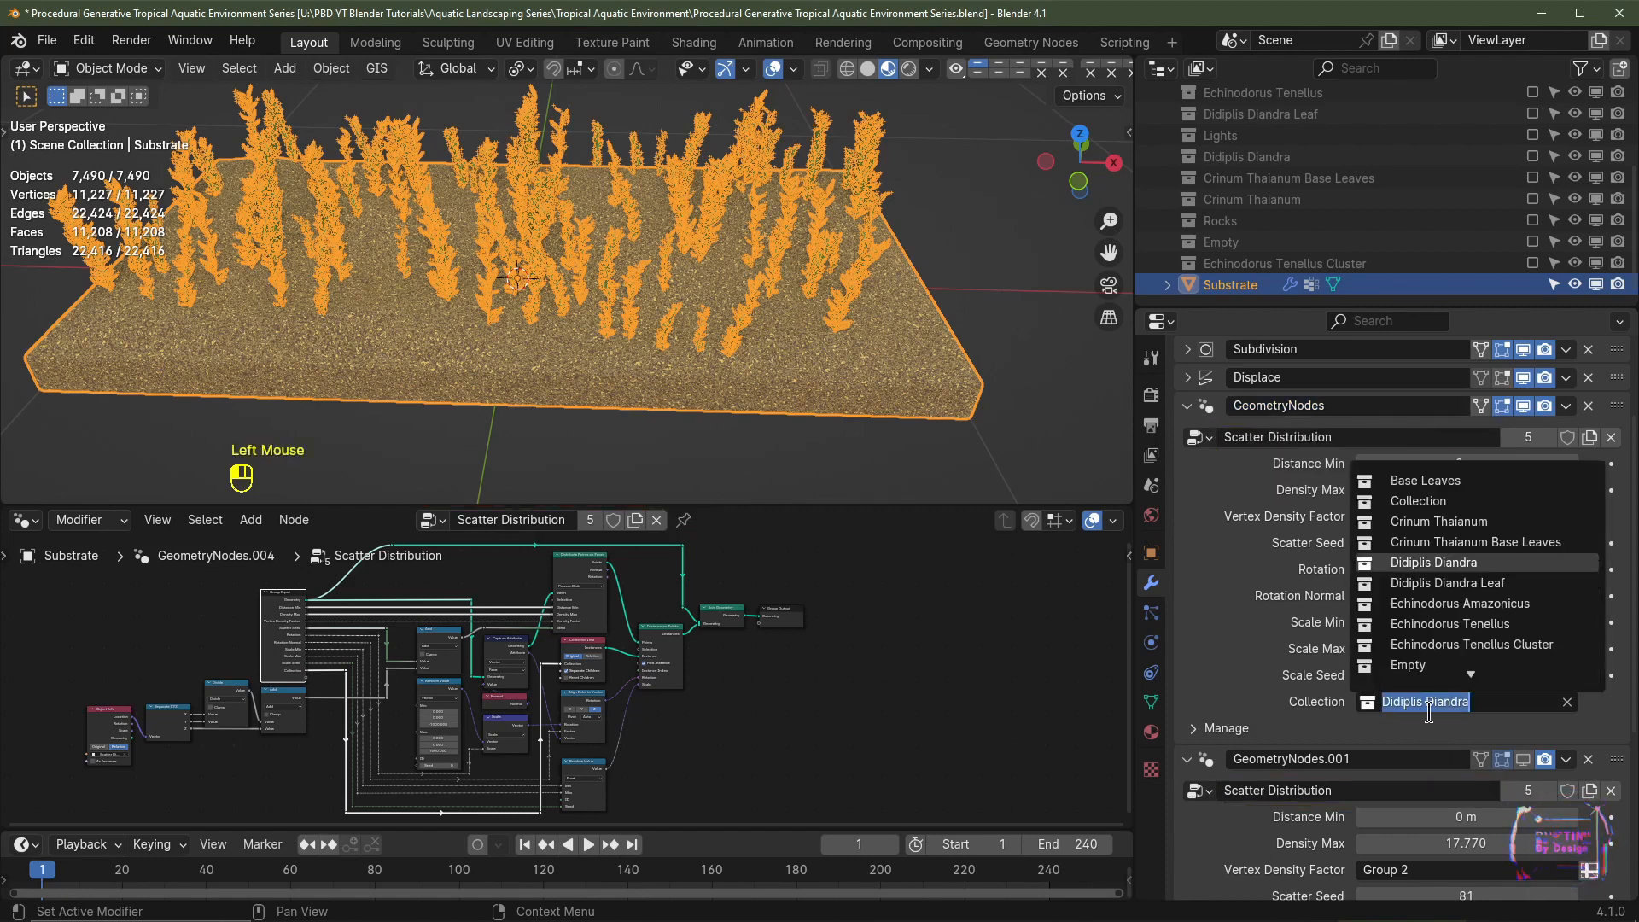
double_click(1323, 405)
key(ctrl+v)
key(Return)
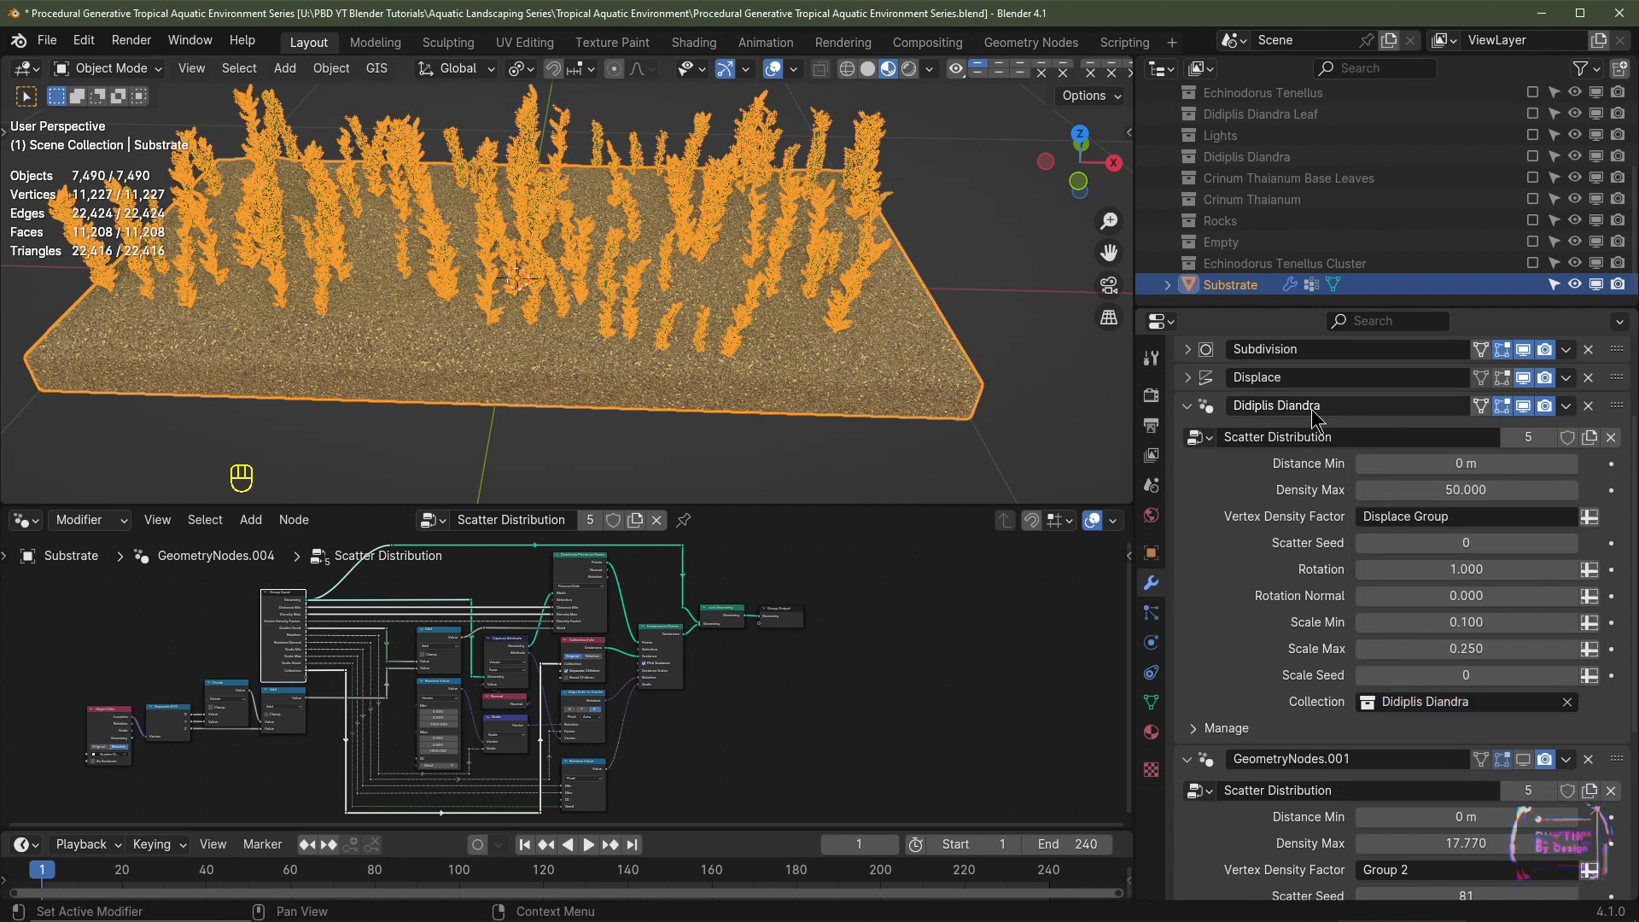
click(1188, 406)
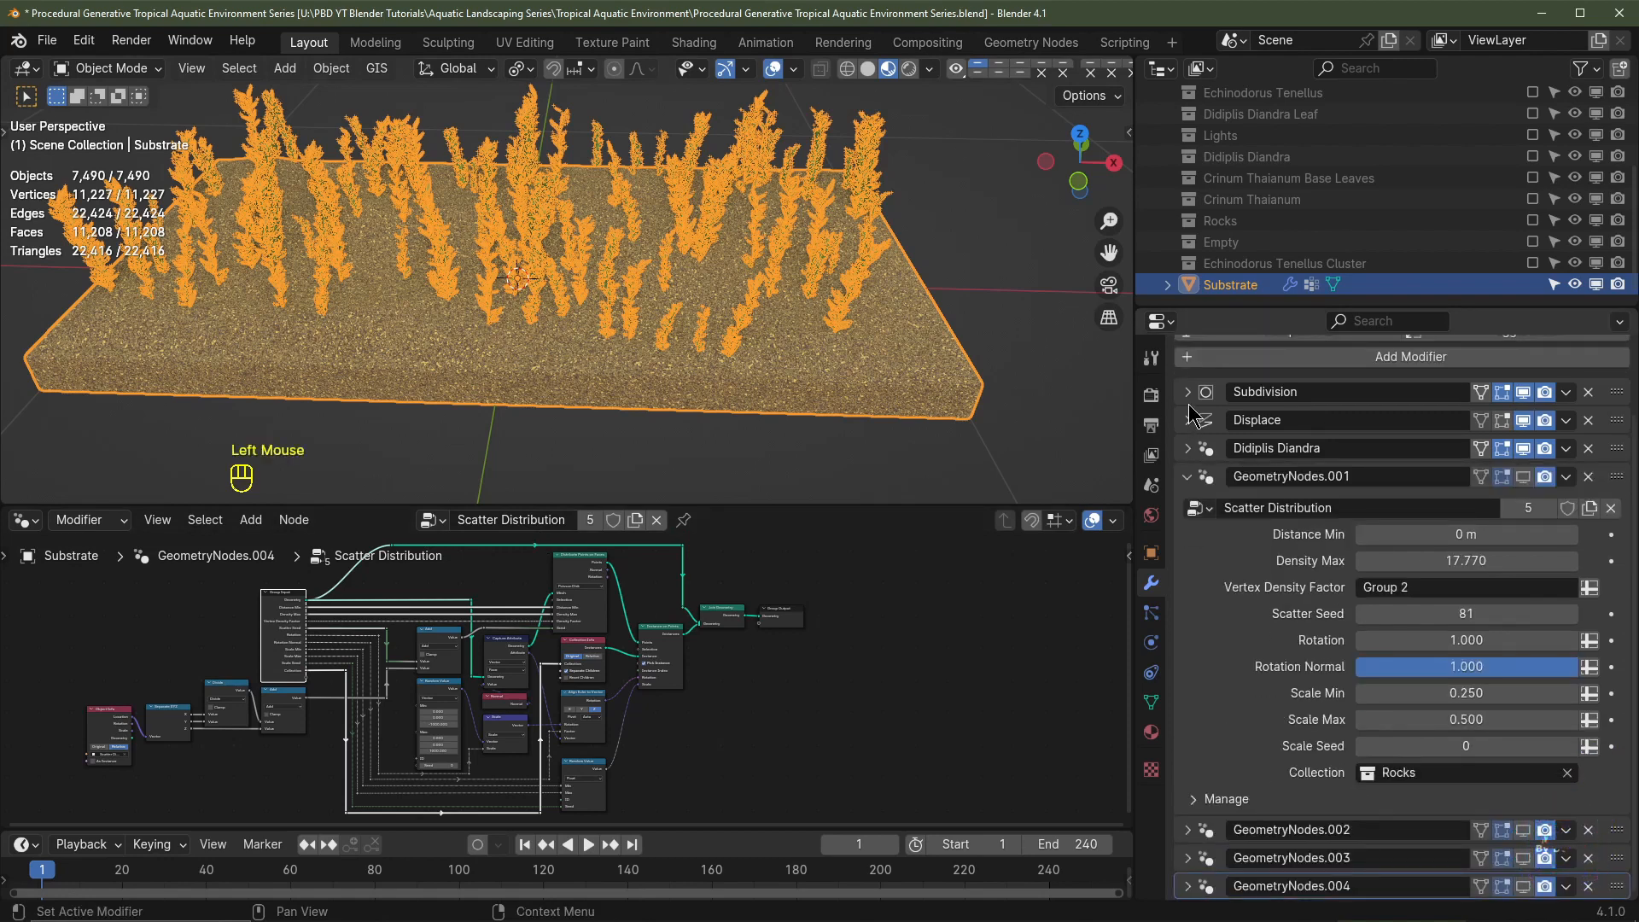
Step: Rename the GeometryNodes.001 modifier as Rocks after its collection and collapse it
double_click(1424, 773)
key(ctrl+c)
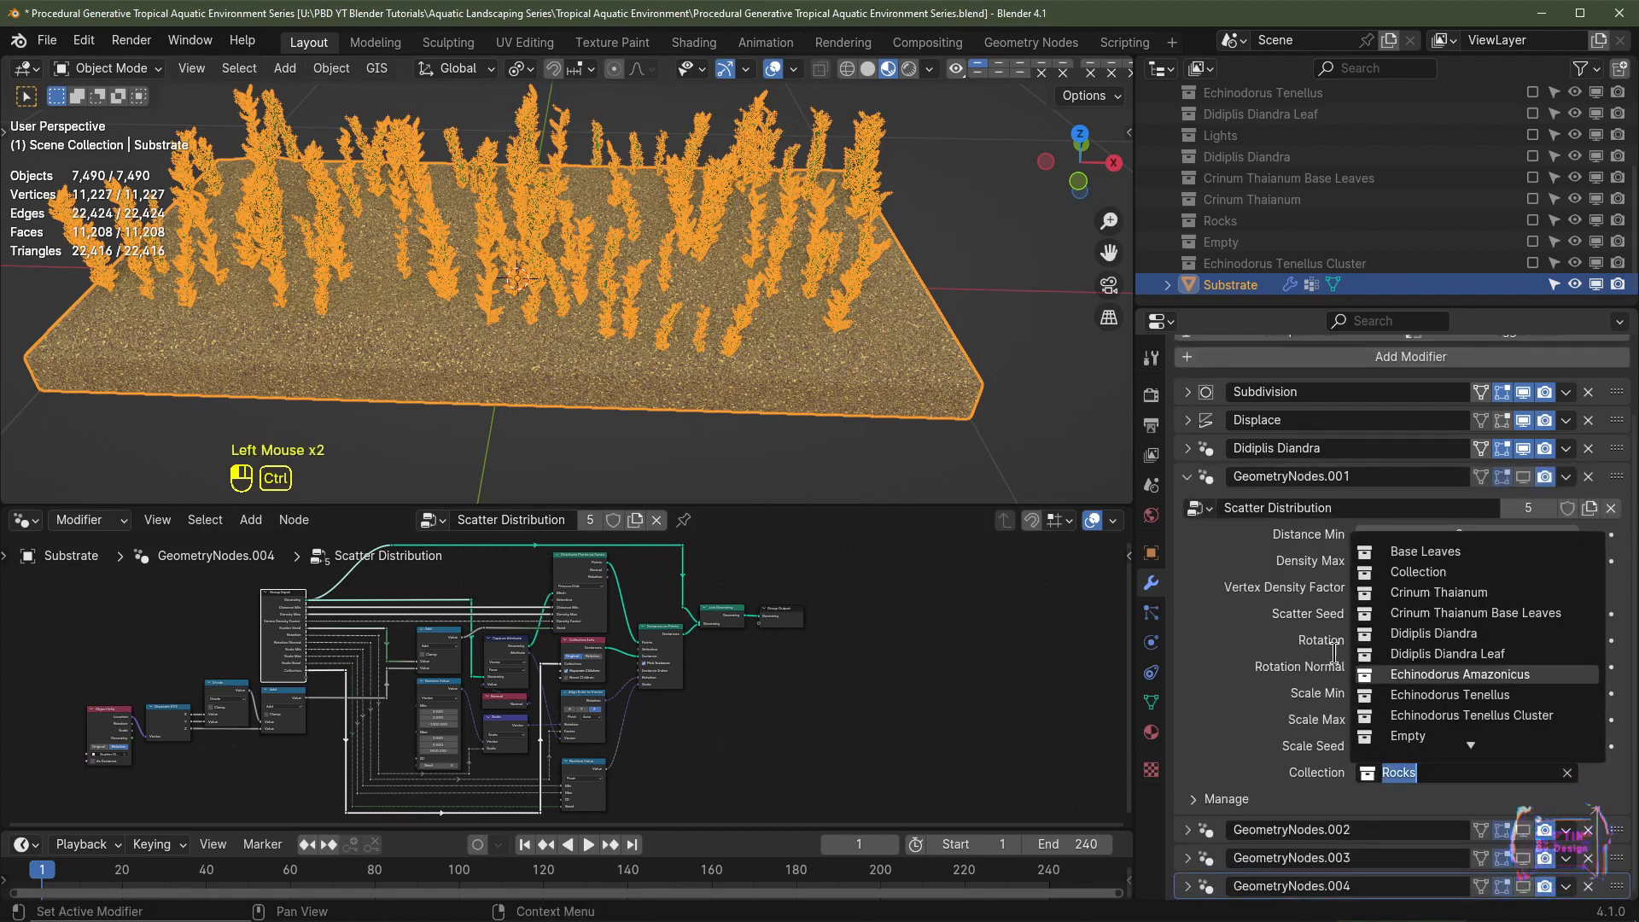
click(1301, 476)
key(ctrl+v)
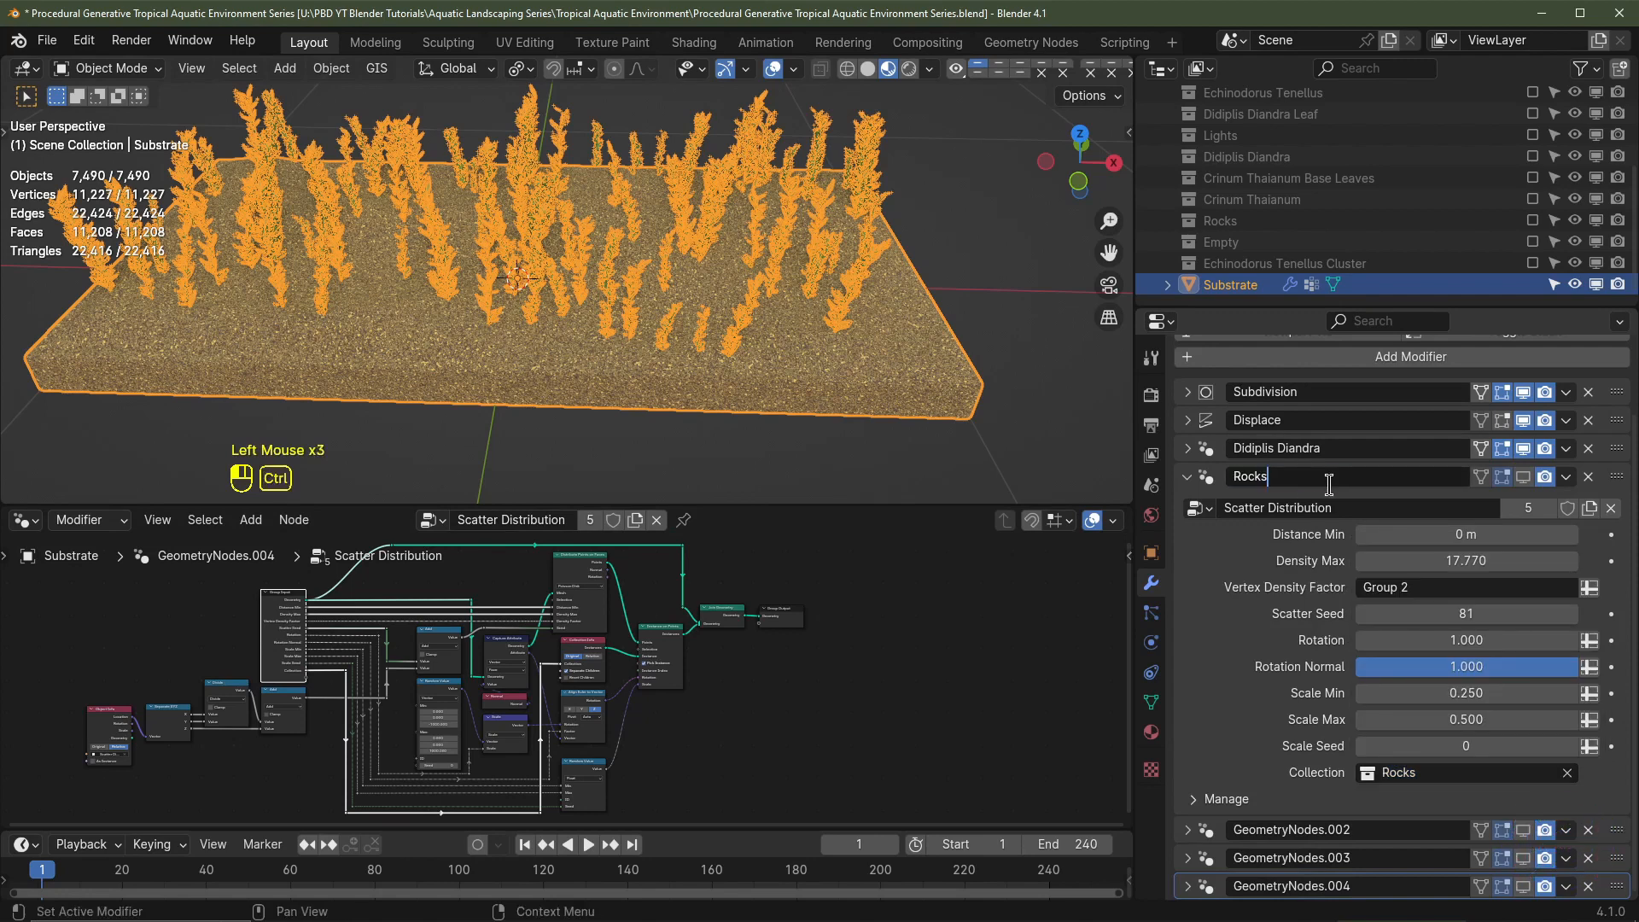
click(1187, 477)
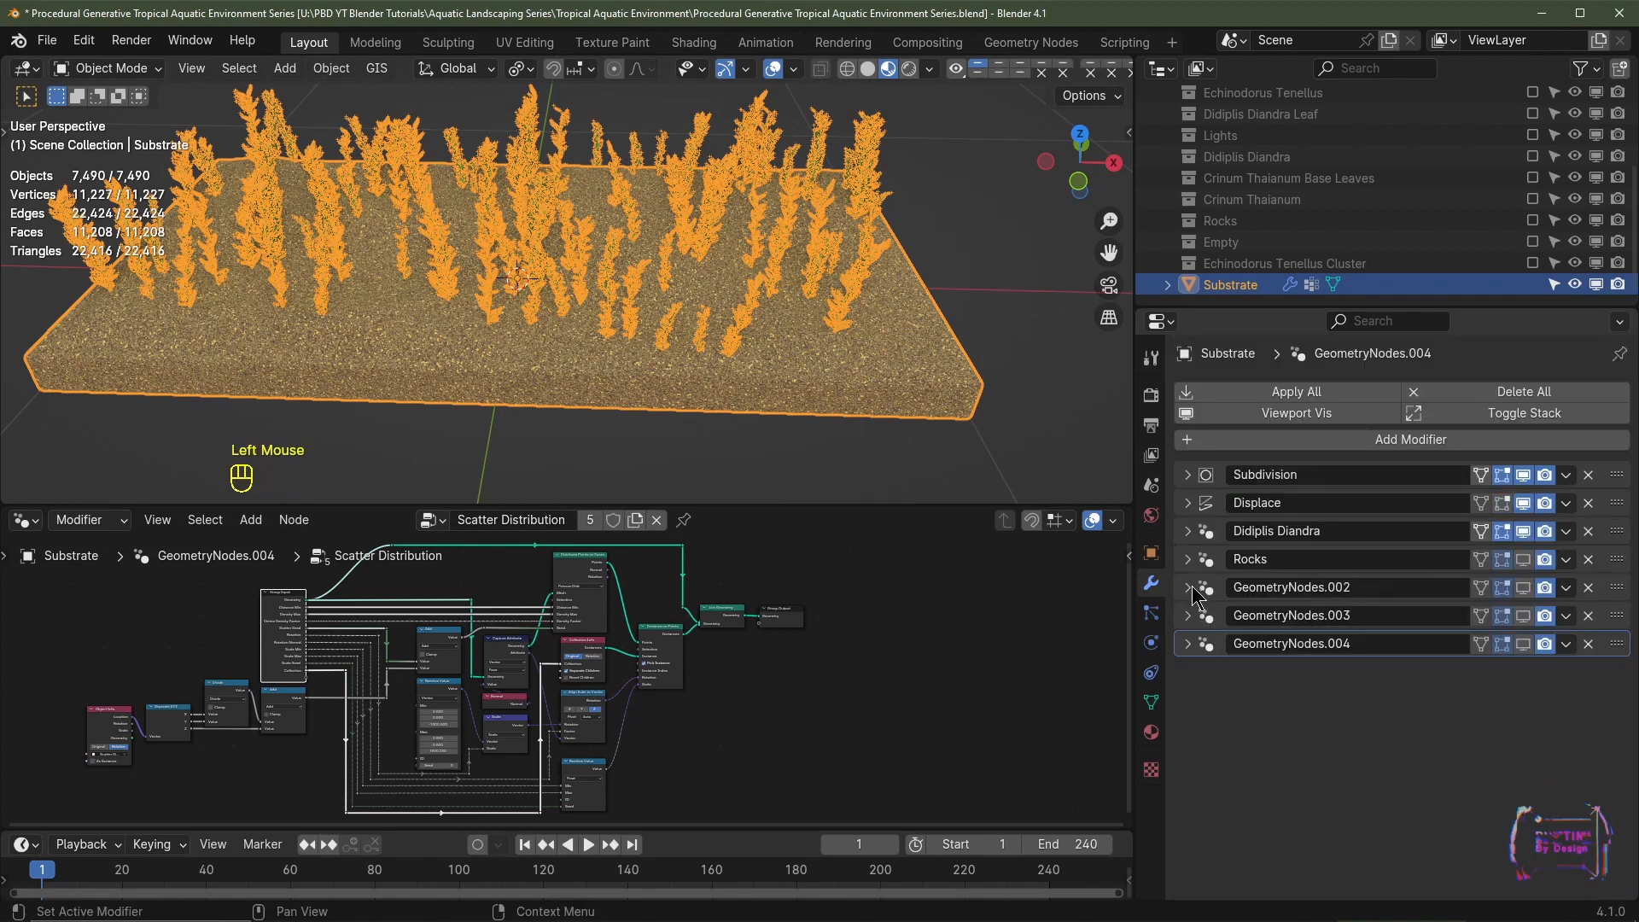
Step: Rename the GeometryNodes.002 modifier as Crinum Thaianum after its collection and collapse it
click(1188, 587)
scroll(1451, 732, down, 1)
click(1438, 840)
key(ctrl+c)
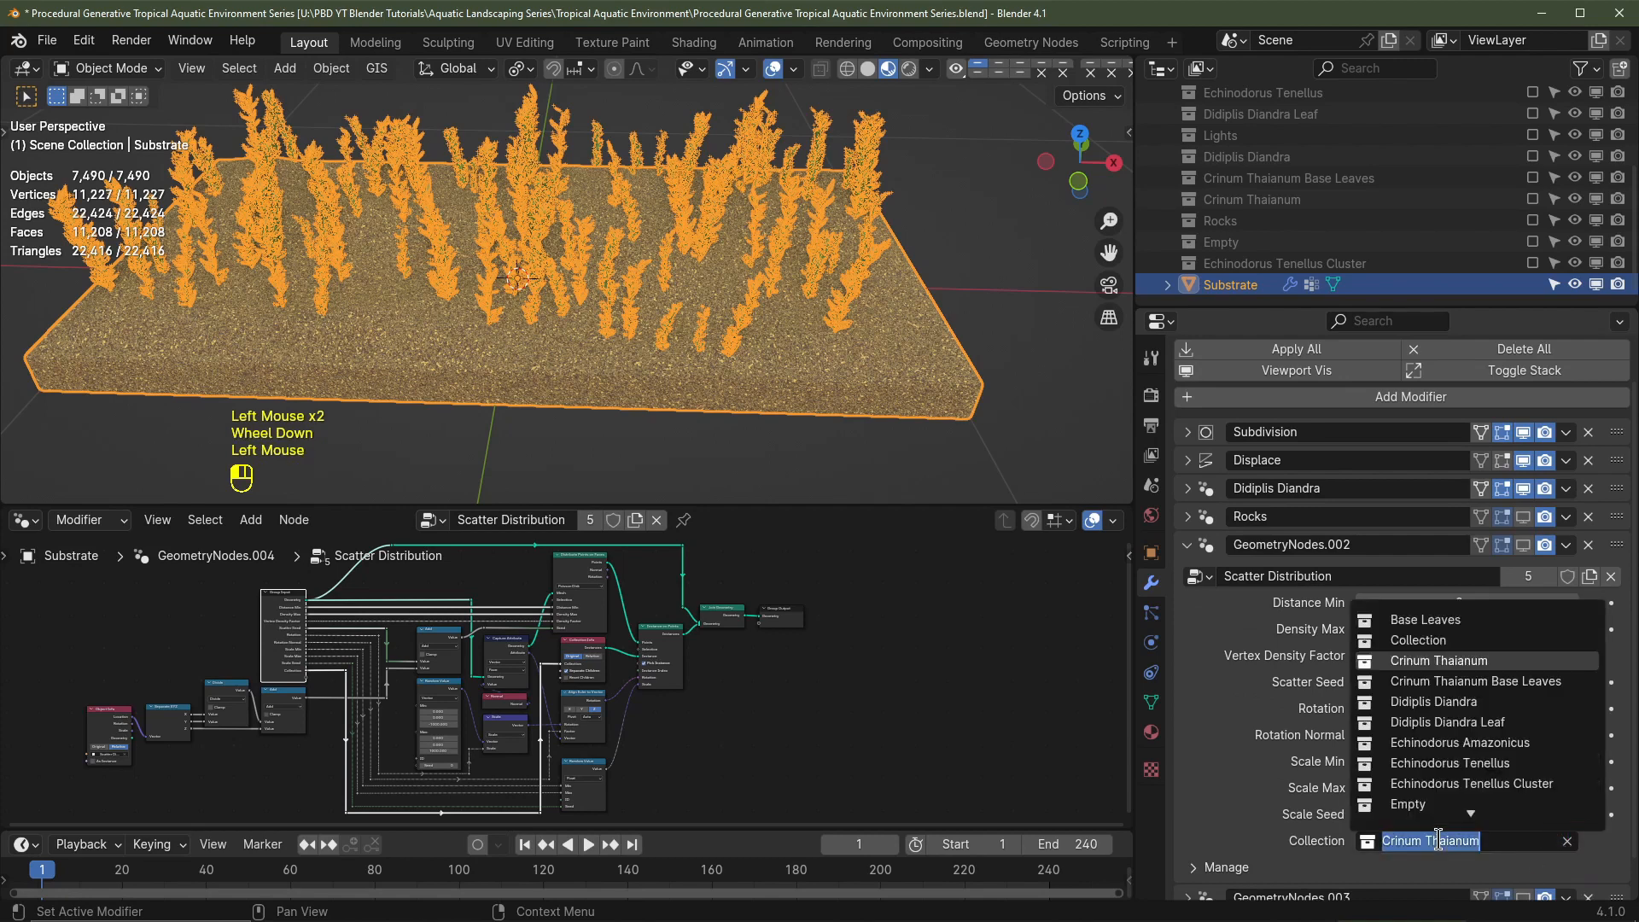
double_click(1283, 544)
key(ctrl+v)
click(1325, 610)
key(a)
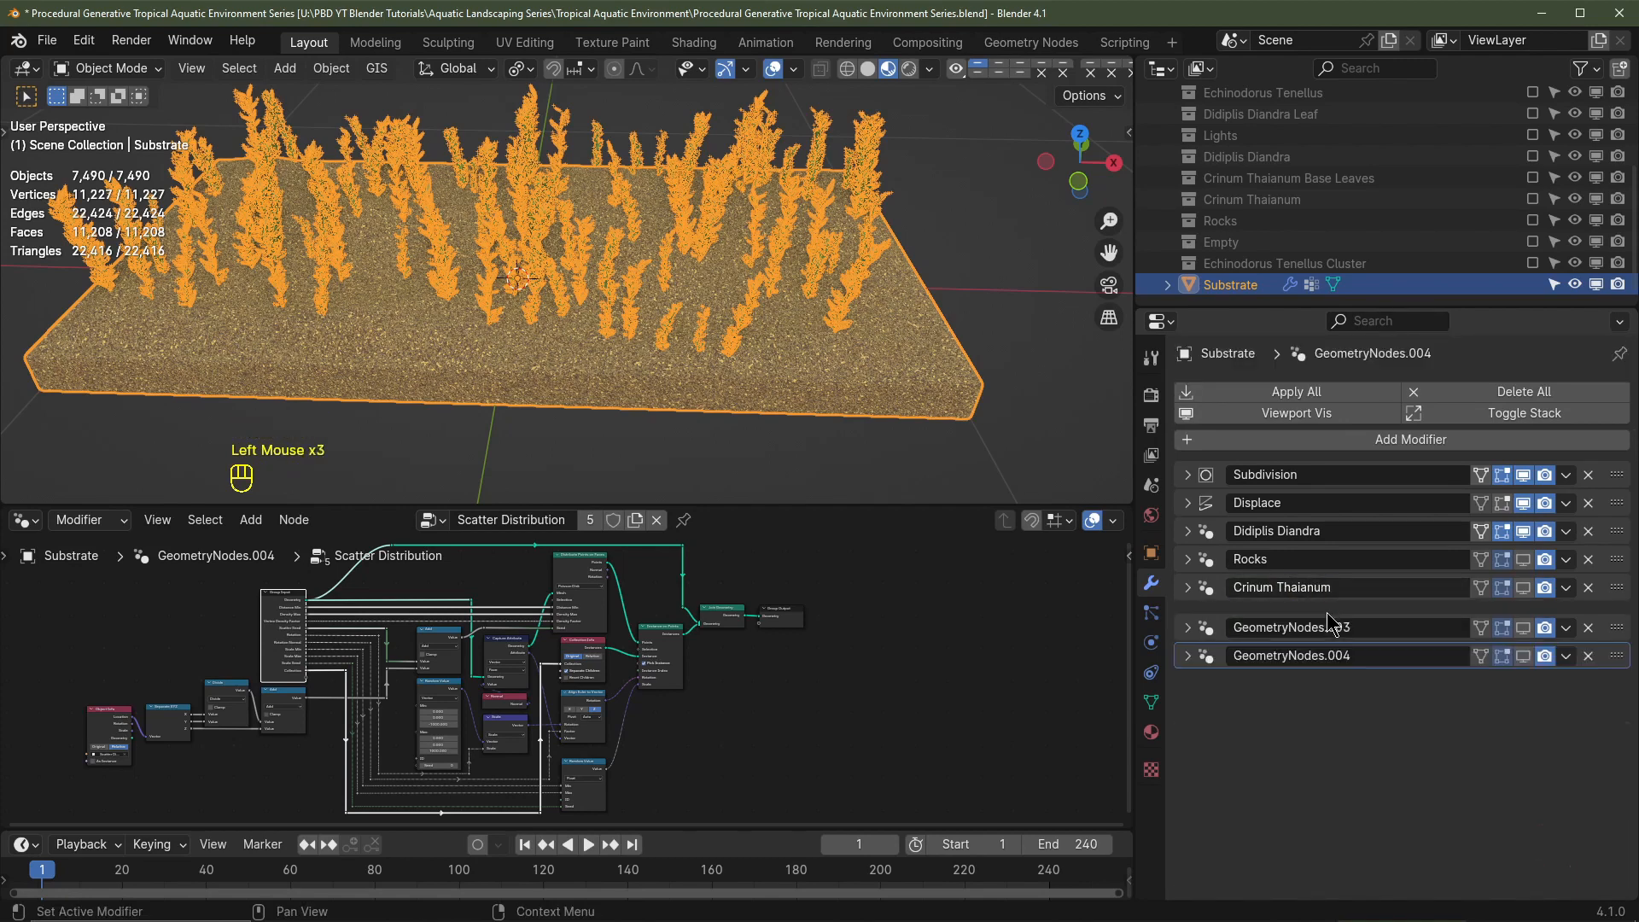
Step: Rename the GeometryNodes.003 modifier as Echinodorus Amazonicus and collapse its settings
click(1187, 615)
scroll(1431, 736, down, 2)
click(1289, 531)
text(Echinodorus Amazonicus)
click(1188, 533)
Step: Rename the GeometryNodes.004 modifier as Echinodorus Tenellus Cluster after its collection and collapse it
click(1187, 644)
scroll(1401, 721, down, 2)
click(1292, 564)
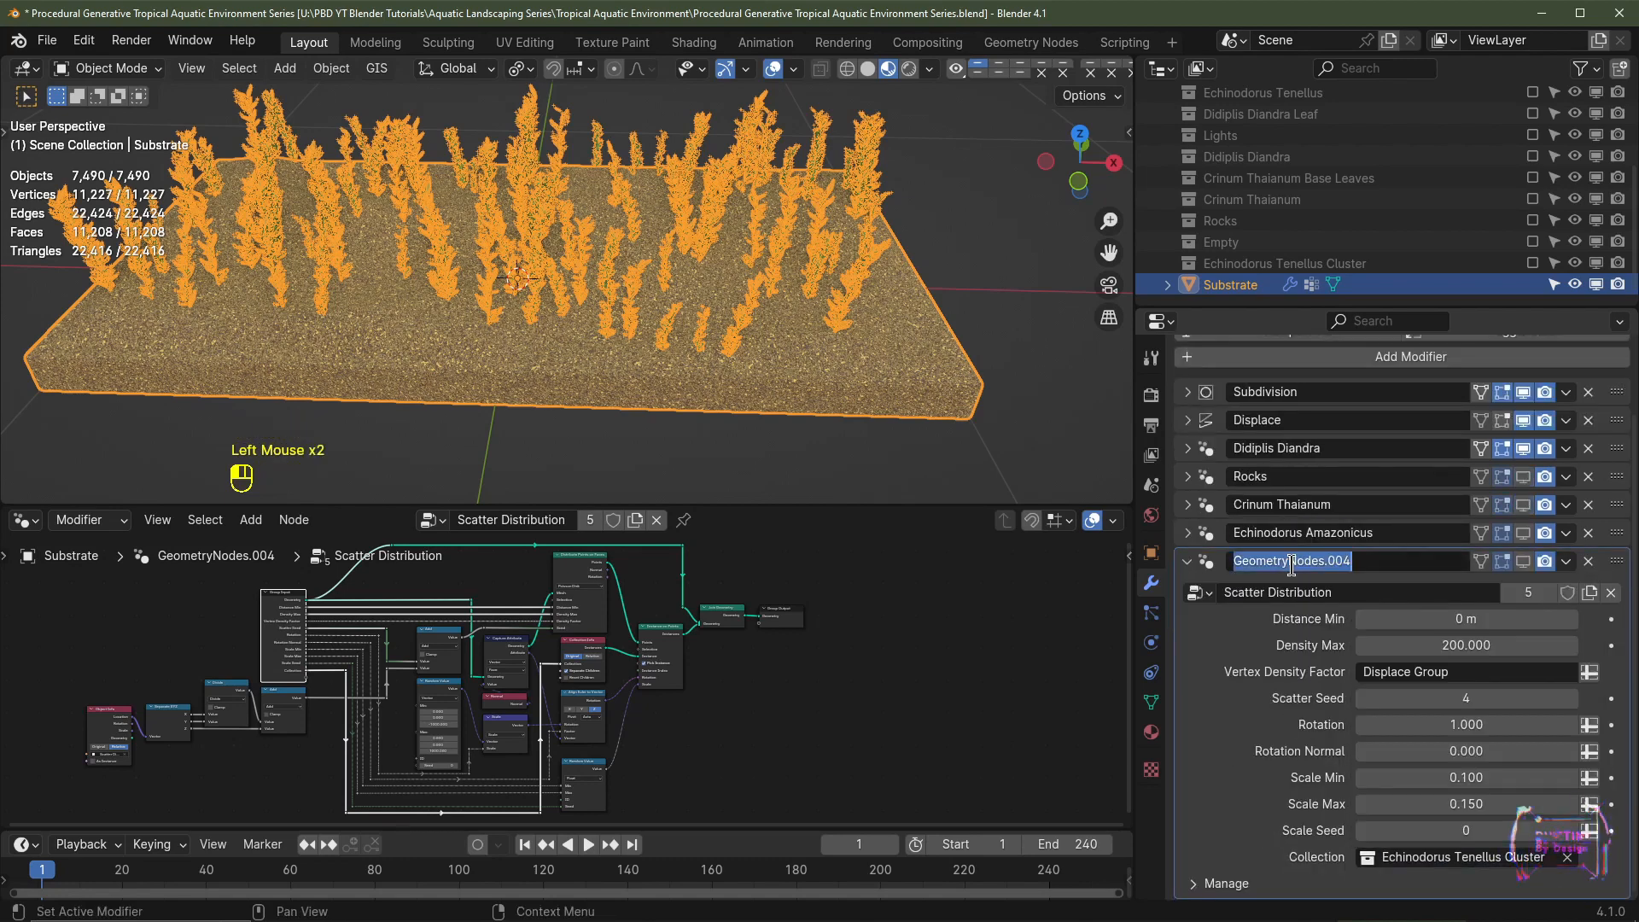
text(Echinodorus Tenellus Cluster)
click(1188, 560)
Step: Enable viewport display of the Rocks, Crinum Thaianum, Echinodorus Amazonicus and Echinodorus Tenellus Cluster modifiers, and deselect the Substrate
click(1524, 559)
click(1524, 587)
click(1524, 615)
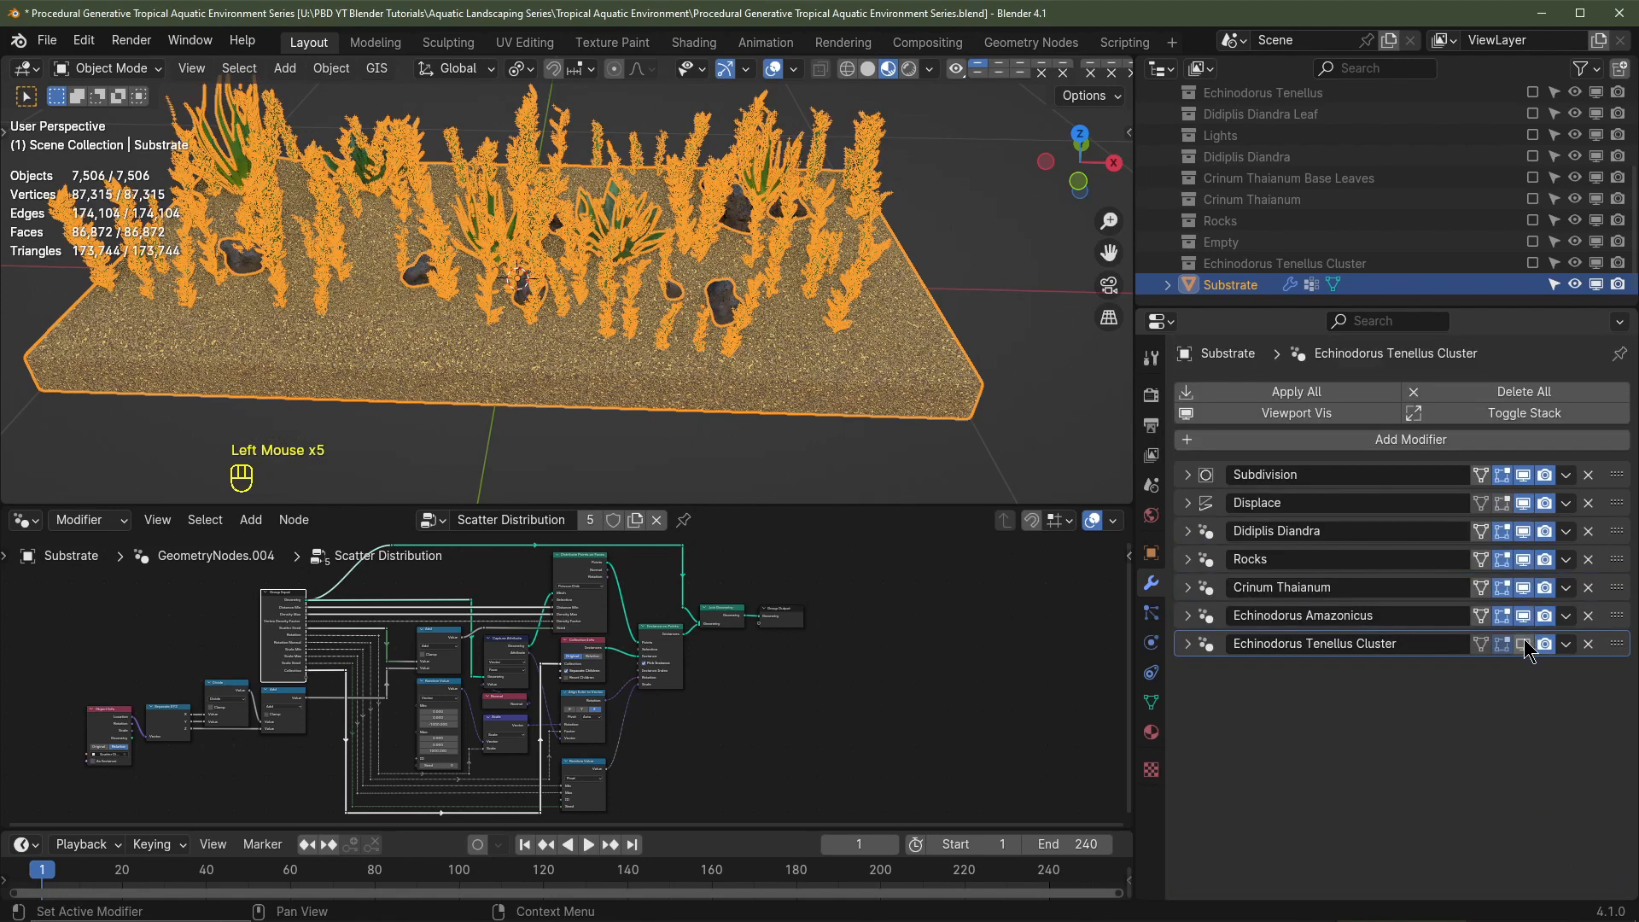
click(1524, 644)
click(753, 167)
middle_drag(672, 316, 743, 292)
key(KP_1)
key(KP_5)
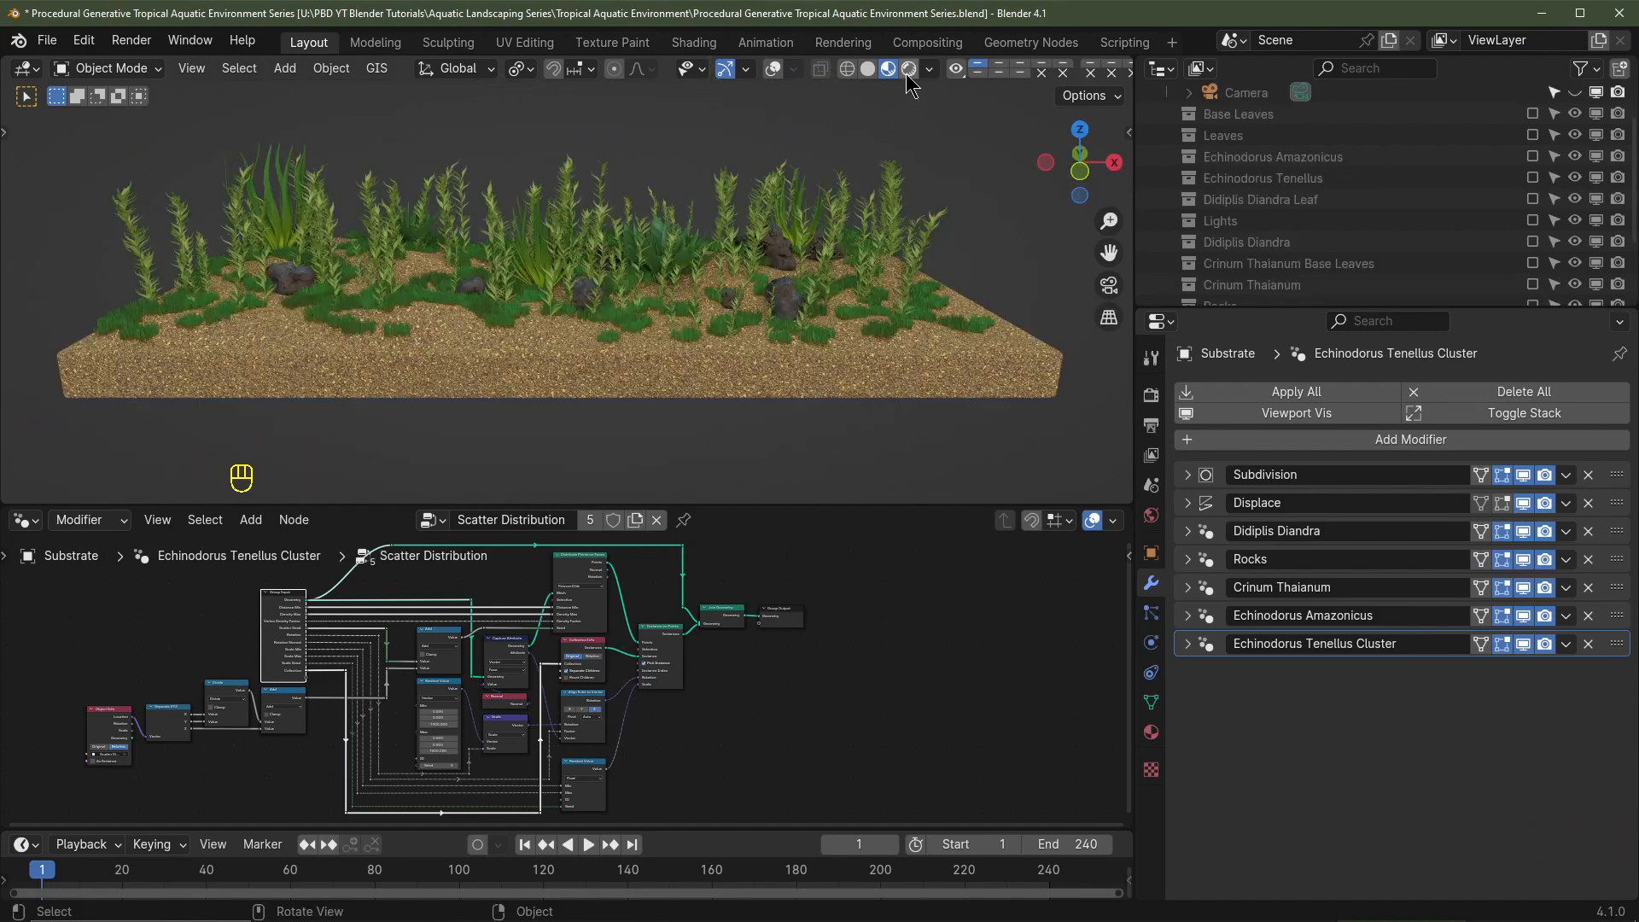
shift+middle_drag(867, 115, 848, 149)
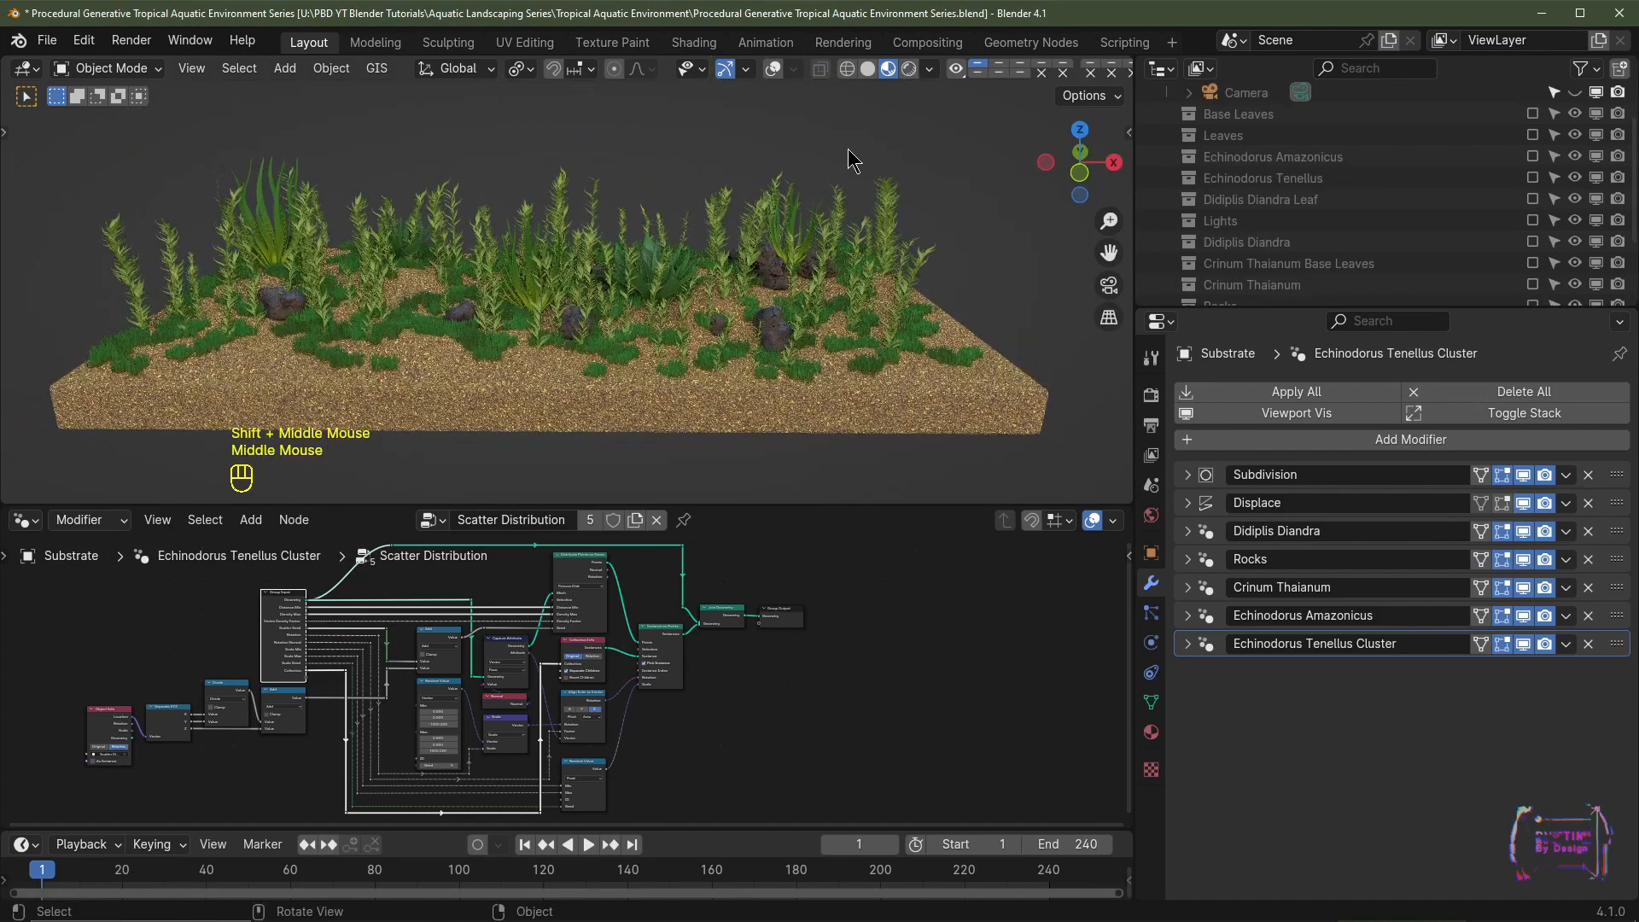
Step: Enable the Lights collection and delete its four lights: Area, Area.001, Point and Spot
click(1533, 220)
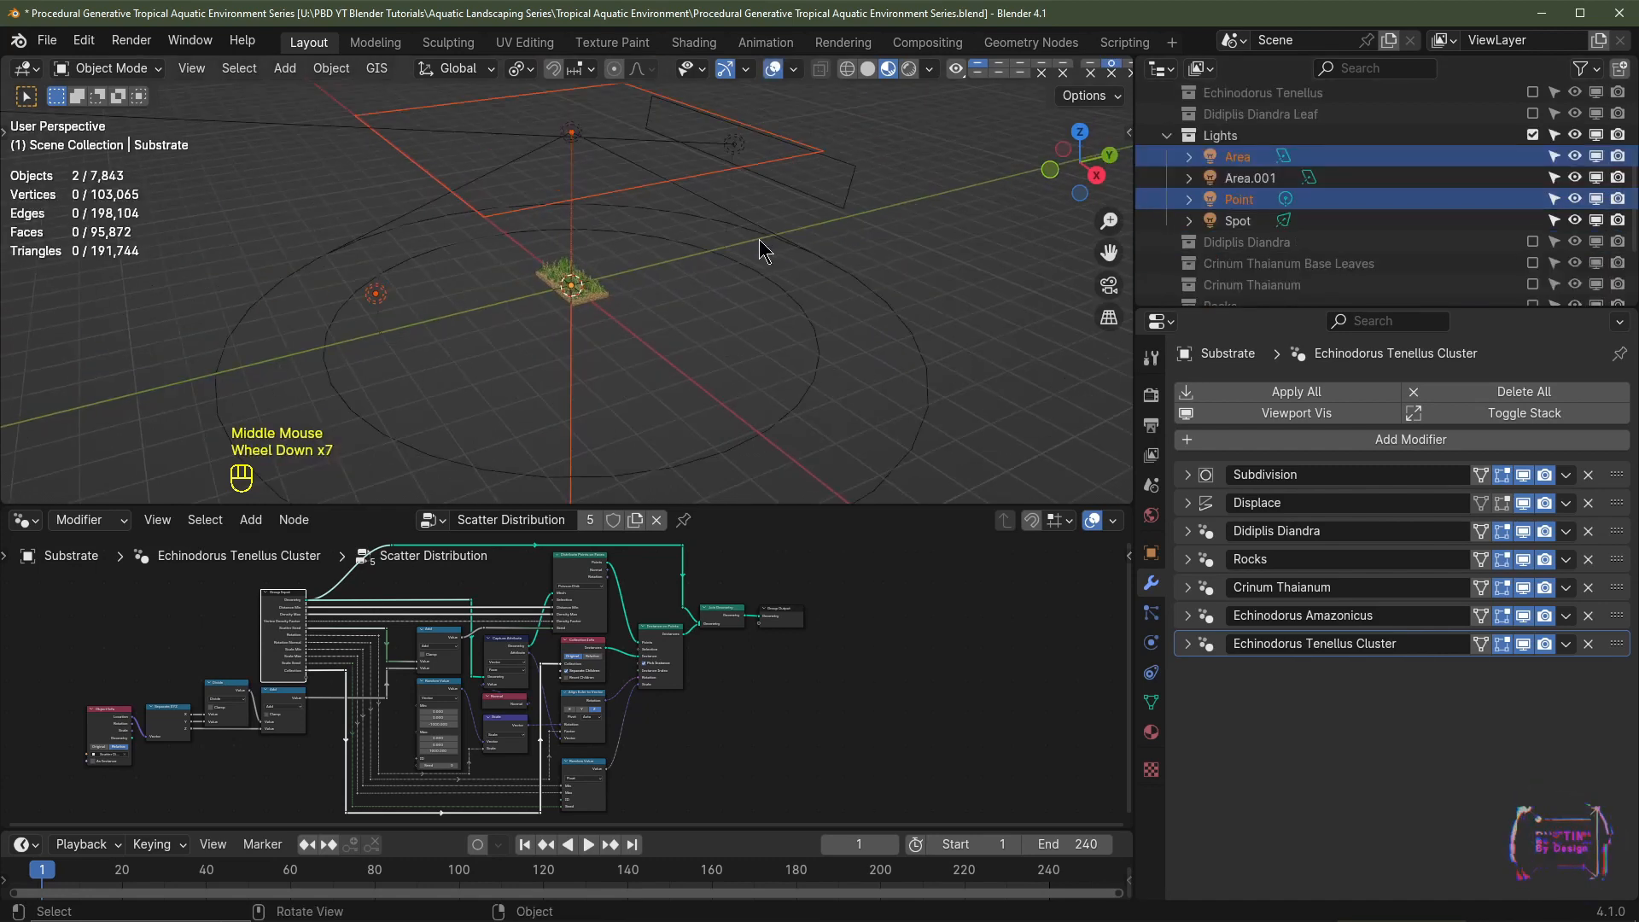
scroll(762, 250, up, 3)
scroll(762, 250, down, 2)
scroll(762, 251, up, 2)
click(1238, 156)
ctrl+shift+click(1238, 220)
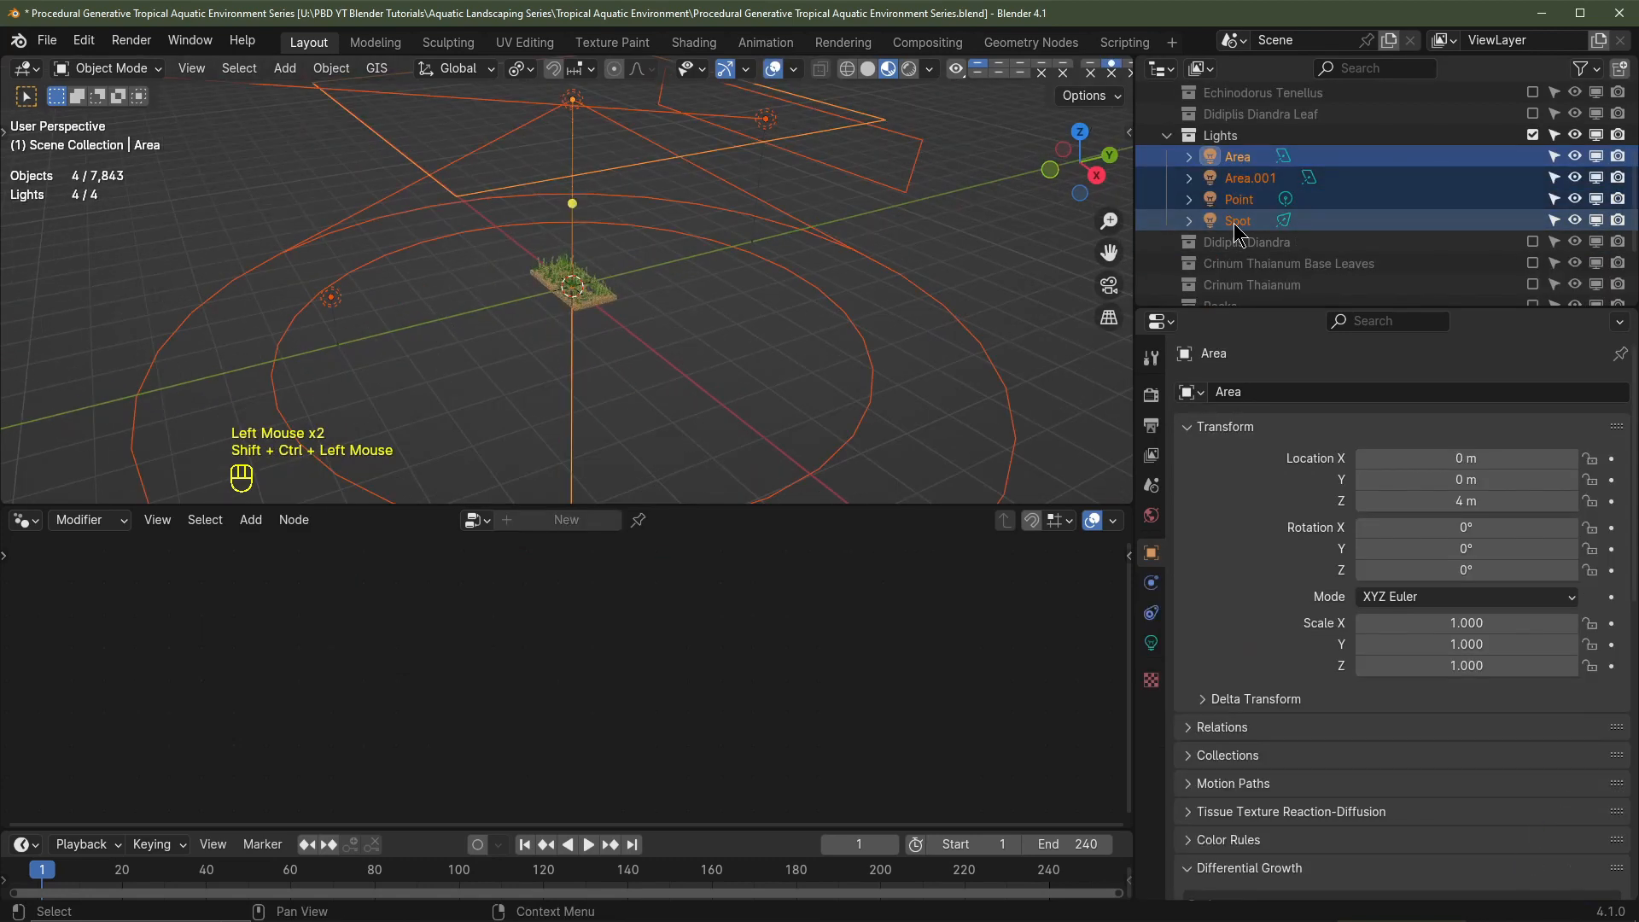
key(Delete)
Step: Look through the camera and reposition it to Y -2.5 m and Z 0.587 m with an X rotation of 85.6°
middle_drag(689, 220, 689, 280)
key(KP_0)
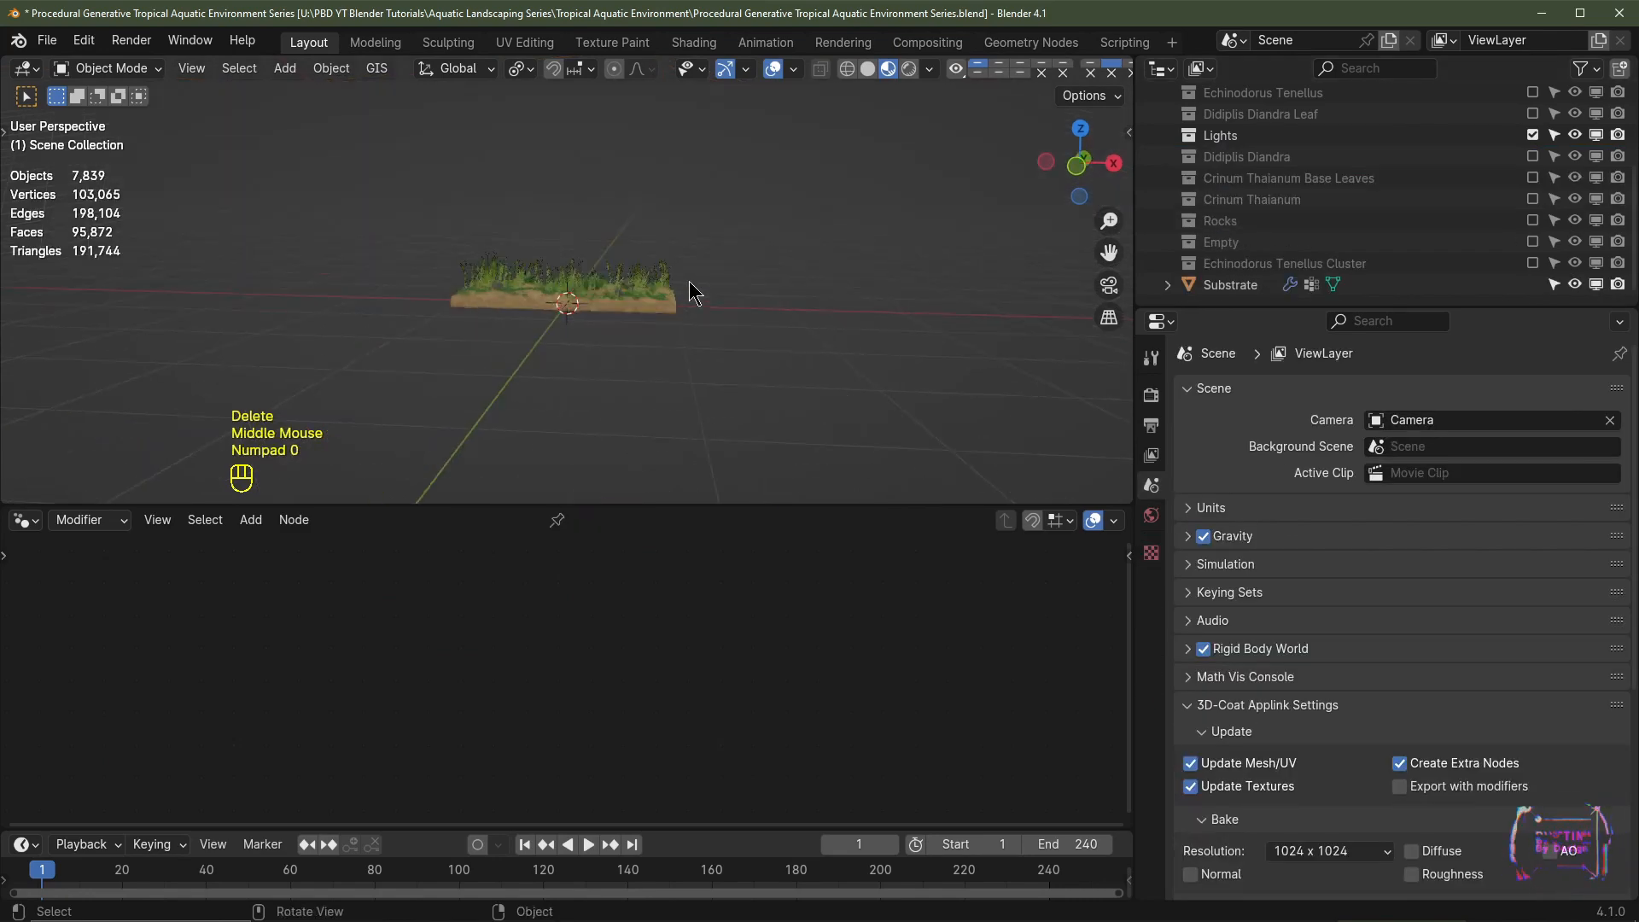
scroll(1290, 143, up, 2)
click(1291, 142)
click(1290, 143)
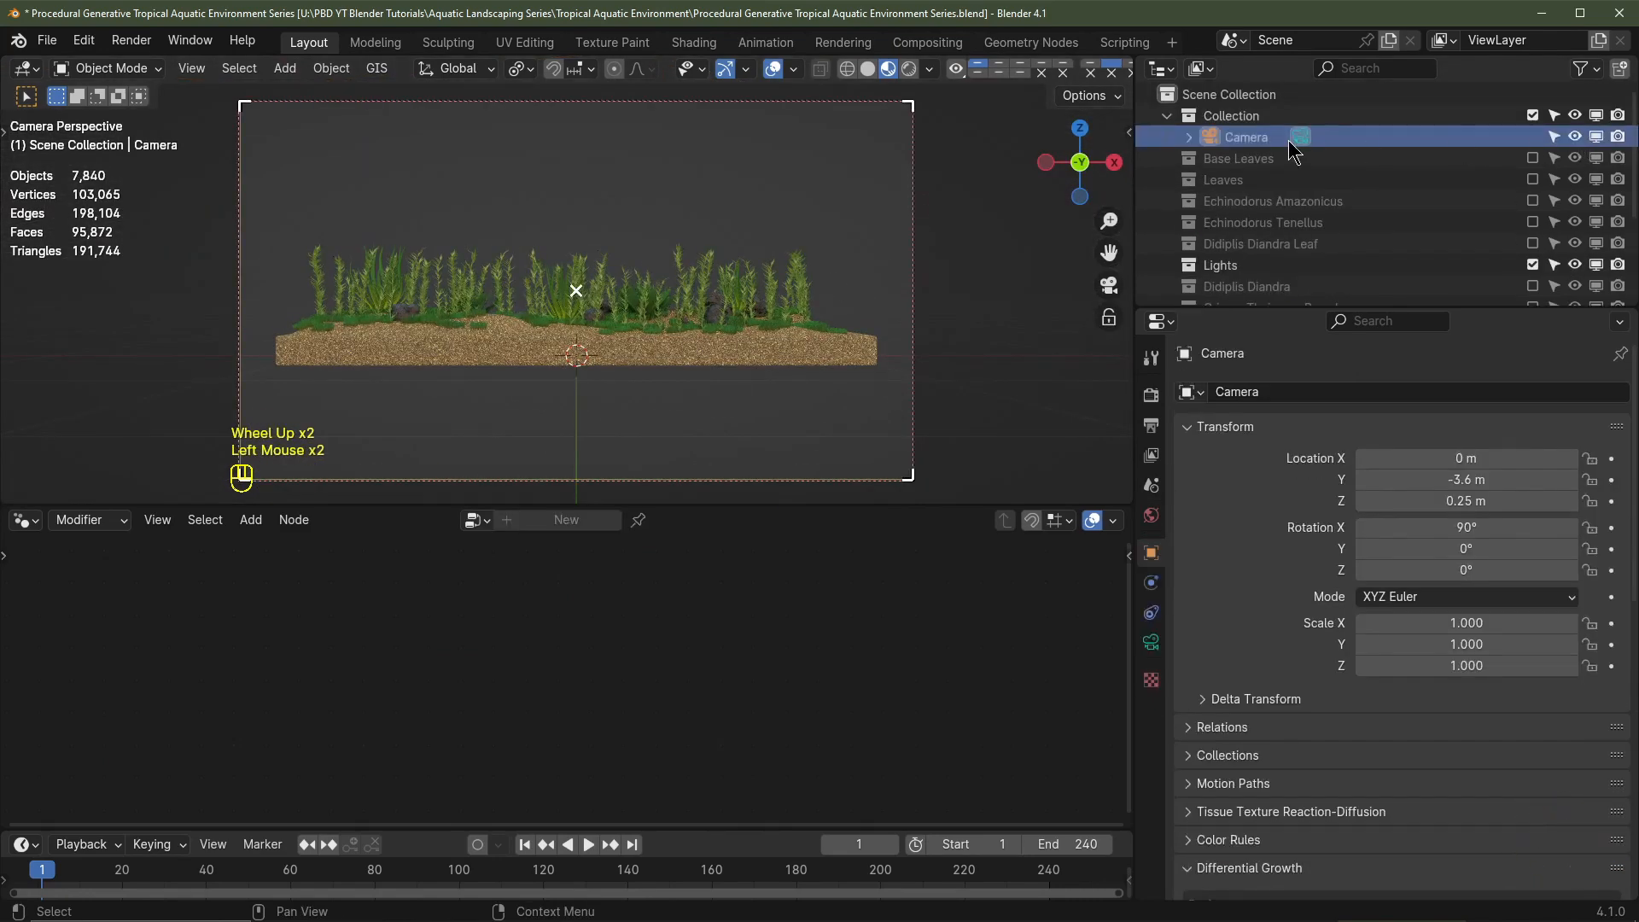
click(1247, 136)
drag(1465, 480, 1586, 480)
shift+drag(1467, 501, 1398, 527)
Step: Add an area light and raise it along Z to 0.7 m above the substrate
shift+middle_drag(619, 408, 621, 402)
key(shift+a)
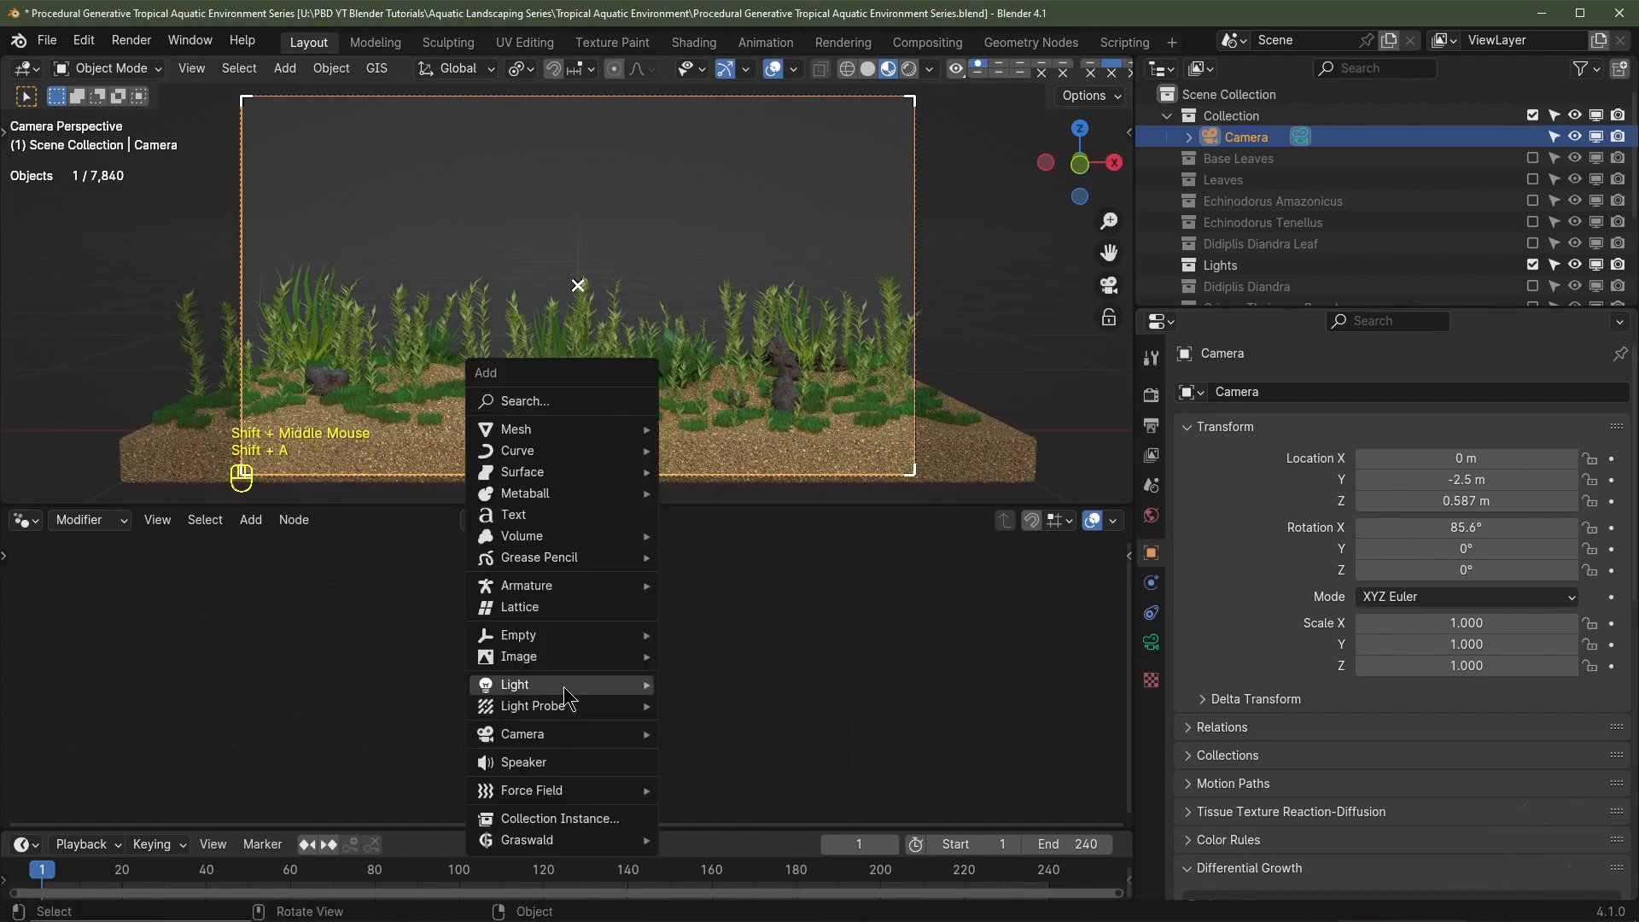
mouse_move(631, 684)
click(717, 751)
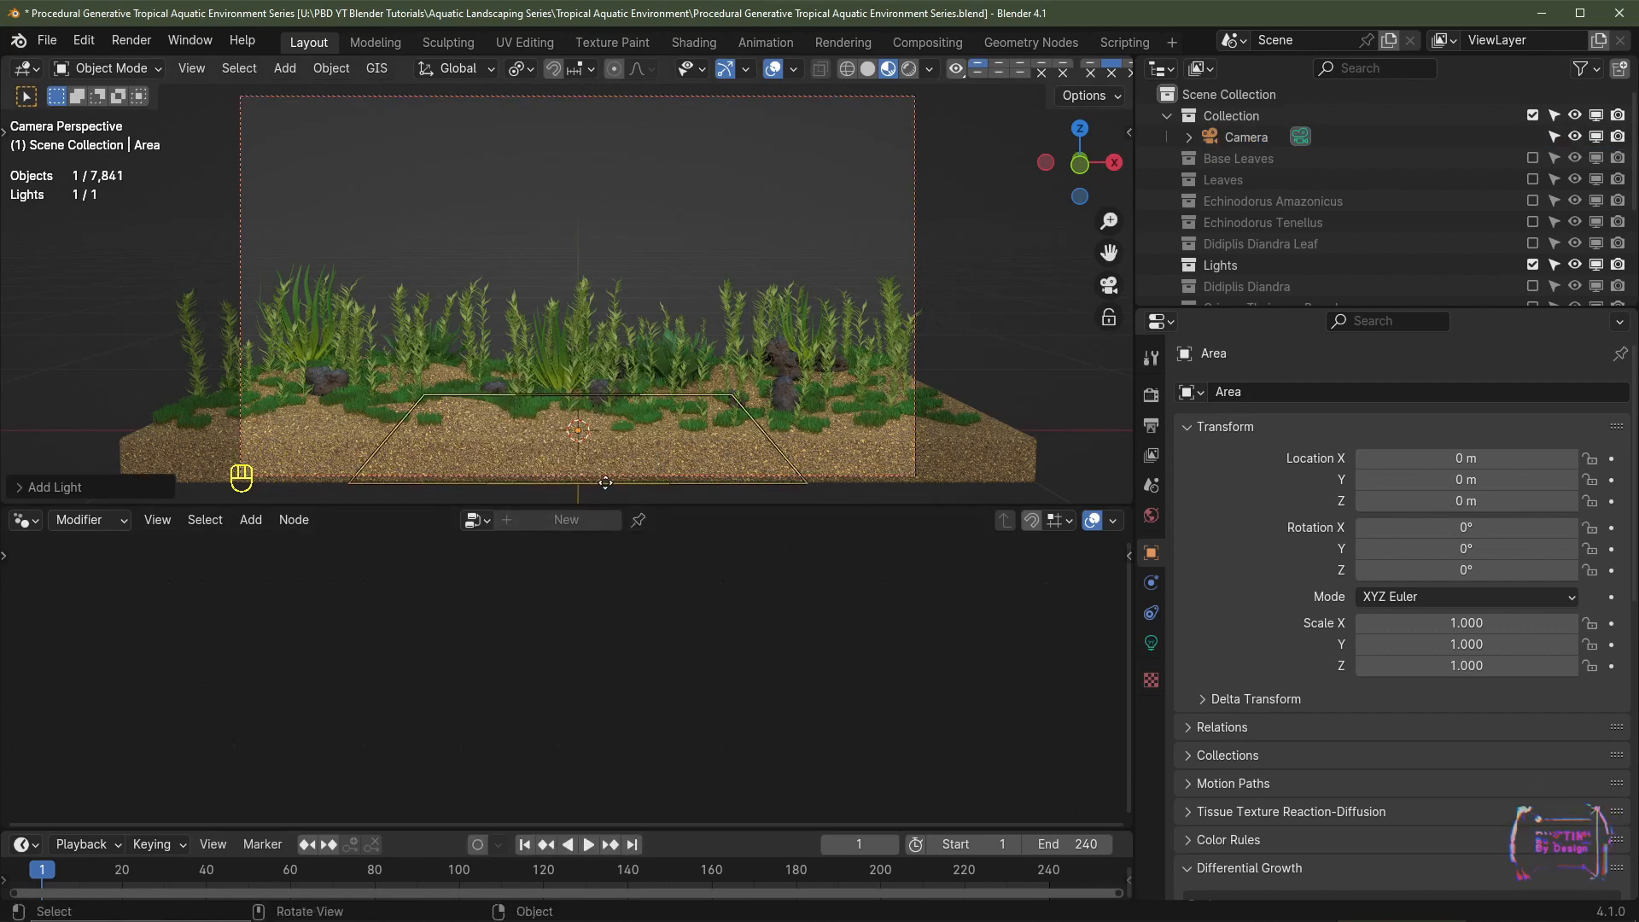
key(g)
key(z)
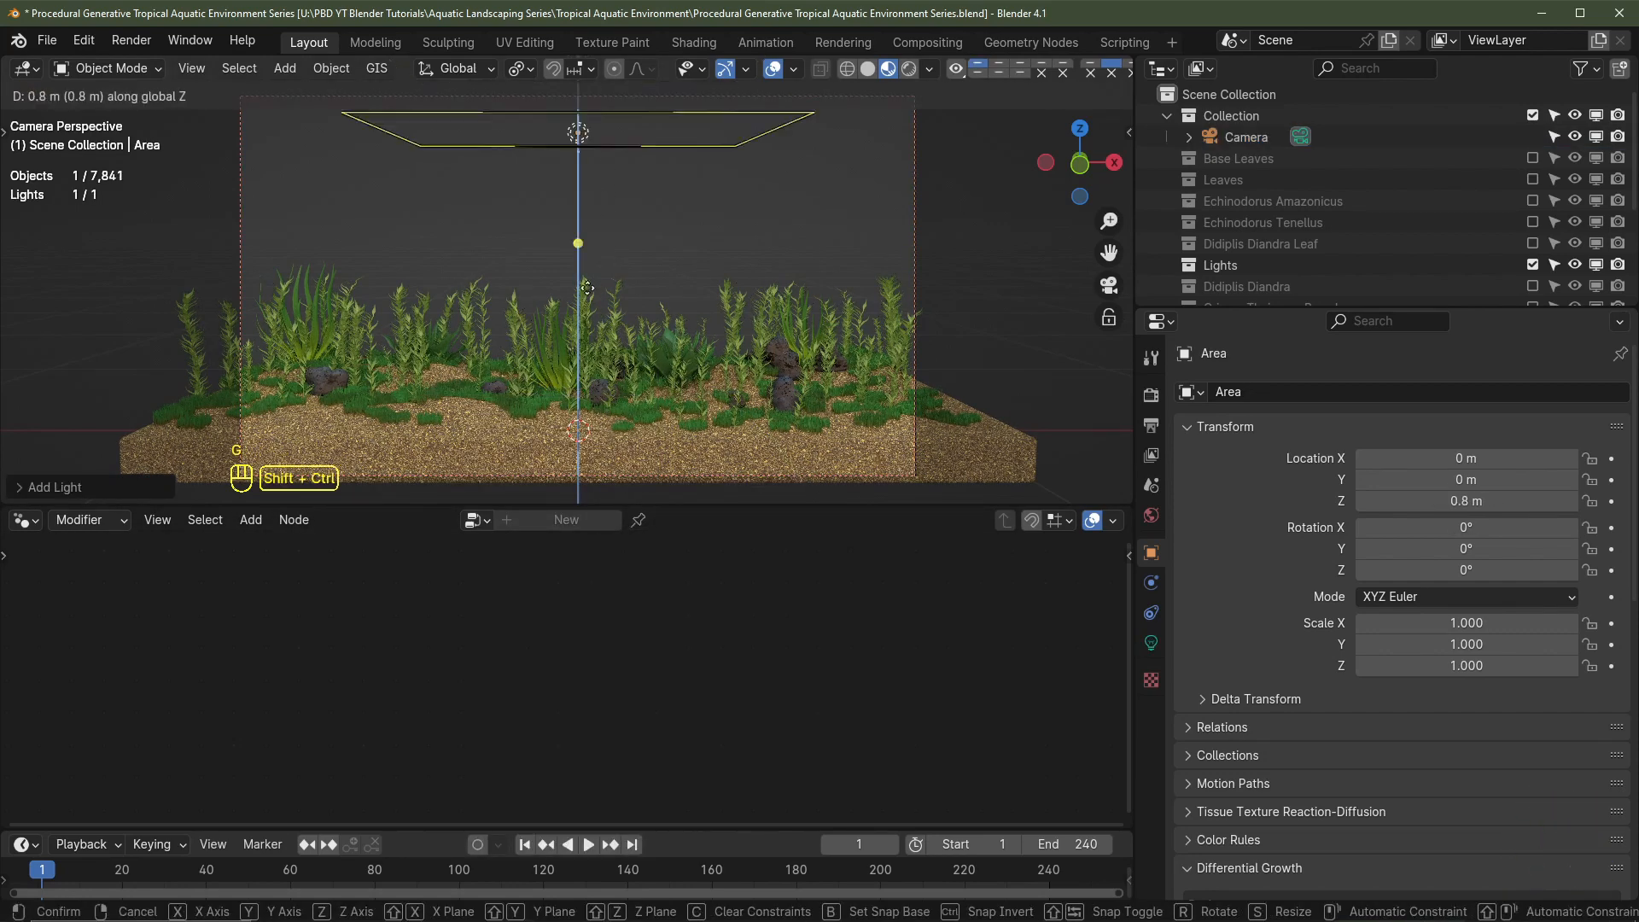
click(614, 253)
Step: Change the area light's shape to Rectangle and set its size to 2 m in X and 0.5 m in Y
key(KP_1)
scroll(662, 273, up, 2)
shift+middle_drag(662, 274, 646, 233)
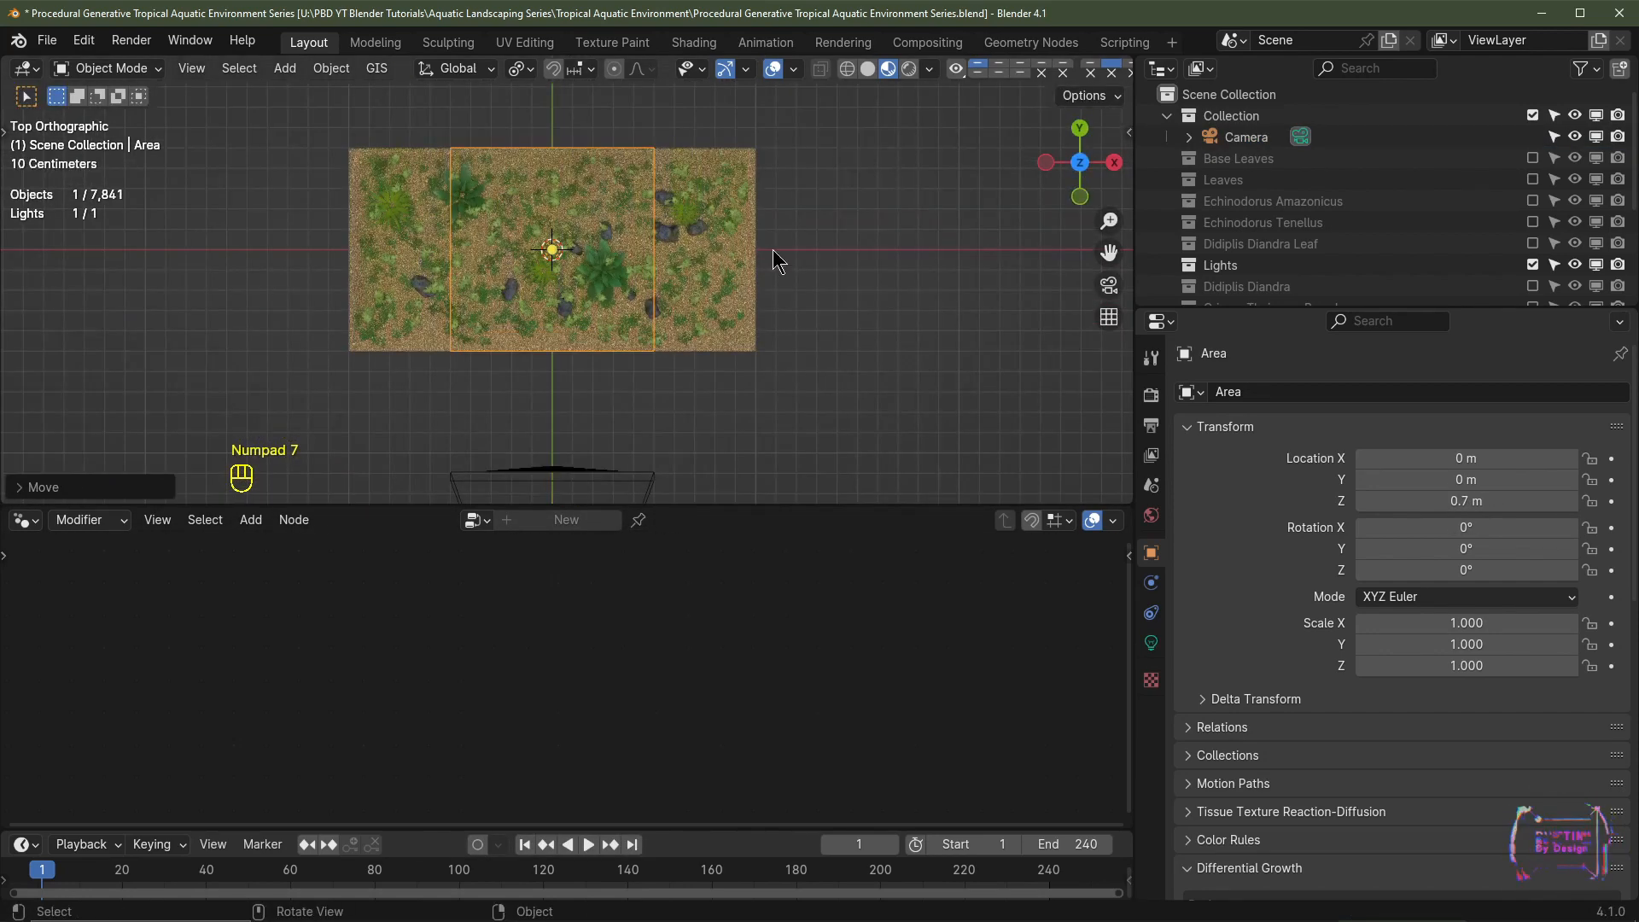
click(1150, 643)
click(1421, 646)
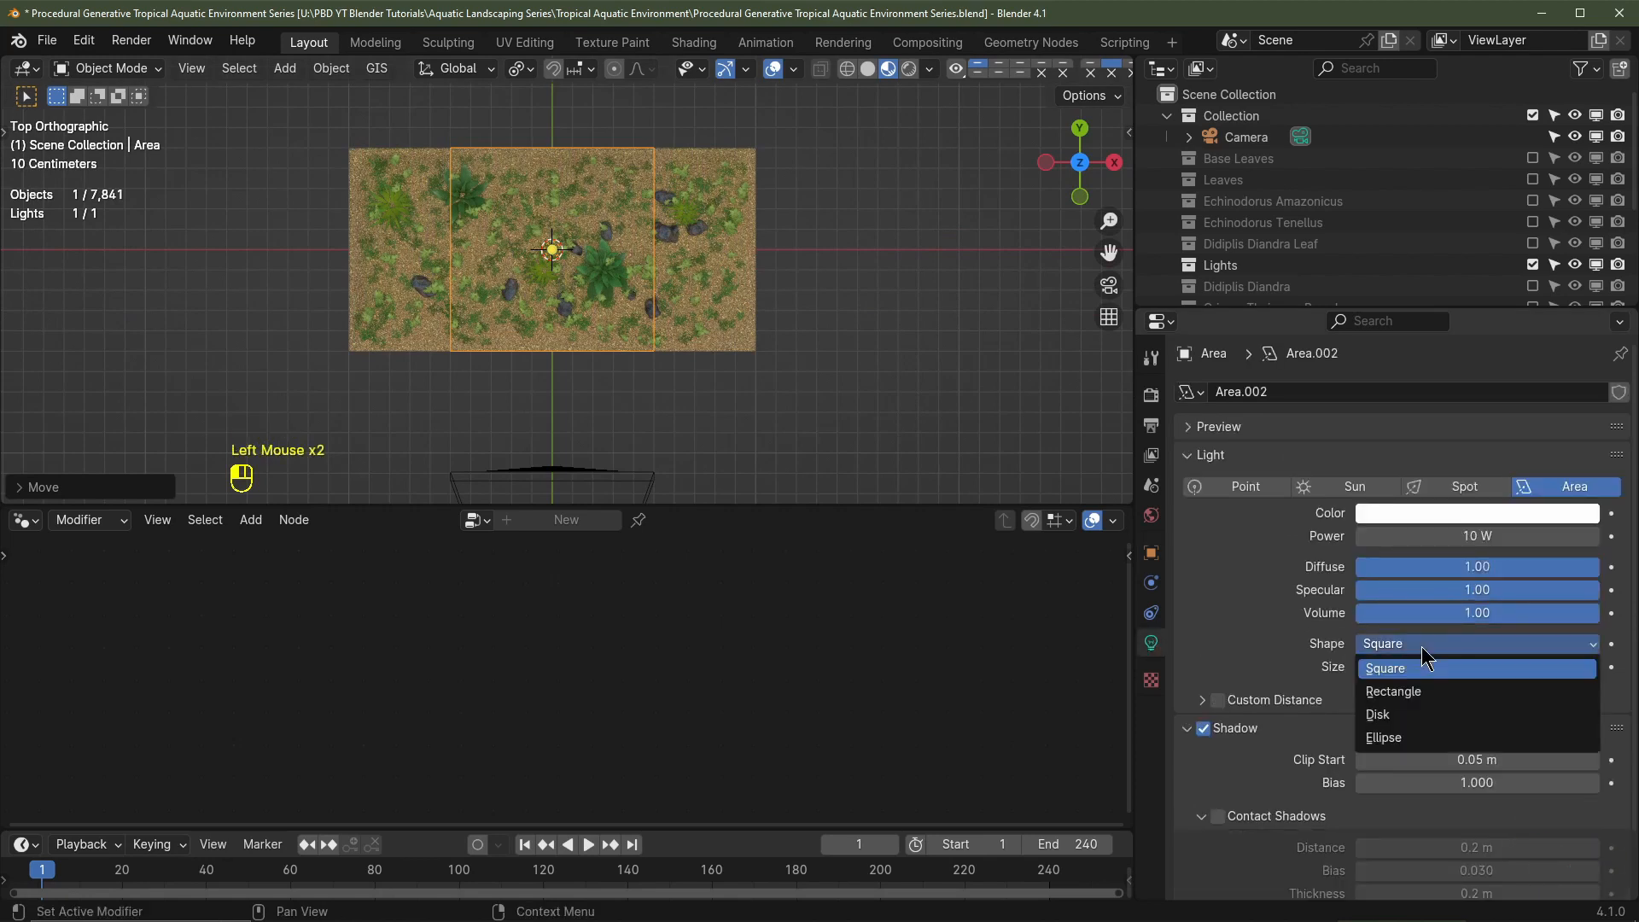
click(1397, 692)
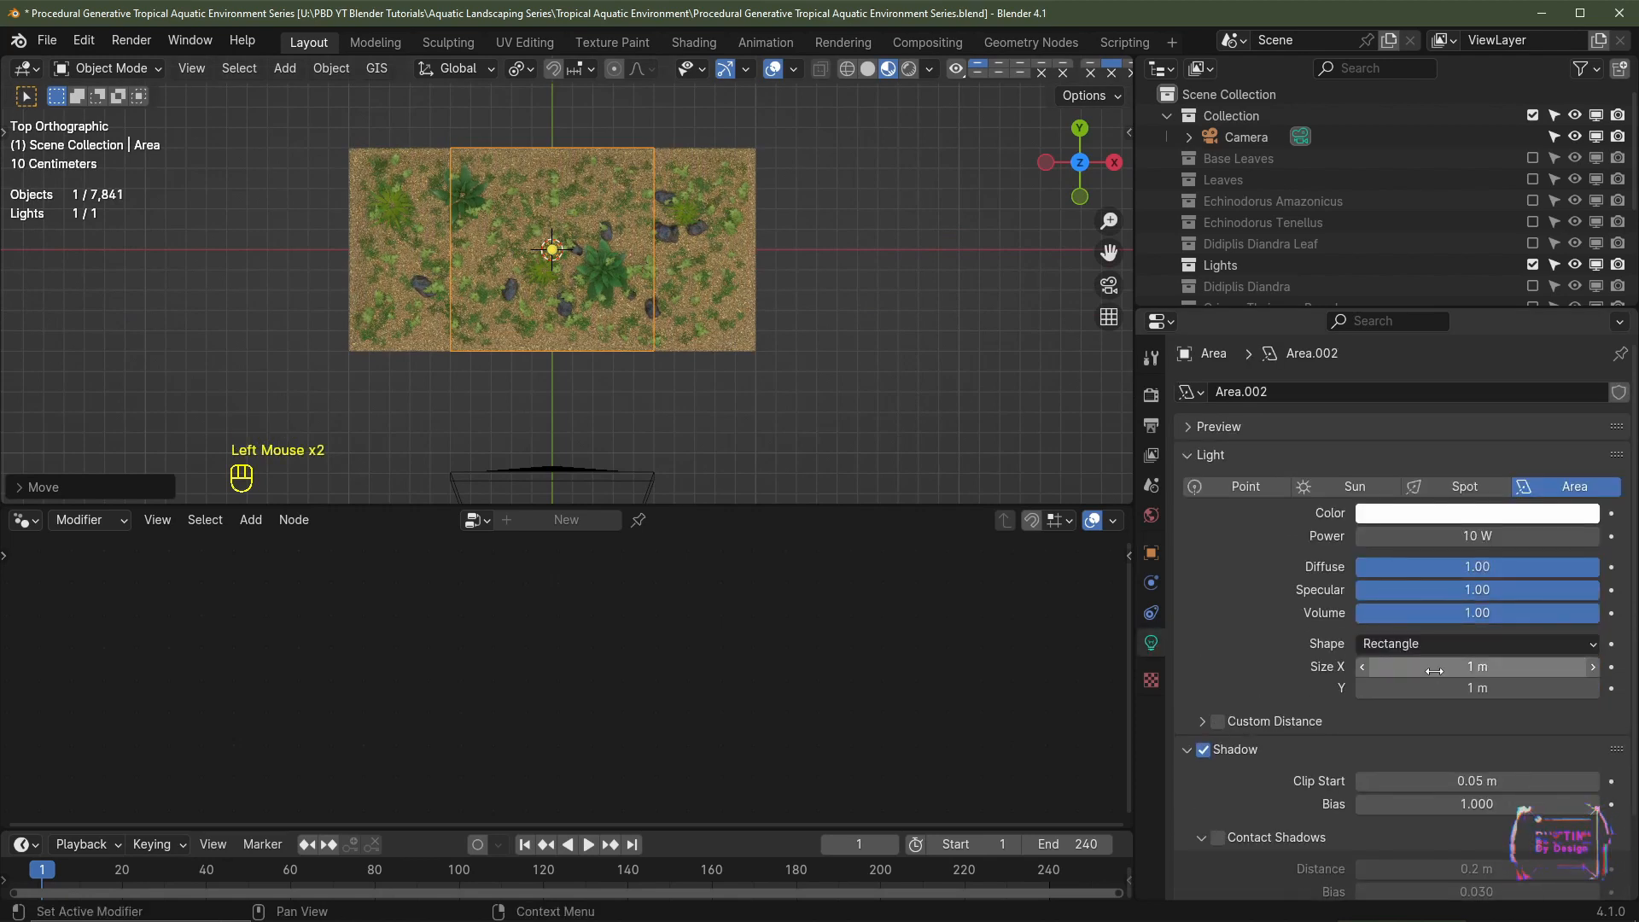
click(1434, 671)
text(2)
key(Return)
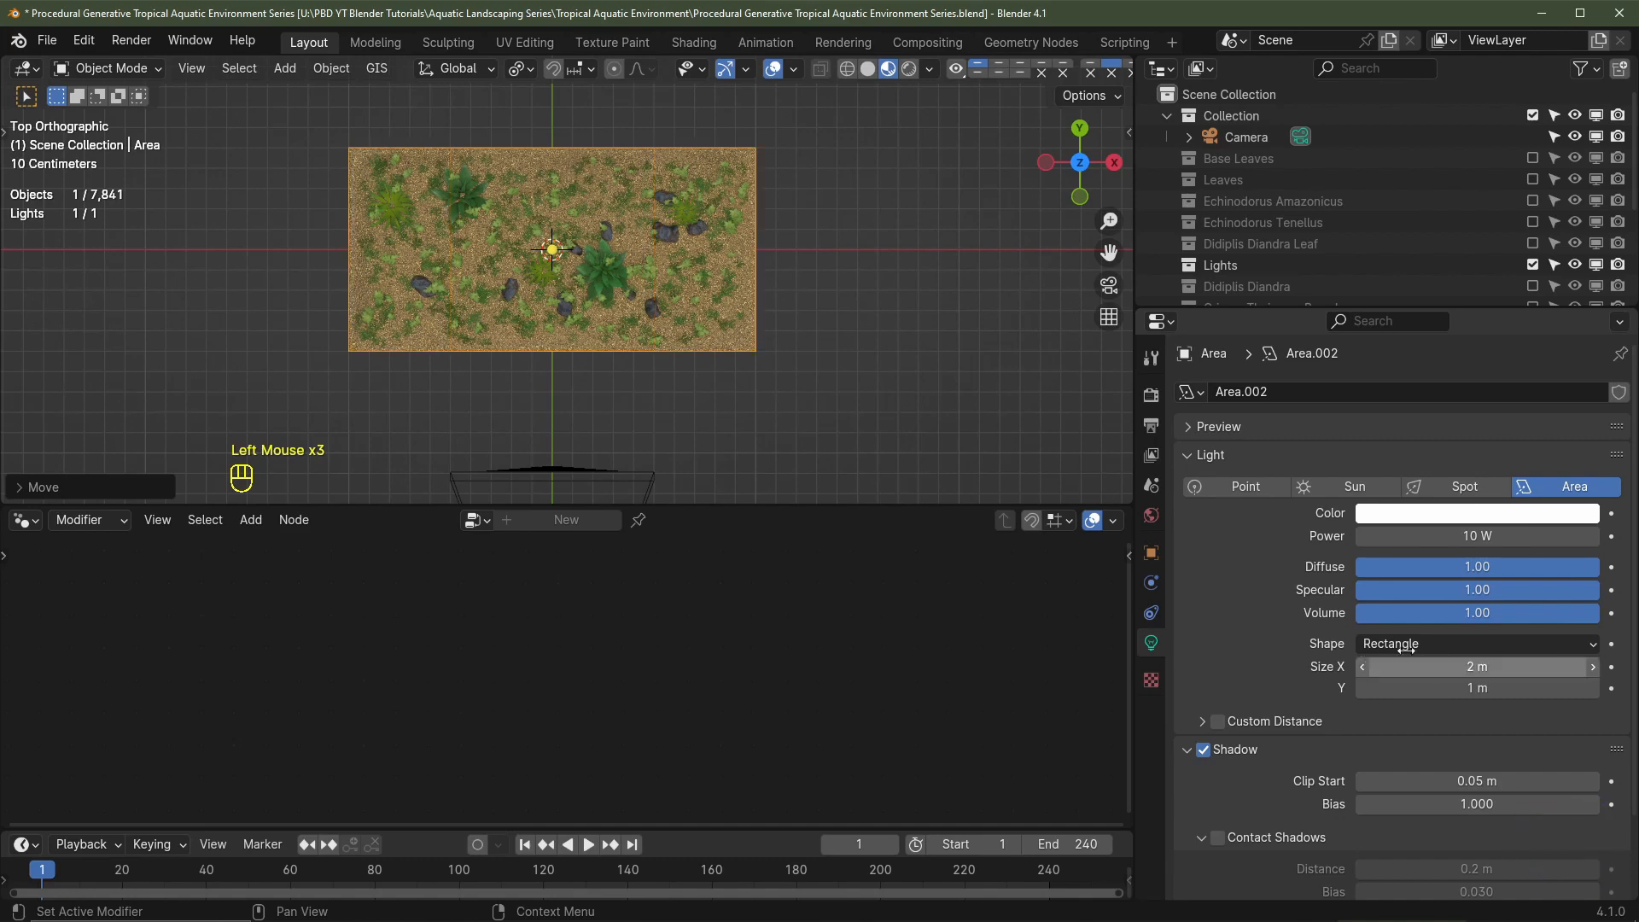
click(1489, 688)
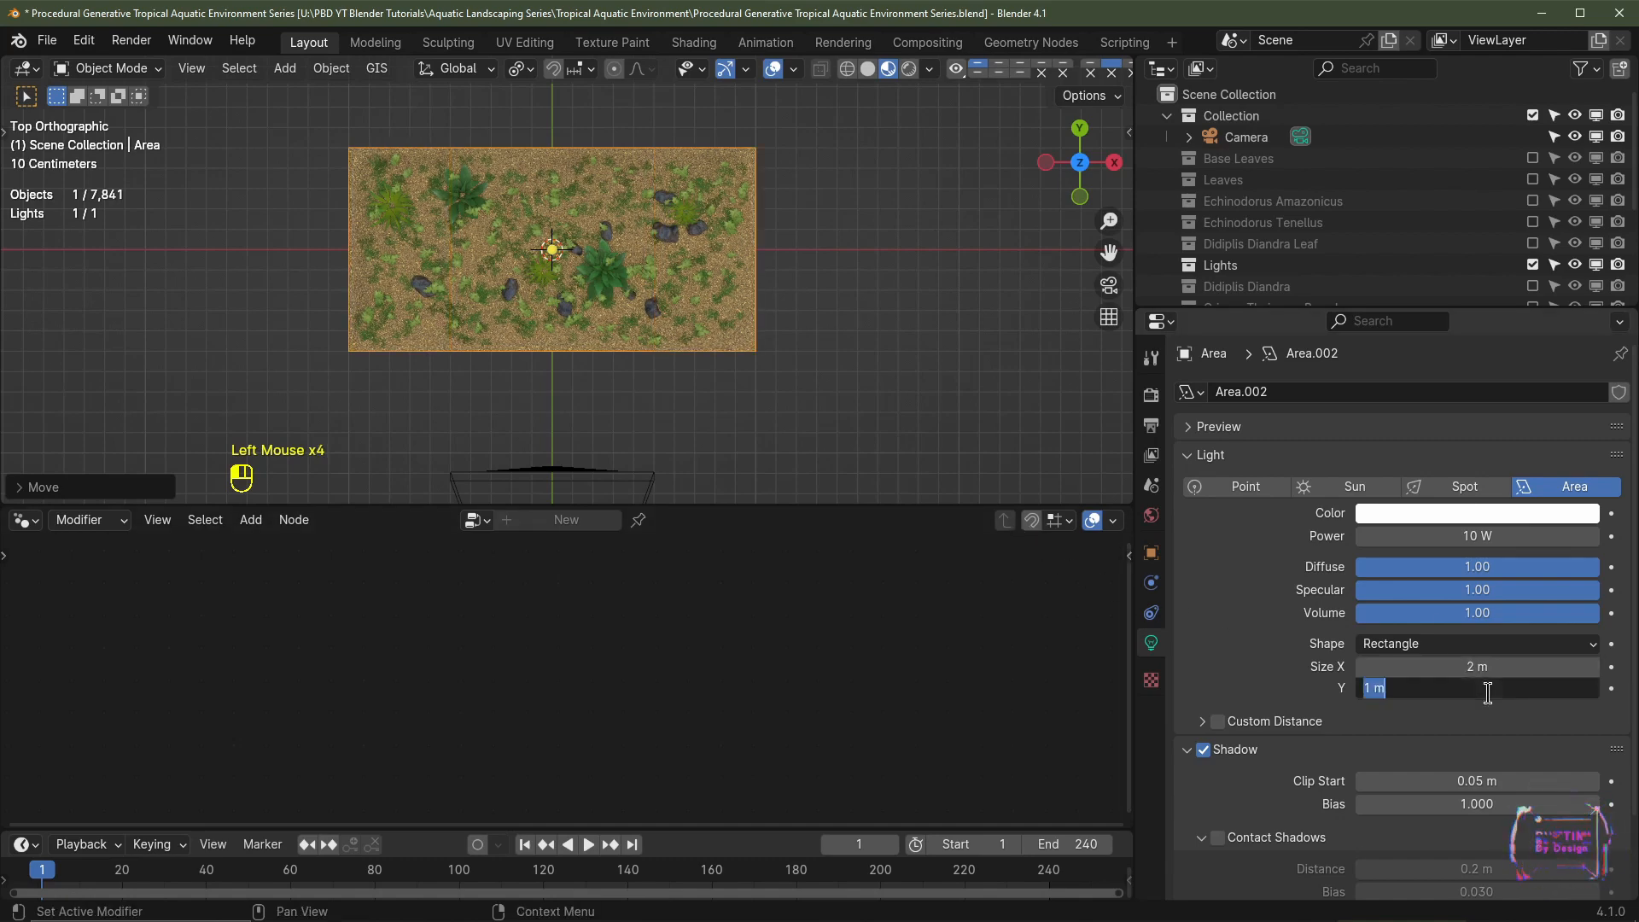
text(.5)
key(Return)
Step: Show the camera view with rendered shading and set the render engine to Cycles
key(KP_0)
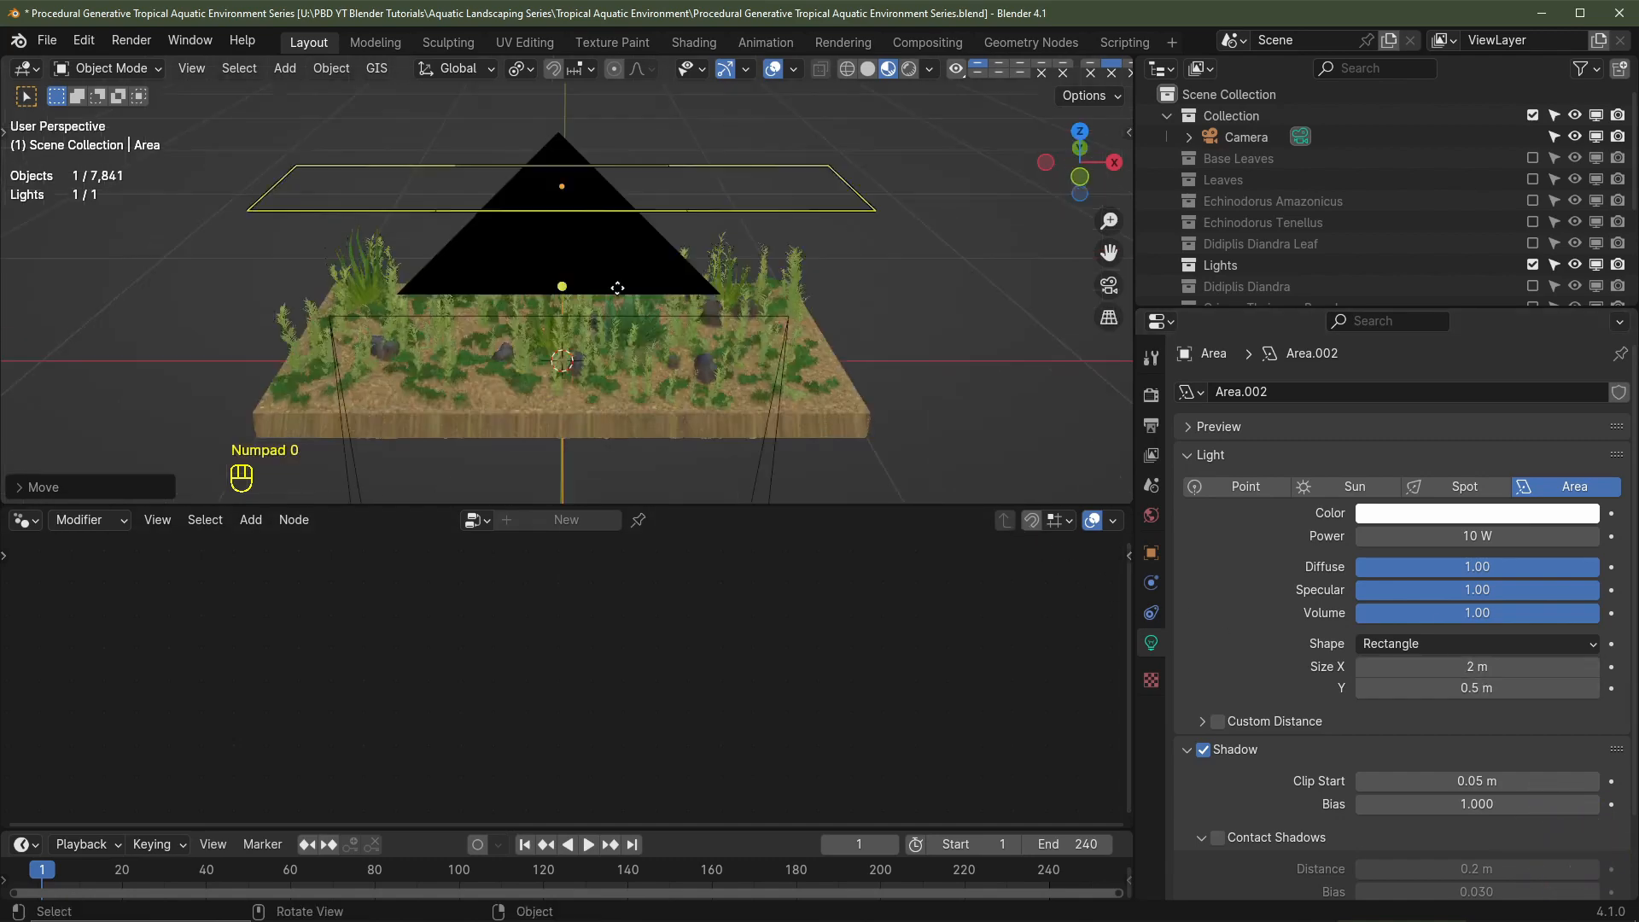
shift+middle_drag(715, 314, 728, 282)
click(908, 69)
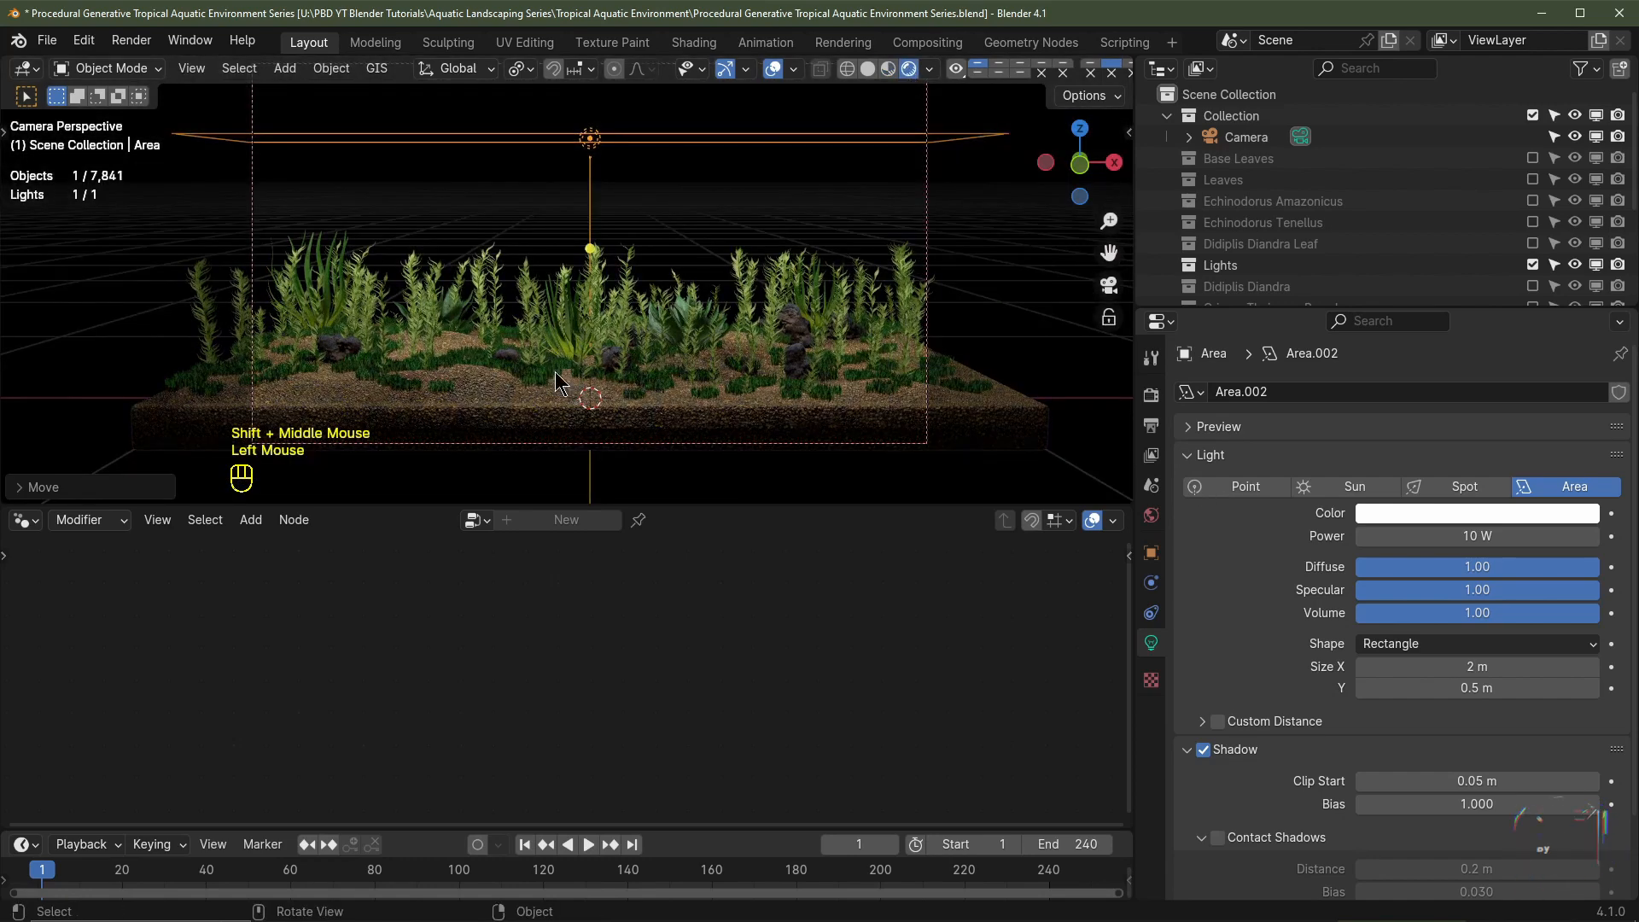
click(1151, 394)
click(1383, 394)
click(1387, 461)
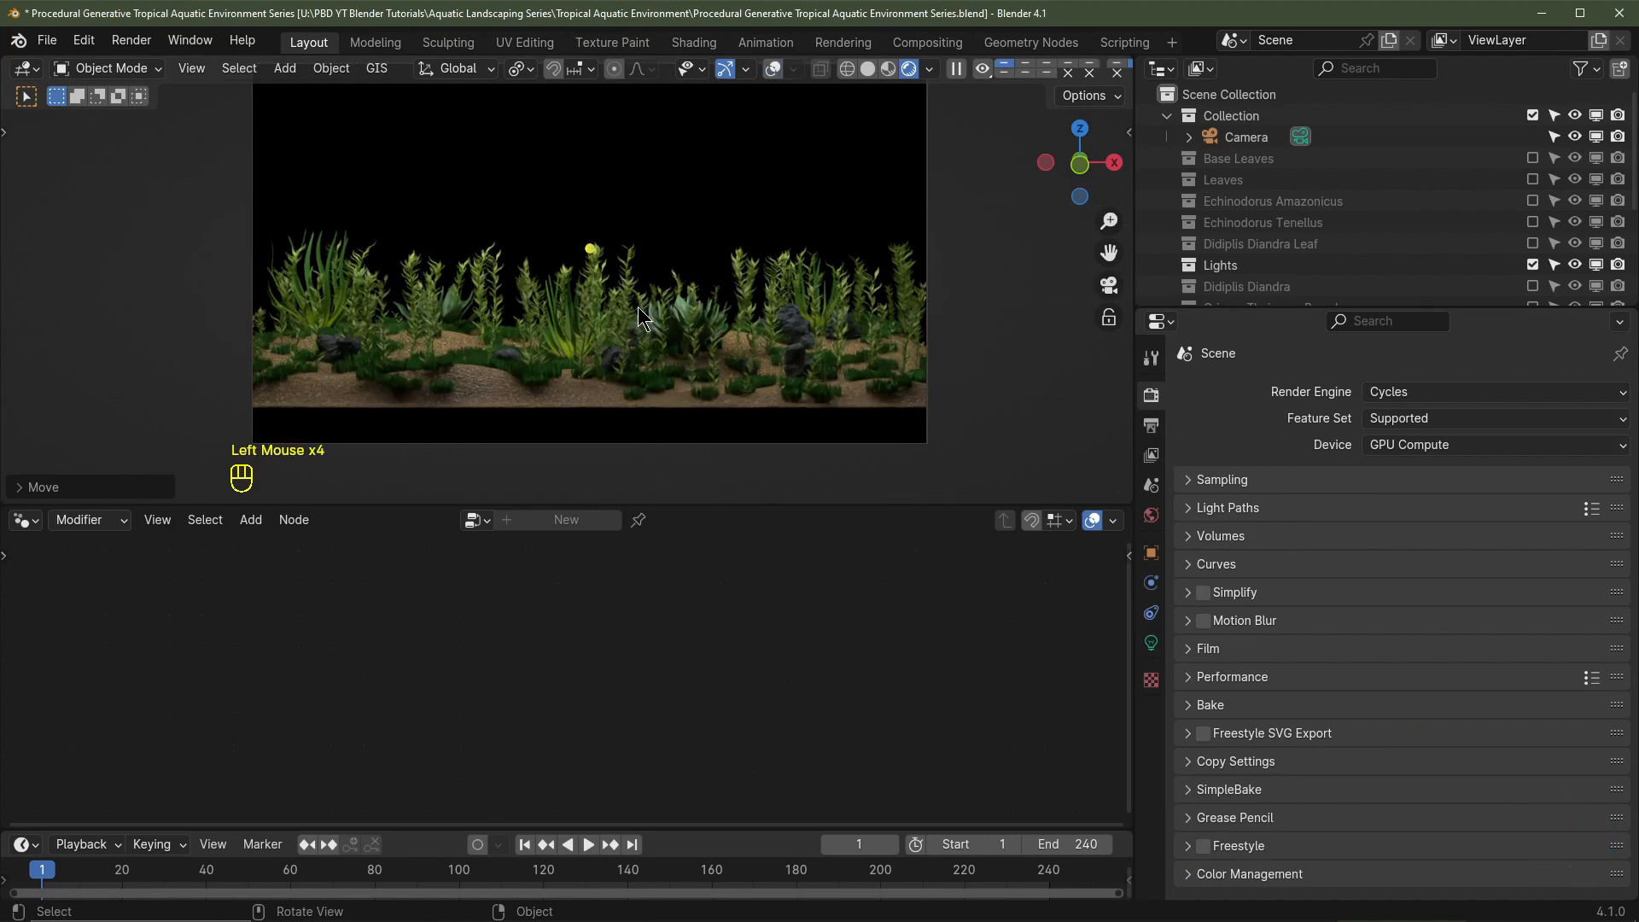
Step: Set the area light's power to 25 W
click(1150, 642)
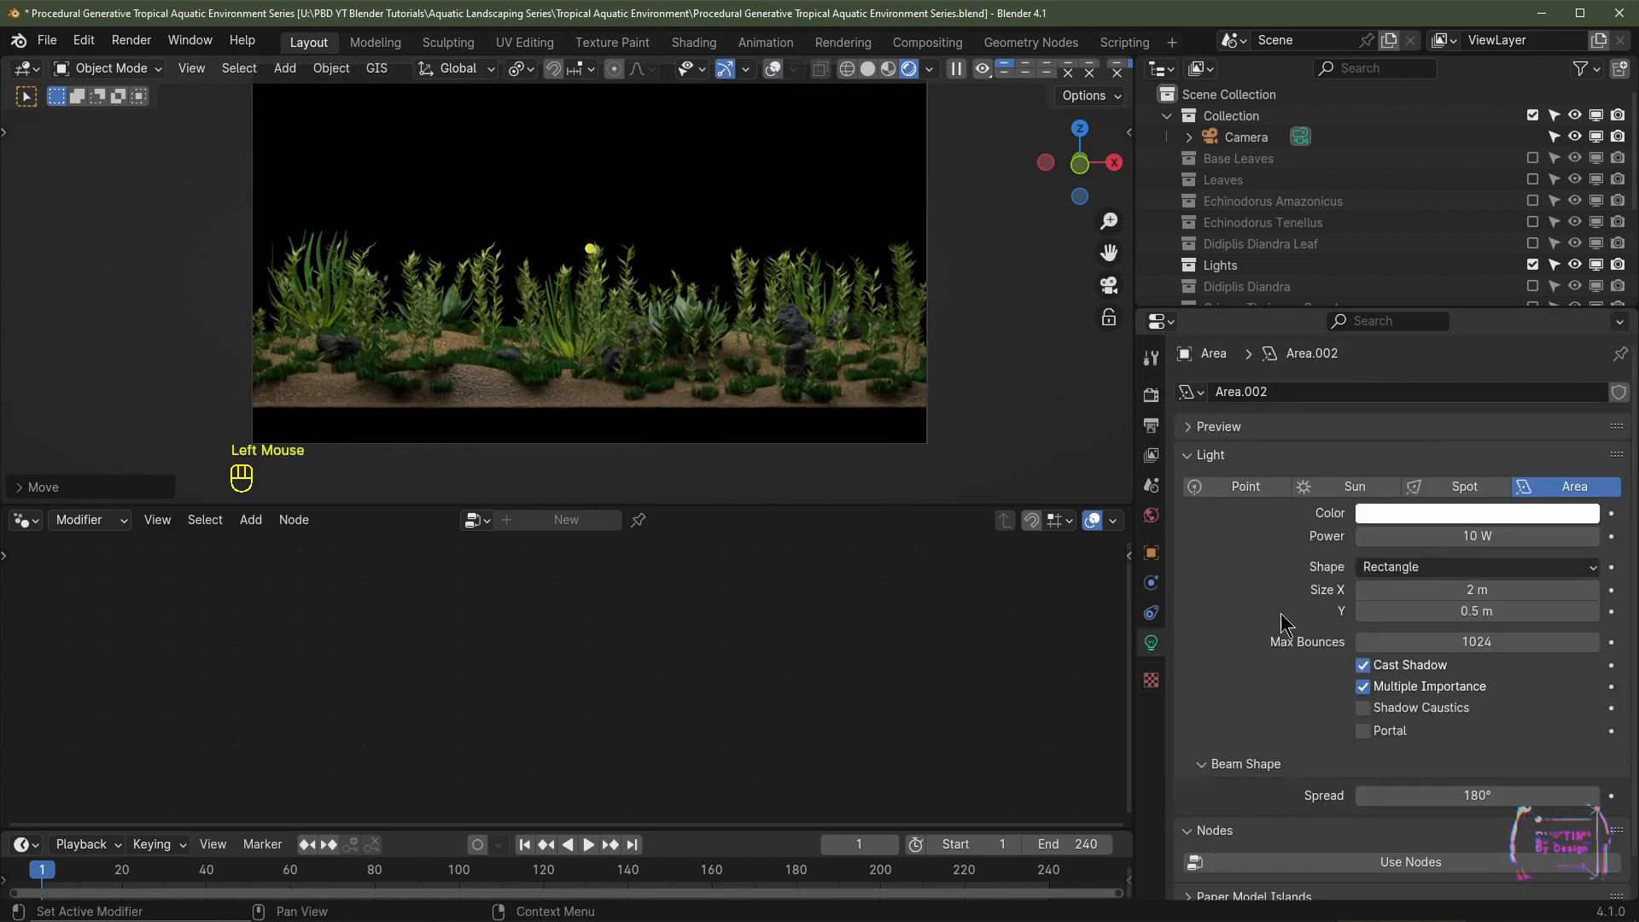
double_click(1461, 536)
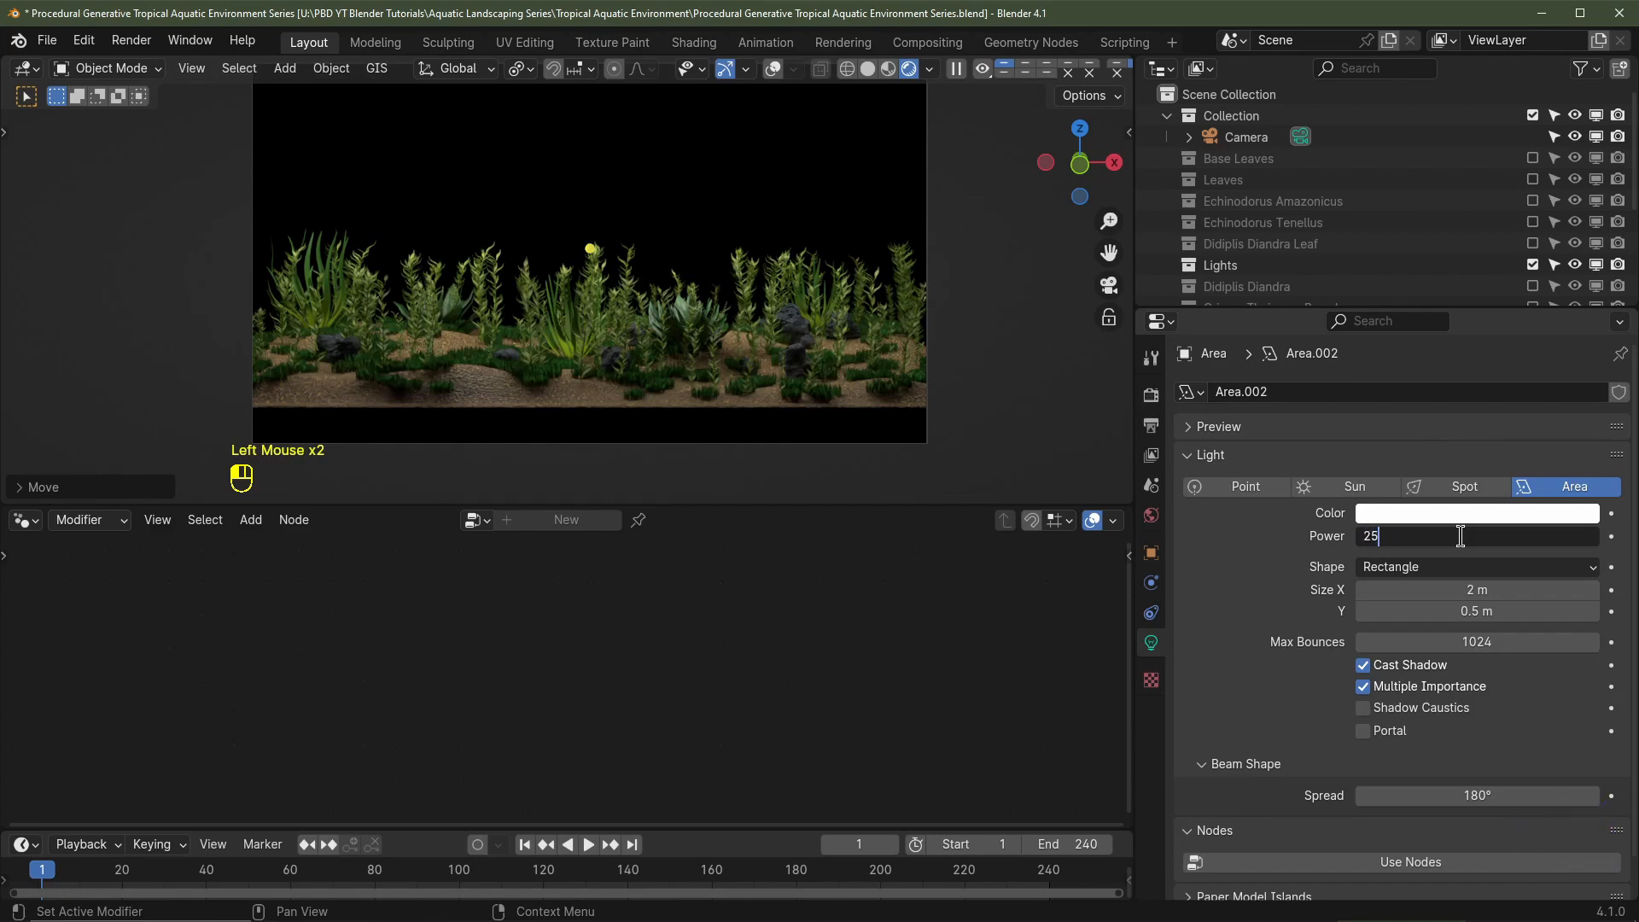
key(Return)
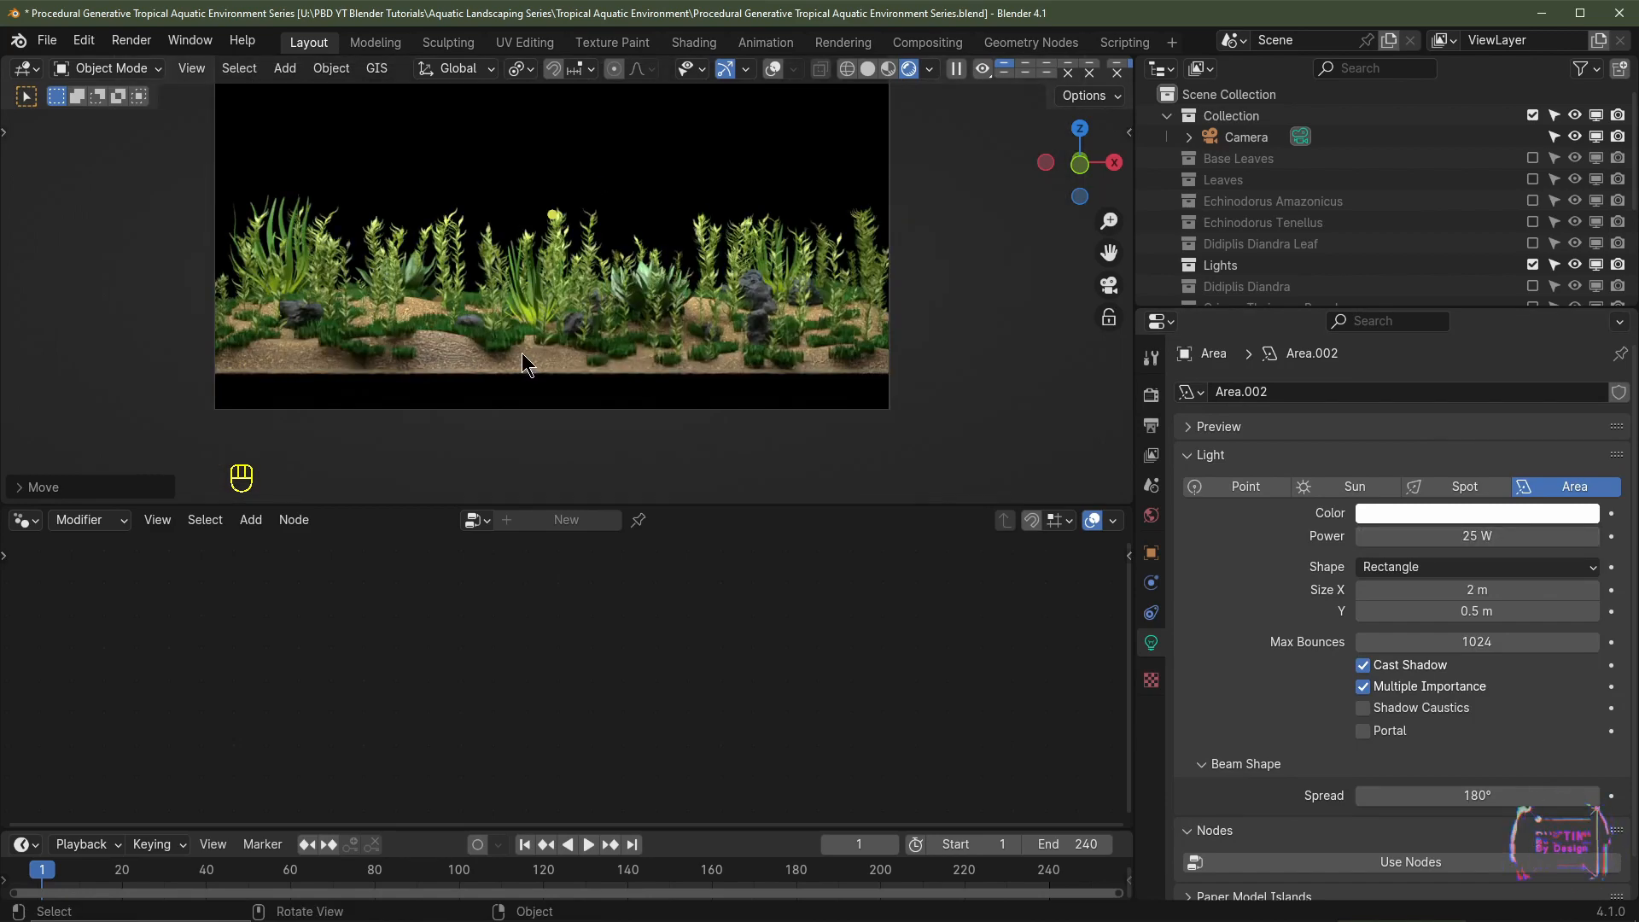
Step: Set Rotation Normal to 0.5 in the Substrate's Echinodorus Tenellus Cluster modifier and show the camera view in rendered shading
click(523, 363)
click(1150, 583)
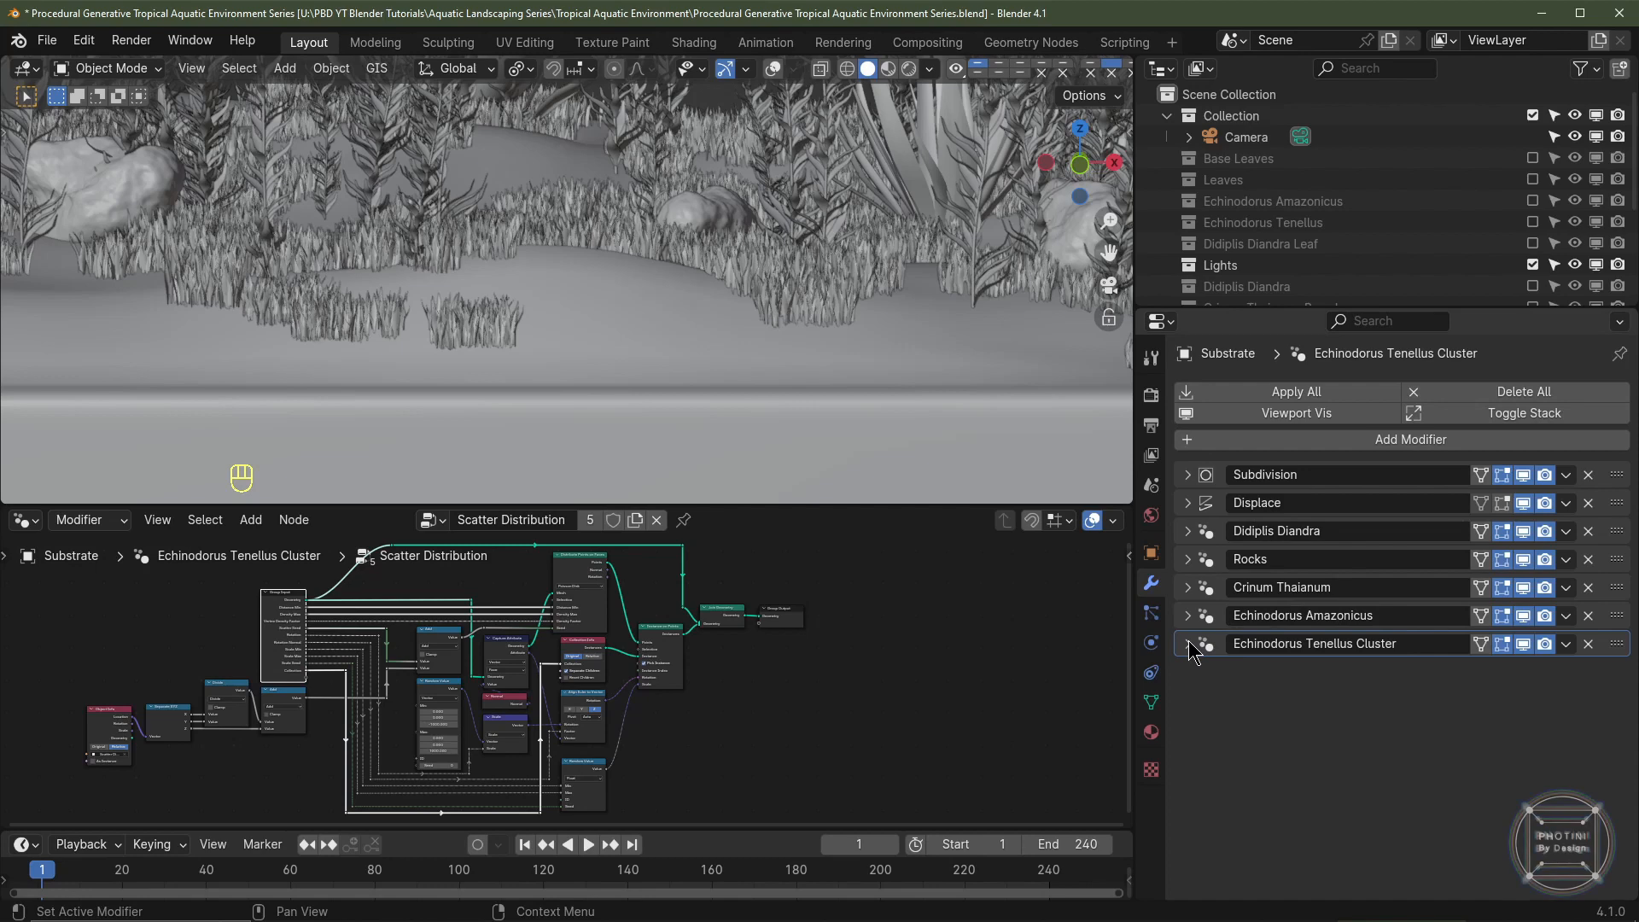
click(1188, 645)
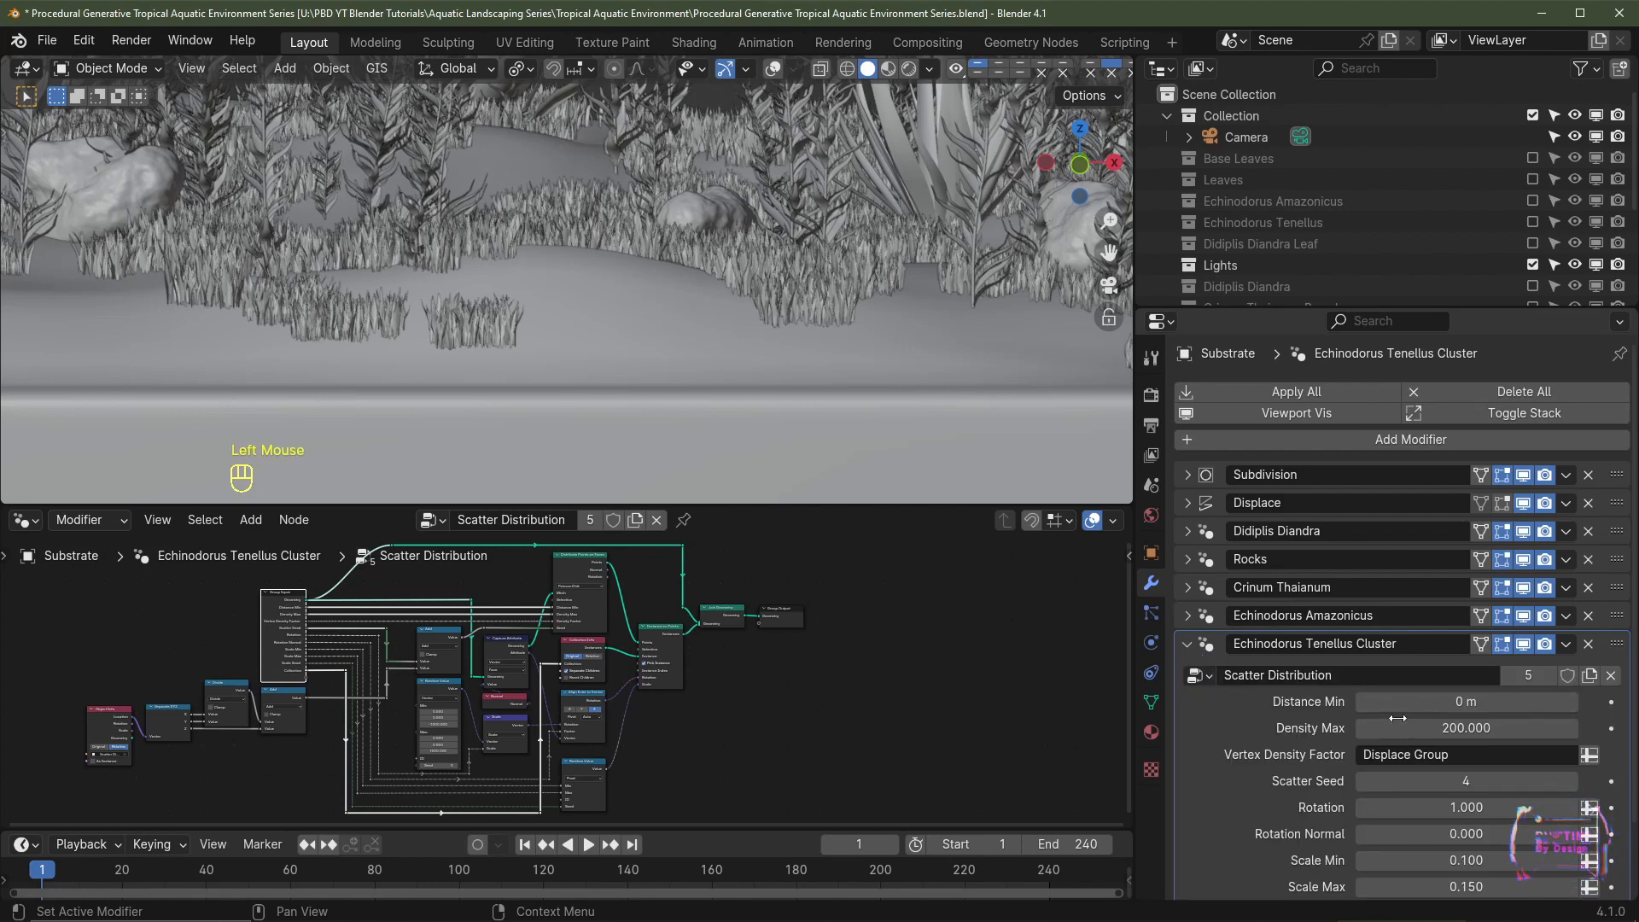
shift+middle_click(1290, 690)
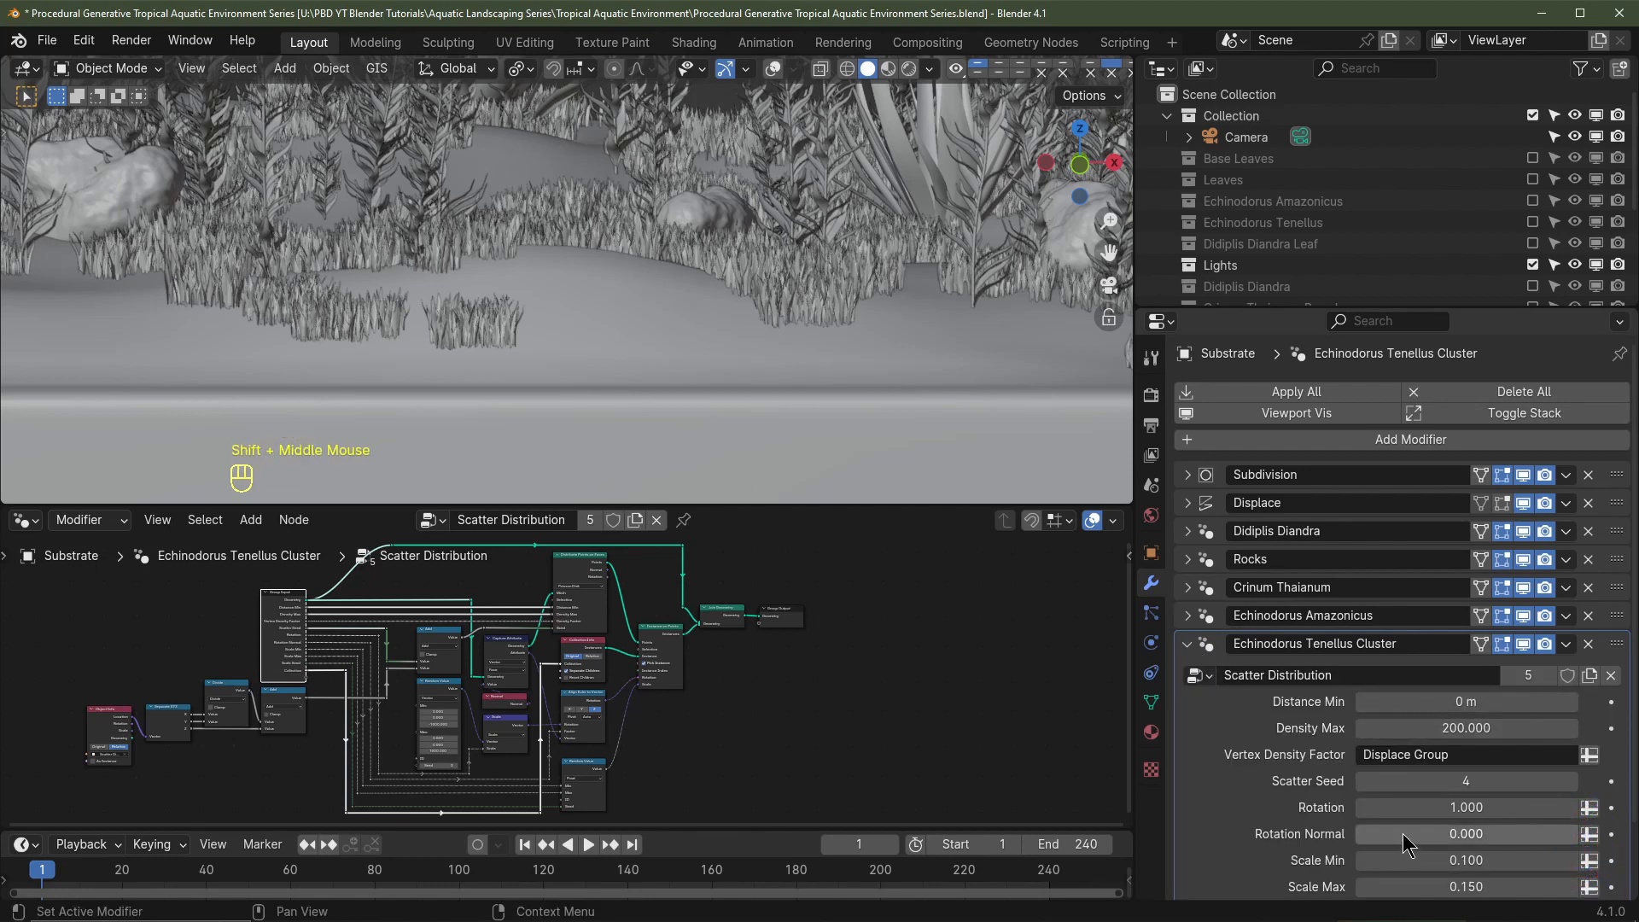
drag(1404, 837, 1502, 837)
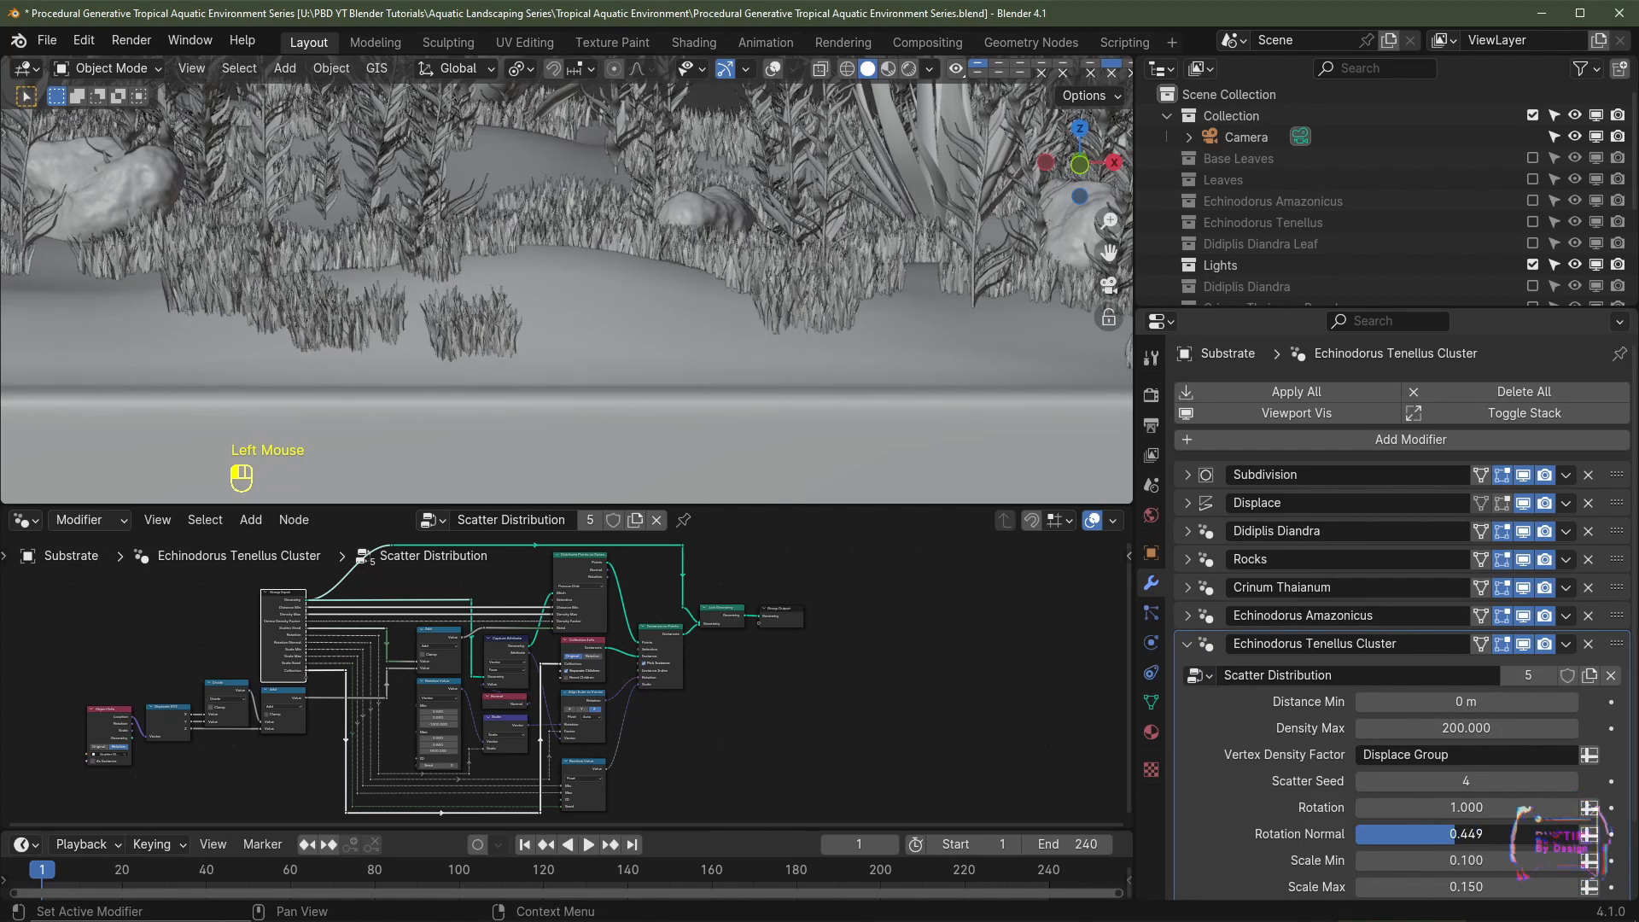
double_click(1457, 834)
key(Return)
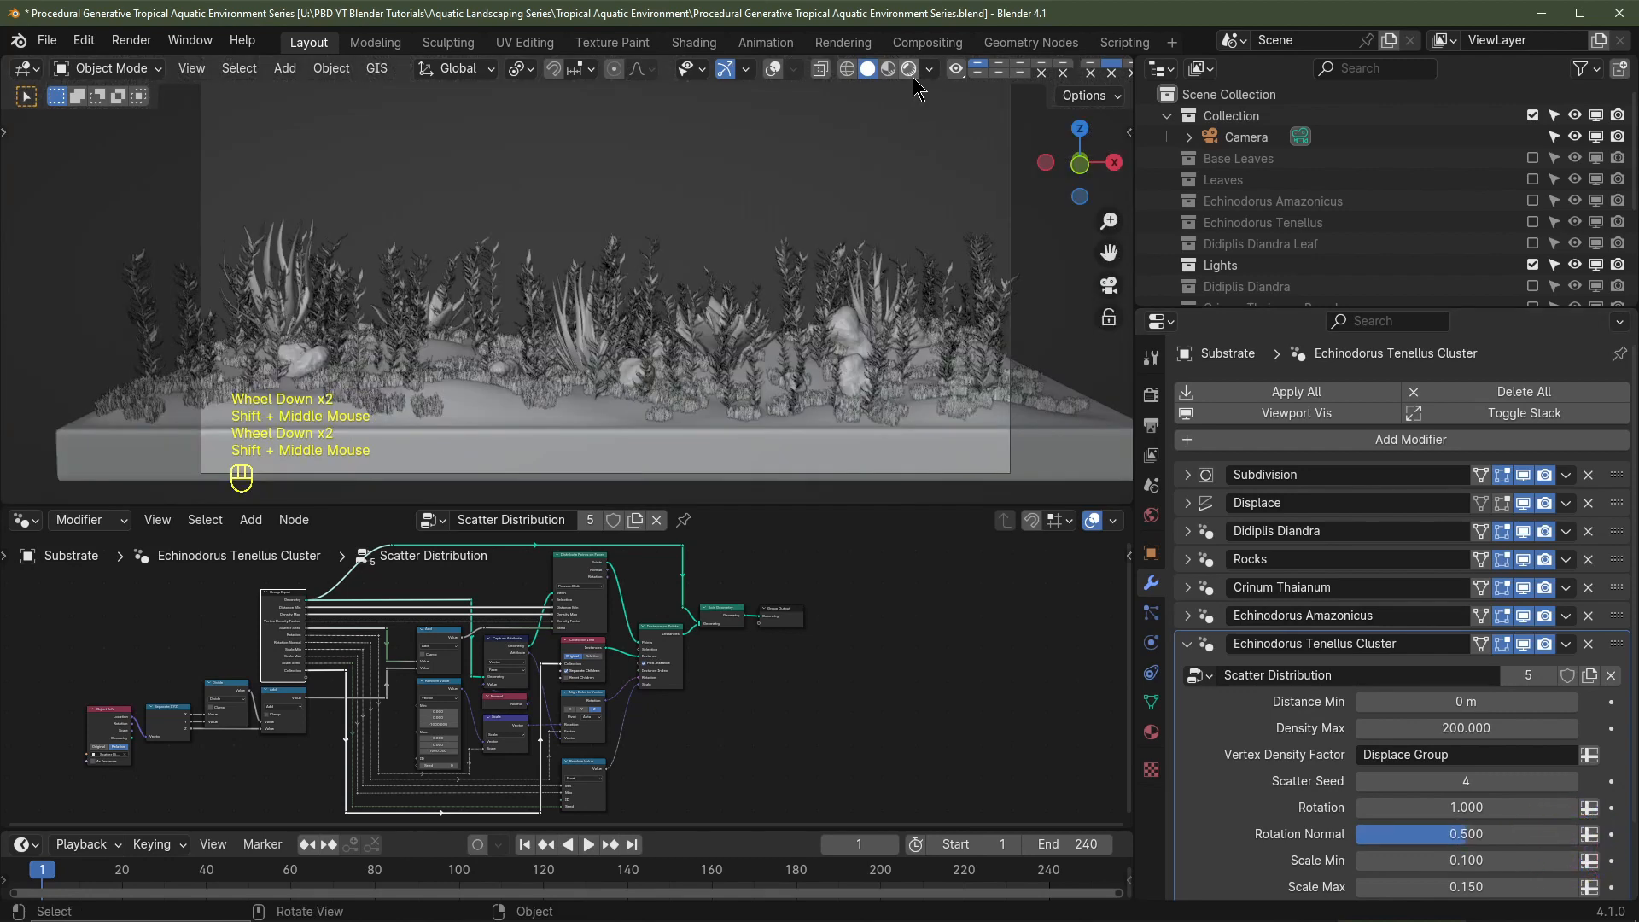
click(910, 70)
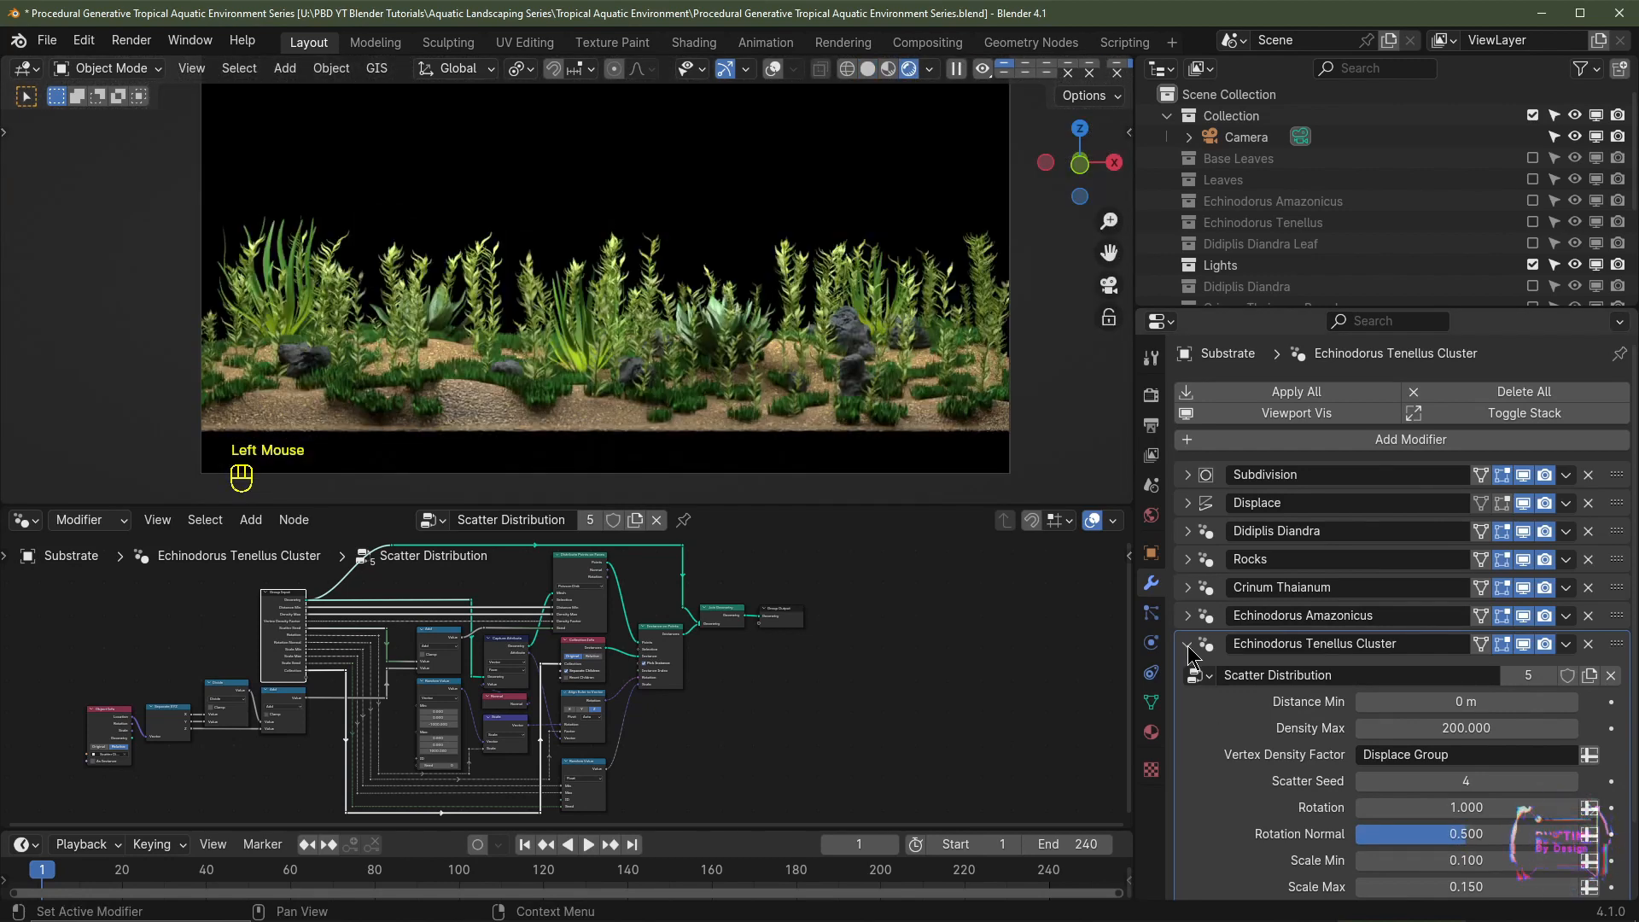
click(1188, 646)
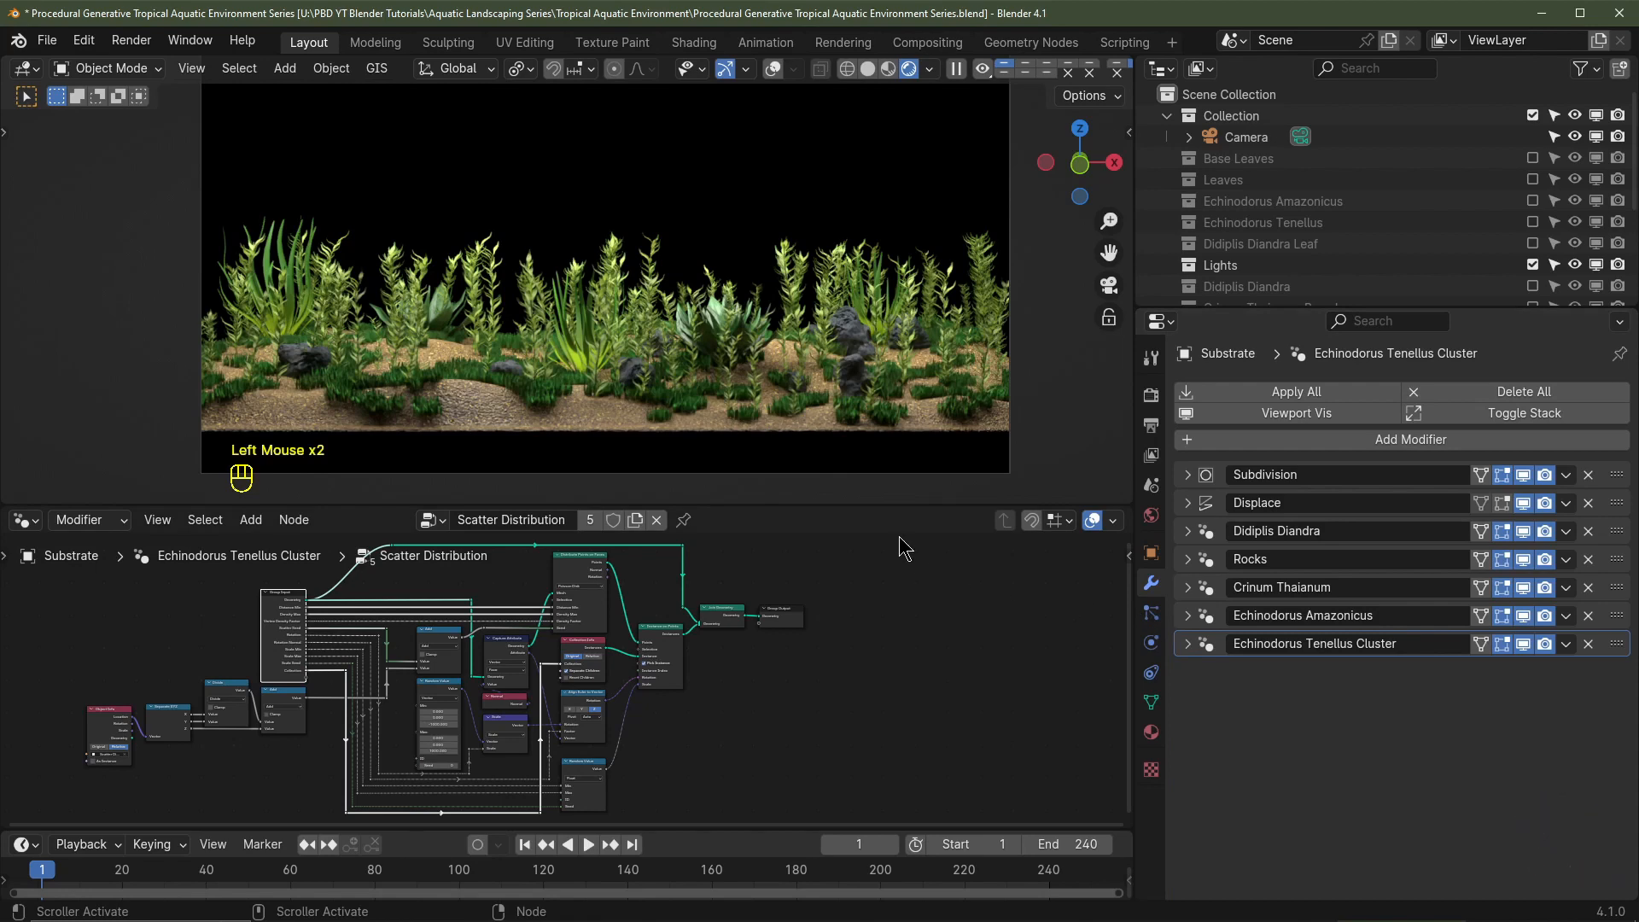
Step: Move the area light into the Lights collection
scroll(1230, 271, down, 2)
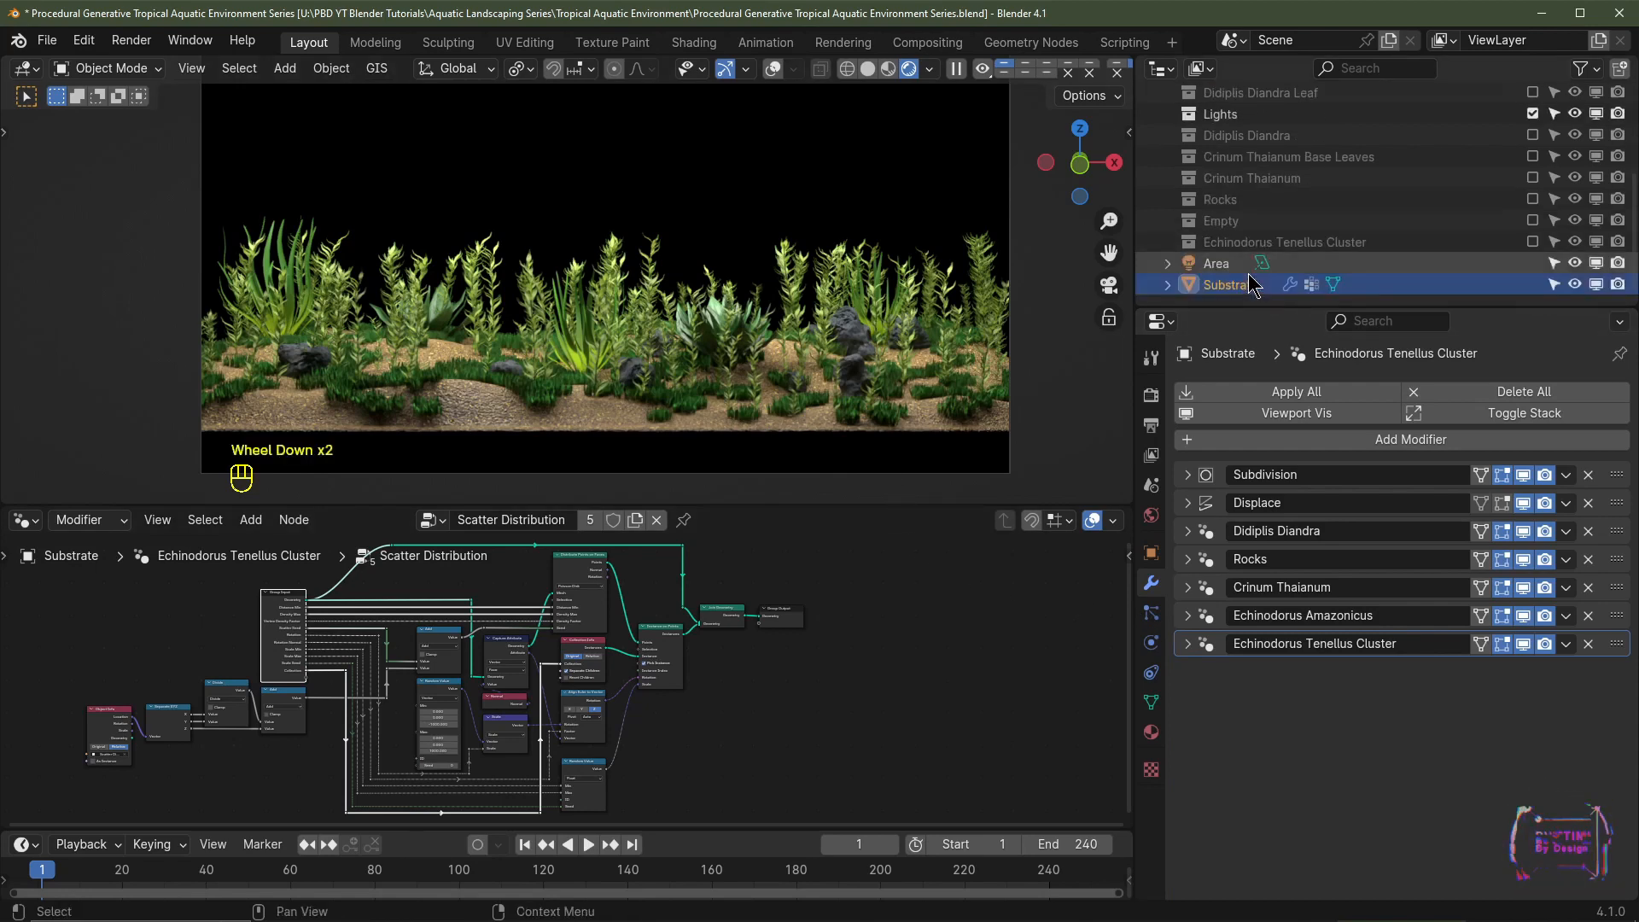
click(1216, 265)
key(m)
key(m)
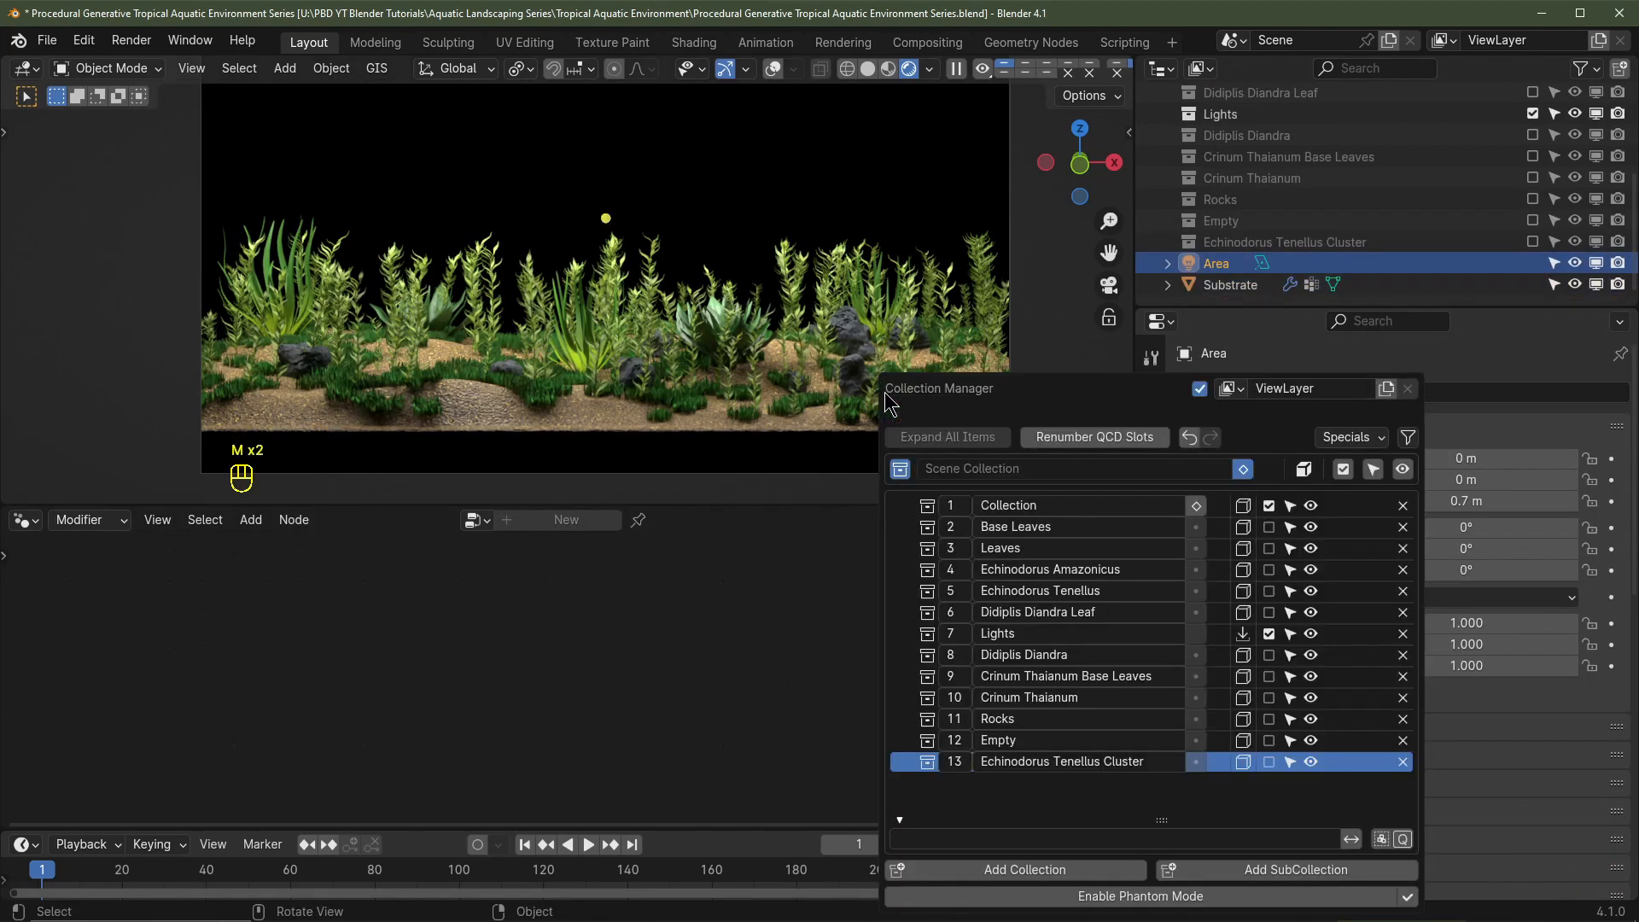
click(1244, 636)
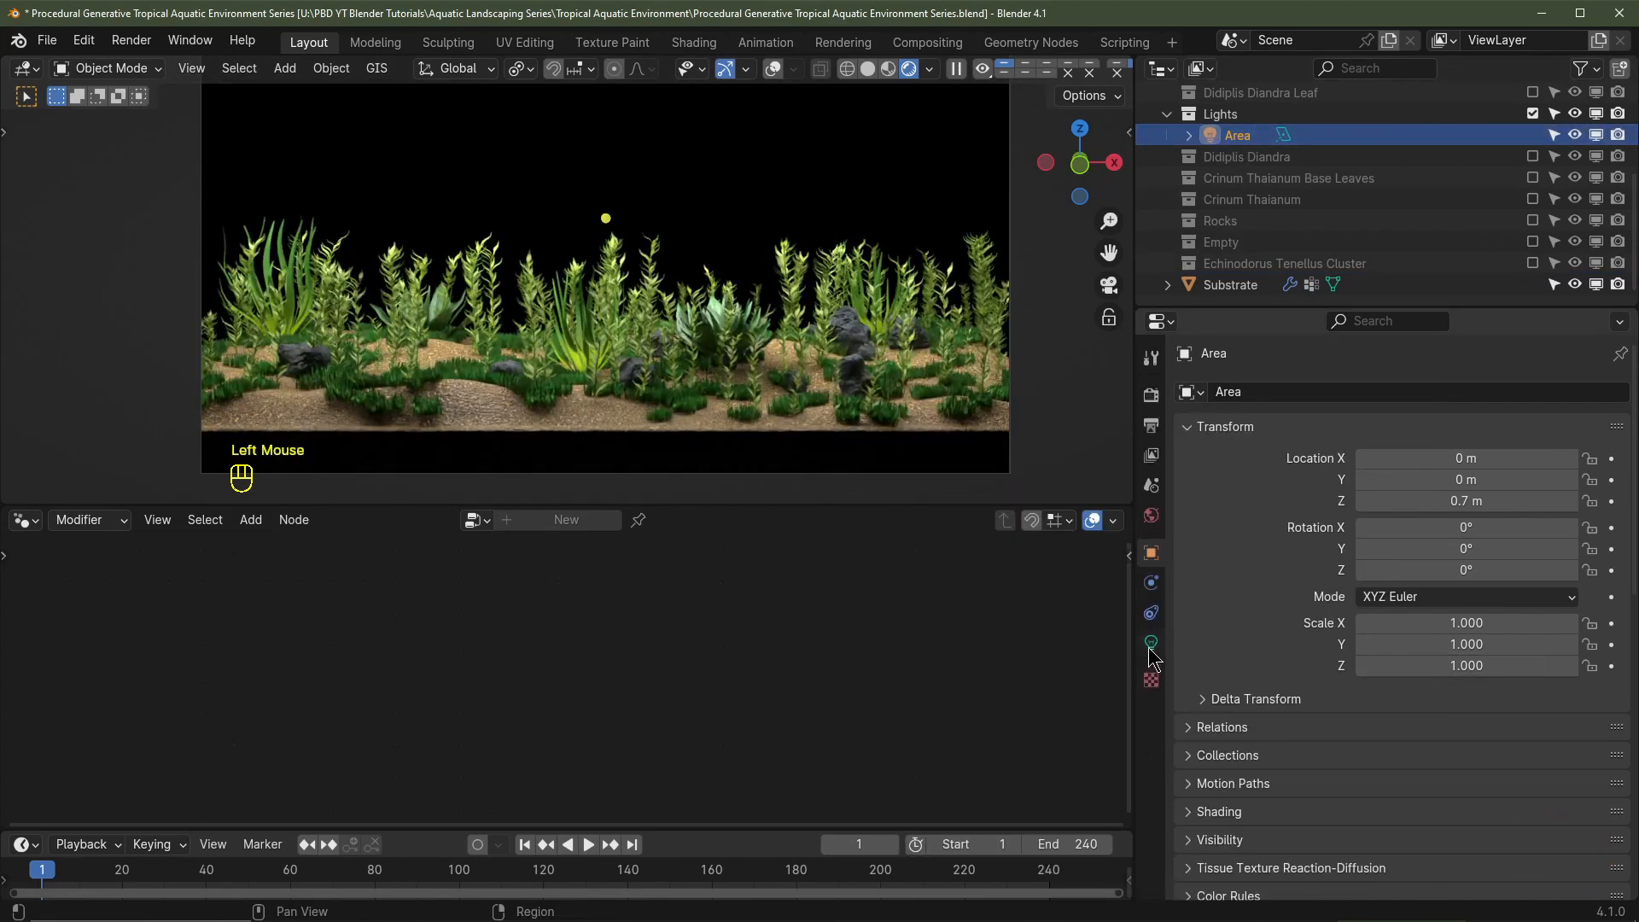
Step: Change the area light's color to a pale light blue
click(1151, 647)
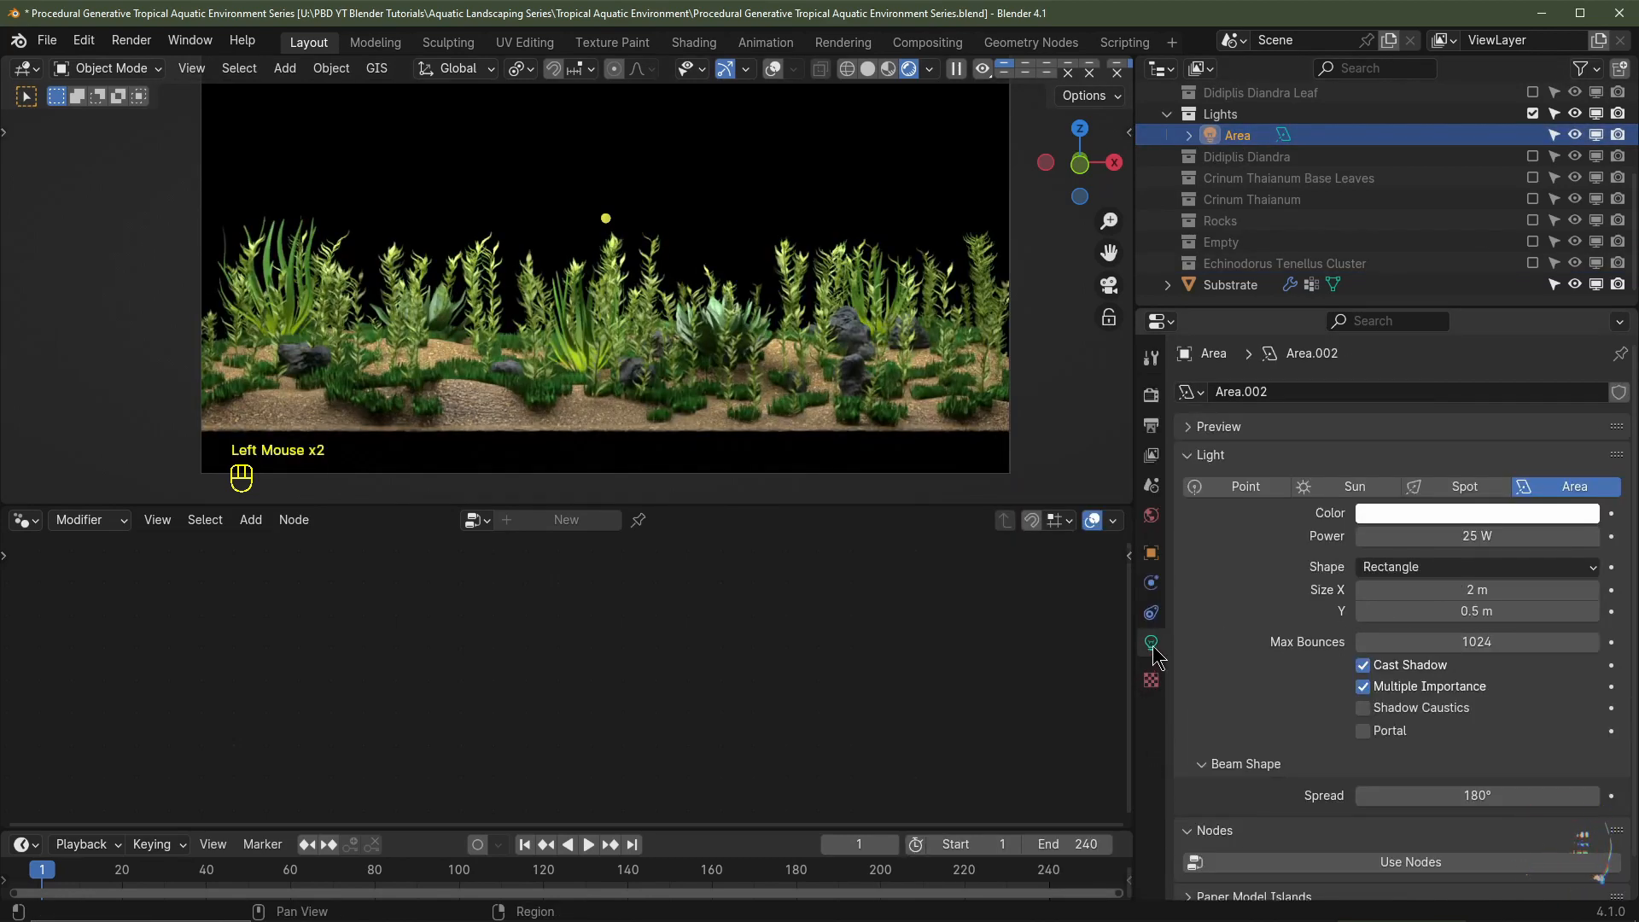
click(1449, 513)
click(1478, 274)
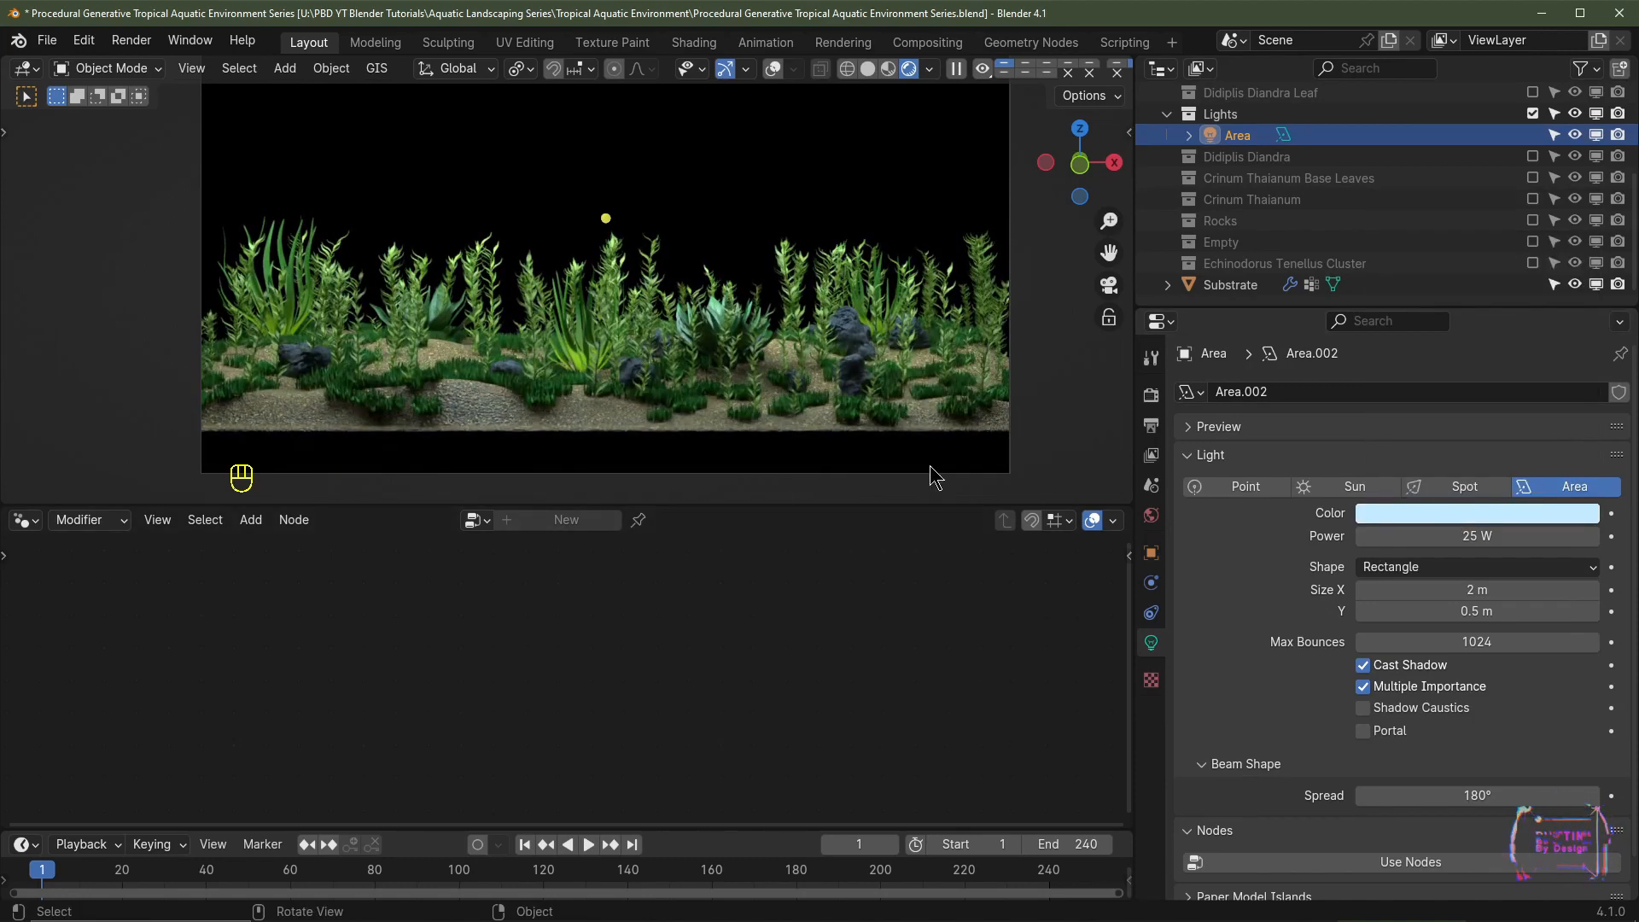
Step: Switch the render output's file format to FFmpeg Video and review its encoding settings
click(1151, 424)
scroll(1408, 627, down, 5)
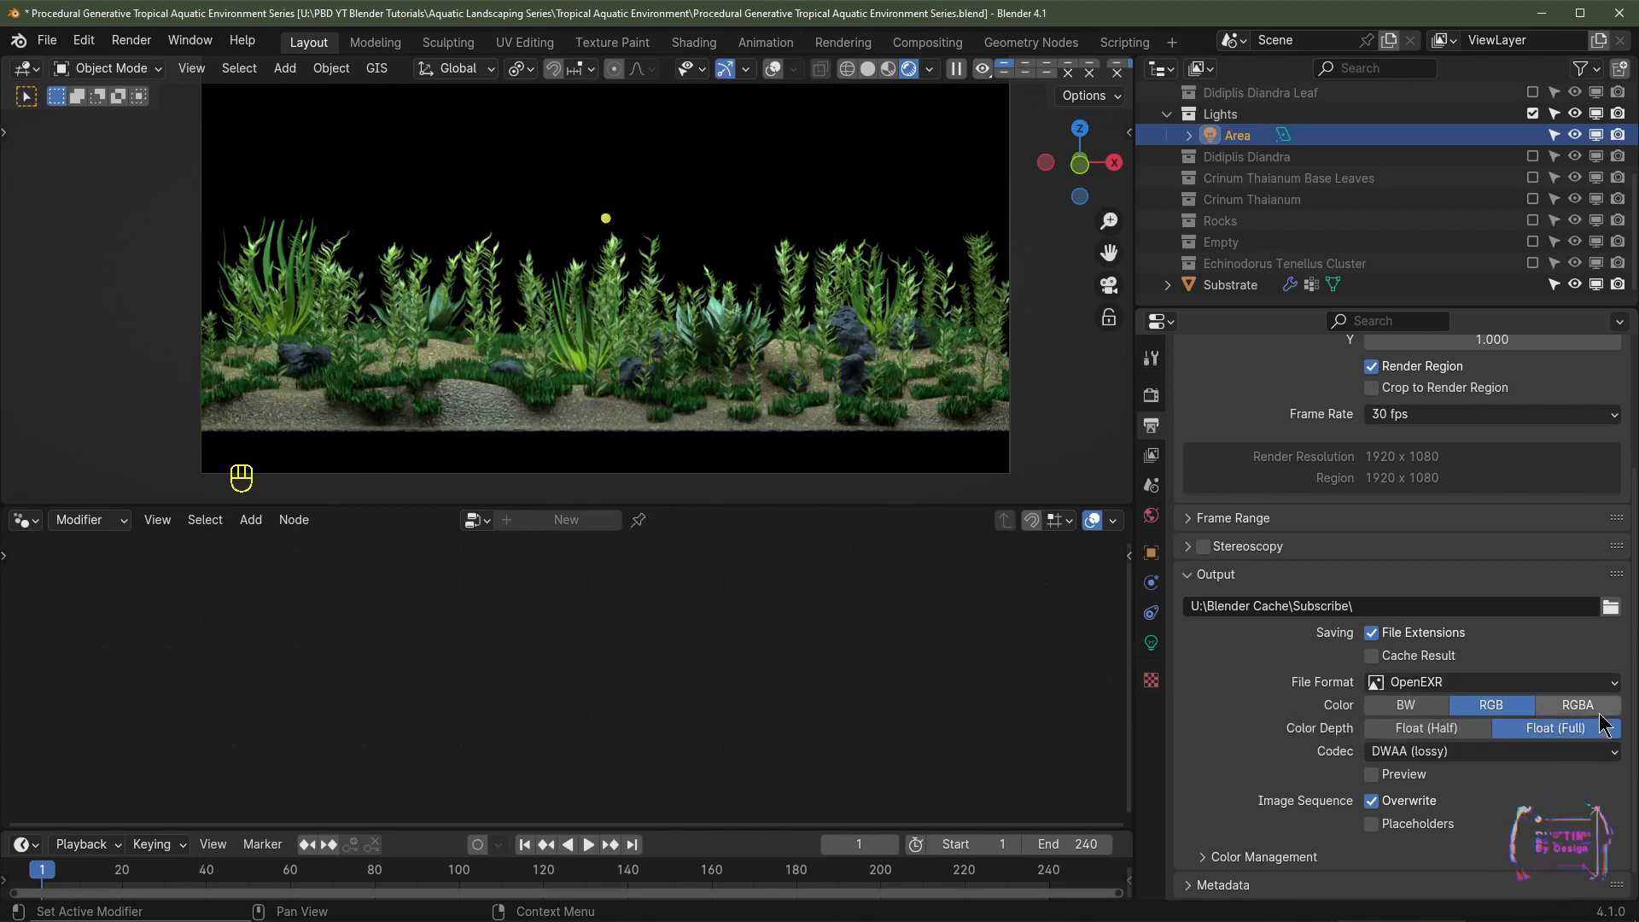
click(1485, 682)
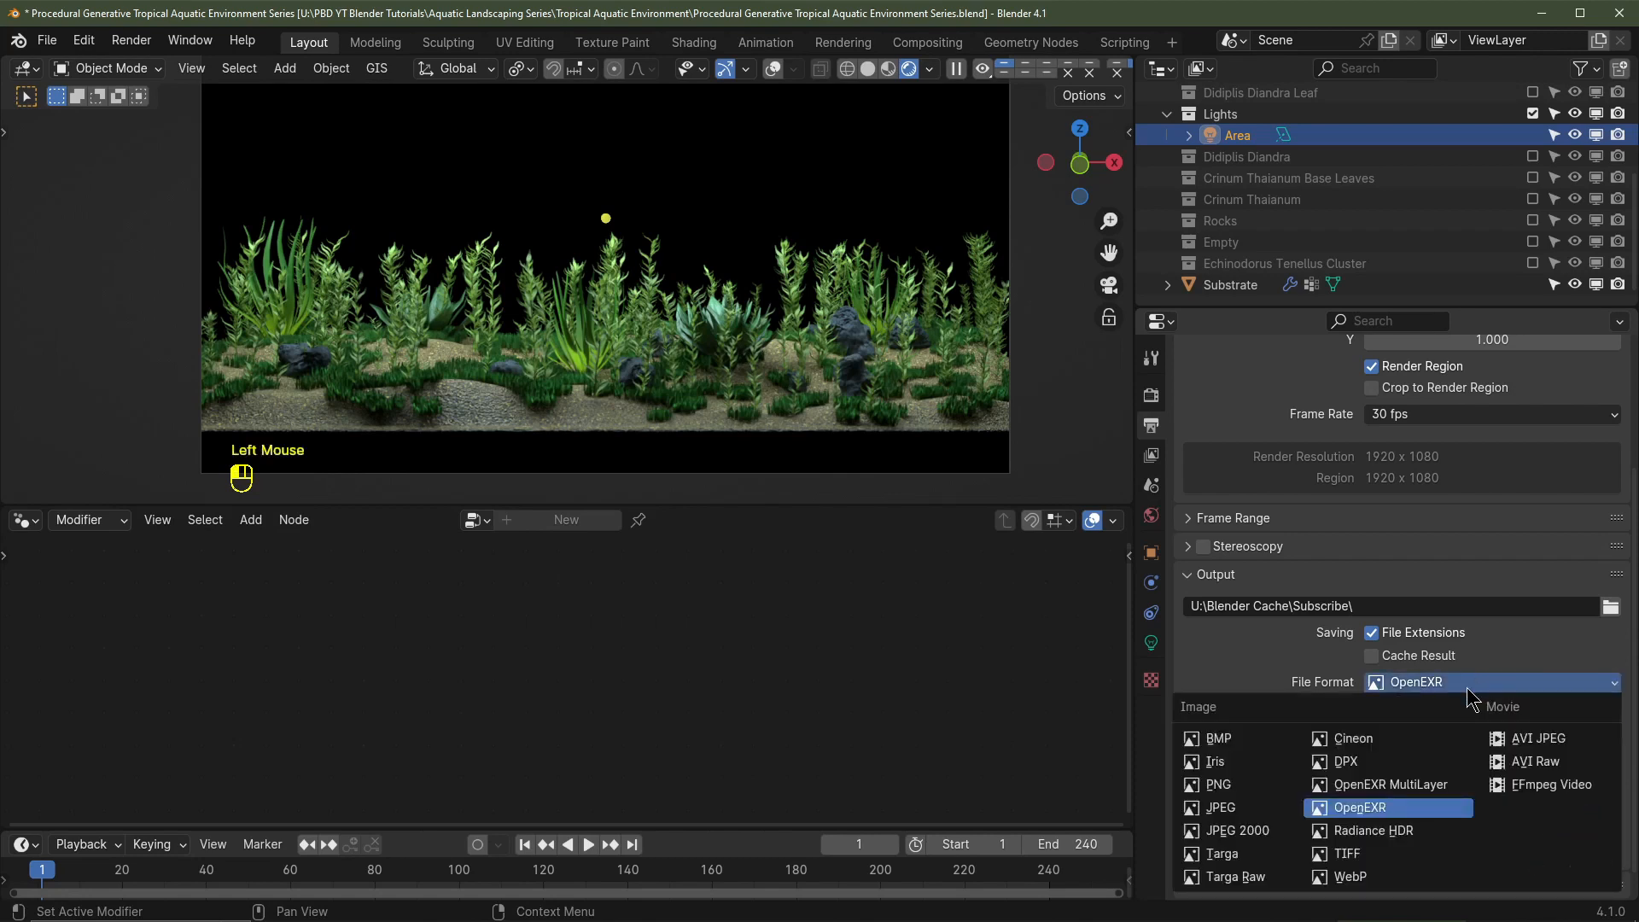
scroll(1217, 794, down, 3)
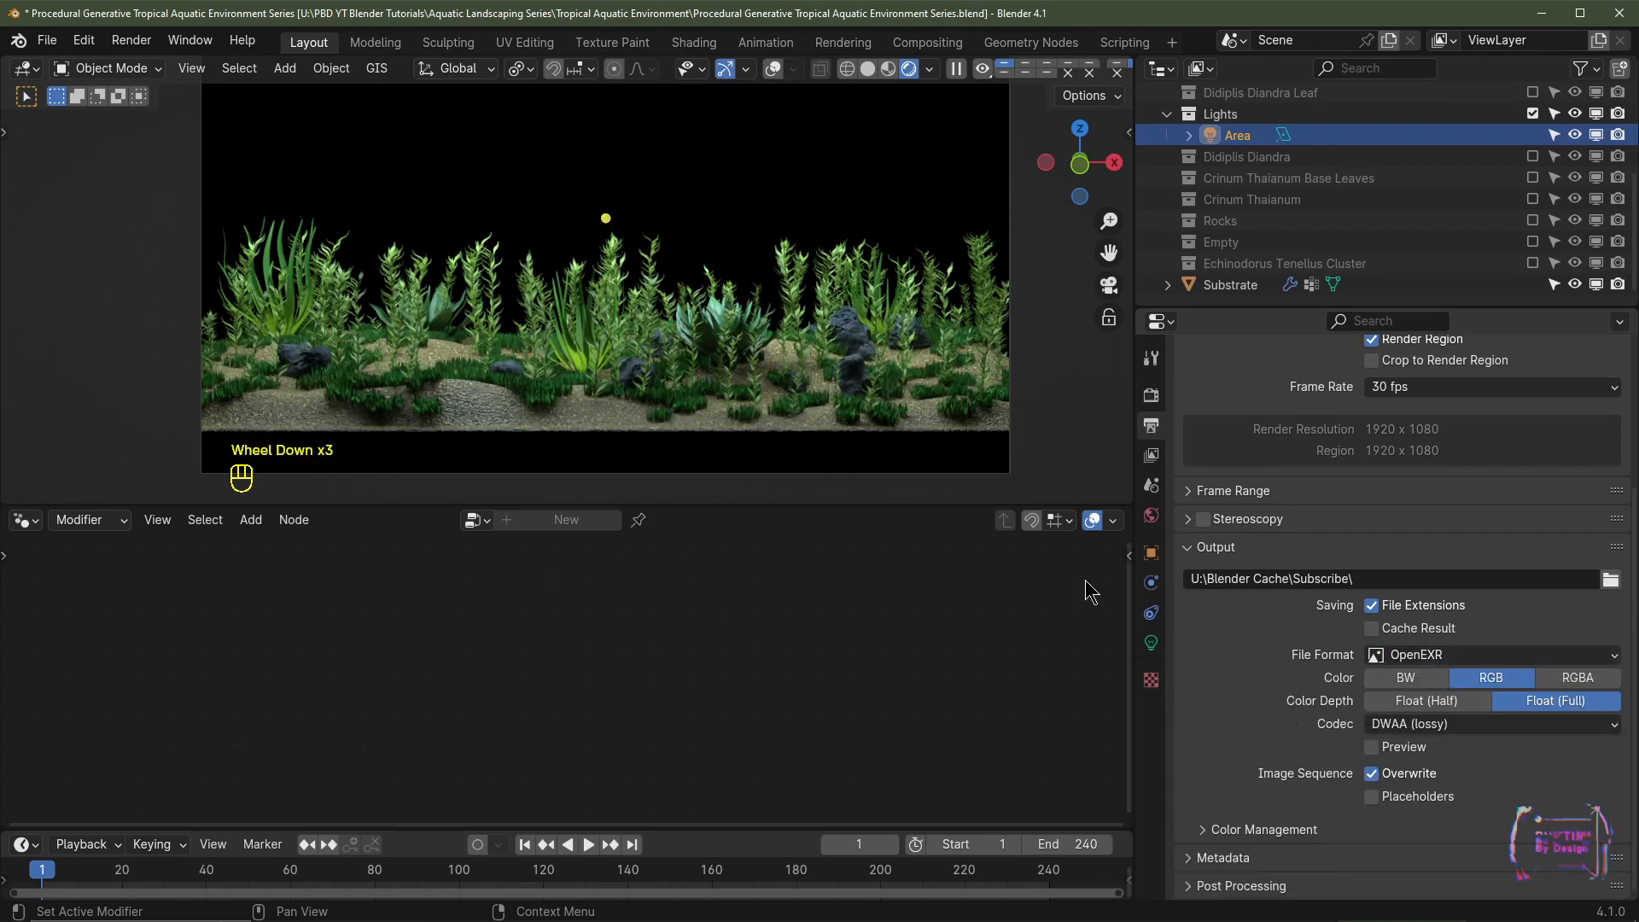
click(1392, 657)
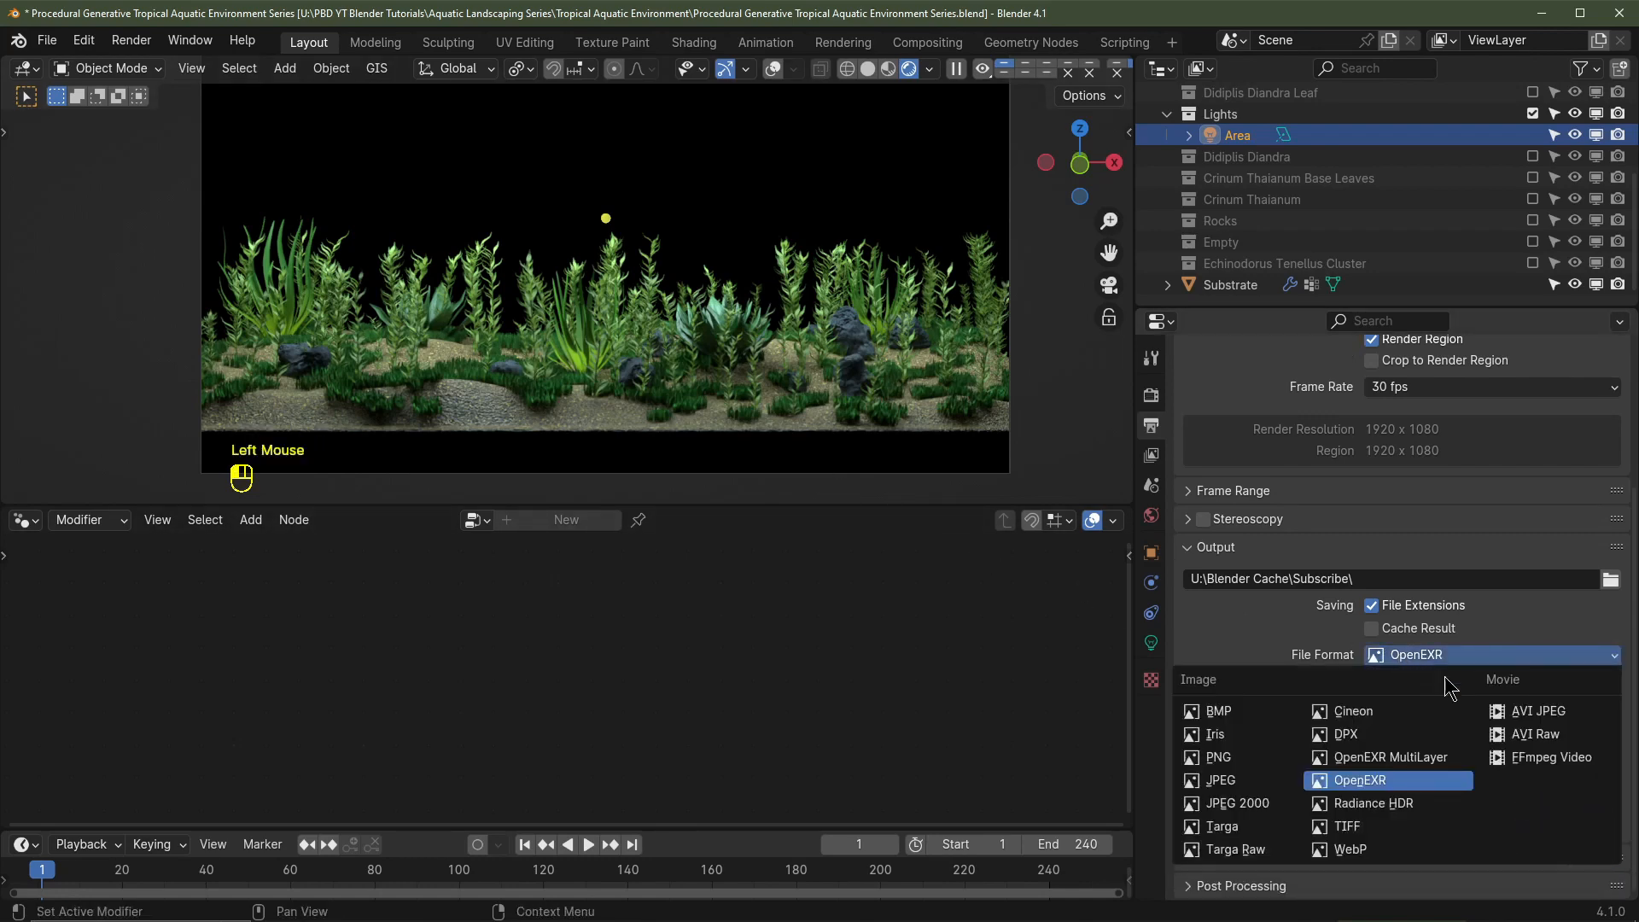
click(1528, 758)
scroll(1403, 690, down, 3)
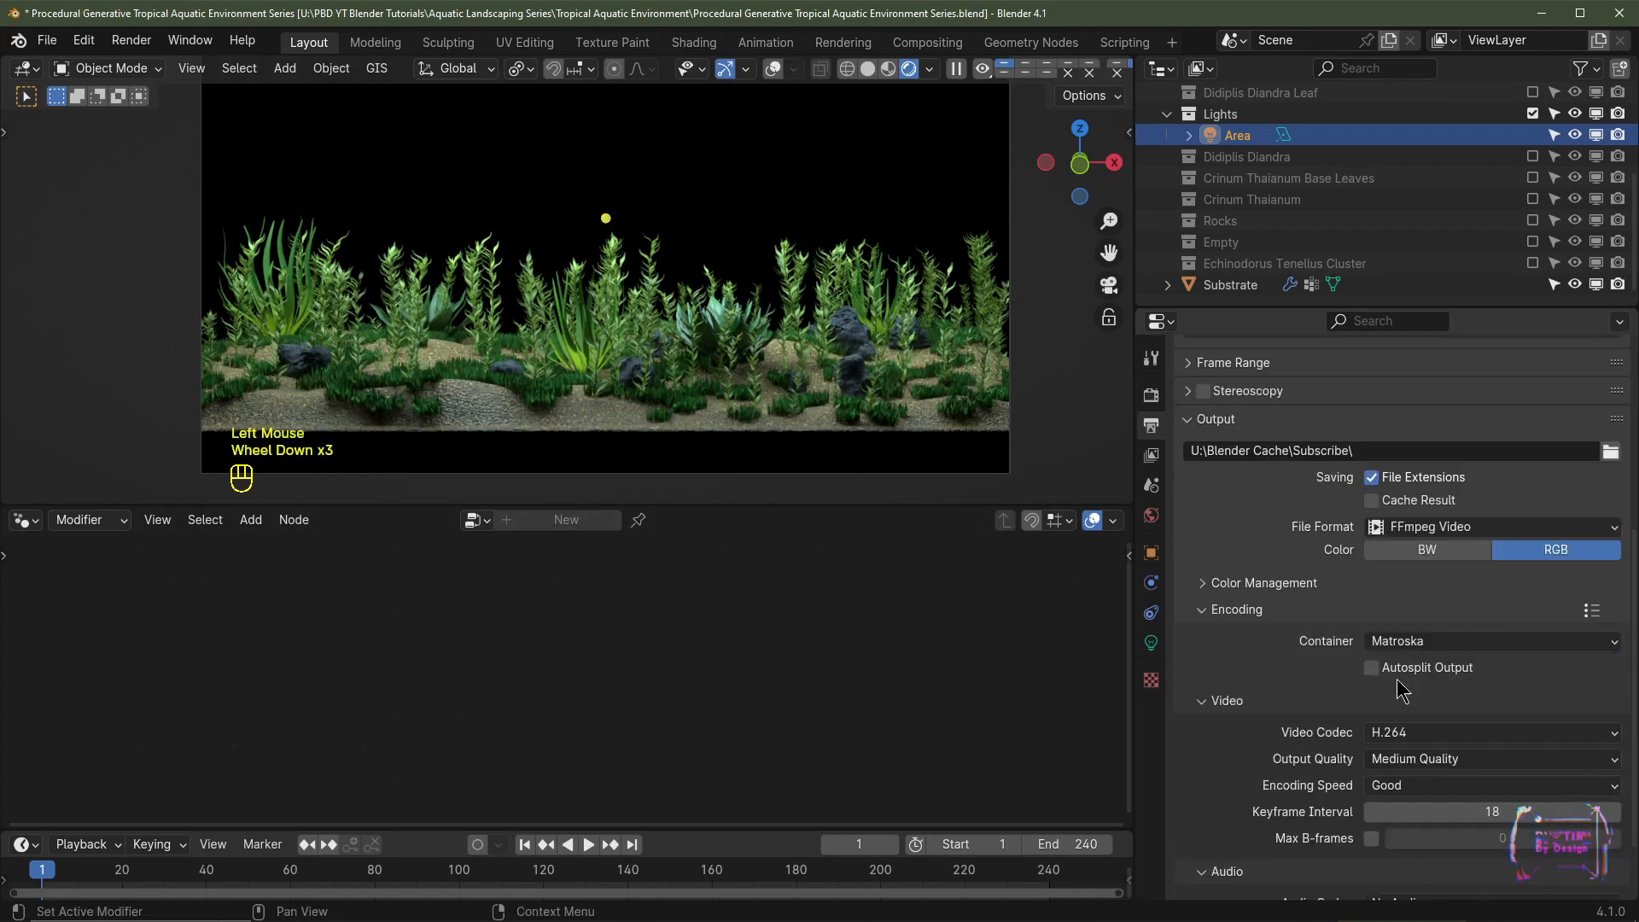
scroll(1237, 623, down, 2)
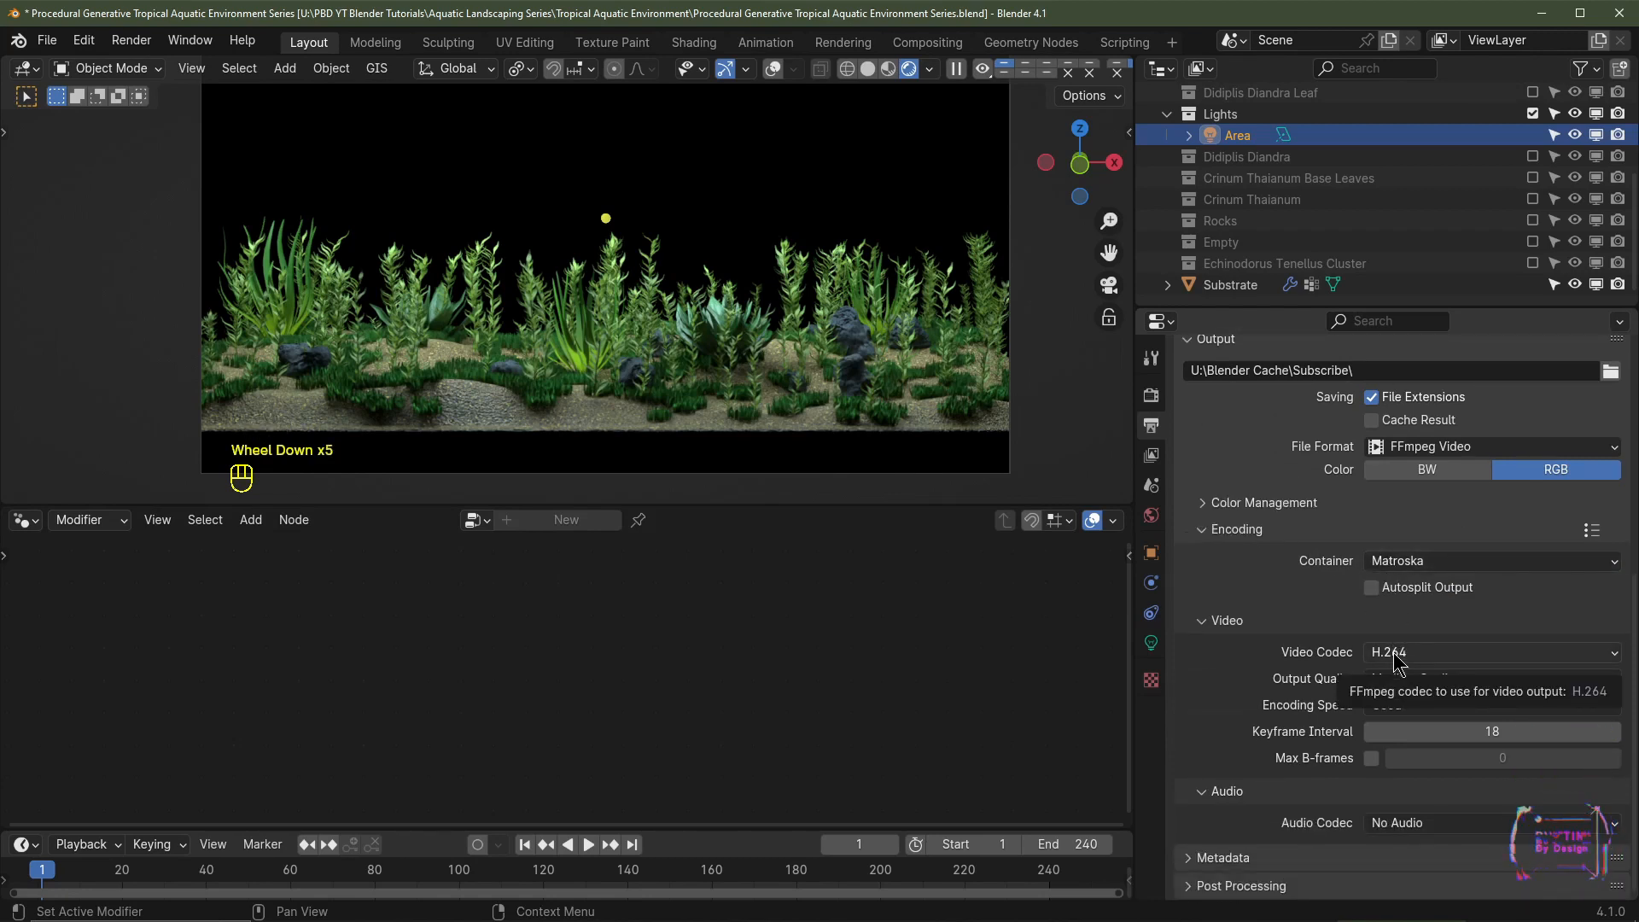
scroll(1395, 658, up, 3)
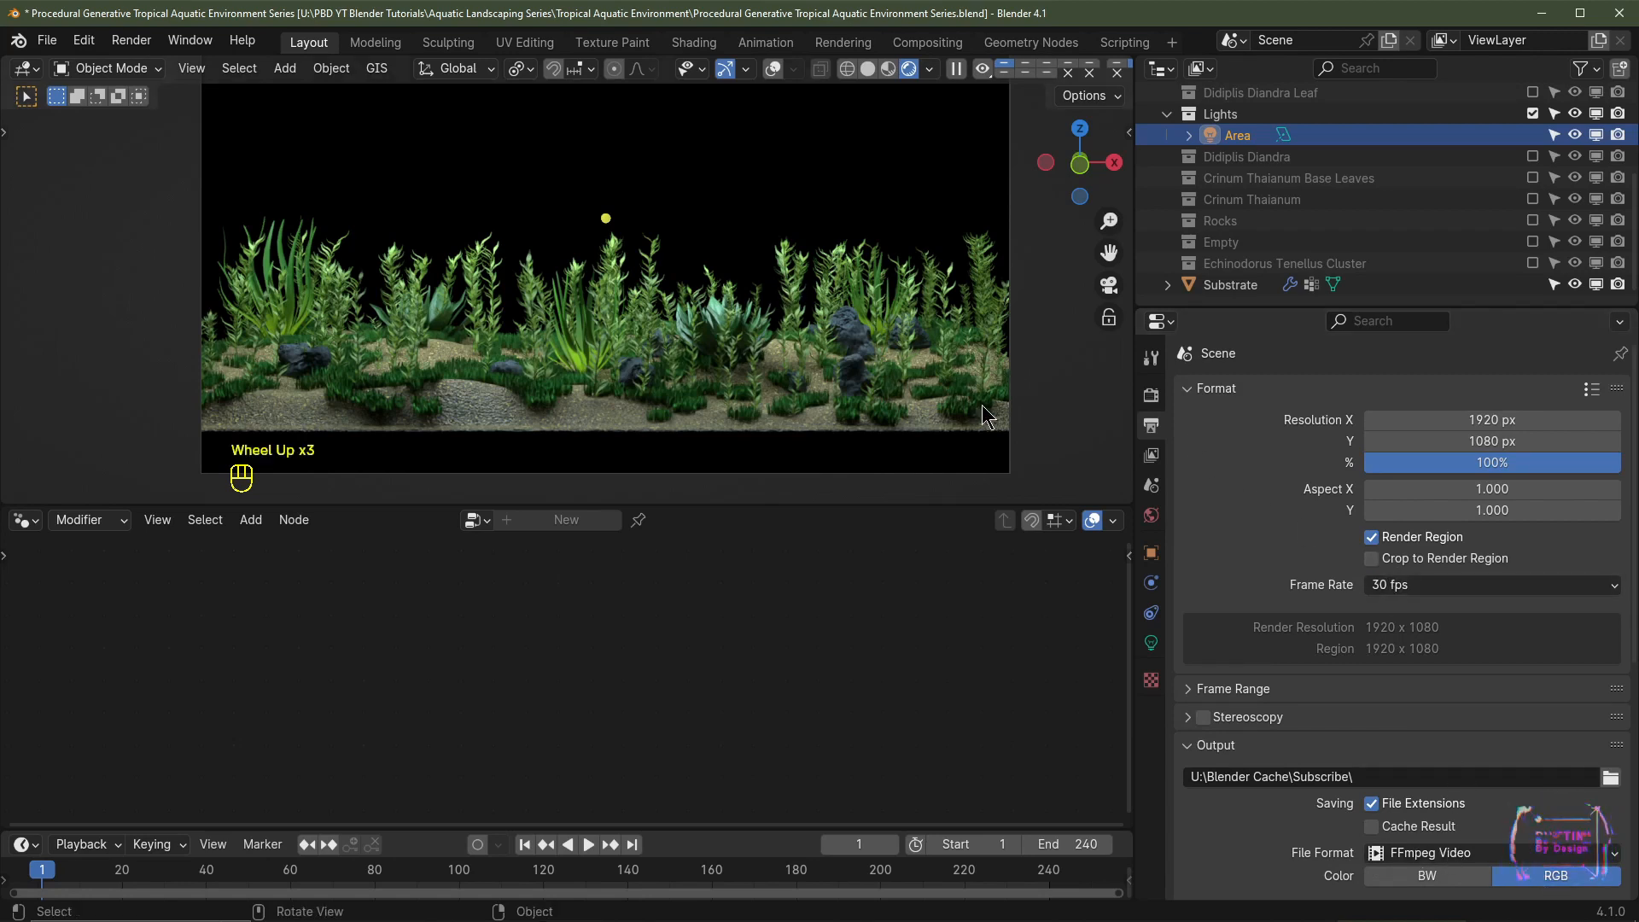
Step: Switch the render engine to EEVEE
click(1150, 394)
click(1405, 392)
click(1393, 417)
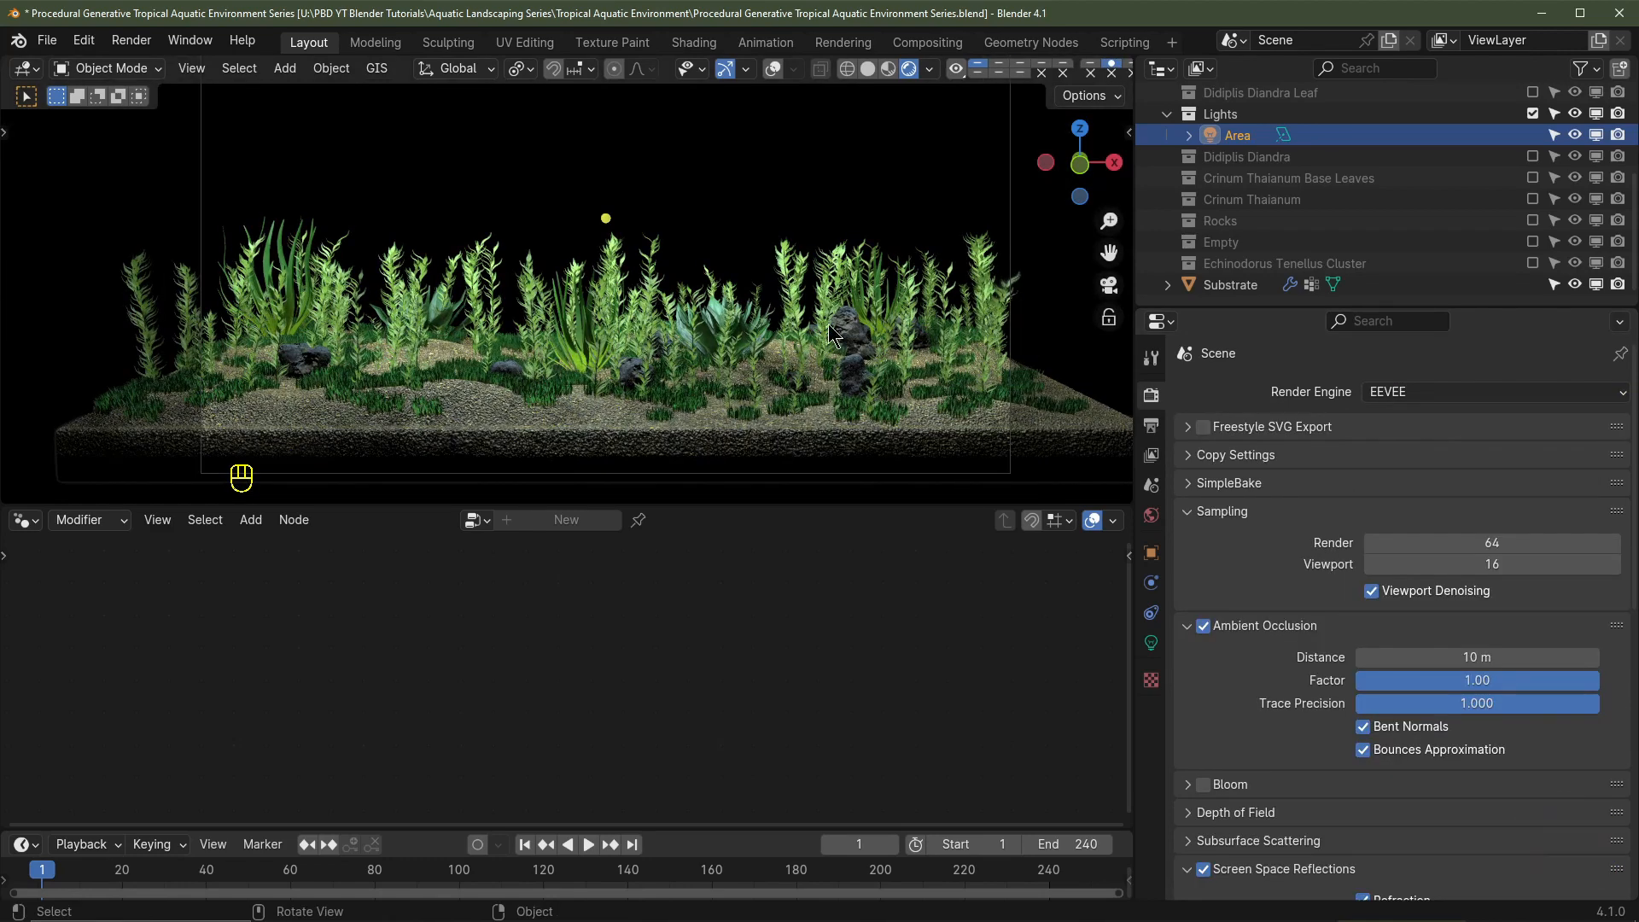
Step: Enable Contact Shadows on the area light
click(1238, 136)
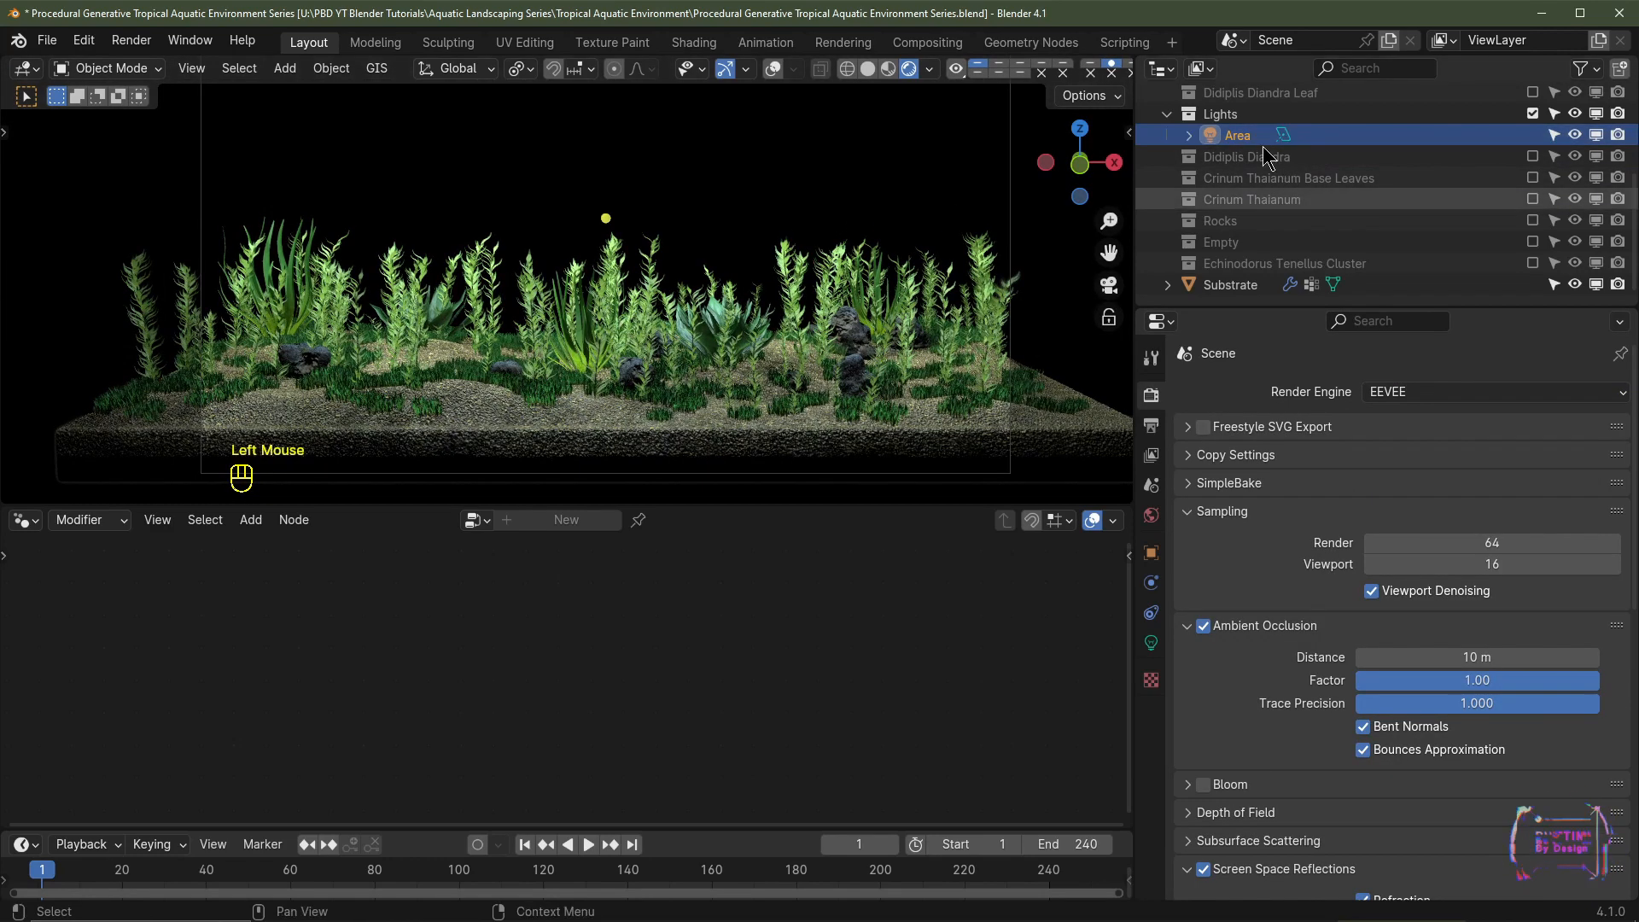
click(1237, 136)
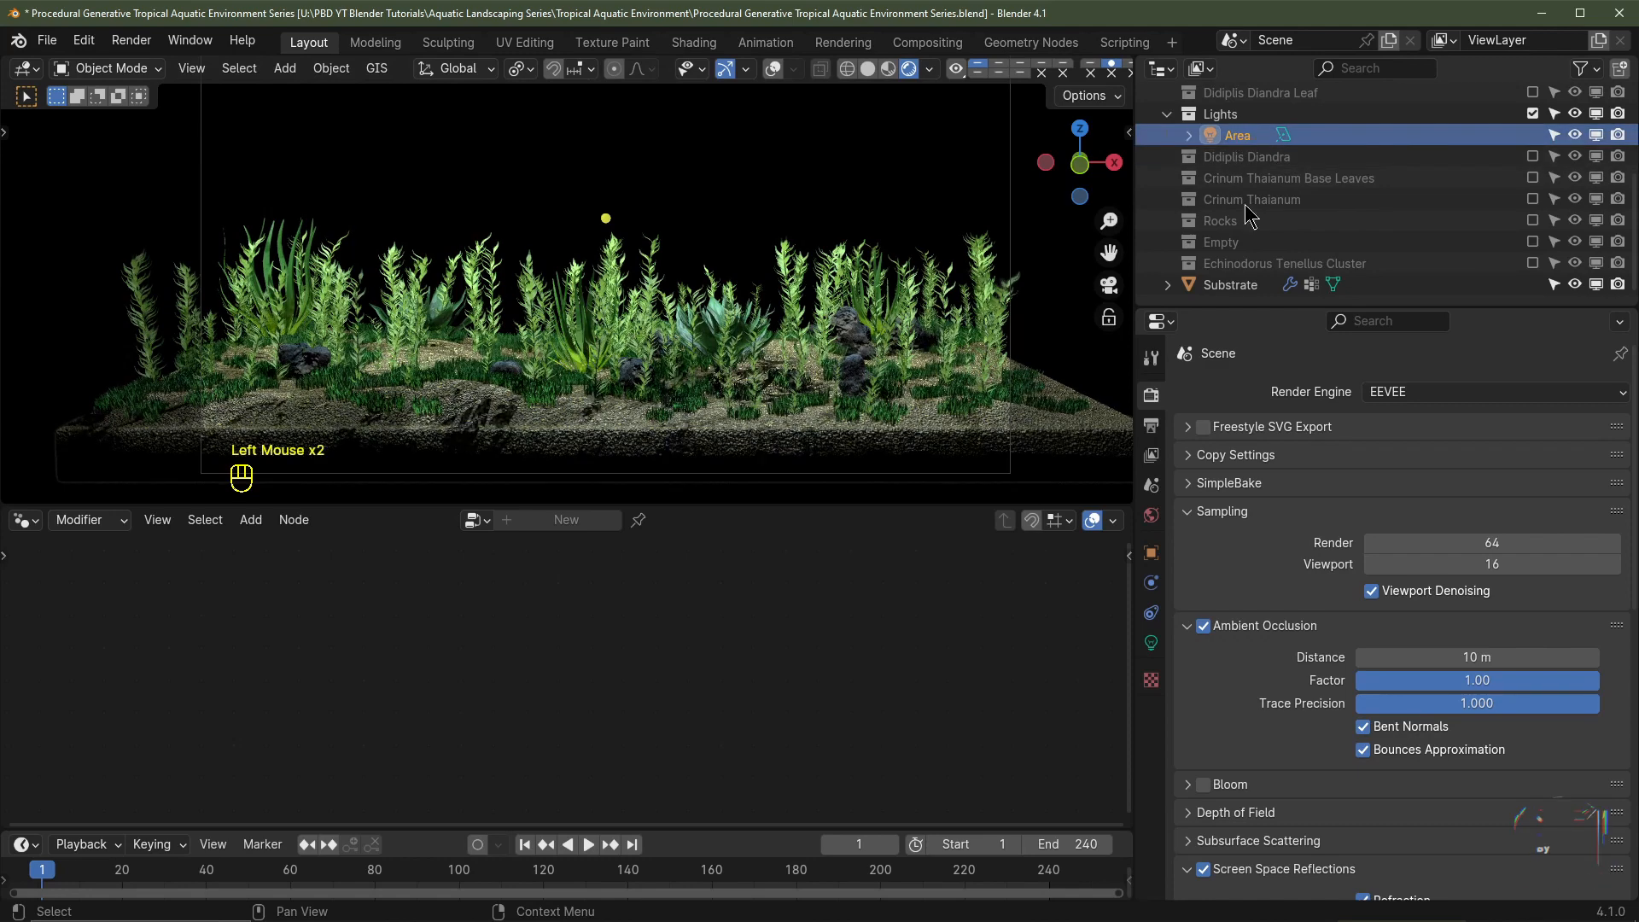
click(1151, 642)
scroll(1348, 702, down, 2)
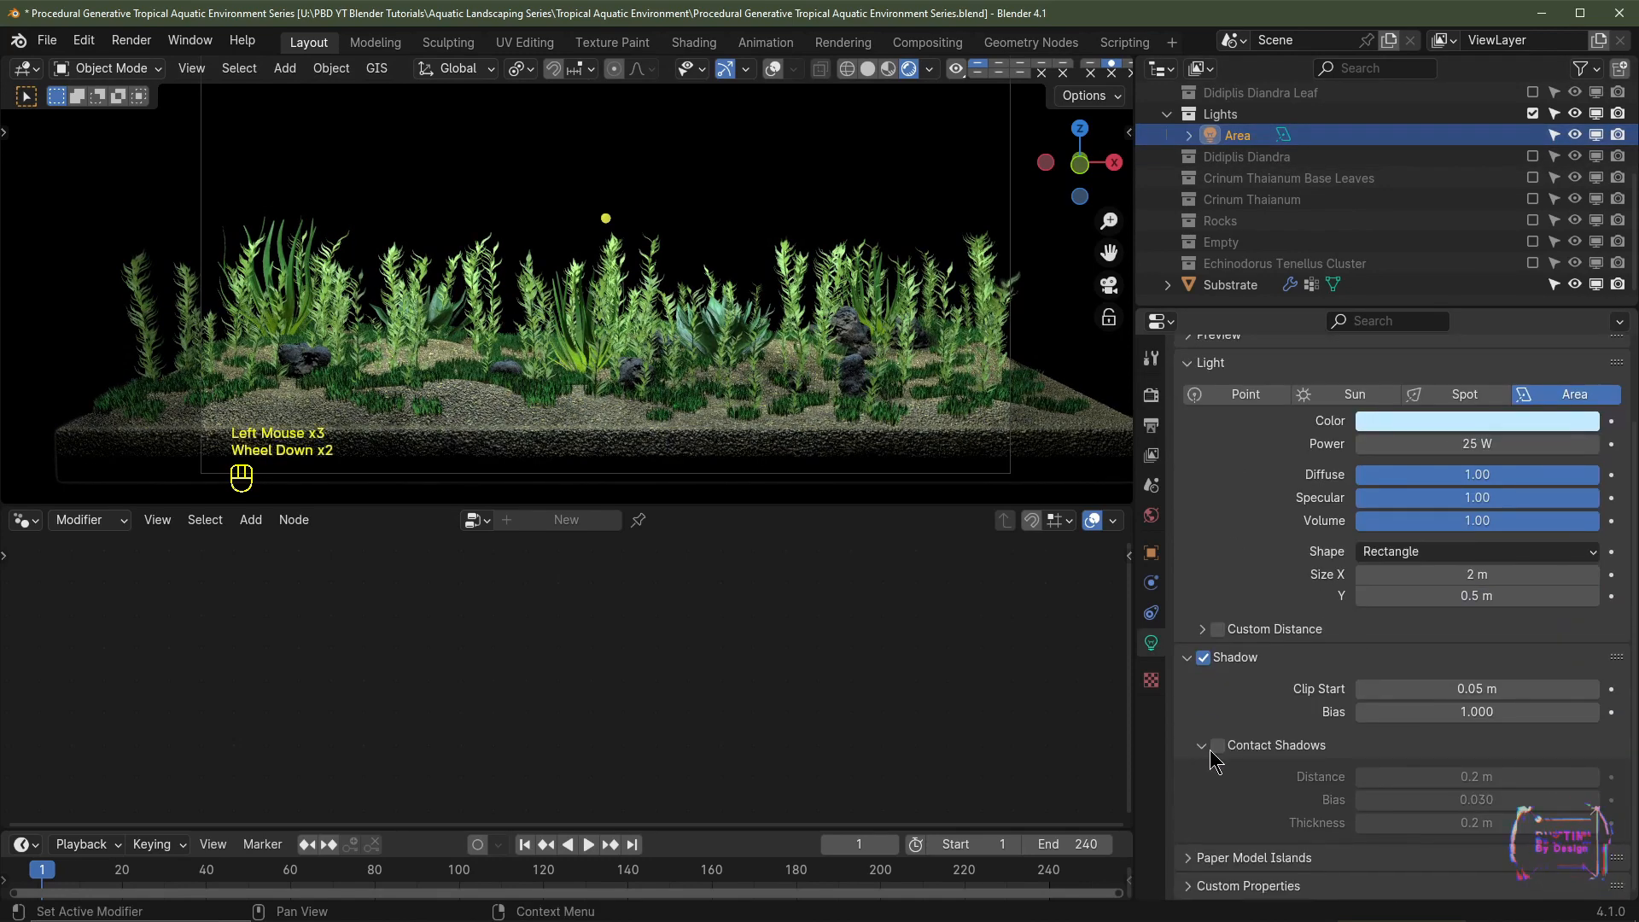
click(1218, 746)
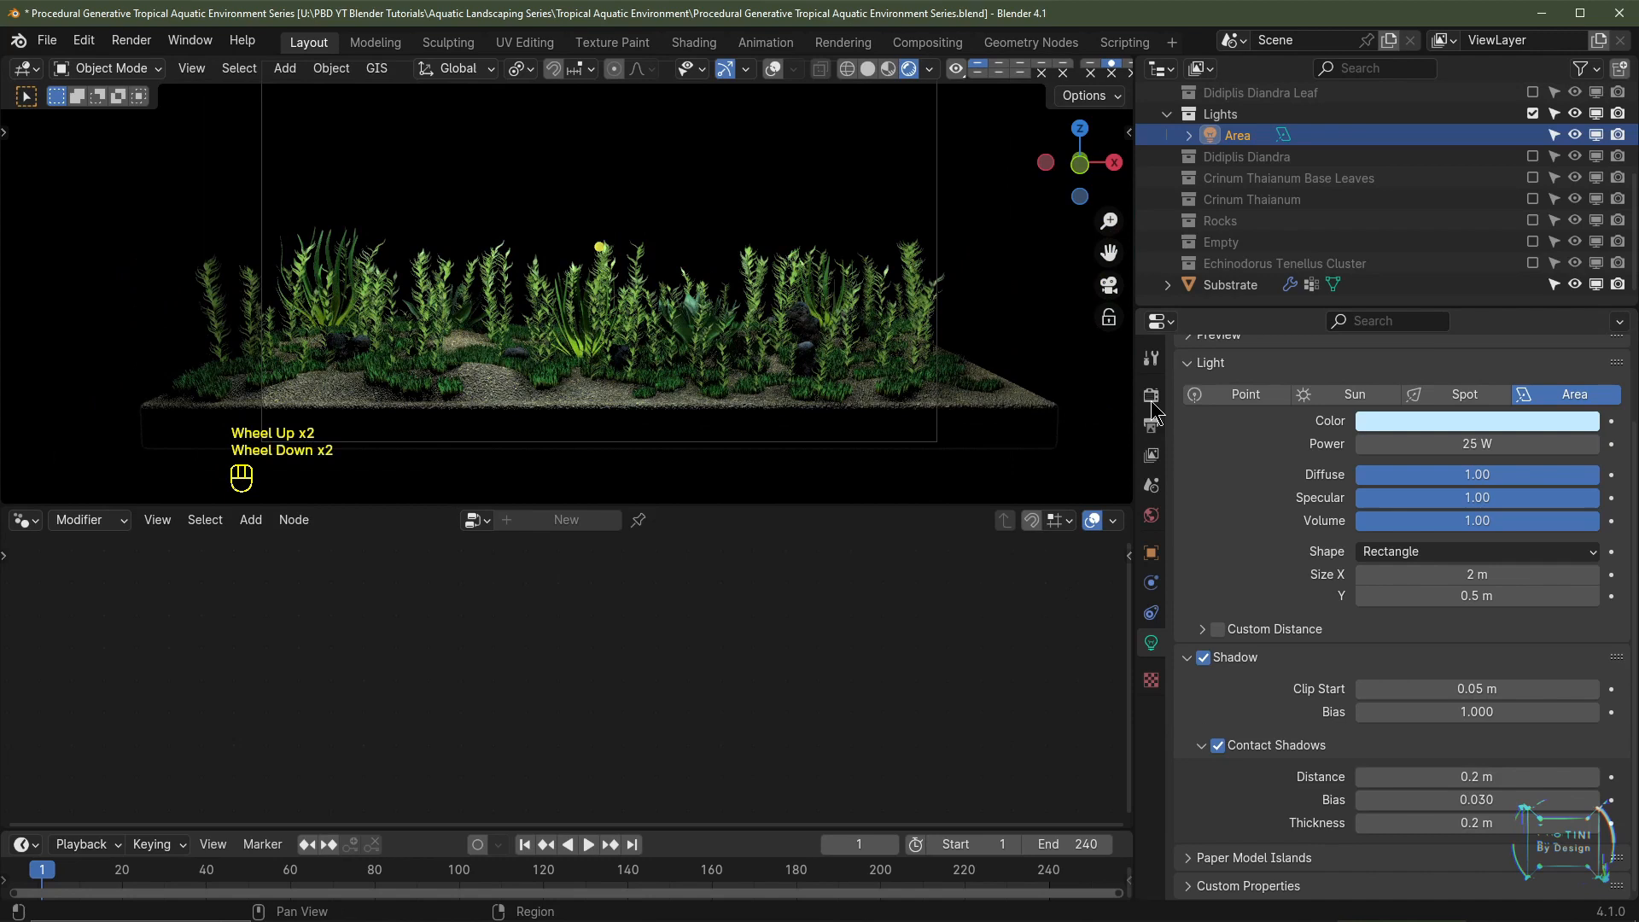
Step: Review the EEVEE ambient occlusion and reflection settings and change the render engine back to Cycles
click(1152, 397)
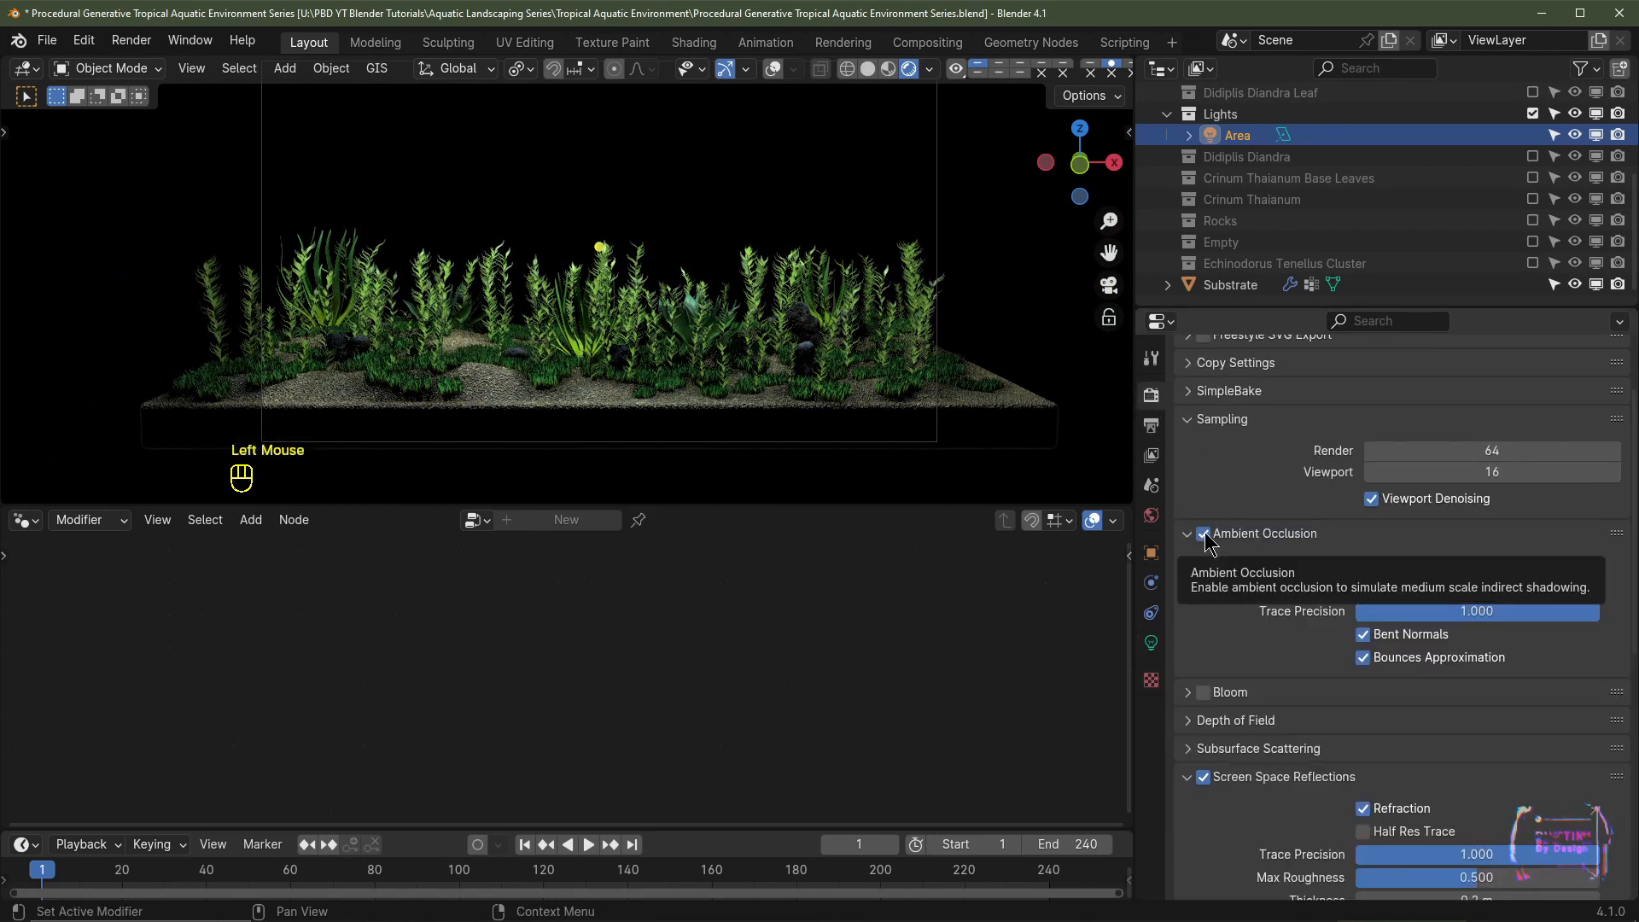
scroll(1337, 626, down, 2)
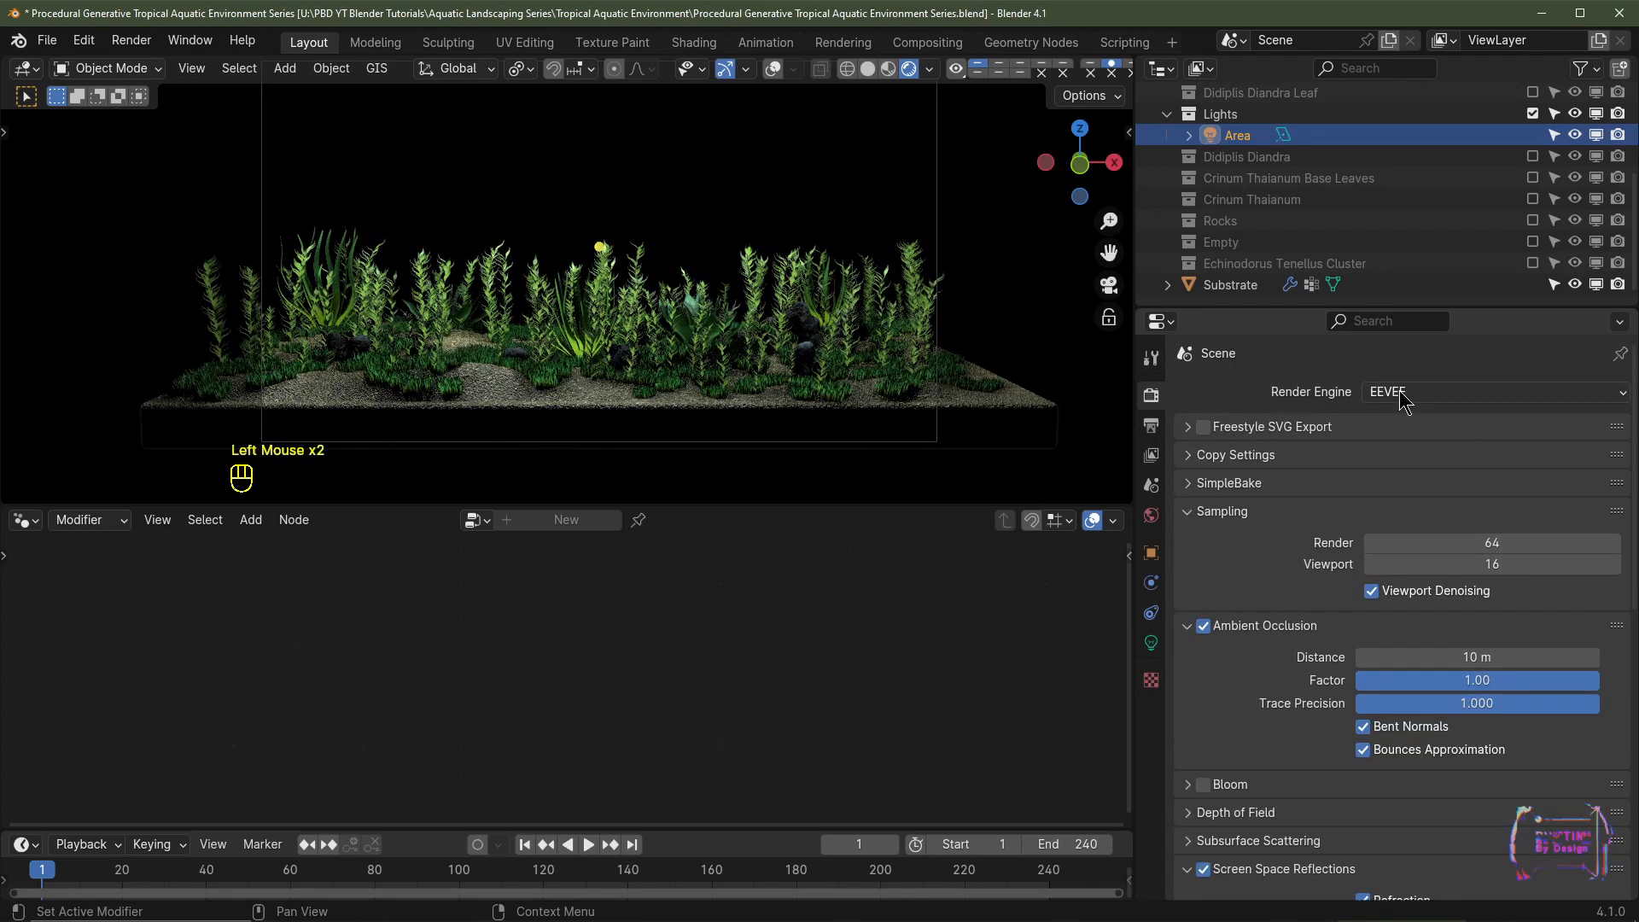
click(1400, 395)
click(1405, 463)
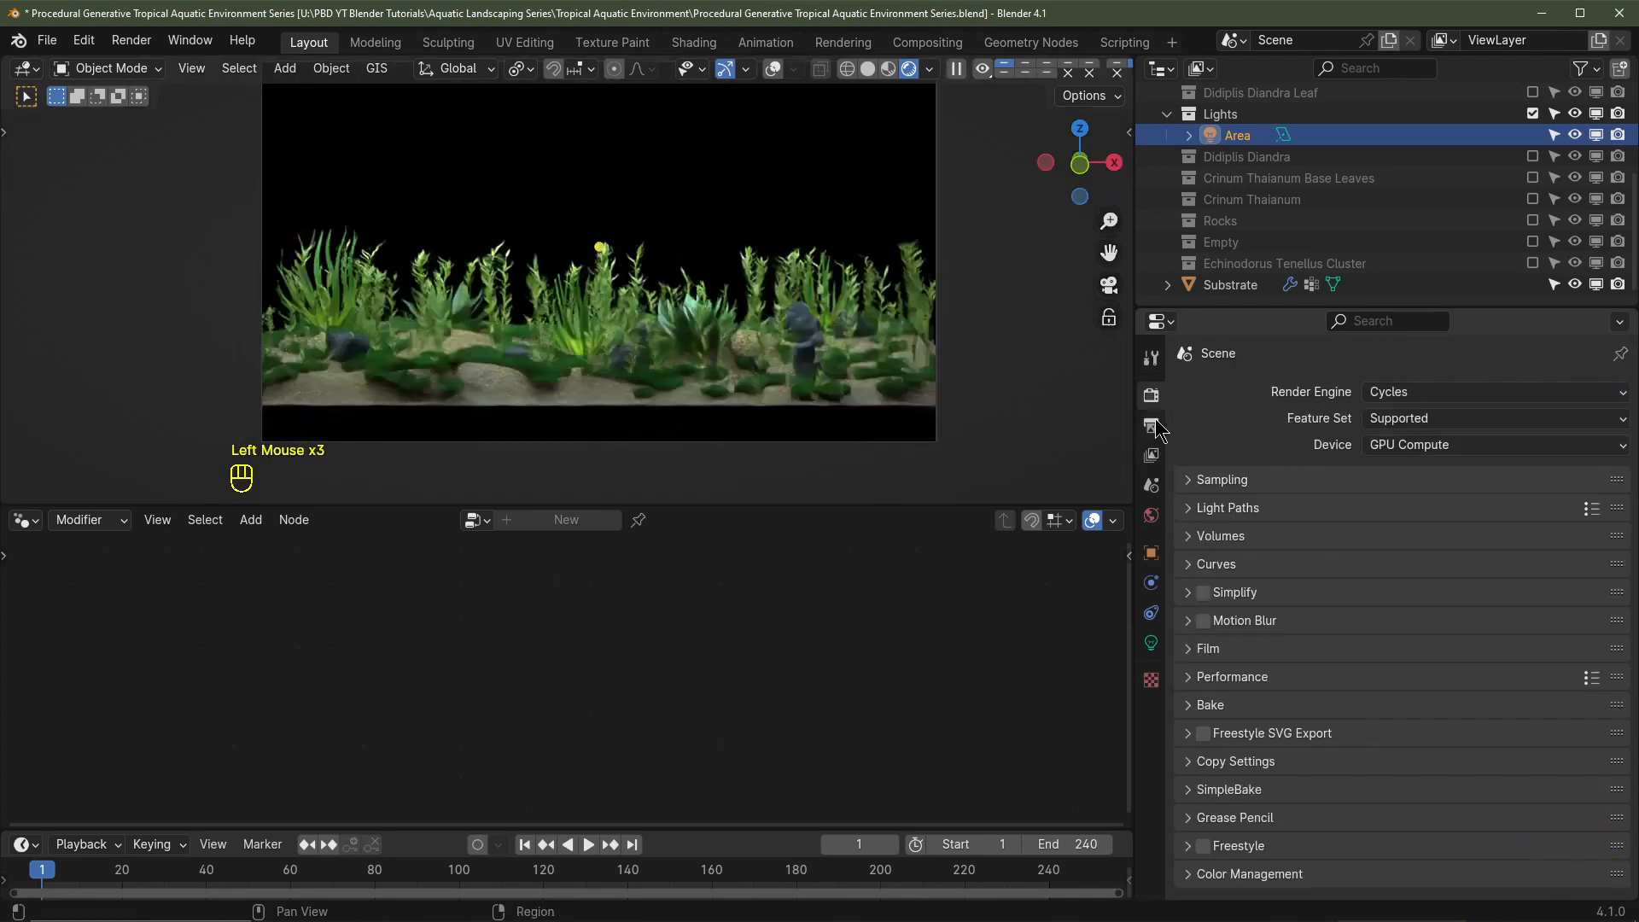
Step: Set the render output's file format to OpenEXR
click(1151, 425)
scroll(1486, 593, down, 2)
click(1449, 641)
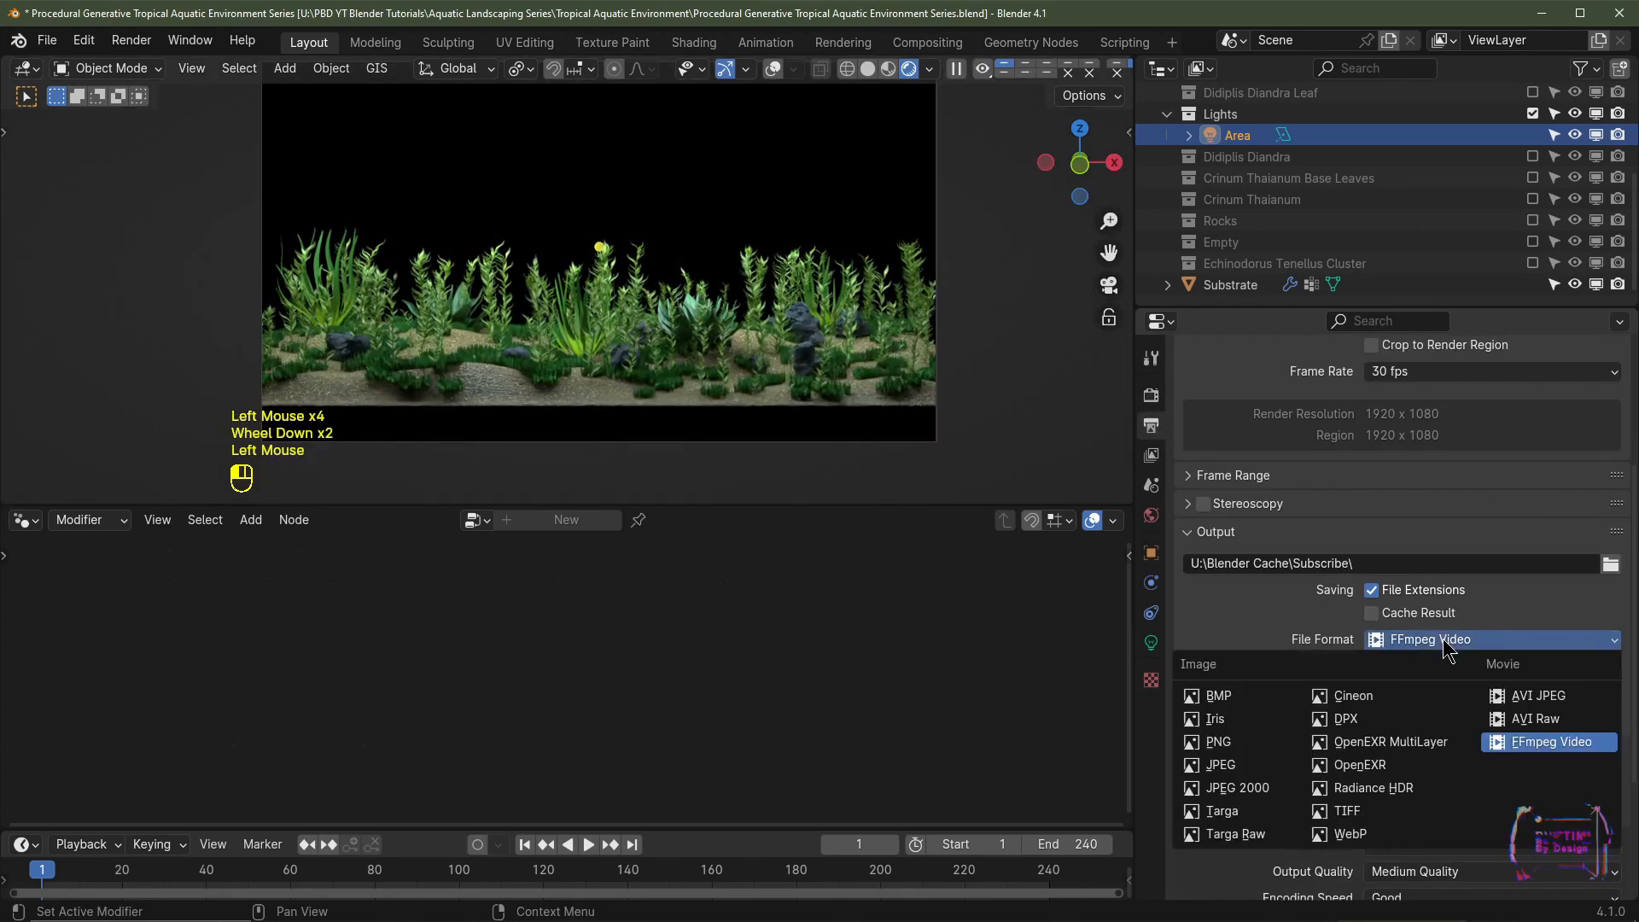
click(1379, 765)
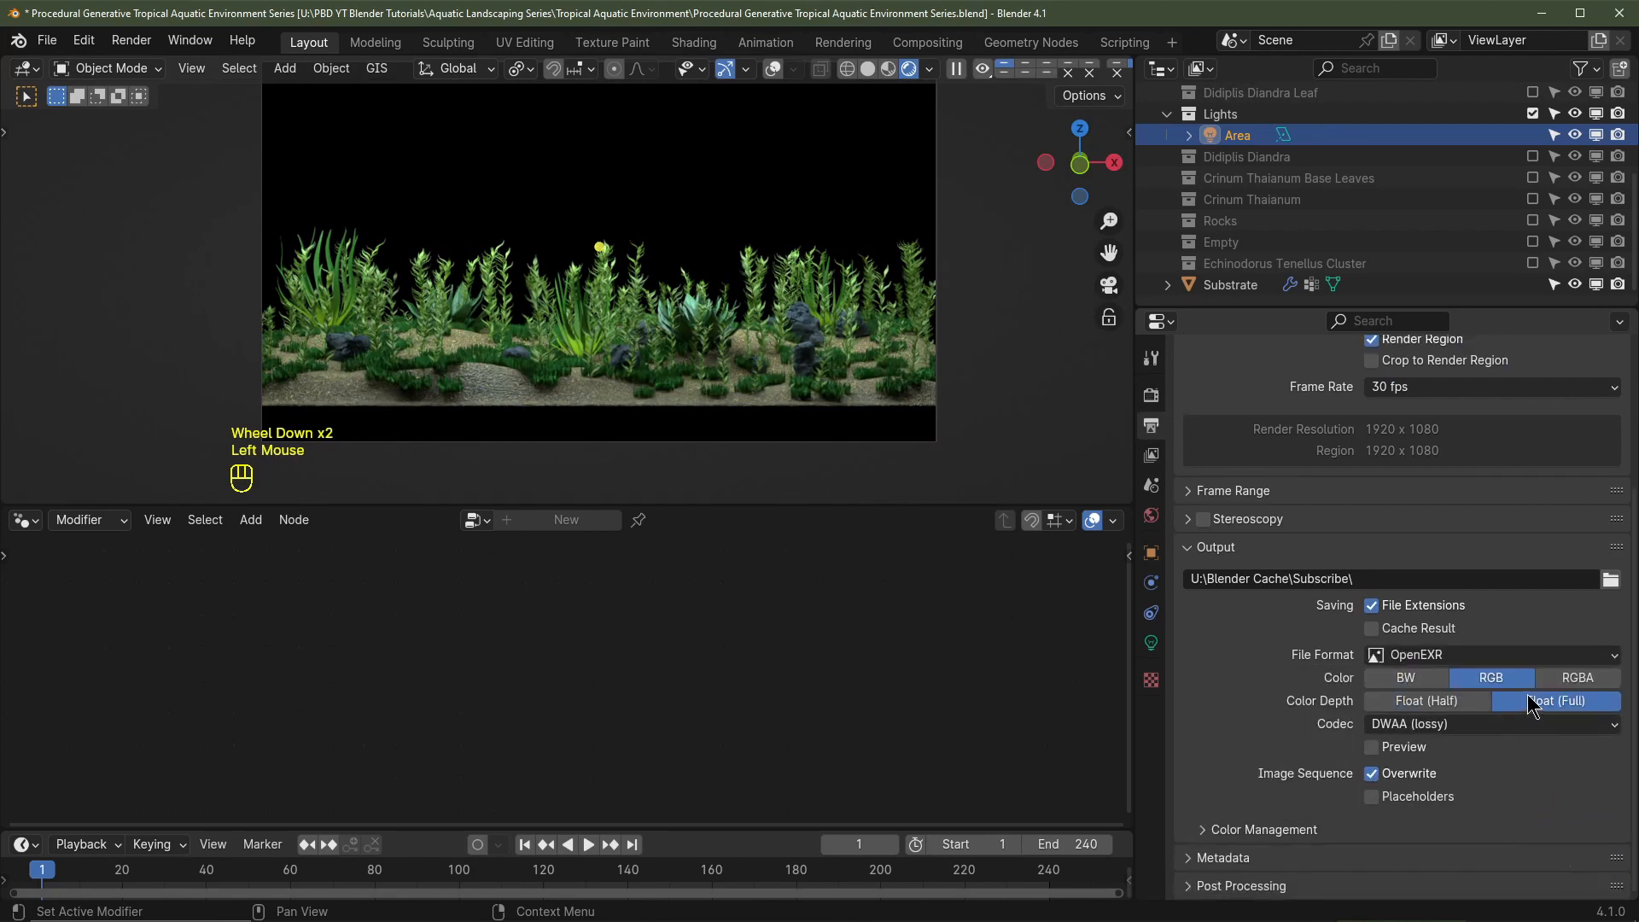
Step: Set the render sampling's noise threshold to 0.025 and its max samples to 256
click(1150, 395)
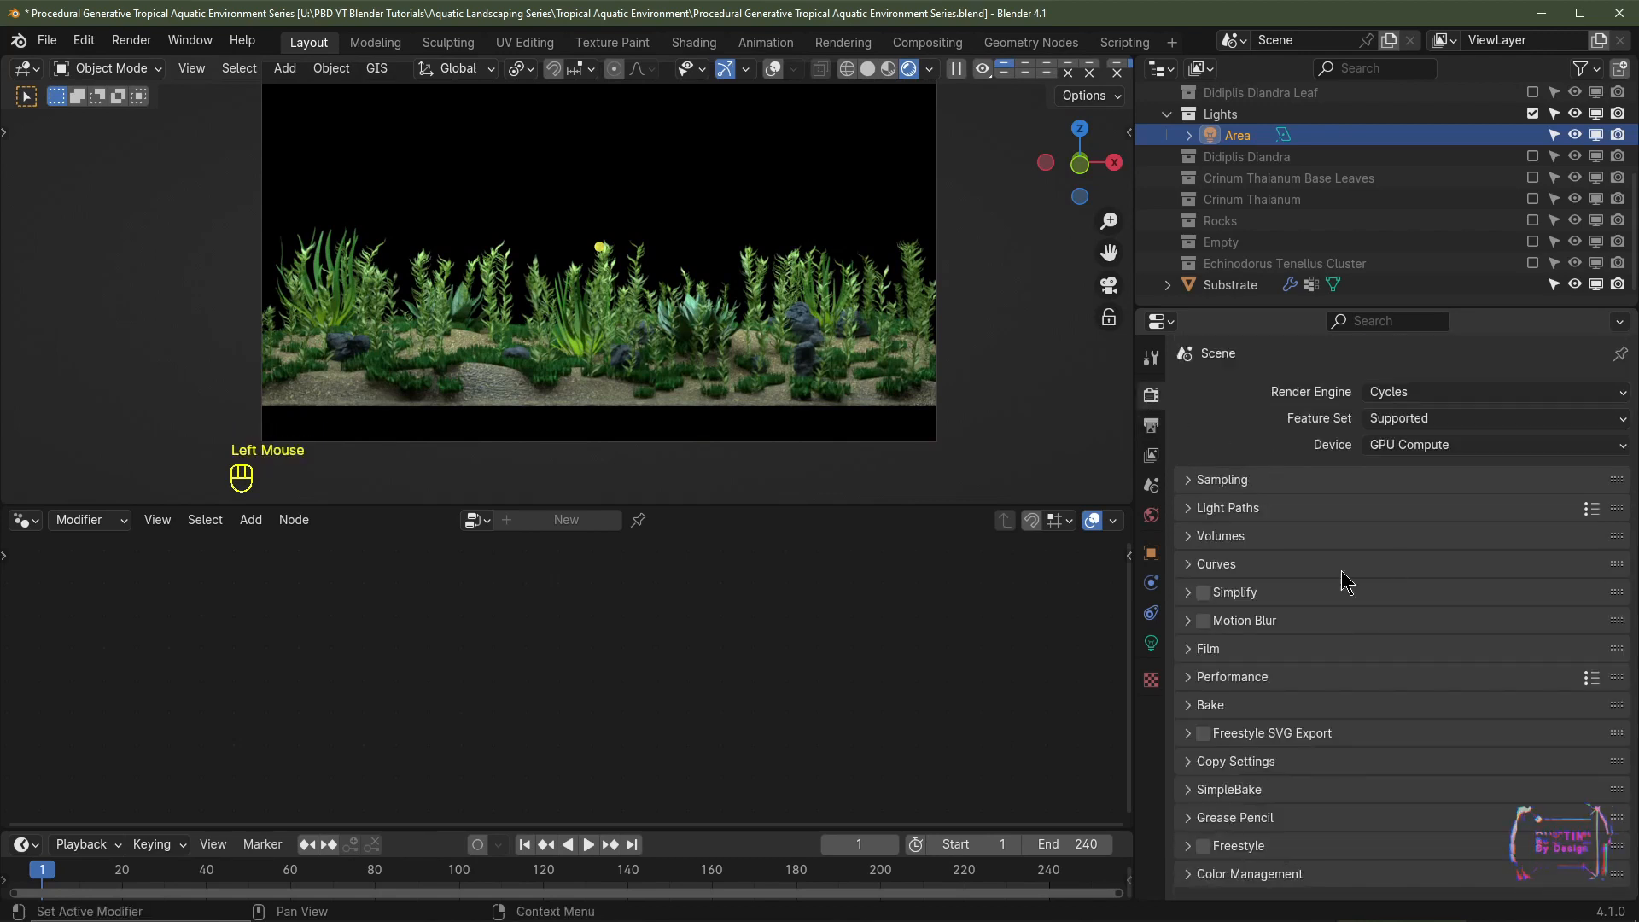
click(1221, 480)
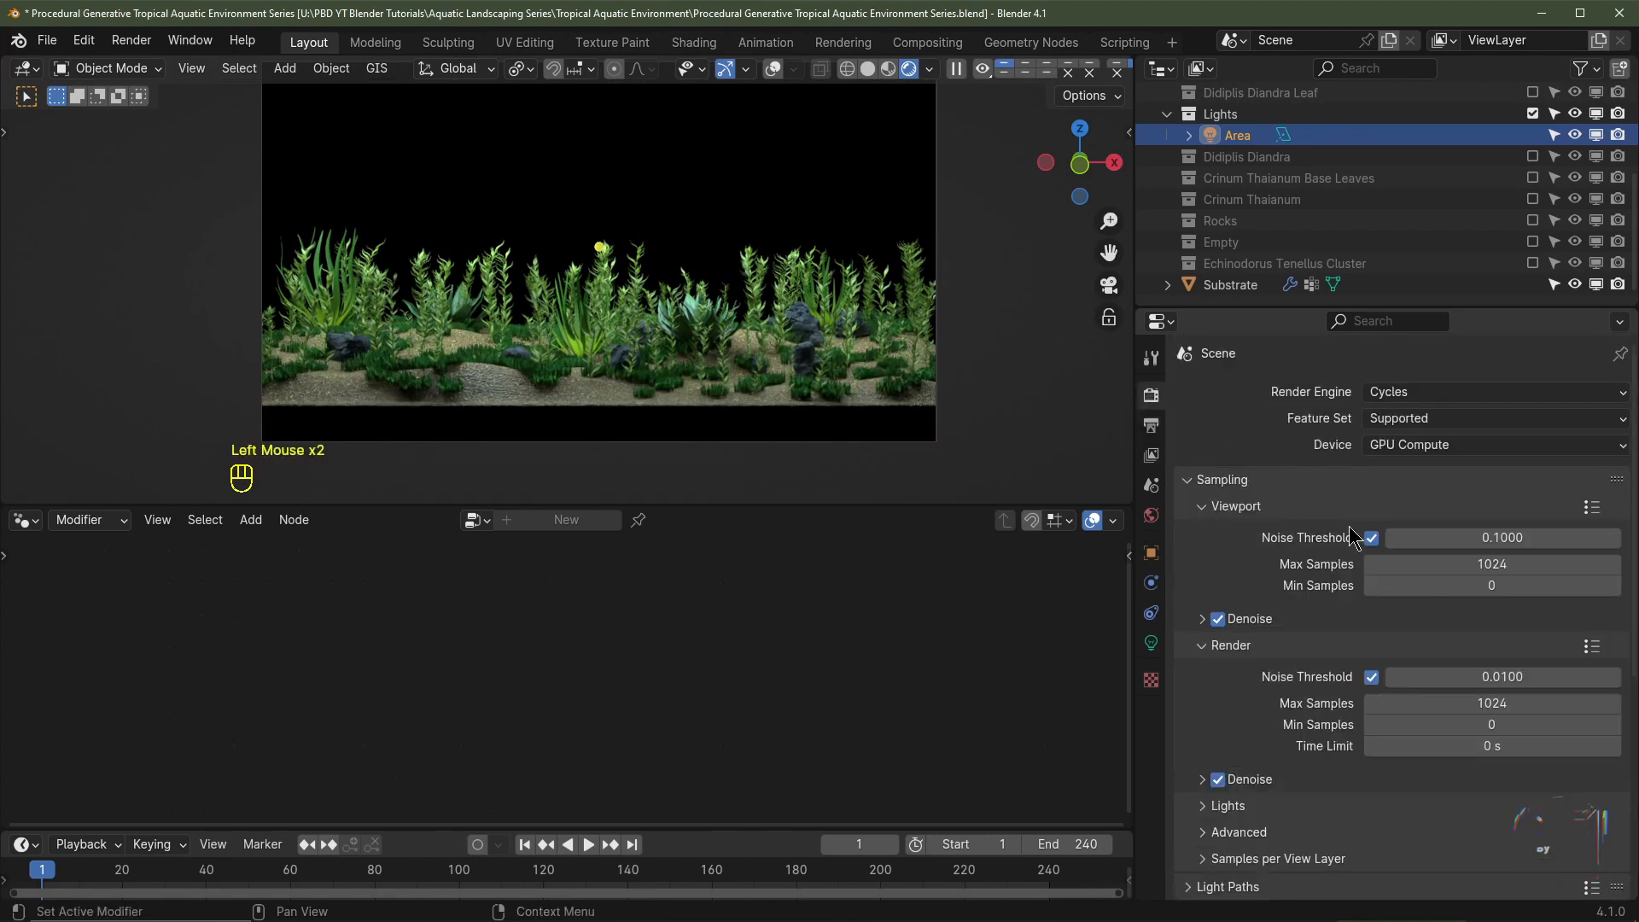
click(1475, 674)
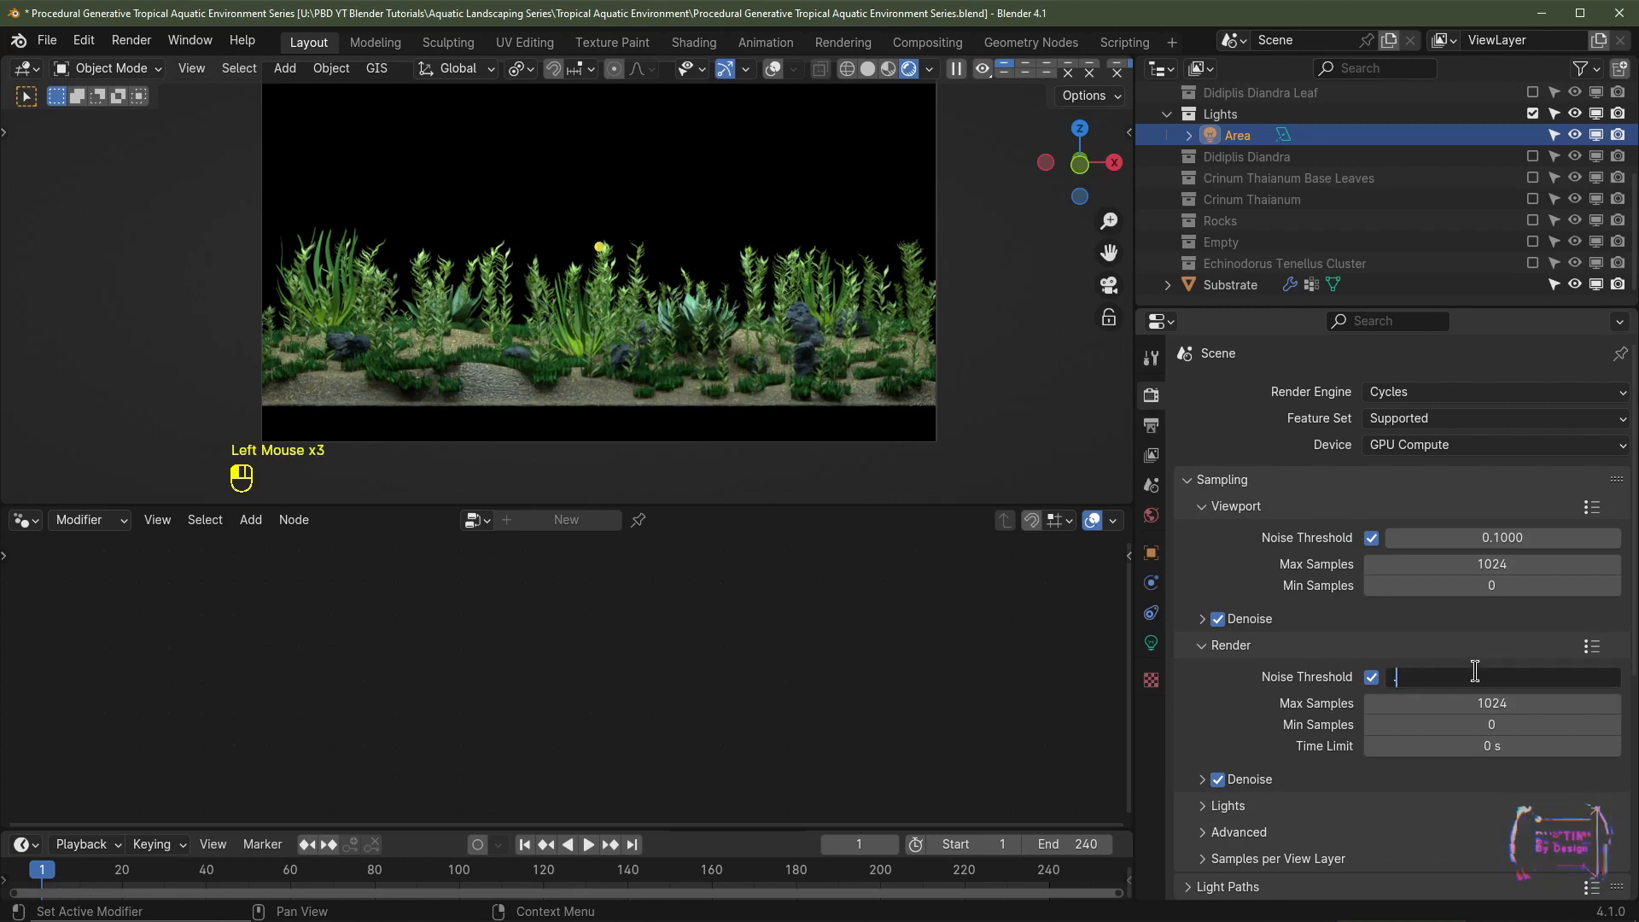
key(Tab)
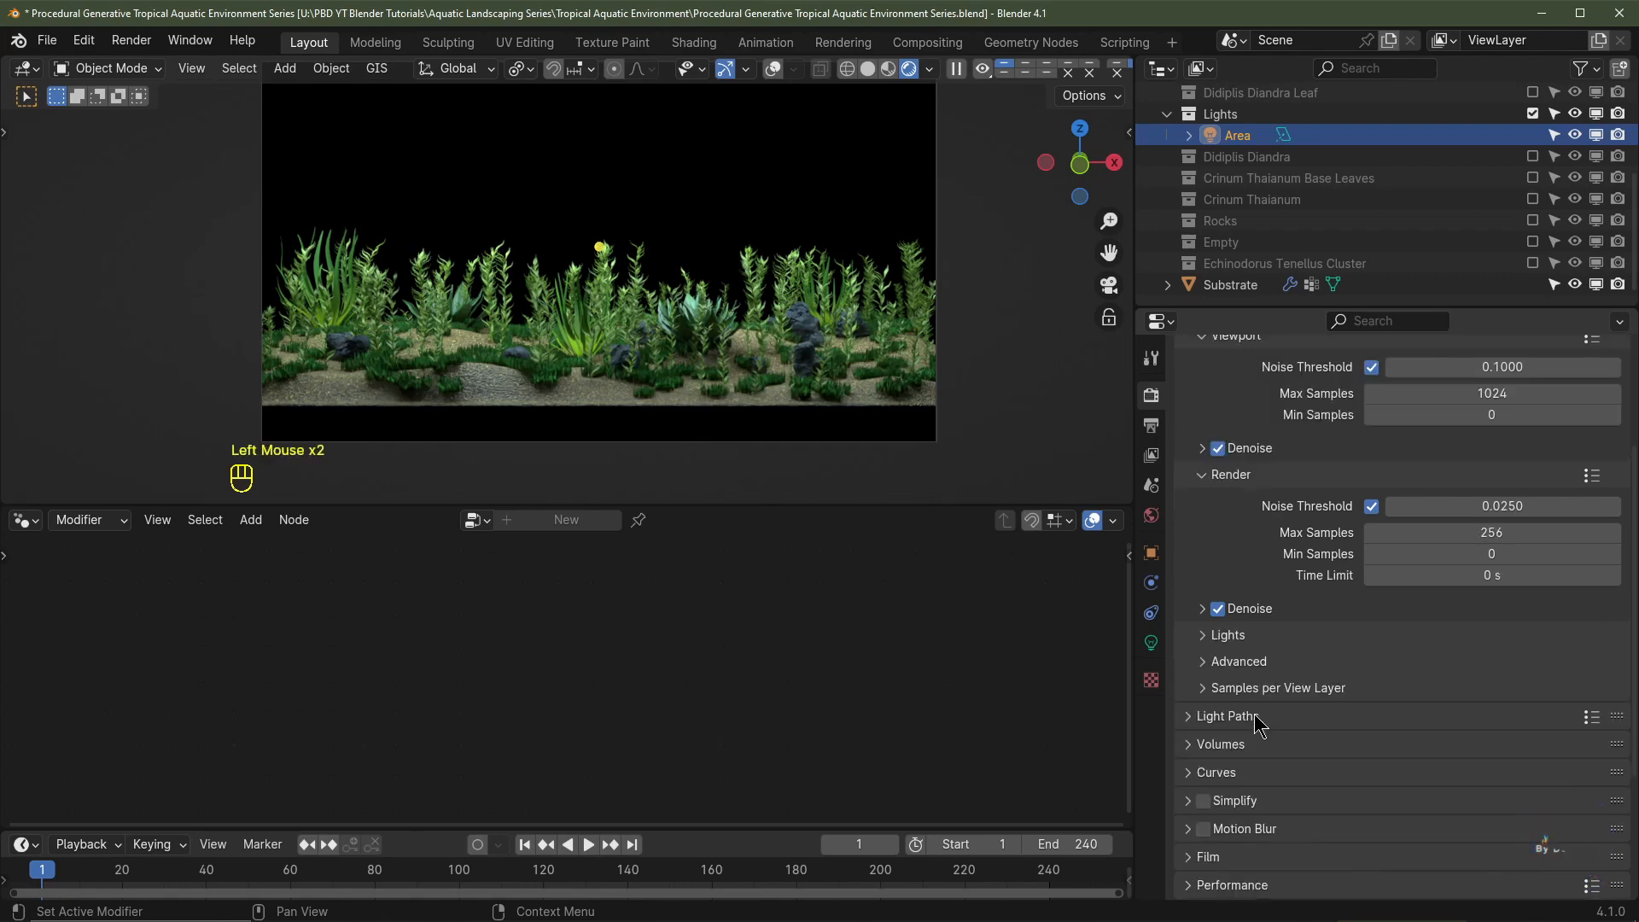
Step: Set the light paths' maximum transmission bounces to 16 and disable reflective and refractive caustics
click(1255, 714)
scroll(1442, 637, down, 3)
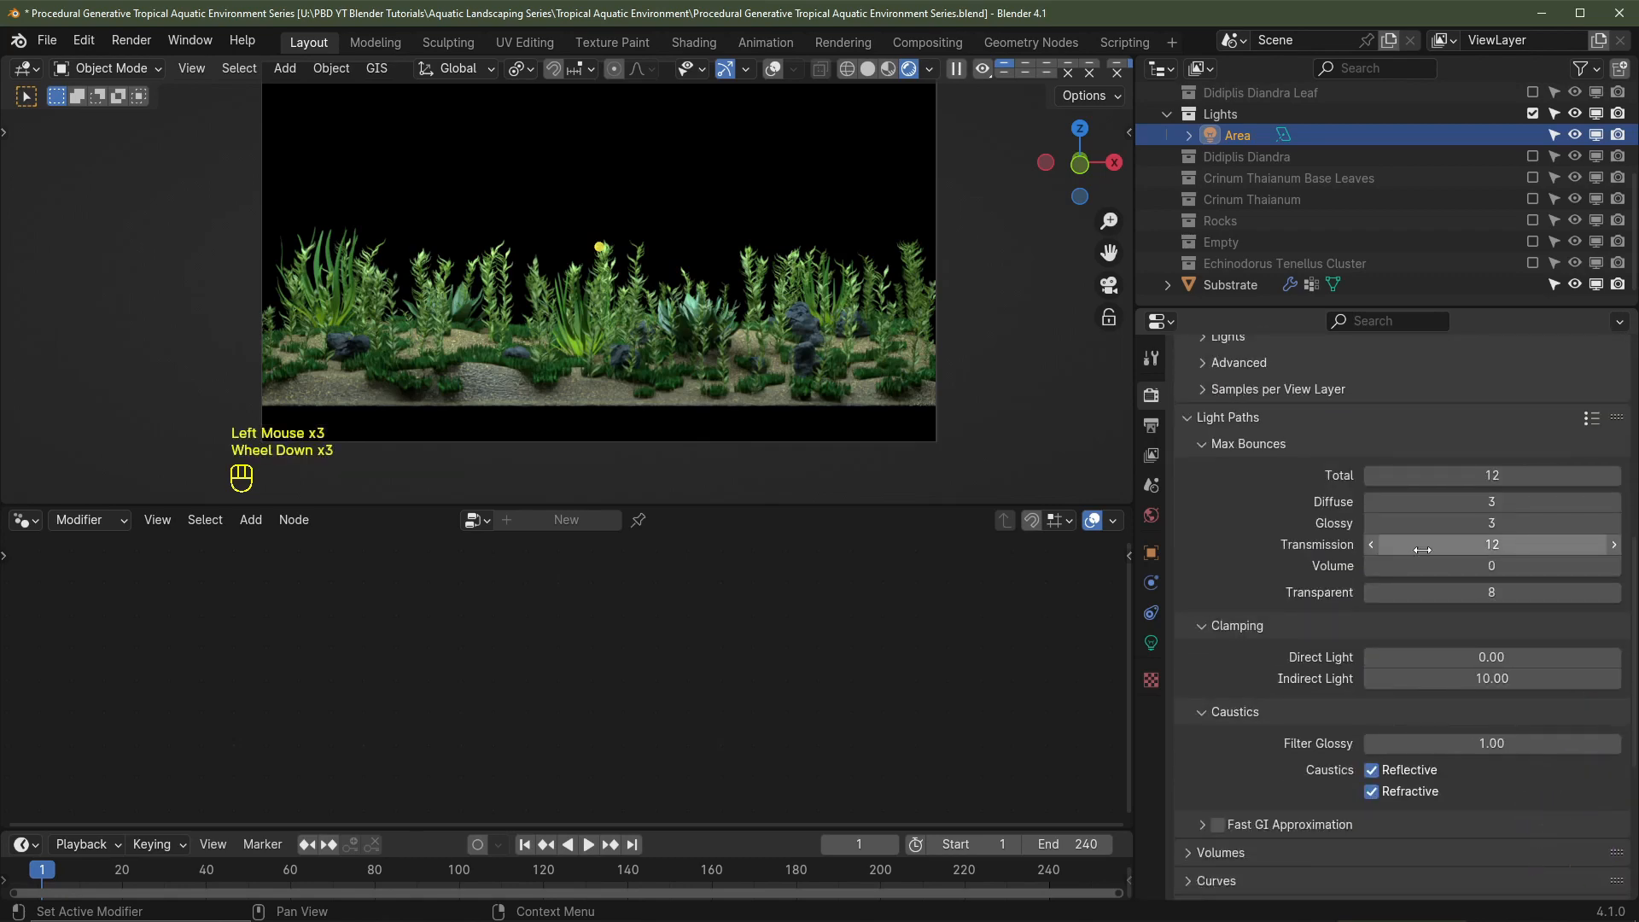
drag(1423, 549, 1422, 550)
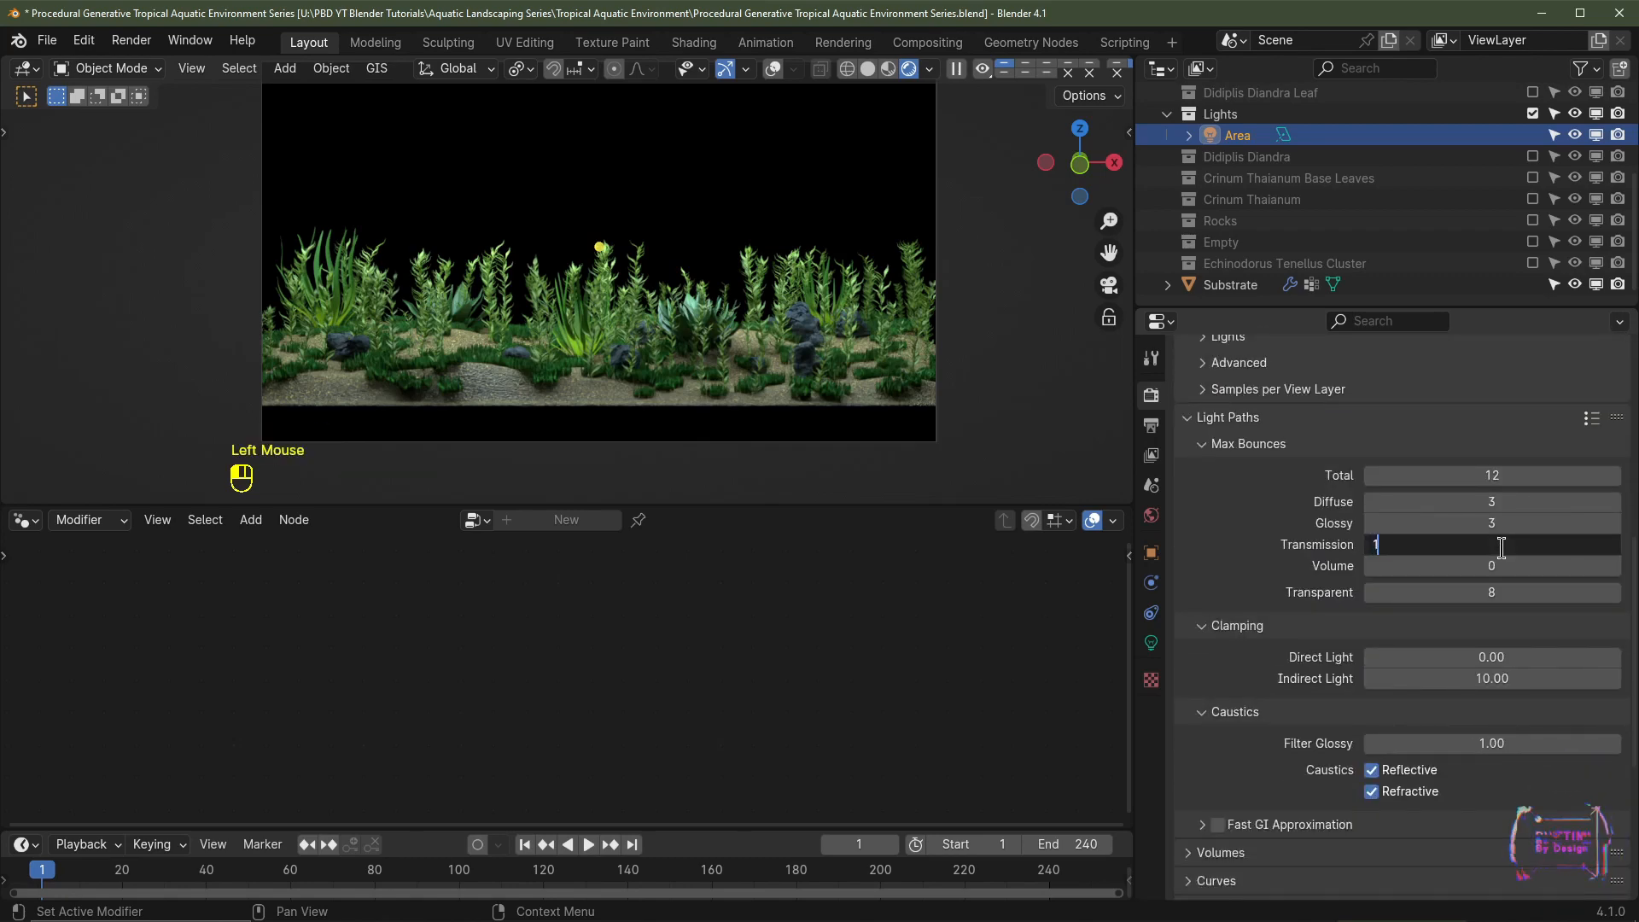
key(Return)
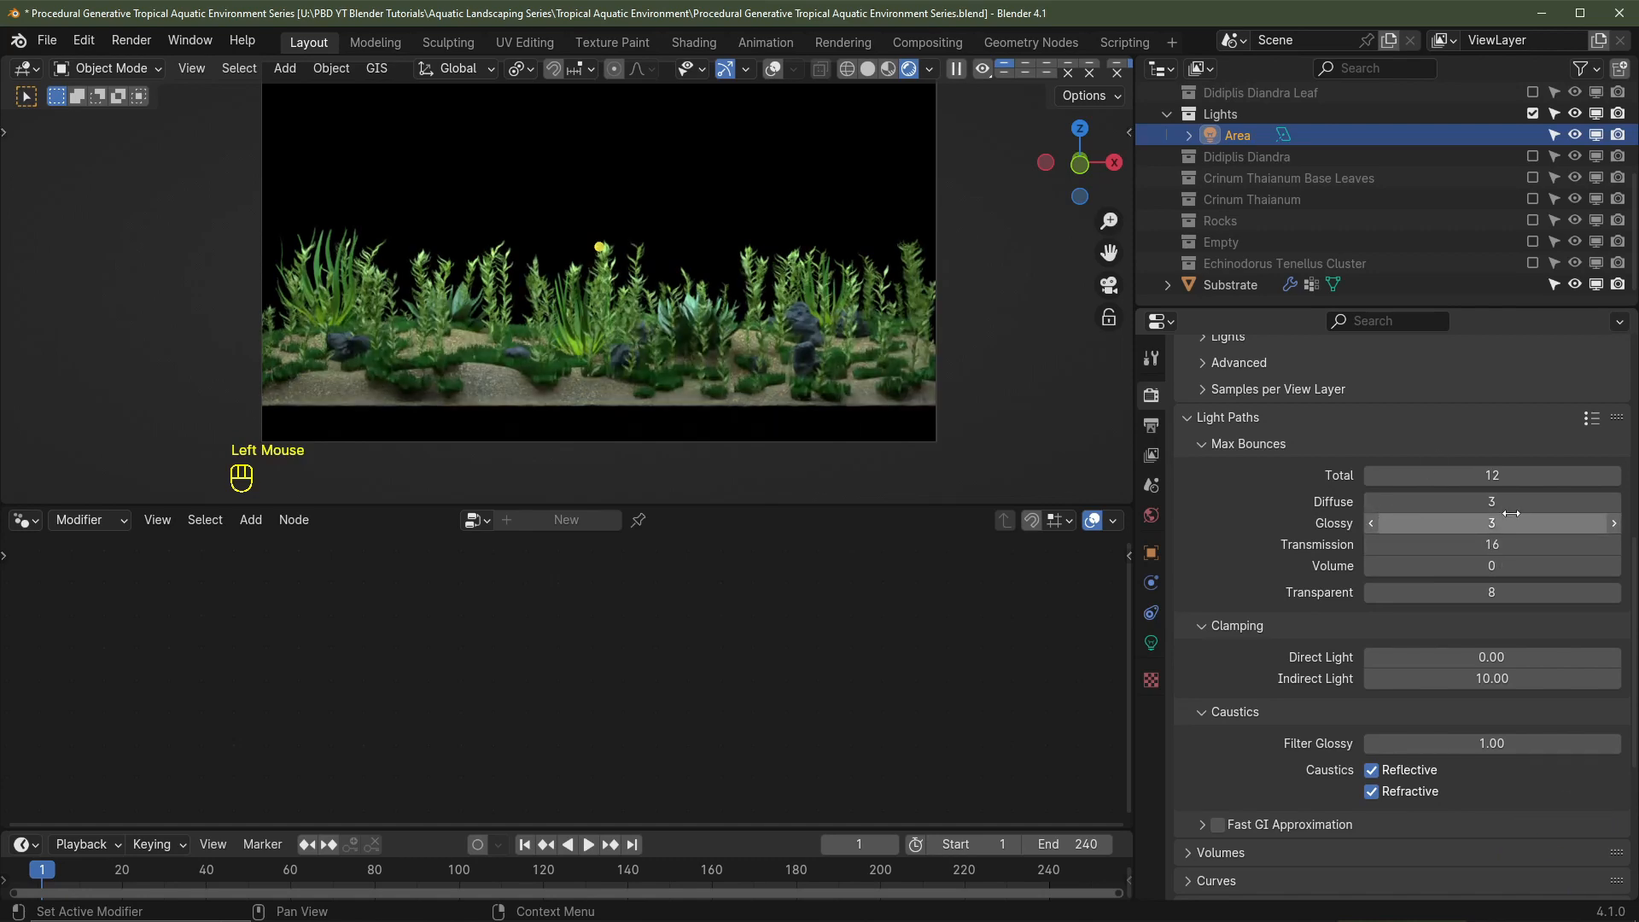
click(1372, 791)
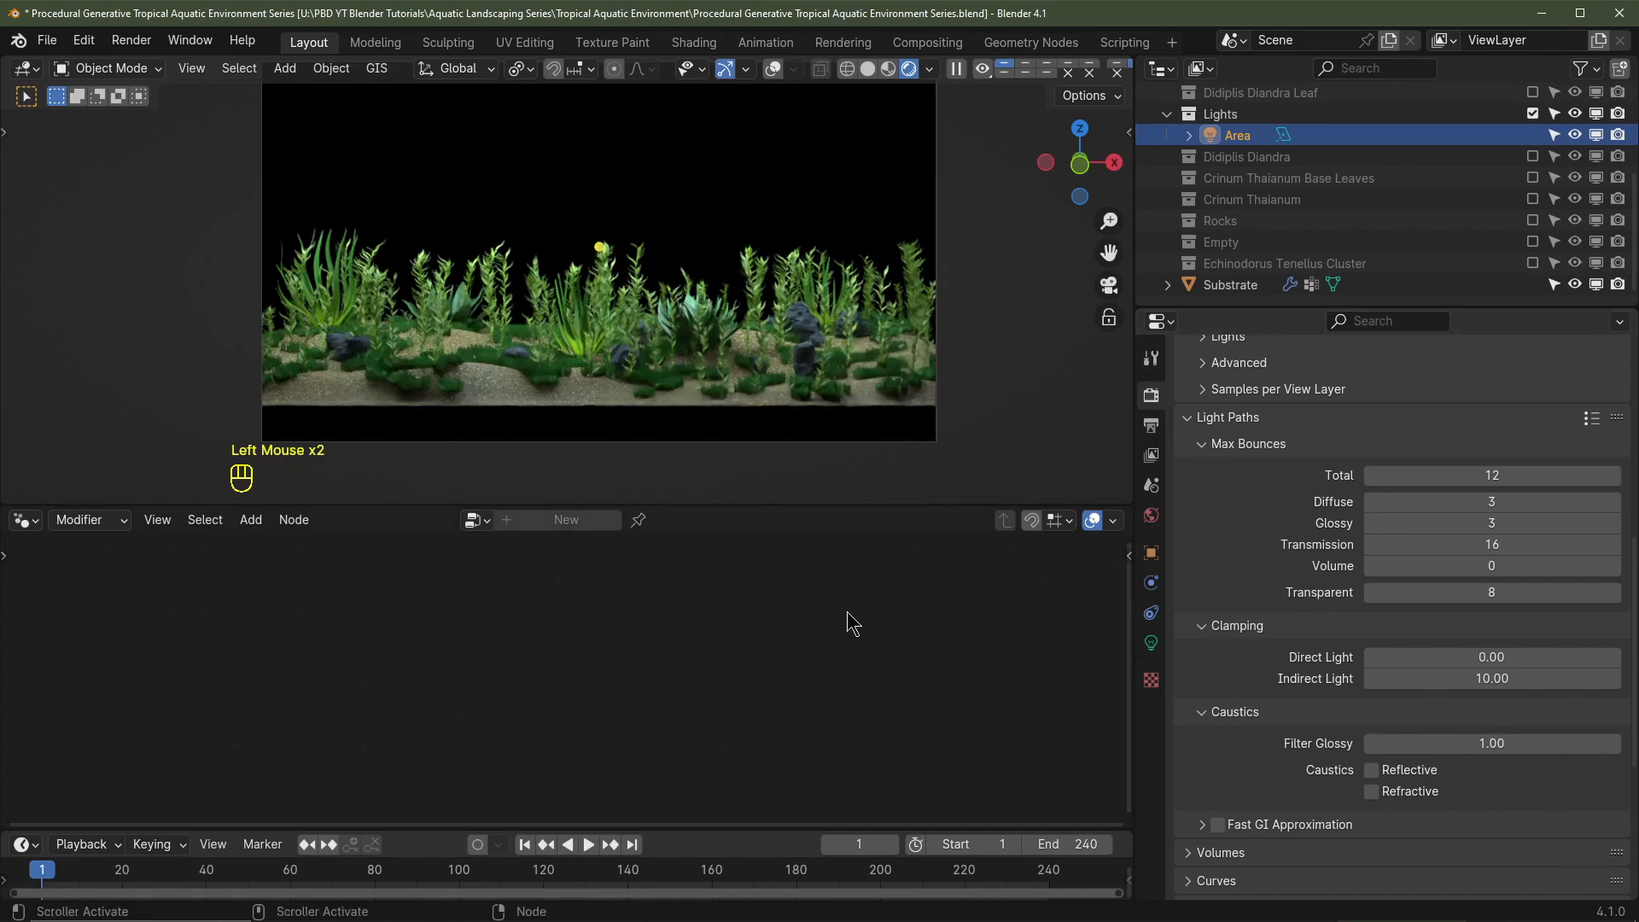
Step: Switch the viewport to solid shading and show the overlays
shift+middle_drag(862, 342, 861, 358)
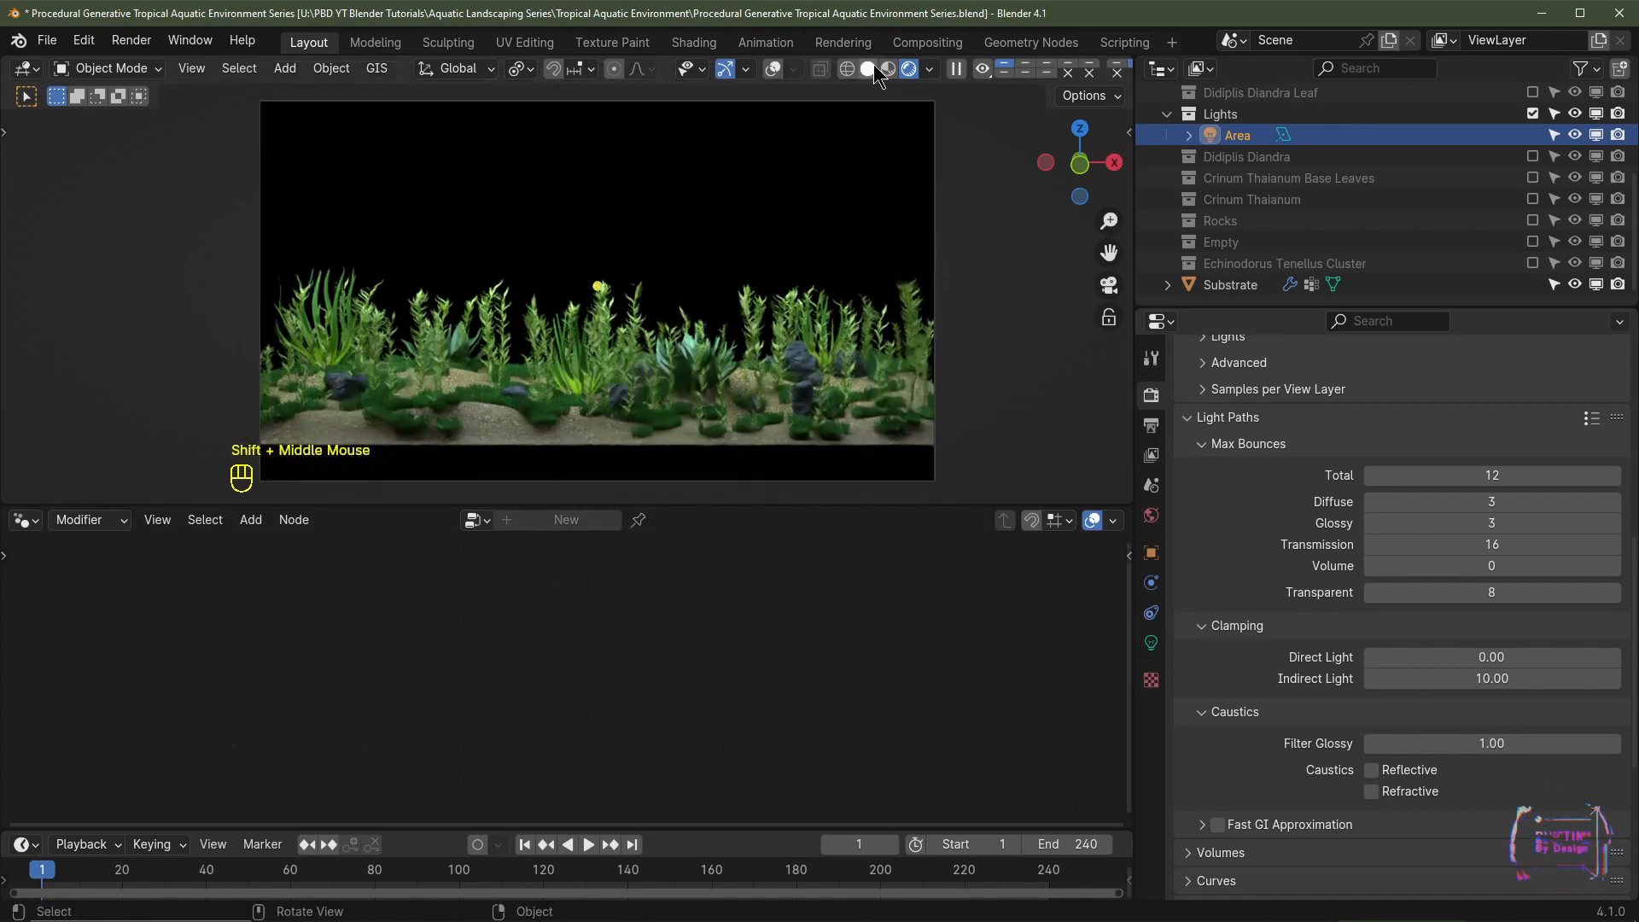
click(869, 68)
click(775, 70)
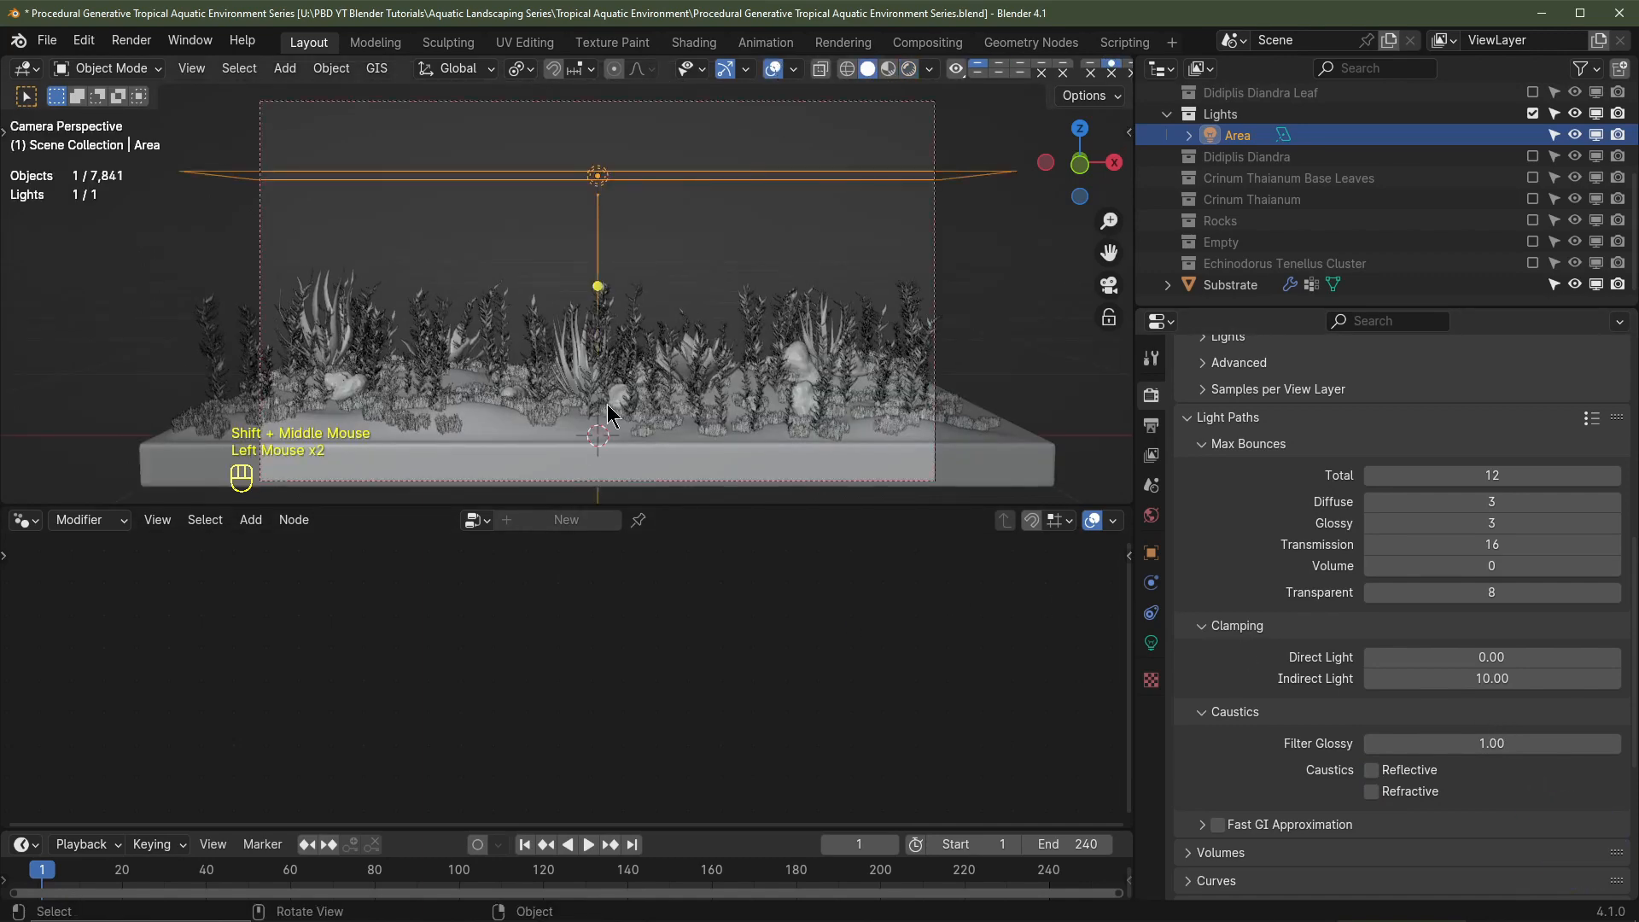